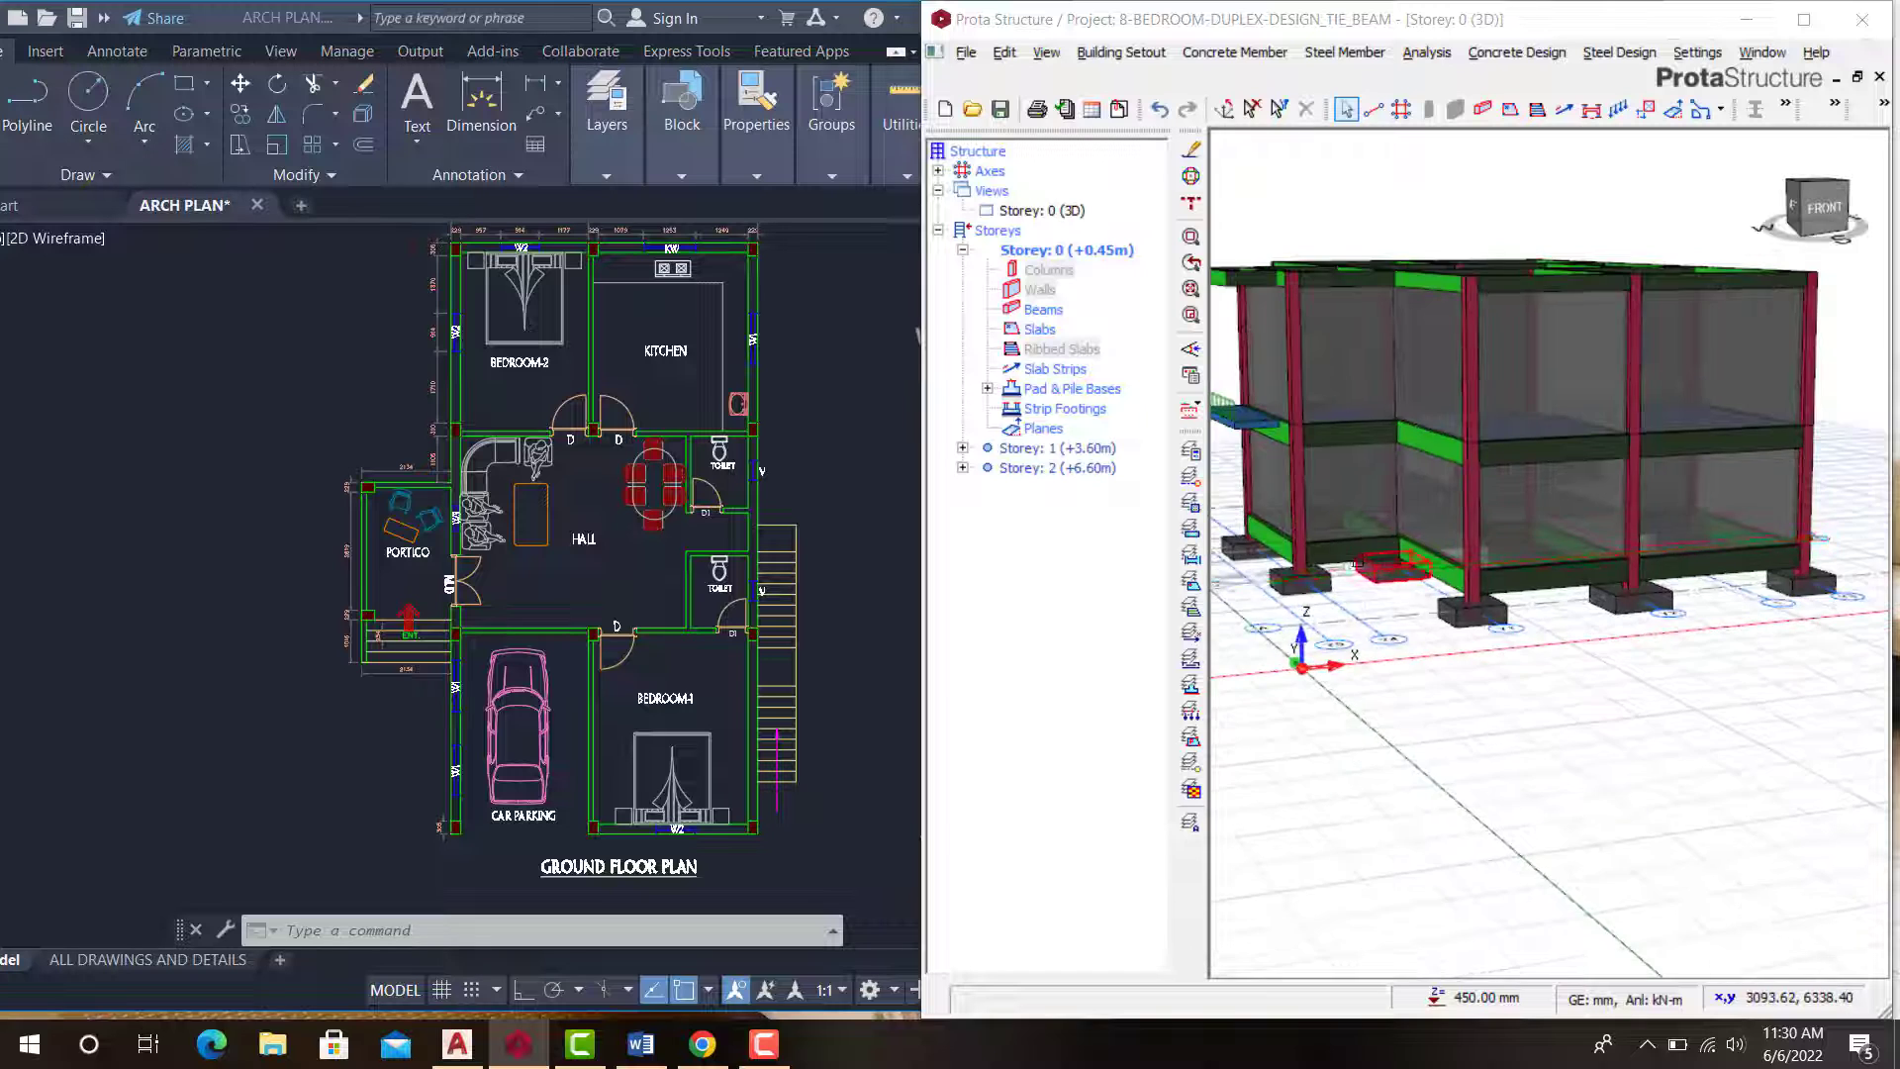
# Step: Examine the ground floor architectural plan in AutoCAD alongside the 3D structural model in ProtaStructure
pyautogui.moveTo(1264, 521); pyautogui.dragTo(1273, 556, button='middle')
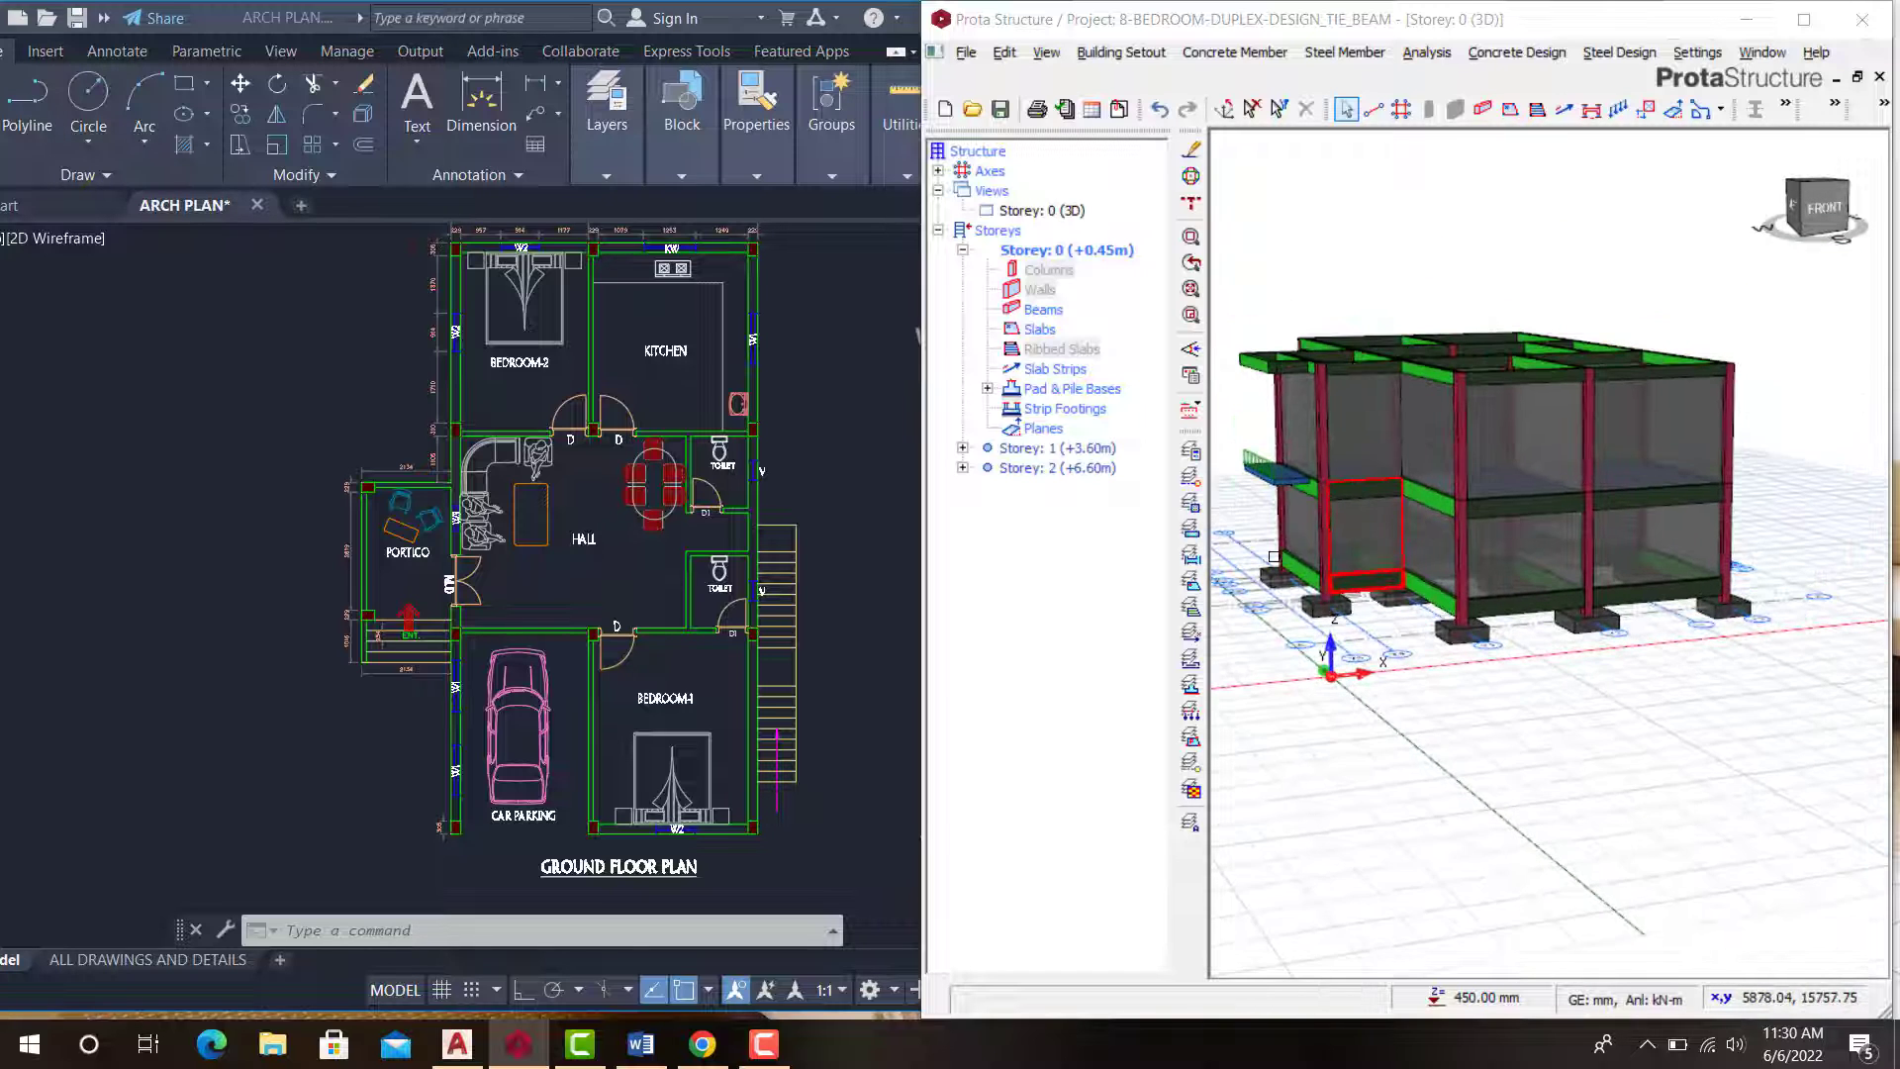
pyautogui.click(784, 513)
pyautogui.scroll(-4, 594, 465)
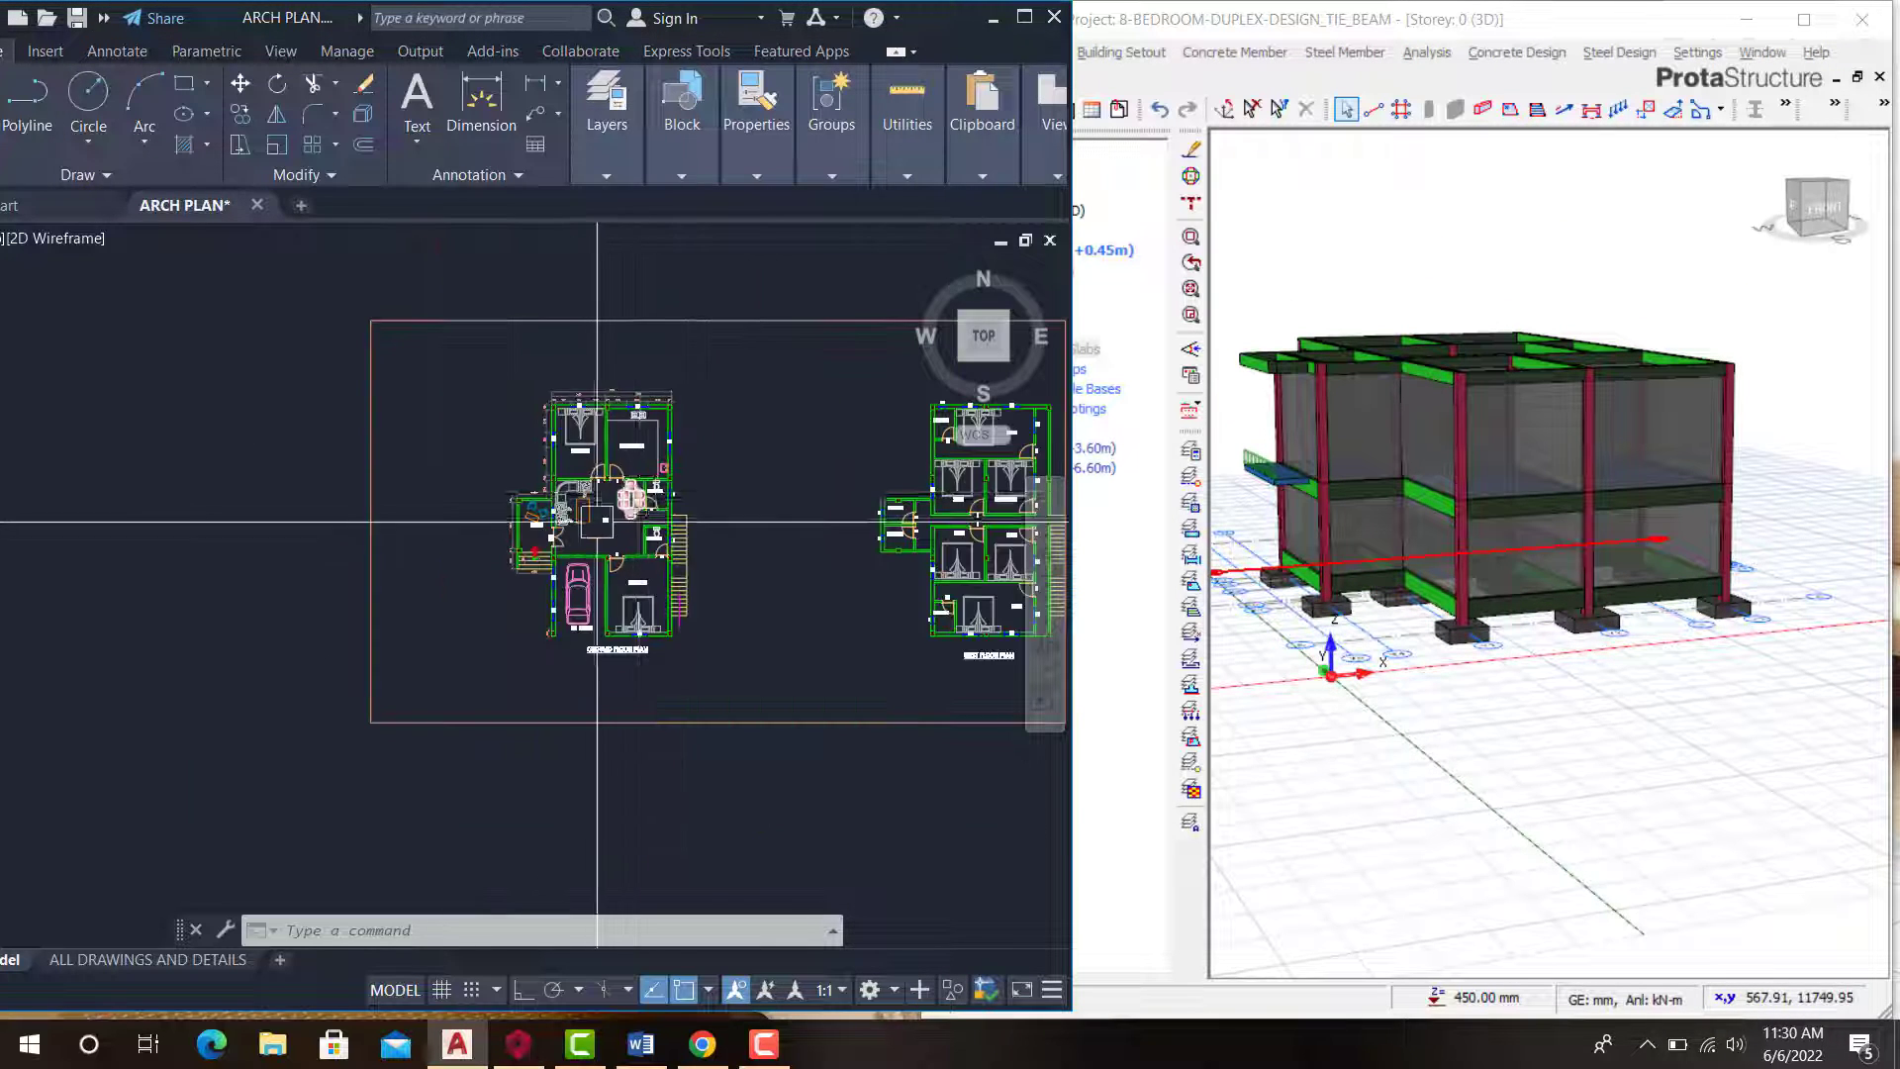
pyautogui.scroll(5, 619, 525)
pyautogui.scroll(-2, 495, 590)
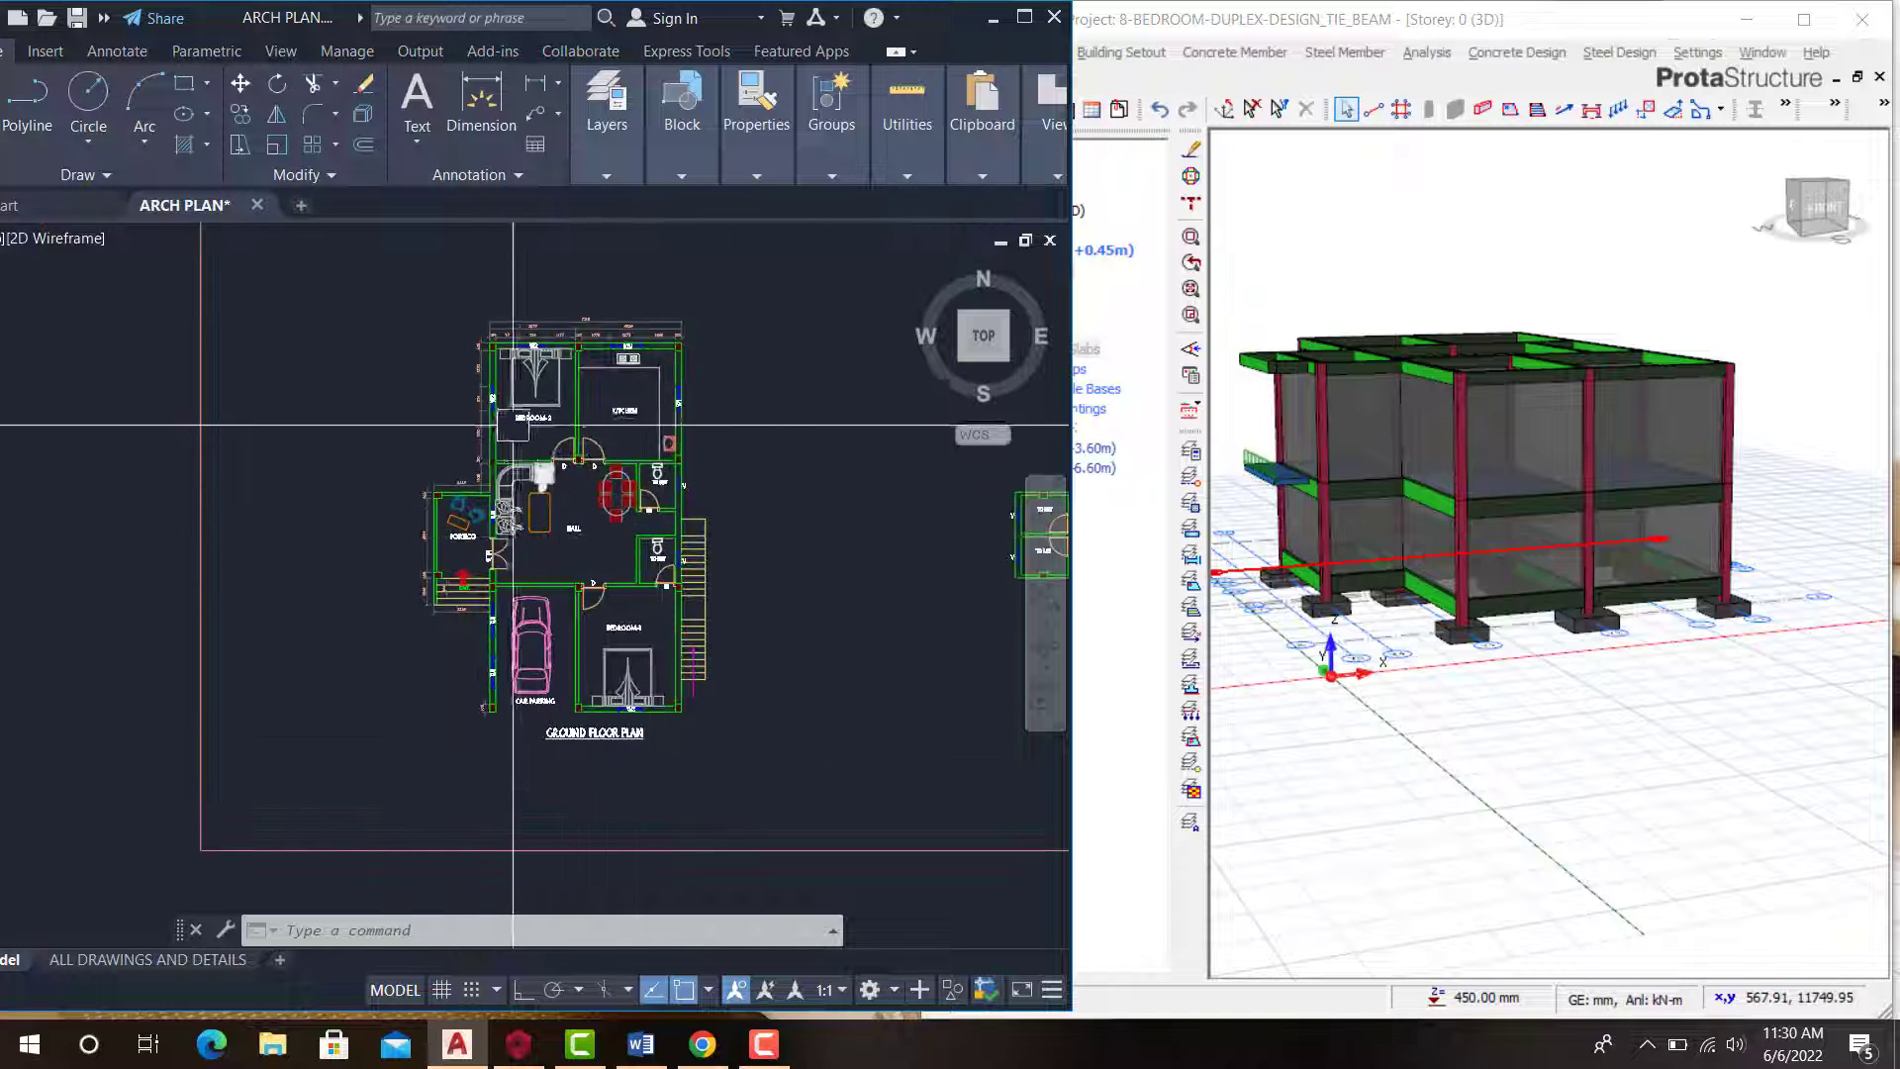
pyautogui.click(1448, 306)
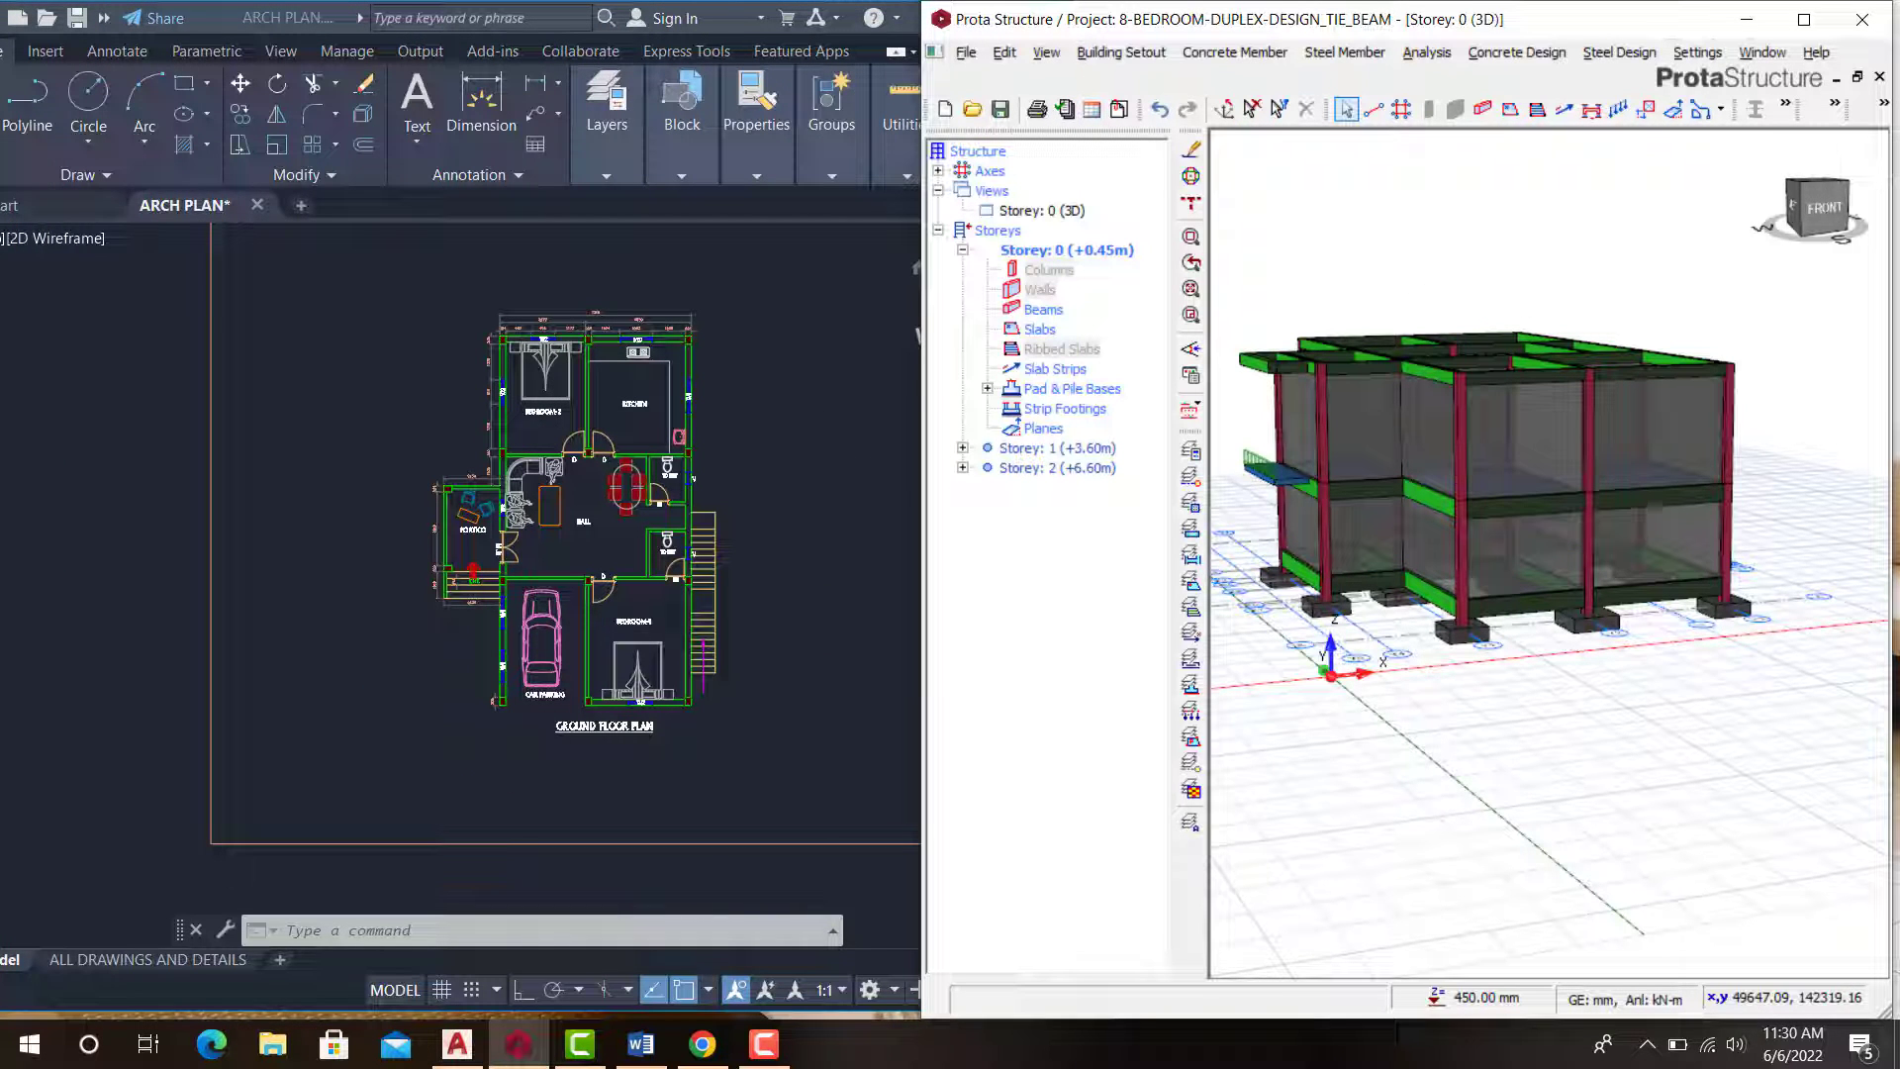
pyautogui.click(483, 321)
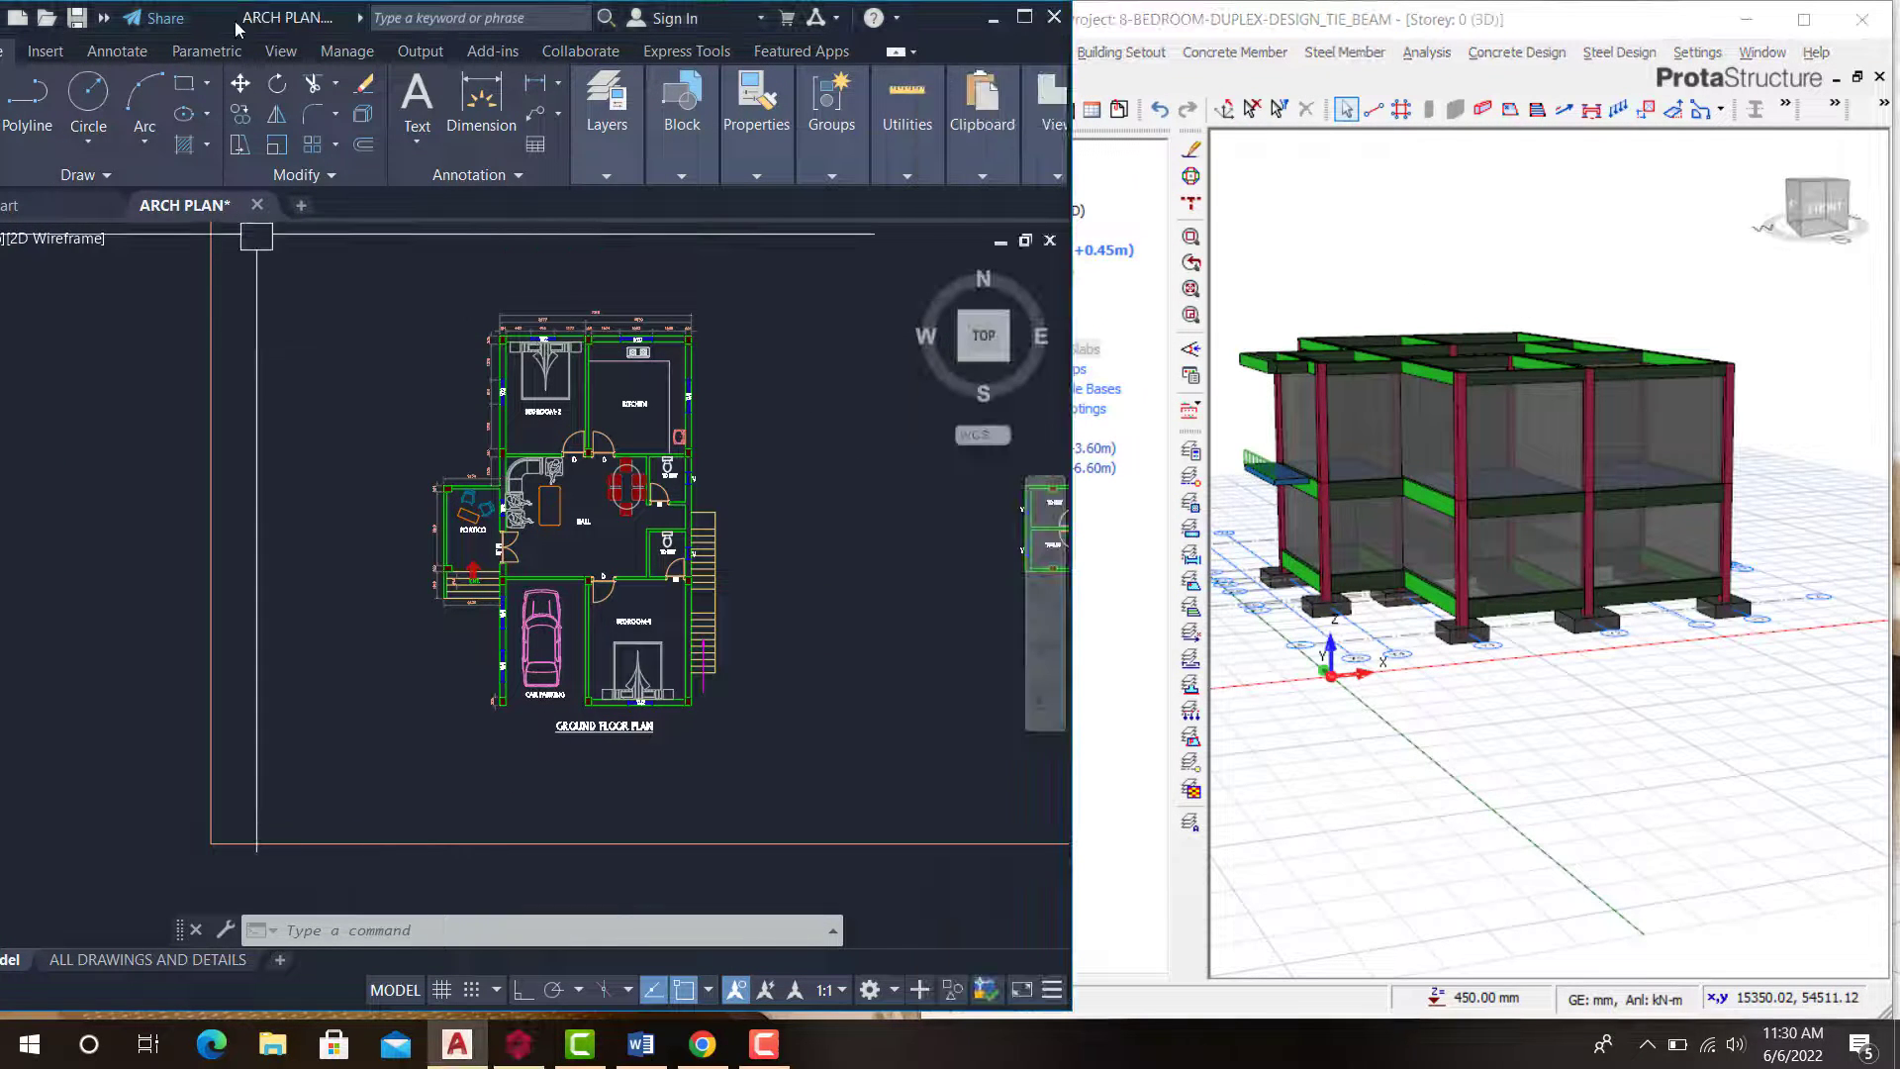
pyautogui.click(1396, 154)
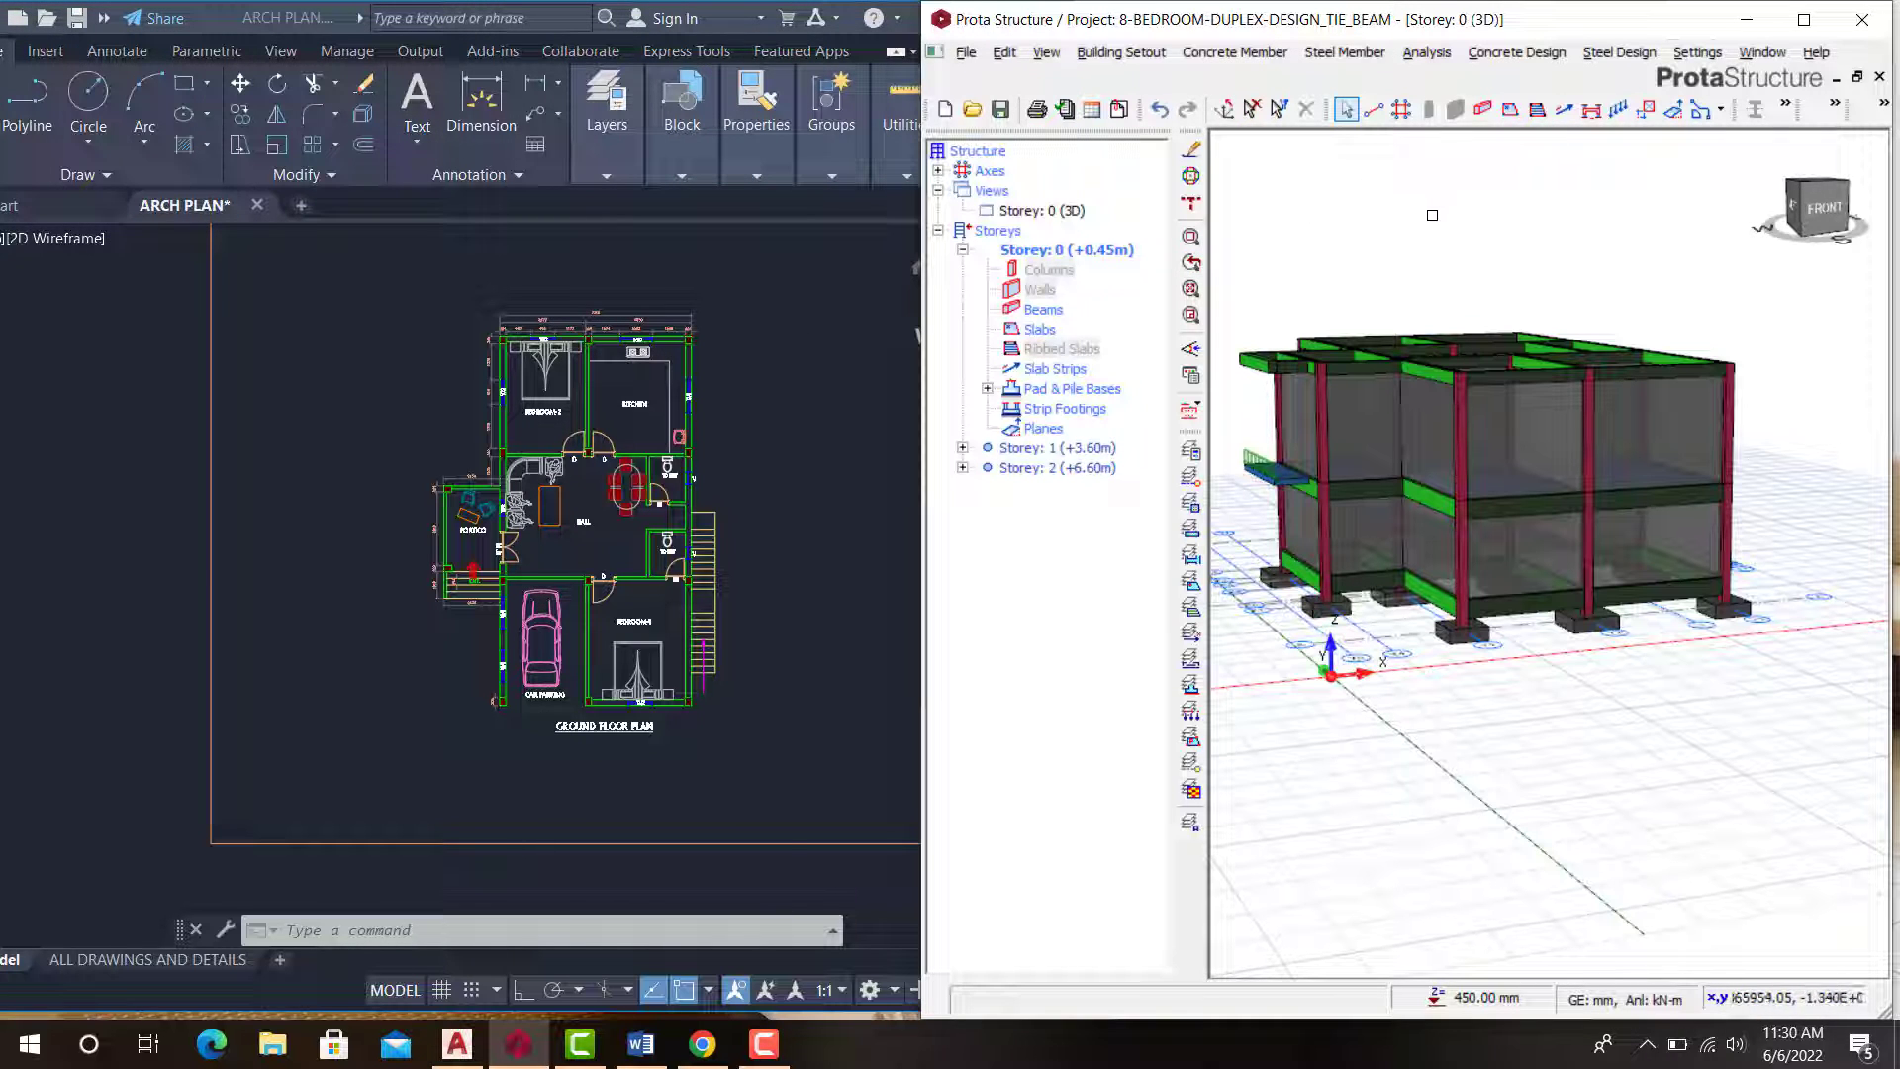
pyautogui.click(703, 435)
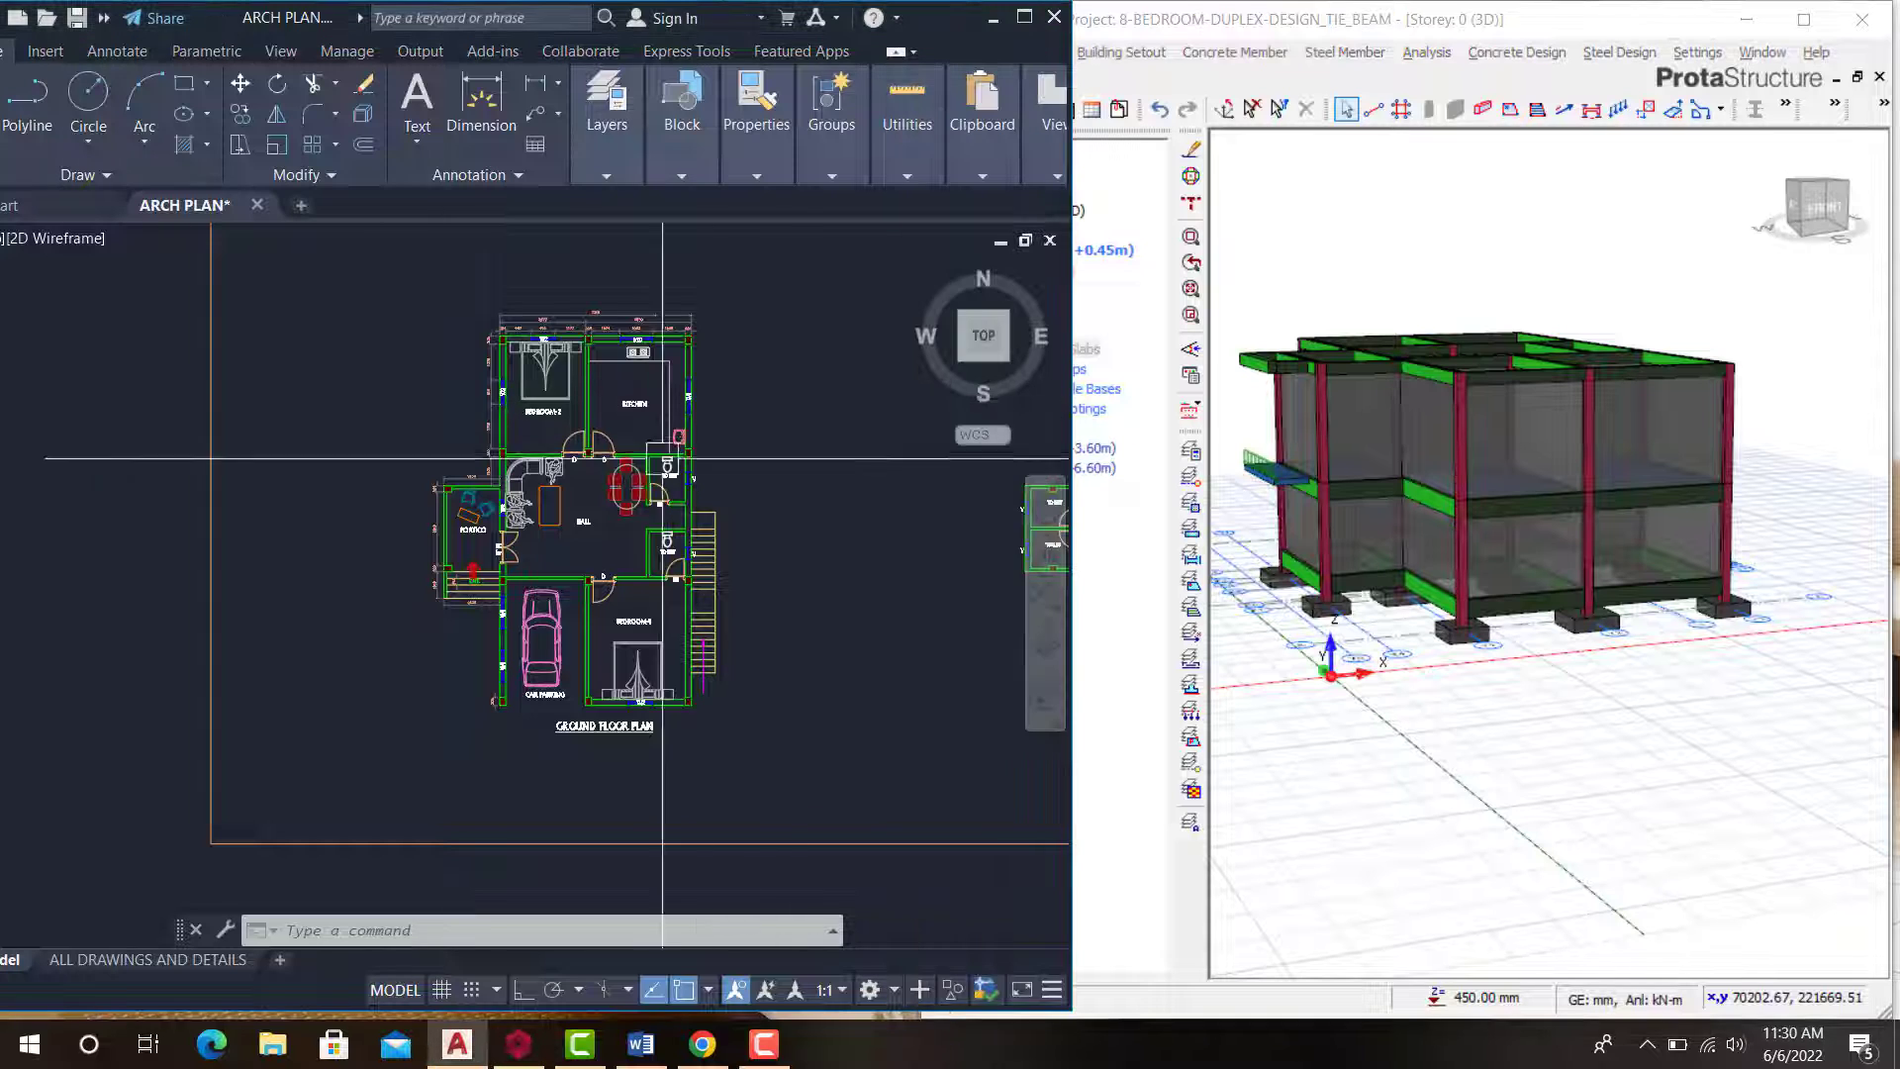
pyautogui.scroll(-2, 653, 426)
pyautogui.scroll(4, 646, 454)
pyautogui.scroll(2, 633, 411)
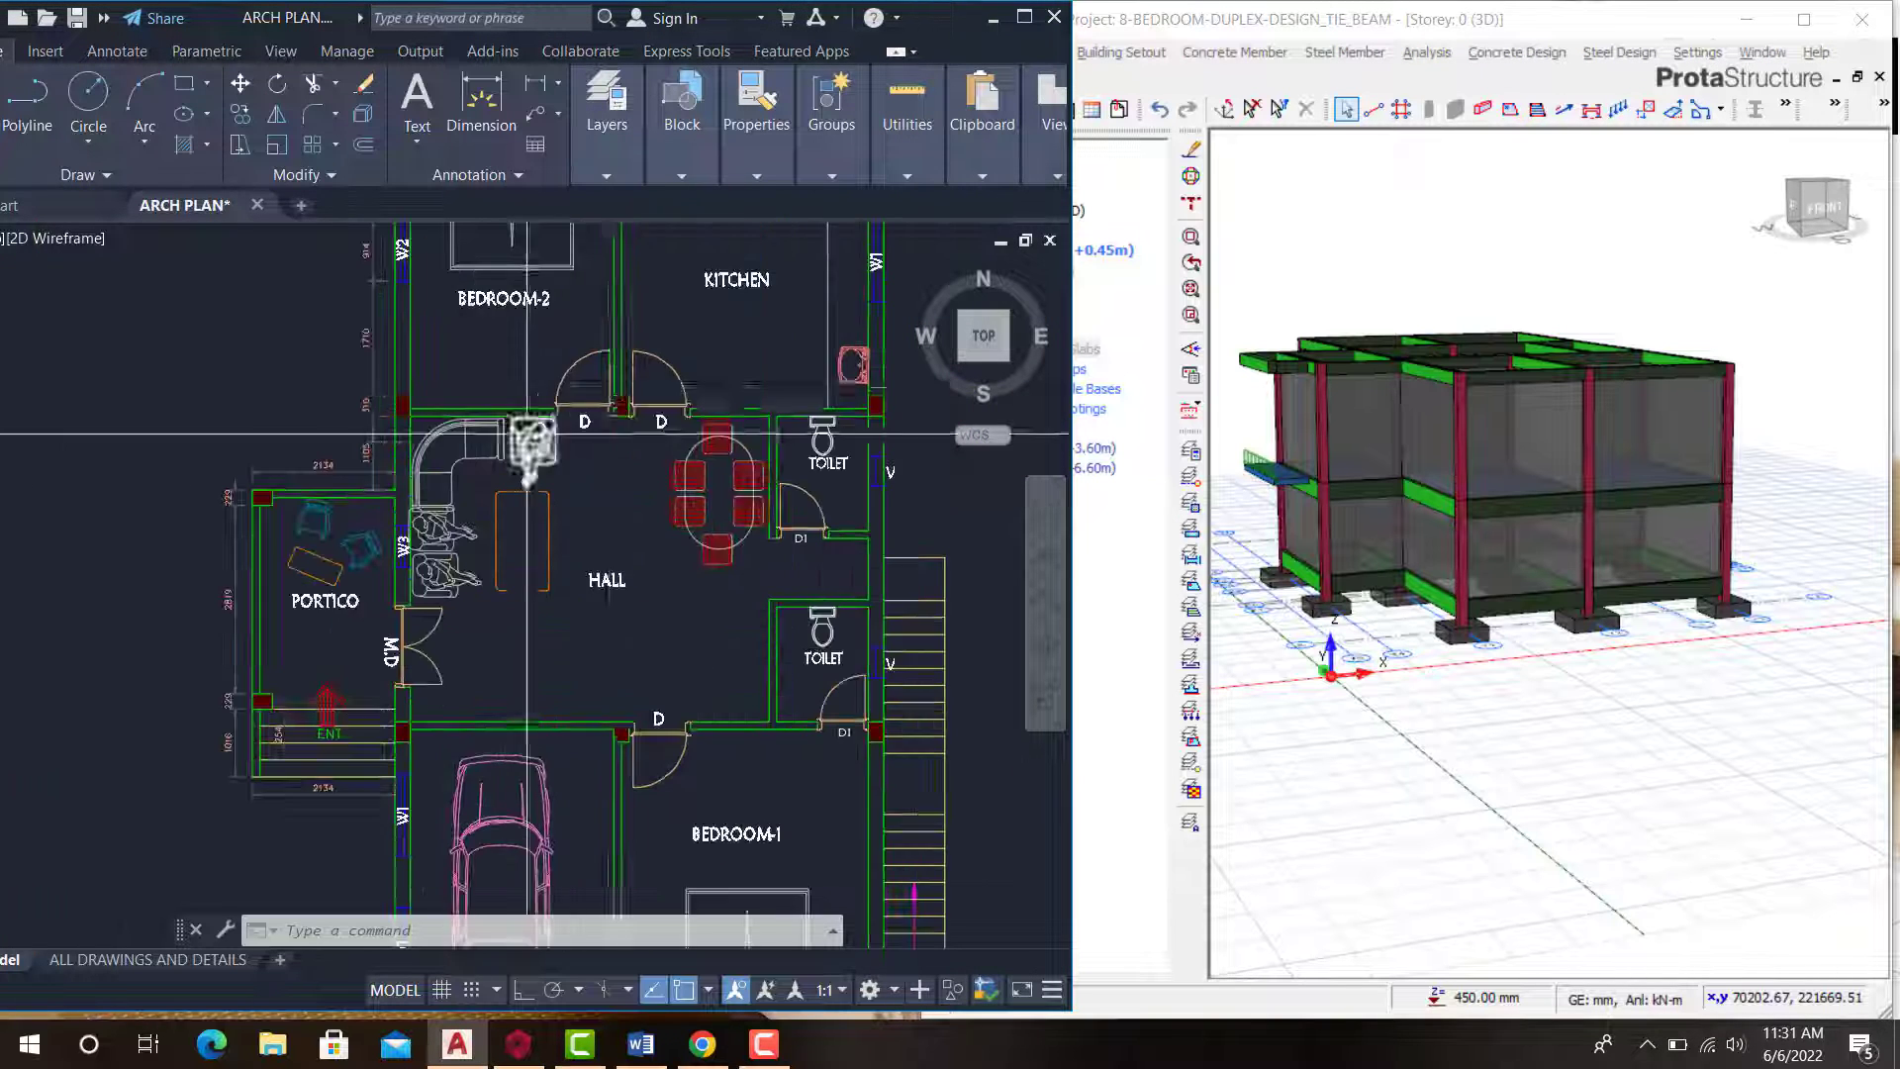
pyautogui.scroll(-2, 706, 334)
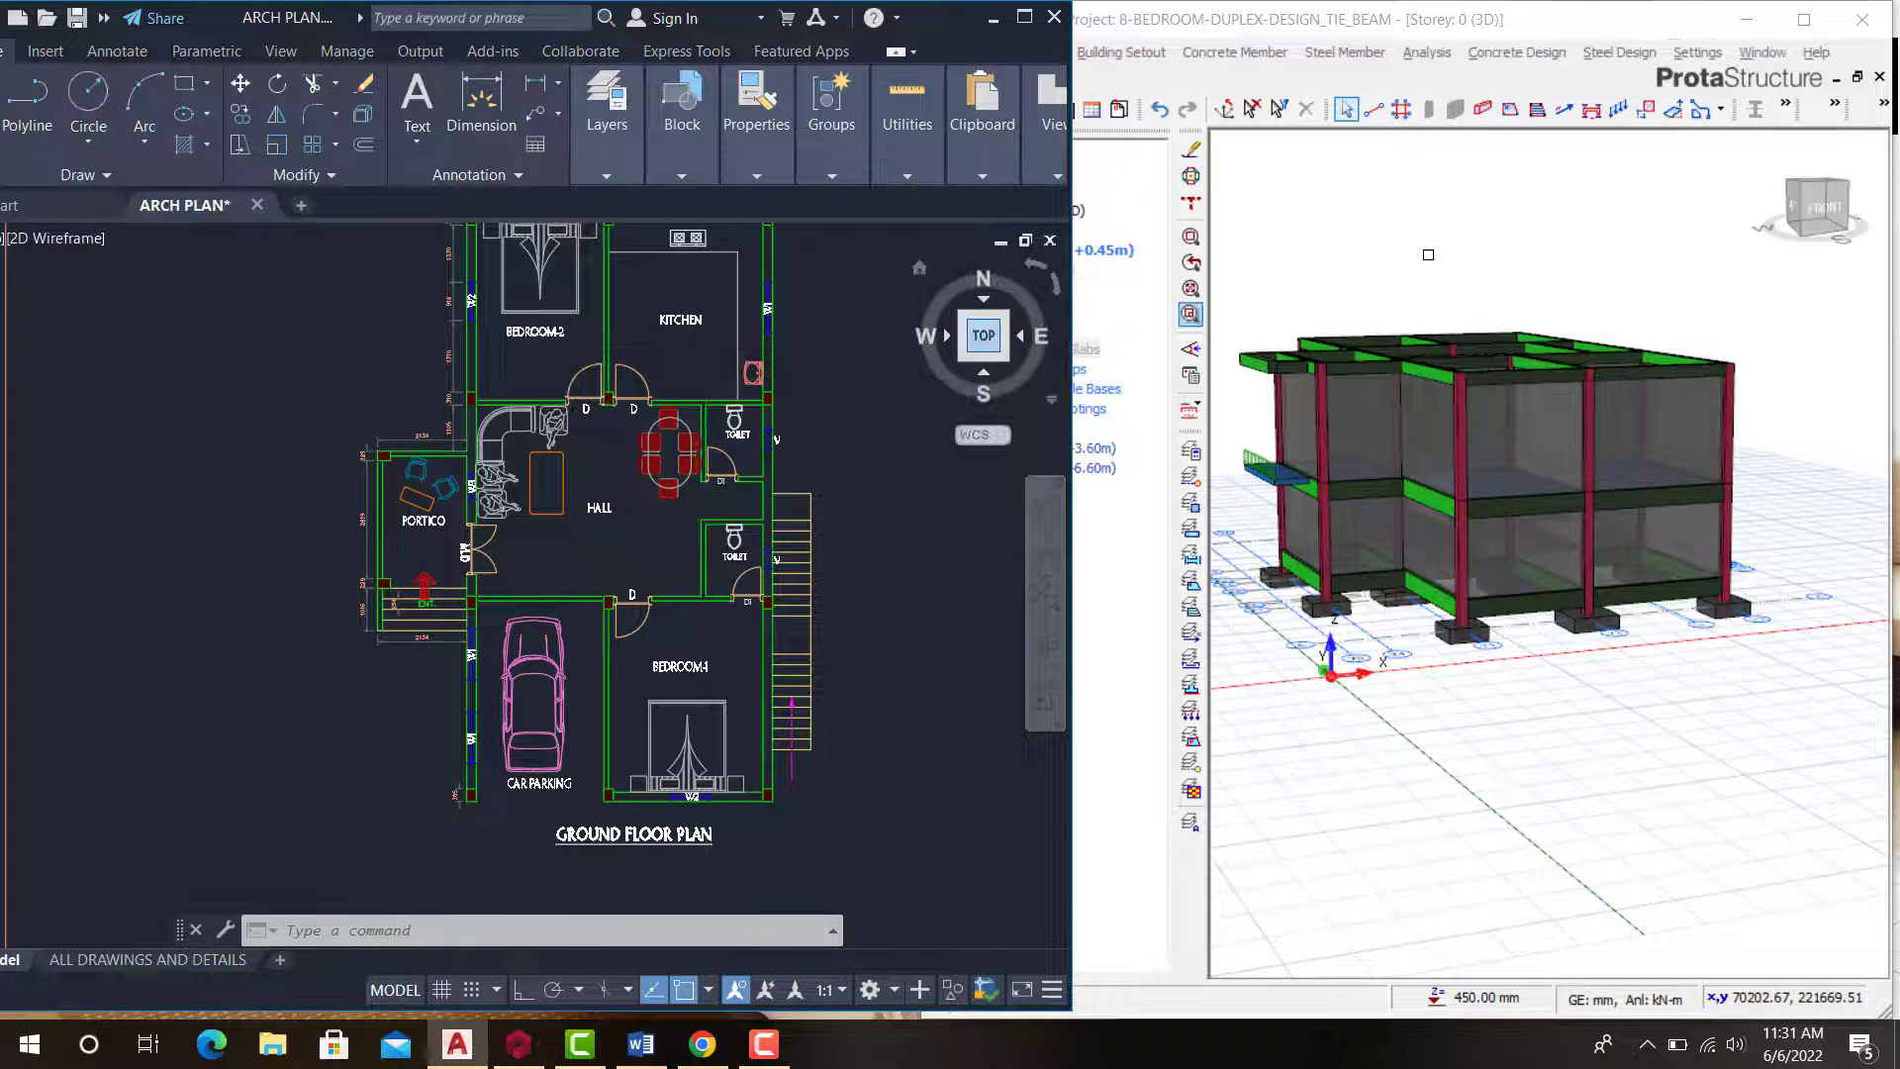
# Step: Switch to ProtaStructure and examine the duplex's 3D frame from above and from the front
pyautogui.click(1428, 287)
pyautogui.moveTo(1522, 341); pyautogui.dragTo(1475, 373)
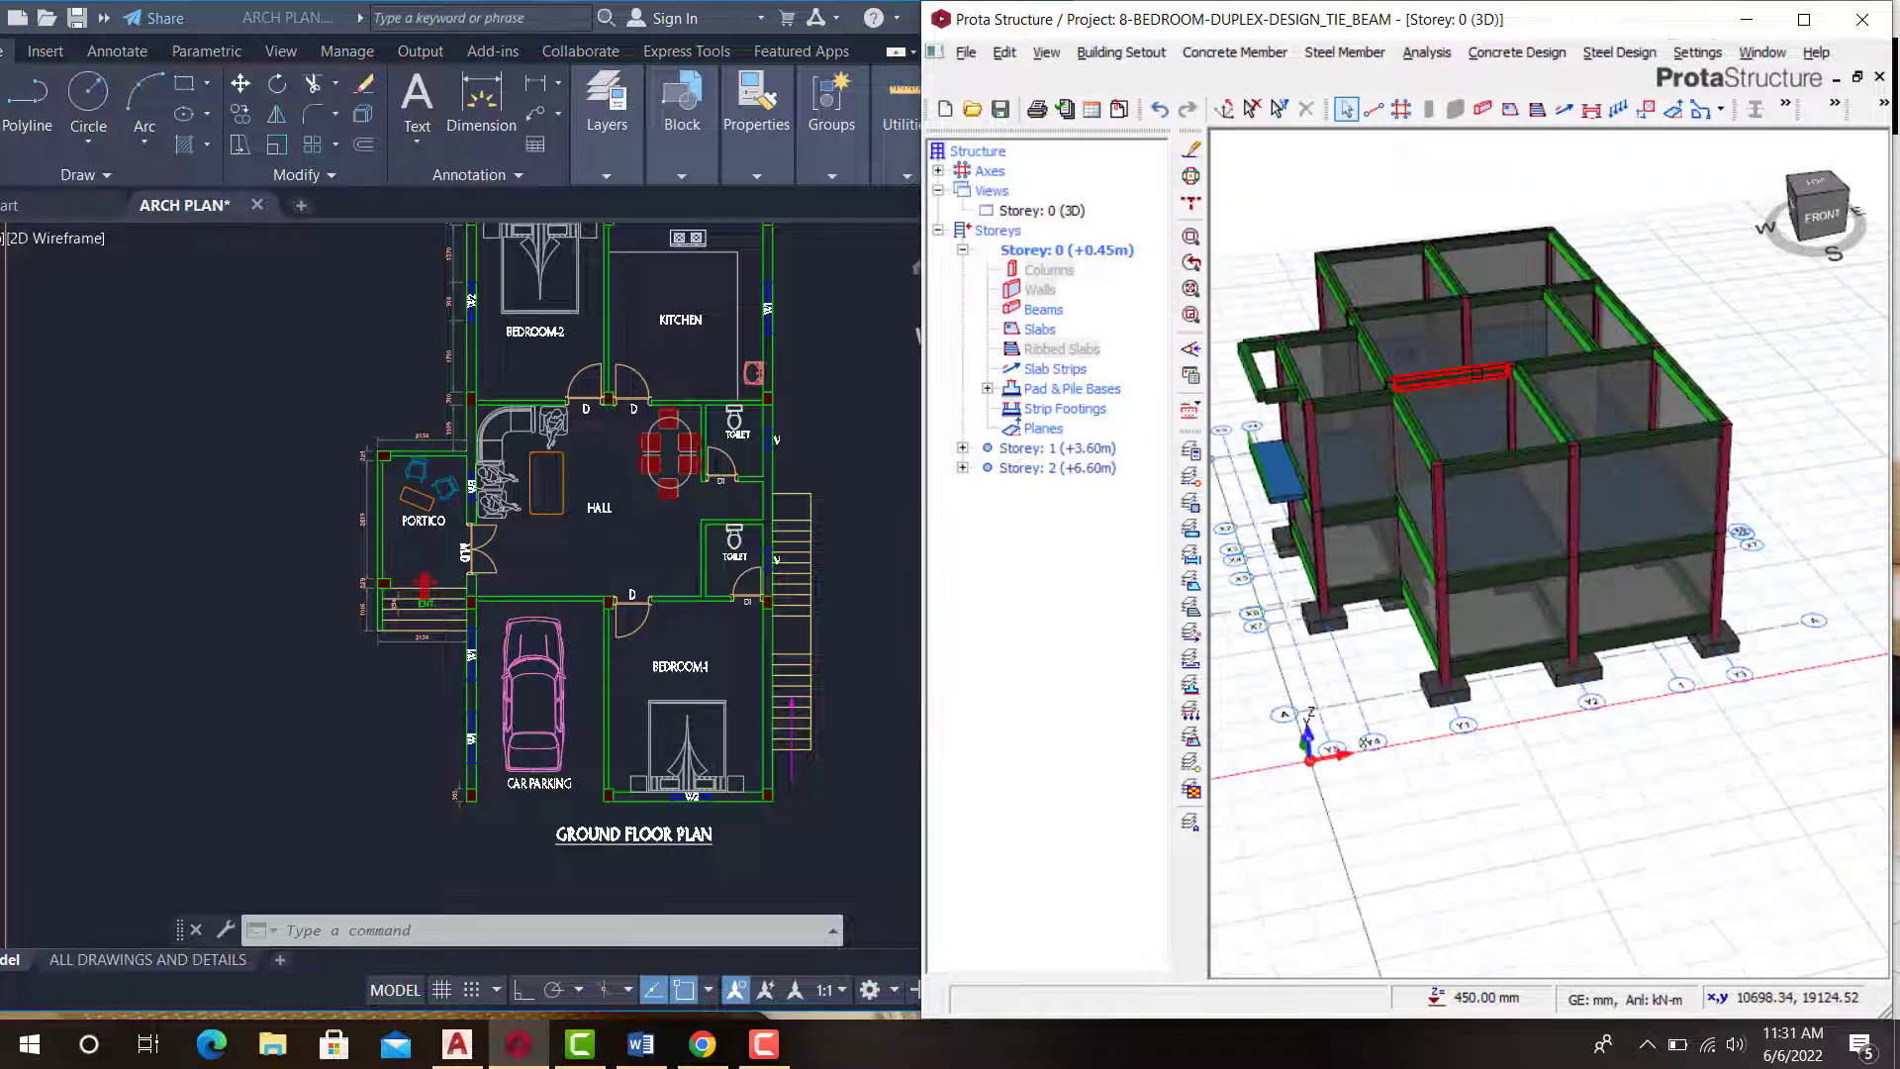
pyautogui.scroll(3, 1455, 336)
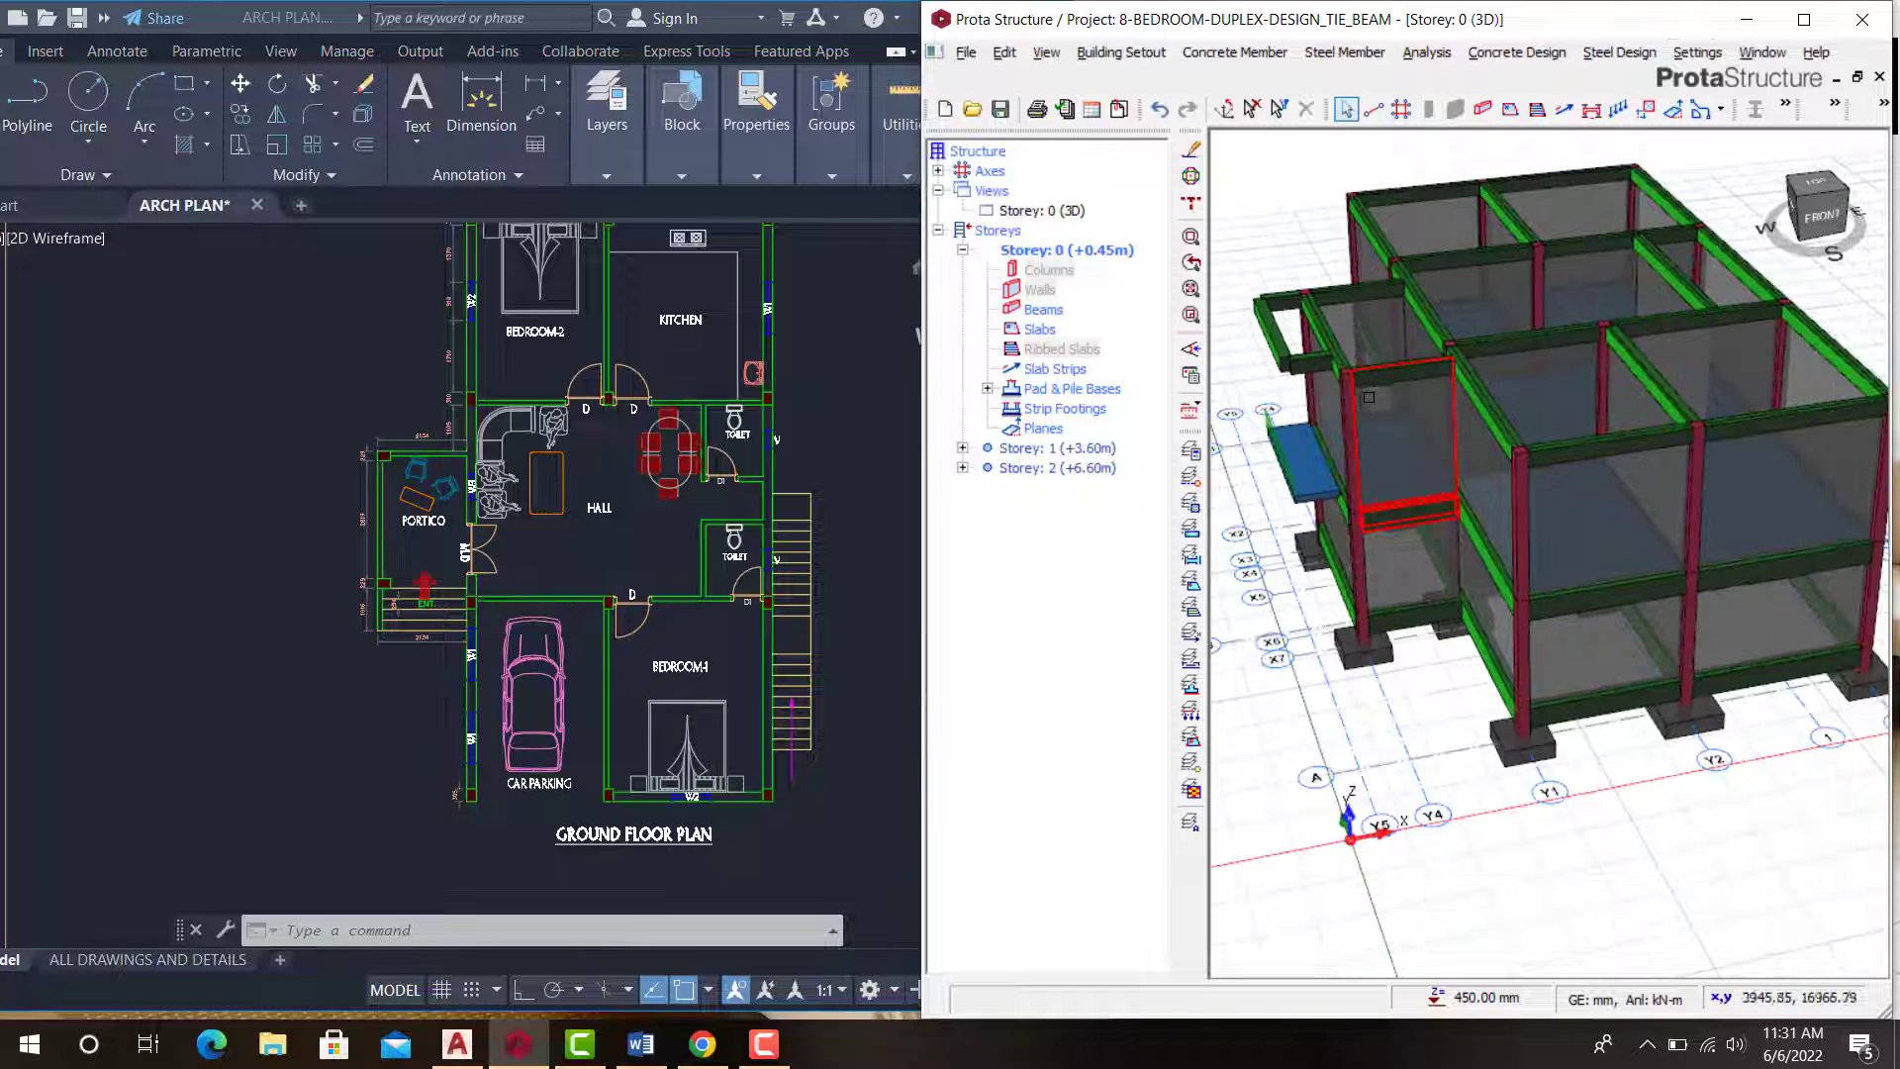
pyautogui.scroll(-2, 1375, 306)
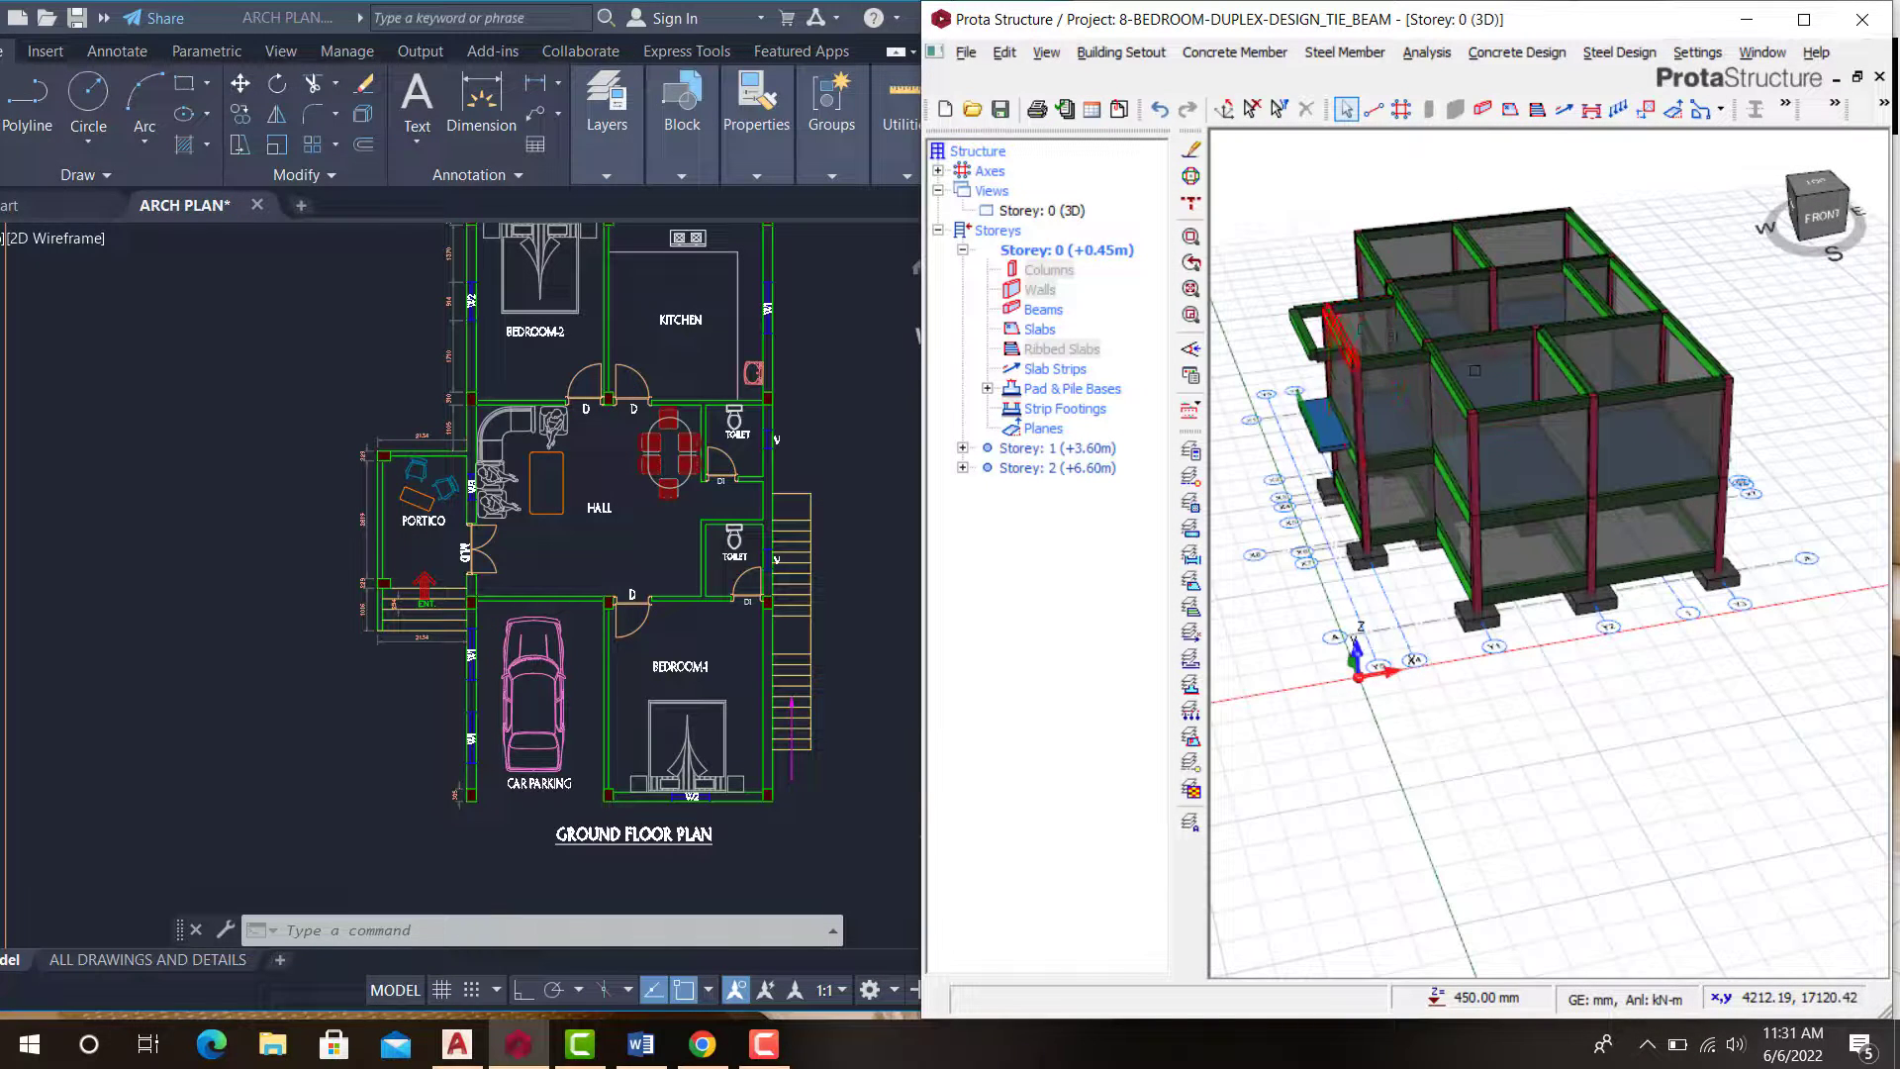
pyautogui.scroll(3, 1474, 370)
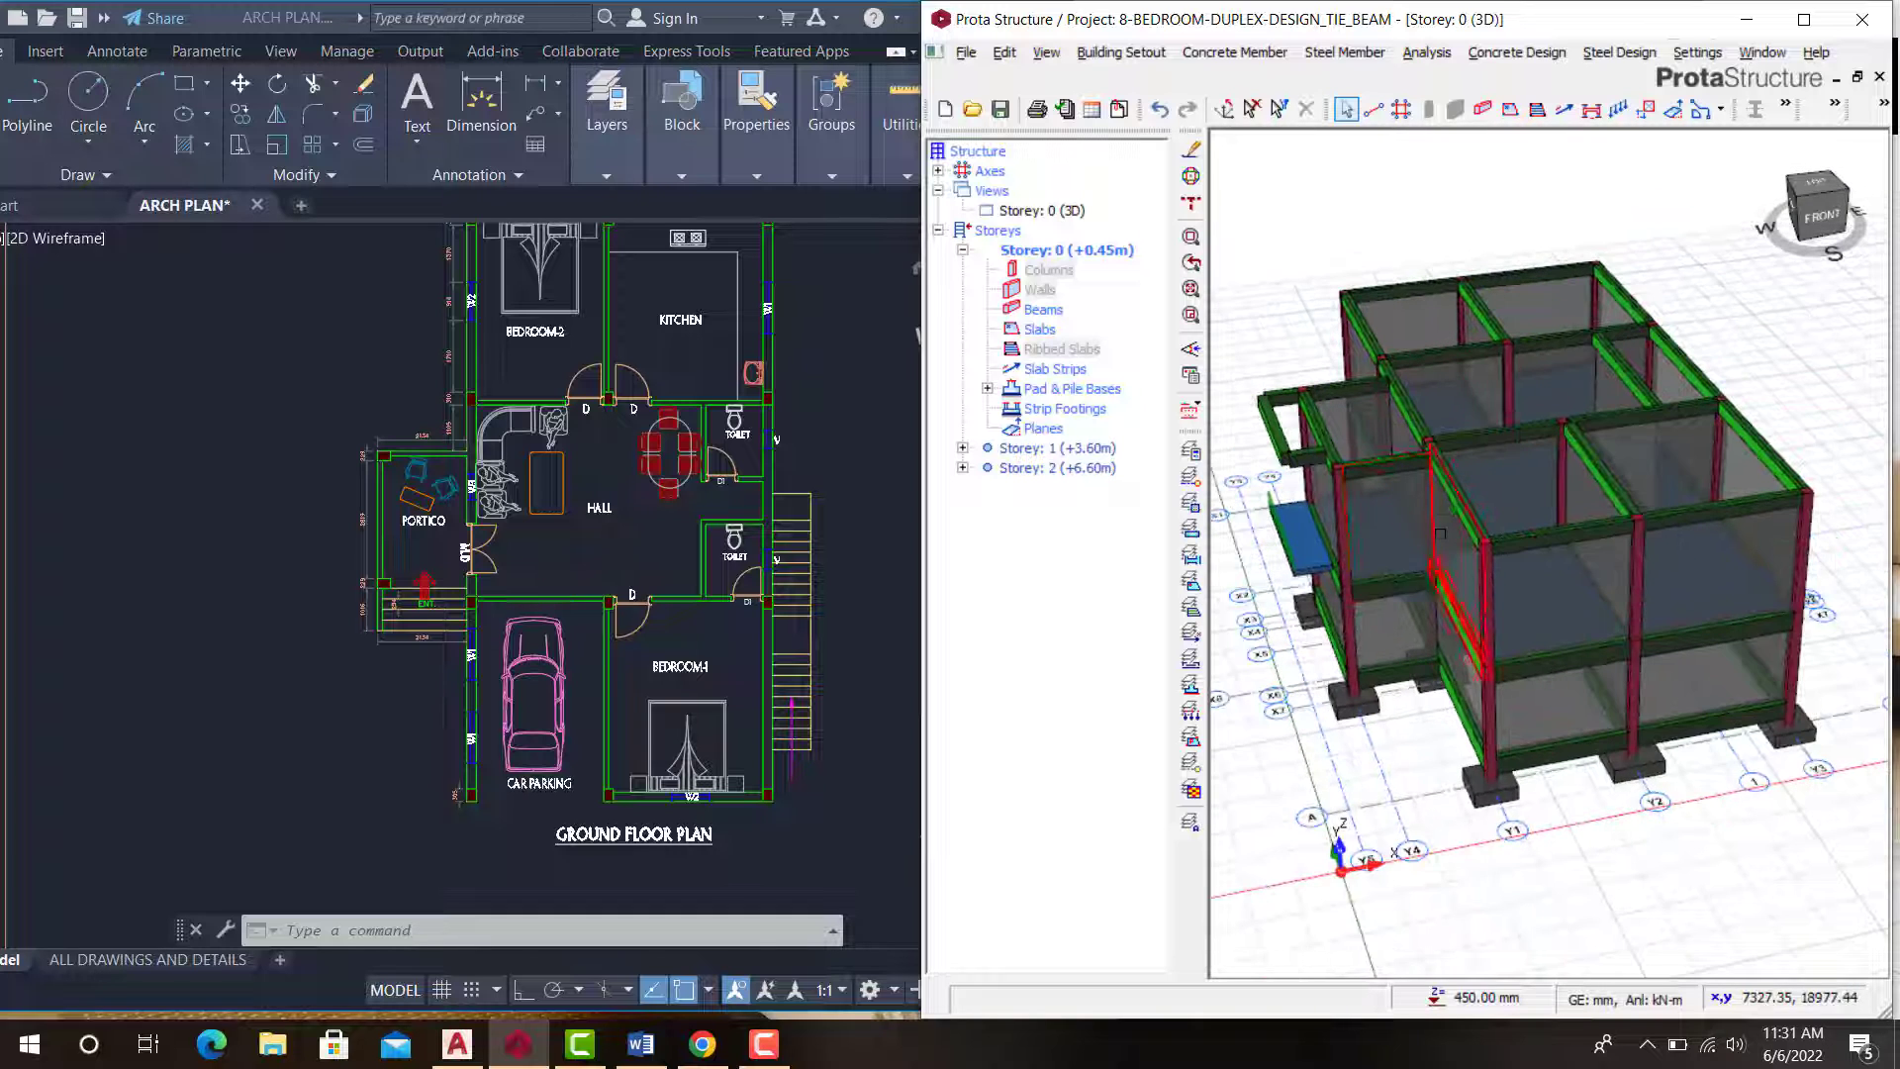
pyautogui.moveTo(1433, 539); pyautogui.dragTo(1447, 457, button='right')
pyautogui.click(1369, 325)
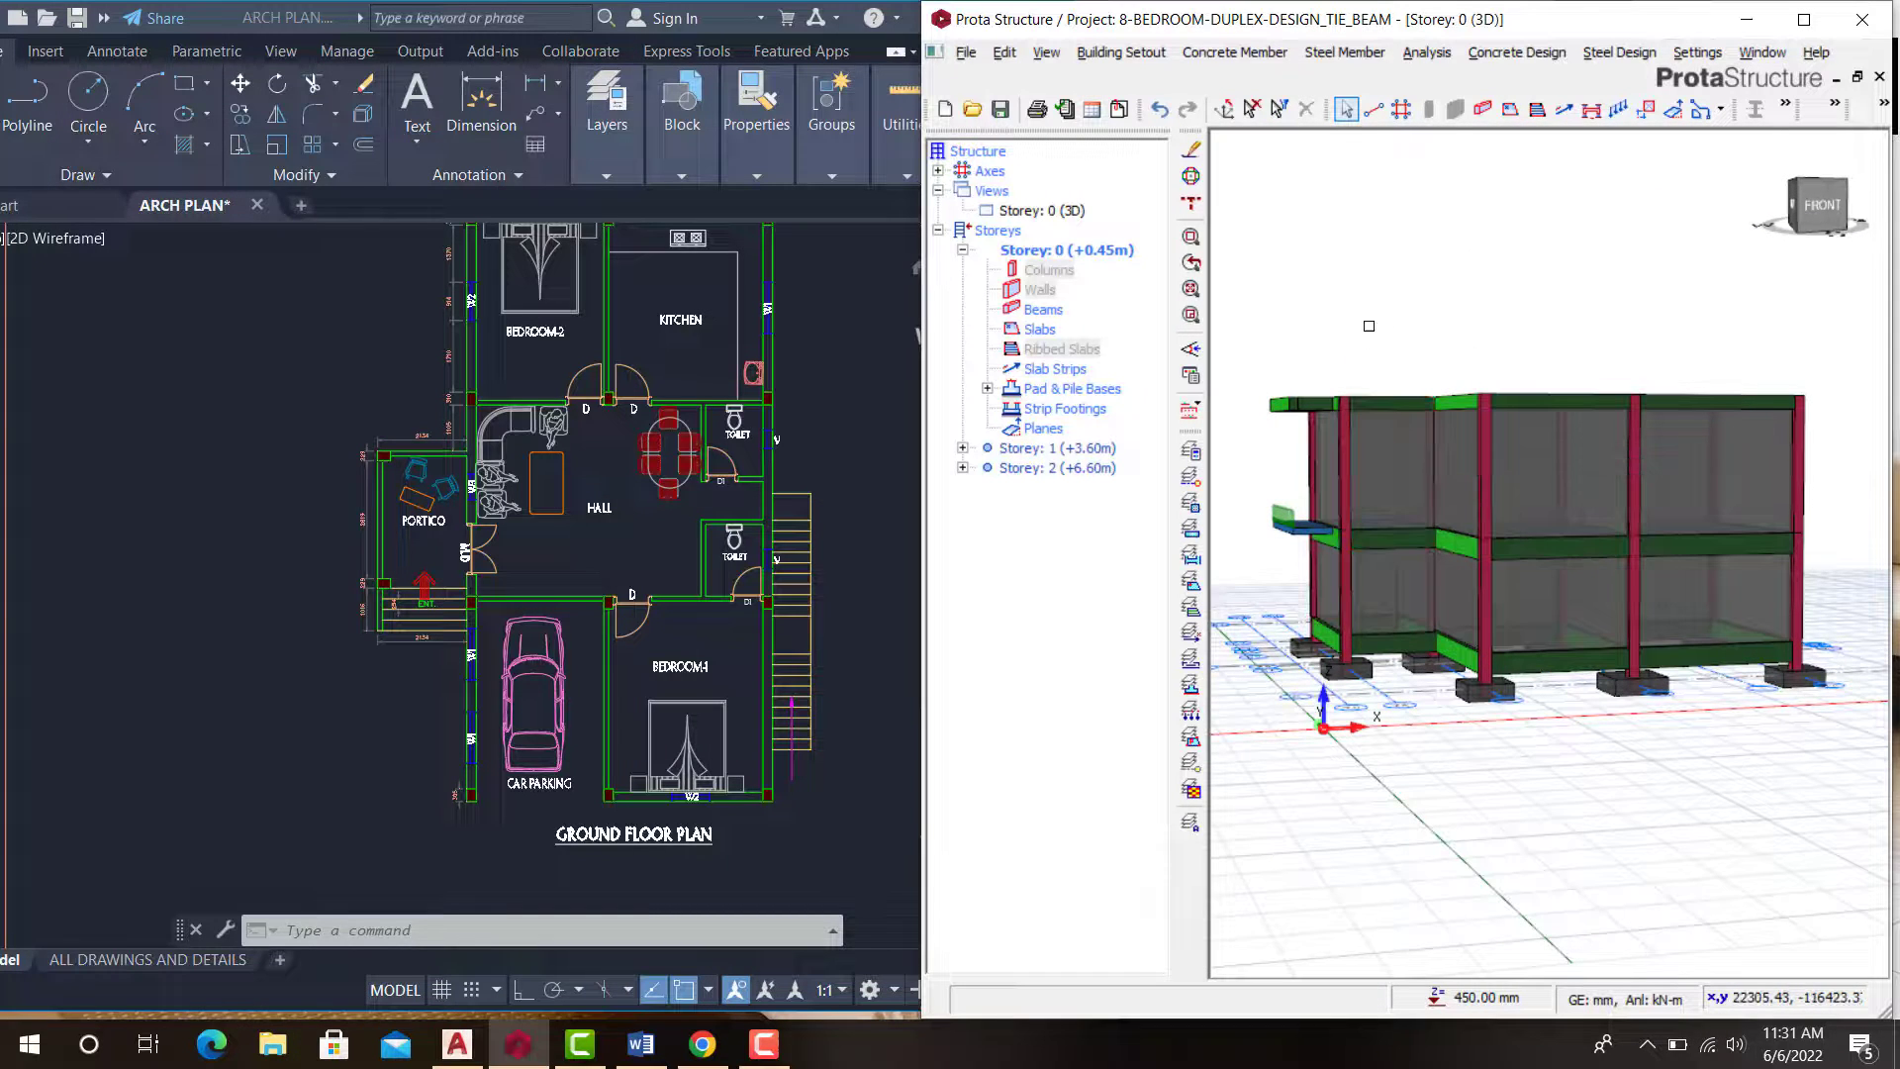
pyautogui.scroll(-1, 1444, 429)
pyautogui.scroll(1, 1445, 430)
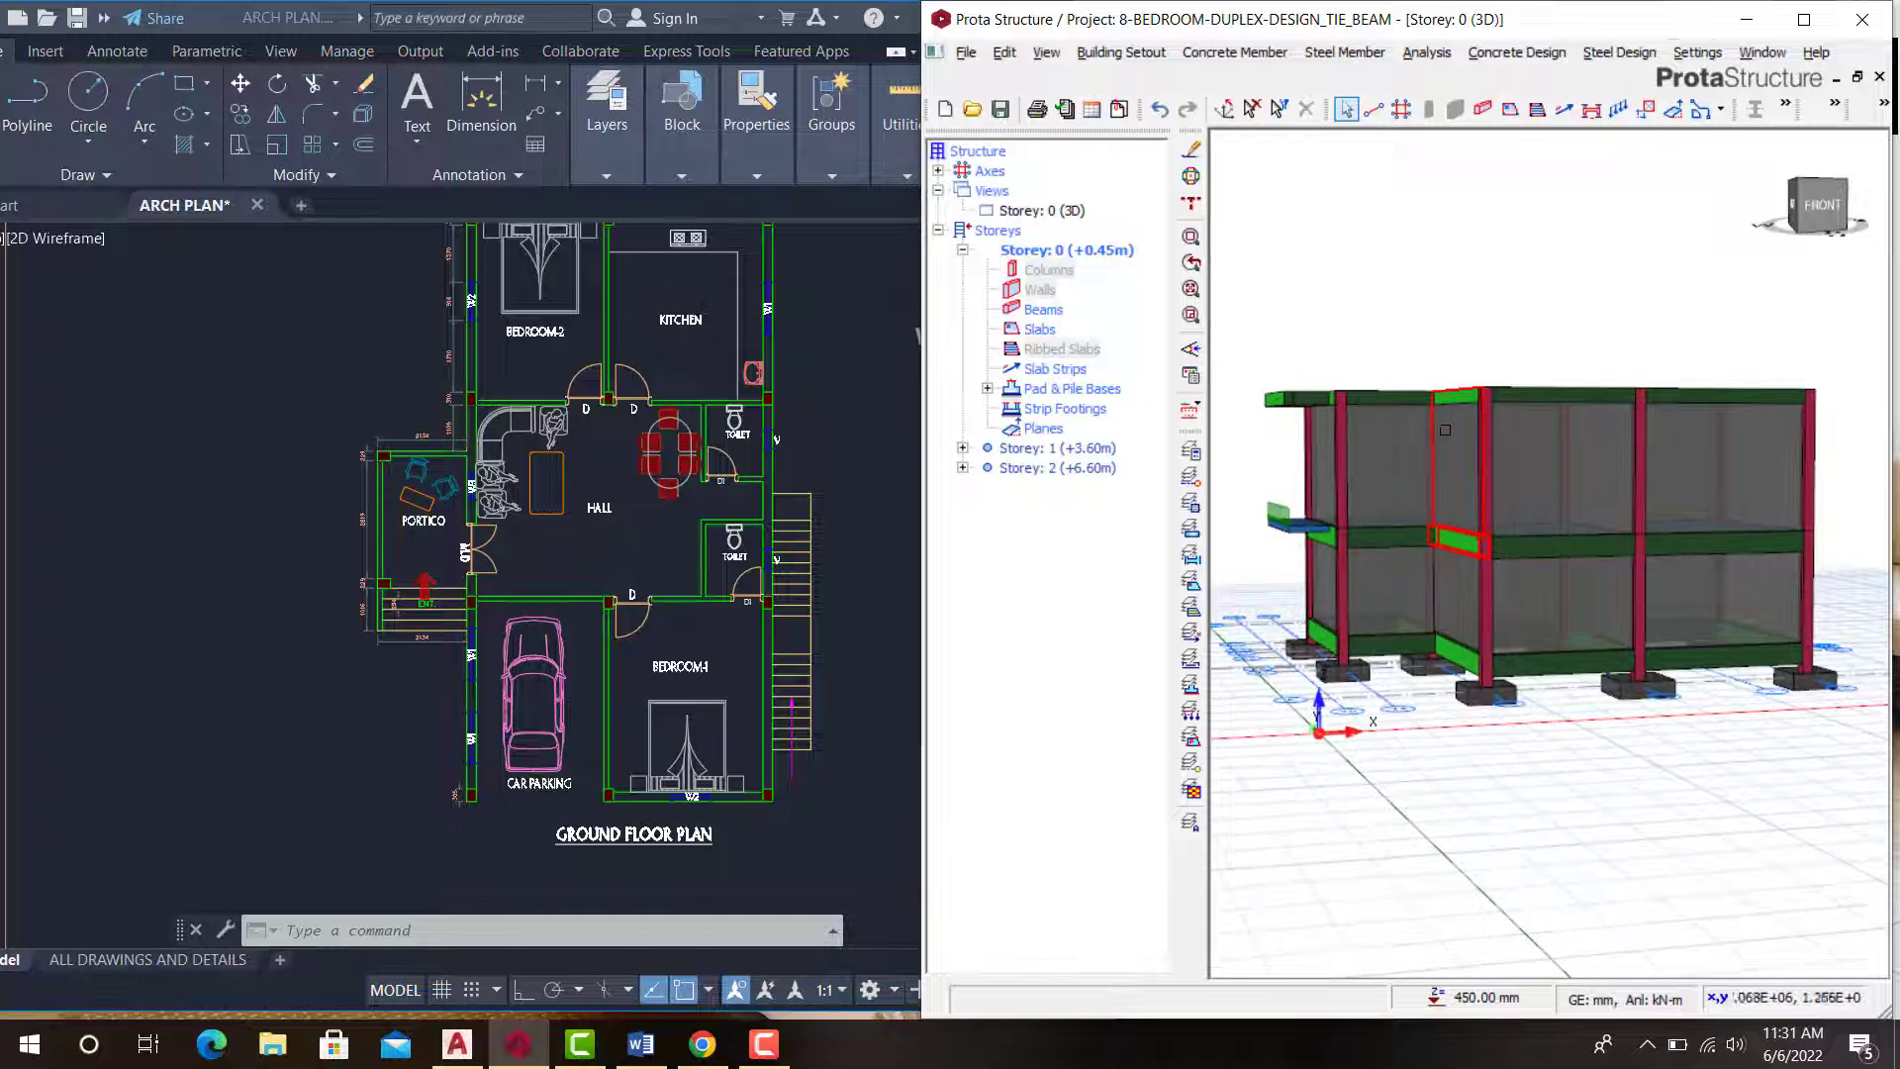
pyautogui.scroll(1, 1474, 412)
pyautogui.scroll(-1, 1474, 412)
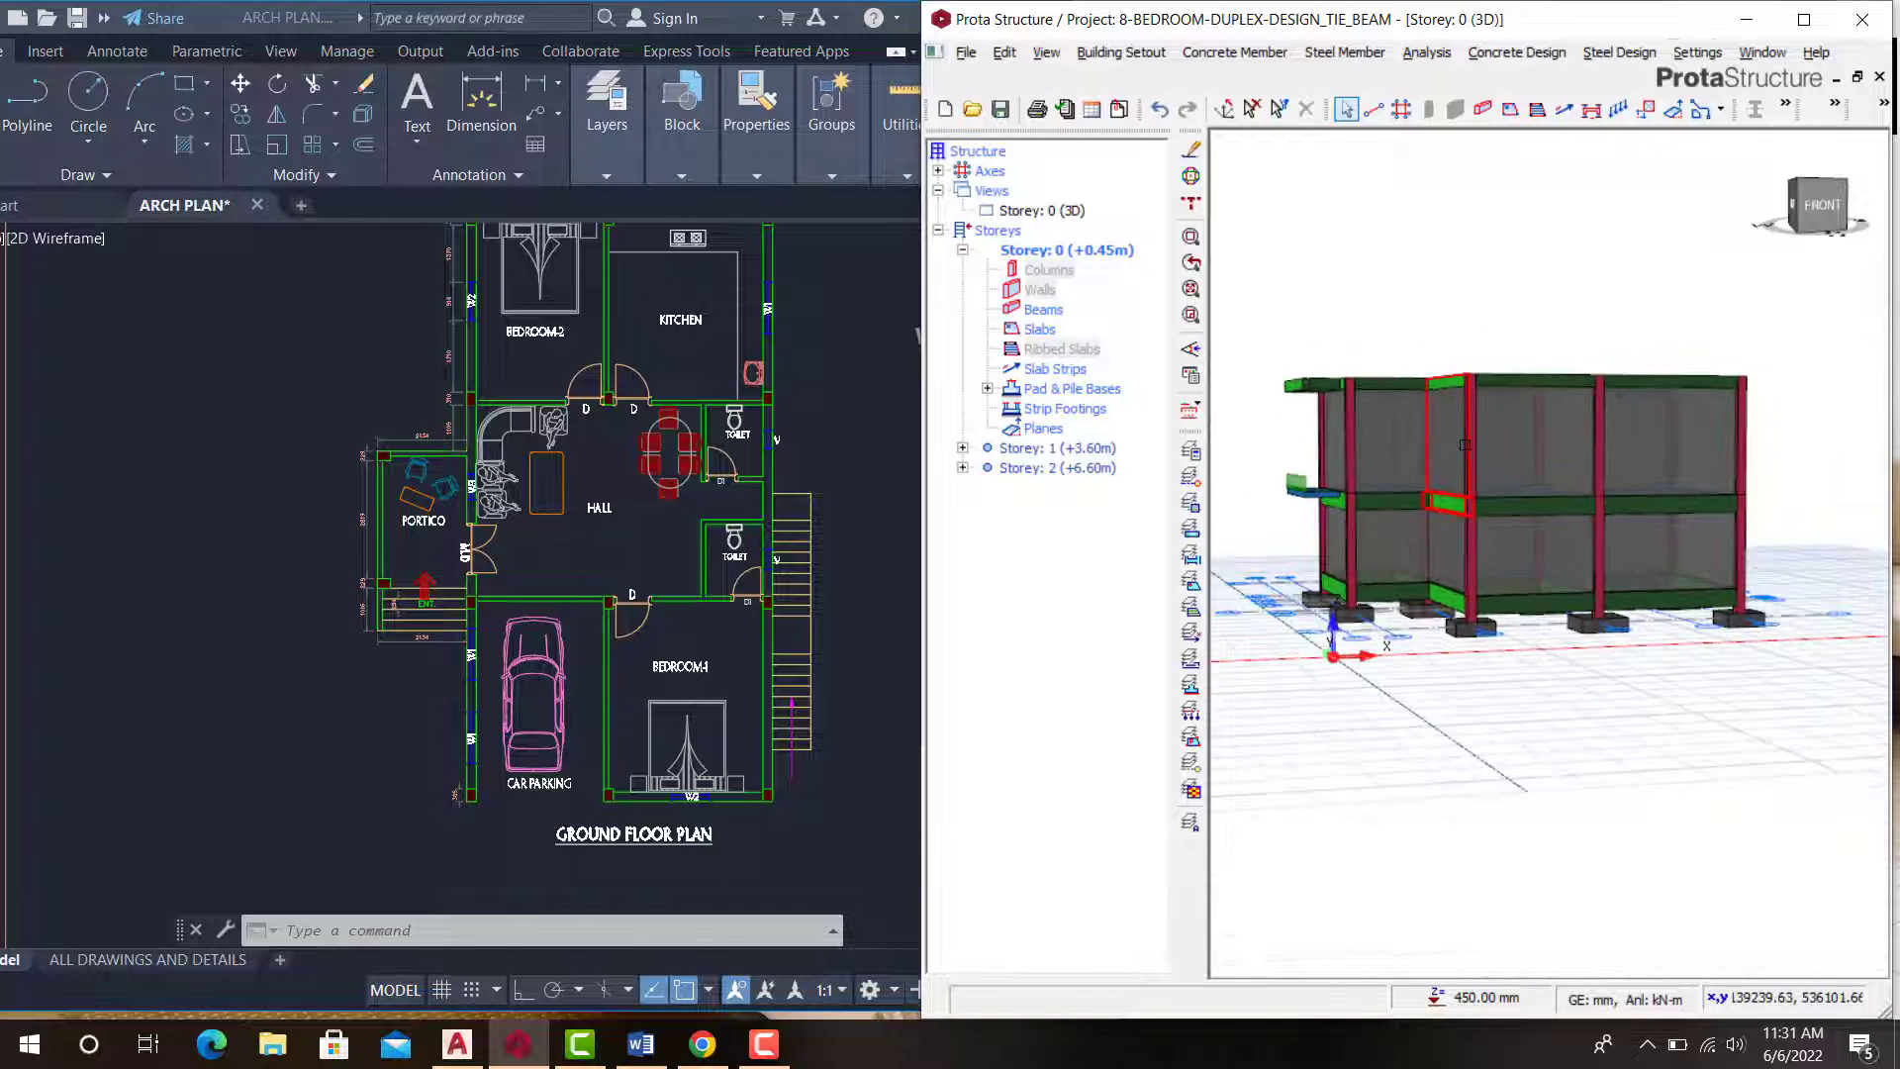
pyautogui.scroll(2, 1456, 486)
pyautogui.moveTo(1457, 486)
pyautogui.mouseDown(button='right')
pyautogui.moveTo(1463, 508)
pyautogui.moveTo(1462, 463)
pyautogui.mouseUp(button='right')
pyautogui.scroll(-1, 1463, 481)
pyautogui.click(1413, 250)
pyautogui.scroll(-1, 1413, 435)
pyautogui.scroll(2, 1430, 495)
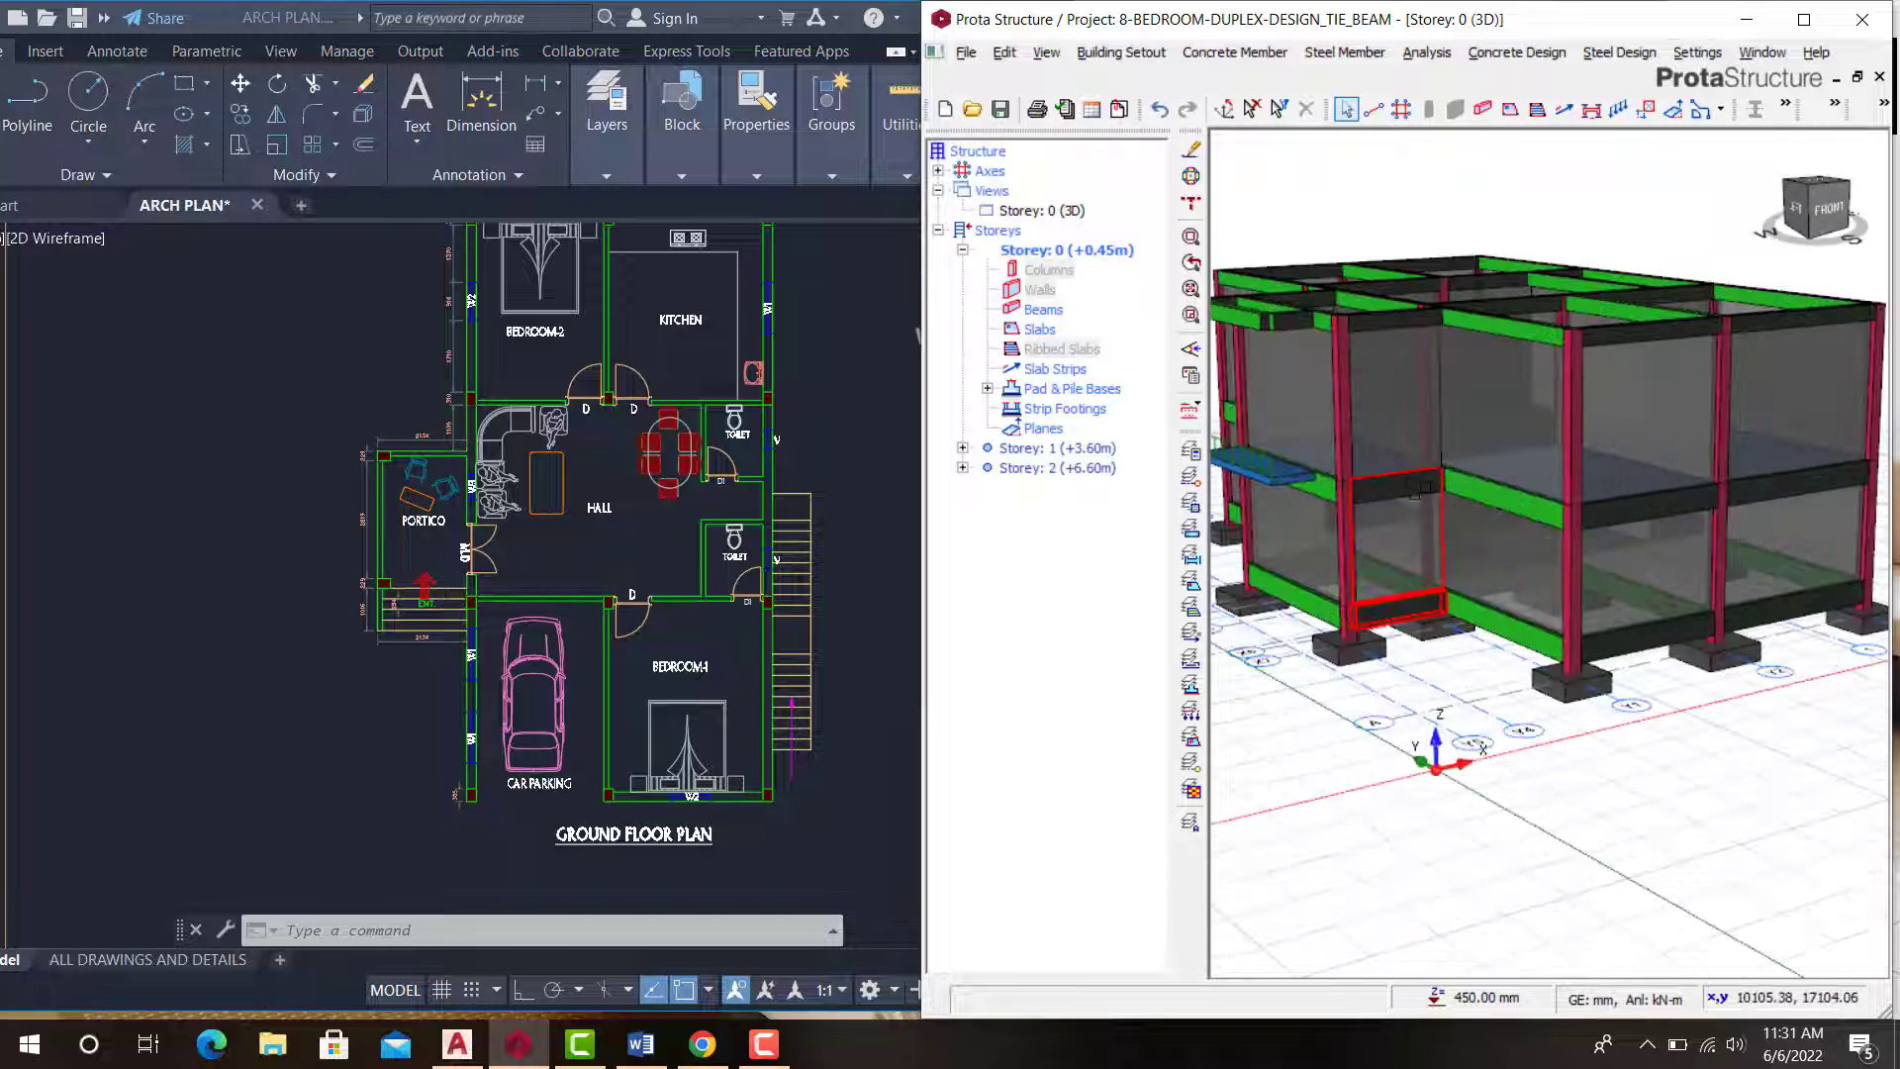
pyautogui.scroll(-1, 1425, 495)
# Step: Switch to AutoCAD and examine the ground floor plan's rooms, from Bedroom-2 and the kitchen to the car parking and Bedroom-1, checking against the 3D model
pyautogui.click(344, 376)
pyautogui.scroll(-2, 694, 412)
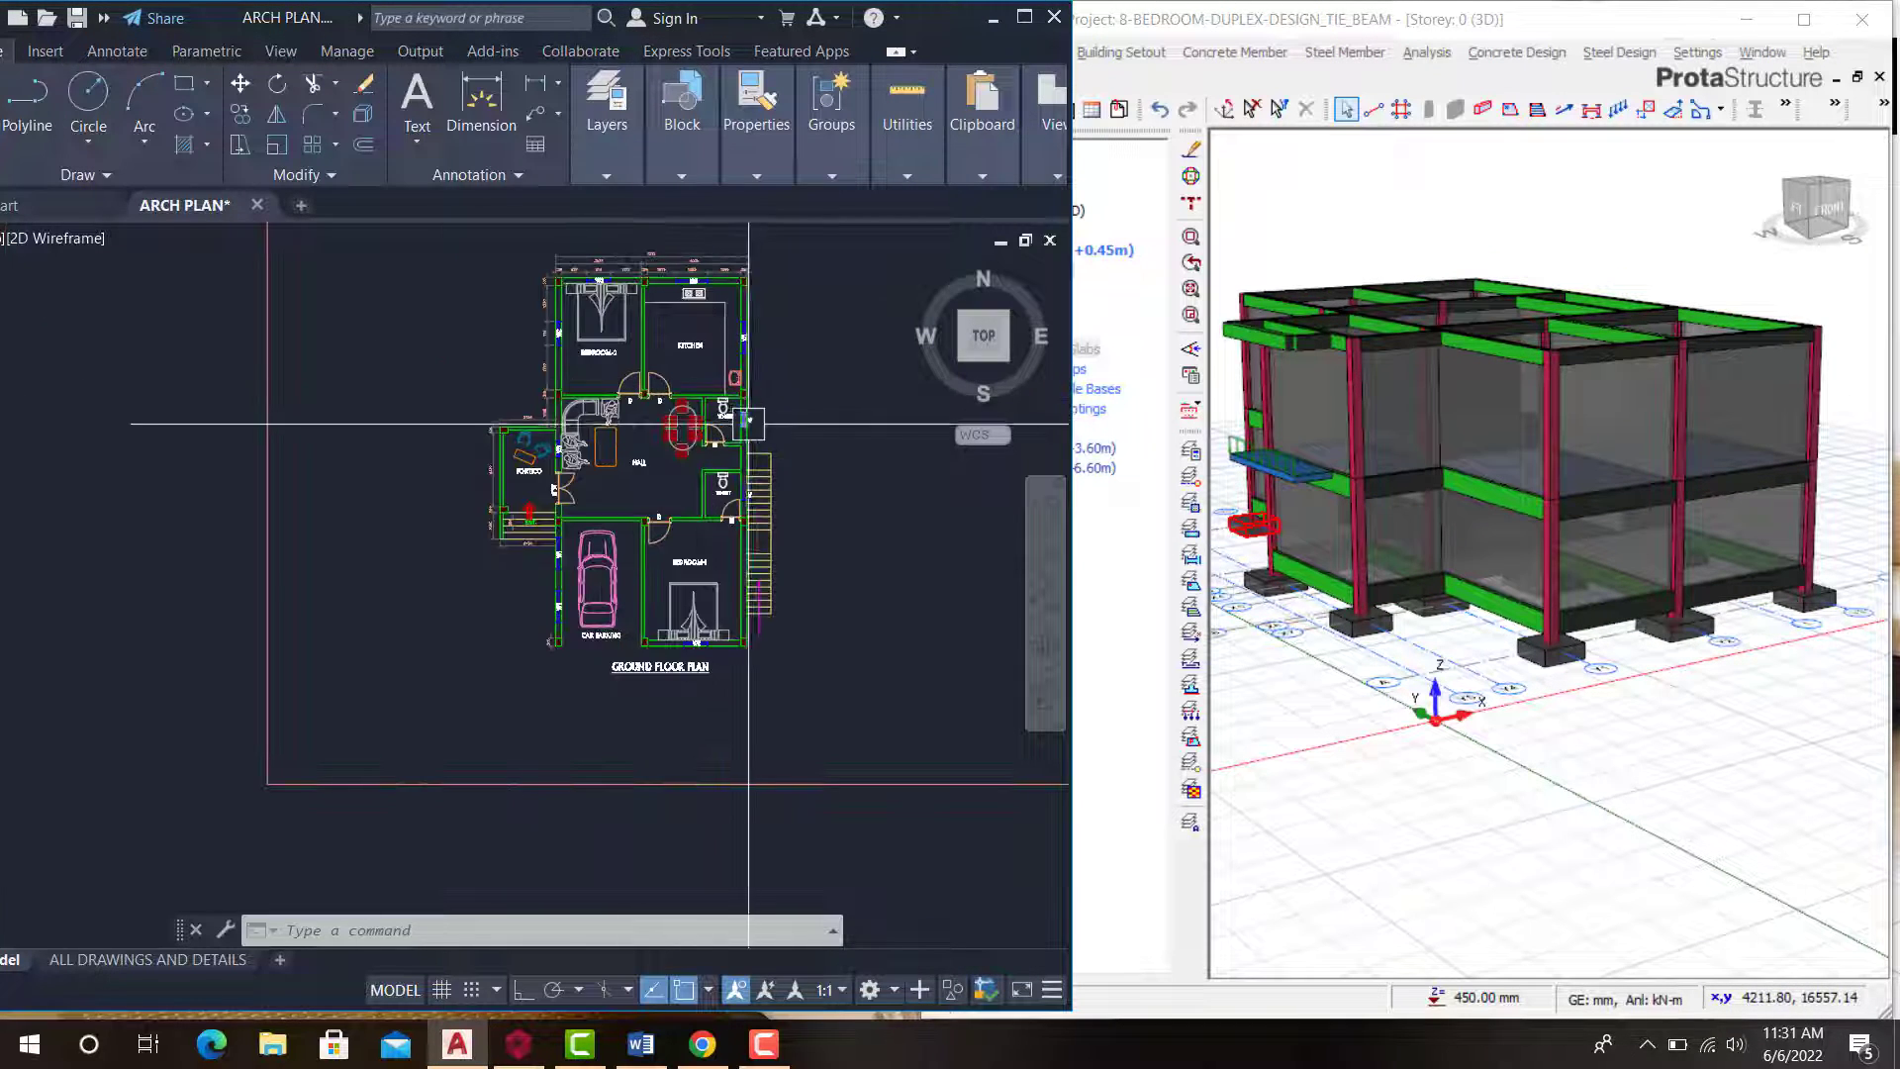
pyautogui.scroll(4, 689, 283)
pyautogui.click(1404, 266)
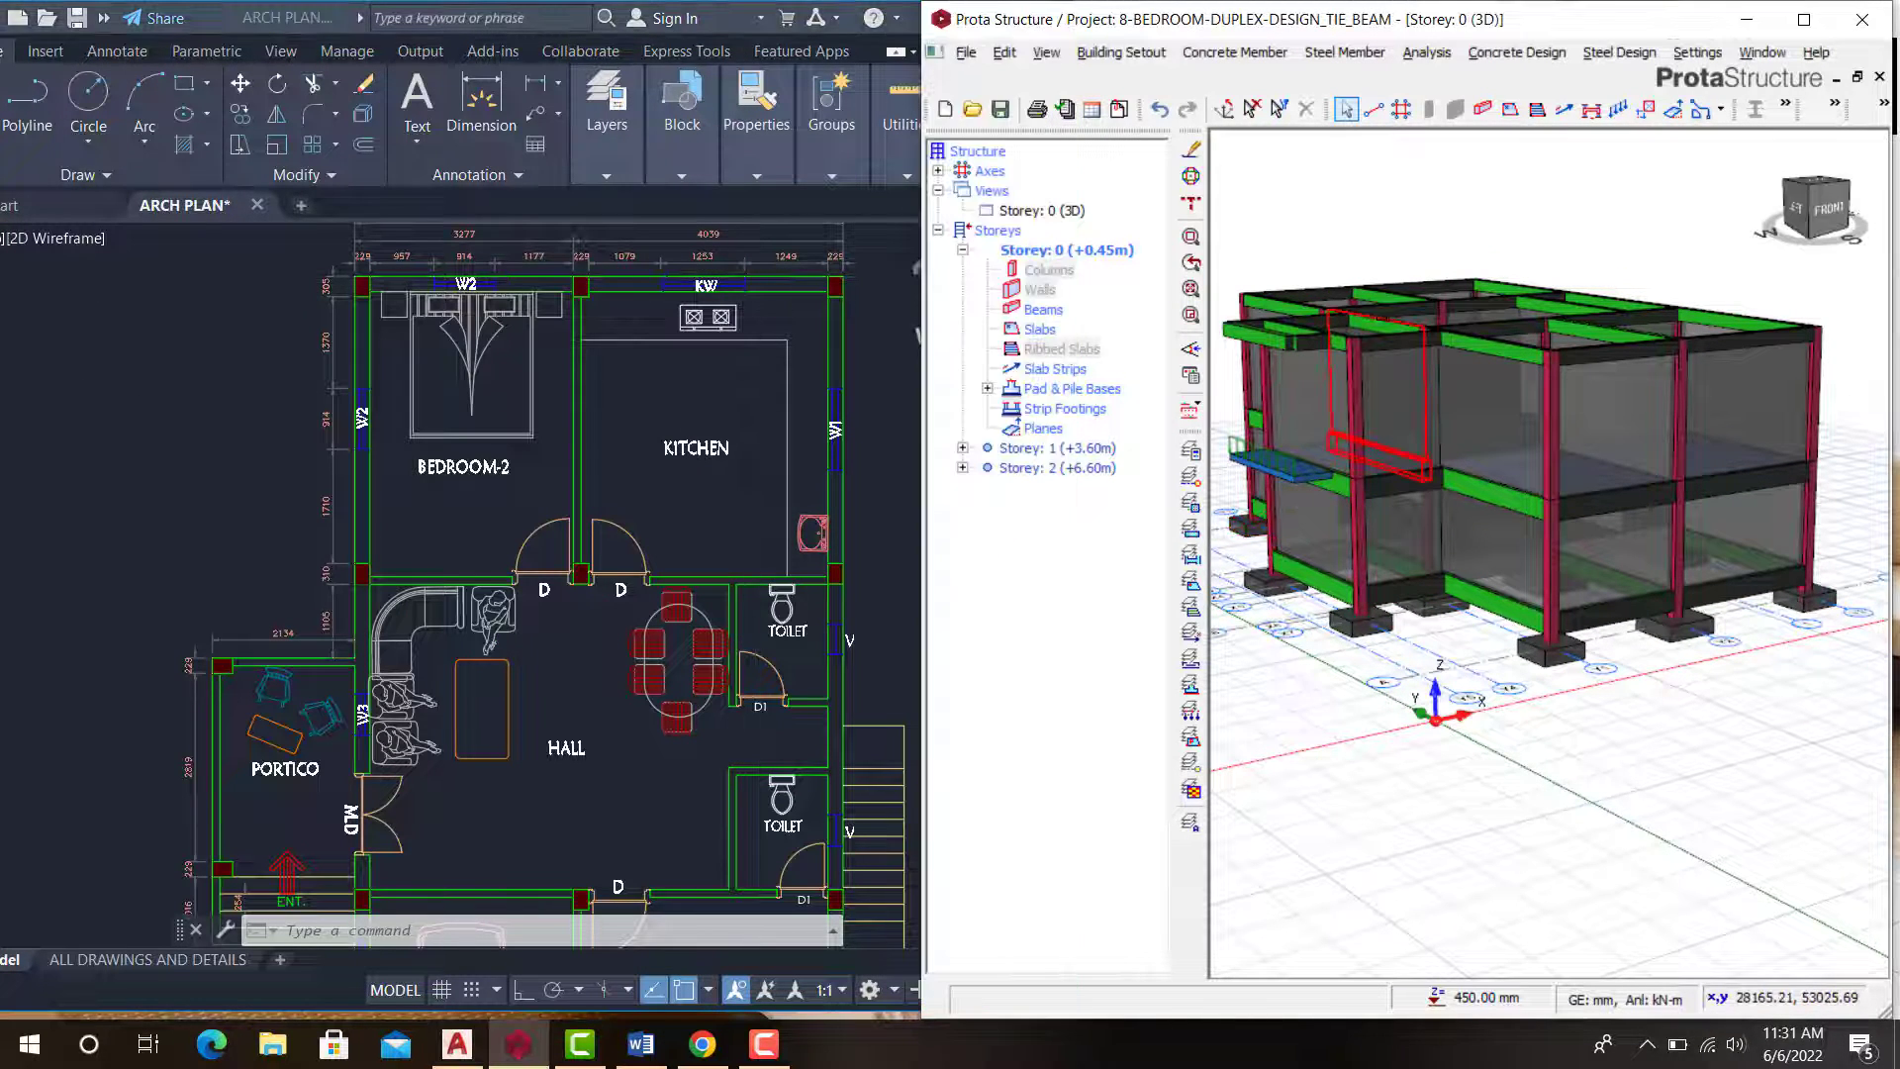
pyautogui.scroll(-2, 1412, 350)
pyautogui.scroll(-1, 1412, 350)
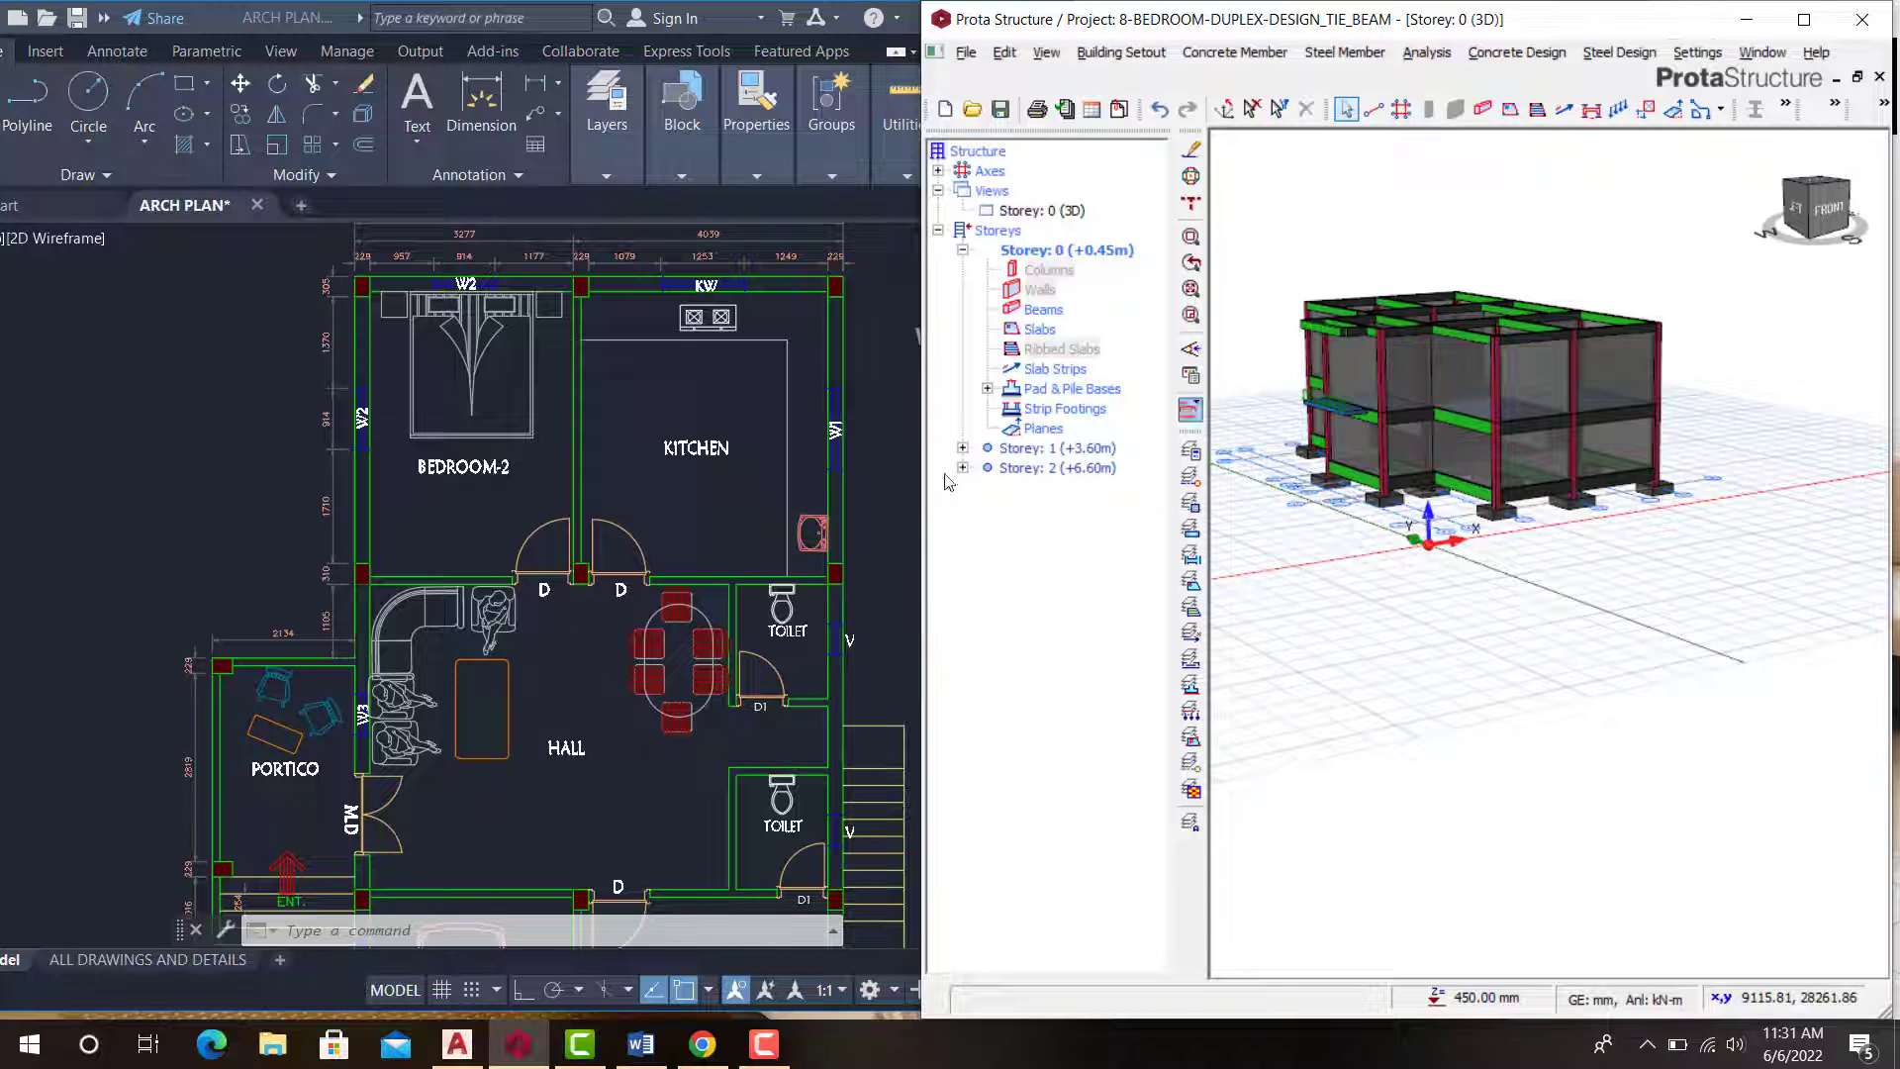
pyautogui.click(736, 448)
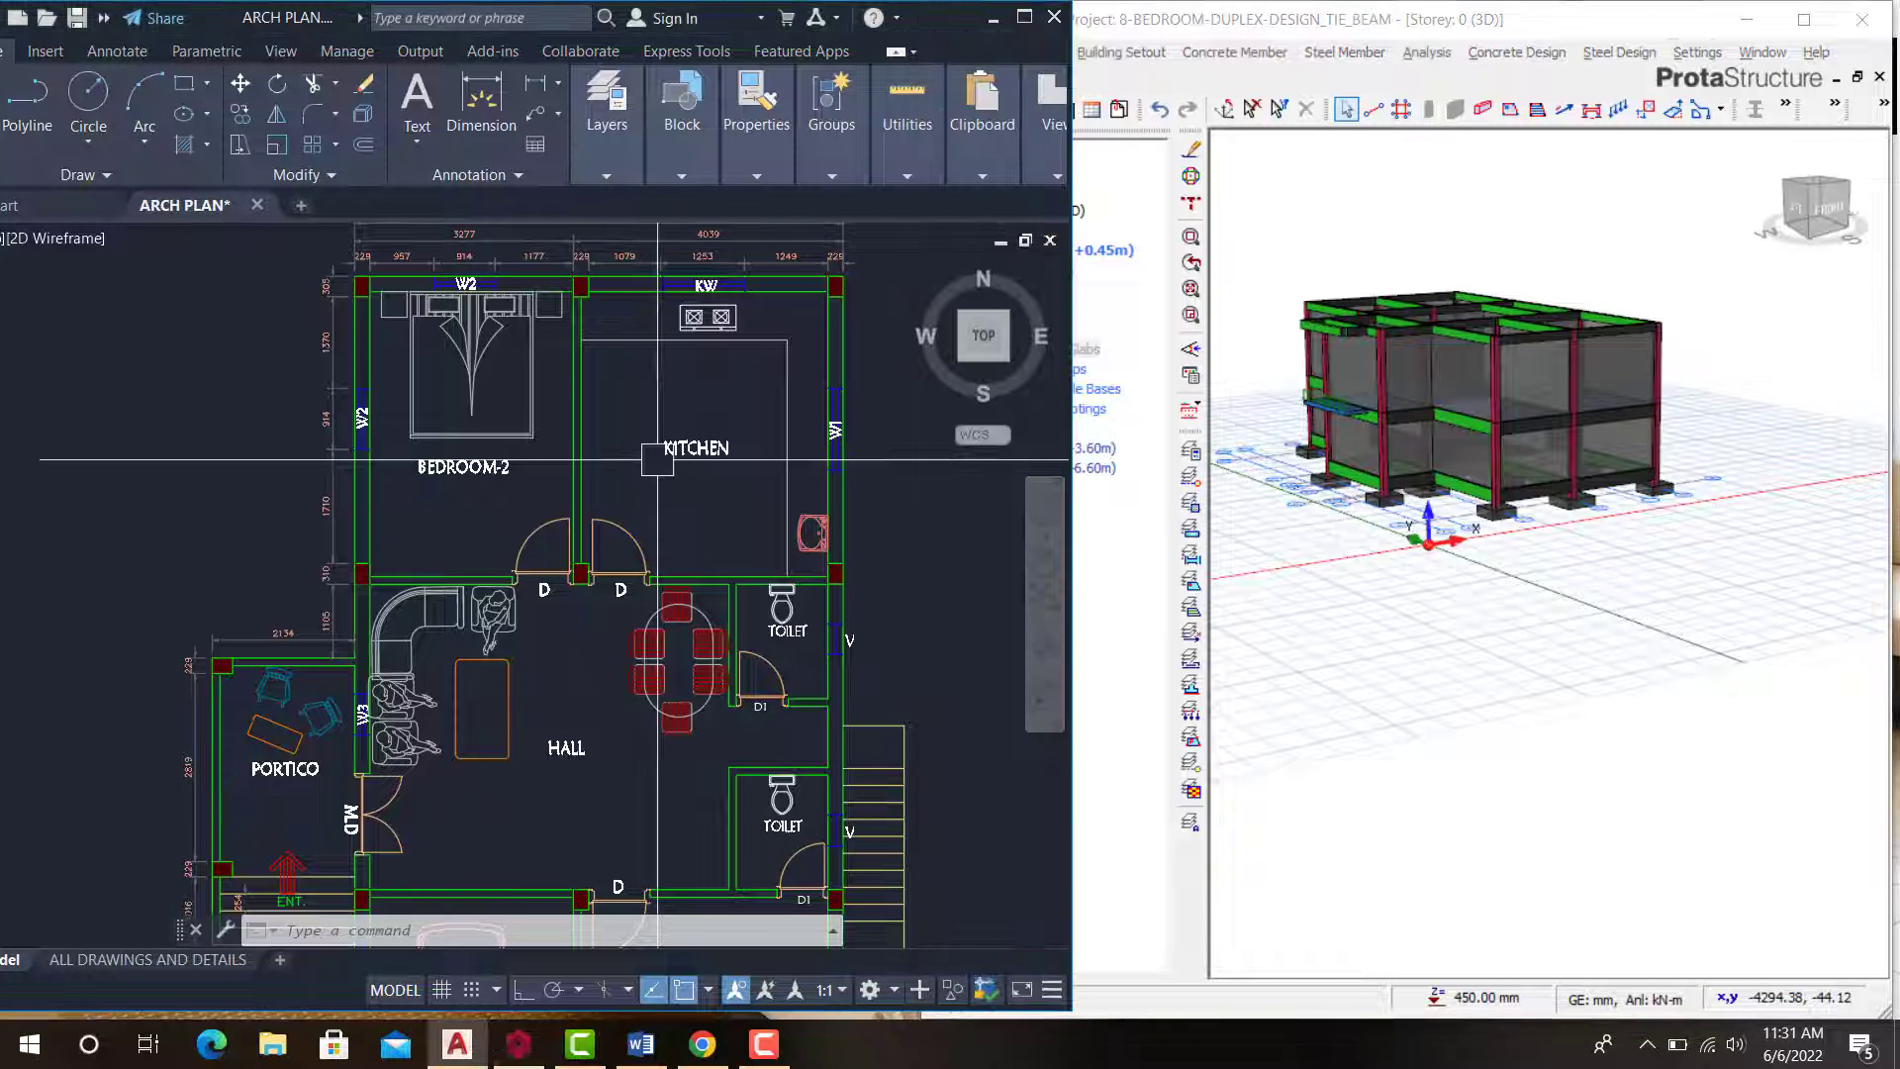
pyautogui.scroll(-3, 966, 416)
pyautogui.scroll(2, 869, 543)
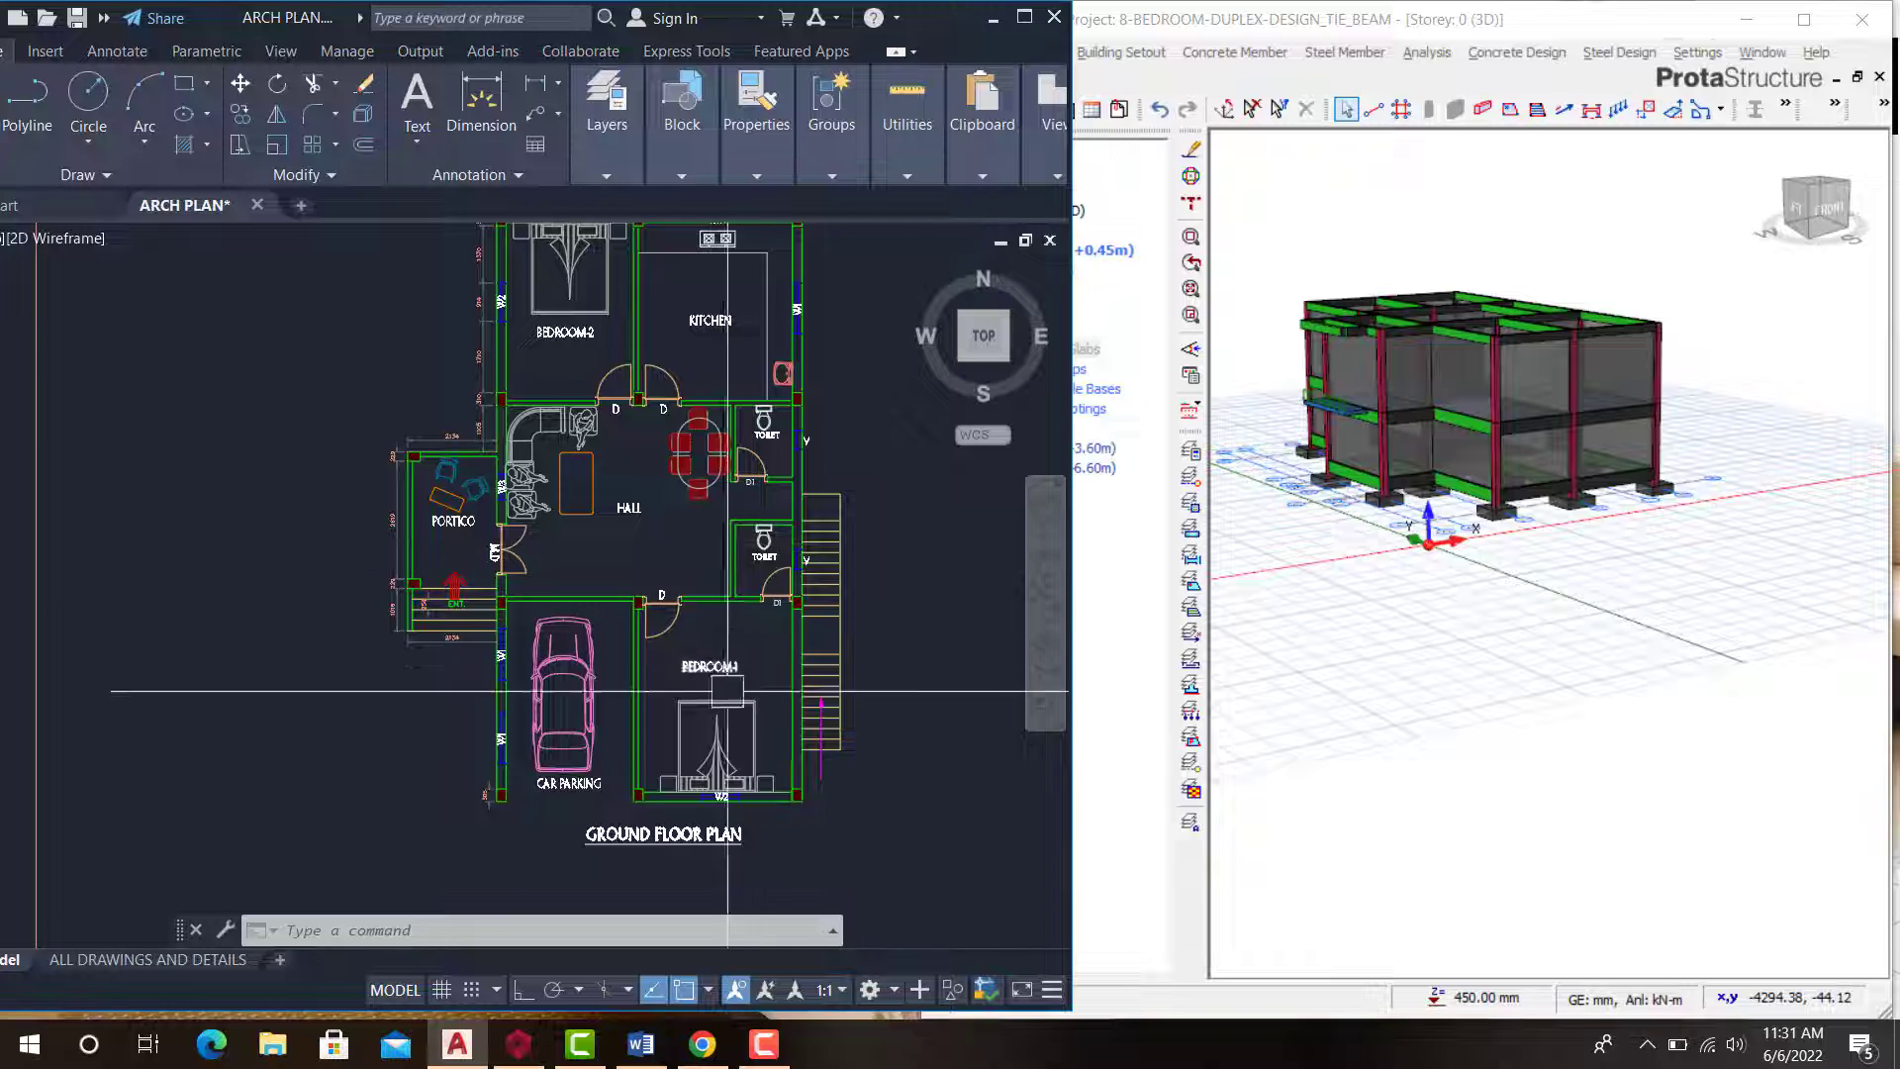
pyautogui.scroll(3, 693, 579)
pyautogui.scroll(-3, 683, 579)
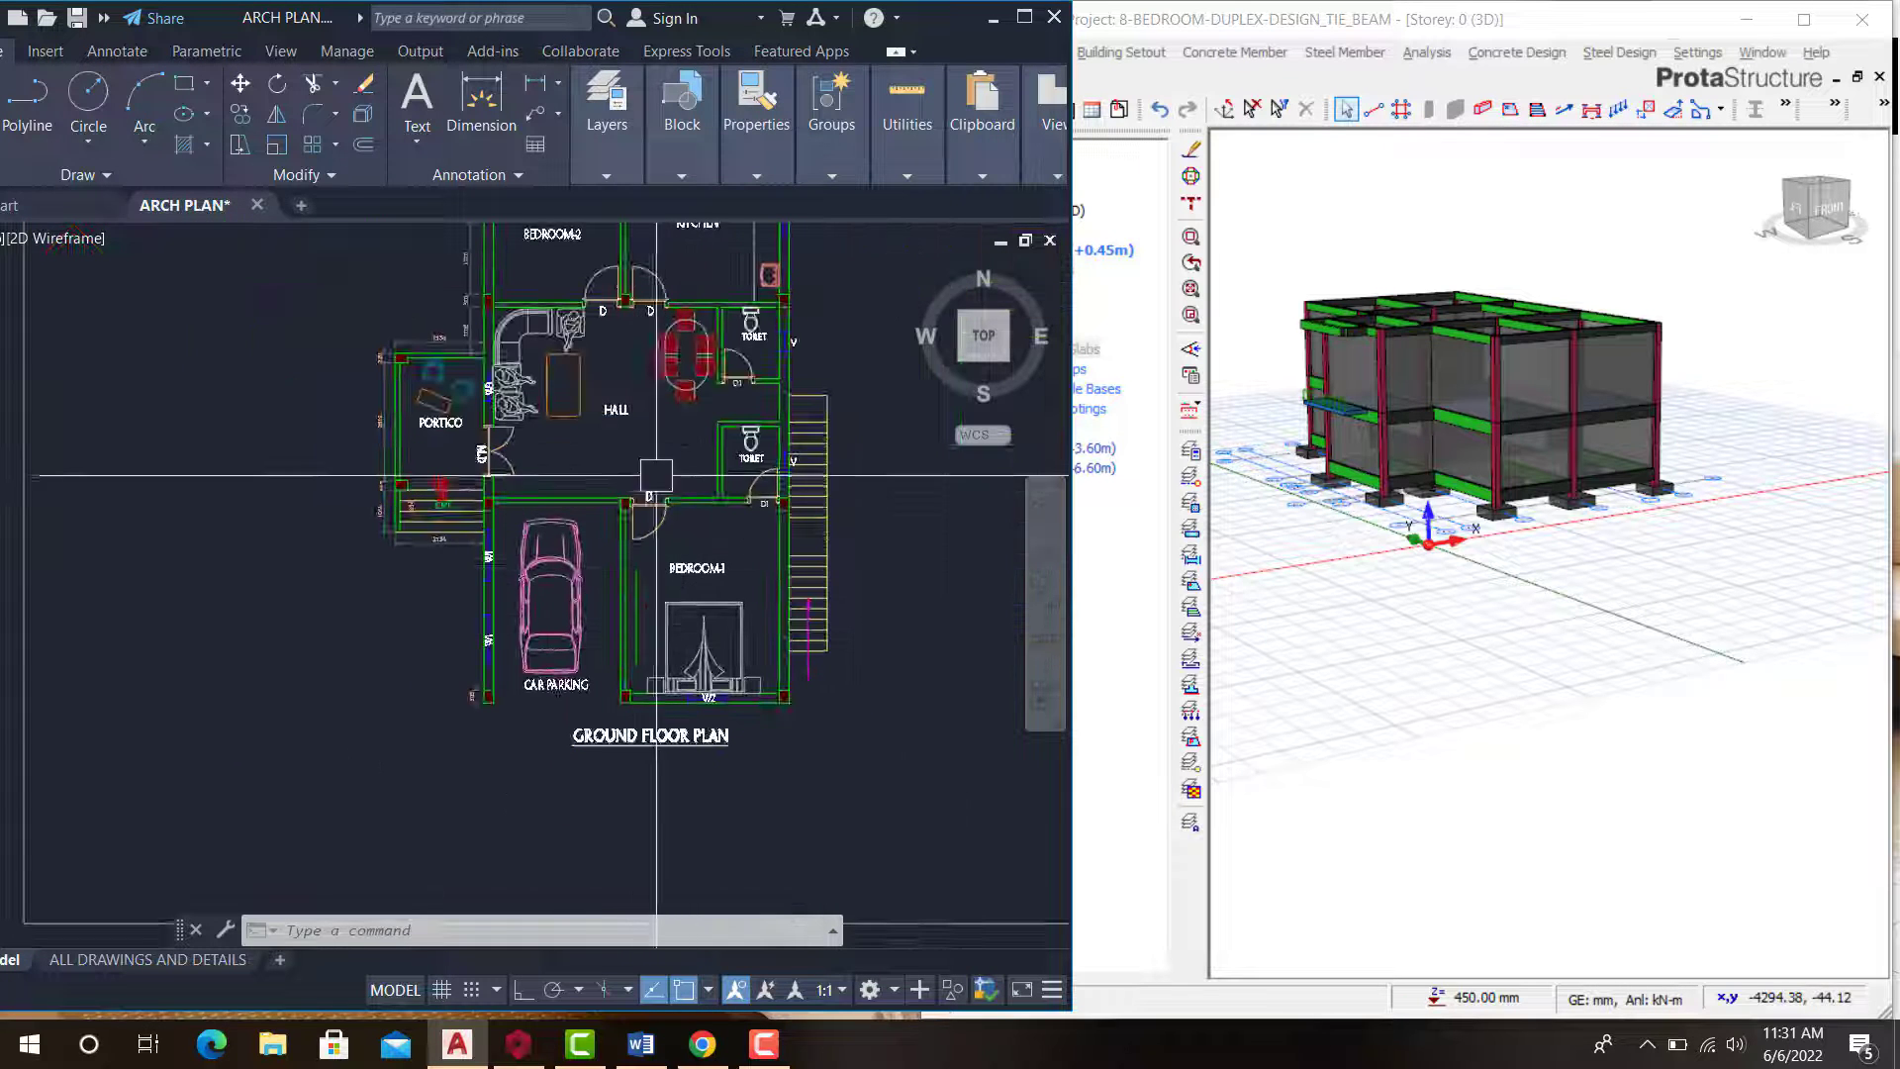
pyautogui.scroll(2, 615, 644)
pyautogui.scroll(4, 615, 644)
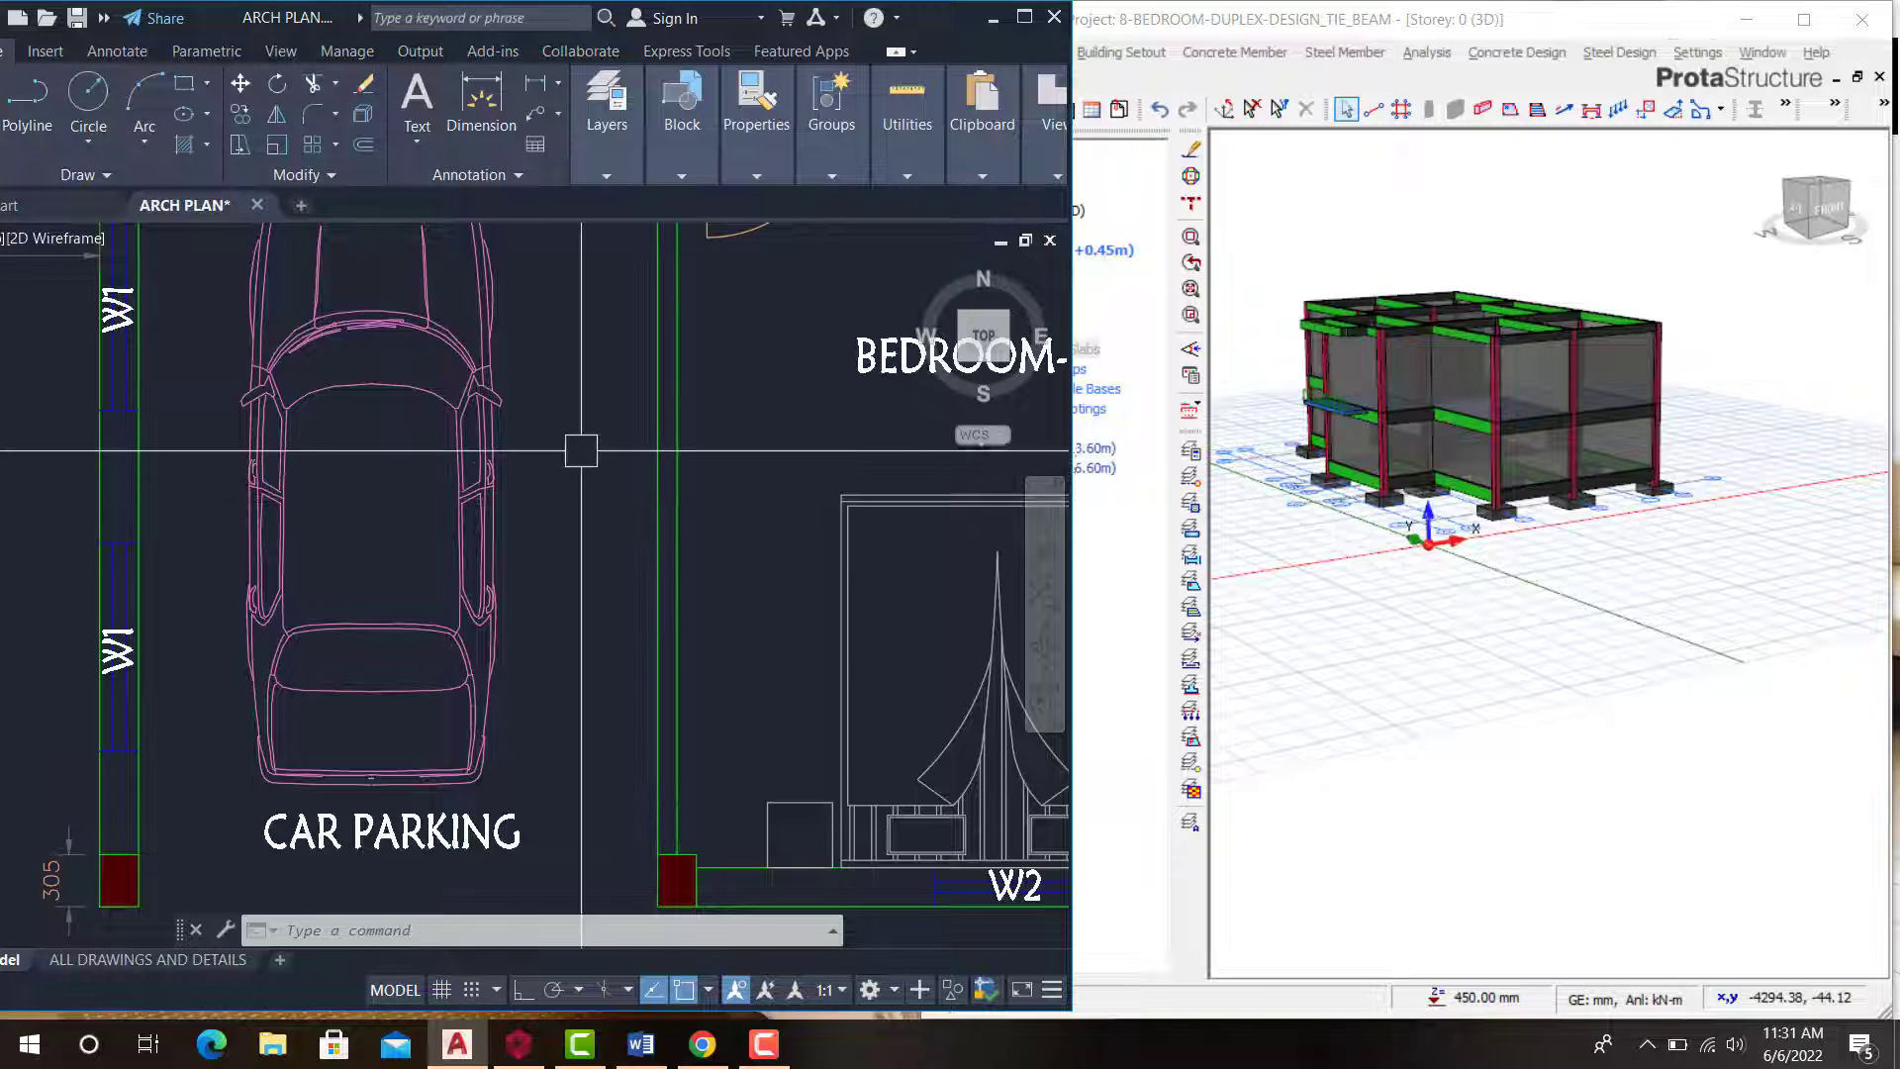
pyautogui.scroll(-3, 248, 436)
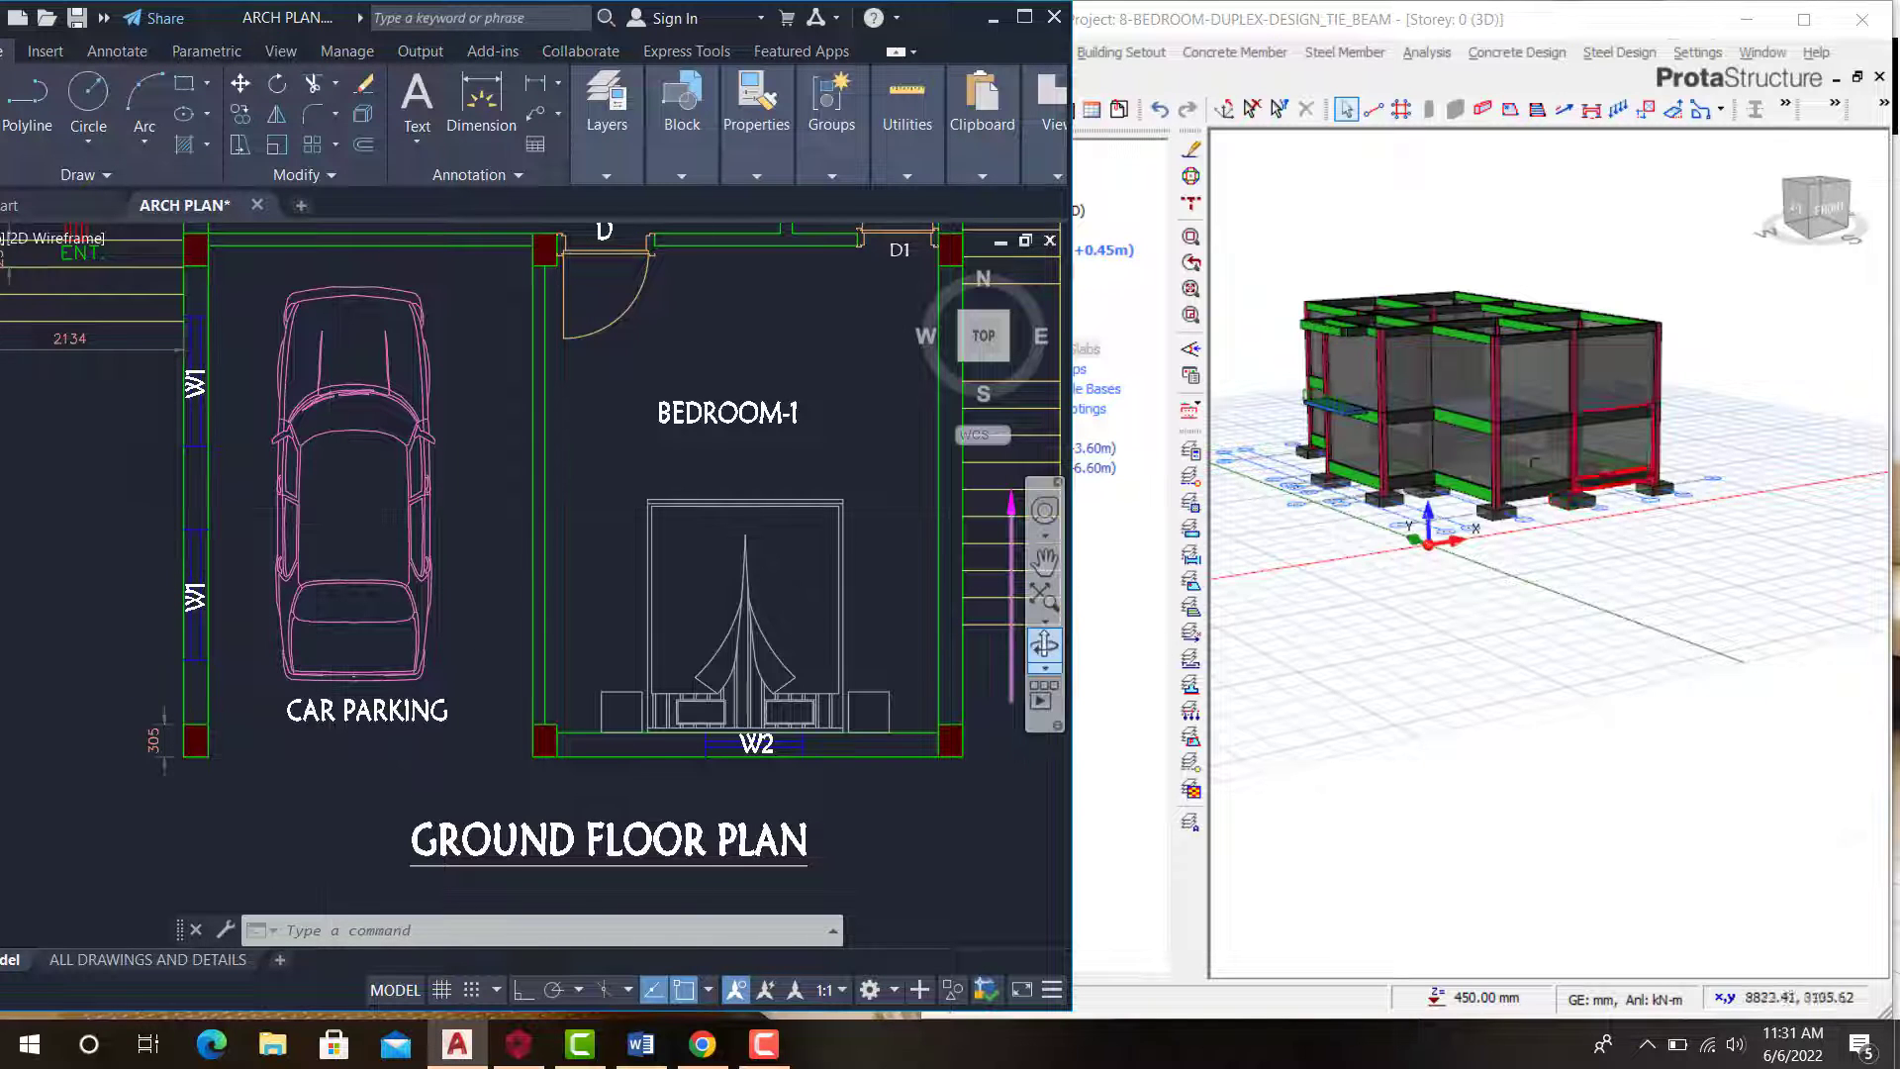
pyautogui.scroll(3, 1545, 551)
# Step: Switch to ProtaStructure and examine the front columns, beams and pad bases of the 3D model
pyautogui.click(1546, 551)
pyautogui.scroll(5, 1545, 552)
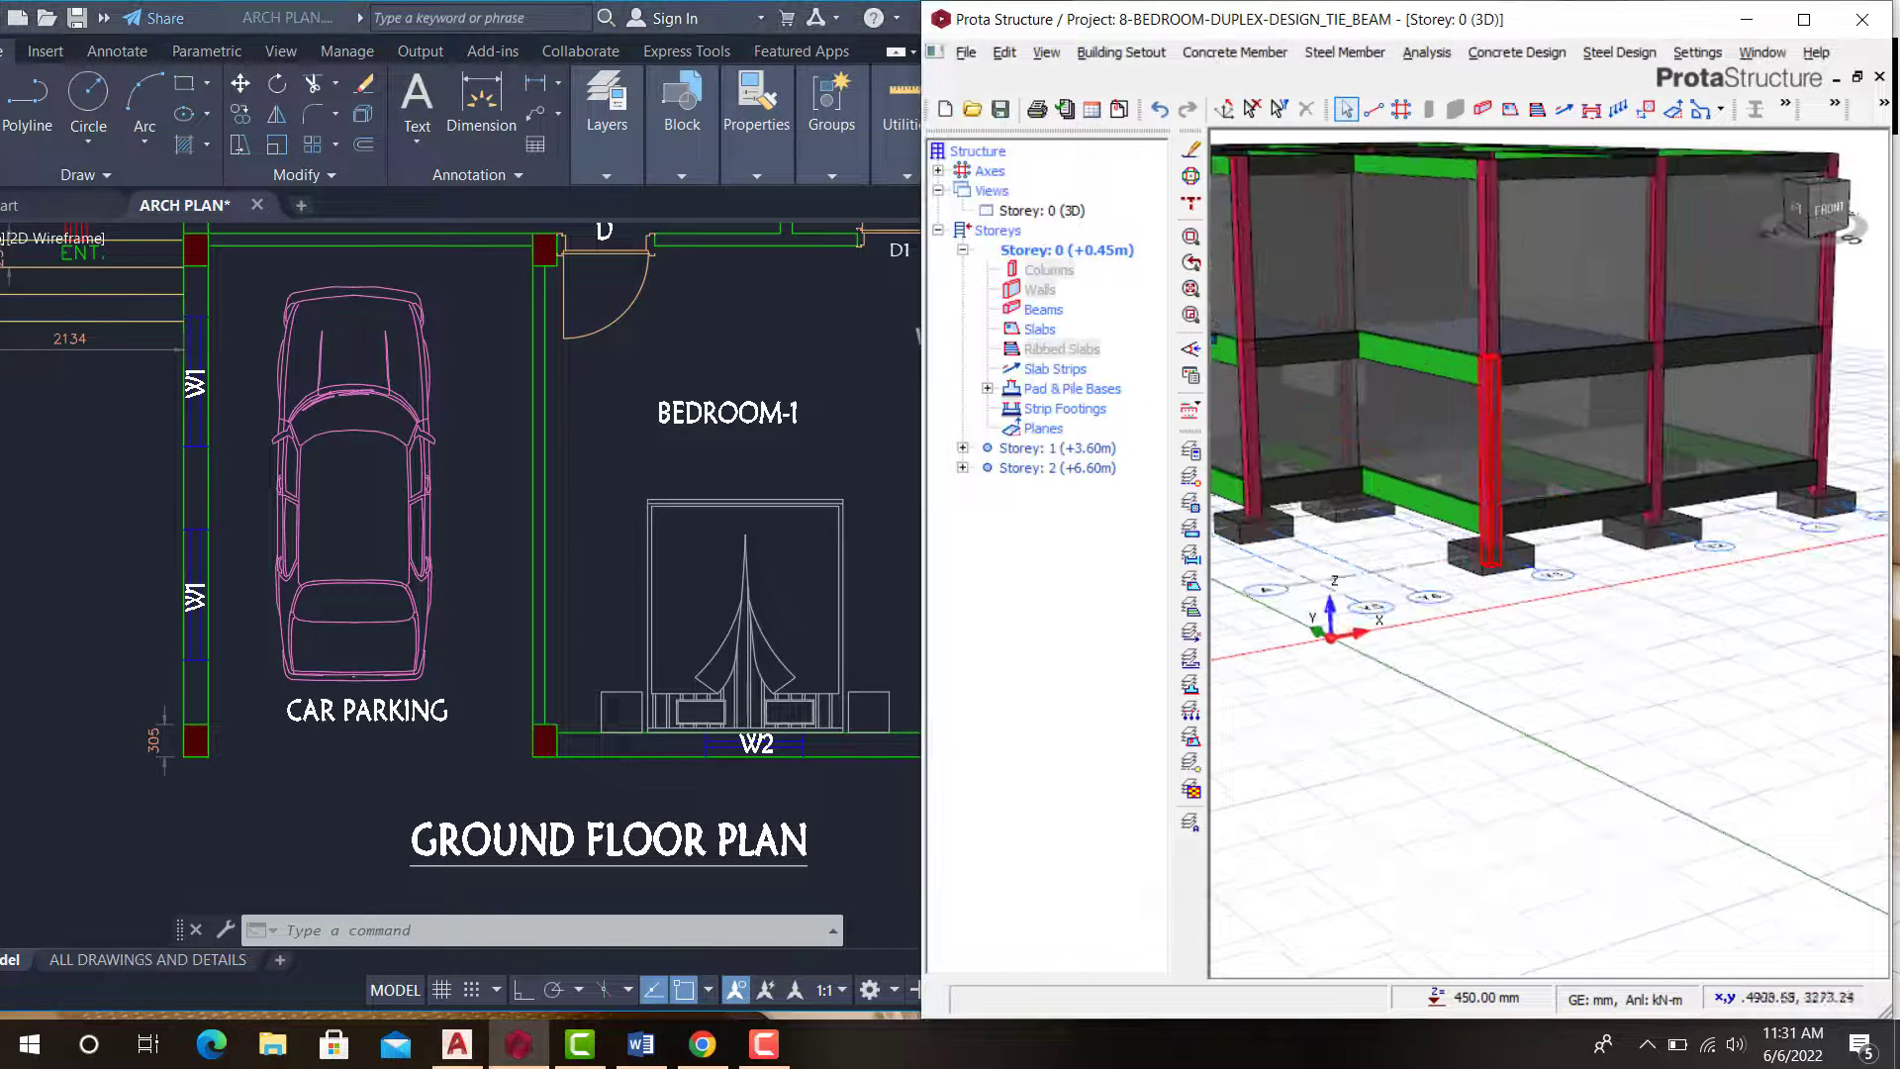
pyautogui.scroll(-5, 1567, 565)
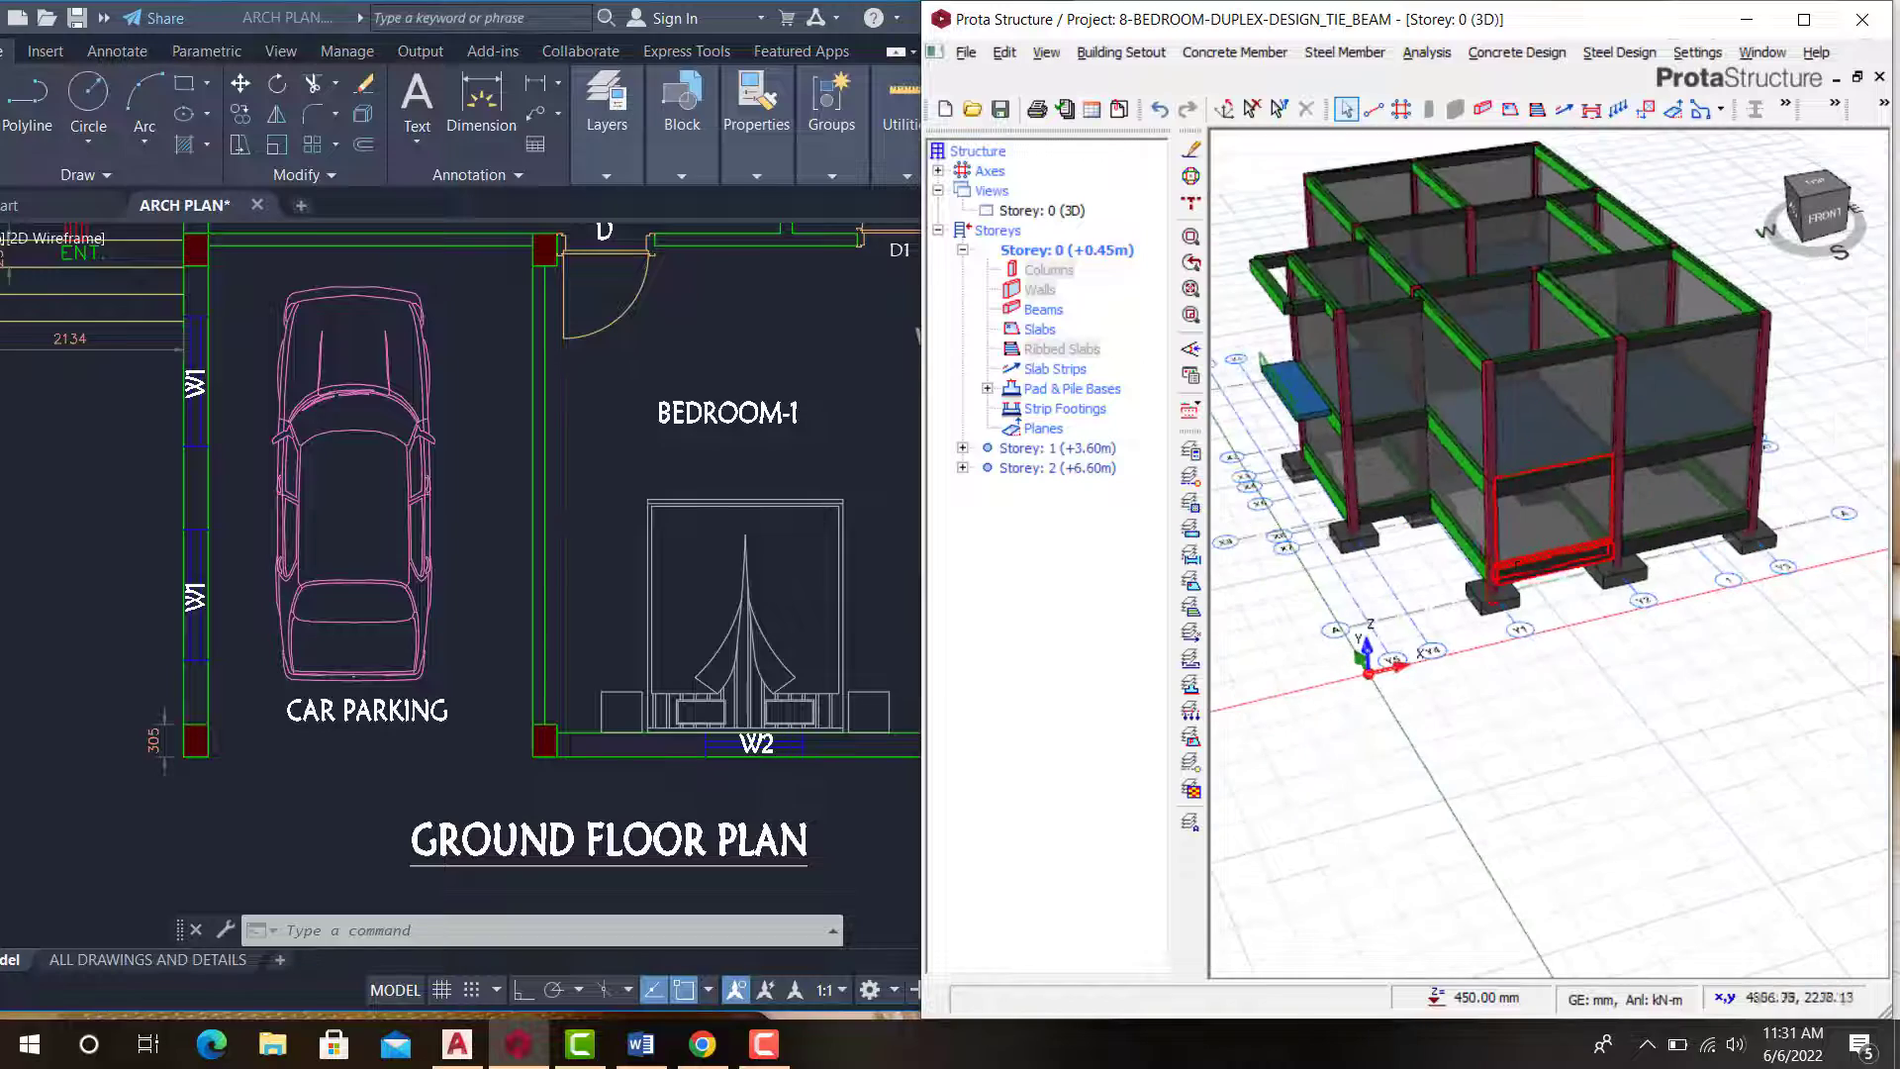
pyautogui.moveTo(1568, 565); pyautogui.dragTo(1536, 455, button='middle')
pyautogui.scroll(3, 1535, 455)
pyautogui.scroll(-2, 1536, 455)
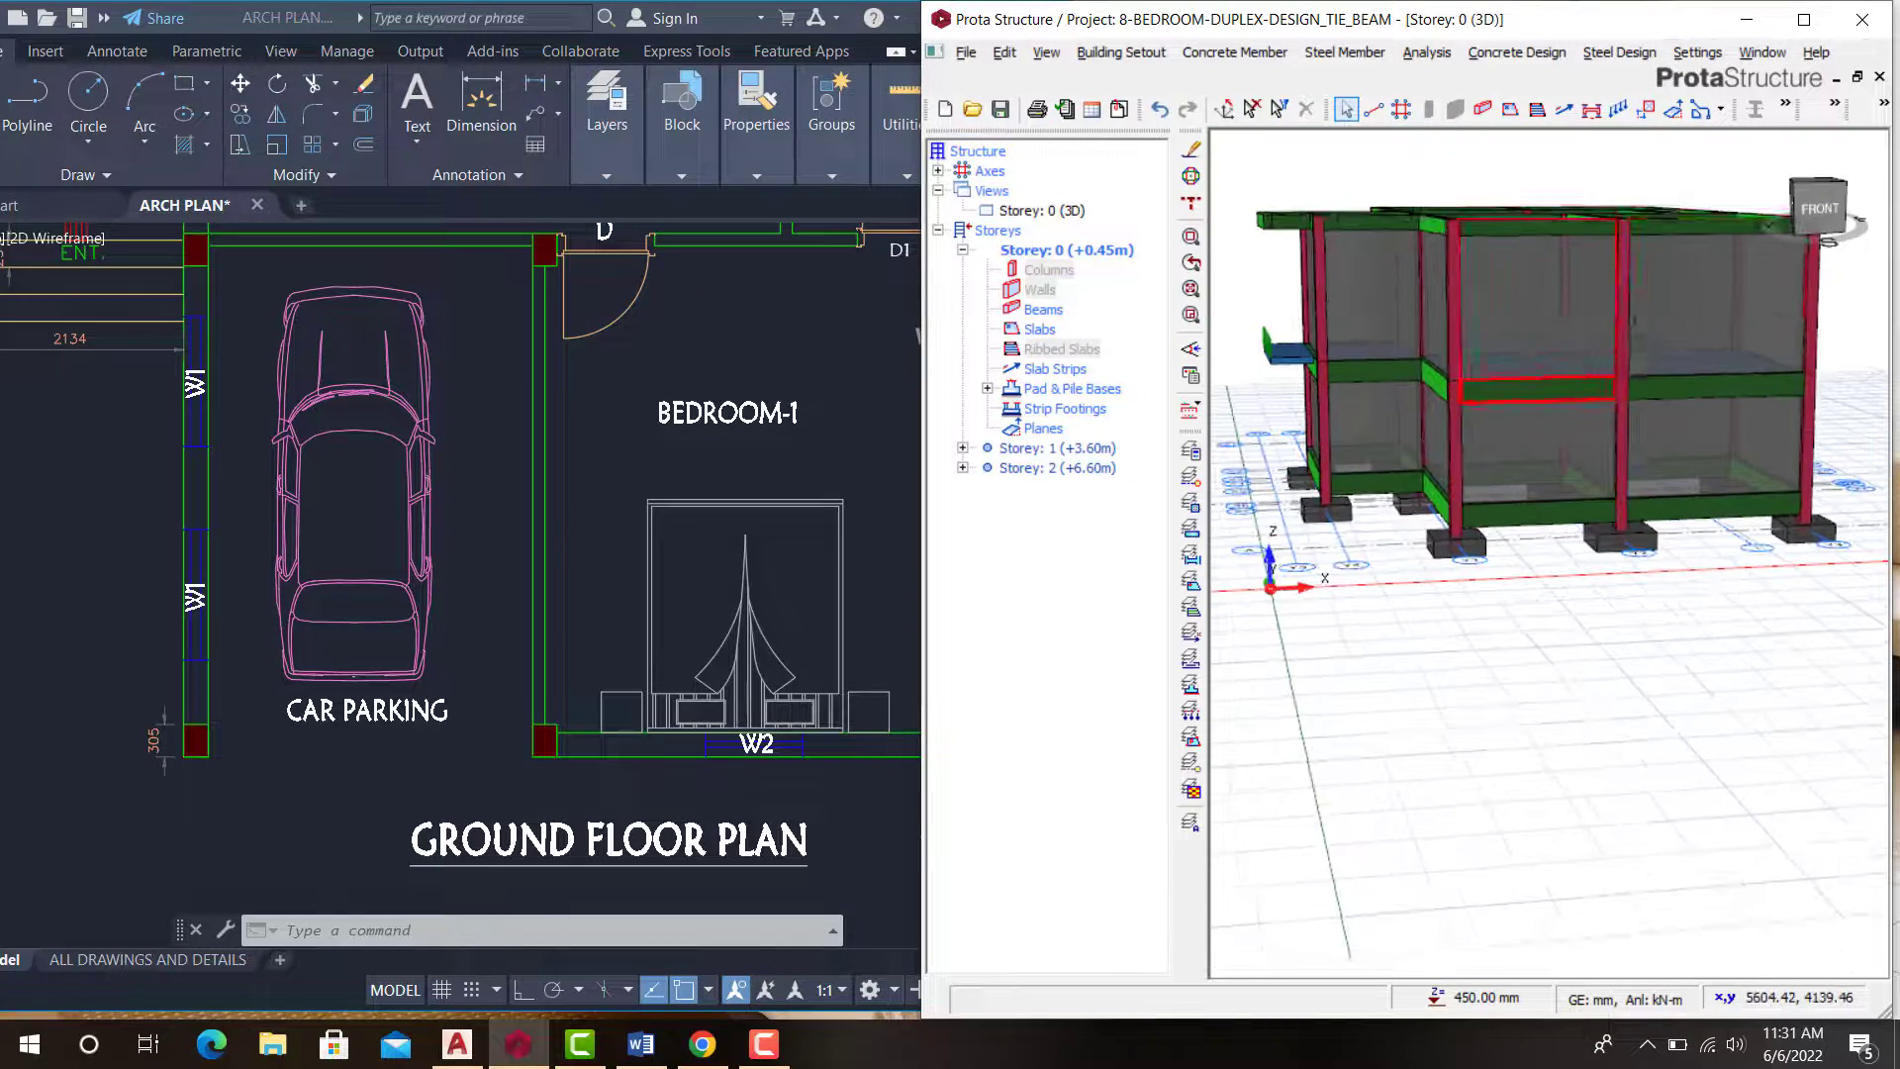
# Step: Maximize the ProtaStructure window and examine the pad base, column and tie beams at axis Y1 up close
pyautogui.click(1804, 20)
pyautogui.scroll(5, 978, 542)
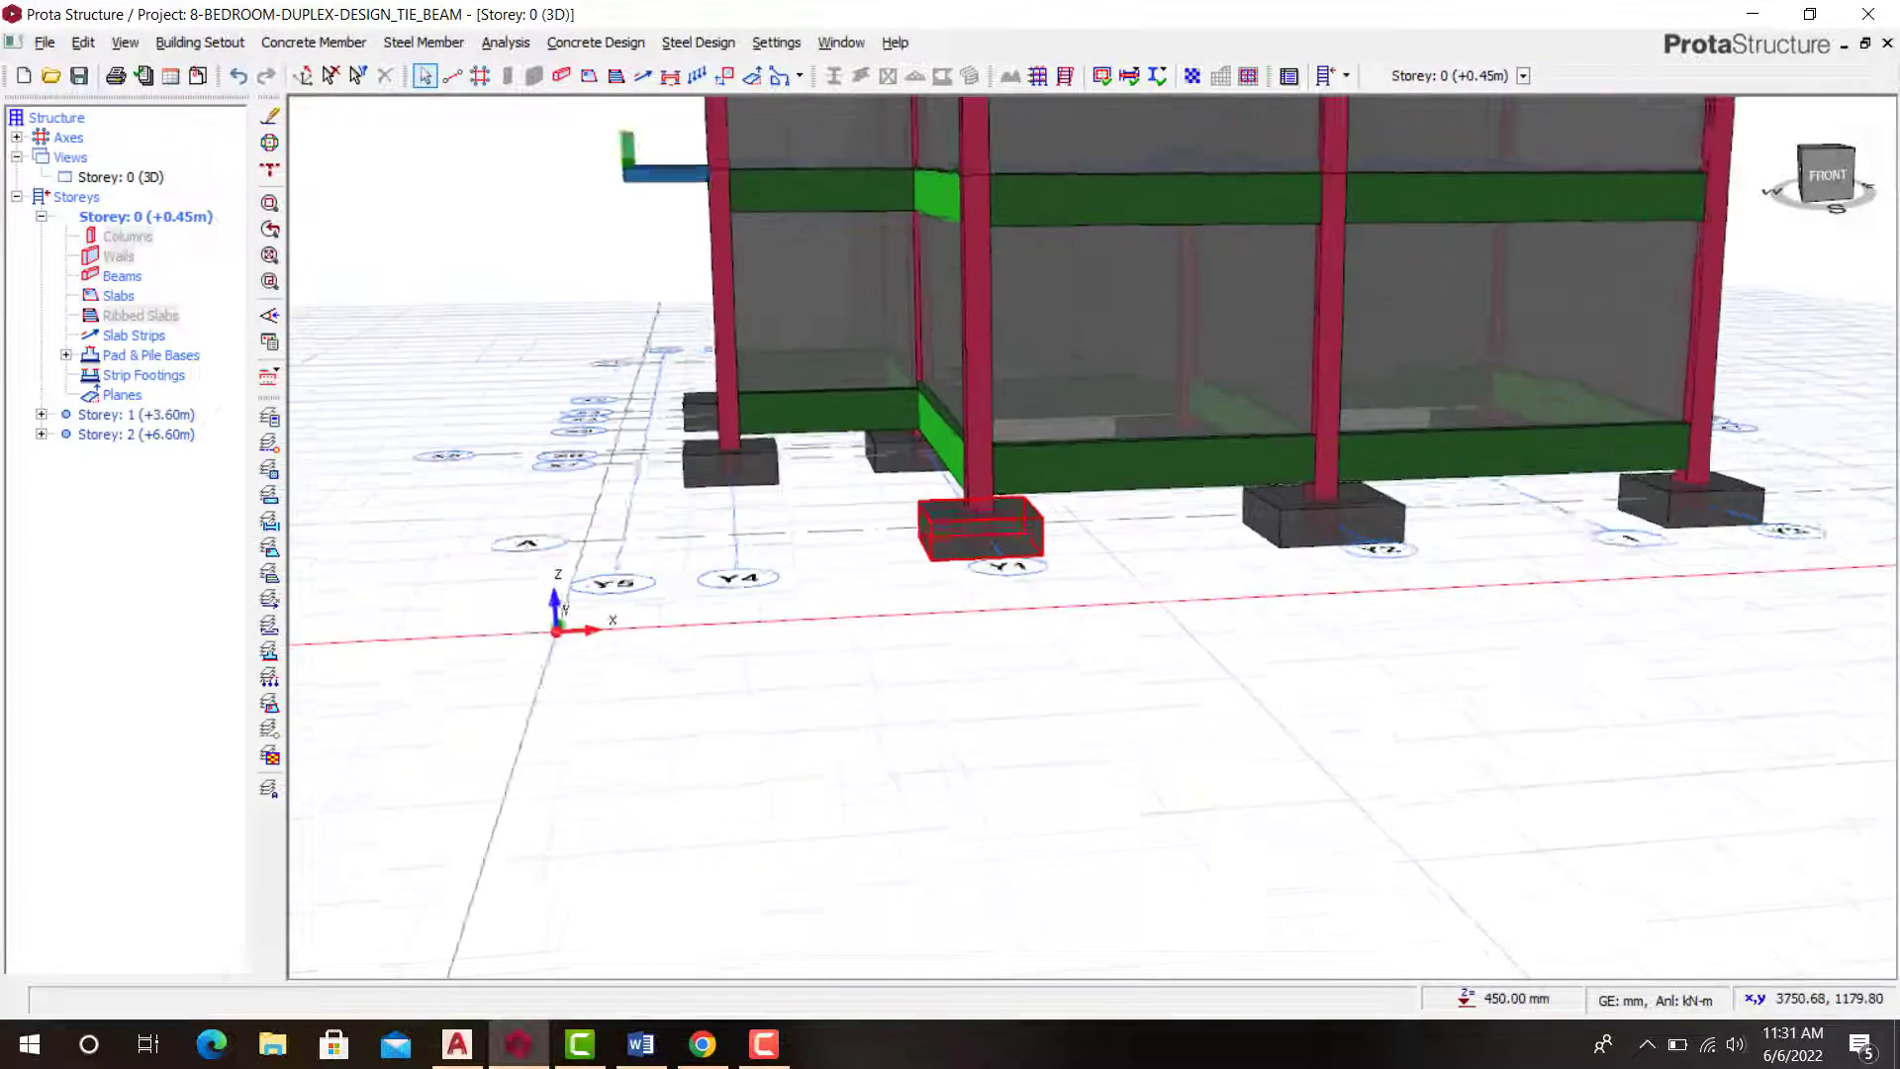
pyautogui.moveTo(978, 543); pyautogui.dragTo(953, 710, button='middle')
pyautogui.scroll(2, 1029, 636)
pyautogui.scroll(-3, 1030, 636)
pyautogui.scroll(2, 1010, 663)
pyautogui.scroll(2, 953, 710)
pyautogui.scroll(-2, 1078, 712)
pyautogui.moveTo(1086, 727)
pyautogui.mouseDown(button='middle')
pyautogui.moveTo(1078, 584)
pyautogui.moveTo(962, 599)
pyautogui.moveTo(891, 549)
pyautogui.moveTo(959, 721)
pyautogui.moveTo(1102, 658)
pyautogui.mouseUp(button='middle')
pyautogui.scroll(2, 827, 546)
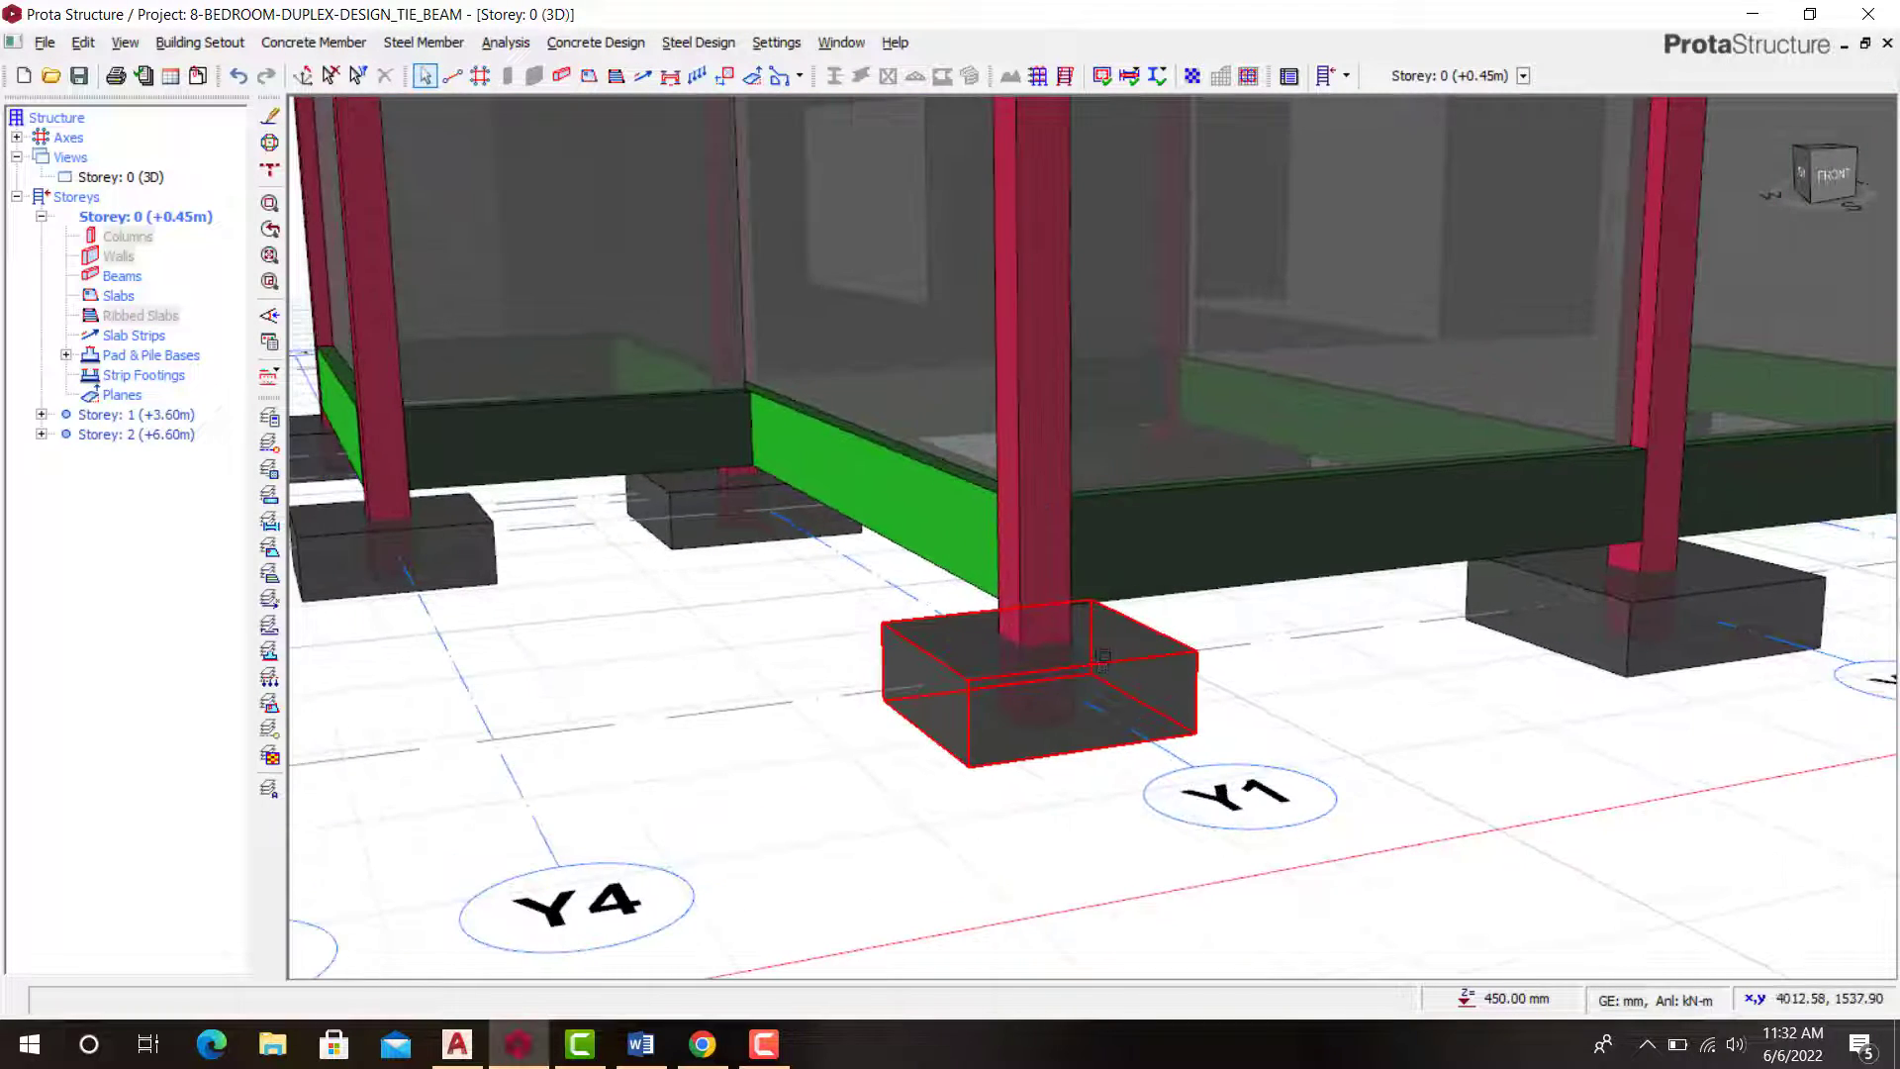
pyautogui.scroll(-3, 1148, 658)
pyautogui.moveTo(1249, 574); pyautogui.dragTo(1133, 619, button='middle')
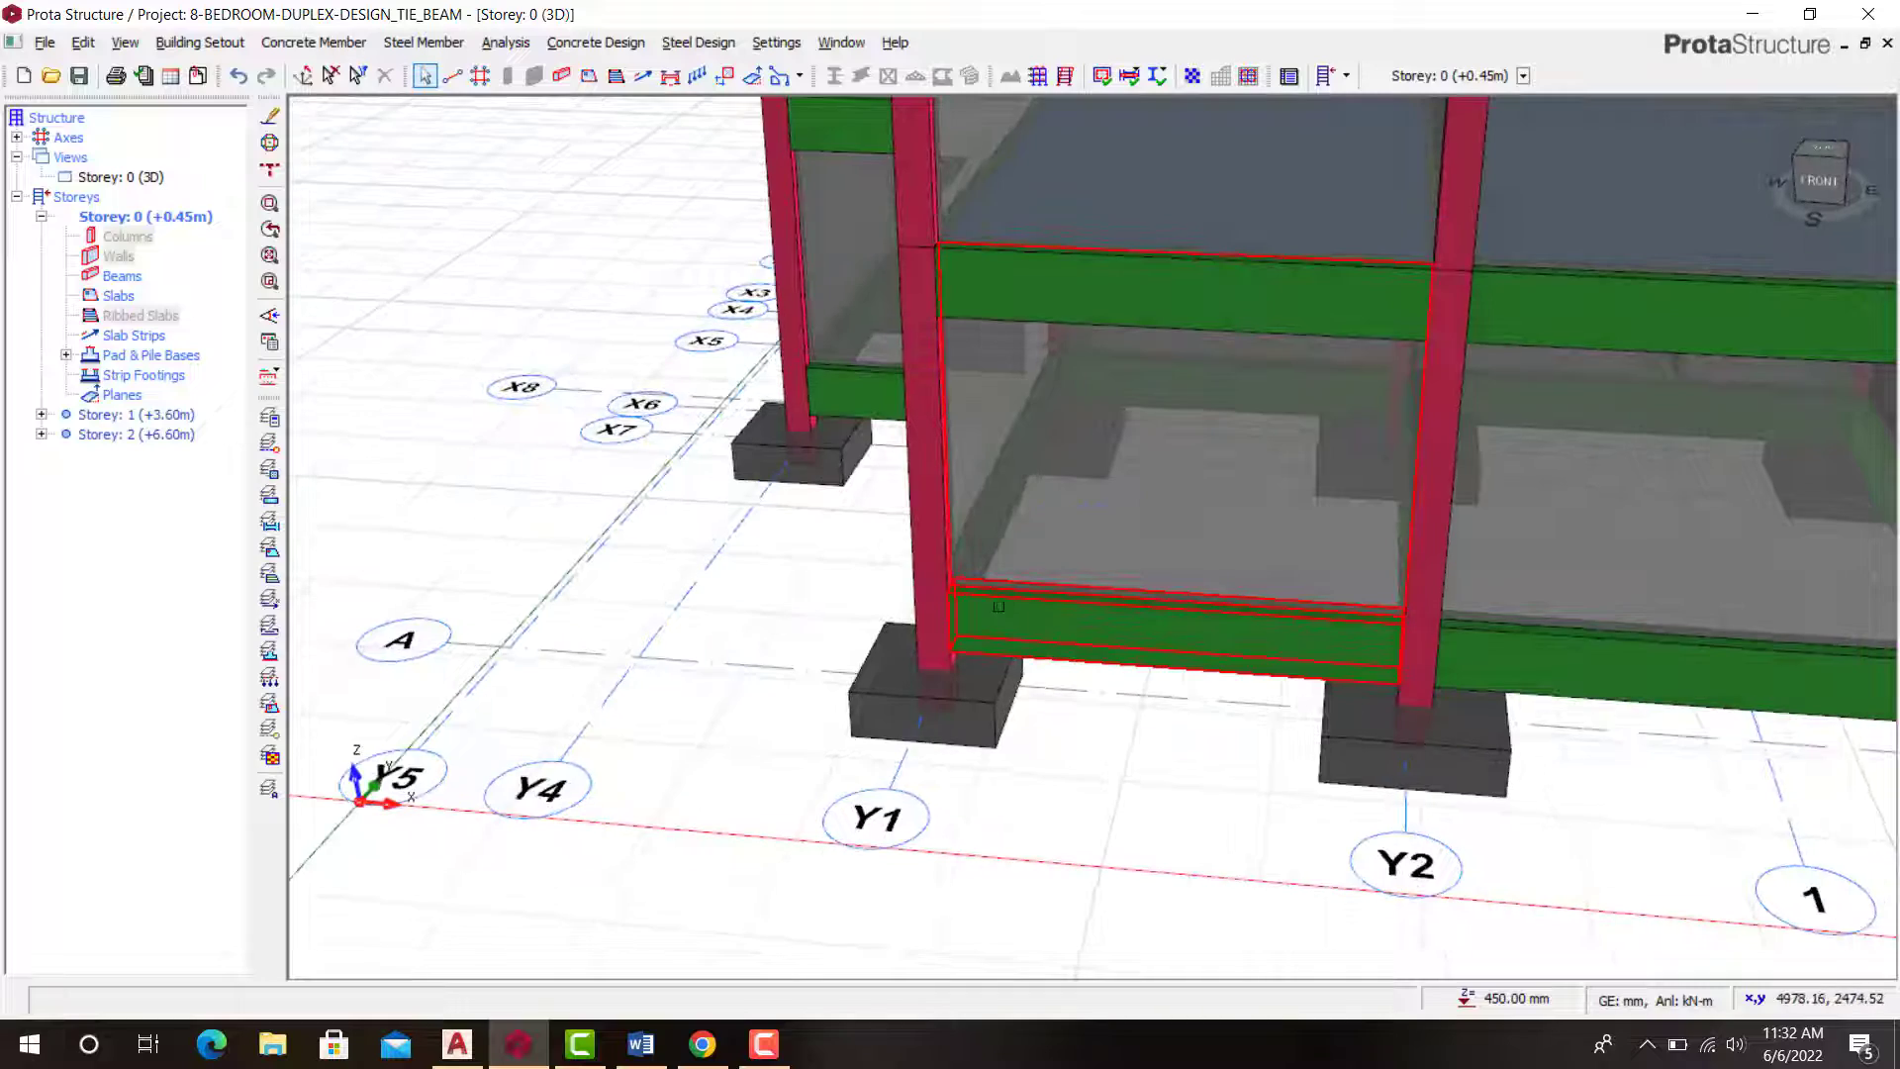
pyautogui.moveTo(1327, 614)
pyautogui.mouseDown(button='middle')
pyautogui.moveTo(1221, 603)
pyautogui.moveTo(1310, 573)
pyautogui.moveTo(1203, 561)
pyautogui.moveTo(1234, 568)
pyautogui.mouseUp(button='middle')
pyautogui.scroll(-5, 1179, 584)
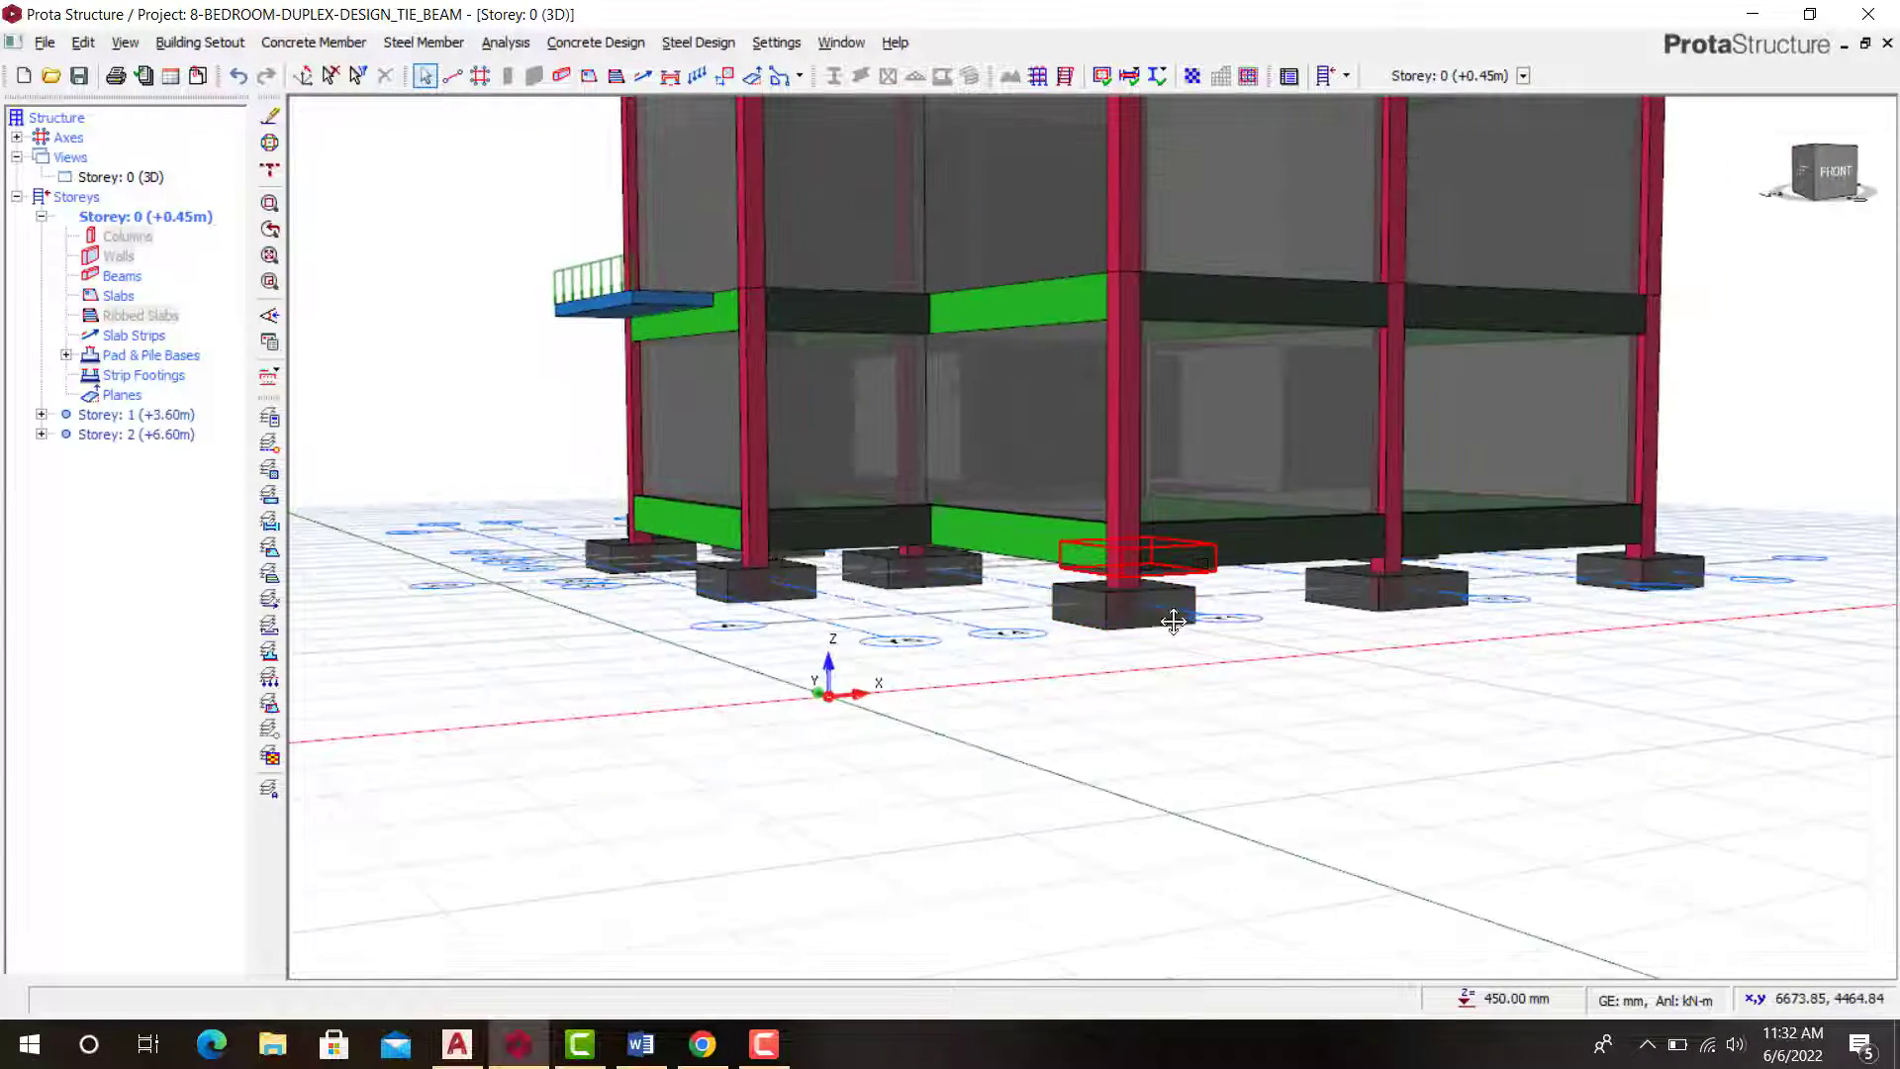
# Step: Examine the tie beams spanning between the front columns above the pad bases at axes Y1 and Y2
pyautogui.moveTo(1175, 623); pyautogui.dragTo(1123, 695, button='middle')
pyautogui.scroll(5, 1192, 593)
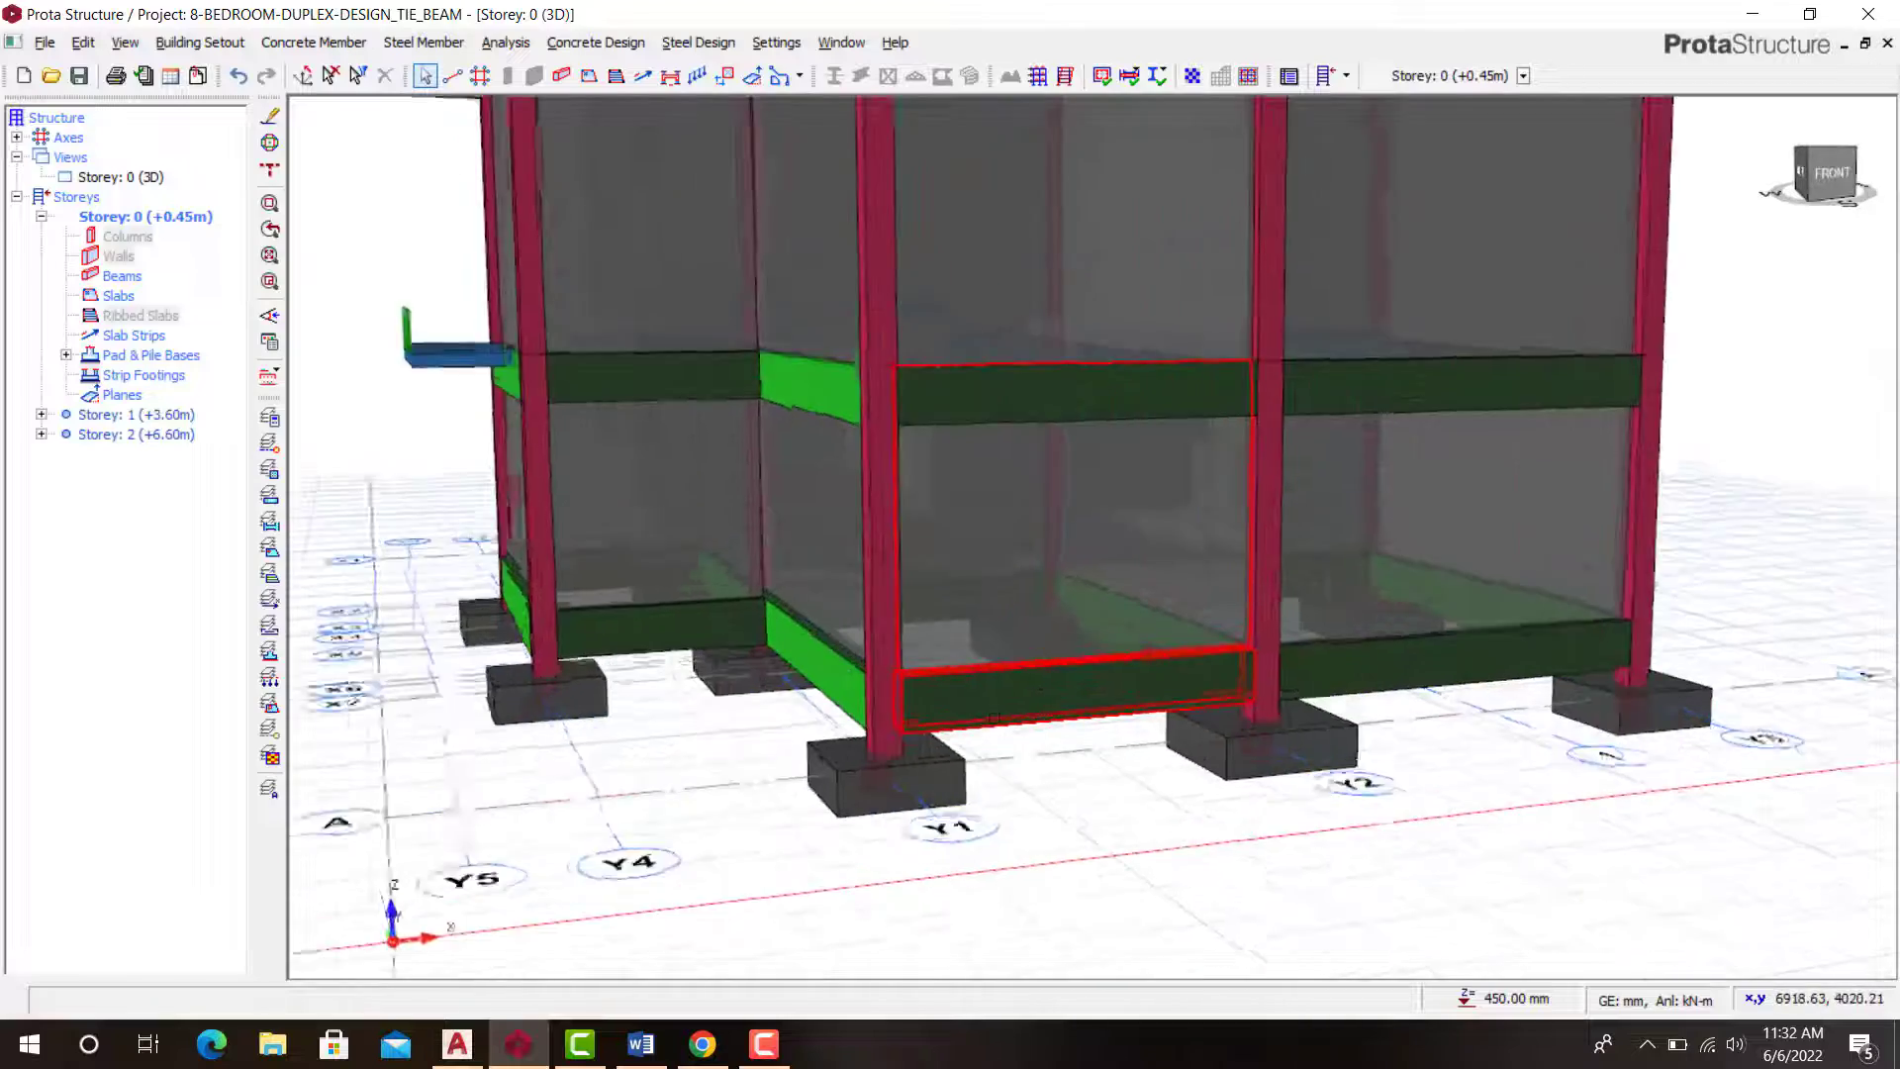
pyautogui.moveTo(965, 407); pyautogui.dragTo(963, 542, button='middle')
pyautogui.moveTo(926, 173); pyautogui.dragTo(933, 315, button='middle')
pyautogui.scroll(-4, 940, 310)
pyautogui.keyDown('shift'); pyautogui.moveTo(980, 396); pyautogui.dragTo(1098, 408, button='middle'); pyautogui.keyUp('shift')
pyautogui.scroll(-2, 954, 495)
pyautogui.moveTo(952, 542)
pyautogui.keyDown('shift'); pyautogui.mouseDown(button='middle')
pyautogui.moveTo(1078, 564)
pyautogui.moveTo(960, 547)
pyautogui.mouseUp(button='middle'); pyautogui.keyUp('shift')
pyautogui.scroll(3, 1034, 754)
pyautogui.scroll(2, 1089, 704)
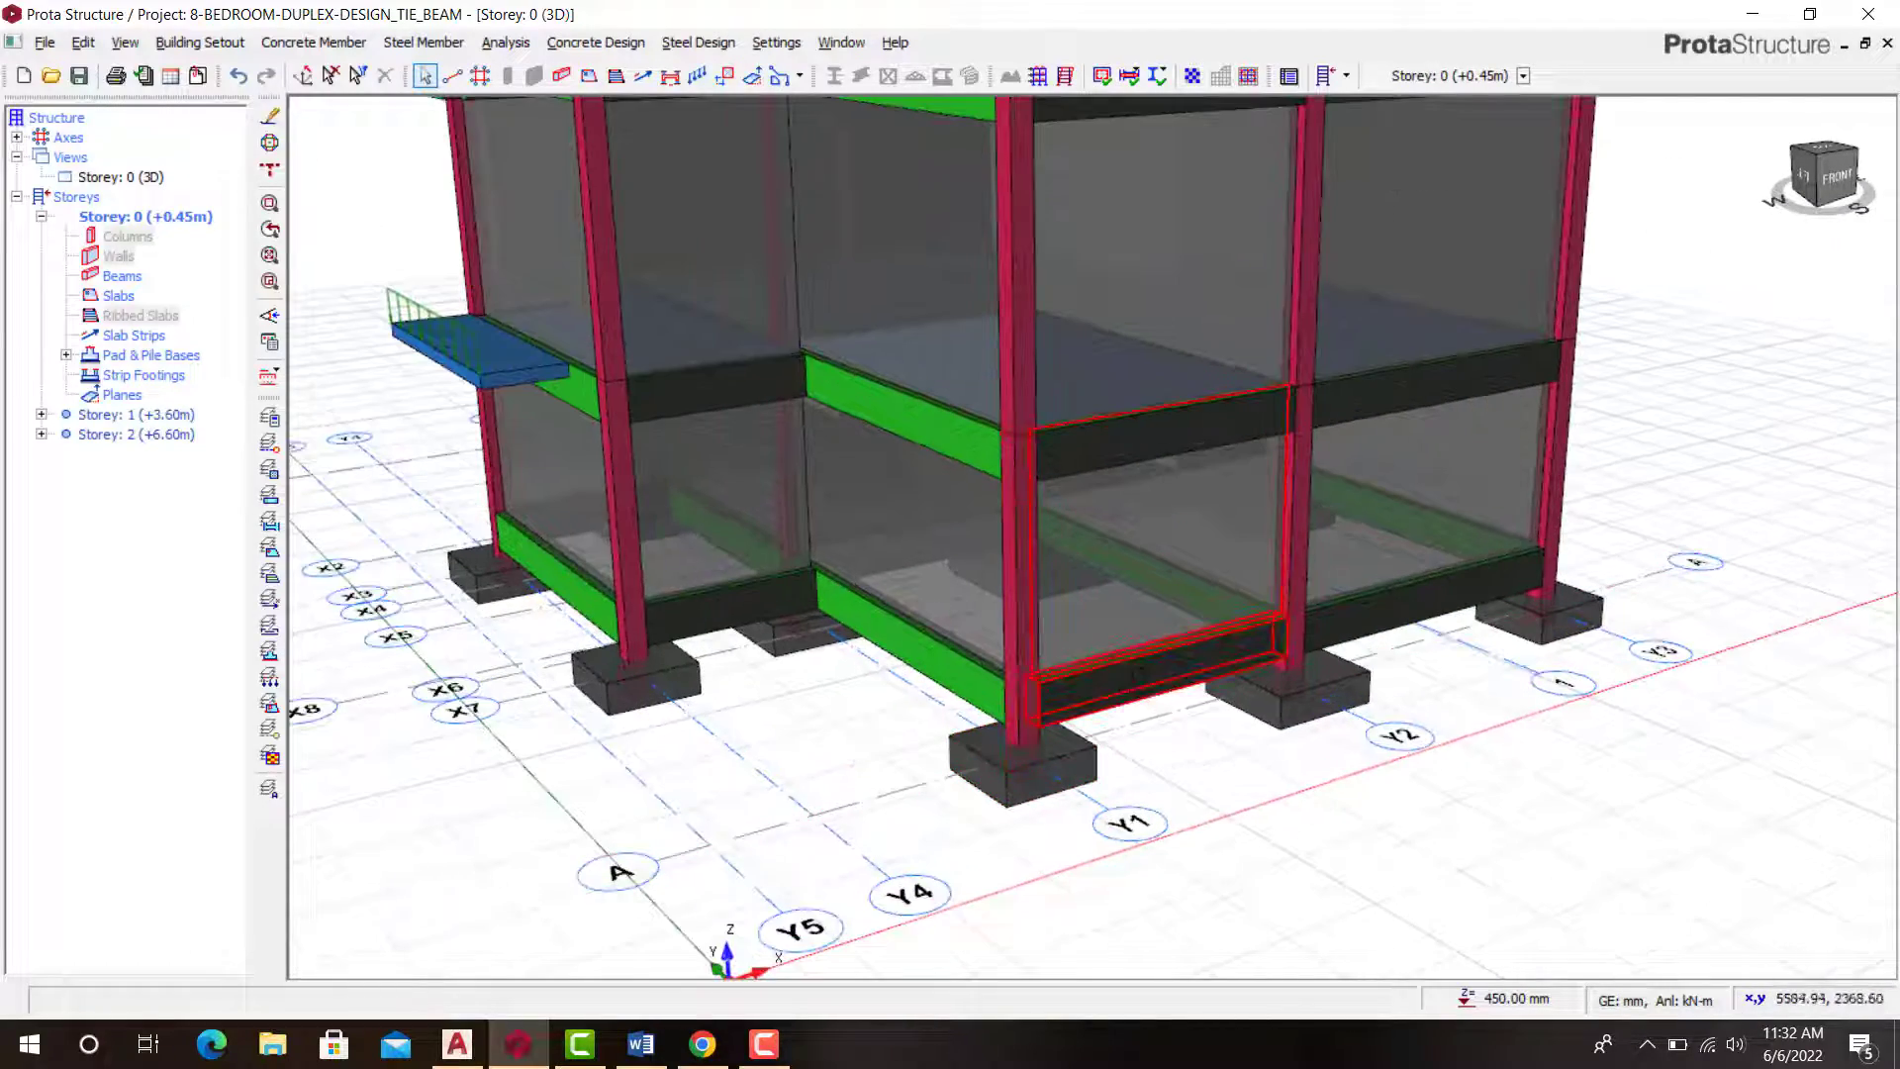
pyautogui.scroll(-1, 1136, 673)
pyautogui.scroll(2, 1136, 673)
pyautogui.moveTo(1093, 538)
pyautogui.keyDown('shift'); pyautogui.mouseDown(button='middle')
pyautogui.moveTo(1001, 672)
pyautogui.moveTo(1143, 641)
pyautogui.moveTo(1068, 653)
pyautogui.mouseUp(button='middle'); pyautogui.keyUp('shift')
pyautogui.scroll(1, 1050, 654)
pyautogui.scroll(-1, 1050, 654)
pyautogui.scroll(-1, 1002, 663)
pyautogui.scroll(3, 1060, 424)
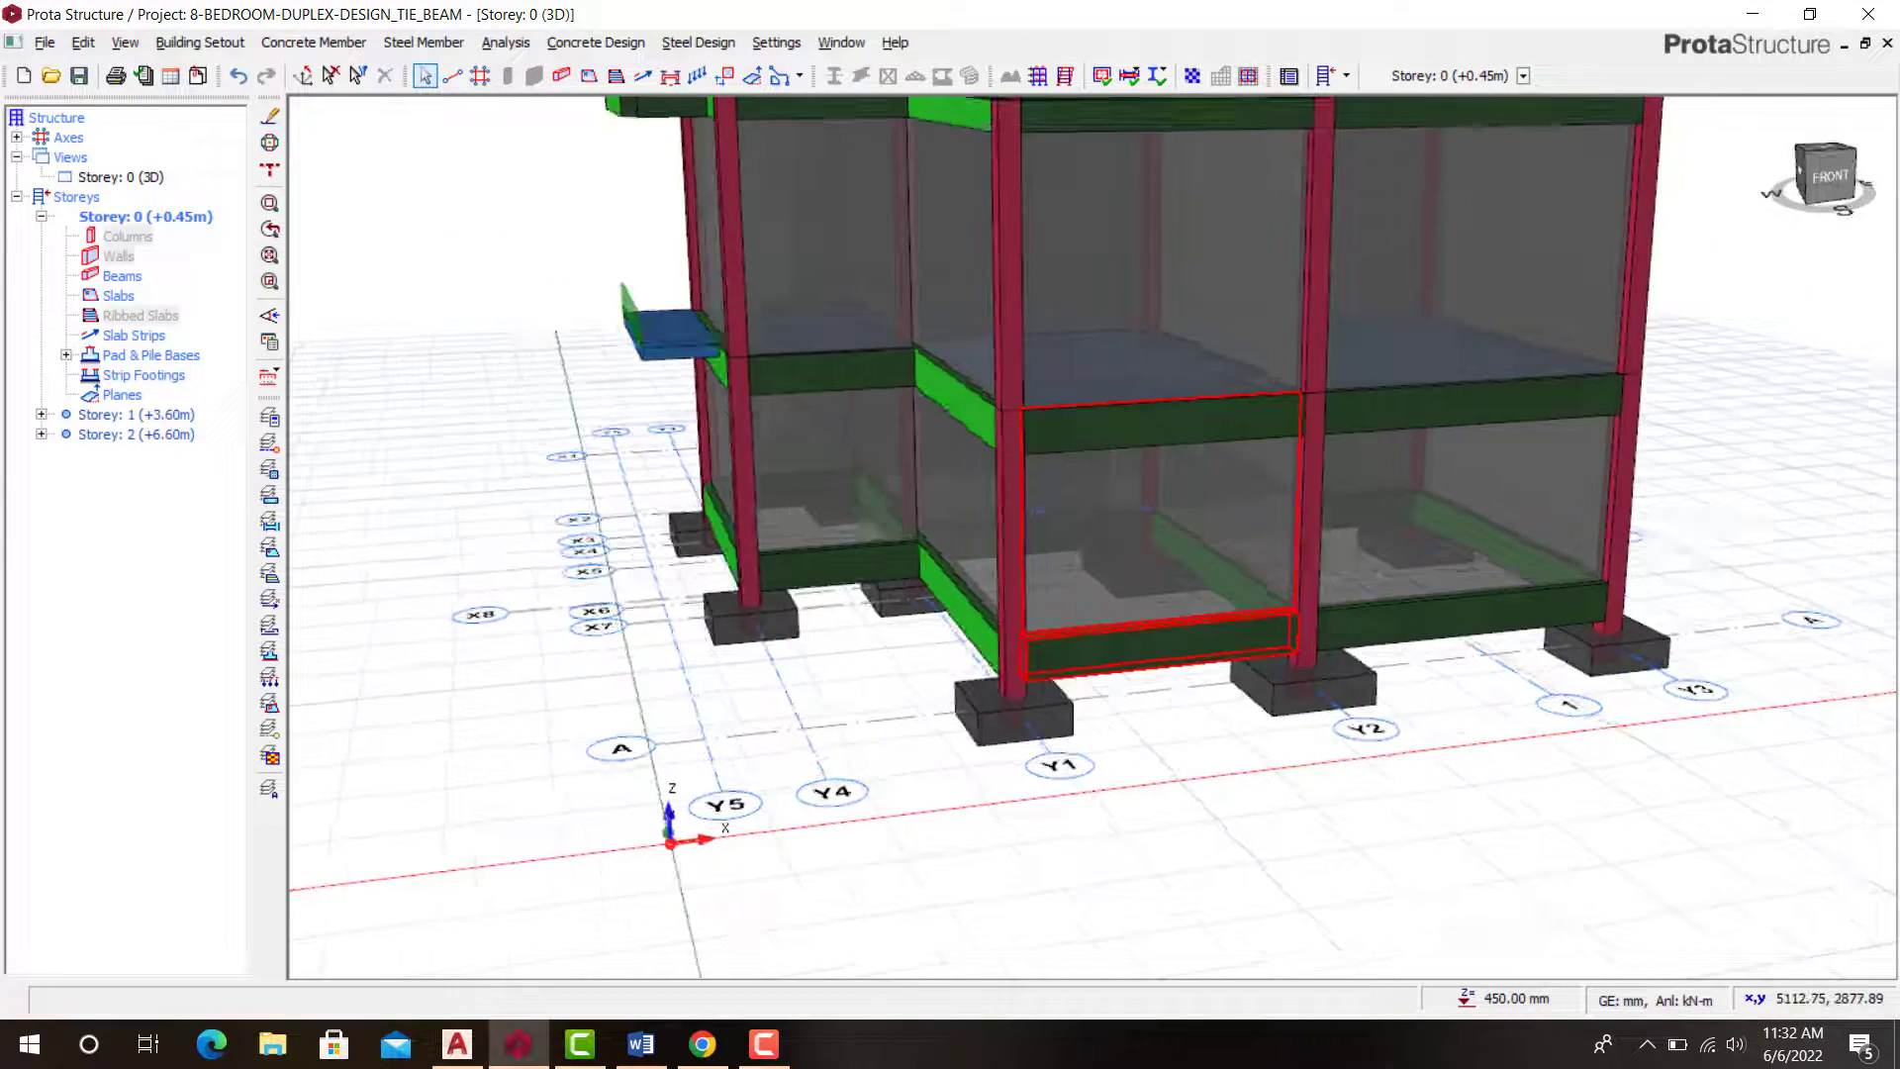
# Step: Examine the whole duplex frame with its tie beams running above the pad bases
pyautogui.scroll(-3, 1059, 423)
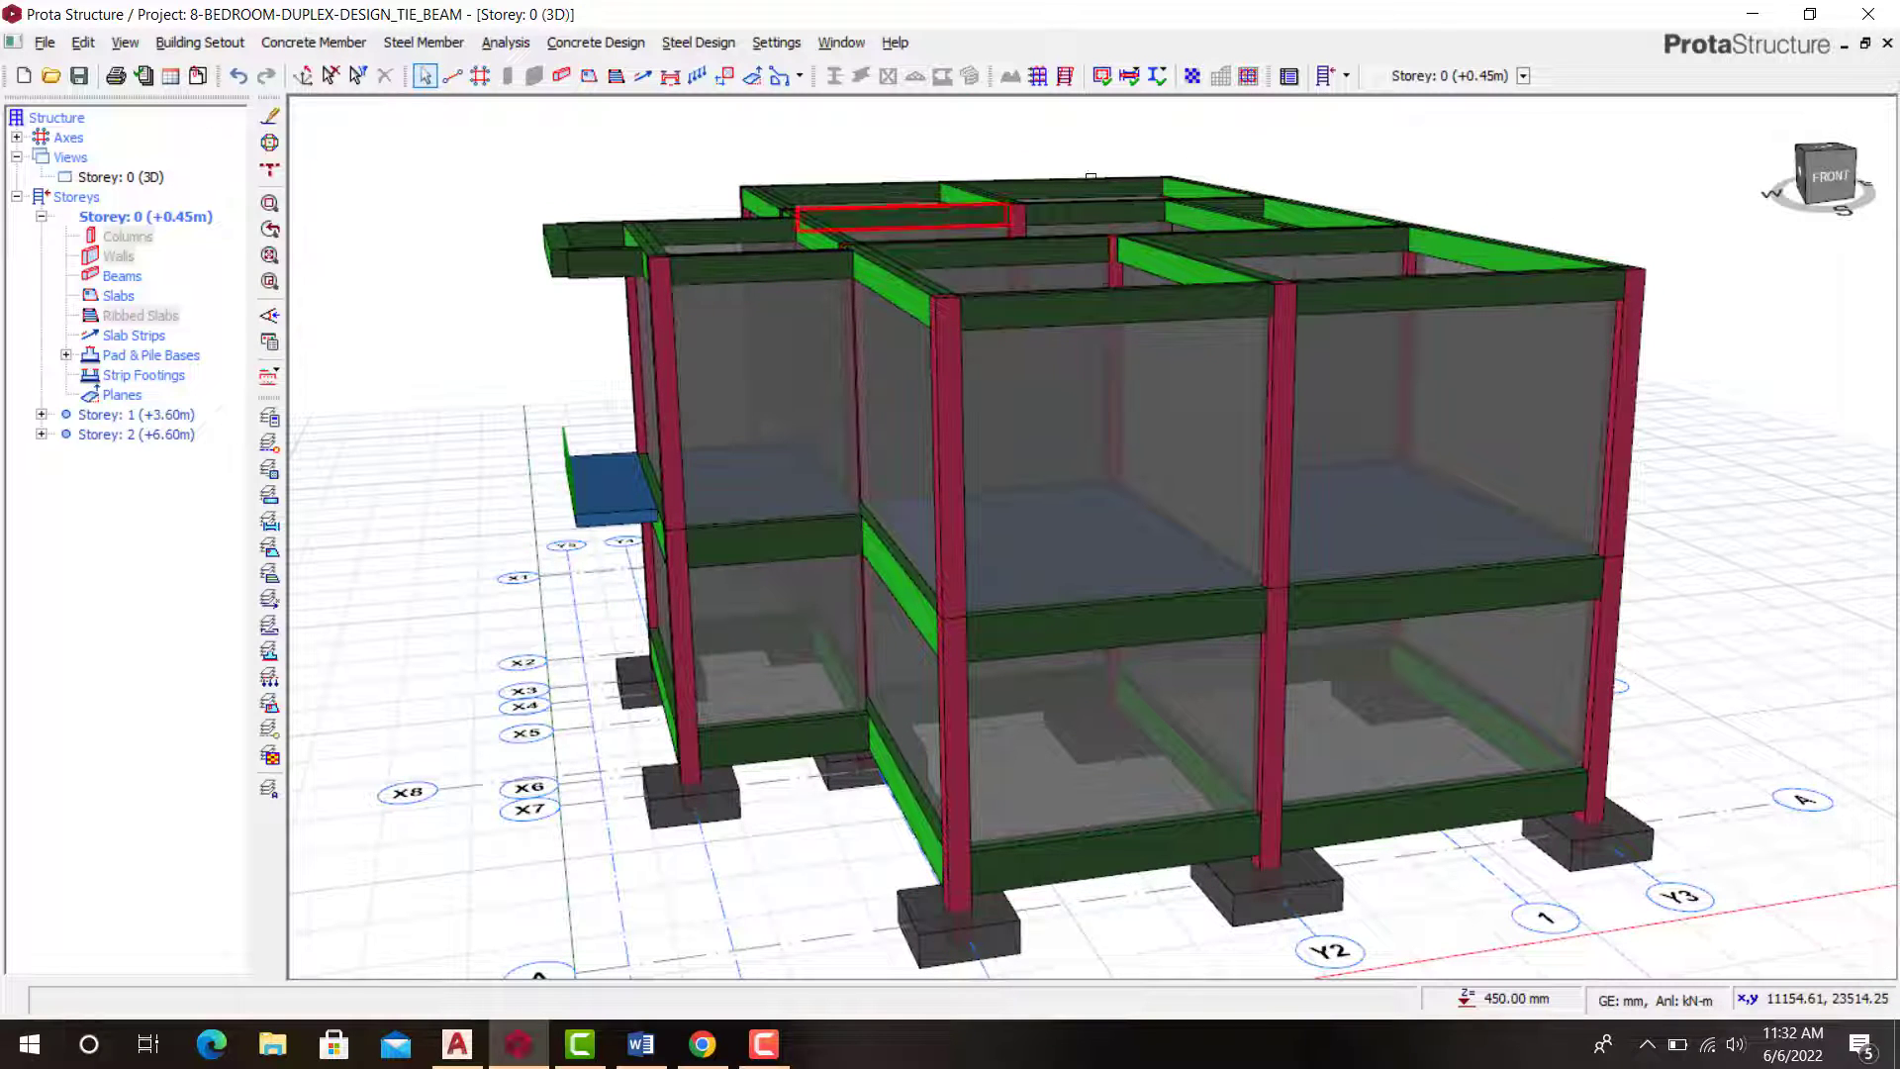
pyautogui.scroll(-1, 1227, 237)
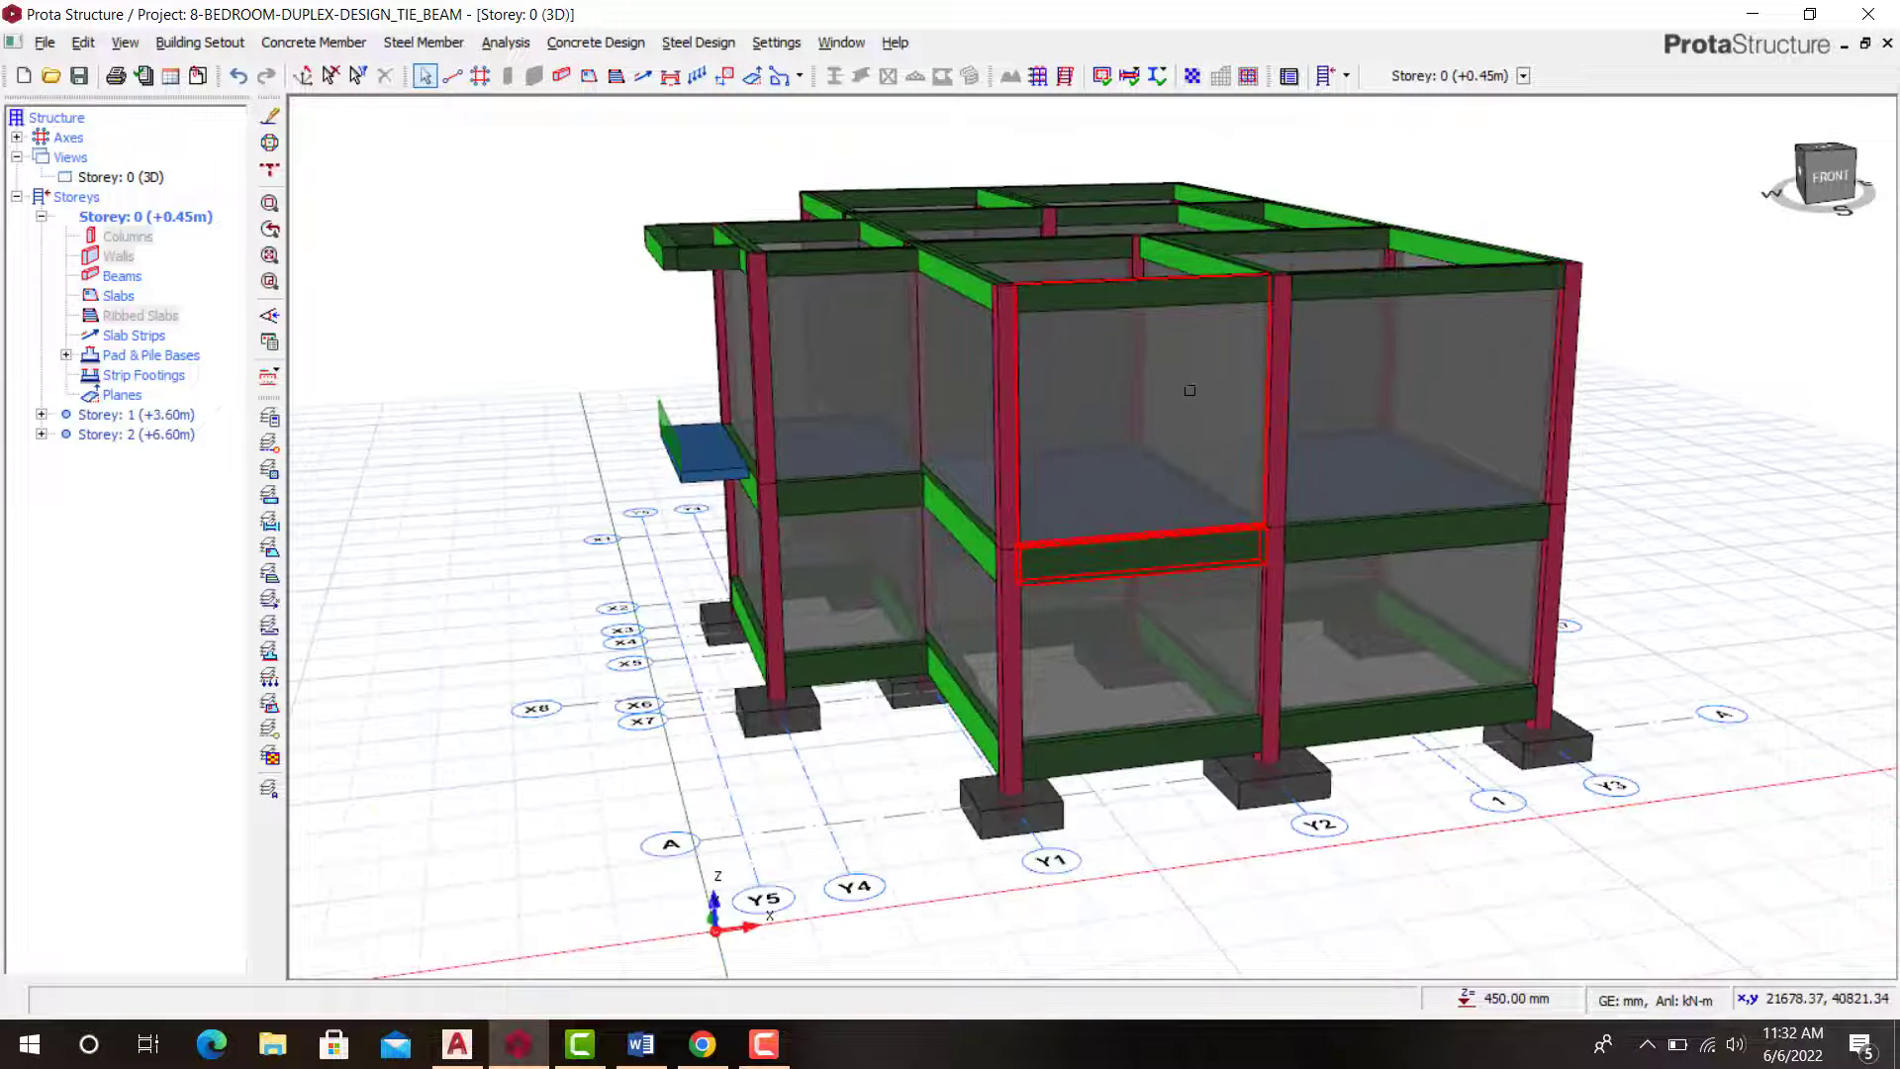
pyautogui.scroll(-1, 864, 405)
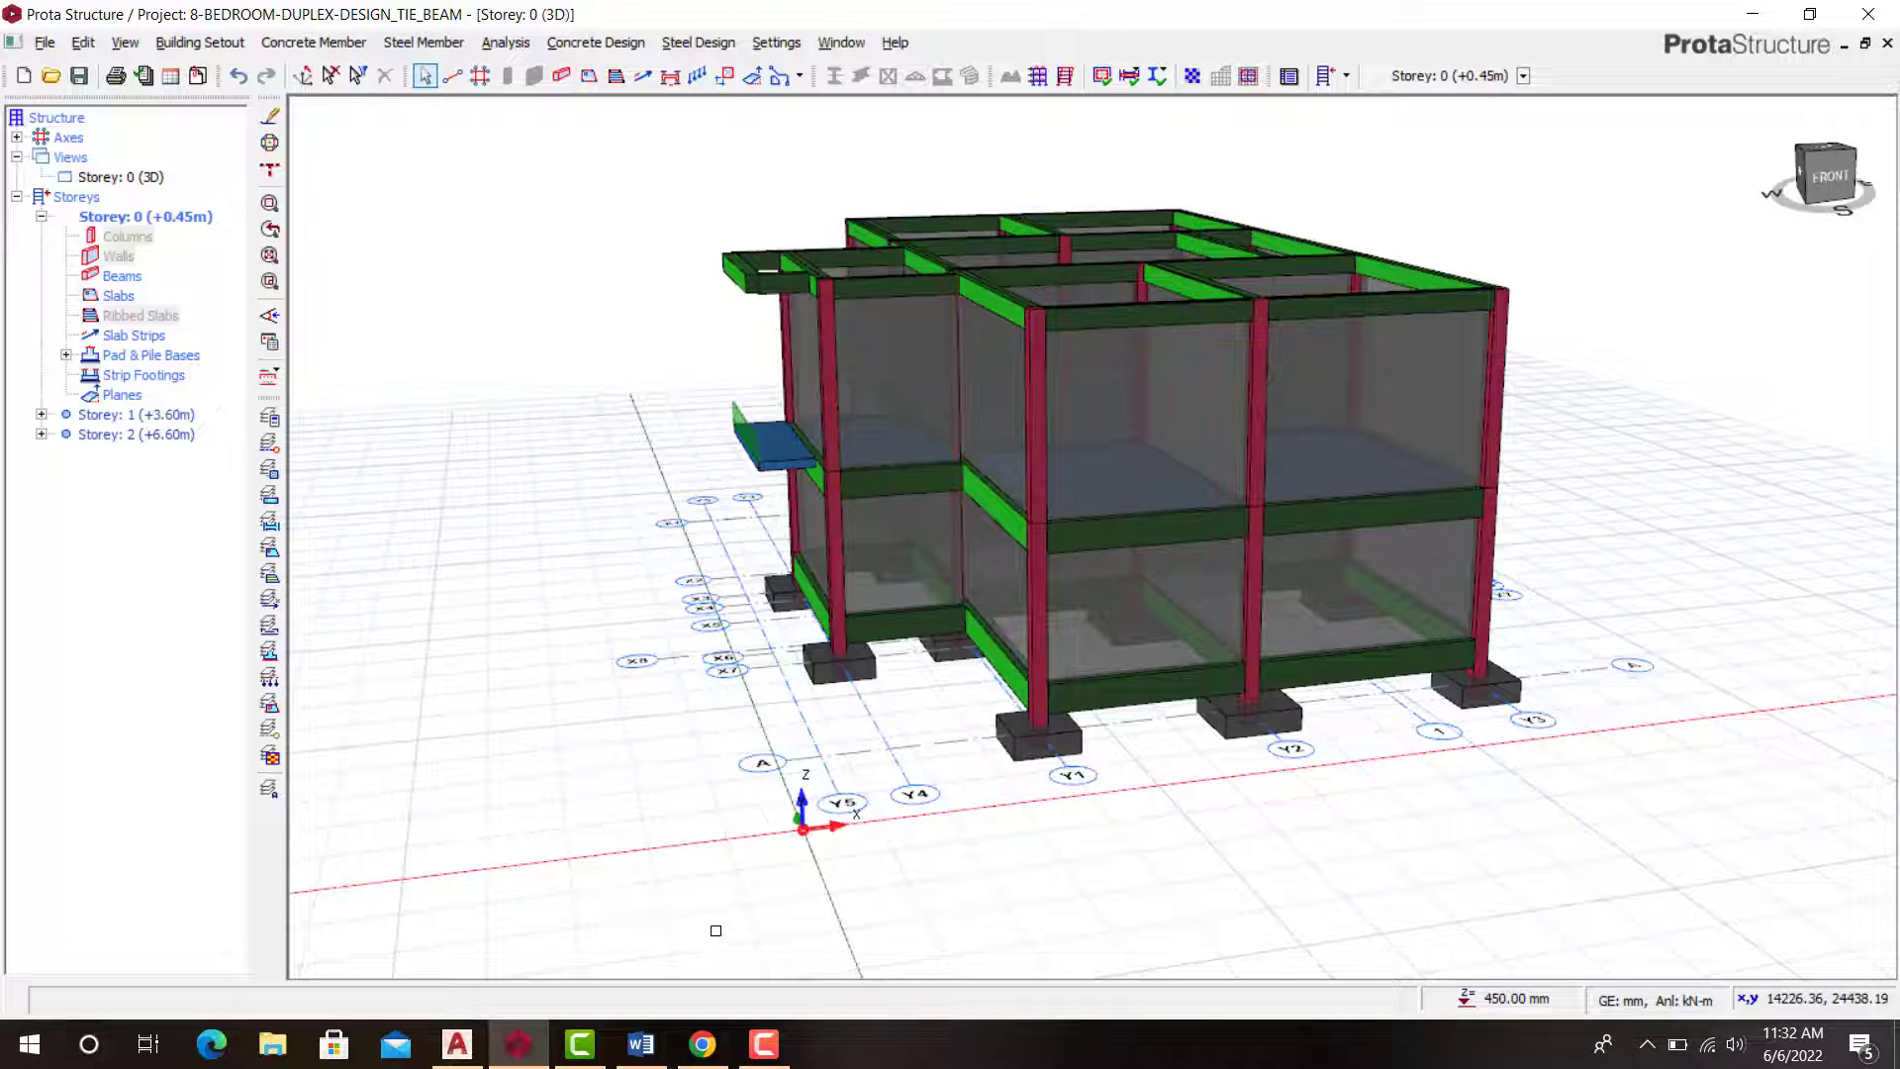
# Step: Switch to Chrome and open the Ekidel channel's video "Reinforced Concrete Building Design (From START - FINISH) using Prota Structure"
pyautogui.click(700, 1045)
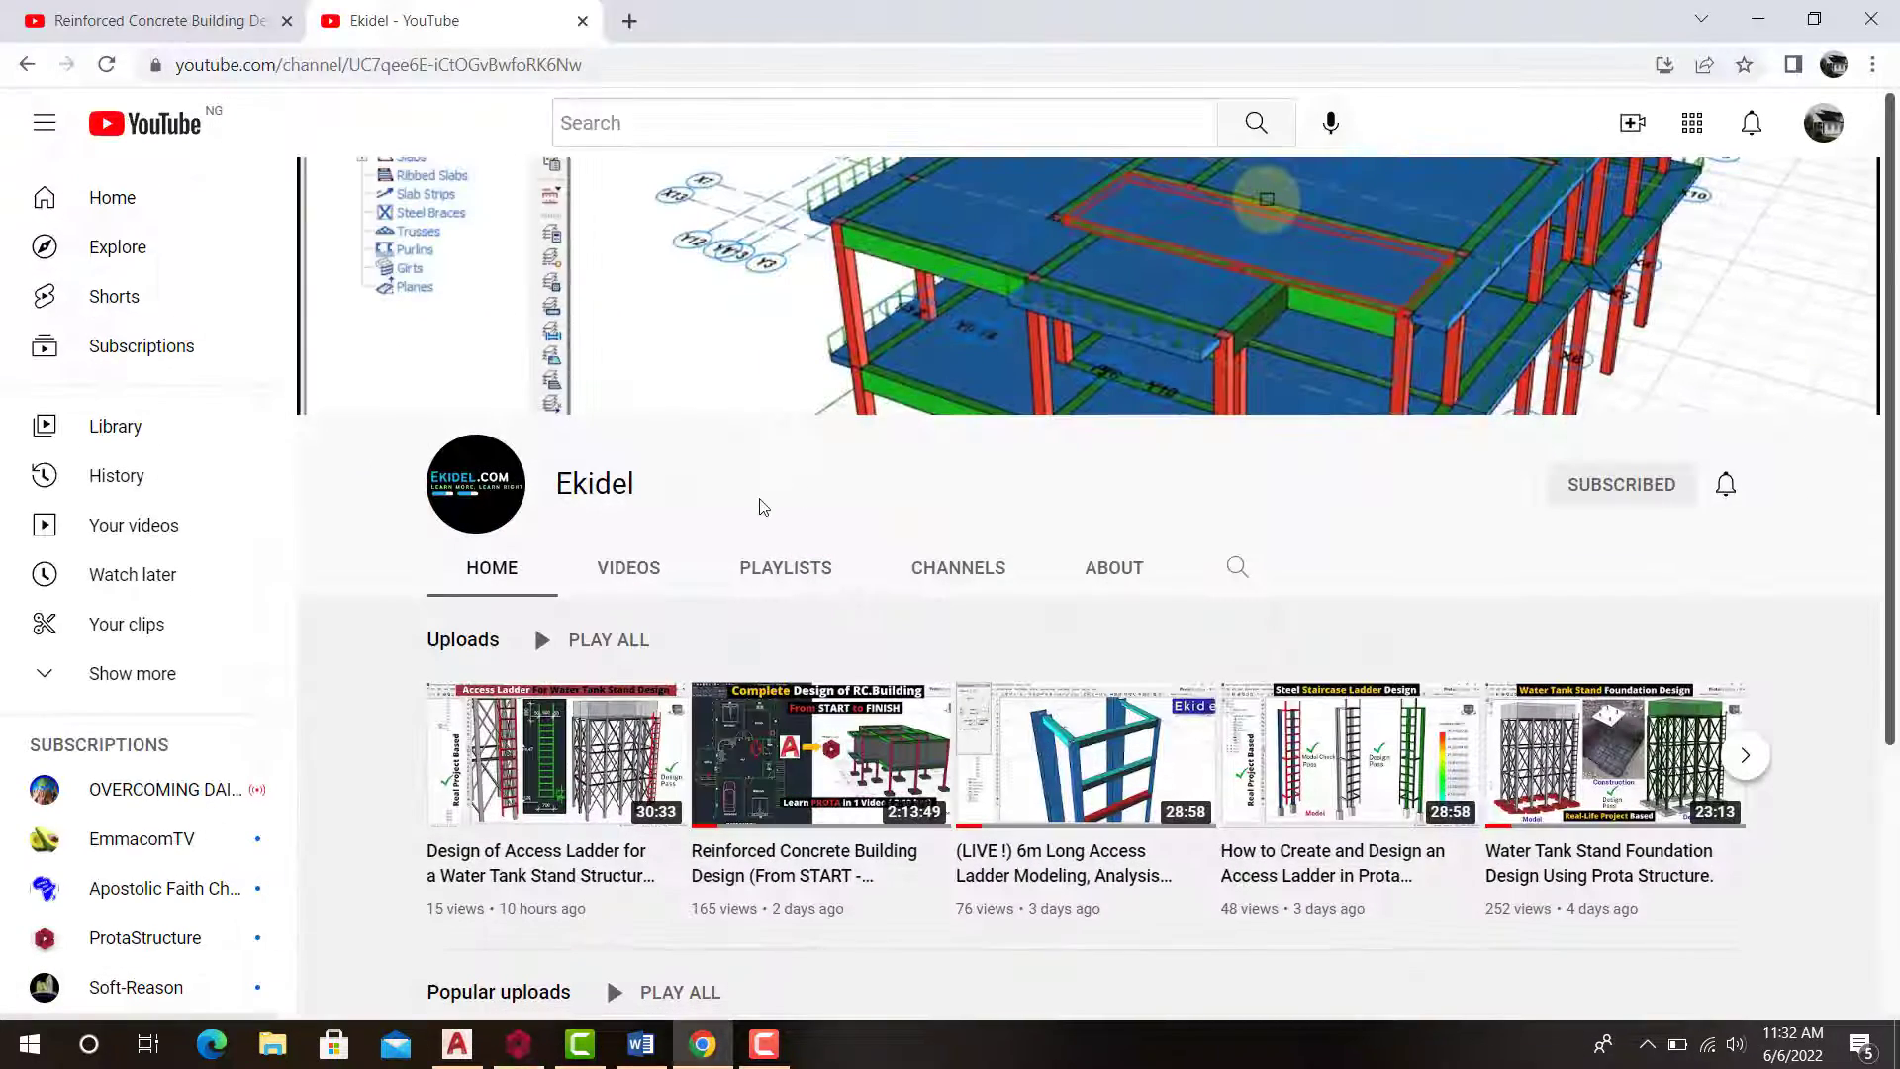
pyautogui.scroll(-1, 747, 415)
pyautogui.scroll(1, 723, 384)
pyautogui.scroll(-1, 599, 482)
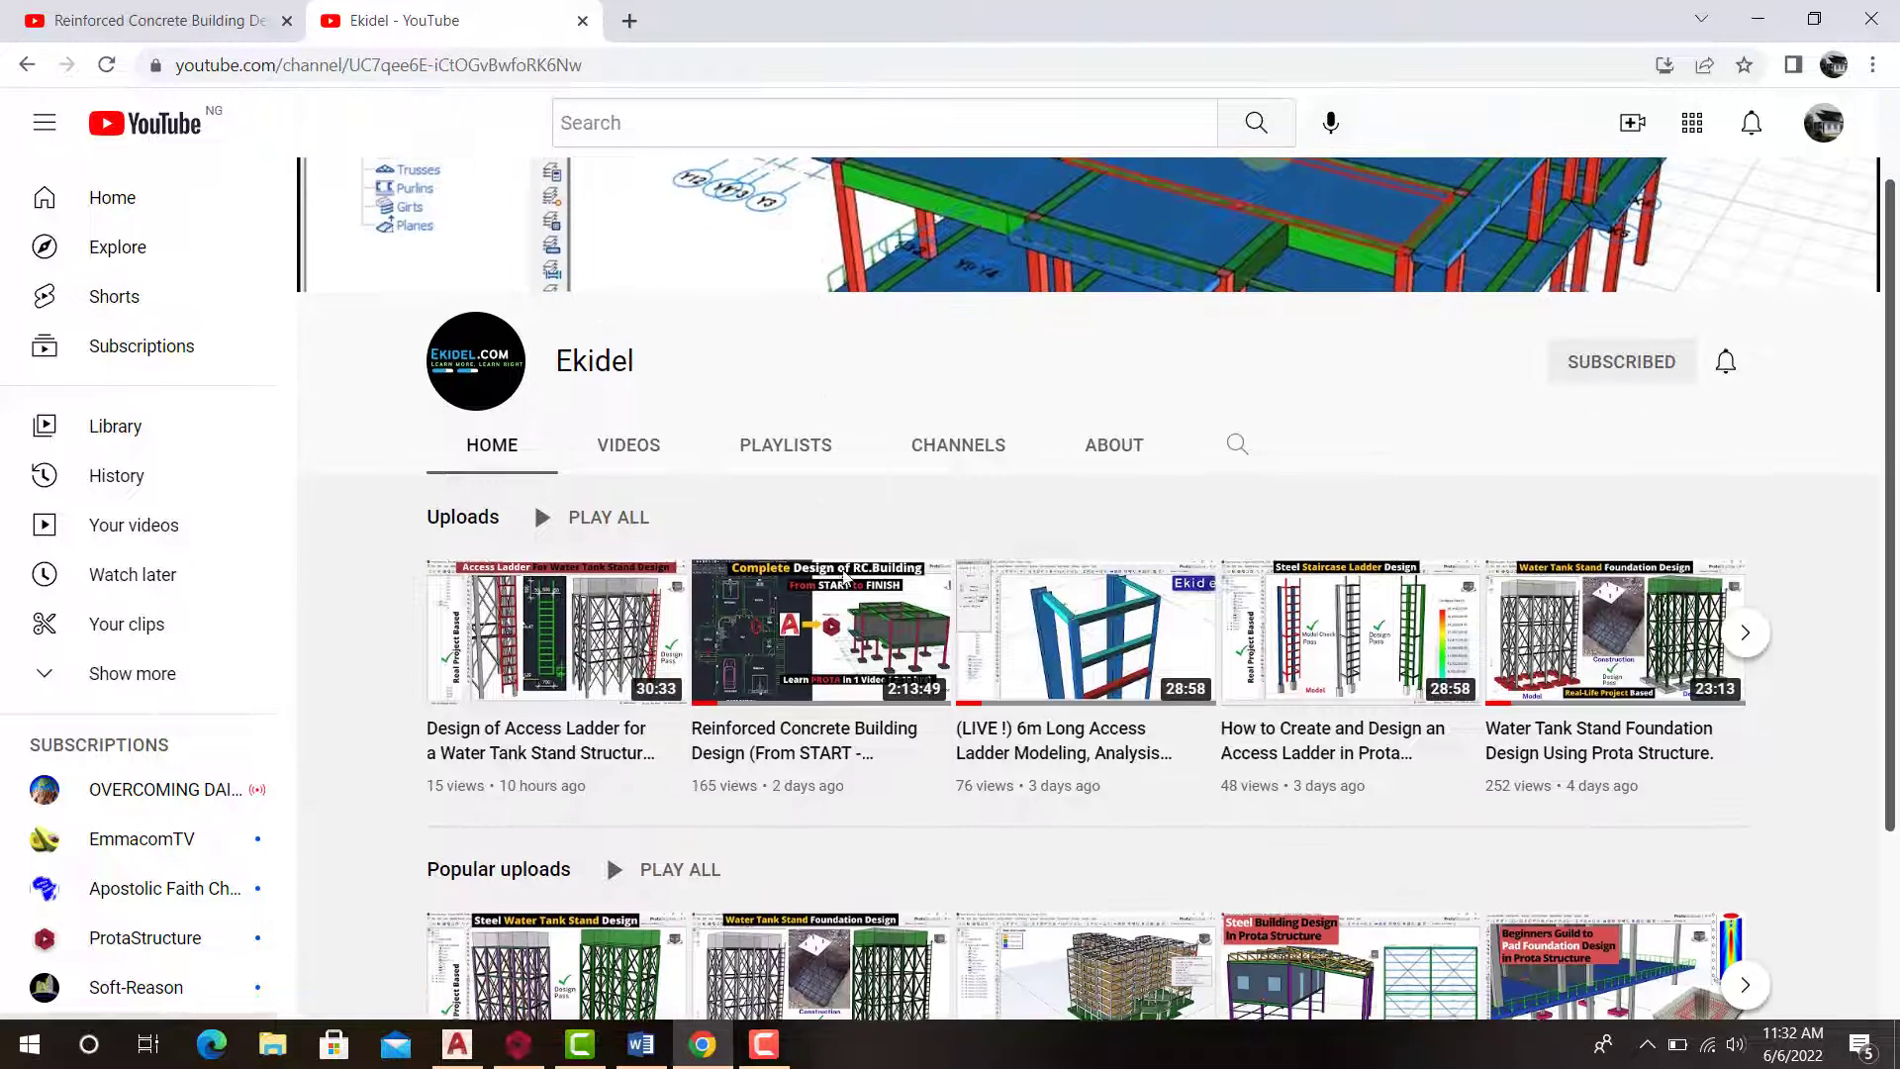
pyautogui.scroll(1, 831, 775)
pyautogui.moveTo(831, 775)
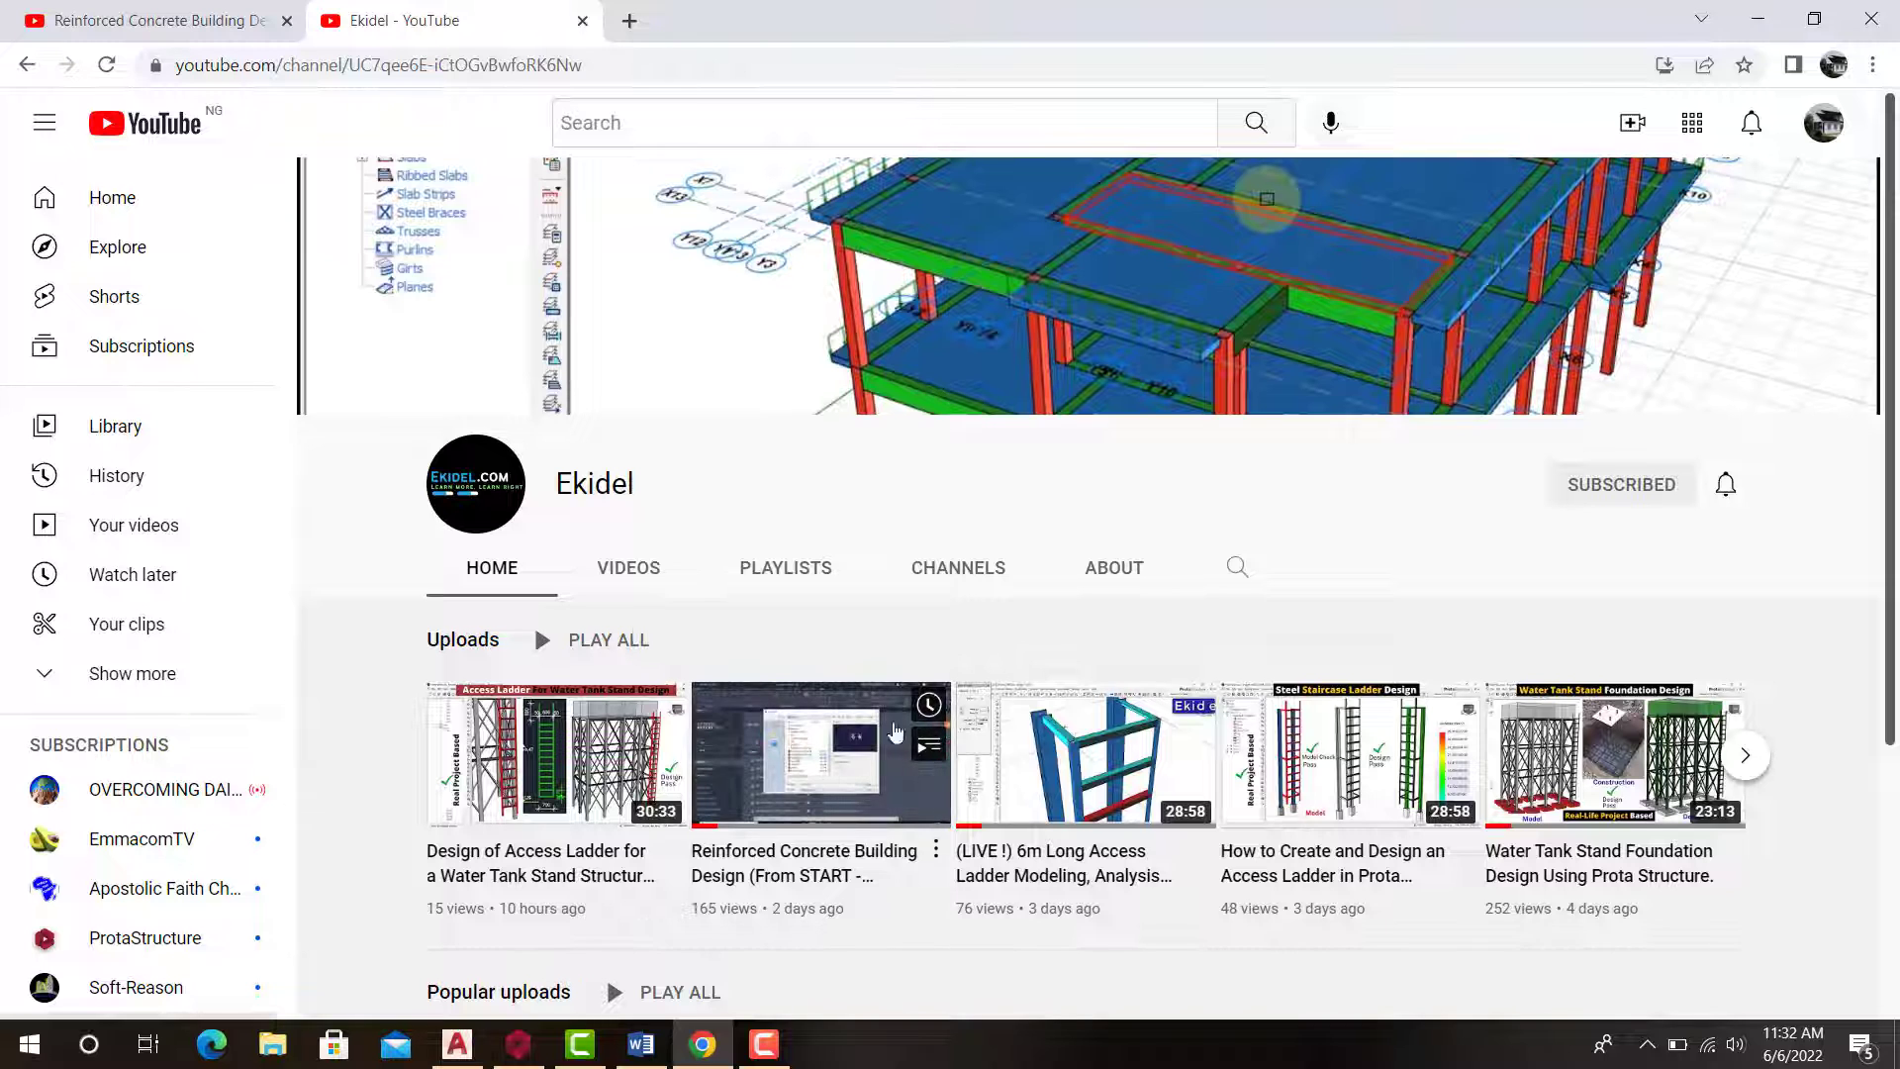
pyautogui.scroll(-1, 800, 665)
pyautogui.click(800, 665)
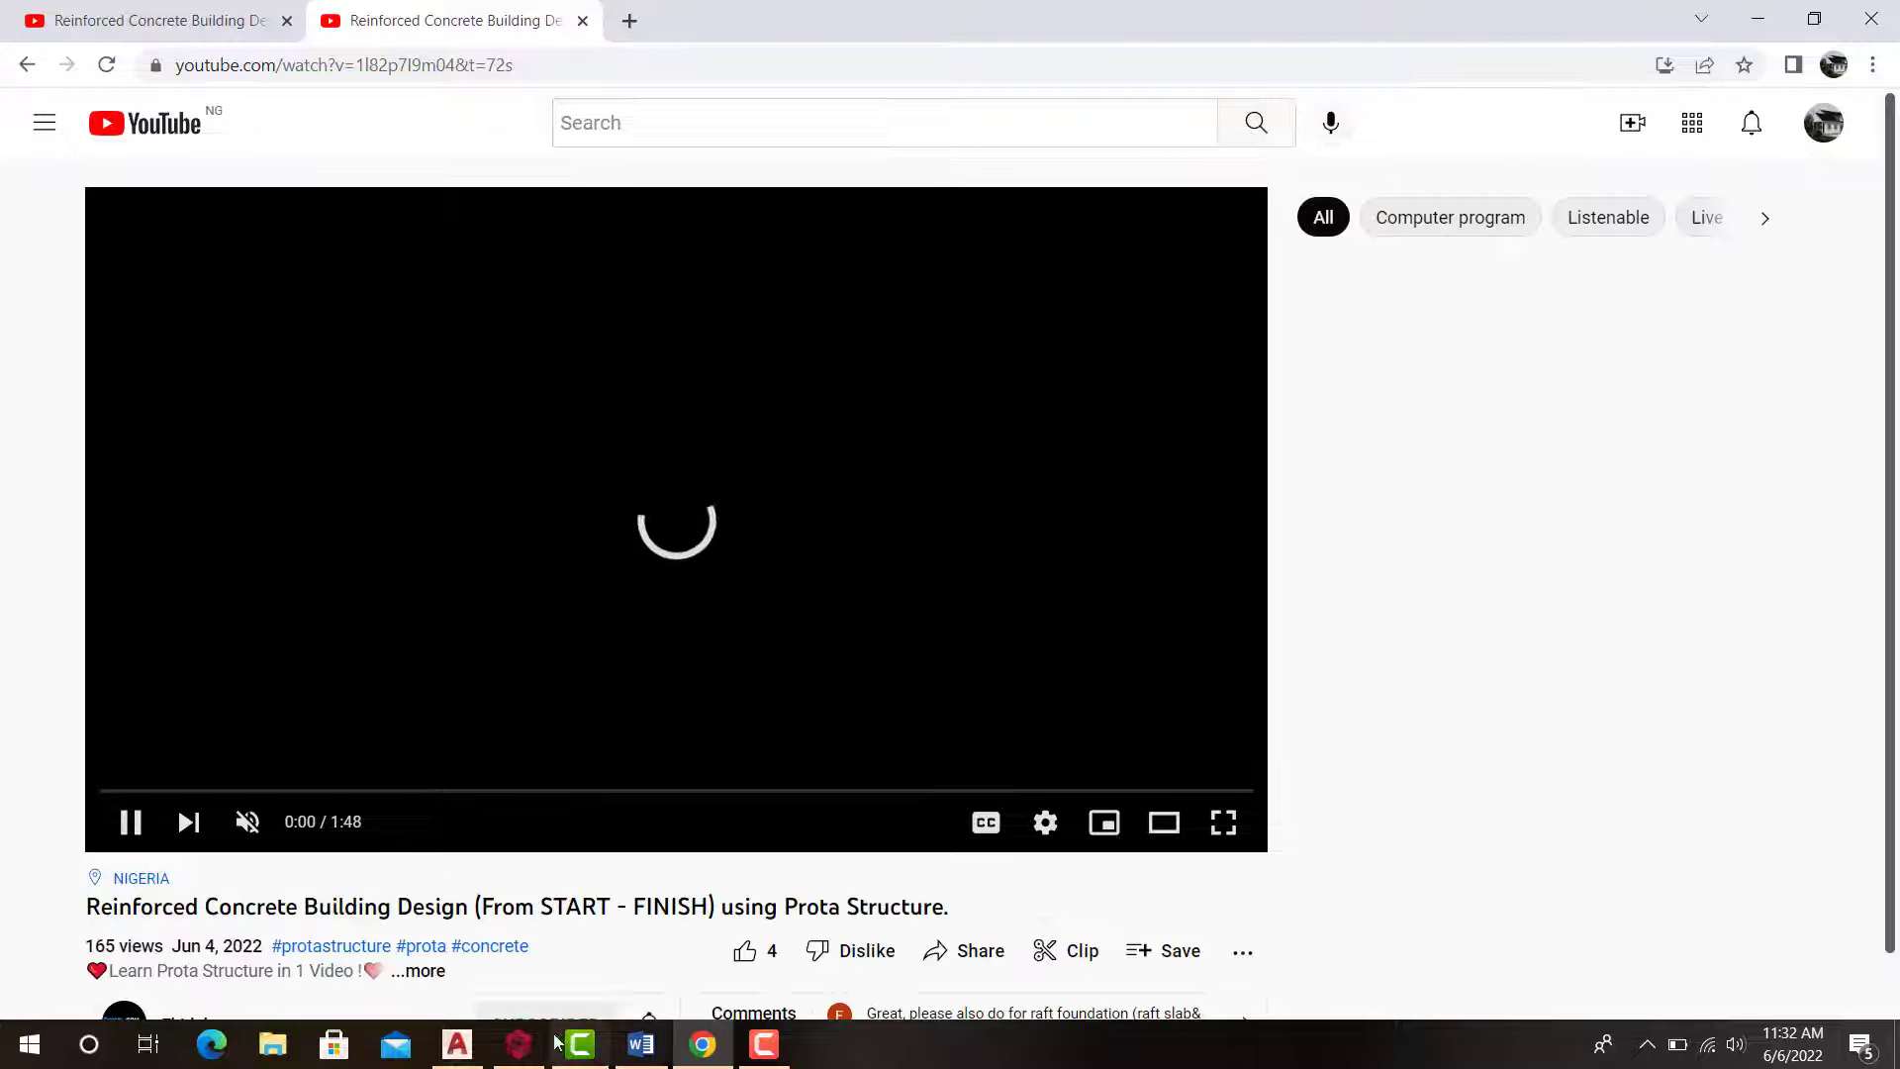
# Step: Glance at the ProtaStructure model, return to the YouTube video, skip the advertisement and pause playback at 1:14
pyautogui.click(517, 1044)
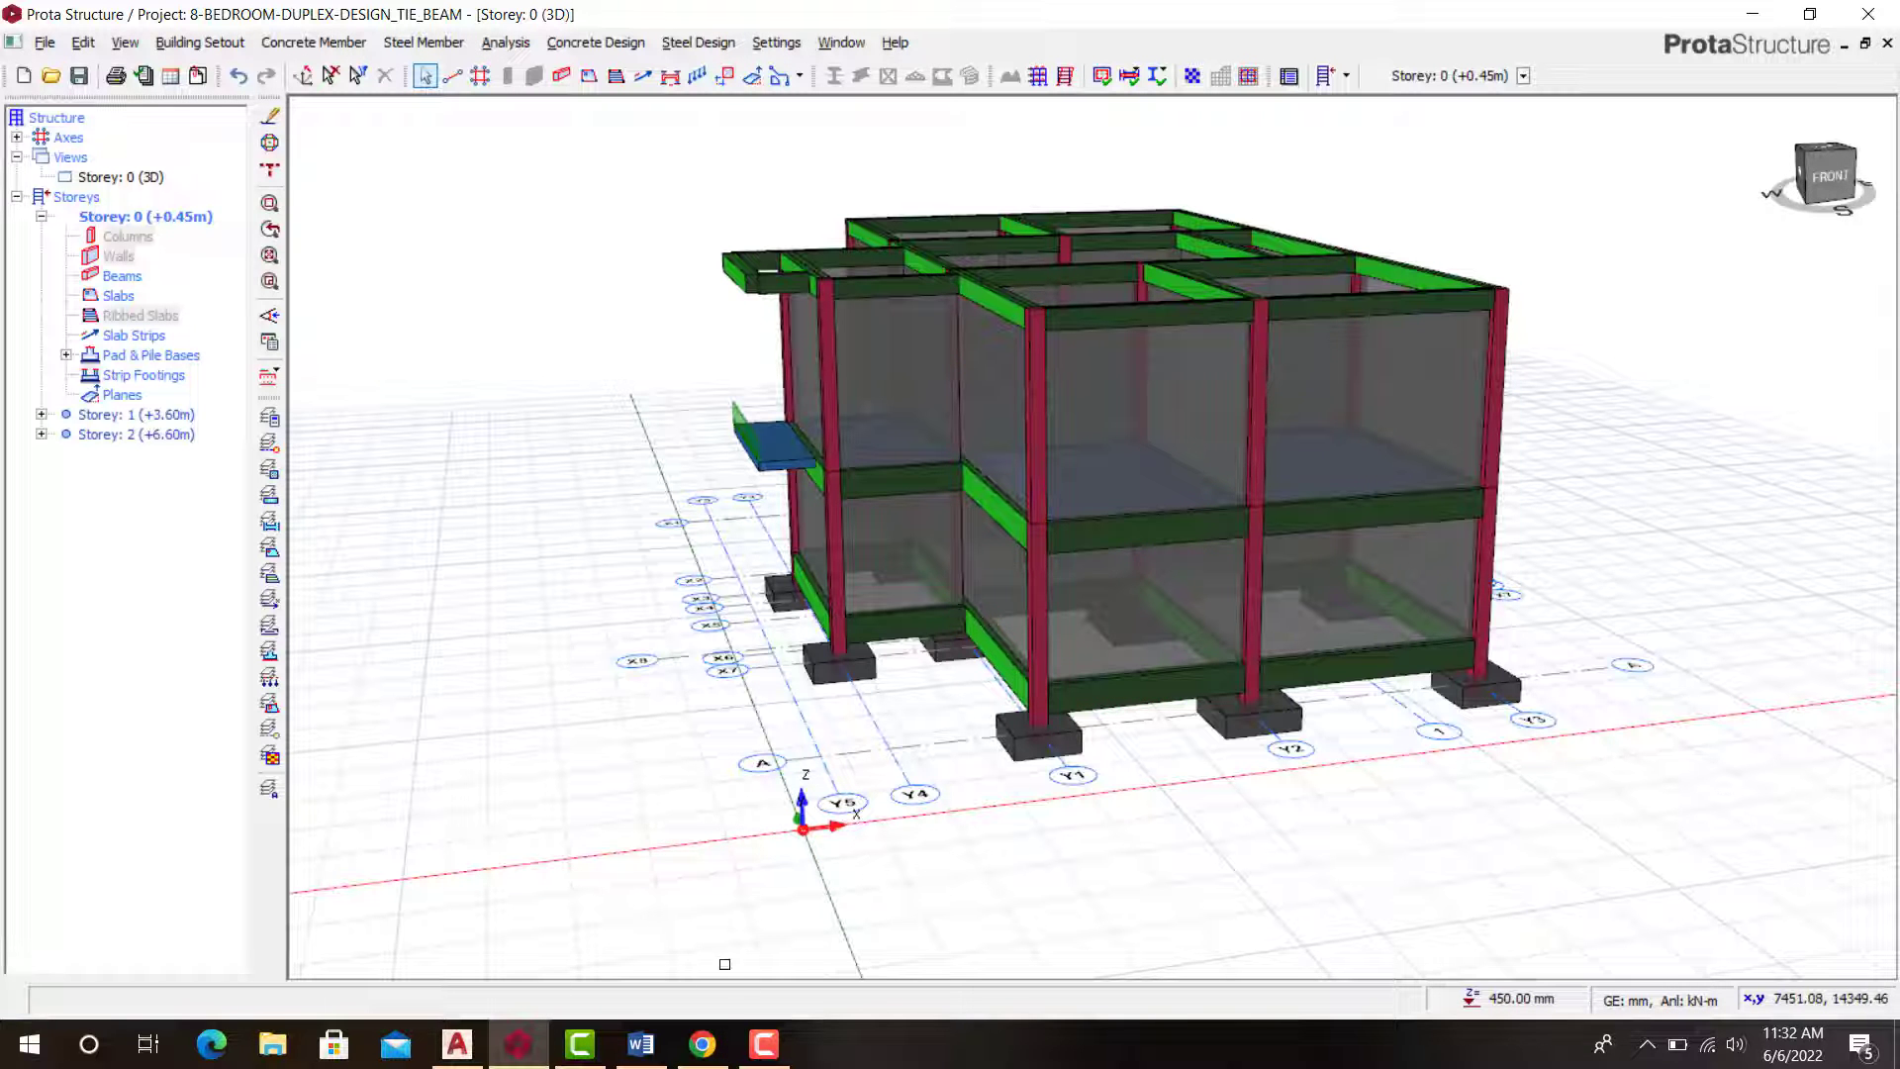
pyautogui.click(726, 1044)
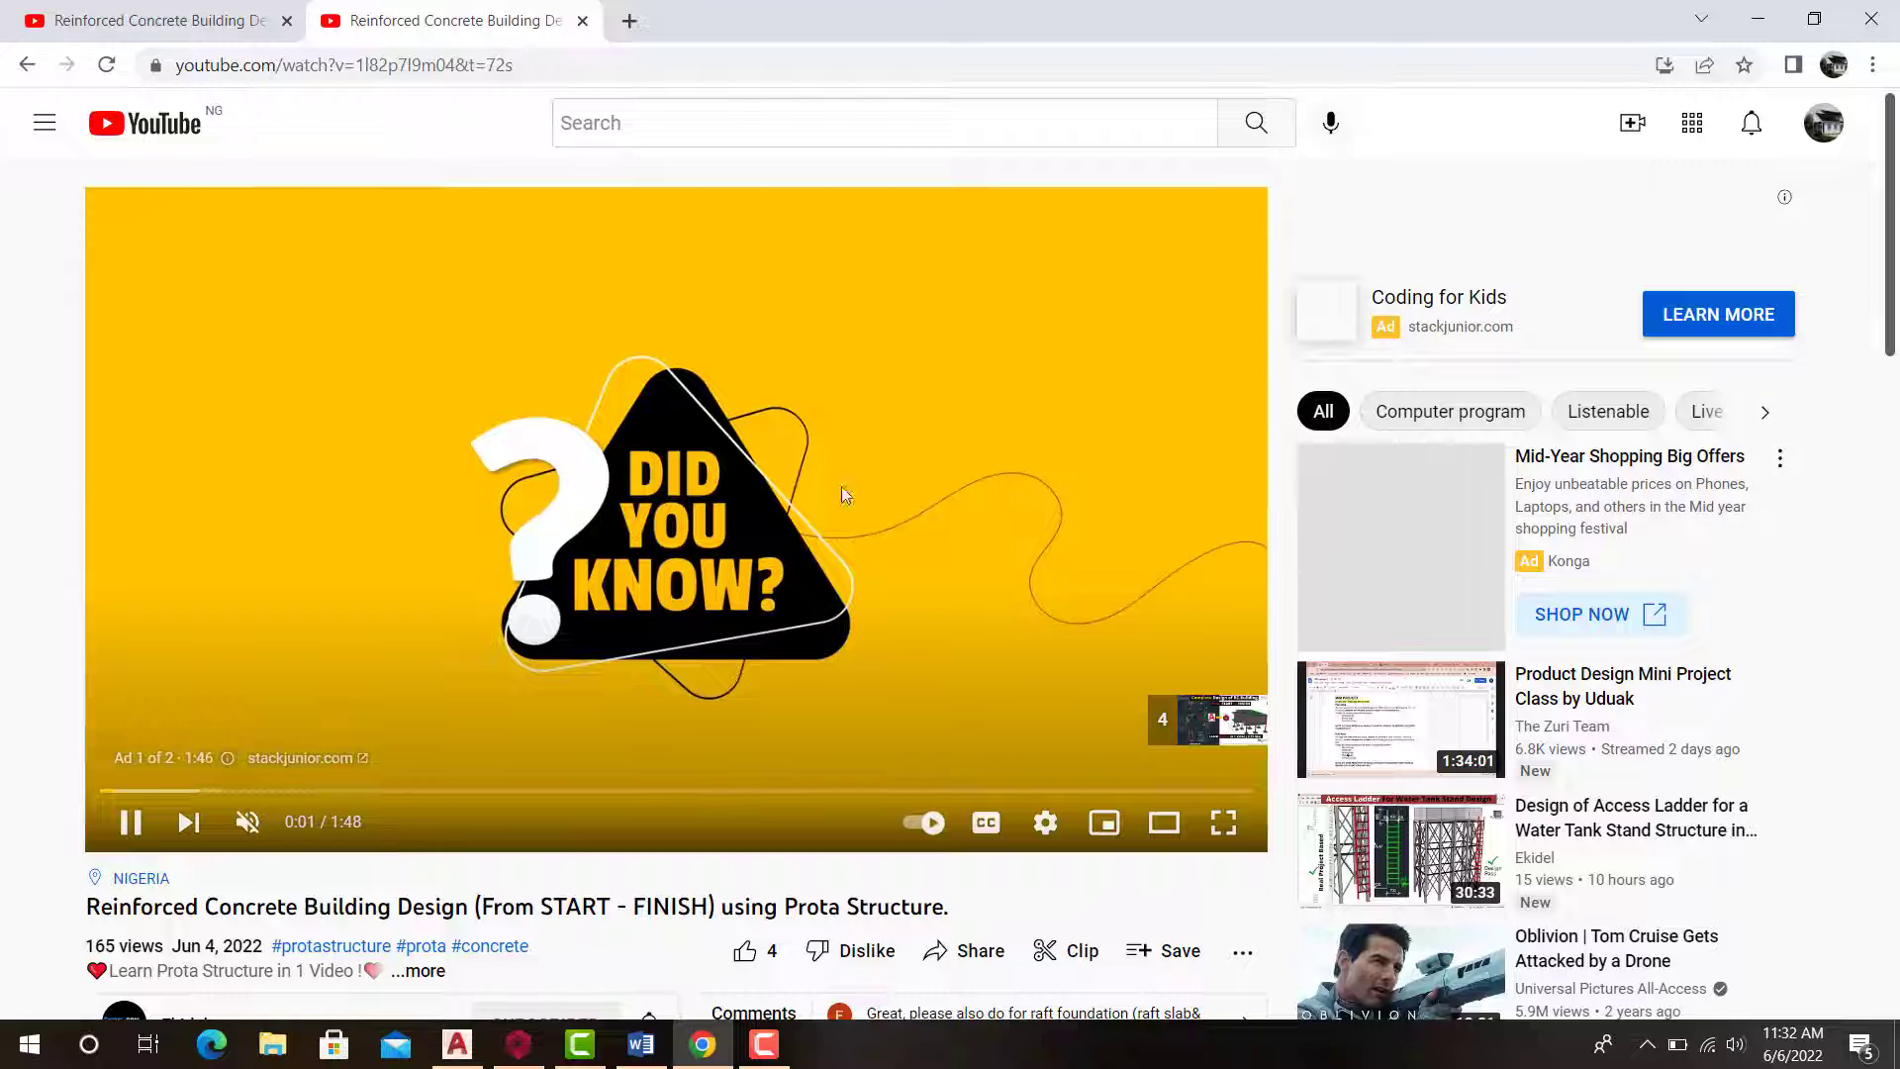
pyautogui.click(1202, 720)
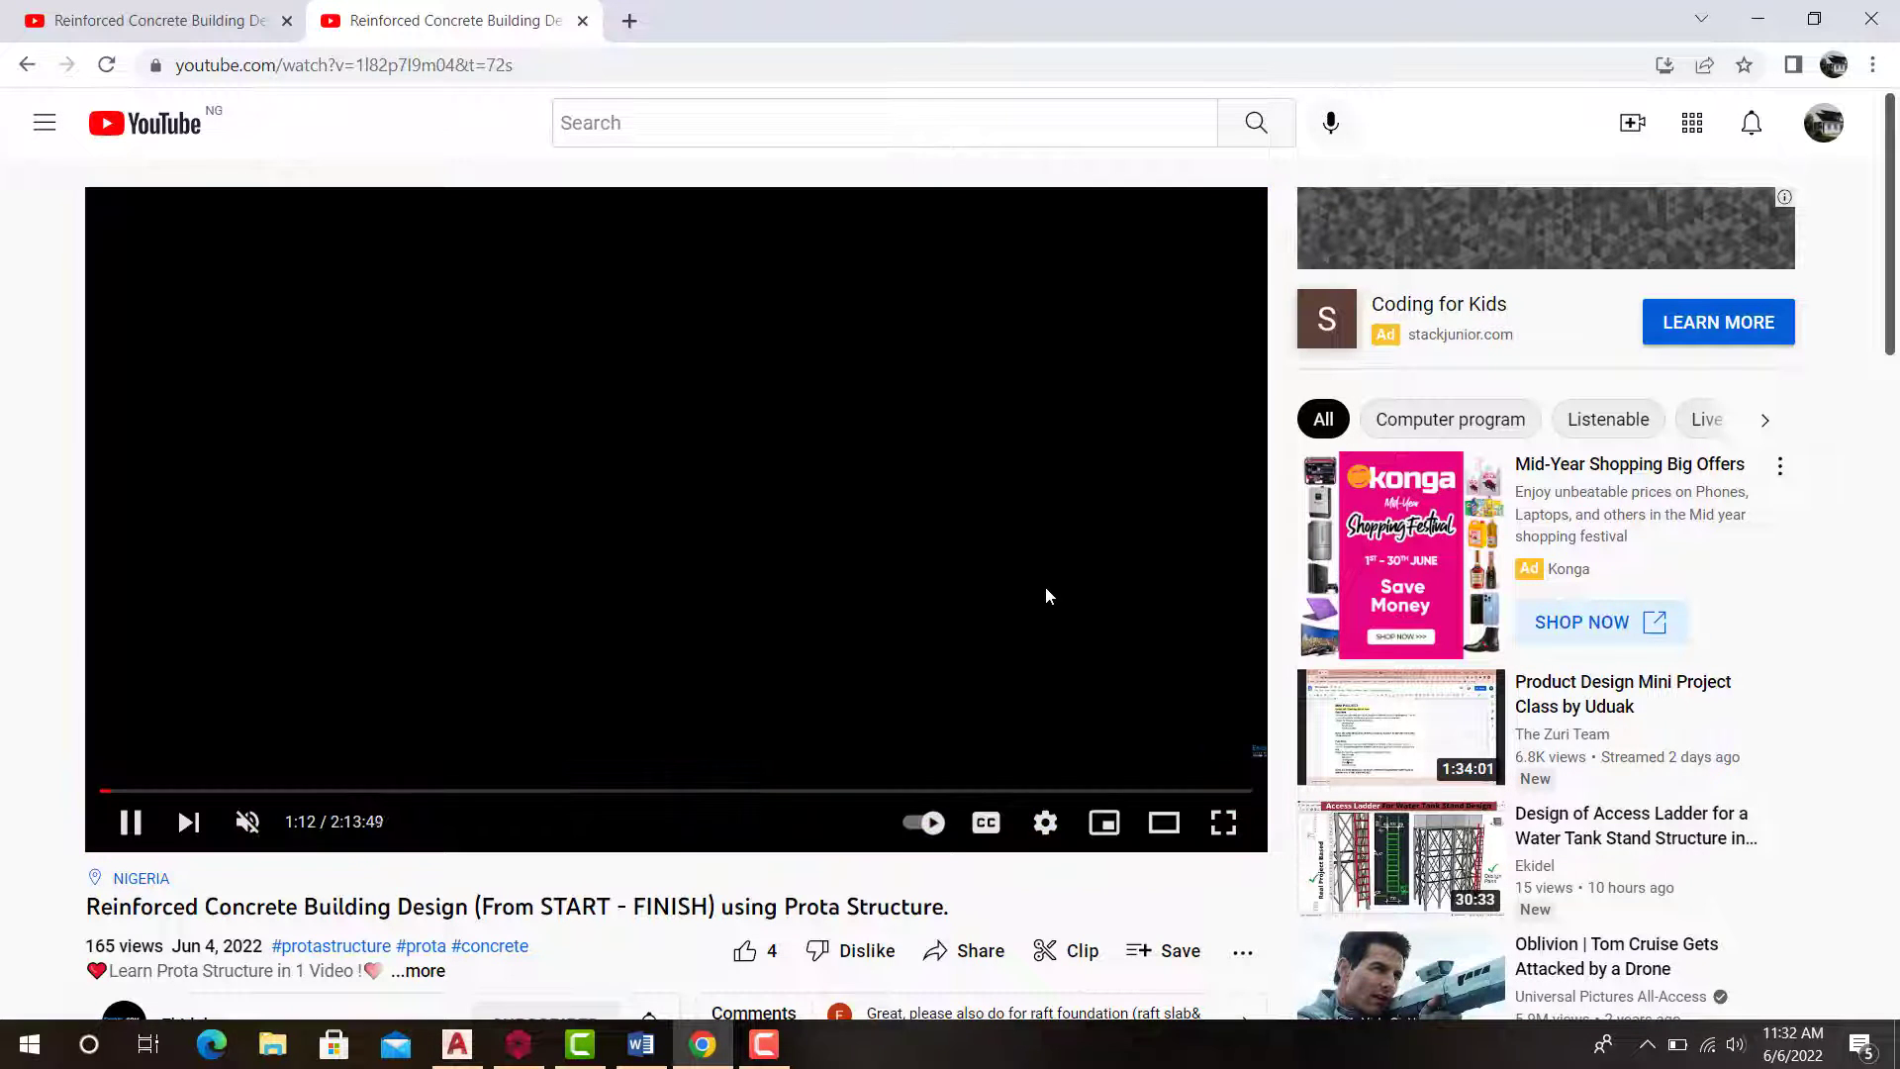
pyautogui.scroll(-5, 917, 539)
pyautogui.scroll(3, 772, 551)
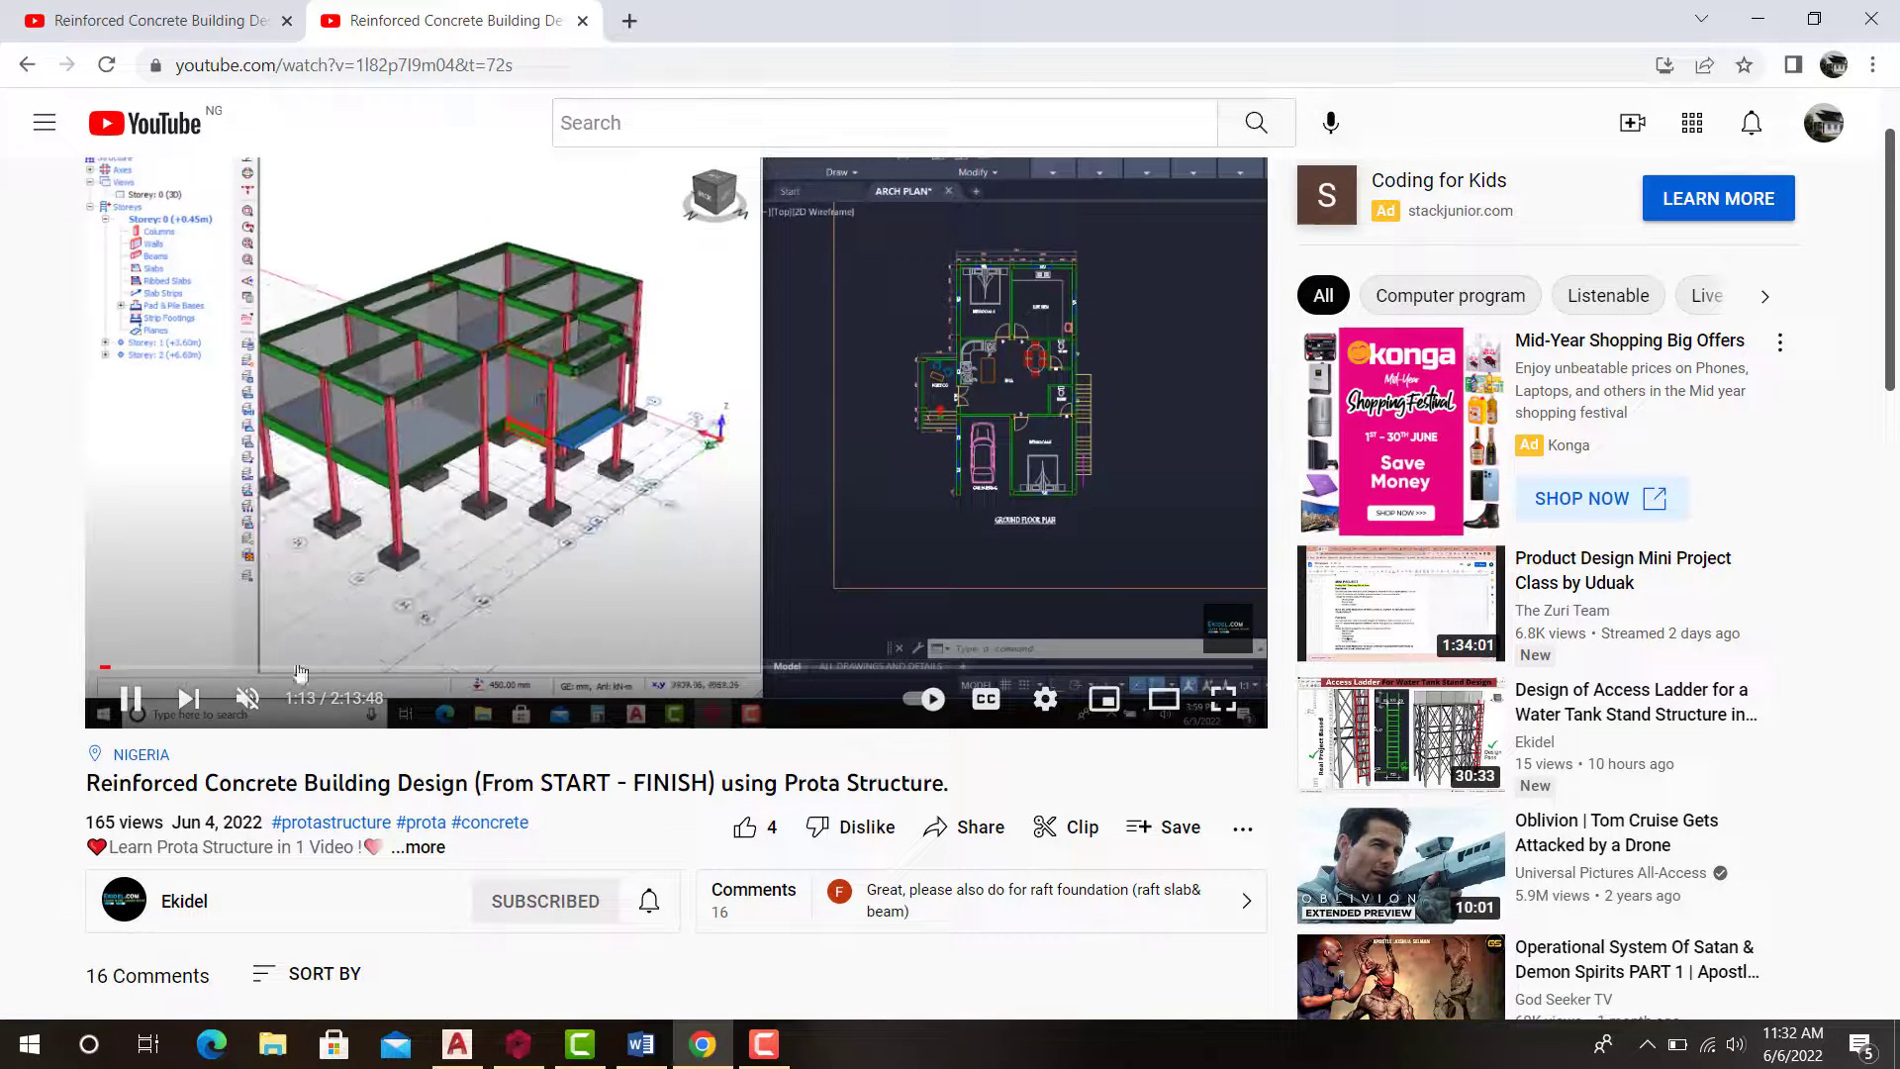
pyautogui.click(134, 701)
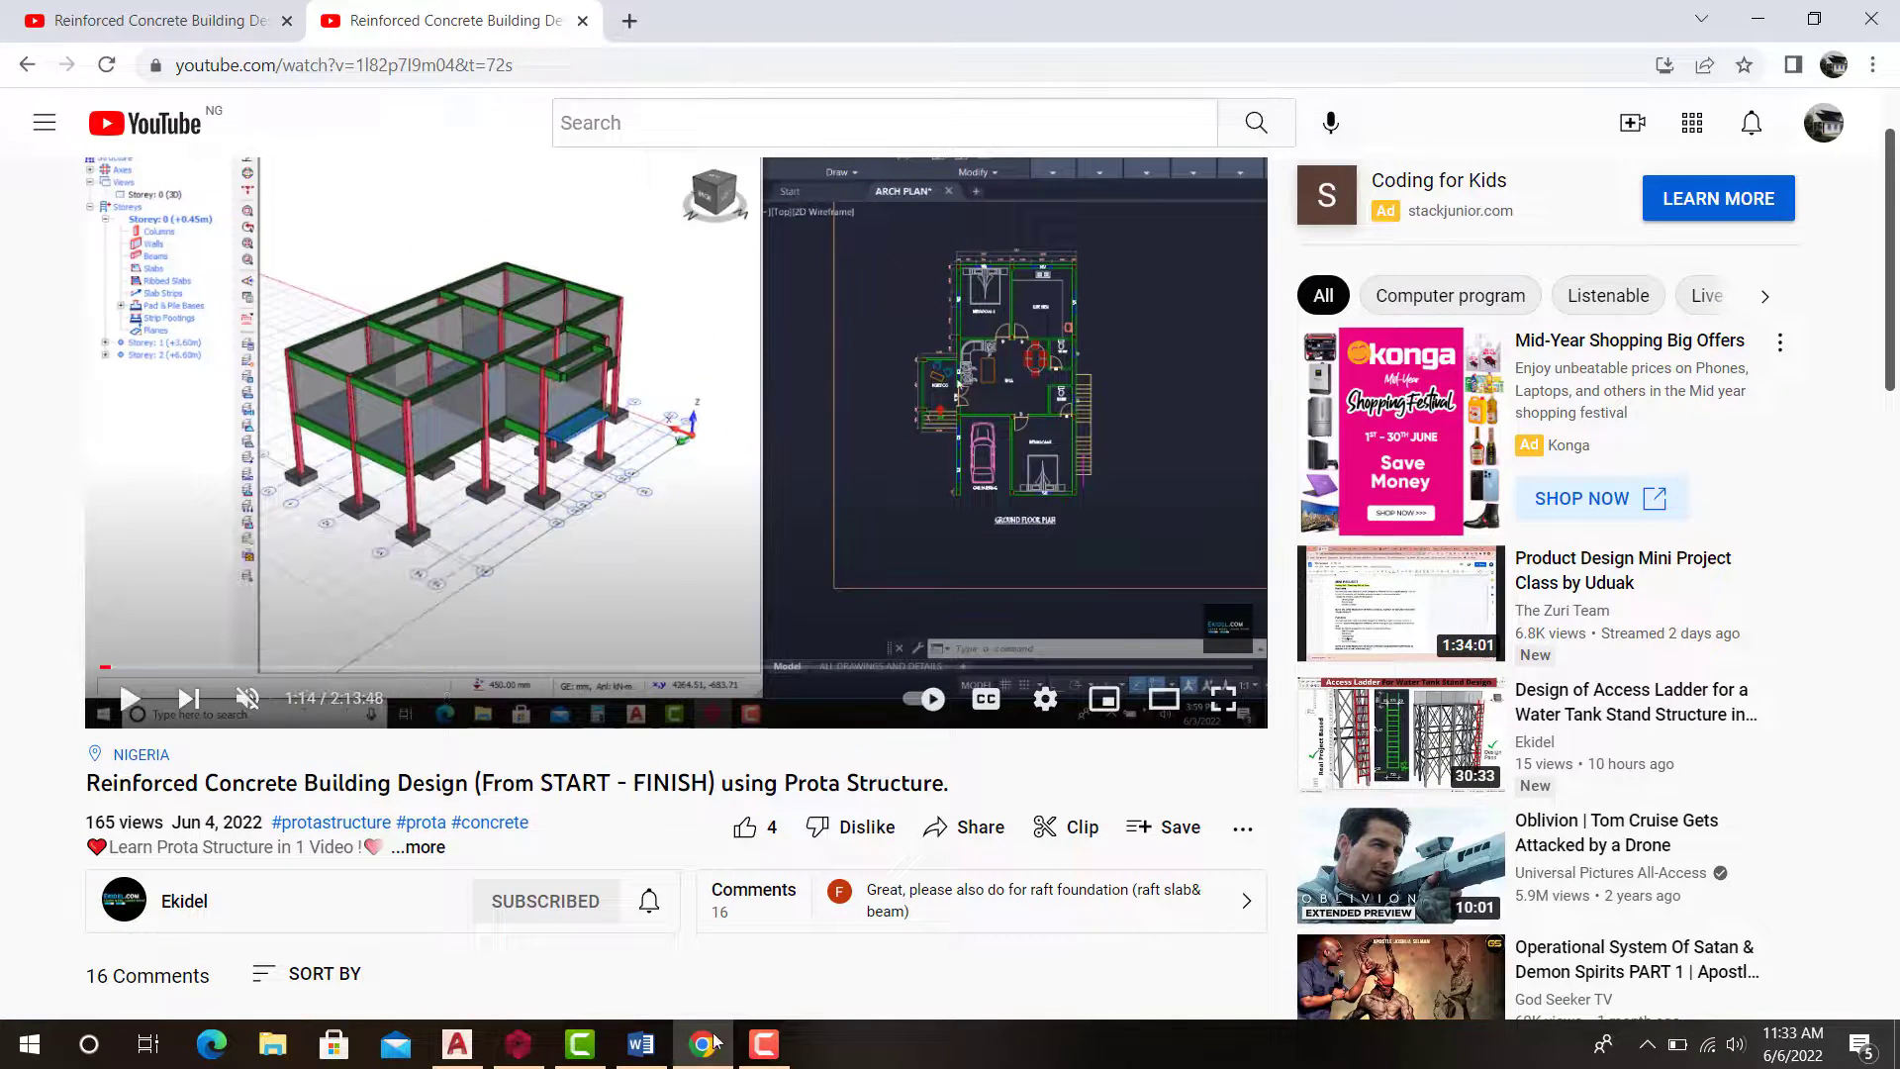
# Step: Check the ProtaStructure model and the AutoCAD ground floor plan against the paused video, then minimize AutoCAD
pyautogui.click(518, 1043)
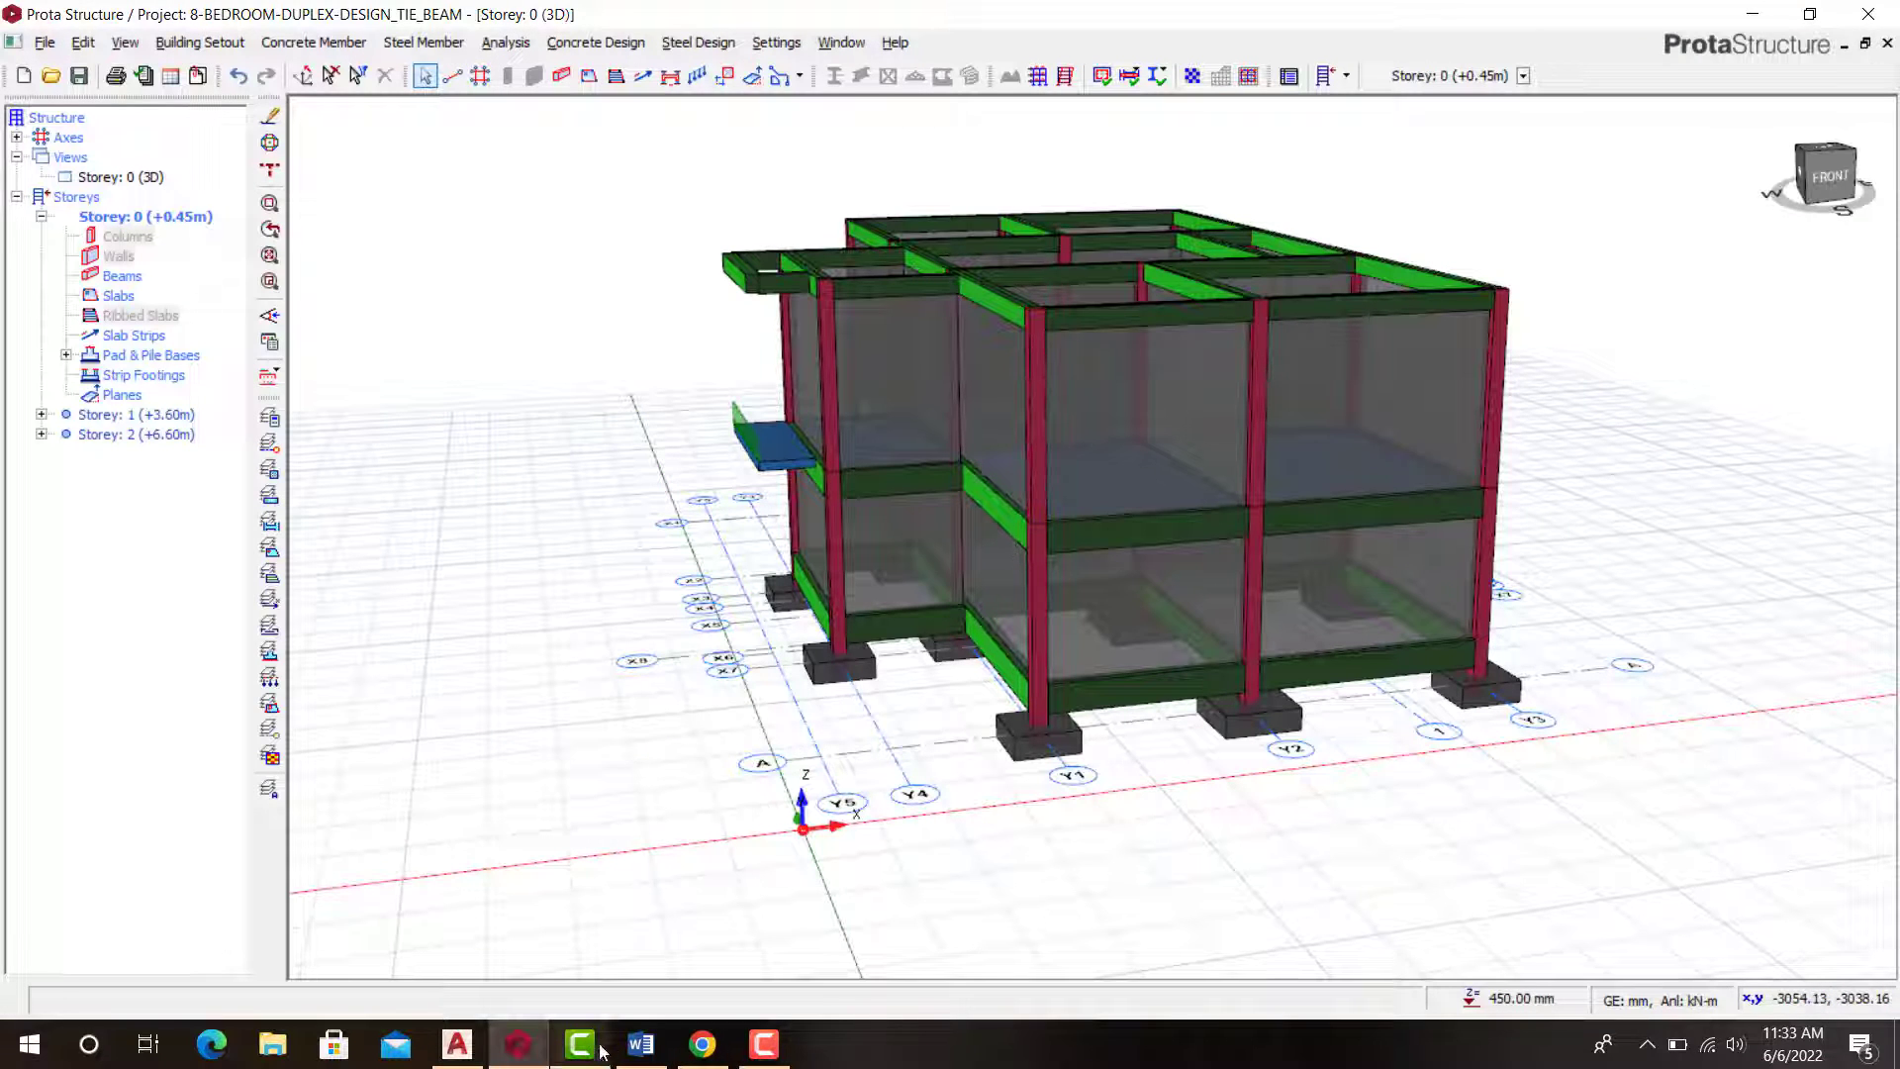
pyautogui.click(702, 1044)
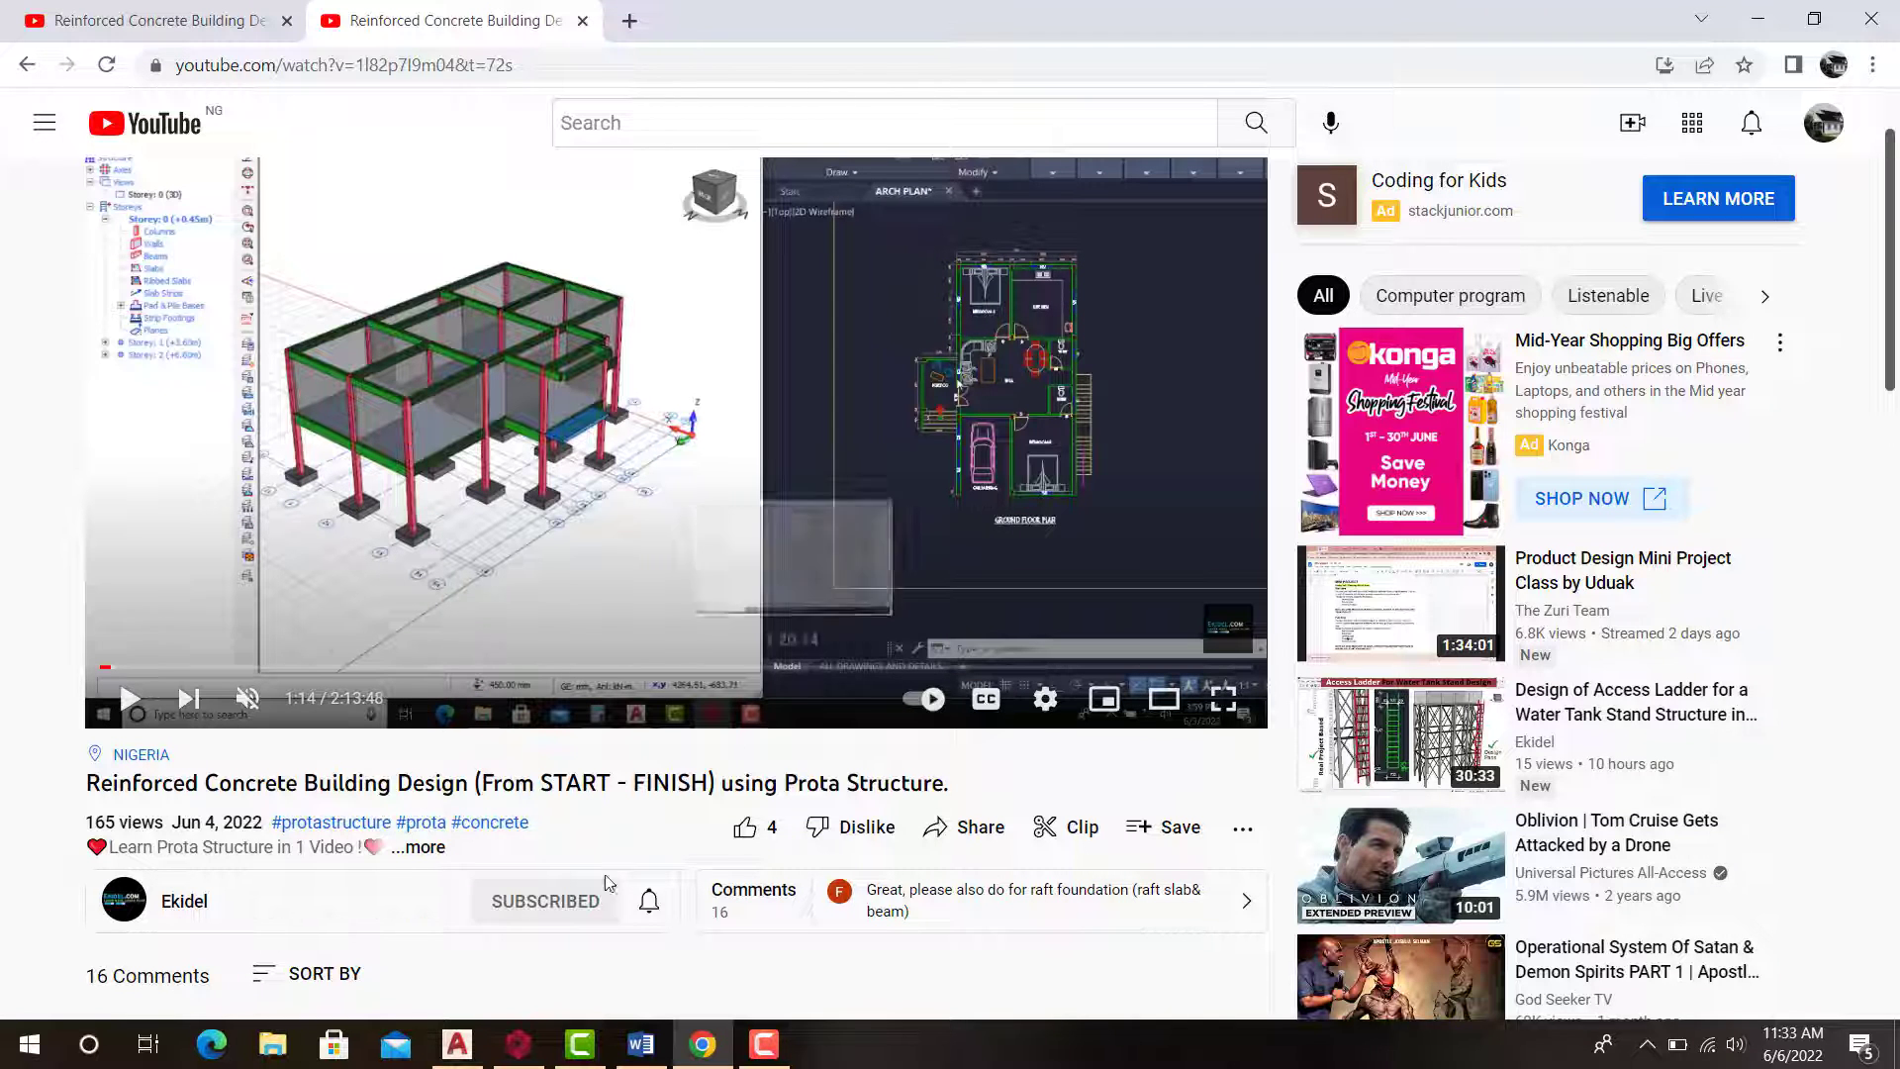
pyautogui.click(456, 1044)
pyautogui.scroll(-4, 516, 540)
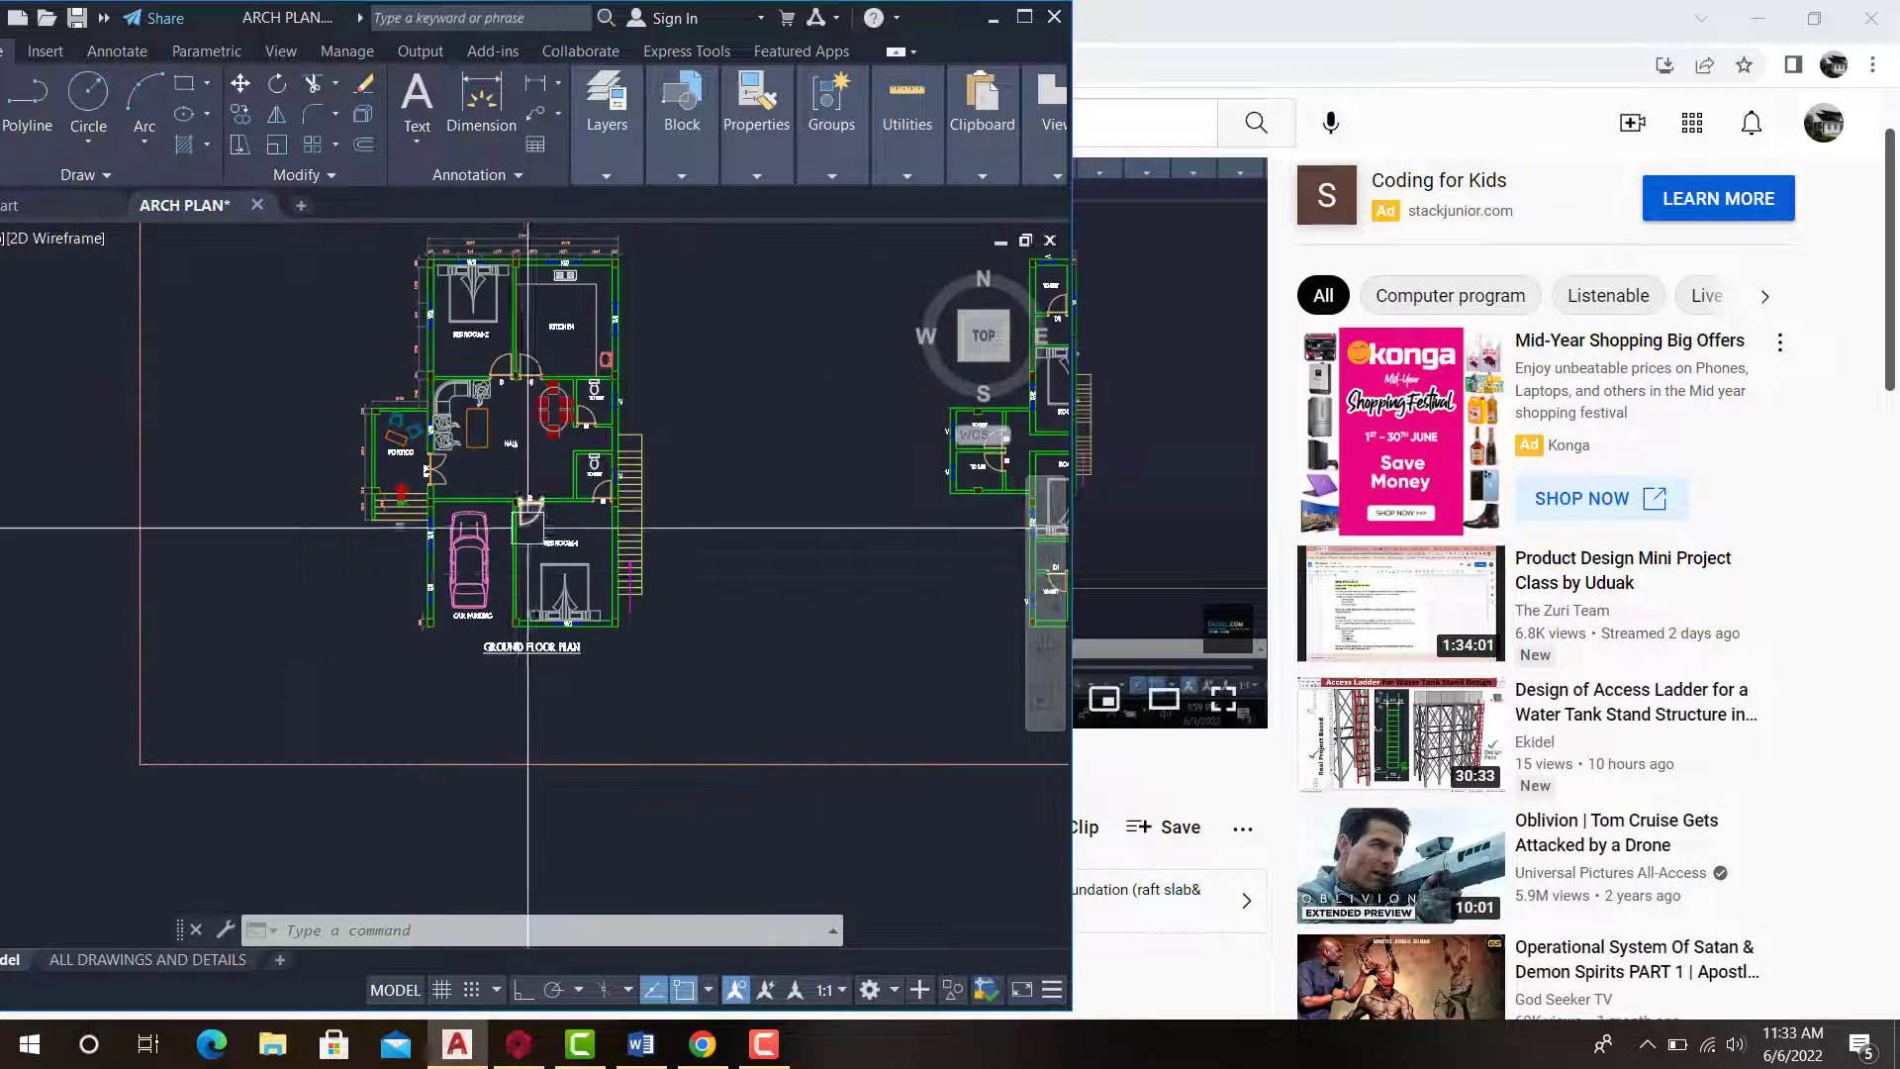
pyautogui.click(993, 19)
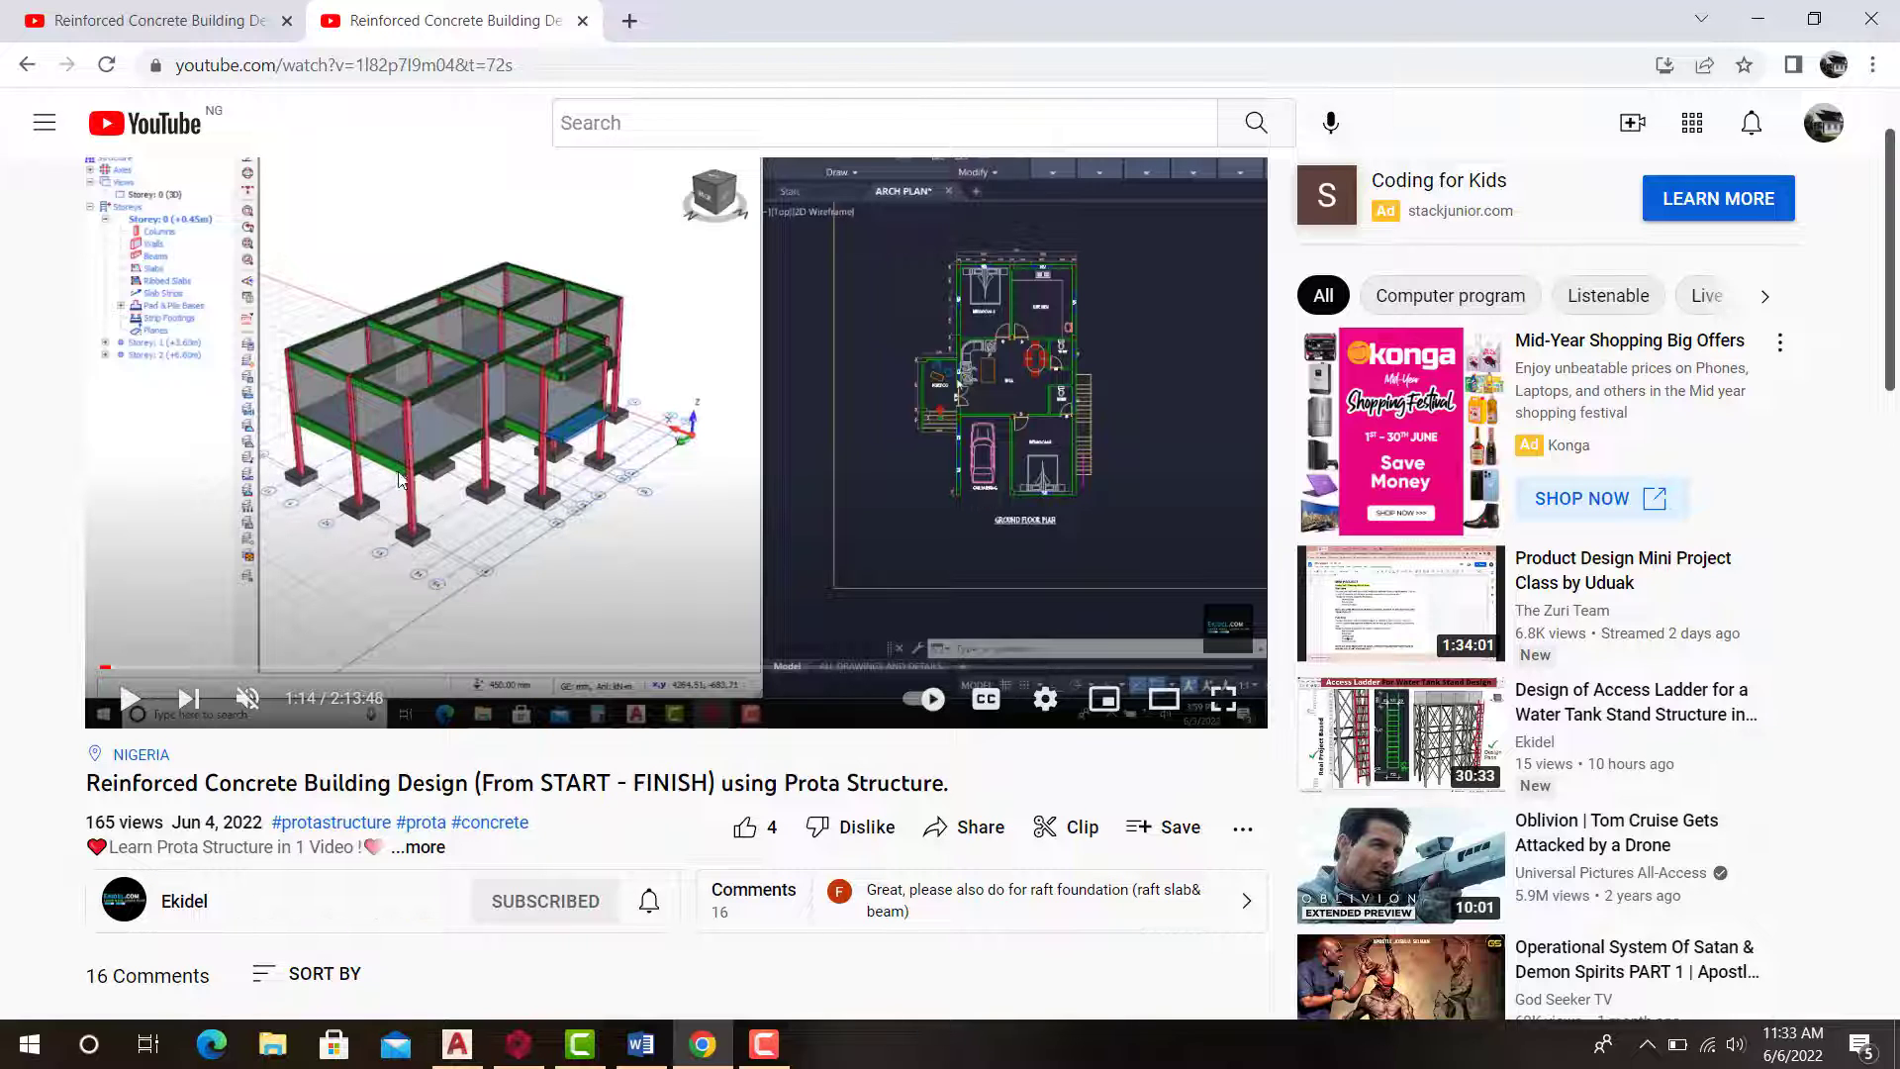
# Step: Read the replies to the video comment asking why the slab on the roof was deleted
pyautogui.scroll(-9, 401, 479)
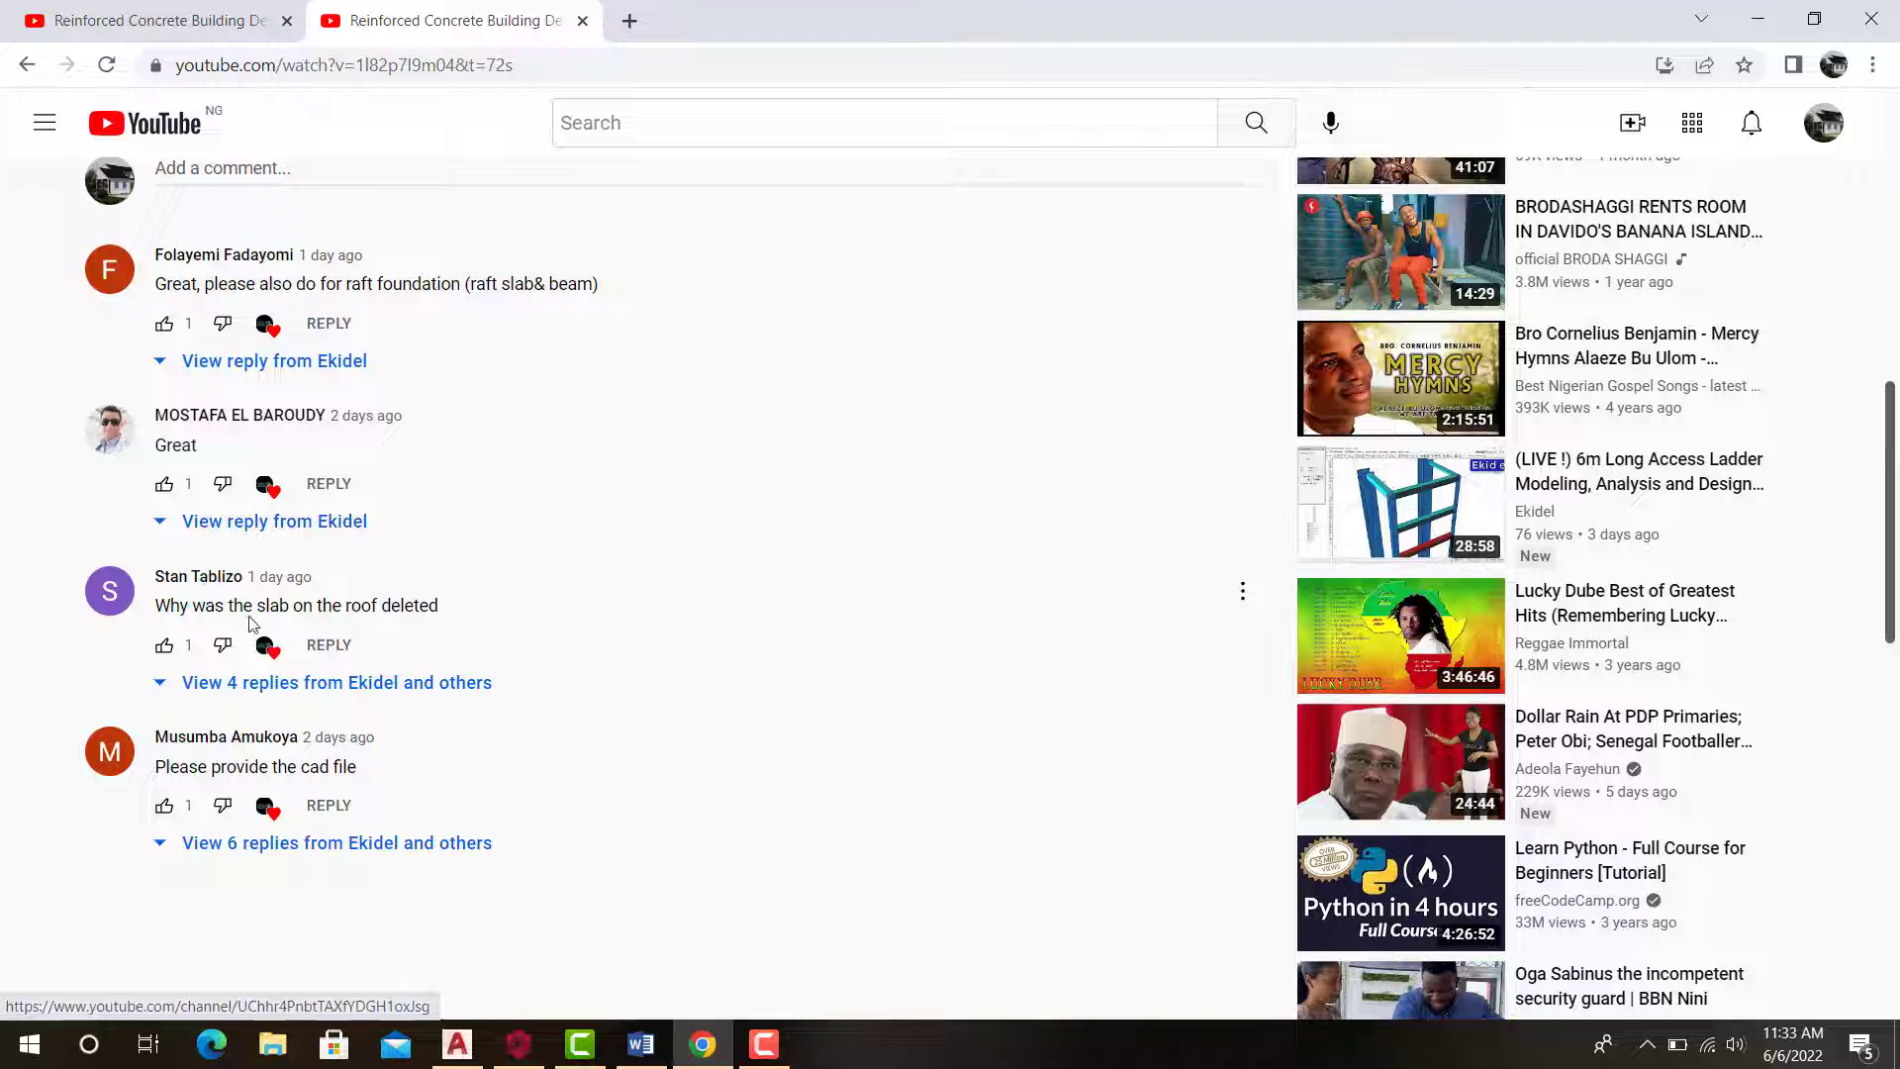
pyautogui.click(303, 682)
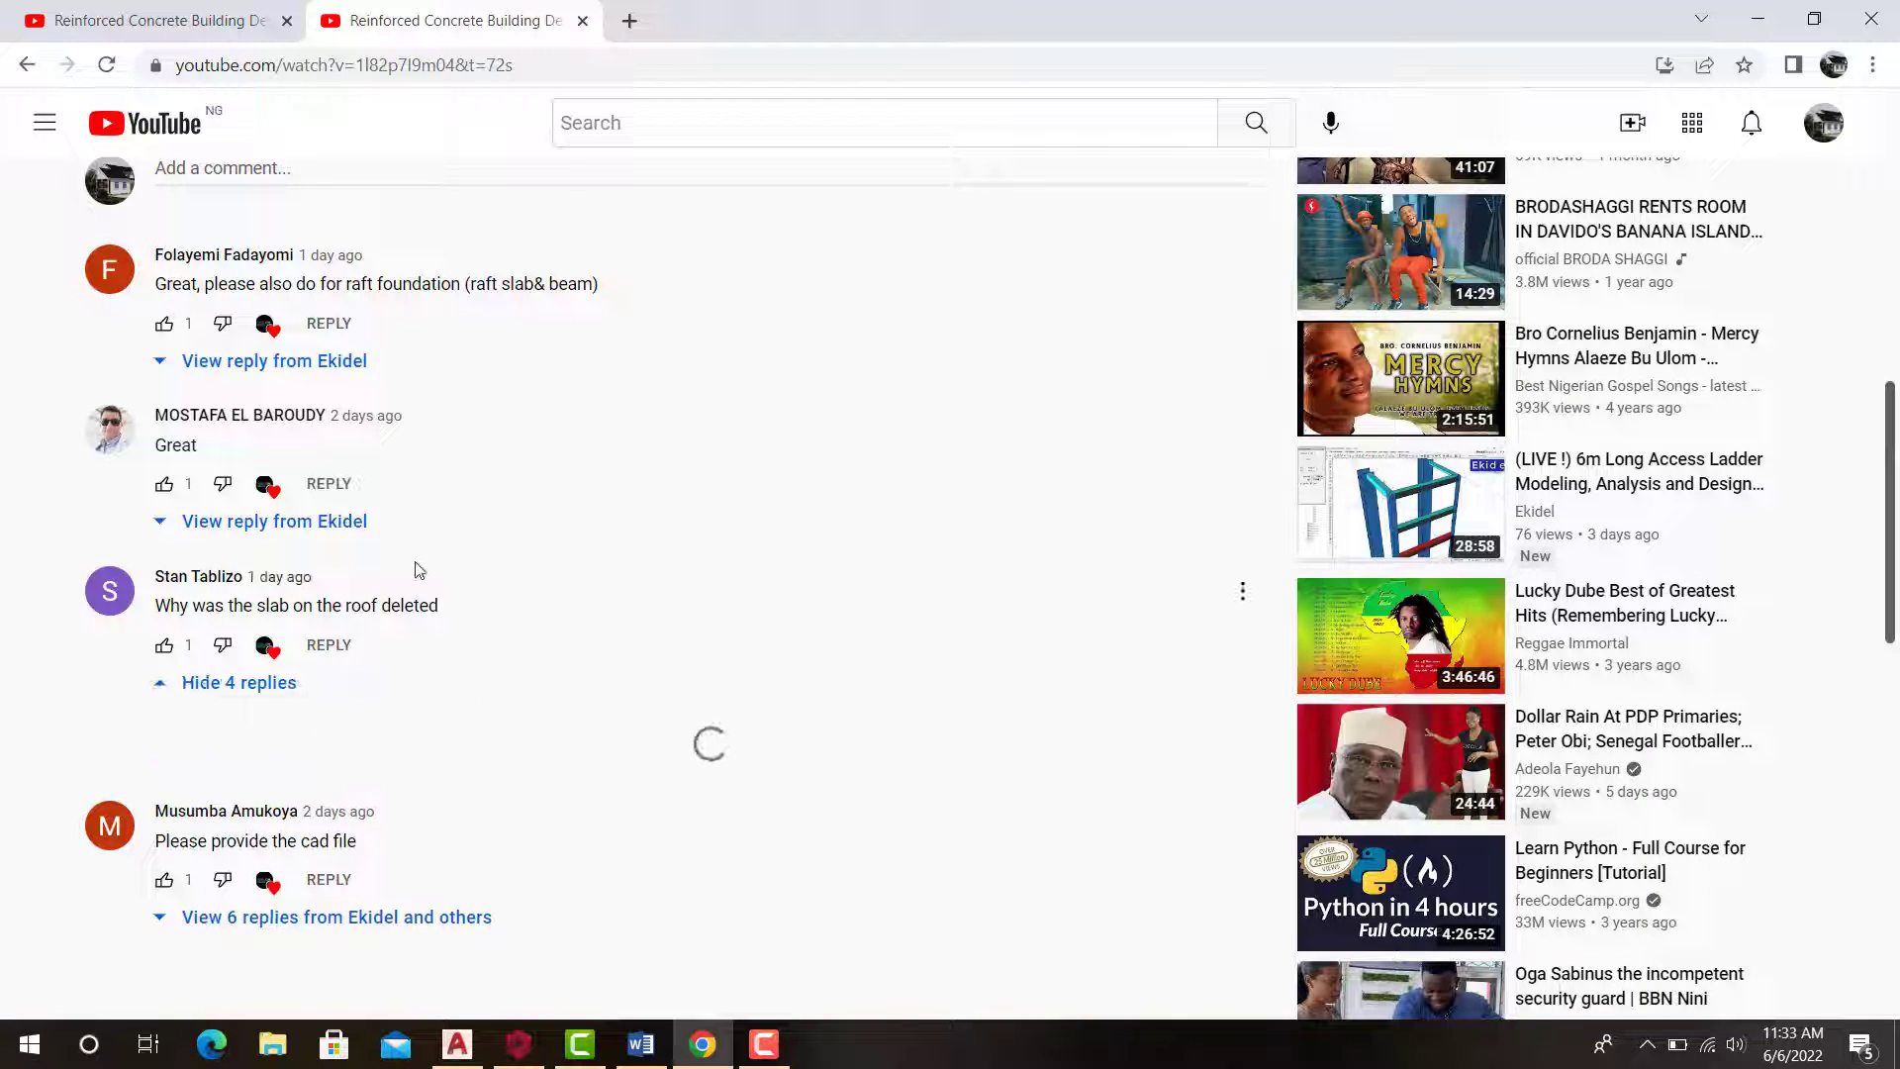
pyautogui.scroll(-1, 415, 571)
pyautogui.scroll(-3, 290, 452)
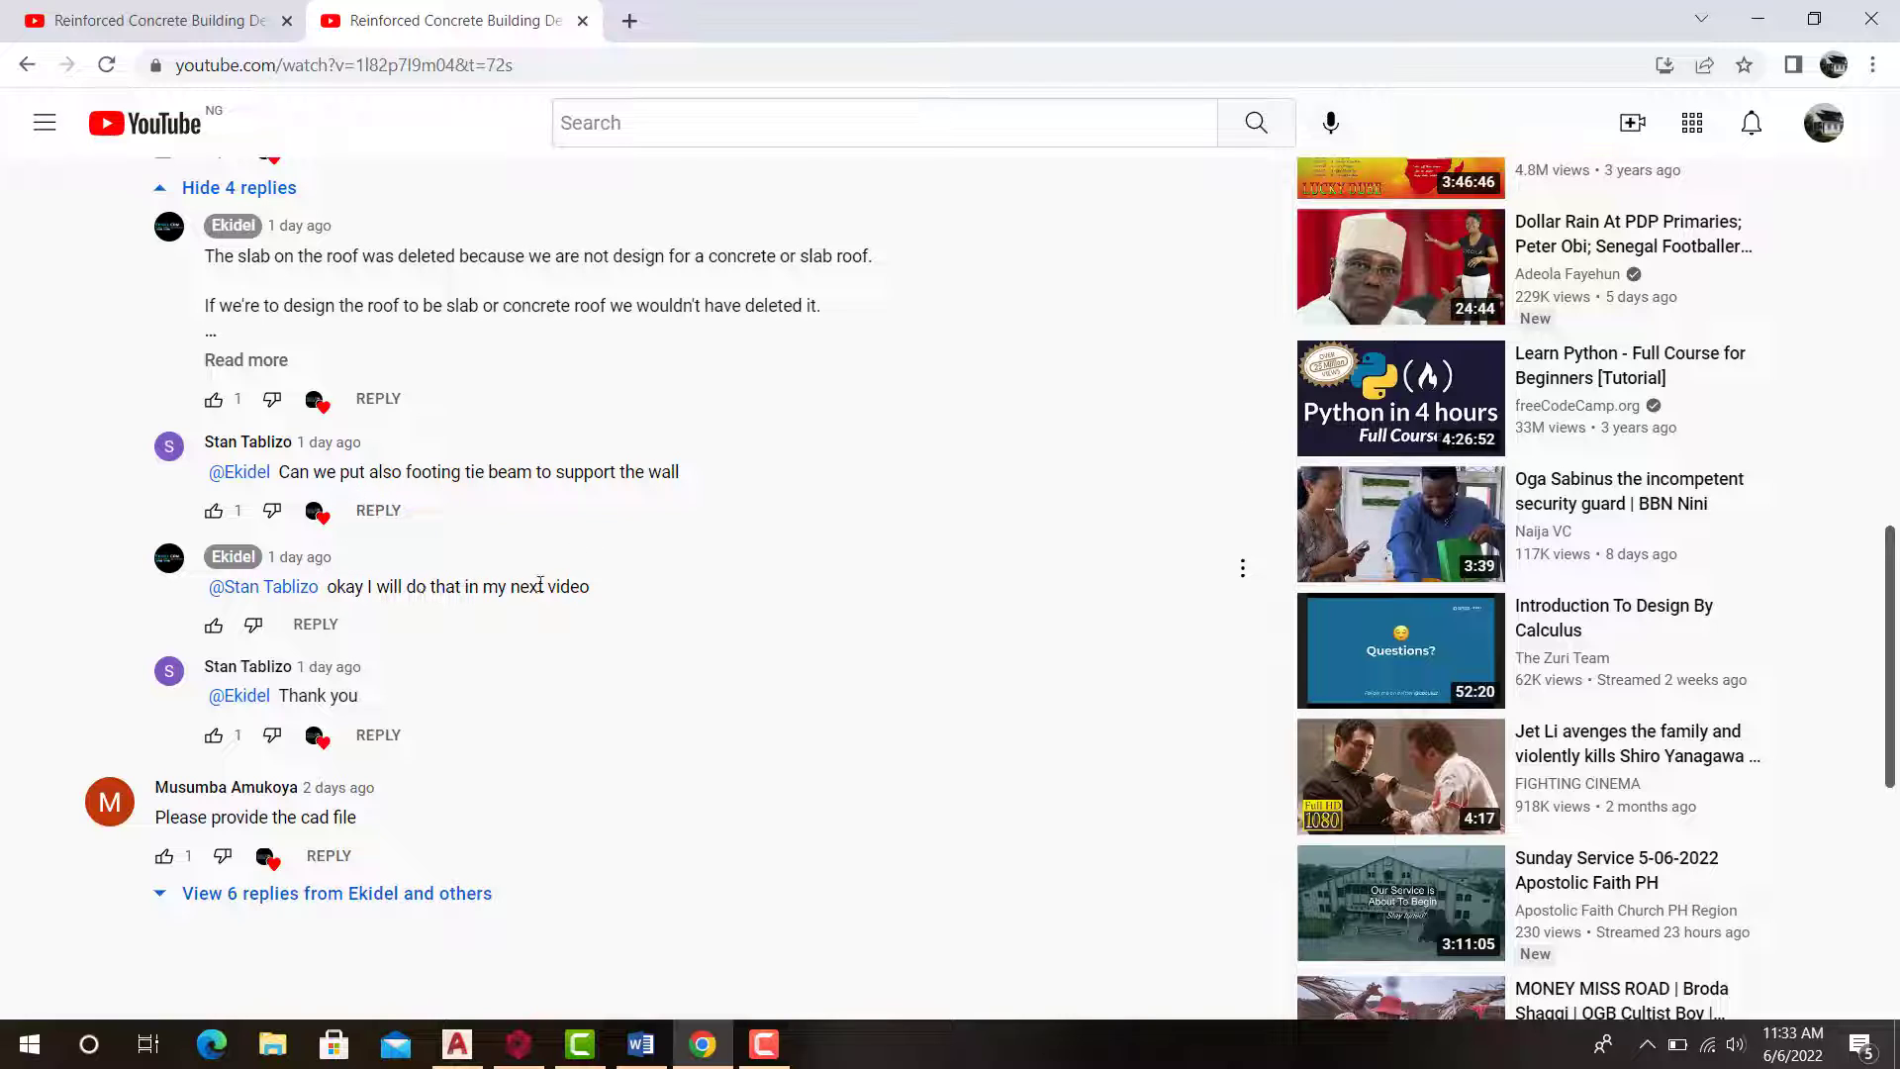
# Step: Return to the paused video and enlarge the page to examine the frame's columns and pad bases
pyautogui.scroll(15, 565, 584)
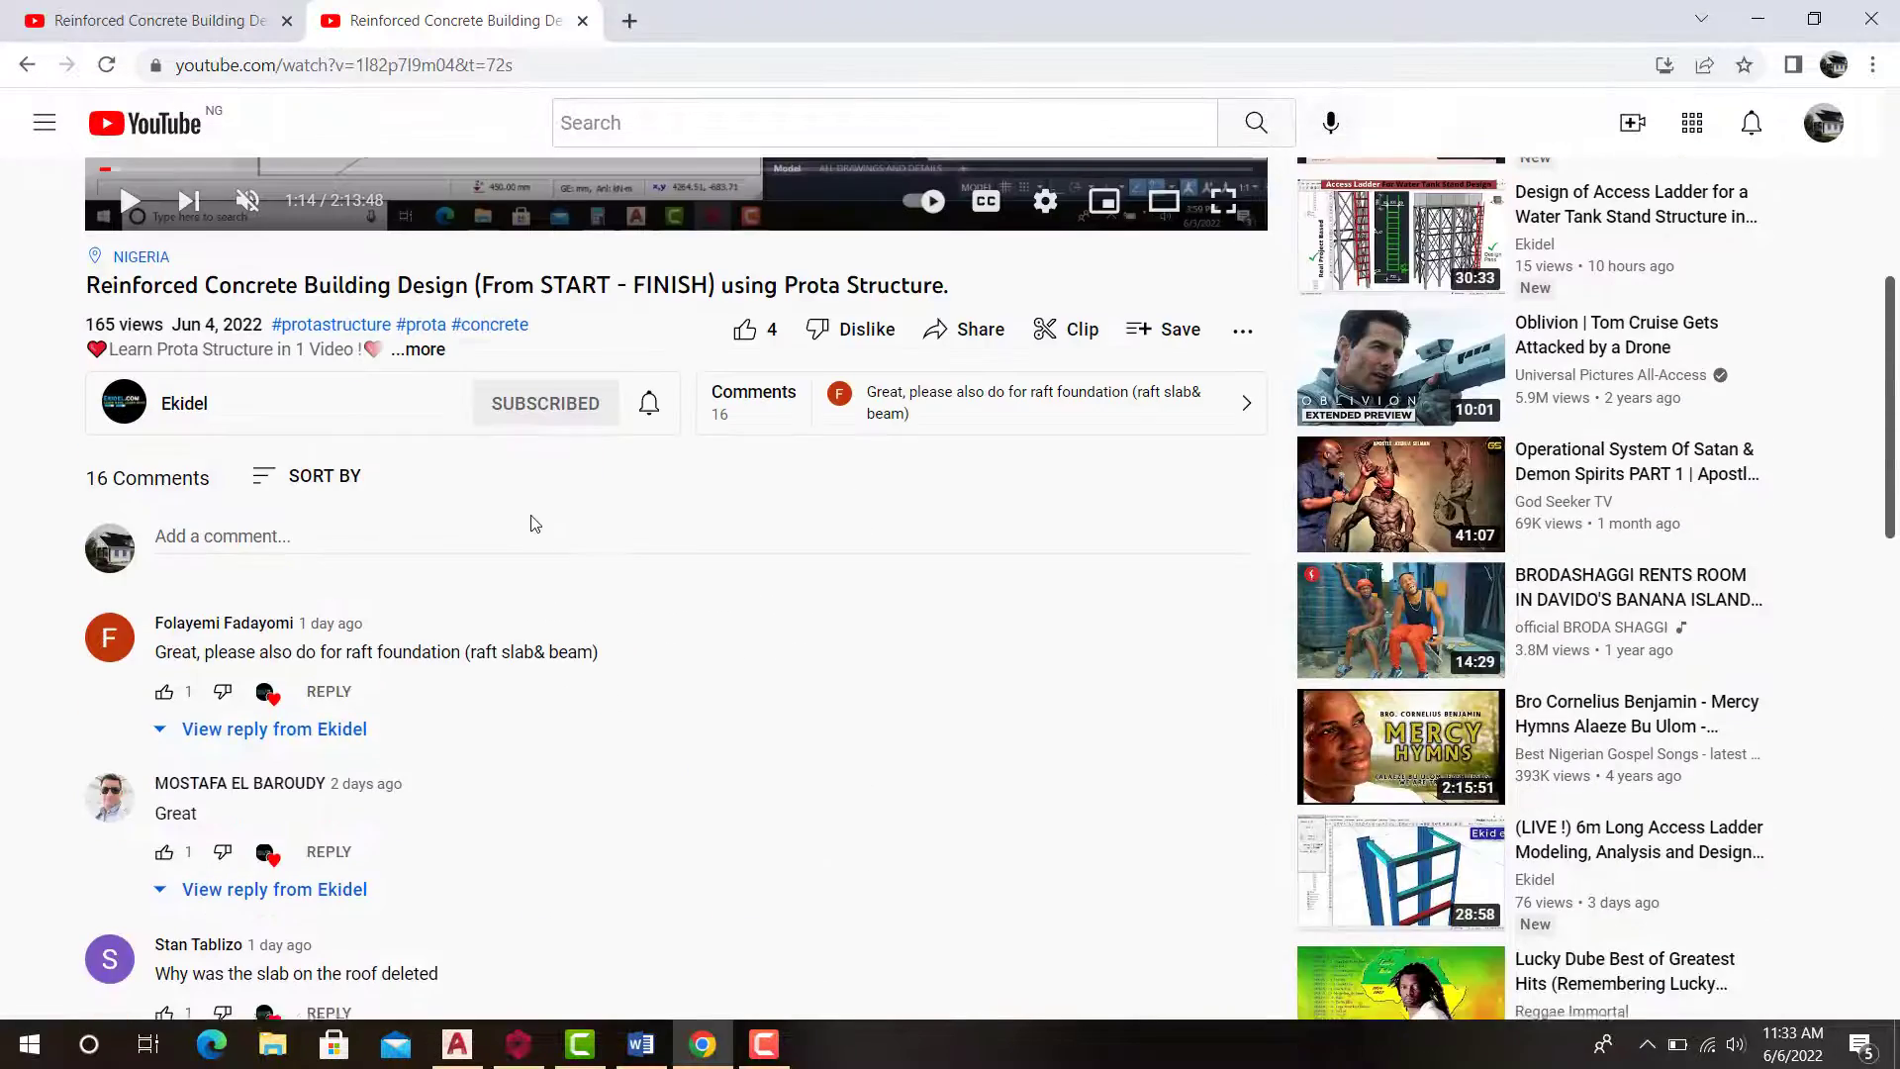
pyautogui.scroll(-4, 465, 554)
pyautogui.scroll(4, 514, 673)
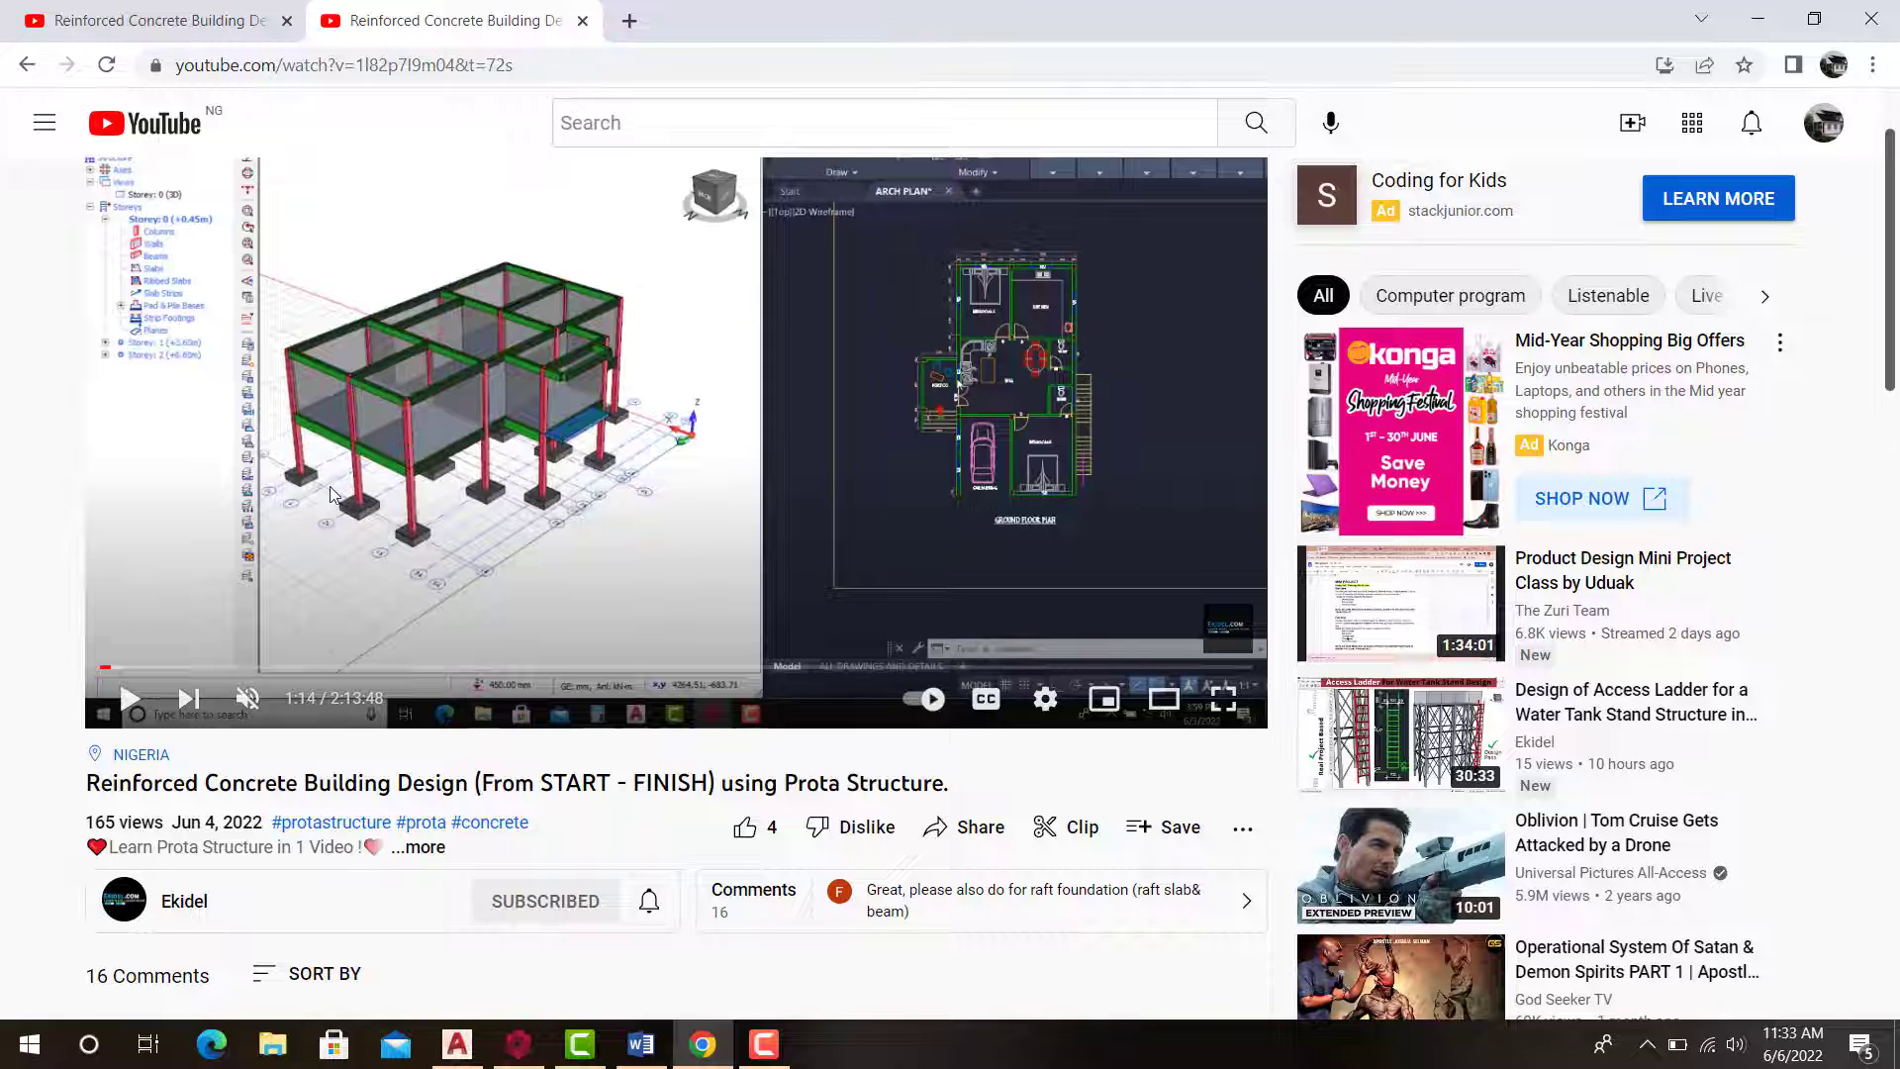
pyautogui.keyDown('ctrl'); pyautogui.scroll(2, 277, 525); pyautogui.keyUp('ctrl')
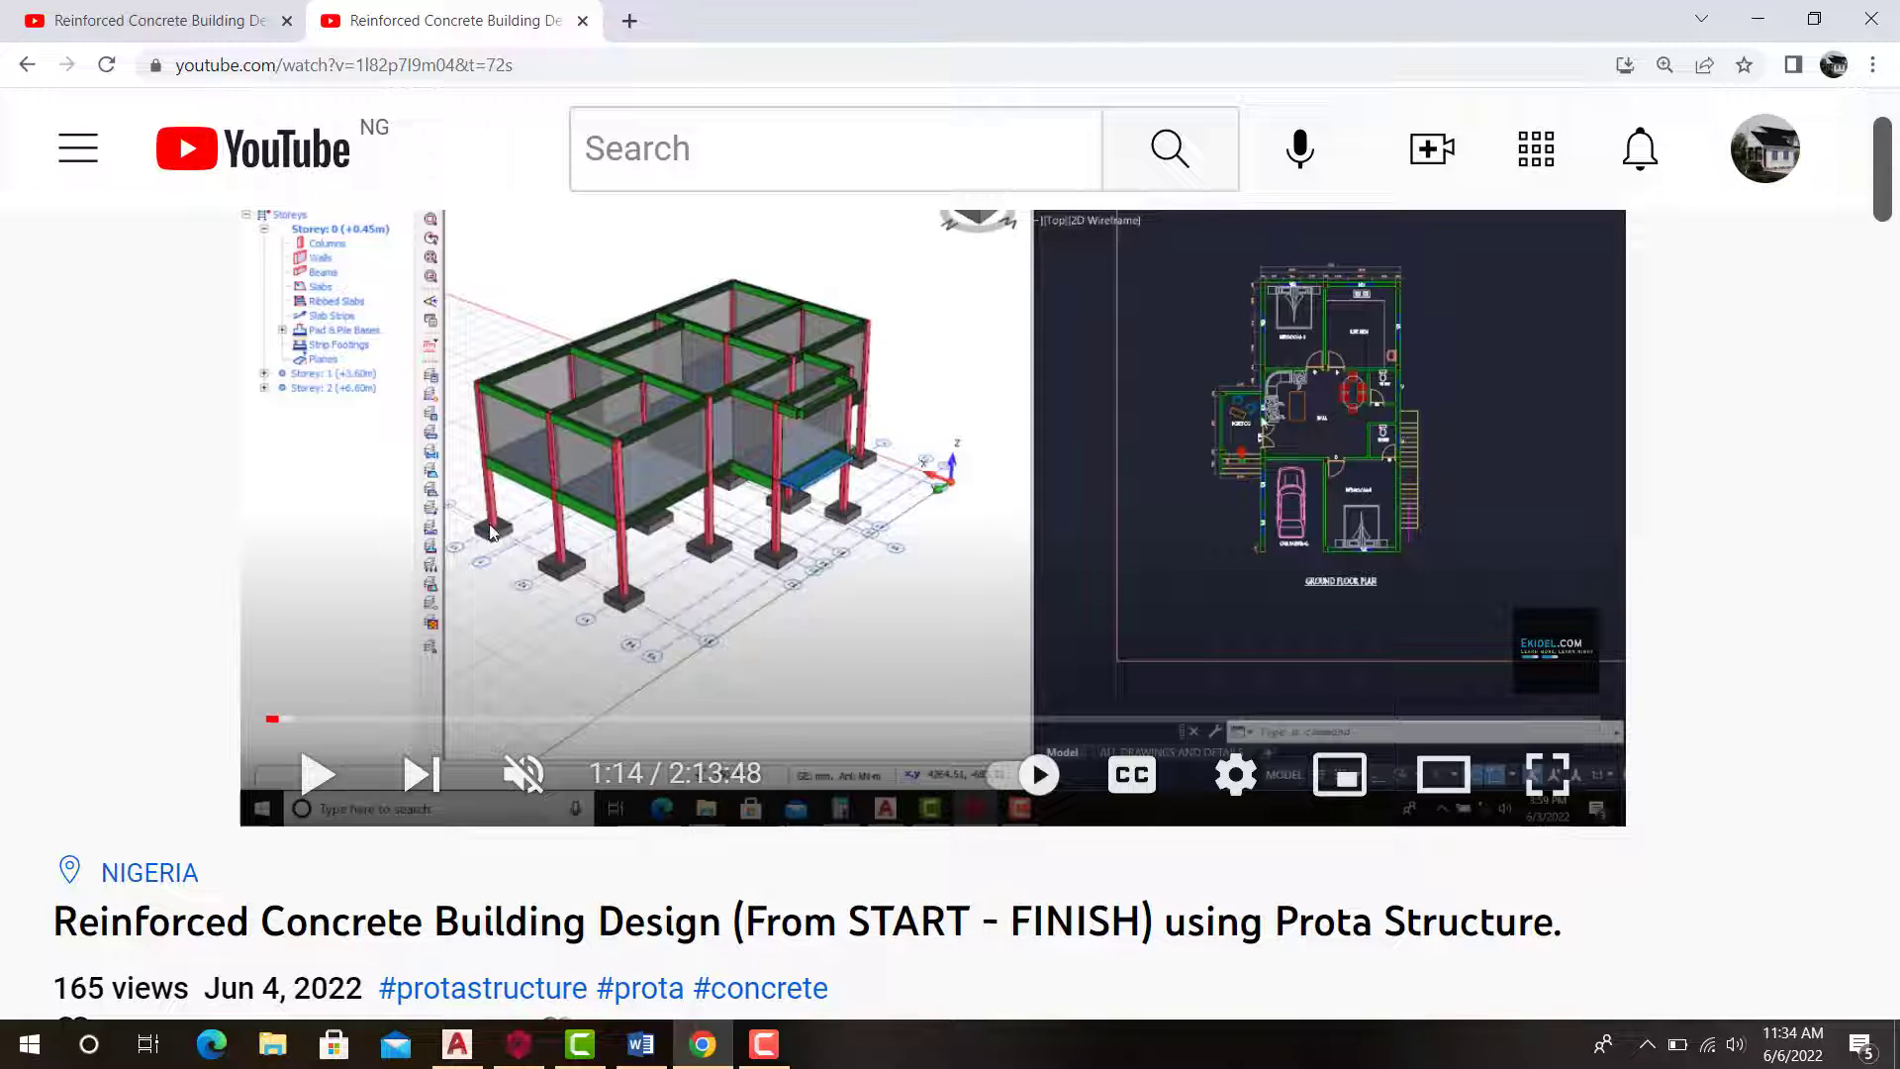
# Step: Switch to ProtaStructure and examine the tie beams meeting the column and pad base near axes X6 and X7
pyautogui.click(523, 1051)
pyautogui.scroll(5, 827, 639)
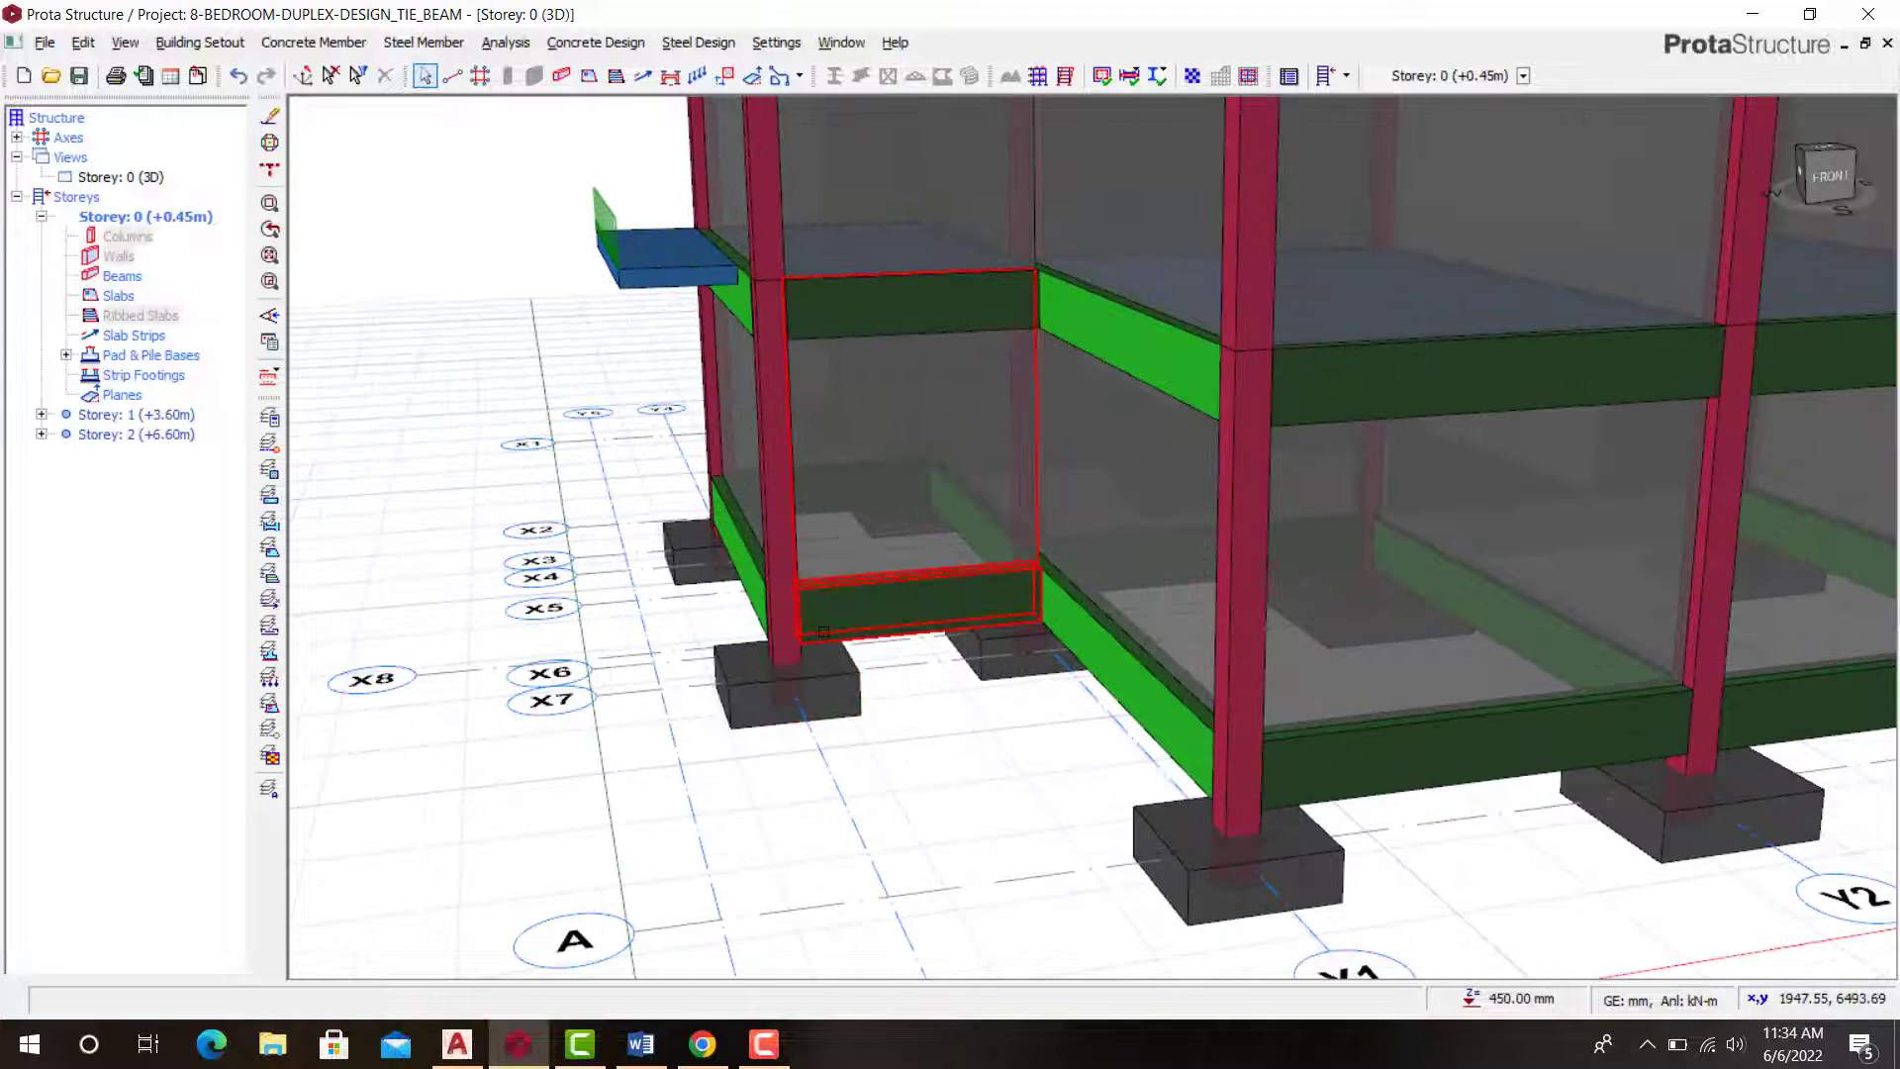
pyautogui.scroll(-2, 822, 631)
pyautogui.moveTo(822, 631)
pyautogui.mouseDown(button='middle')
pyautogui.moveTo(1084, 676)
pyautogui.moveTo(1172, 663)
pyautogui.moveTo(885, 556)
pyautogui.mouseUp(button='middle')
pyautogui.scroll(-1, 910, 564)
pyautogui.scroll(4, 1001, 572)
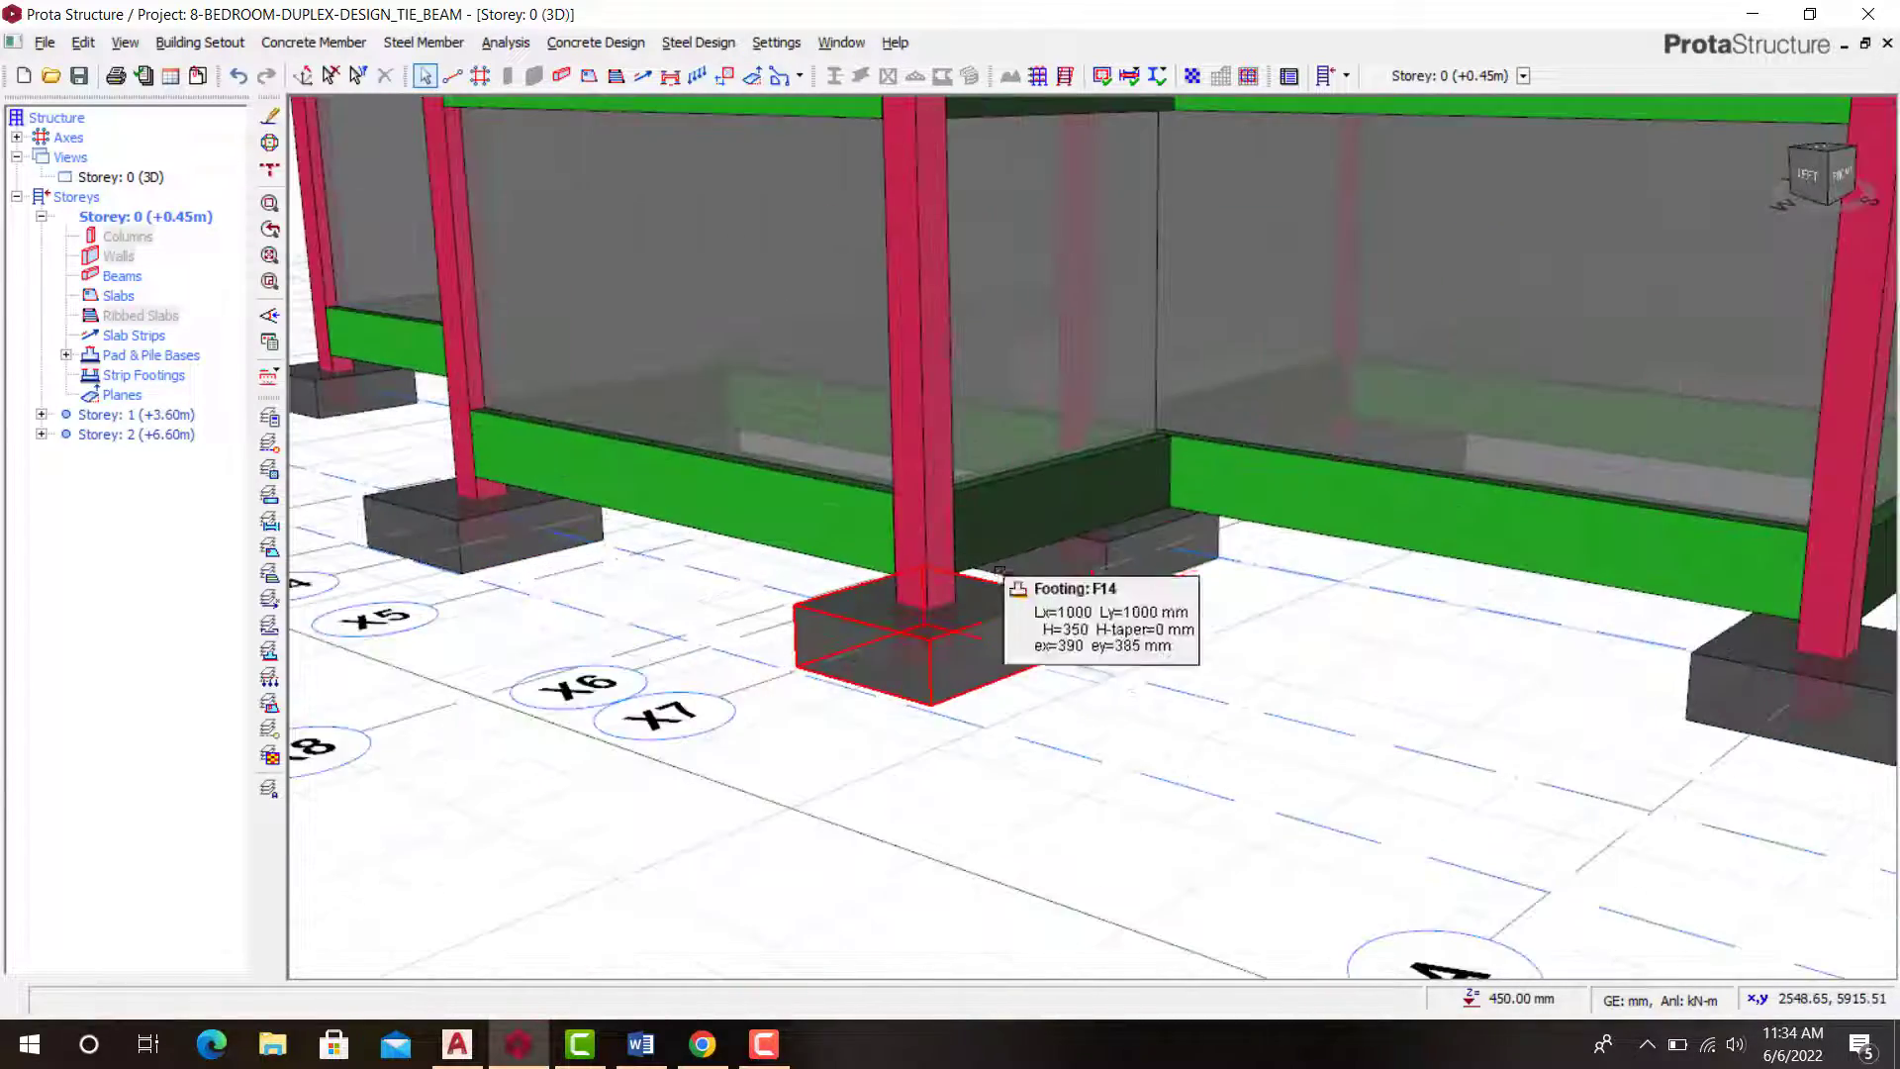
pyautogui.moveTo(999, 572); pyautogui.dragTo(957, 539, button='middle')
pyautogui.scroll(-5, 935, 445)
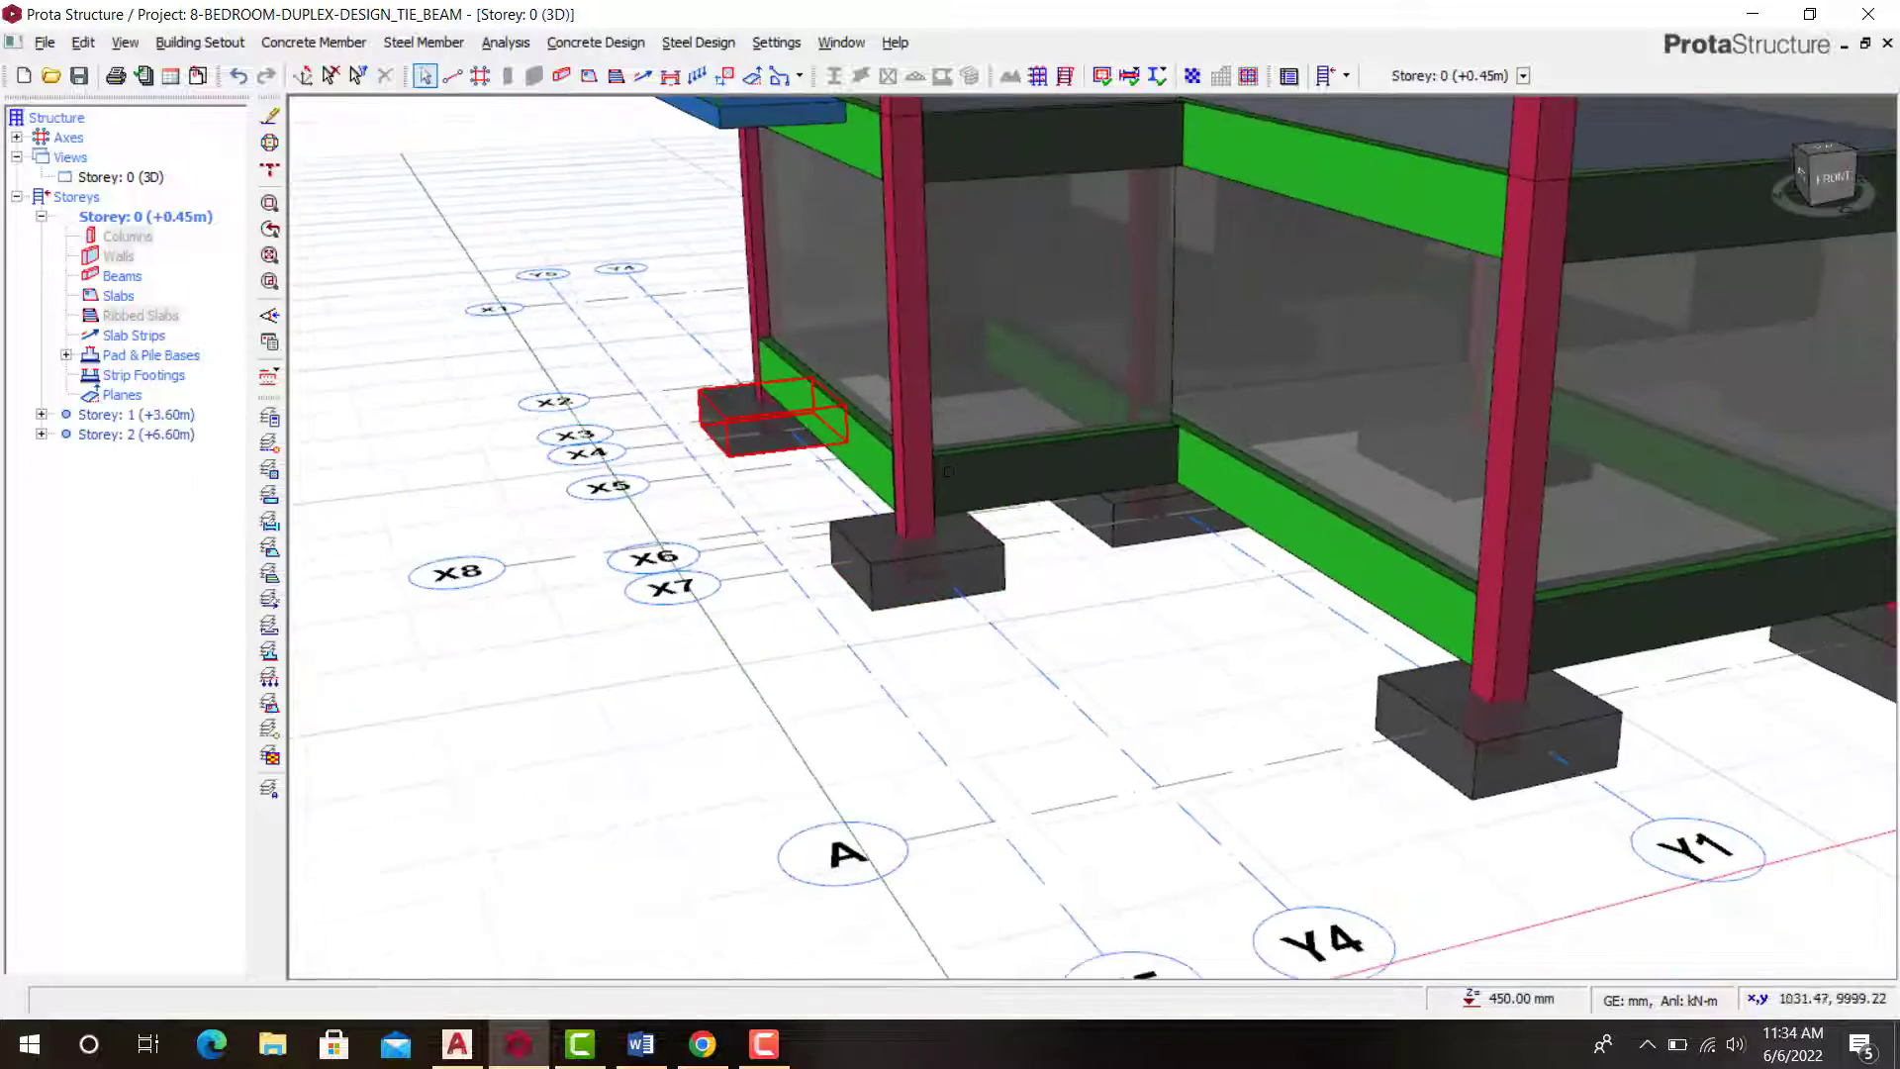
# Step: Examine the front tie beams between axes Y1, Y2 and Y3 and their position below the first-floor beams
pyautogui.moveTo(1093, 539)
pyautogui.mouseDown(button='middle')
pyautogui.moveTo(1227, 495)
pyautogui.moveTo(1008, 484)
pyautogui.moveTo(1147, 479)
pyautogui.moveTo(1031, 539)
pyautogui.moveTo(954, 529)
pyautogui.mouseUp(button='middle')
pyautogui.scroll(-3, 1039, 461)
pyautogui.scroll(2, 1071, 503)
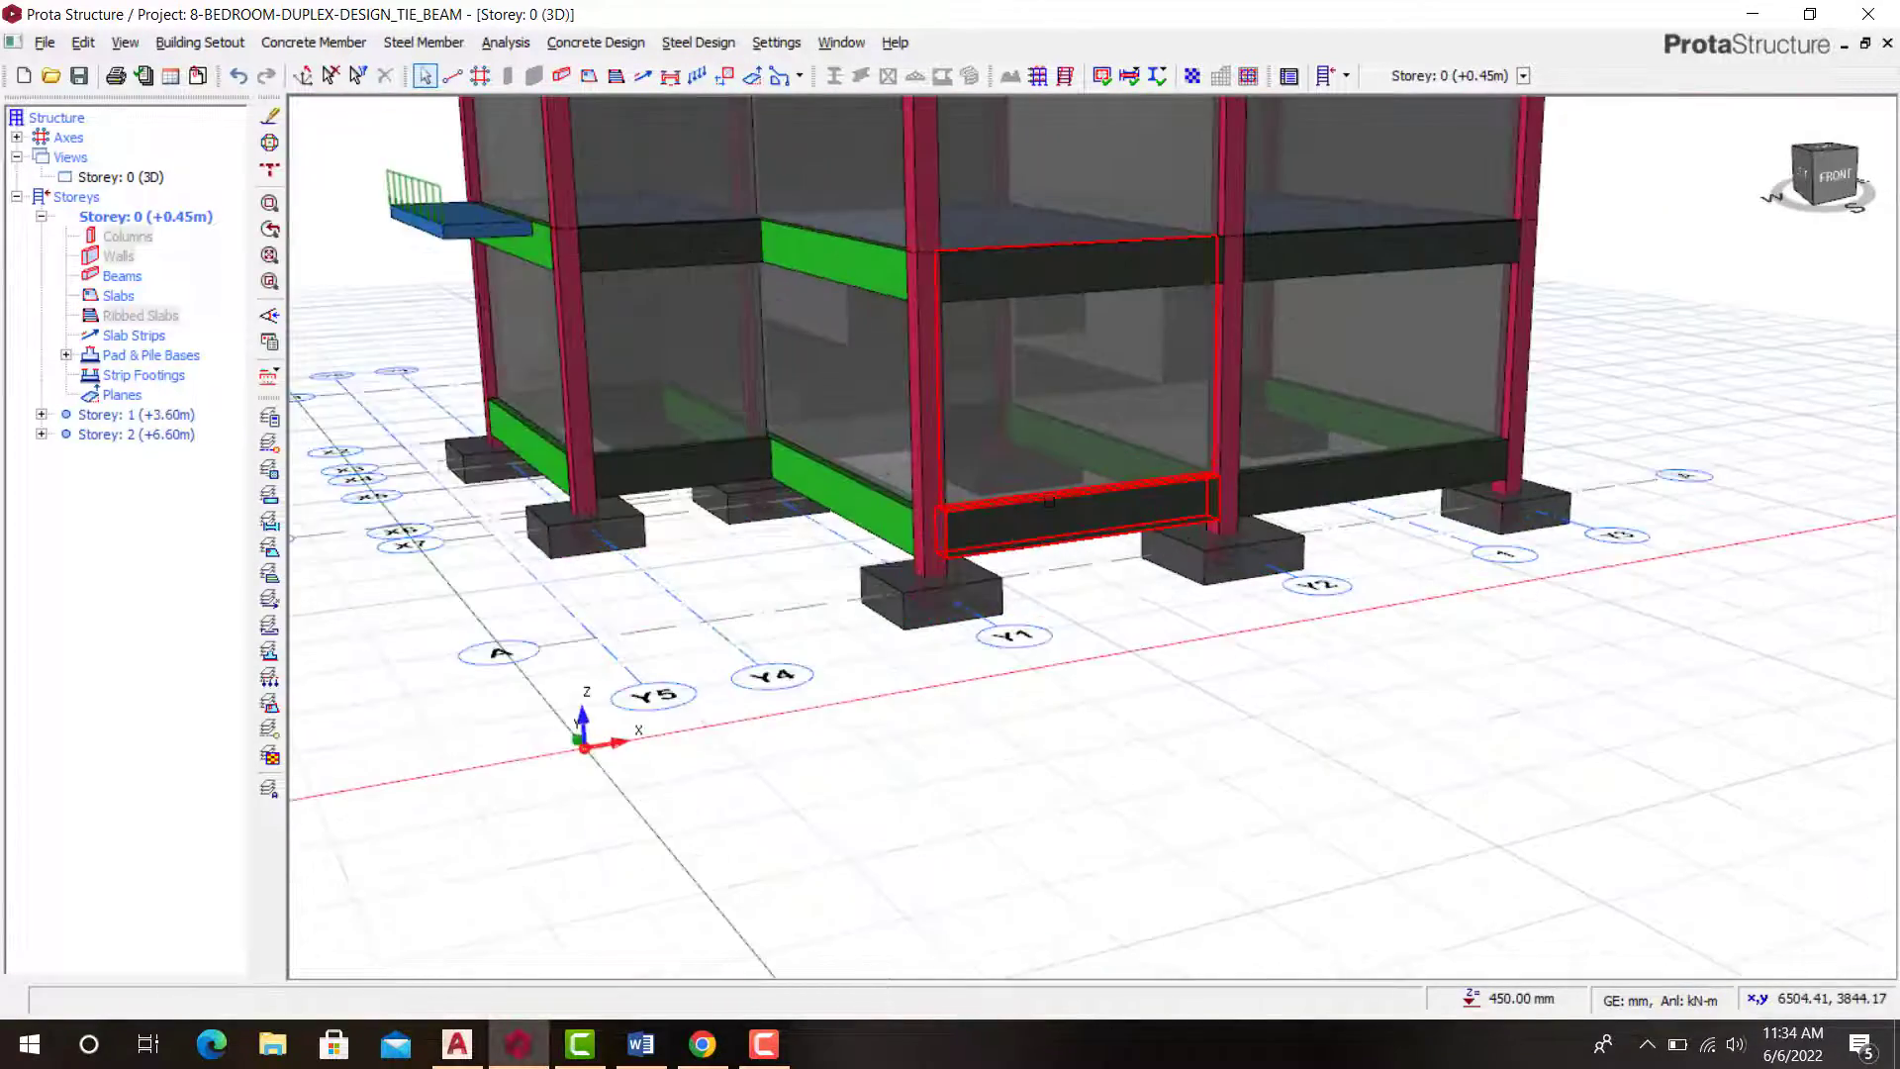
pyautogui.scroll(-5, 1071, 503)
pyautogui.moveTo(1070, 503); pyautogui.dragTo(989, 396, button='middle')
pyautogui.scroll(6, 970, 376)
pyautogui.scroll(-5, 915, 448)
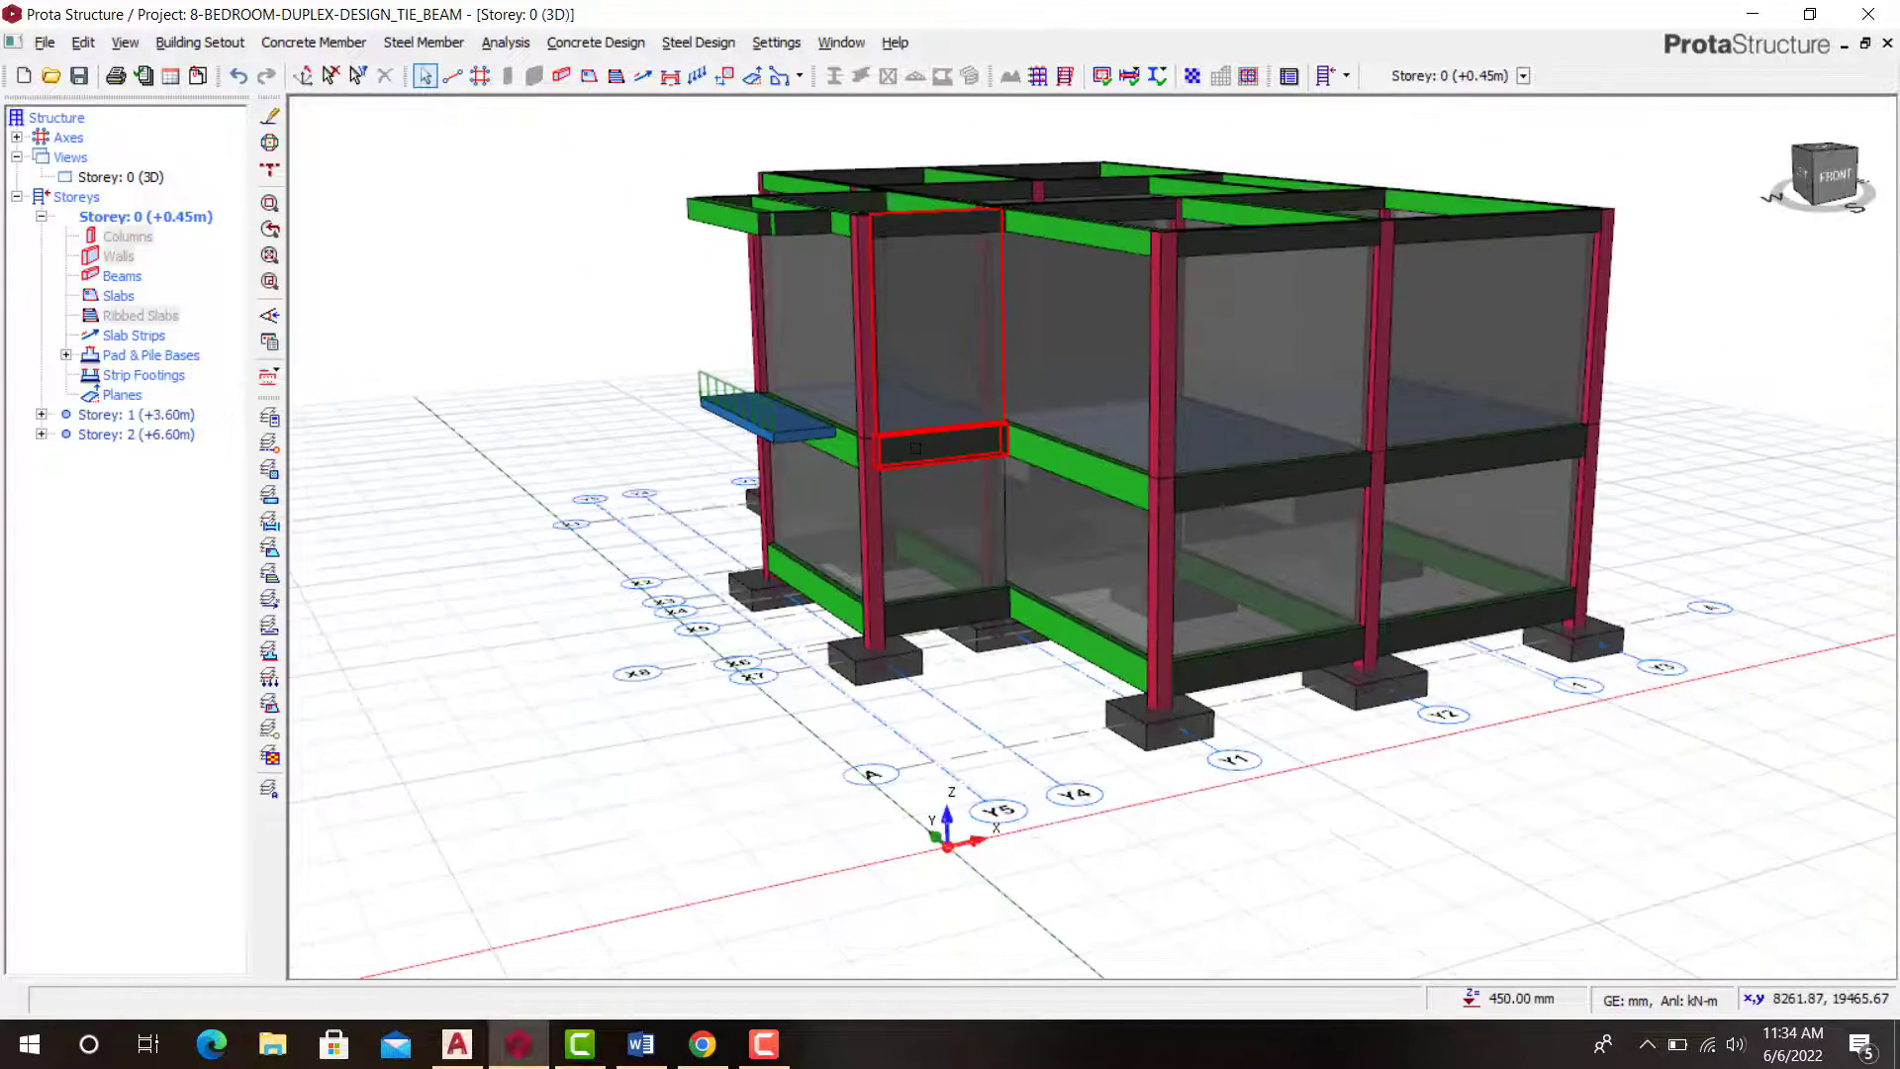
pyautogui.moveTo(915, 453); pyautogui.dragTo(1018, 621, button='middle')
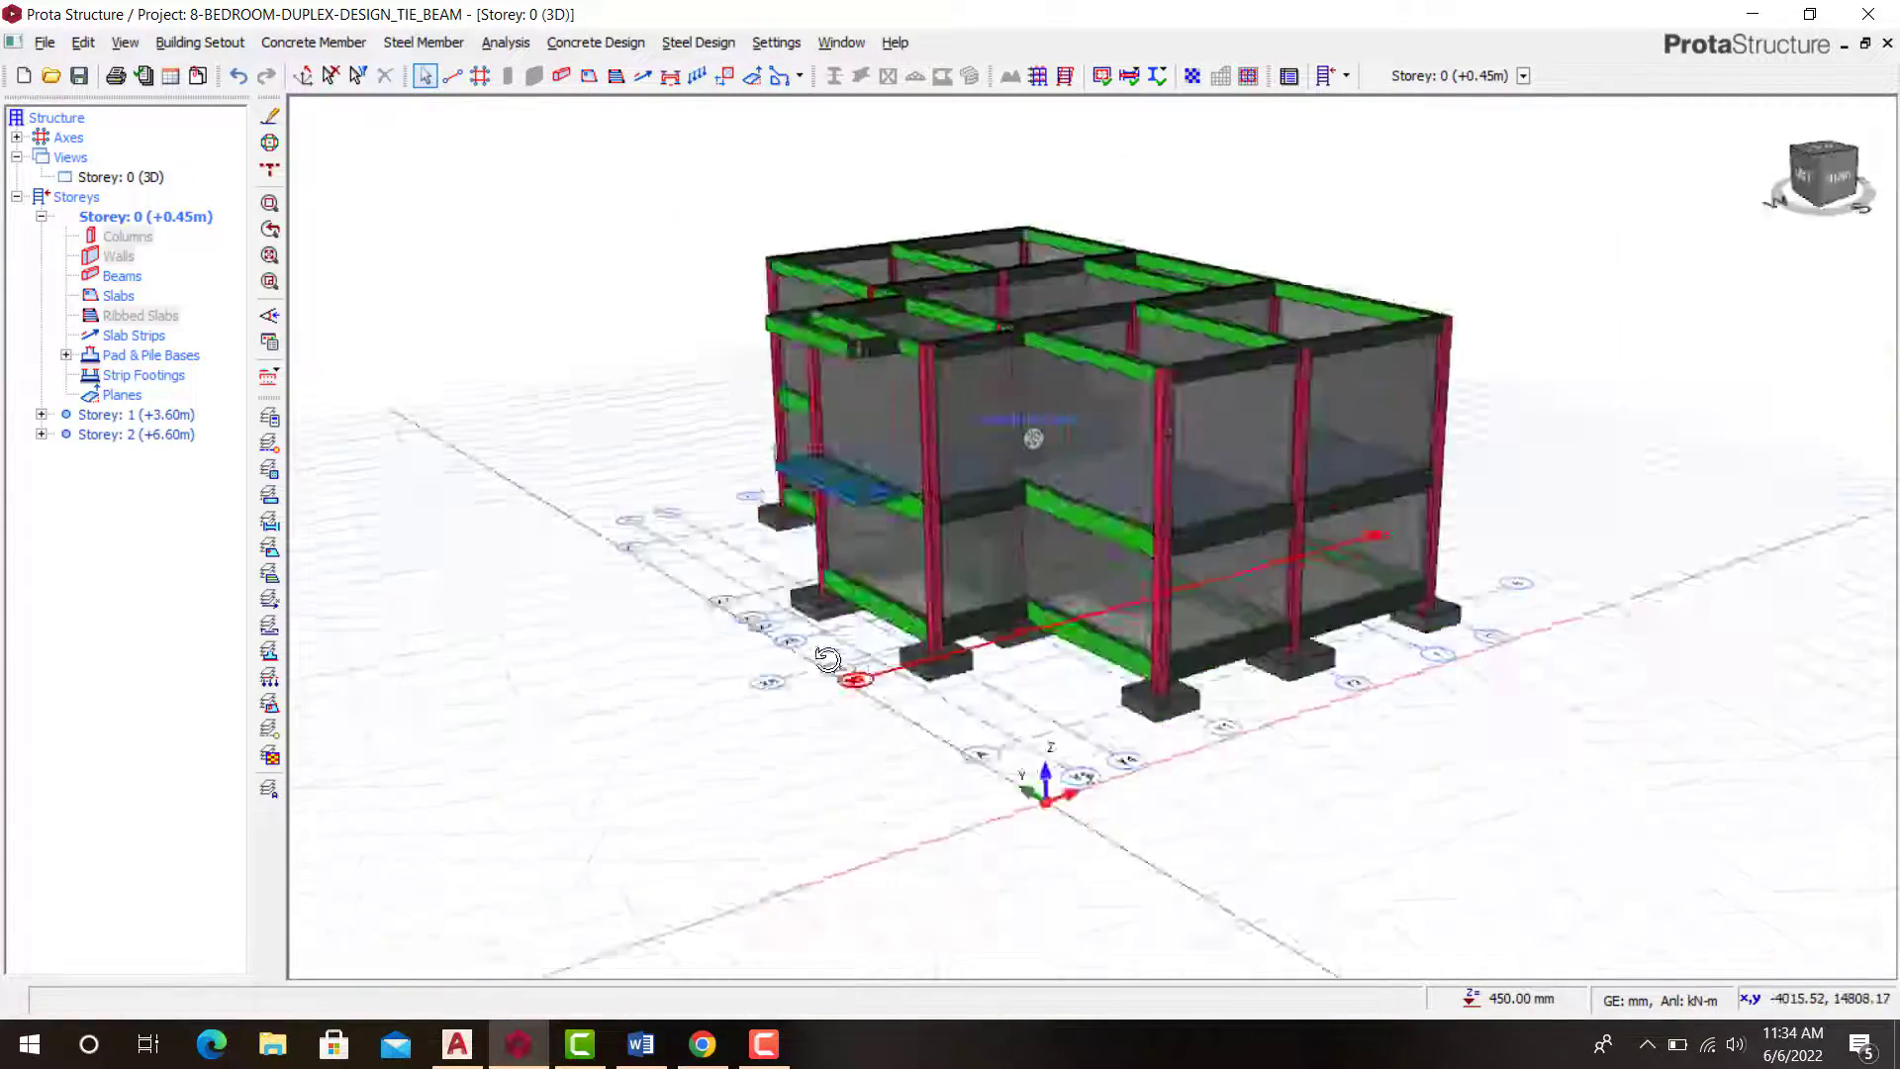
# Step: Examine the tie beams in front elevation, checking how they sit between the columns above the pad bases
pyautogui.moveTo(827, 660); pyautogui.dragTo(1051, 612, button='middle')
pyautogui.scroll(4, 994, 645)
pyautogui.scroll(-3, 865, 640)
pyautogui.scroll(4, 976, 404)
pyautogui.scroll(-2, 977, 404)
pyautogui.scroll(3, 976, 404)
pyautogui.scroll(-3, 920, 598)
pyautogui.scroll(4, 920, 600)
pyautogui.scroll(-4, 990, 589)
pyautogui.scroll(3, 1051, 613)
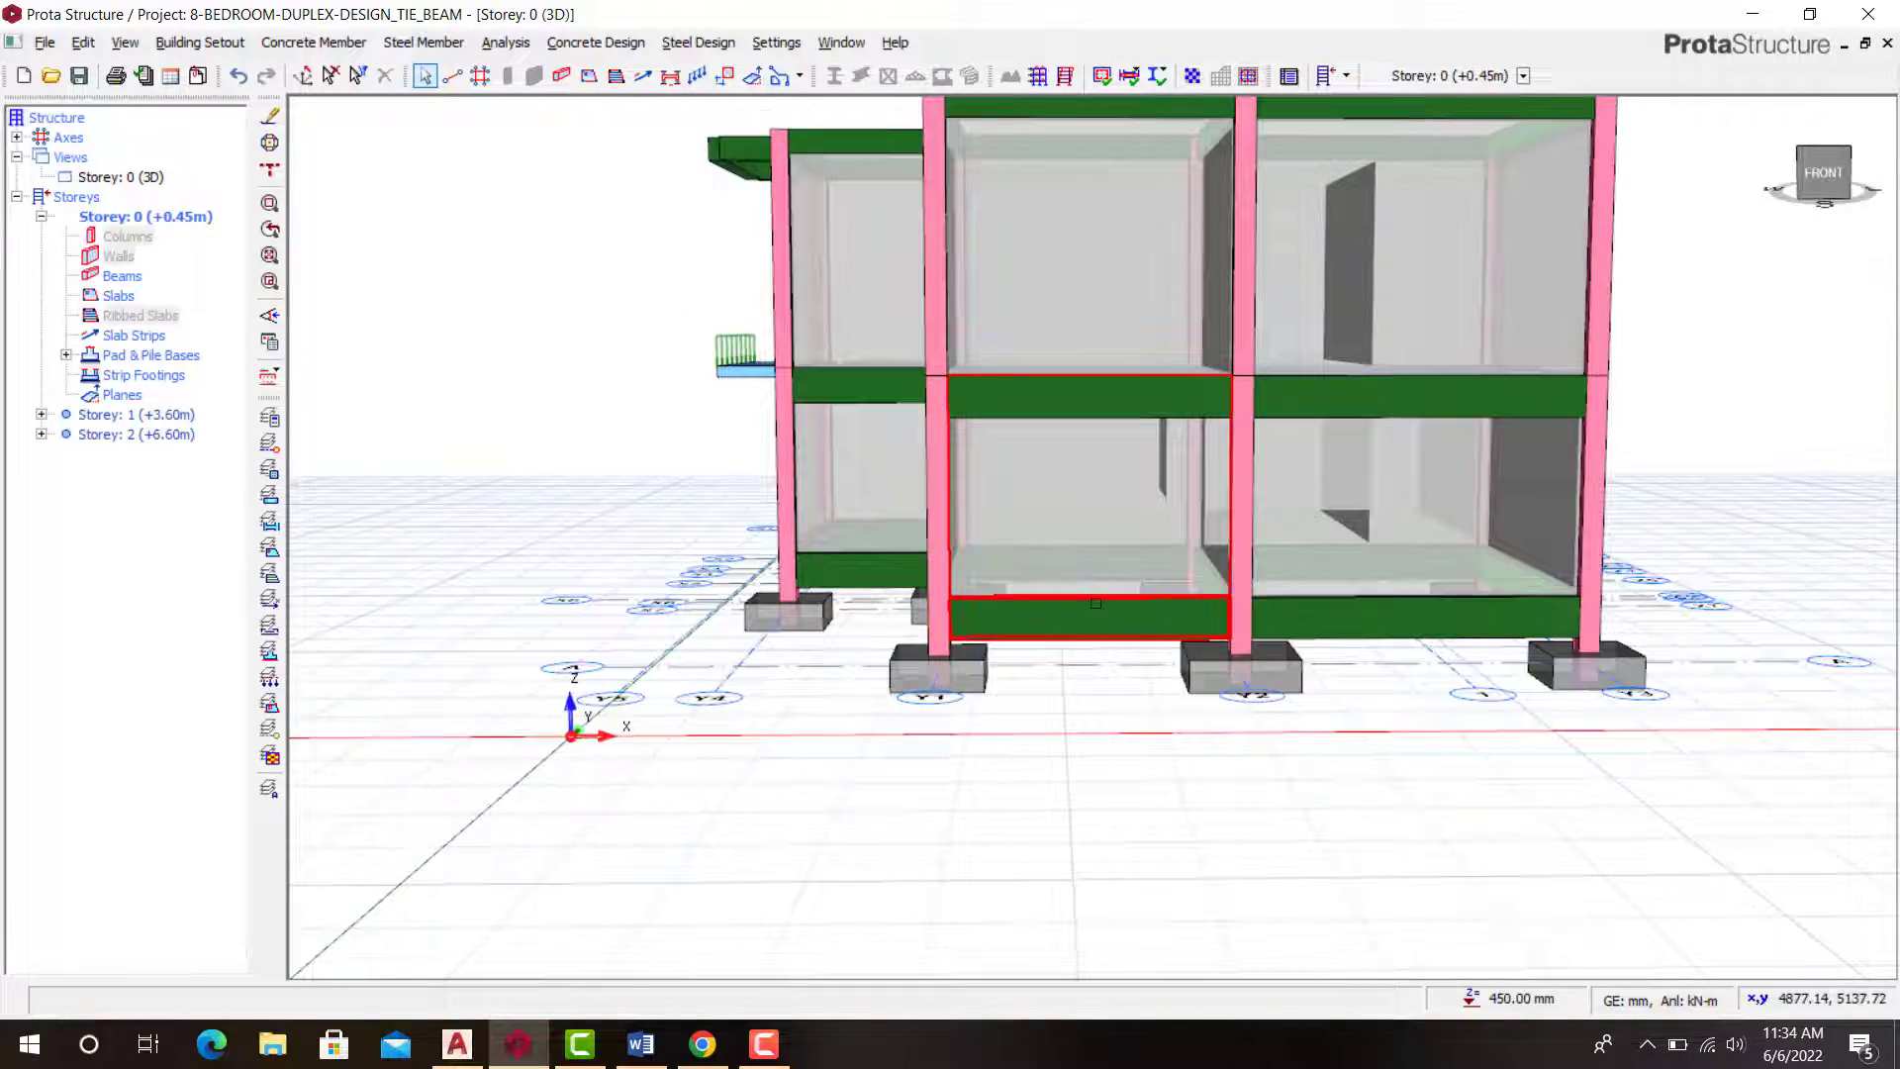
# Step: Examine the tie beams along the right side of the building, starting from the corner at axes A and Y3
pyautogui.scroll(-2, 1095, 602)
pyautogui.moveTo(989, 421); pyautogui.dragTo(1113, 667, button='middle')
pyautogui.scroll(3, 1020, 685)
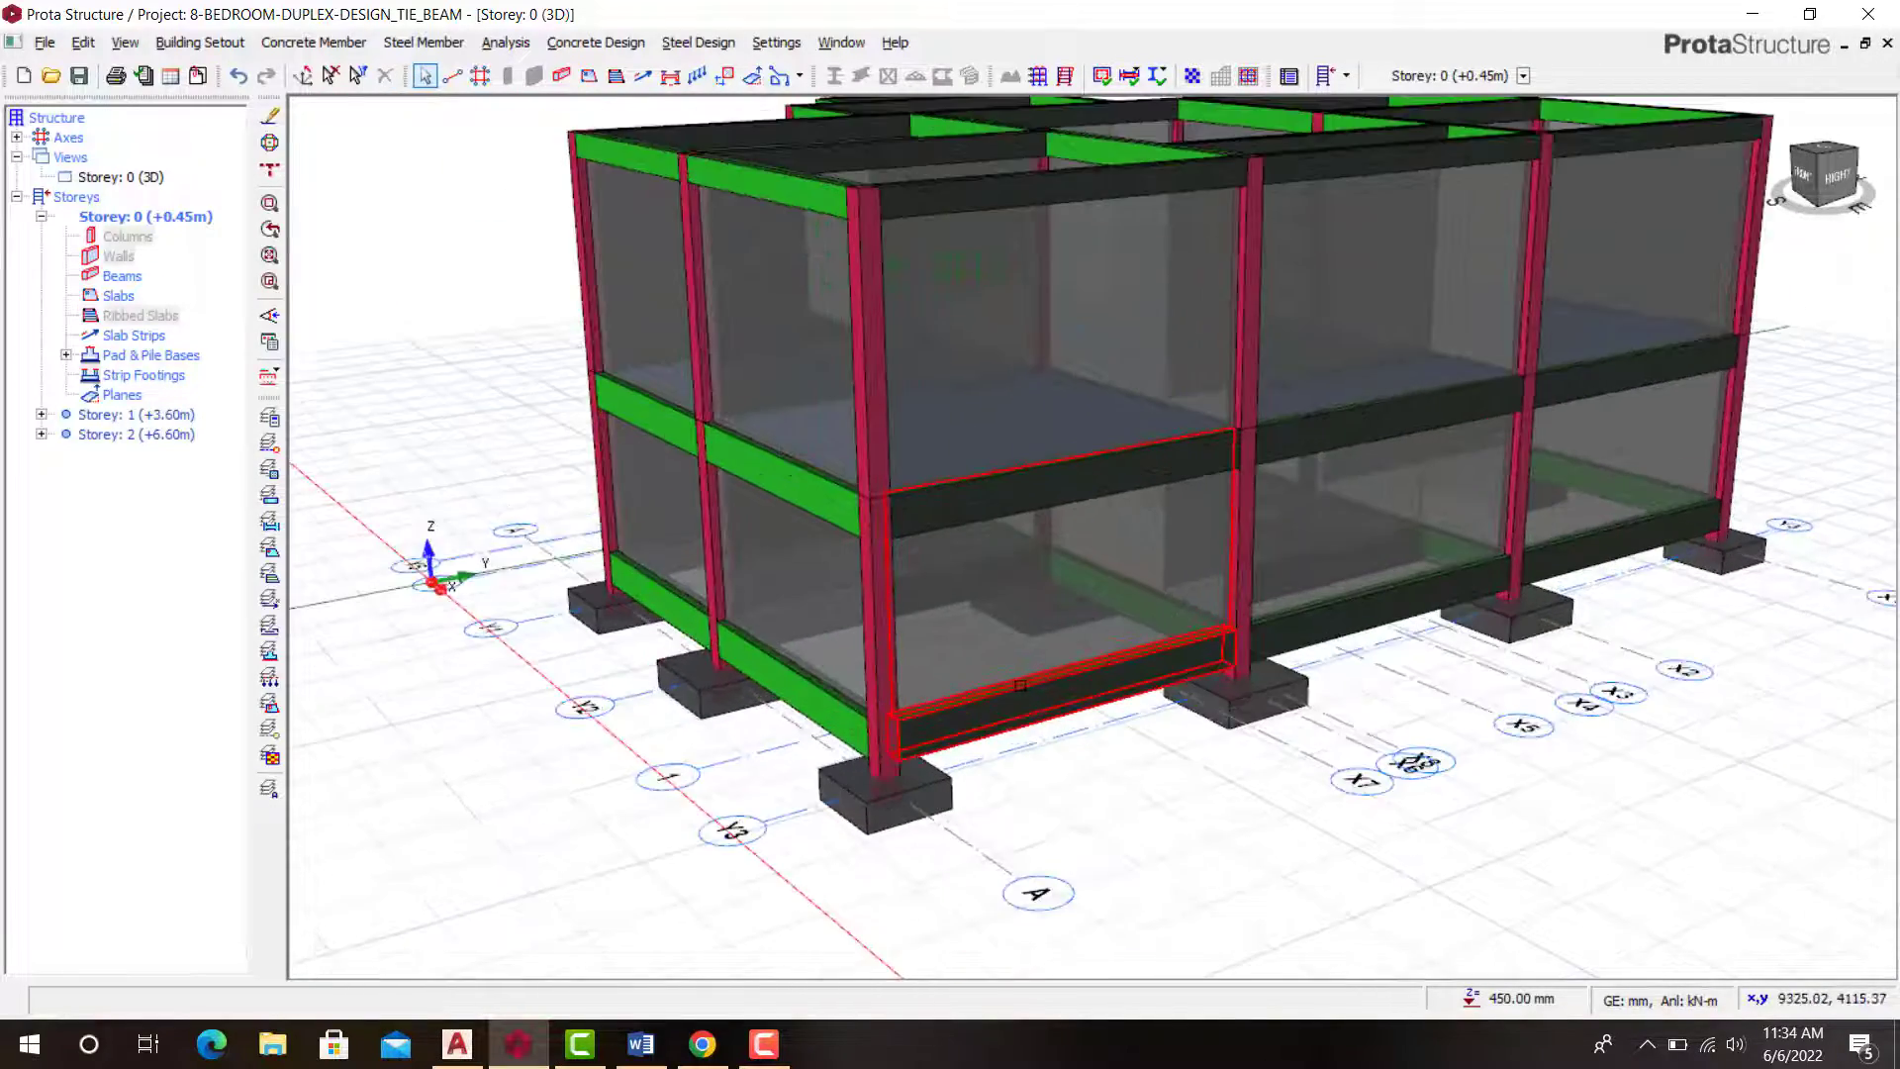
pyautogui.scroll(-2, 1020, 684)
pyautogui.scroll(-2, 922, 681)
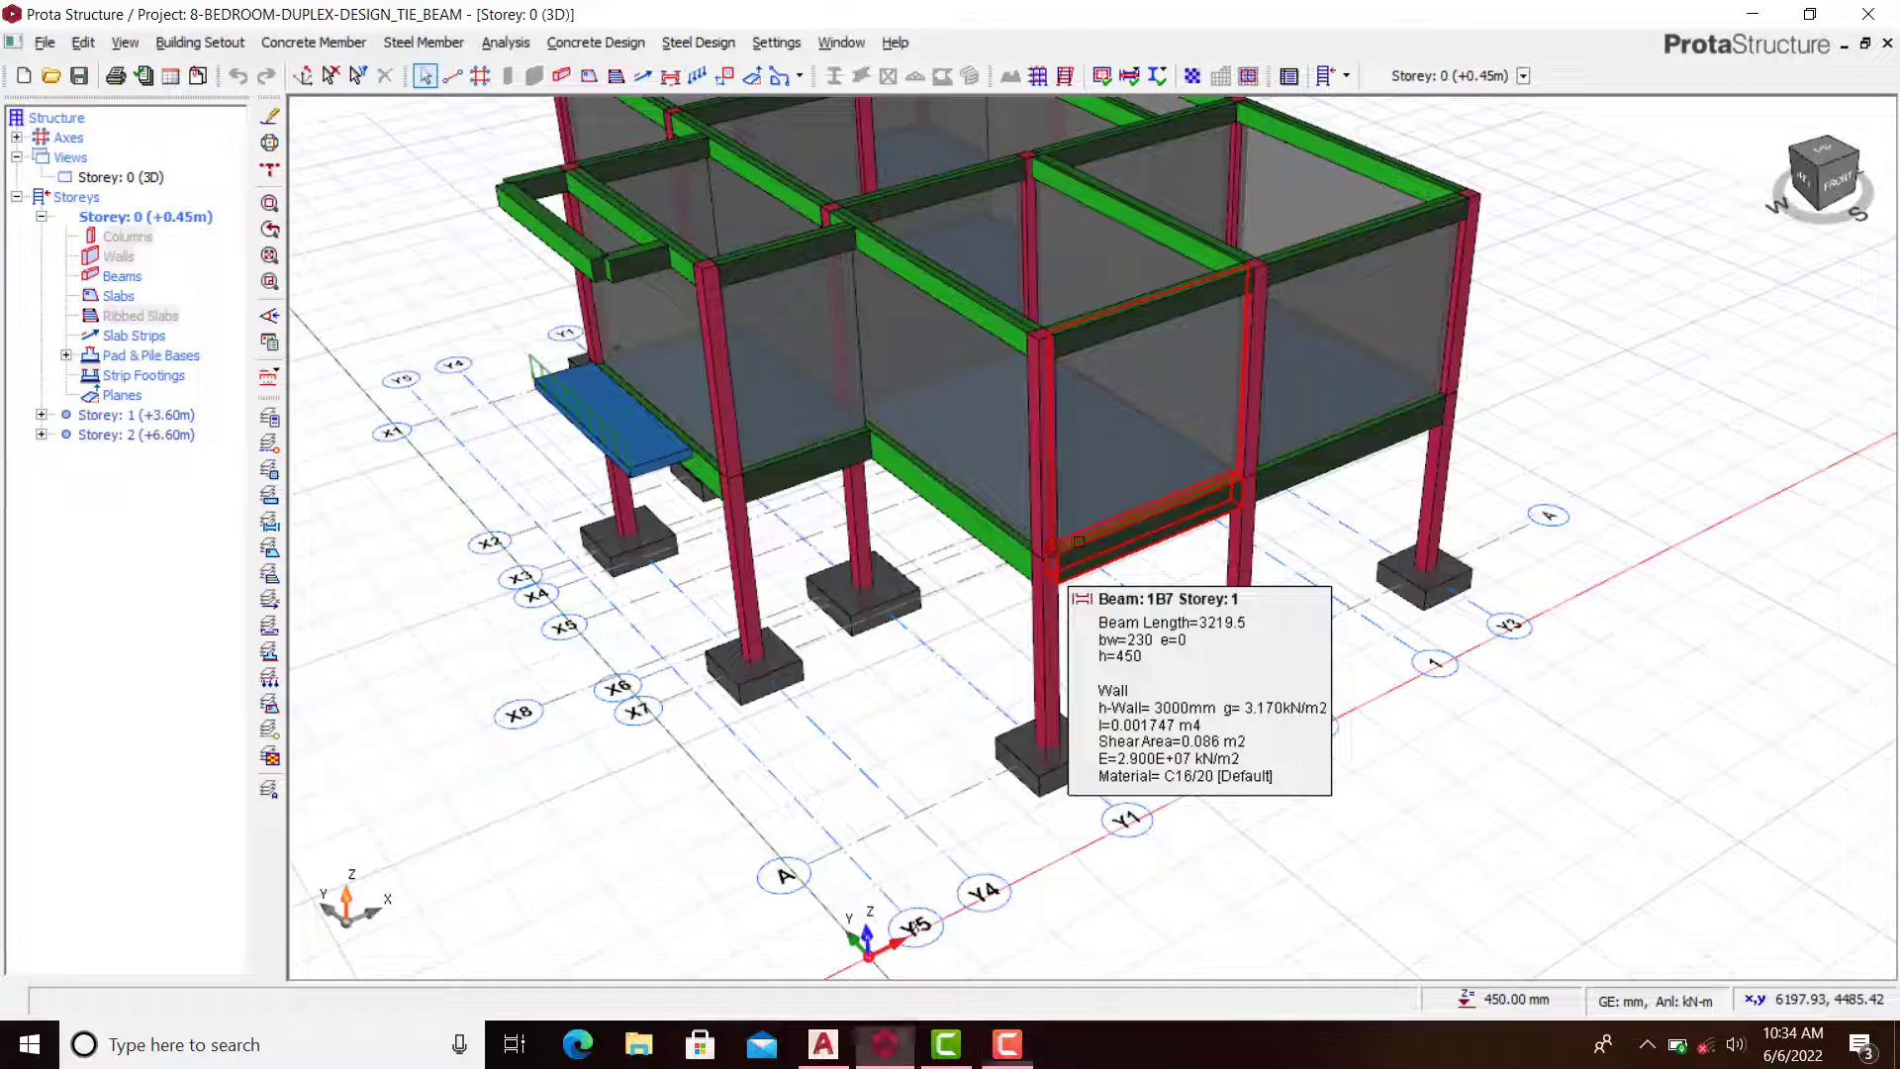
# Step: Examine the model version without tie beams, from the front columns and pad bases to the balcony side
pyautogui.scroll(-3, 1078, 541)
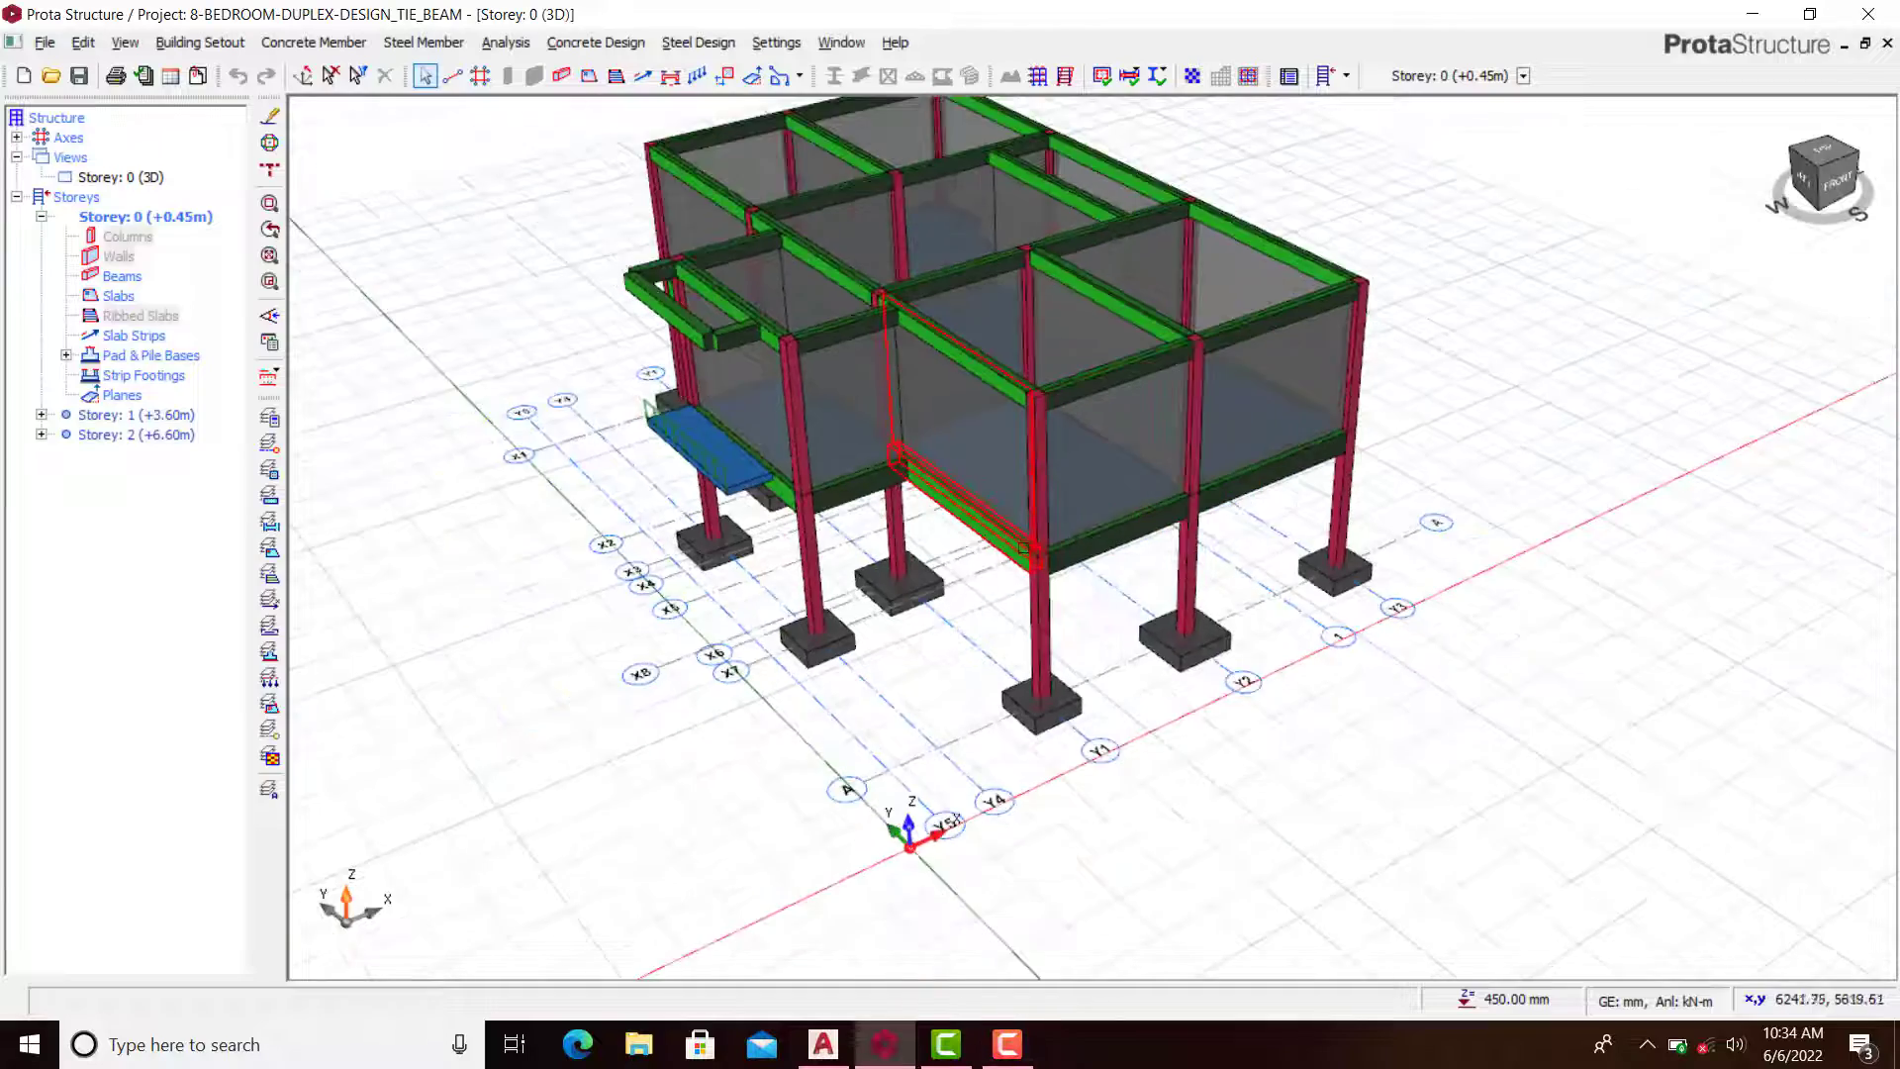
pyautogui.scroll(4, 1030, 592)
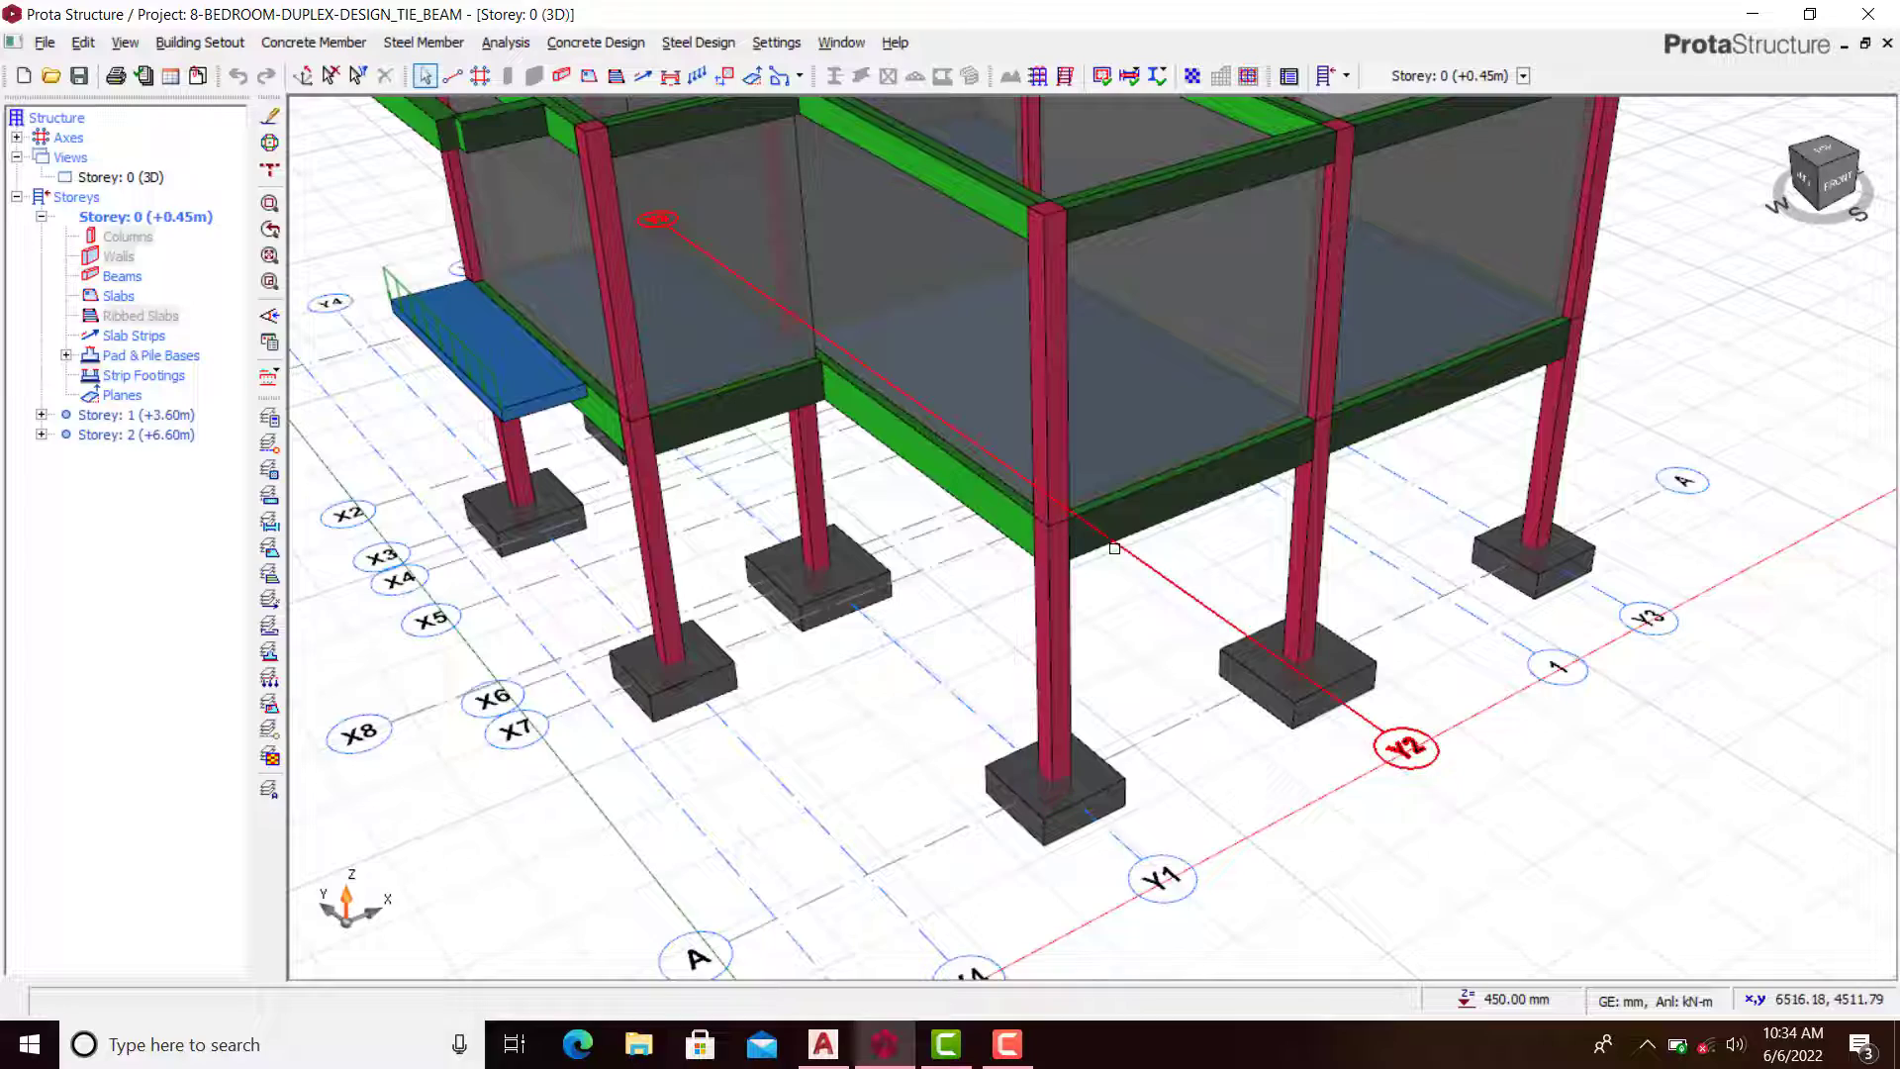
pyautogui.scroll(-2, 812, 497)
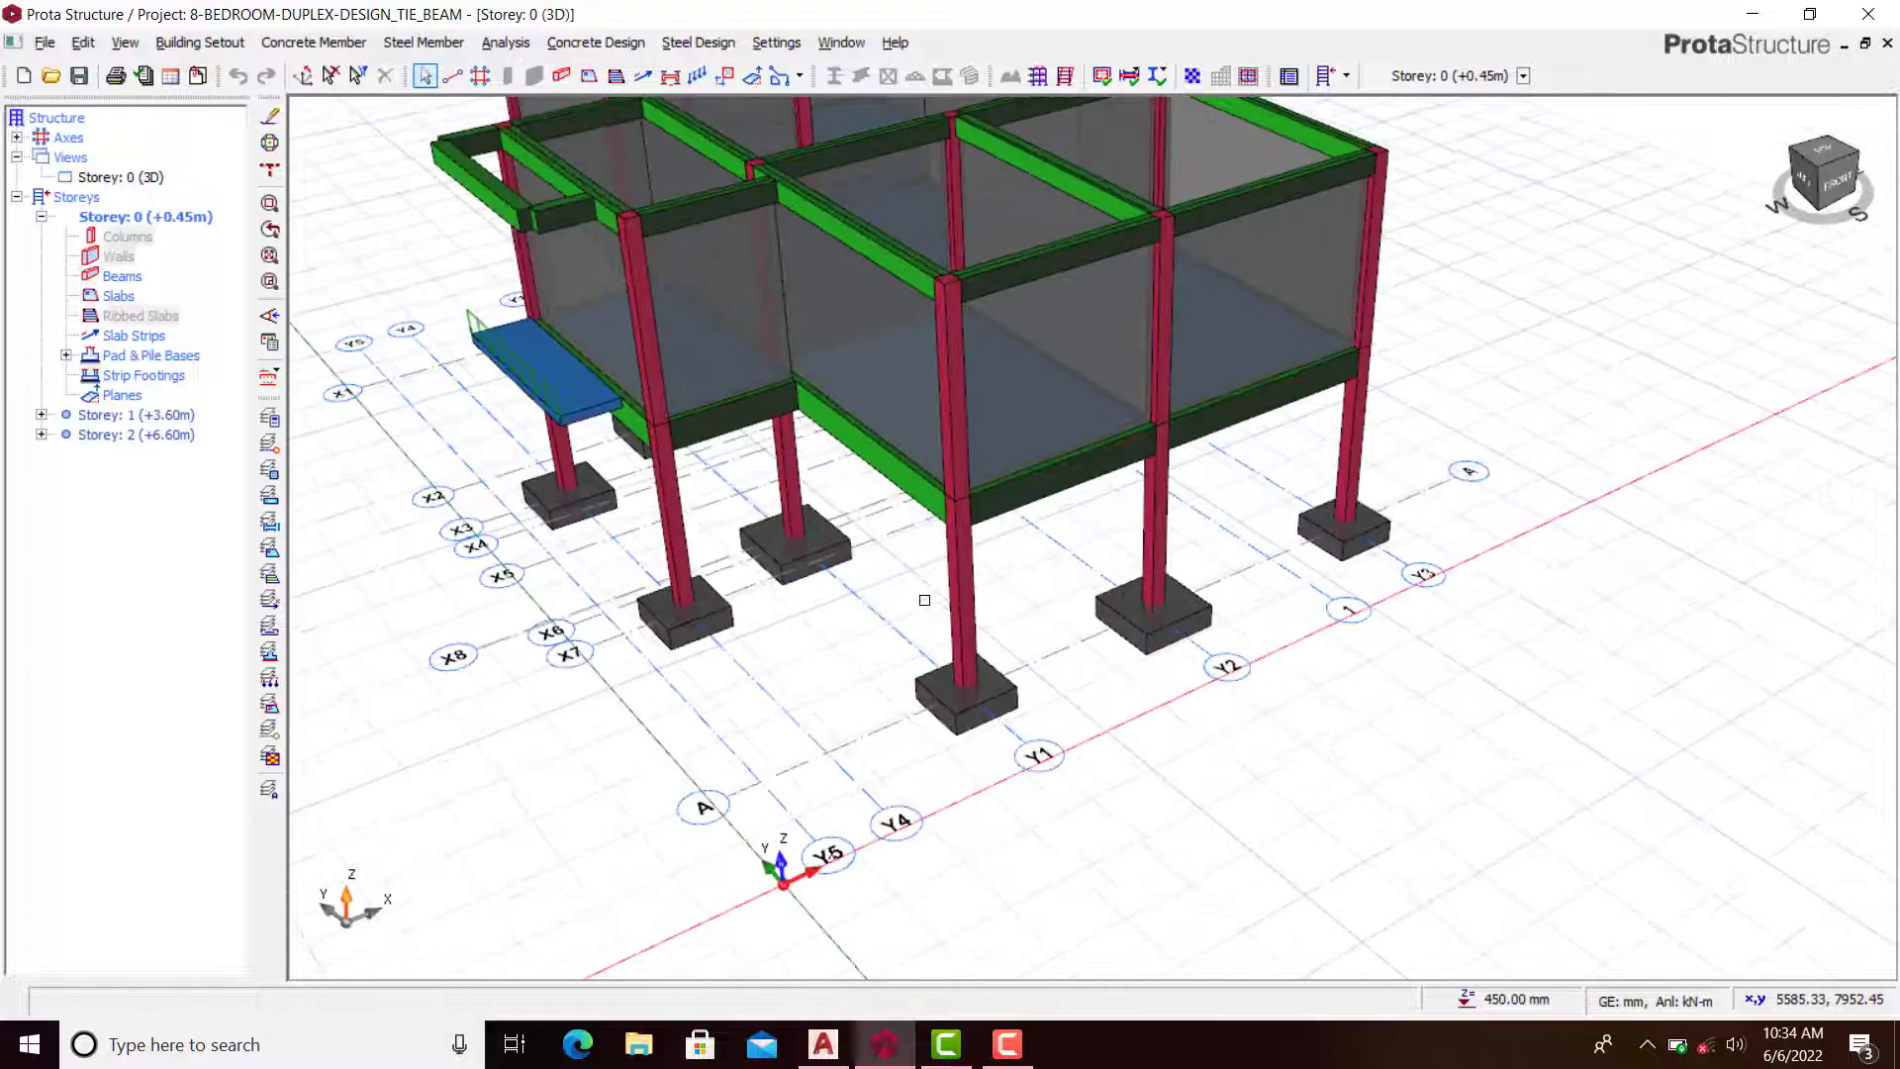
pyautogui.scroll(3, 926, 604)
pyautogui.scroll(-2, 977, 633)
pyautogui.moveTo(1013, 585)
pyautogui.mouseDown(button='middle')
pyautogui.moveTo(974, 596)
pyautogui.moveTo(987, 551)
pyautogui.moveTo(1057, 552)
pyautogui.mouseUp(button='middle')
pyautogui.scroll(-3, 974, 550)
pyautogui.moveTo(855, 529); pyautogui.dragTo(952, 717, button='middle')
pyautogui.scroll(4, 957, 710)
pyautogui.scroll(-3, 930, 619)
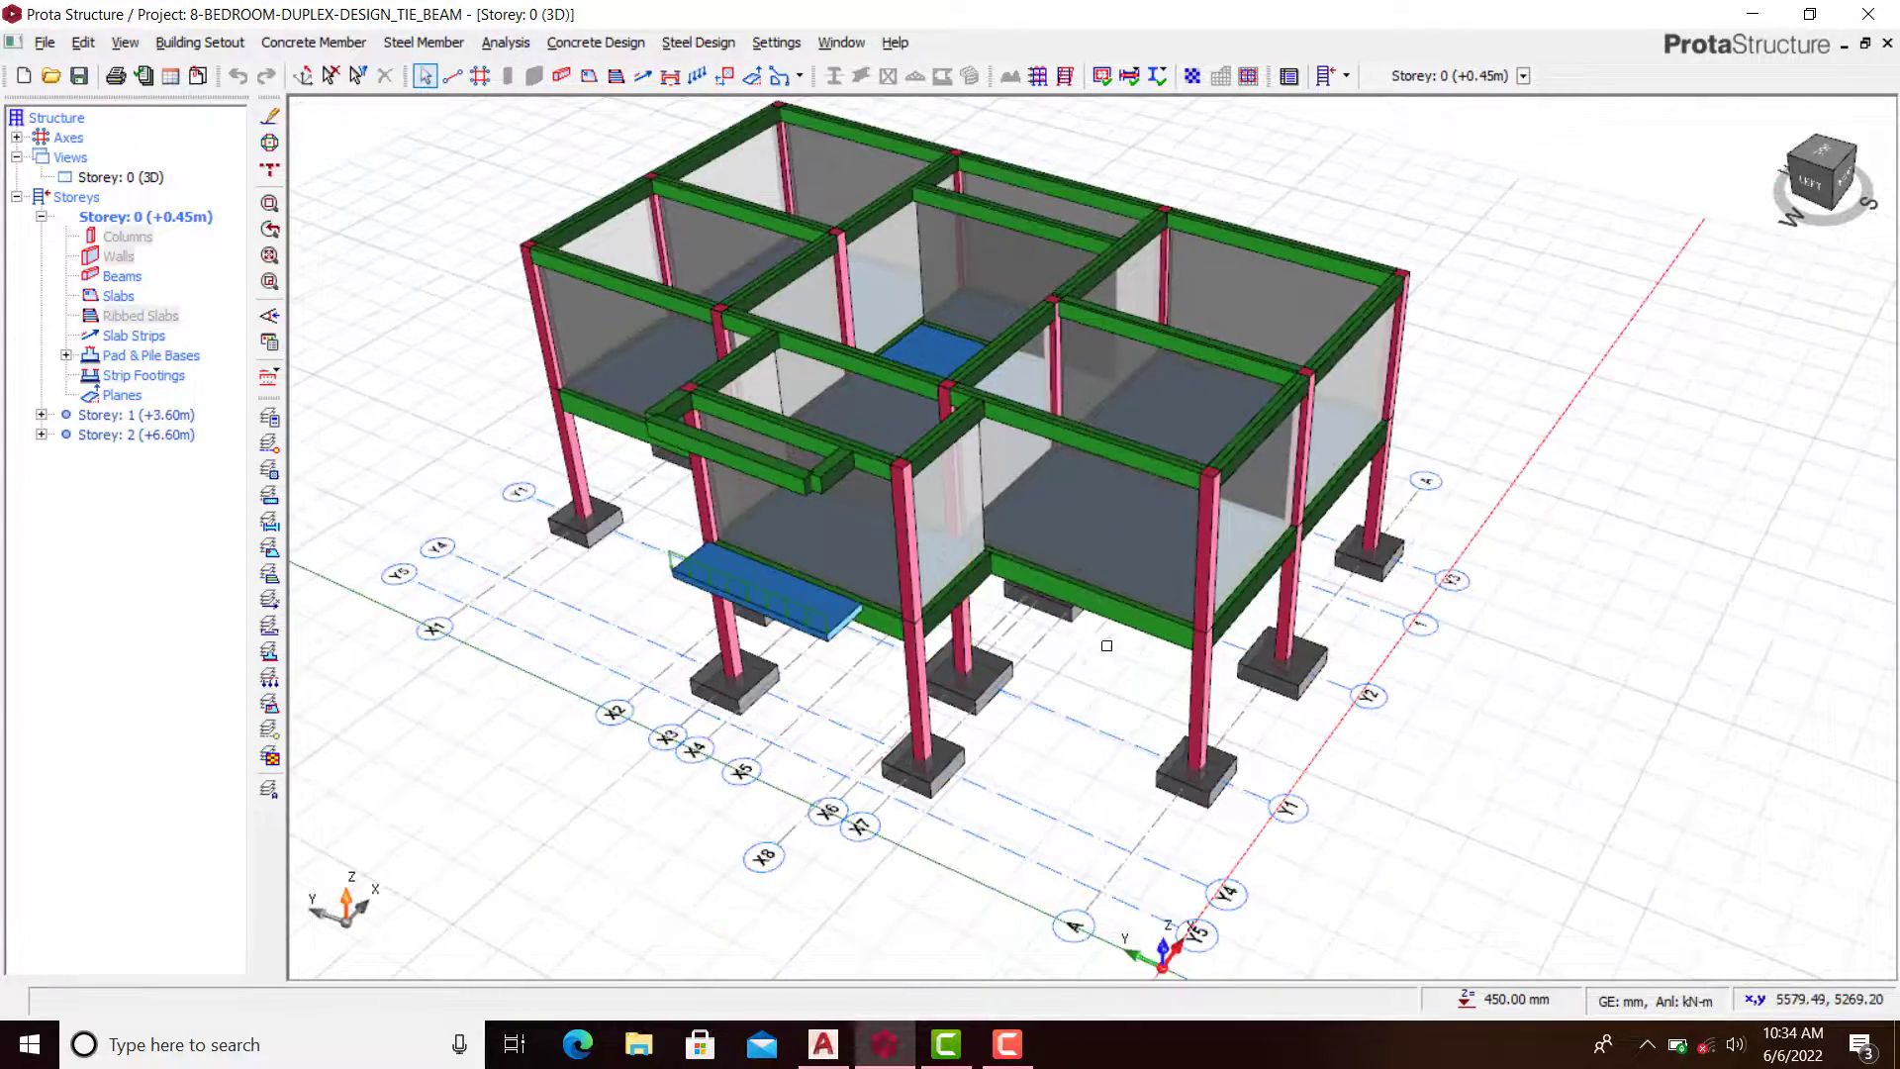
# Step: Examine the frame without tie beams from the front and the balcony side, following the columns down to the pad bases
pyautogui.moveTo(1237, 671); pyautogui.dragTo(1078, 626, button='middle')
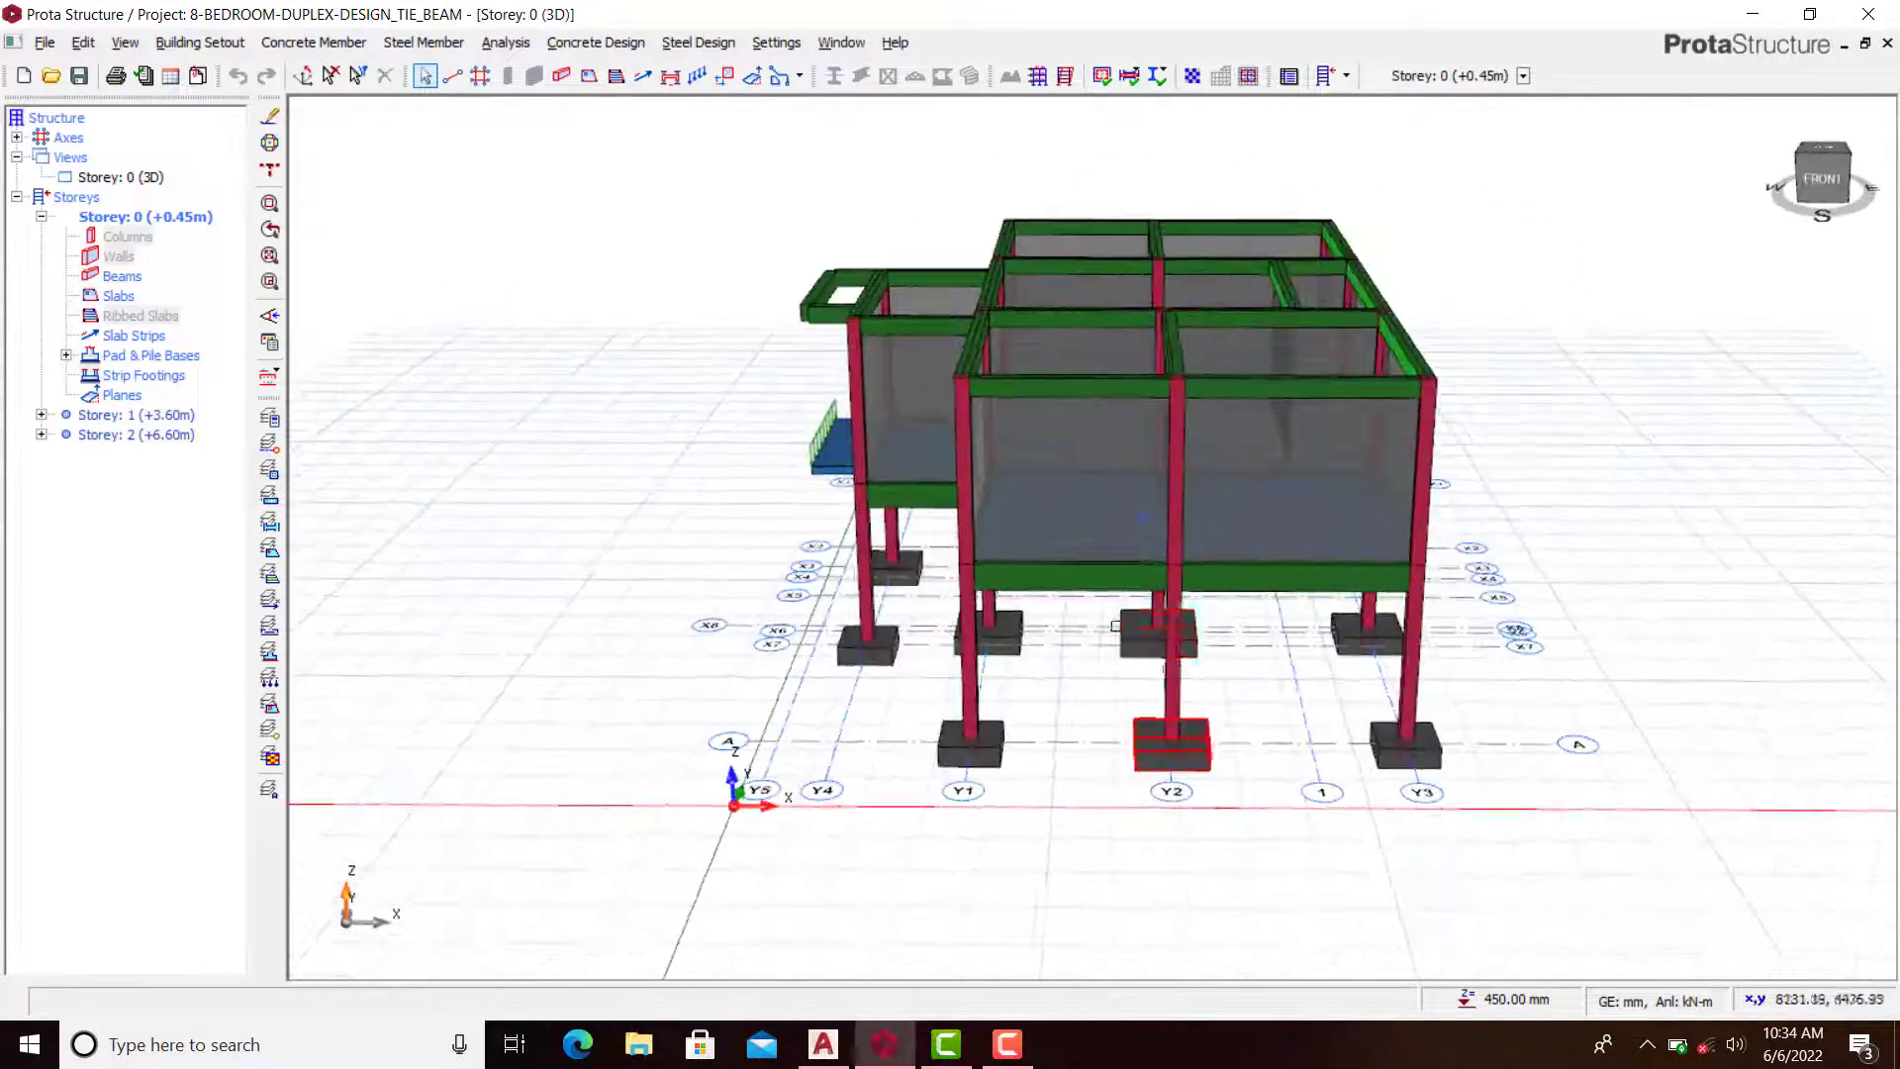
pyautogui.scroll(2, 1080, 684)
pyautogui.moveTo(878, 647); pyautogui.dragTo(974, 633, button='middle')
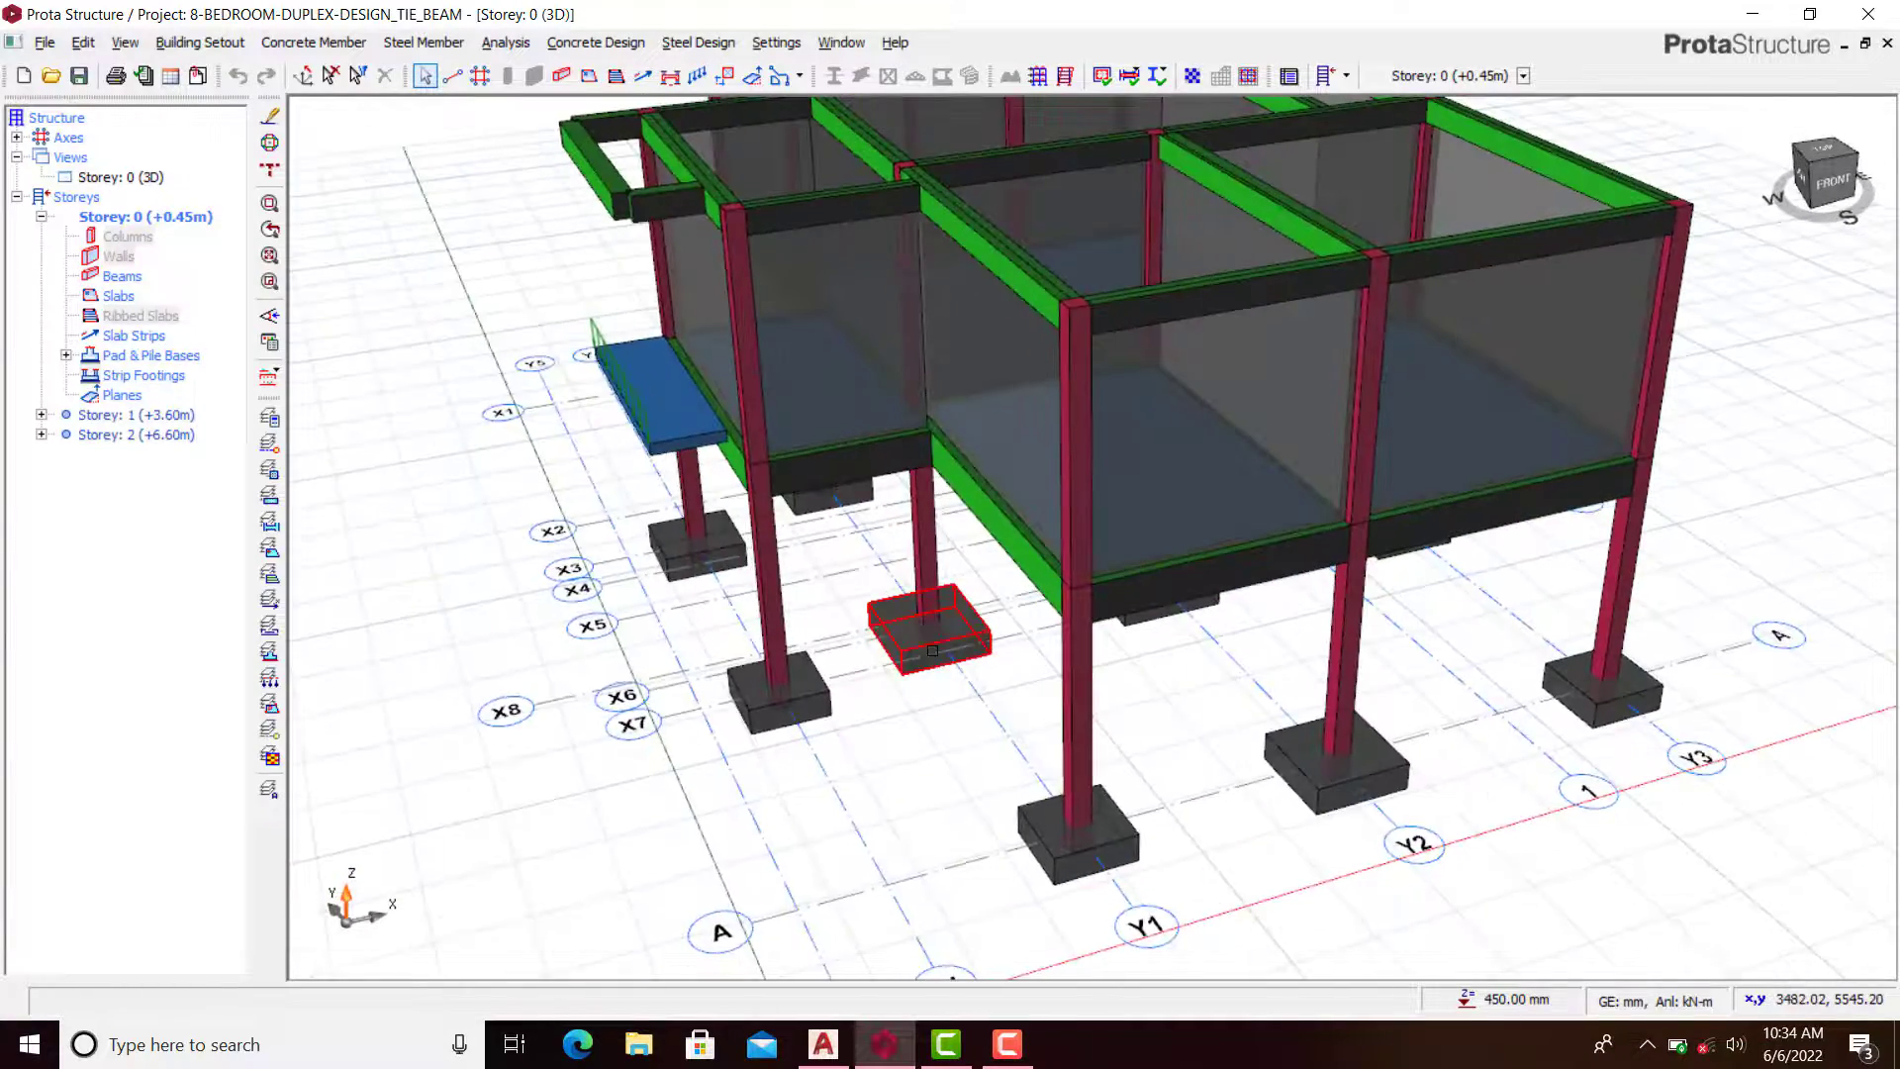
pyautogui.scroll(-3, 973, 618)
pyautogui.moveTo(1090, 599); pyautogui.dragTo(1173, 601, button='middle')
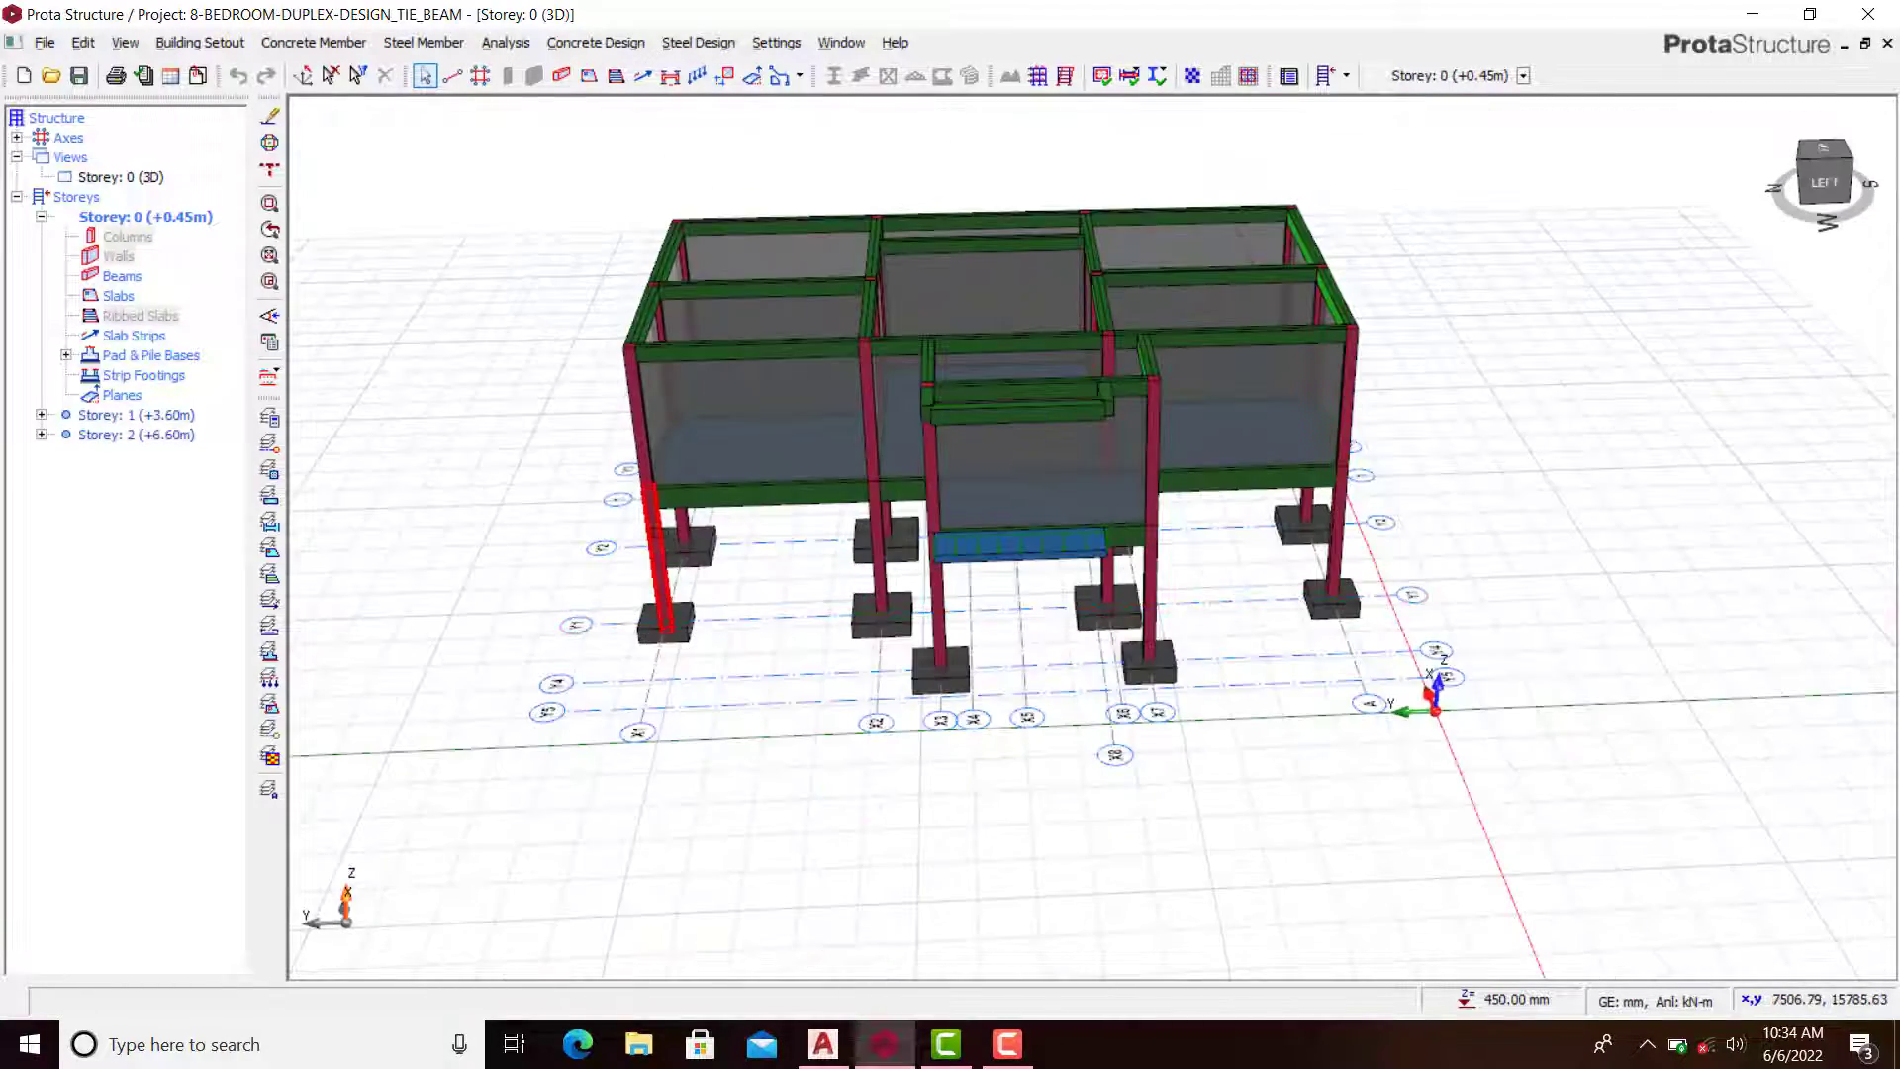
pyautogui.moveTo(658, 569); pyautogui.dragTo(853, 586, button='middle')
pyautogui.scroll(3, 804, 582)
pyautogui.scroll(-3, 802, 501)
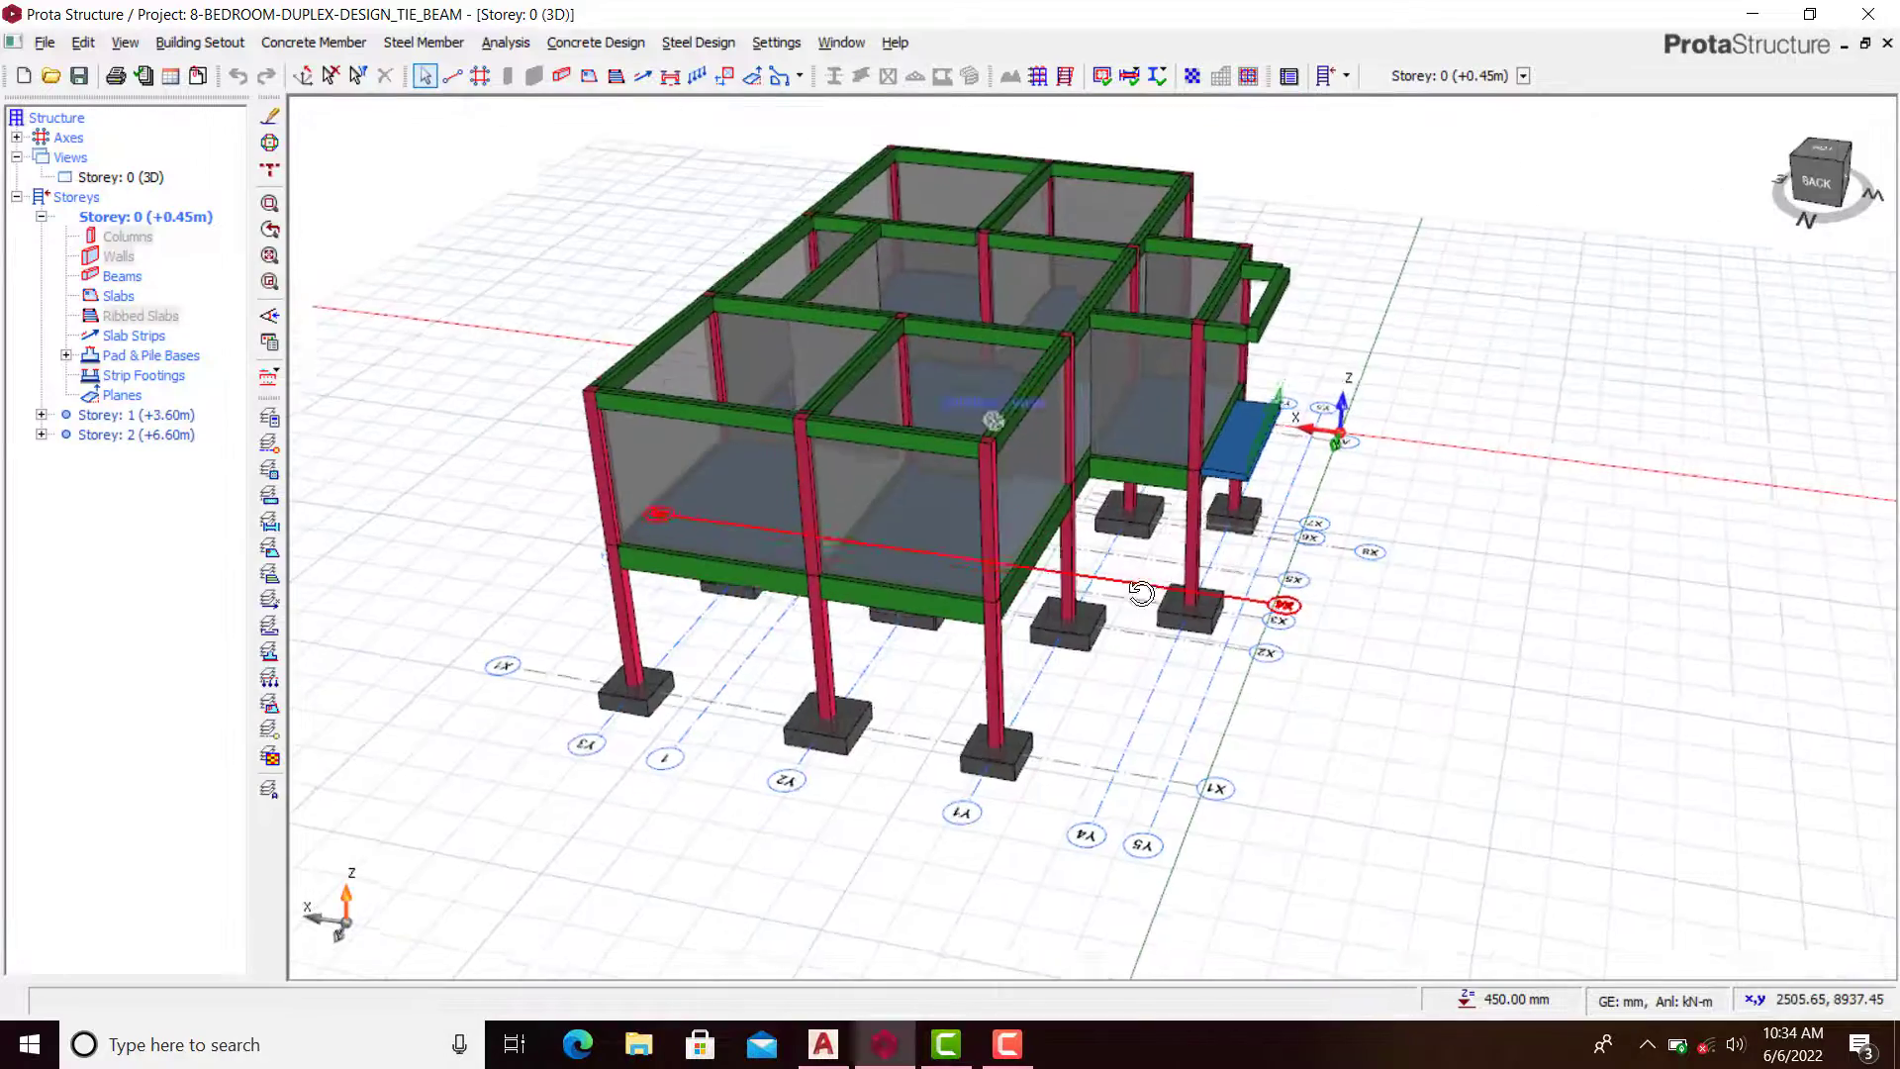
# Step: Examine the whole frame from the rear around to the front corner, checking the unbraced columns between ground beams and pad bases
pyautogui.moveTo(1137, 594); pyautogui.dragTo(863, 554, button='middle')
pyautogui.scroll(4, 748, 464)
pyautogui.scroll(-4, 748, 464)
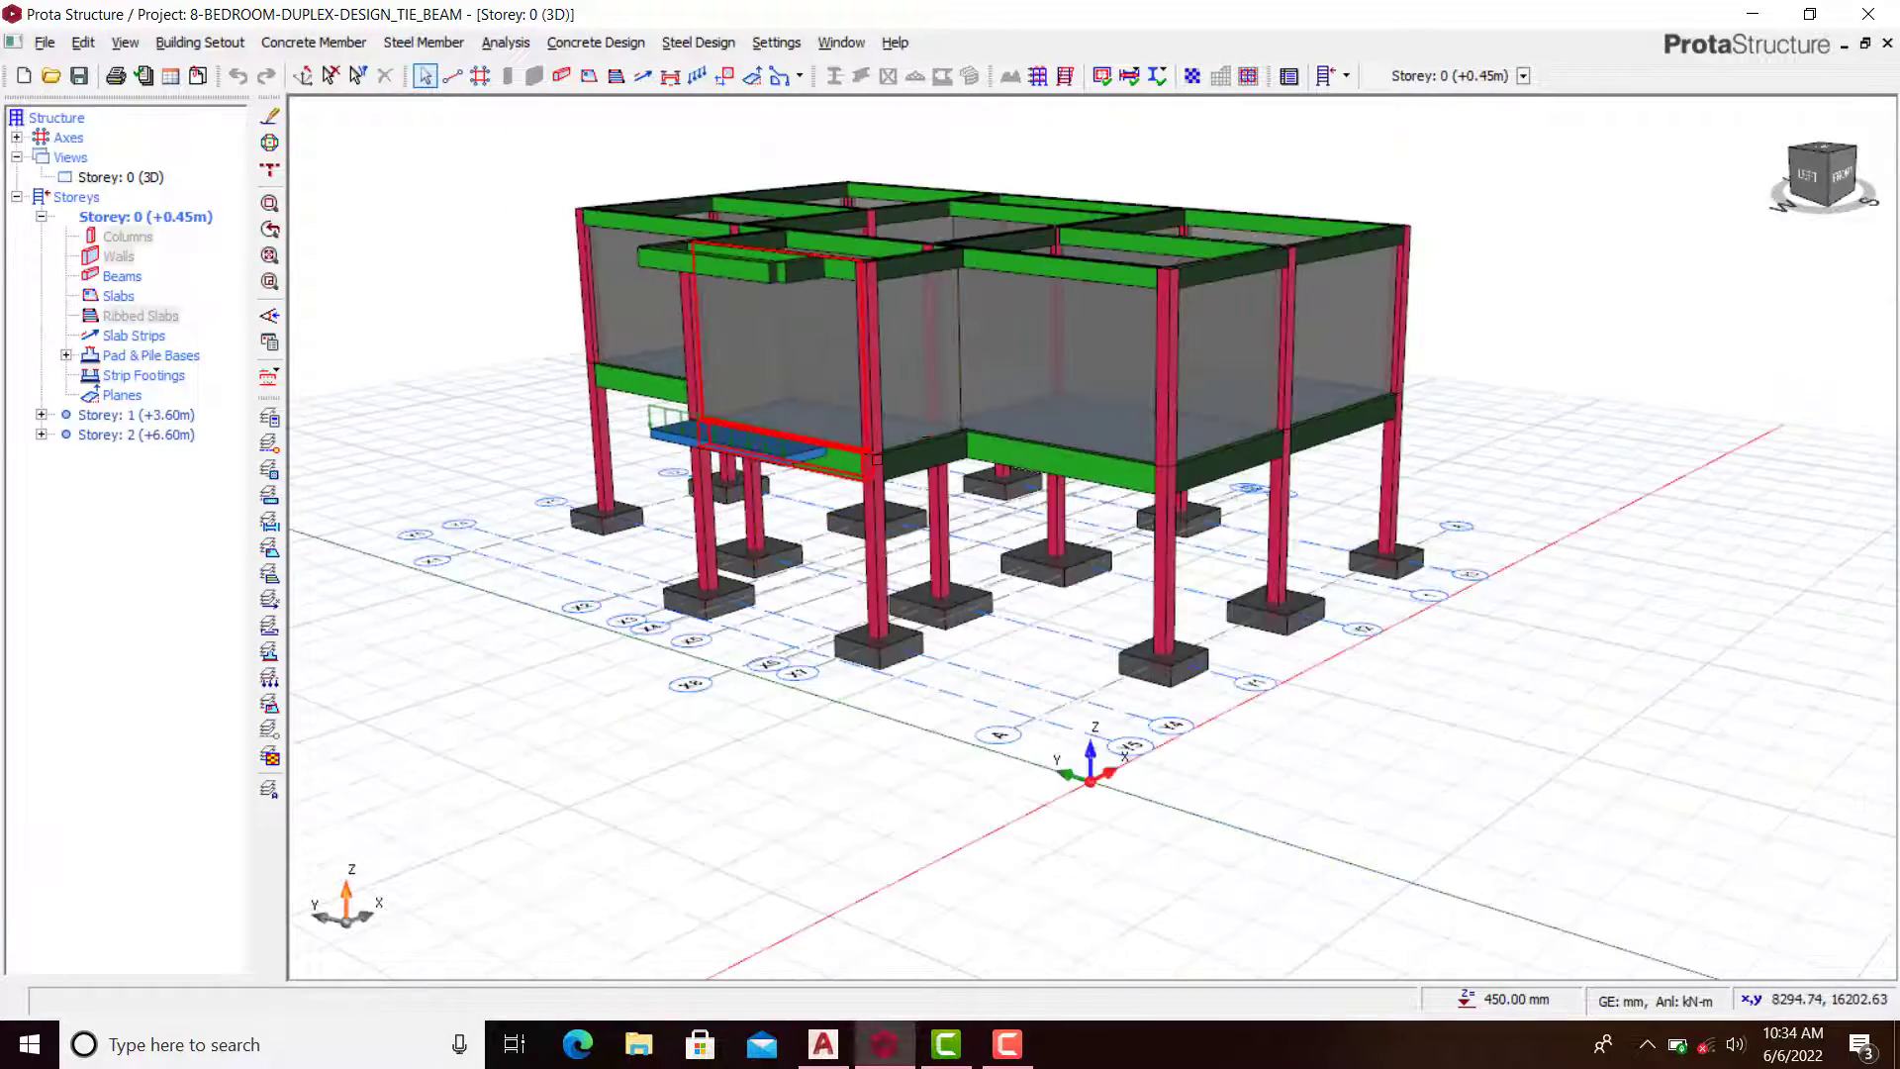
pyautogui.moveTo(912, 447); pyautogui.dragTo(887, 501, button='middle')
pyautogui.scroll(-3, 886, 504)
pyautogui.moveTo(831, 435); pyautogui.dragTo(787, 499, button='middle')
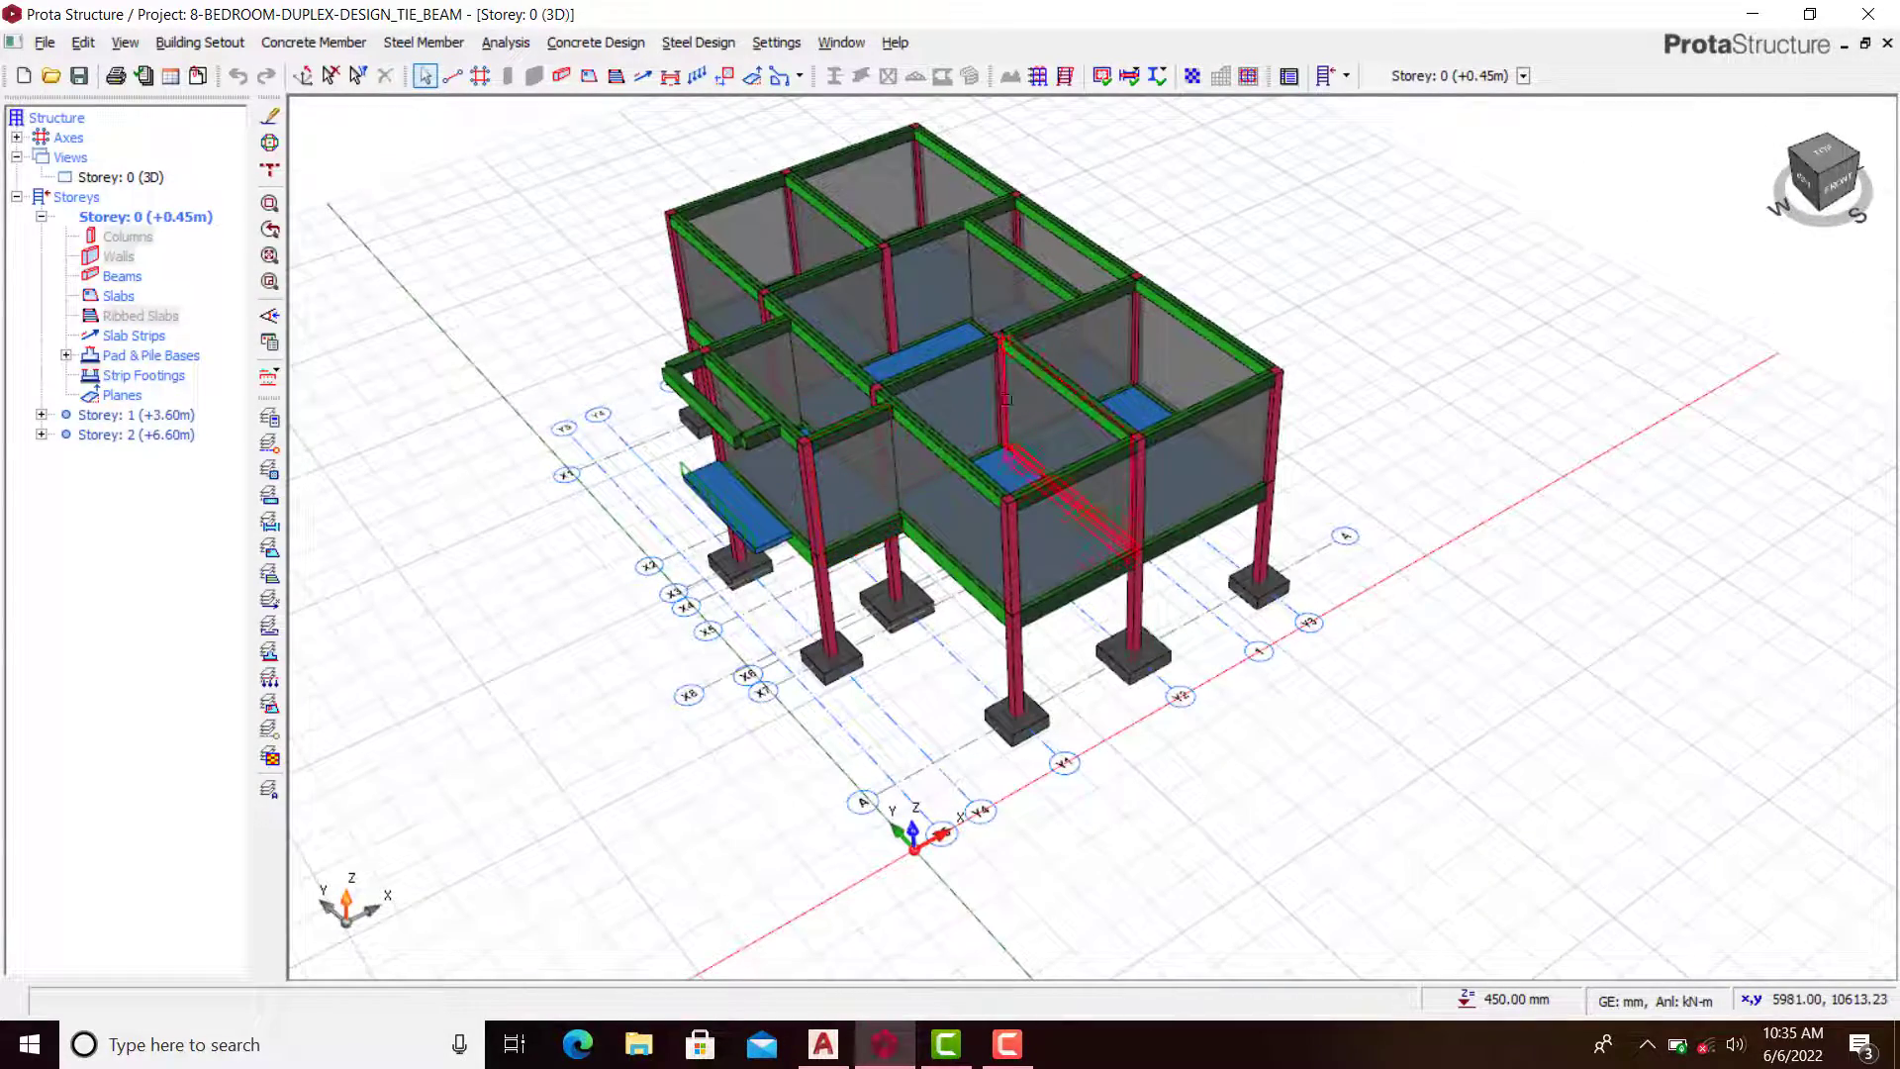
pyautogui.scroll(-1, 930, 419)
pyautogui.scroll(5, 1019, 682)
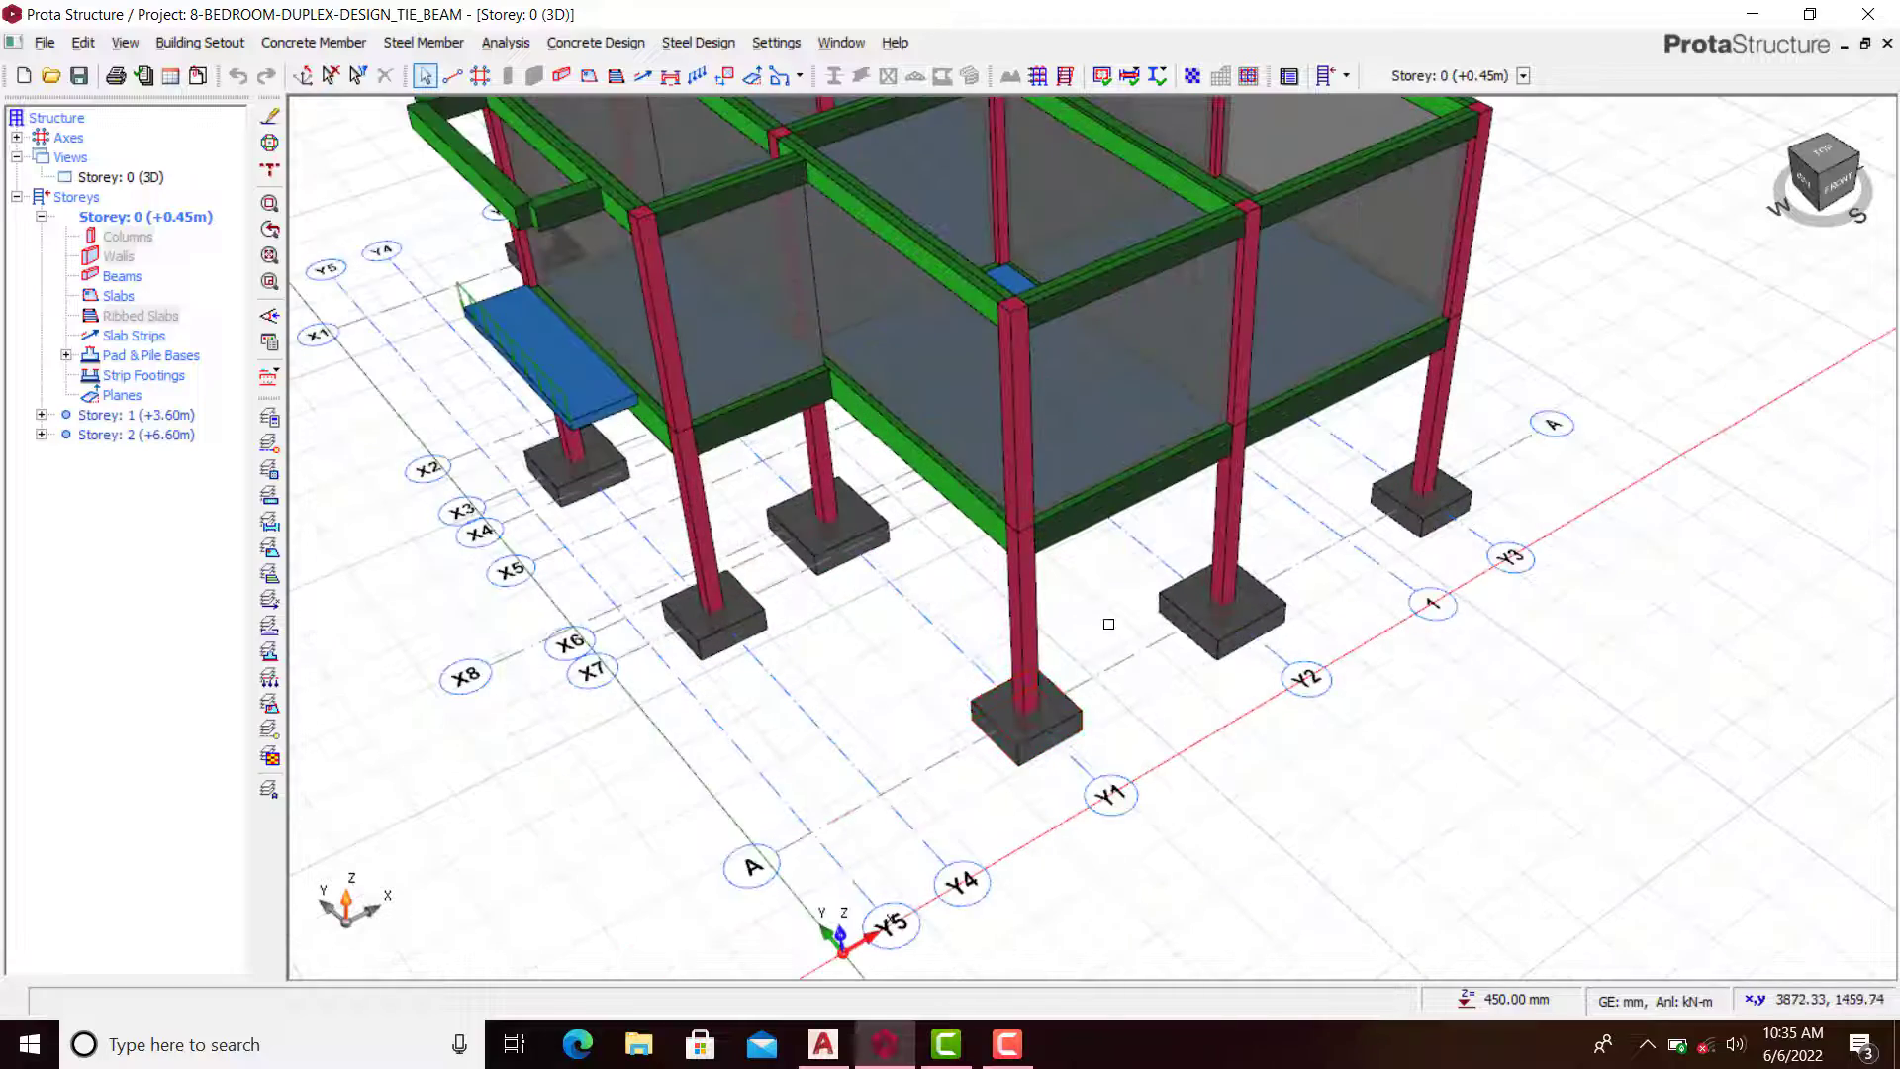
pyautogui.scroll(-1, 1021, 584)
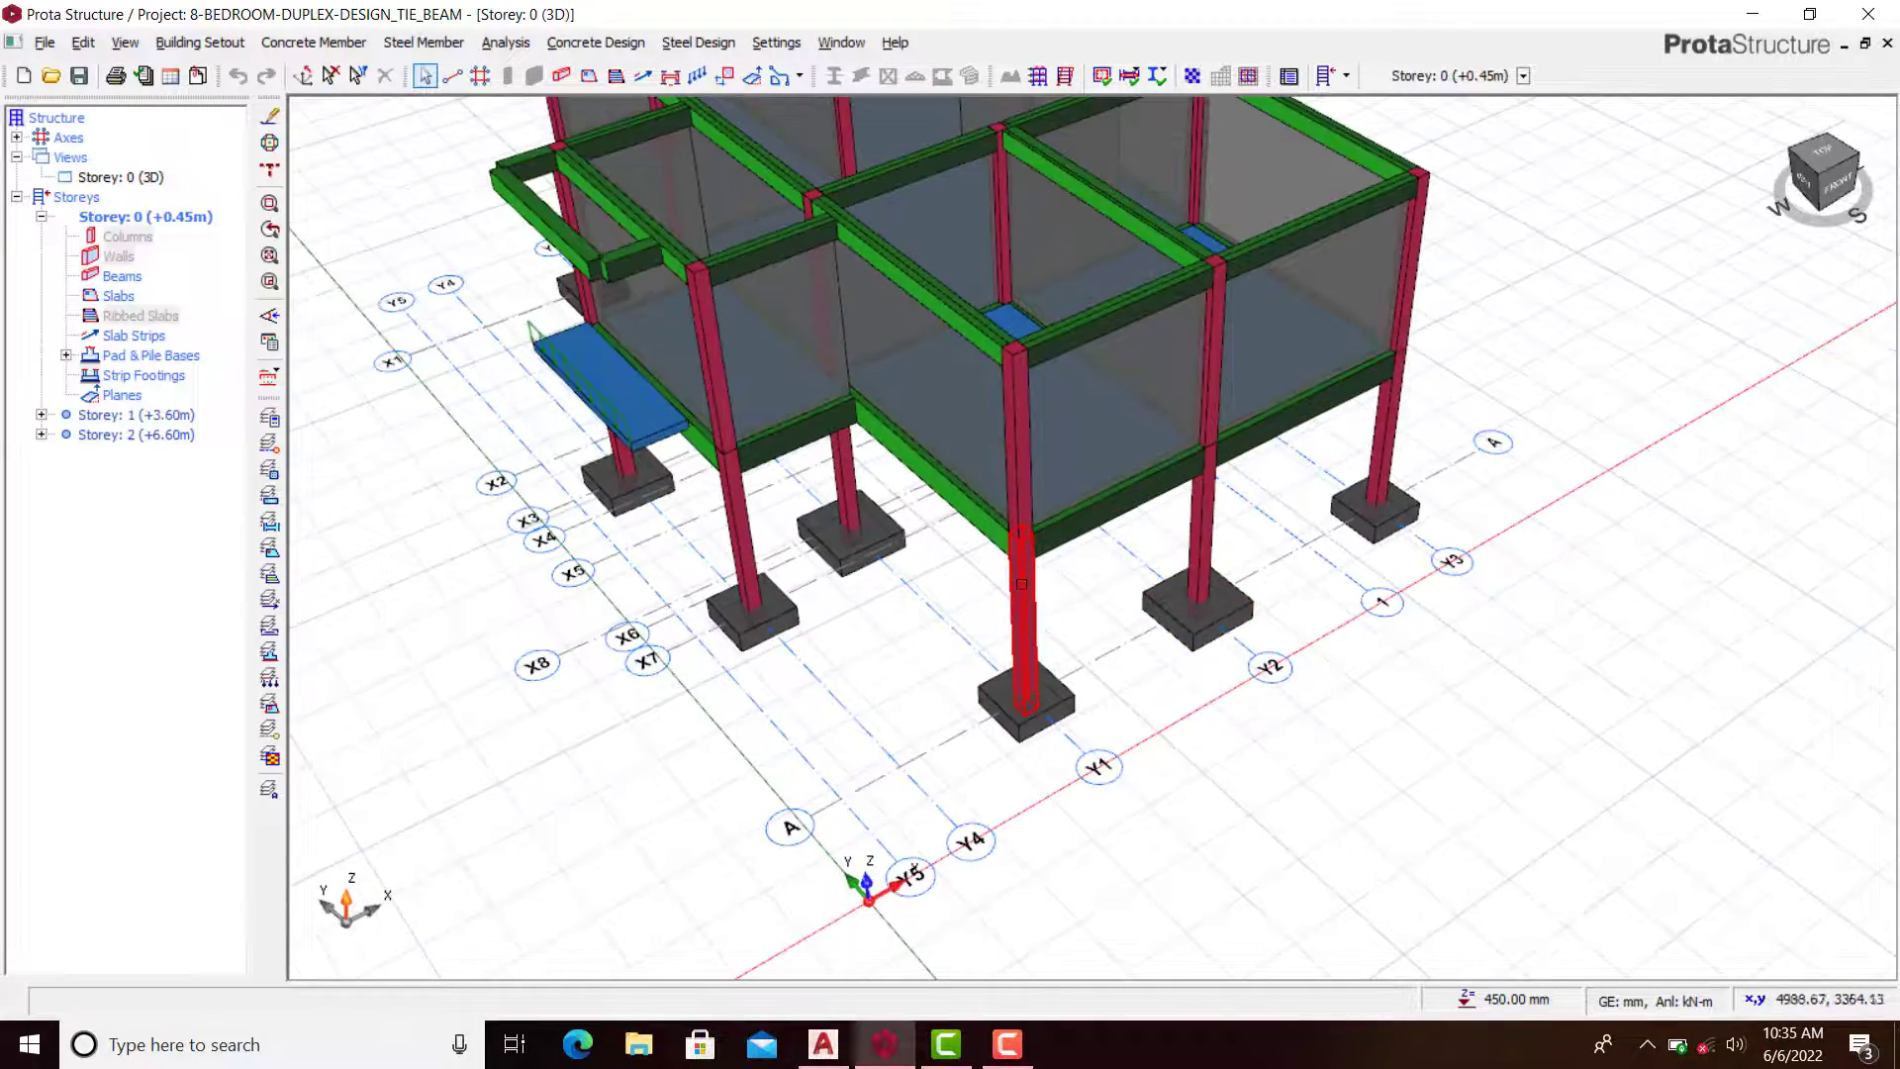
# Step: Examine the column stubs and pad bases up close from the front corner at axis Y1 to the balcony slab
pyautogui.scroll(3, 1066, 696)
pyautogui.moveTo(1067, 694)
pyautogui.mouseDown(button='middle')
pyautogui.moveTo(1065, 629)
pyautogui.moveTo(933, 595)
pyautogui.moveTo(980, 635)
pyautogui.moveTo(926, 613)
pyautogui.mouseUp(button='middle')
pyautogui.moveTo(685, 530); pyautogui.dragTo(681, 551, button='middle')
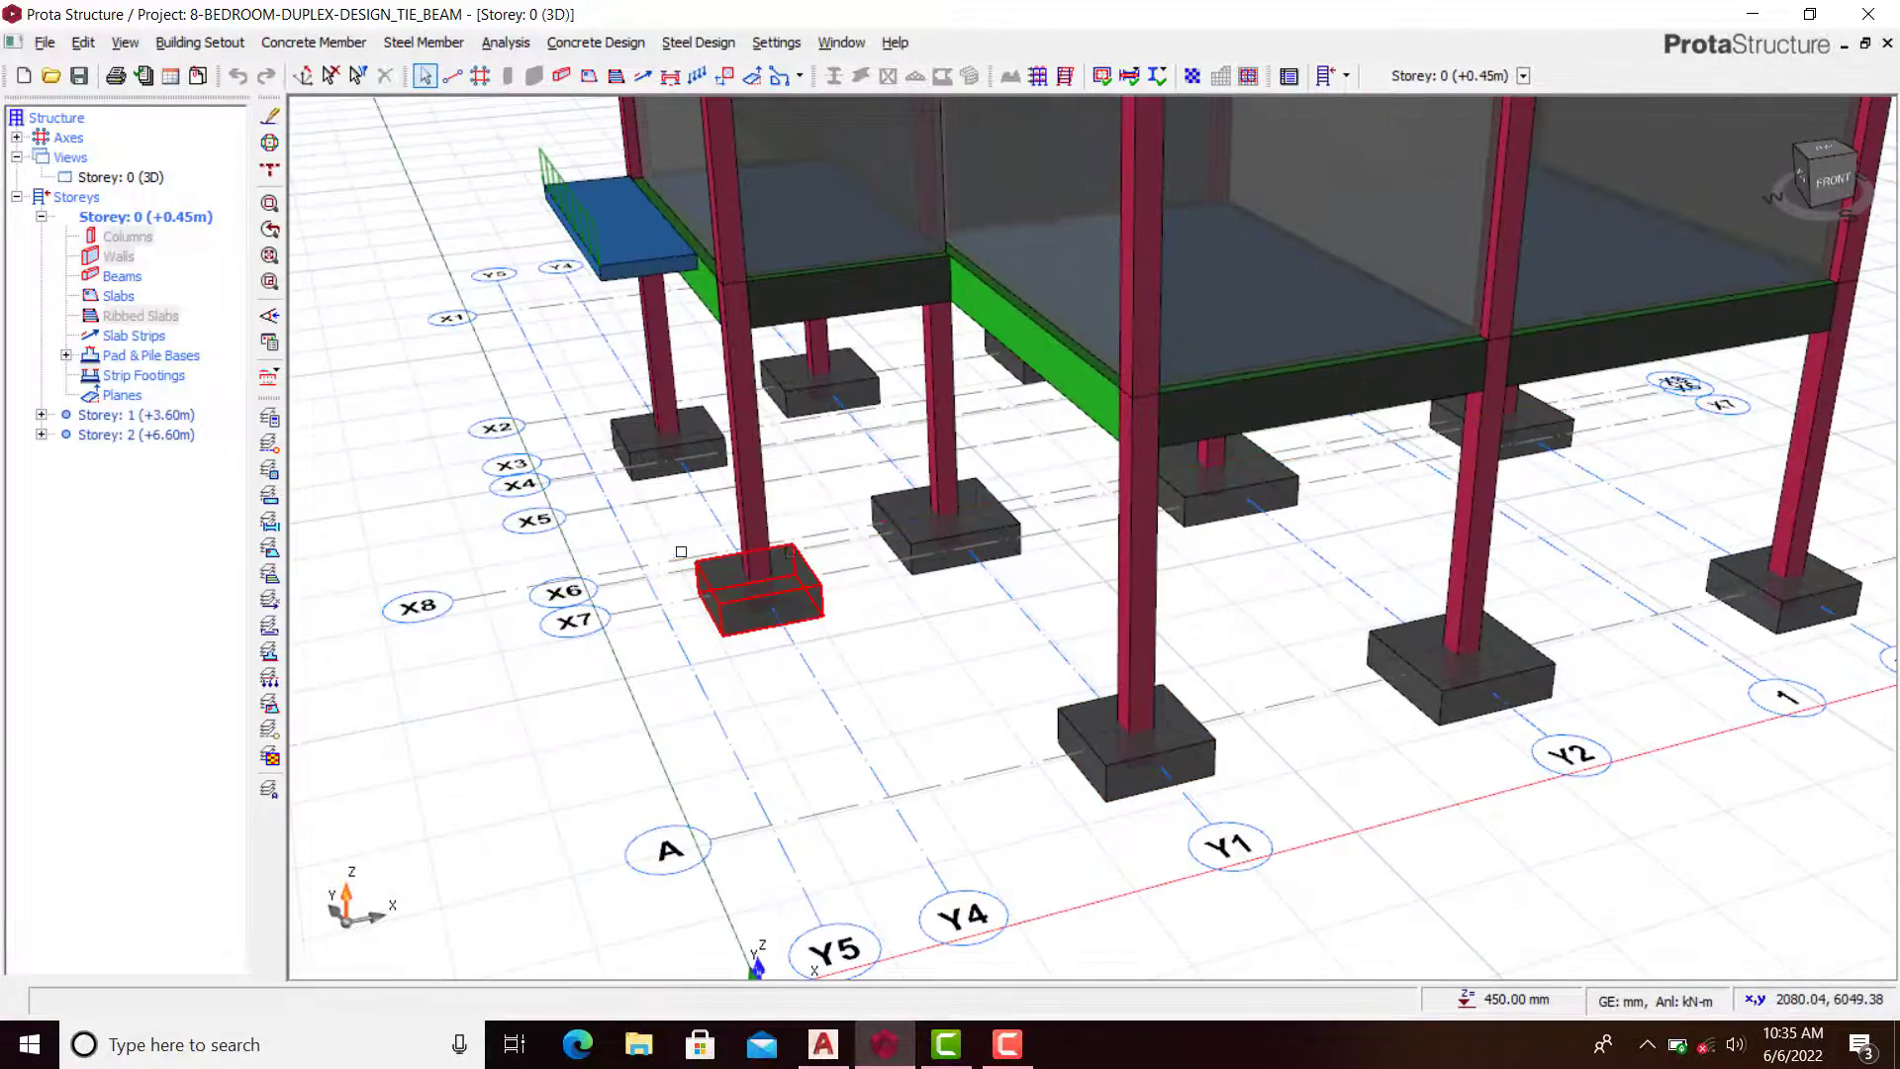
pyautogui.moveTo(834, 580); pyautogui.dragTo(997, 549, button='middle')
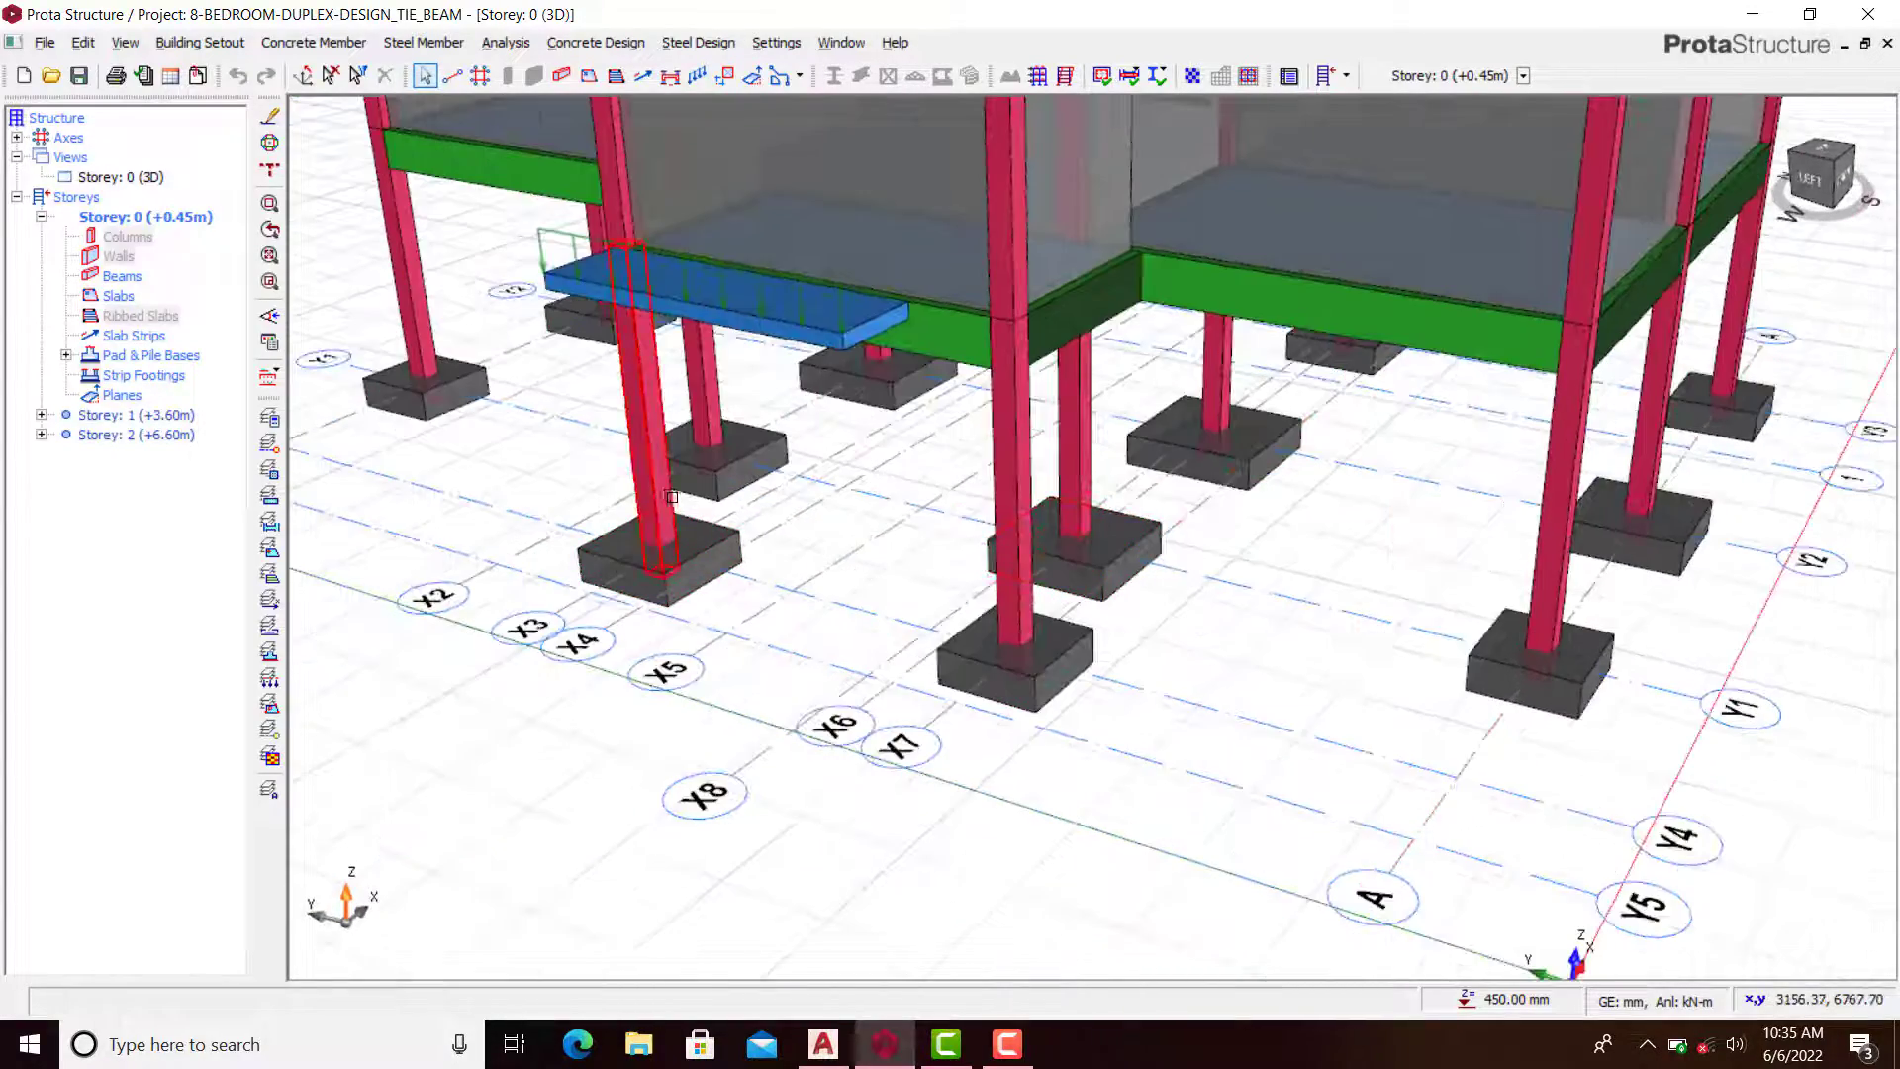
pyautogui.scroll(-1, 1049, 588)
pyautogui.scroll(-1, 673, 483)
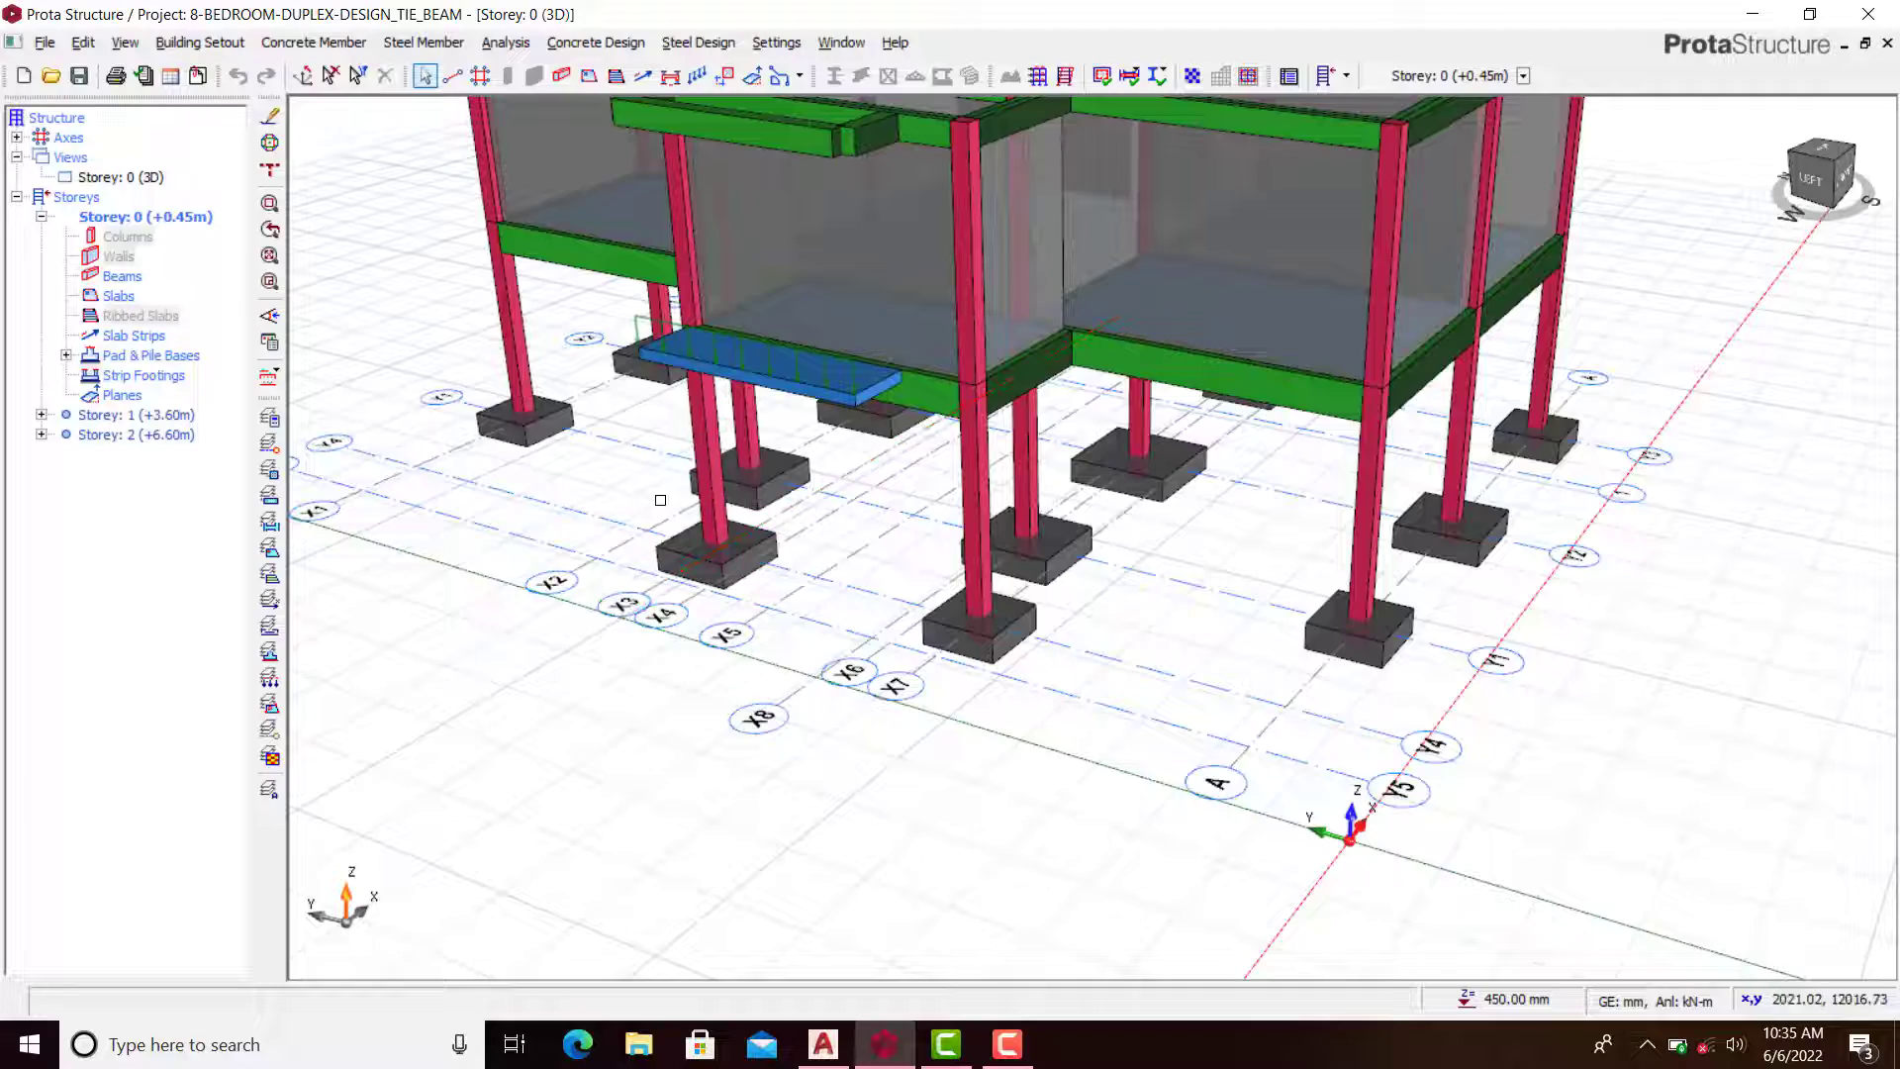
pyautogui.scroll(1, 747, 522)
pyautogui.scroll(-4, 719, 525)
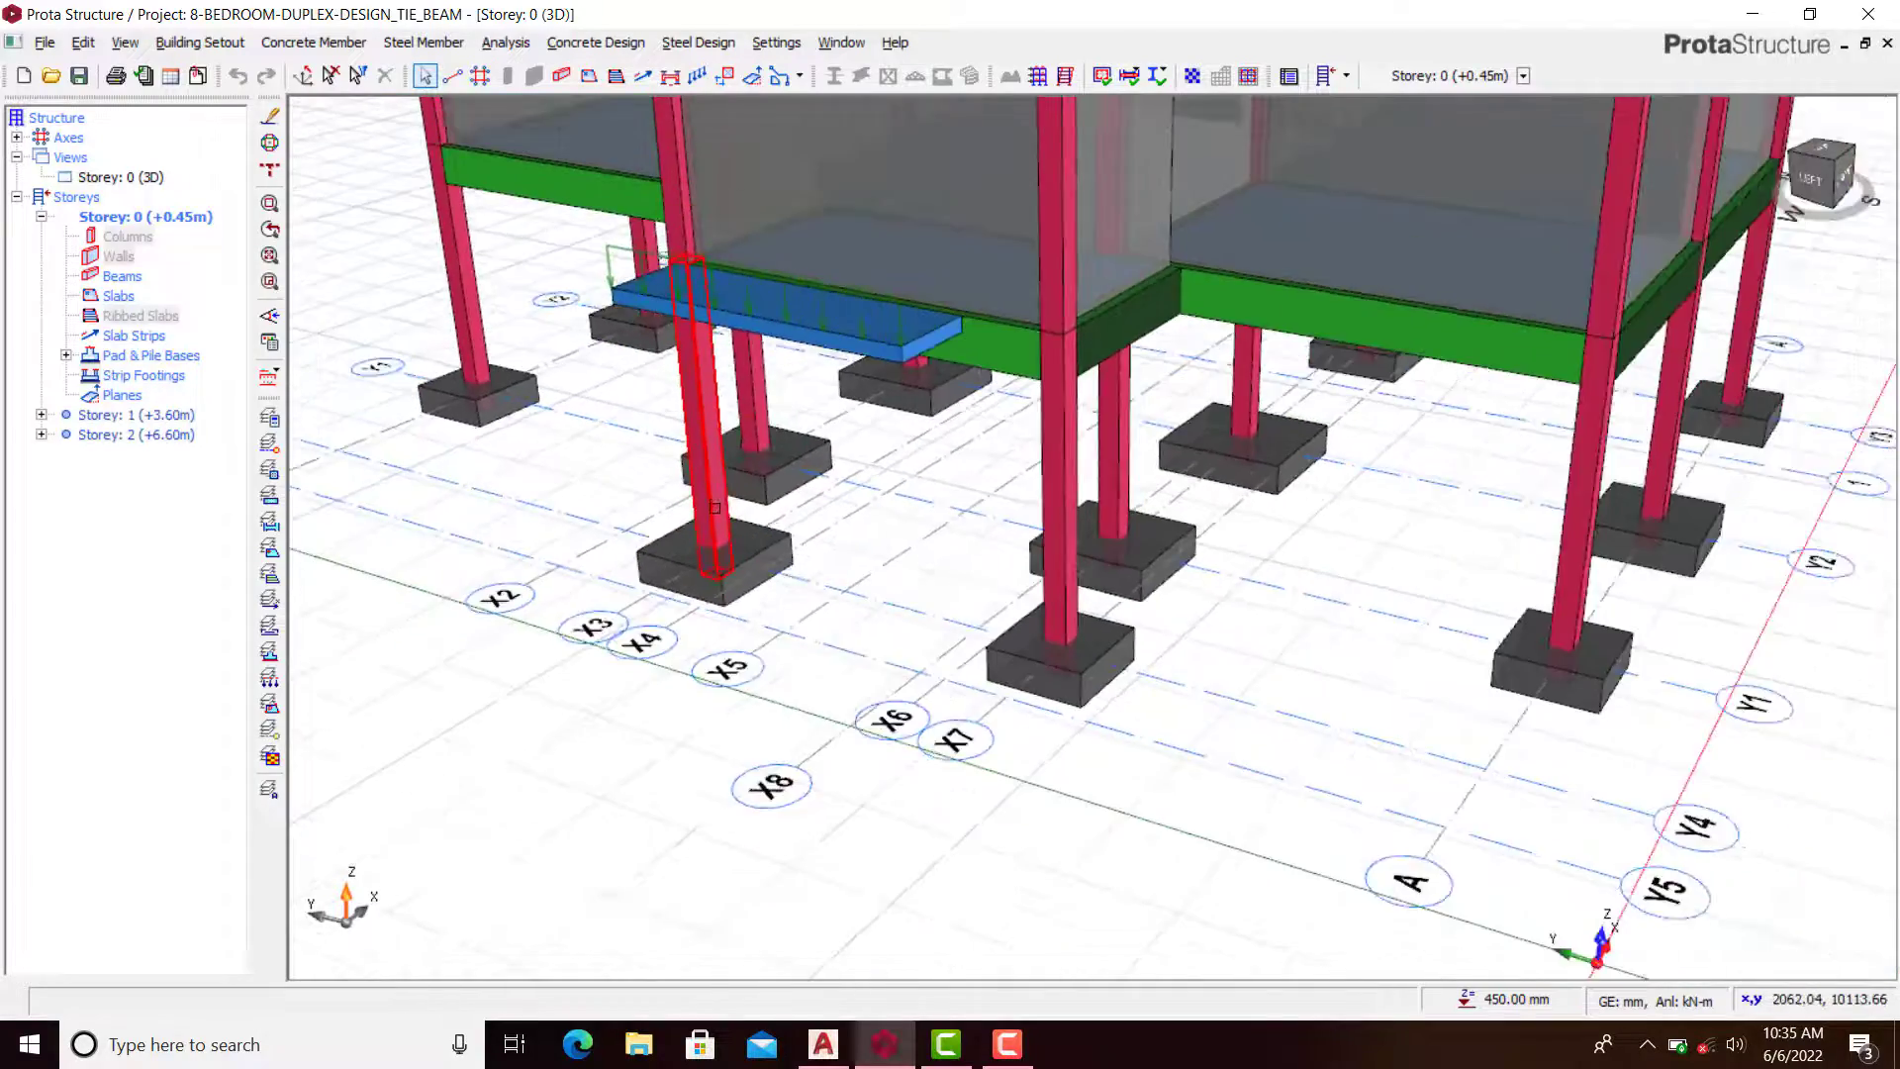
pyautogui.moveTo(815, 575); pyautogui.dragTo(727, 583, button='middle')
pyautogui.moveTo(923, 615); pyautogui.dragTo(891, 532, button='middle')
# Step: Examine the pad bases along axis A and the corner column at axis Y3 below the ground beams
pyautogui.scroll(3, 995, 684)
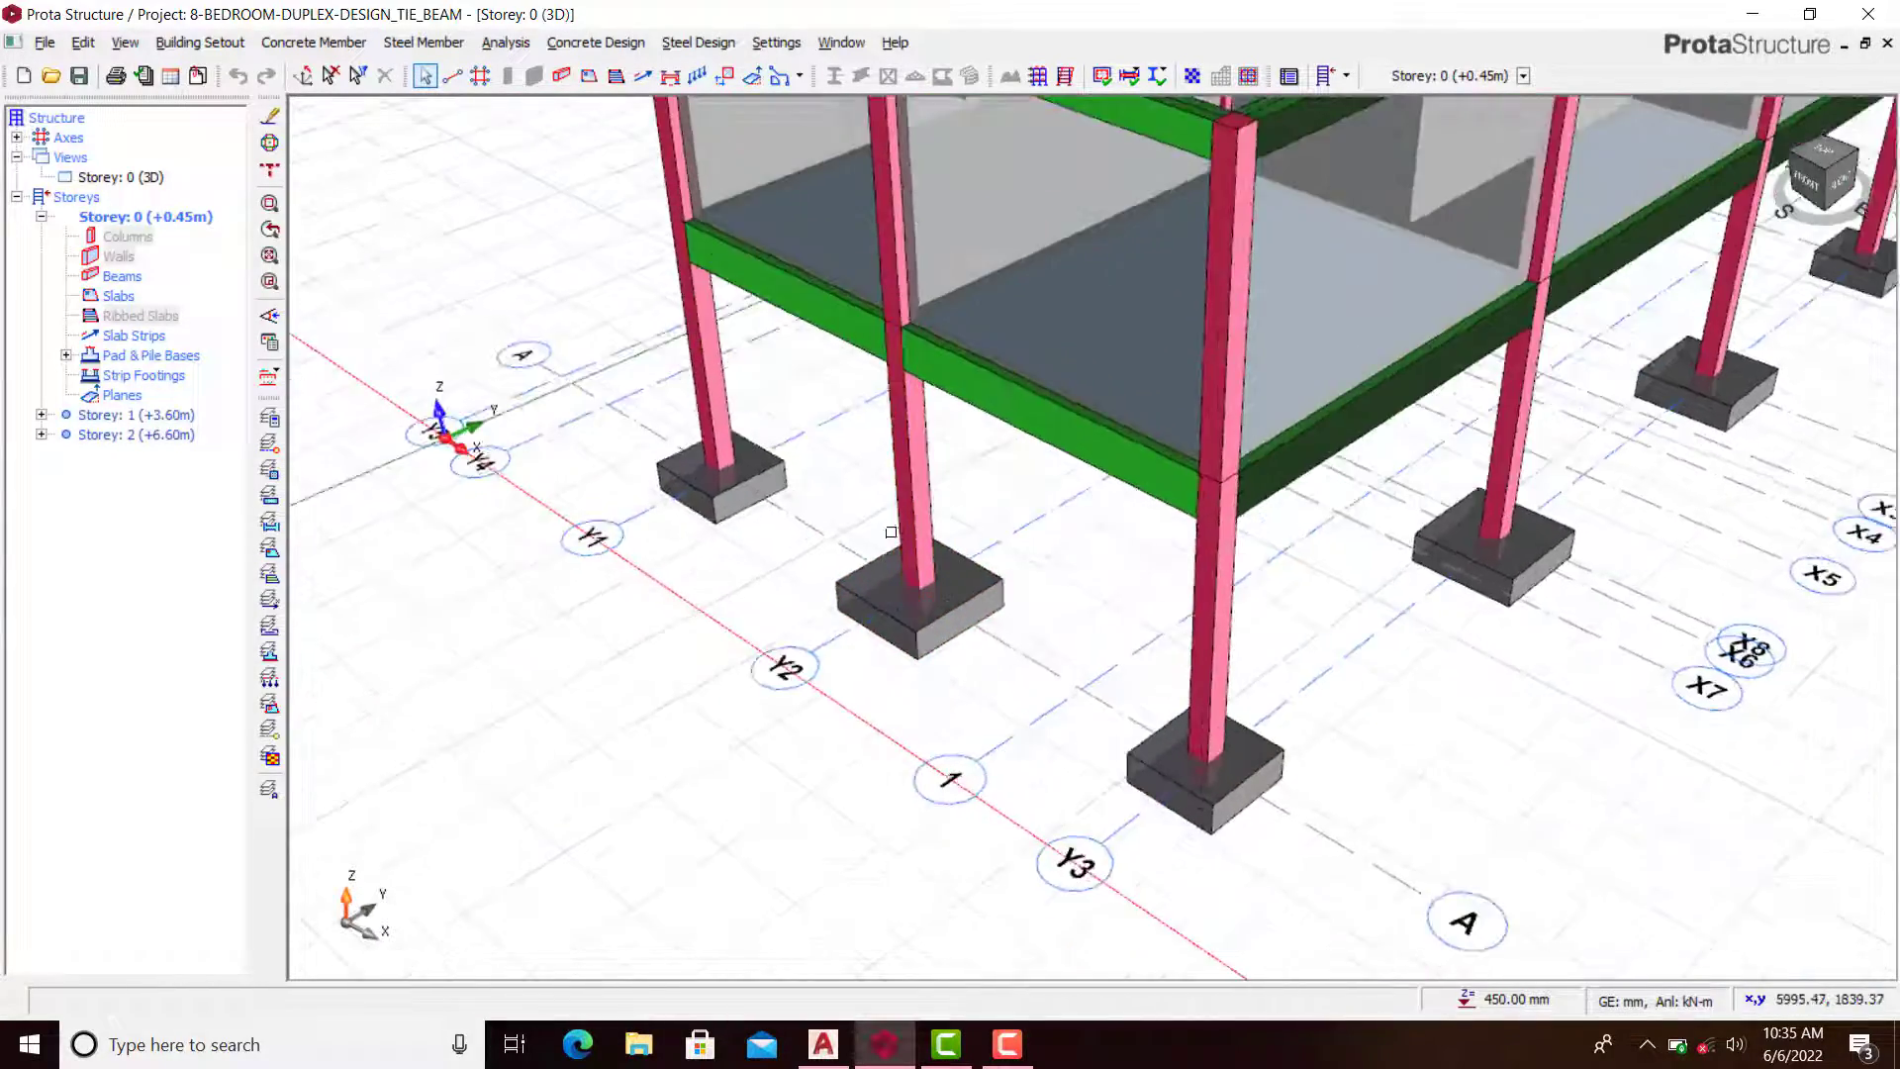
pyautogui.scroll(2, 725, 461)
pyautogui.scroll(-2, 683, 409)
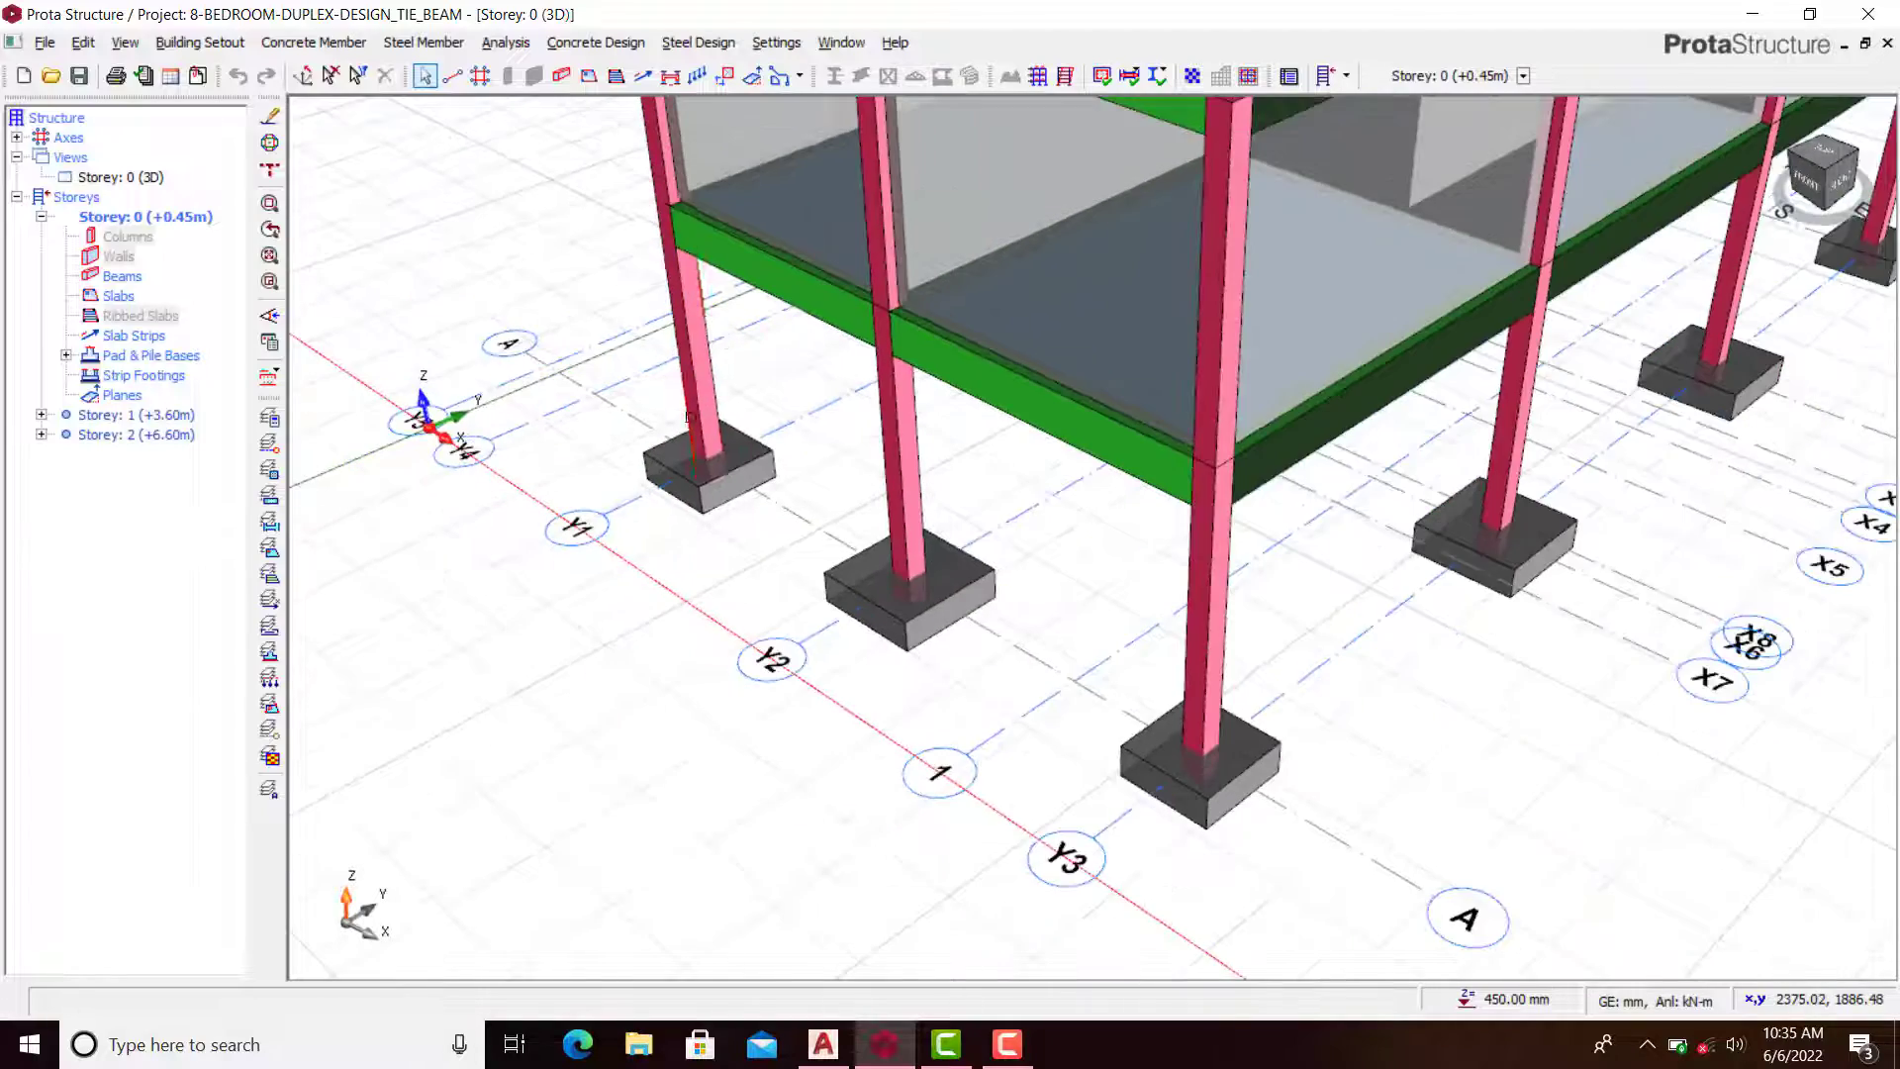
pyautogui.scroll(2, 723, 461)
pyautogui.scroll(-2, 720, 465)
pyautogui.scroll(-1, 900, 534)
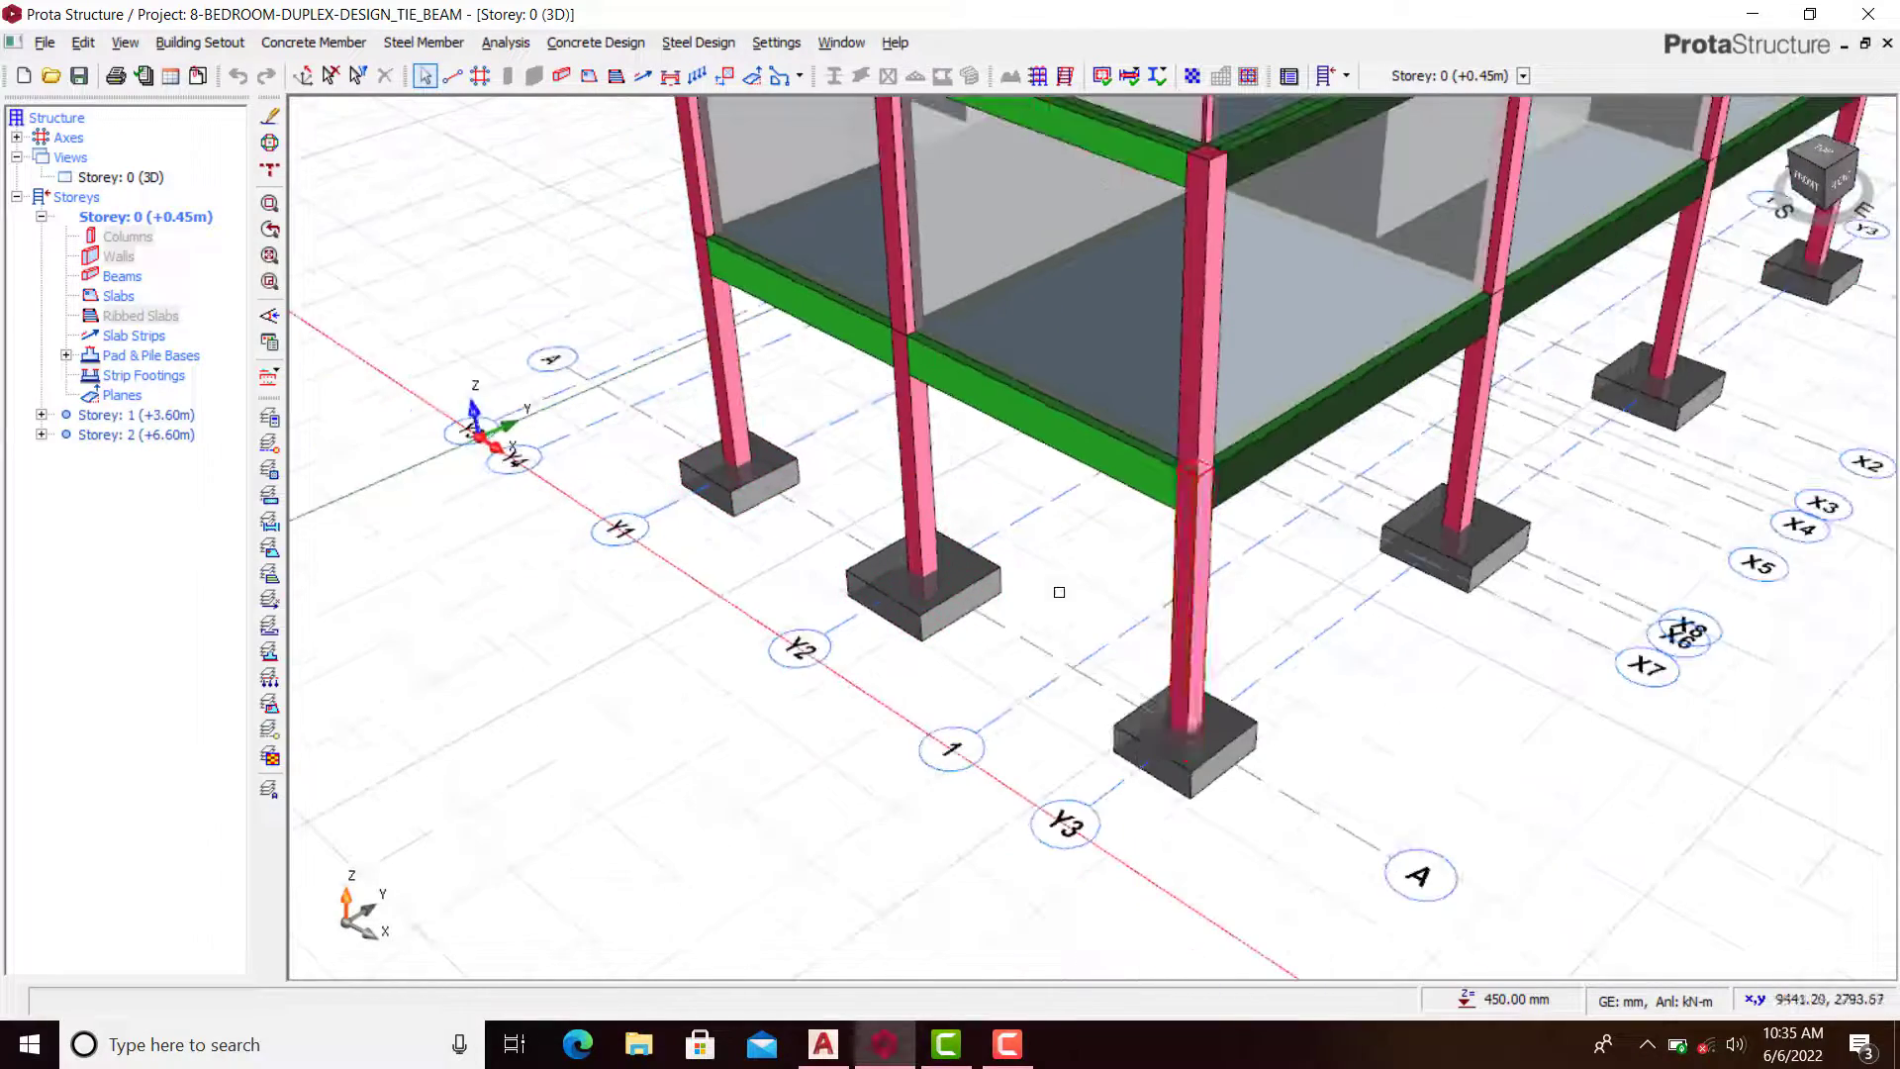
pyautogui.scroll(-2, 1056, 593)
pyautogui.moveTo(1052, 652); pyautogui.dragTo(960, 740, button='middle')
pyautogui.keyDown('shift'); pyautogui.moveTo(980, 673); pyautogui.dragTo(1081, 625, button='middle'); pyautogui.keyUp('shift')
pyautogui.scroll(-2, 999, 612)
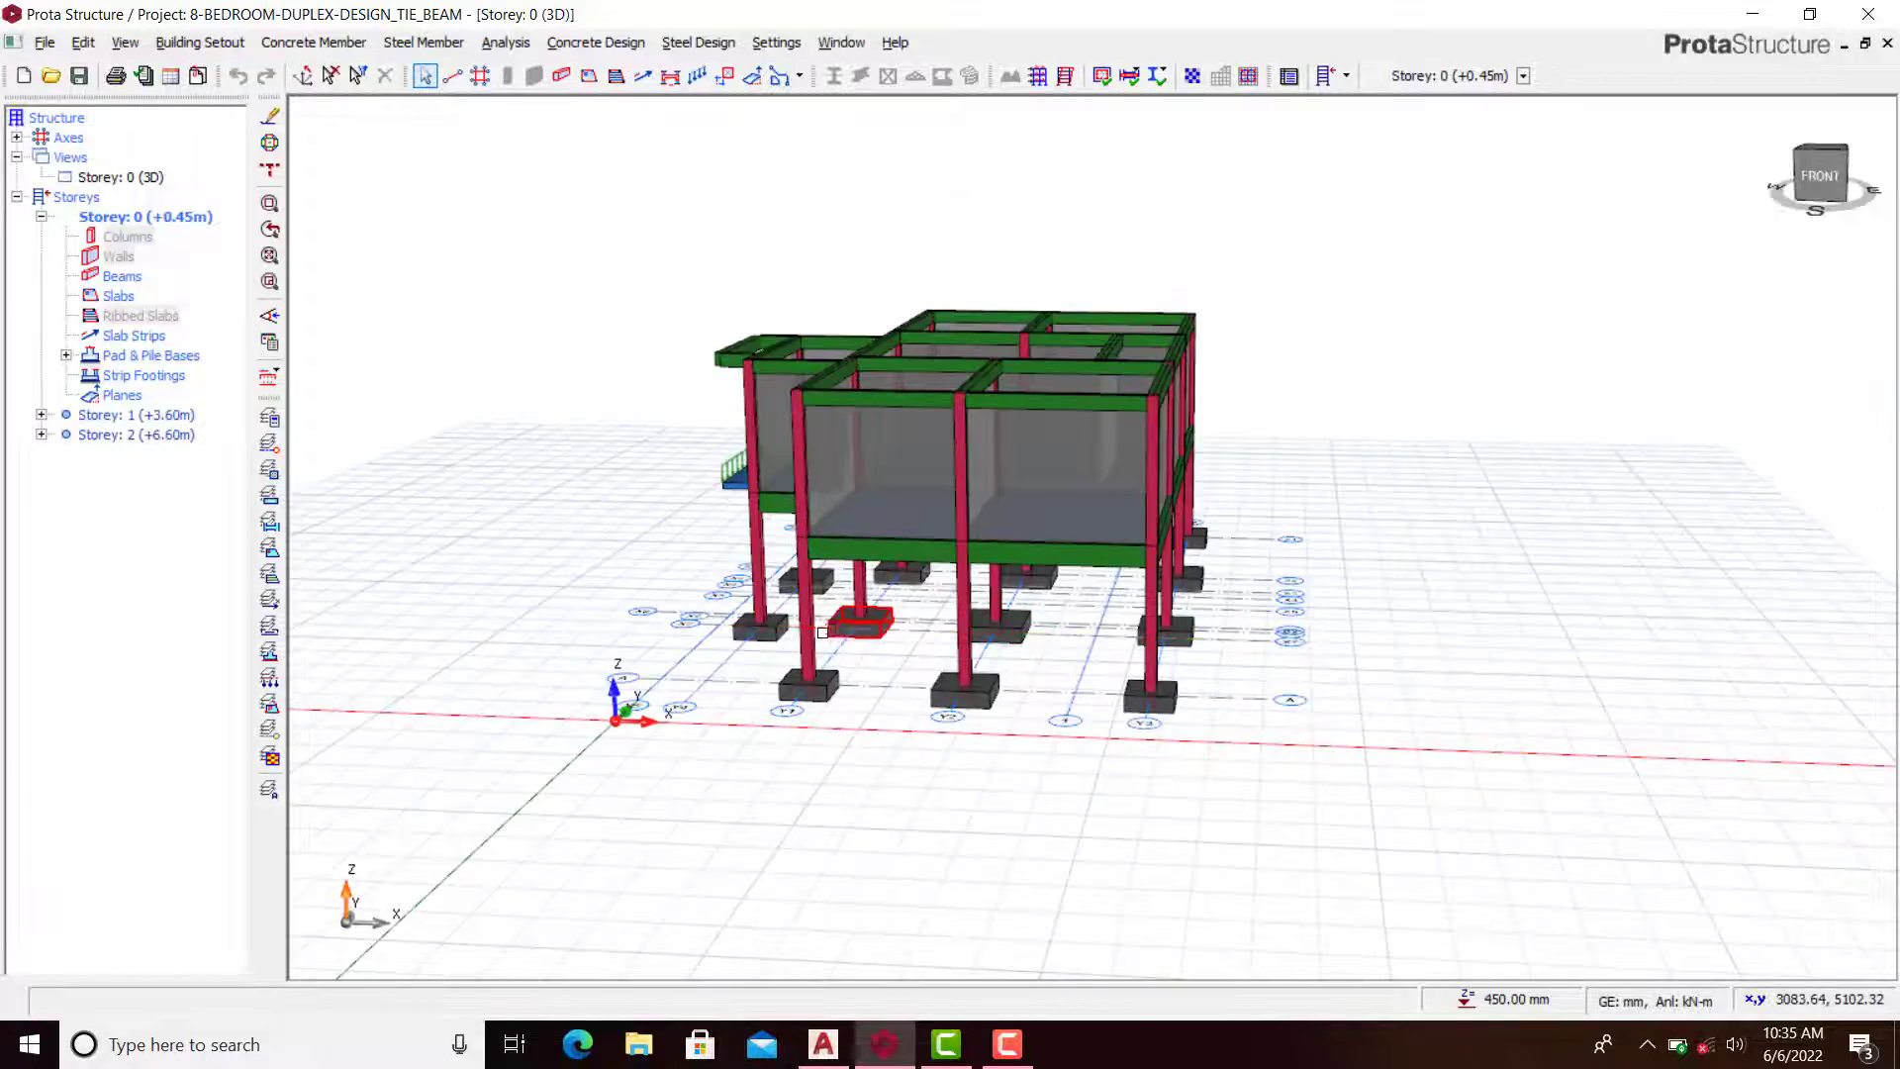
# Step: Examine the pad bases around axes X6 and X7 and the columns beside the balcony slab
pyautogui.moveTo(864, 621)
pyautogui.keyDown('shift'); pyautogui.mouseDown(button='middle')
pyautogui.moveTo(921, 679)
pyautogui.moveTo(971, 669)
pyautogui.mouseUp(button='middle'); pyautogui.keyUp('shift')
pyautogui.scroll(2, 970, 669)
pyautogui.scroll(2, 859, 682)
pyautogui.moveTo(856, 682); pyautogui.dragTo(872, 544, button='middle')
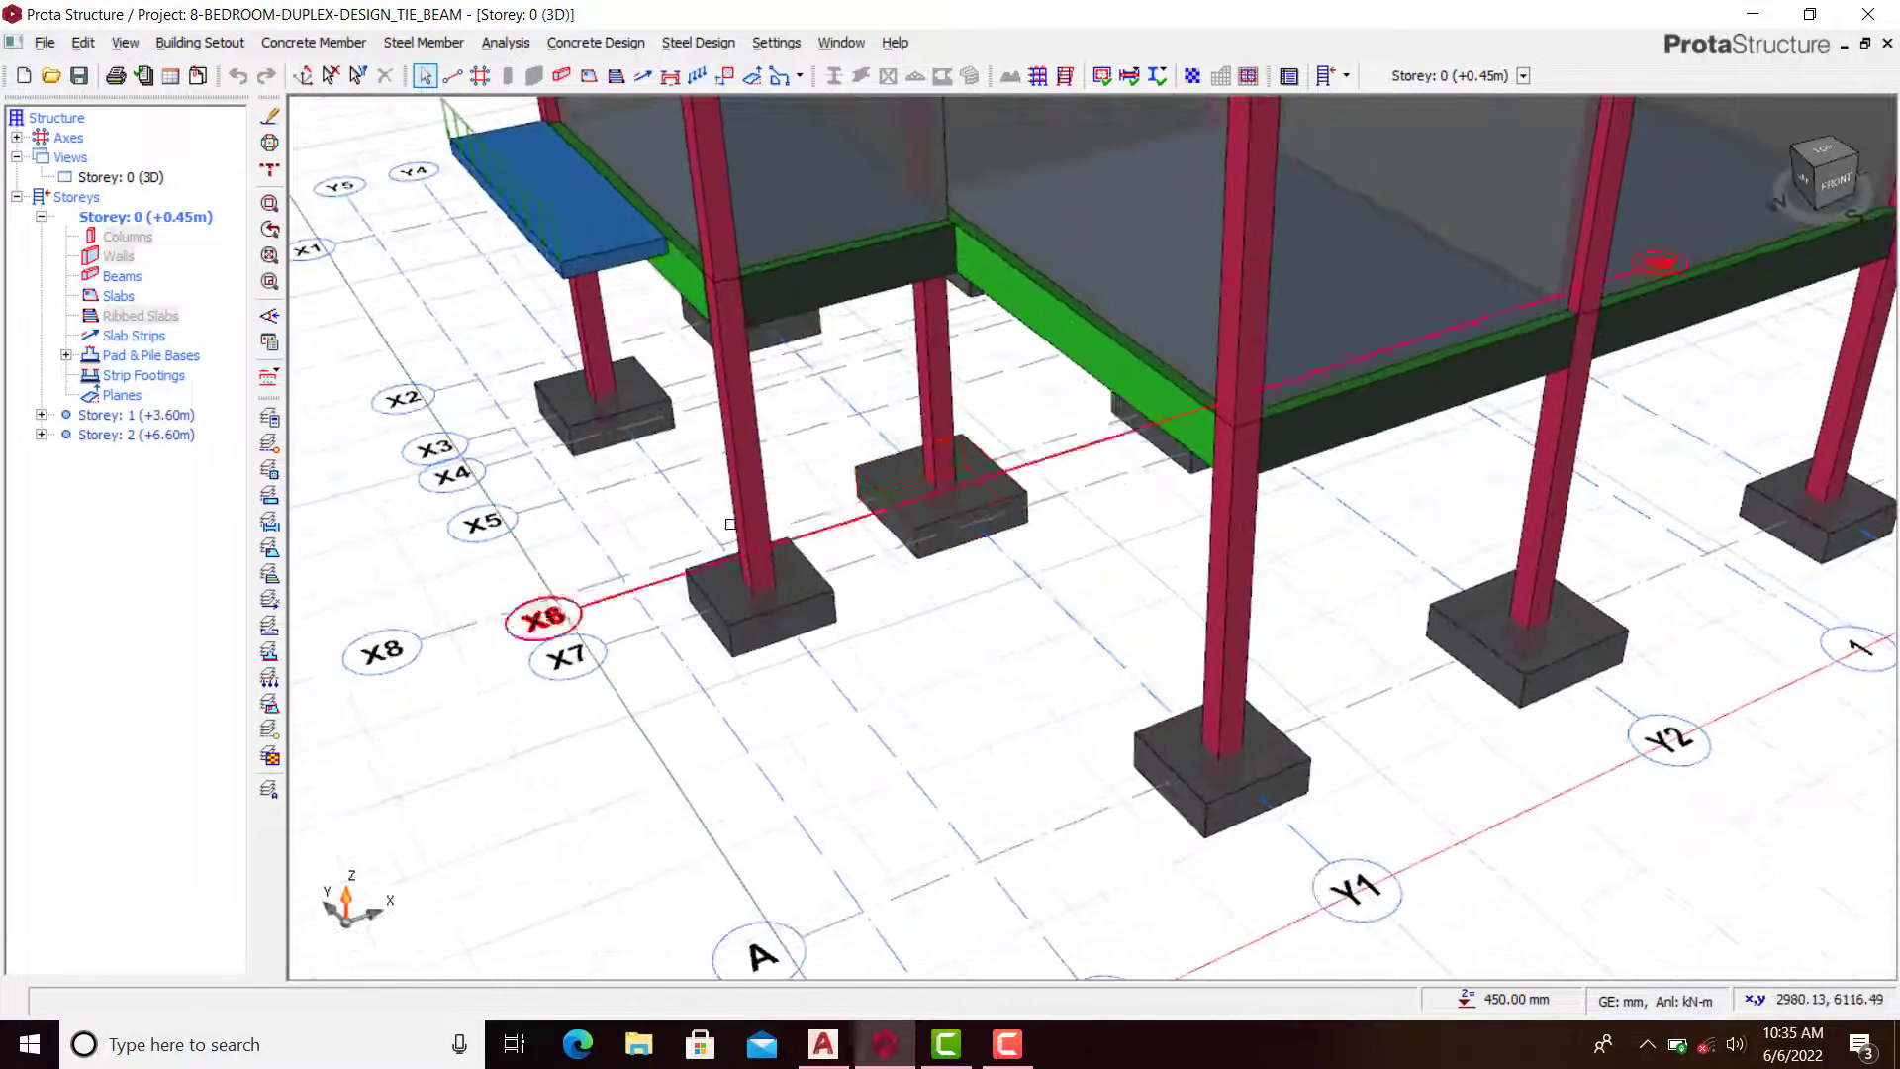
pyautogui.keyDown('shift'); pyautogui.moveTo(730, 523); pyautogui.dragTo(827, 544, button='middle'); pyautogui.keyUp('shift')
pyautogui.moveTo(643, 519); pyautogui.dragTo(804, 477, button='middle')
pyautogui.moveTo(605, 442); pyautogui.dragTo(797, 574, button='middle')
pyautogui.scroll(-2, 594, 463)
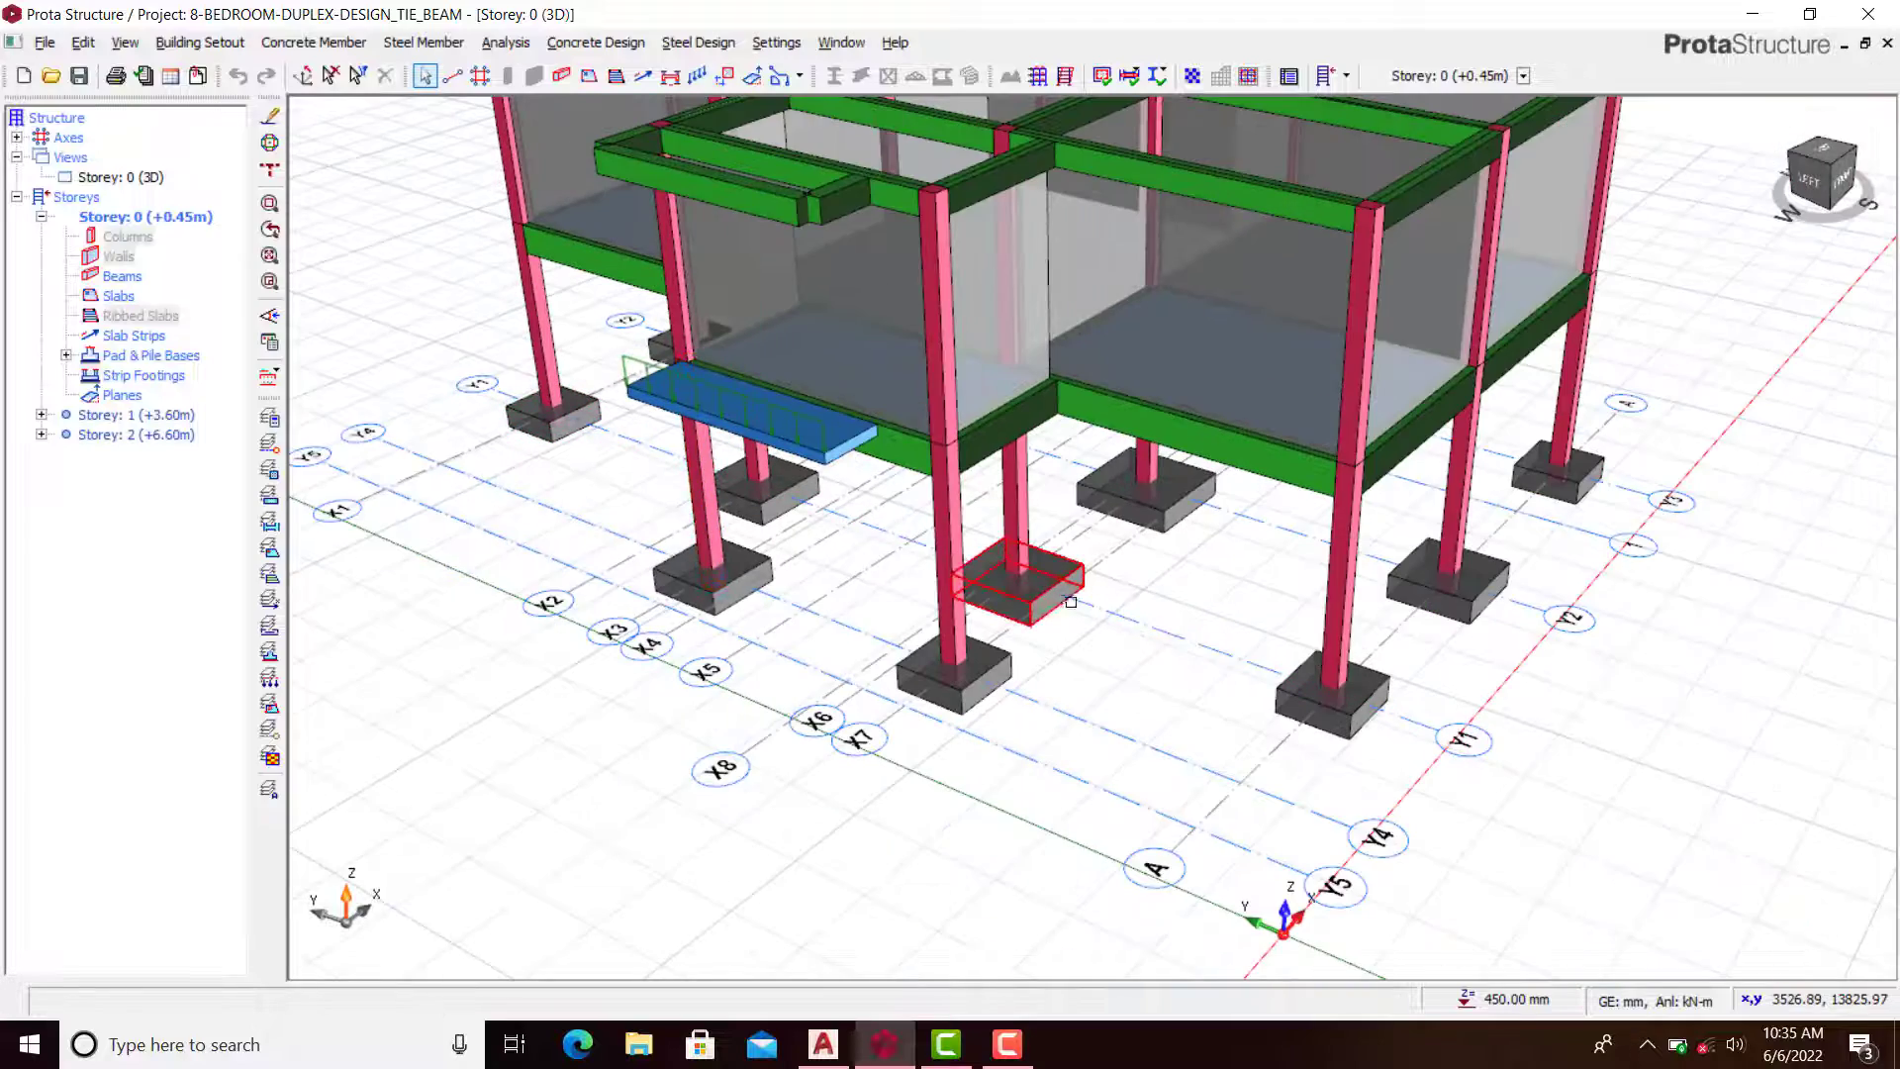
pyautogui.moveTo(1140, 582)
pyautogui.keyDown('shift'); pyautogui.mouseDown(button='middle')
pyautogui.moveTo(1136, 555)
pyautogui.moveTo(1095, 598)
pyautogui.moveTo(1208, 657)
pyautogui.moveTo(975, 655)
pyautogui.mouseUp(button='middle'); pyautogui.keyUp('shift')
pyautogui.moveTo(1132, 670)
pyautogui.mouseDown(button='middle')
pyautogui.moveTo(1072, 687)
pyautogui.moveTo(967, 651)
pyautogui.moveTo(1030, 657)
pyautogui.moveTo(899, 662)
pyautogui.moveTo(1008, 684)
pyautogui.mouseUp(button='middle')
# Step: Compare the pad bases along axis Y3 with those below the balcony, looking at the gaps between the columns
pyautogui.scroll(3, 1030, 657)
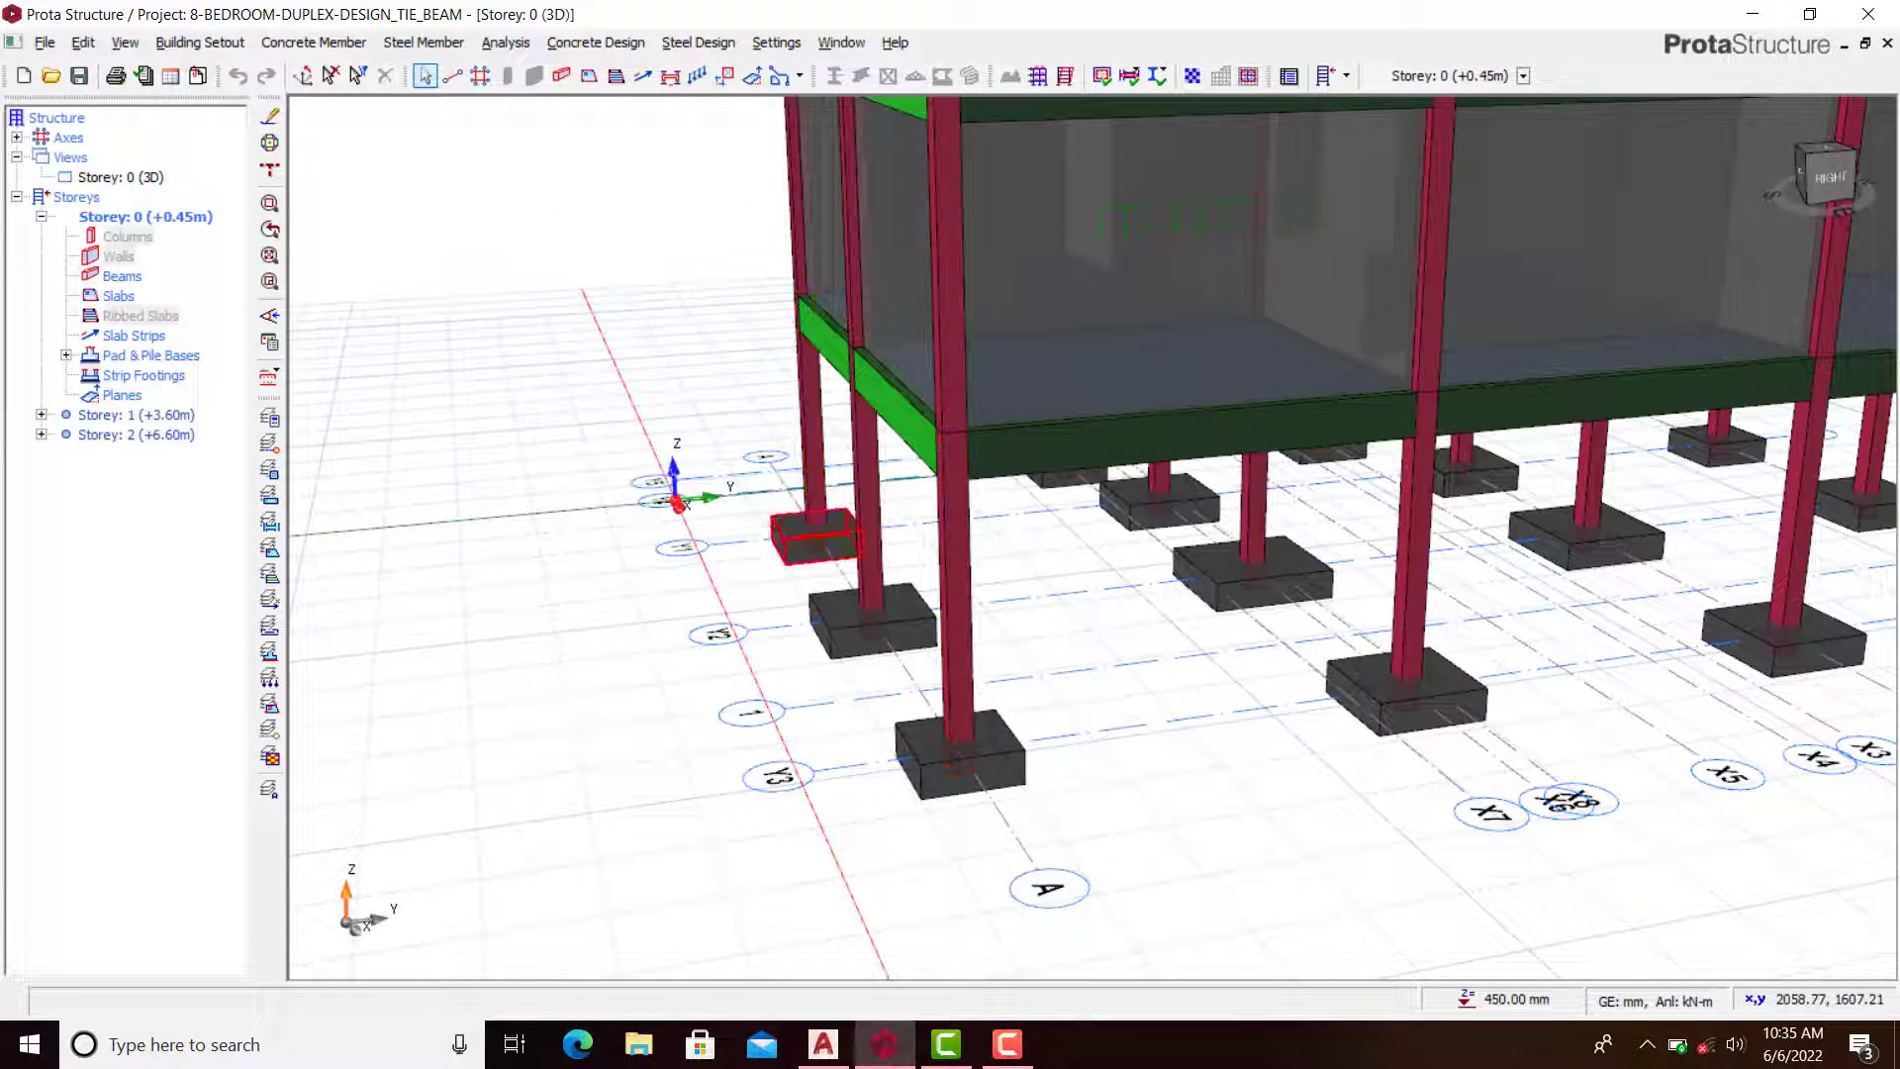
pyautogui.scroll(-3, 984, 654)
pyautogui.moveTo(983, 654)
pyautogui.keyDown('shift'); pyautogui.mouseDown(button='middle')
pyautogui.moveTo(959, 679)
pyautogui.moveTo(1053, 725)
pyautogui.moveTo(951, 707)
pyautogui.moveTo(1129, 679)
pyautogui.moveTo(1069, 699)
pyautogui.moveTo(967, 677)
pyautogui.moveTo(1013, 669)
pyautogui.mouseUp(button='middle'); pyautogui.keyUp('shift')
pyautogui.scroll(5, 862, 635)
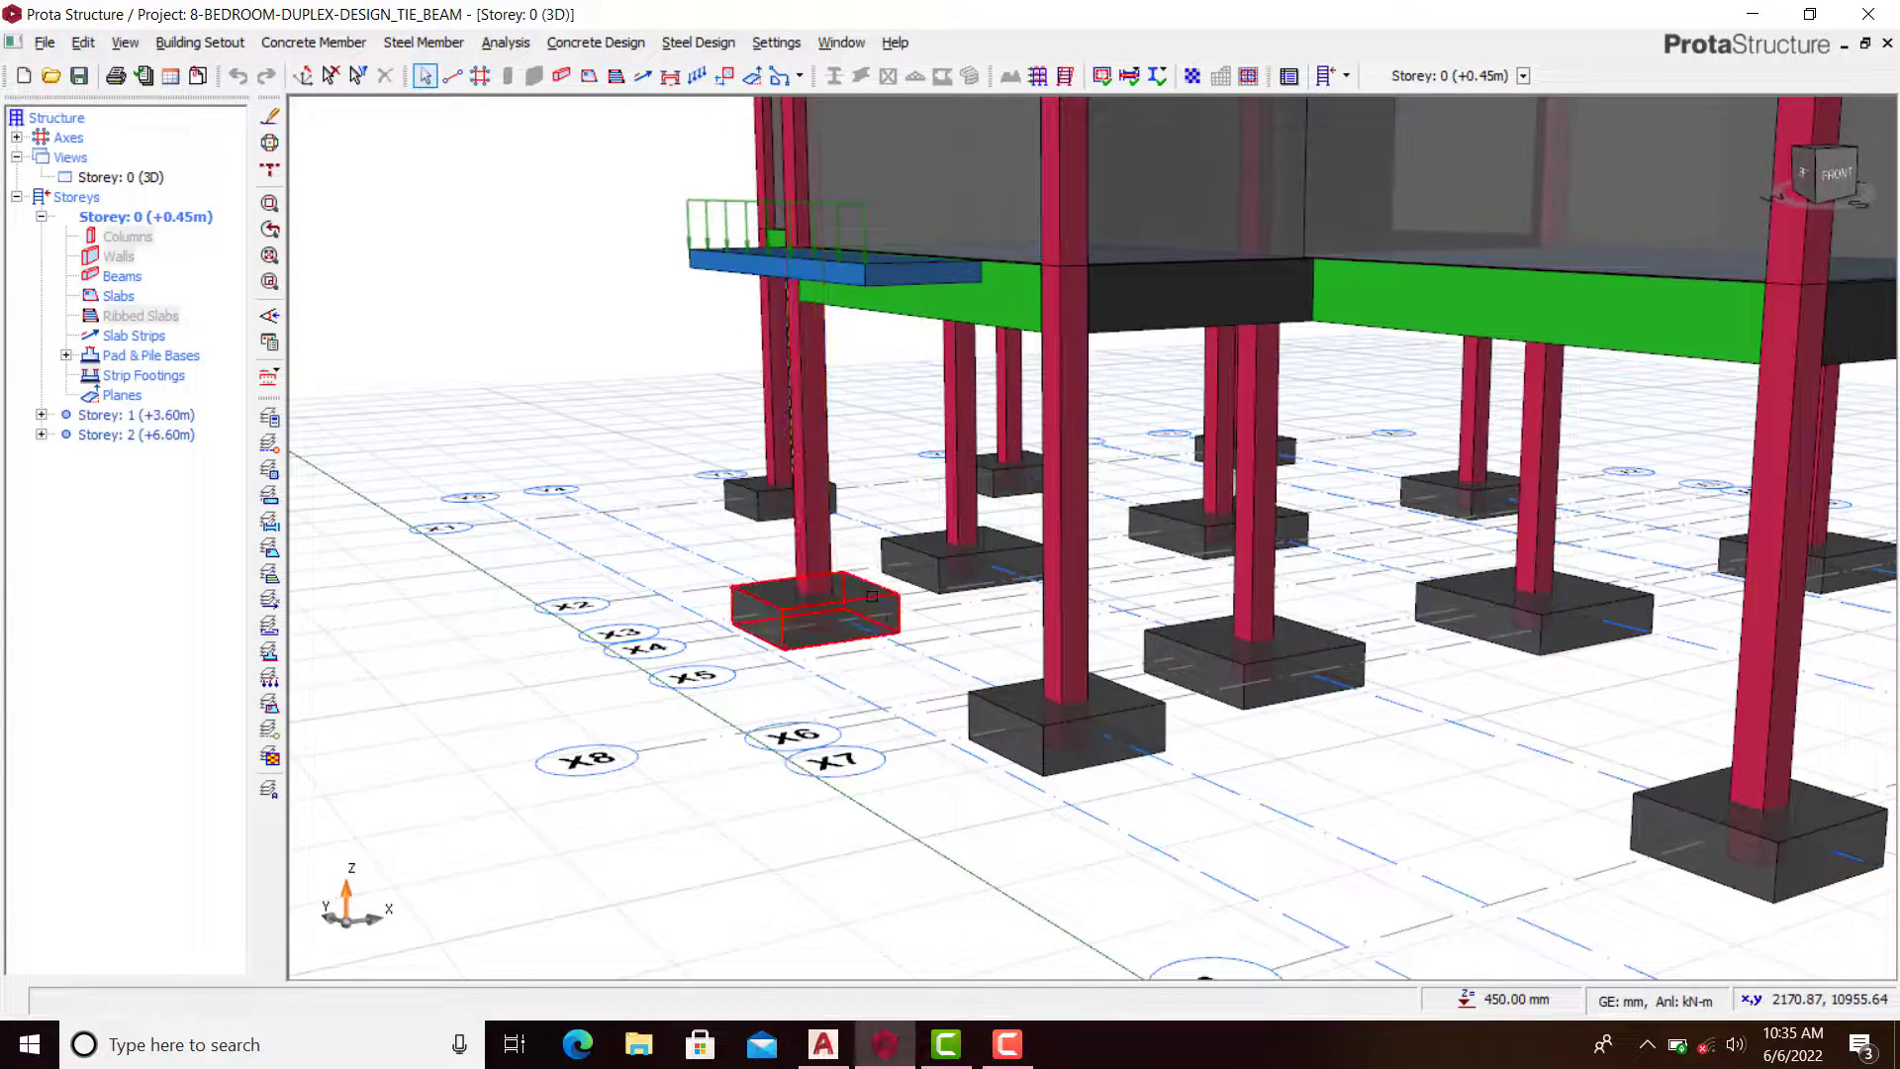
pyautogui.moveTo(871, 595)
pyautogui.keyDown('shift'); pyautogui.mouseDown(button='middle')
pyautogui.moveTo(887, 644)
pyautogui.moveTo(880, 624)
pyautogui.moveTo(962, 603)
pyautogui.mouseUp(button='middle'); pyautogui.keyUp('shift')
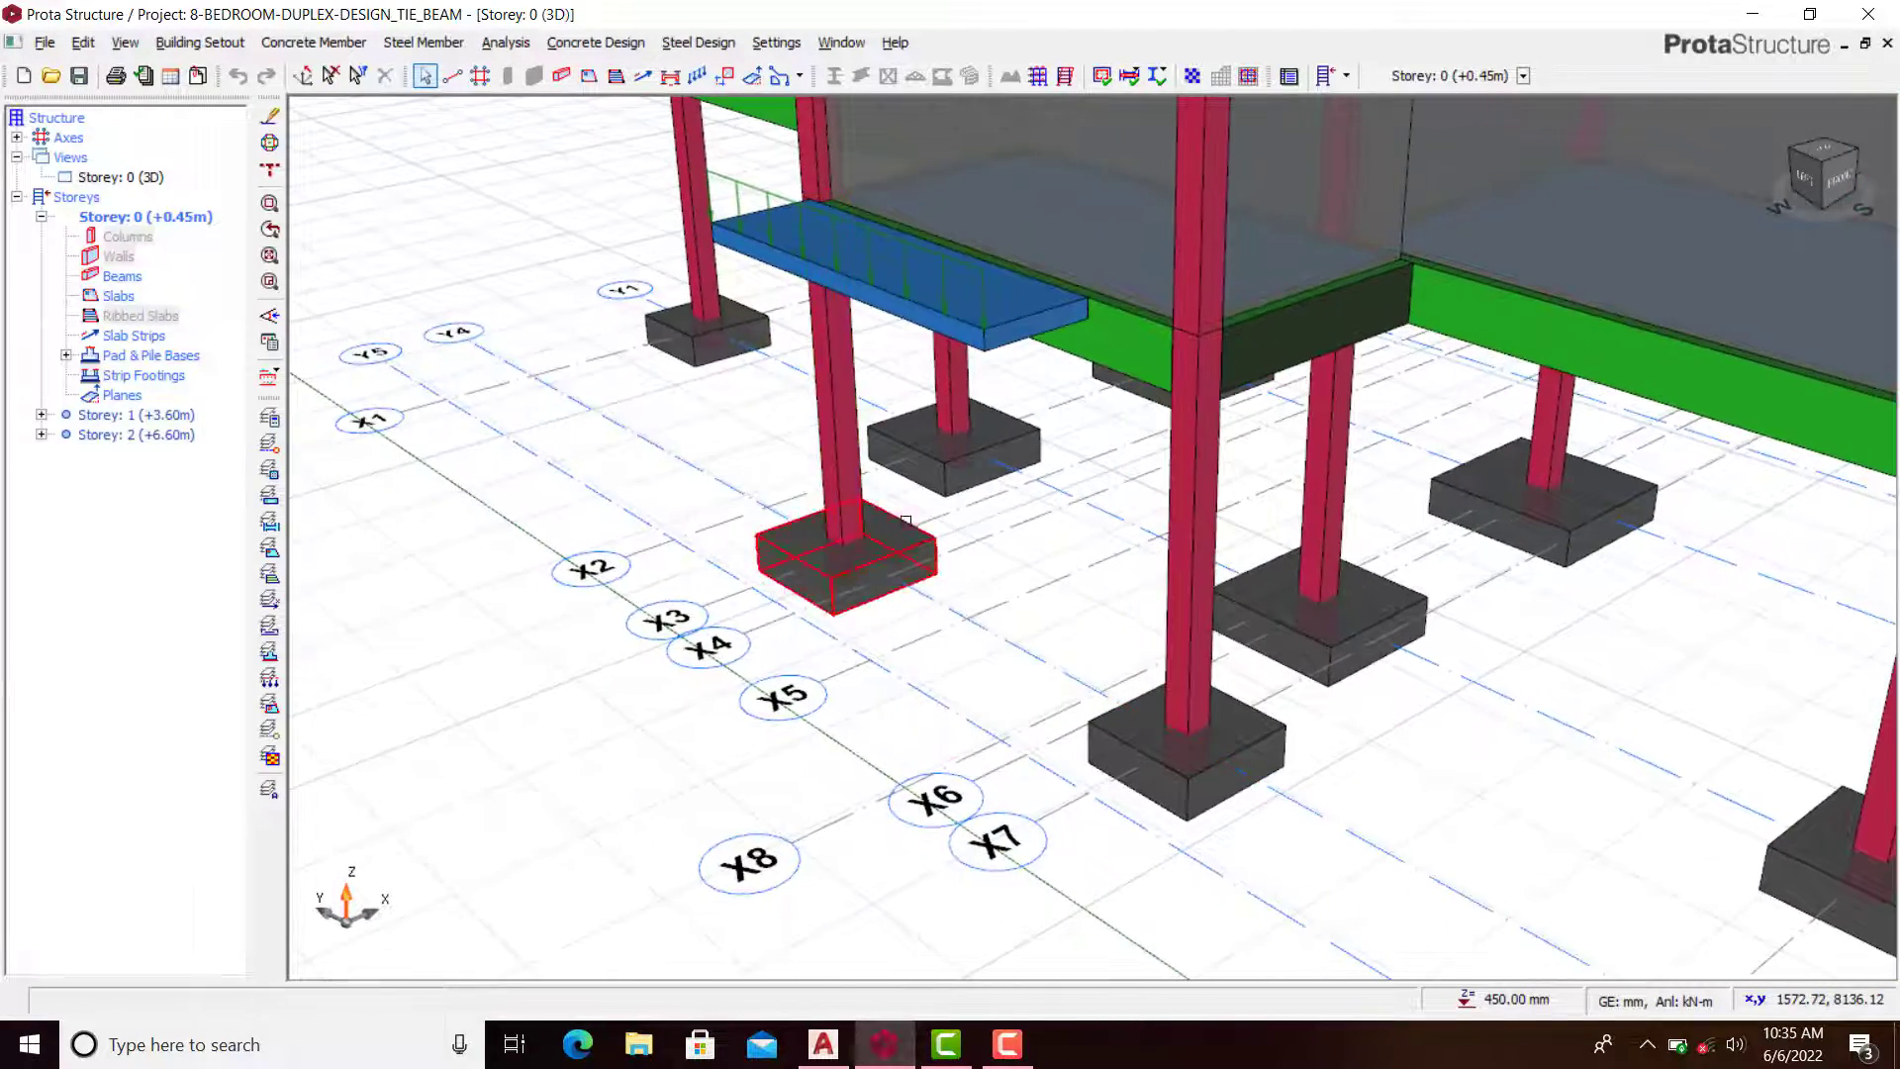
pyautogui.moveTo(1363, 529); pyautogui.dragTo(1025, 535, button='middle')
pyautogui.scroll(-5, 1115, 543)
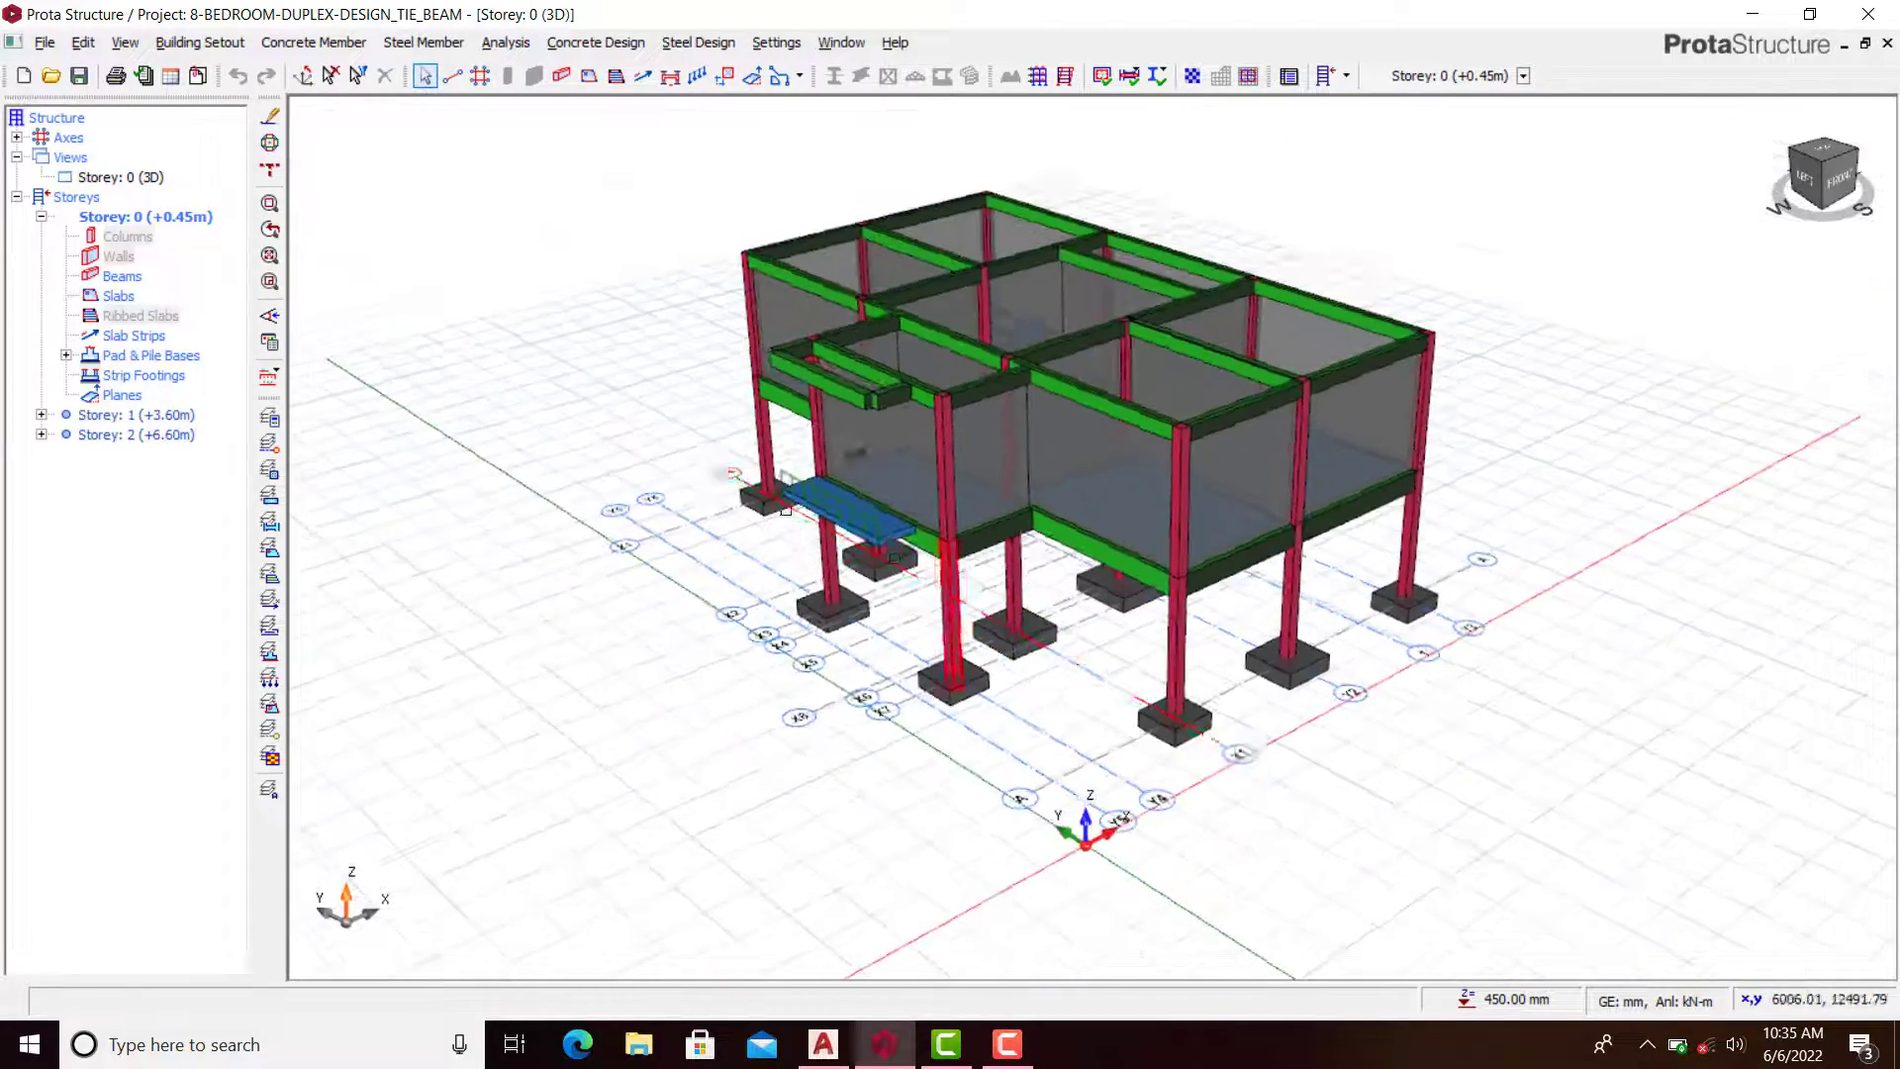
# Step: Examine the beams, walls and slabs of the whole frame from above and down to the foundations
pyautogui.scroll(1, 1025, 535)
pyautogui.scroll(1, 865, 416)
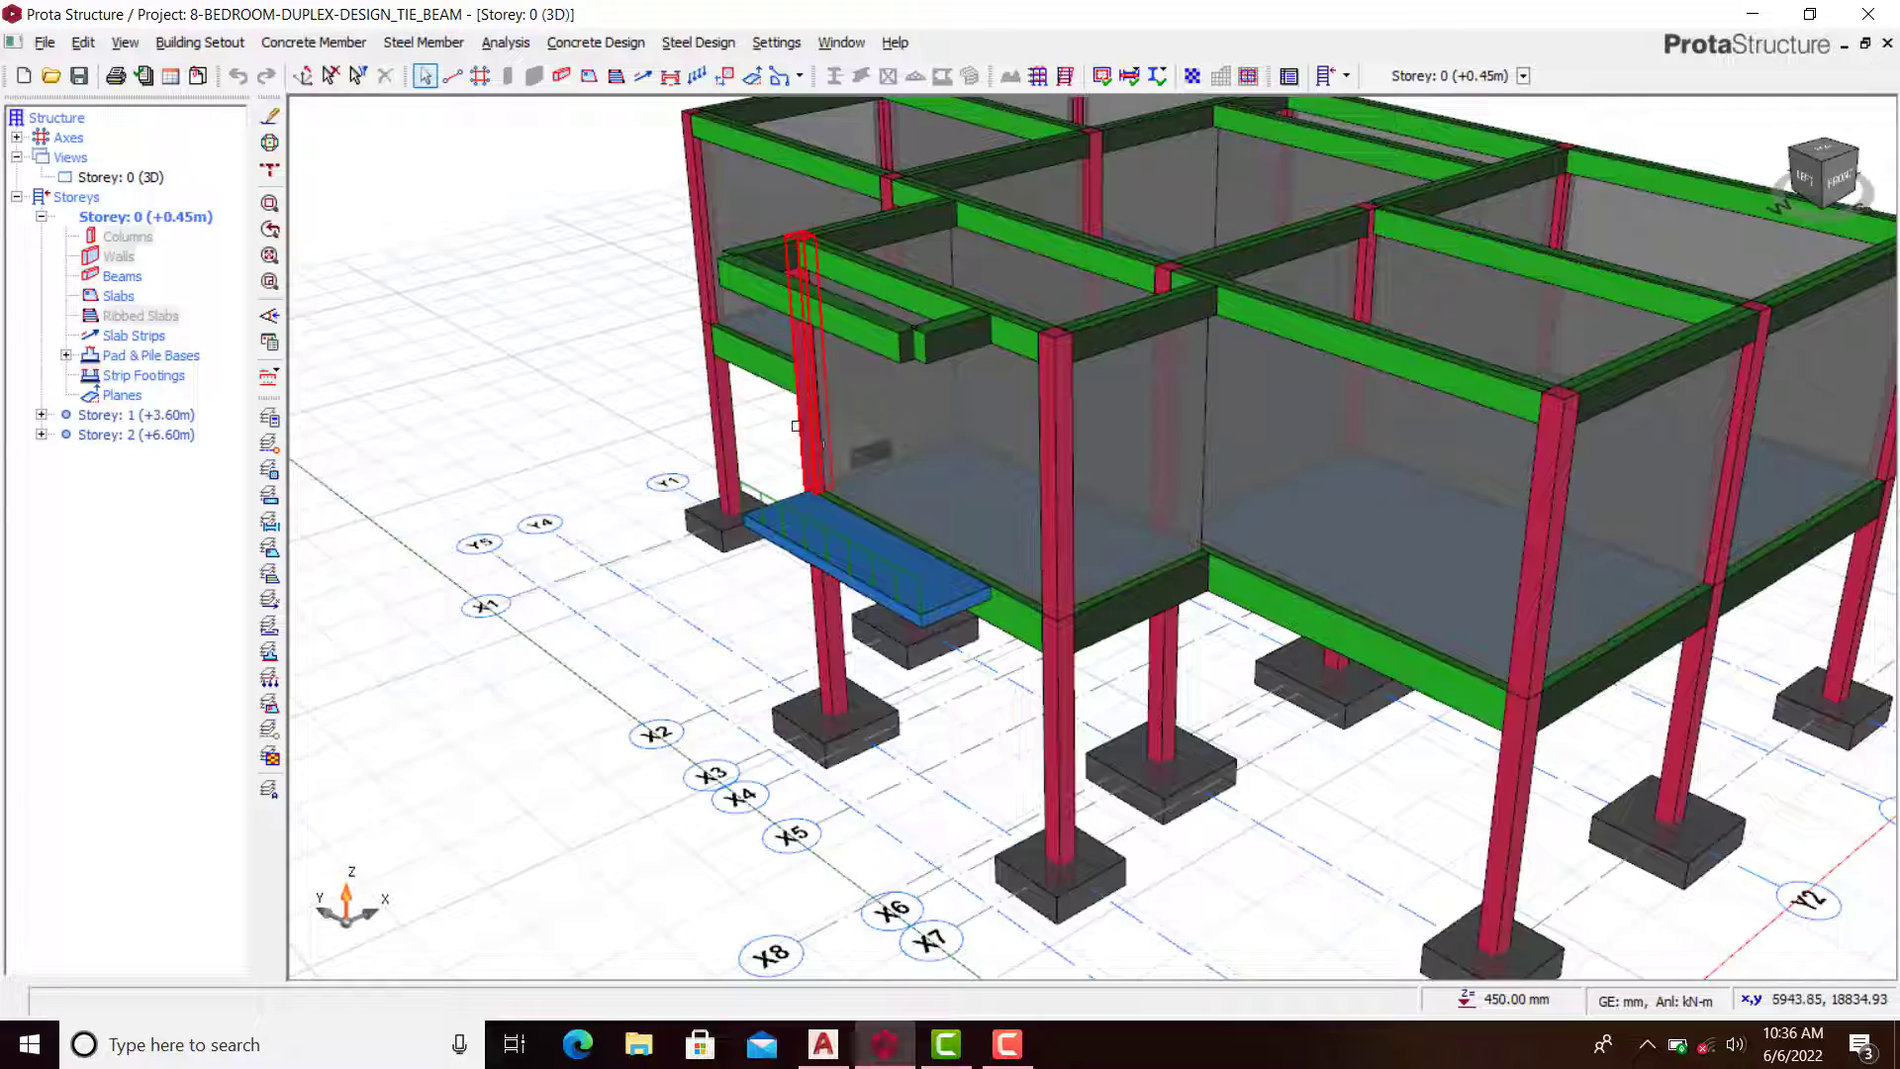
pyautogui.scroll(2, 696, 406)
pyautogui.scroll(-1, 696, 406)
pyautogui.scroll(-1, 484, 485)
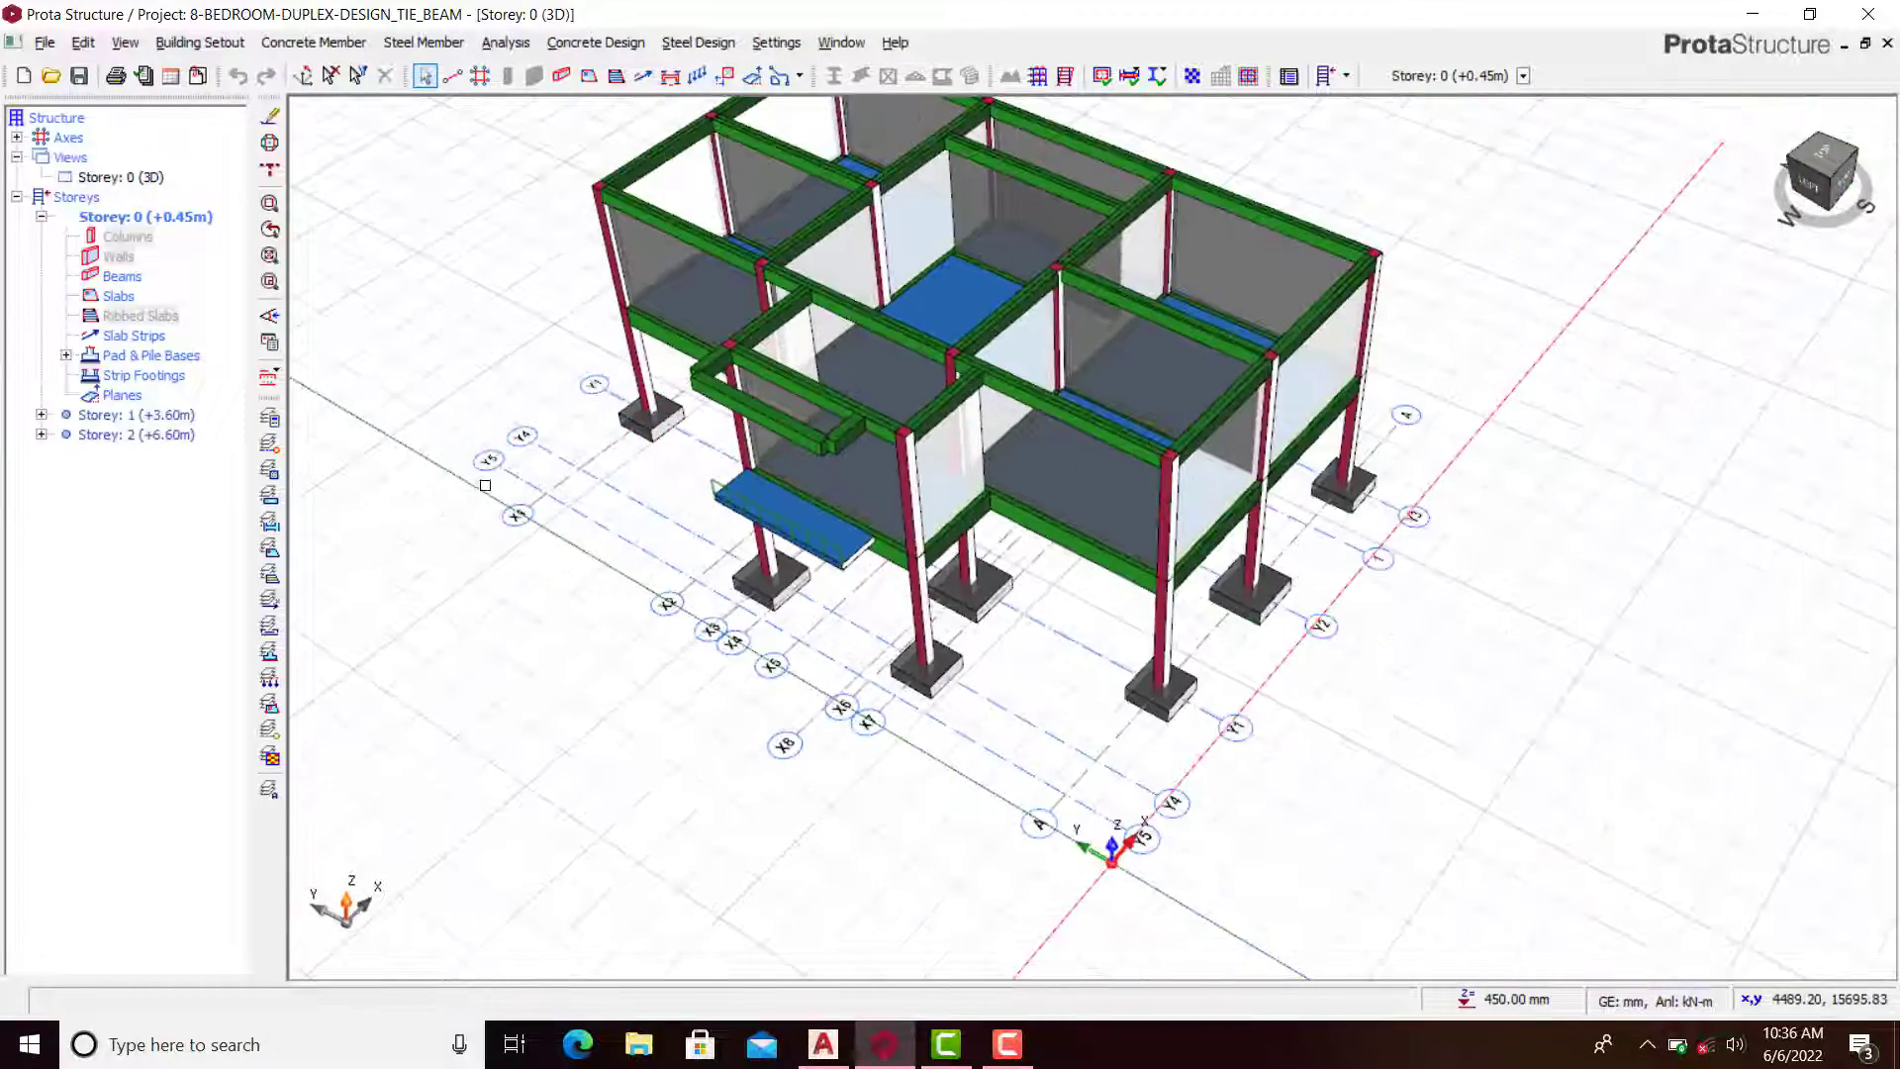
pyautogui.scroll(3, 950, 574)
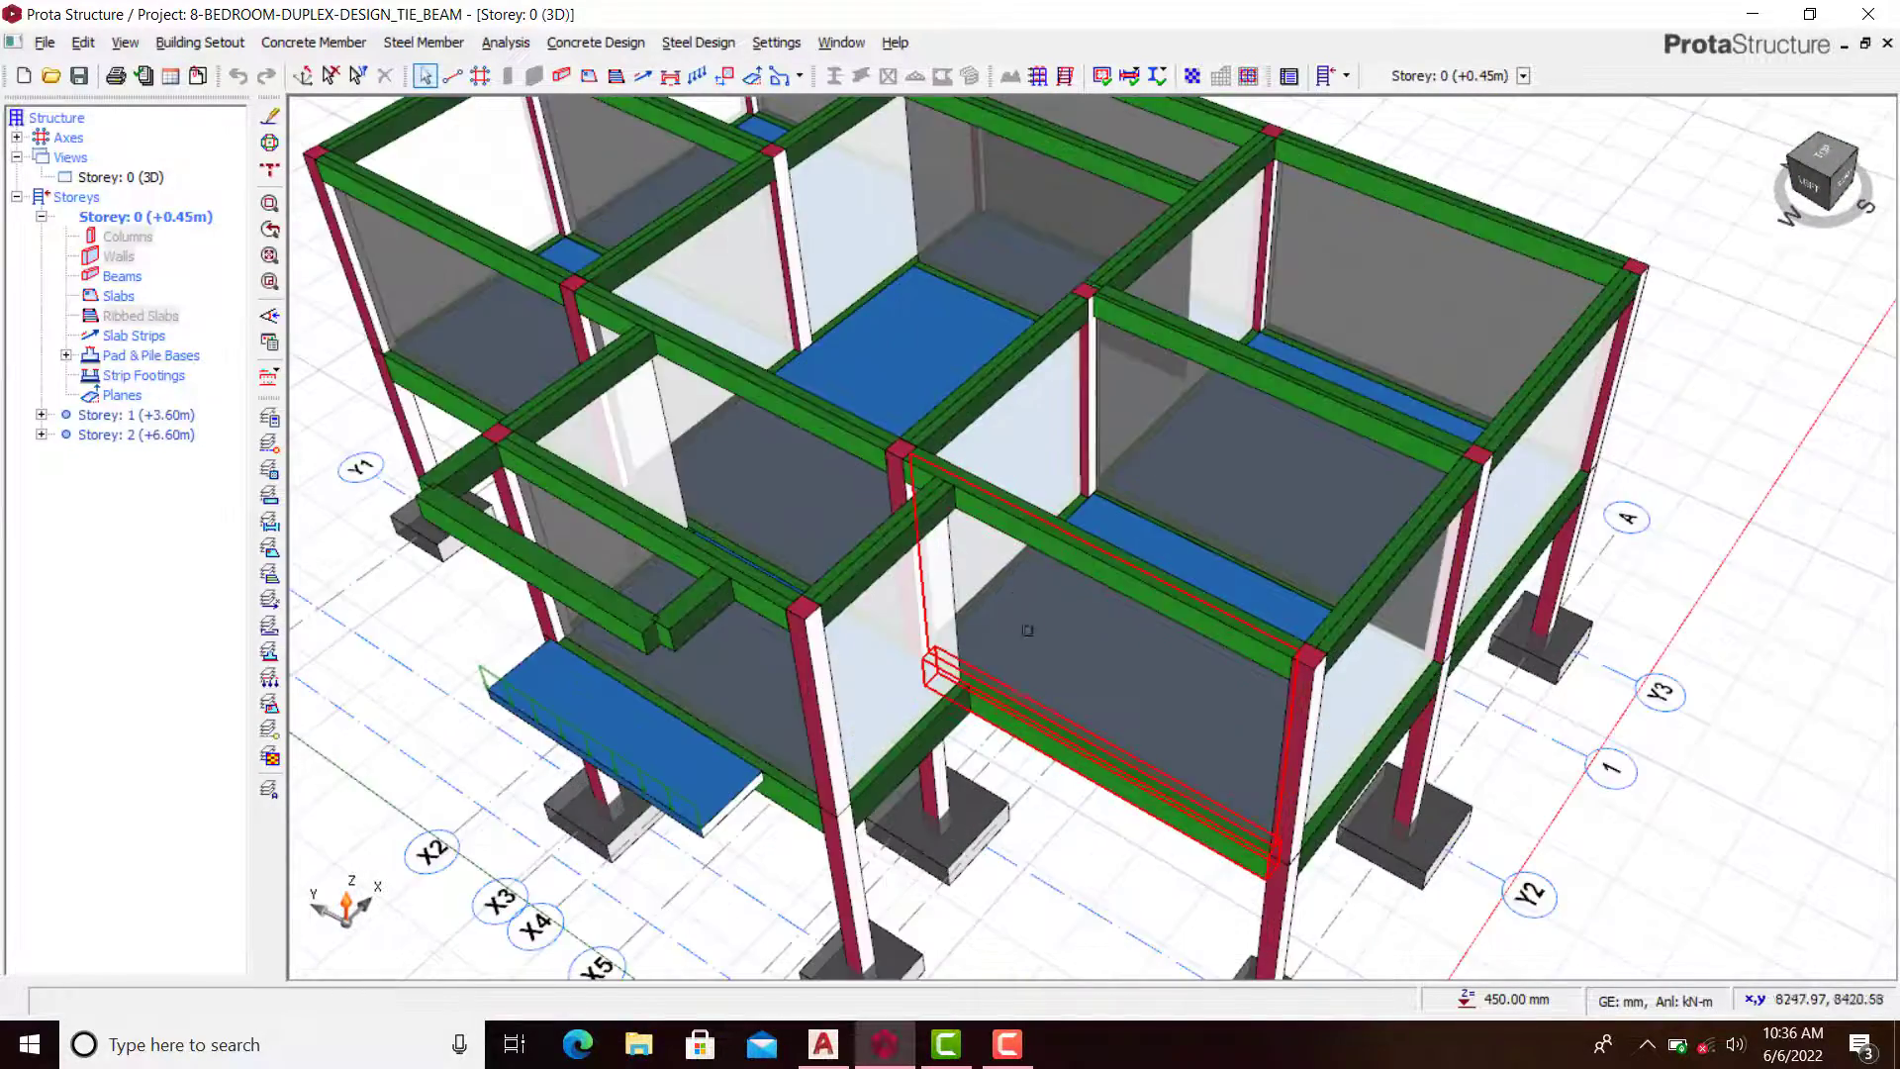
pyautogui.moveTo(950, 593); pyautogui.dragTo(1004, 557, button='middle')
pyautogui.scroll(-3, 469, 498)
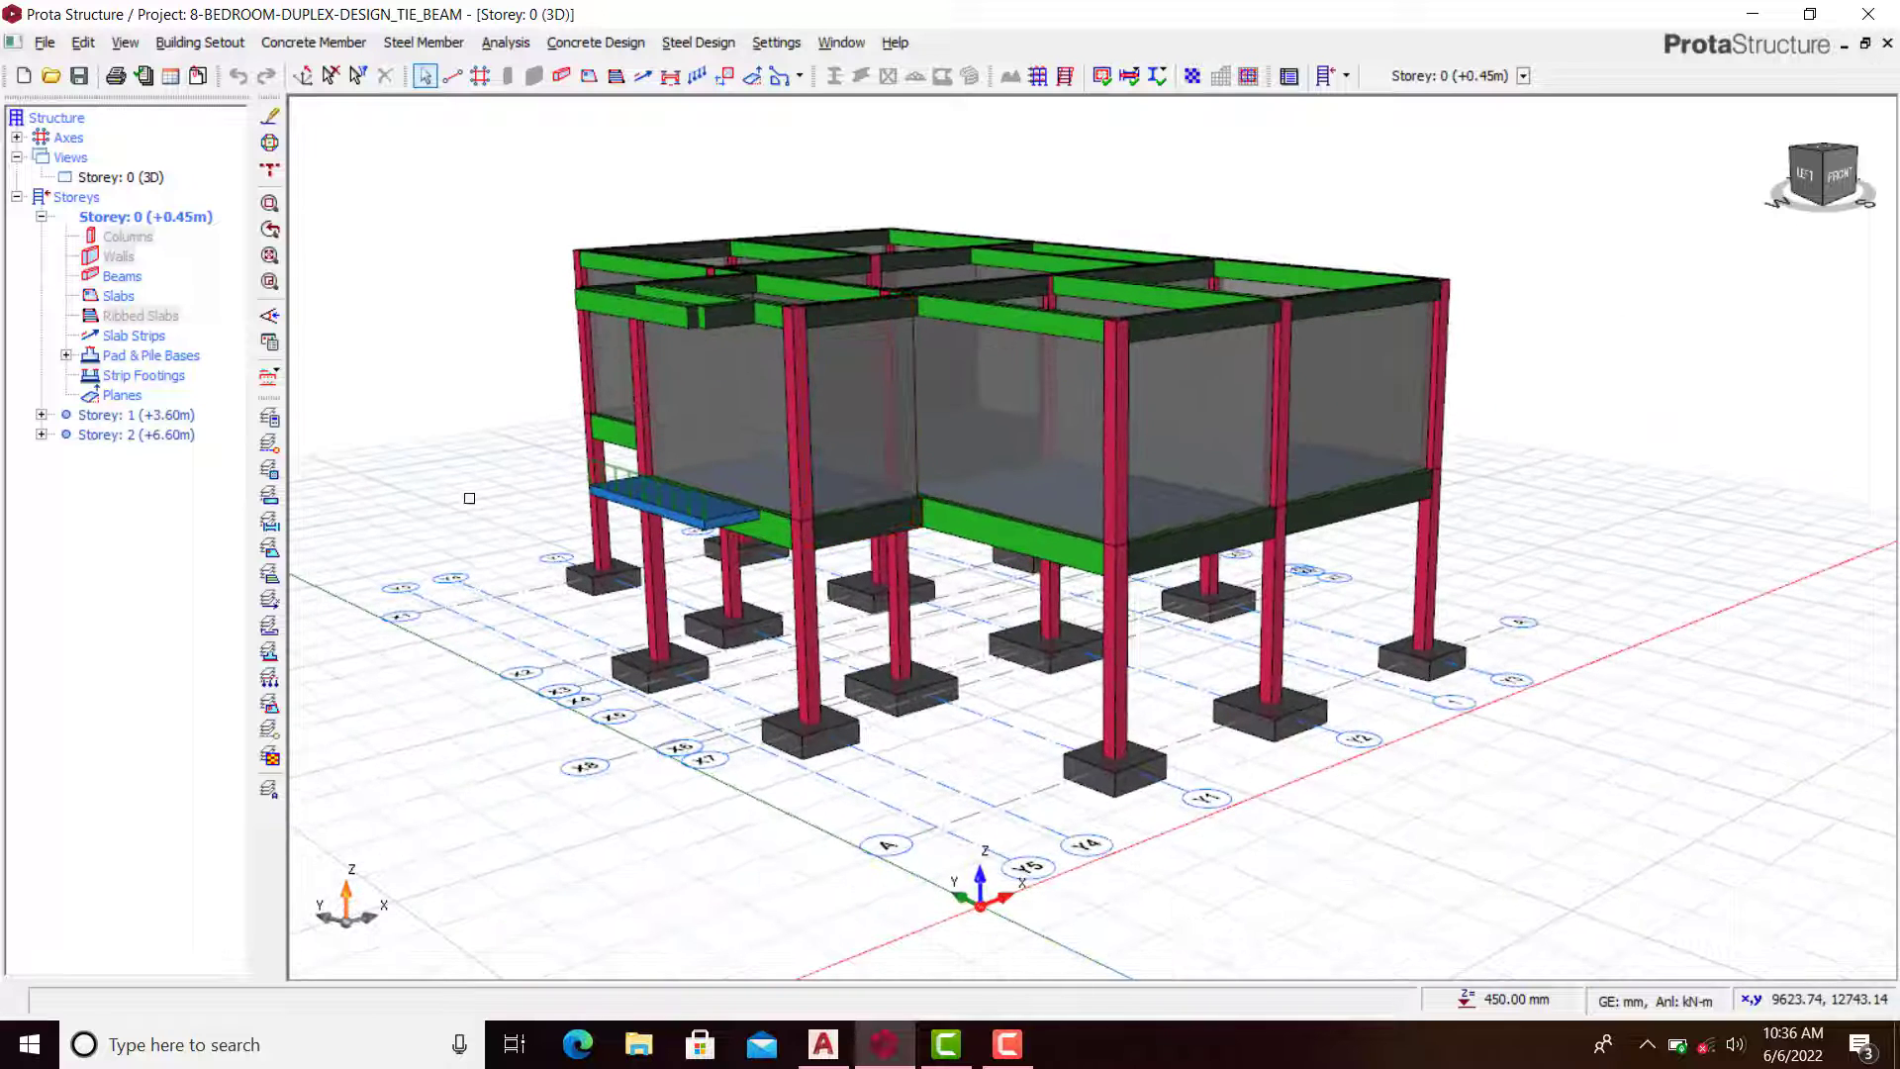
# Step: Show Storey 0 in plan and examine the layout of the pad bases on the axes
pyautogui.click(122, 178)
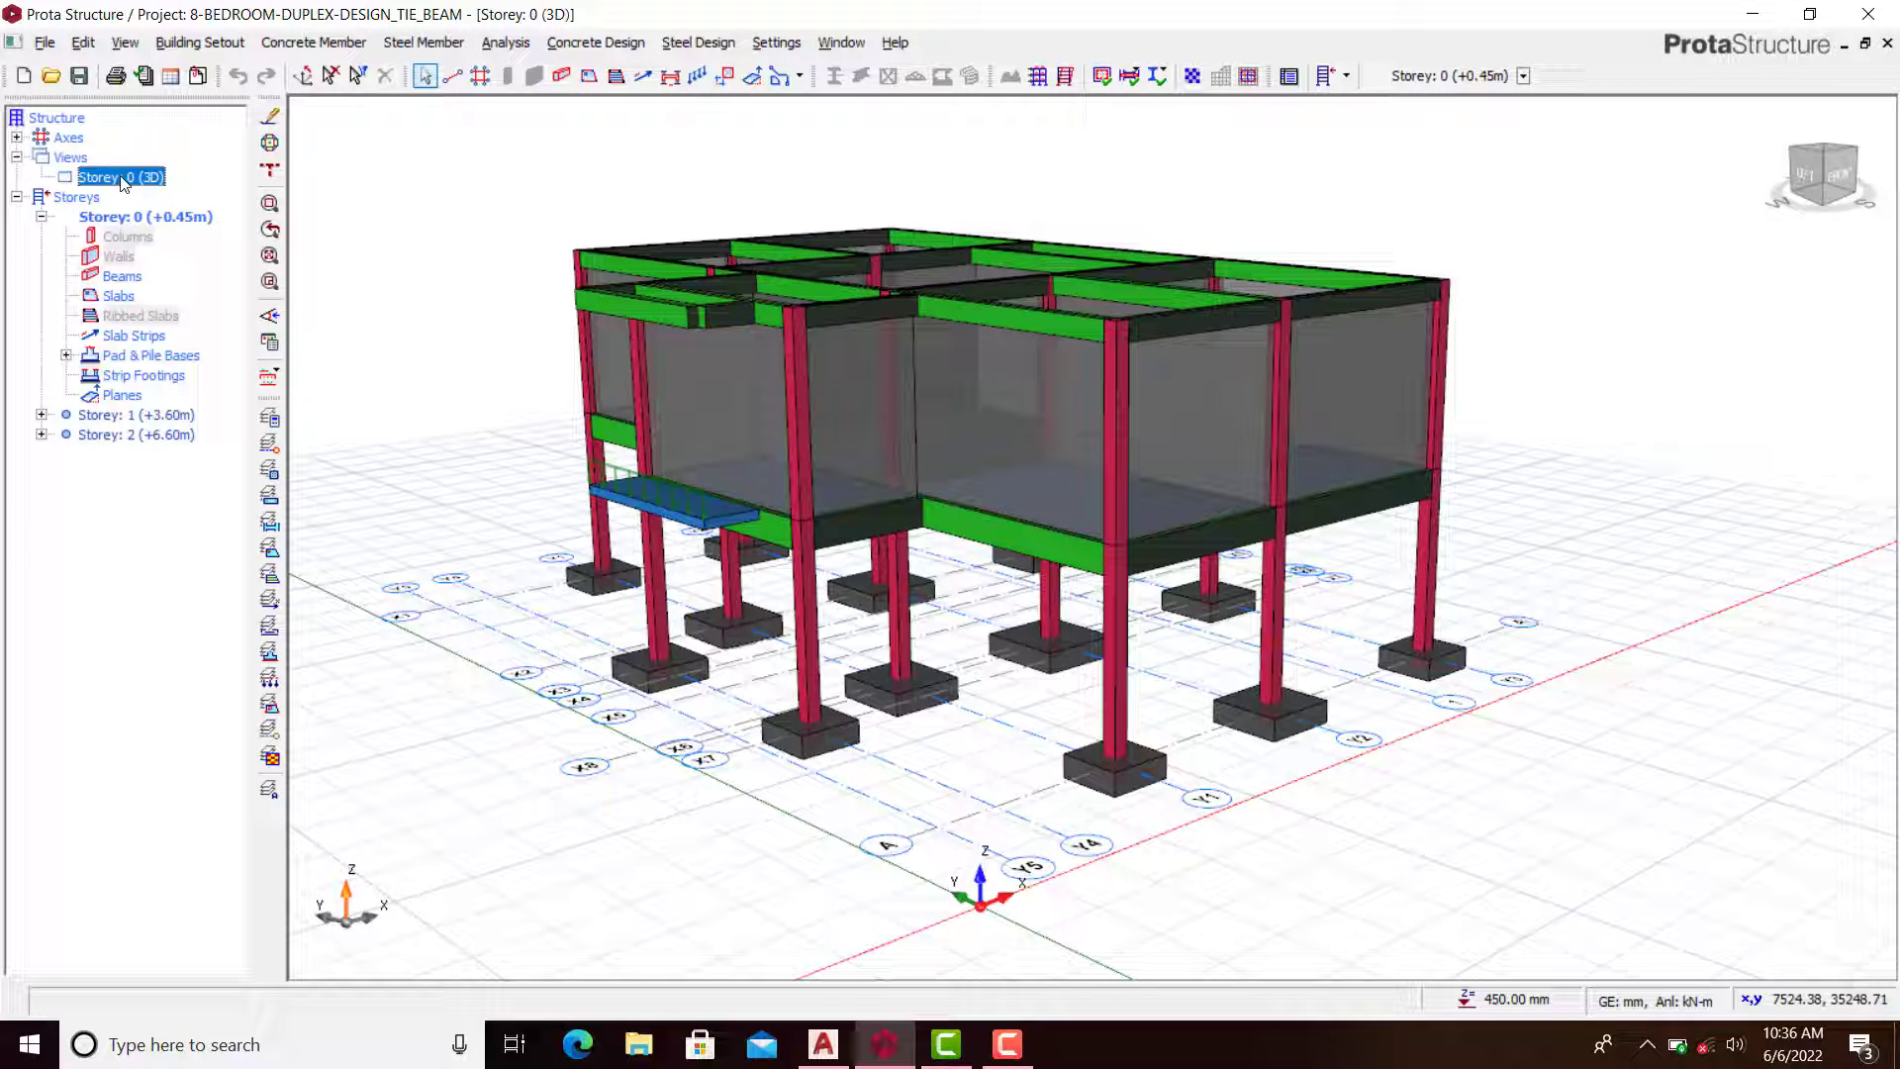
pyautogui.rightClick(121, 179)
pyautogui.click(219, 192)
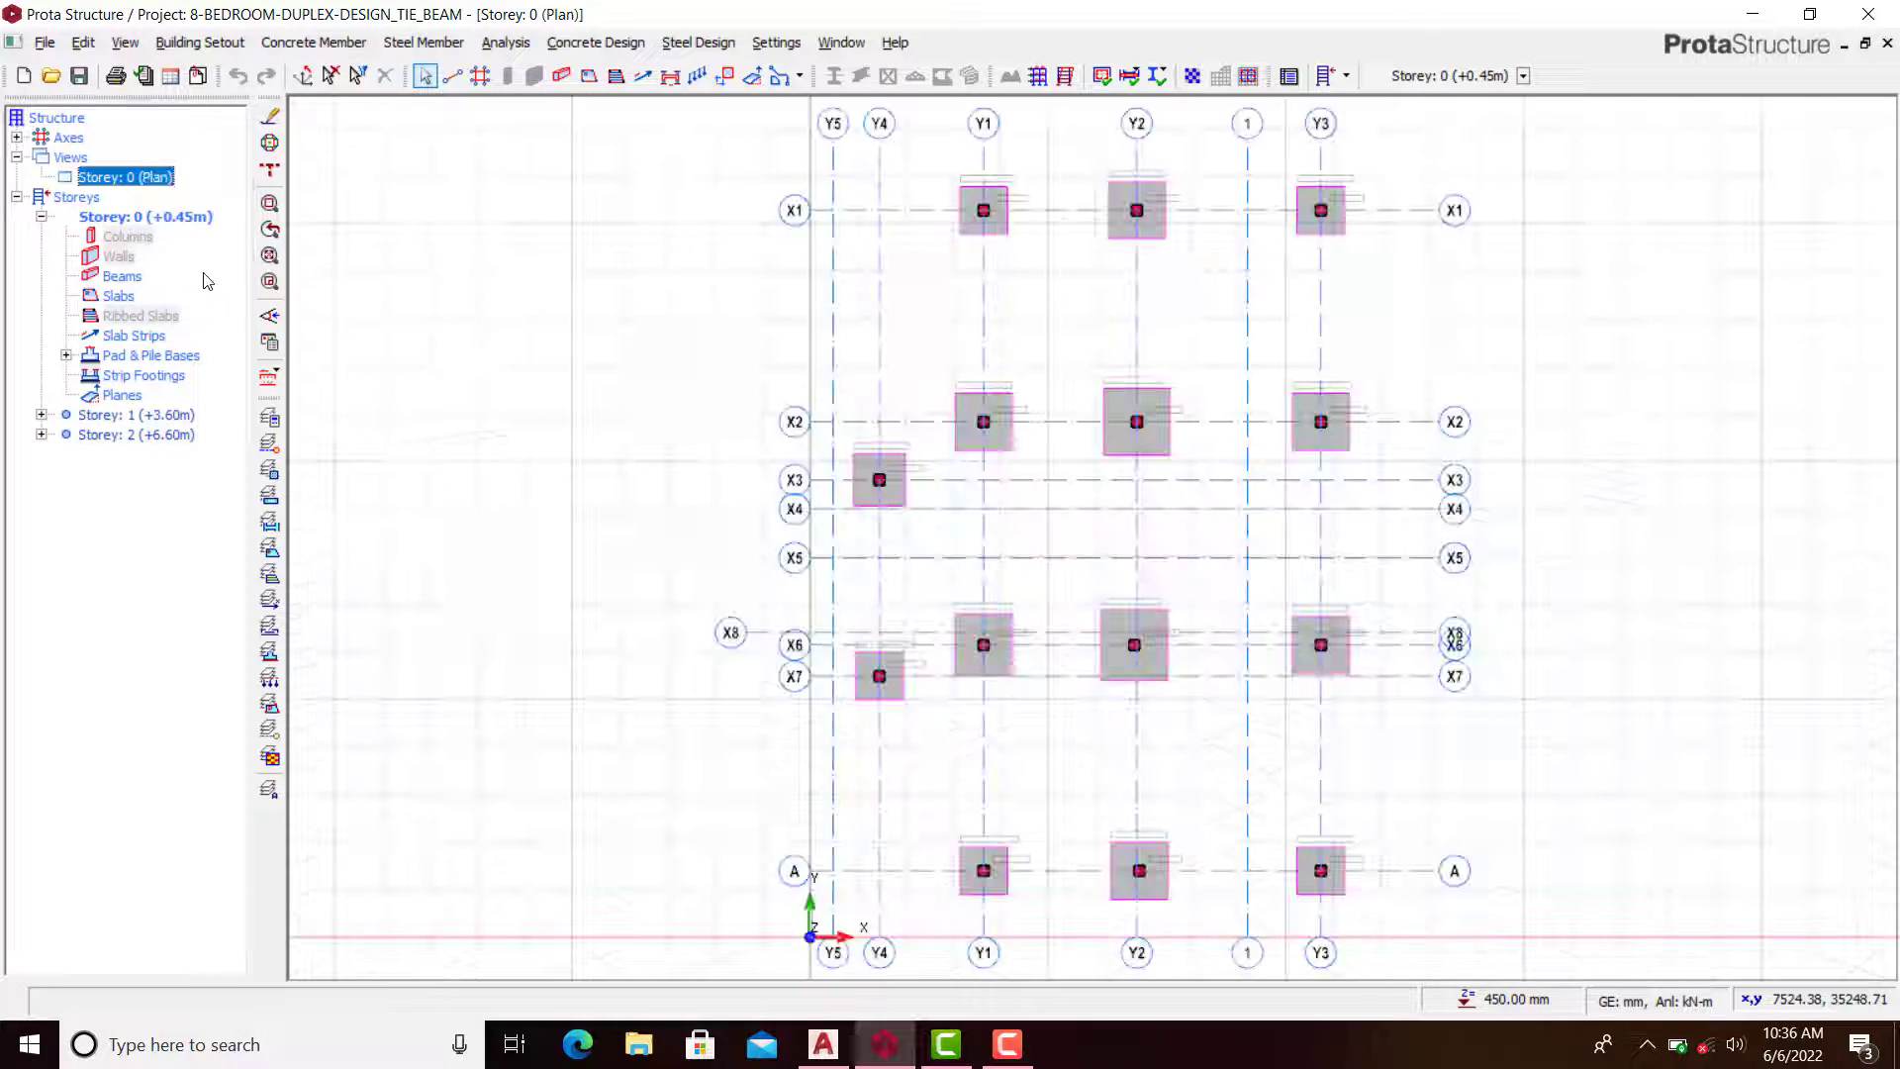
pyautogui.scroll(-2, 1035, 498)
pyautogui.moveTo(1025, 485); pyautogui.dragTo(819, 394, button='middle')
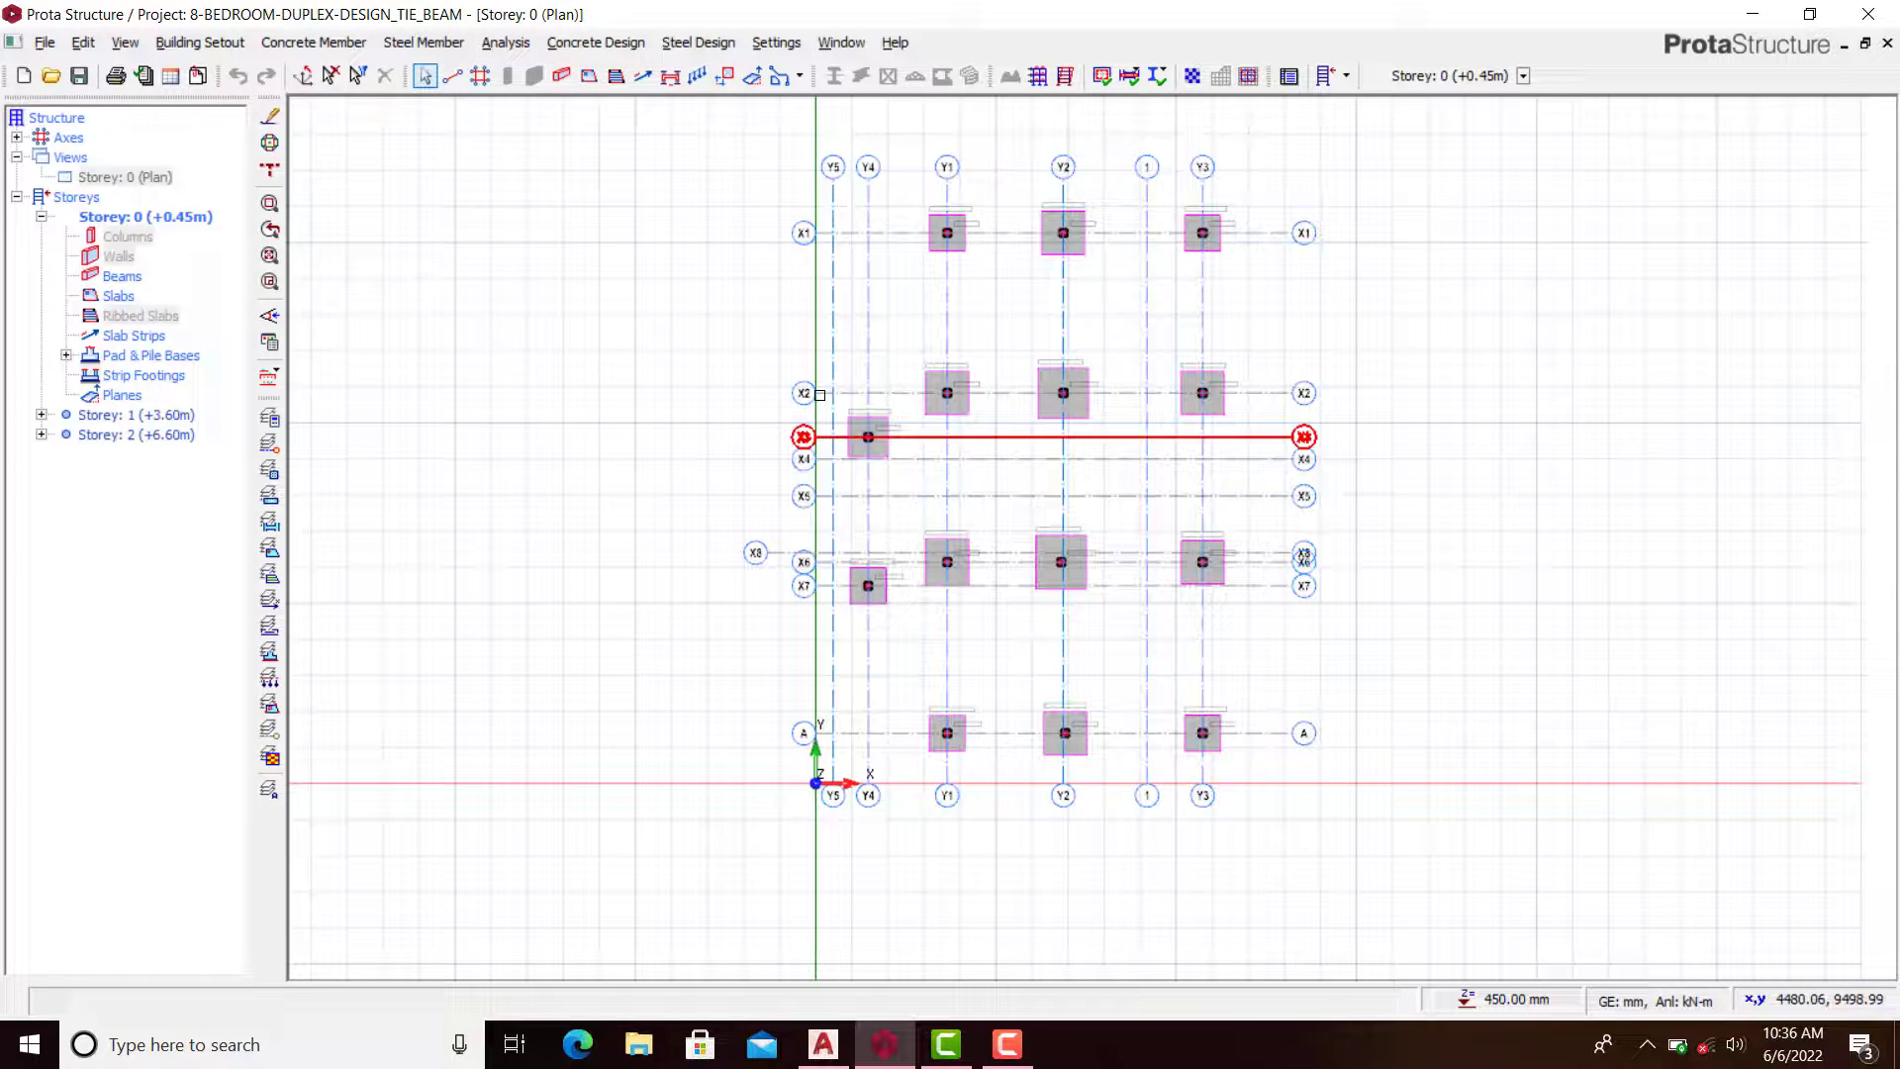
# Step: Return the Storey 0 view to 3D and face the front of the frame
pyautogui.rightClick(143, 180)
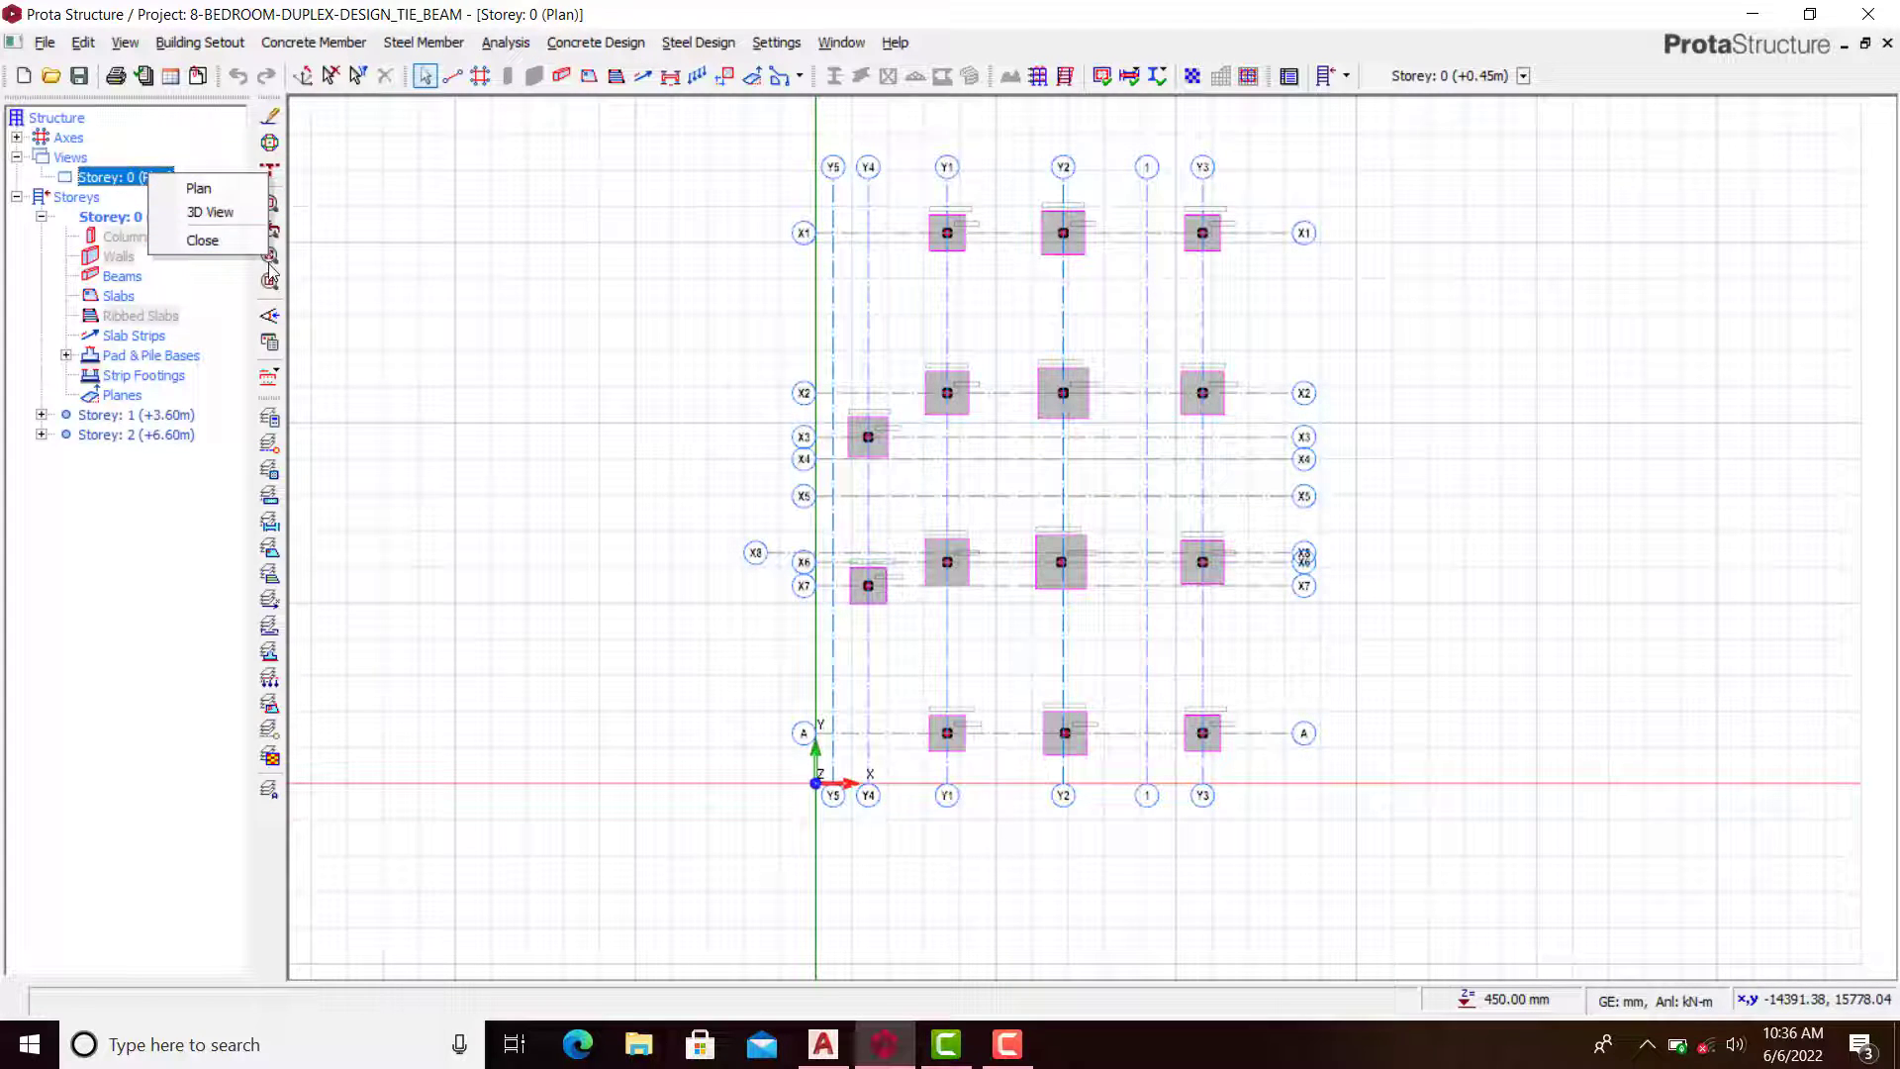
pyautogui.click(203, 211)
pyautogui.moveTo(958, 568); pyautogui.dragTo(1094, 569, button='middle')
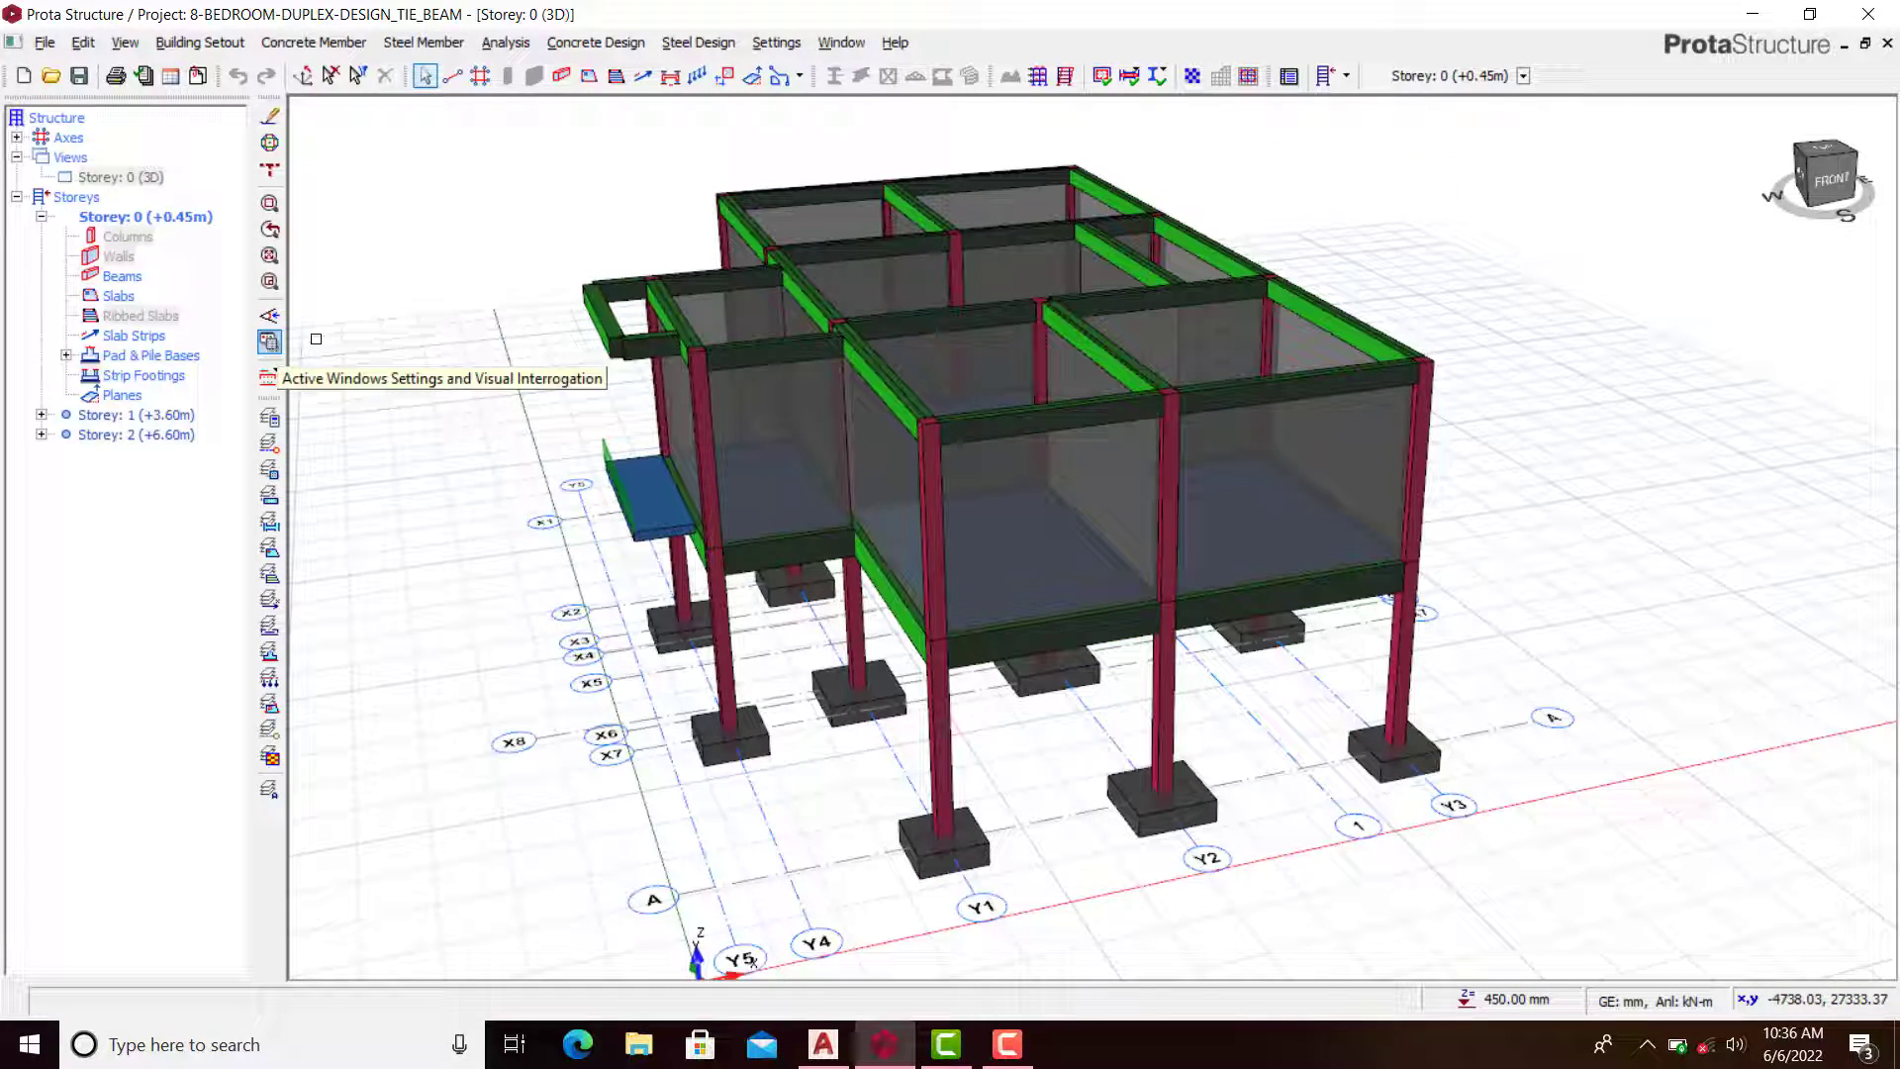
# Step: Recolour the model by the Design Status criterion and inspect the members from the front corner
pyautogui.click(269, 341)
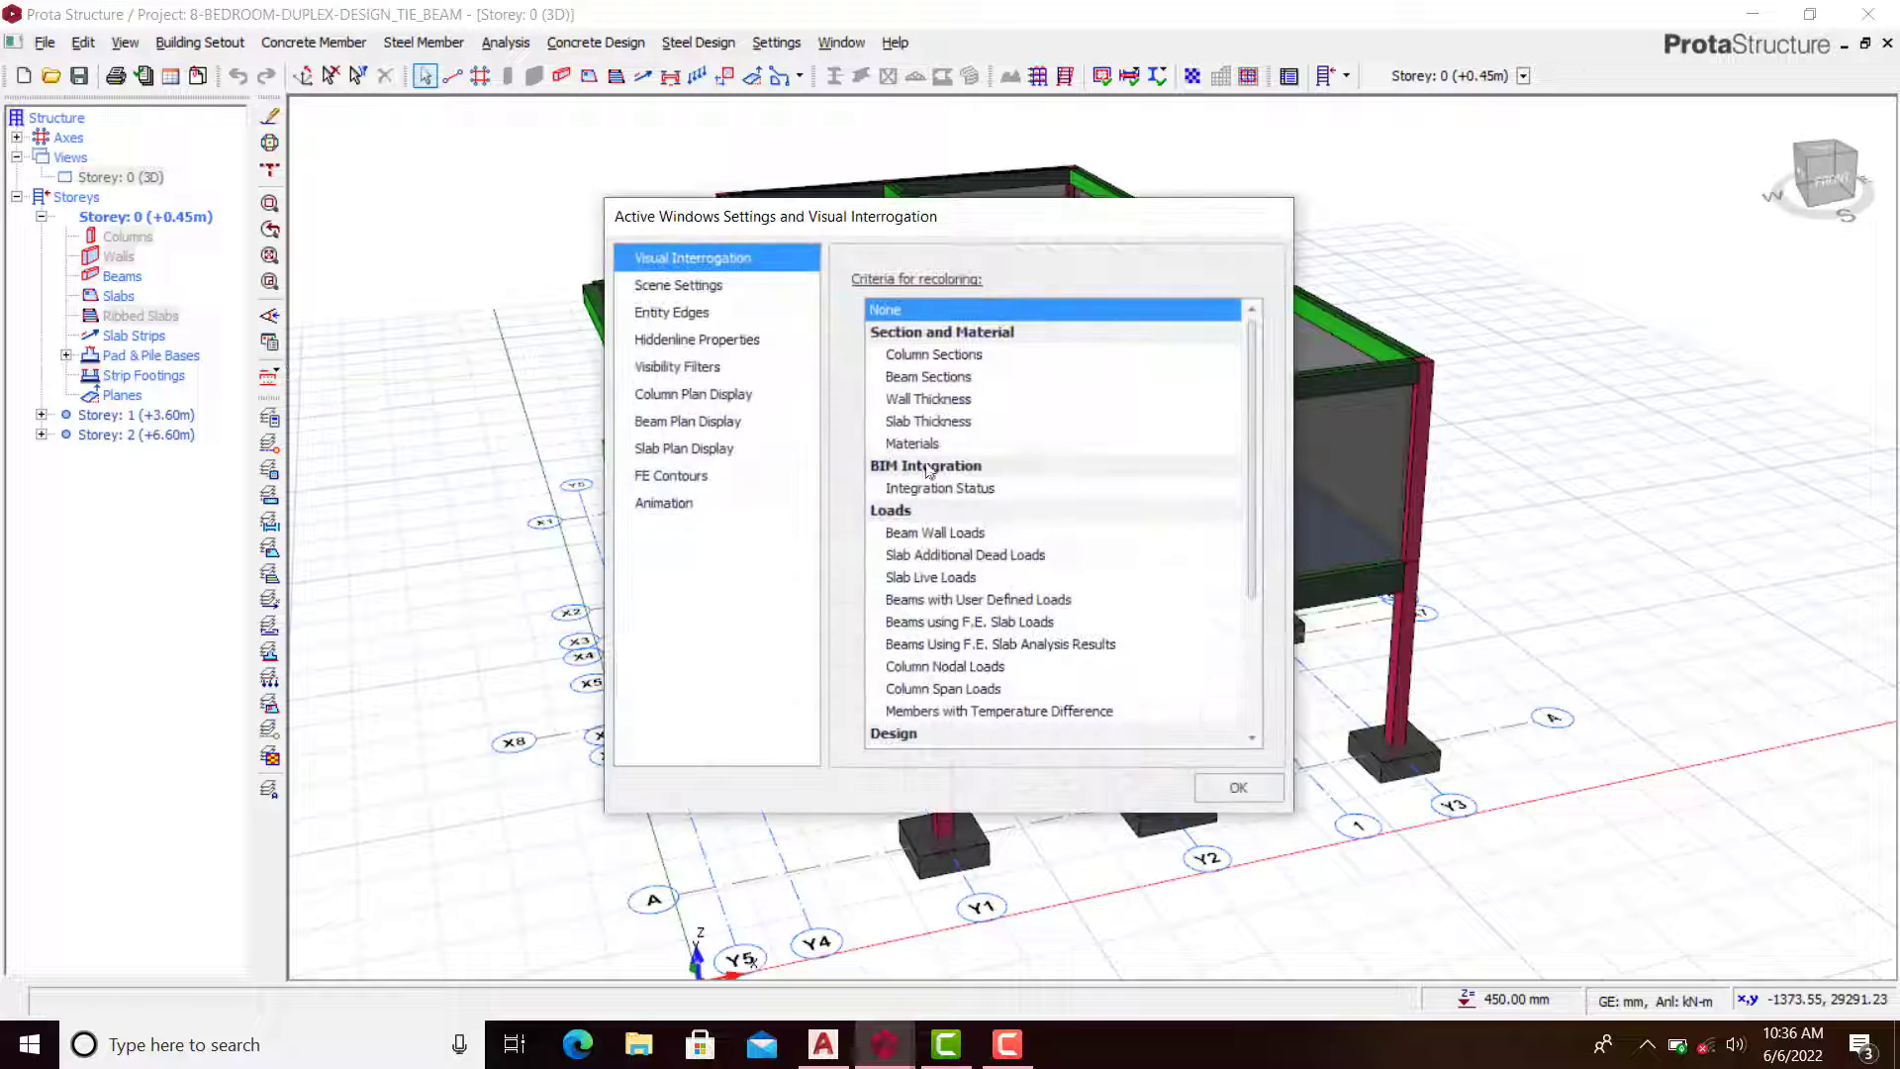
pyautogui.scroll(-3, 921, 459)
pyautogui.click(915, 560)
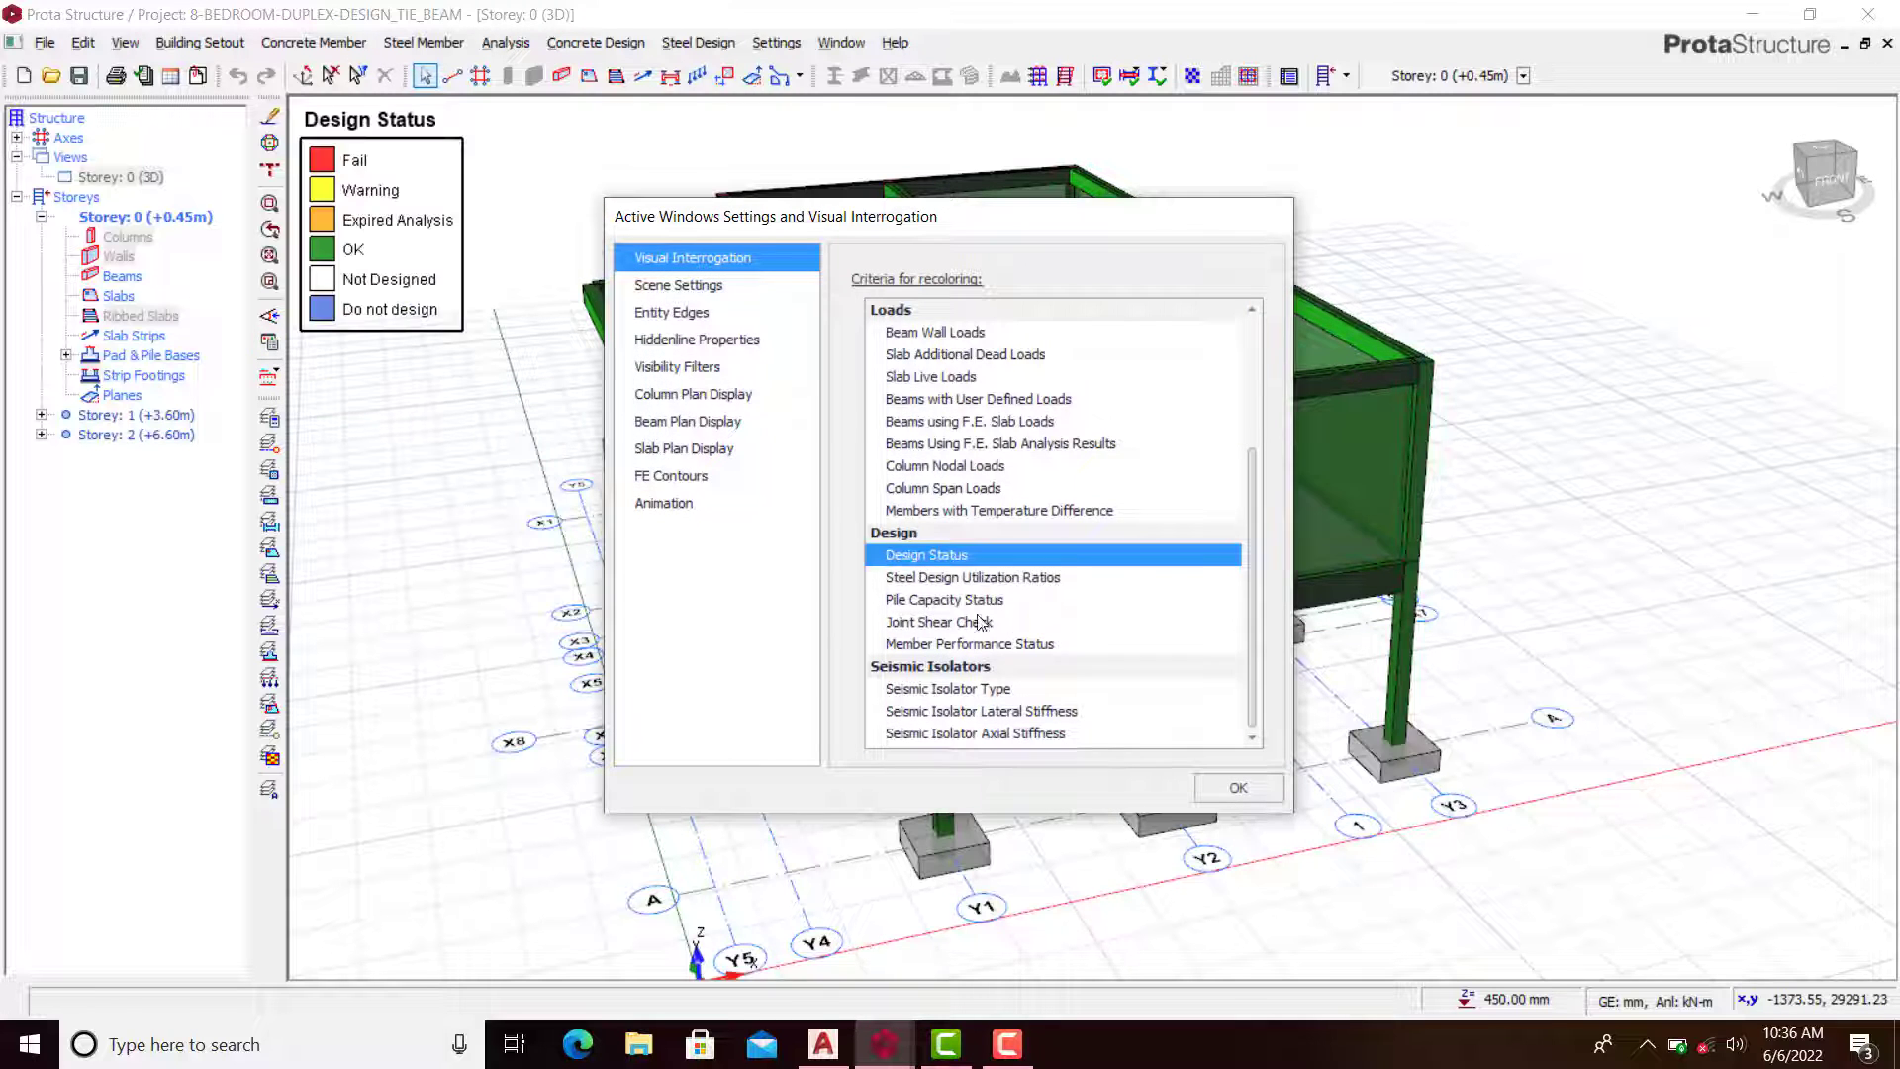
pyautogui.click(1275, 792)
pyautogui.scroll(-1, 849, 515)
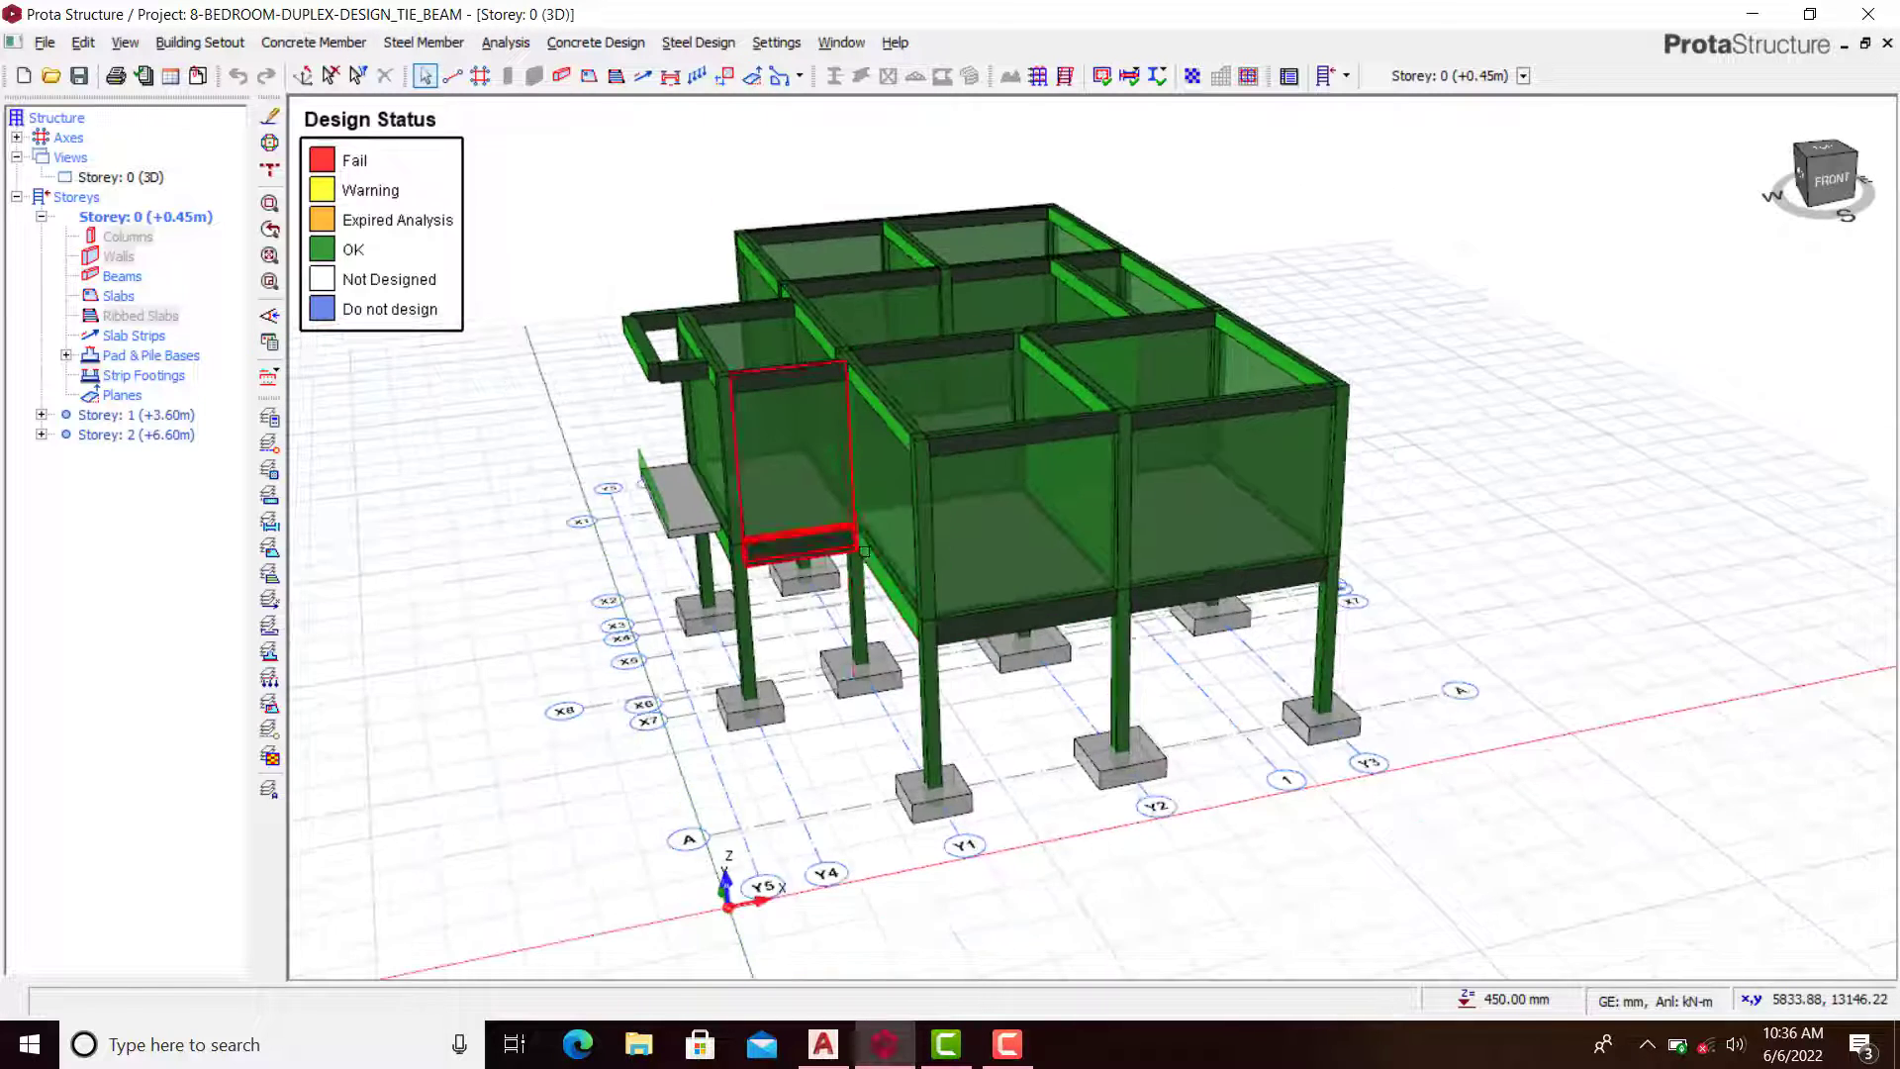
pyautogui.moveTo(841, 544); pyautogui.dragTo(906, 538, button='middle')
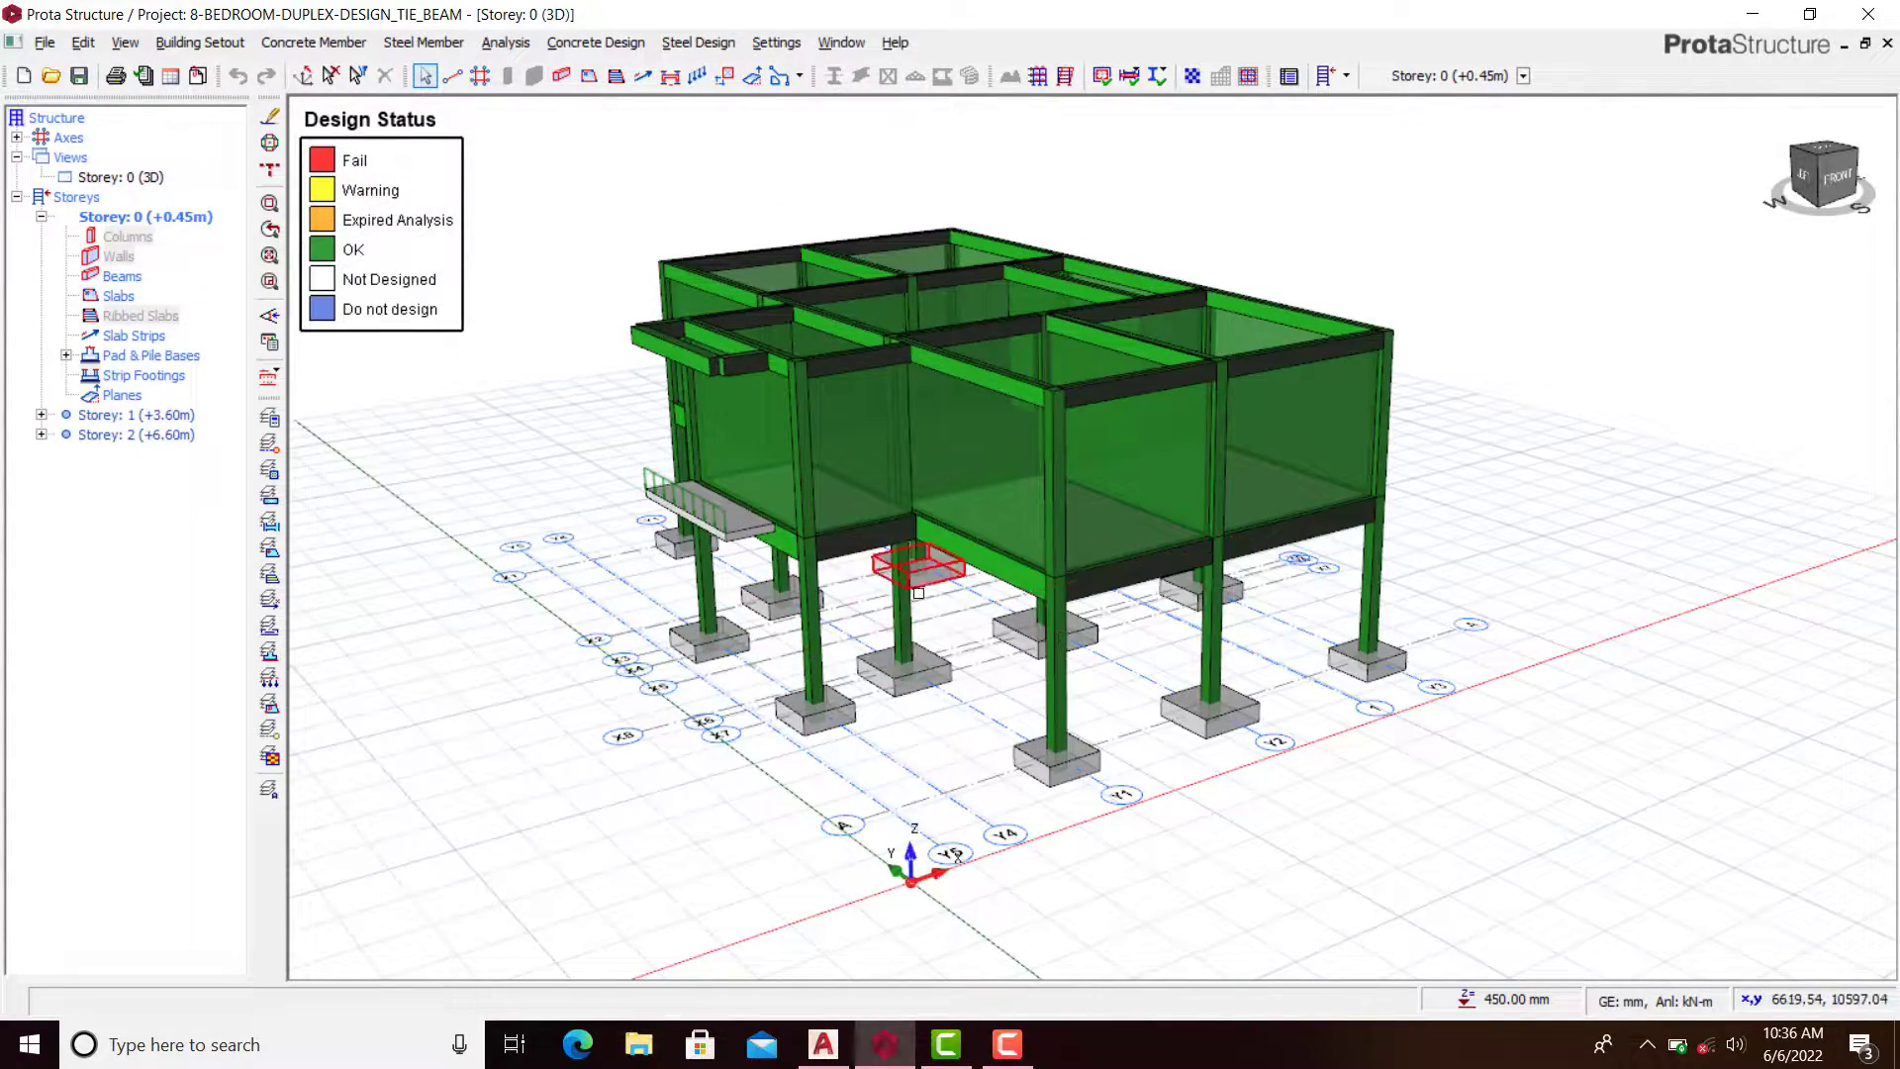
# Step: Examine the design status colours of the columns, beams and walls, from the pad bases up to the whole frame
pyautogui.scroll(2, 890, 574)
pyautogui.scroll(-2, 775, 401)
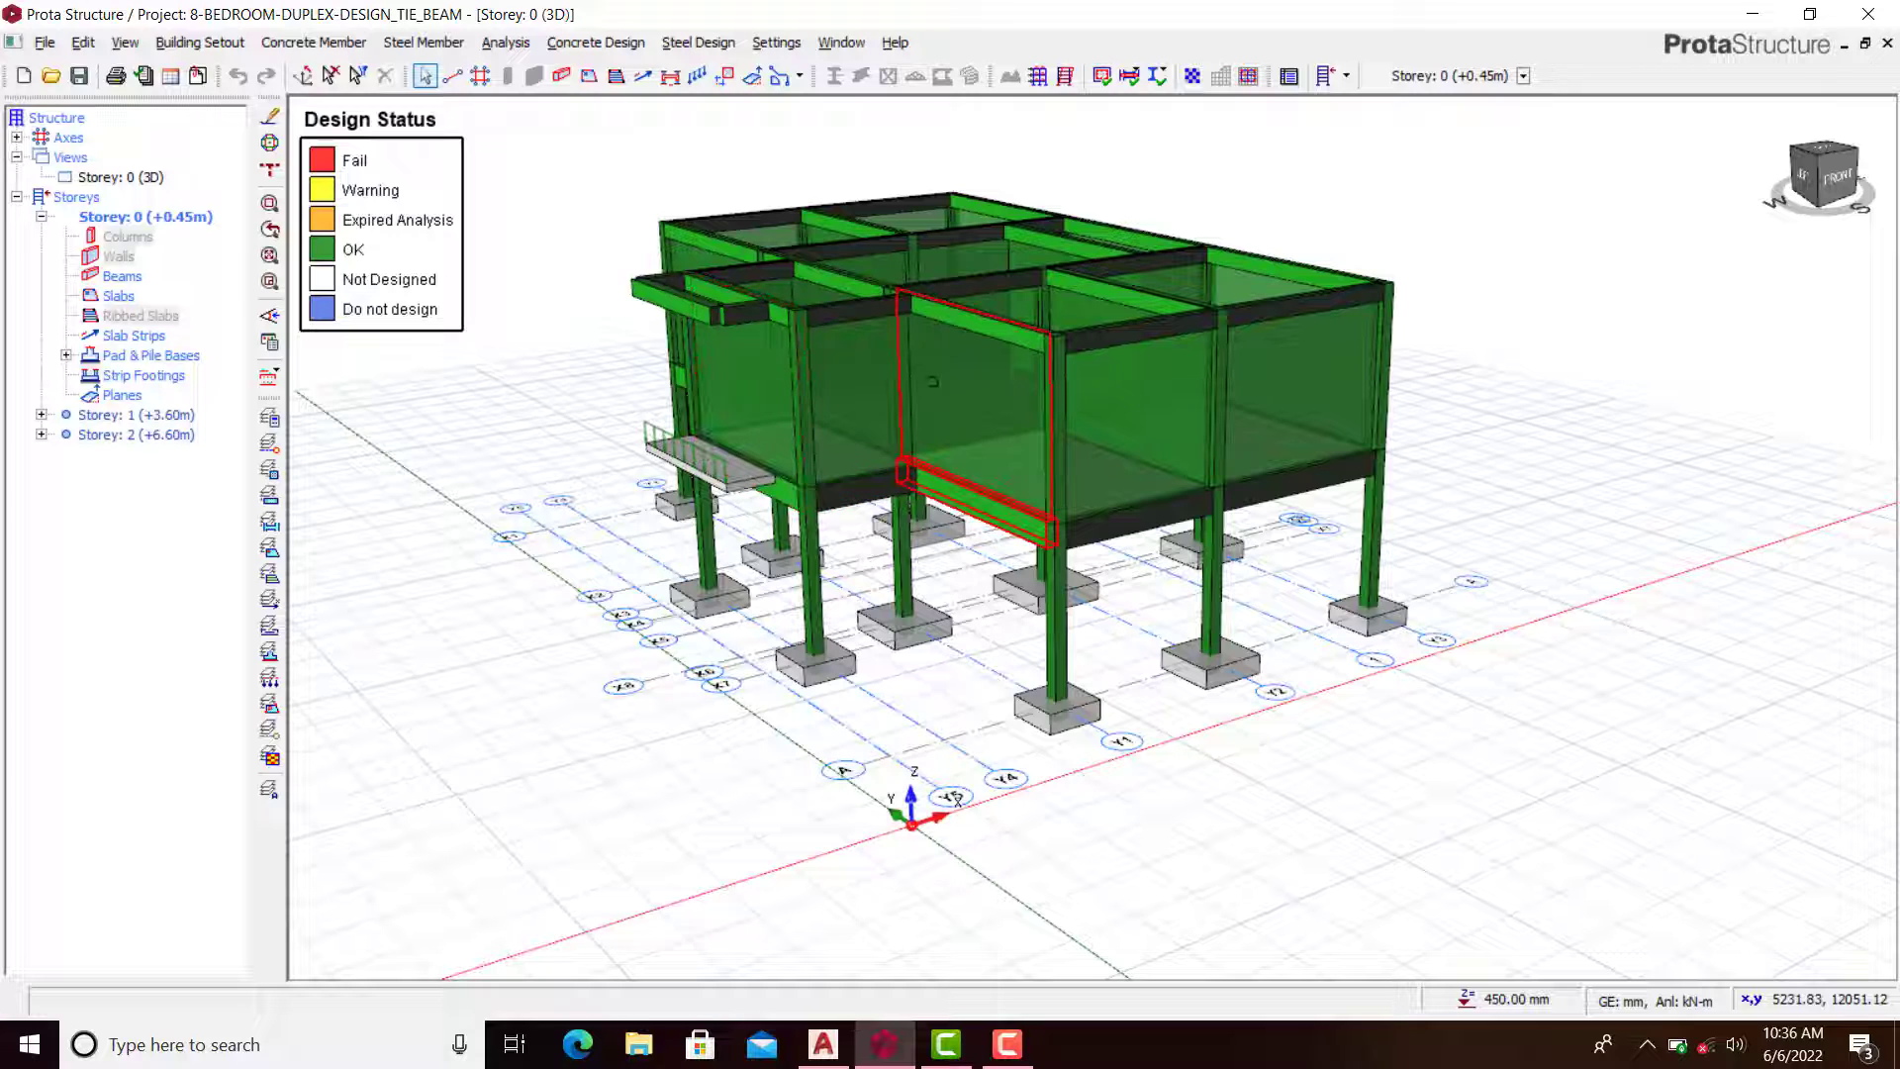
pyautogui.scroll(2, 1021, 685)
pyautogui.scroll(2, 1021, 685)
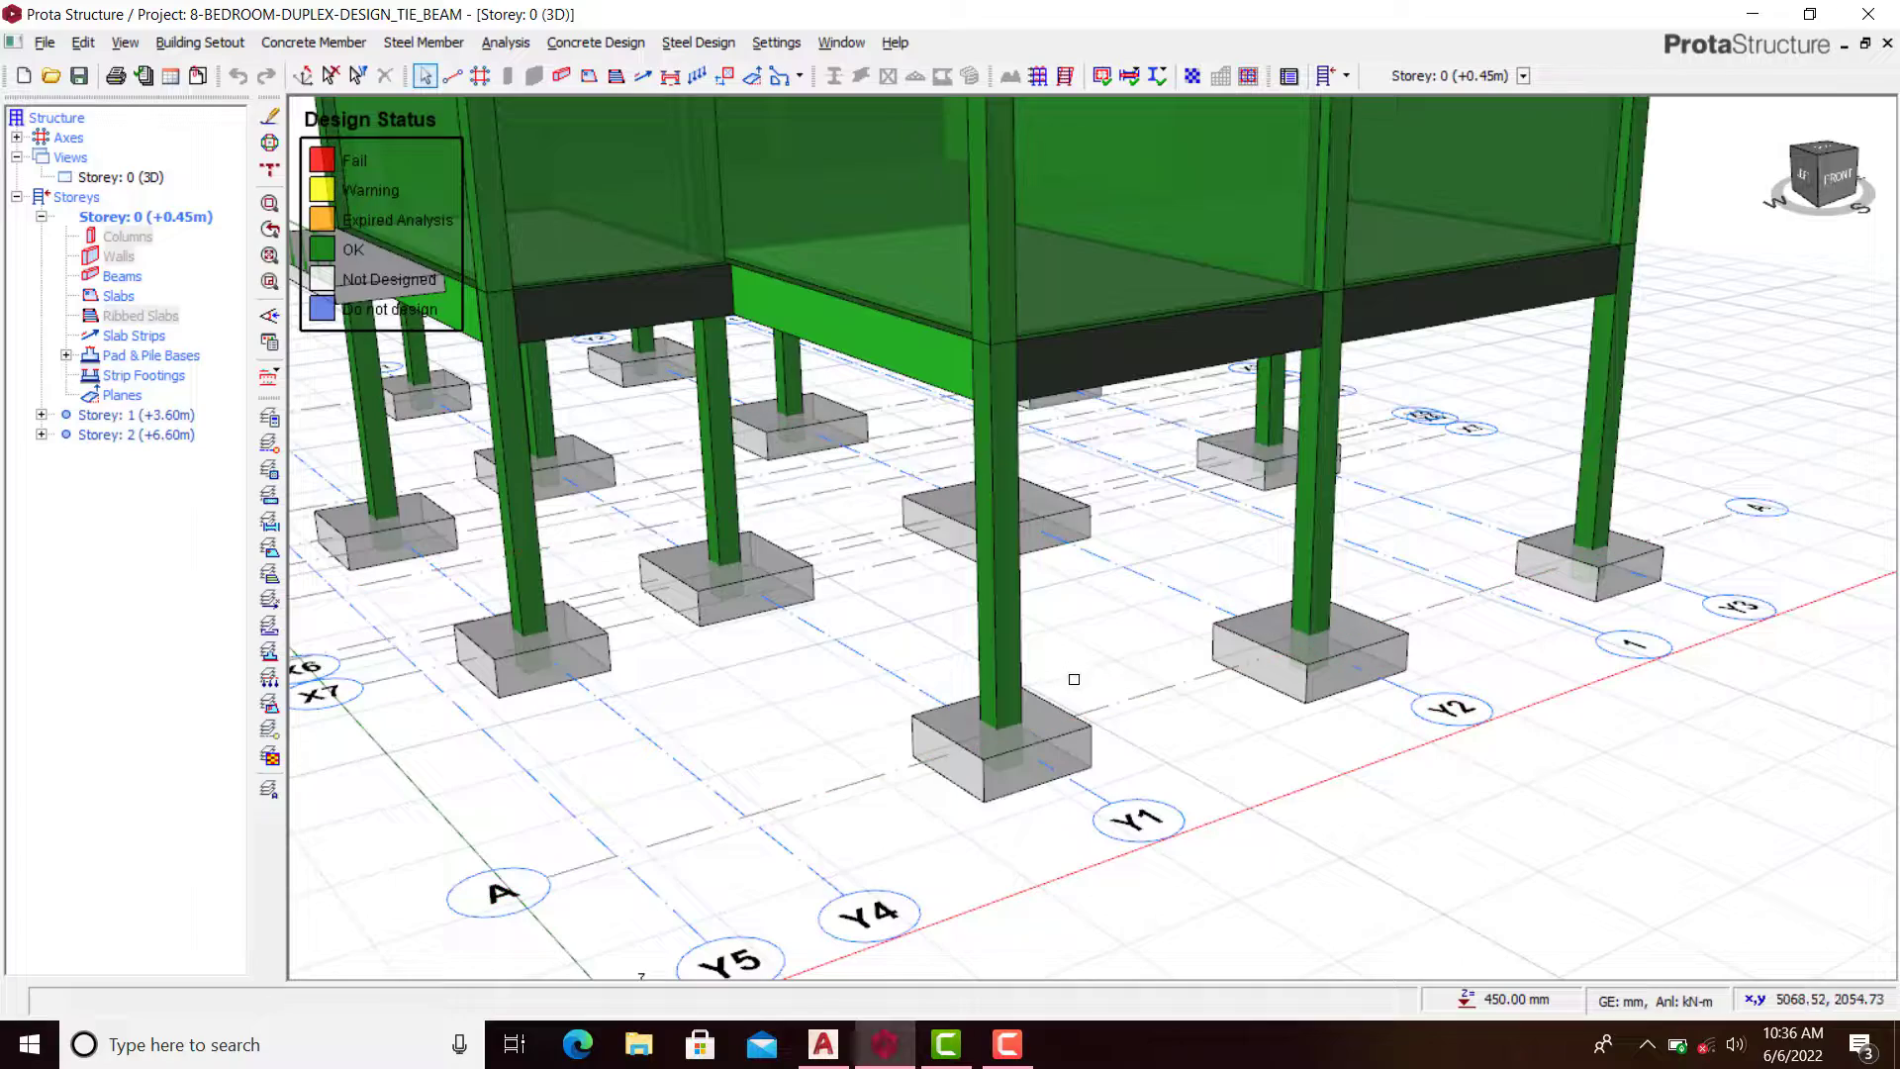
pyautogui.scroll(-1, 1103, 672)
pyautogui.moveTo(1111, 627)
pyautogui.mouseDown(button='middle')
pyautogui.moveTo(1029, 644)
pyautogui.moveTo(1078, 606)
pyautogui.moveTo(1132, 603)
pyautogui.moveTo(1103, 615)
pyautogui.mouseUp(button='middle')
pyautogui.scroll(-1, 633, 366)
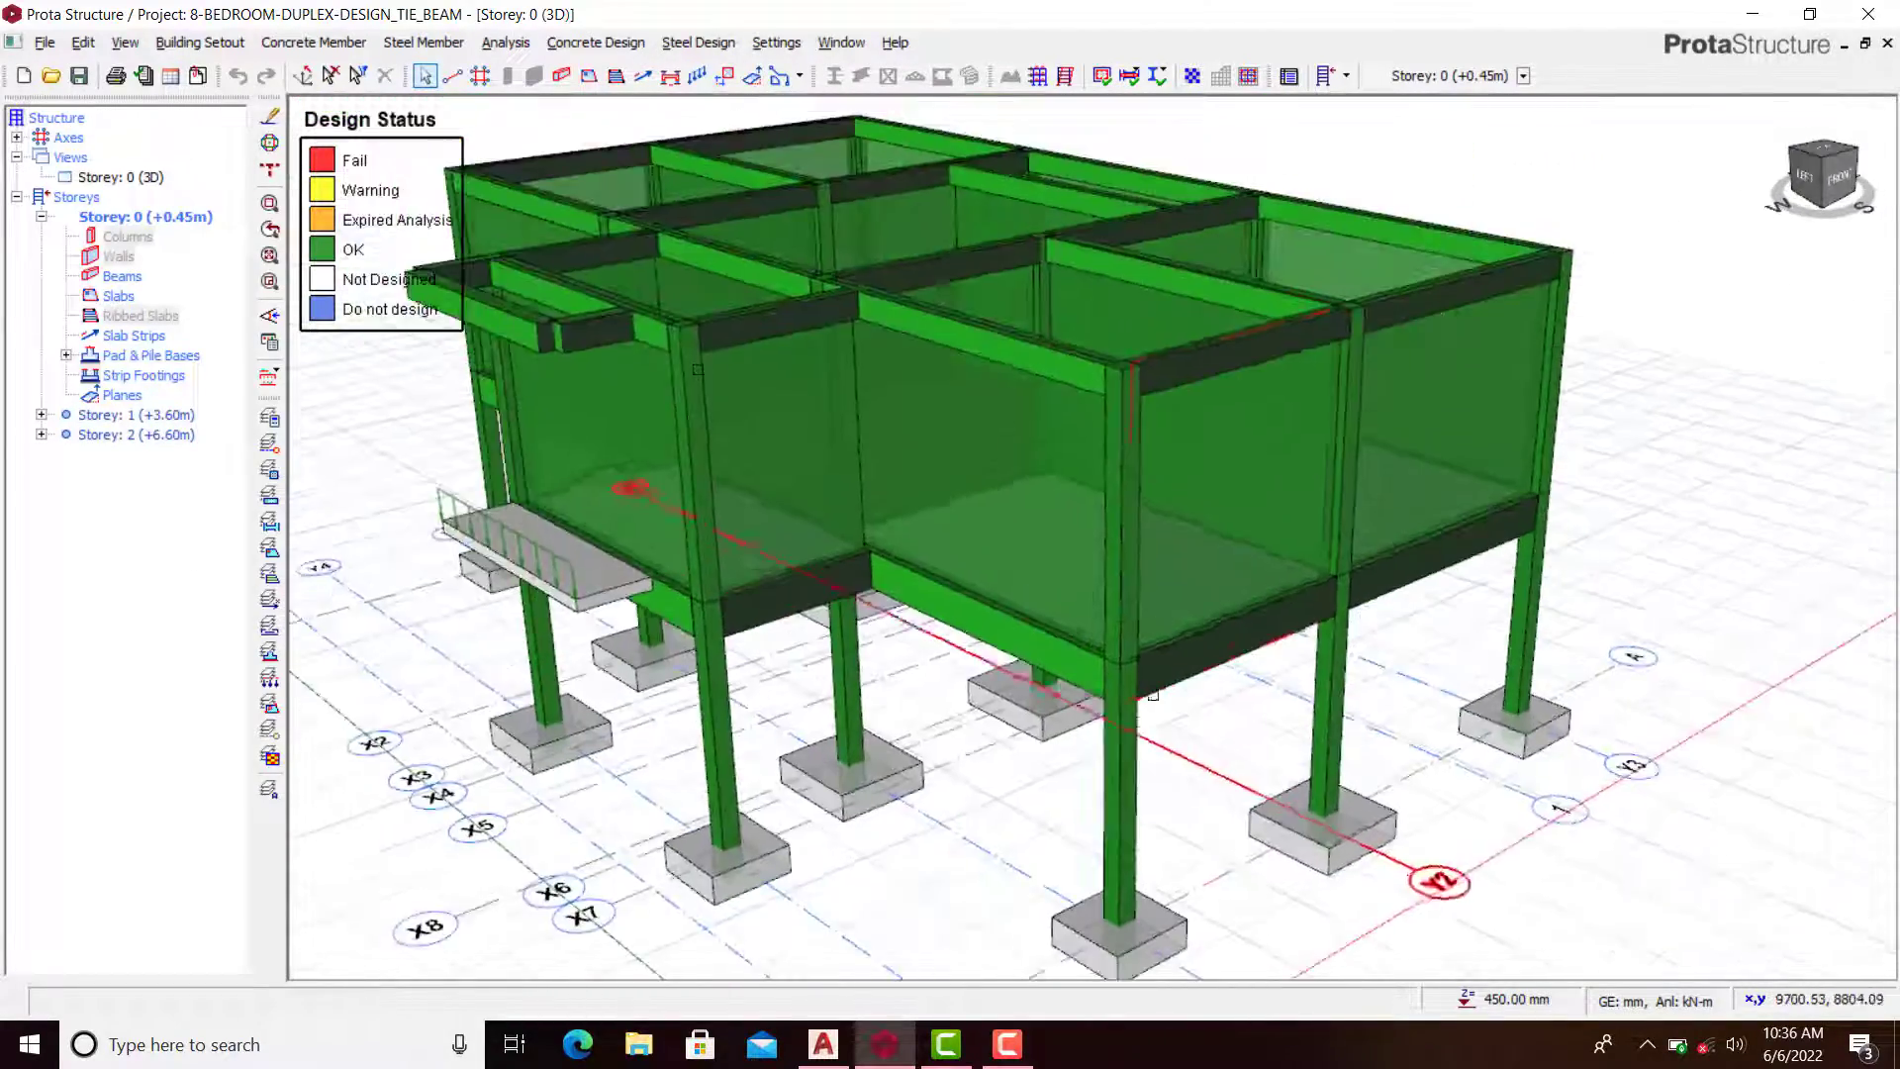
pyautogui.scroll(-1, 1059, 436)
pyautogui.scroll(1, 987, 350)
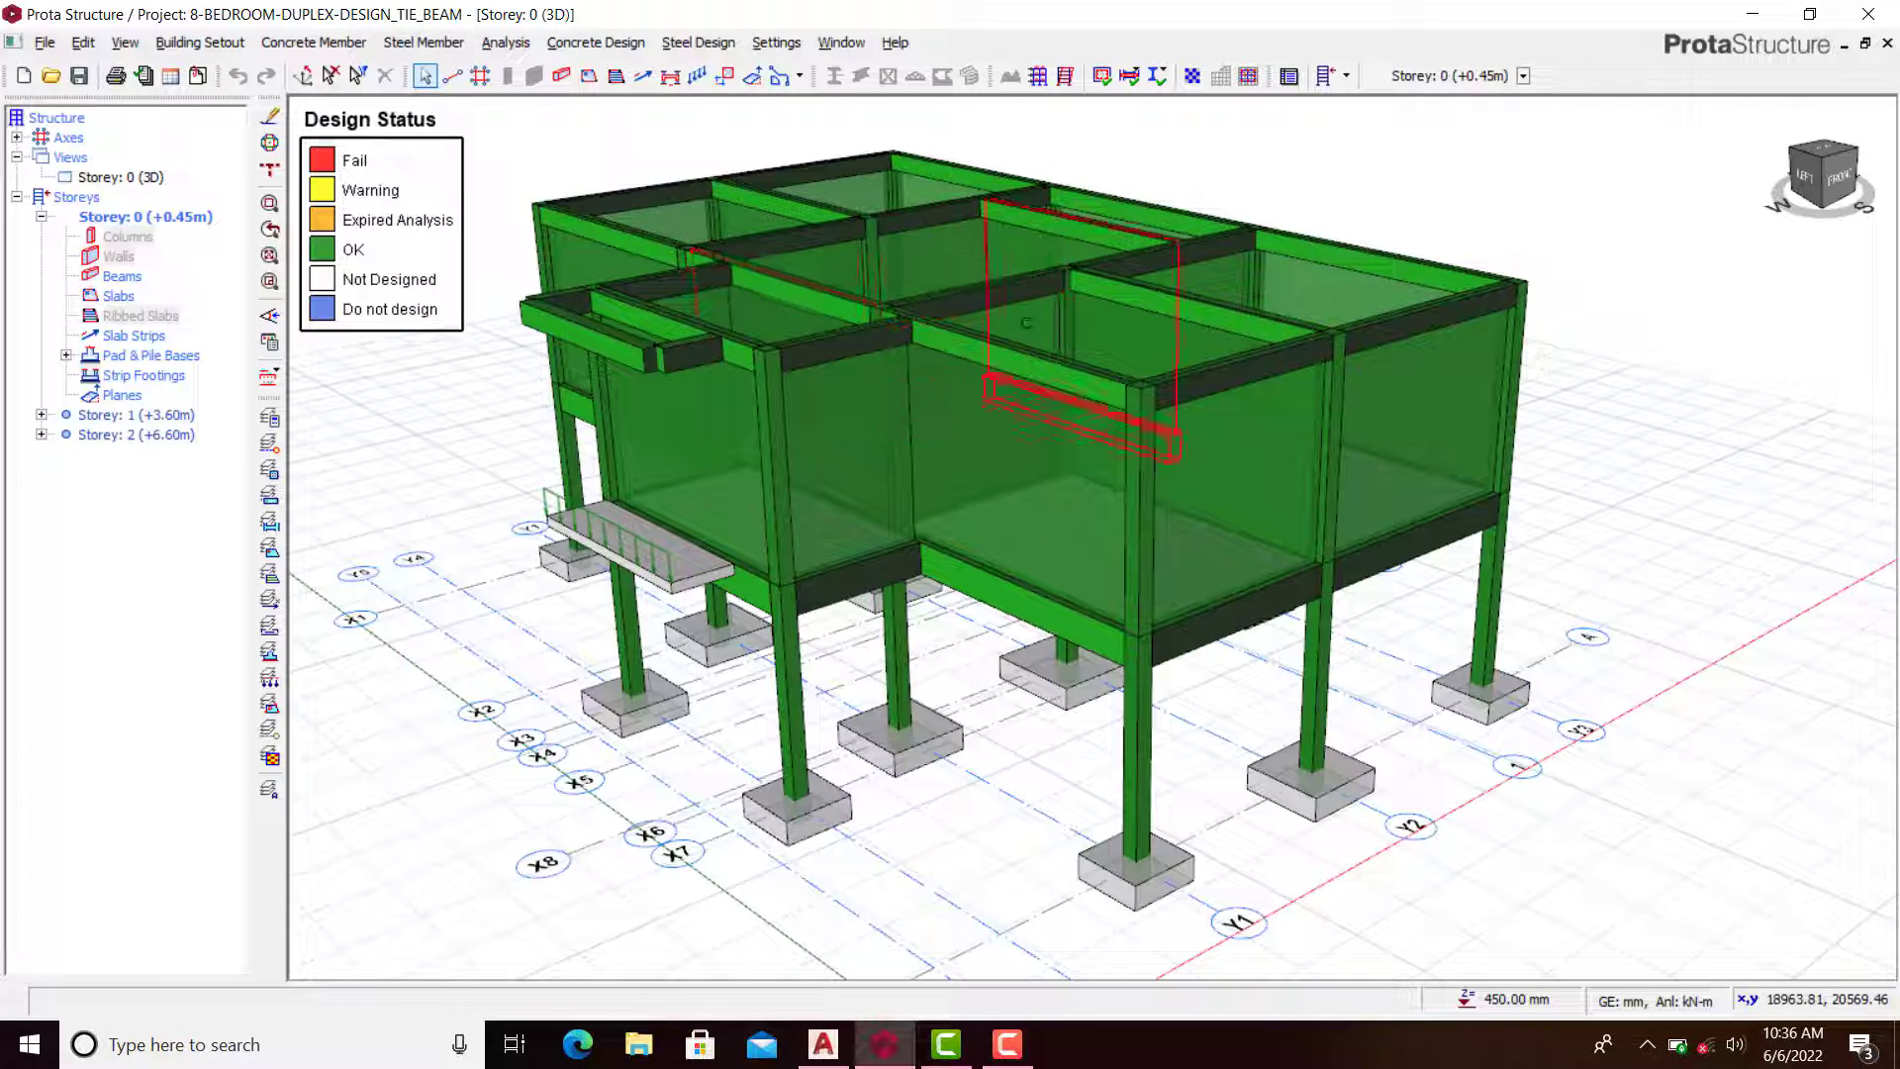
pyautogui.scroll(-1, 920, 257)
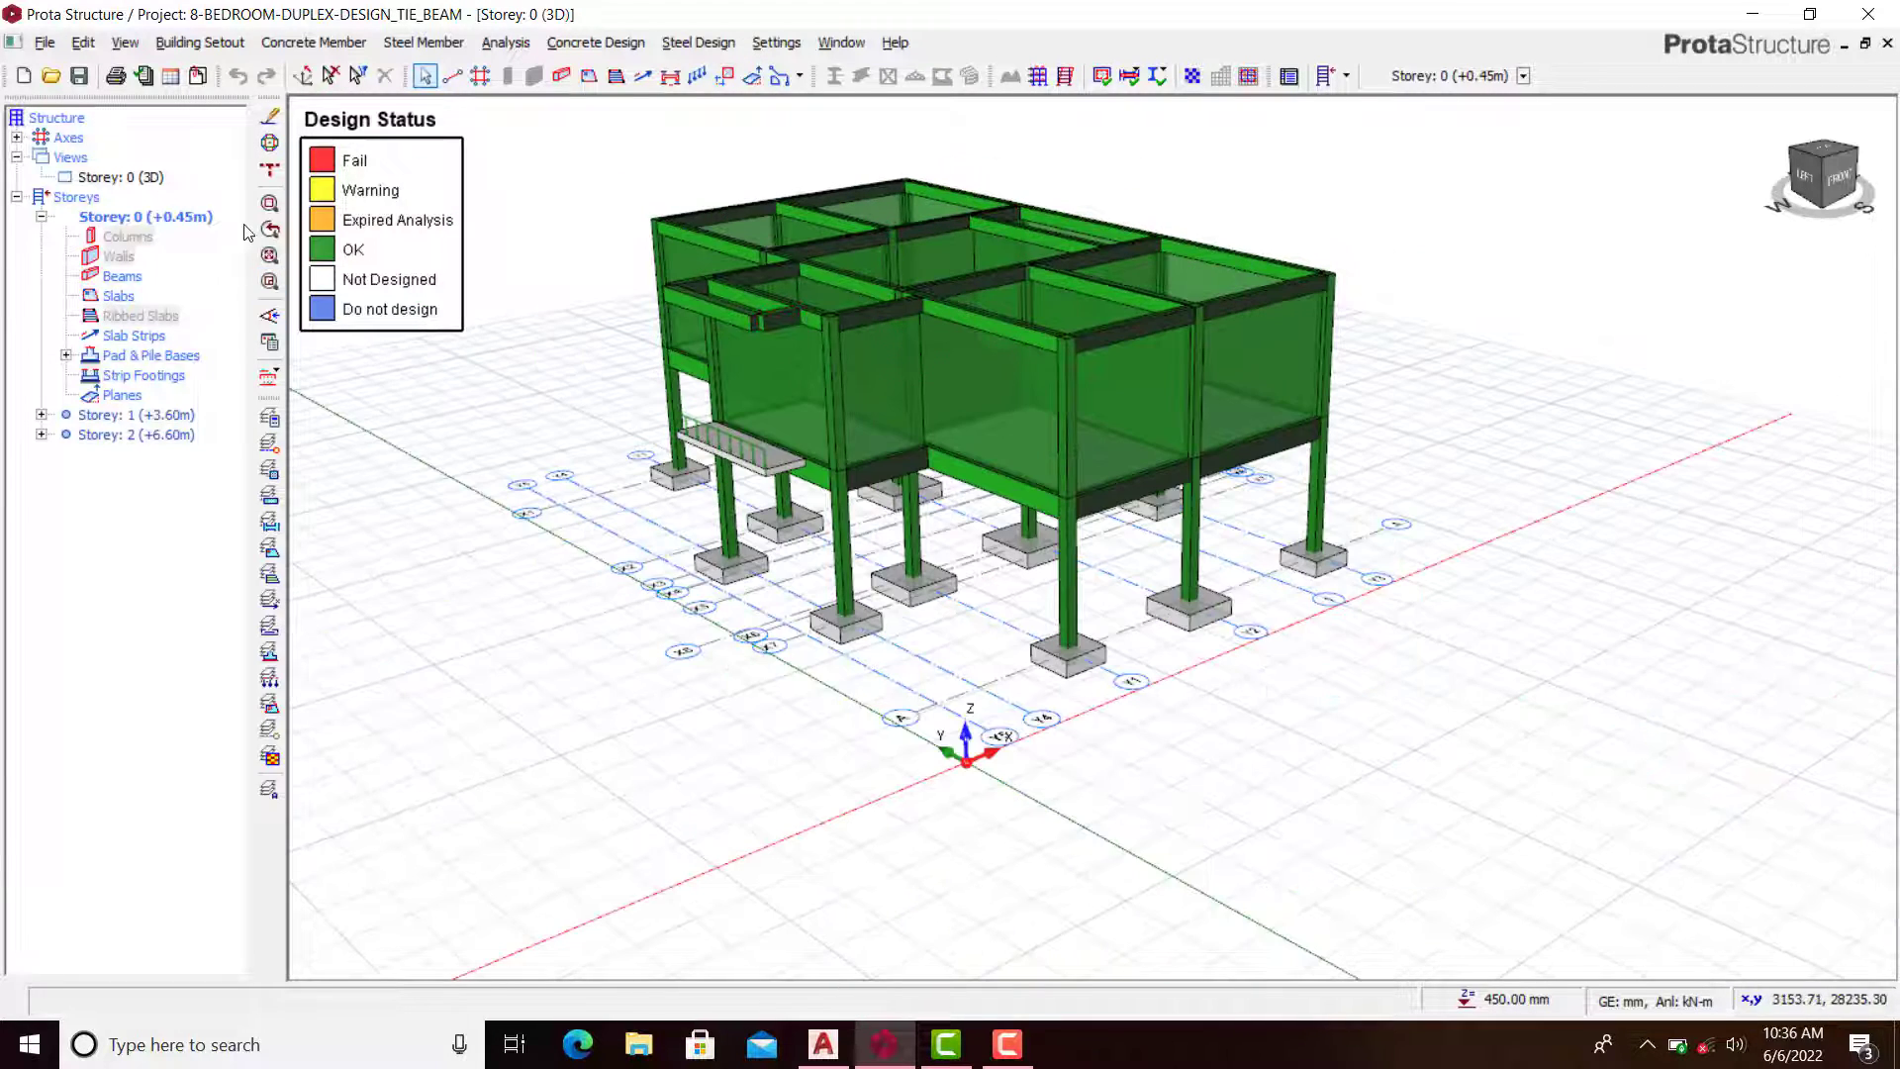
# Step: Reset the recolouring criterion to None to restore the standard member colours
pyautogui.click(267, 346)
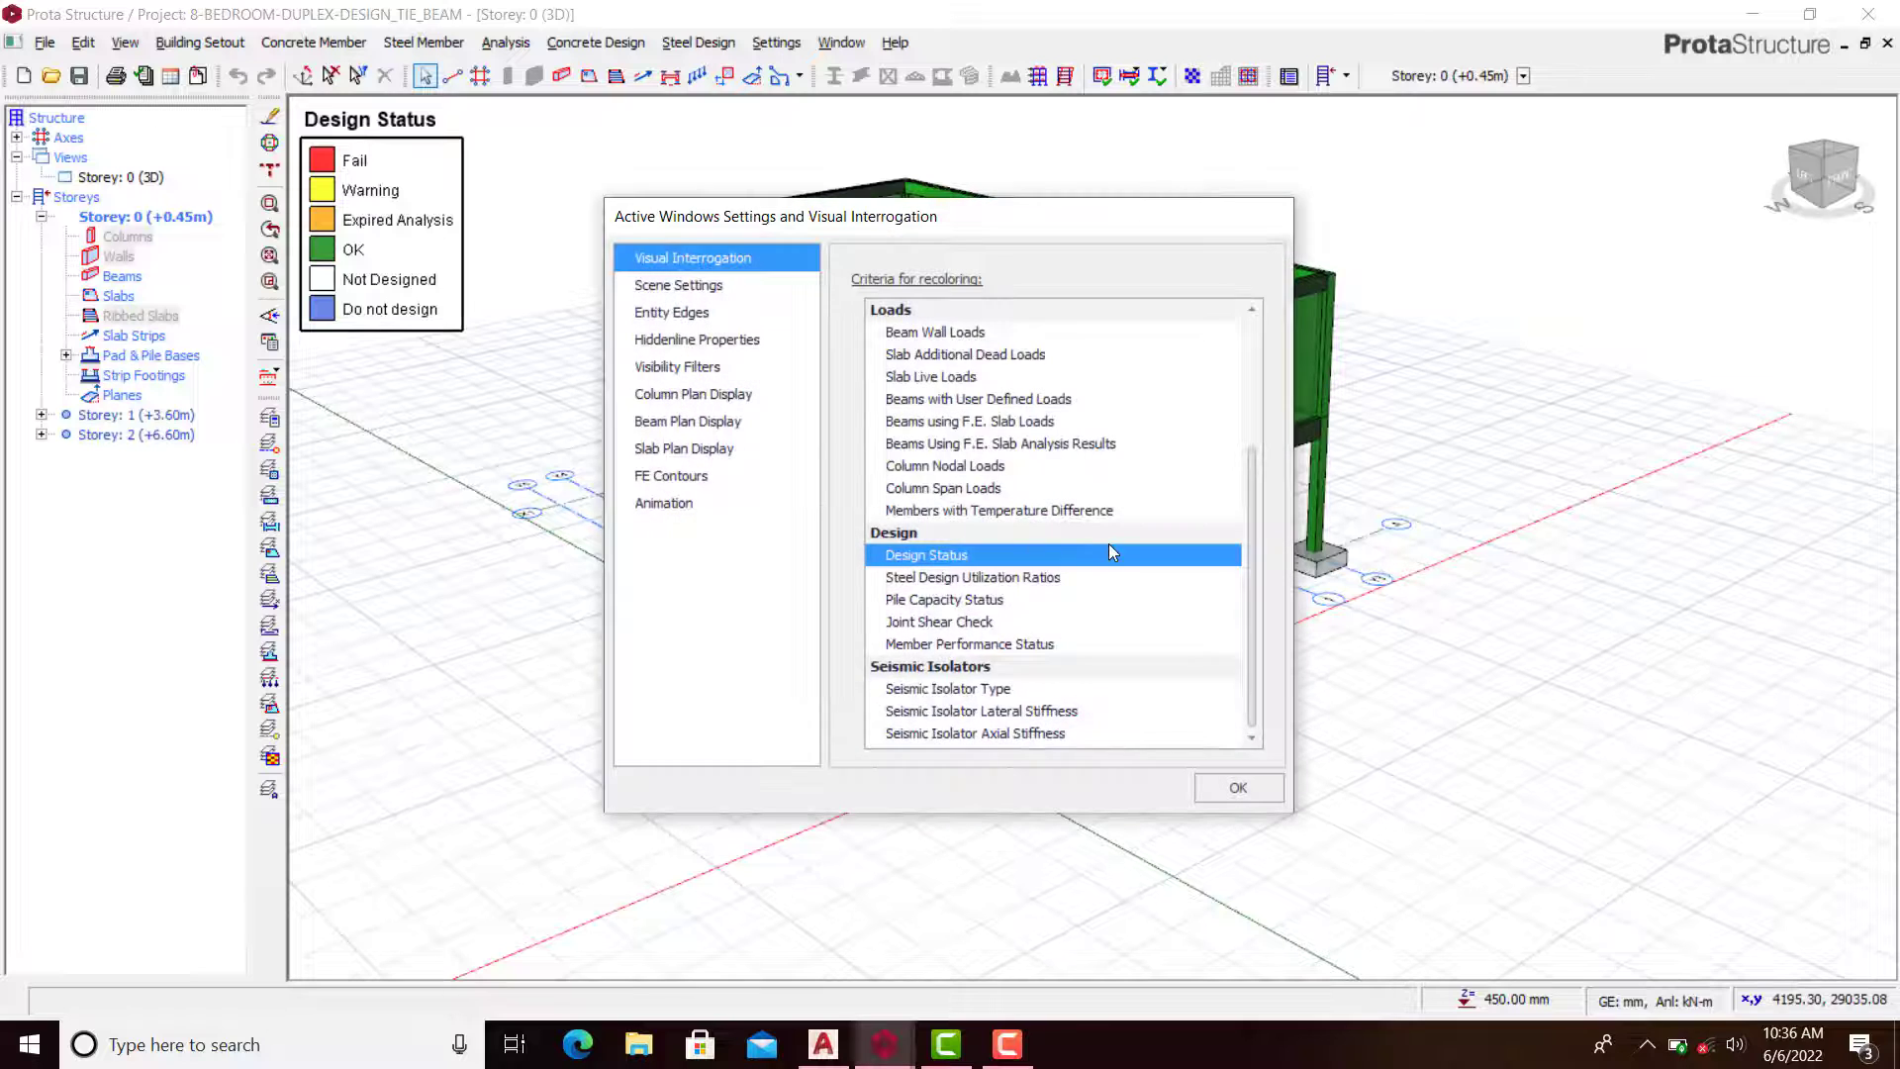
pyautogui.click(916, 307)
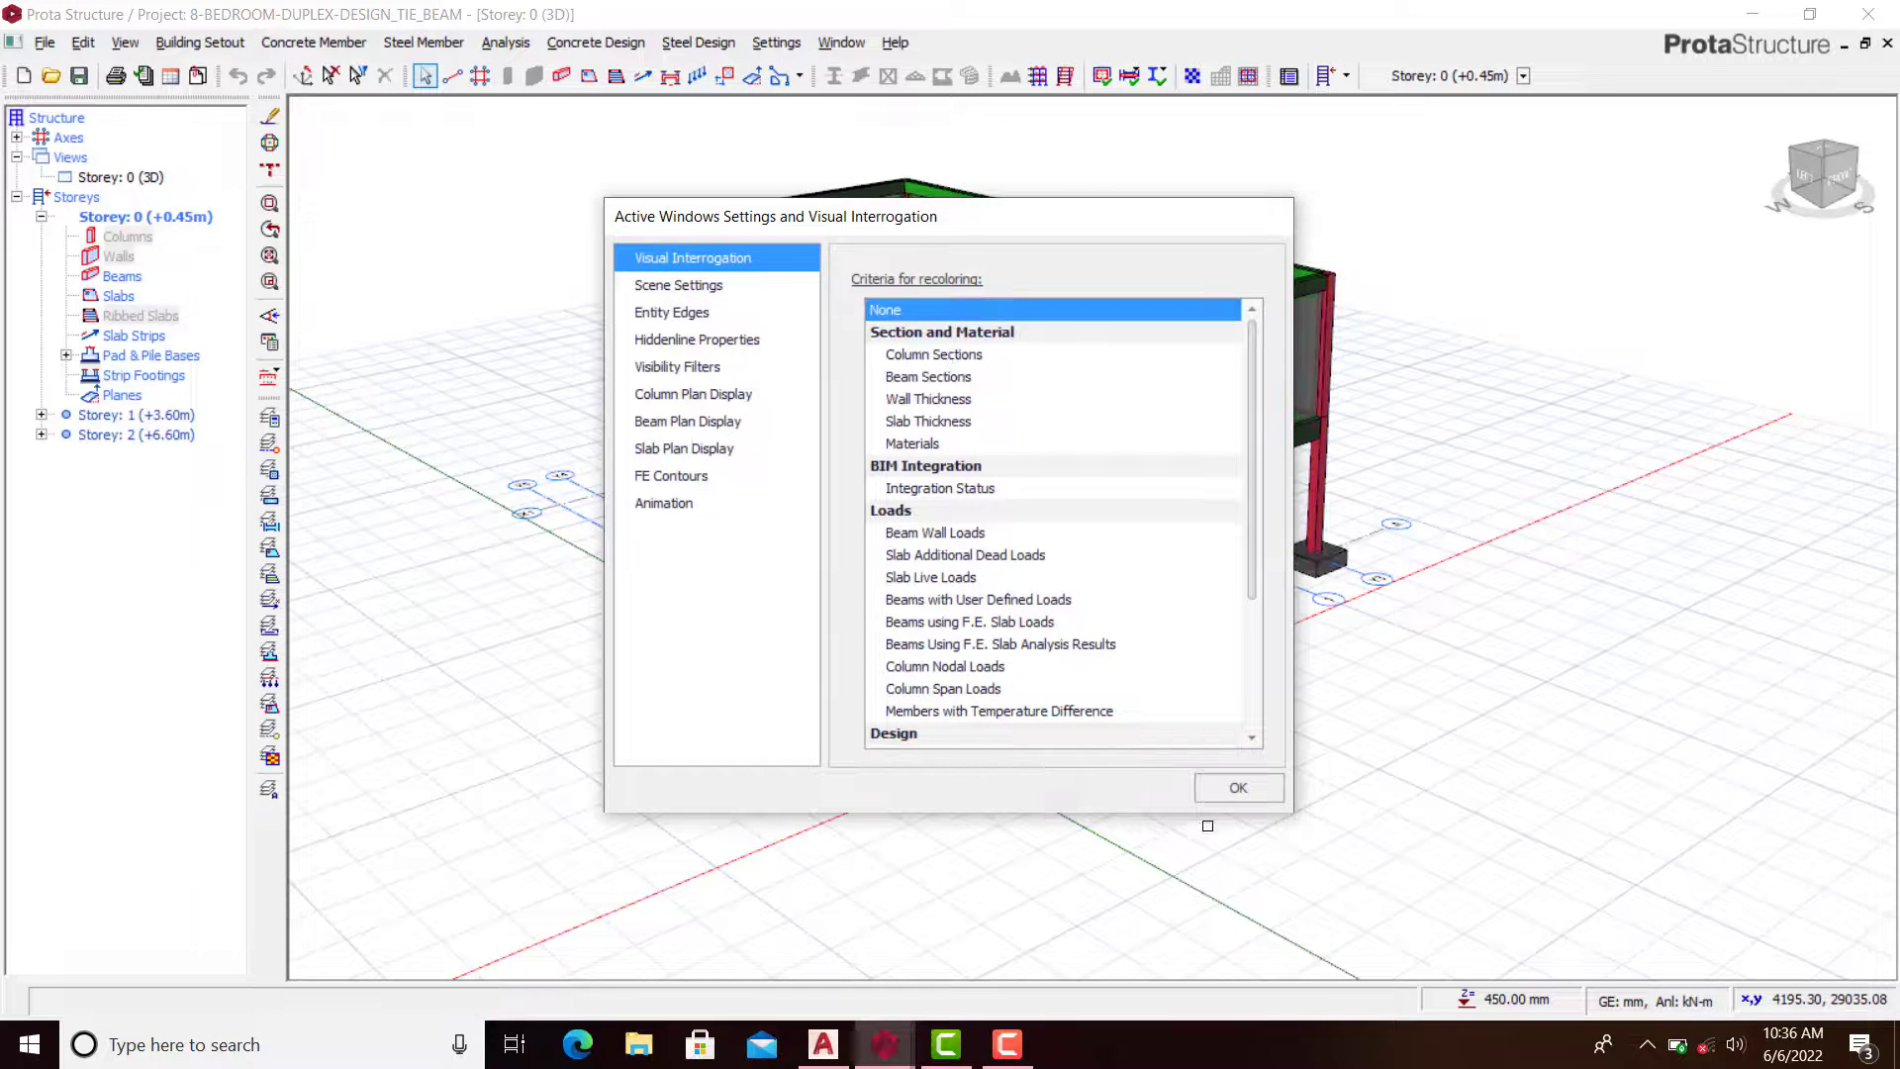
pyautogui.click(1237, 787)
# Step: Switch the Storey 0 view to plan and examine the columns and pad bases along the axes
pyautogui.click(128, 175)
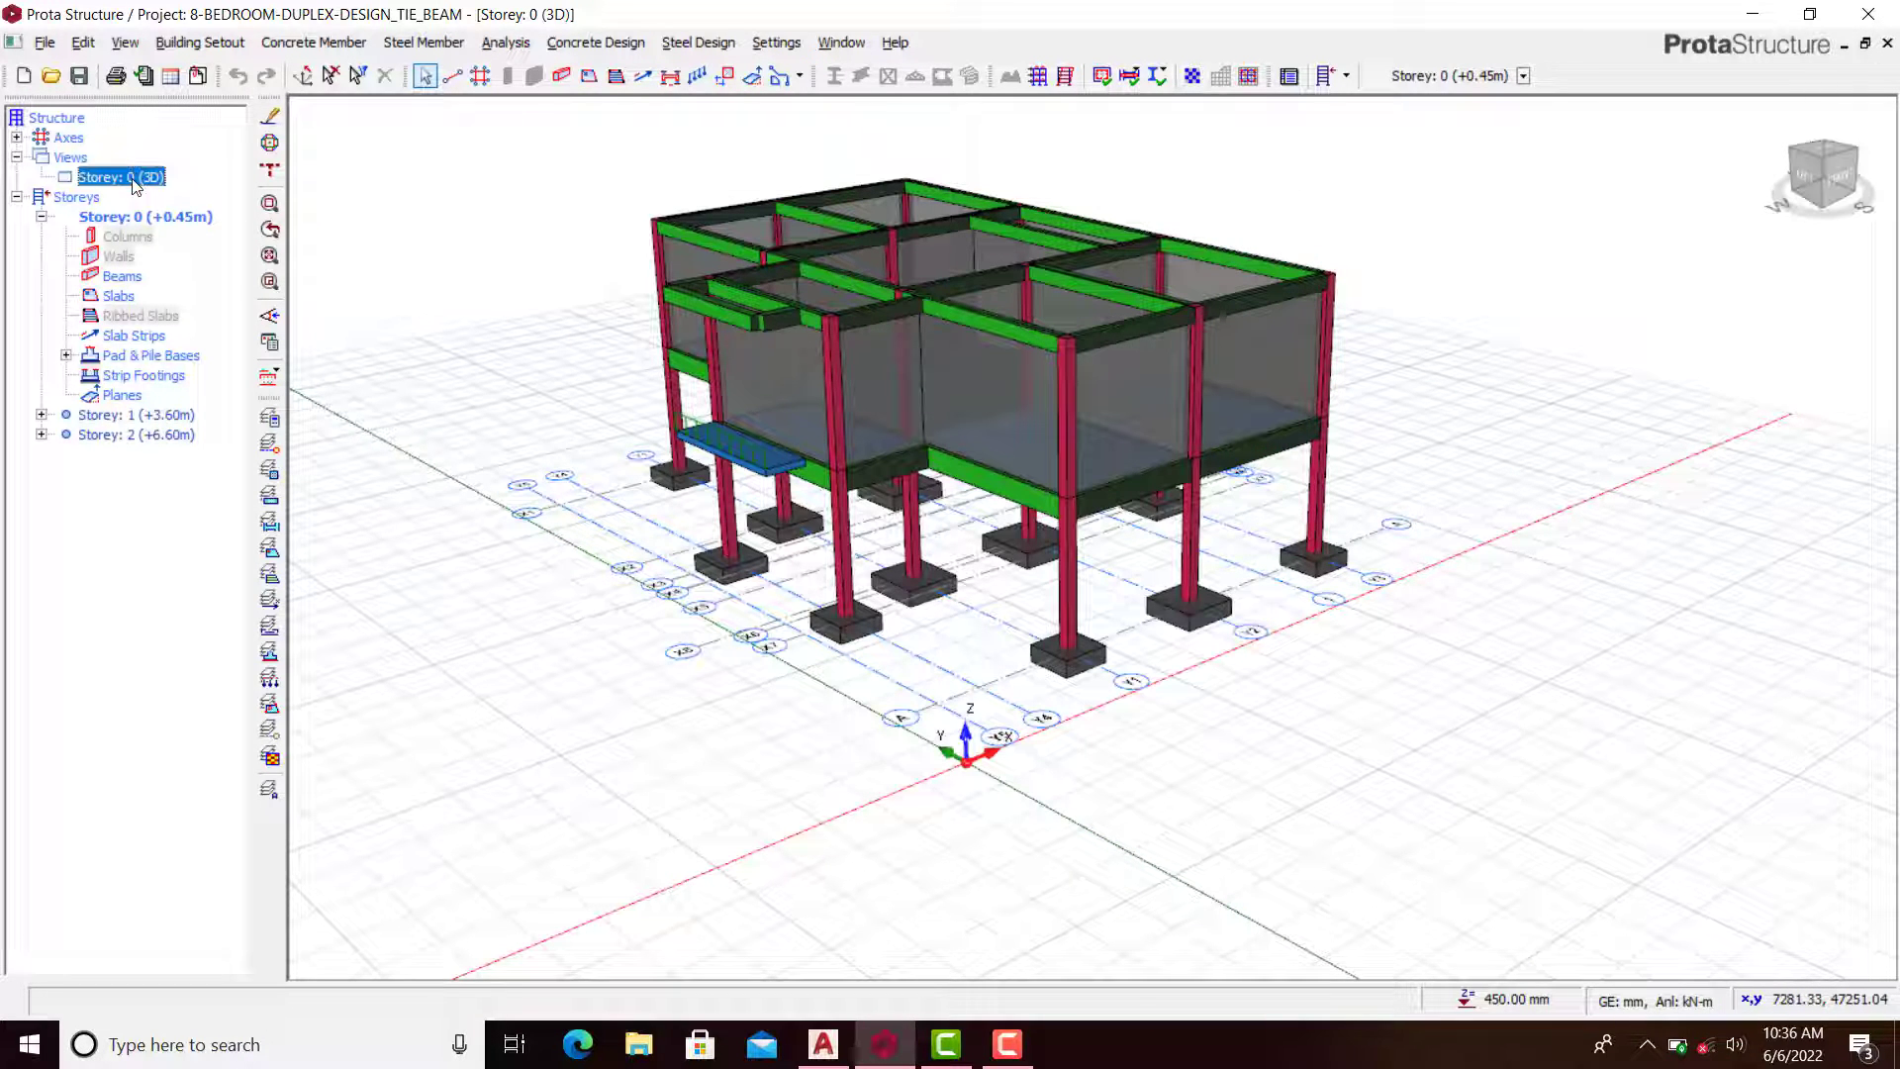
pyautogui.rightClick(129, 175)
pyautogui.click(191, 194)
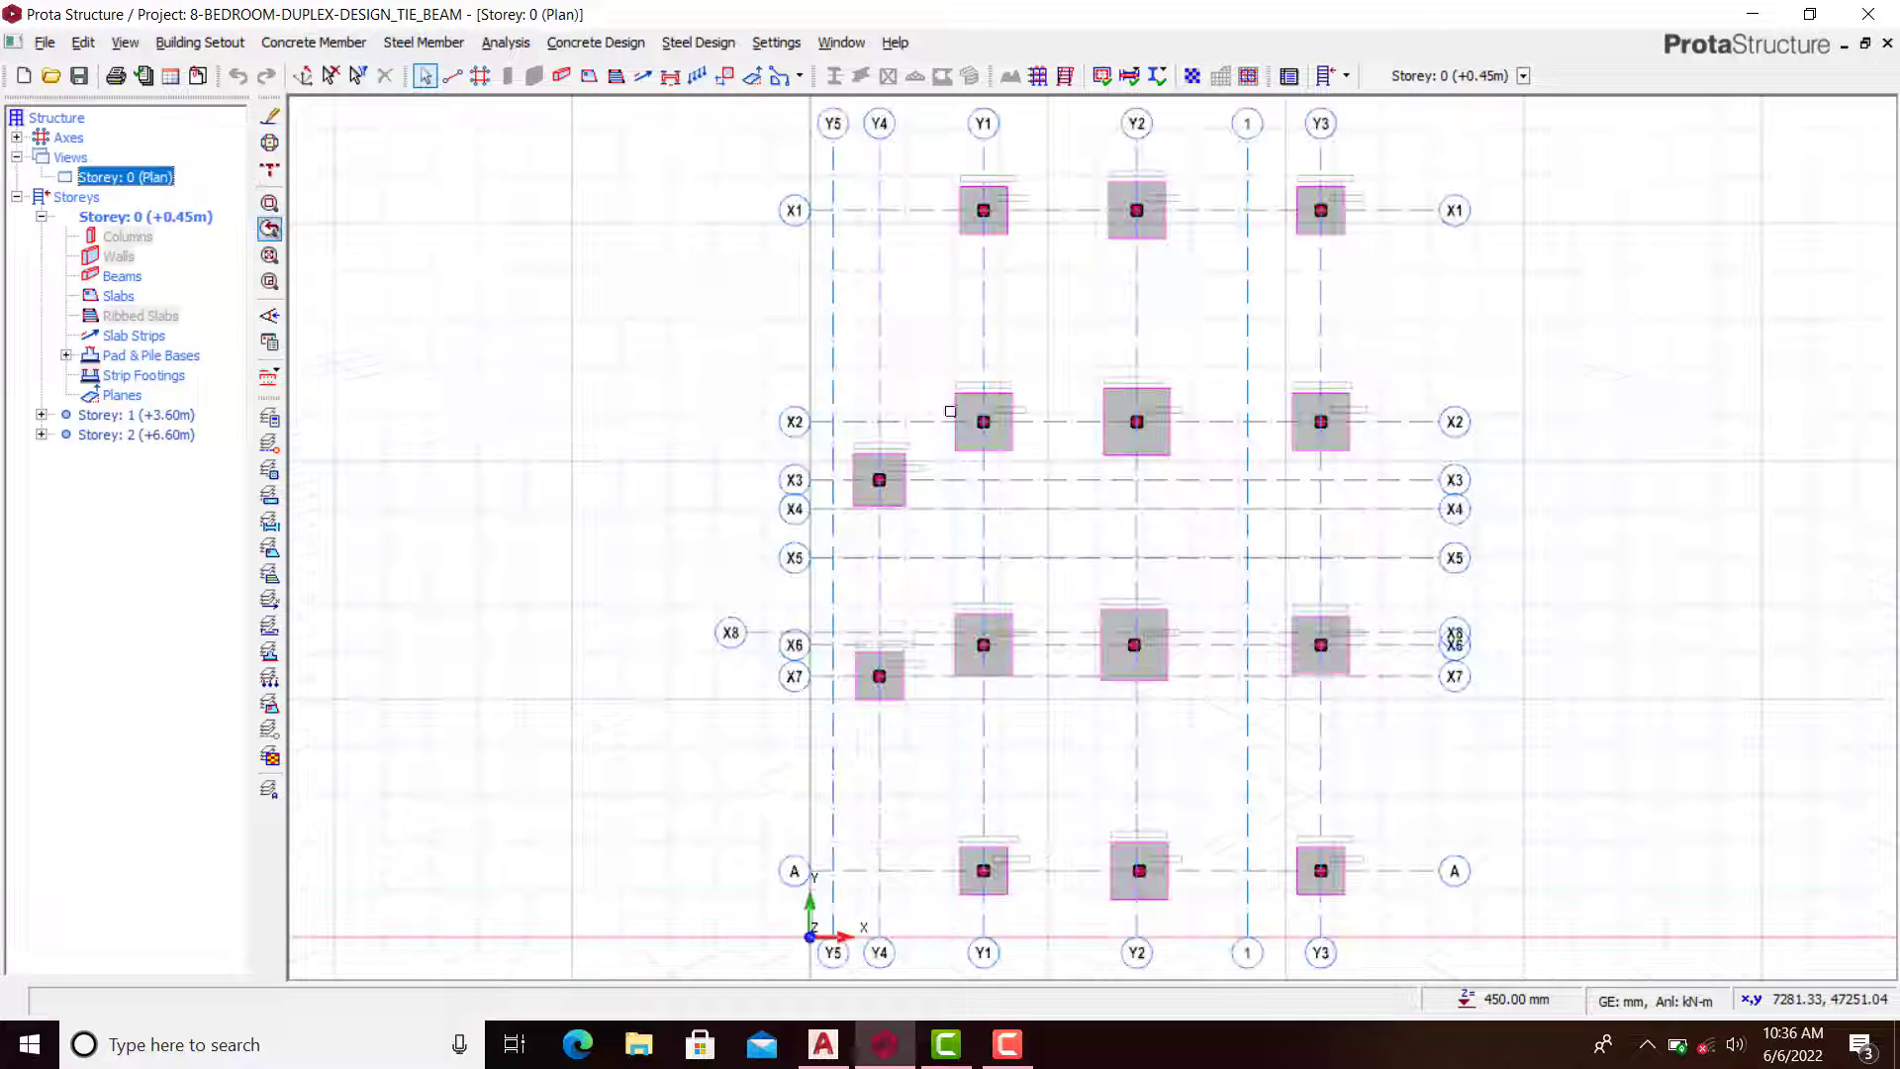
pyautogui.scroll(-2, 1039, 545)
pyautogui.scroll(3, 1009, 446)
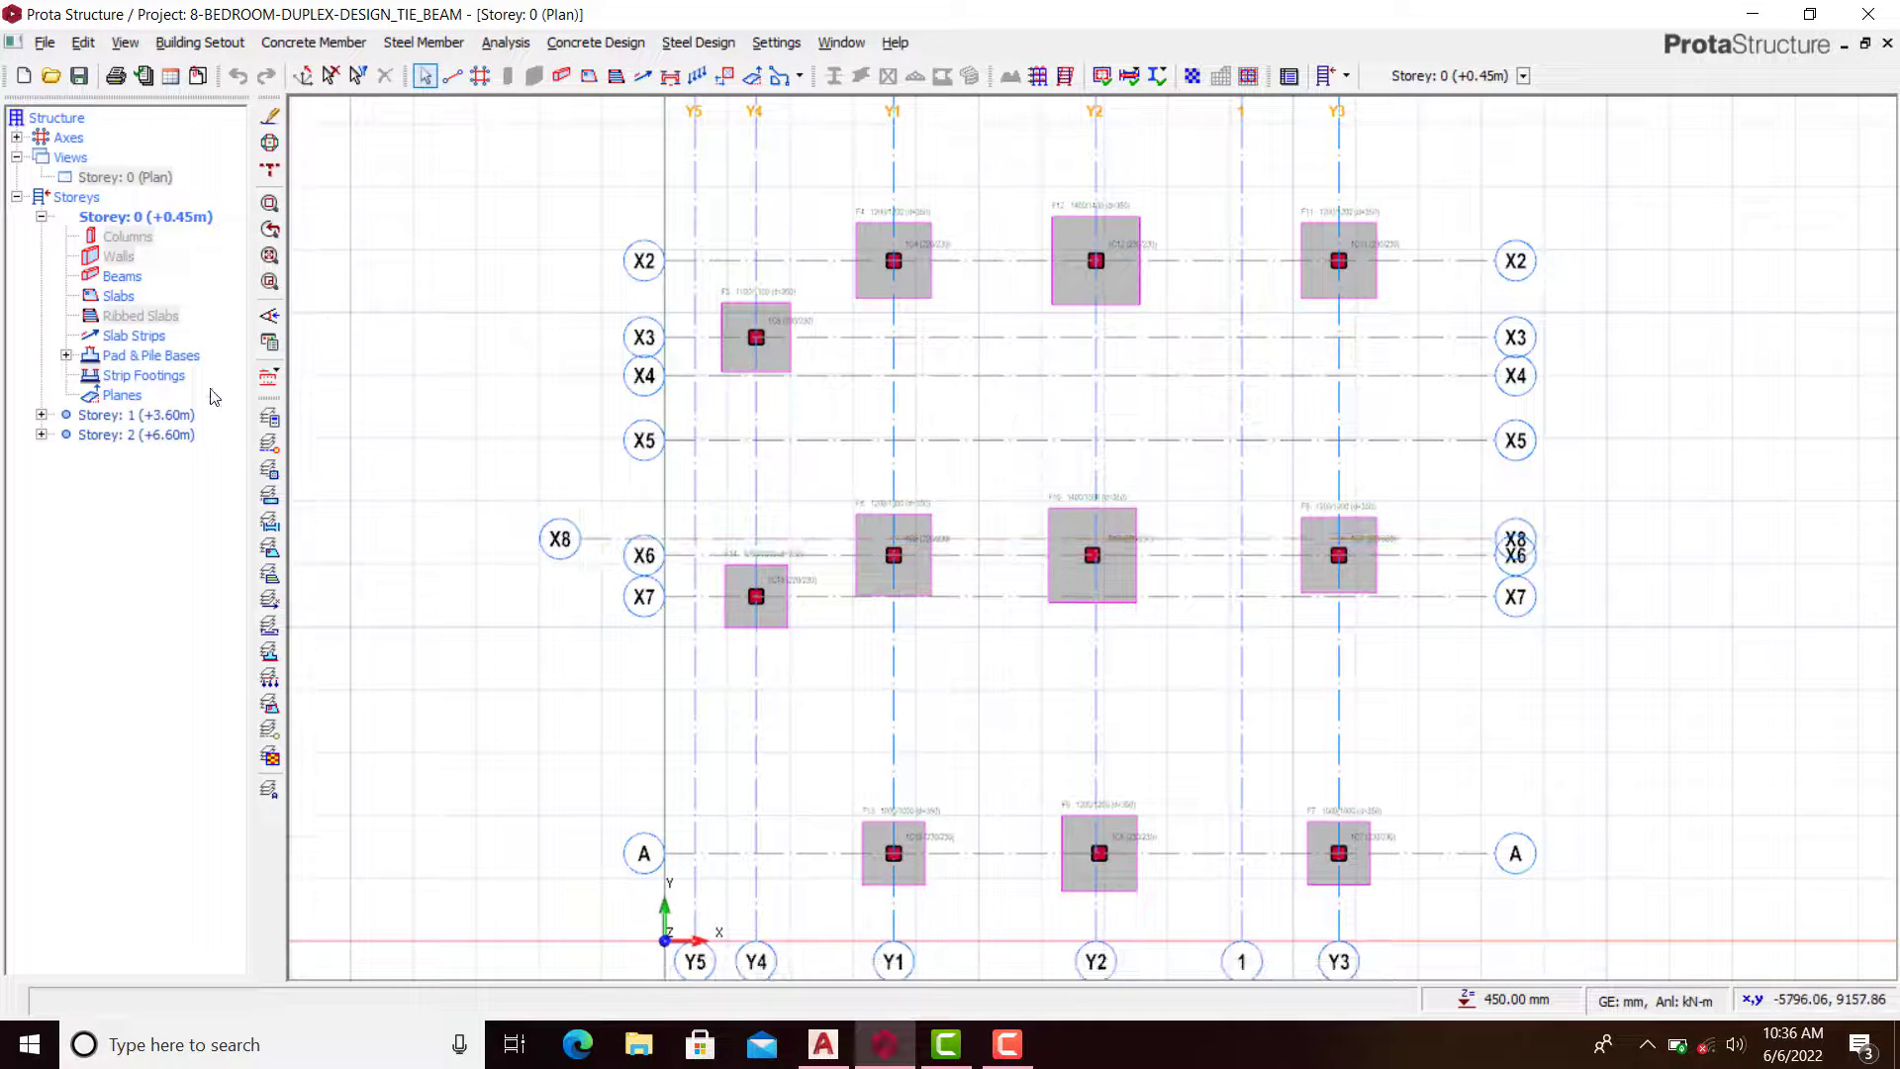
# Step: Make Storey 1 the active plan and close in on the slab bays between axes X1 and X2
pyautogui.doubleClick(156, 422)
pyautogui.scroll(-2, 1015, 550)
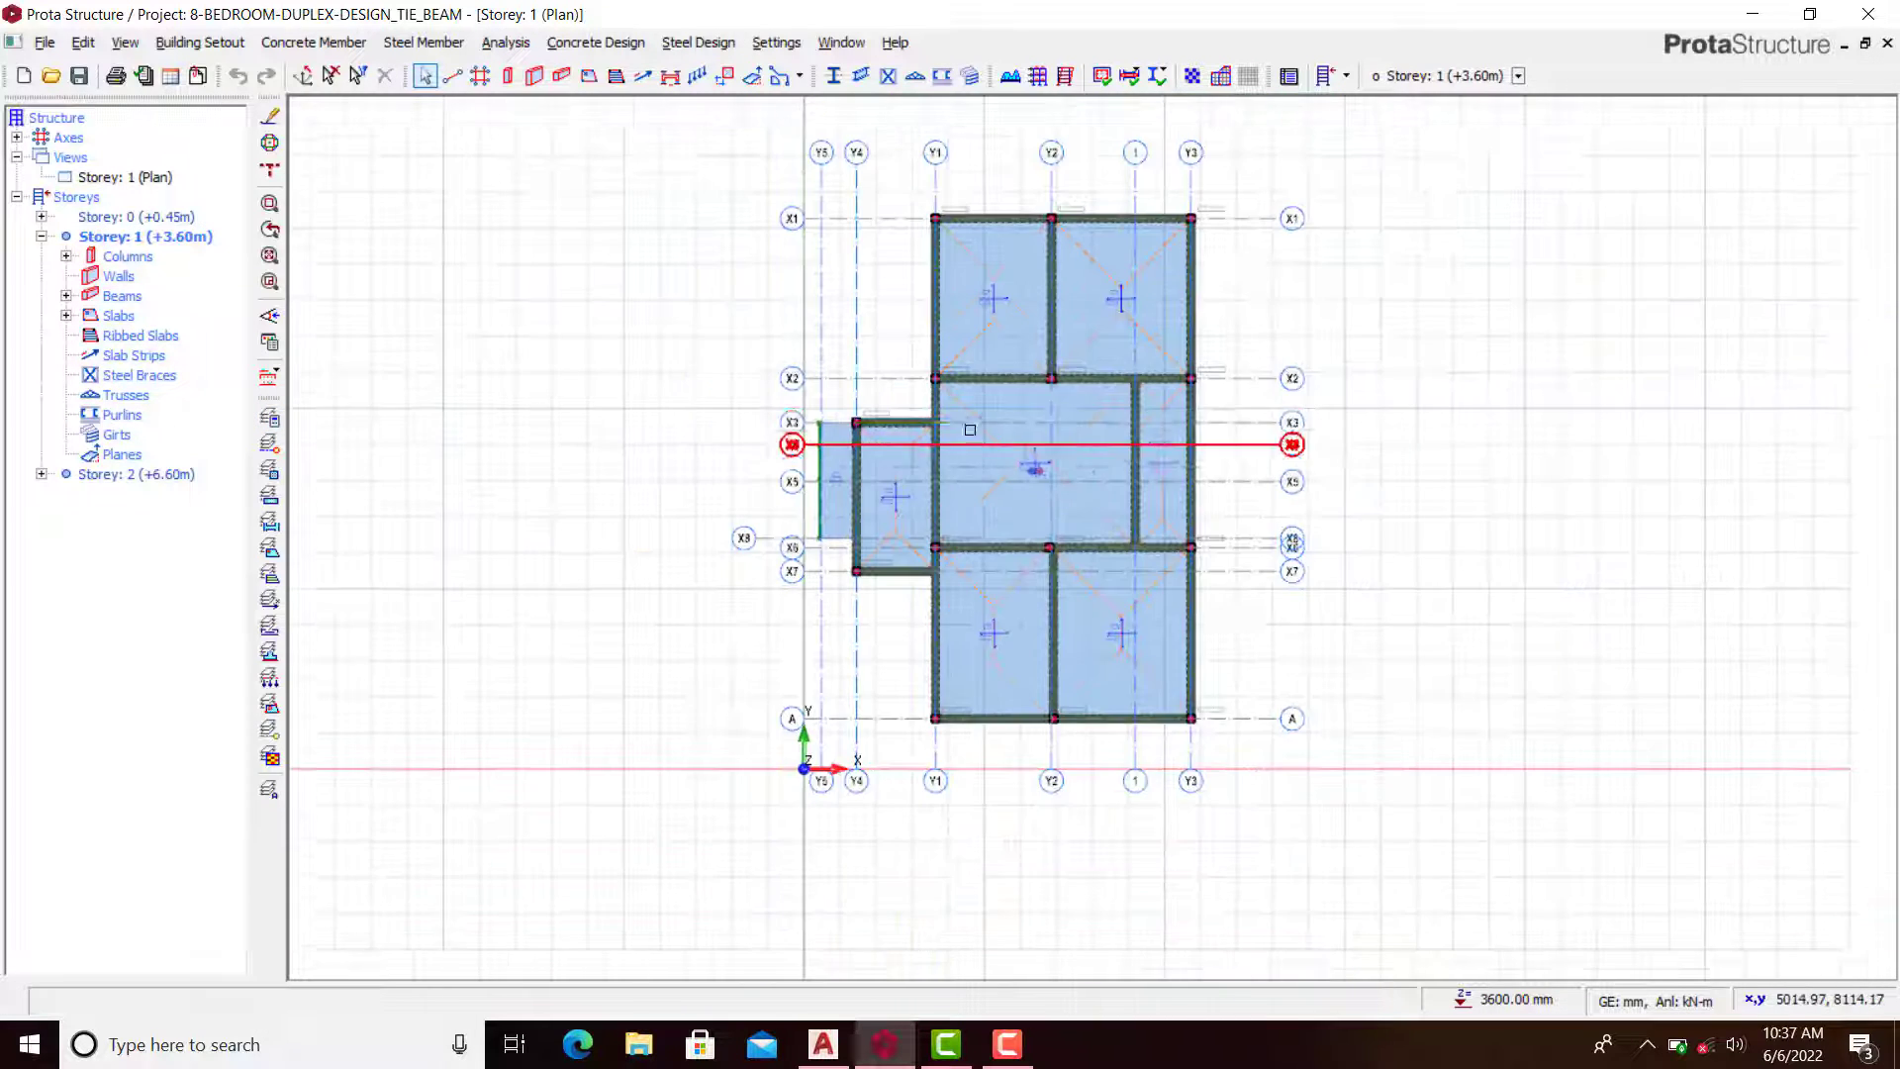
pyautogui.scroll(4, 1051, 380)
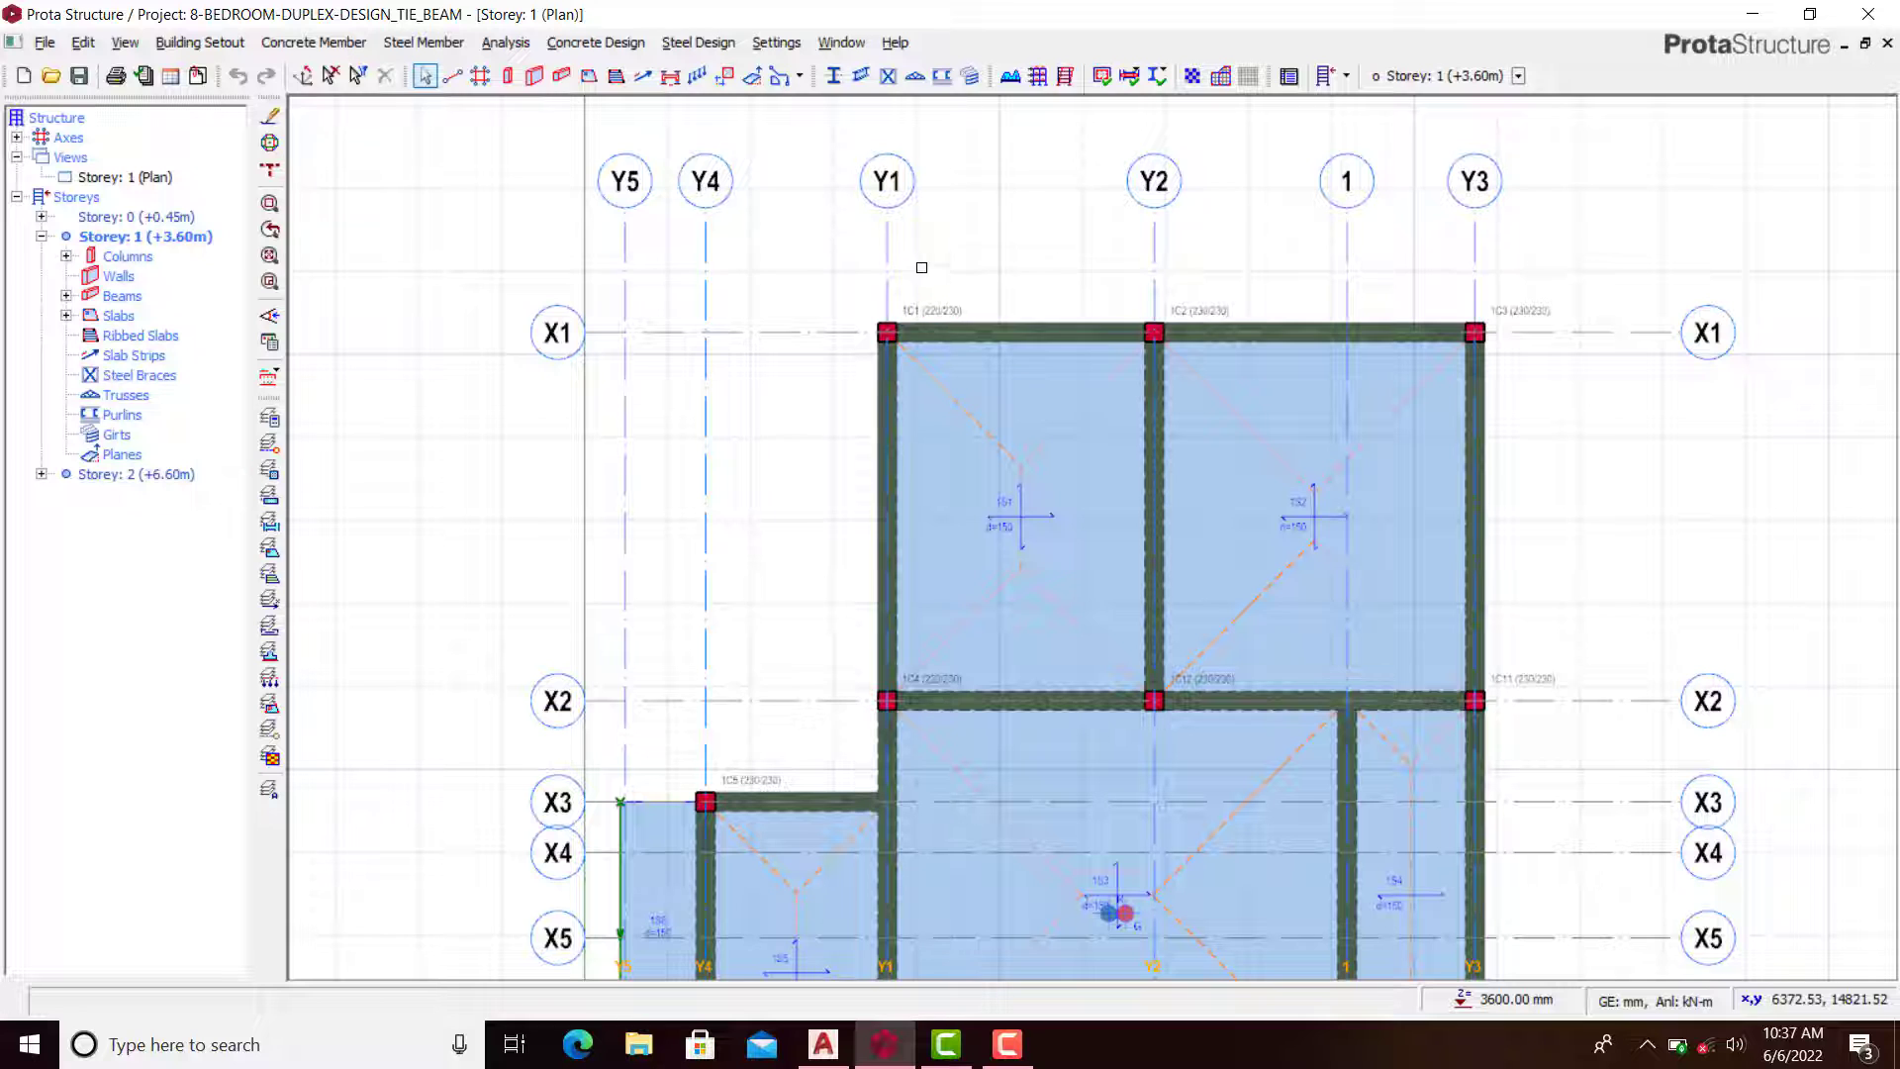
pyautogui.scroll(1, 959, 331)
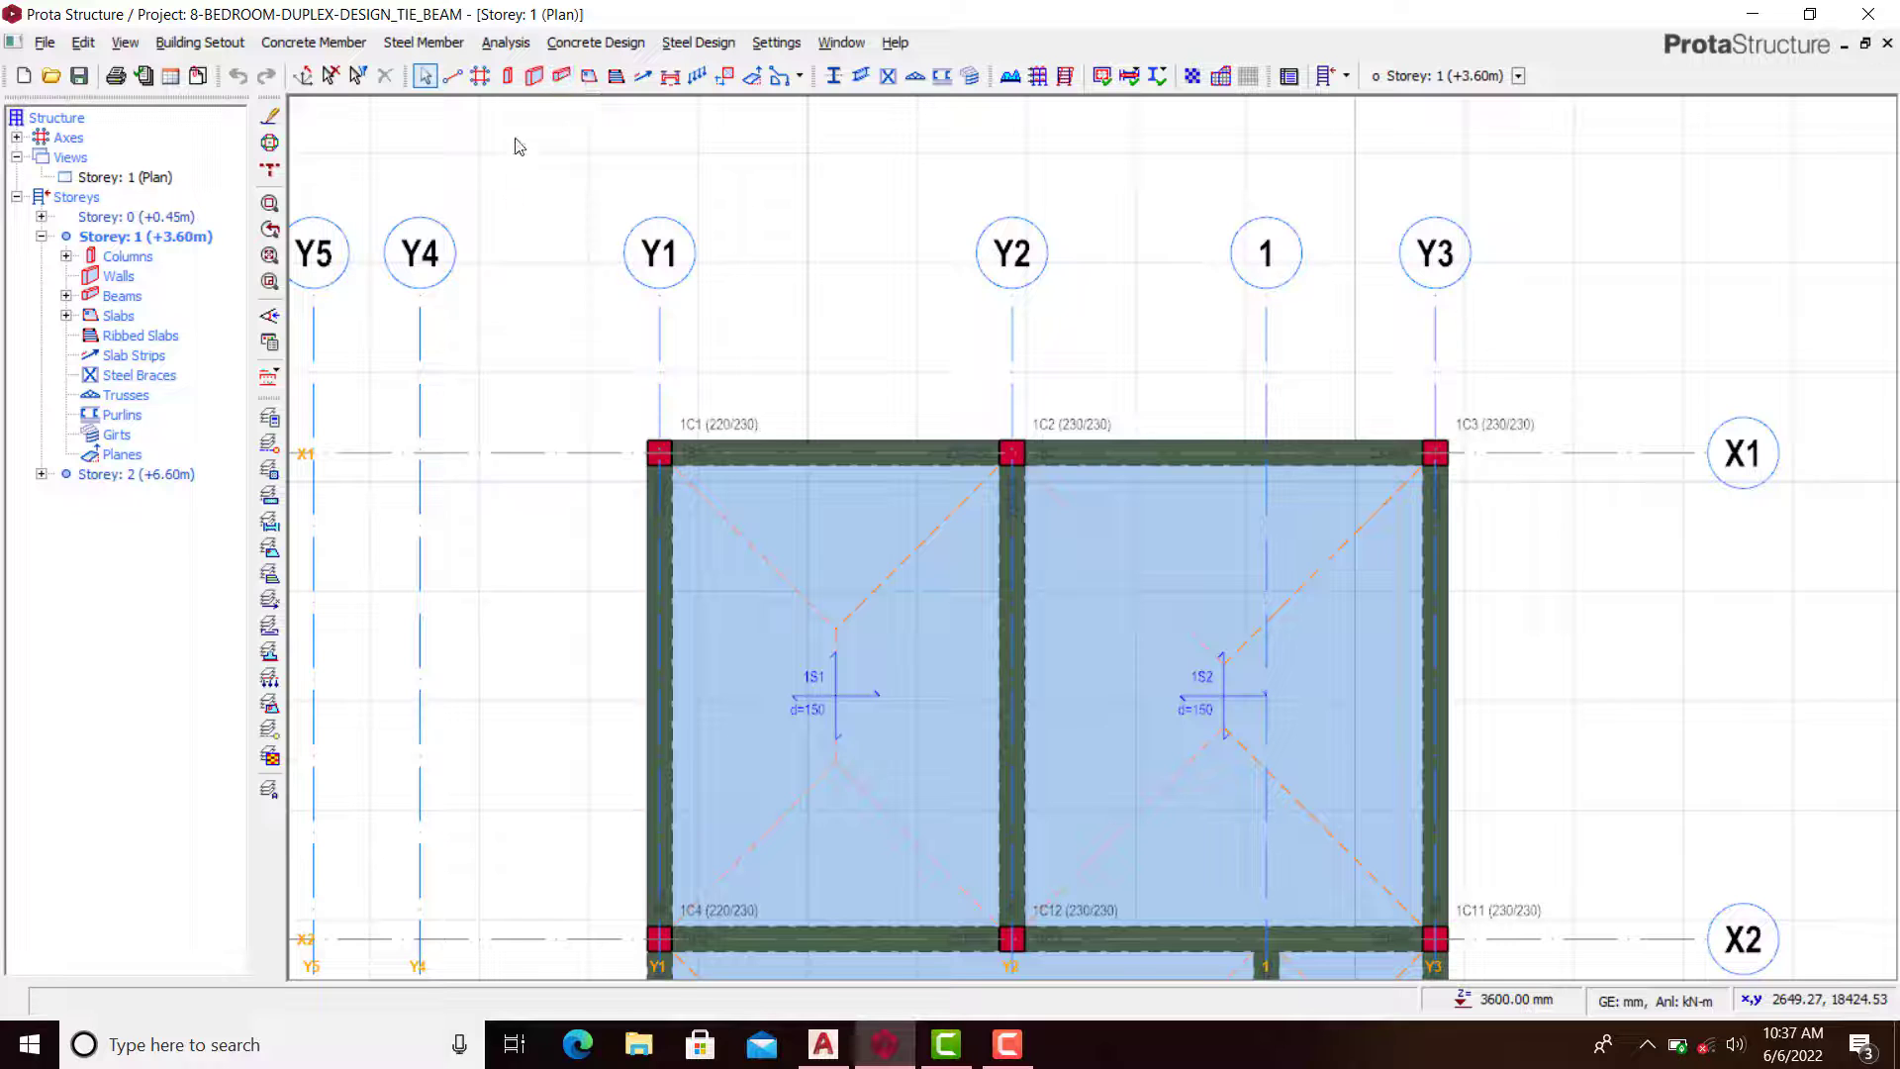
# Step: Start the Beam command and examine the span on axis X1 between columns 1C1 and 1C2 as the insertion location
pyautogui.click(561, 76)
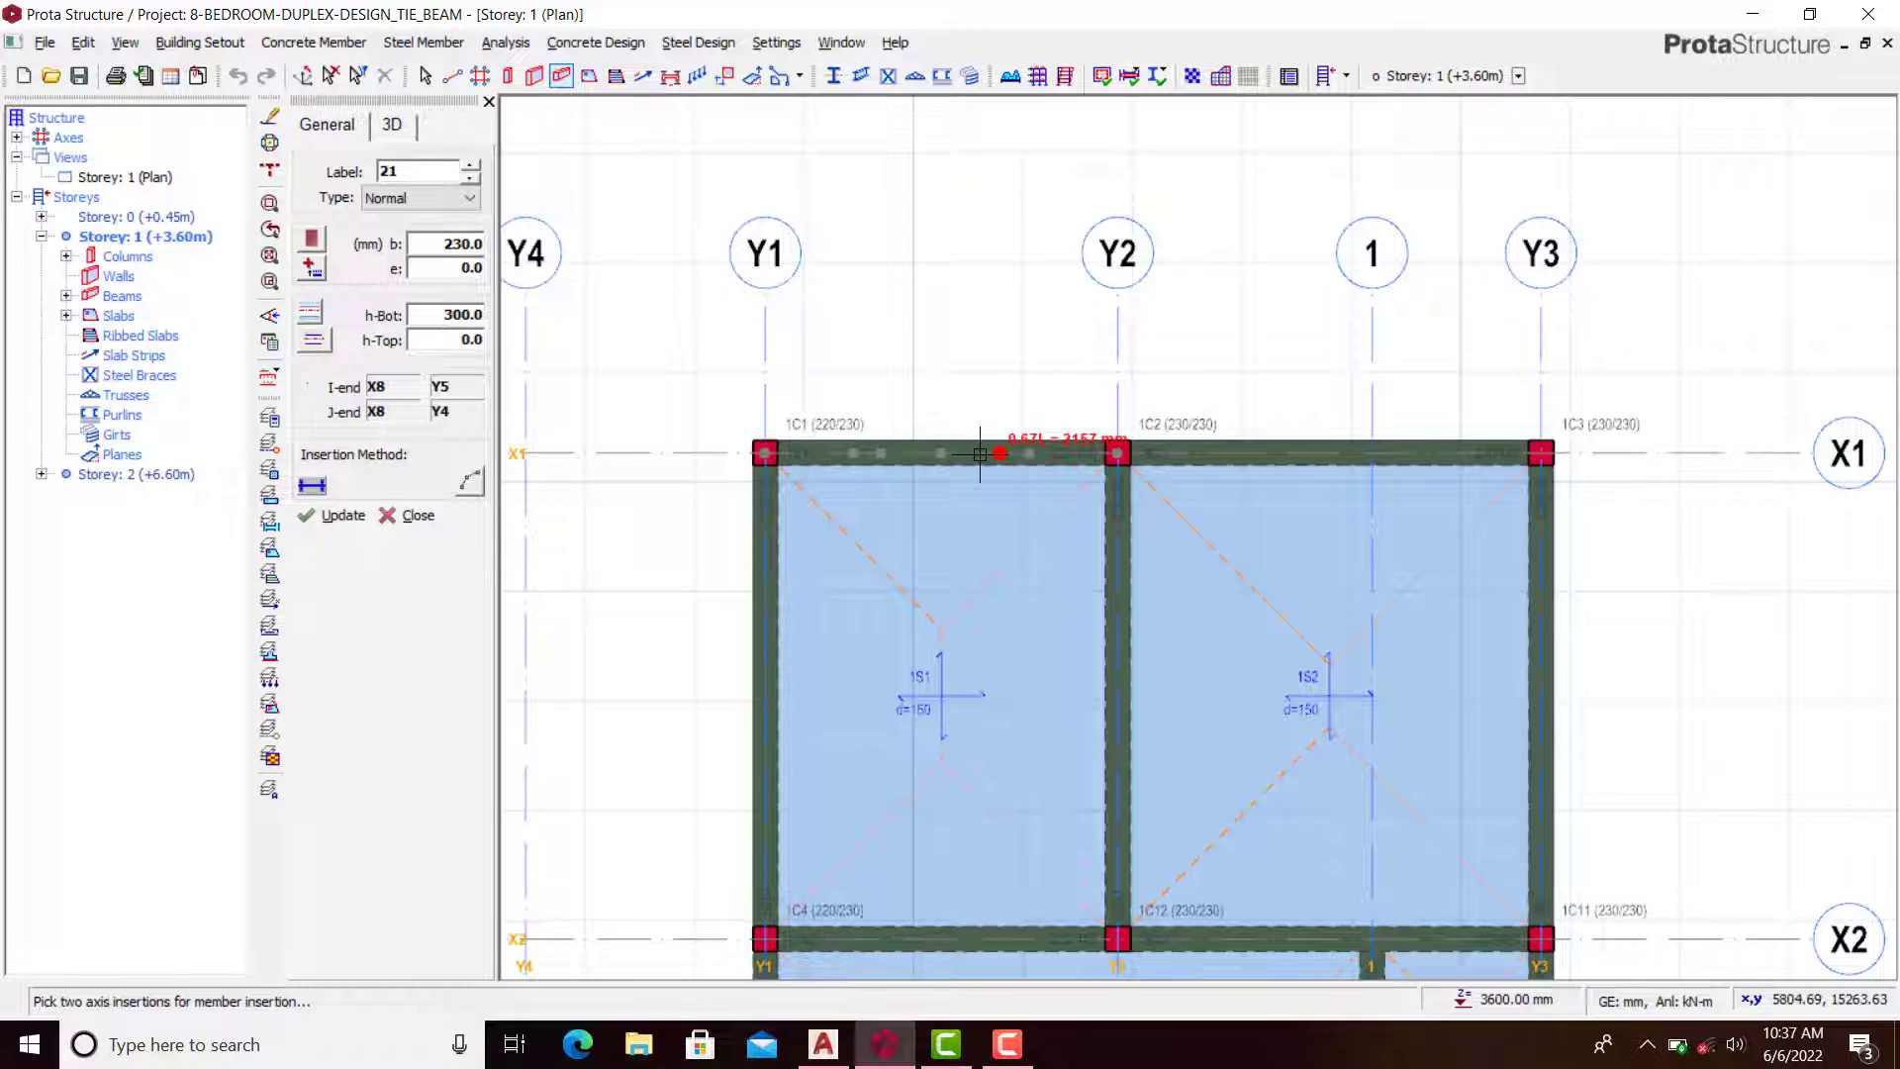
pyautogui.scroll(4, 979, 453)
pyautogui.scroll(-1, 703, 432)
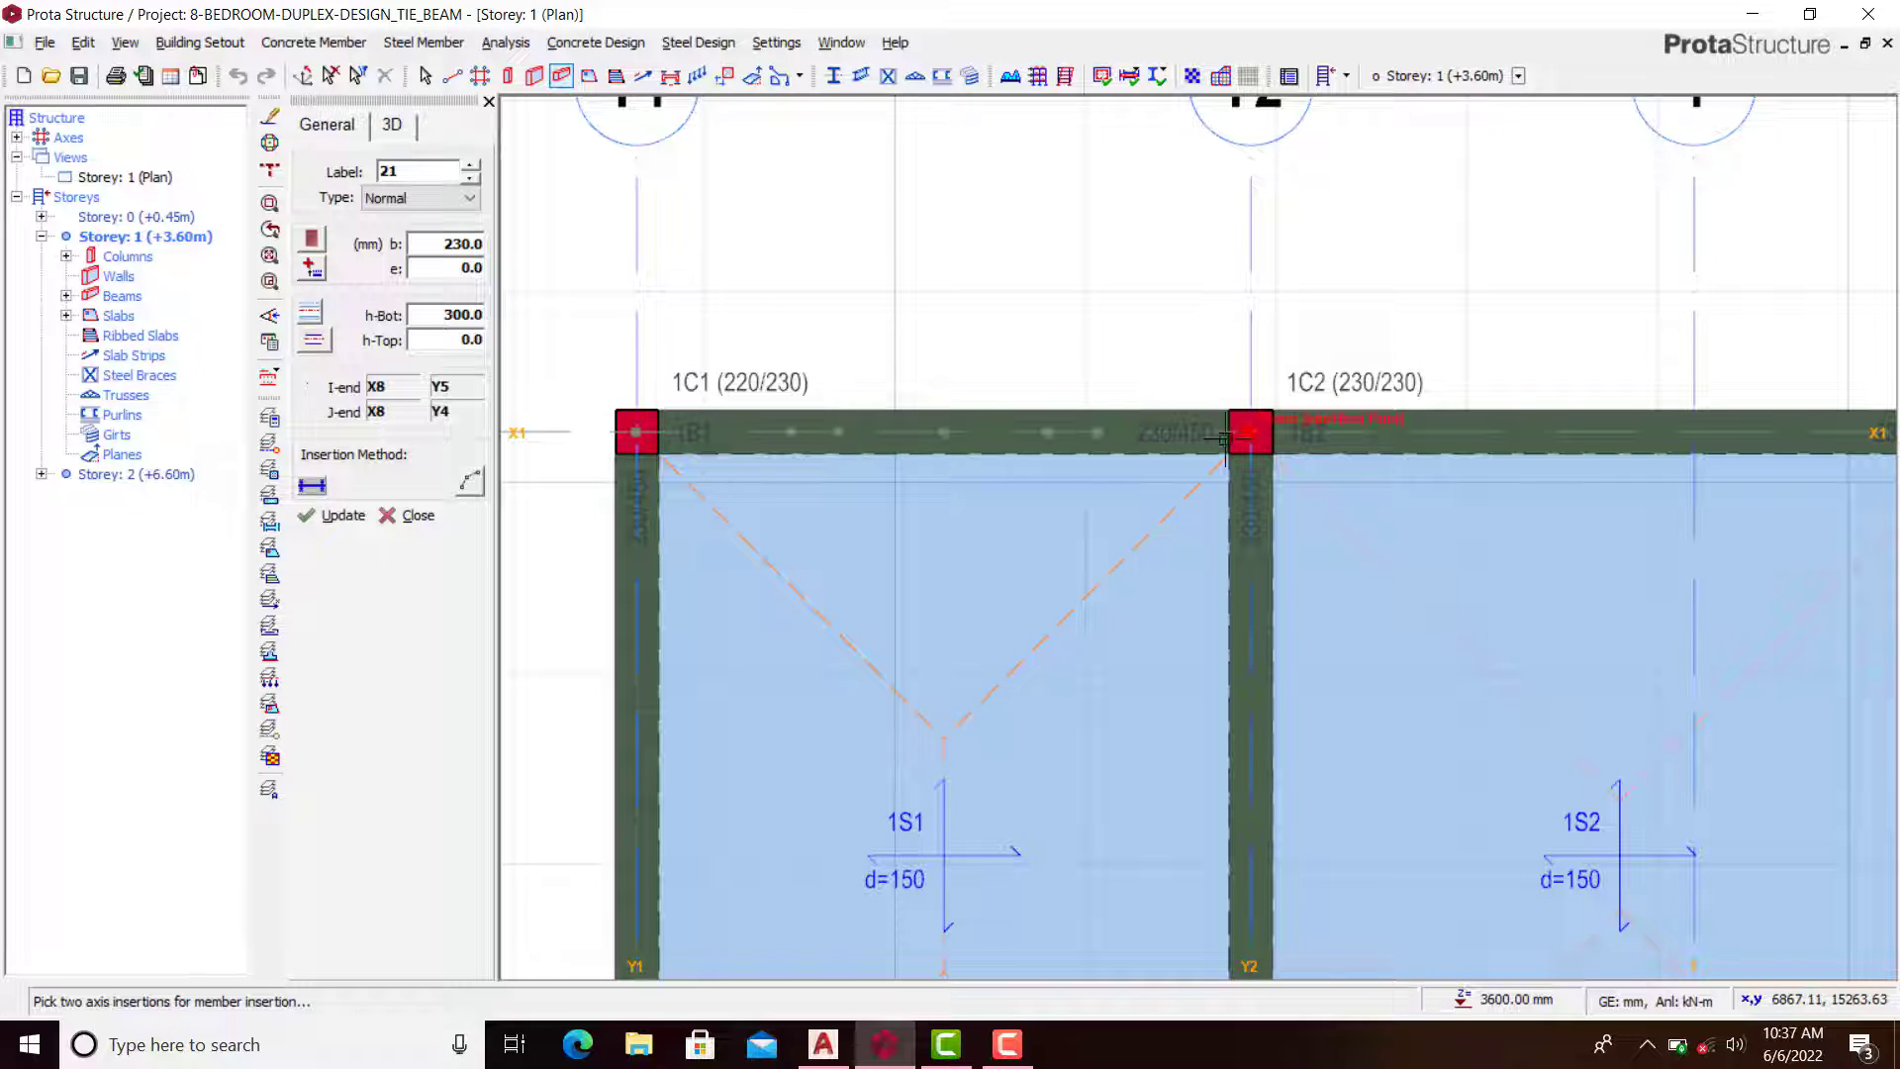
pyautogui.scroll(-3, 1034, 376)
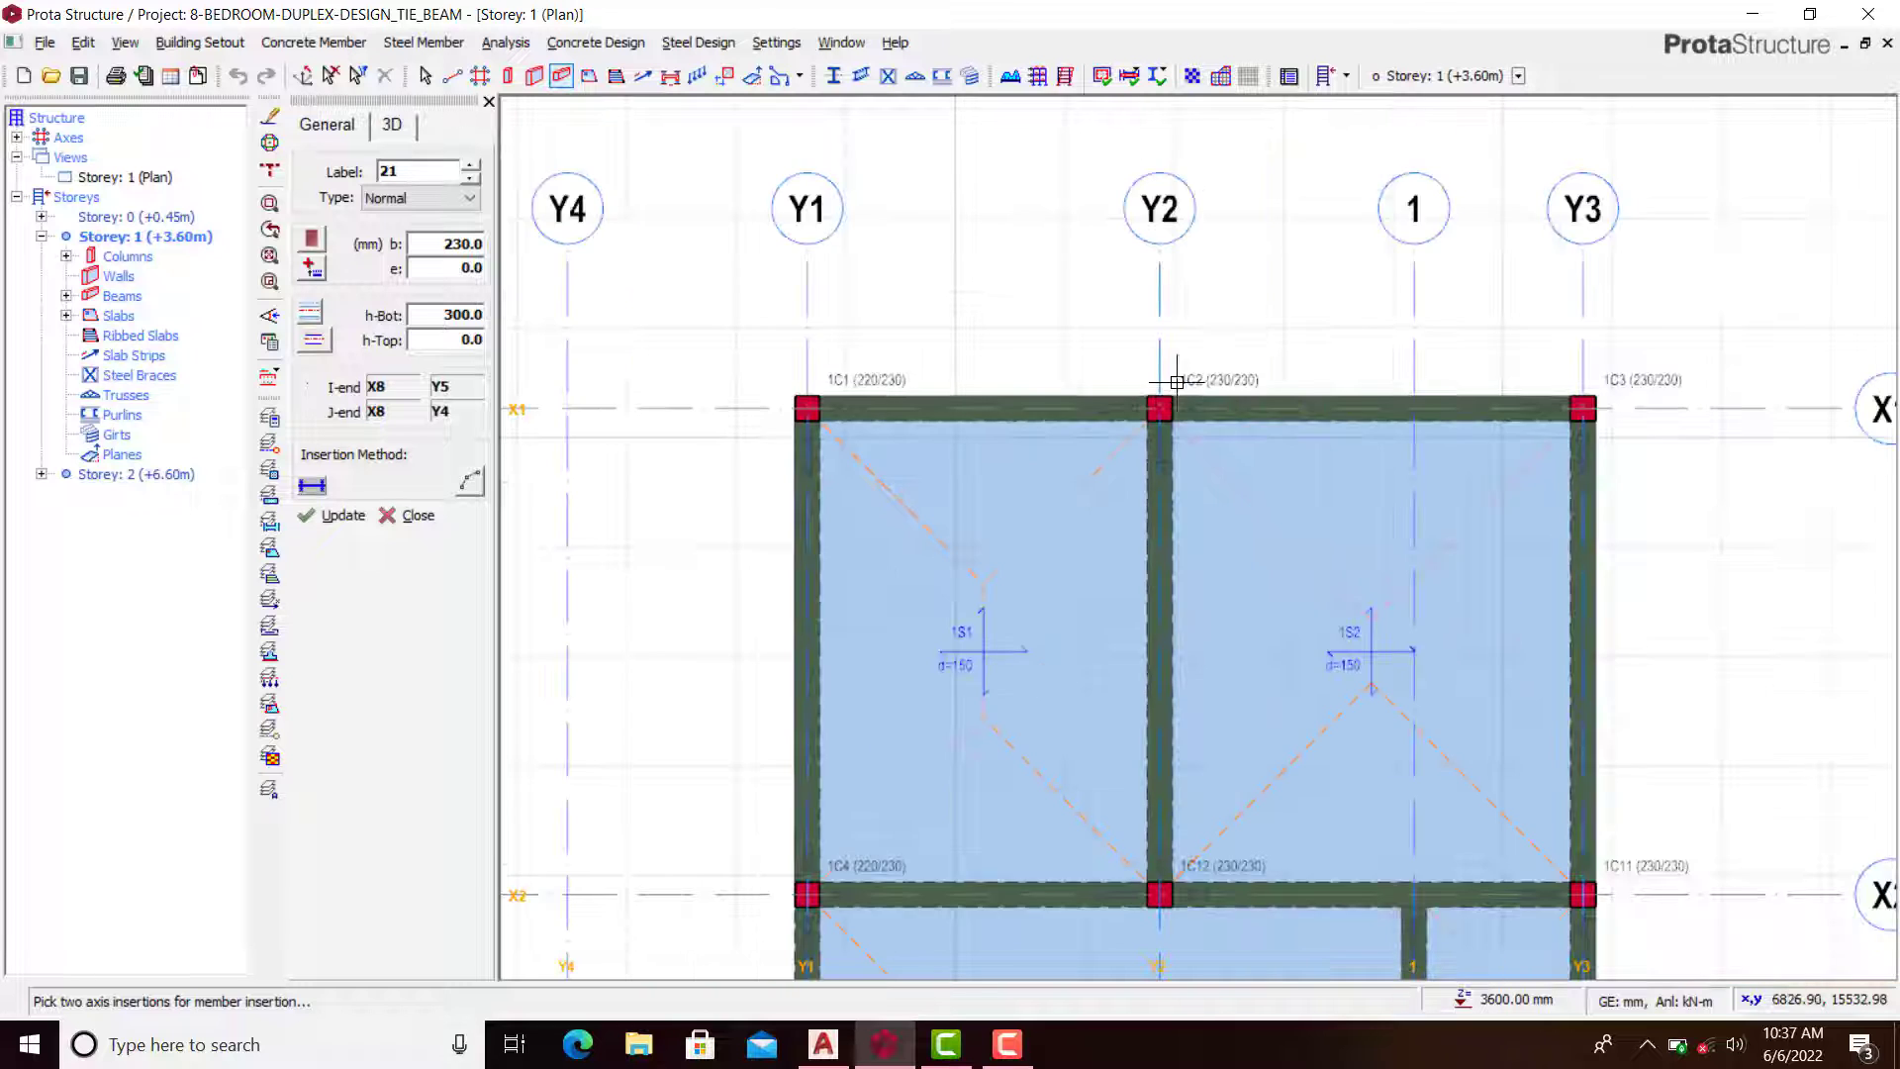
pyautogui.scroll(3, 1267, 366)
pyautogui.scroll(-1, 1359, 365)
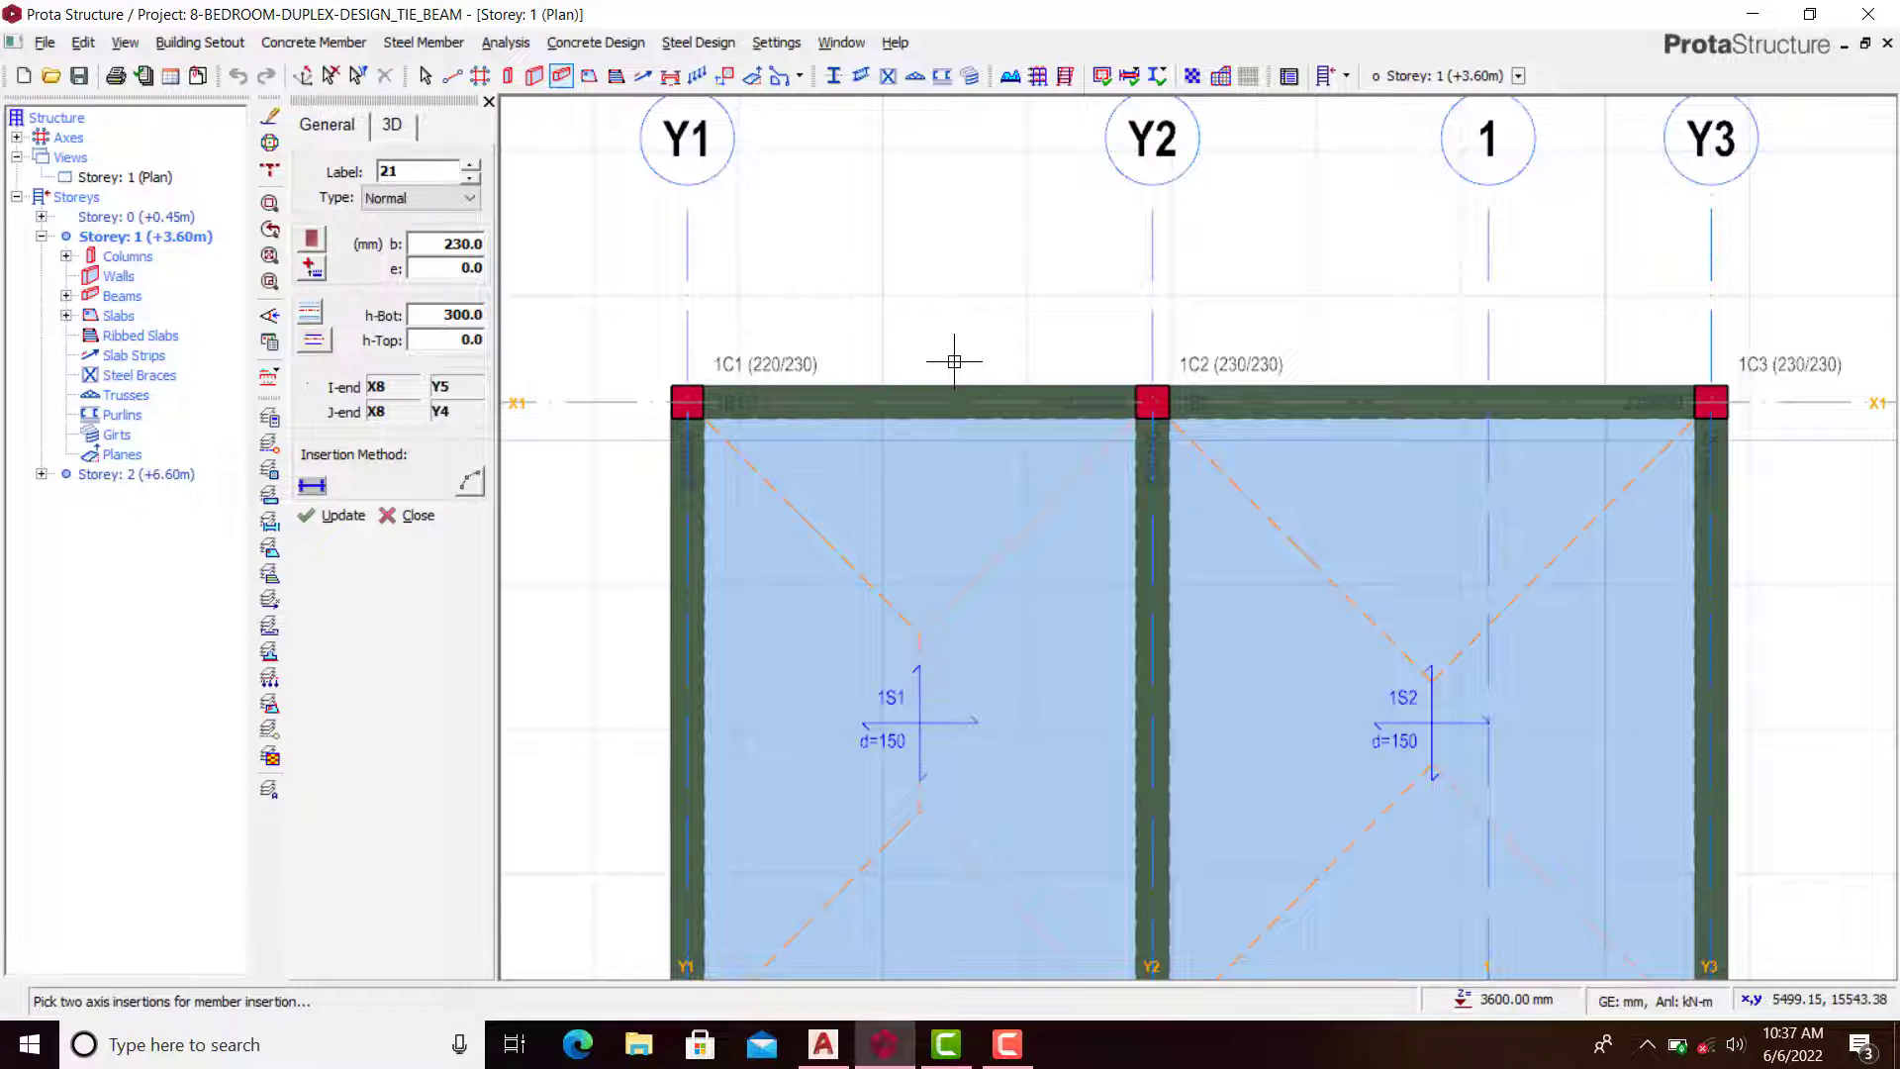
pyautogui.scroll(2, 727, 376)
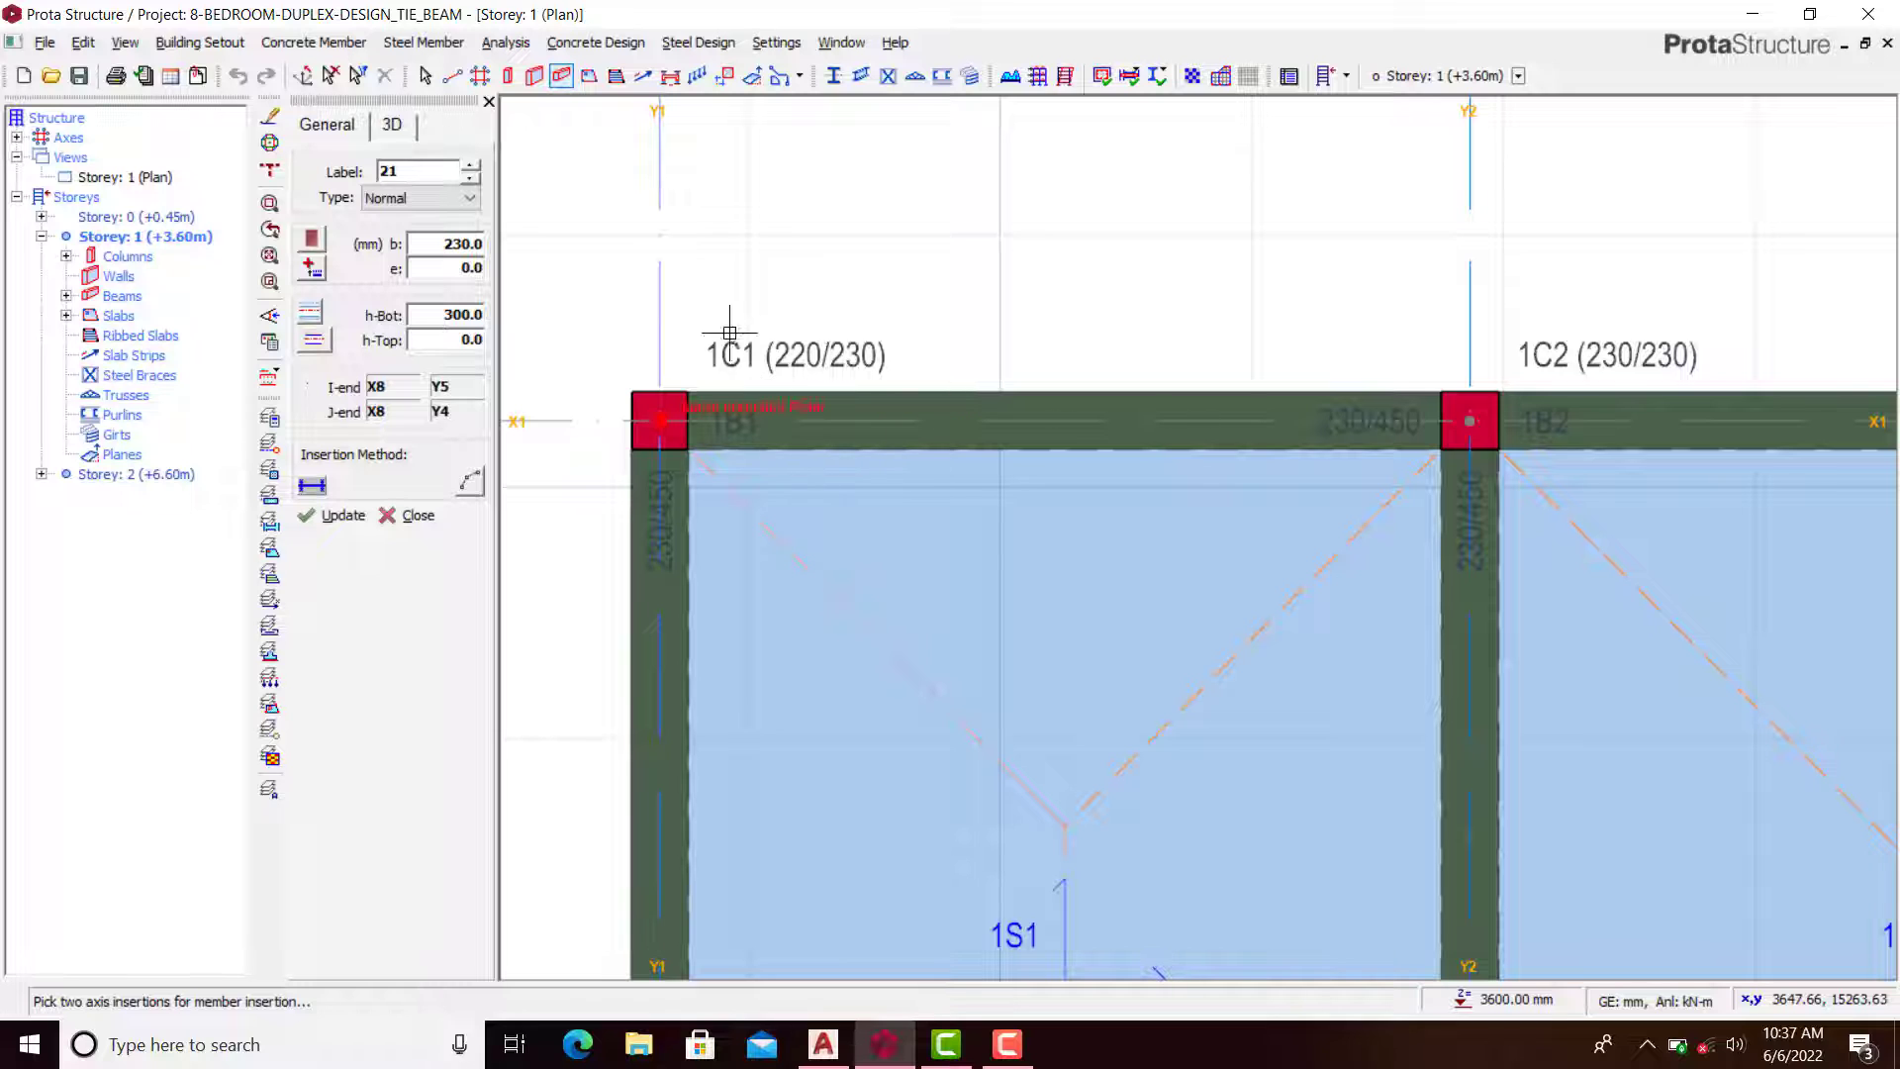
pyautogui.scroll(-1, 945, 296)
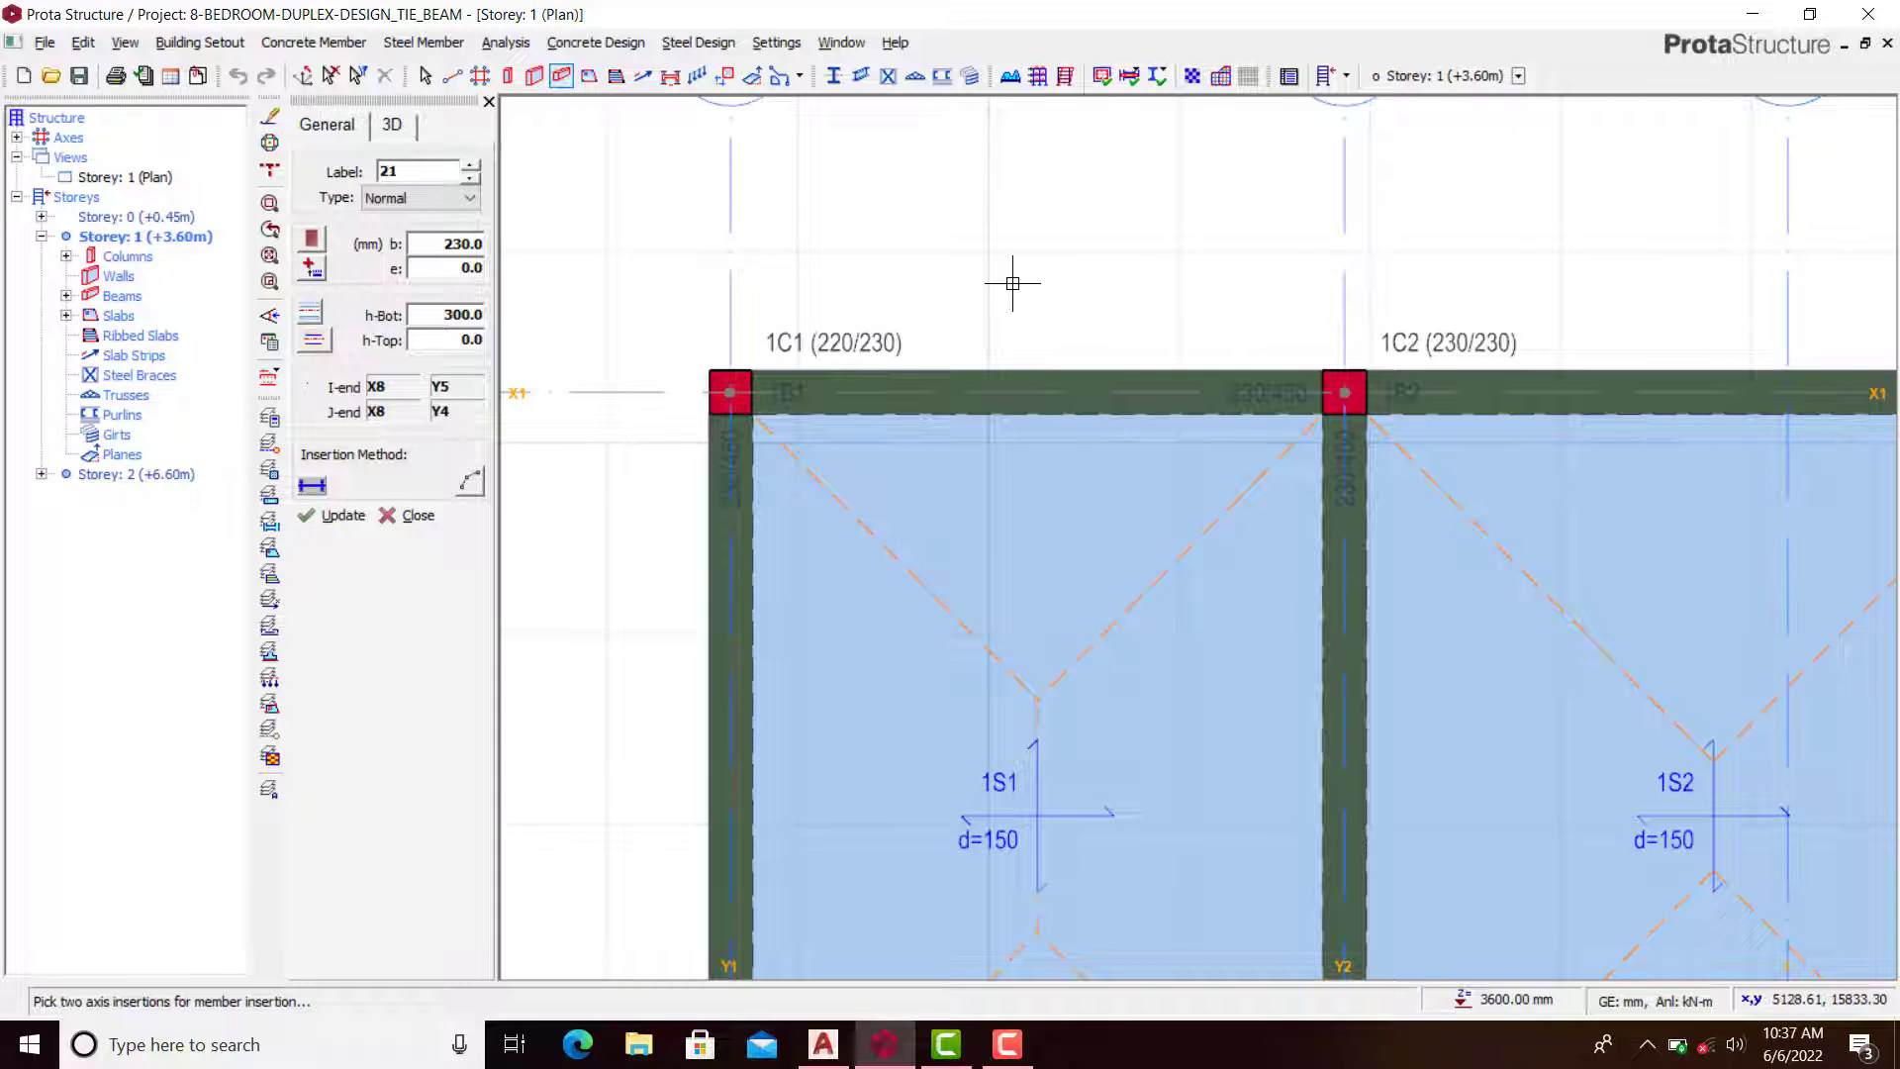
pyautogui.scroll(2, 802, 390)
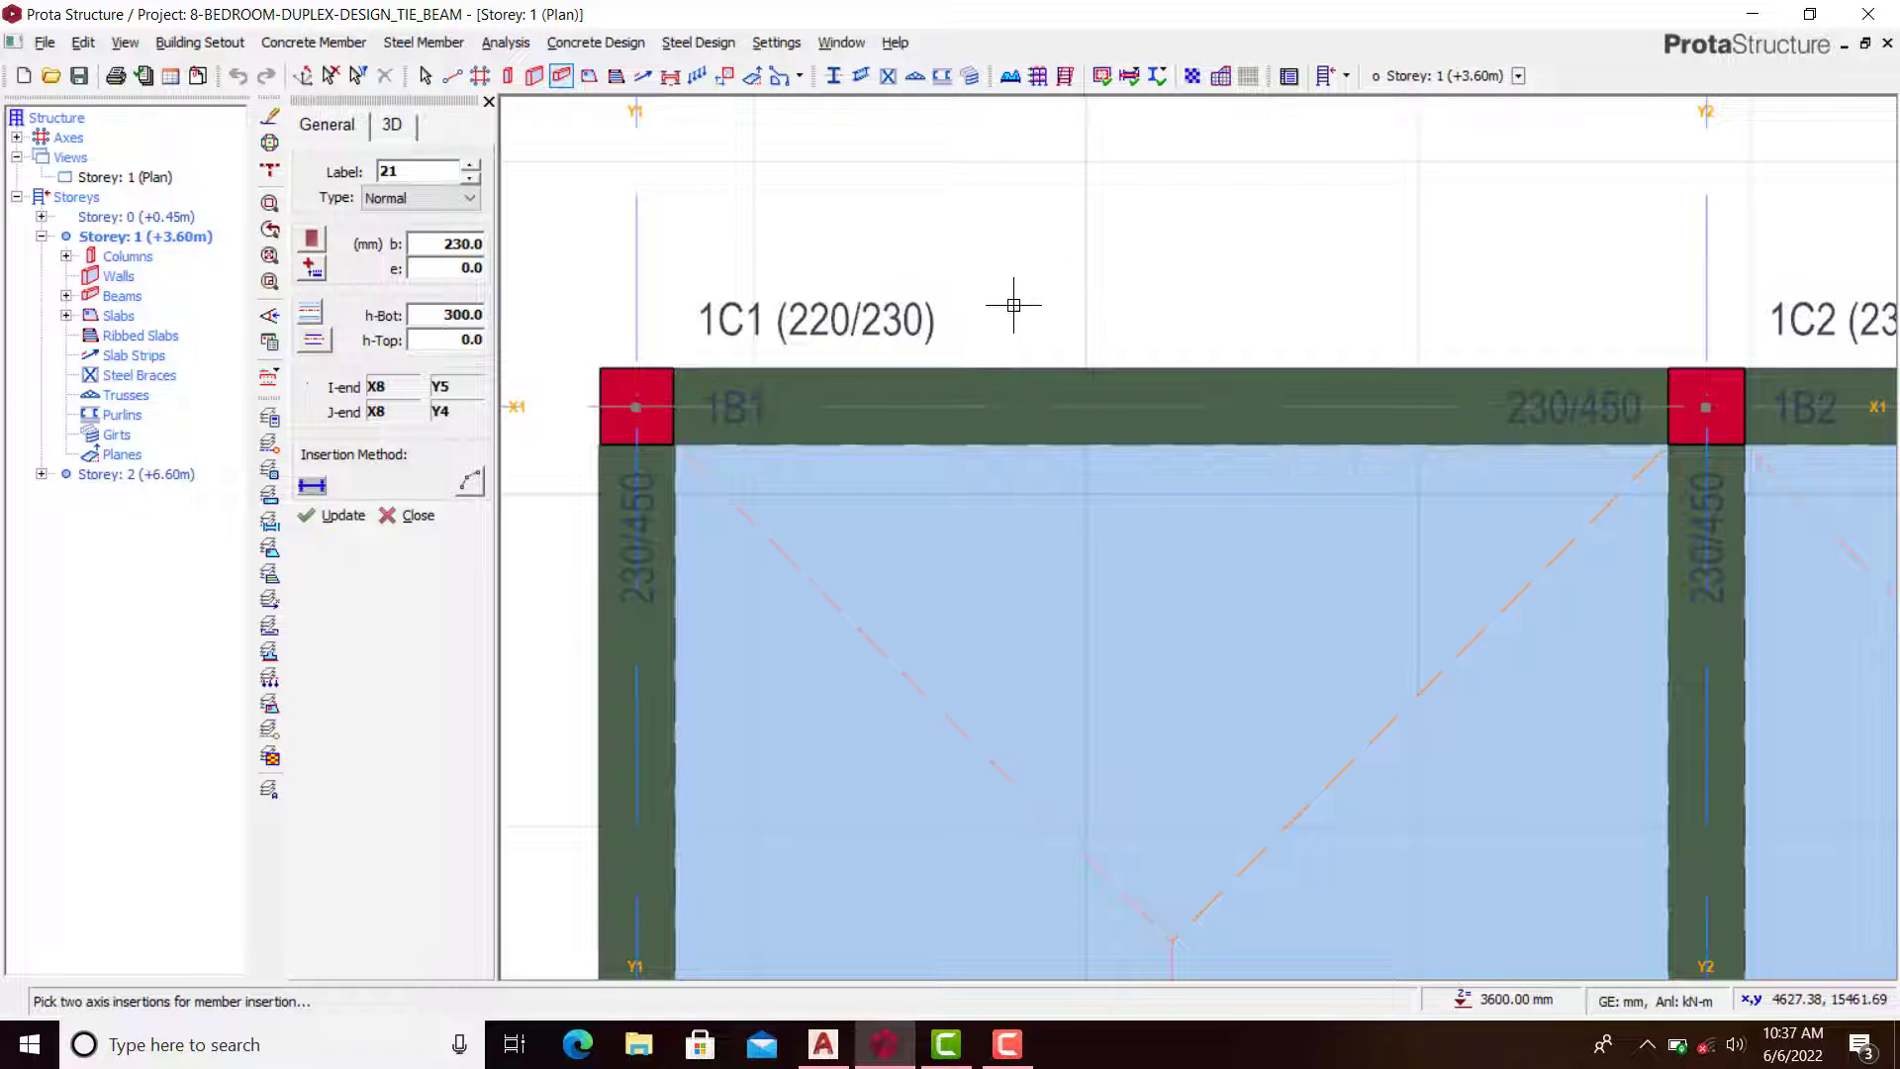
pyautogui.scroll(-1, 732, 401)
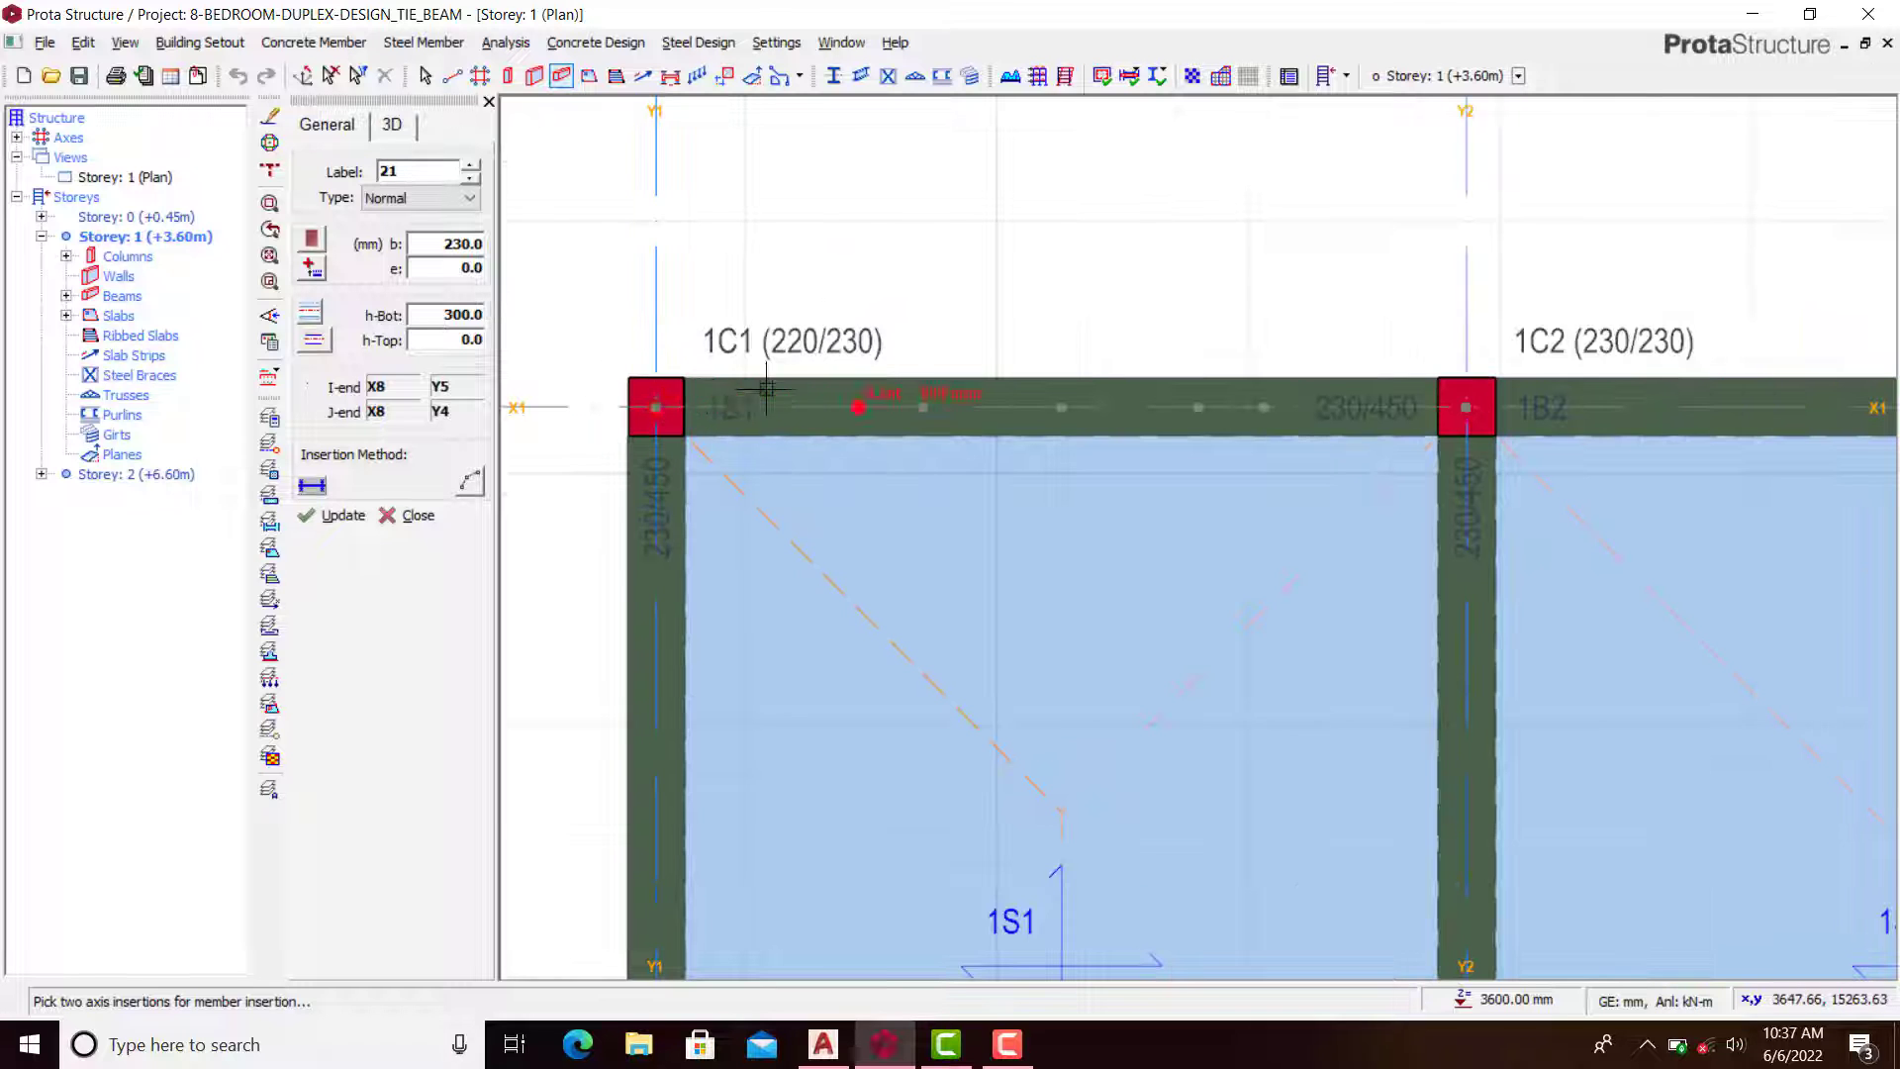
pyautogui.scroll(1, 767, 389)
pyautogui.scroll(-1, 752, 386)
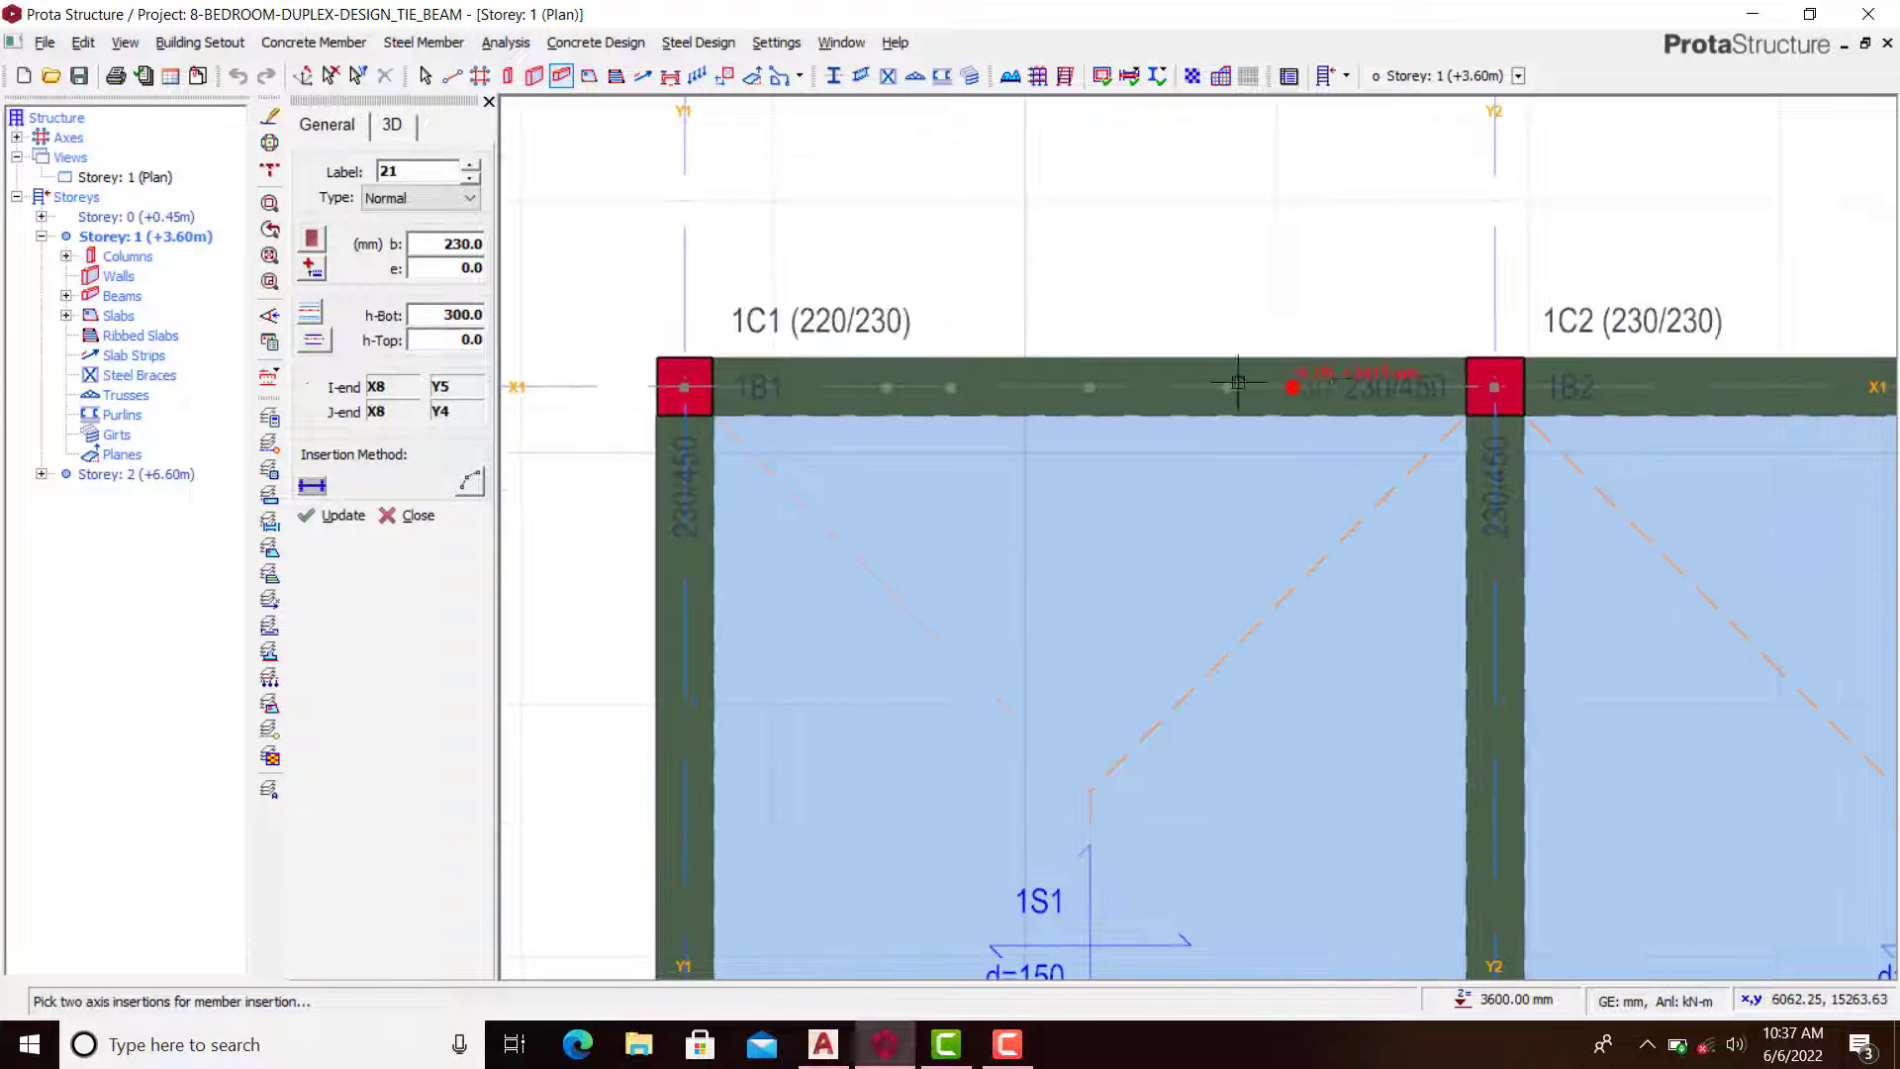
pyautogui.scroll(1, 732, 367)
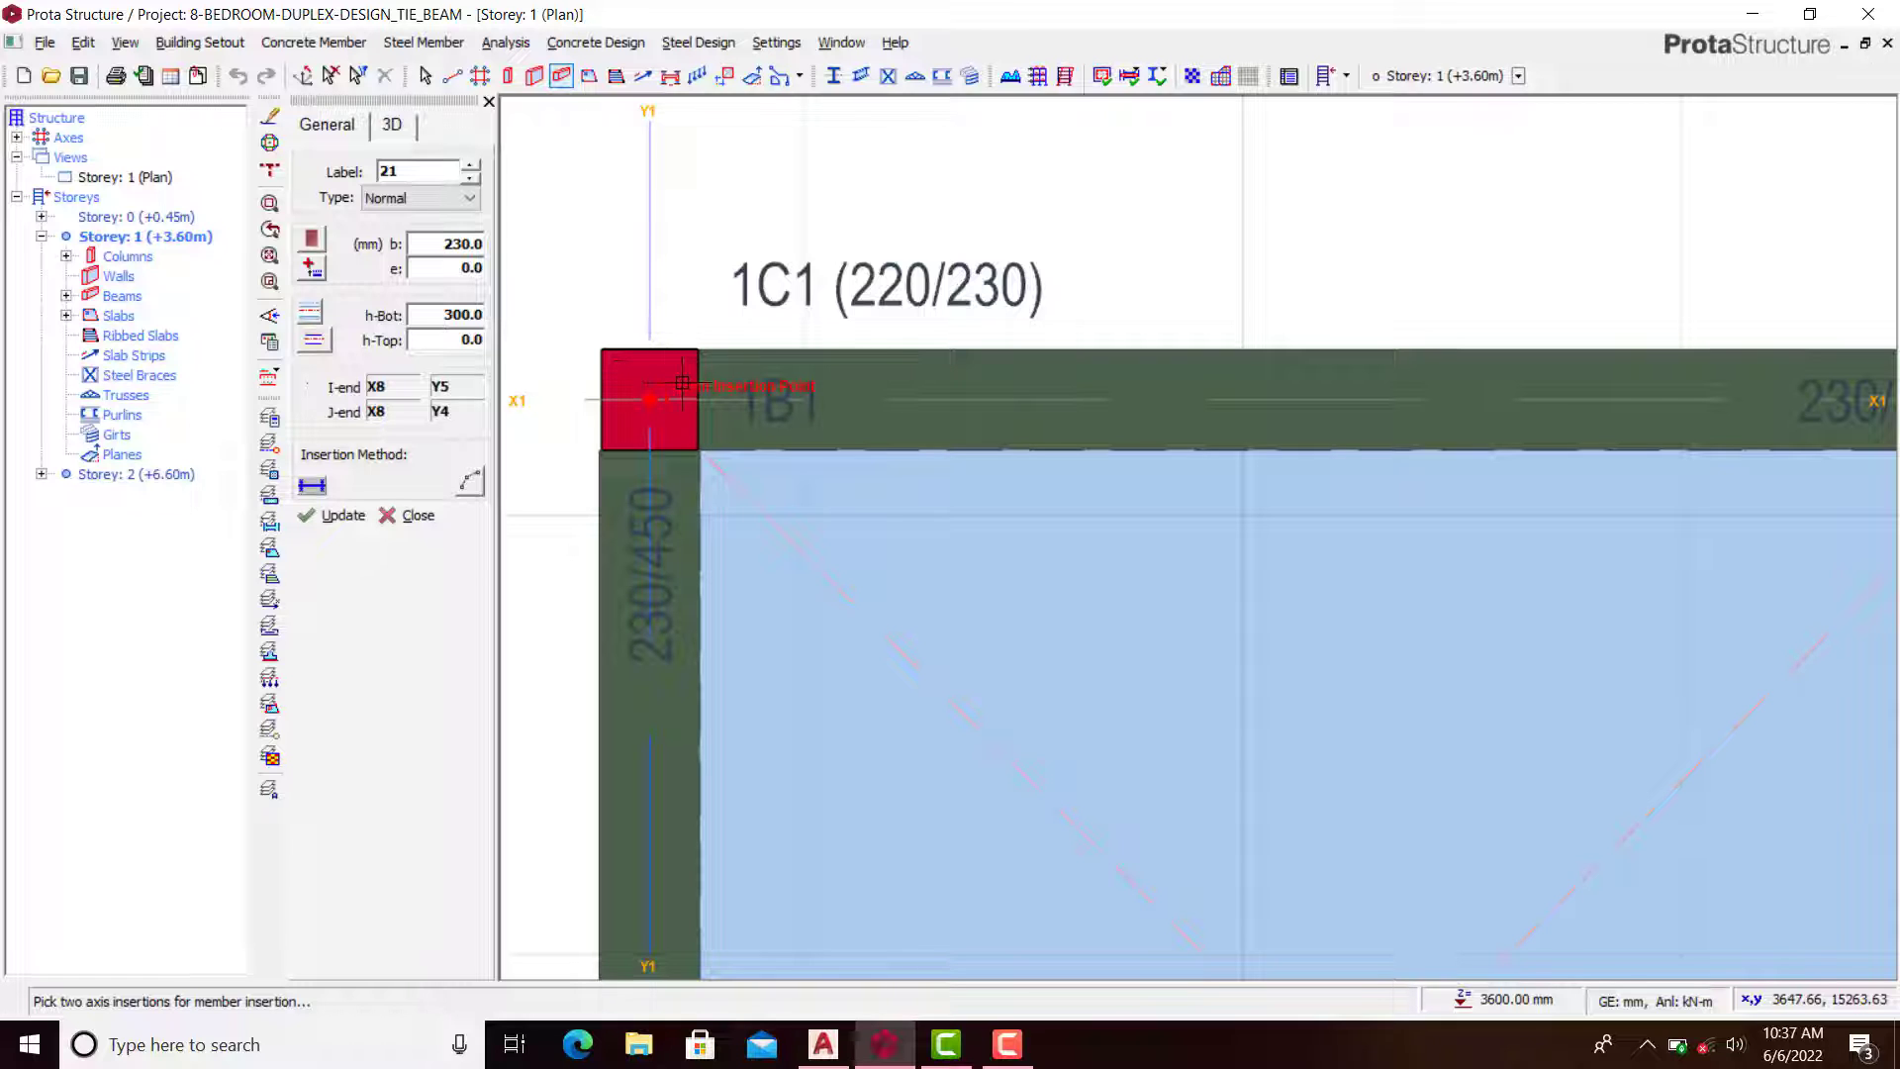
pyautogui.scroll(-1, 737, 347)
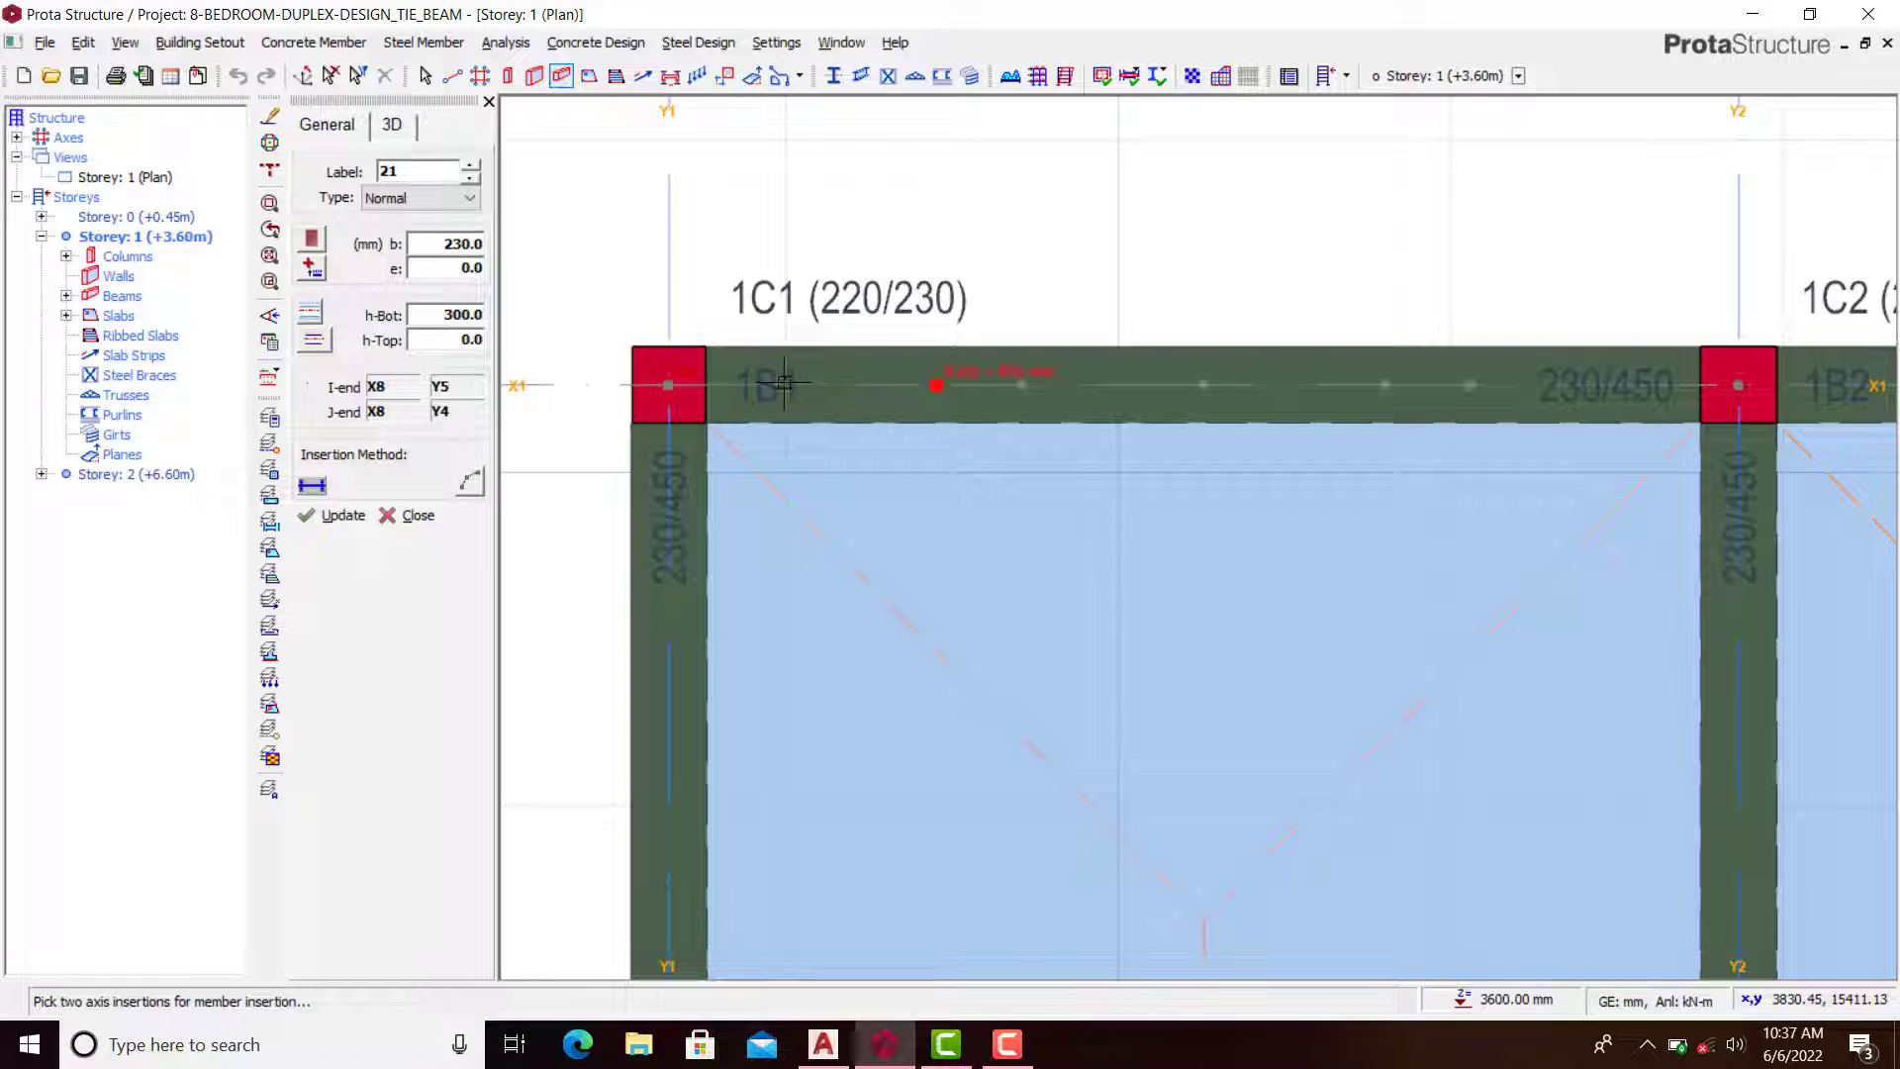
pyautogui.scroll(1, 984, 396)
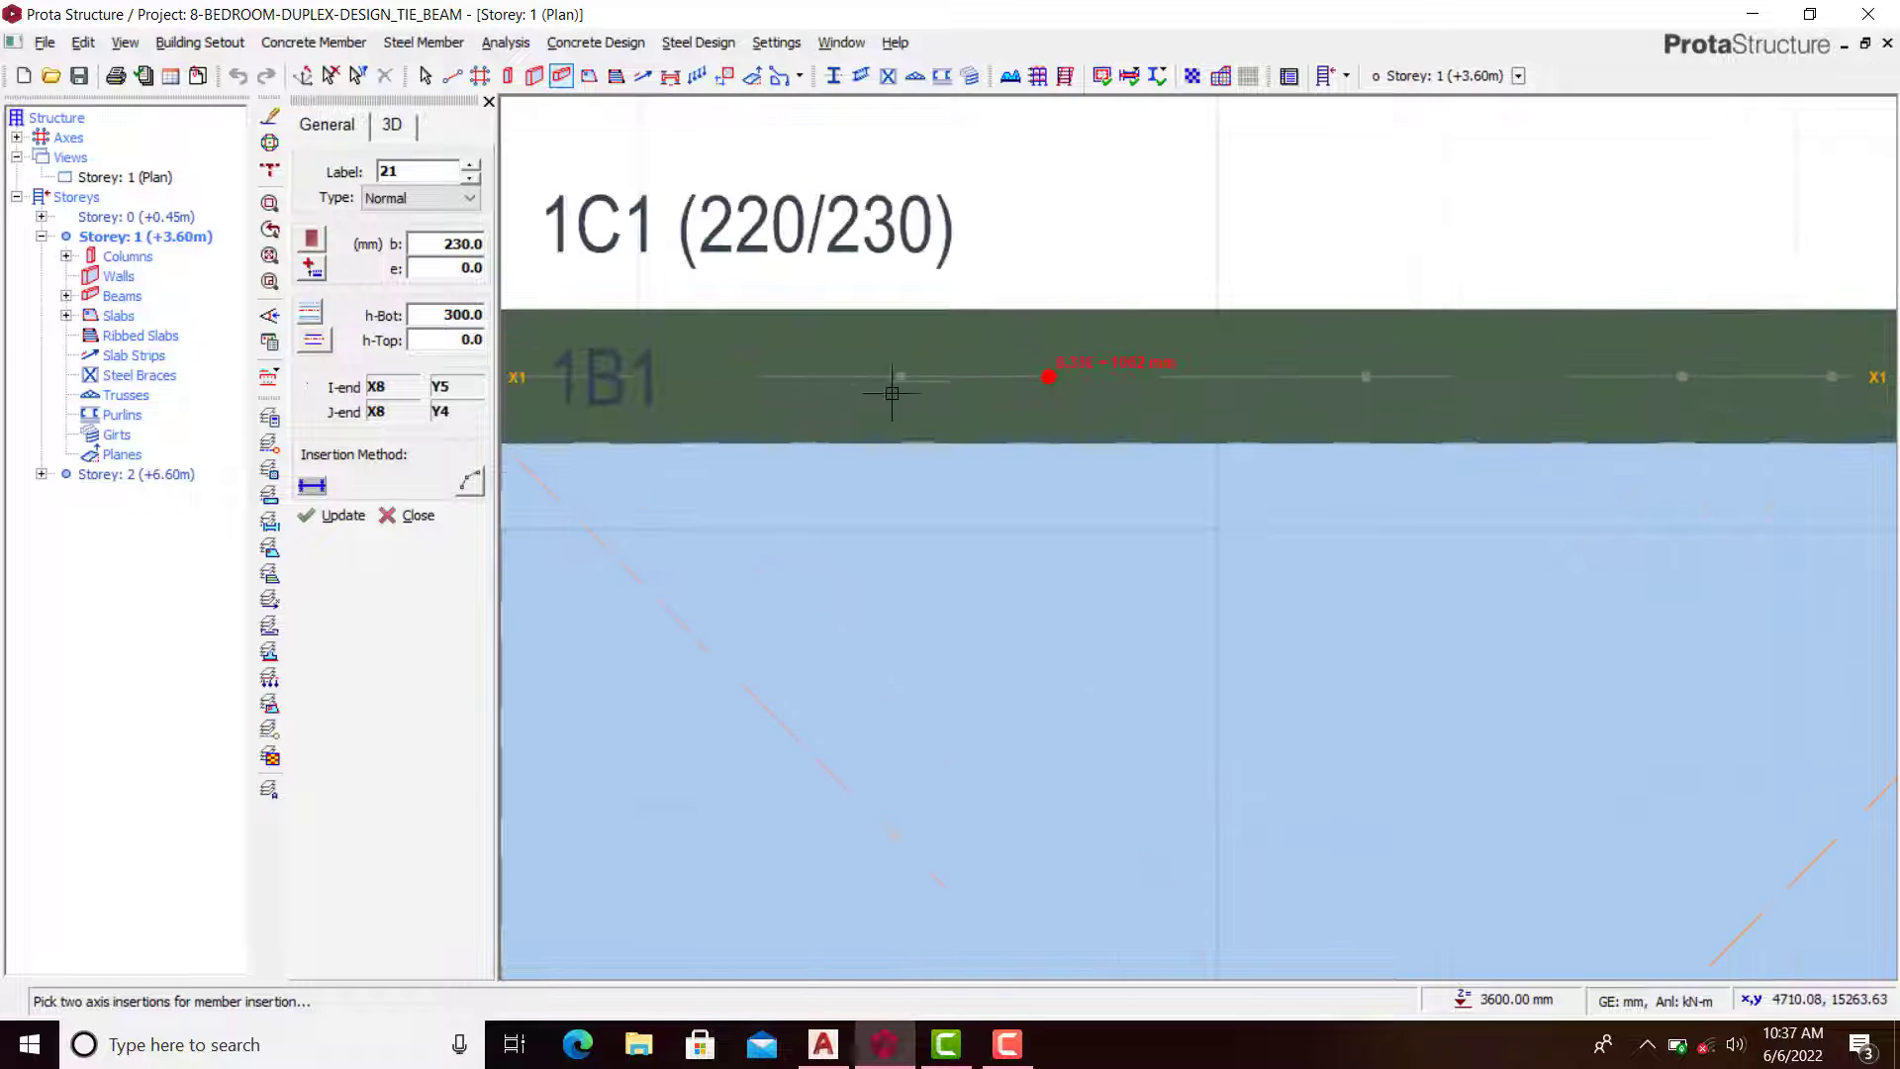
pyautogui.scroll(-2, 994, 376)
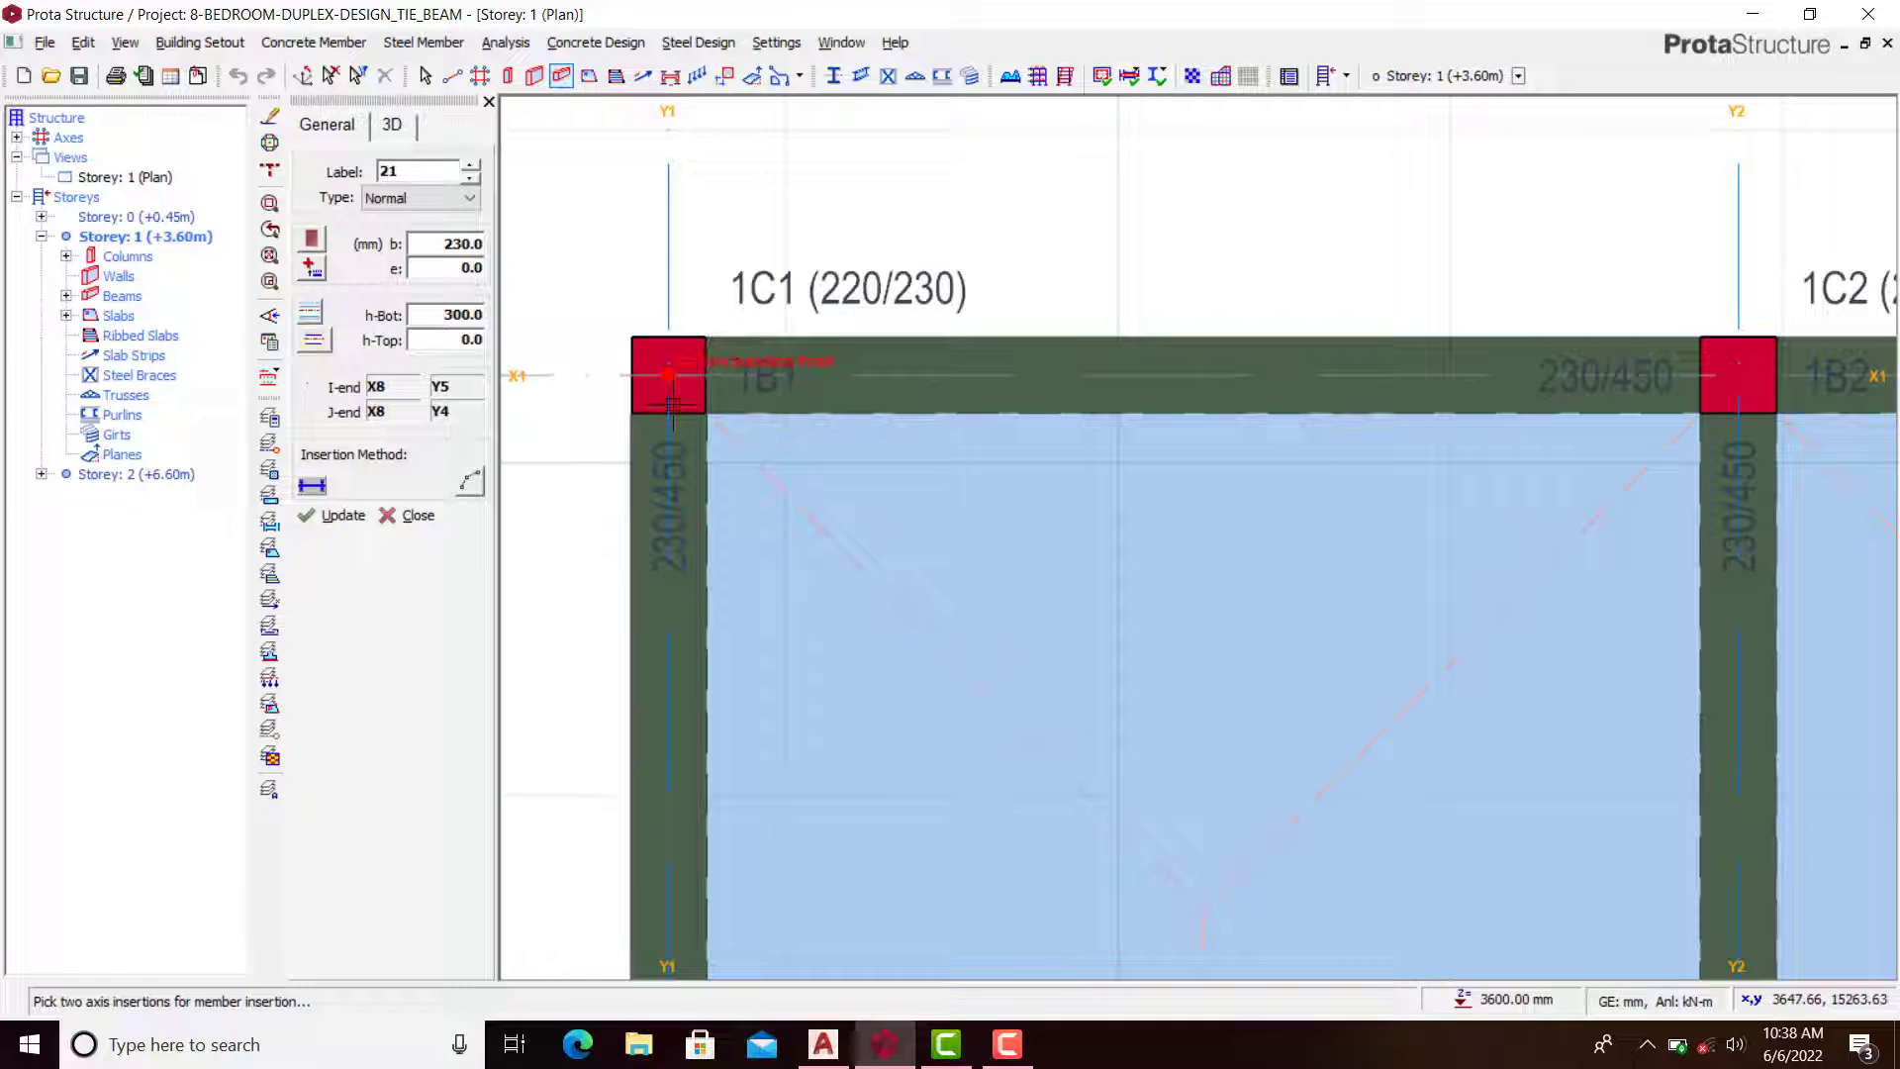
pyautogui.scroll(2, 652, 374)
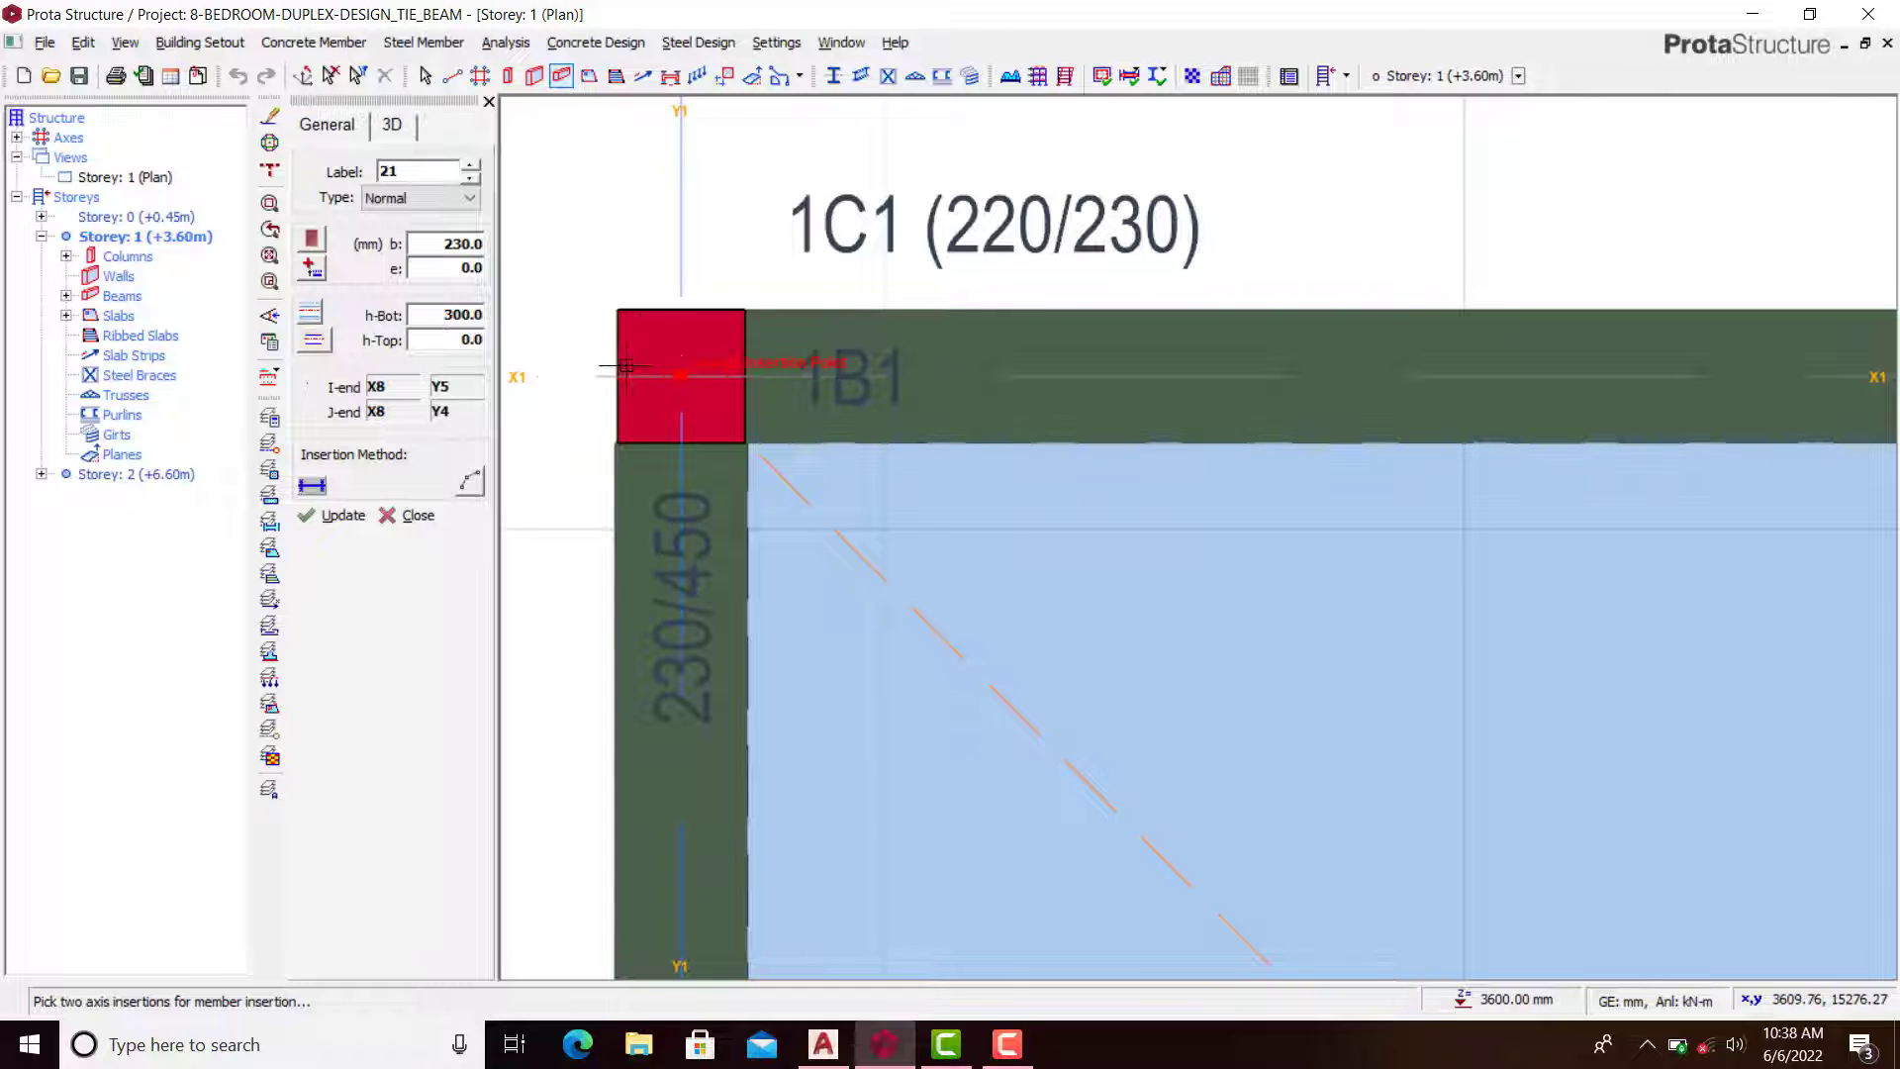
pyautogui.scroll(-2, 687, 351)
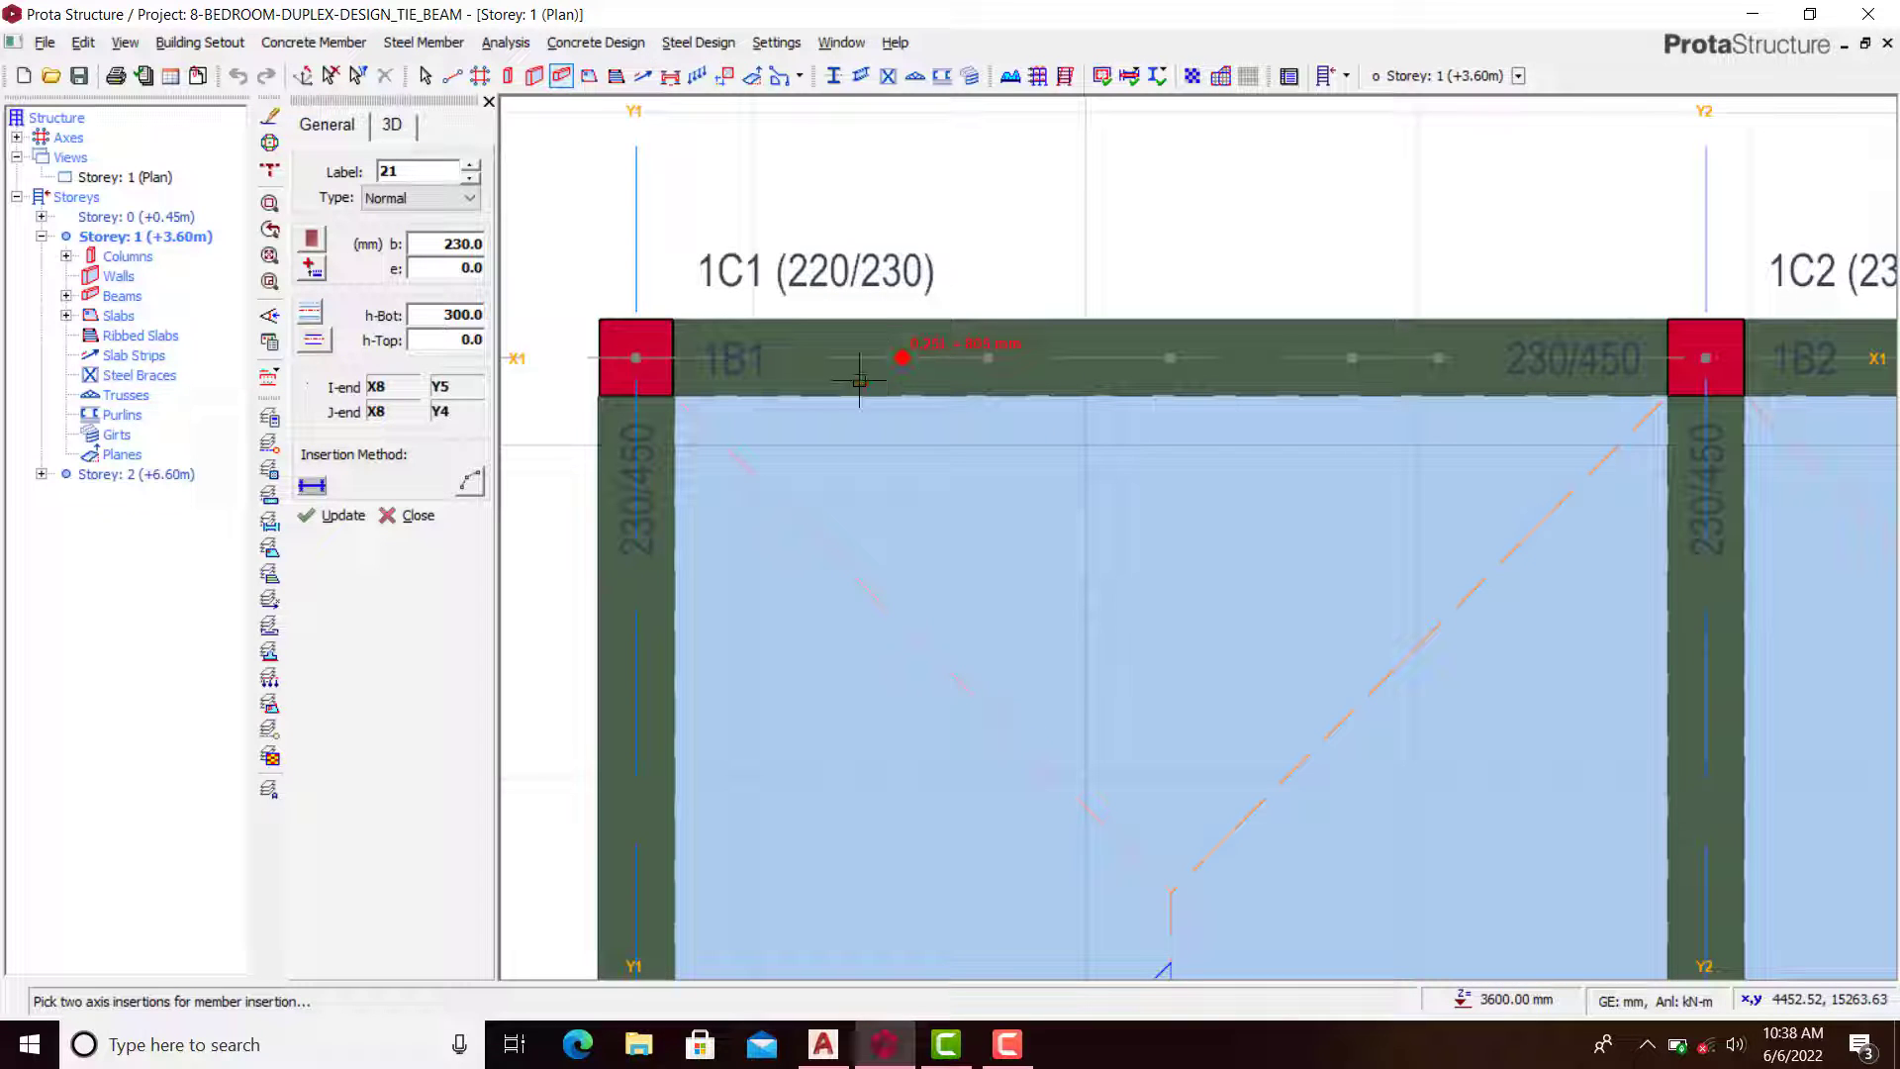
# Step: Open the new beam's 3D settings with the I-end delZ offset ready for editing
pyautogui.click(390, 129)
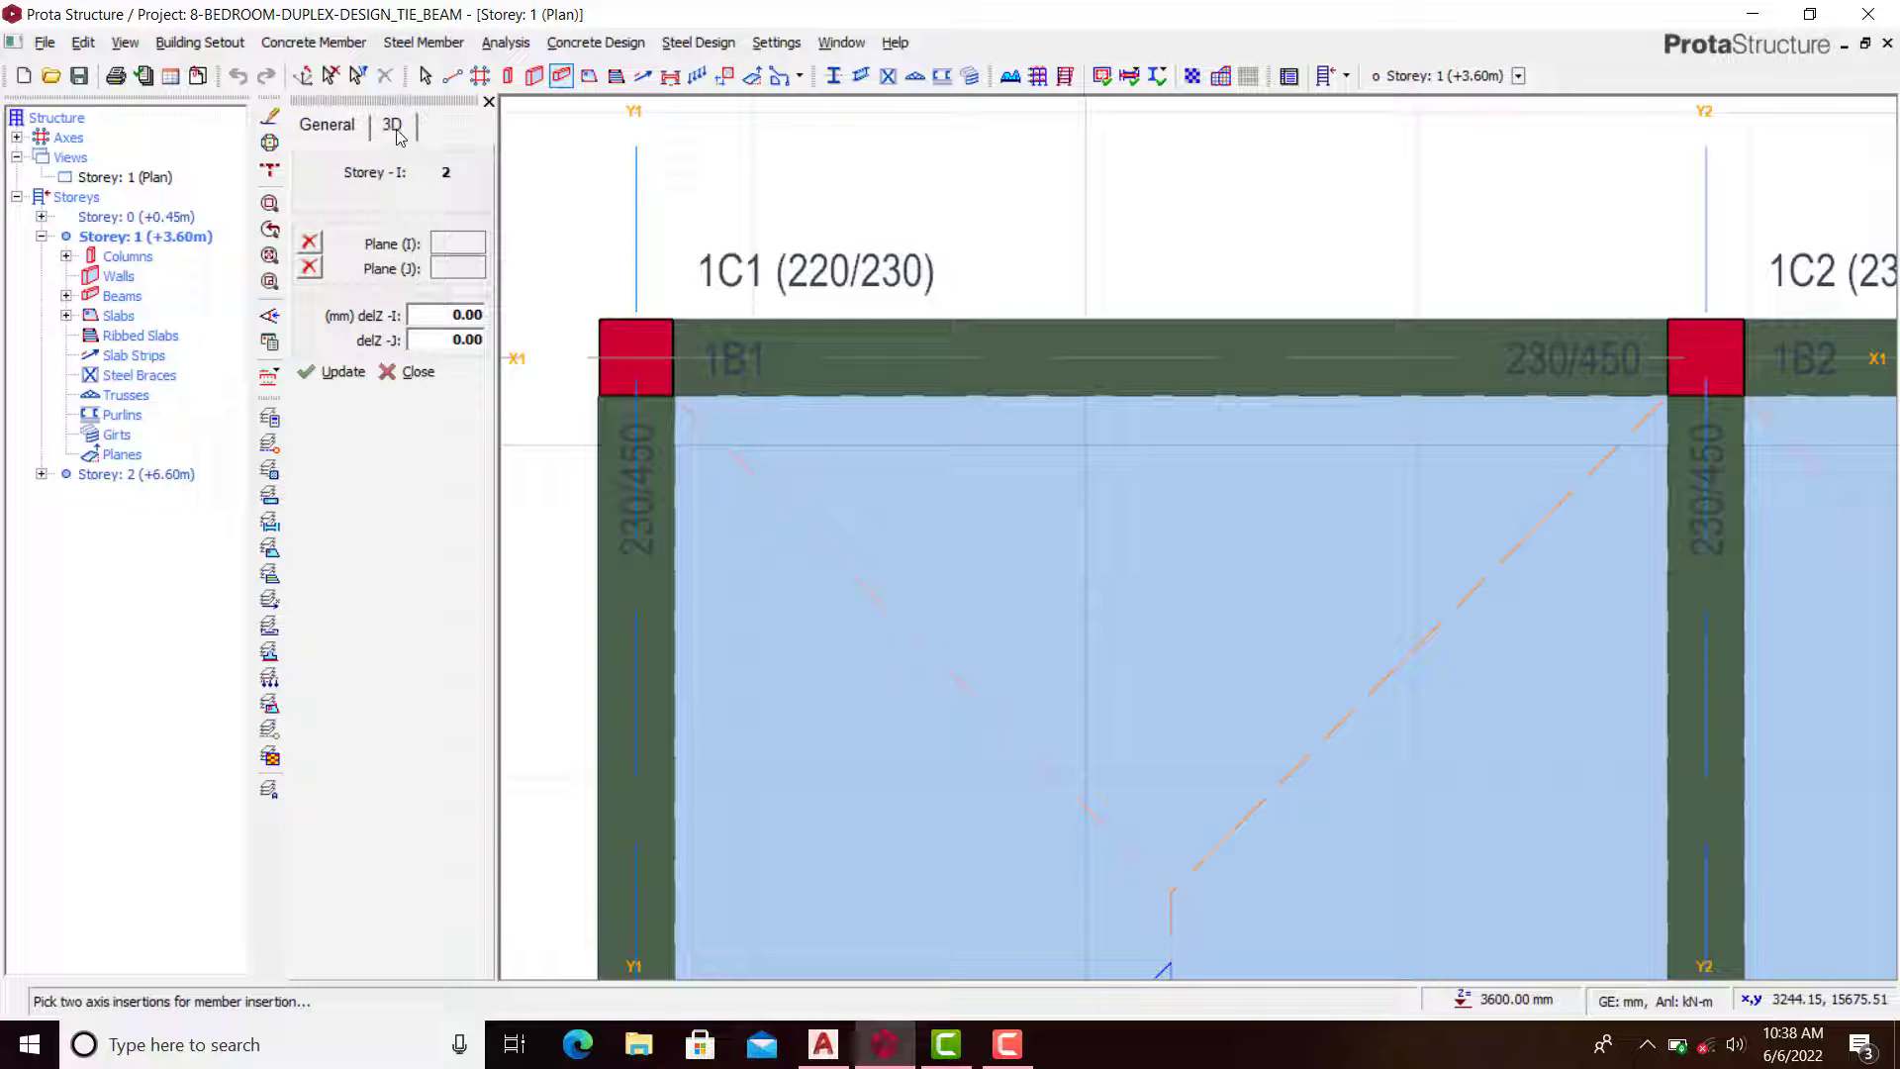
pyautogui.click(480, 315)
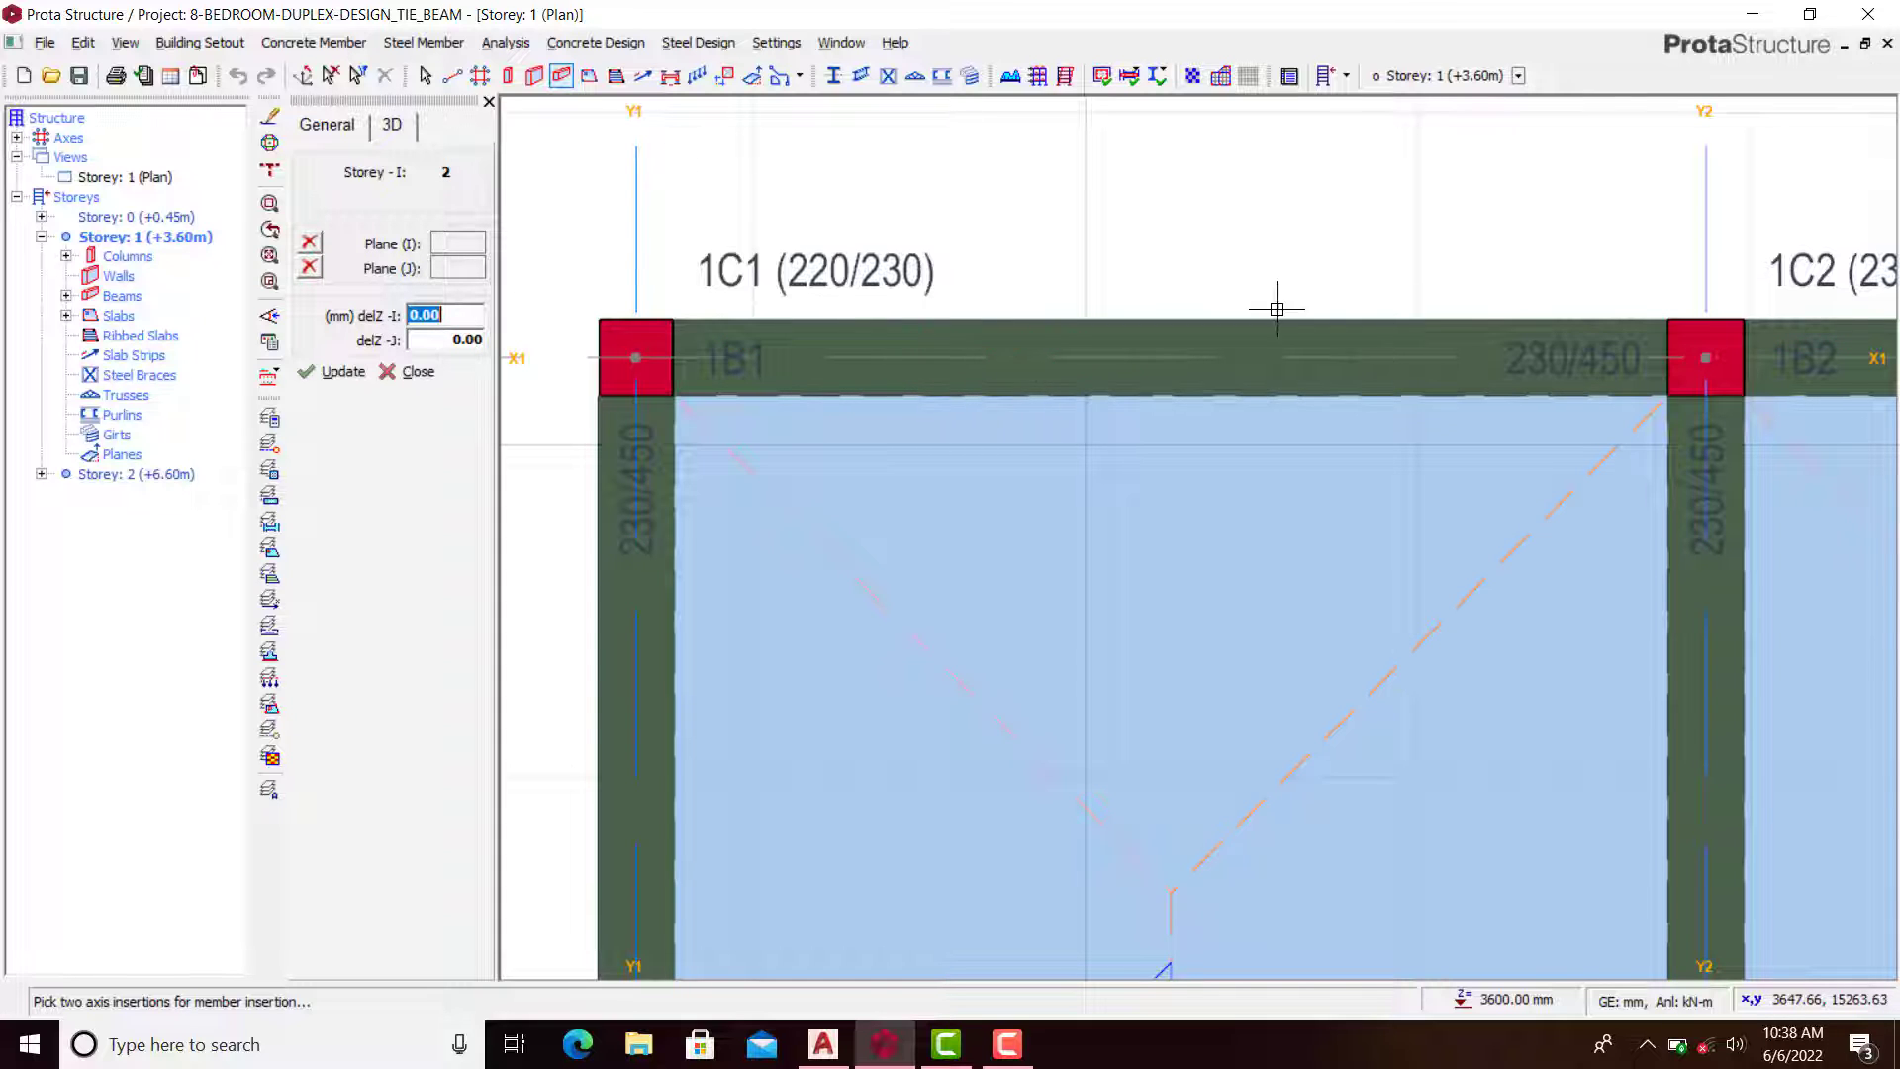
pyautogui.scroll(-3, 1196, 436)
pyautogui.scroll(1, 1075, 339)
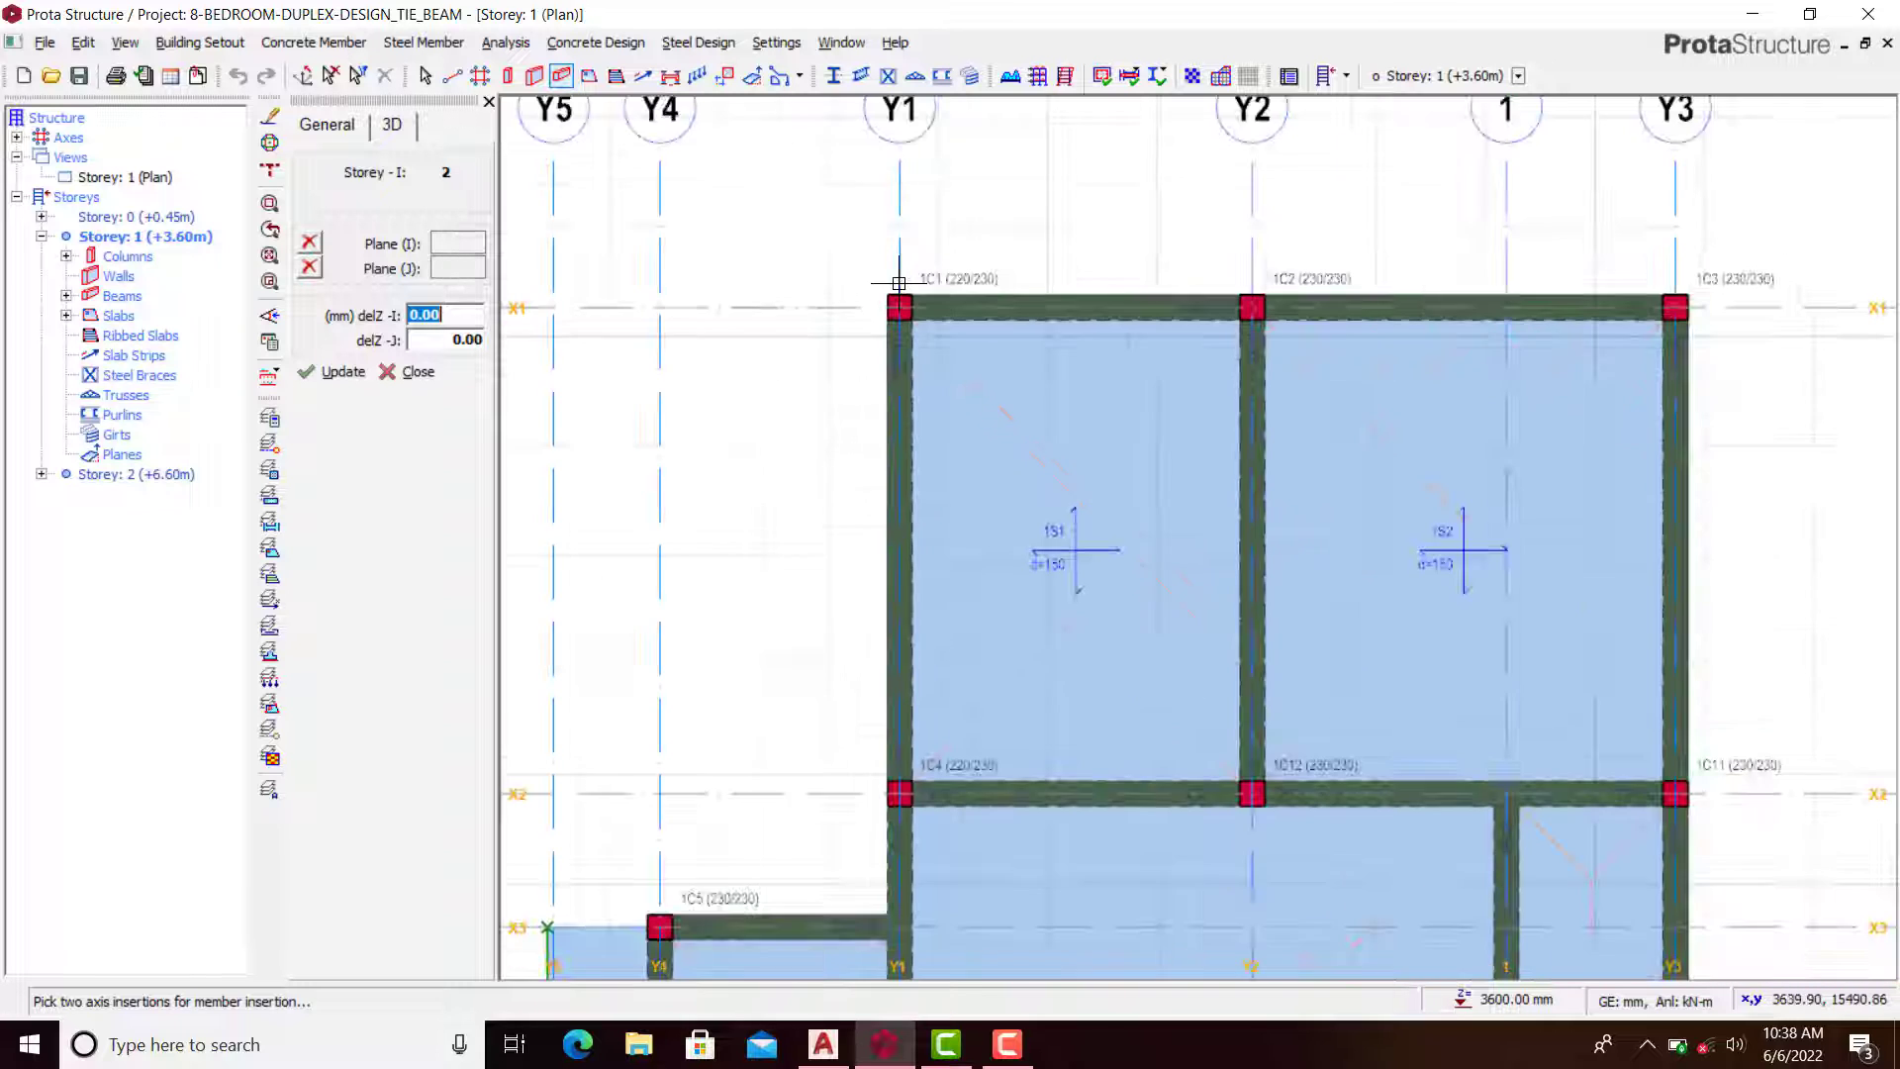
pyautogui.scroll(-2, 848, 330)
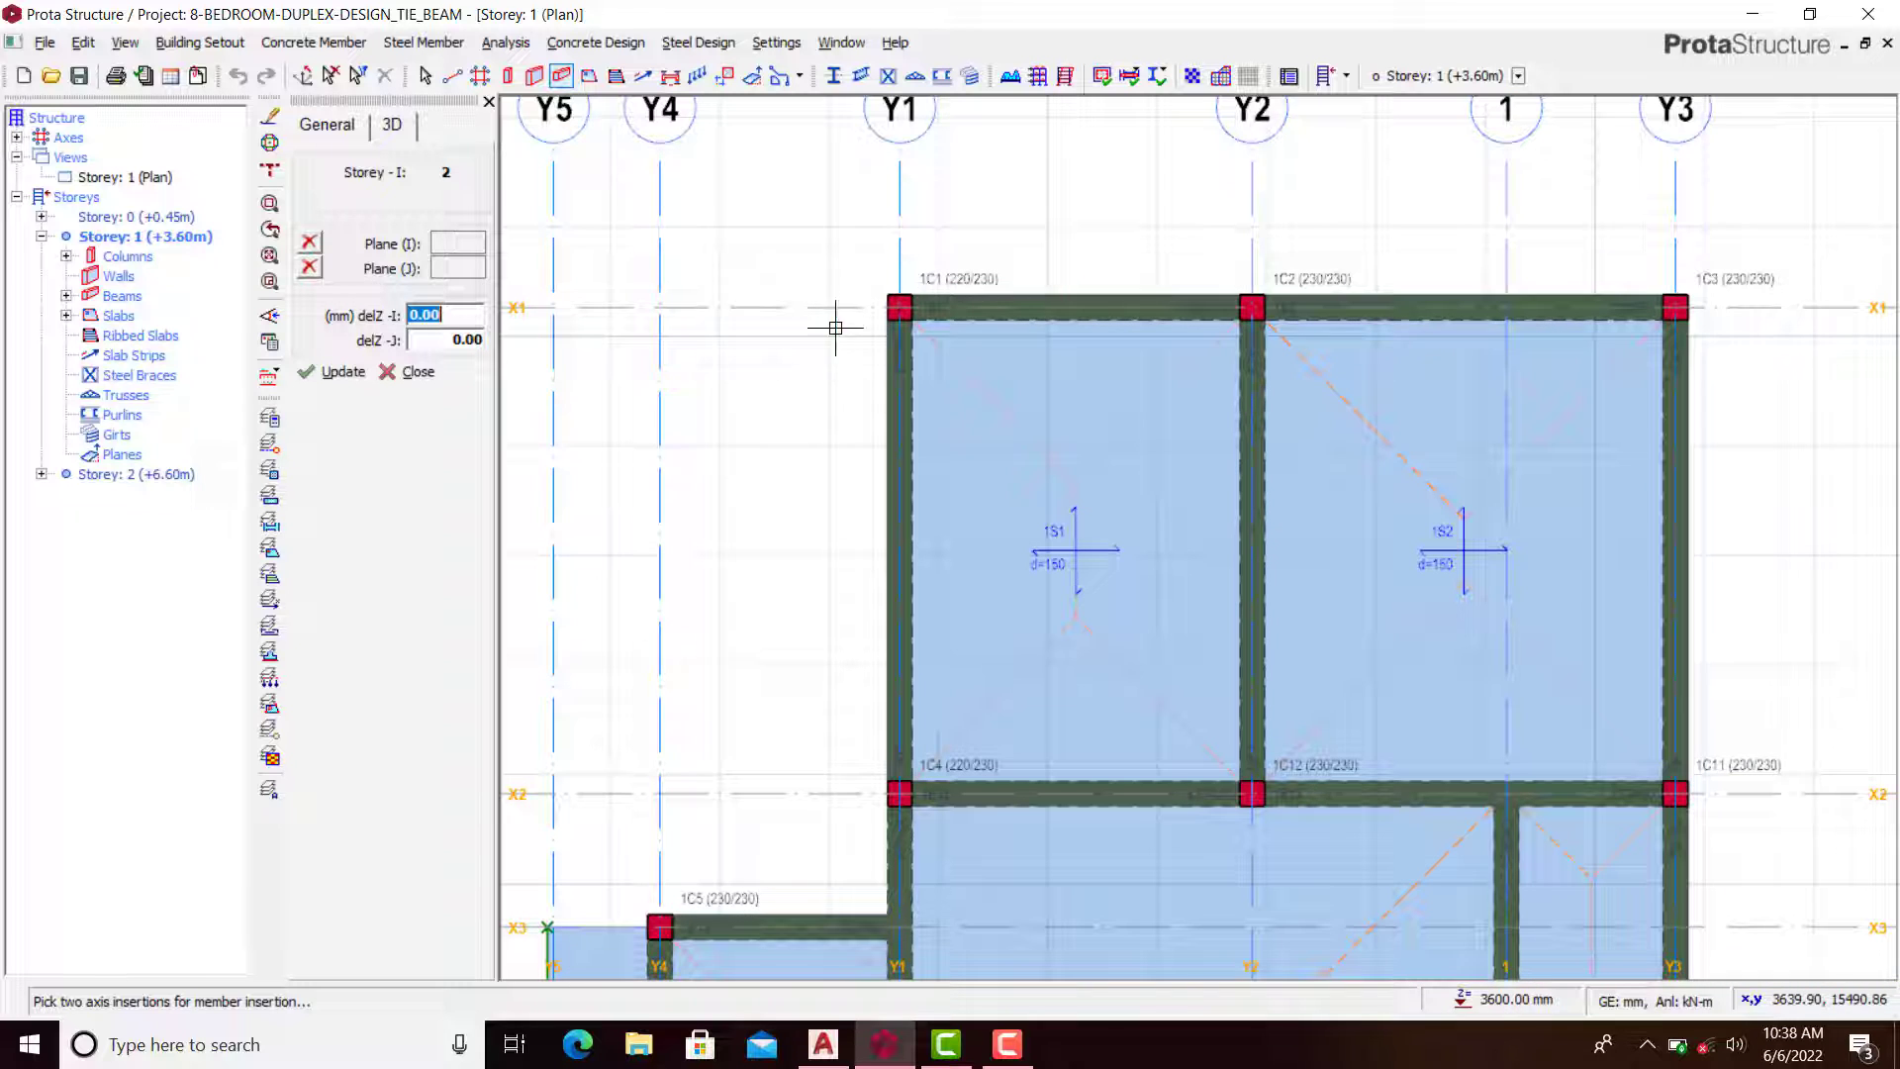
# Step: Switch the Storey 1 view to 3D and examine where the columns meet the pad bases below the ground beams
pyautogui.rightClick(168, 186)
pyautogui.click(237, 212)
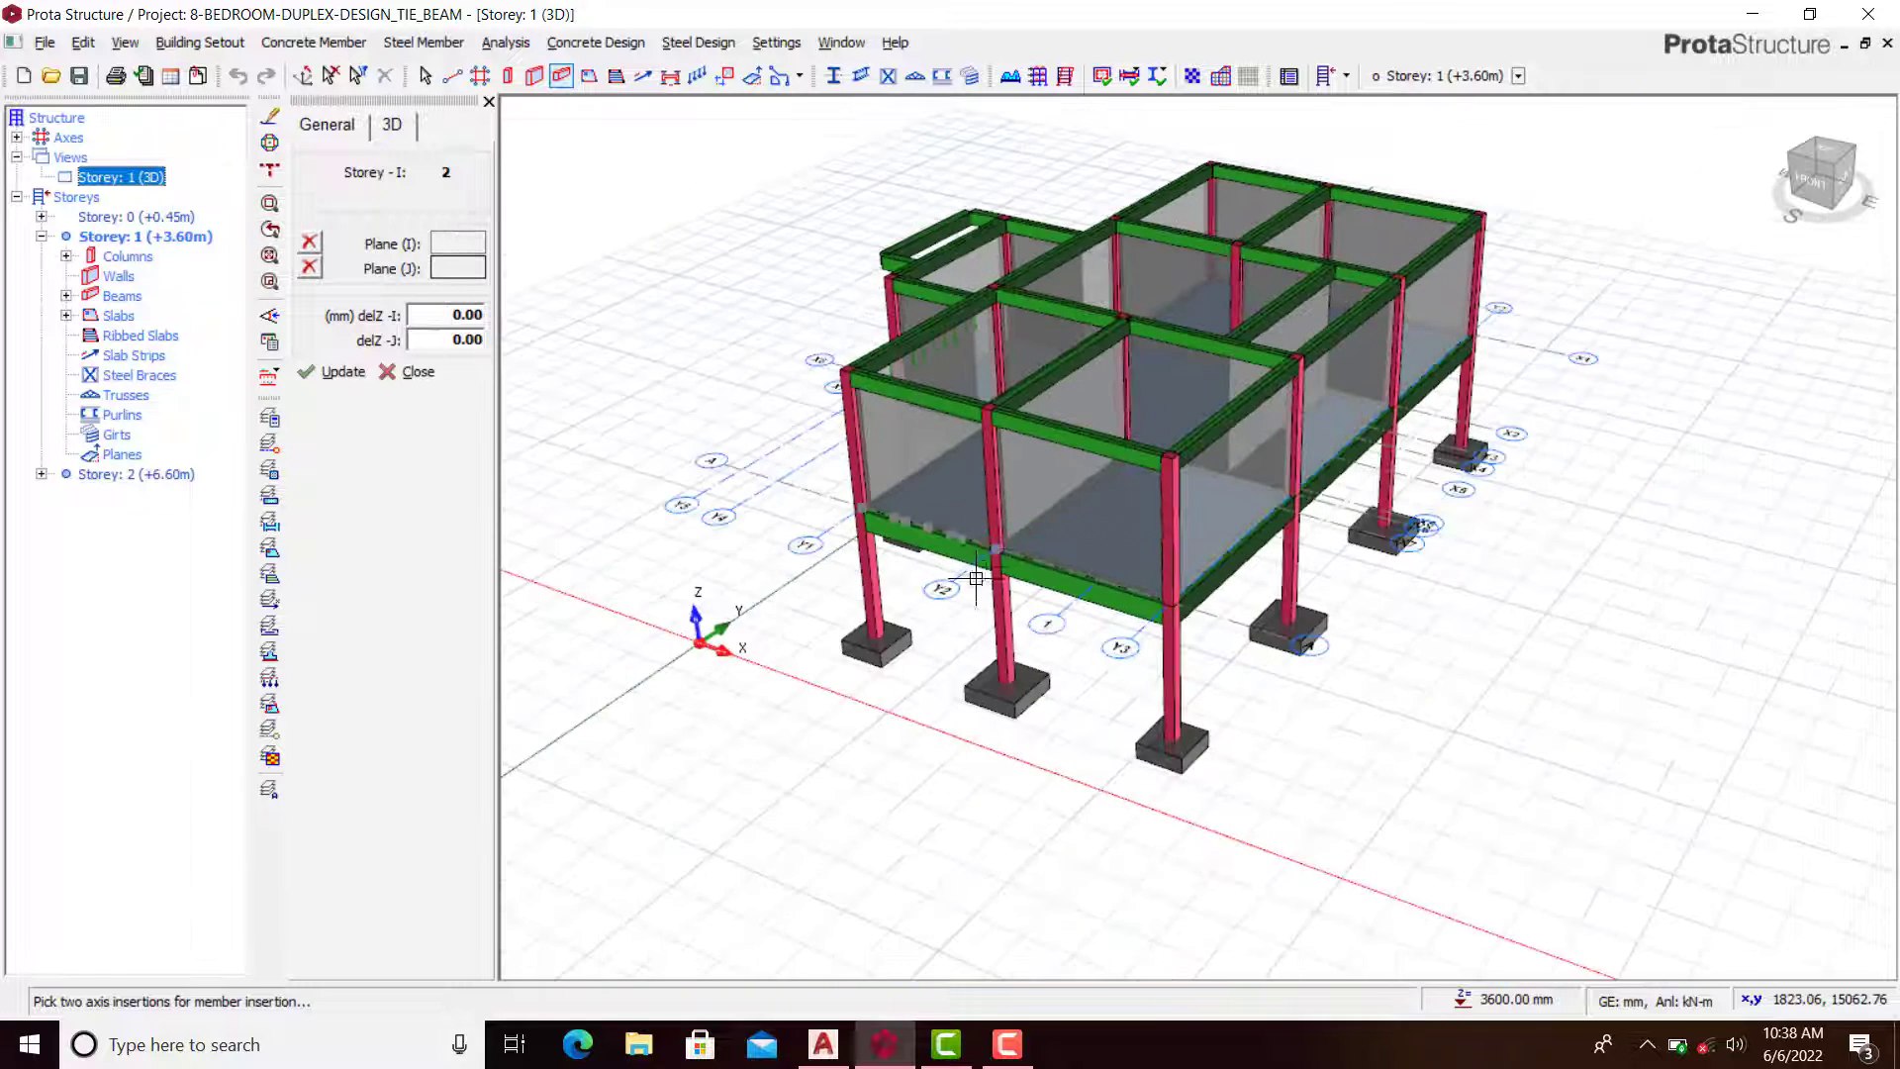
pyautogui.scroll(6, 890, 624)
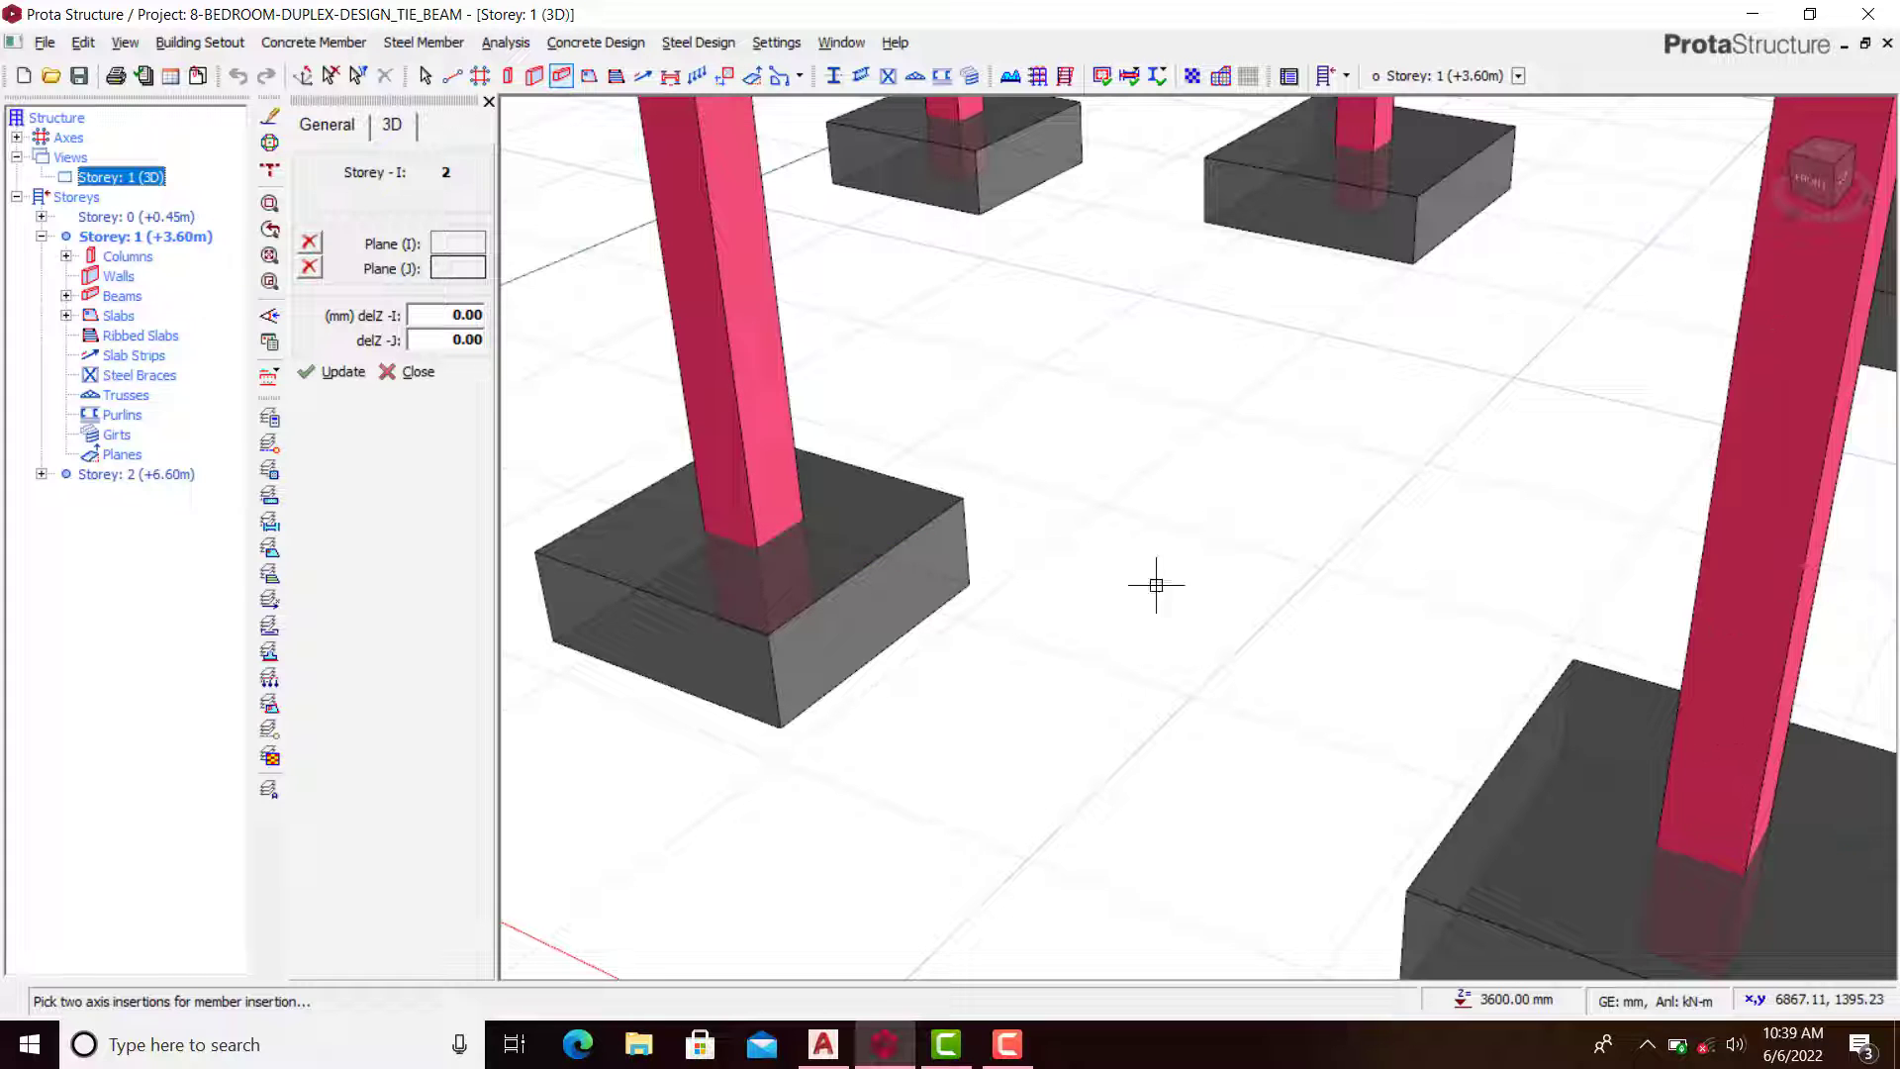
pyautogui.scroll(-3, 1009, 524)
pyautogui.scroll(-3, 937, 525)
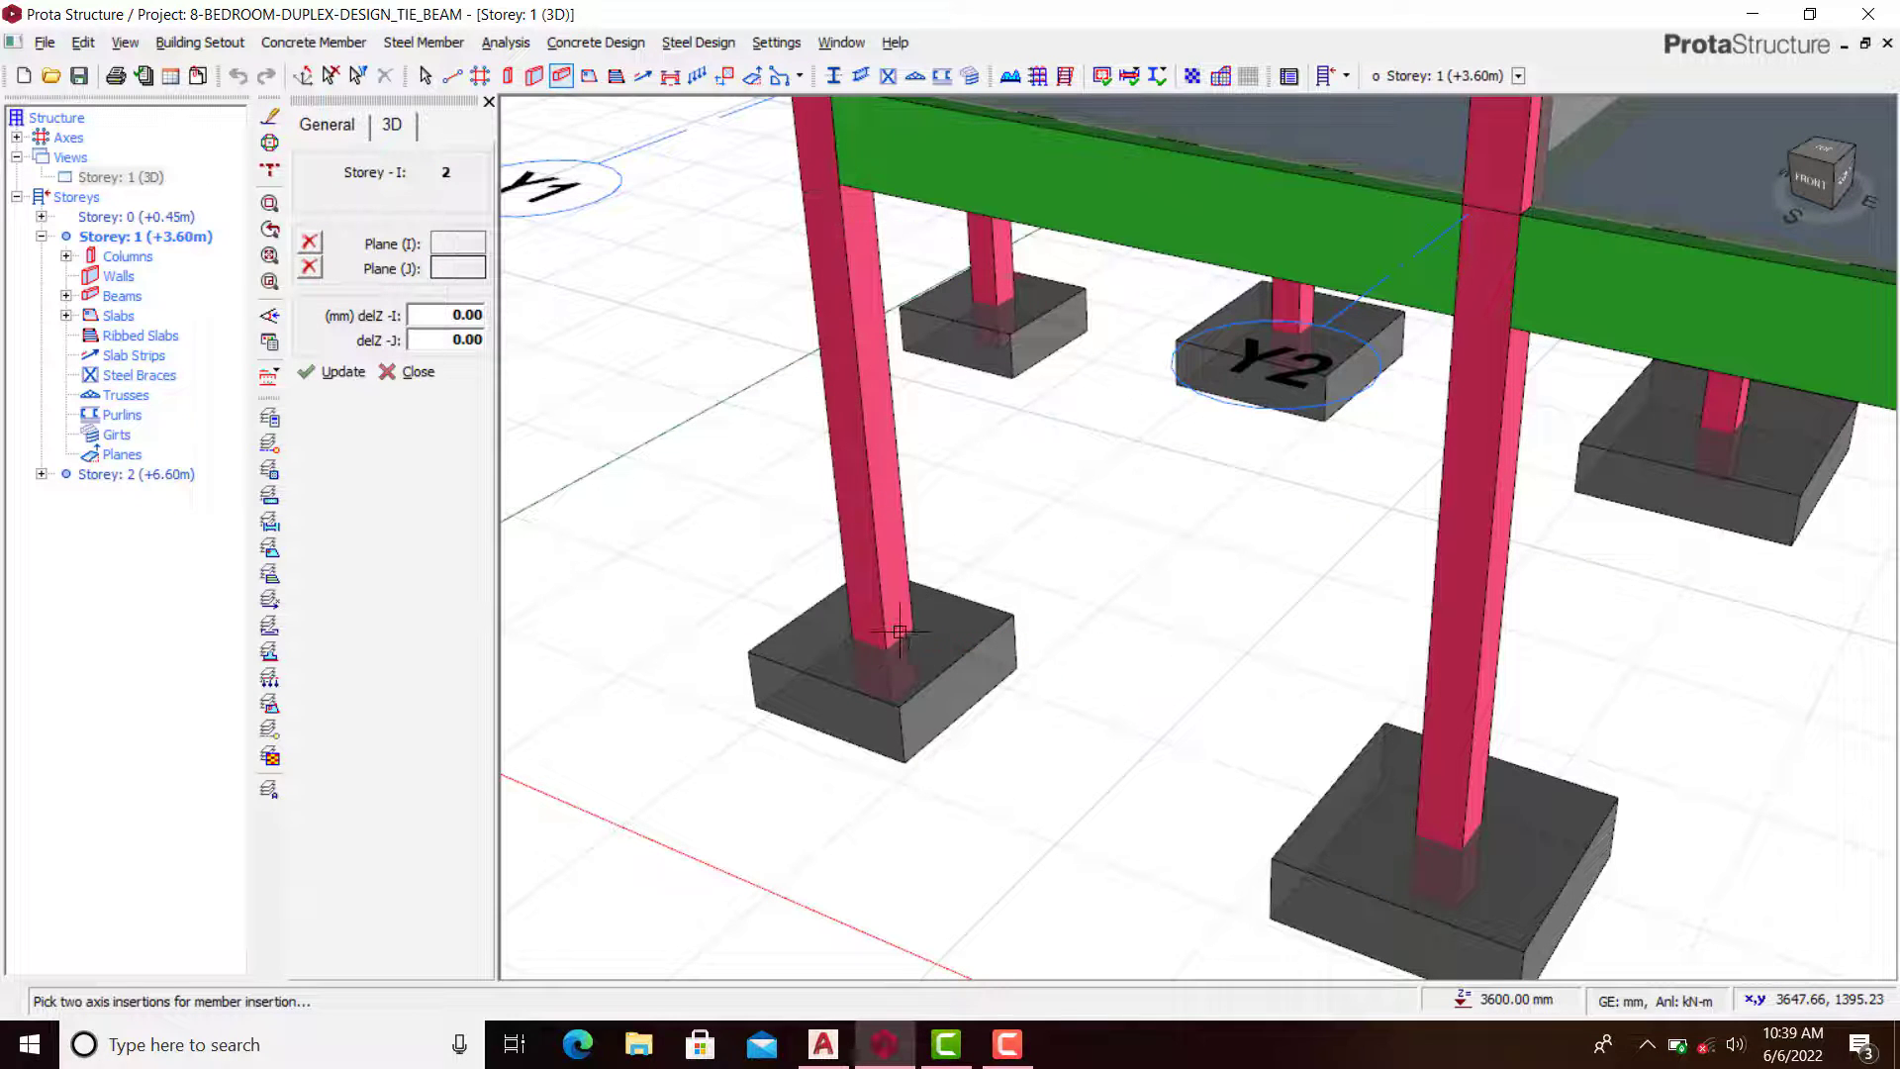
# Step: Switch the Storey 1 view back to plan and close in on the bay between axes Y1 and Y2 at X1
pyautogui.scroll(-1, 832, 178)
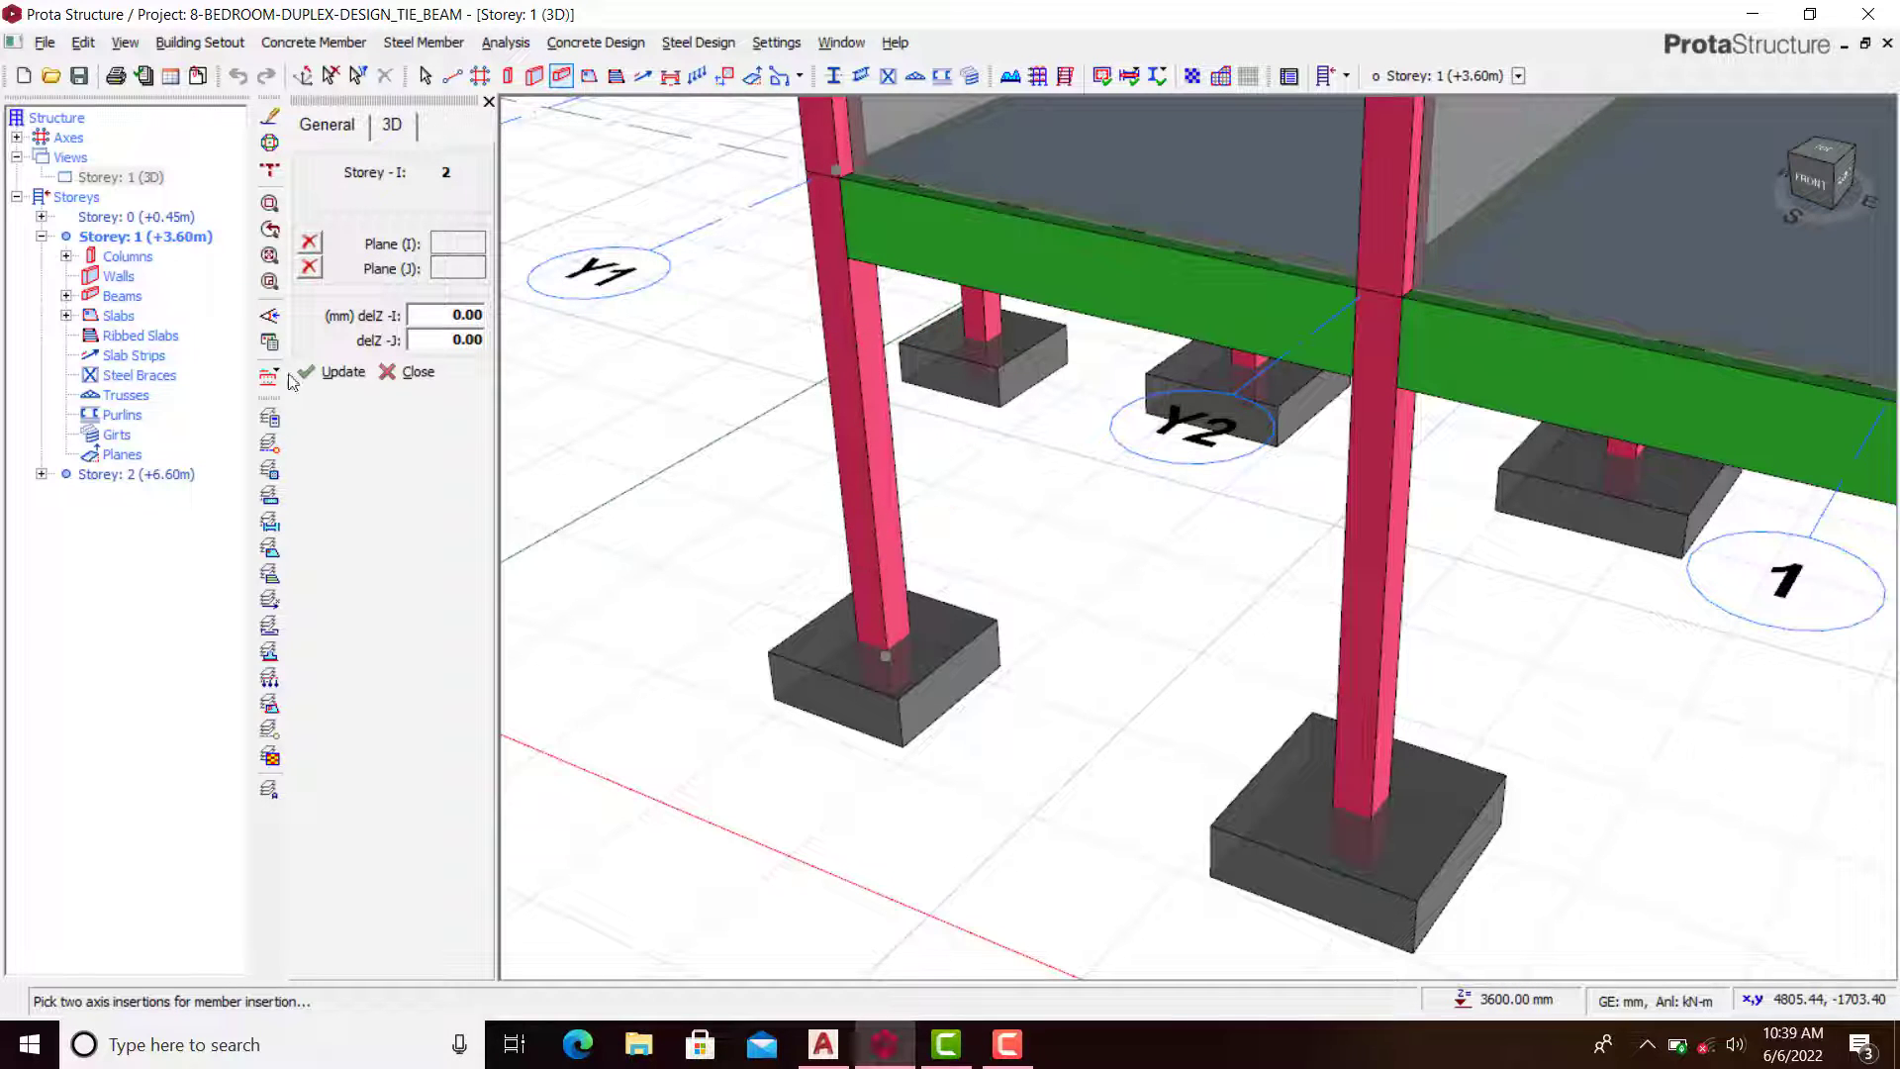
pyautogui.click(130, 179)
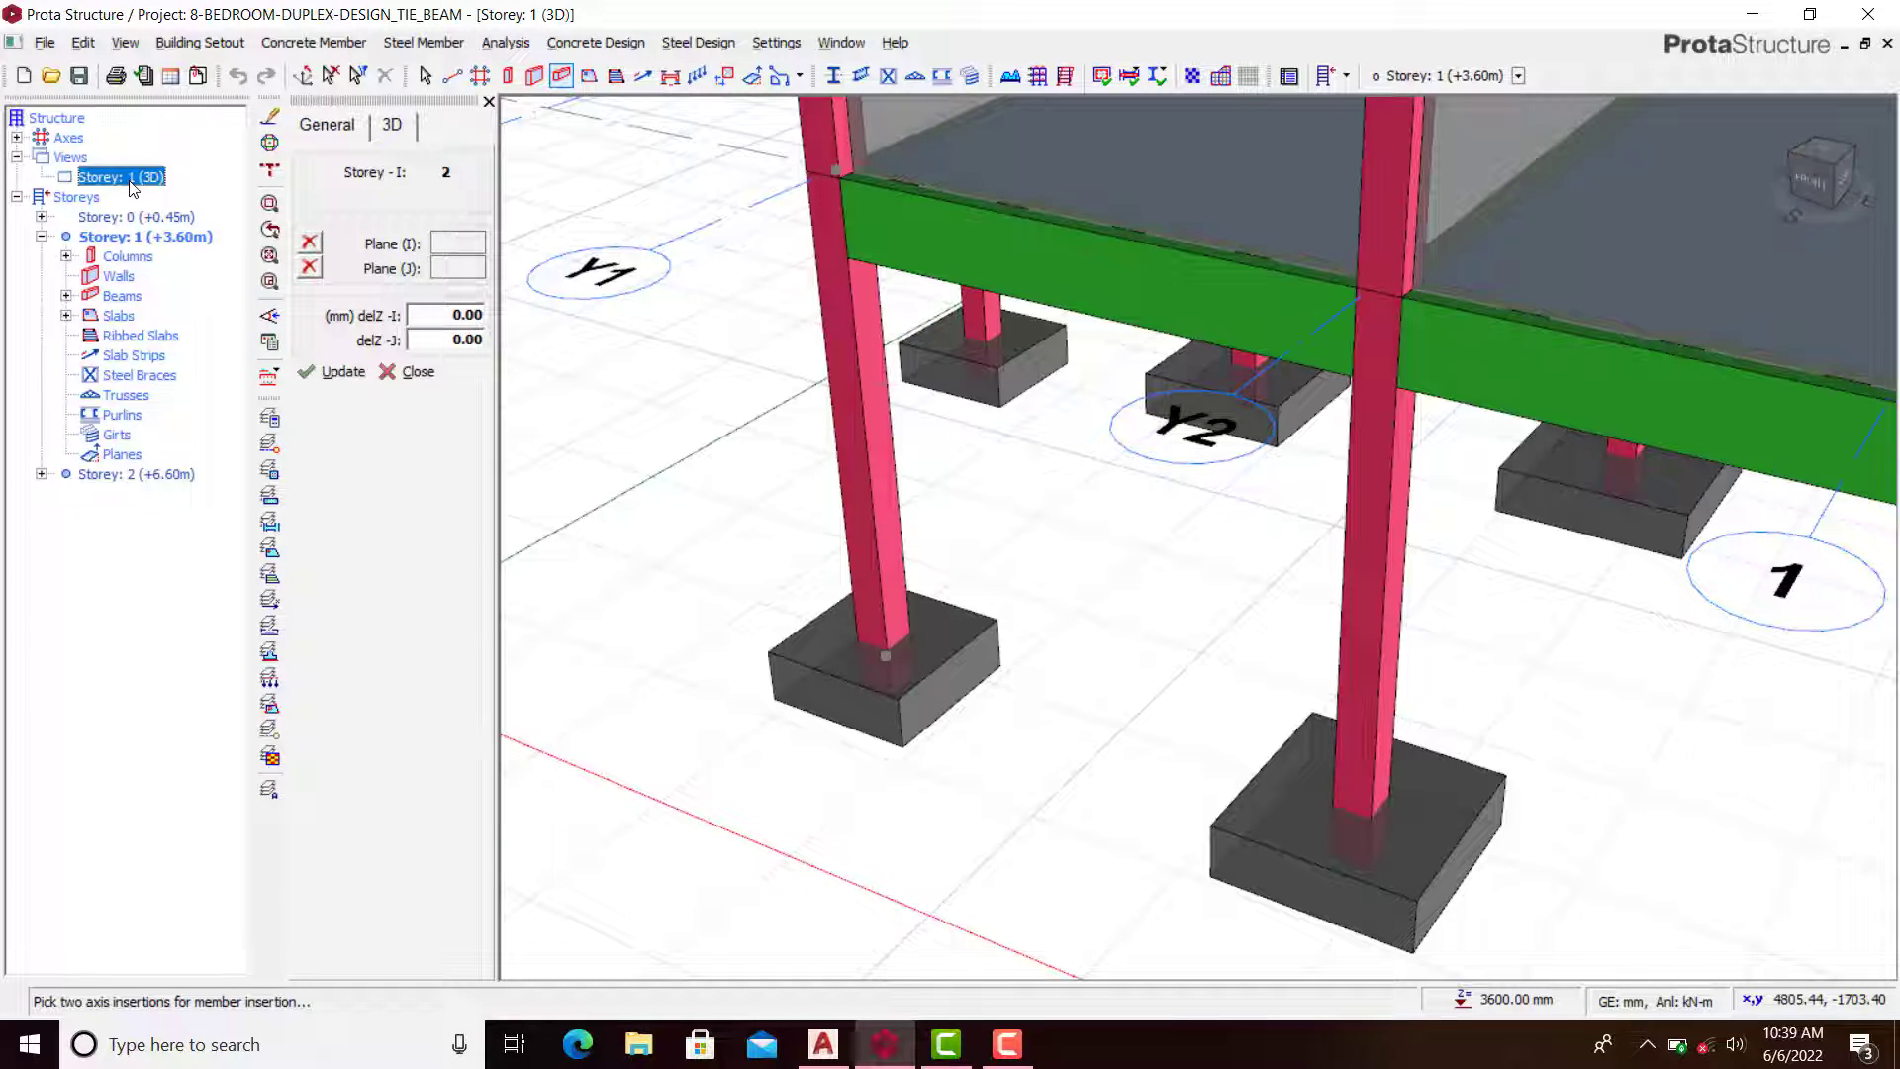
pyautogui.rightClick(139, 180)
pyautogui.click(202, 197)
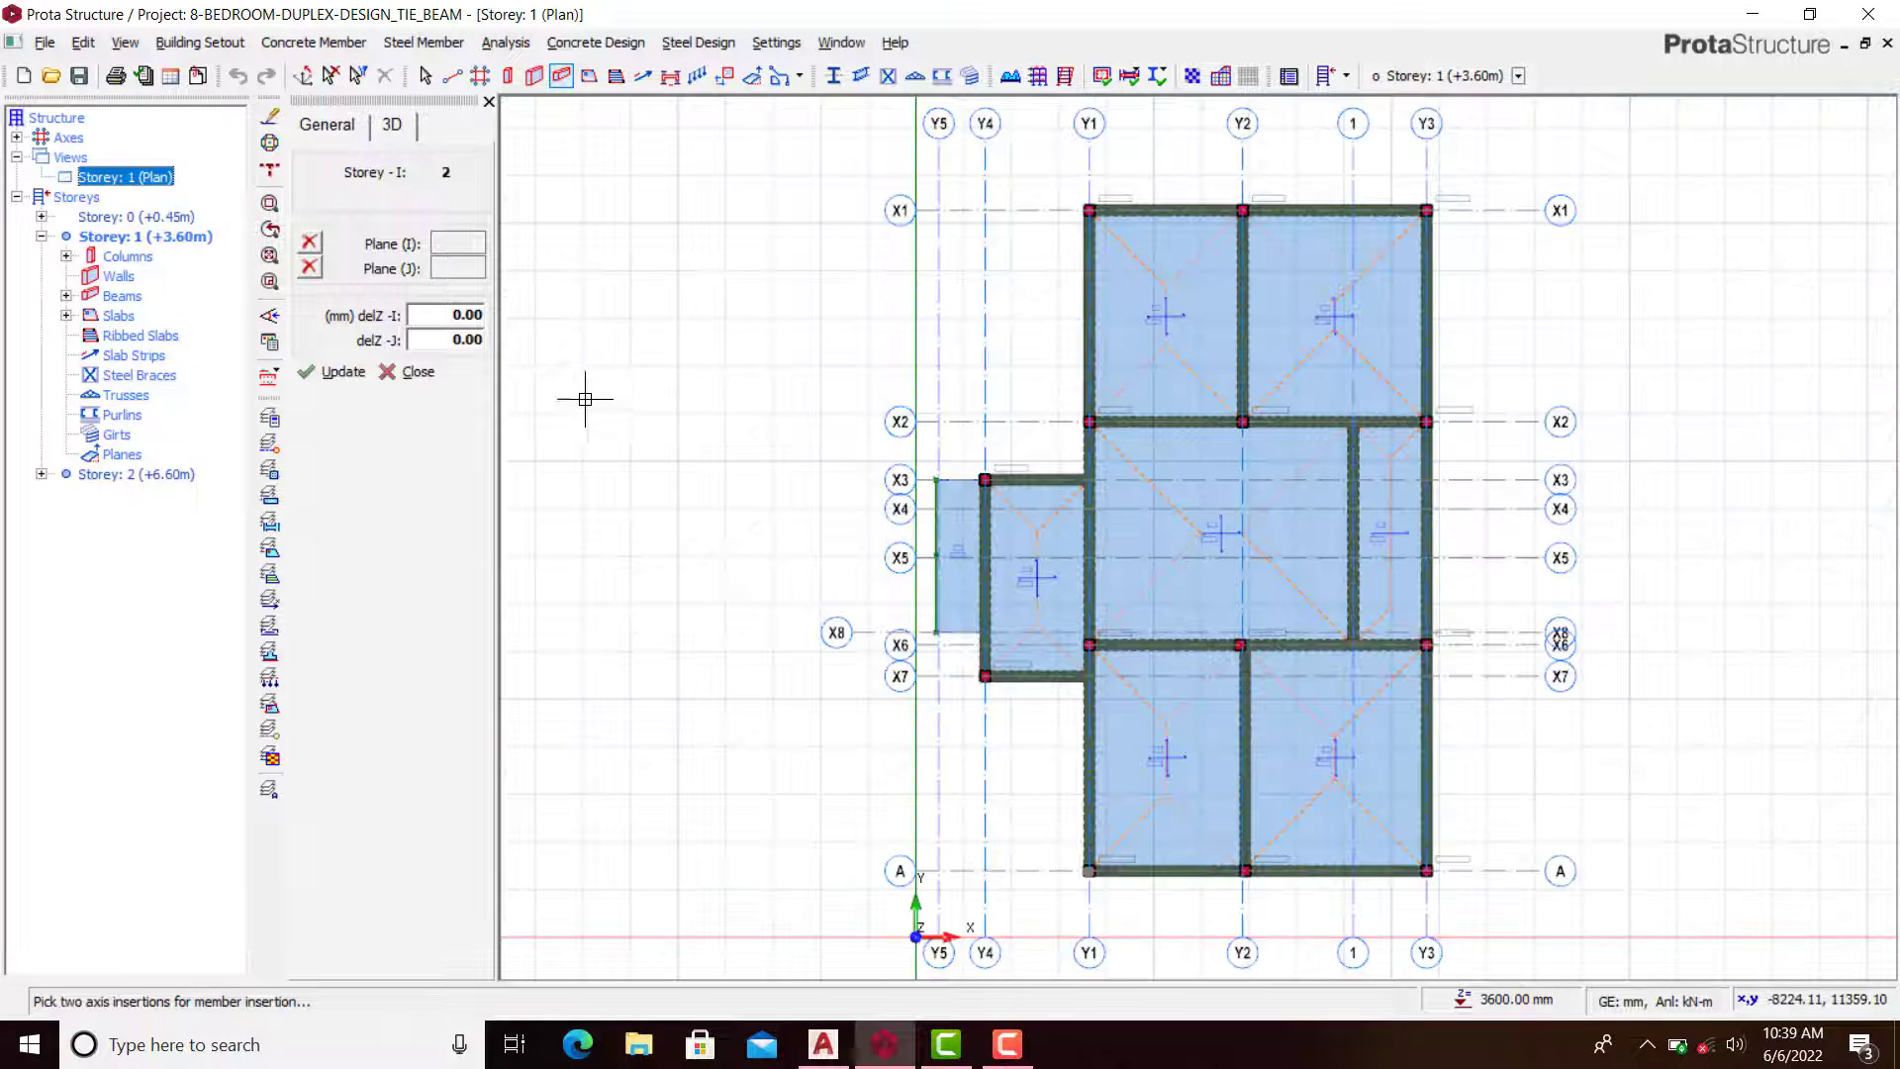
pyautogui.scroll(5, 1034, 455)
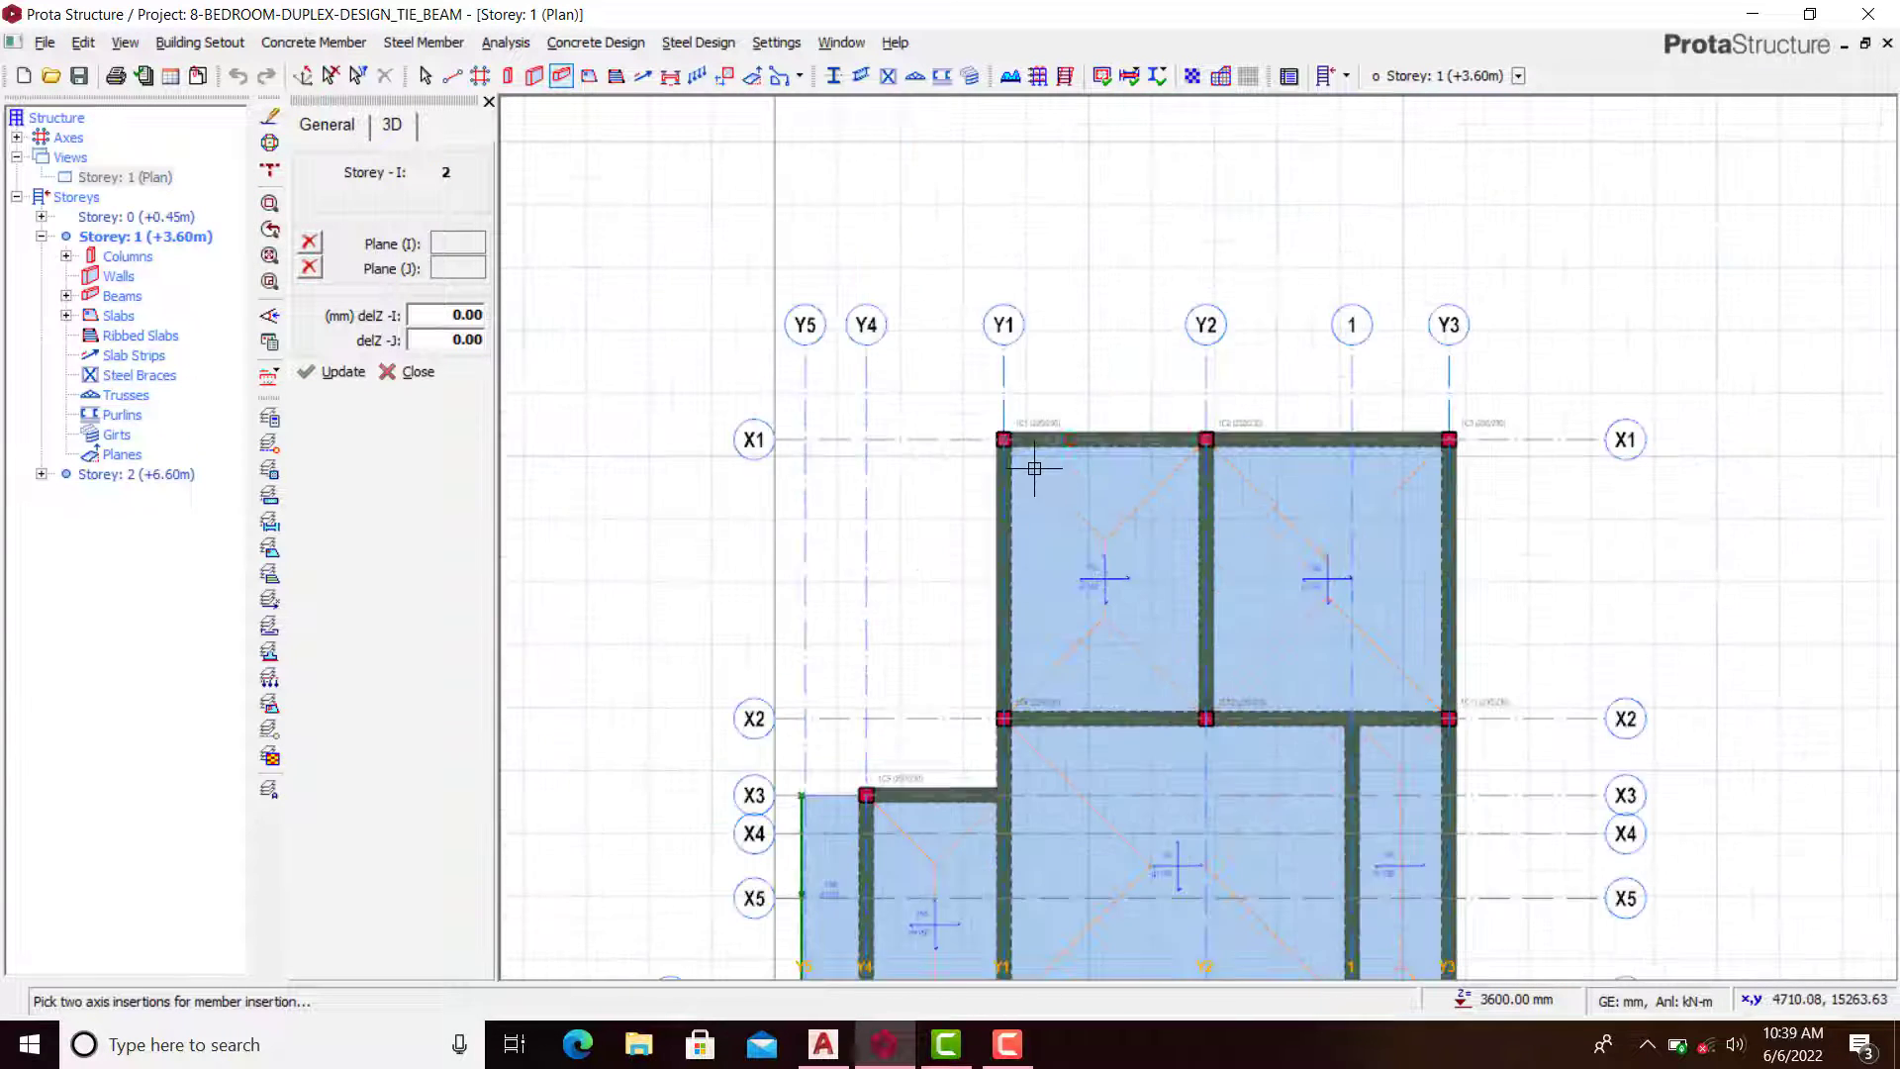
# Step: Set the new beam's delZ offsets to -2800 mm at both the I-end and the J-end
pyautogui.doubleClick(446, 317)
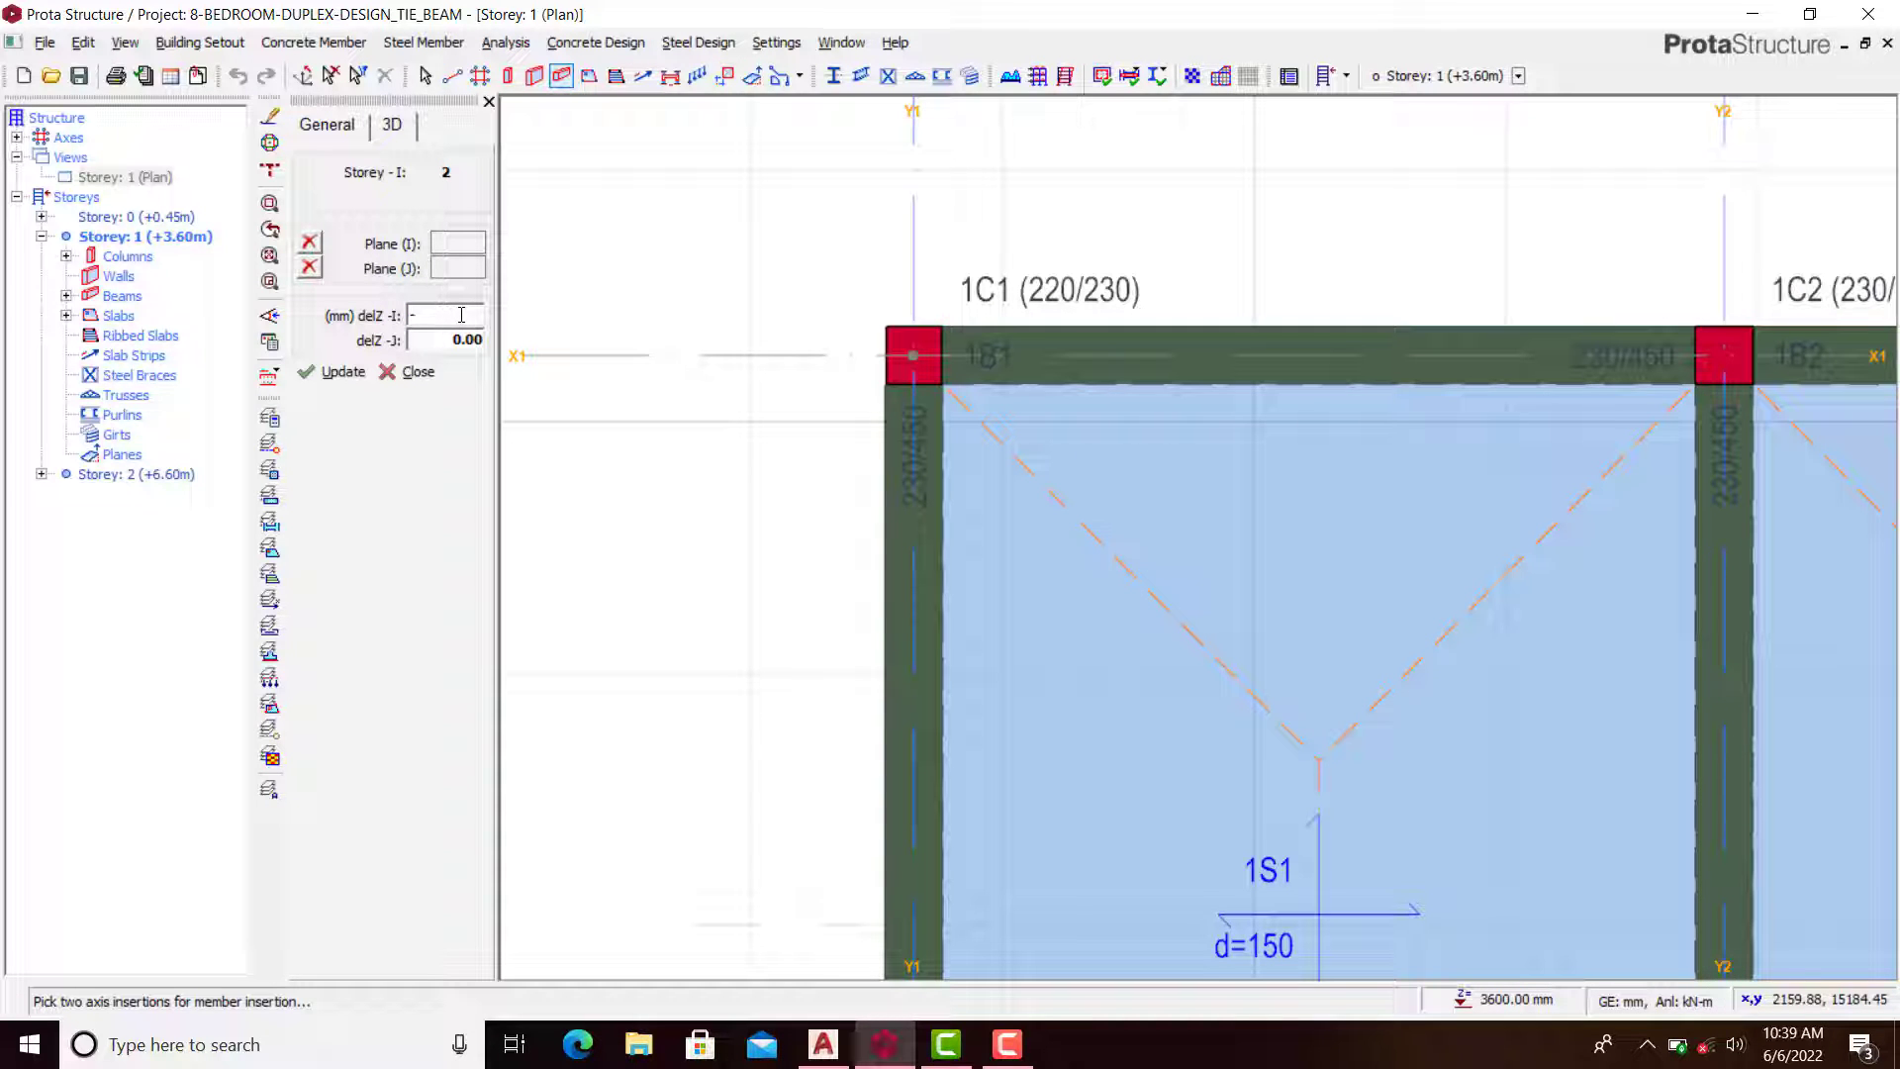
pyautogui.scroll(-1, 831, 356)
pyautogui.scroll(-2, 922, 359)
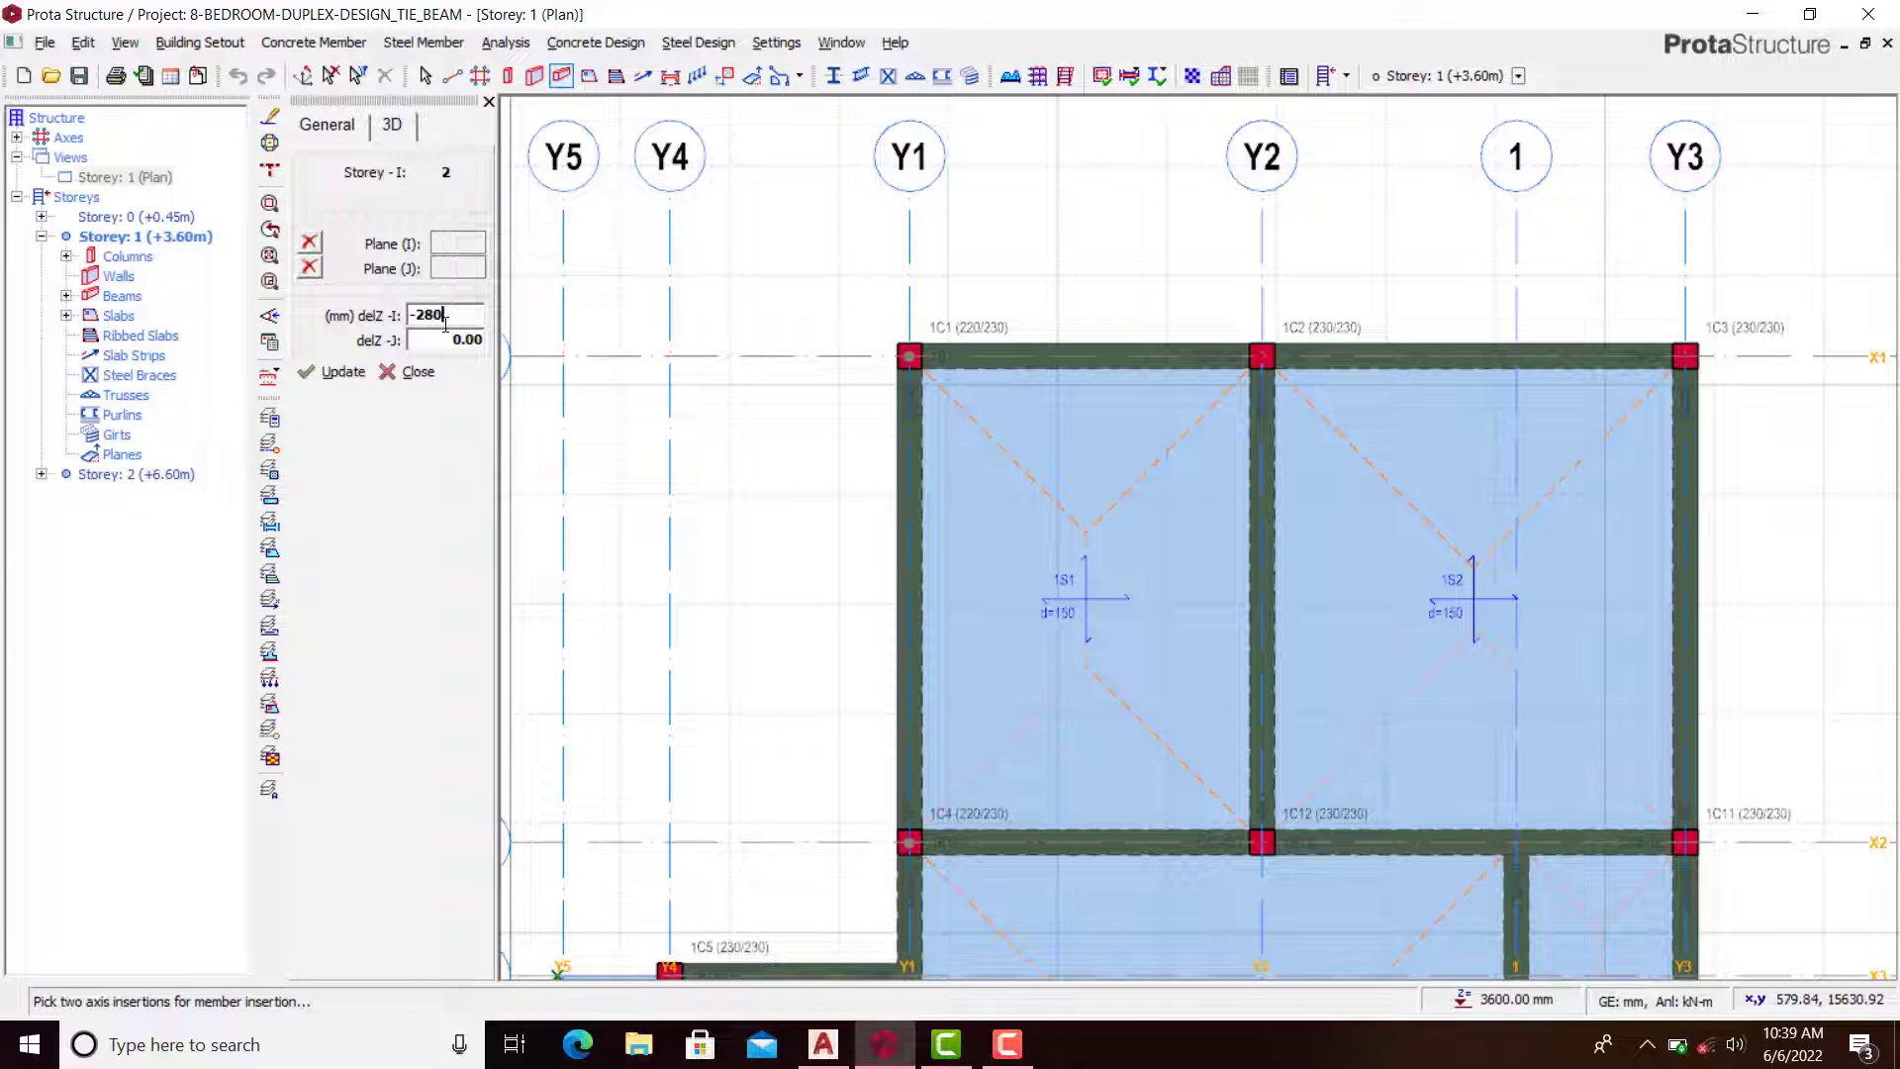
pyautogui.click(441, 338)
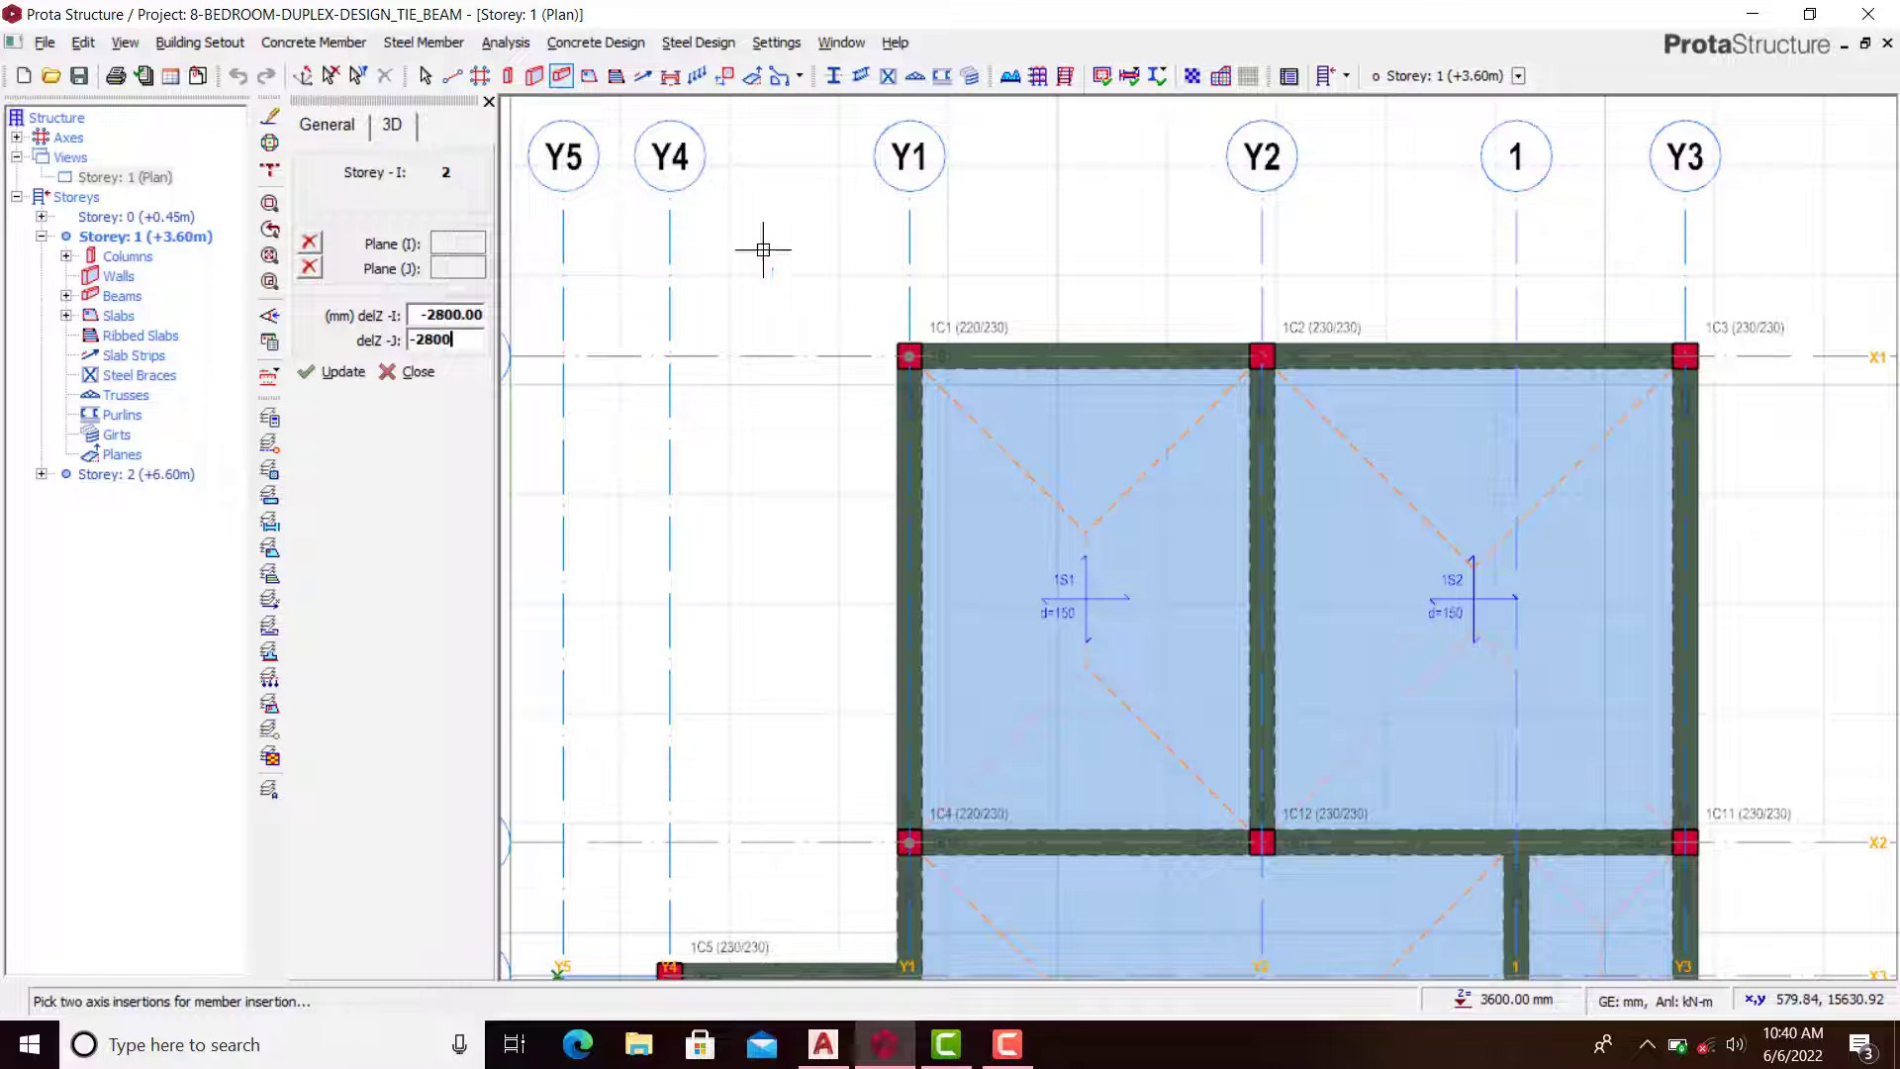
# Step: Insert the tie beam on axis X1 from column 1C1 to column 1C2, accepting that the Building Analysis results are invalidated
pyautogui.scroll(3, 1070, 341)
pyautogui.scroll(-1, 663, 435)
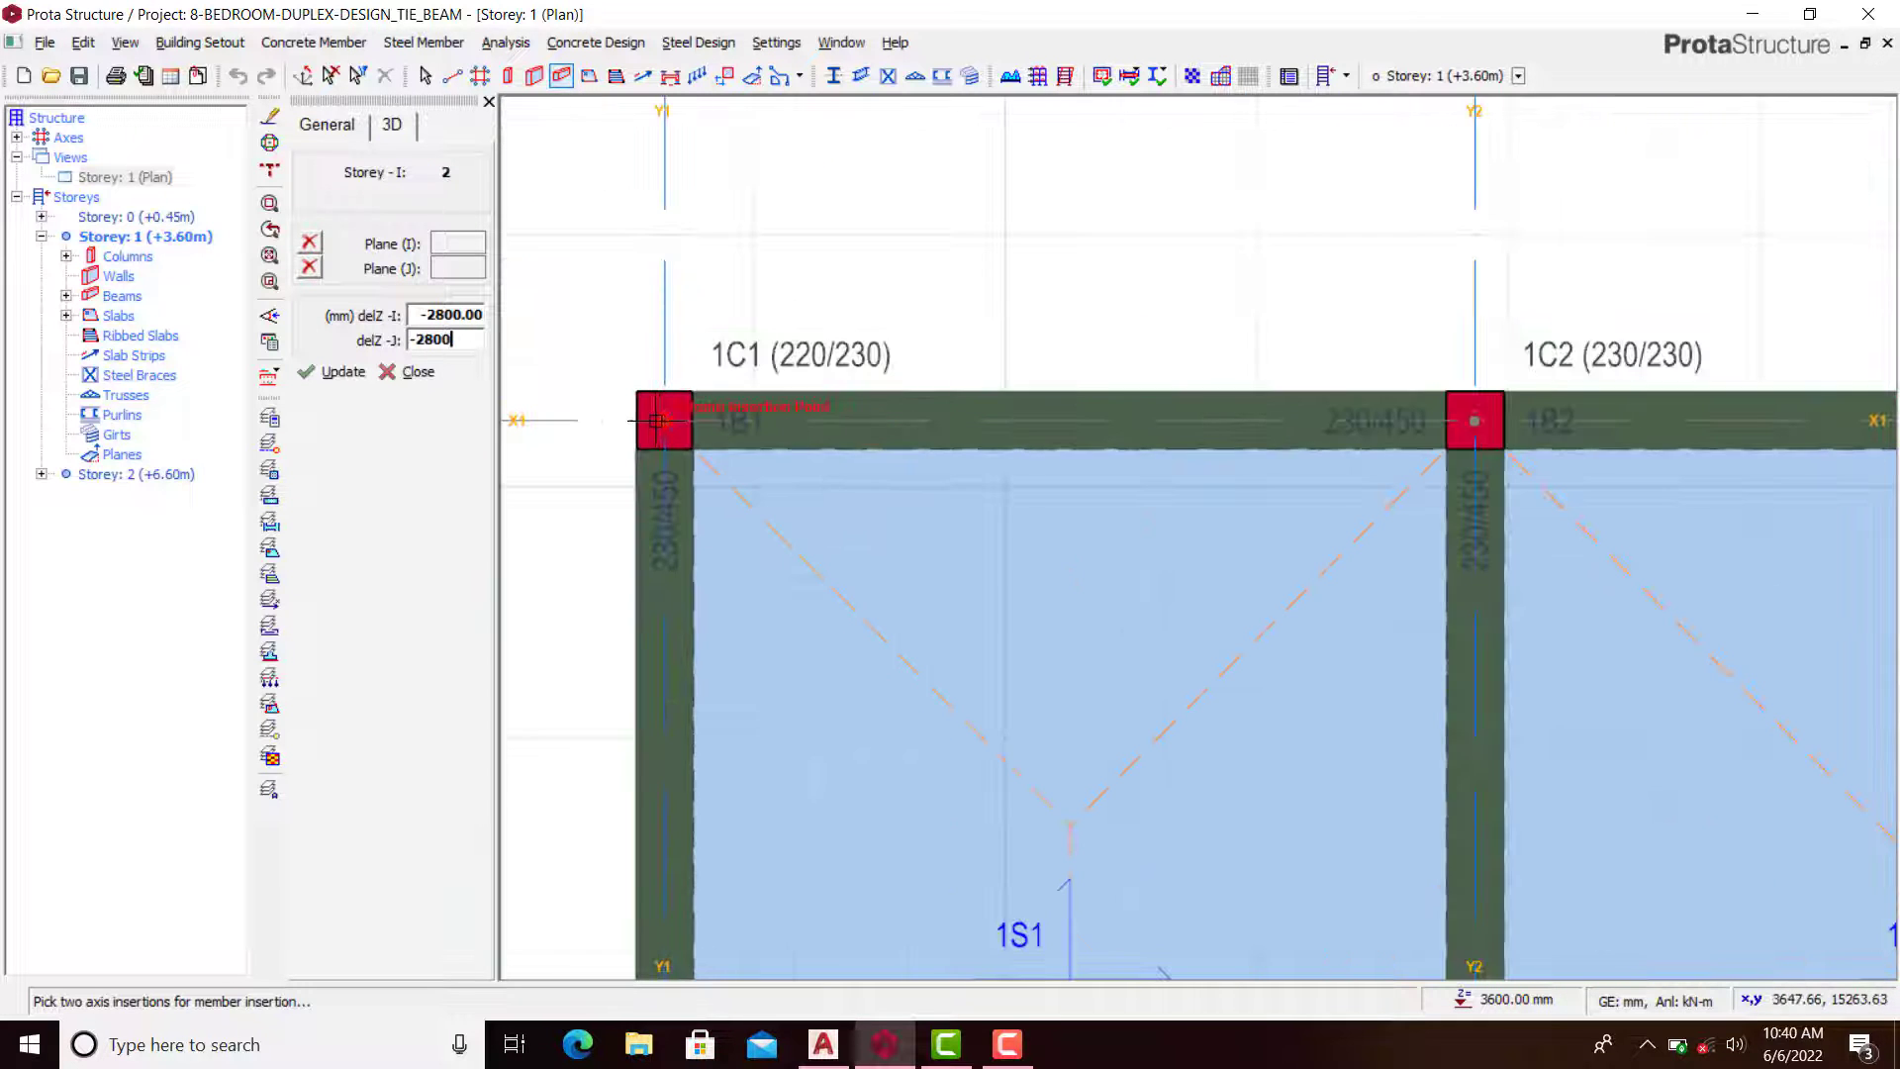
pyautogui.click(665, 420)
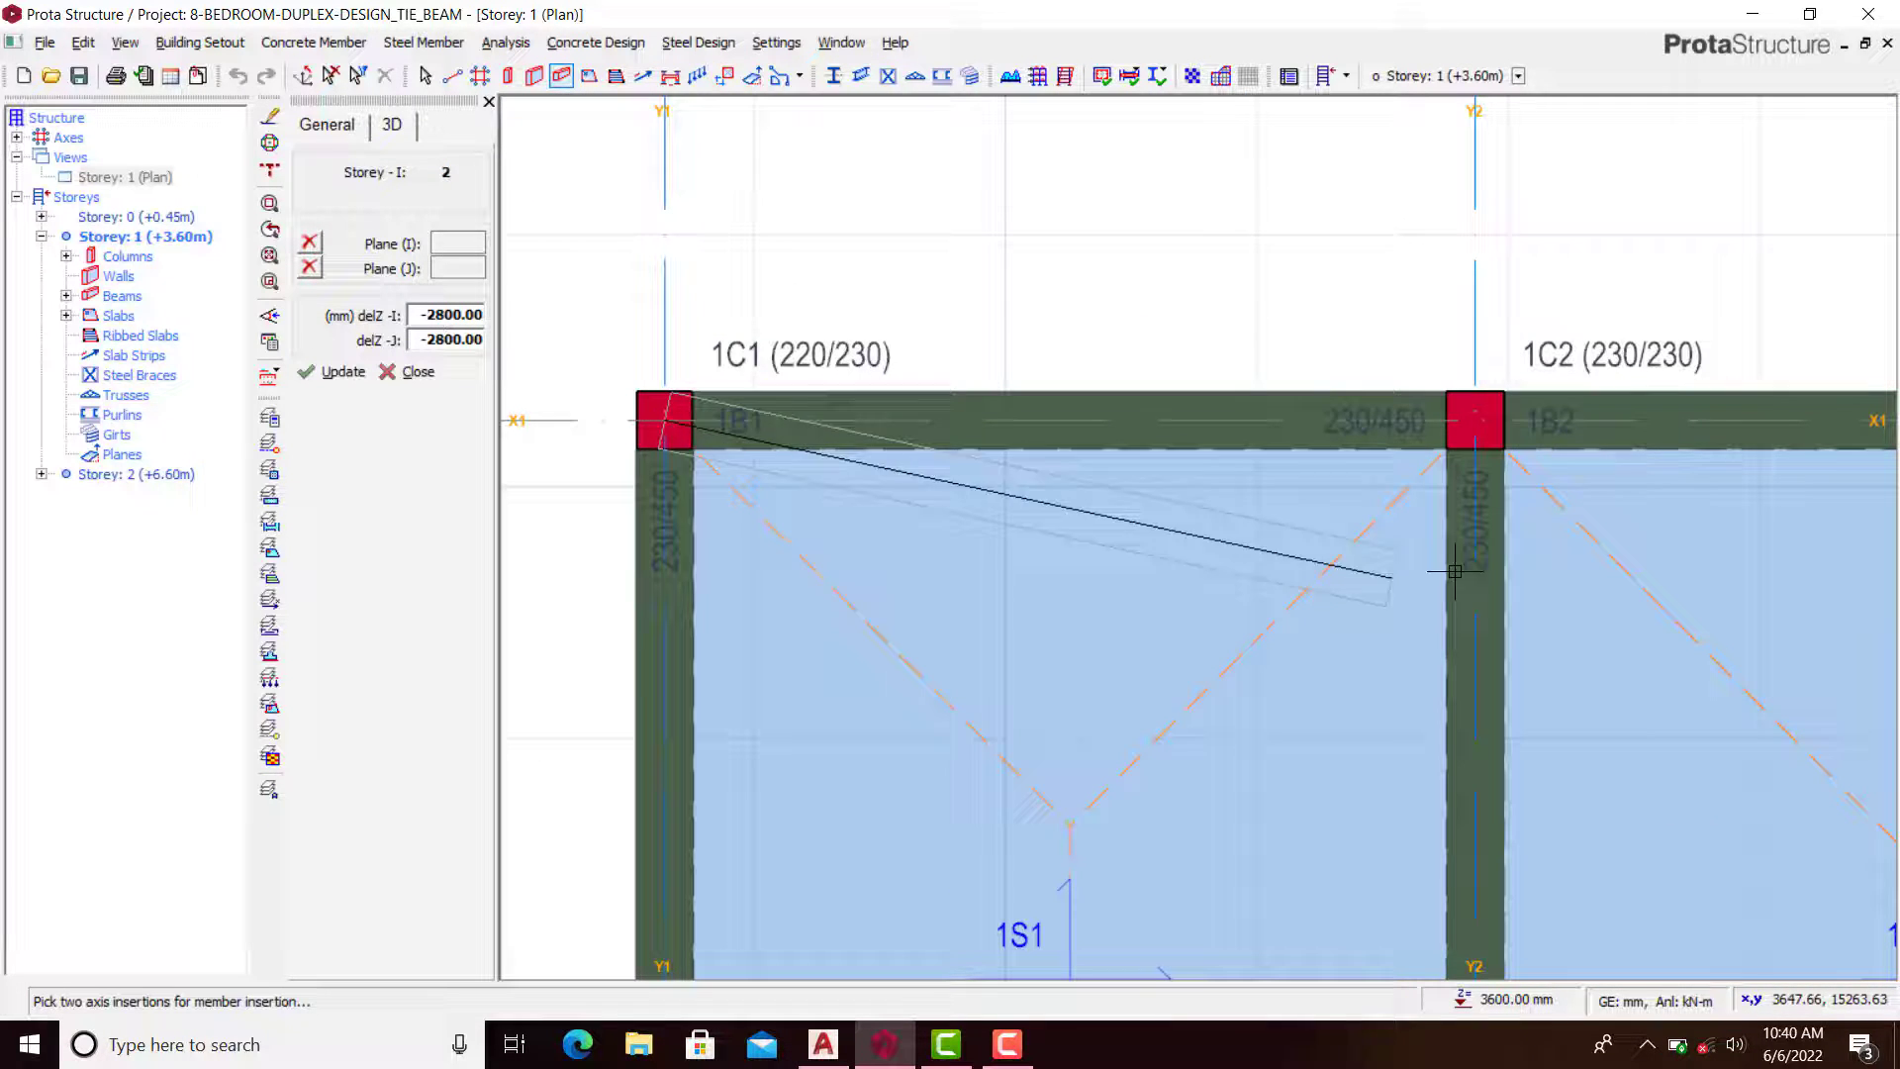
pyautogui.click(1476, 423)
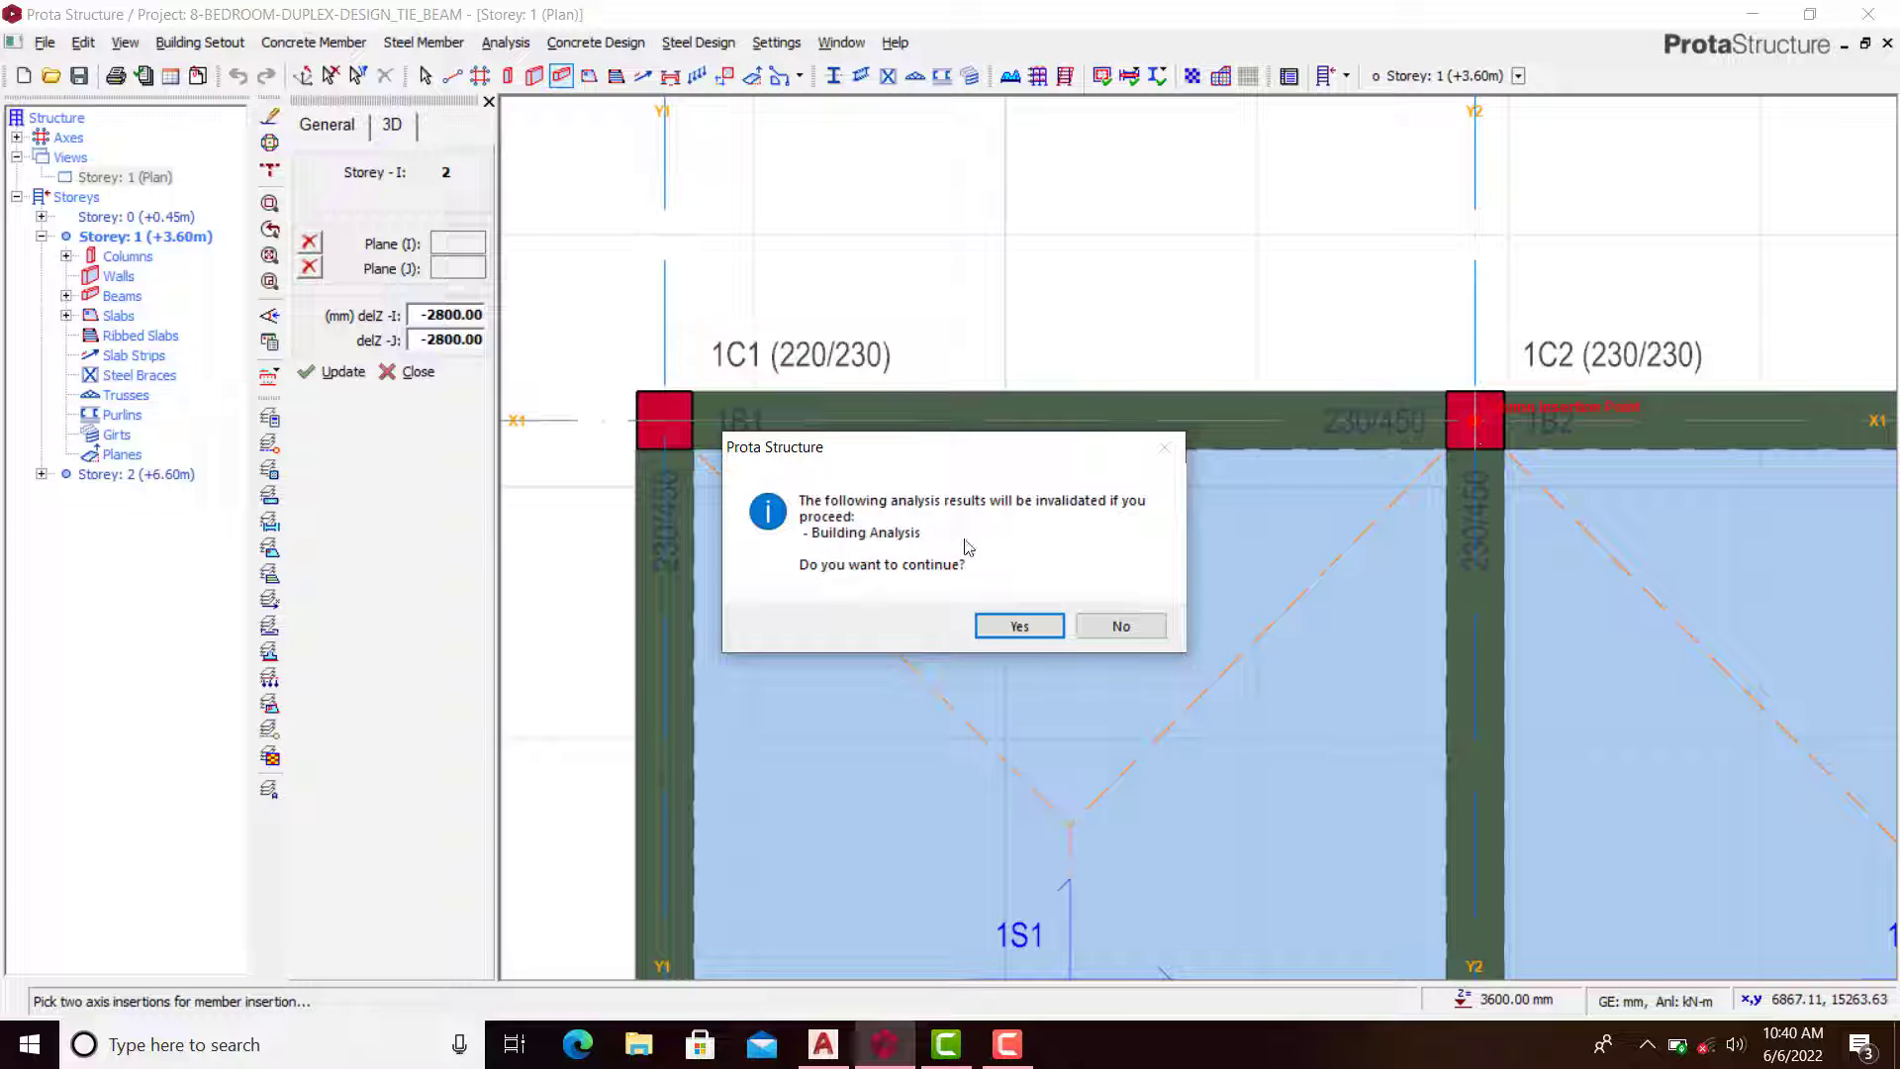
pyautogui.click(1018, 624)
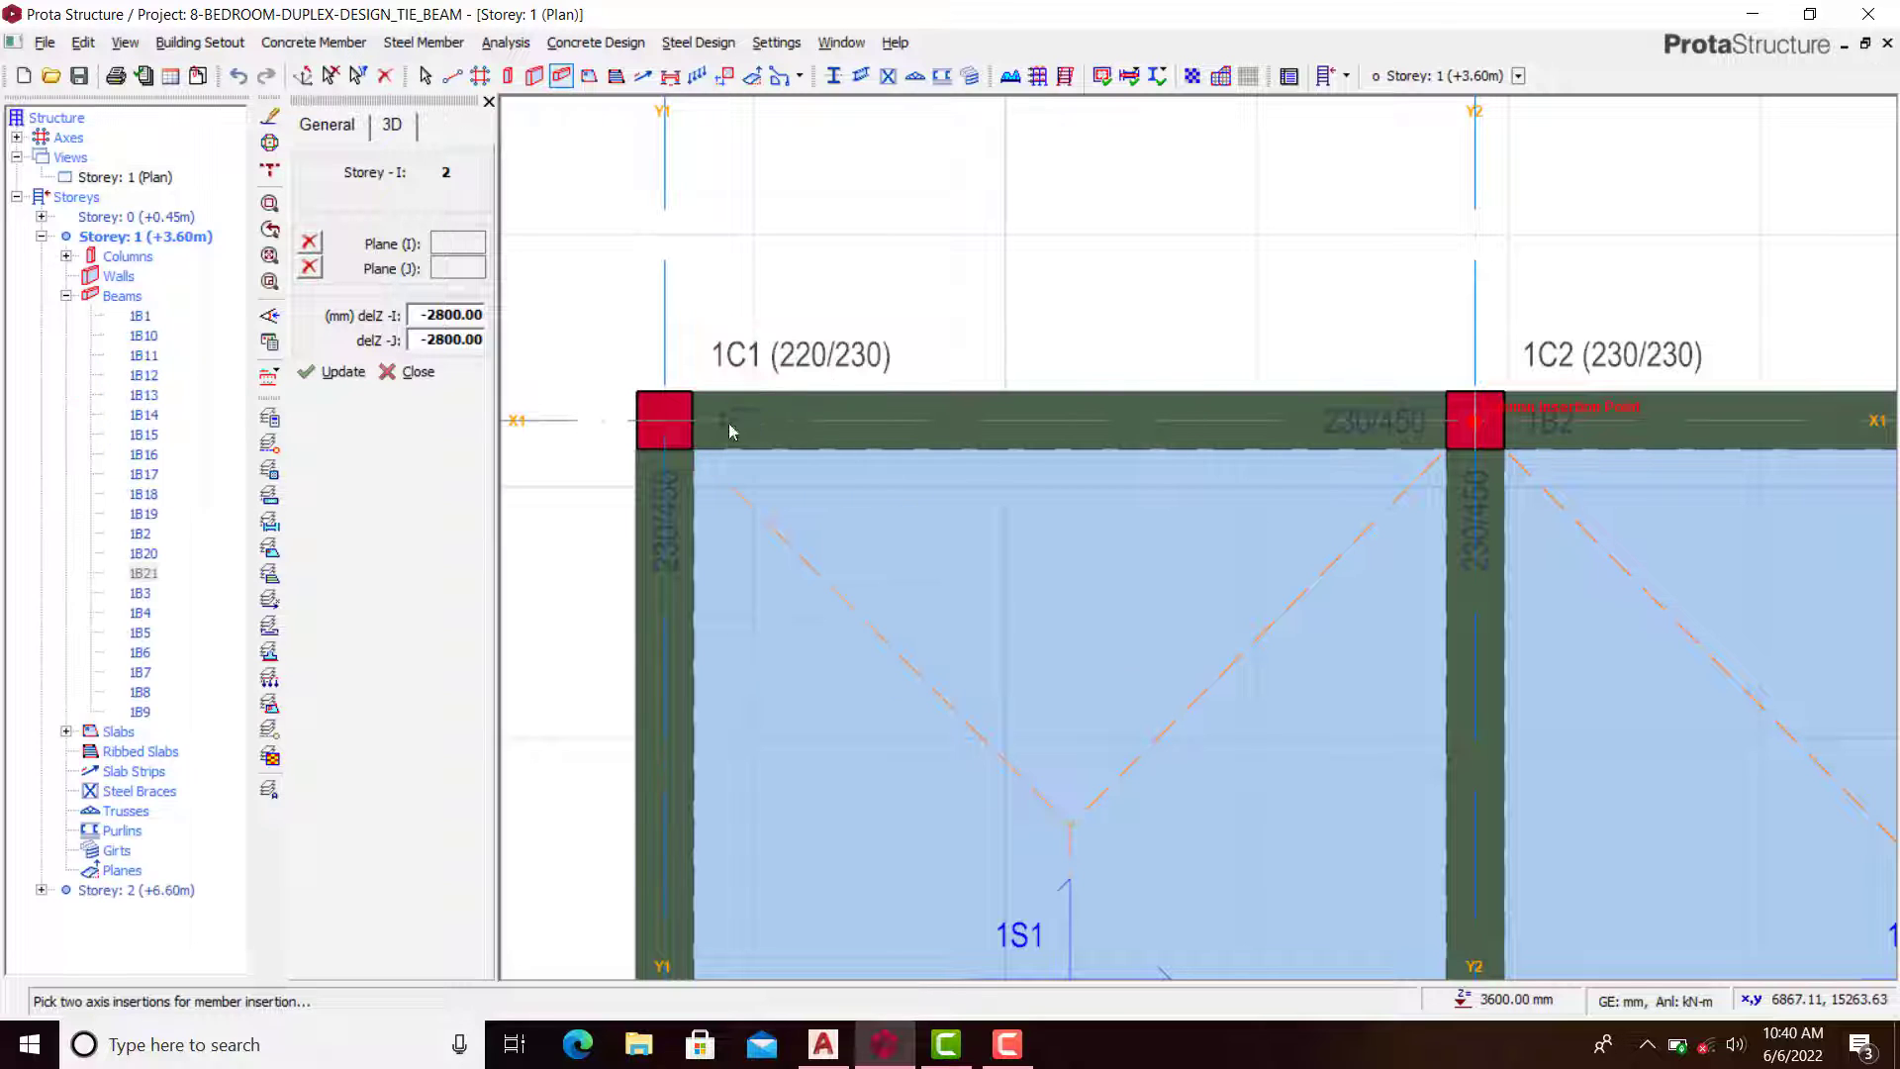
# Step: Continue the tie beam run along axis X1 from column 1C2 to column 1C3
pyautogui.scroll(-1, 1029, 481)
pyautogui.scroll(5, 959, 538)
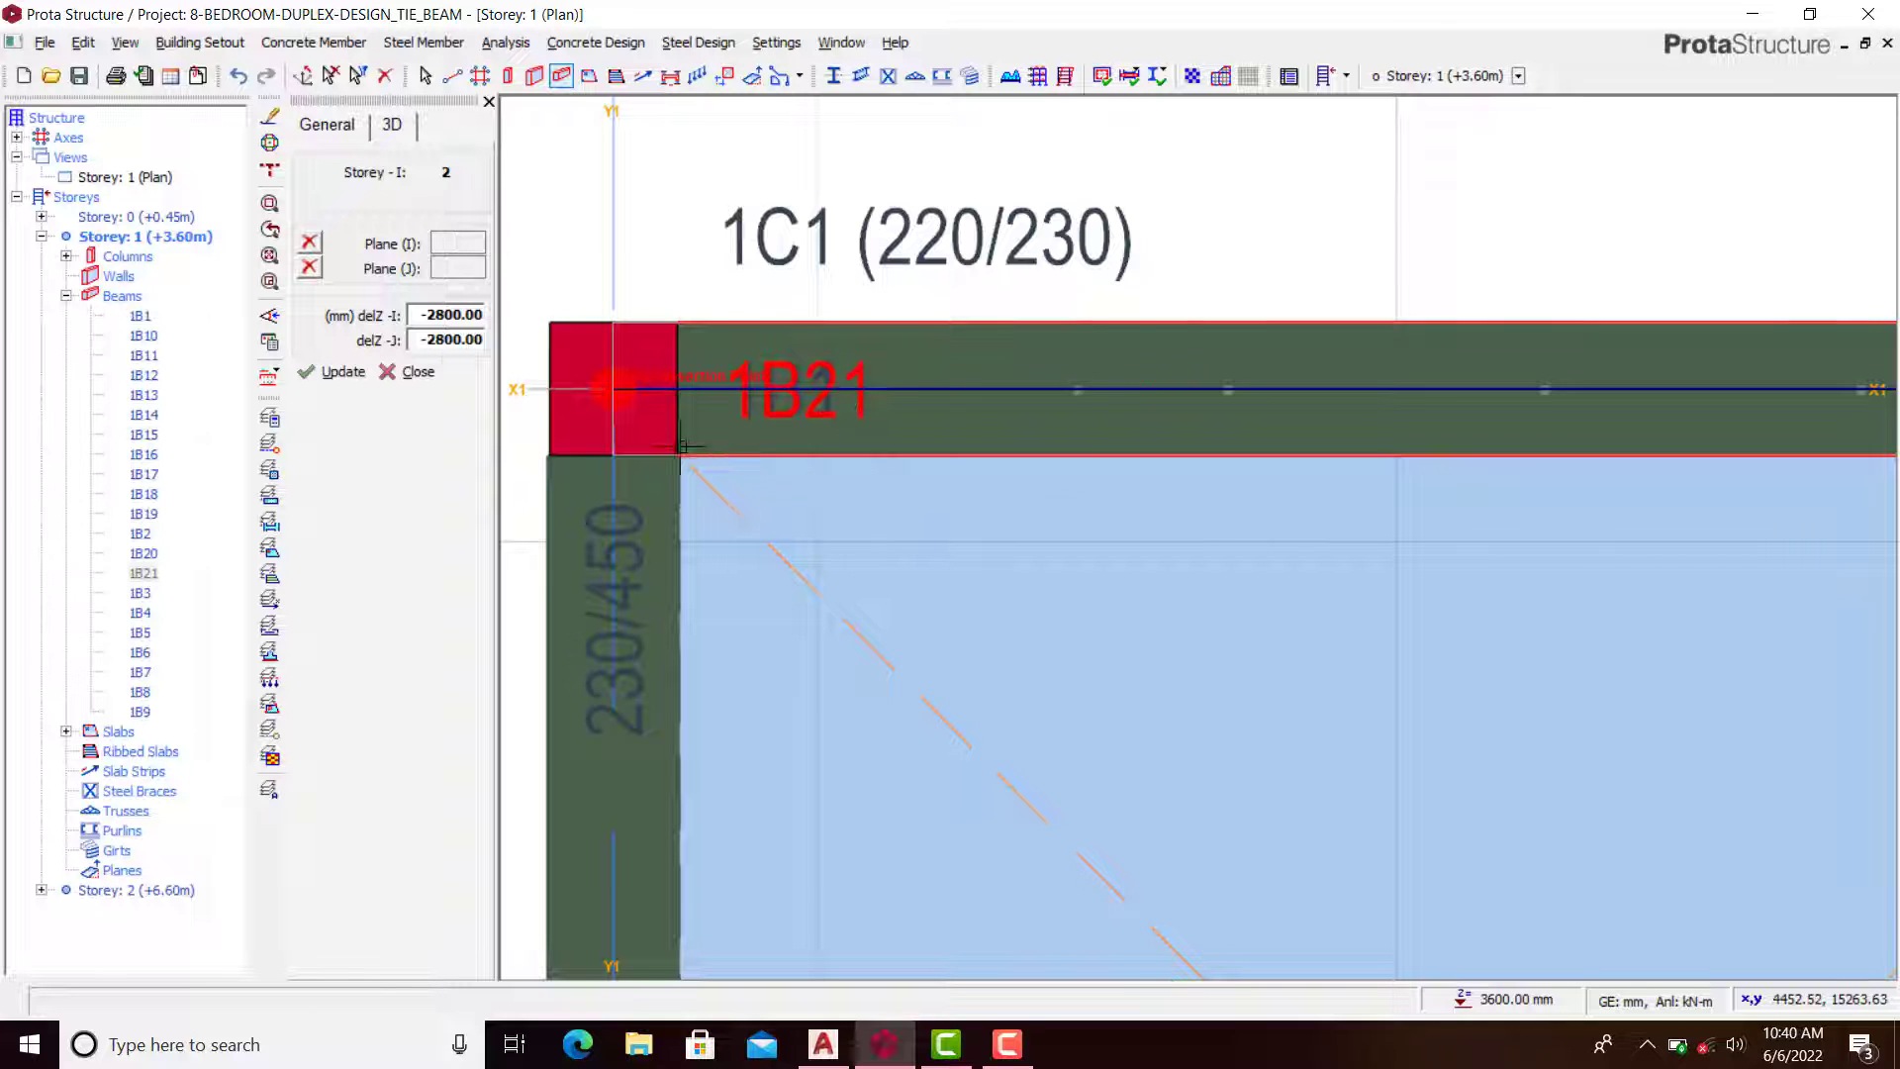
pyautogui.scroll(-4, 786, 433)
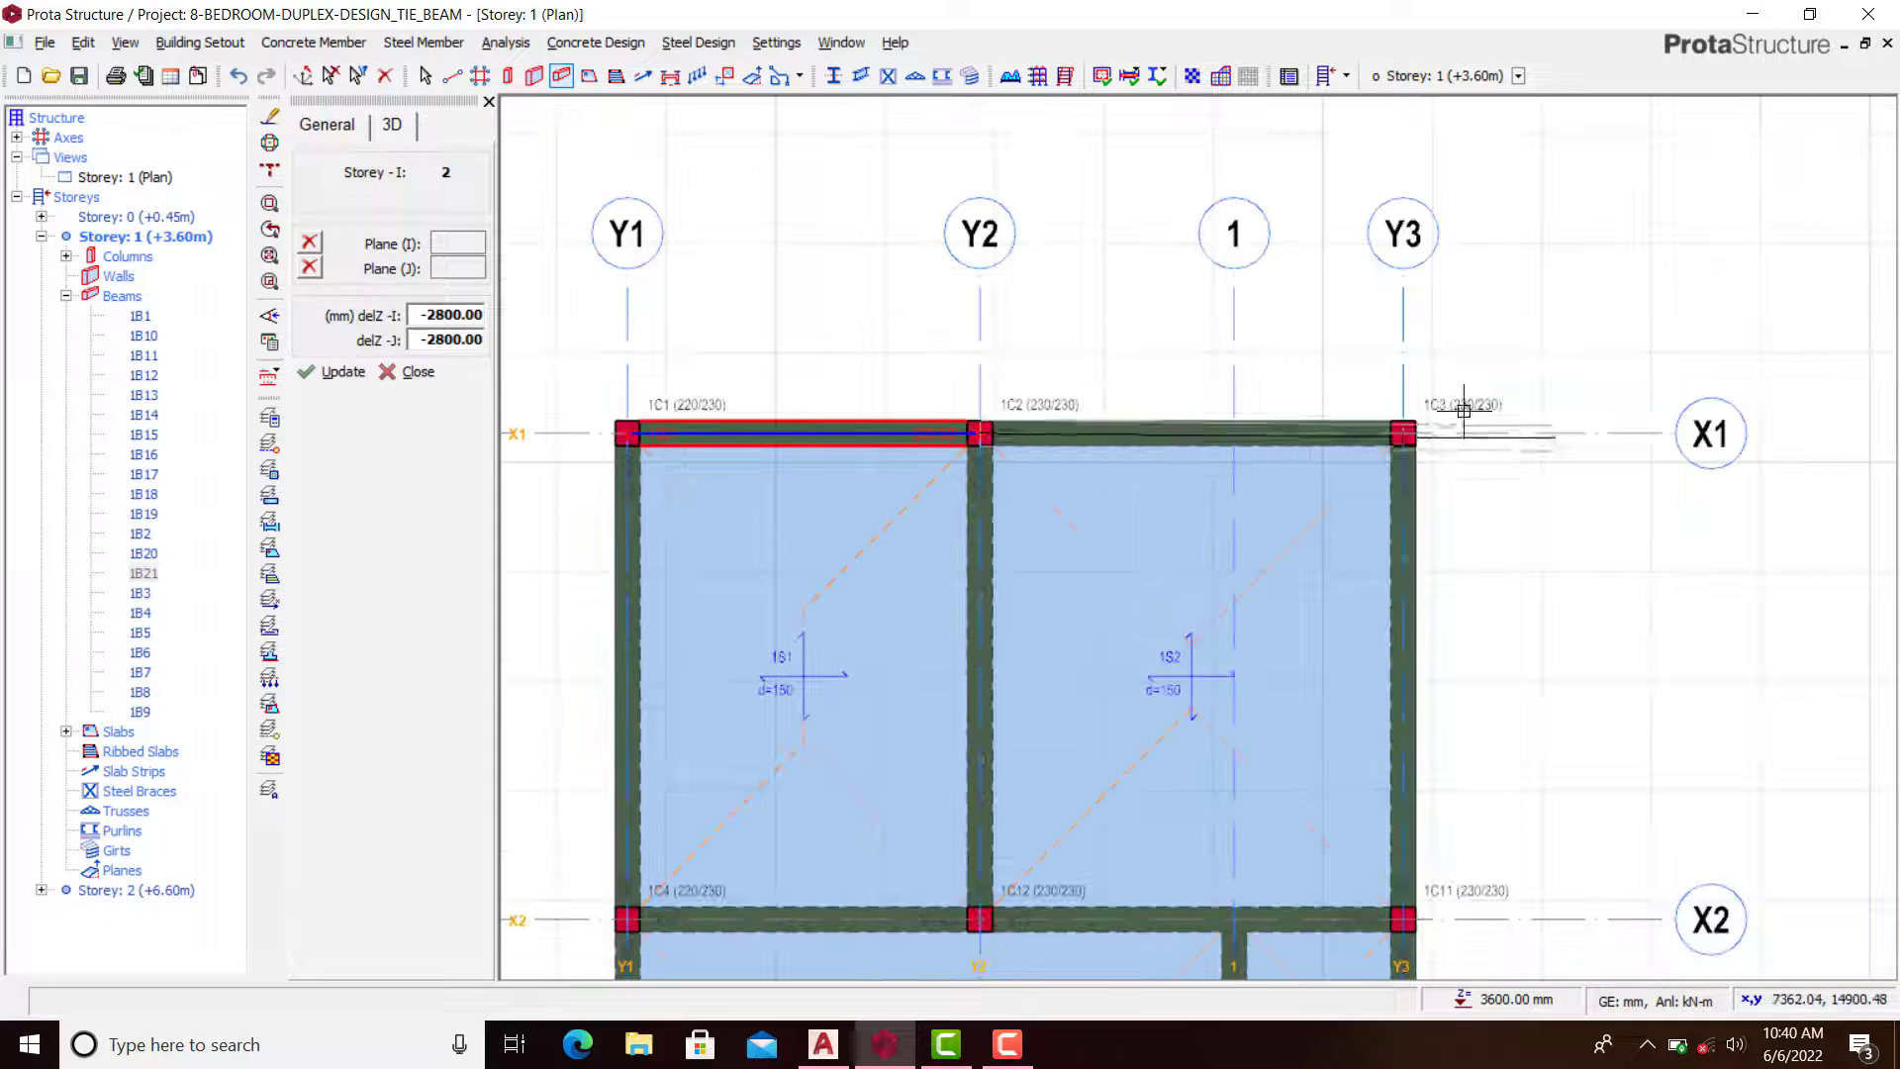
pyautogui.scroll(5, 1432, 476)
pyautogui.click(1433, 476)
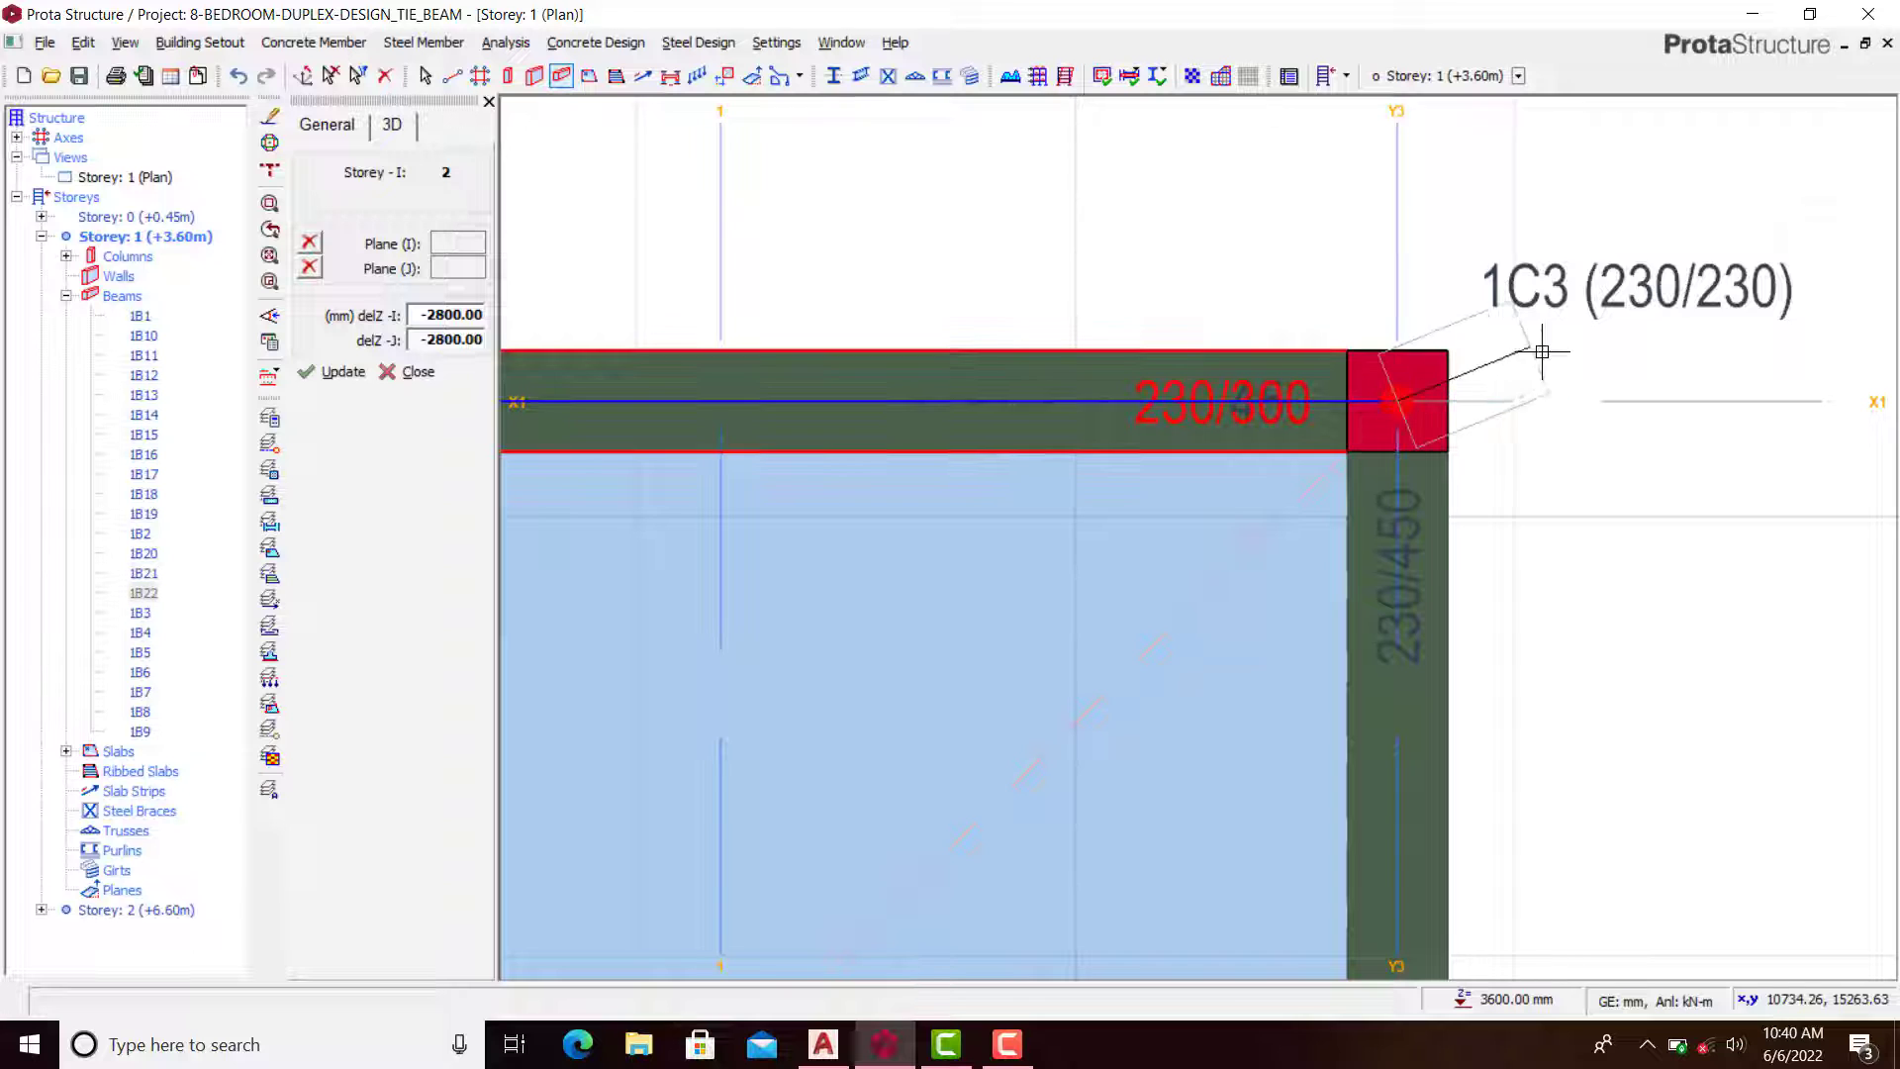
# Step: Switch the Storey 1 view to 3D and examine how the new tie beams on axis X1 meet the columns and pad bases
pyautogui.click(136, 177)
pyautogui.rightClick(148, 177)
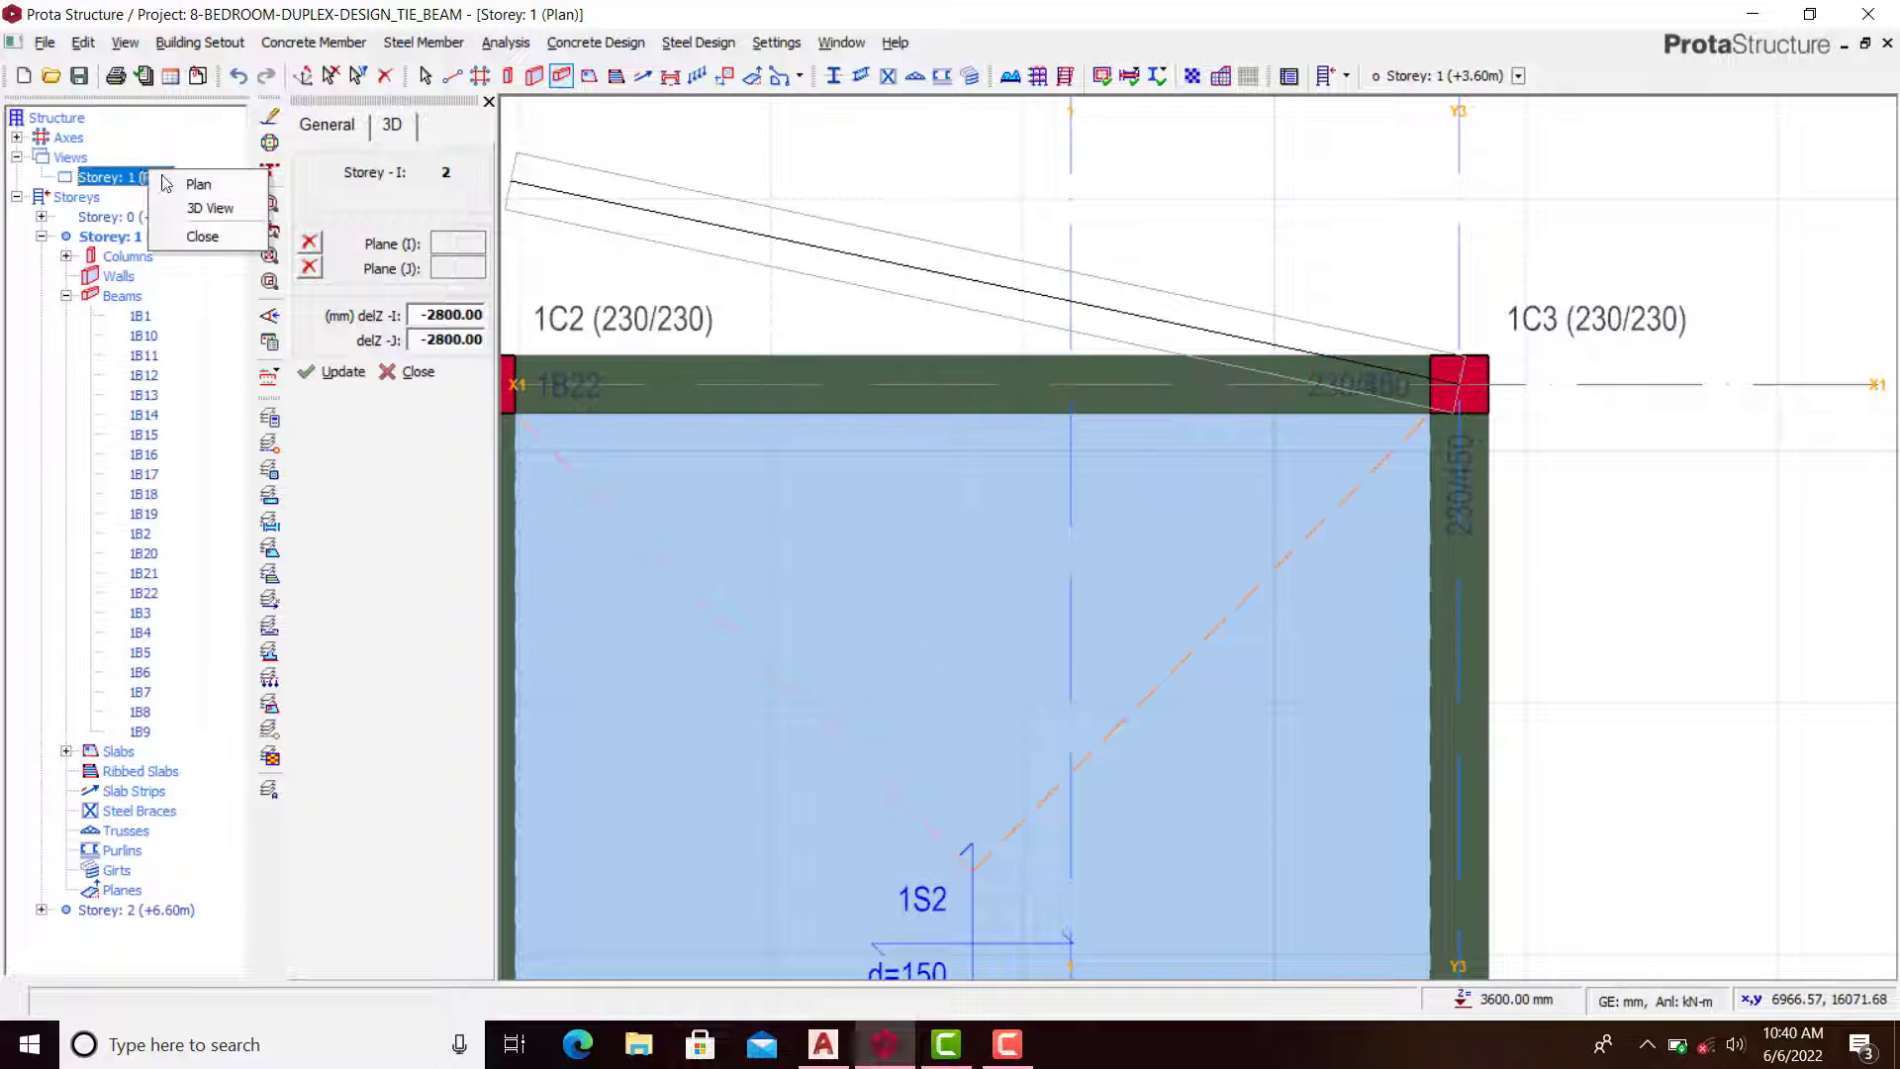
pyautogui.click(202, 206)
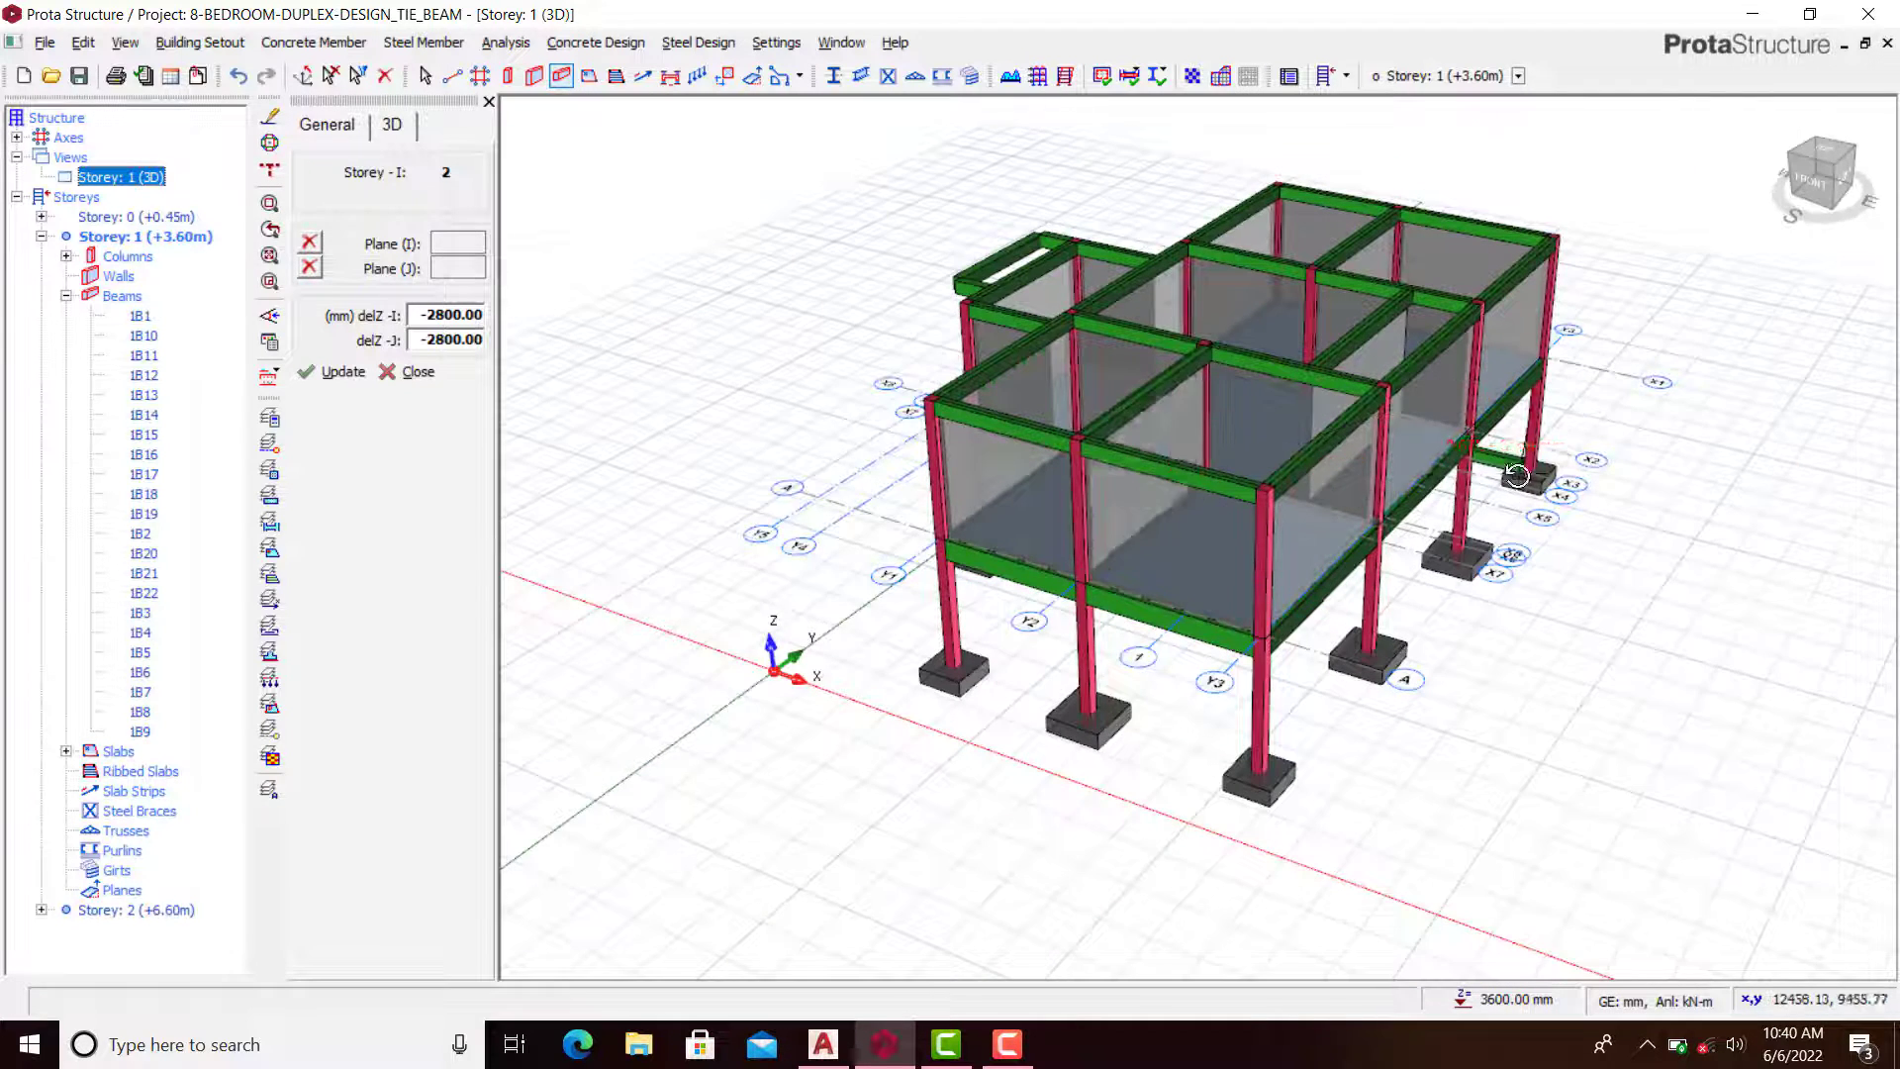
pyautogui.moveTo(1148, 426); pyautogui.dragTo(1204, 436)
pyautogui.scroll(3, 1316, 675)
pyautogui.moveTo(1318, 683); pyautogui.dragTo(1185, 534, button='middle')
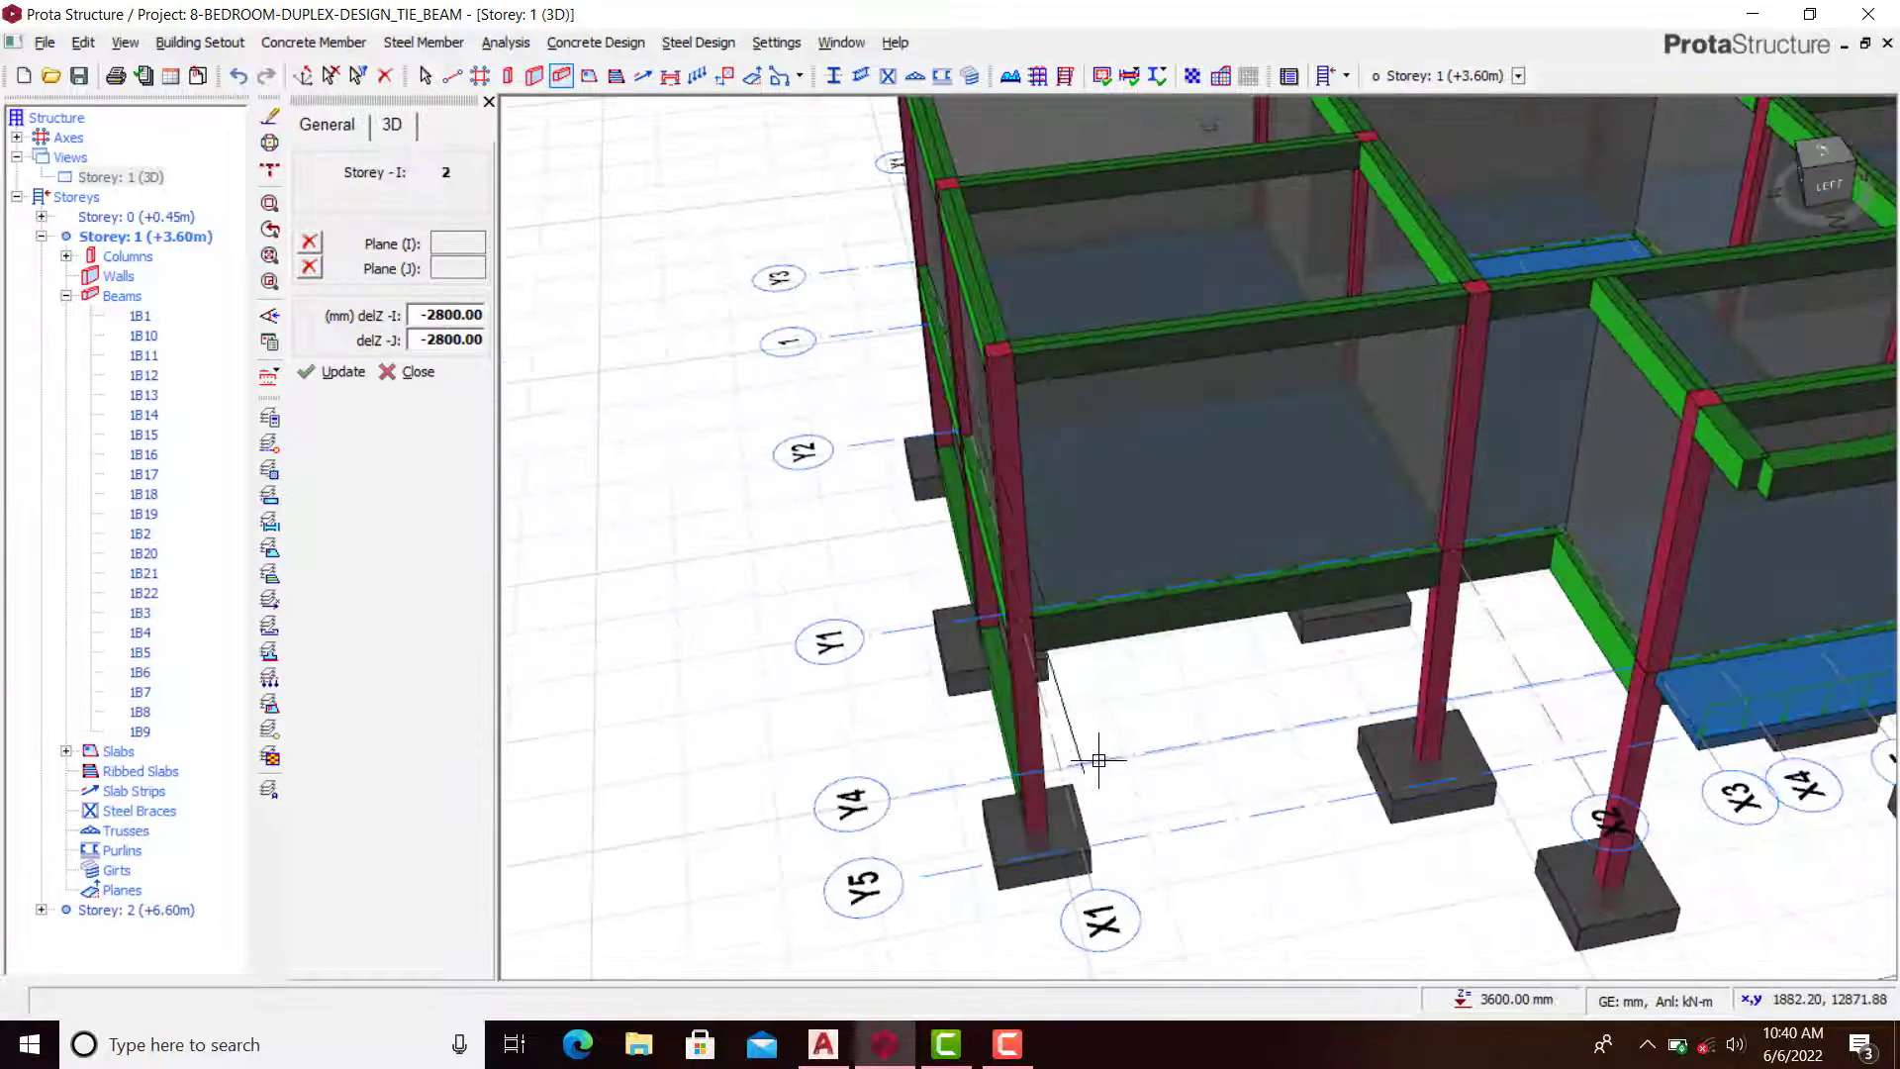
pyautogui.scroll(5, 1123, 877)
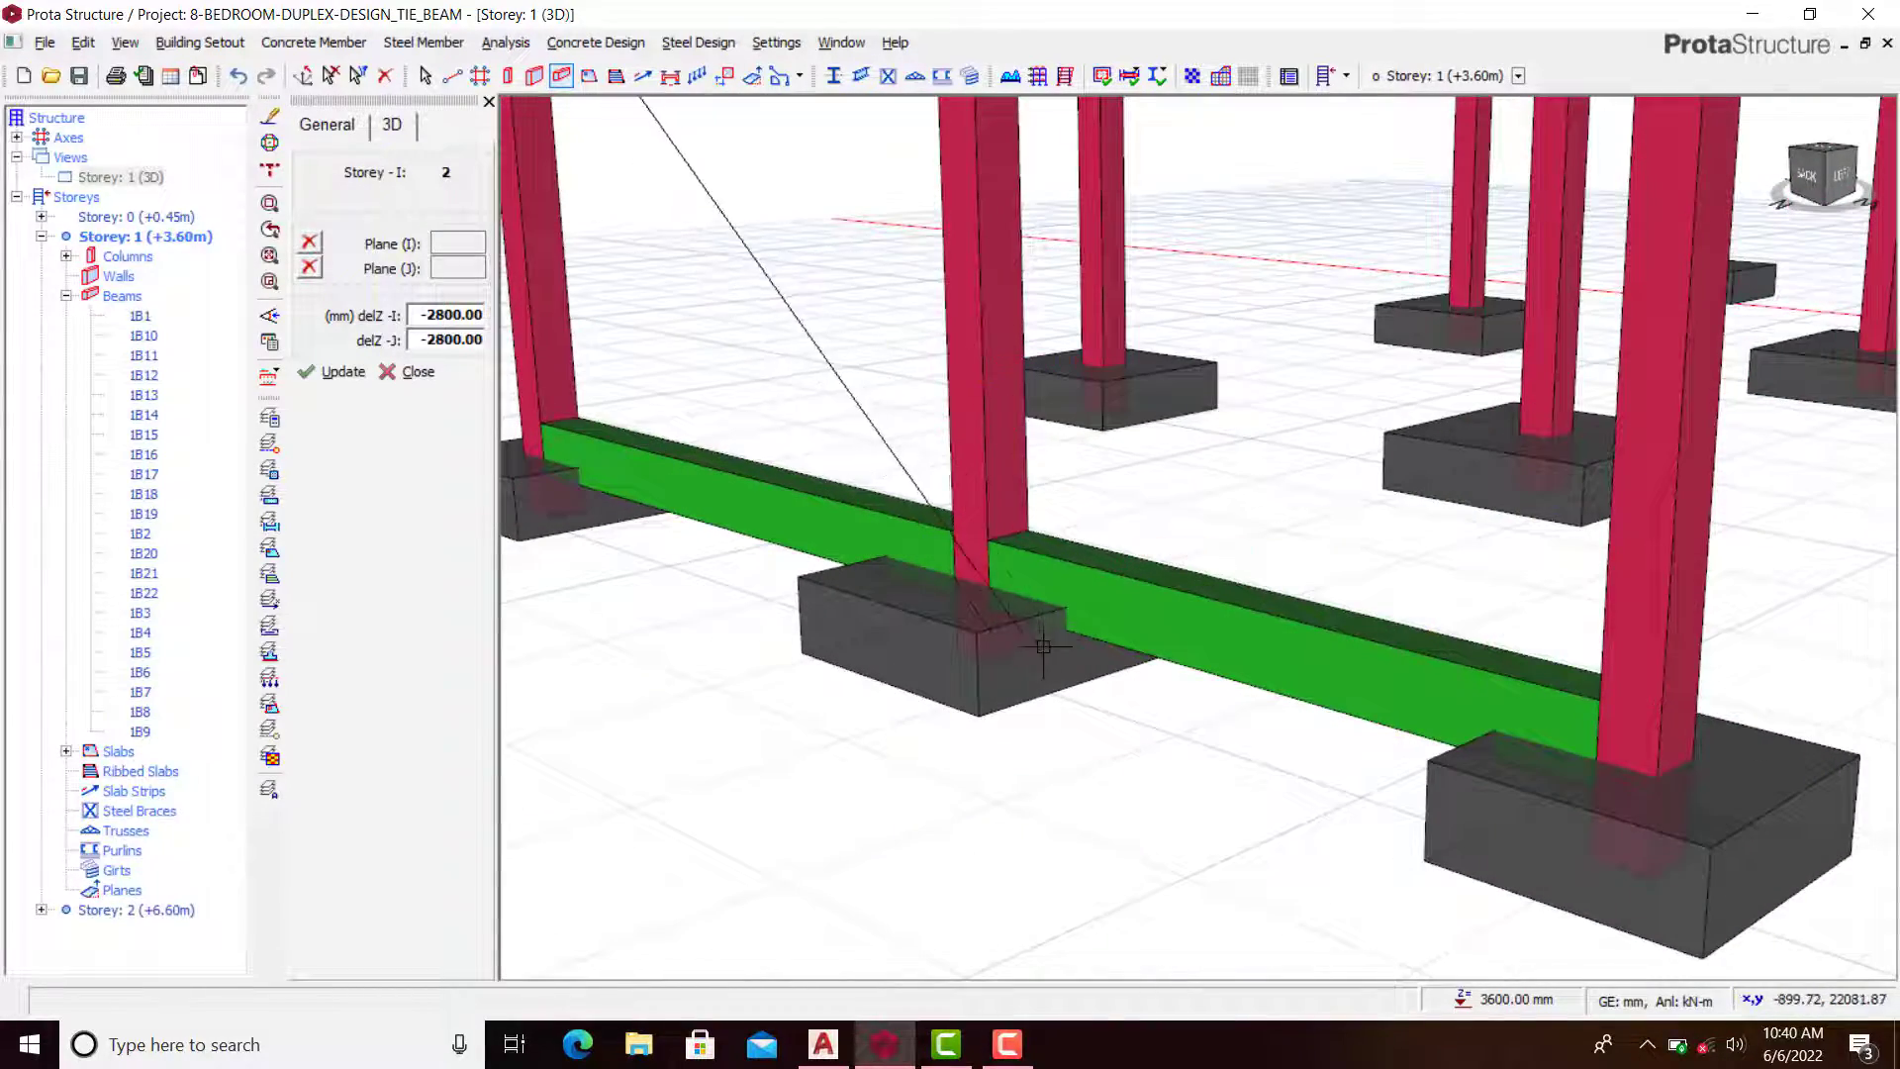
pyautogui.scroll(2, 1051, 608)
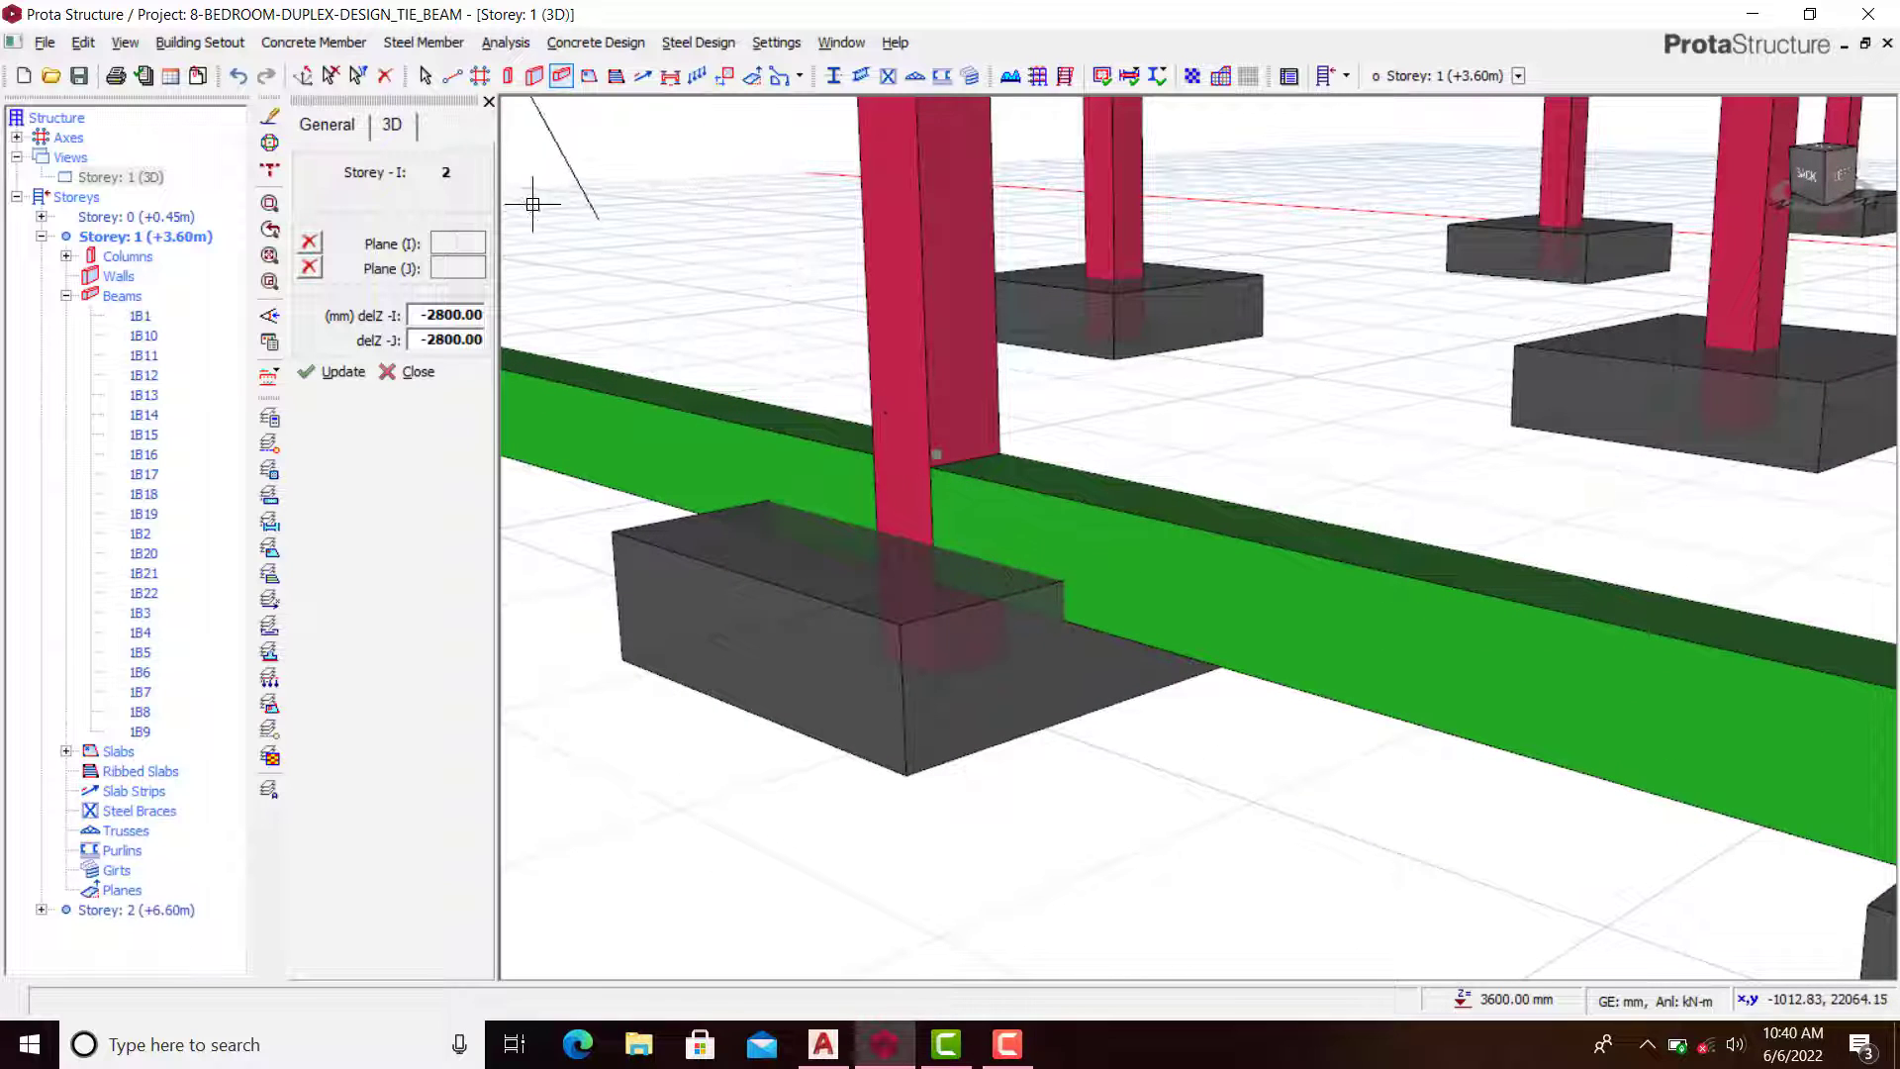
# Step: End the Beam command and close its settings, keeping the axis X1 tie beams in sight
pyautogui.press('Escape')
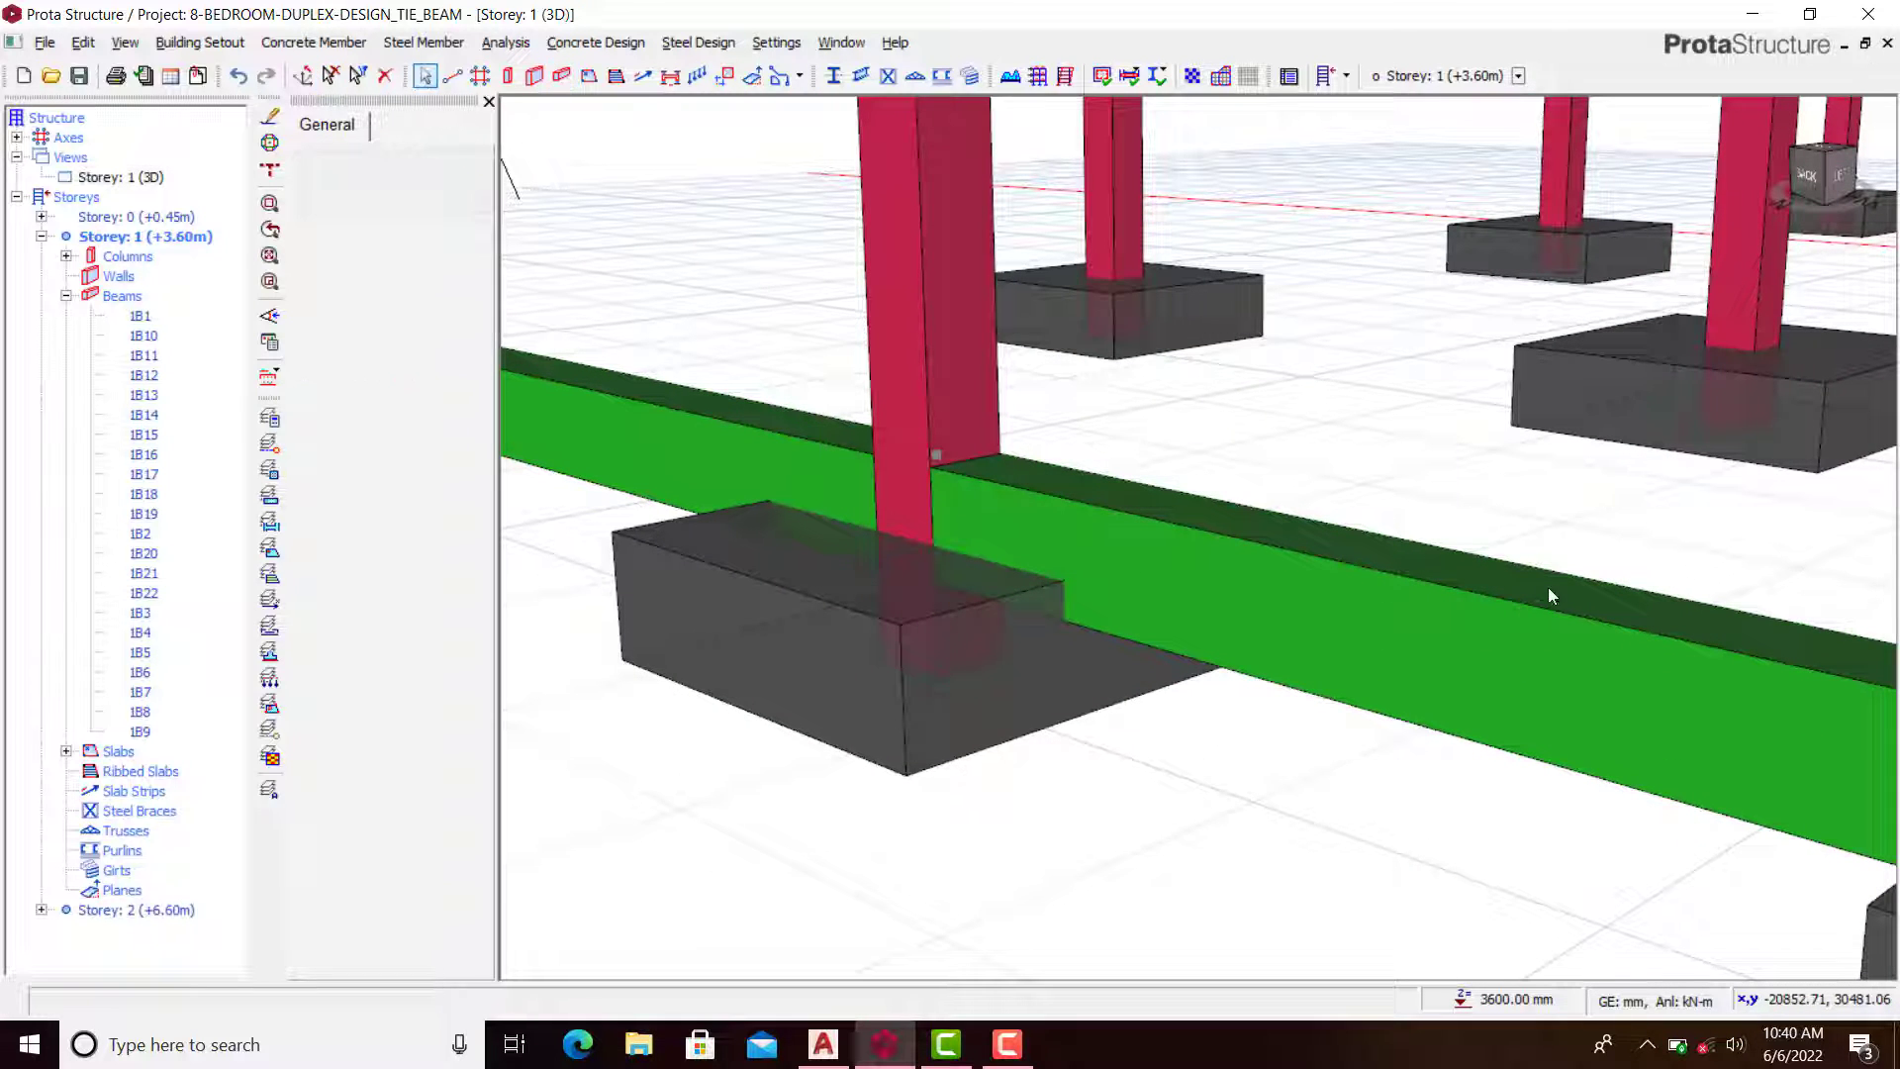
pyautogui.scroll(-2, 1484, 580)
pyautogui.moveTo(1074, 554); pyautogui.dragTo(1255, 526, button='middle')
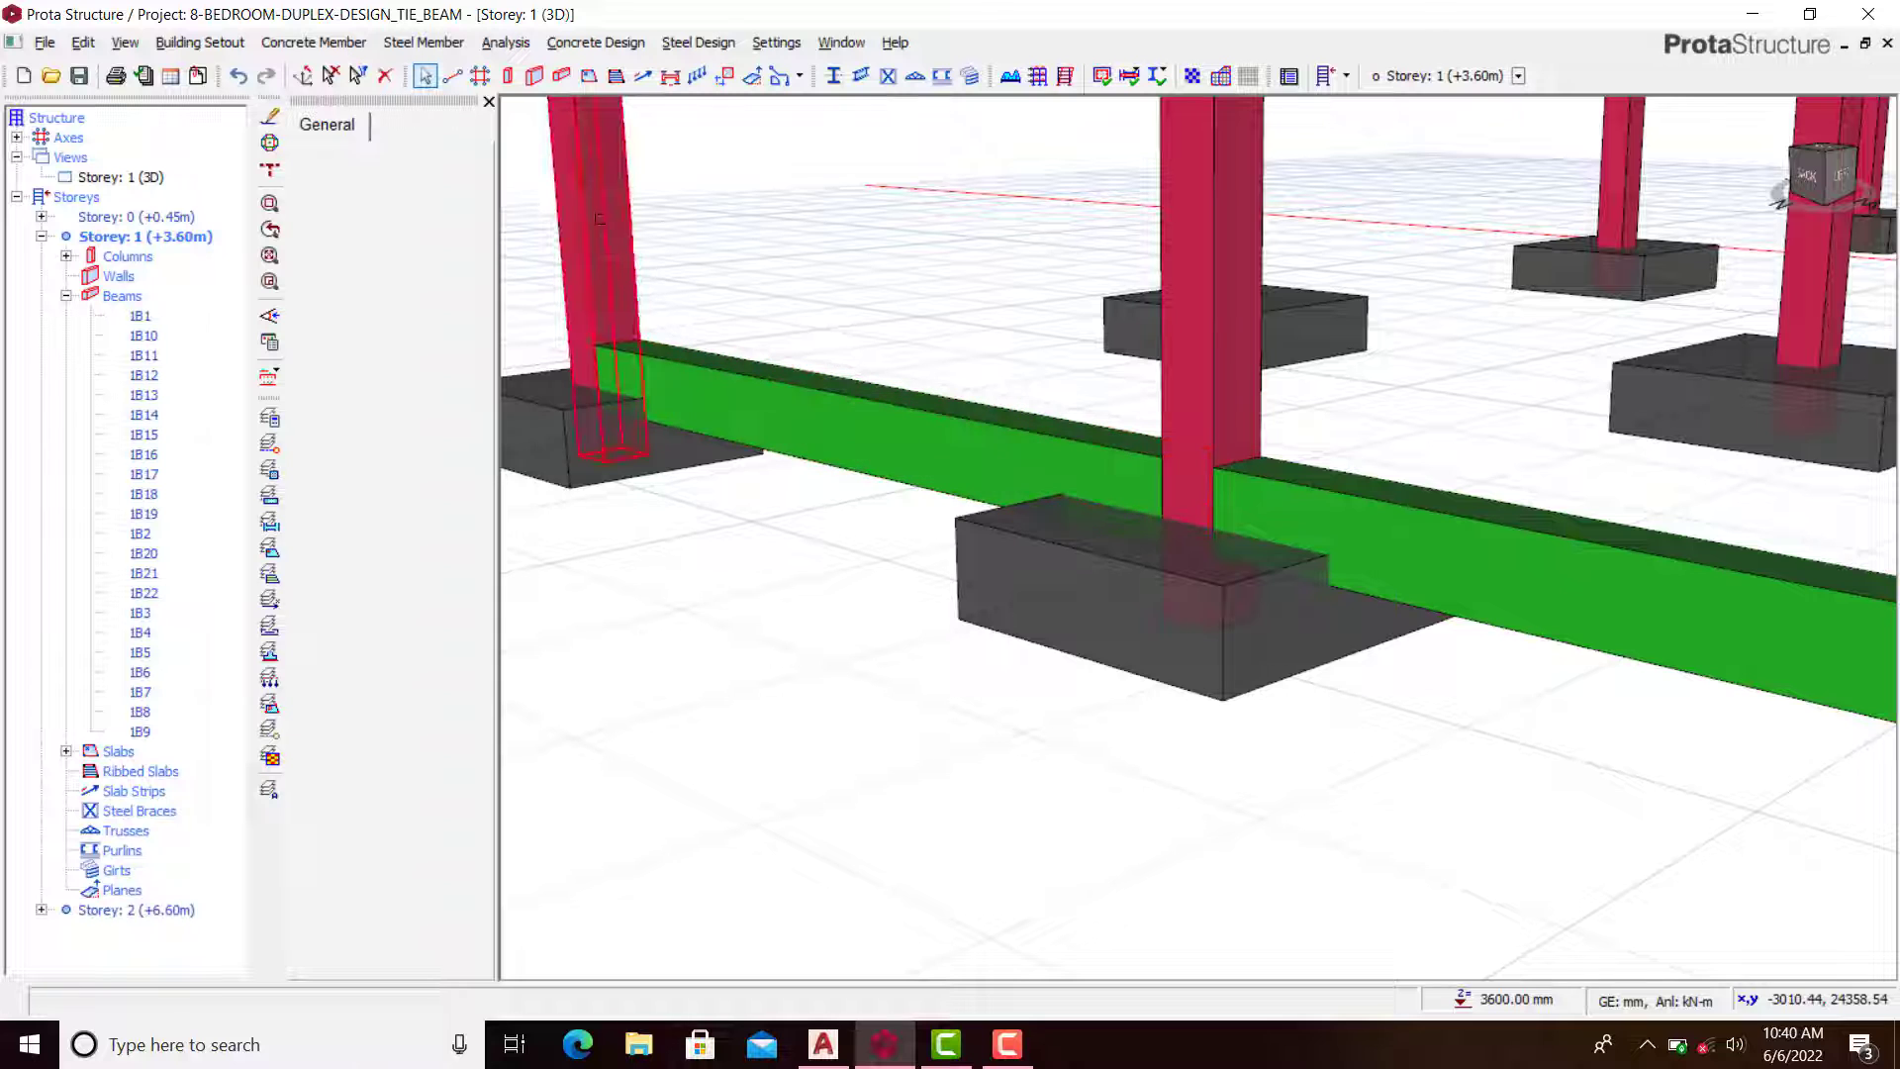
pyautogui.click(489, 102)
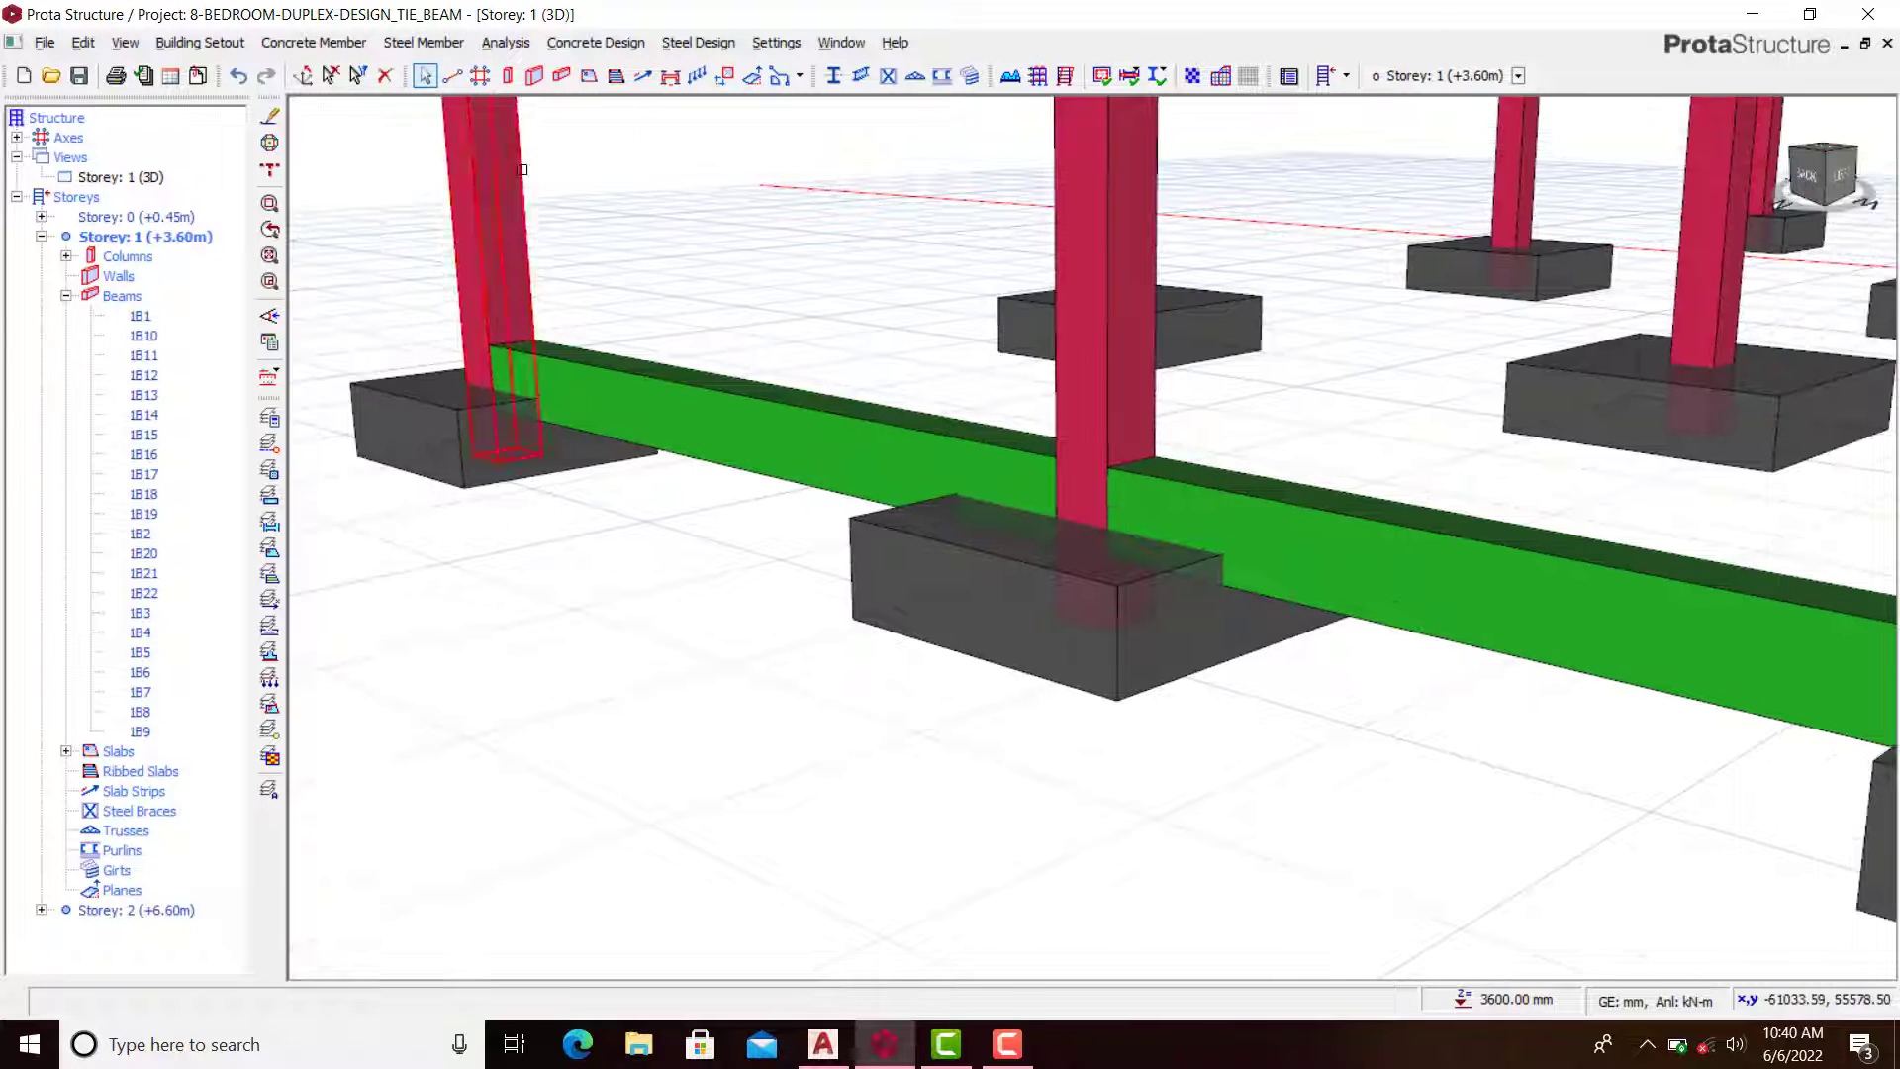
pyautogui.moveTo(742, 513); pyautogui.dragTo(920, 563, button='middle')
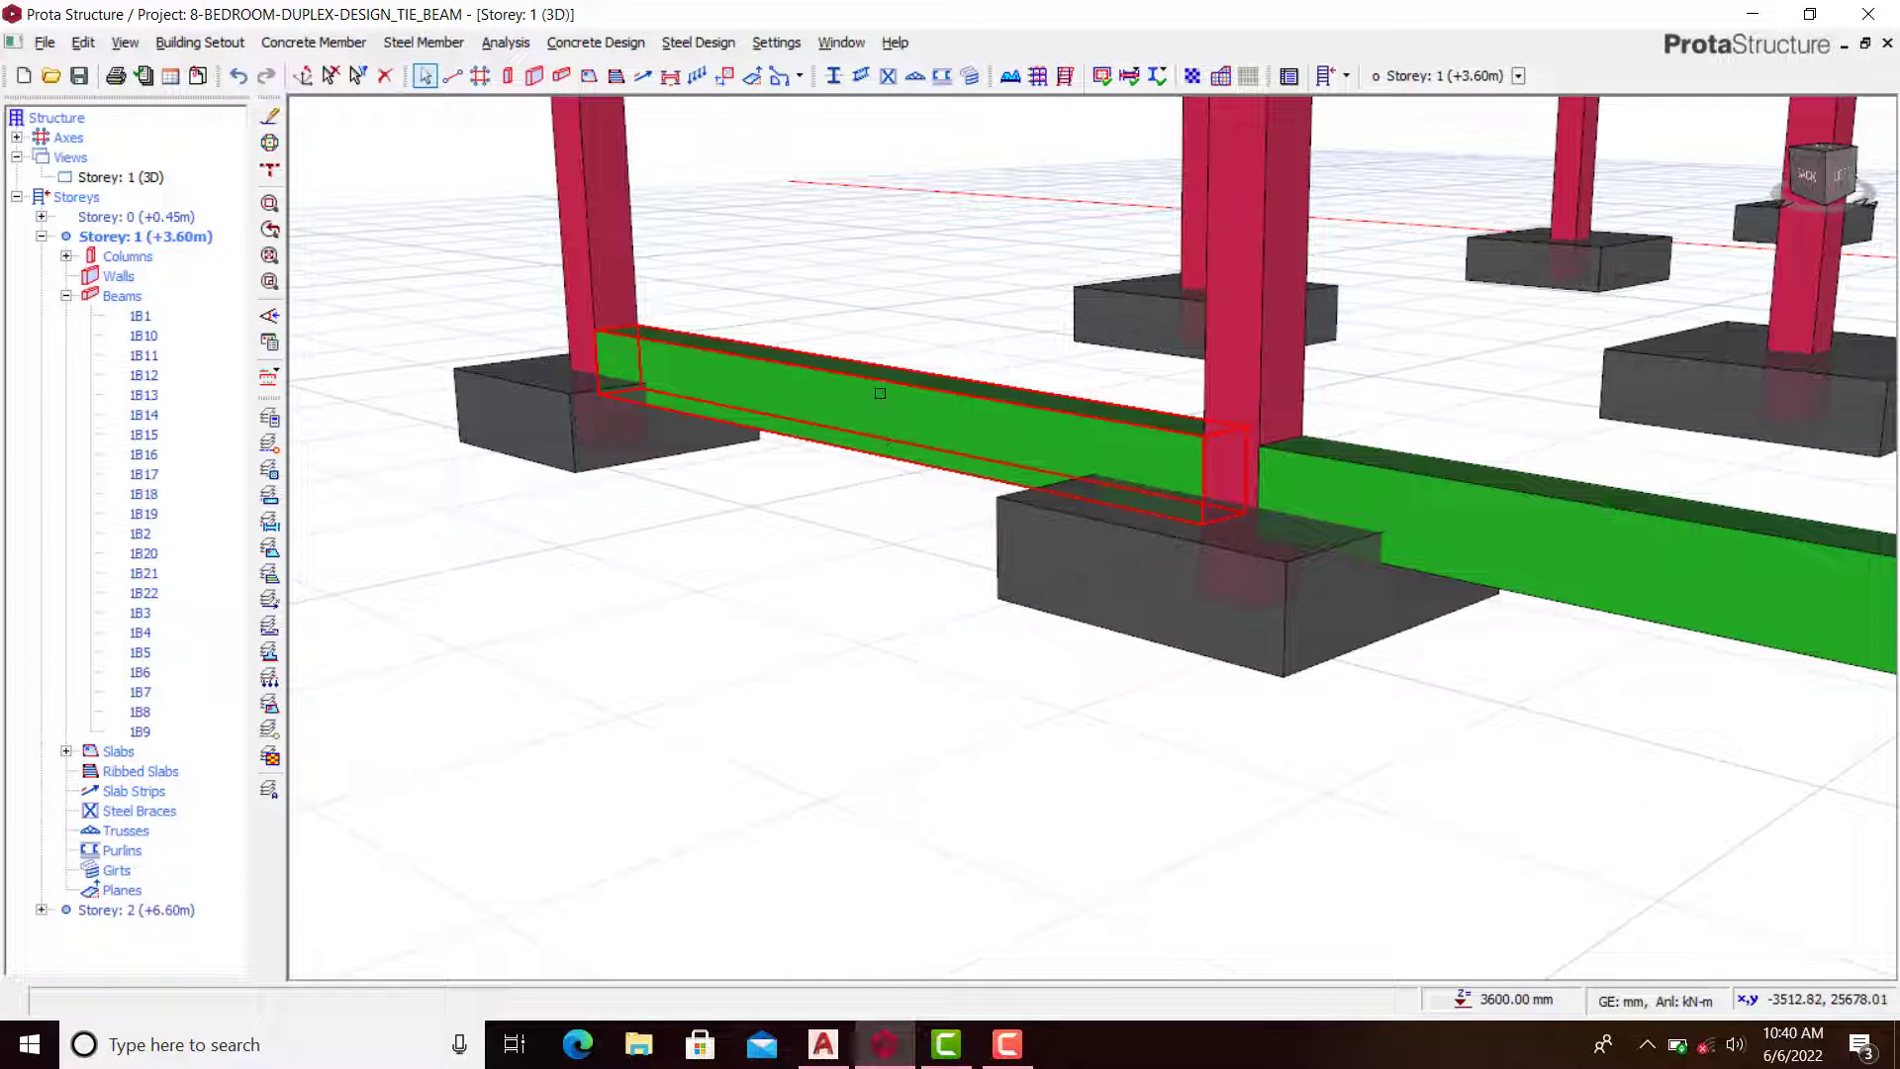
# Step: Set the delZ offsets of the tie beam between columns 1C2 and 1C3 to -2600 mm at both ends and update it
pyautogui.click(879, 398)
pyautogui.rightClick(839, 262)
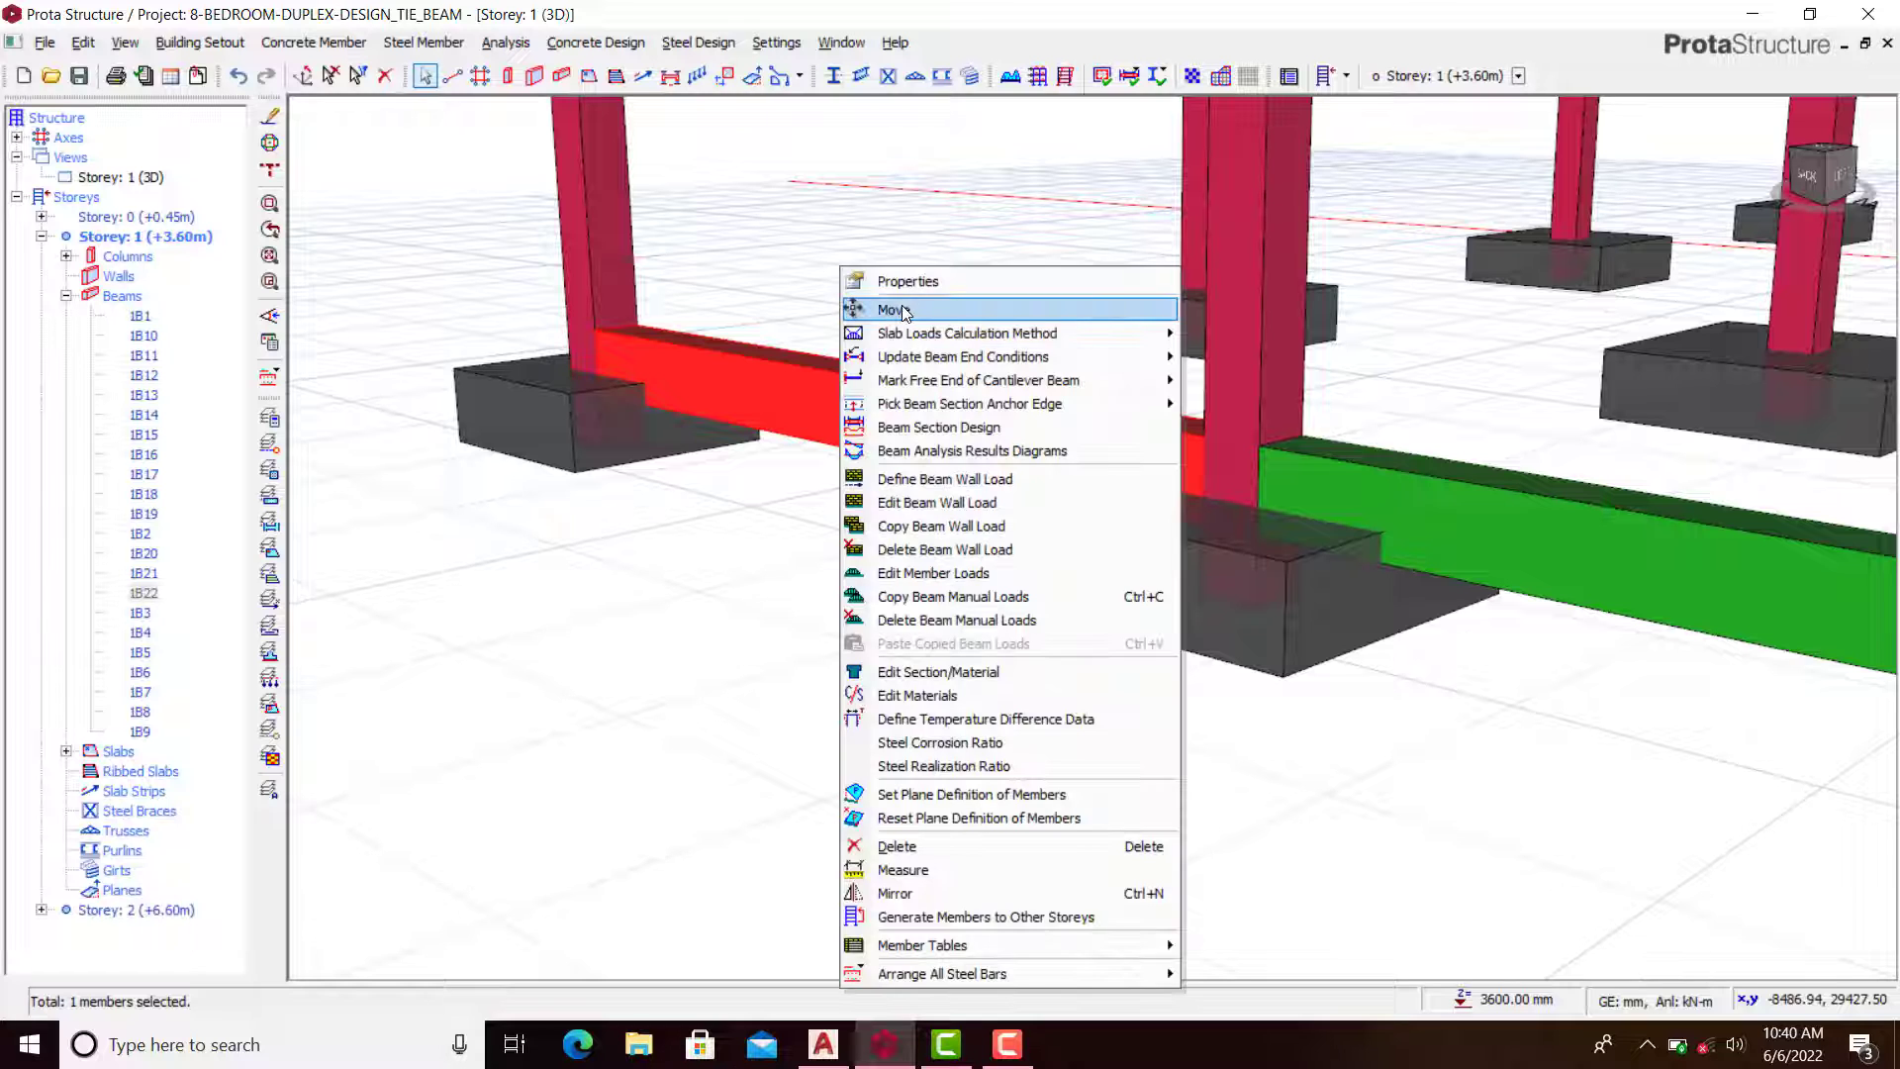
pyautogui.click(898, 282)
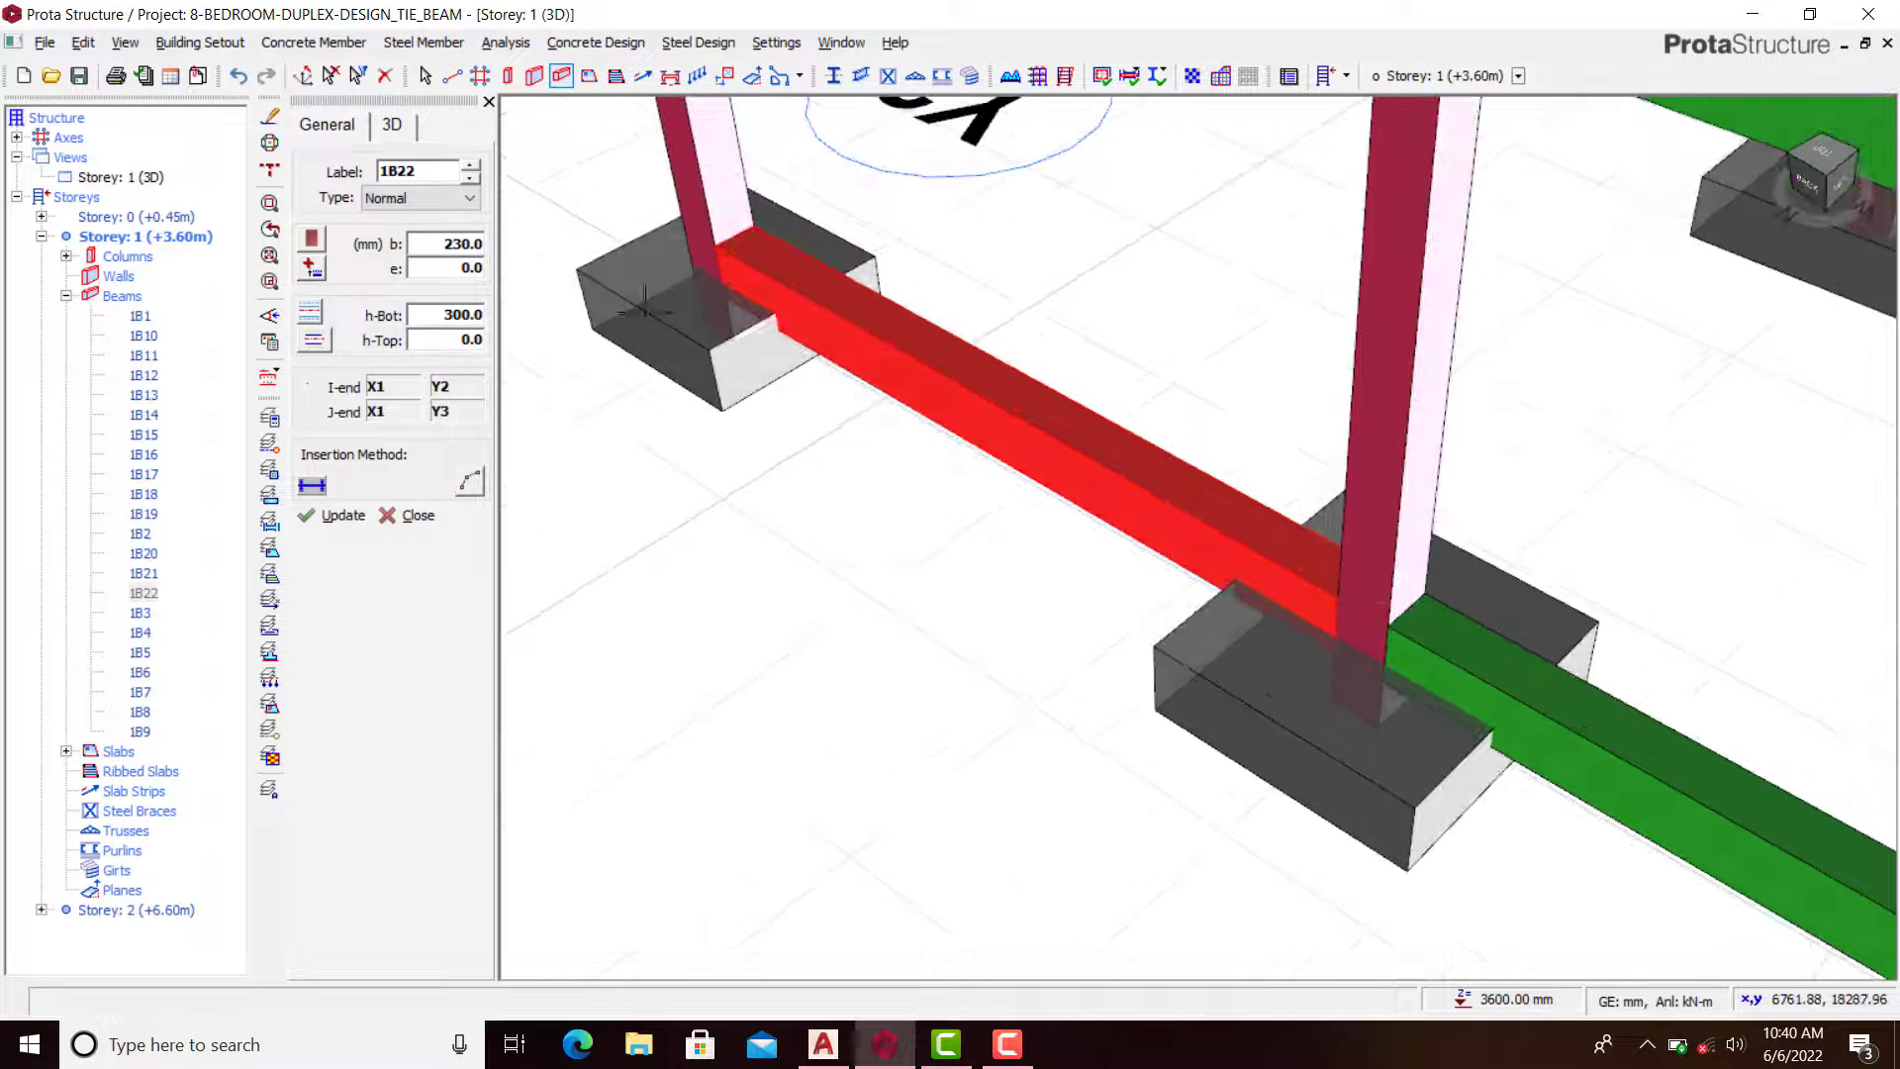
pyautogui.click(394, 125)
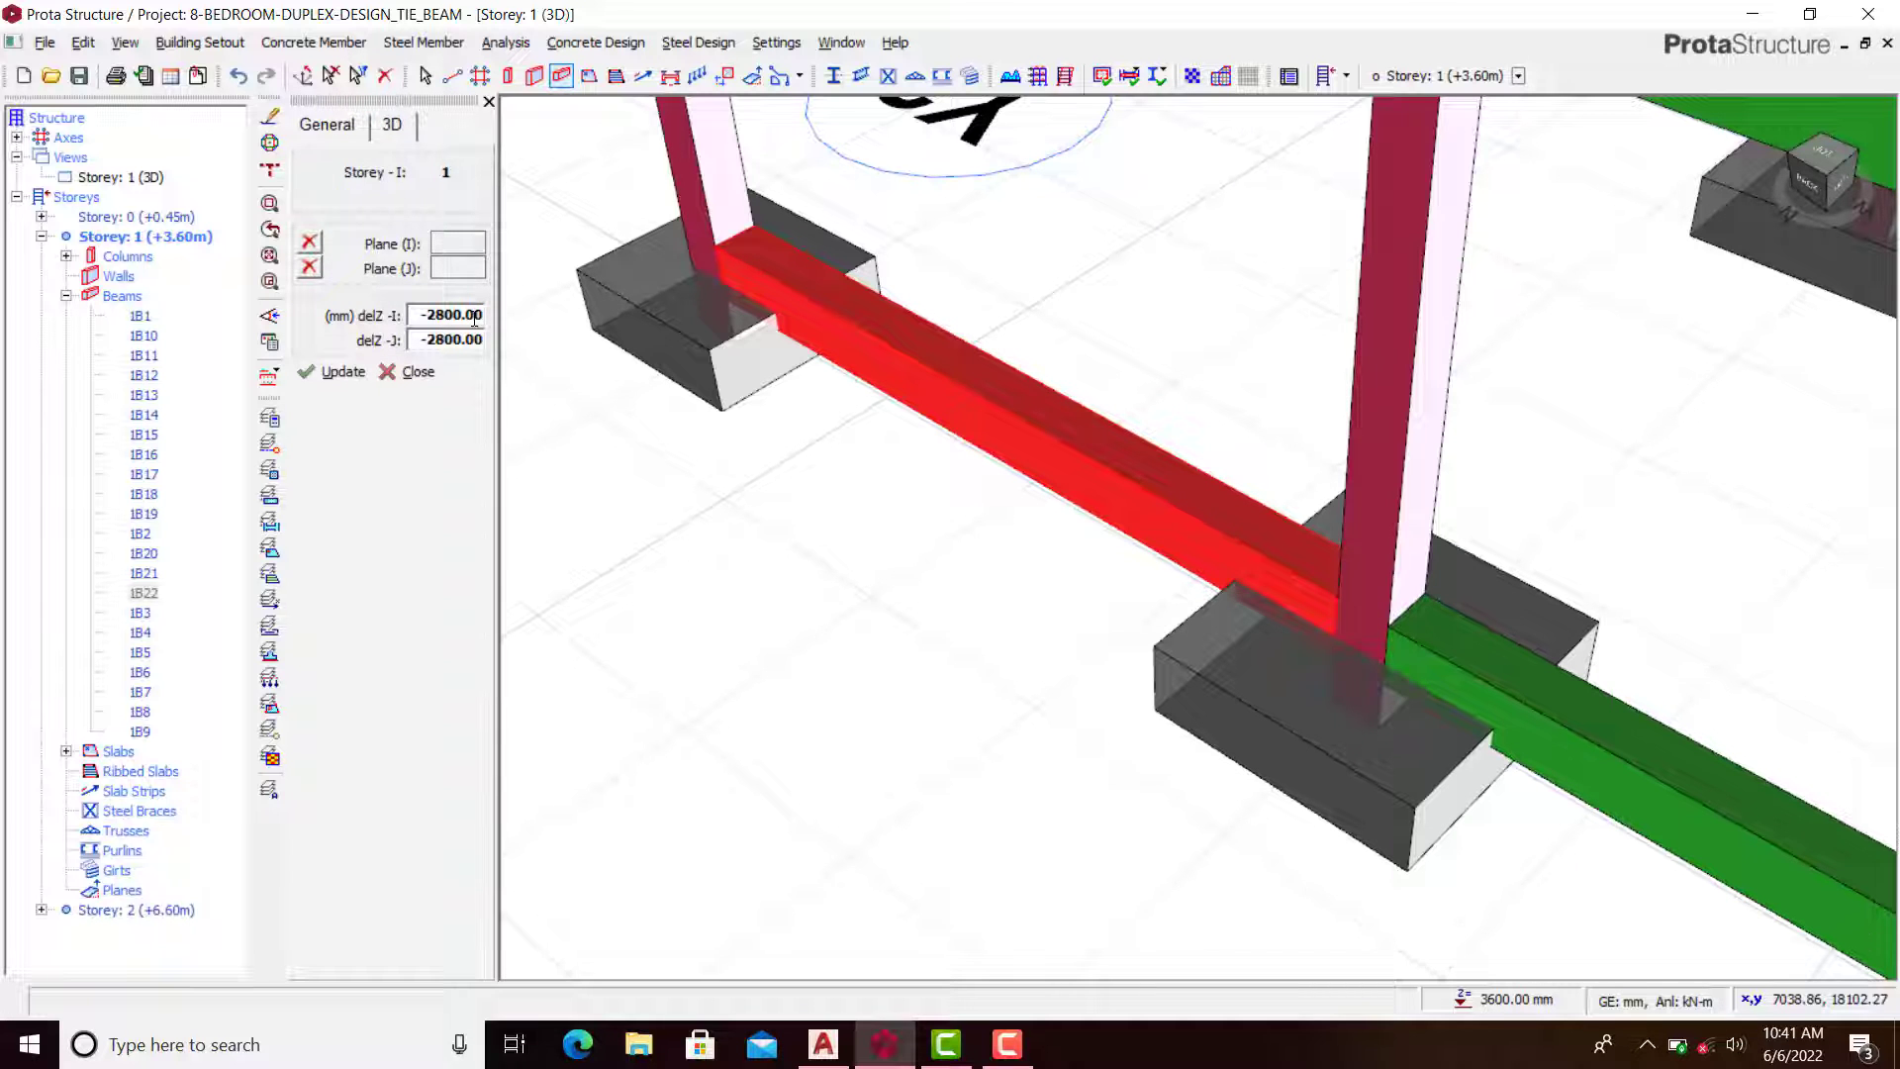
pyautogui.scroll(3, 755, 373)
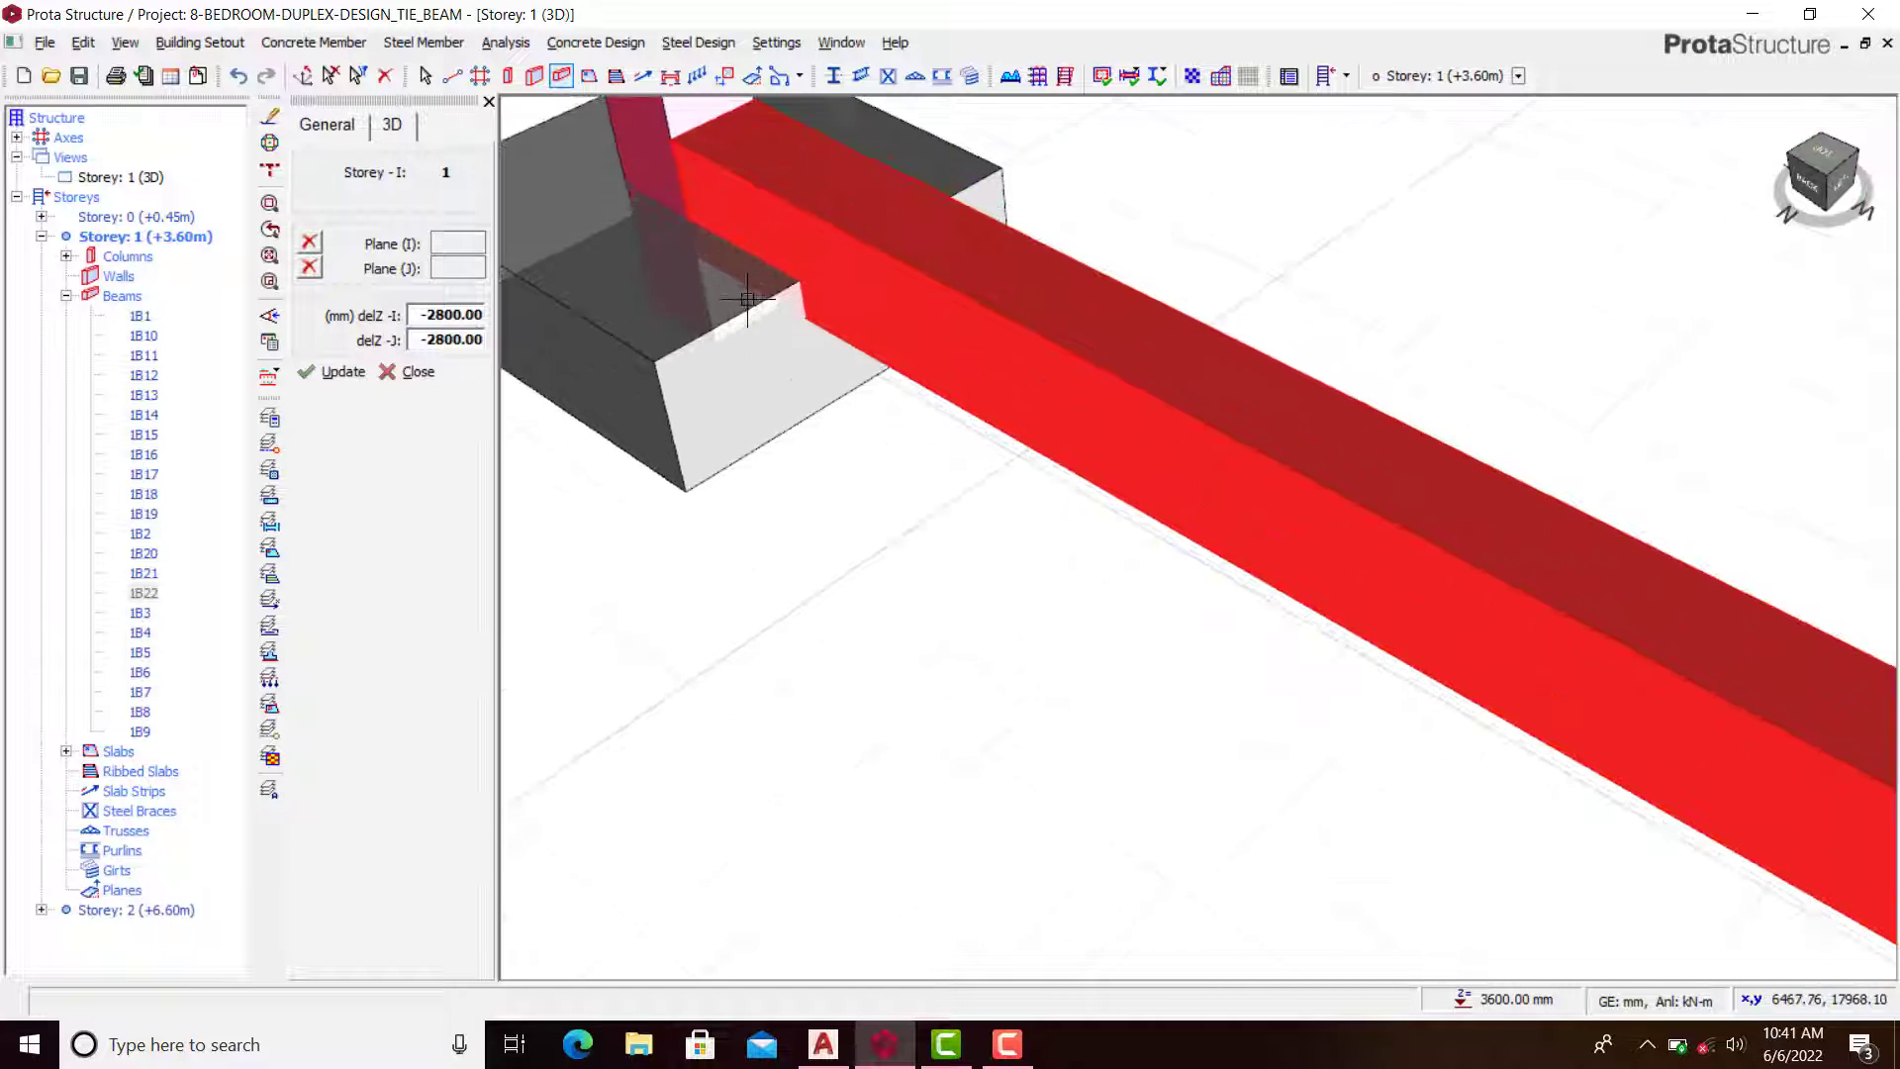
pyautogui.moveTo(805, 347); pyautogui.dragTo(814, 420, button='middle')
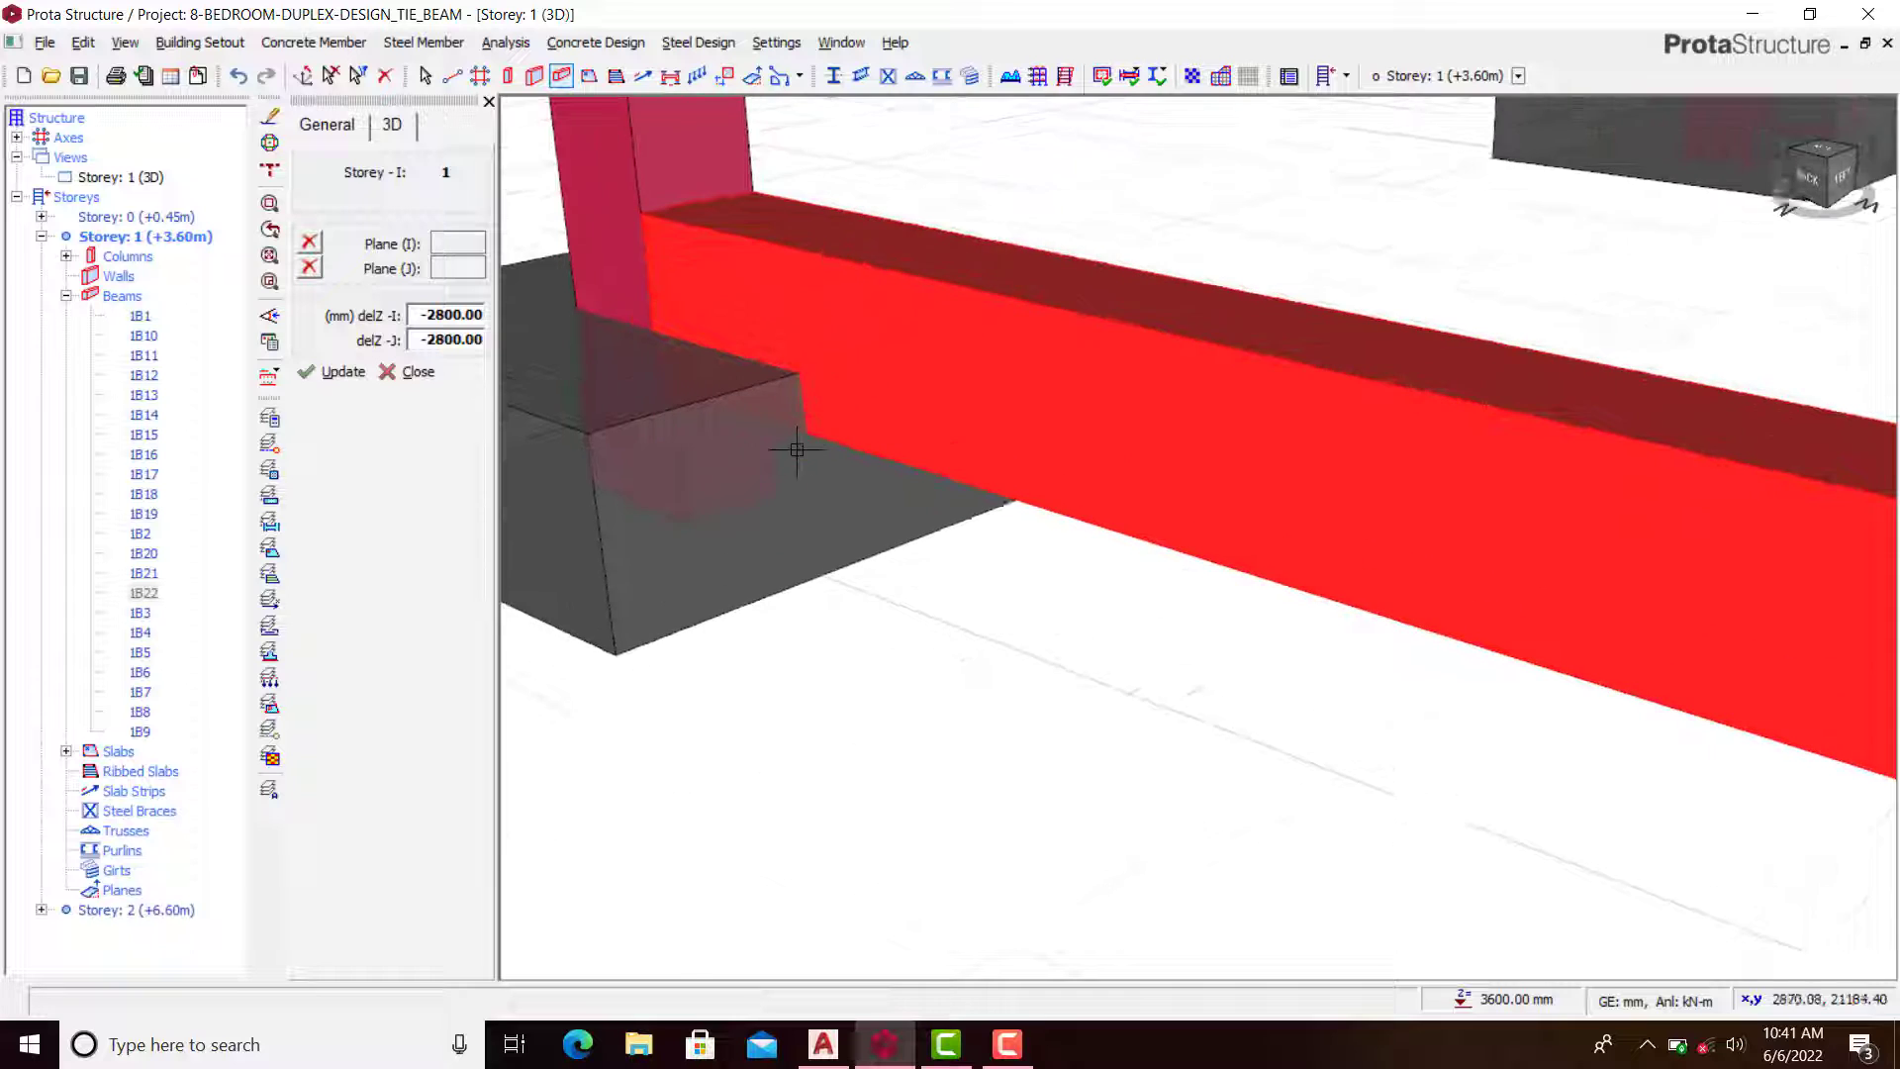
pyautogui.scroll(2, 814, 421)
pyautogui.doubleClick(474, 314)
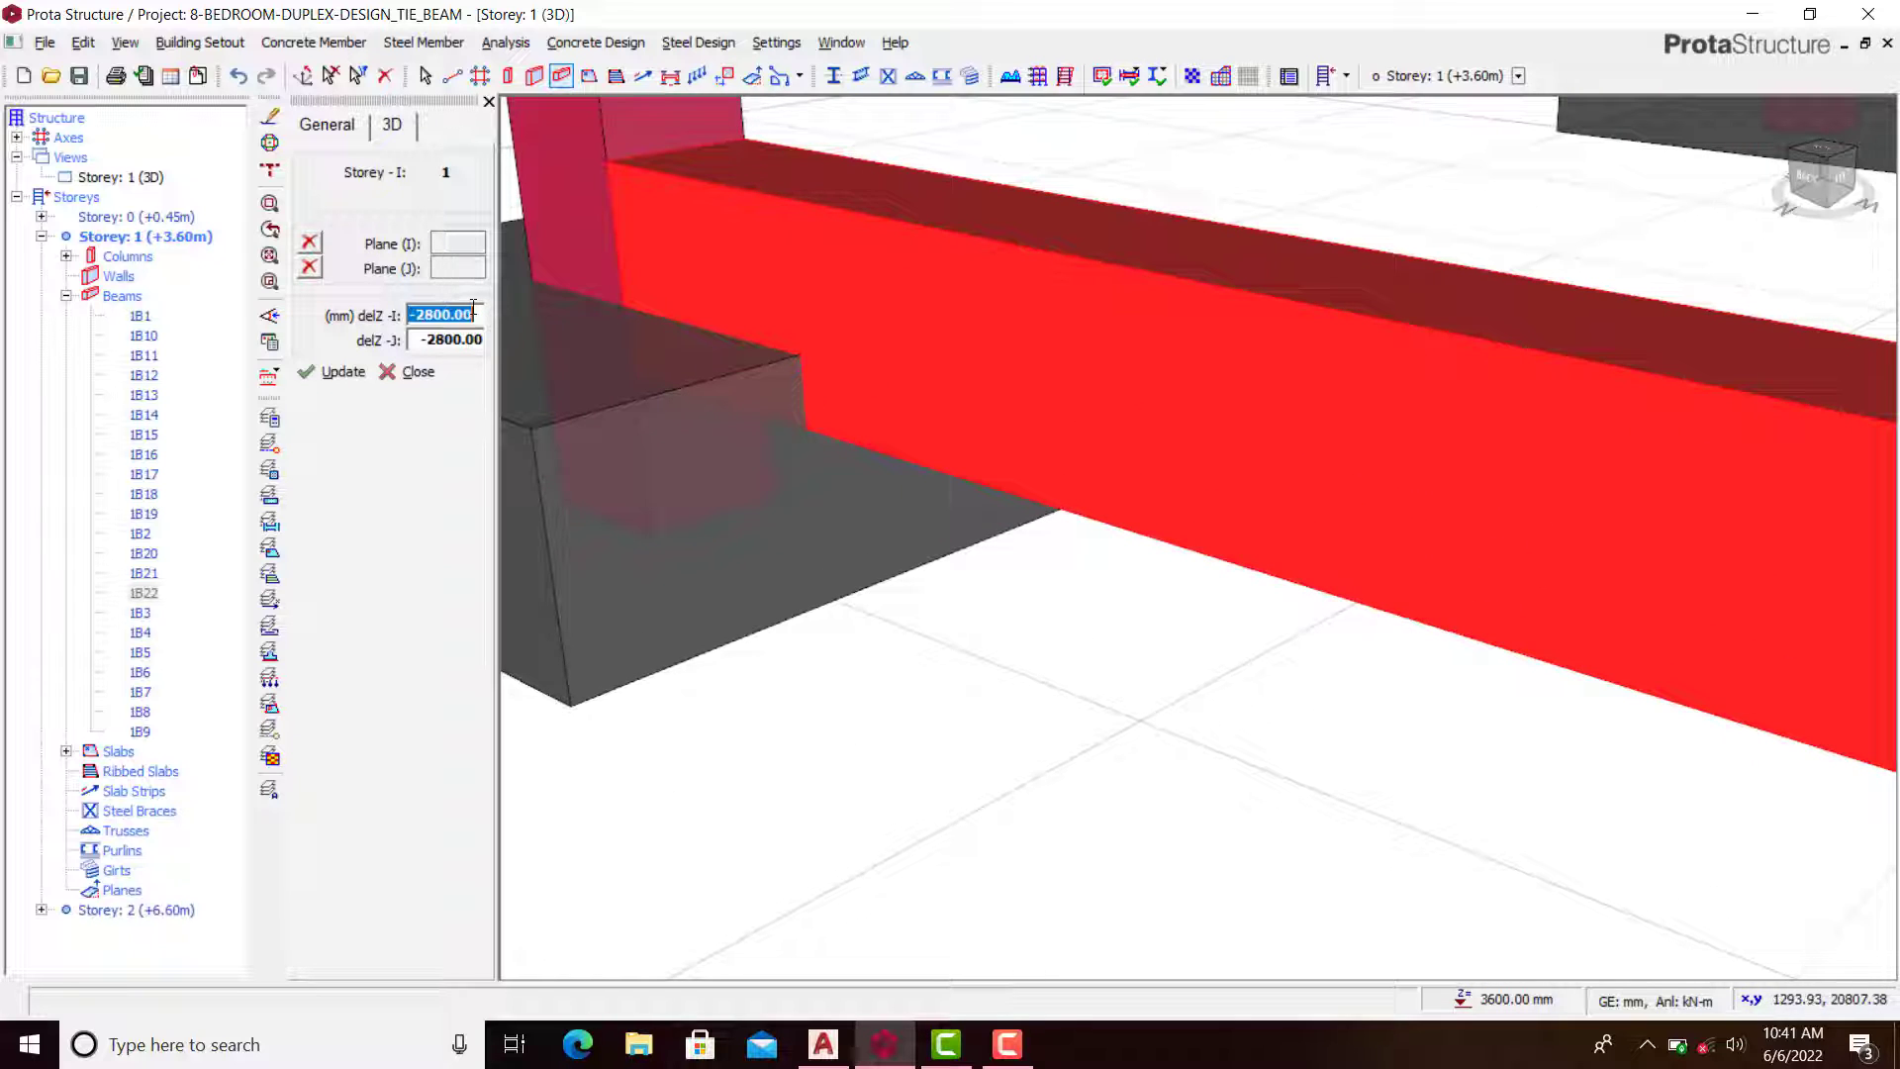
pyautogui.write('-2600')
pyautogui.moveTo(410, 339); pyautogui.dragTo(451, 341)
pyautogui.write('-2600')
pyautogui.click(335, 371)
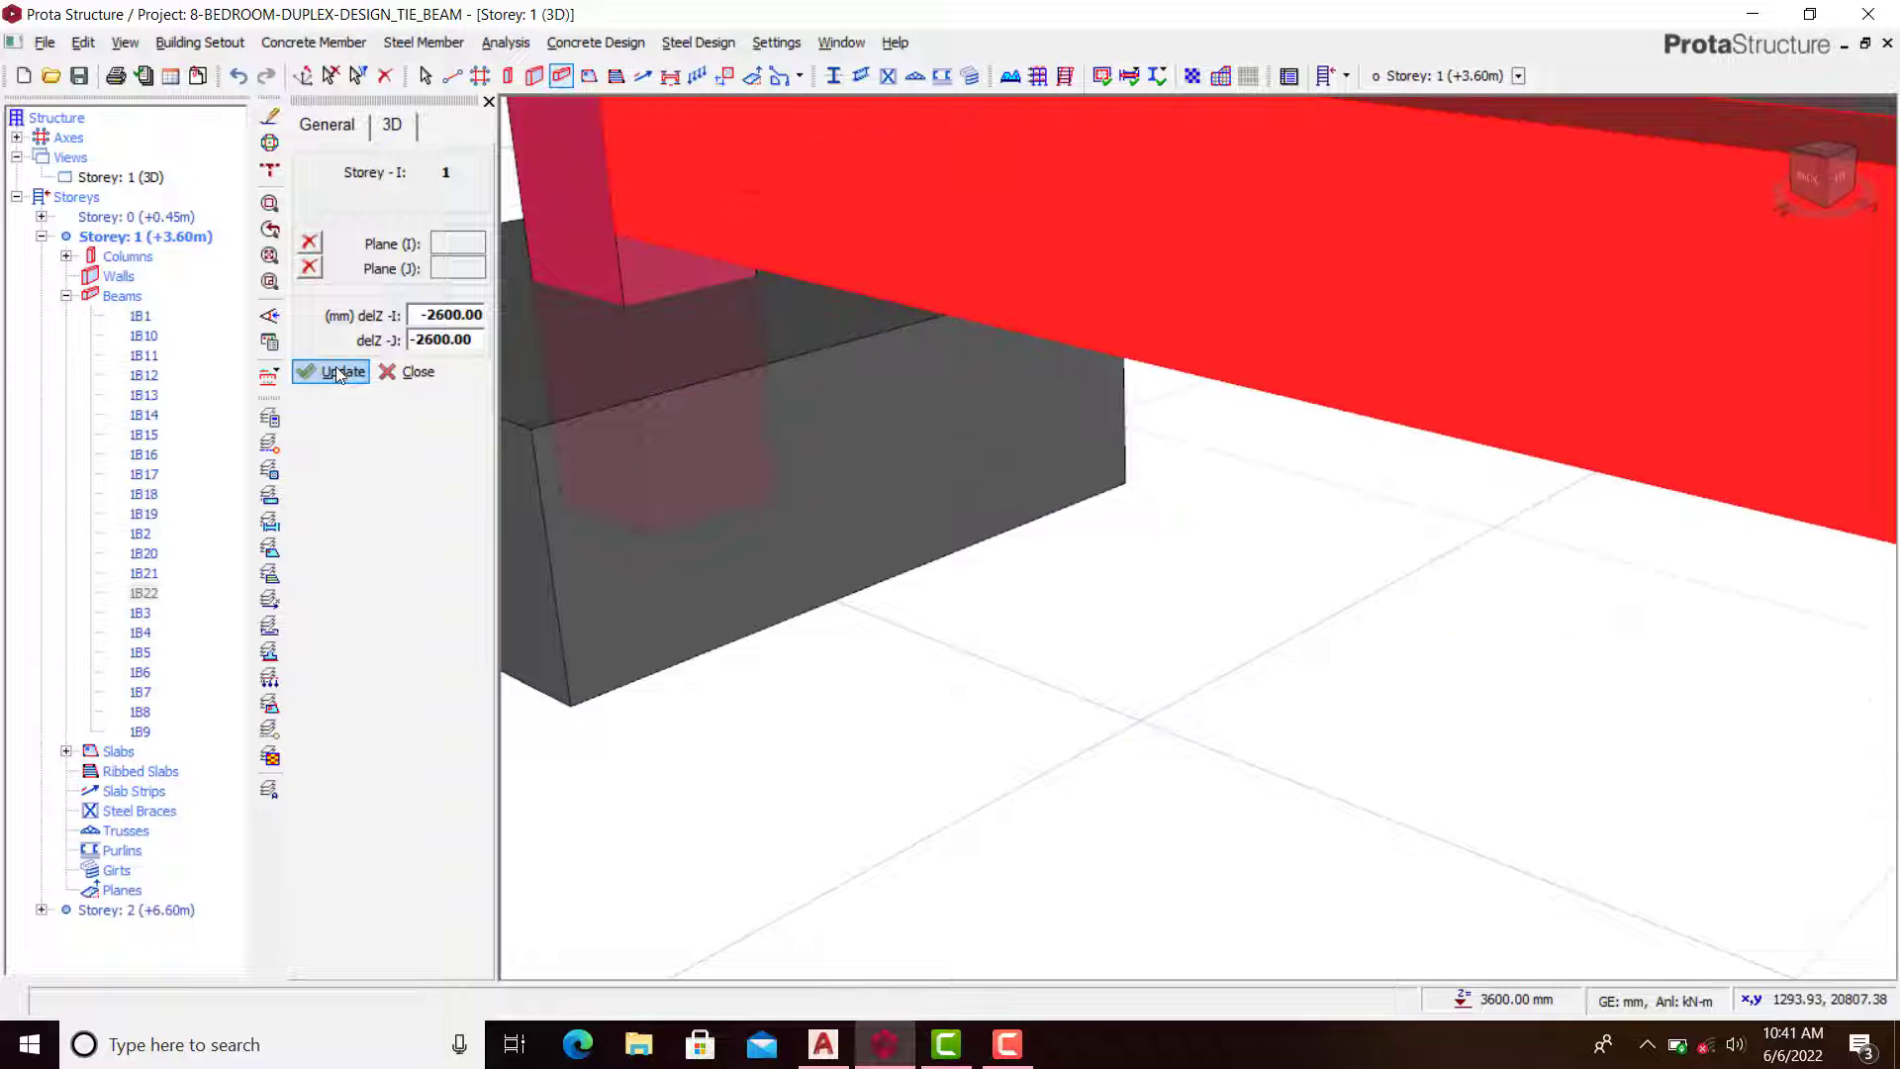
# Step: Examine the edited tie beam's height above the pad base at column 1C3, close its properties and clear the selection
pyautogui.scroll(-3, 1217, 475)
pyautogui.scroll(2, 1099, 455)
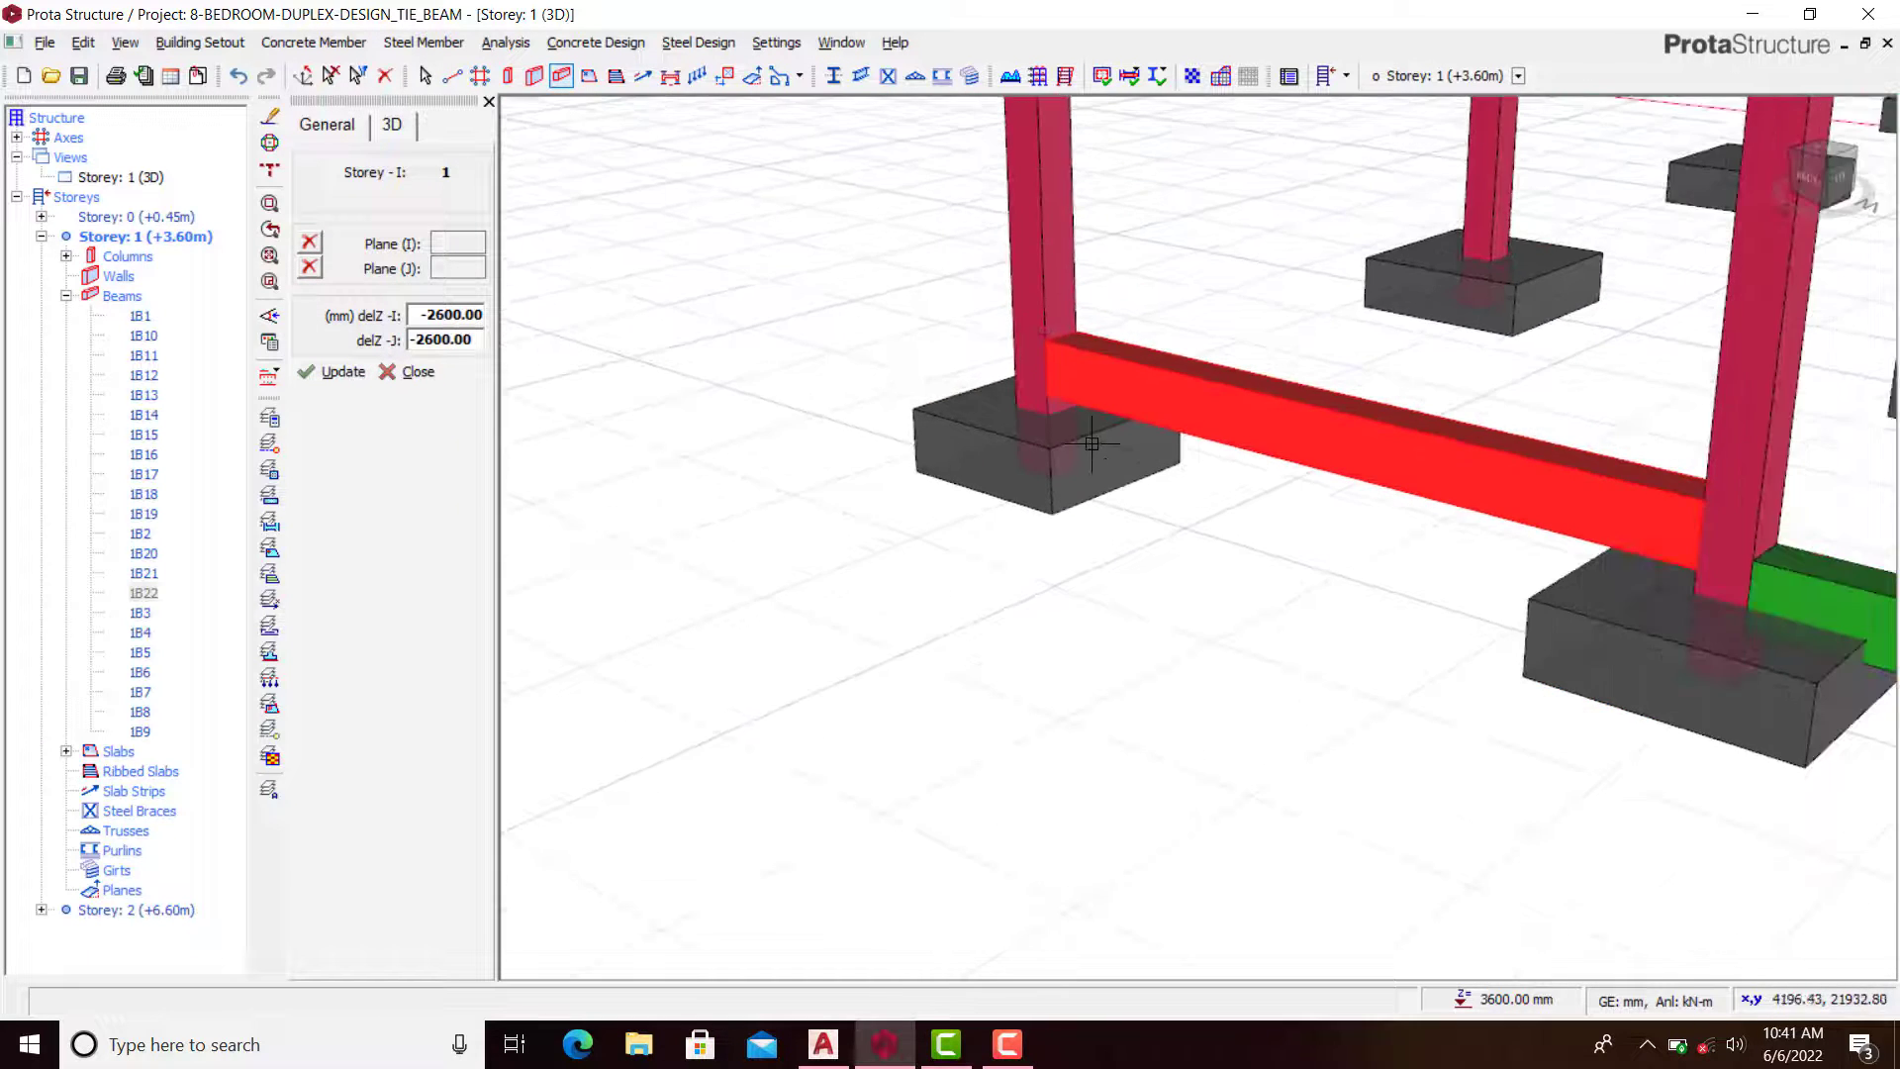
pyautogui.moveTo(1092, 443); pyautogui.dragTo(1112, 406, button='middle')
pyautogui.scroll(3, 1115, 405)
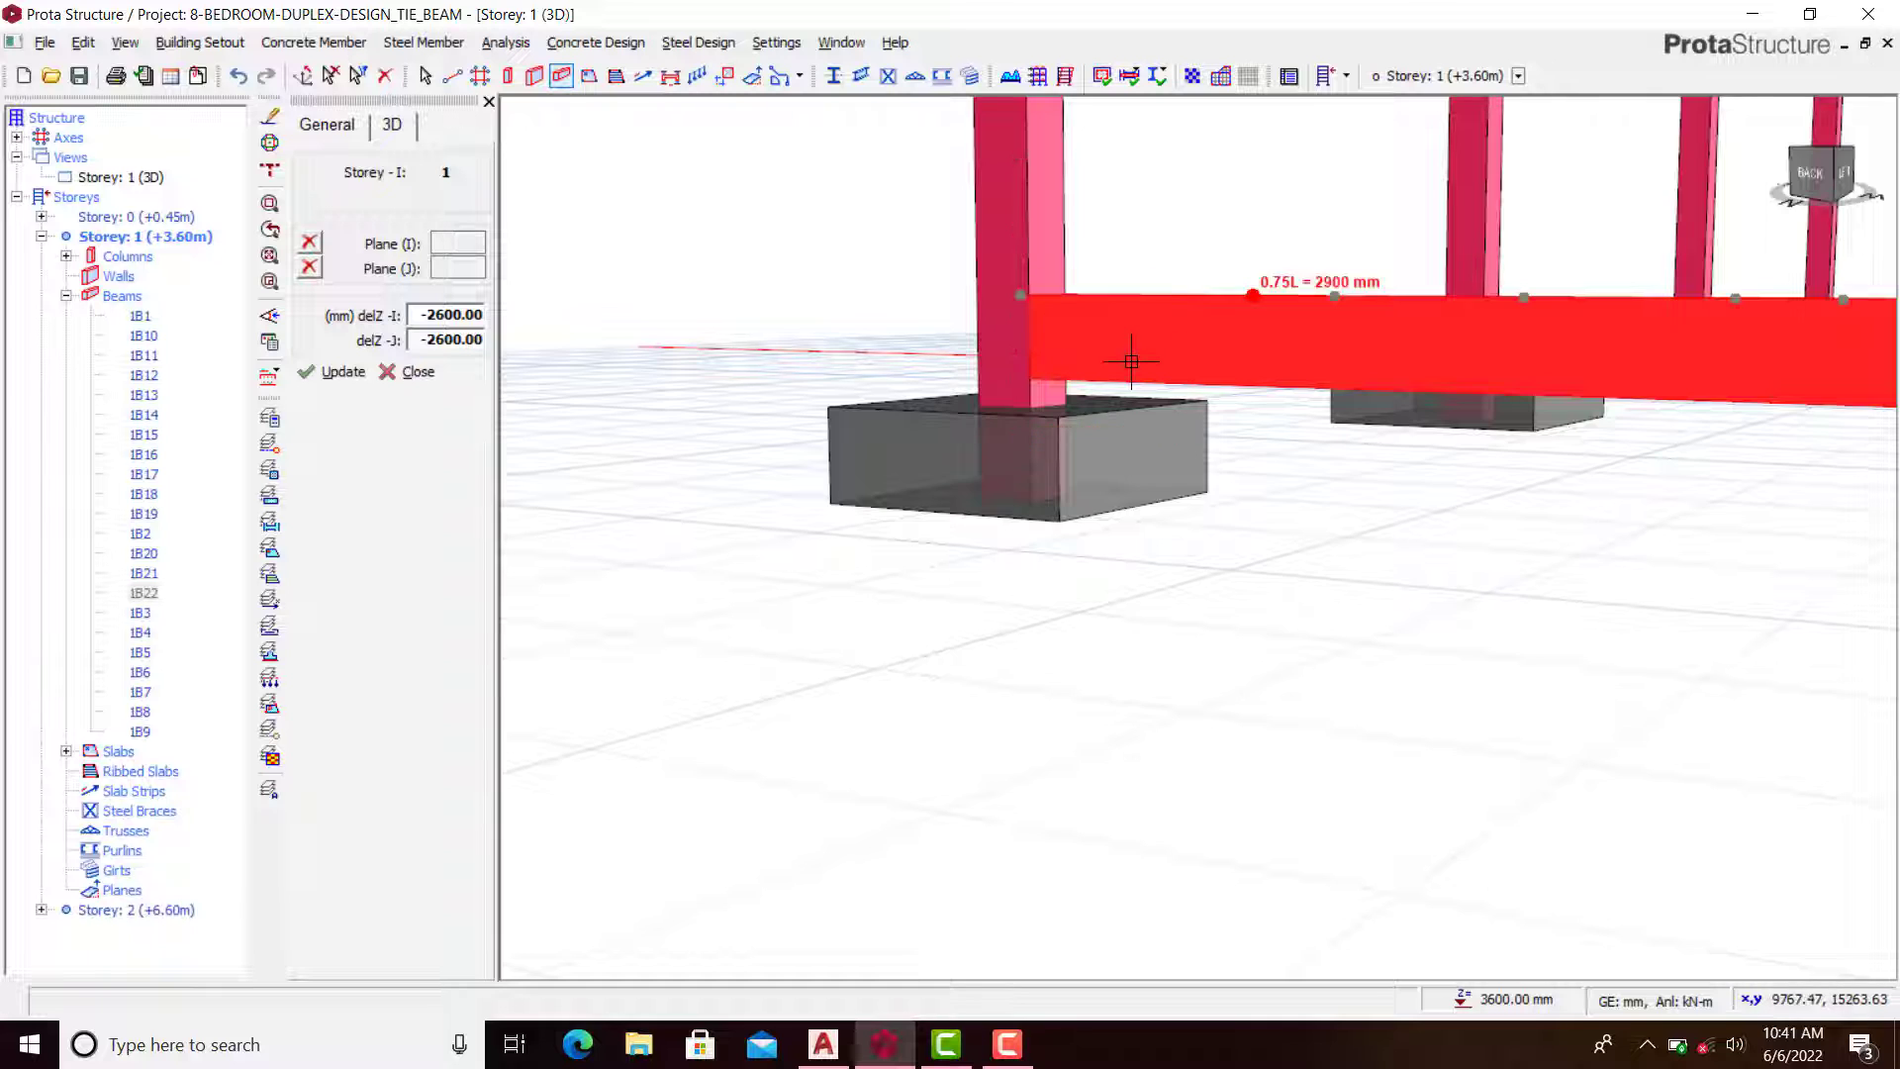
pyautogui.scroll(1, 1078, 367)
pyautogui.scroll(2, 1035, 399)
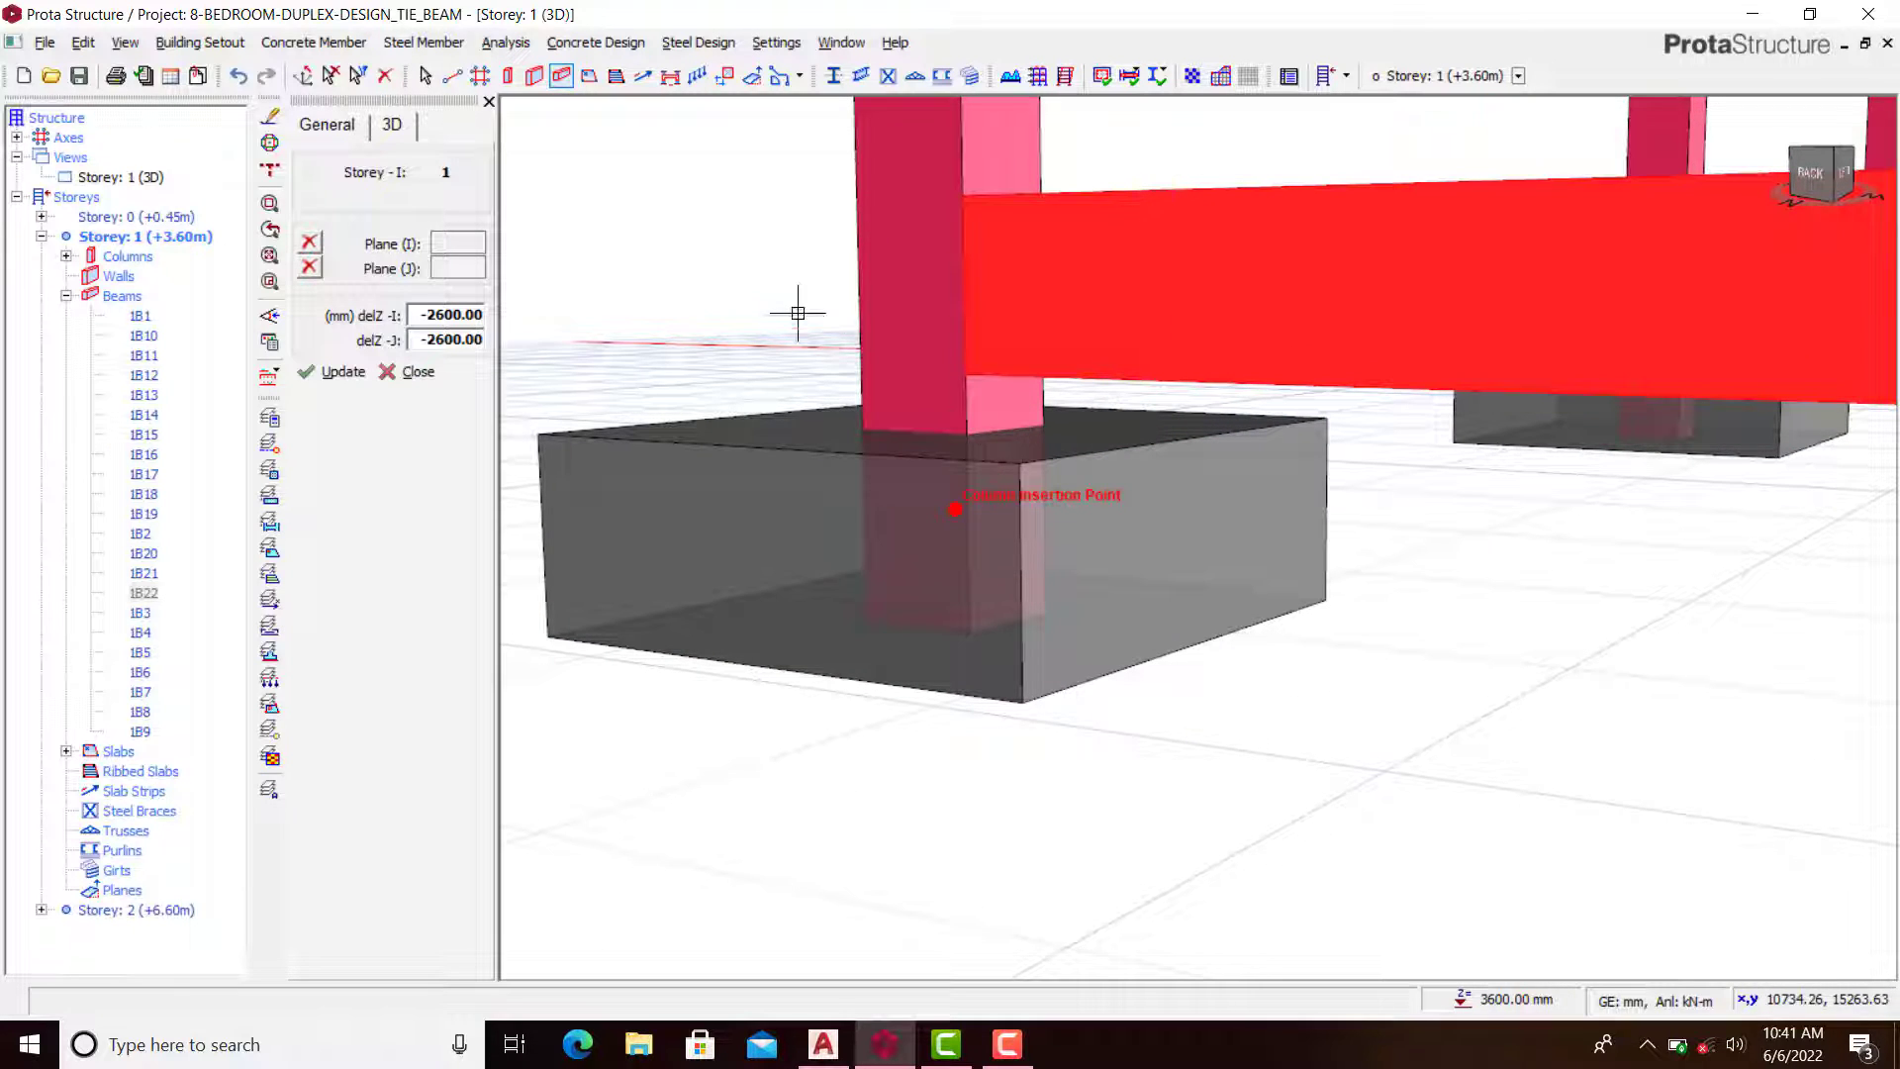
pyautogui.click(490, 103)
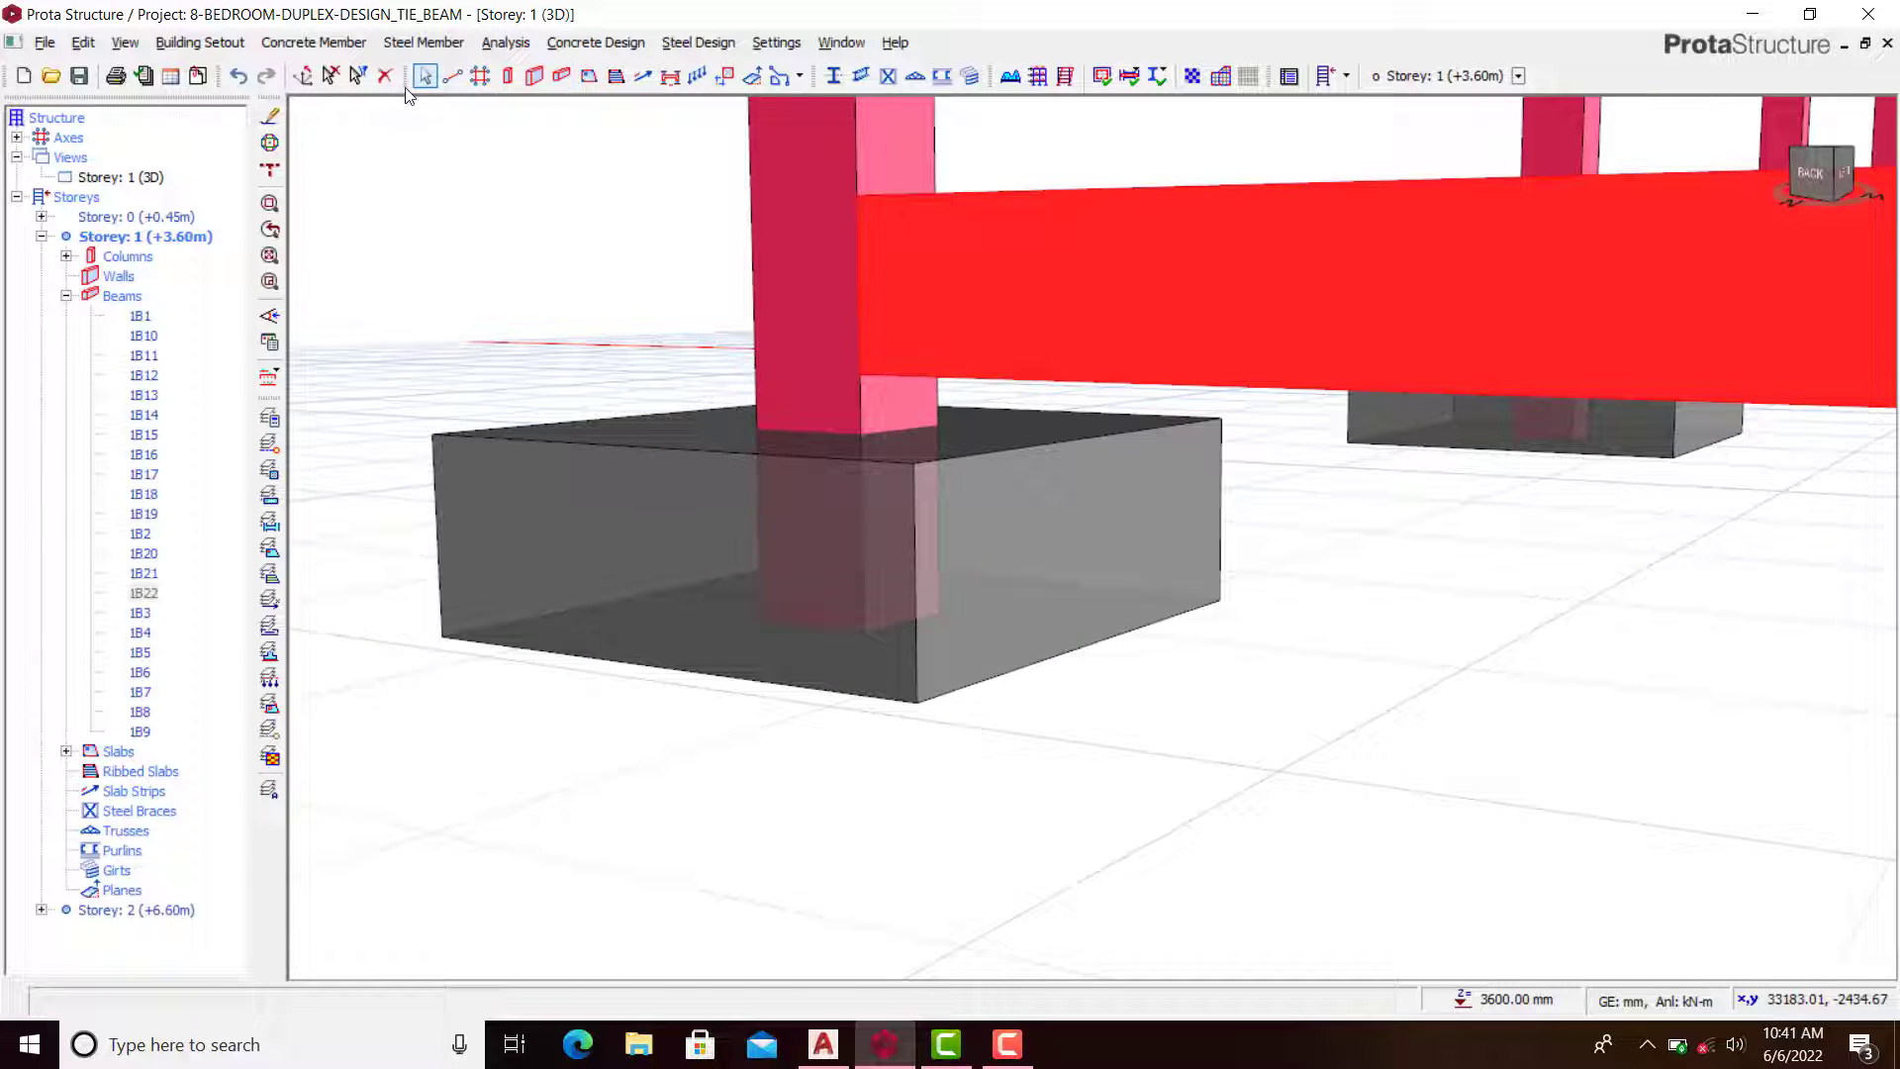
pyautogui.click(329, 79)
pyautogui.scroll(-4, 905, 469)
pyautogui.scroll(1, 928, 481)
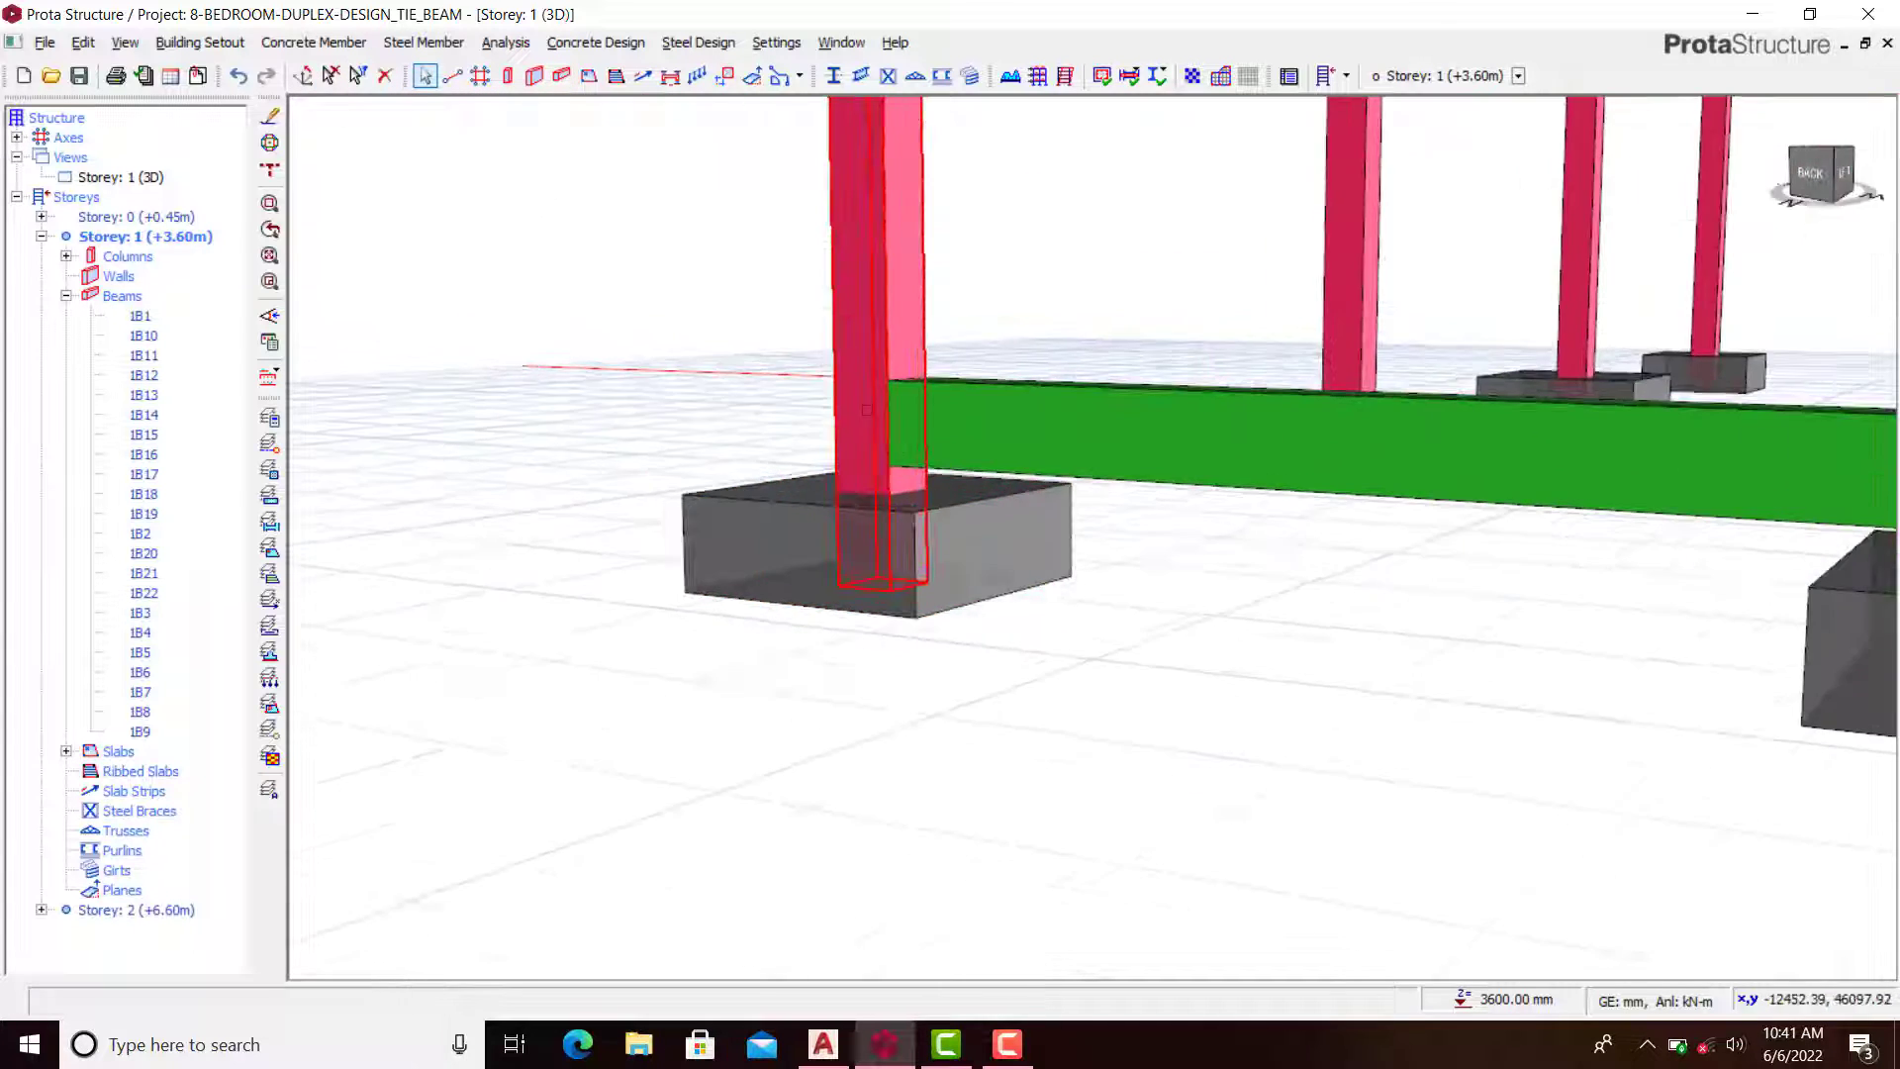
# Step: Examine the gap between the axis X1 tie beams and the pad bases at the supporting columns
pyautogui.moveTo(930, 485); pyautogui.dragTo(1005, 525, button='middle')
pyautogui.scroll(5, 994, 490)
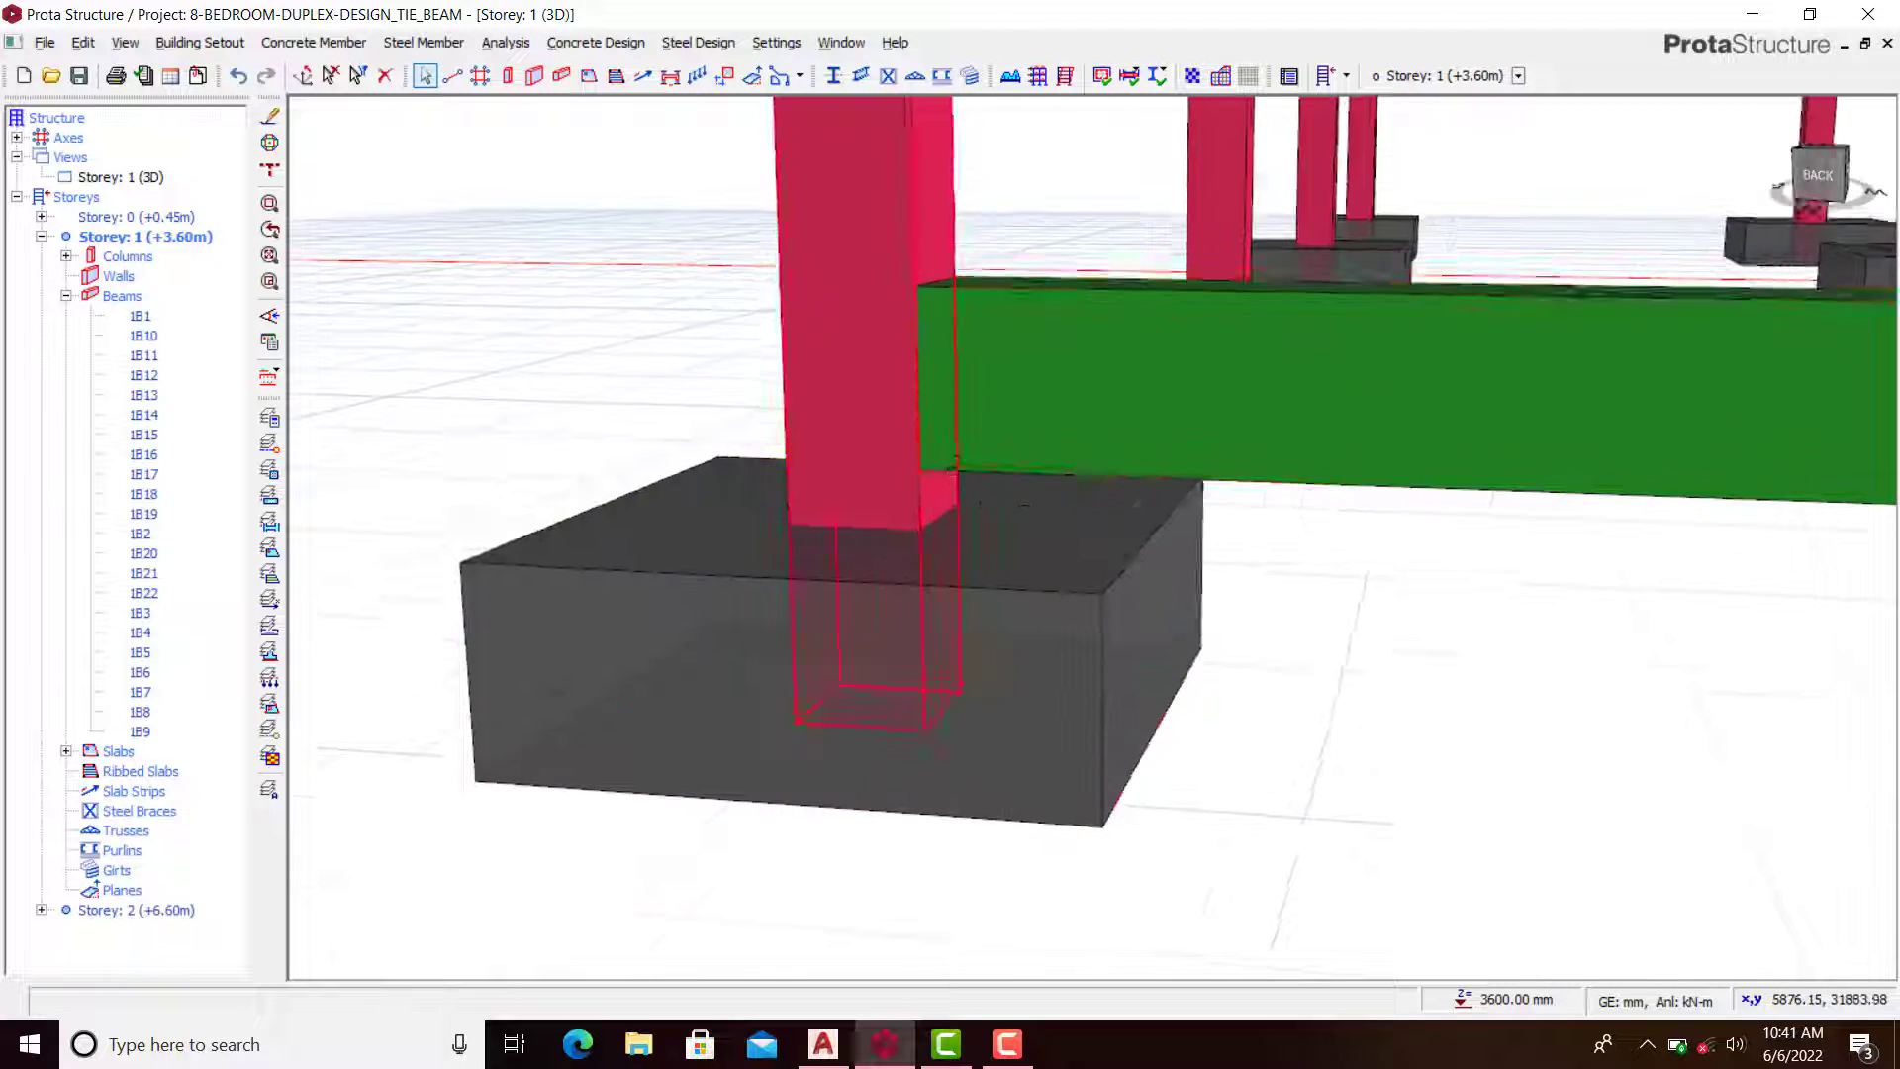
pyautogui.moveTo(1044, 425); pyautogui.dragTo(950, 492, button='middle')
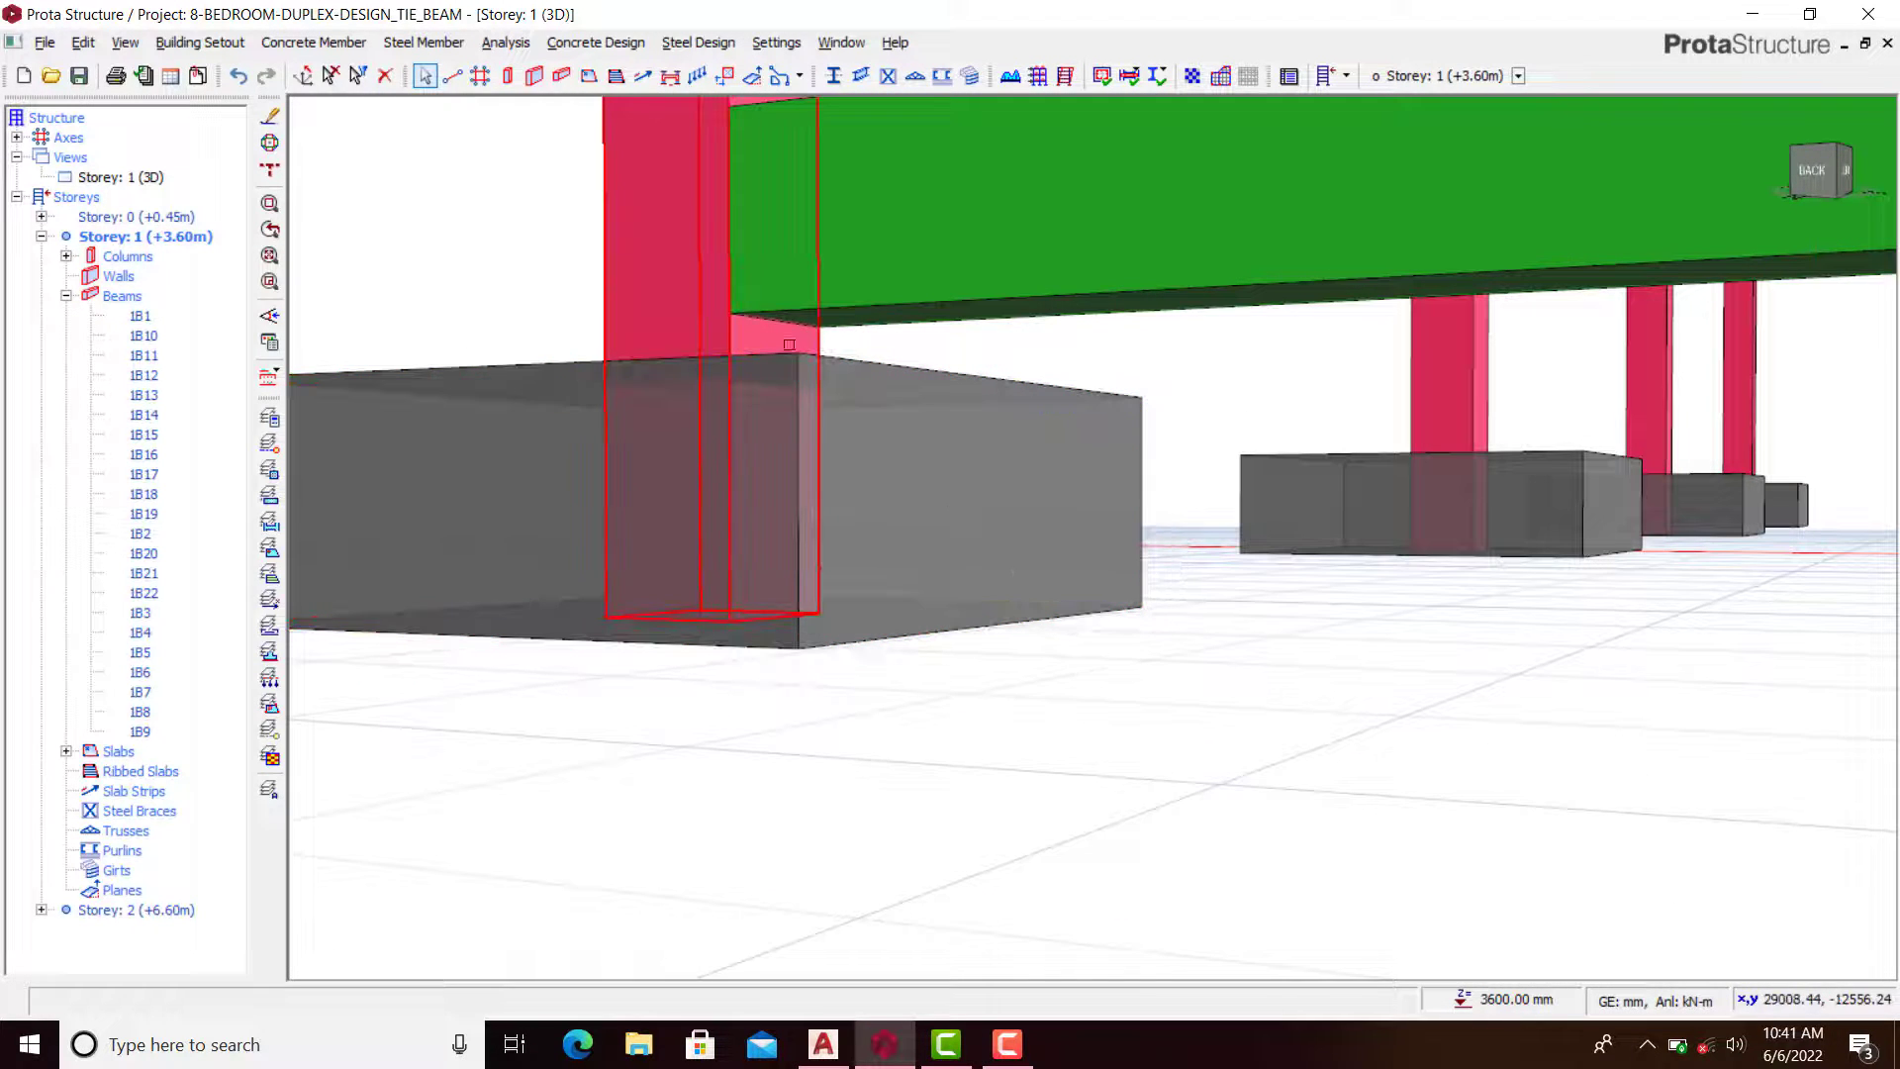
pyautogui.moveTo(791, 316); pyautogui.dragTo(806, 339, button='right')
pyautogui.click(793, 361)
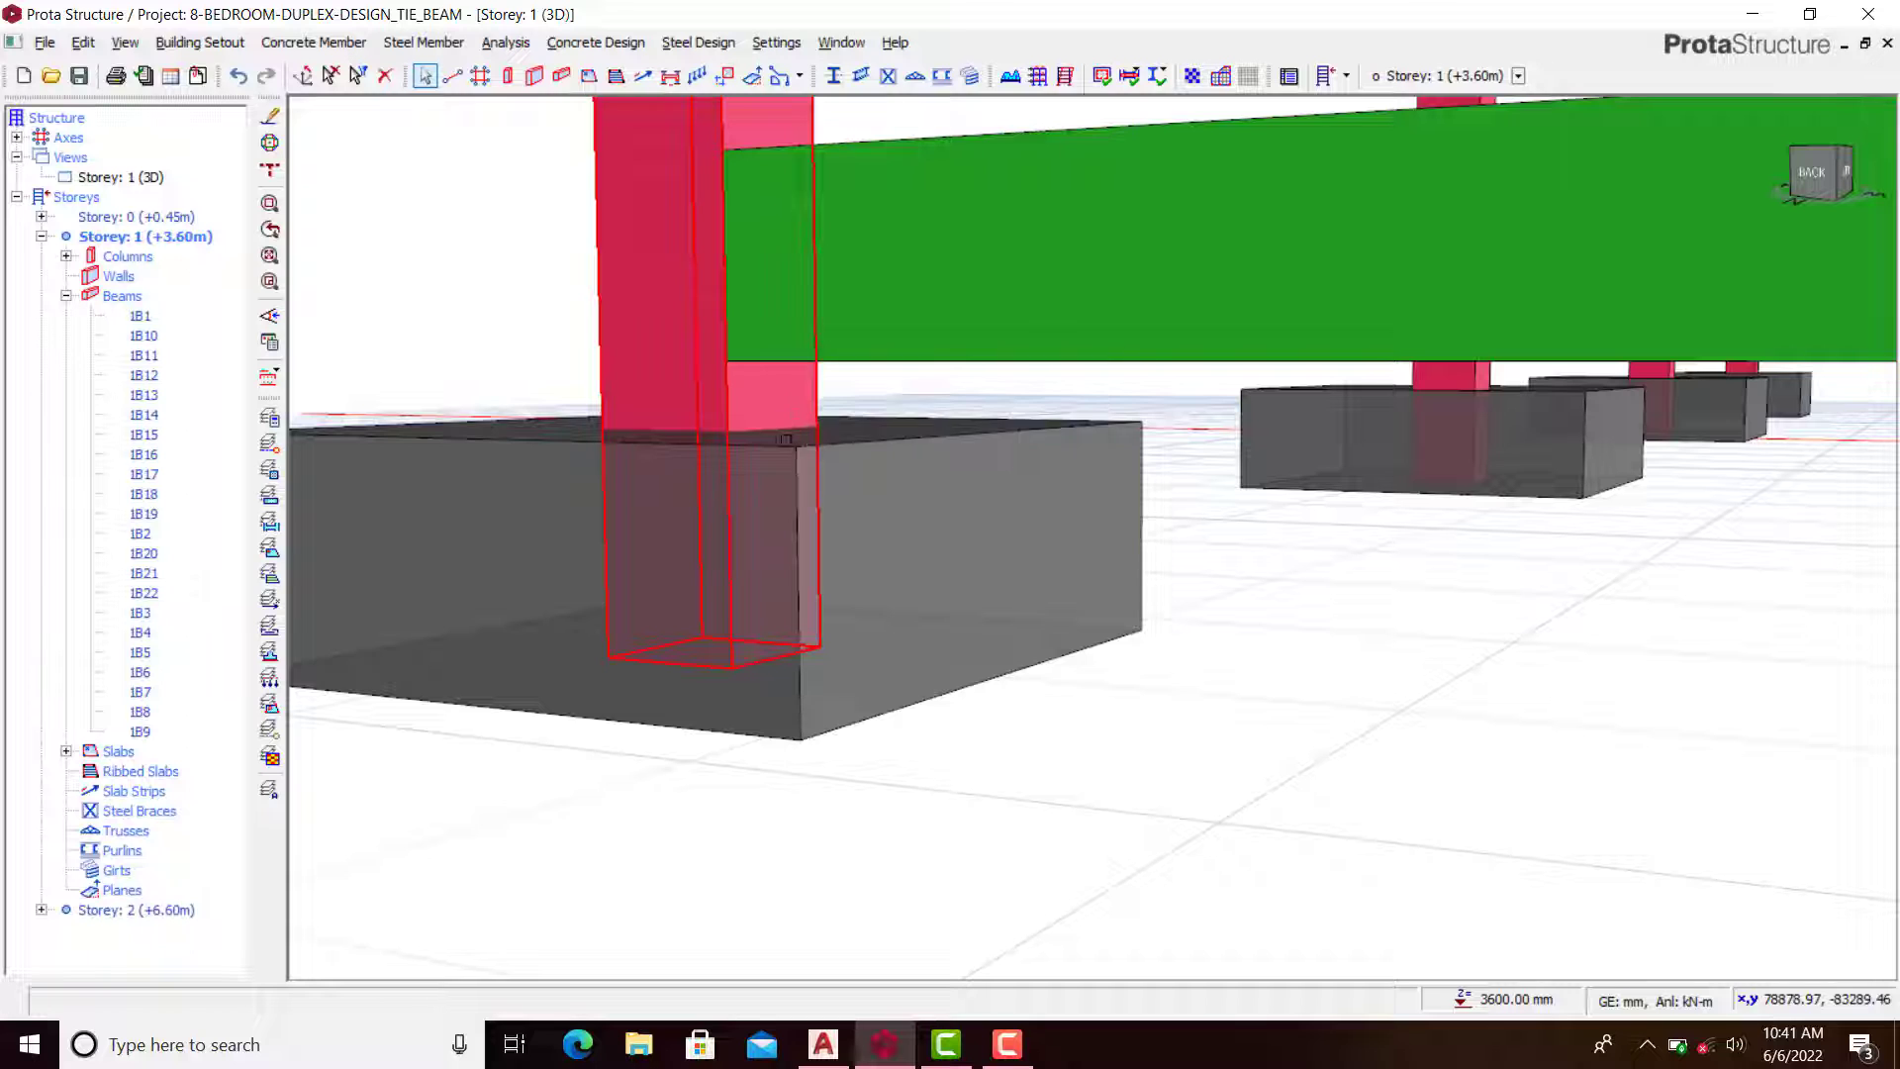
pyautogui.scroll(-6, 808, 445)
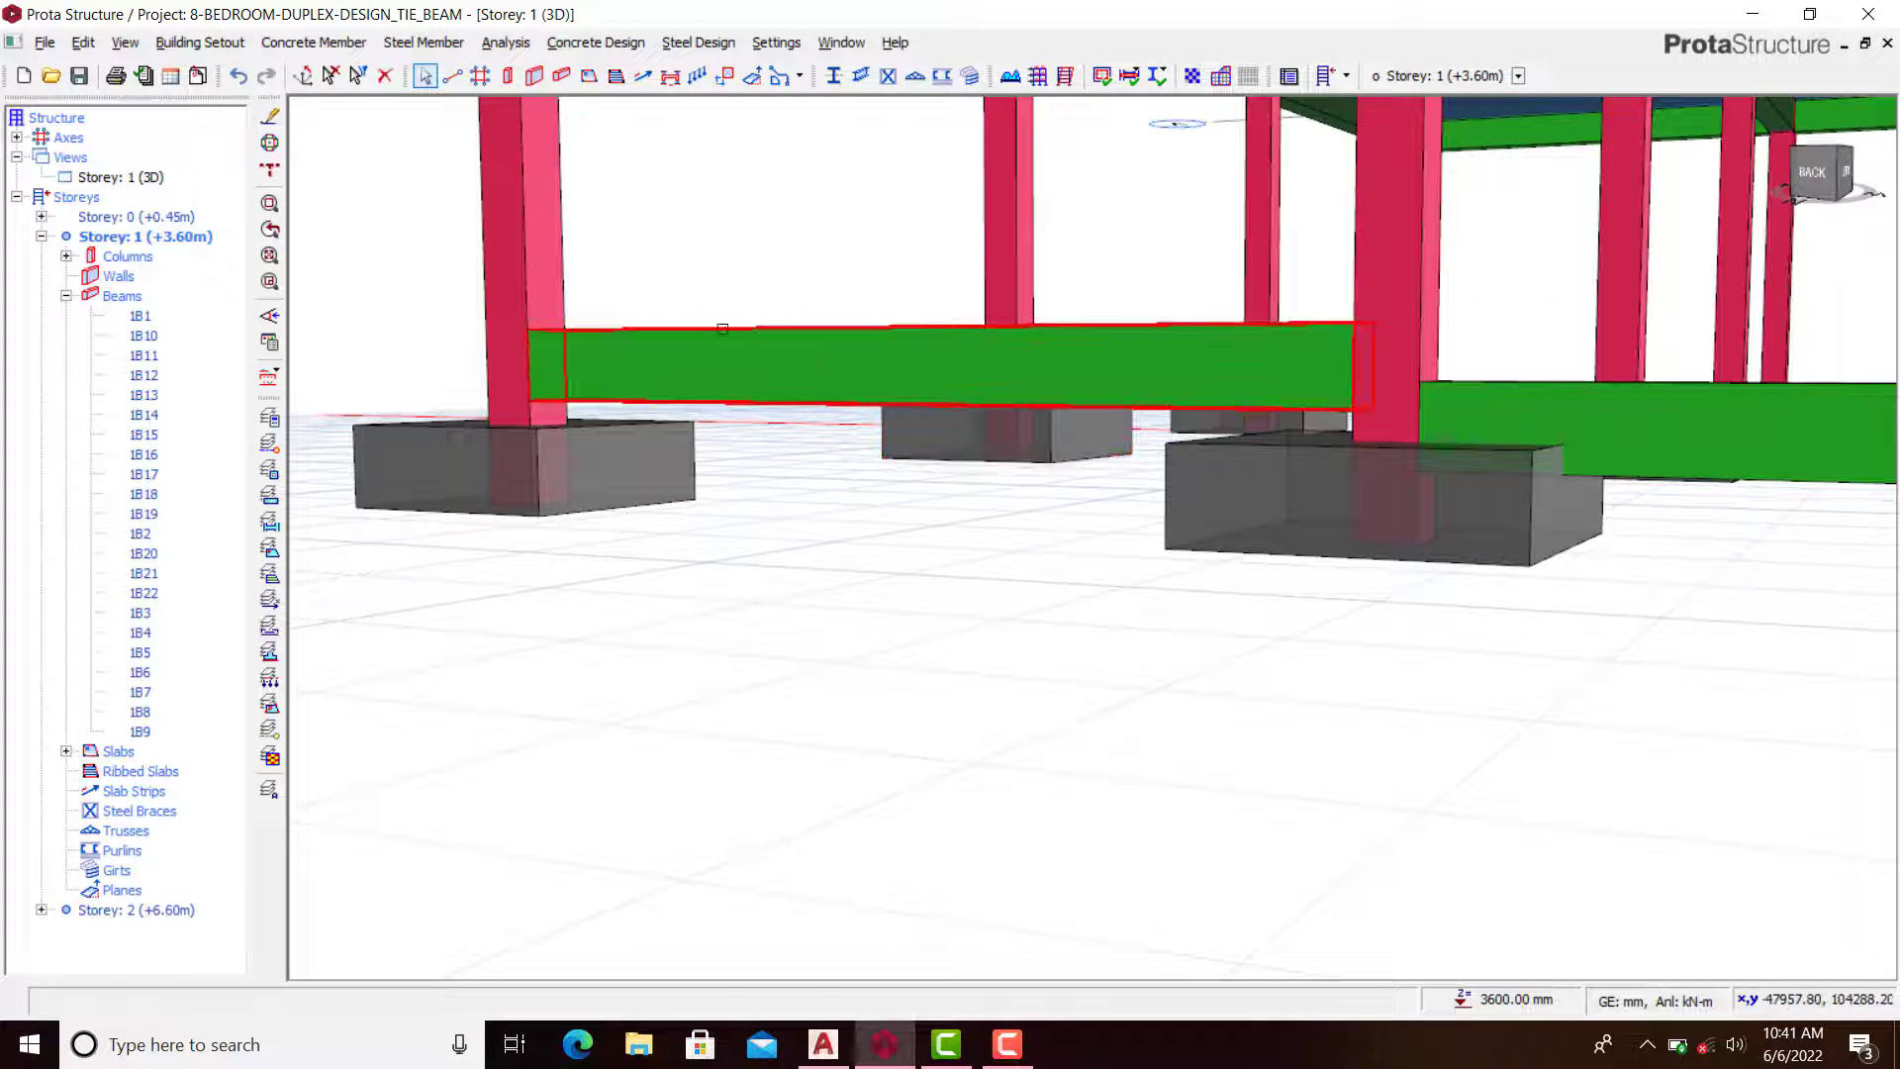
pyautogui.moveTo(815, 375)
pyautogui.mouseDown(button='middle')
pyautogui.moveTo(806, 395)
pyautogui.moveTo(1085, 407)
pyautogui.mouseUp(button='middle')
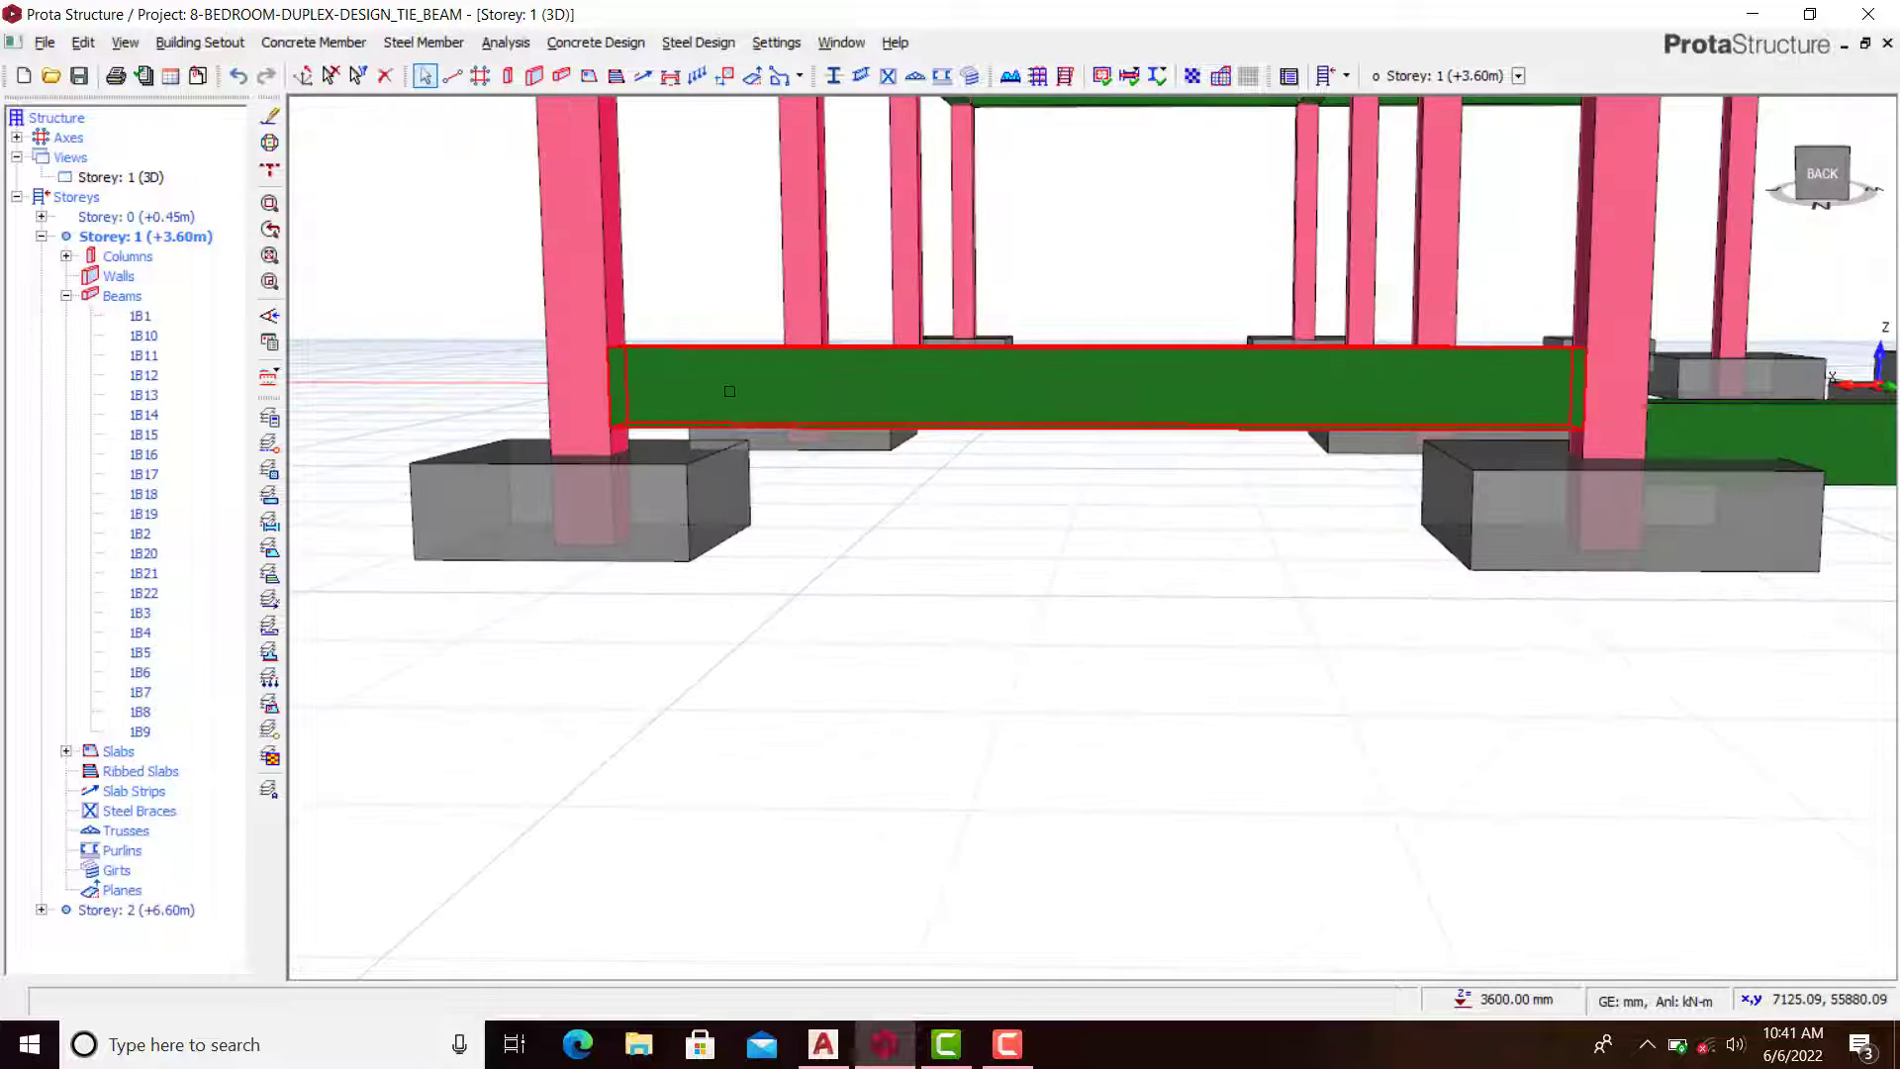
pyautogui.scroll(3, 657, 373)
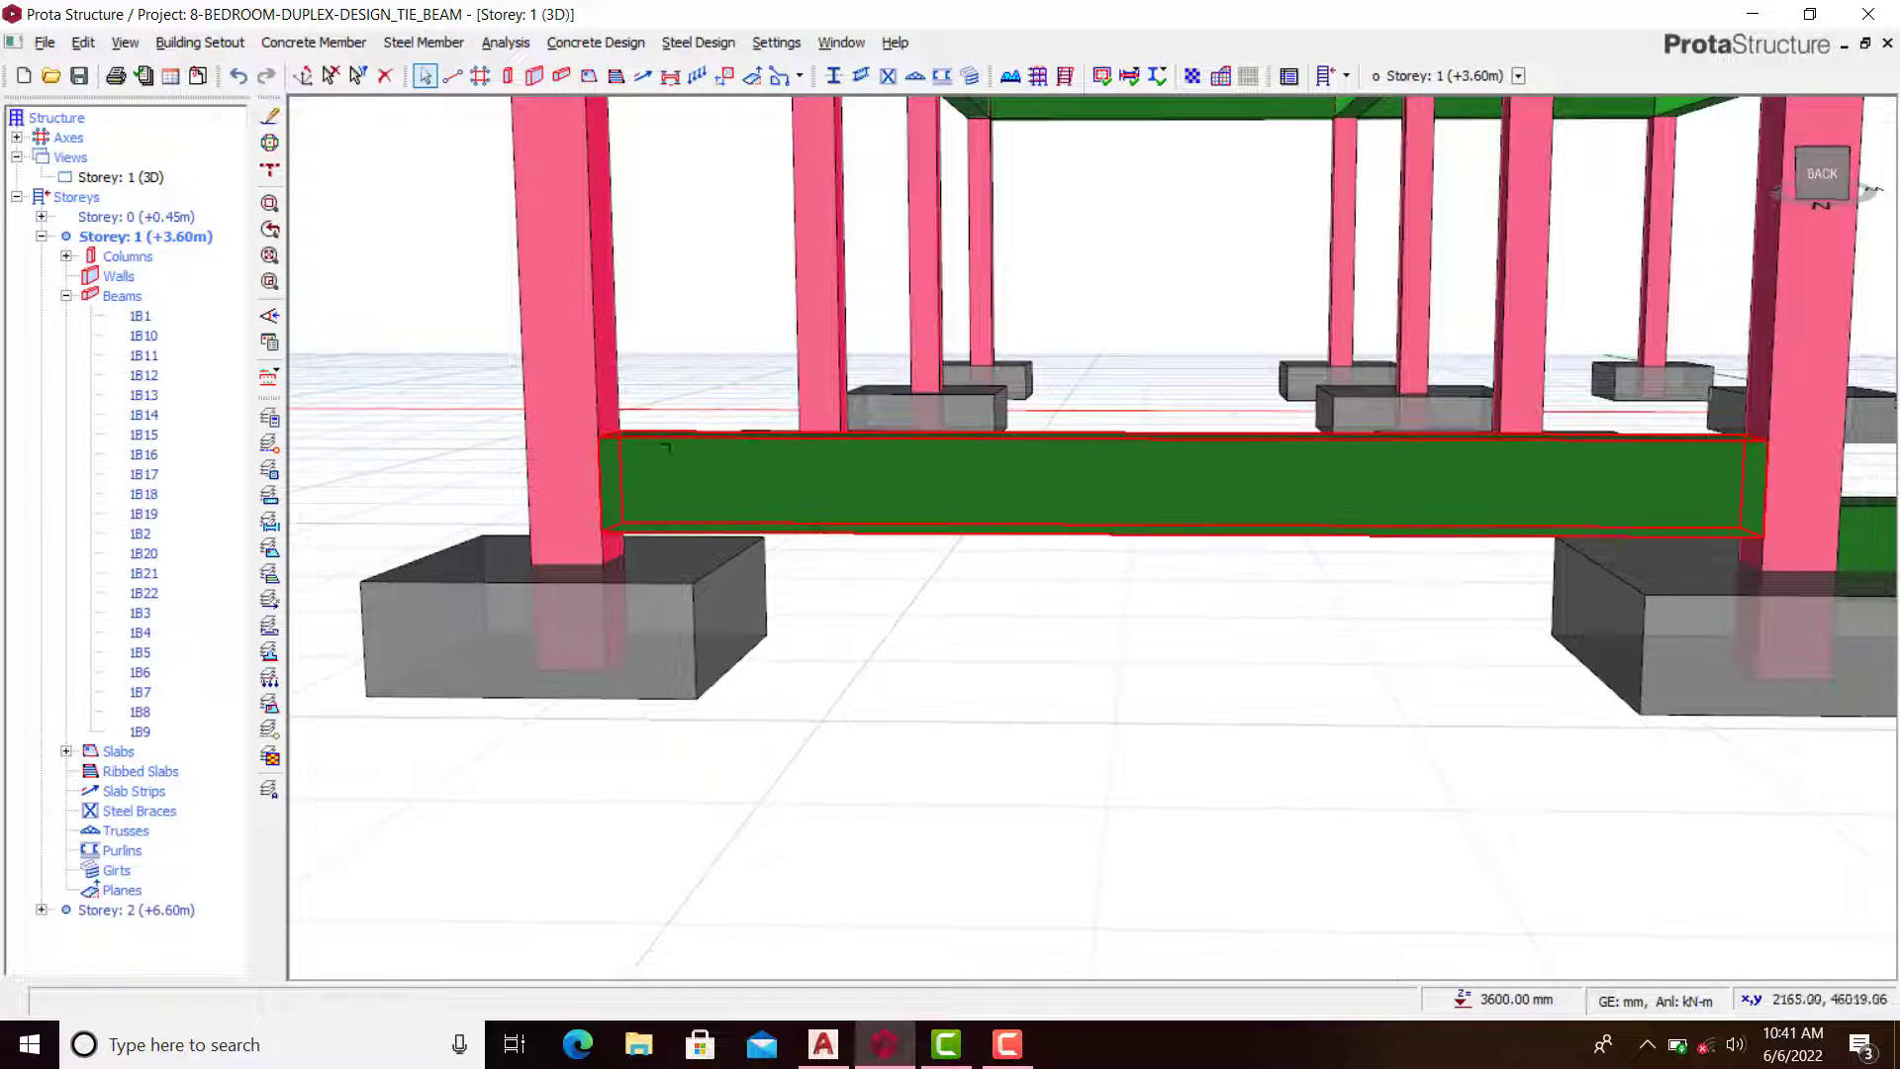
pyautogui.scroll(1, 665, 447)
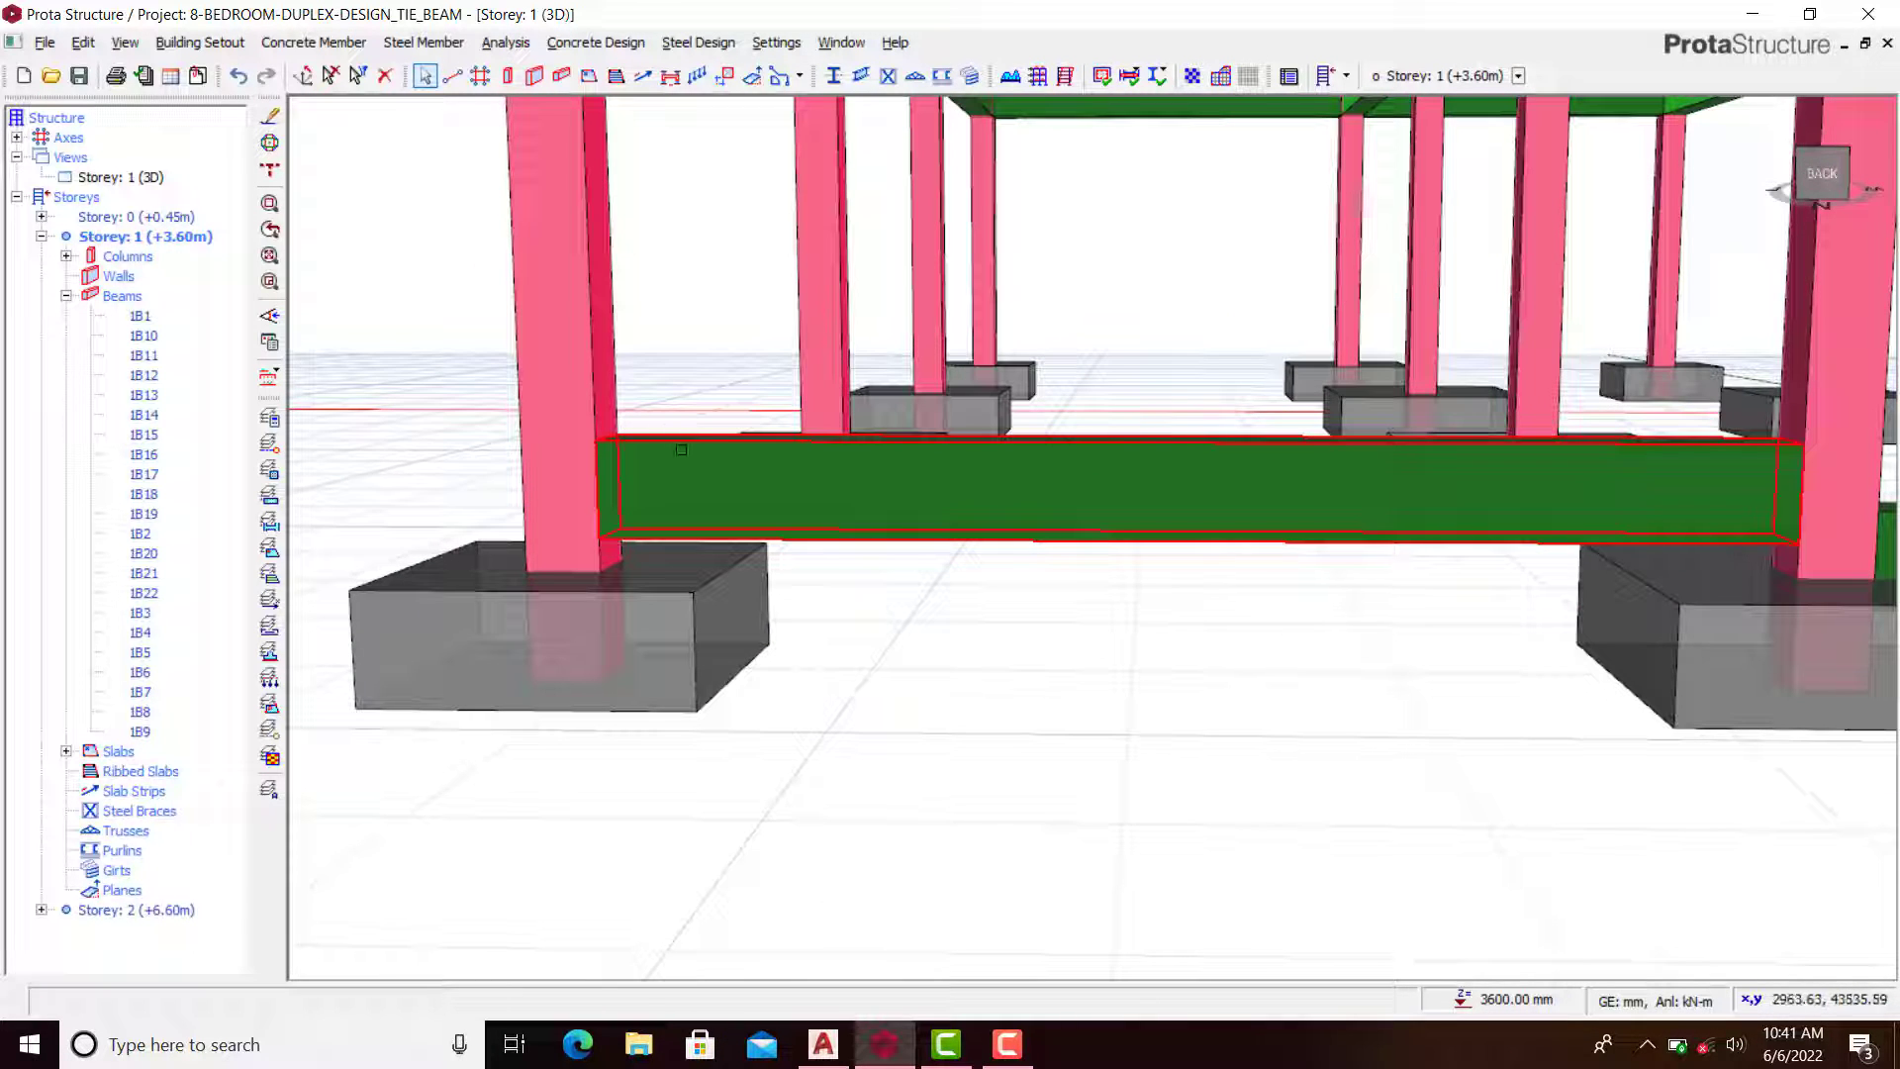
# Step: Set the delZ offsets of the tie beam between columns 1C1 and 1C2 to -2600 mm at both ends and update it
pyautogui.scroll(-3, 645, 457)
pyautogui.moveTo(1276, 534); pyautogui.dragTo(1102, 475, button='middle')
pyautogui.scroll(2, 852, 484)
pyautogui.click(1112, 466)
pyautogui.rightClick(1200, 465)
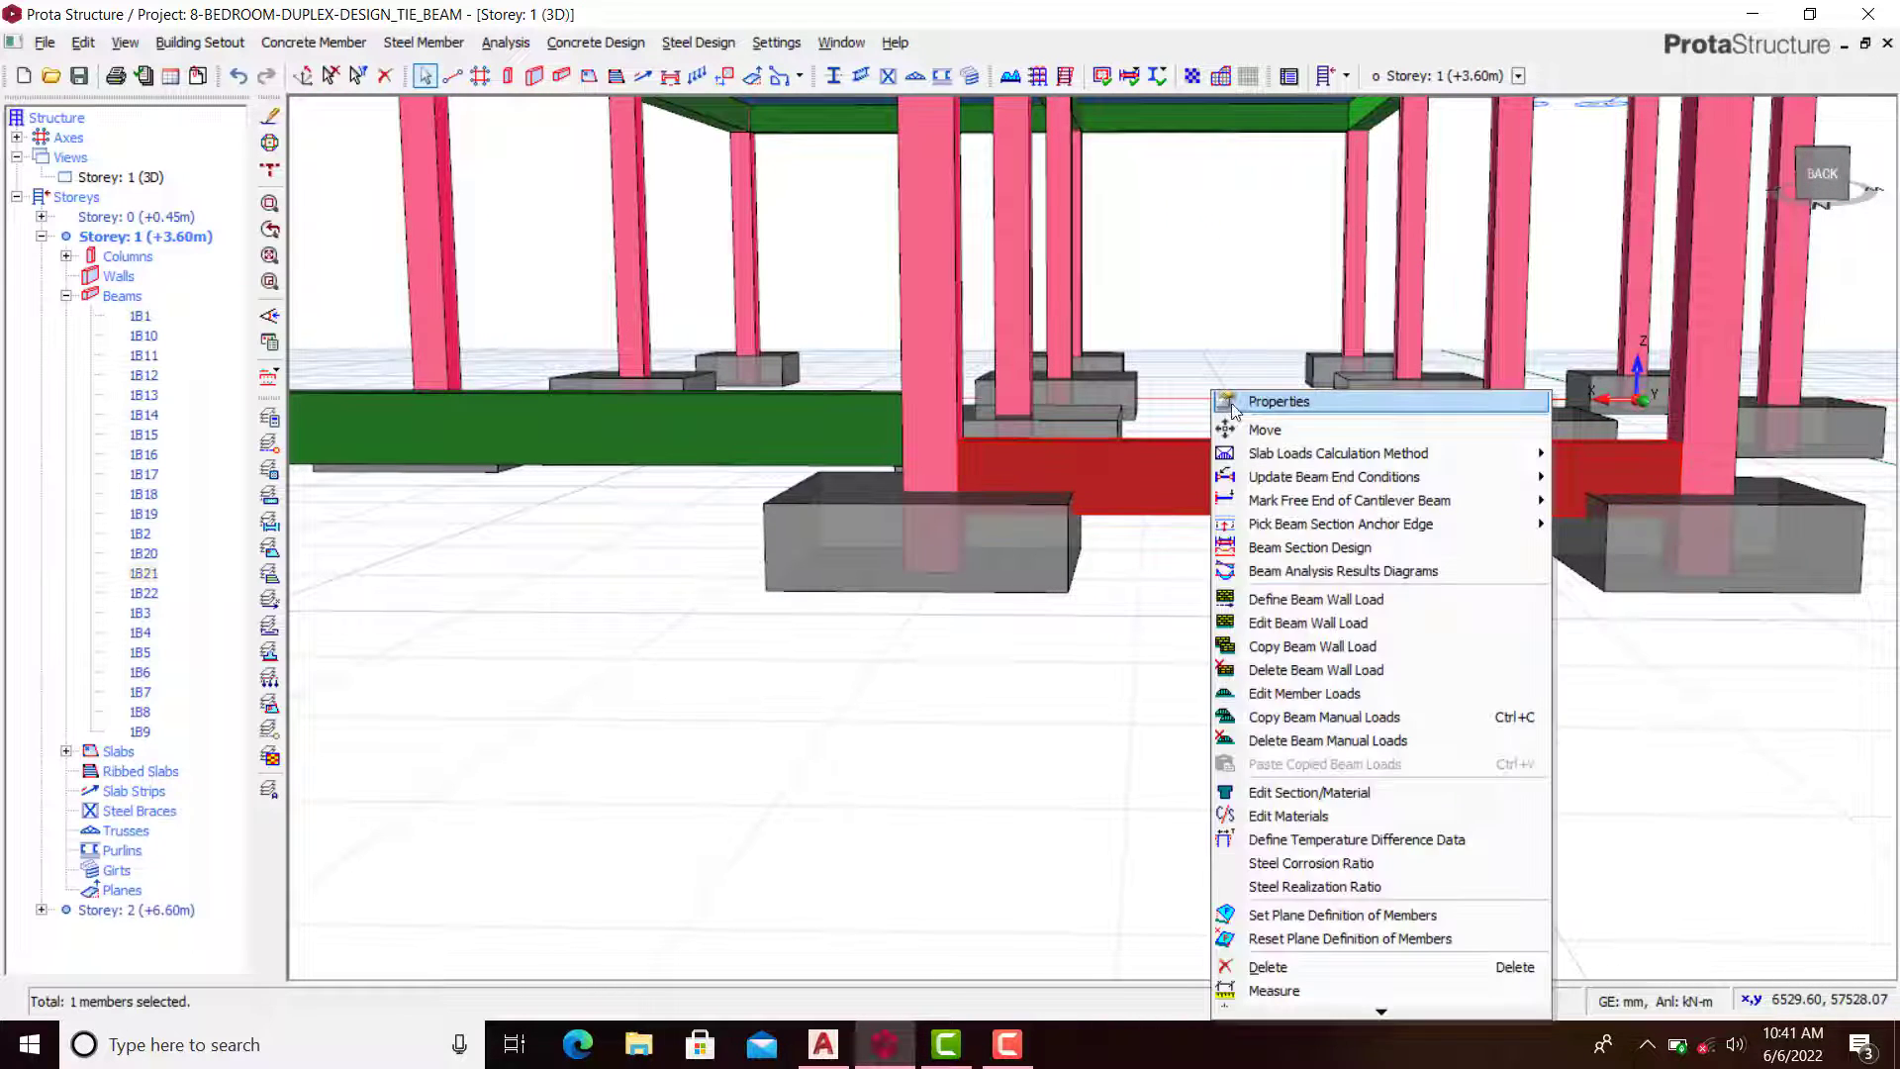
pyautogui.click(1274, 390)
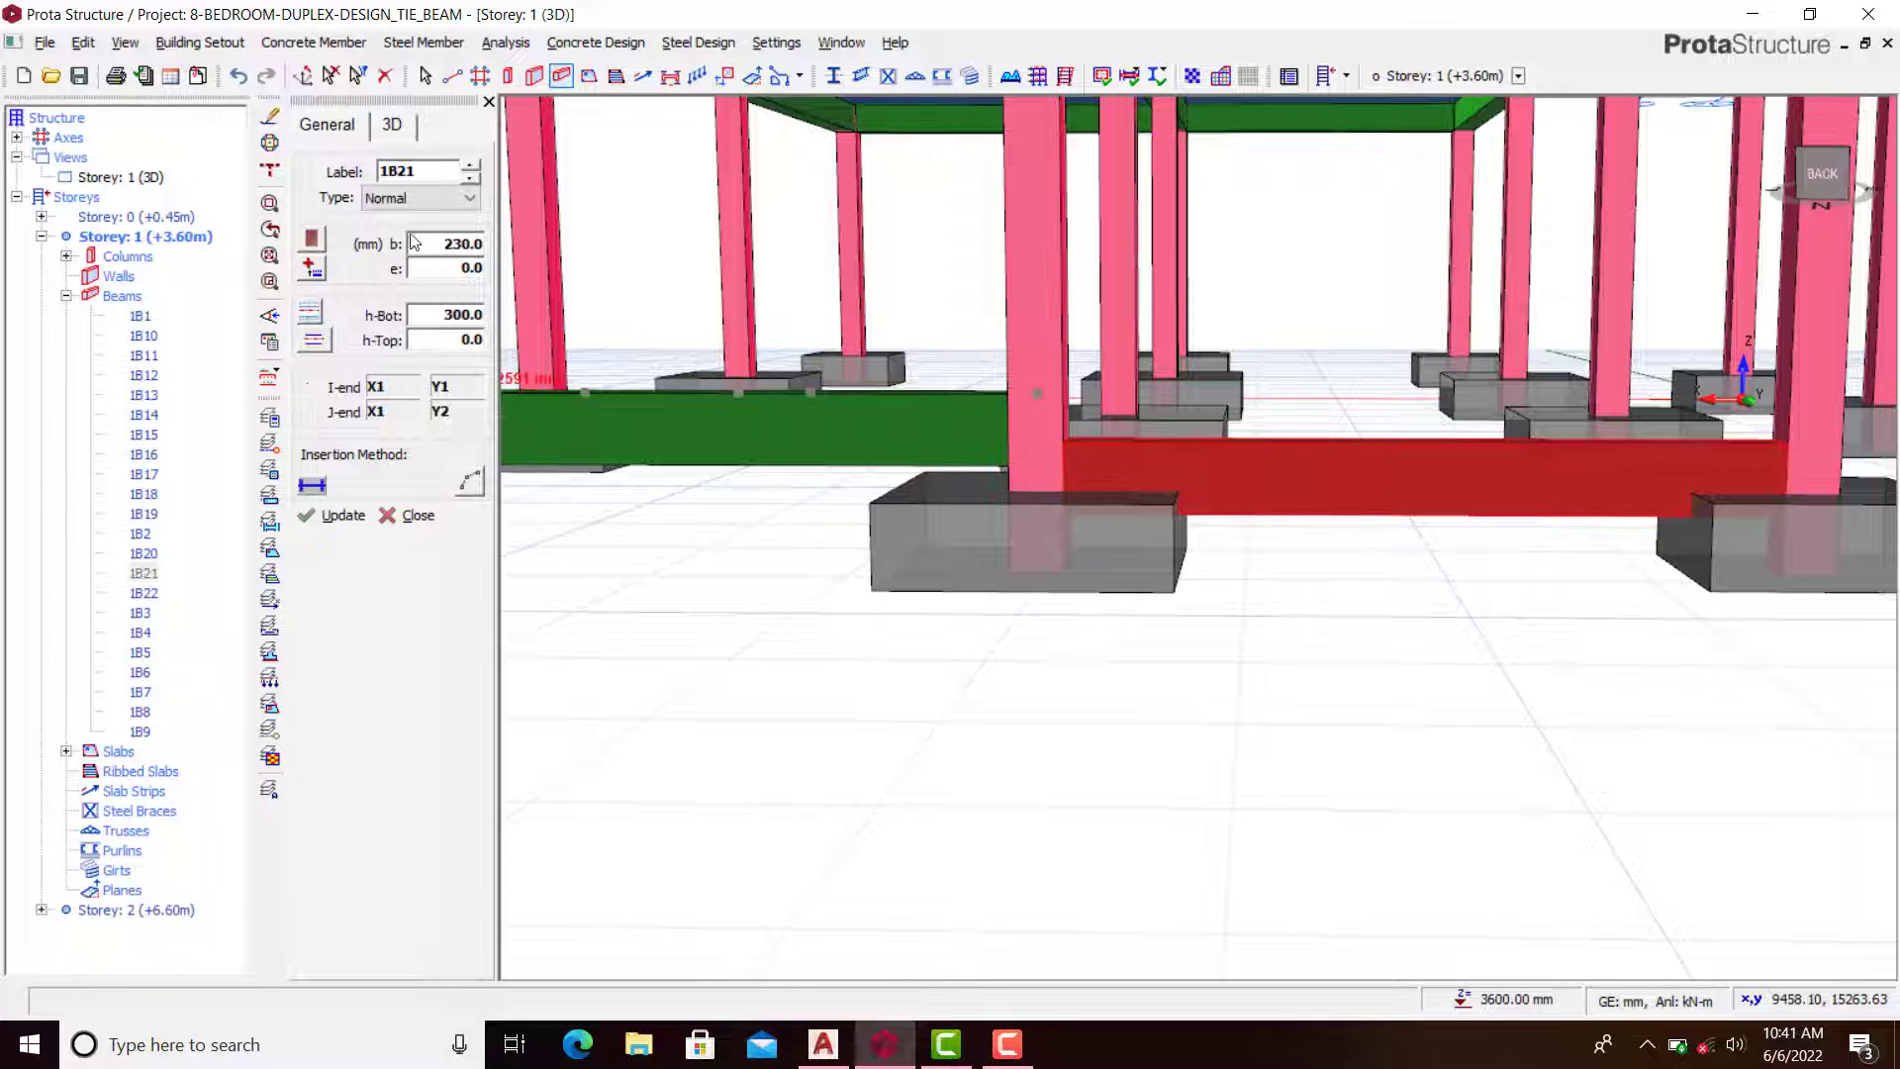
pyautogui.click(388, 127)
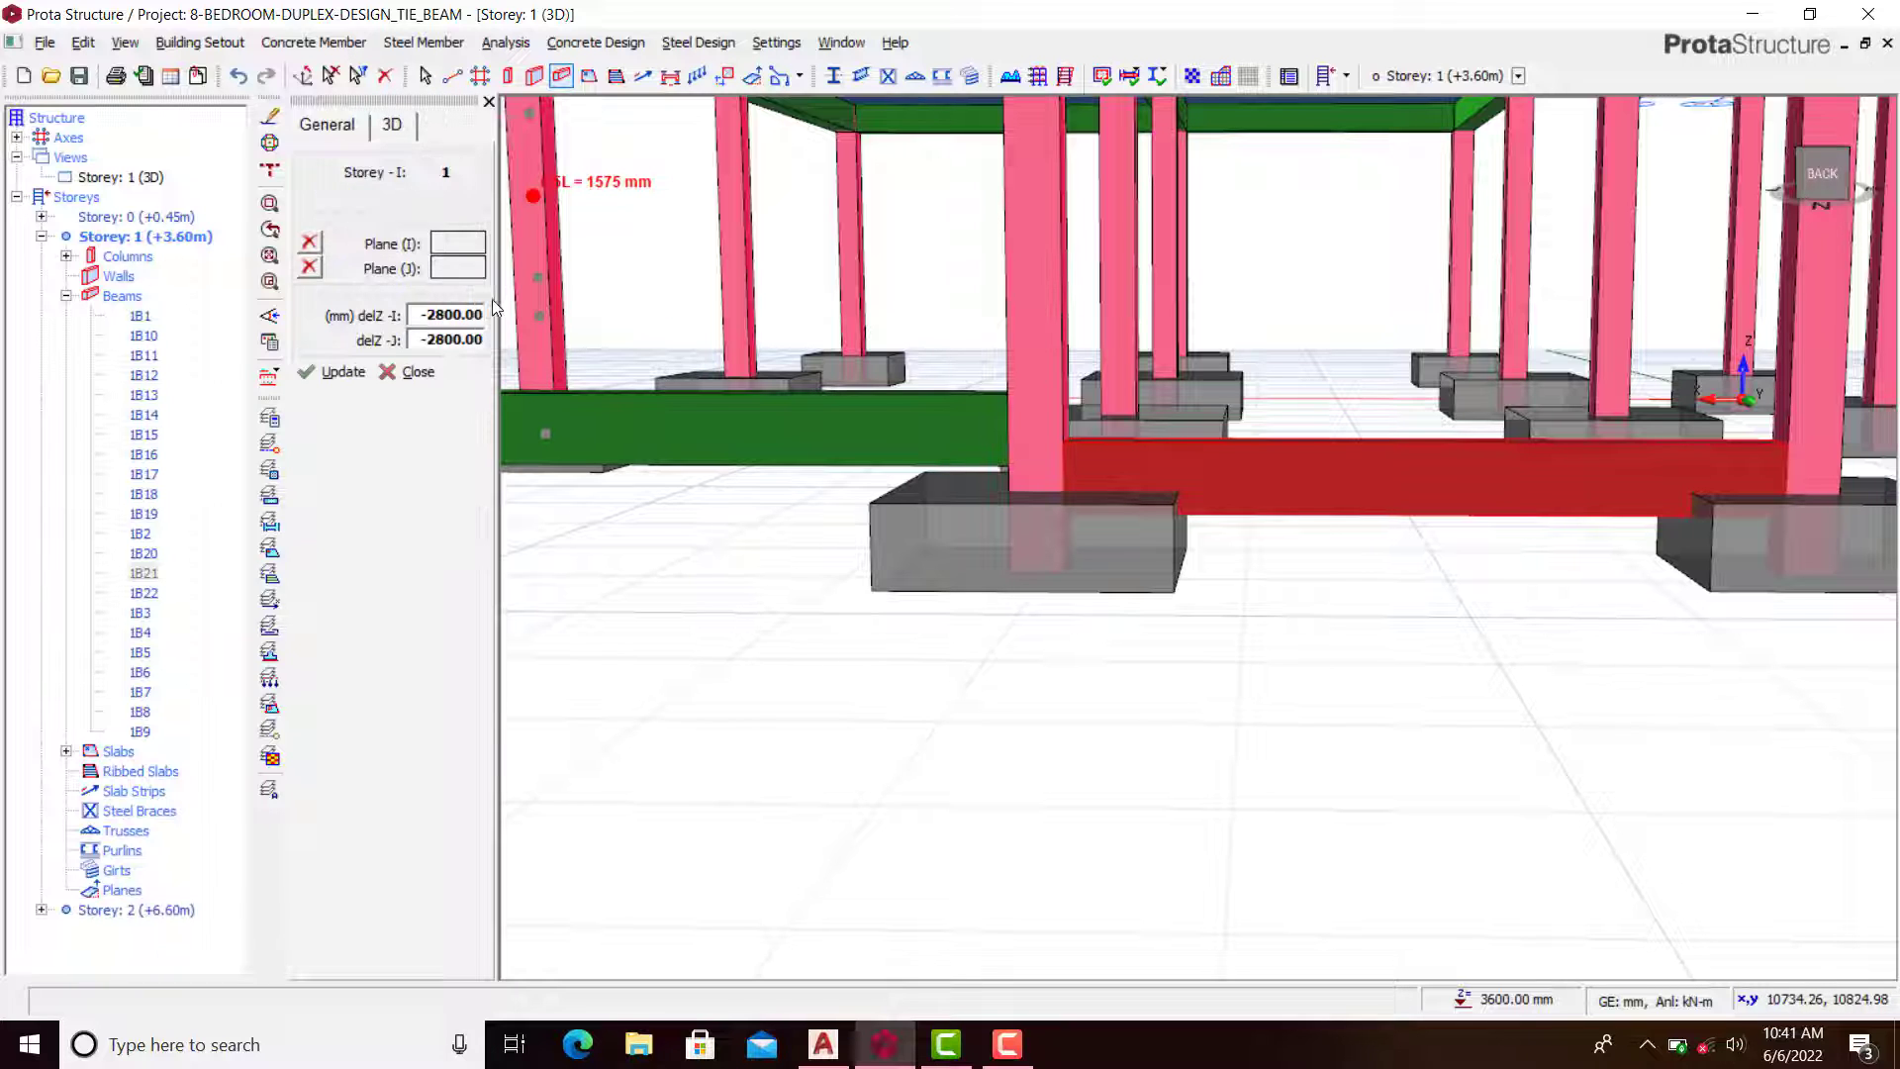
pyautogui.doubleClick(457, 315)
pyautogui.write('-')
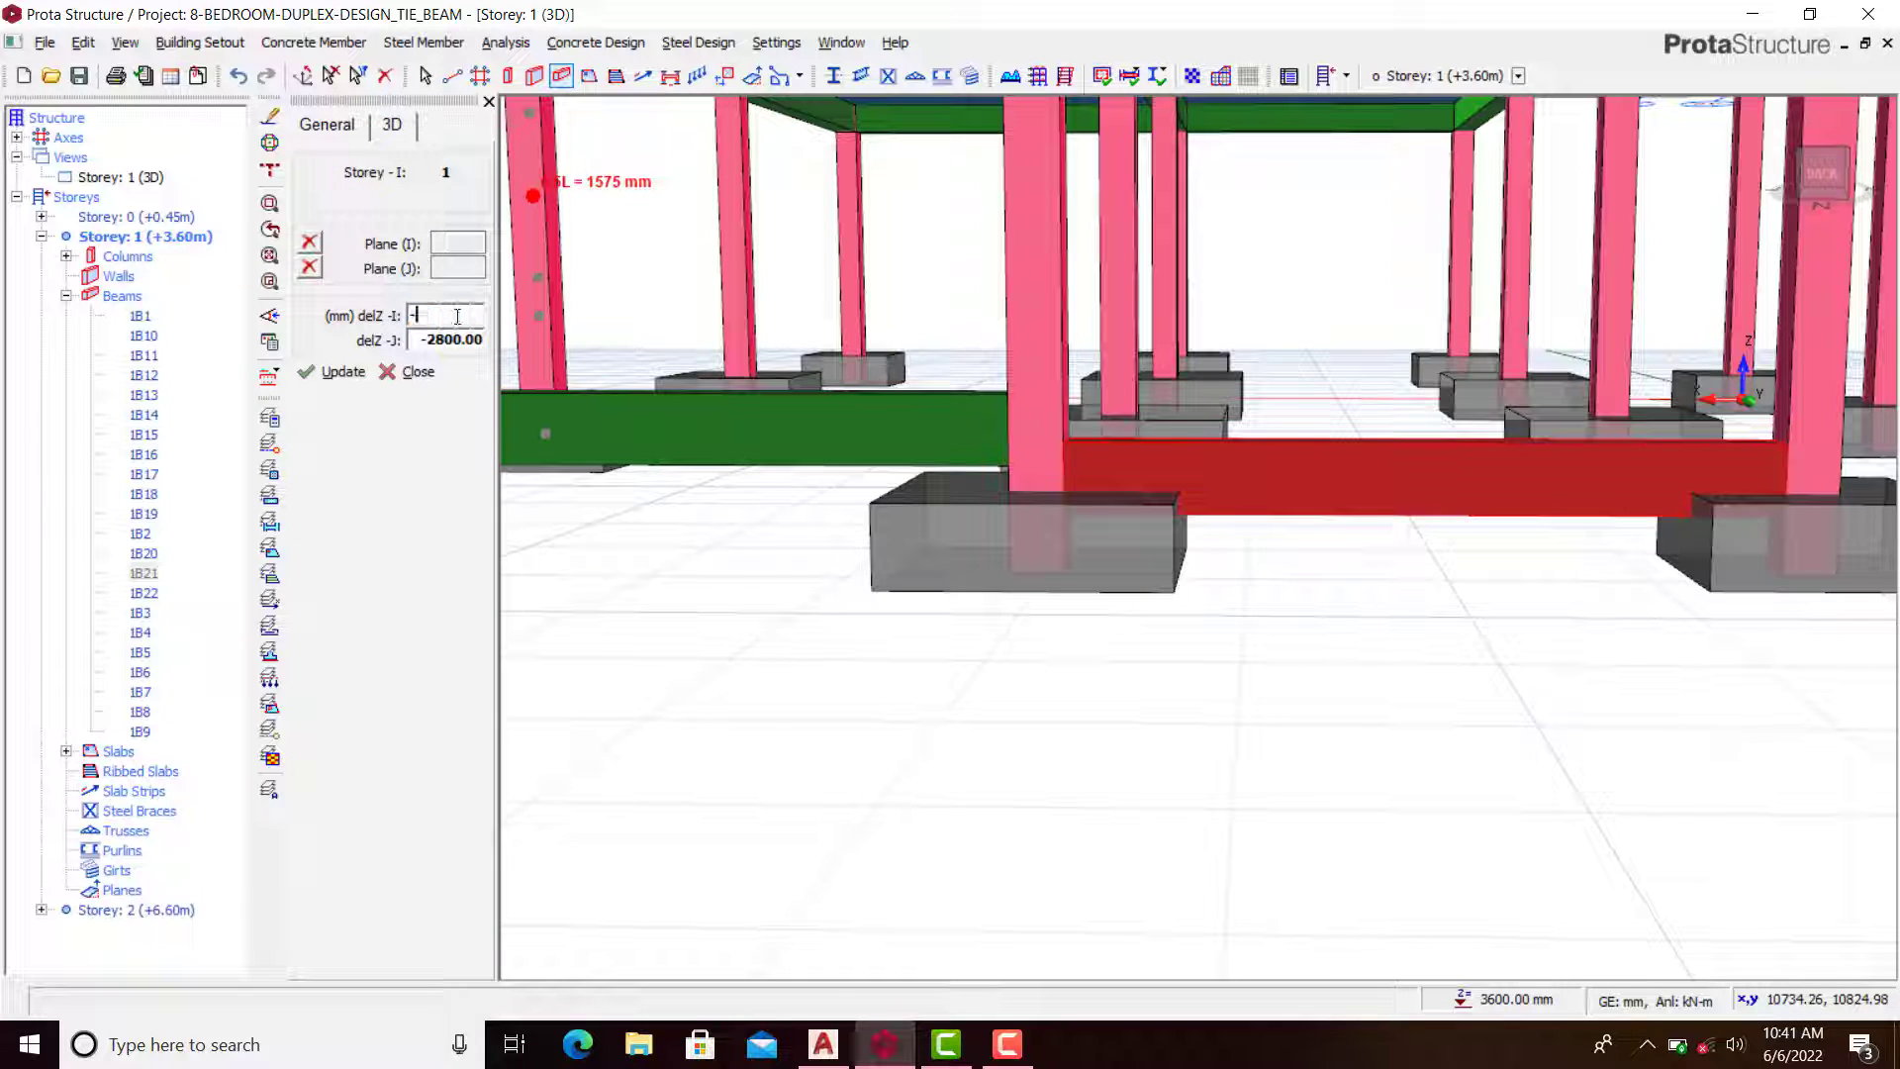
pyautogui.write('2600')
pyautogui.doubleClick(464, 336)
pyautogui.write('-')
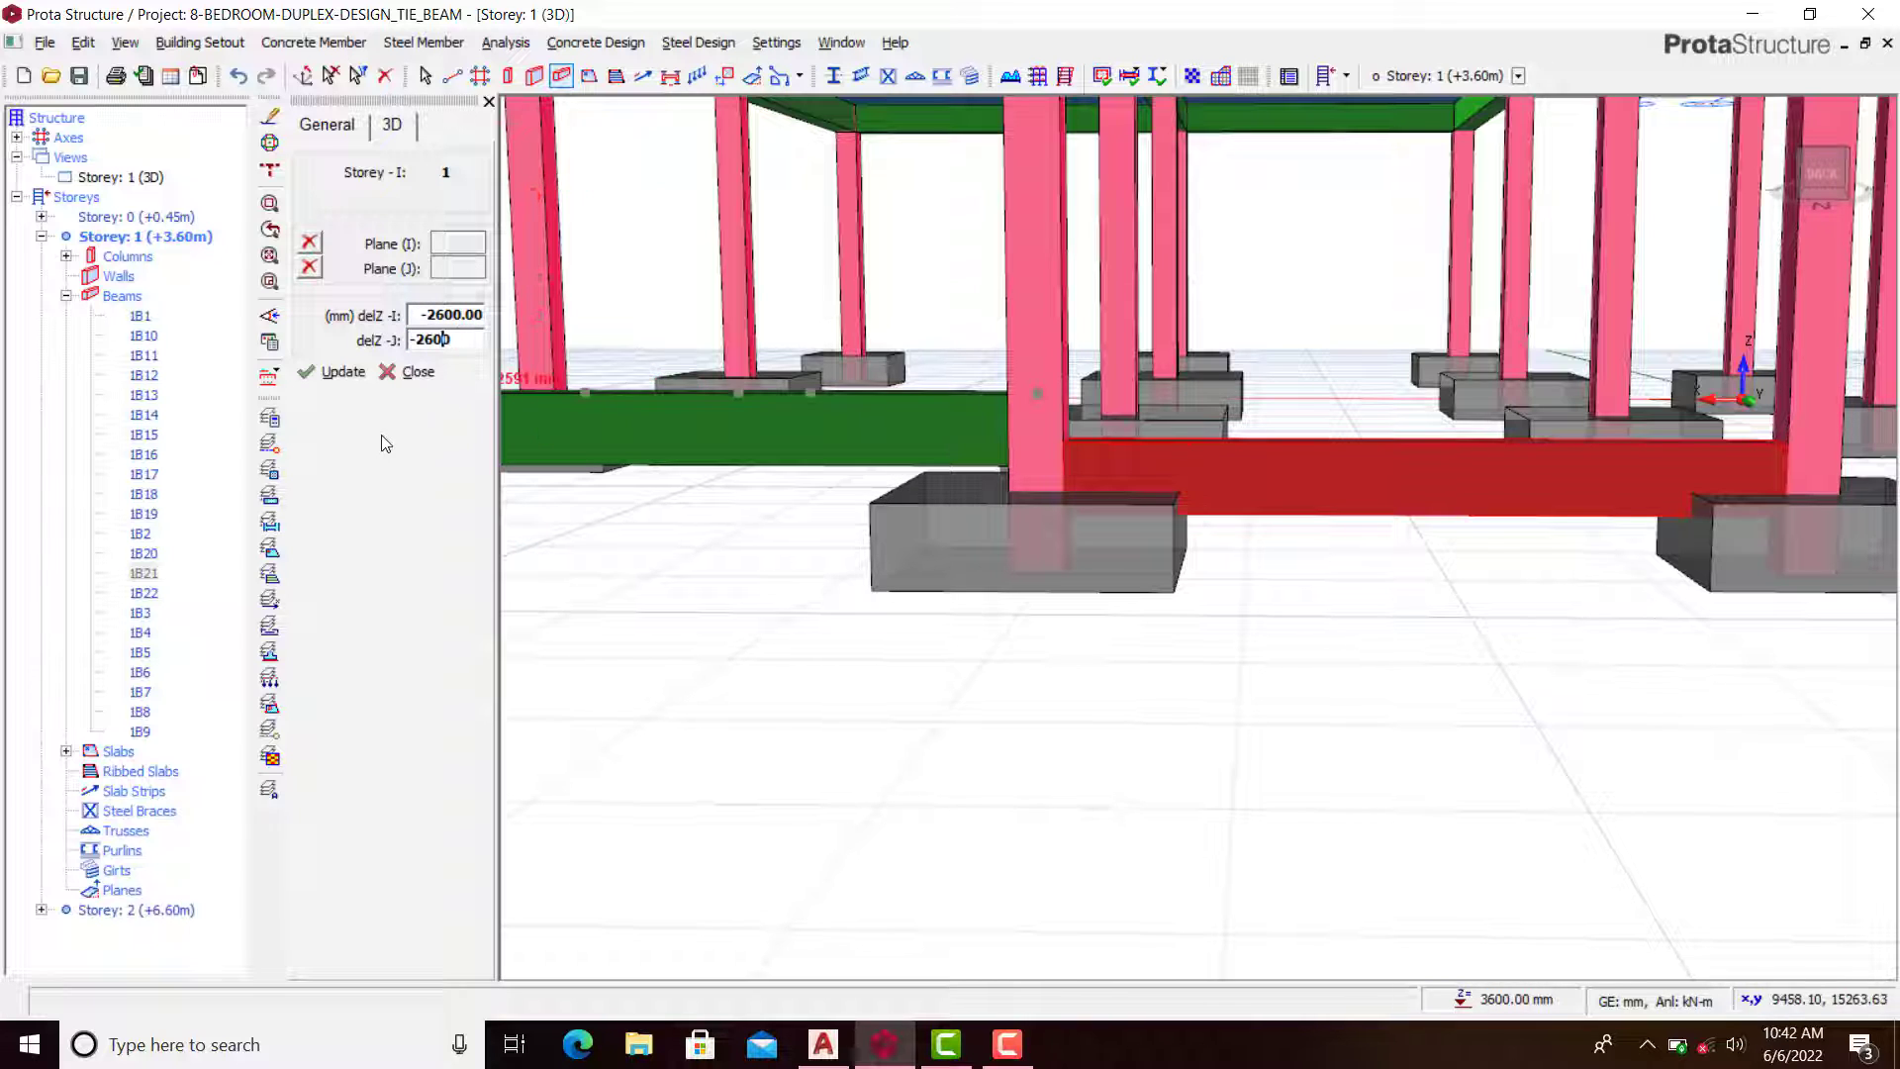
pyautogui.click(330, 372)
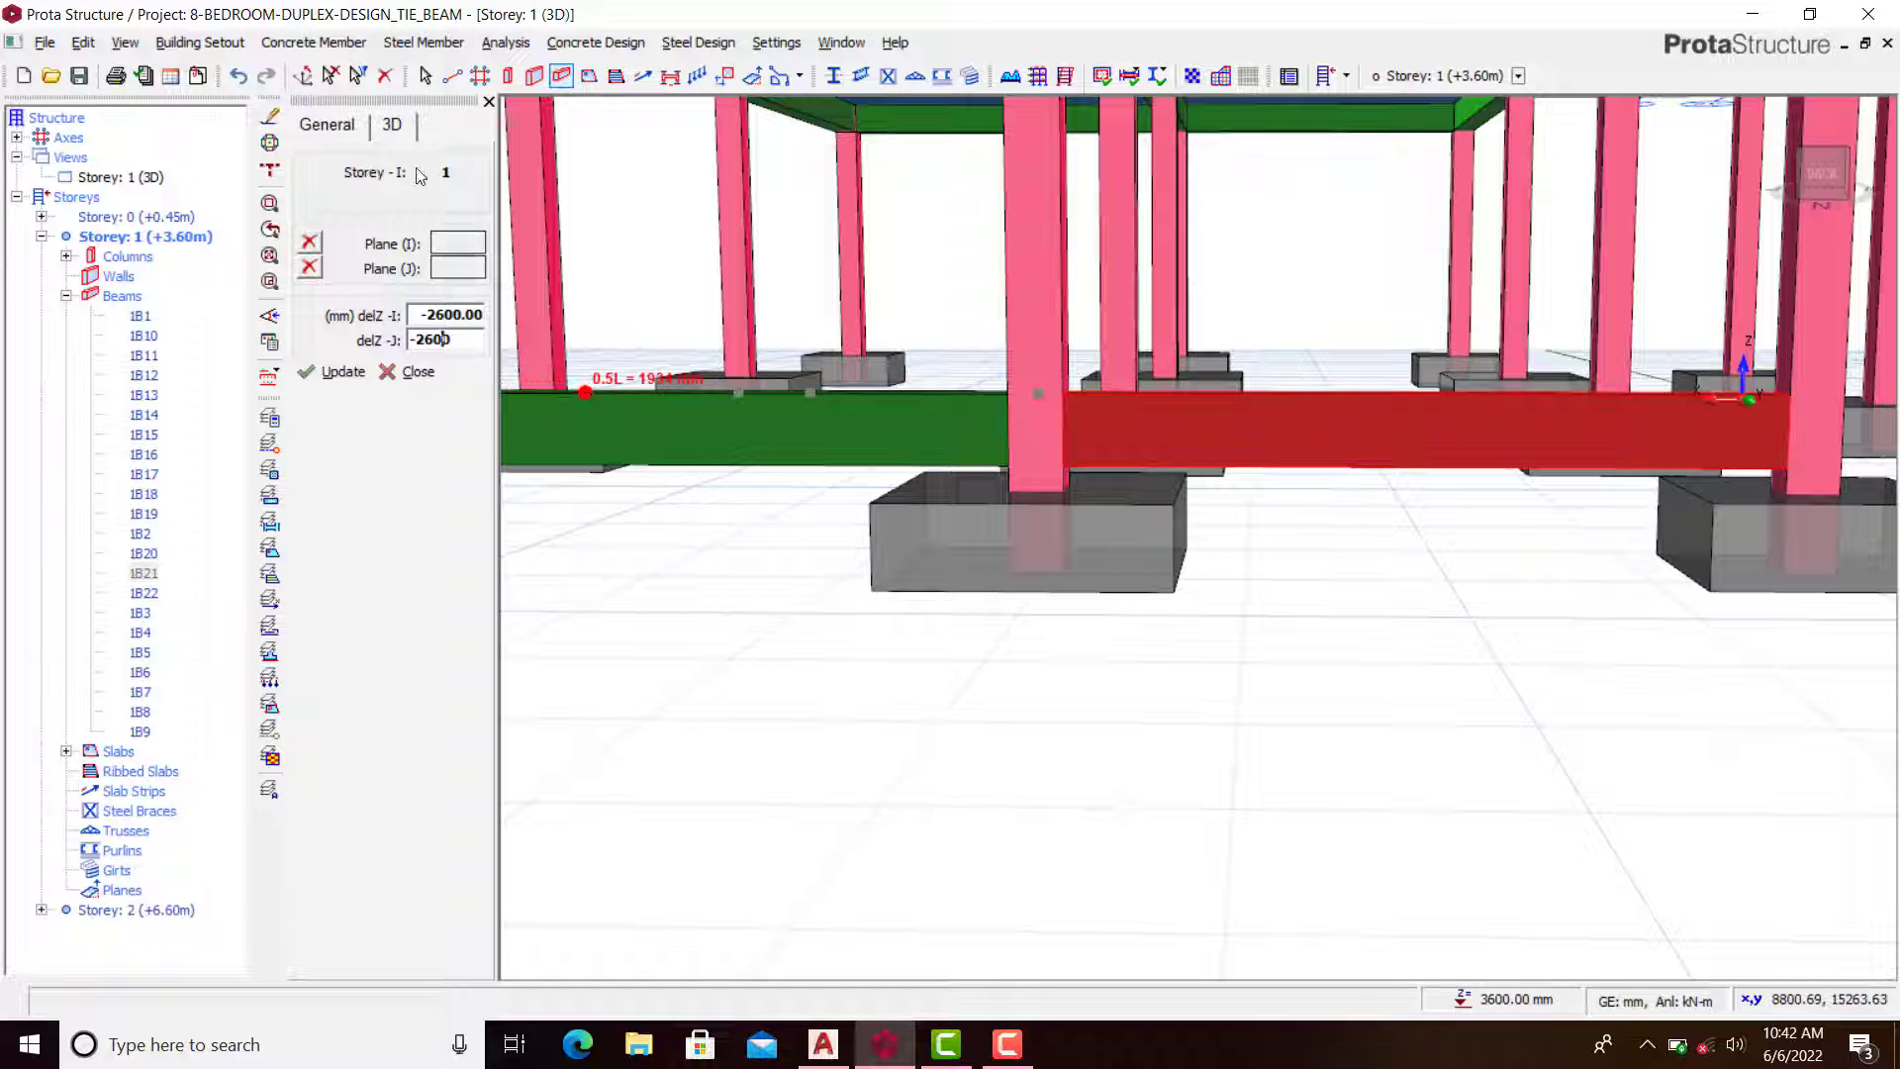
# Step: Close the properties of the tie beam between columns 1C1 and 1C2 and clear the selection
pyautogui.click(409, 372)
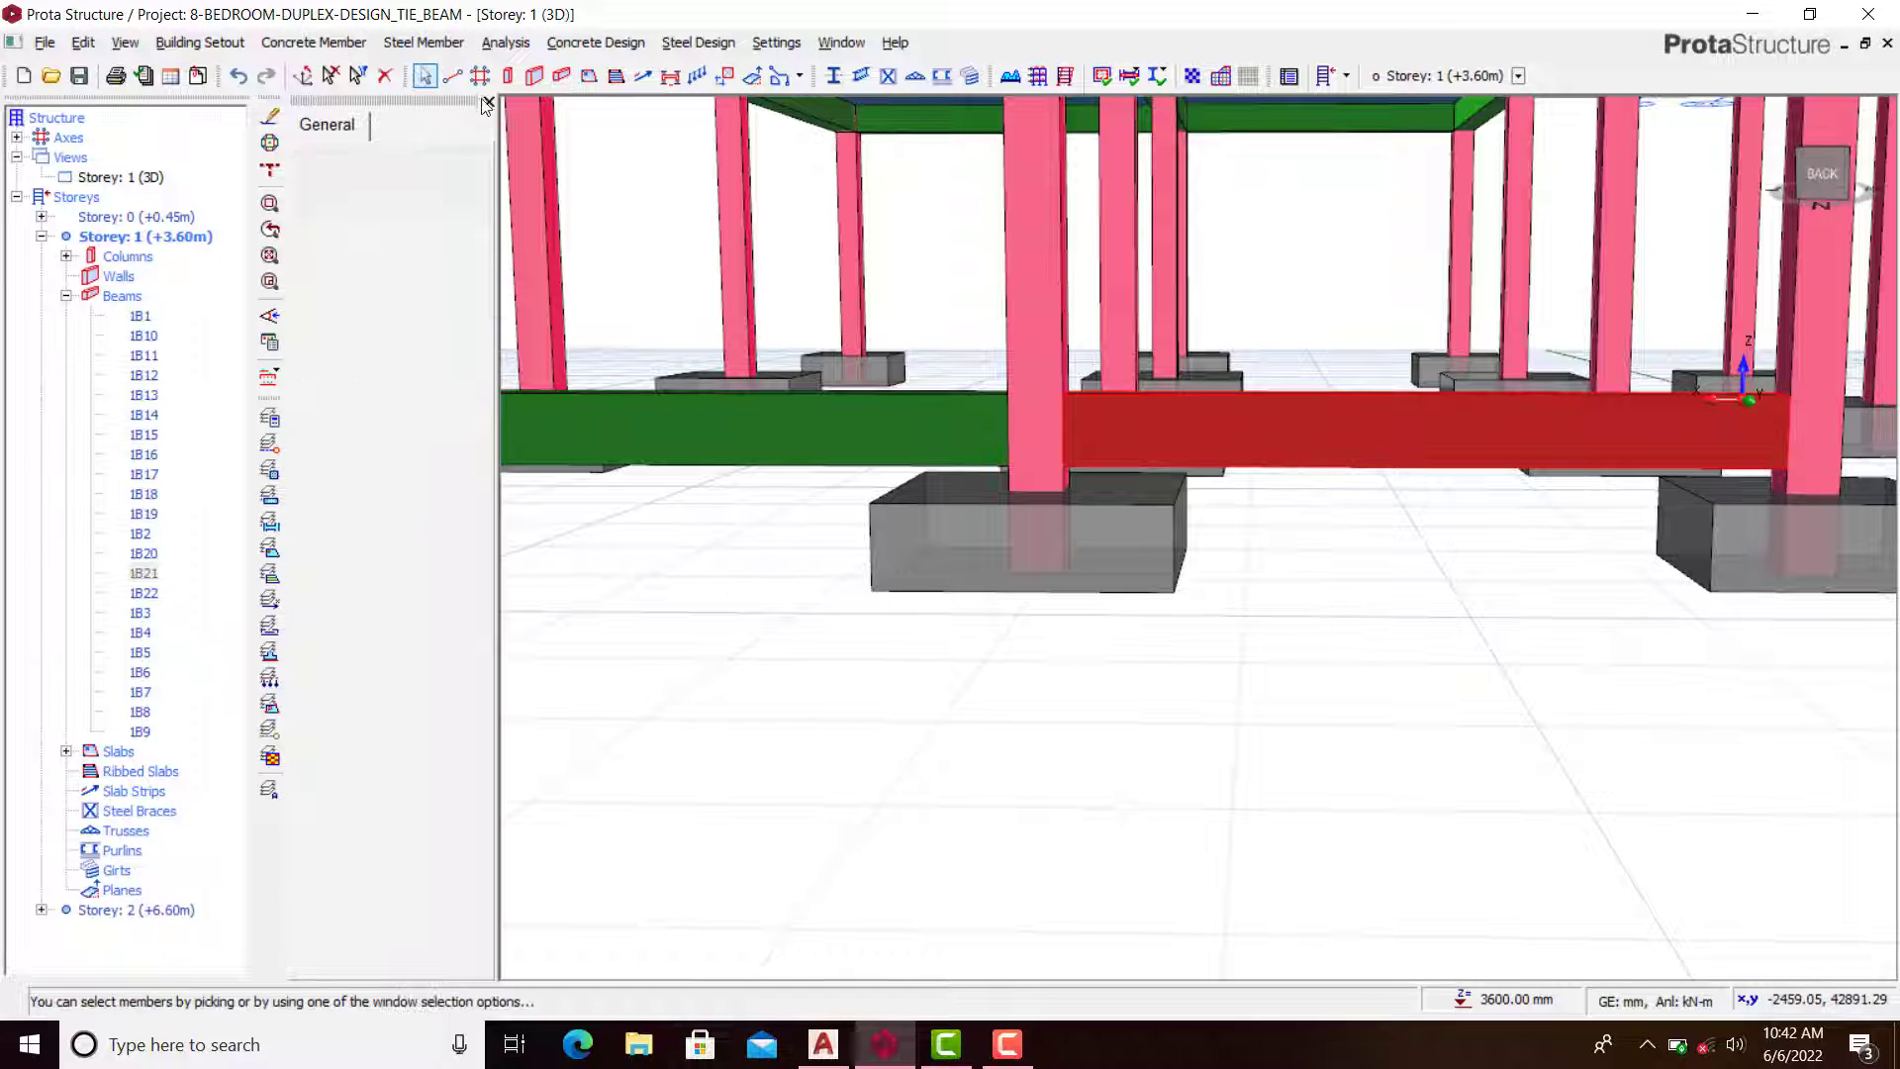
pyautogui.click(329, 79)
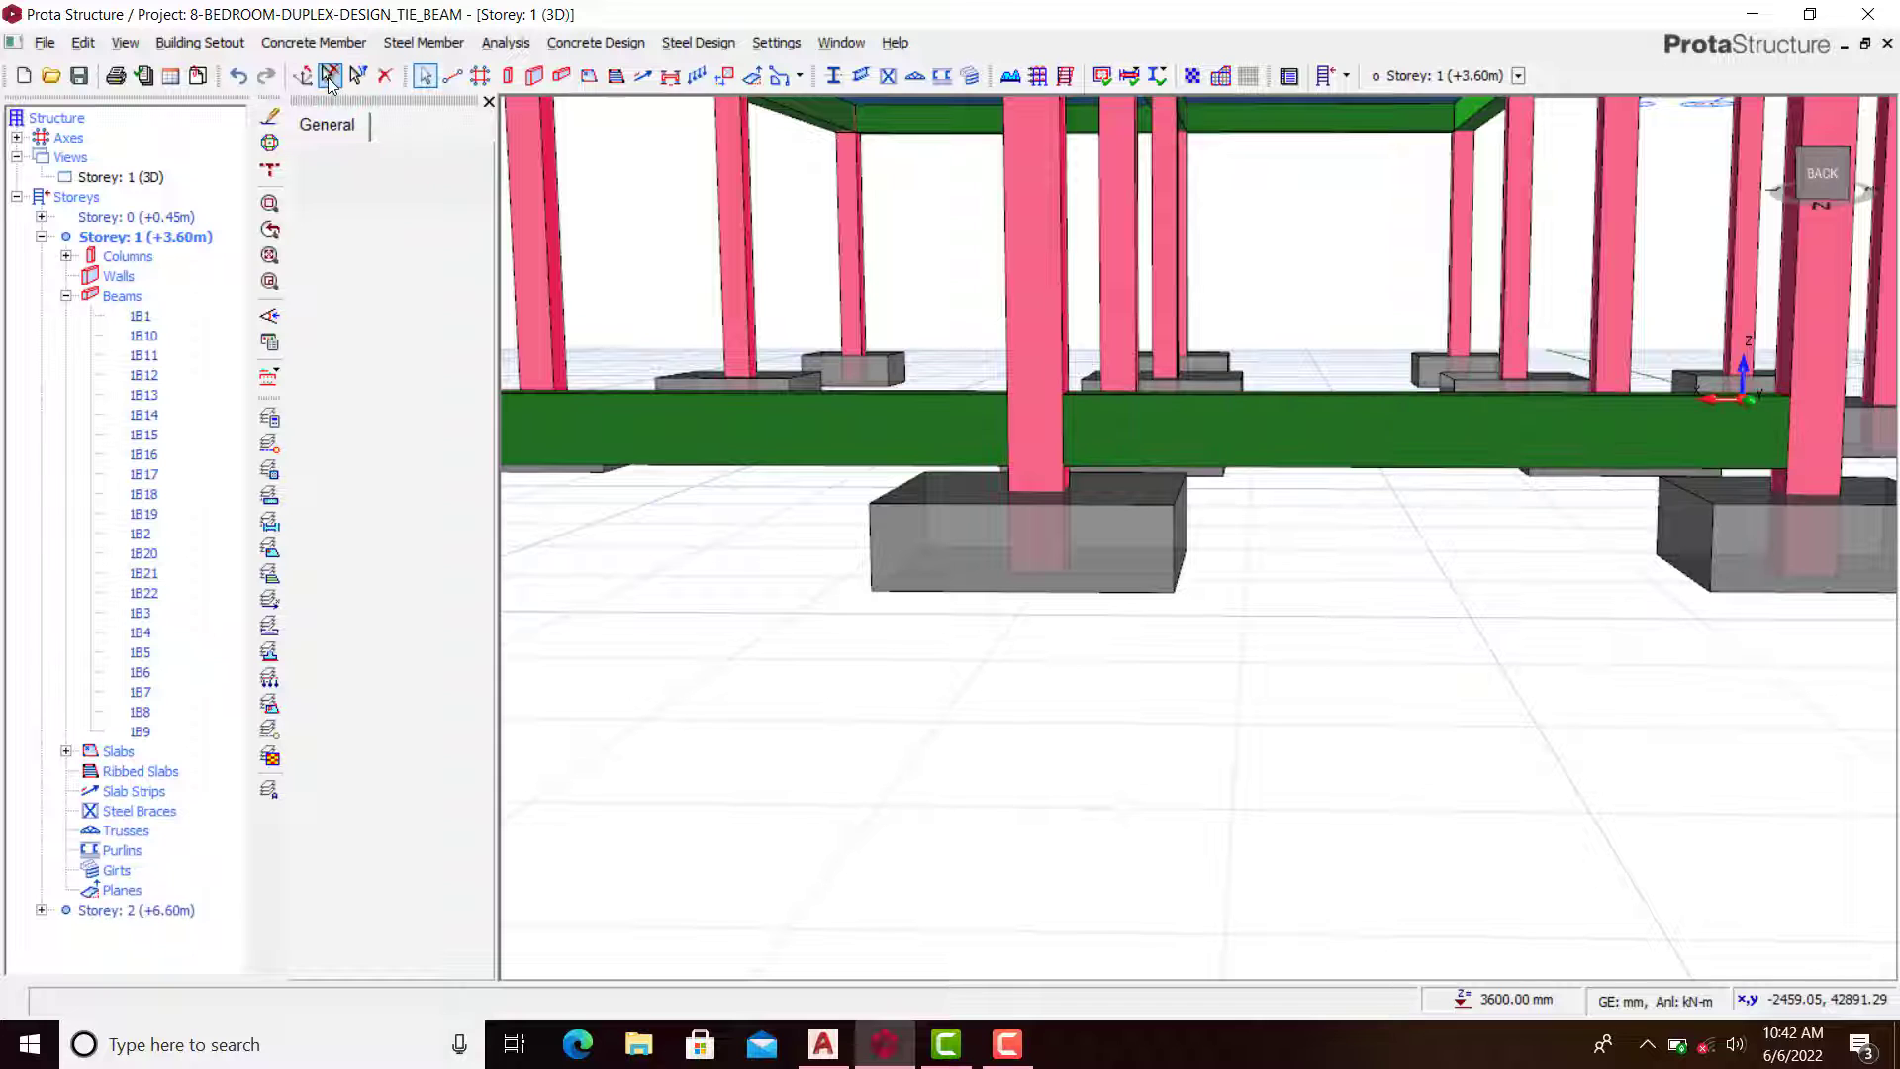
pyautogui.rightClick(332, 77)
pyautogui.press('Escape')
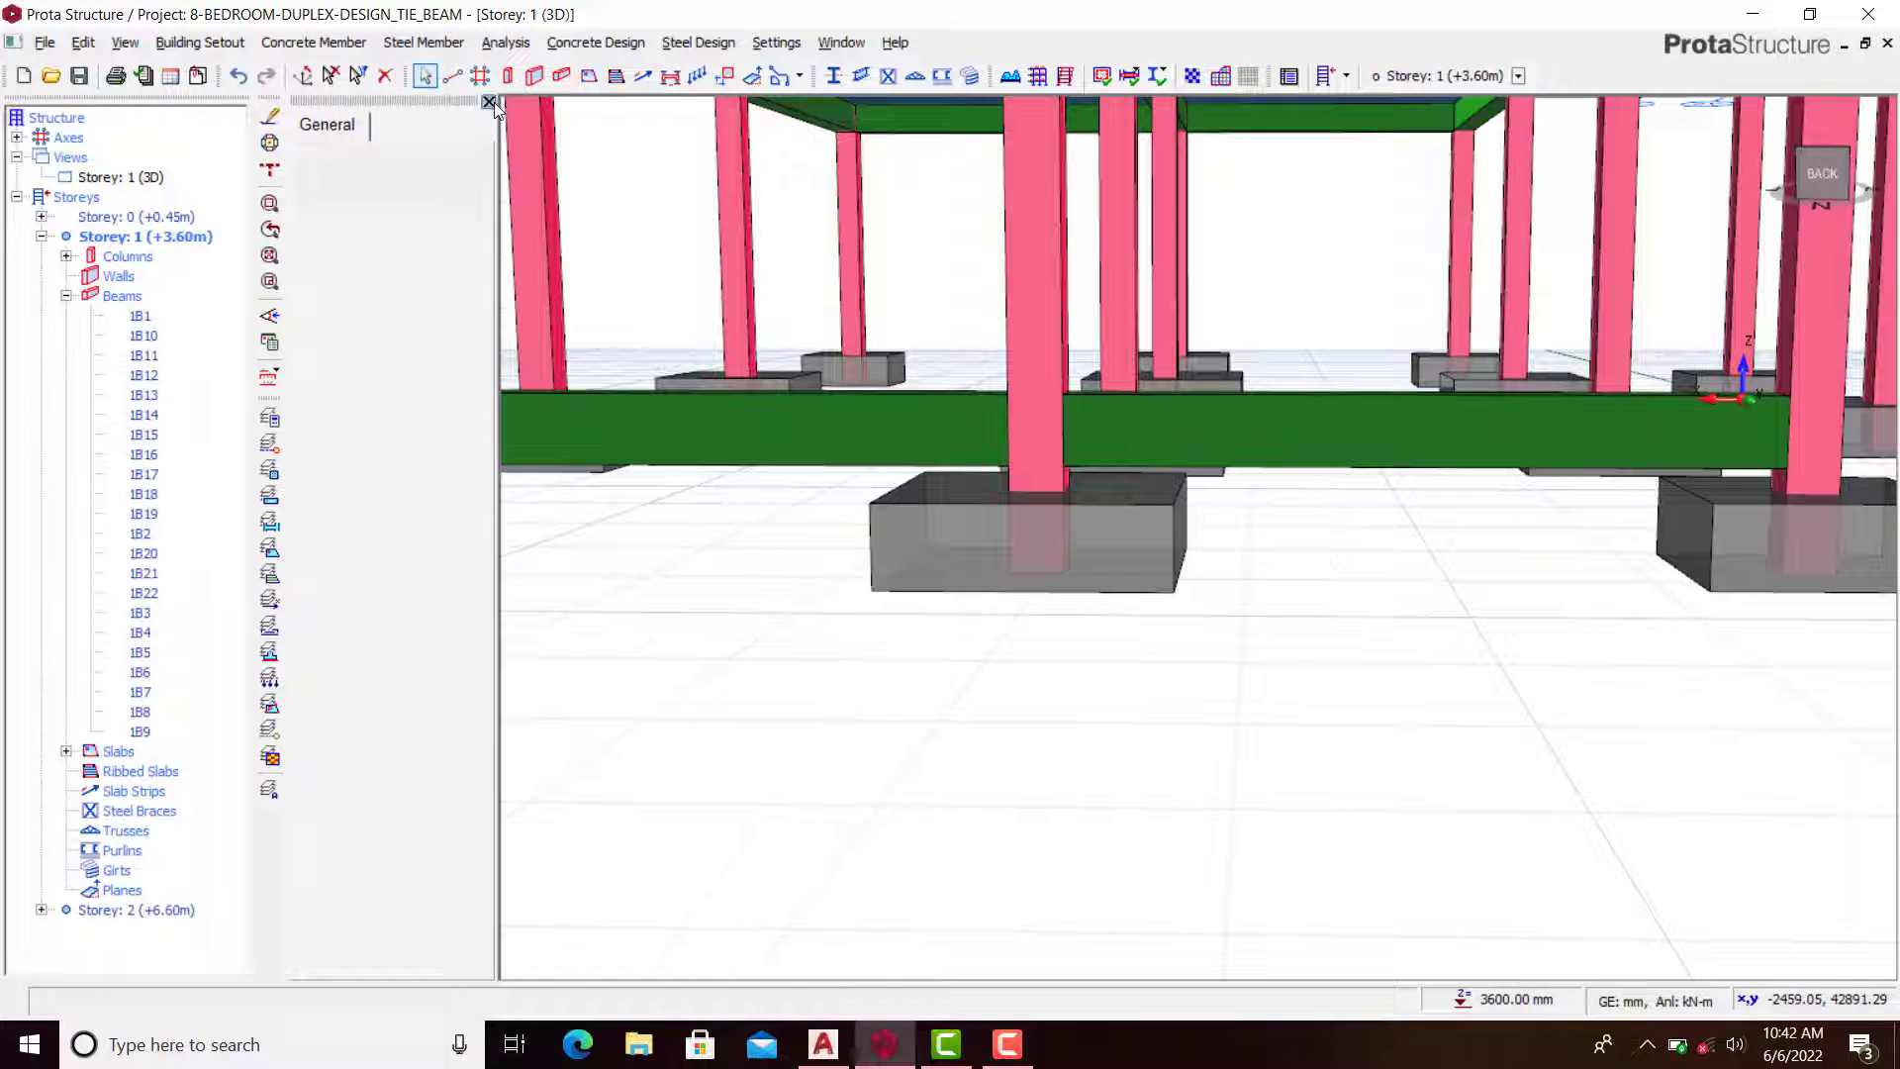
pyautogui.click(489, 101)
# Step: Examine both axis X1 tie beams against their columns and pad bases from several angles around the building
pyautogui.moveTo(805, 666); pyautogui.dragTo(950, 692, button='middle')
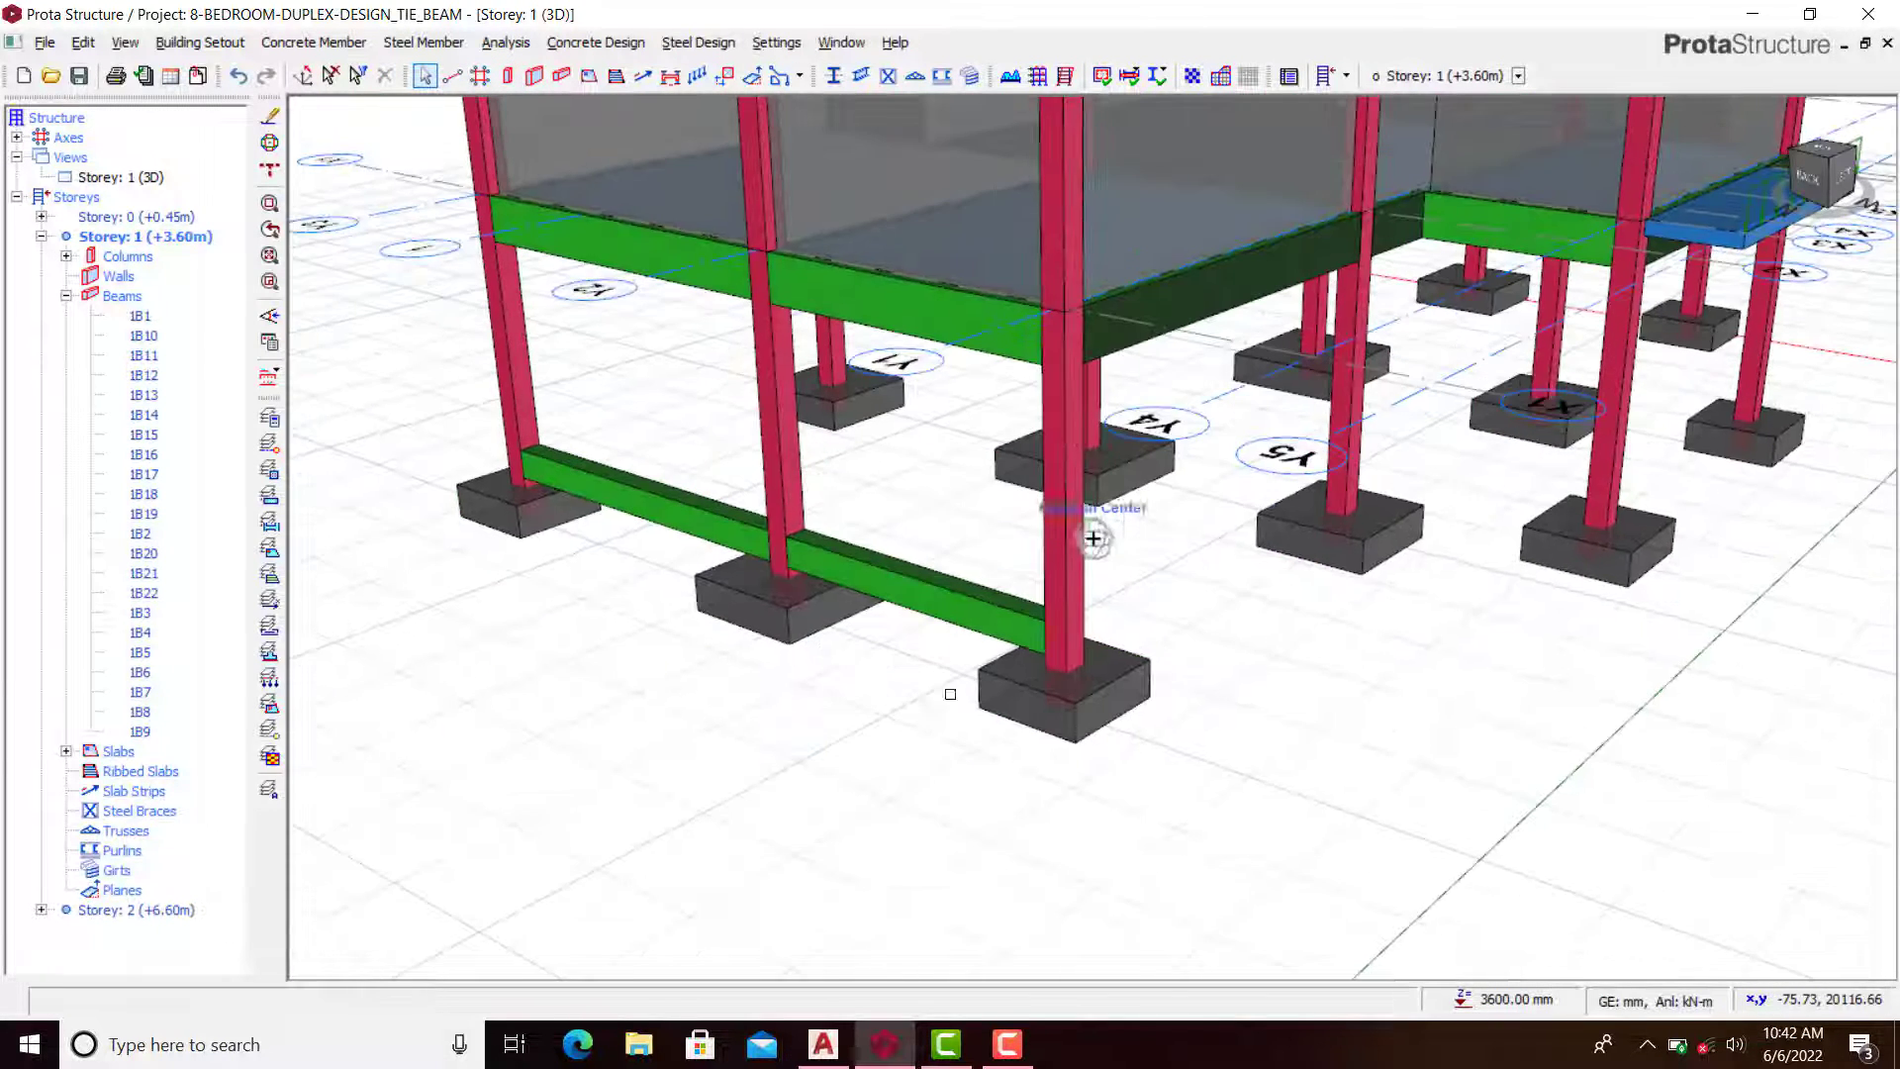
pyautogui.scroll(2, 815, 627)
pyautogui.scroll(-1, 912, 449)
pyautogui.scroll(2, 1015, 581)
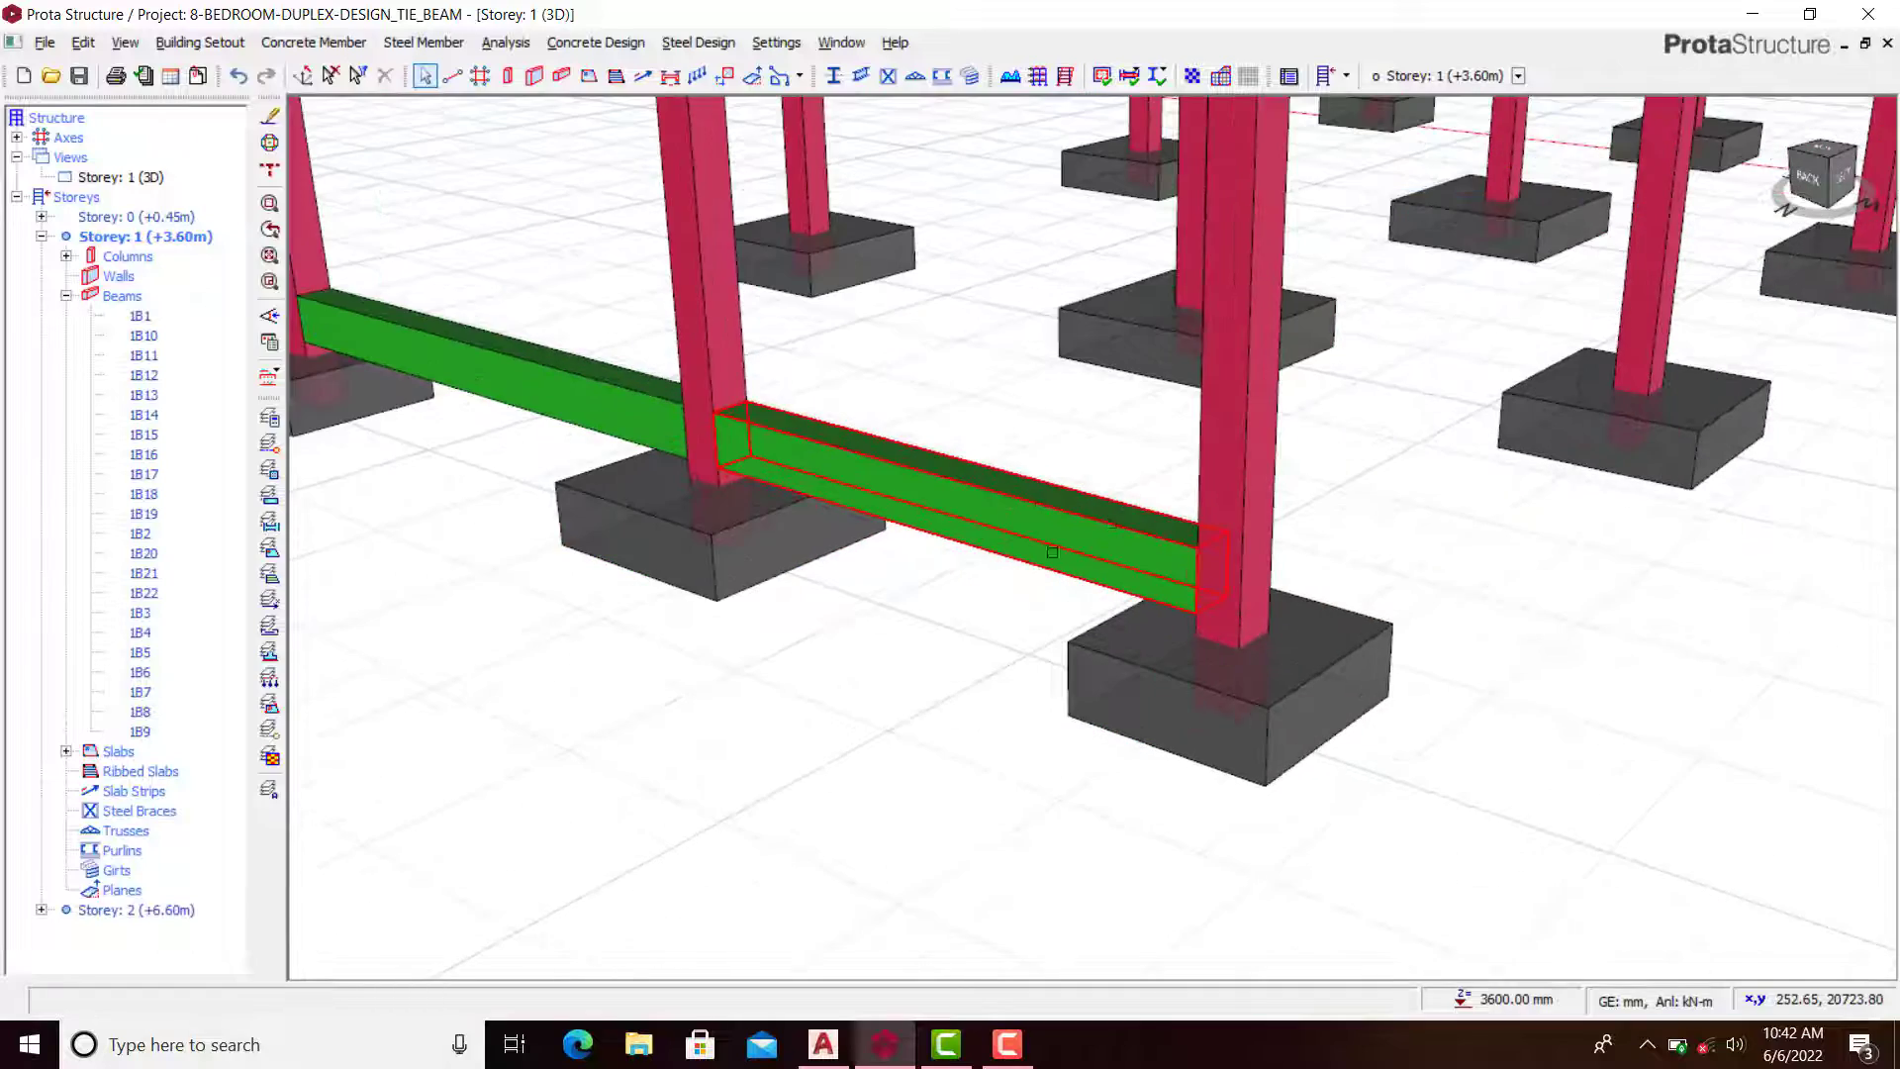
pyautogui.scroll(-1, 1039, 530)
pyautogui.scroll(-2, 984, 534)
pyautogui.scroll(-2, 983, 535)
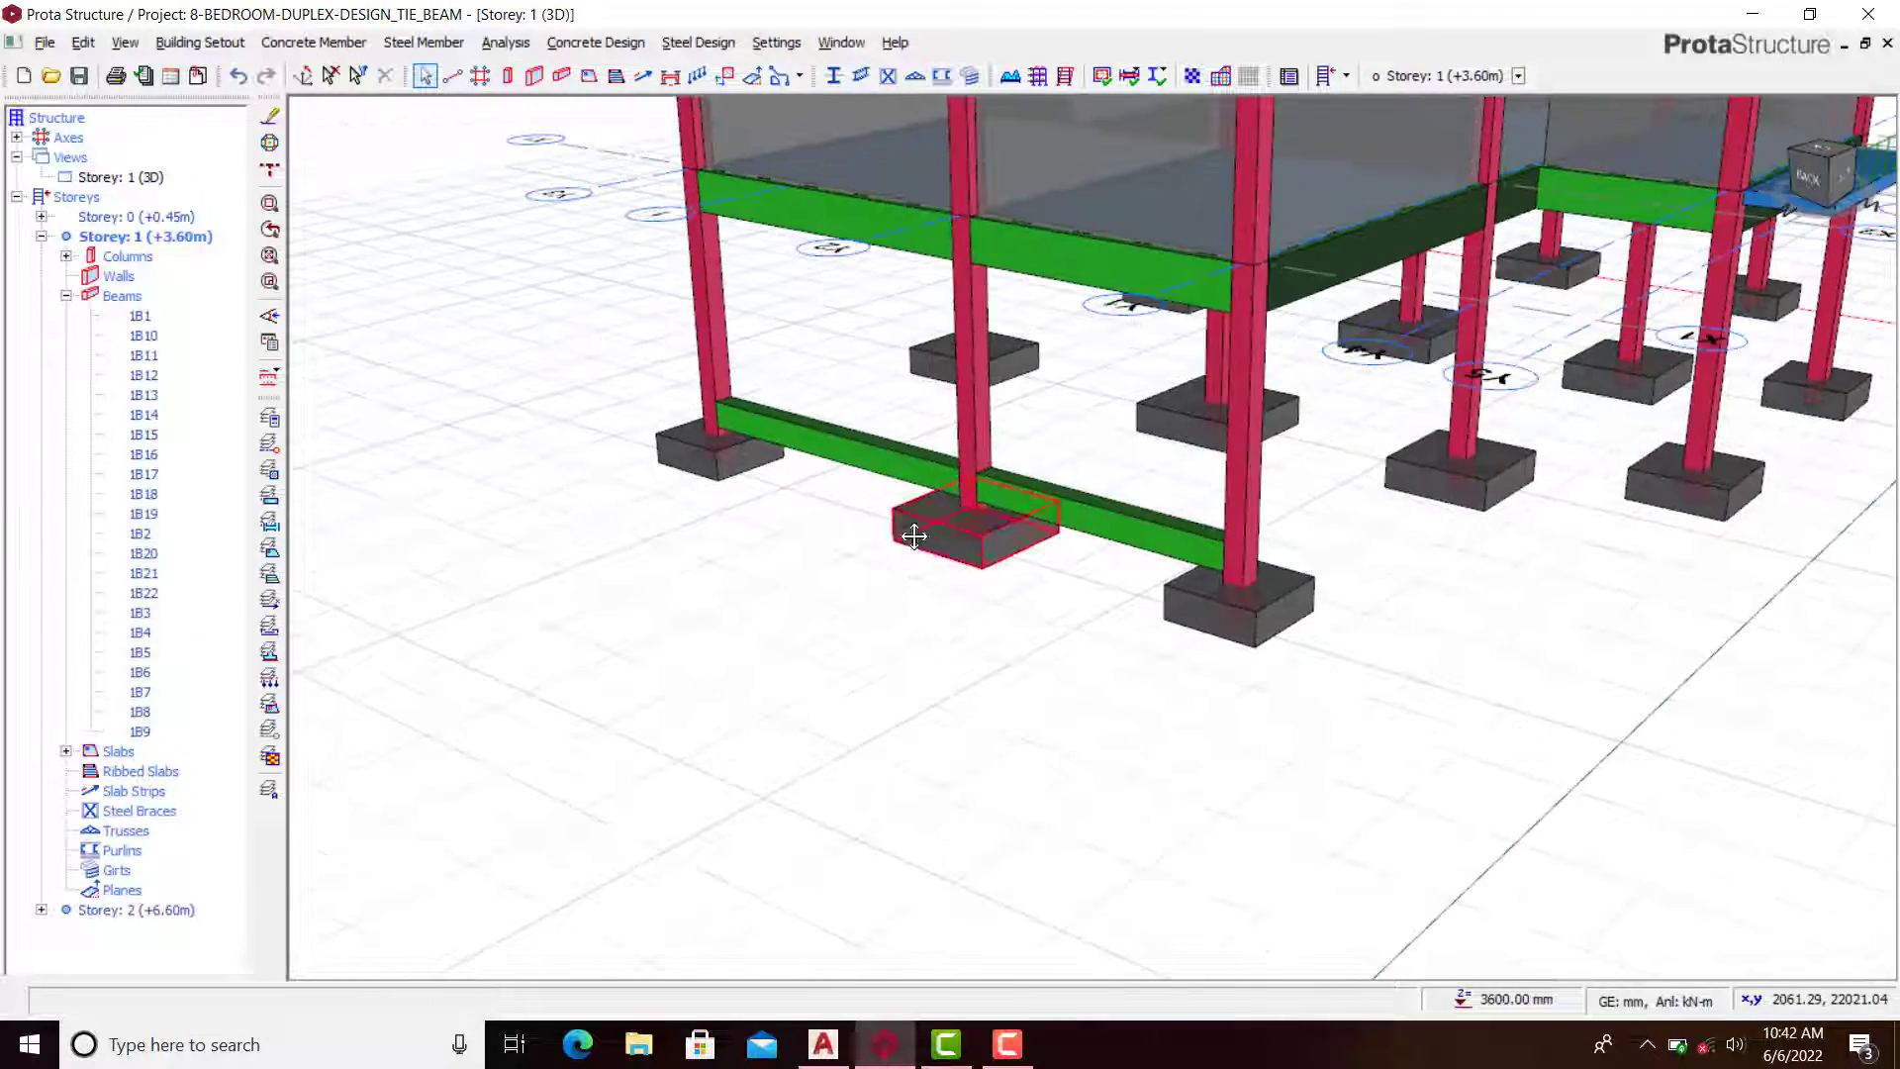
pyautogui.moveTo(802, 547); pyautogui.dragTo(995, 537, button='middle')
pyautogui.moveTo(860, 541); pyautogui.dragTo(1089, 538, button='middle')
pyautogui.scroll(-4, 1249, 511)
pyautogui.scroll(1, 1206, 558)
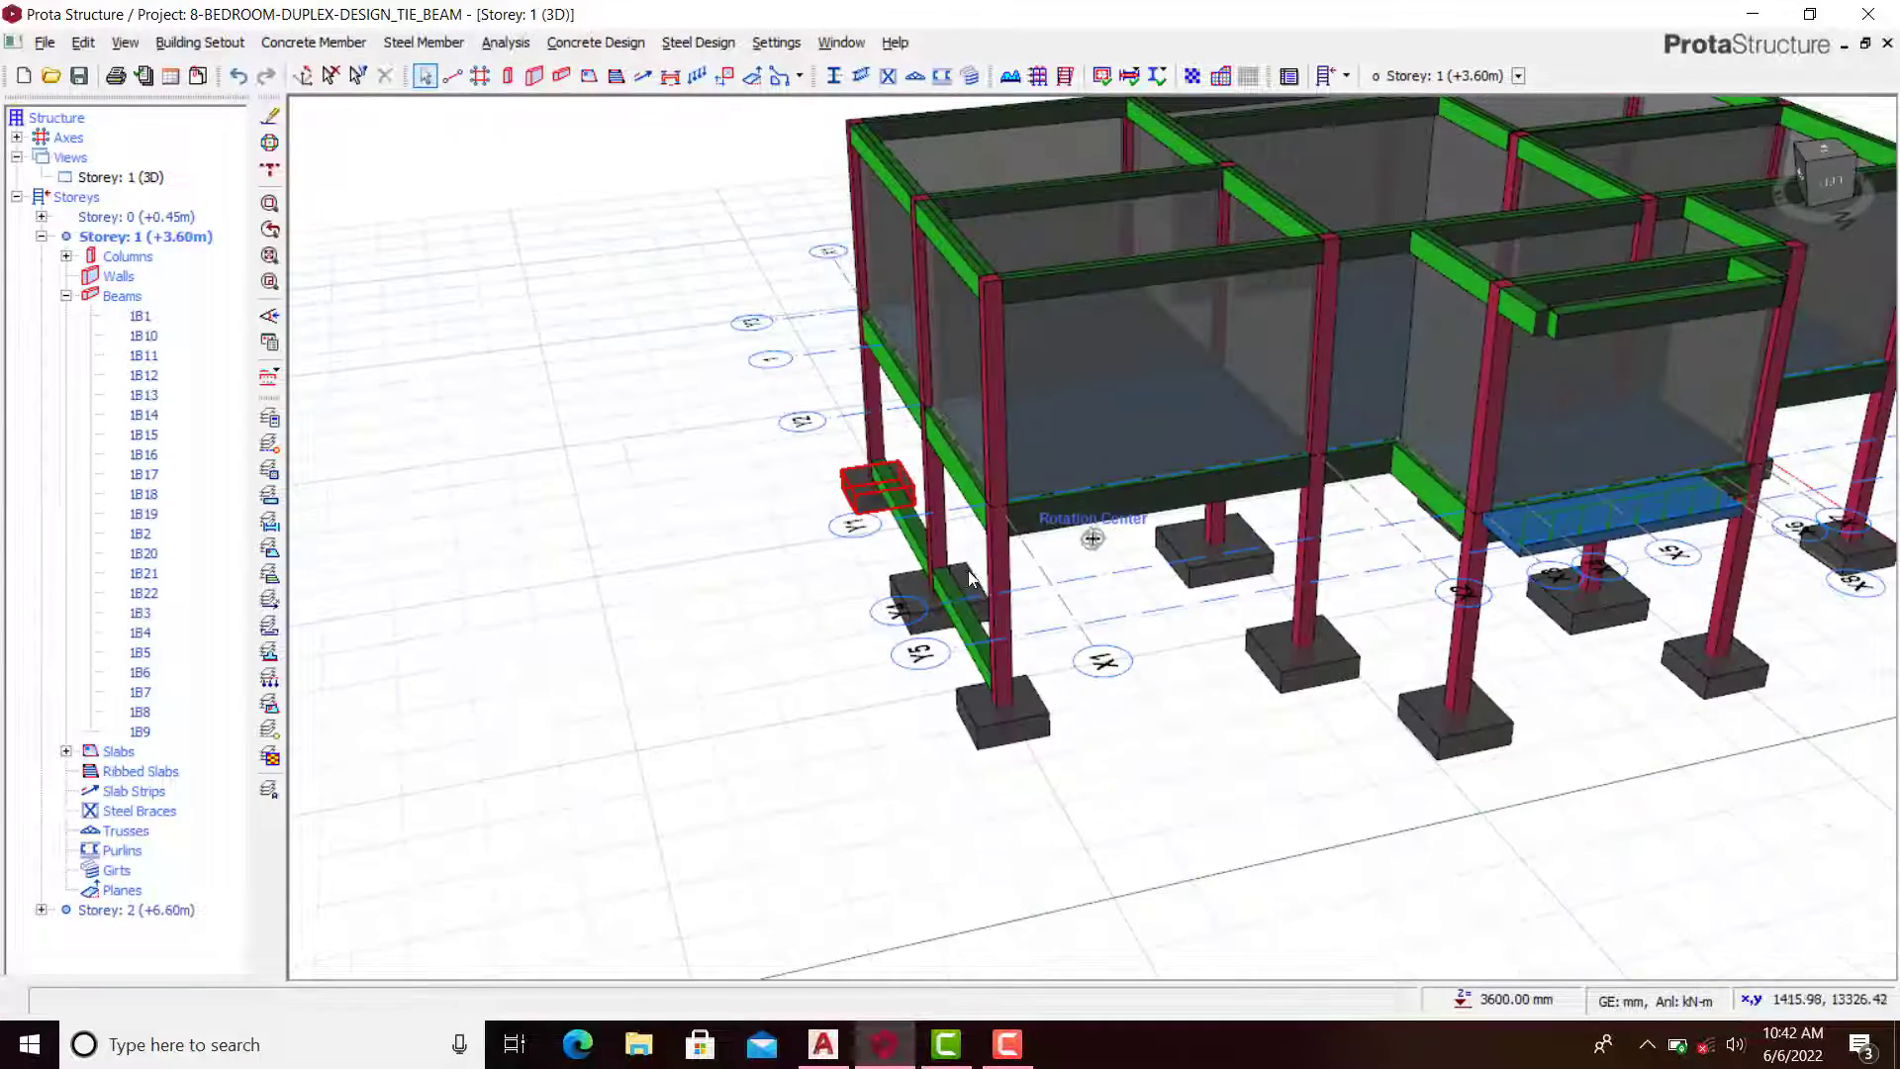
pyautogui.scroll(-3, 1089, 538)
pyautogui.scroll(1, 1096, 587)
pyautogui.scroll(2, 1044, 675)
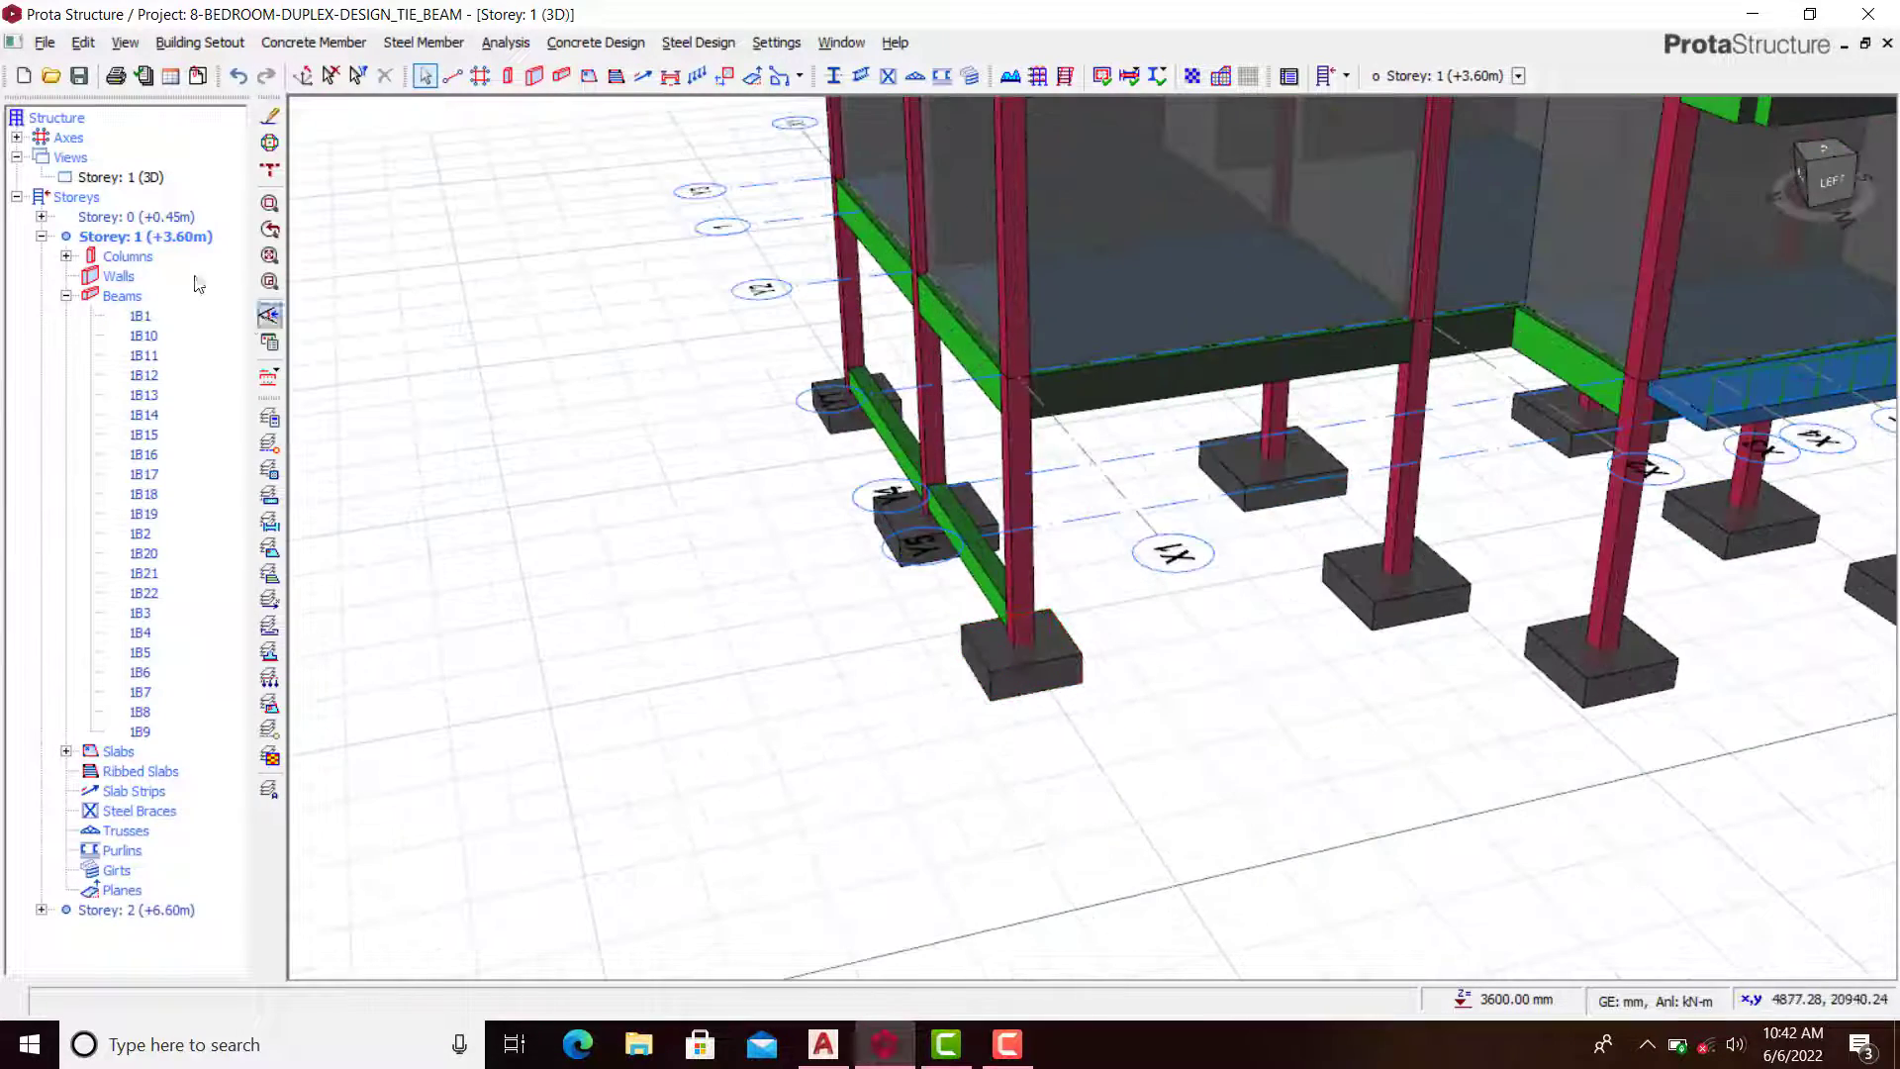
# Step: Look at Storey 0 briefly, make Storey 1 active again and switch its view to plan
pyautogui.doubleClick(137, 216)
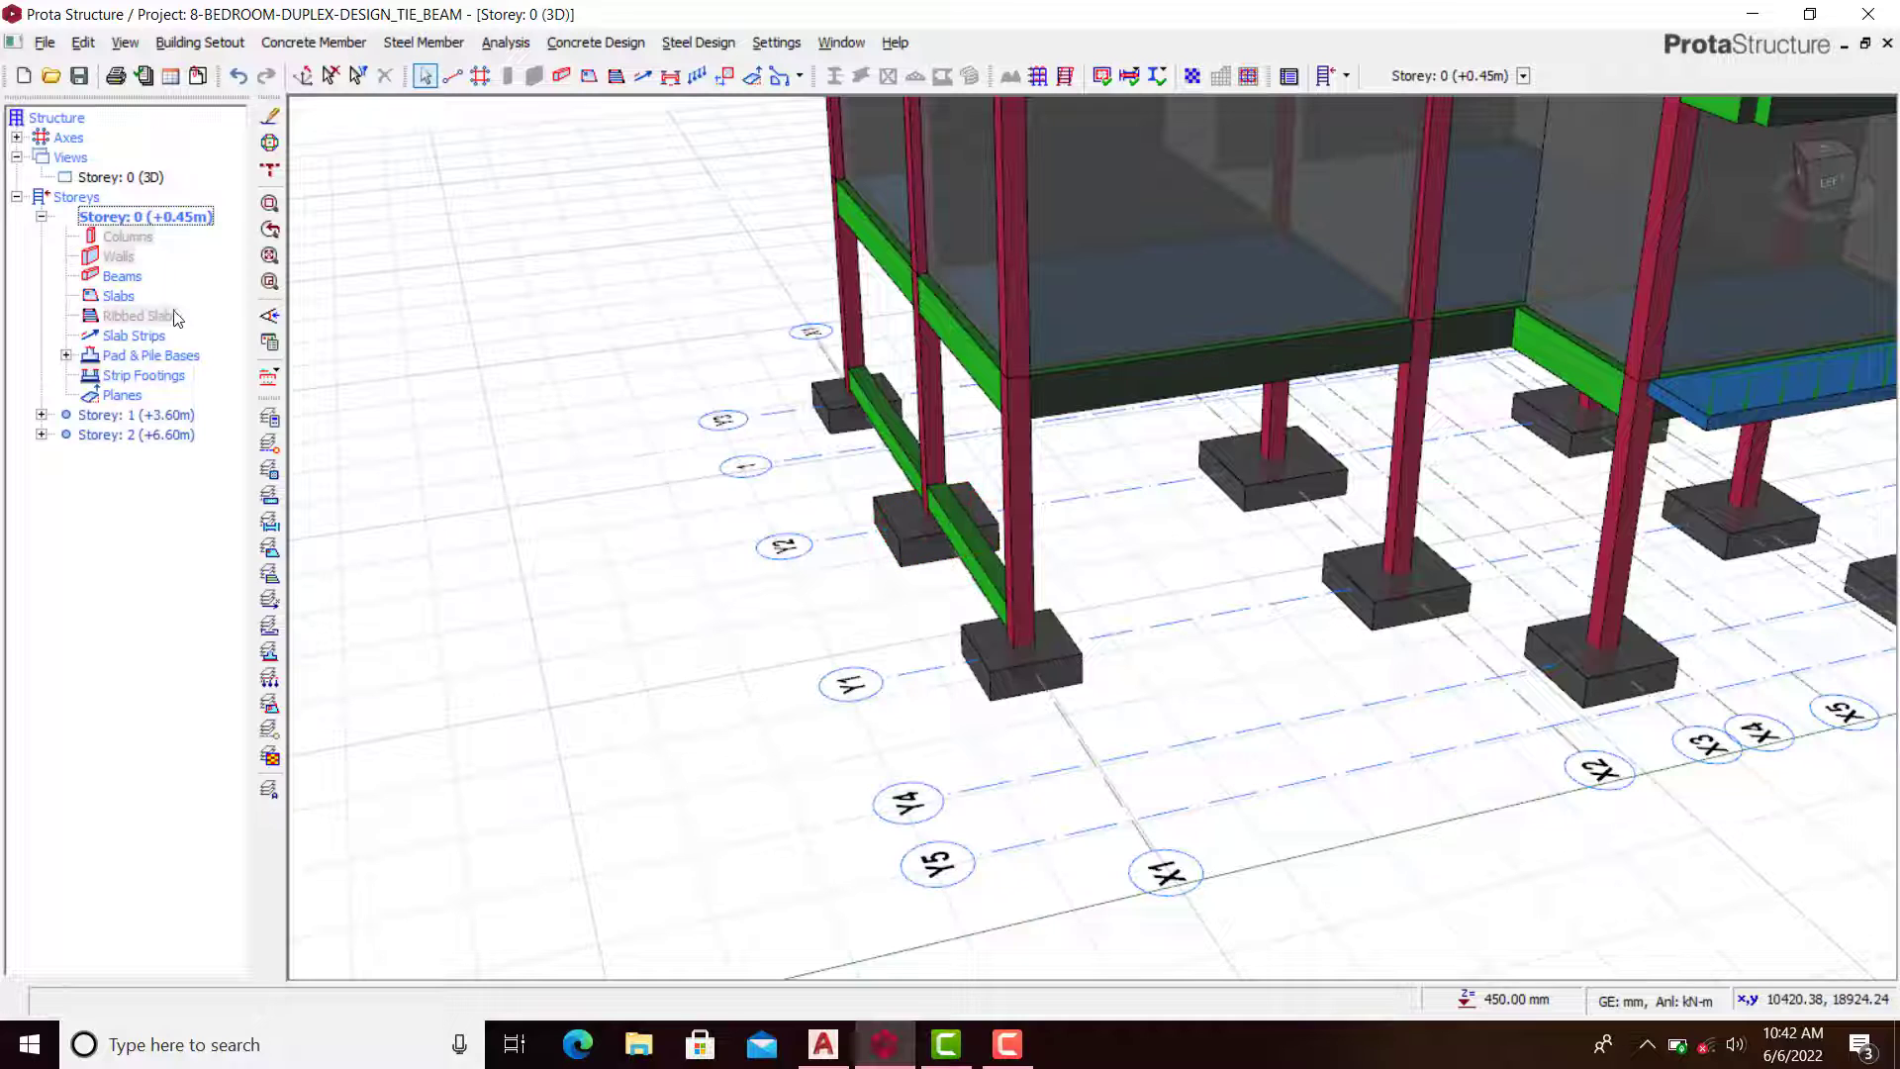
pyautogui.doubleClick(156, 416)
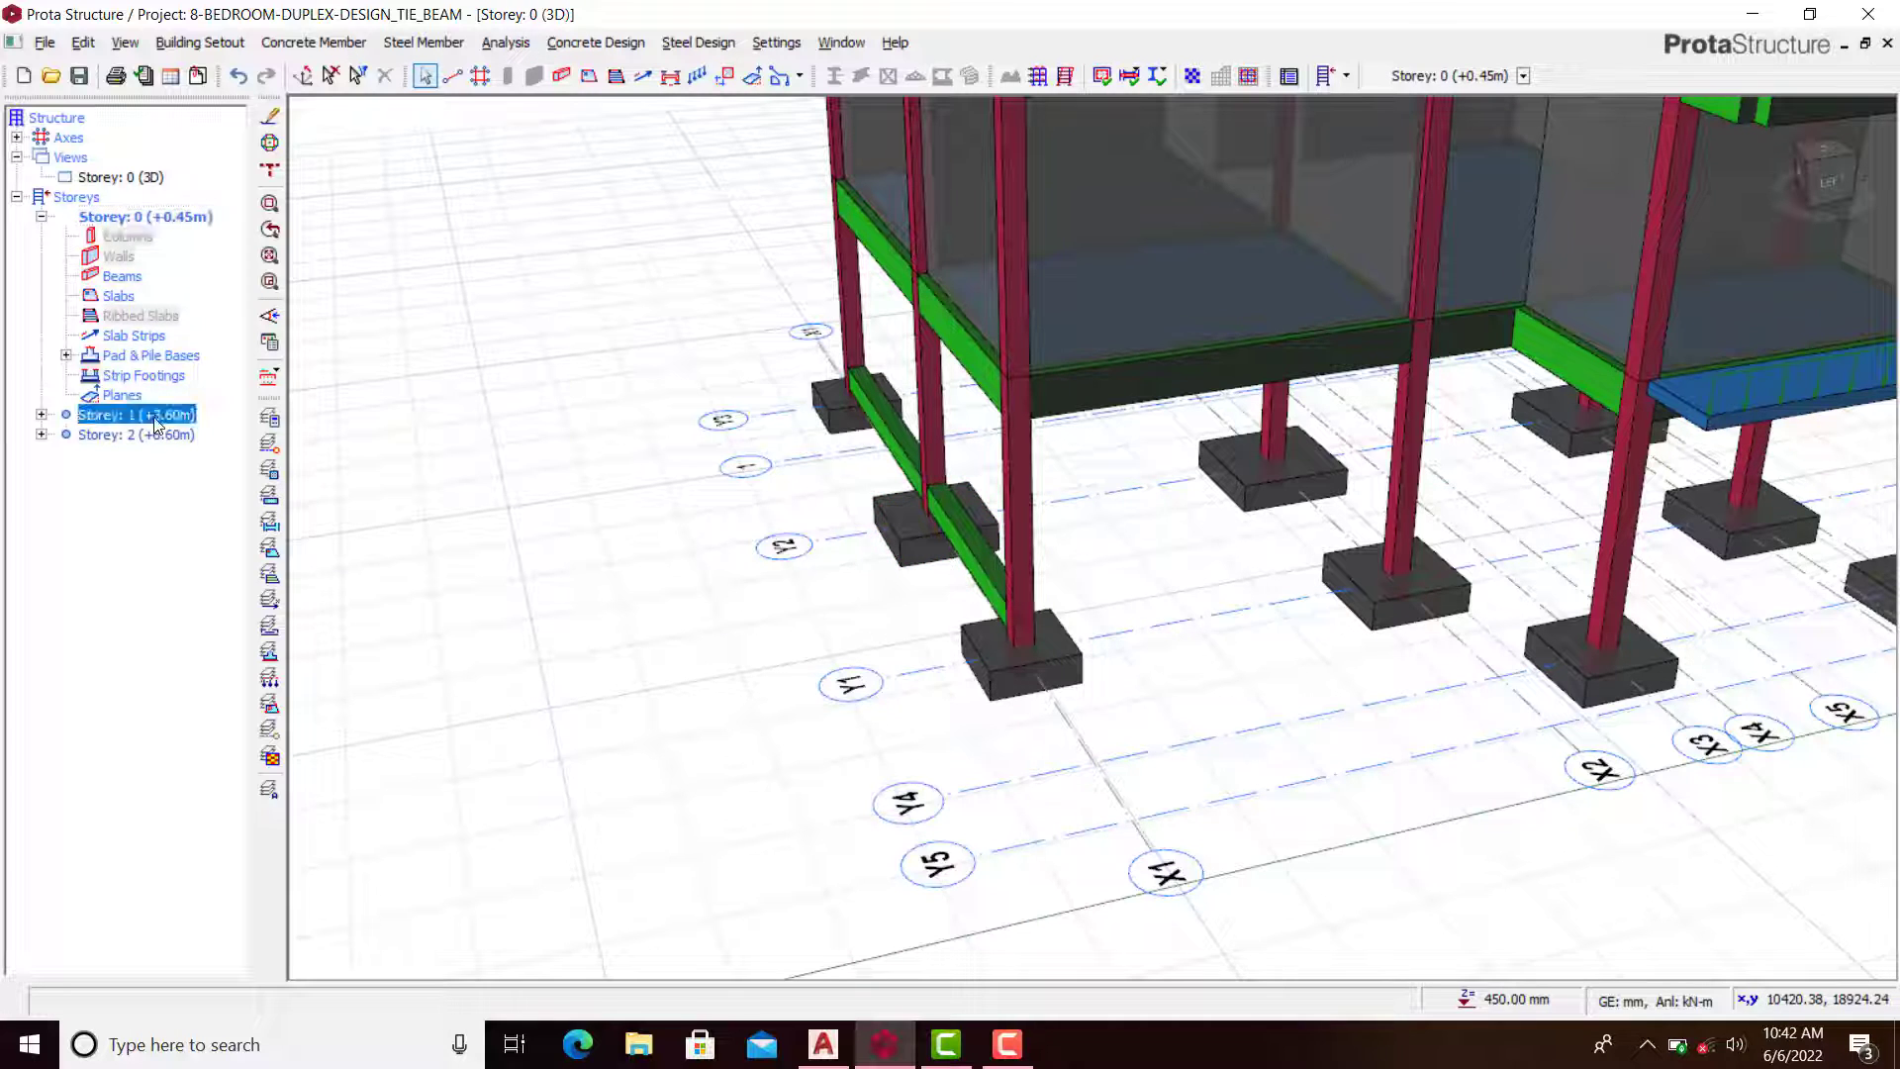
pyautogui.click(144, 181)
pyautogui.rightClick(145, 180)
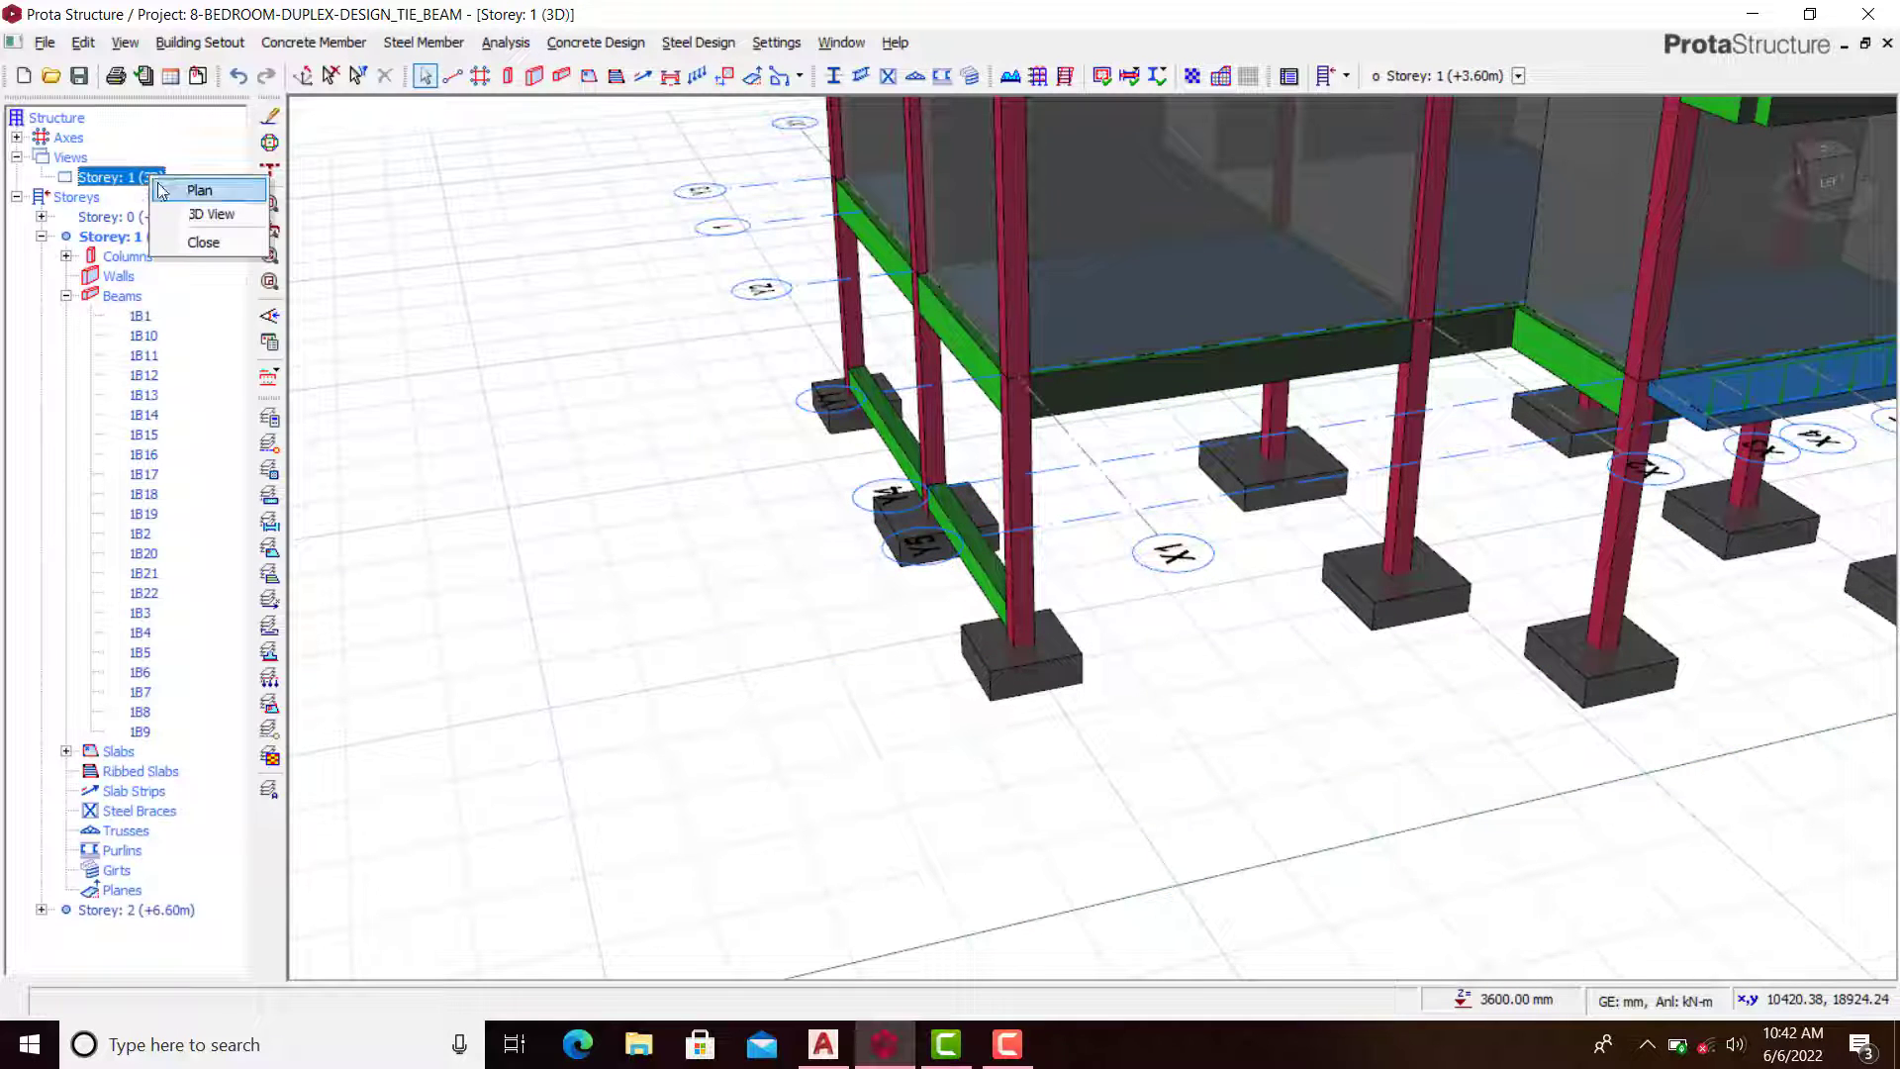
pyautogui.click(199, 189)
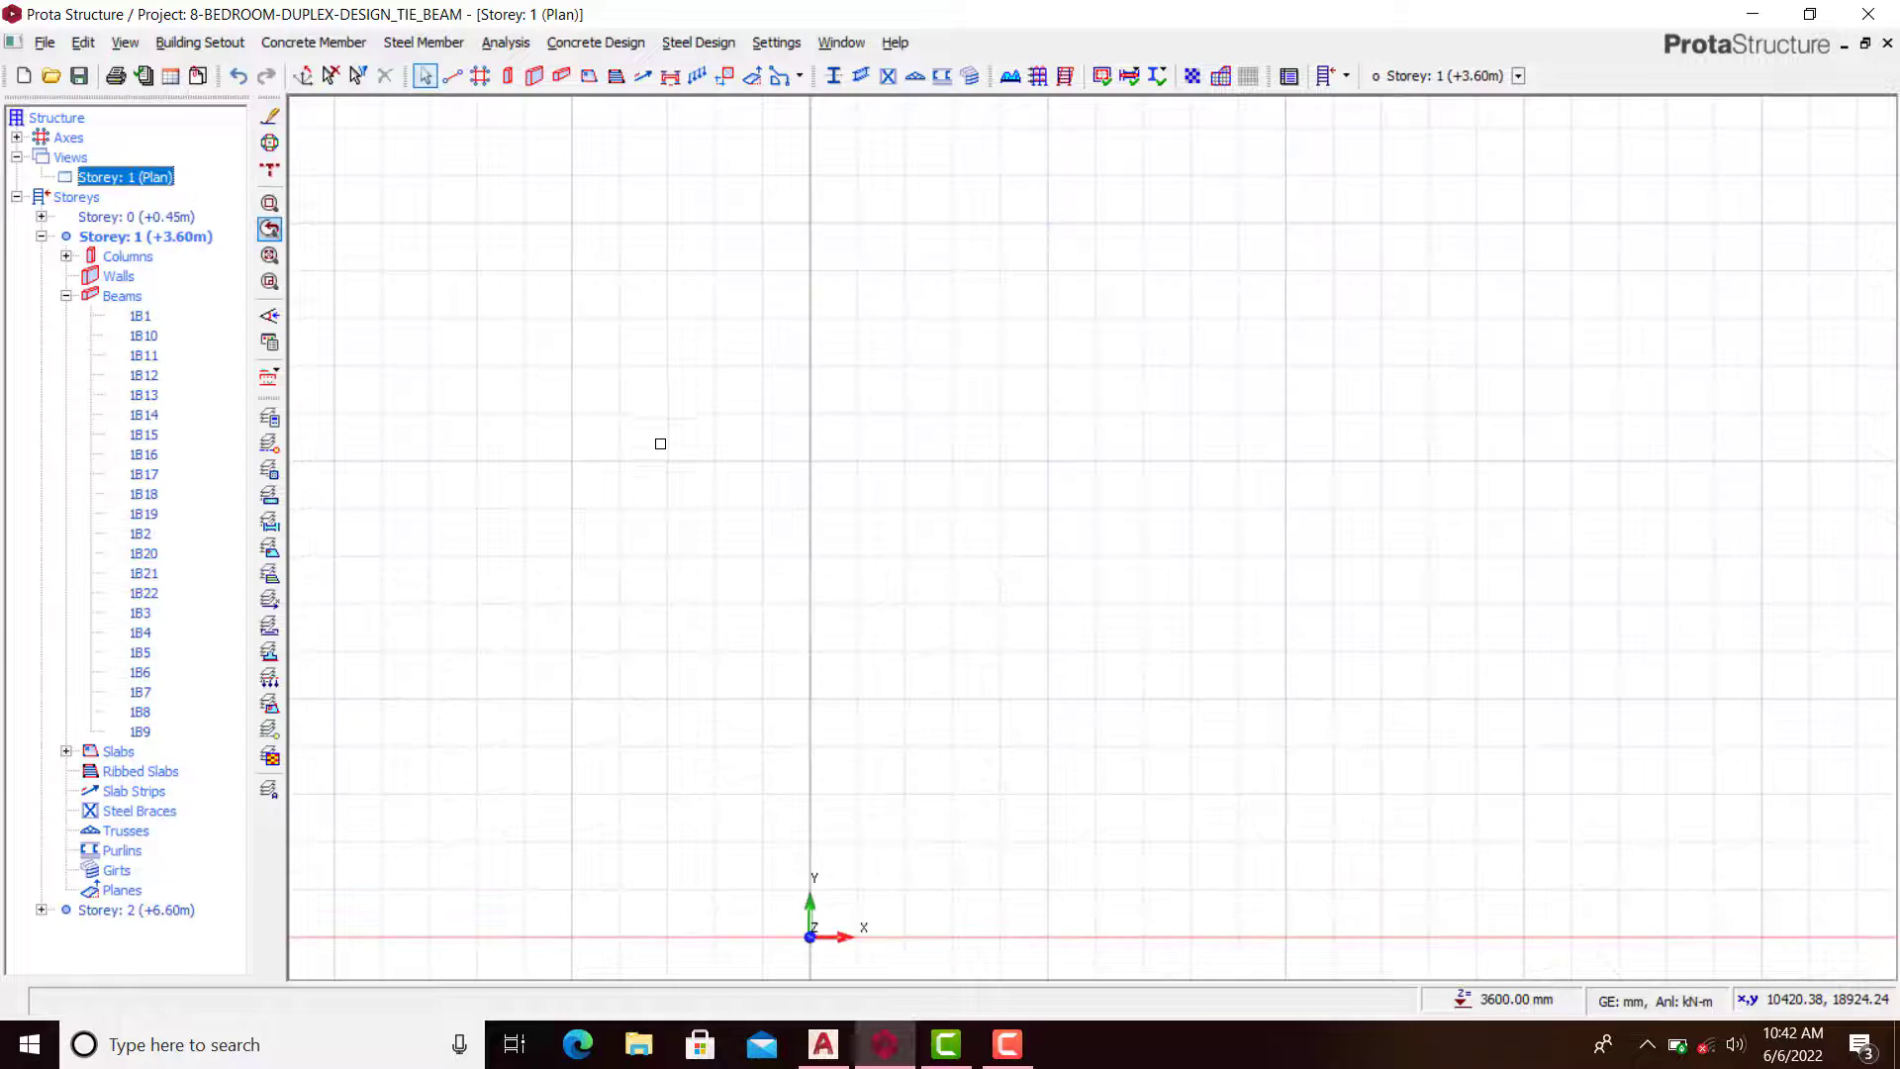
# Step: Examine the Storey 1 plan's columns and beams from axis X1 down to axis A
pyautogui.scroll(6, 1077, 407)
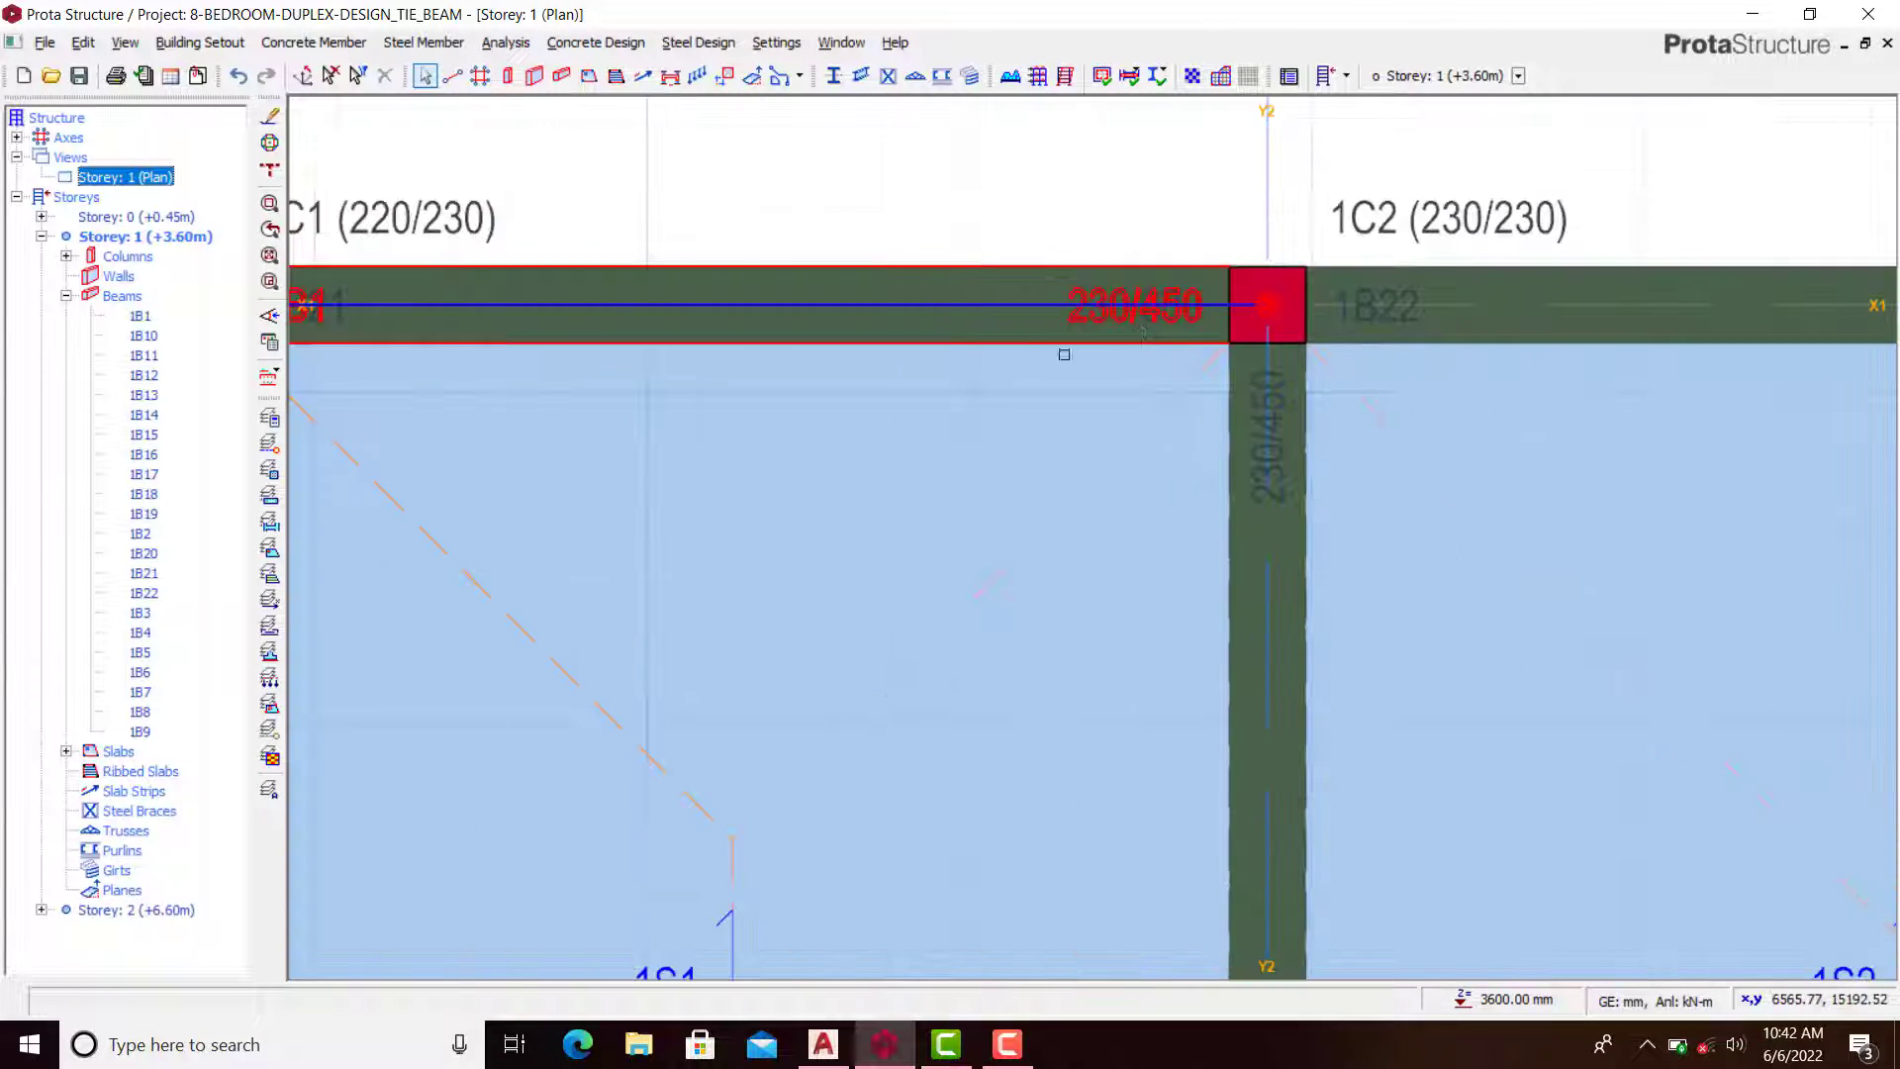
pyautogui.scroll(-4, 591, 391)
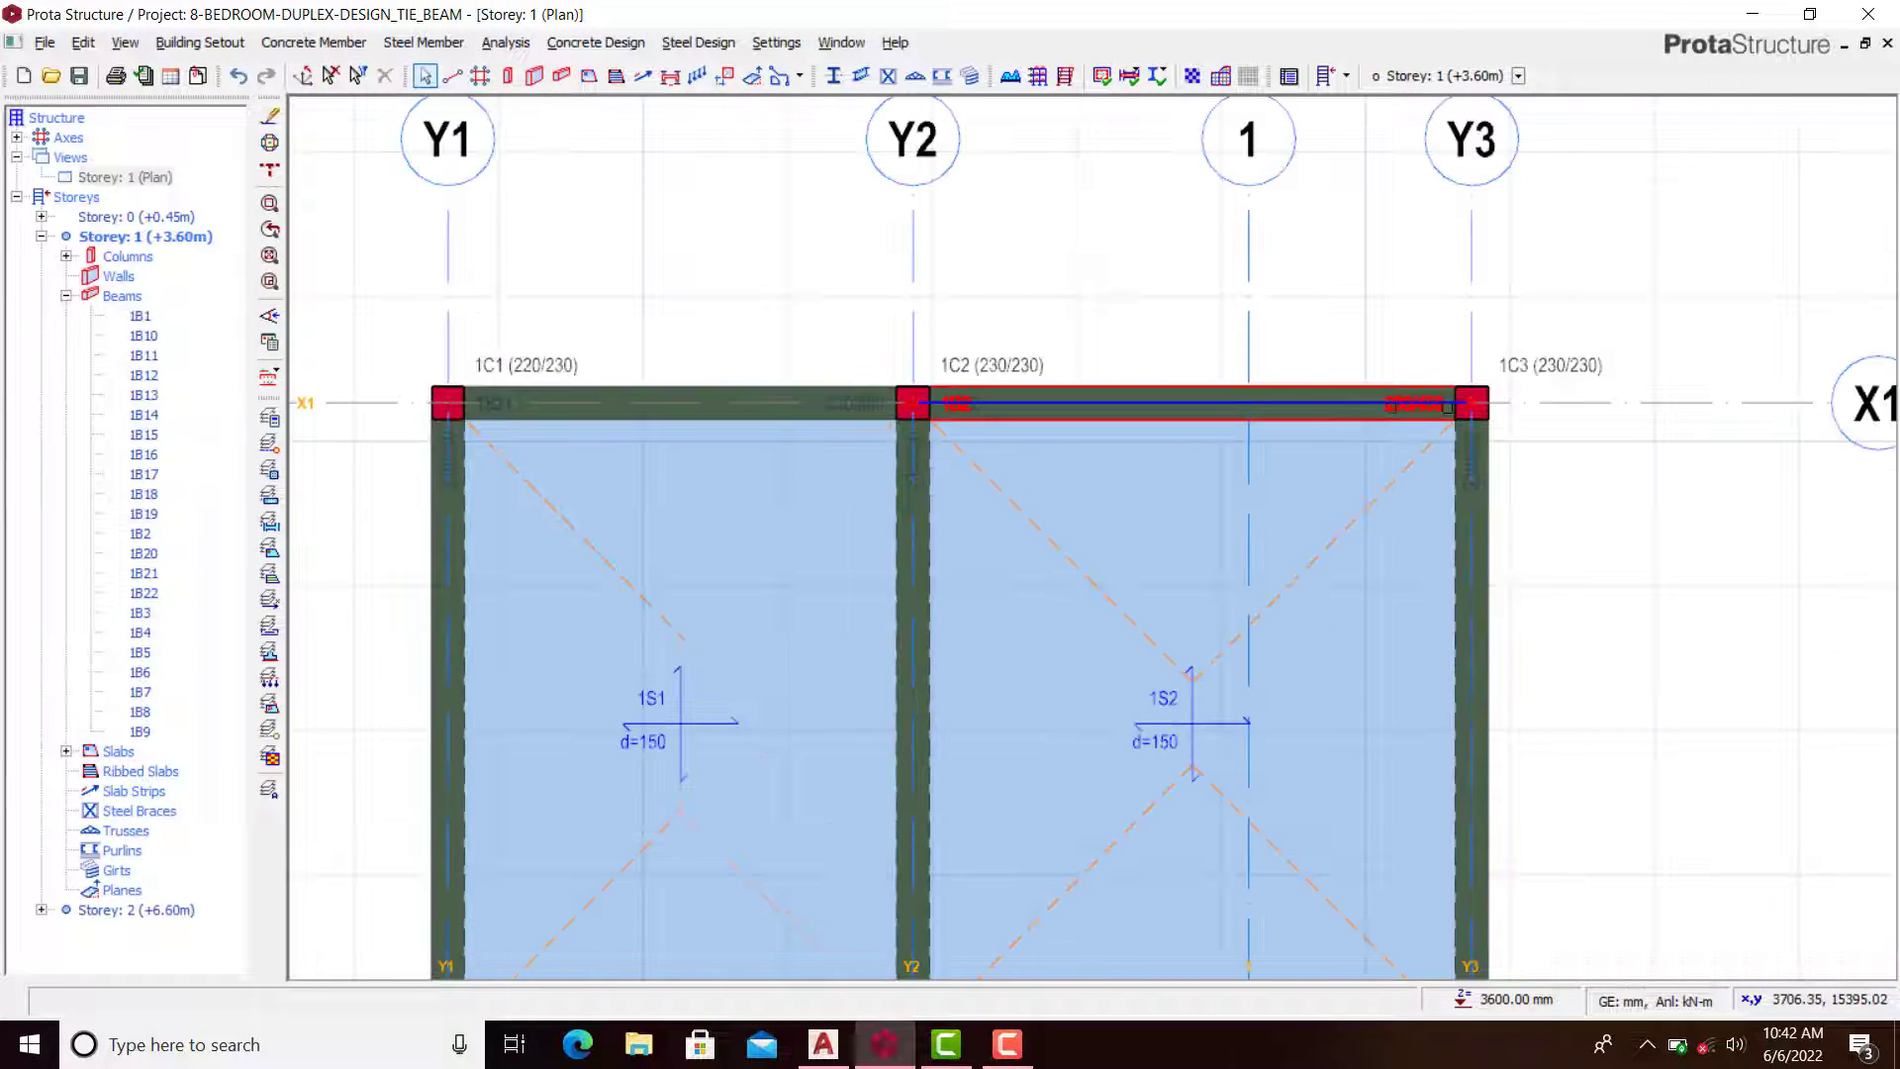
pyautogui.scroll(-3, 1344, 343)
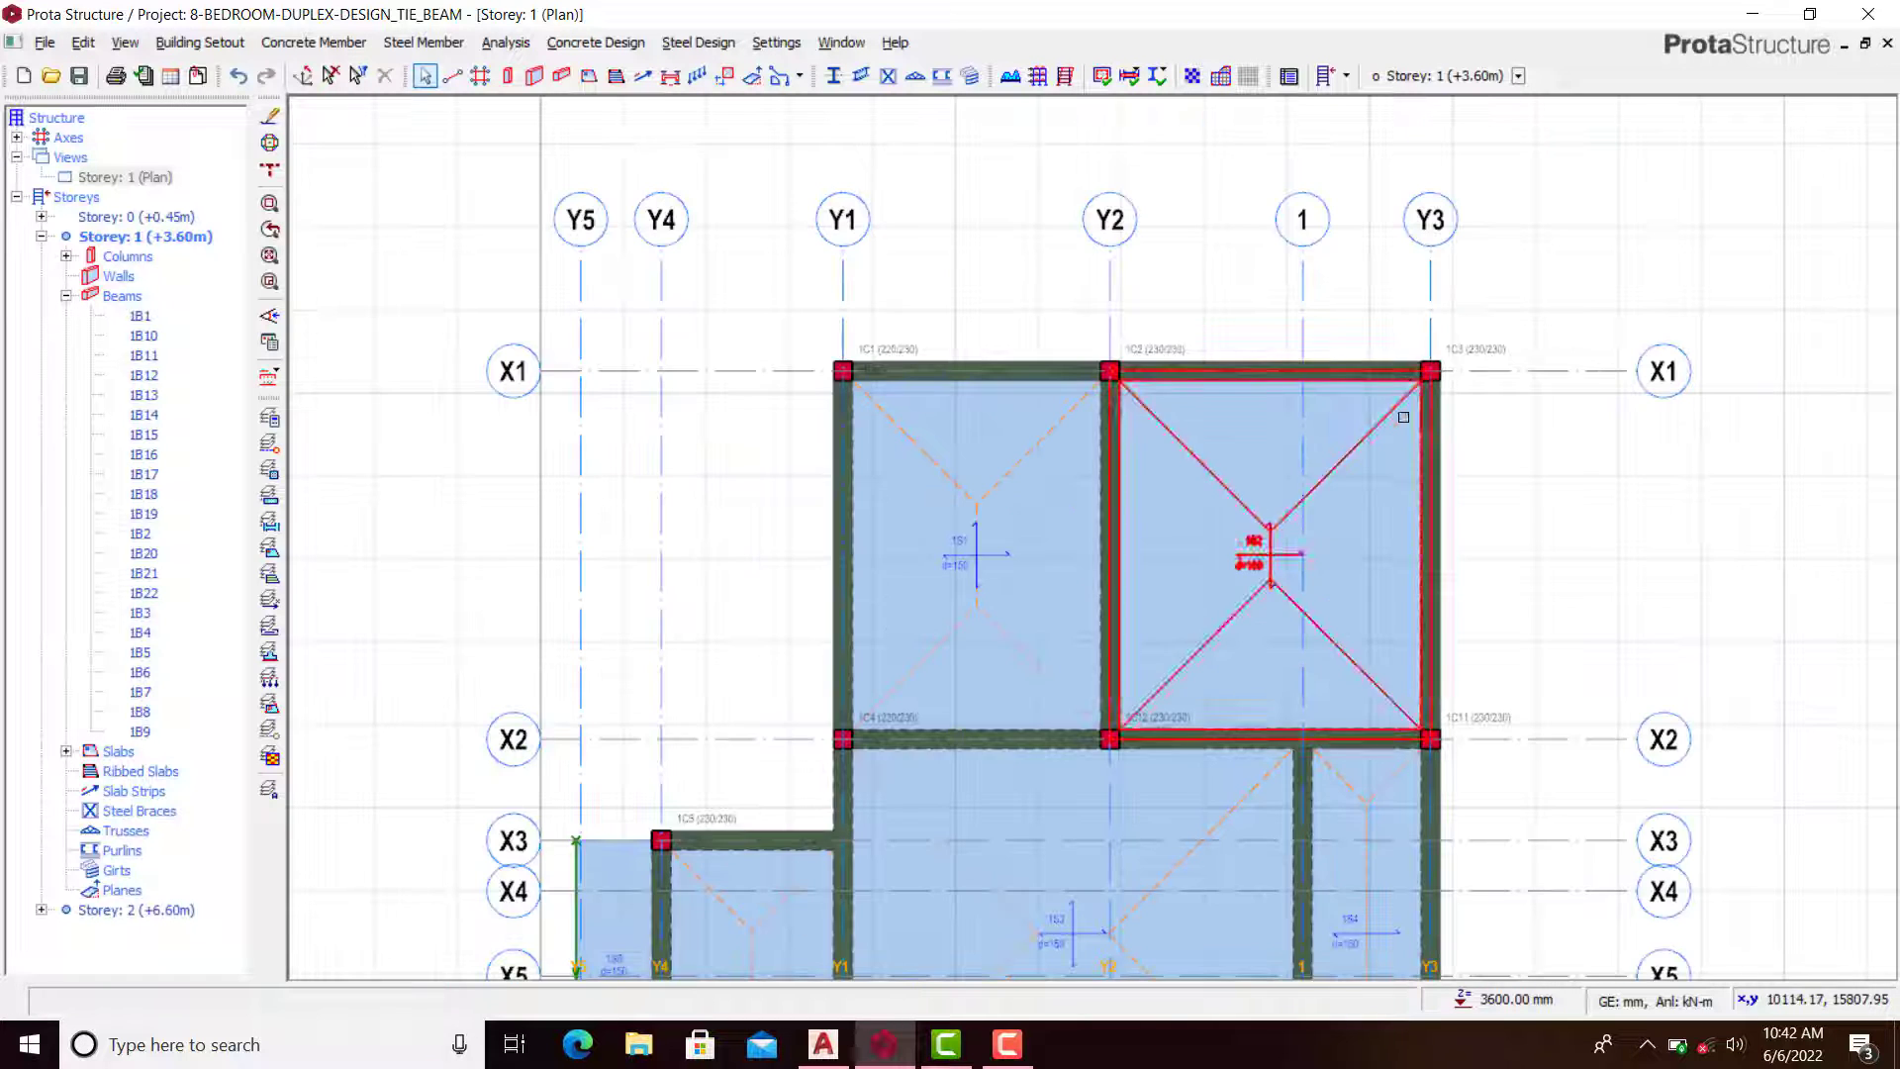
pyautogui.scroll(-2, 1434, 214)
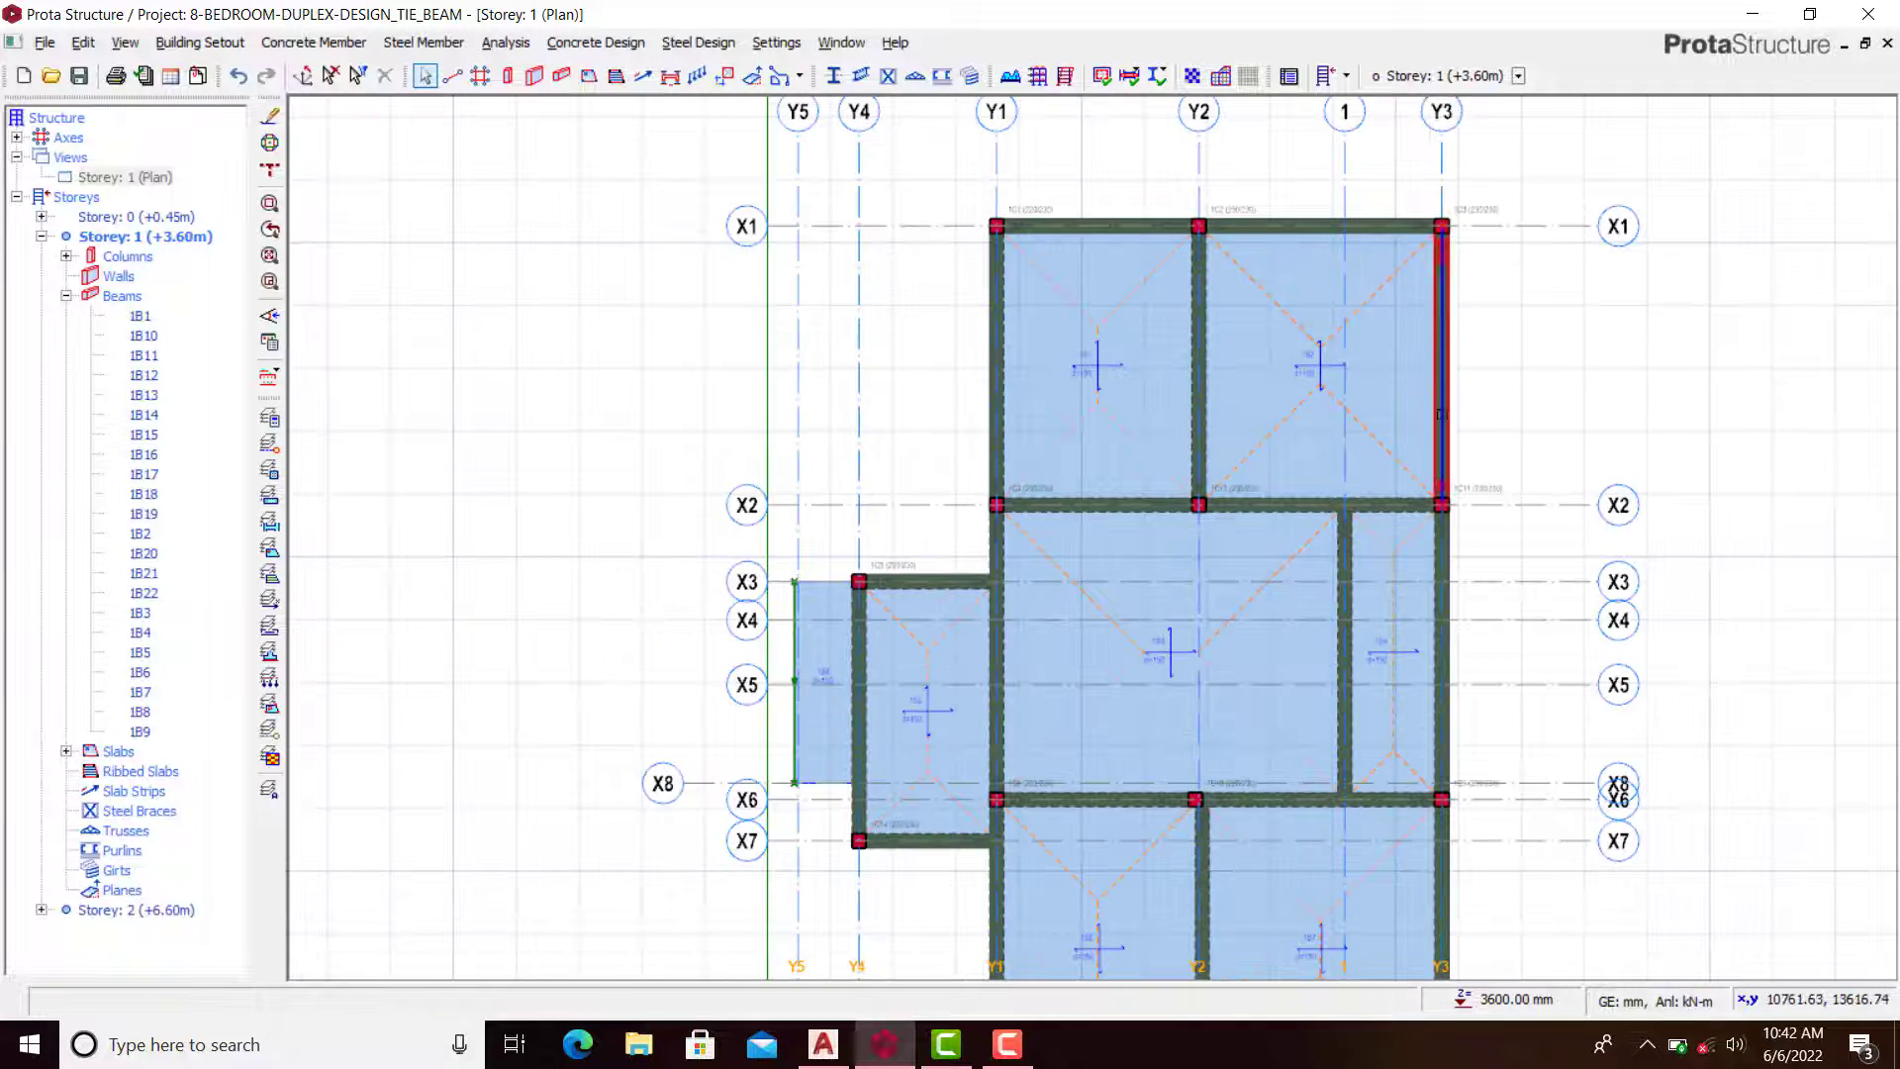
pyautogui.moveTo(1447, 479); pyautogui.dragTo(1432, 360, button='middle')
pyautogui.scroll(-1, 1435, 358)
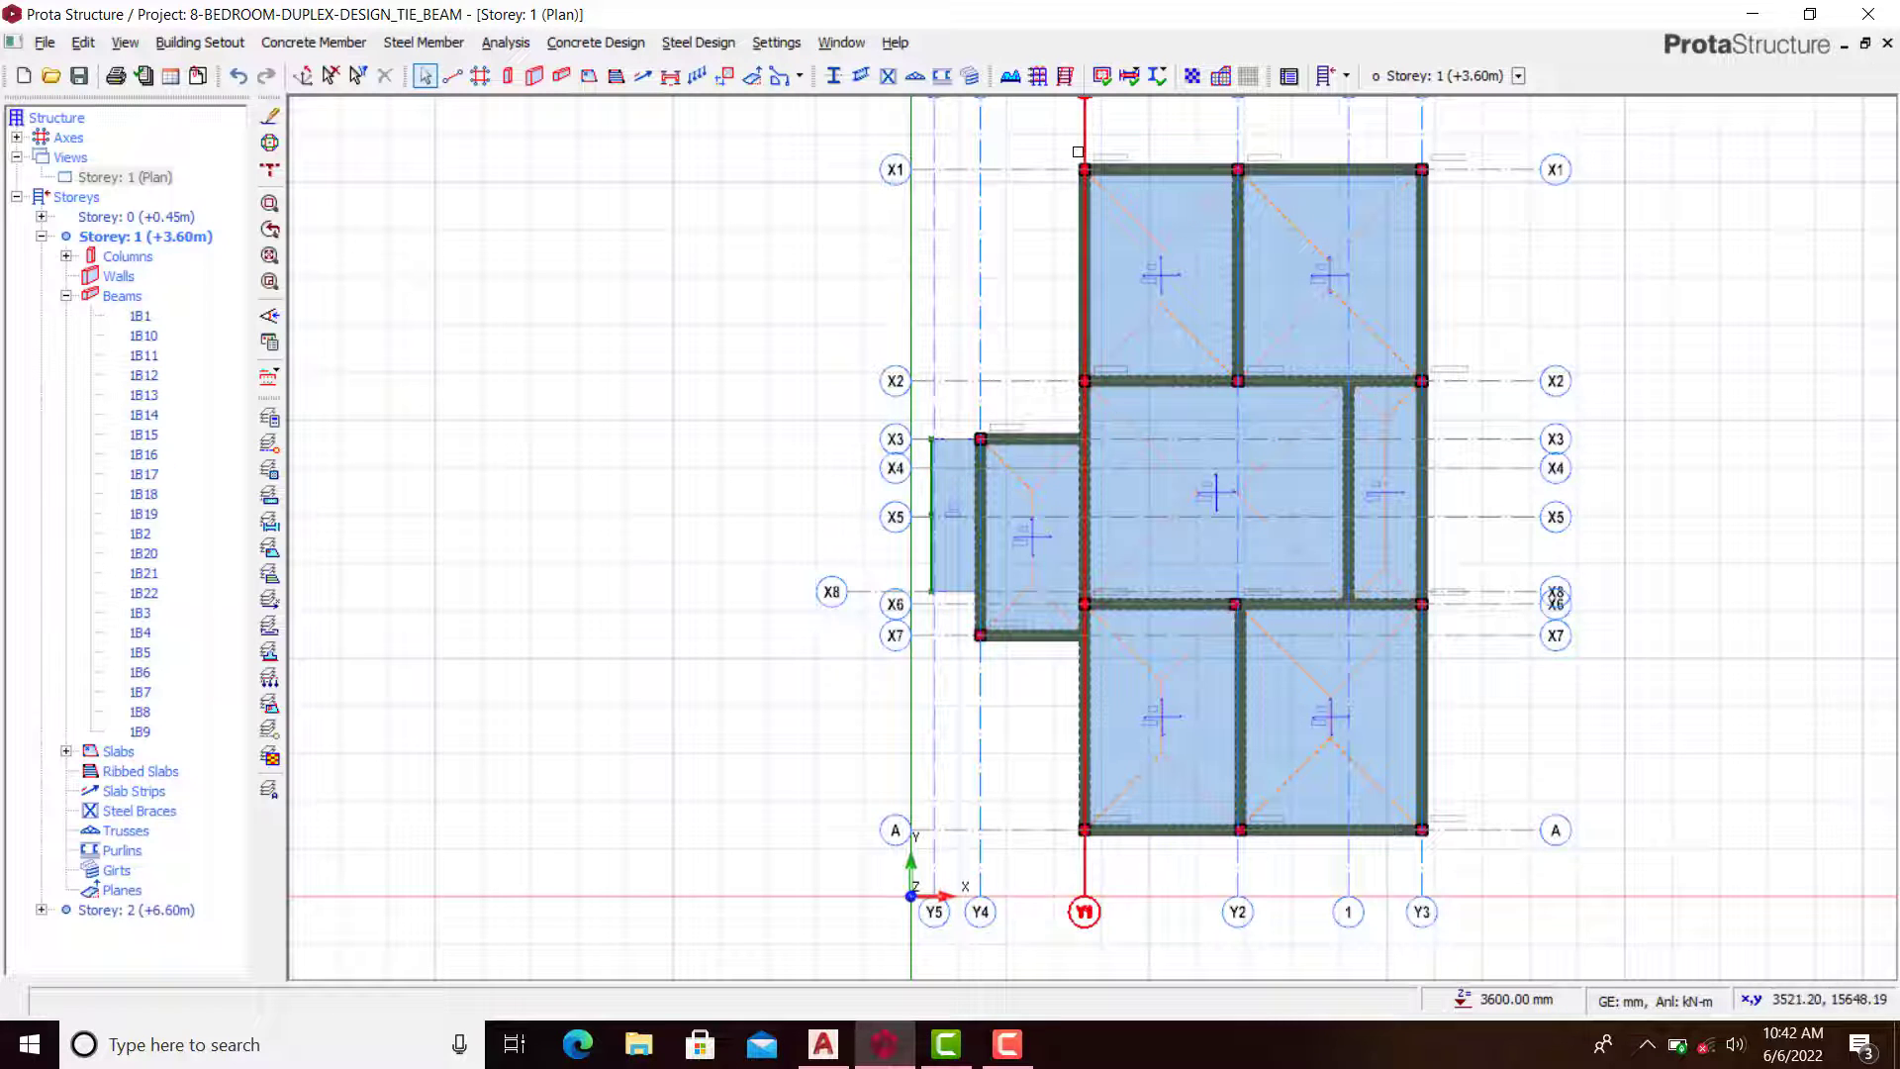
pyautogui.moveTo(1117, 166); pyautogui.dragTo(1079, 277, button='middle')
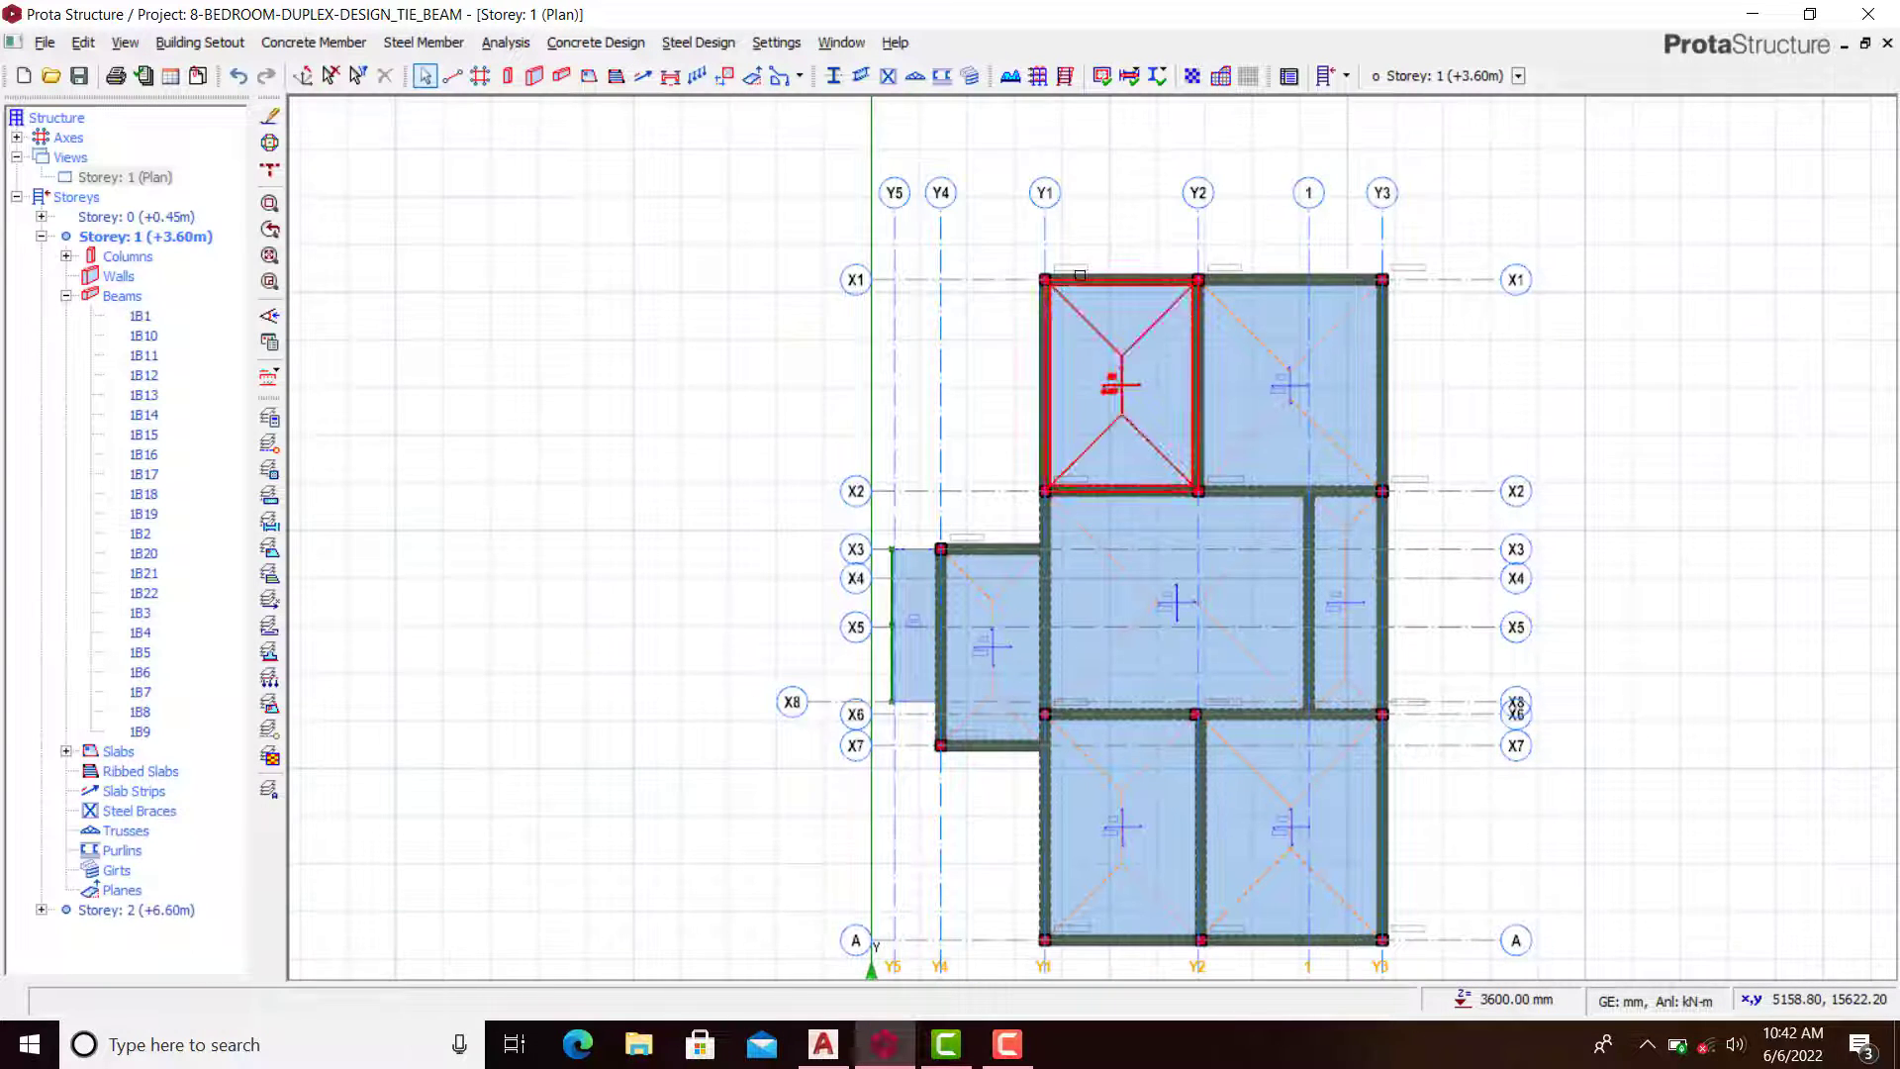
pyautogui.scroll(2, 1081, 277)
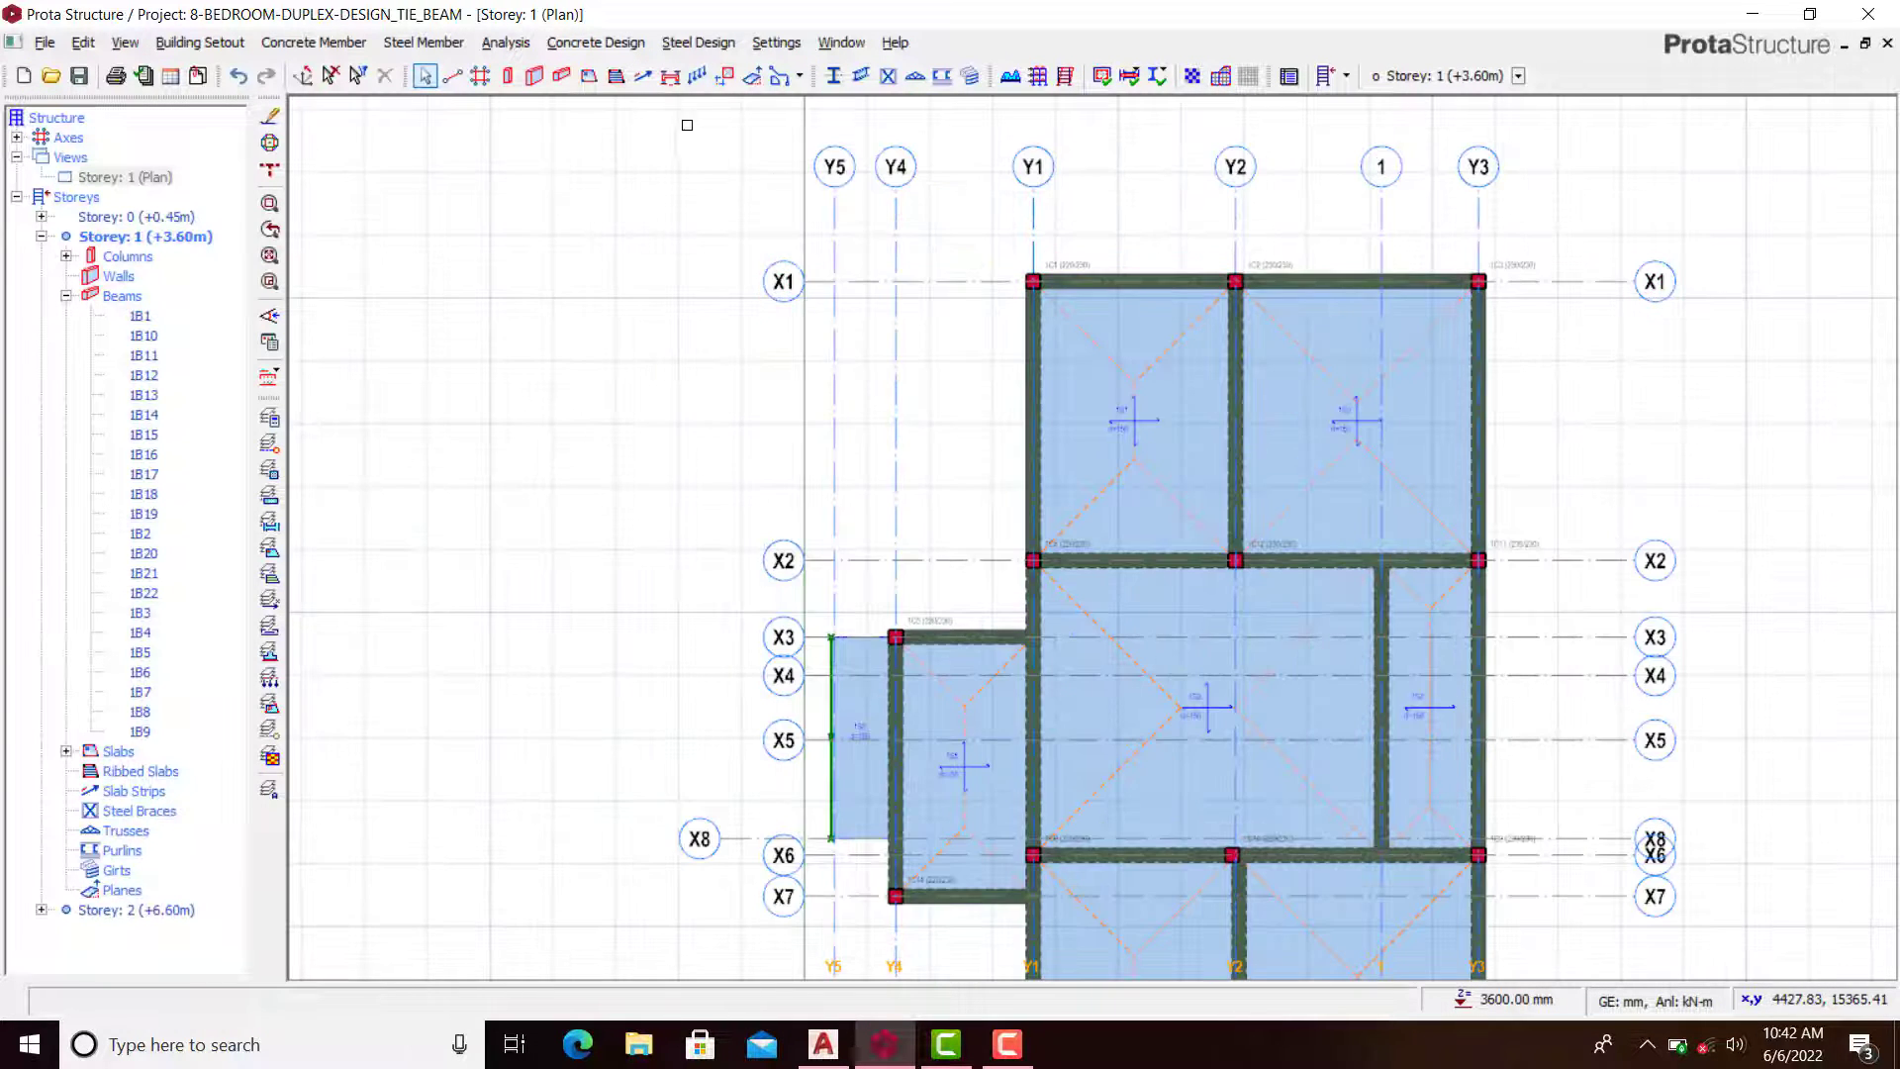
pyautogui.click(560, 76)
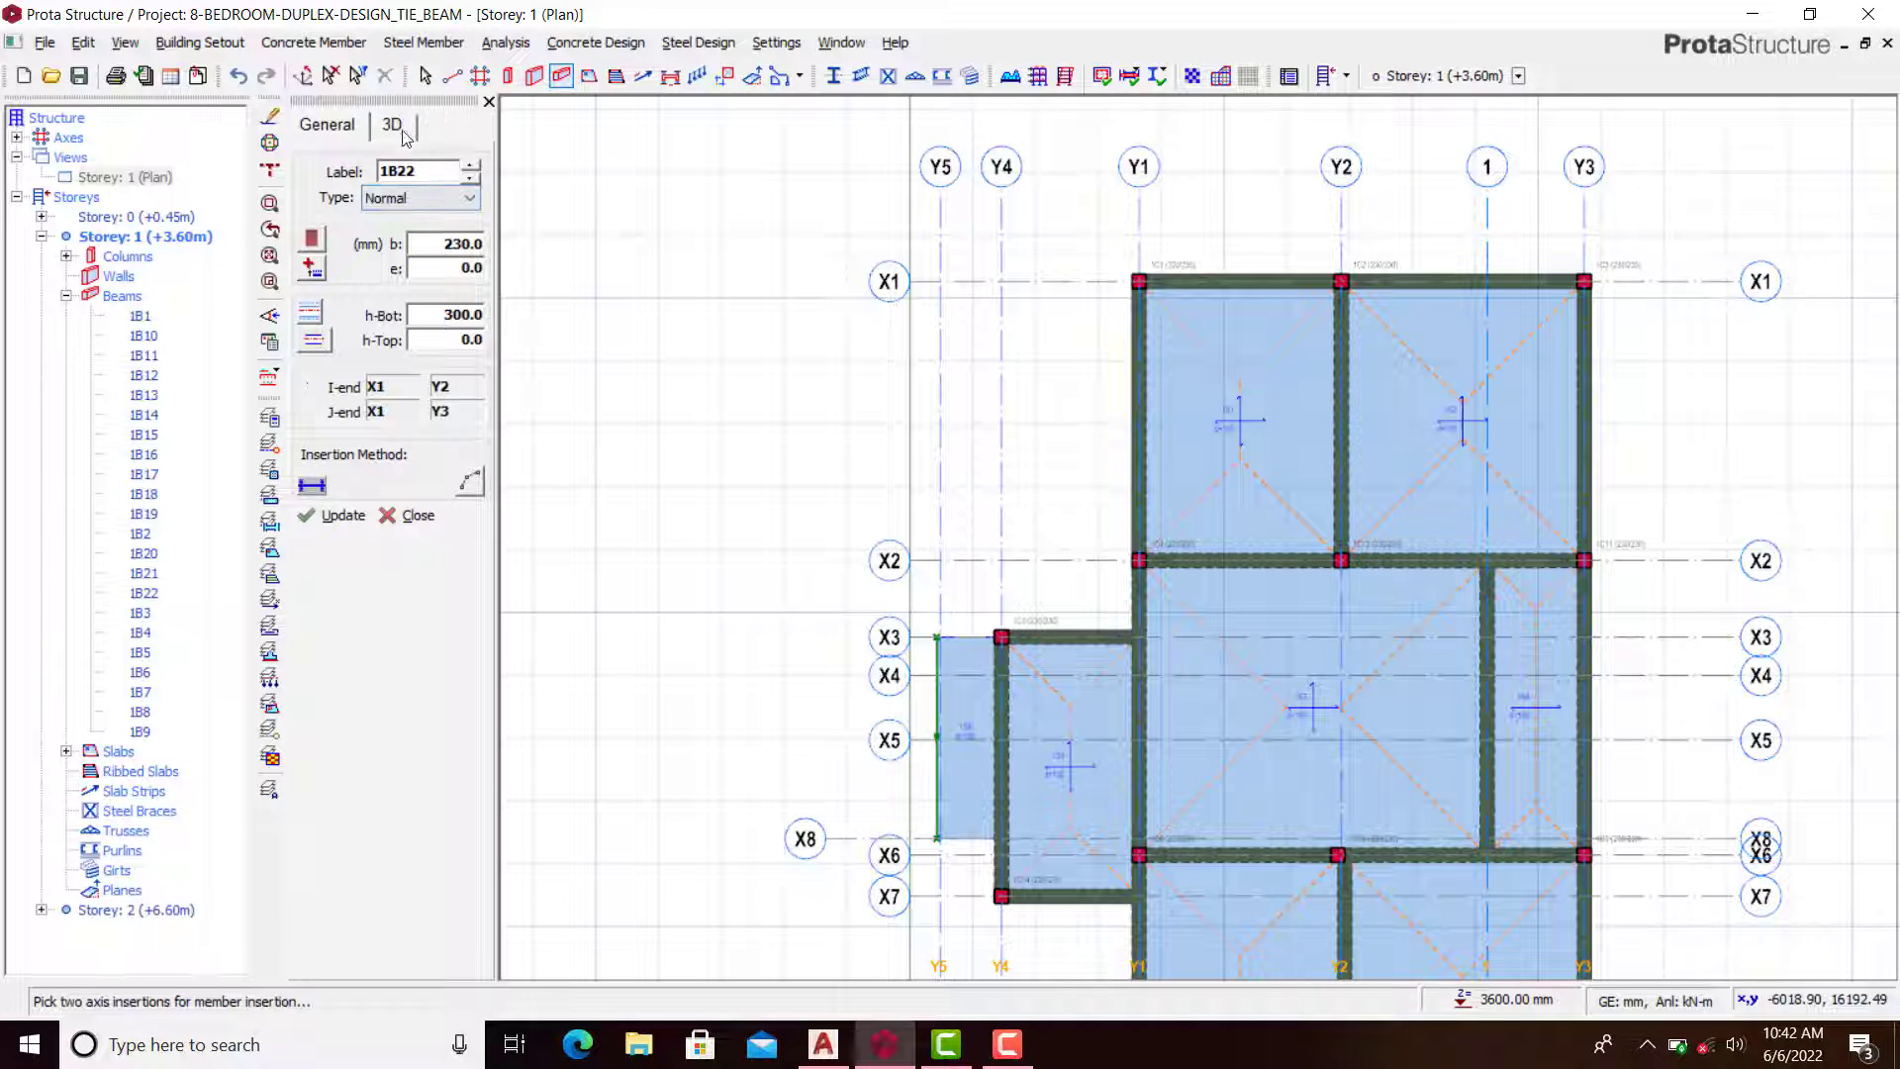
pyautogui.click(402, 134)
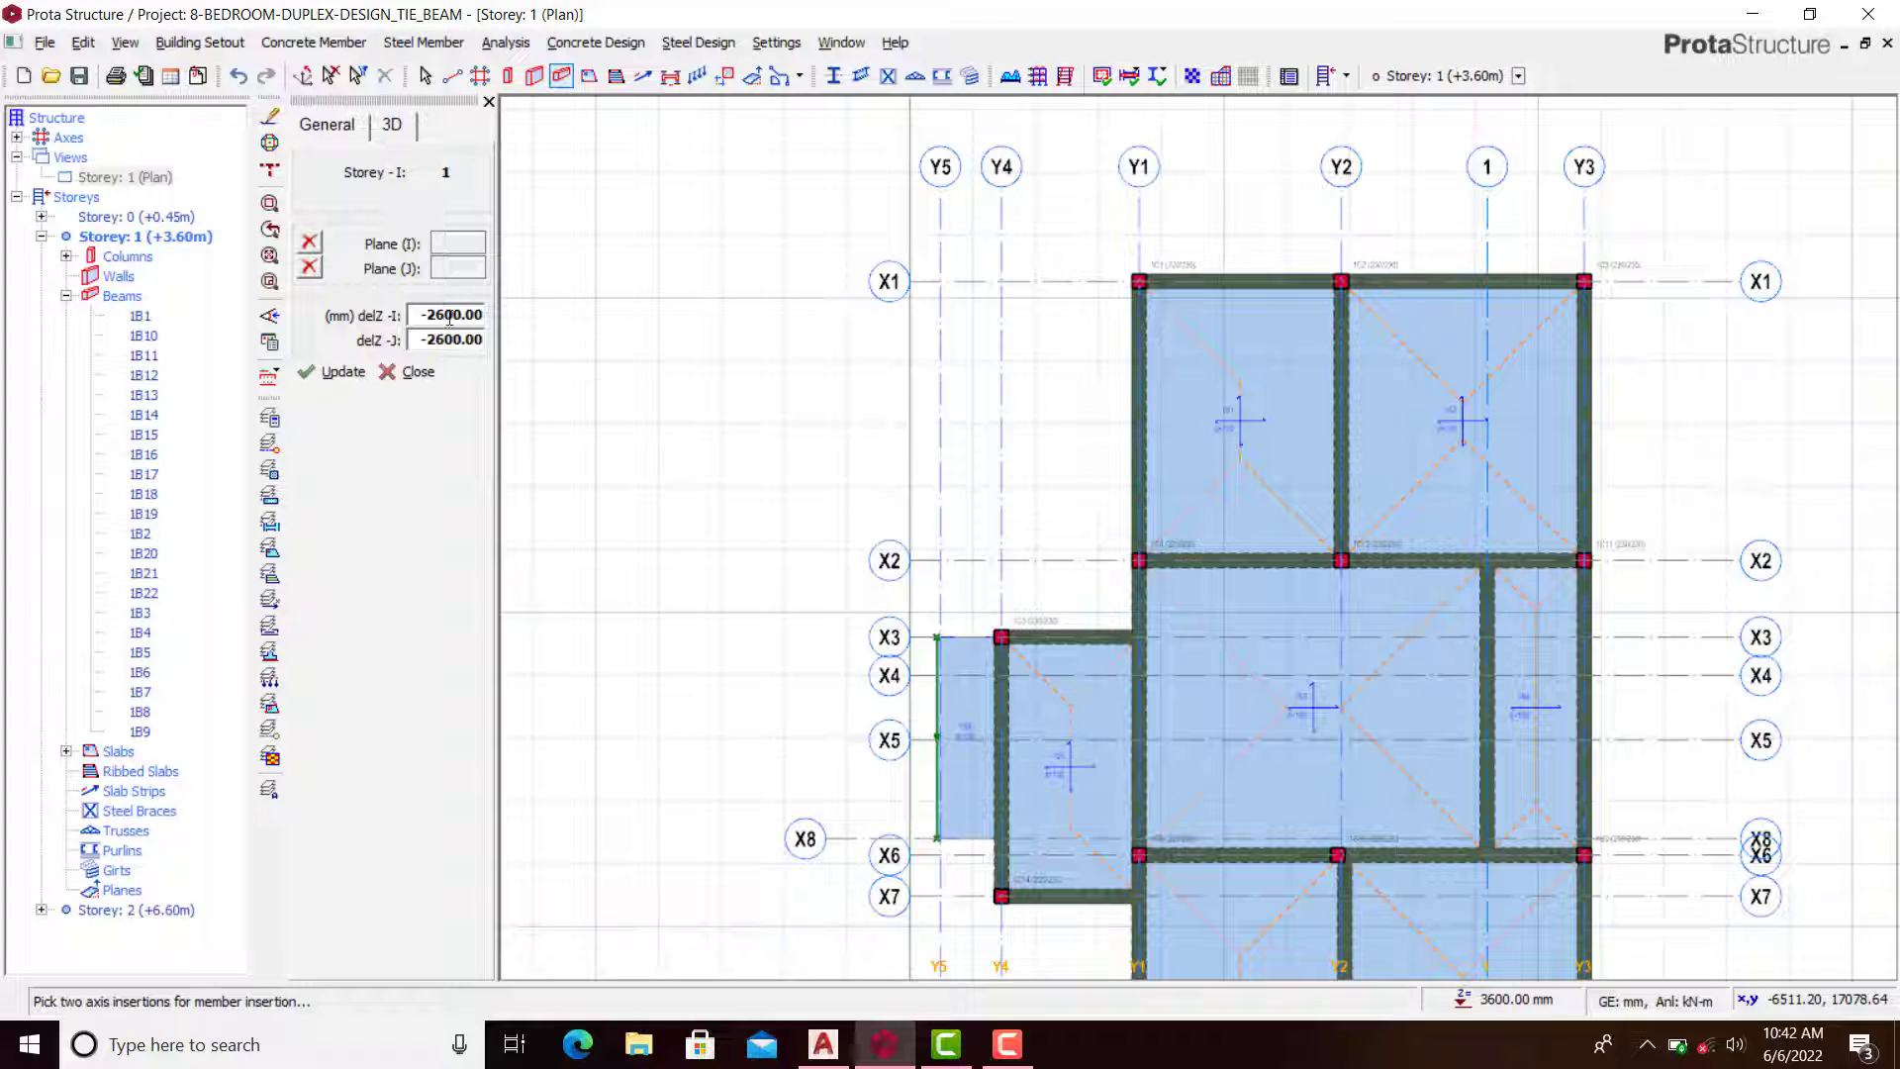
pyautogui.click(336, 126)
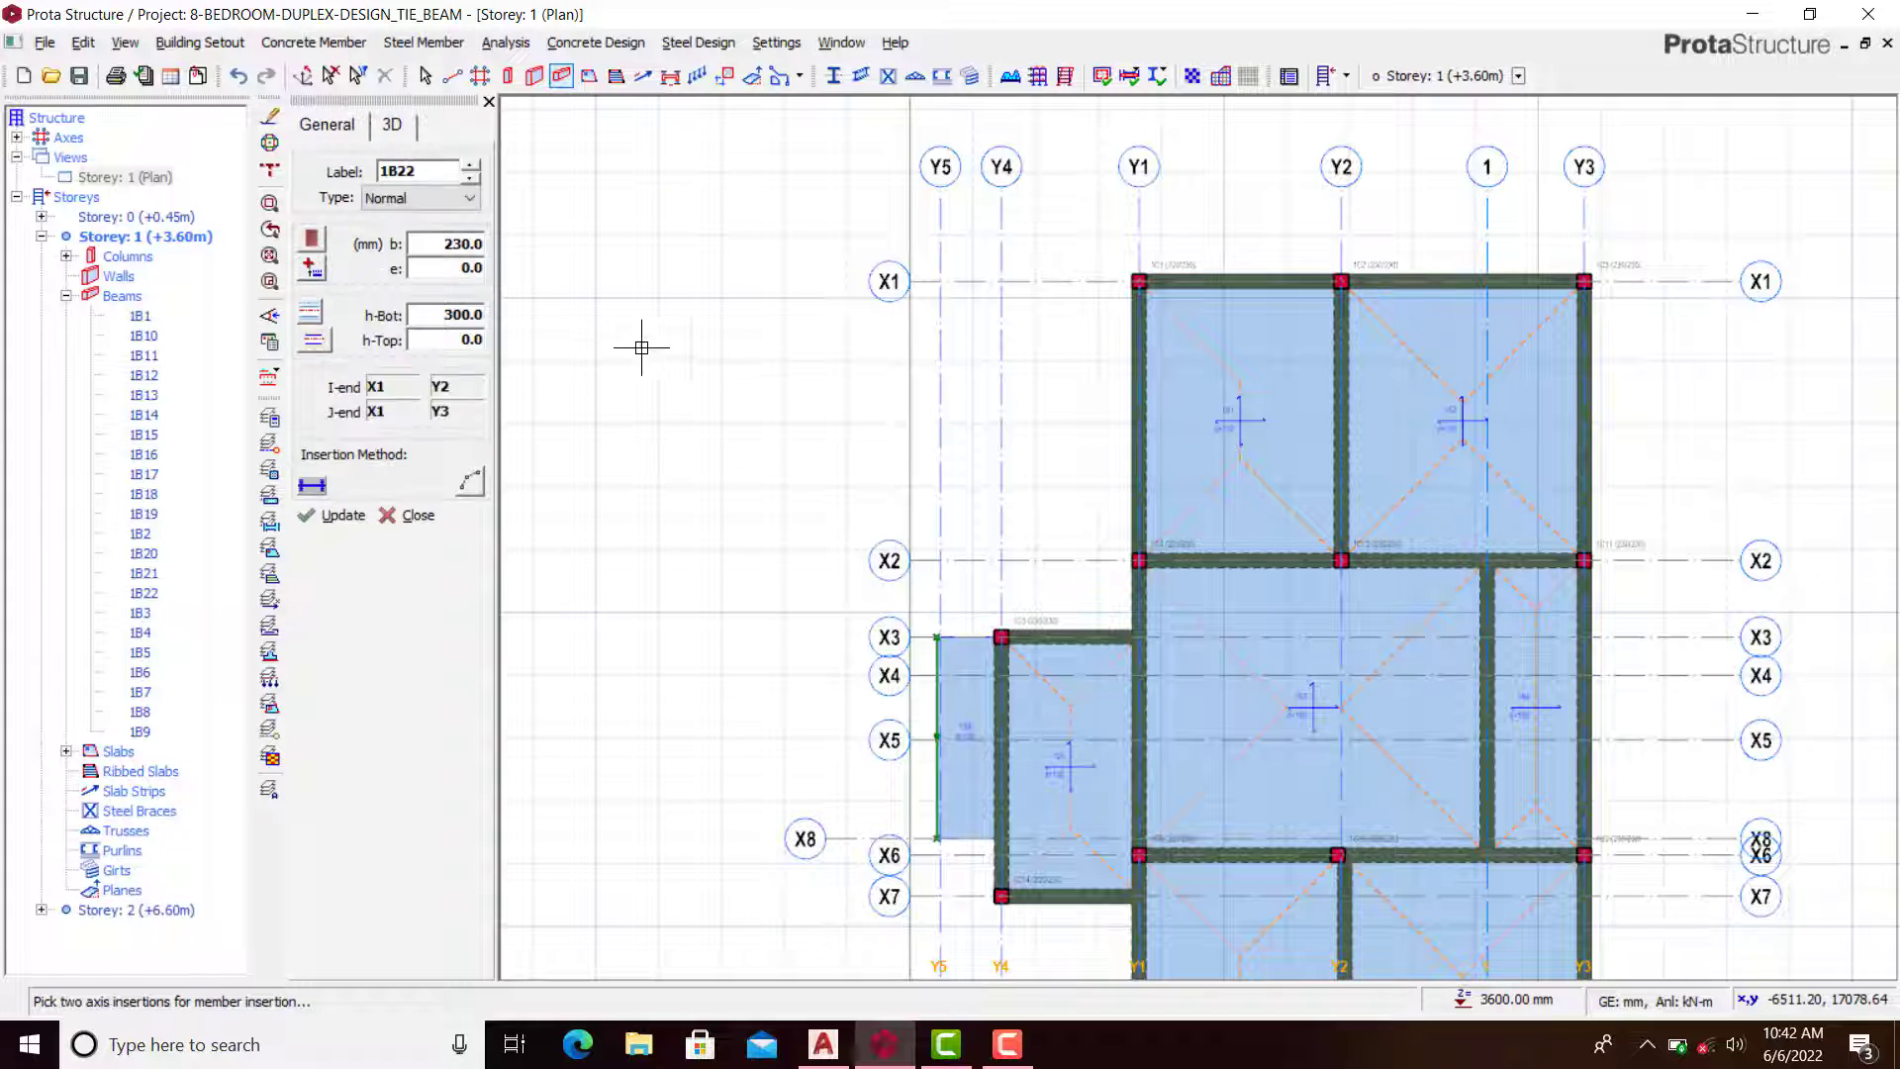
pyautogui.scroll(4, 1326, 277)
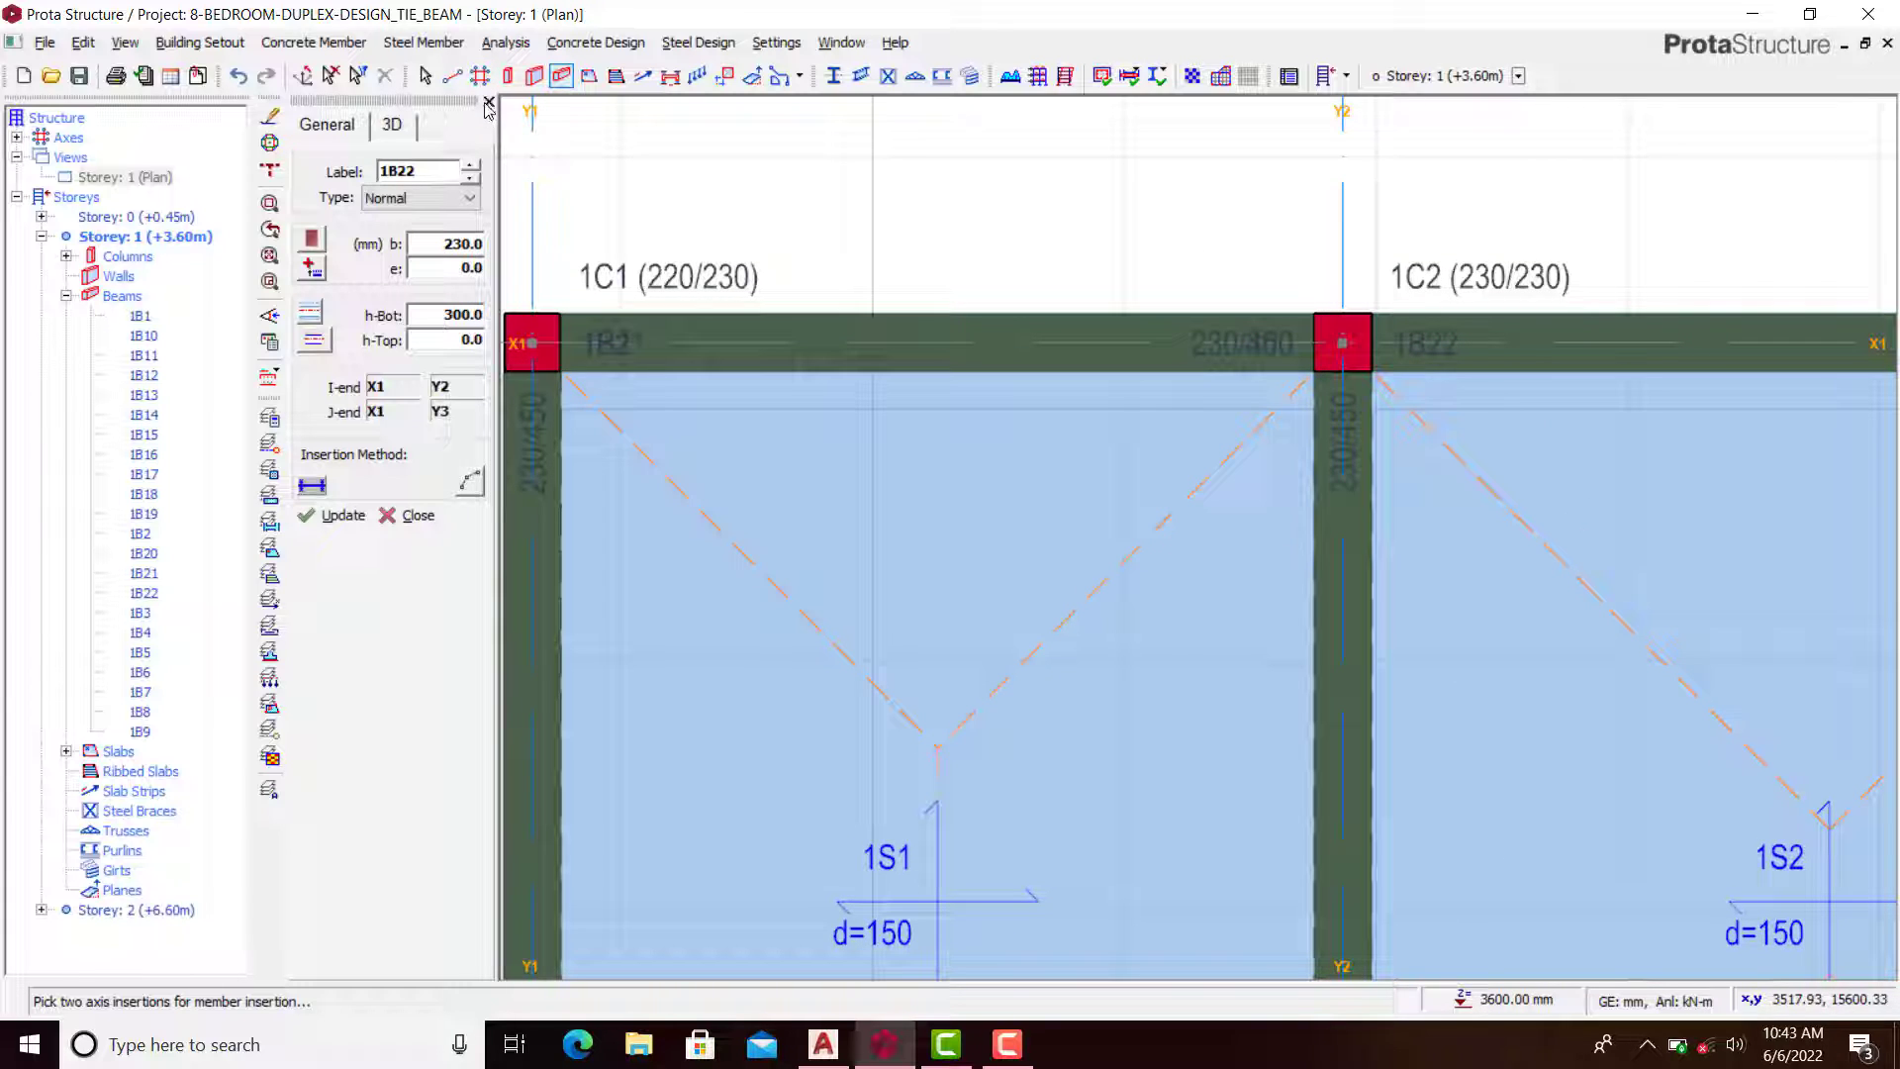
pyautogui.press('Escape')
# Step: Switch the Storey 1 view from plan to 3D
pyautogui.click(158, 178)
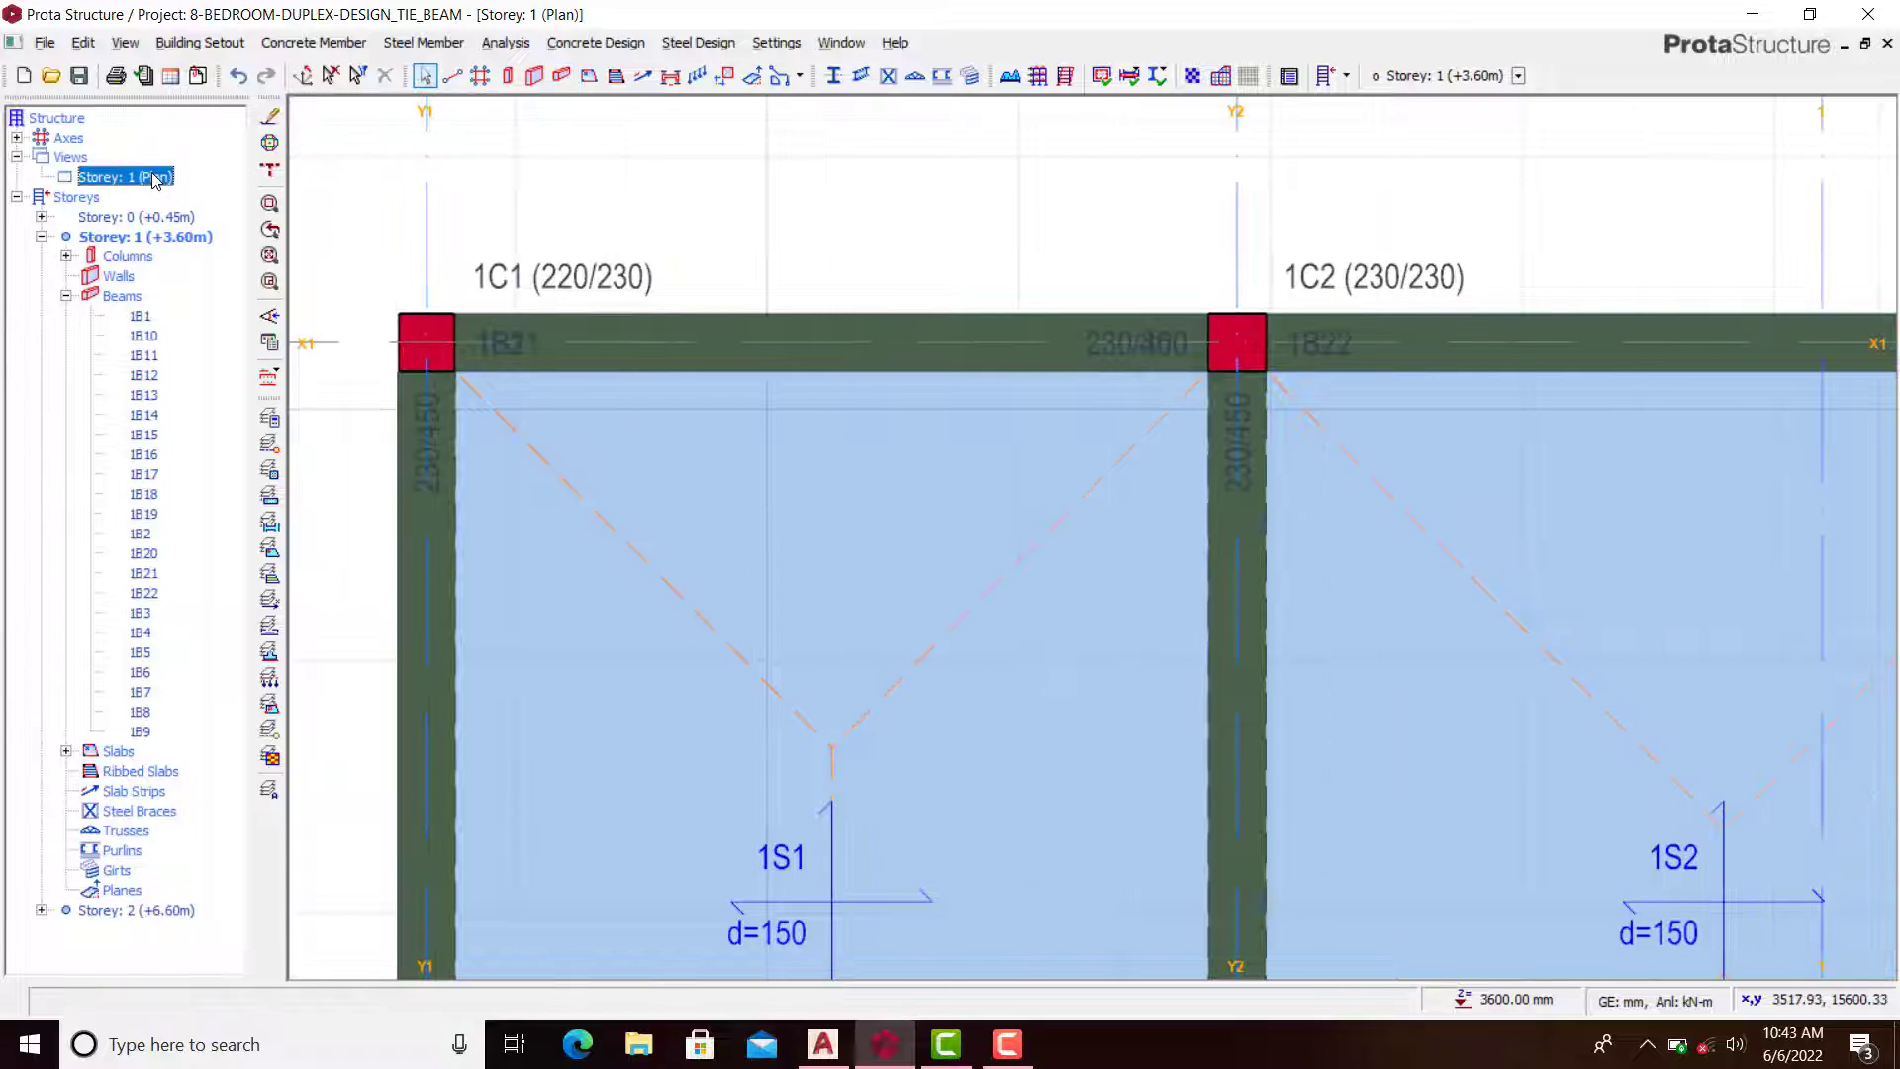
pyautogui.rightClick(160, 179)
pyautogui.click(201, 216)
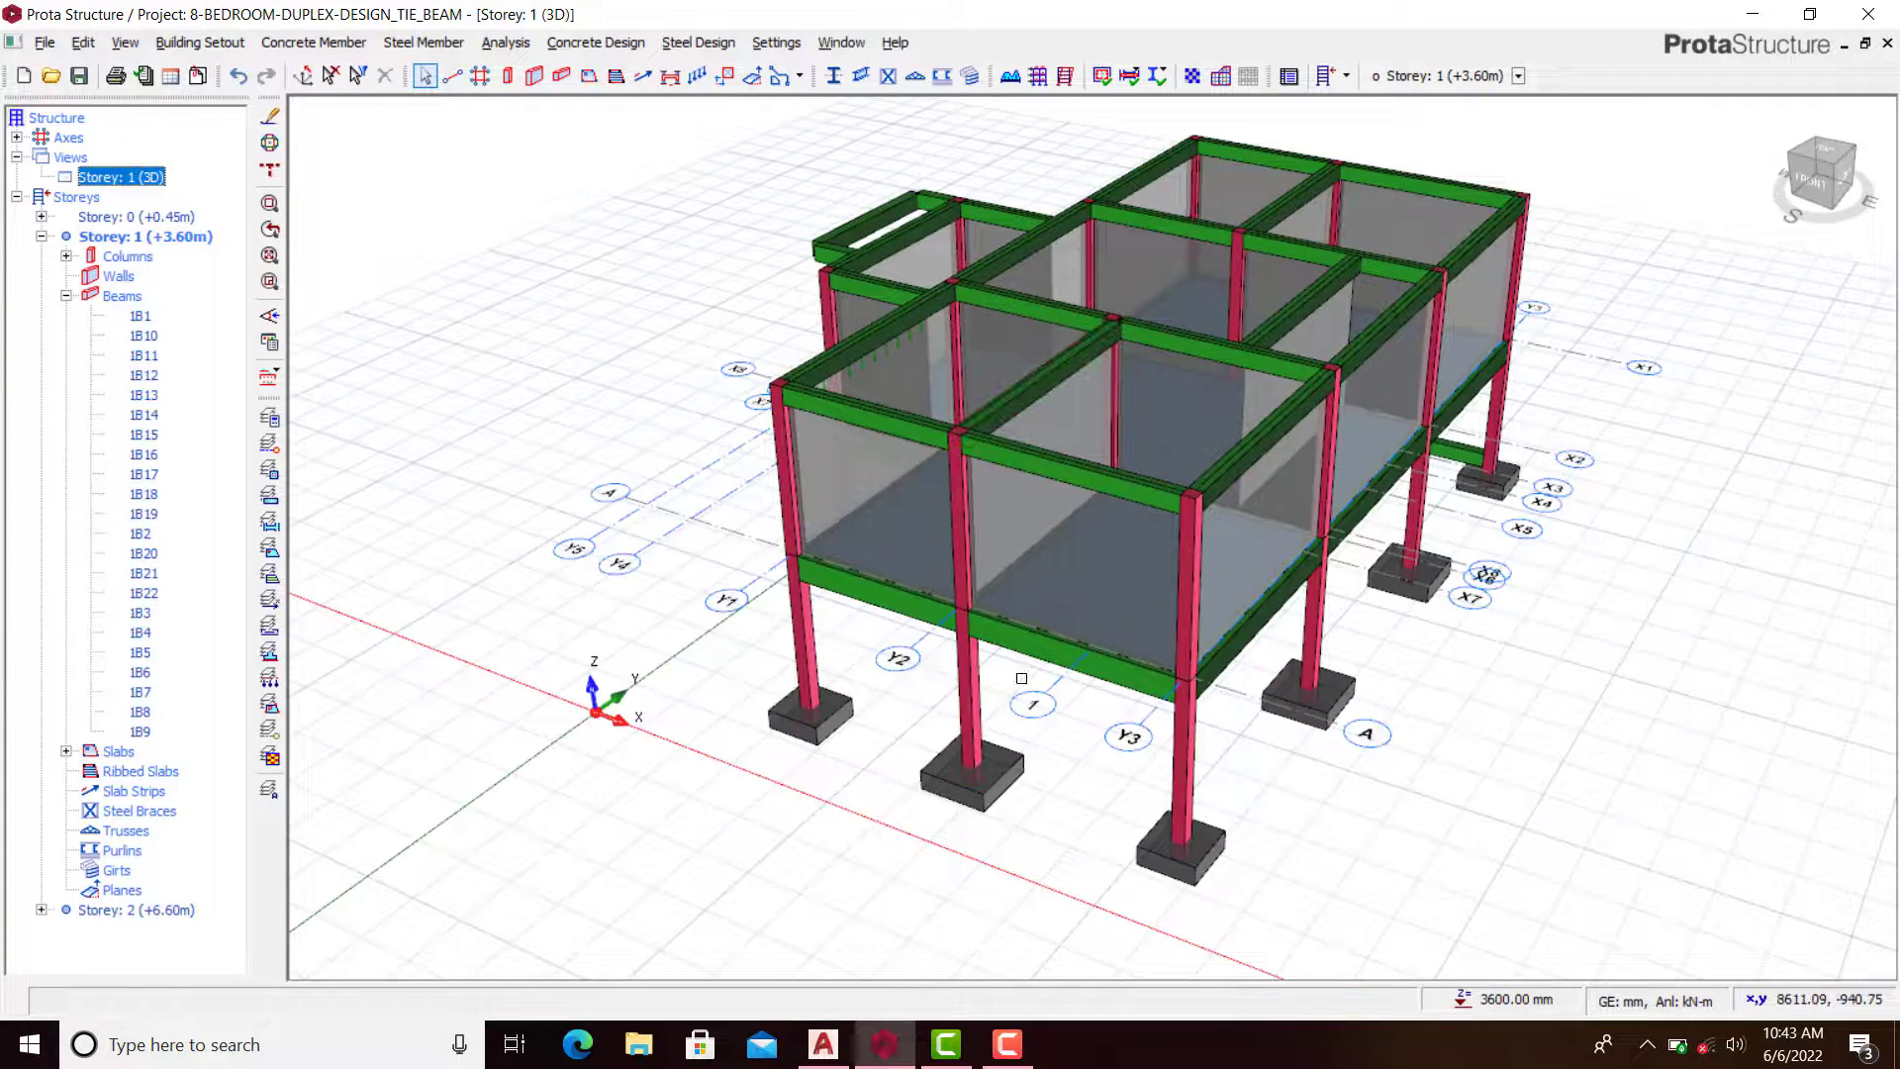
# Step: Set the bottom depth (h-Bot) of the axis X1 tie beam between Y2 and Y3 to 450 mm
pyautogui.moveTo(1022, 679); pyautogui.dragTo(1076, 679)
pyautogui.scroll(10, 1076, 679)
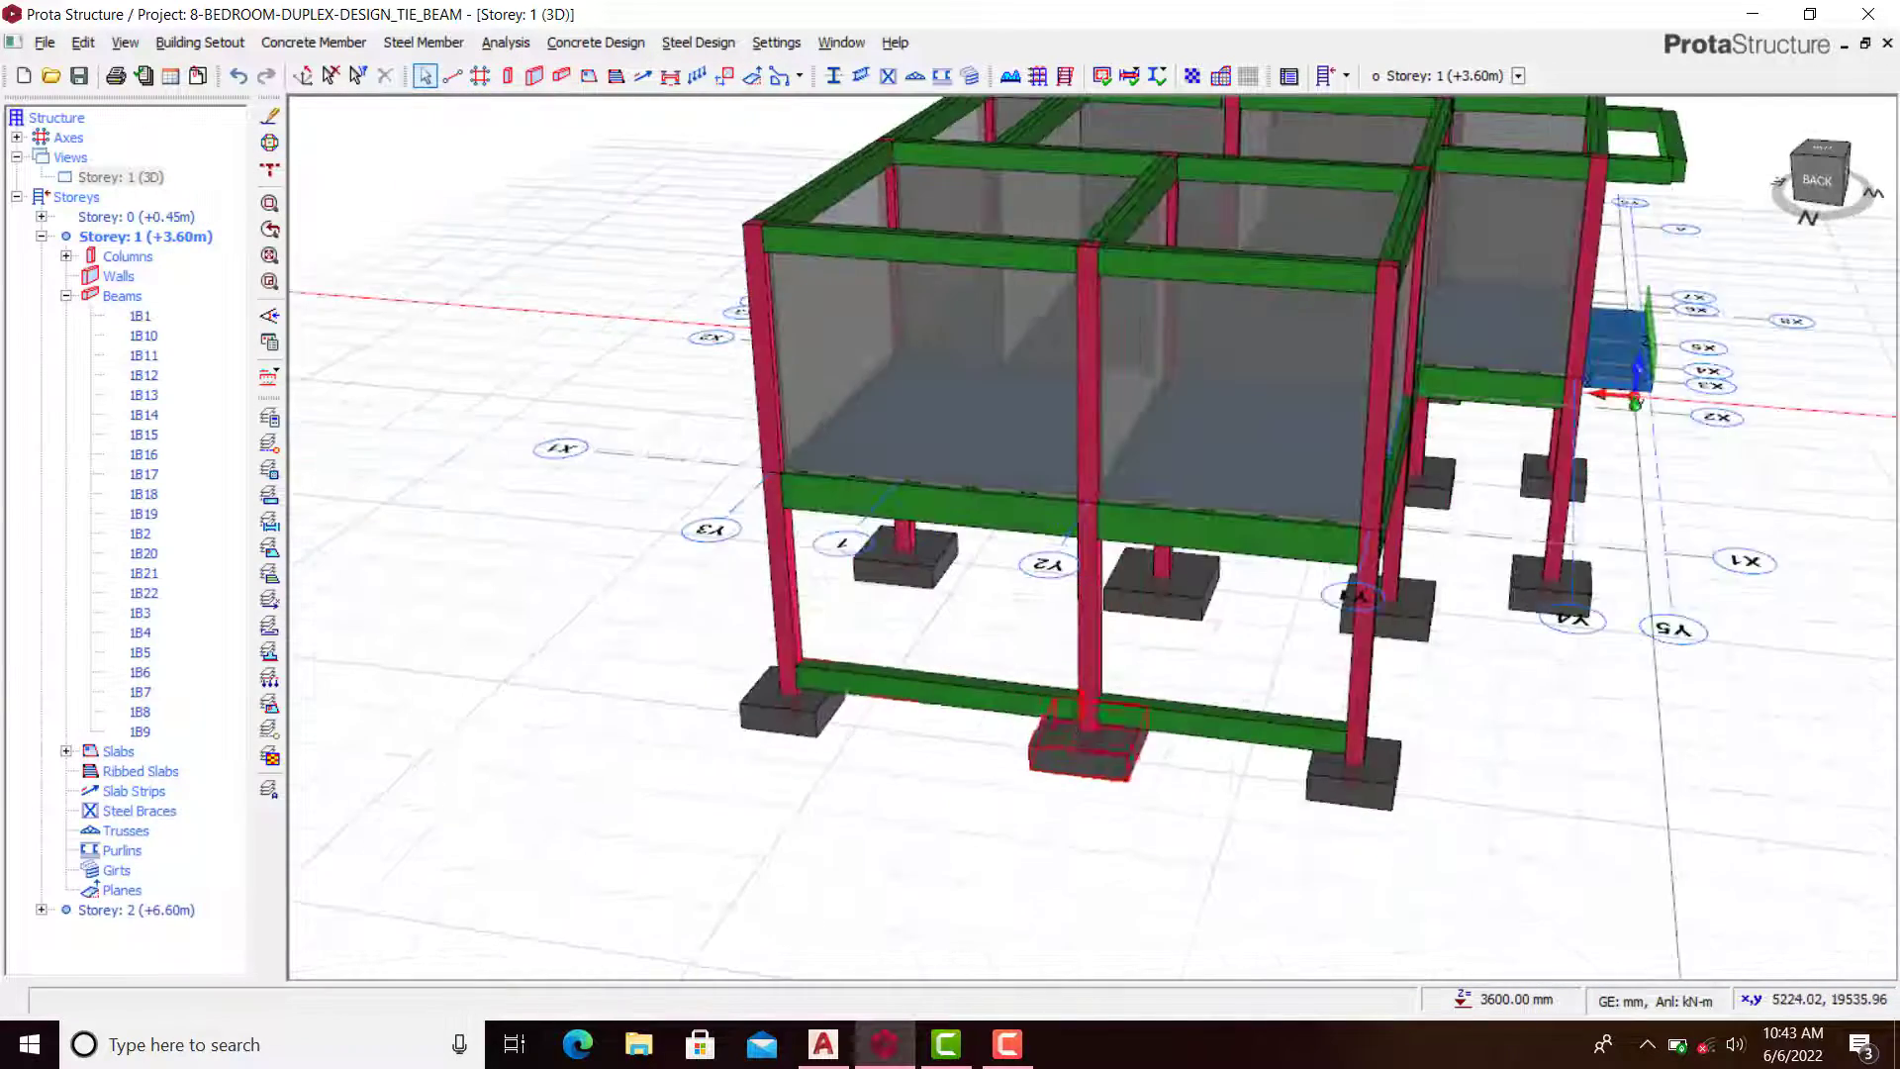
pyautogui.scroll(5, 900, 560)
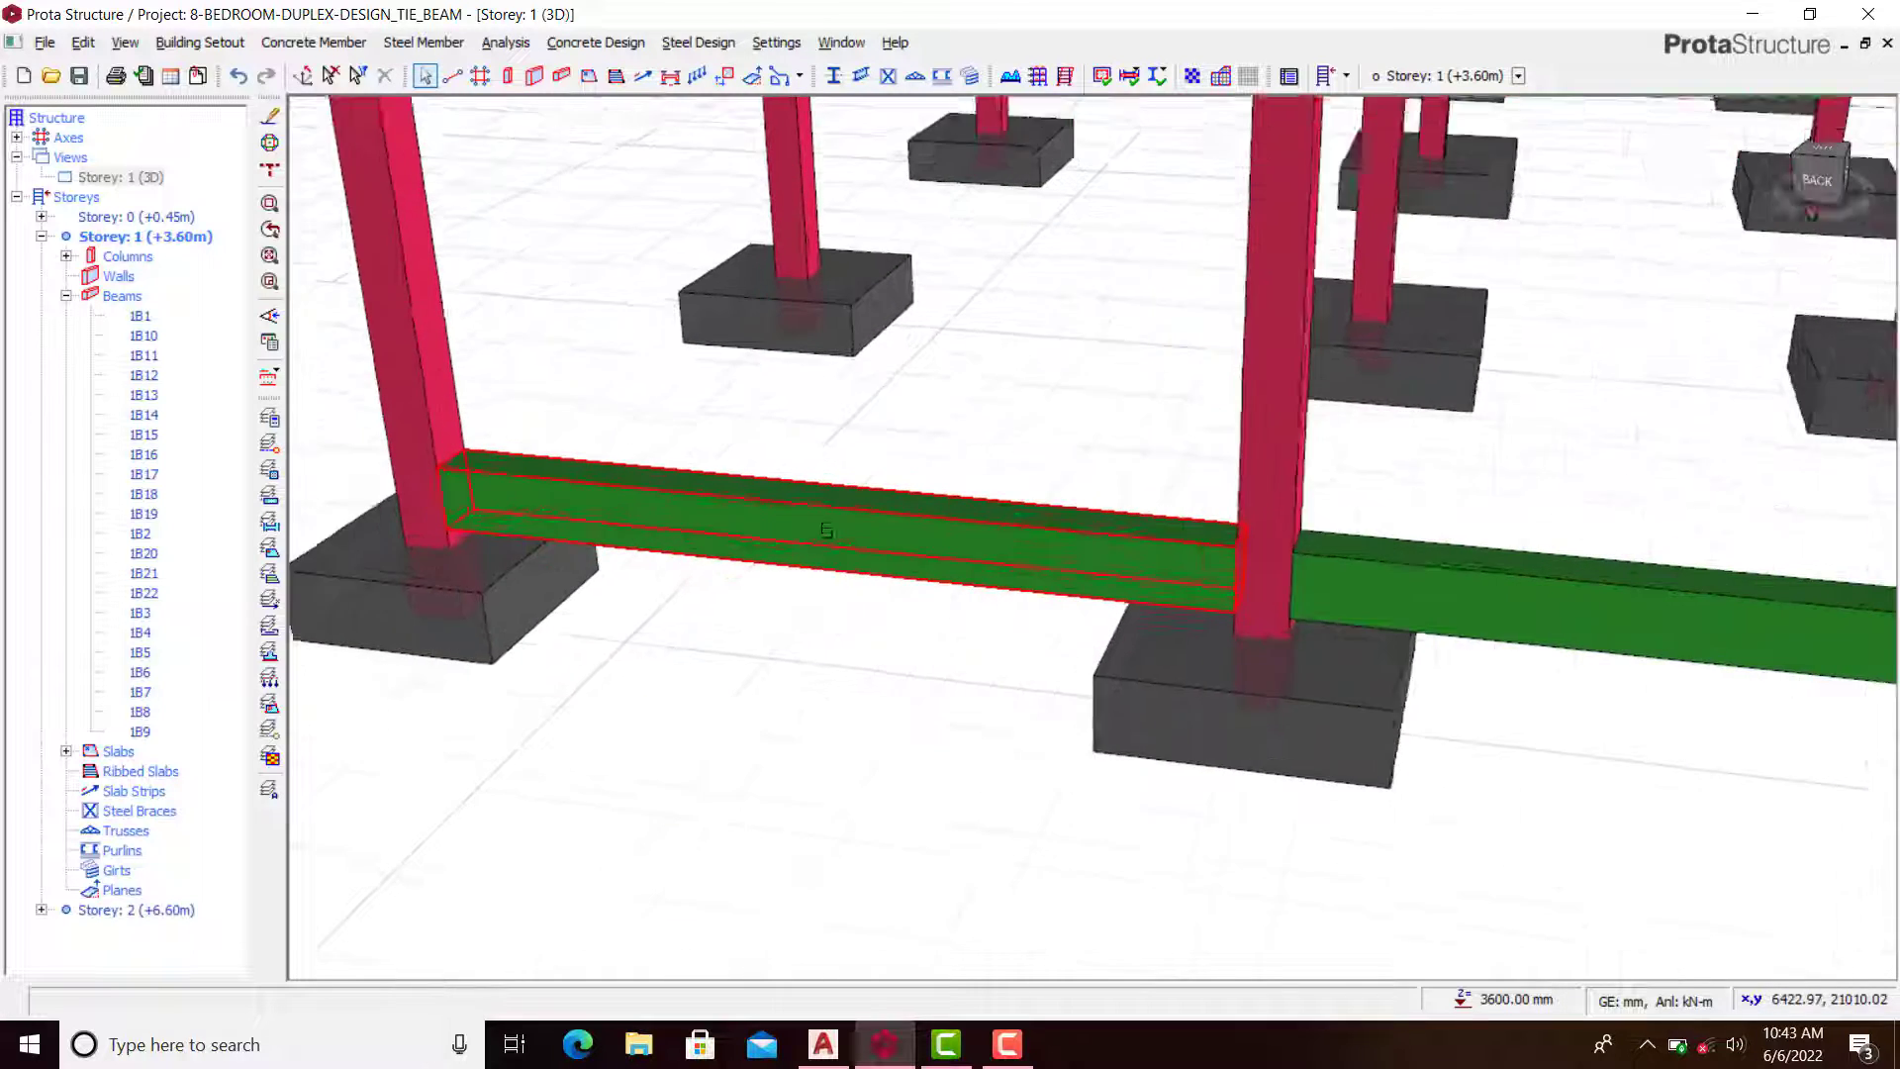
pyautogui.click(826, 524)
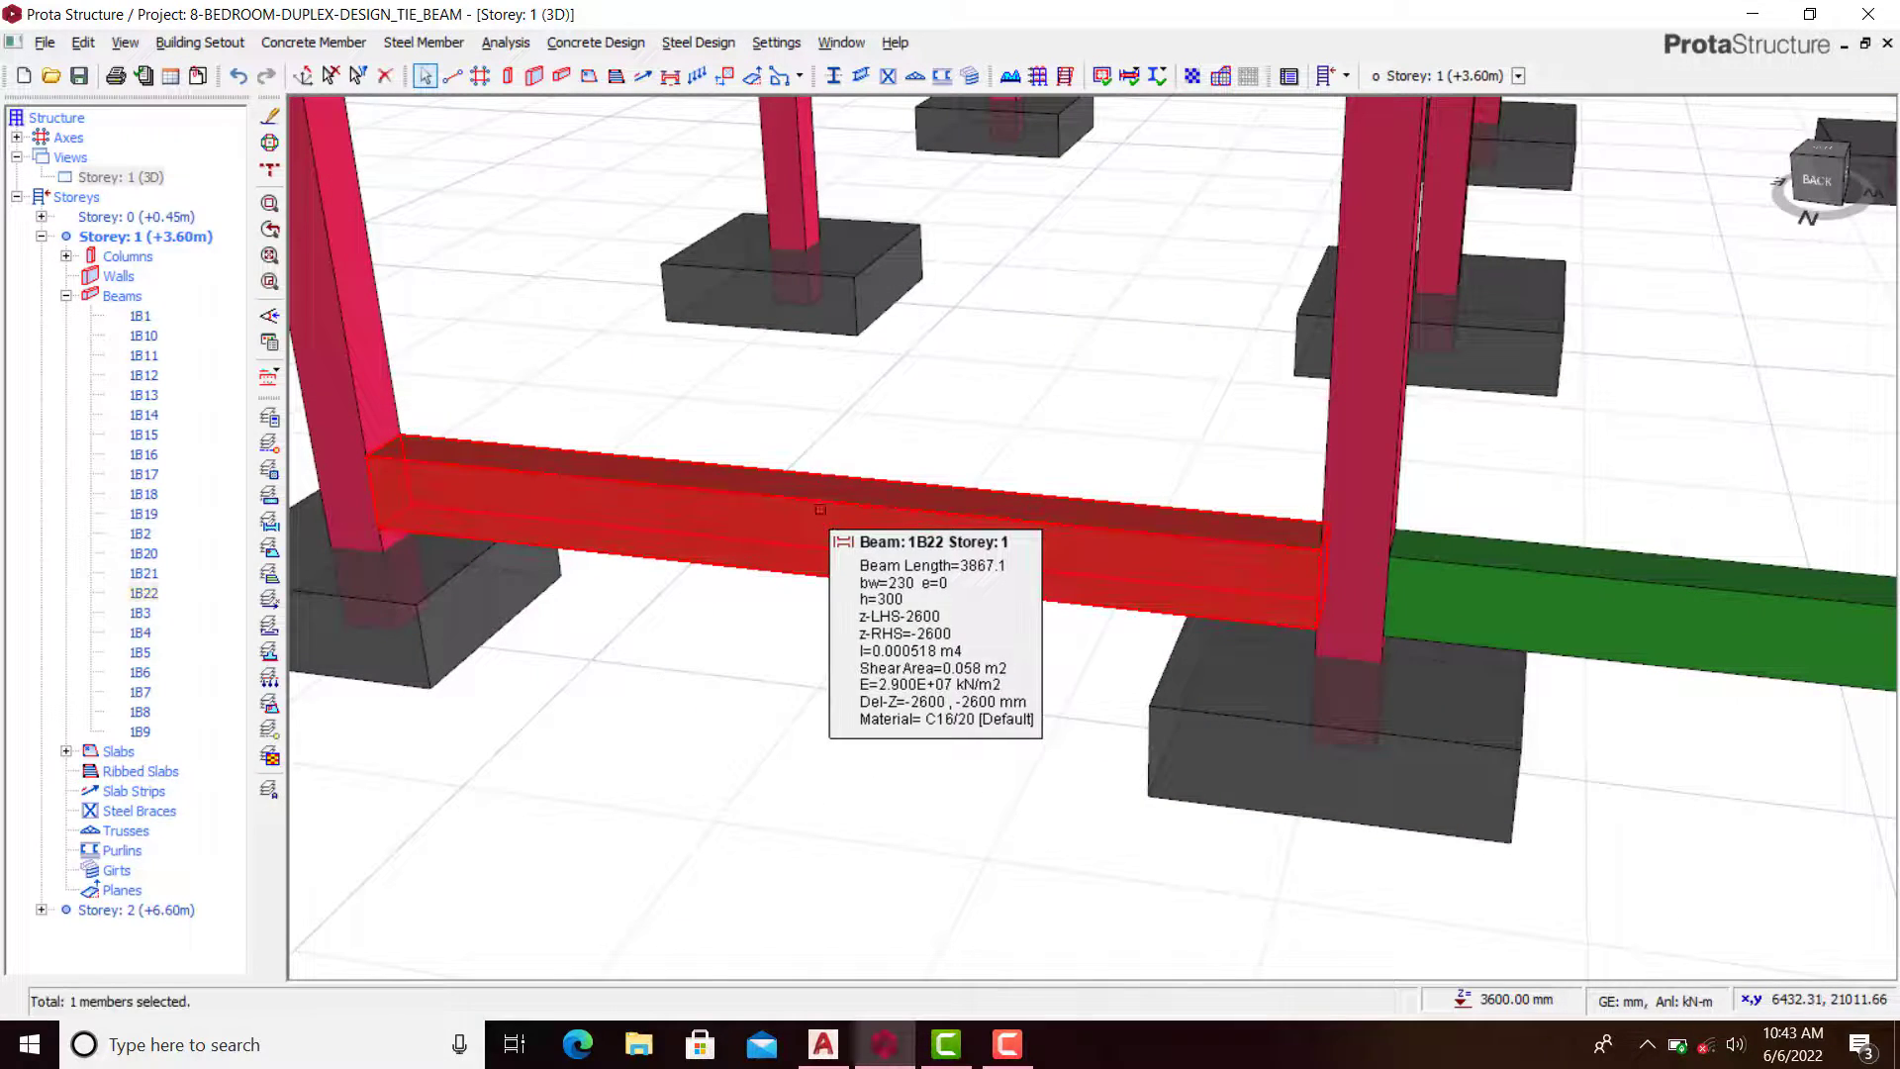
pyautogui.rightClick(827, 437)
pyautogui.click(475, 435)
pyautogui.doubleClick(475, 435)
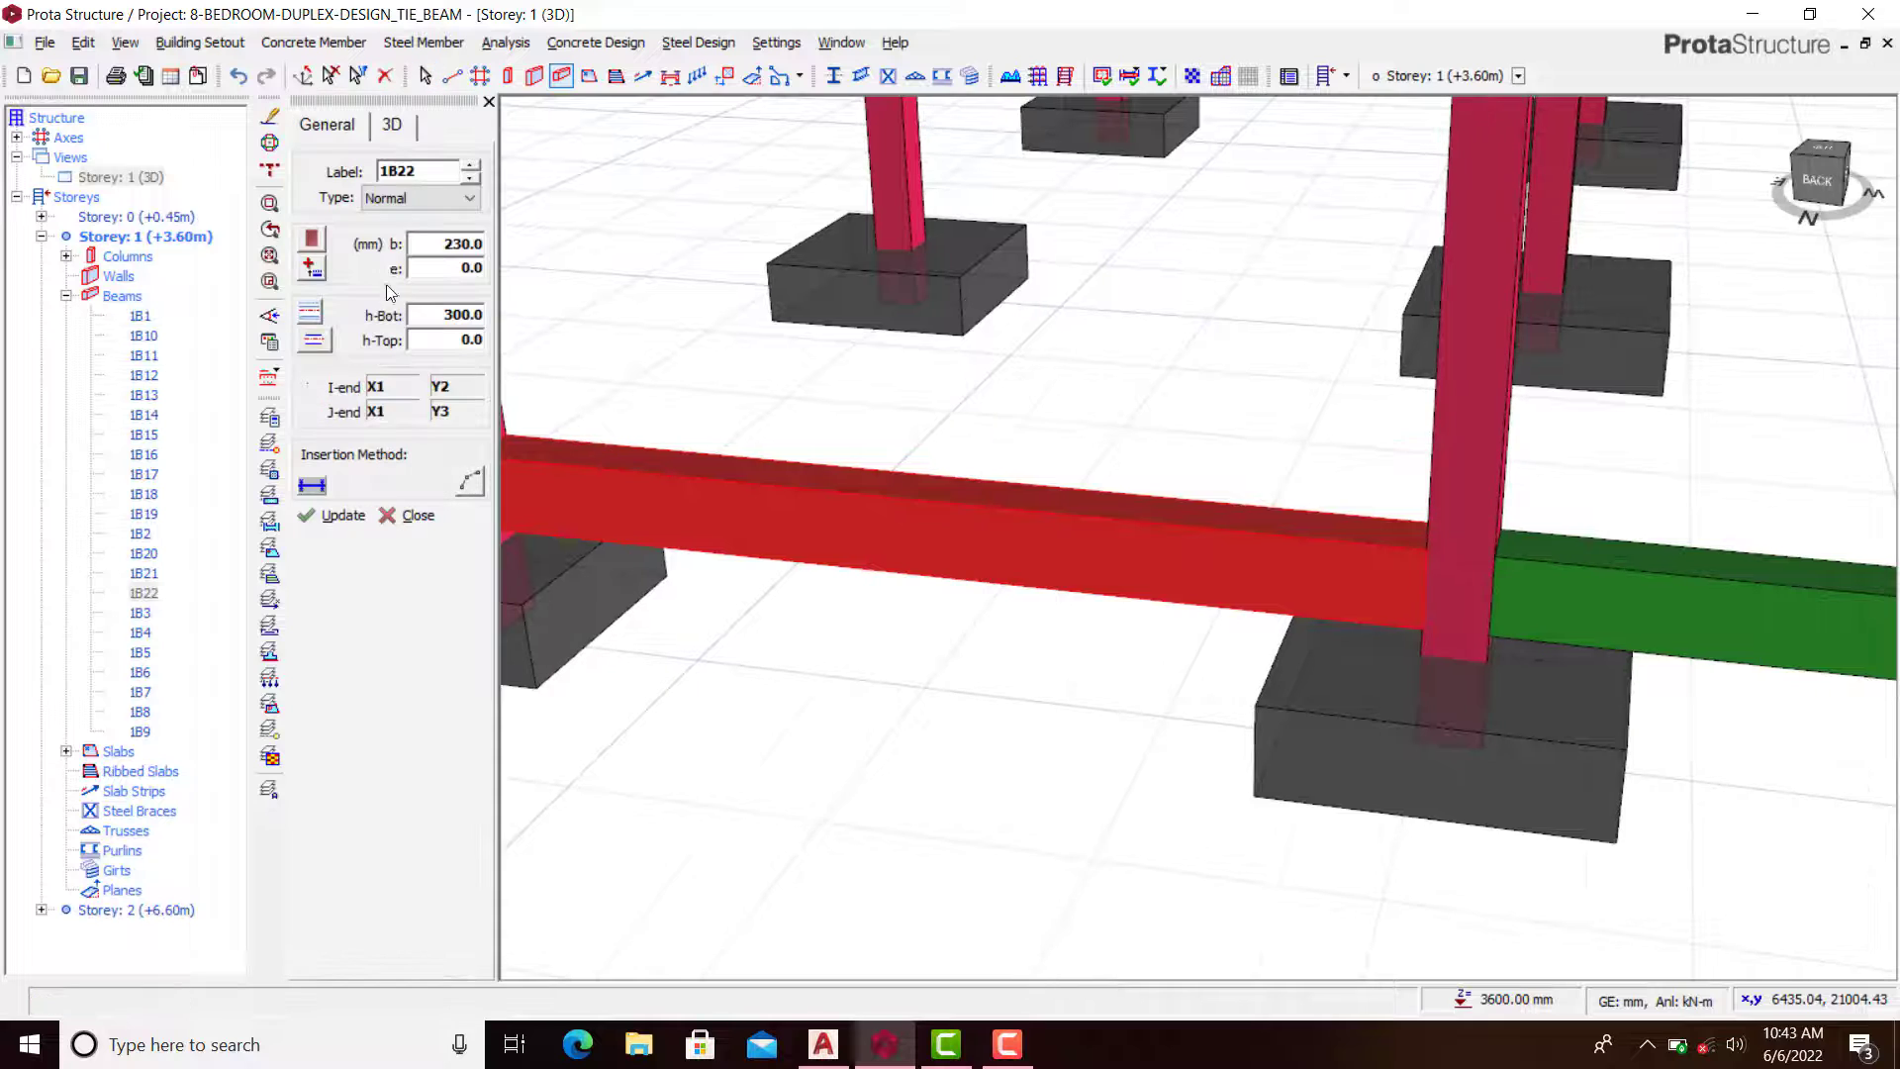
pyautogui.doubleClick(478, 313)
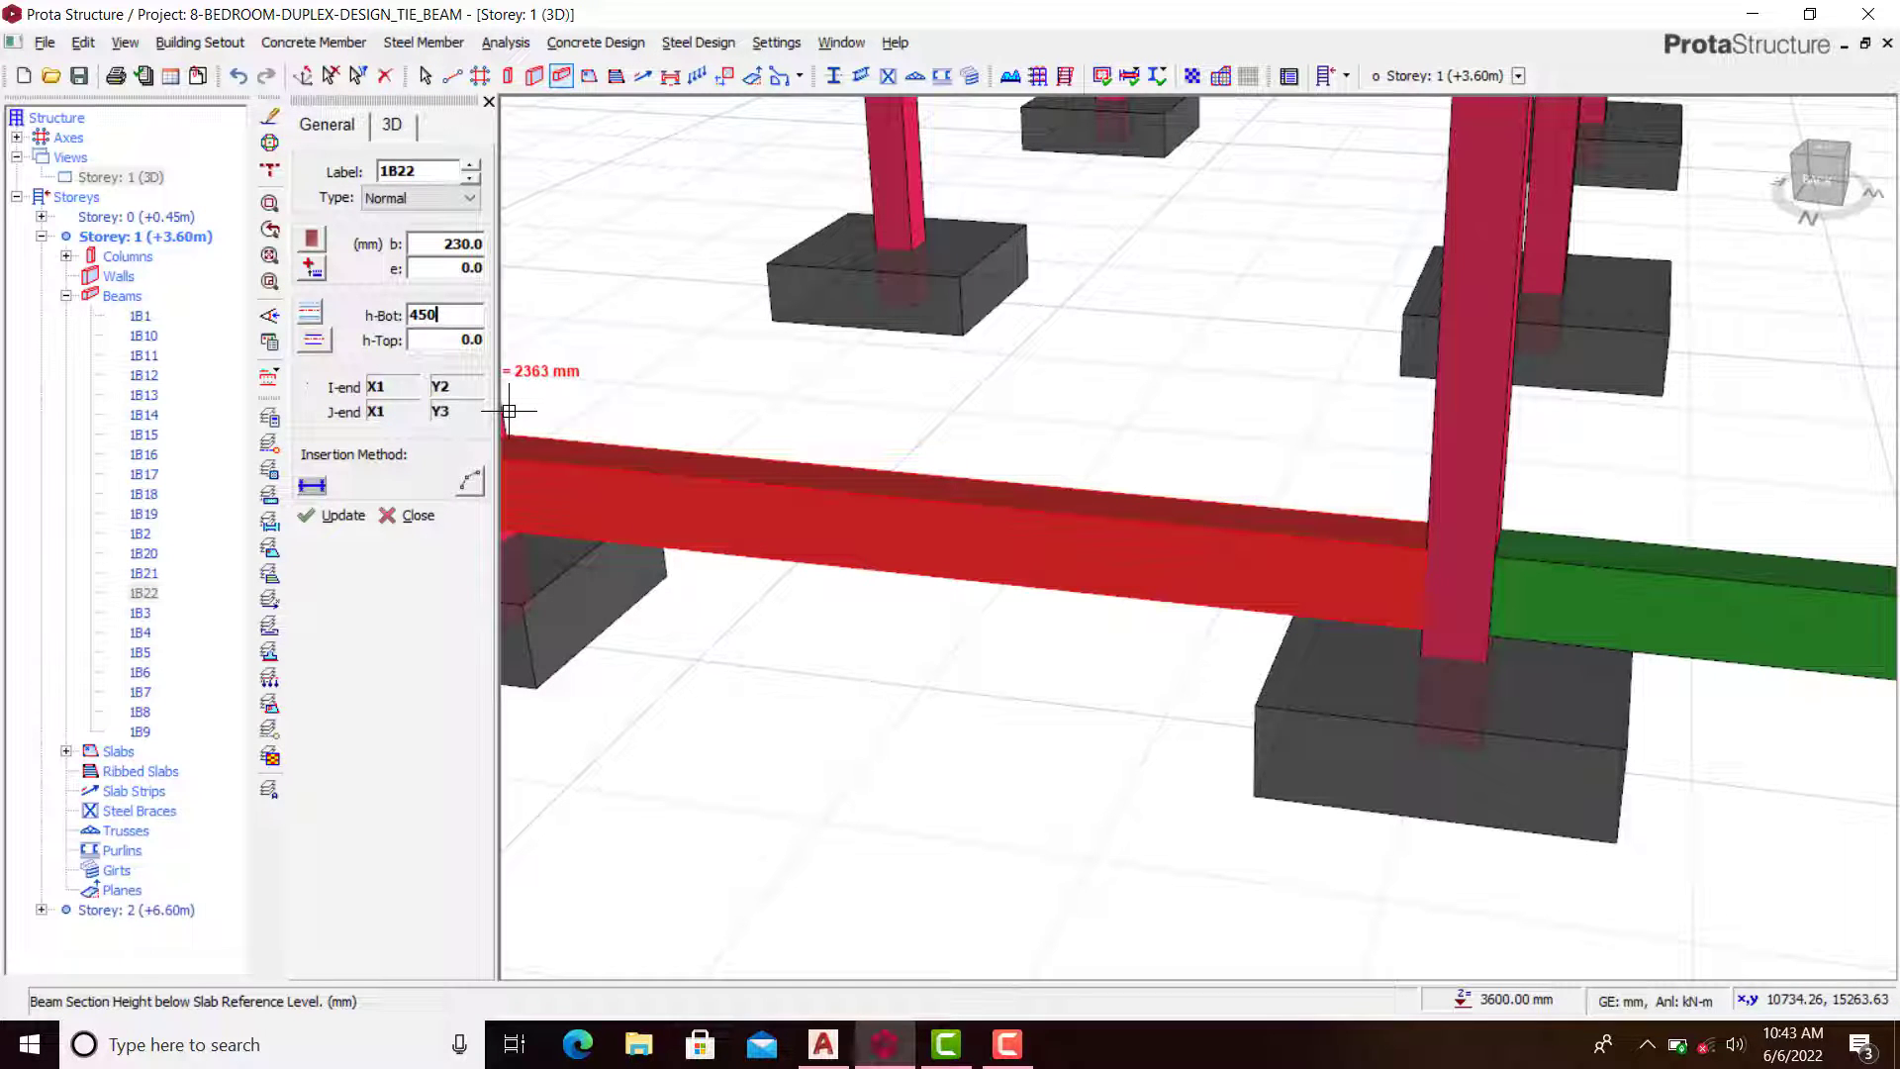
pyautogui.click(335, 514)
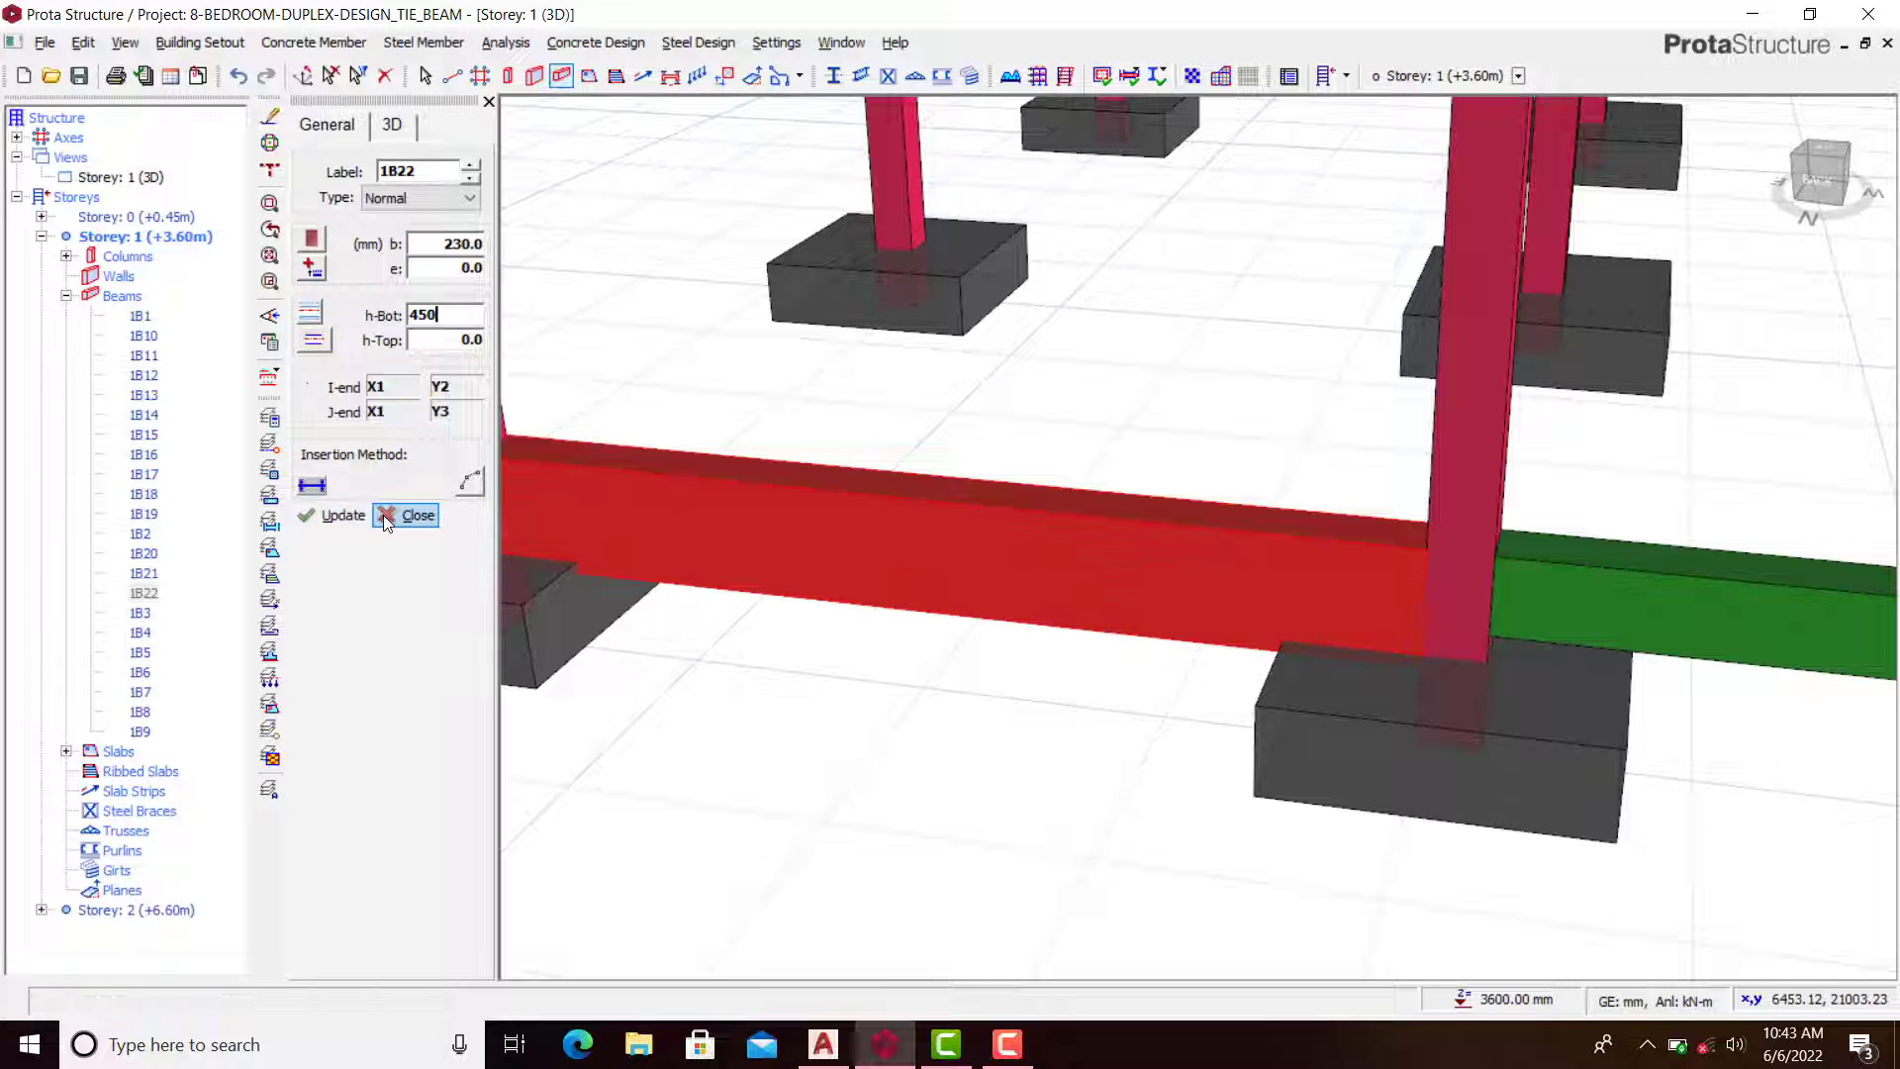
# Step: Set both delZ offsets of the axis X1 tie beam between Y2 and Y3 to -2400 mm and close its properties
pyautogui.scroll(-3, 1544, 492)
pyautogui.scroll(2, 1059, 581)
pyautogui.scroll(4, 821, 531)
pyautogui.moveTo(1024, 591); pyautogui.dragTo(1008, 549, button='middle')
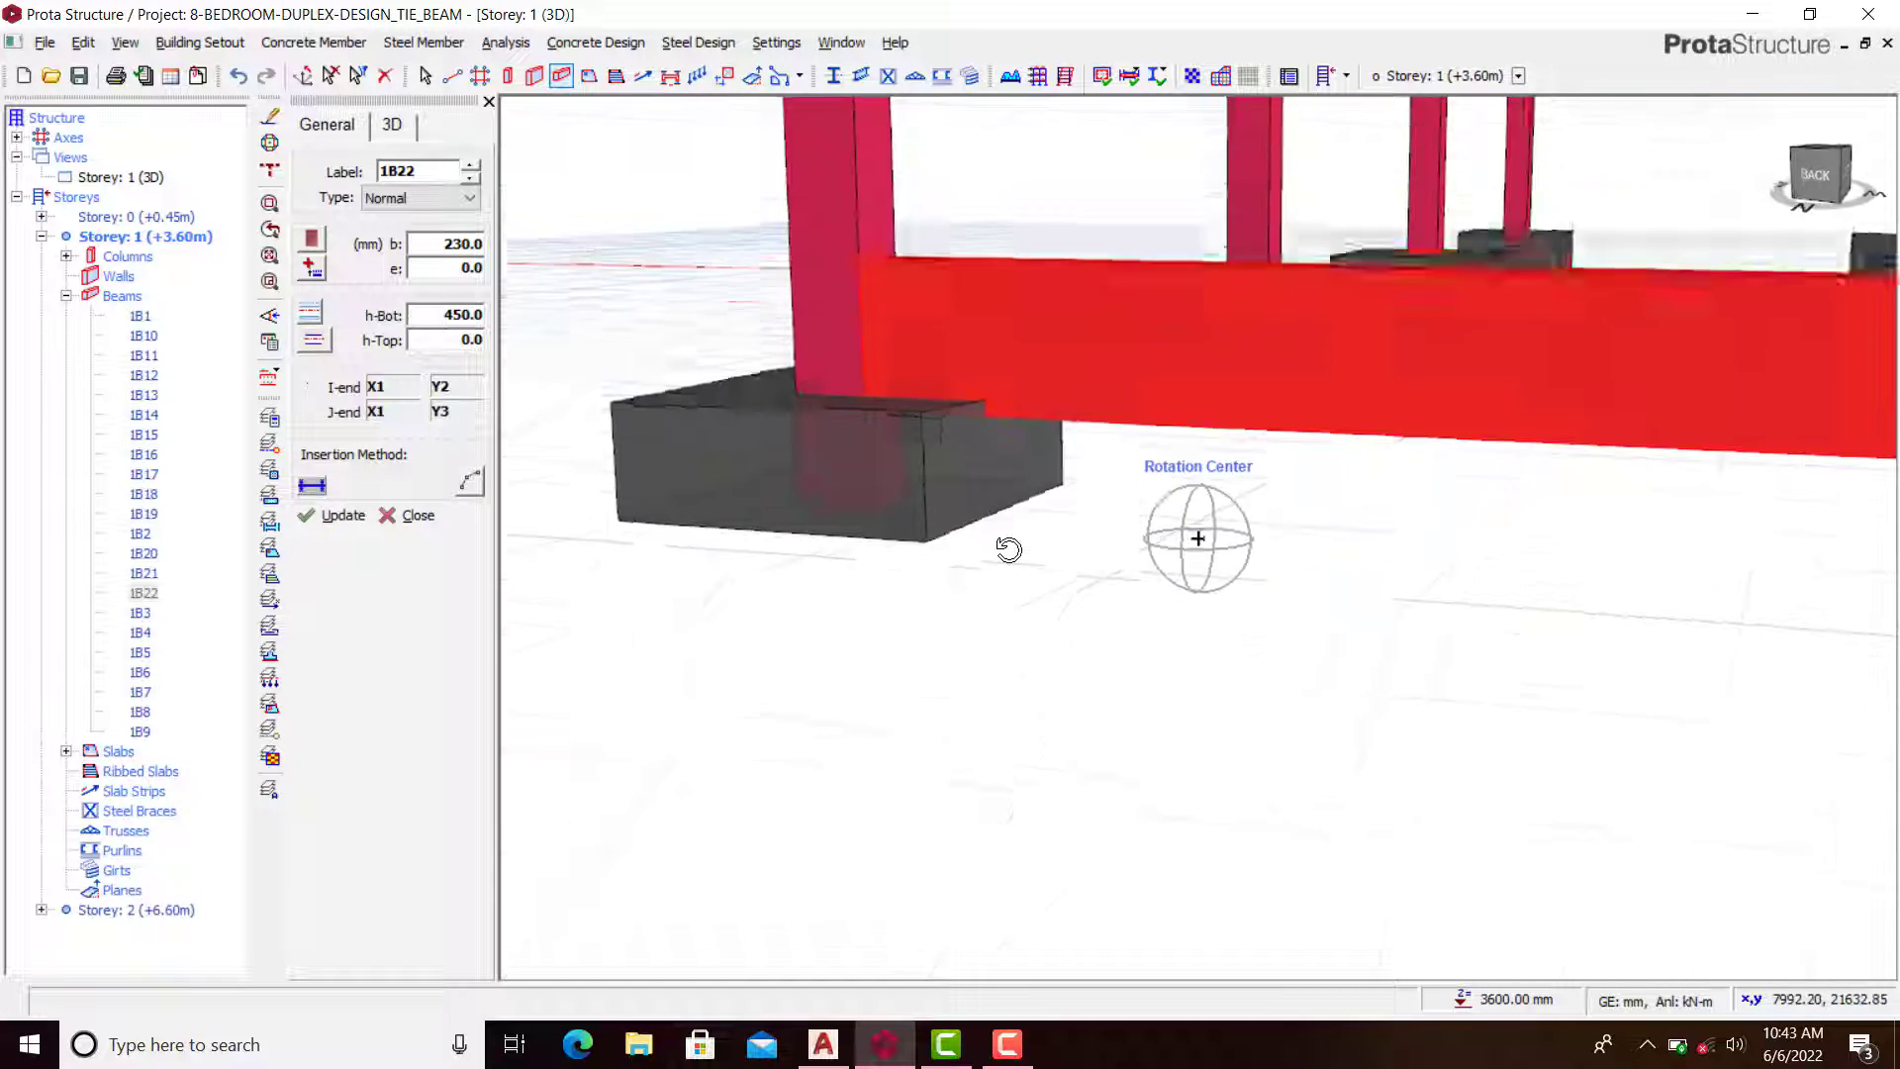
pyautogui.scroll(2, 989, 445)
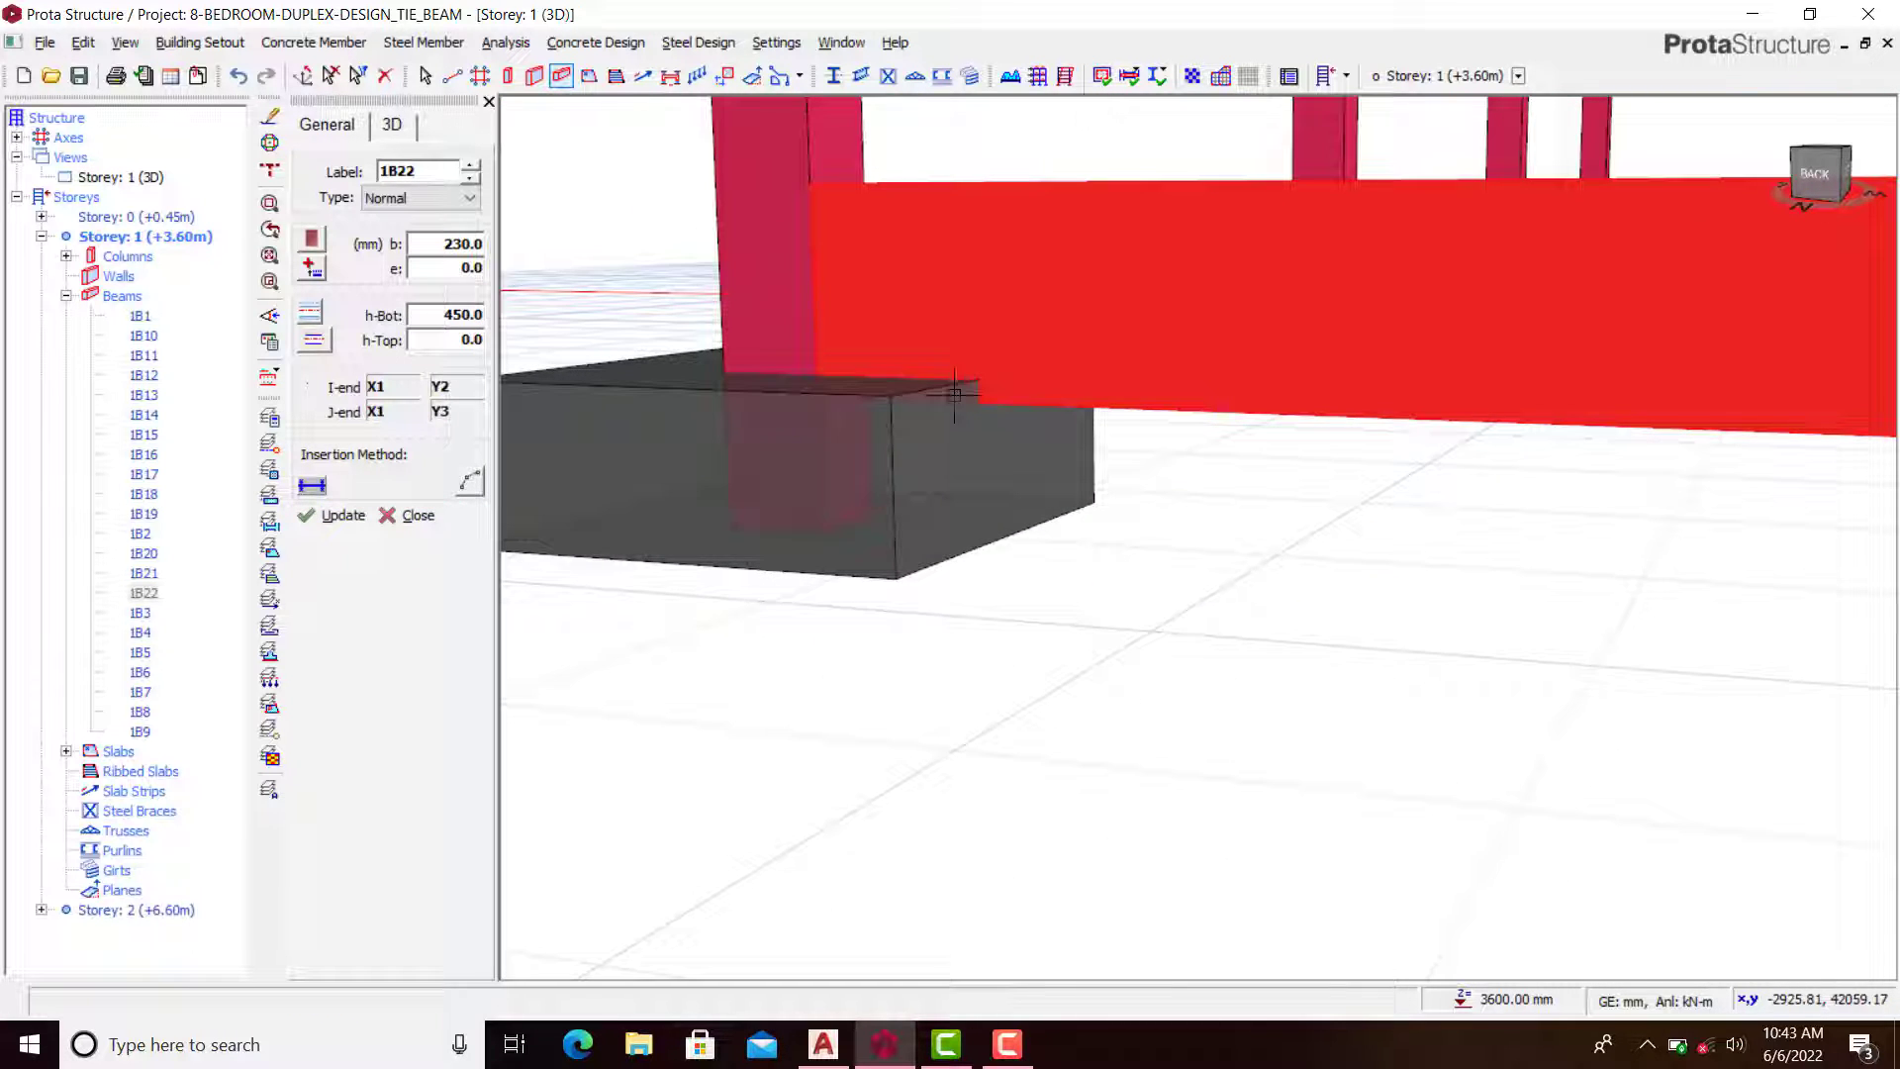
pyautogui.click(393, 124)
pyautogui.doubleClick(472, 317)
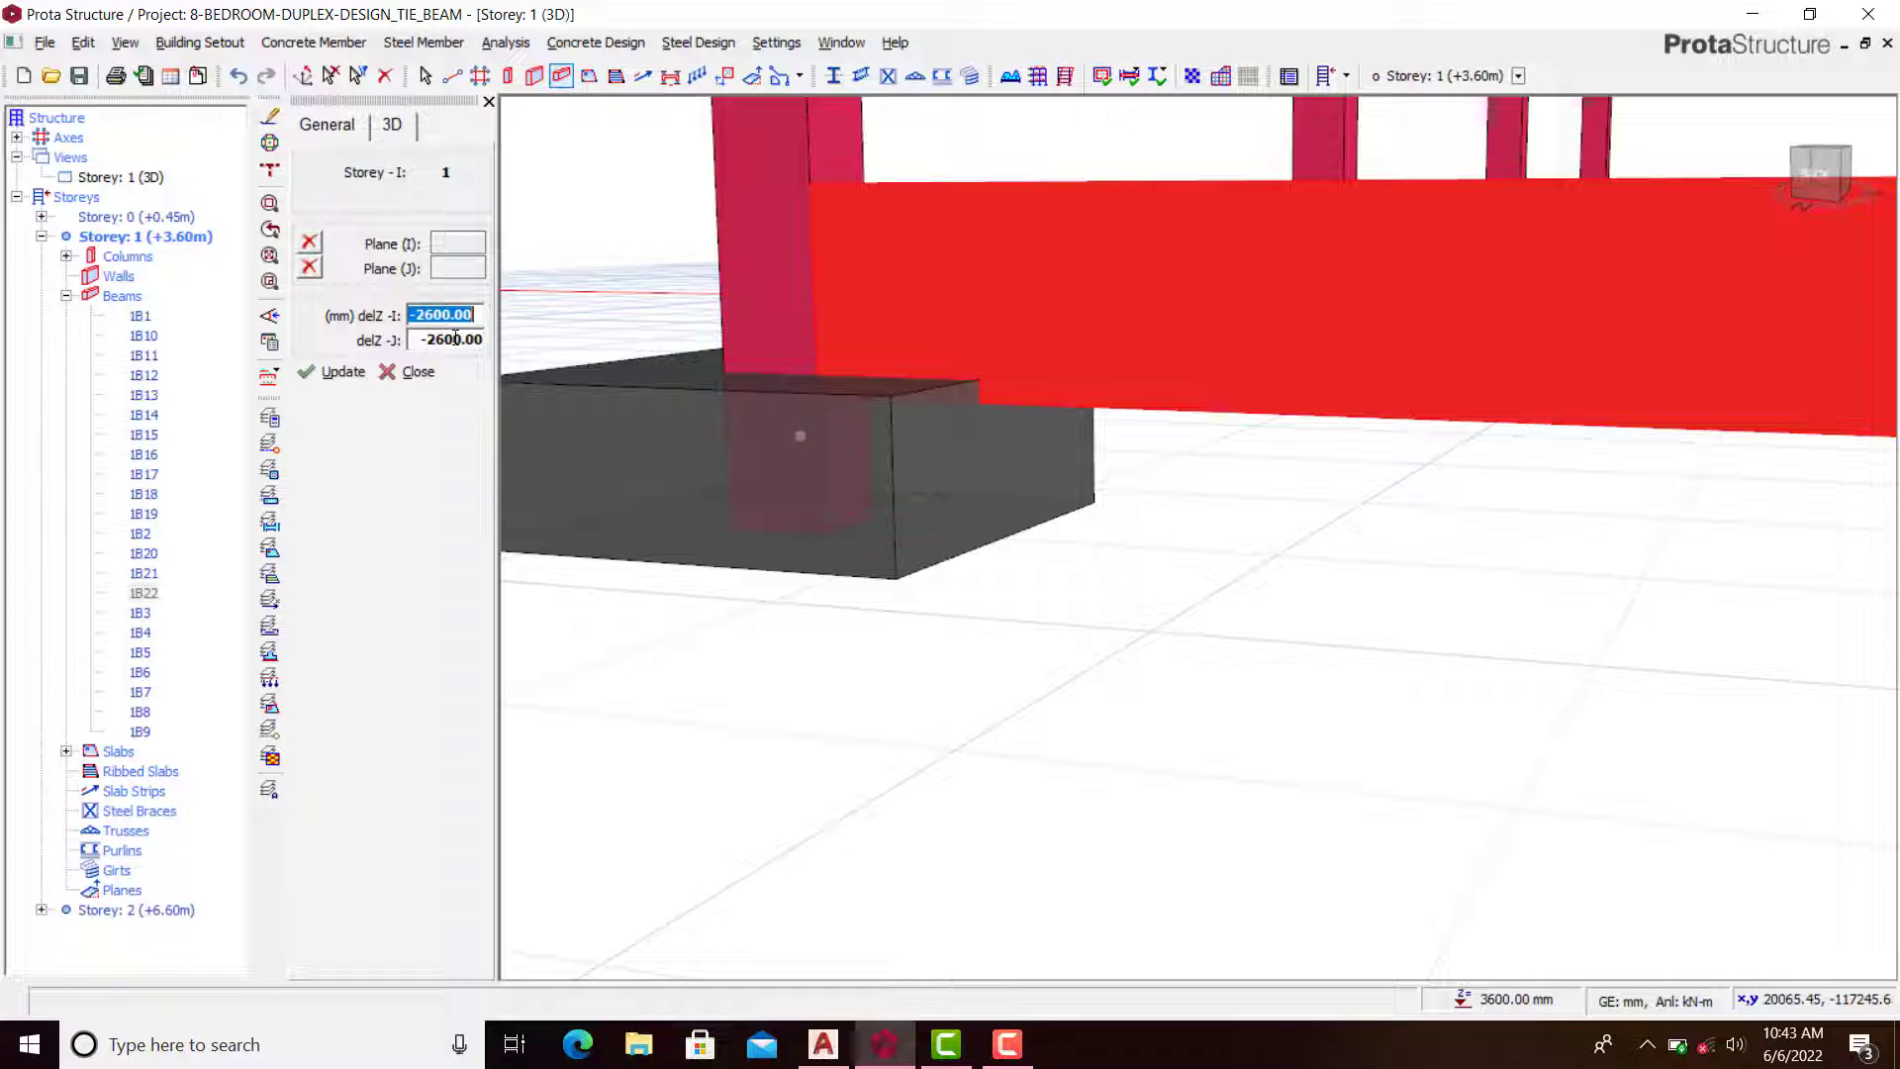
pyautogui.write('-')
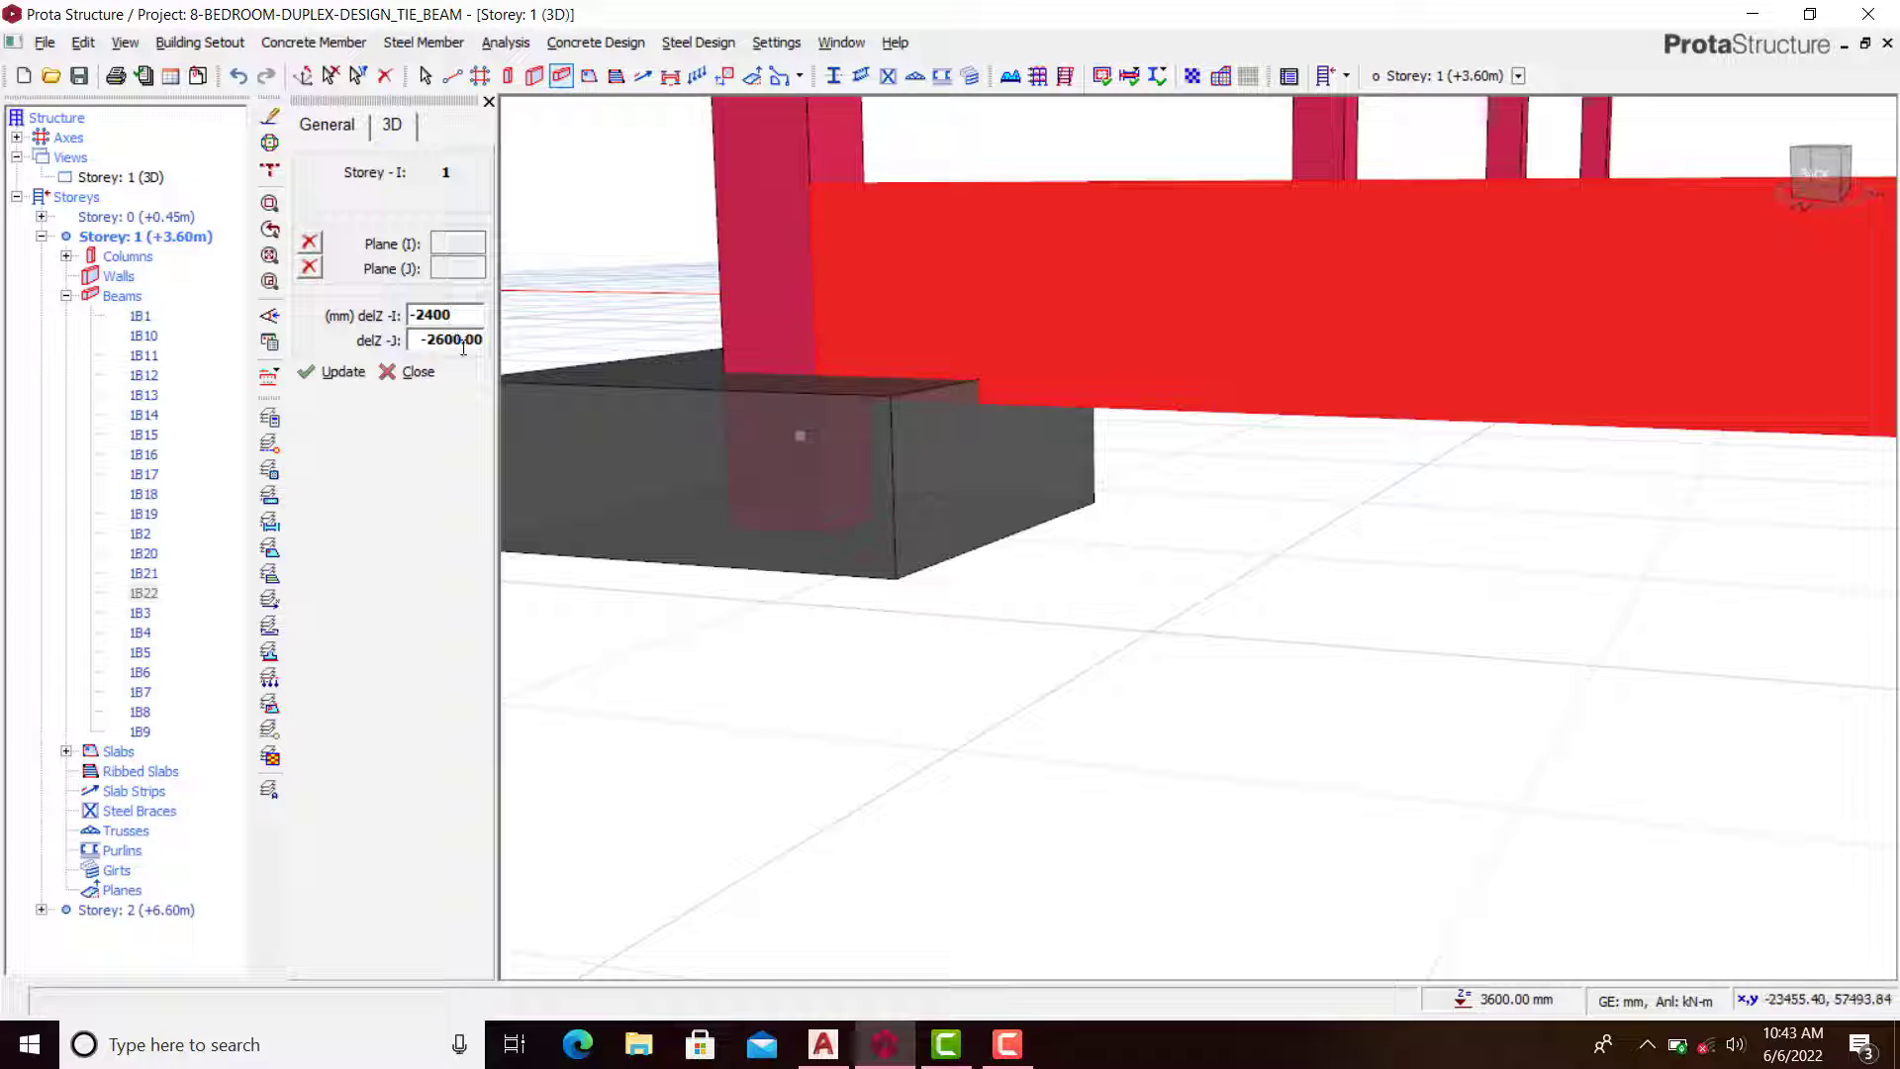
pyautogui.doubleClick(455, 339)
pyautogui.write('-')
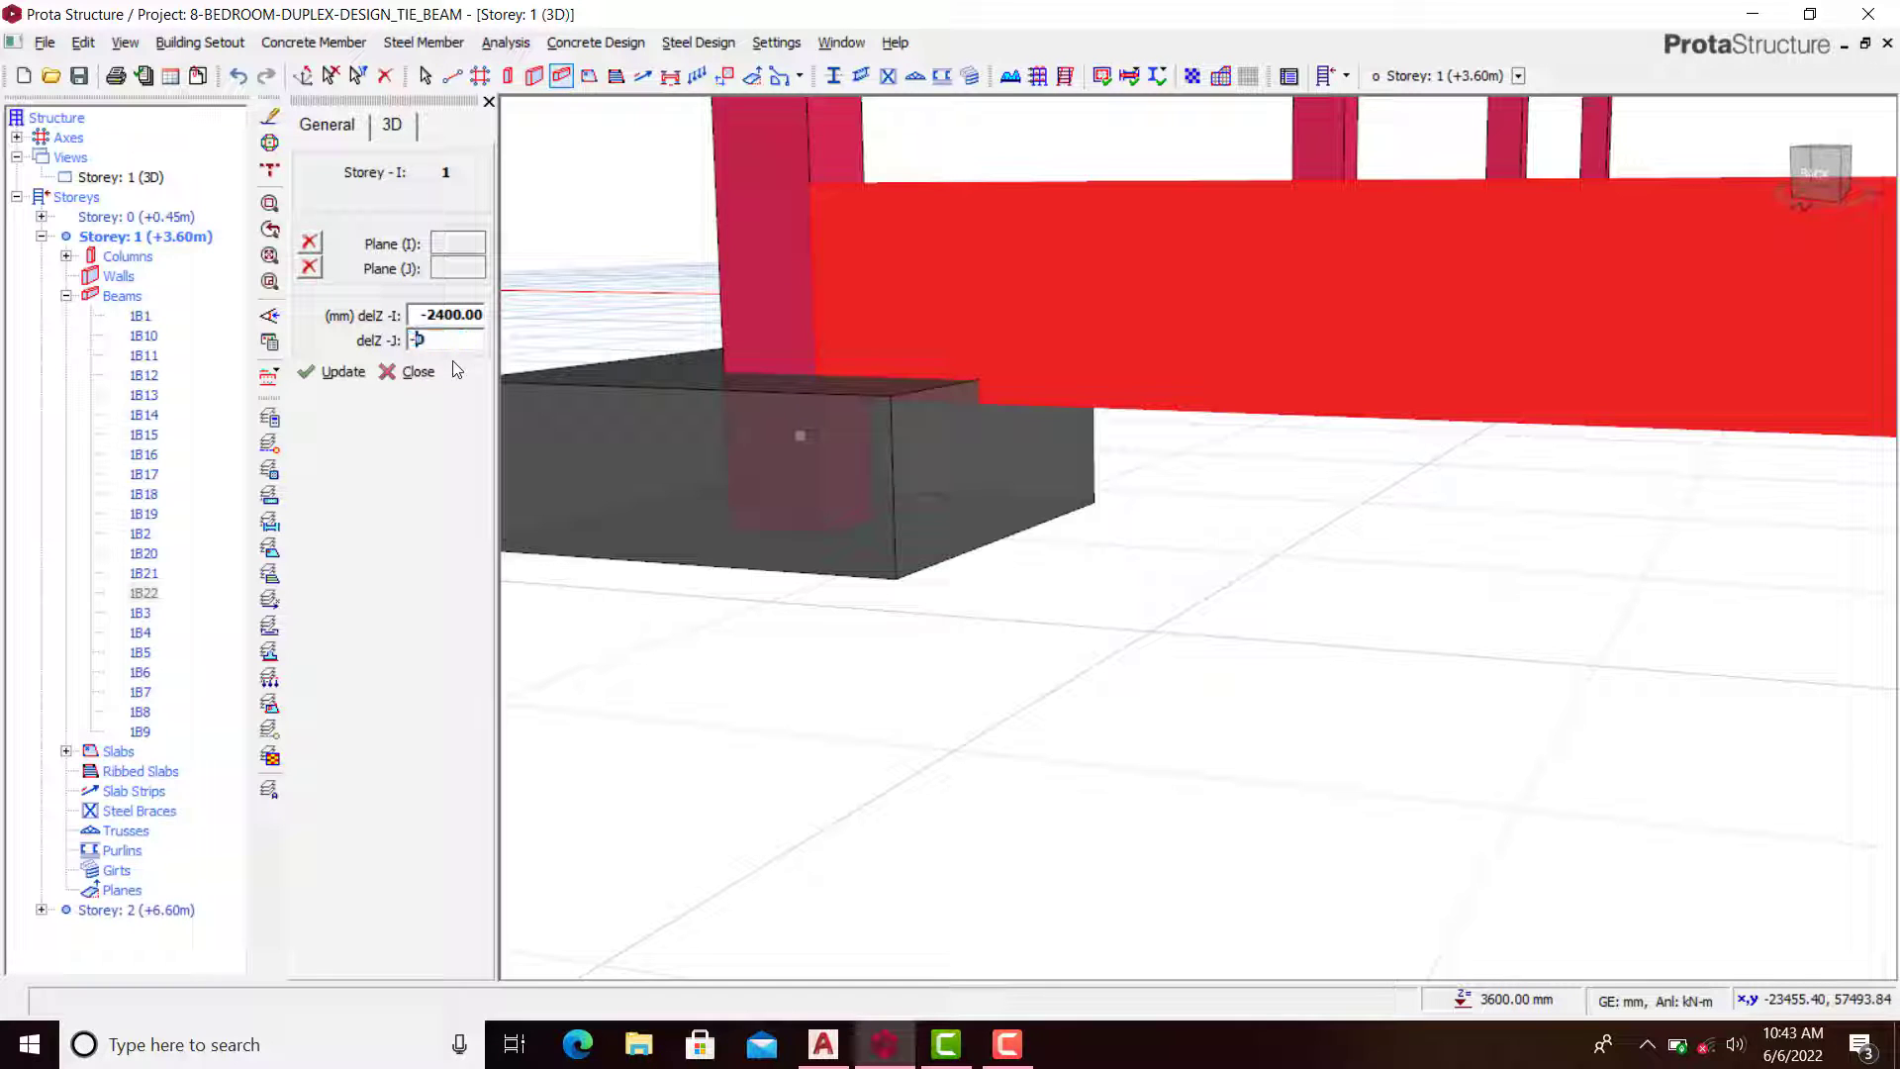
pyautogui.write('2400')
pyautogui.click(344, 372)
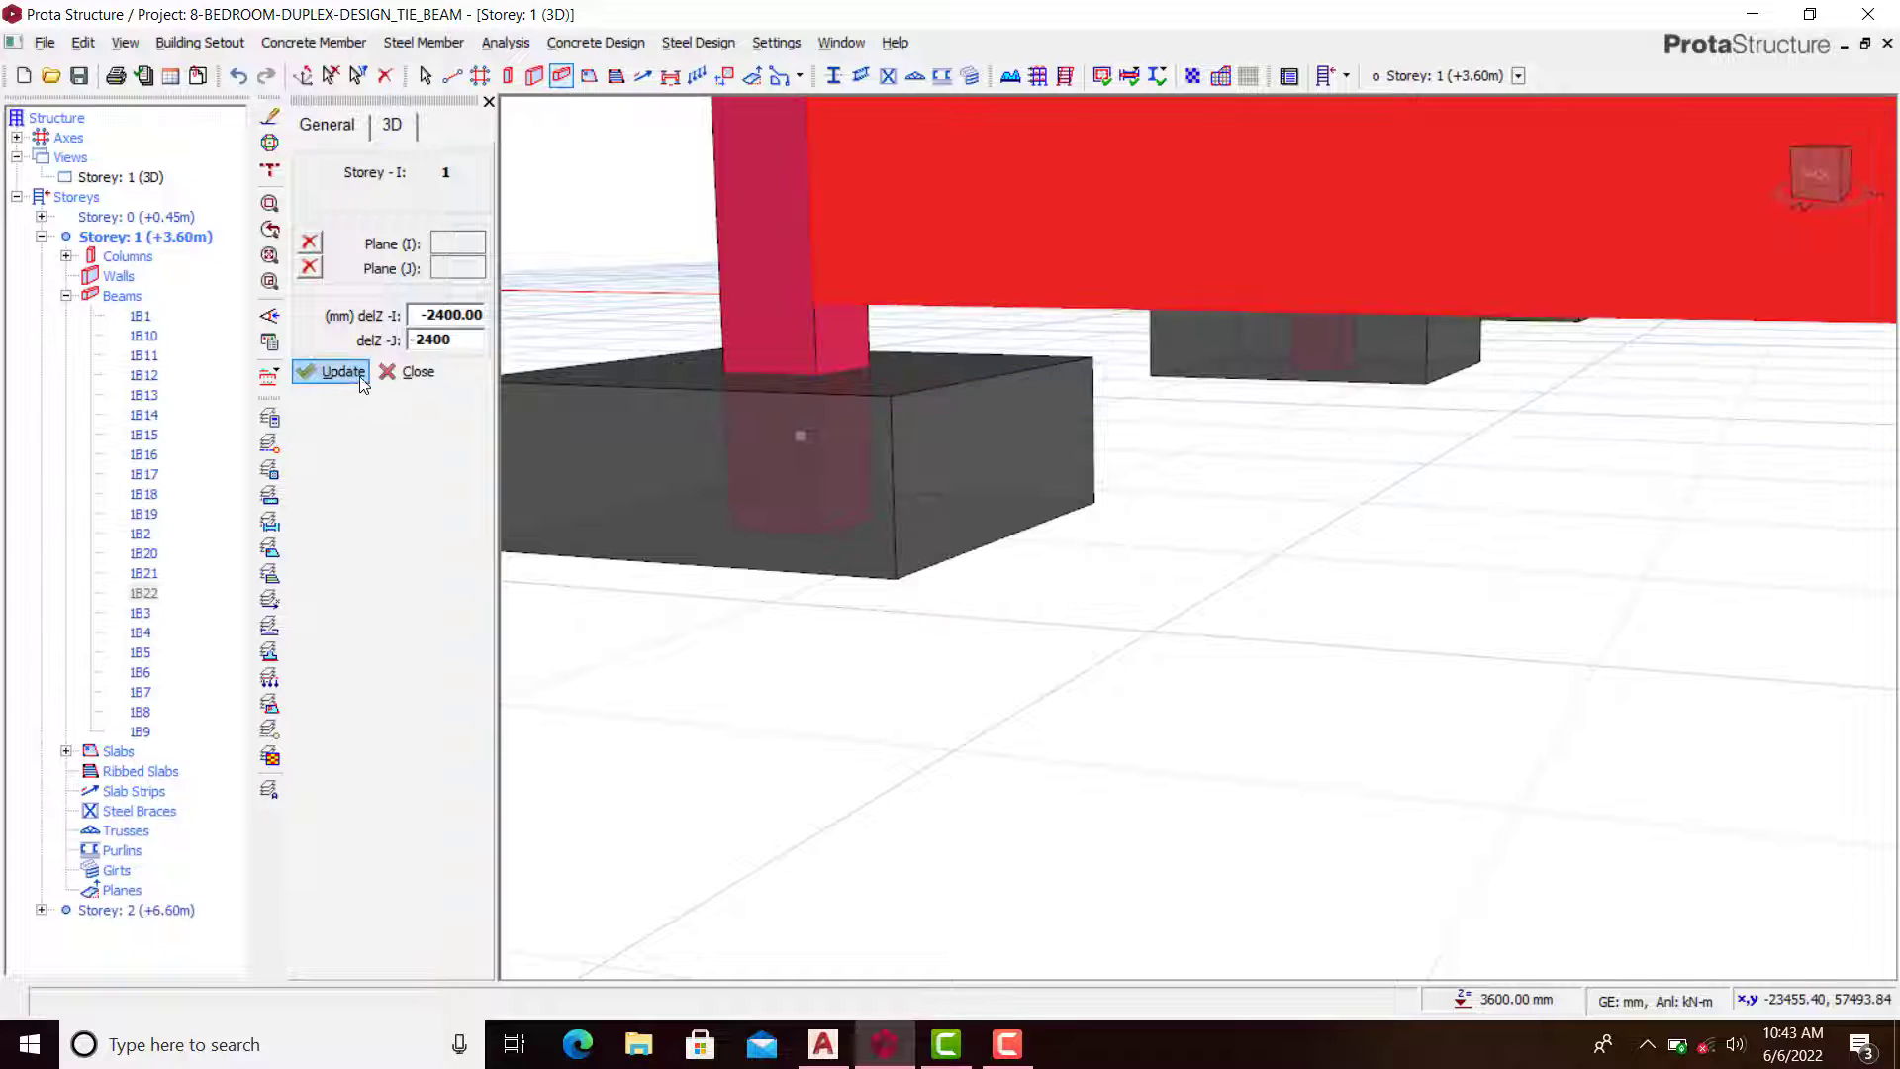
pyautogui.click(417, 372)
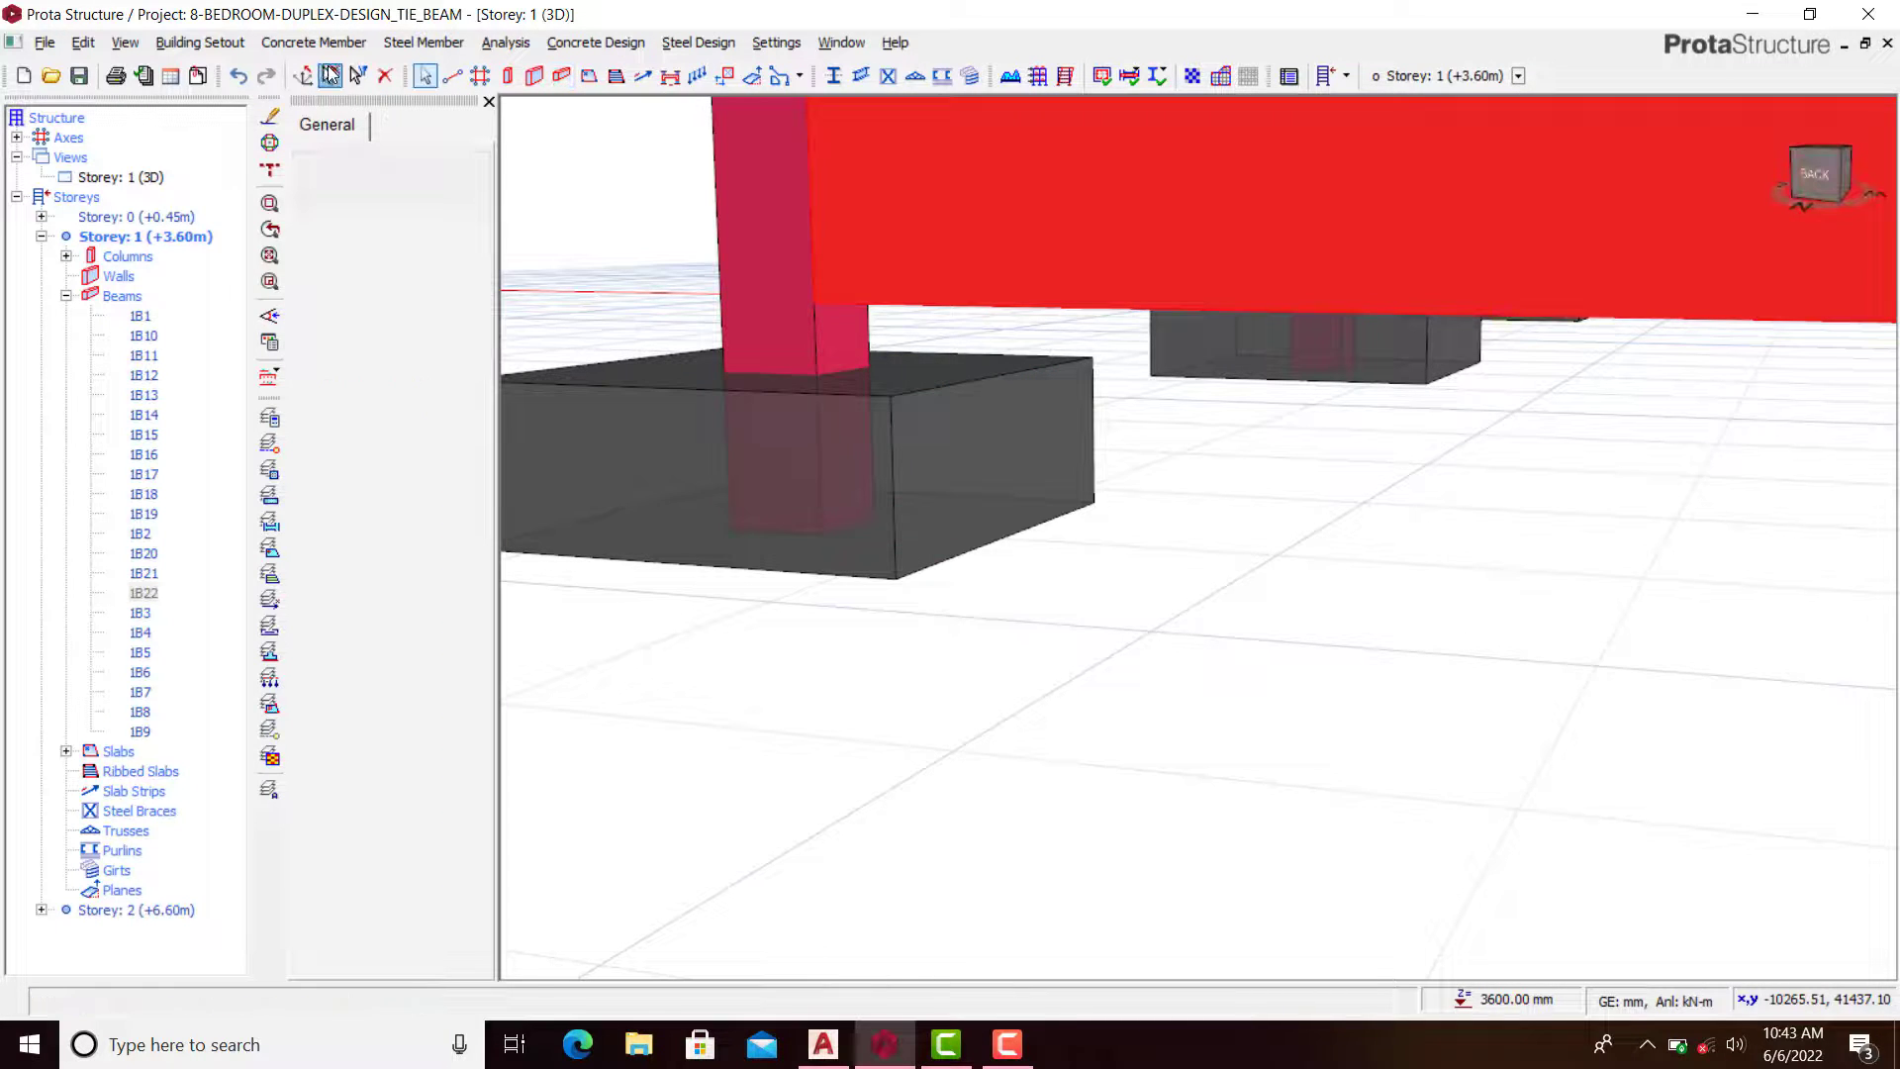
# Step: Open the properties of the axis X1 tie beam between Y1 and Y2 and enter 450 mm as its h-Bot depth
pyautogui.scroll(-6, 693, 500)
pyautogui.moveTo(1413, 598); pyautogui.dragTo(1246, 570, button='middle')
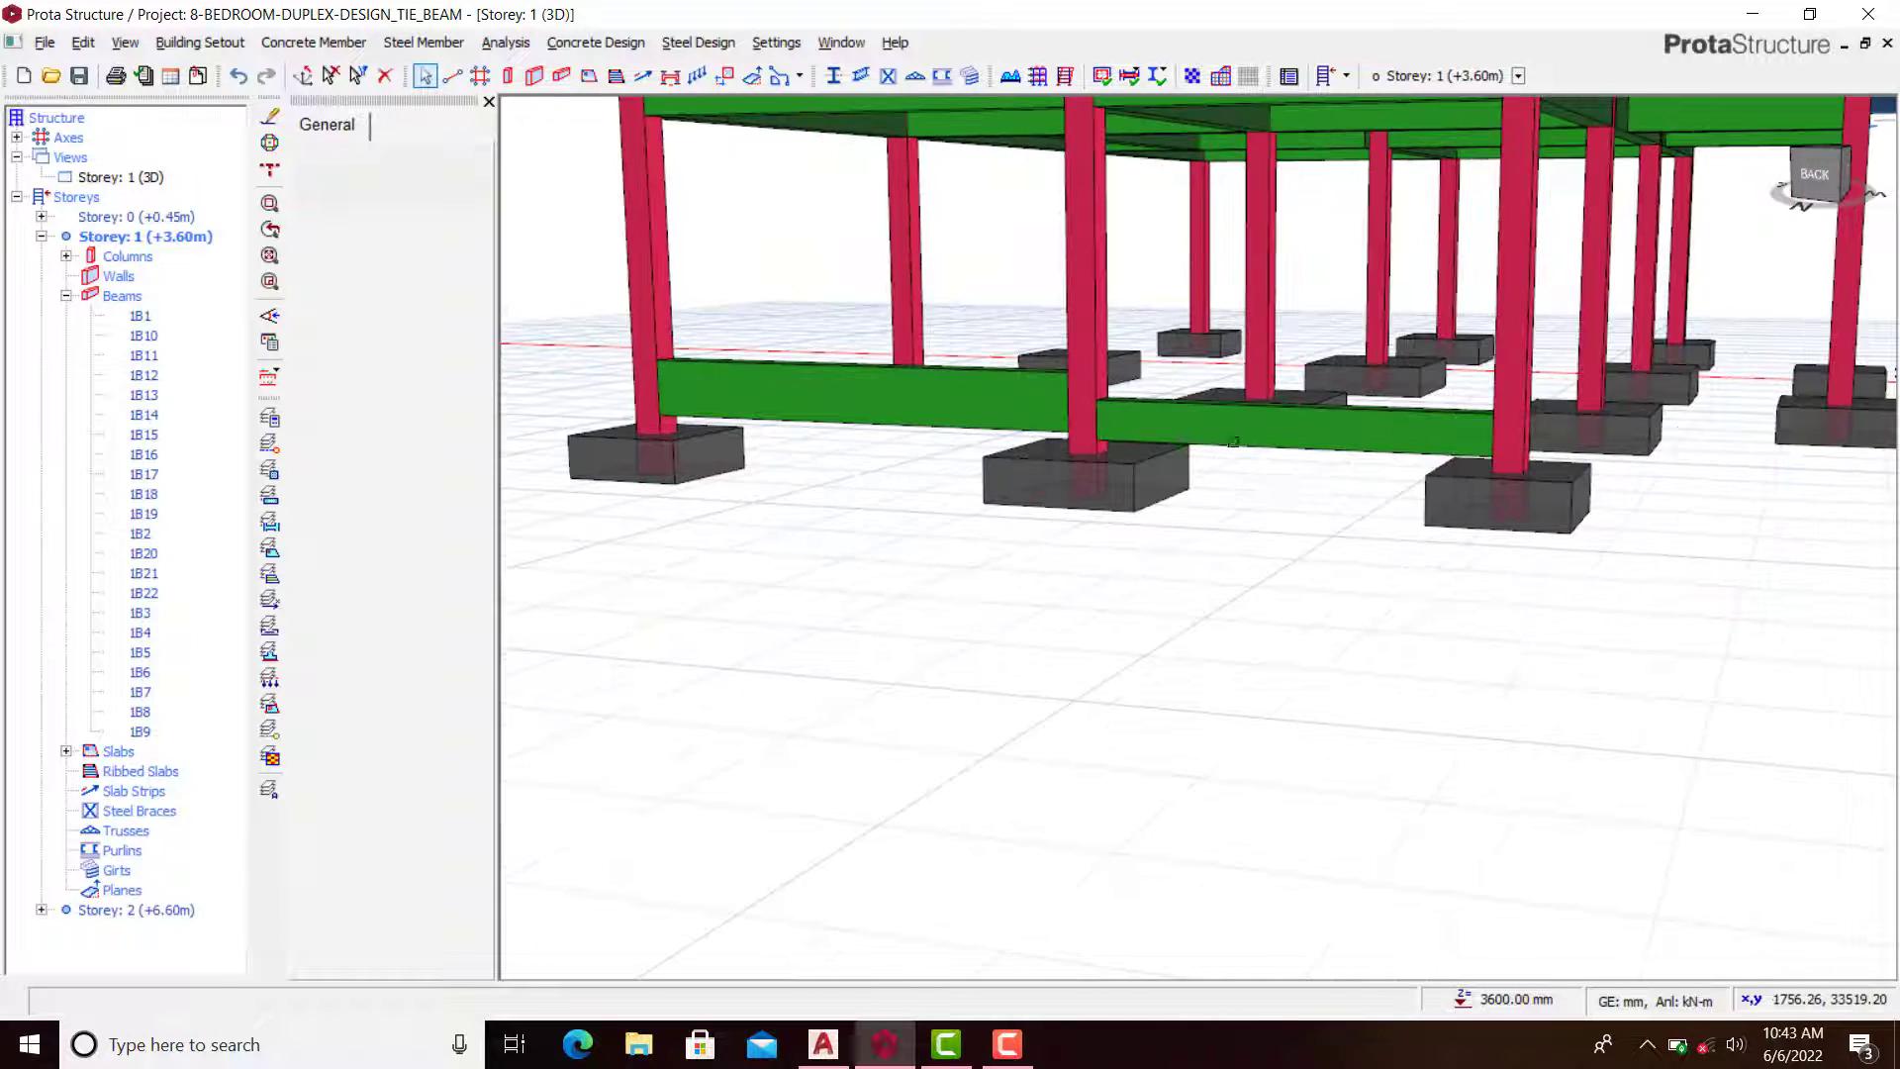
pyautogui.scroll(2, 1252, 413)
pyautogui.click(1253, 413)
pyautogui.rightClick(1288, 408)
pyautogui.click(1326, 404)
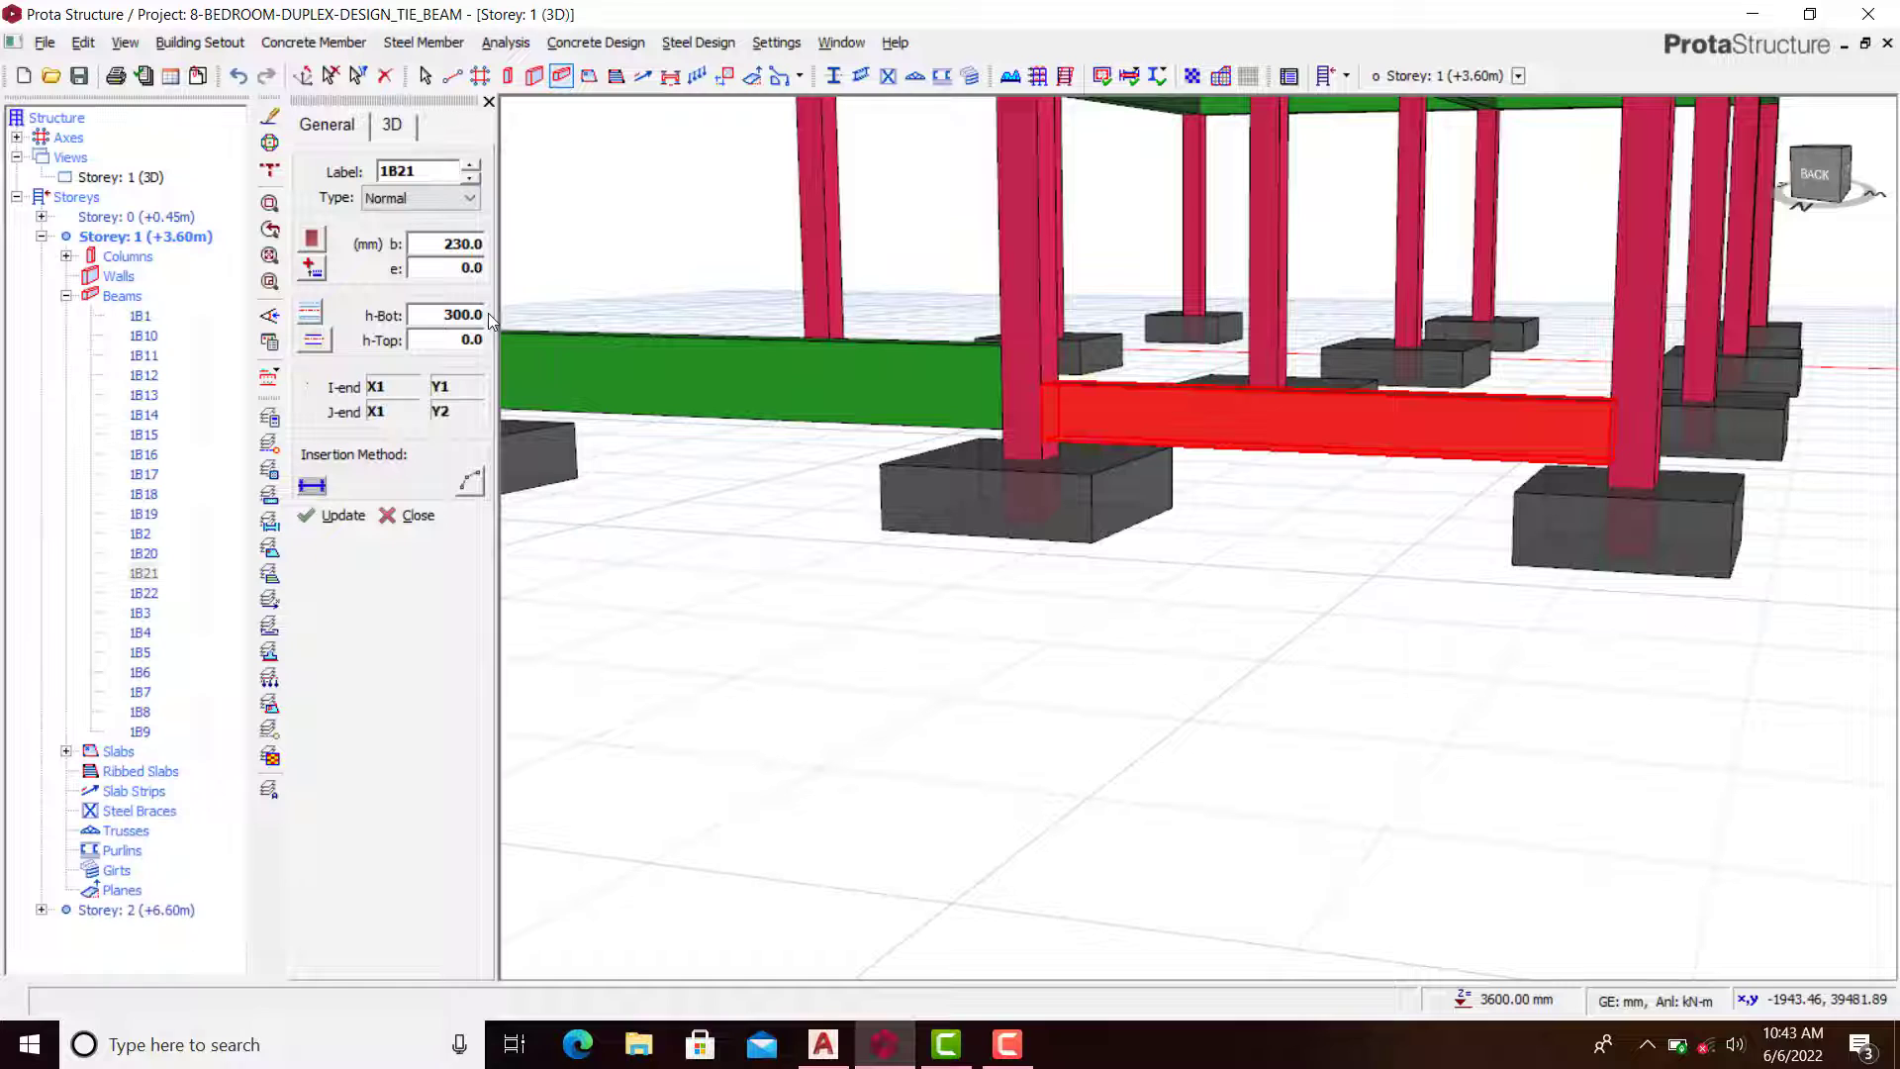
pyautogui.click(484, 313)
pyautogui.write('450')
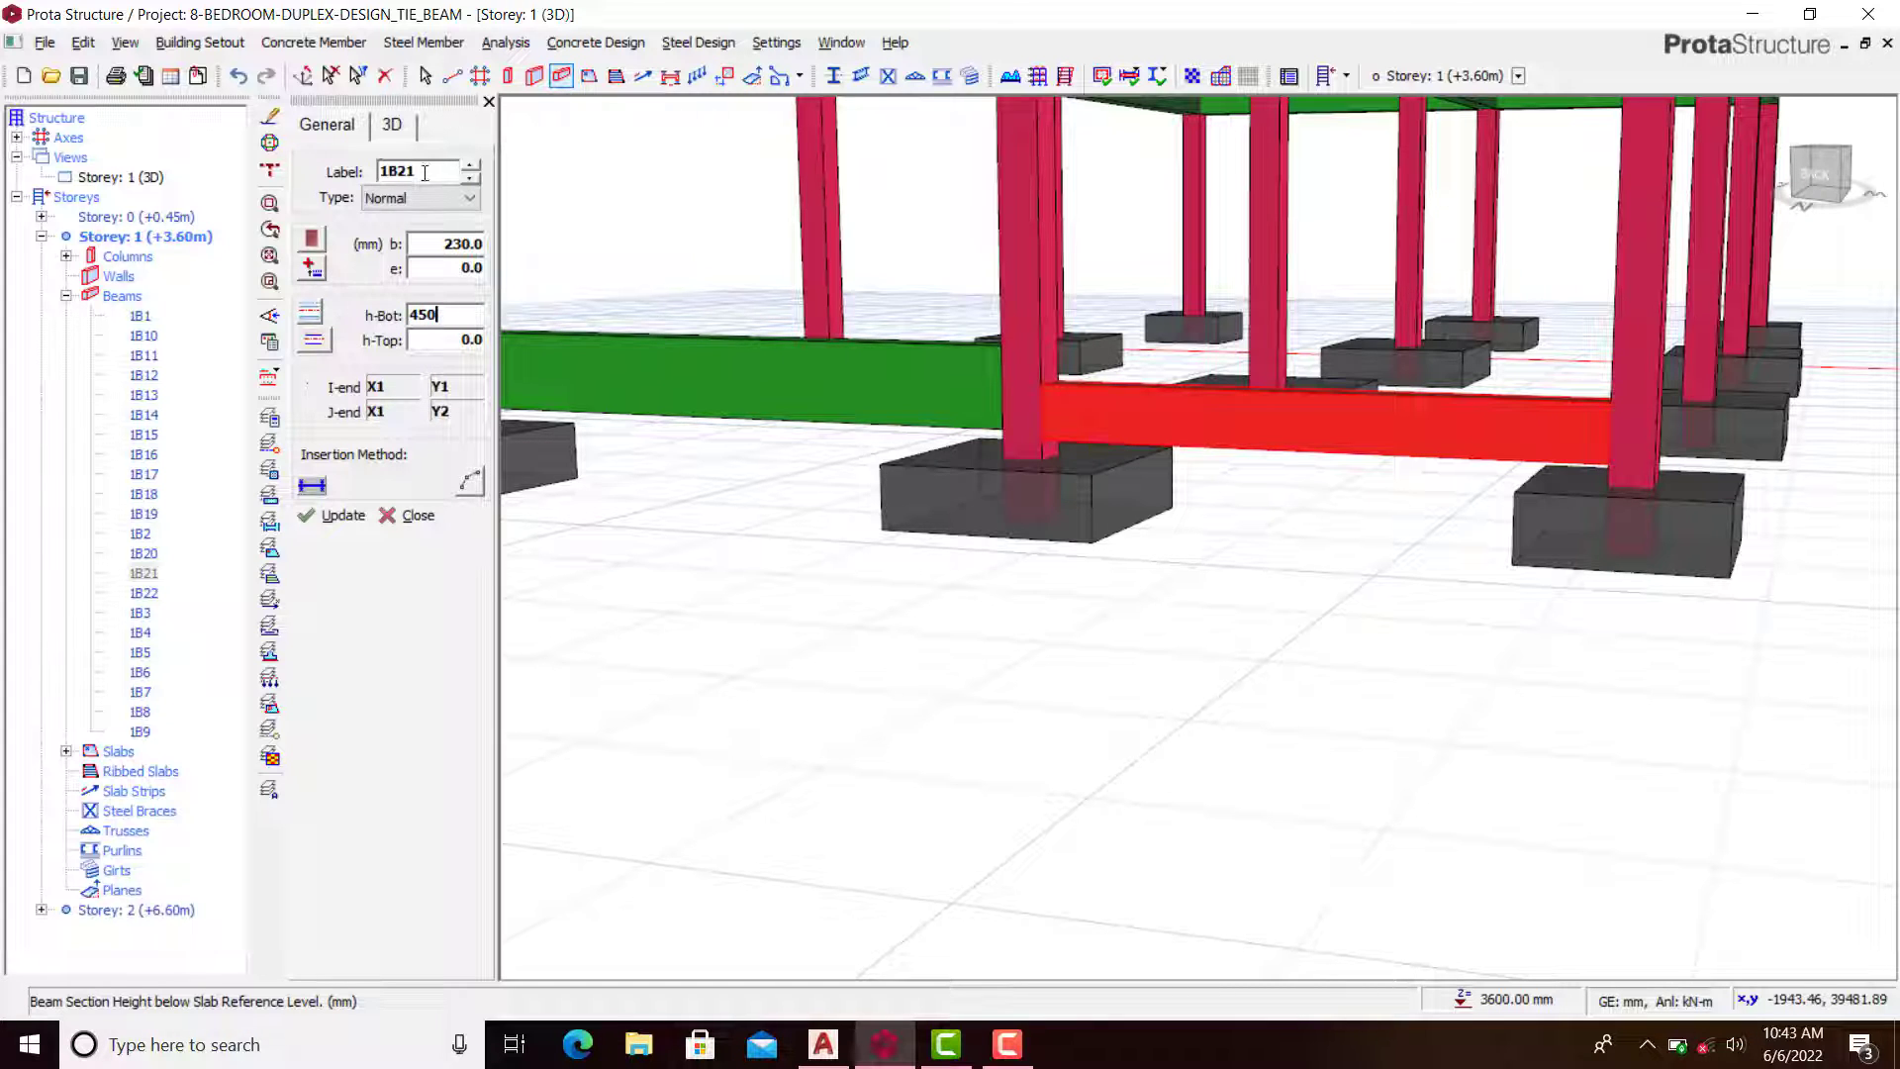
# Step: Set both delZ offsets of the tie beam between Y1 and Y2 to -2400 mm, apply the changes and clear the selection
pyautogui.click(394, 126)
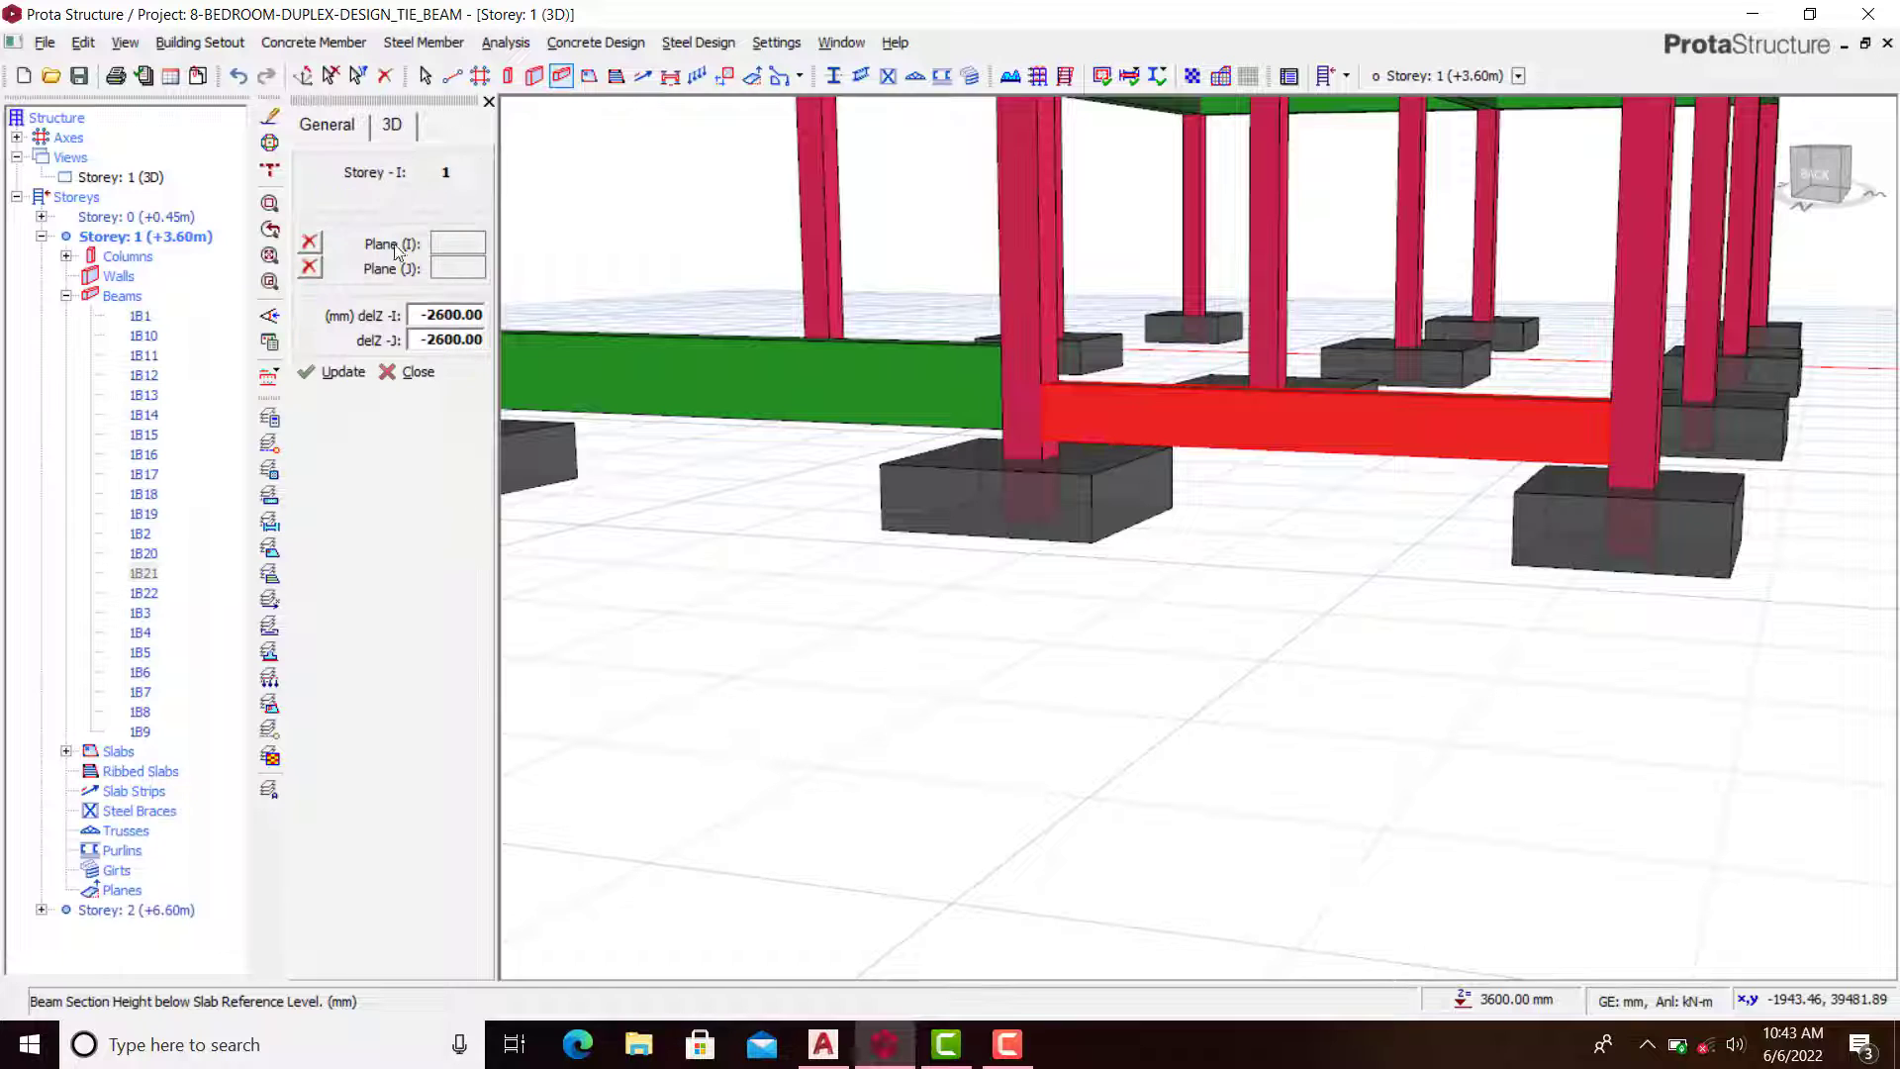
pyautogui.doubleClick(457, 316)
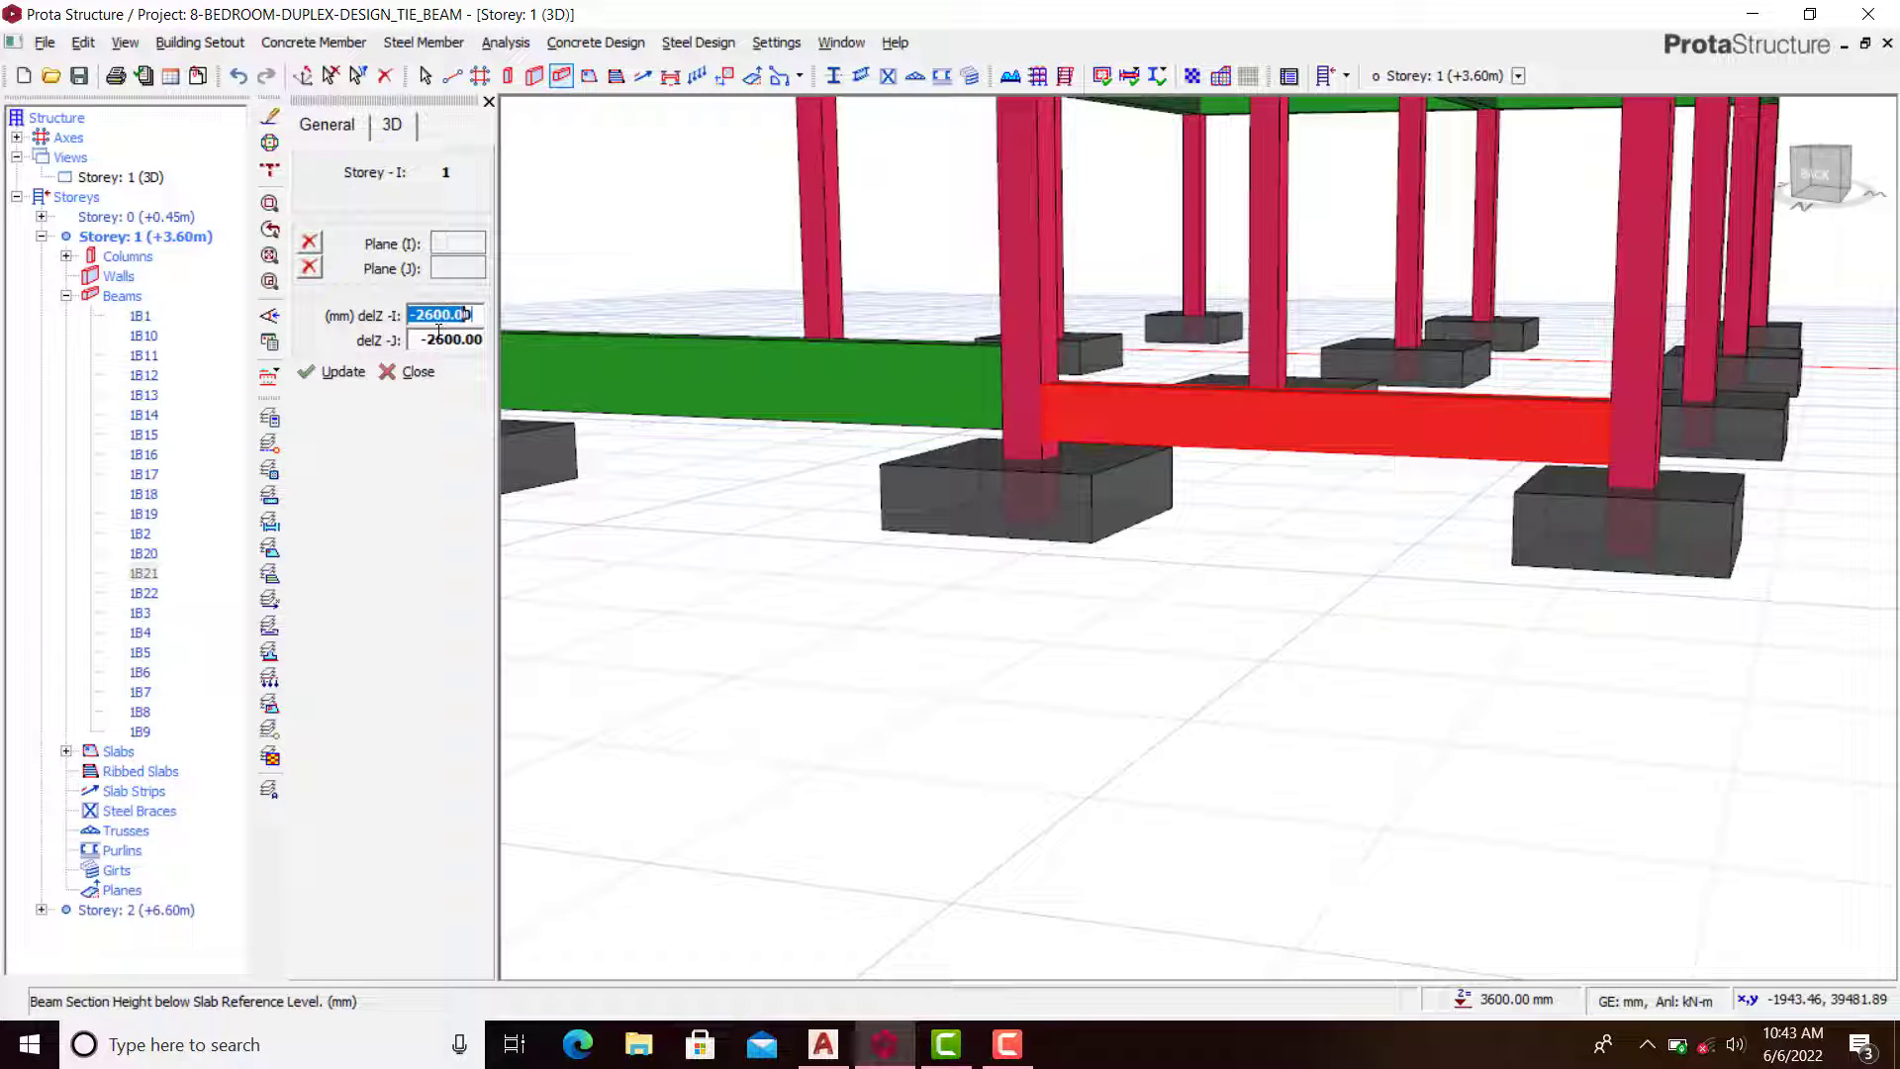
pyautogui.write('-0')
pyautogui.press('Tab')
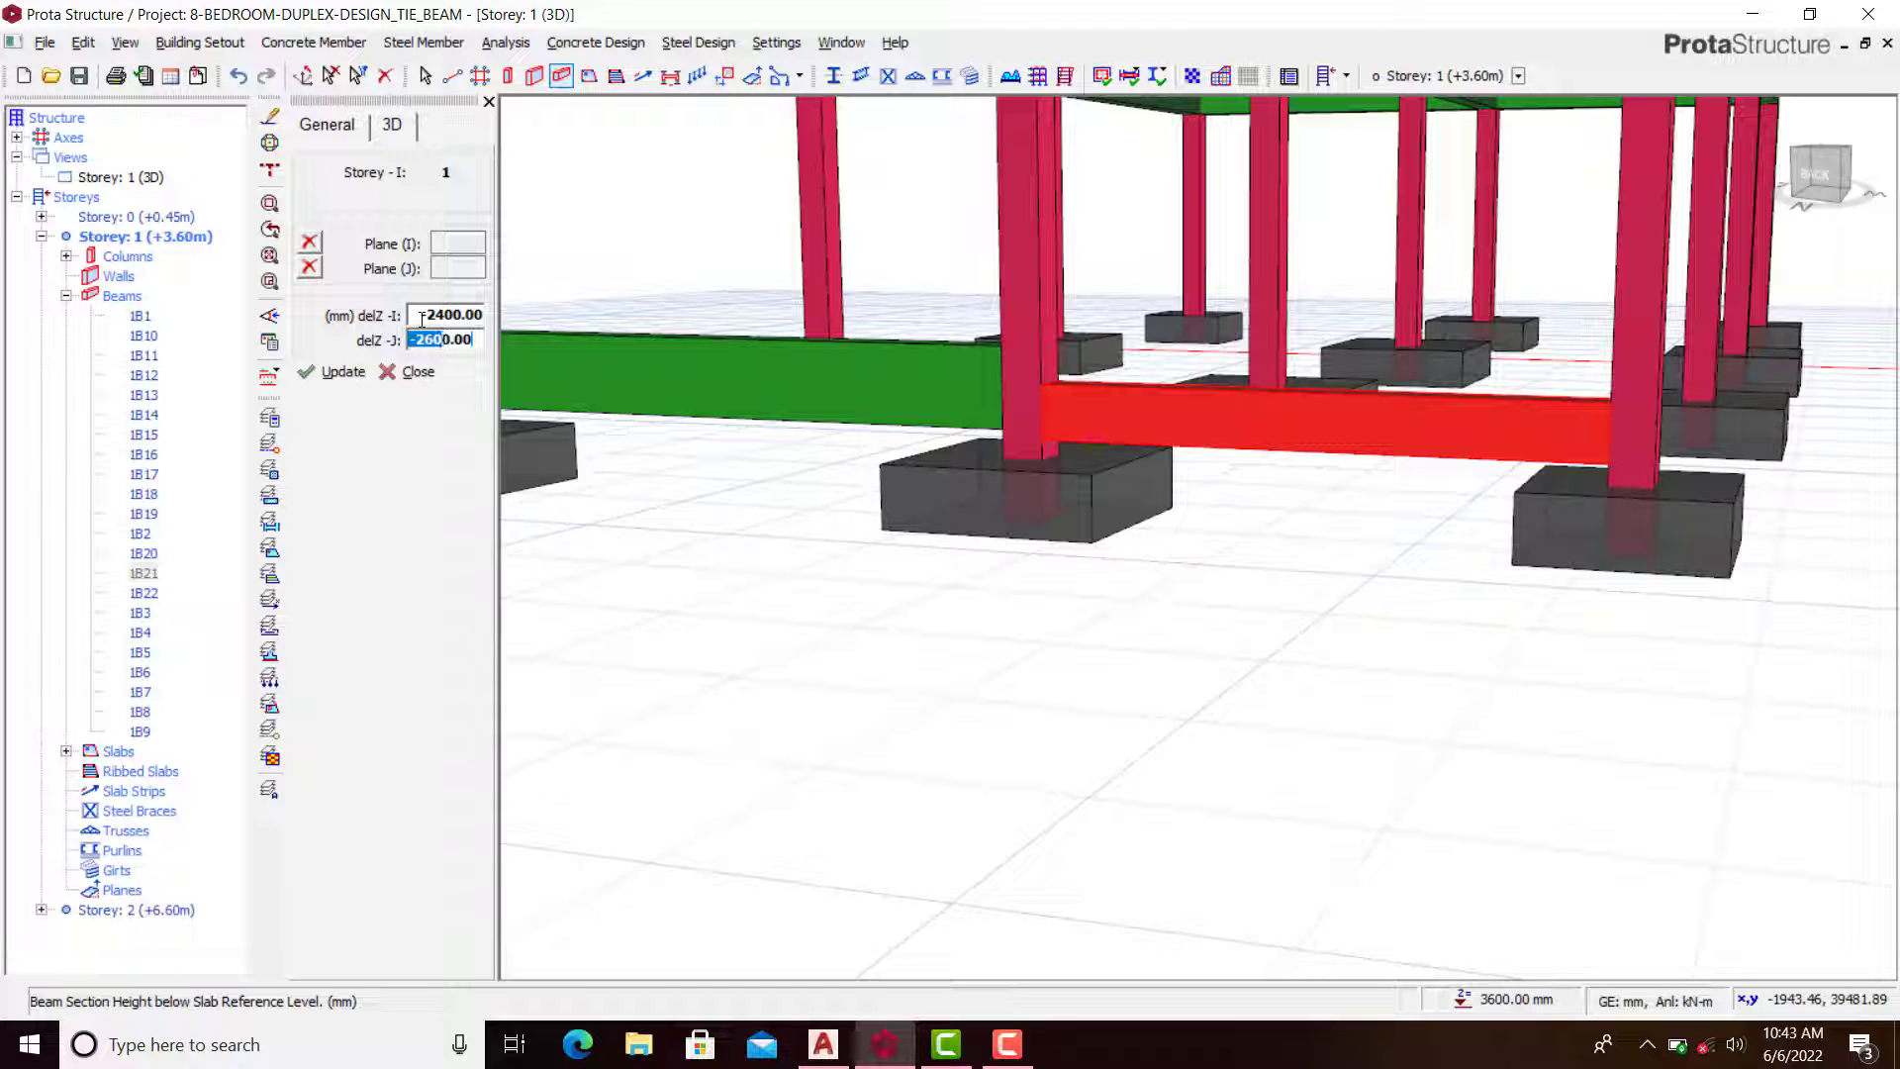
pyautogui.write('-')
pyautogui.click(355, 376)
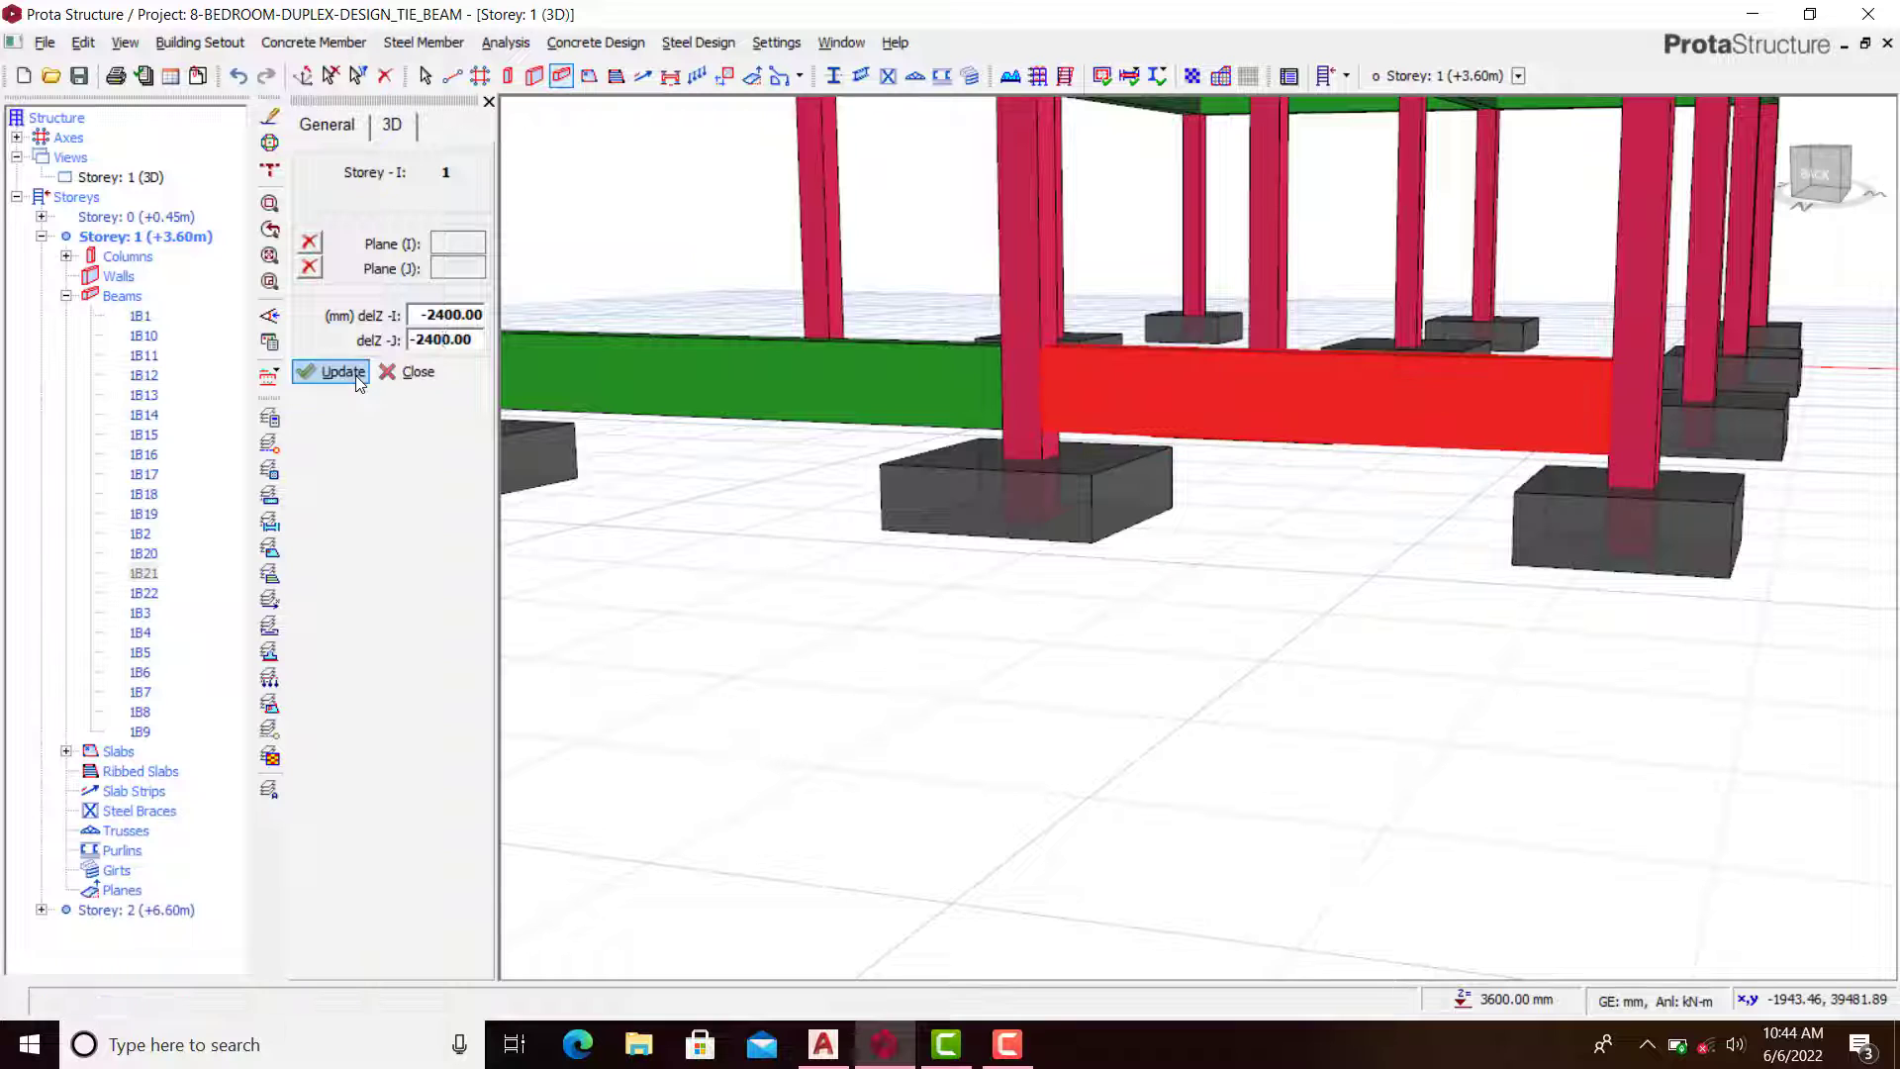
pyautogui.press('Escape')
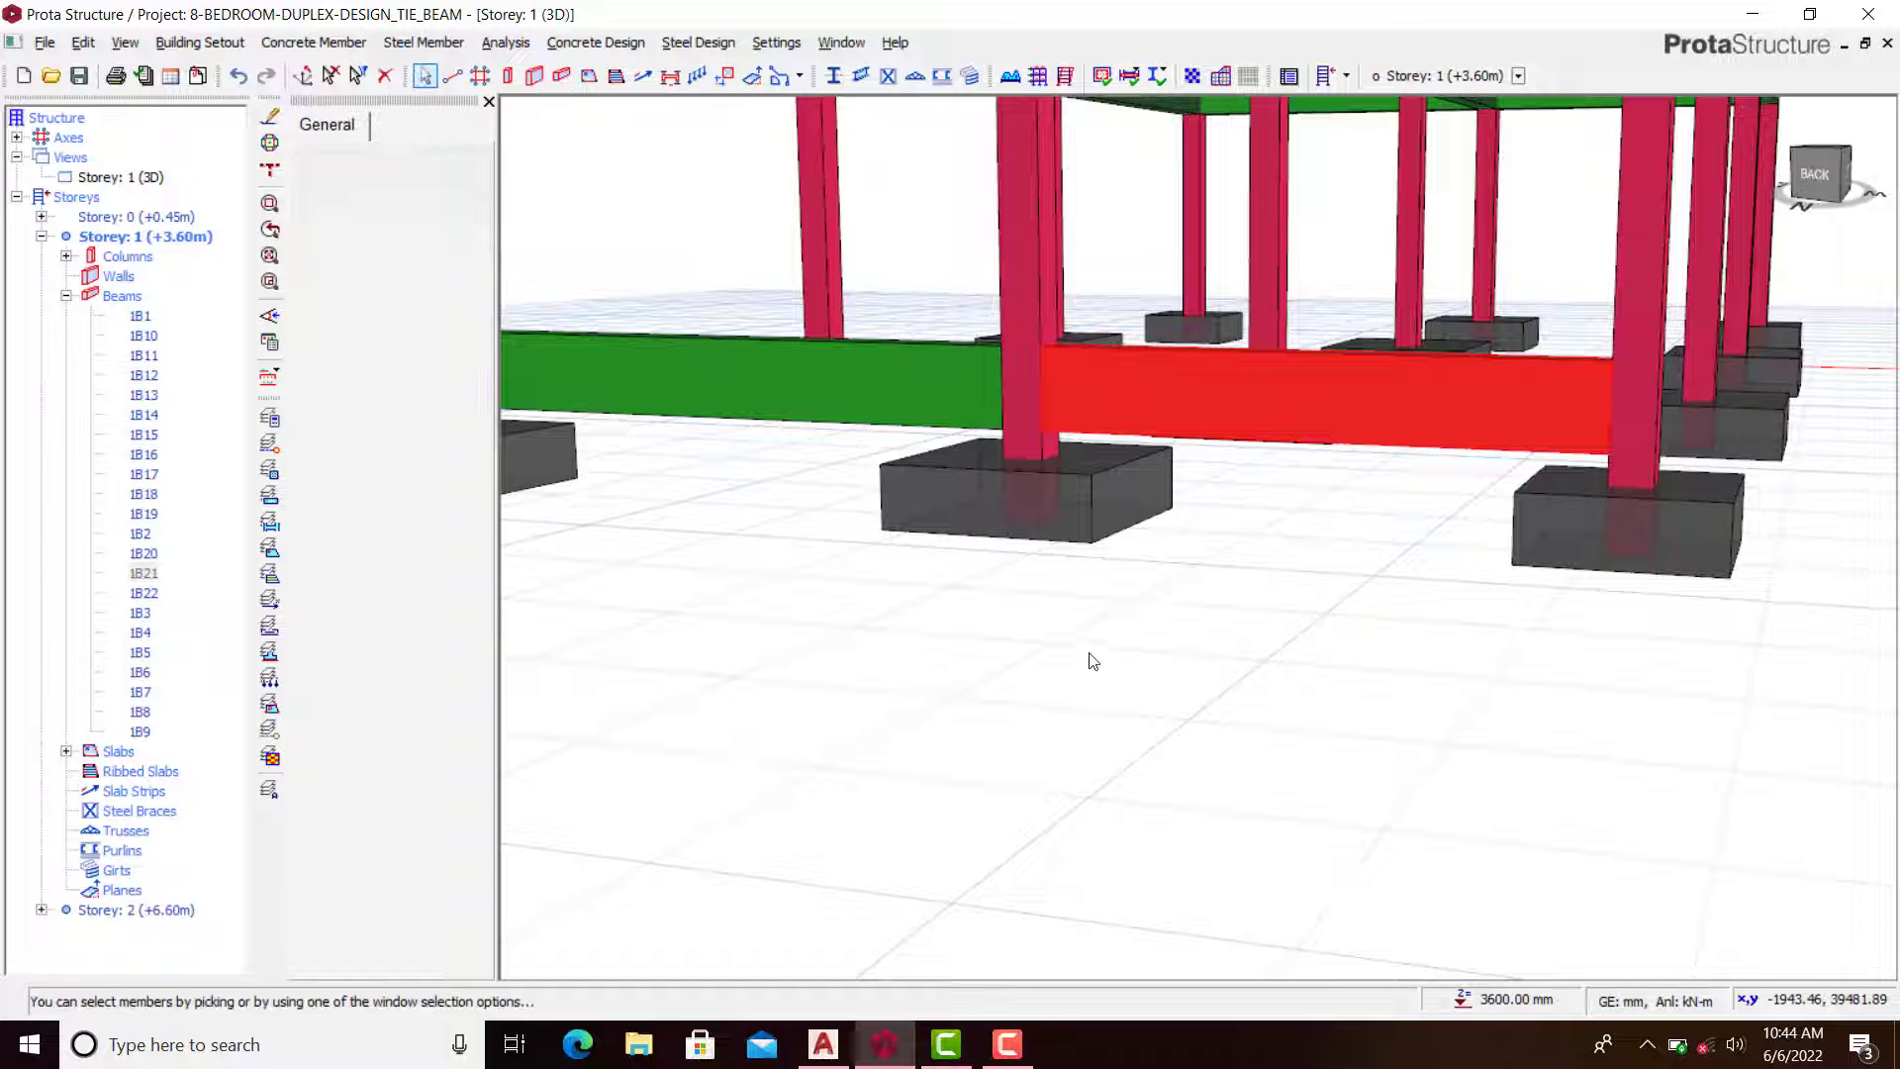
pyautogui.press('Escape')
# Step: Check the section size and delZ offsets in the properties of the axis X1 tie beam between Y2 and Y3
pyautogui.scroll(-3, 1157, 535)
pyautogui.moveTo(1198, 539)
pyautogui.mouseDown(button='middle')
pyautogui.moveTo(1149, 587)
pyautogui.moveTo(1217, 554)
pyautogui.moveTo(1157, 583)
pyautogui.moveTo(1193, 559)
pyautogui.moveTo(1172, 554)
pyautogui.mouseUp(button='middle')
pyautogui.rightClick(1167, 552)
pyautogui.click(864, 458)
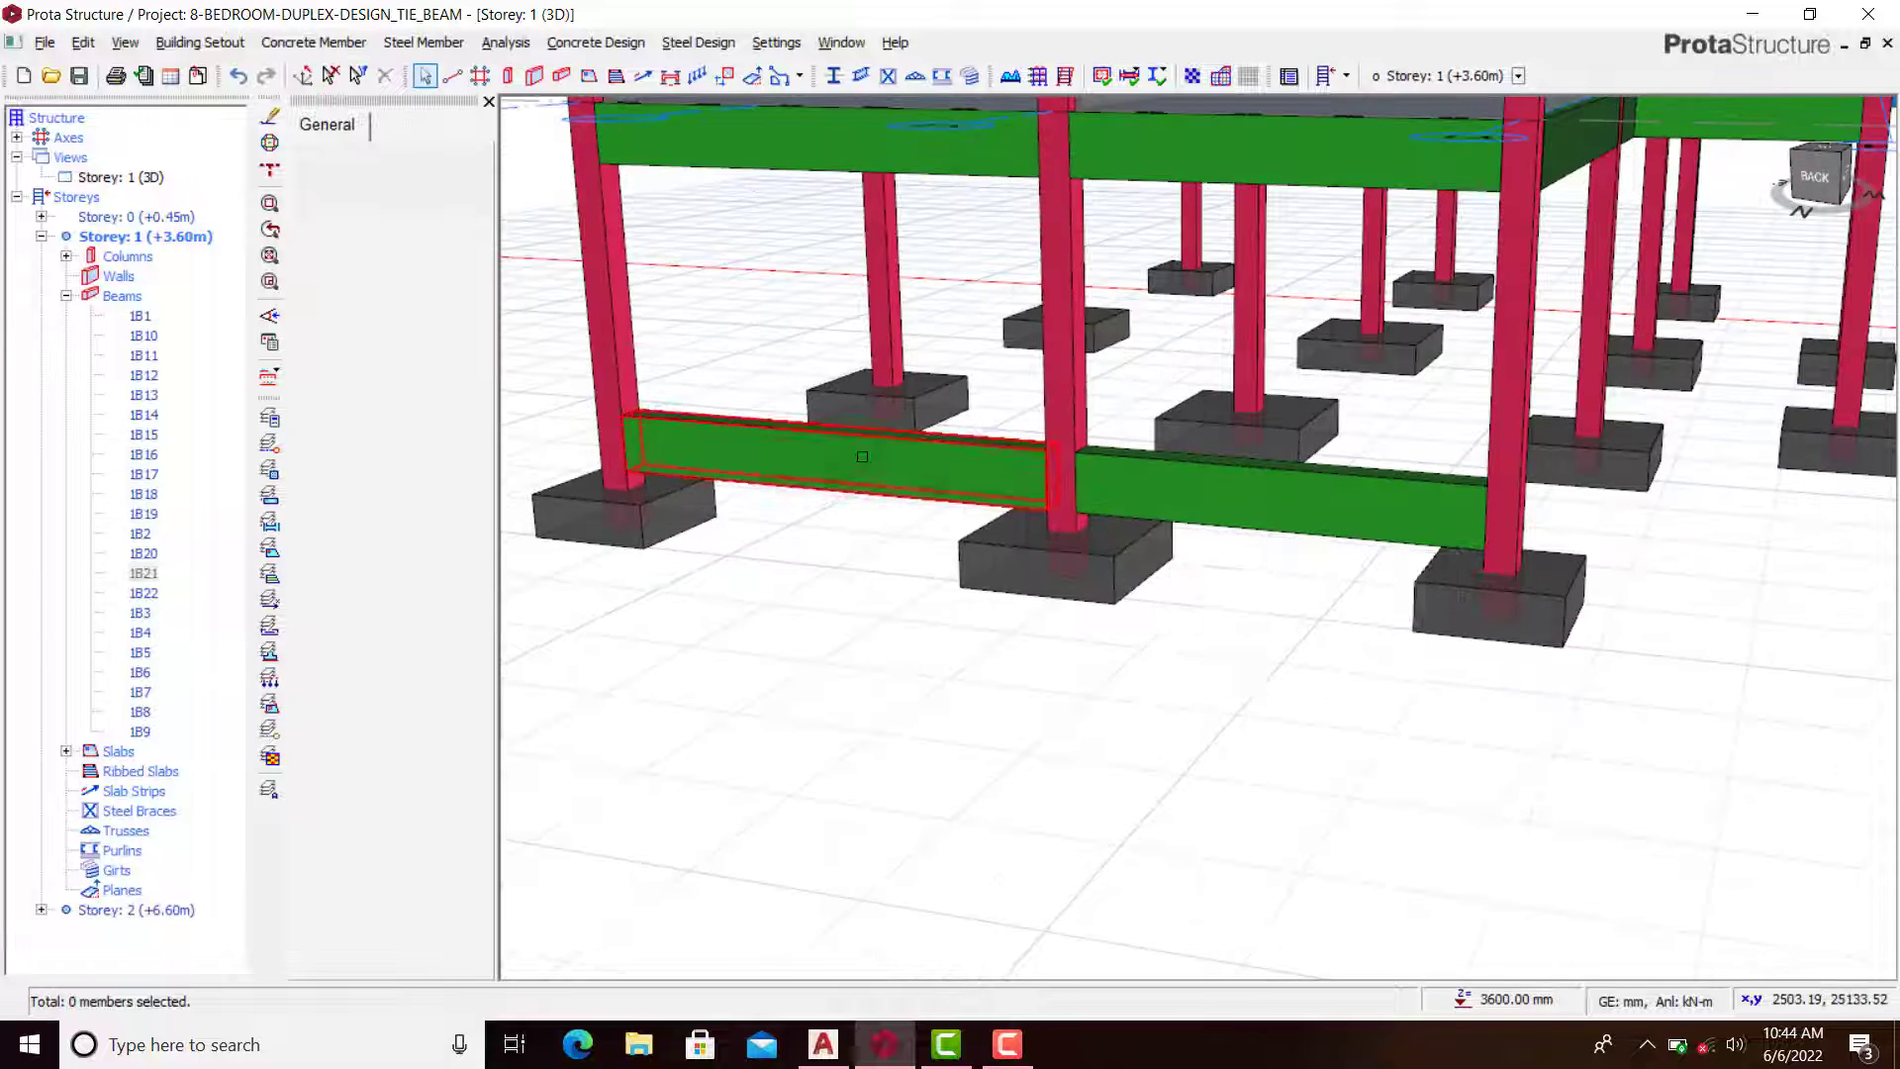
pyautogui.rightClick(862, 457)
pyautogui.click(896, 467)
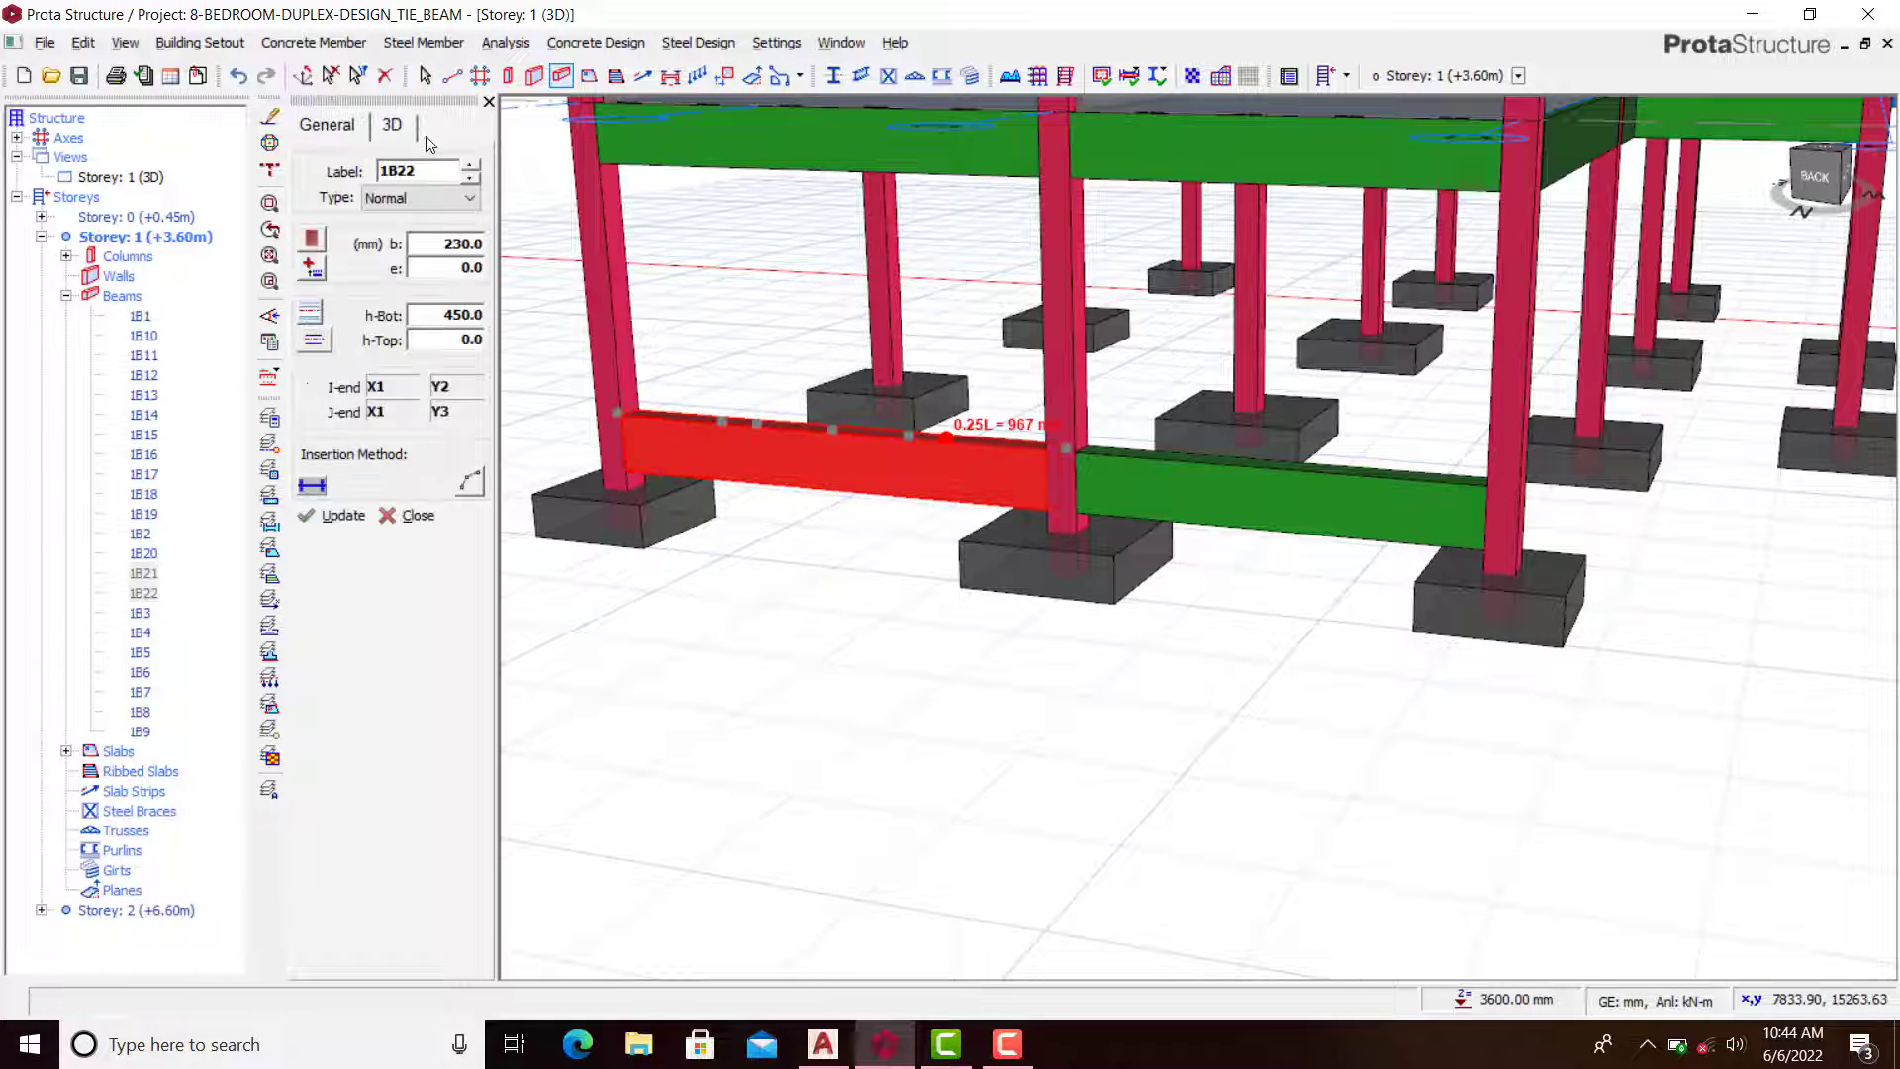
pyautogui.click(394, 124)
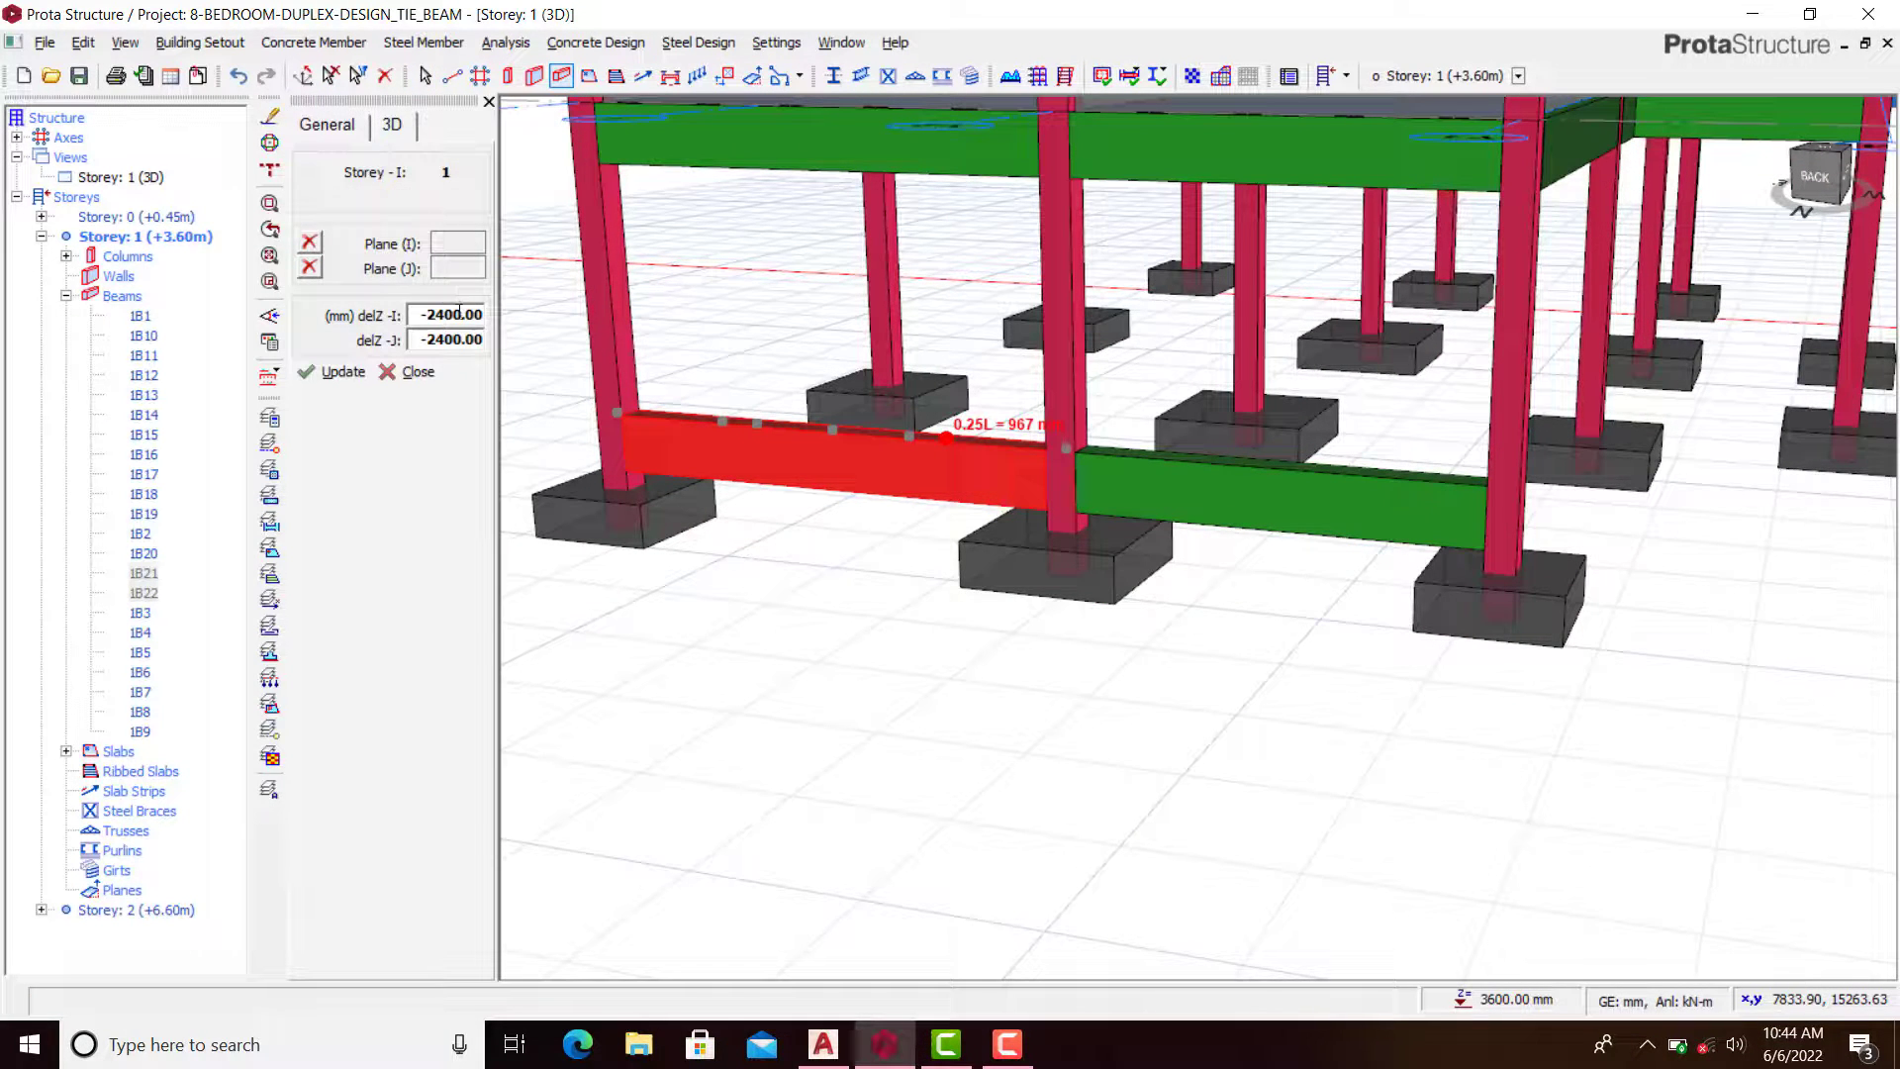
pyautogui.click(336, 125)
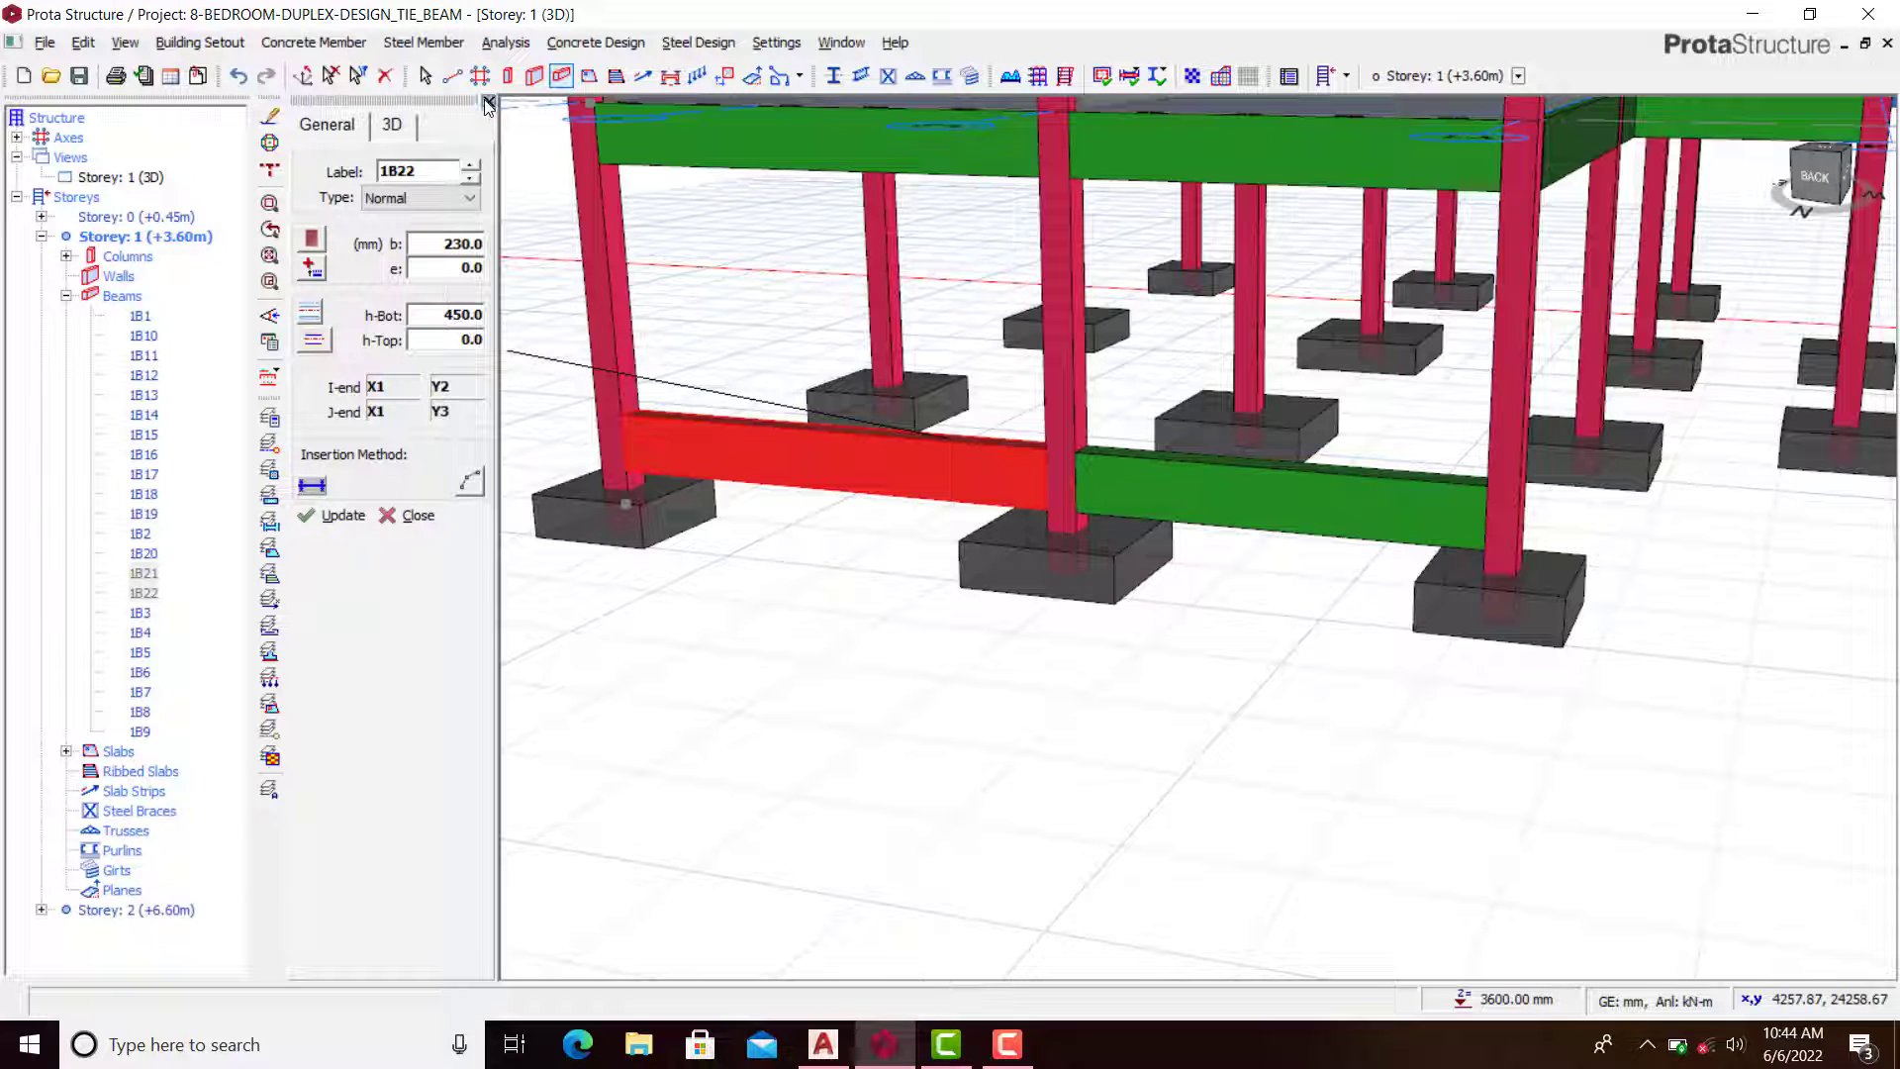
pyautogui.press('Escape')
pyautogui.press('Escape')
# Step: Switch the Storey 1 view back to plan, framing the bays between axes X1 and X7
pyautogui.scroll(-2, 870, 396)
pyautogui.moveTo(861, 449); pyautogui.dragTo(1135, 610, button='middle')
pyautogui.scroll(2, 1135, 610)
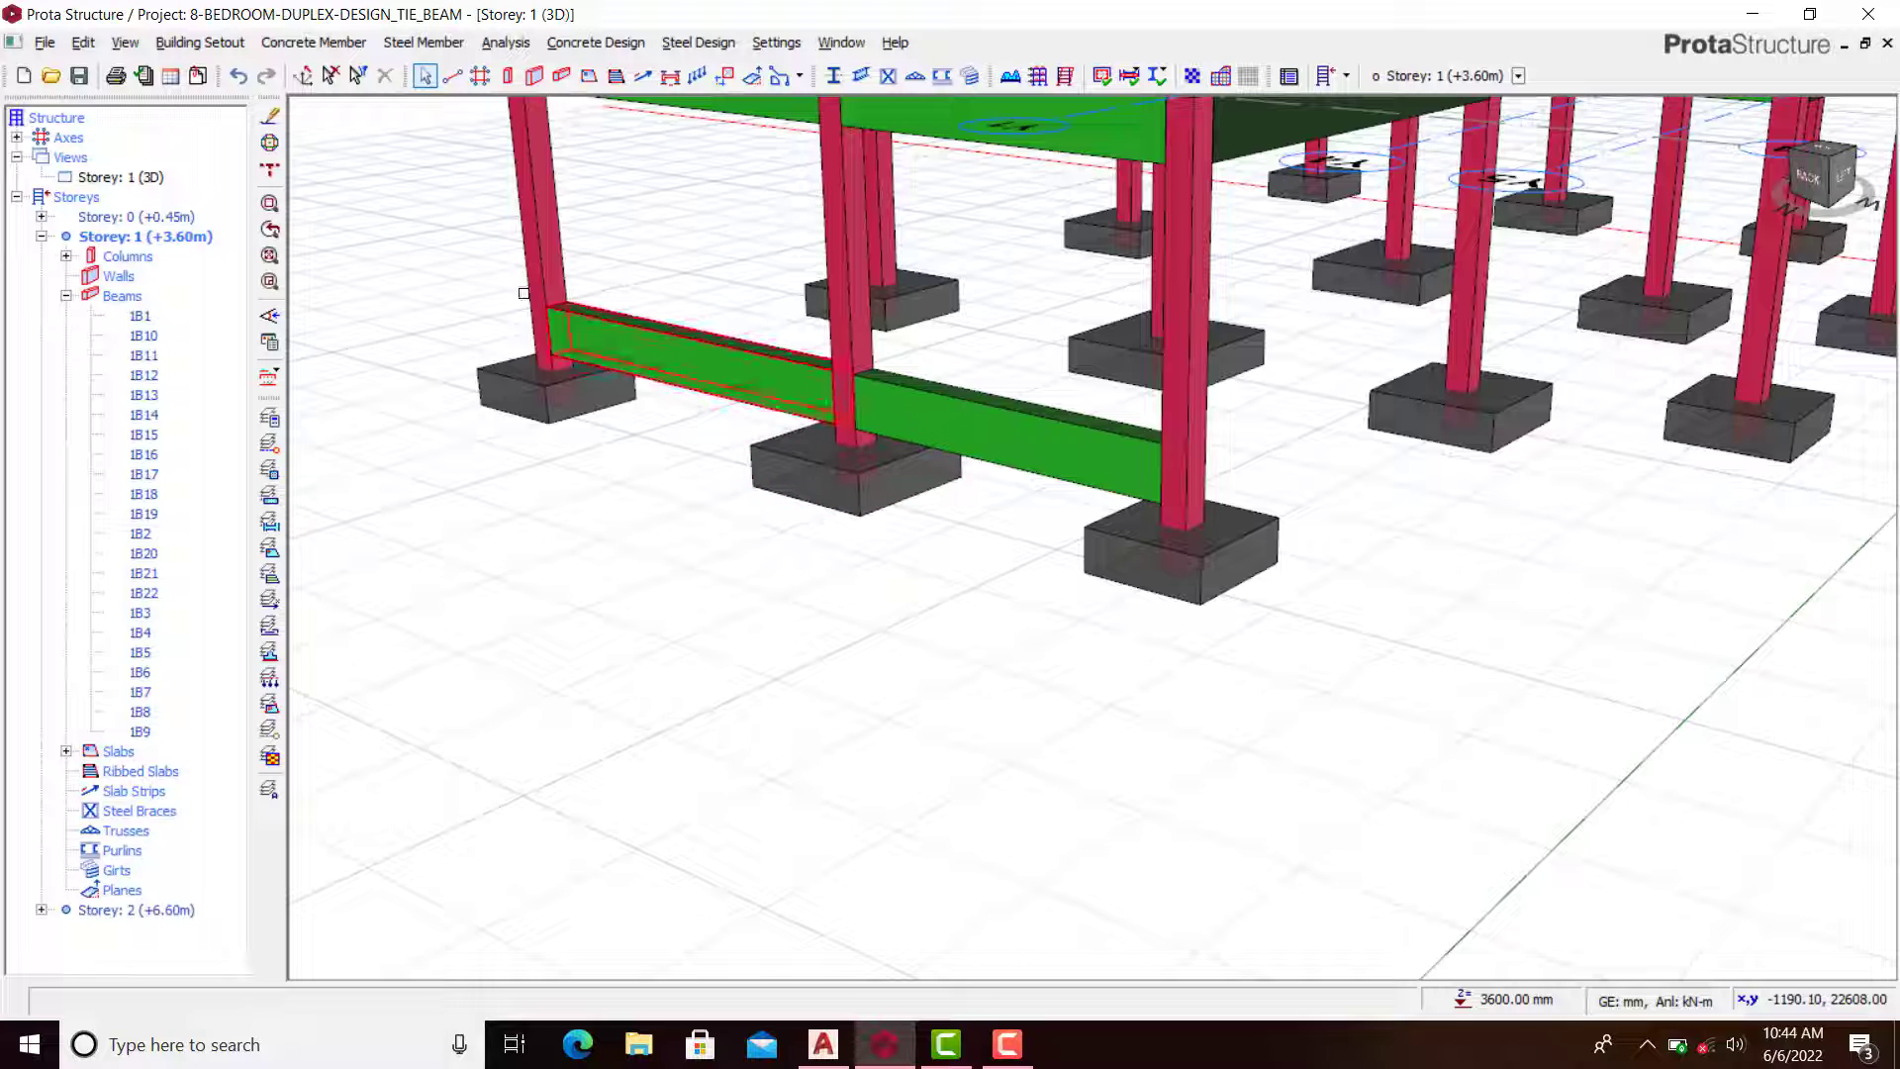
pyautogui.rightClick(151, 174)
pyautogui.click(219, 185)
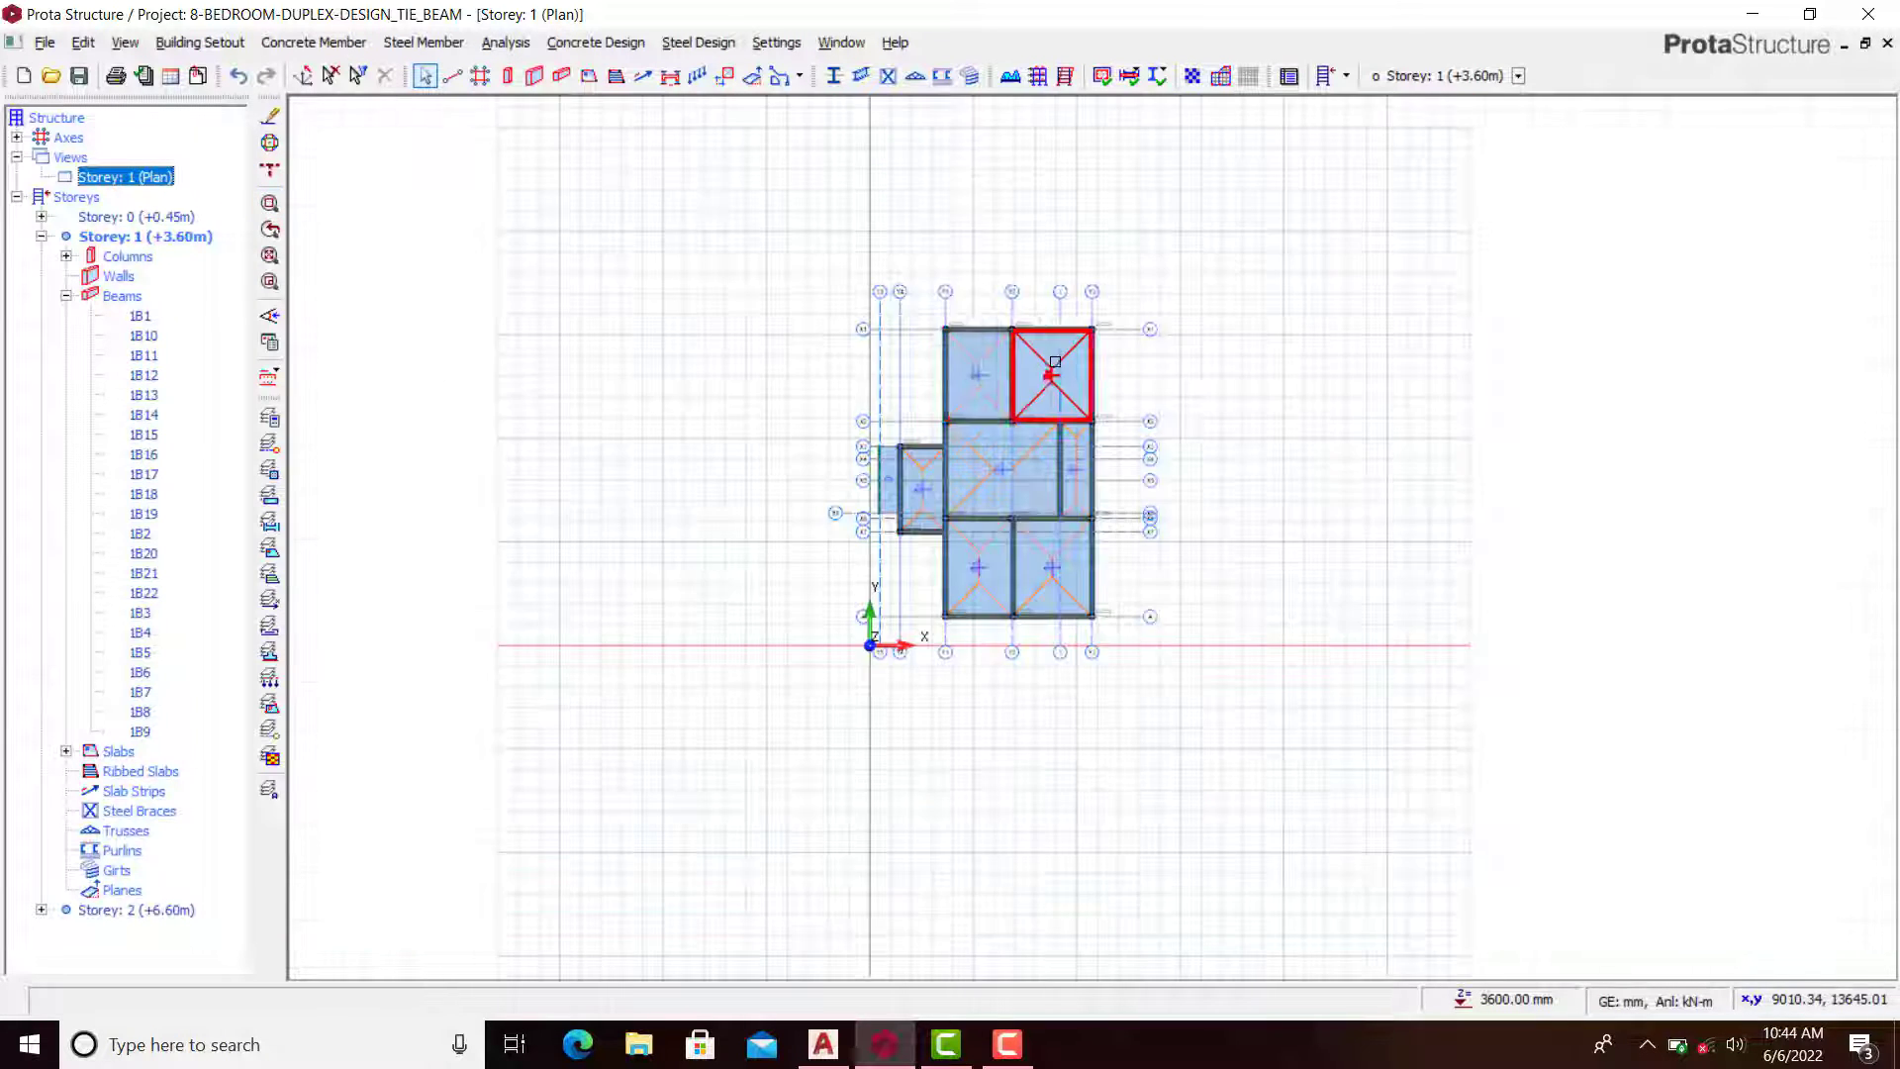
pyautogui.scroll(1, 1154, 319)
pyautogui.moveTo(1171, 310); pyautogui.dragTo(1145, 267, button='middle')
pyautogui.scroll(-3, 1244, 217)
pyautogui.scroll(2, 1145, 242)
pyautogui.scroll(-1, 1393, 337)
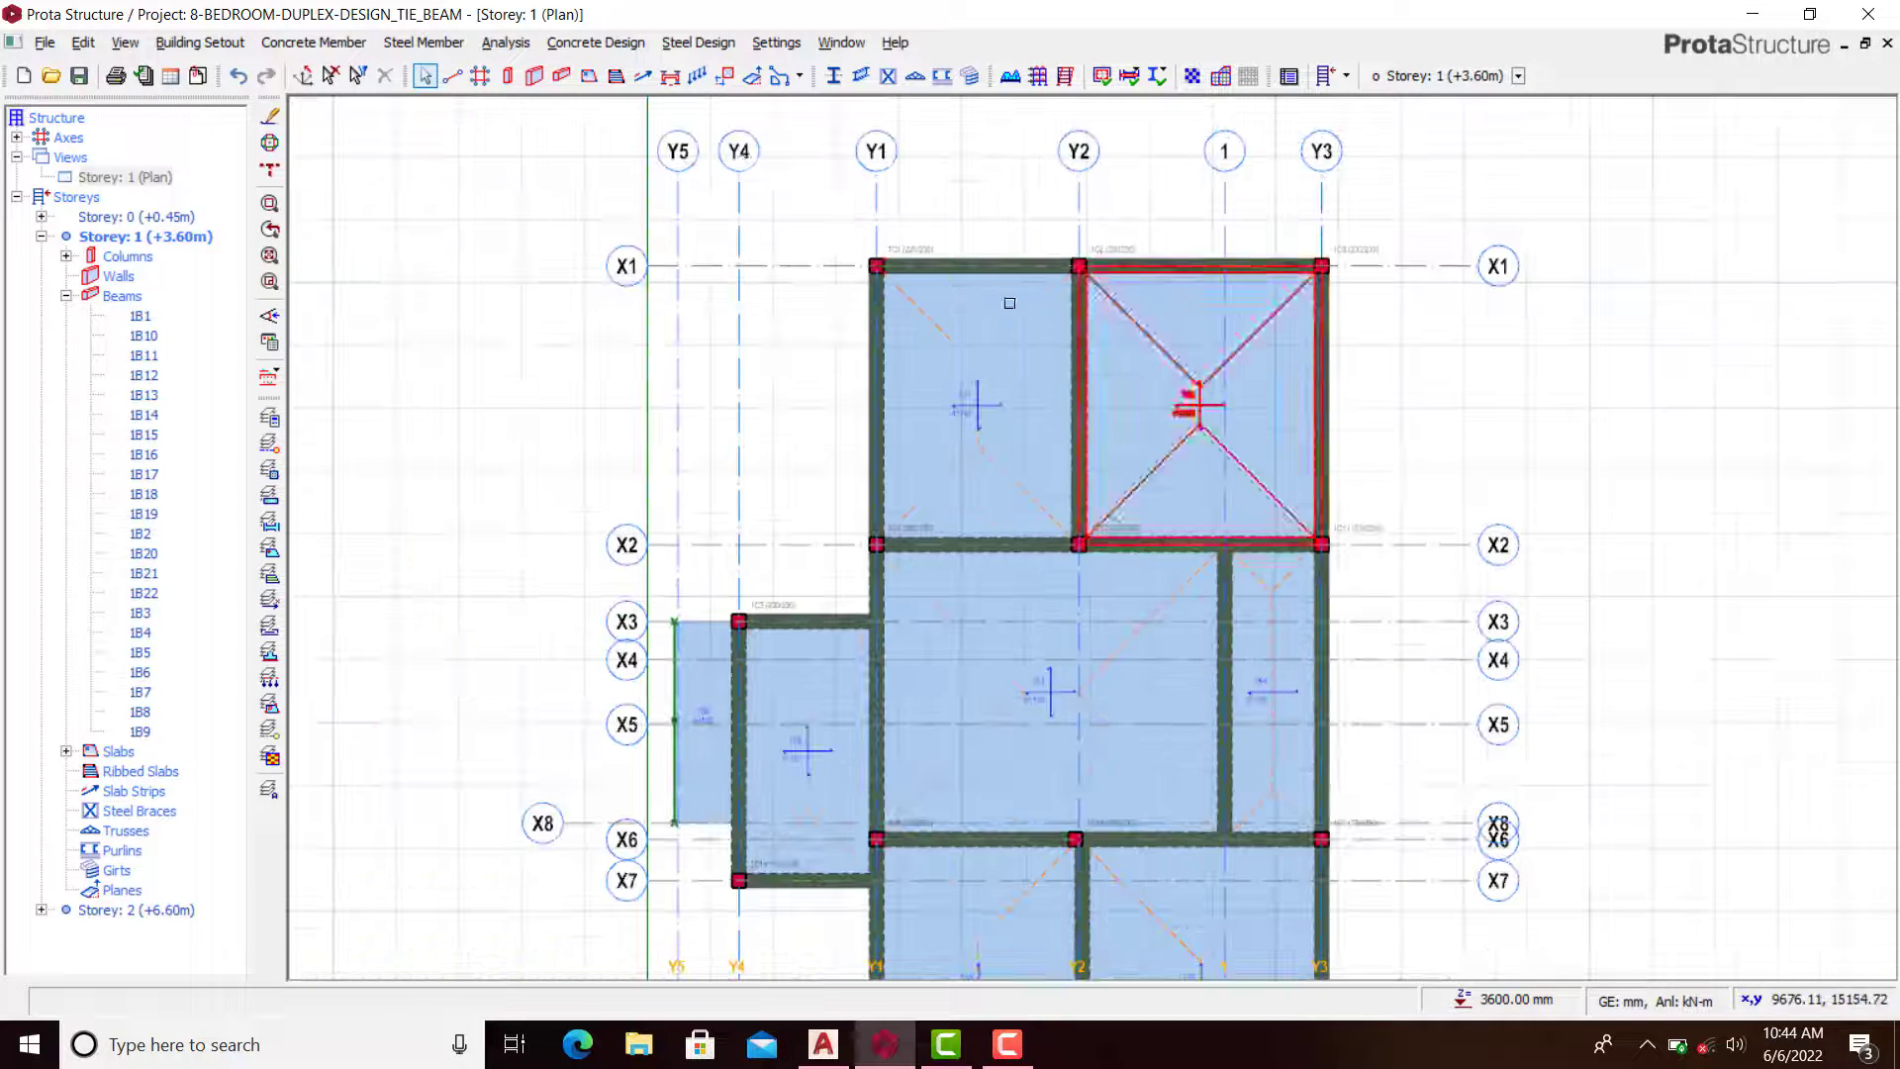
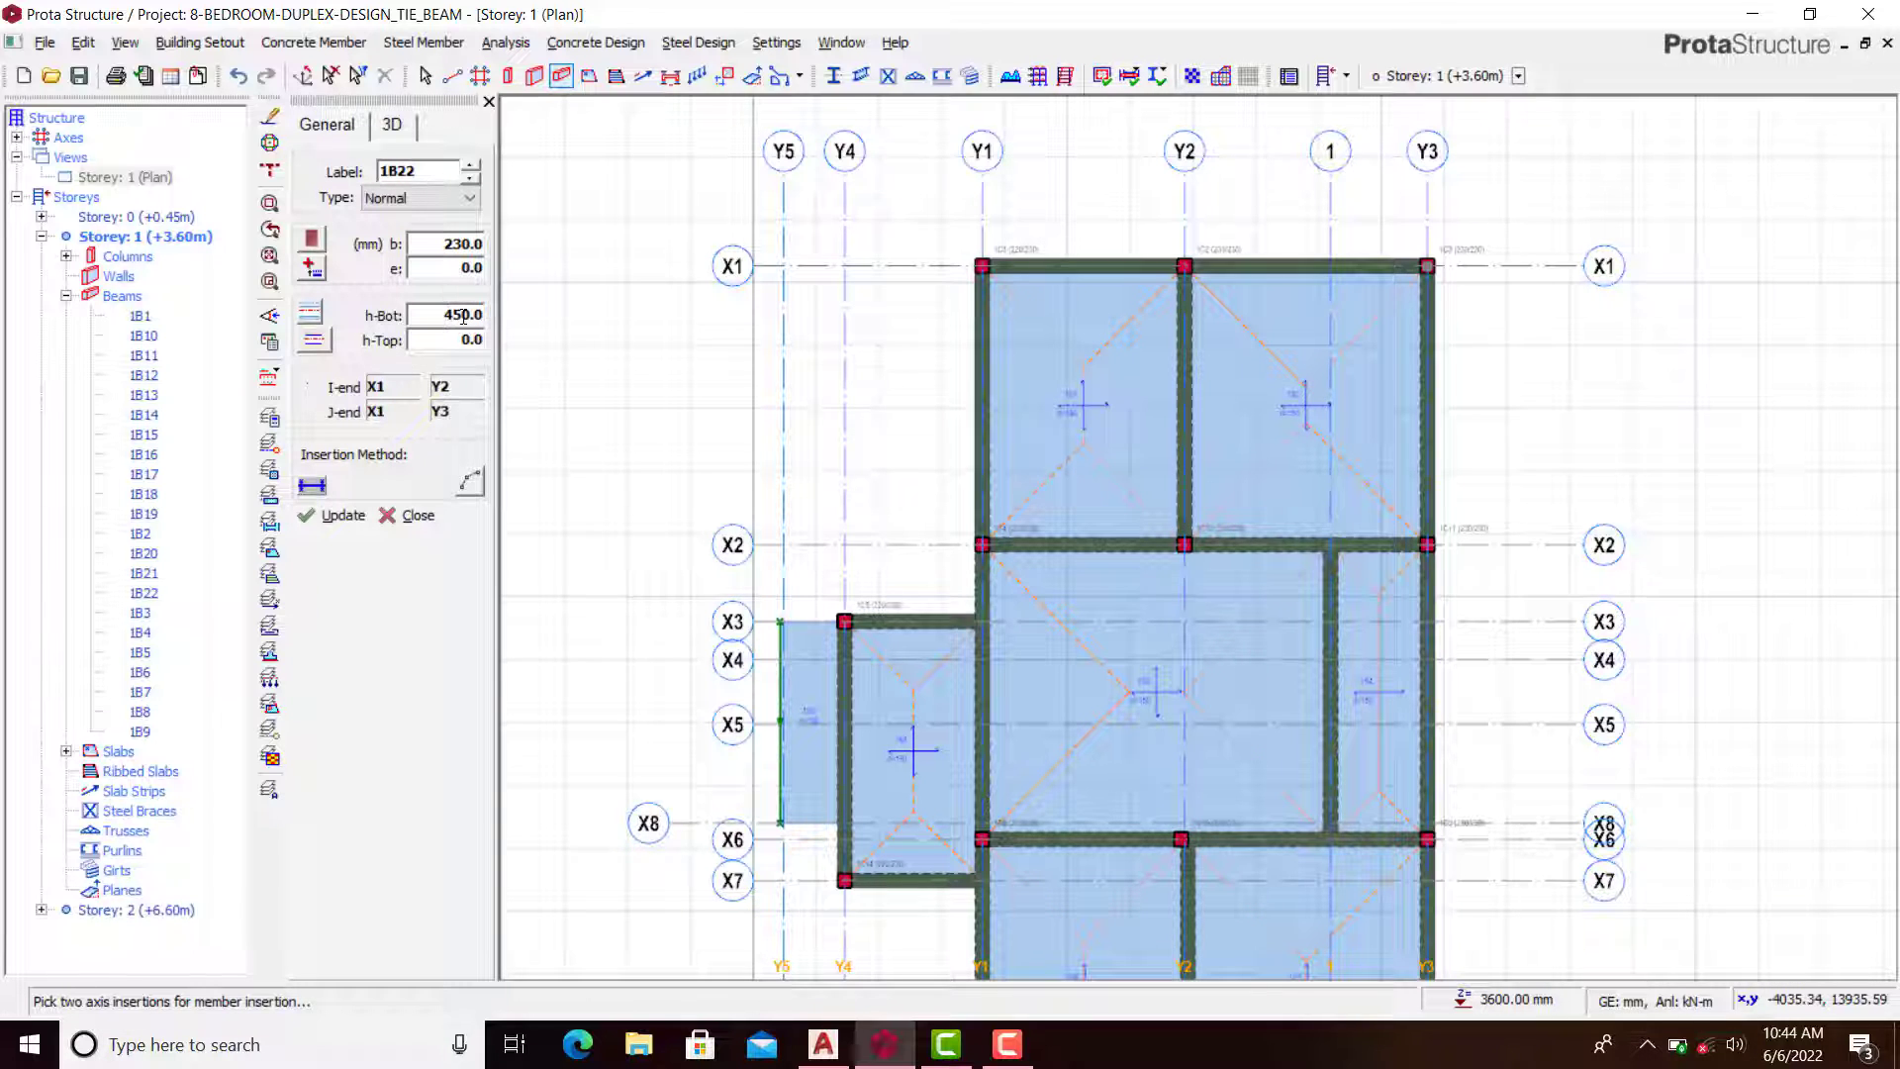
# Step: Draw the tie beam along axis Y3 from column X1 to column X2 with both delZ offsets at -2400 mm
pyautogui.click(376, 132)
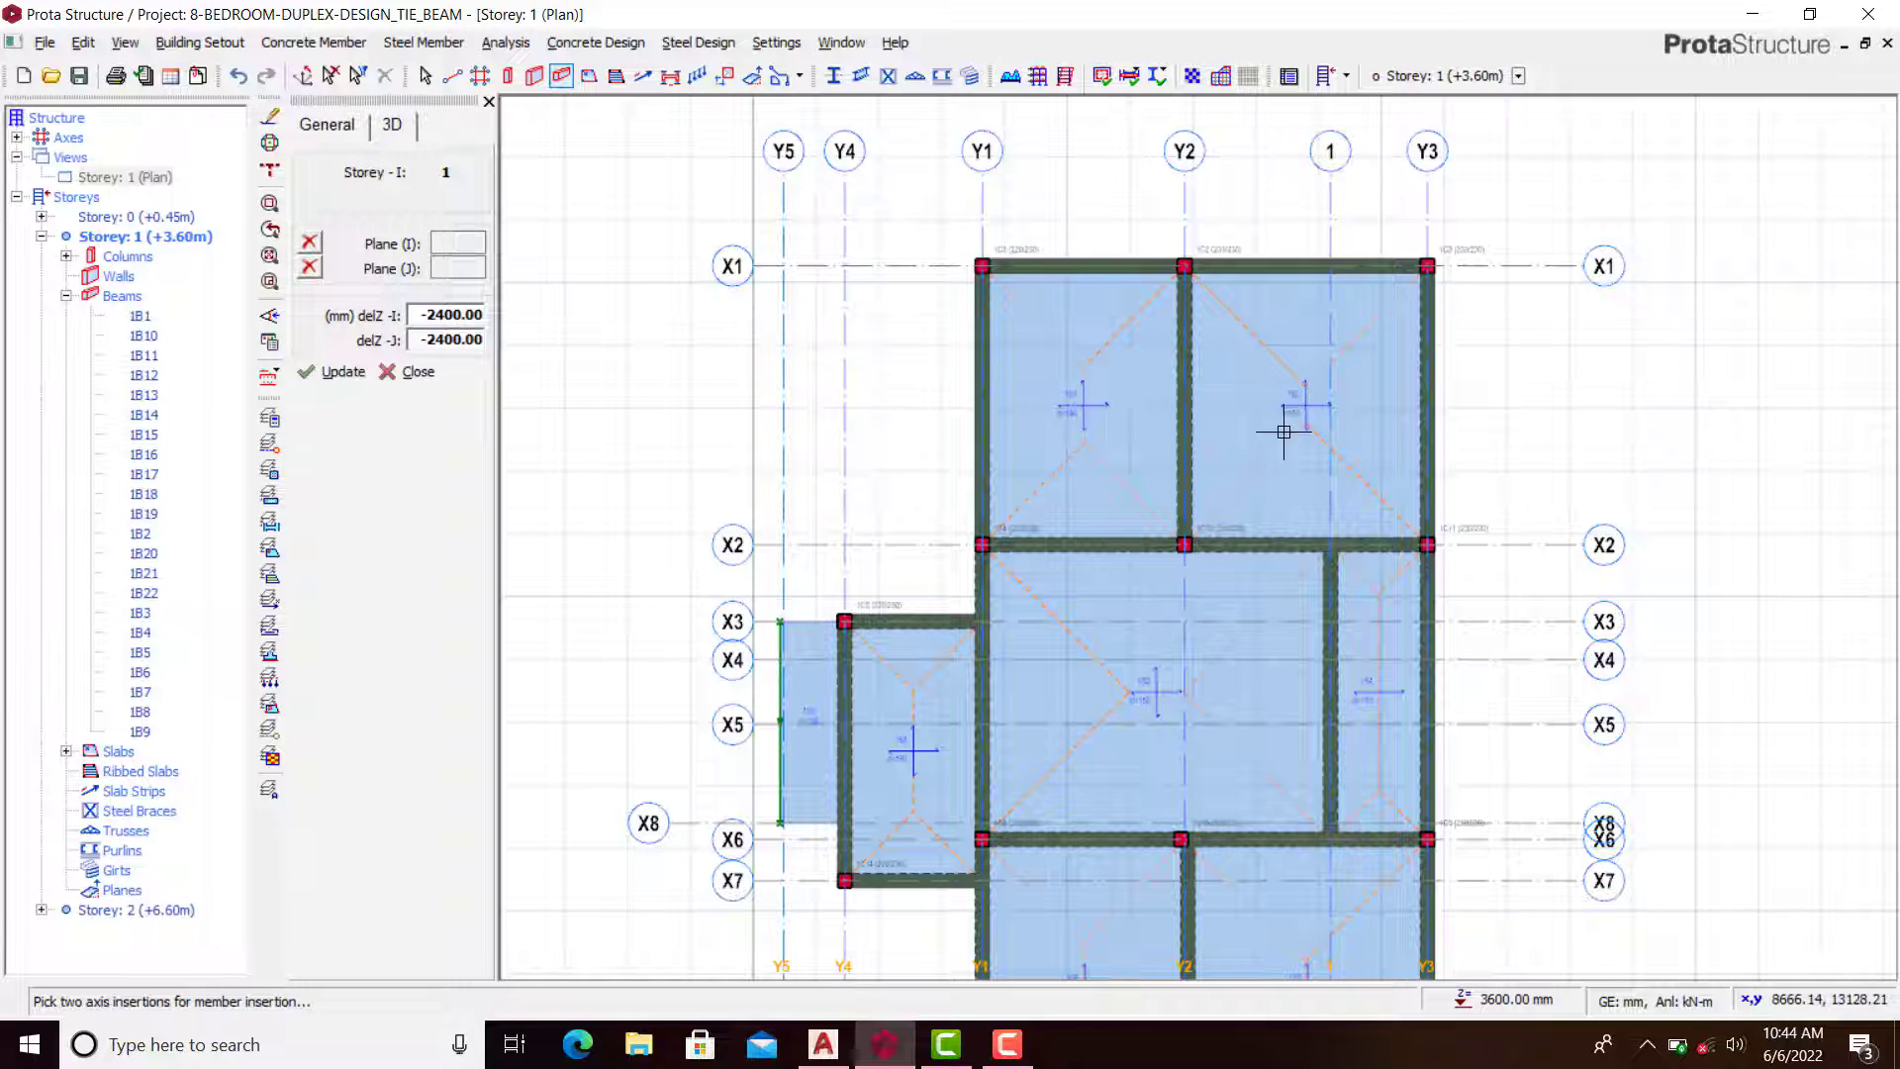
pyautogui.scroll(3, 1462, 316)
pyautogui.scroll(-1, 1487, 251)
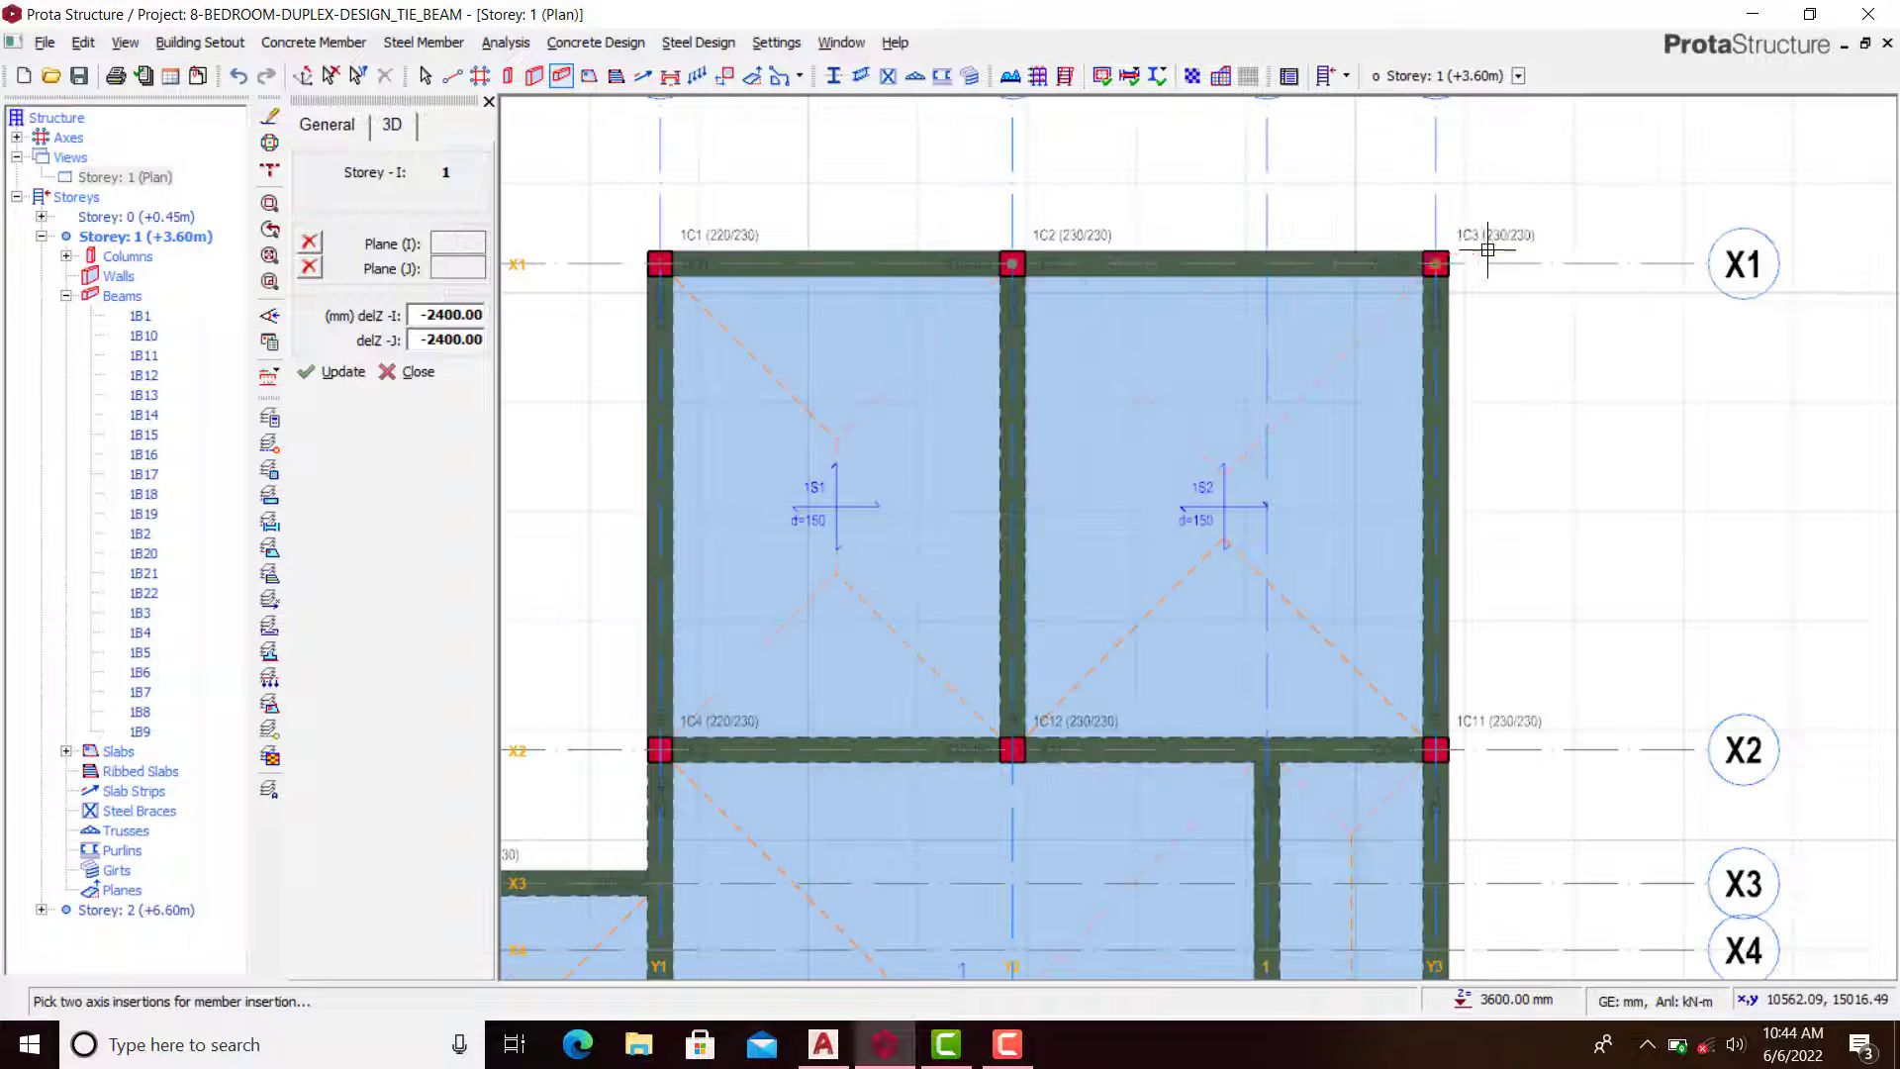
pyautogui.scroll(4, 1484, 272)
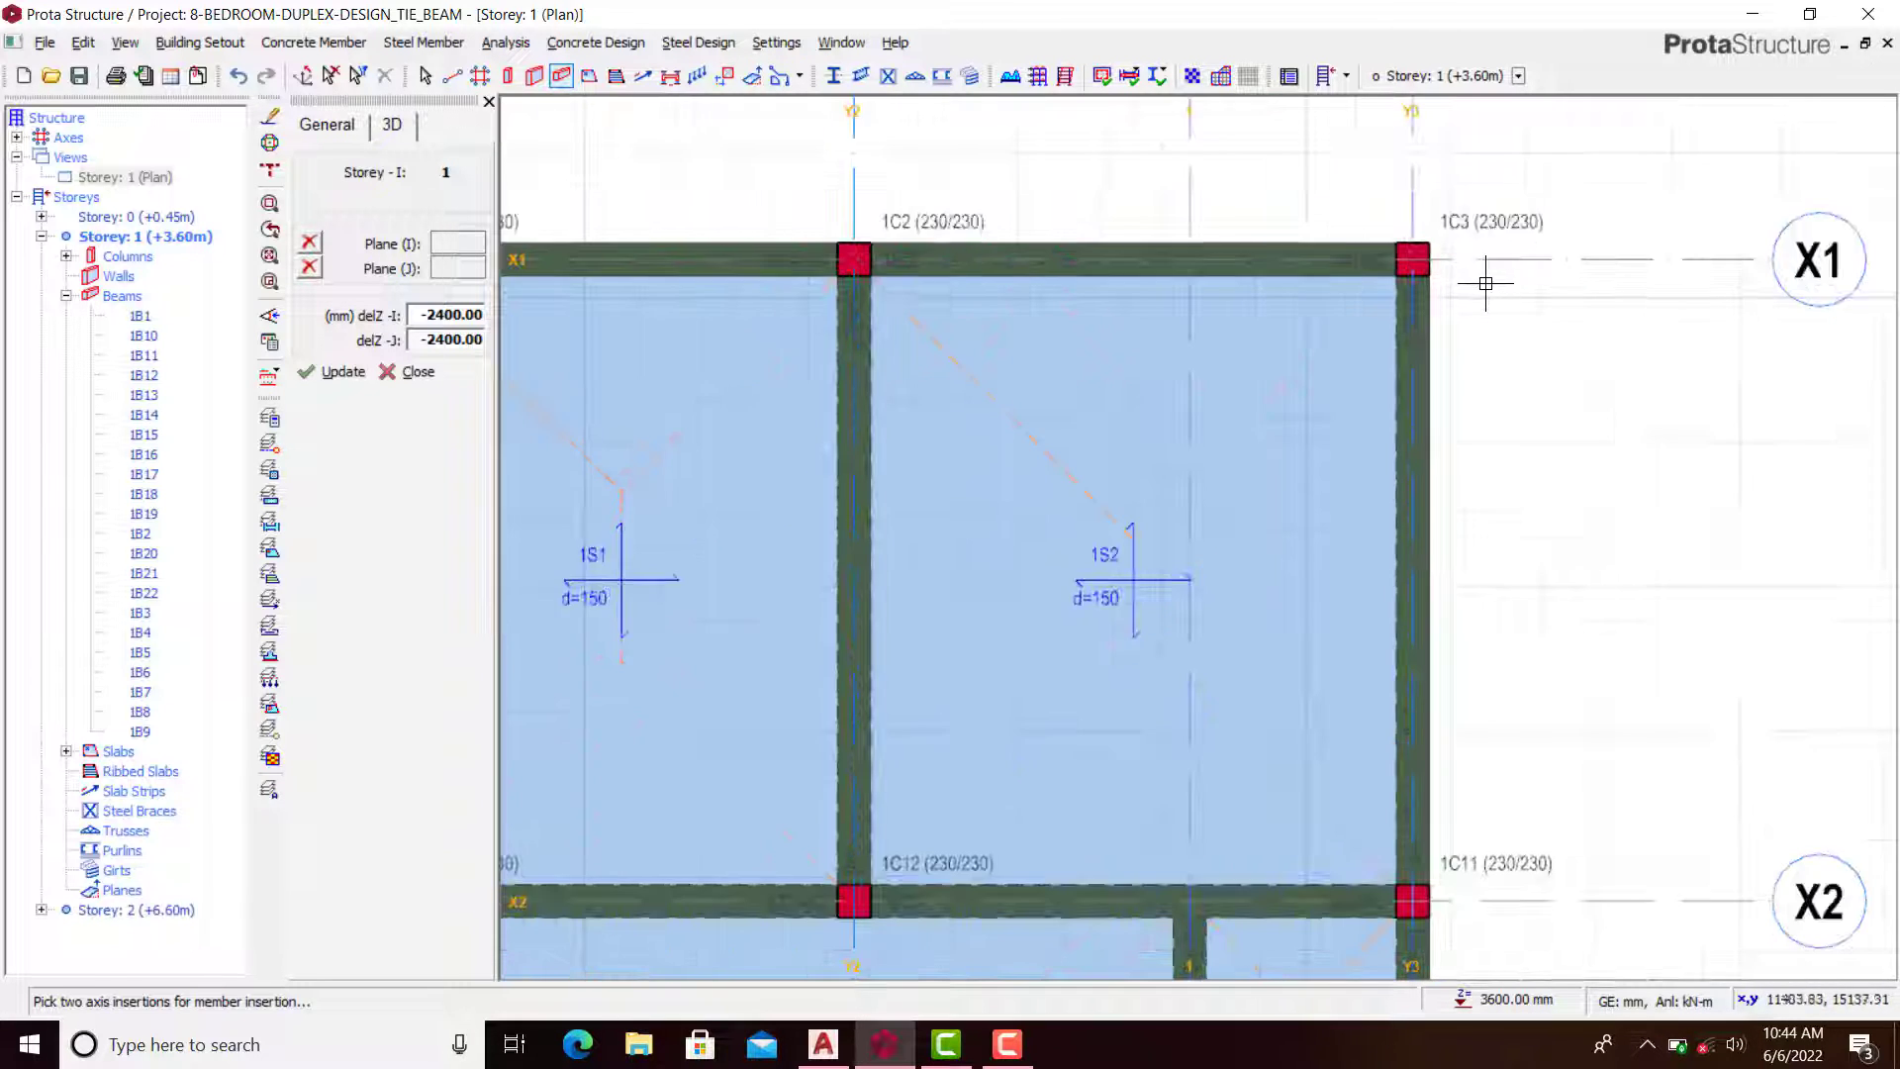
pyautogui.click(1359, 243)
pyautogui.scroll(-5, 1358, 242)
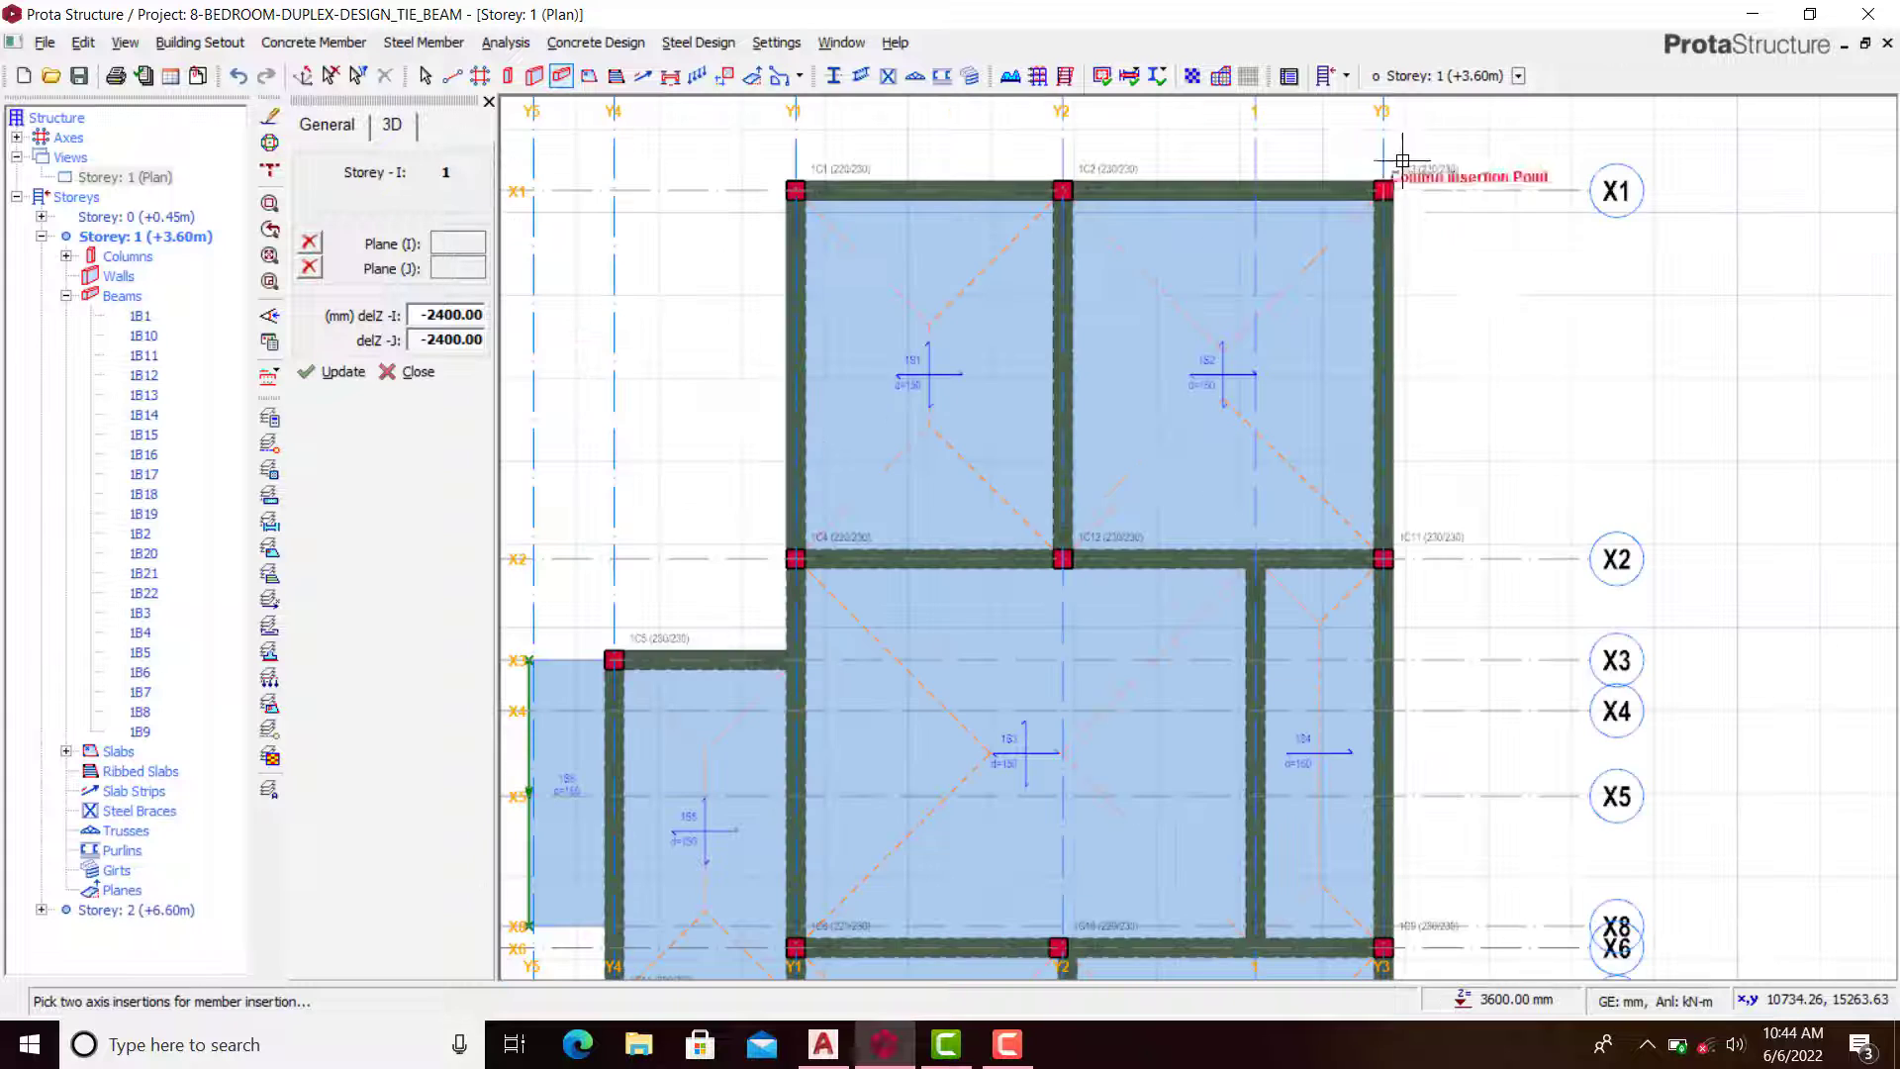
pyautogui.scroll(5, 1365, 551)
pyautogui.click(1363, 547)
# Step: Continue the tie beams along axis Y3 from X2 to X6 and from X6 to axis A
pyautogui.scroll(-5, 1399, 297)
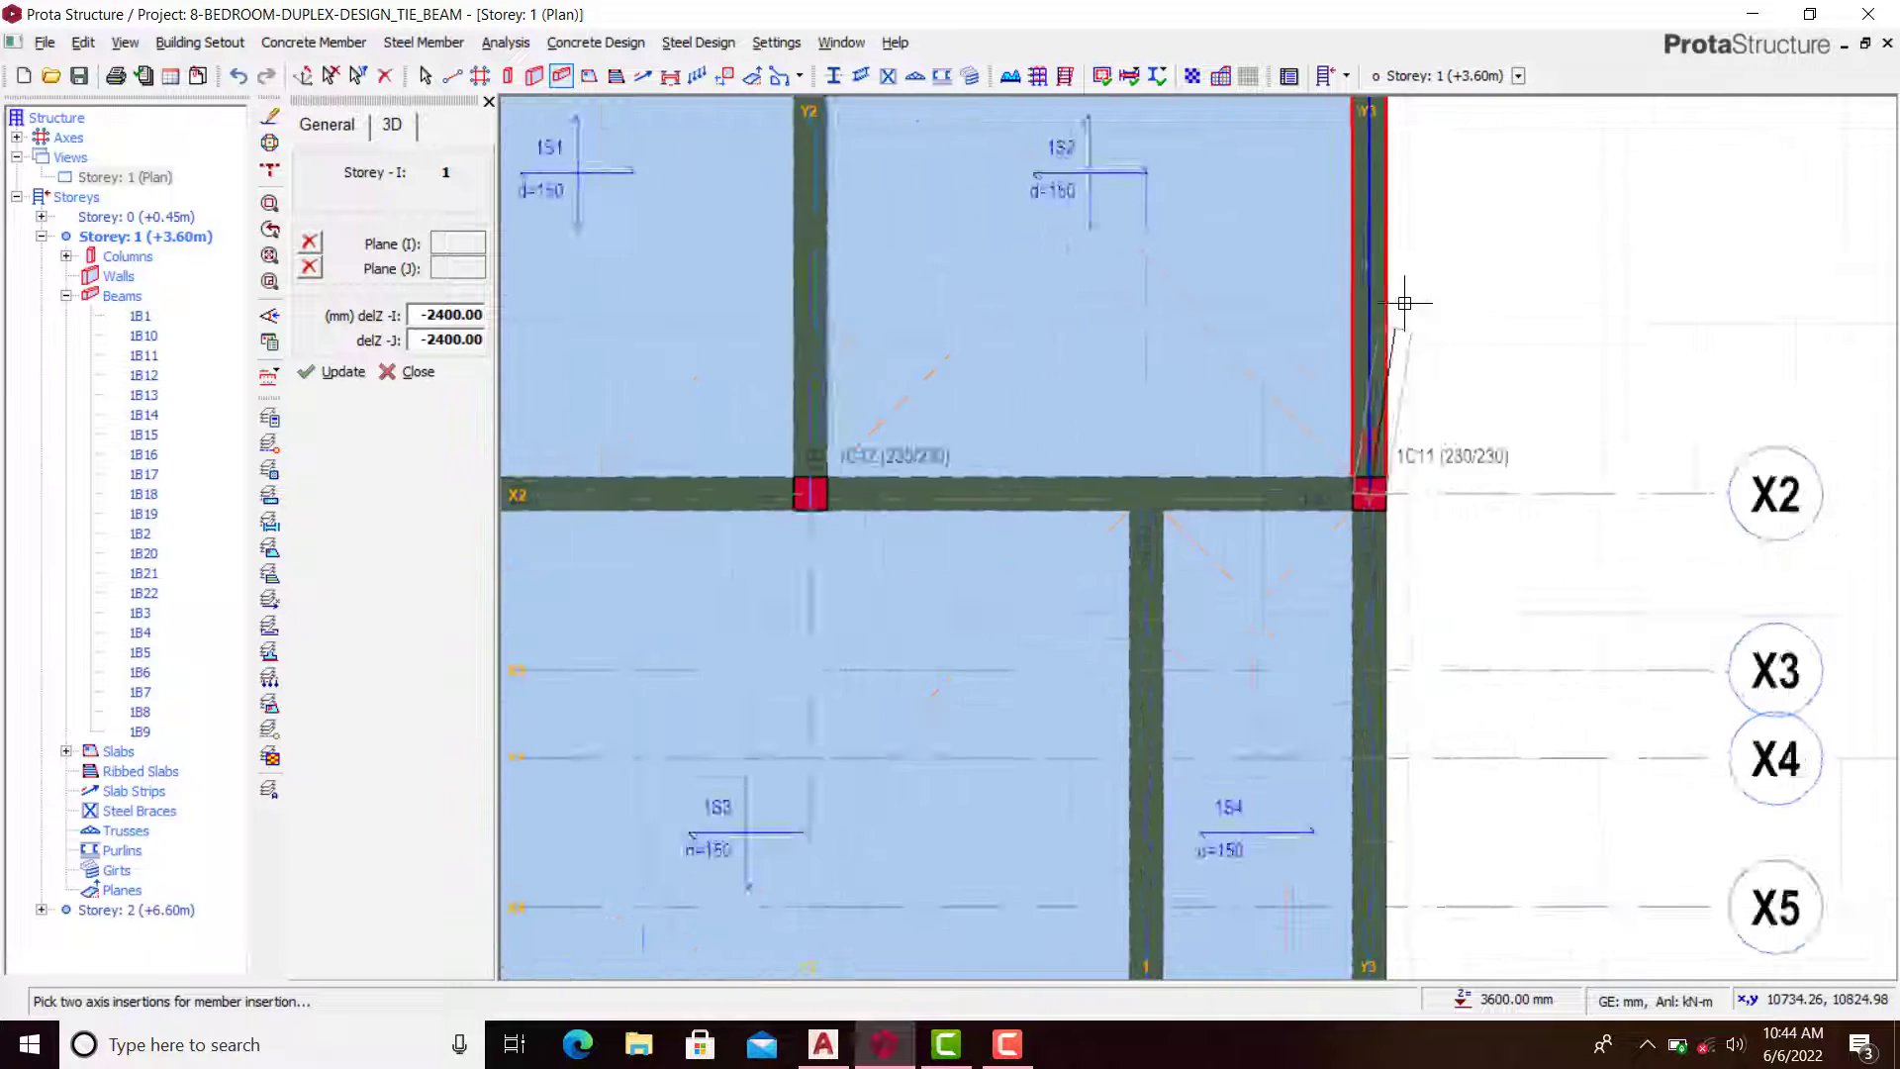
pyautogui.scroll(5, 1399, 624)
pyautogui.scroll(3, 1376, 609)
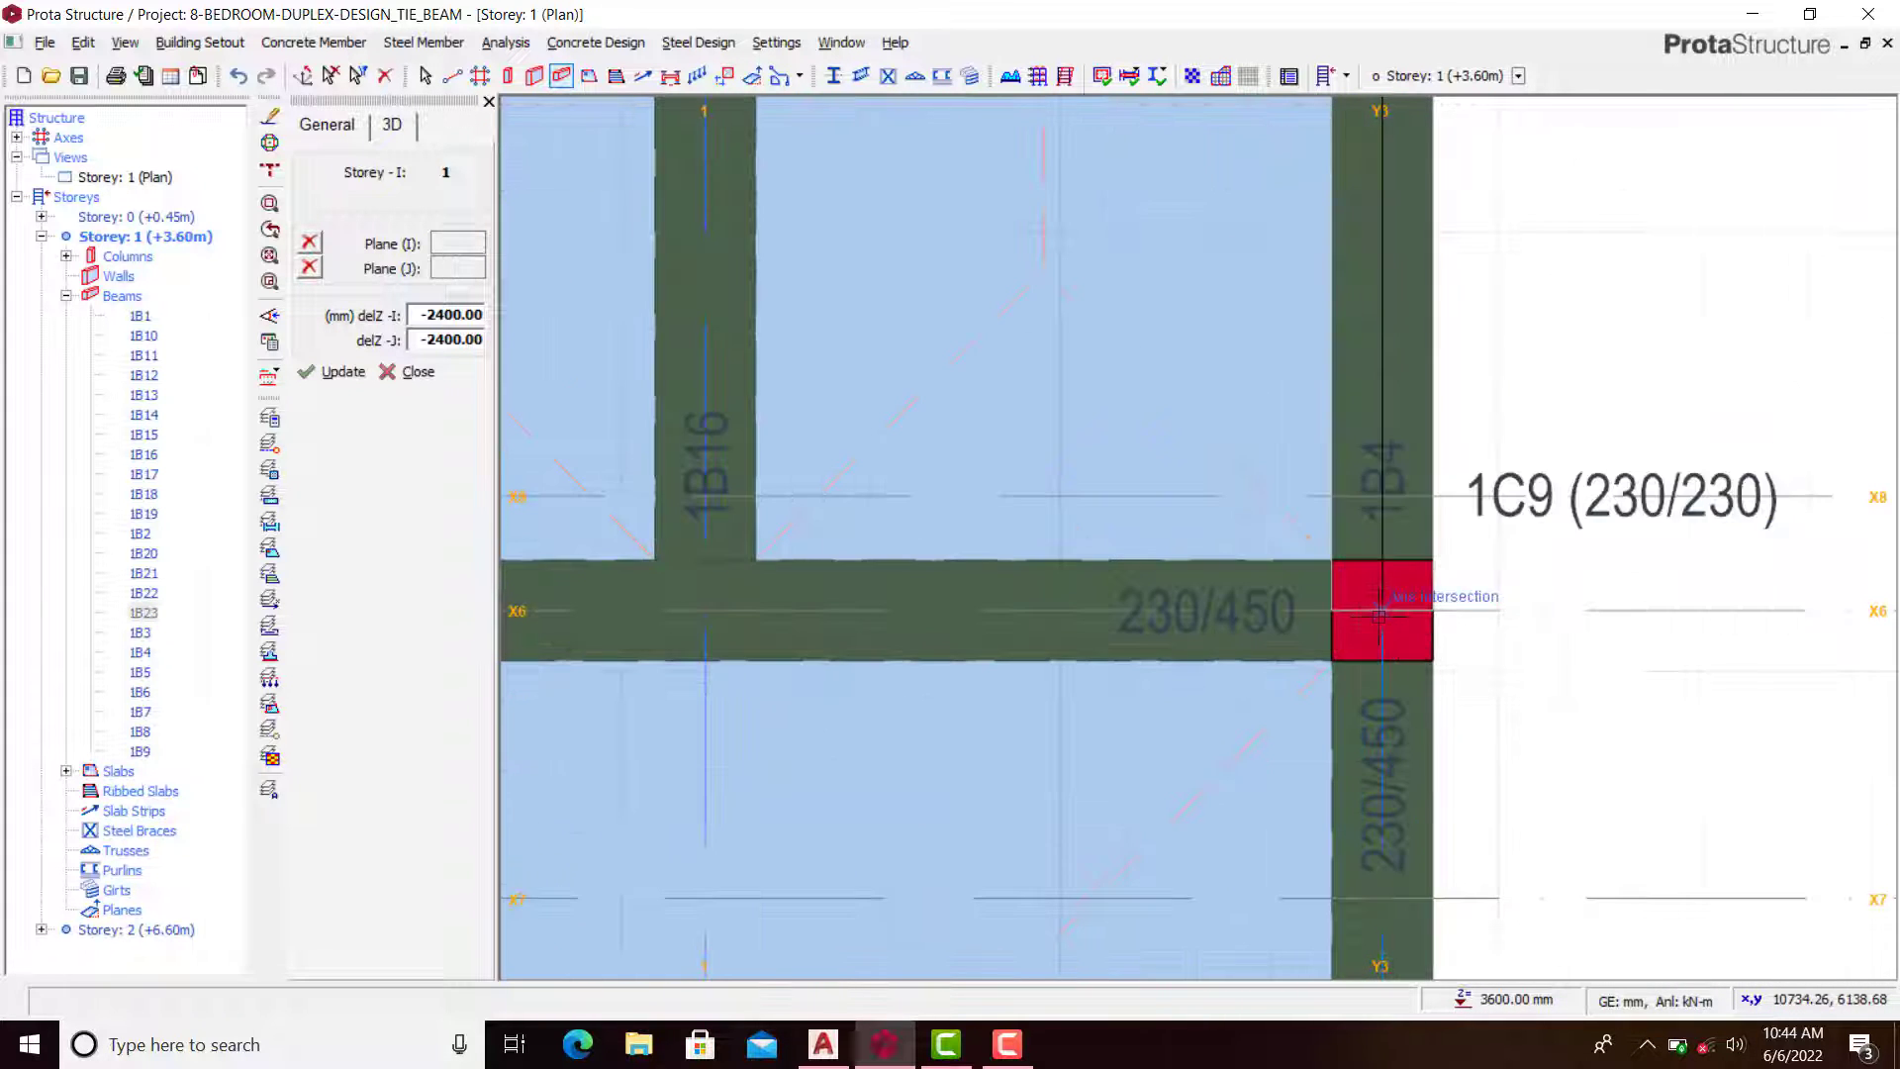
pyautogui.click(1378, 615)
pyautogui.scroll(-5, 1425, 594)
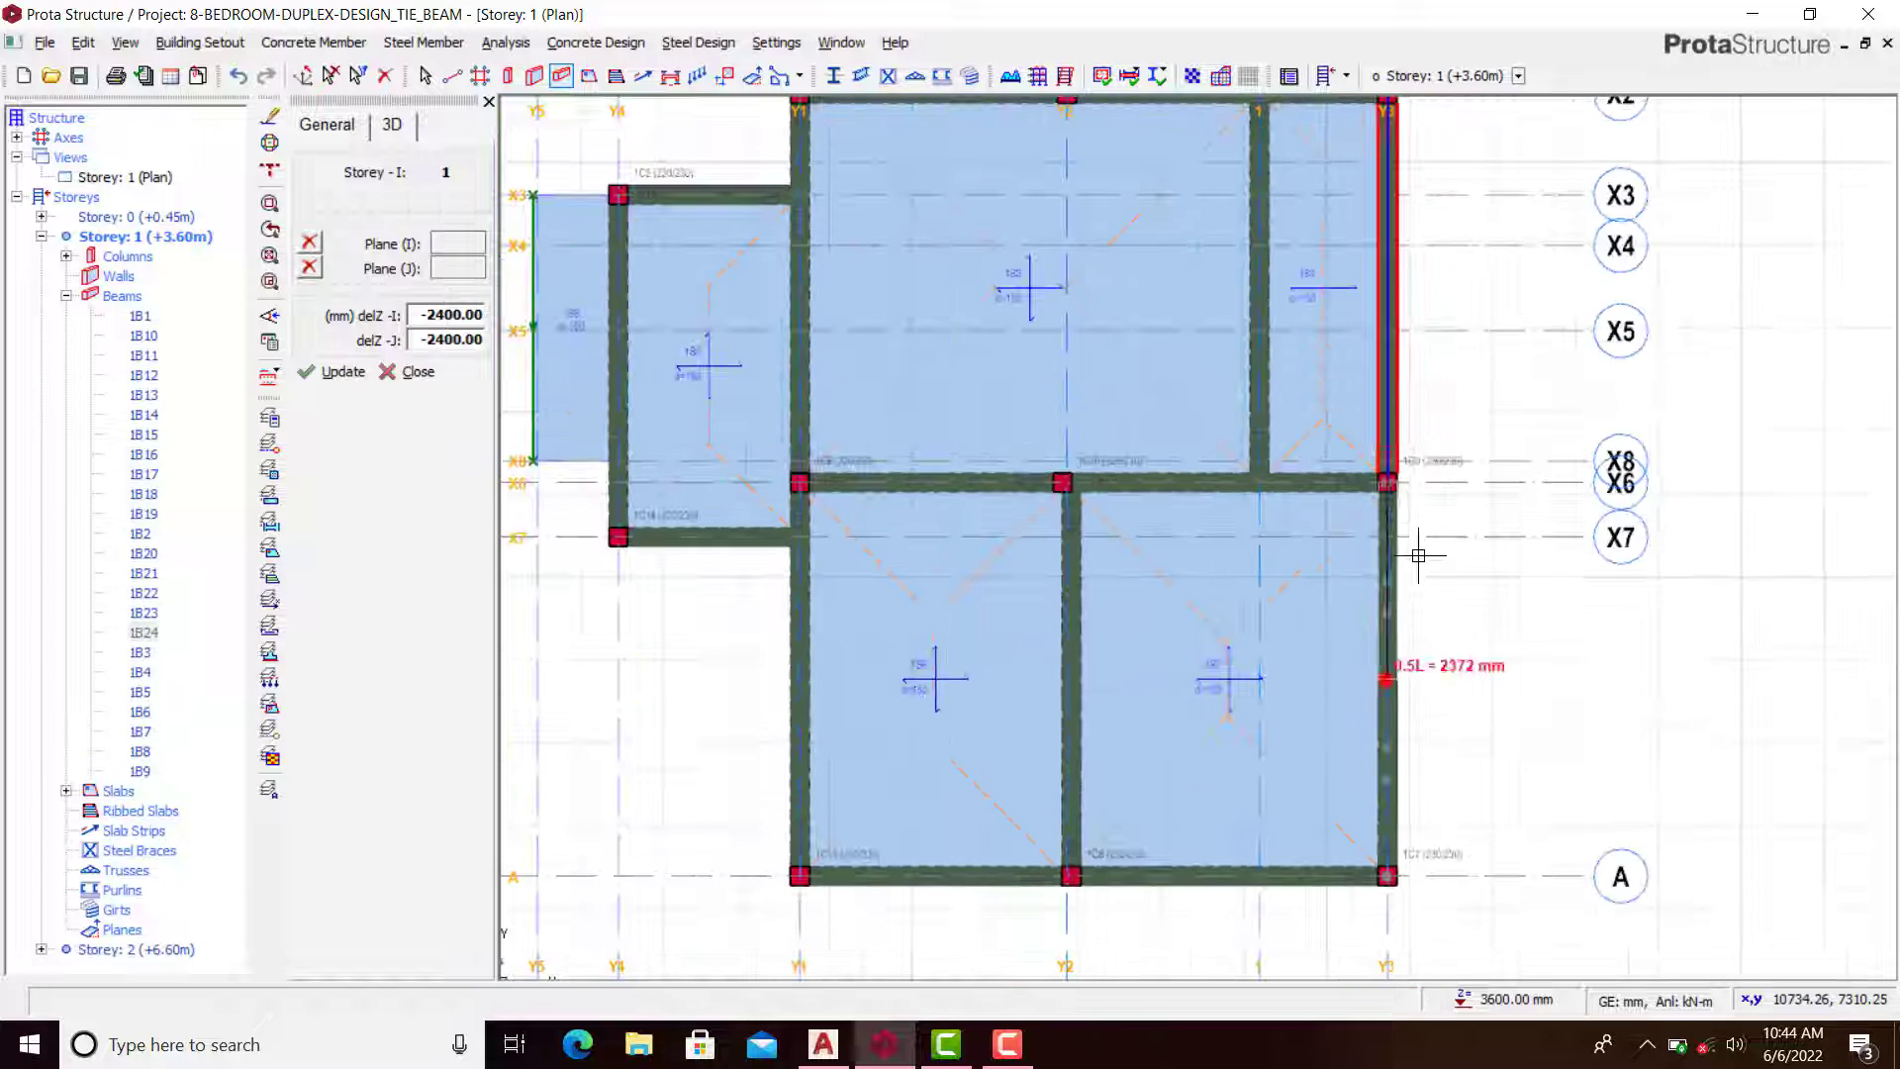
pyautogui.scroll(5, 1380, 895)
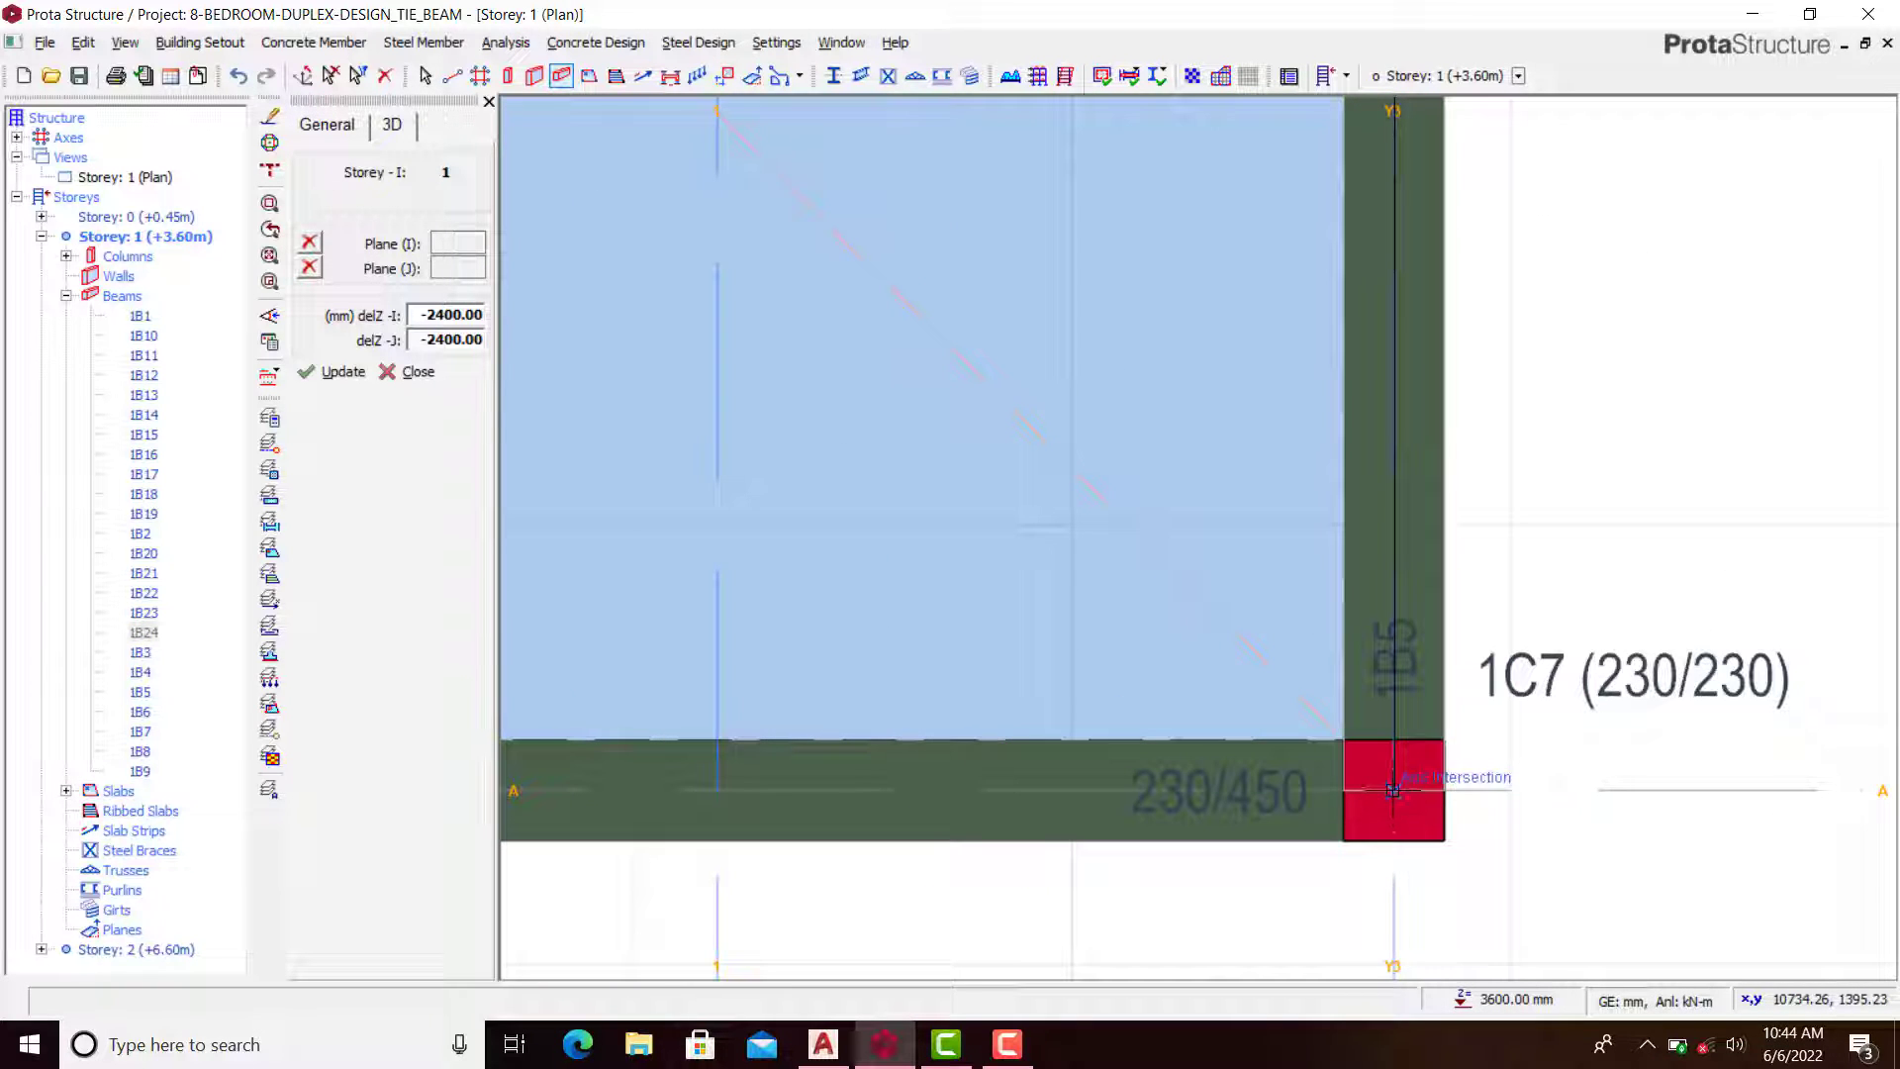
pyautogui.click(1392, 788)
# Step: Continue the tie beams along axis A from Y3 to Y2 and from Y2 to Y1
pyautogui.scroll(-5, 1537, 629)
pyautogui.scroll(3, 1543, 683)
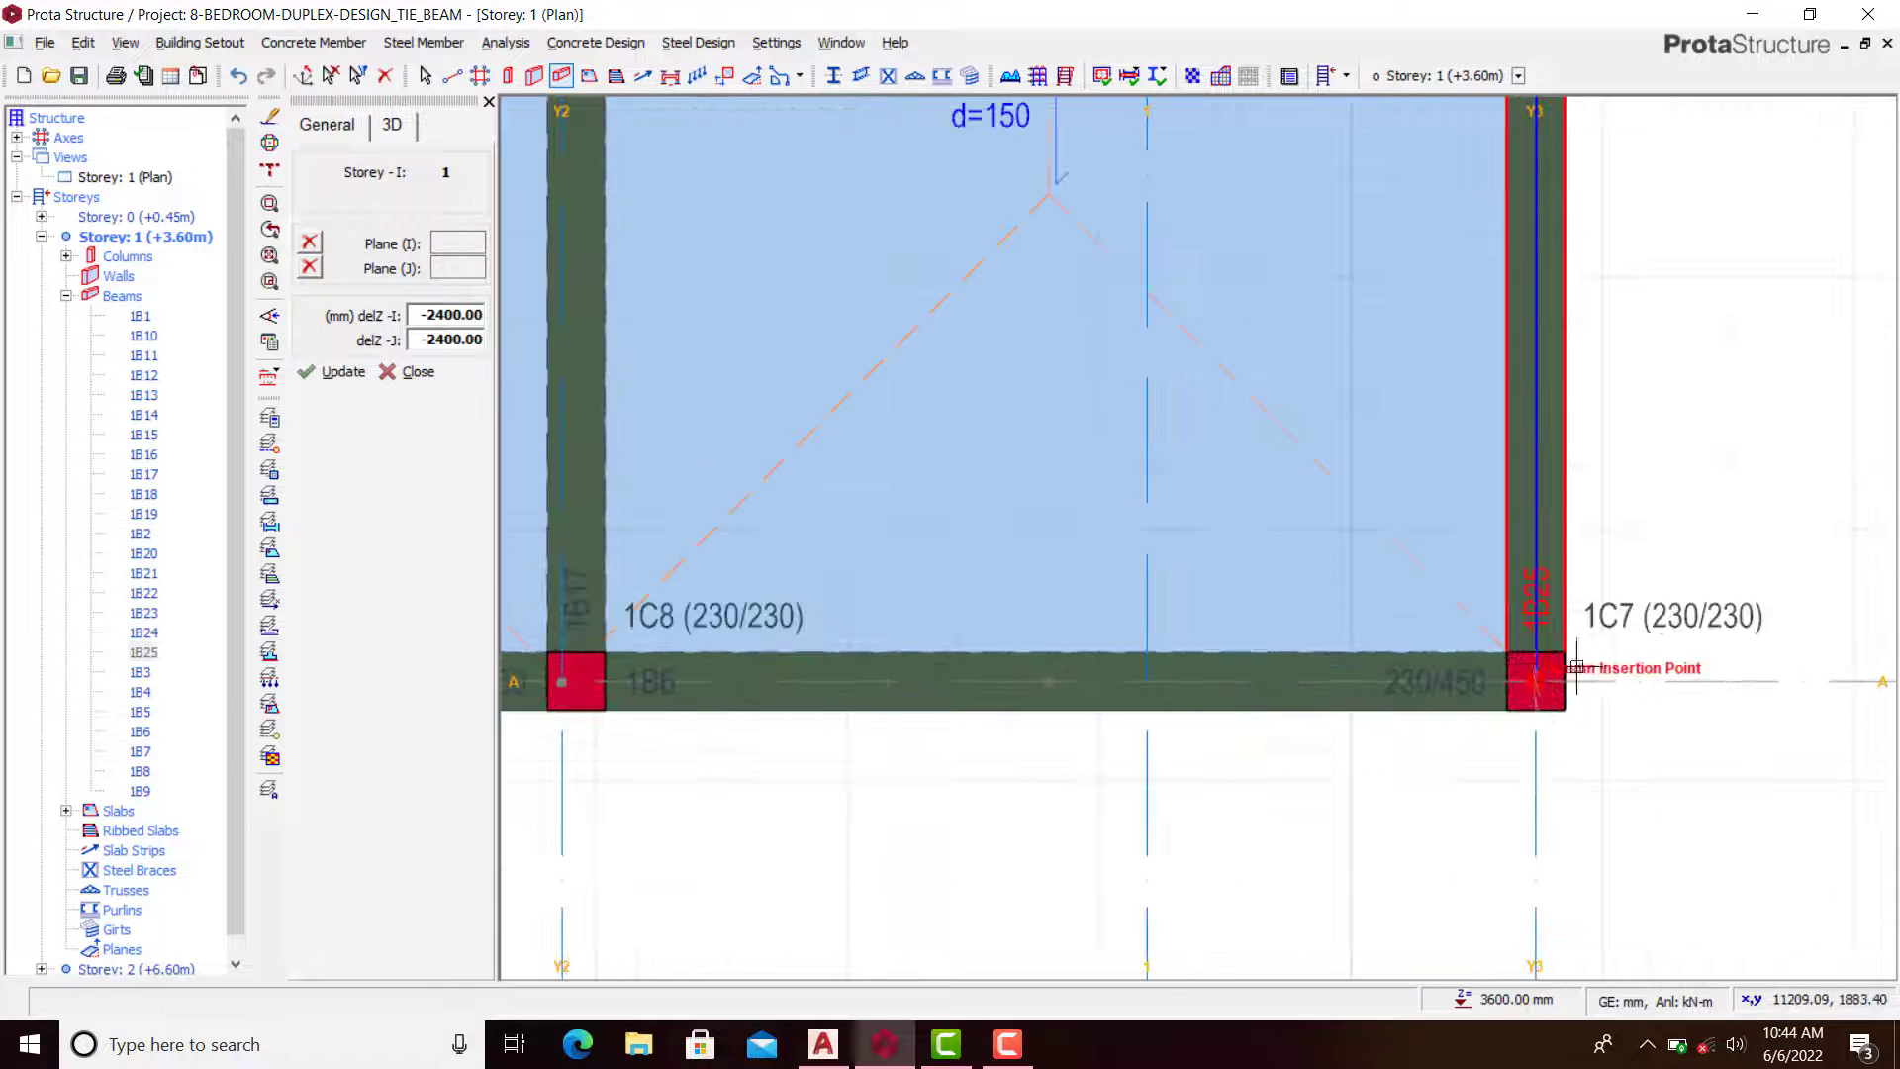
pyautogui.scroll(-3, 1454, 709)
pyautogui.scroll(3, 954, 693)
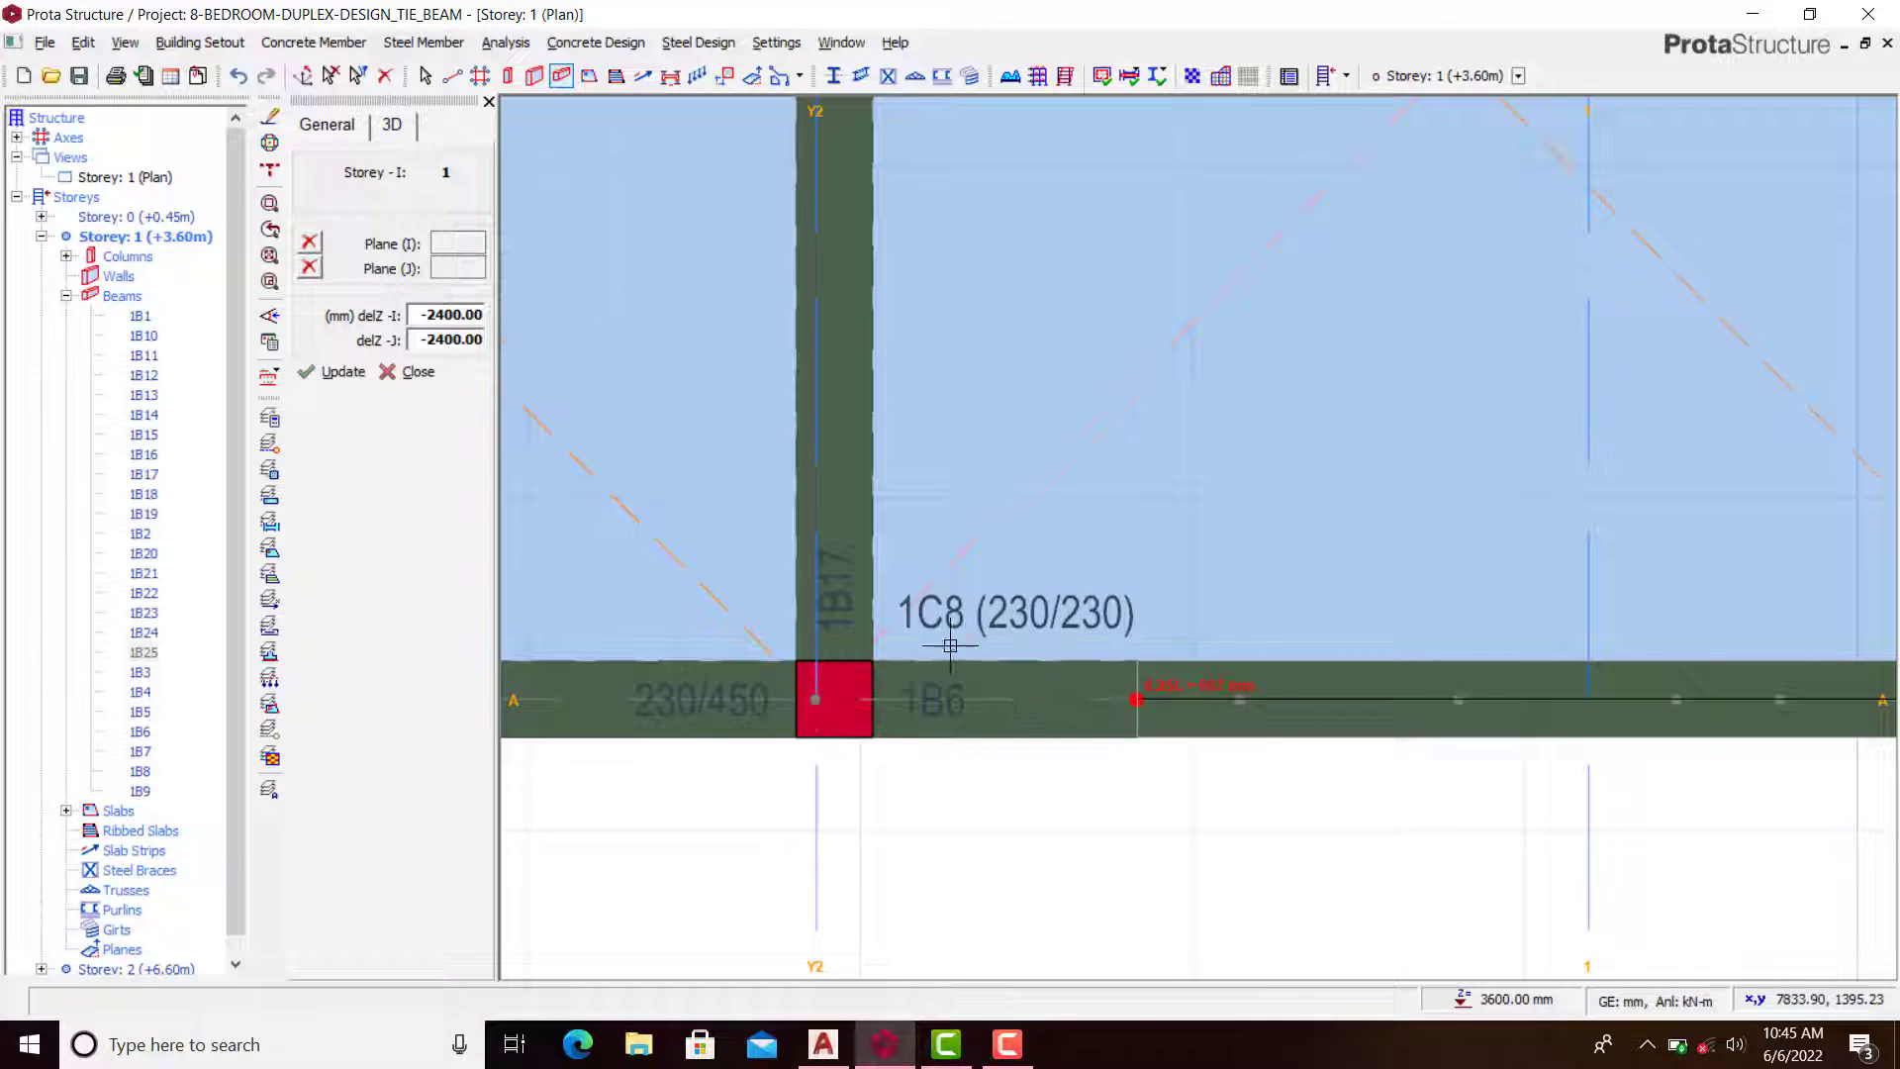
pyautogui.scroll(-1, 950, 645)
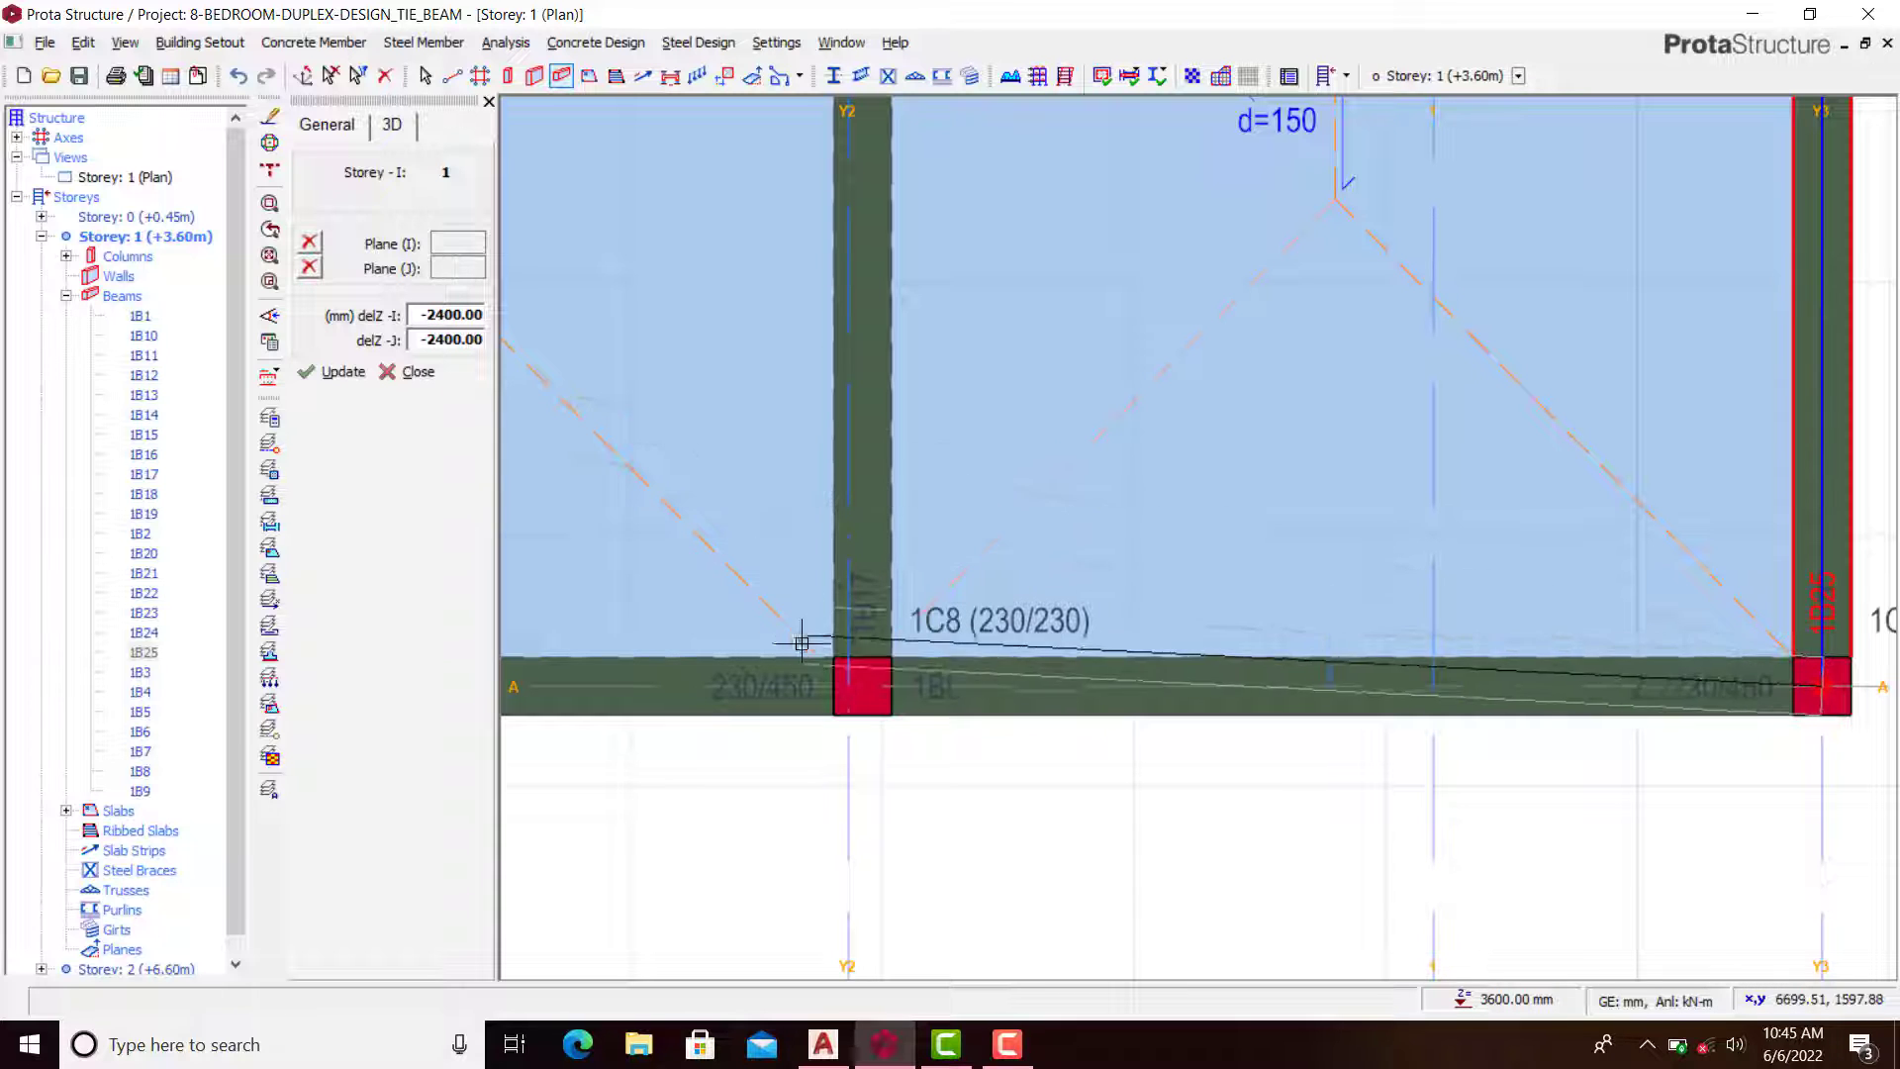
pyautogui.scroll(2, 870, 698)
pyautogui.click(862, 685)
pyautogui.scroll(-3, 1737, 645)
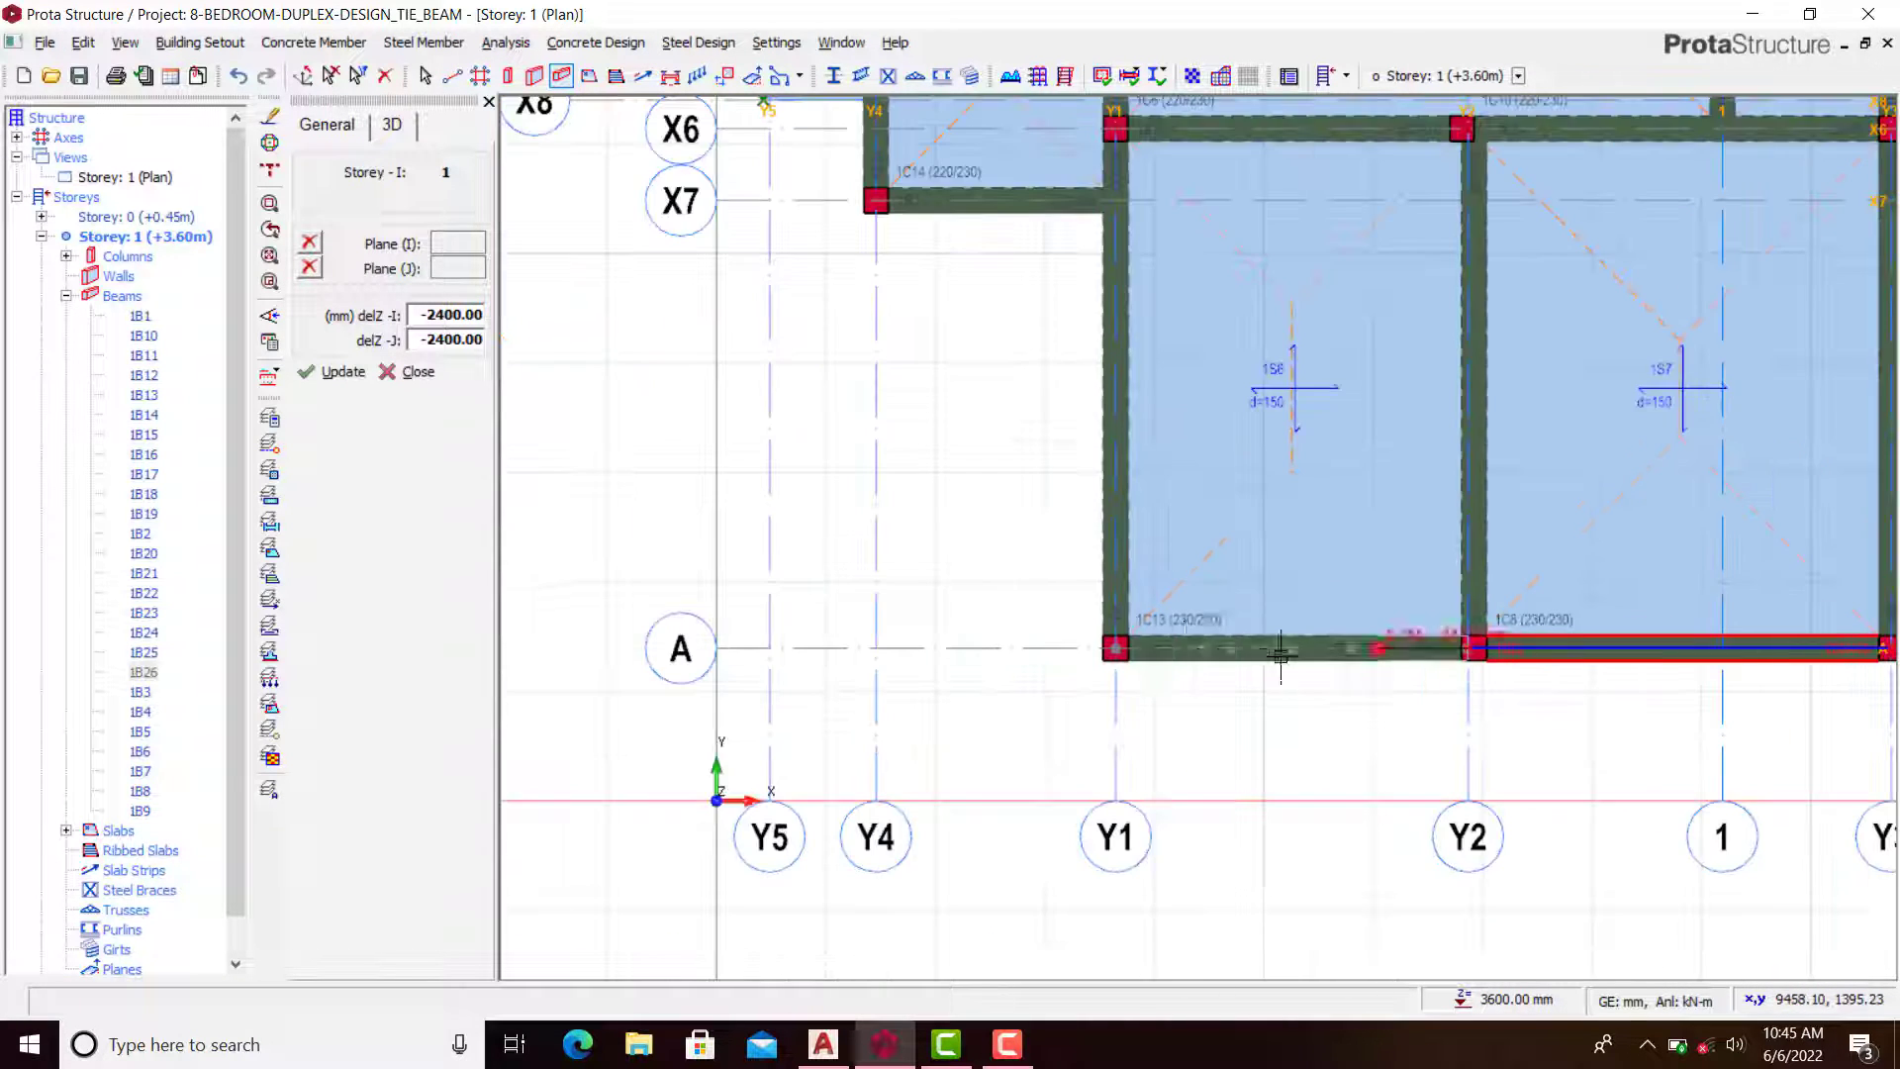
pyautogui.scroll(2, 1187, 649)
pyautogui.scroll(-4, 1168, 771)
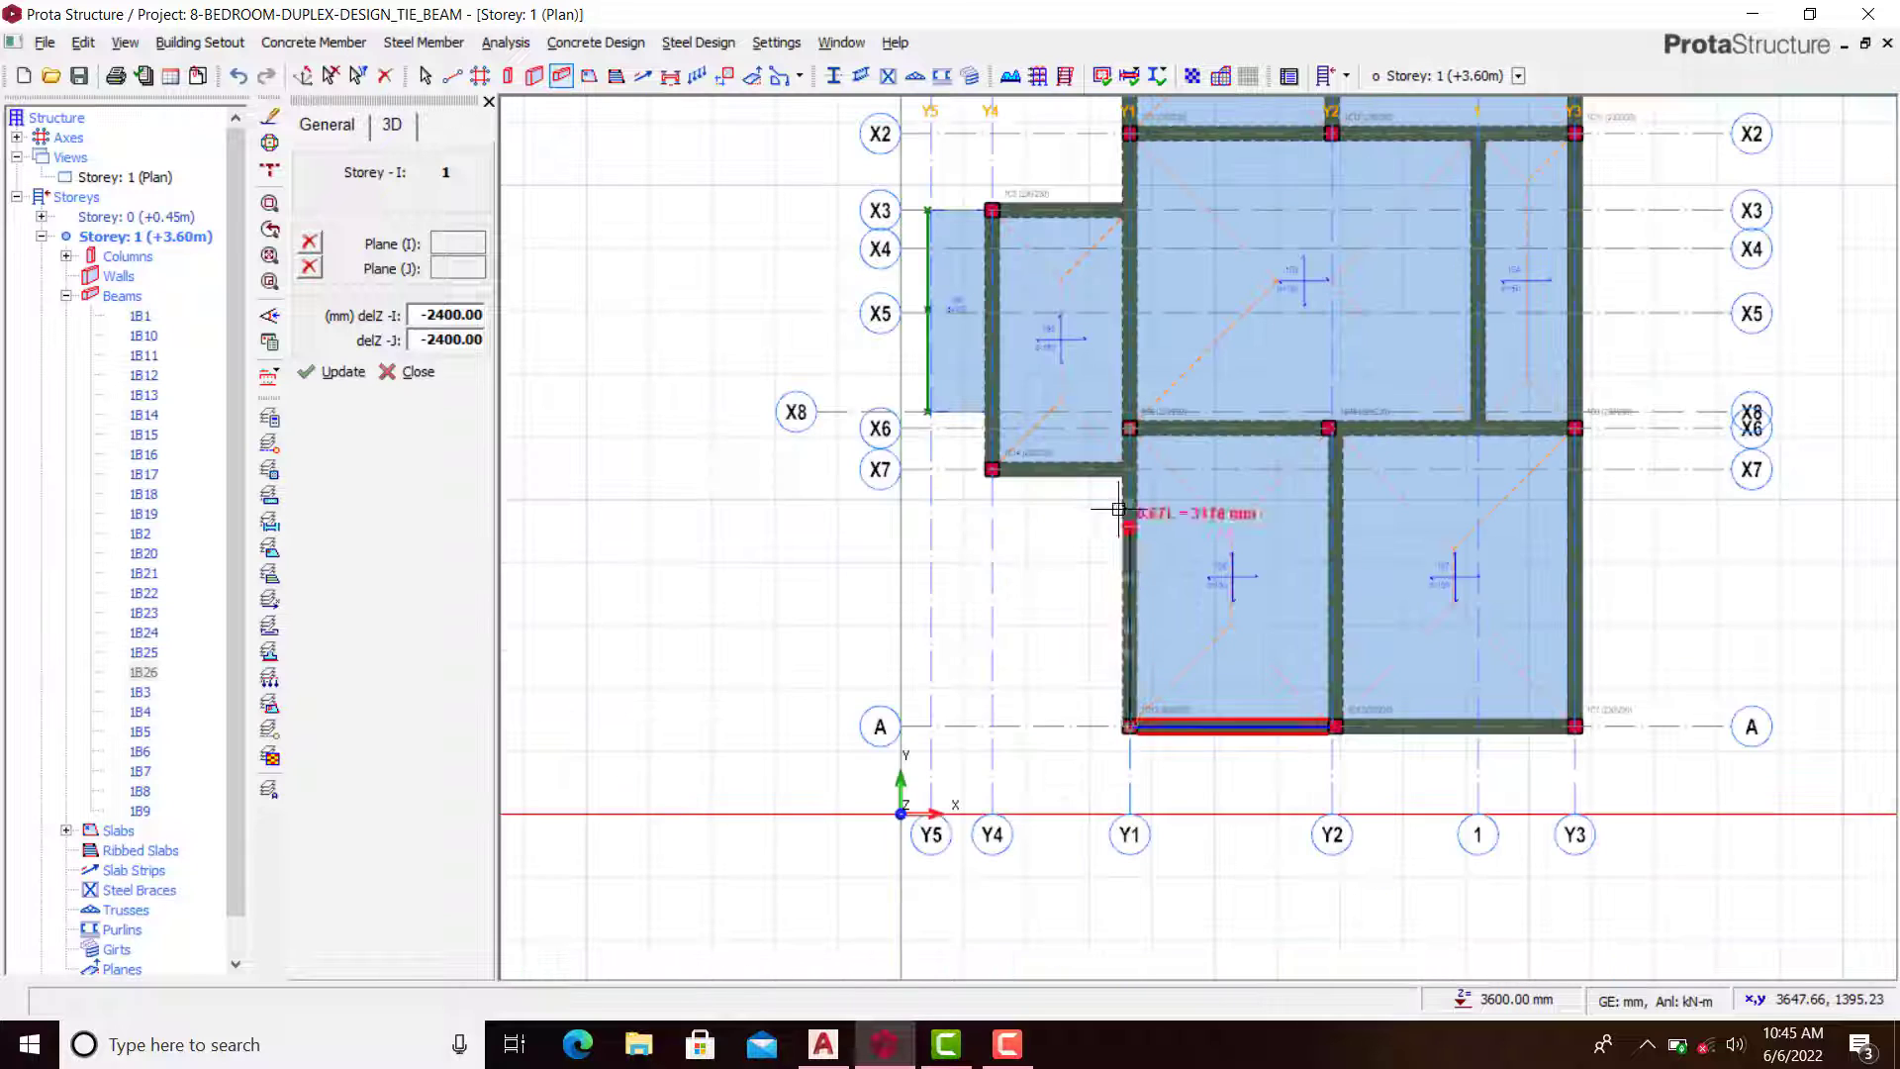
# Step: Add the tie beam along axis Y1 from axis A to X6, declining to split it at supporting spans
pyautogui.scroll(1, 1116, 507)
pyautogui.scroll(-2, 1145, 496)
pyautogui.scroll(6, 1136, 459)
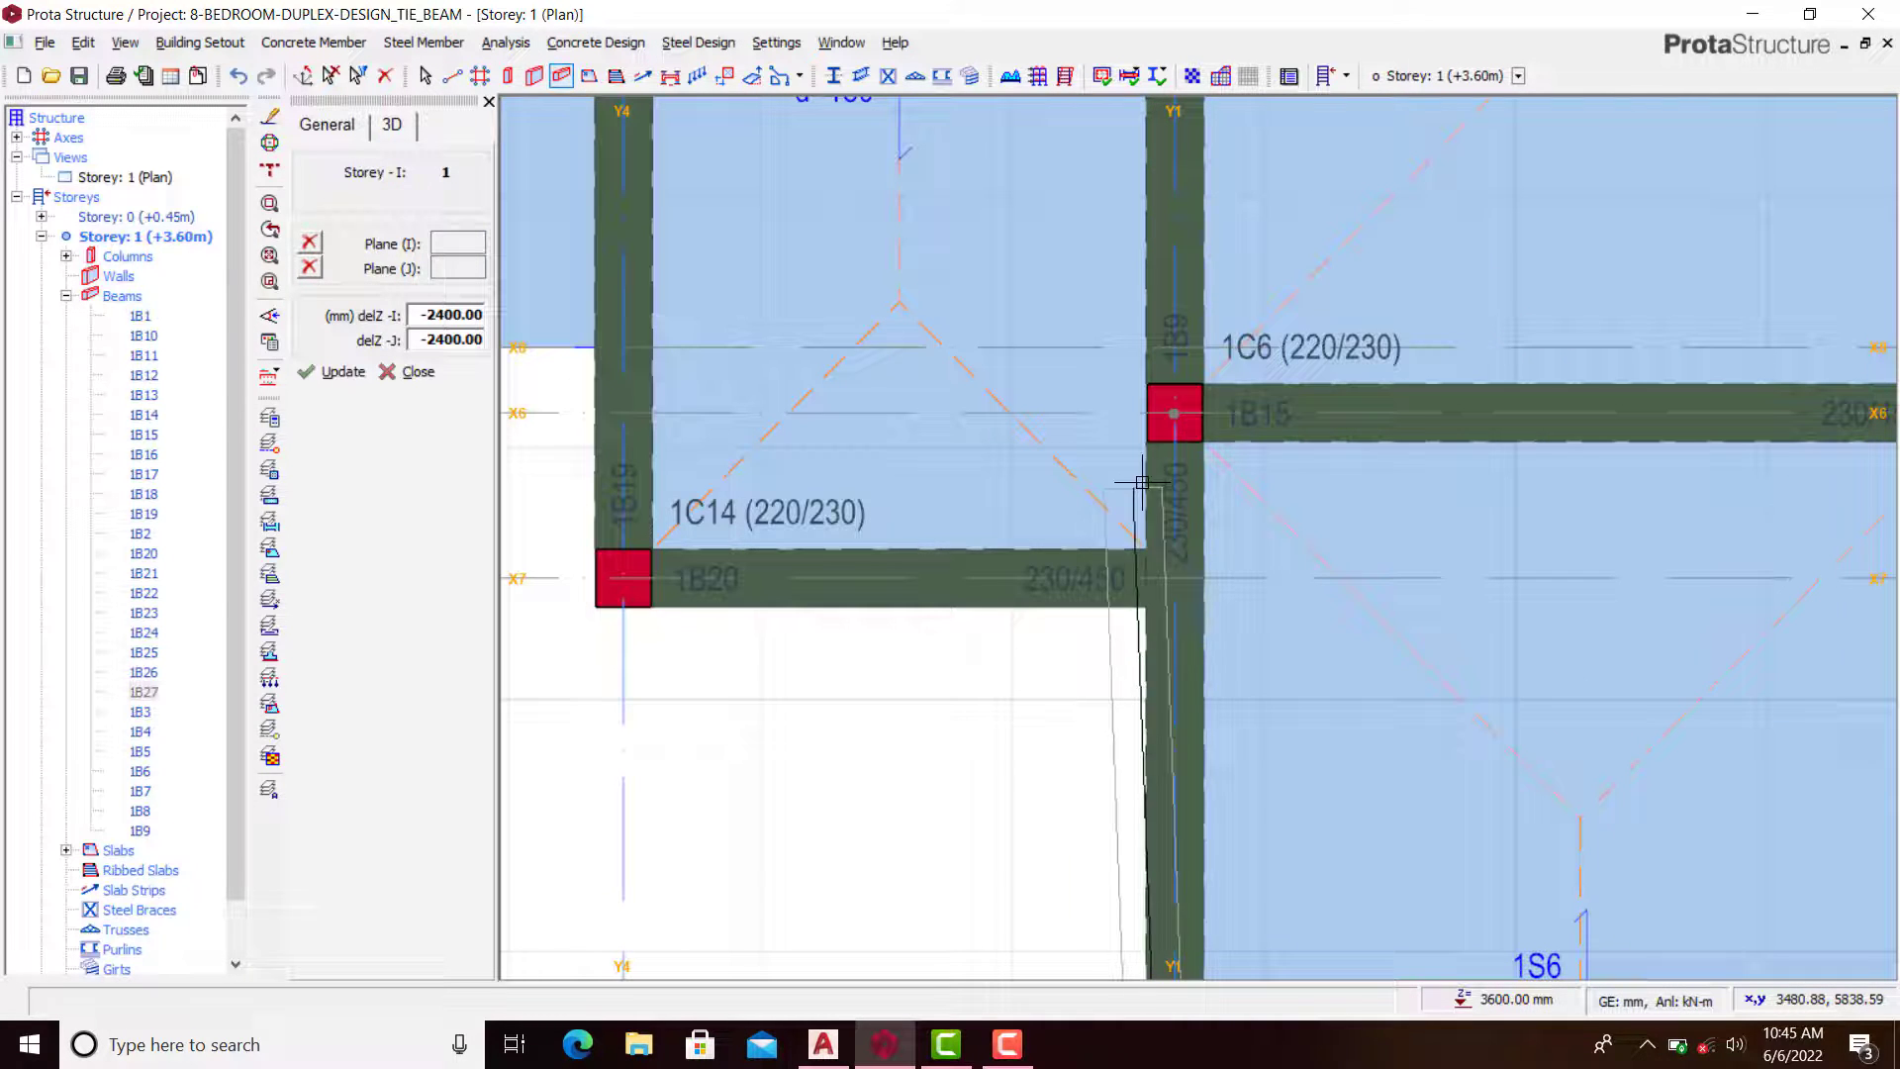
pyautogui.click(1175, 413)
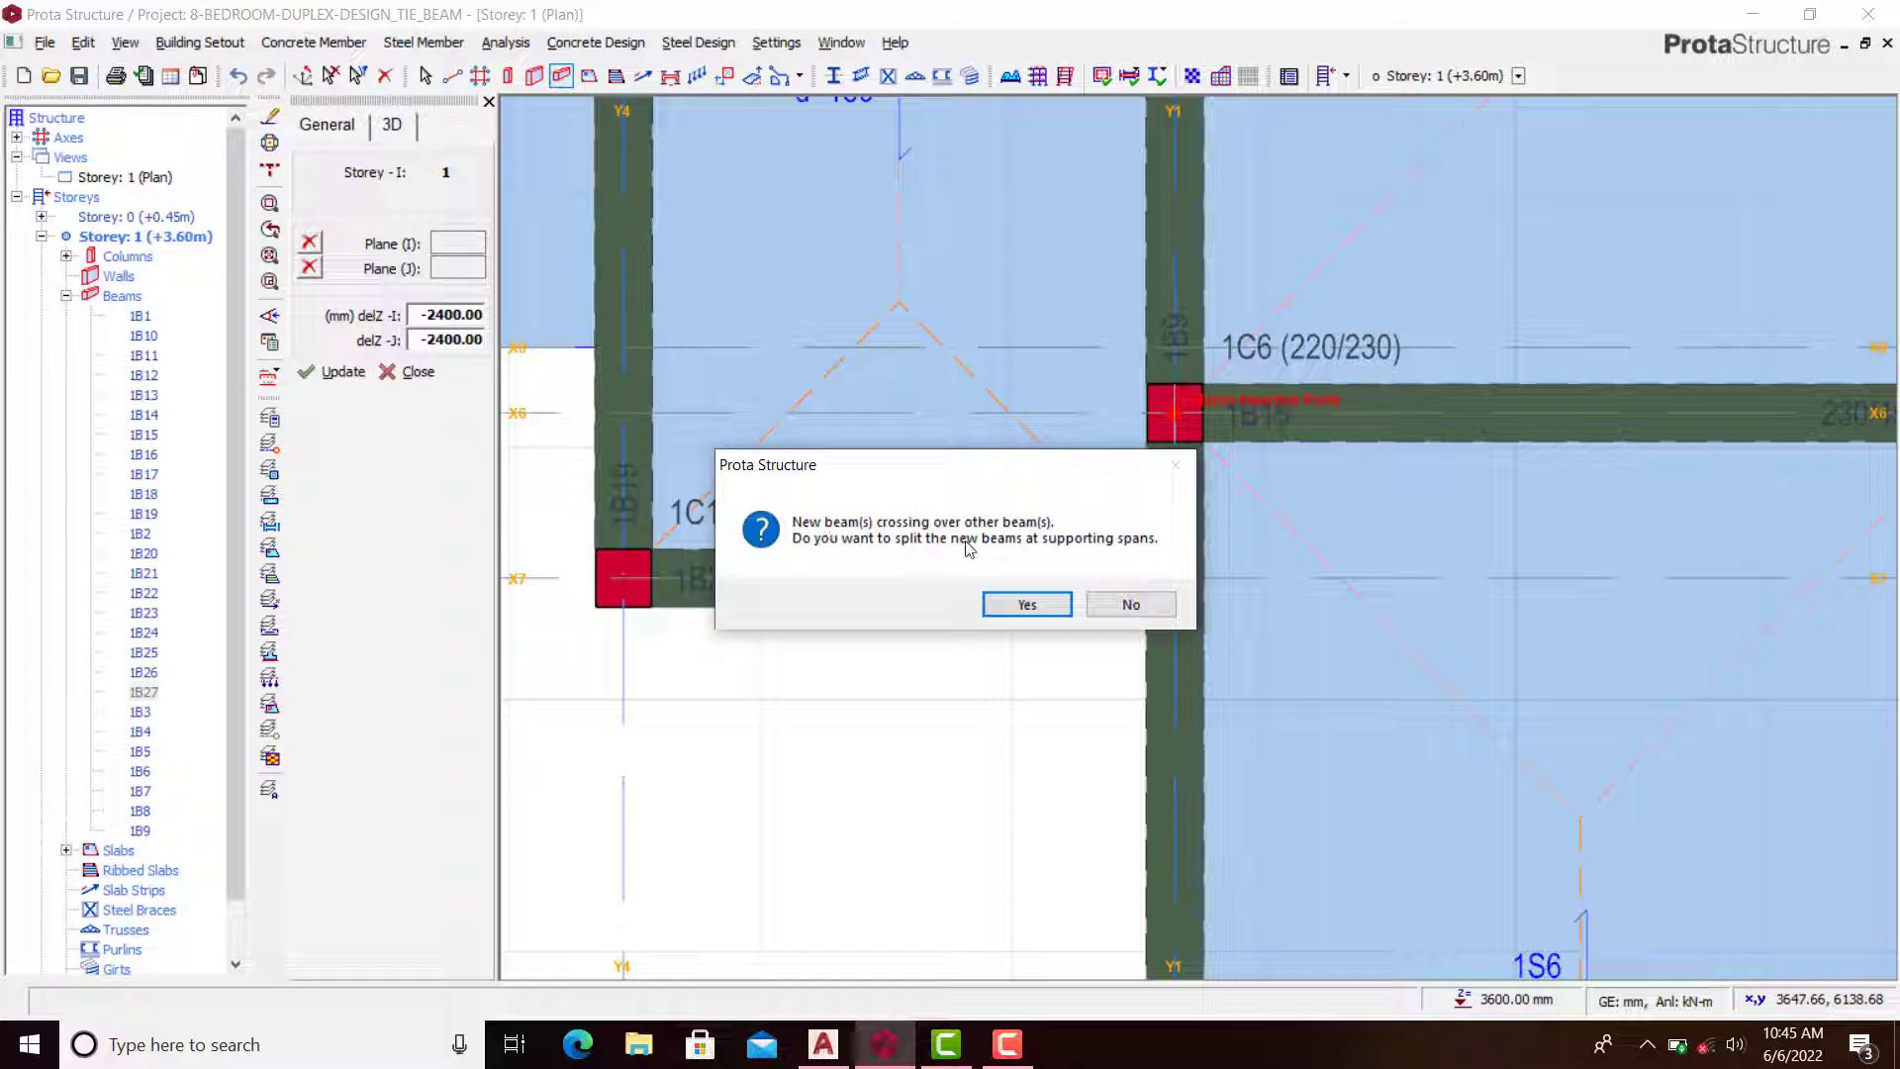
pyautogui.click(1129, 605)
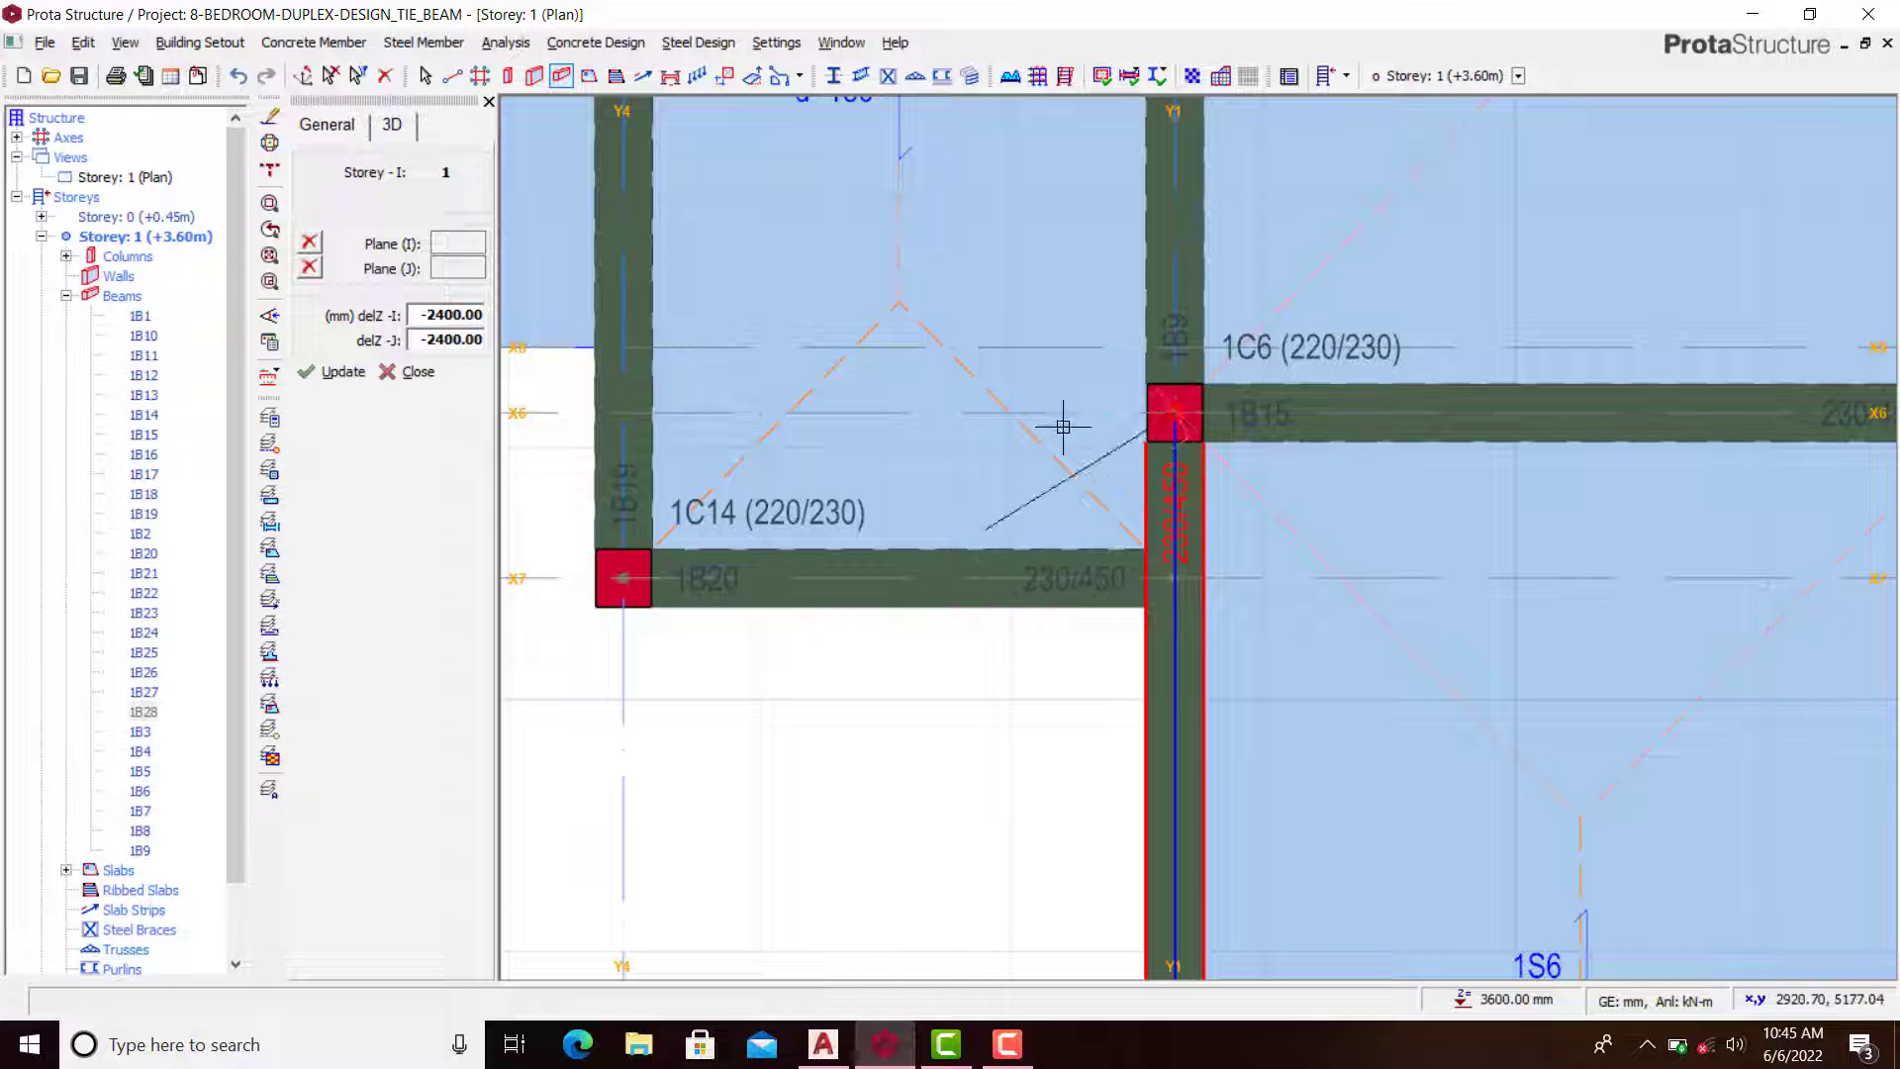
# Step: Add the tie beam along axis Y1 from X6 to X2 without splitting it at the crossing beams
pyautogui.scroll(-2, 1215, 541)
pyautogui.scroll(2, 1086, 575)
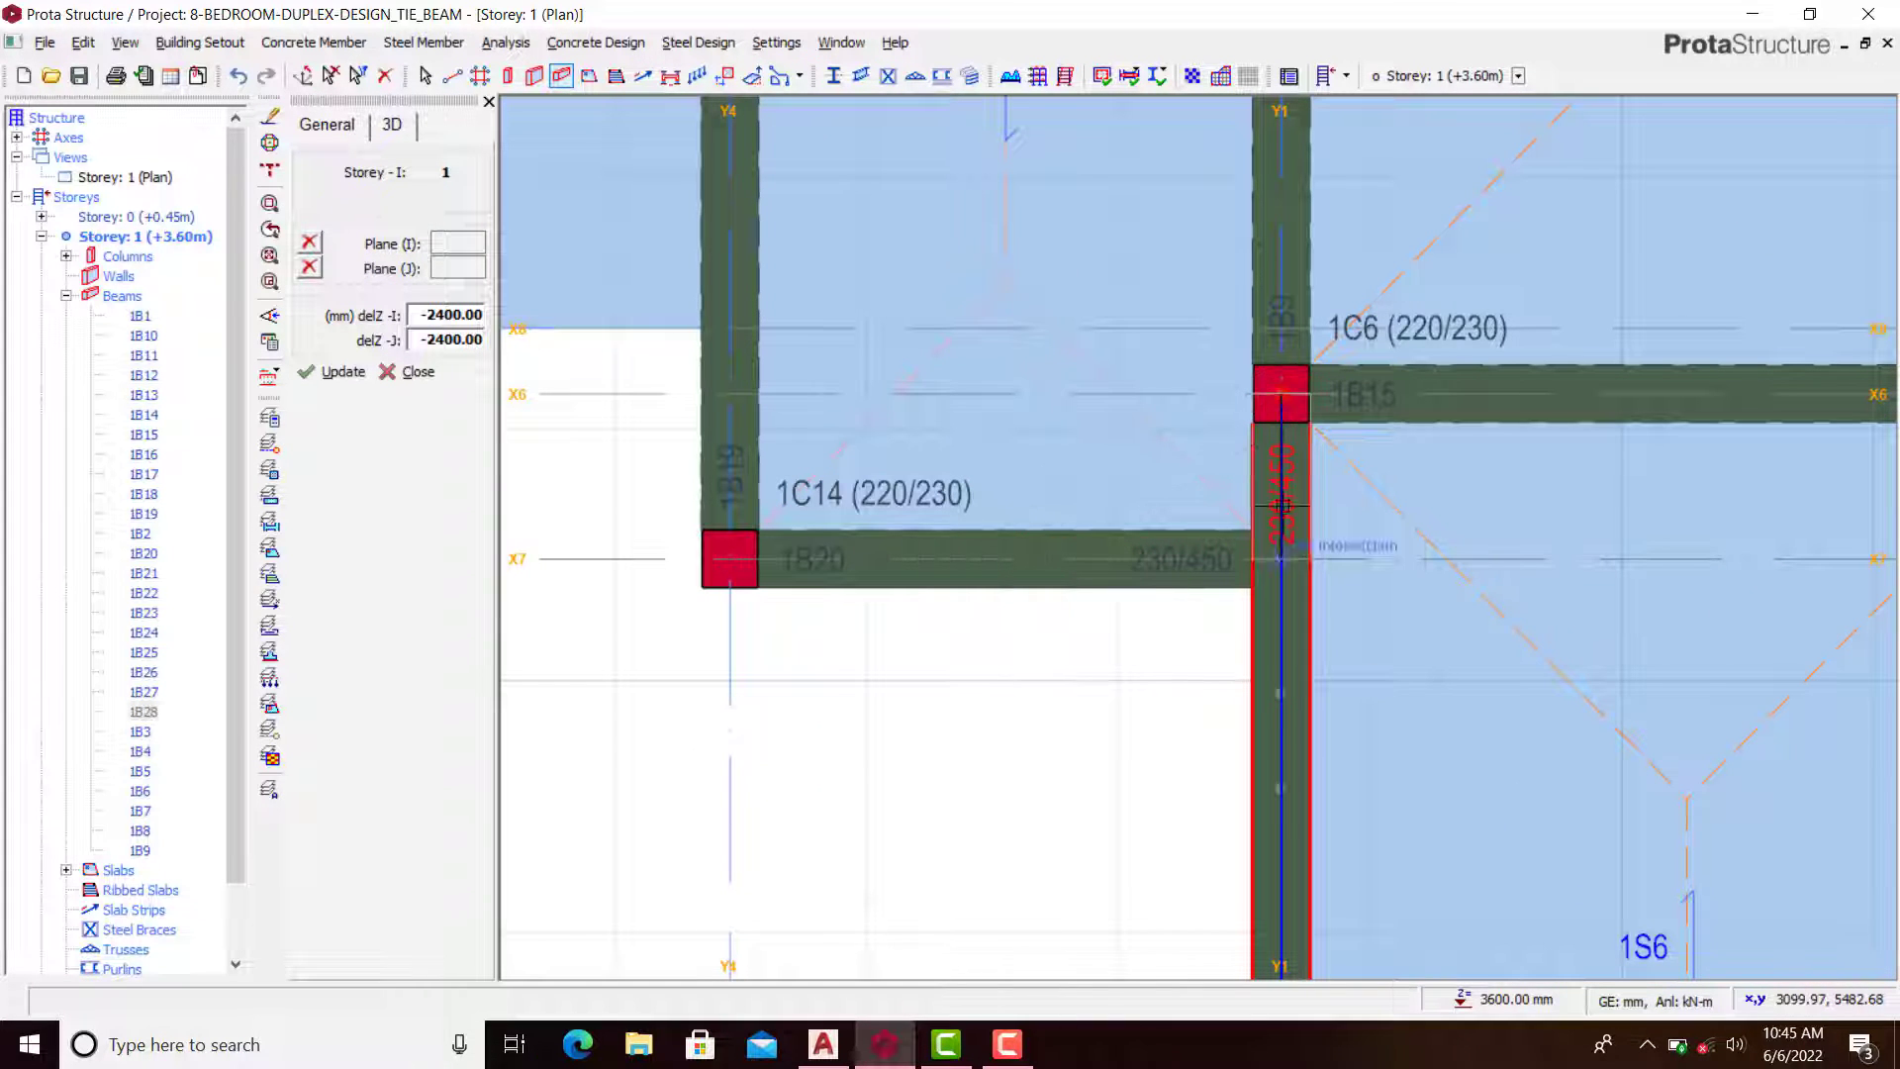
pyautogui.scroll(-3, 1232, 521)
pyautogui.scroll(2, 1254, 383)
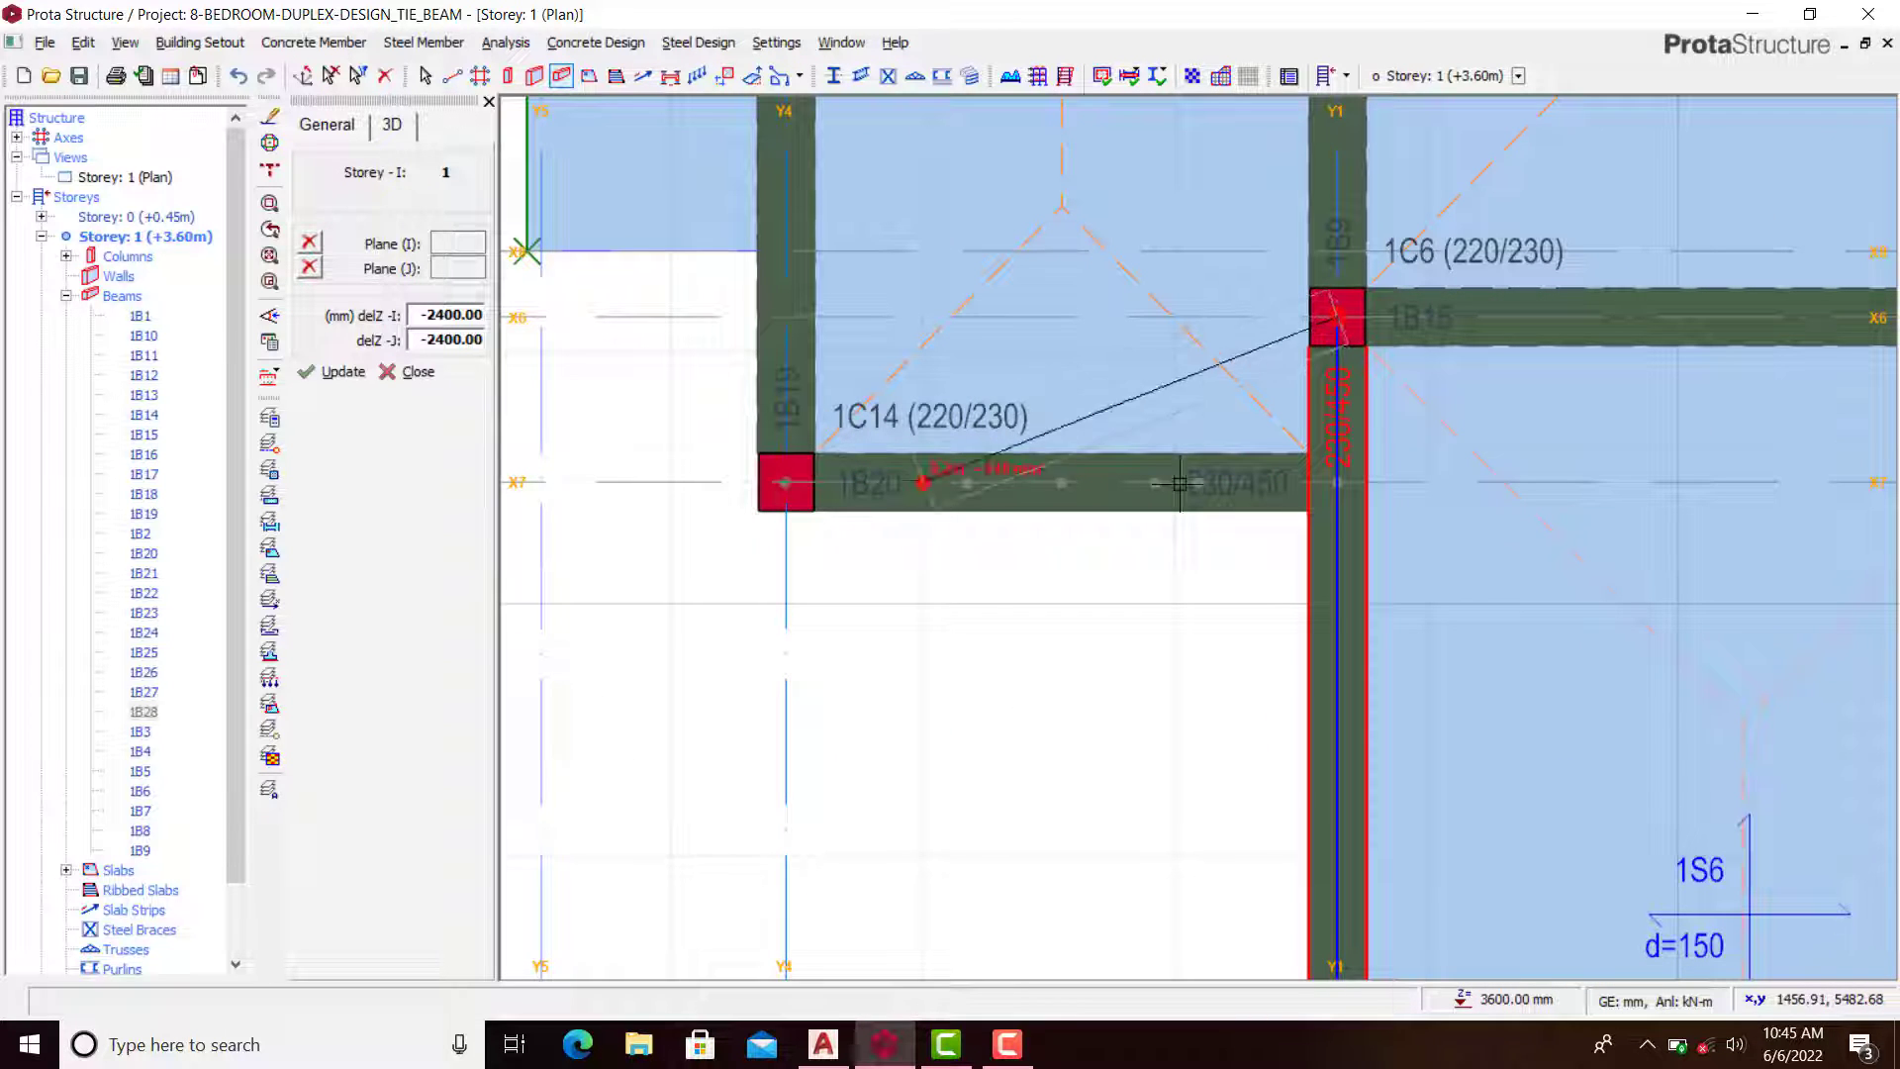
pyautogui.click(1361, 935)
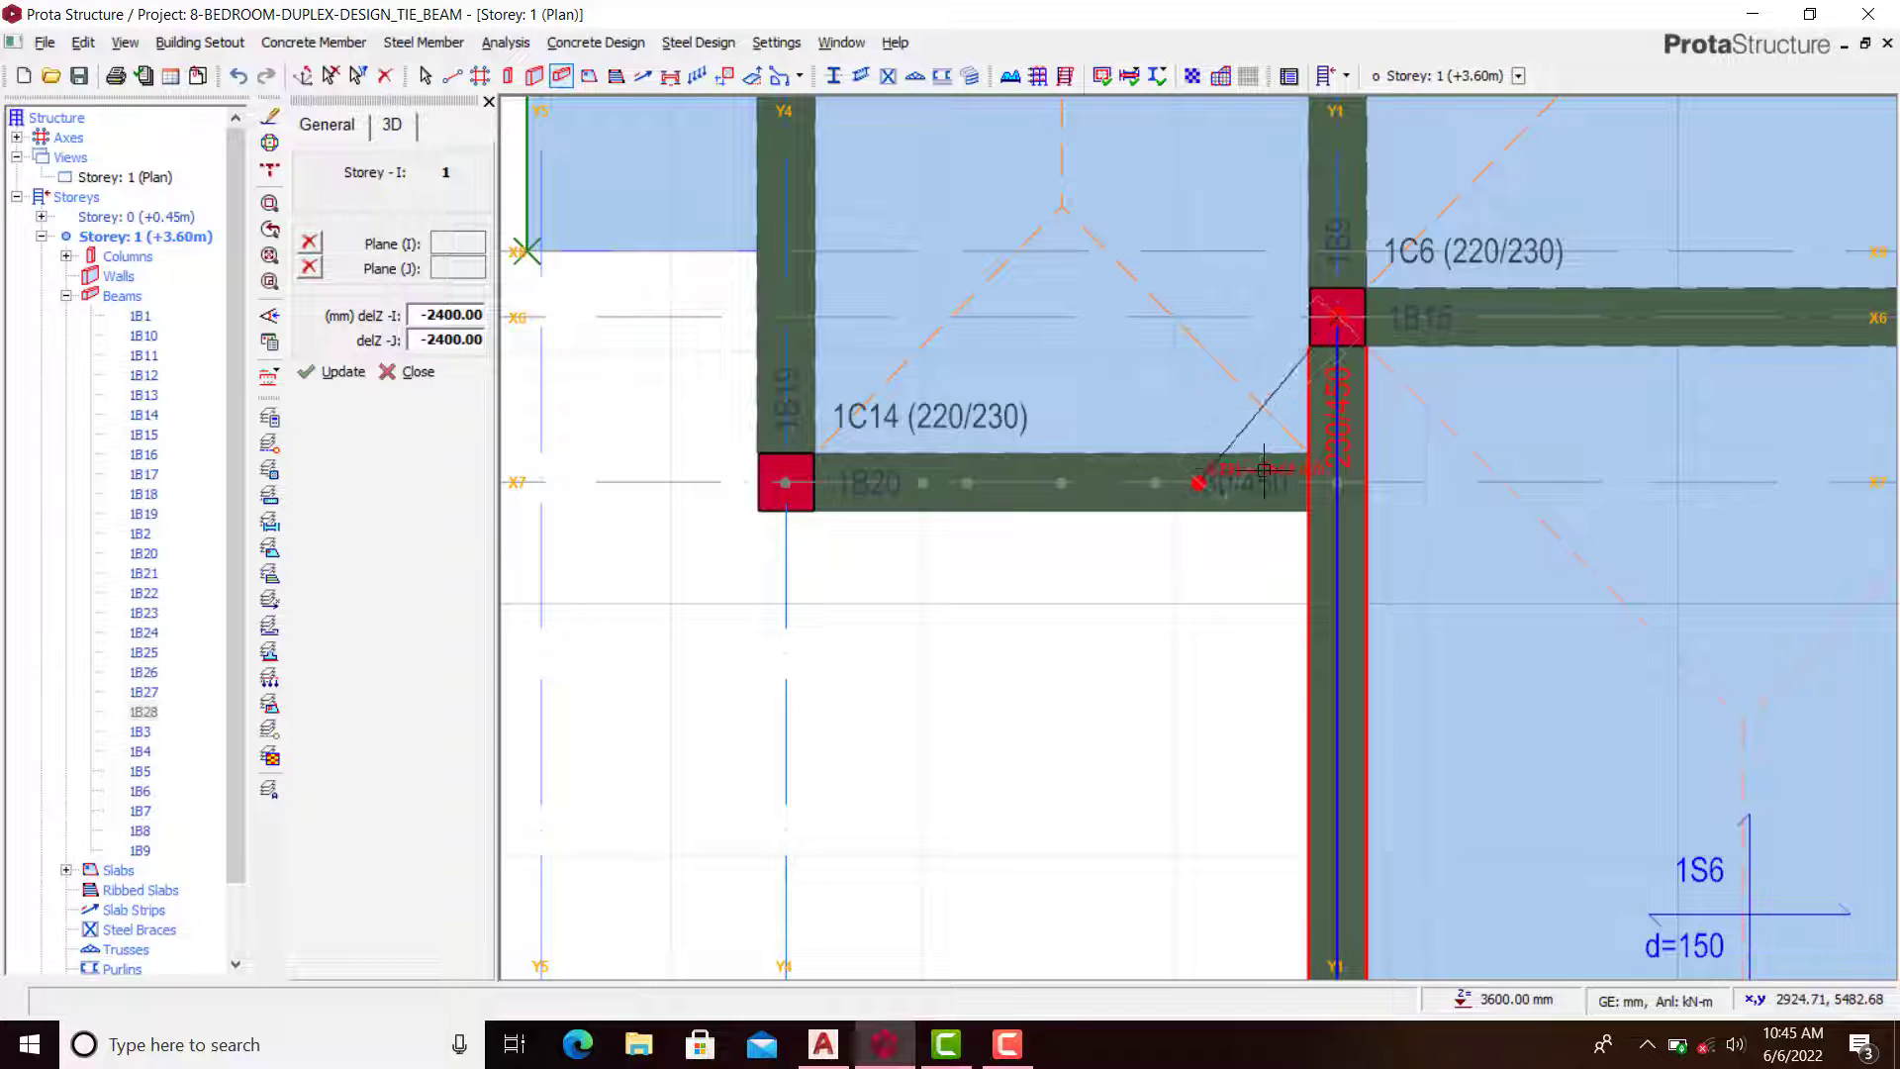
pyautogui.scroll(-3, 1208, 604)
pyautogui.scroll(5, 1259, 292)
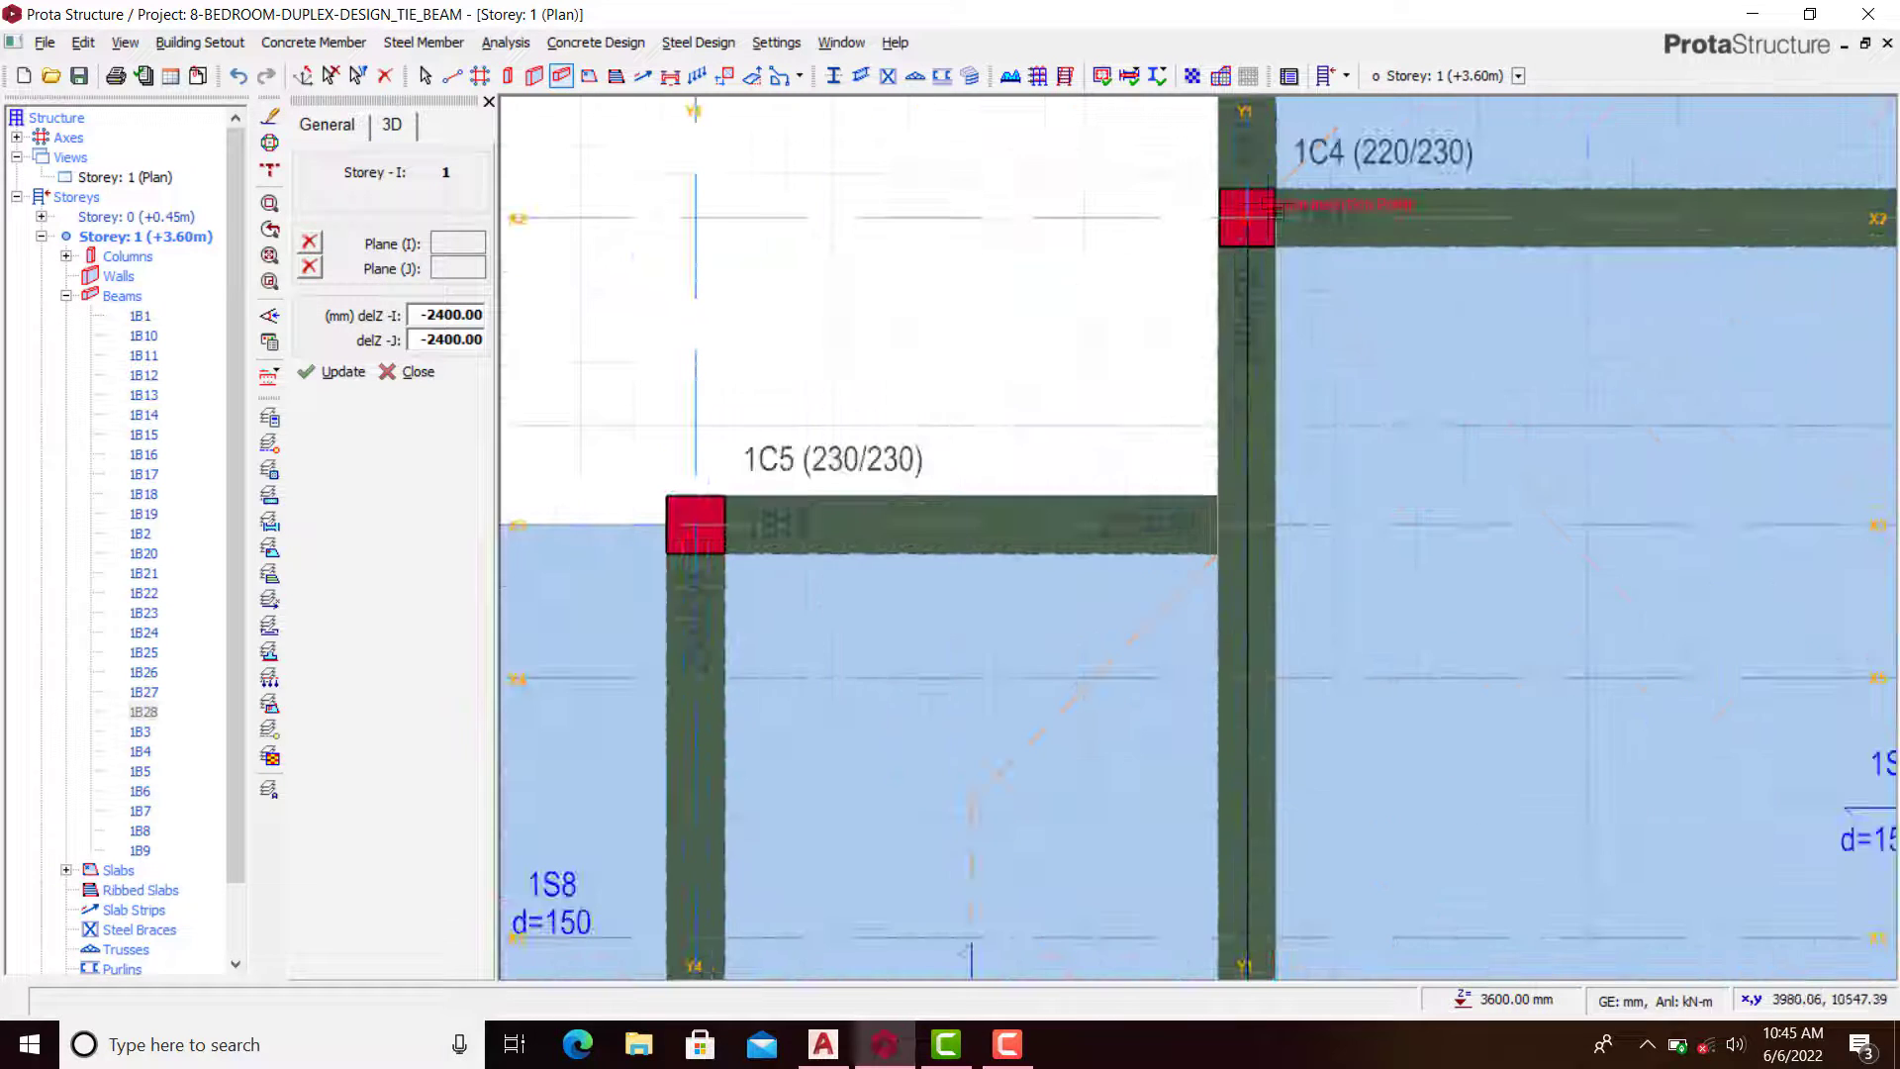
pyautogui.click(1234, 230)
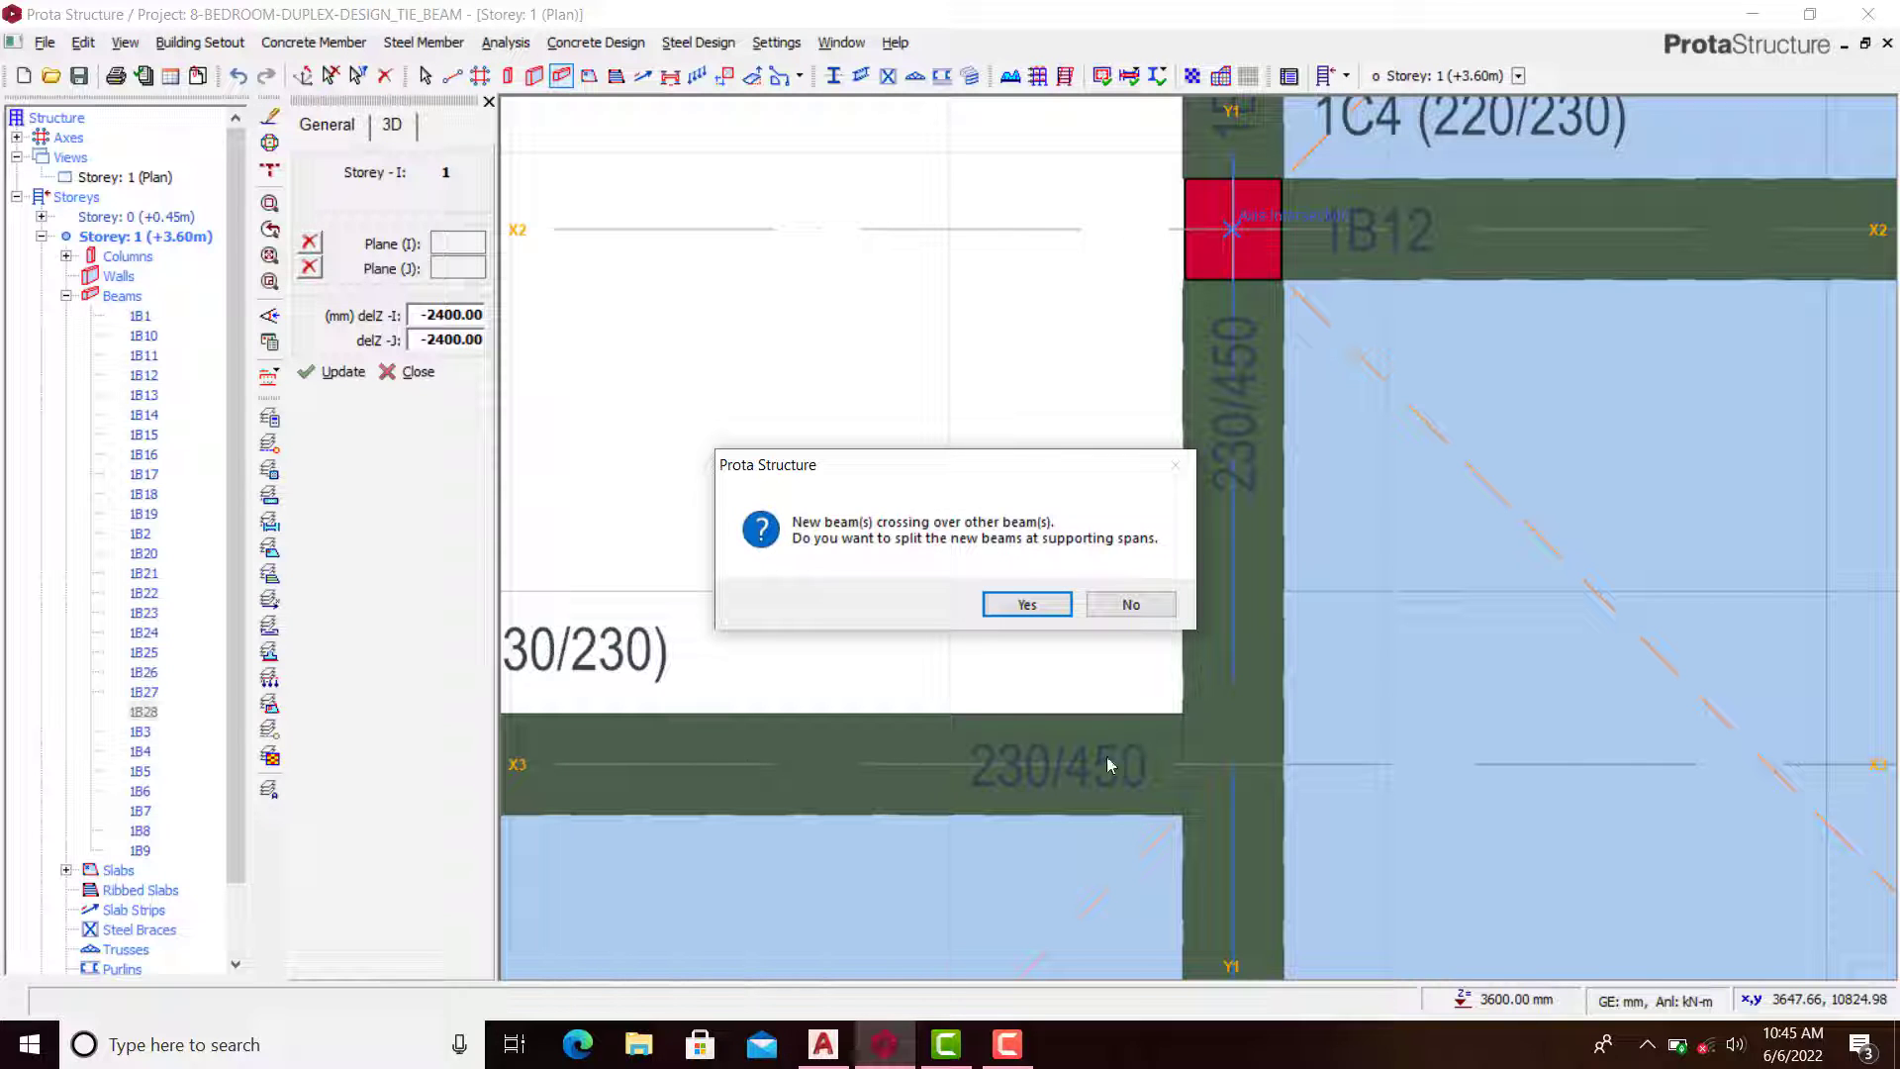
pyautogui.click(1129, 603)
# Step: Close the perimeter with the tie beam along axis Y1 from X2 to X1 and end the beam chain
pyautogui.scroll(-4, 1316, 636)
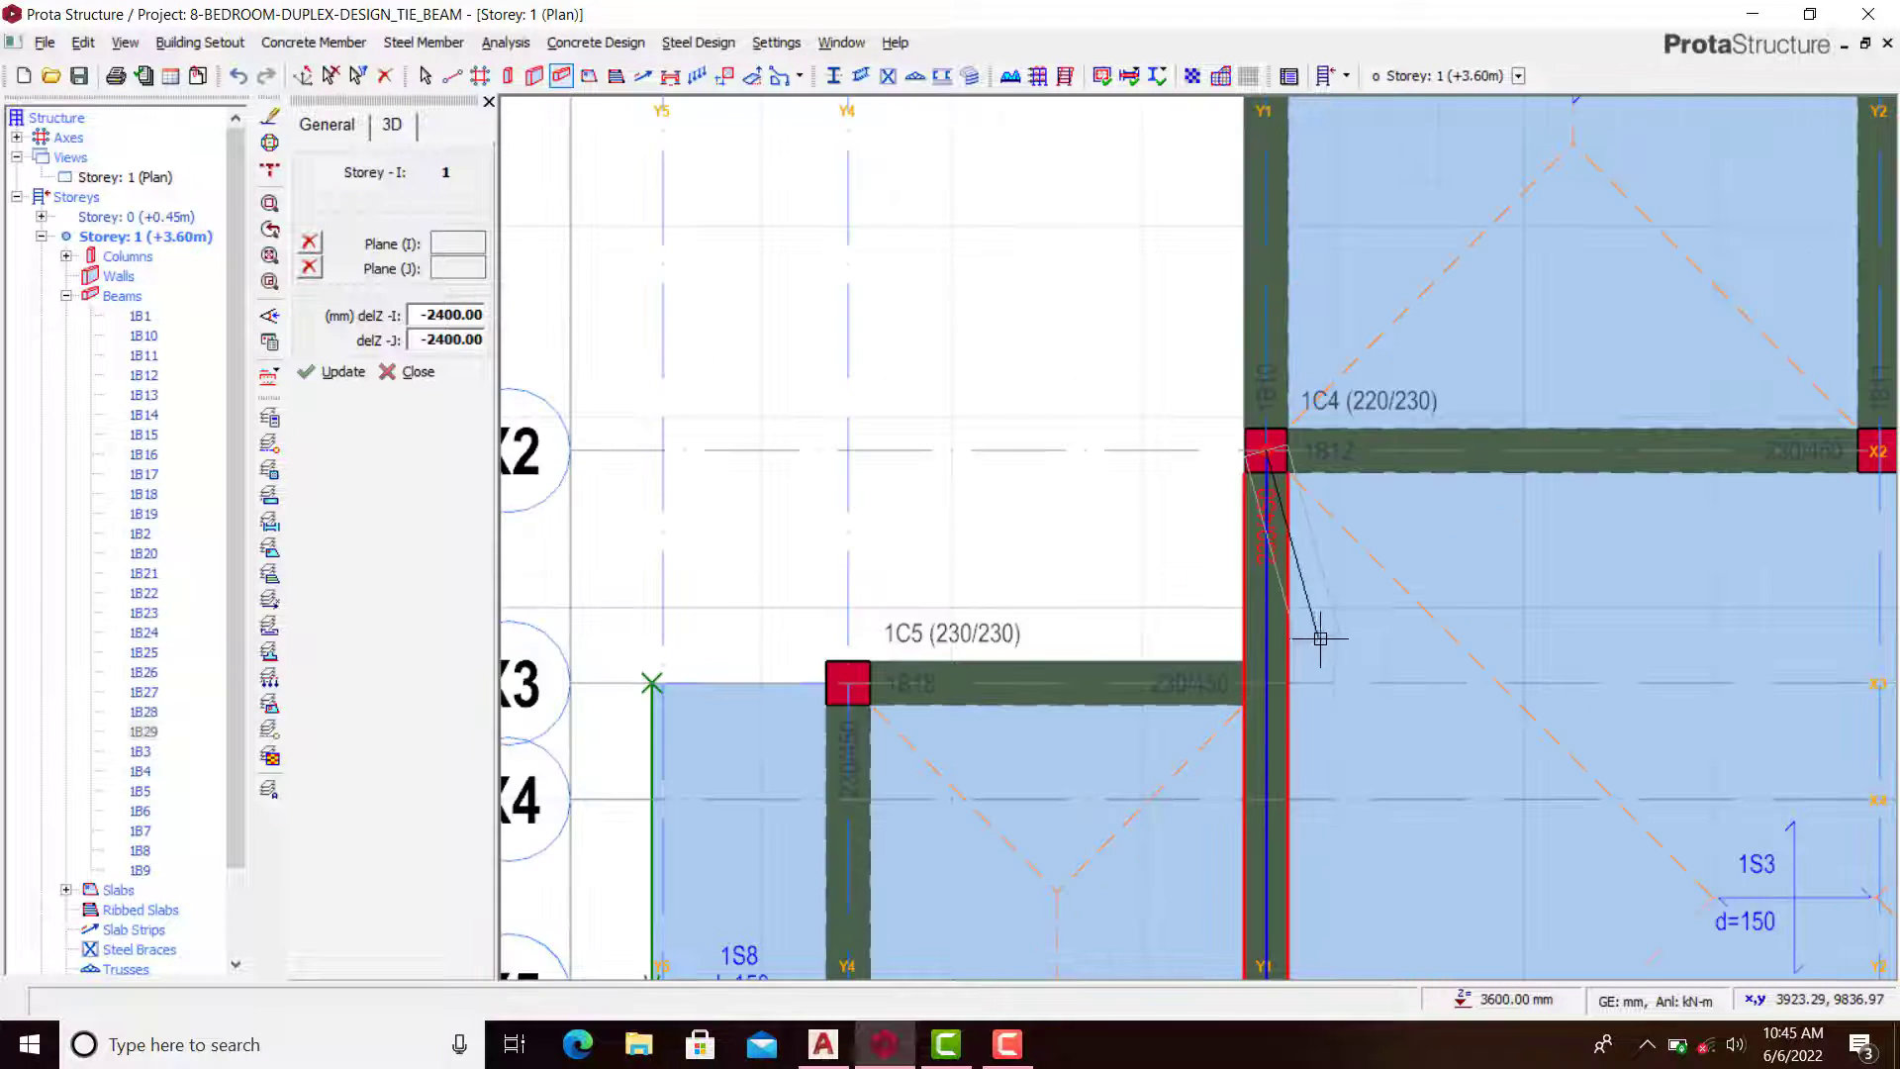
pyautogui.moveTo(1351, 495); pyautogui.dragTo(1361, 683, button='middle')
pyautogui.scroll(4, 1312, 327)
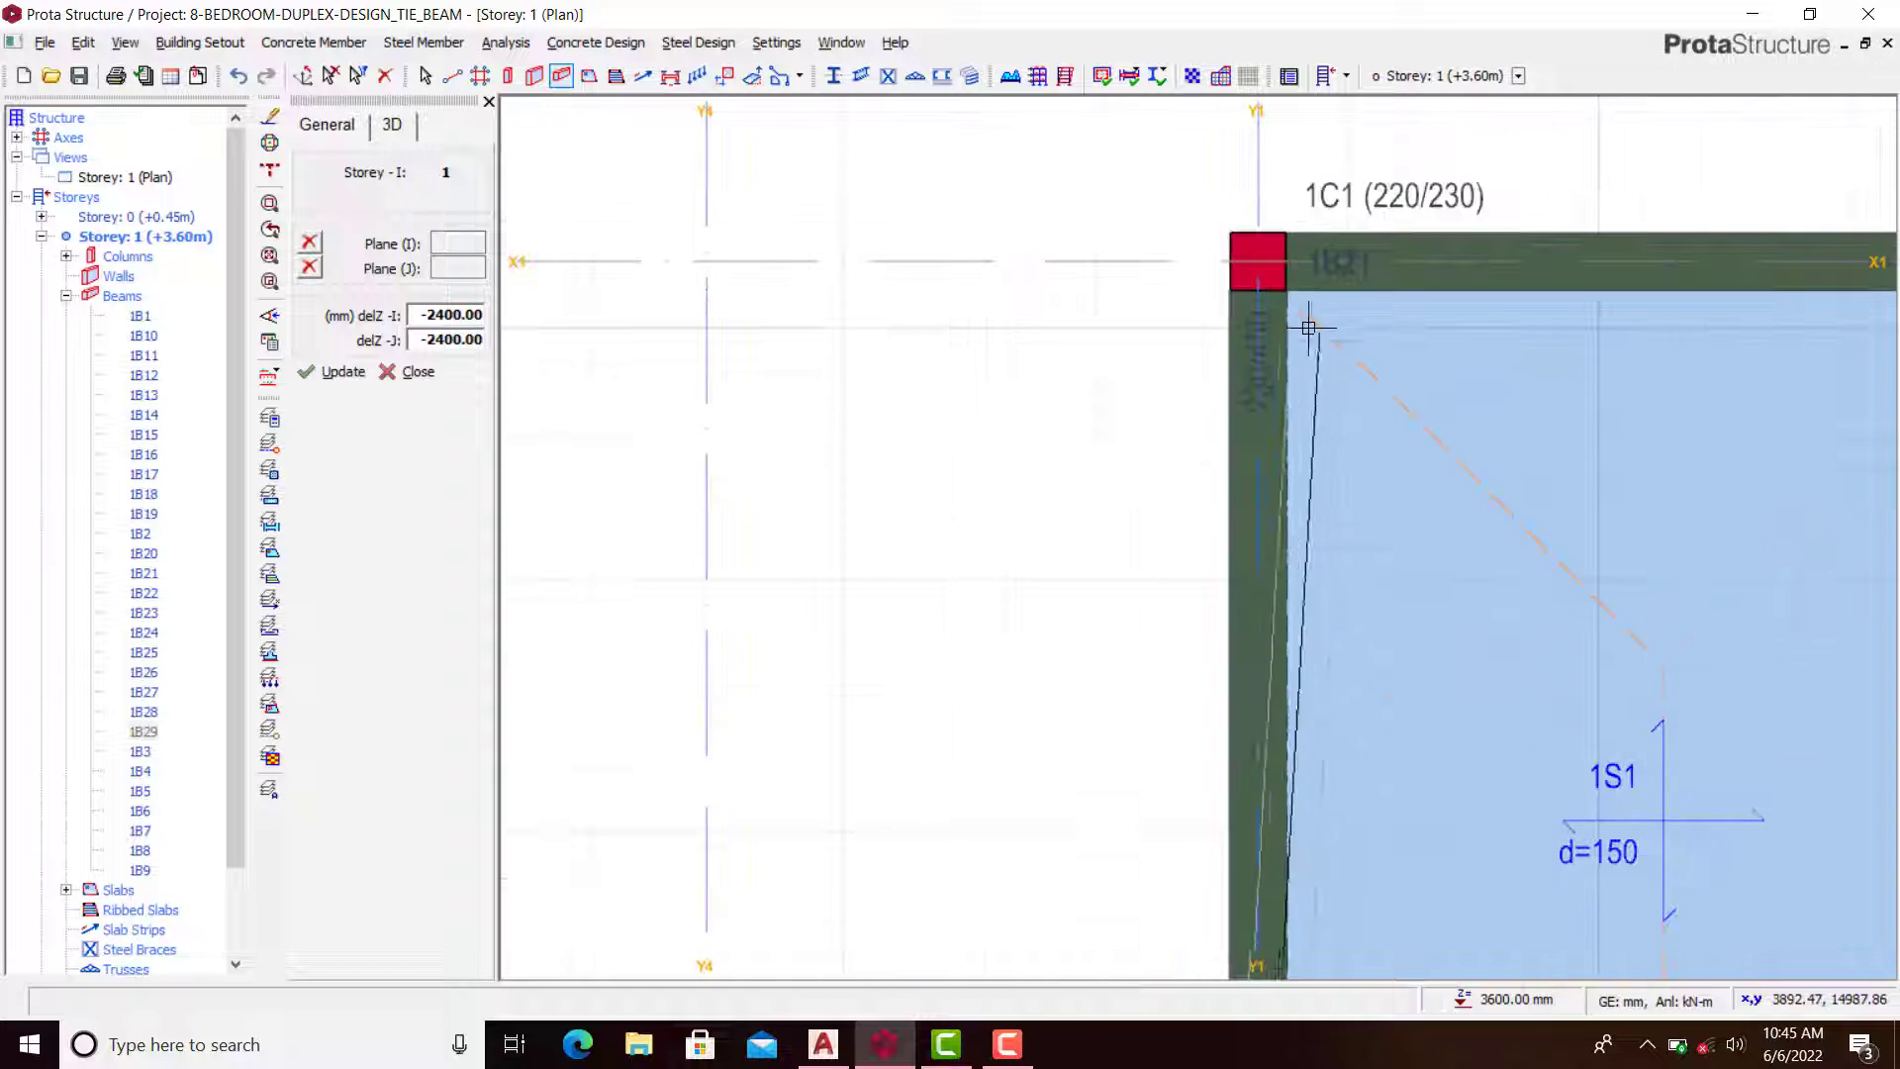
pyautogui.click(1250, 248)
pyautogui.scroll(-5, 1227, 228)
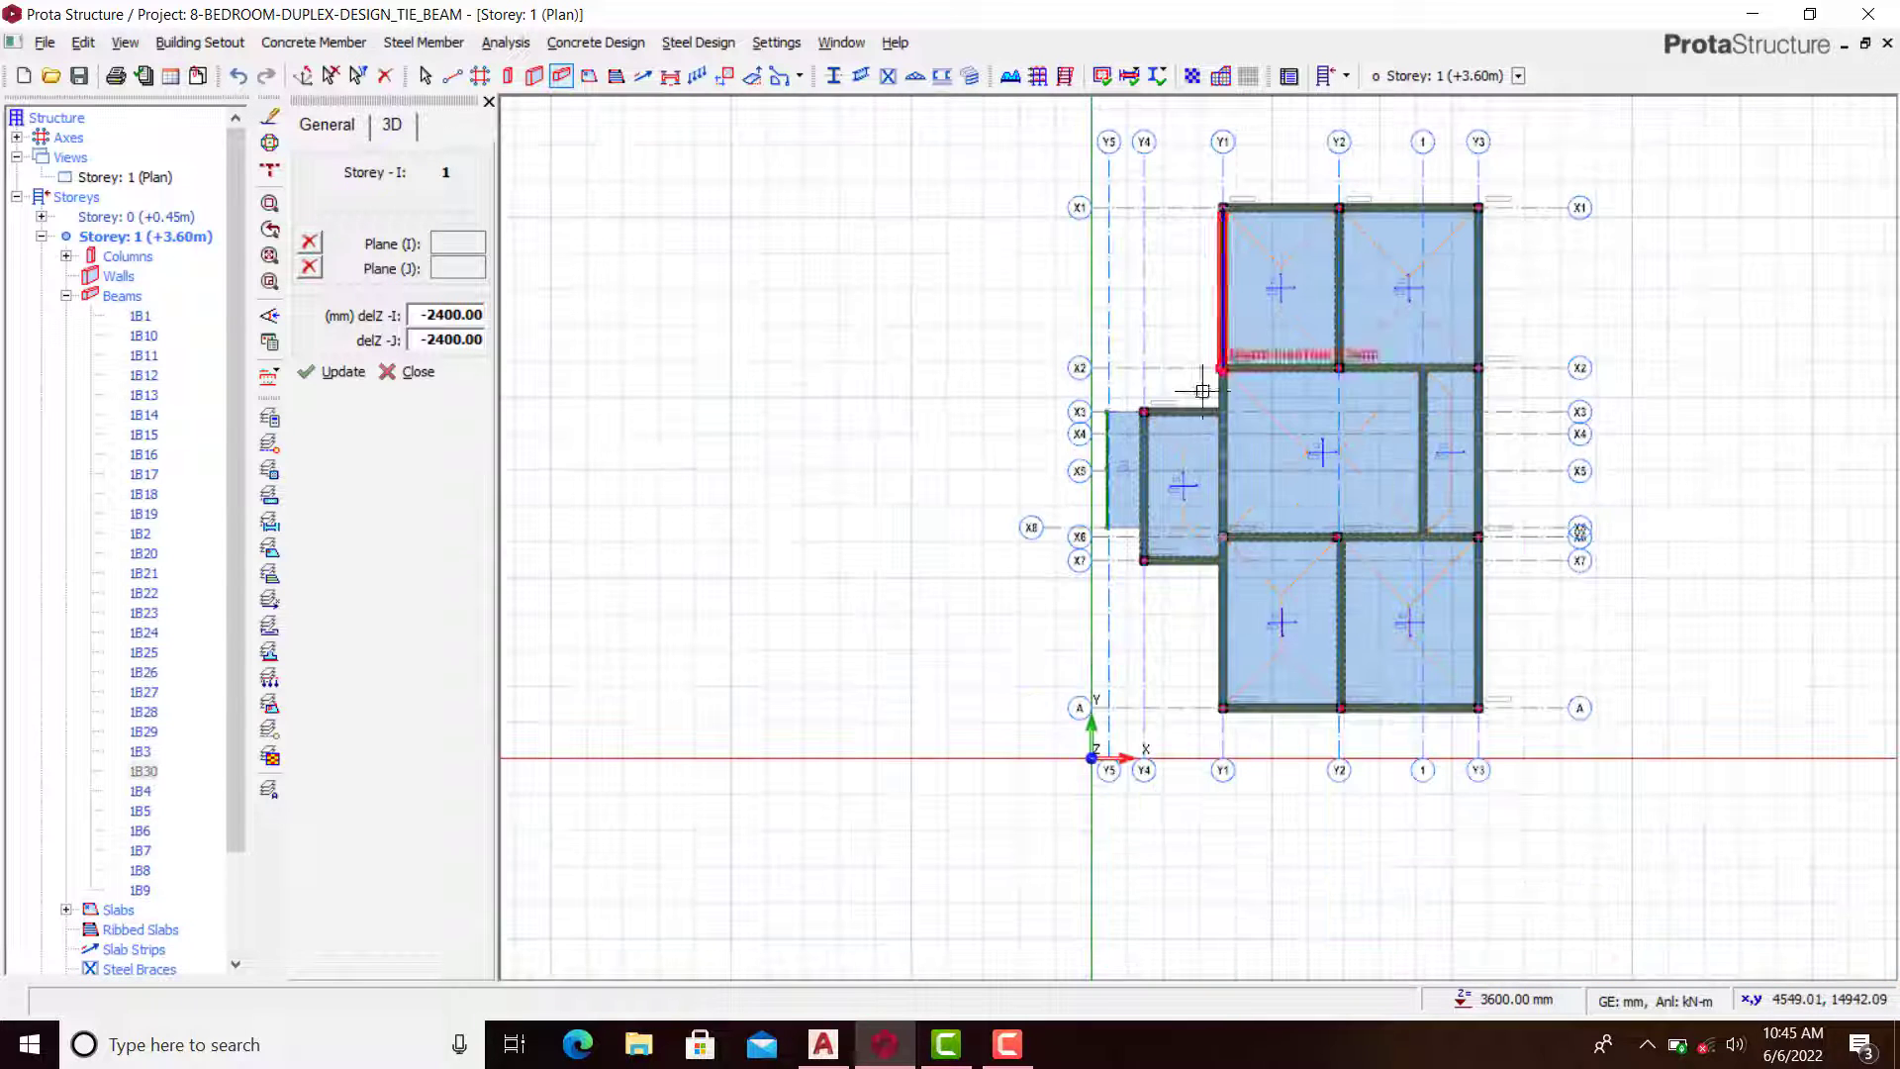
pyautogui.scroll(2, 1405, 226)
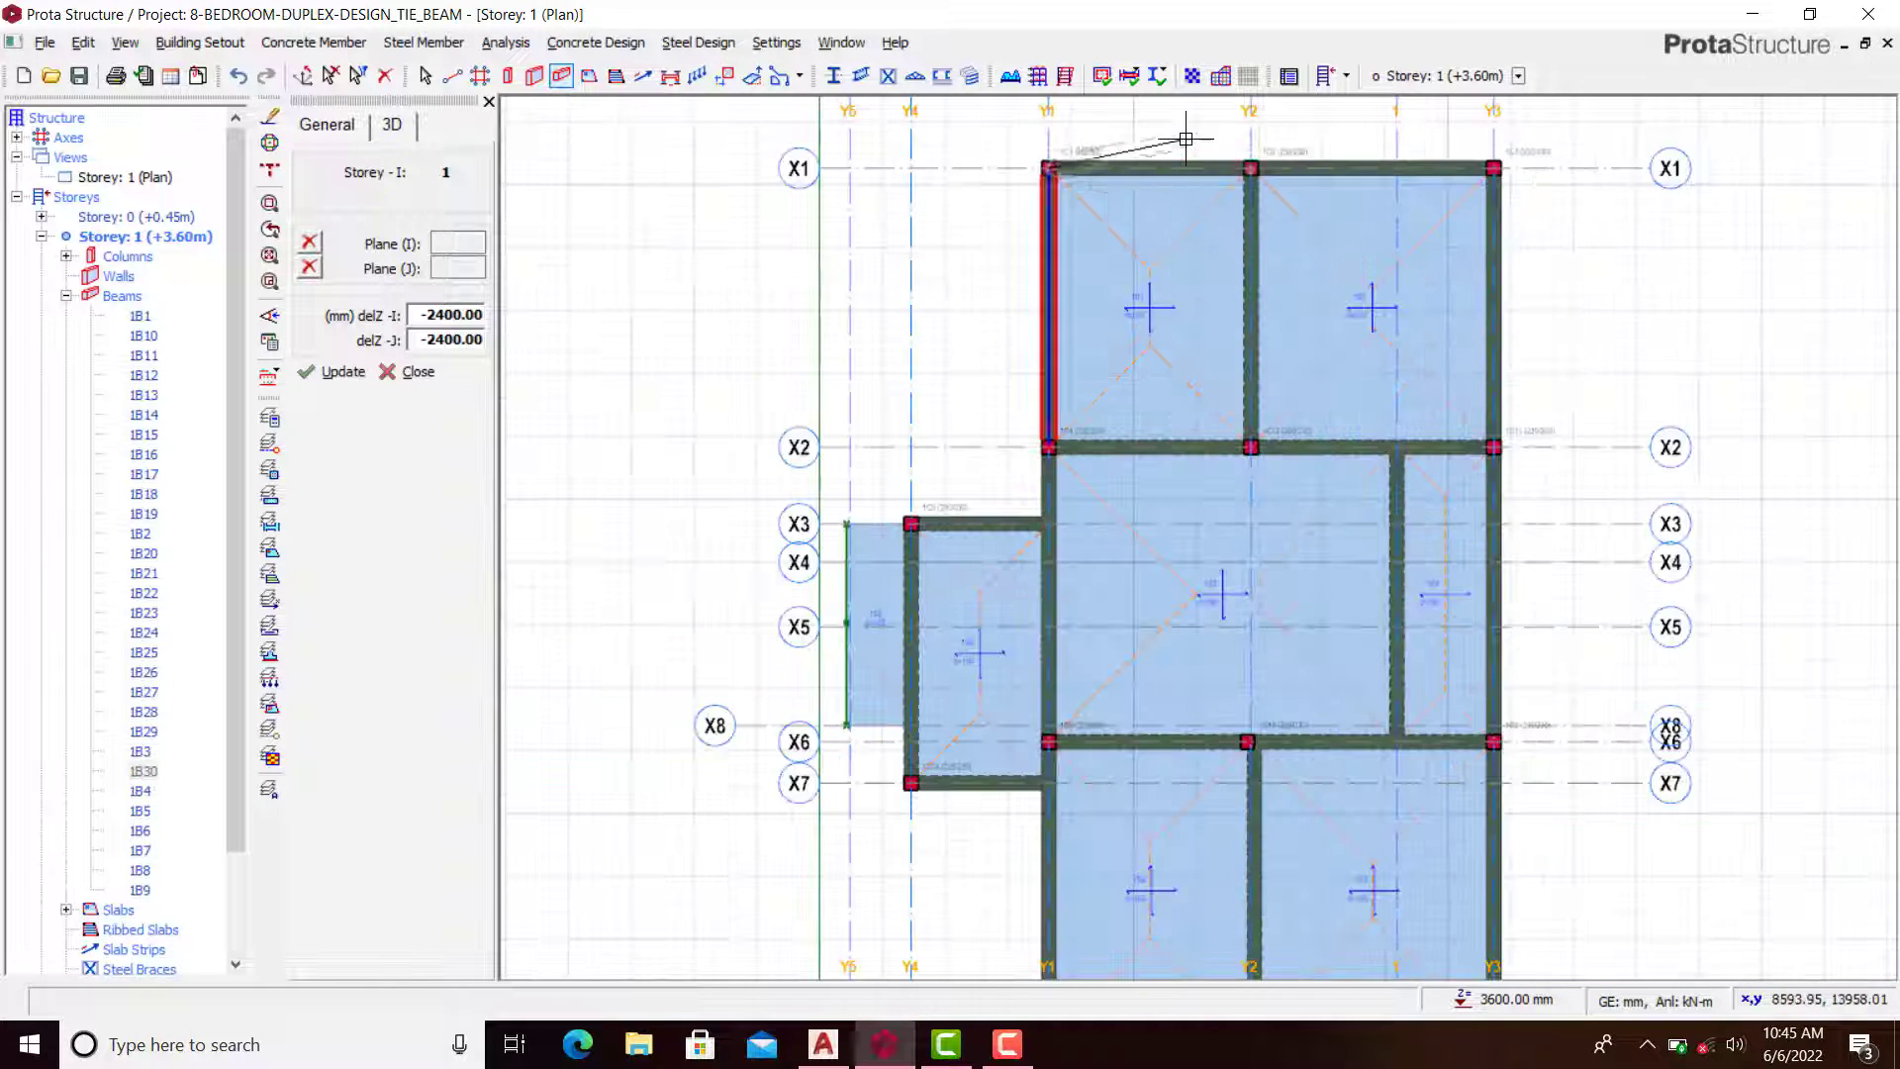
pyautogui.scroll(2, 1258, 176)
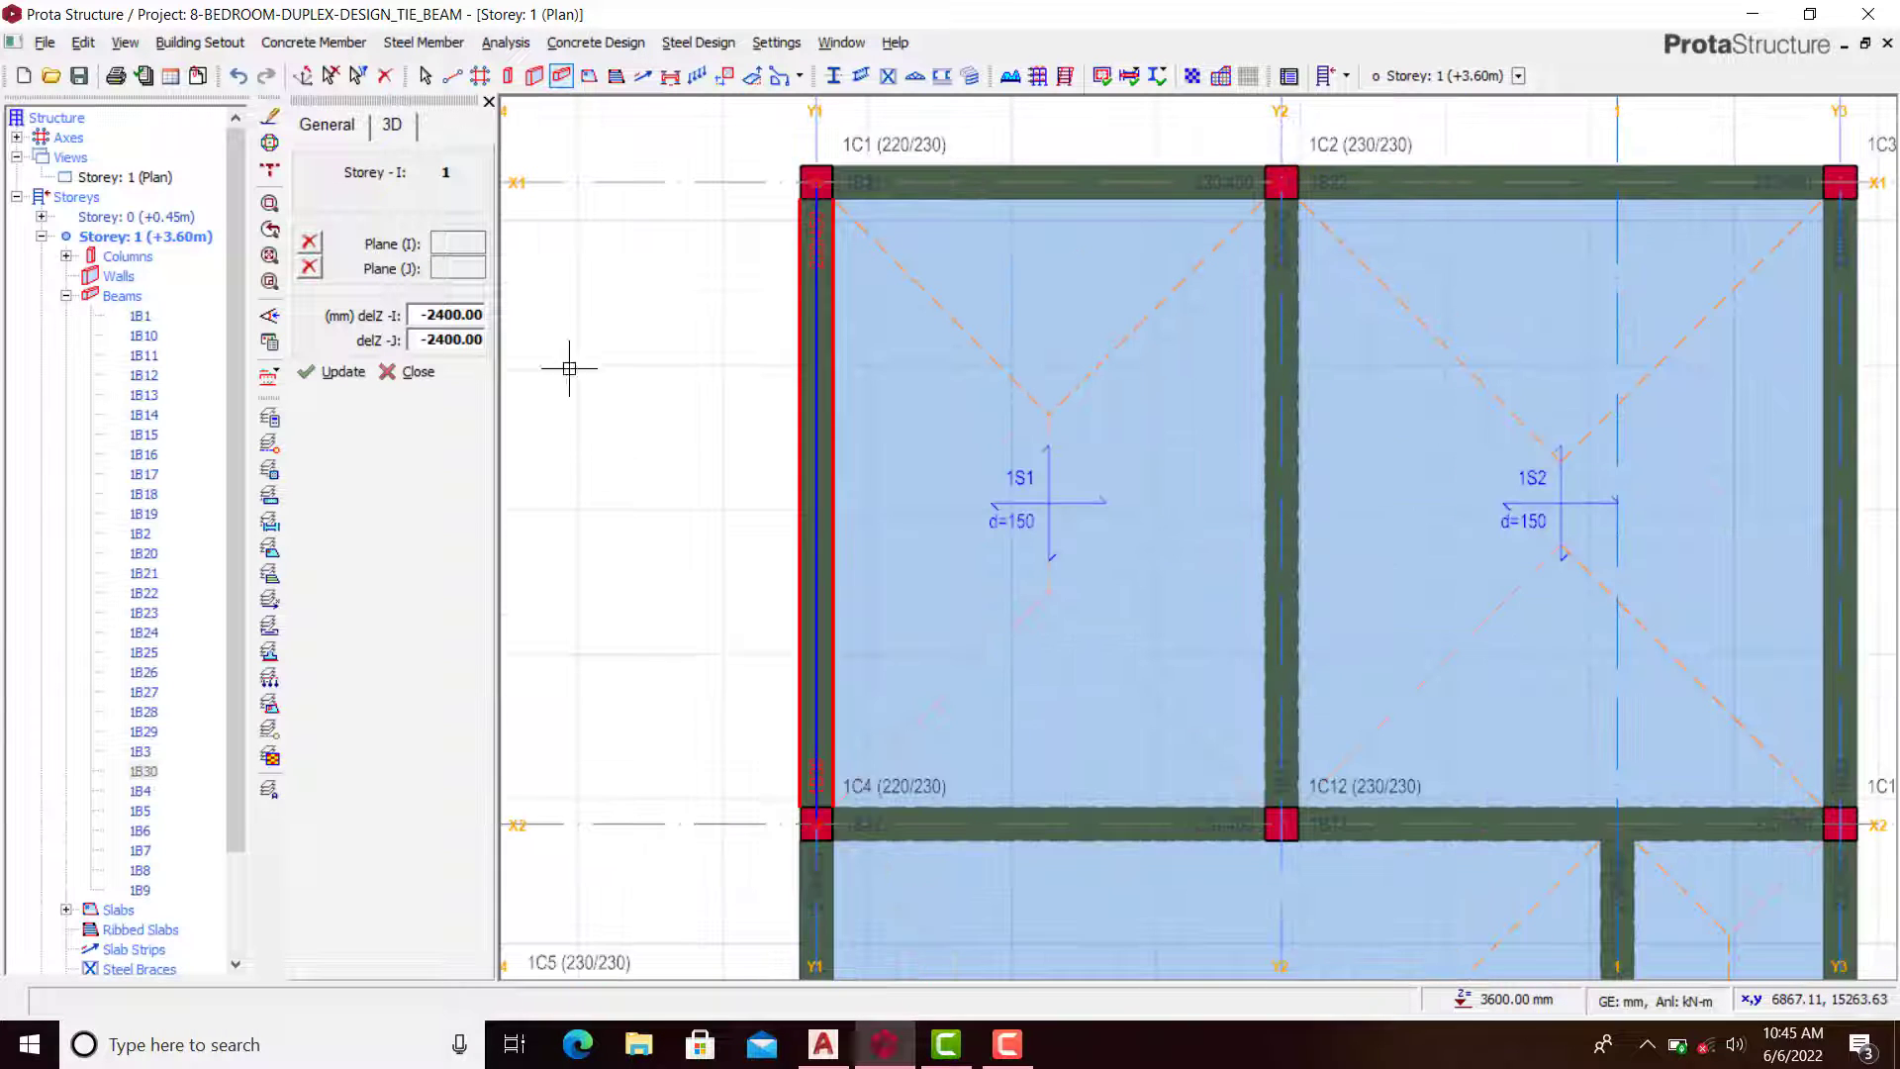
# Step: Switch the Storey 1 view to 3D and examine the tie beams along axis Y3 in relation to the pad bases
pyautogui.rightClick(109, 179)
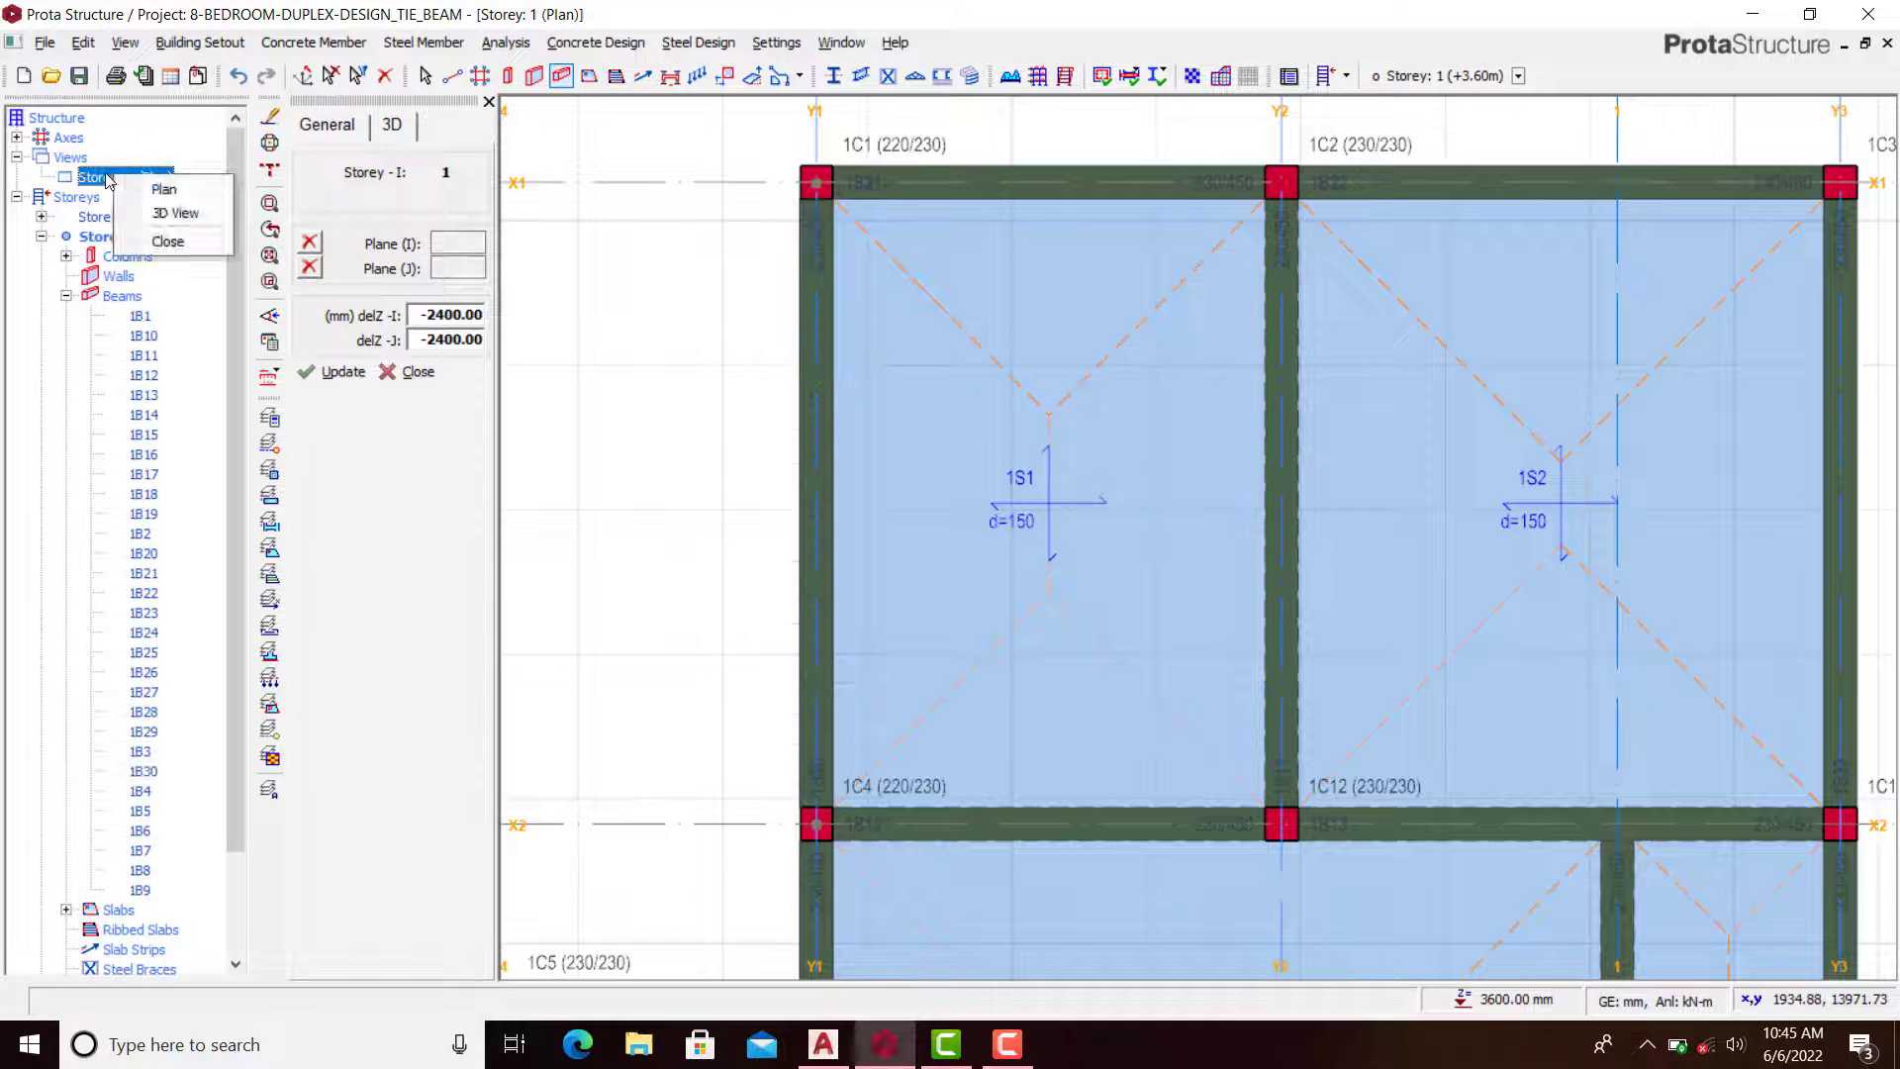
pyautogui.click(174, 212)
pyautogui.scroll(-1, 1033, 453)
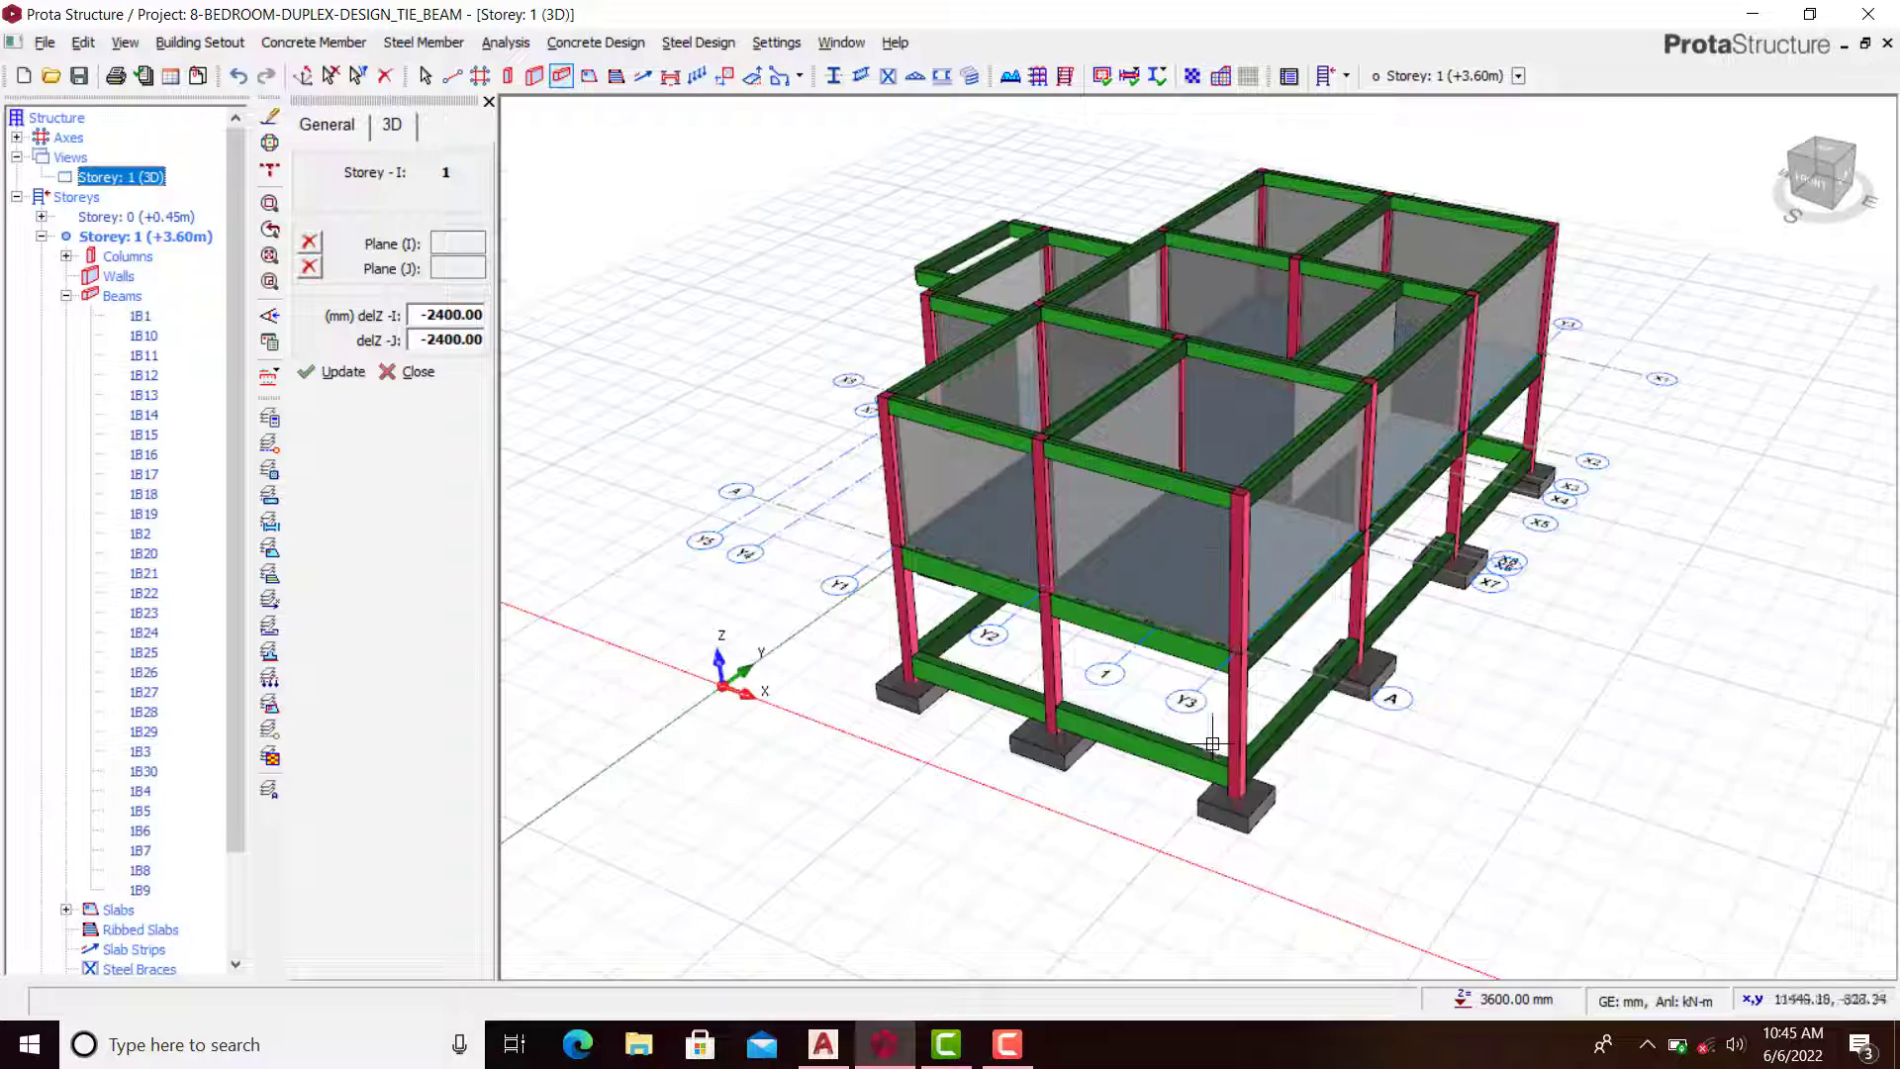
pyautogui.scroll(3, 1213, 750)
pyautogui.moveTo(1245, 768); pyautogui.dragTo(1086, 771, button='middle')
pyautogui.scroll(3, 1374, 774)
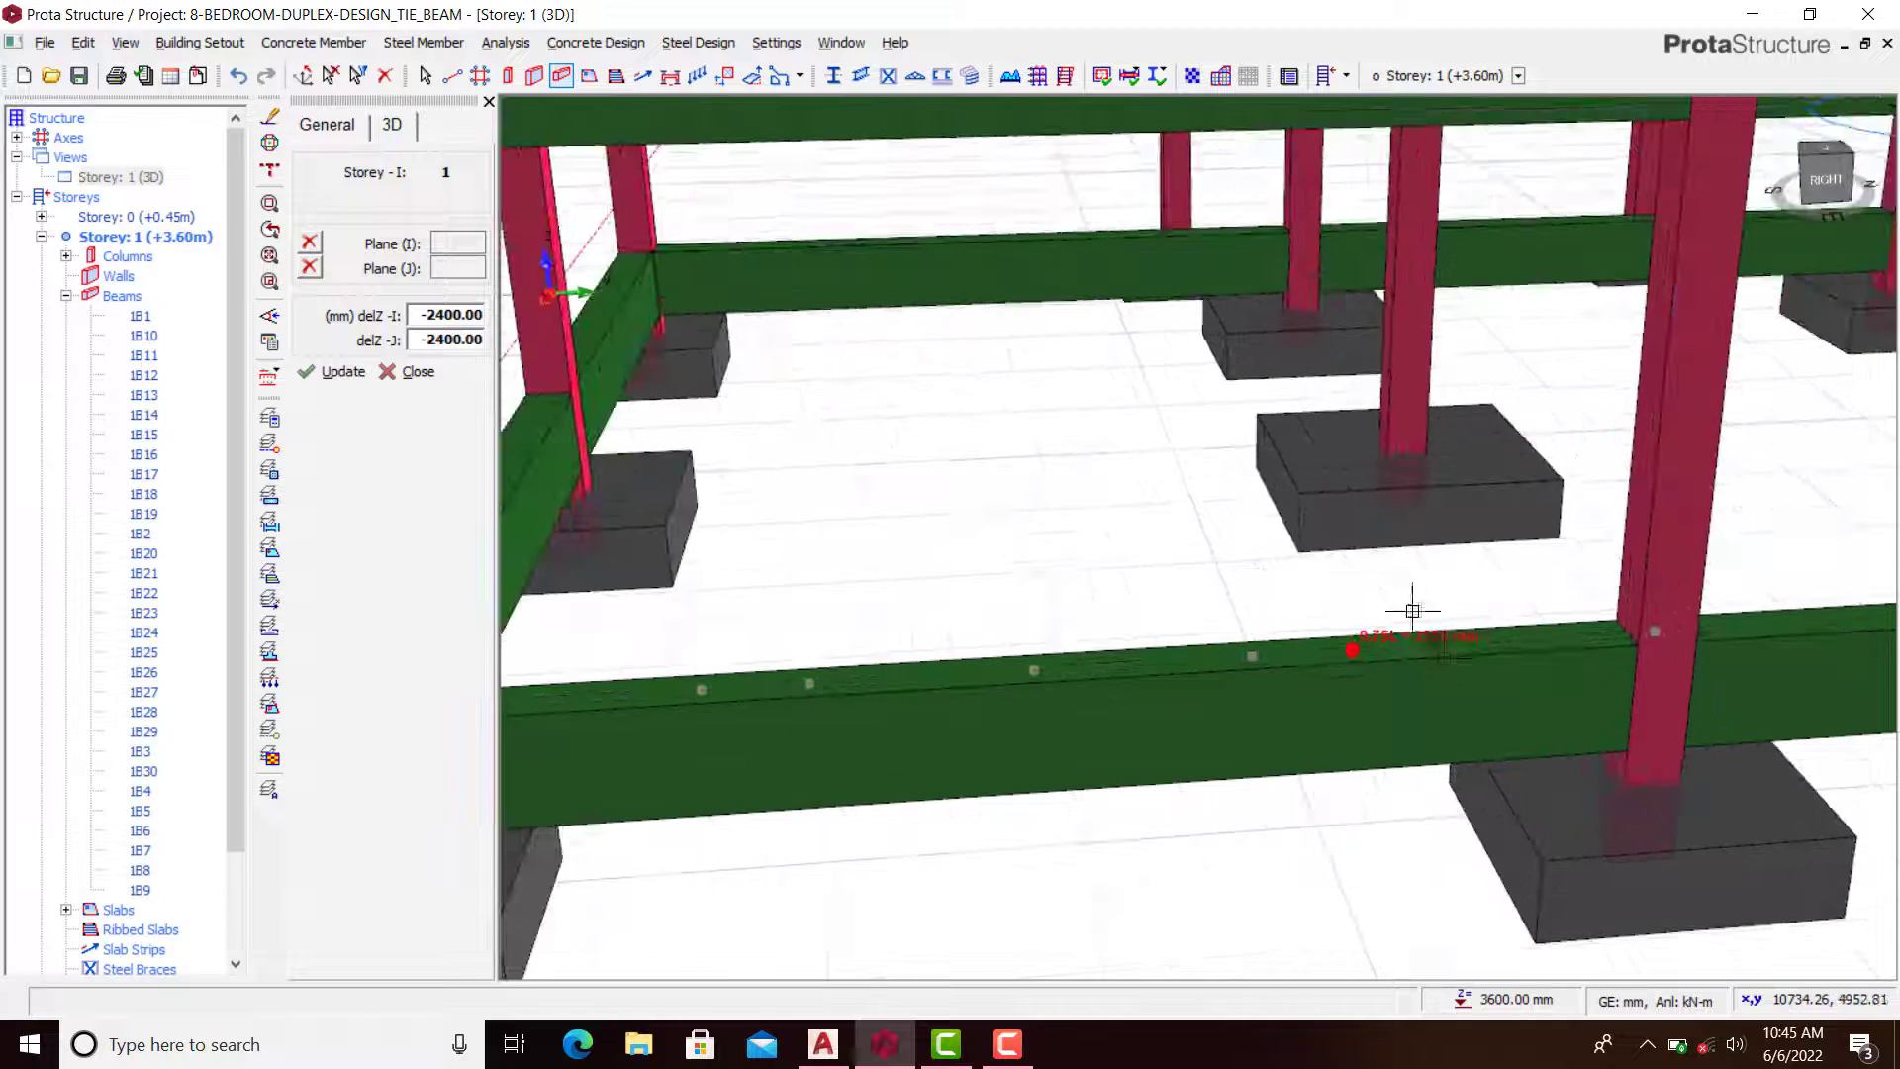
pyautogui.moveTo(1306, 531)
pyautogui.mouseDown(button='middle')
pyautogui.moveTo(1357, 550)
pyautogui.moveTo(1308, 526)
pyautogui.mouseUp(button='middle')
pyautogui.scroll(-1, 873, 153)
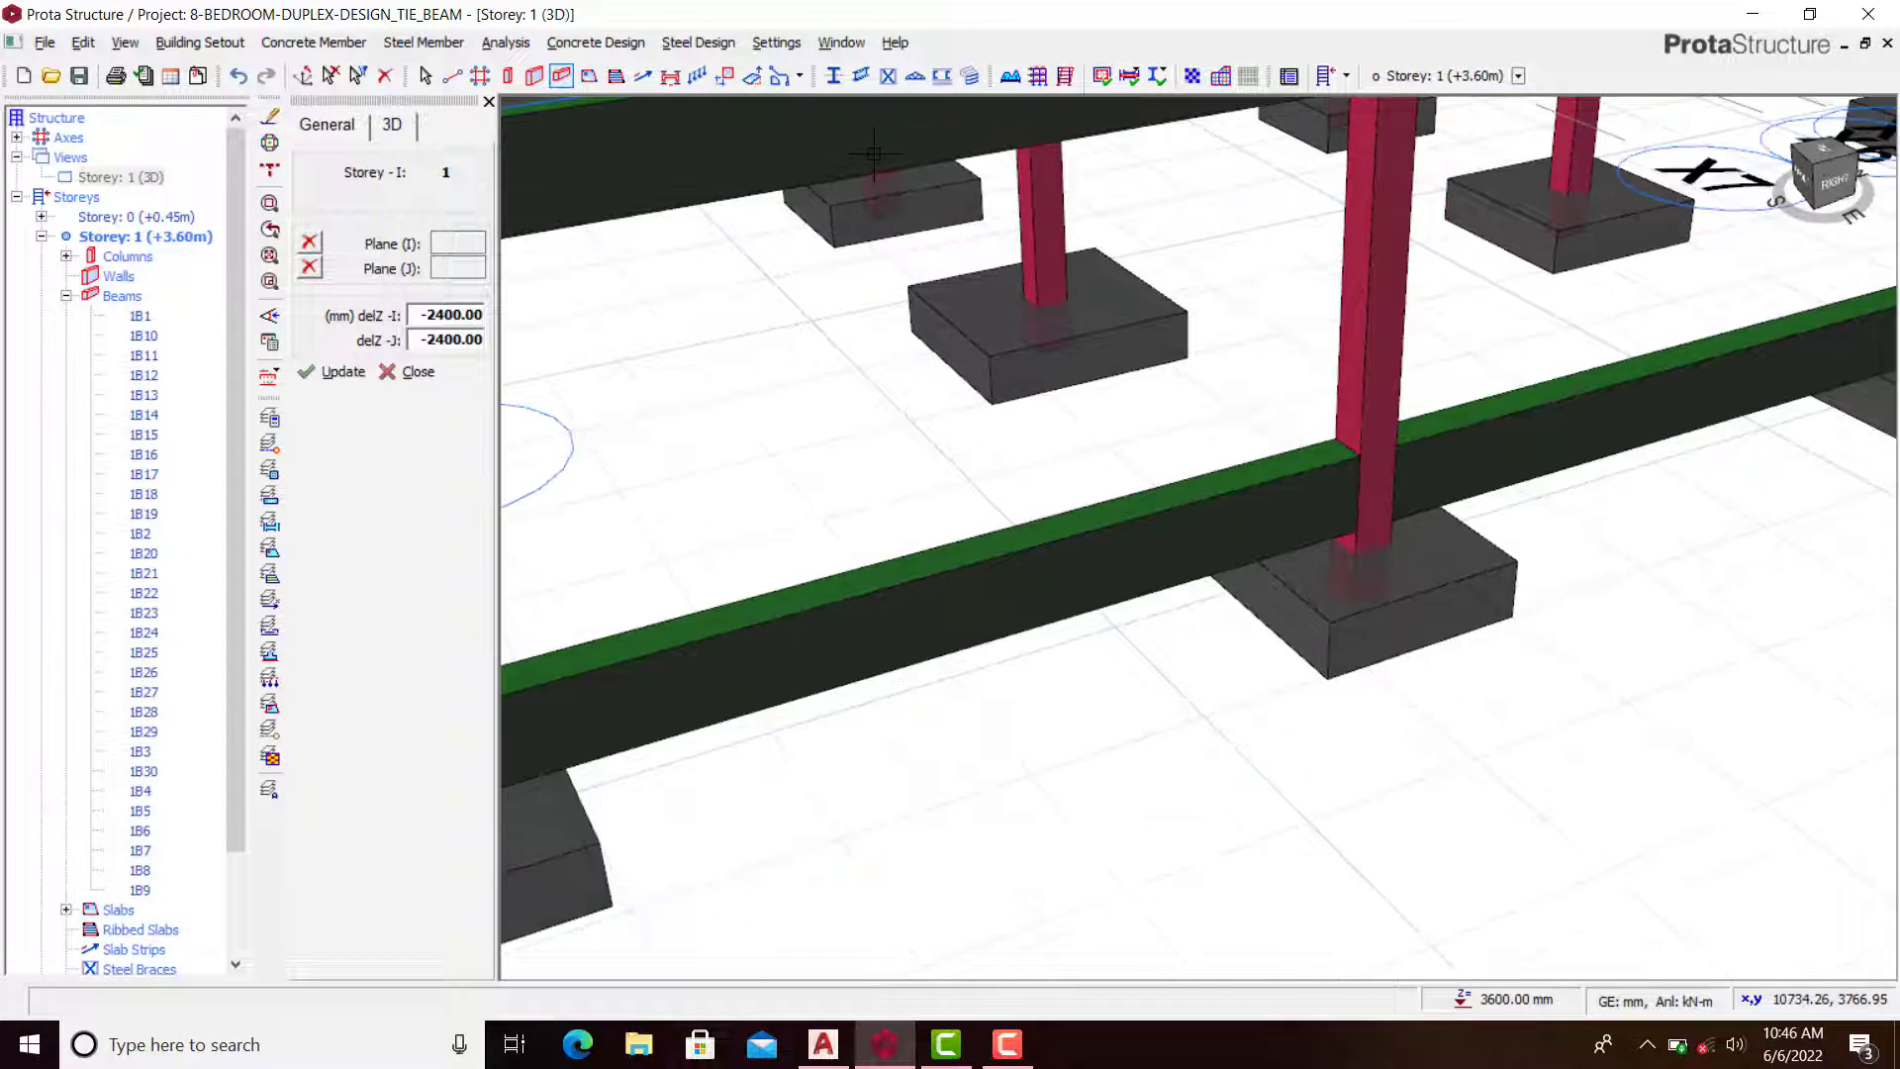
pyautogui.moveTo(1270, 456); pyautogui.dragTo(828, 733, button='middle')
pyautogui.moveTo(1163, 582); pyautogui.dragTo(1209, 530, button='middle')
pyautogui.scroll(-5, 1670, 764)
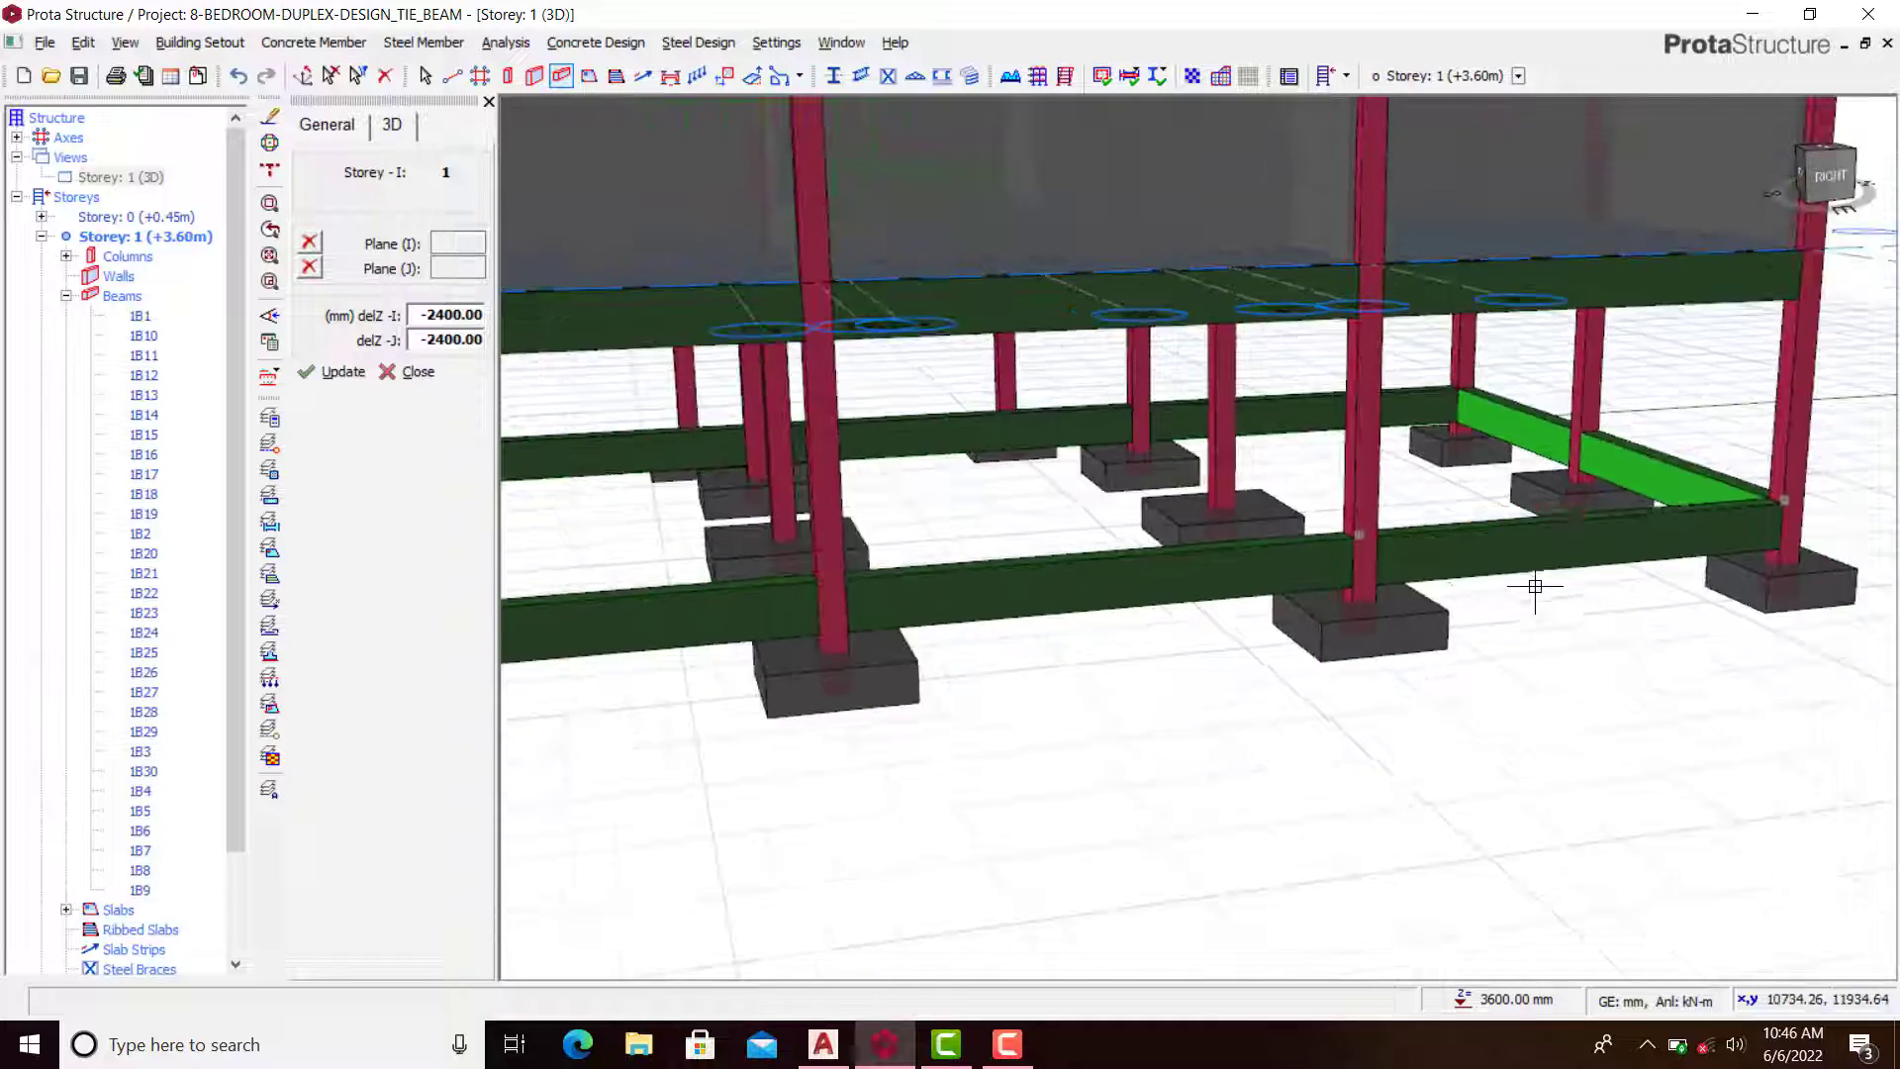
# Step: Examine the tie beams along axis Y1 and the pad bases of the columns on axis Y4 in 3D
pyautogui.moveTo(1014, 633); pyautogui.dragTo(955, 764, button='middle')
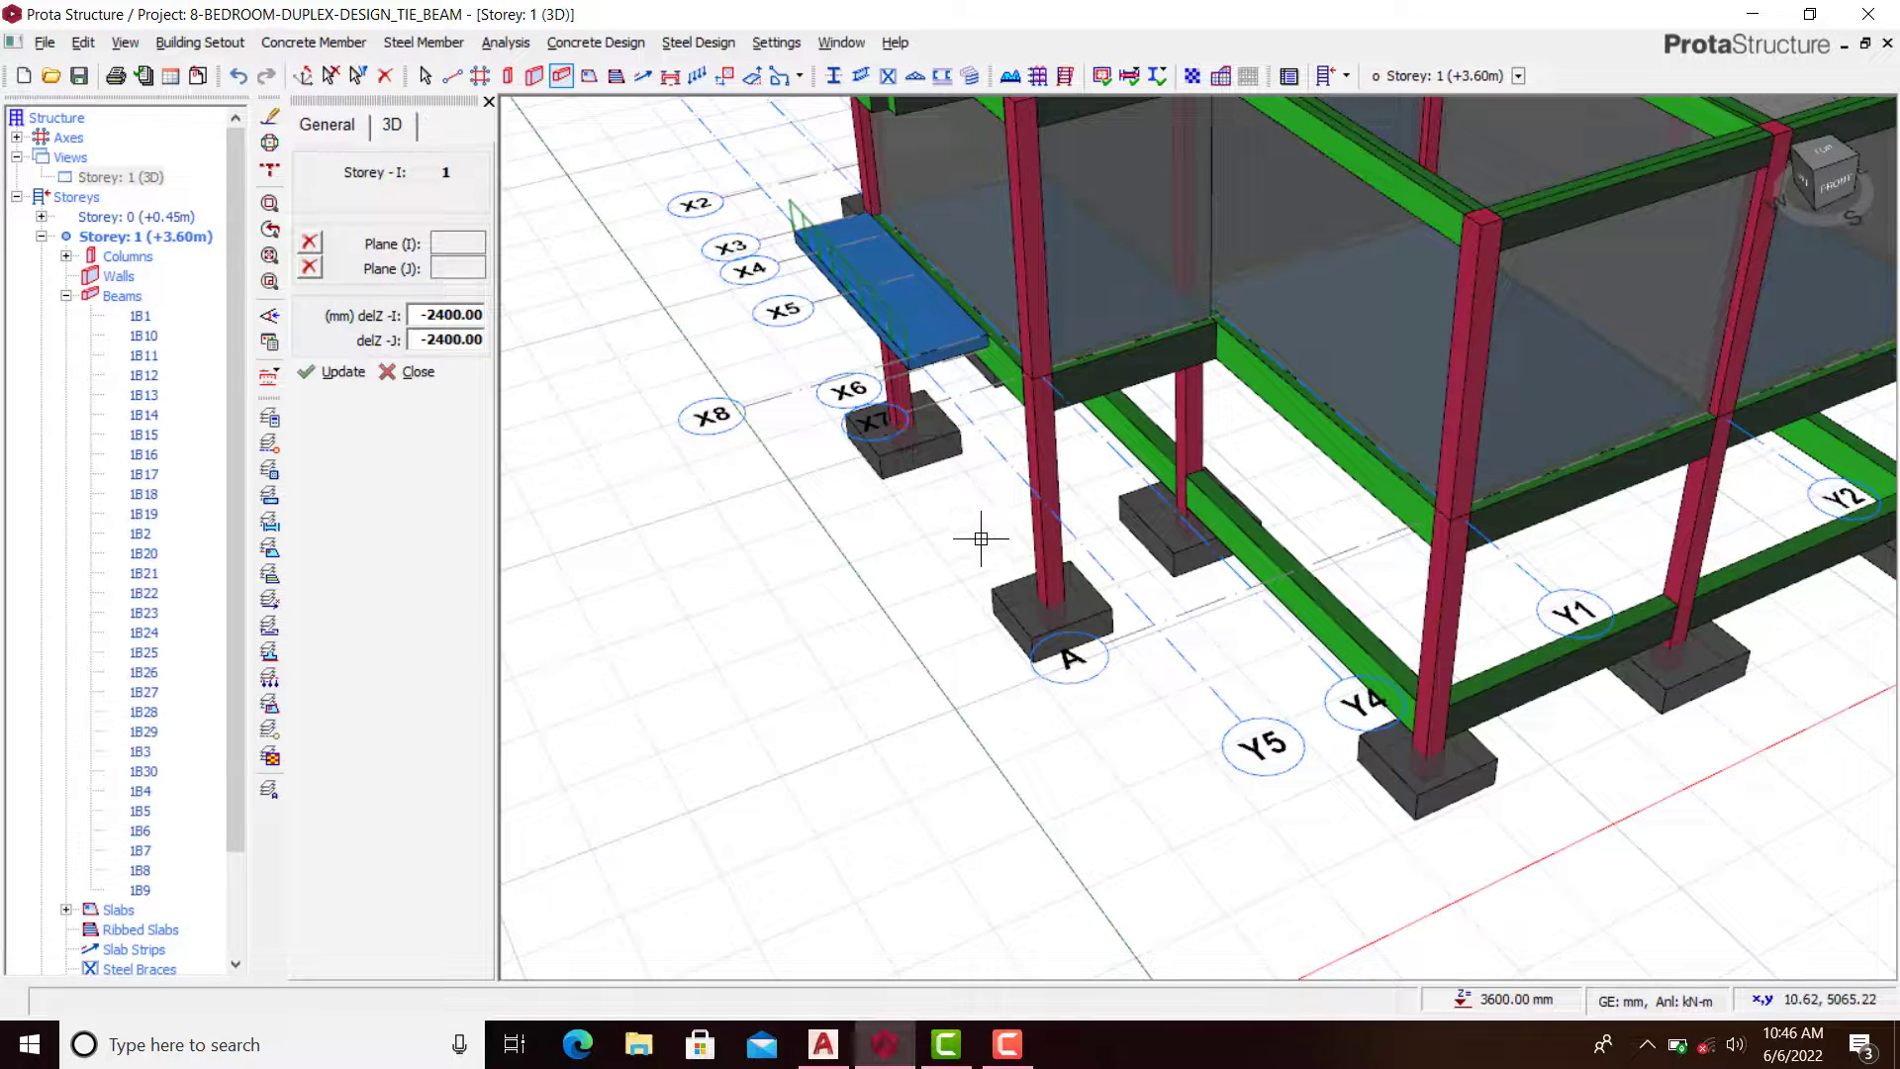
pyautogui.scroll(-3, 1093, 524)
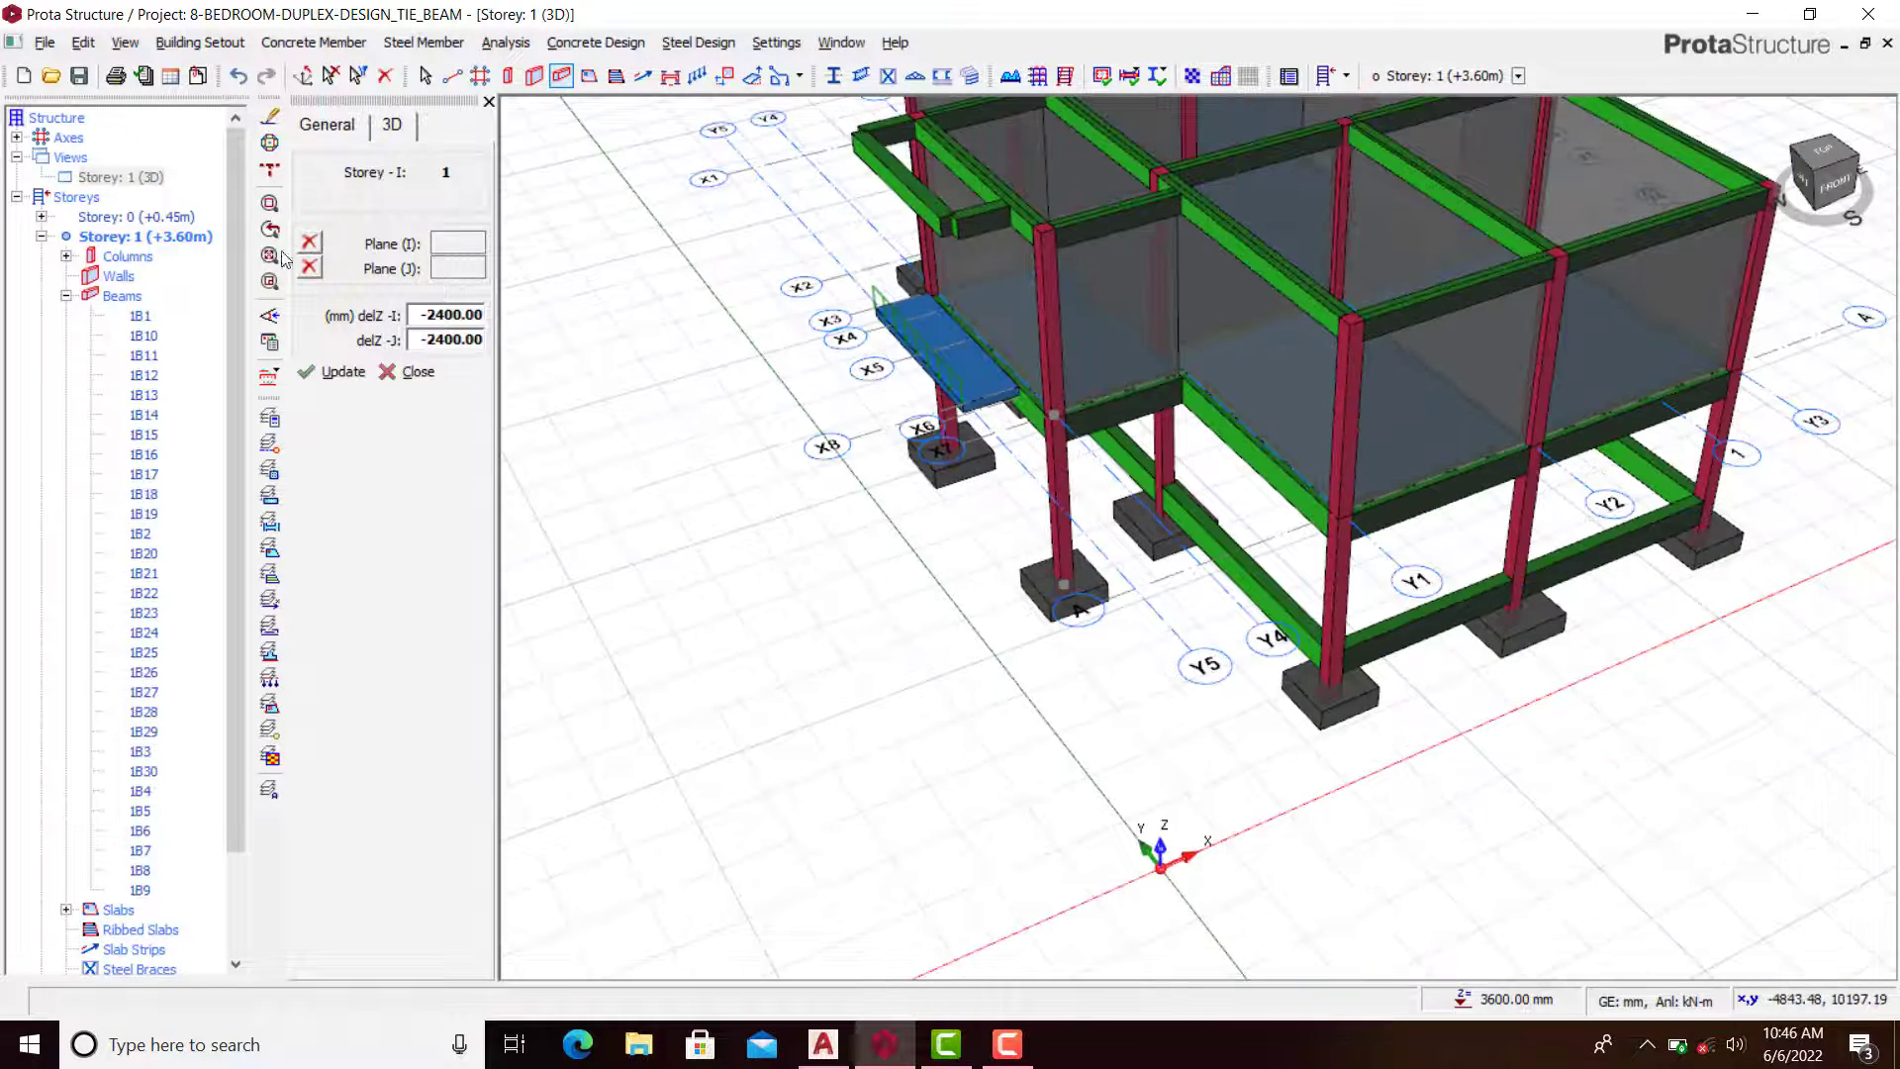
pyautogui.click(128, 178)
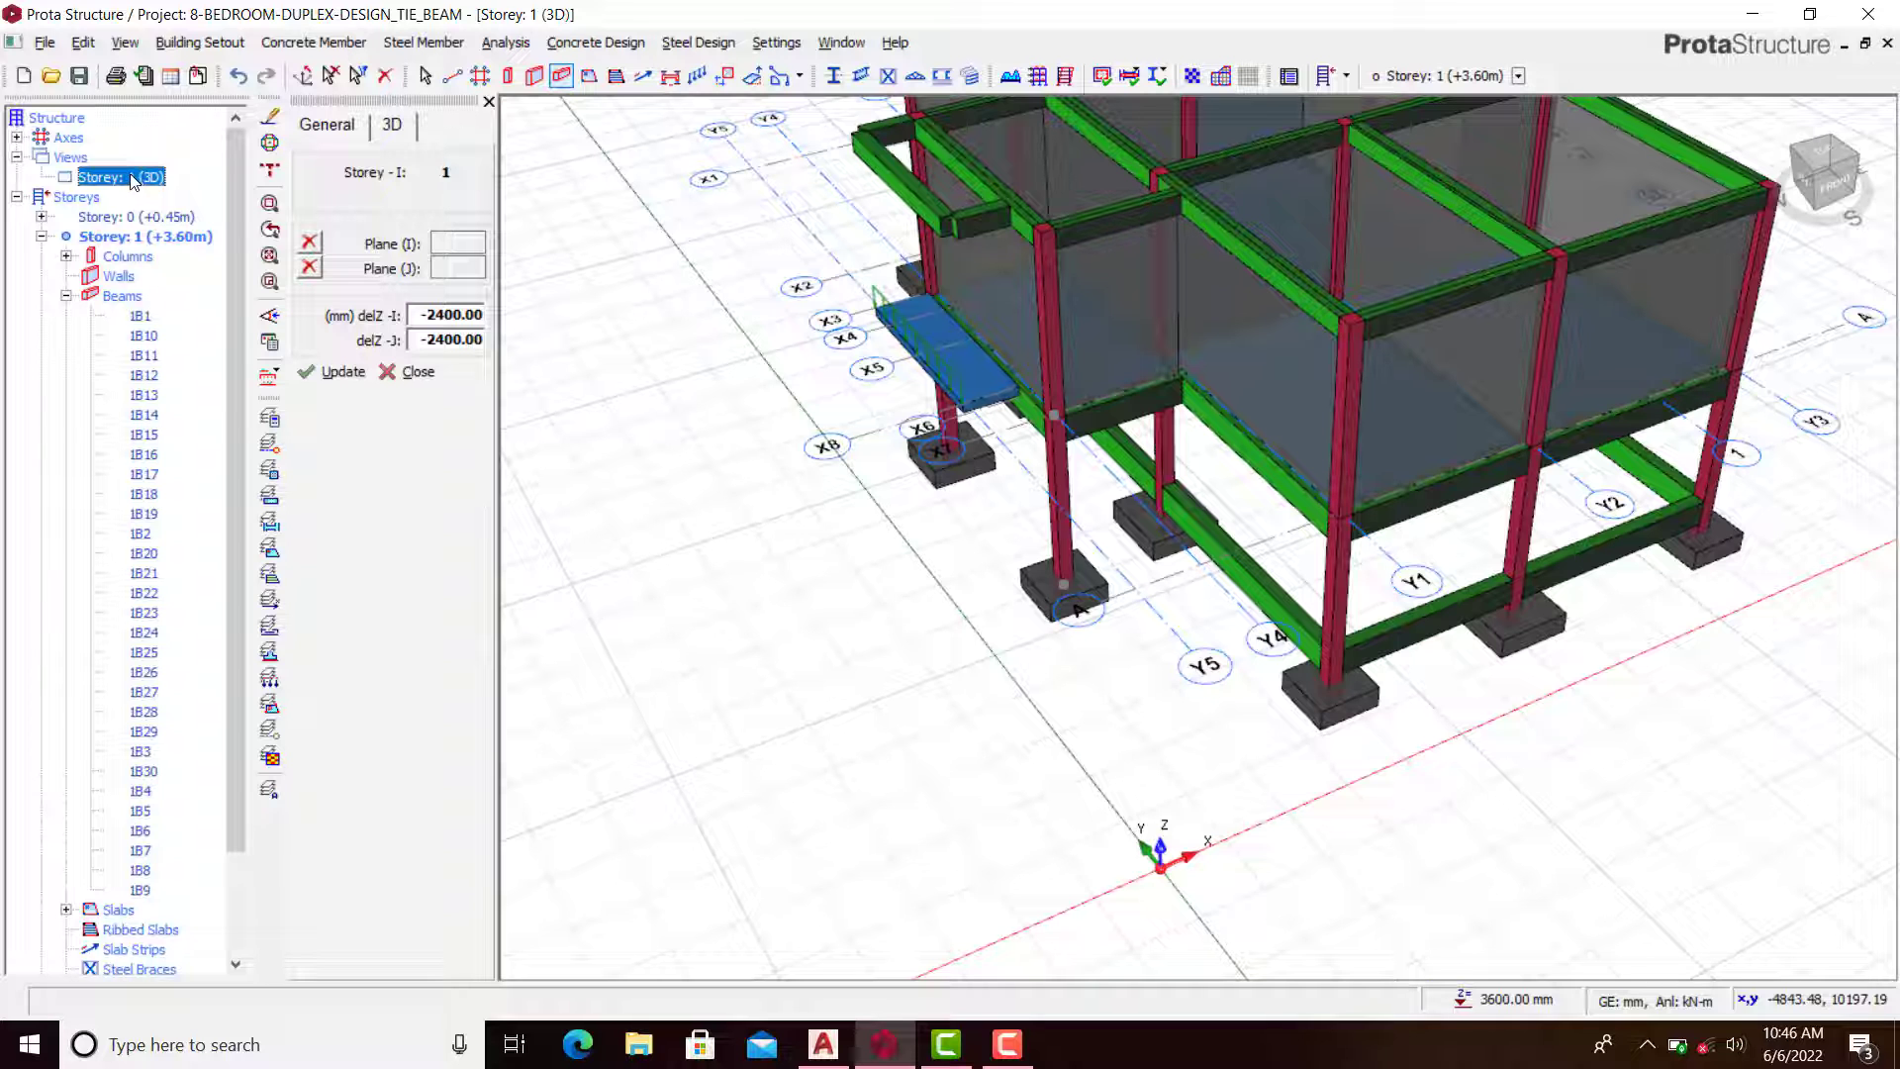
pyautogui.scroll(2, 967, 426)
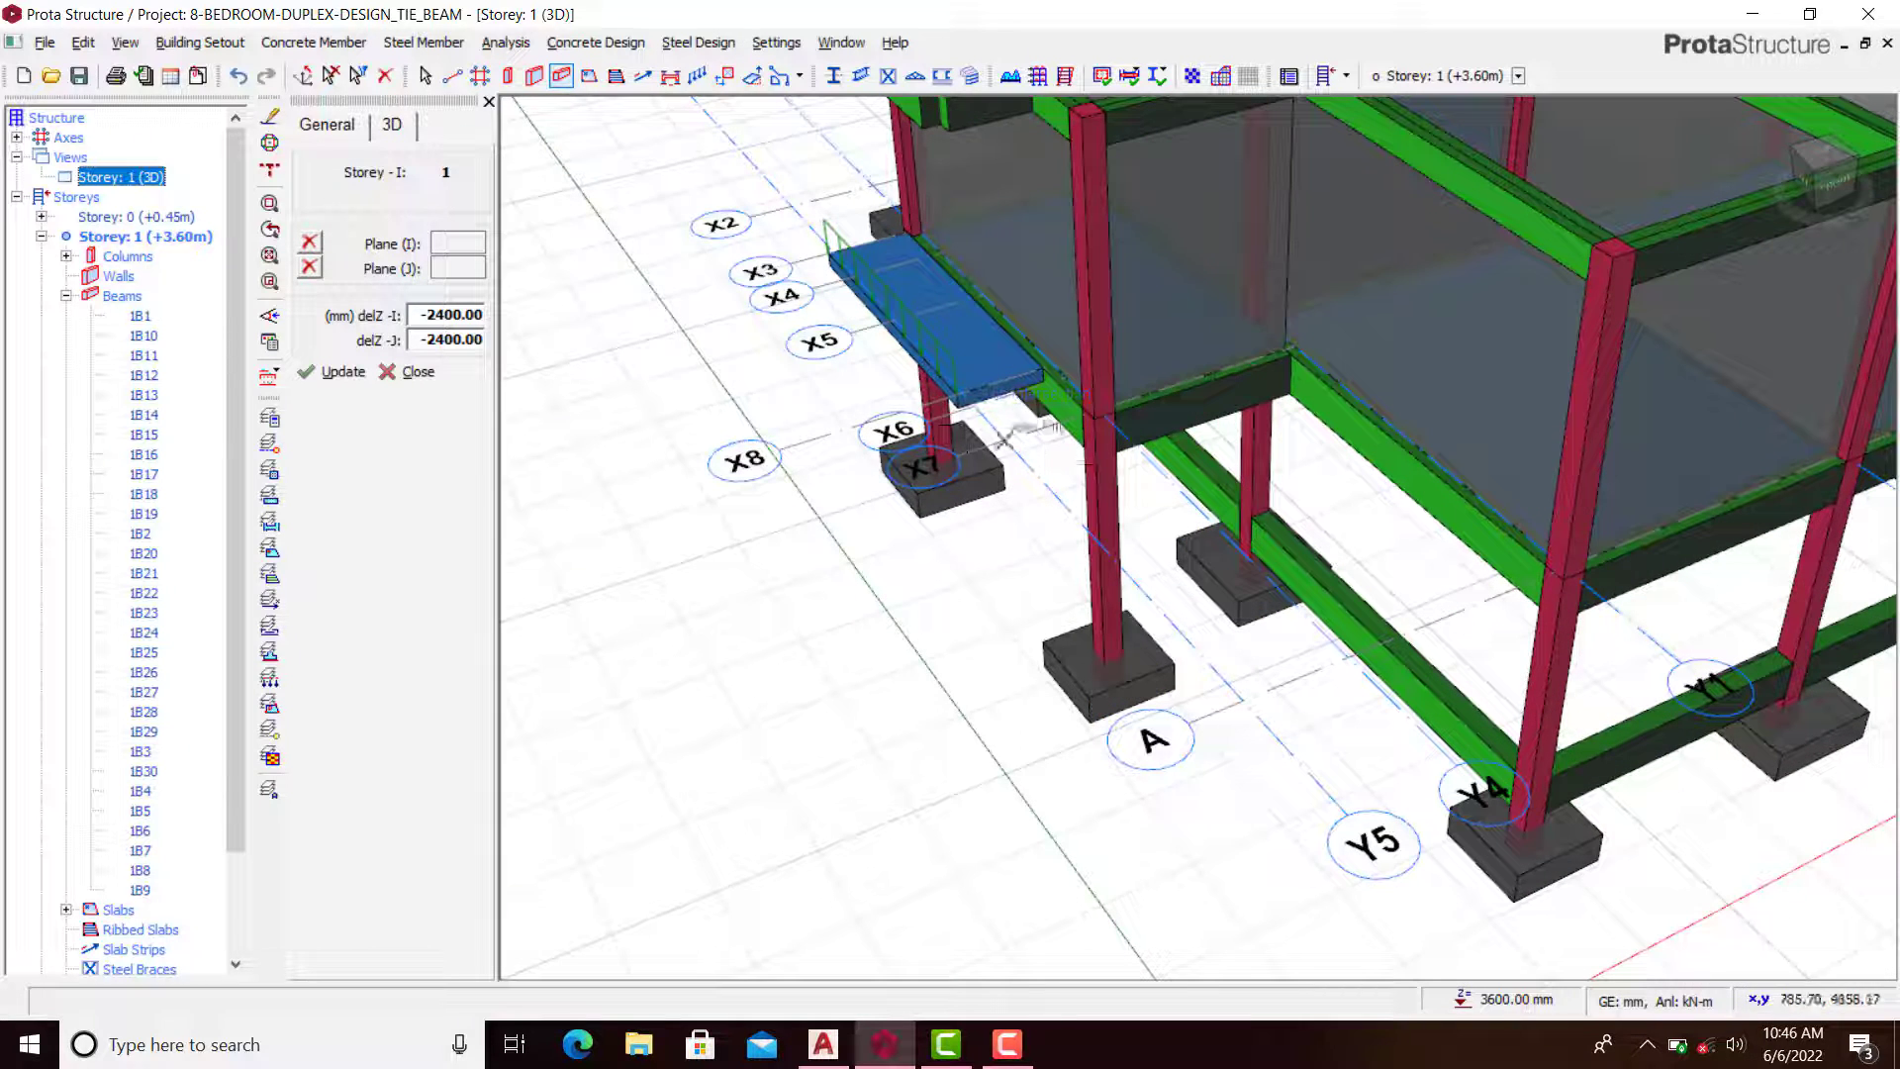
# Step: Return the Storey 1 view to plan and end the running beam command near the X3/Y1 intersection
pyautogui.rightClick(103, 178)
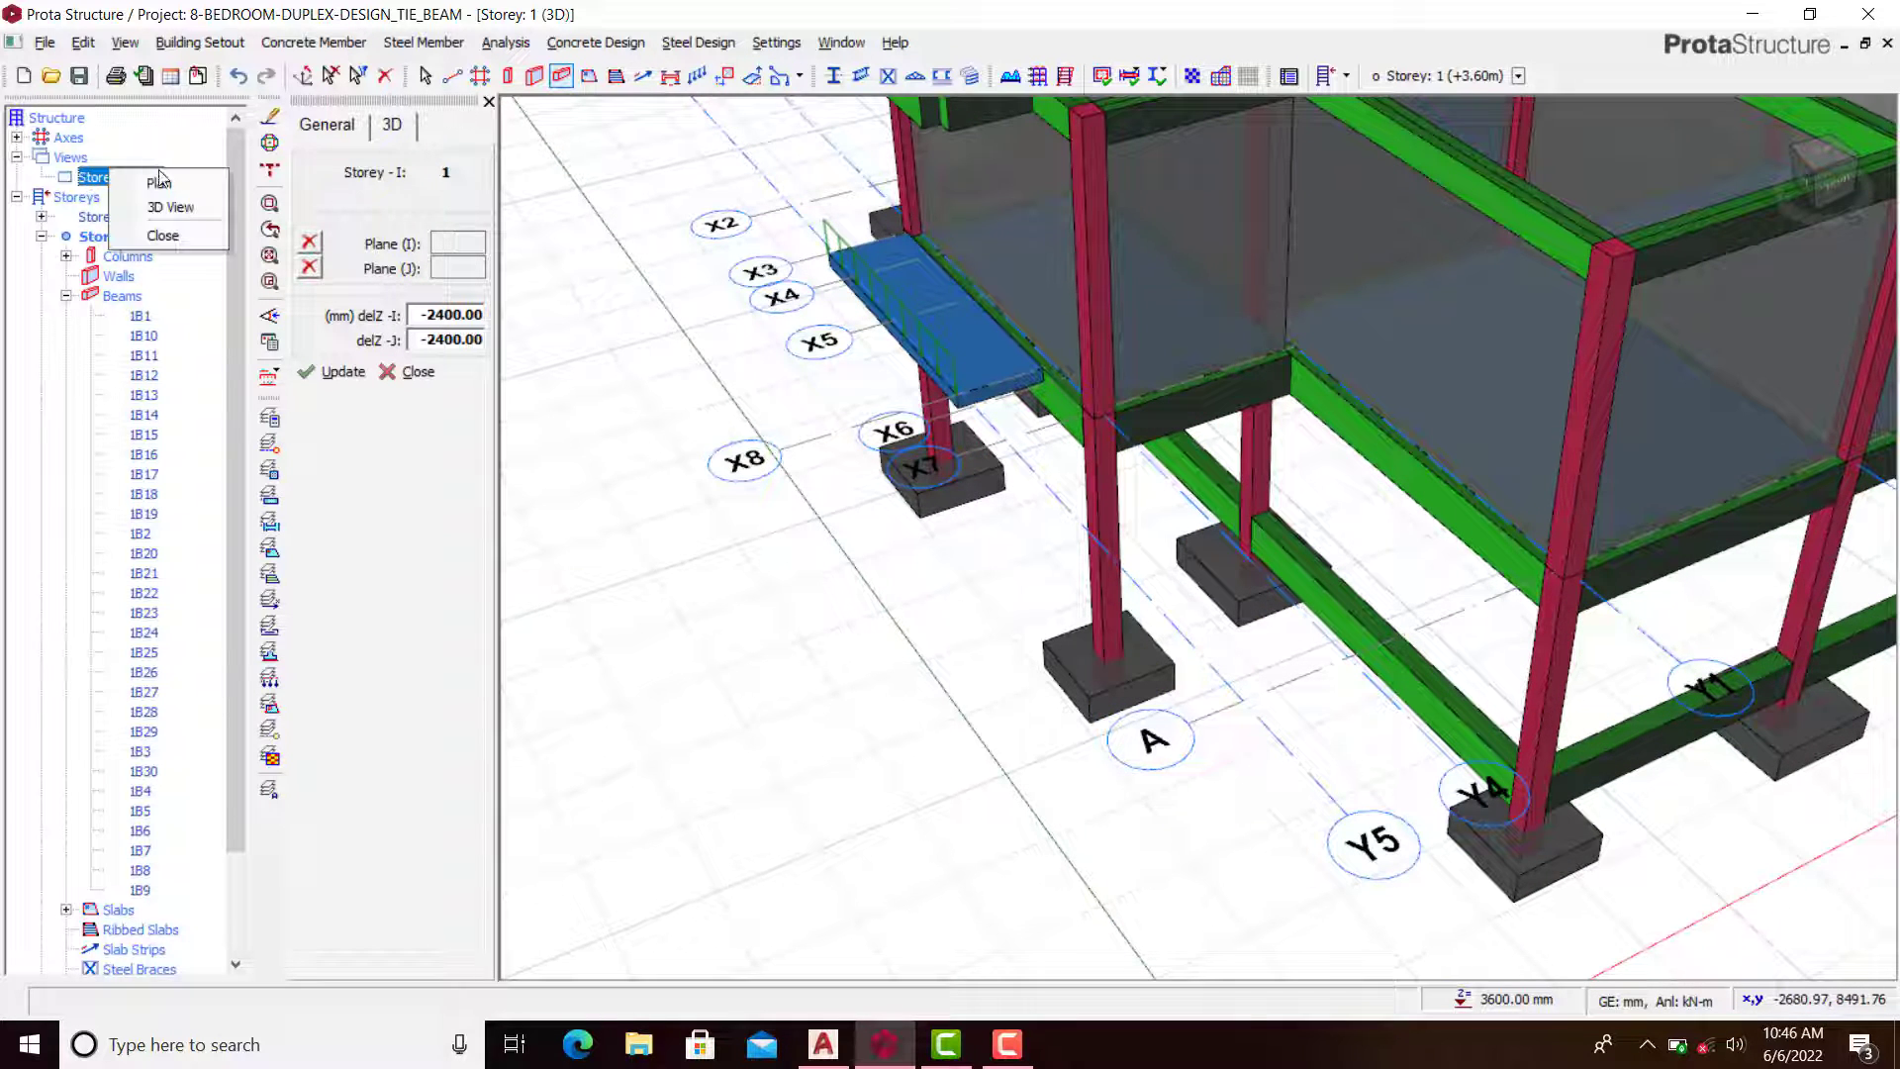
pyautogui.click(158, 183)
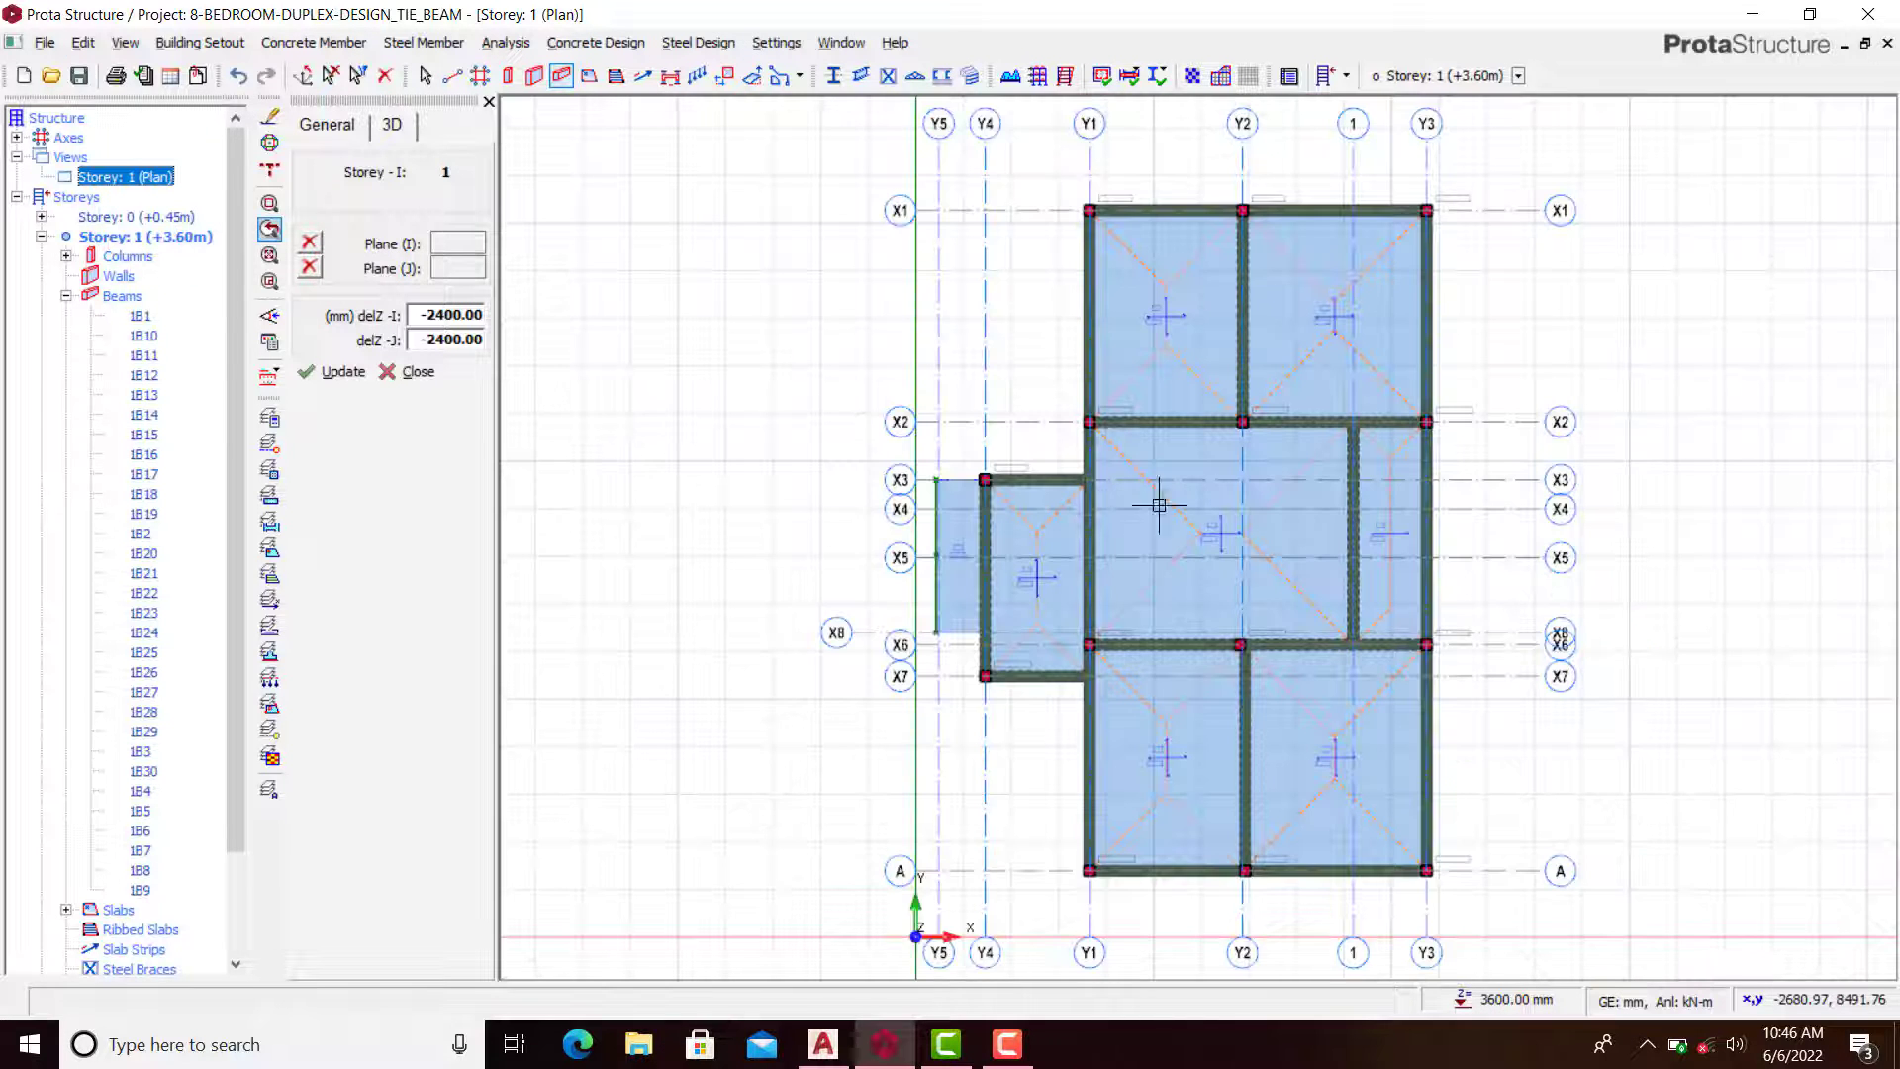
pyautogui.scroll(-1, 1125, 553)
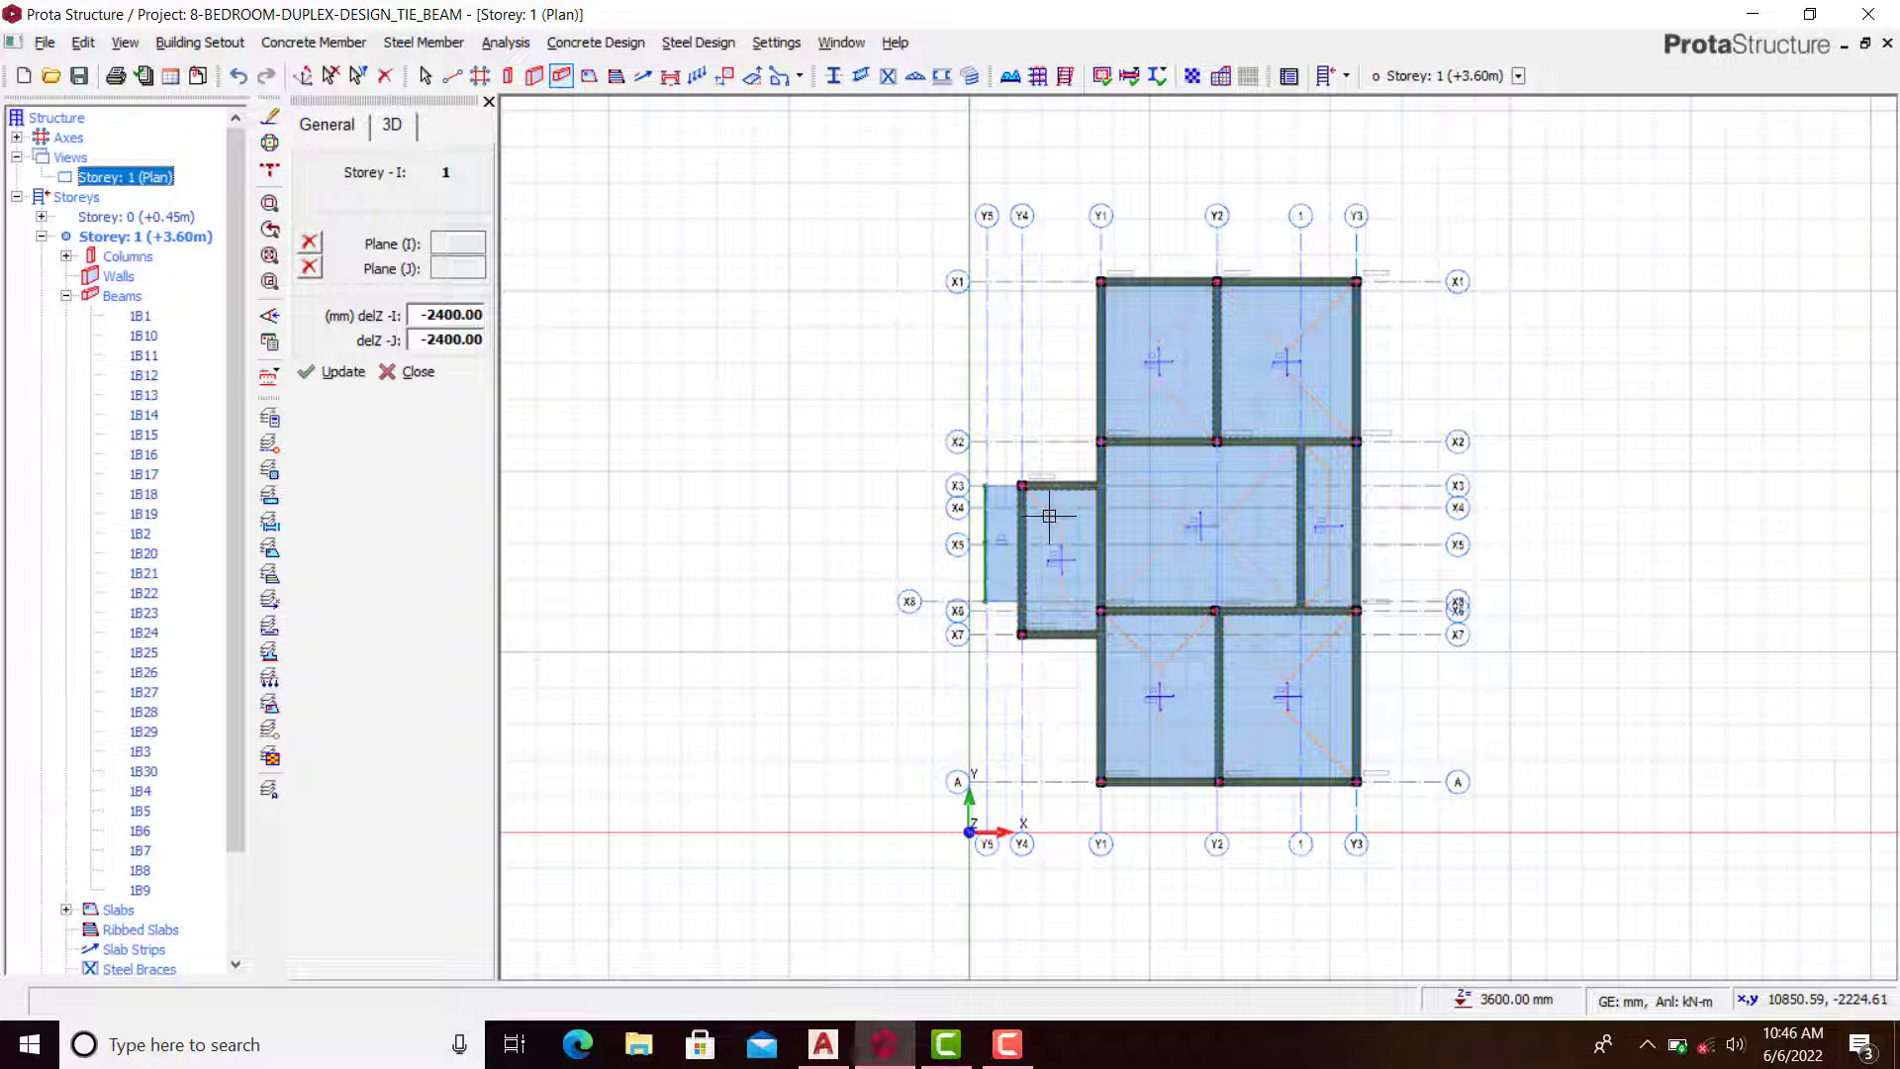
pyautogui.scroll(4, 1039, 508)
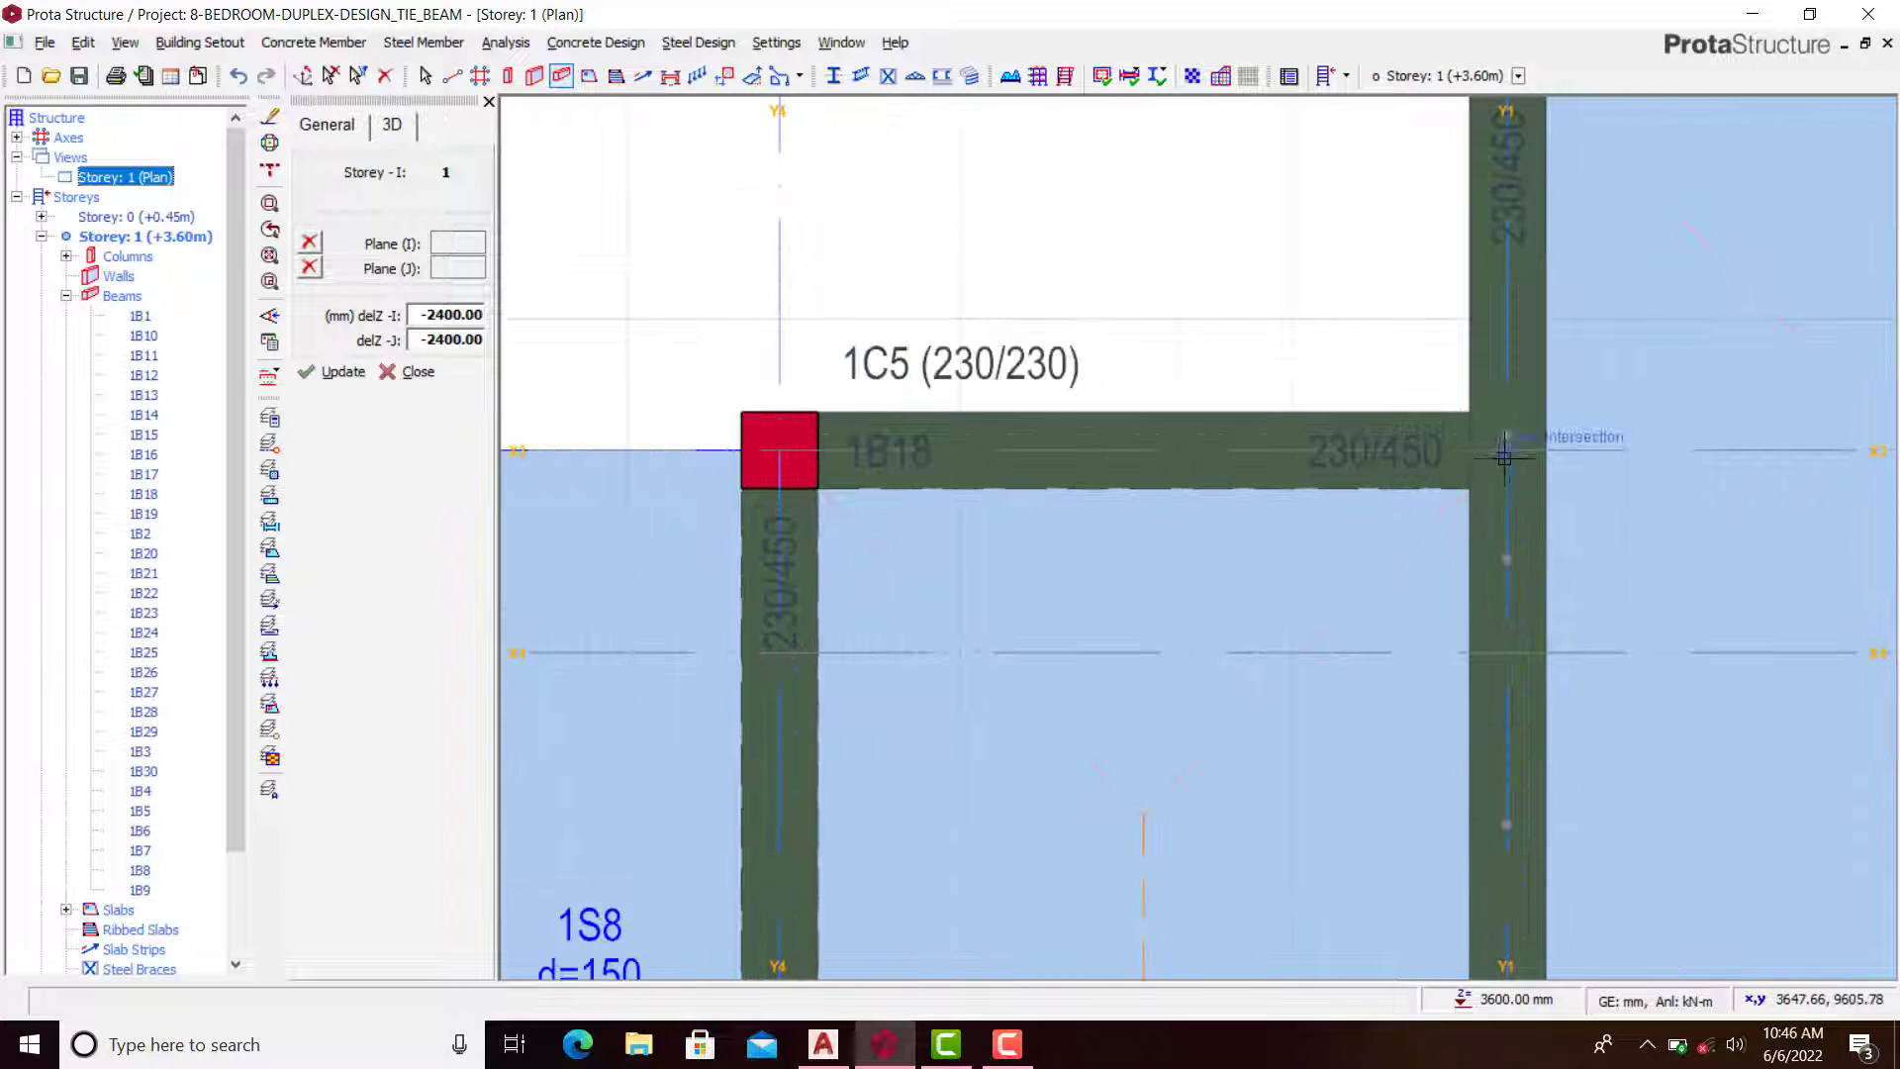
pyautogui.scroll(2, 1505, 455)
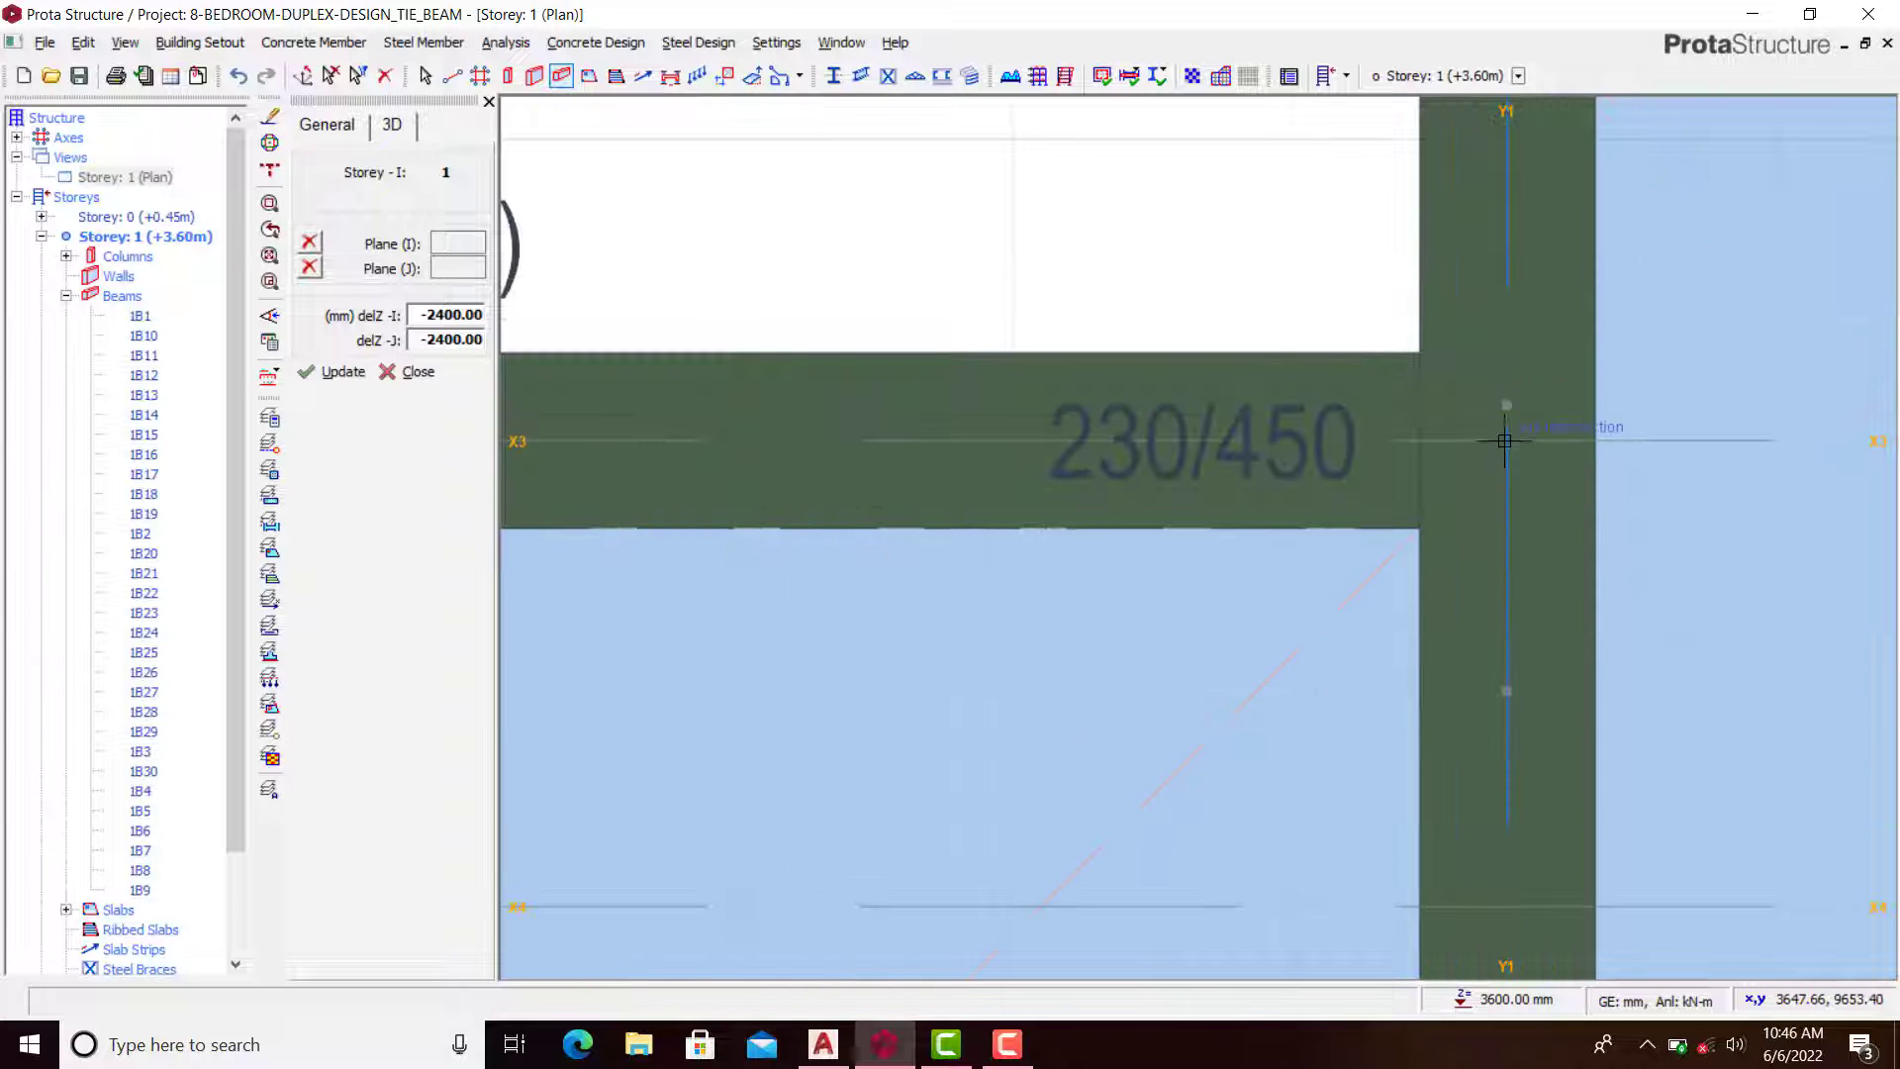
pyautogui.press('Escape')
pyautogui.scroll(-1, 1631, 460)
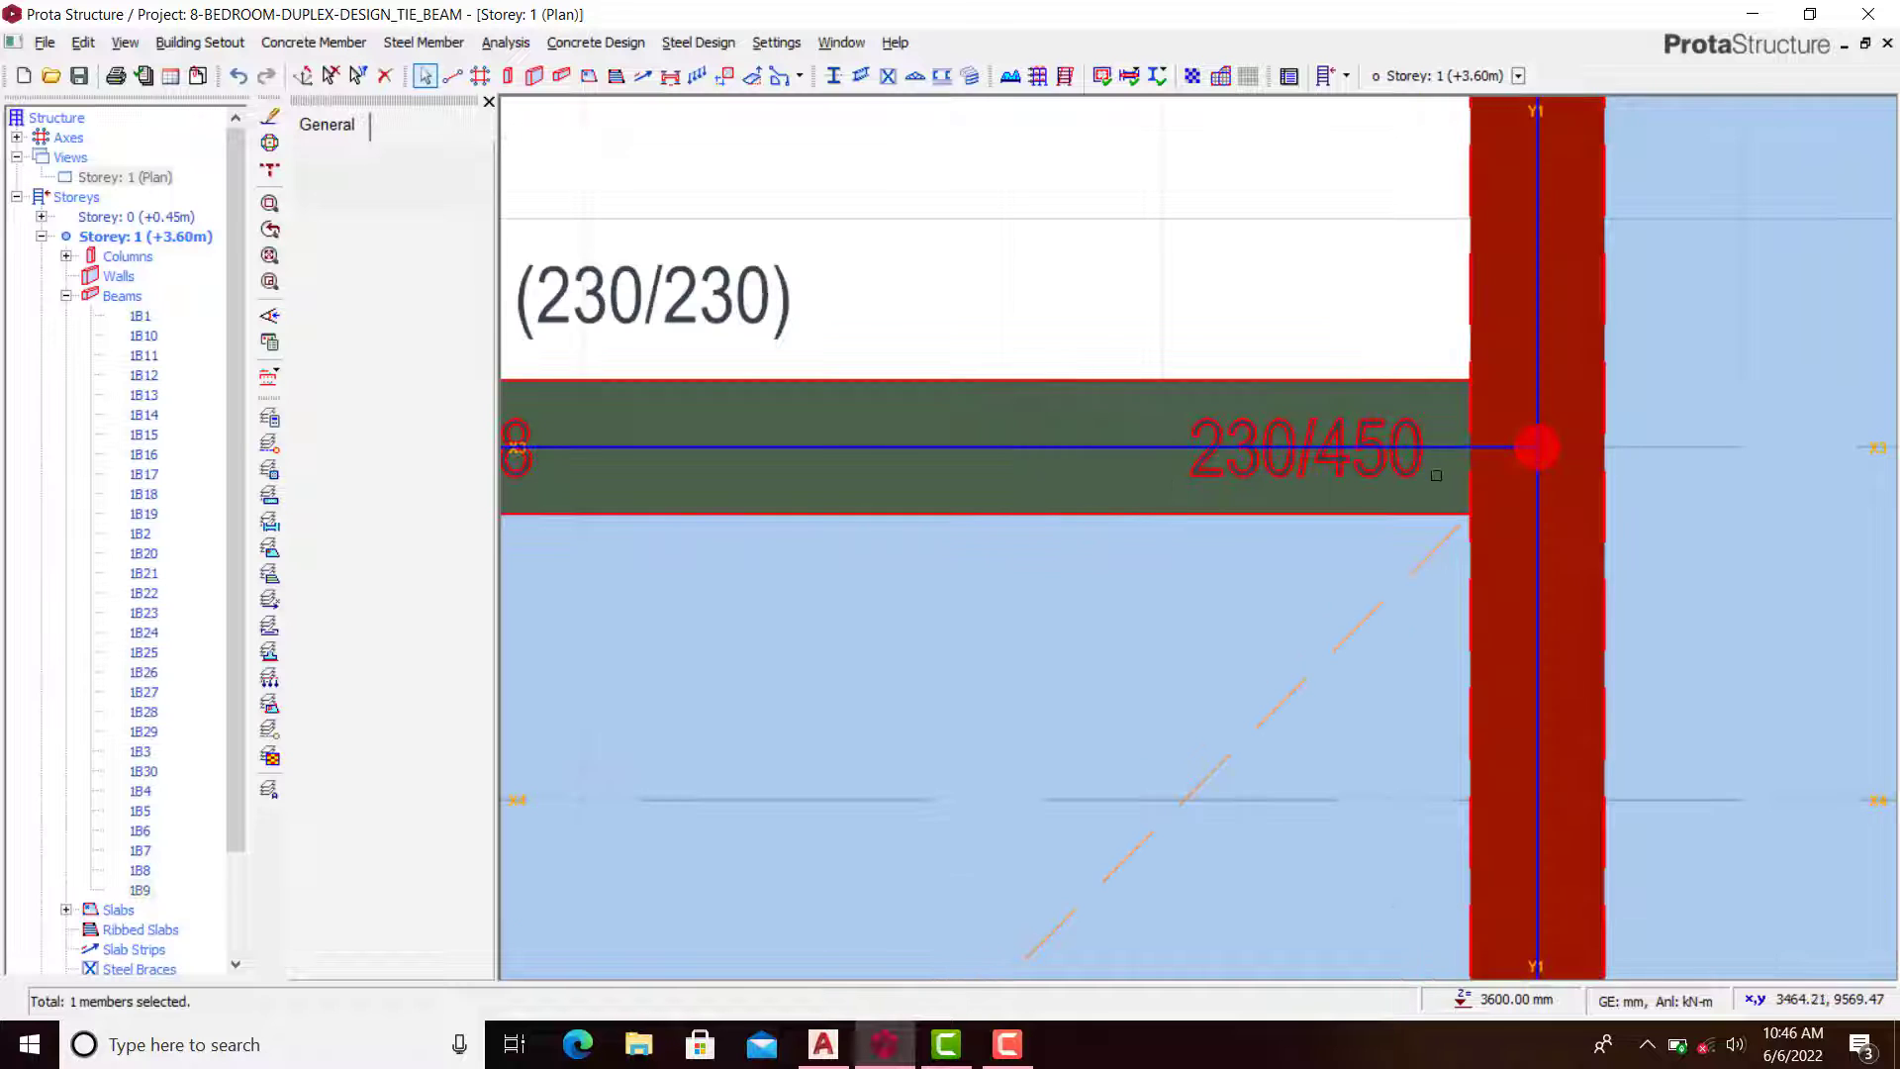
pyautogui.scroll(-2, 1435, 475)
pyautogui.press('Escape')
pyautogui.click(489, 102)
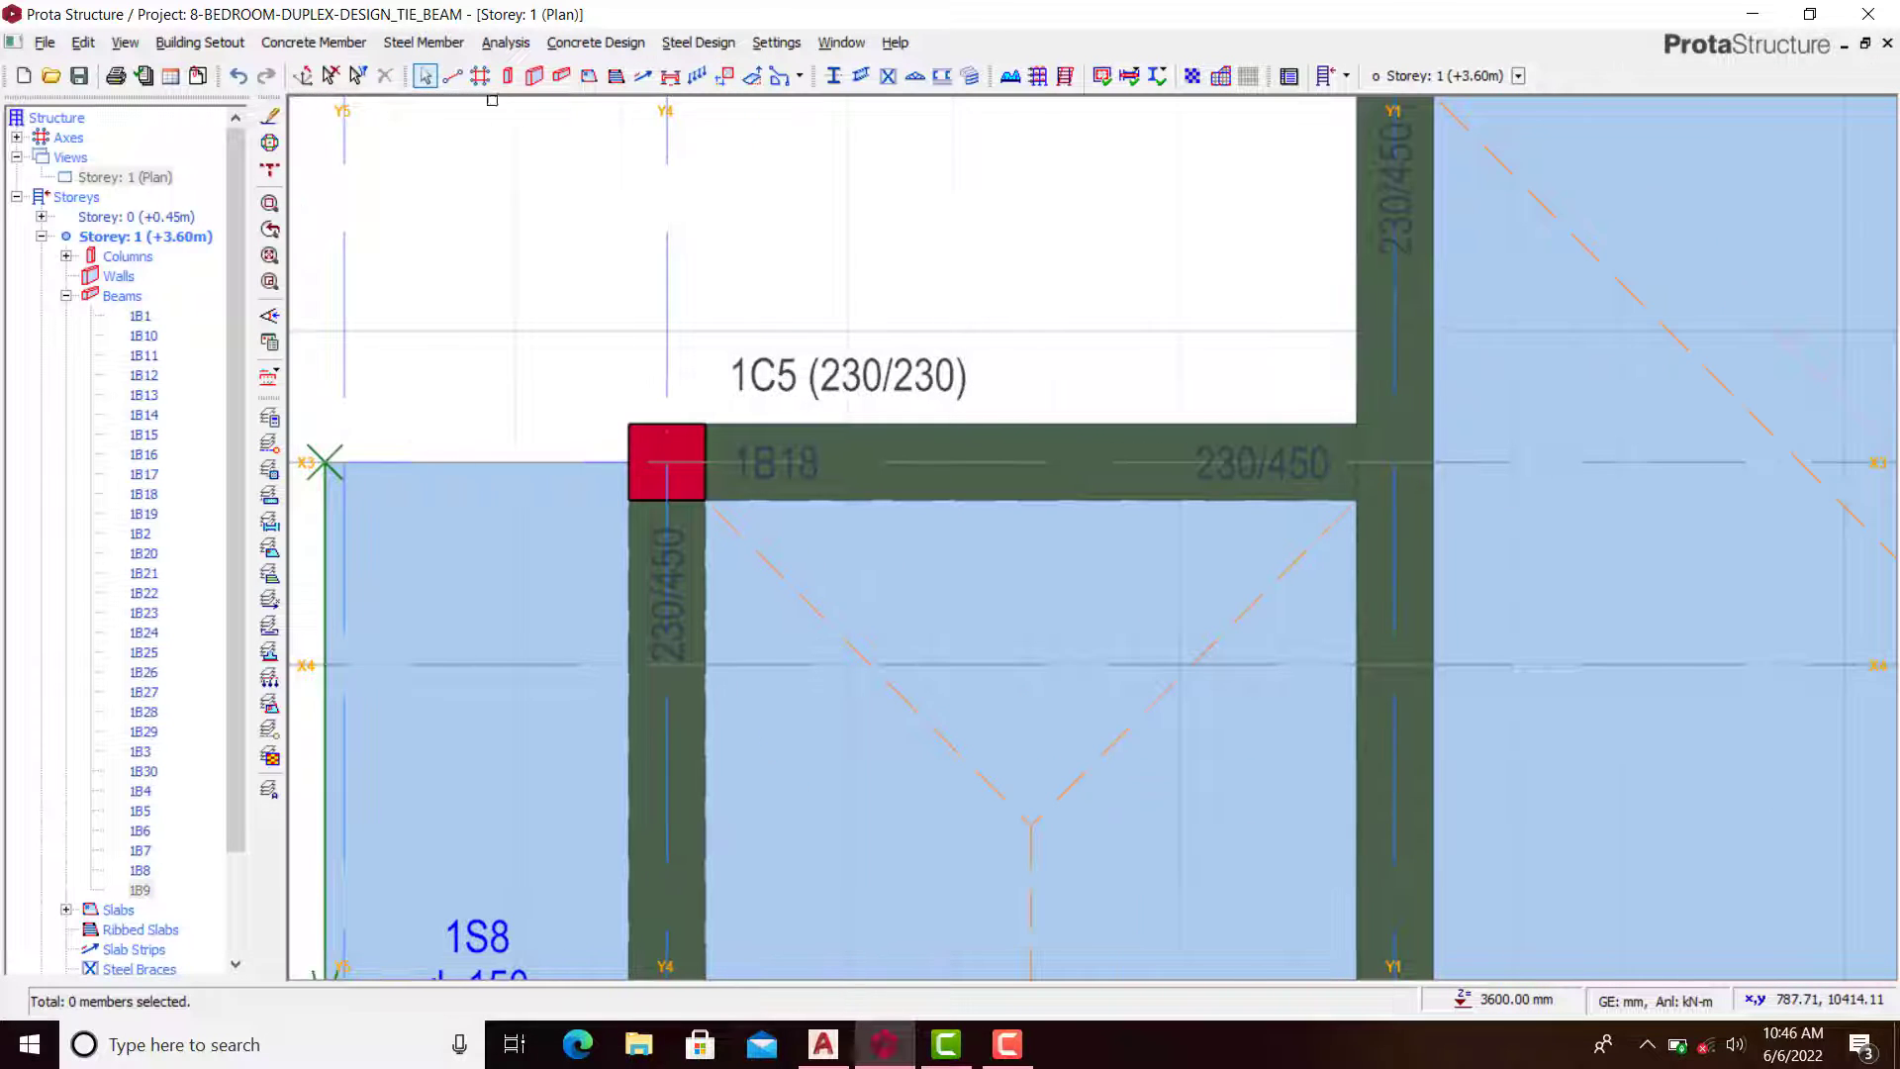
# Step: Add a 230 x 450 mm tie beam along axis X3 between Y1 and the column on Y4
pyautogui.click(561, 77)
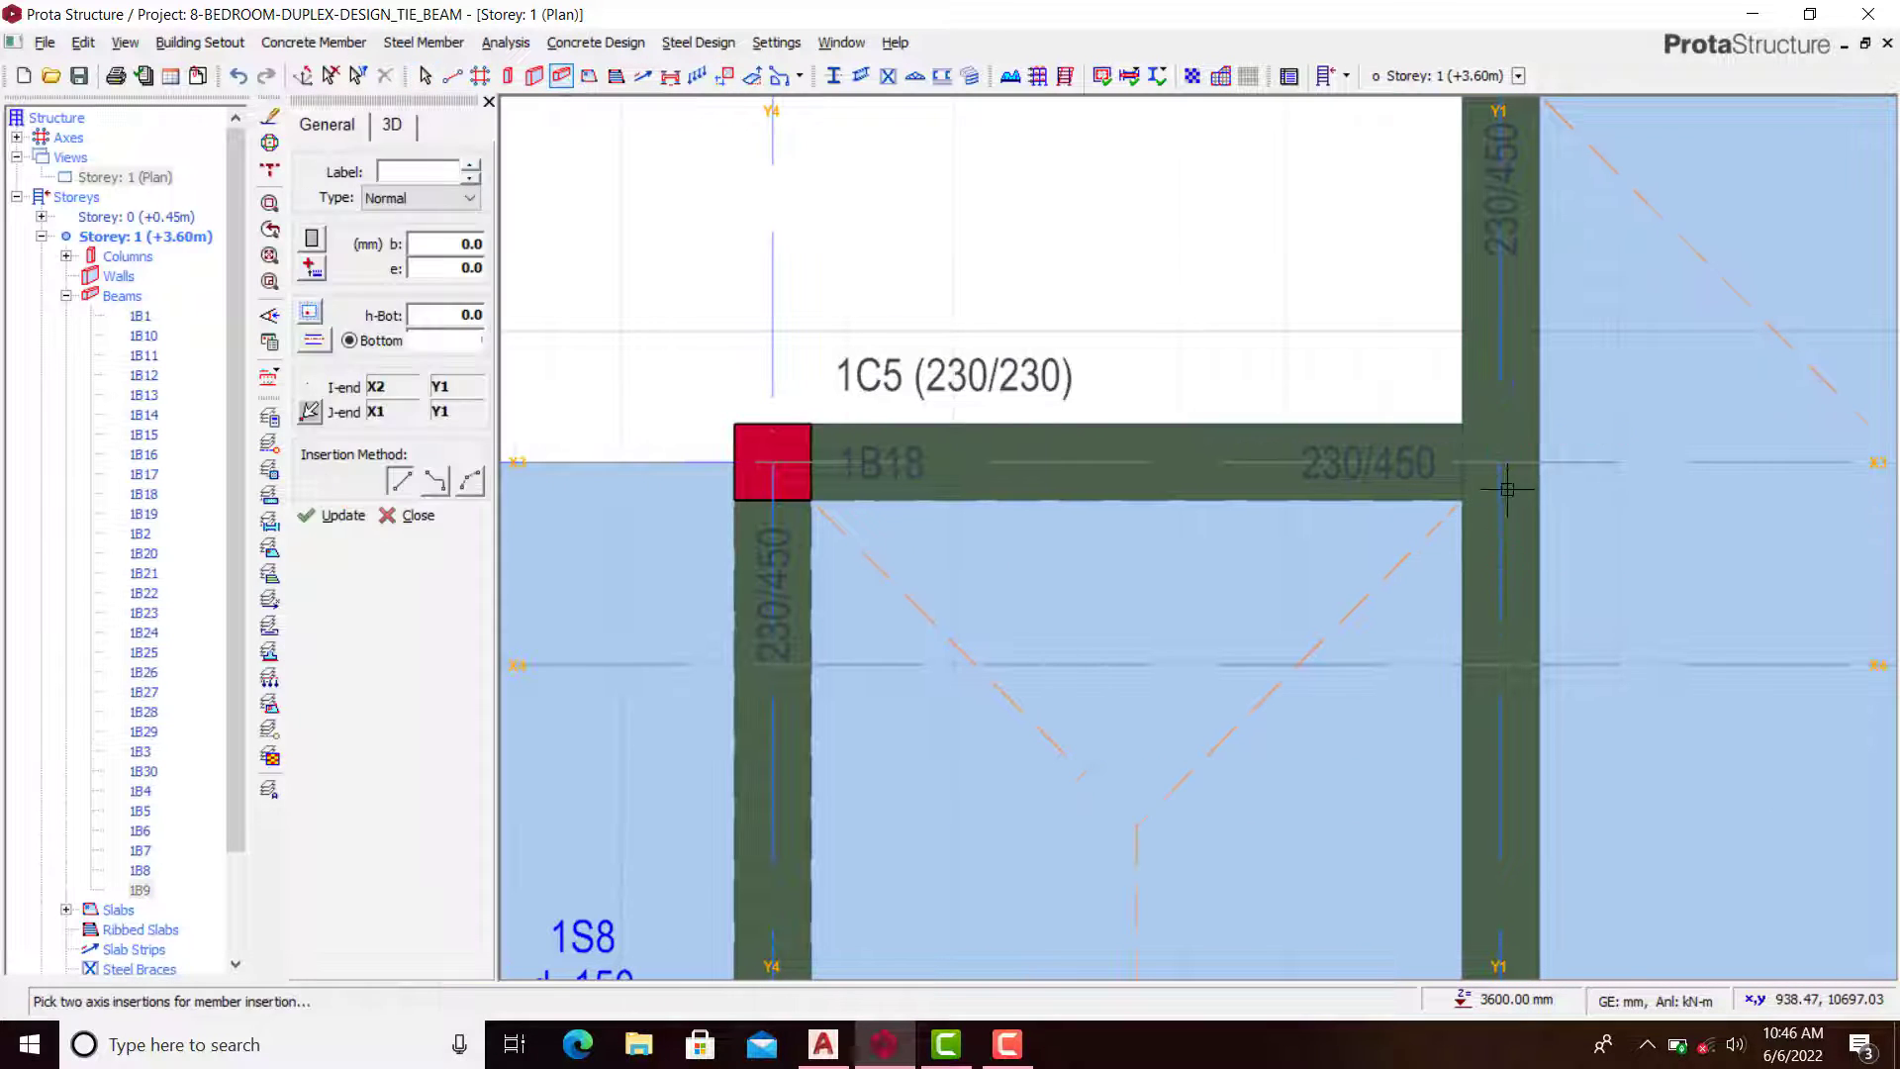
pyautogui.scroll(2, 1504, 475)
pyautogui.scroll(-3, 1496, 448)
pyautogui.scroll(2, 1086, 502)
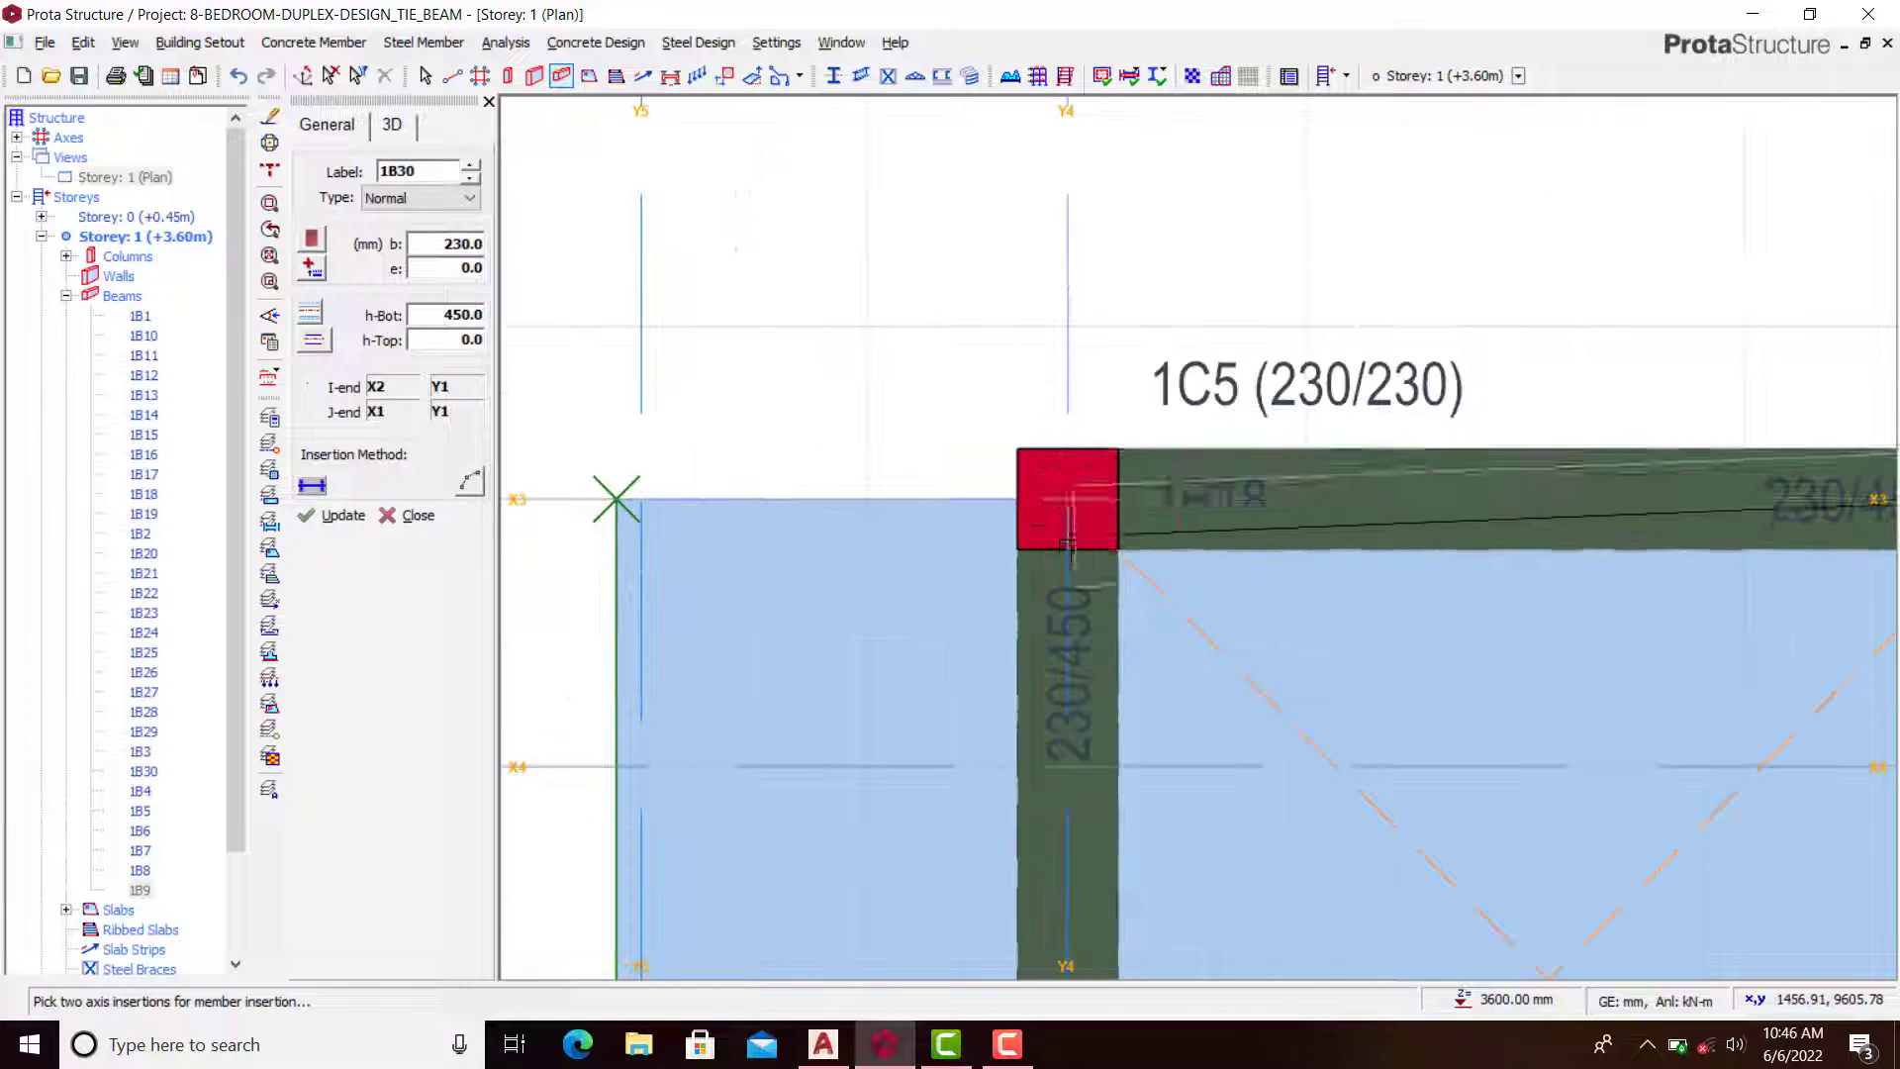
pyautogui.click(1069, 502)
pyautogui.scroll(-3, 1039, 306)
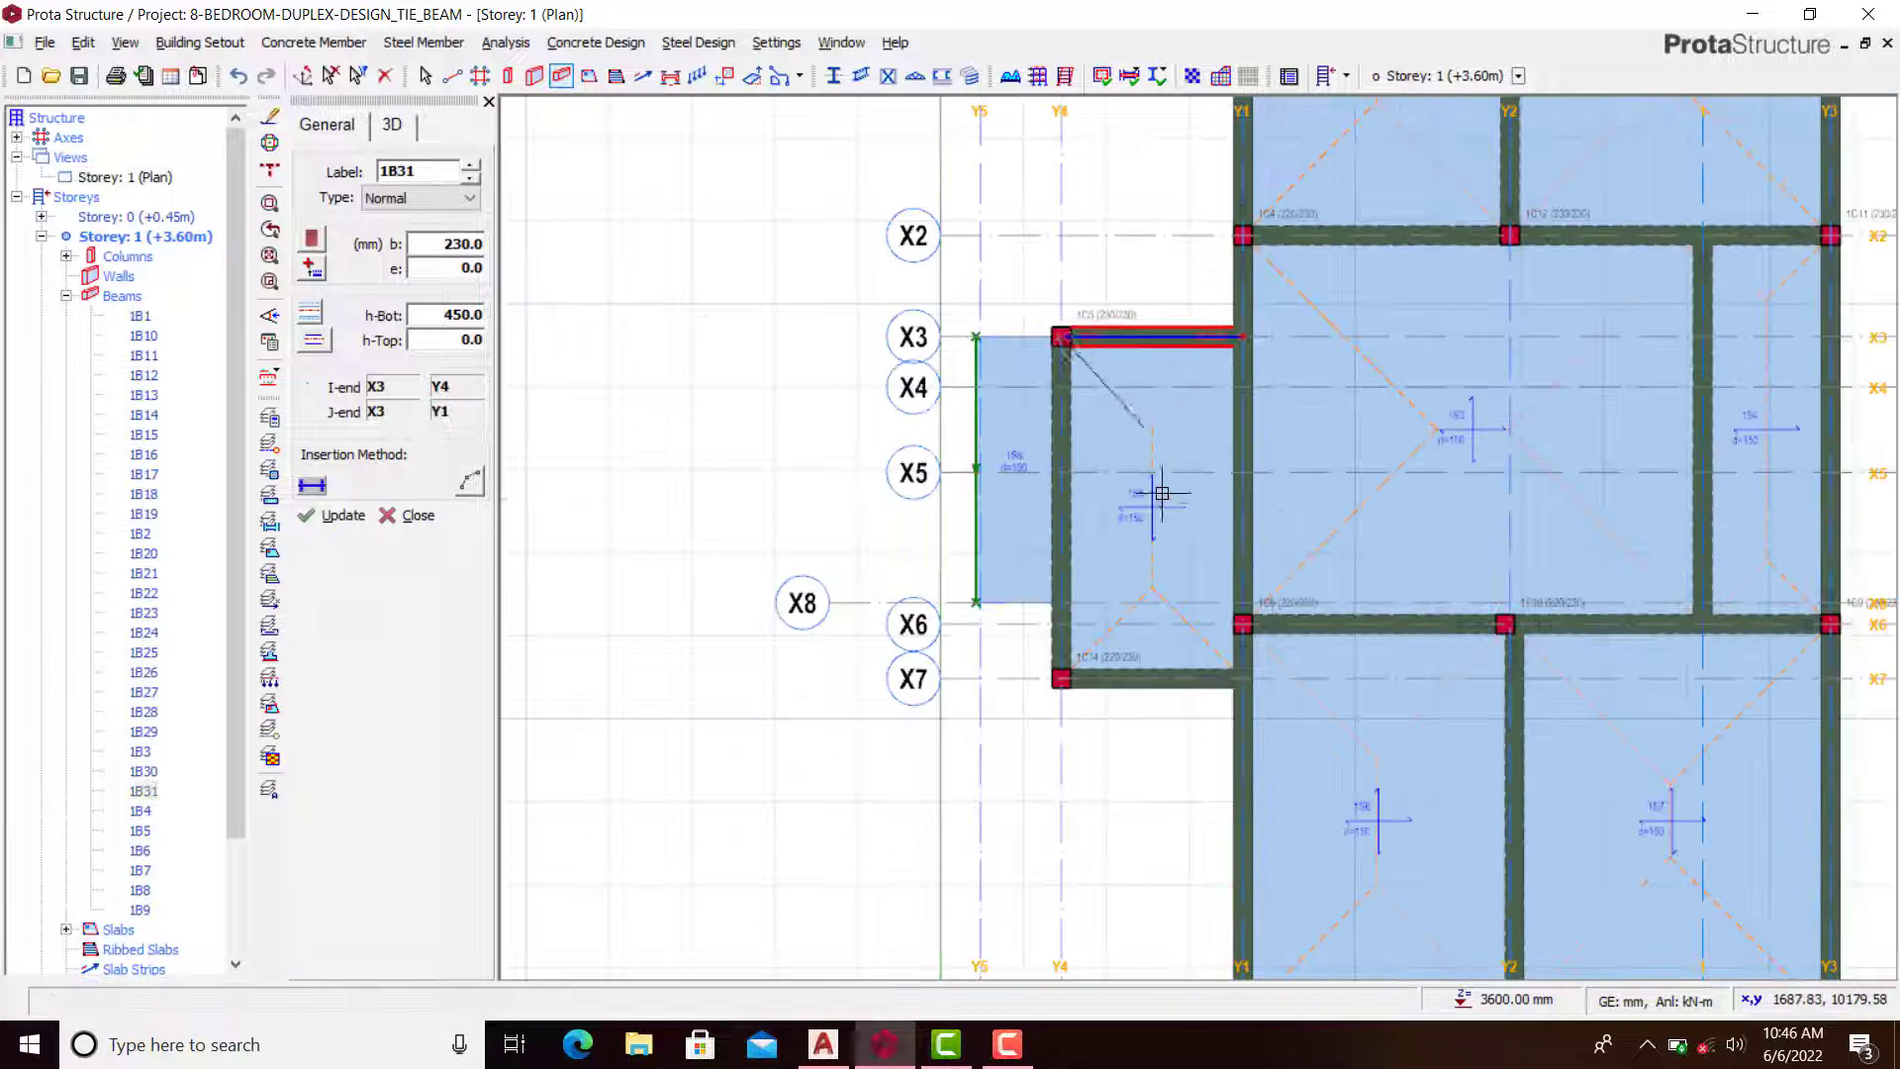
# Step: Continue the tie beam chain along axis Y4 from X3 to X7 and along axis X7 from Y4 to Y1
pyautogui.scroll(4, 1059, 666)
pyautogui.click(1081, 571)
pyautogui.scroll(-3, 1196, 649)
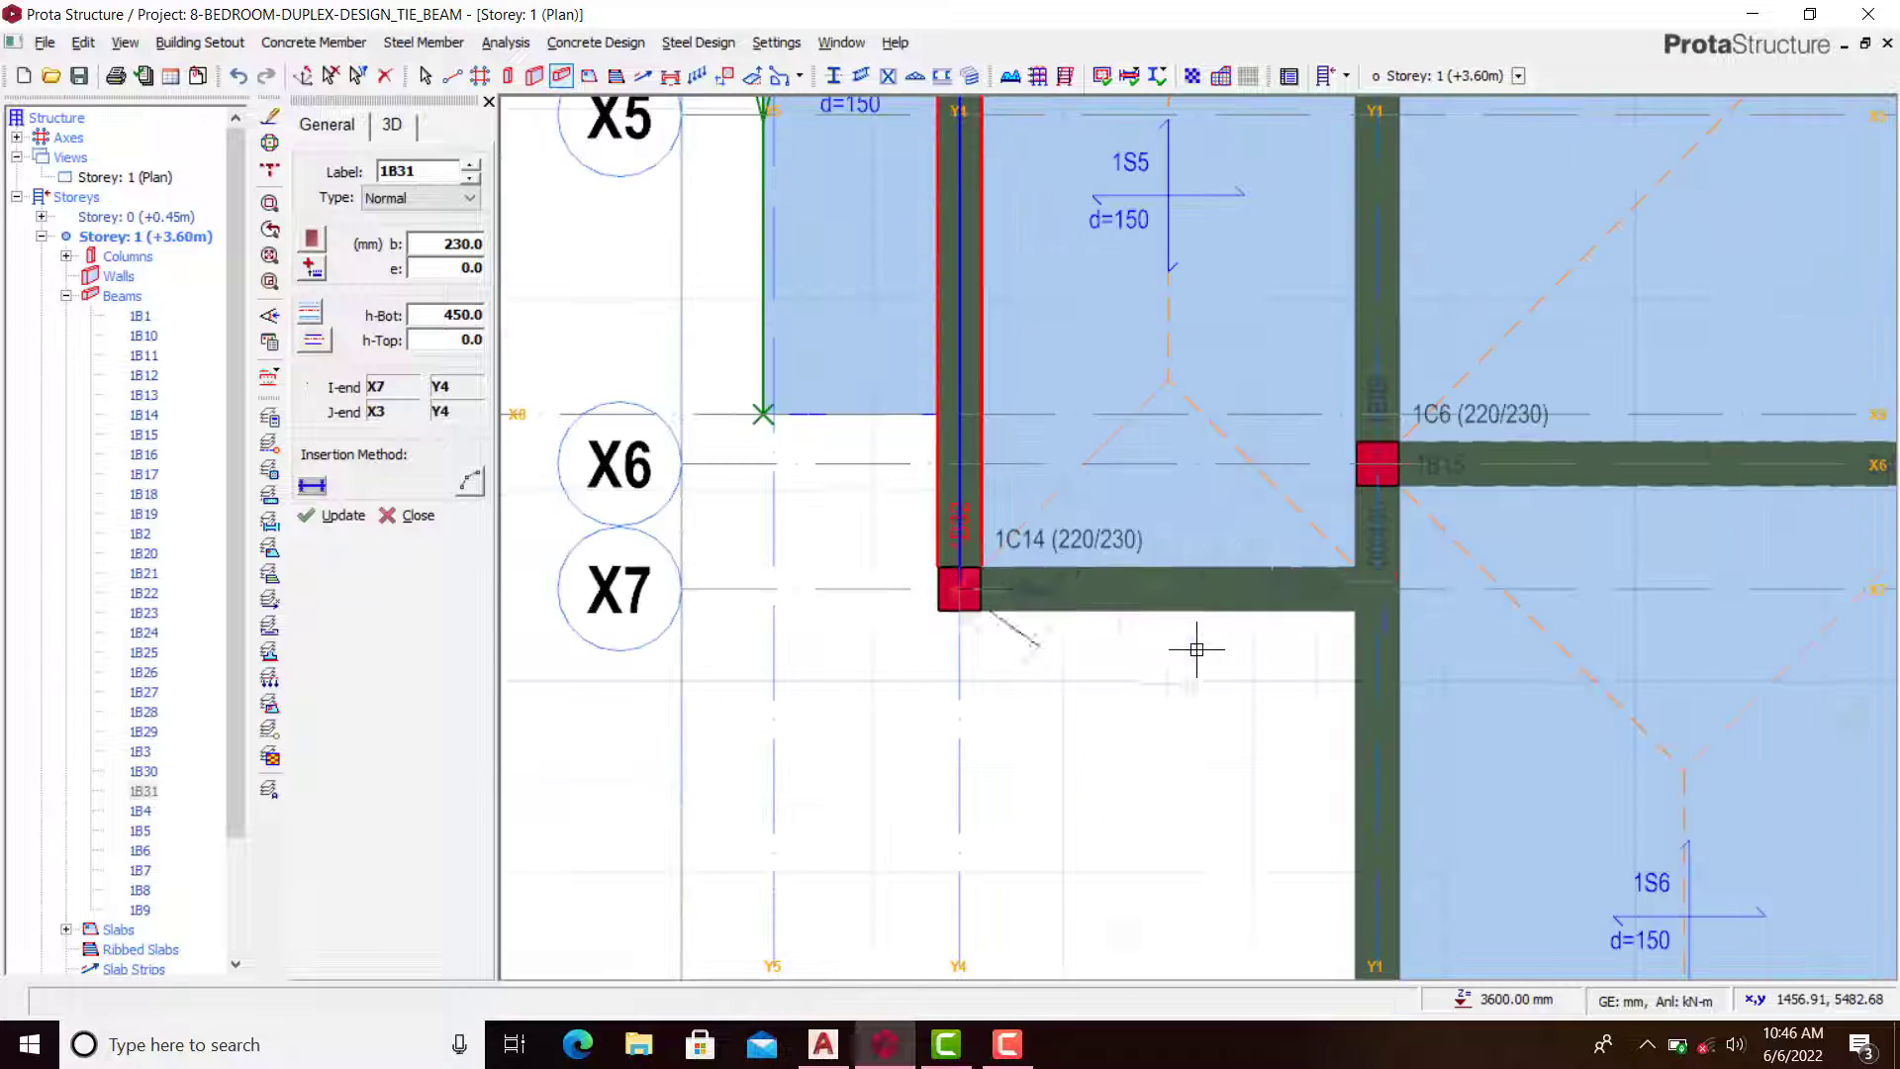
pyautogui.scroll(2, 1336, 583)
pyautogui.click(1413, 576)
pyautogui.scroll(-3, 1223, 723)
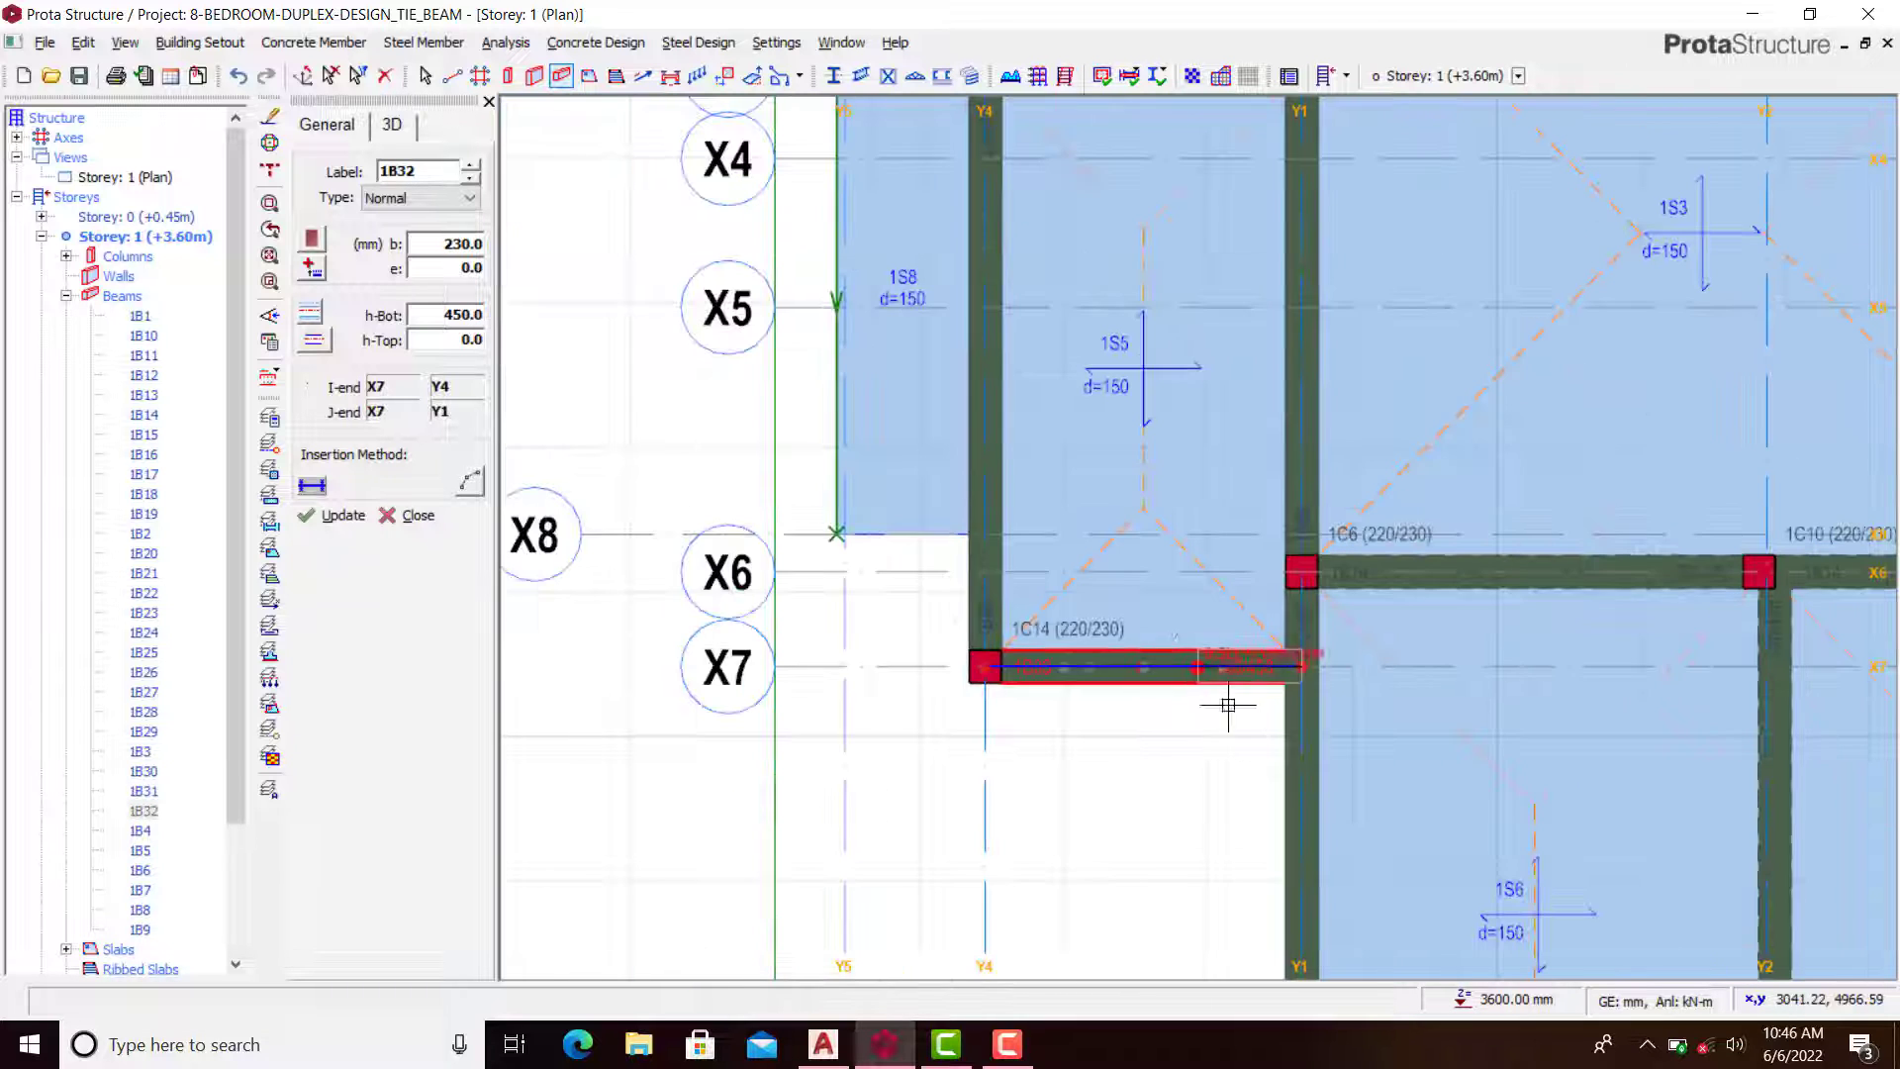
# Step: Switch Storey 1 to 3D and examine the tie beams around the projecting bay between axes Y4 and Y1
pyautogui.rightClick(144, 180)
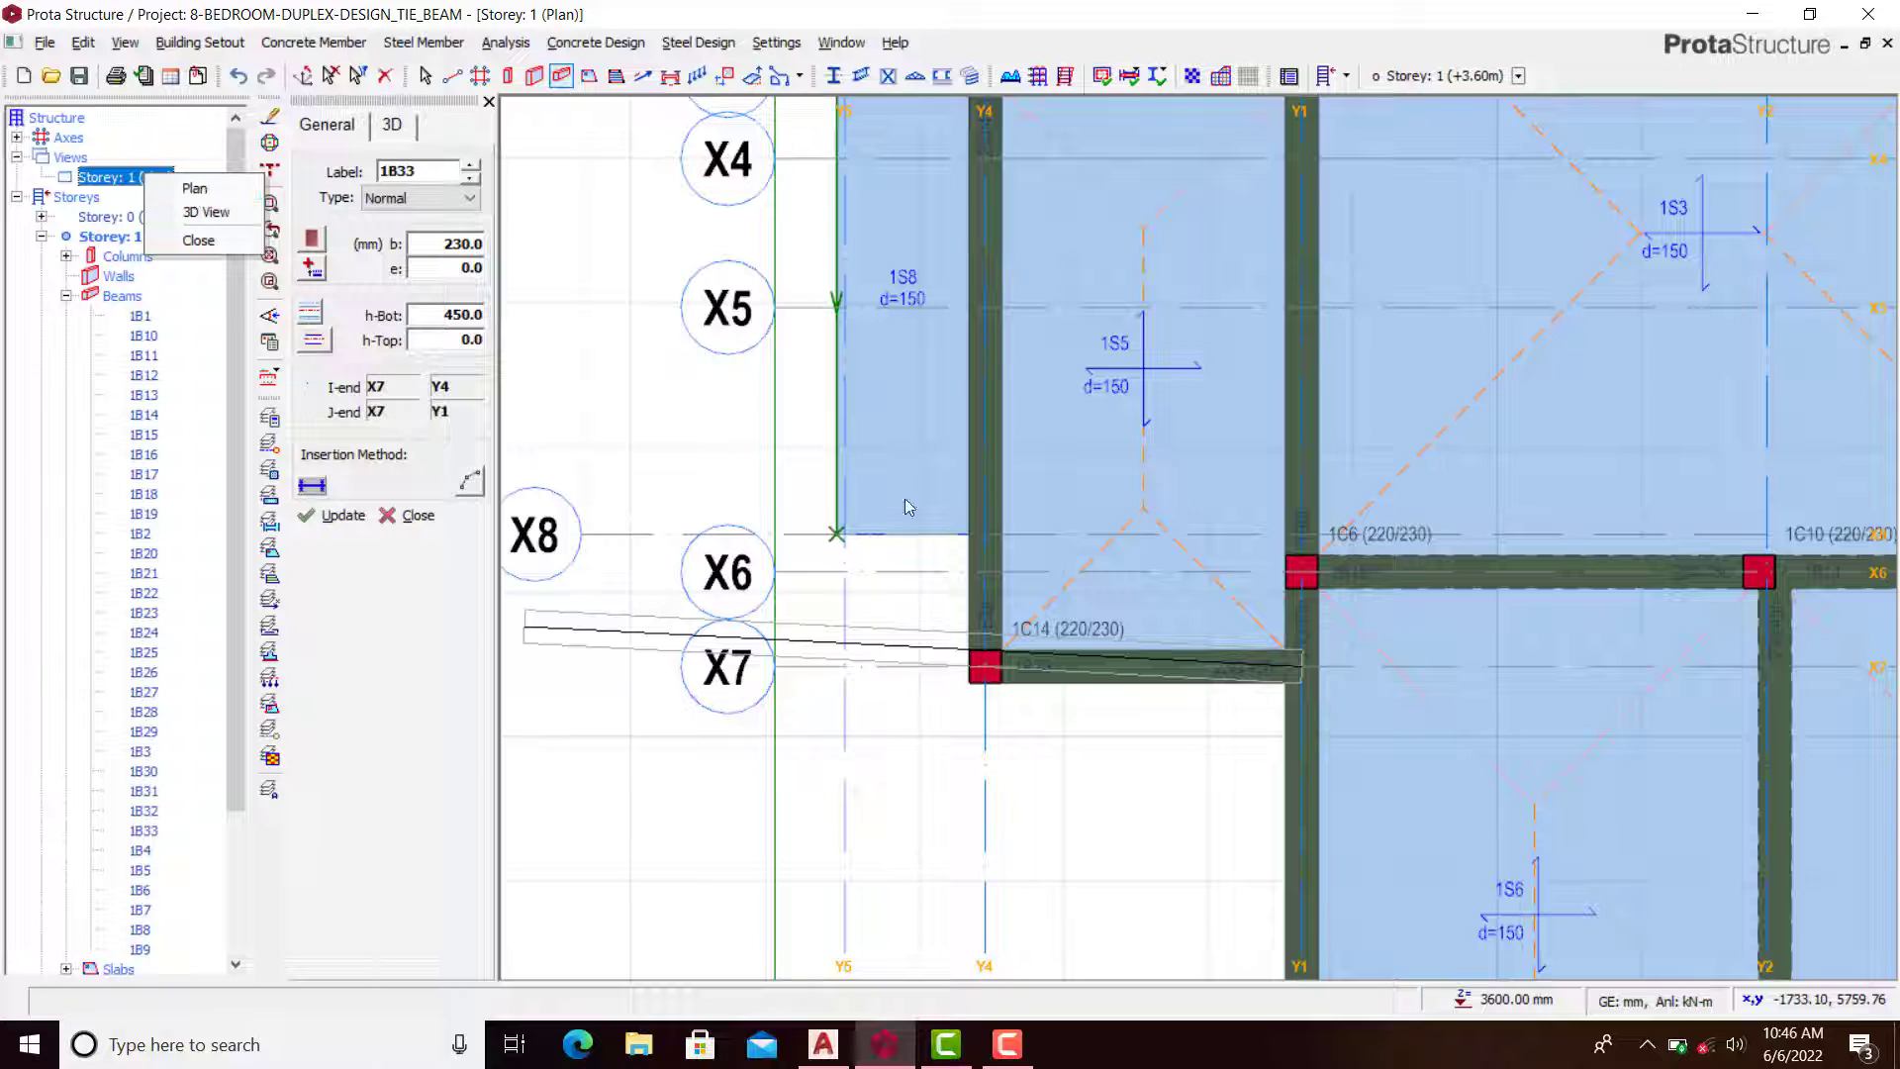
pyautogui.scroll(-1, 1257, 658)
pyautogui.click(206, 212)
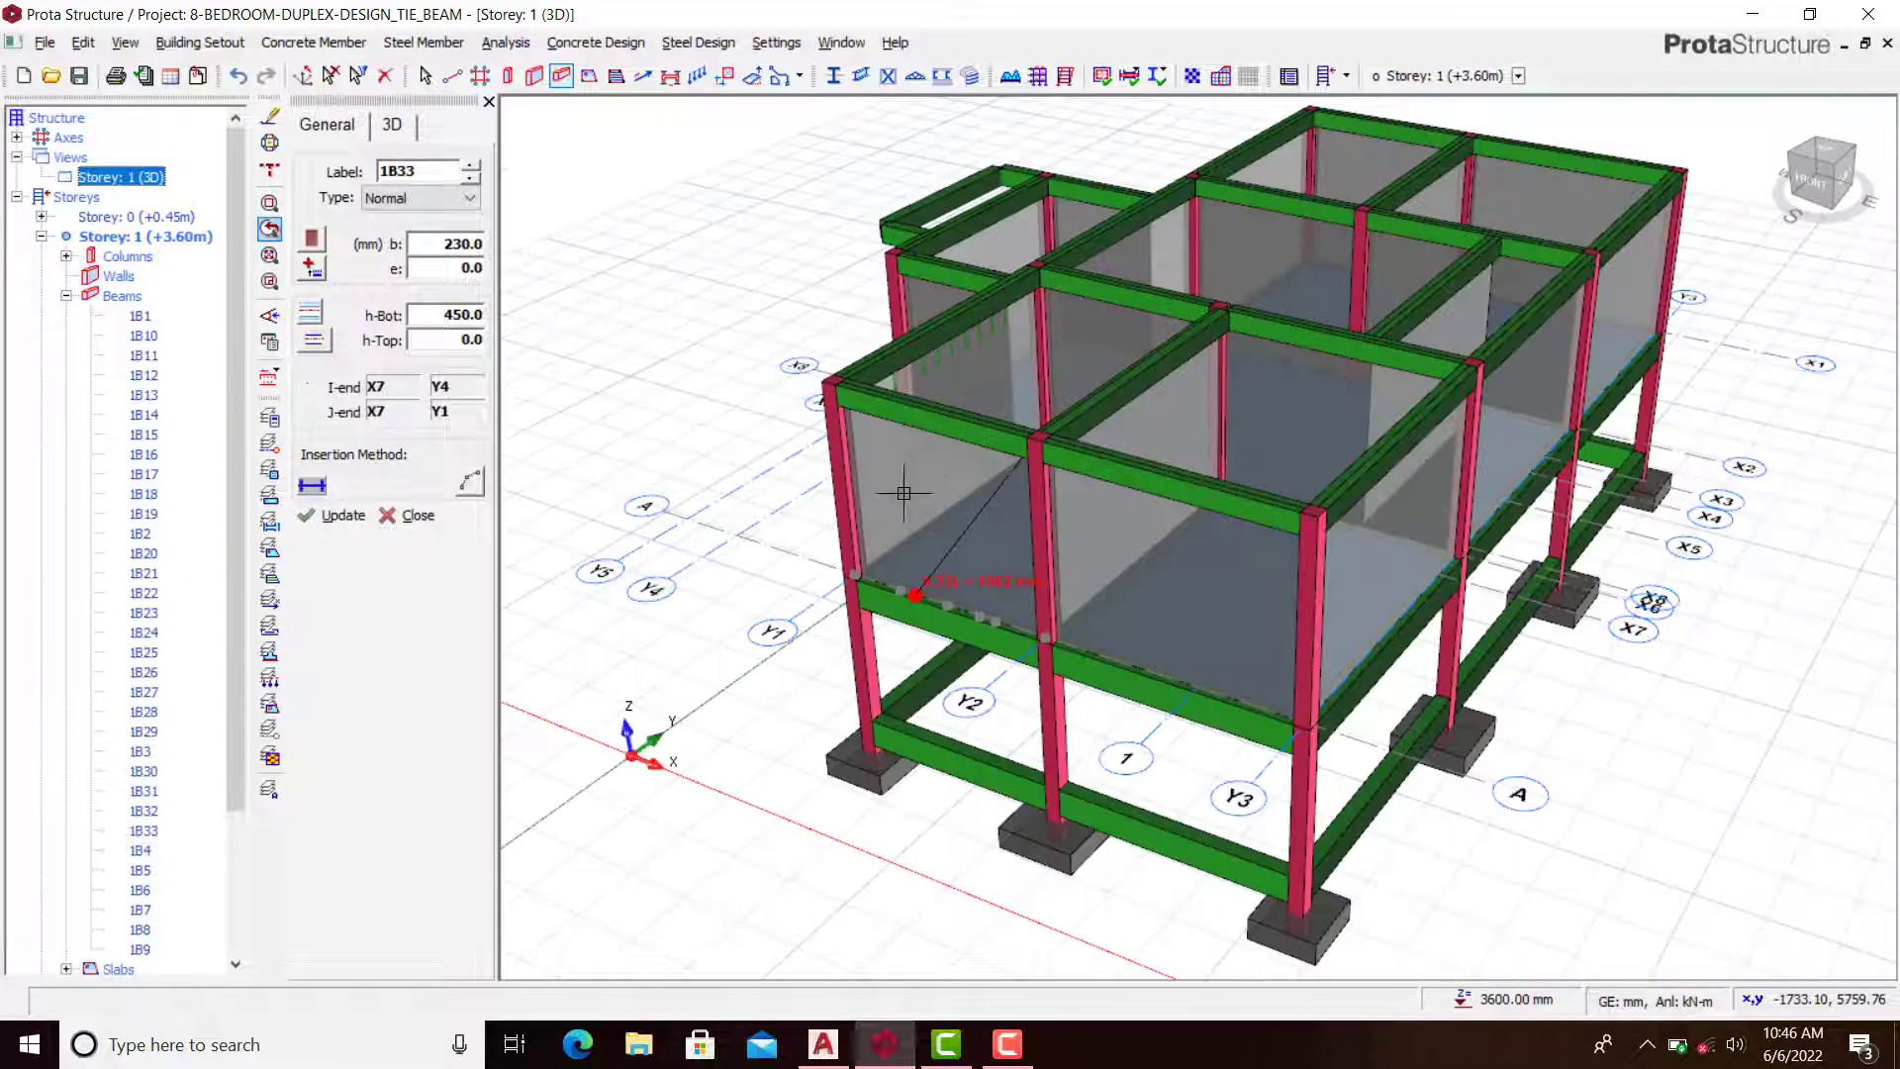
pyautogui.moveTo(904, 721); pyautogui.dragTo(1153, 665, button='middle')
pyautogui.scroll(1, 1152, 665)
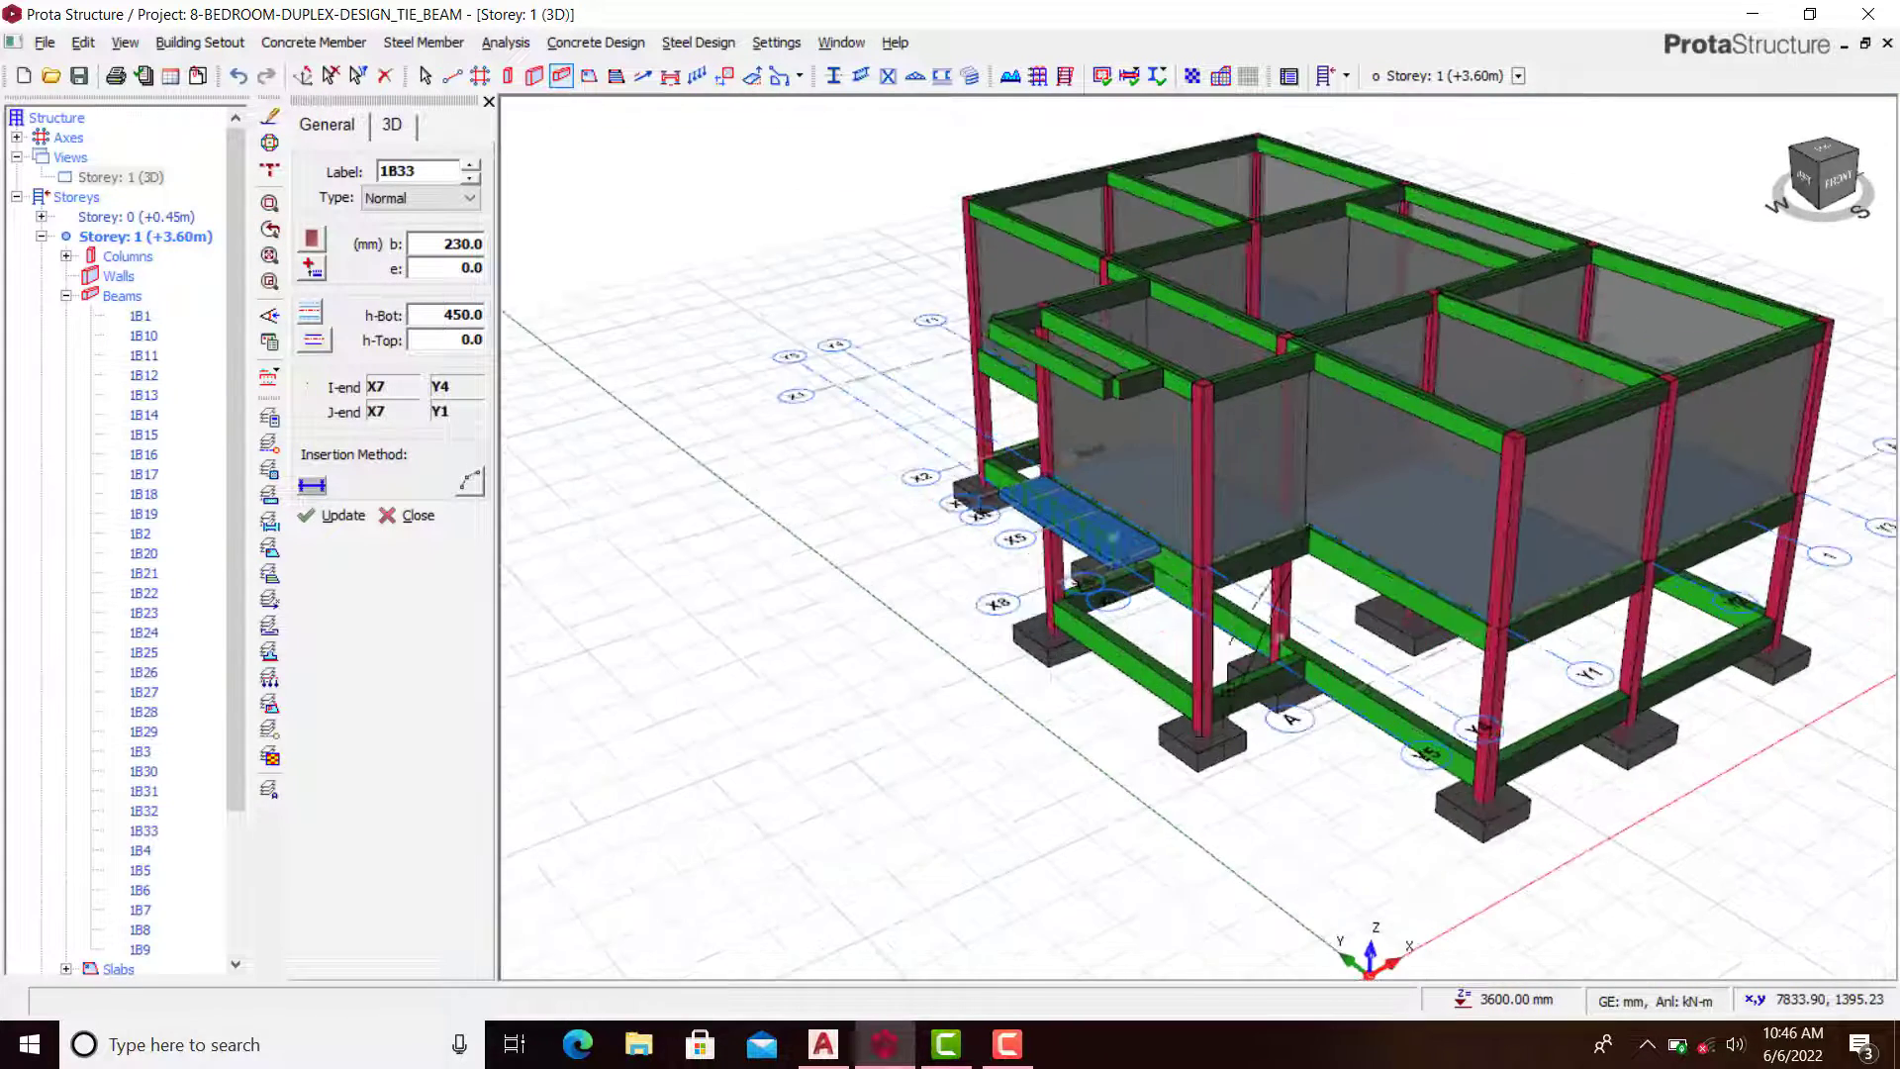
pyautogui.scroll(3, 1232, 757)
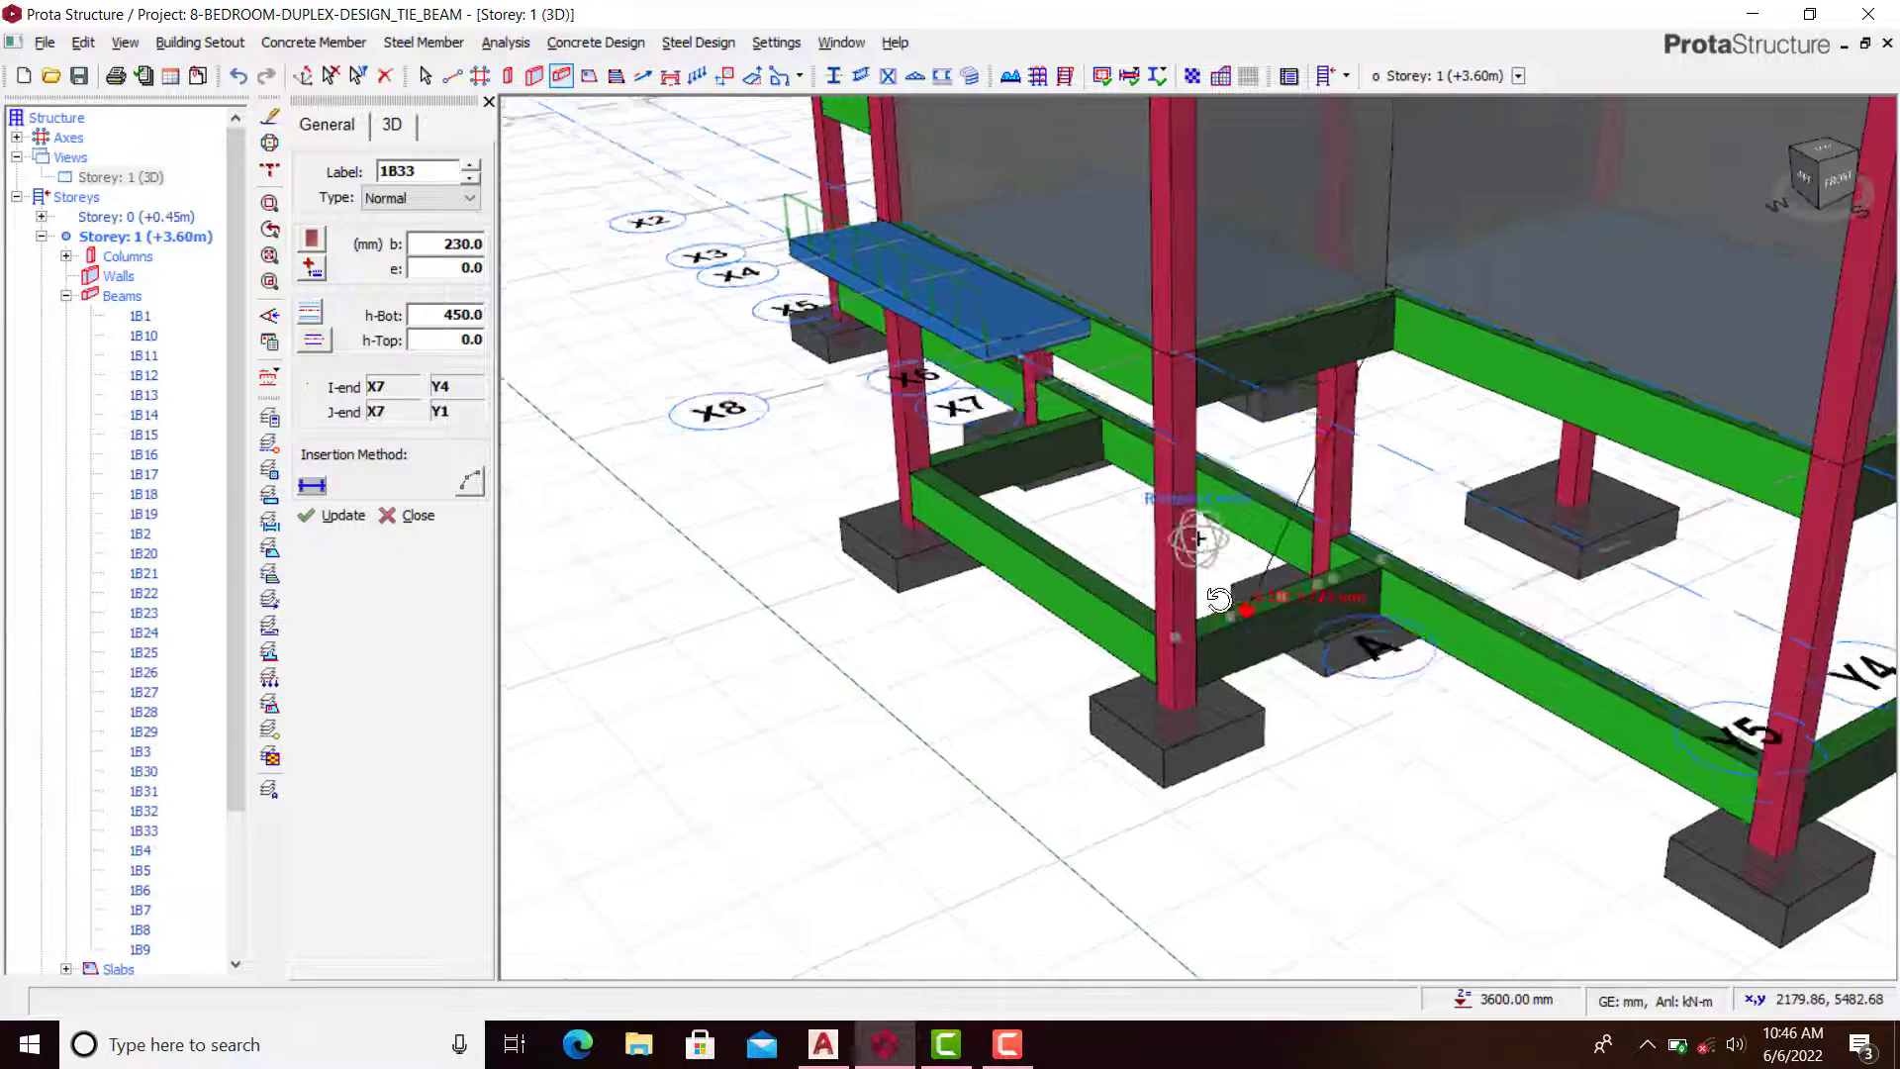
pyautogui.moveTo(1191, 538); pyautogui.dragTo(1267, 560, button='middle')
pyautogui.moveTo(1690, 767); pyautogui.dragTo(1650, 794, button='middle')
# Step: Return the Storey 1 view to plan and cancel the pending beam segment at X7/Y1
pyautogui.click(118, 176)
pyautogui.rightClick(129, 177)
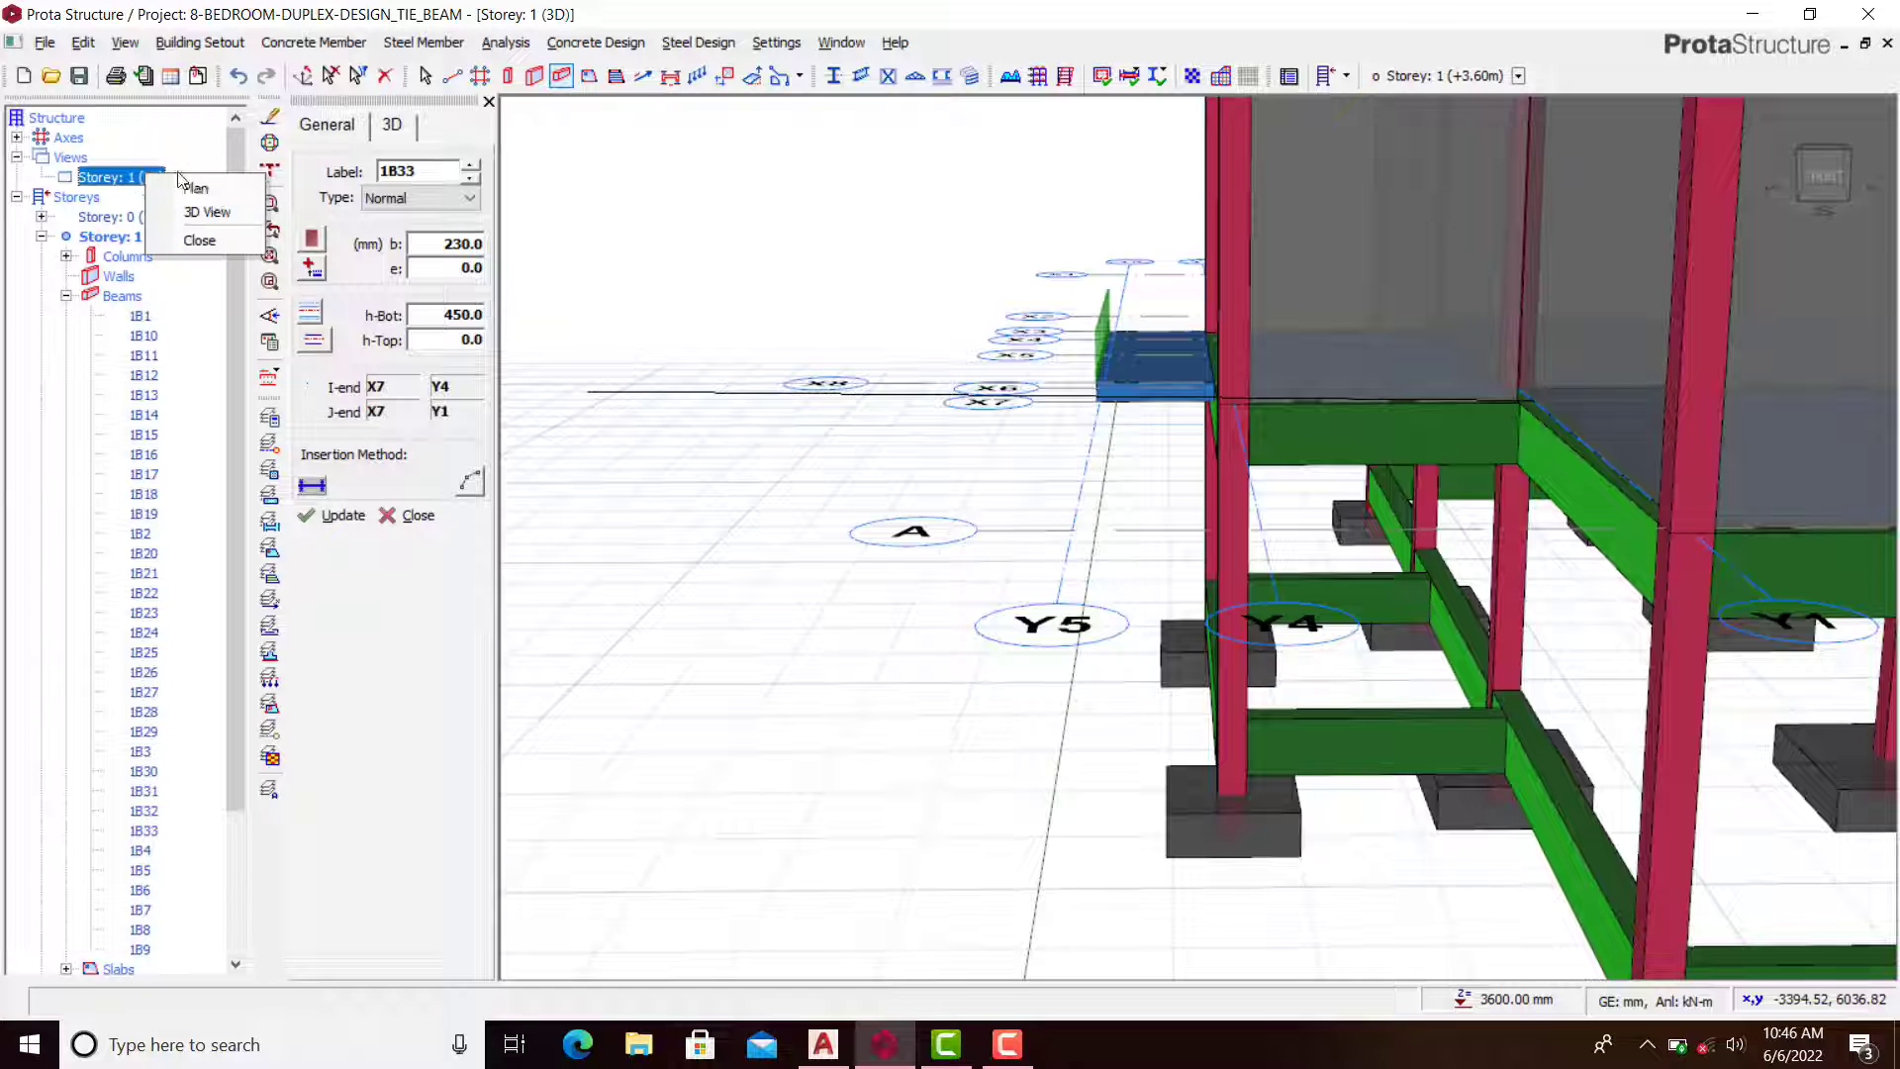
pyautogui.click(198, 203)
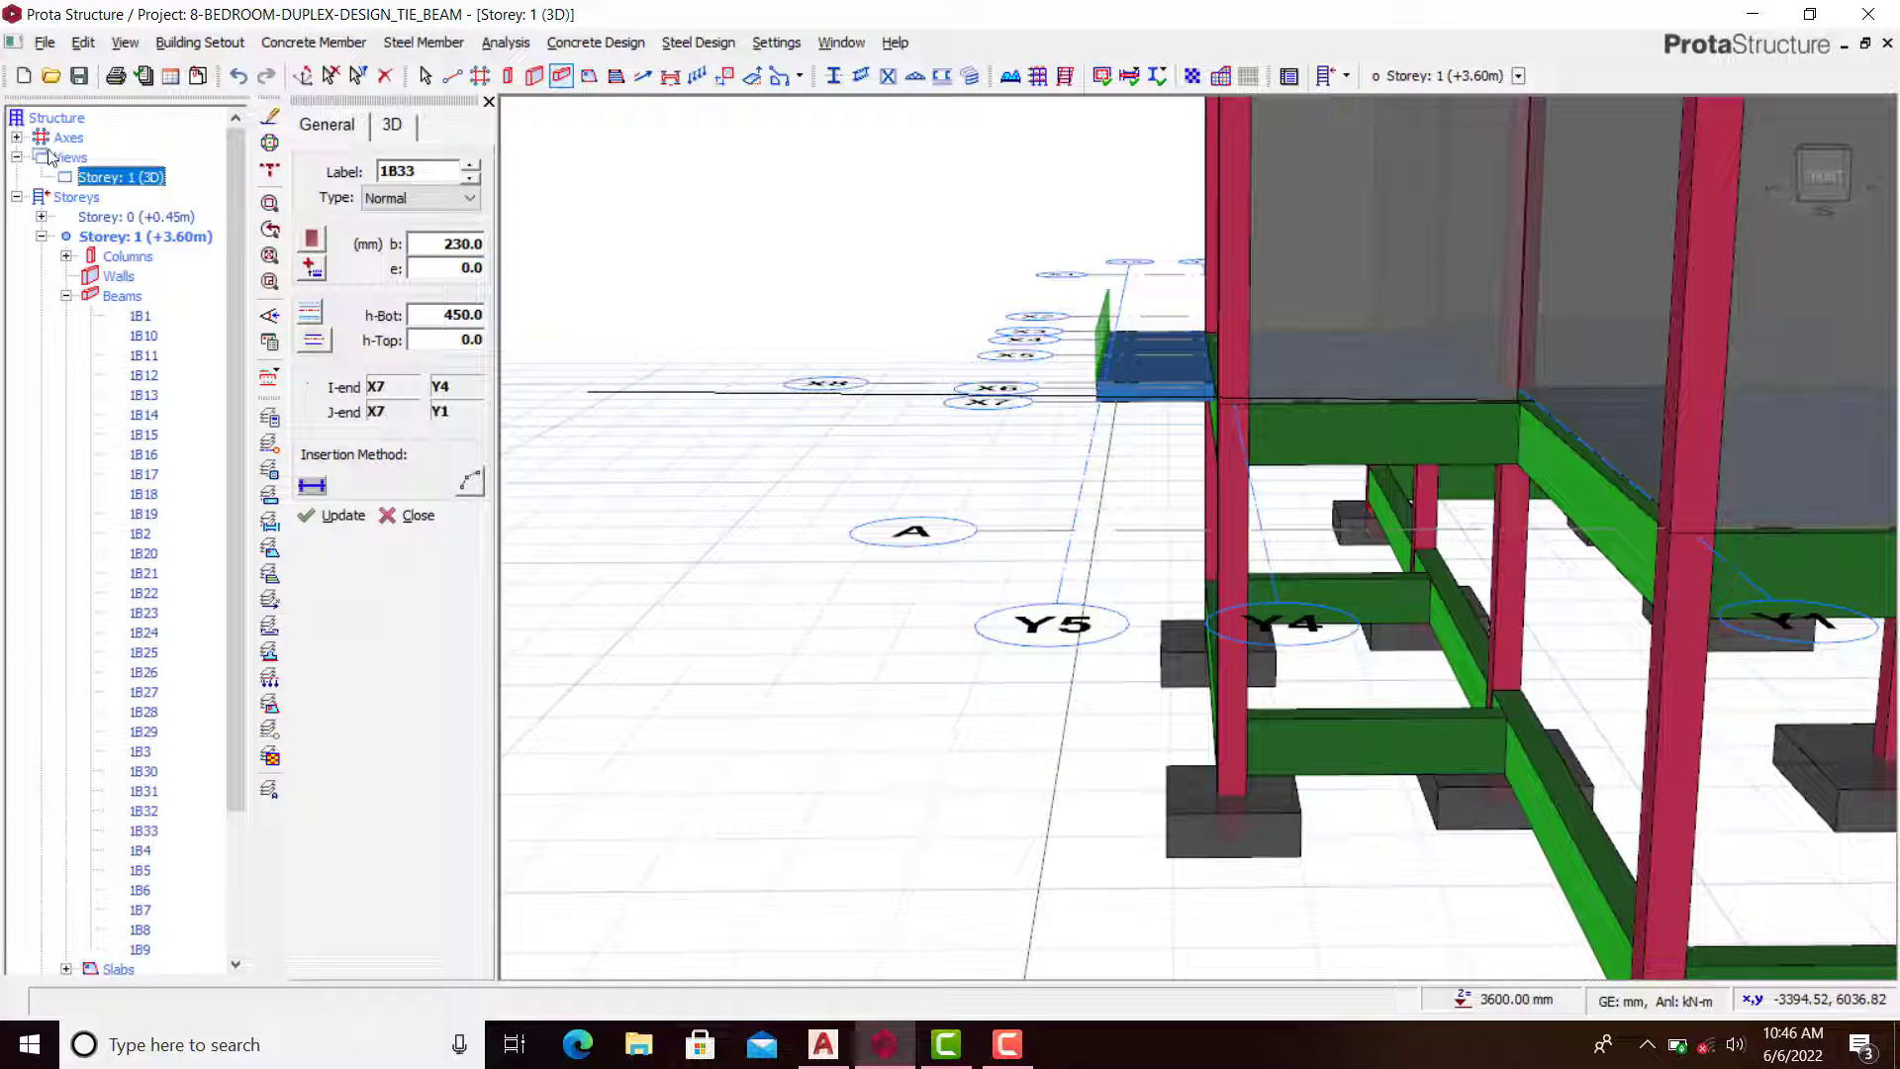
pyautogui.rightClick(121, 180)
pyautogui.click(166, 188)
pyautogui.scroll(-3, 1026, 547)
pyautogui.scroll(3, 1073, 592)
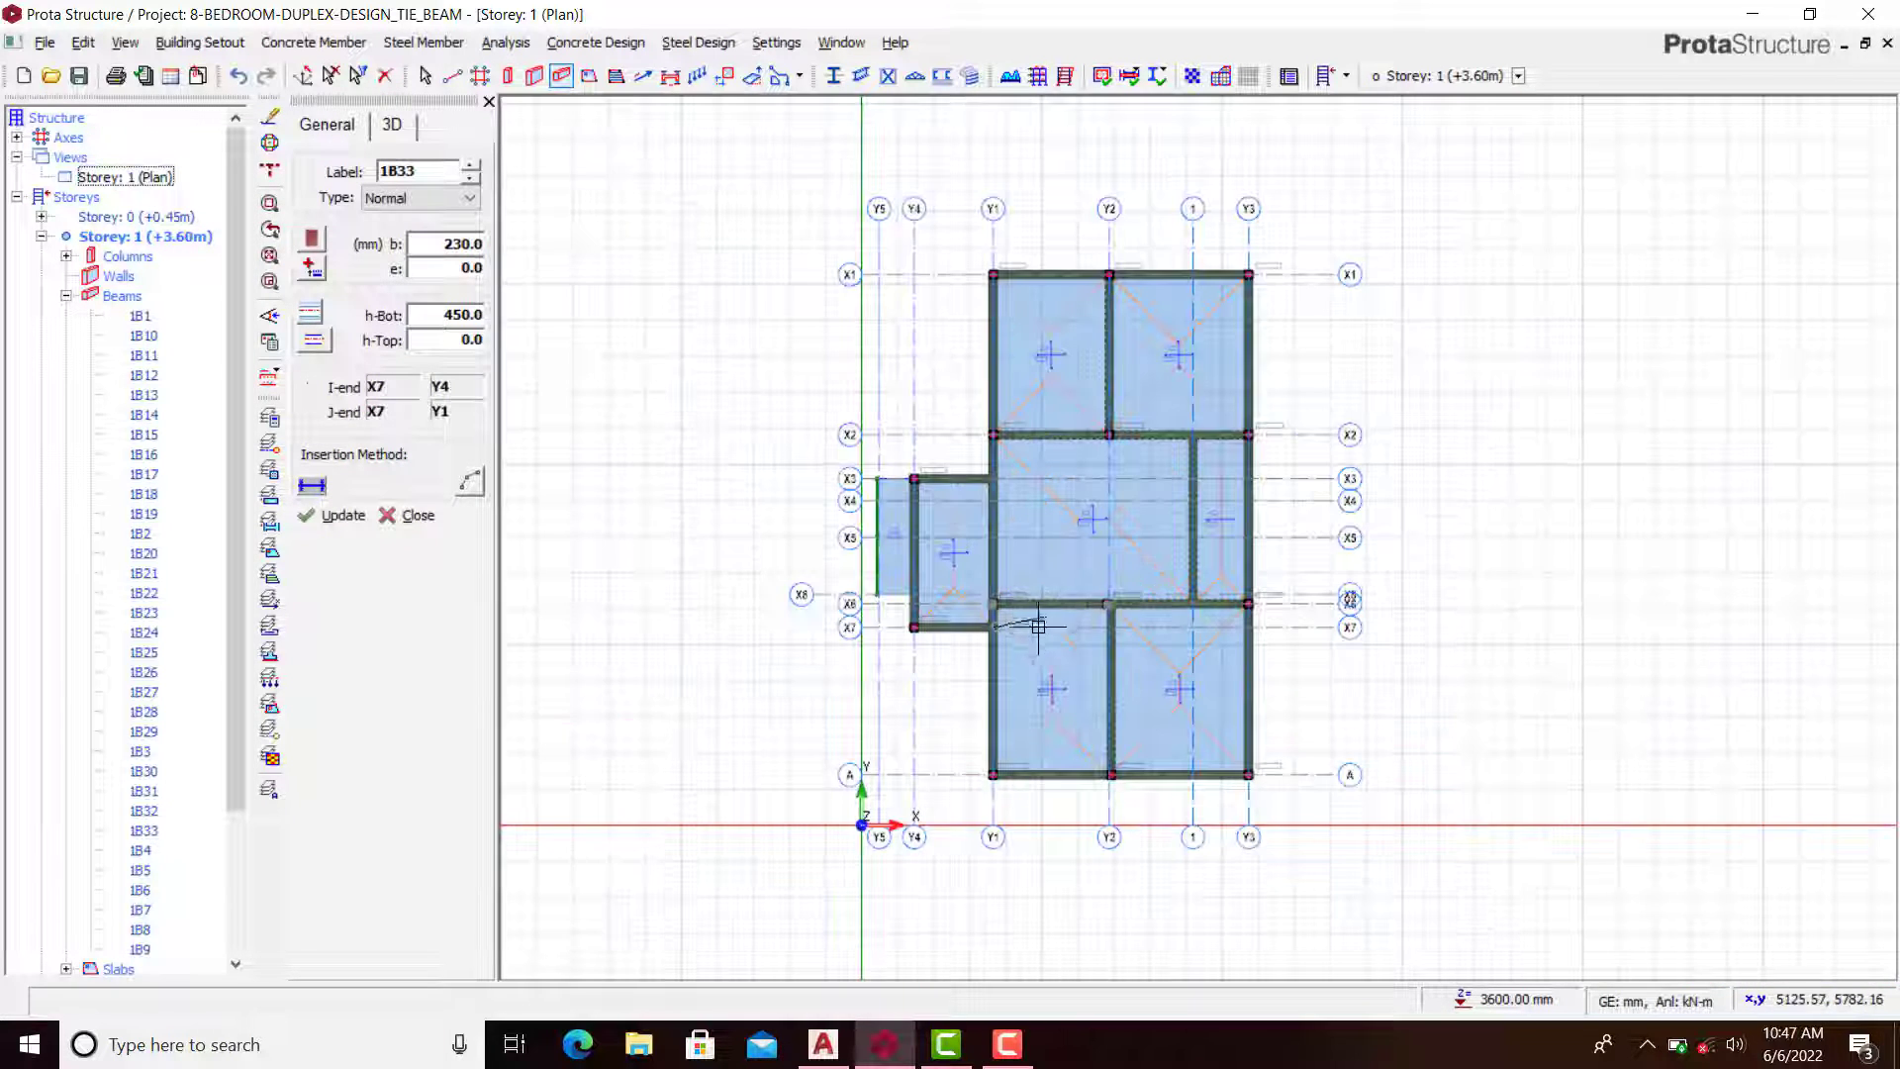
pyautogui.scroll(3, 1053, 633)
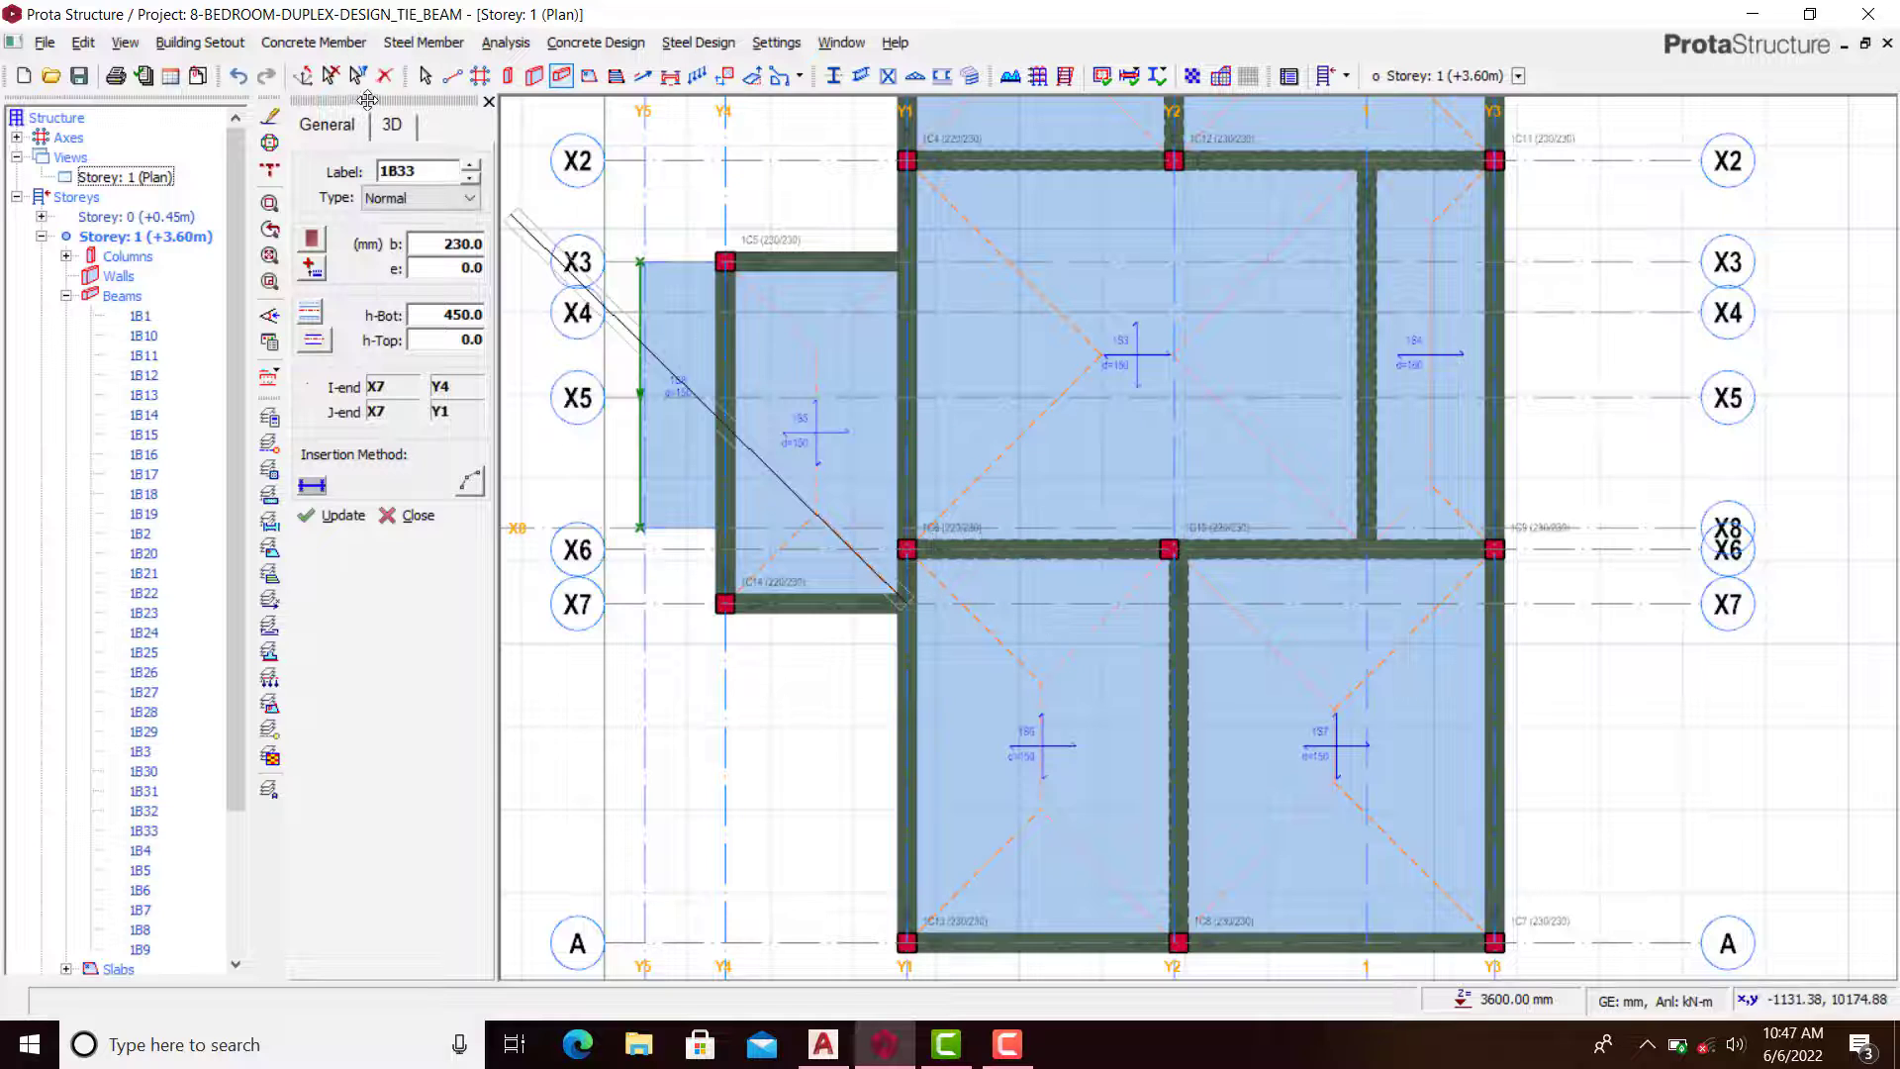
pyautogui.press('Escape')
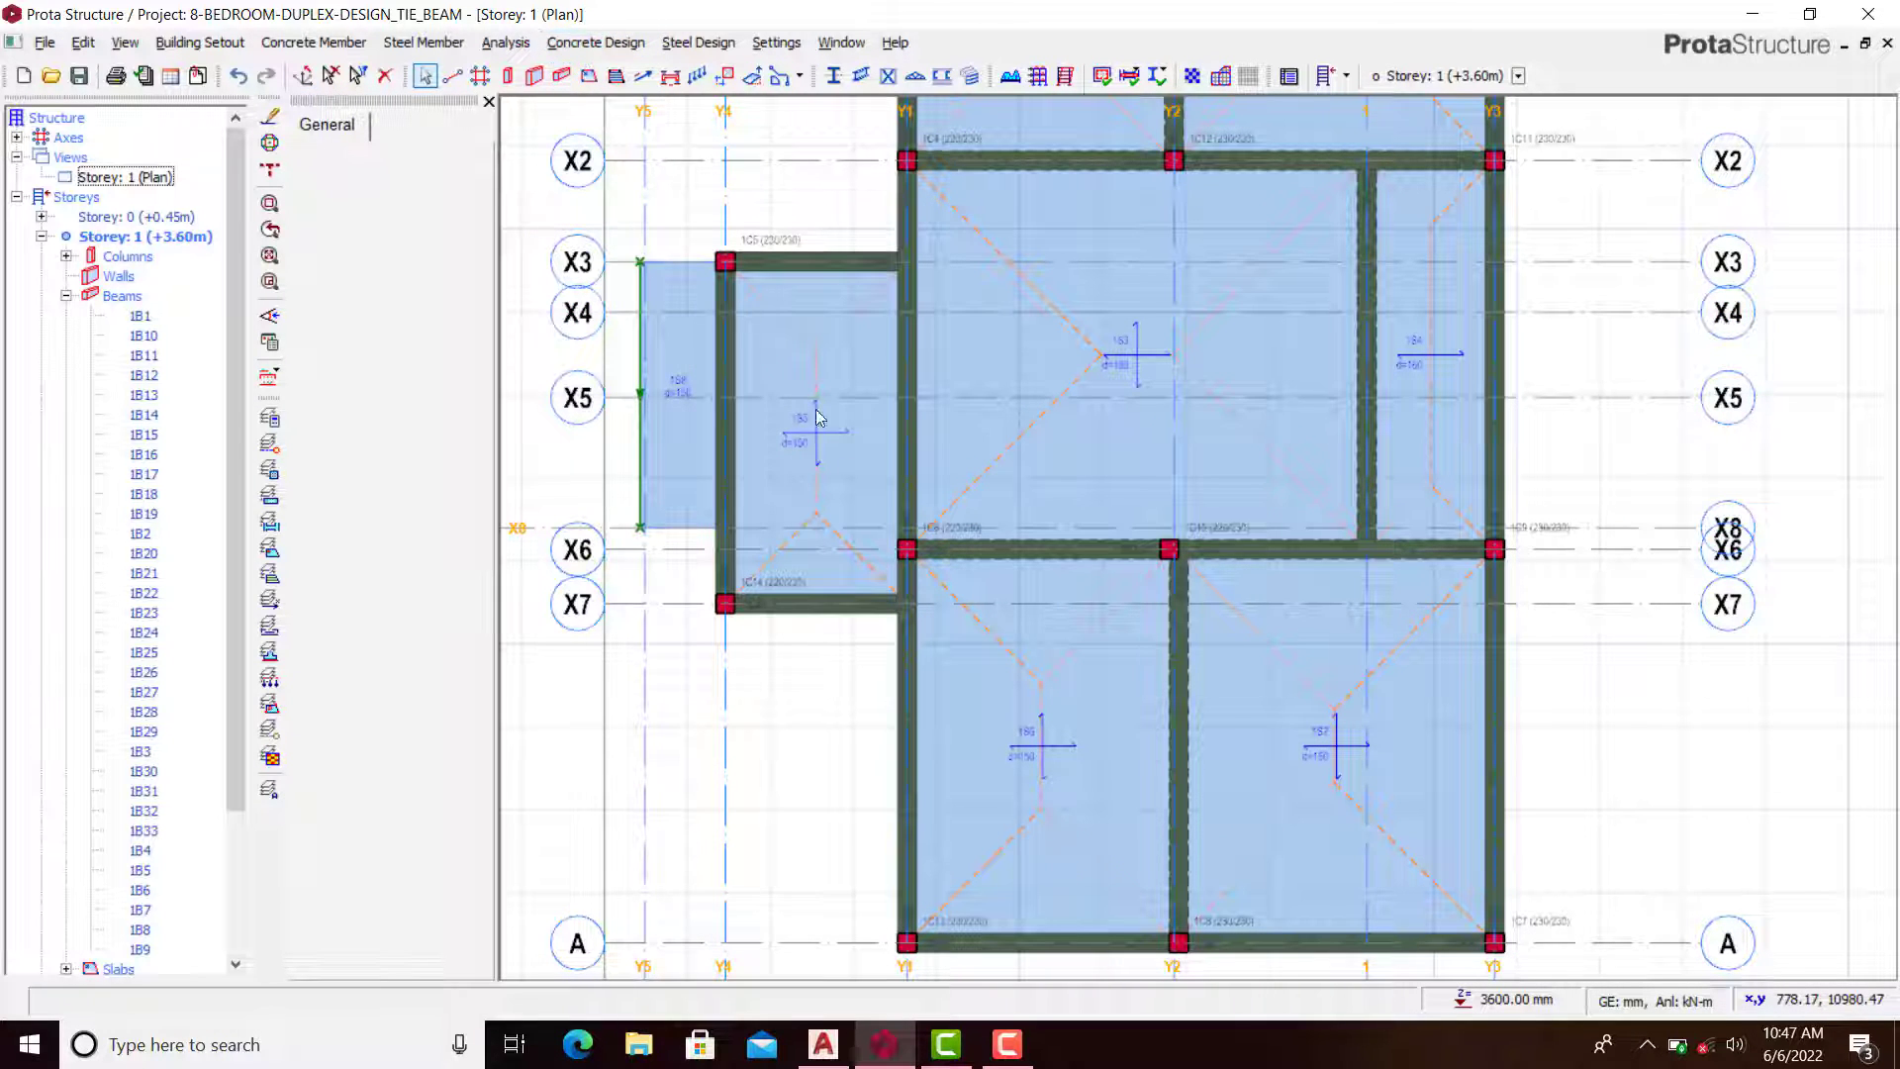
pyautogui.press('Return')
pyautogui.scroll(5, 918, 560)
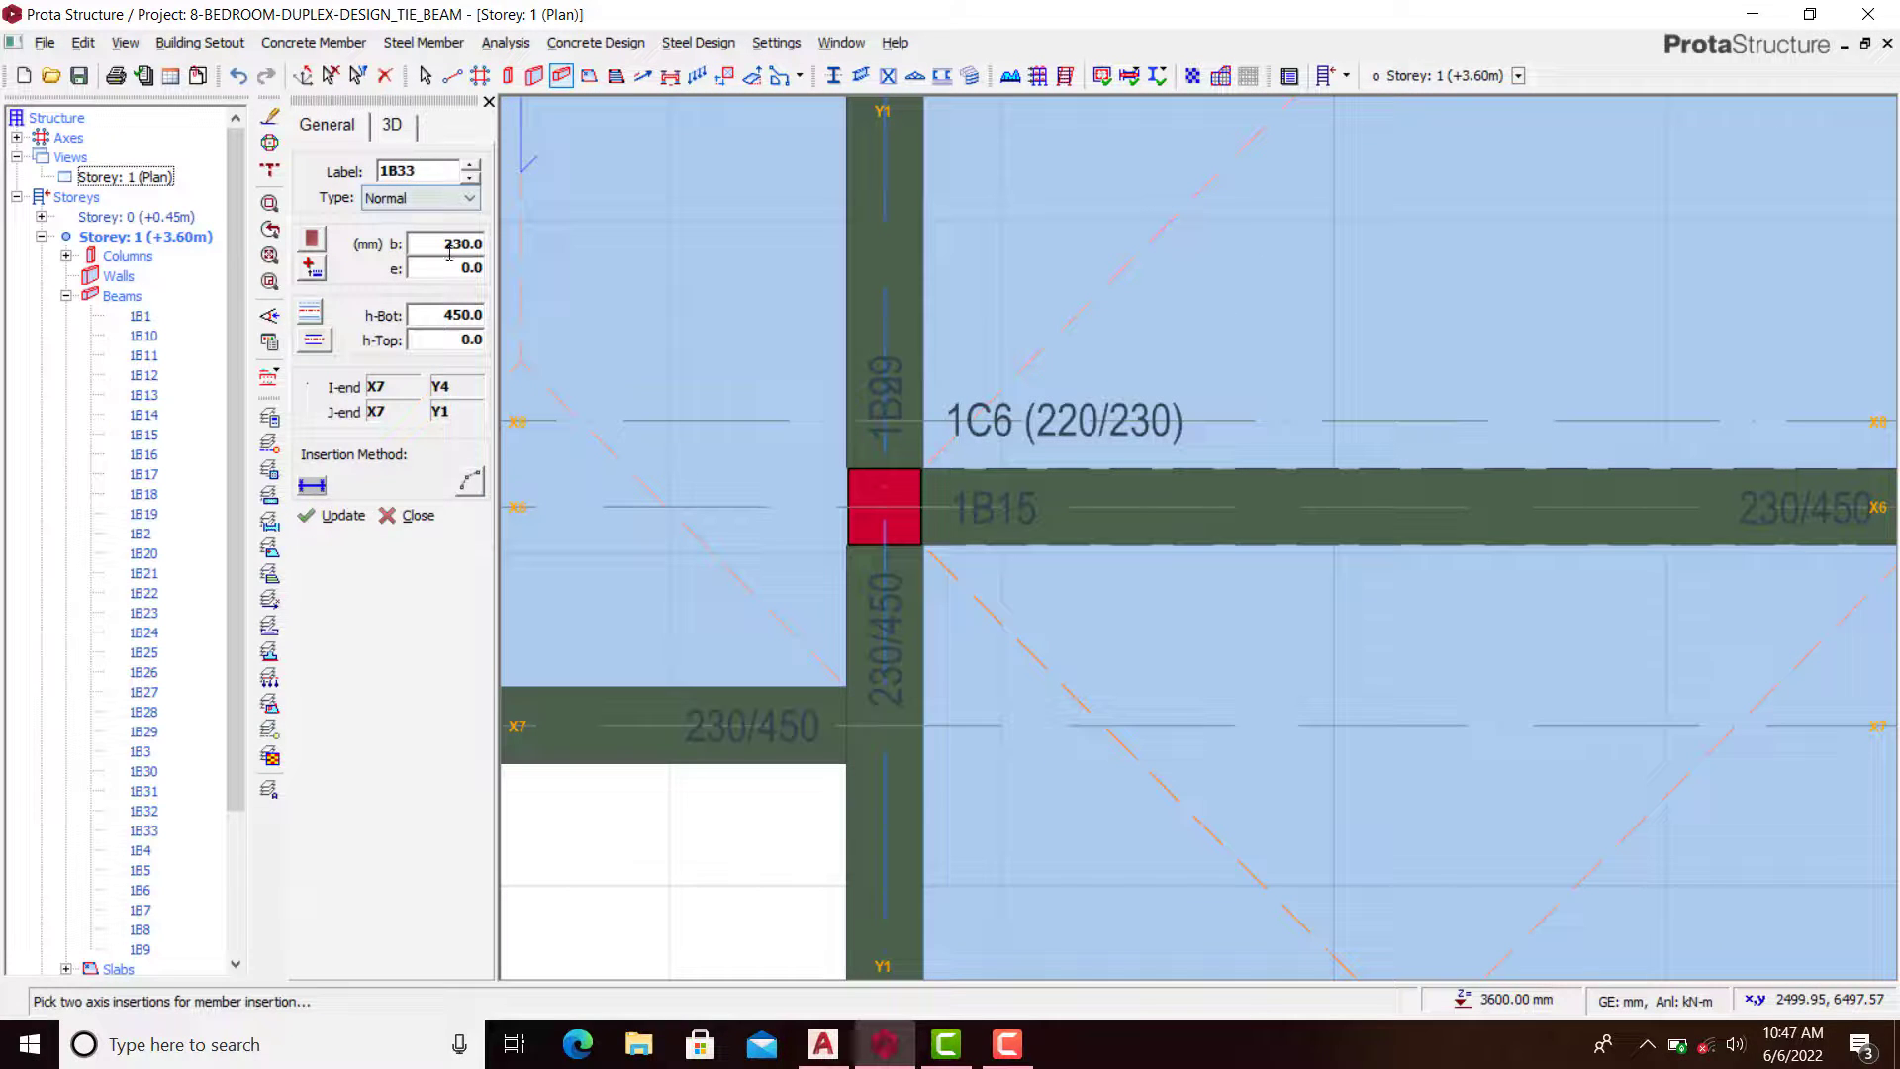
pyautogui.click(883, 506)
pyautogui.click(396, 127)
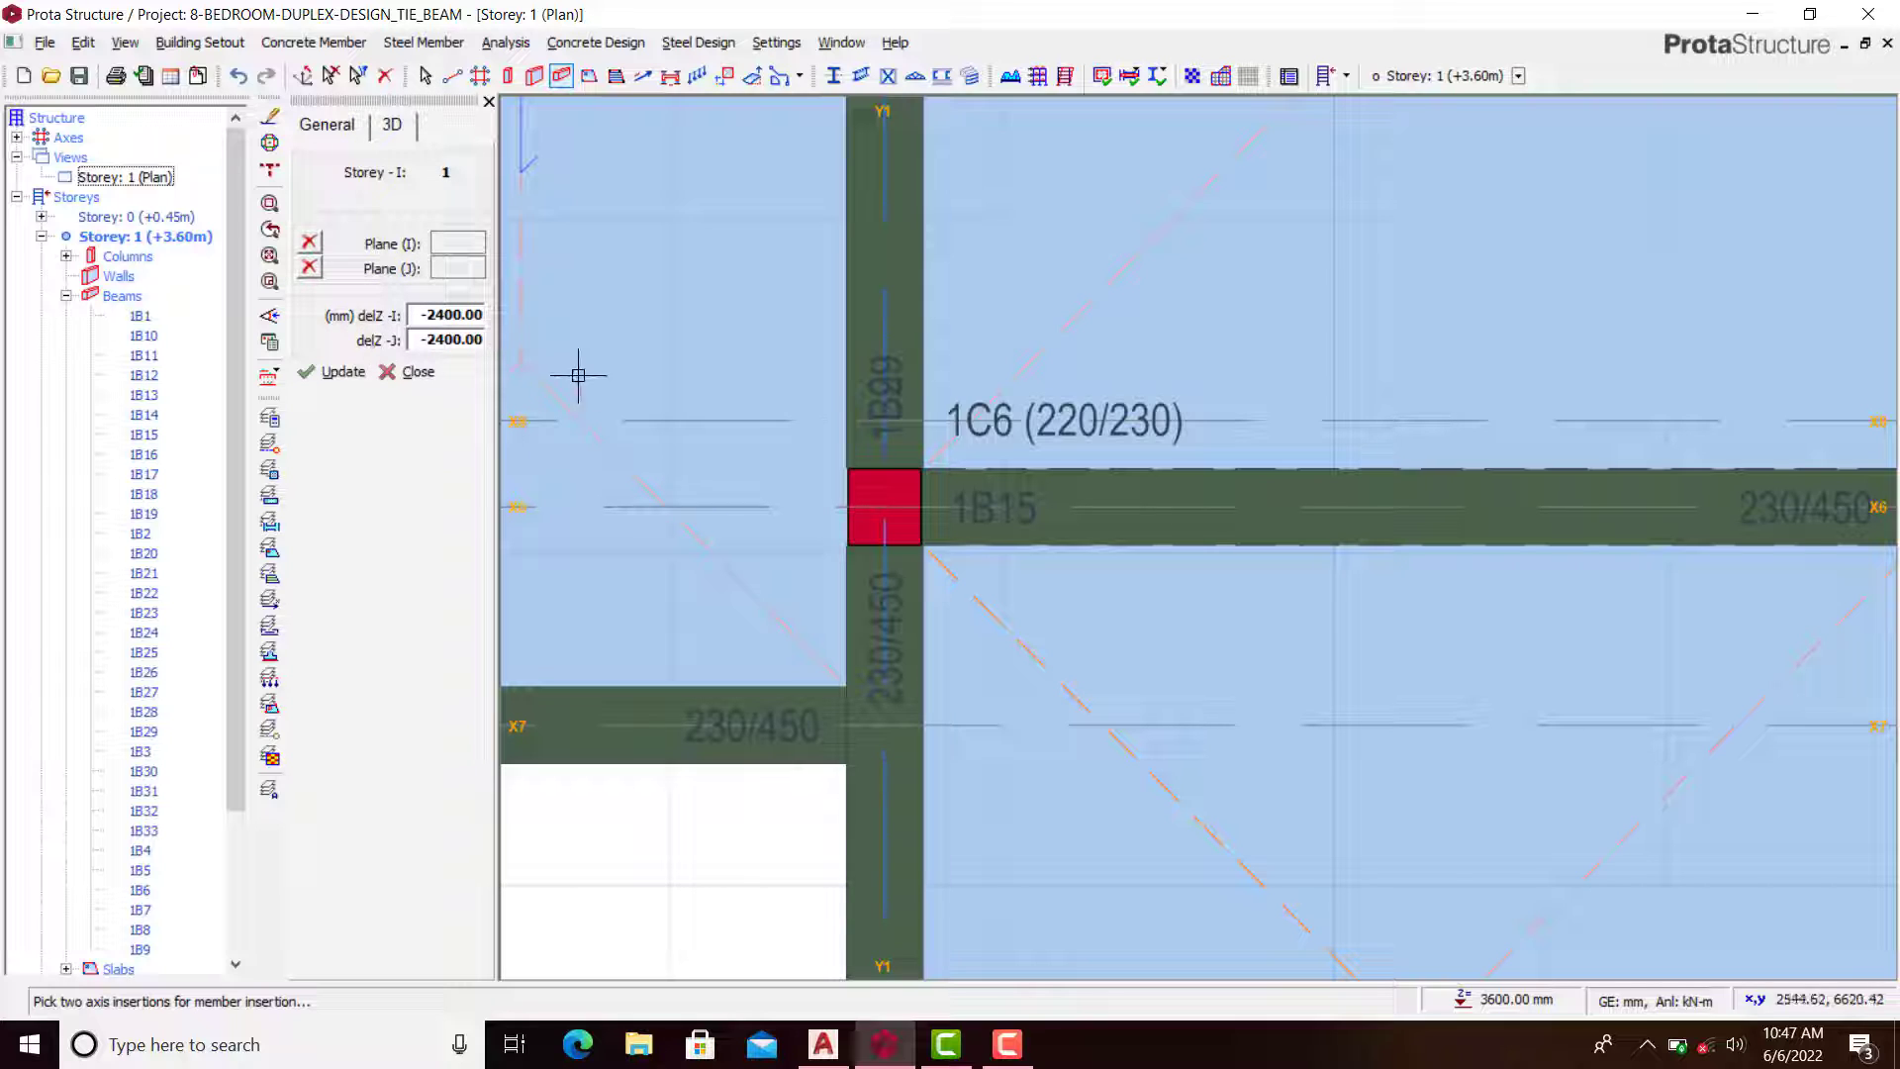
pyautogui.scroll(-1, 710, 459)
pyautogui.scroll(-2, 695, 428)
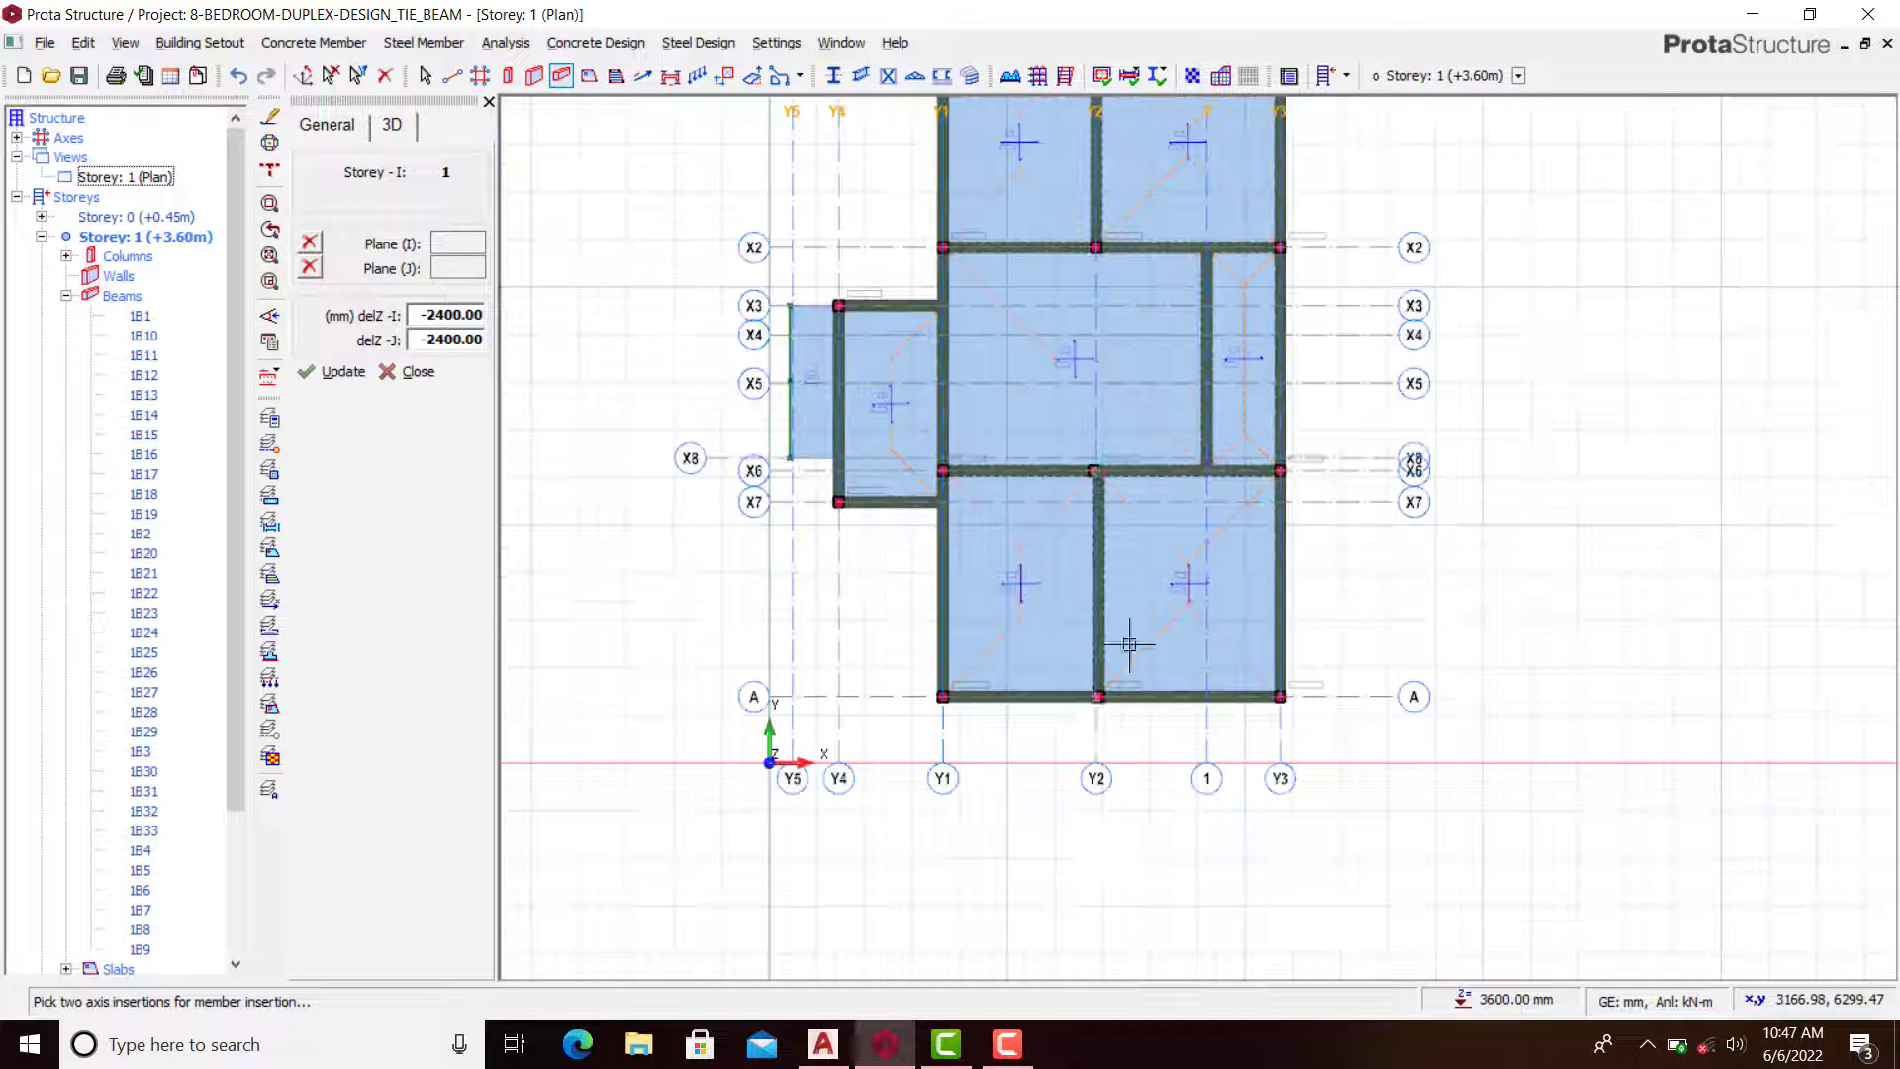
pyautogui.scroll(3, 1132, 698)
pyautogui.scroll(1, 1142, 719)
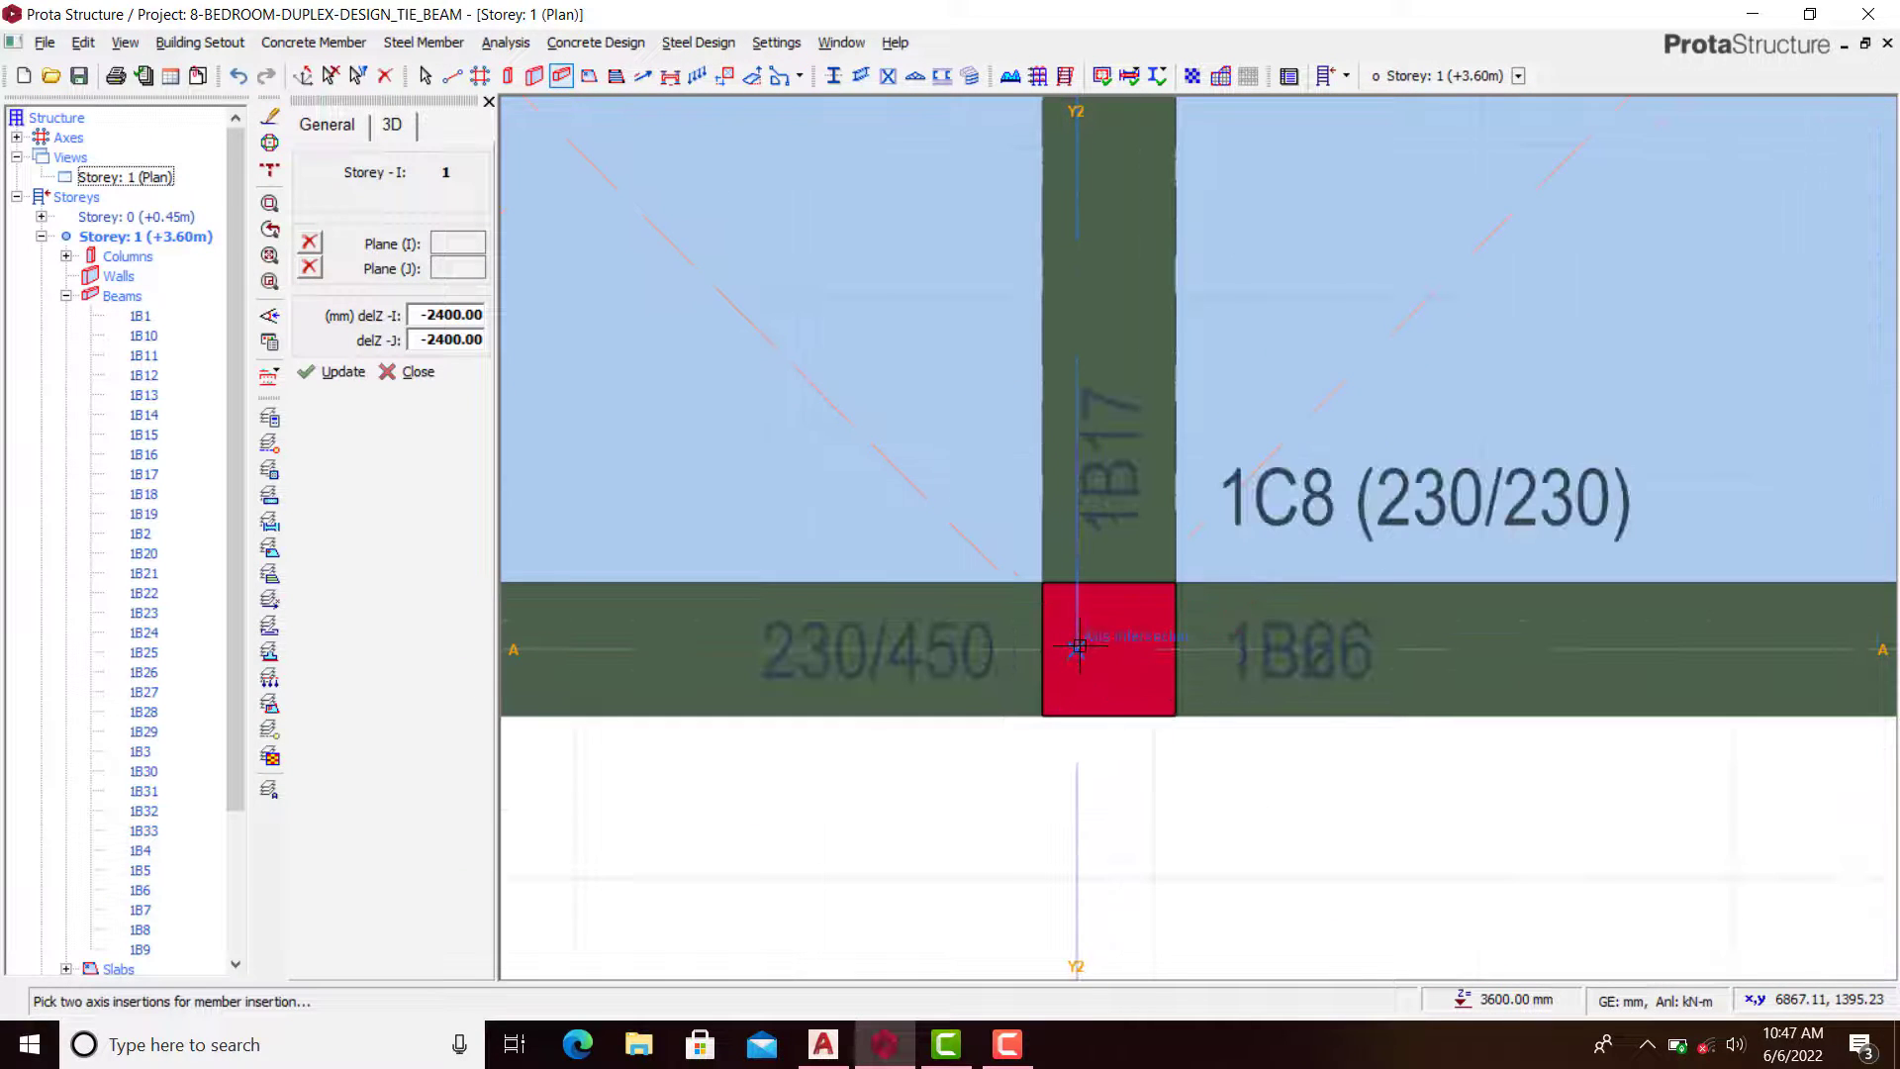
pyautogui.click(1077, 647)
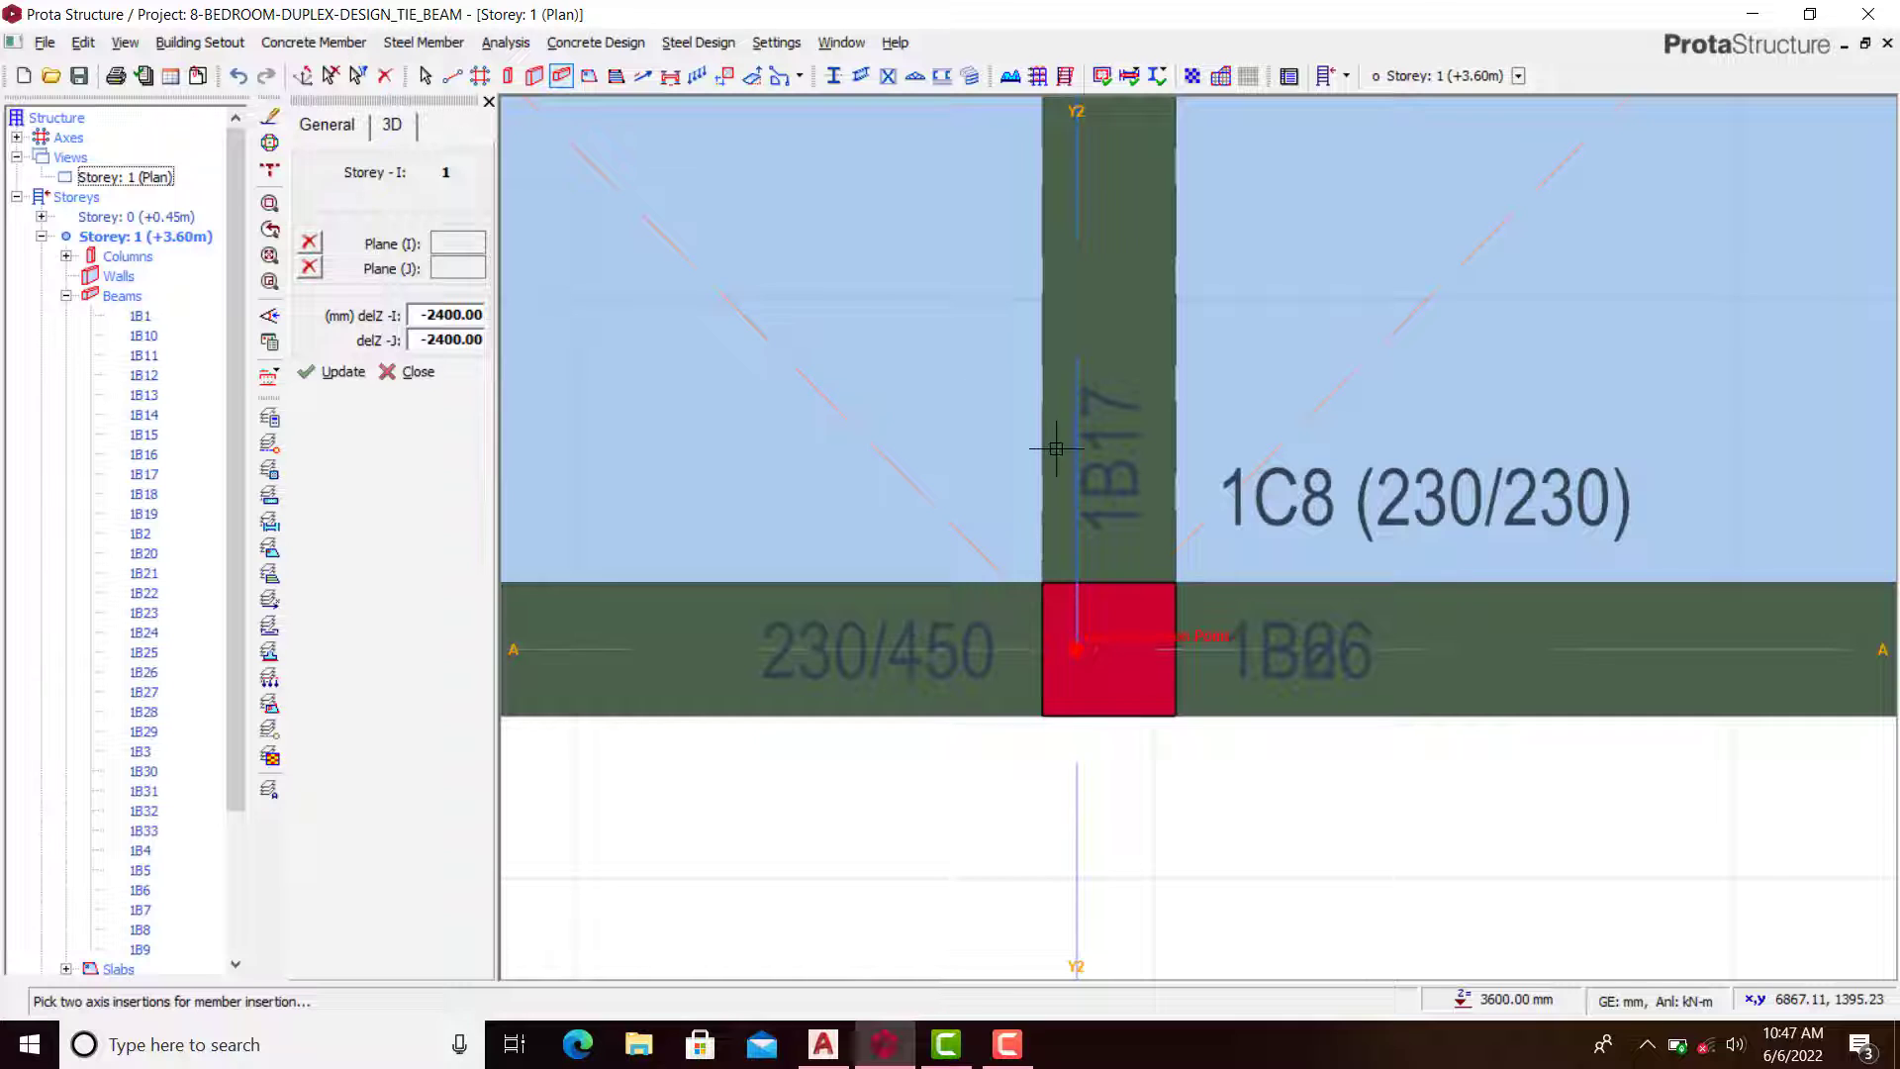
pyautogui.scroll(-1, 1098, 704)
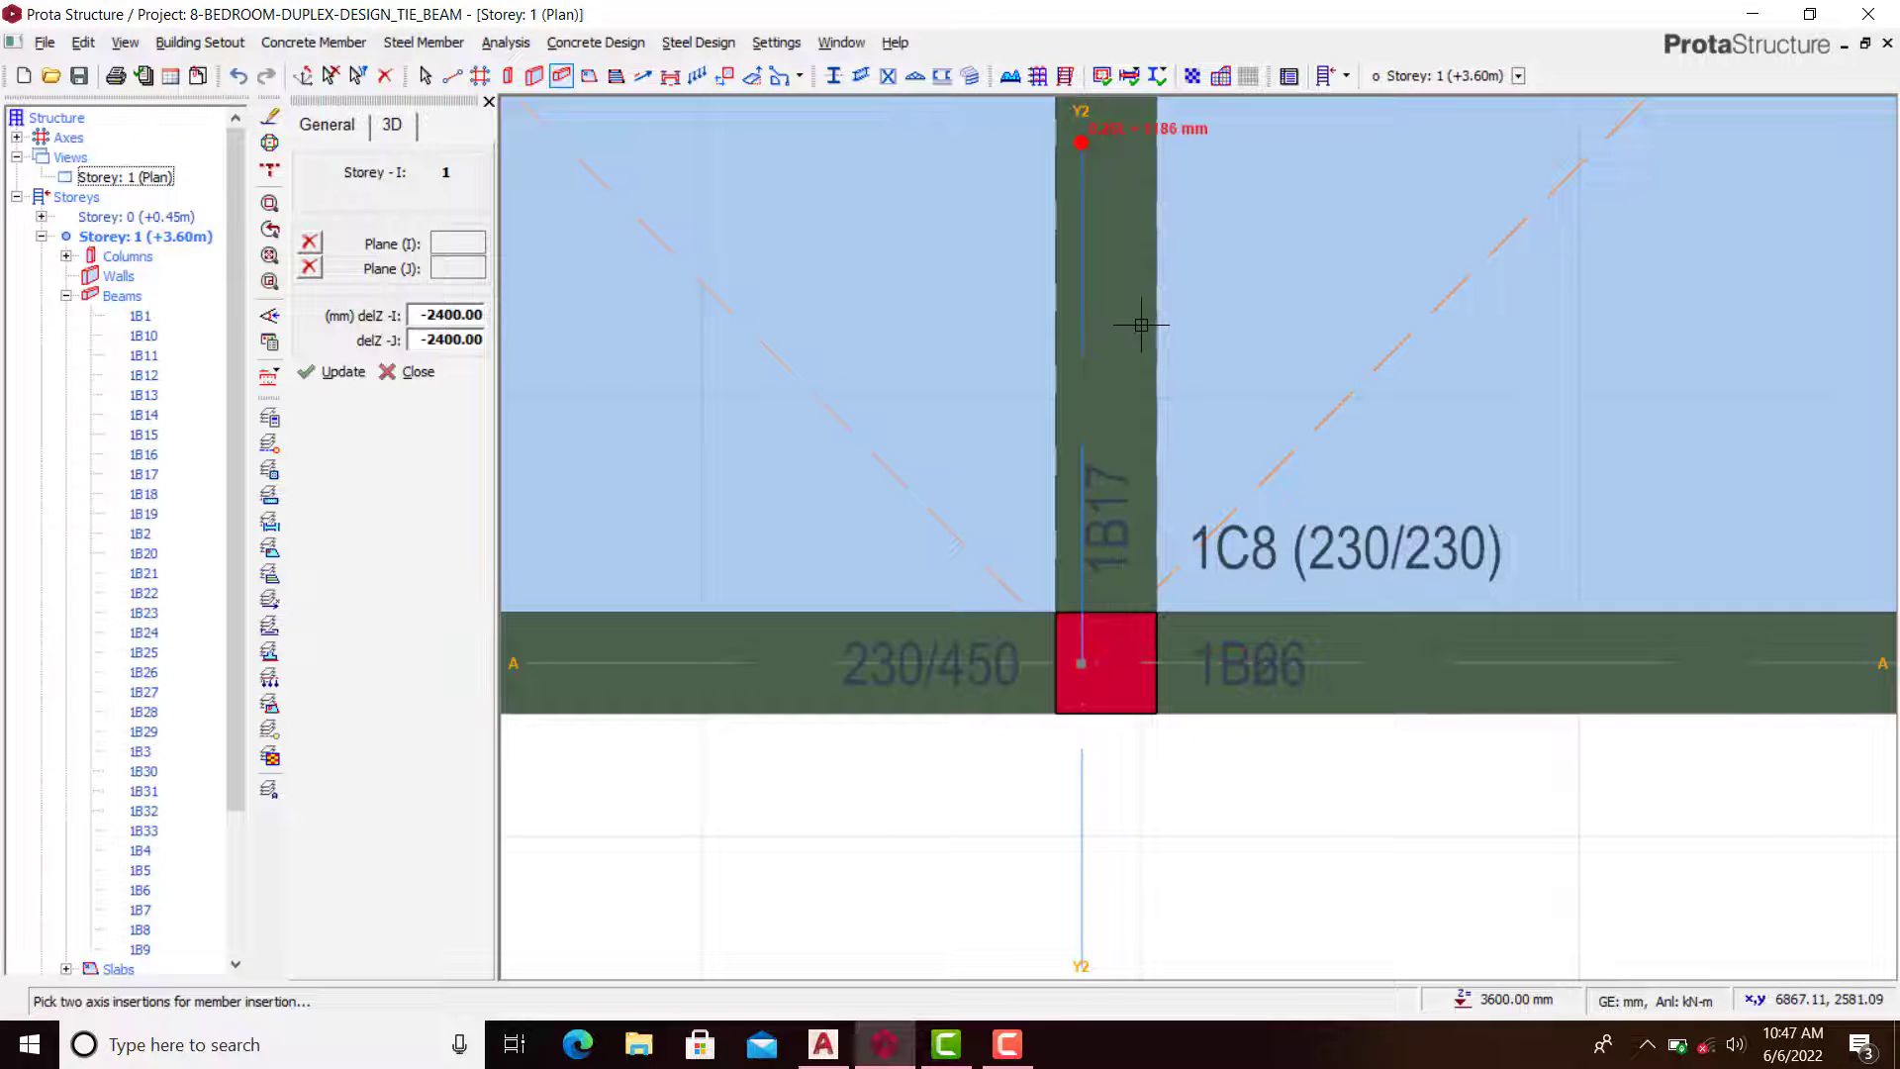
pyautogui.scroll(2, 1113, 584)
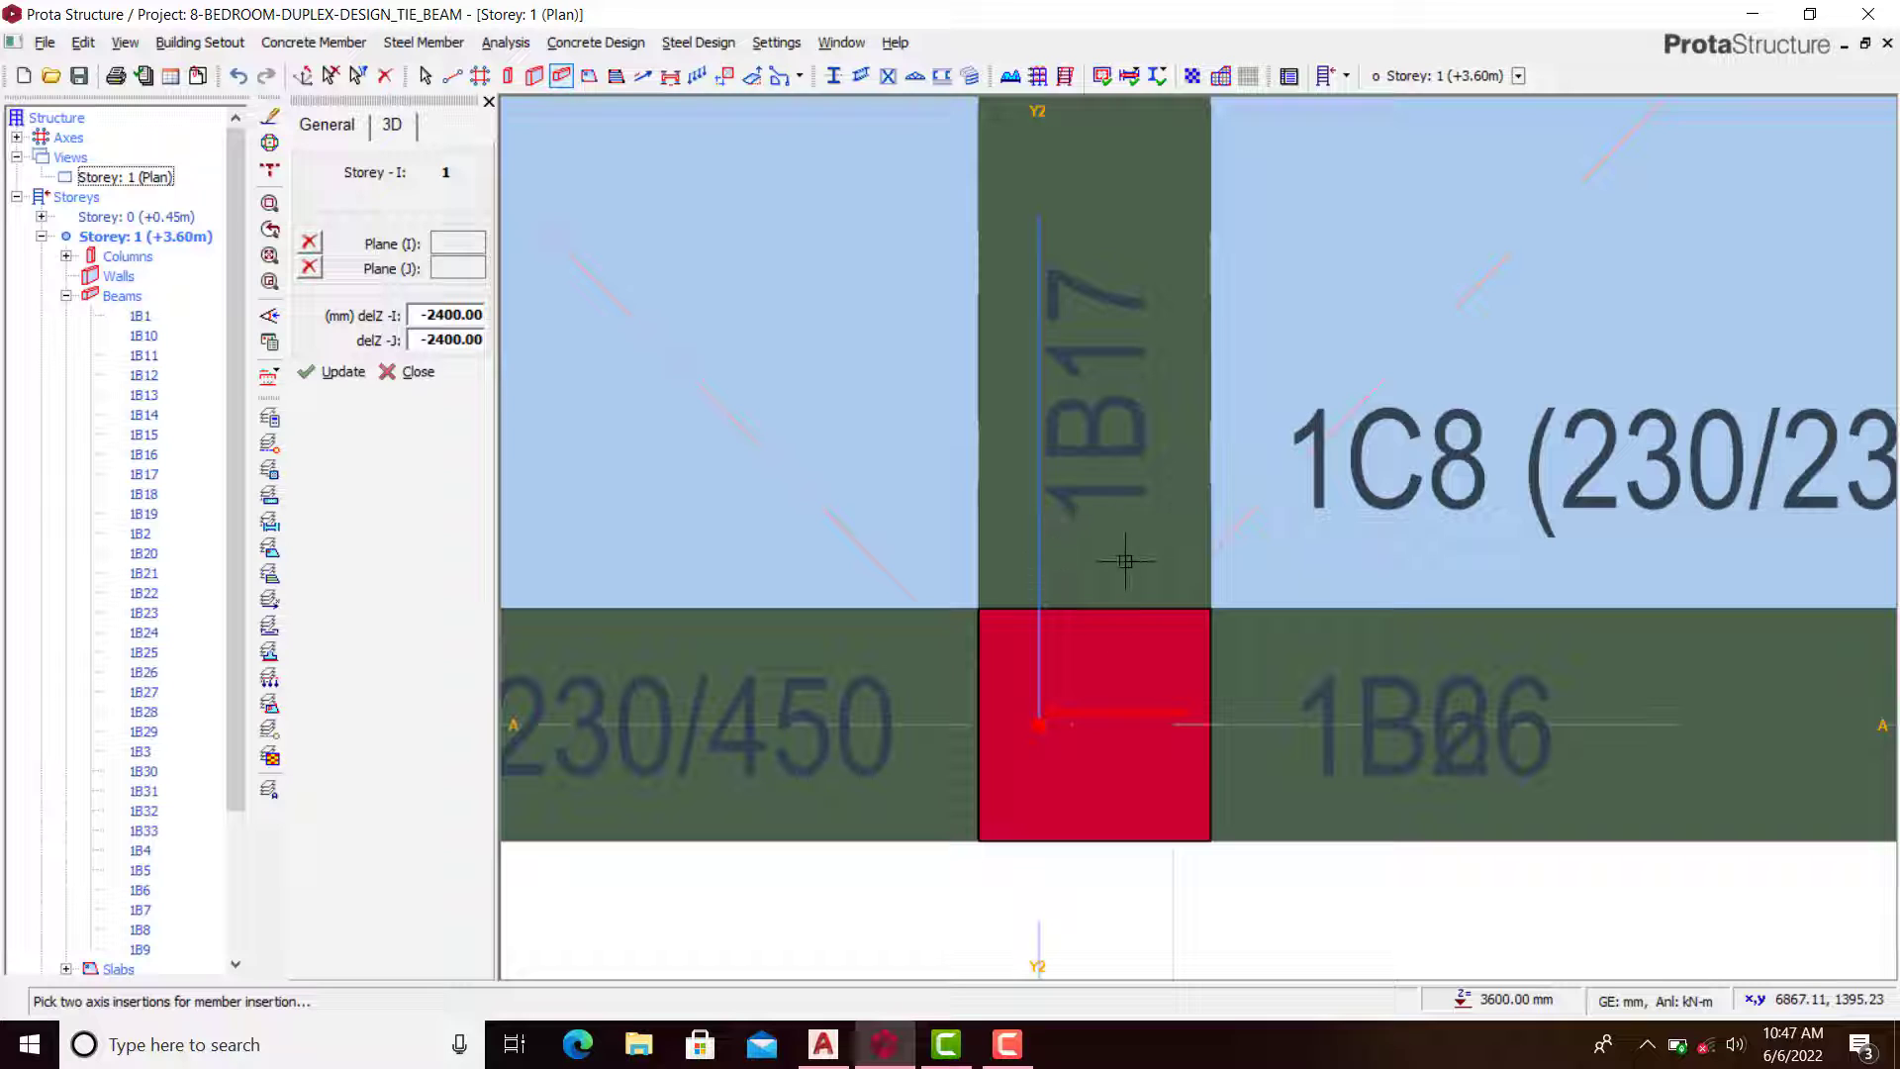
pyautogui.click(489, 102)
# Step: Open the properties of the beam along axis Y2 between axes A and X6
pyautogui.click(1099, 246)
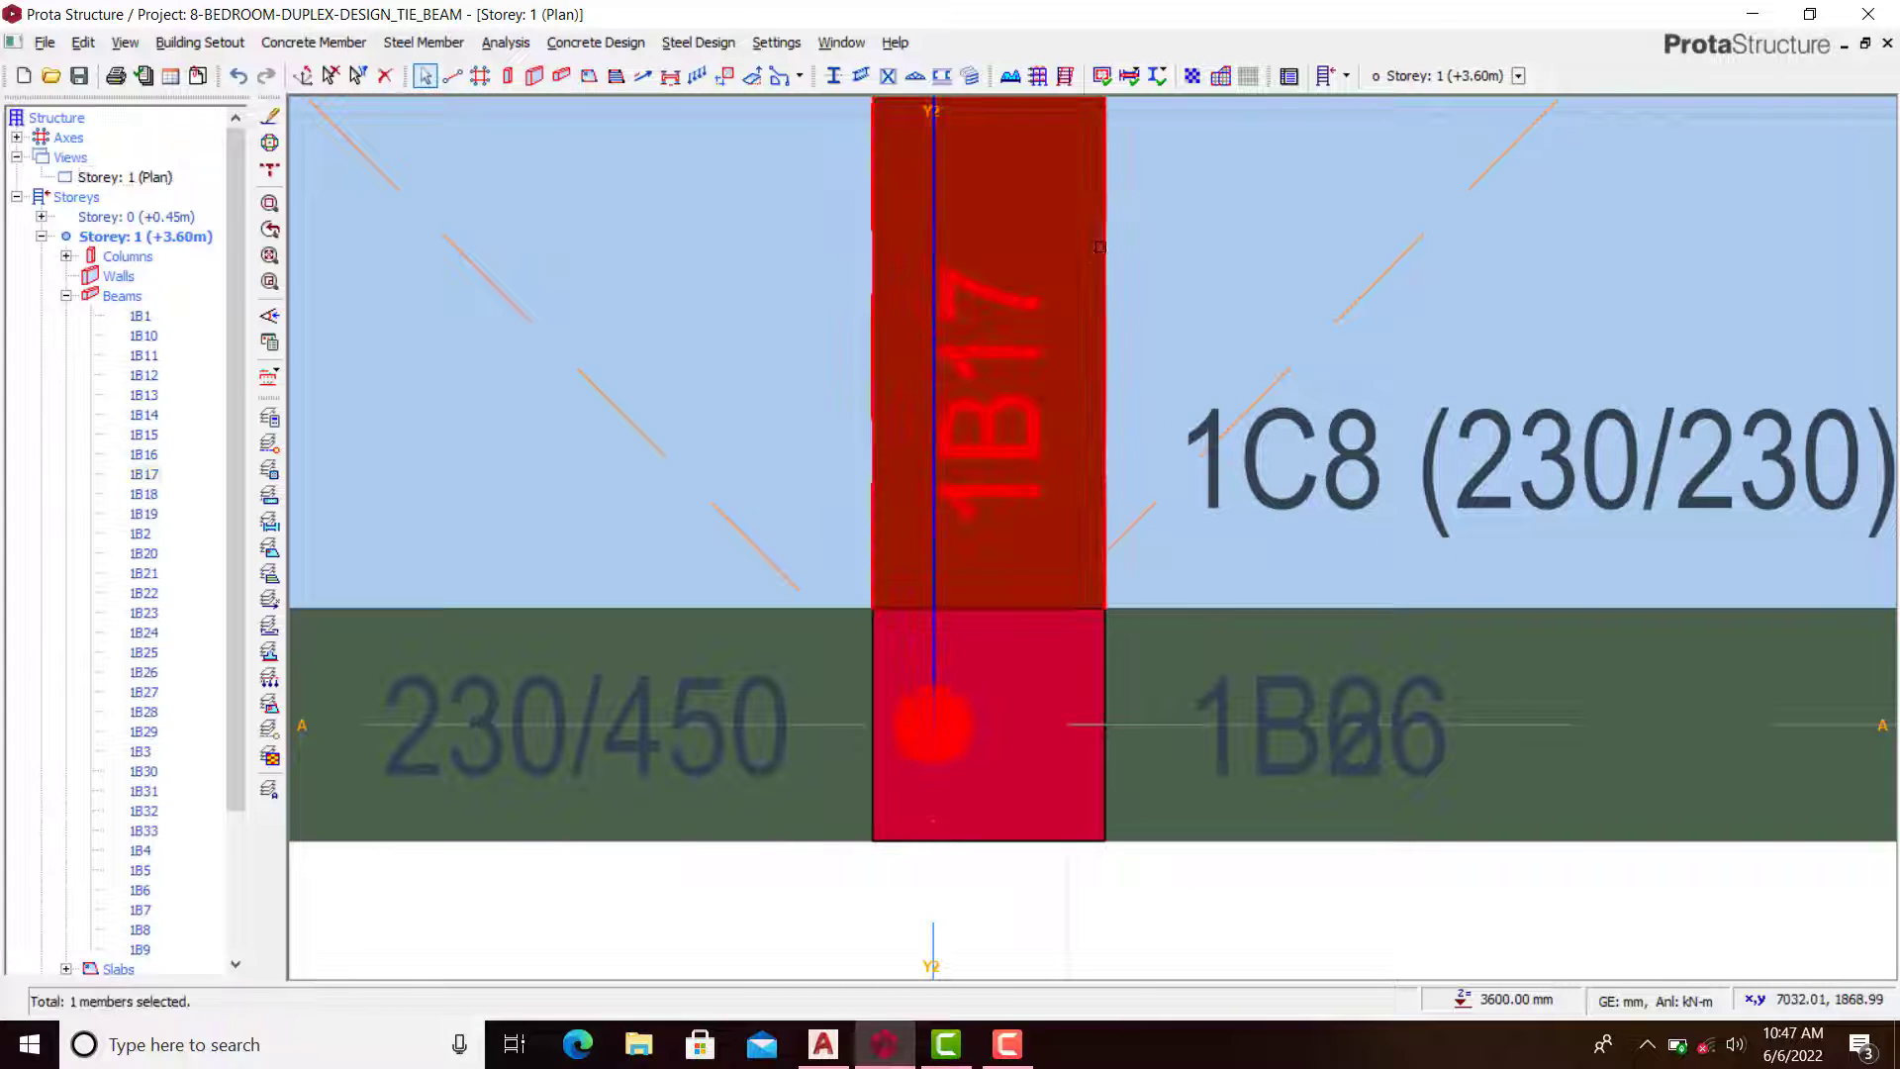
pyautogui.rightClick(1099, 246)
pyautogui.click(1162, 254)
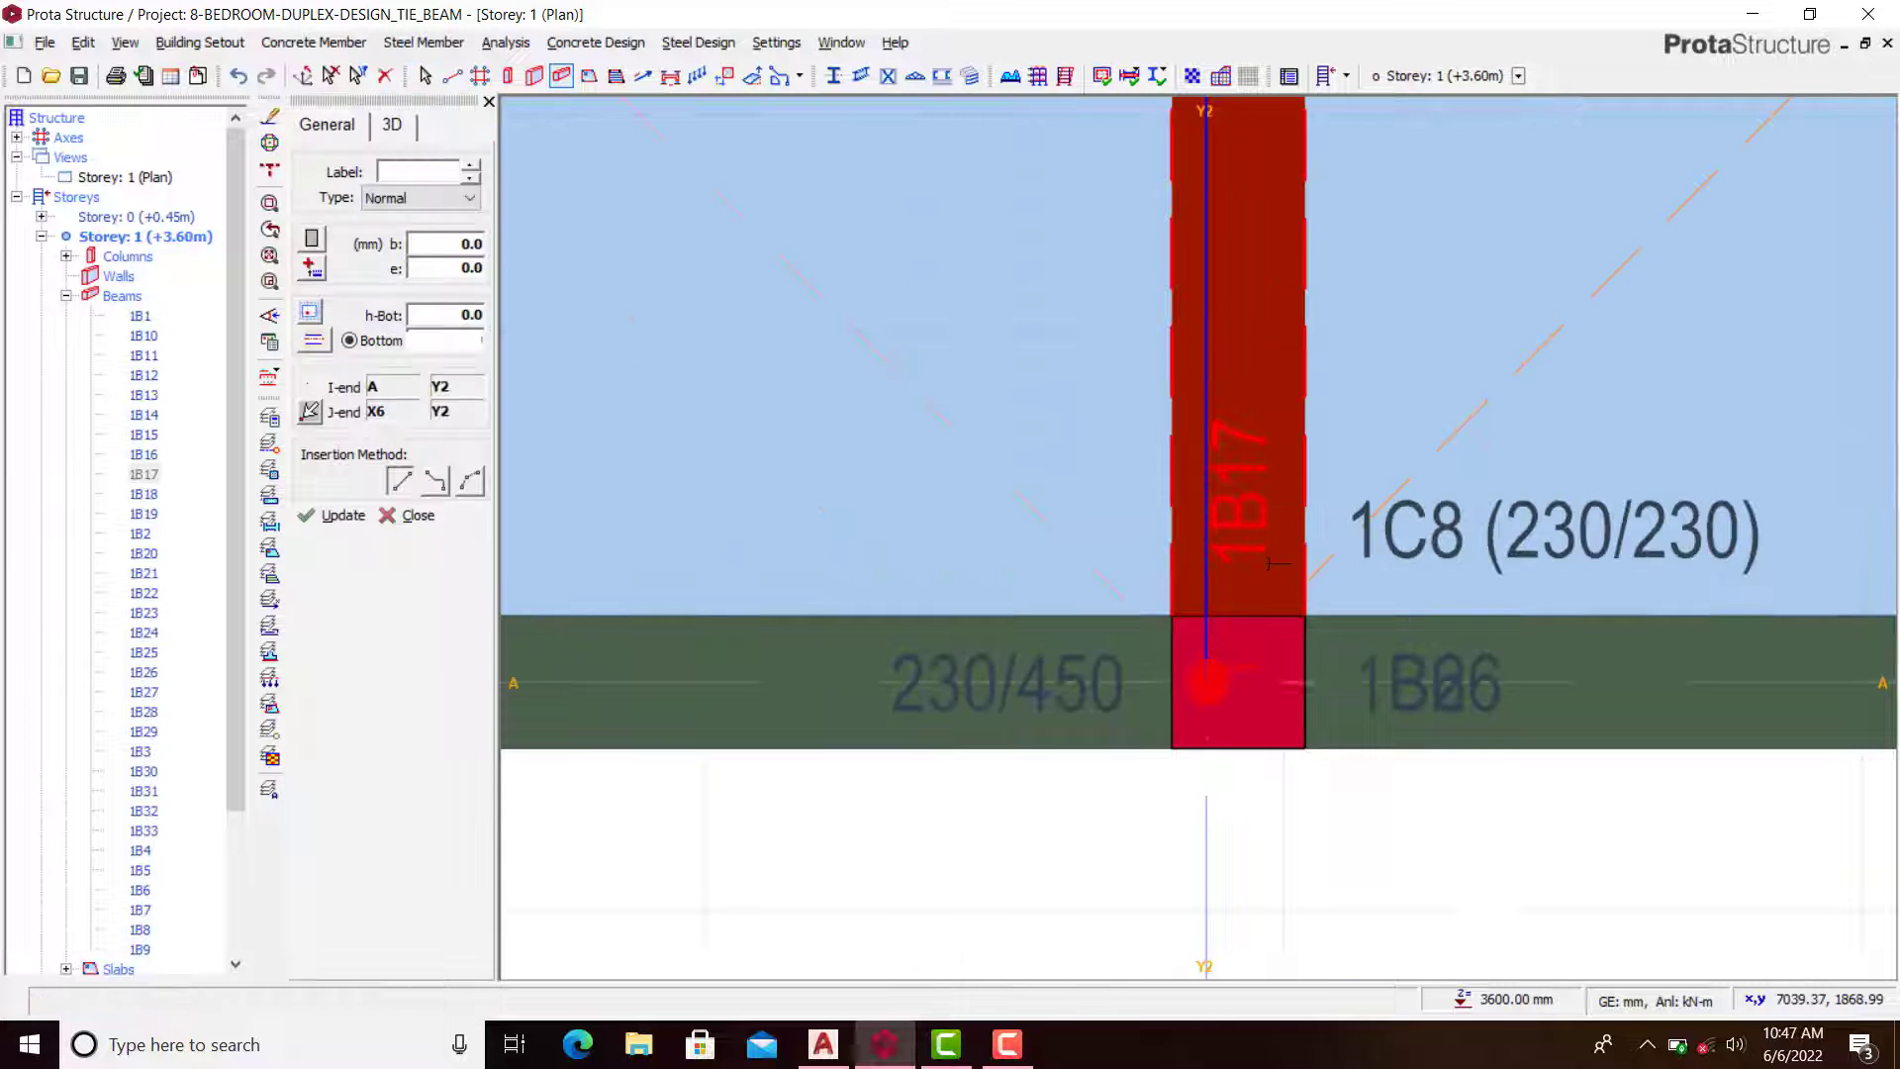
pyautogui.scroll(-4, 1271, 569)
pyautogui.scroll(3, 1326, 564)
pyautogui.scroll(-5, 1400, 632)
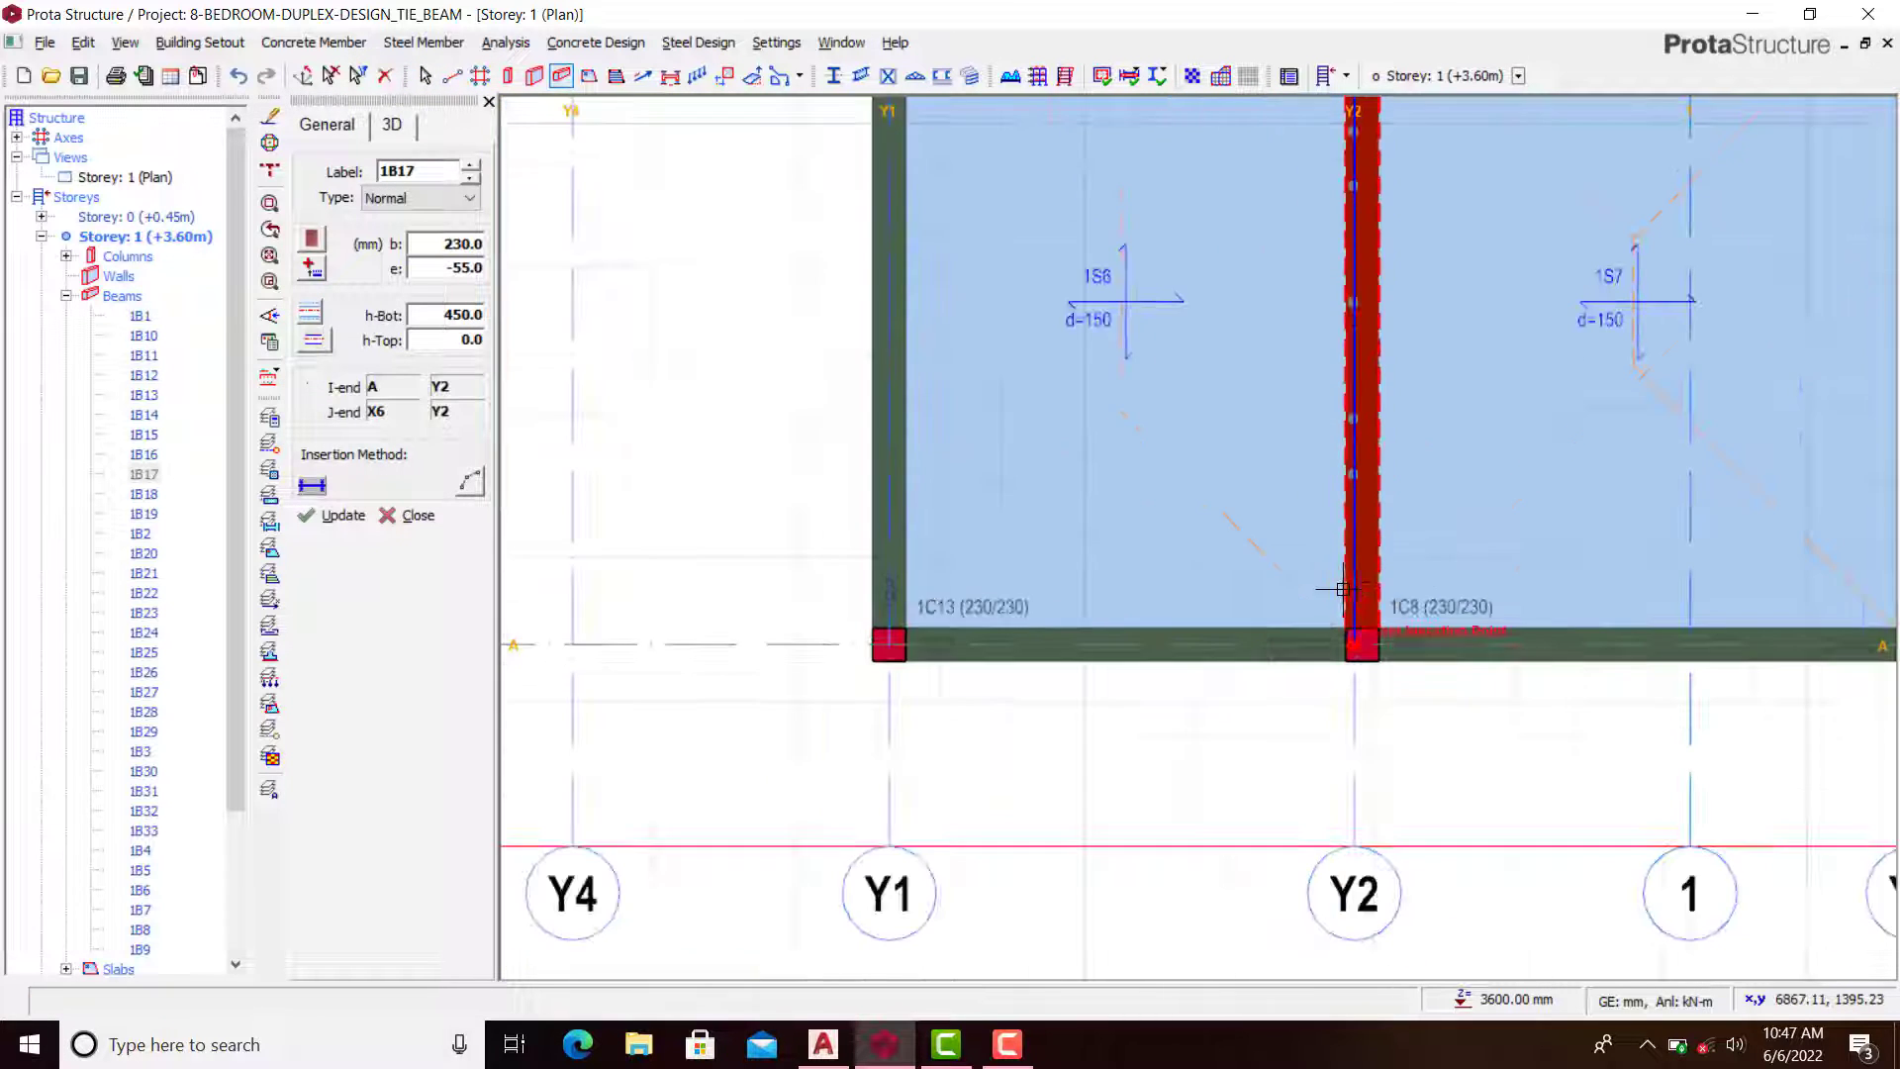
pyautogui.scroll(3, 1342, 588)
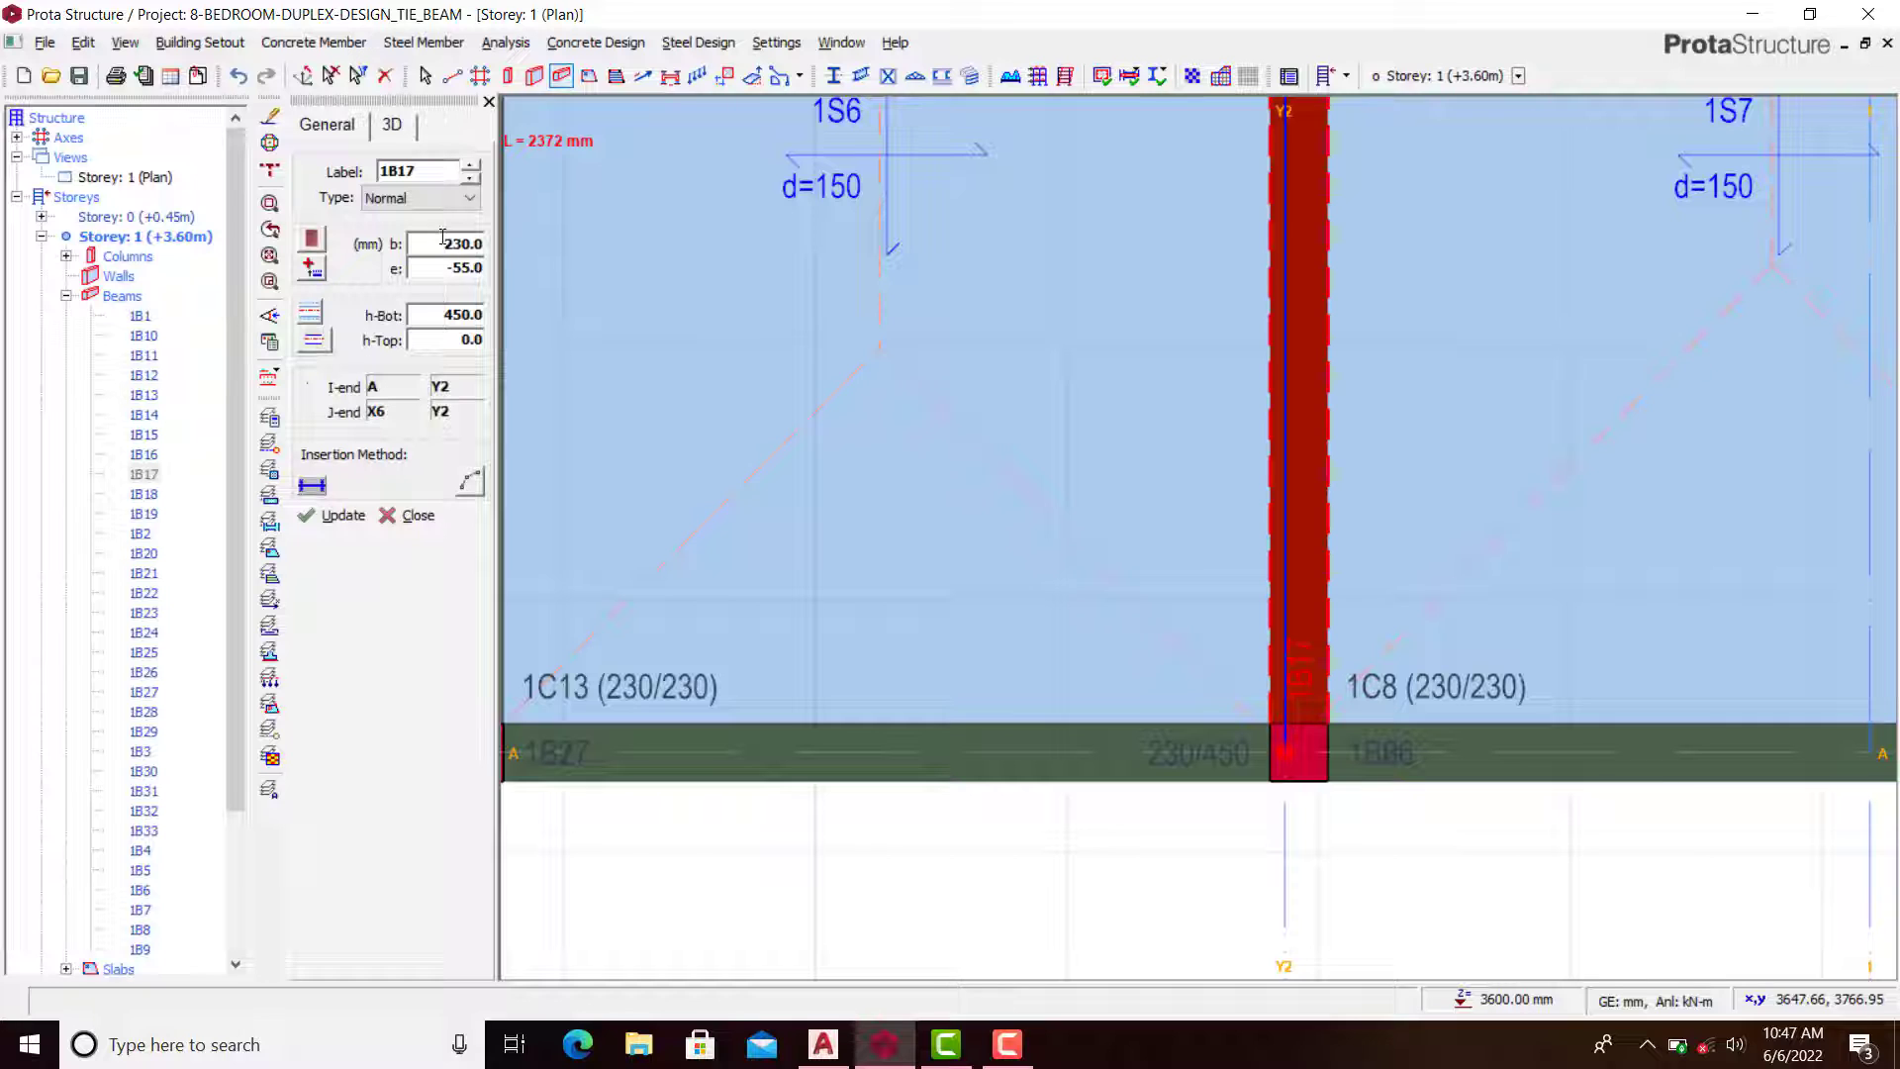
# Step: Set both end delZ offsets to -2400 mm for the tie beam along axis Y2 between axes A and X6
pyautogui.click(392, 124)
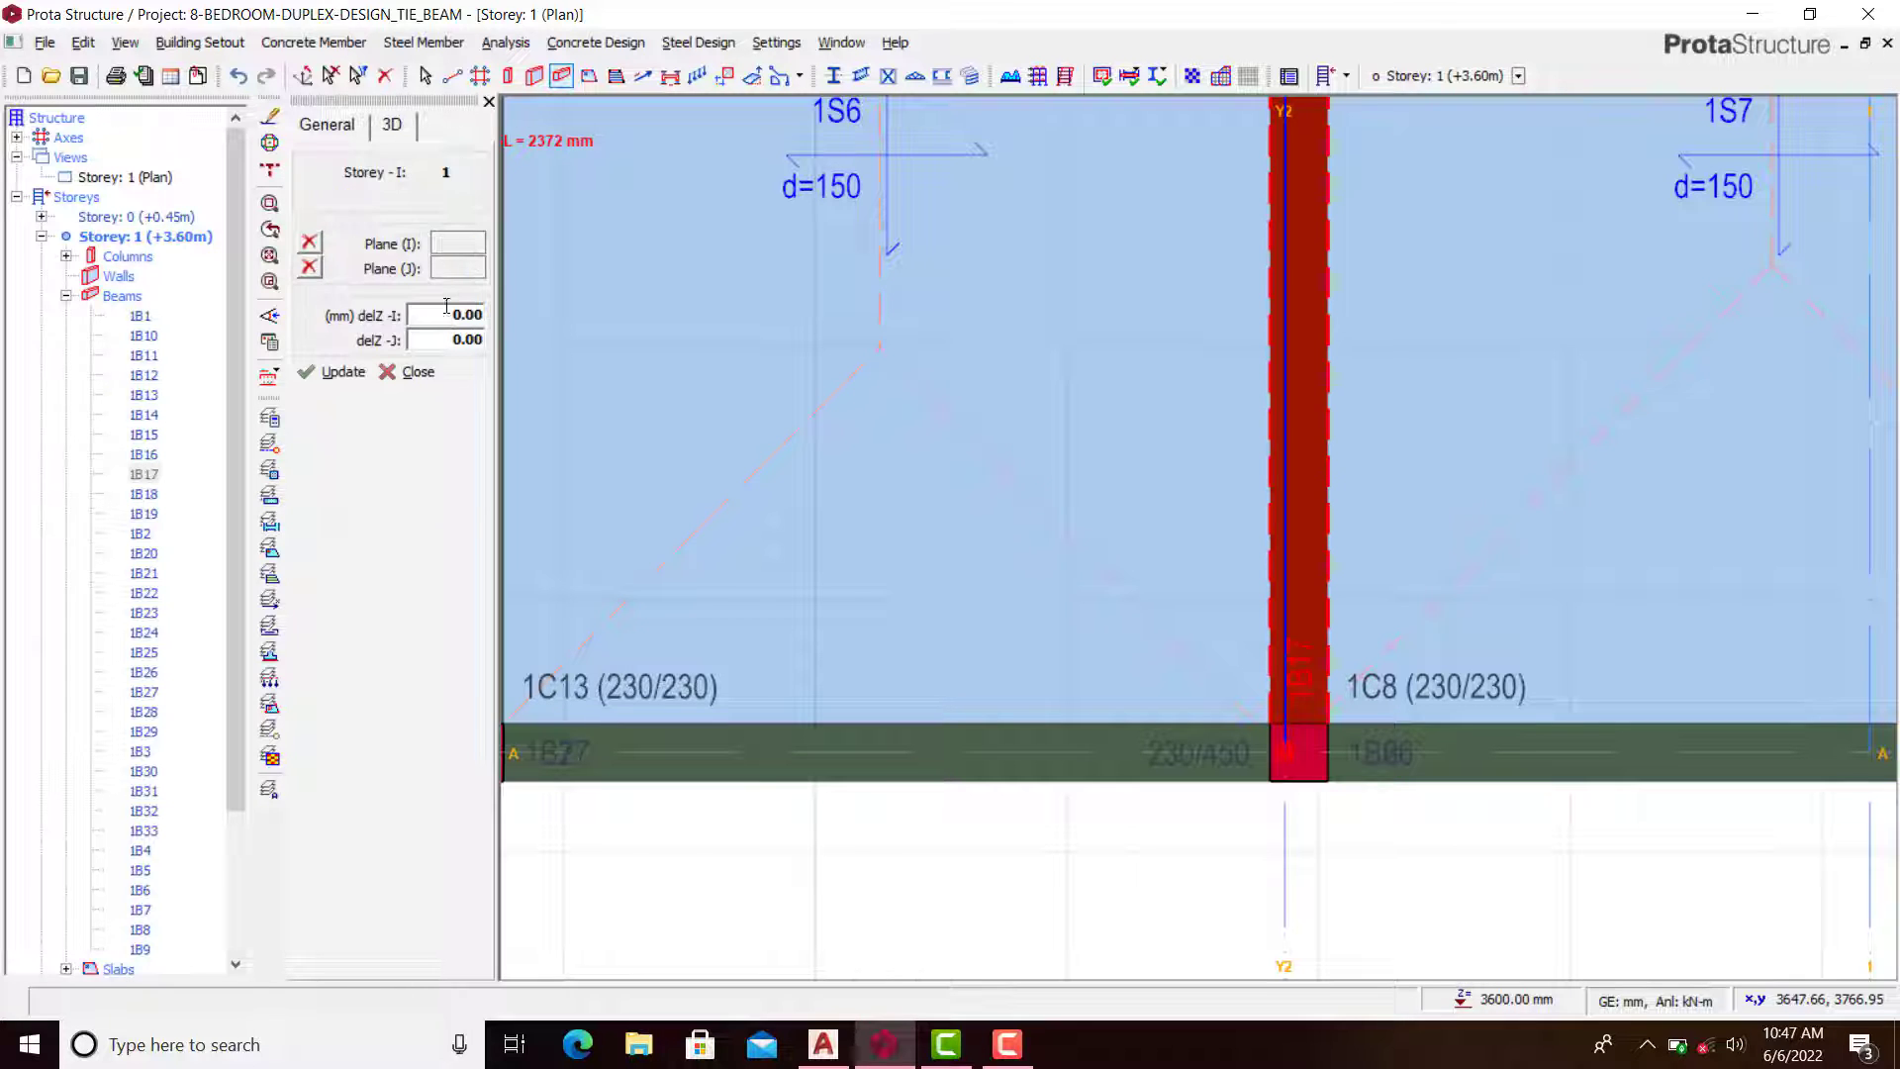
pyautogui.click(472, 315)
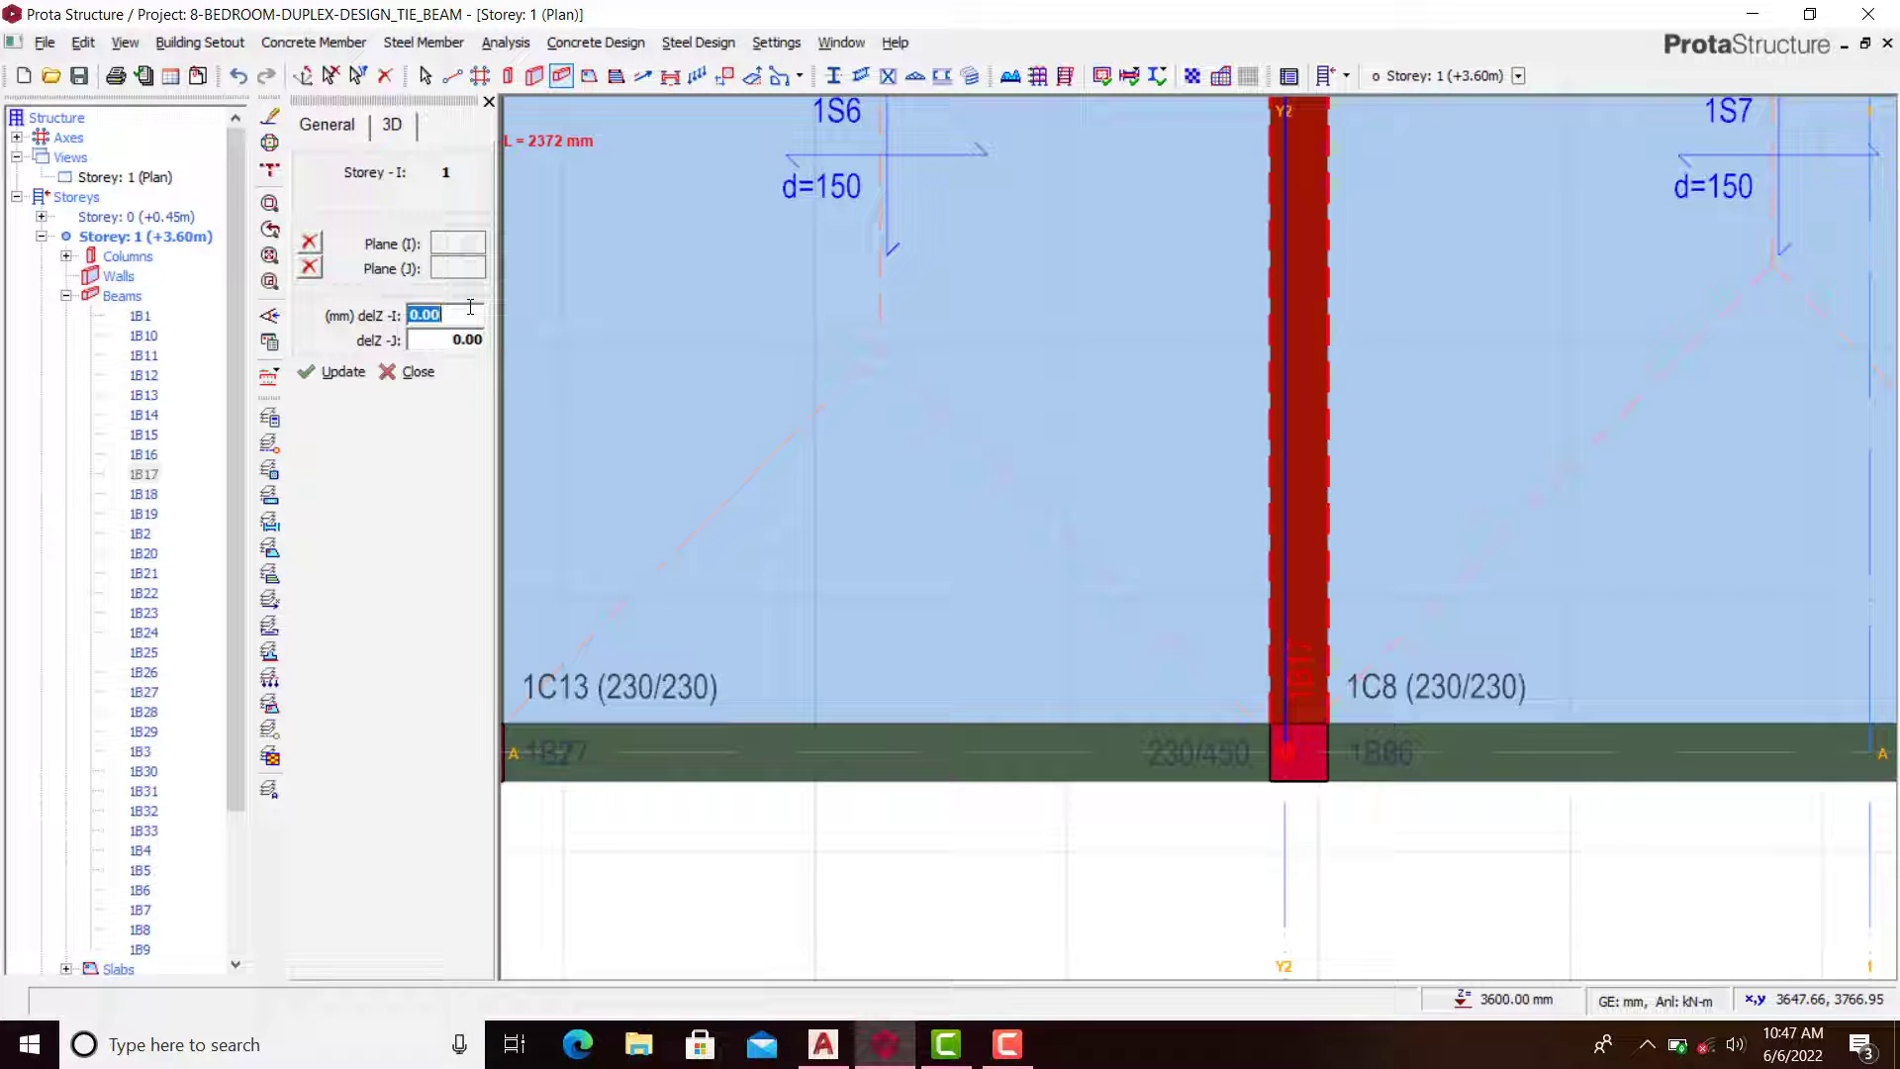
pyautogui.write('-2400')
pyautogui.press('Tab')
pyautogui.write('-')
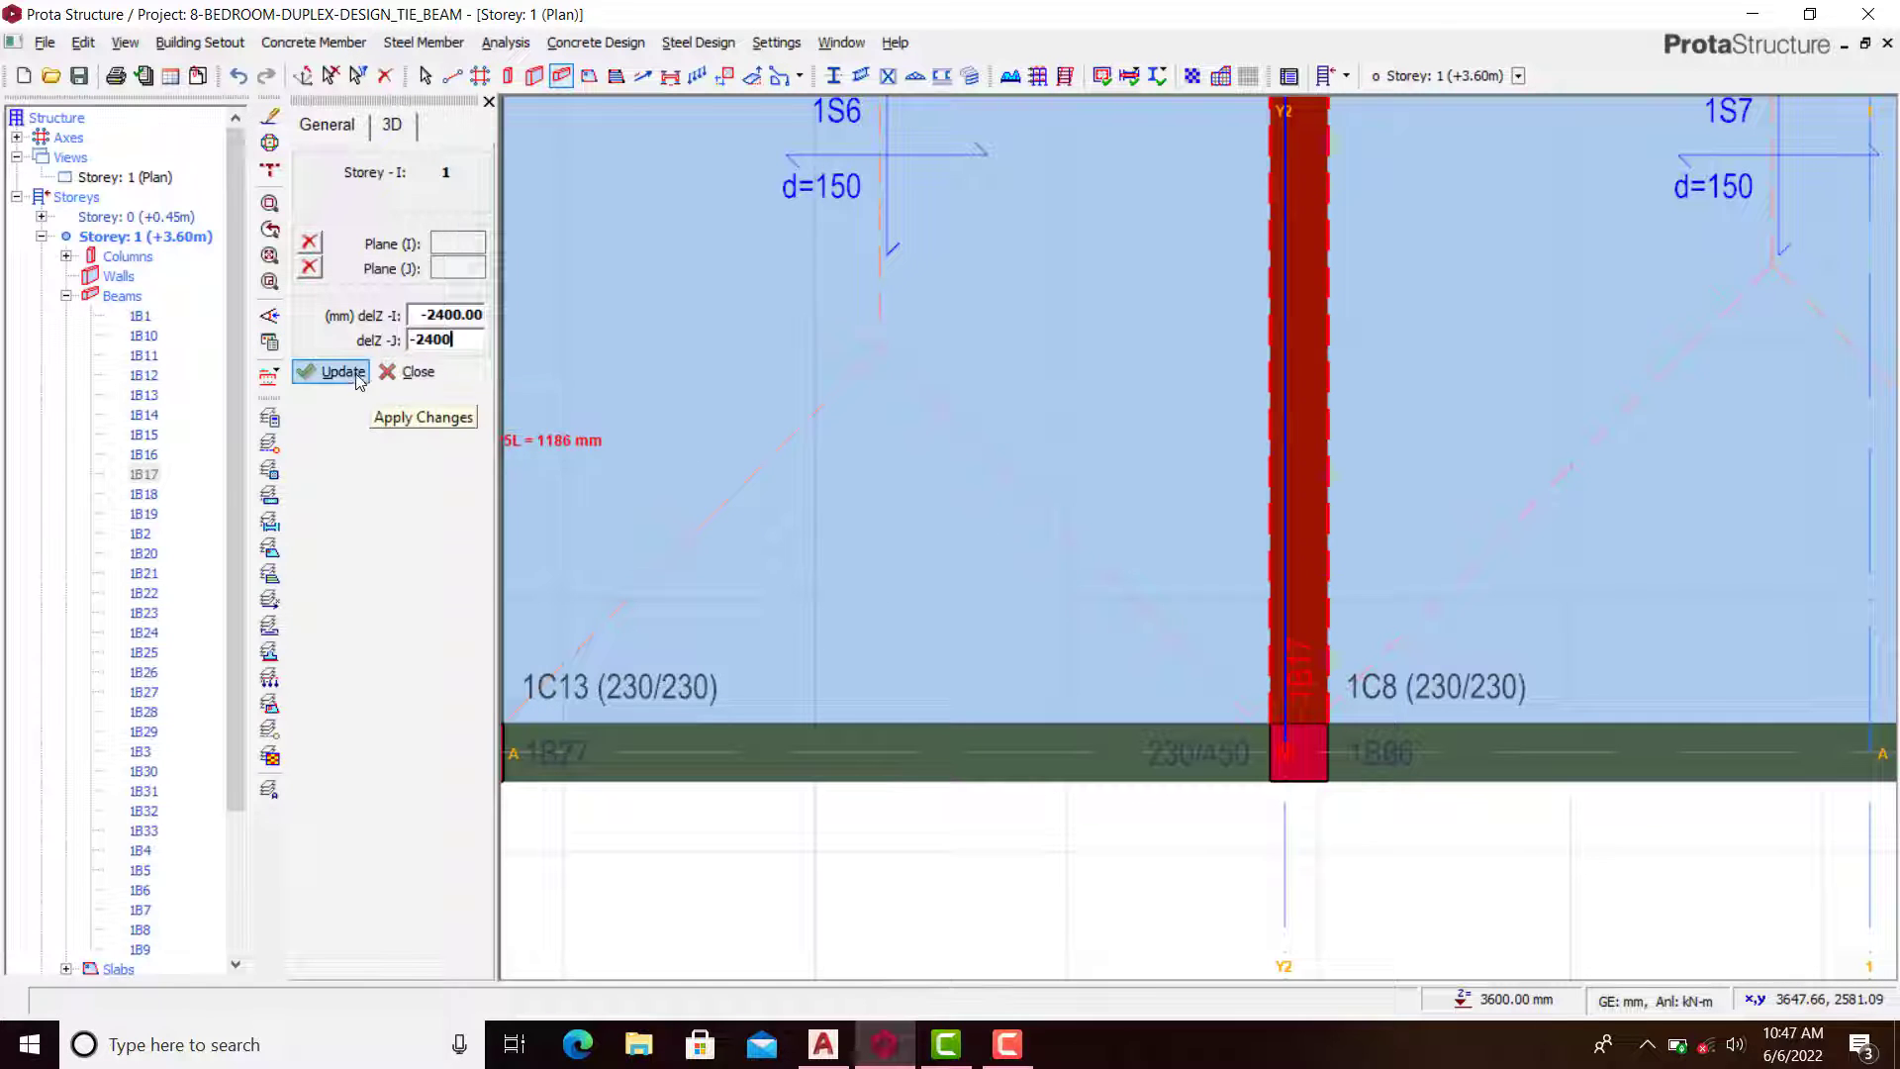
pyautogui.scroll(-3, 1122, 685)
pyautogui.scroll(-1, 1264, 243)
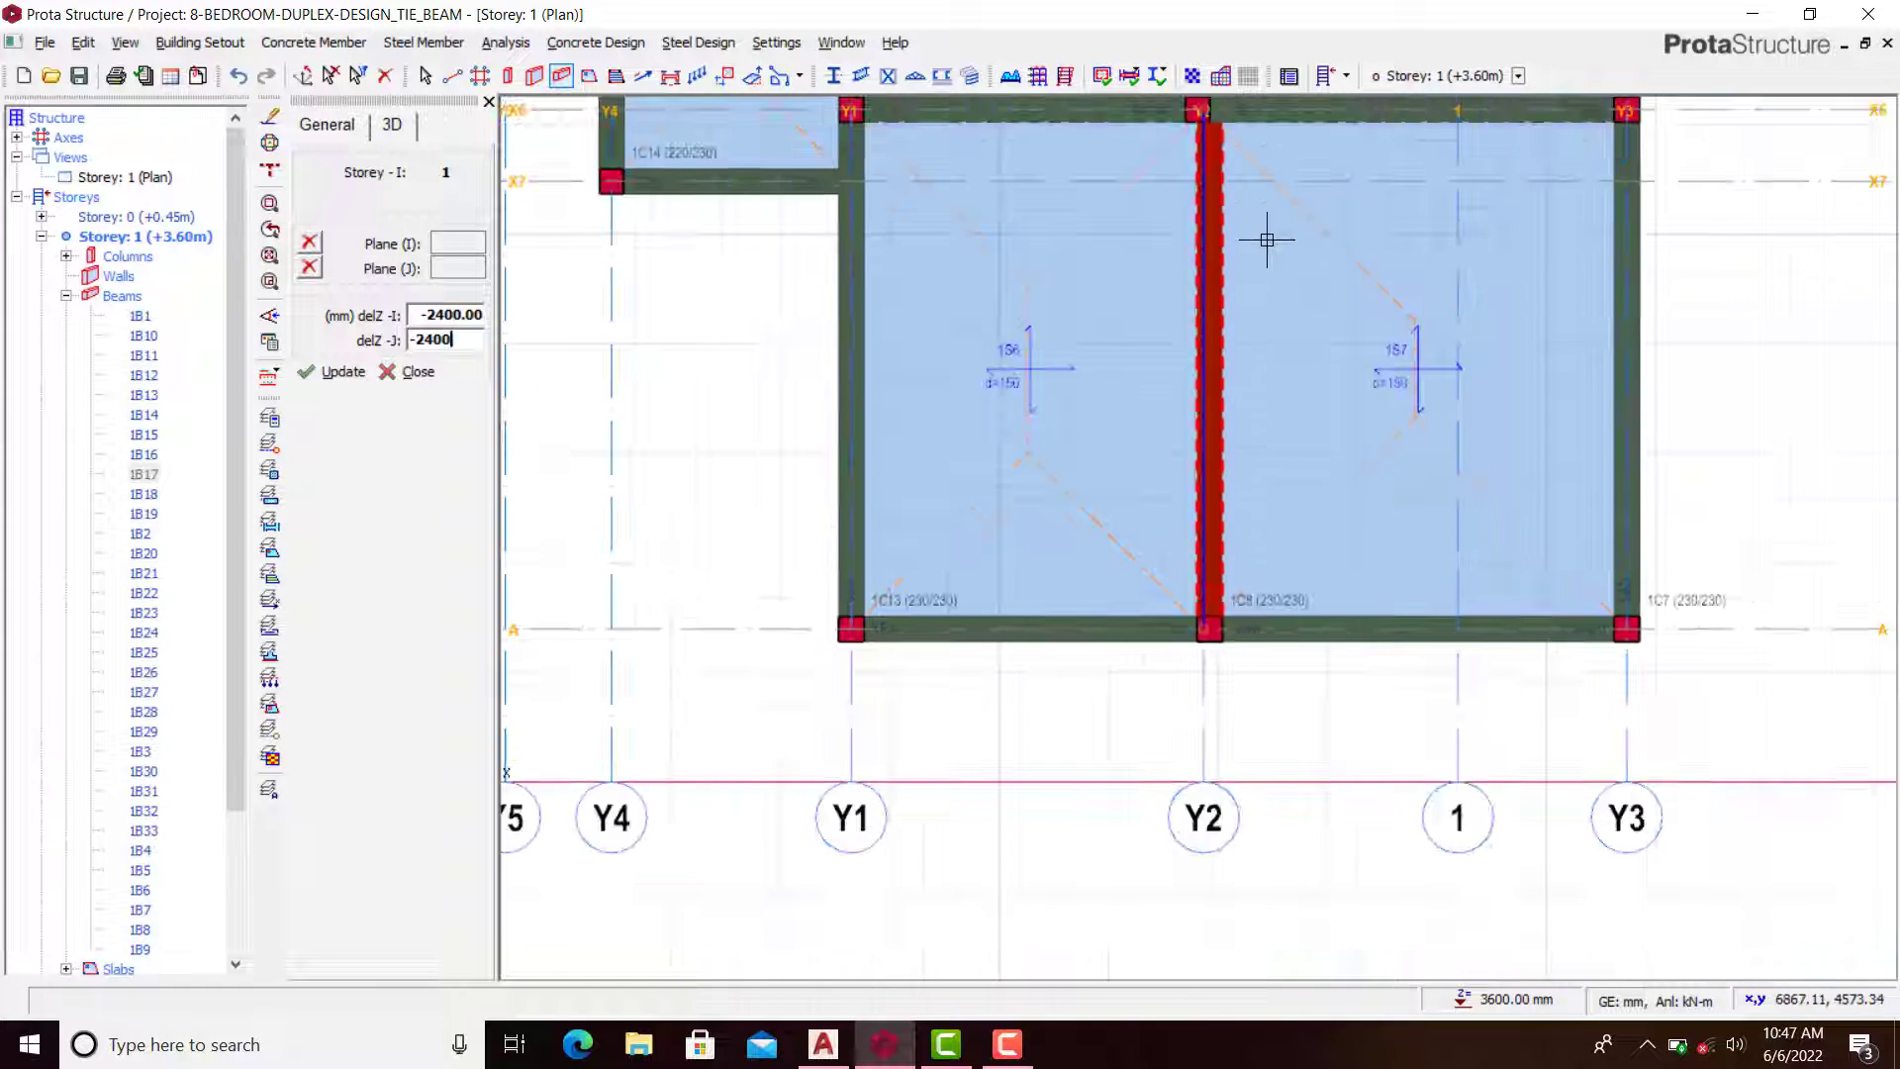
pyautogui.moveTo(1265, 282); pyautogui.dragTo(1266, 304, button='middle')
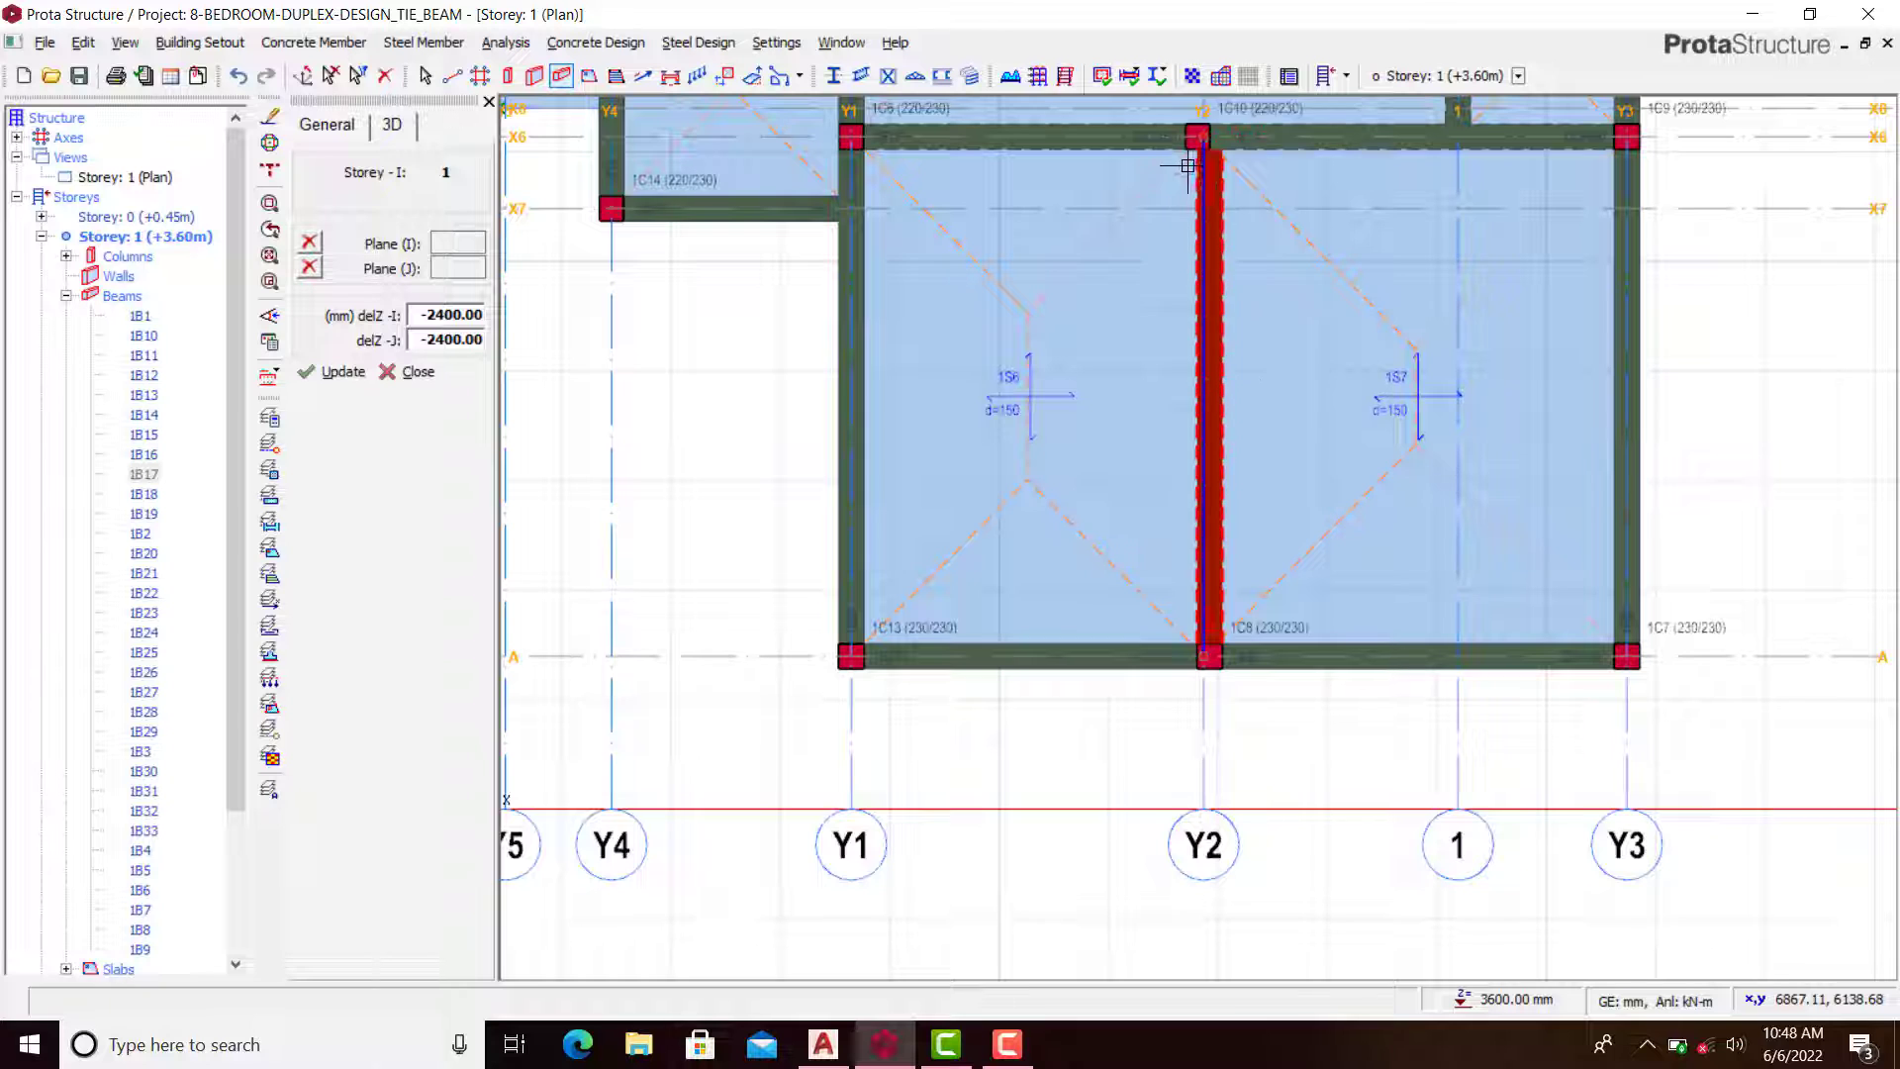
# Step: Insert a tie beam along axis Y2 from column 1C8 to column 1C10 with both delZ offsets at -2400 mm
pyautogui.scroll(1, 1260, 356)
pyautogui.scroll(2, 1188, 634)
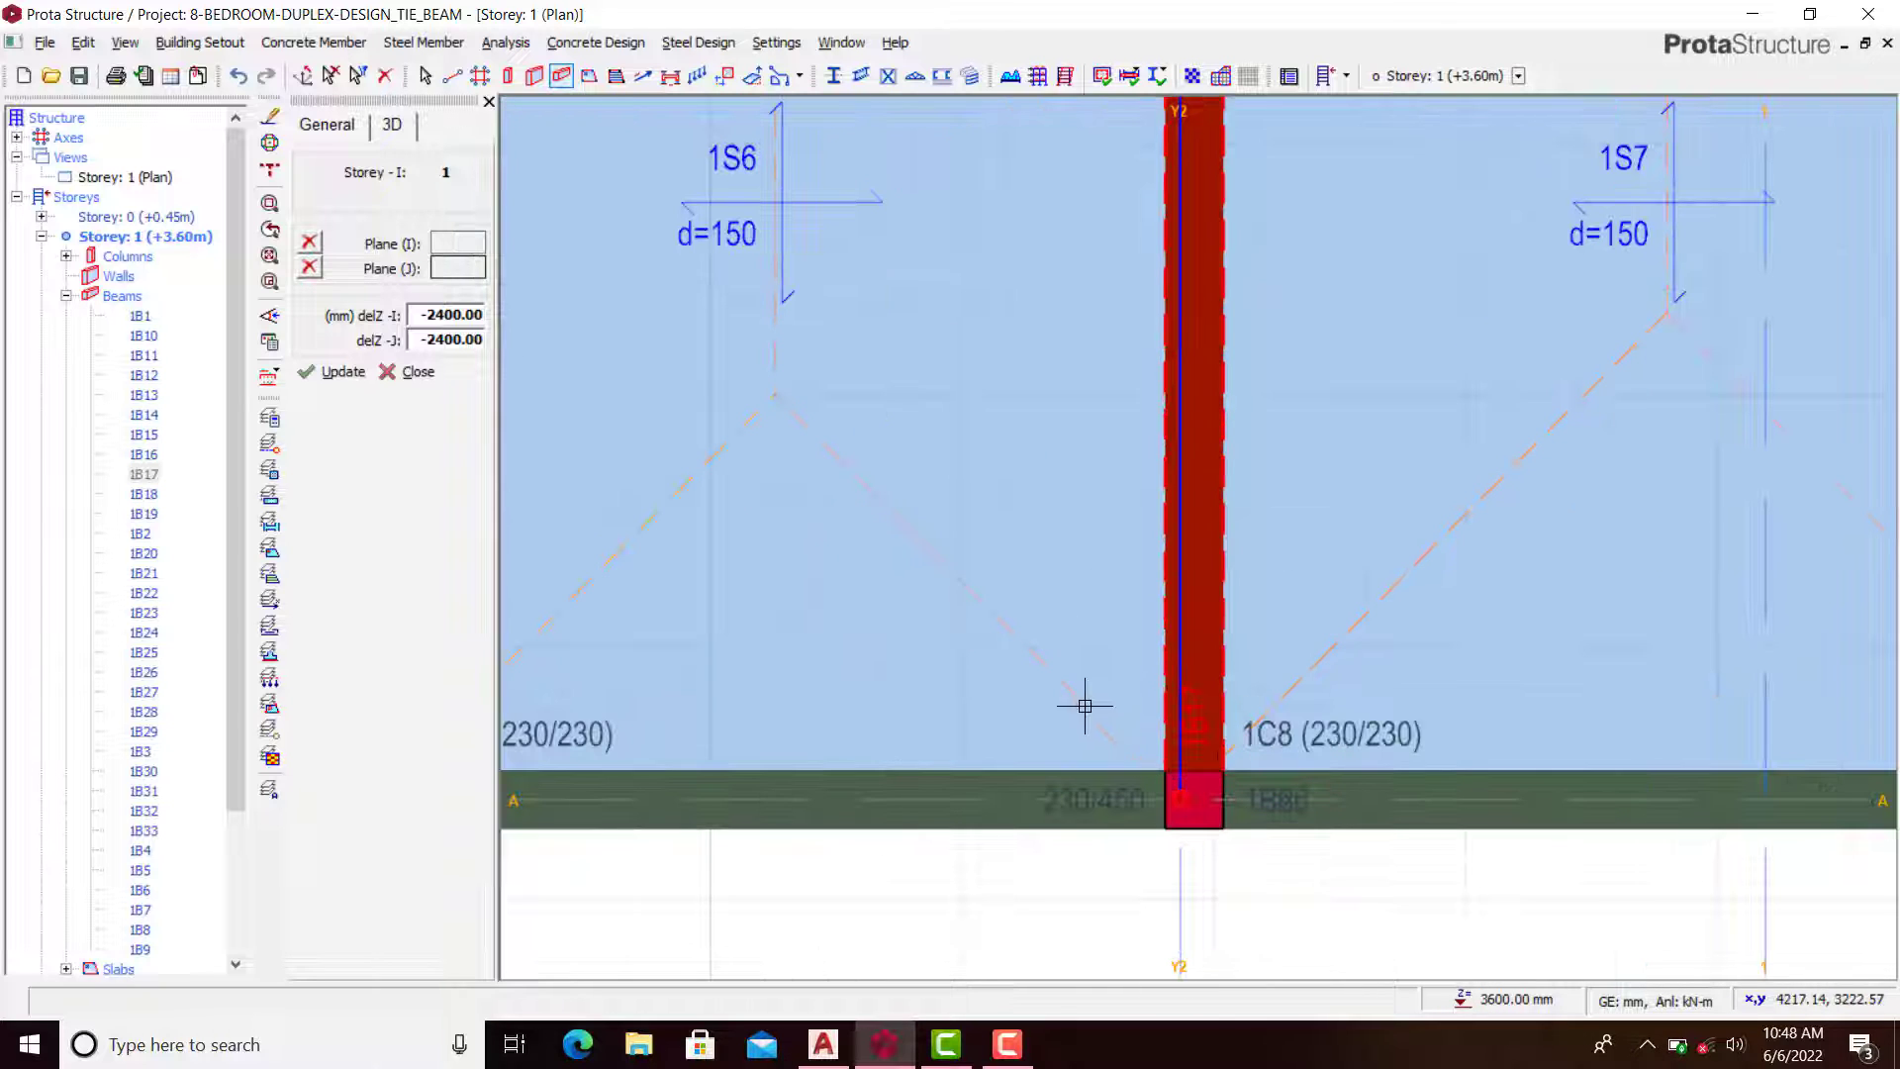
pyautogui.scroll(2, 1177, 830)
pyautogui.scroll(1, 1177, 829)
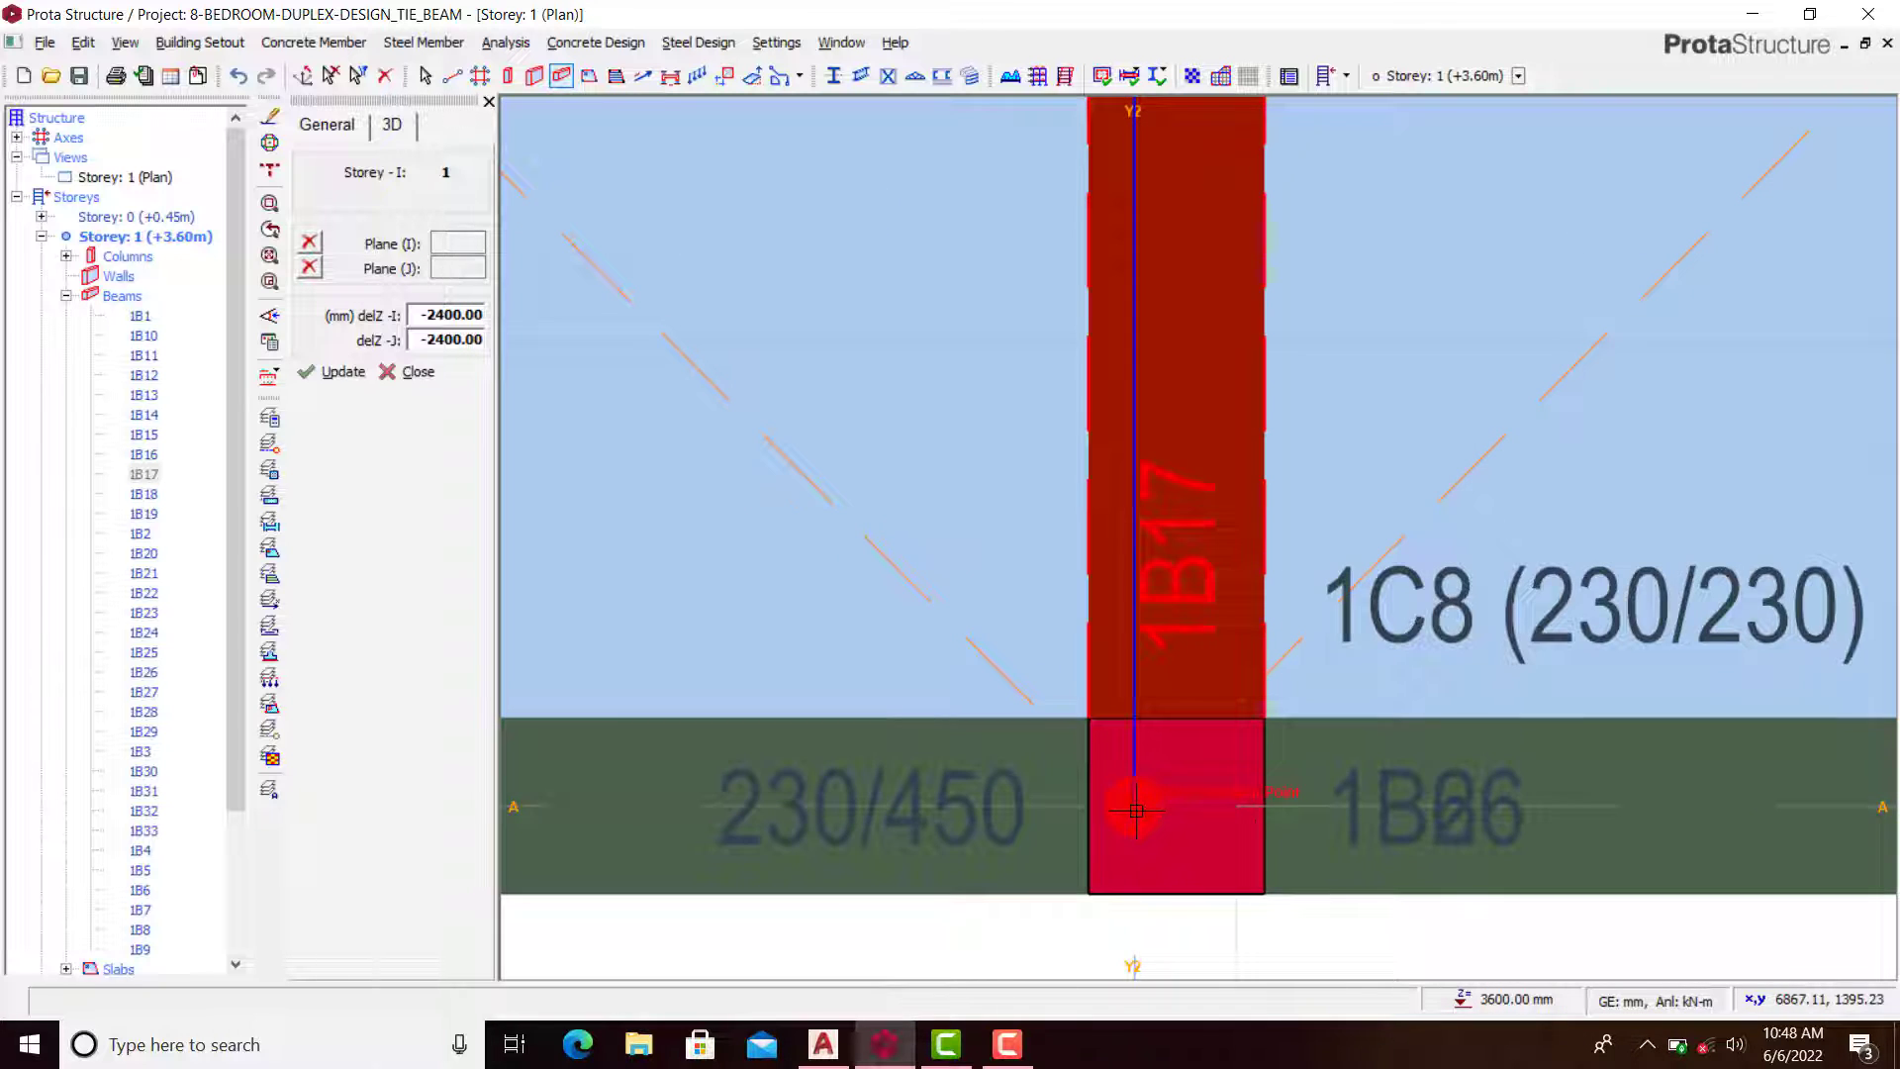
pyautogui.scroll(-4, 1136, 809)
pyautogui.scroll(3, 1244, 278)
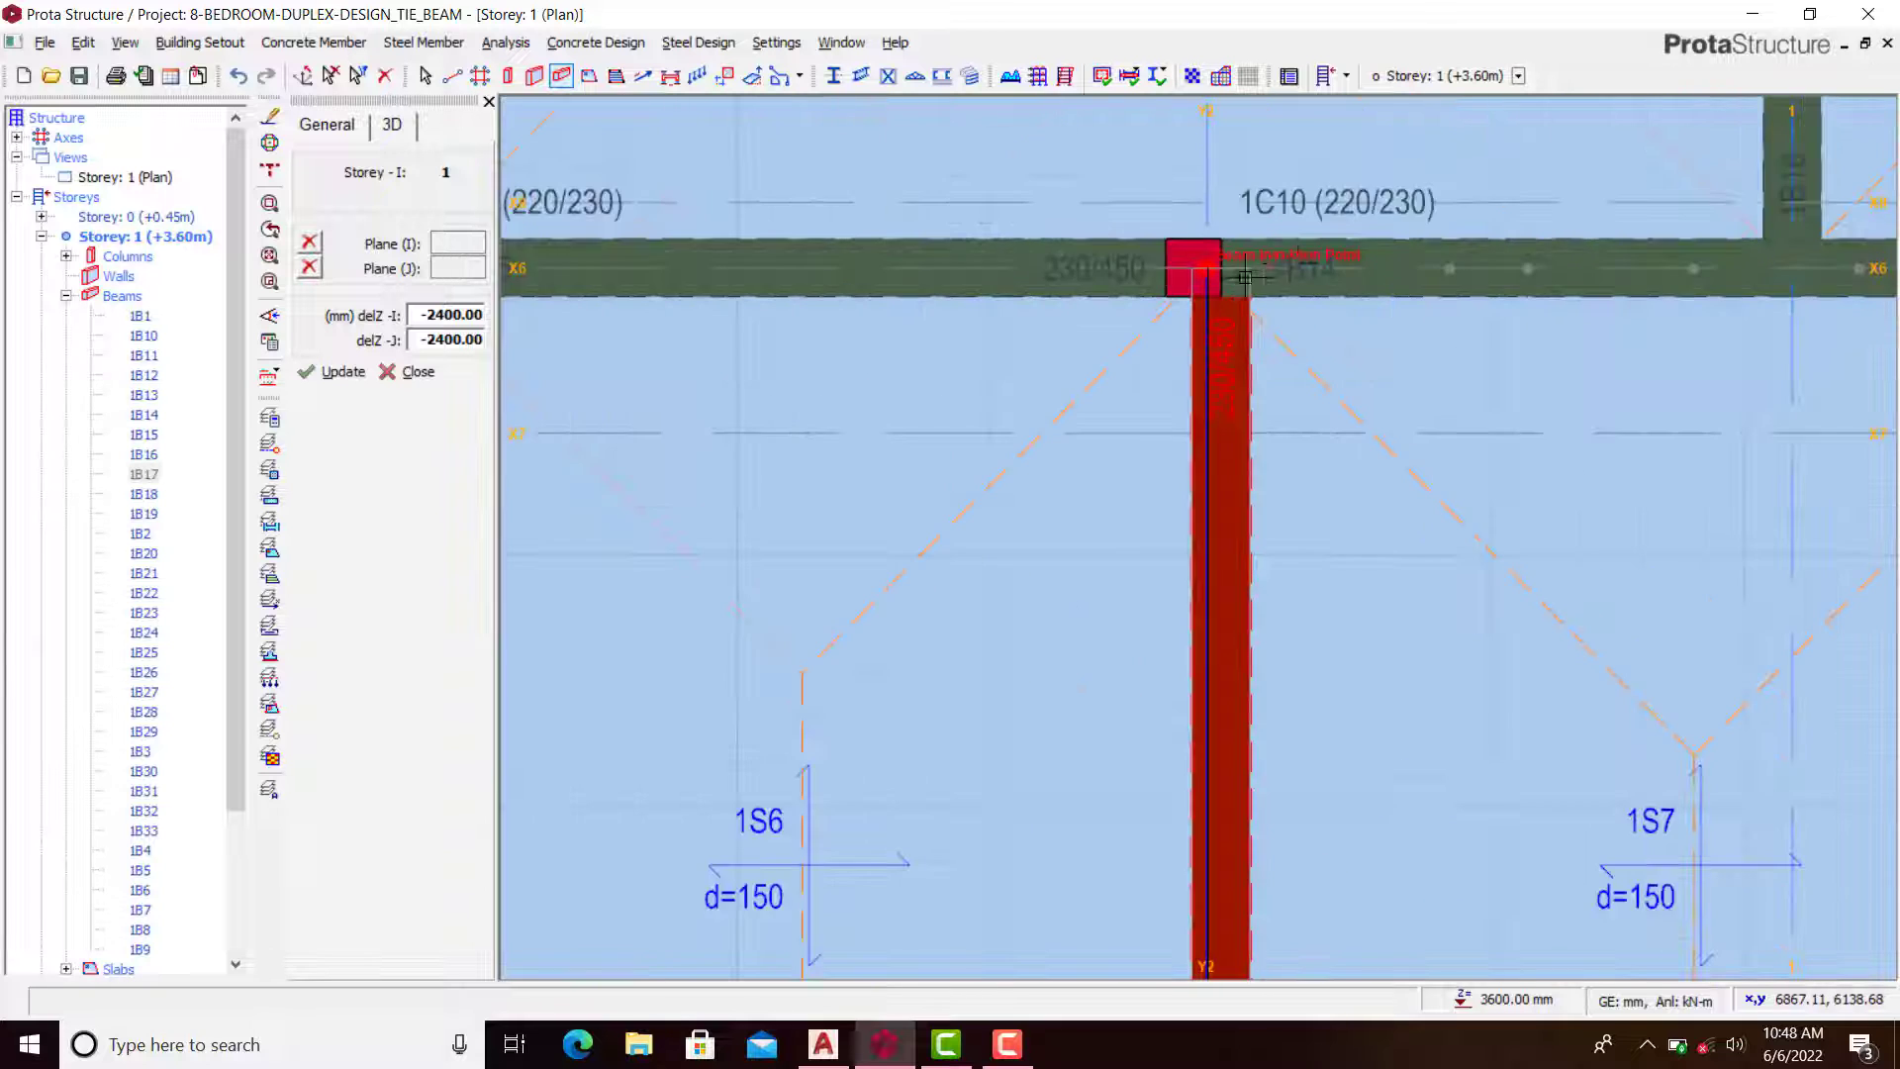
pyautogui.scroll(1, 1243, 278)
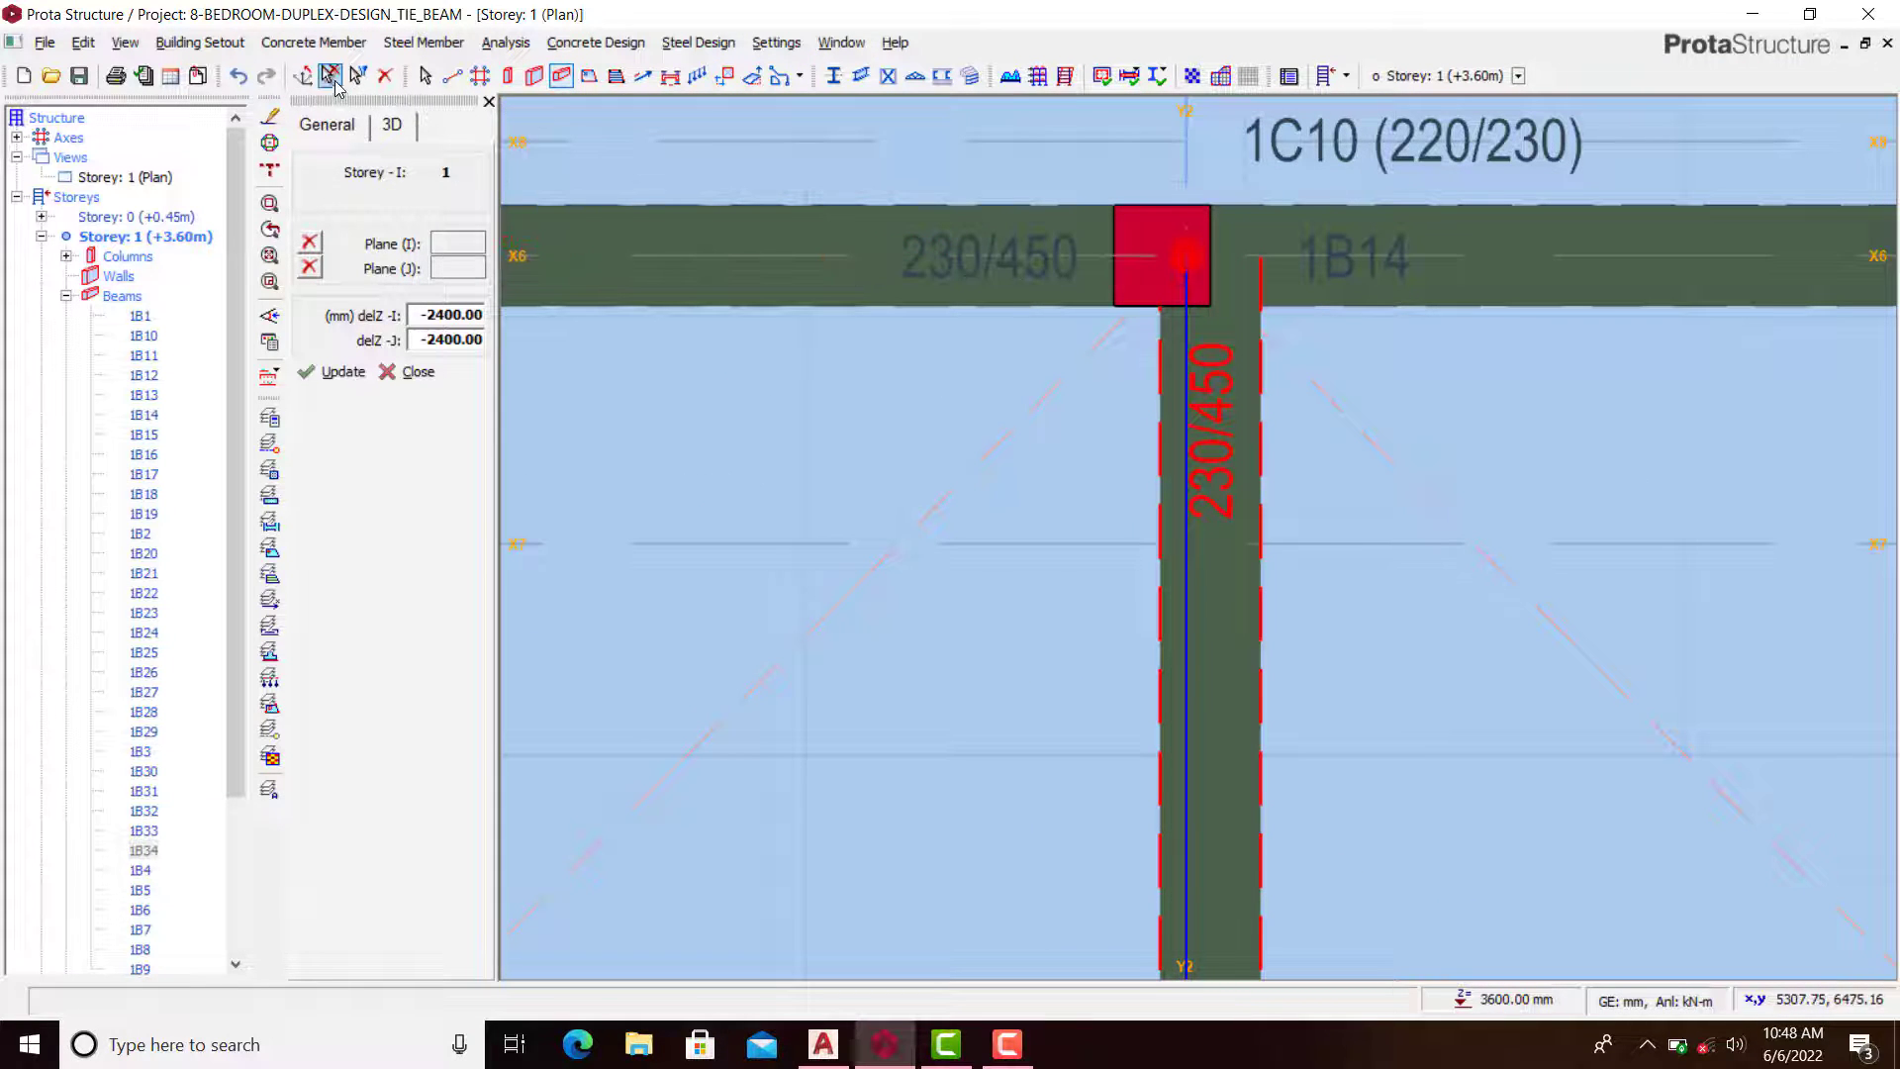
# Step: Inspect the axis Y2 tie beam in the 3D view of Storey 1 and return to the plan view
pyautogui.click(111, 177)
pyautogui.rightClick(115, 177)
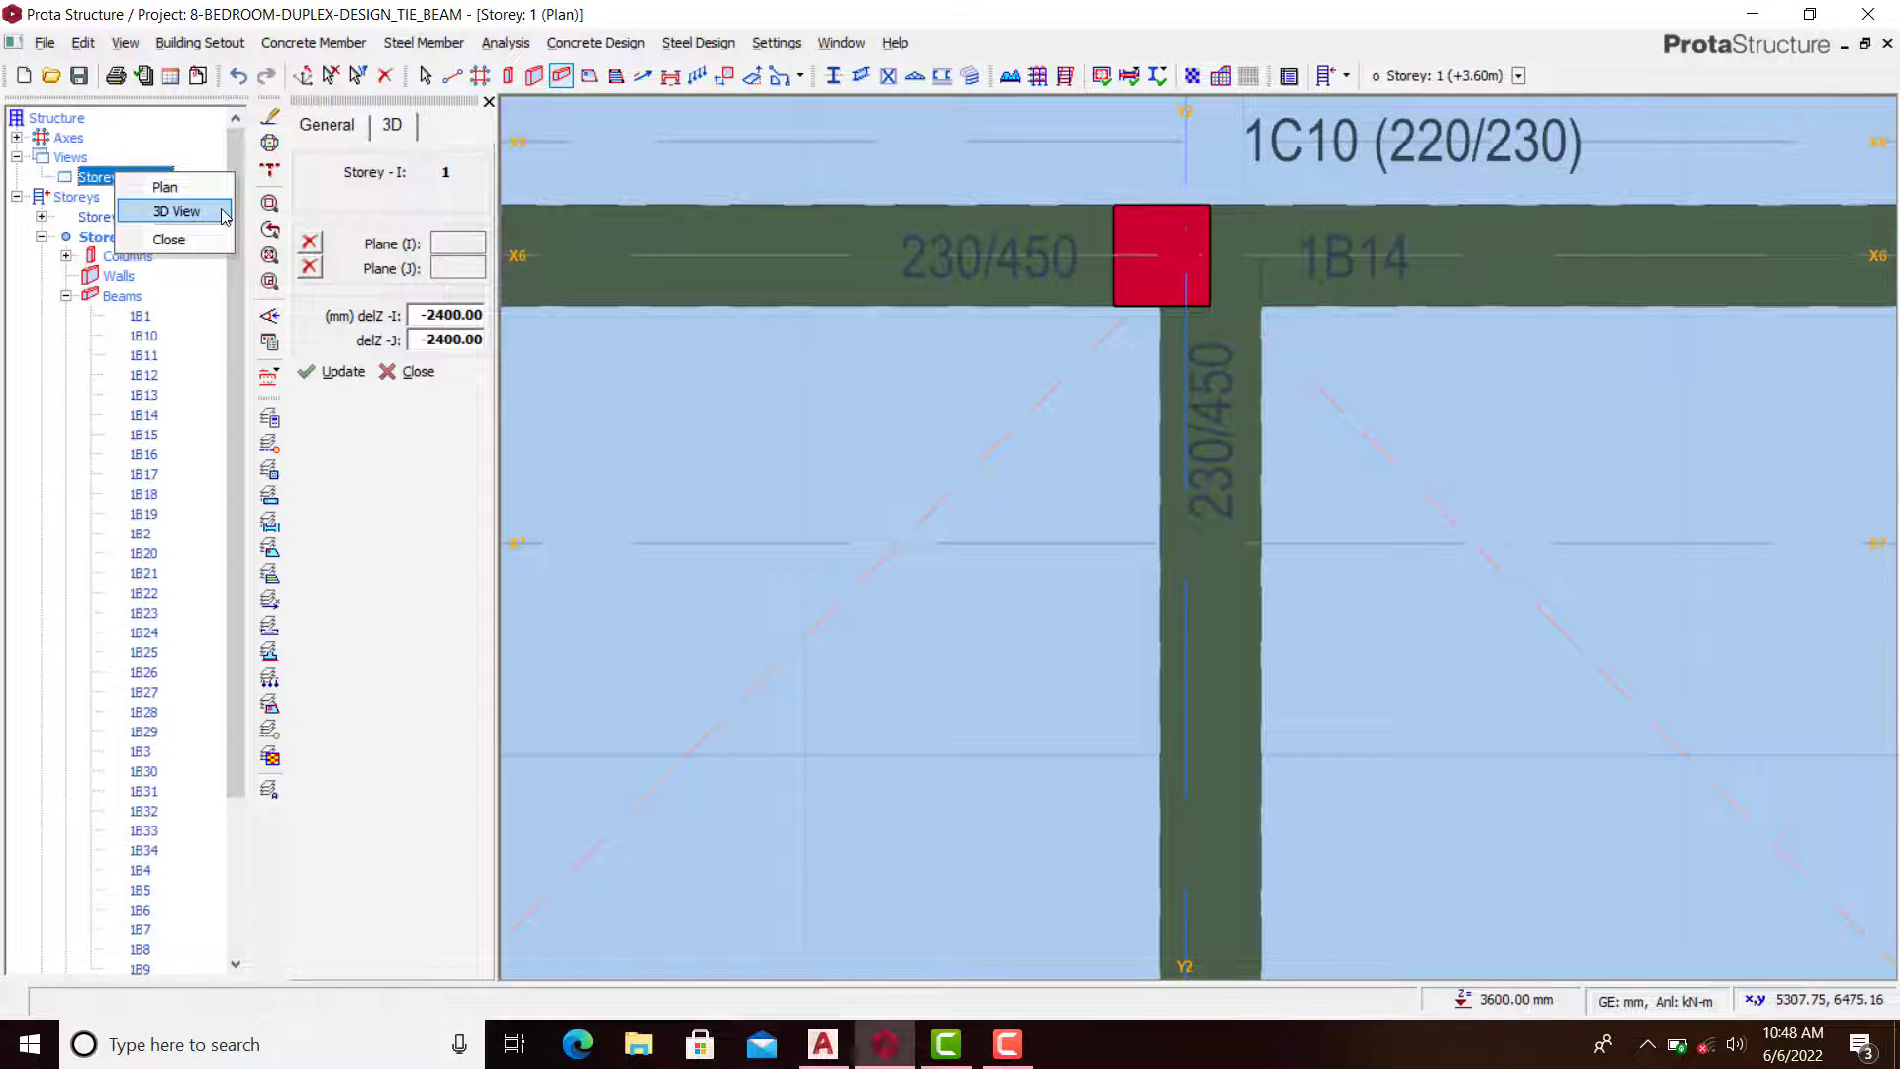
pyautogui.click(176, 211)
pyautogui.scroll(5, 1239, 561)
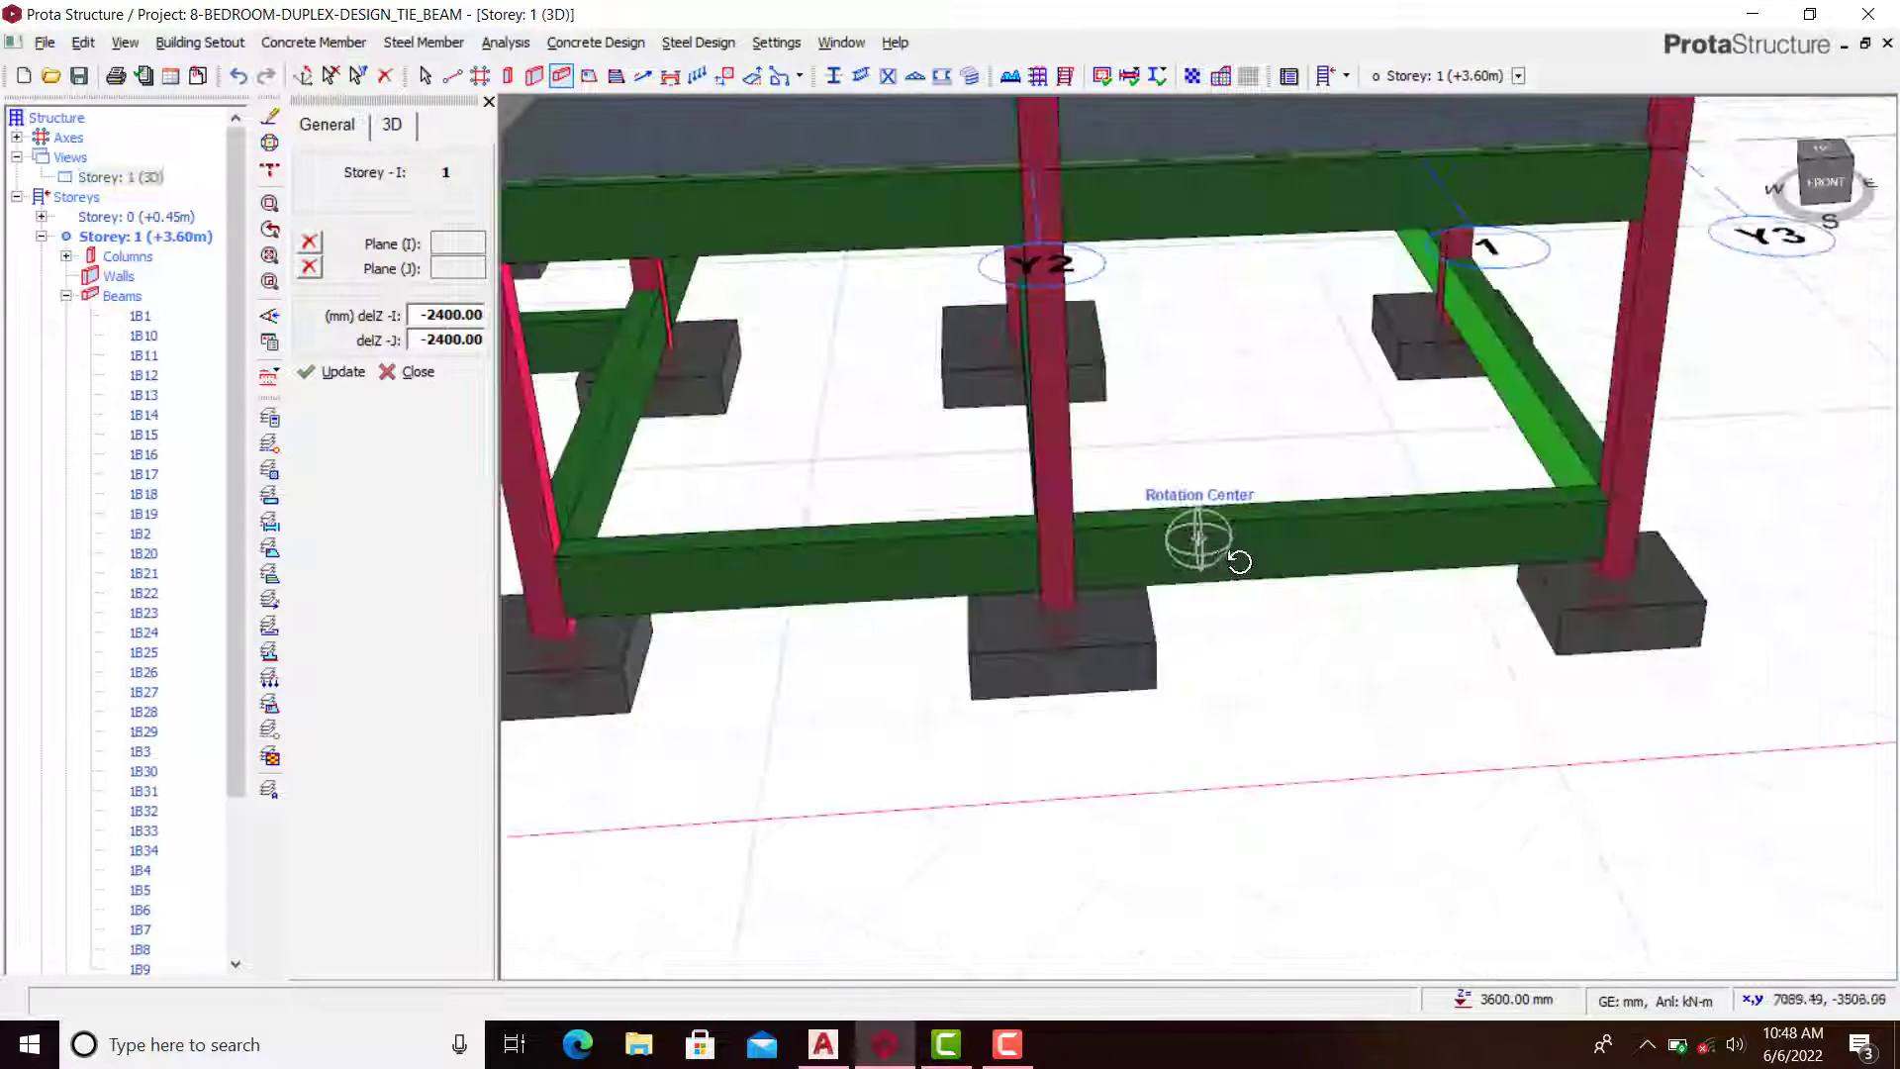
pyautogui.moveTo(1239, 561)
pyautogui.mouseDown(button='middle')
pyautogui.moveTo(1059, 492)
pyautogui.moveTo(1212, 494)
pyautogui.moveTo(1119, 474)
pyautogui.moveTo(1188, 465)
pyautogui.mouseUp(button='middle')
pyautogui.scroll(-3, 1297, 484)
pyautogui.rightClick(149, 177)
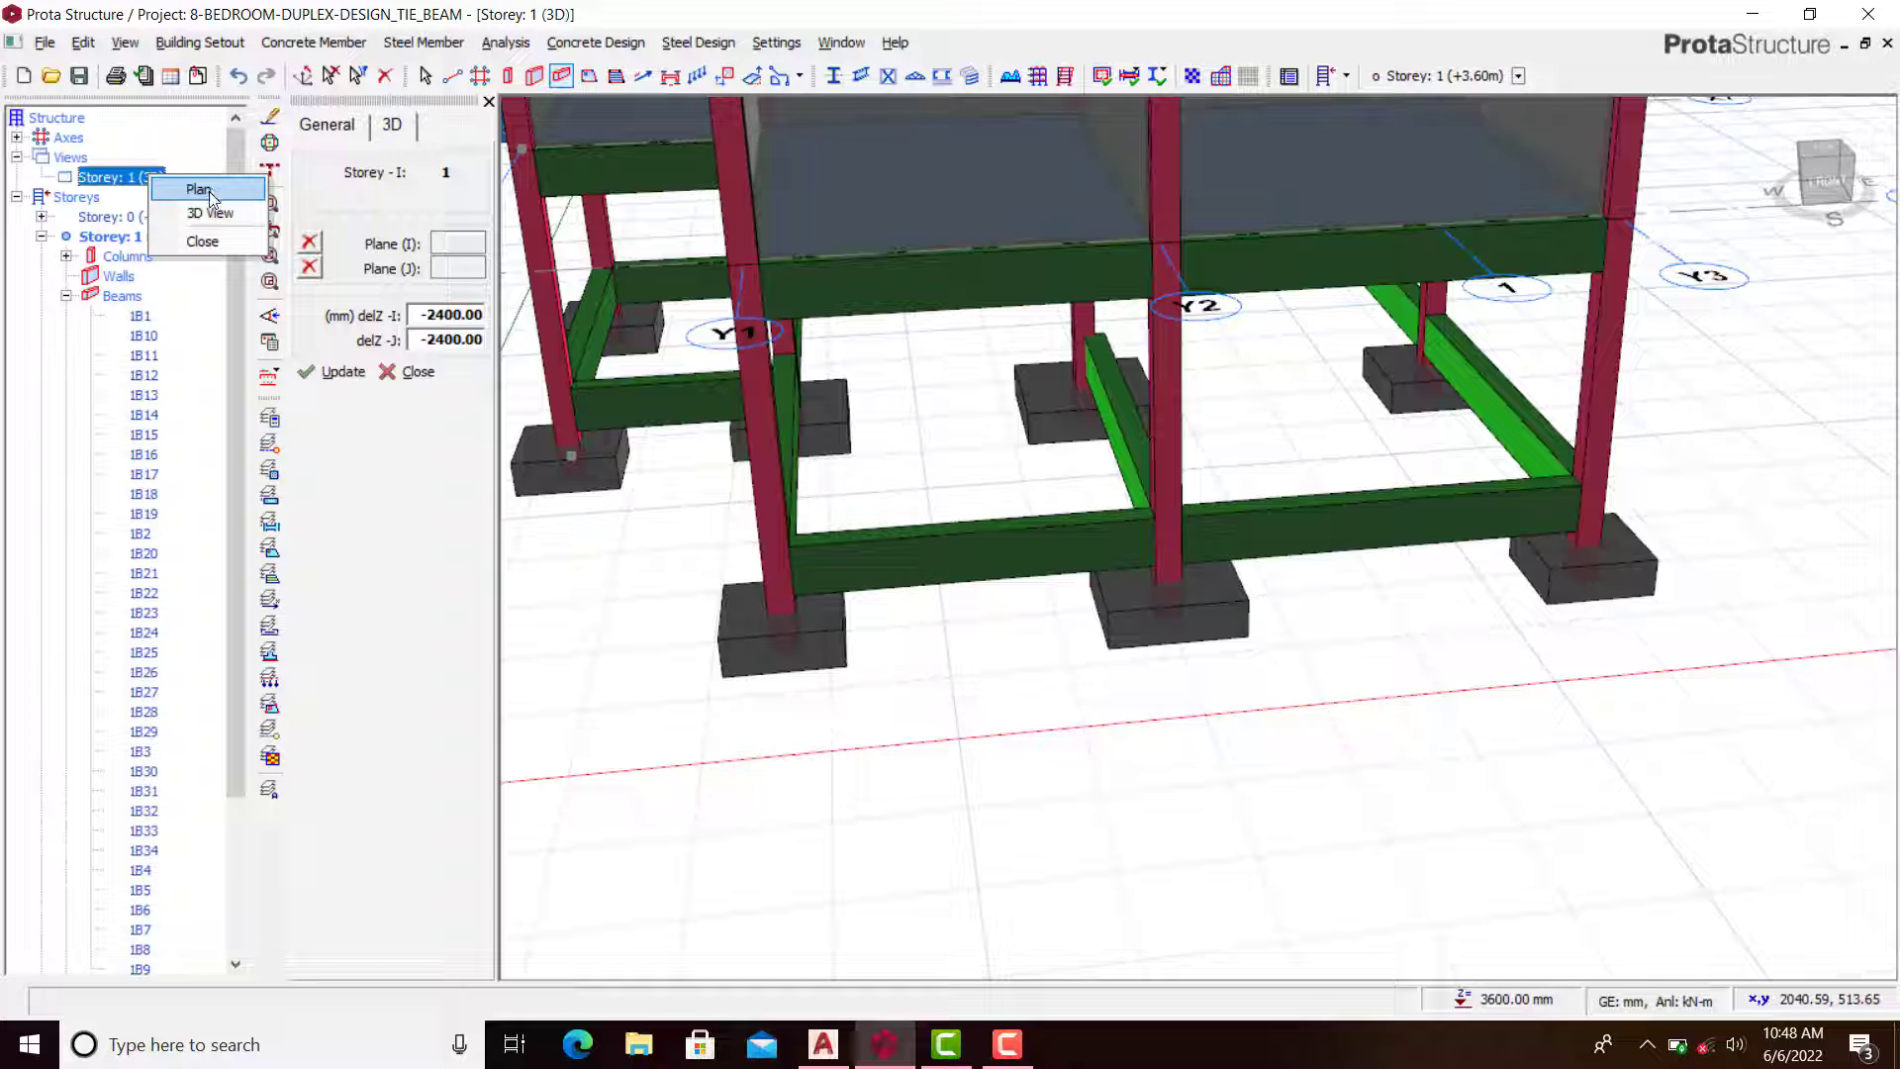
pyautogui.click(199, 189)
# Step: Open the 3D properties of beam 1B15 on axis X6 between columns 1C6 and 1C10
pyautogui.scroll(4, 1285, 669)
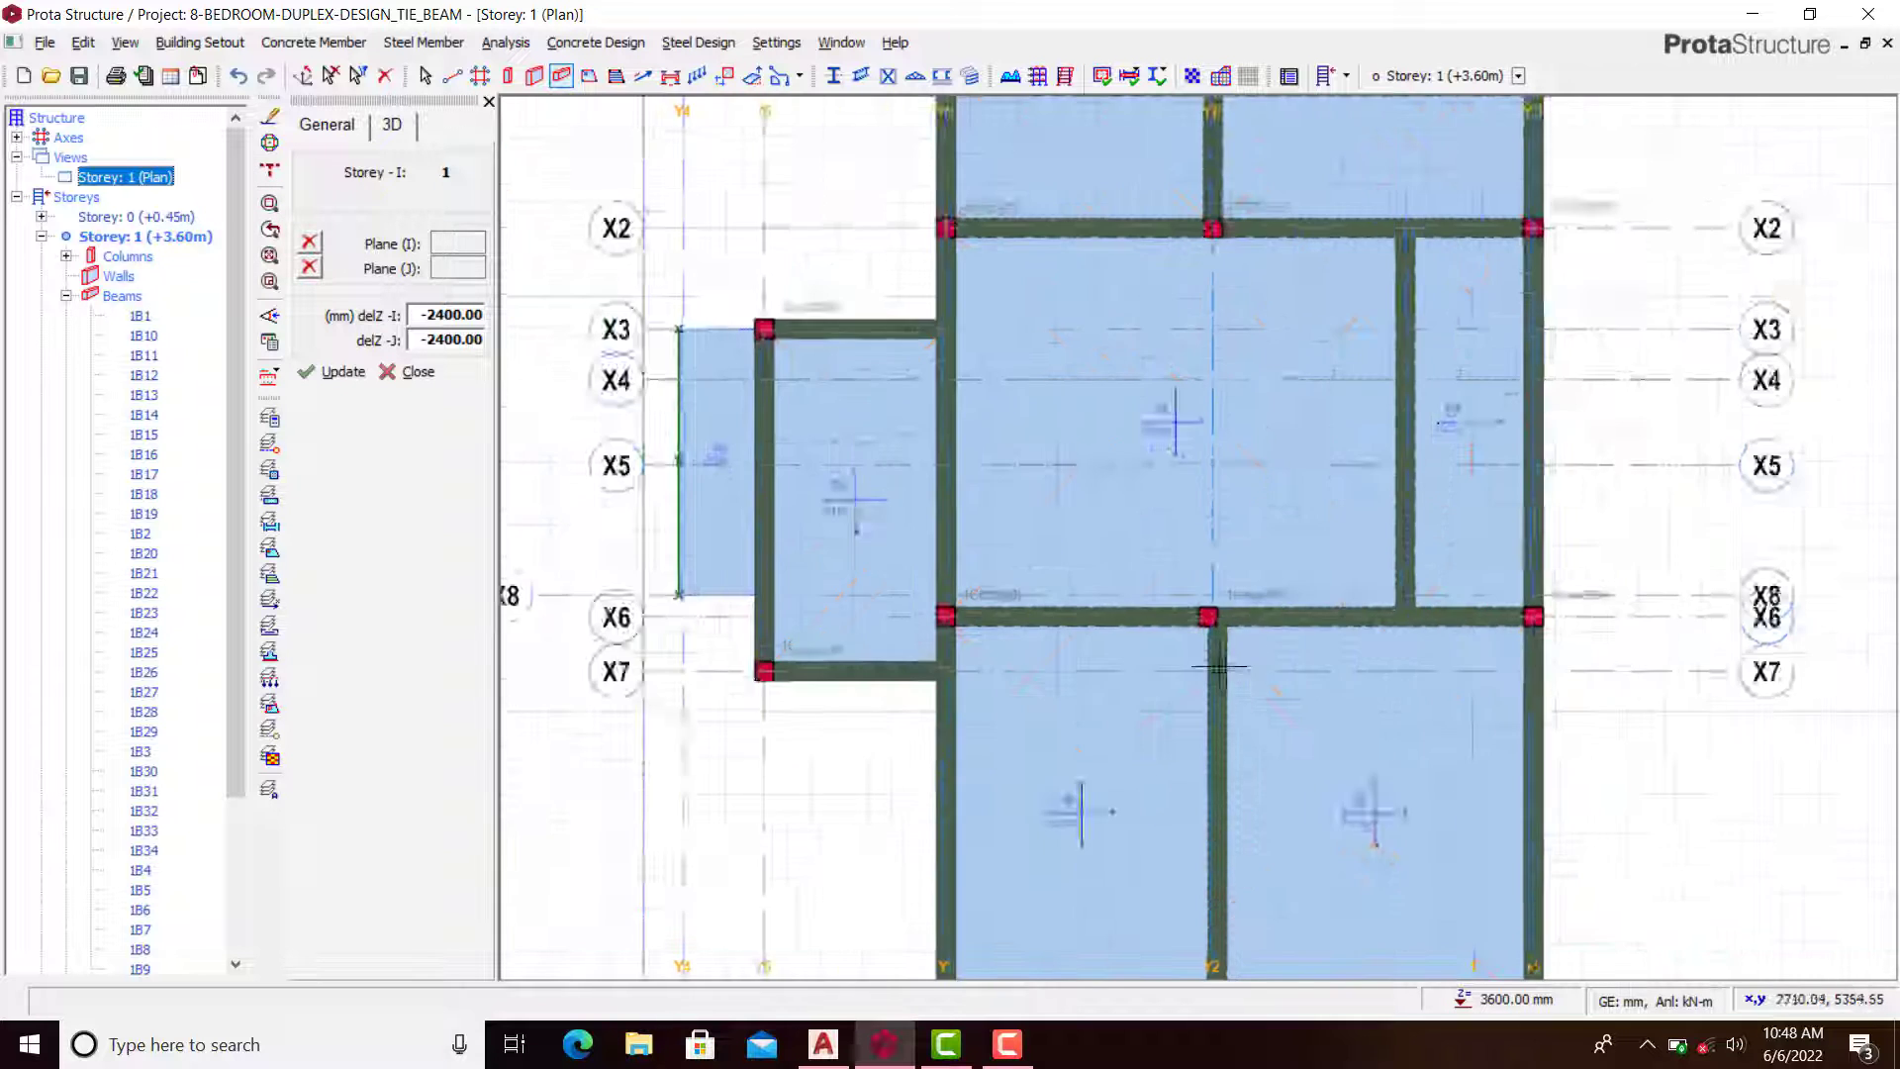
pyautogui.scroll(3, 1285, 669)
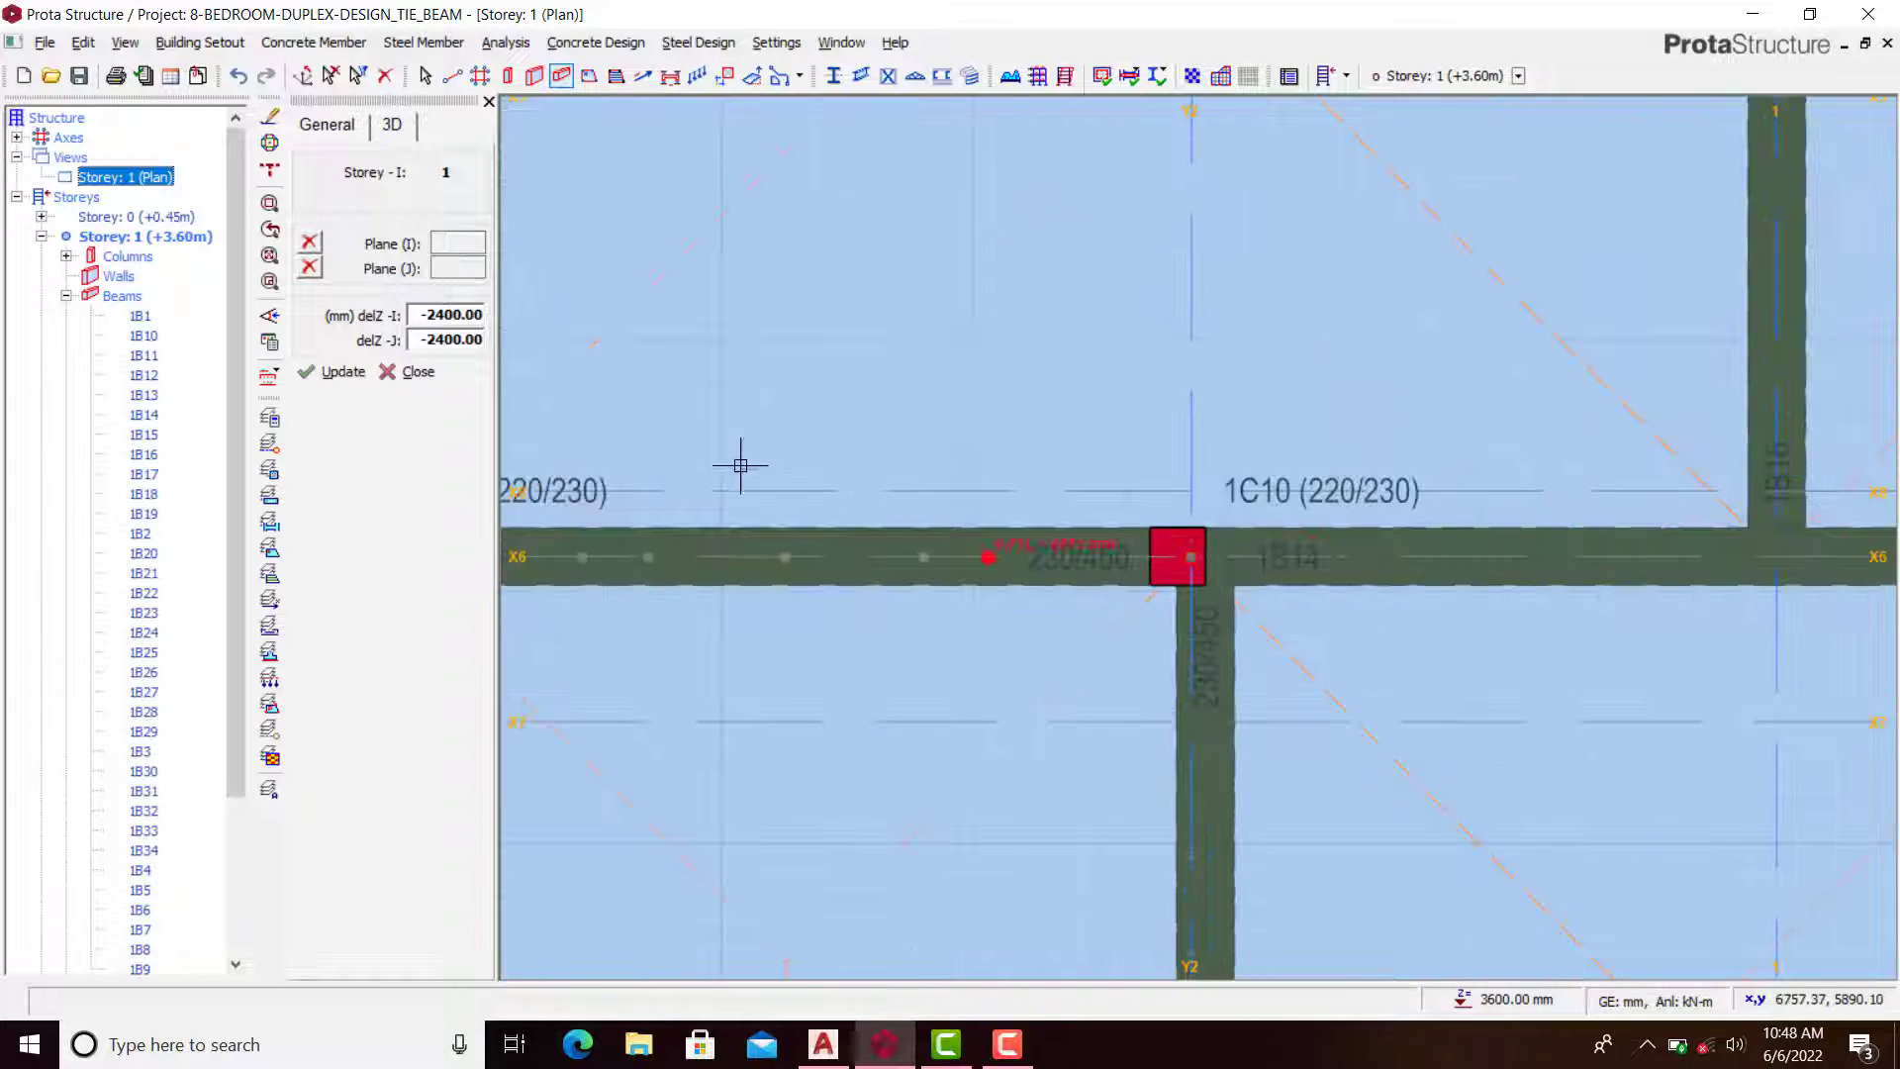
pyautogui.scroll(-2, 1433, 601)
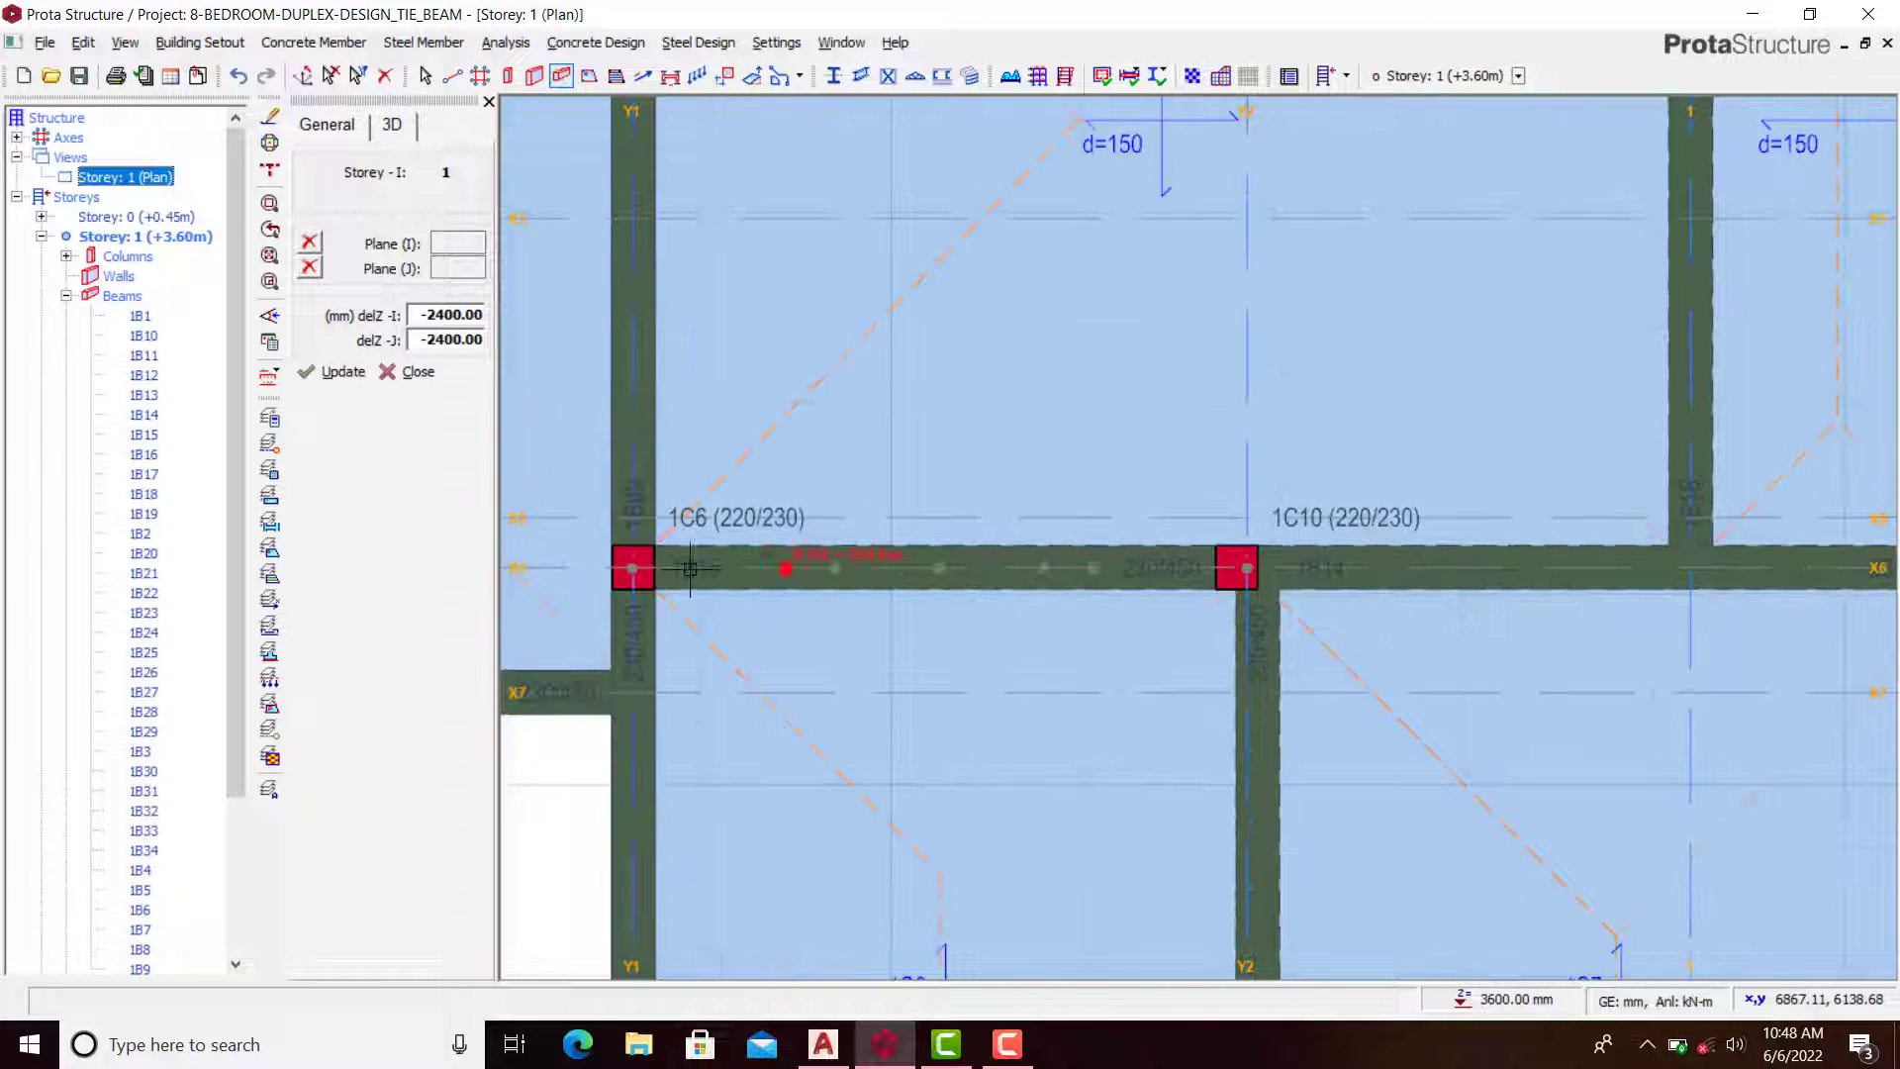
pyautogui.scroll(3, 693, 579)
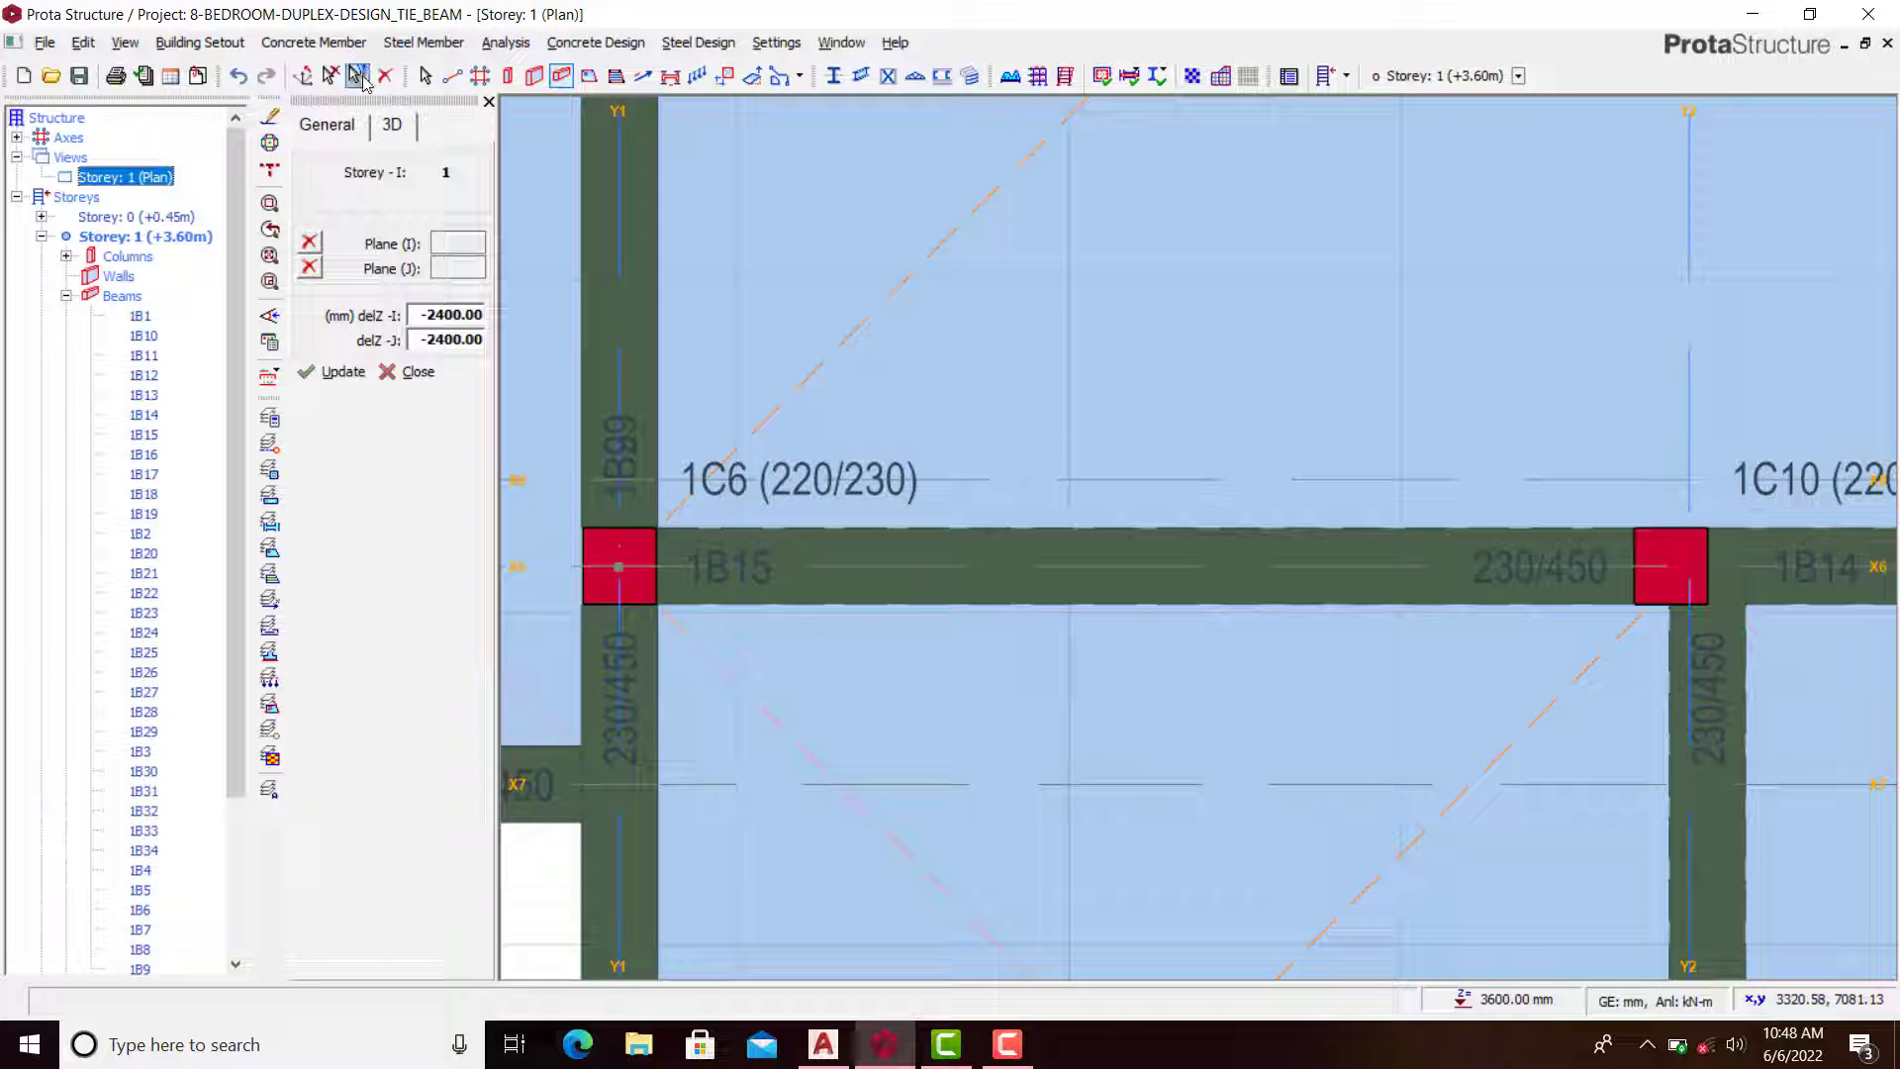
pyautogui.click(1158, 527)
pyautogui.rightClick(1084, 413)
pyautogui.click(1159, 432)
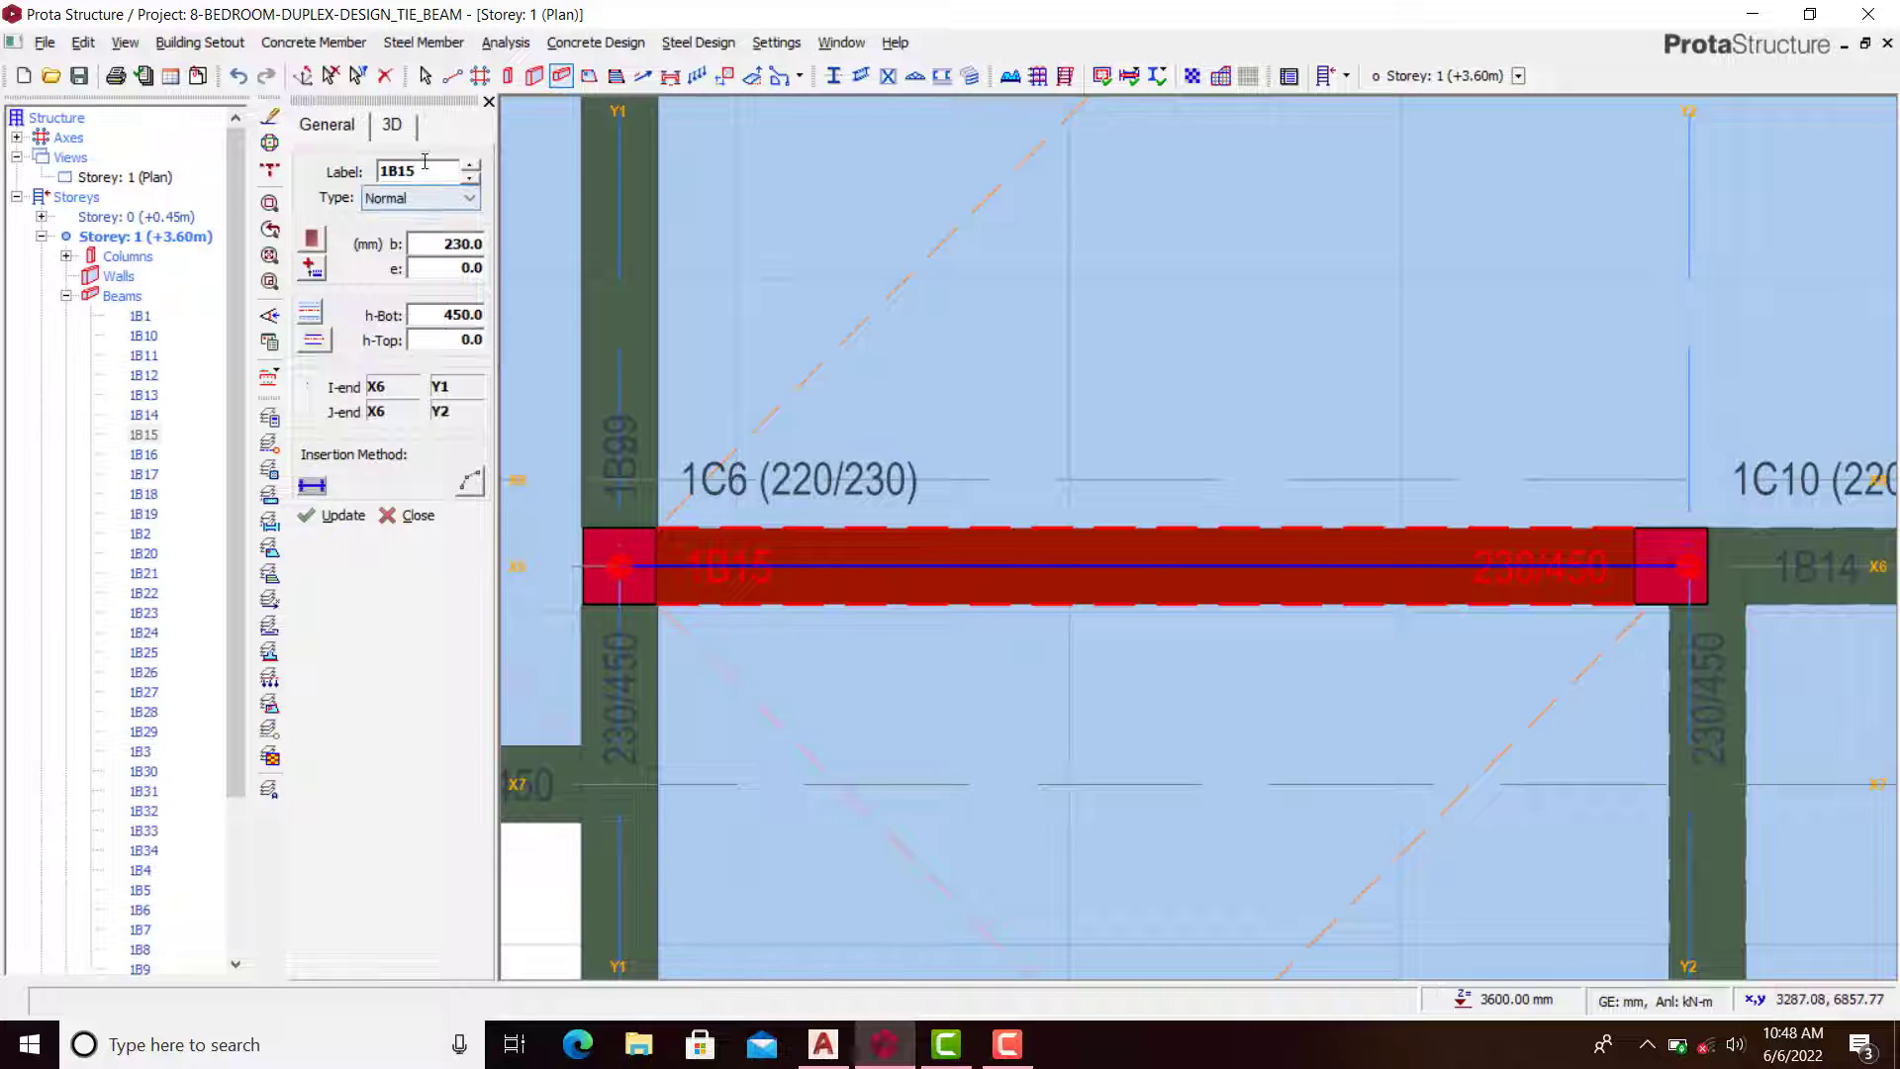
pyautogui.click(394, 126)
pyautogui.click(347, 129)
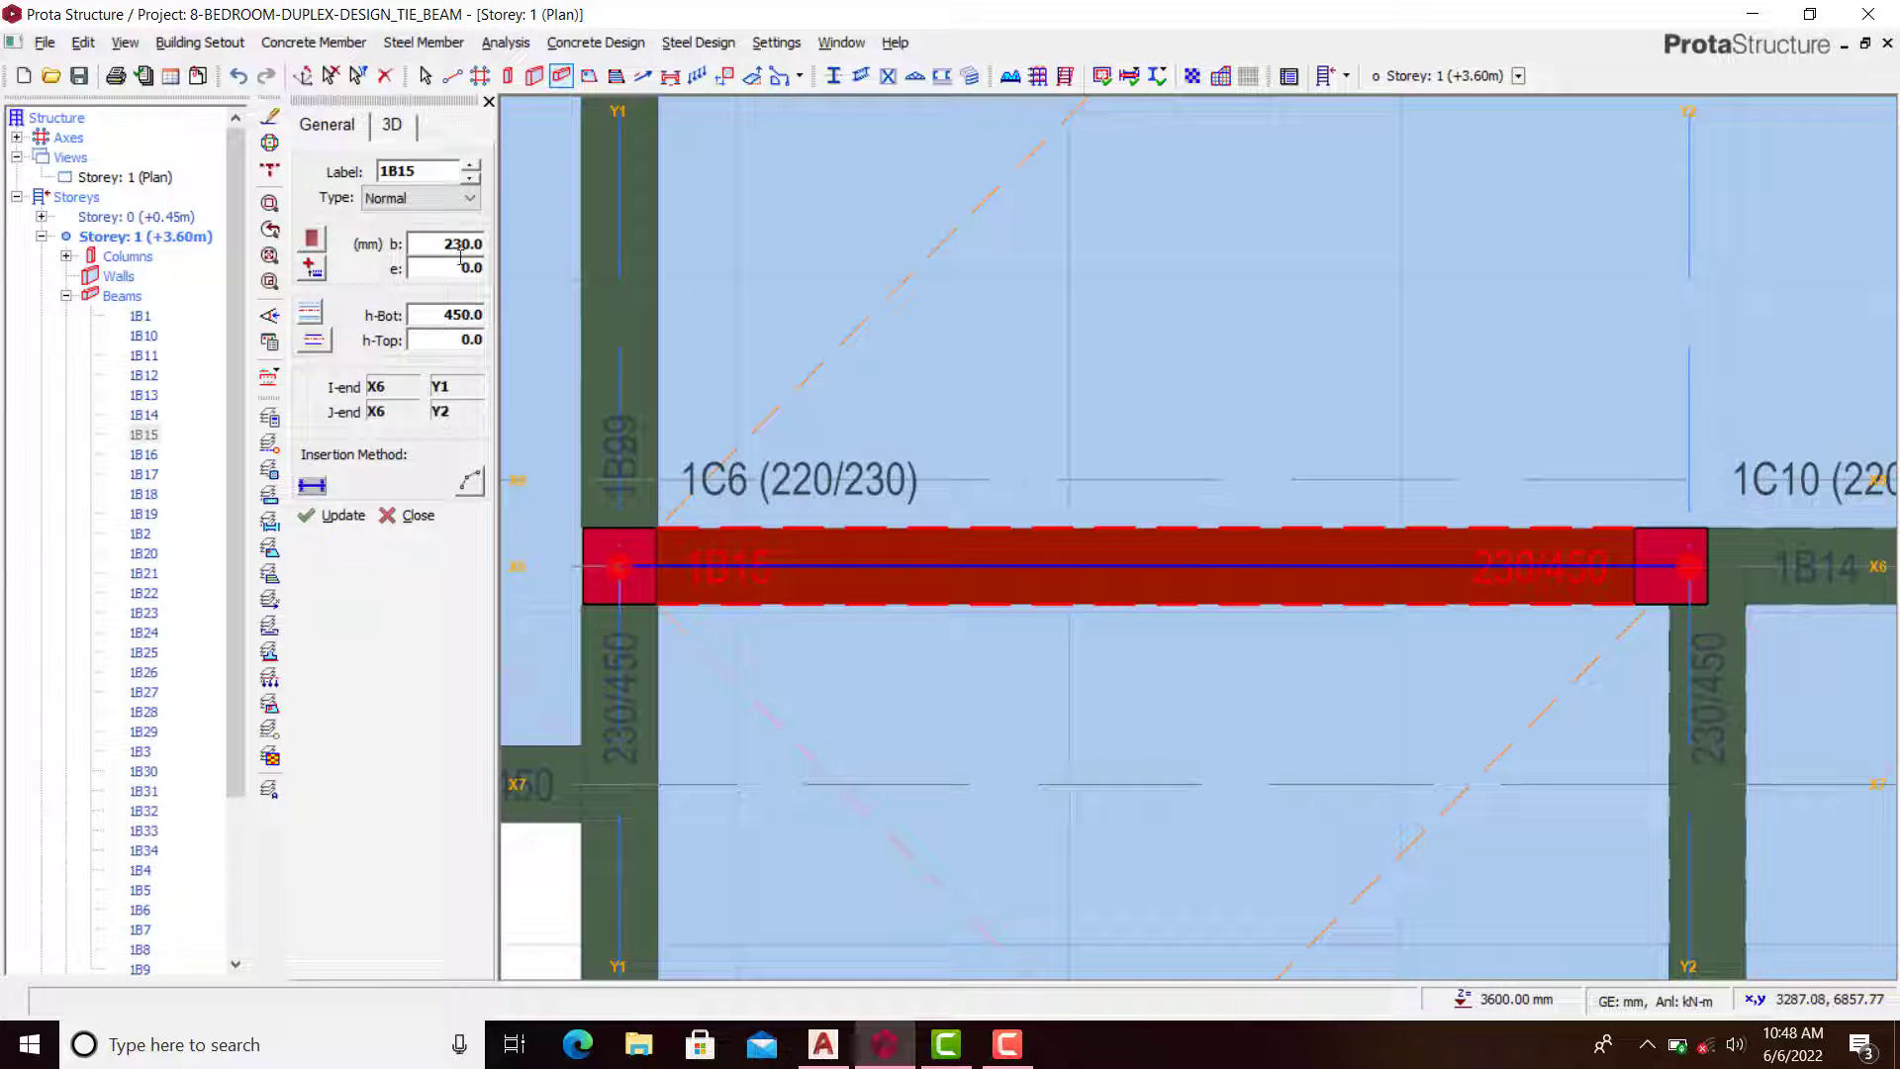
pyautogui.click(386, 126)
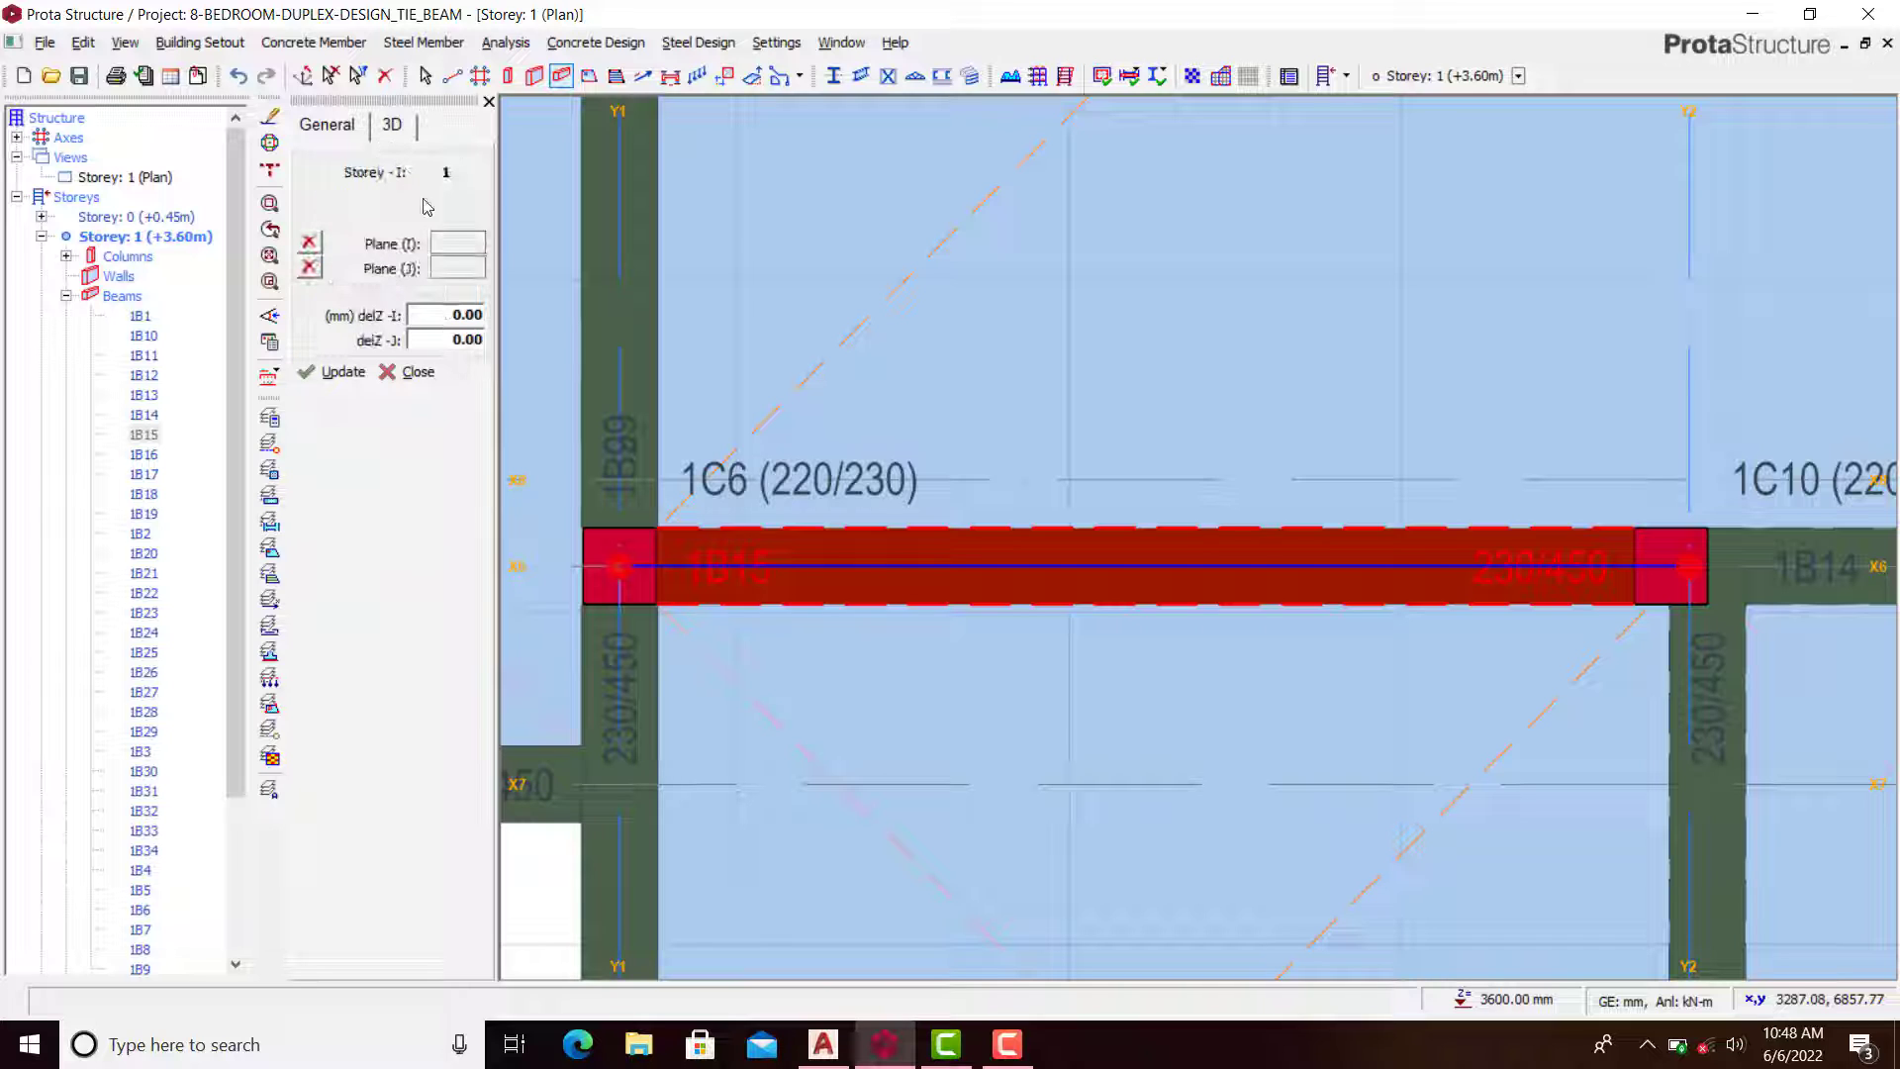
# Step: Set both the delZ-I and delZ-J beam offsets to -2400 mm
pyautogui.doubleClick(463, 316)
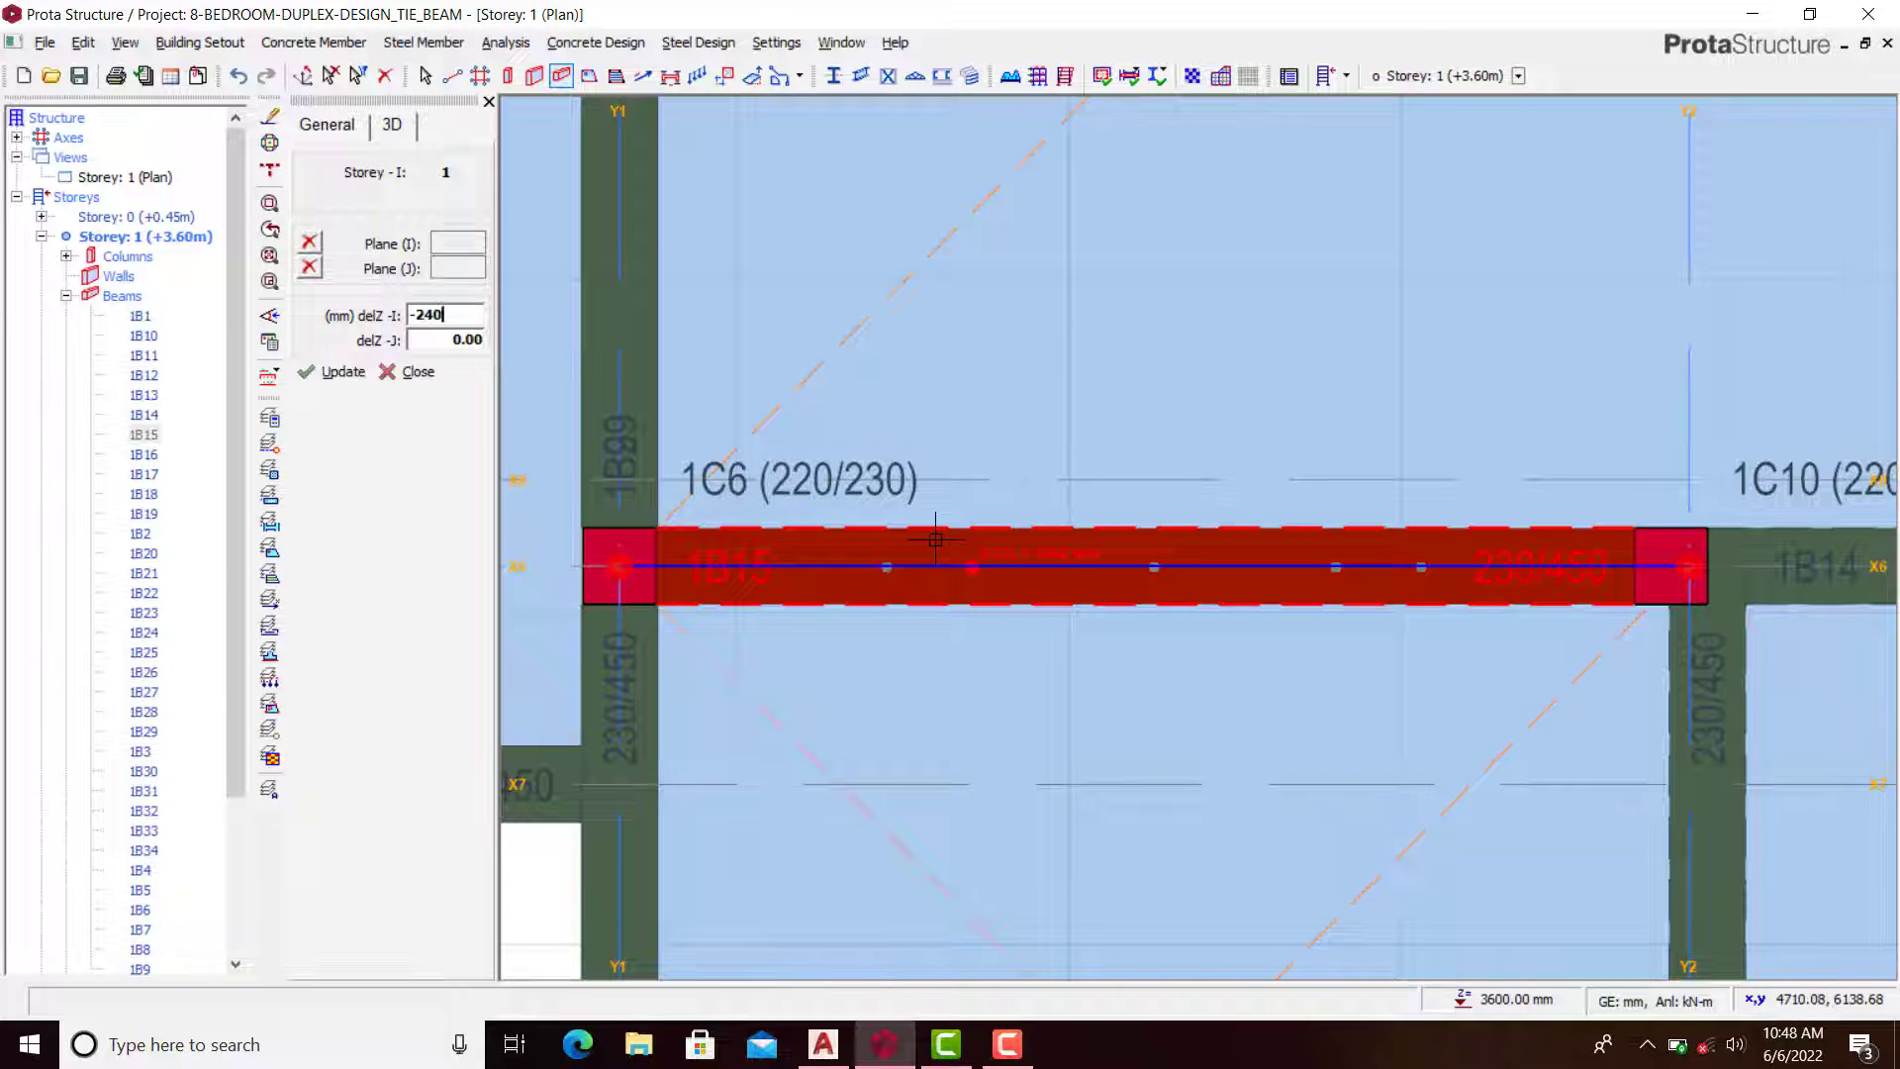
pyautogui.write('-2400')
pyautogui.scroll(1, 945, 537)
pyautogui.press('Tab')
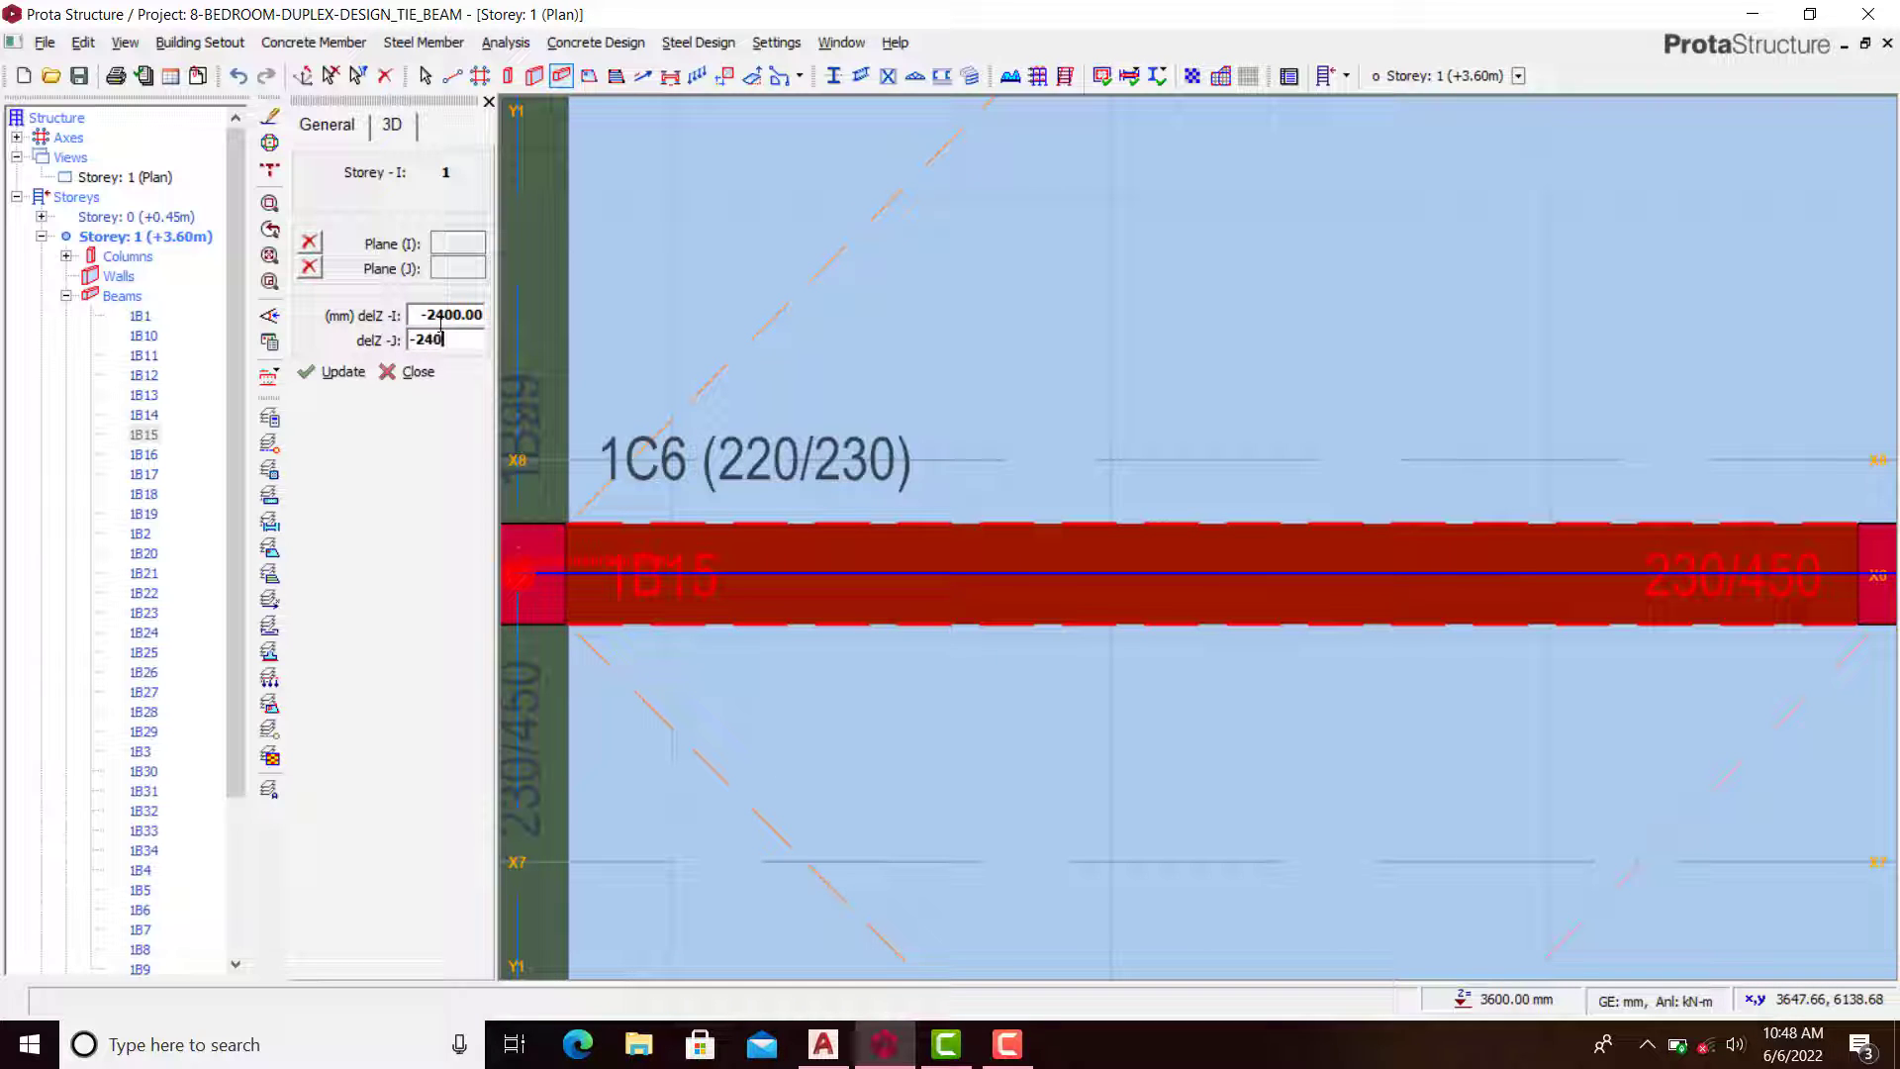
pyautogui.scroll(-2, 1061, 504)
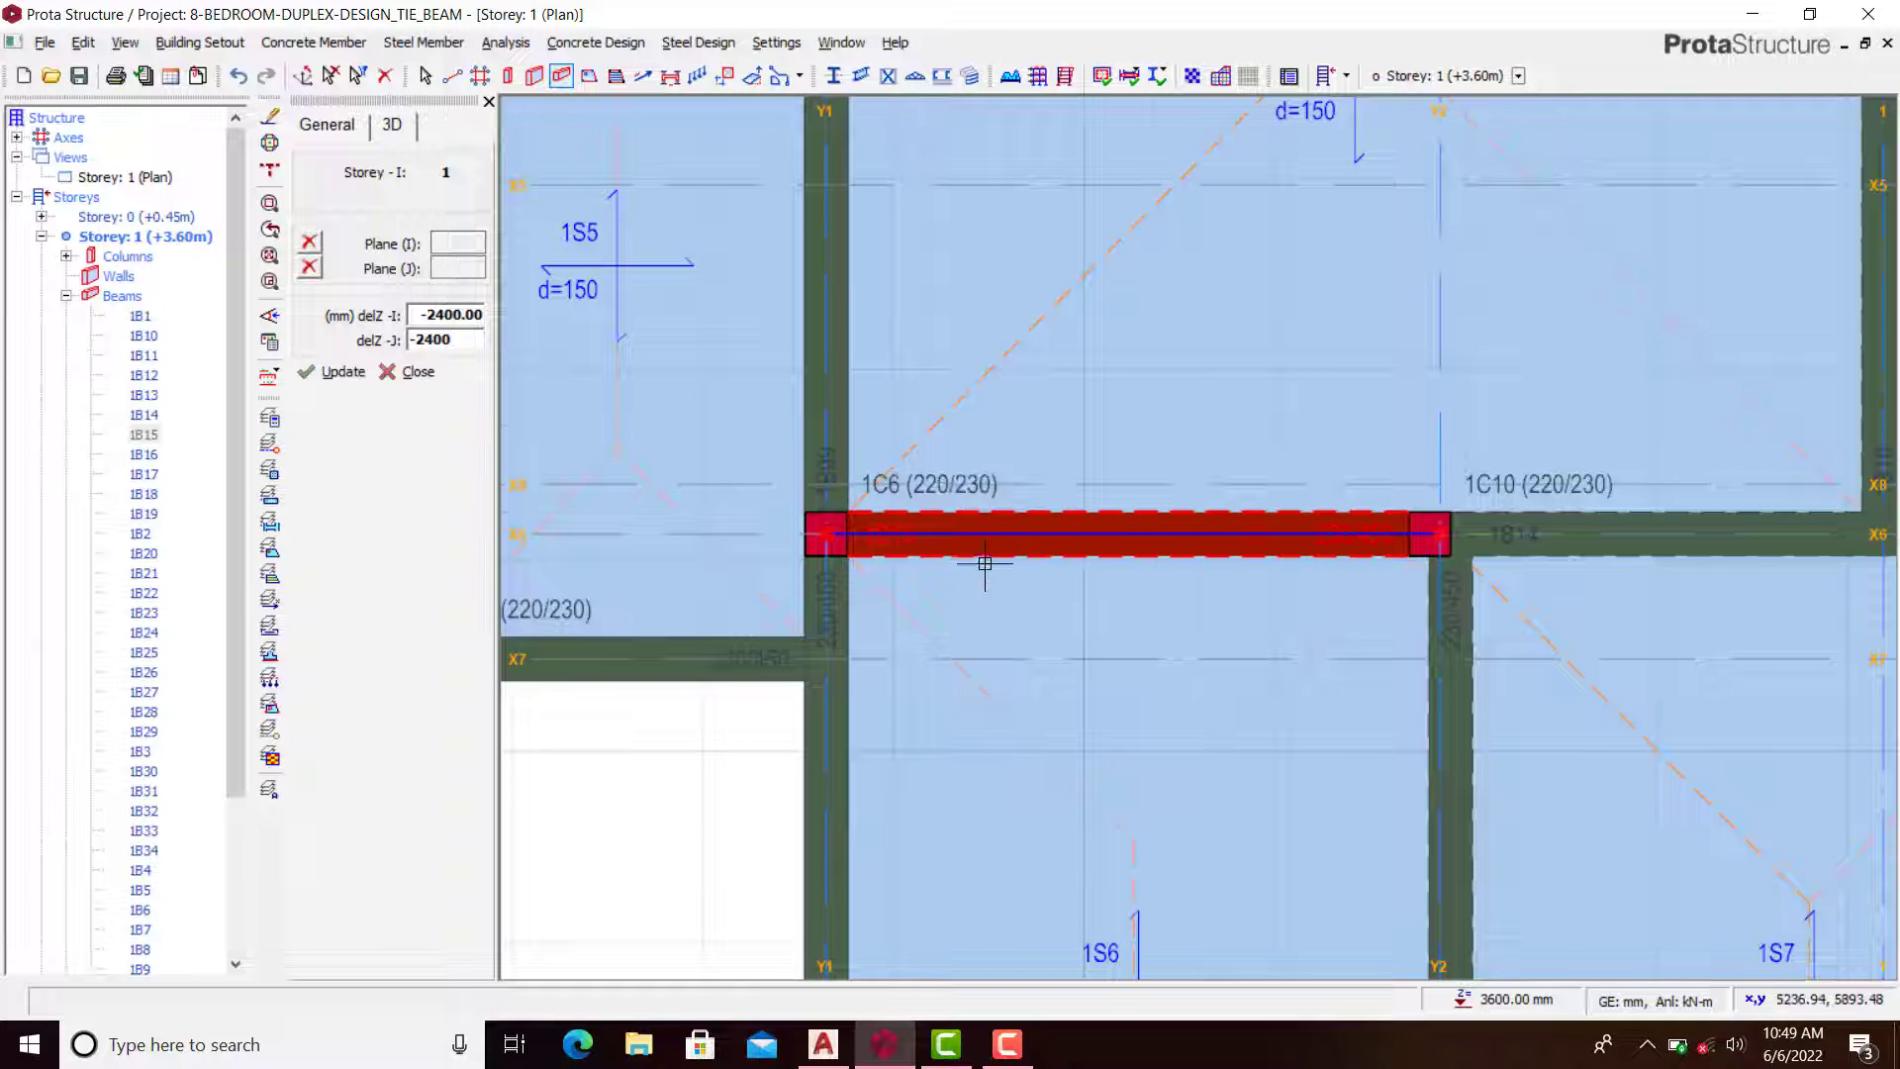
pyautogui.scroll(1, 985, 572)
pyautogui.scroll(1, 743, 557)
pyautogui.write('-2400')
# Step: Insert a tie beam along axis X6 from column 1C6 to column 1C10
pyautogui.click(672, 477)
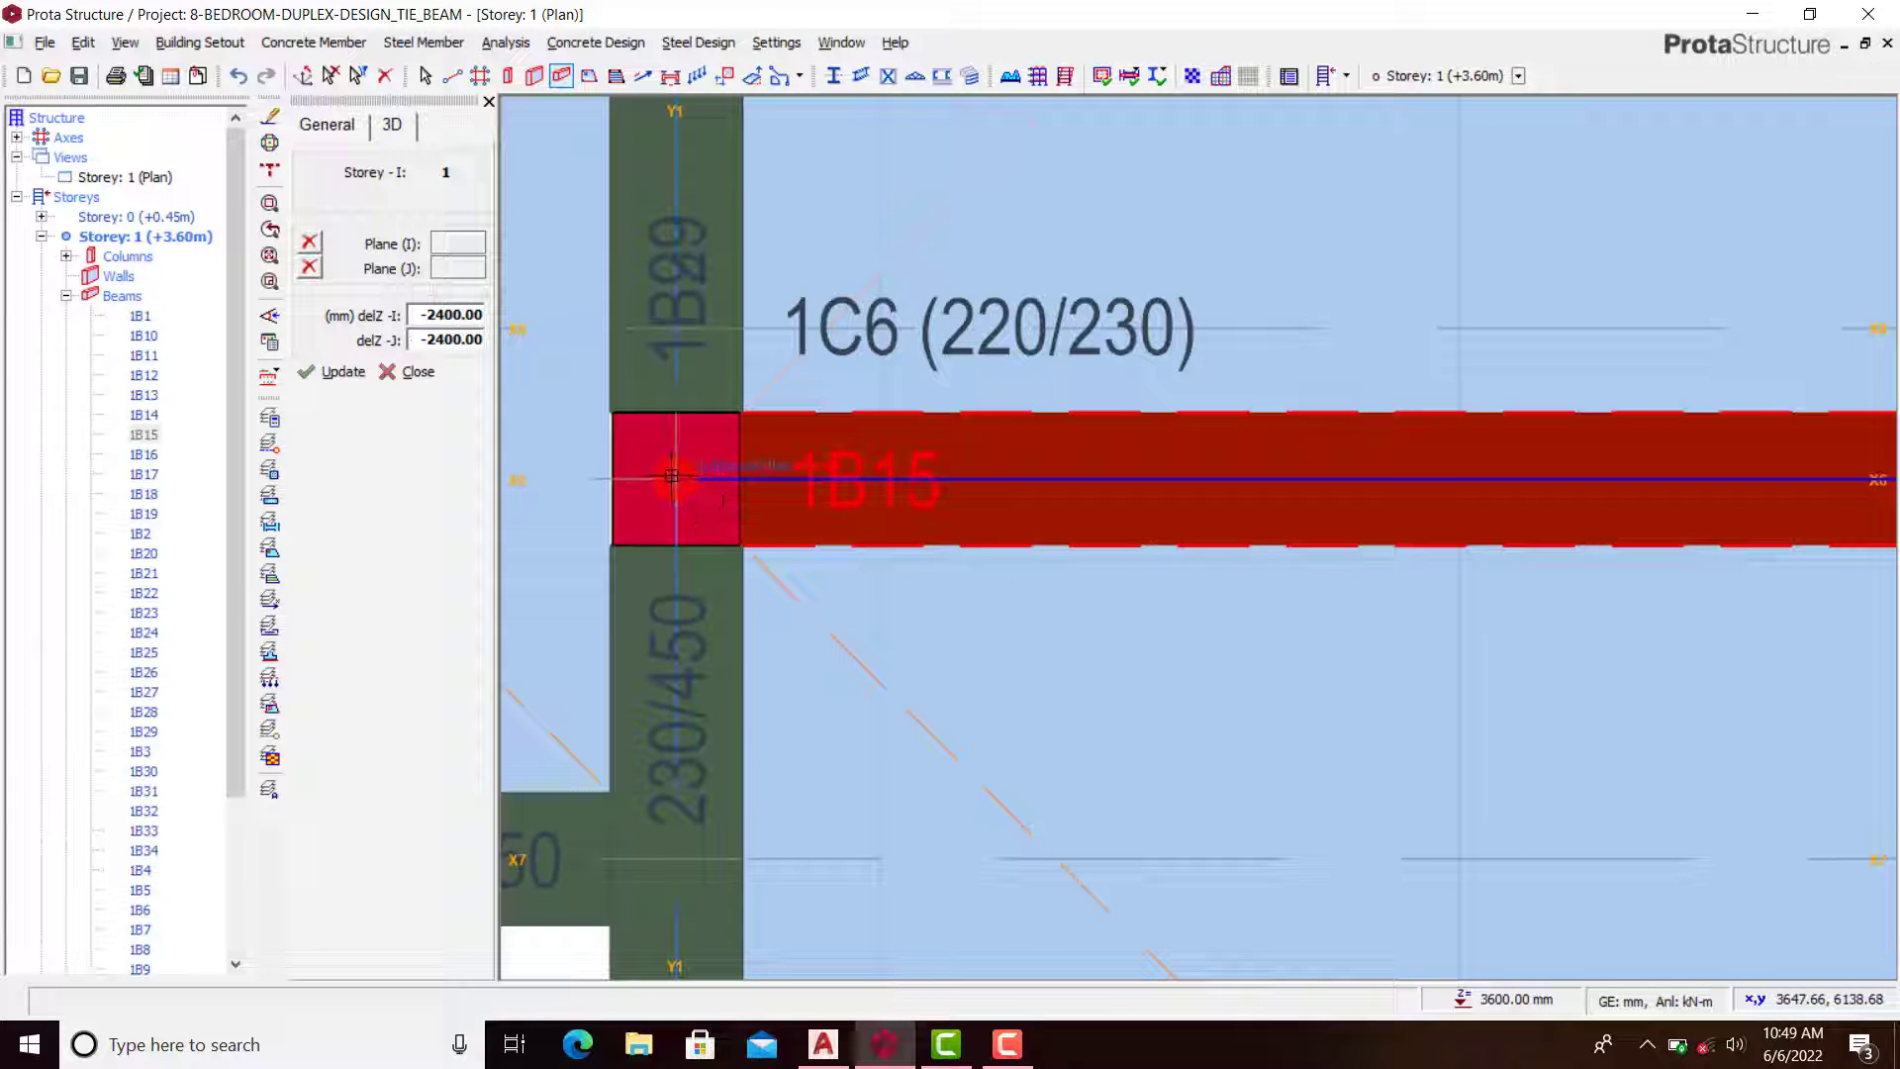
pyautogui.scroll(-3, 693, 494)
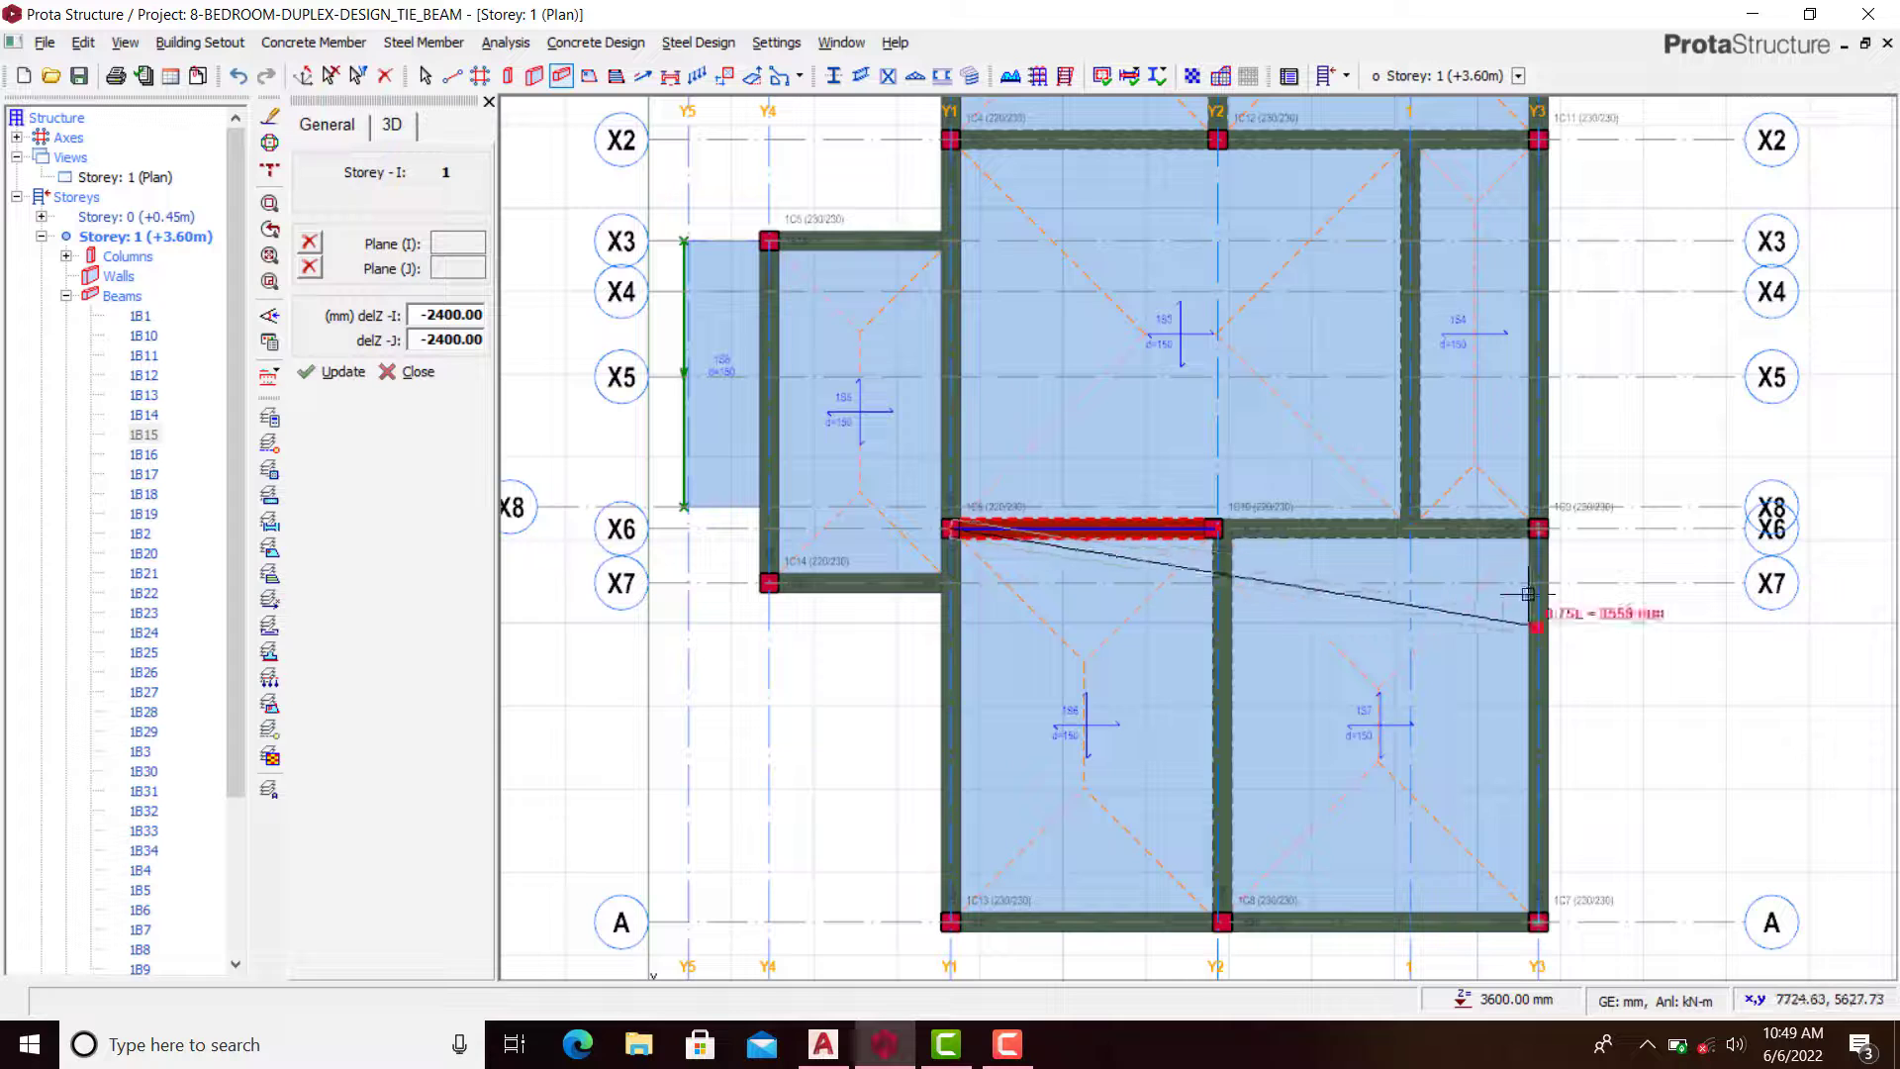
pyautogui.scroll(4, 1209, 523)
pyautogui.click(1203, 519)
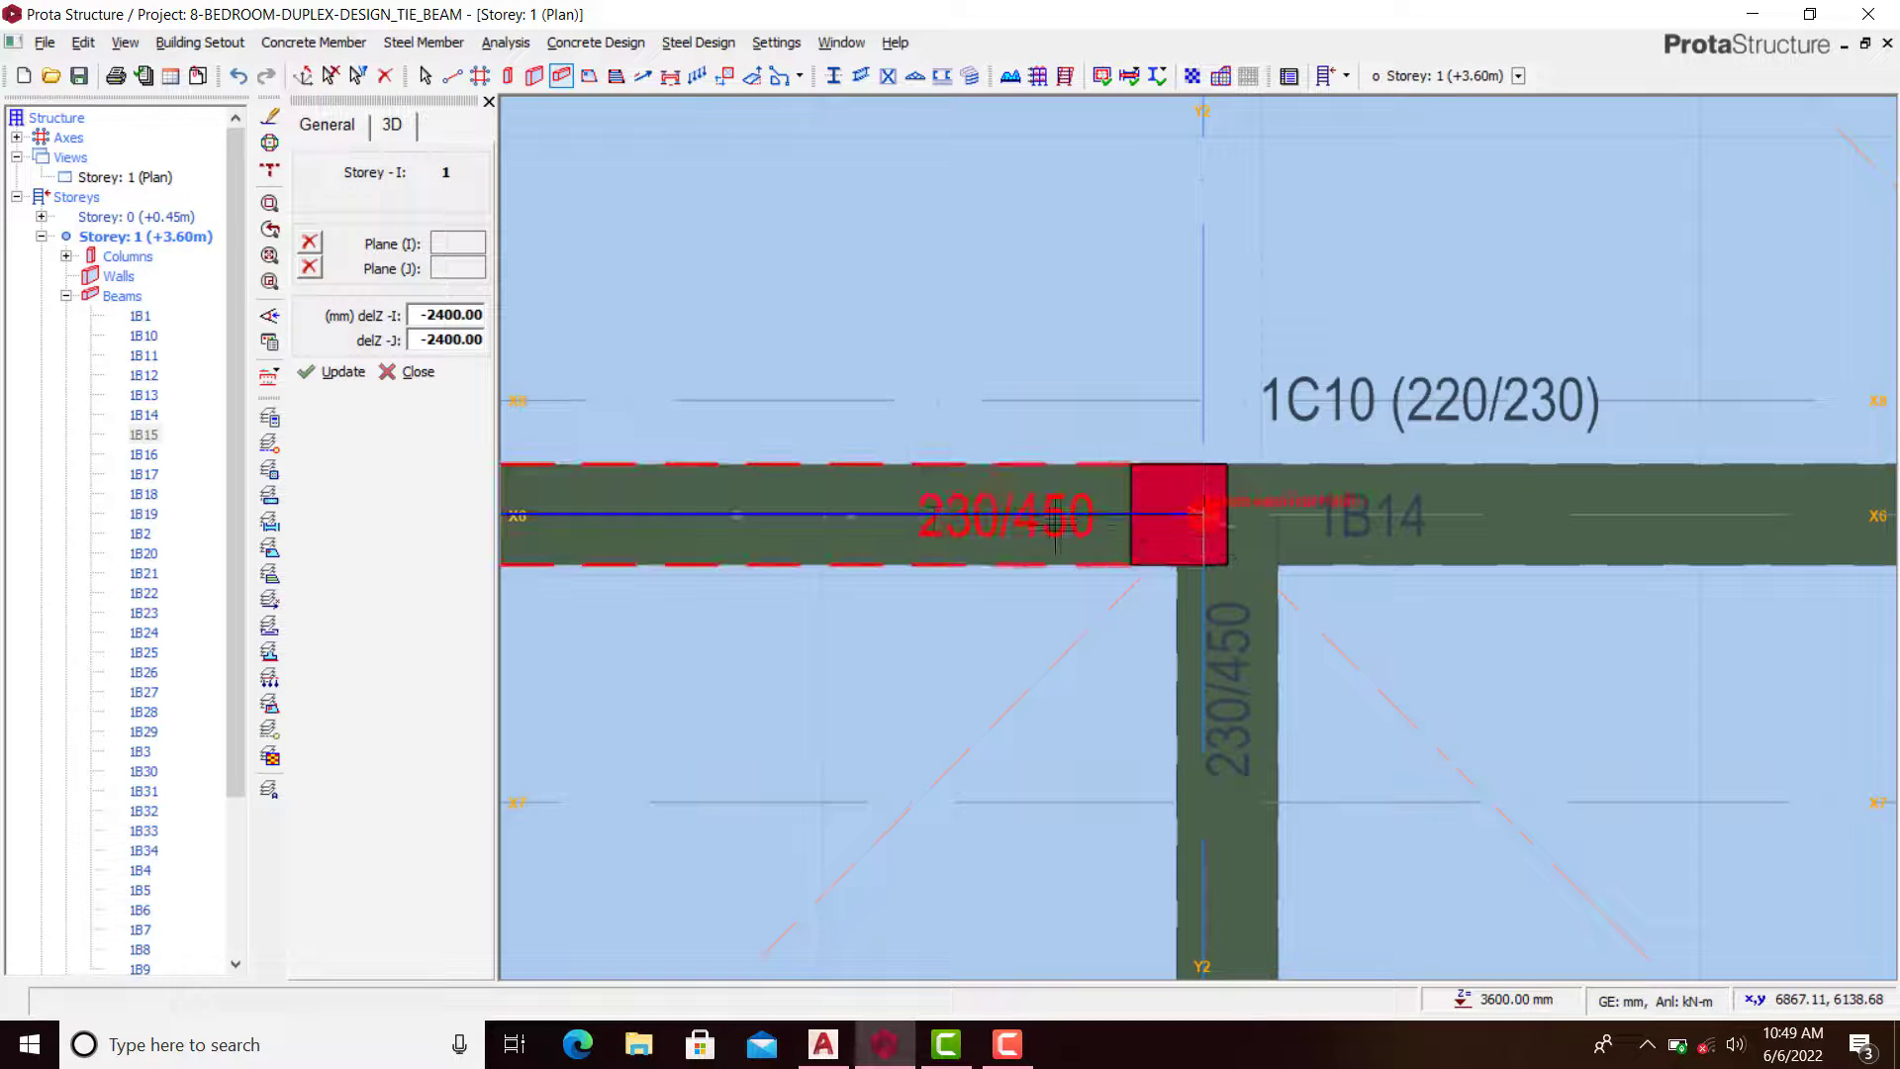
# Step: Insert a tie beam along axis X6 from column 1C10 to column 1C9 without splitting it at supporting spans
pyautogui.scroll(-5, 1203, 535)
pyautogui.scroll(4, 1351, 485)
pyautogui.click(1350, 485)
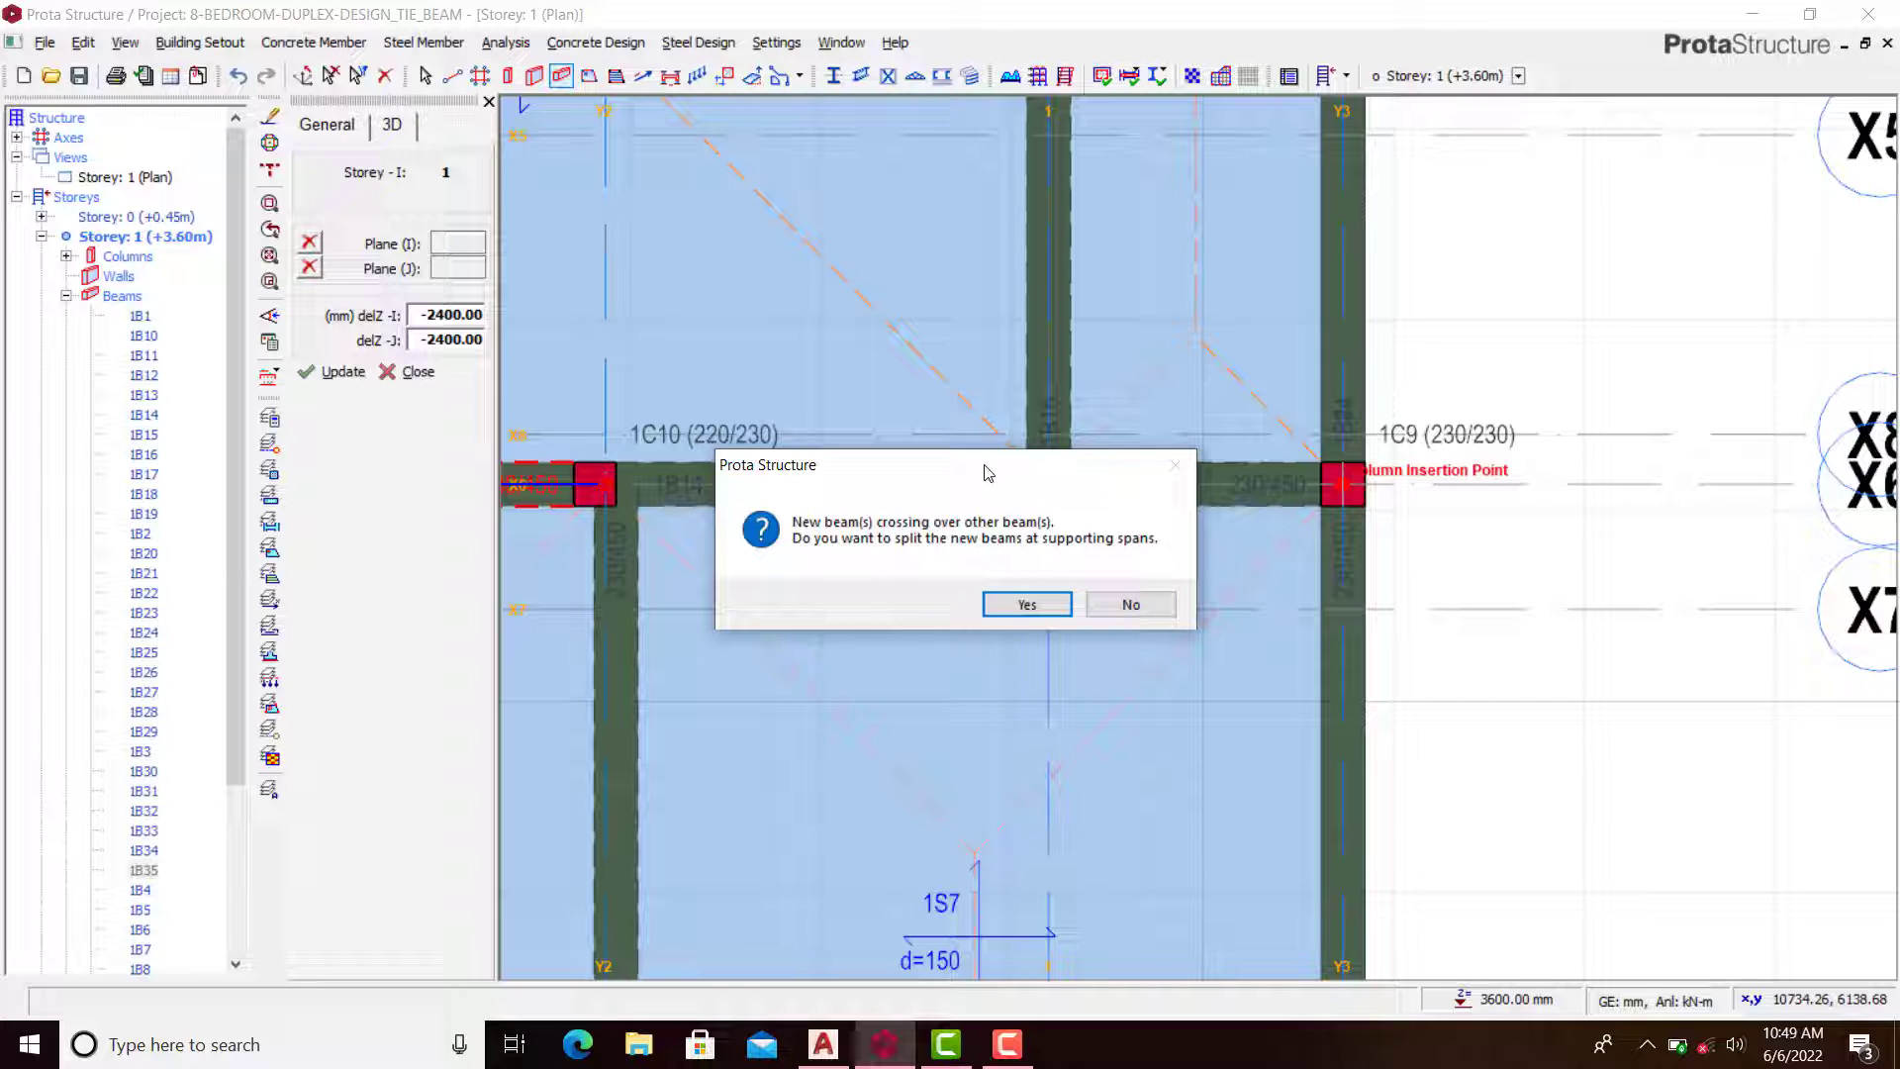
pyautogui.moveTo(986, 473); pyautogui.dragTo(1384, 597)
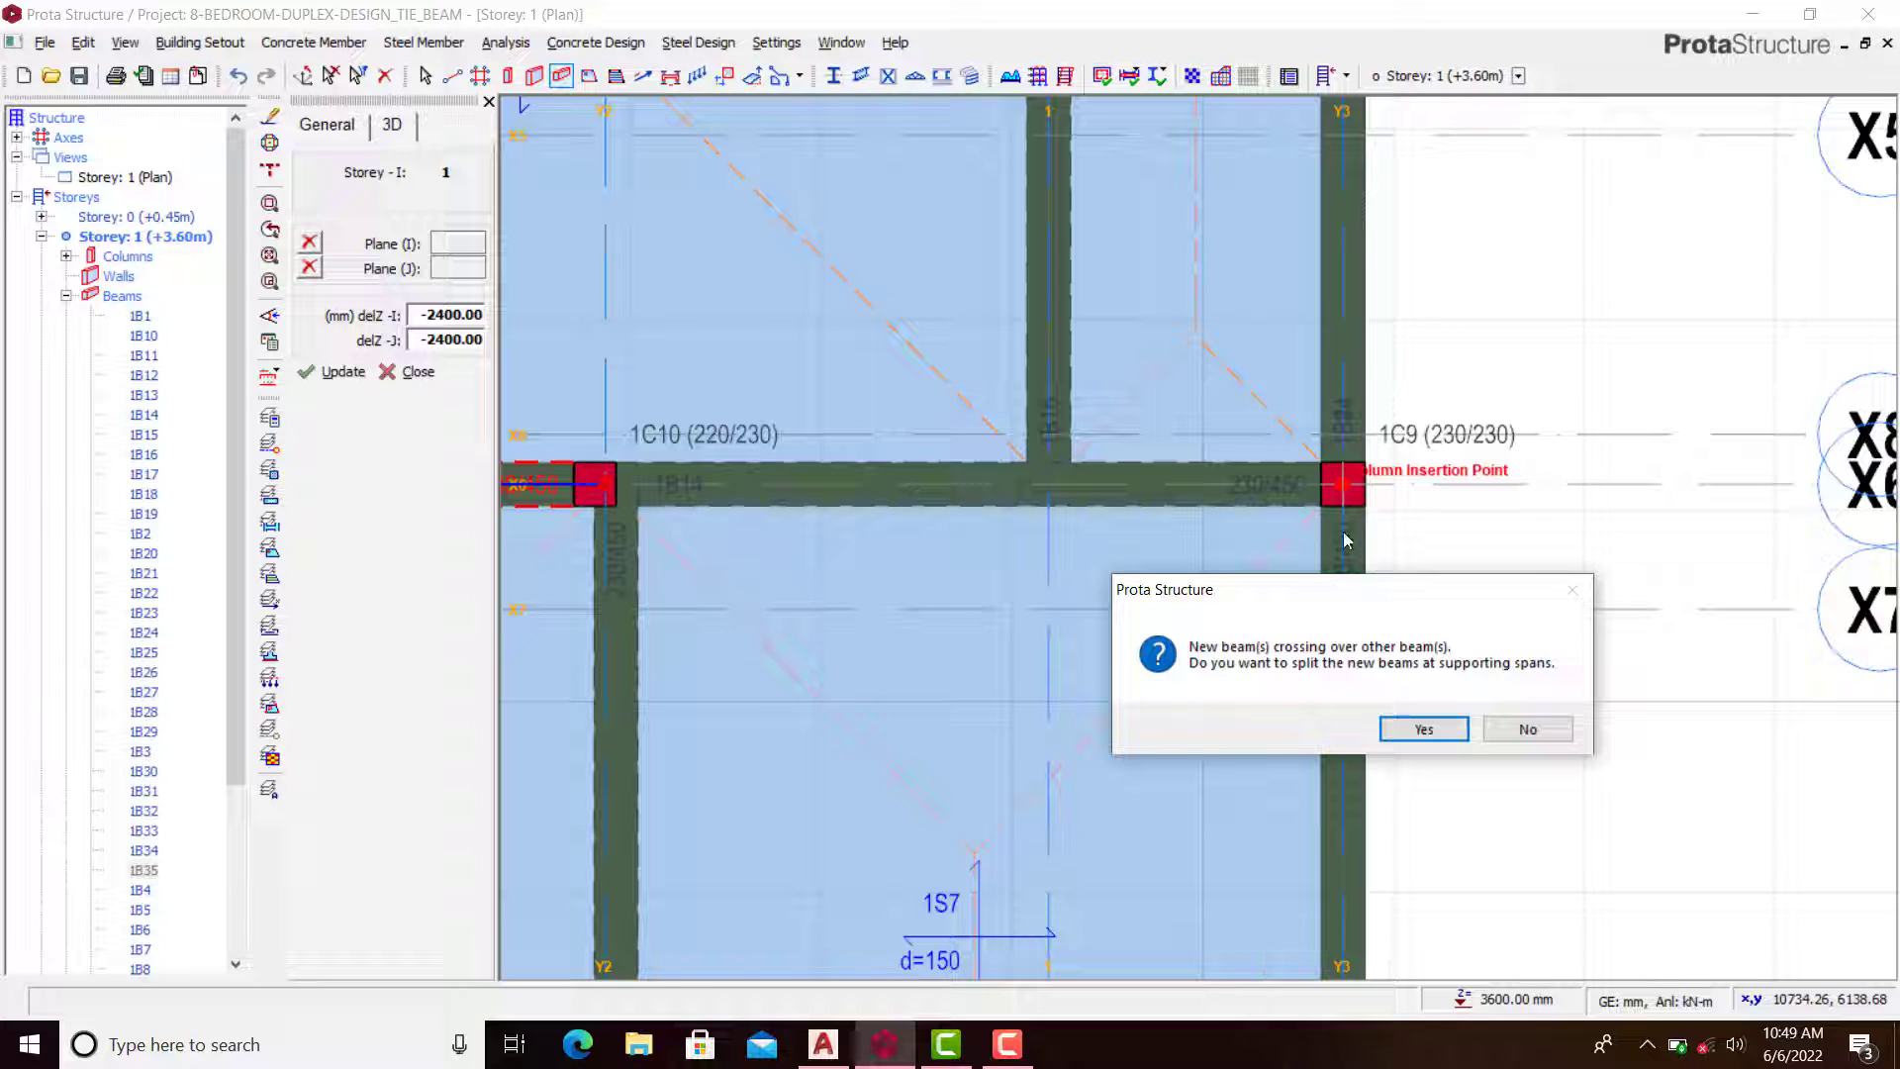
pyautogui.click(1530, 729)
# Step: Insert a tie beam along axis 1 from the axis X2 beam to the axis X6 beam
pyautogui.scroll(-3, 1544, 683)
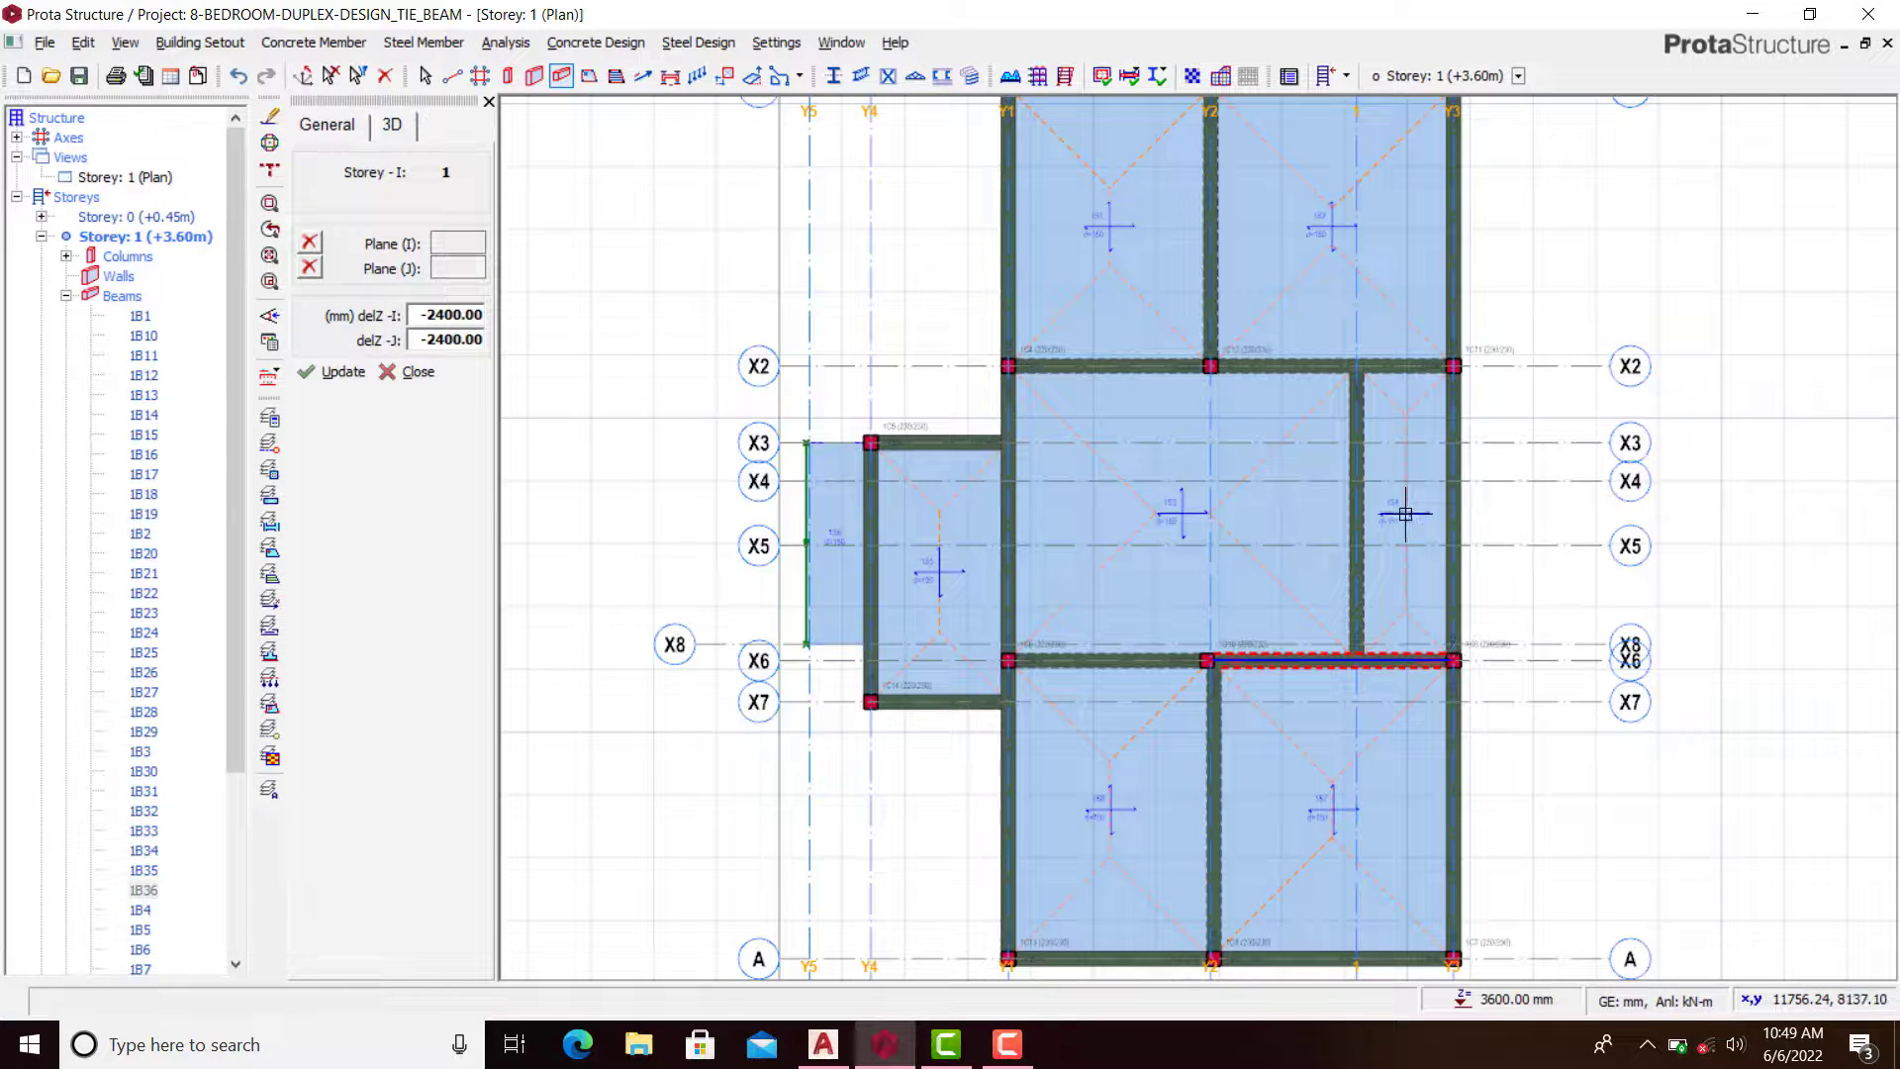
pyautogui.scroll(3, 1385, 510)
pyautogui.scroll(3, 1375, 206)
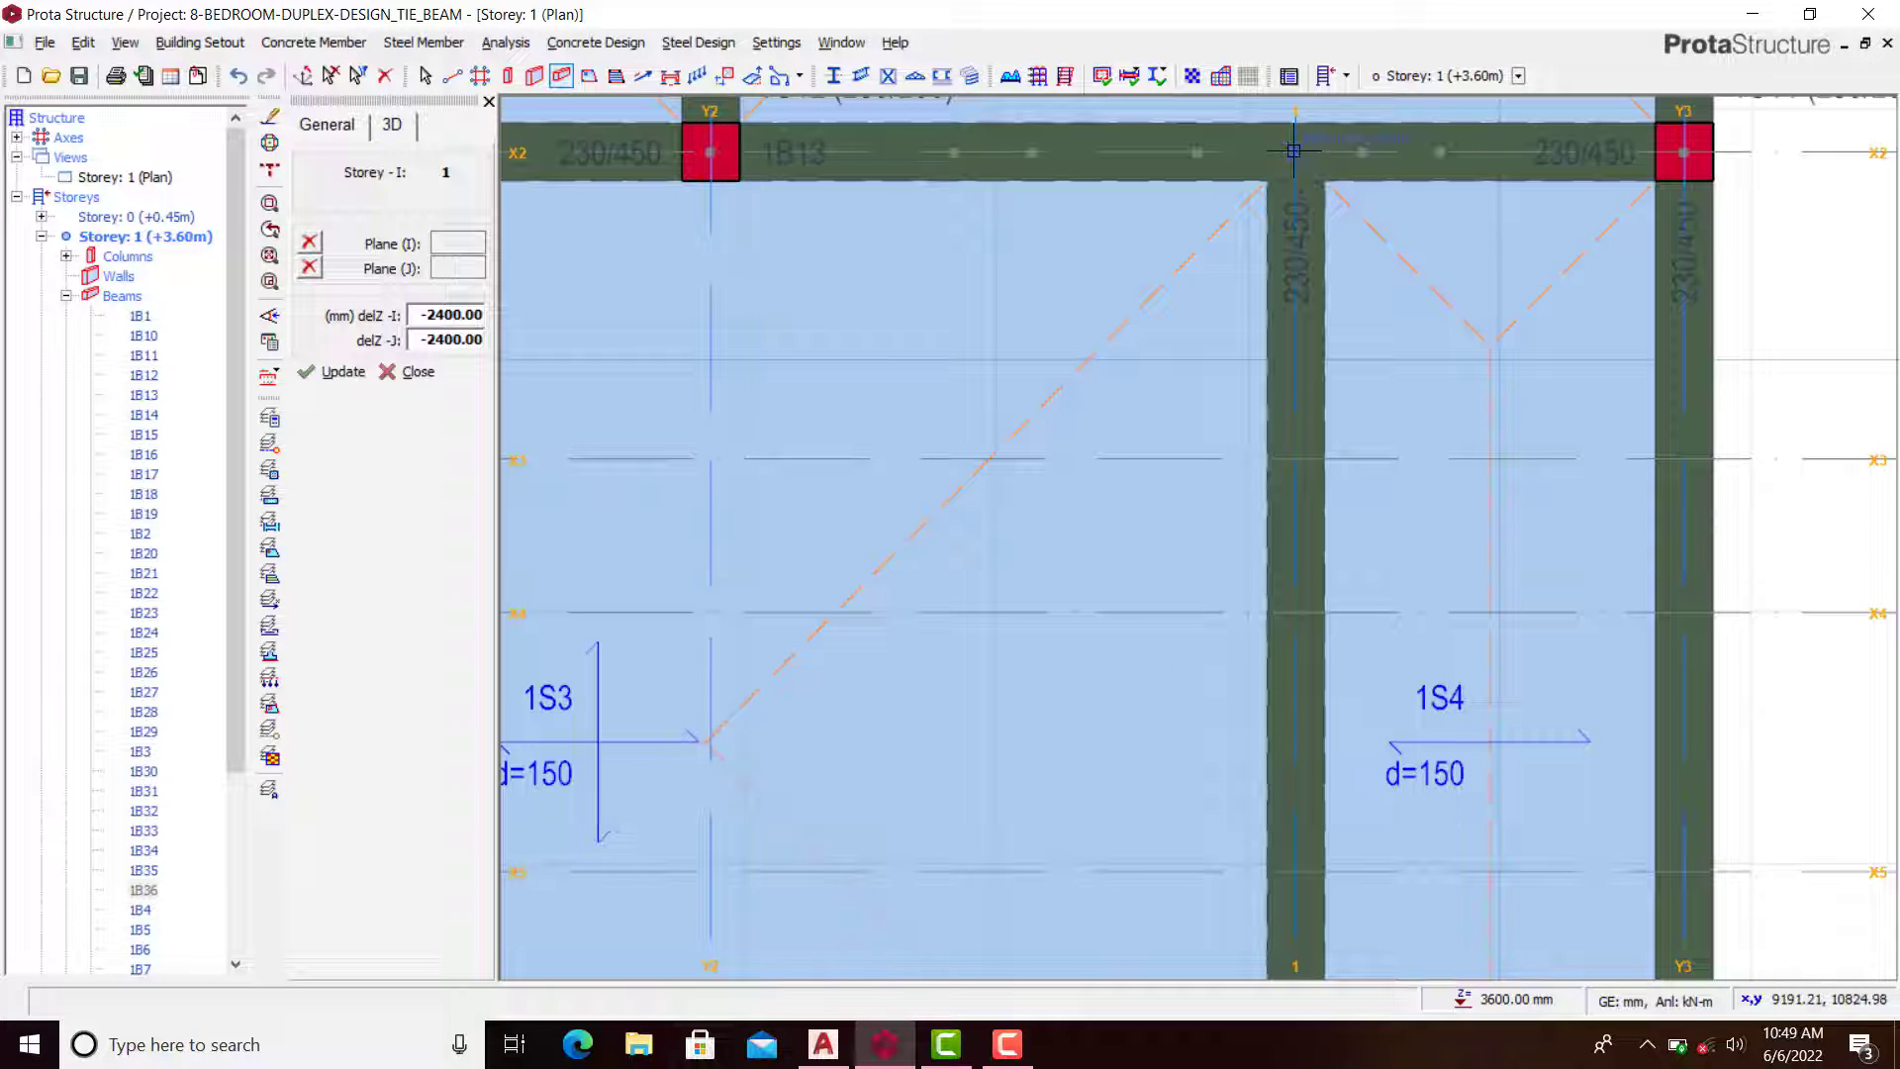
pyautogui.scroll(-3, 1293, 150)
pyautogui.scroll(5, 1358, 709)
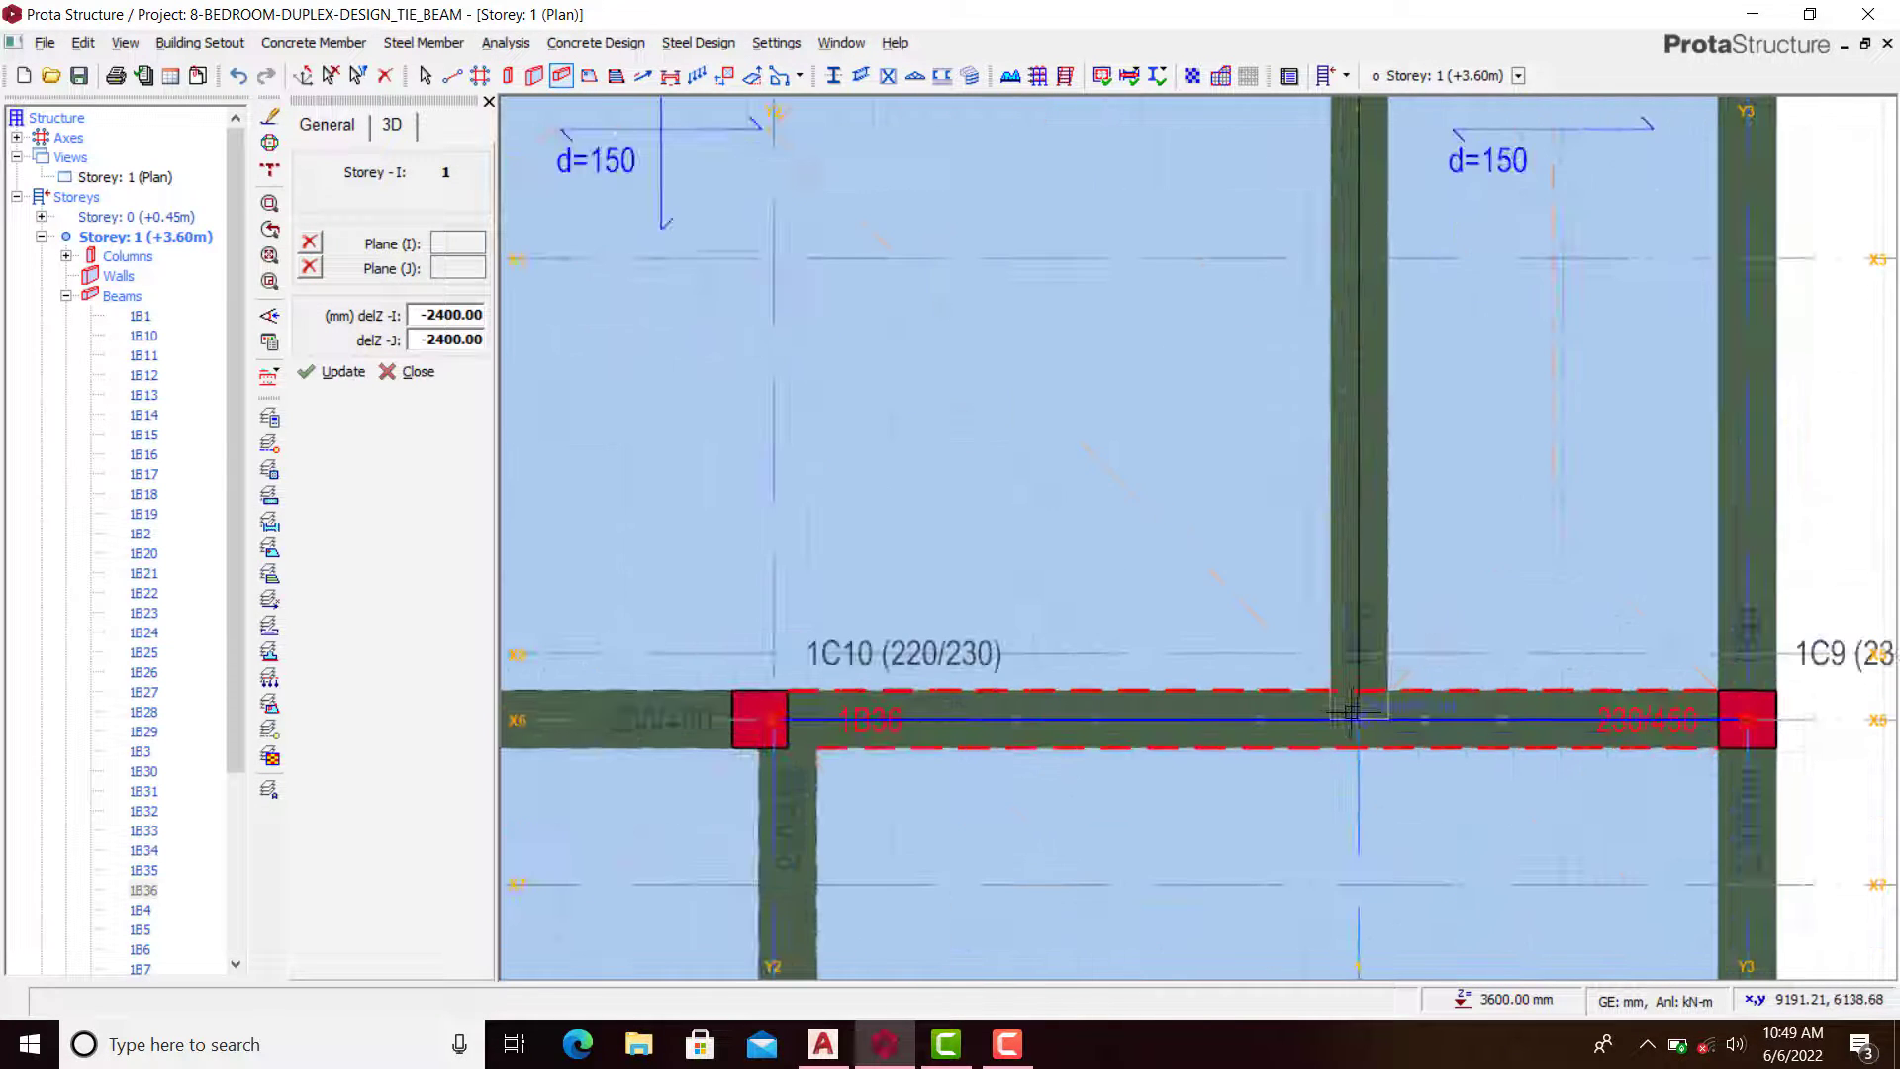
pyautogui.click(1359, 710)
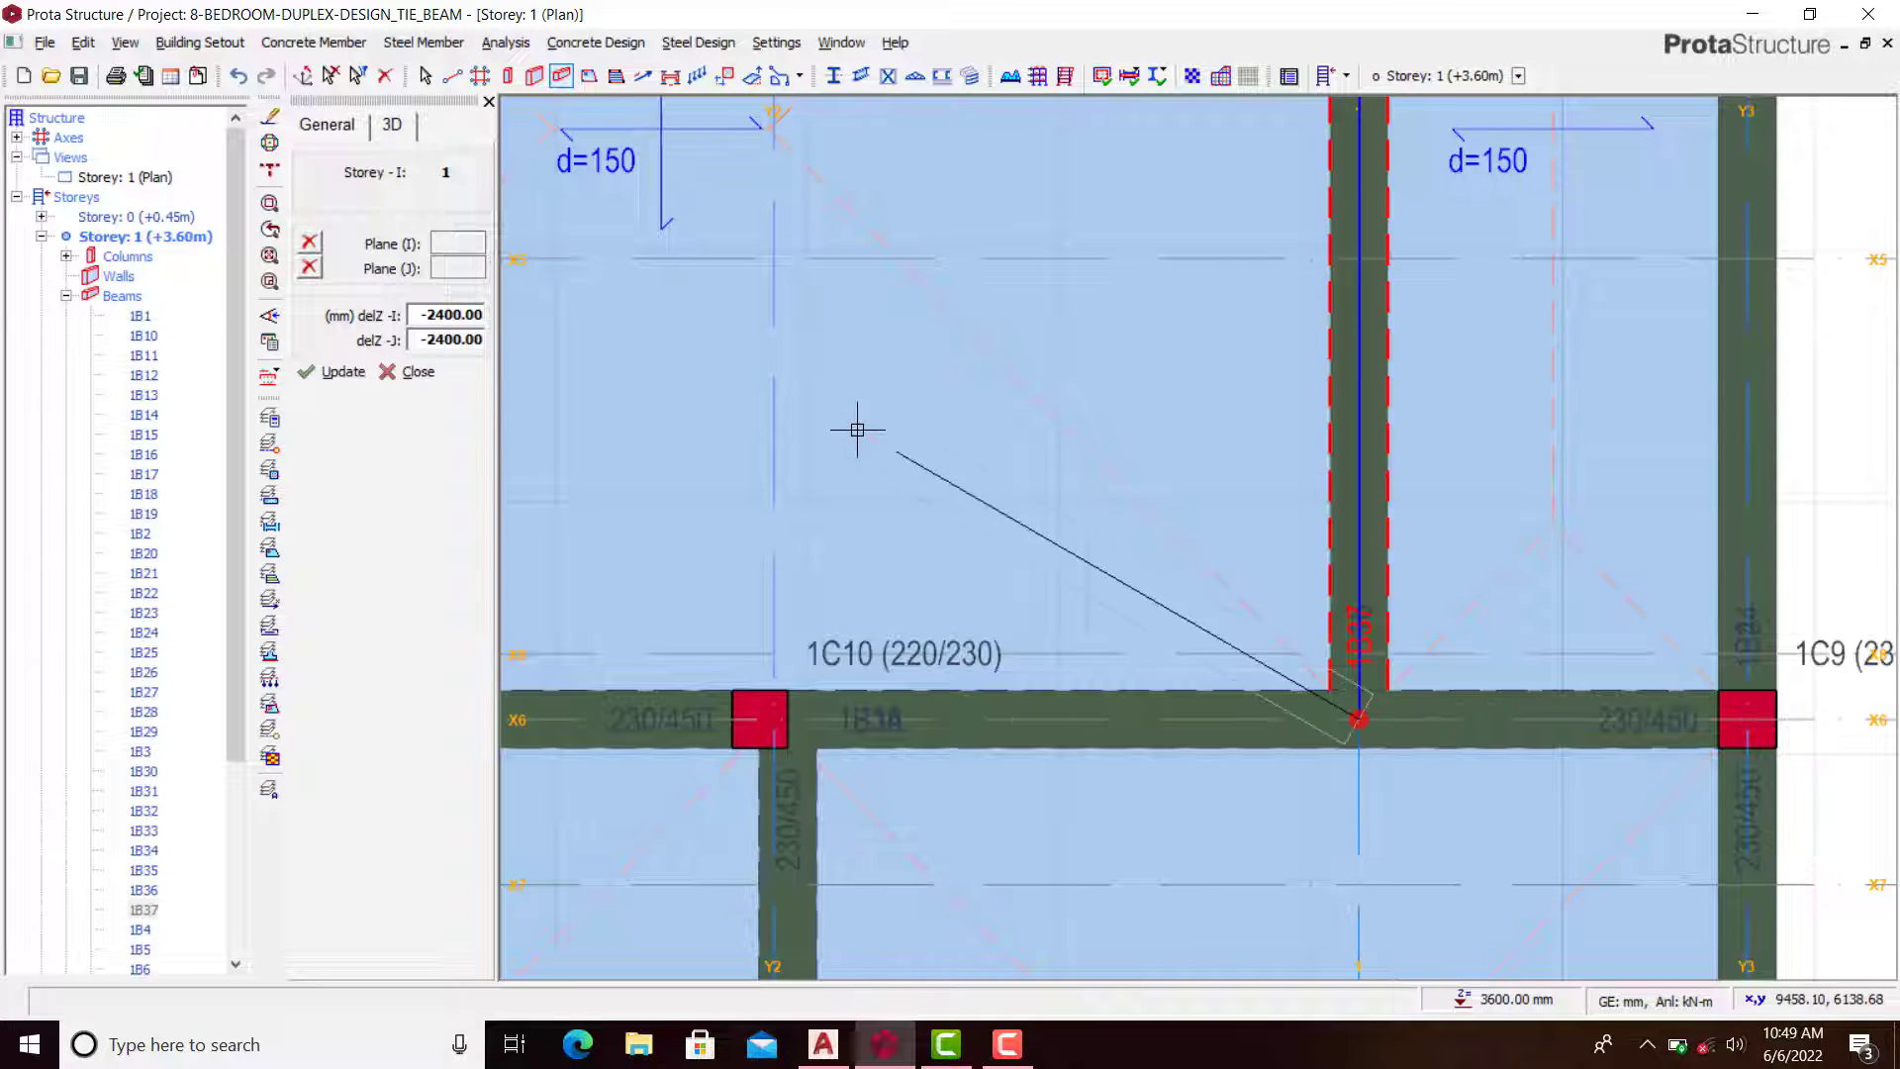
# Step: Insert a tie beam along axis X2 from column 1C11 to column 1C12 without splitting it at supporting spans
pyautogui.scroll(-3, 1355, 589)
pyautogui.scroll(4, 1276, 186)
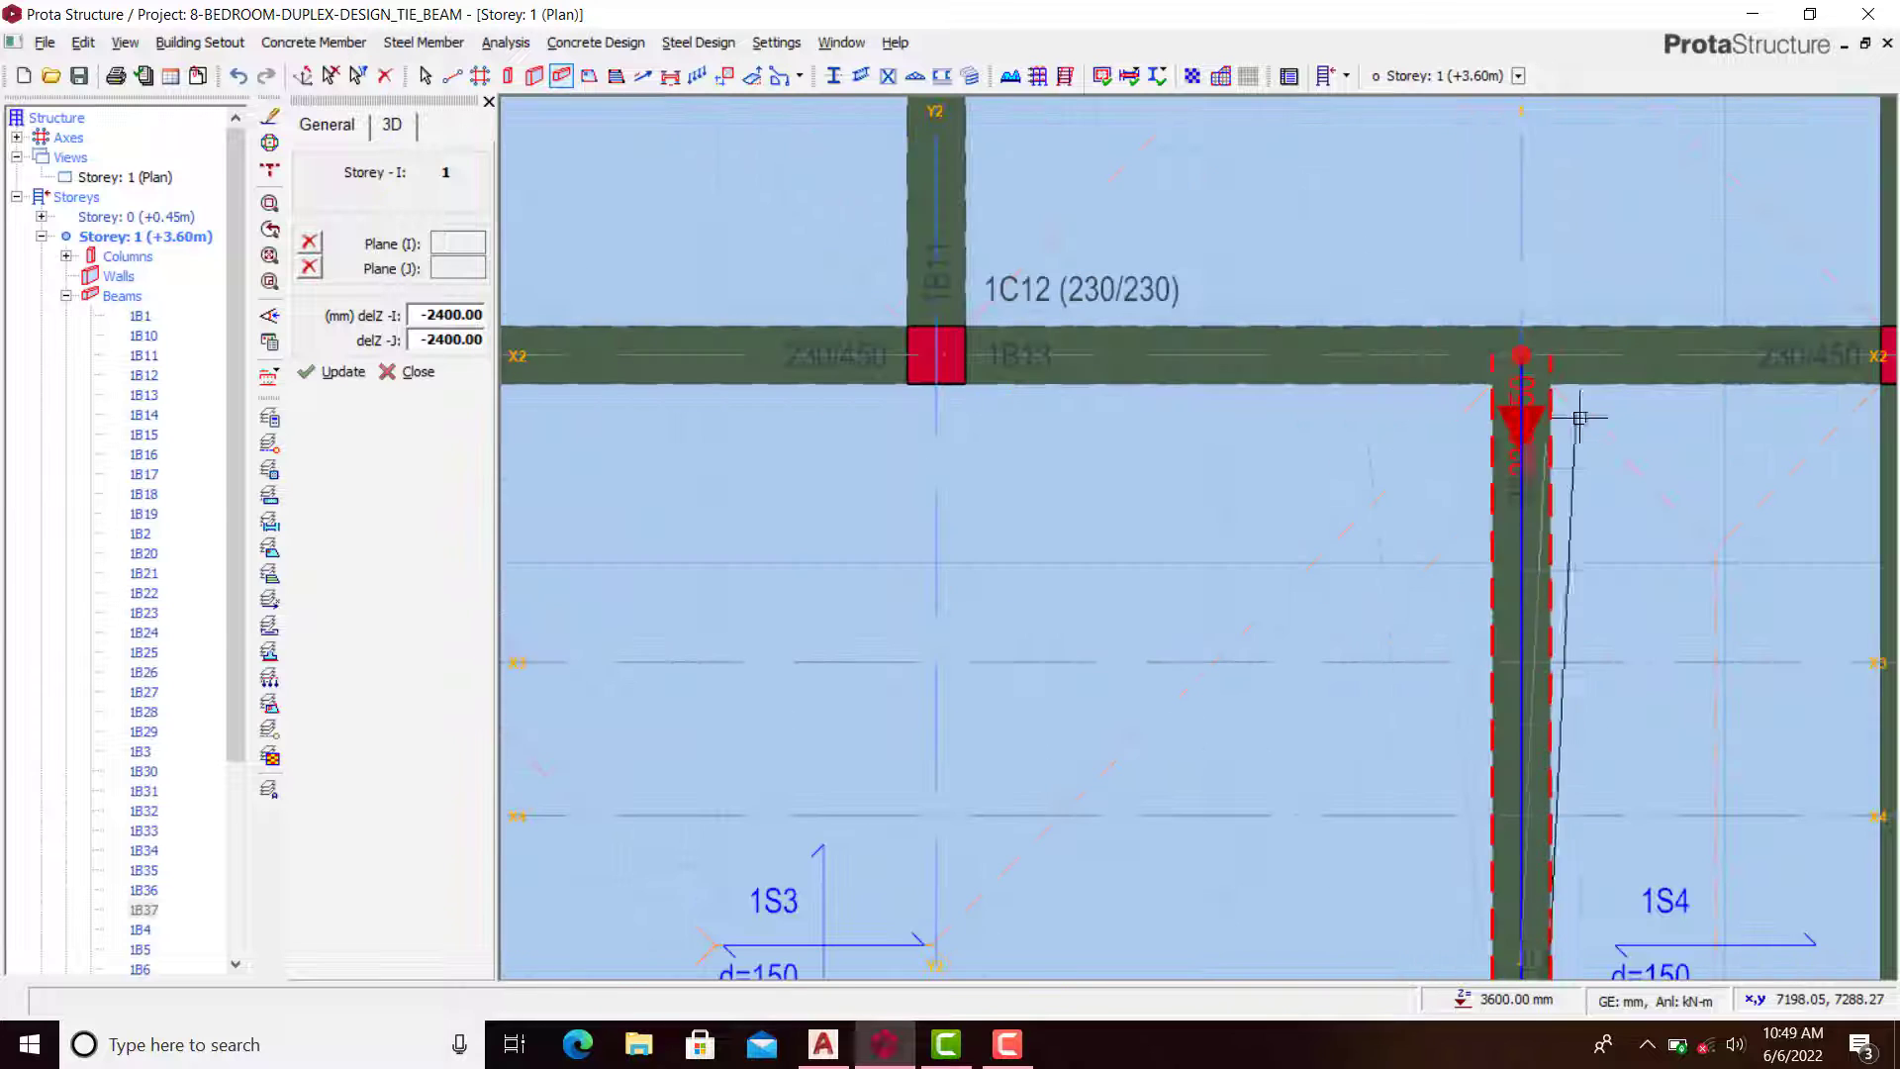
pyautogui.scroll(-3, 1532, 446)
pyautogui.scroll(5, 1687, 425)
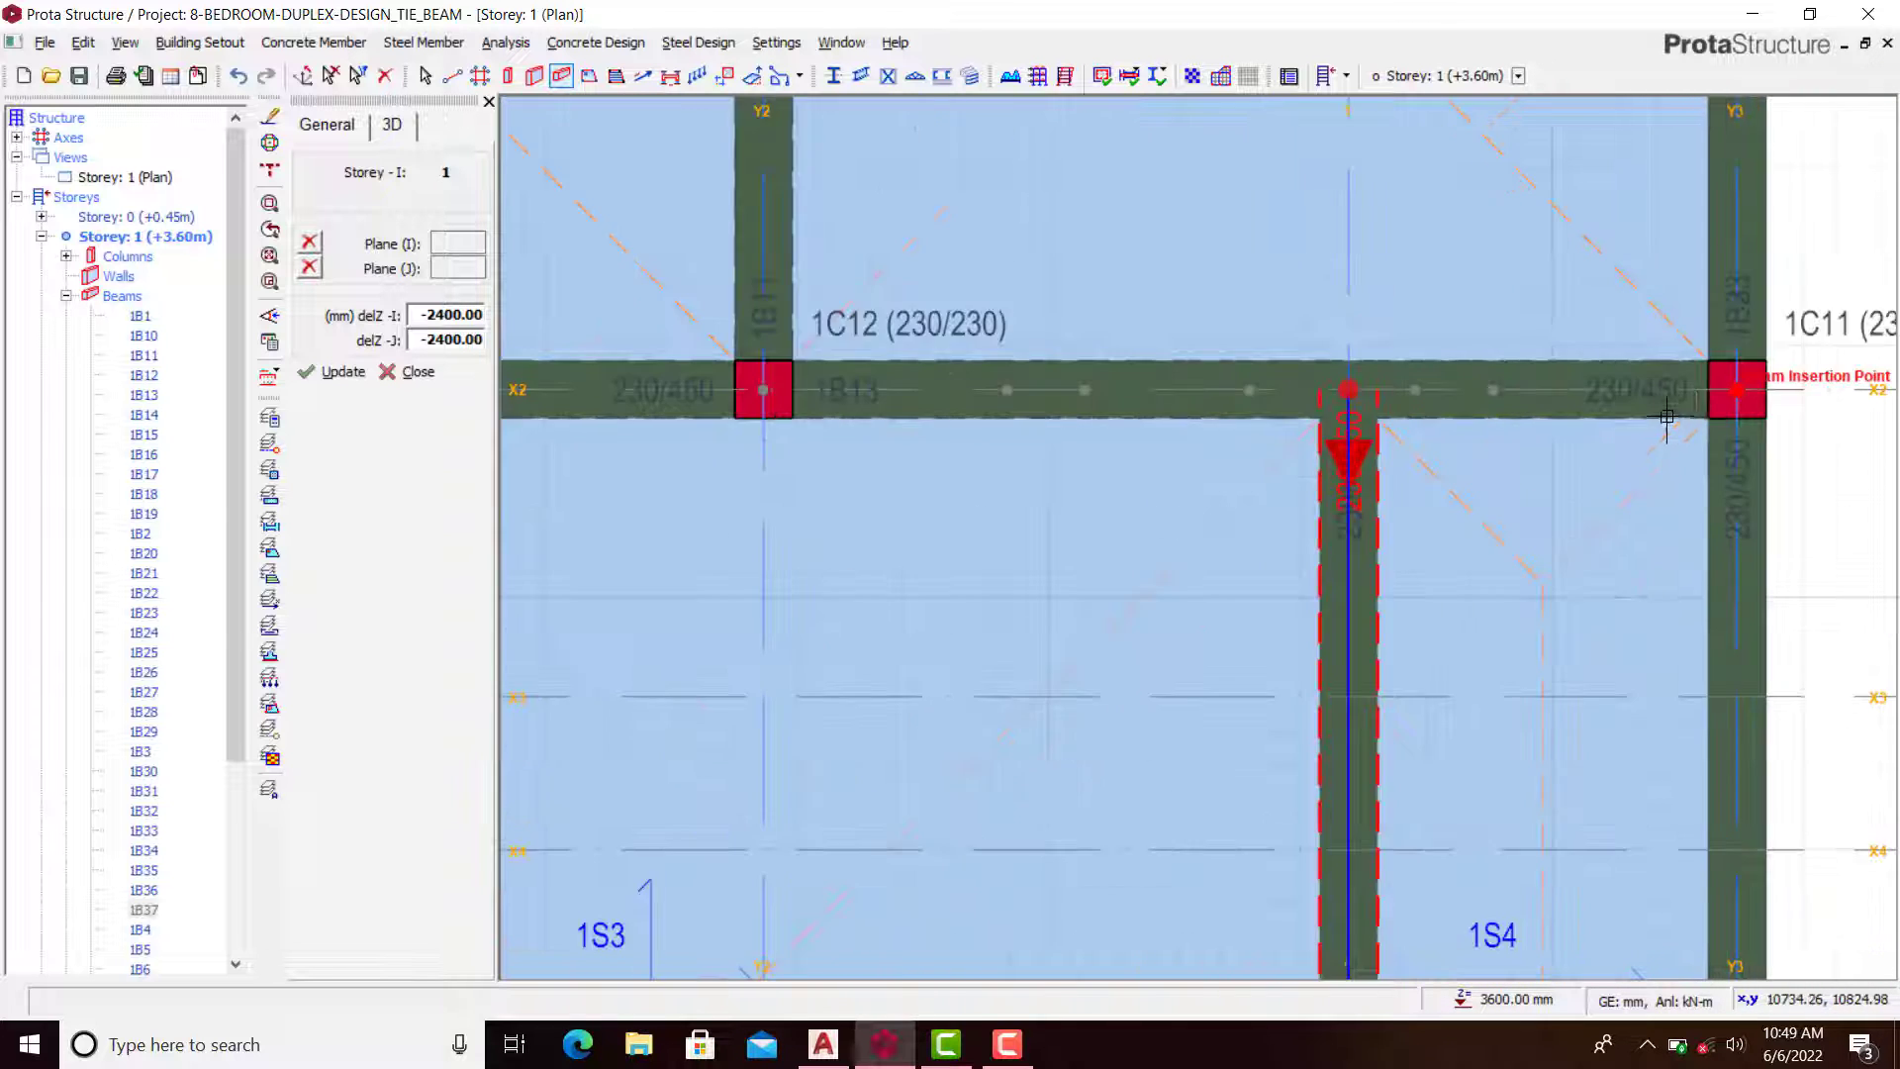
pyautogui.click(1791, 354)
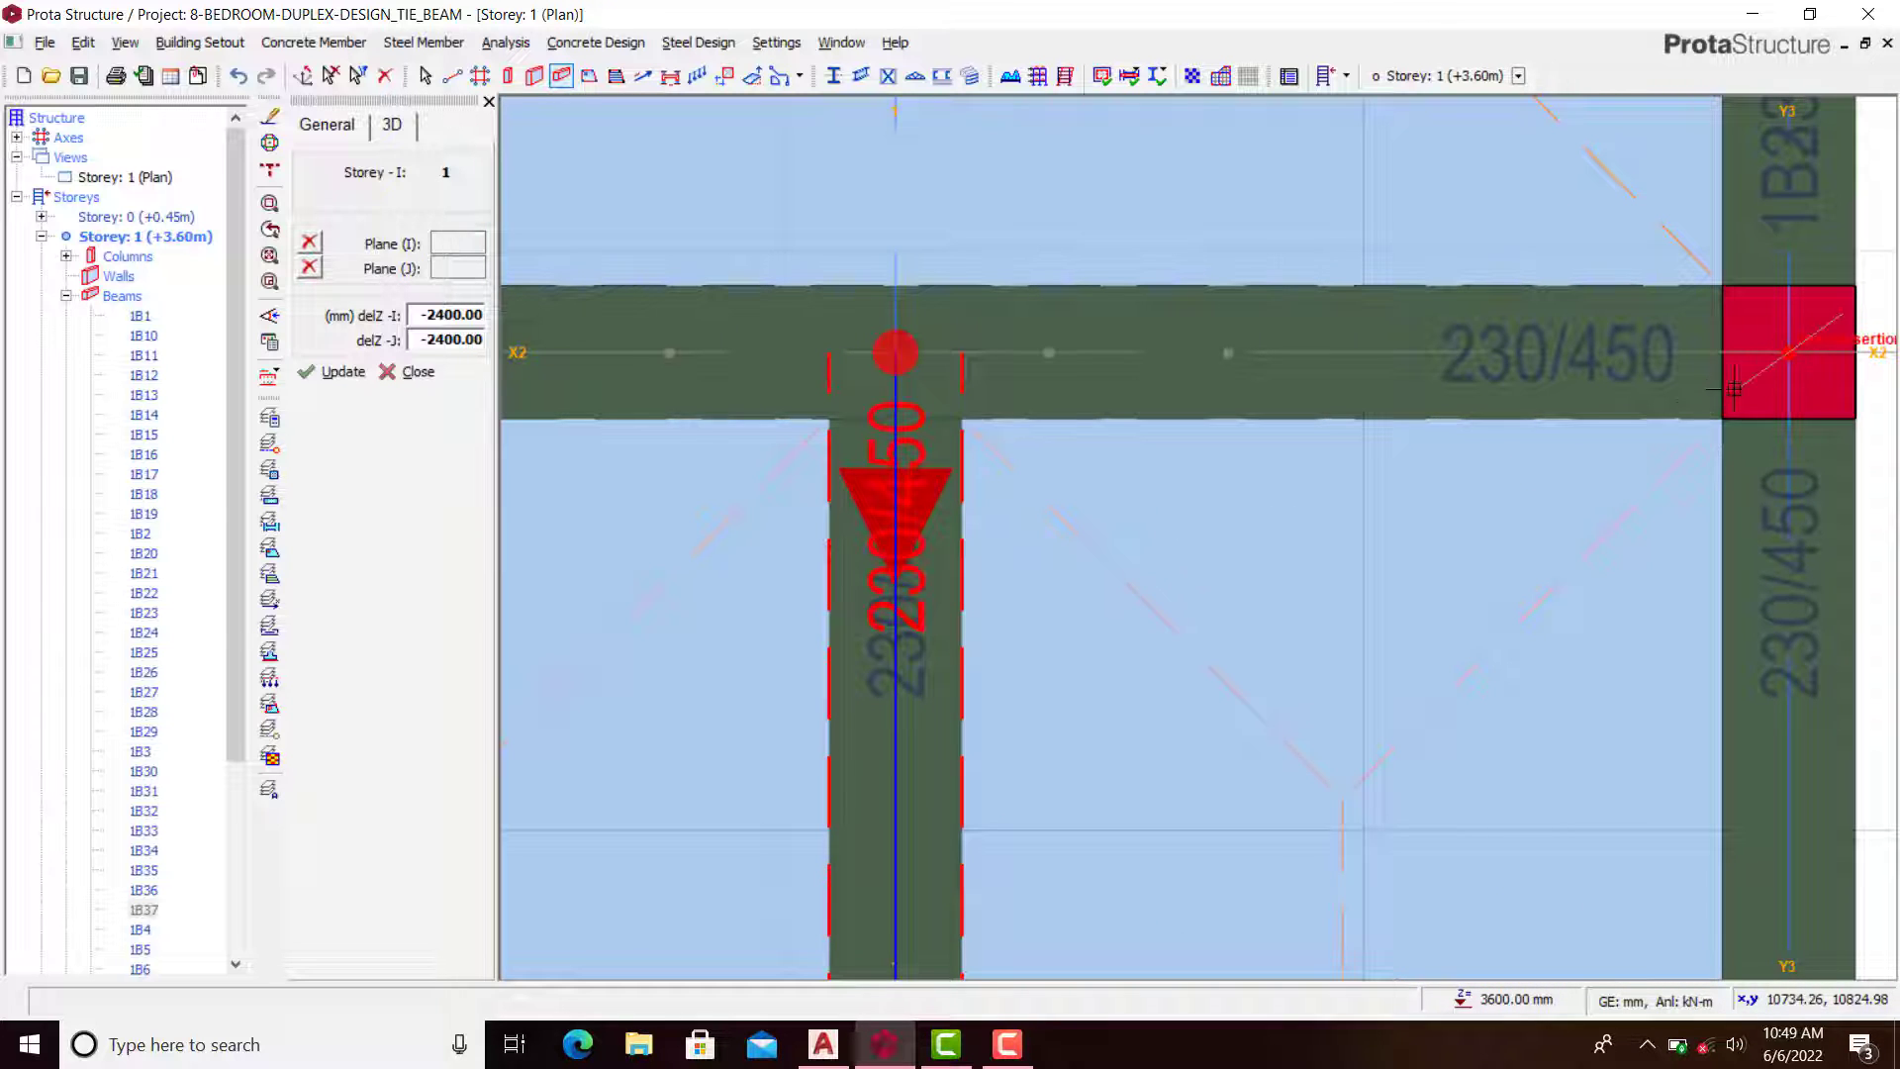
pyautogui.scroll(-3, 1790, 355)
pyautogui.click(803, 363)
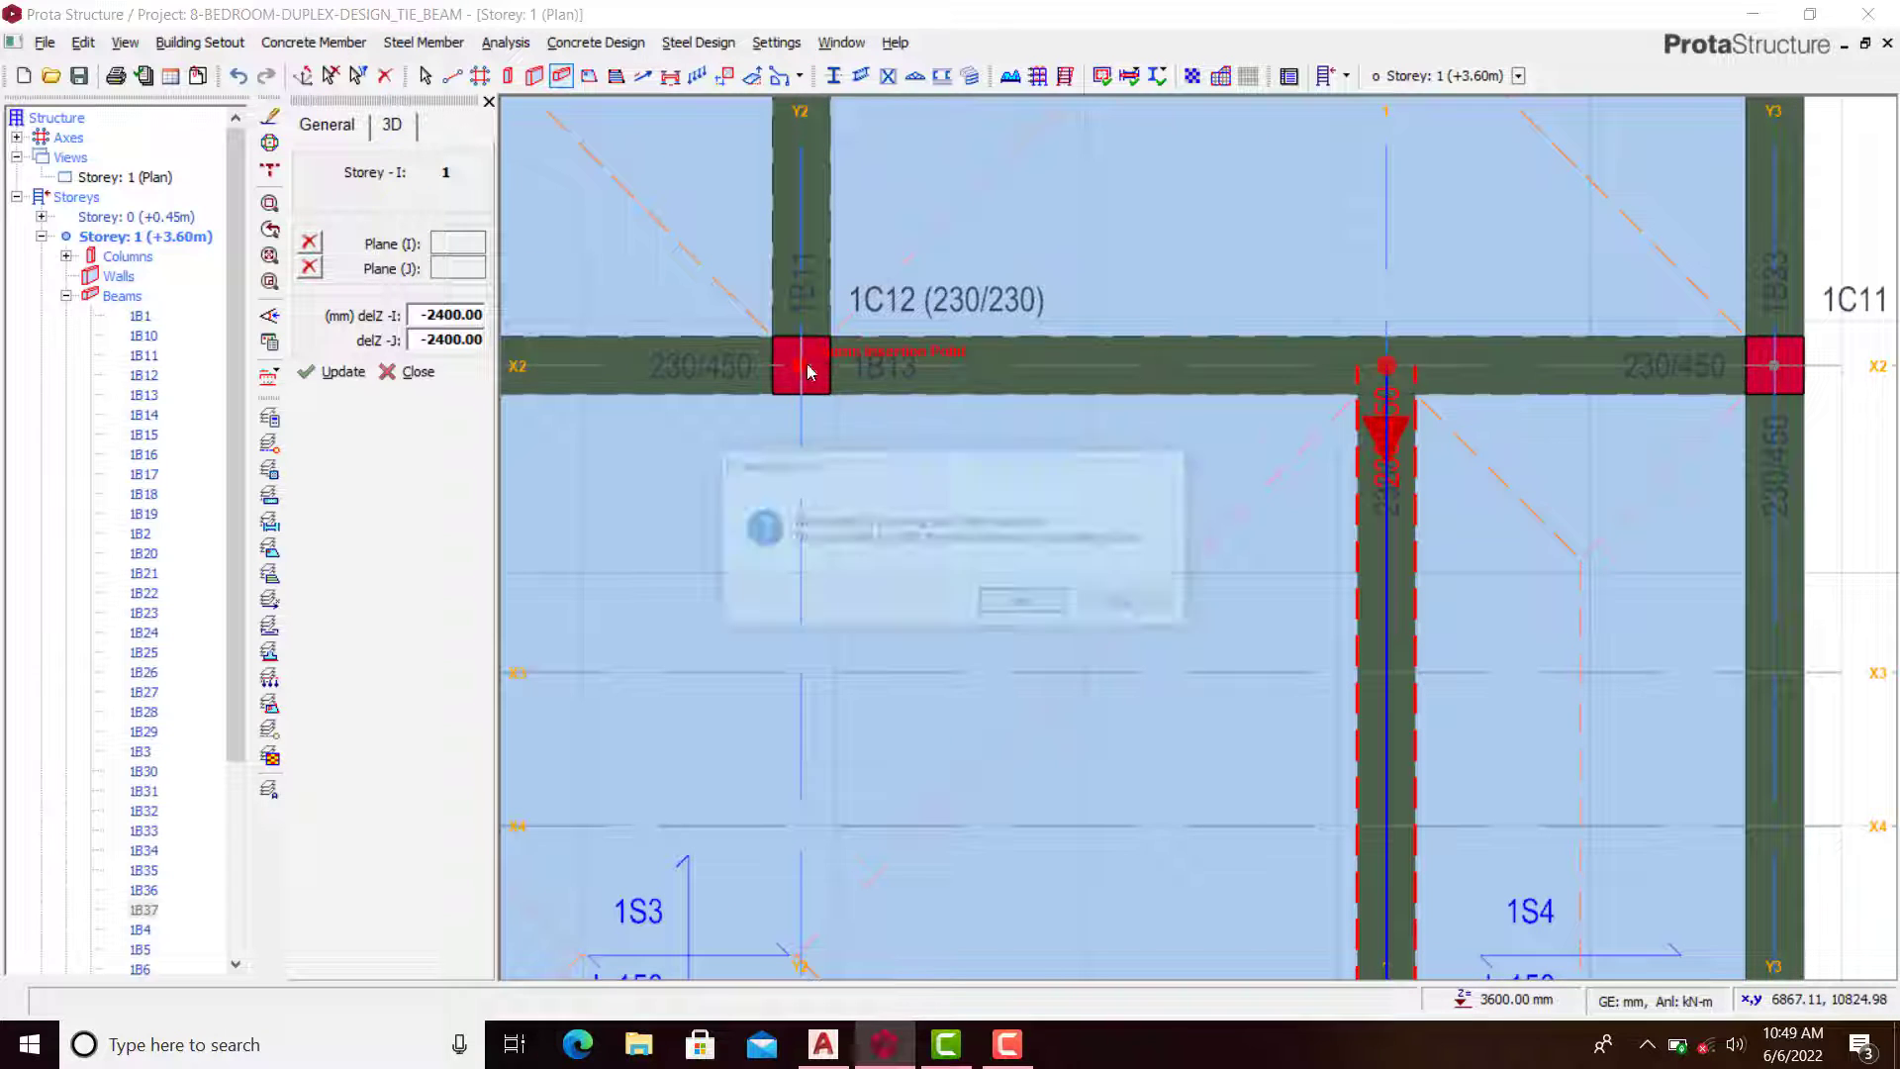
pyautogui.click(1129, 604)
# Step: Insert a tie beam along axis X2 from column 1C12 to column 1C4
pyautogui.scroll(-3, 1578, 530)
pyautogui.scroll(3, 970, 436)
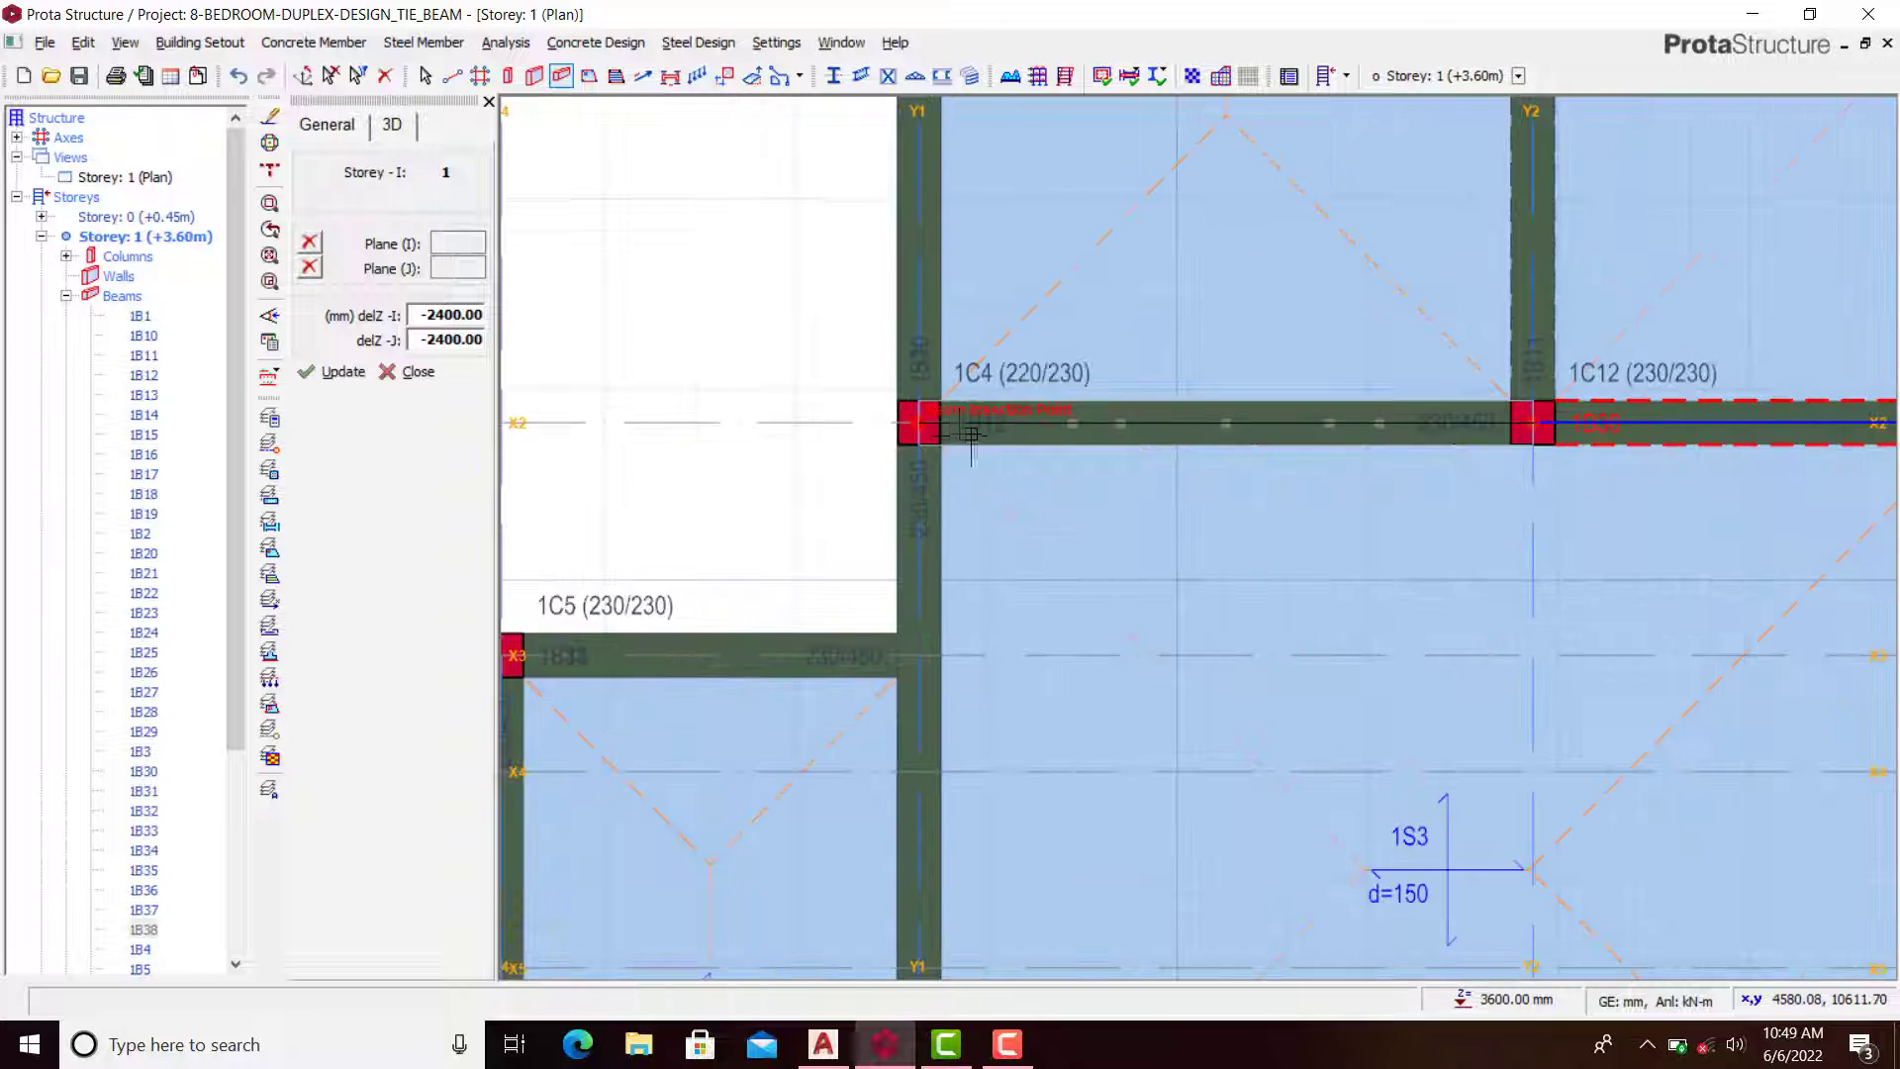
pyautogui.scroll(2, 970, 435)
pyautogui.click(918, 423)
pyautogui.scroll(-3, 818, 386)
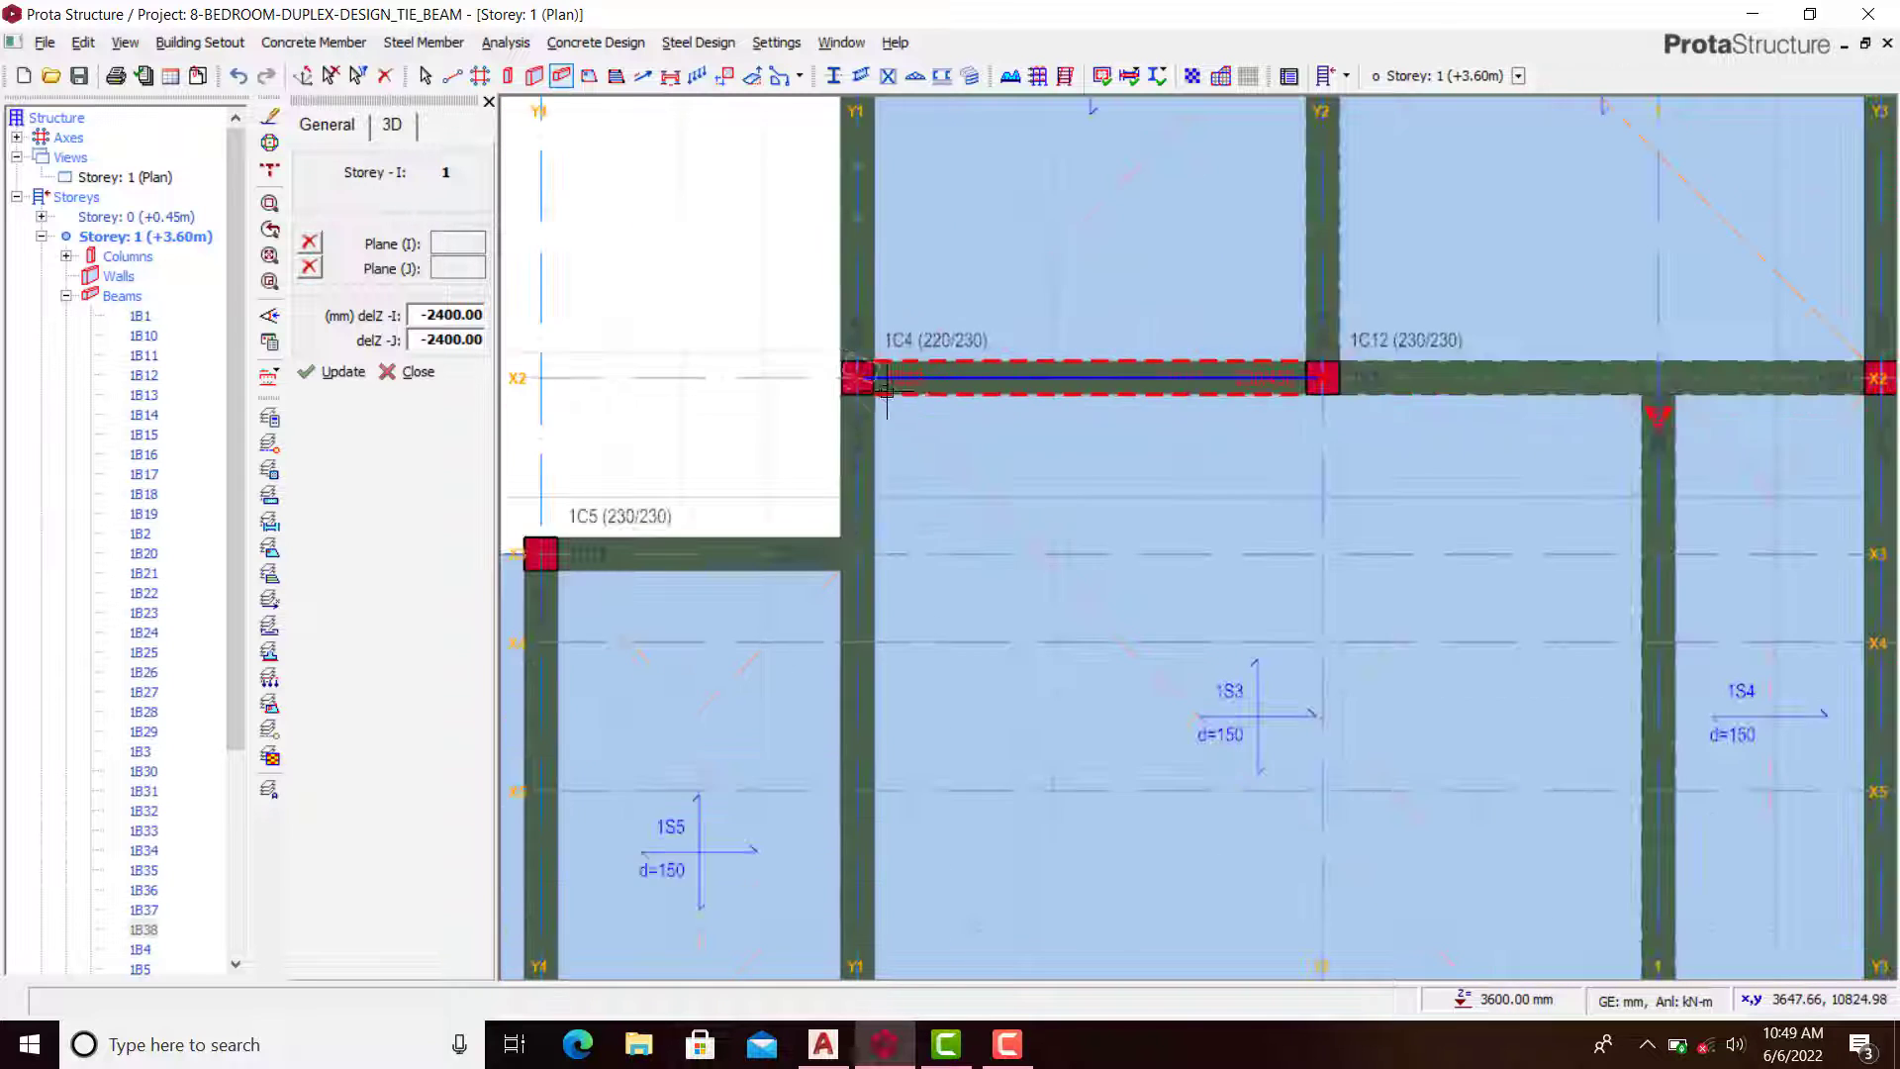
# Step: Insert a tie beam along axis Y2 from column 1C2 to column 1C12
pyautogui.scroll(-3, 886, 391)
pyautogui.scroll(3, 1124, 170)
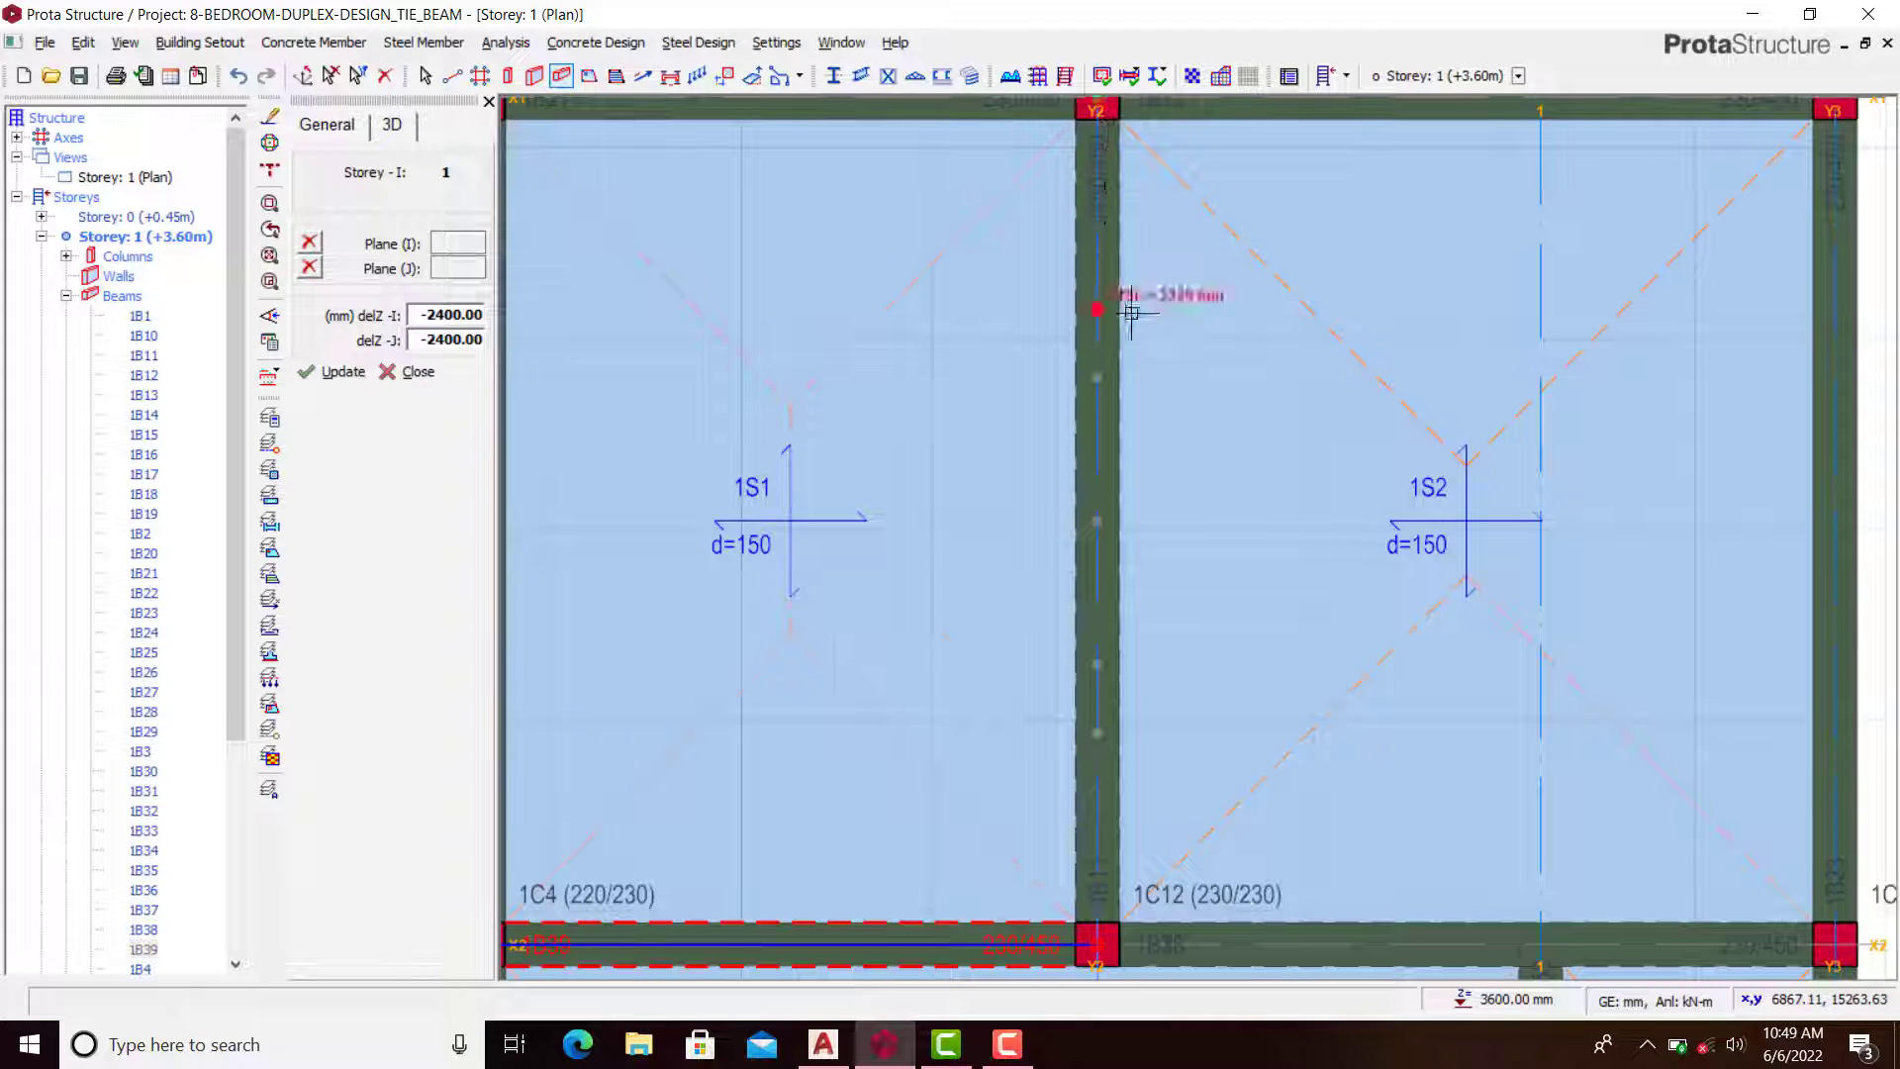
pyautogui.scroll(-3, 1131, 312)
pyautogui.scroll(4, 1127, 316)
pyautogui.scroll(-3, 1130, 302)
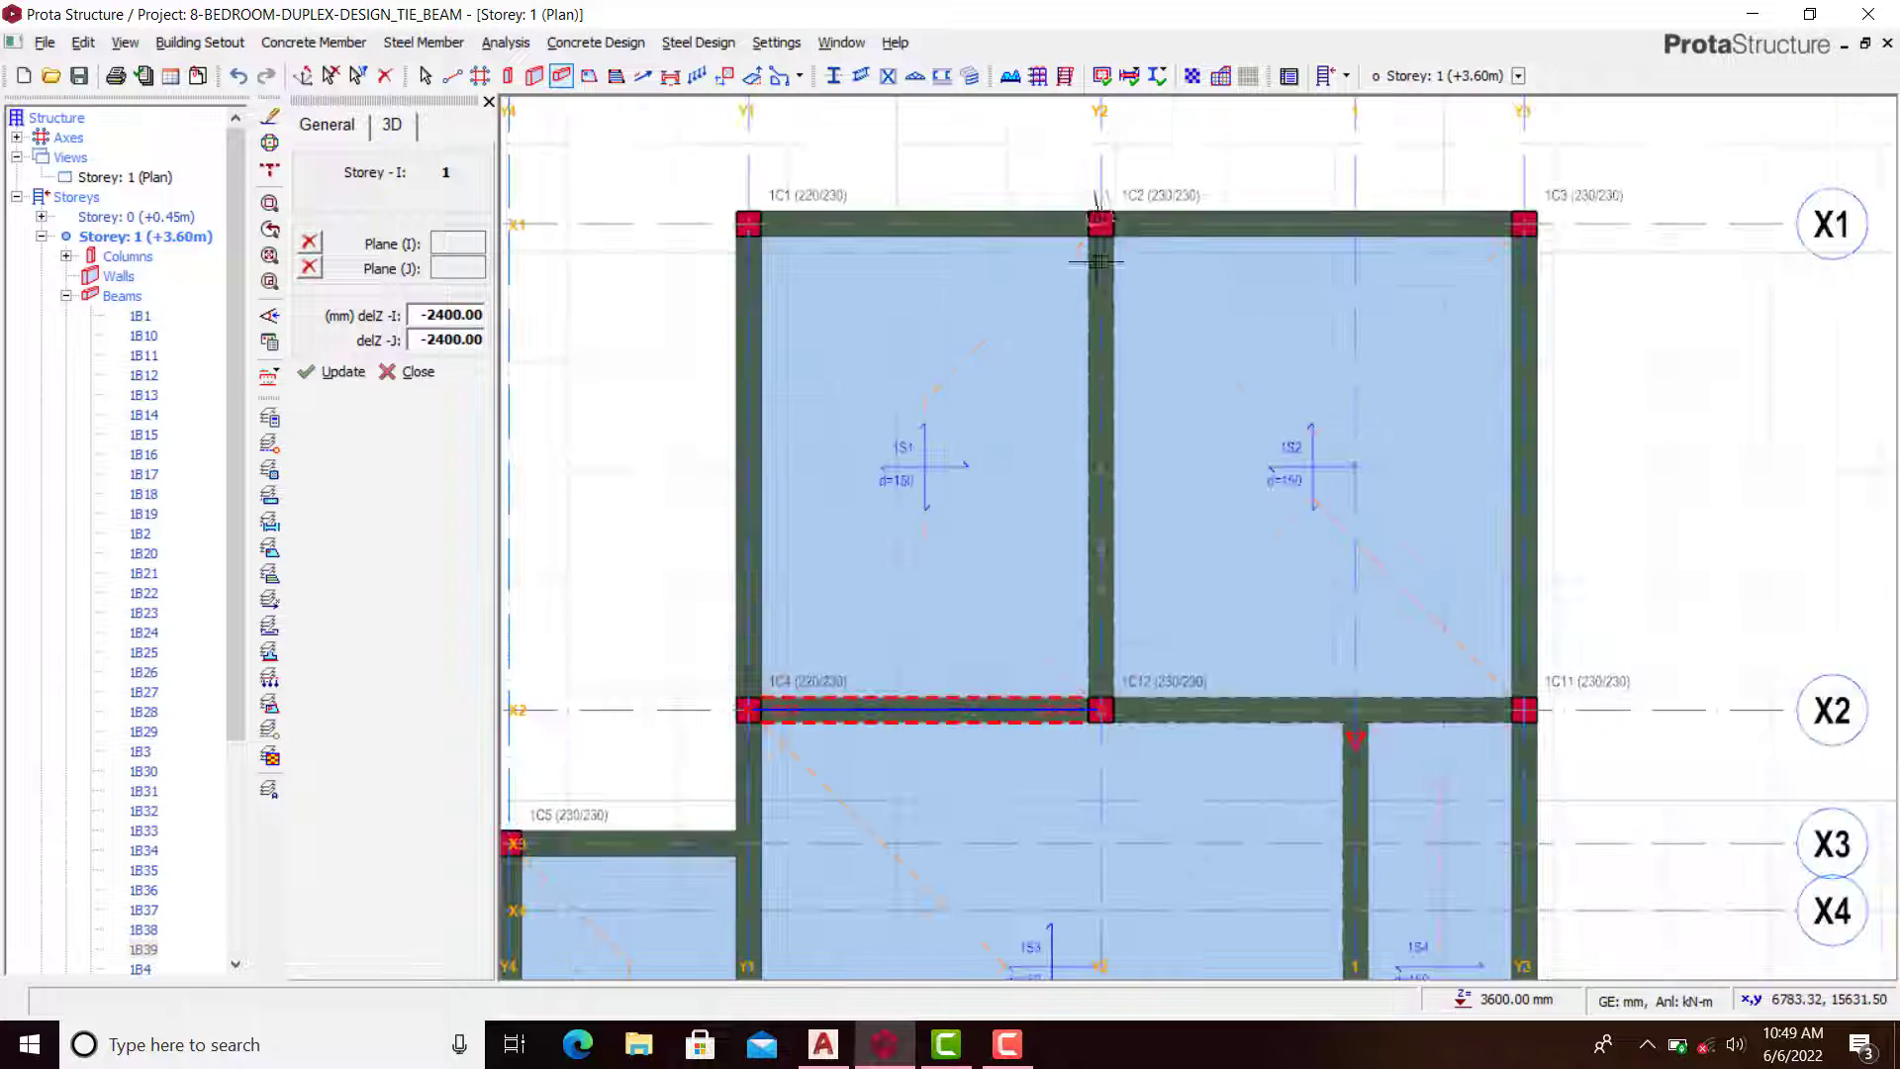
pyautogui.scroll(4, 1077, 693)
pyautogui.click(1075, 693)
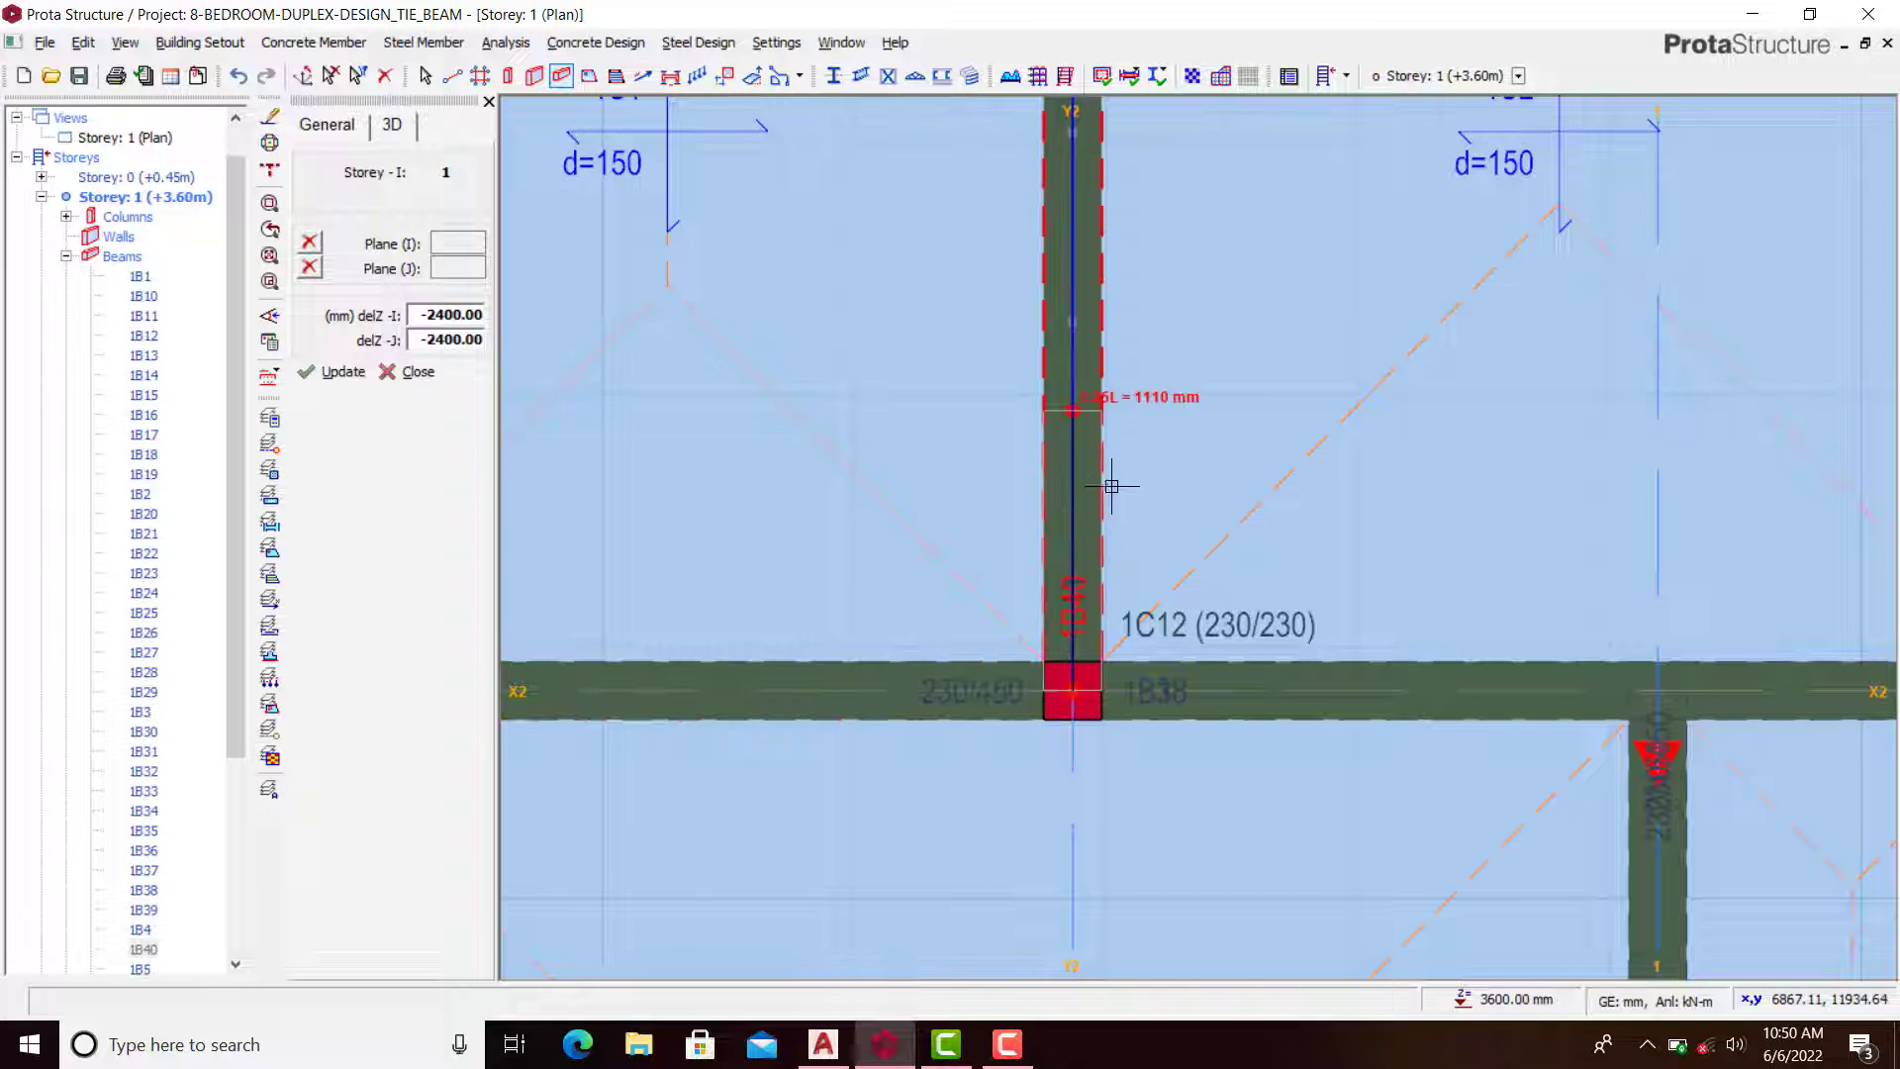
# Step: Remove the cantilever free-end marking from the beam along axis 1 between axes X2 and X6 by setting both ends supported
pyautogui.scroll(-3, 1174, 347)
pyautogui.scroll(4, 1321, 534)
pyautogui.press('Escape')
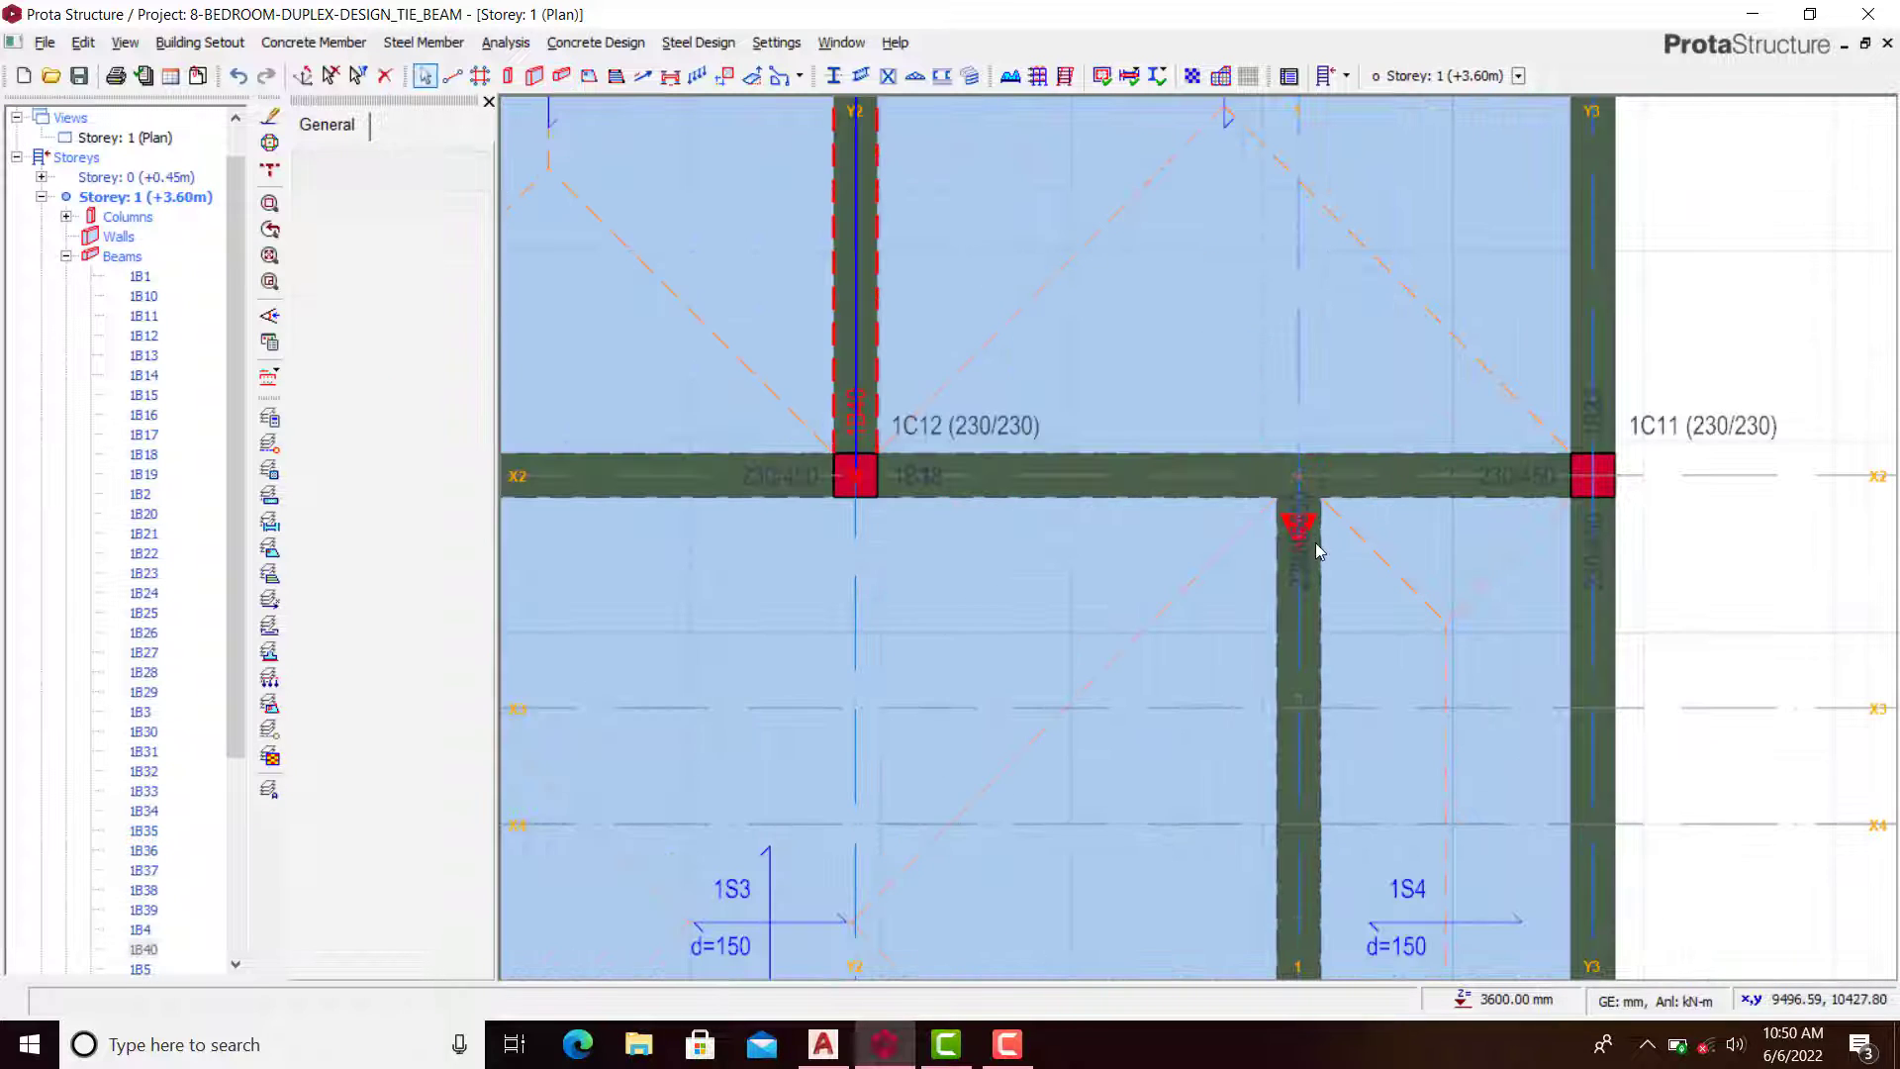
pyautogui.click(1319, 534)
pyautogui.scroll(4, 1348, 514)
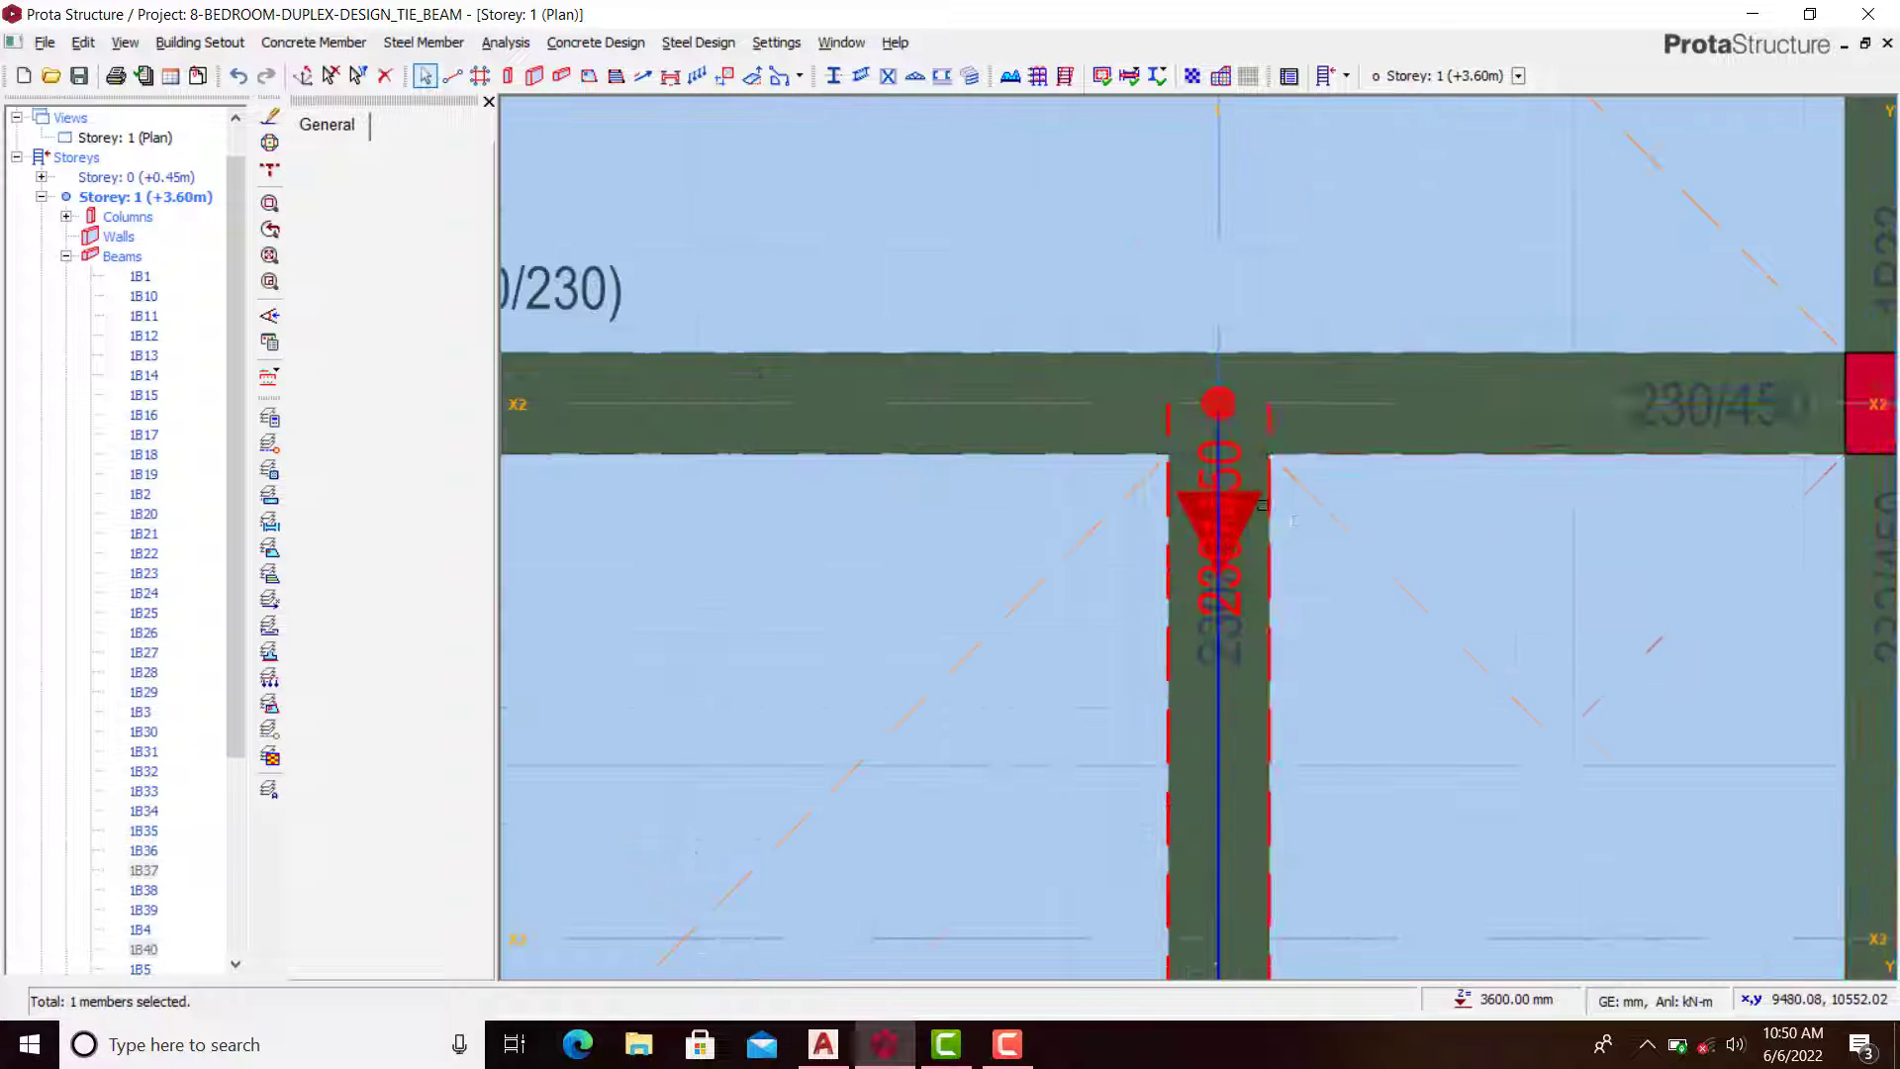
pyautogui.scroll(-3, 1262, 480)
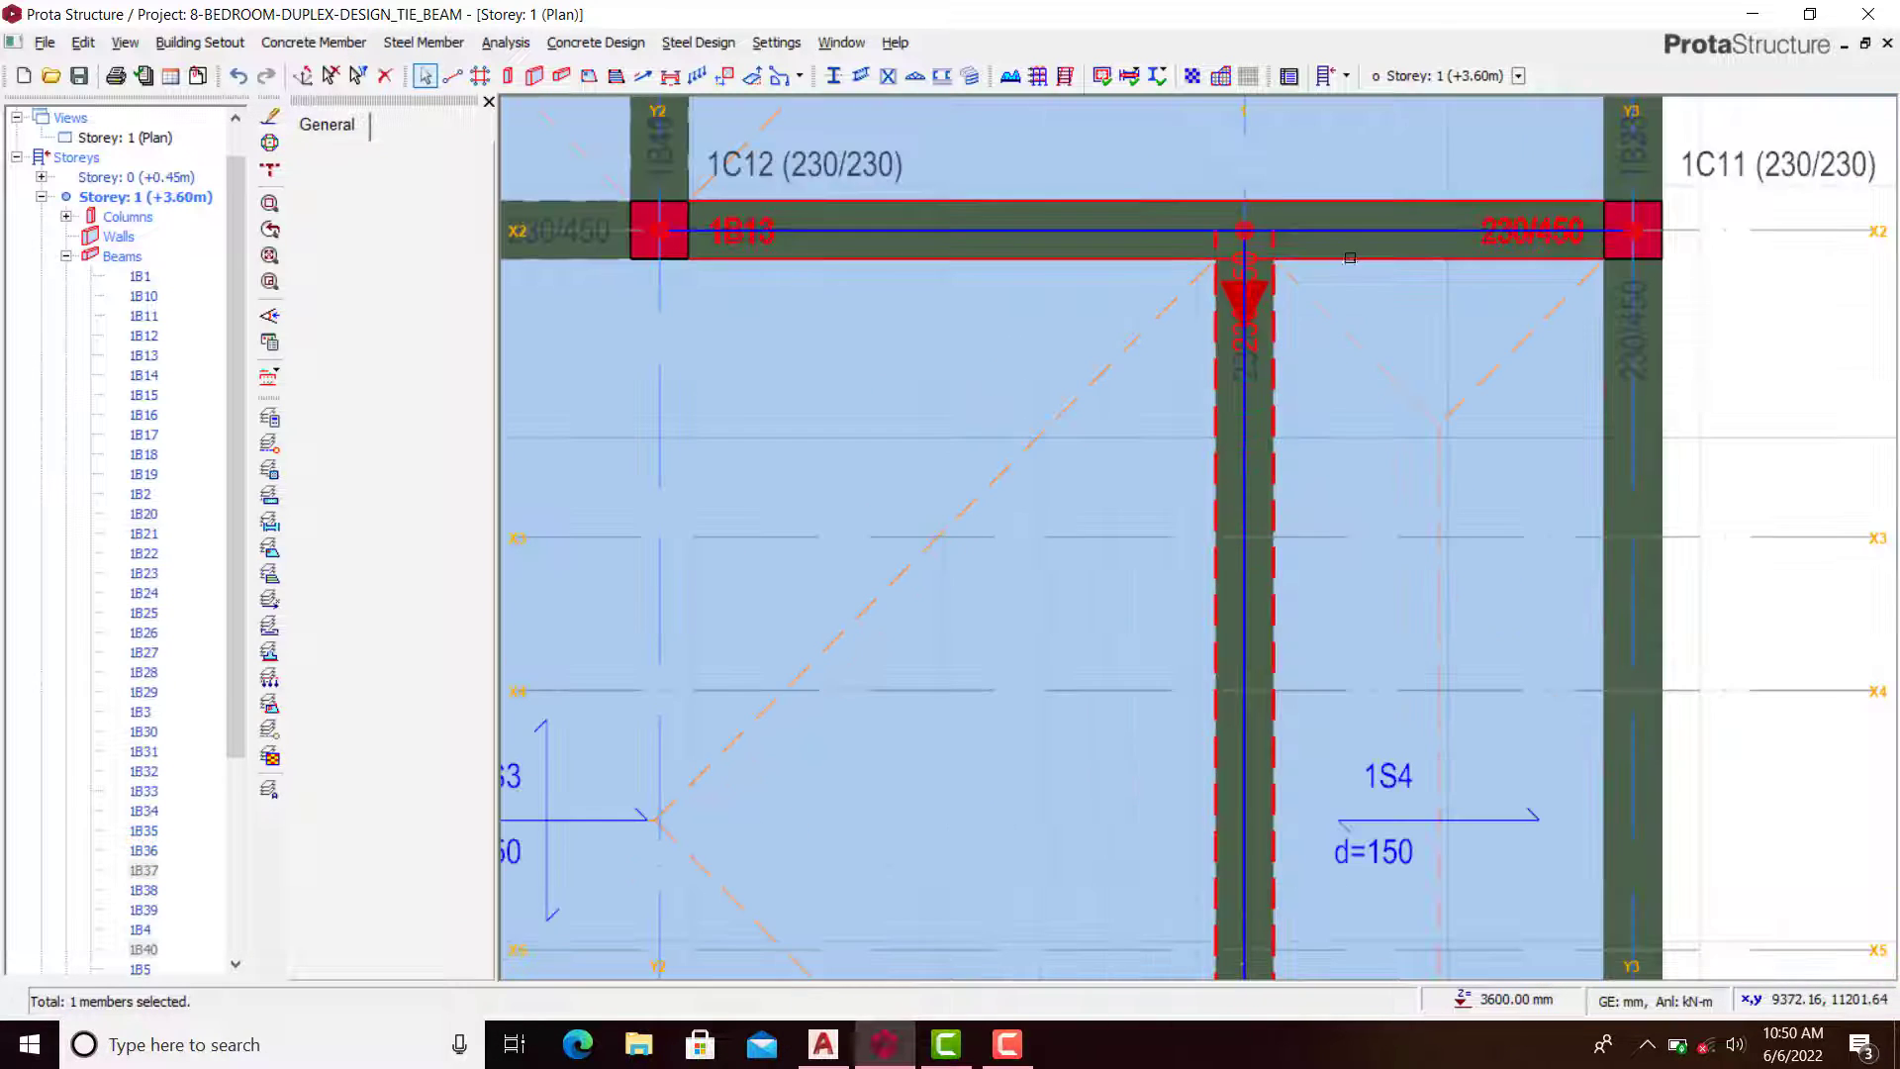
pyautogui.scroll(-1, 1317, 627)
pyautogui.scroll(1, 1603, 416)
pyautogui.moveTo(1401, 297); pyautogui.dragTo(1649, 388, button='middle')
pyautogui.scroll(-1, 1649, 388)
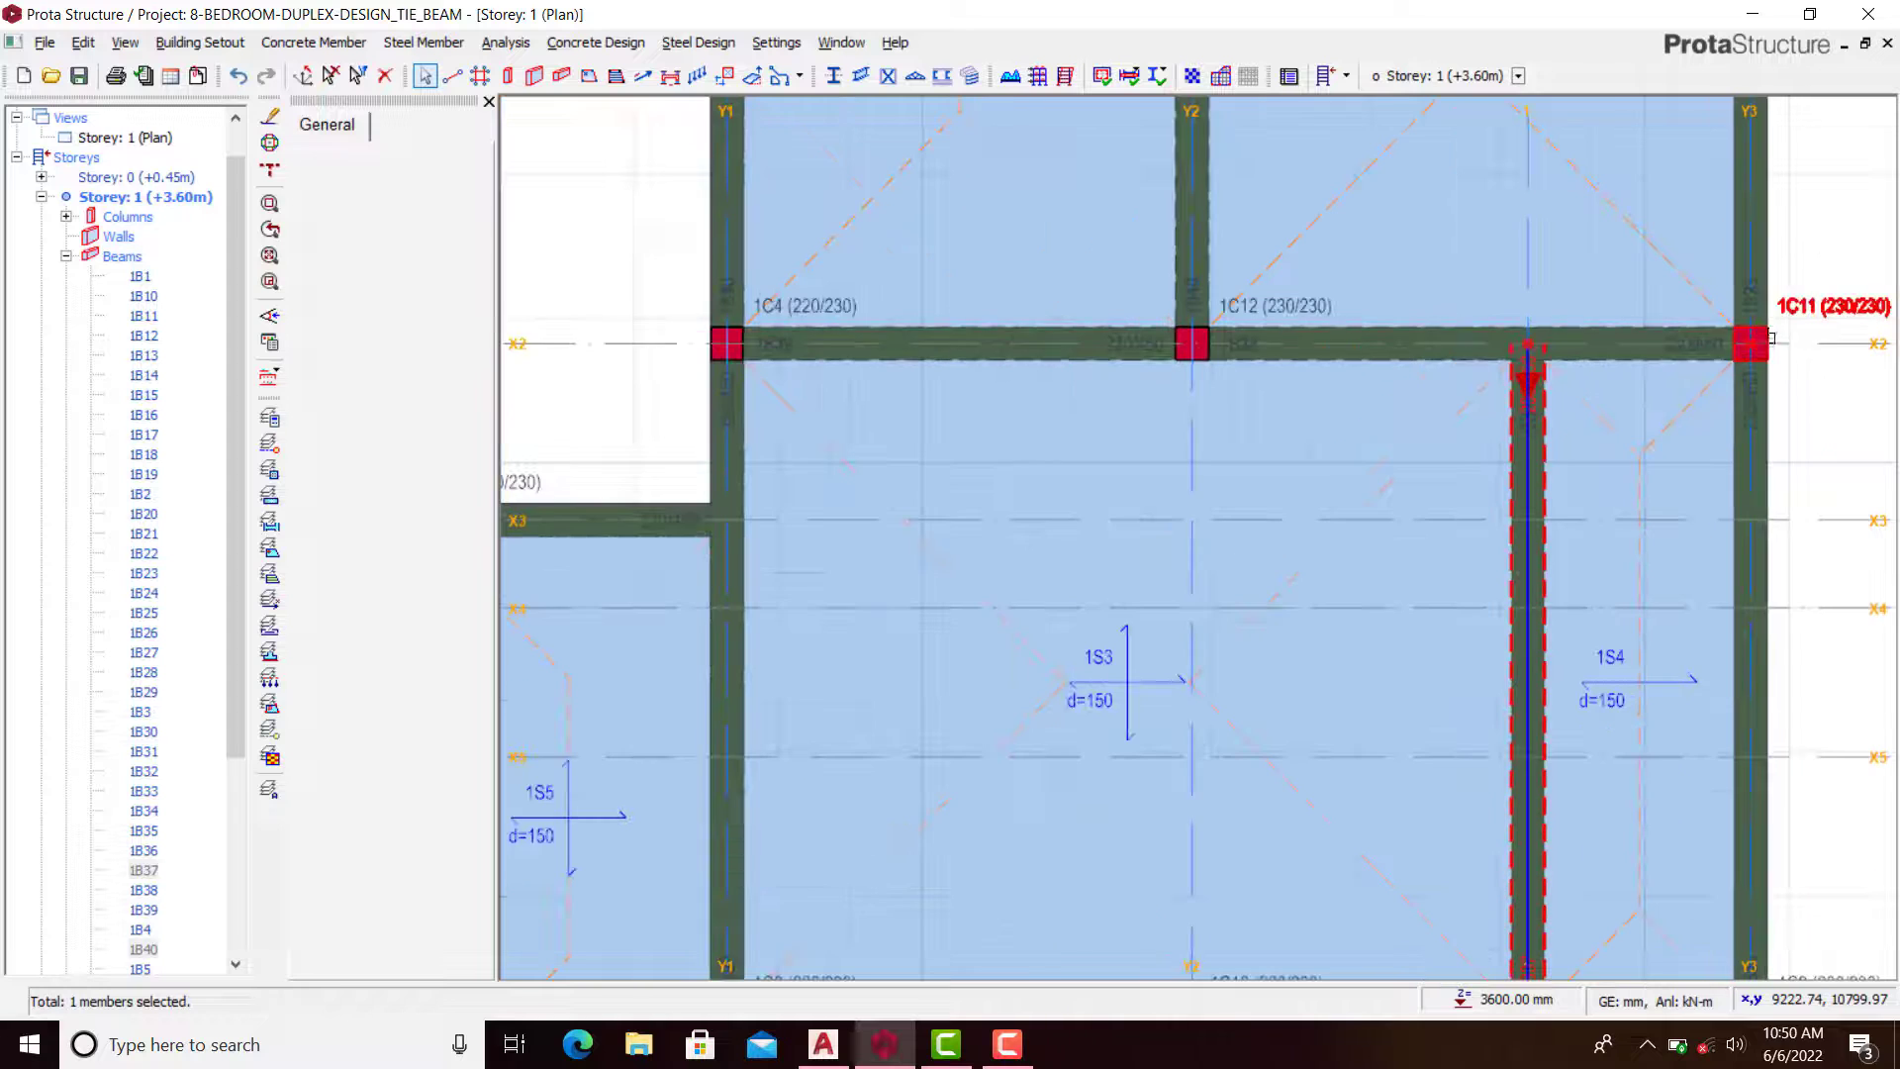
pyautogui.moveTo(1042, 275); pyautogui.dragTo(1067, 271, button='middle')
pyautogui.scroll(-1, 1066, 271)
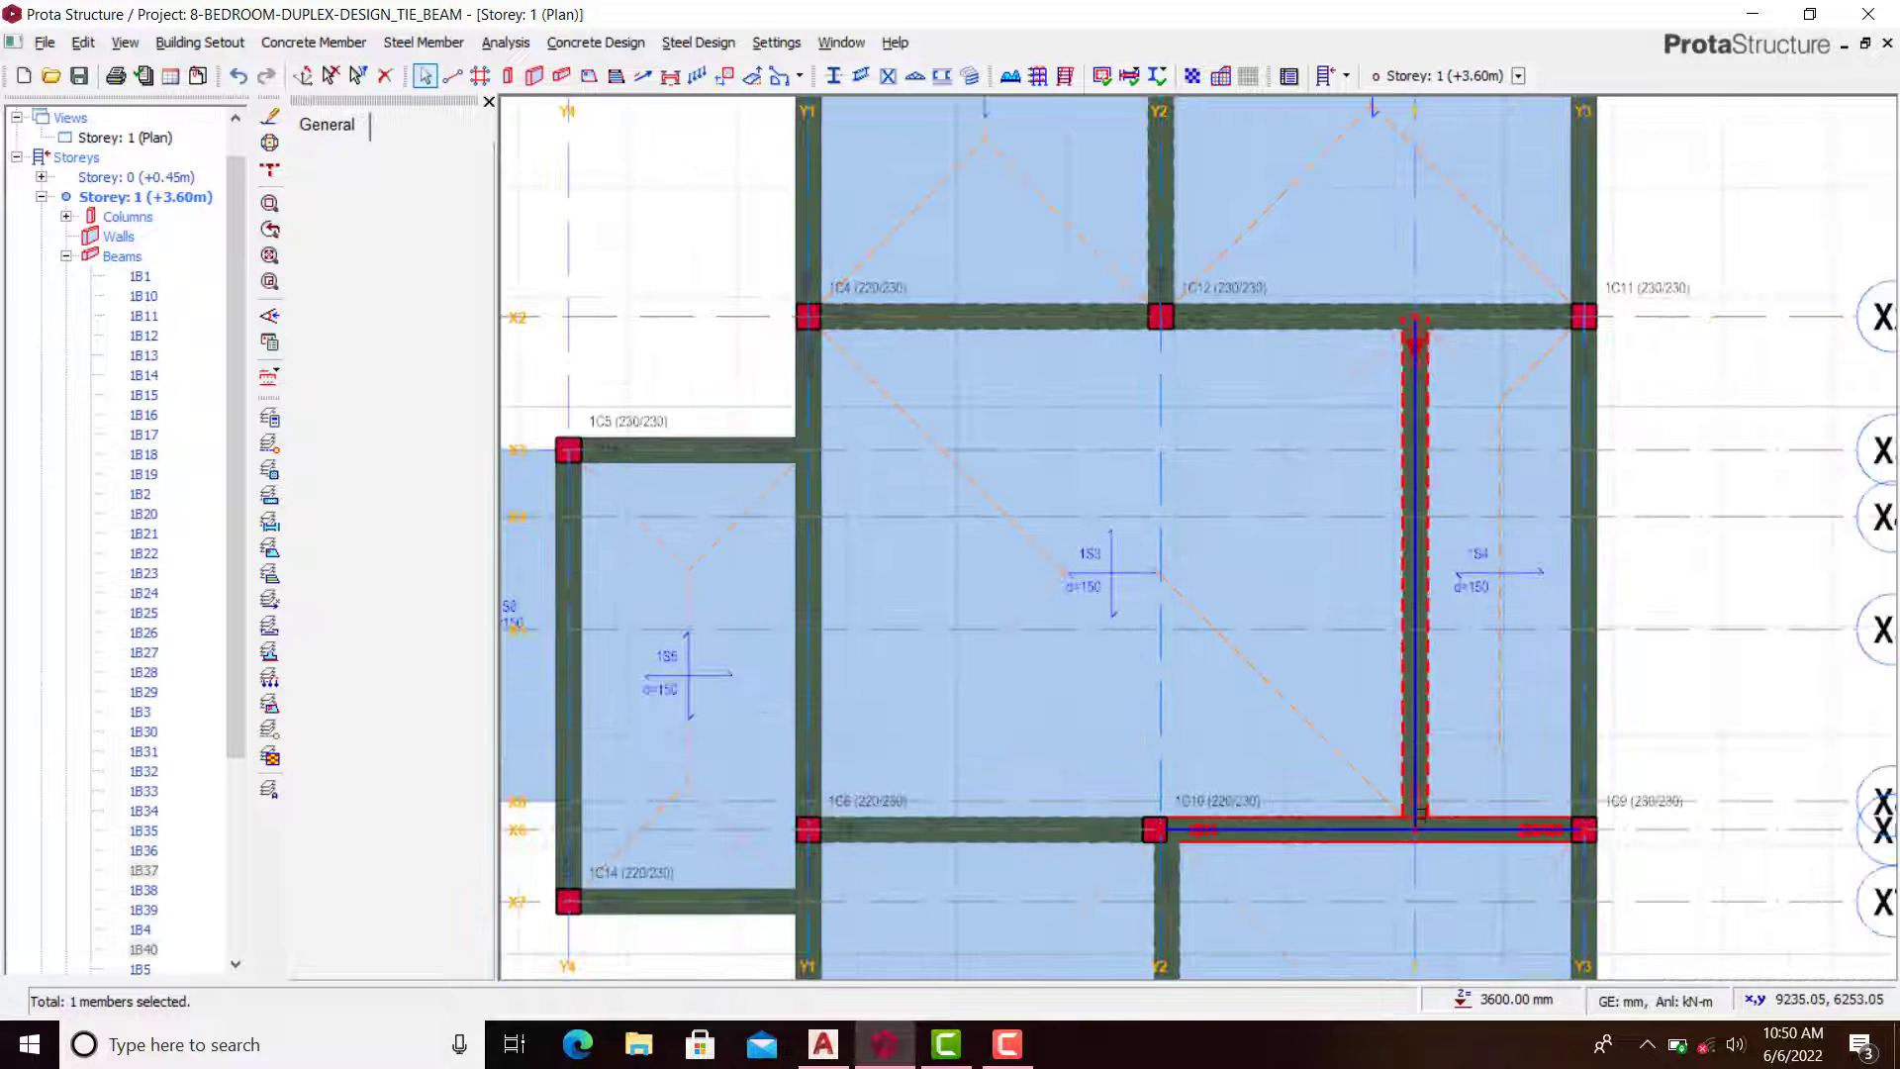
pyautogui.scroll(3, 1378, 310)
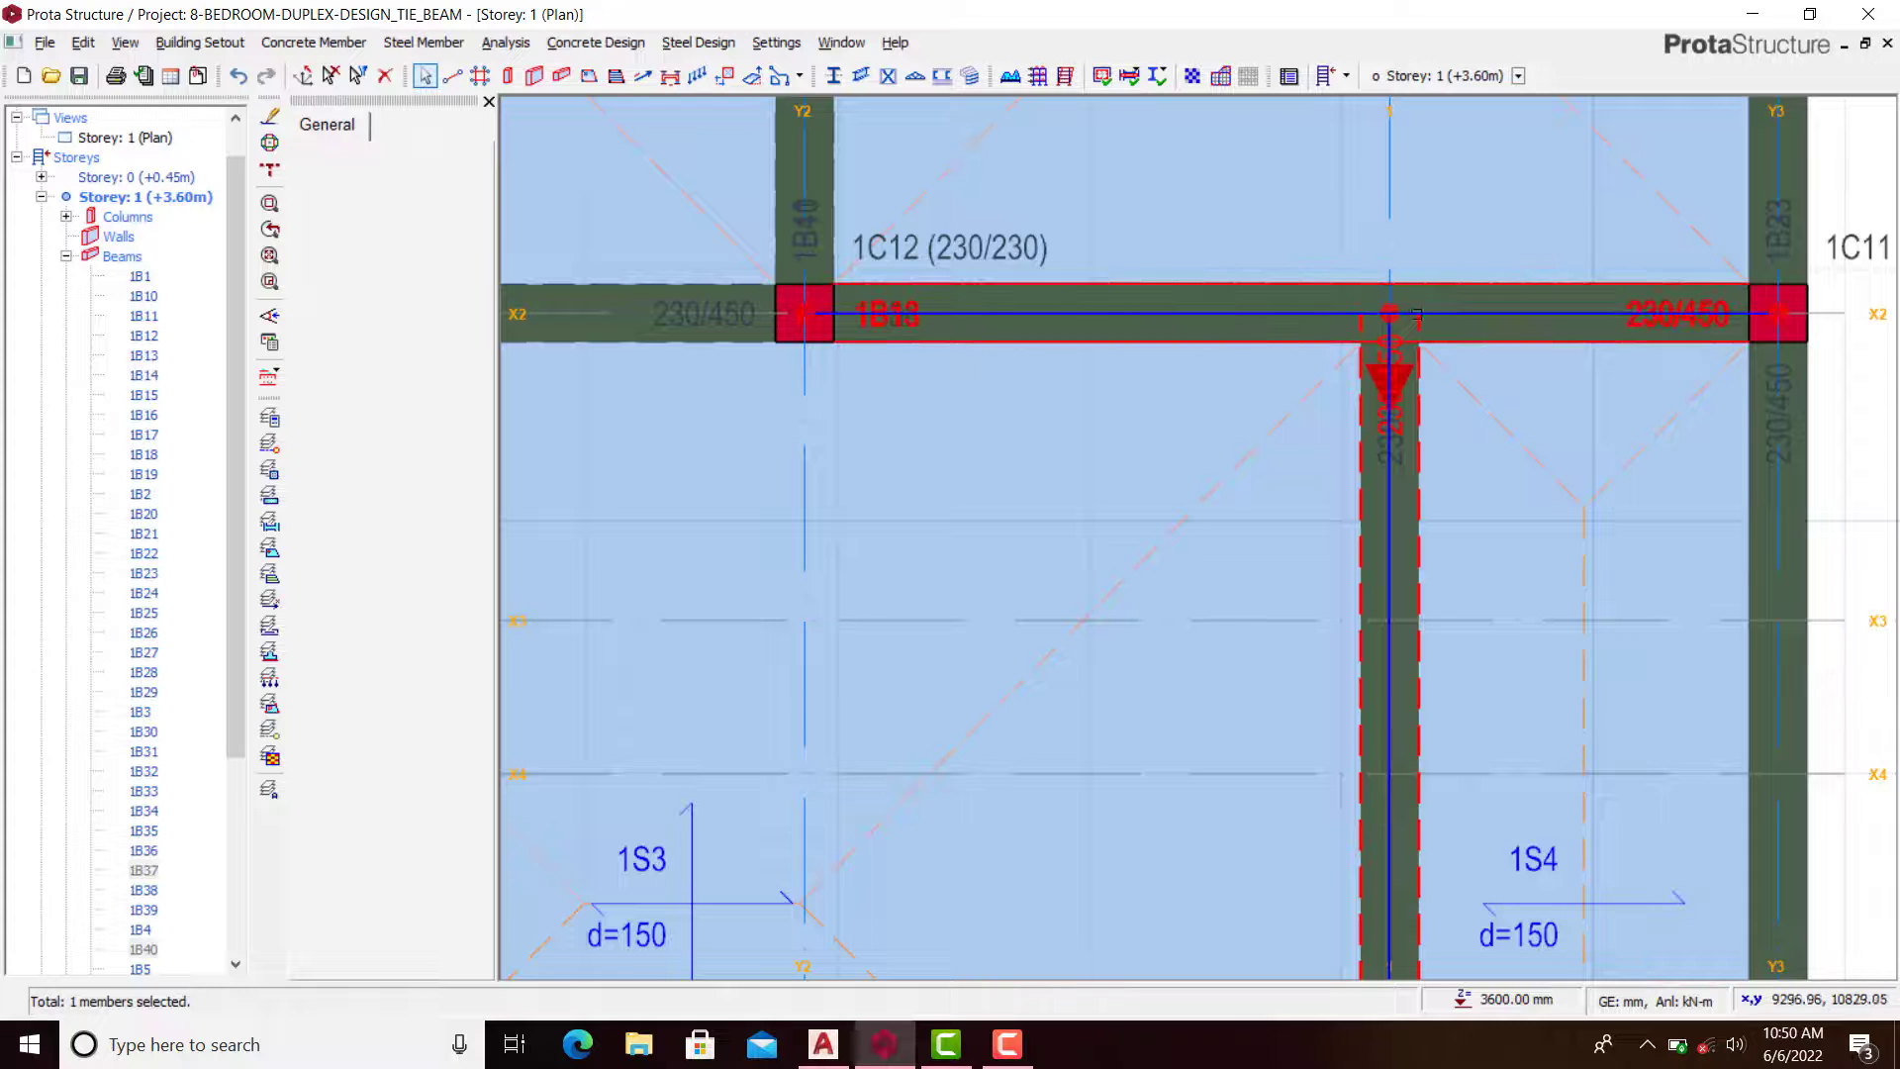
pyautogui.scroll(2, 1420, 326)
pyautogui.rightClick(1429, 327)
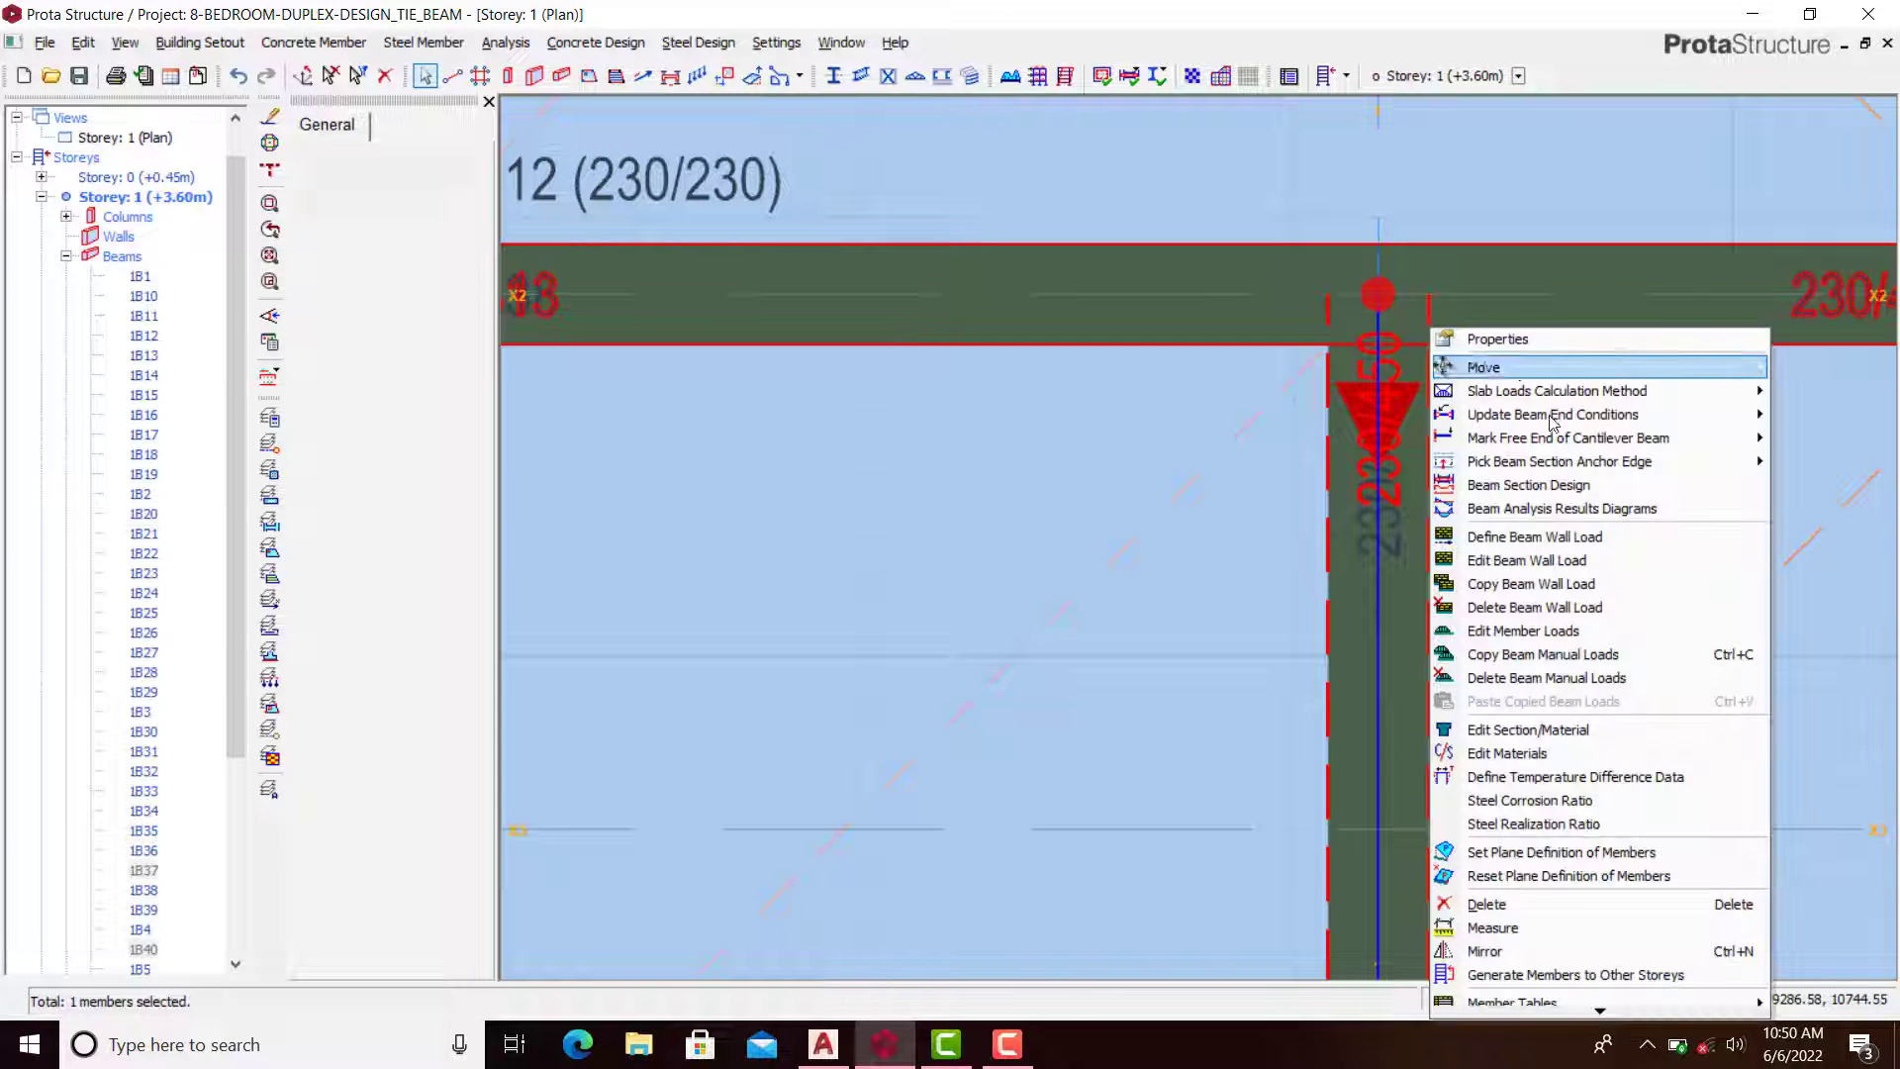
pyautogui.moveTo(1598, 437)
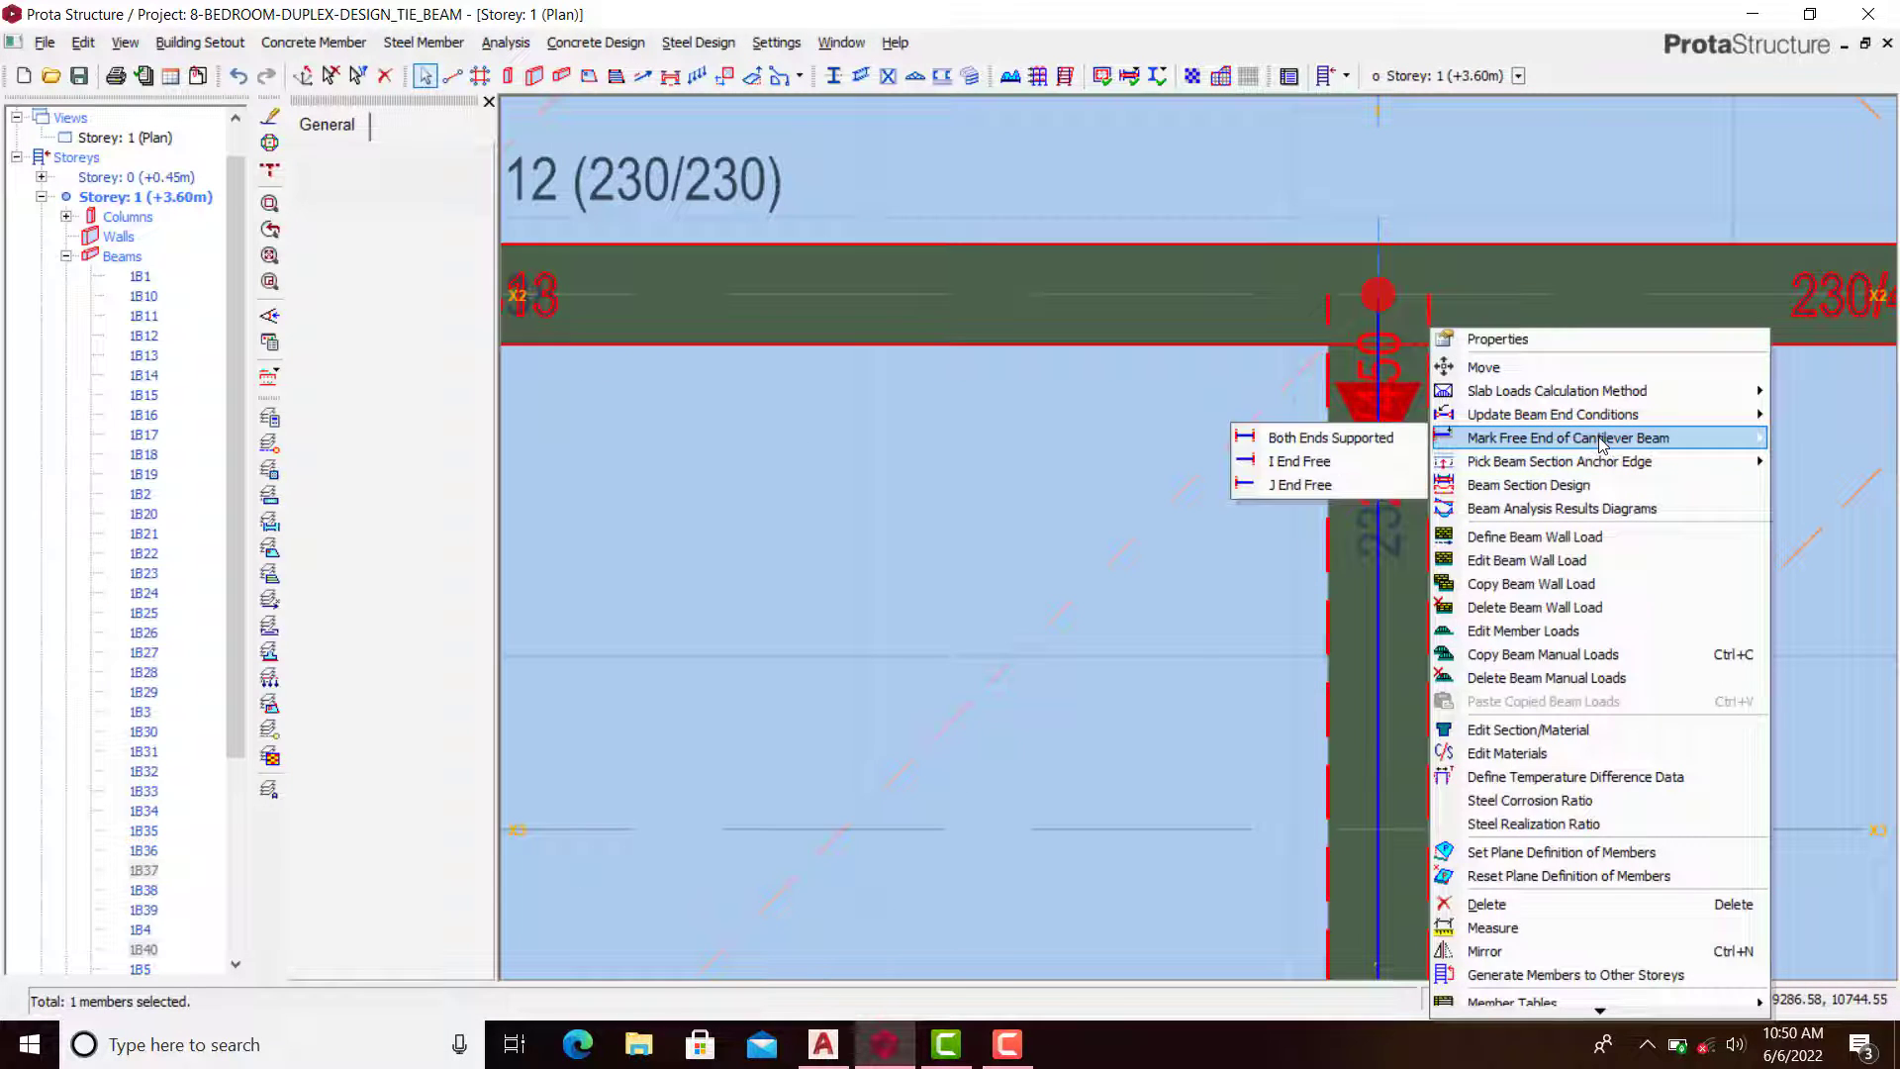
pyautogui.click(1367, 438)
pyautogui.scroll(-2, 1186, 374)
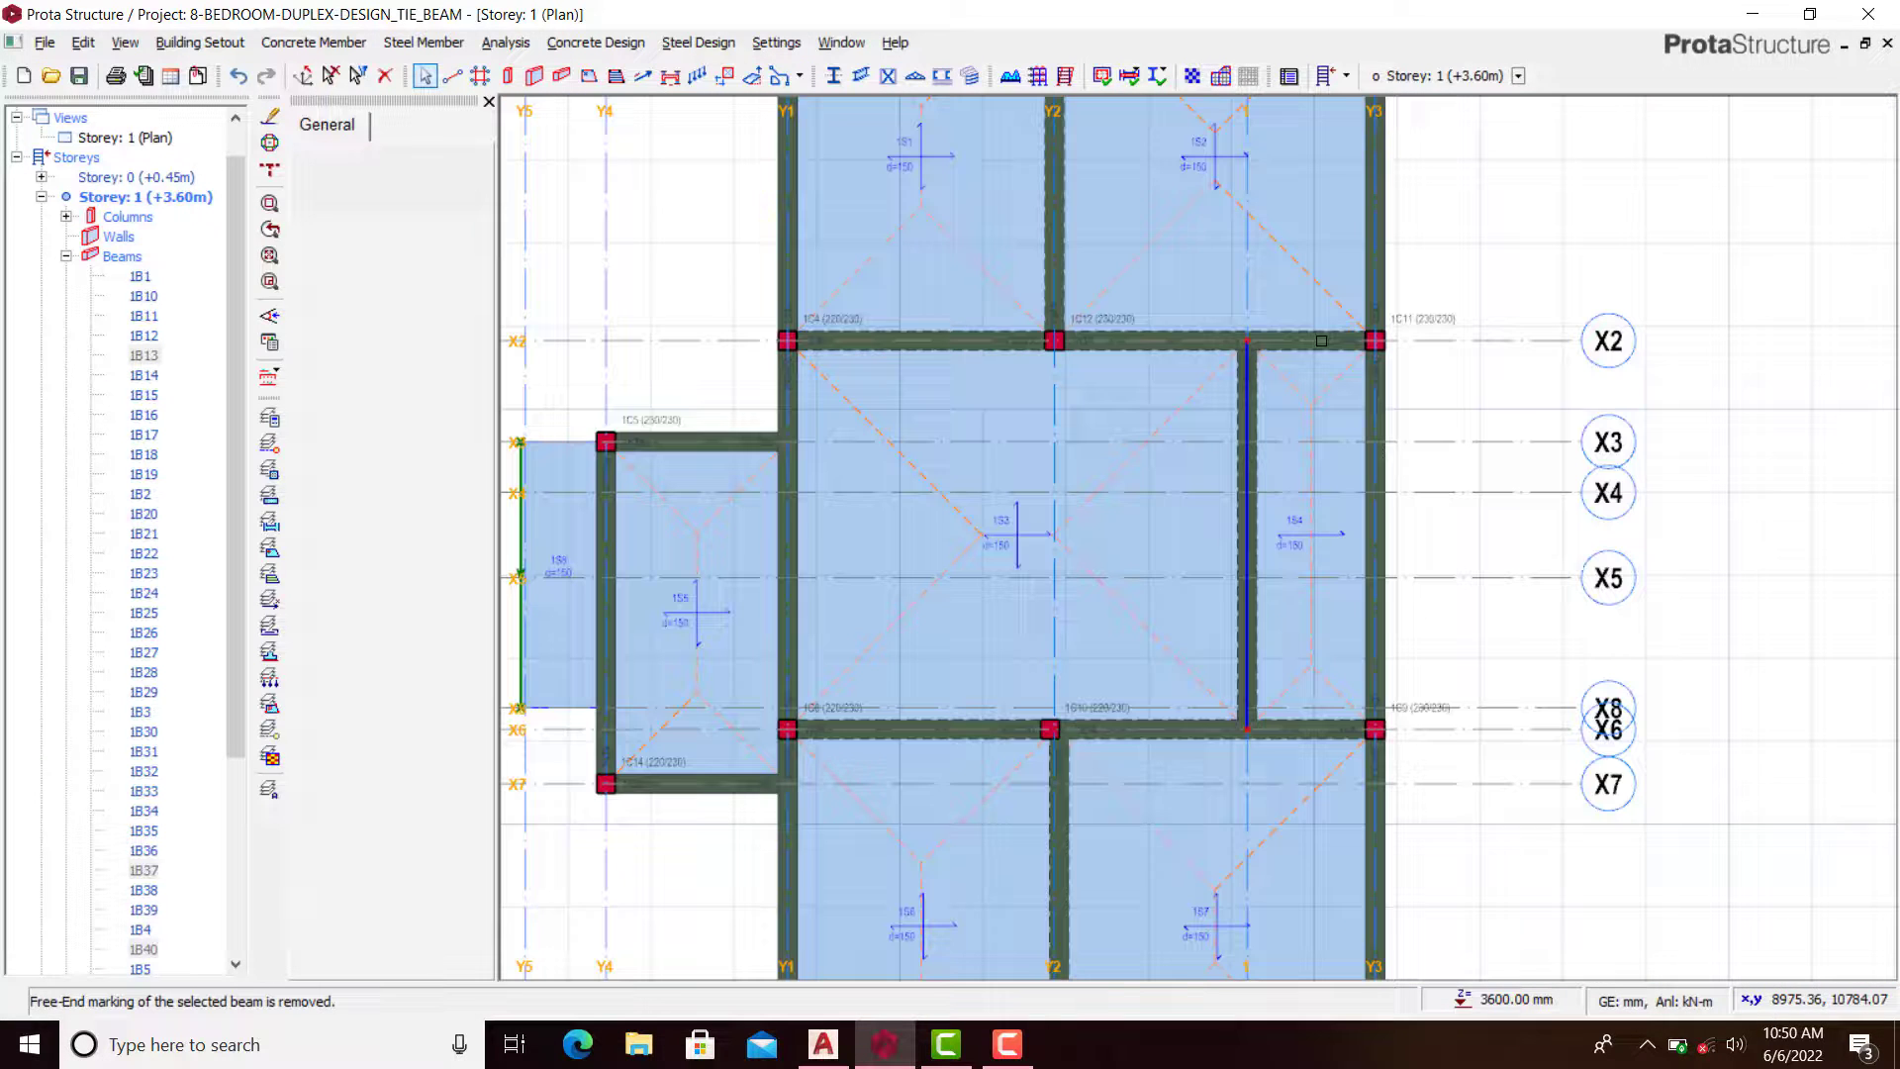
pyautogui.click(1502, 220)
# Step: Show Storey 1 in 3D and check the tie beams spanning between the columns above the footings
pyautogui.scroll(-1, 785, 339)
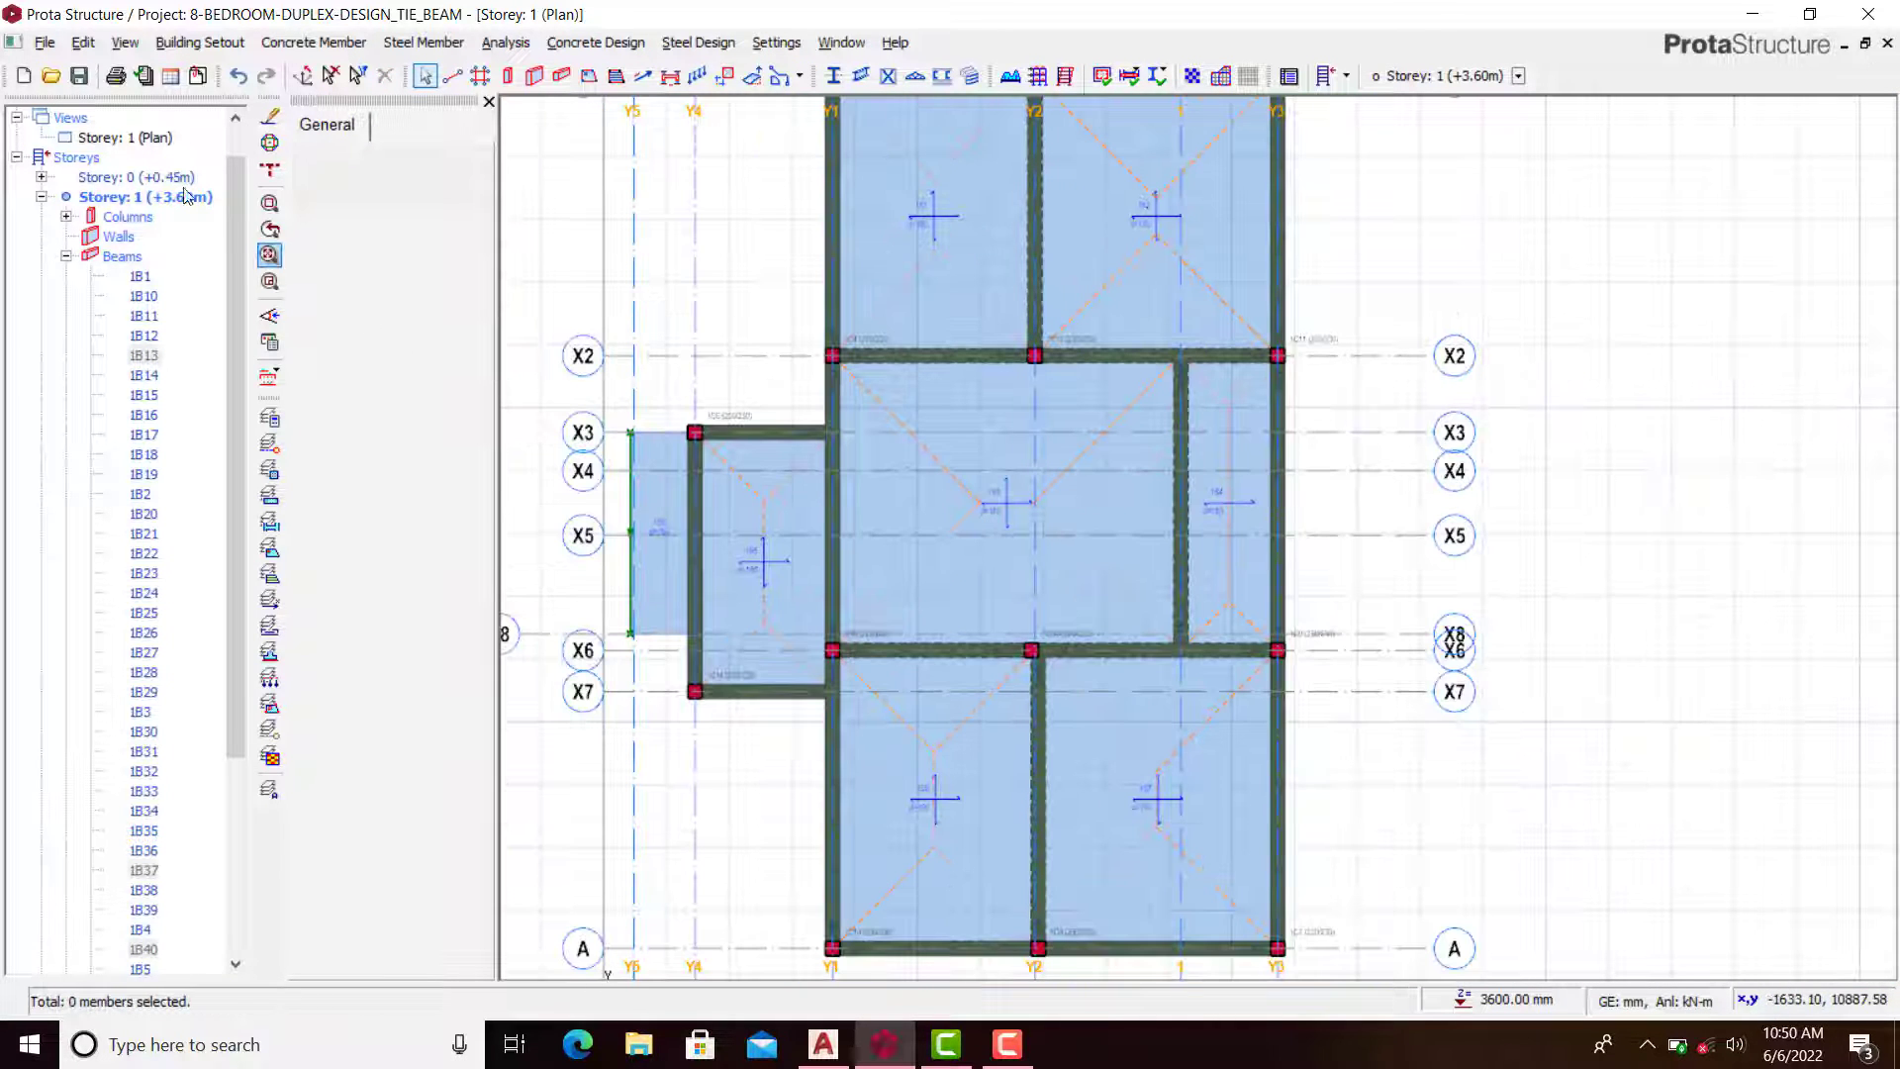
pyautogui.click(153, 144)
pyautogui.rightClick(154, 145)
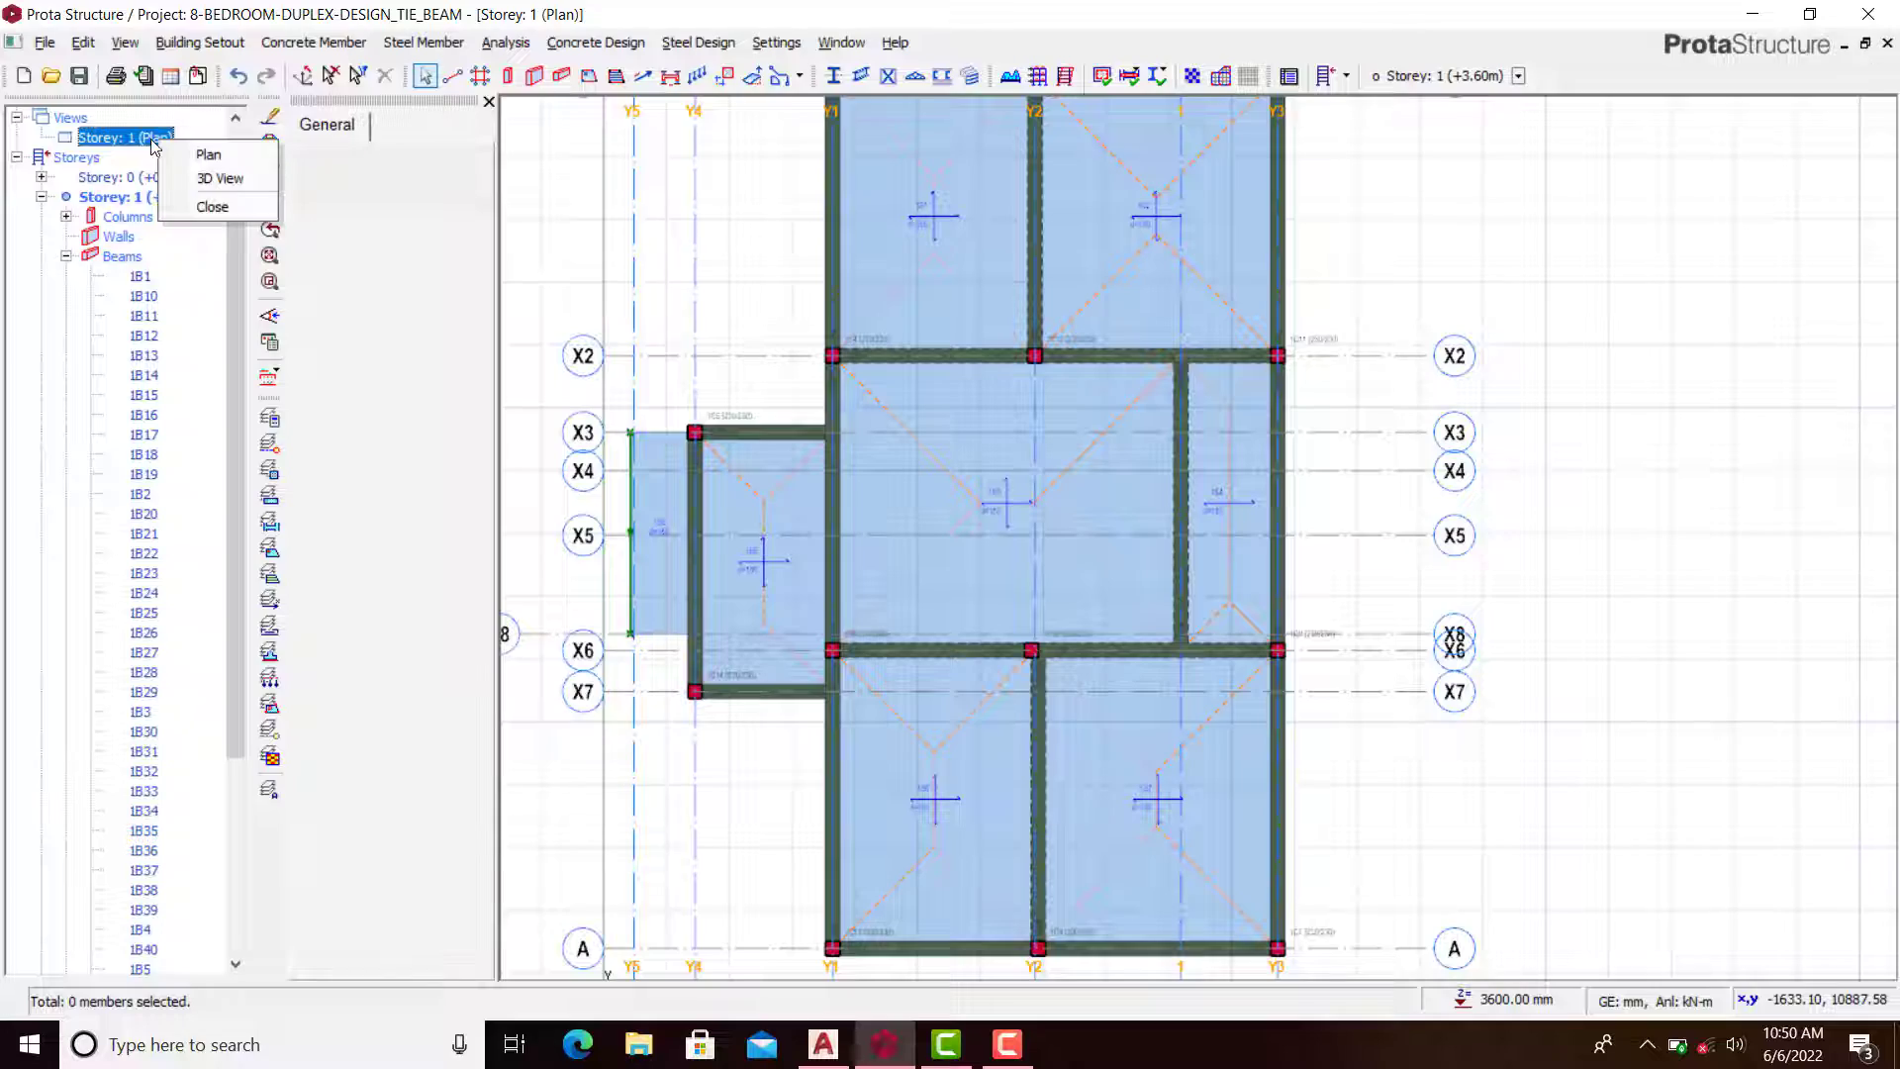
pyautogui.click(209, 177)
pyautogui.scroll(-1, 1262, 499)
pyautogui.moveTo(1217, 692); pyautogui.dragTo(1302, 633, button='middle')
pyautogui.scroll(3, 1302, 644)
pyautogui.moveTo(1199, 542); pyautogui.dragTo(1277, 704, button='middle')
pyautogui.scroll(-1, 1291, 653)
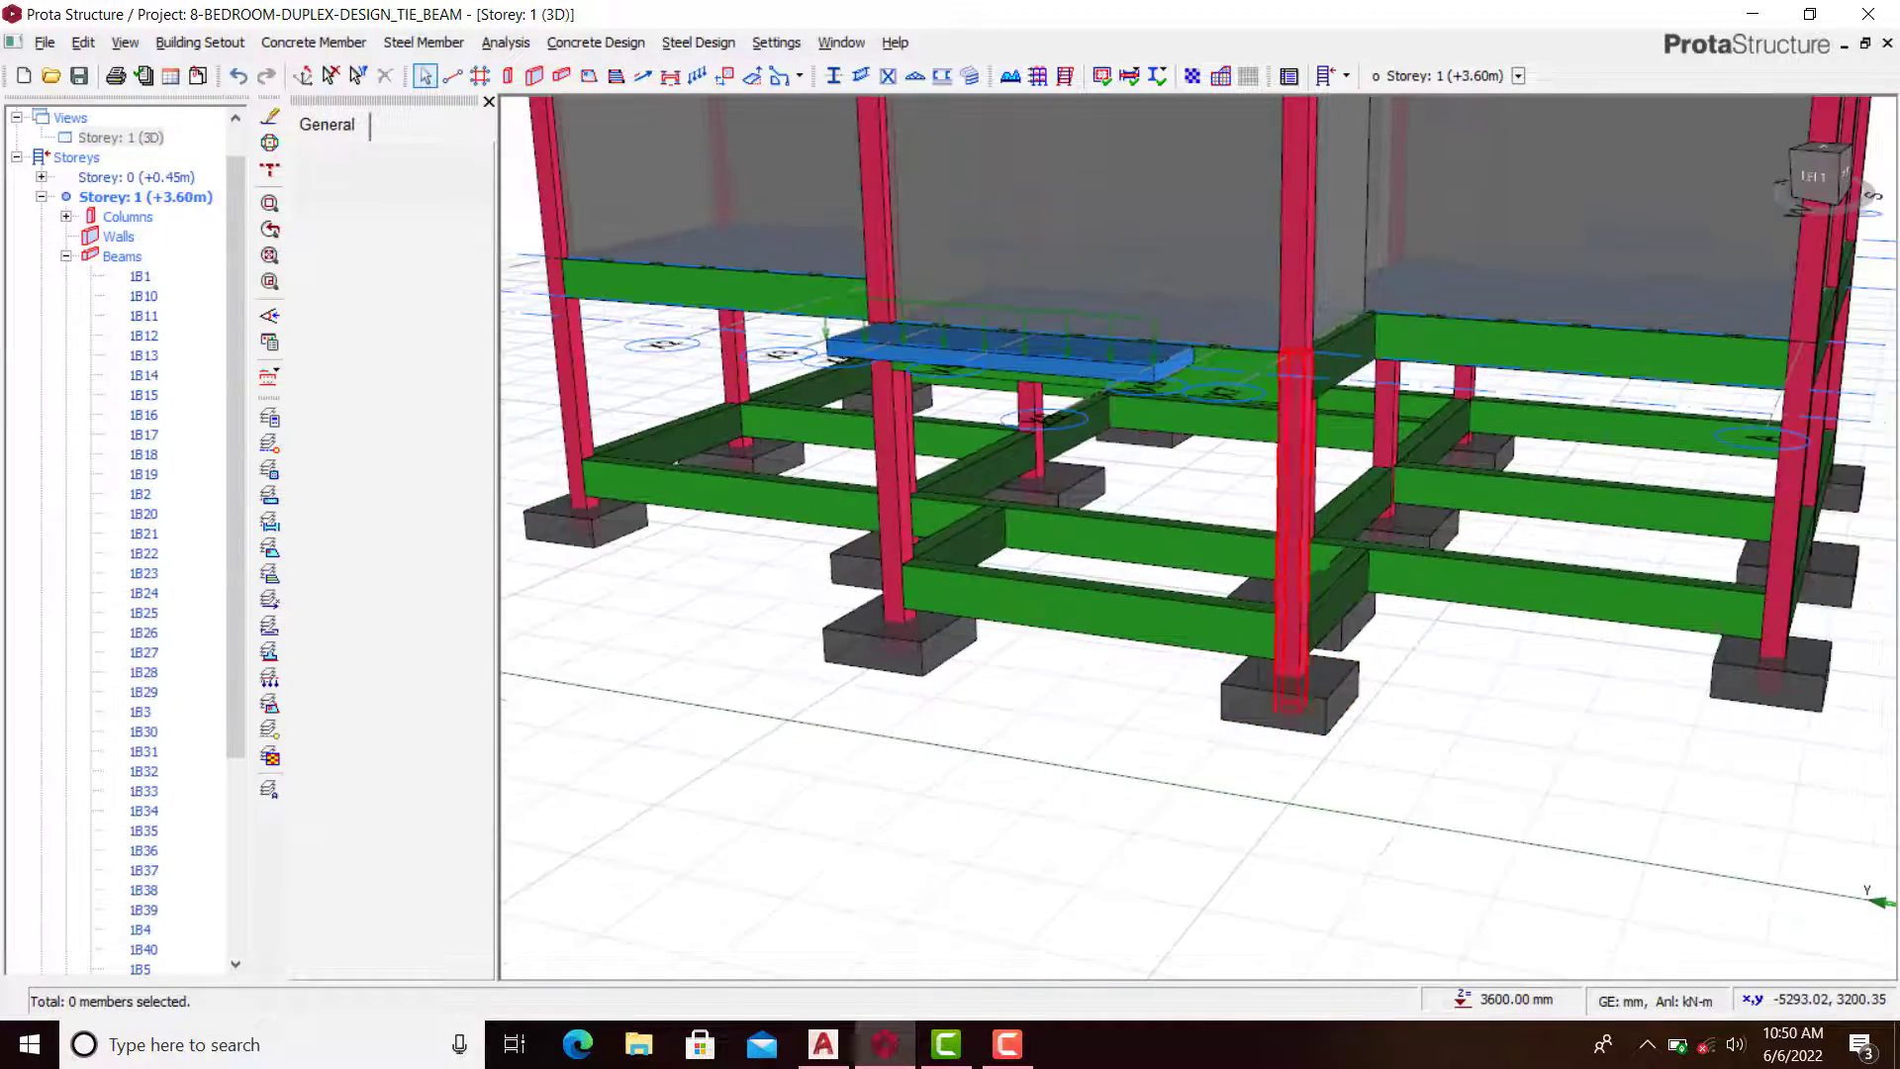
pyautogui.moveTo(831, 554); pyautogui.dragTo(991, 568, button='middle')
pyautogui.scroll(-2, 992, 560)
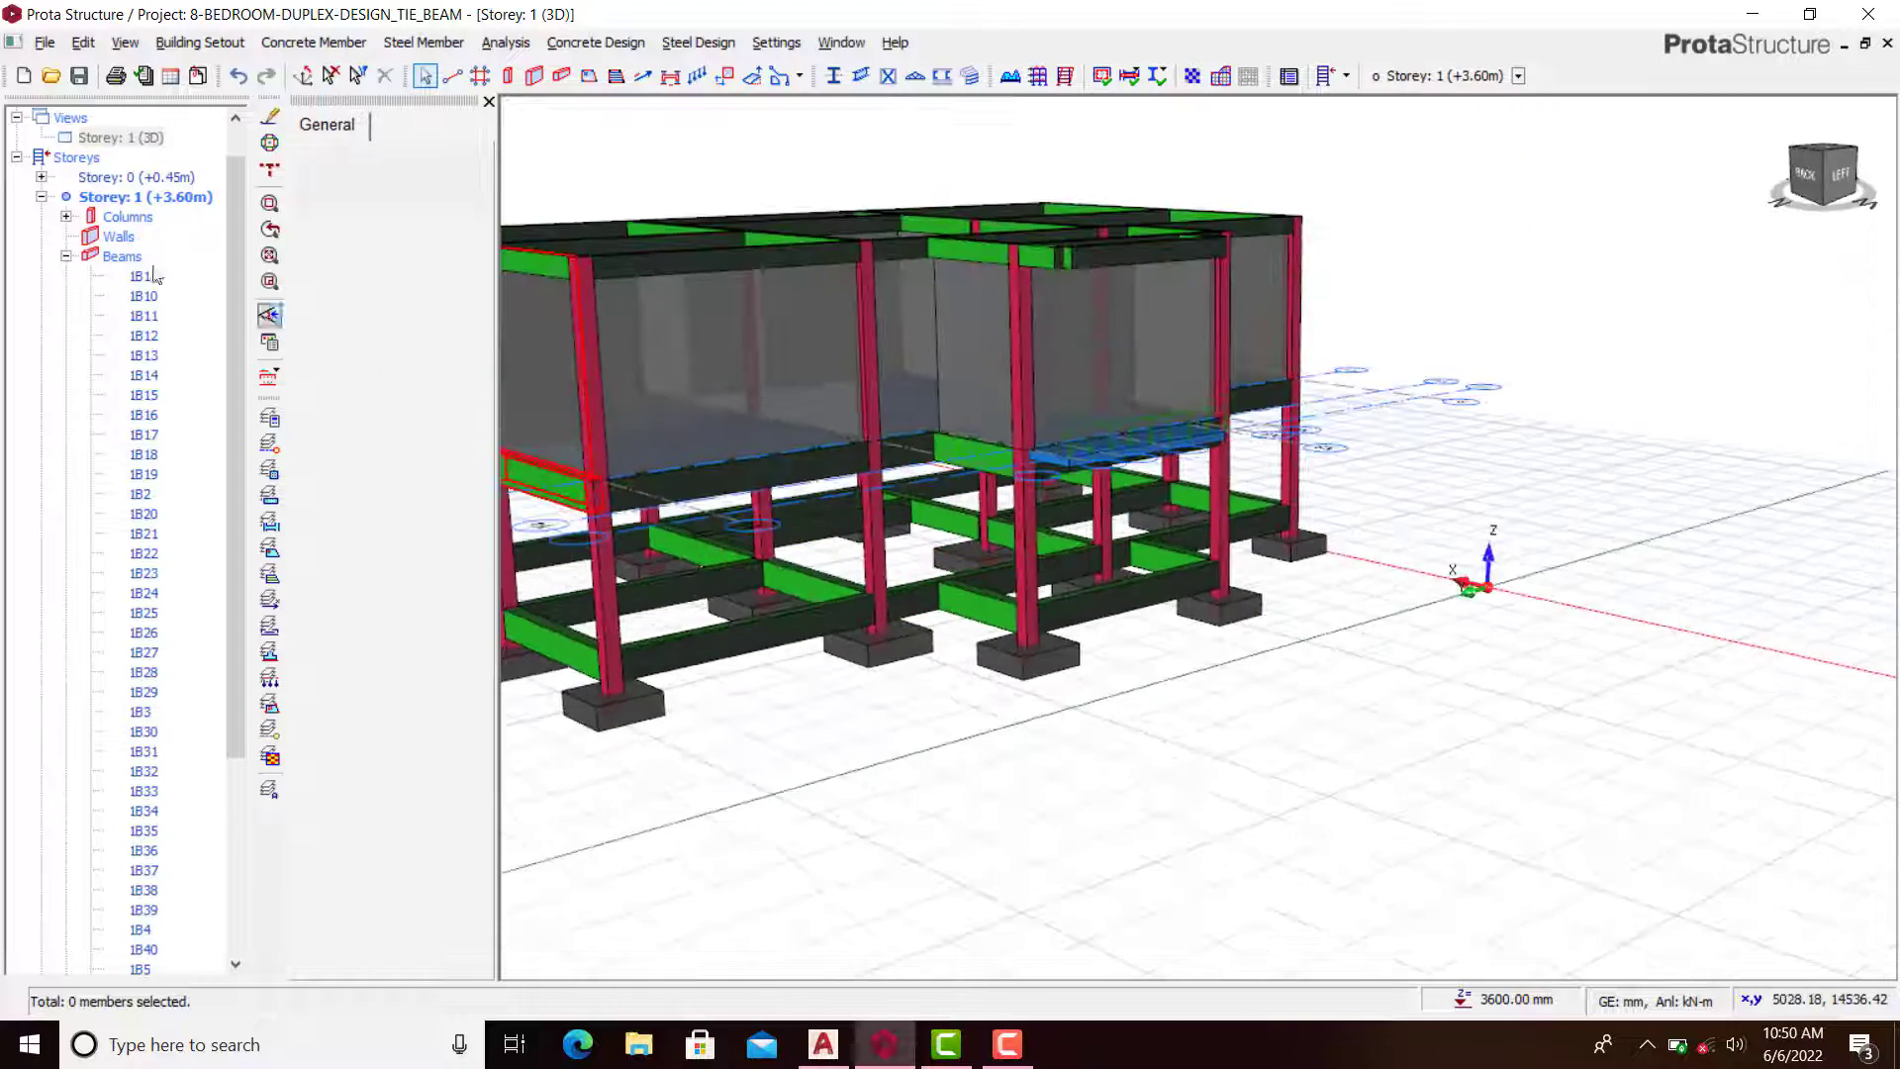
# Step: Make Storey 0 the active storey and examine the tie beams above its pad footings in 3D
pyautogui.doubleClick(160, 178)
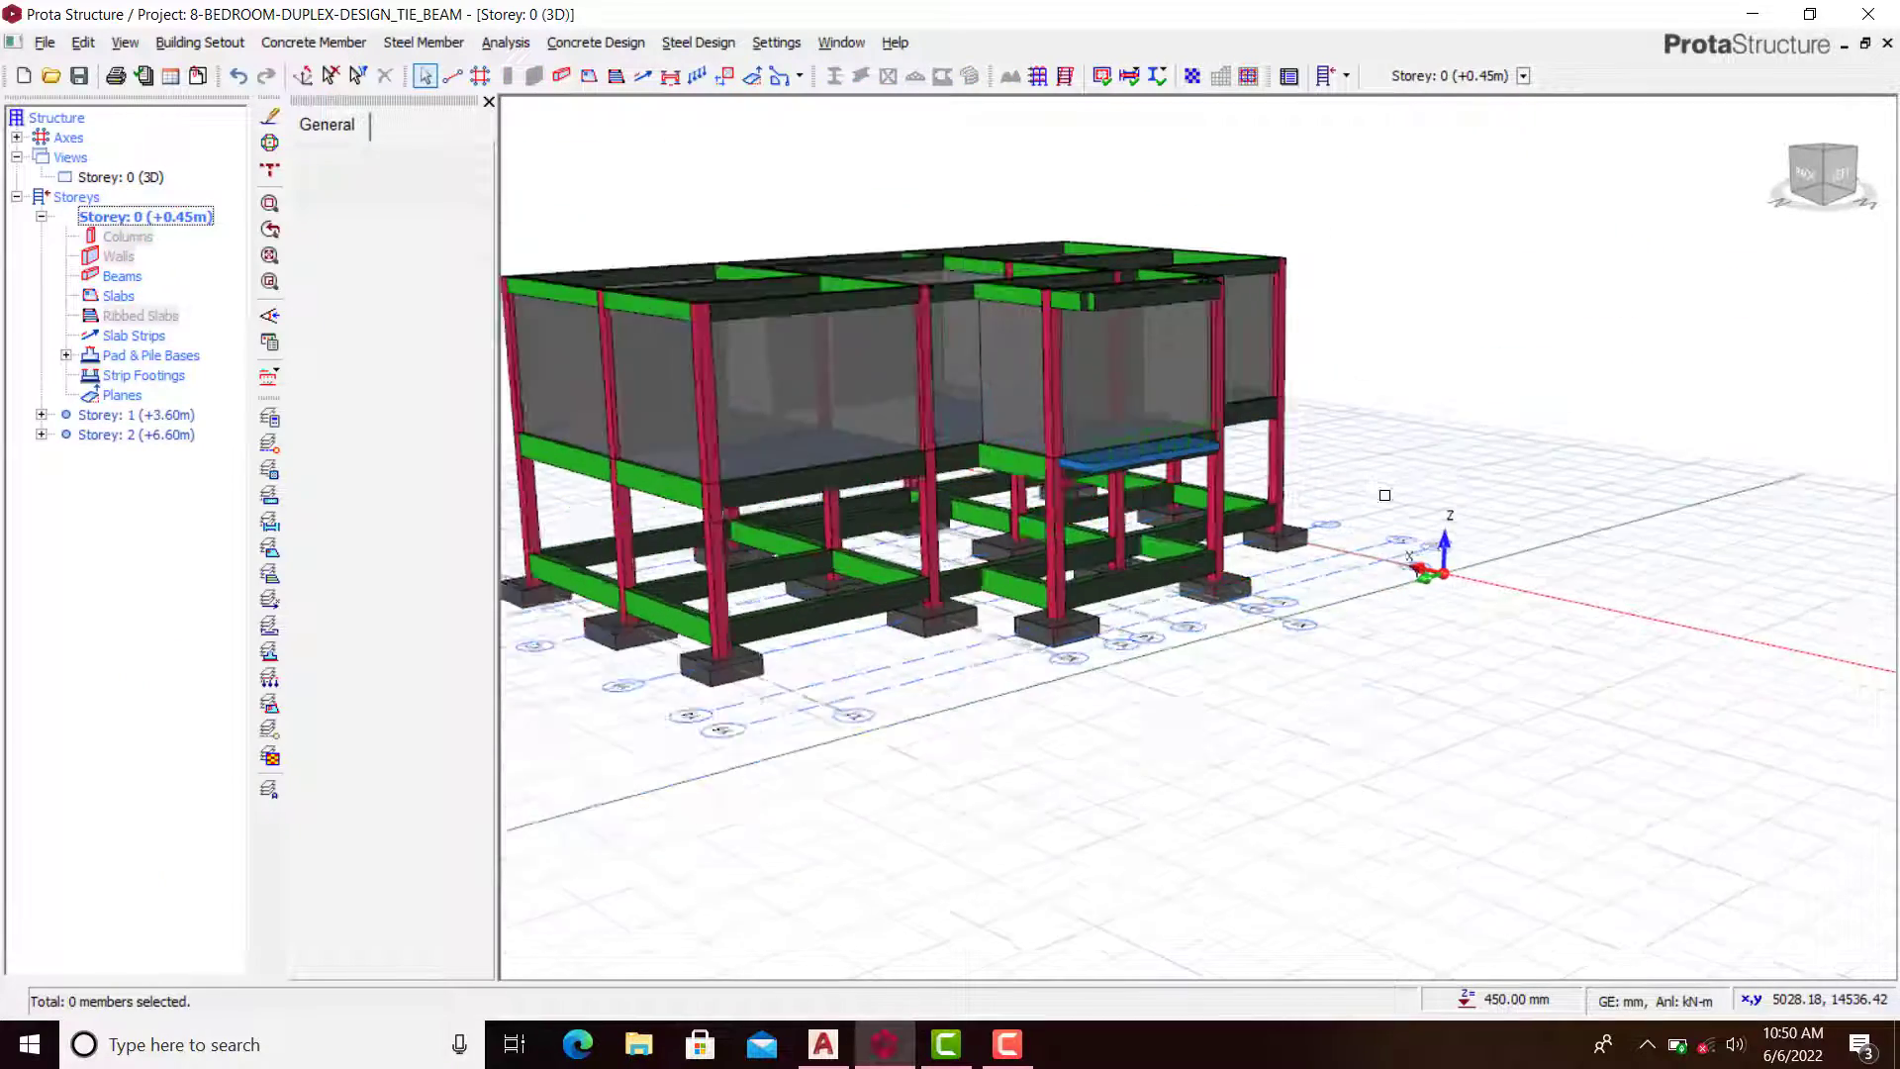
pyautogui.scroll(3, 743, 606)
pyautogui.moveTo(743, 602); pyautogui.dragTo(564, 603, button='middle')
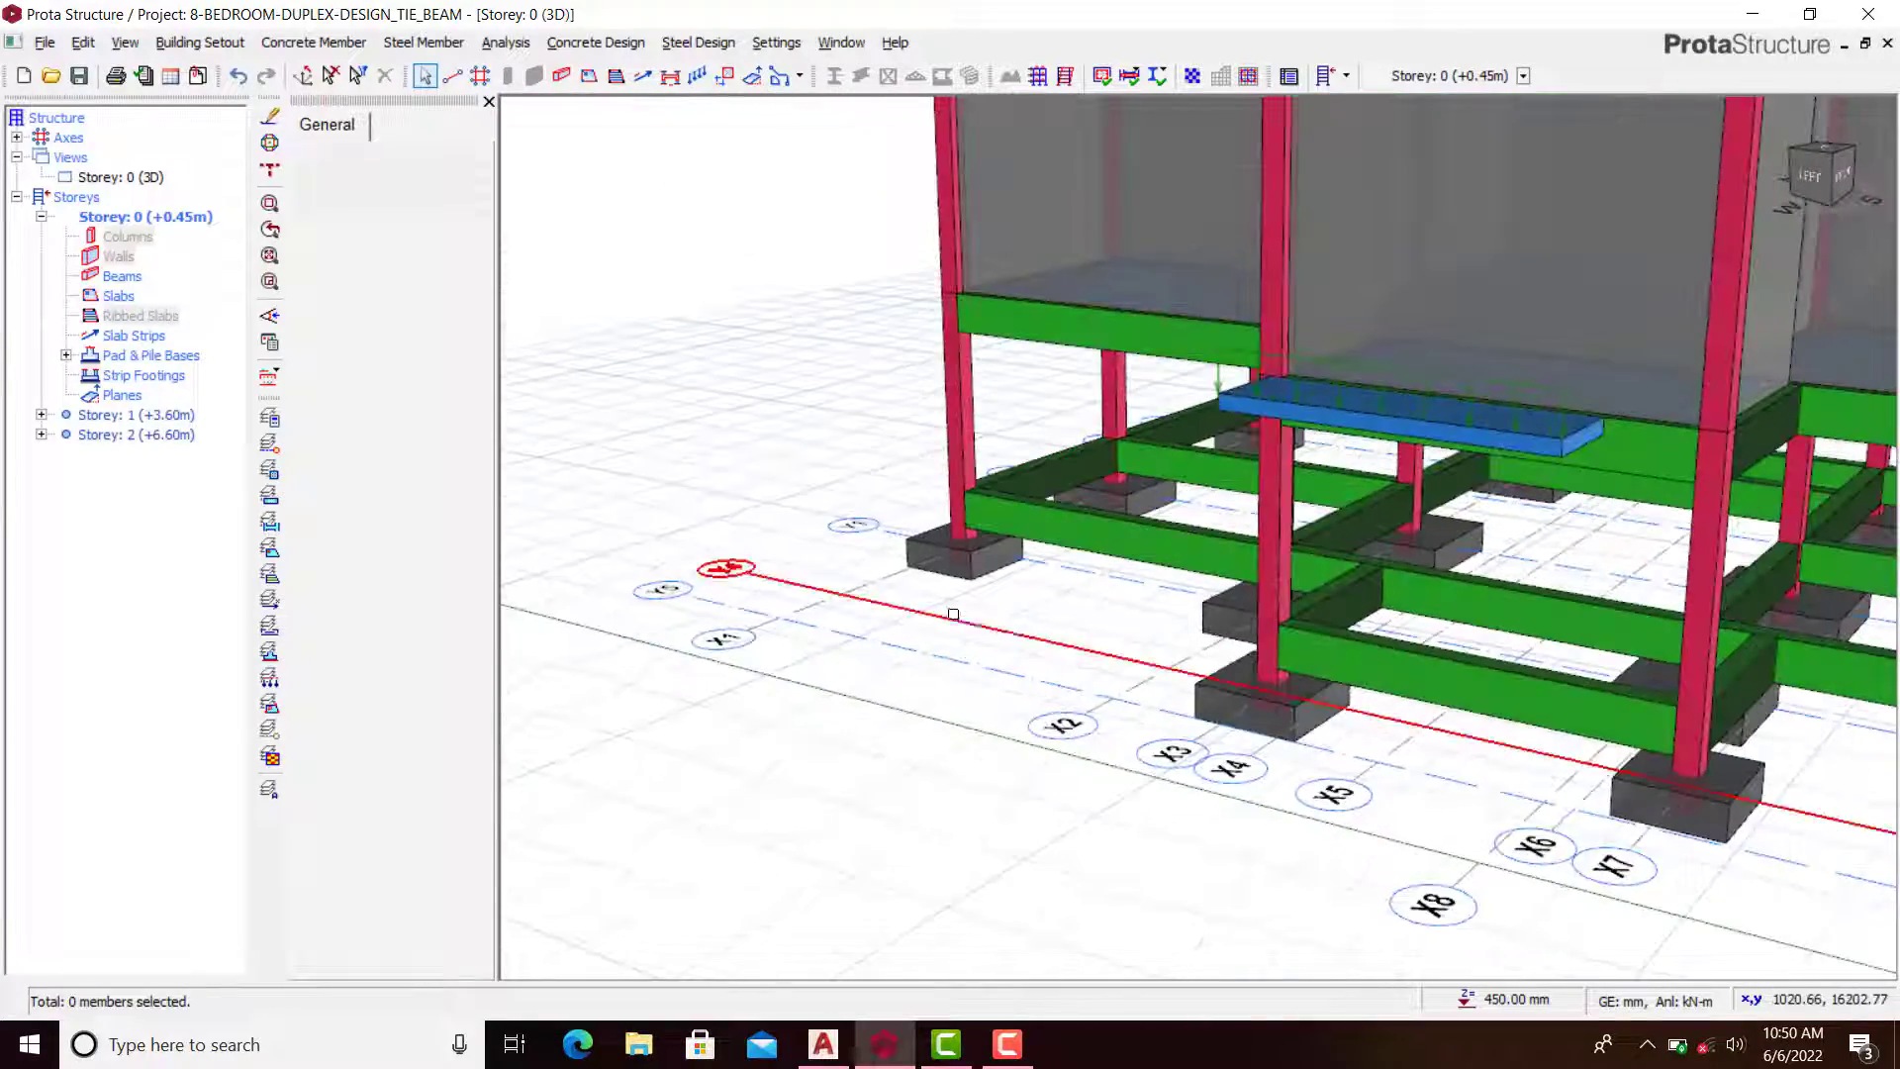
pyautogui.scroll(-3, 767, 447)
pyautogui.scroll(3, 1500, 601)
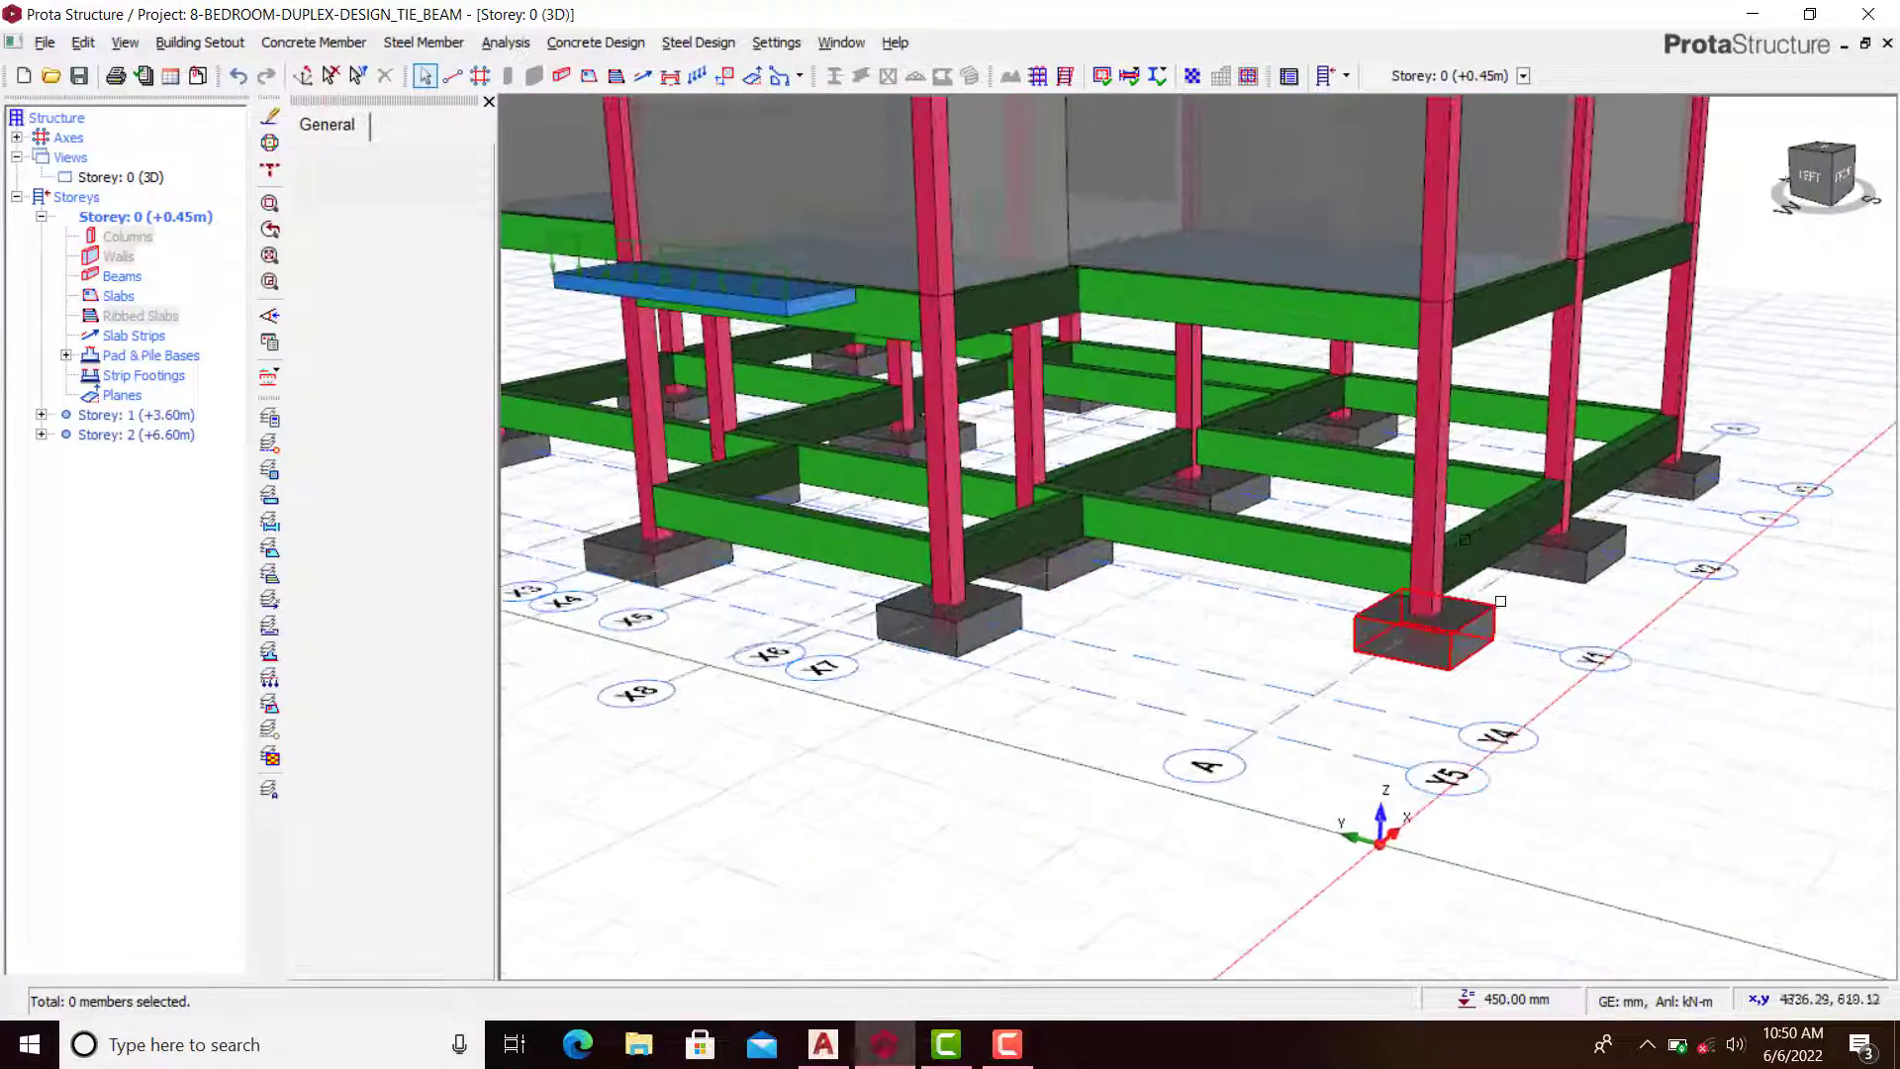
pyautogui.moveTo(1338, 506); pyautogui.dragTo(1275, 505, button='middle')
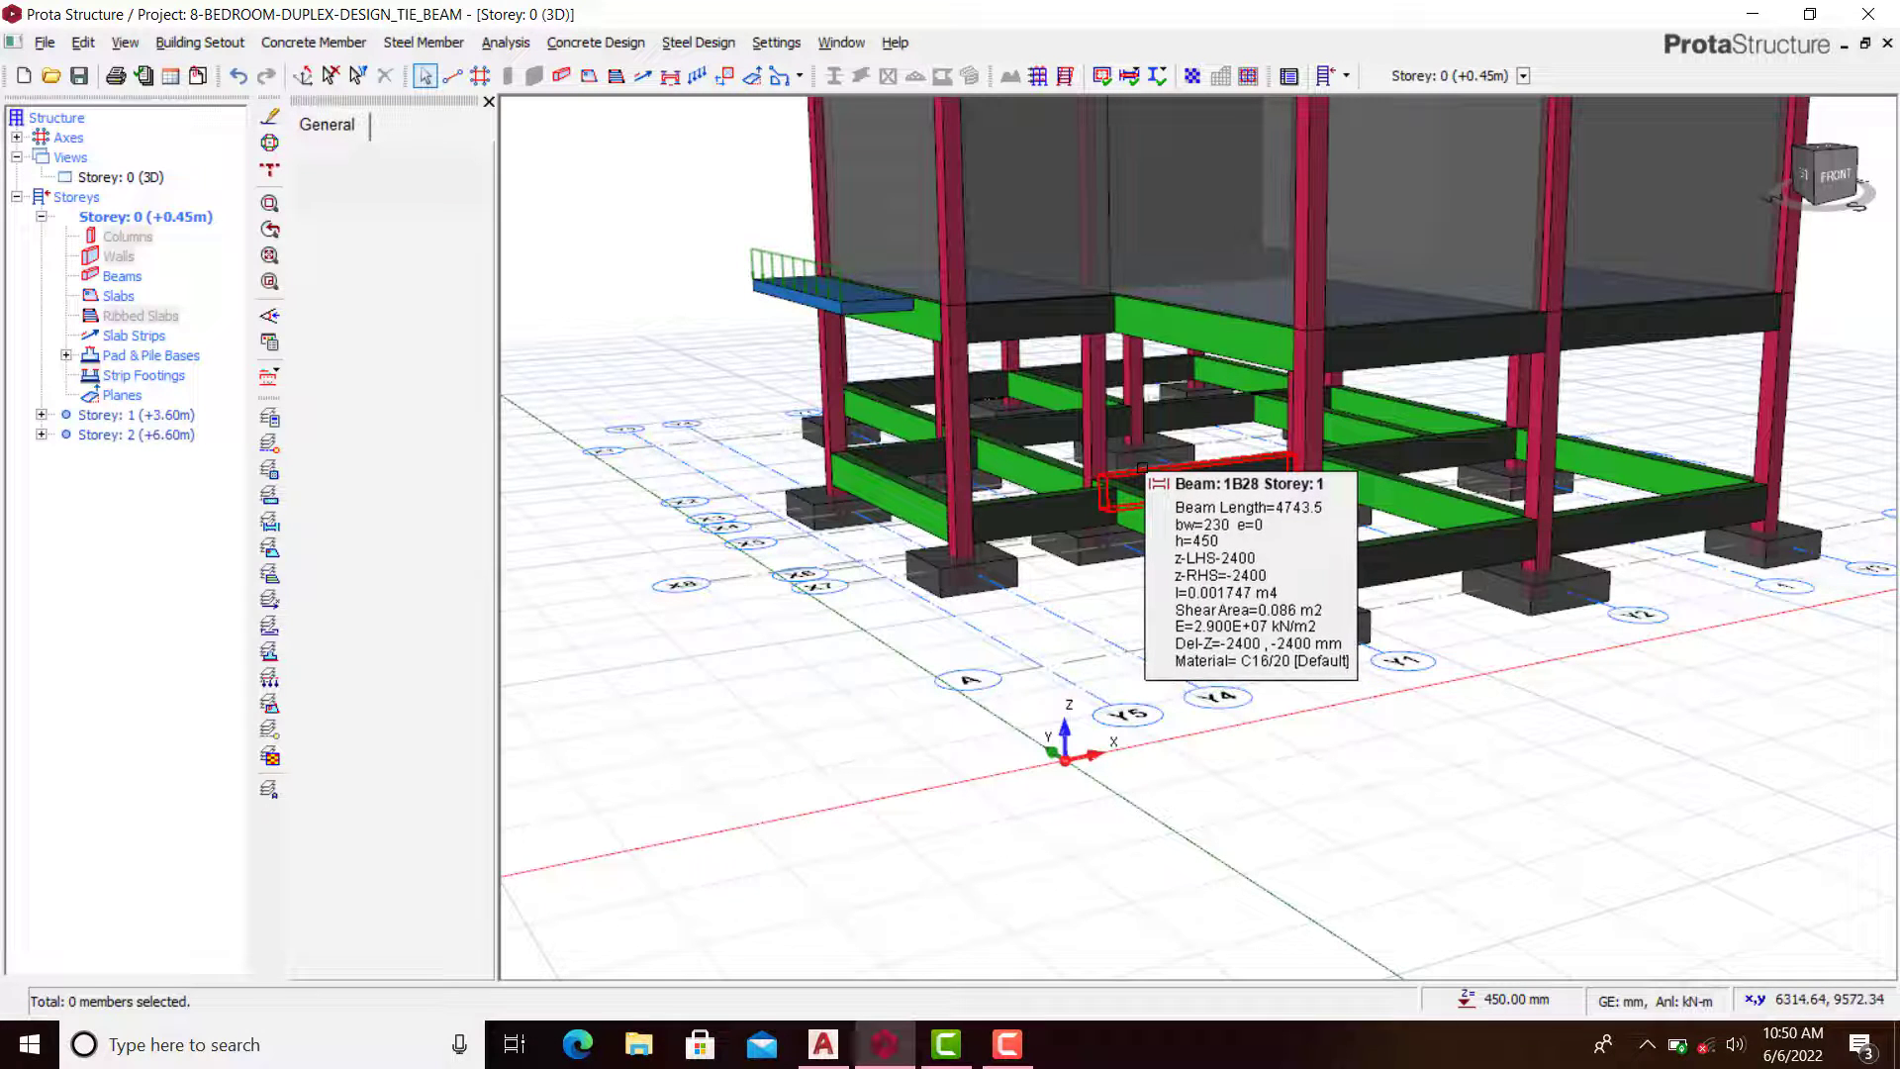
pyautogui.moveTo(1413, 453); pyautogui.dragTo(1314, 484, button='middle')
pyautogui.scroll(-2, 1311, 455)
pyautogui.scroll(3, 1311, 453)
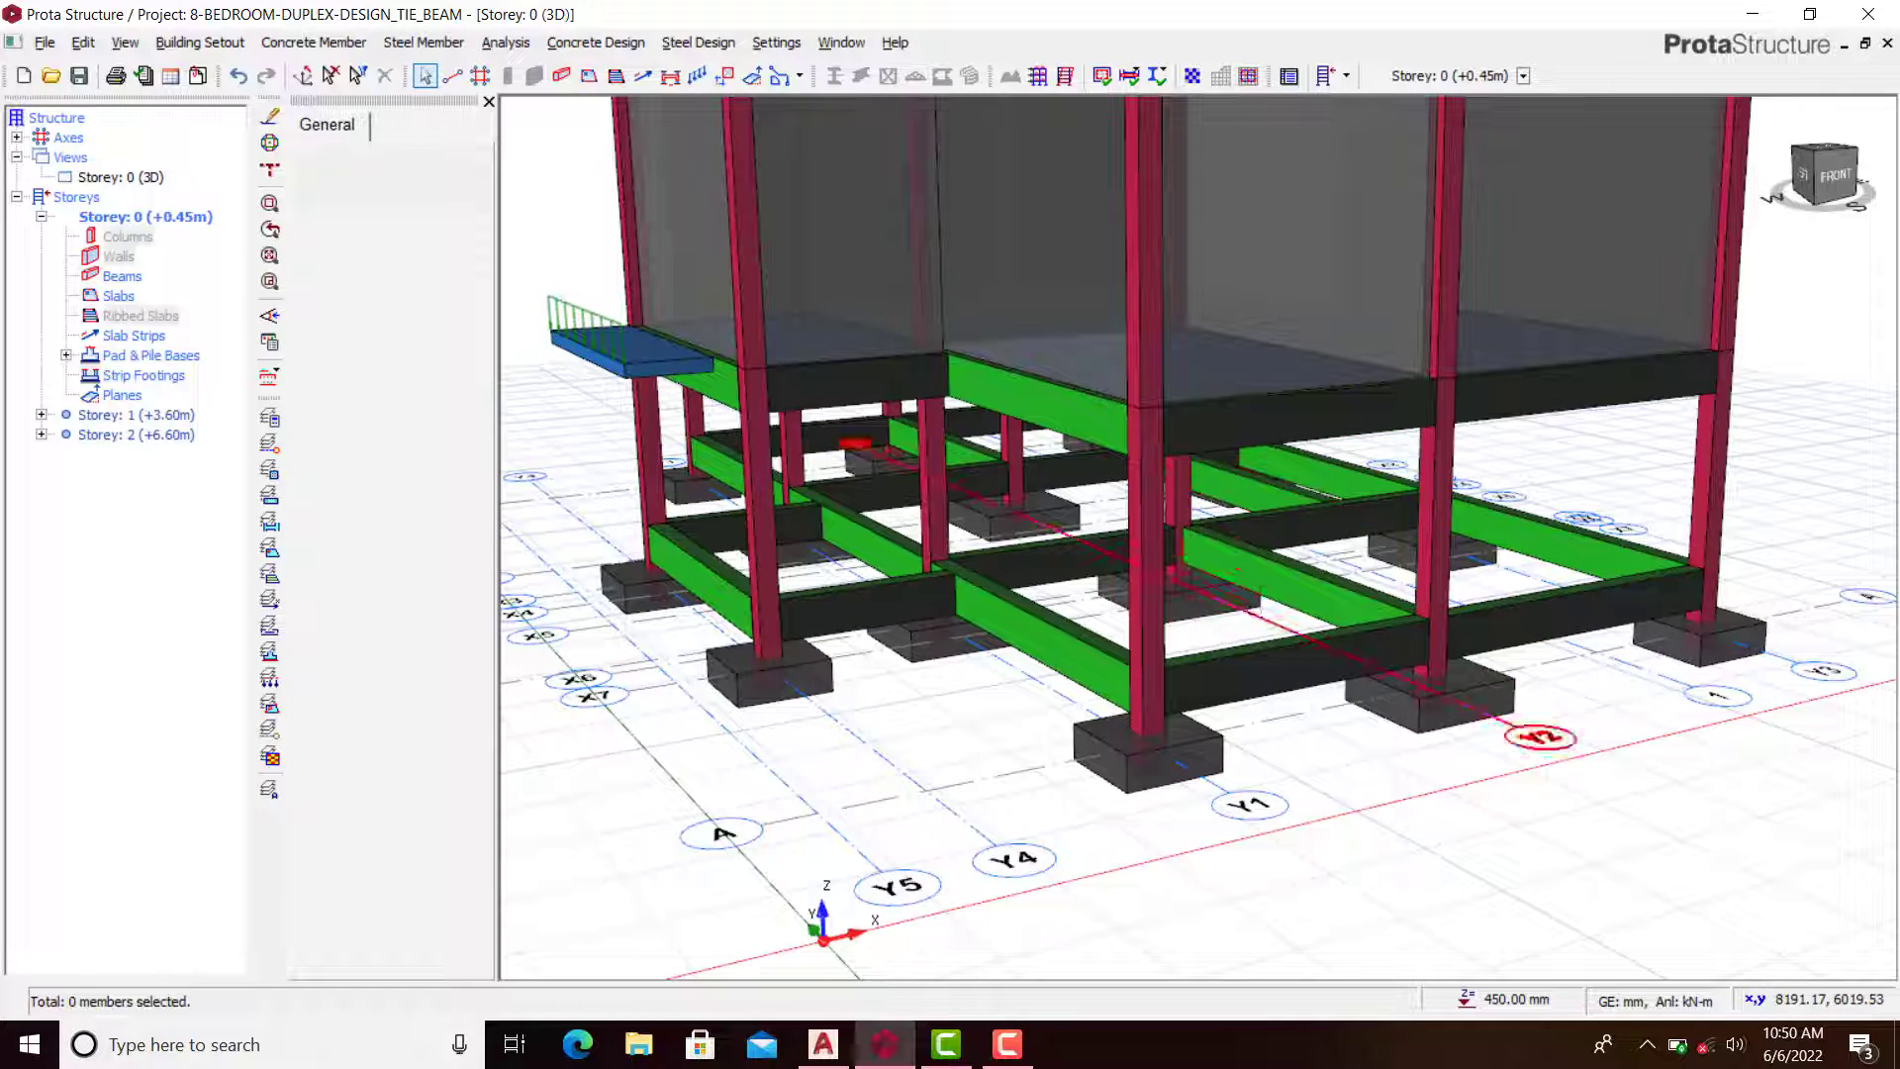
pyautogui.scroll(-2, 1411, 555)
pyautogui.scroll(5, 1238, 620)
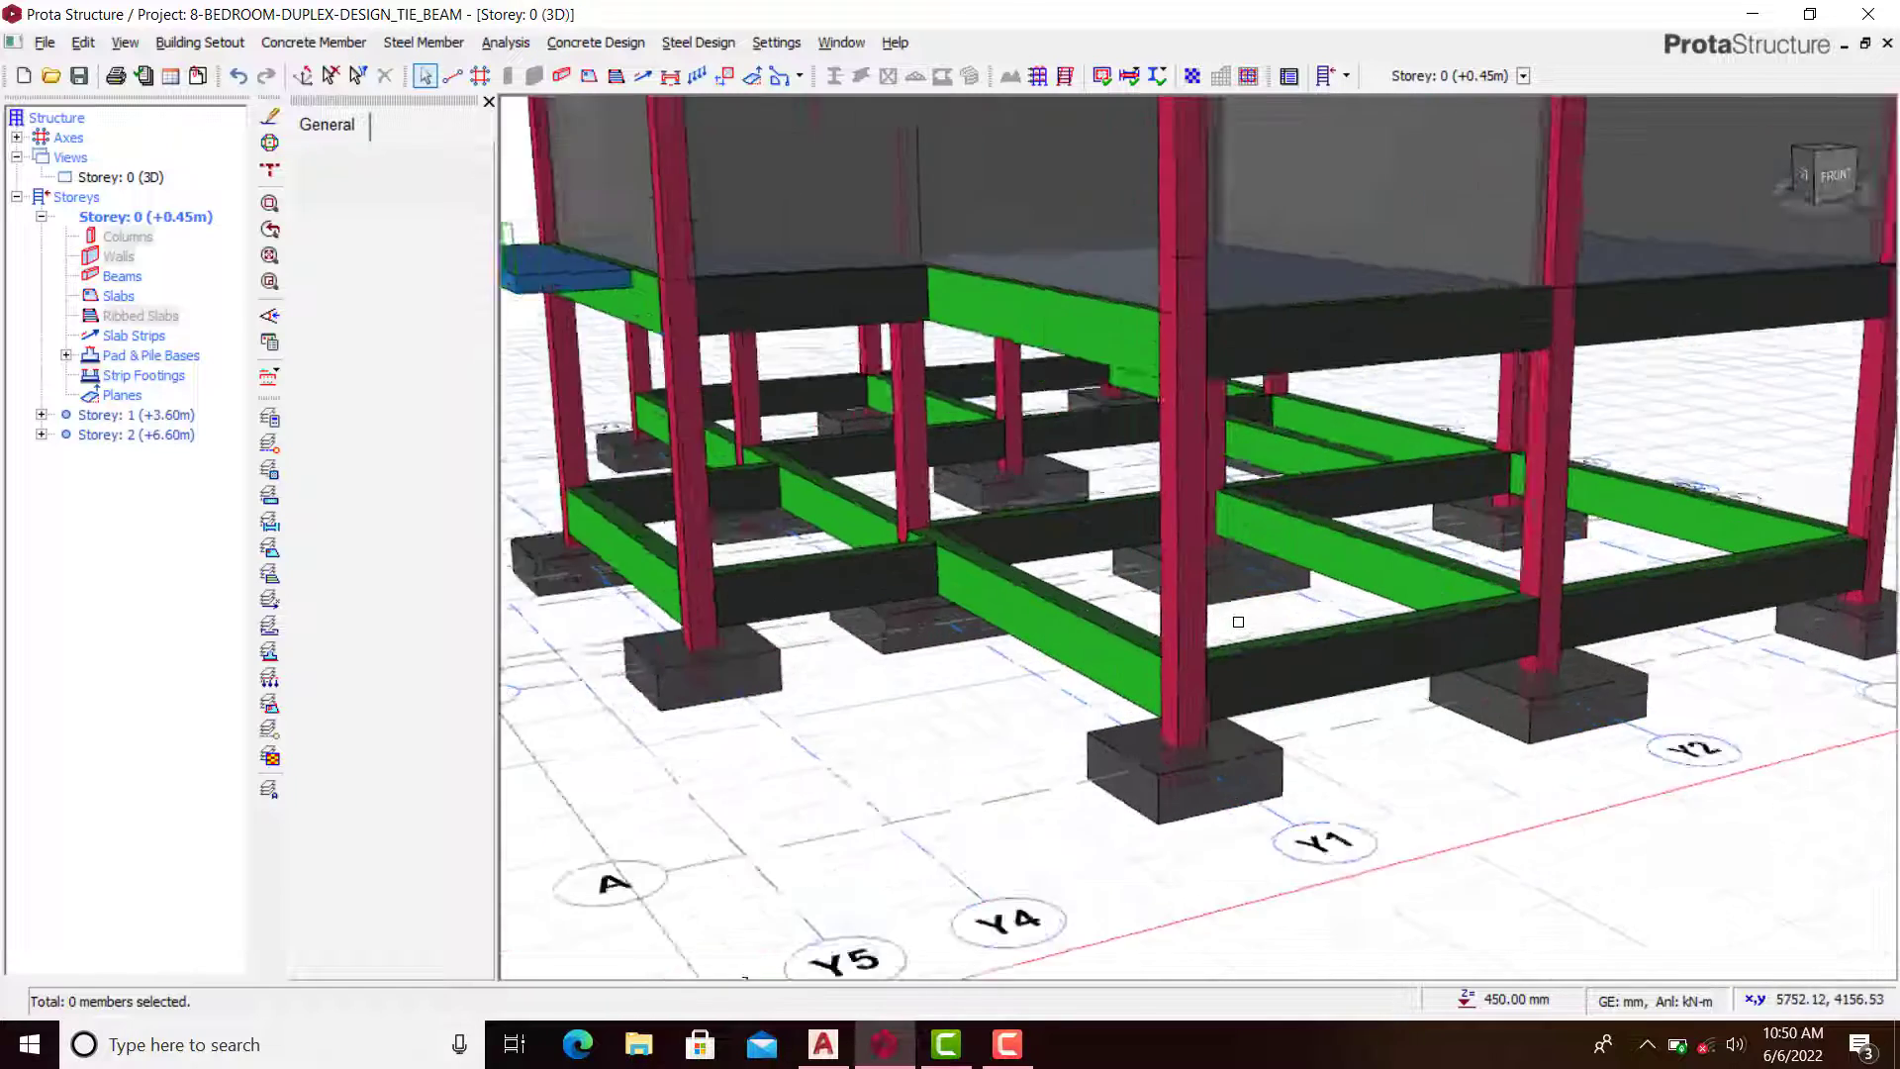
# Step: Inspect the tie beams and pad footings on the front side, around the column on axis Y1
pyautogui.scroll(-1, 1232, 598)
pyautogui.scroll(-2, 1272, 648)
pyautogui.keyDown('shift'); pyautogui.moveTo(1273, 647); pyautogui.dragTo(1032, 624, button='middle'); pyautogui.keyUp('shift')
pyautogui.scroll(2, 1032, 624)
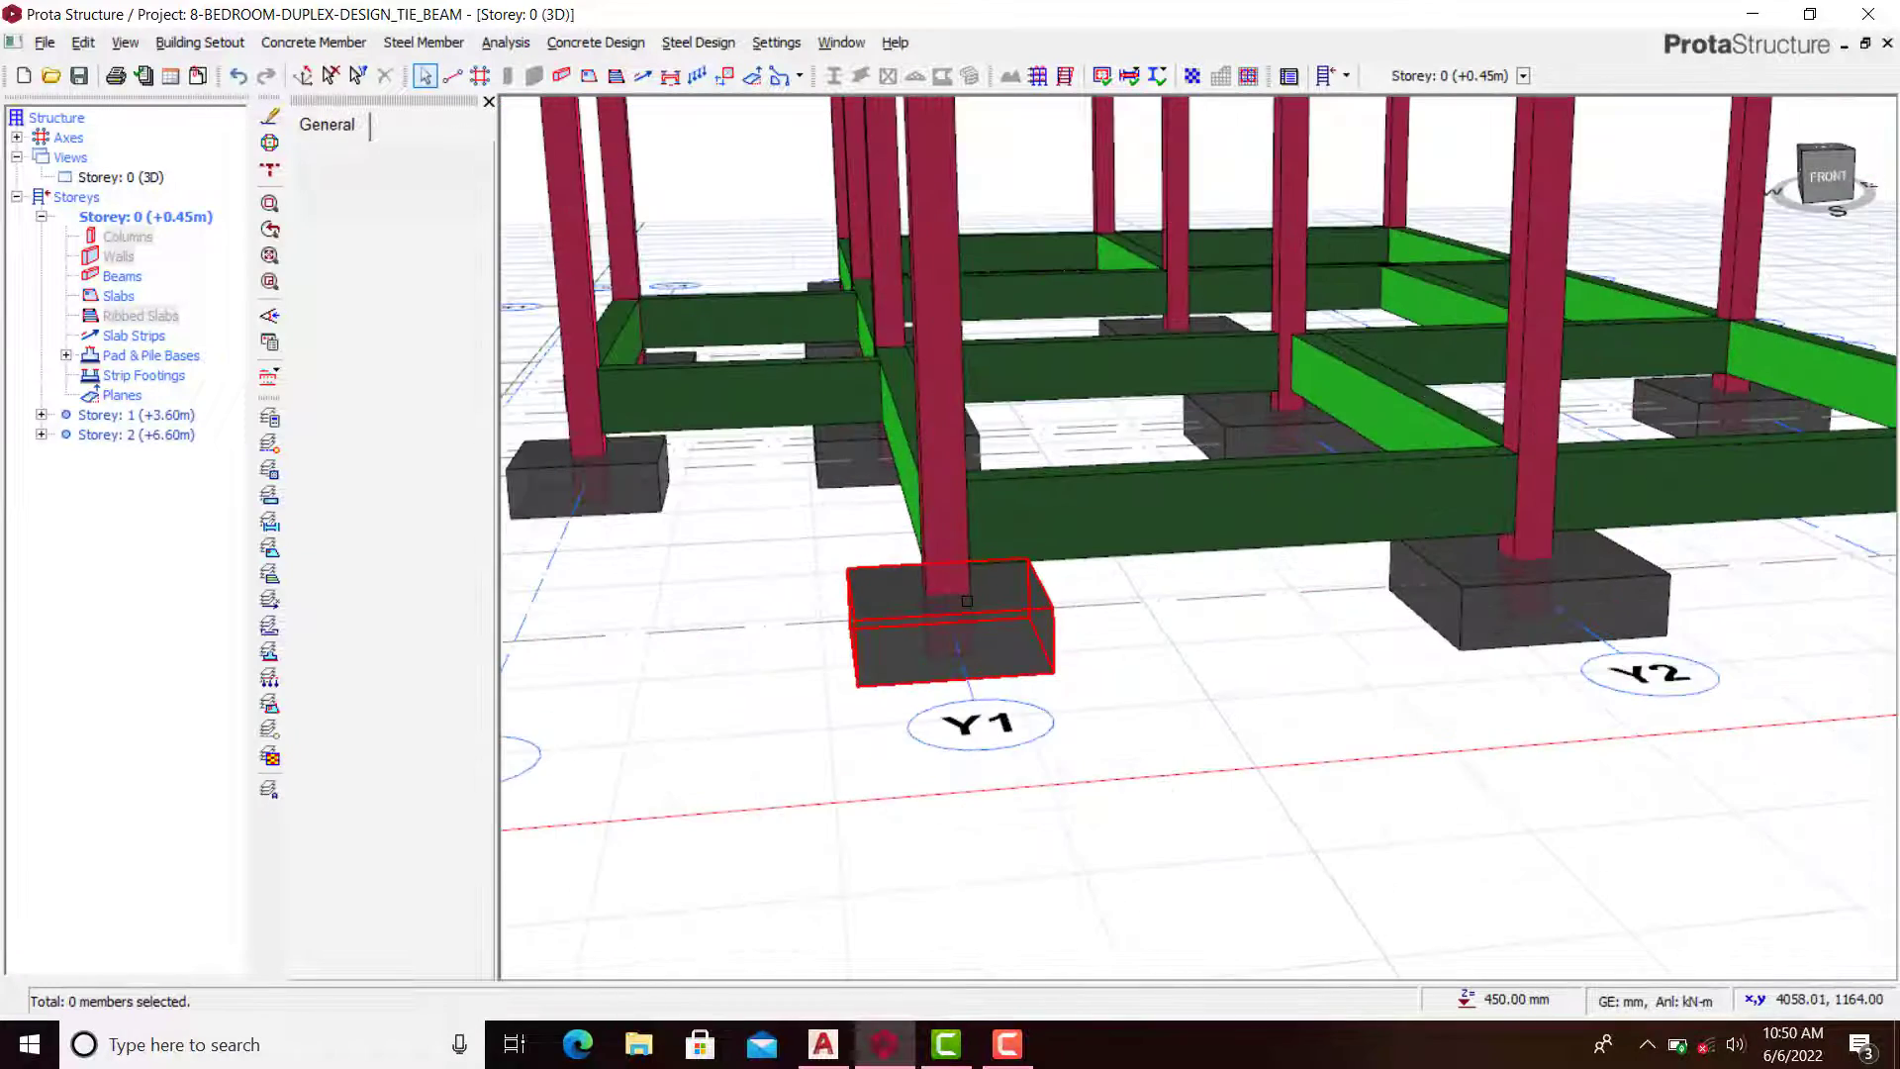
pyautogui.scroll(-1, 1119, 551)
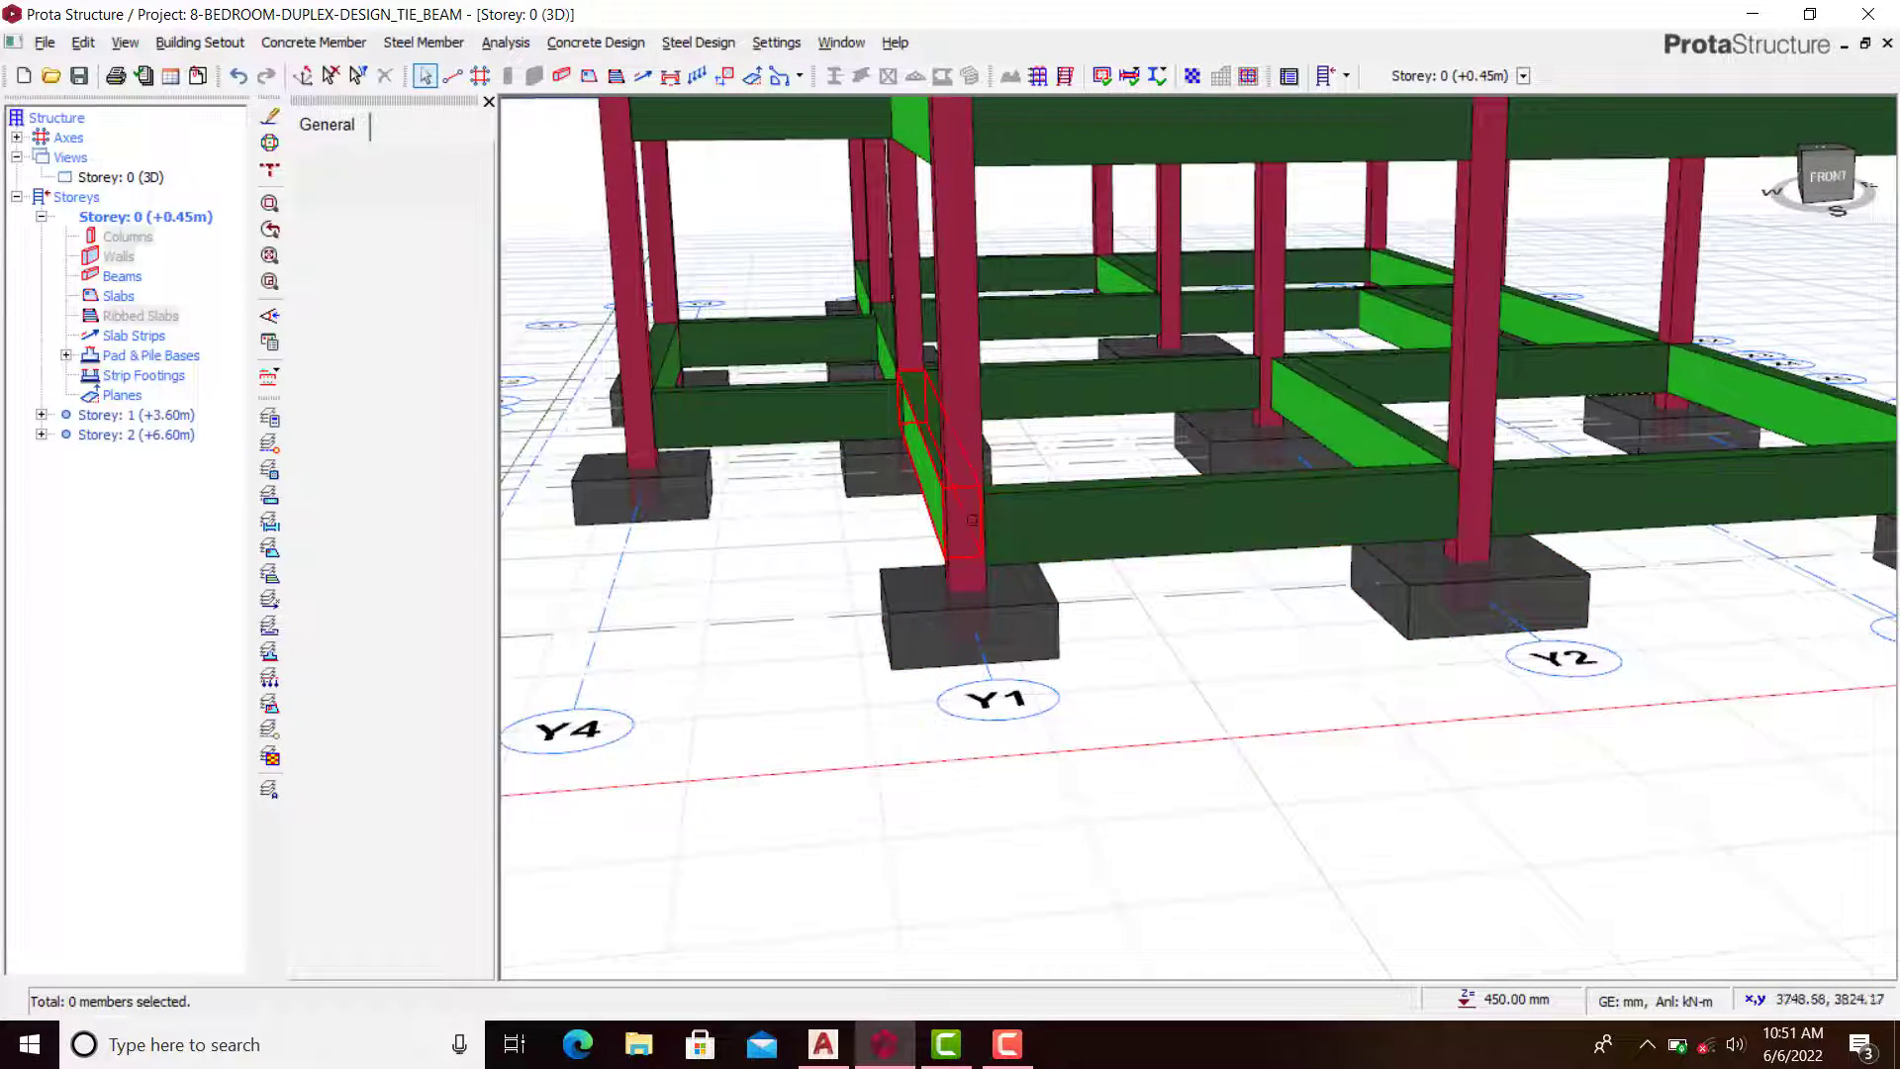
pyautogui.scroll(1, 972, 519)
pyautogui.scroll(-2, 1188, 607)
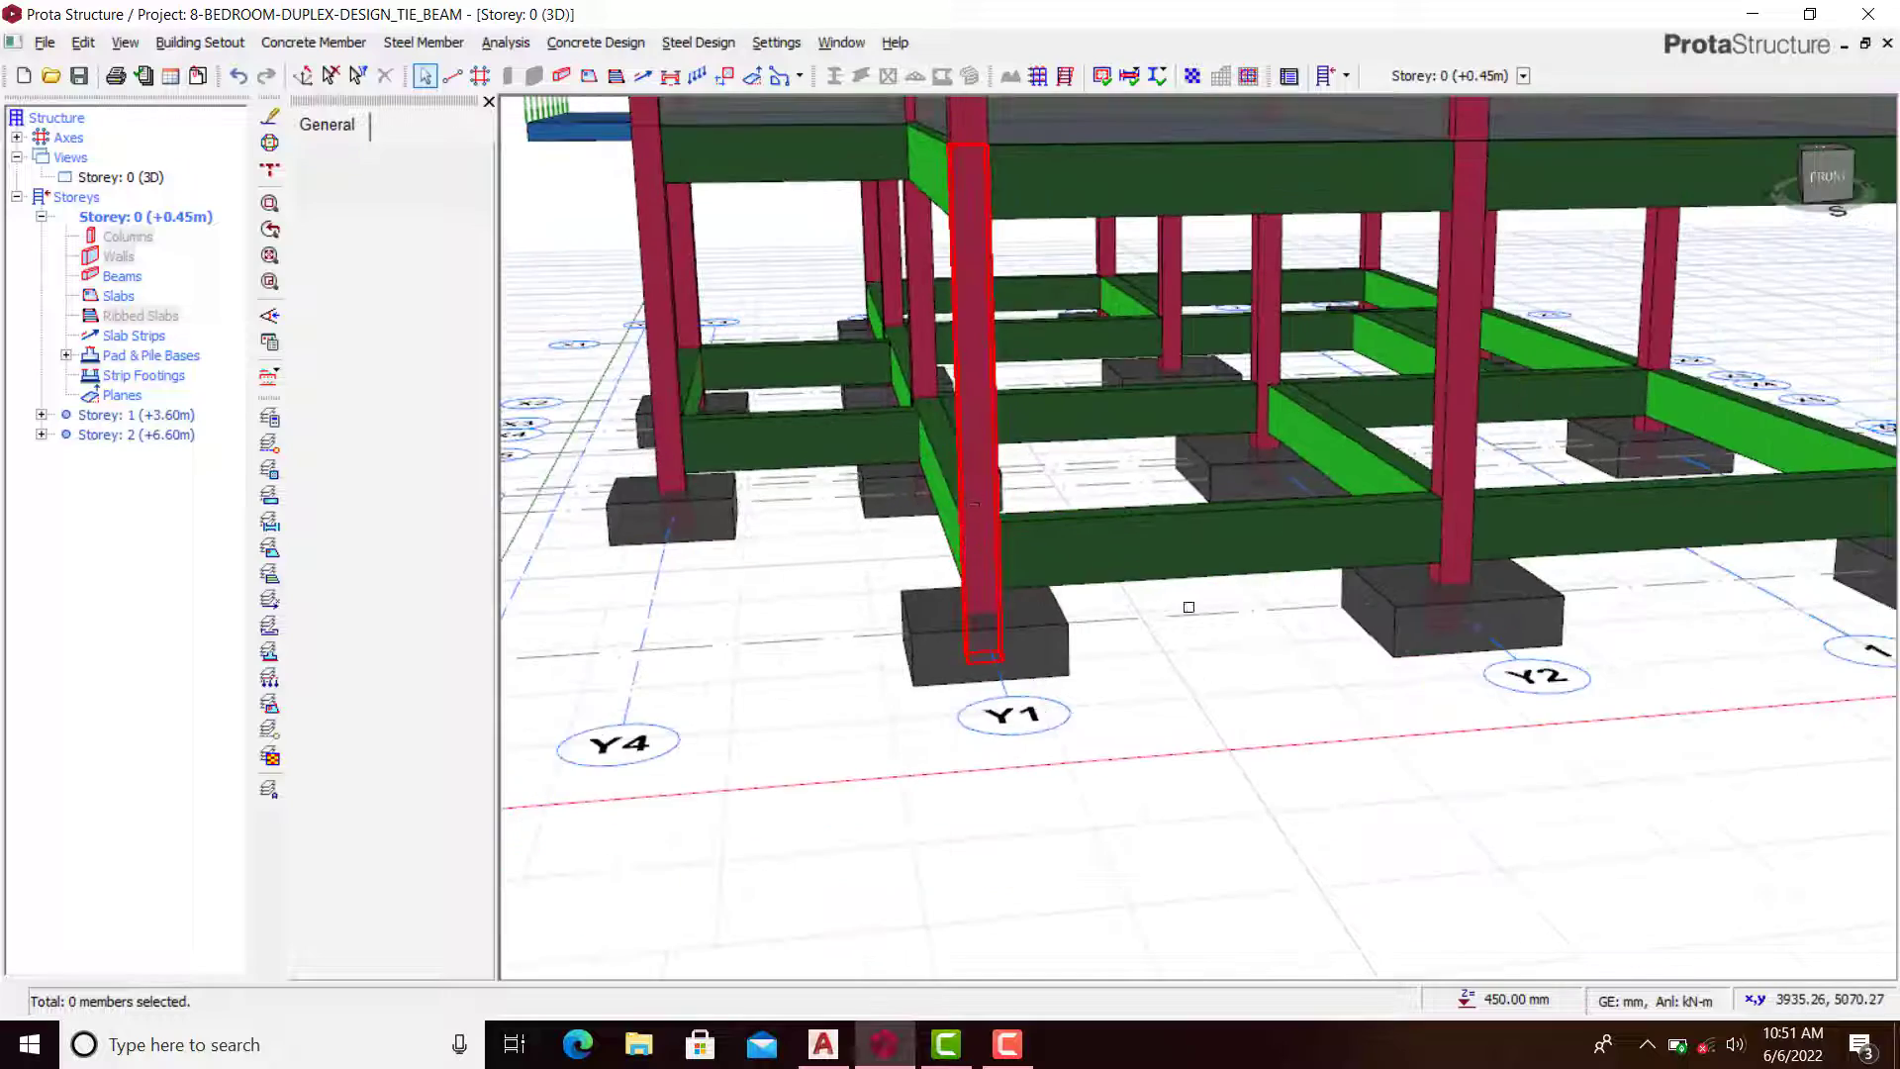
pyautogui.scroll(-2, 1004, 436)
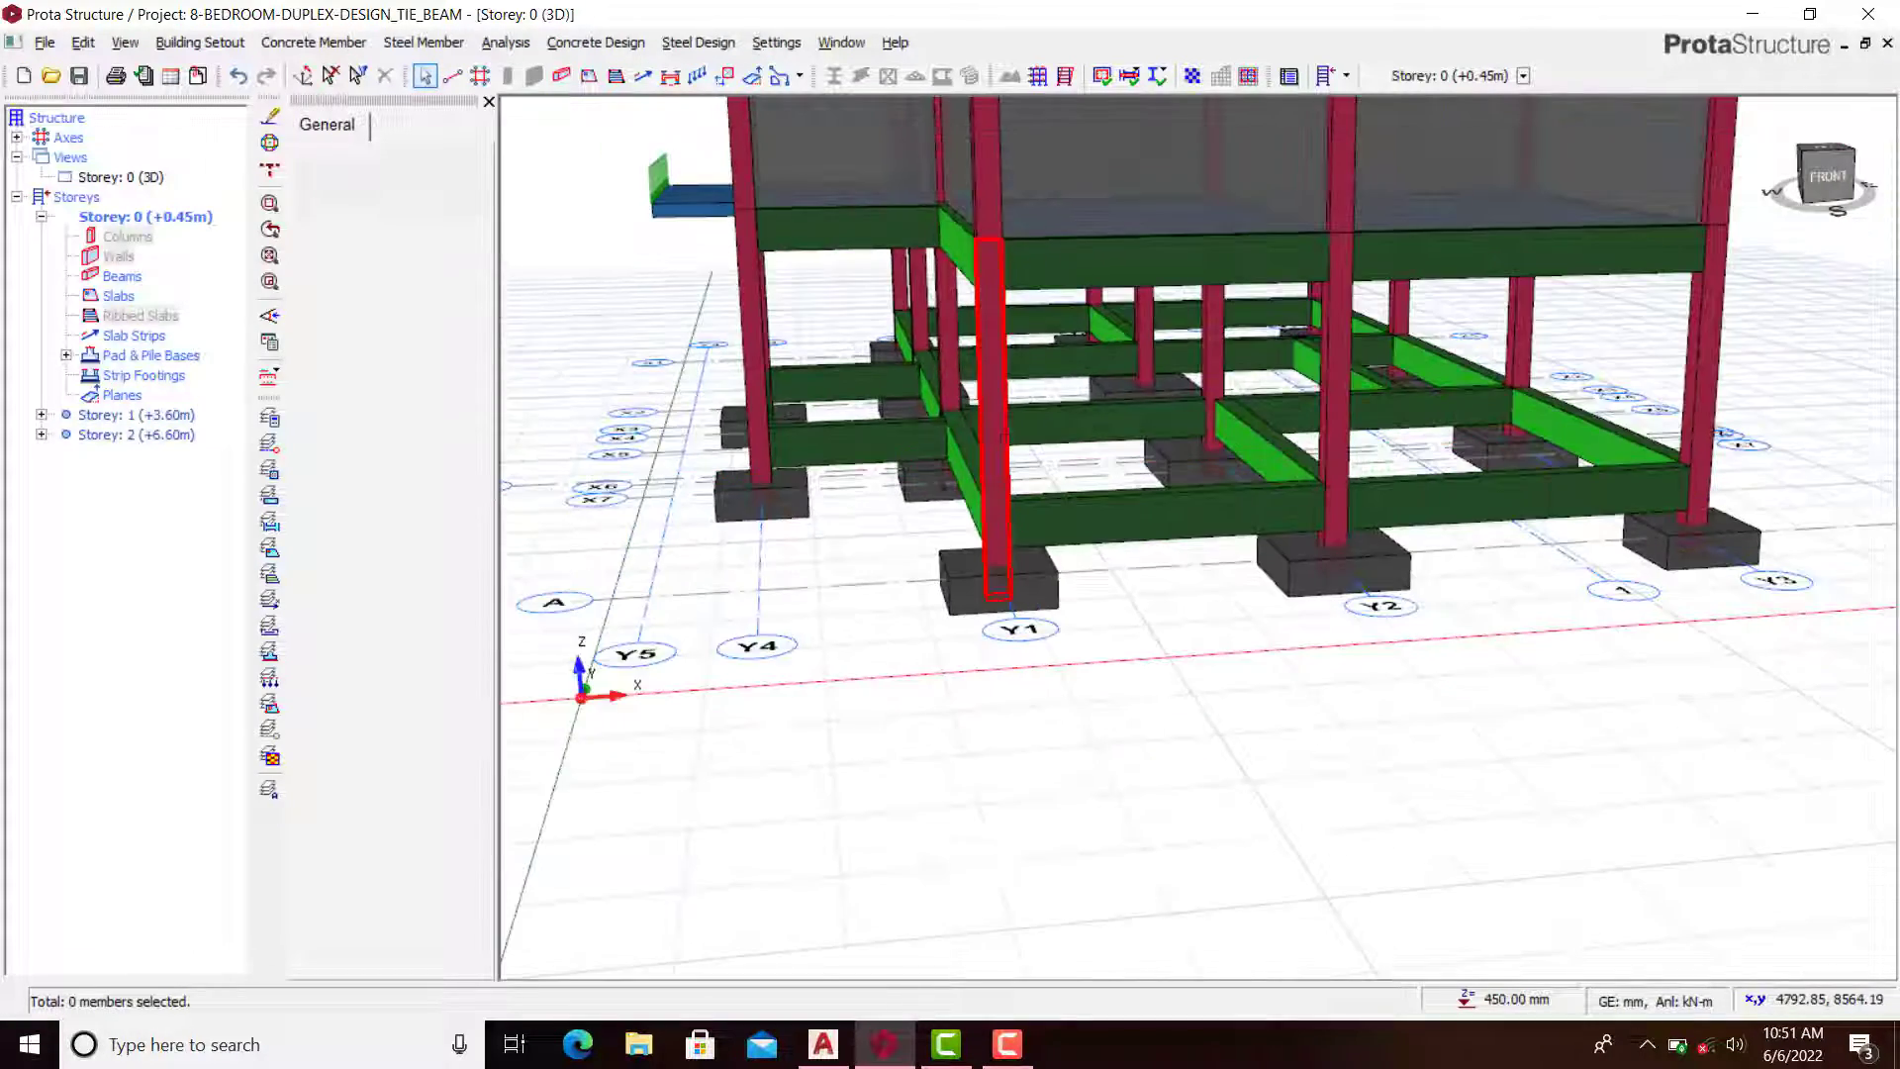
pyautogui.moveTo(957, 491)
pyautogui.mouseDown(button='middle')
pyautogui.moveTo(1055, 518)
pyautogui.moveTo(900, 488)
pyautogui.moveTo(1009, 498)
pyautogui.moveTo(1025, 465)
pyautogui.moveTo(1200, 535)
pyautogui.moveTo(907, 479)
pyautogui.moveTo(993, 496)
pyautogui.moveTo(1042, 458)
pyautogui.moveTo(922, 465)
pyautogui.moveTo(999, 460)
pyautogui.mouseUp(button='middle')
pyautogui.scroll(-1, 899, 491)
pyautogui.scroll(2, 1023, 463)
pyautogui.scroll(-2, 1023, 462)
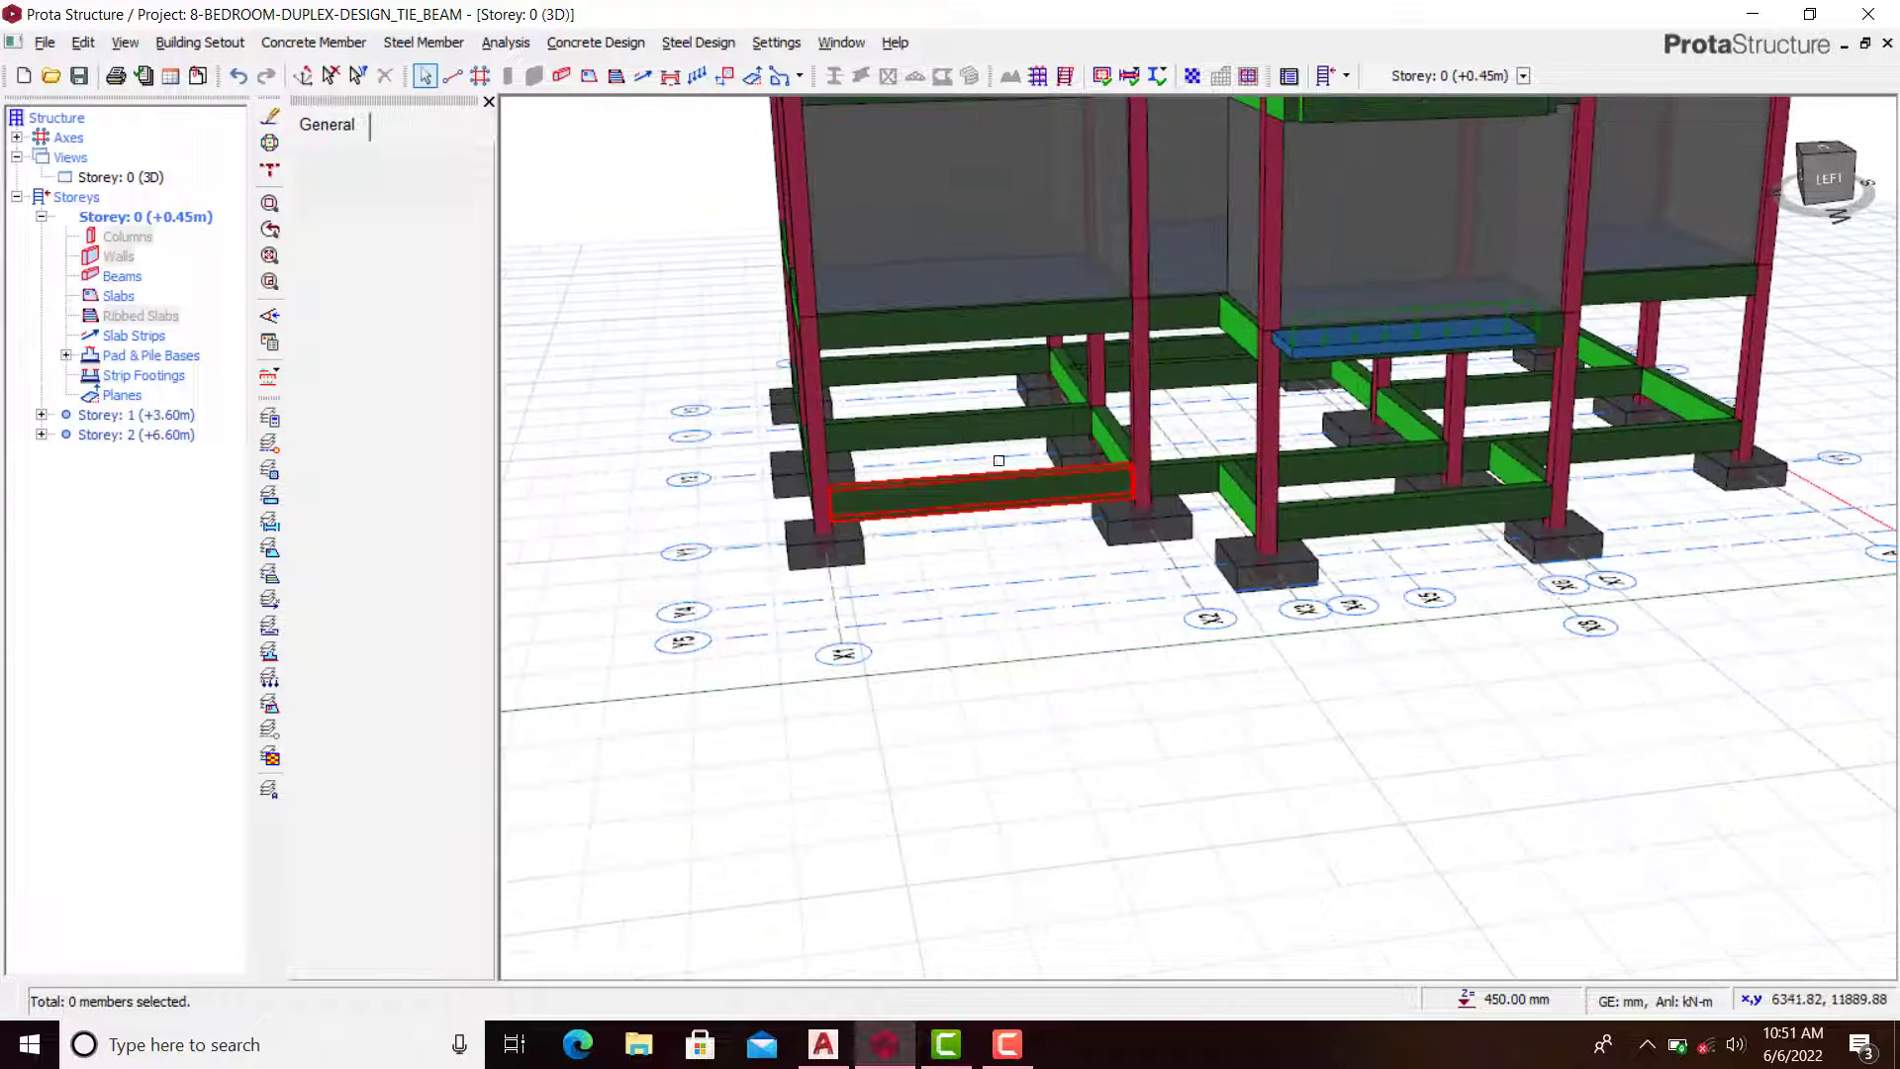
# Step: Inspect the tie beams along the building's left side, from the axis X1 bay to the projecting bay beside axis X7
pyautogui.scroll(3, 854, 438)
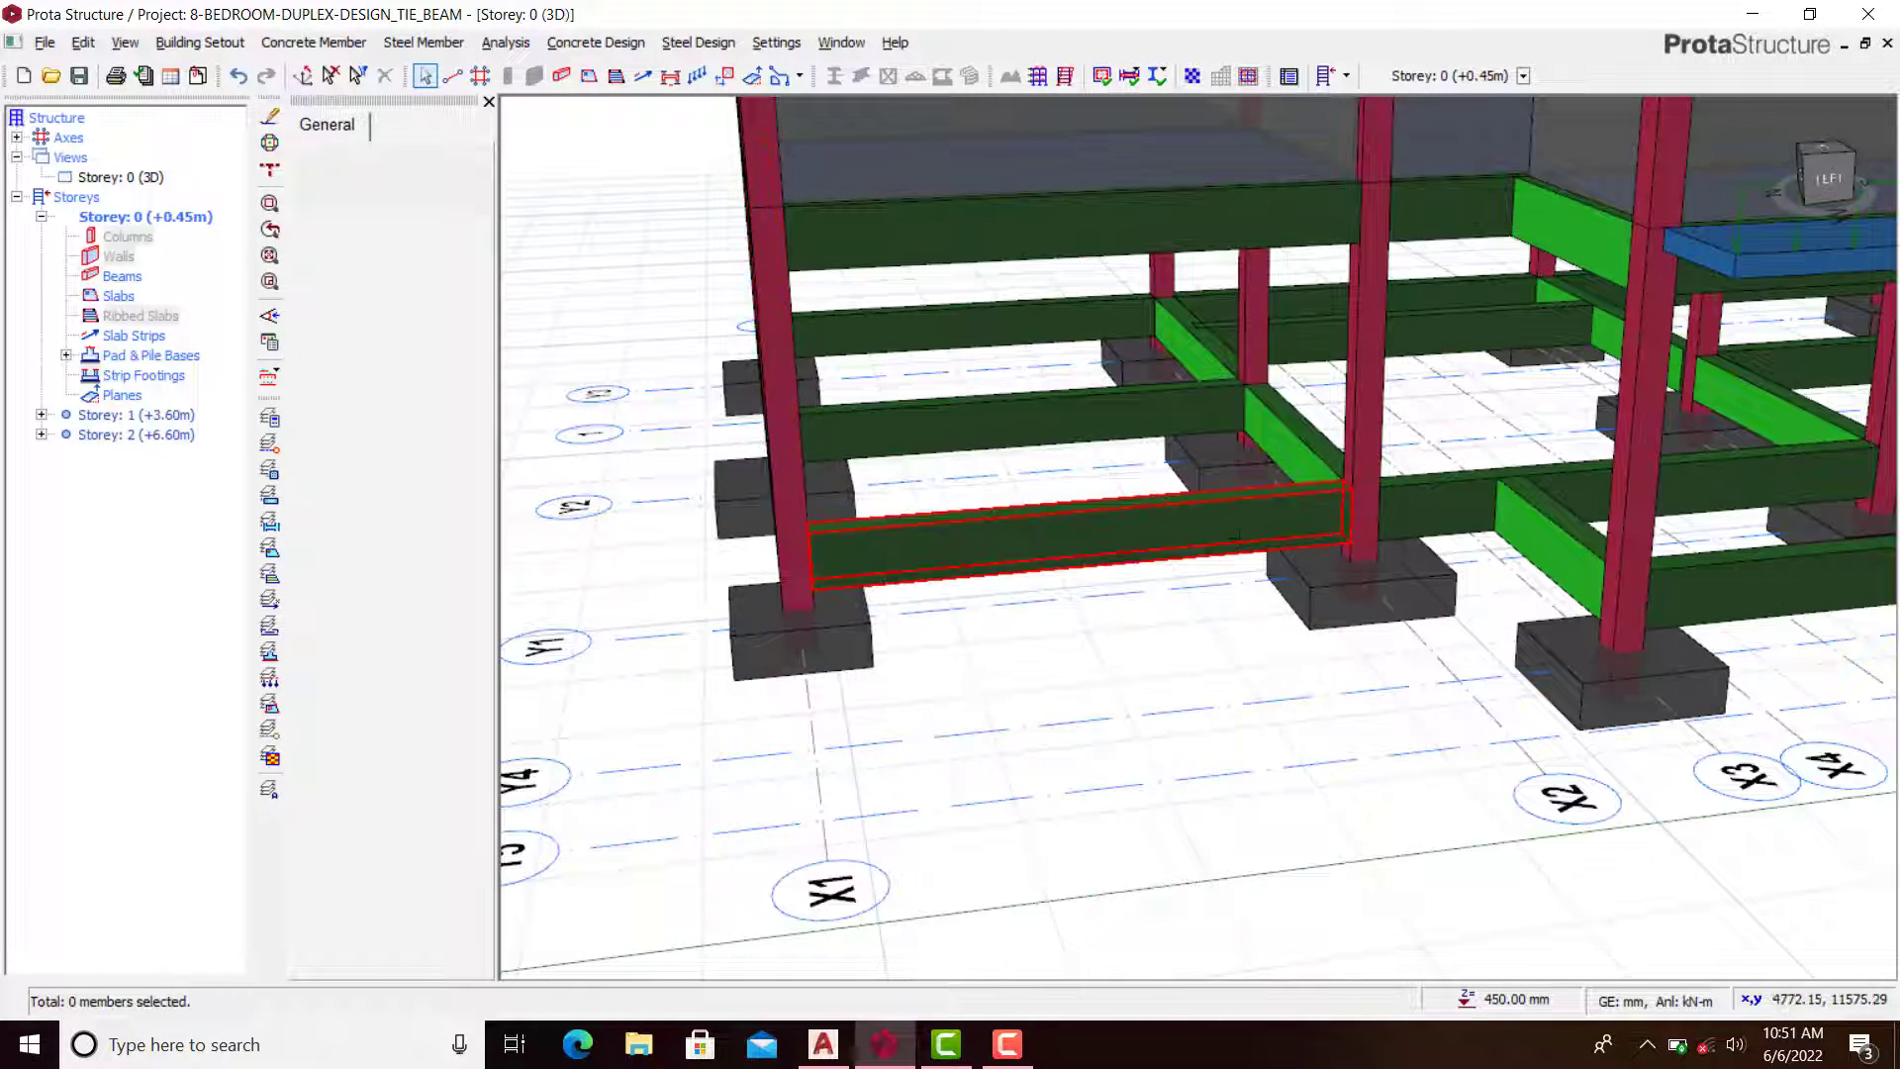
pyautogui.moveTo(1239, 510)
pyautogui.mouseDown(button='middle')
pyautogui.moveTo(1178, 534)
pyautogui.moveTo(861, 396)
pyautogui.mouseUp(button='middle')
pyautogui.scroll(-2, 890, 430)
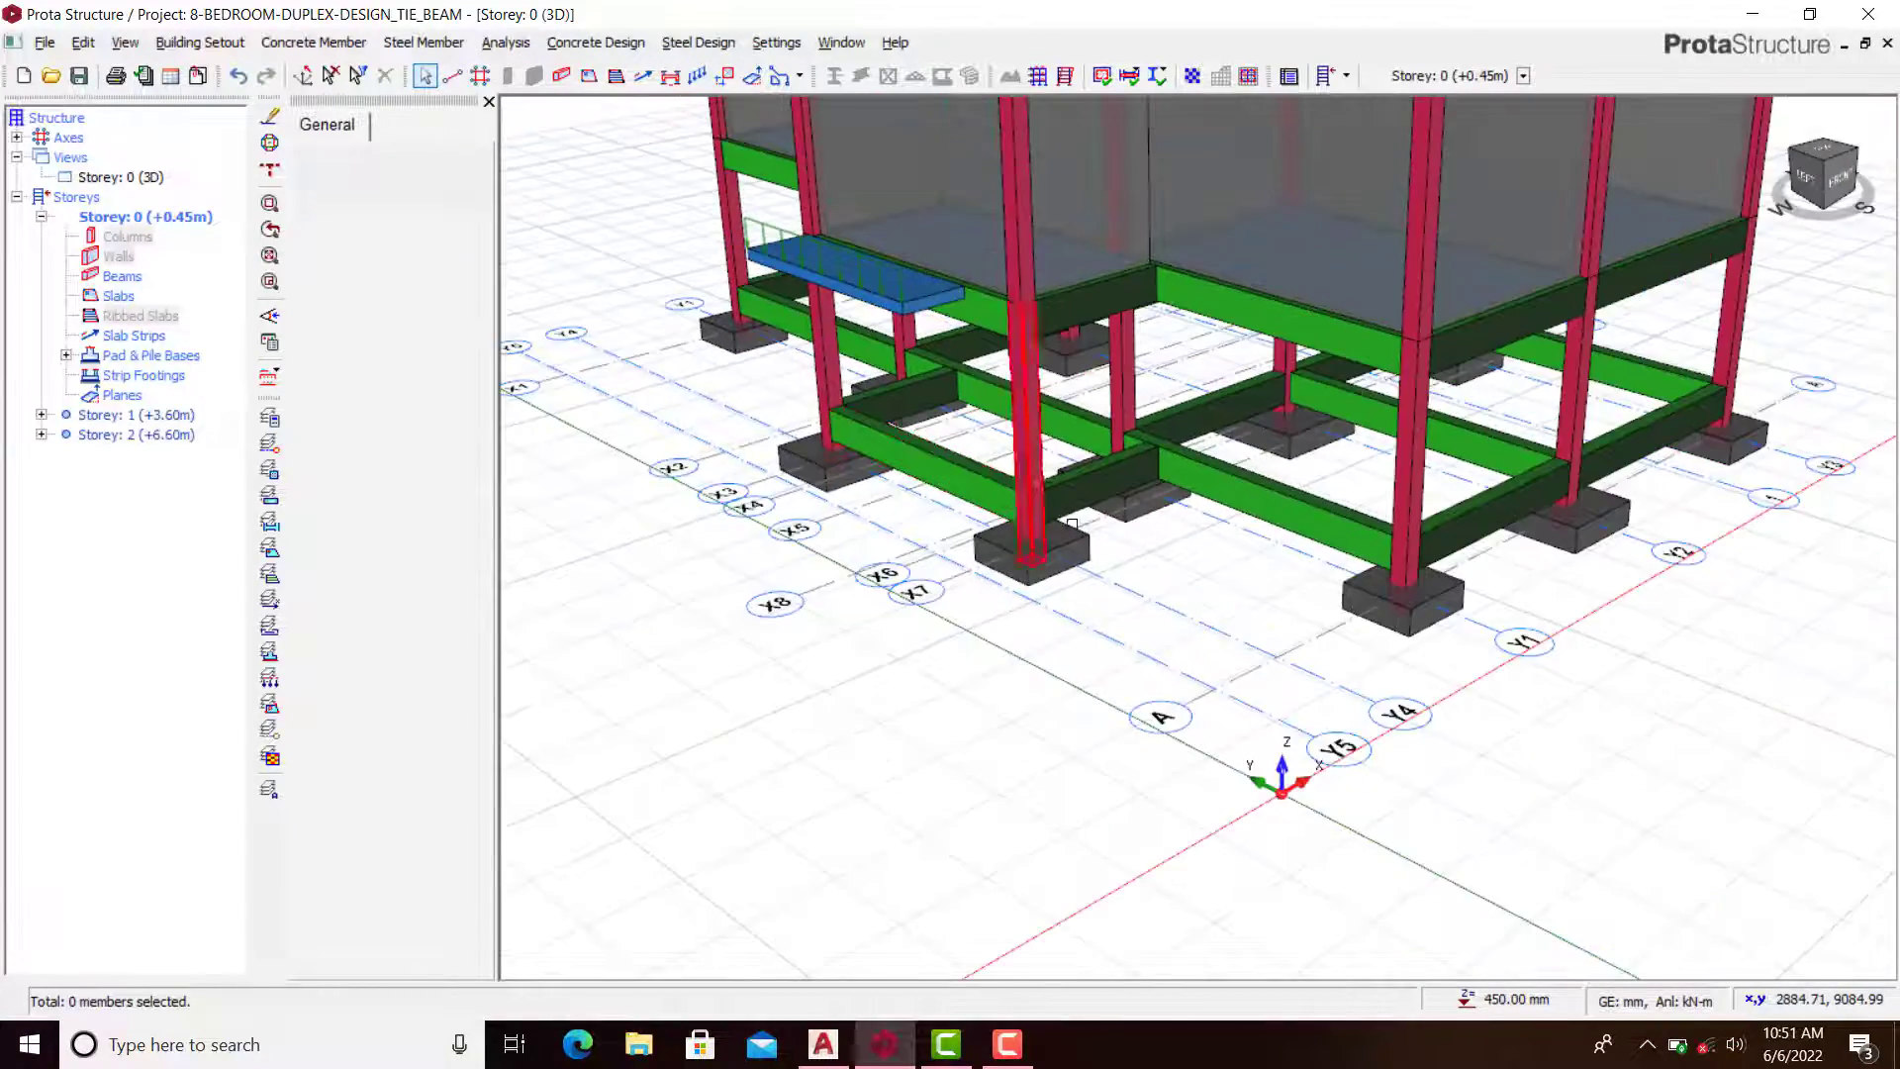
pyautogui.scroll(2, 1202, 541)
pyautogui.moveTo(1201, 540)
pyautogui.mouseDown(button='middle')
pyautogui.moveTo(1111, 573)
pyautogui.moveTo(1196, 534)
pyautogui.moveTo(1115, 573)
pyautogui.moveTo(1189, 585)
pyautogui.mouseUp(button='middle')
pyautogui.scroll(-2, 990, 489)
pyautogui.moveTo(1200, 518)
pyautogui.mouseDown(button='middle')
pyautogui.moveTo(862, 507)
pyautogui.moveTo(989, 507)
pyautogui.mouseUp(button='middle')
pyautogui.scroll(-2, 1103, 510)
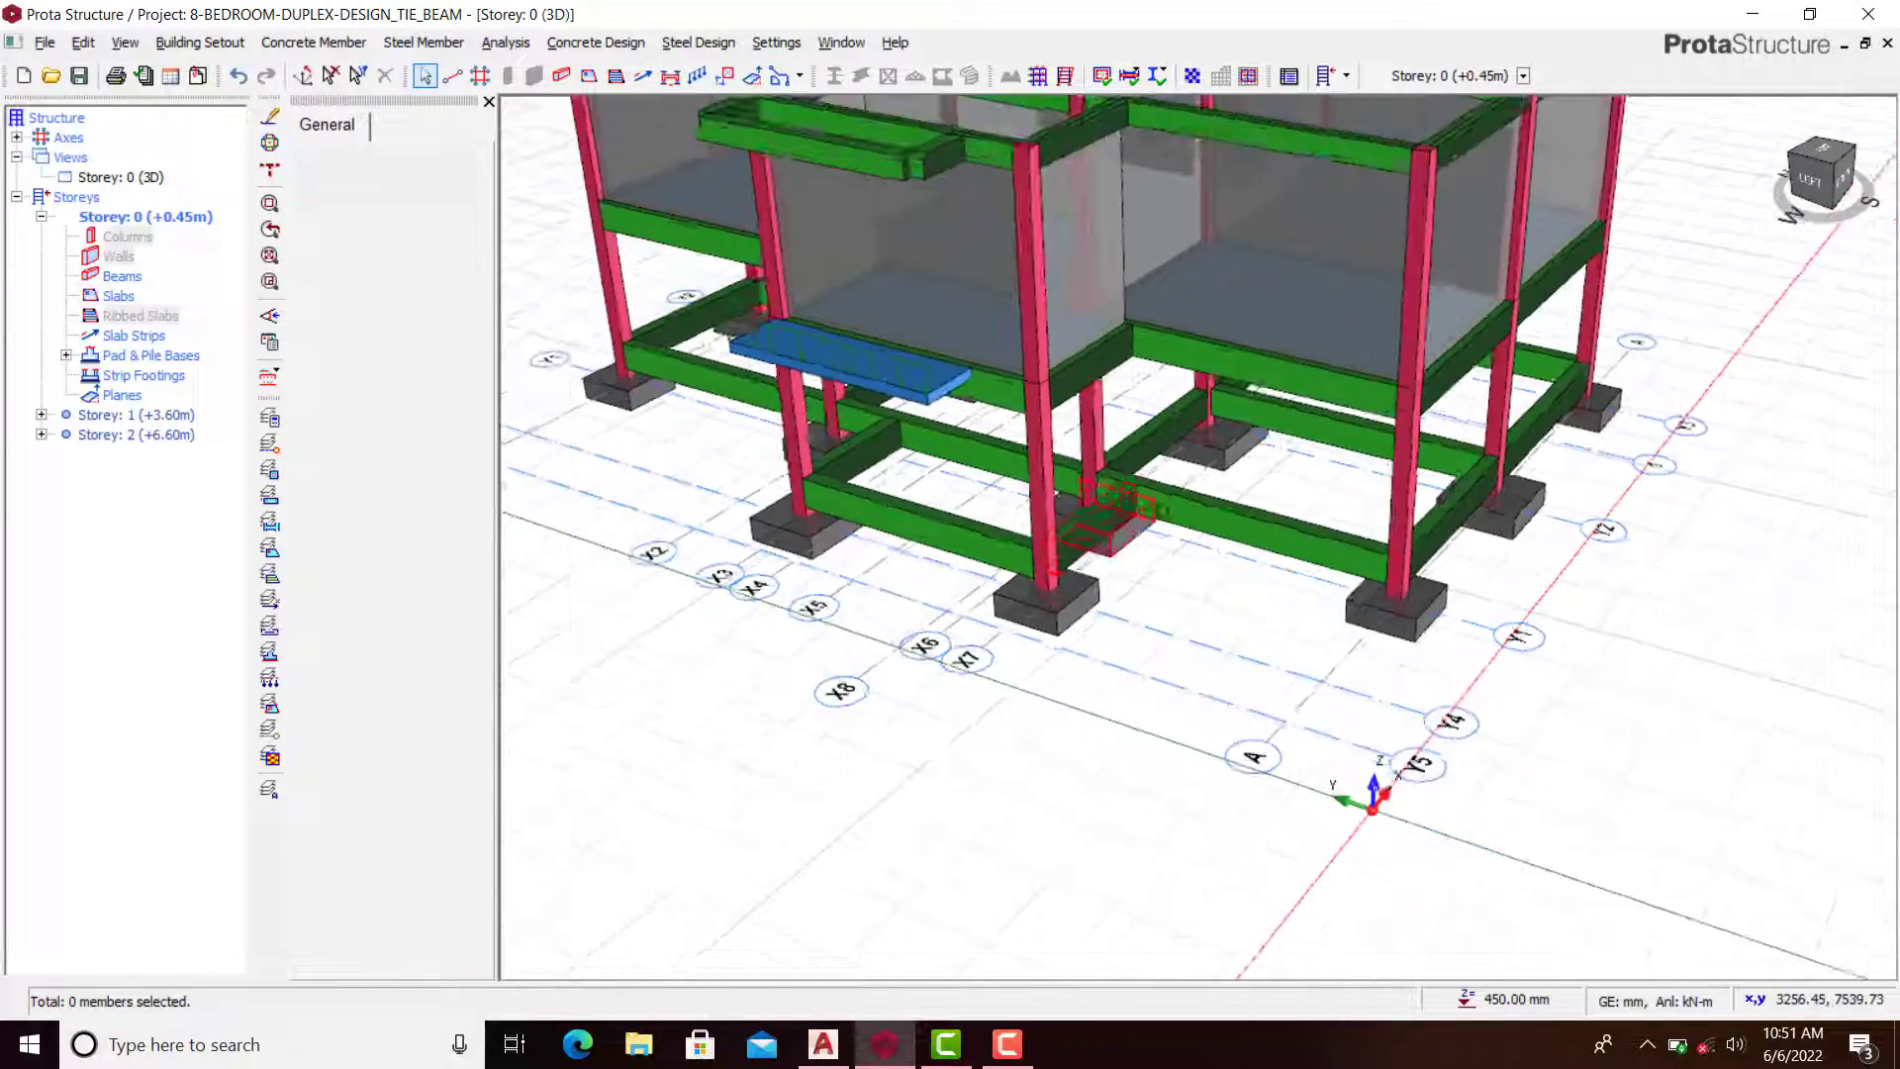
pyautogui.scroll(3, 1193, 512)
pyautogui.scroll(-1, 1217, 516)
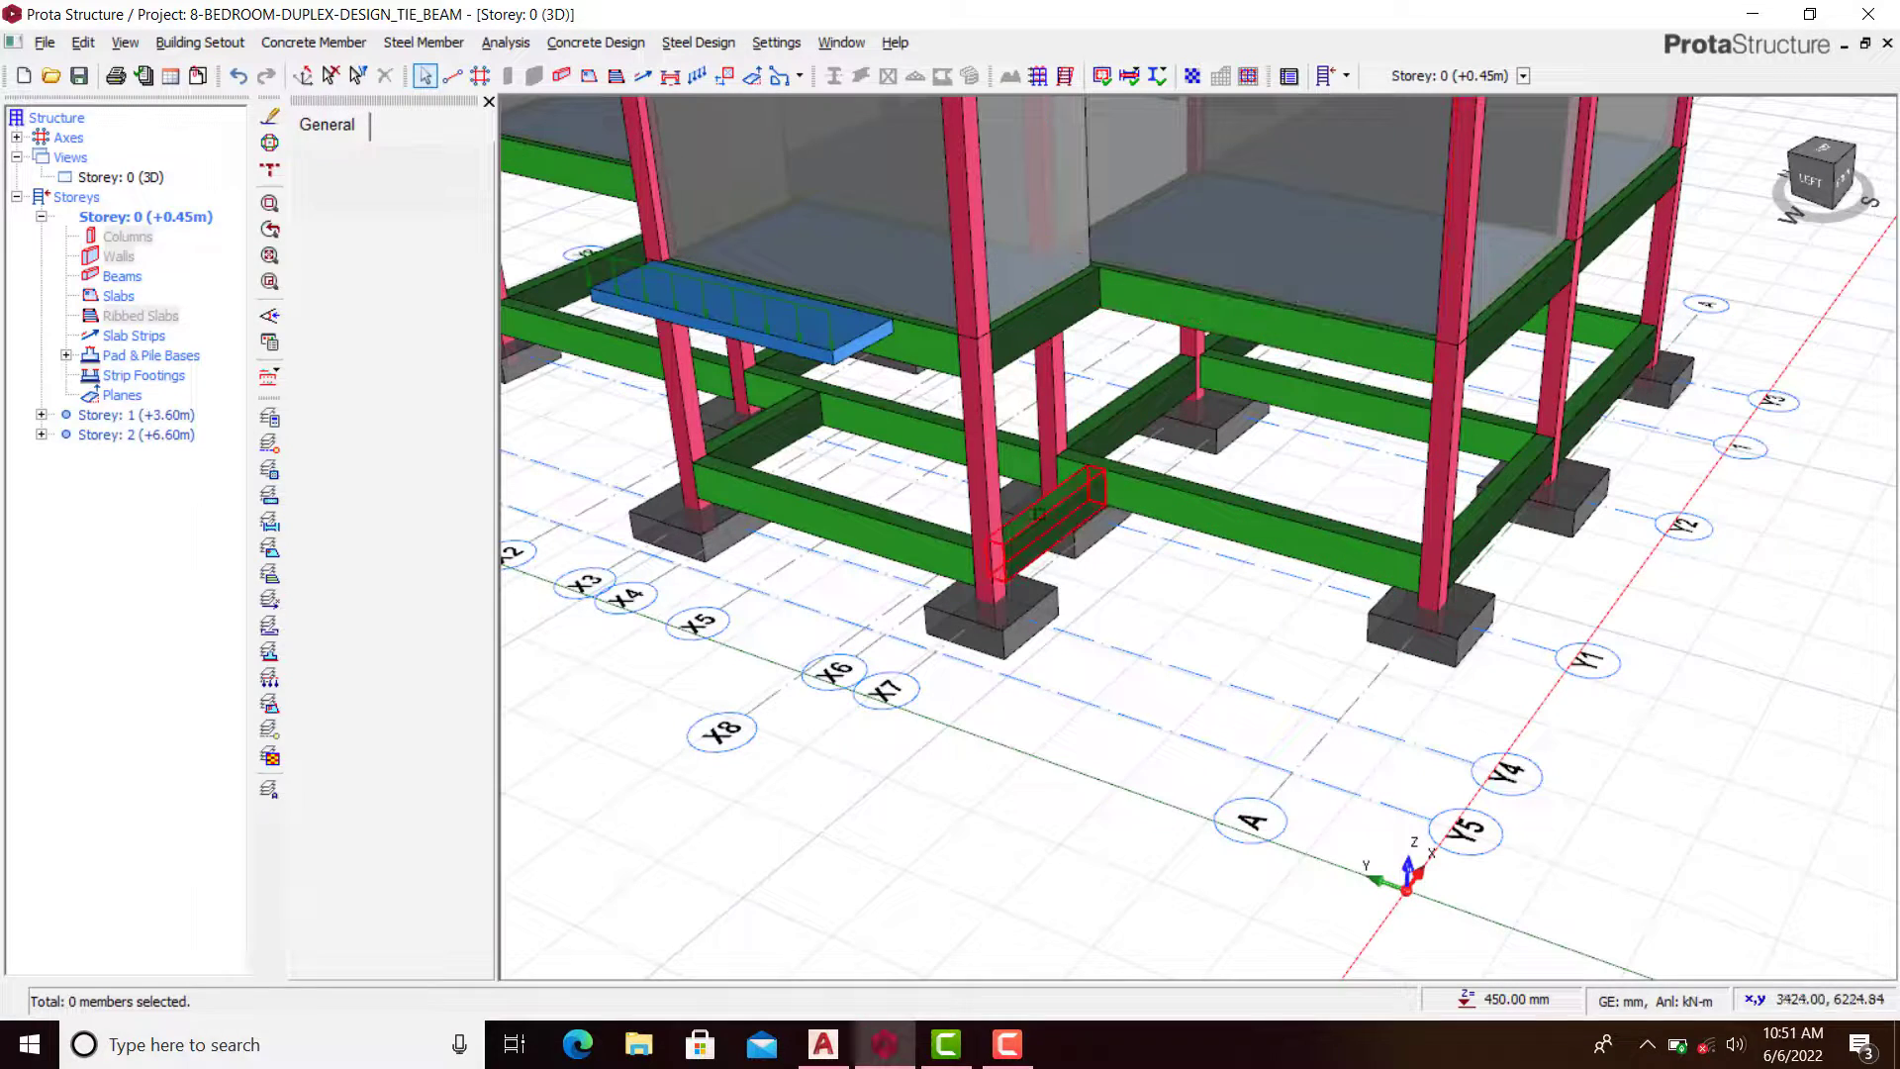
pyautogui.scroll(-3, 1038, 514)
pyautogui.moveTo(1157, 500); pyautogui.dragTo(1200, 534, button='middle')
pyautogui.scroll(3, 1081, 454)
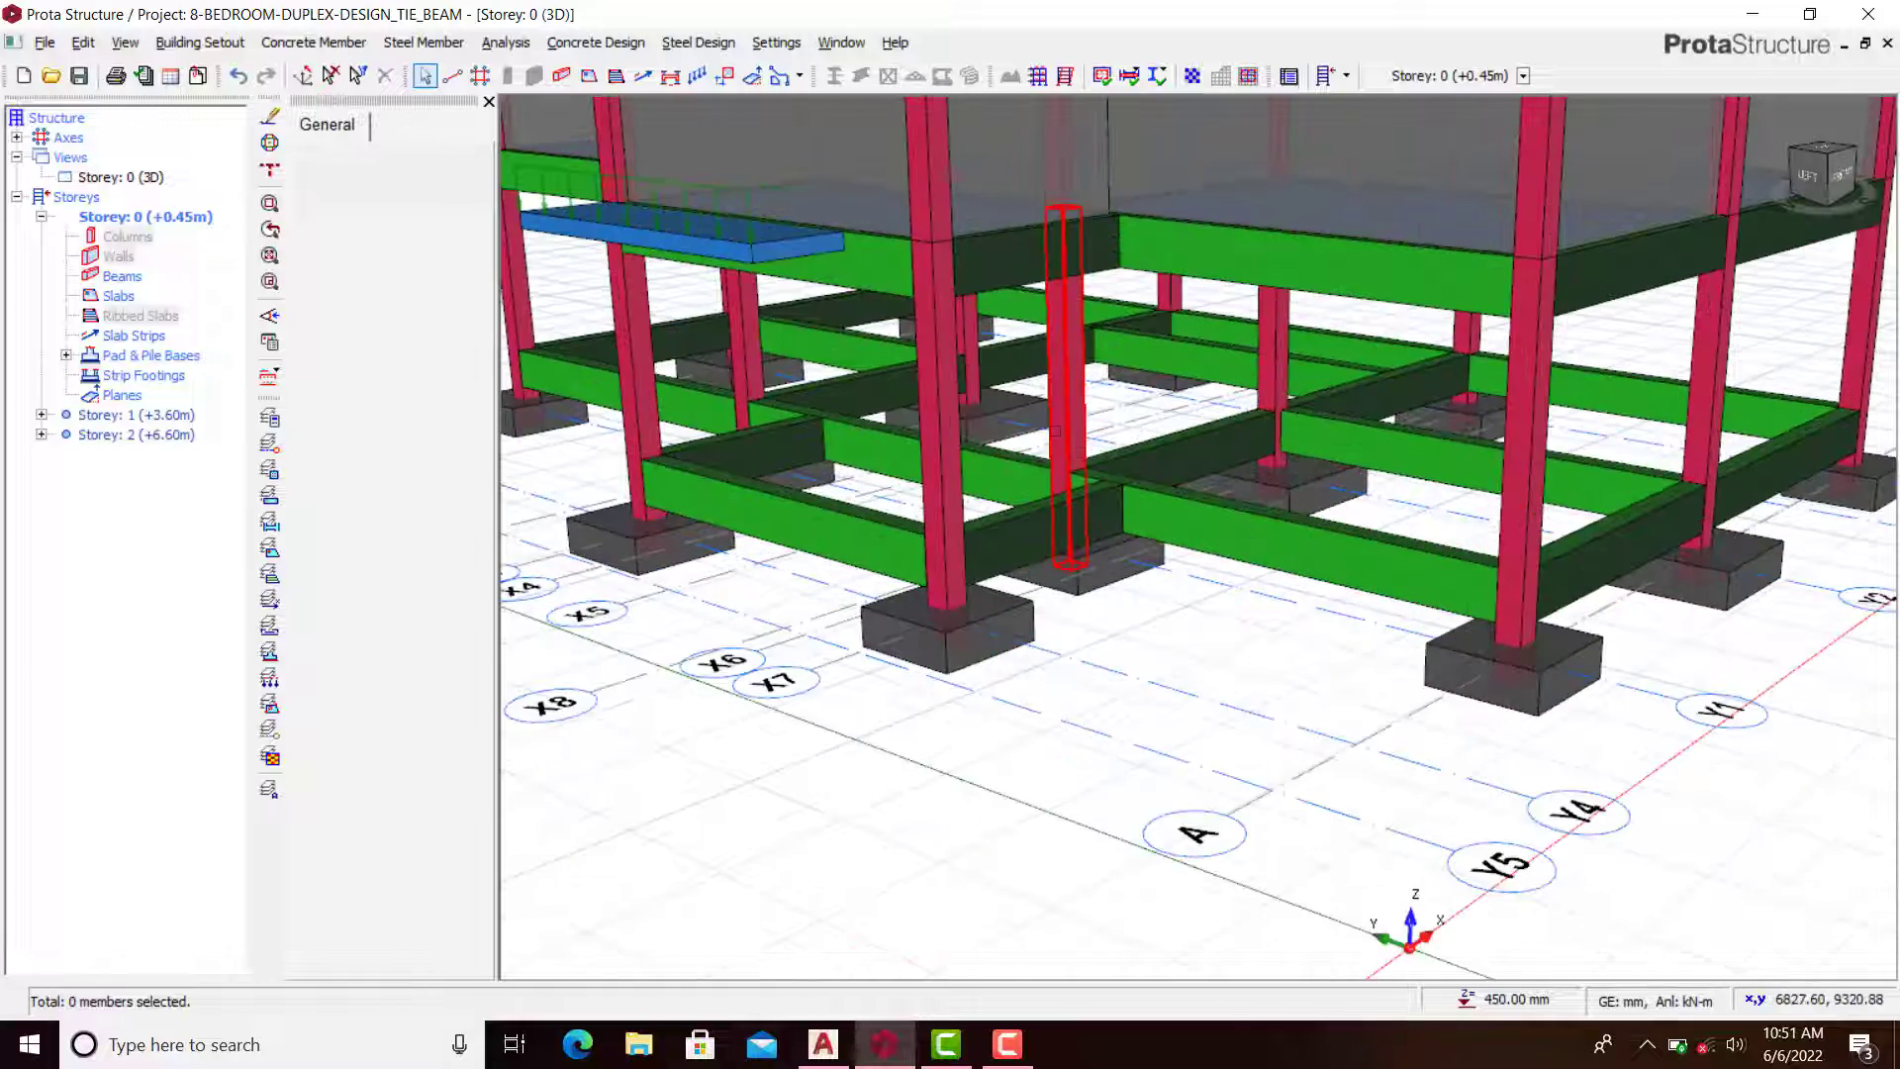
pyautogui.scroll(-3, 1055, 433)
pyautogui.scroll(4, 1227, 467)
pyautogui.scroll(-1, 1227, 467)
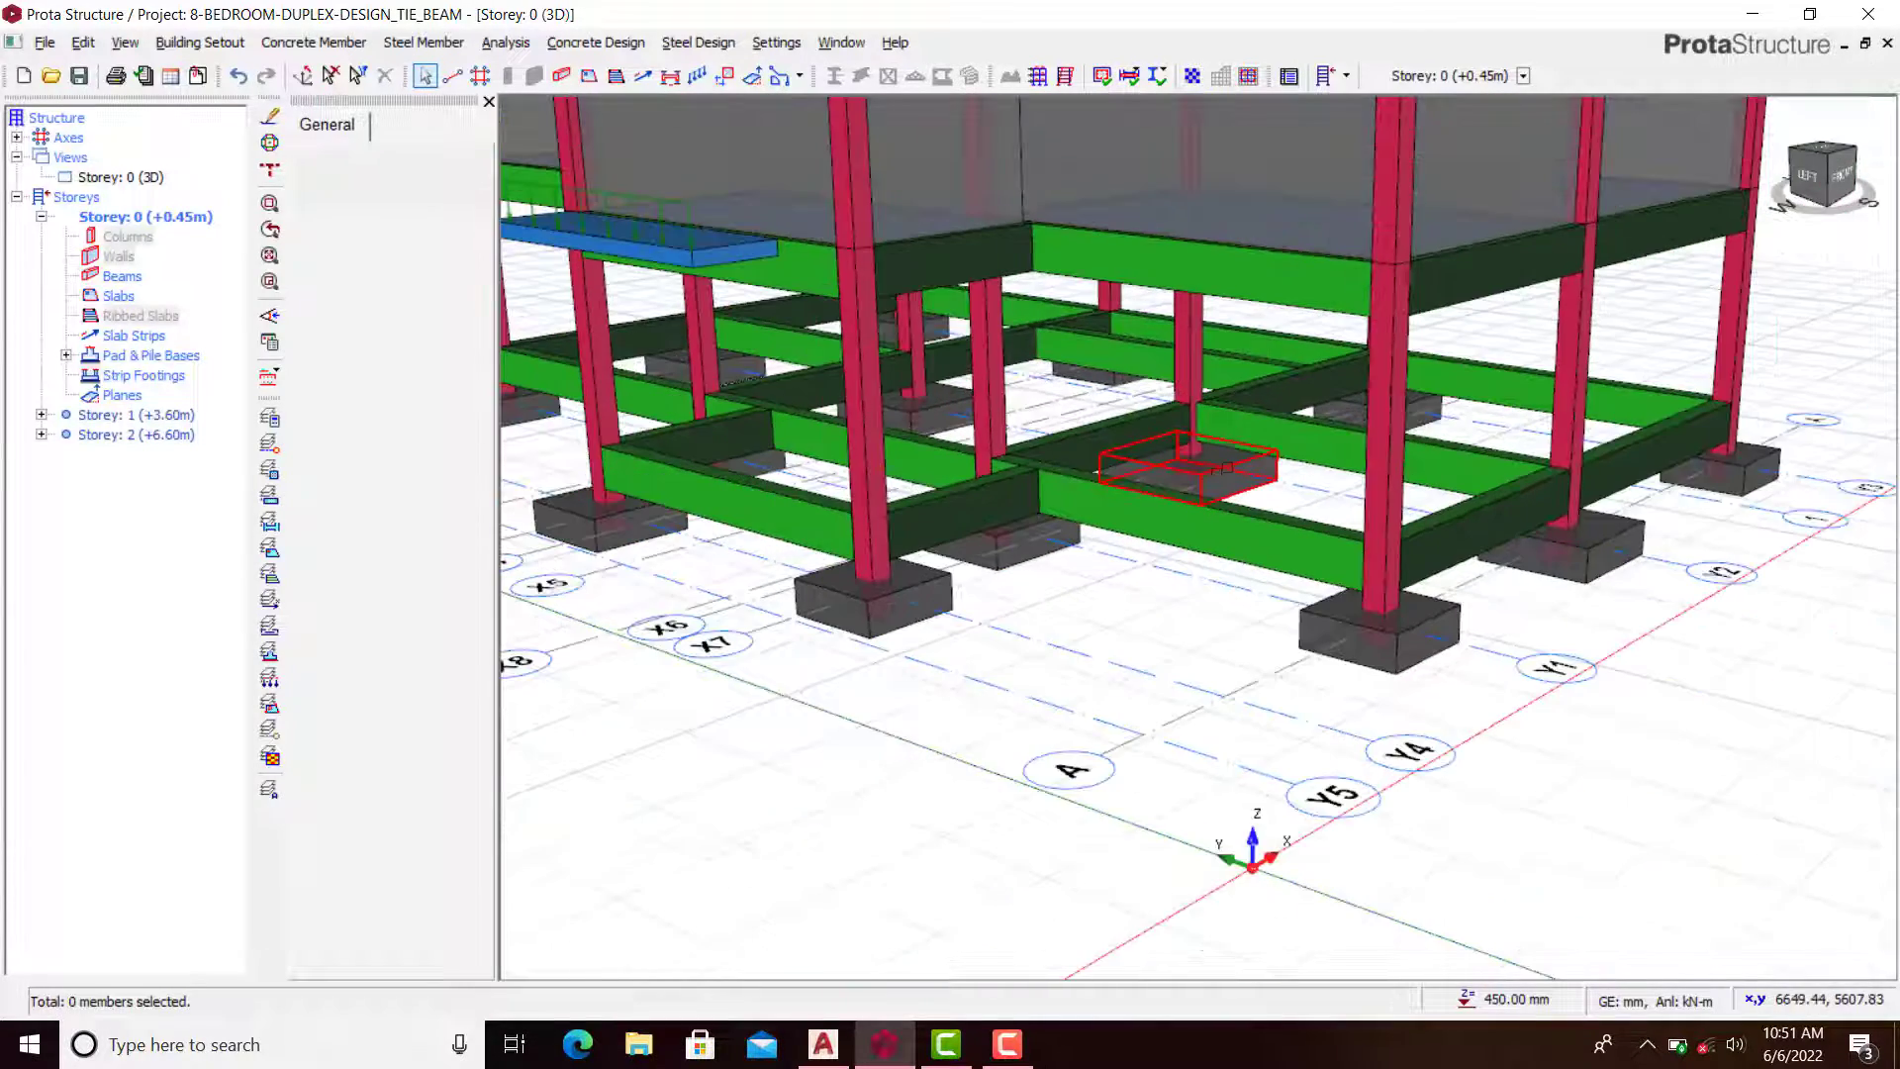
# Step: Review the whole two-storey frame in 3D, comparing the Storey 1 floor beams with the tie beams below them
pyautogui.scroll(-5, 1096, 436)
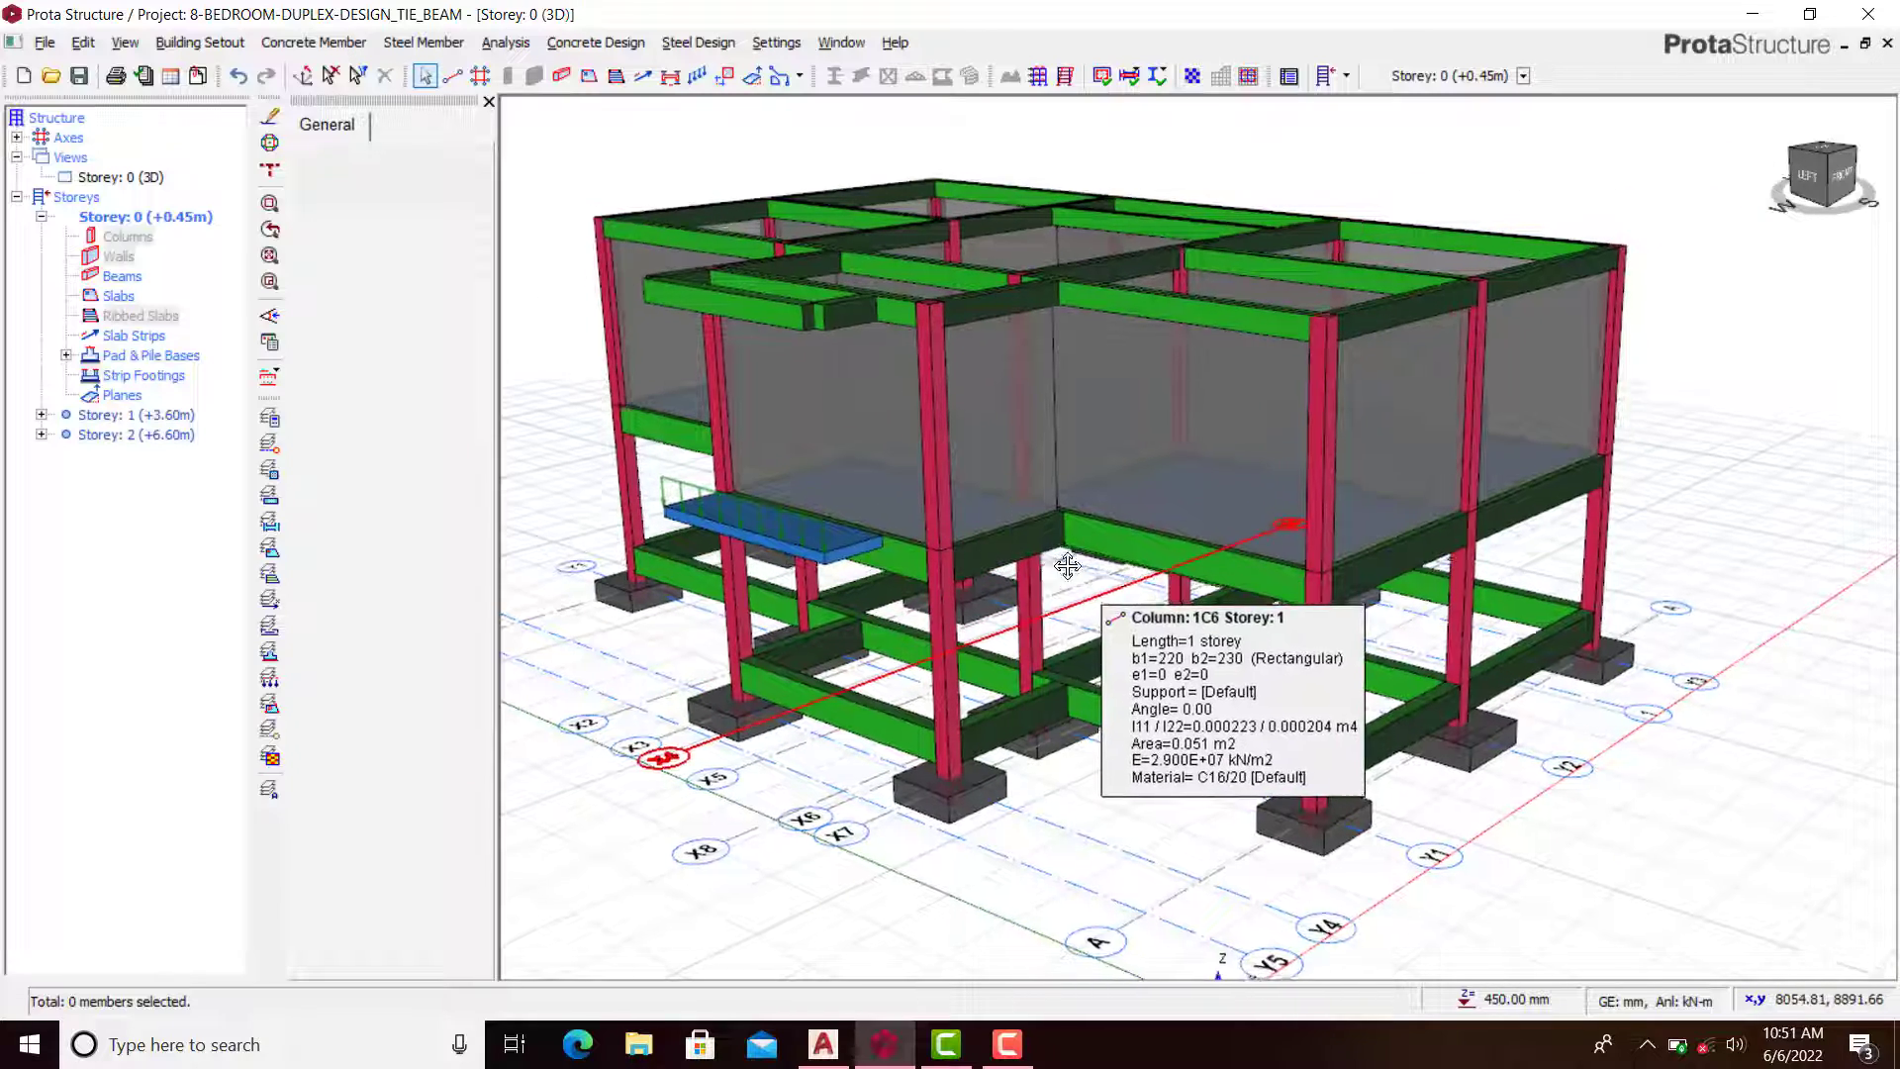
pyautogui.scroll(4, 1055, 561)
pyautogui.scroll(-5, 1060, 527)
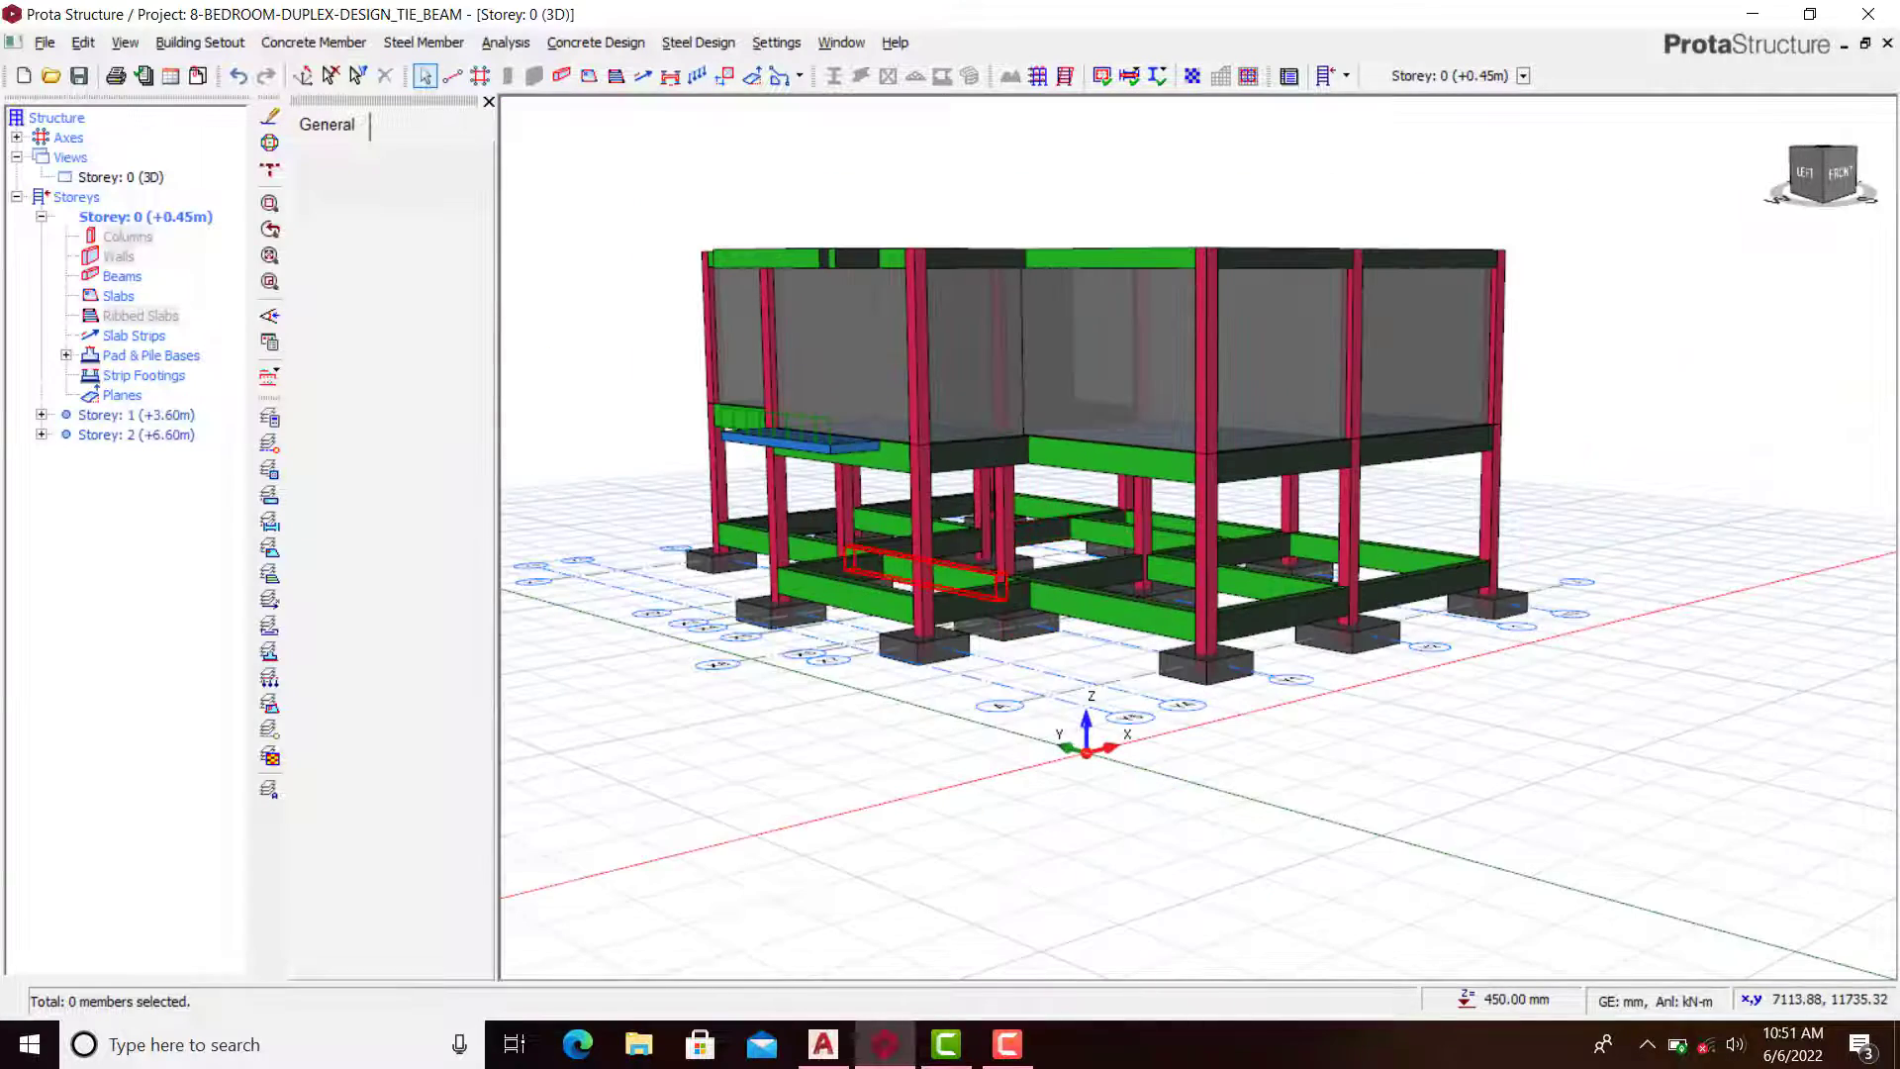
pyautogui.moveTo(920, 572)
pyautogui.mouseDown(button='middle')
pyautogui.moveTo(1029, 554)
pyautogui.moveTo(1001, 564)
pyautogui.moveTo(1038, 528)
pyautogui.mouseUp(button='middle')
pyautogui.scroll(3, 1054, 530)
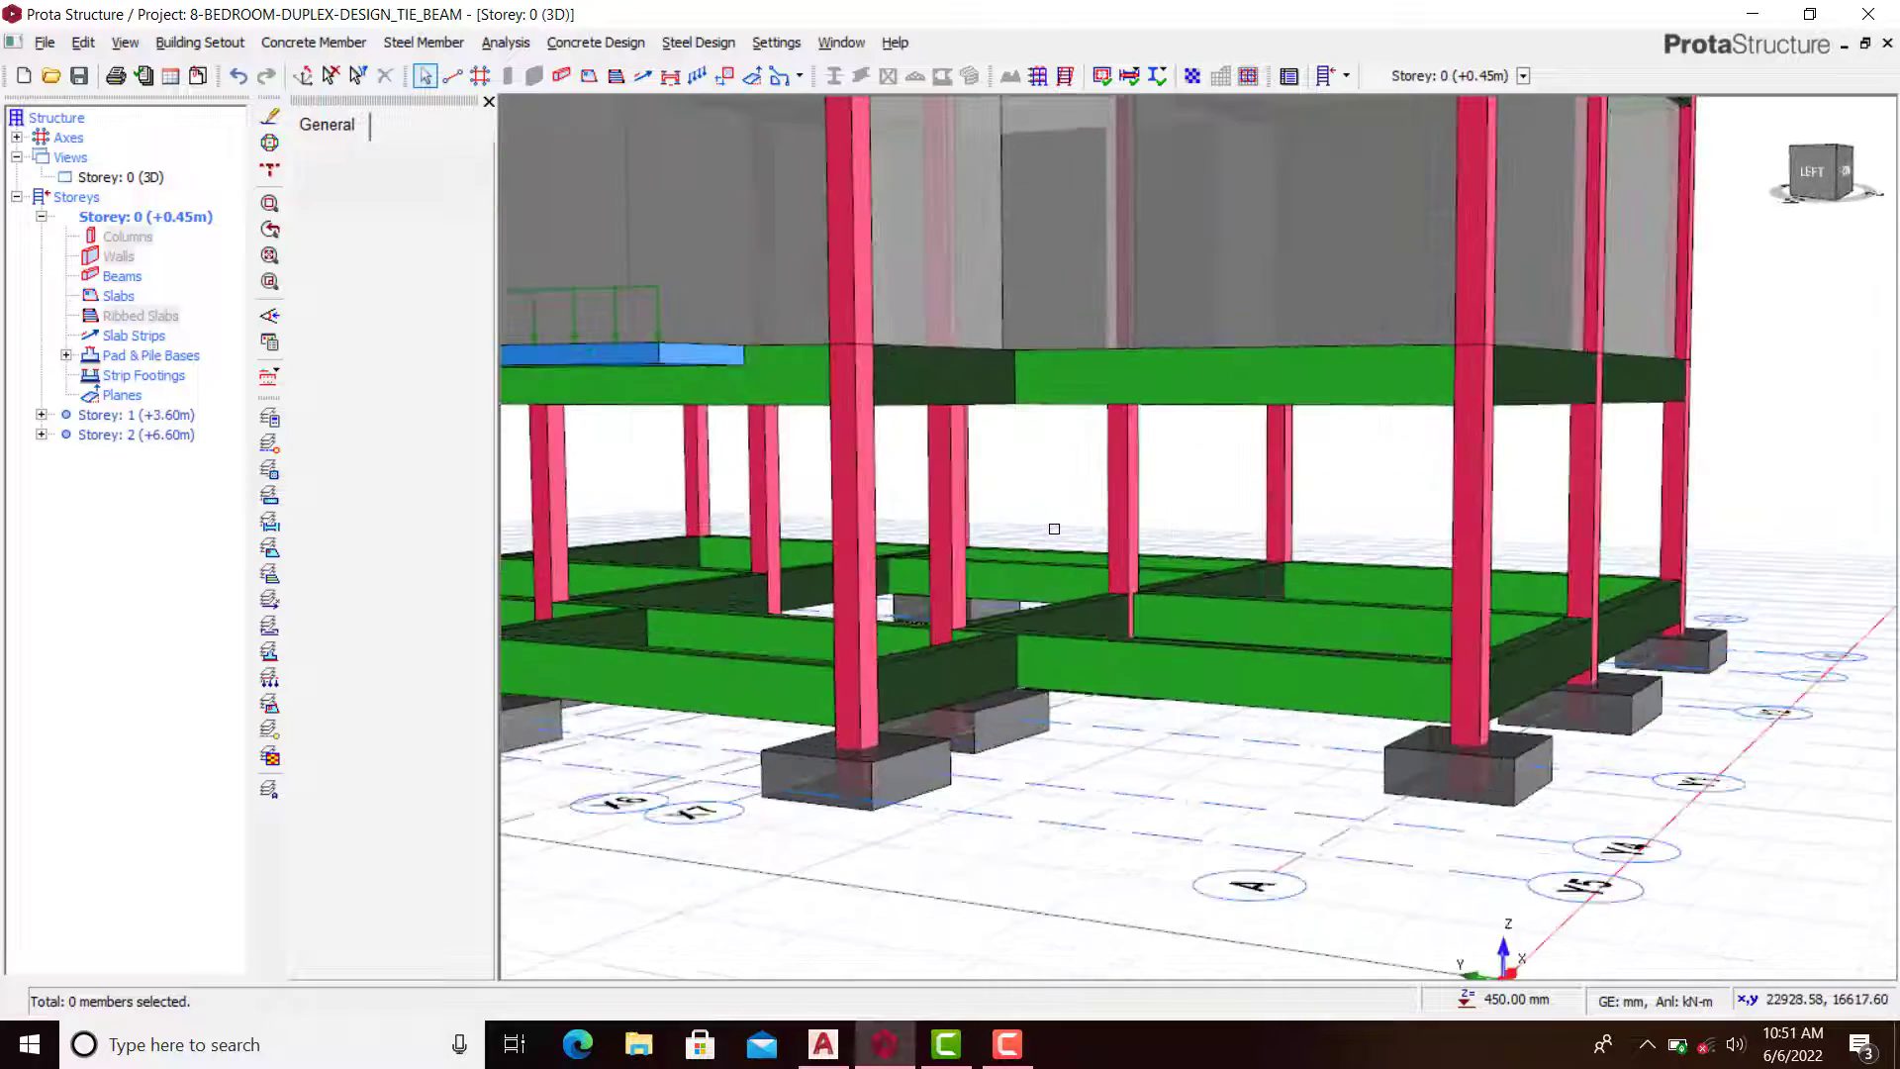
pyautogui.scroll(-1, 1049, 405)
pyautogui.moveTo(1178, 561); pyautogui.dragTo(1123, 566, button='middle')
pyautogui.scroll(2, 1114, 574)
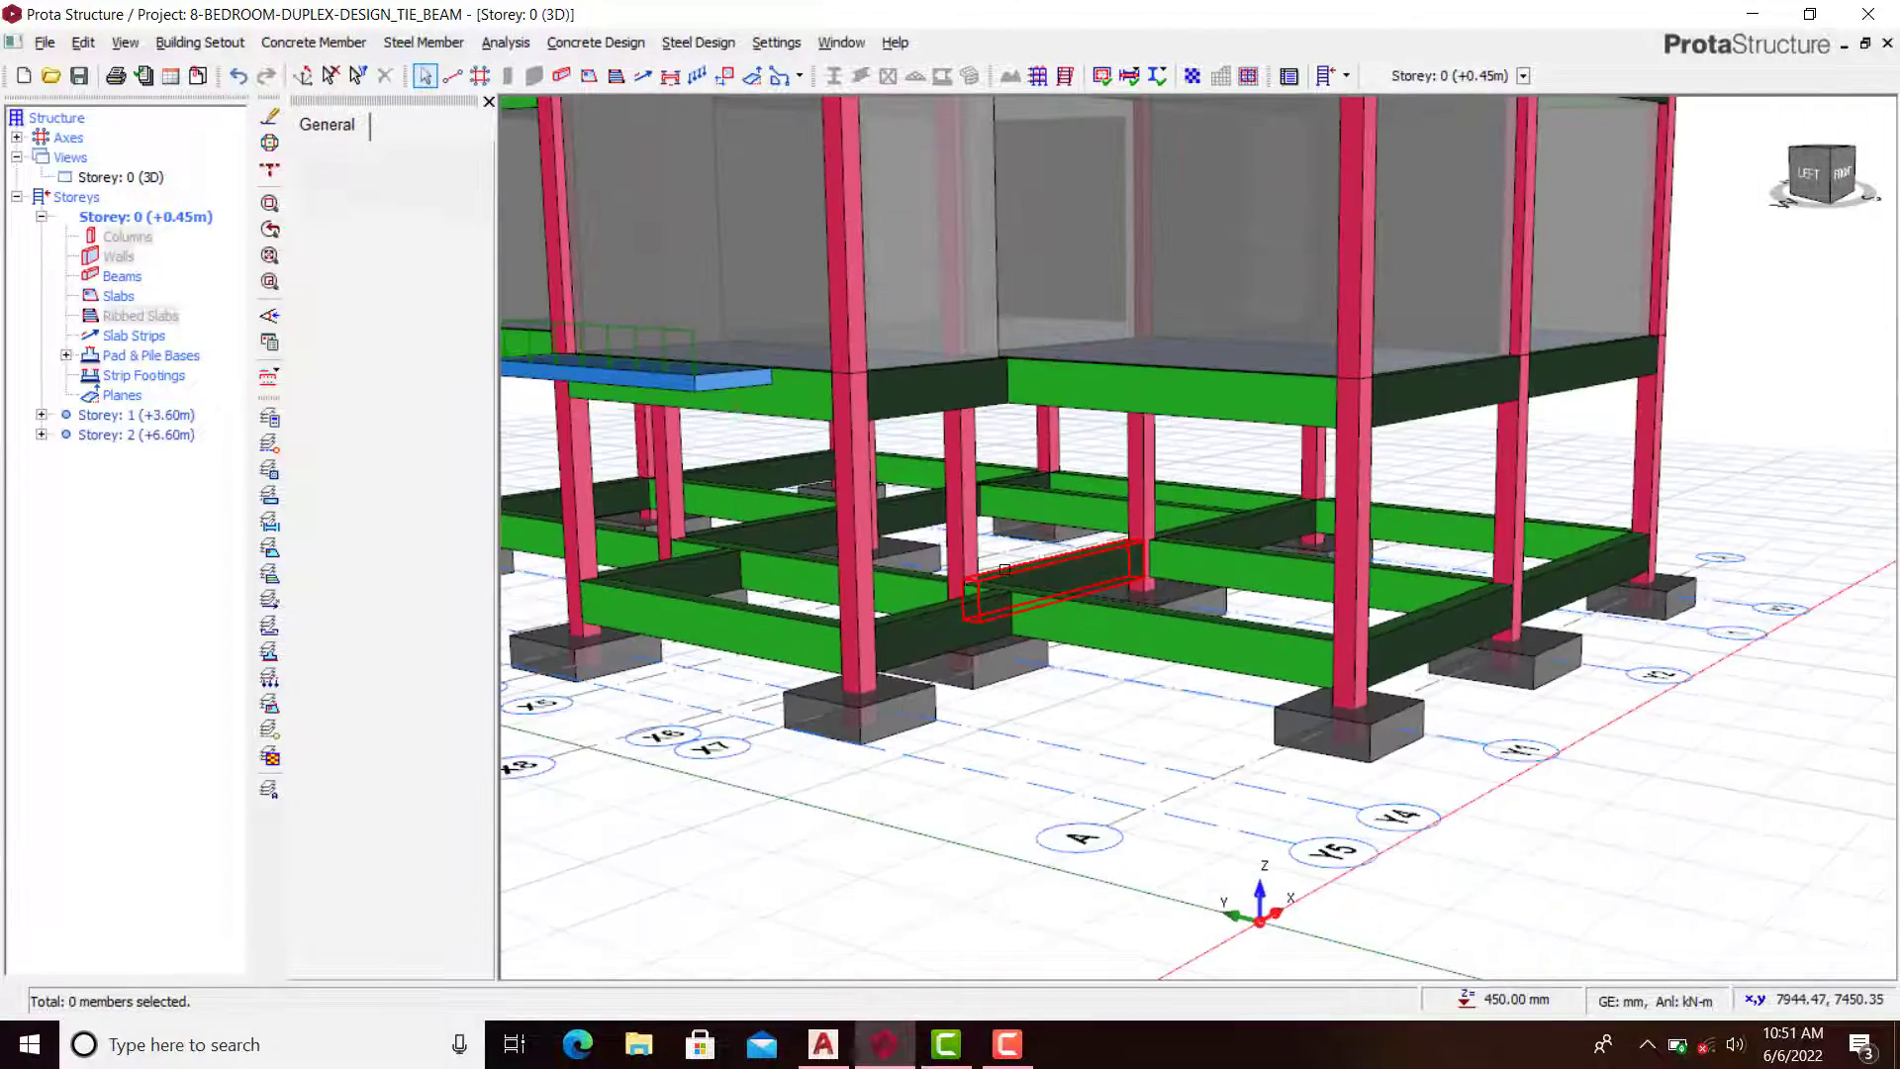
pyautogui.scroll(-3, 1005, 570)
pyautogui.scroll(4, 726, 510)
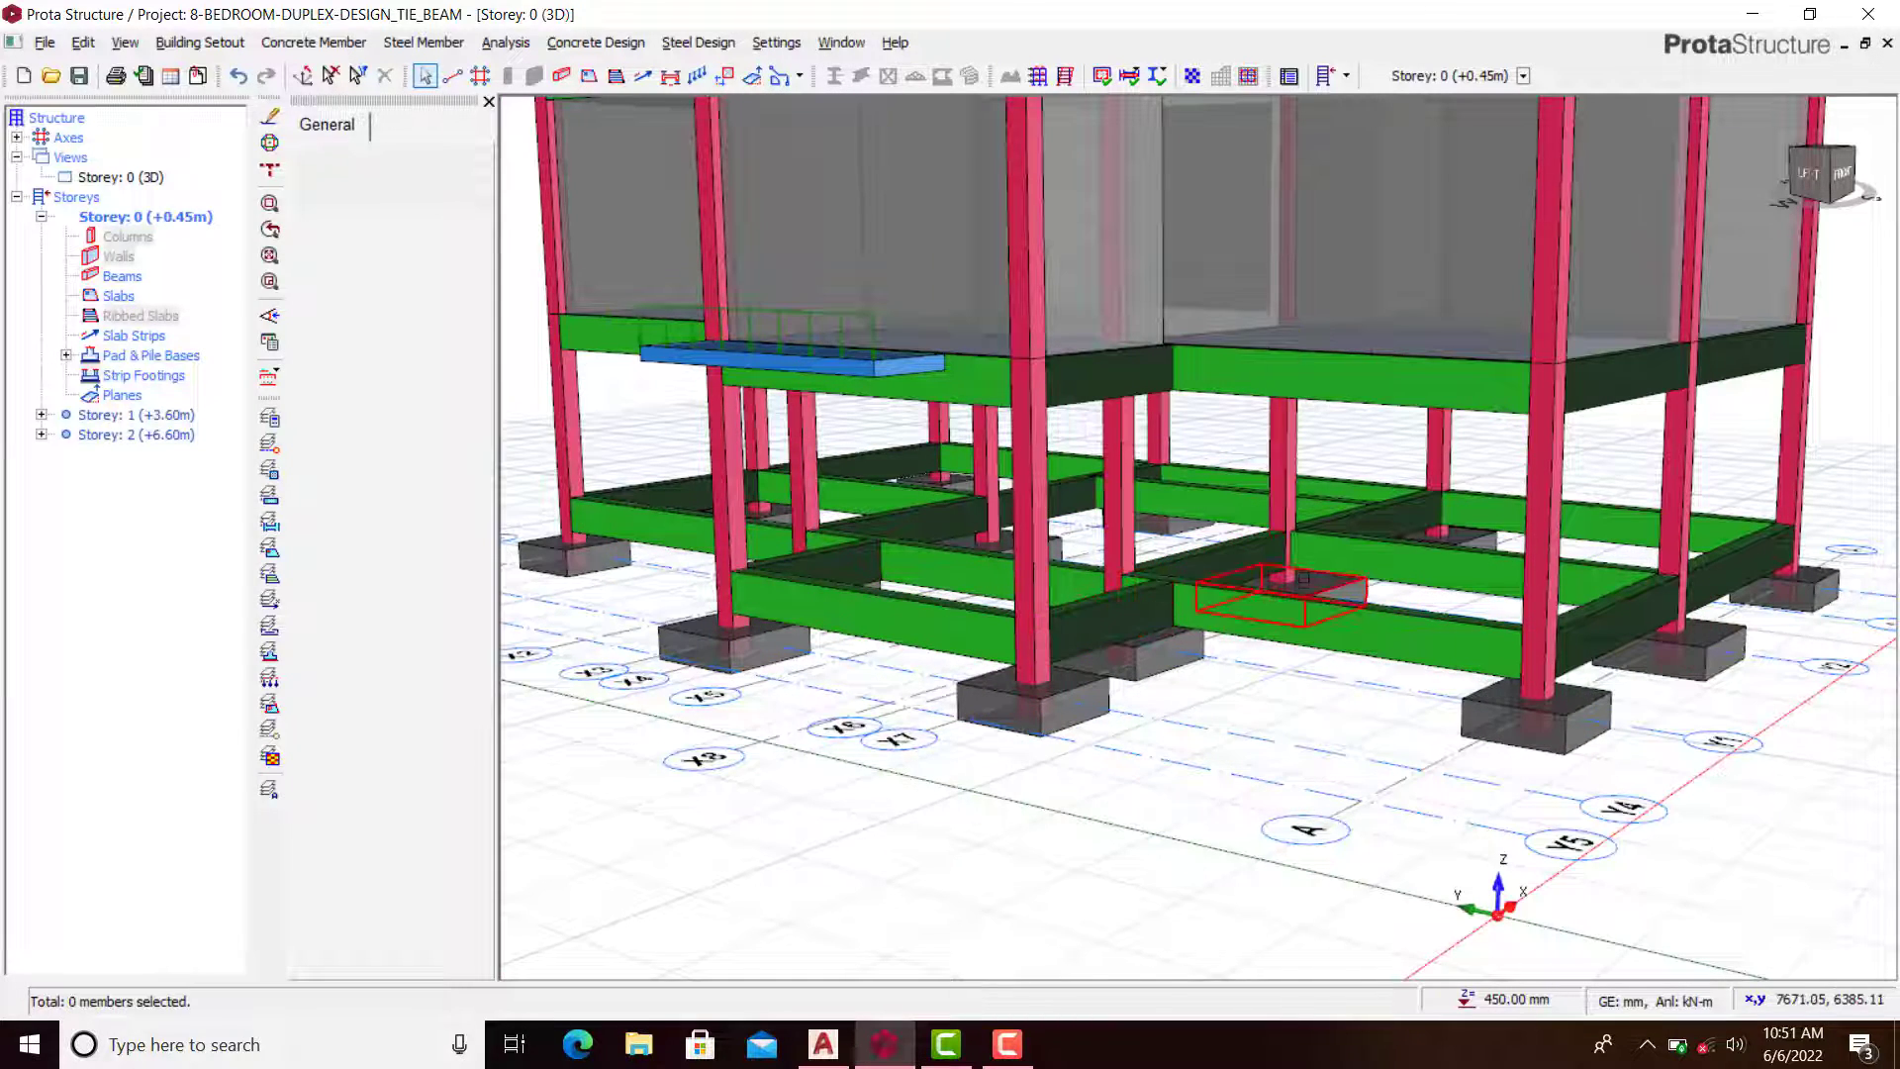
# Step: Inspect the tie beams and pad footings around the front-left corner, between axes Y5, Y4 and Y1
pyautogui.scroll(-2, 1302, 578)
pyautogui.moveTo(1347, 609); pyautogui.dragTo(1204, 601, button='middle')
pyautogui.scroll(2, 1204, 602)
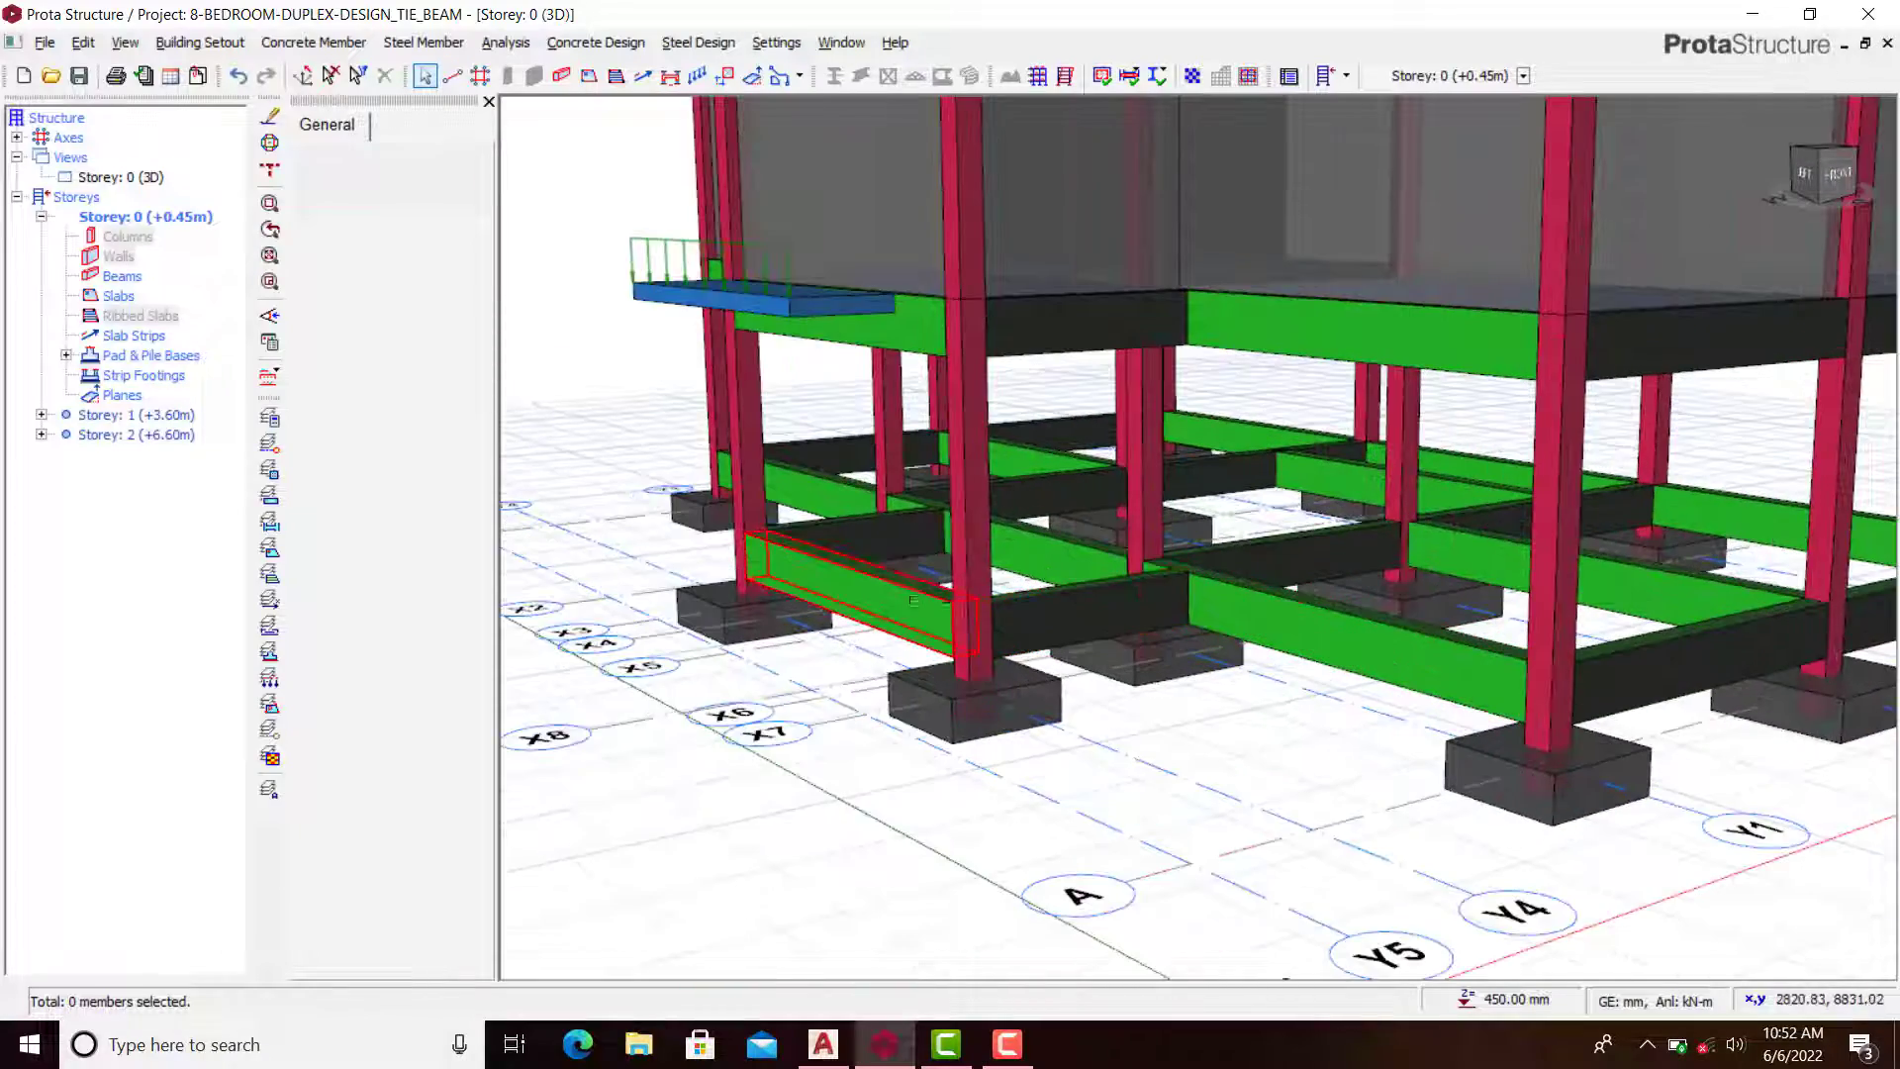
pyautogui.scroll(-3, 912, 599)
pyautogui.moveTo(837, 553); pyautogui.dragTo(894, 561, button='middle')
pyautogui.scroll(-4, 900, 558)
pyautogui.scroll(3, 1150, 555)
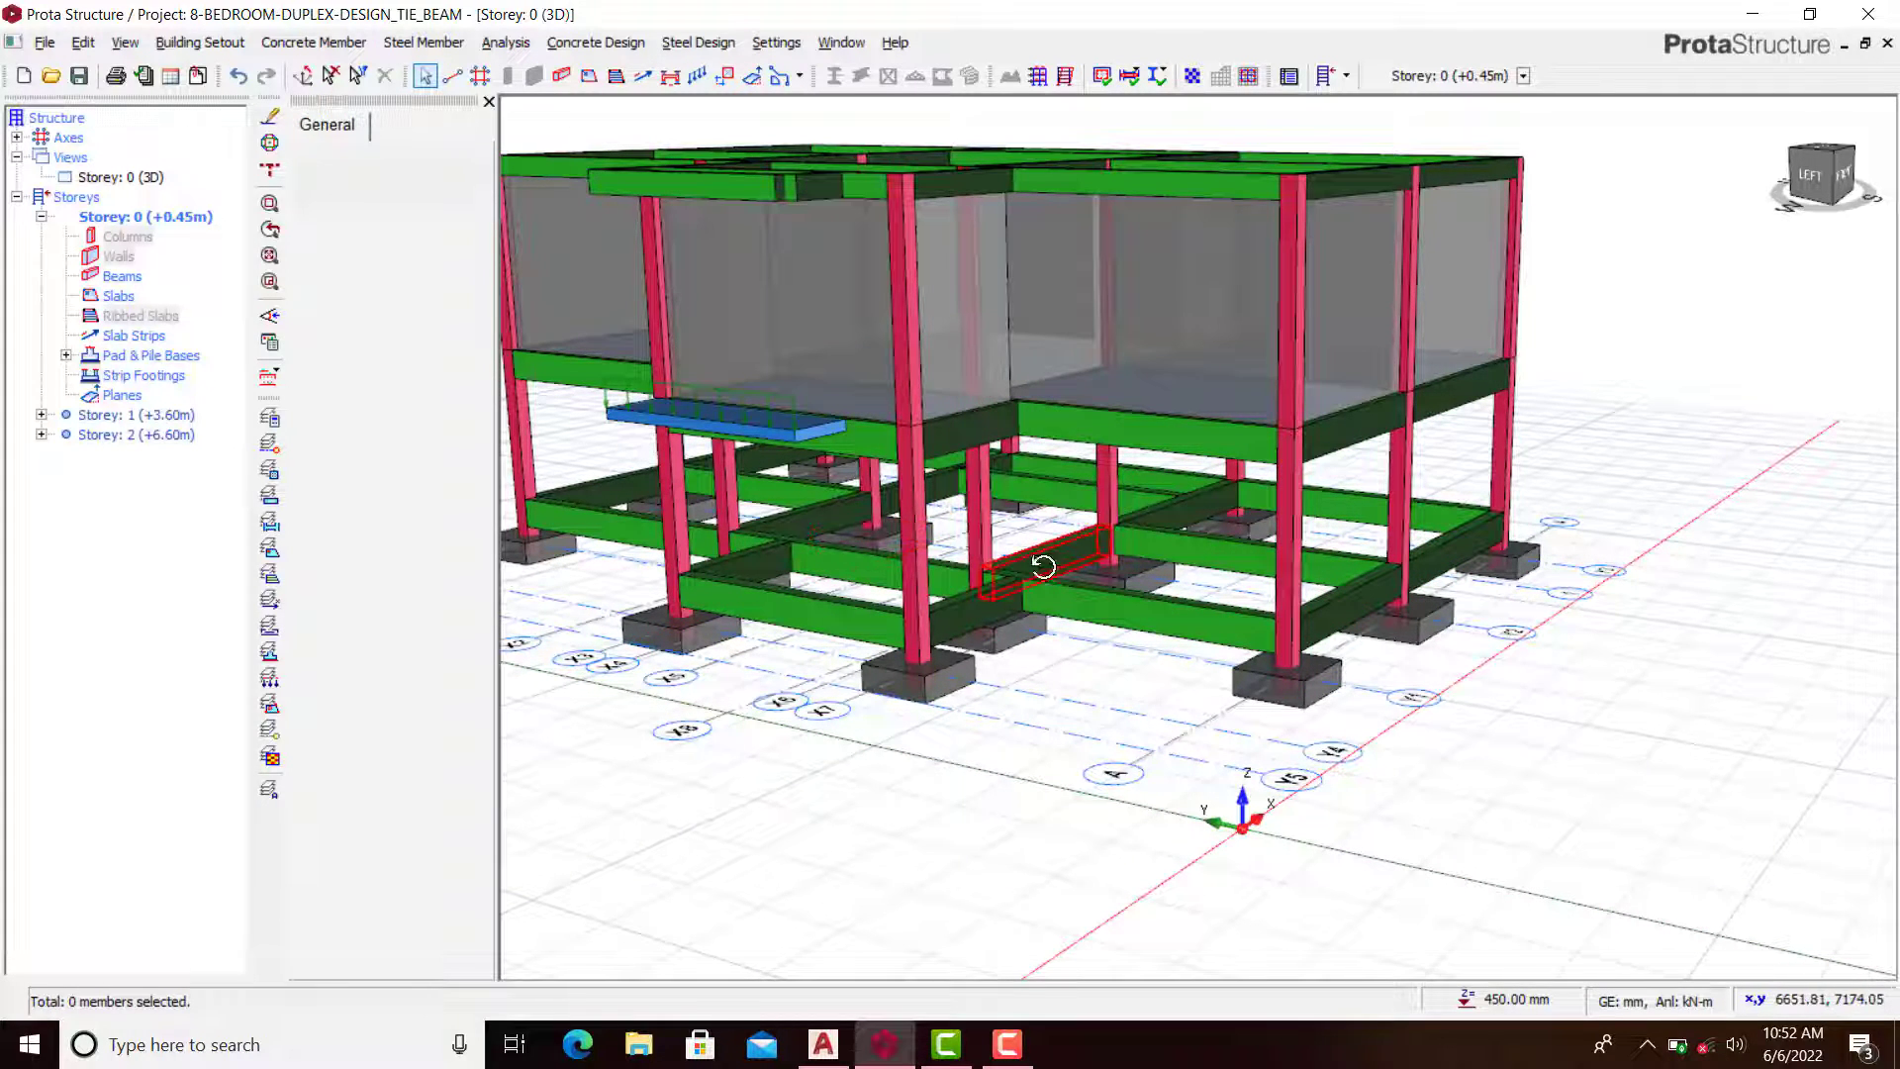
pyautogui.moveTo(1042, 566); pyautogui.dragTo(1068, 569, button='middle')
pyautogui.scroll(4, 1138, 593)
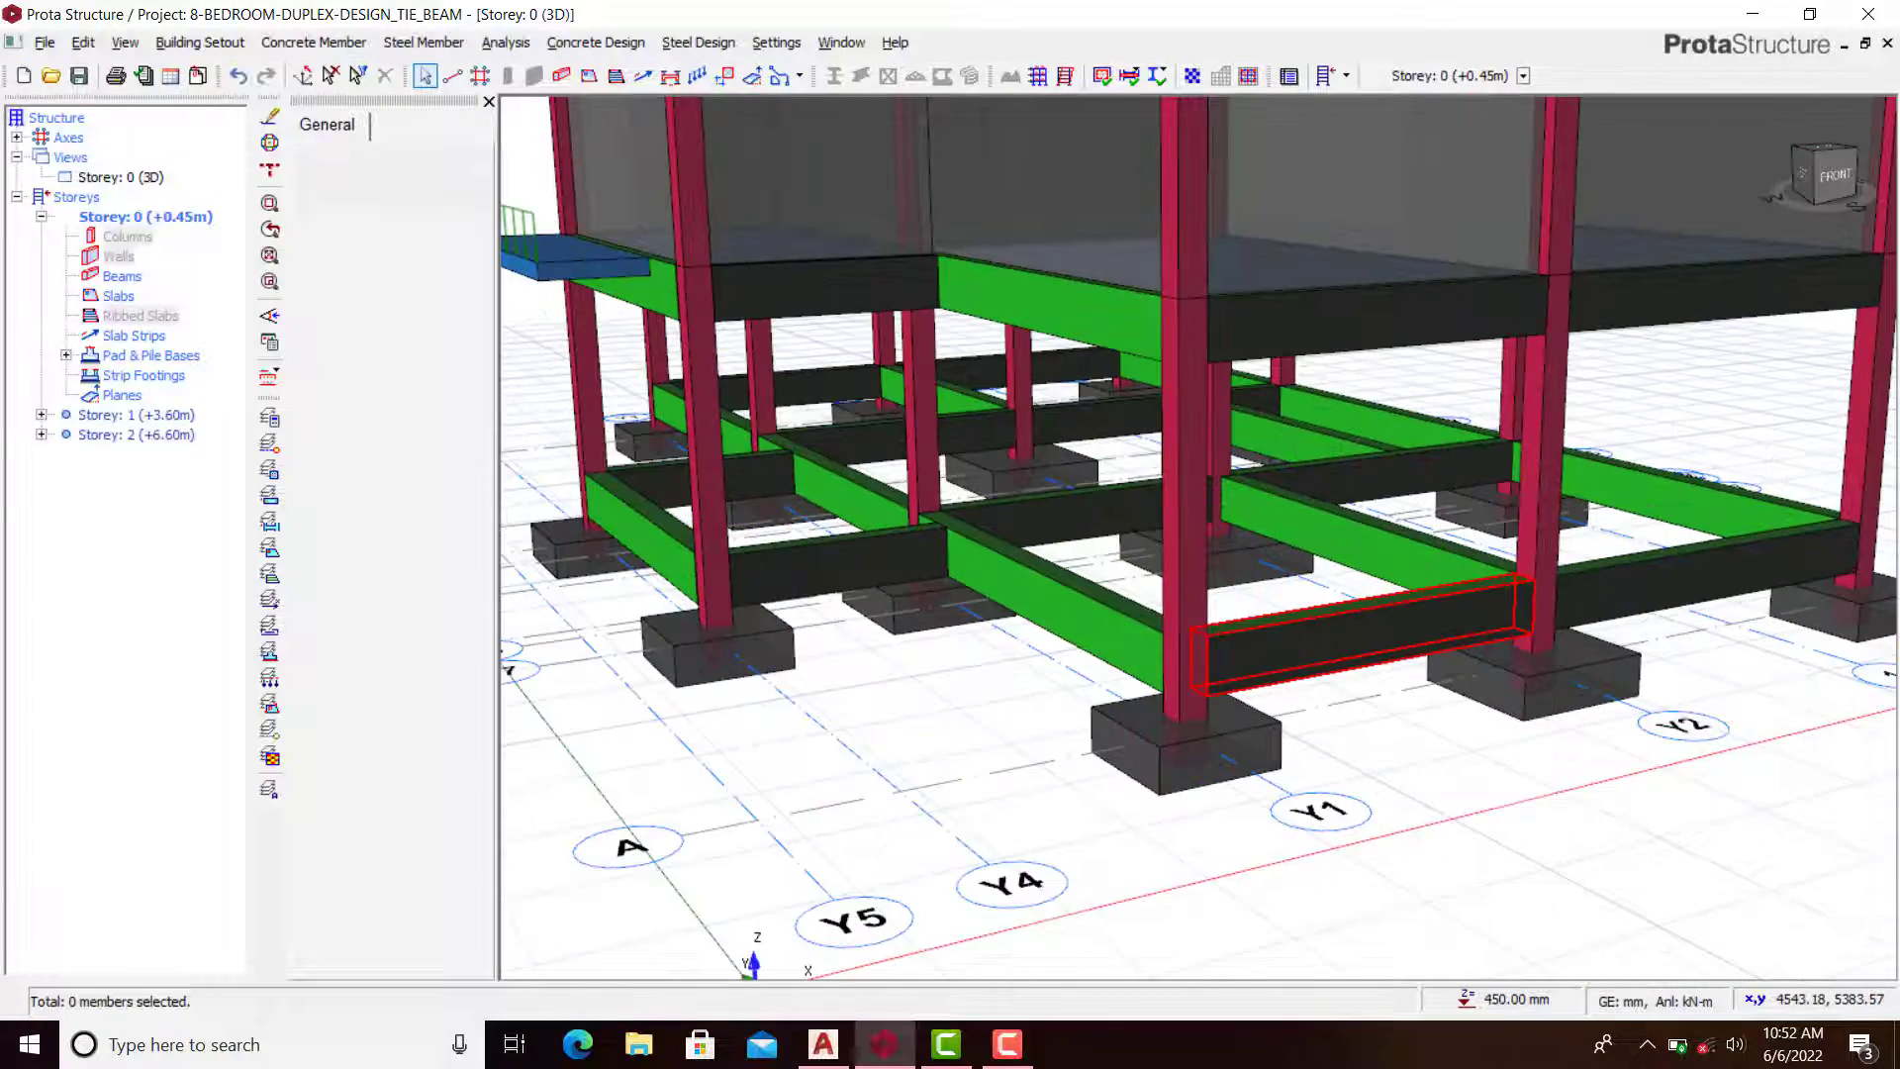
# Step: Inspect the front tie beams between axes Y1, Y2 and Y3, including their junctions with the columns above the footings
pyautogui.moveTo(1379, 609); pyautogui.dragTo(1109, 645, button='middle')
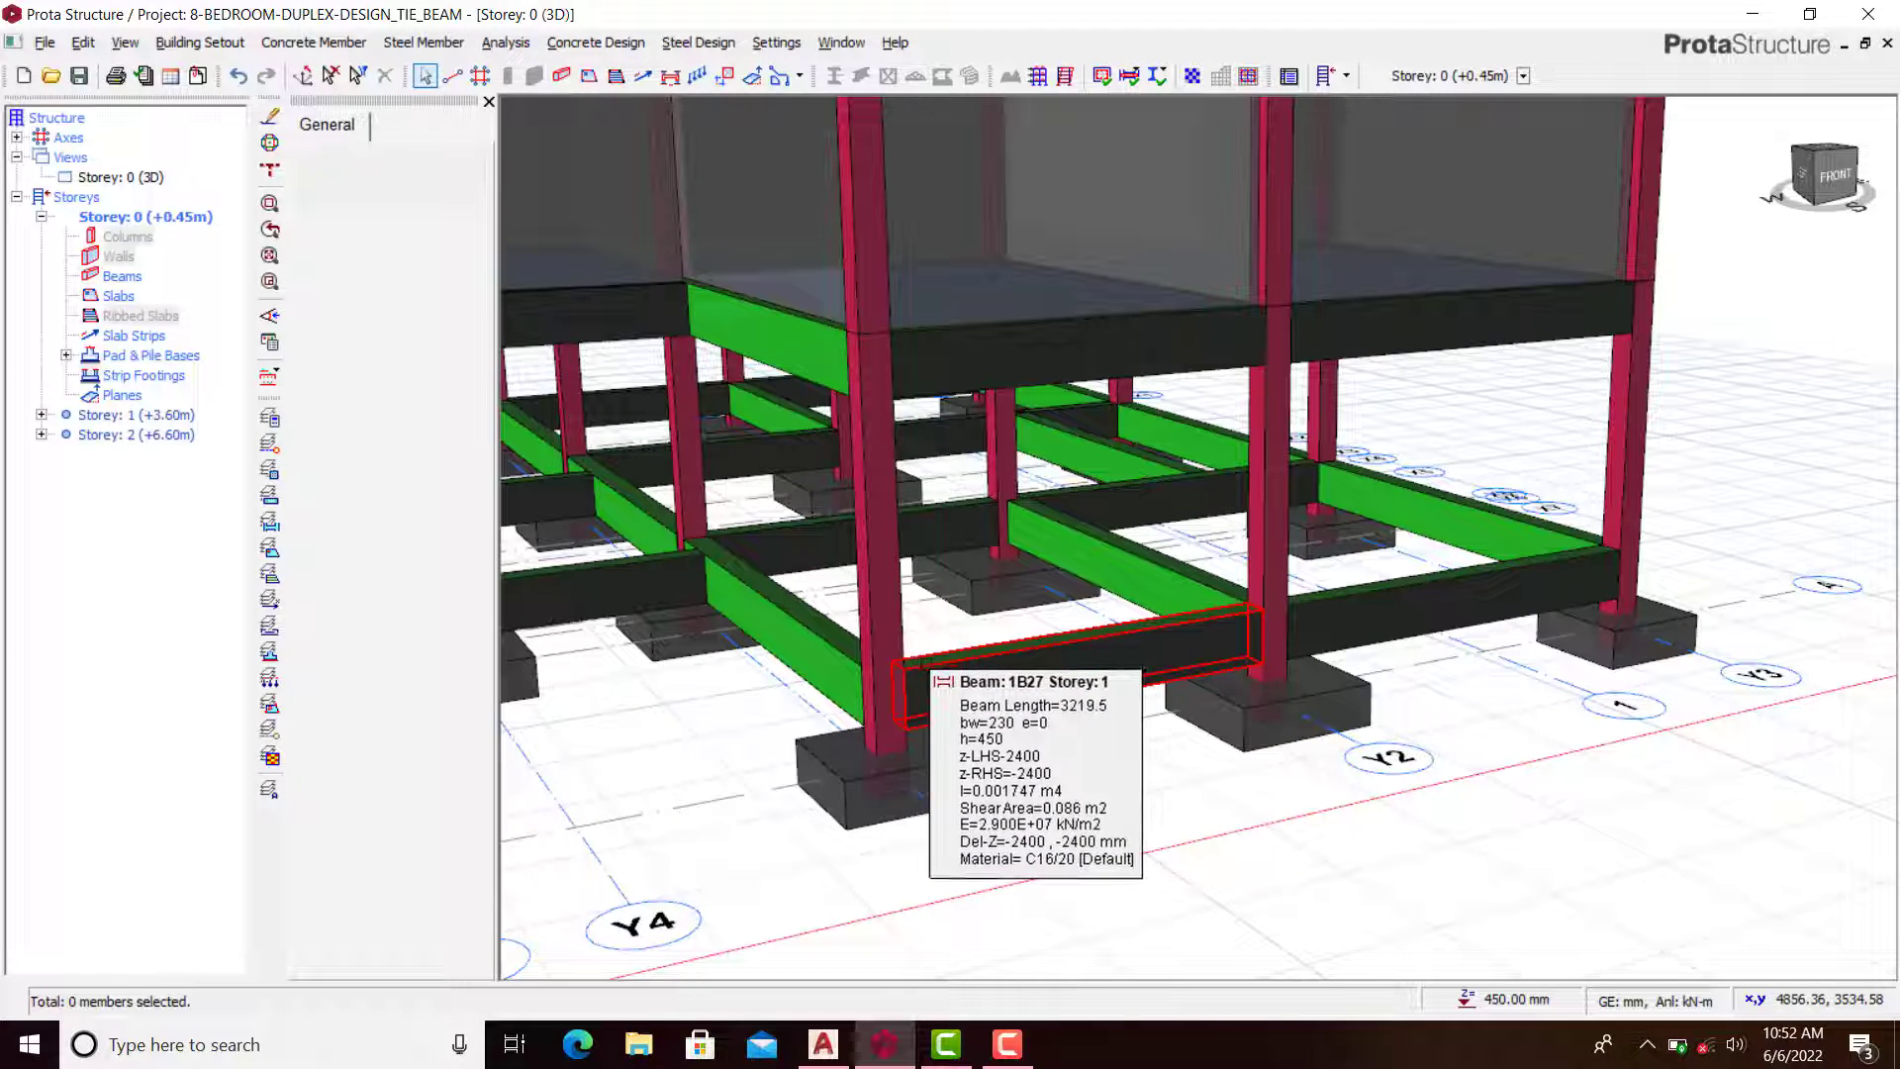
pyautogui.scroll(3, 984, 662)
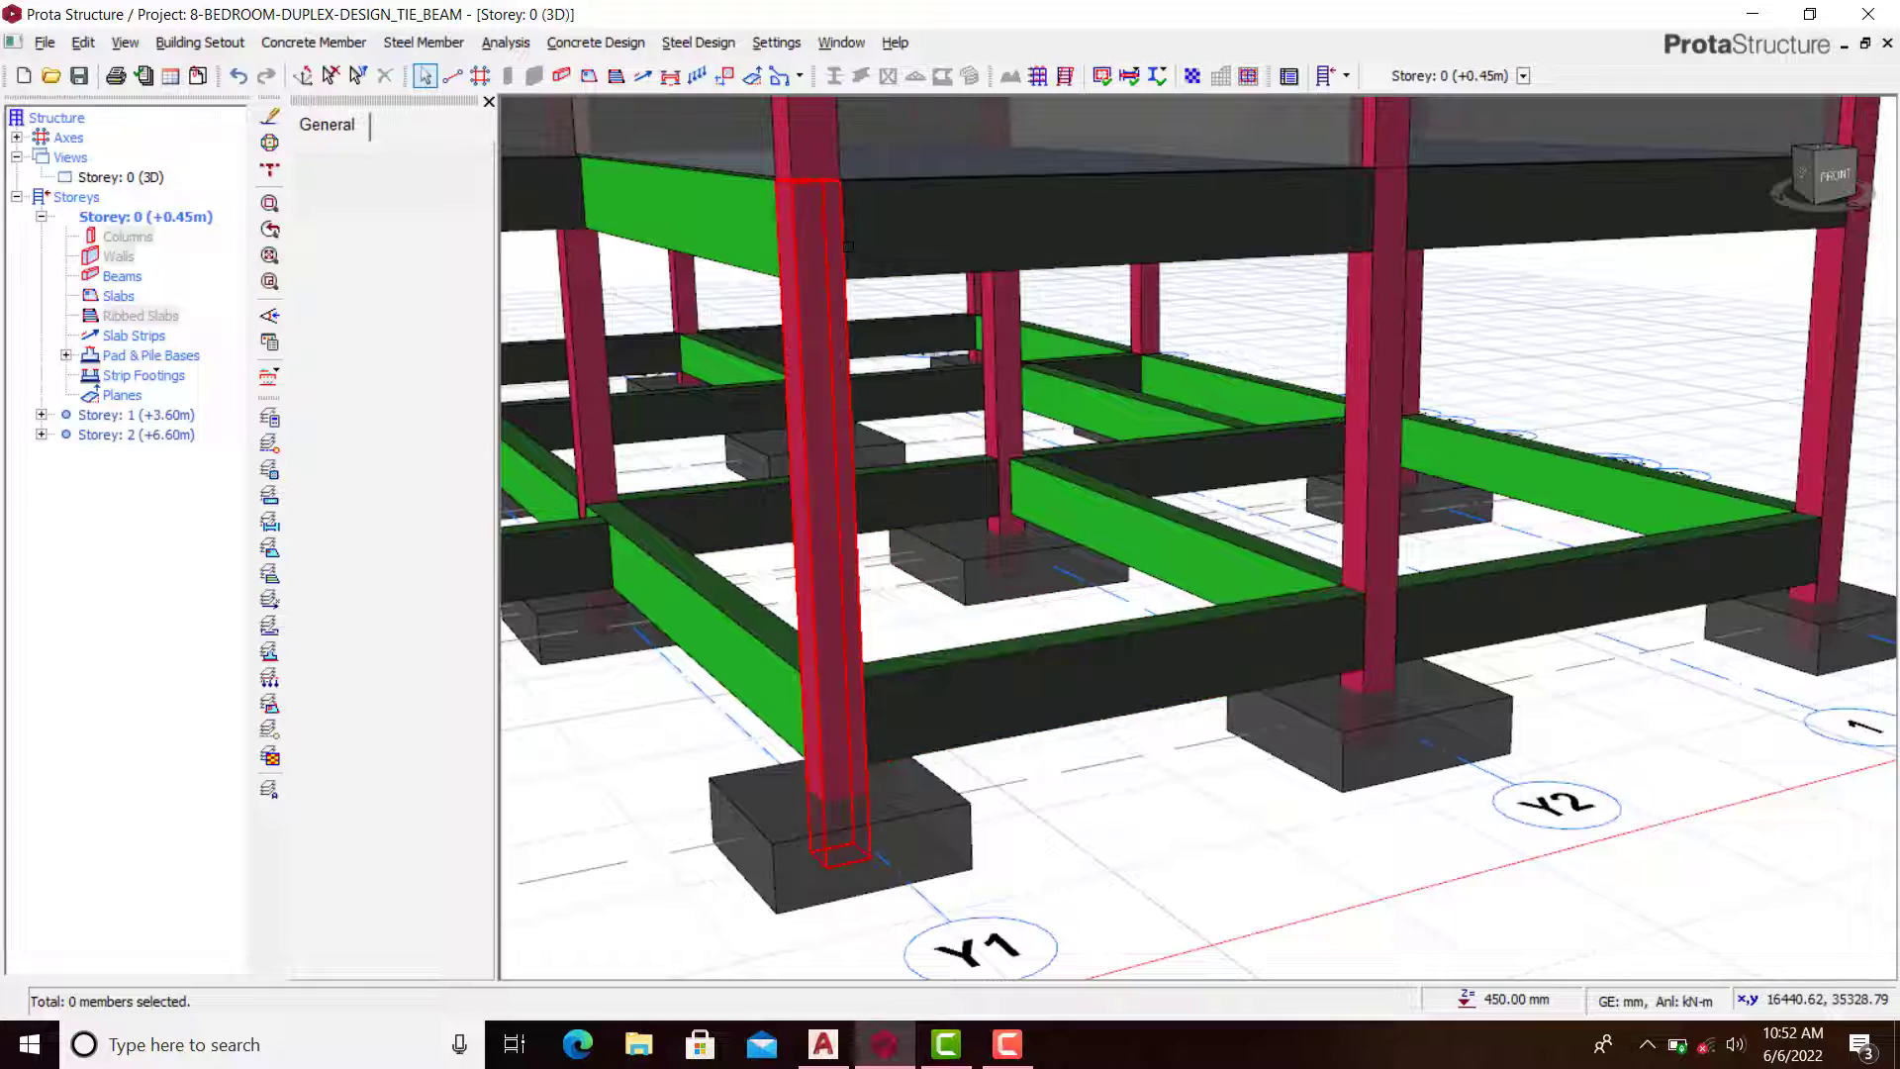
pyautogui.scroll(-3, 1088, 663)
pyautogui.keyDown('shift'); pyautogui.moveTo(1529, 576); pyautogui.dragTo(1187, 586, button='middle'); pyautogui.keyUp('shift')
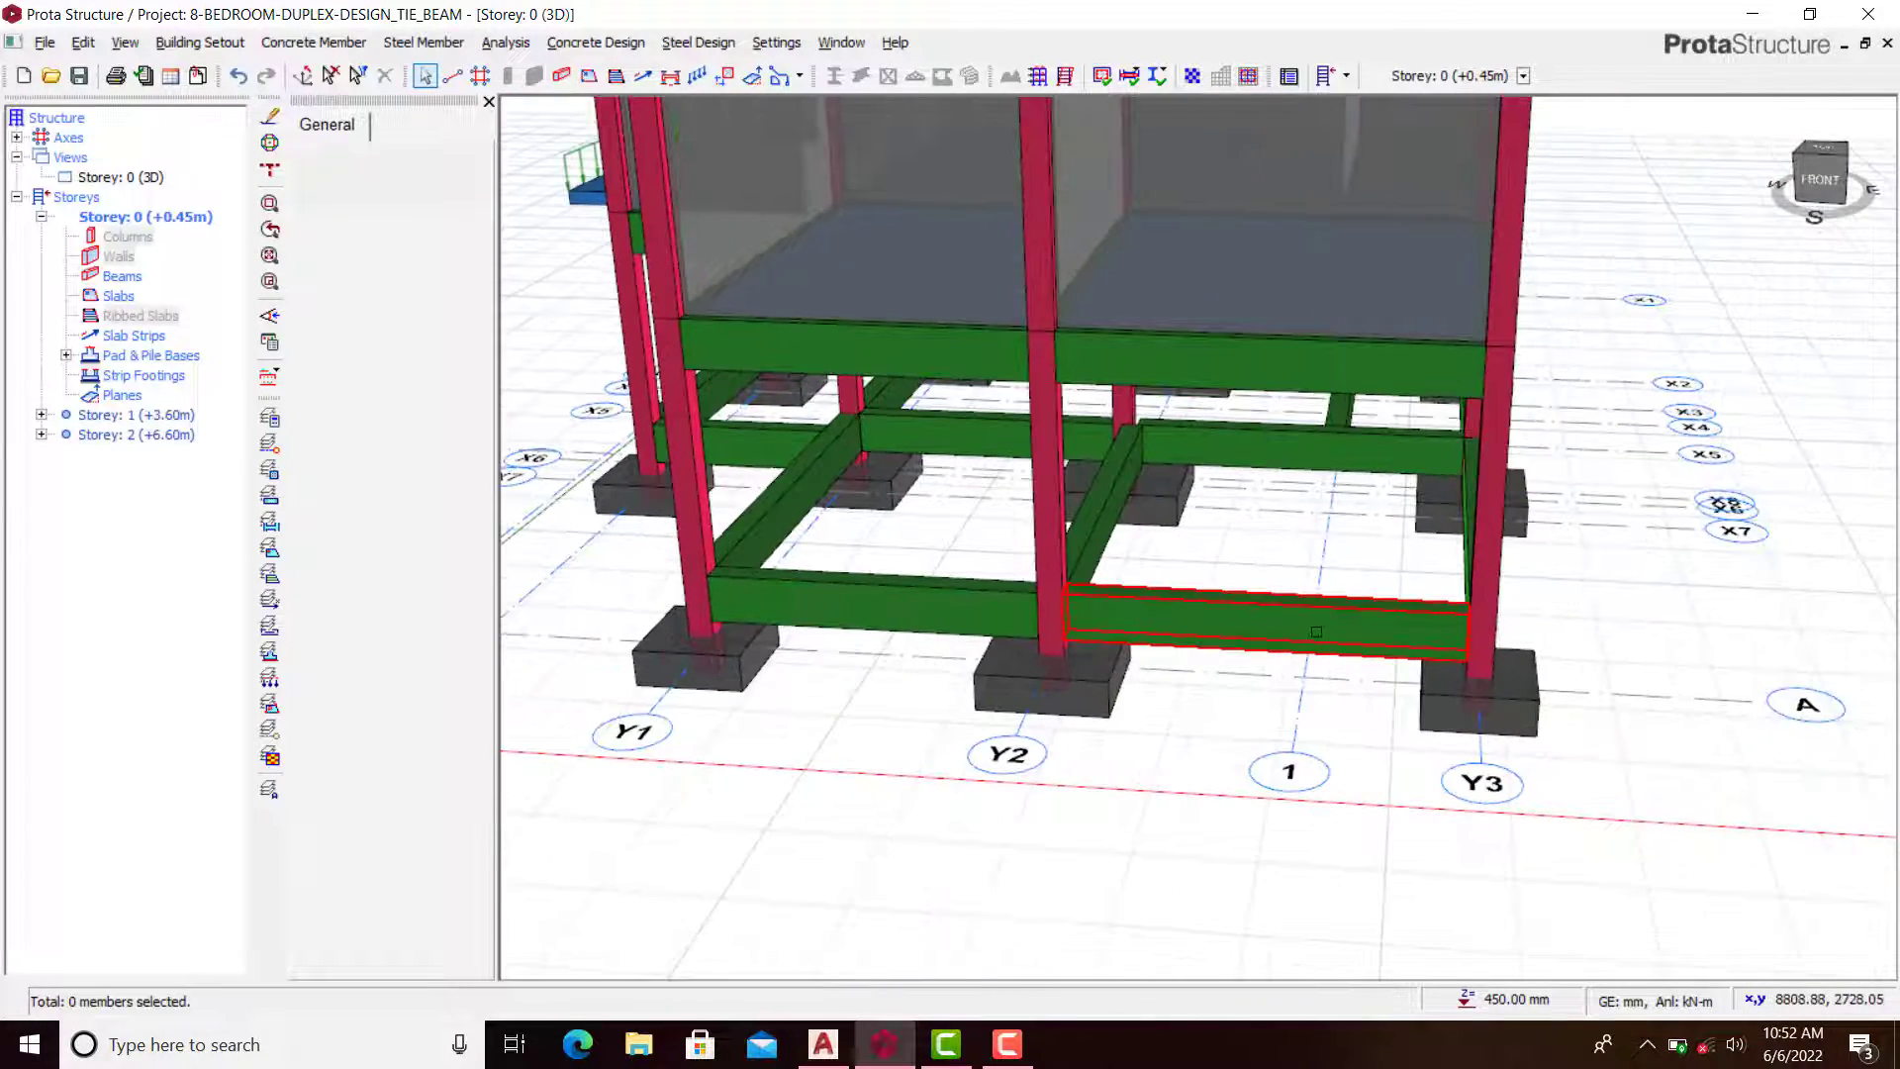
pyautogui.moveTo(1328, 631); pyautogui.dragTo(1000, 598, button='middle')
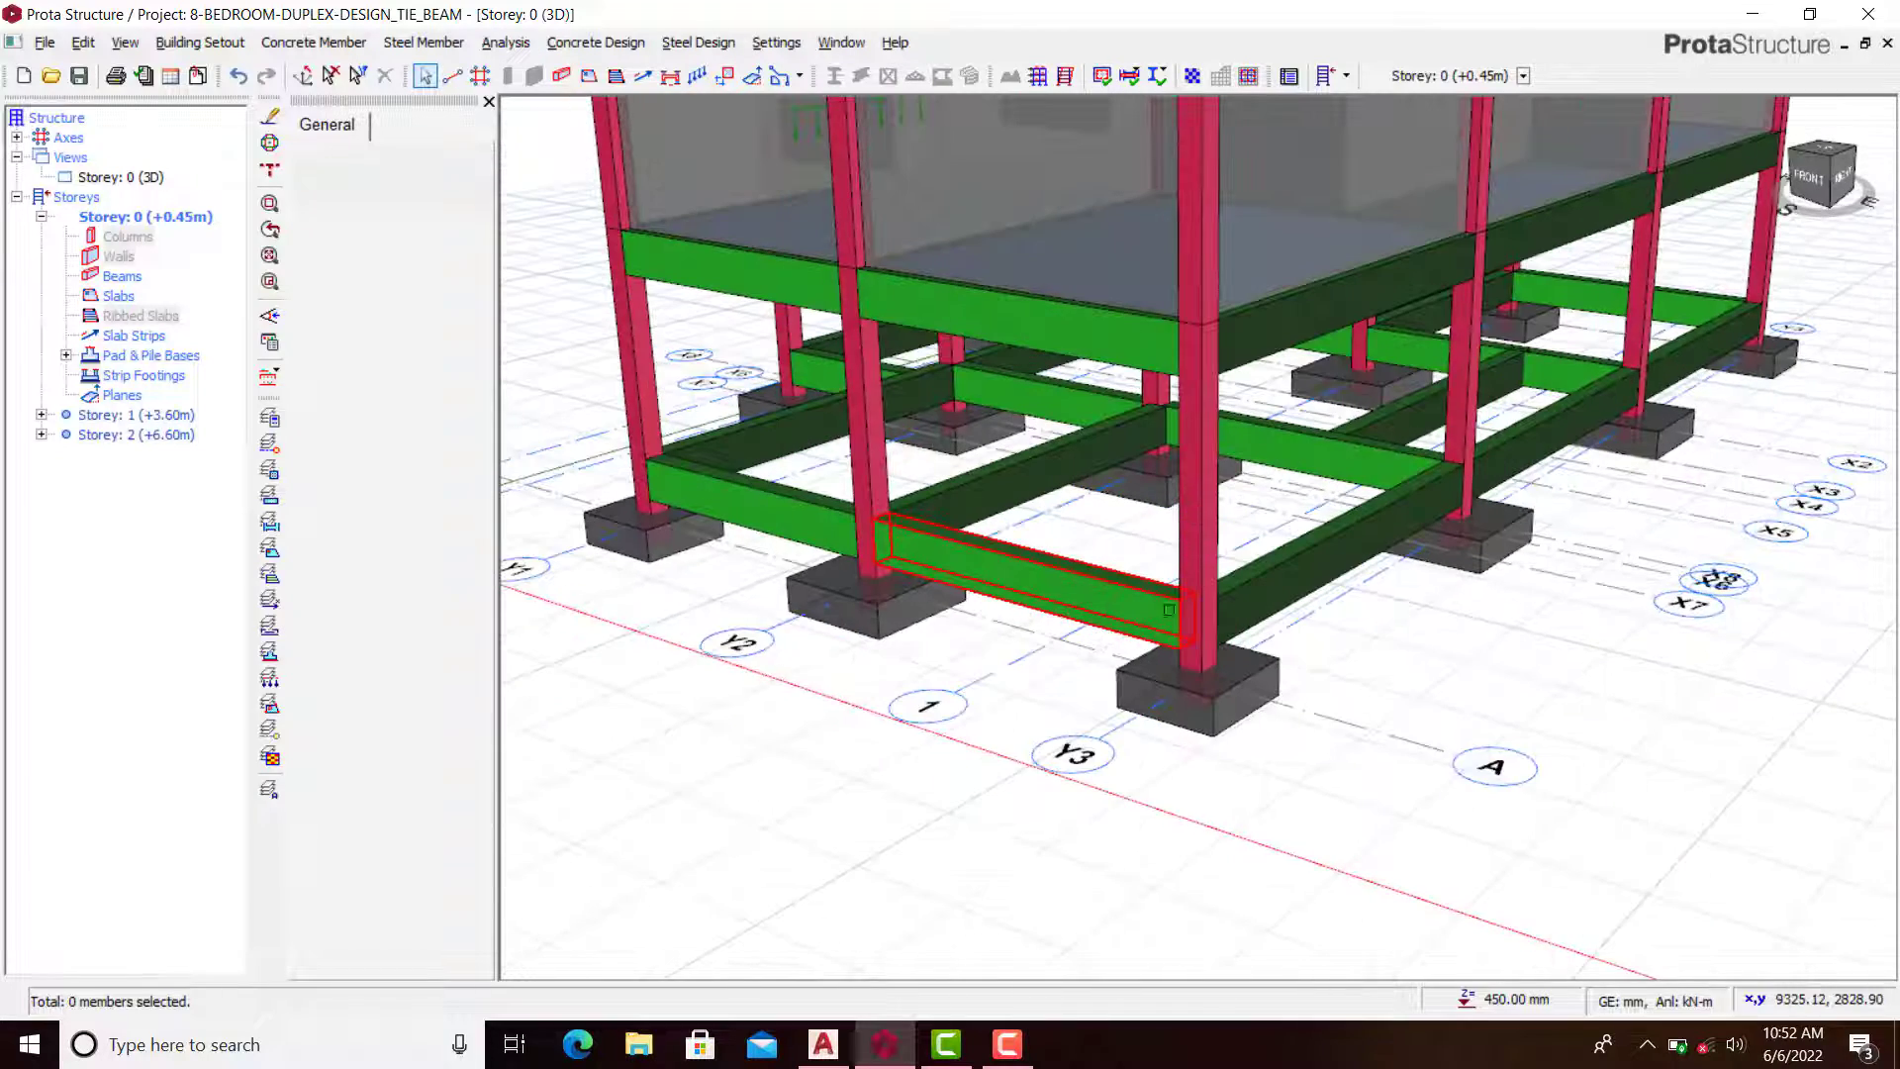
pyautogui.scroll(3, 909, 564)
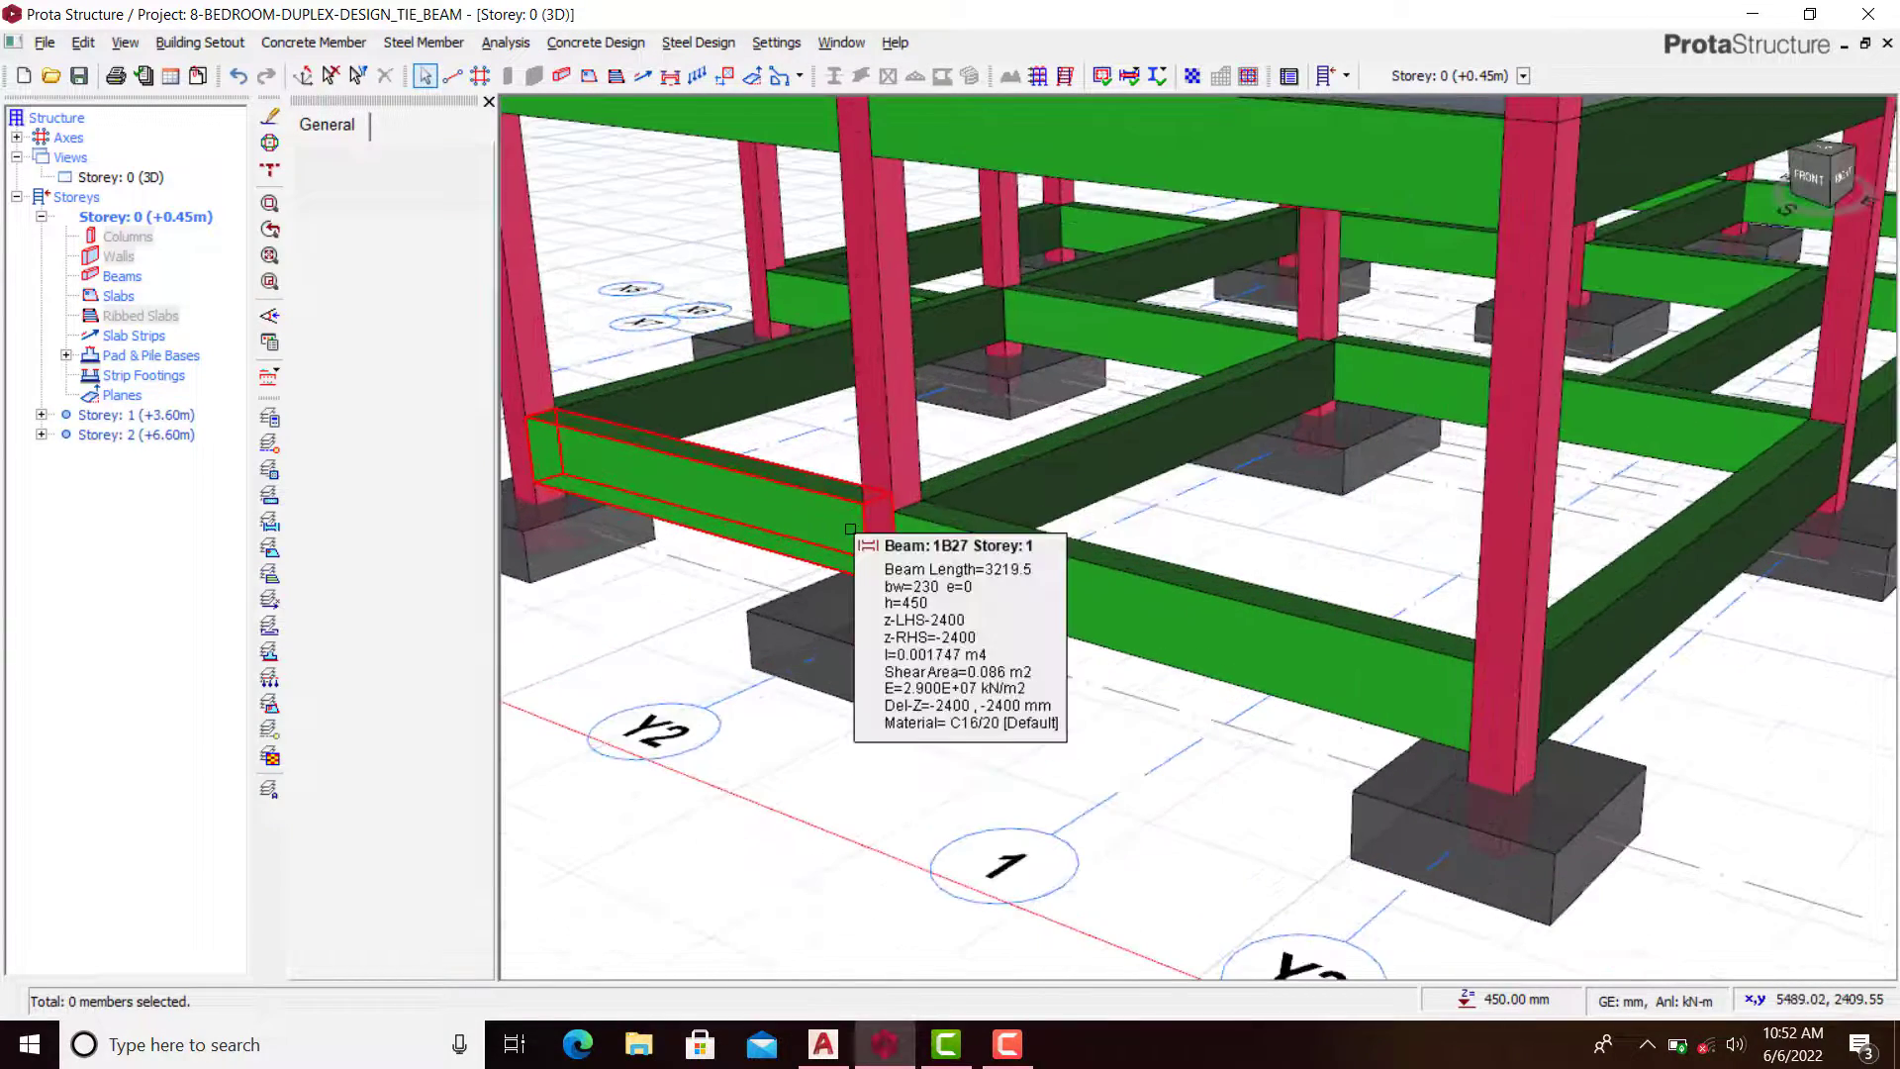
pyautogui.scroll(-3, 861, 534)
pyautogui.scroll(3, 971, 544)
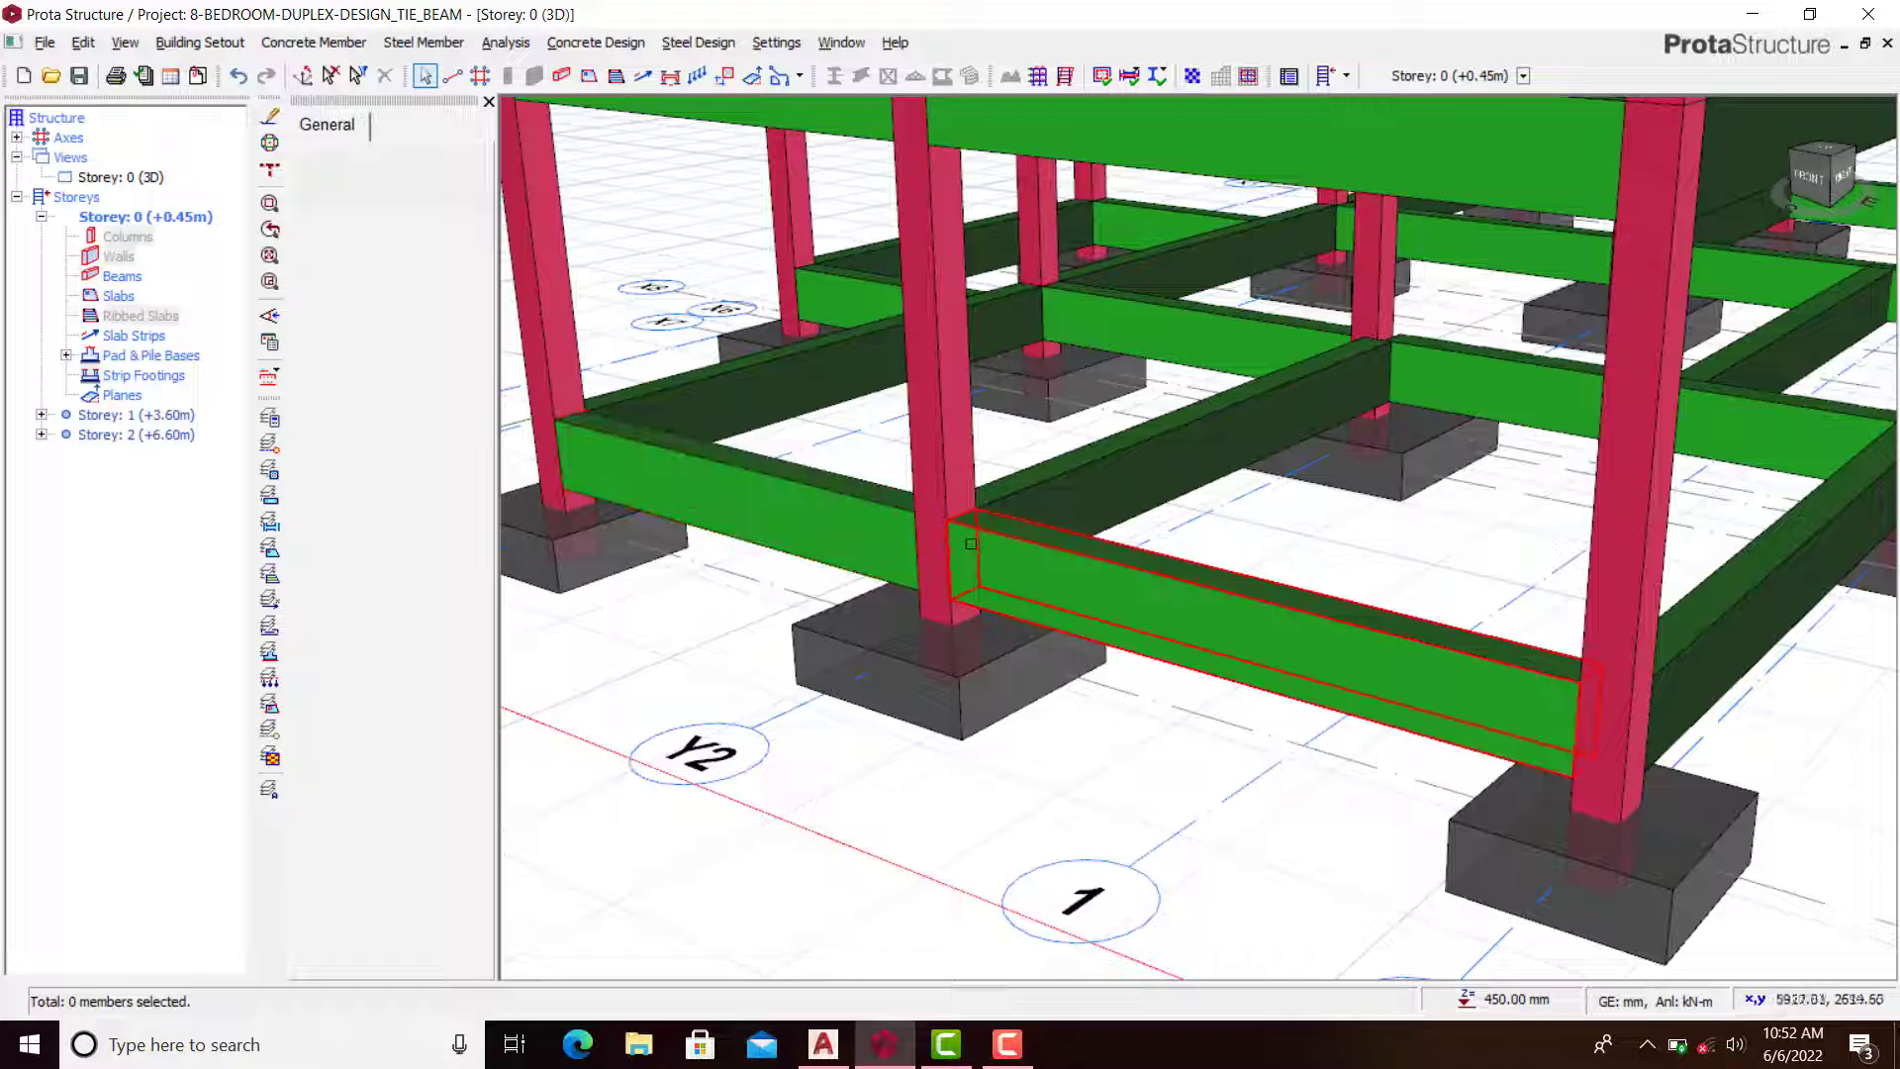
pyautogui.scroll(-2, 1017, 563)
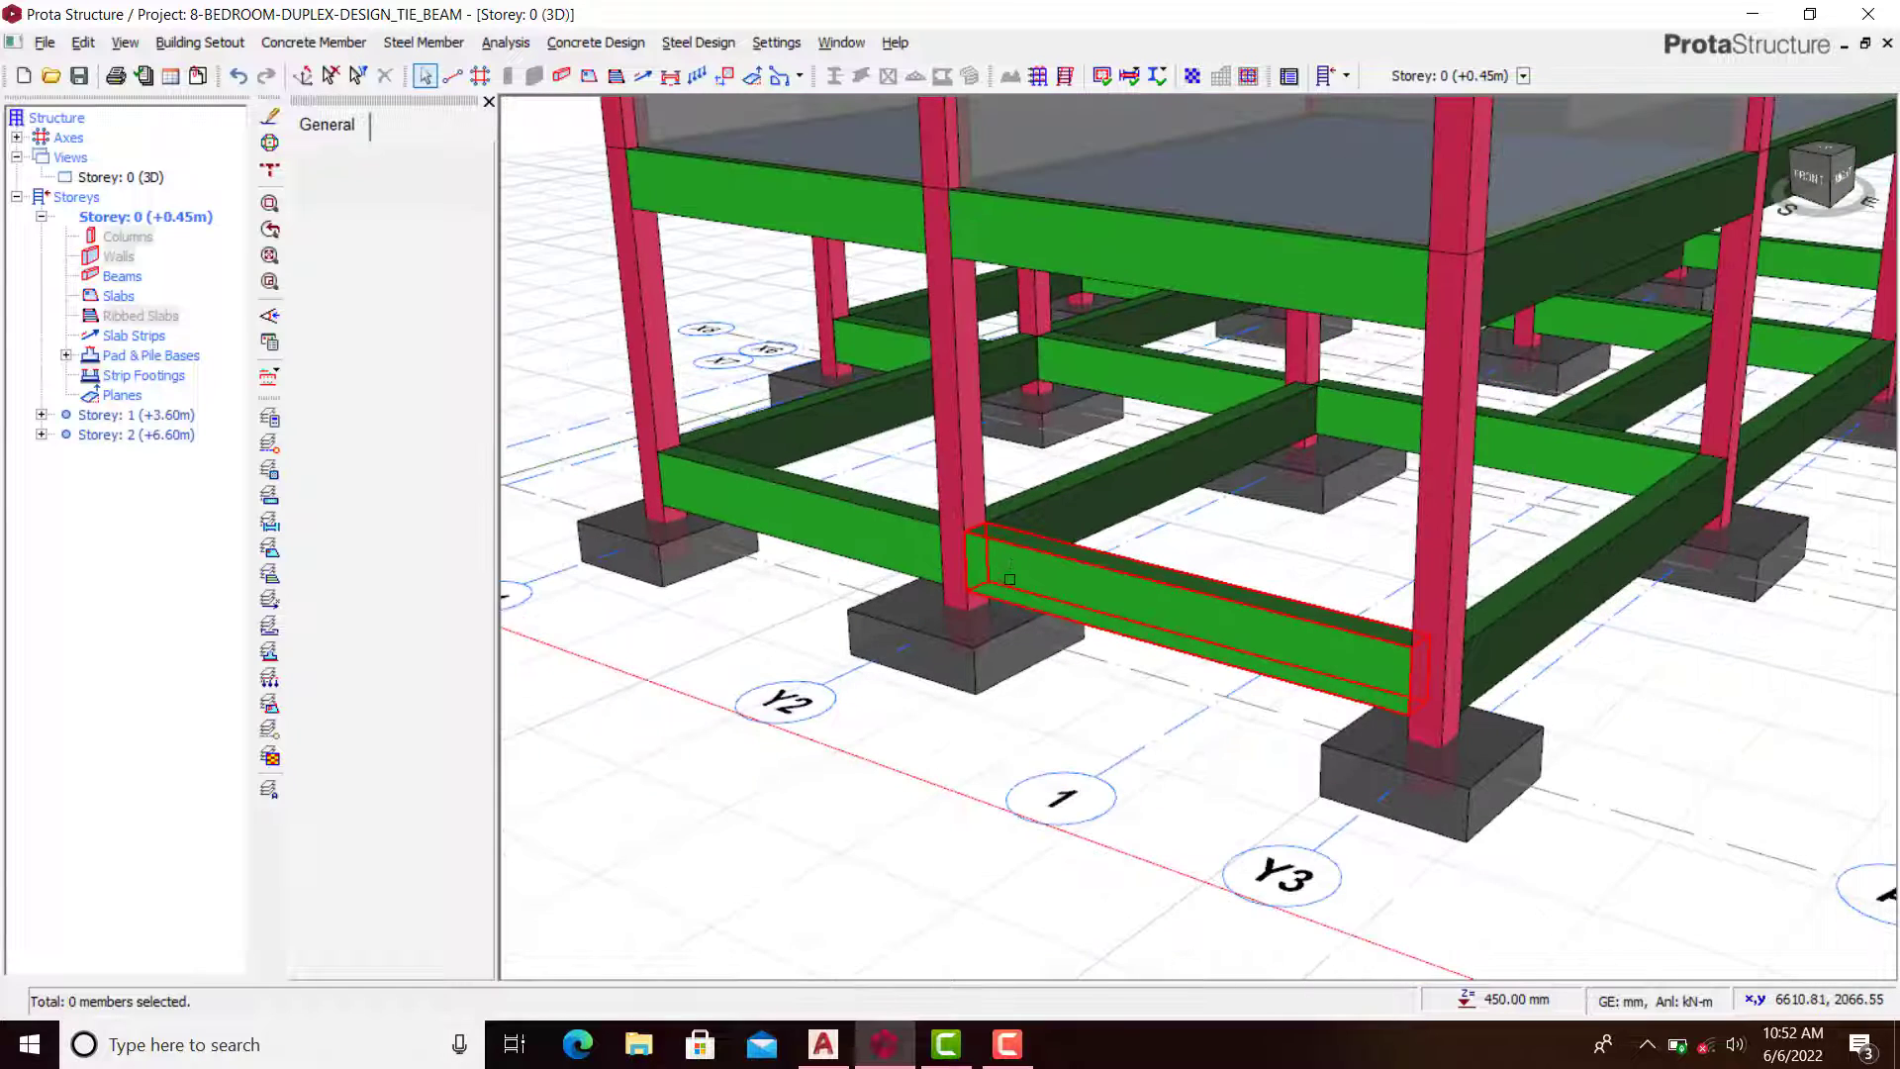
pyautogui.moveTo(1009, 579); pyautogui.dragTo(1005, 516, button='middle')
pyautogui.scroll(5, 1168, 521)
pyautogui.scroll(-2, 1174, 515)
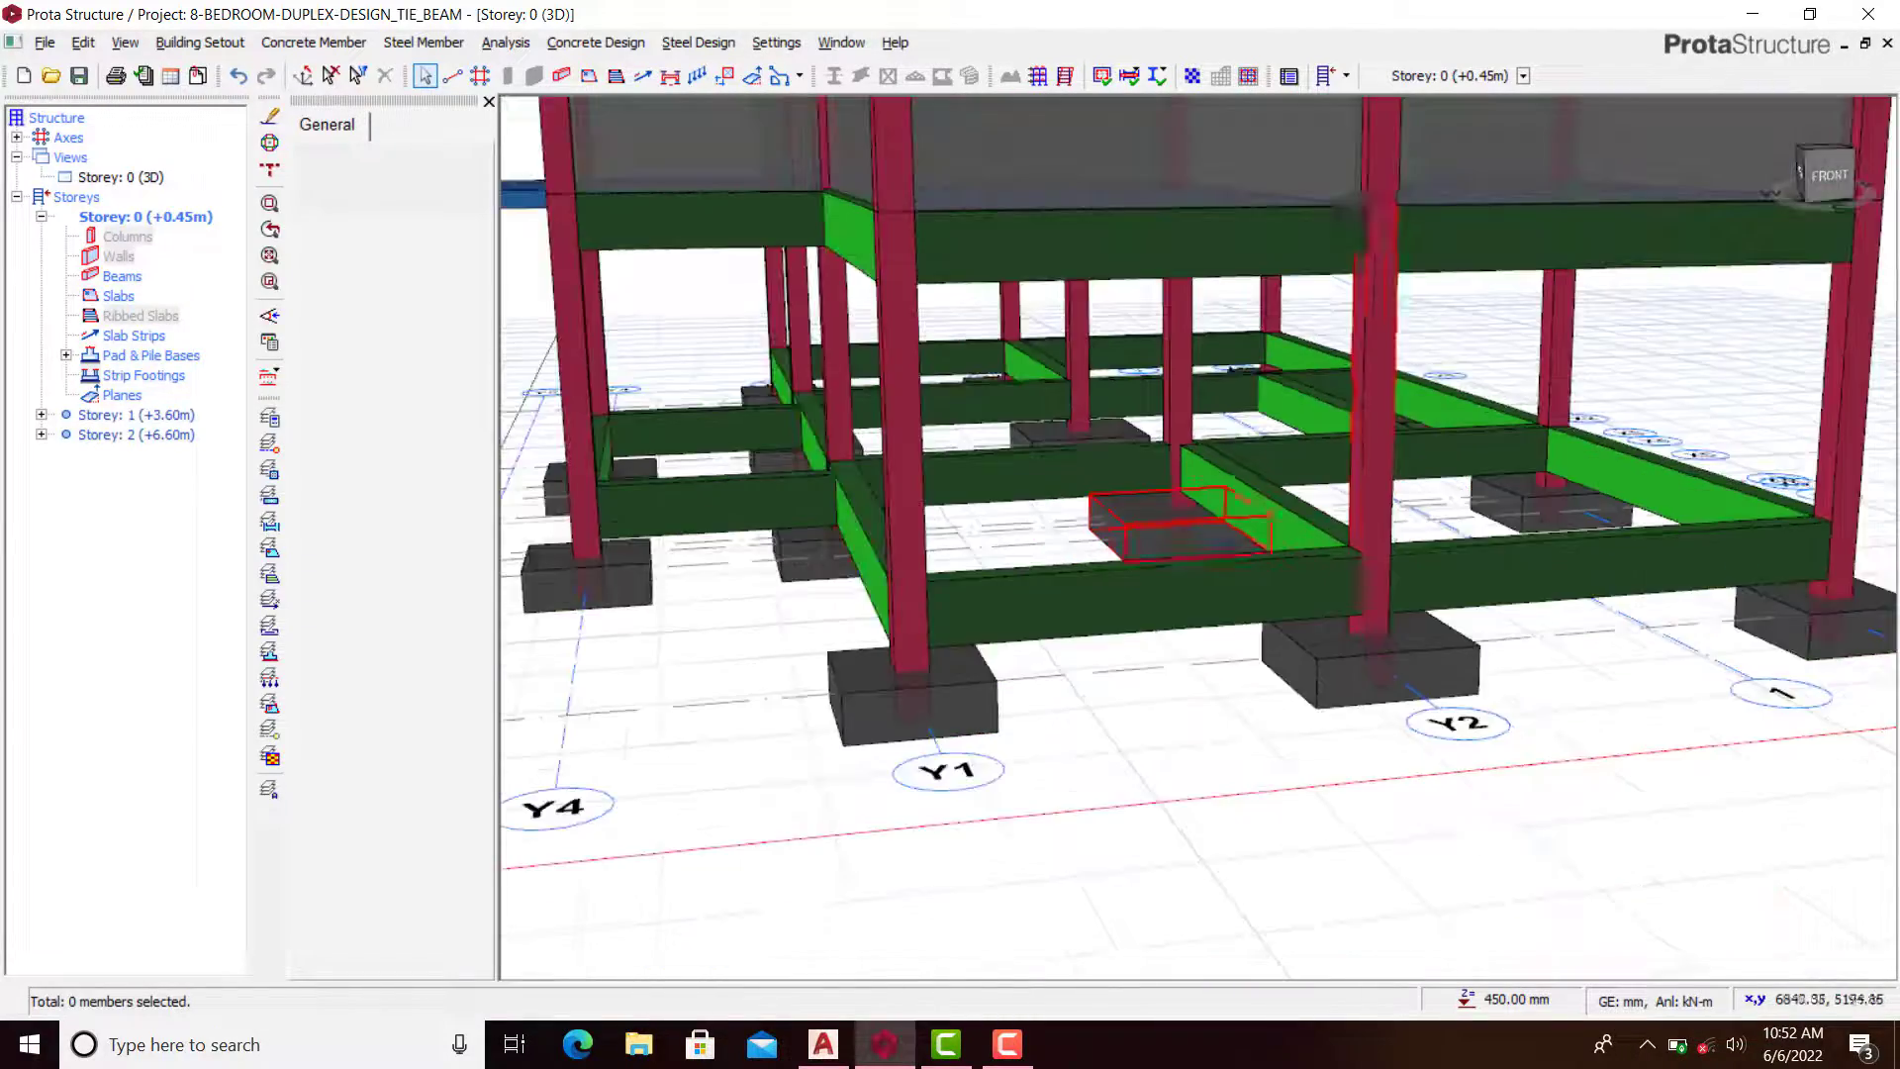
pyautogui.moveTo(1383, 534); pyautogui.dragTo(1082, 591, button='middle')
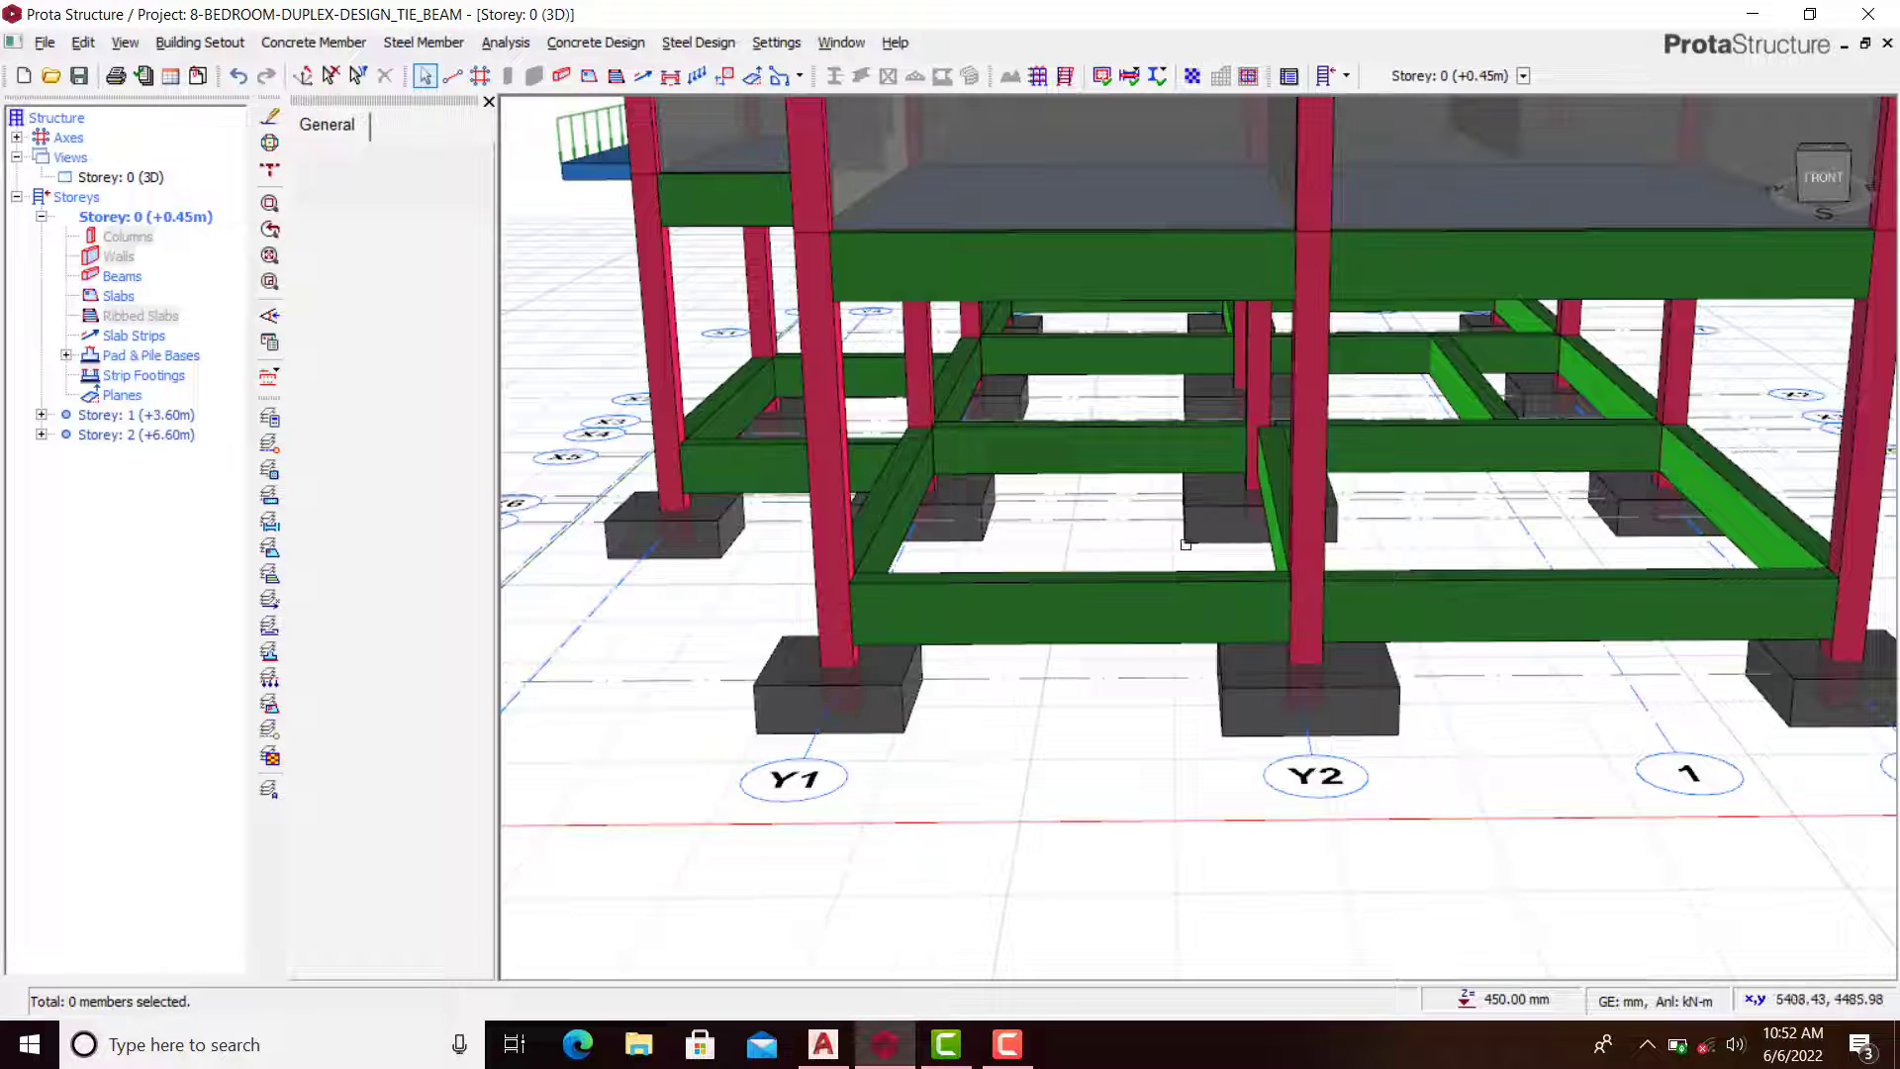
pyautogui.scroll(-2, 1153, 546)
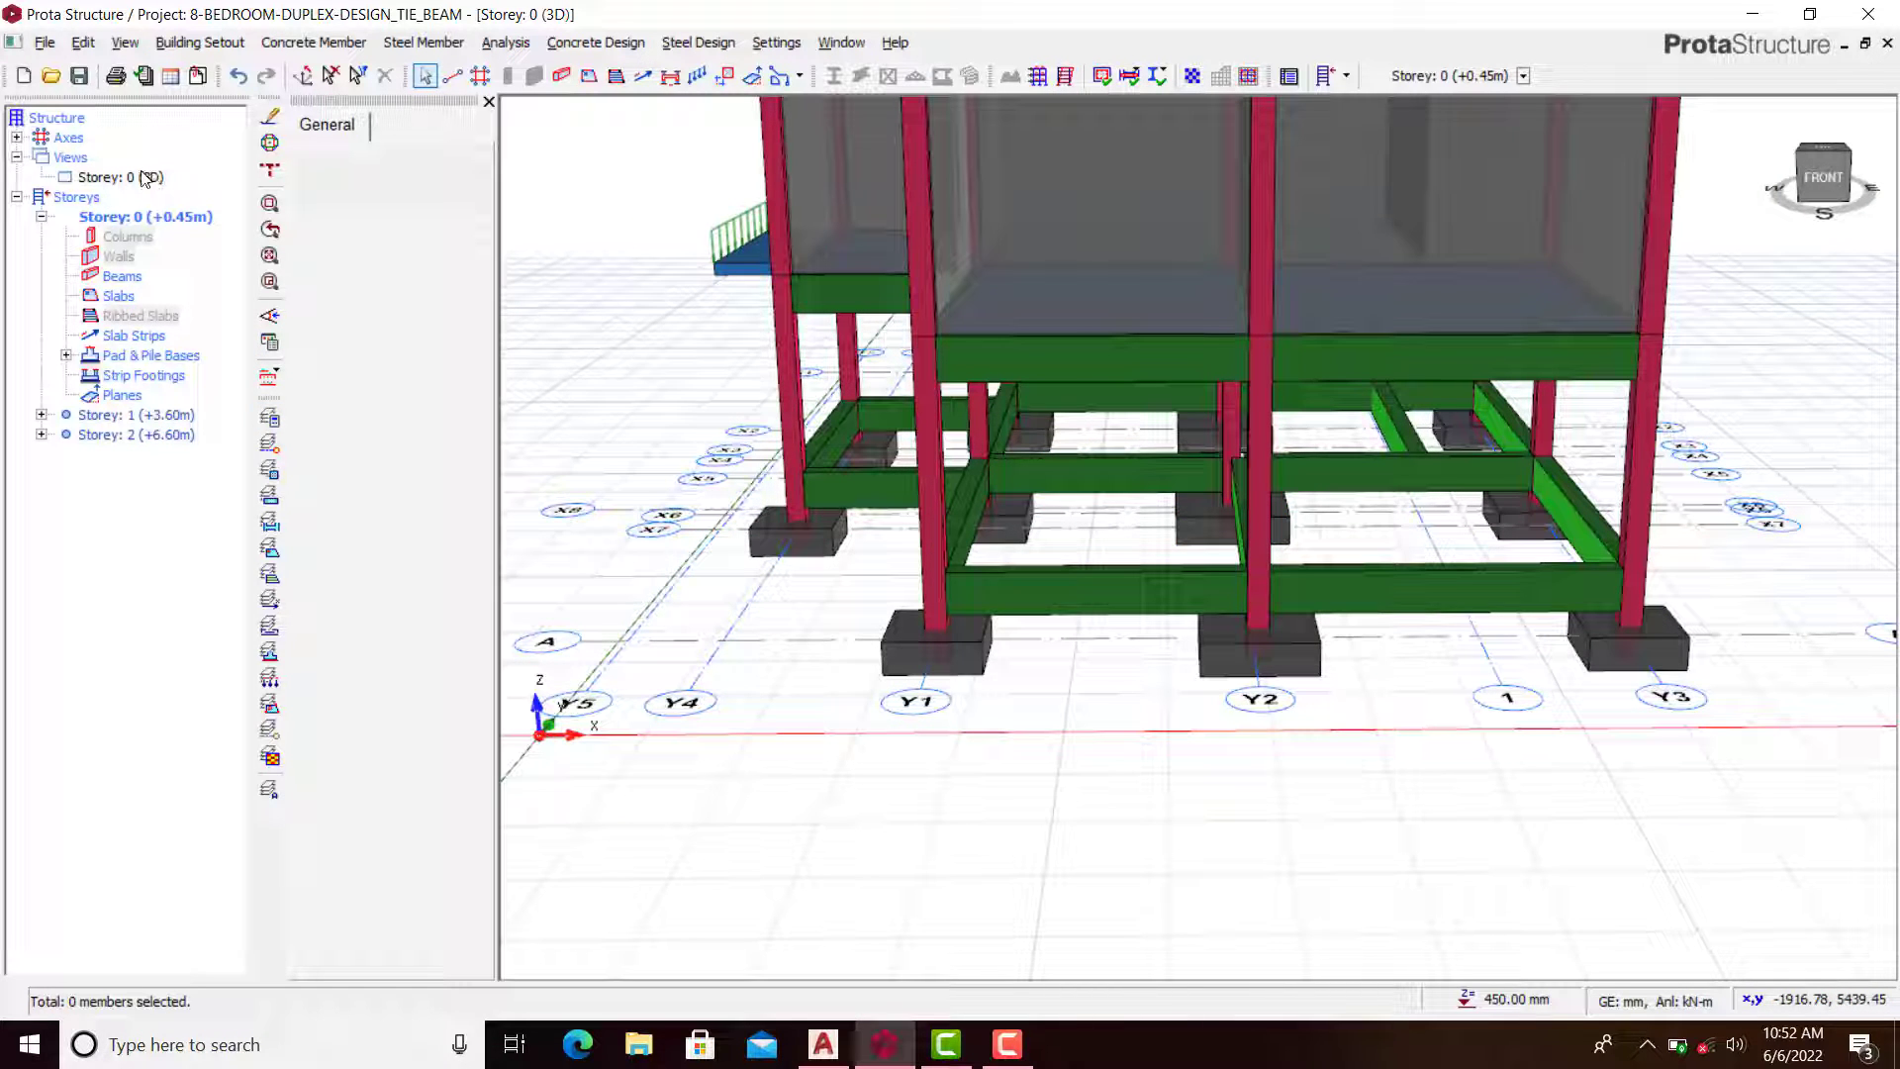
# Step: Make Storey 1 the active storey in the 3D view
pyautogui.click(137, 220)
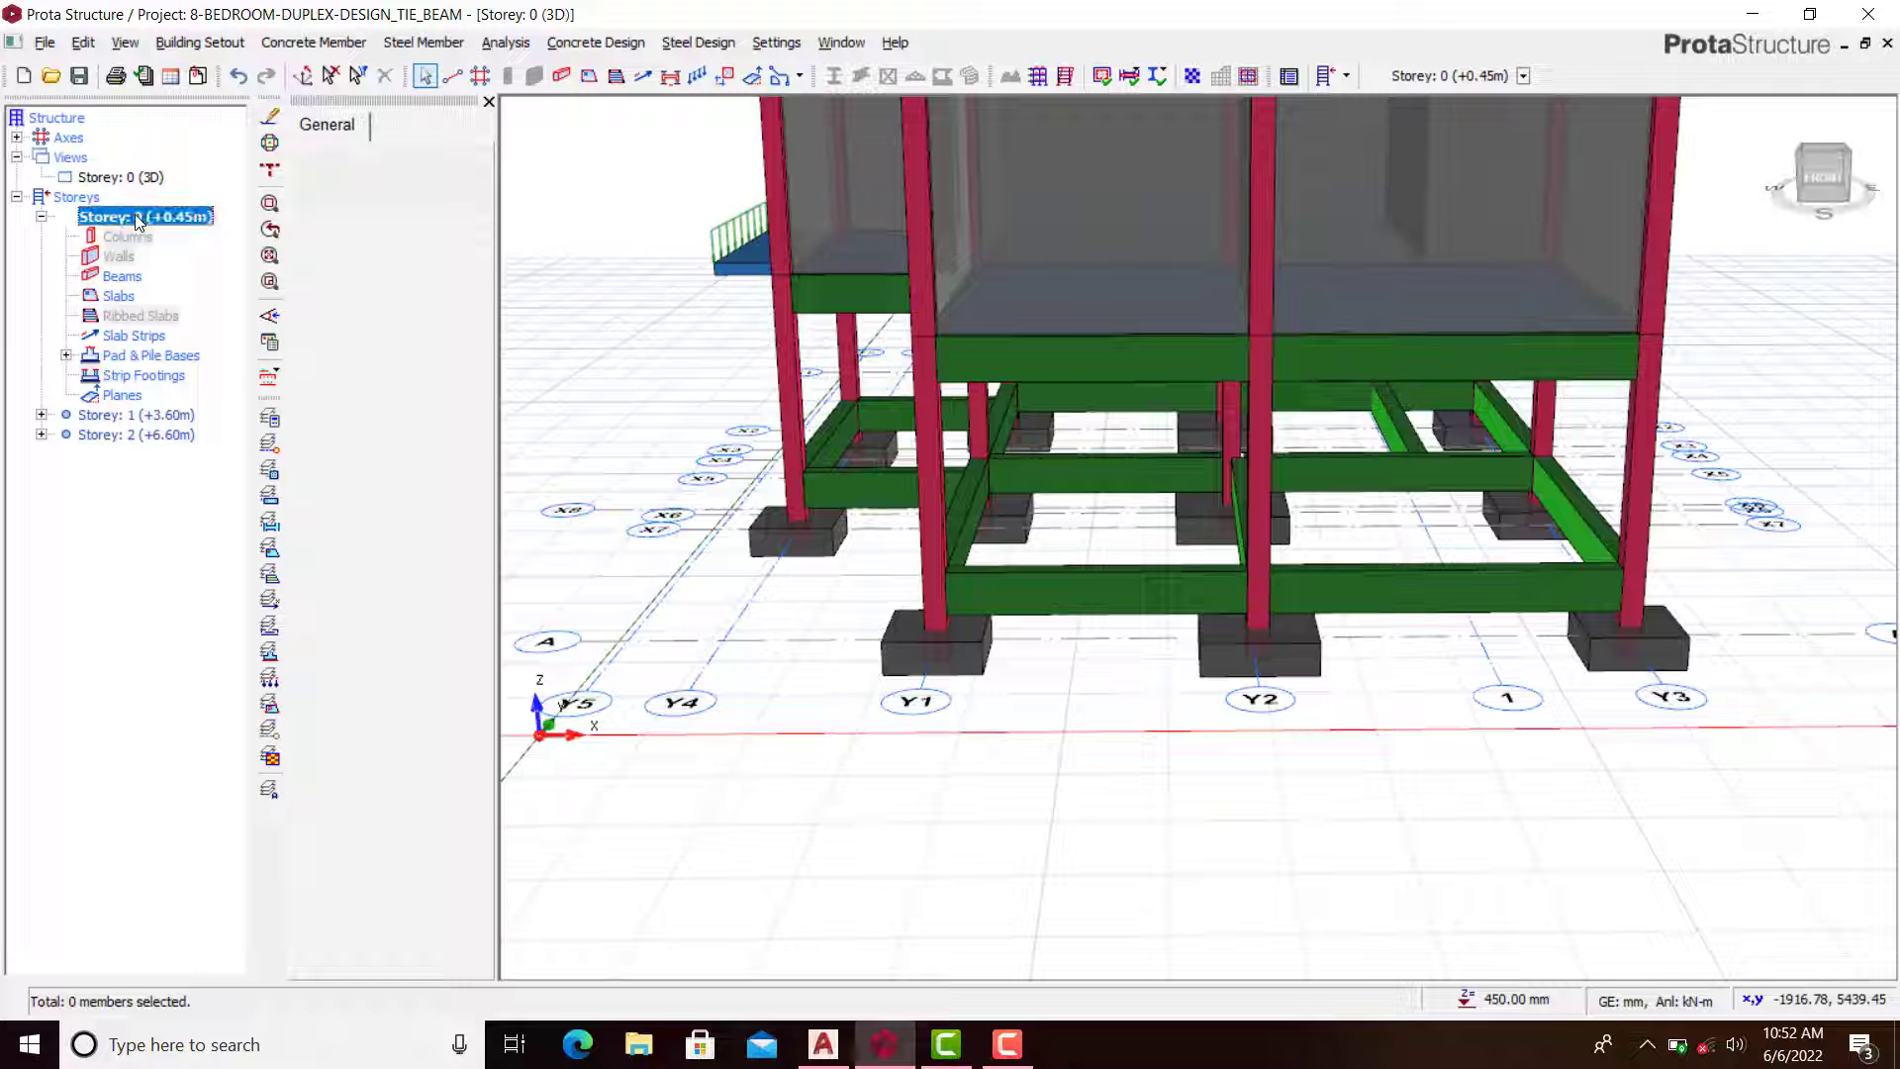
pyautogui.rightClick(136, 215)
pyautogui.click(143, 332)
pyautogui.doubleClick(132, 417)
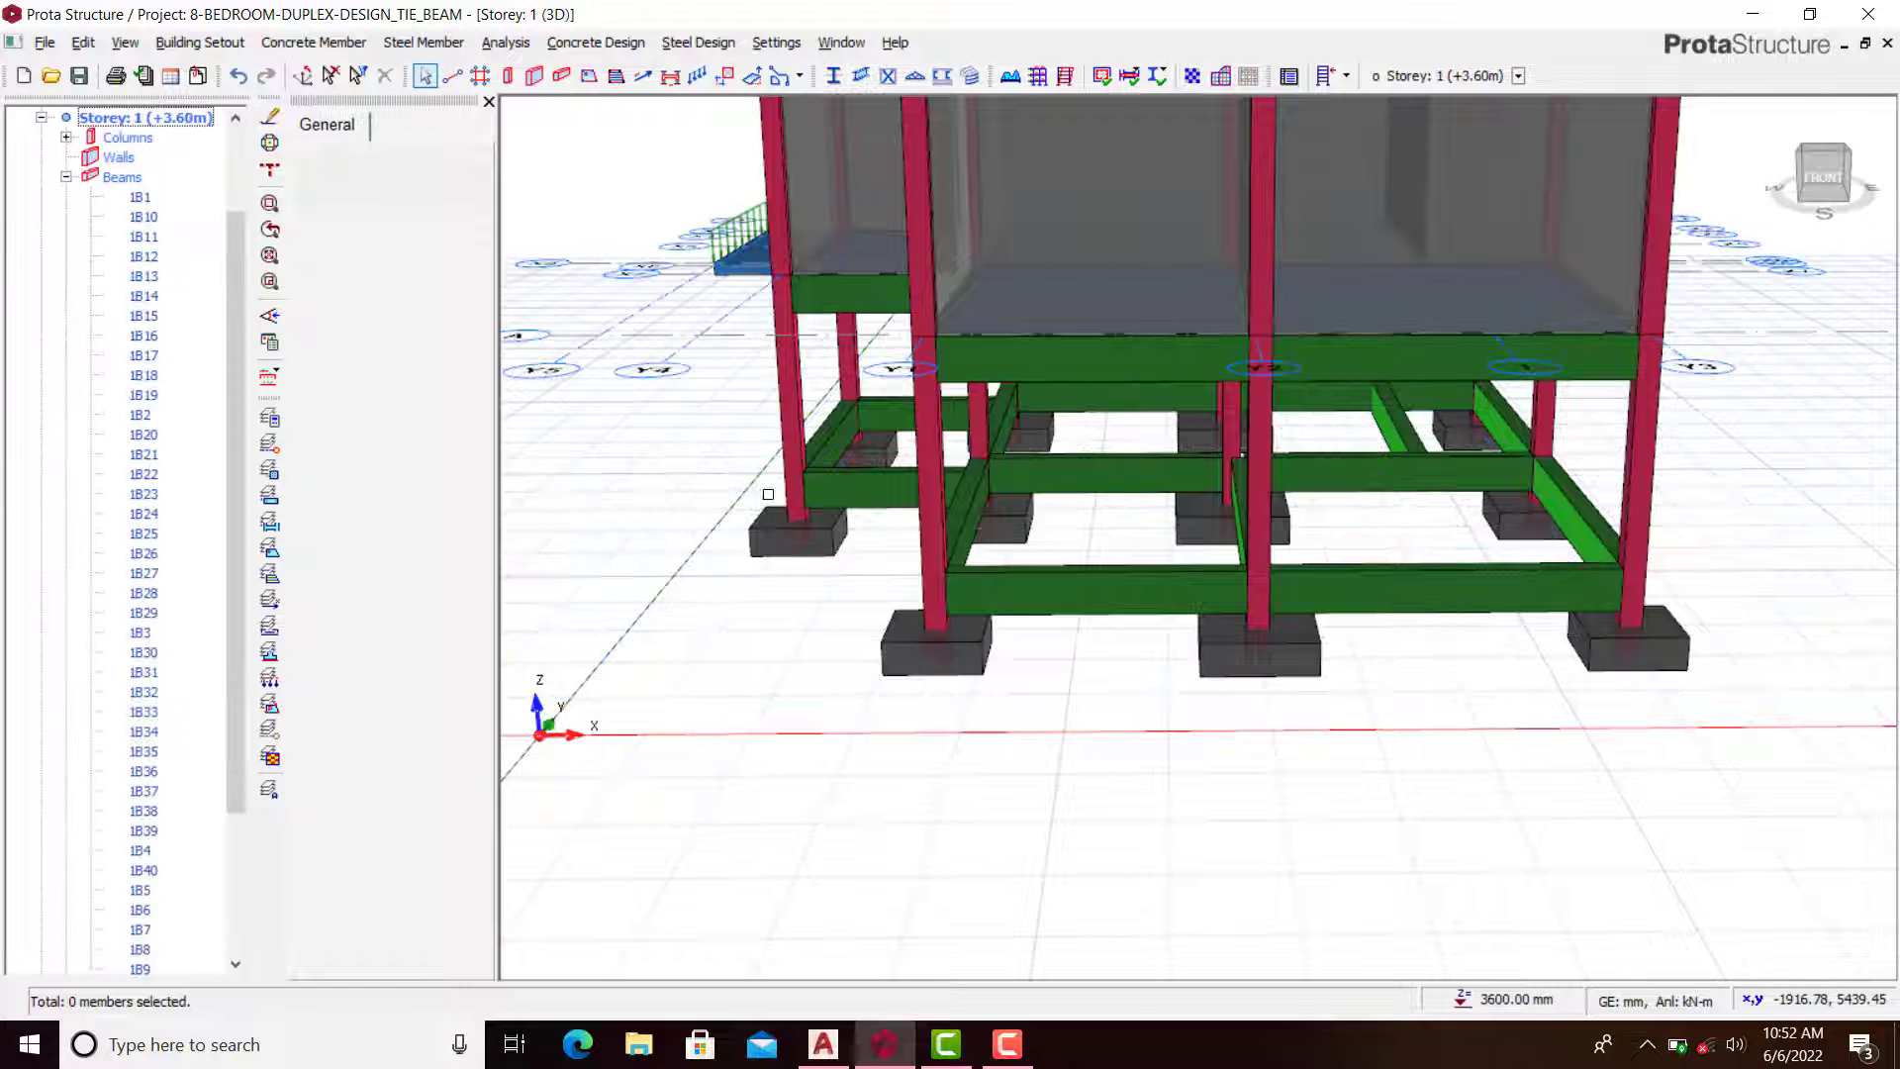
pyautogui.scroll(-1, 1565, 628)
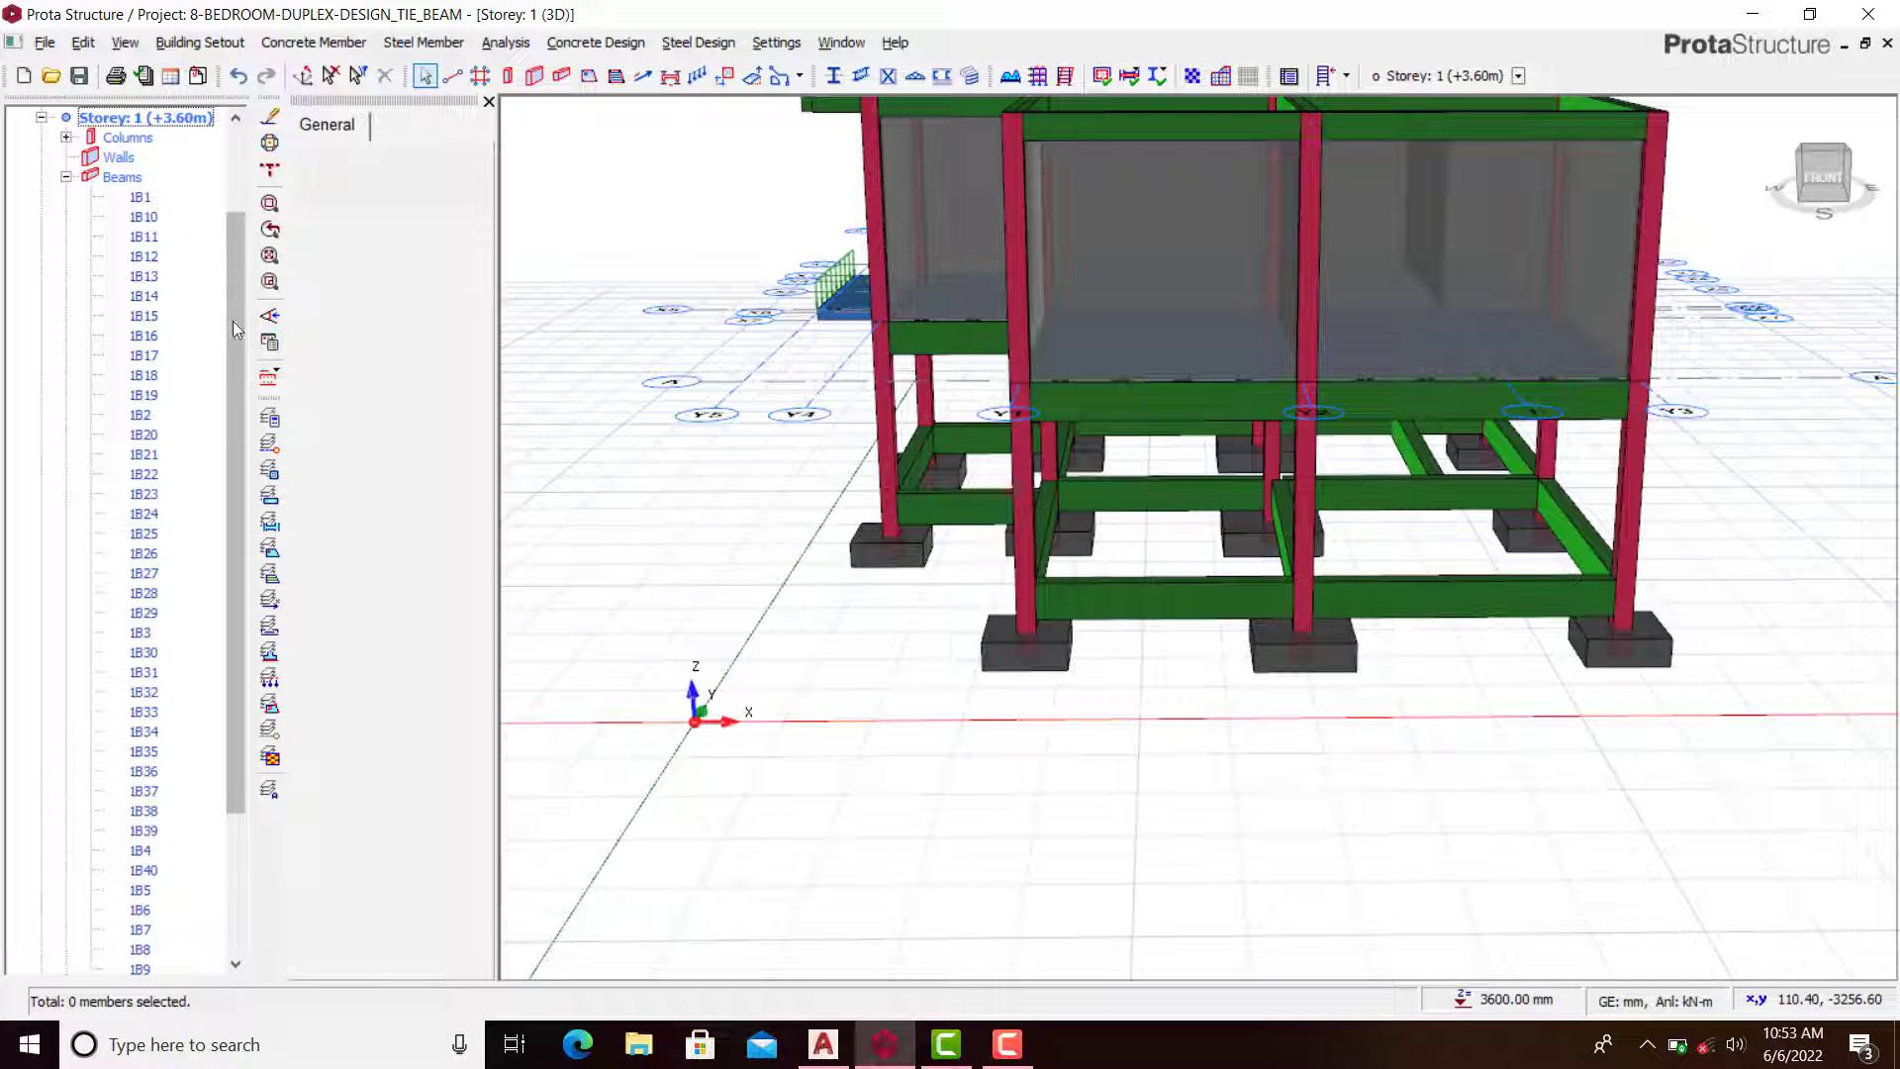
pyautogui.scroll(1, 225, 283)
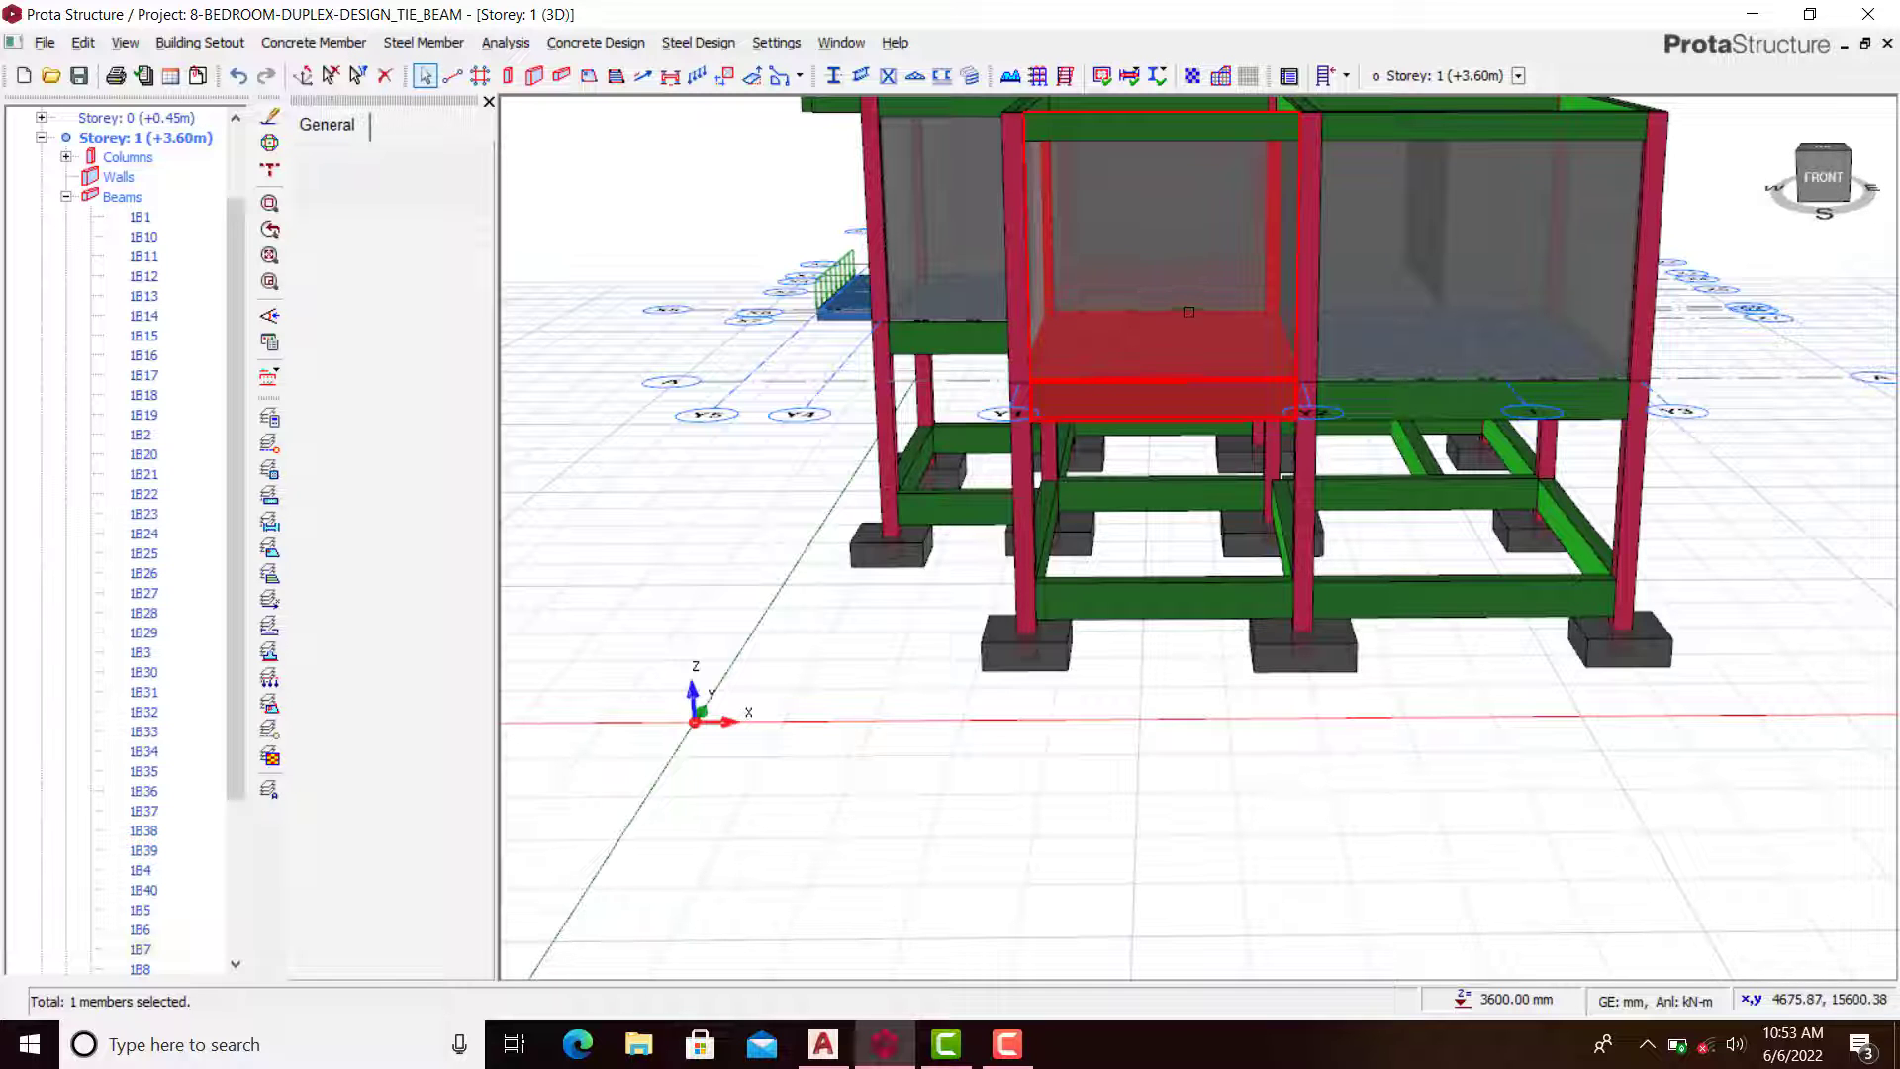
# Step: Copy the wall load from the front Storey 0 floor beam between axes Y1 and Y2
pyautogui.scroll(1, 1176, 375)
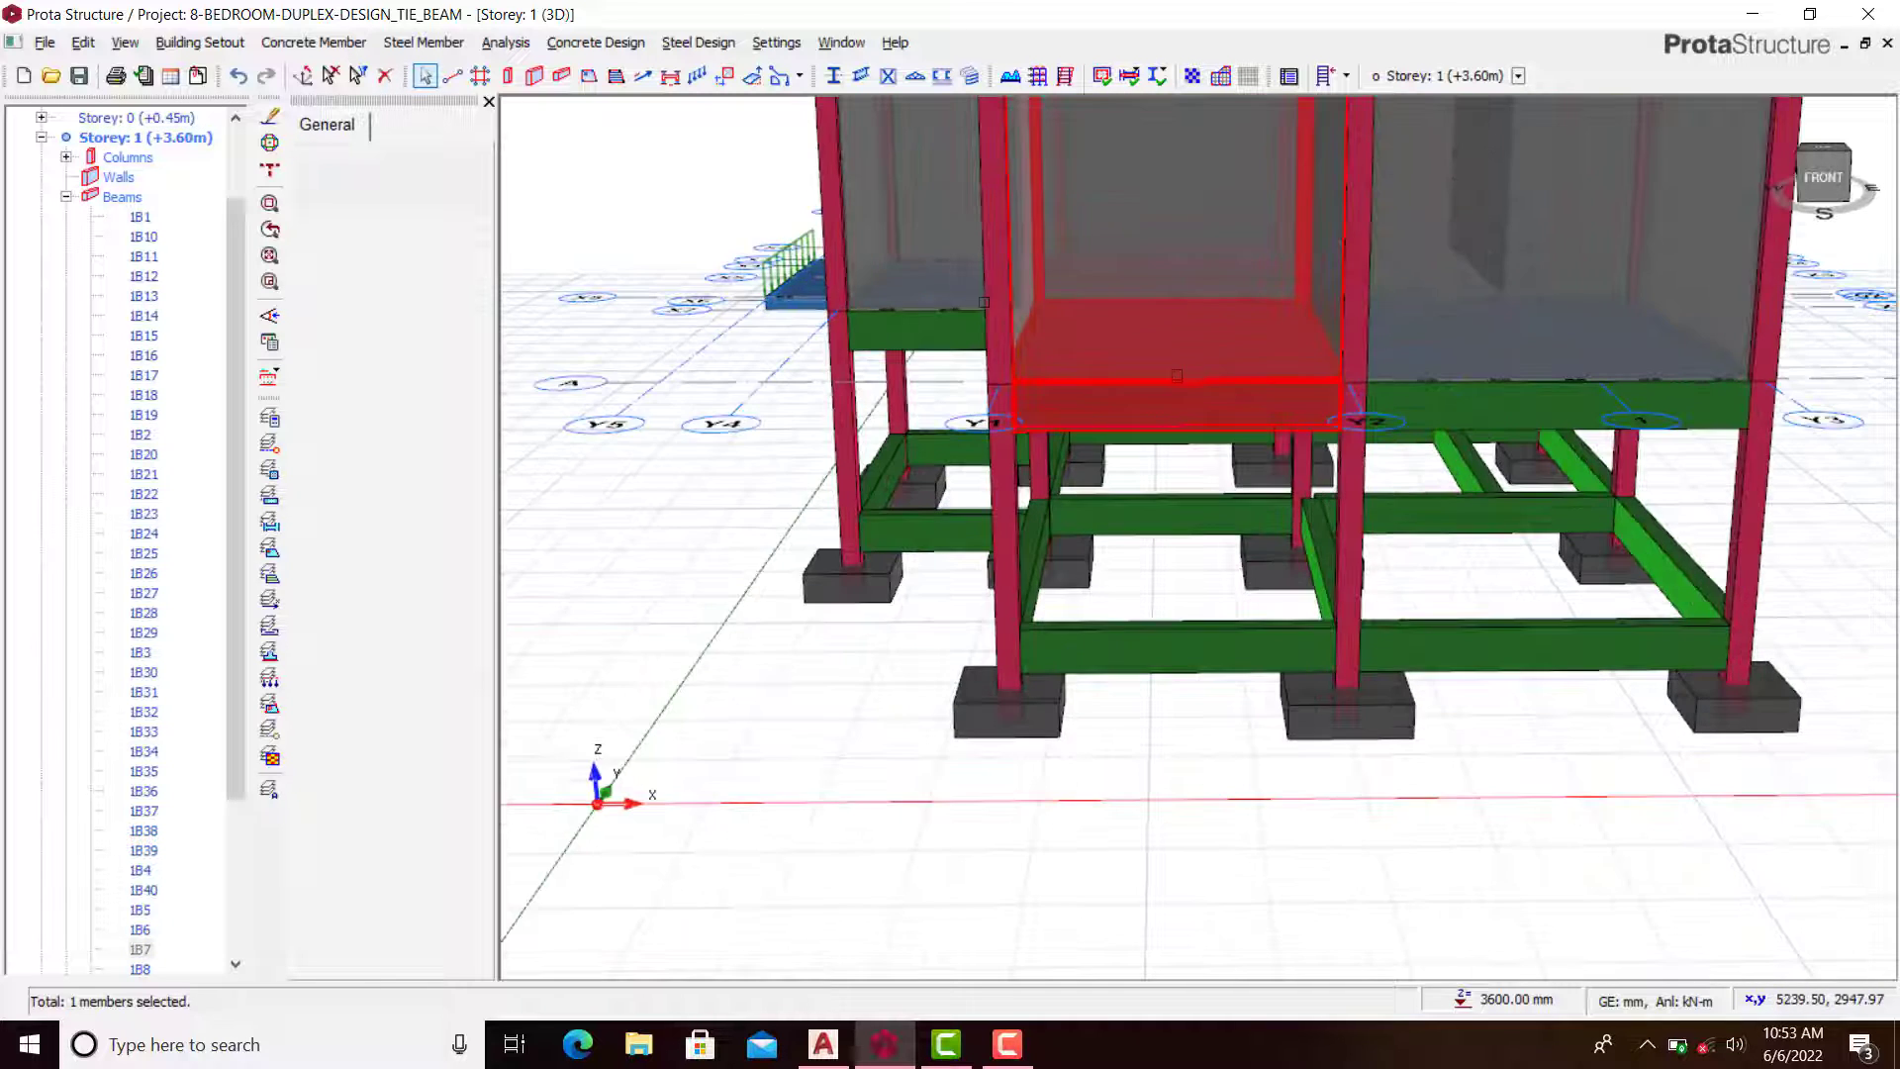
pyautogui.scroll(-1, 1454, 249)
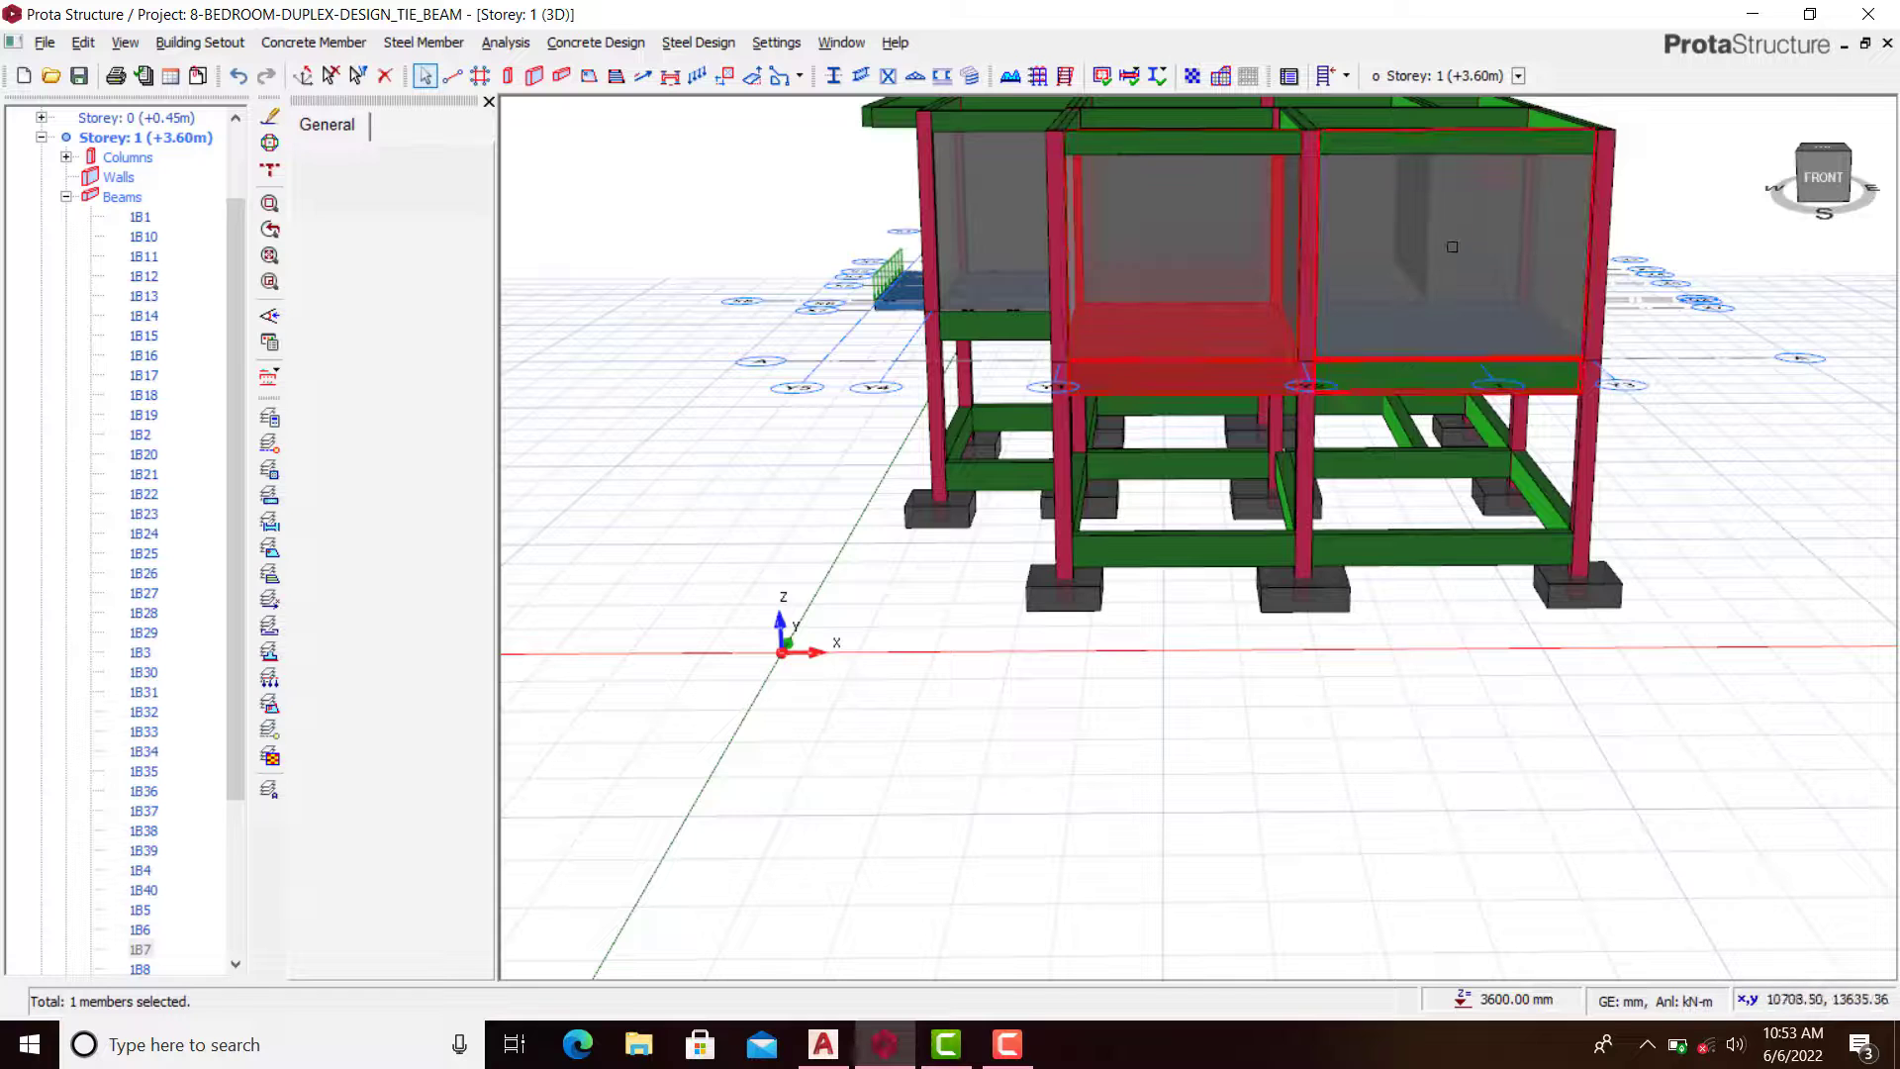
pyautogui.scroll(3, 1168, 209)
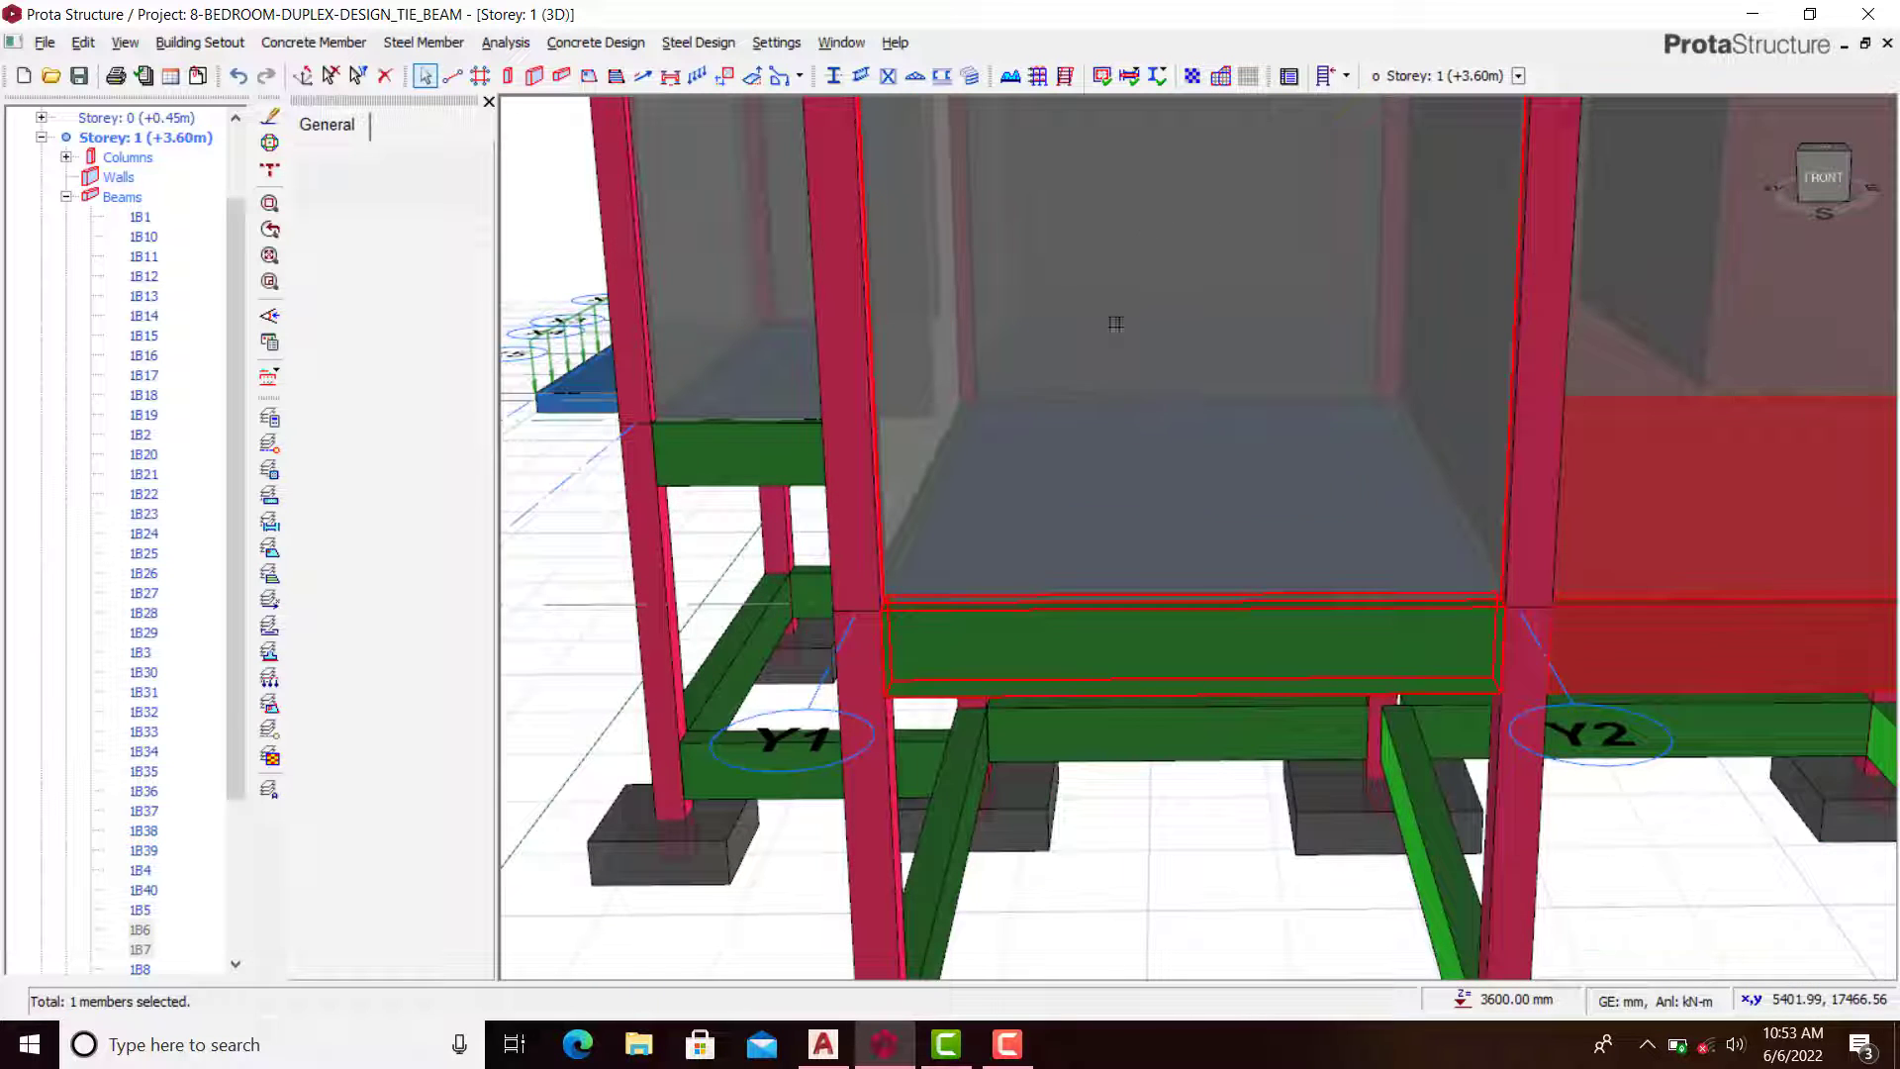
pyautogui.scroll(-1, 1115, 323)
pyautogui.scroll(1, 1028, 582)
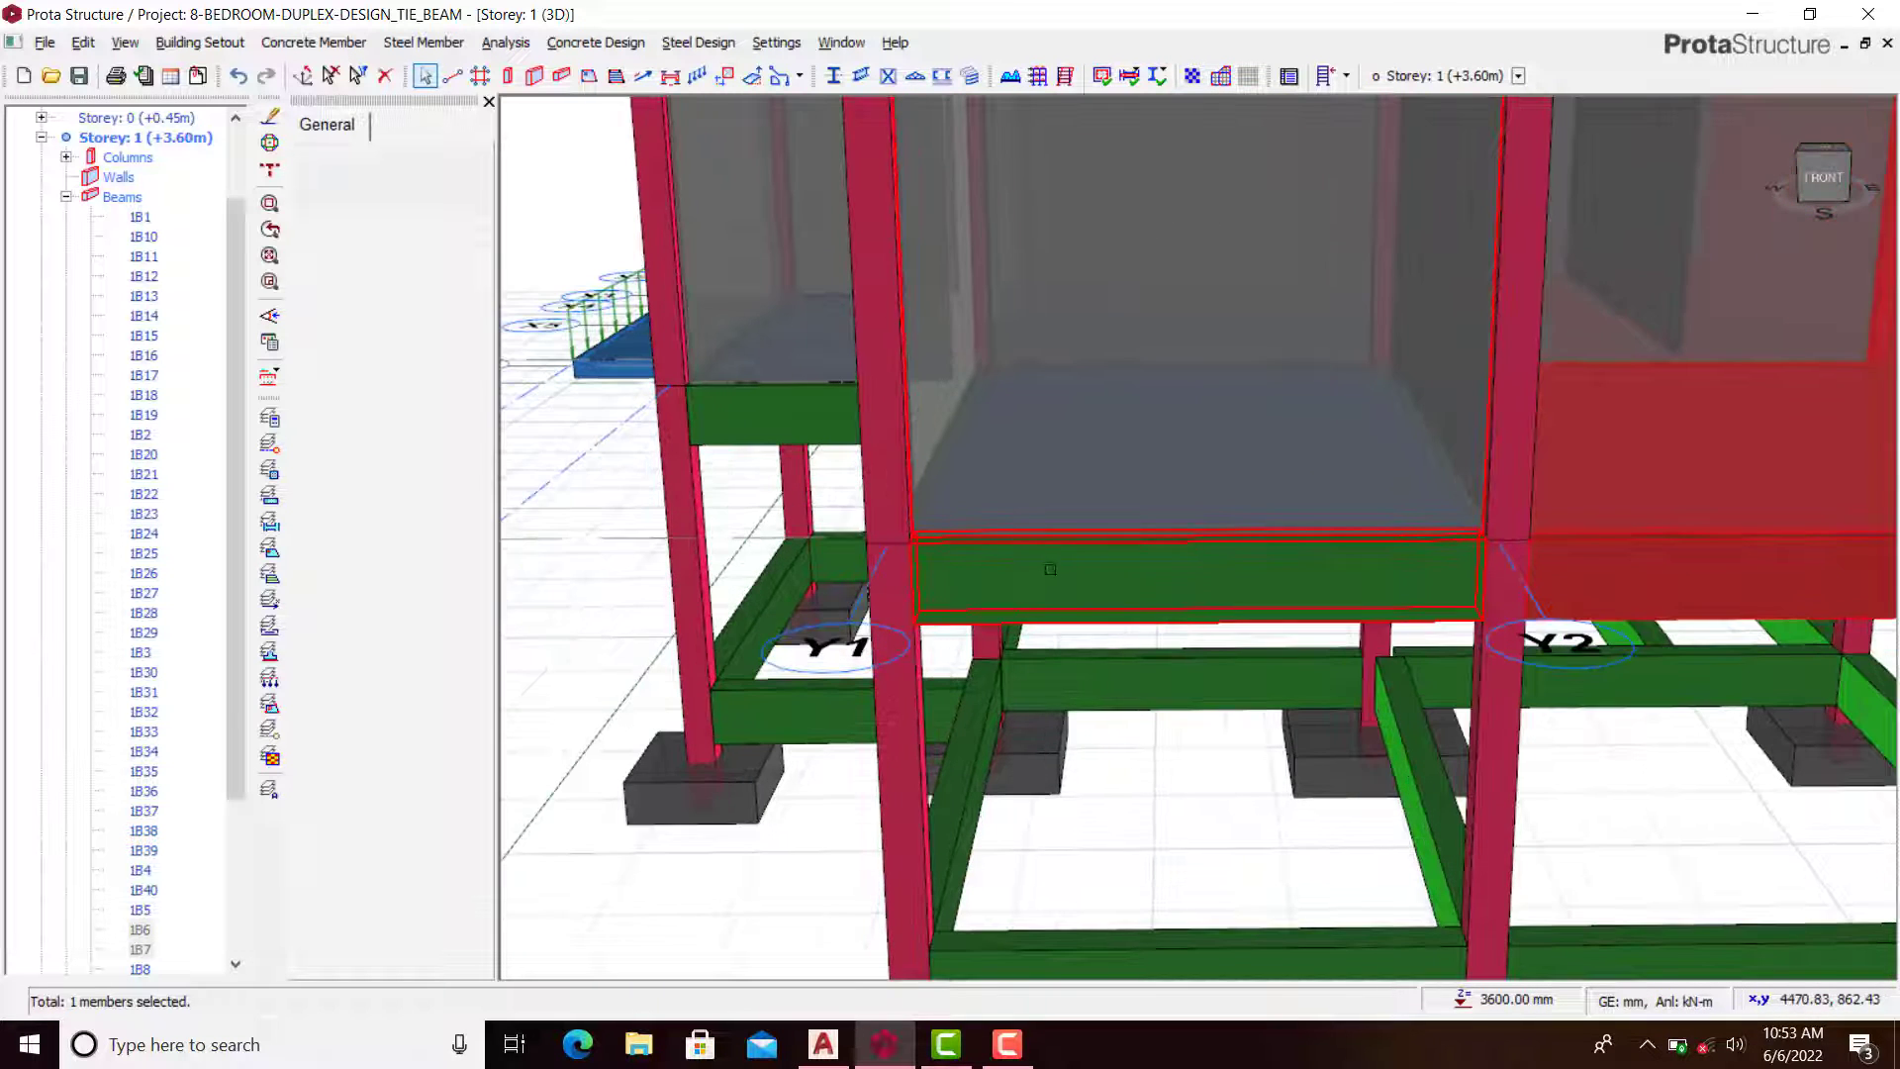
pyautogui.scroll(-5, 1061, 570)
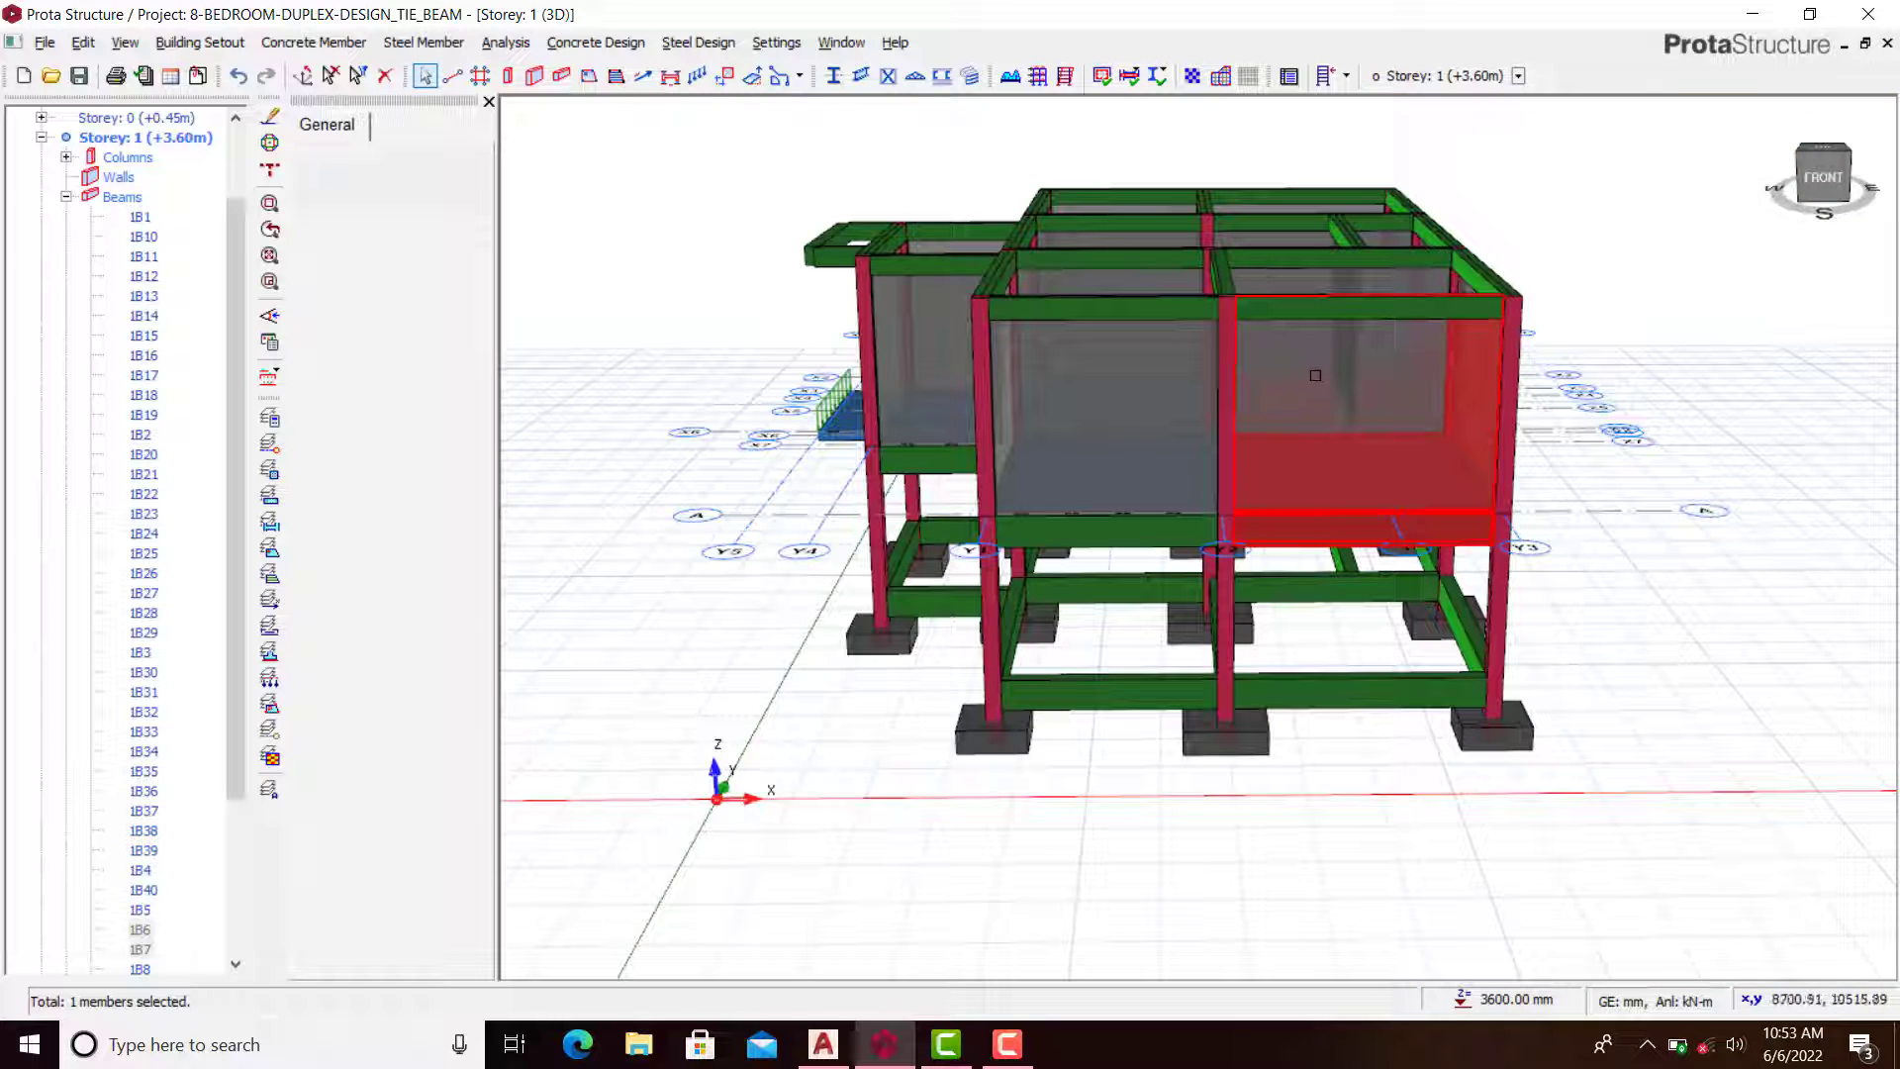
pyautogui.click(1095, 401)
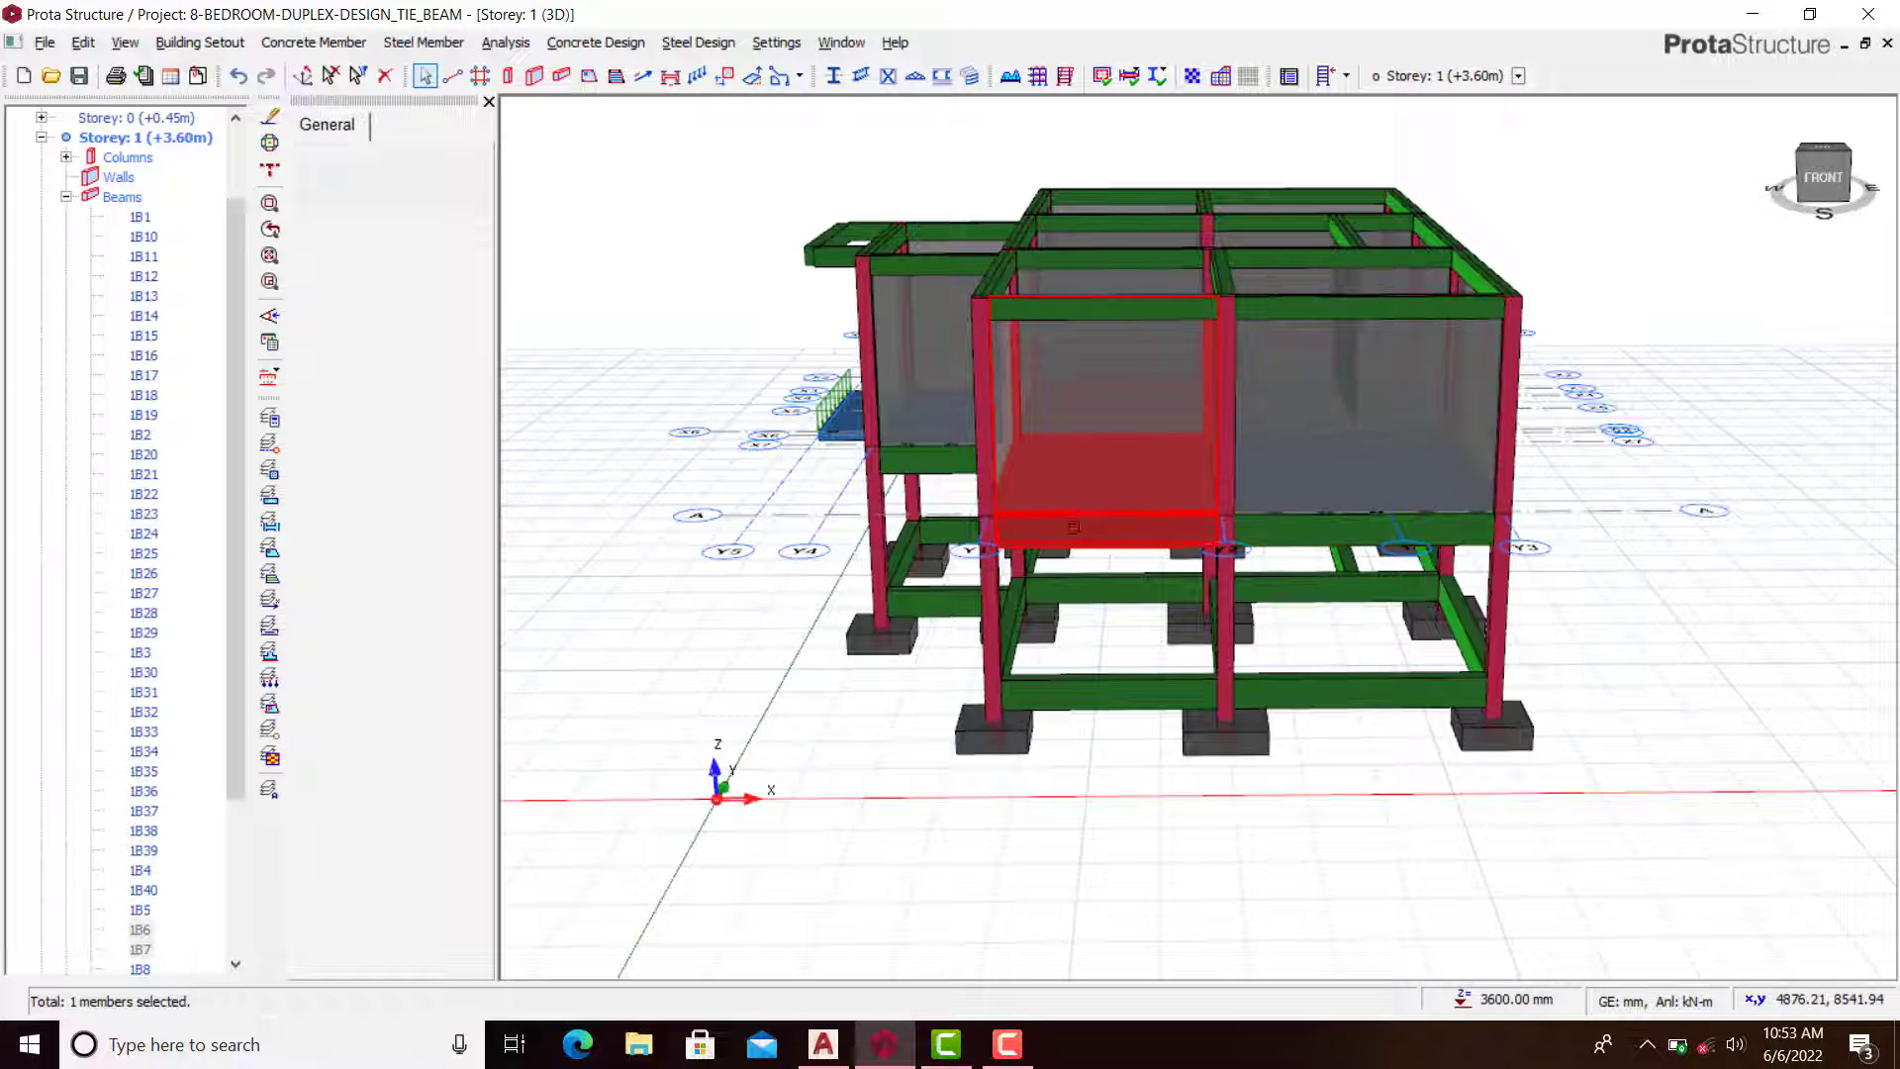
pyautogui.scroll(3, 1055, 401)
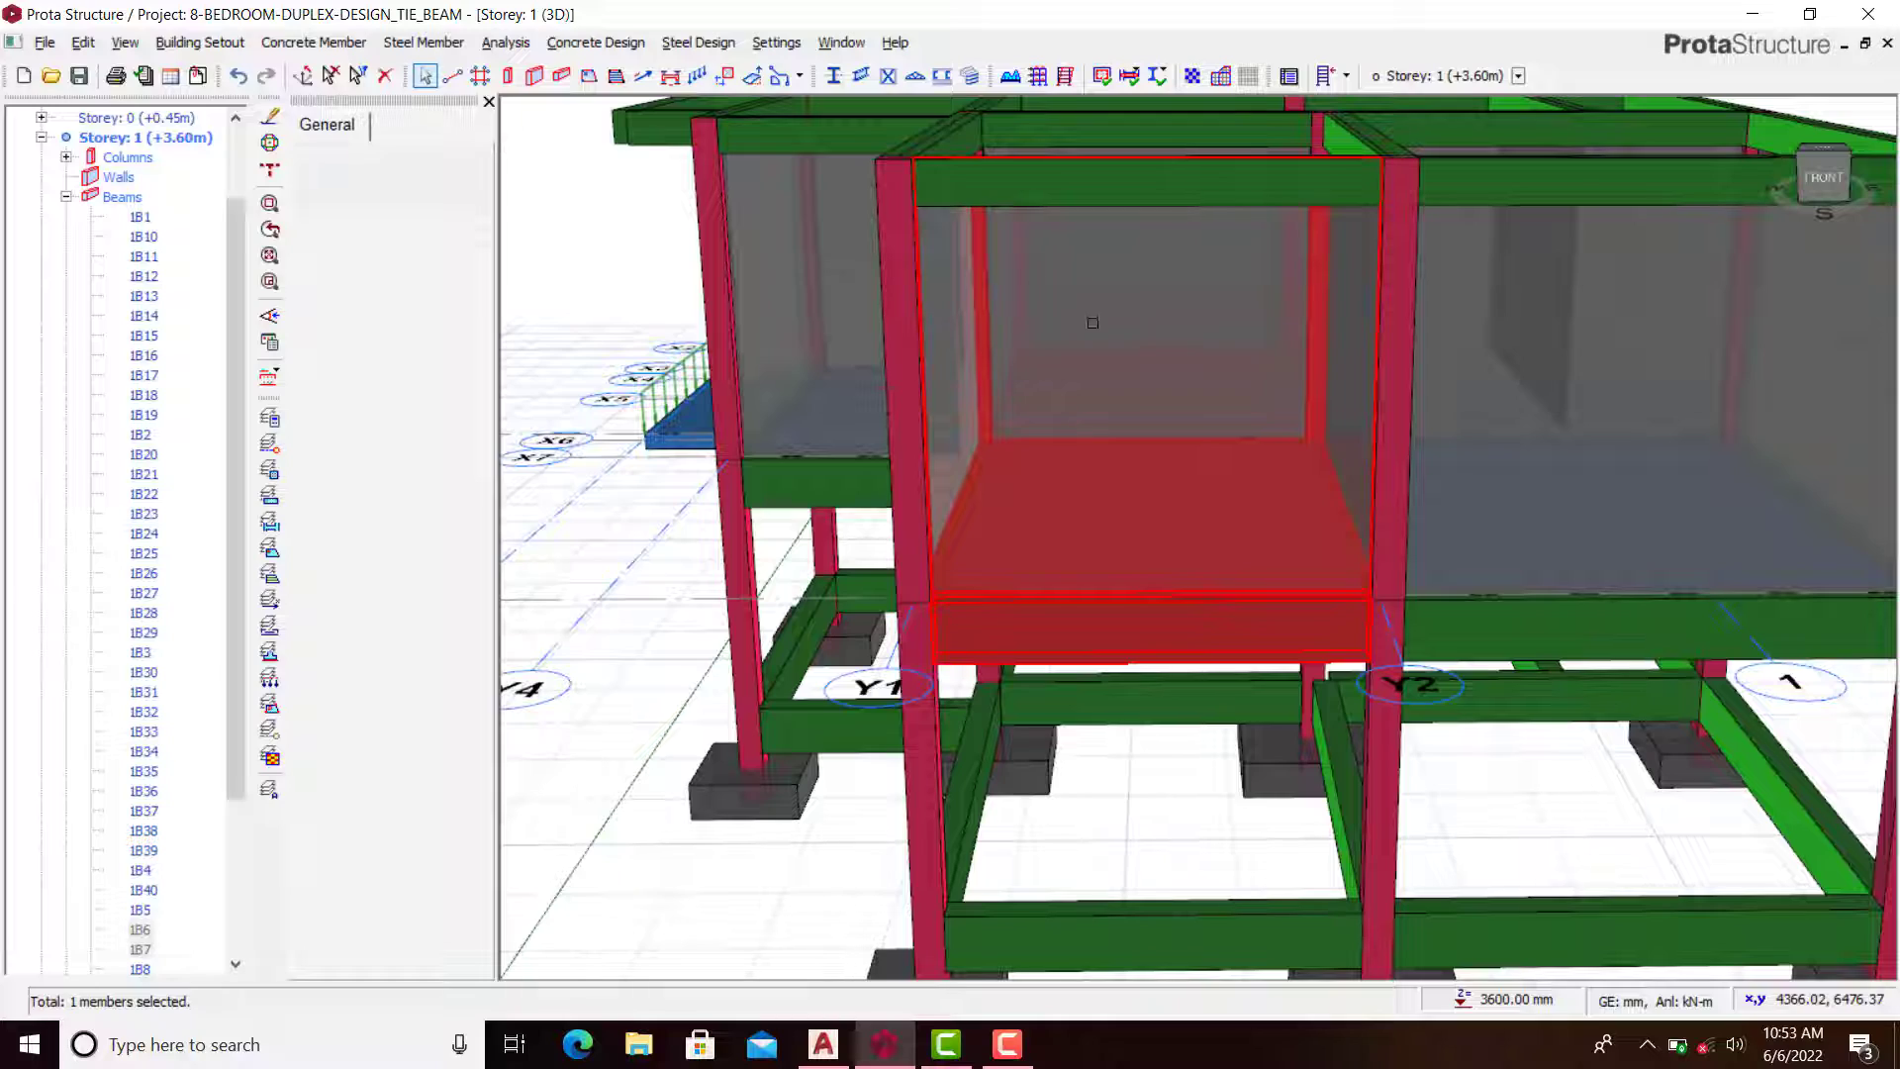
pyautogui.moveTo(1094, 327)
pyautogui.mouseDown(button='middle')
pyautogui.moveTo(1052, 406)
pyautogui.moveTo(1009, 429)
pyautogui.moveTo(986, 415)
pyautogui.mouseUp(button='middle')
pyautogui.scroll(-2, 764, 415)
pyautogui.rightClick(662, 229)
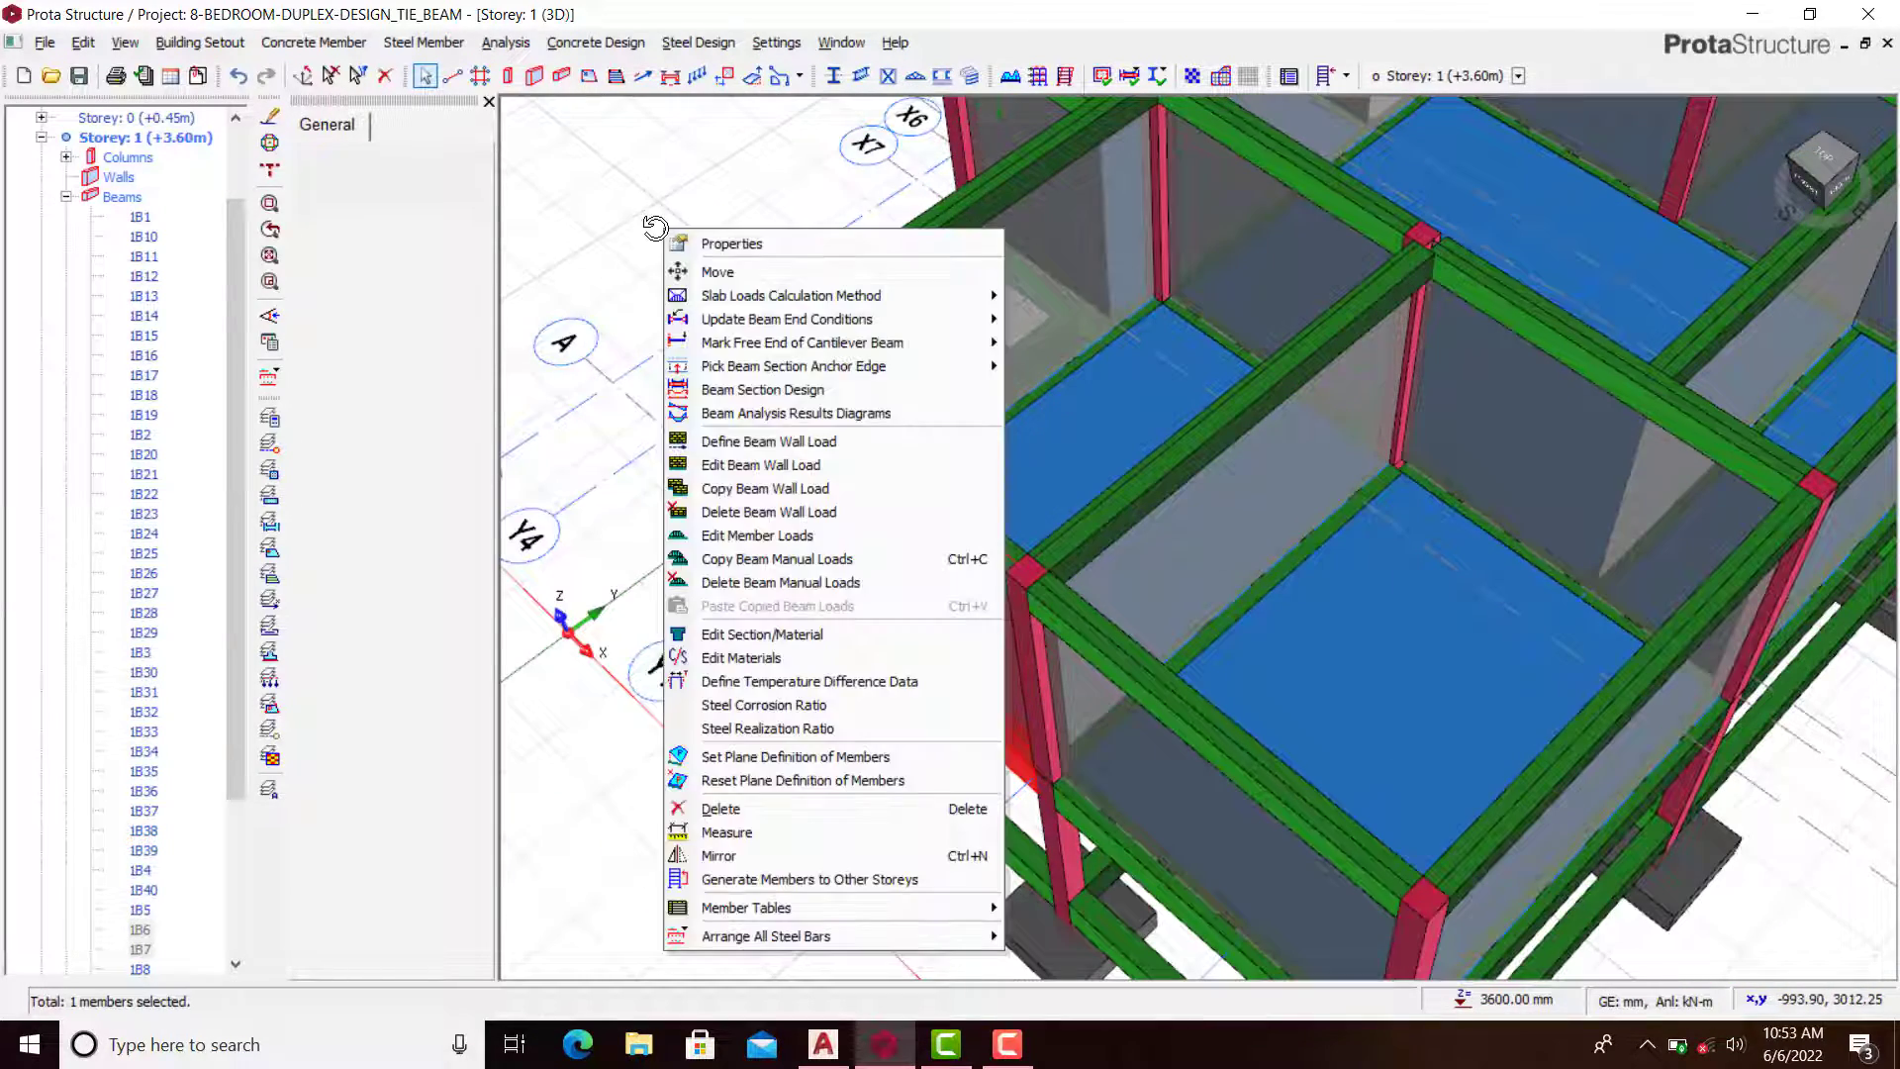
pyautogui.click(750, 491)
# Step: Paste the copied wall load onto the front tie beam between axes Y1 and Y2
pyautogui.scroll(-3, 1175, 455)
pyautogui.moveTo(1252, 672); pyautogui.dragTo(1088, 643, button='middle')
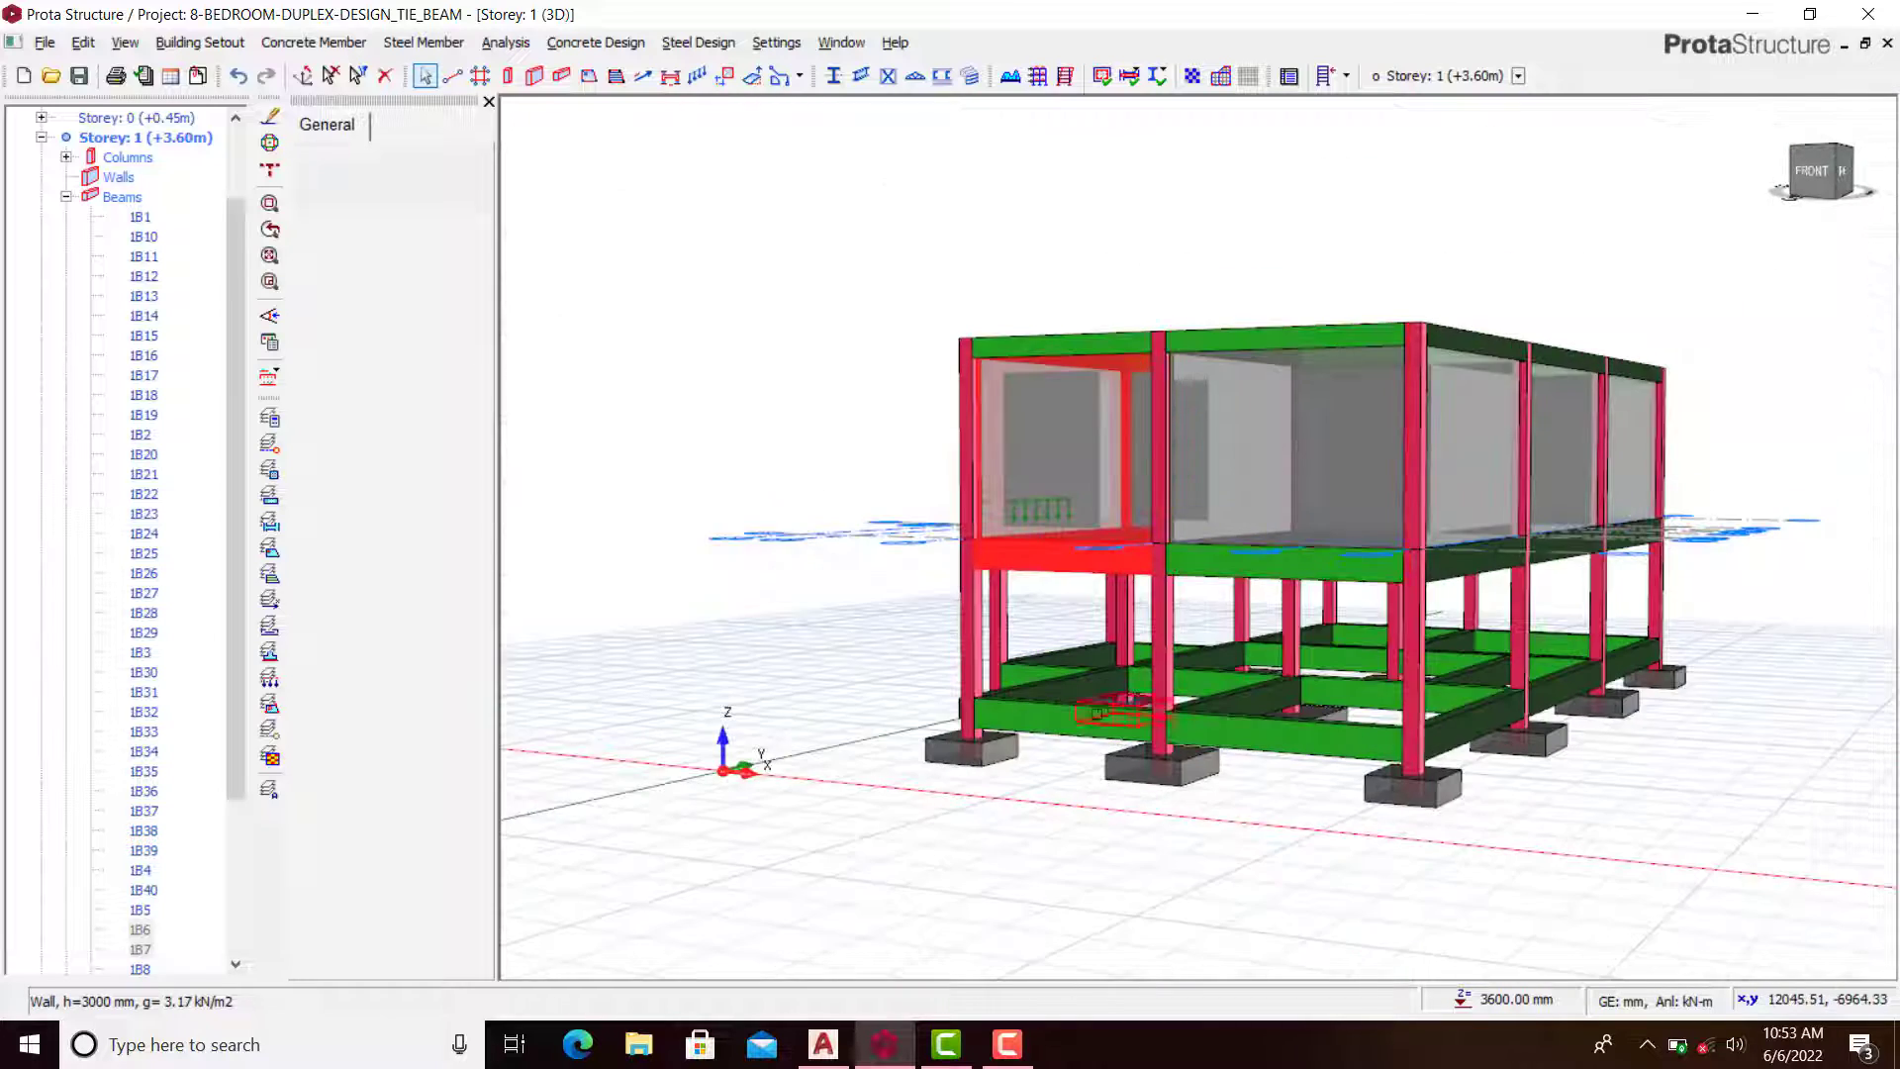
pyautogui.scroll(5, 1056, 680)
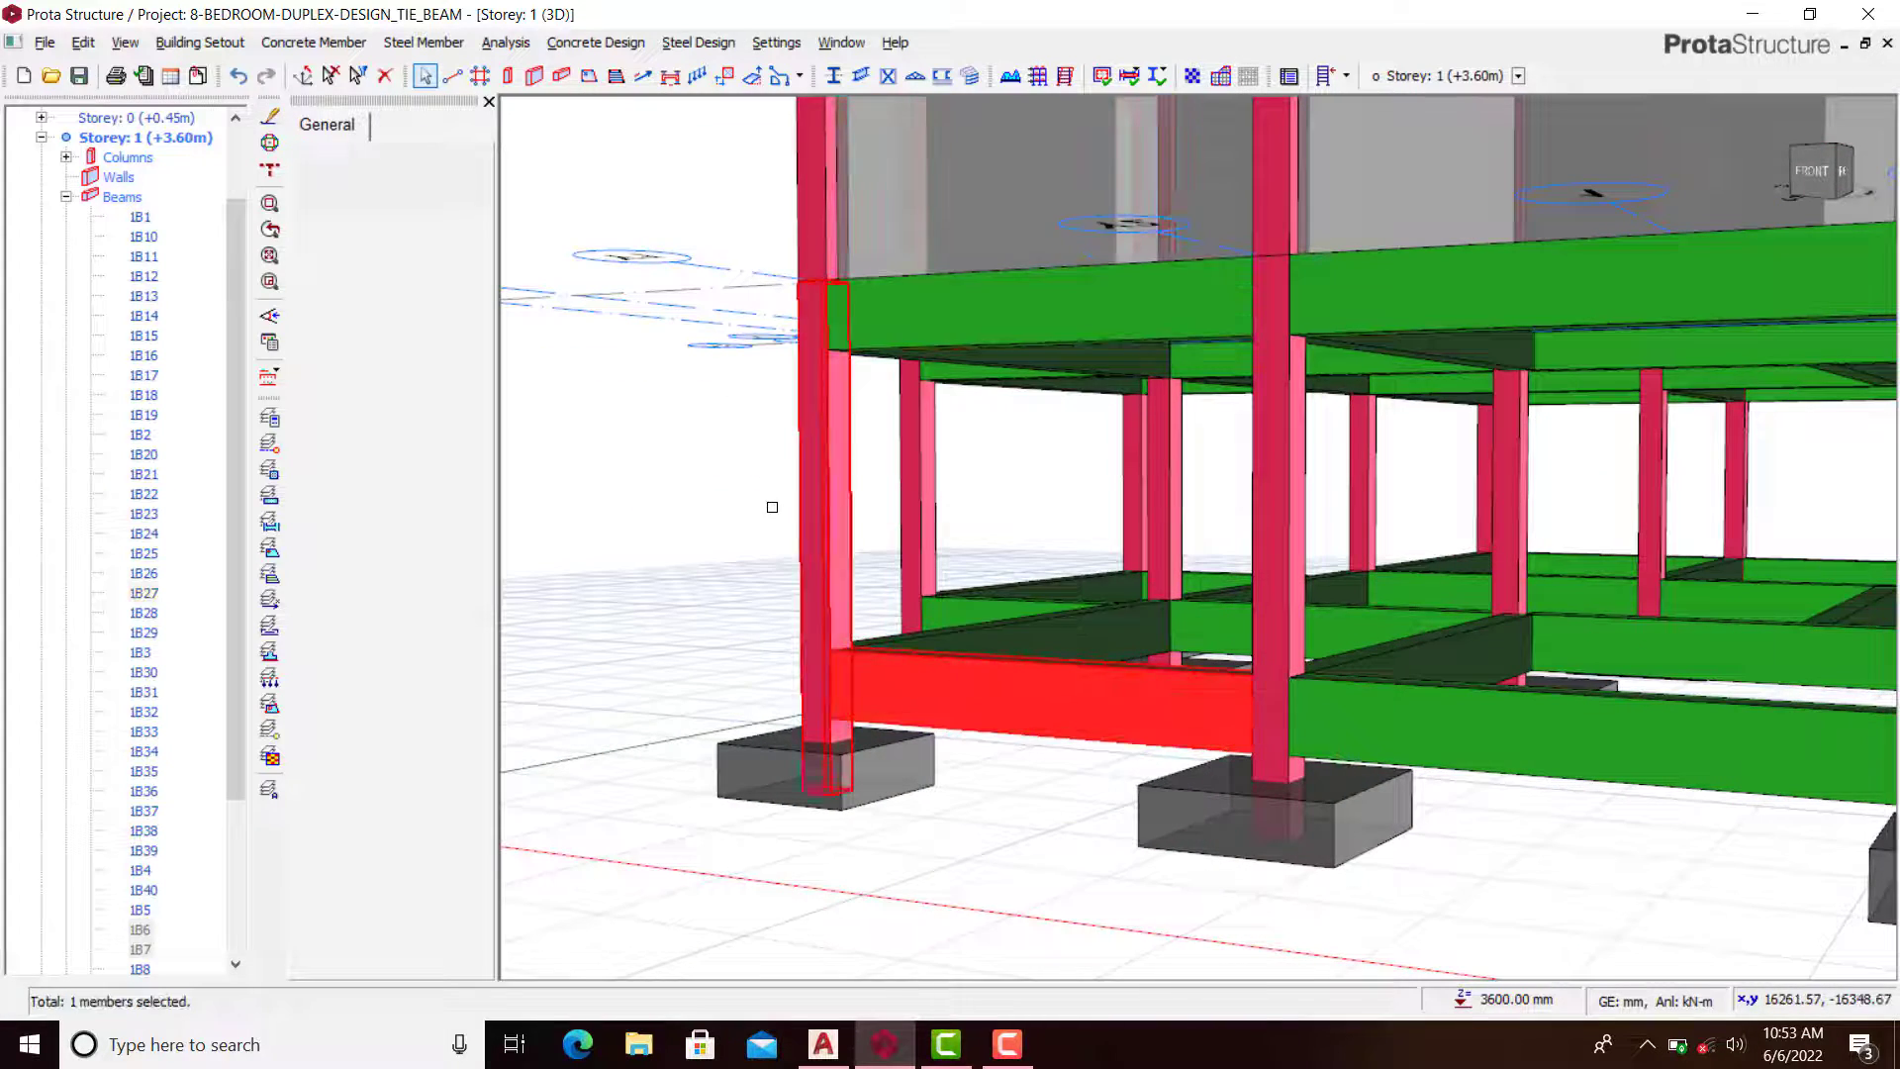
pyautogui.scroll(-1, 697, 423)
pyautogui.rightClick(696, 418)
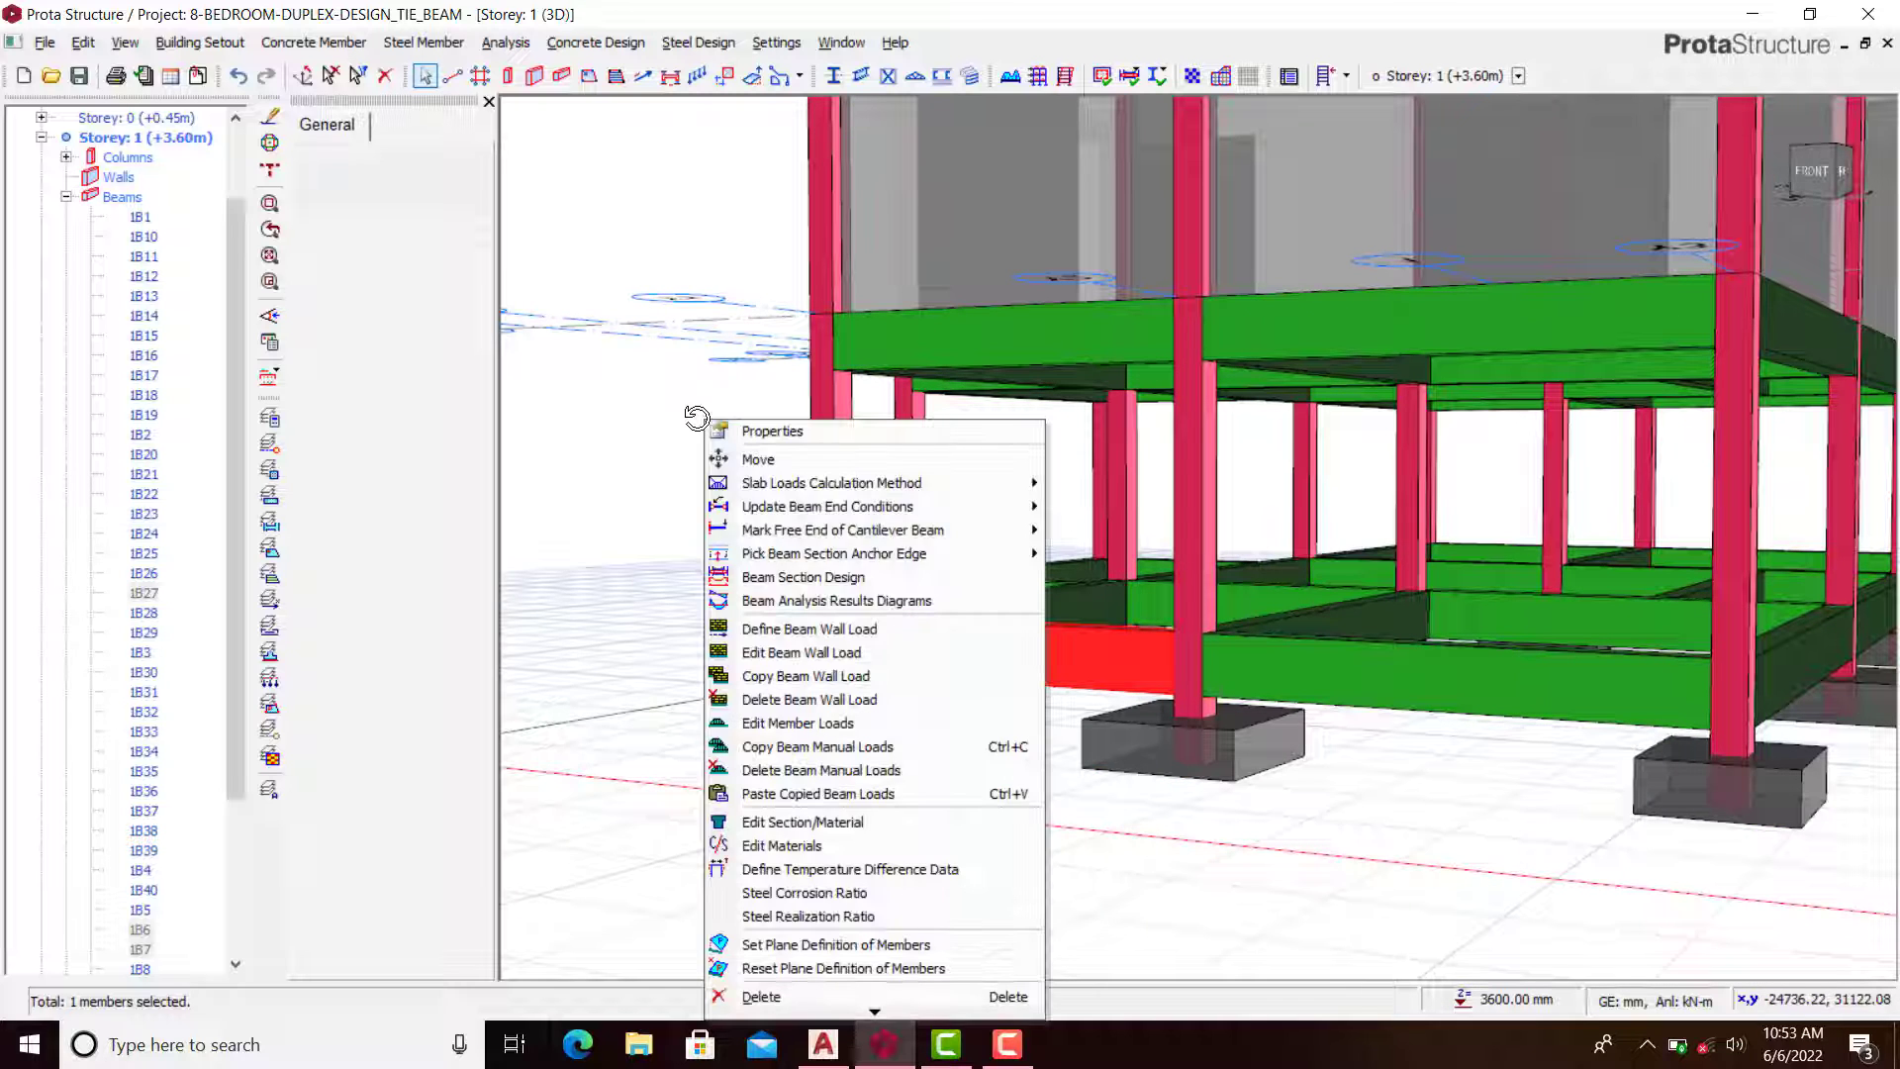
pyautogui.click(789, 796)
pyautogui.click(1032, 600)
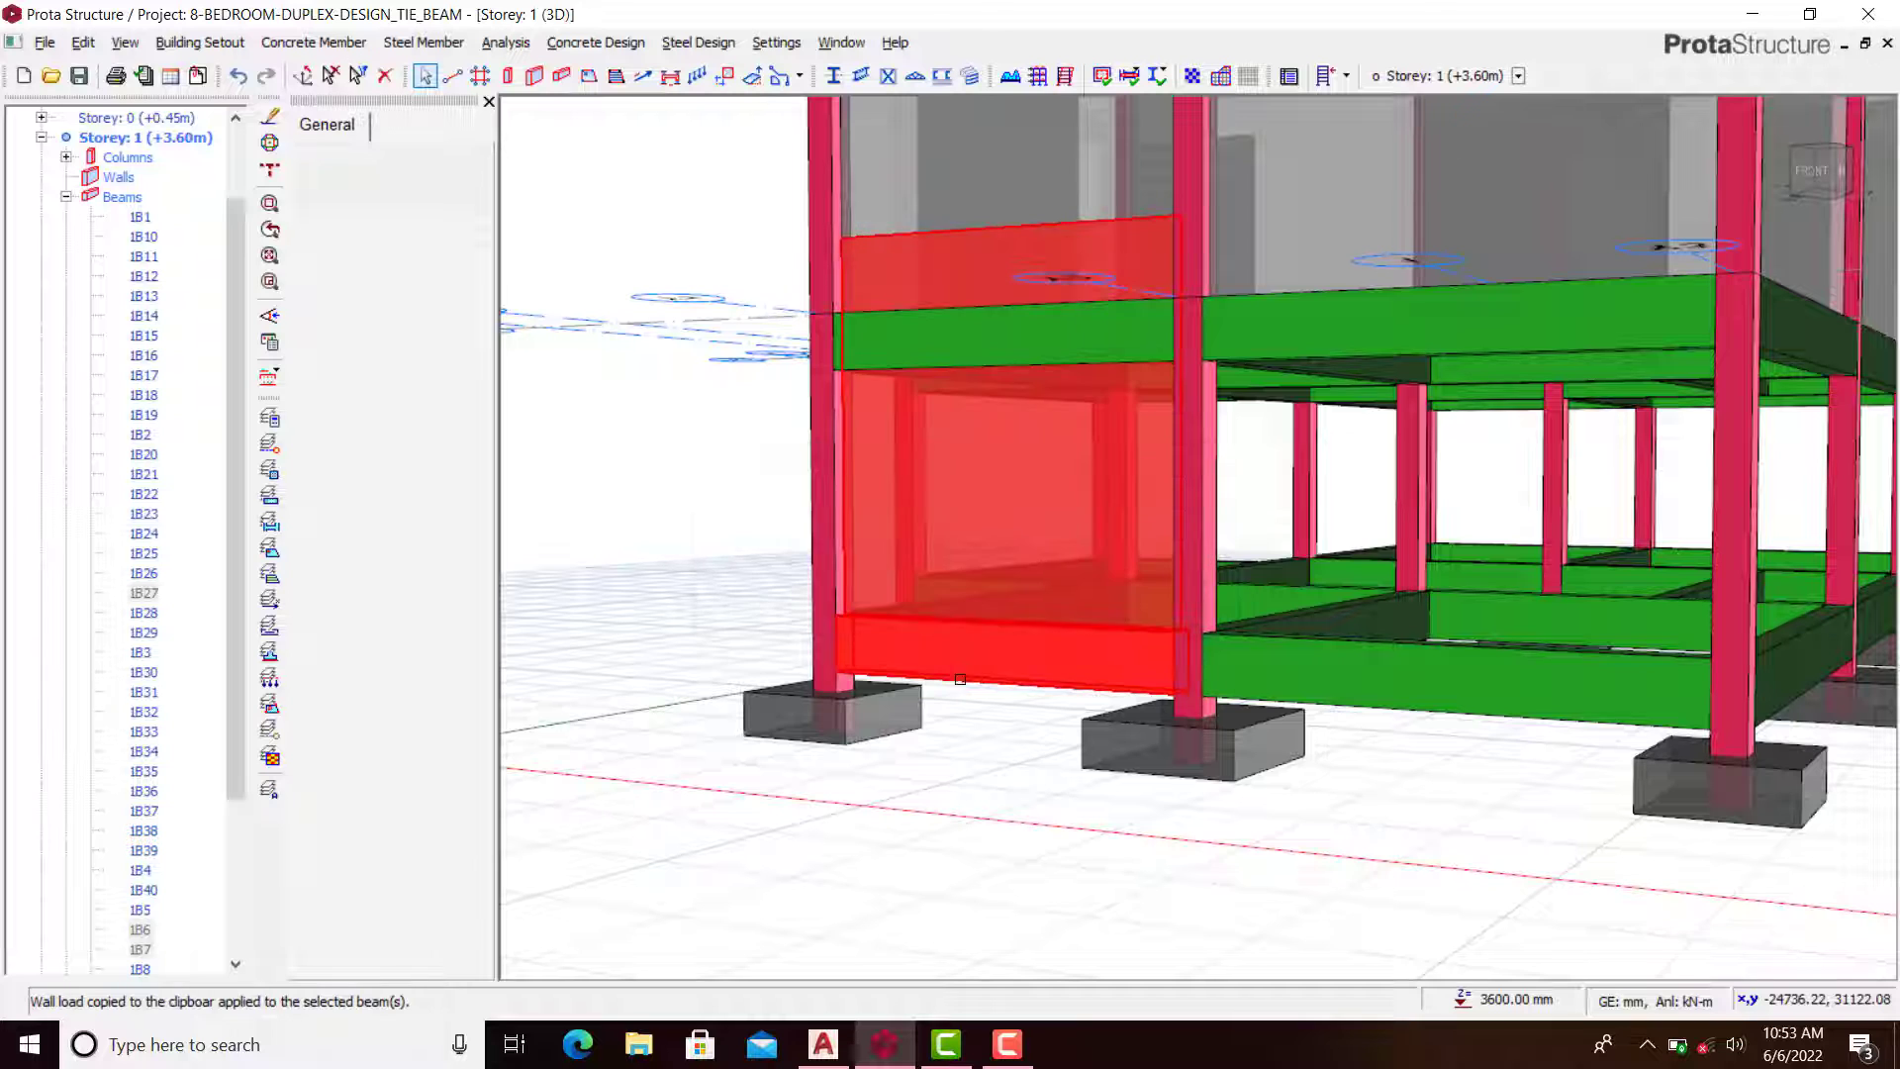
# Step: Examine the wall on the front tie beam, comparing its height with the floor beam above and checking its footing end
pyautogui.scroll(-2, 959, 679)
pyautogui.scroll(2, 1072, 418)
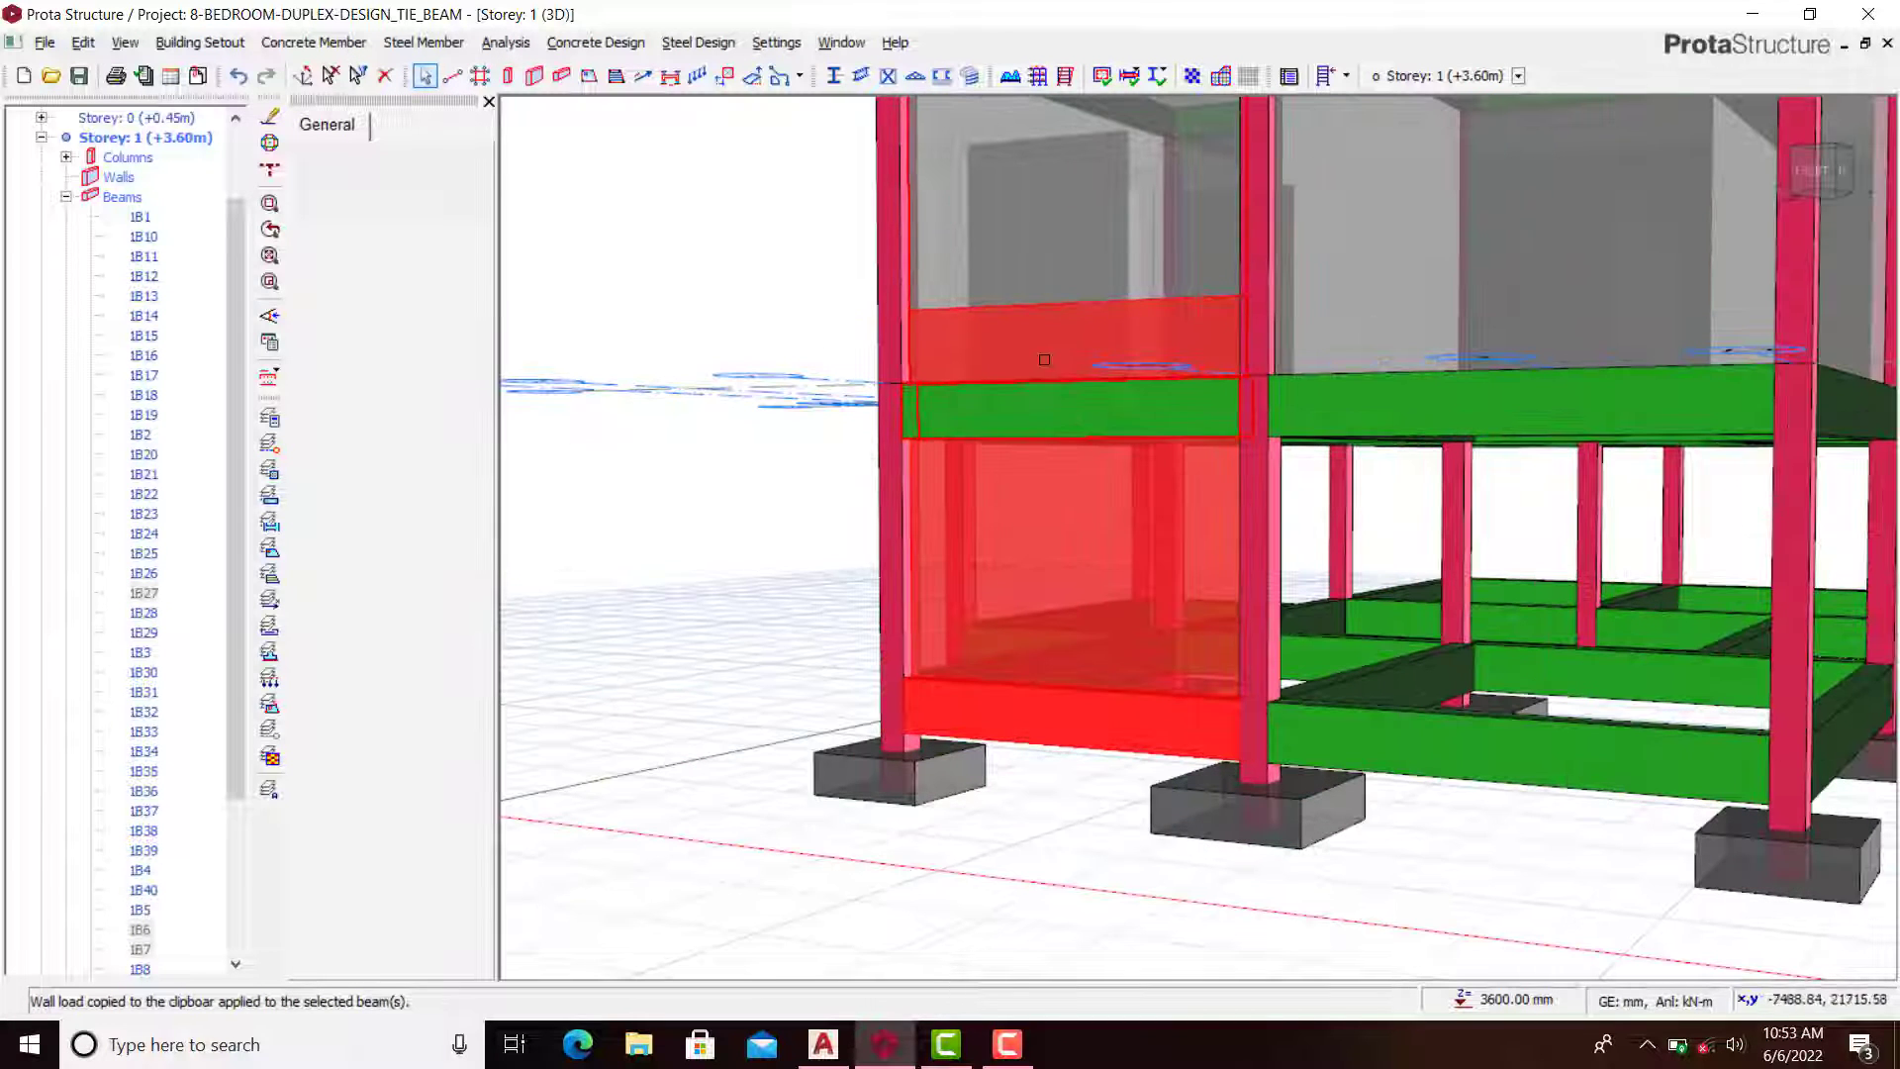
pyautogui.scroll(2, 1043, 359)
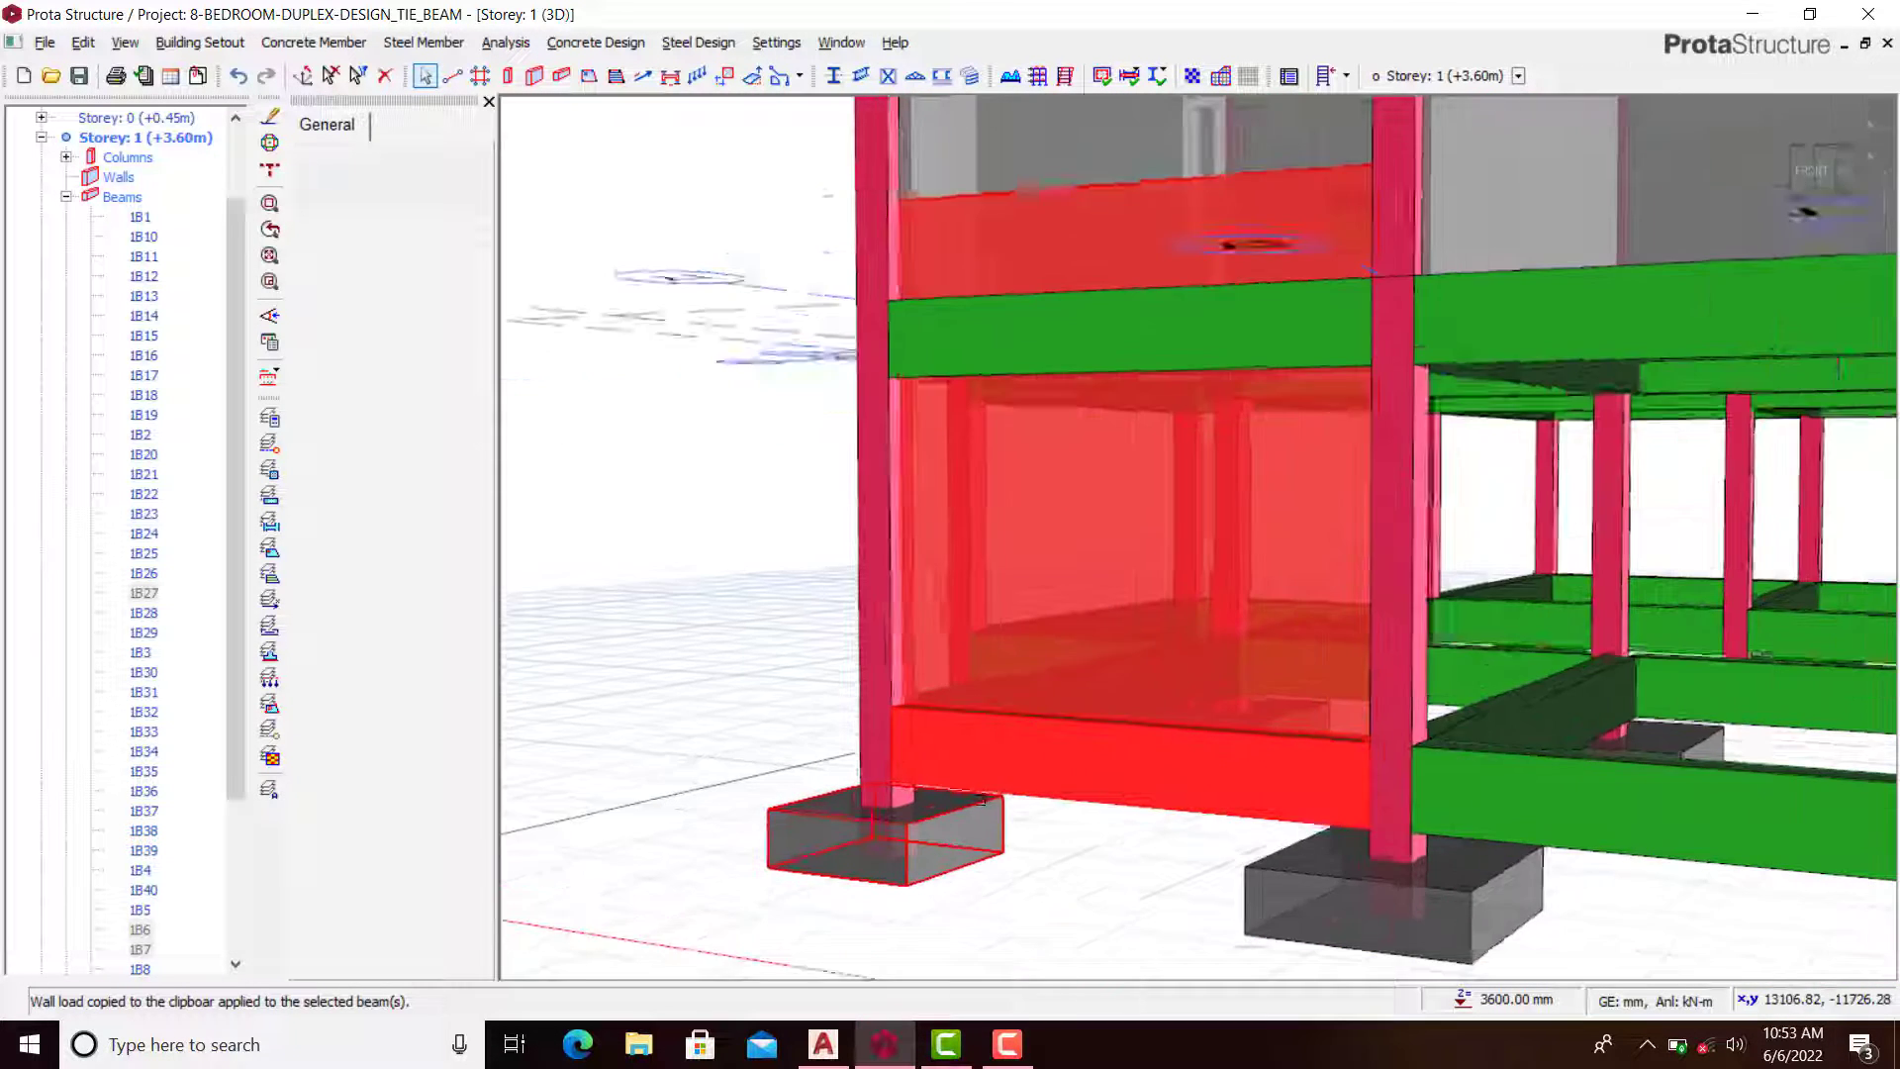
pyautogui.scroll(1, 979, 800)
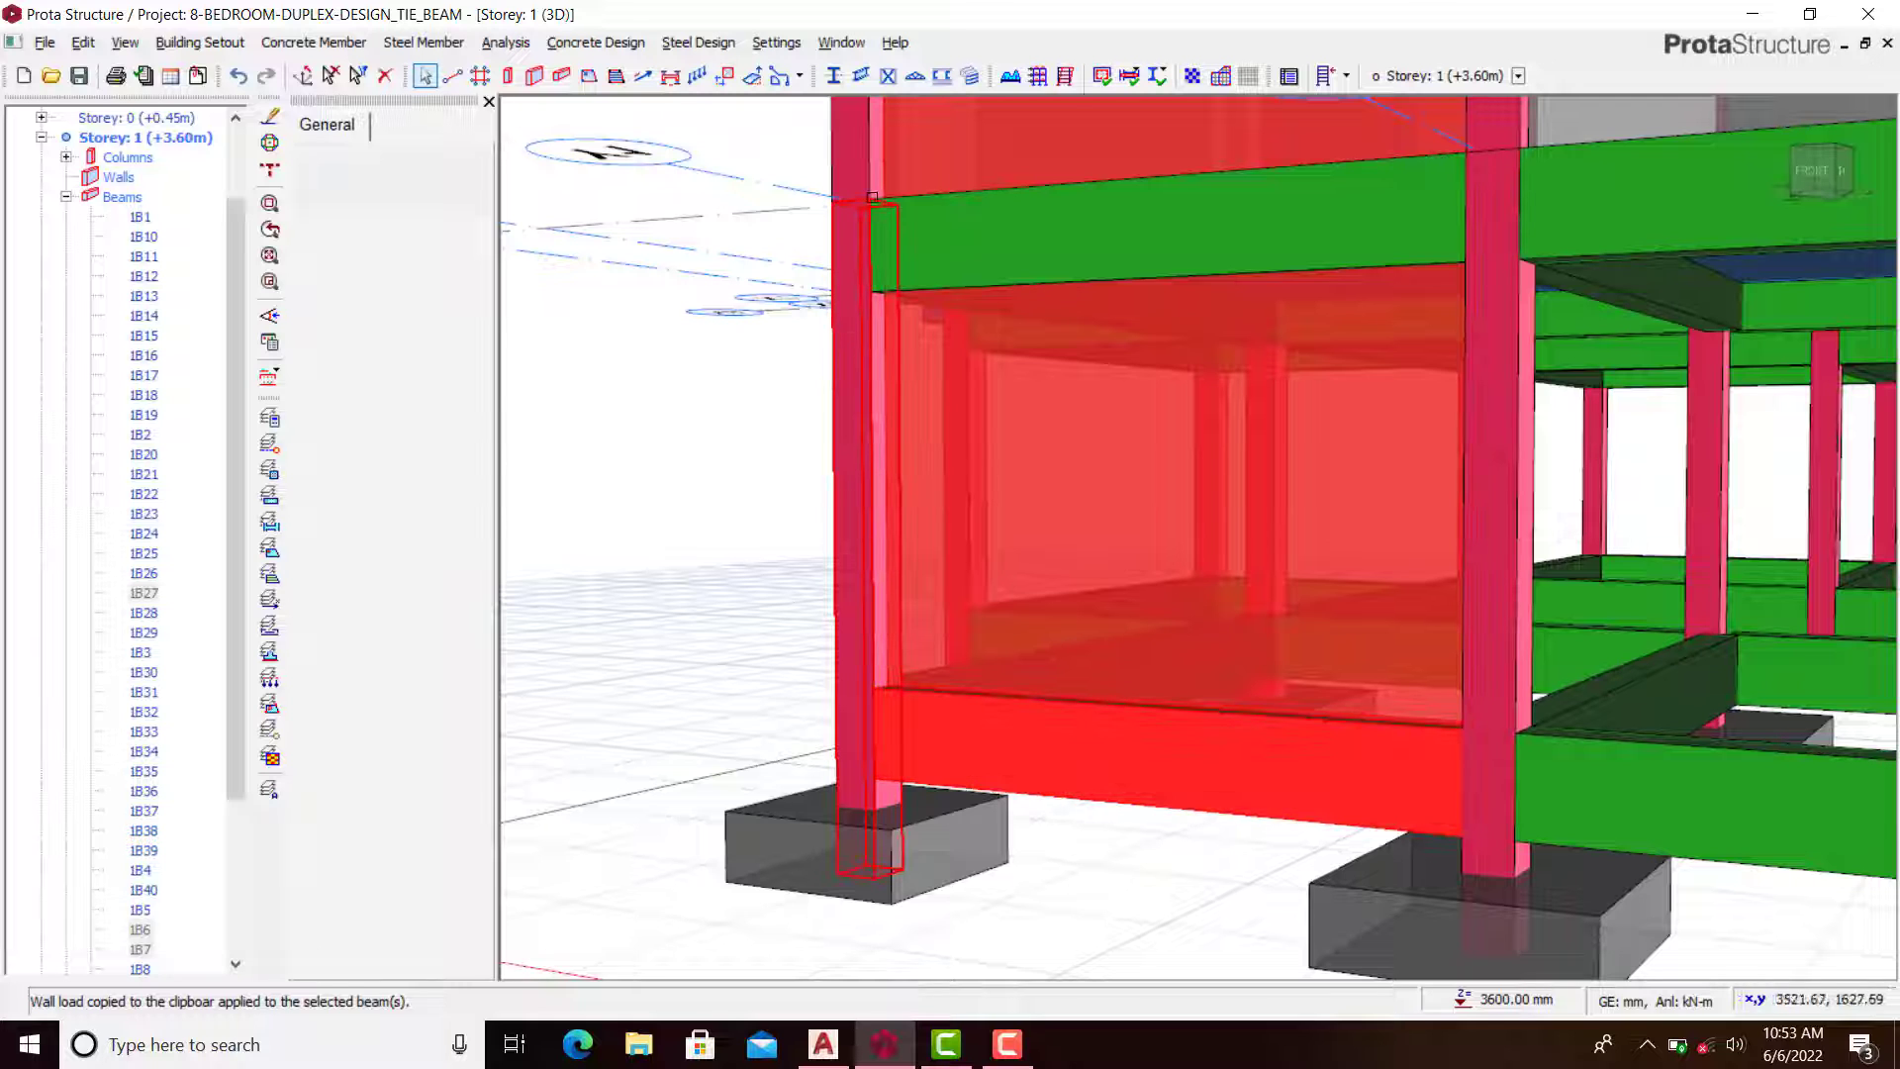
pyautogui.moveTo(895, 758)
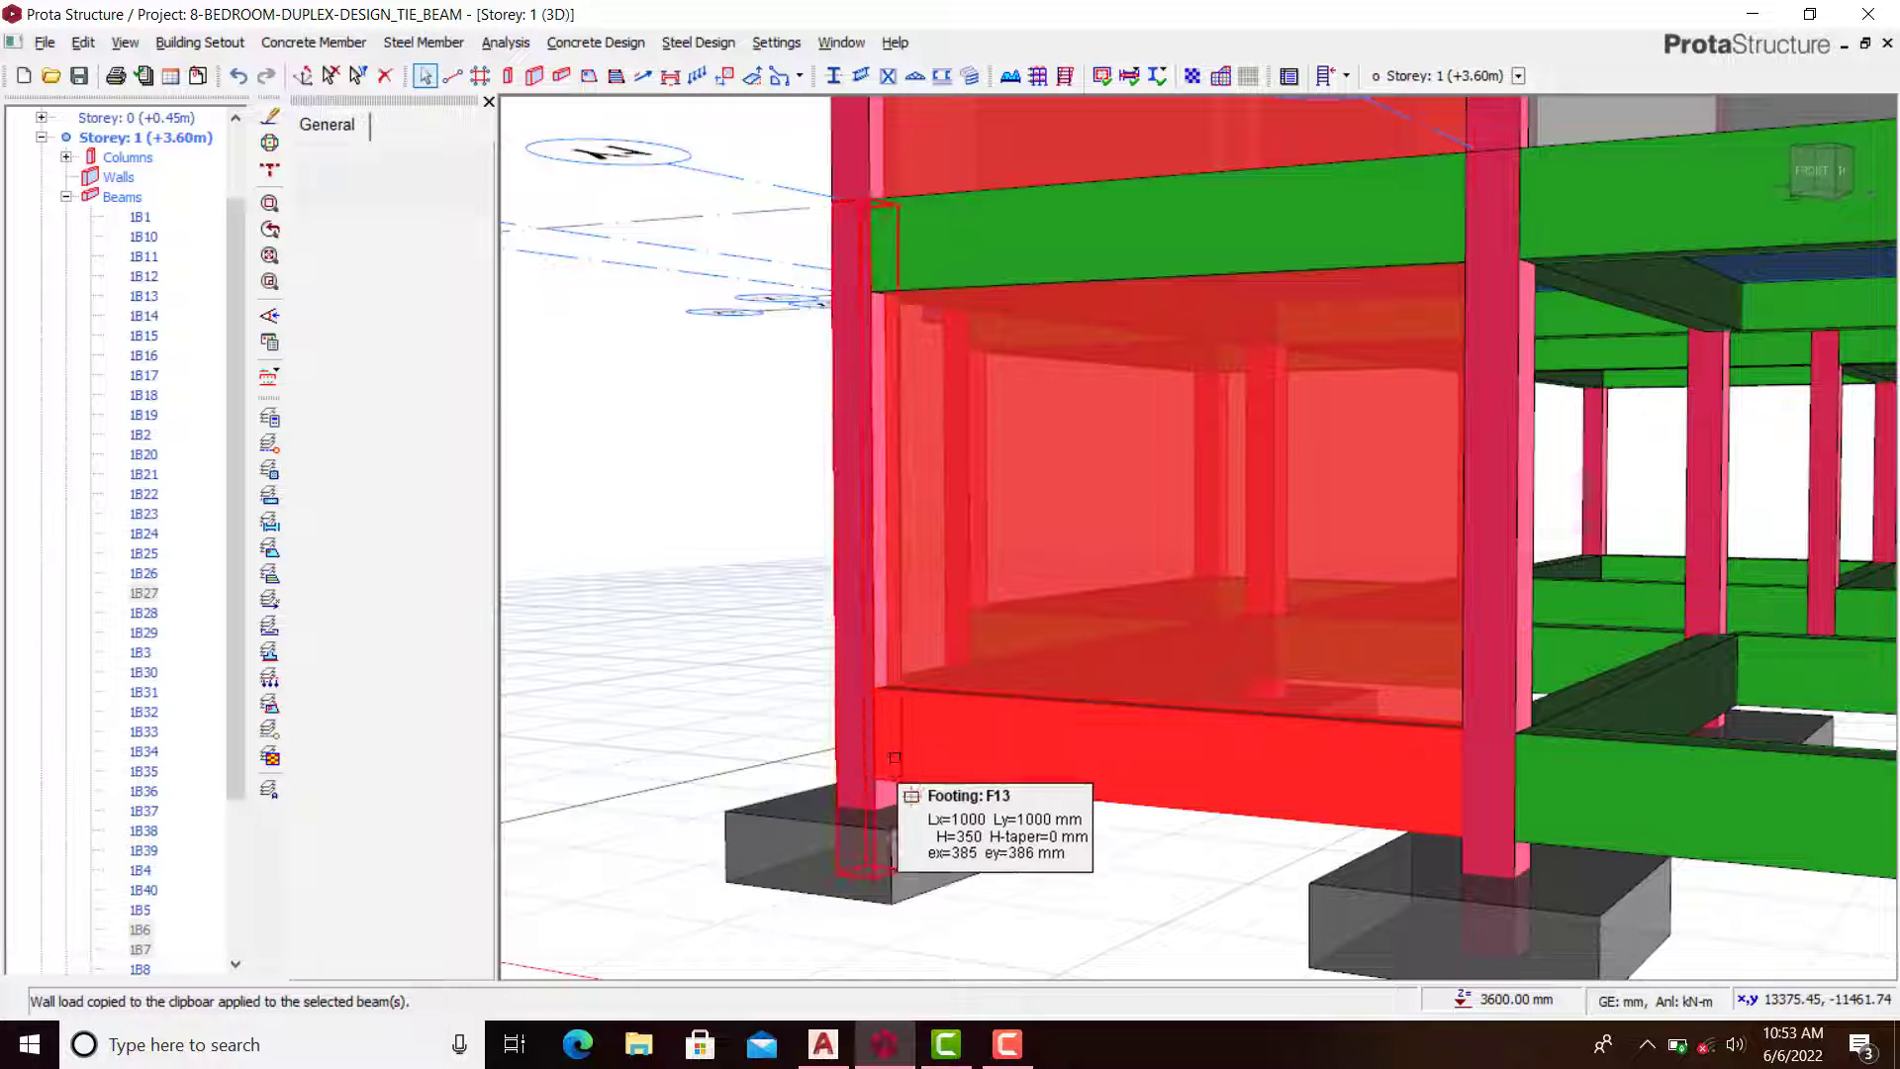
pyautogui.scroll(2, 900, 760)
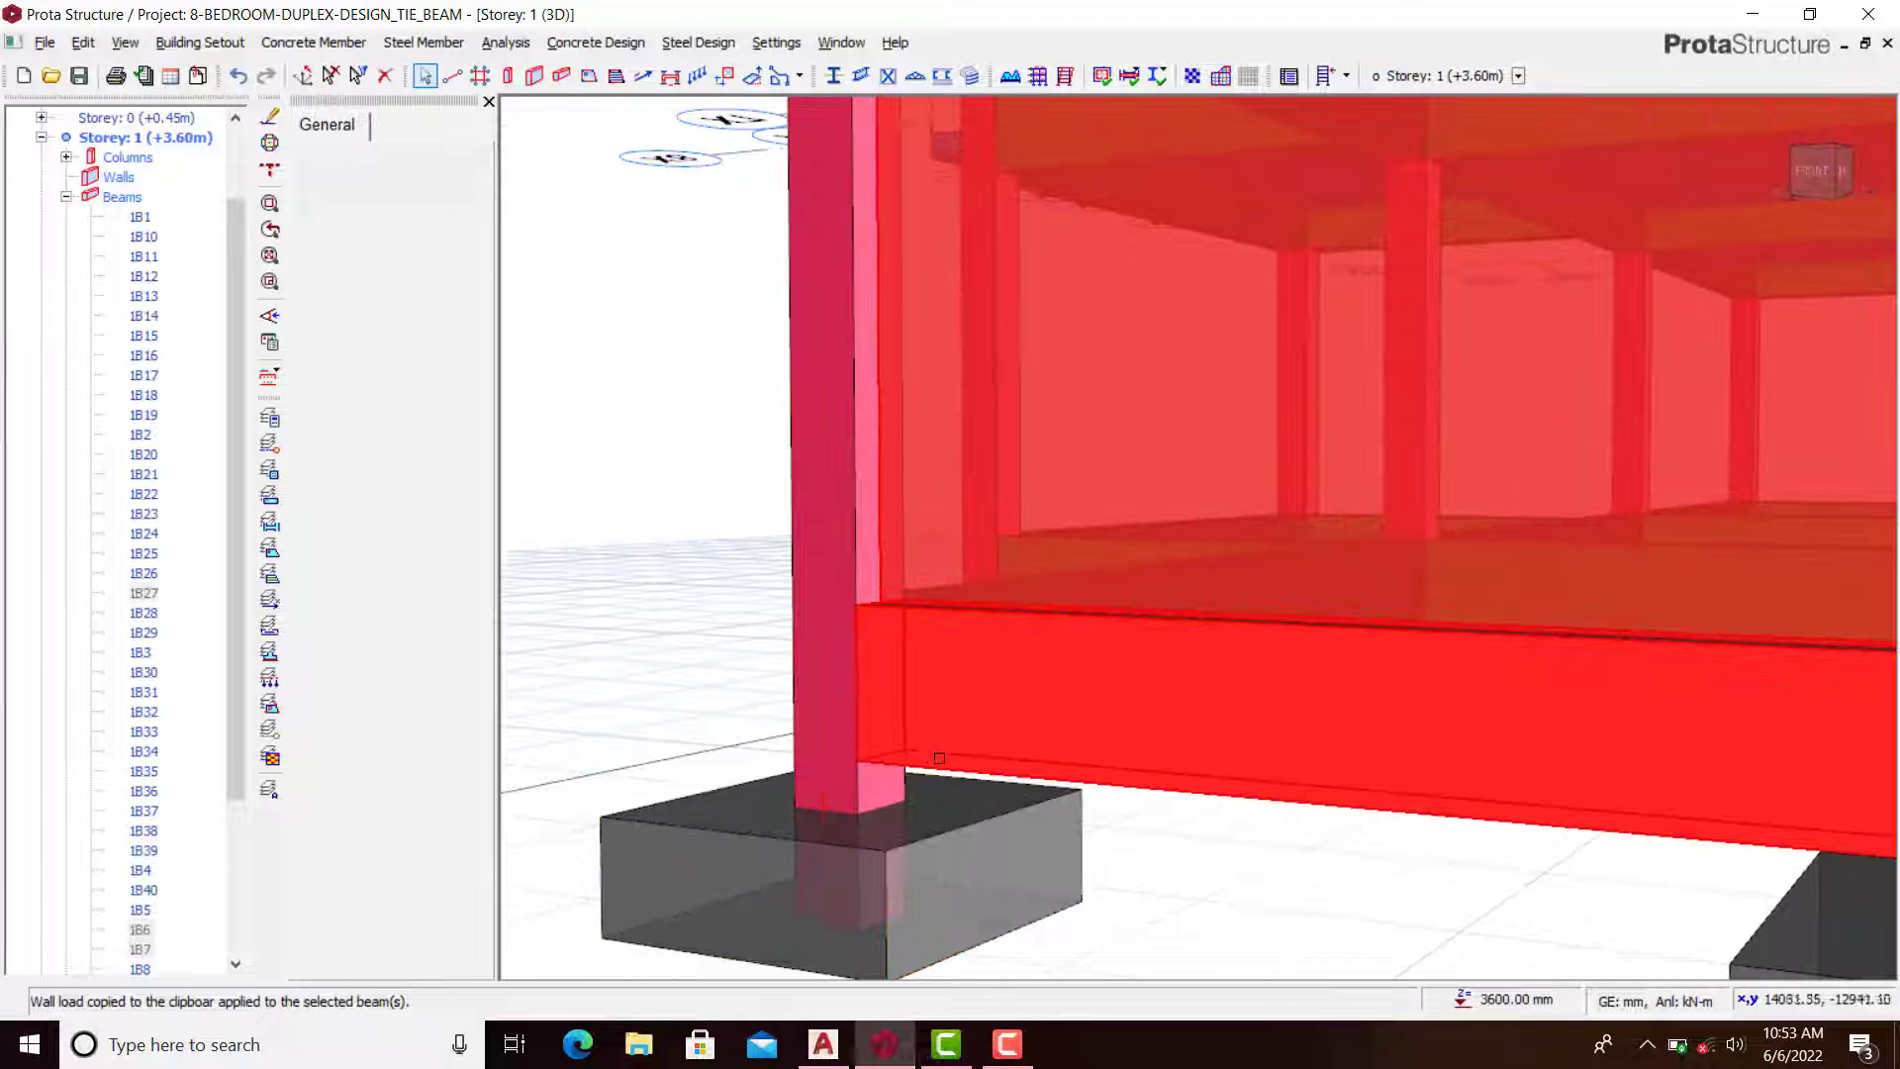
pyautogui.scroll(-2, 937, 741)
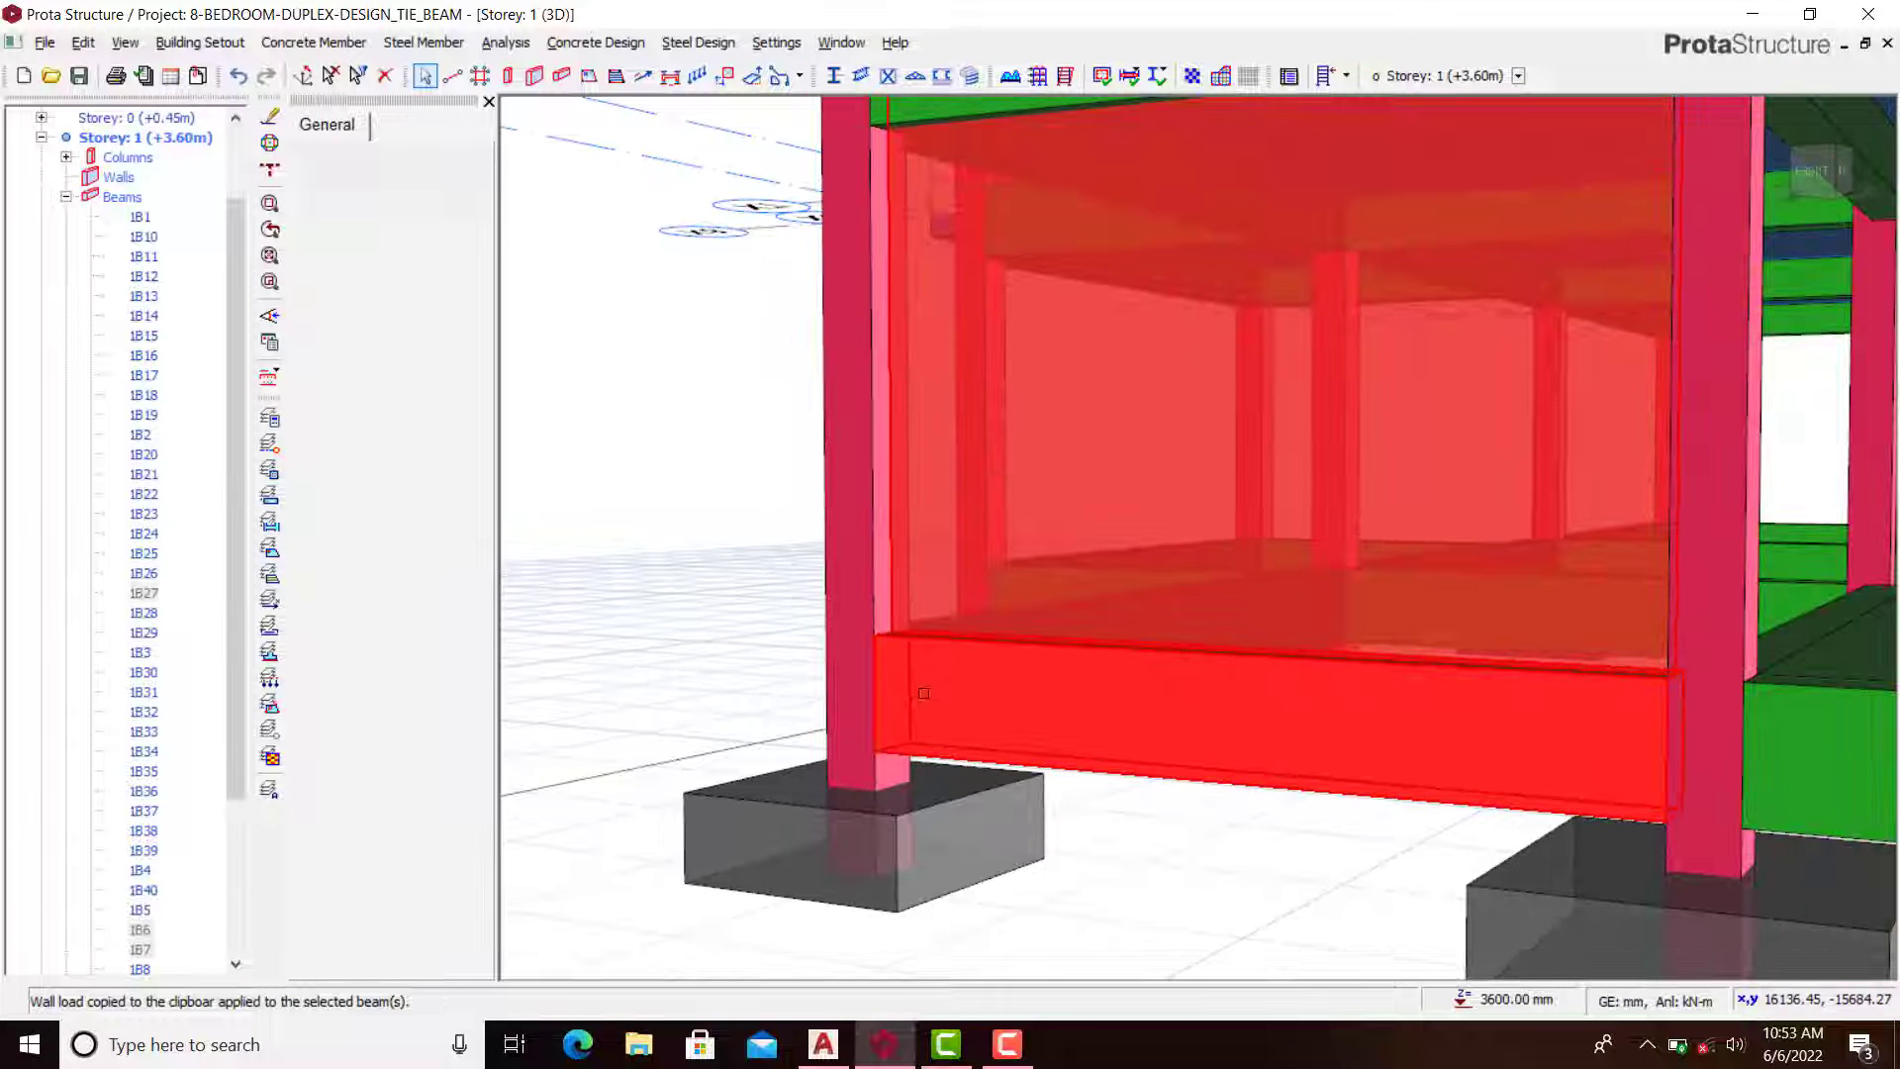
# Step: Set the wall height of the front tie beam's wall load between axes Y1 and Y2 to 2400
pyautogui.scroll(-1, 931, 449)
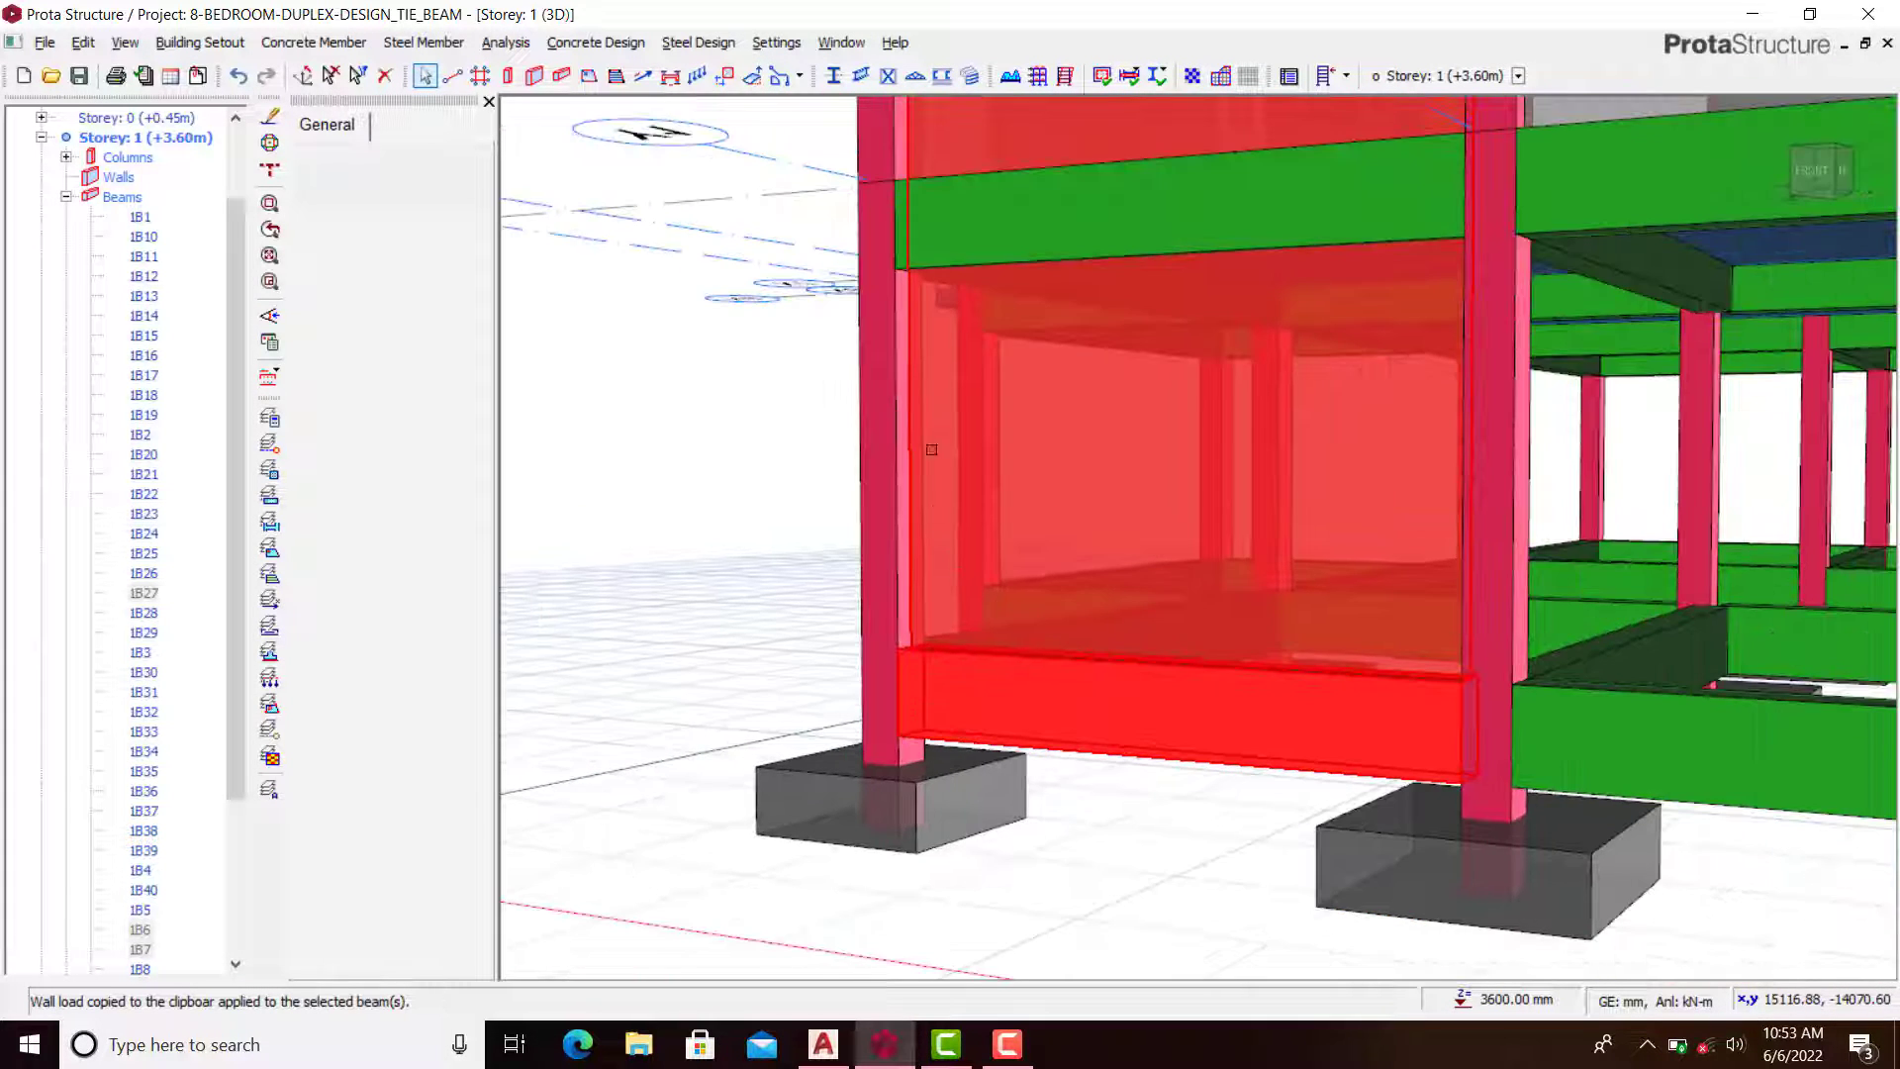
pyautogui.scroll(-1, 1060, 458)
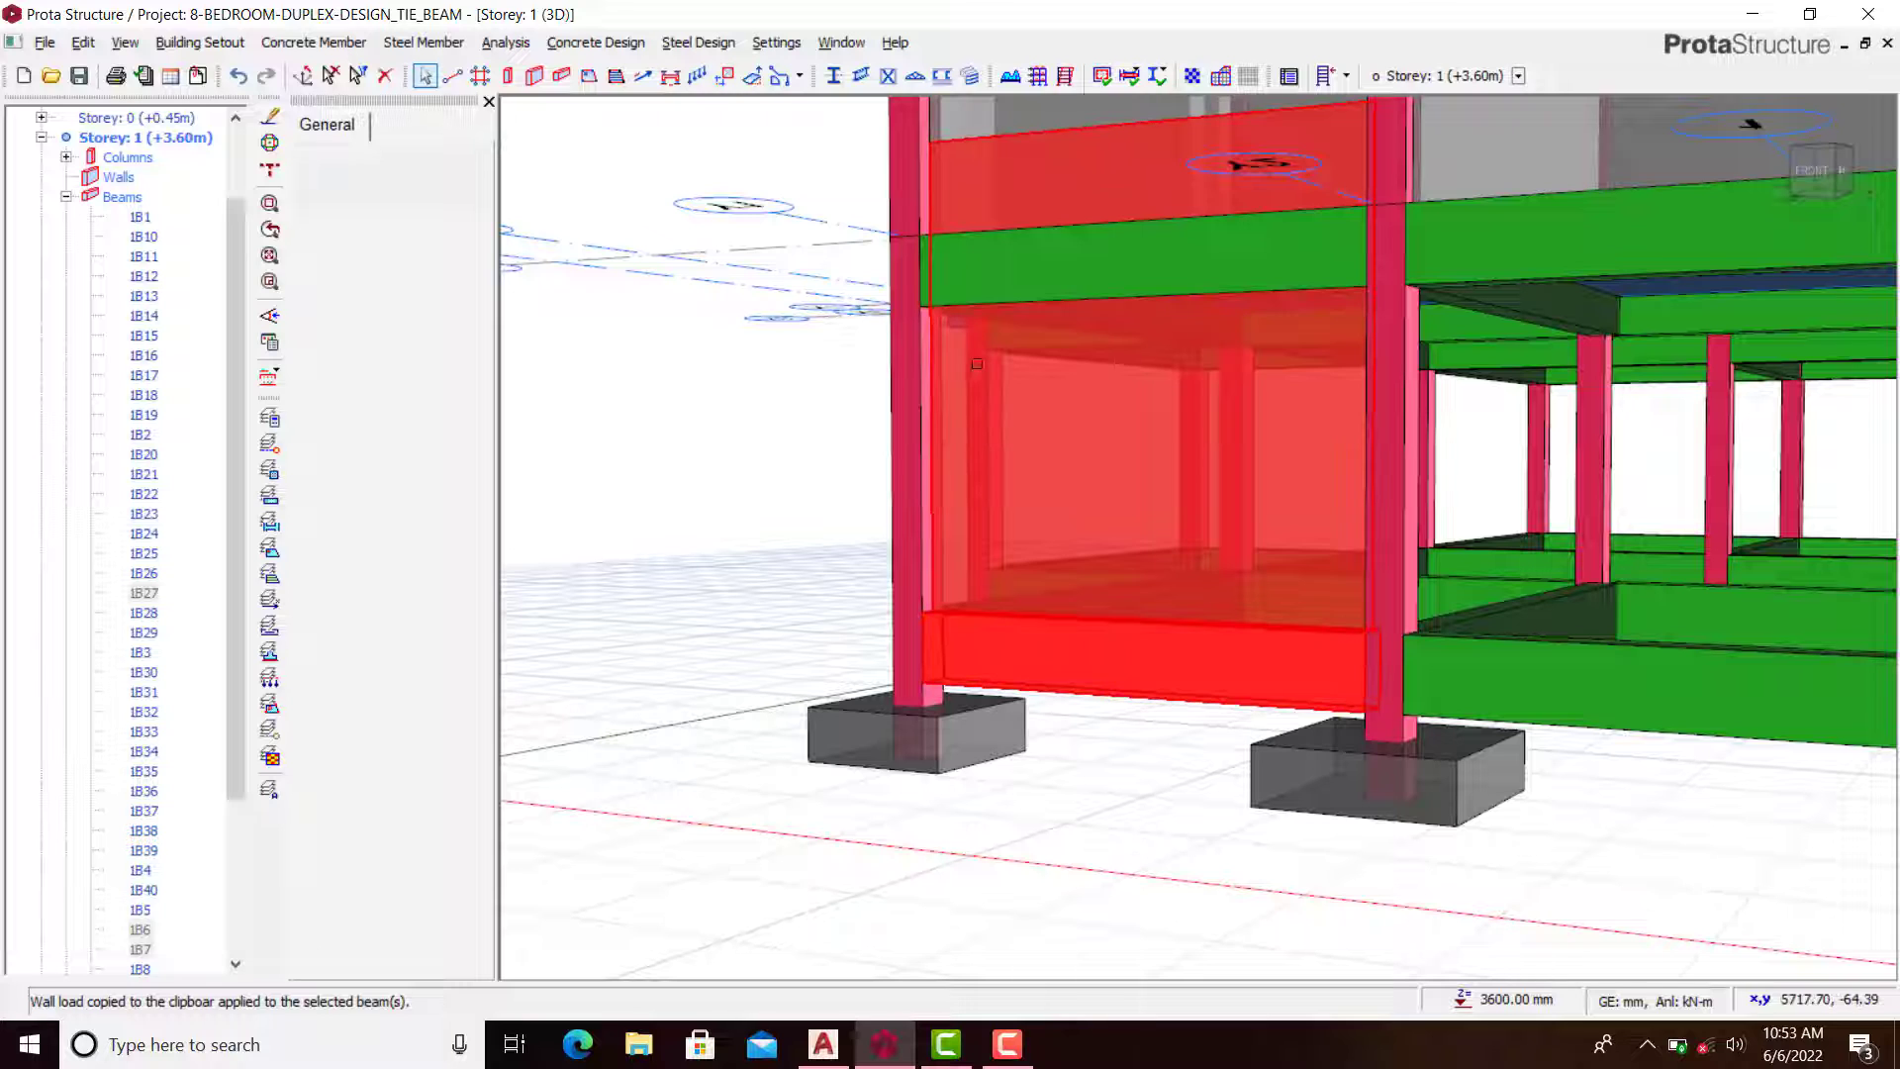
pyautogui.click(1085, 656)
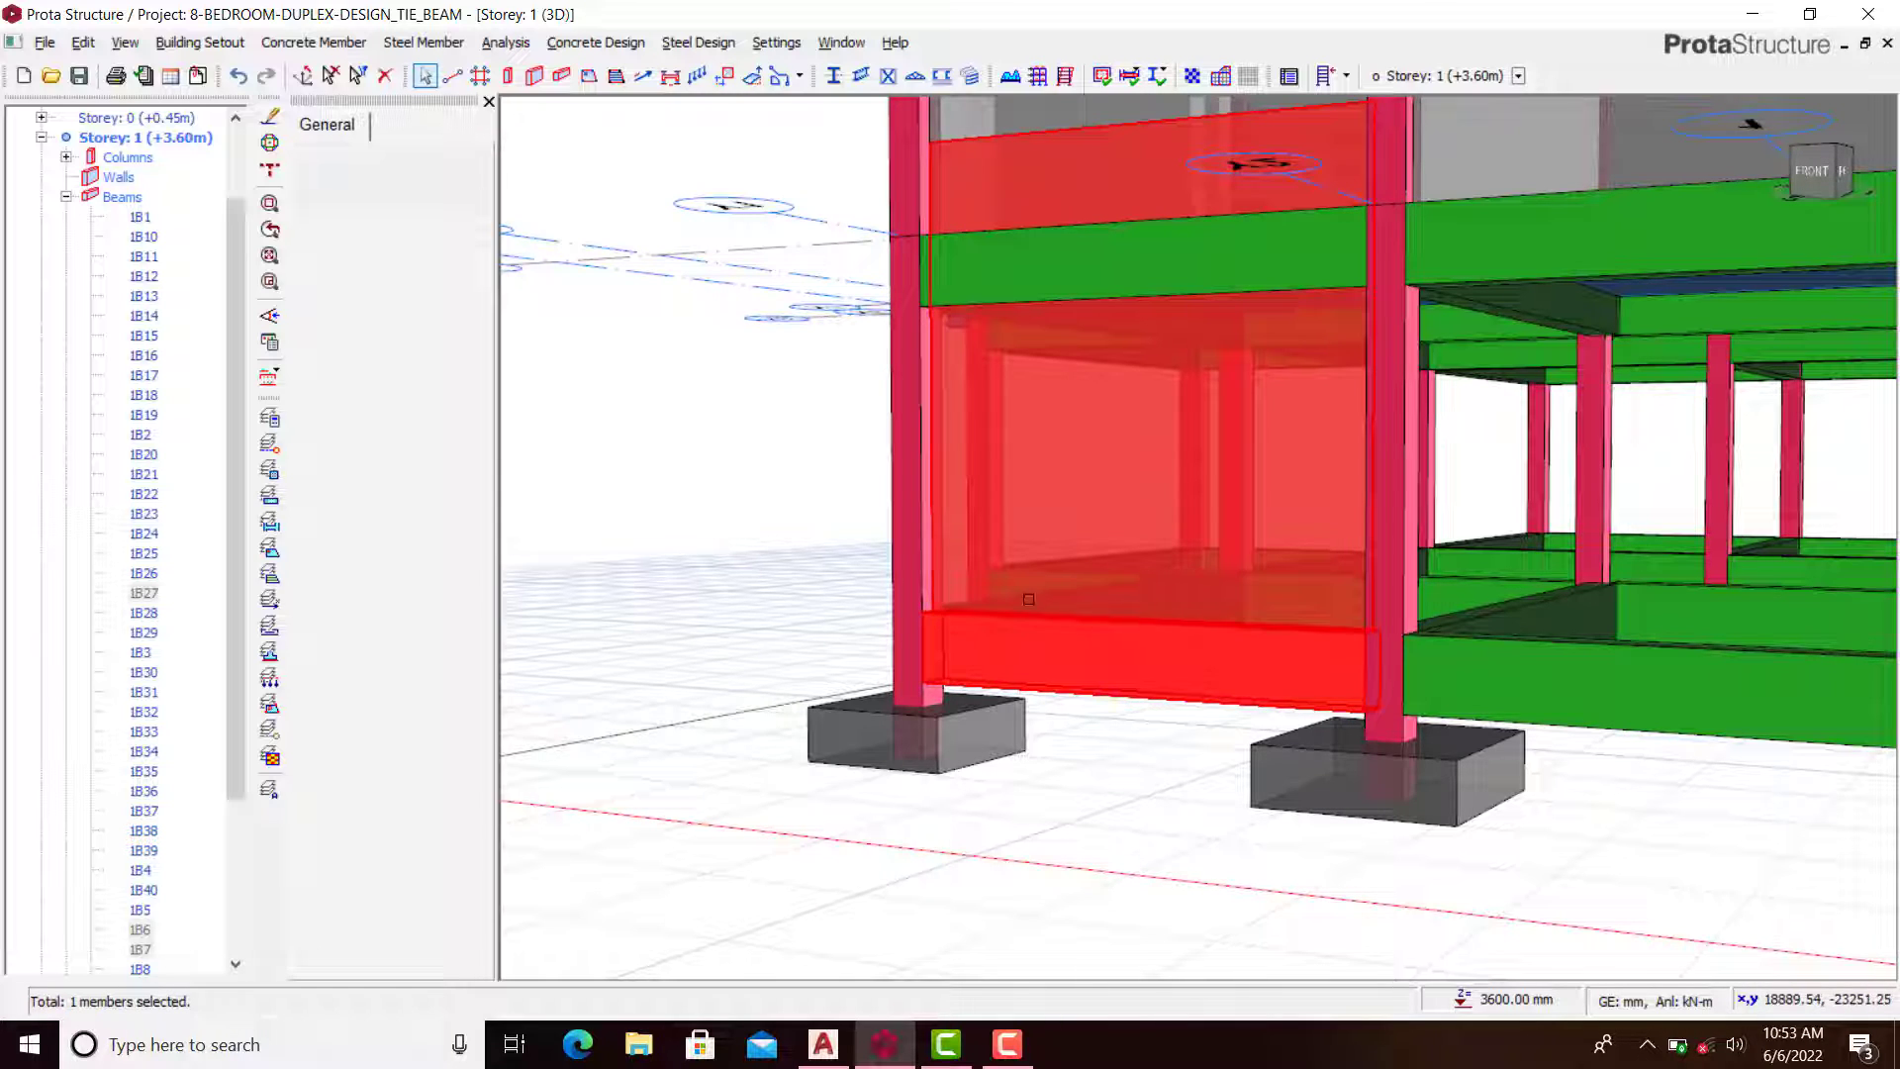
pyautogui.rightClick(771, 447)
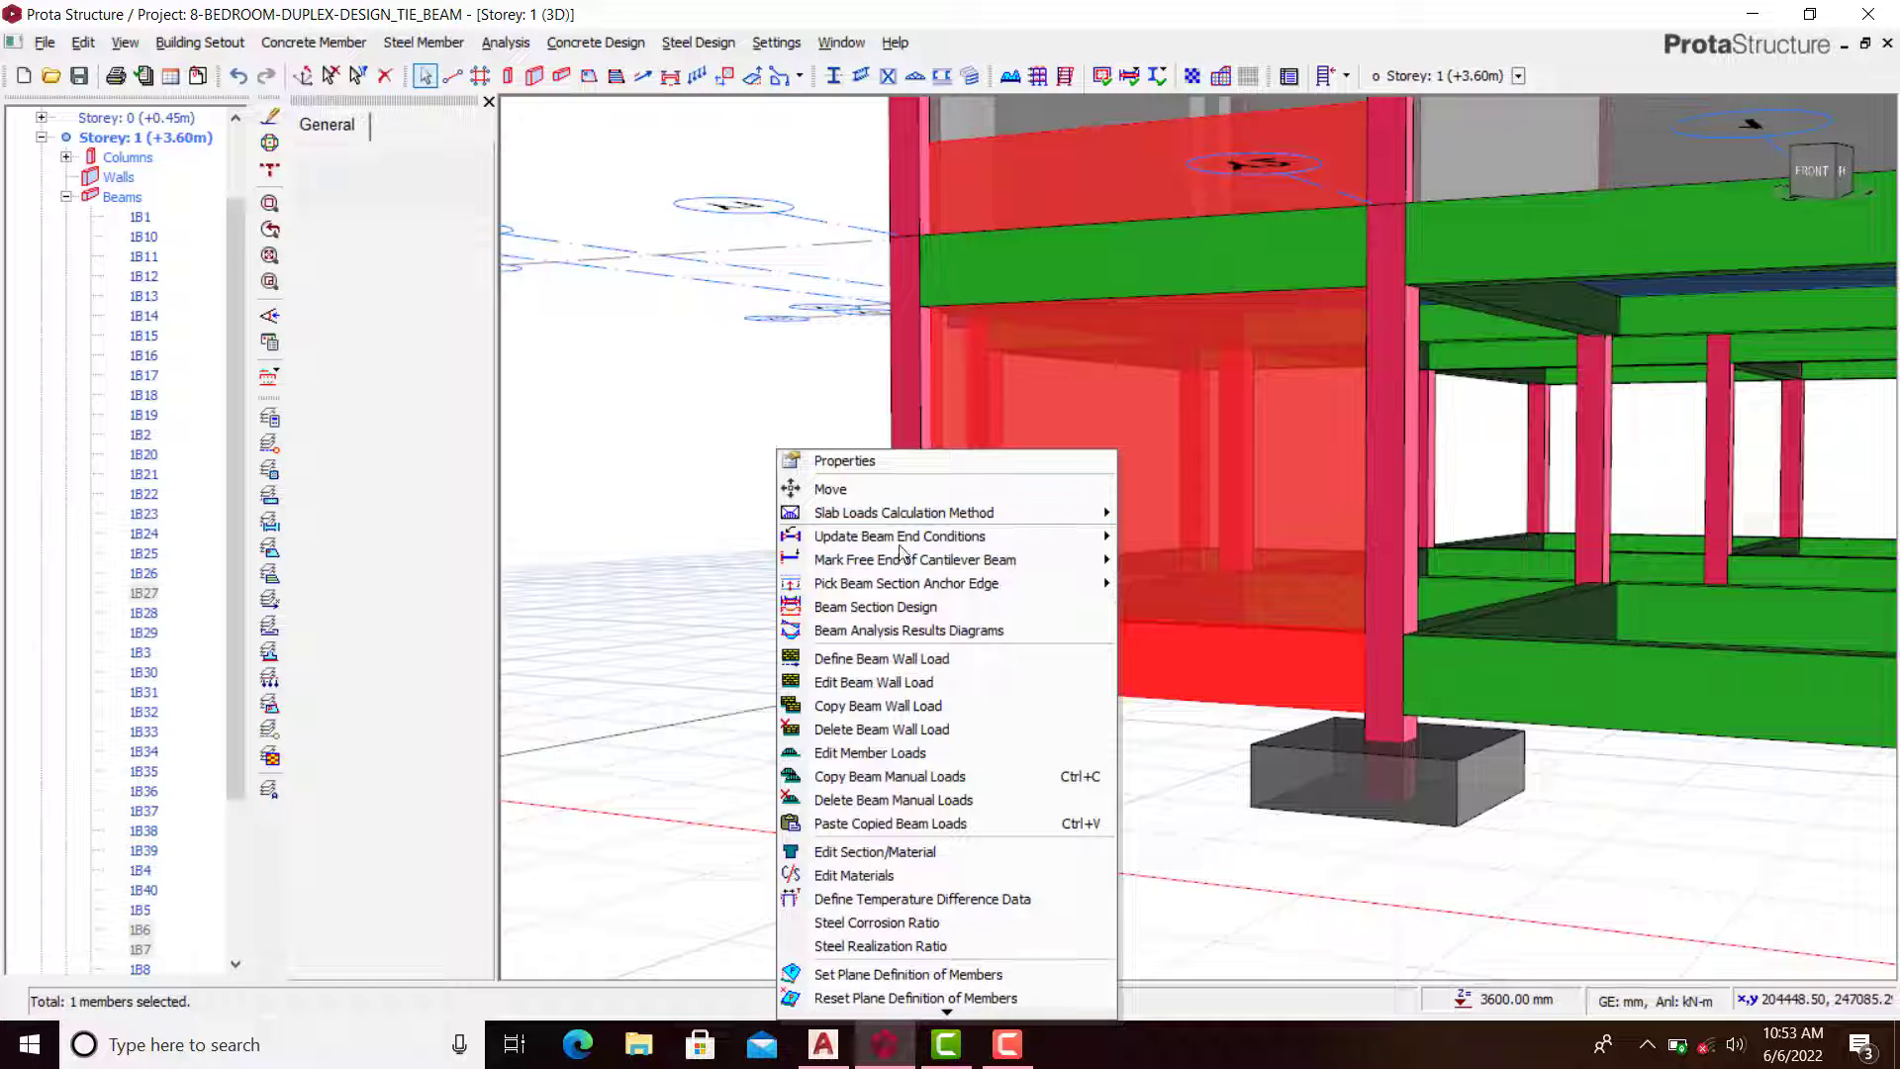
pyautogui.click(875, 688)
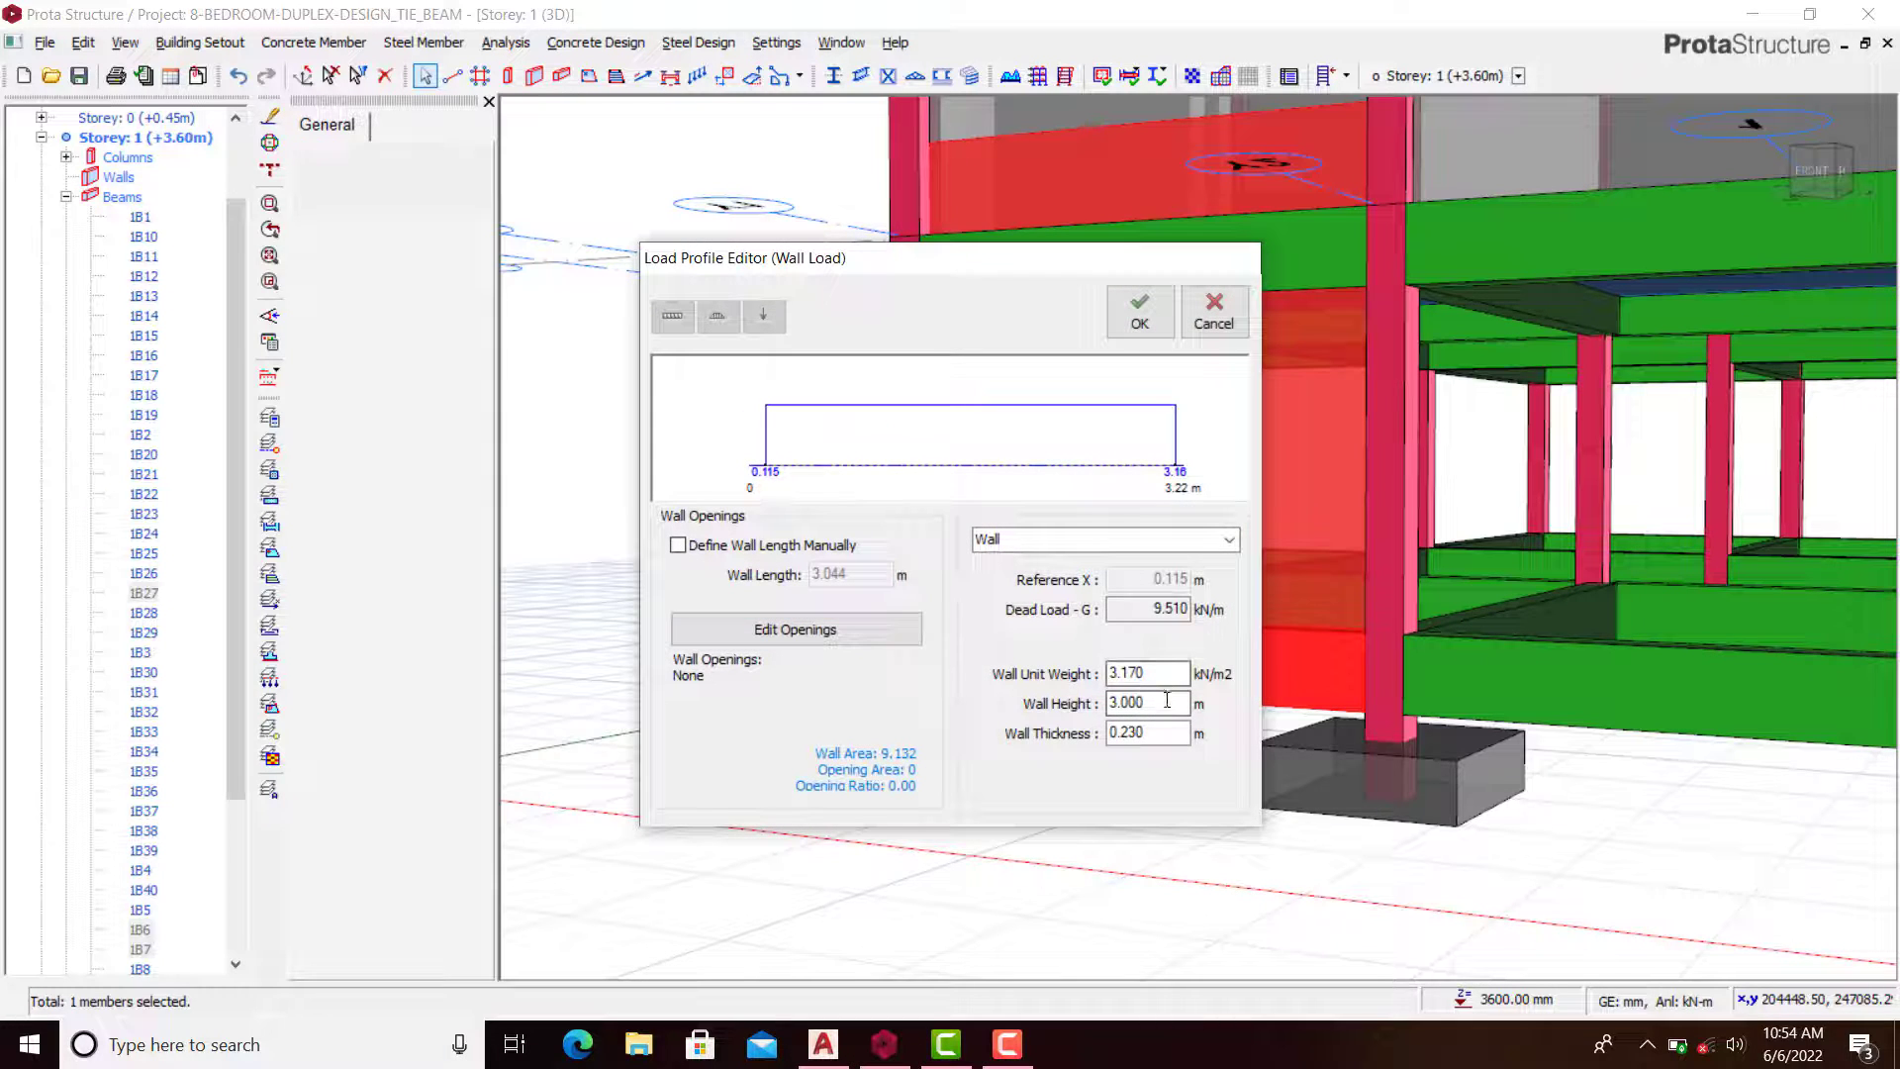
pyautogui.moveTo(1155, 705); pyautogui.dragTo(1073, 692)
pyautogui.write('00')
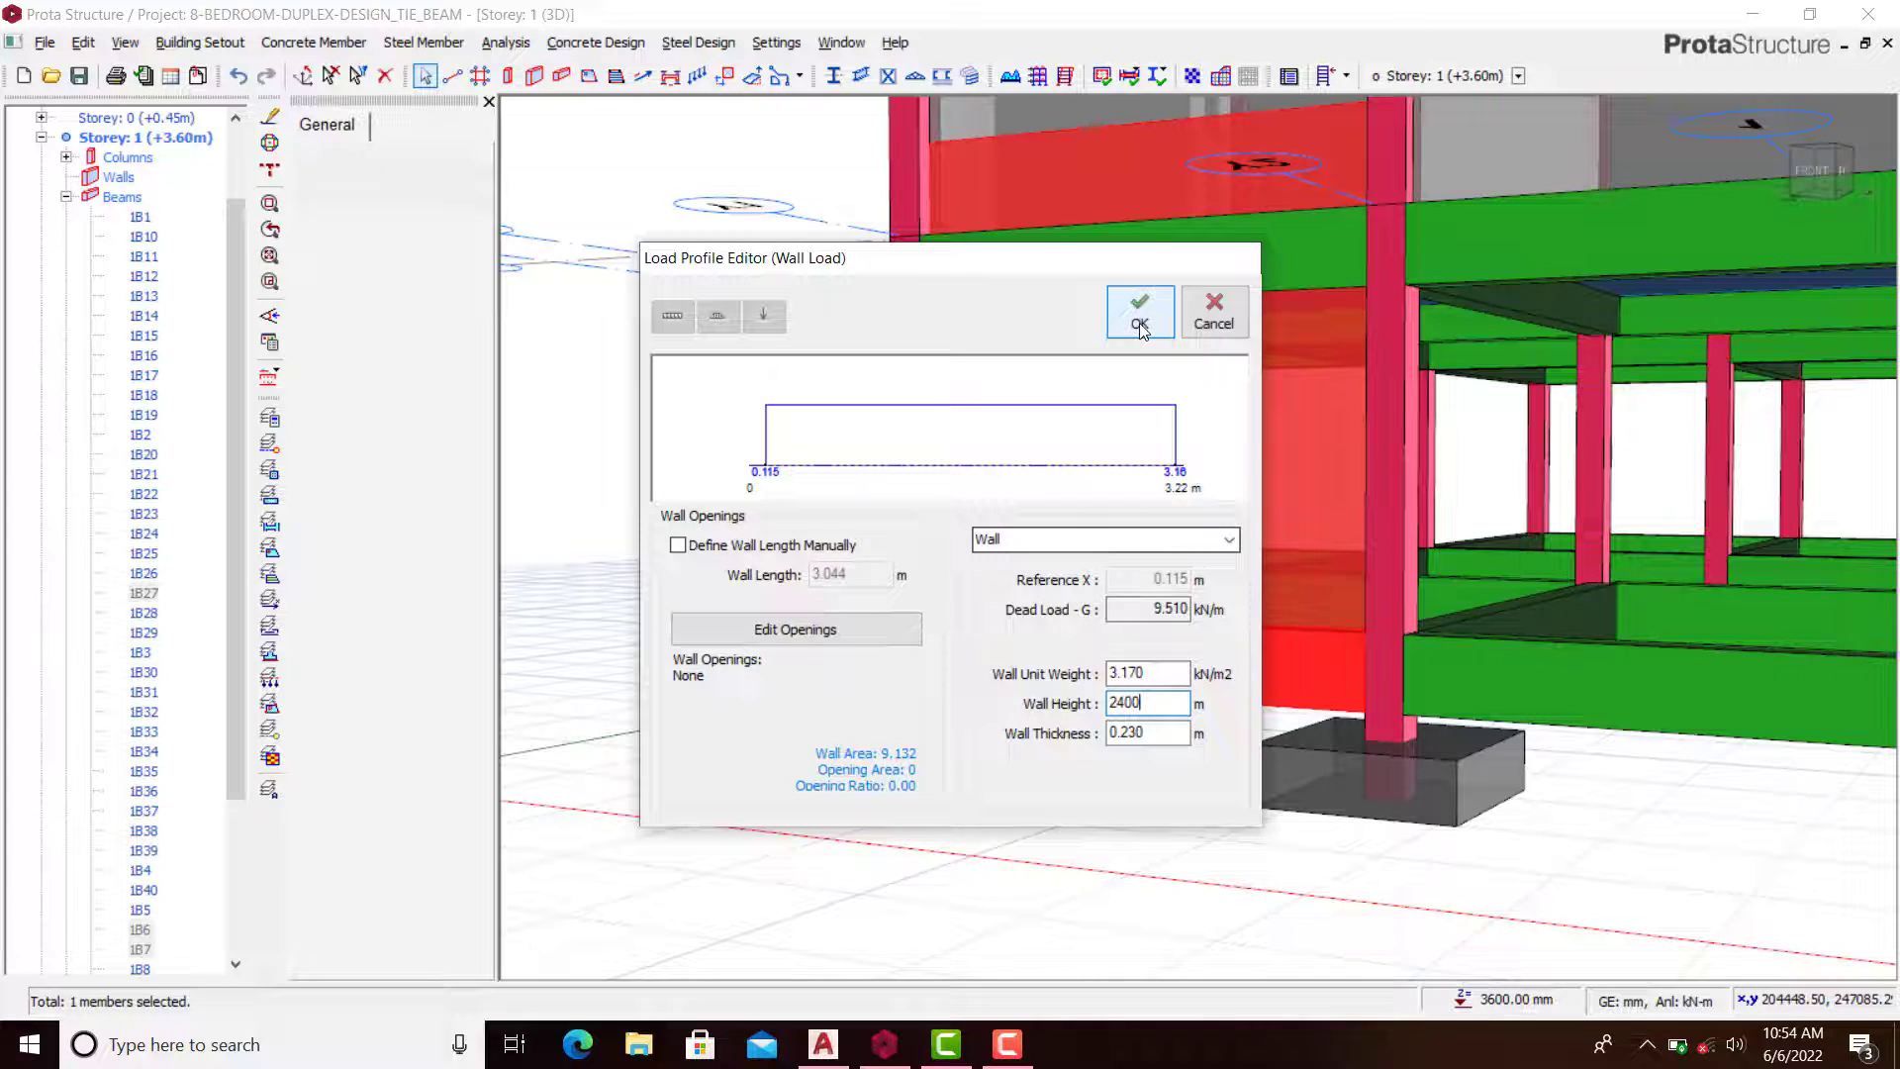
pyautogui.click(1139, 325)
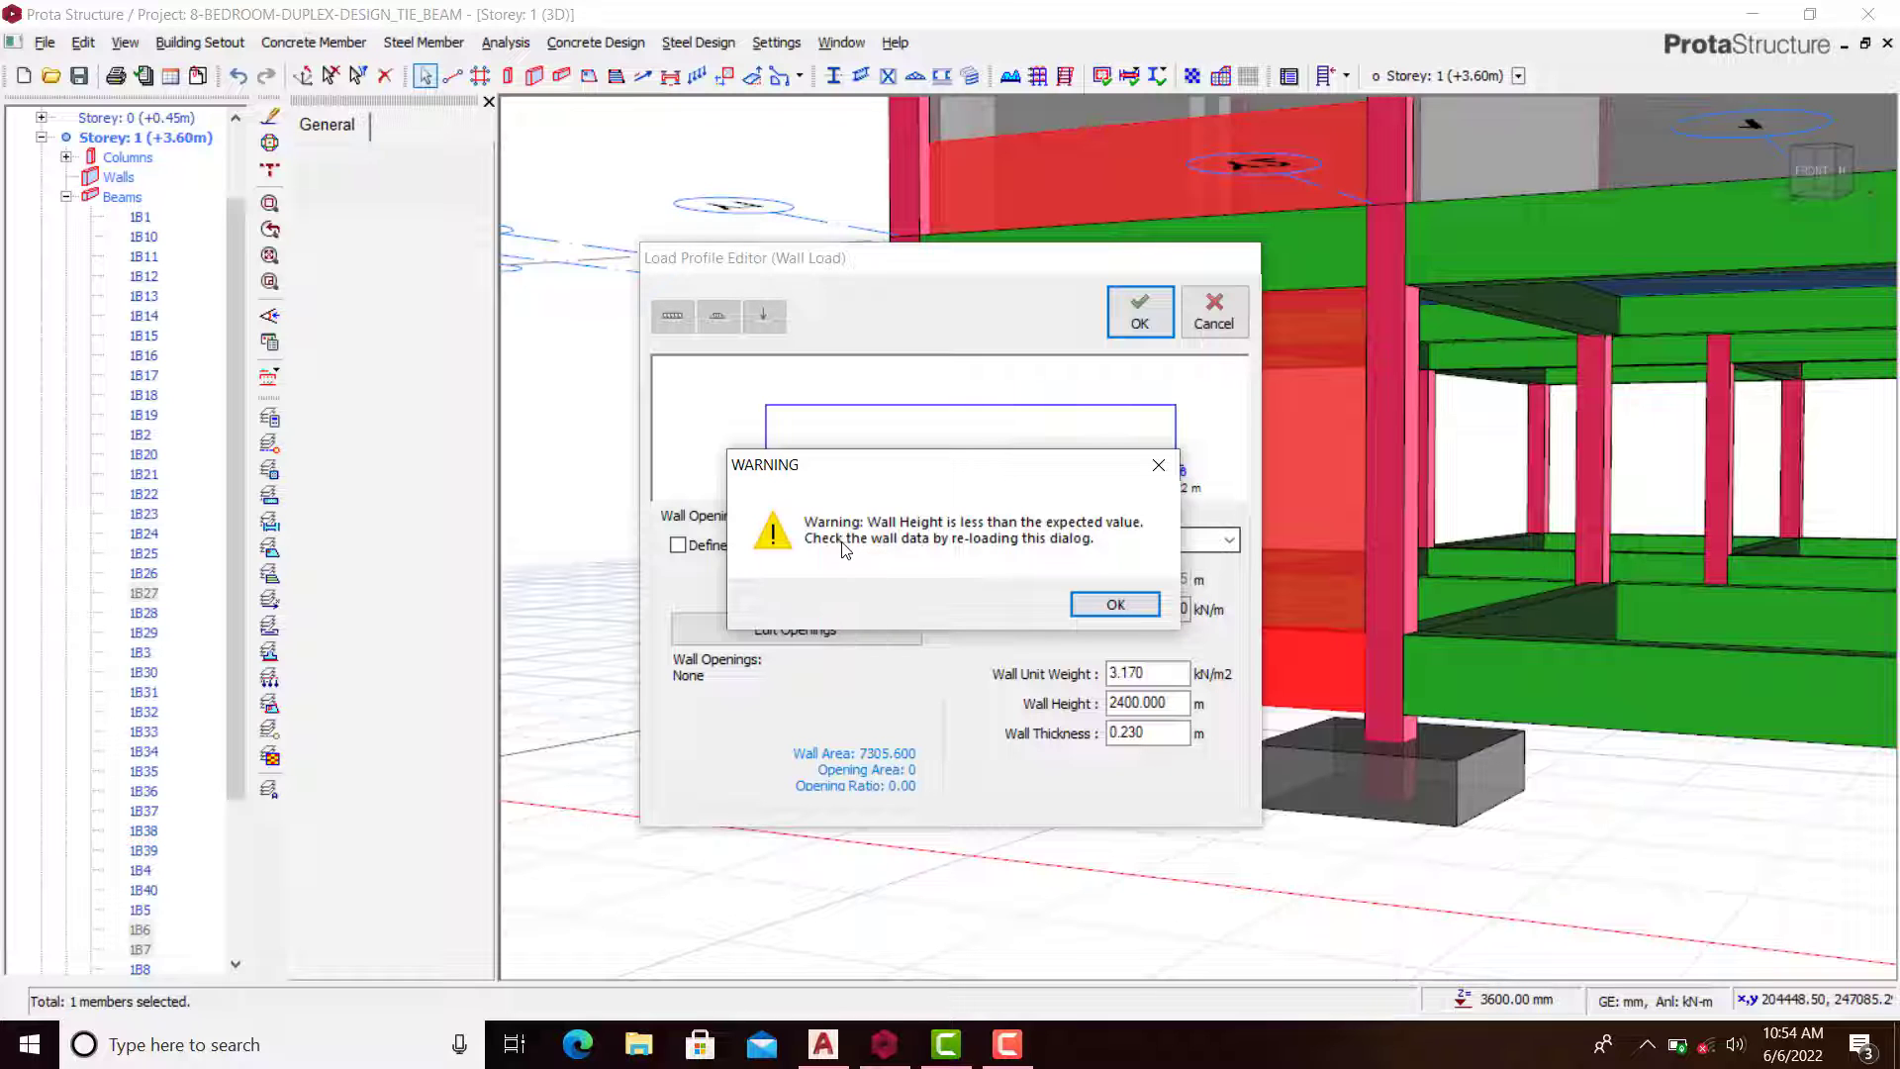
pyautogui.click(1116, 608)
# Step: Set the wall height of the front tie beam's wall load to 2.4 m
pyautogui.scroll(-3, 1119, 469)
pyautogui.moveTo(1197, 539); pyautogui.dragTo(1115, 619, button='middle')
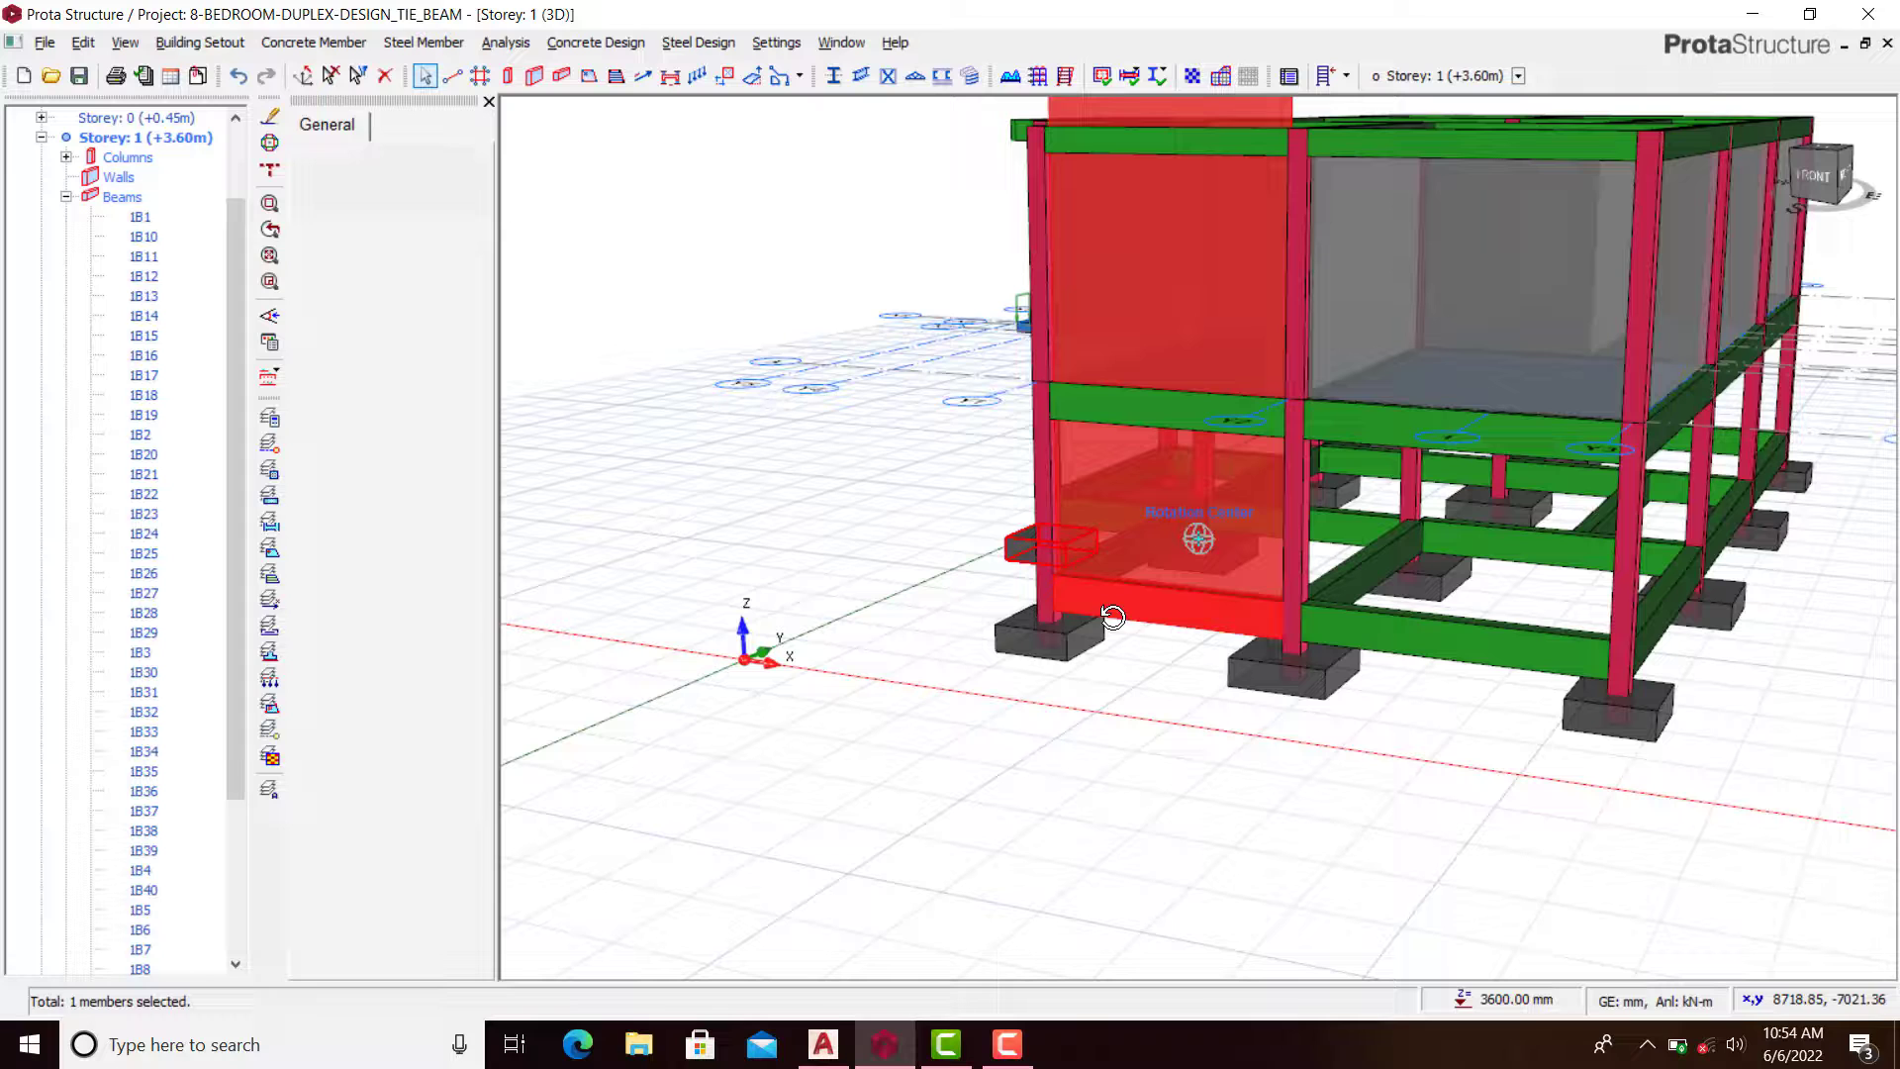
pyautogui.rightClick(1009, 510)
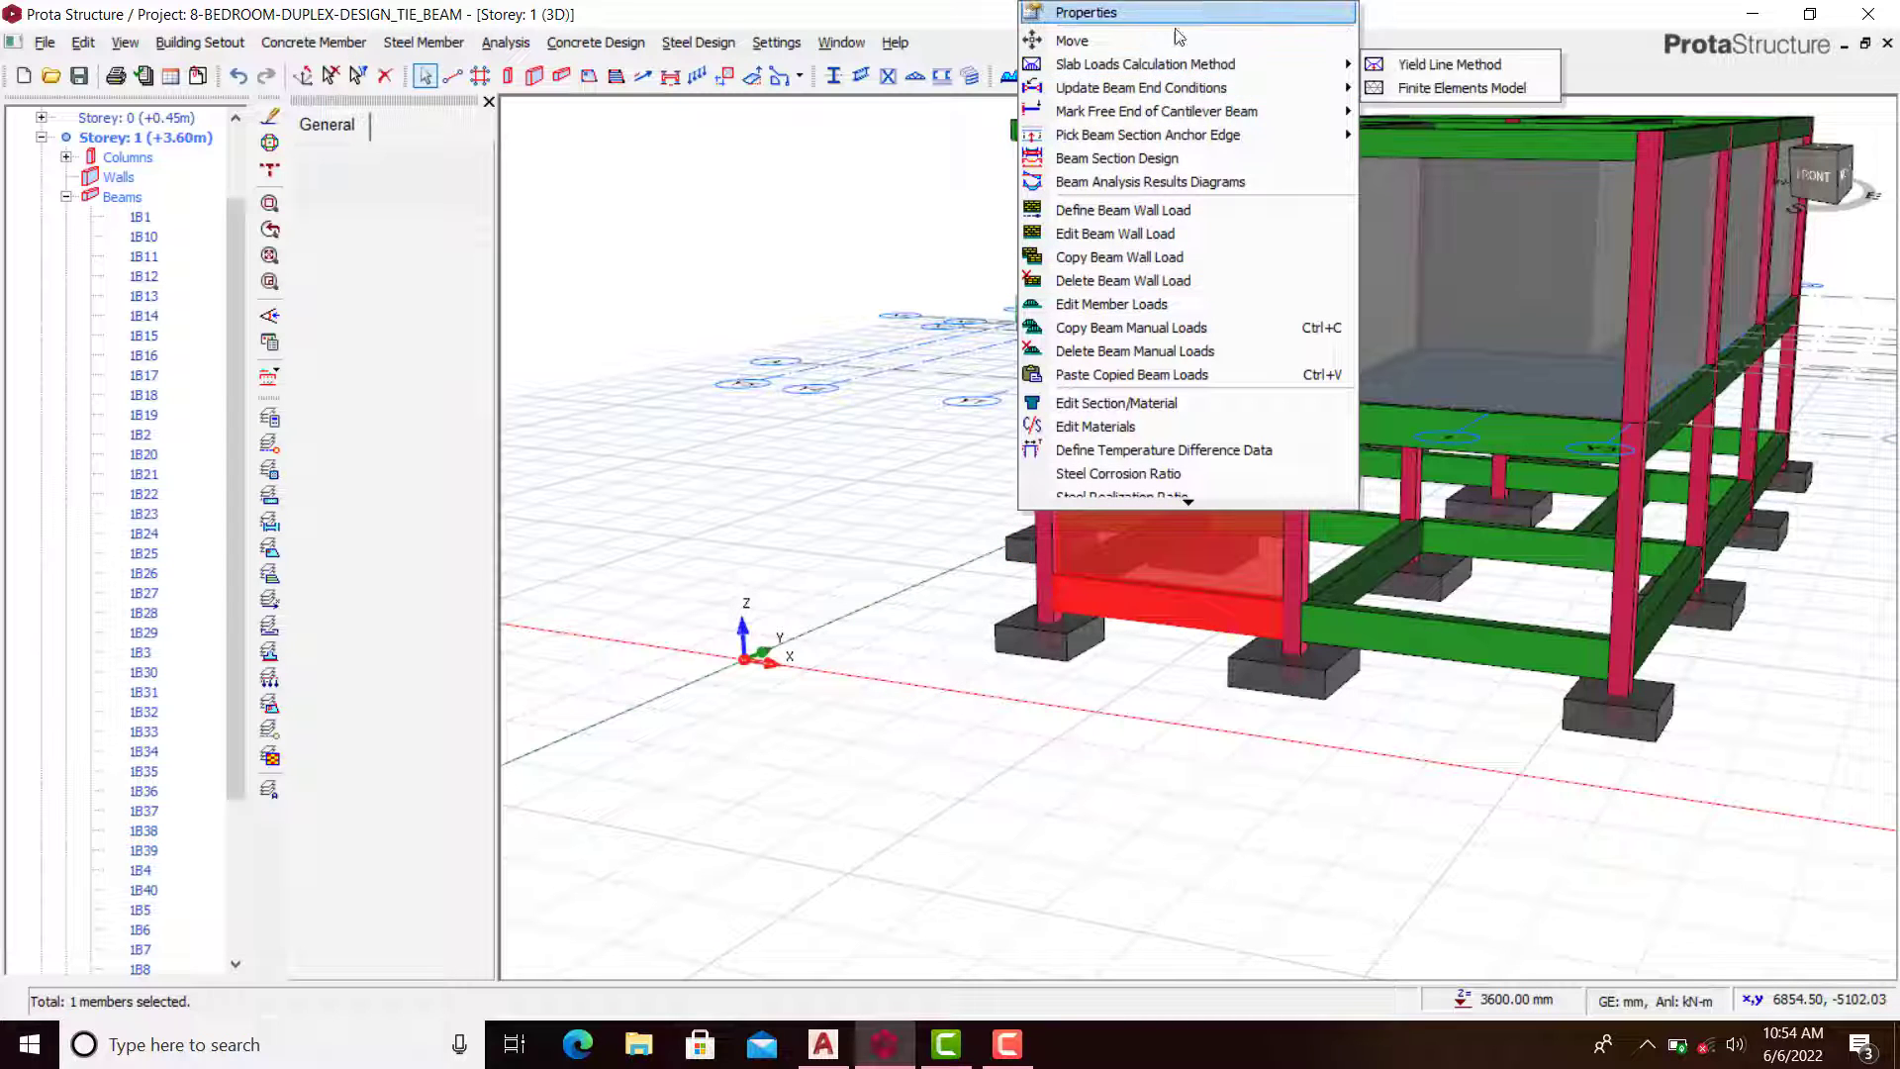
pyautogui.click(1113, 235)
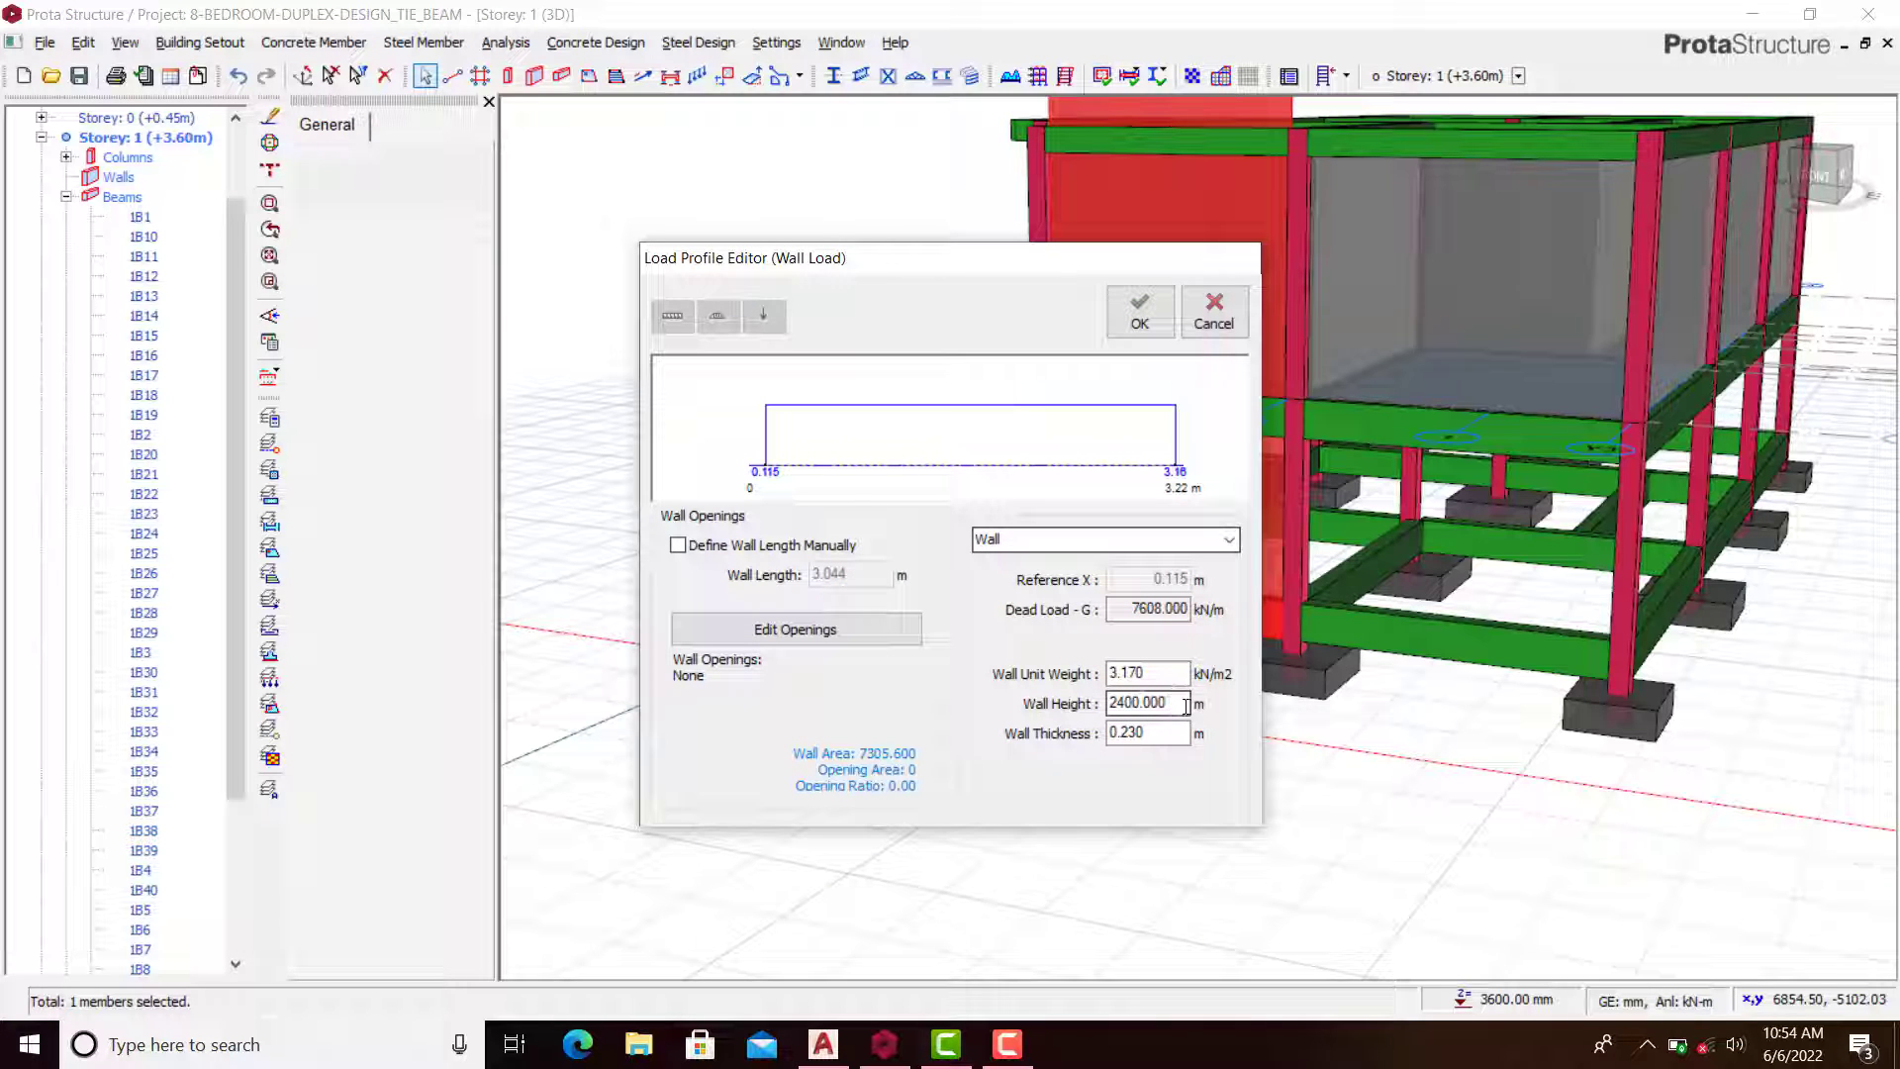
pyautogui.moveTo(1187, 705); pyautogui.dragTo(1099, 702)
pyautogui.click(1140, 315)
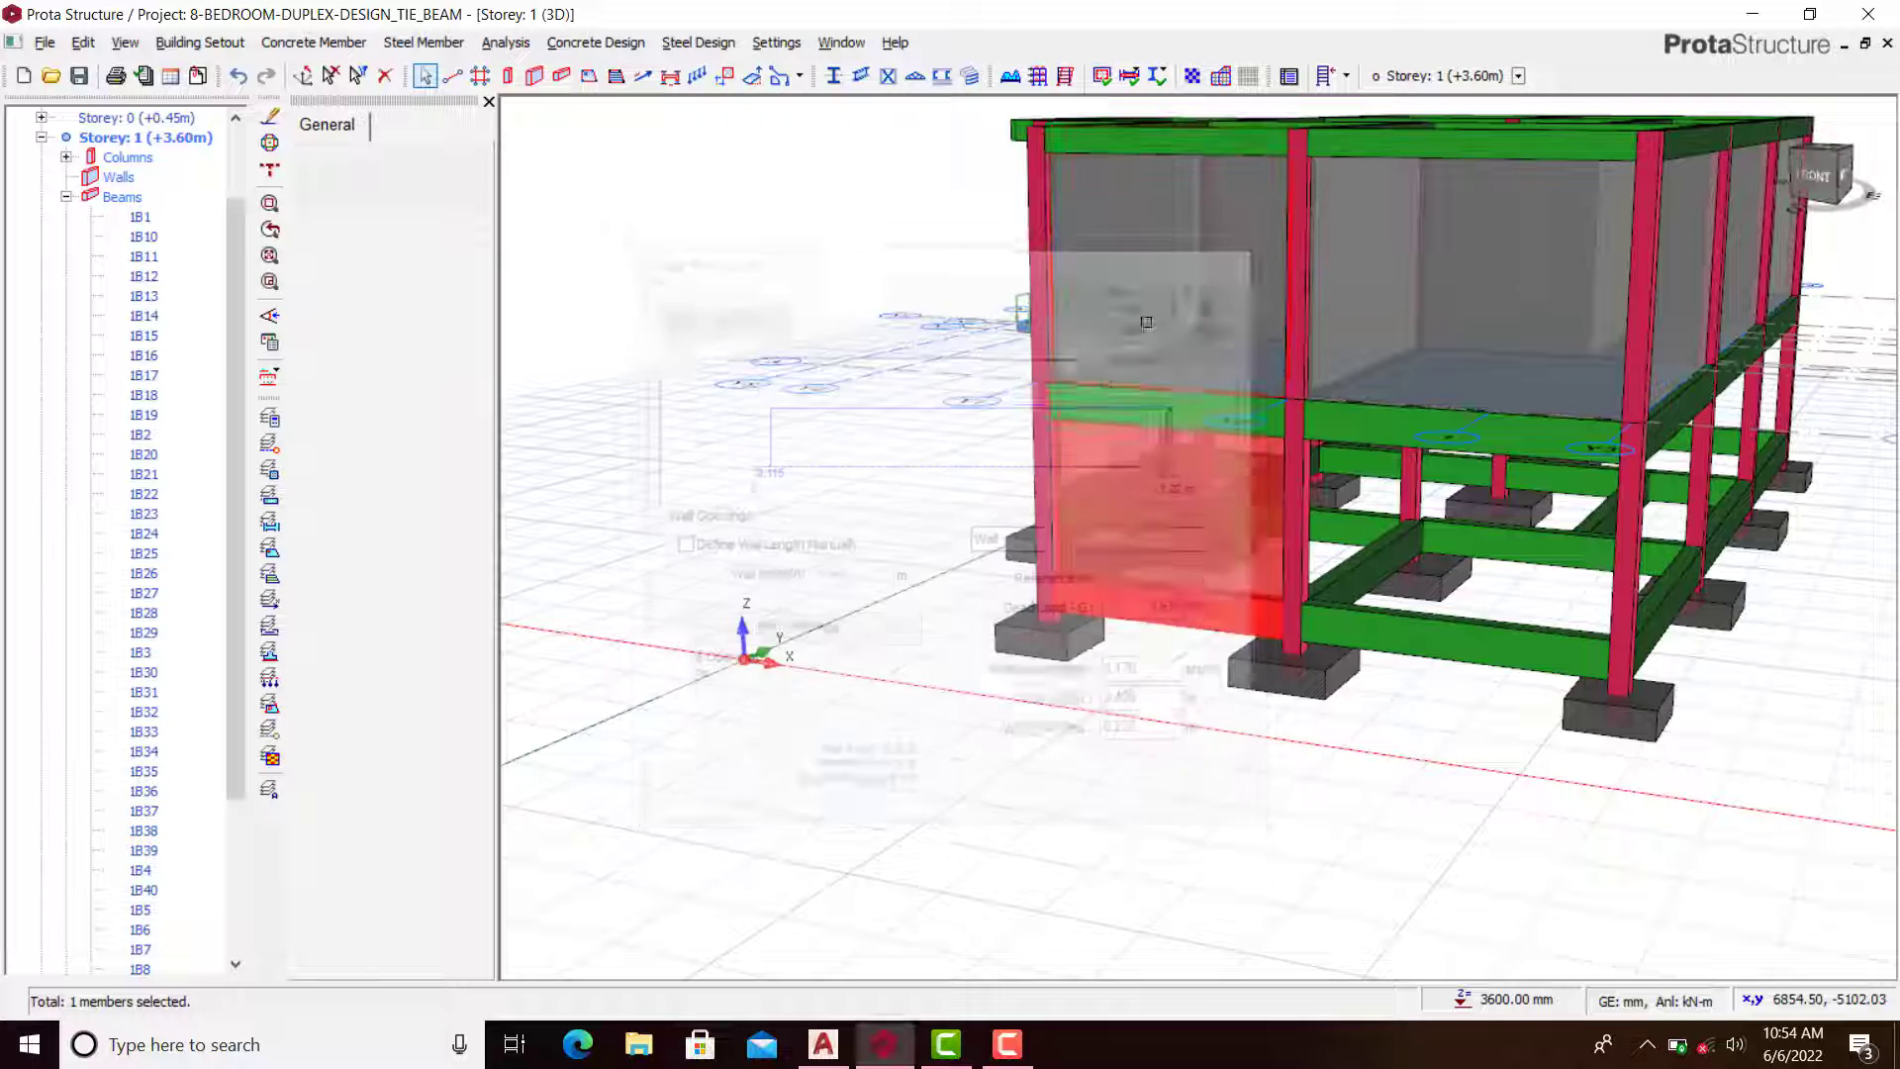
# Step: Examine the front tie beam's wall from several angles, comparing its top with the underside of the floor beam above
pyautogui.scroll(5, 1097, 325)
pyautogui.scroll(-2, 1096, 325)
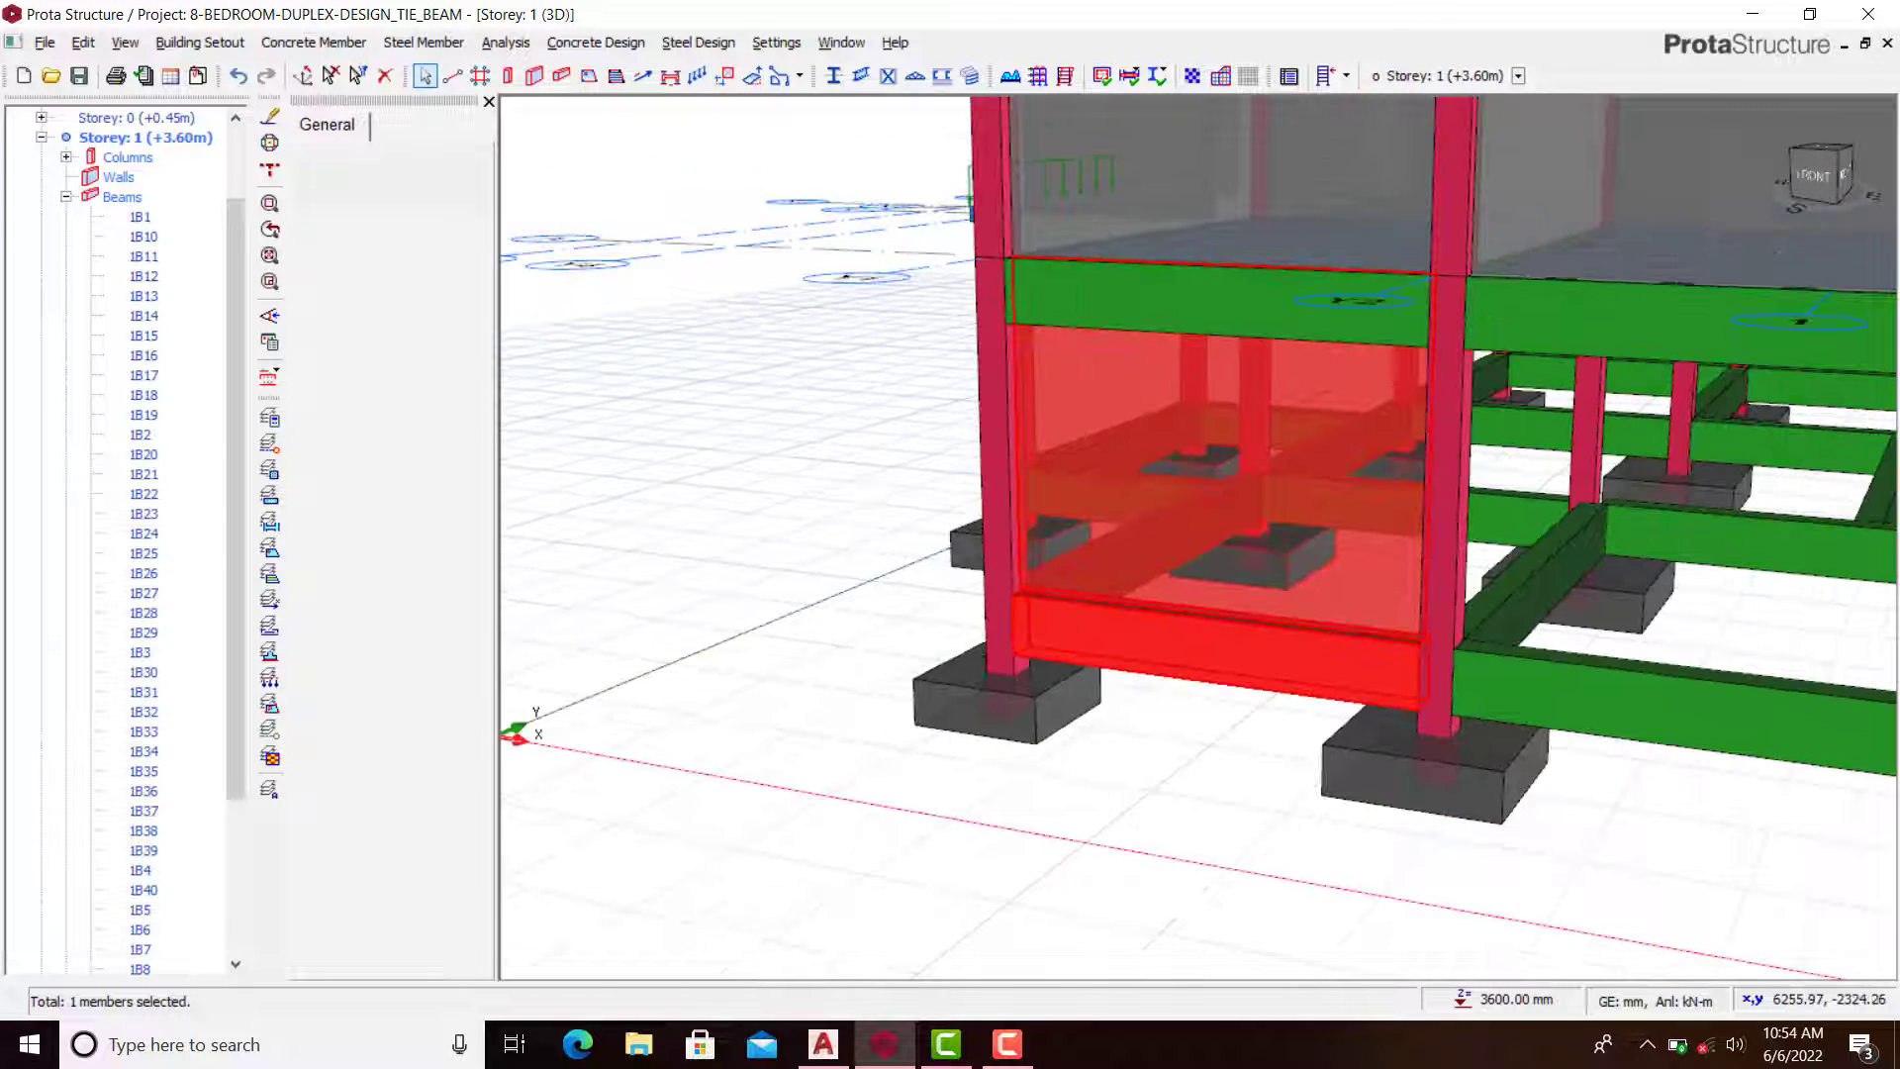
pyautogui.keyDown('shift'); pyautogui.moveTo(1249, 395); pyautogui.dragTo(1136, 475, button='middle'); pyautogui.keyUp('shift')
pyautogui.scroll(3, 1182, 337)
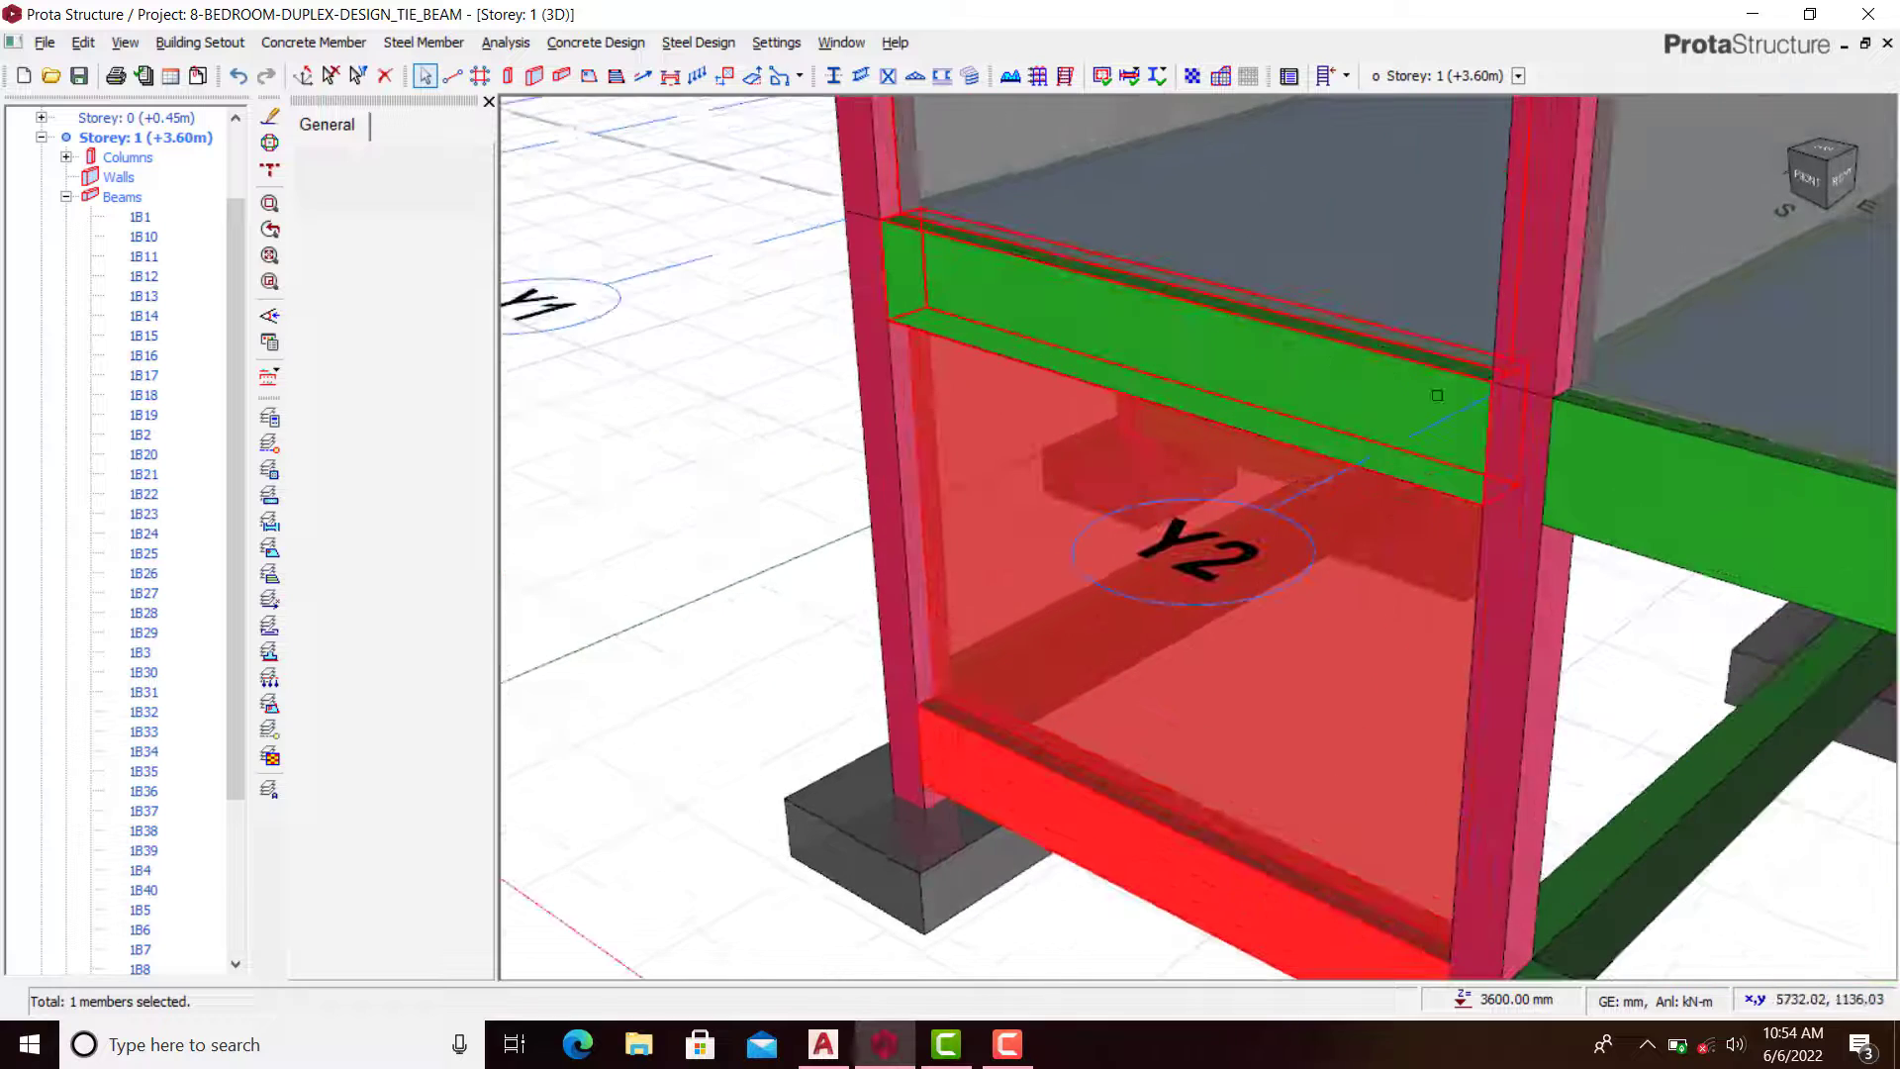
pyautogui.scroll(-1, 1436, 396)
pyautogui.keyDown('shift'); pyautogui.moveTo(1470, 495); pyautogui.dragTo(1388, 429, button='middle'); pyautogui.keyUp('shift')
pyautogui.scroll(-2, 1418, 525)
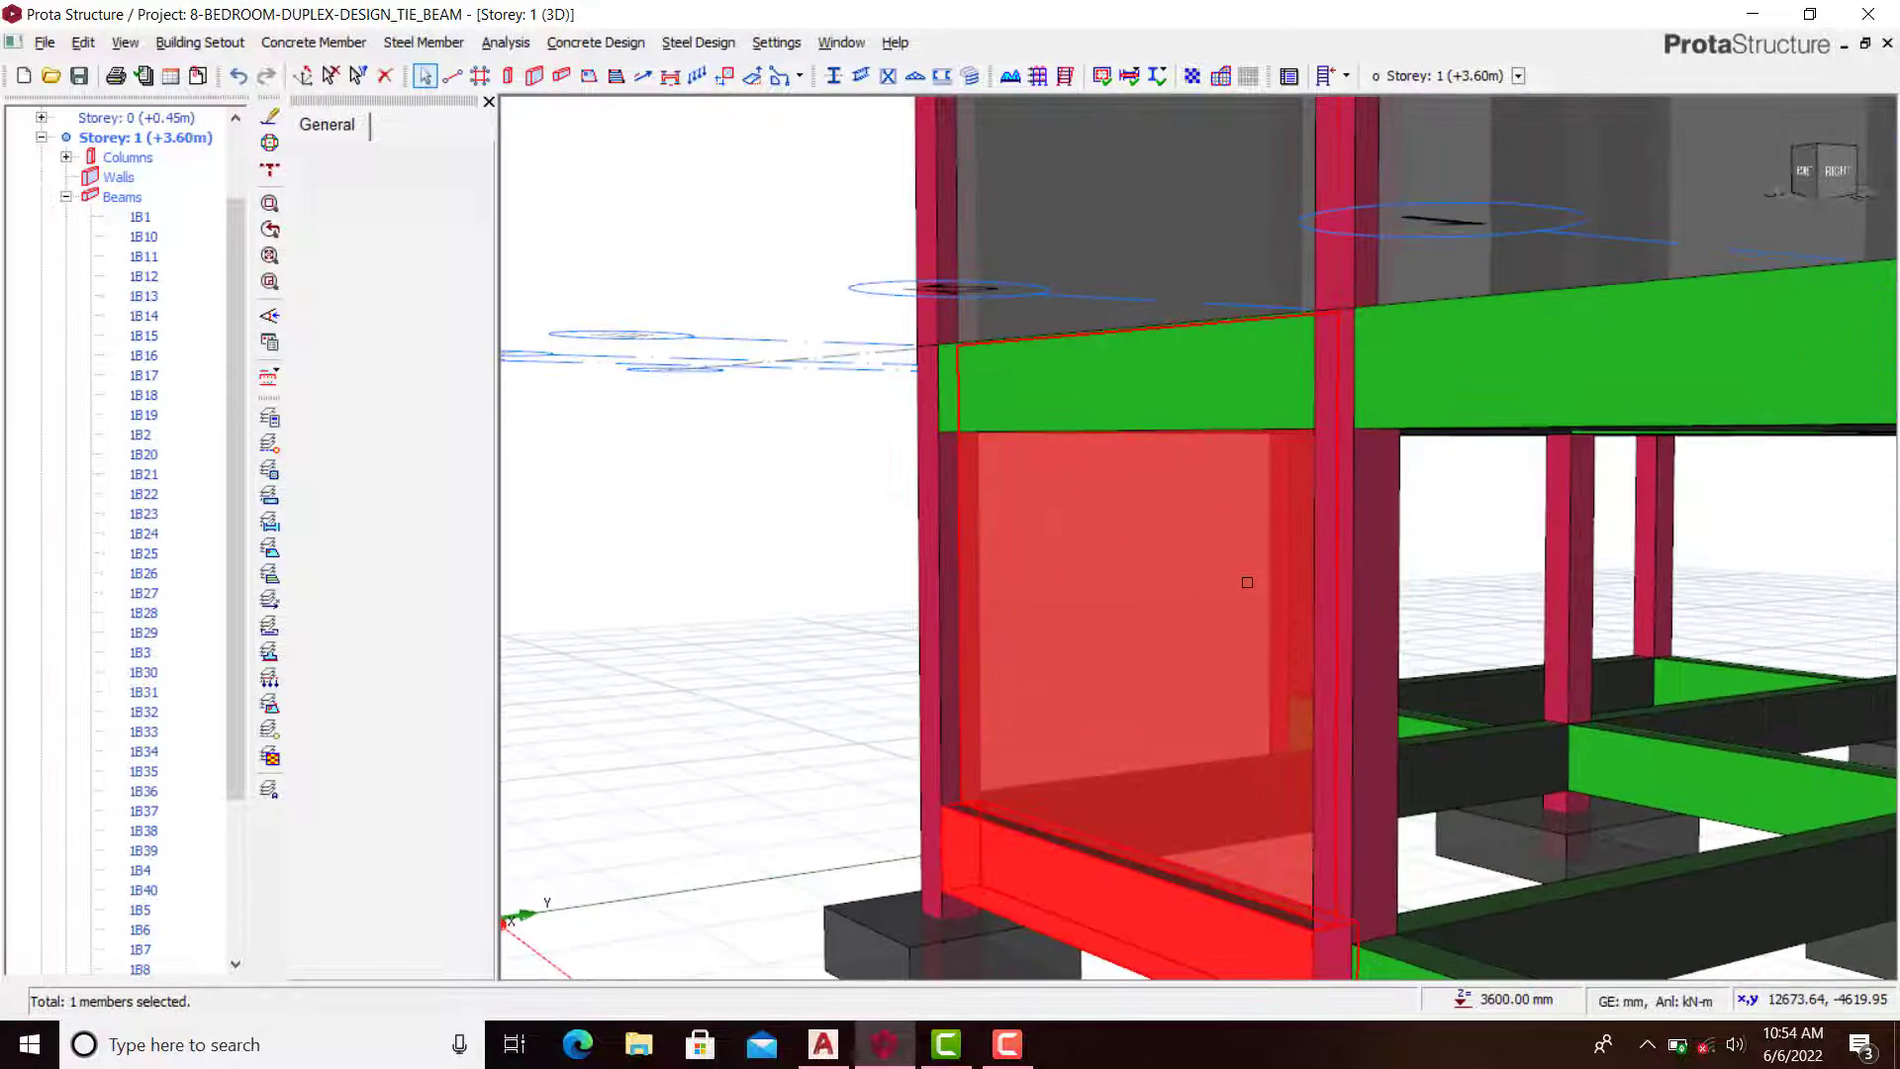
pyautogui.scroll(-2, 1132, 386)
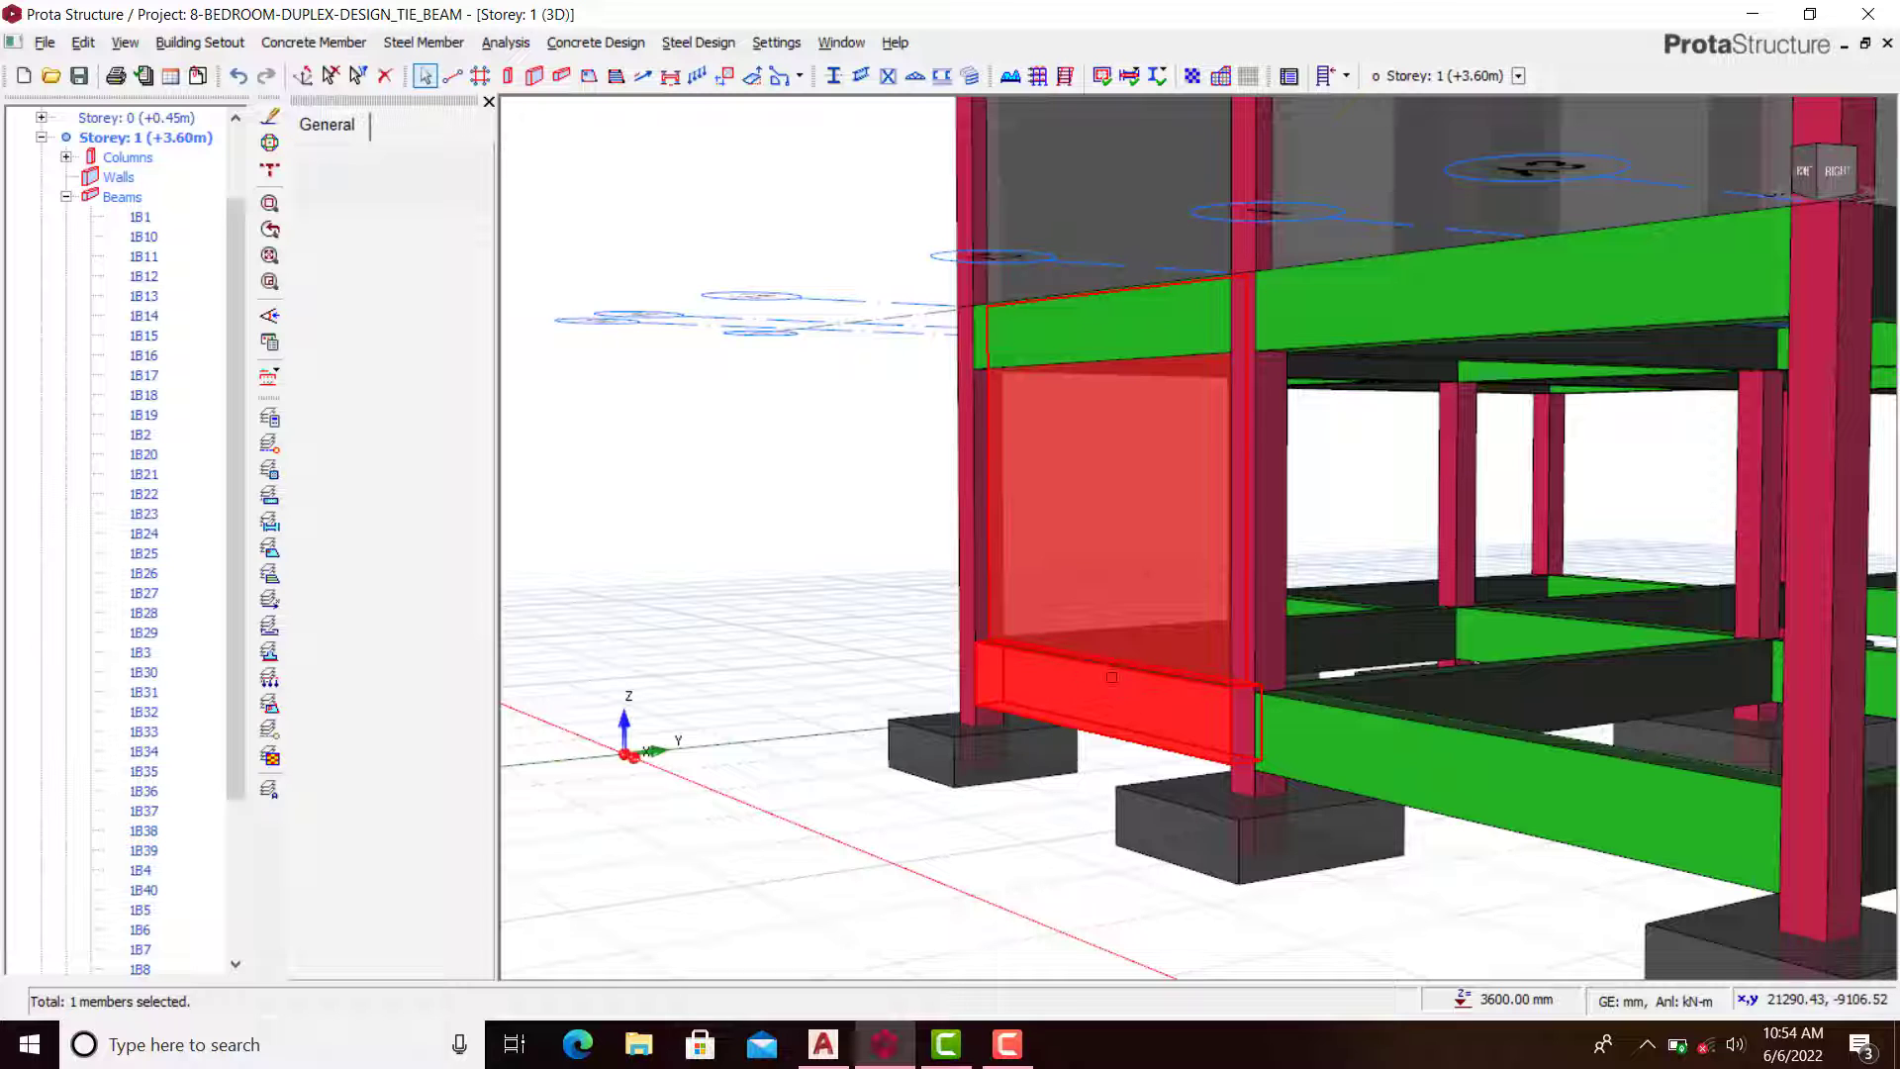
pyautogui.click(810, 448)
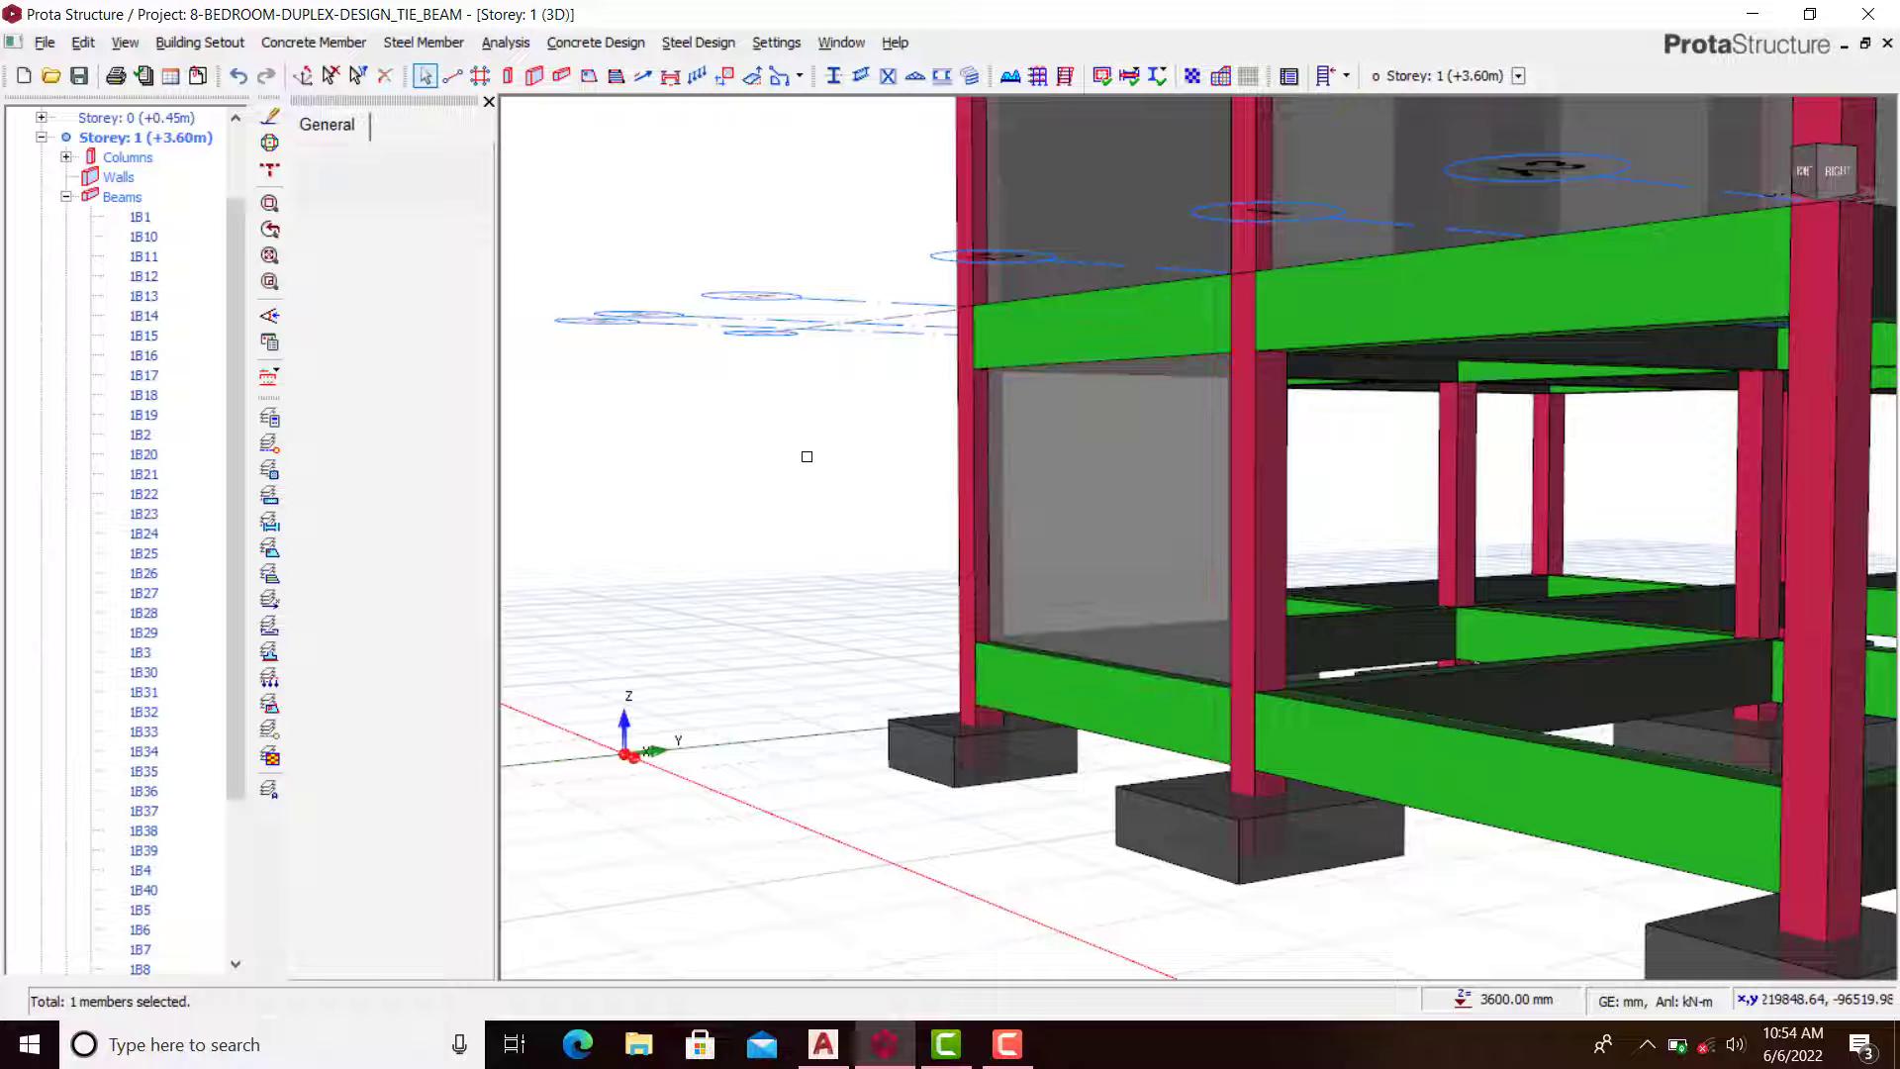
# Step: Copy the wall load from the front tie beam between axes Y1 and Y2
pyautogui.moveTo(807, 453)
pyautogui.keyDown('shift'); pyautogui.mouseDown(button='middle')
pyautogui.moveTo(968, 569)
pyautogui.moveTo(1084, 581)
pyautogui.moveTo(1030, 594)
pyautogui.moveTo(989, 564)
pyautogui.moveTo(1033, 466)
pyautogui.mouseUp(button='middle'); pyautogui.keyUp('shift')
pyautogui.scroll(3, 1021, 444)
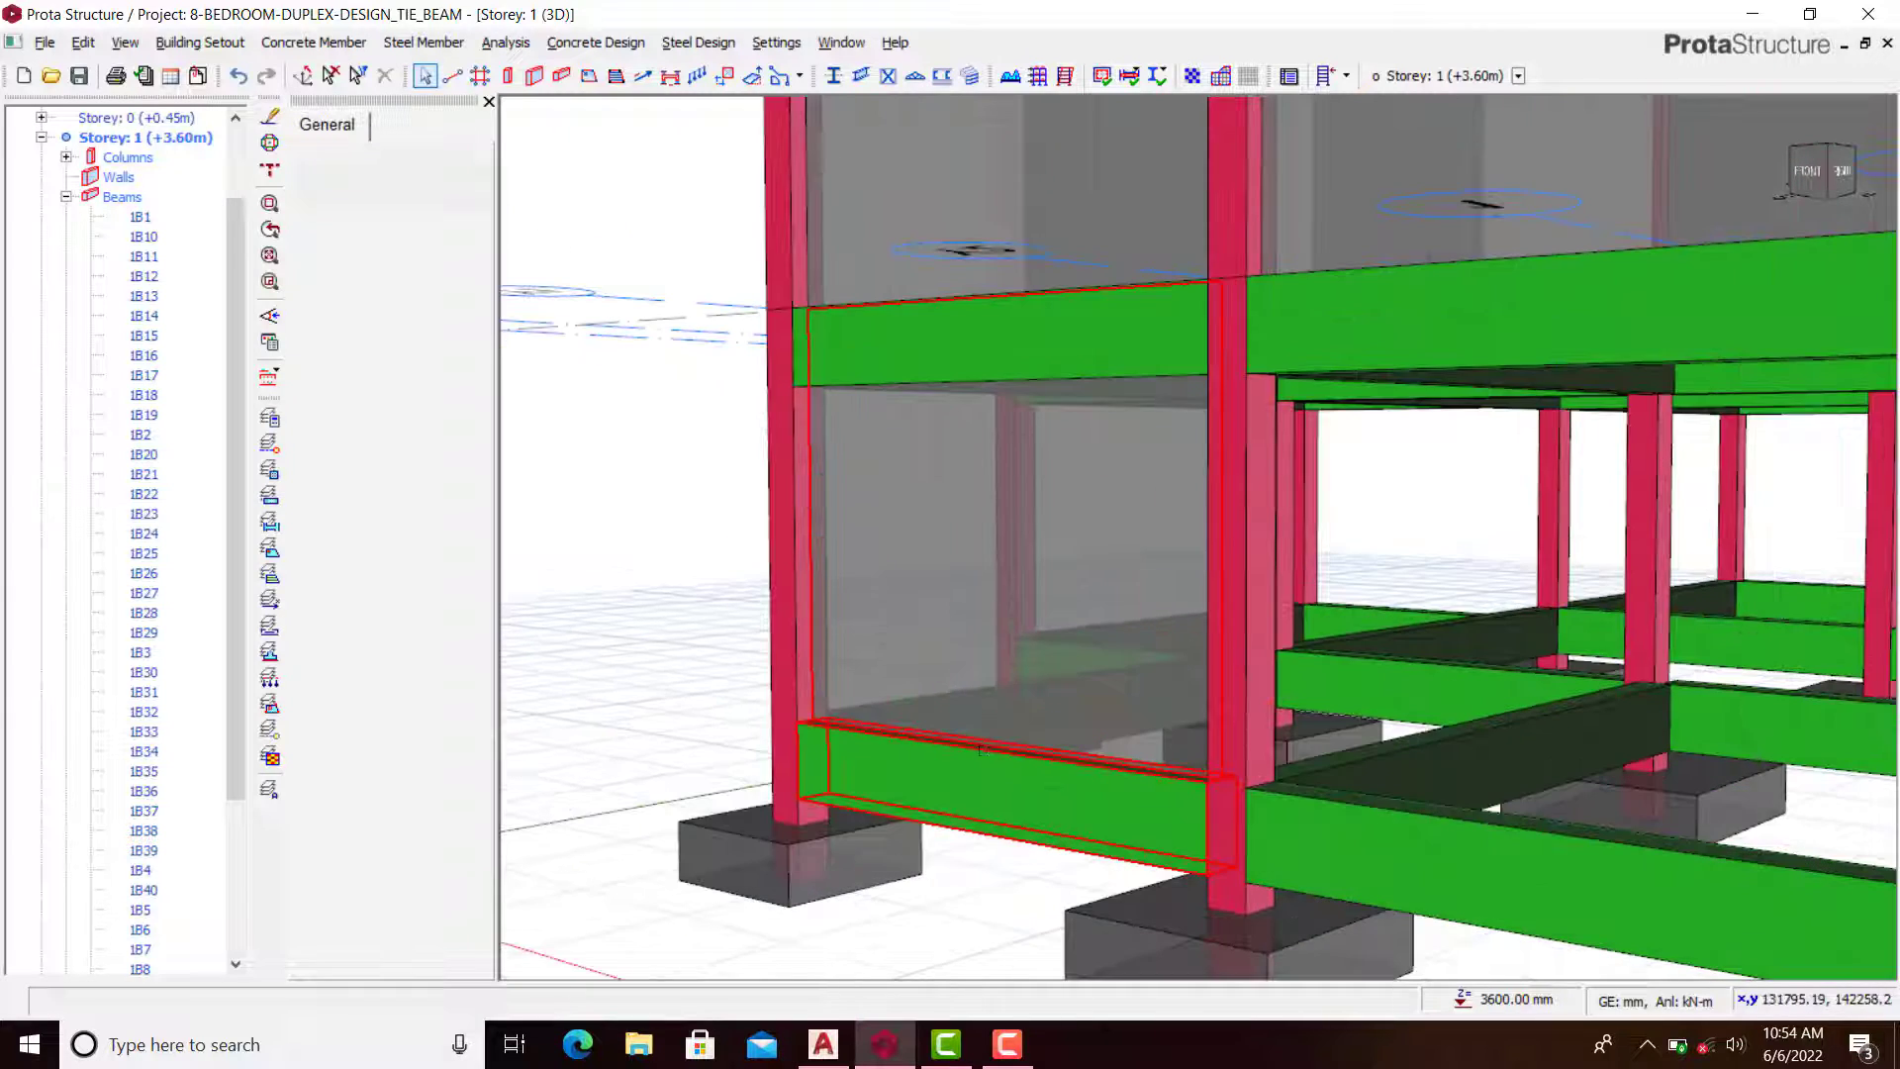
pyautogui.click(951, 523)
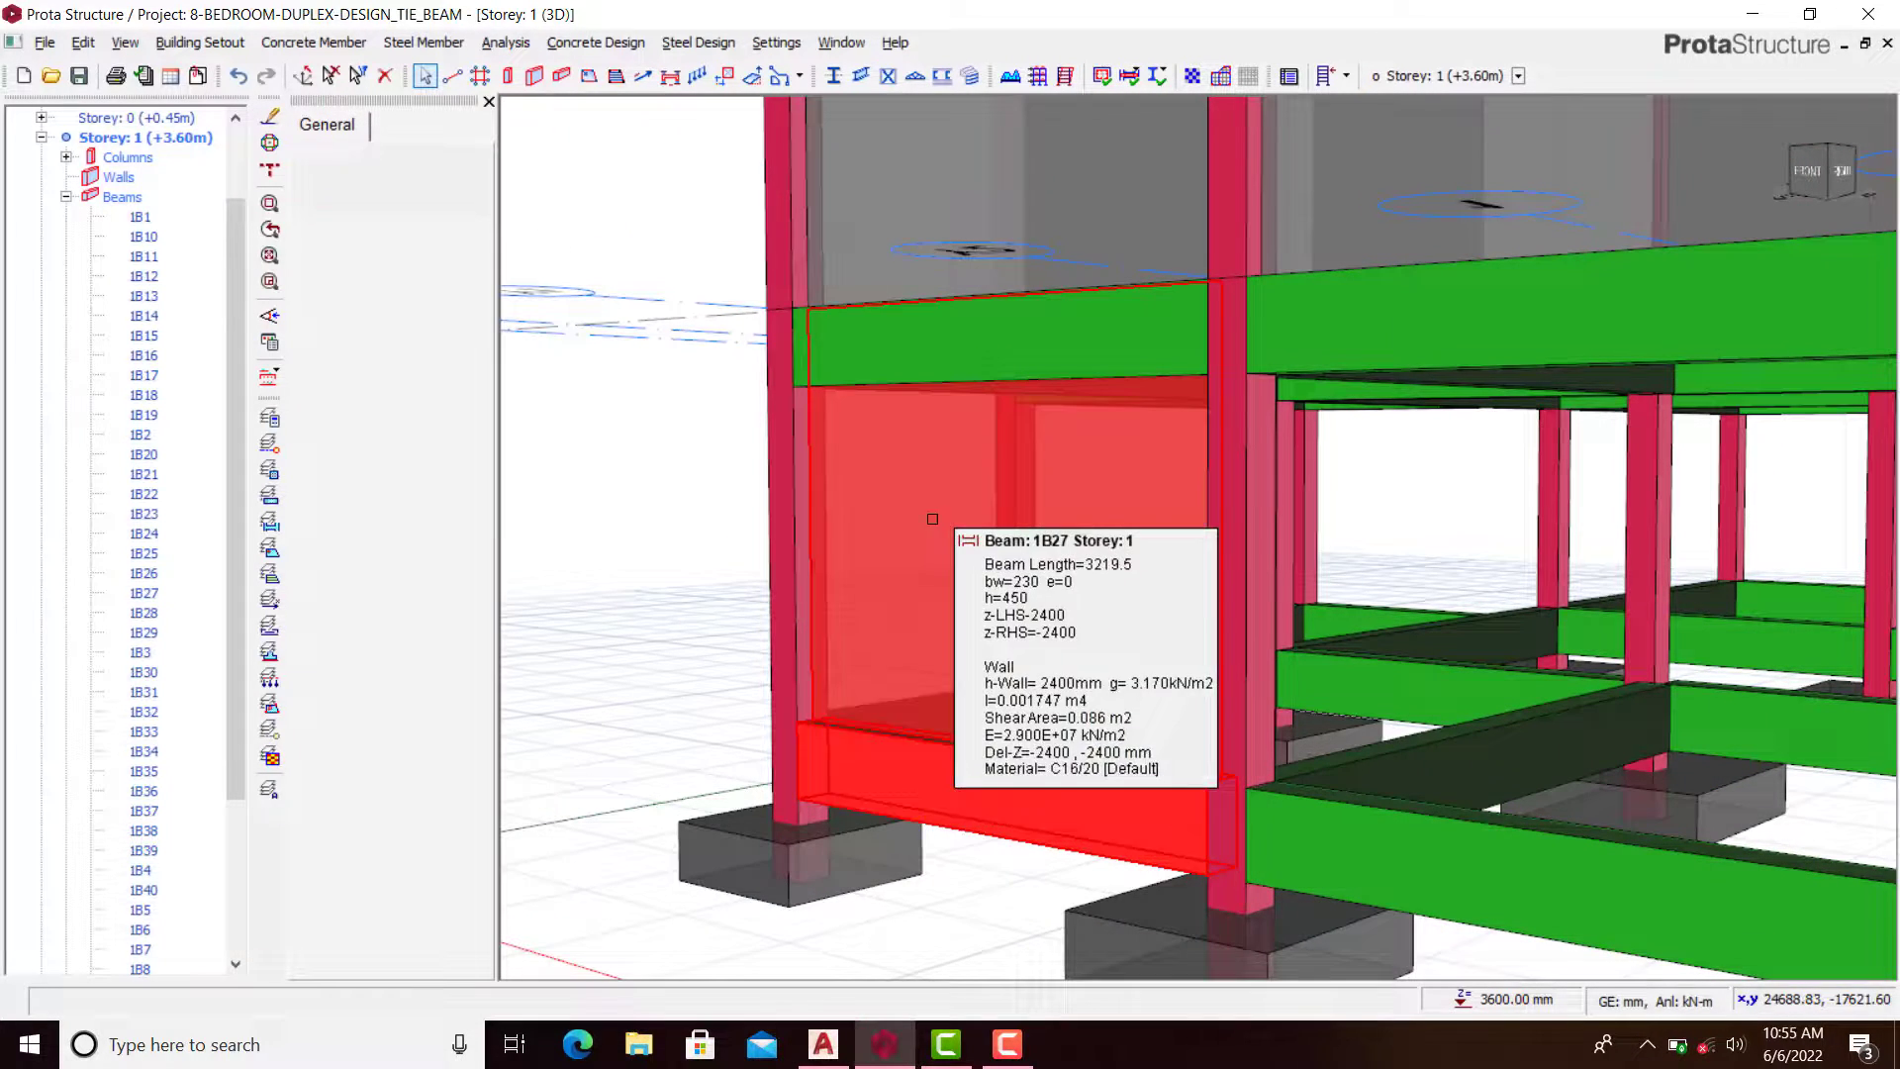
pyautogui.rightClick(666, 414)
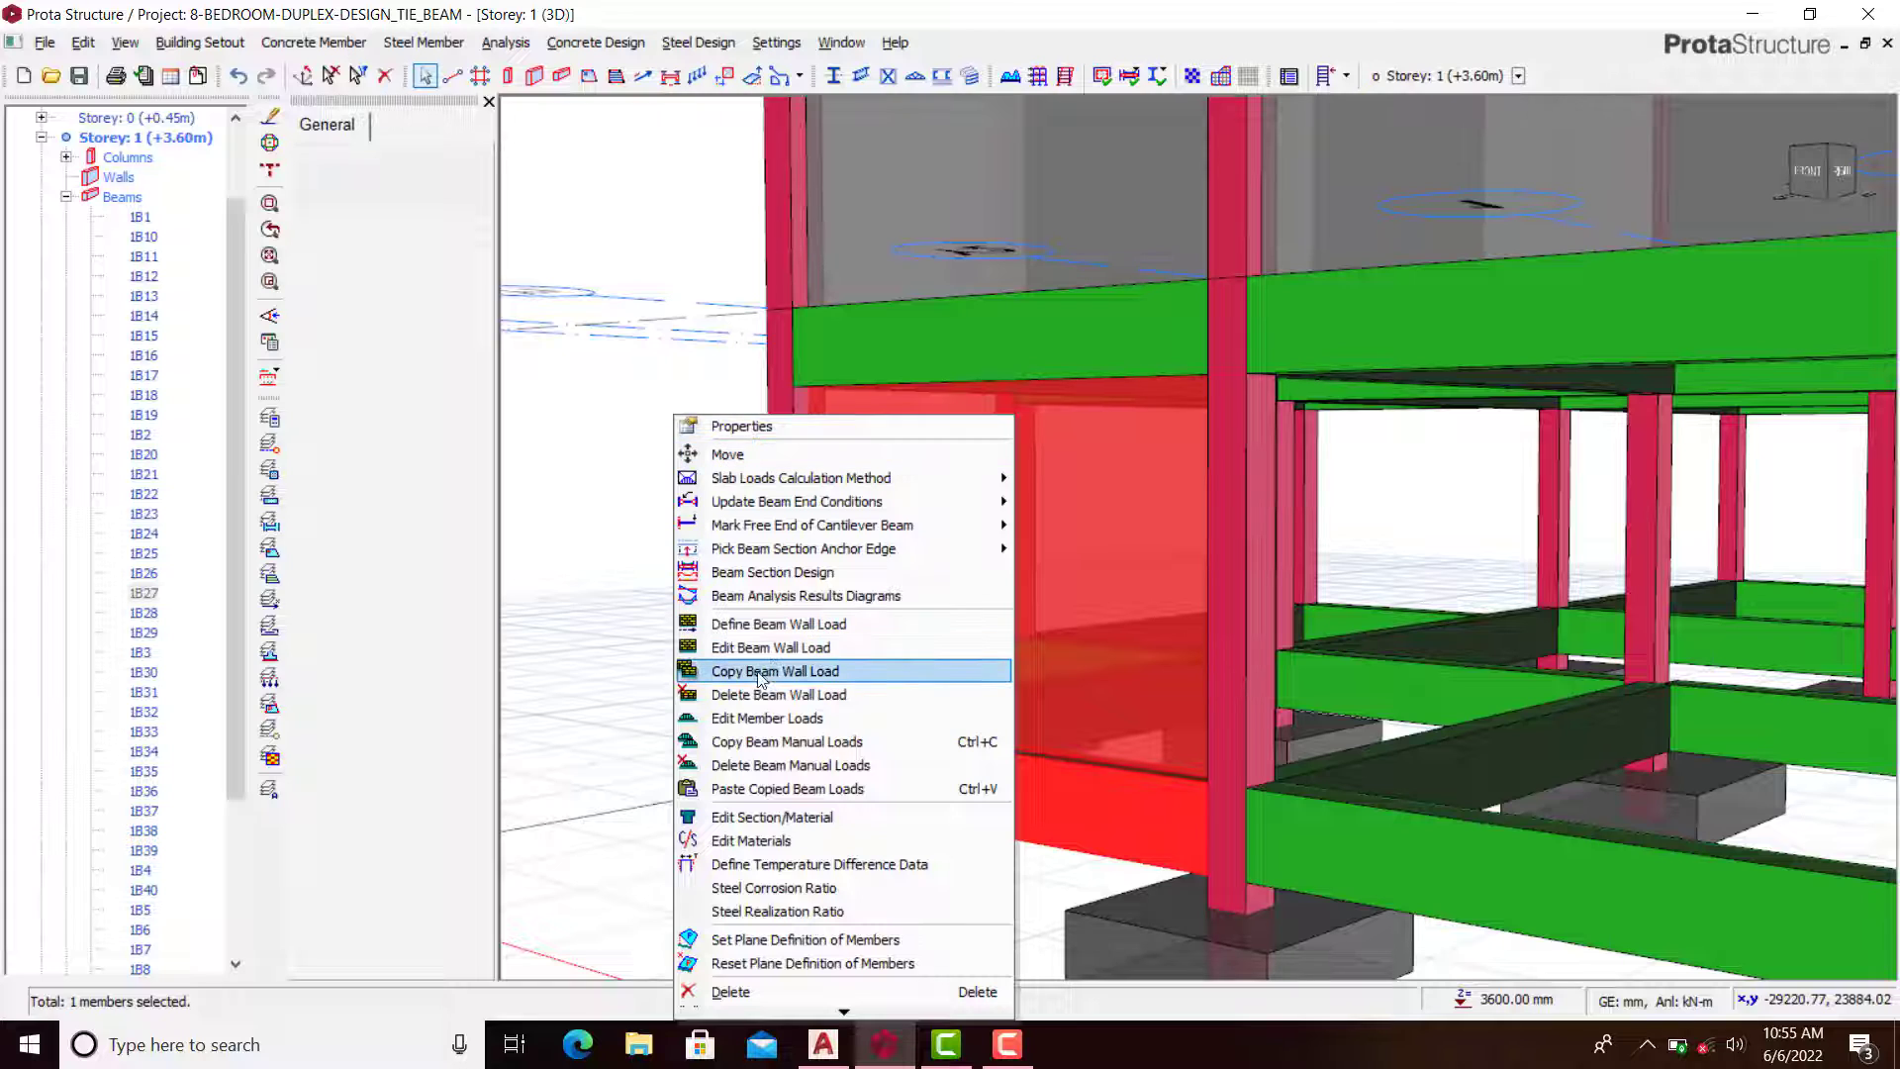
pyautogui.click(749, 607)
# Step: Paste the copied wall load onto tie beam 1B34, running inward from the second front column, replacing any existing wall load
pyautogui.scroll(-4, 749, 607)
pyautogui.scroll(4, 1115, 666)
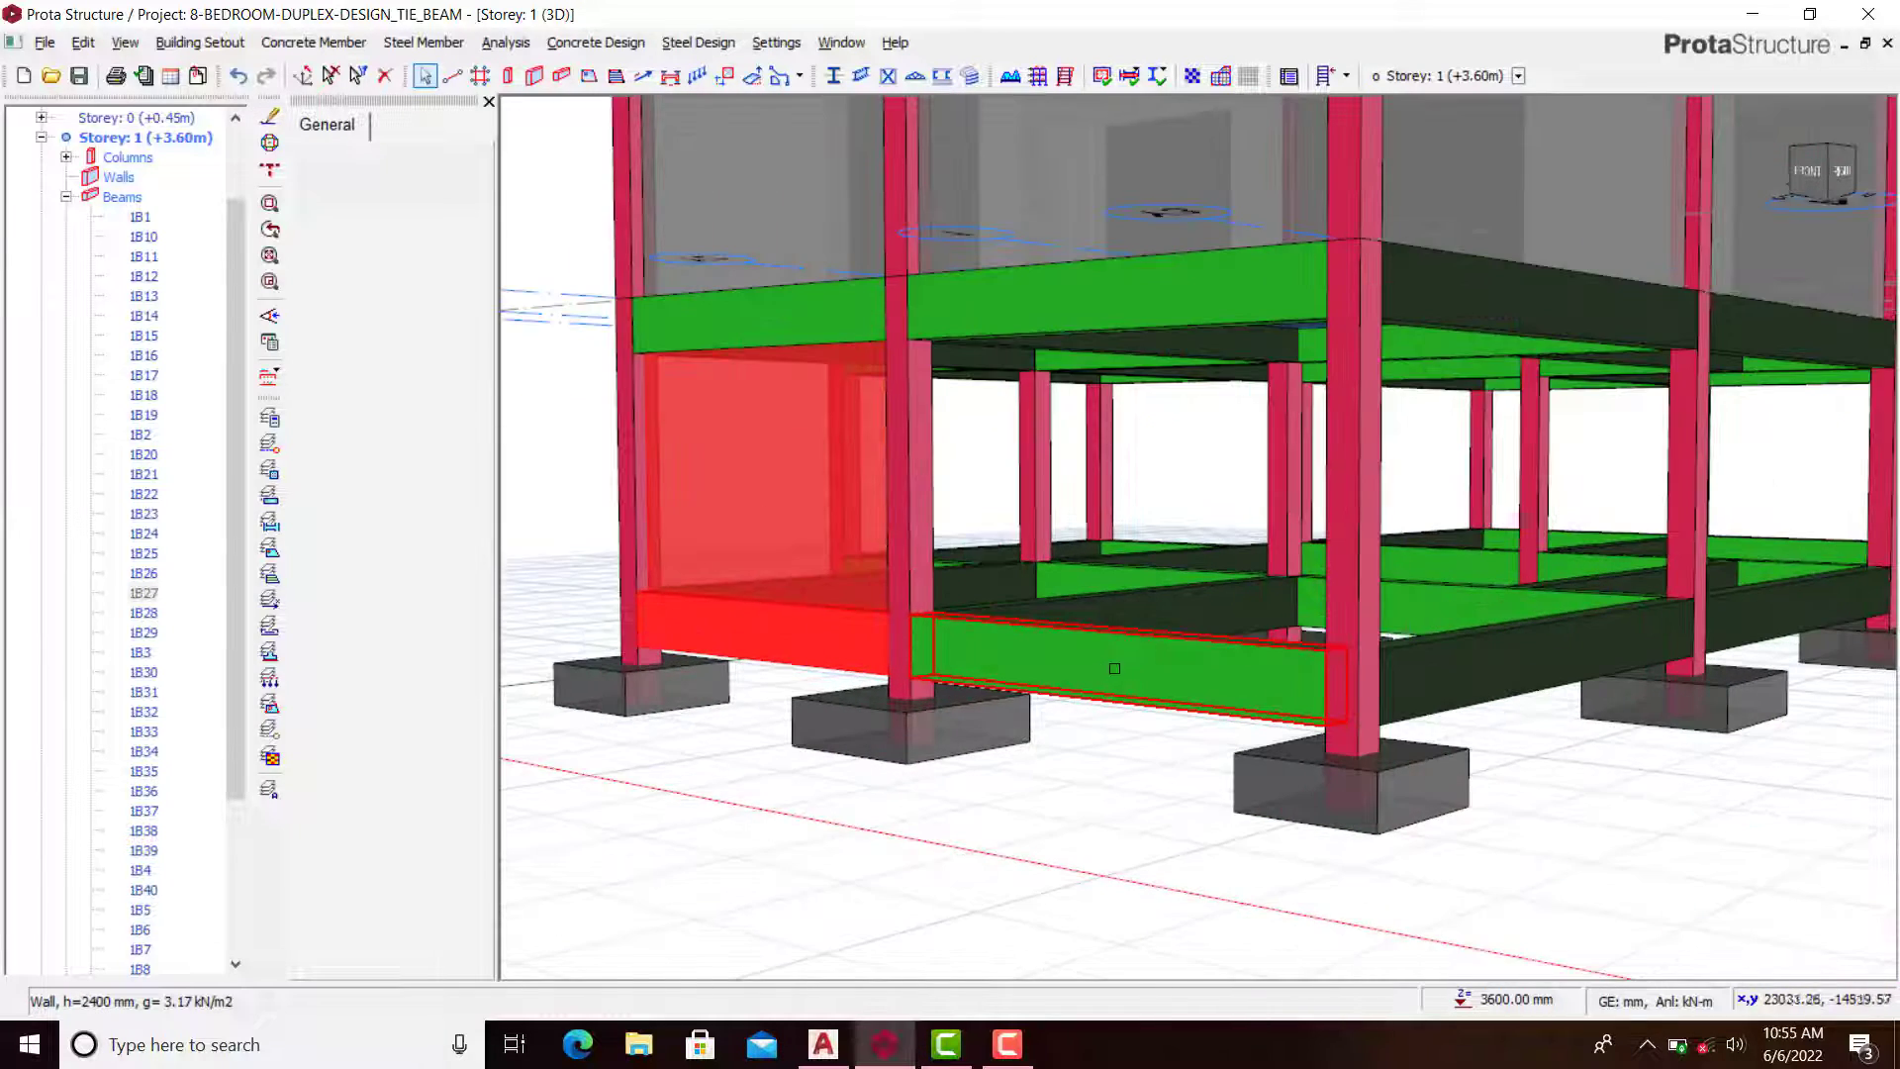
pyautogui.moveTo(1115, 666); pyautogui.dragTo(1117, 687, button='middle')
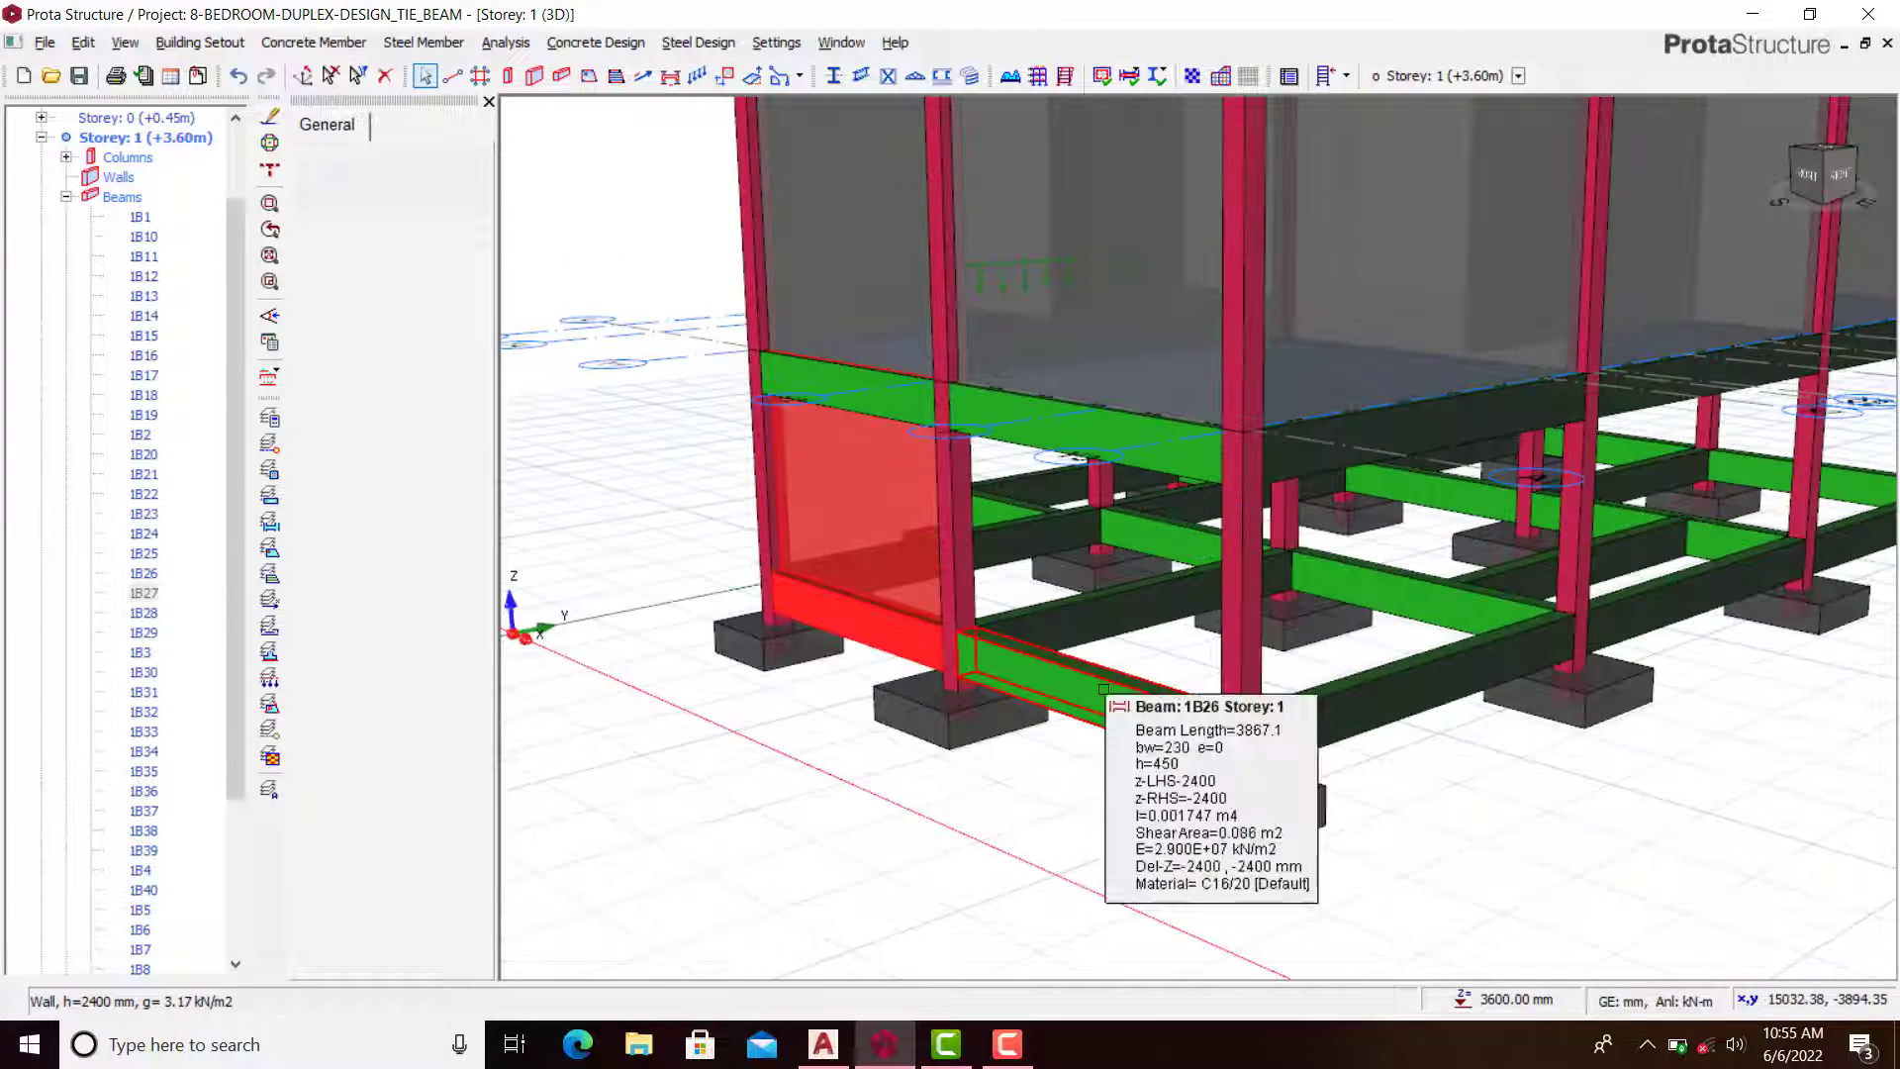
pyautogui.scroll(2, 1069, 583)
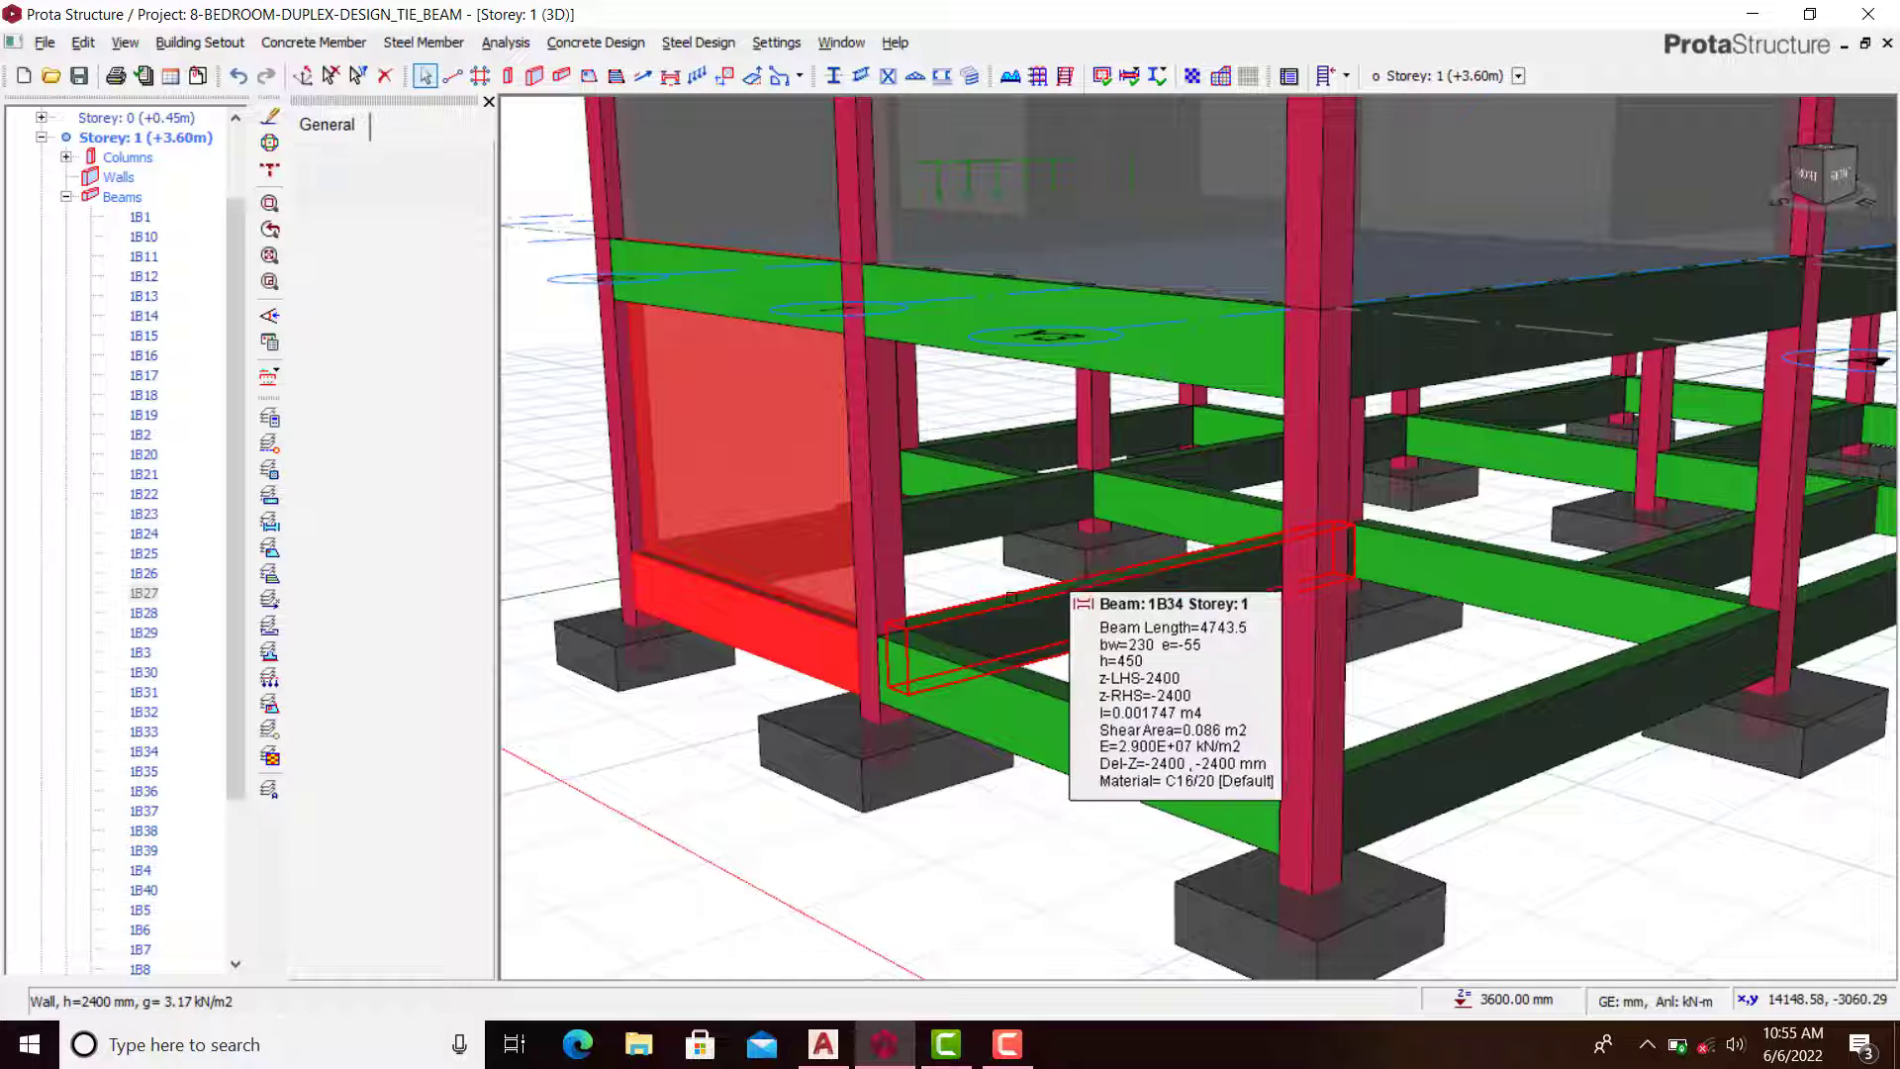
pyautogui.scroll(2, 891, 613)
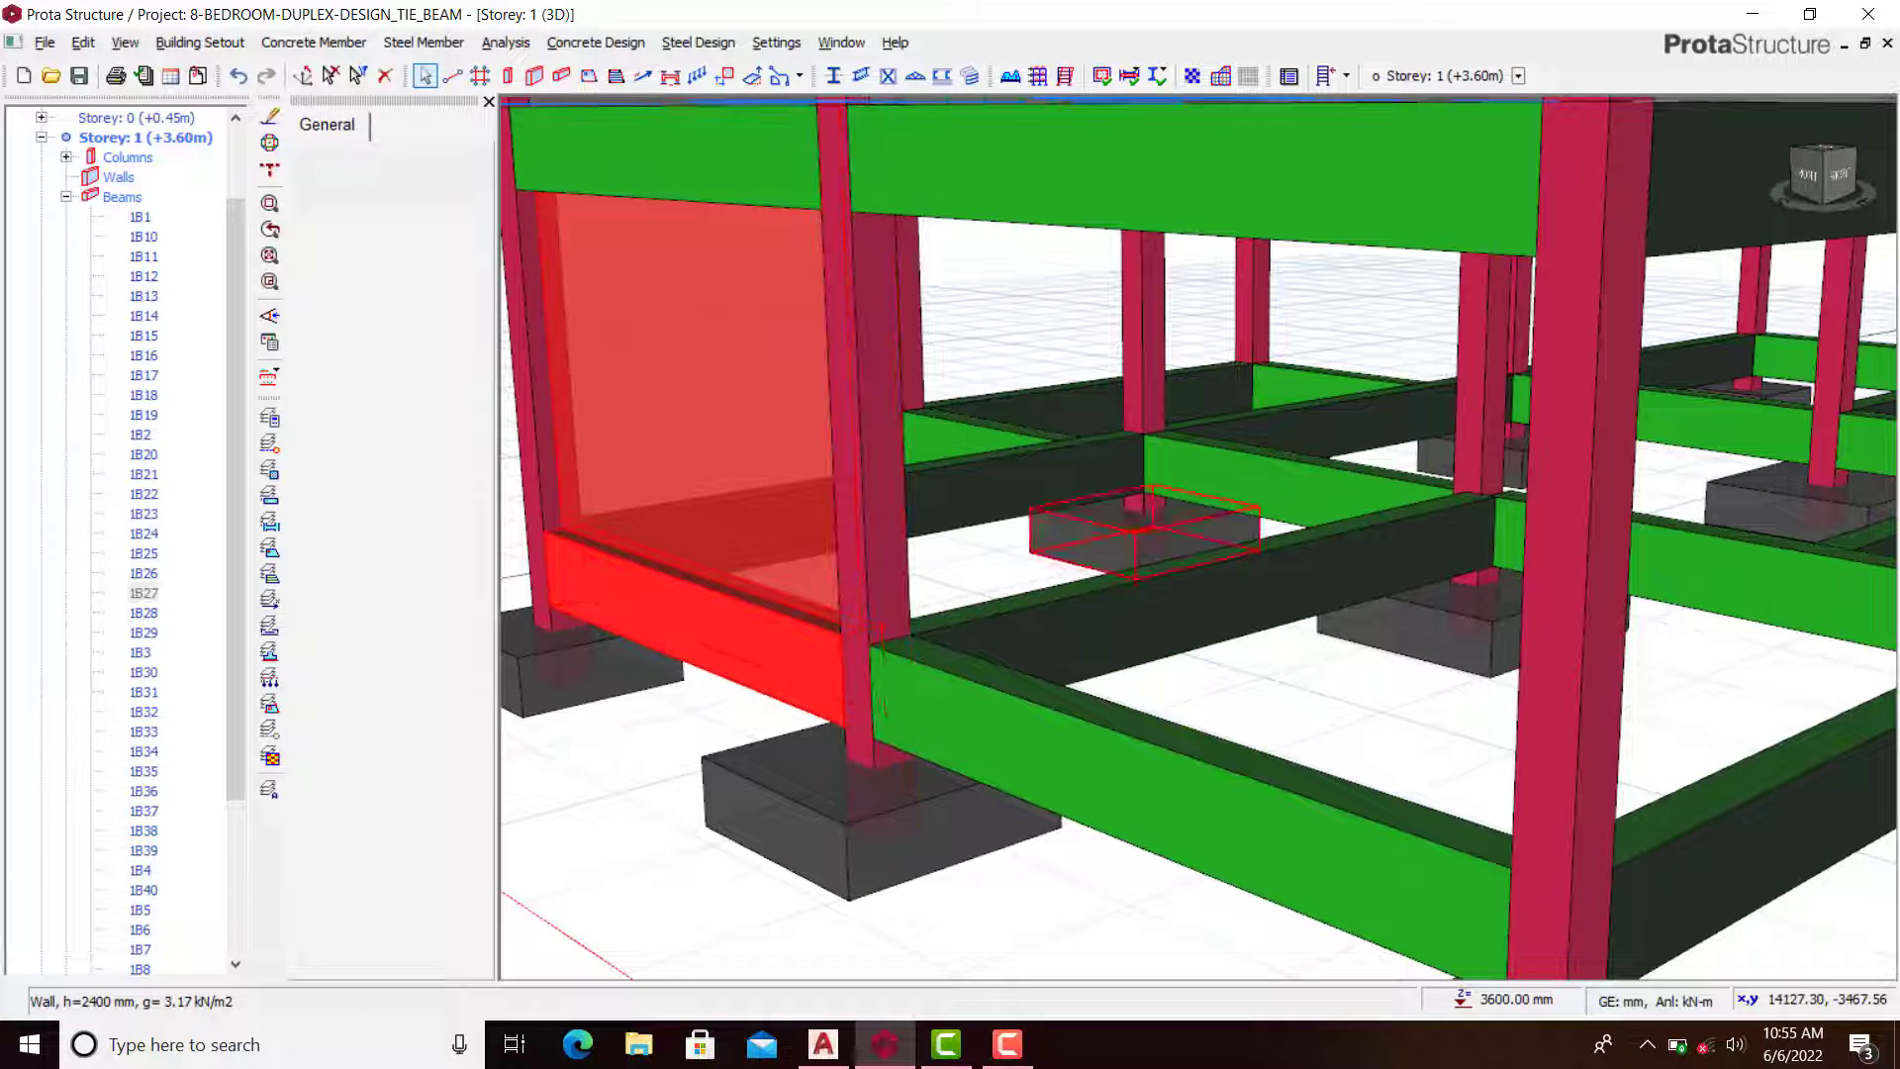
pyautogui.scroll(-2, 1232, 723)
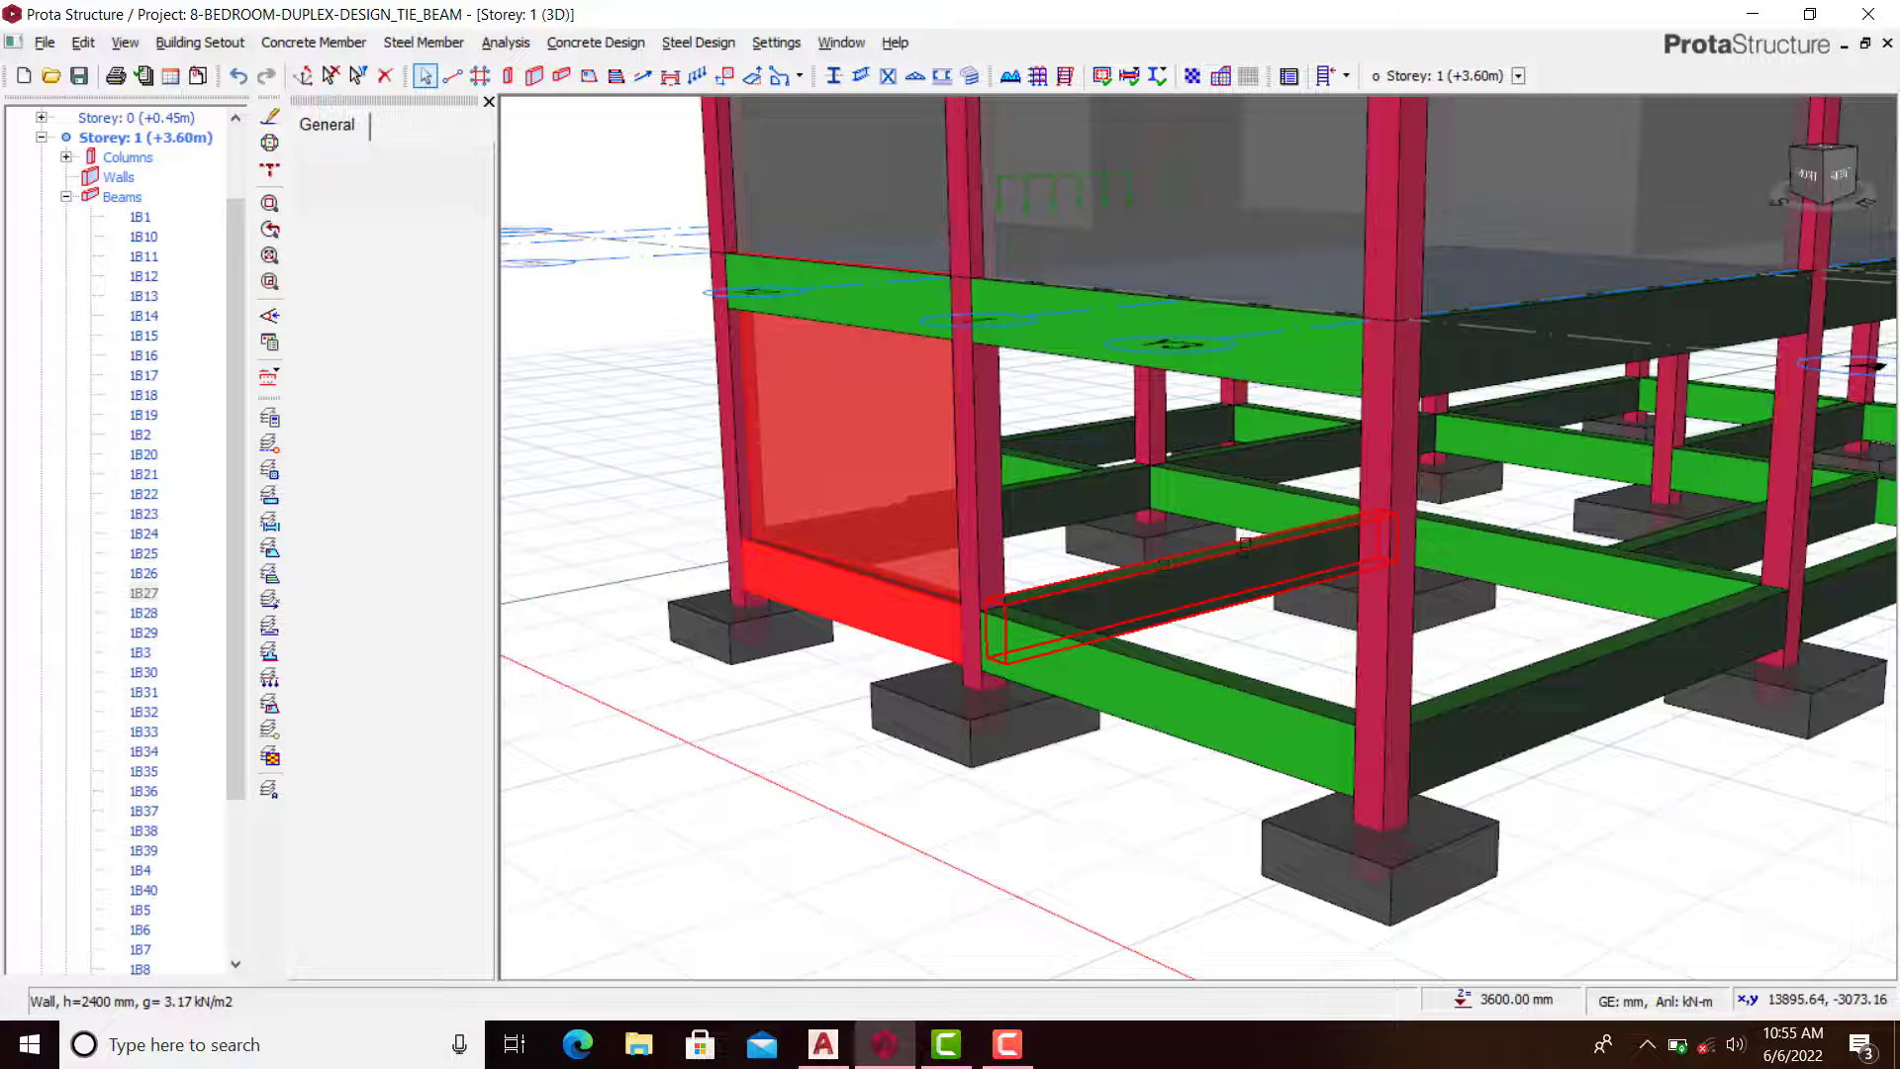
pyautogui.click(1211, 587)
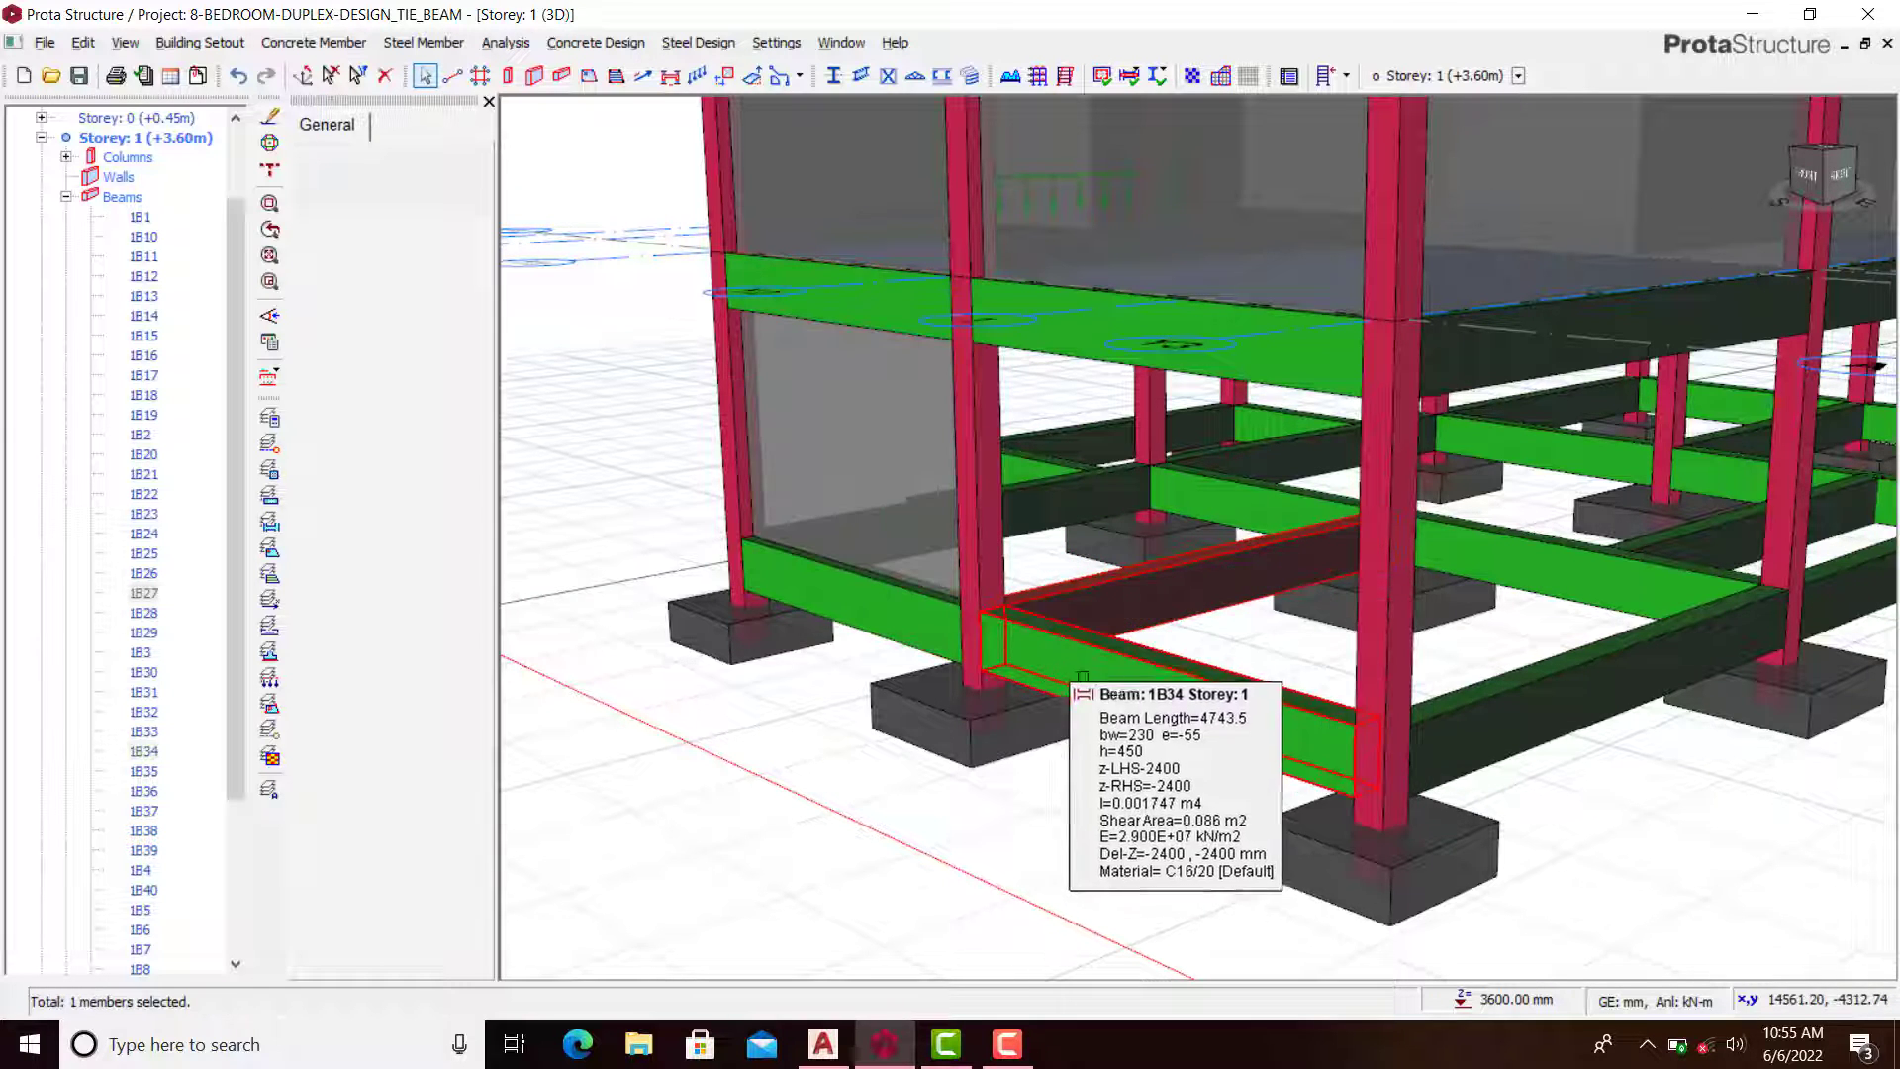
pyautogui.rightClick(797, 699)
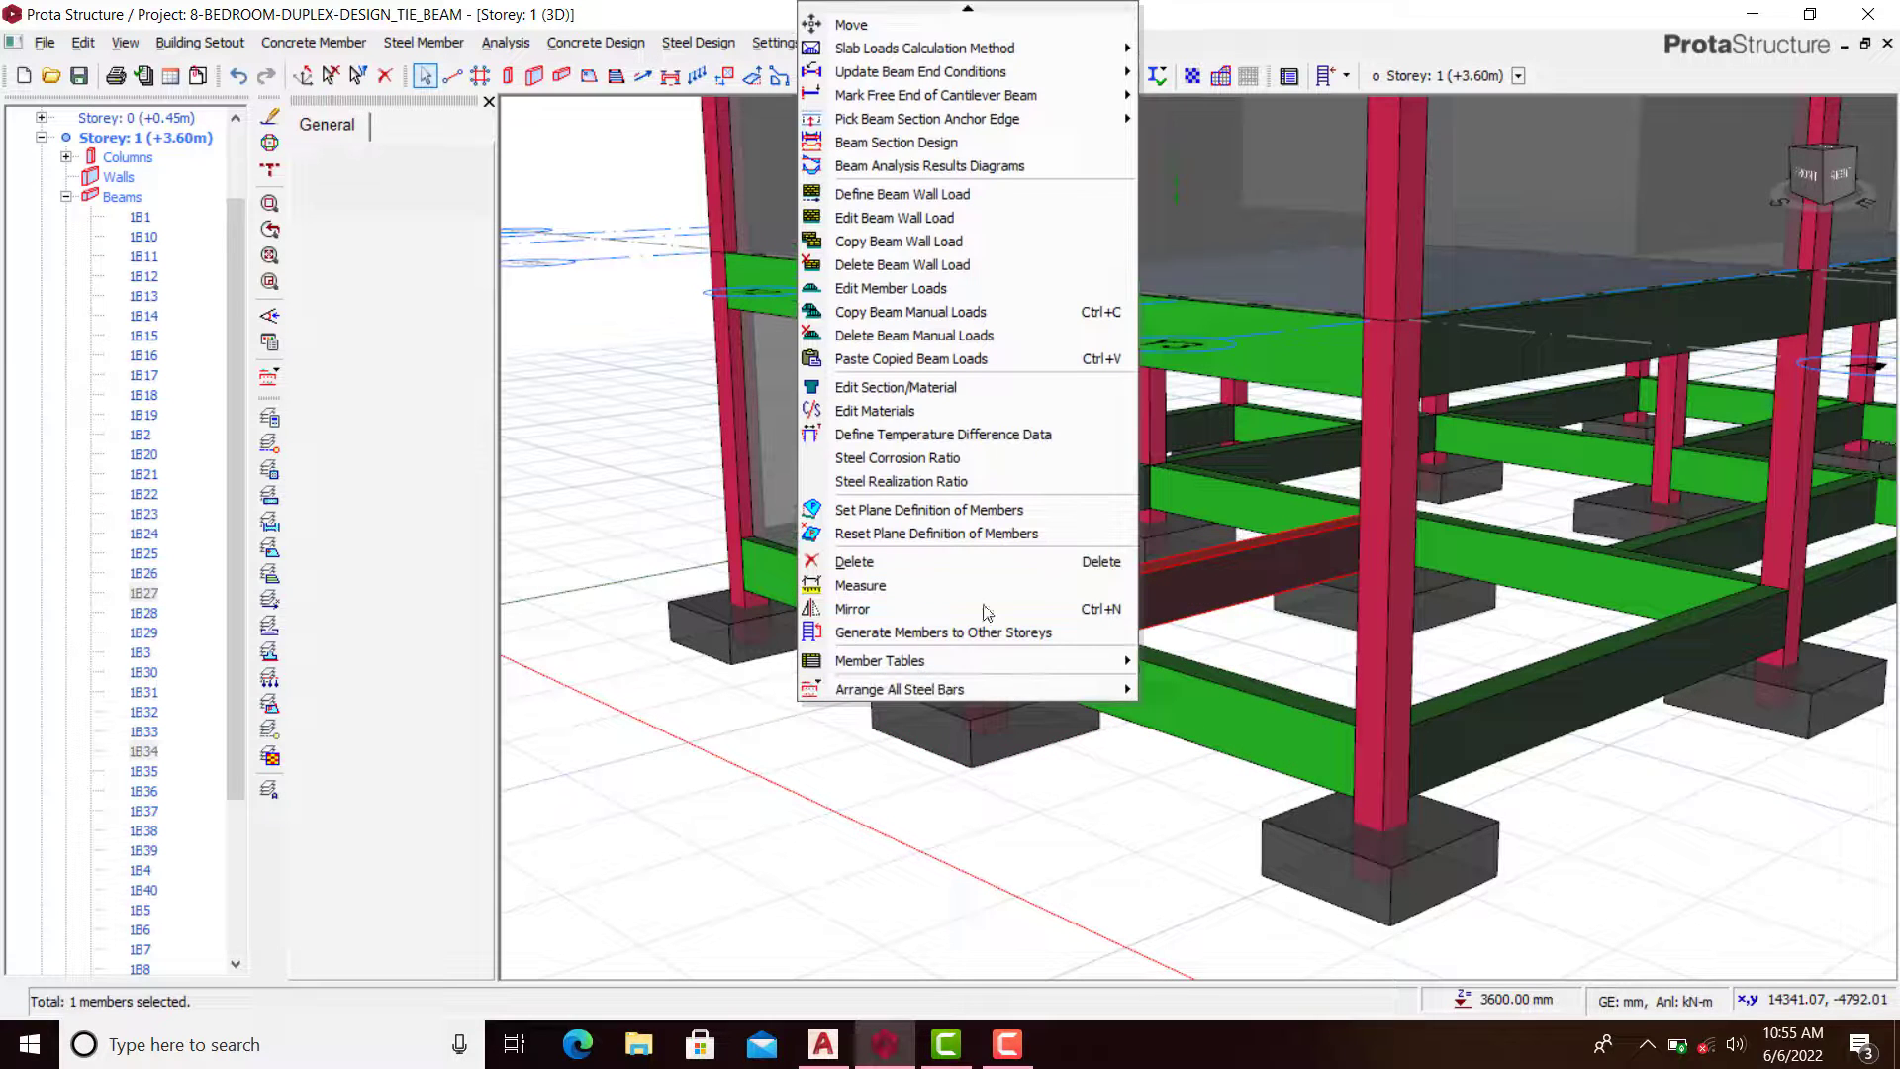
pyautogui.click(948, 360)
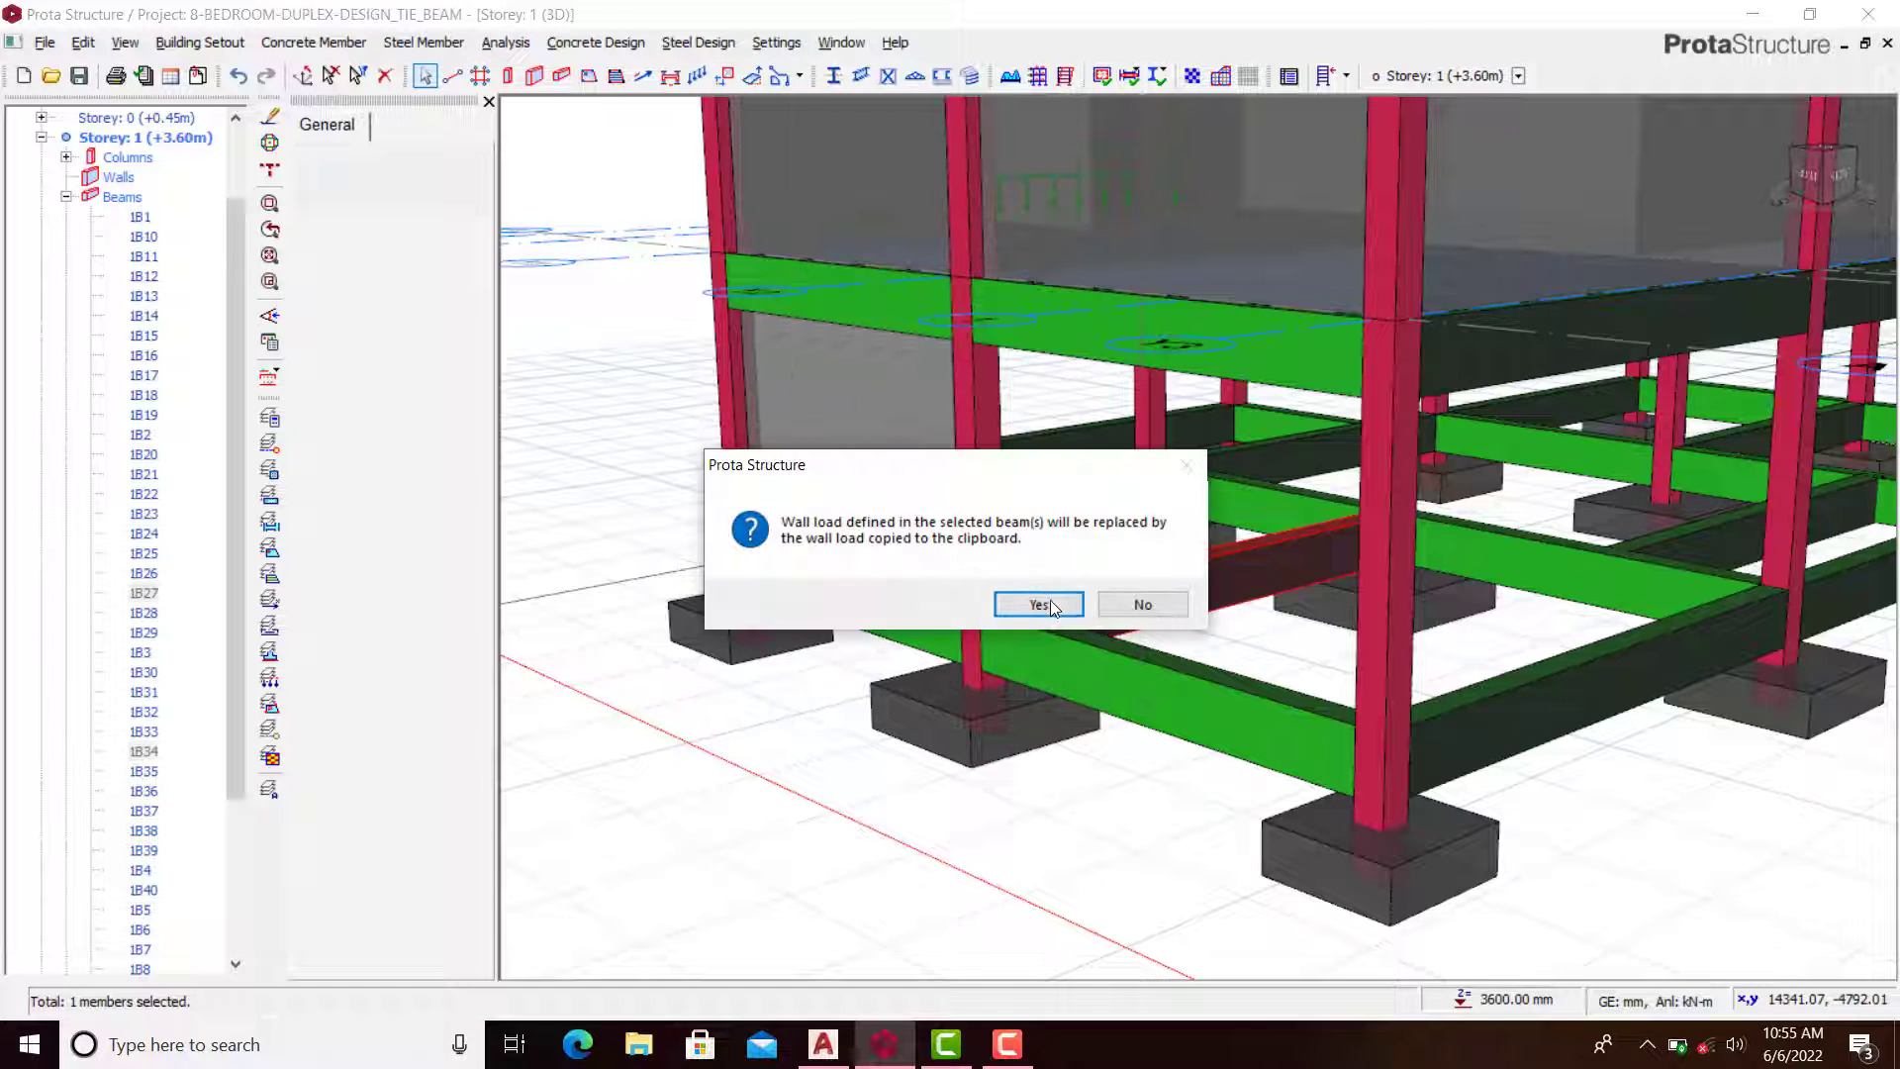
pyautogui.click(1039, 603)
# Step: Copy the wall load from tie beam 1B34
pyautogui.scroll(-2, 1234, 384)
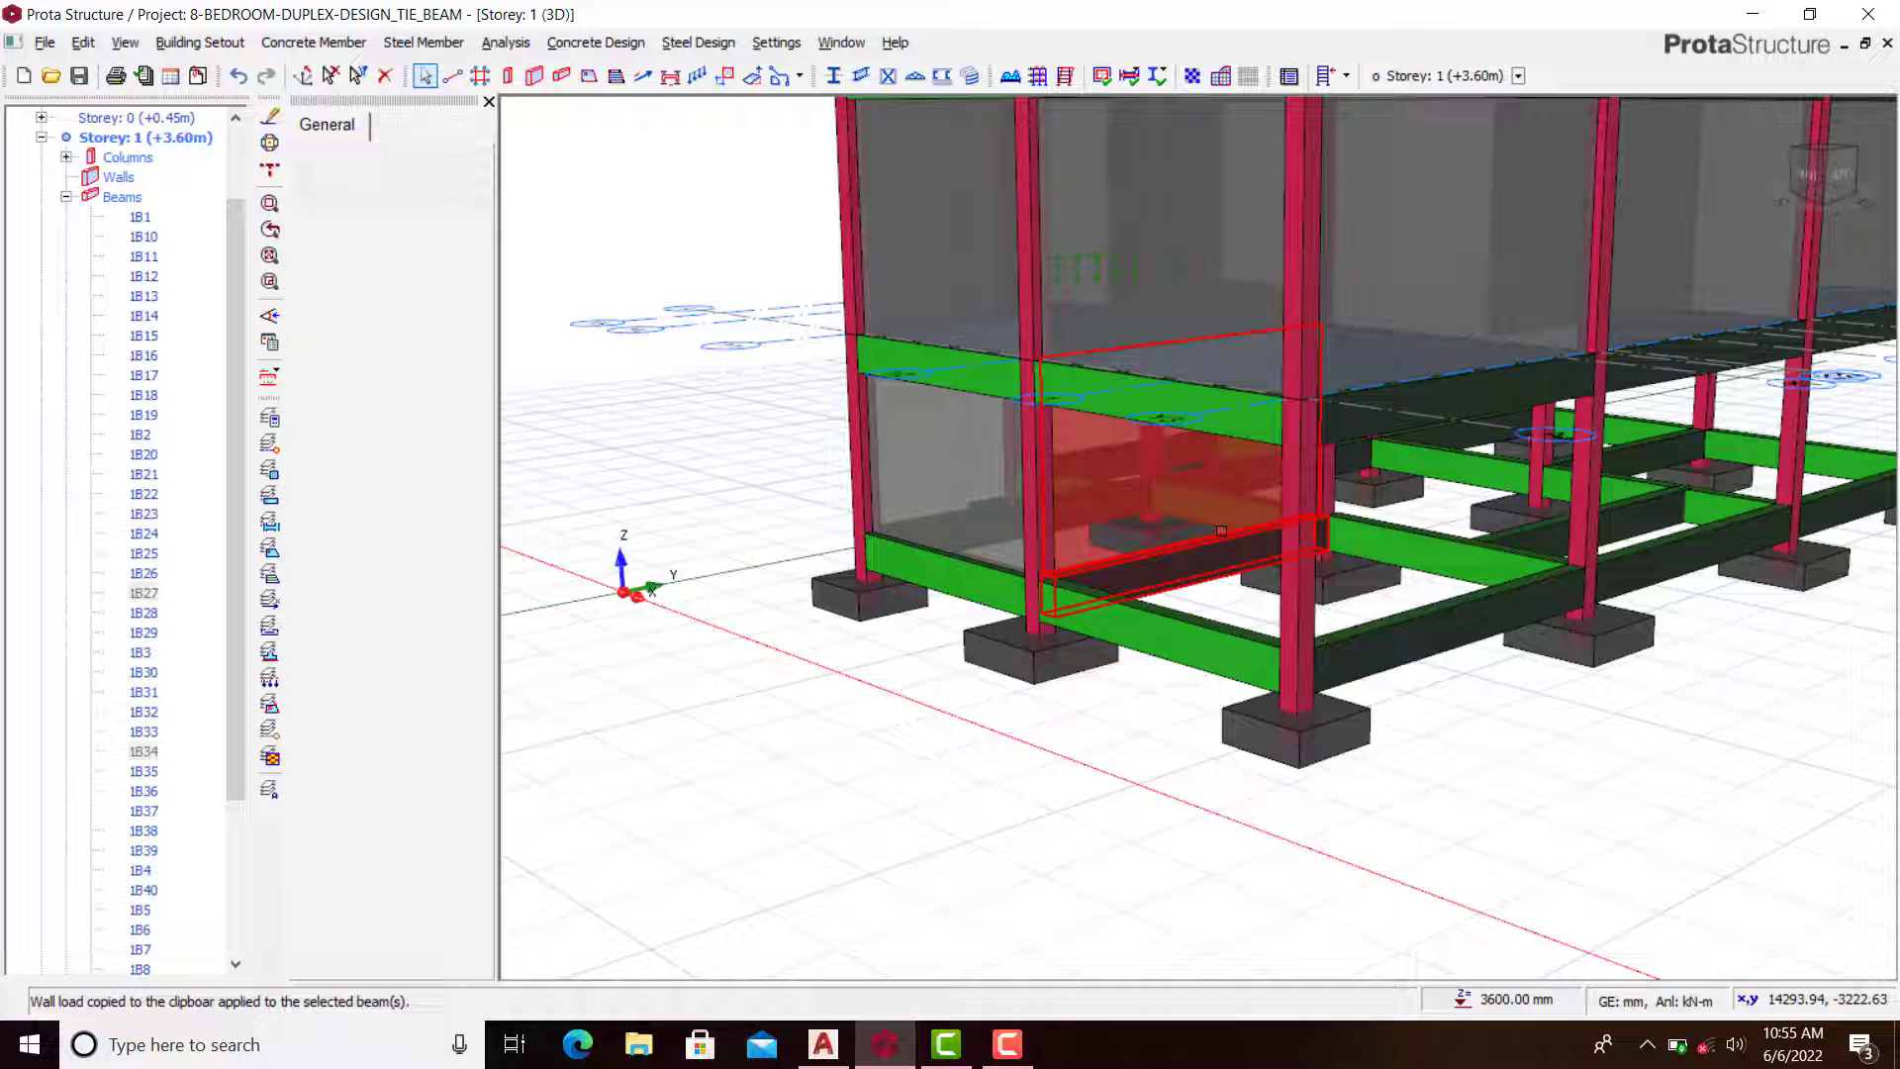
pyautogui.rightClick(1129, 486)
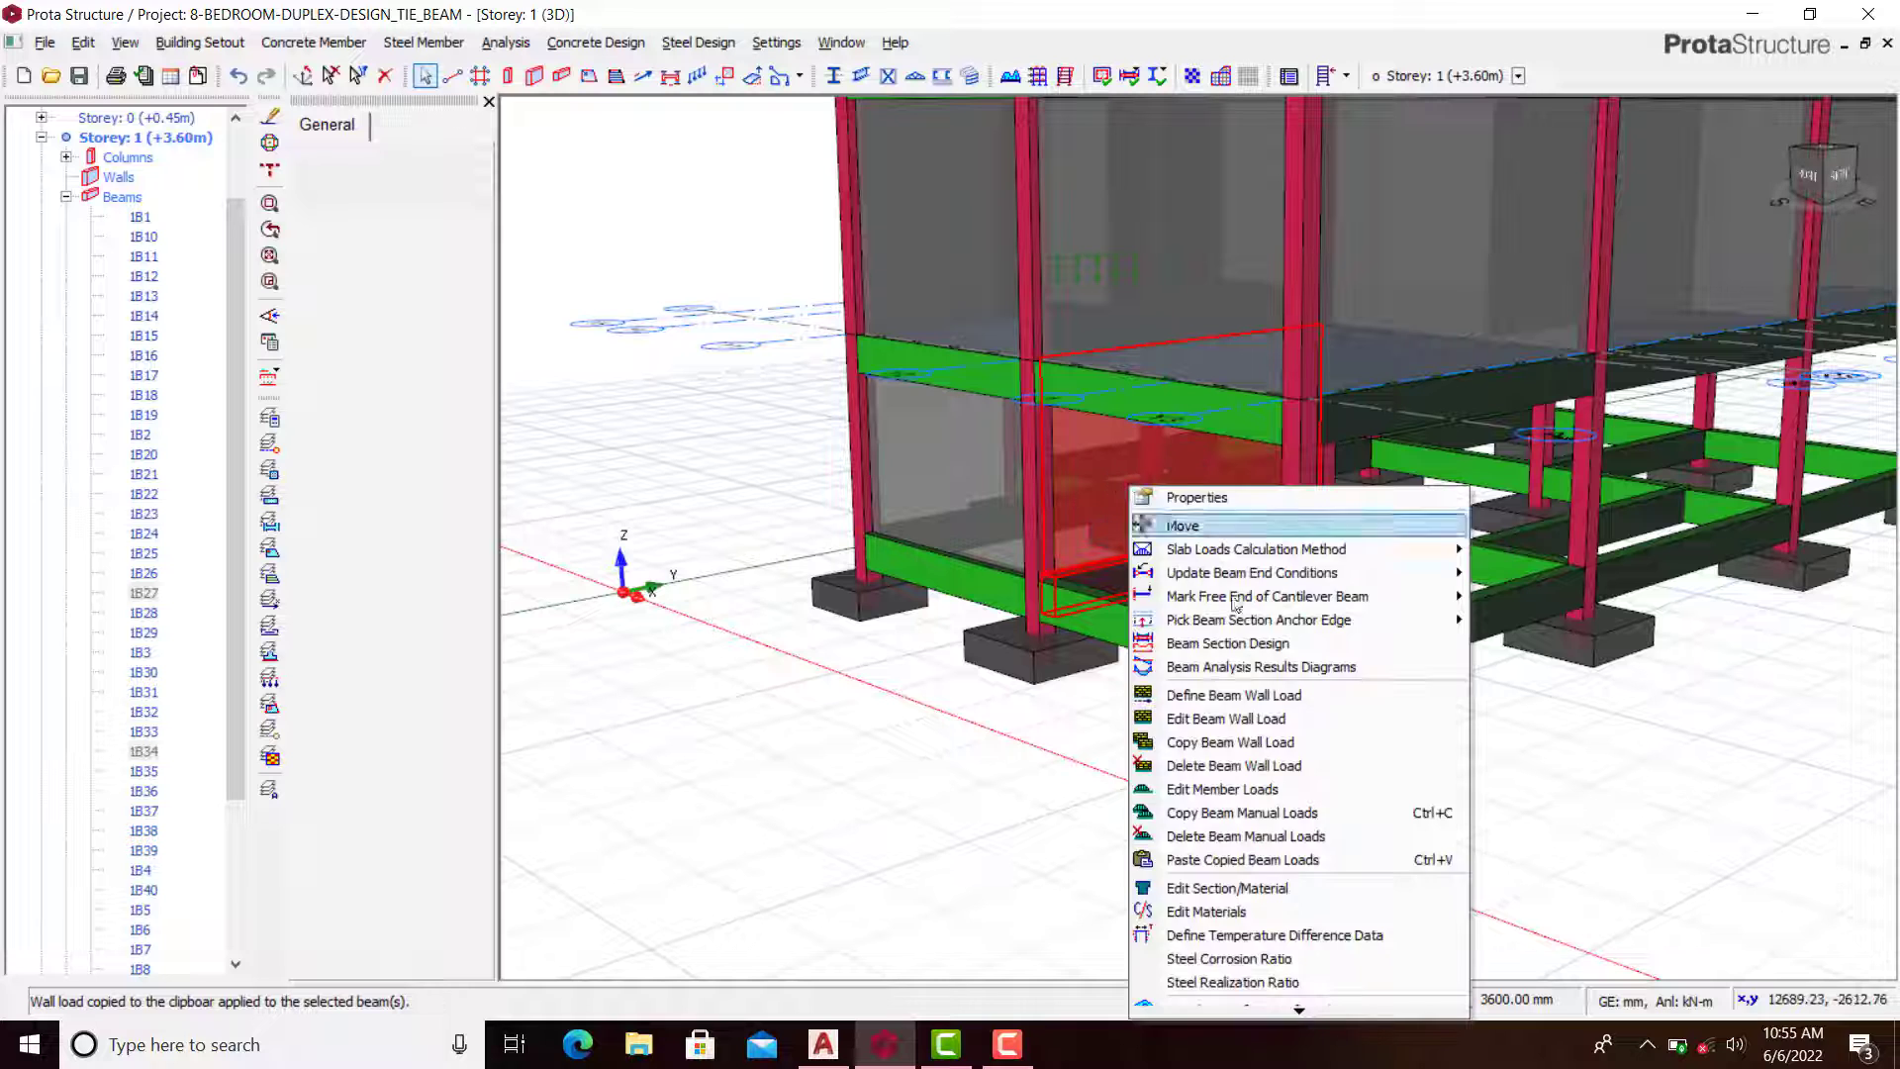
pyautogui.click(1250, 749)
# Step: Select the two in-line inner tie beams beyond the loaded bay and the tie beam branching off them
pyautogui.scroll(-2, 1249, 747)
pyautogui.scroll(3, 1295, 633)
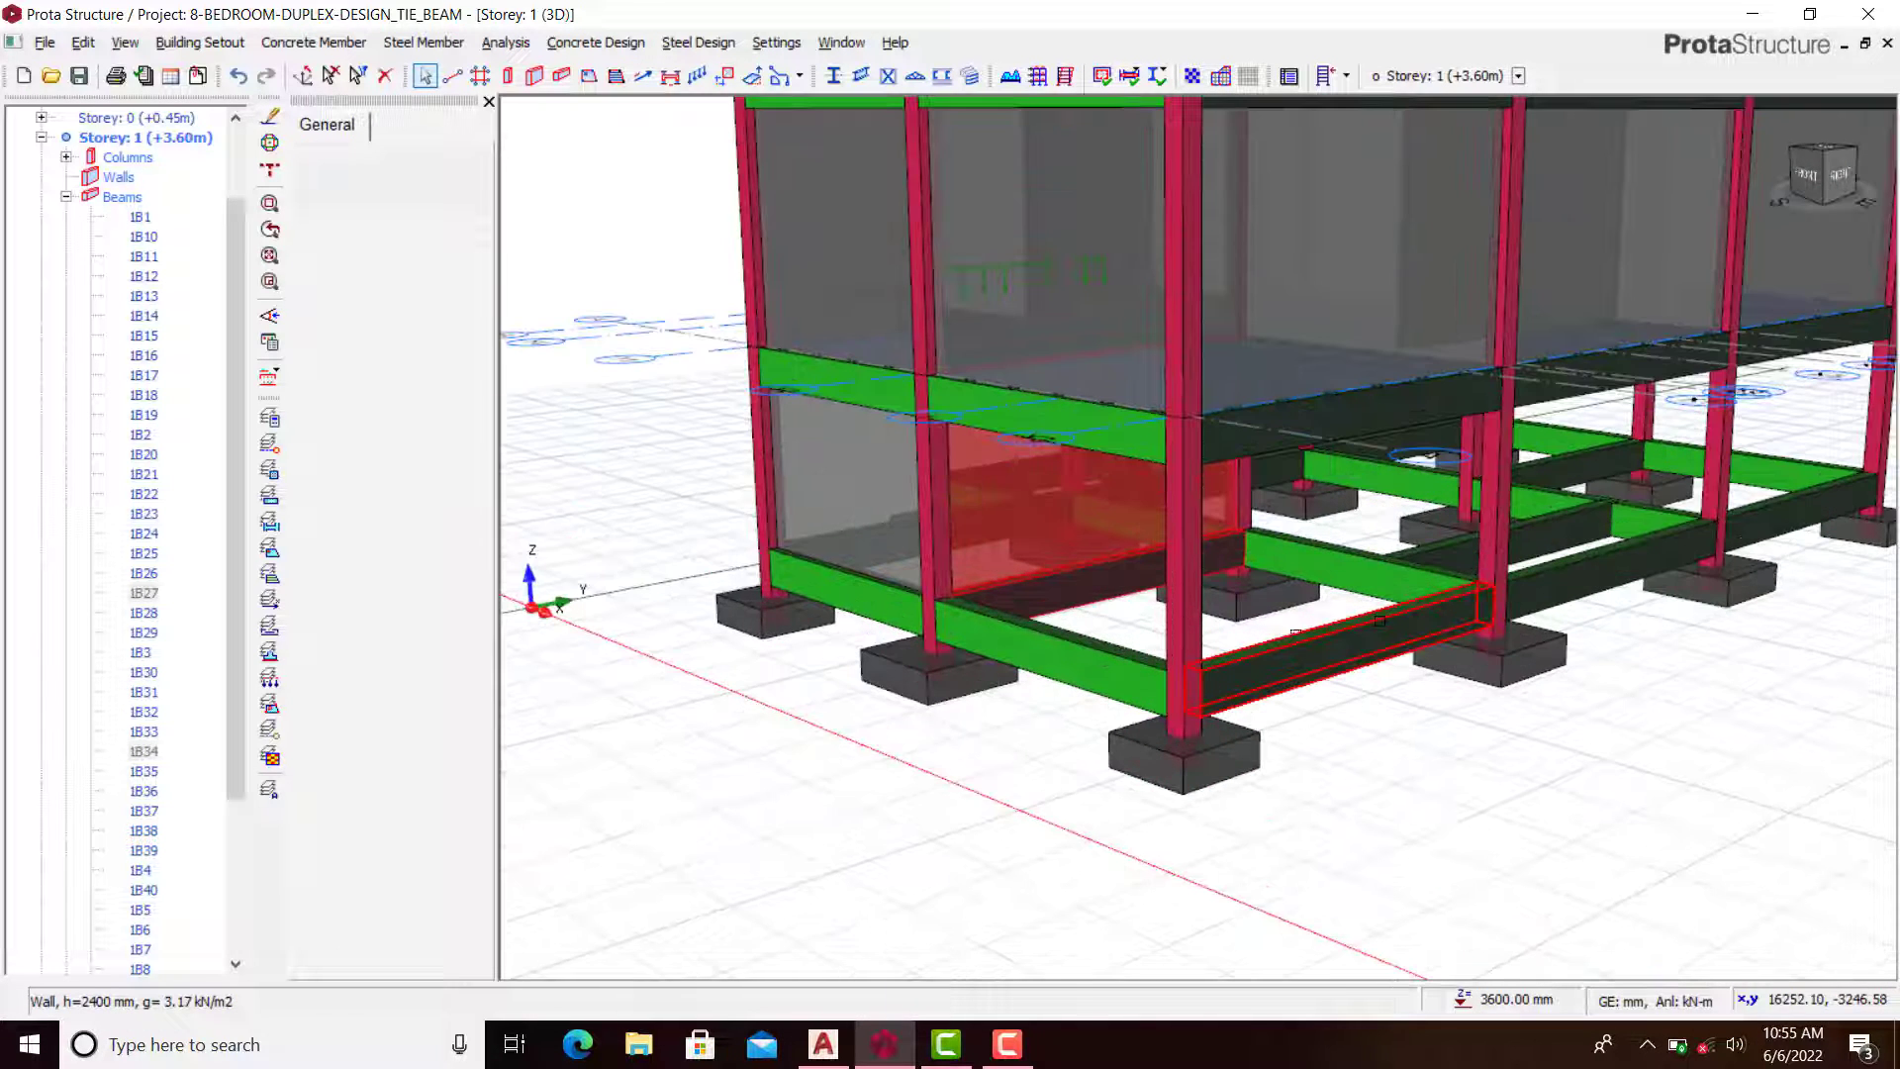
pyautogui.moveTo(1308, 706); pyautogui.dragTo(1167, 768, button='middle')
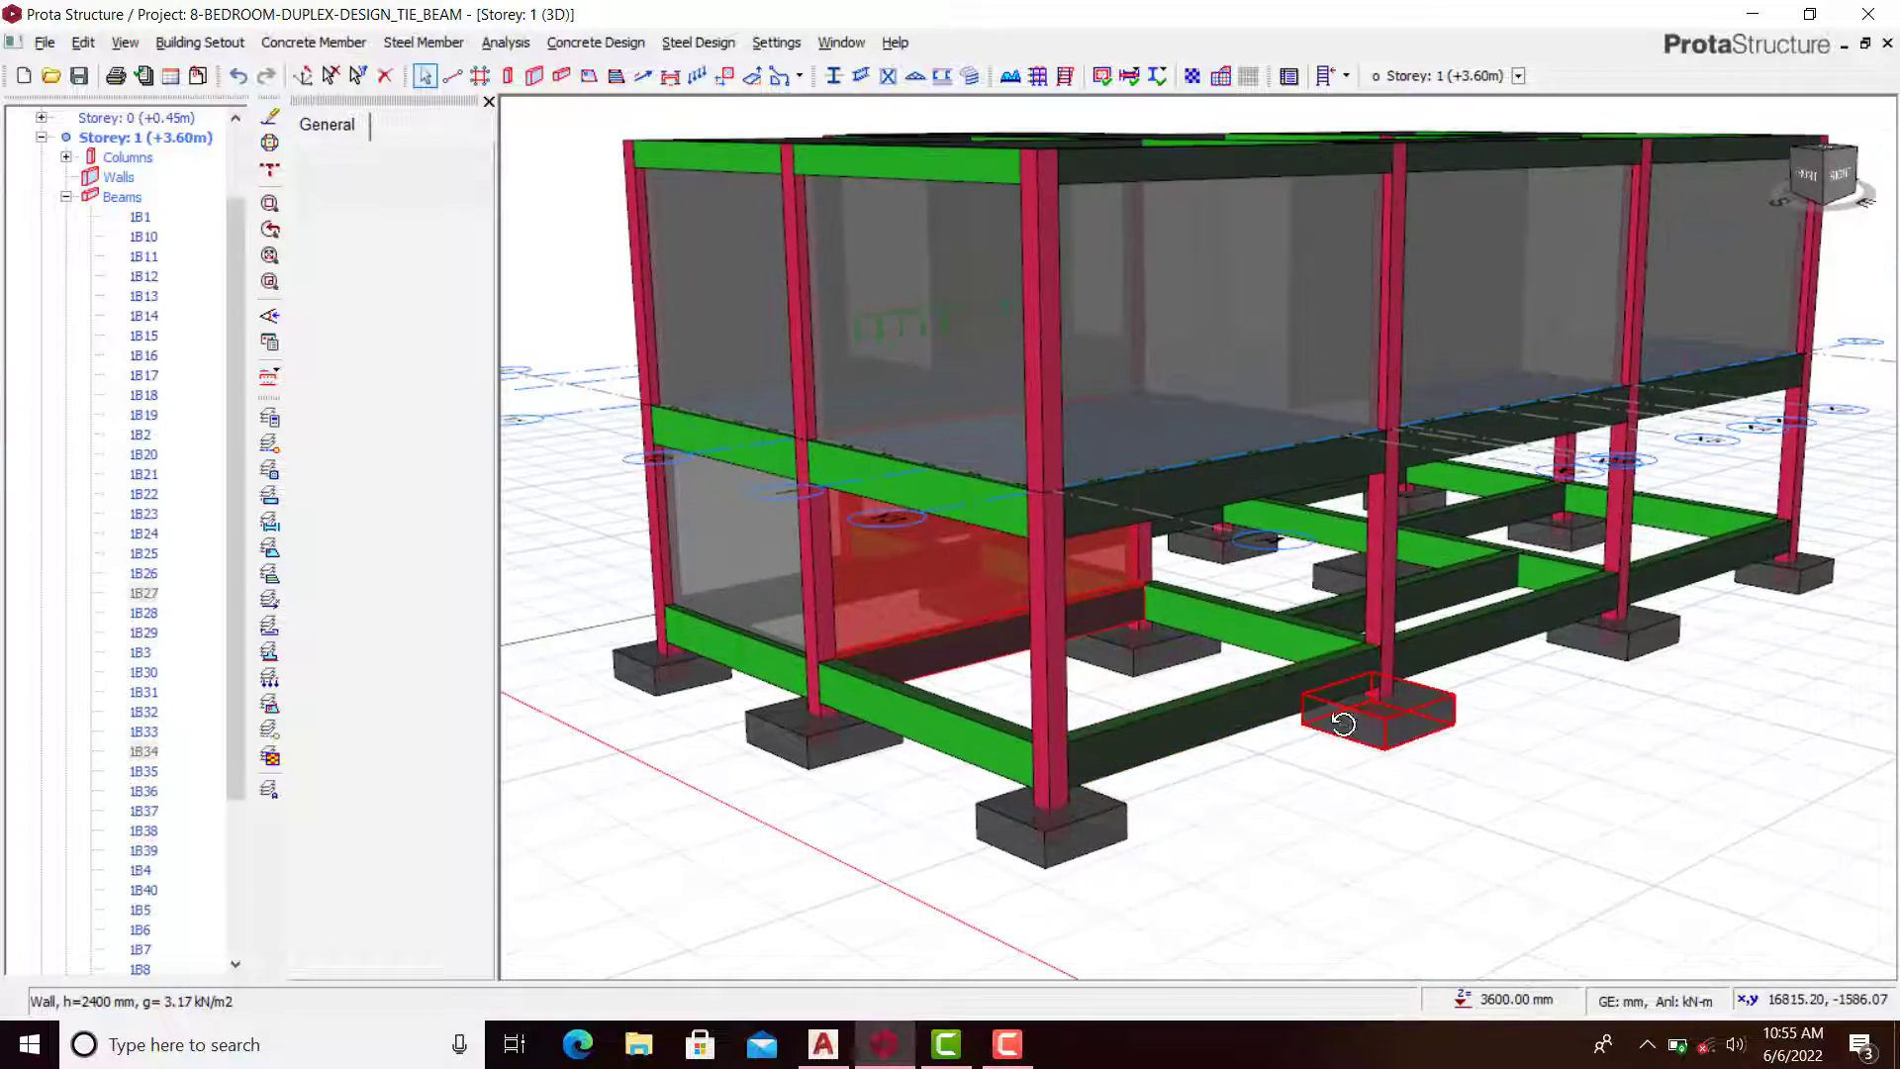
pyautogui.keyDown('shift'); pyautogui.moveTo(1345, 725); pyautogui.dragTo(1191, 740, button='middle'); pyautogui.keyUp('shift')
pyautogui.scroll(6, 1191, 740)
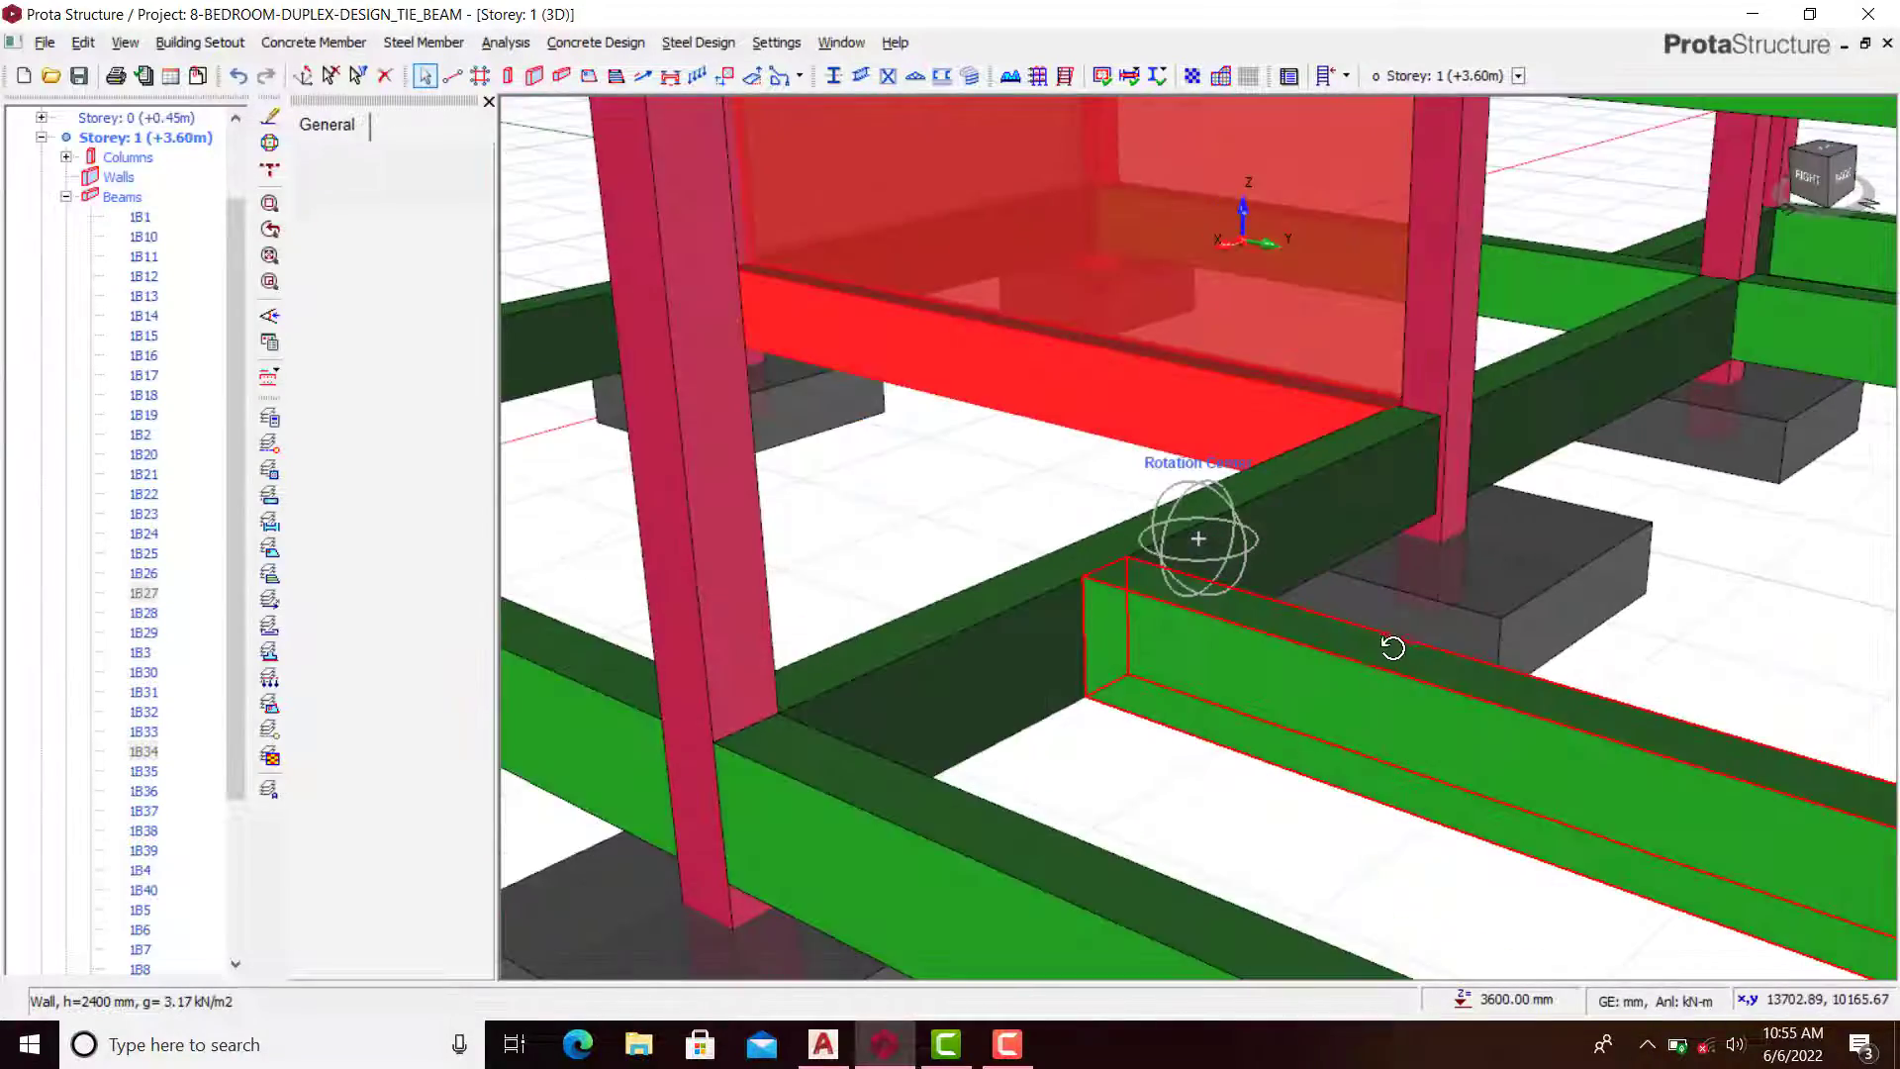
pyautogui.keyDown('shift'); pyautogui.moveTo(1392, 648); pyautogui.dragTo(1353, 634, button='middle'); pyautogui.keyUp('shift')
pyautogui.click(1029, 586)
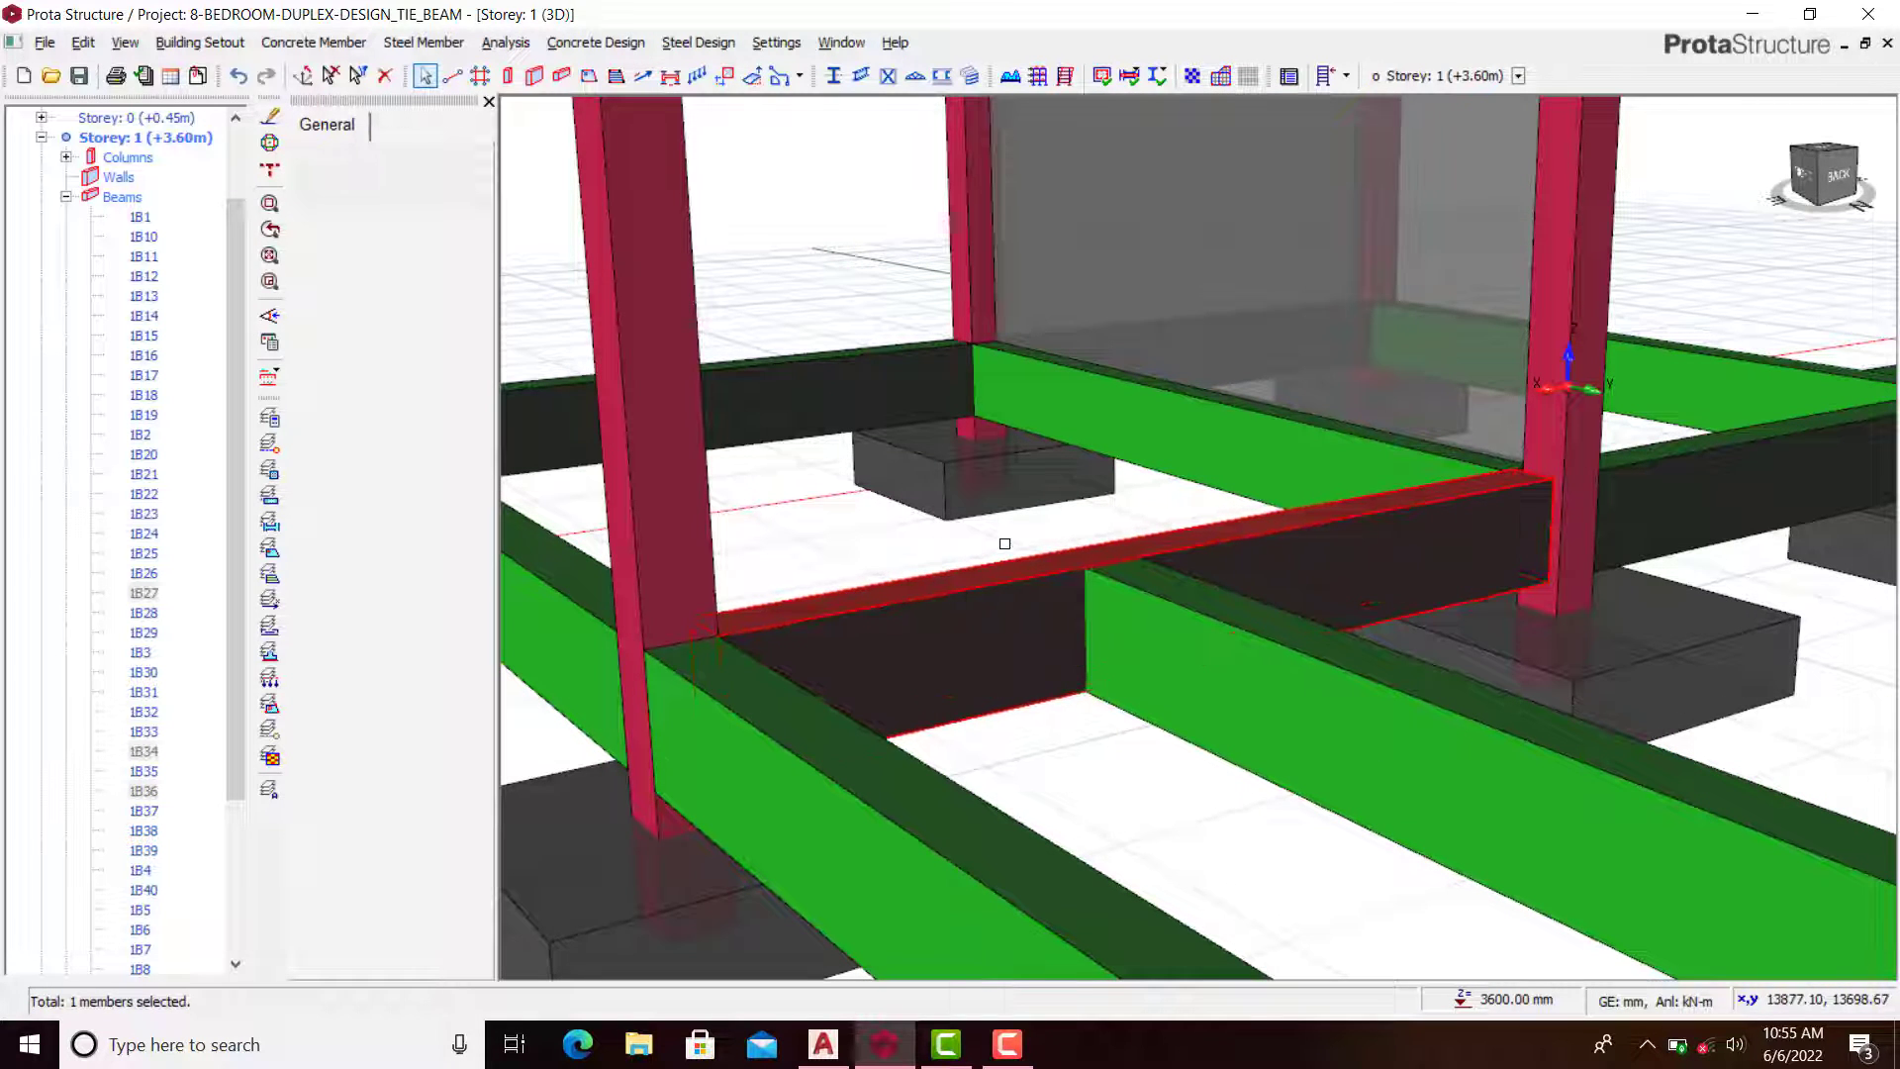
pyautogui.scroll(-2, 1393, 539)
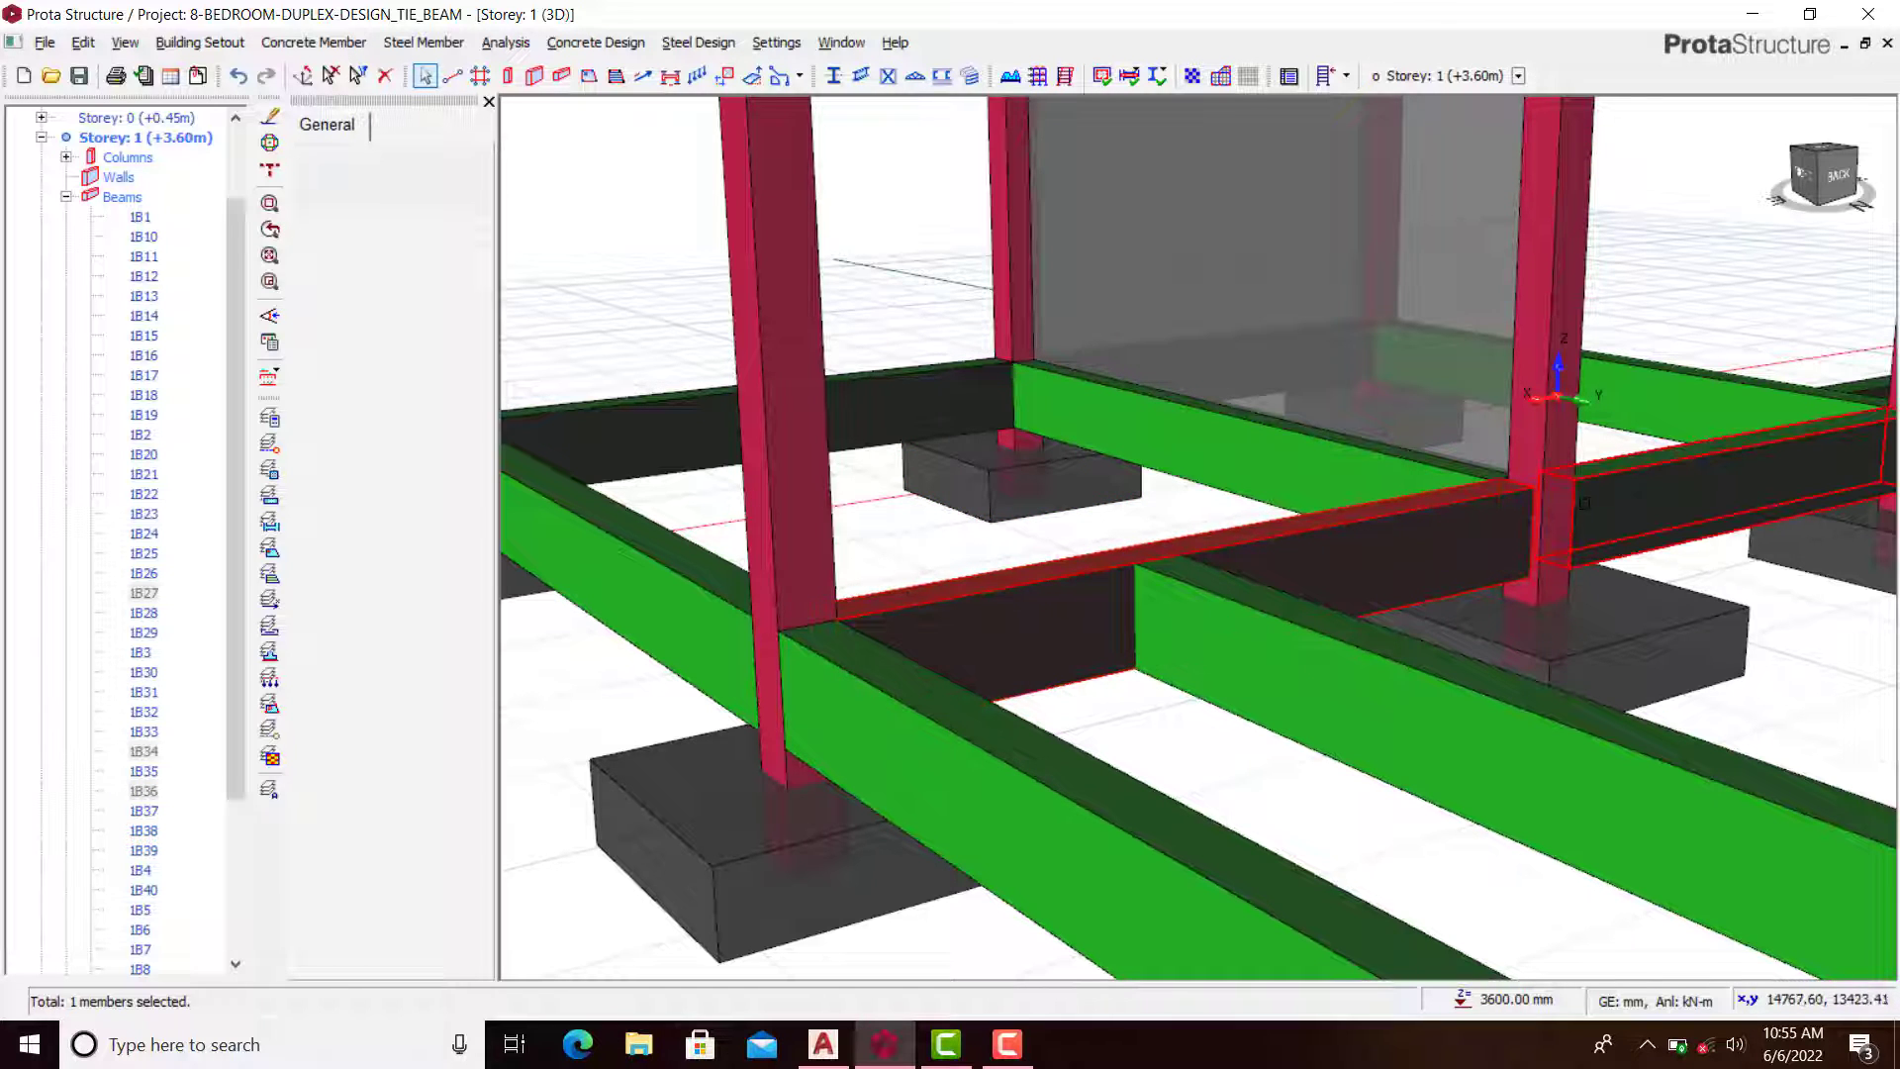
pyautogui.keyDown('ctrl'); pyautogui.click(1642, 501); pyautogui.keyUp('ctrl')
pyautogui.scroll(-2, 1429, 665)
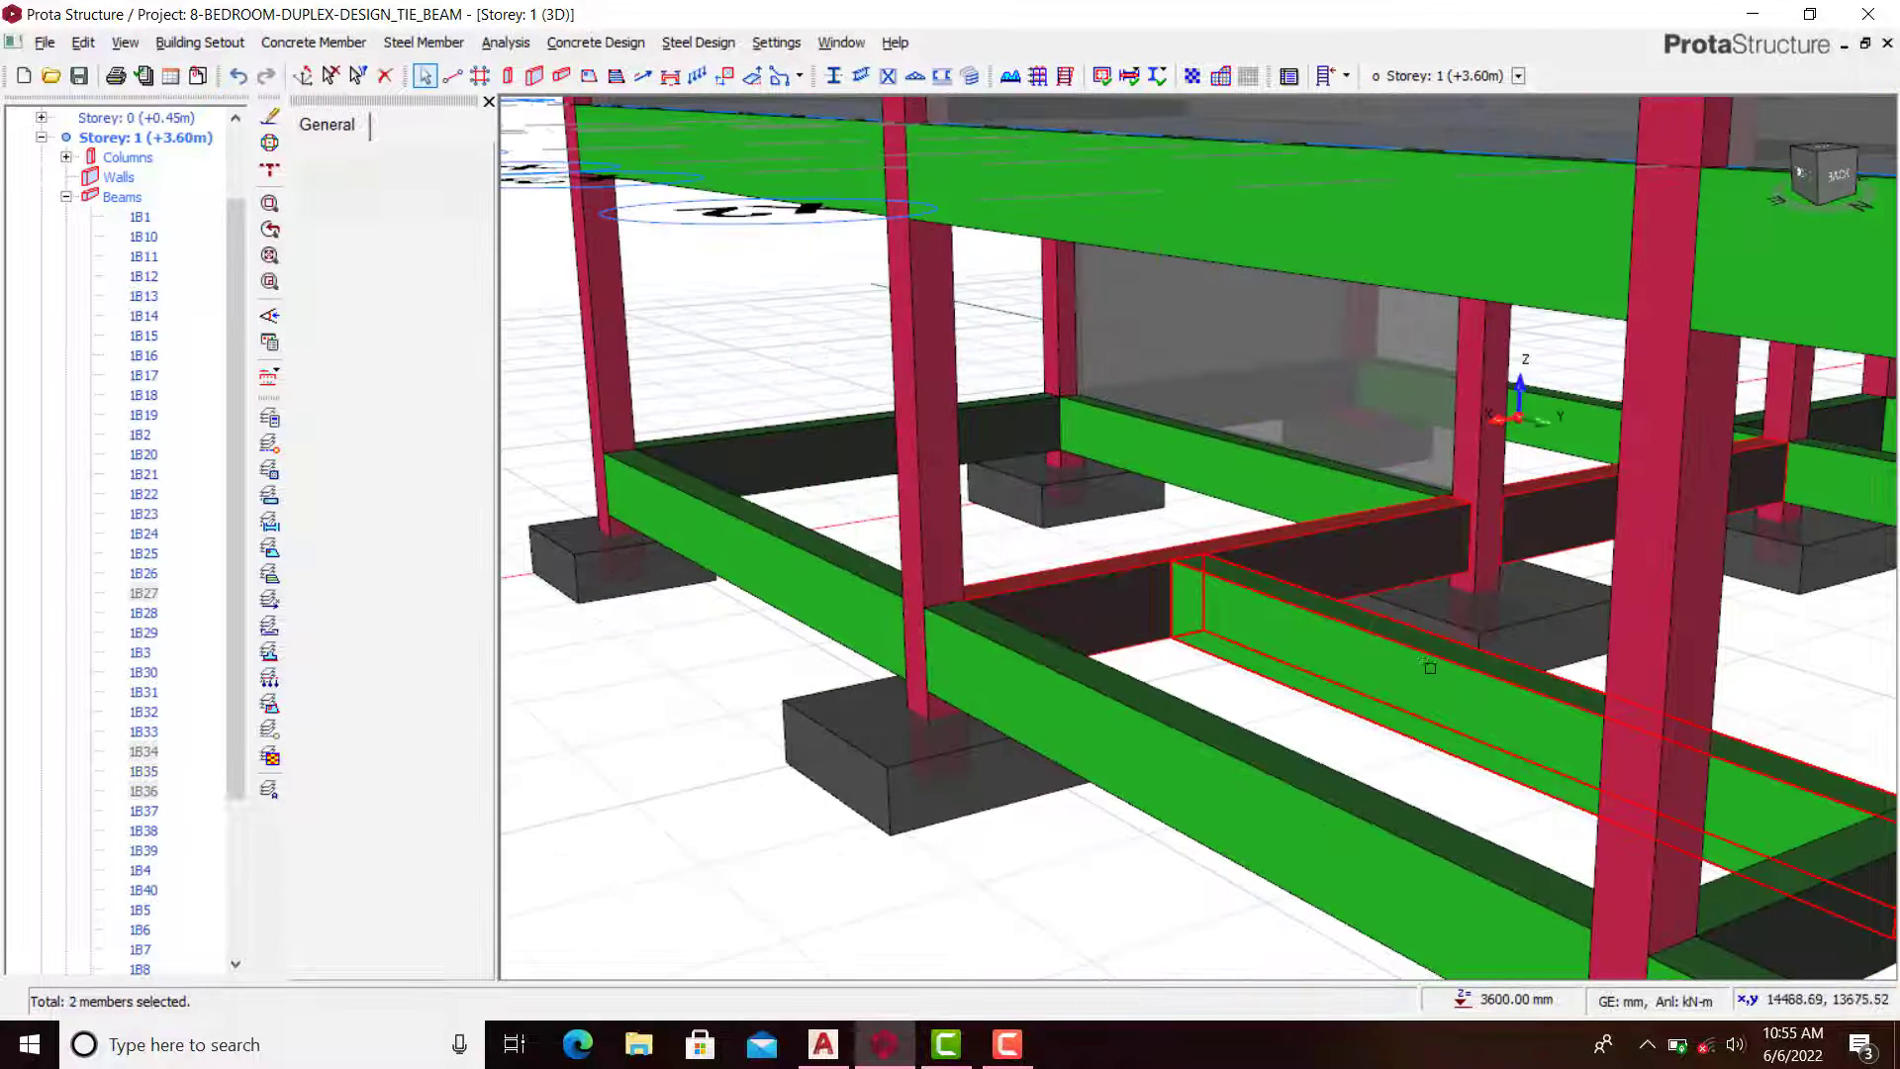
pyautogui.moveTo(1429, 666); pyautogui.dragTo(1497, 670, button='middle')
pyautogui.keyDown('ctrl'); pyautogui.click(1183, 606); pyautogui.keyUp('ctrl')
pyautogui.scroll(-3, 1184, 606)
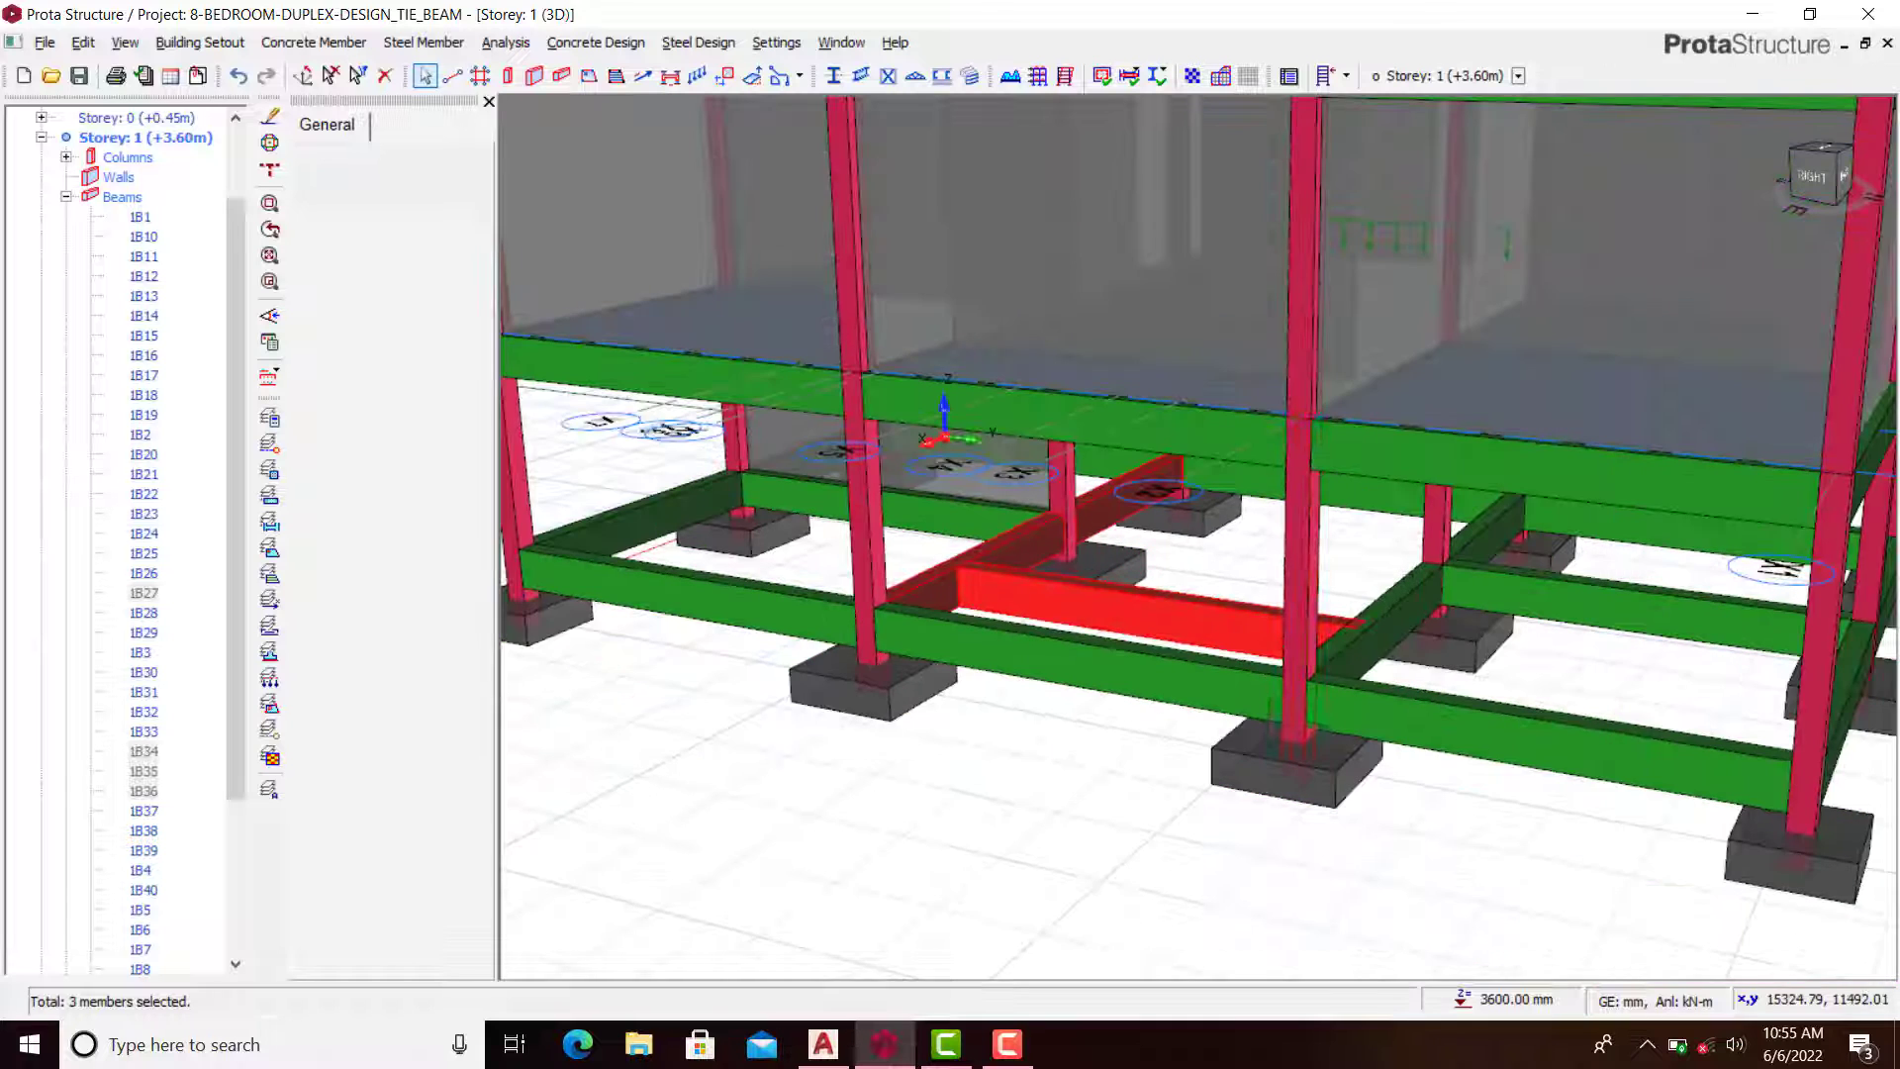
# Step: Add the five remaining interior tie beams, including 1B29, to the beam selection
pyautogui.keyDown('ctrl'); pyautogui.click(1620, 605); pyautogui.keyUp('ctrl')
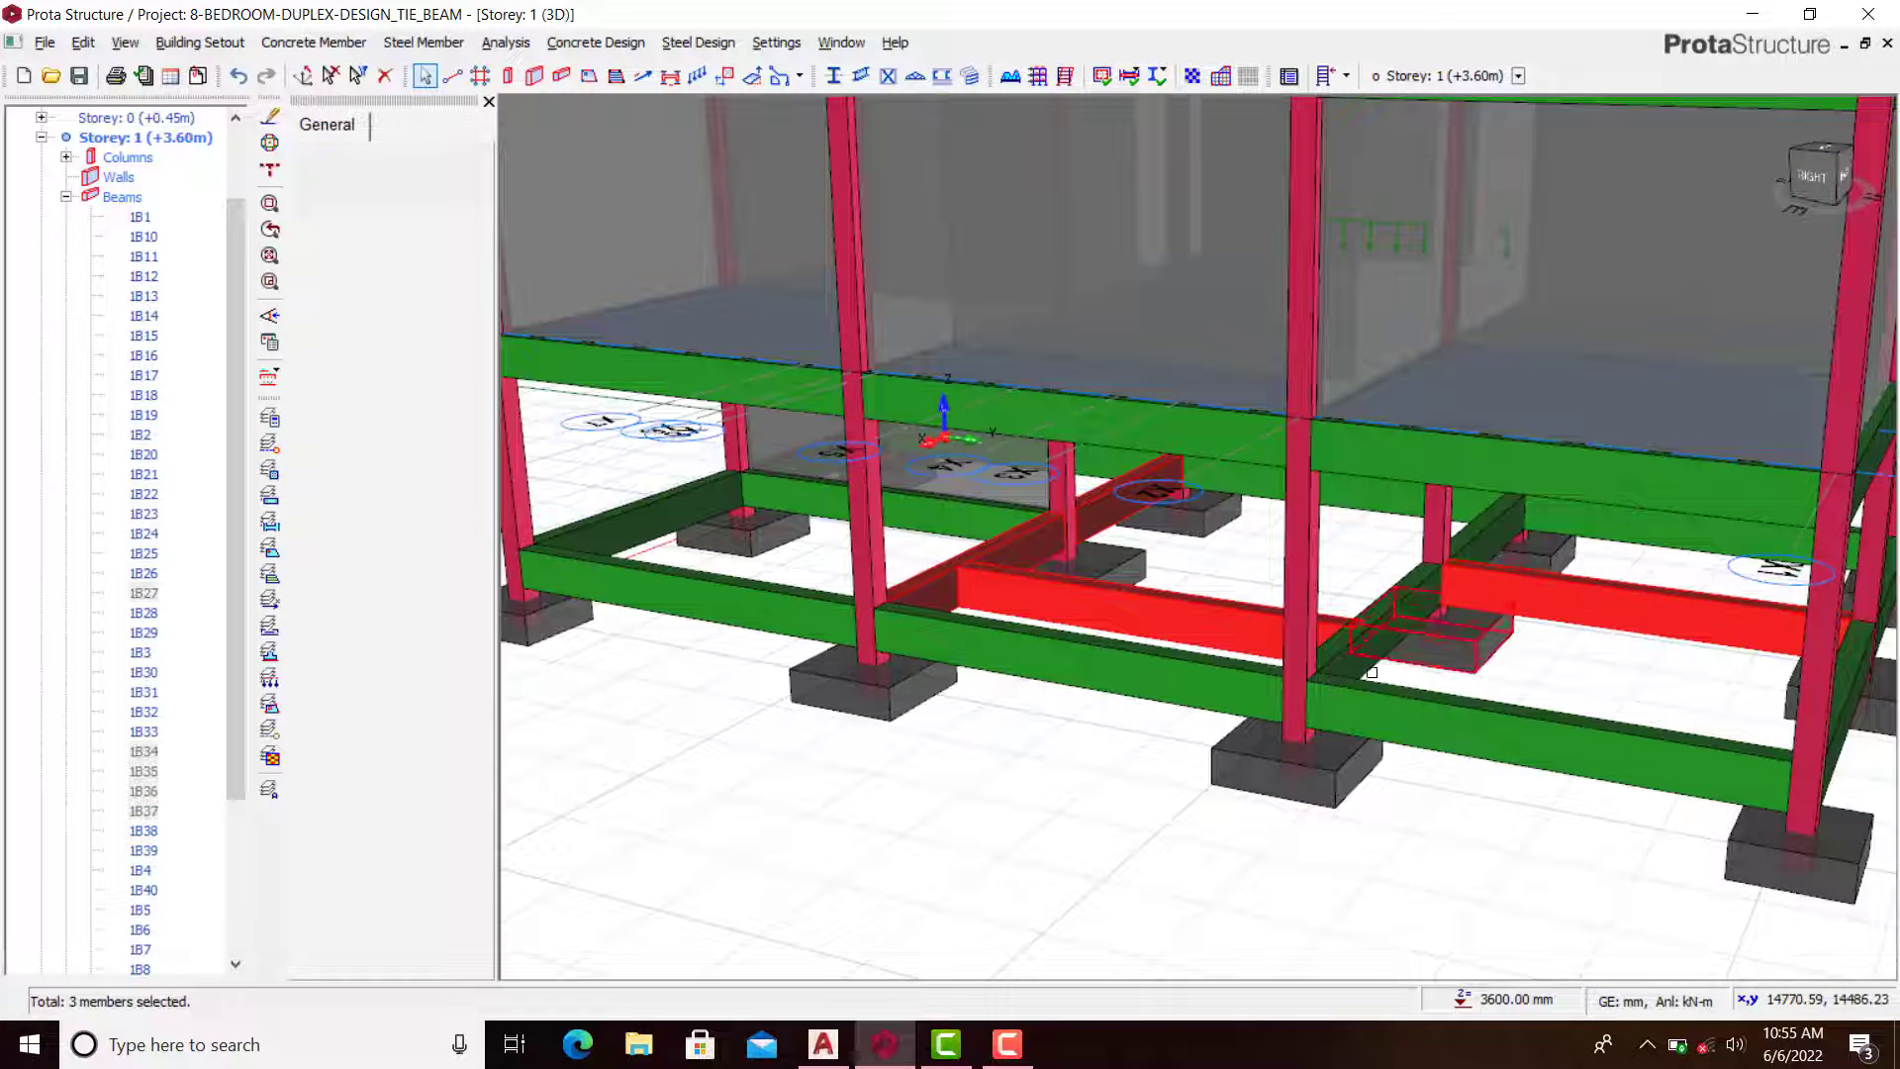
pyautogui.keyDown('ctrl'); pyautogui.click(1471, 541); pyautogui.keyUp('ctrl')
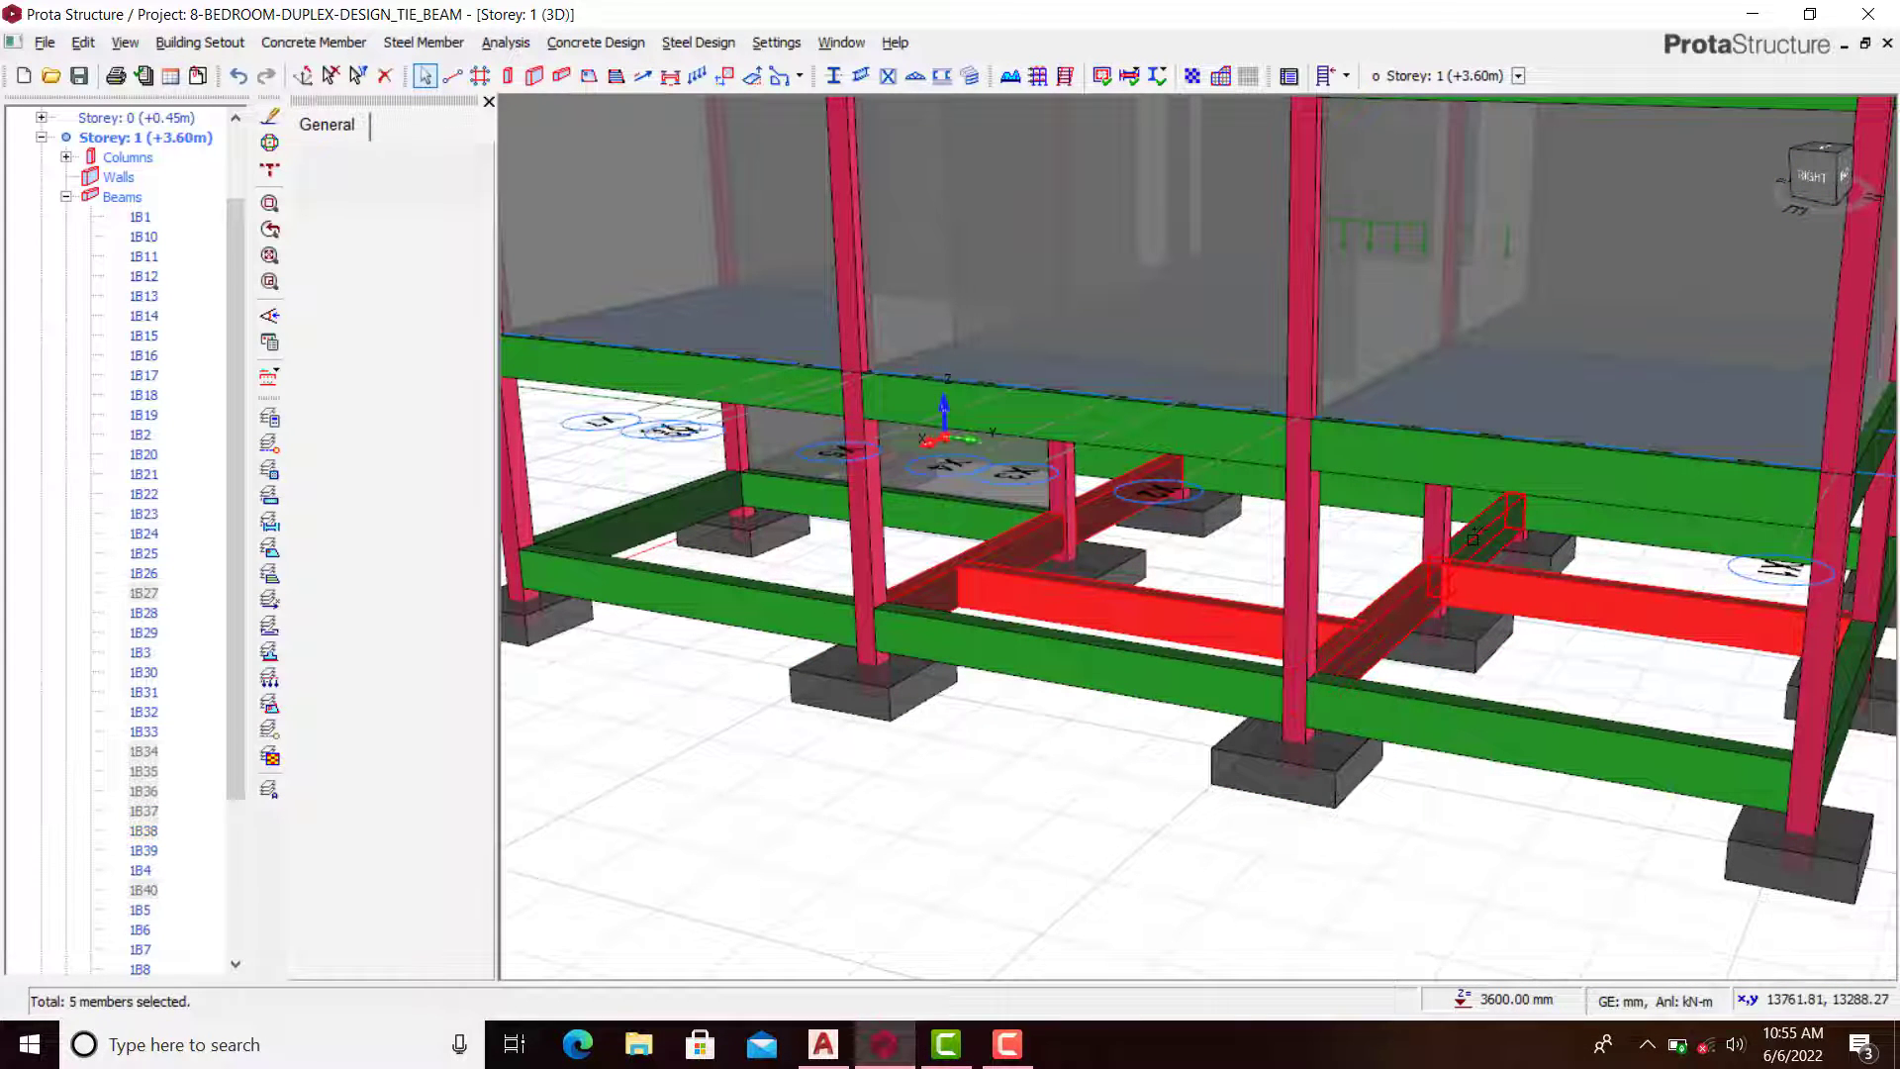
pyautogui.keyDown('ctrl'); pyautogui.click(1472, 539); pyautogui.keyUp('ctrl')
pyautogui.scroll(-3, 1504, 579)
pyautogui.moveTo(1740, 648); pyautogui.dragTo(1492, 631, button='middle')
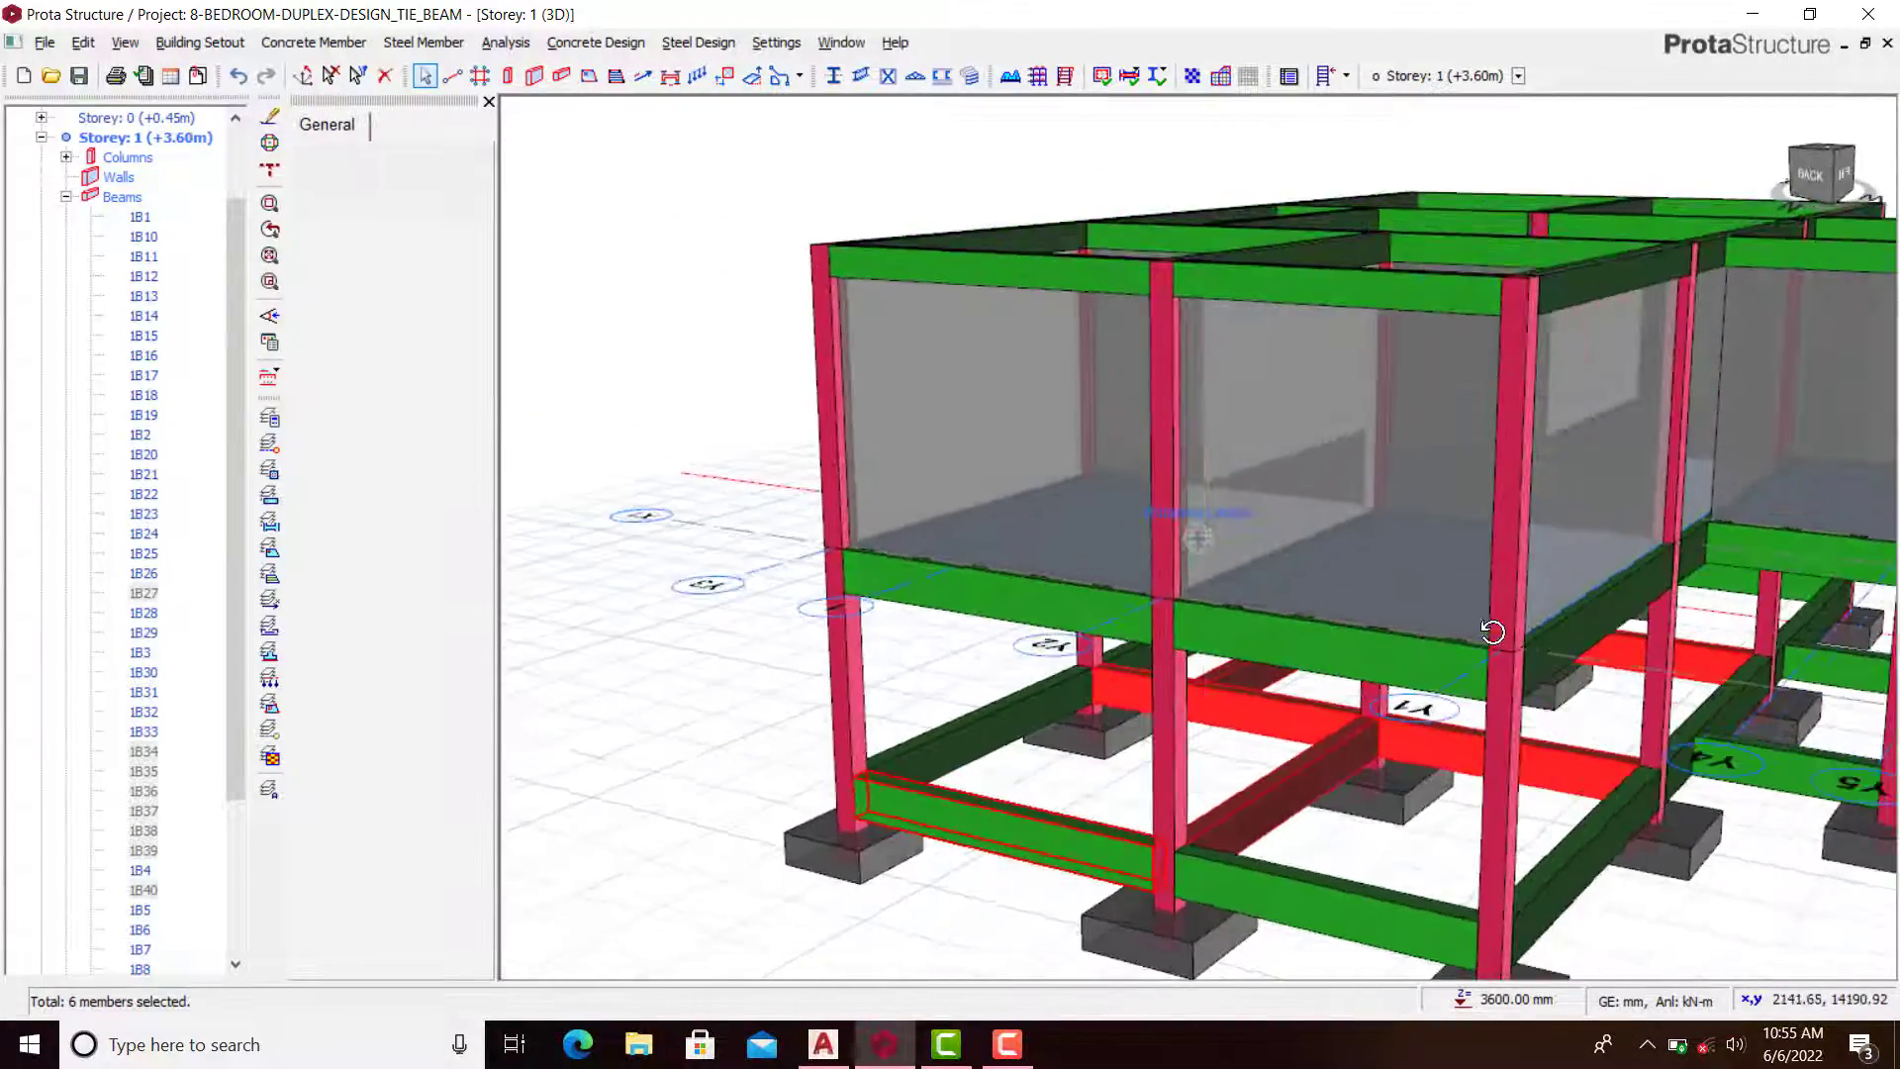
pyautogui.scroll(5, 1492, 631)
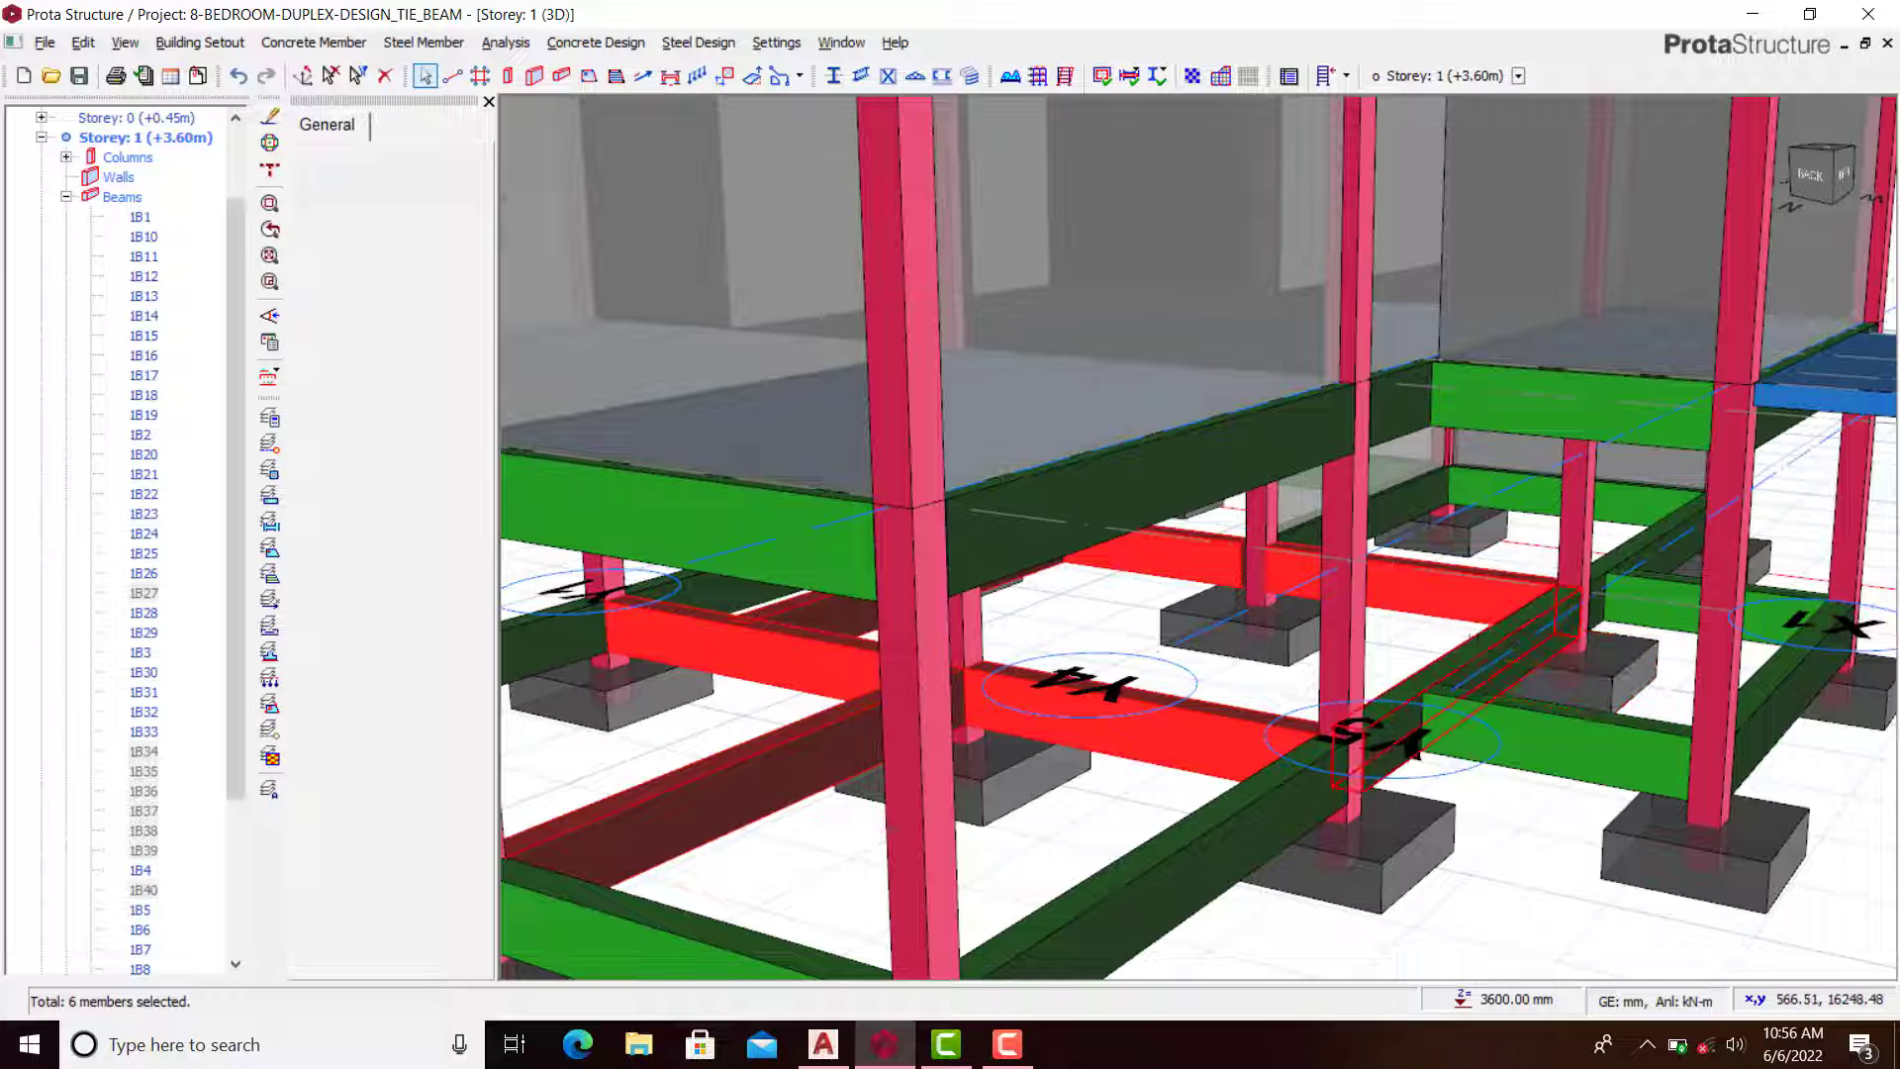
pyautogui.scroll(2, 1499, 634)
pyautogui.click(1587, 602)
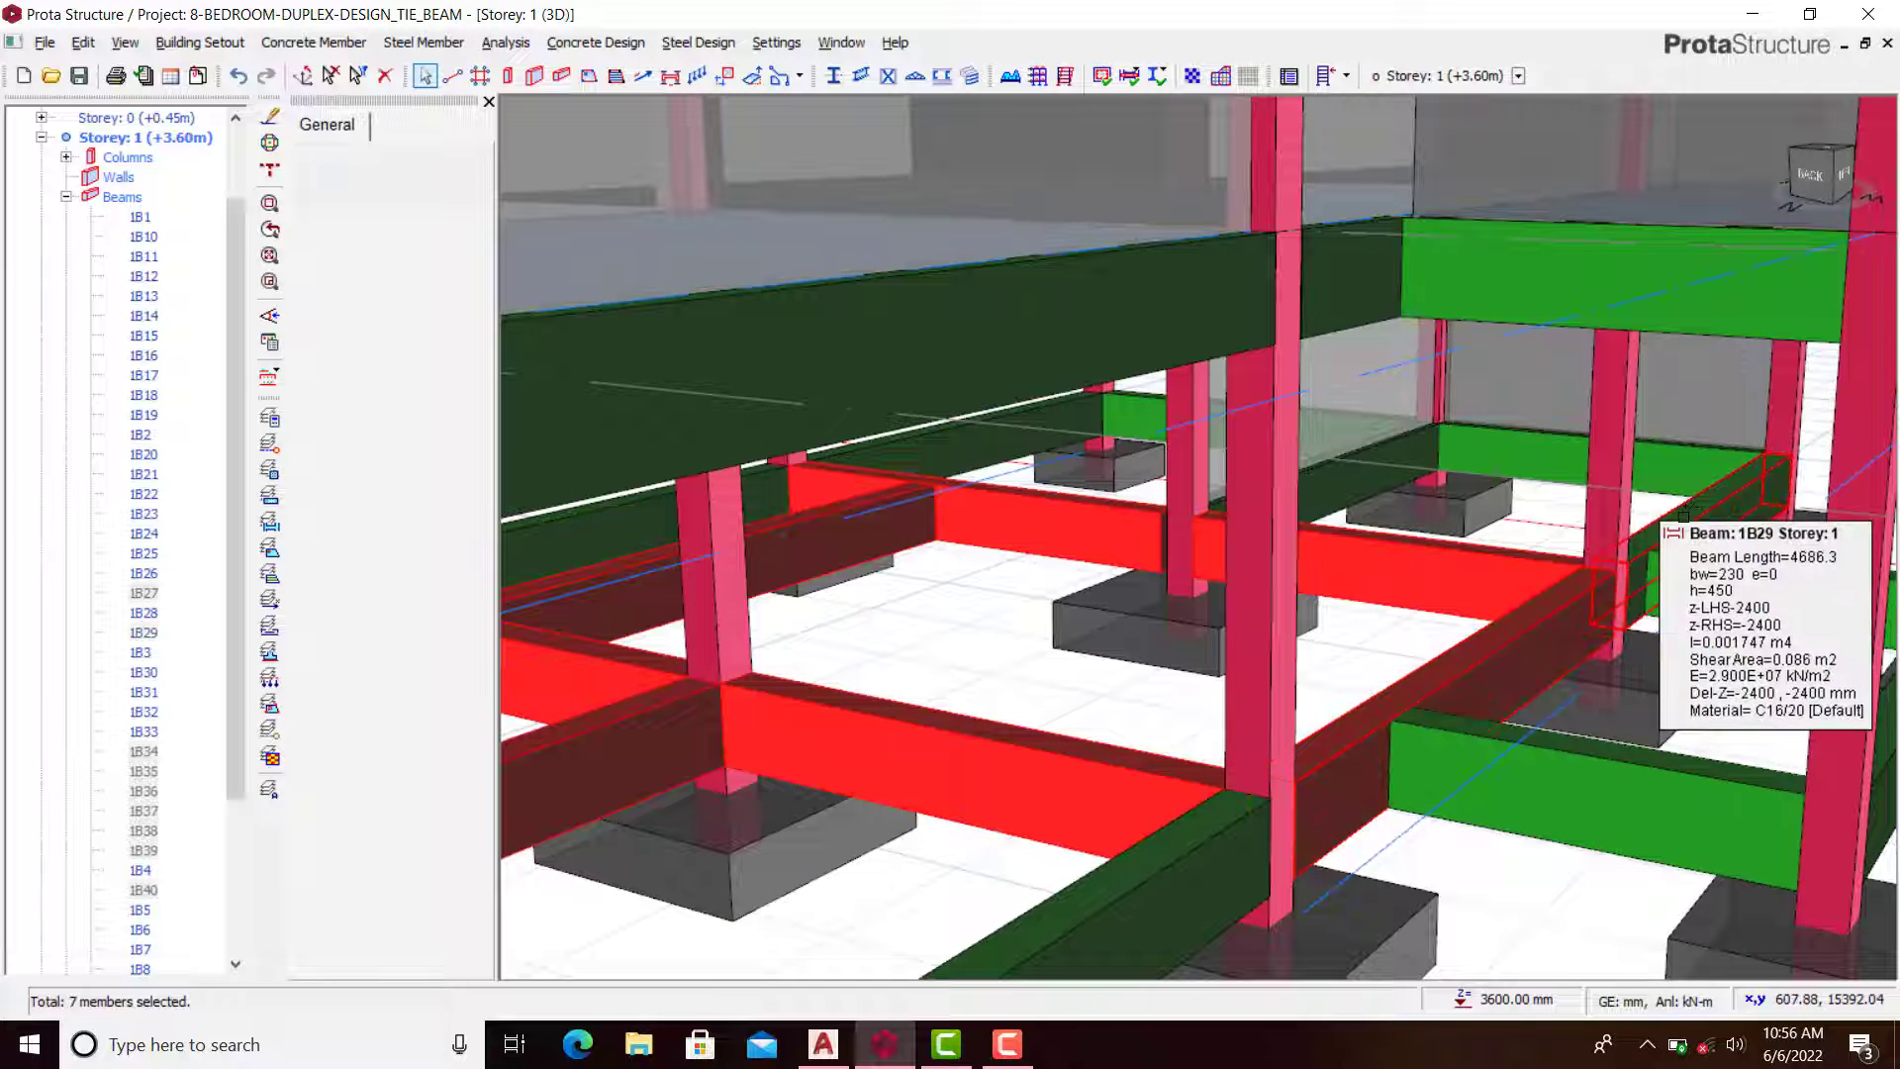
pyautogui.click(1658, 529)
# Step: Paste the copied wall load onto the eight selected interior tie beams, replacing any existing wall load
pyautogui.scroll(-5, 1656, 505)
pyautogui.scroll(-3, 1656, 504)
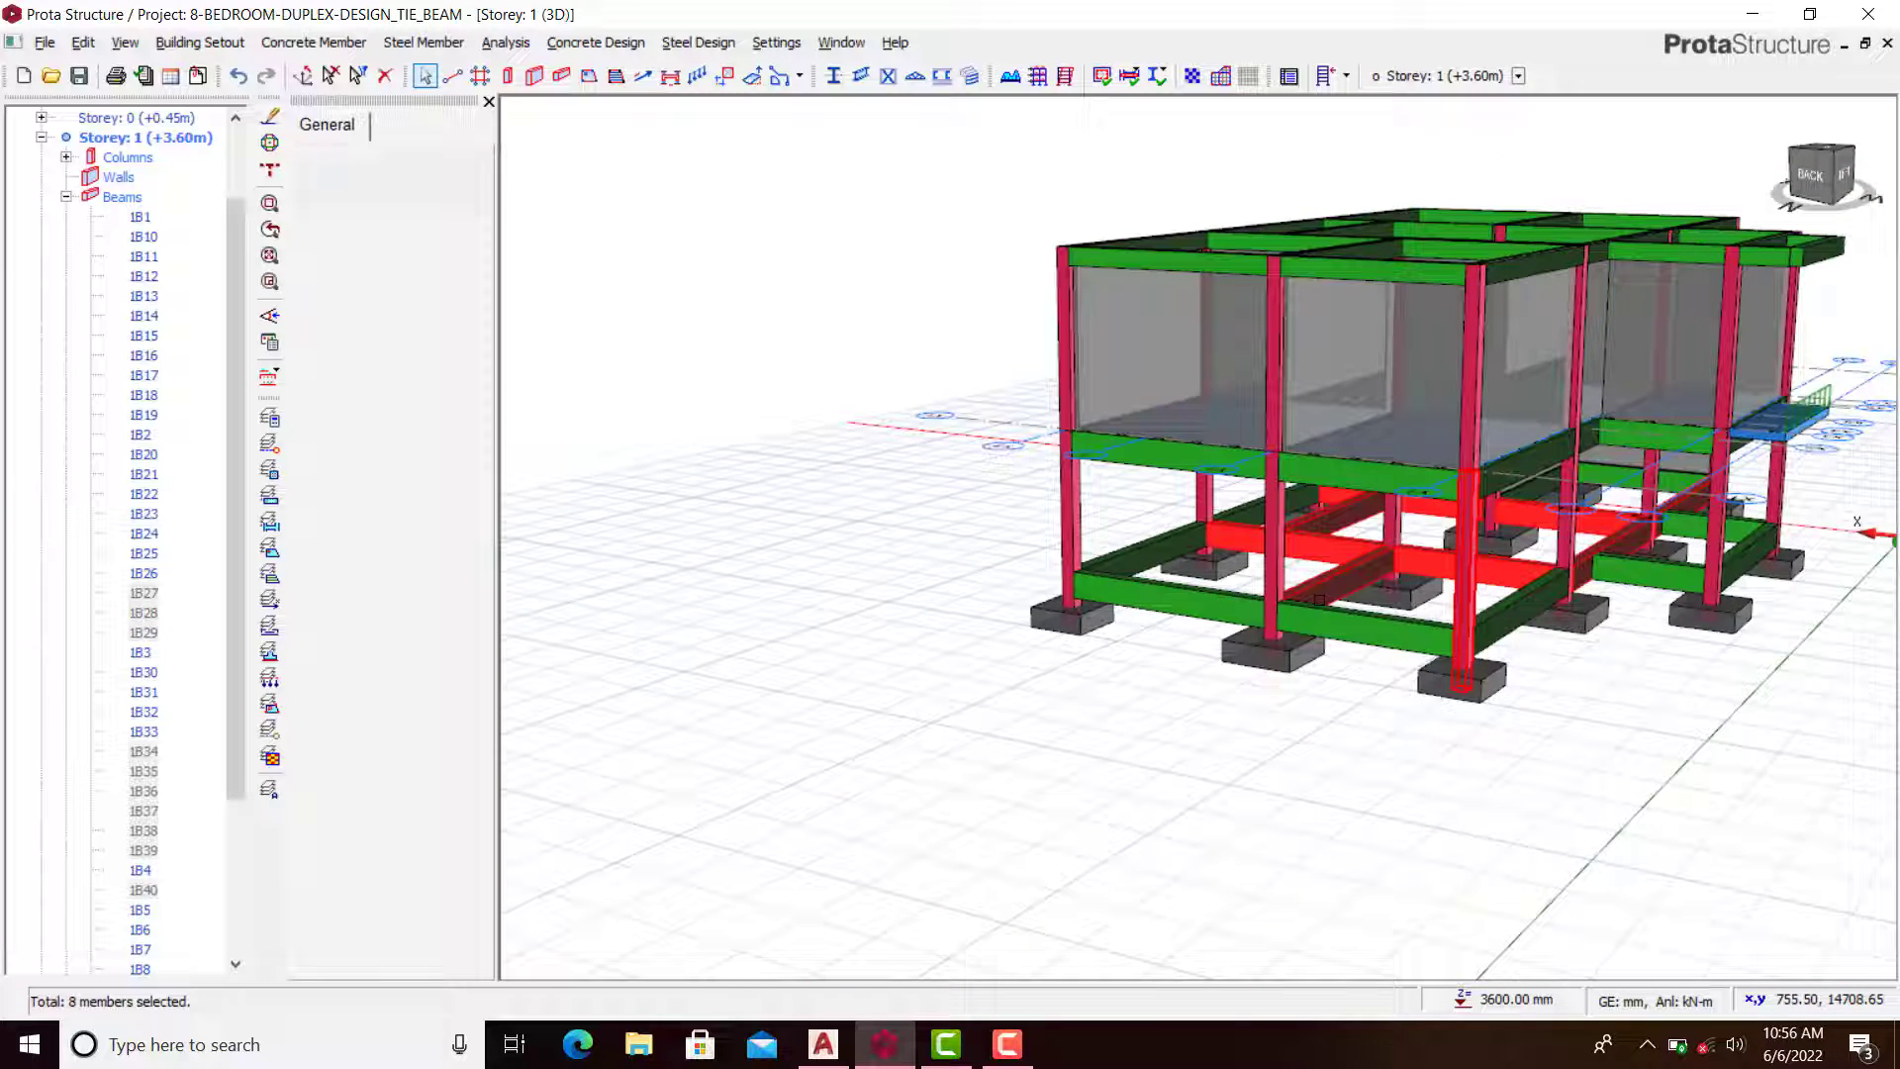
pyautogui.rightClick(877, 503)
pyautogui.click(1076, 715)
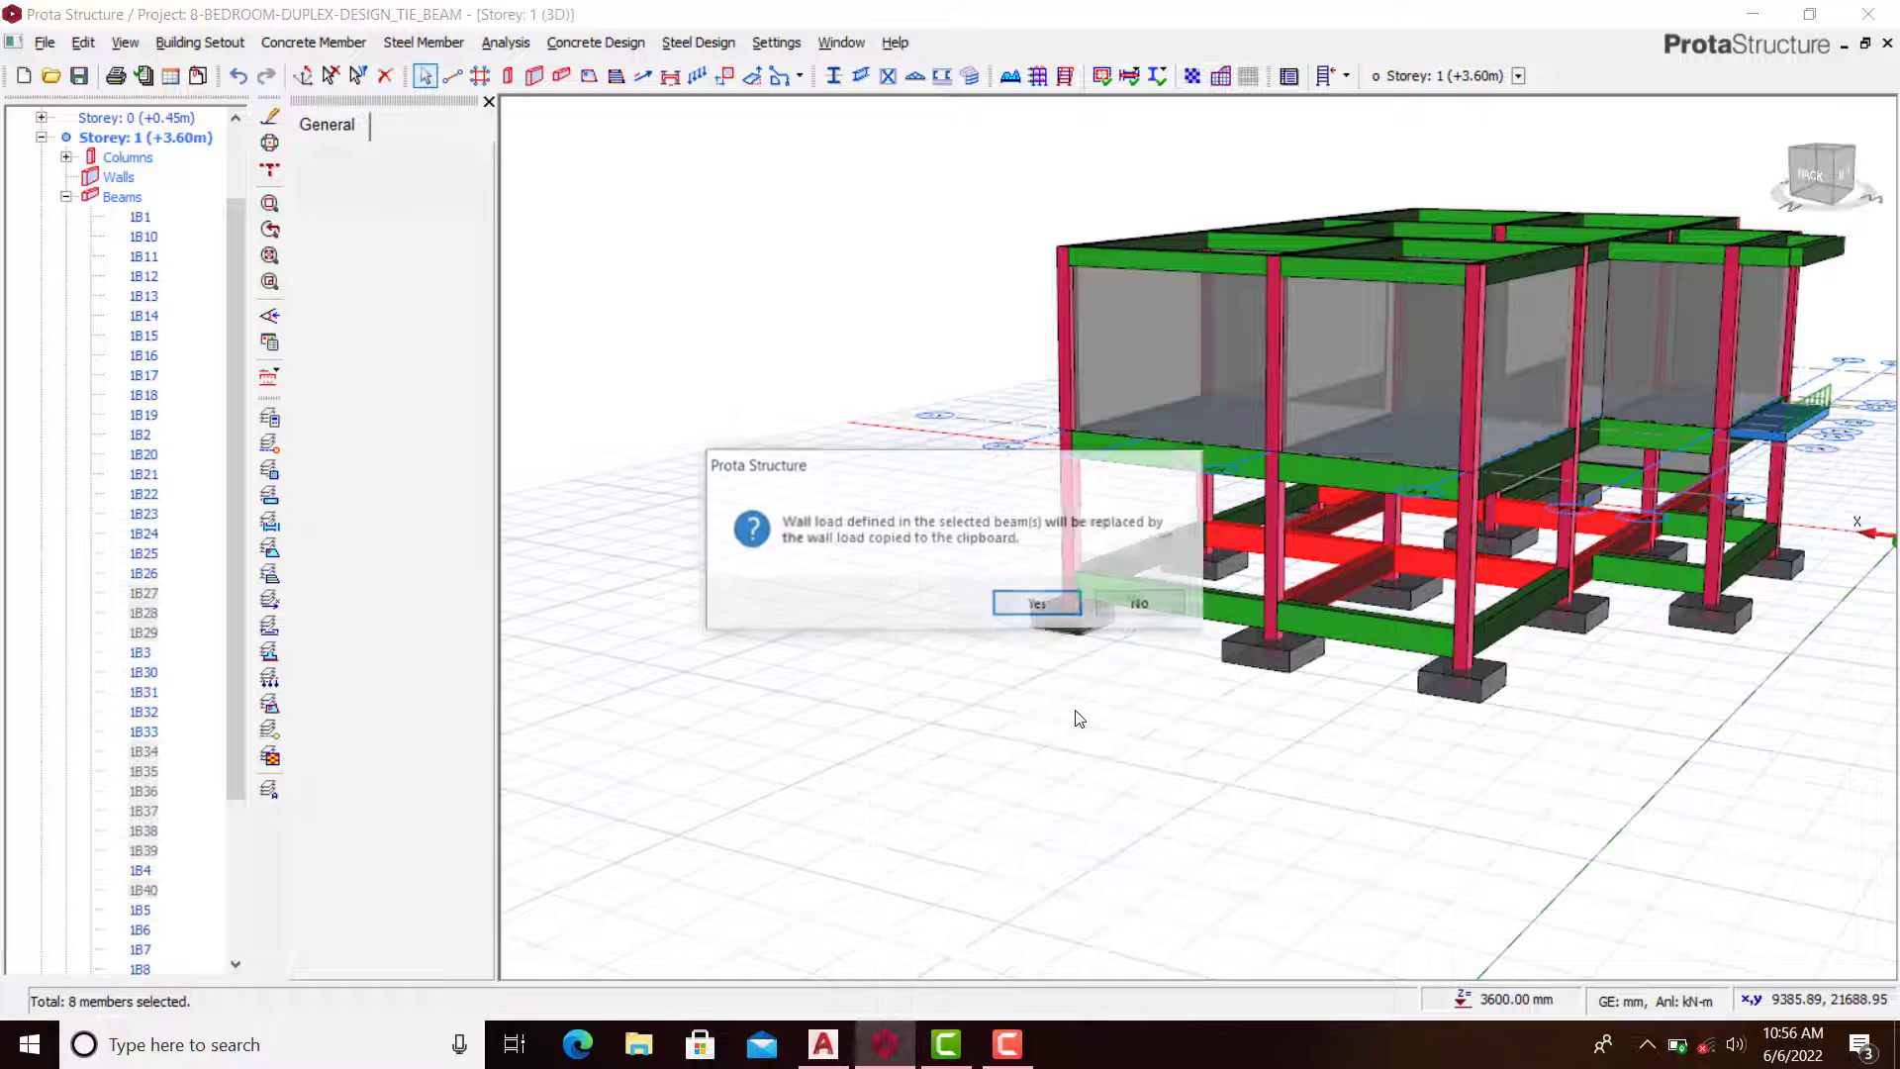
pyautogui.click(1037, 603)
pyautogui.scroll(6, 1528, 535)
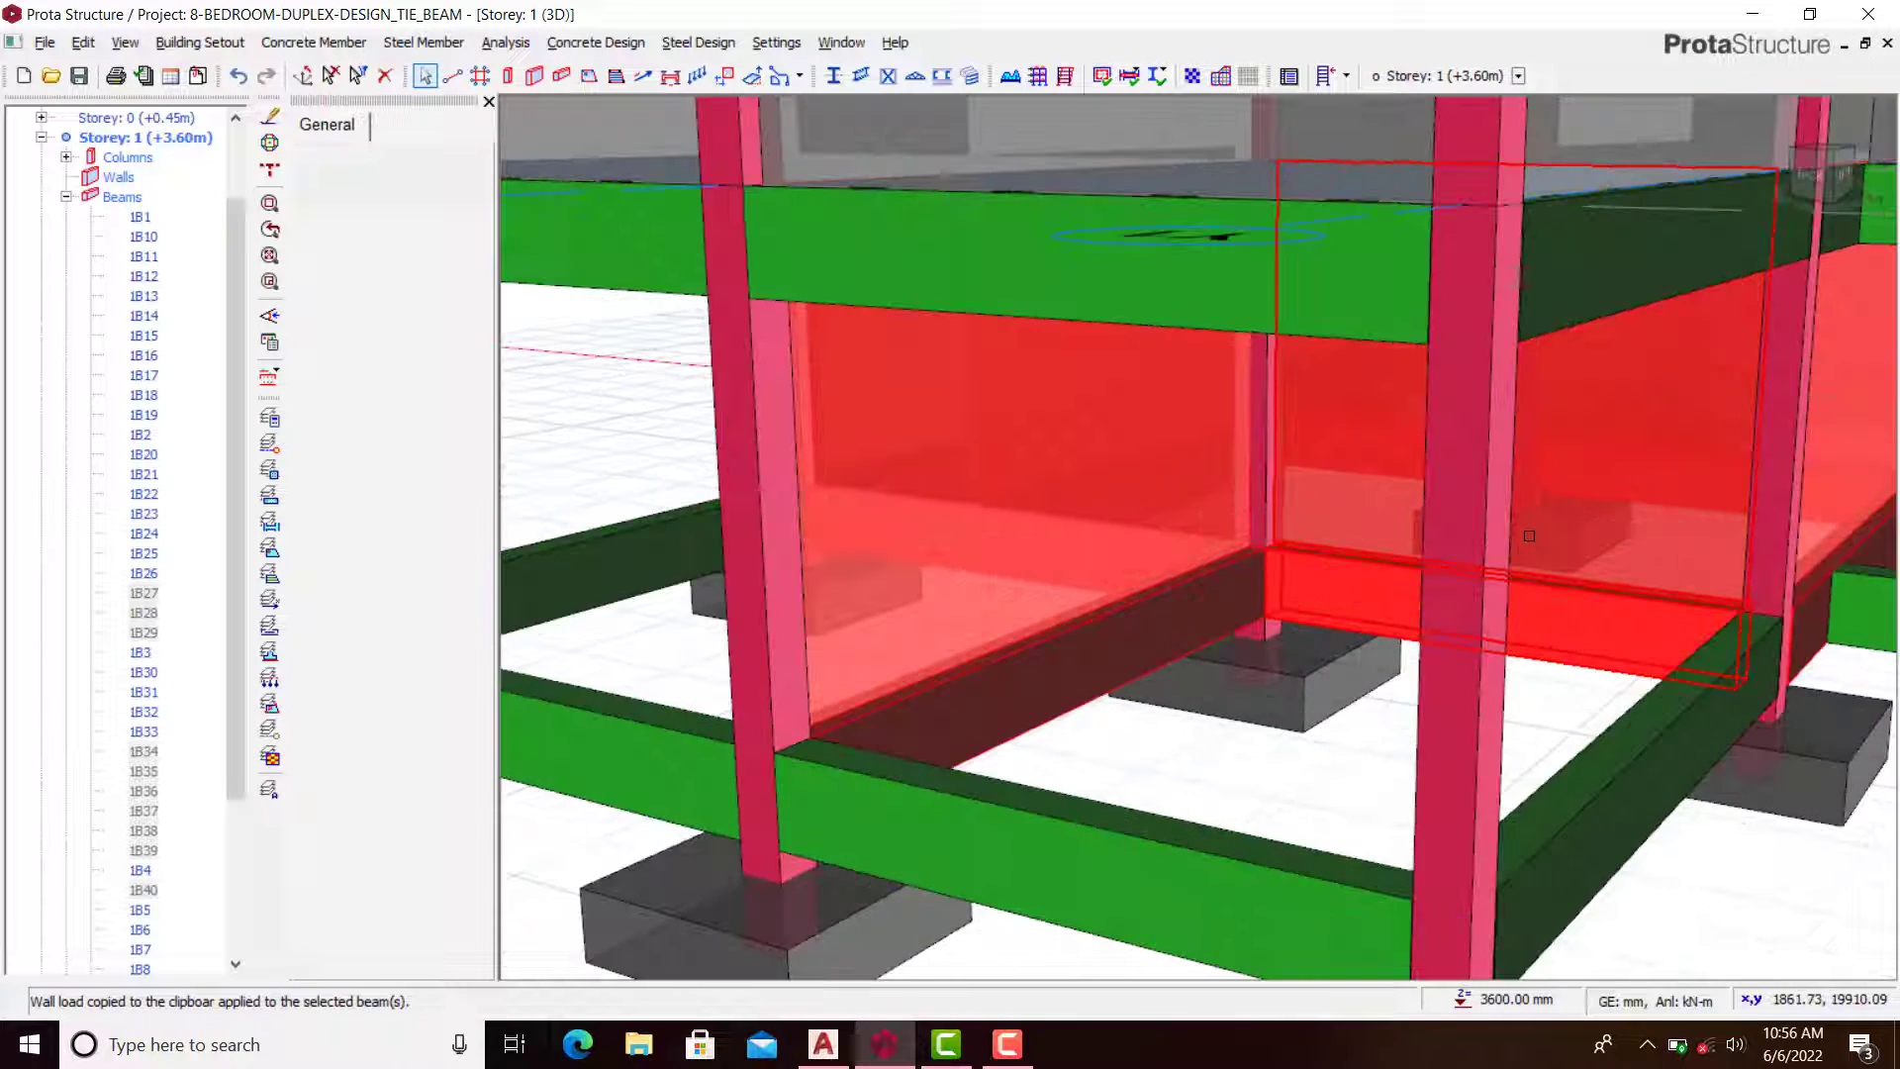
pyautogui.scroll(-6, 1529, 536)
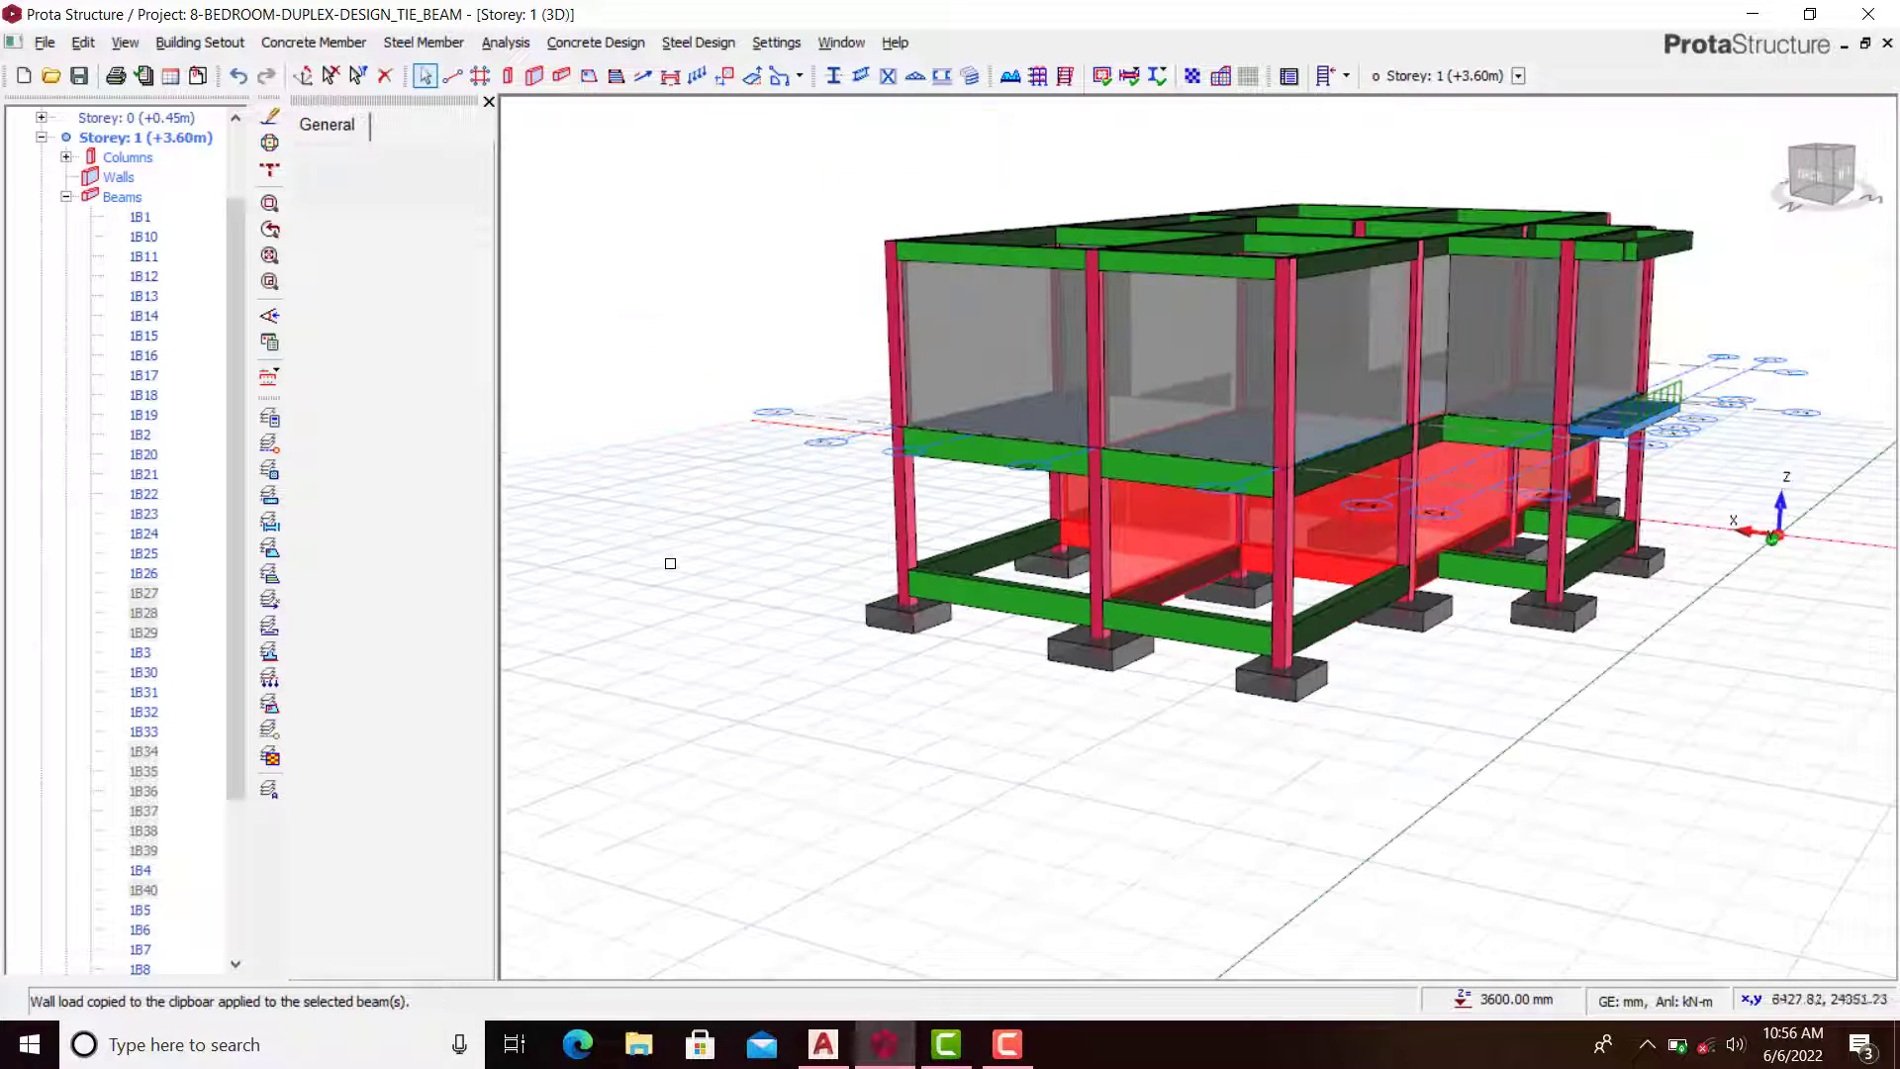
# Step: Clear the selection and select the outer tie beams along the back of the building and its two adjoining sides
pyautogui.click(670, 563)
pyautogui.scroll(5, 1050, 563)
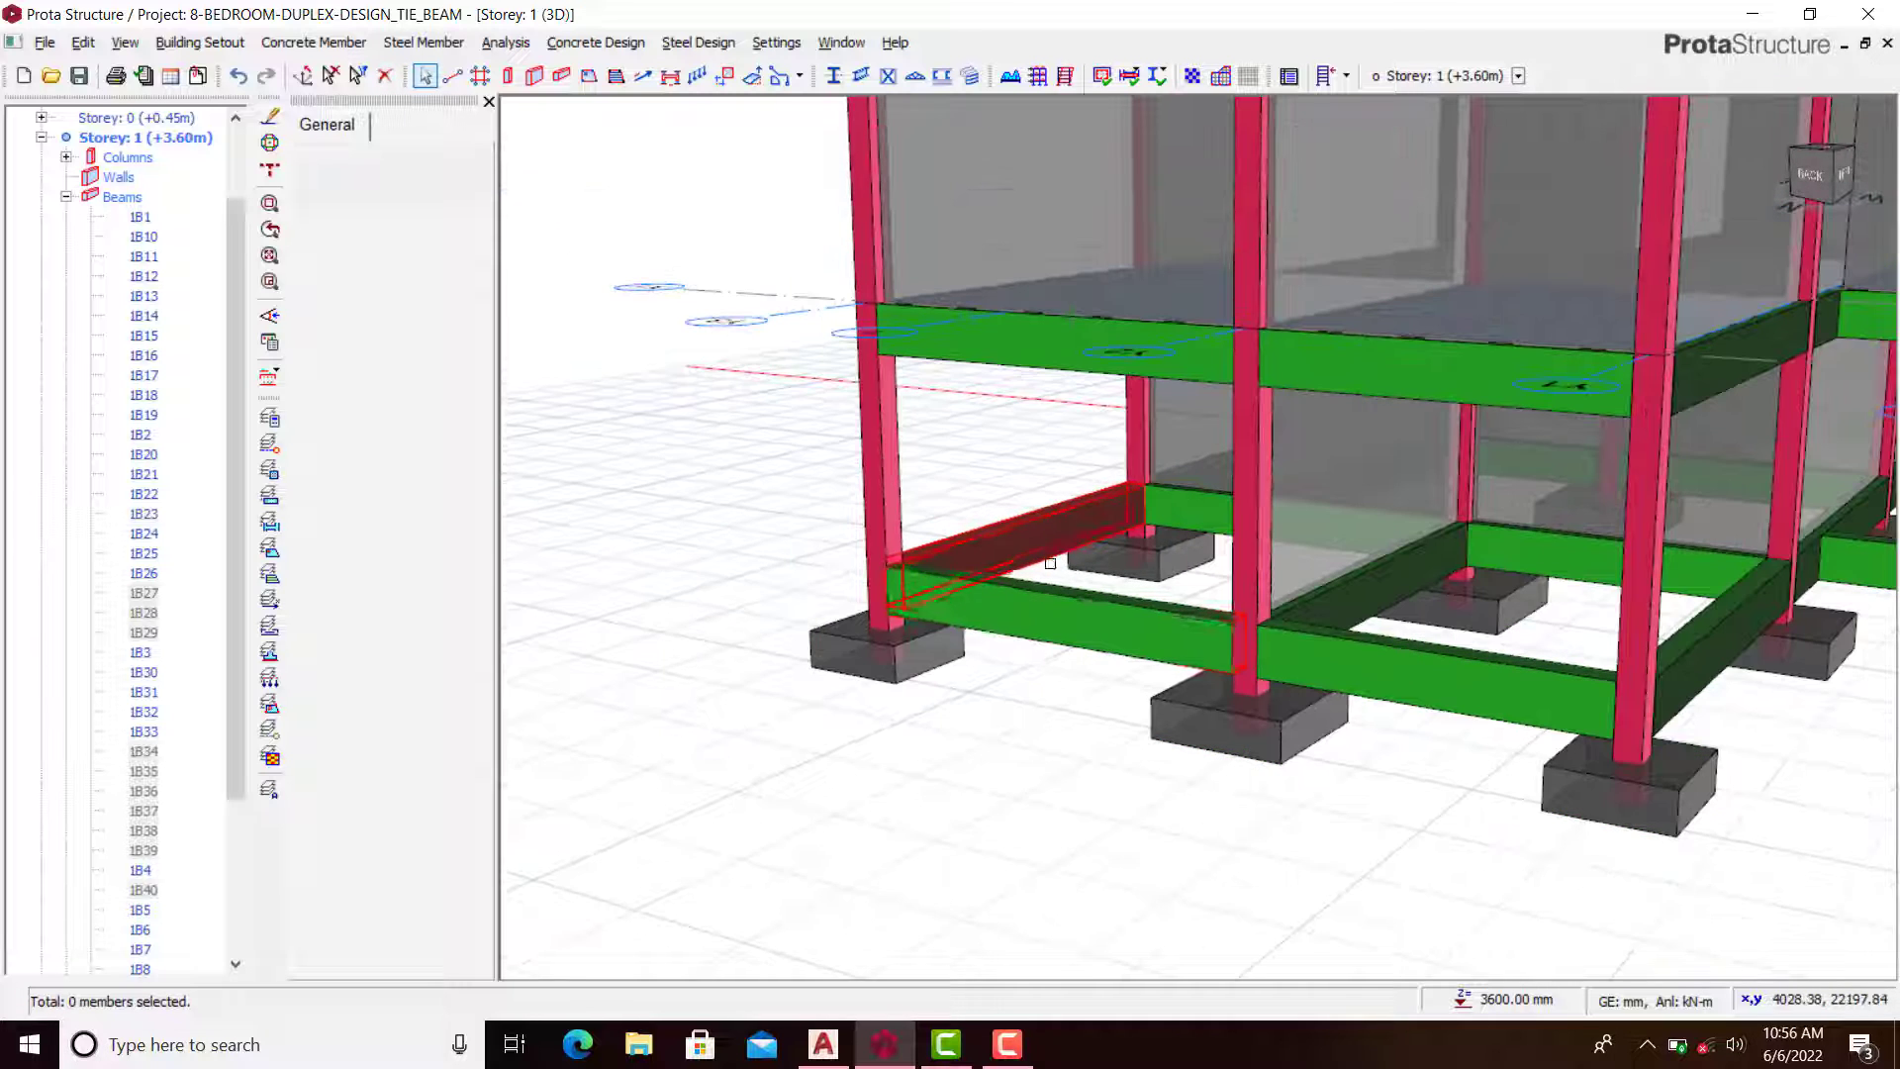
pyautogui.click(1062, 594)
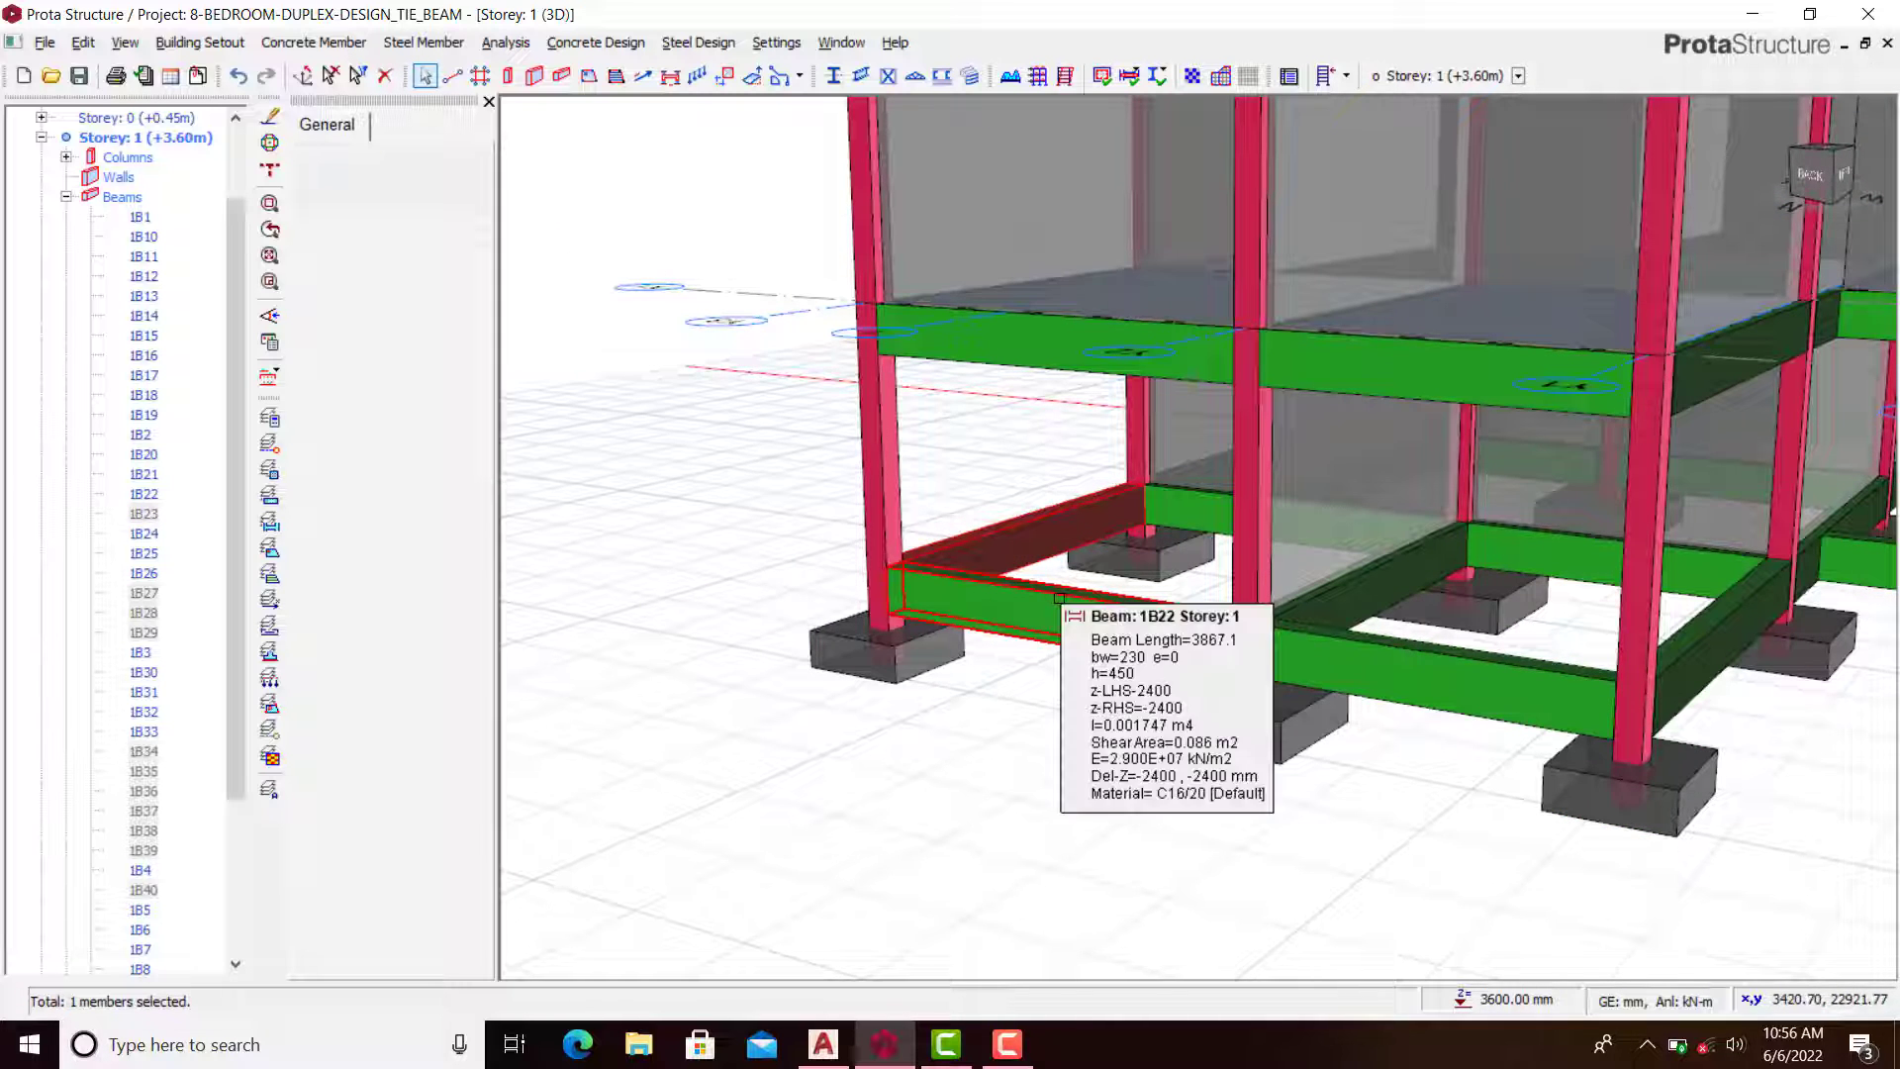
pyautogui.click(1276, 635)
pyautogui.click(1688, 634)
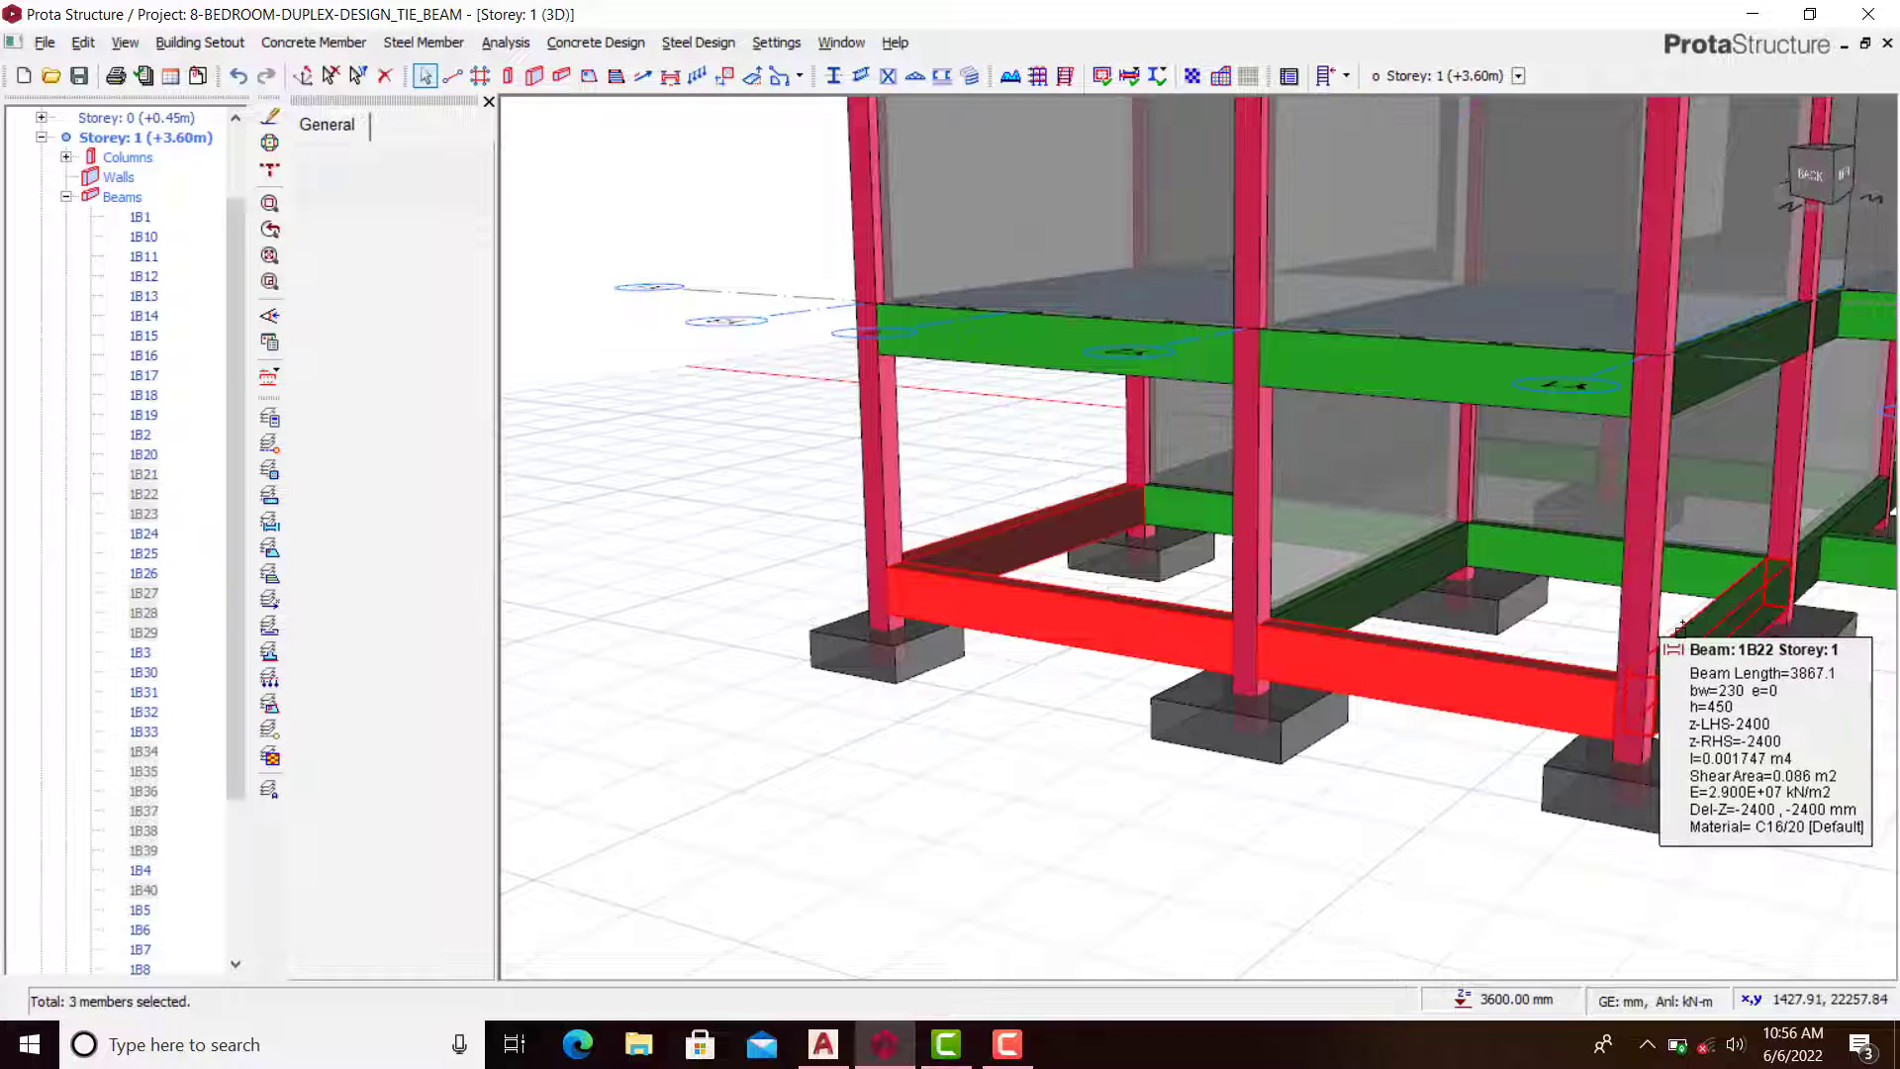
# Step: Add the three tie beams around the projecting bay below the small cantilever slab to the selection
pyautogui.scroll(-5, 613, 653)
pyautogui.scroll(2, 1144, 628)
pyautogui.scroll(3, 1144, 628)
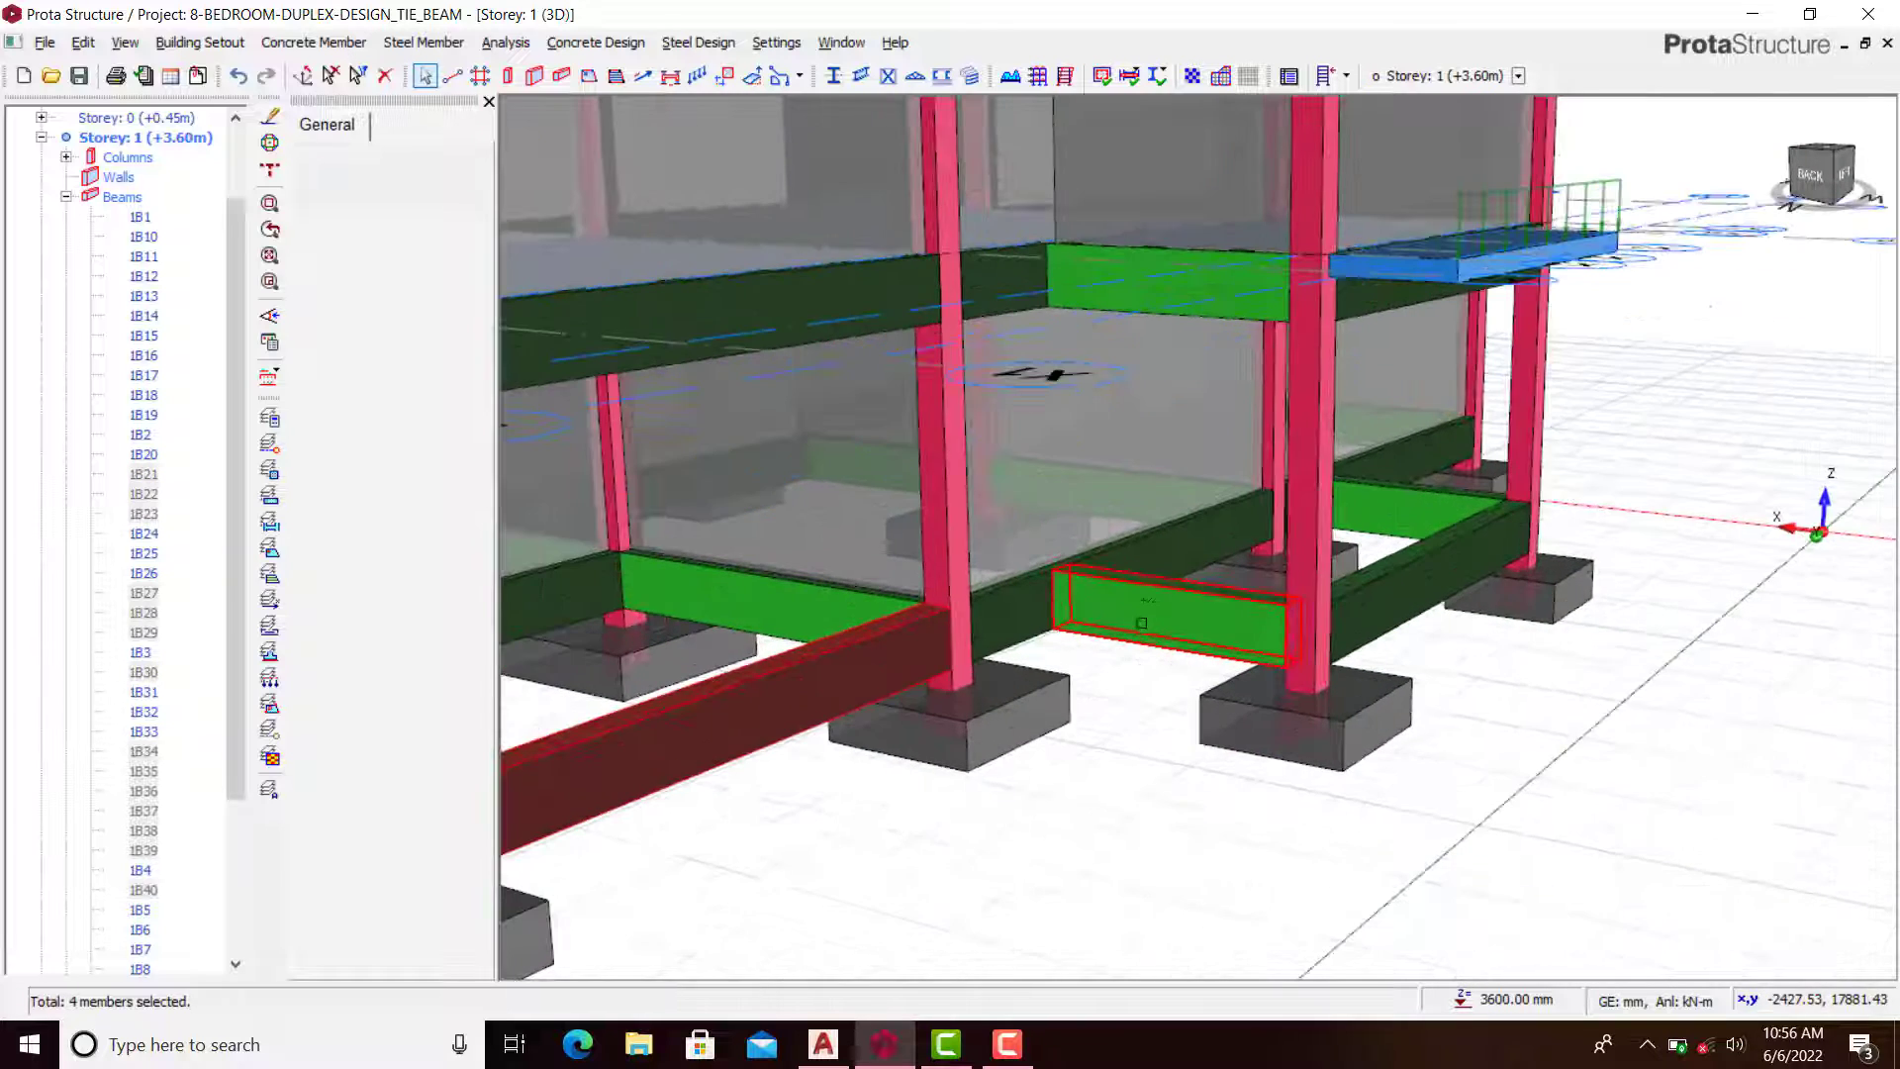
pyautogui.click(1142, 605)
pyautogui.click(1443, 538)
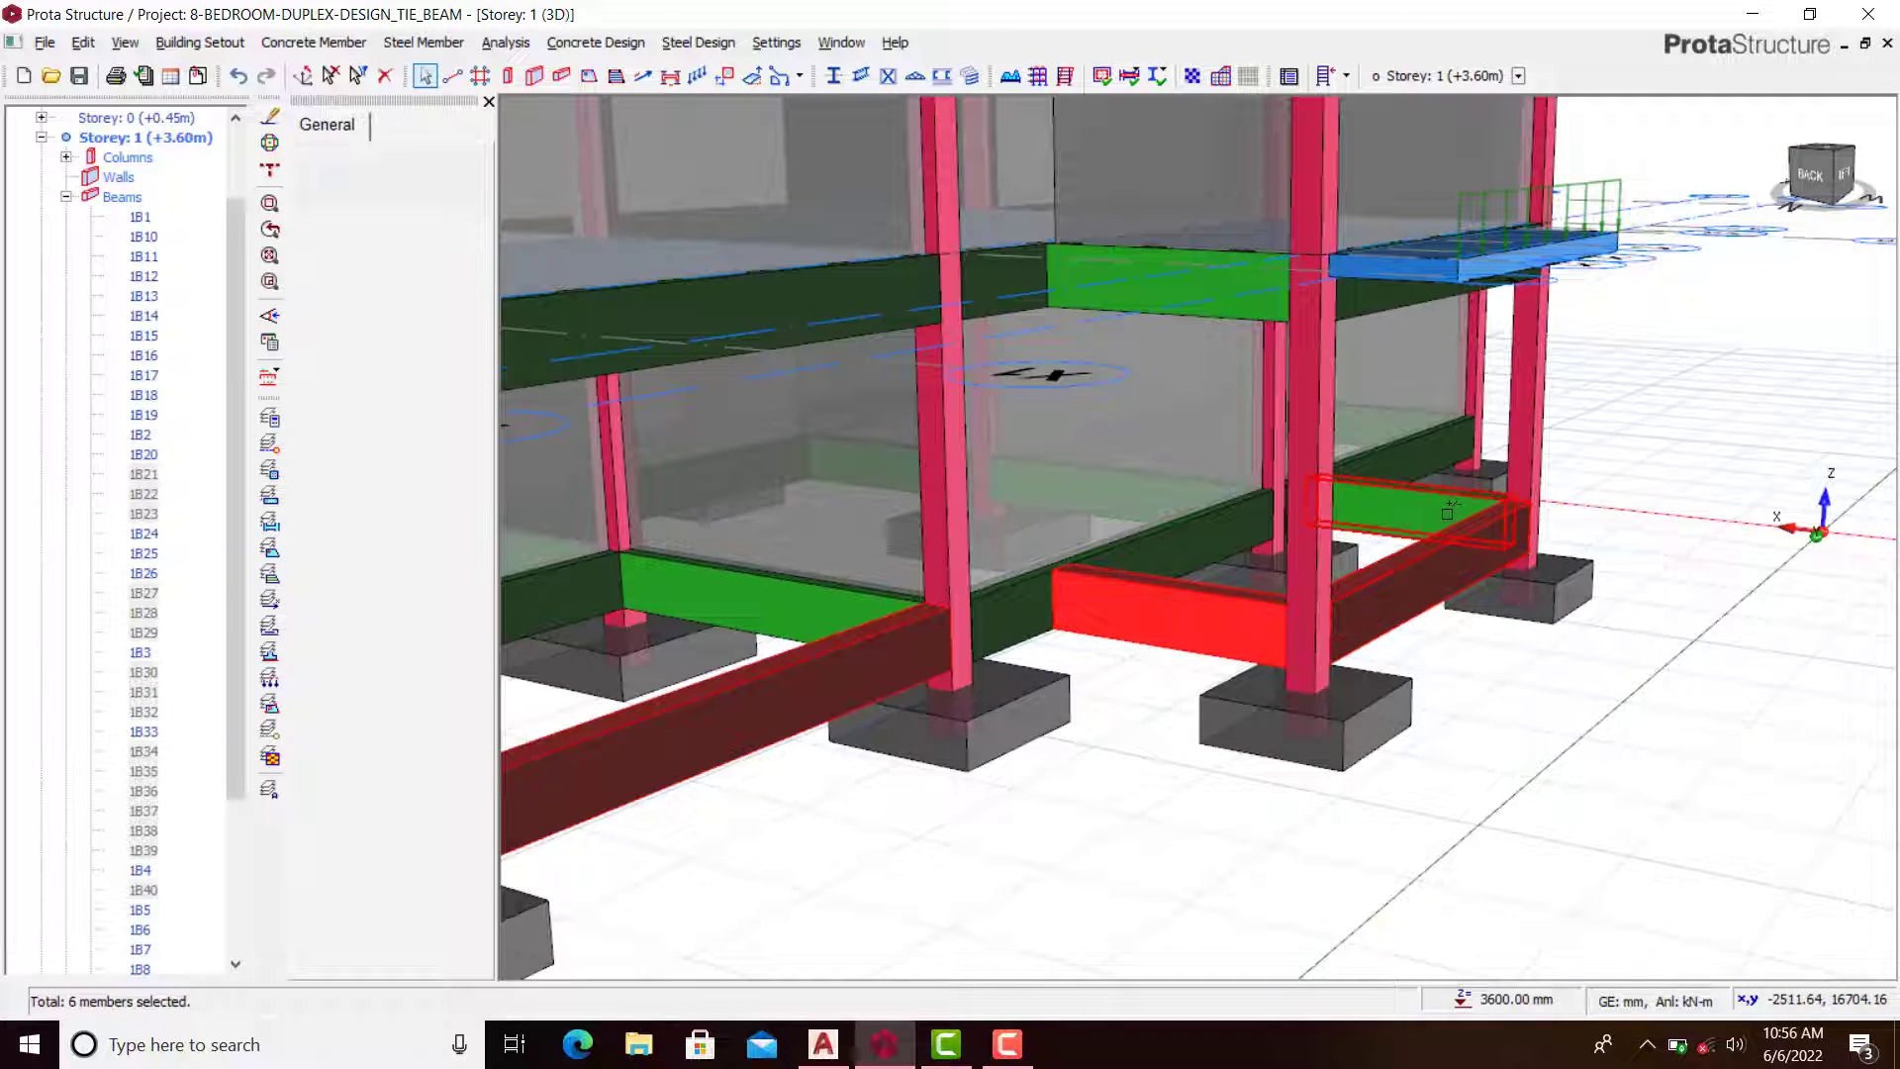
pyautogui.click(1448, 509)
# Step: Add the unloaded front tie beam and its adjoining side beam, paste the copied wall load onto all selected beams, and clear the selection
pyautogui.scroll(-3, 1495, 521)
pyautogui.moveTo(1497, 524); pyautogui.dragTo(1369, 571, button='middle')
pyautogui.scroll(-5, 1446, 586)
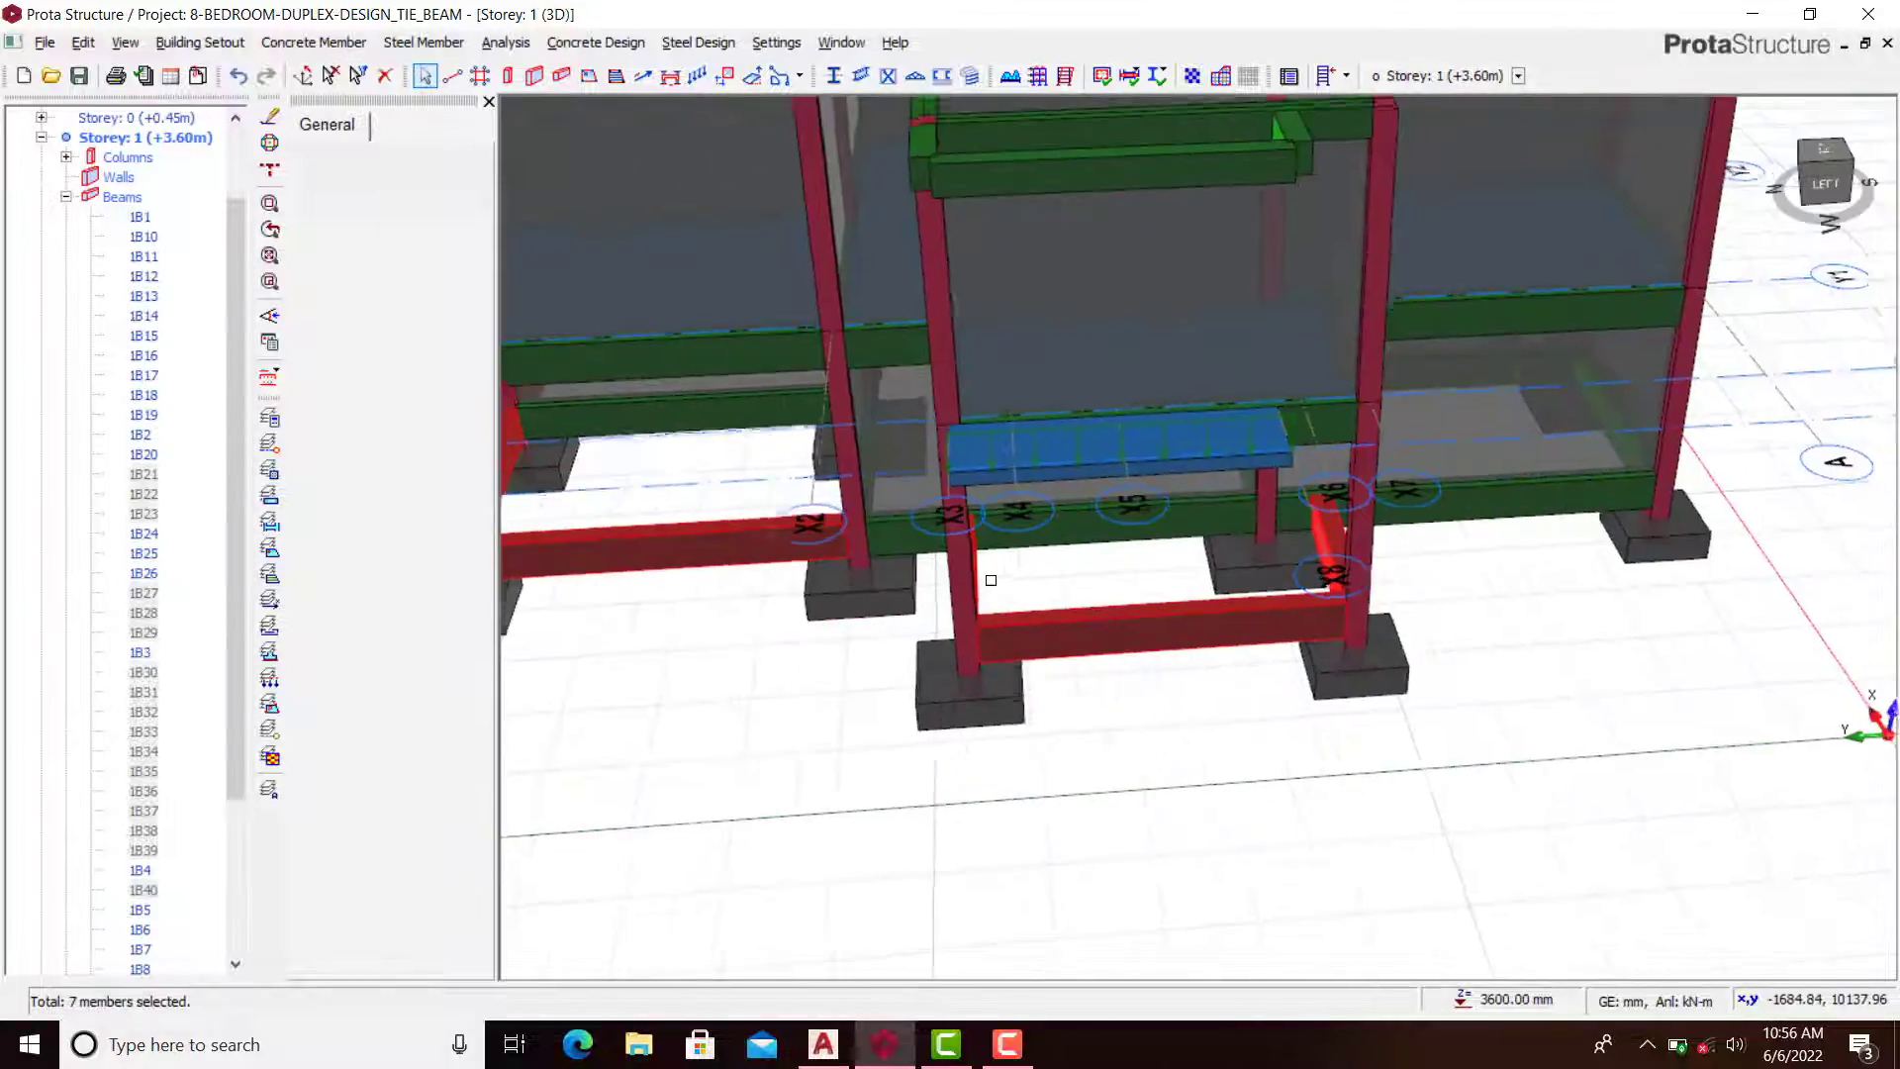
pyautogui.moveTo(989, 455); pyautogui.dragTo(1035, 533, button='middle')
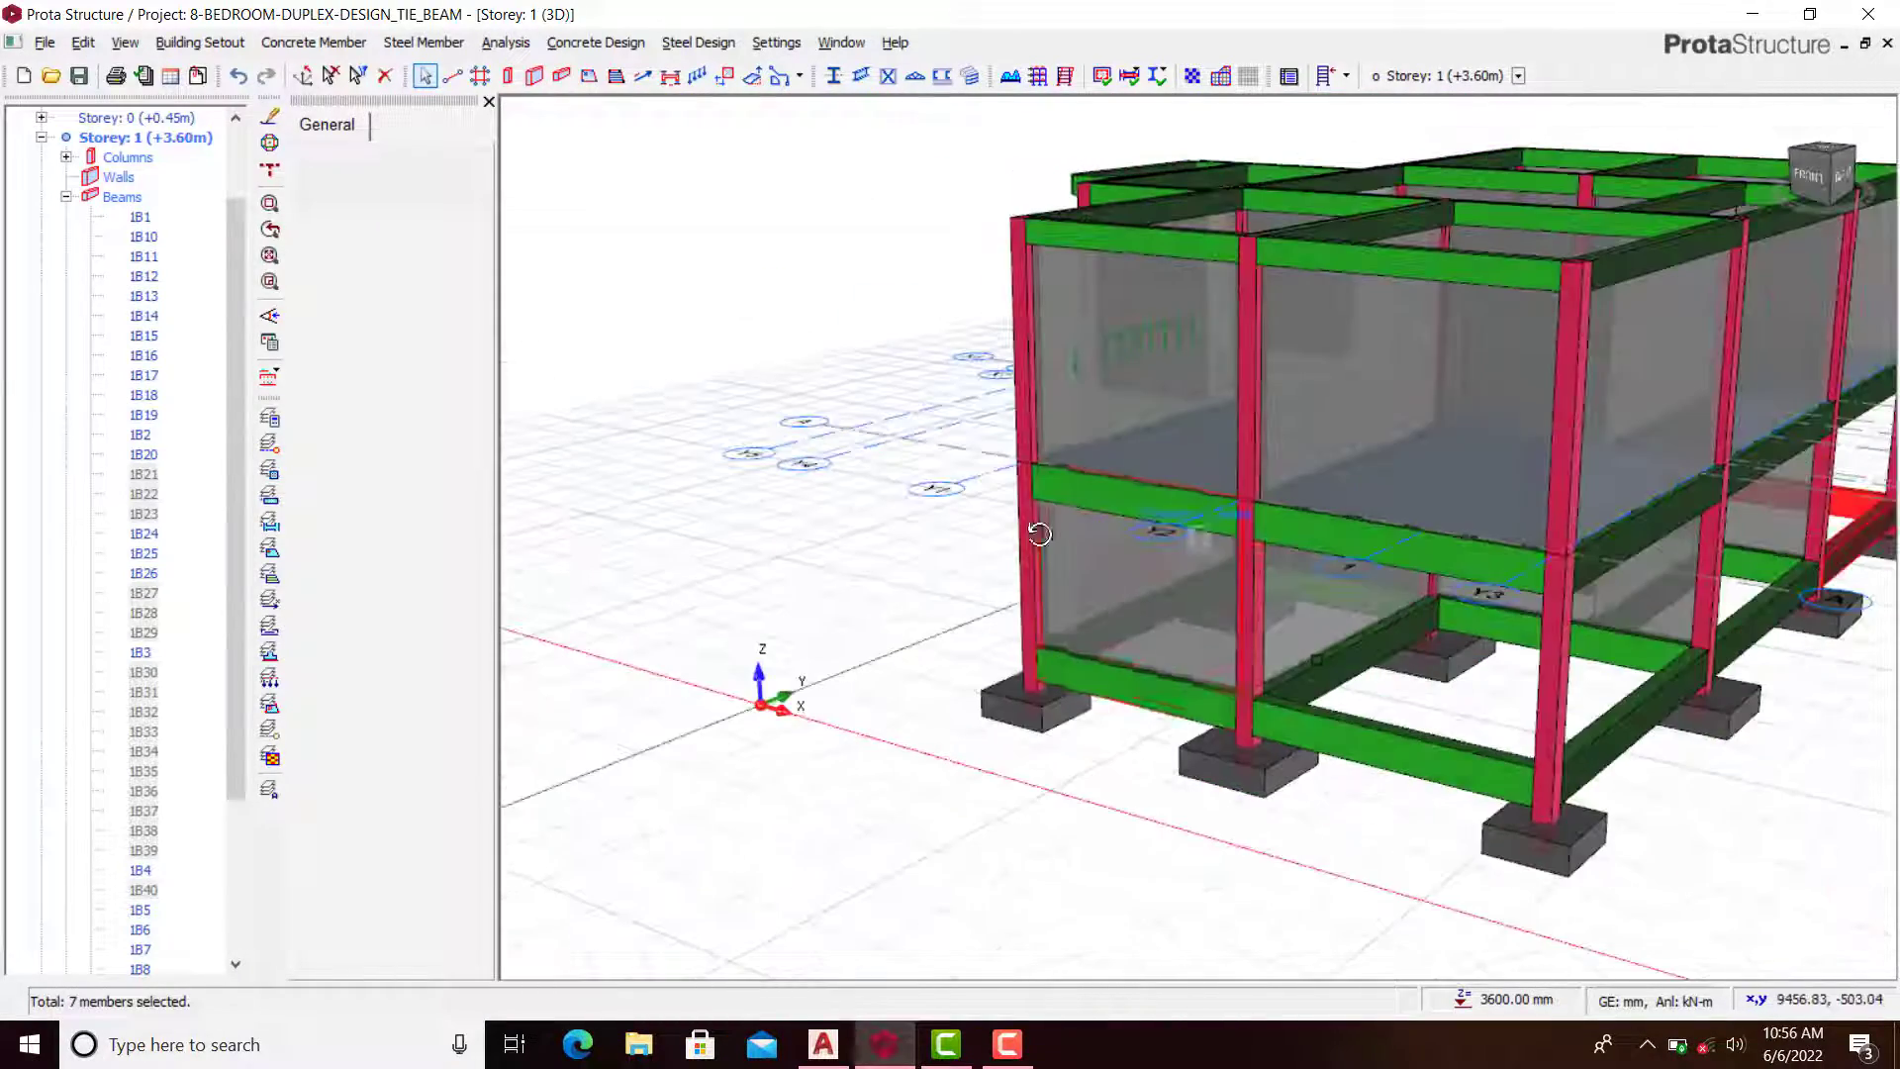
pyautogui.click(1458, 759)
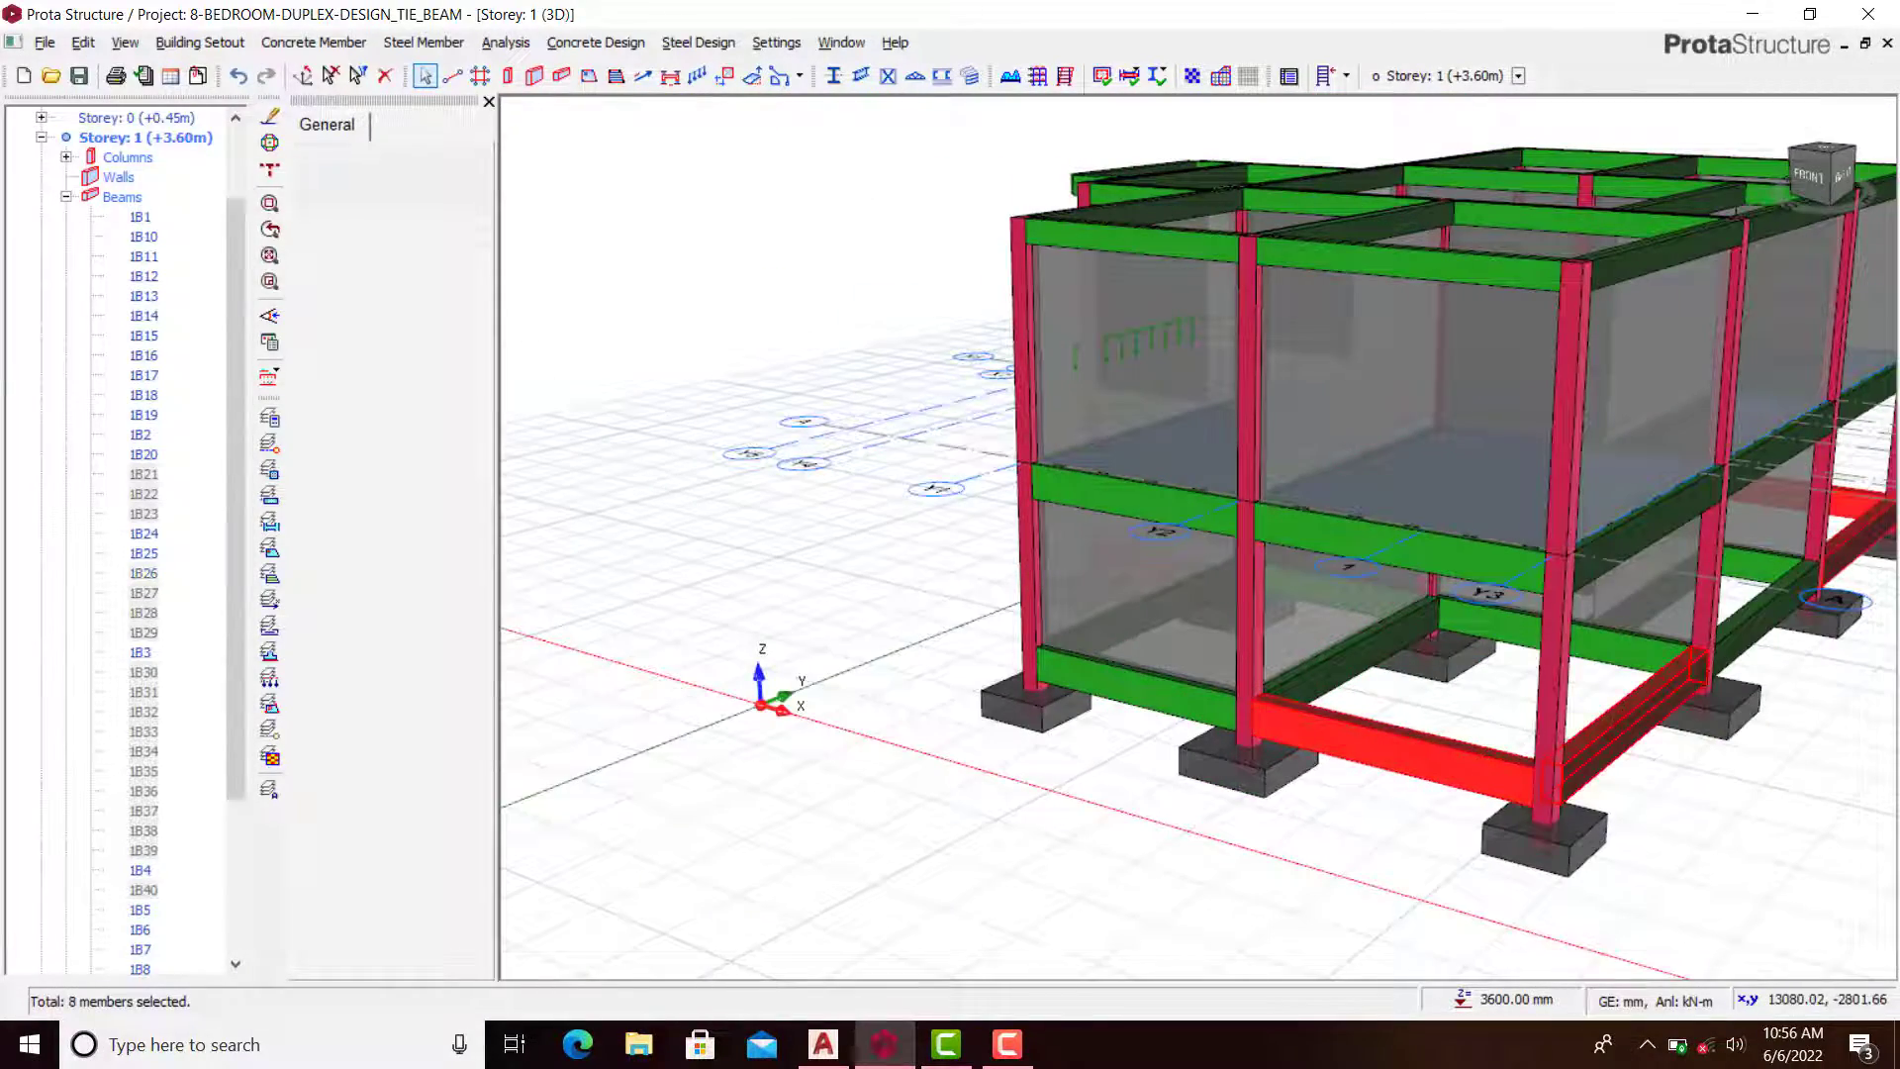
pyautogui.click(846, 453)
pyautogui.rightClick(854, 457)
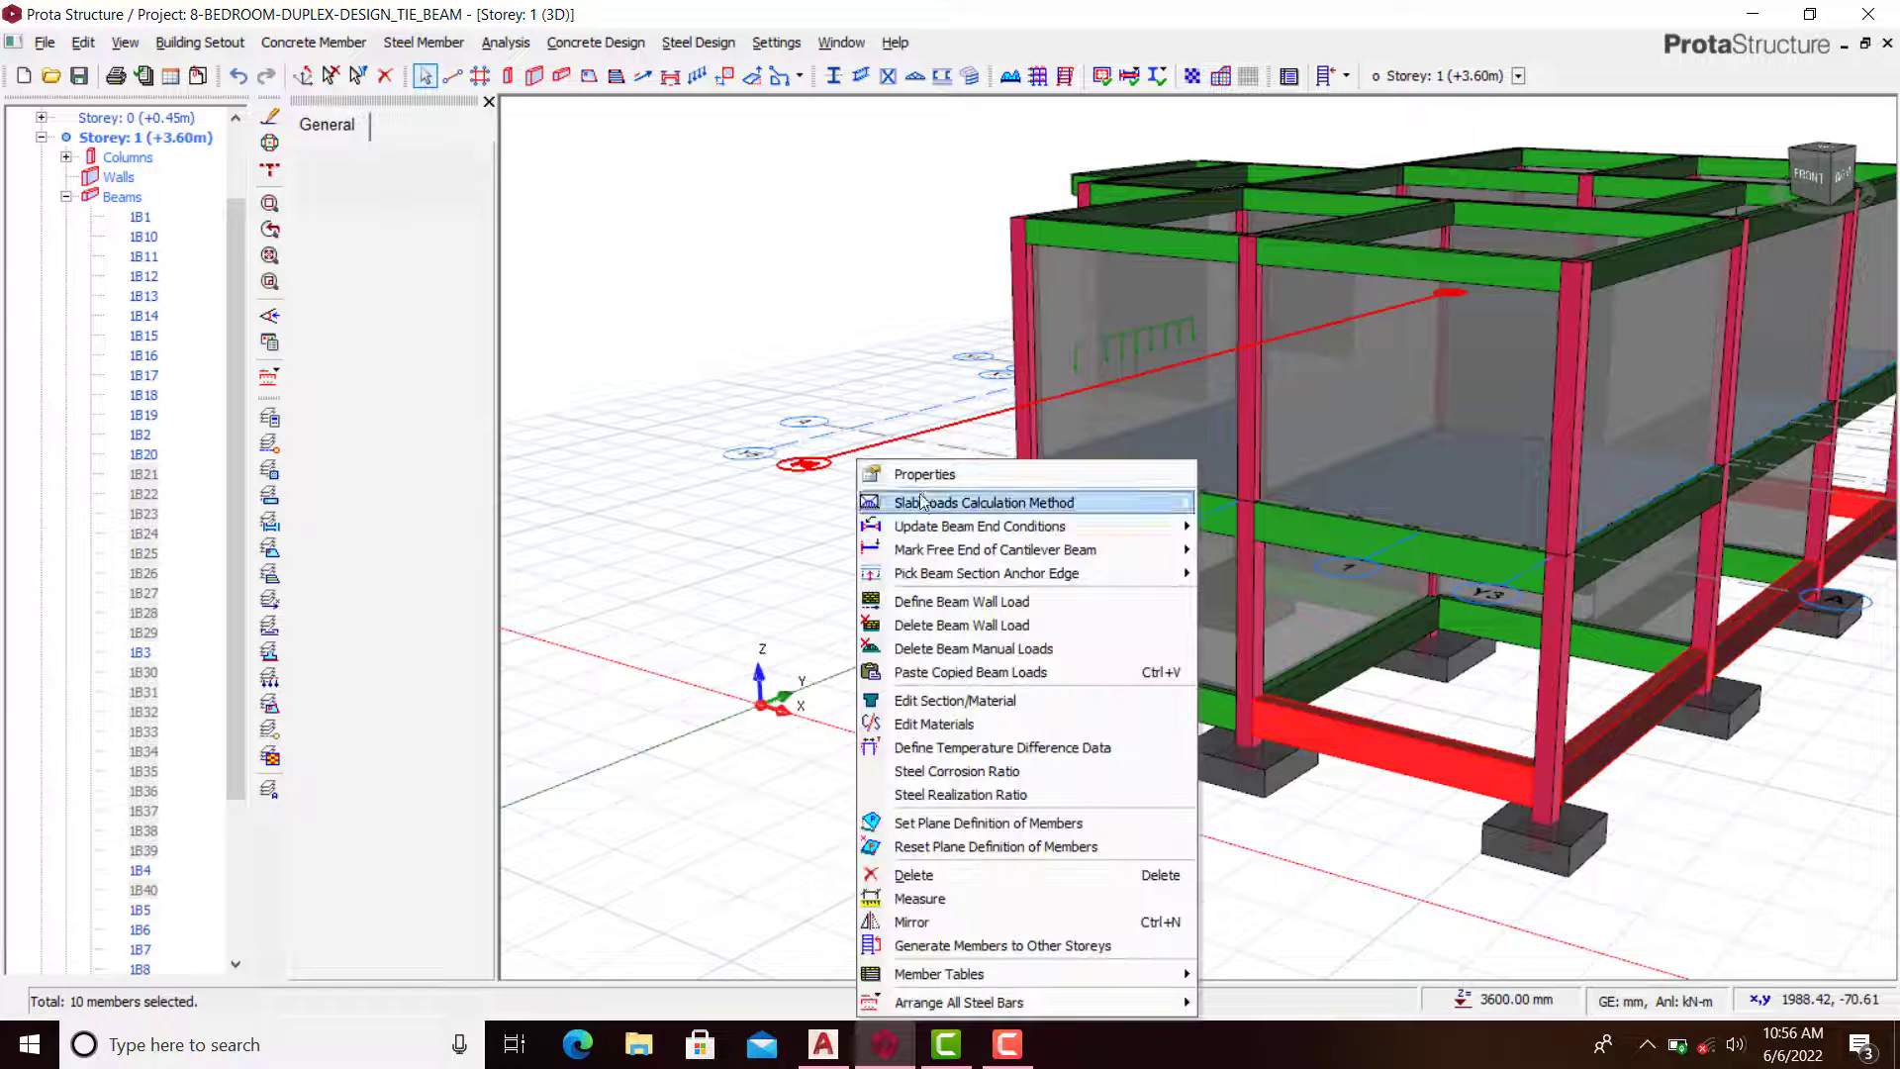
pyautogui.click(970, 672)
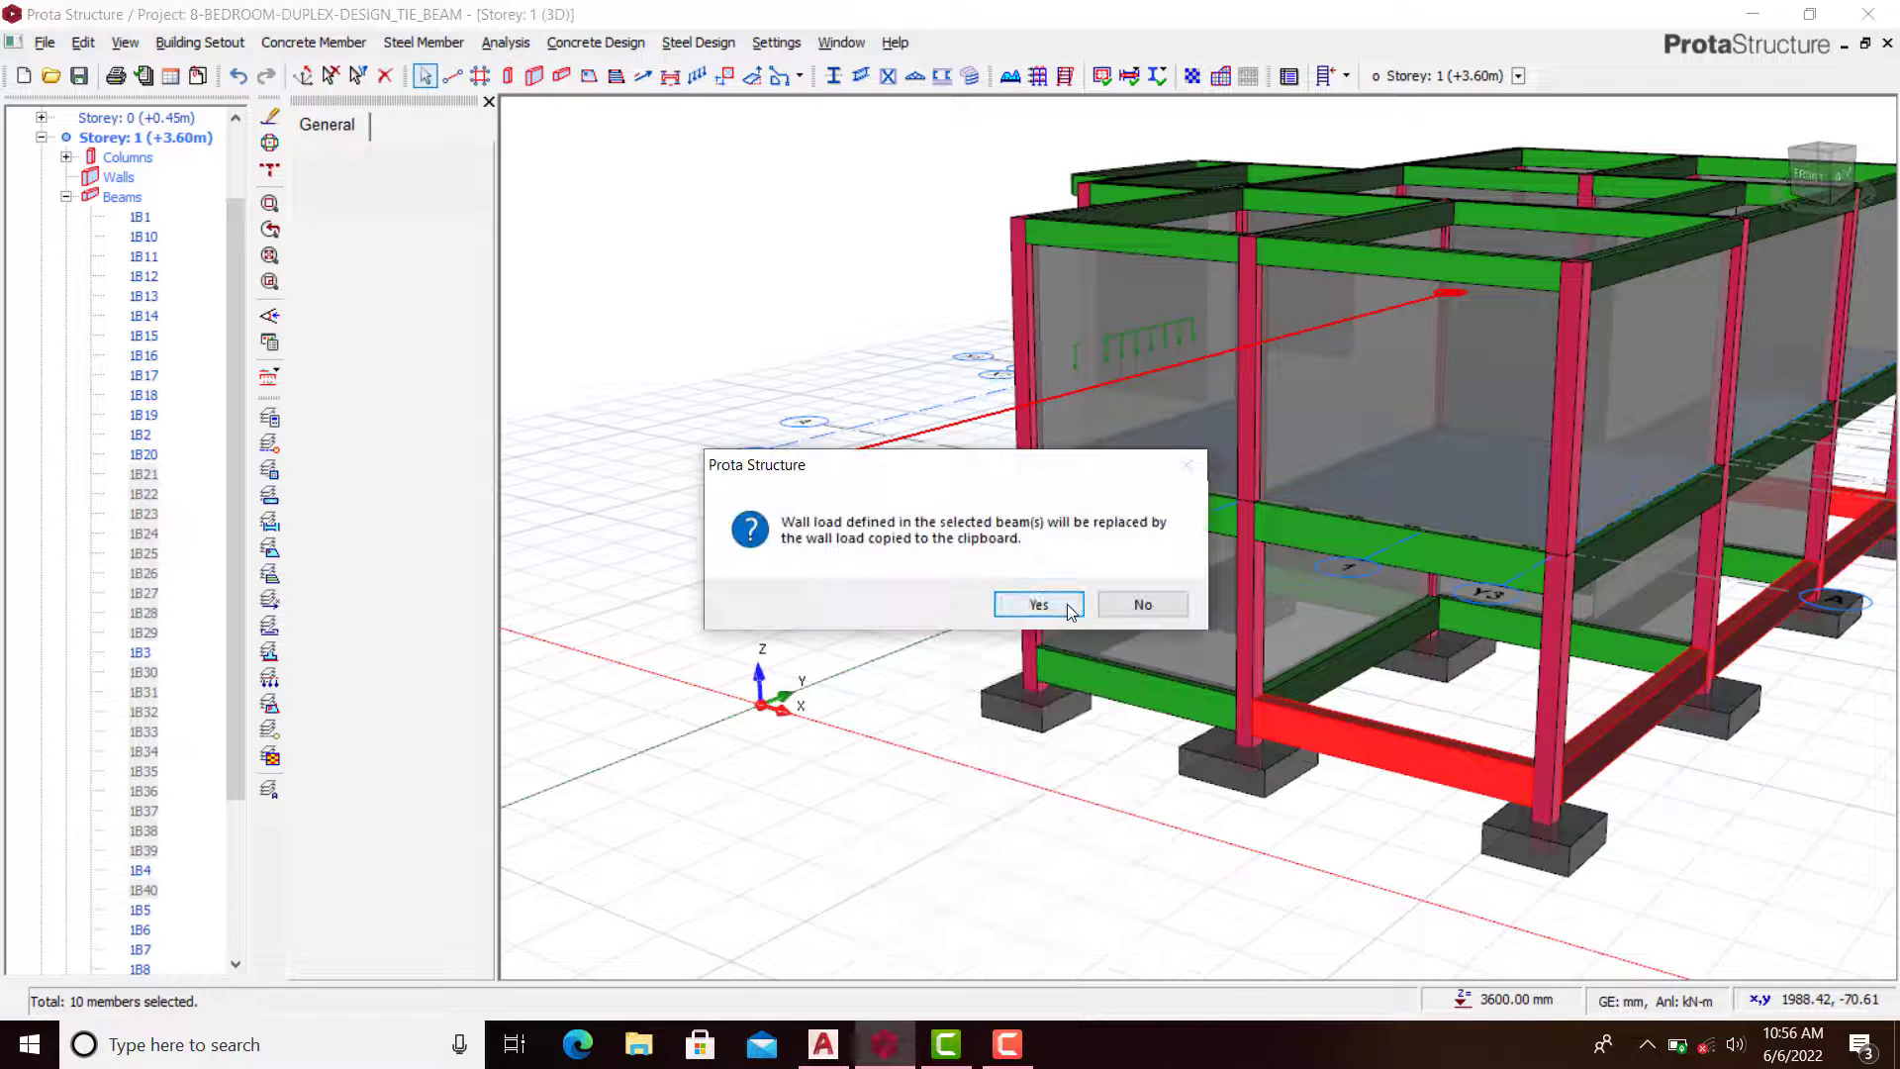
pyautogui.click(1030, 602)
pyautogui.scroll(-3, 955, 616)
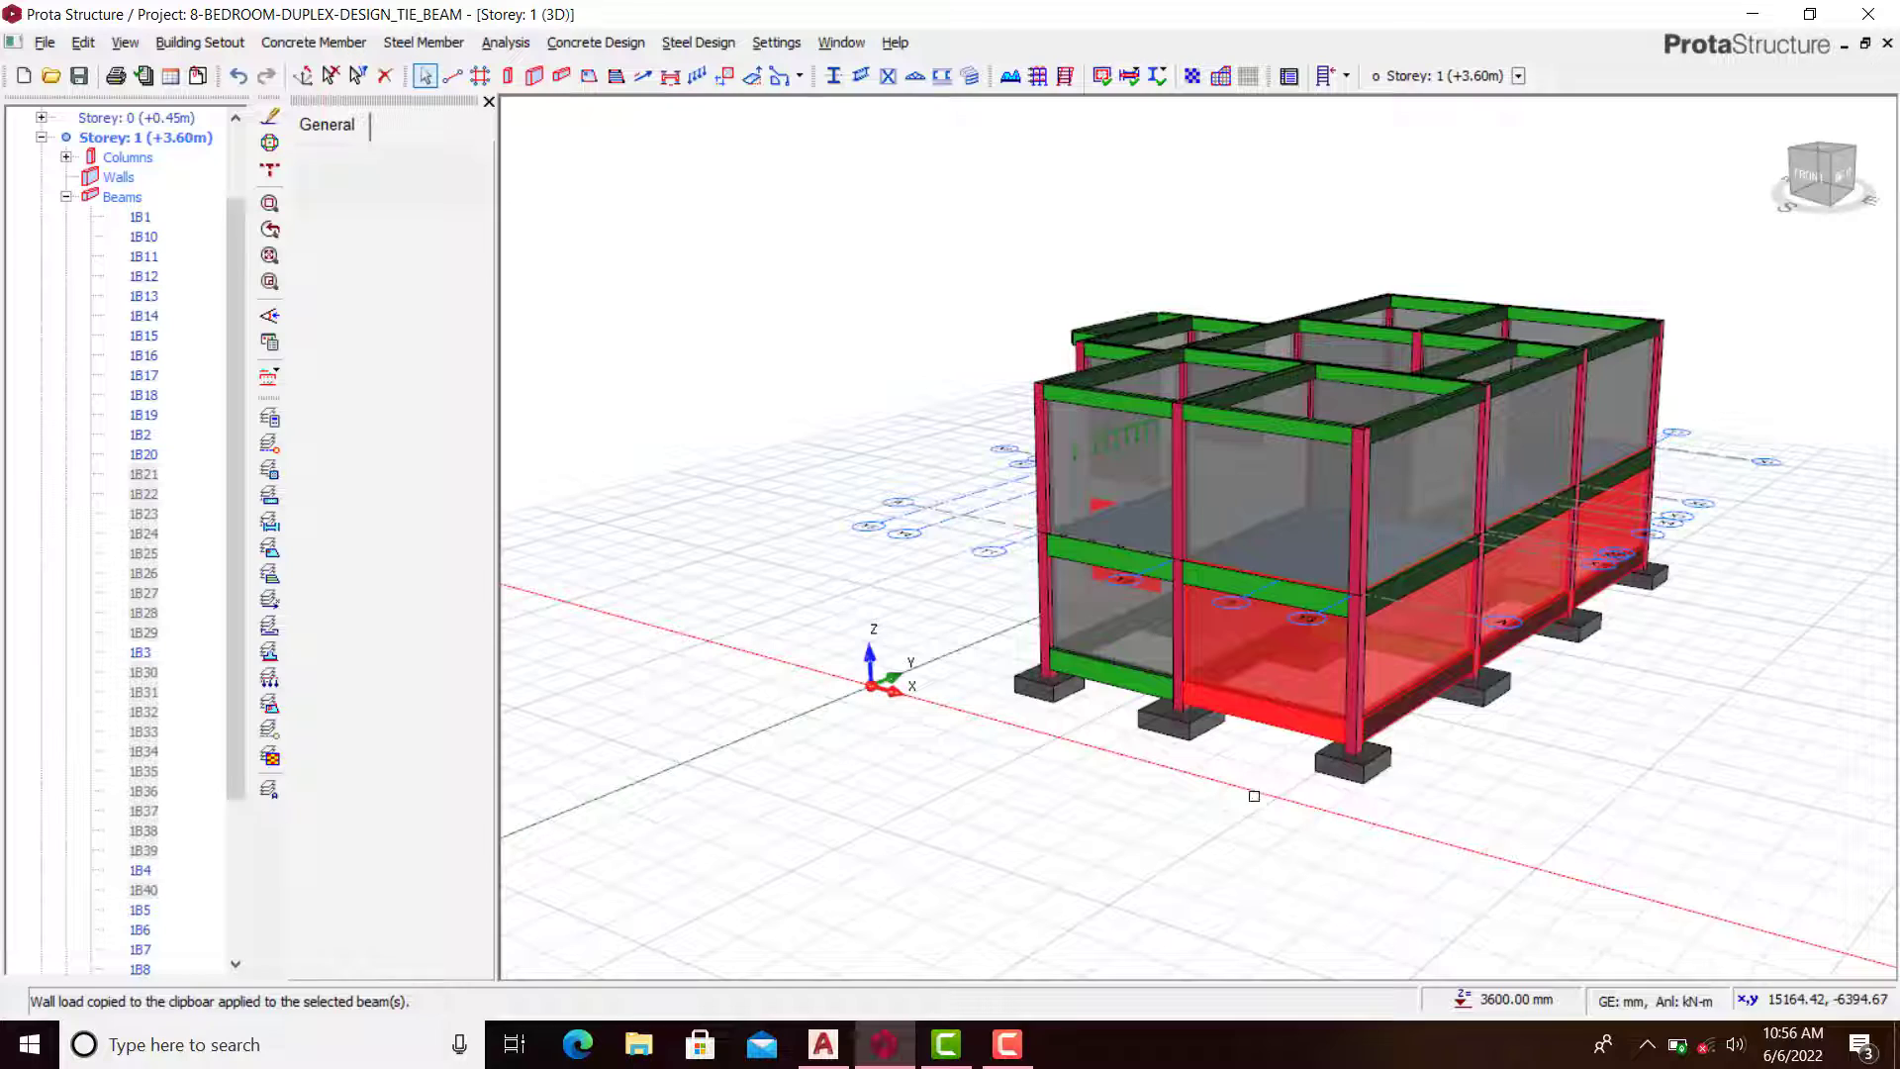
pyautogui.scroll(2, 1365, 761)
pyautogui.press('Escape')
pyautogui.scroll(-2, 1182, 792)
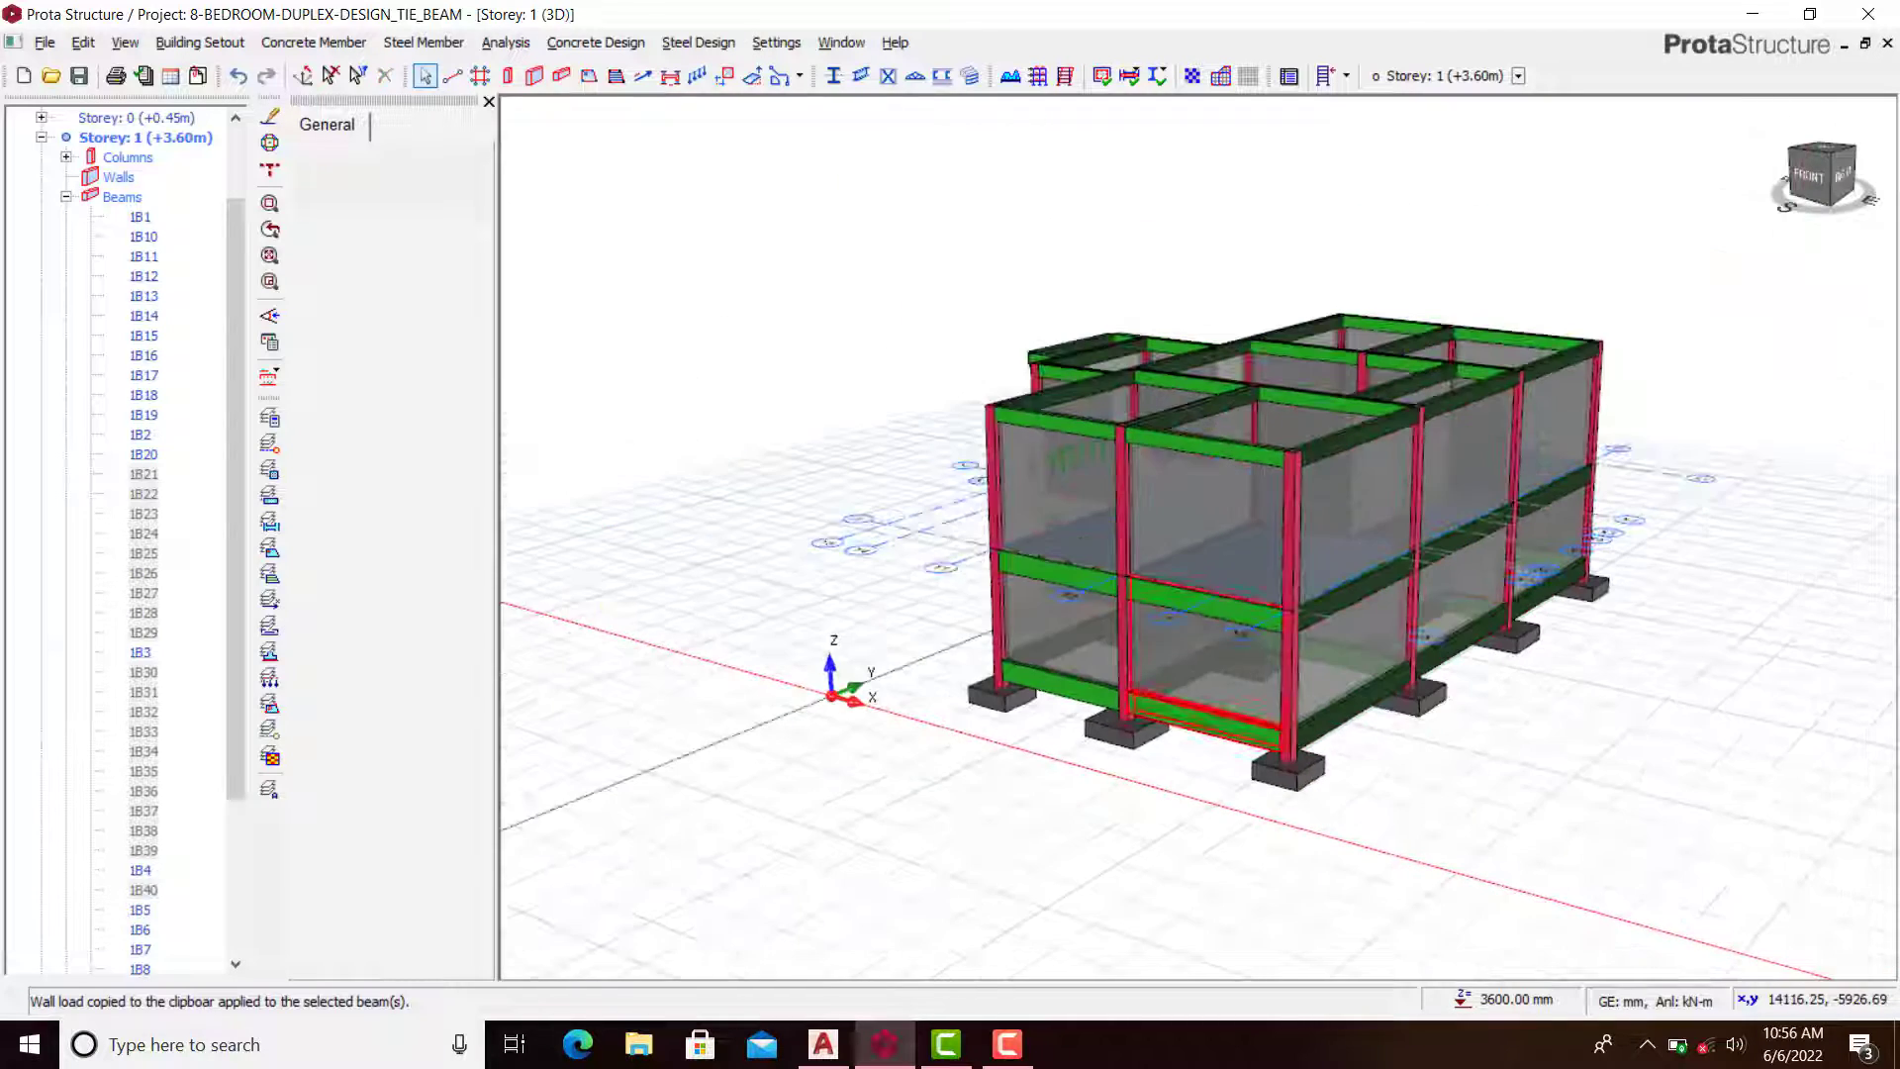
# Step: Examine the tie beam walls around the building in 3D, checking the front, left side and projecting bay
pyautogui.moveTo(1414, 779); pyautogui.dragTo(1540, 751, button='middle')
pyautogui.scroll(3, 1385, 742)
pyautogui.moveTo(1183, 733); pyautogui.dragTo(1105, 723, button='middle')
pyautogui.scroll(4, 1453, 535)
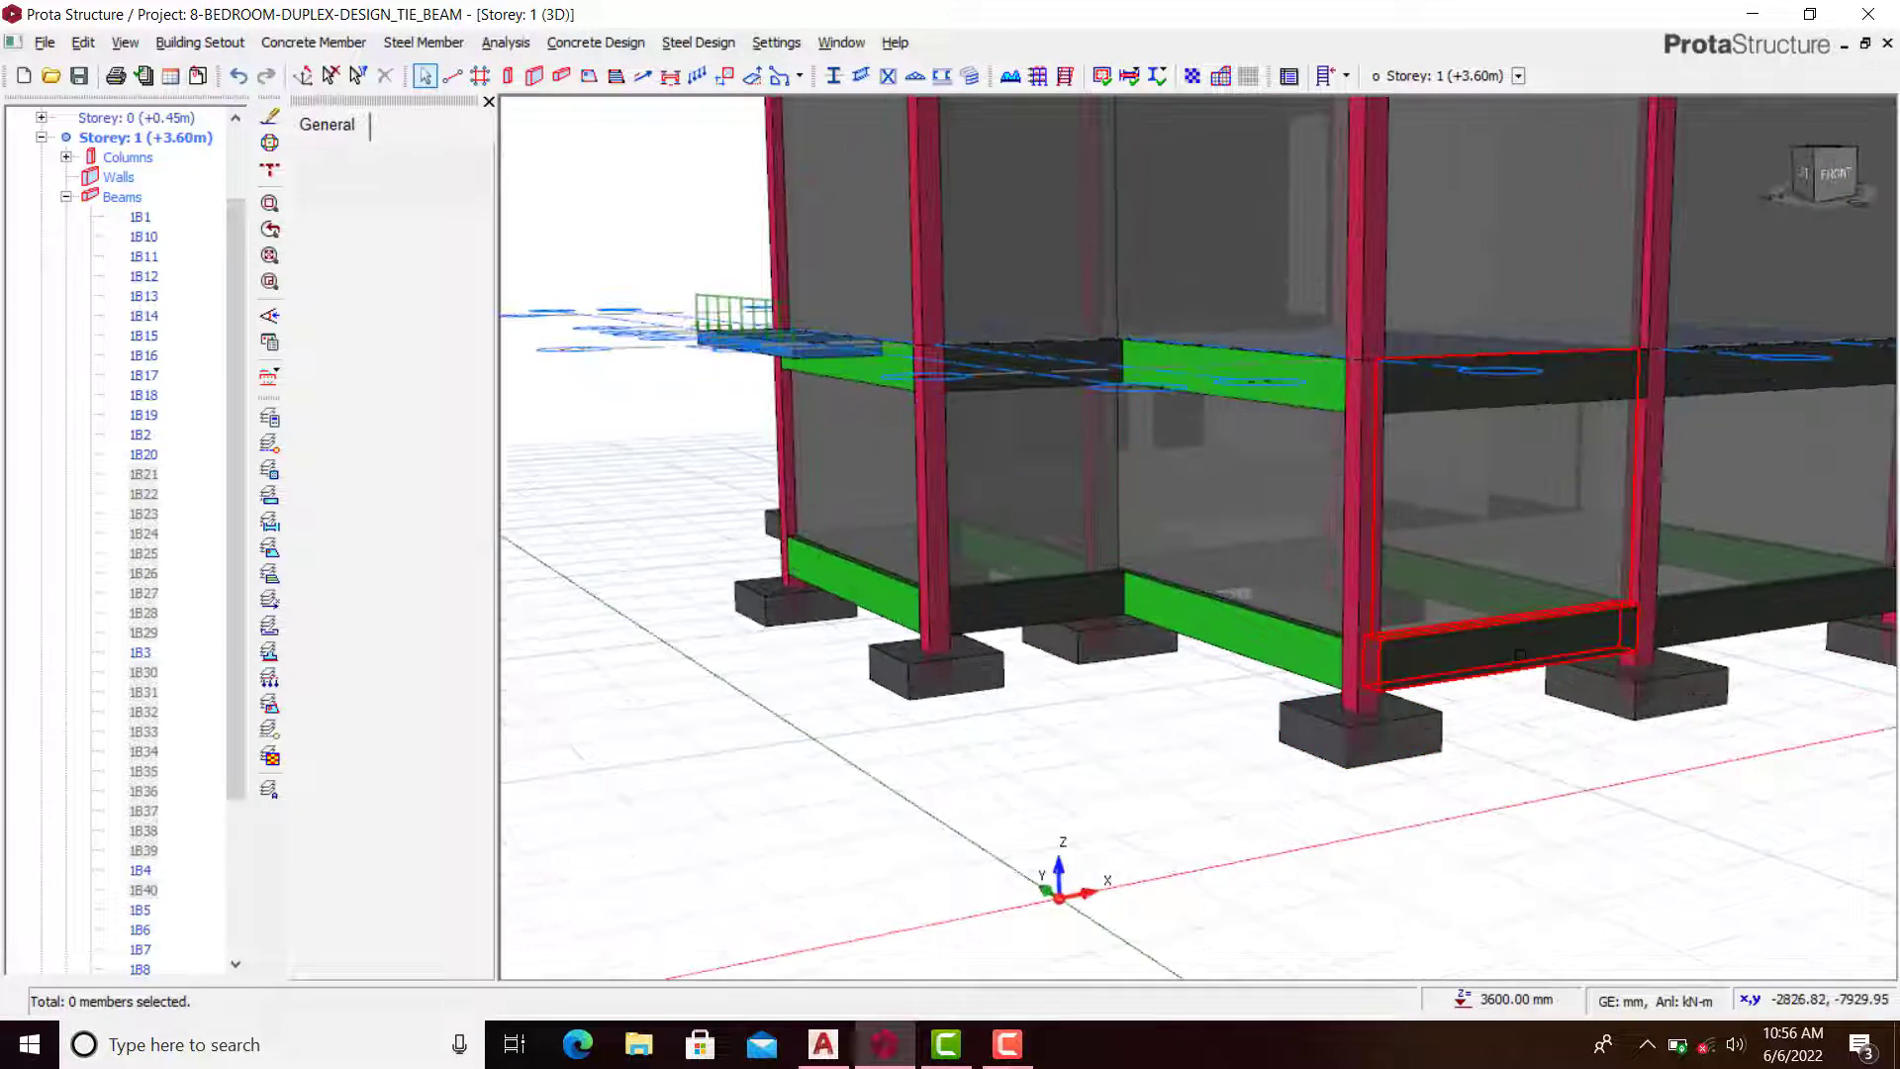
pyautogui.scroll(-3, 1446, 515)
pyautogui.scroll(4, 1449, 522)
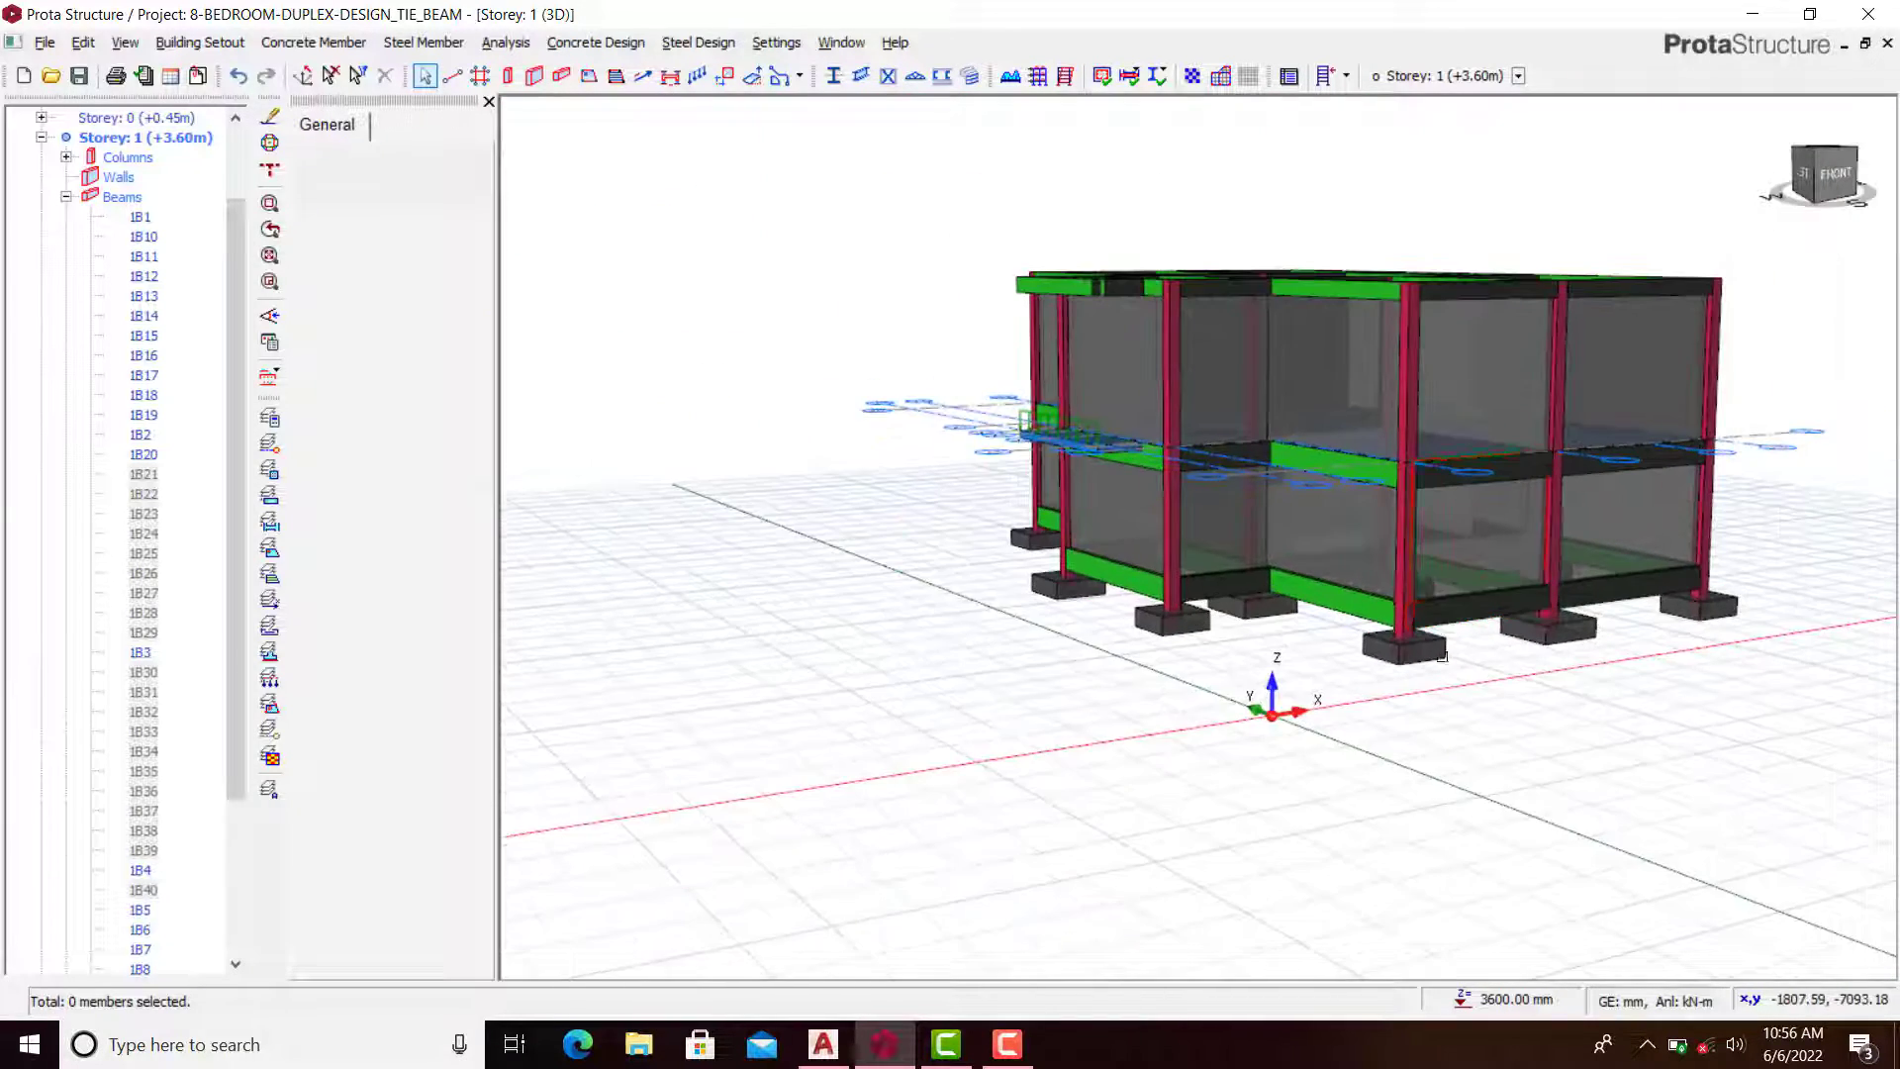
pyautogui.scroll(-2, 1385, 648)
pyautogui.moveTo(1321, 655); pyautogui.dragTo(1366, 614, button='middle')
pyautogui.scroll(-2, 1283, 696)
pyautogui.scroll(2, 1050, 613)
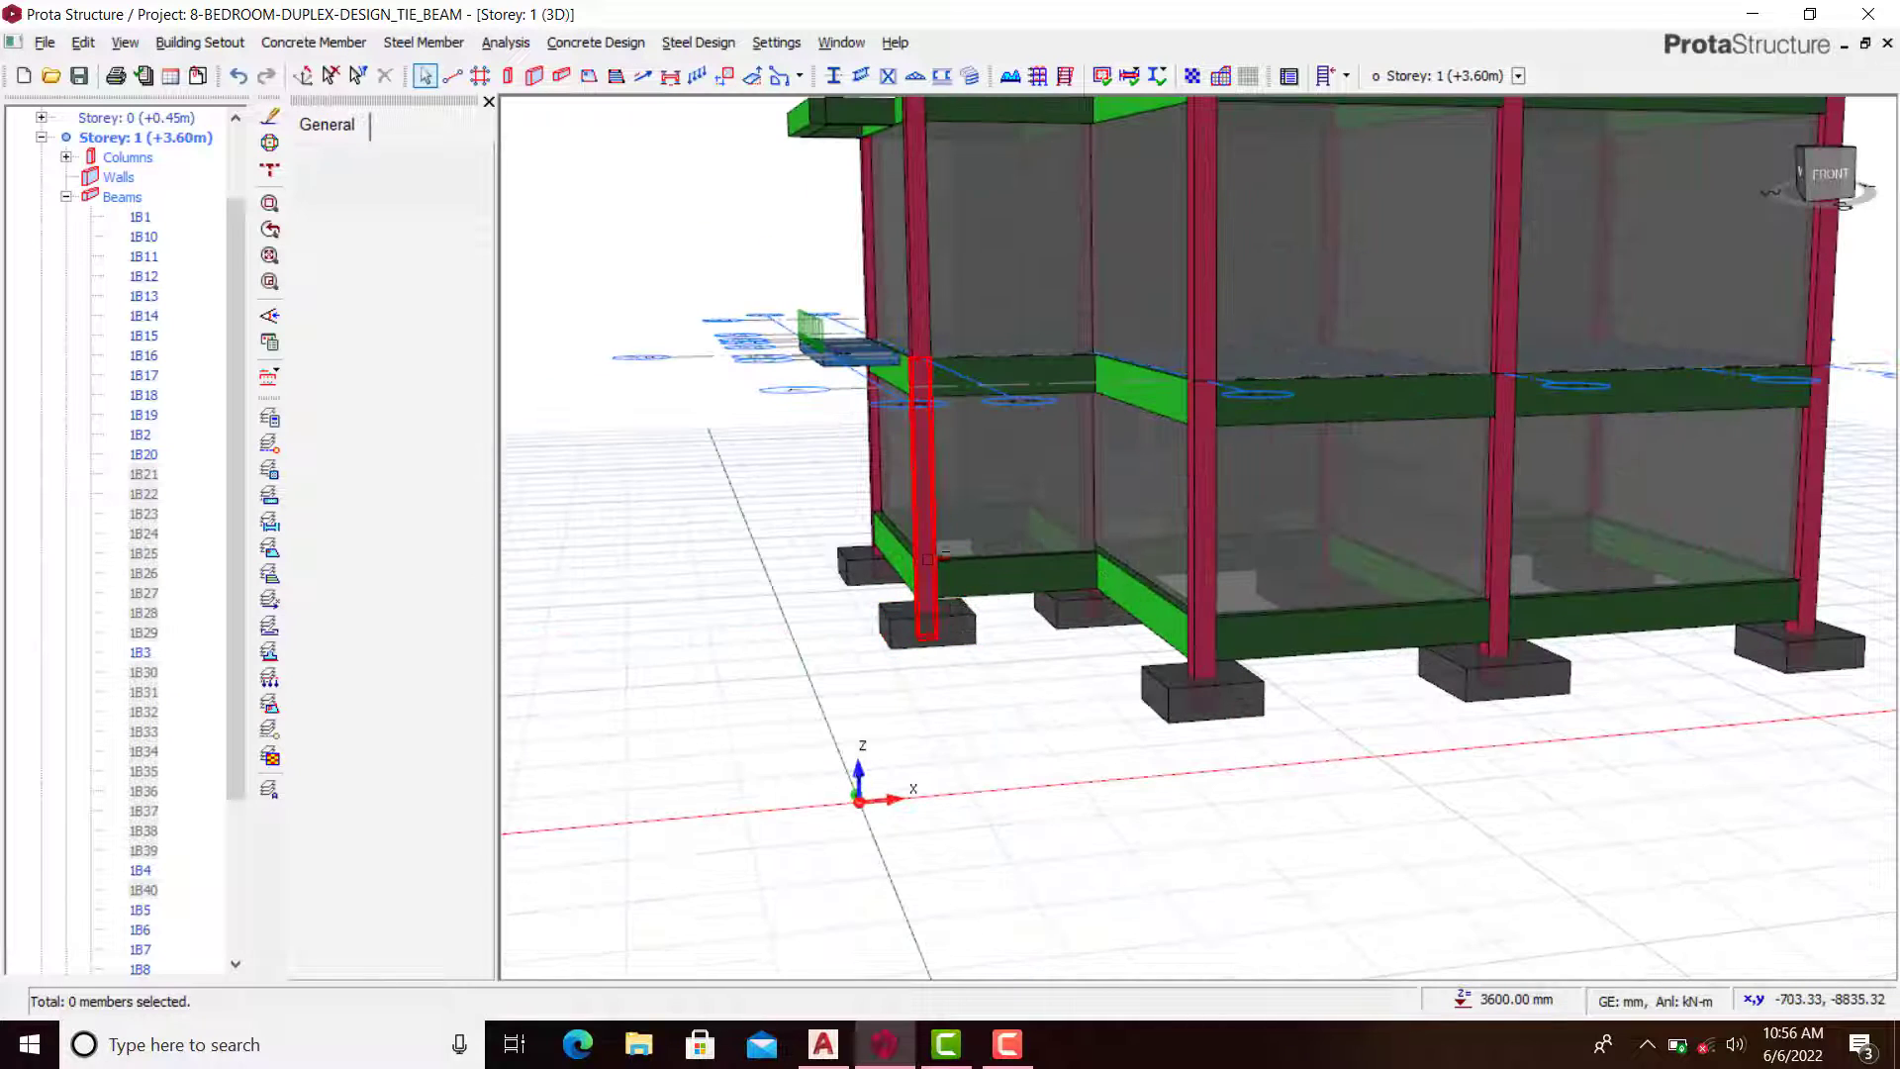
pyautogui.scroll(-2, 1460, 613)
pyautogui.scroll(5, 1061, 549)
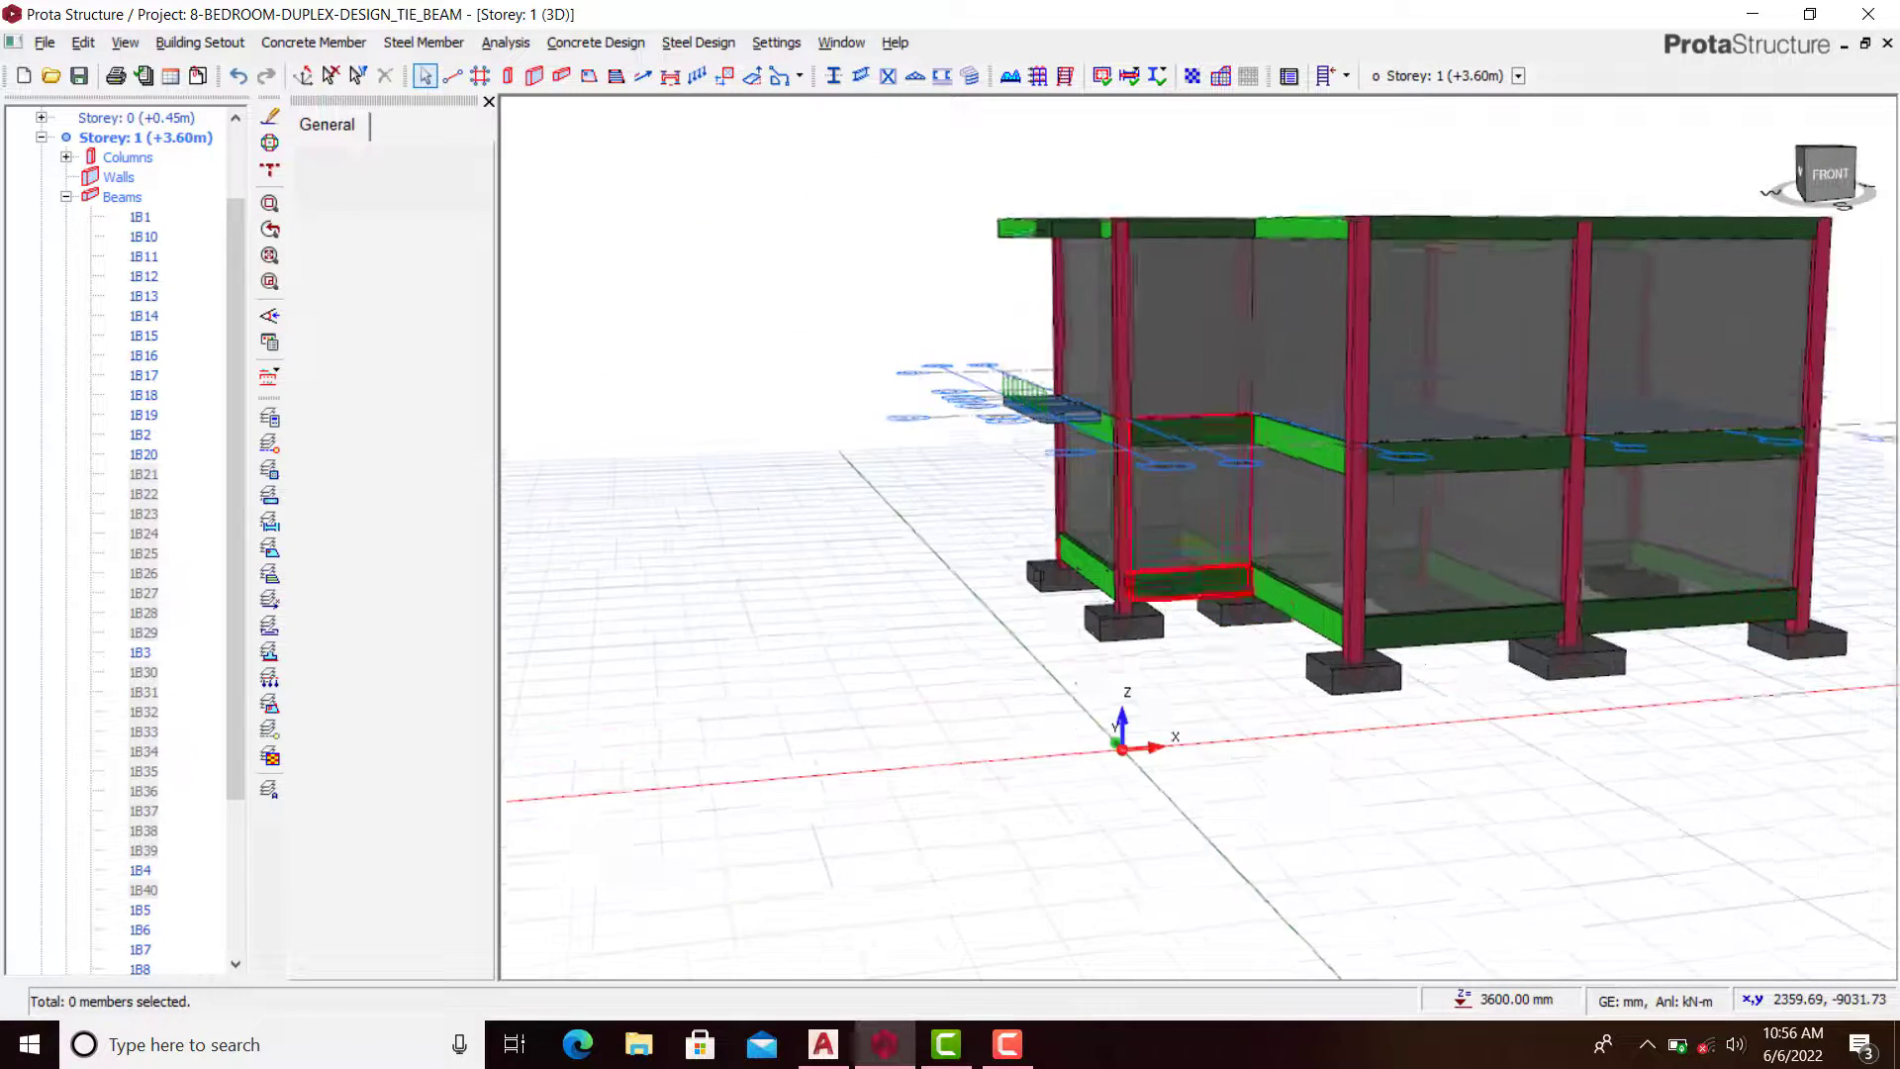
pyautogui.moveTo(1062, 550); pyautogui.dragTo(1061, 450, button='middle')
pyautogui.scroll(-5, 1097, 516)
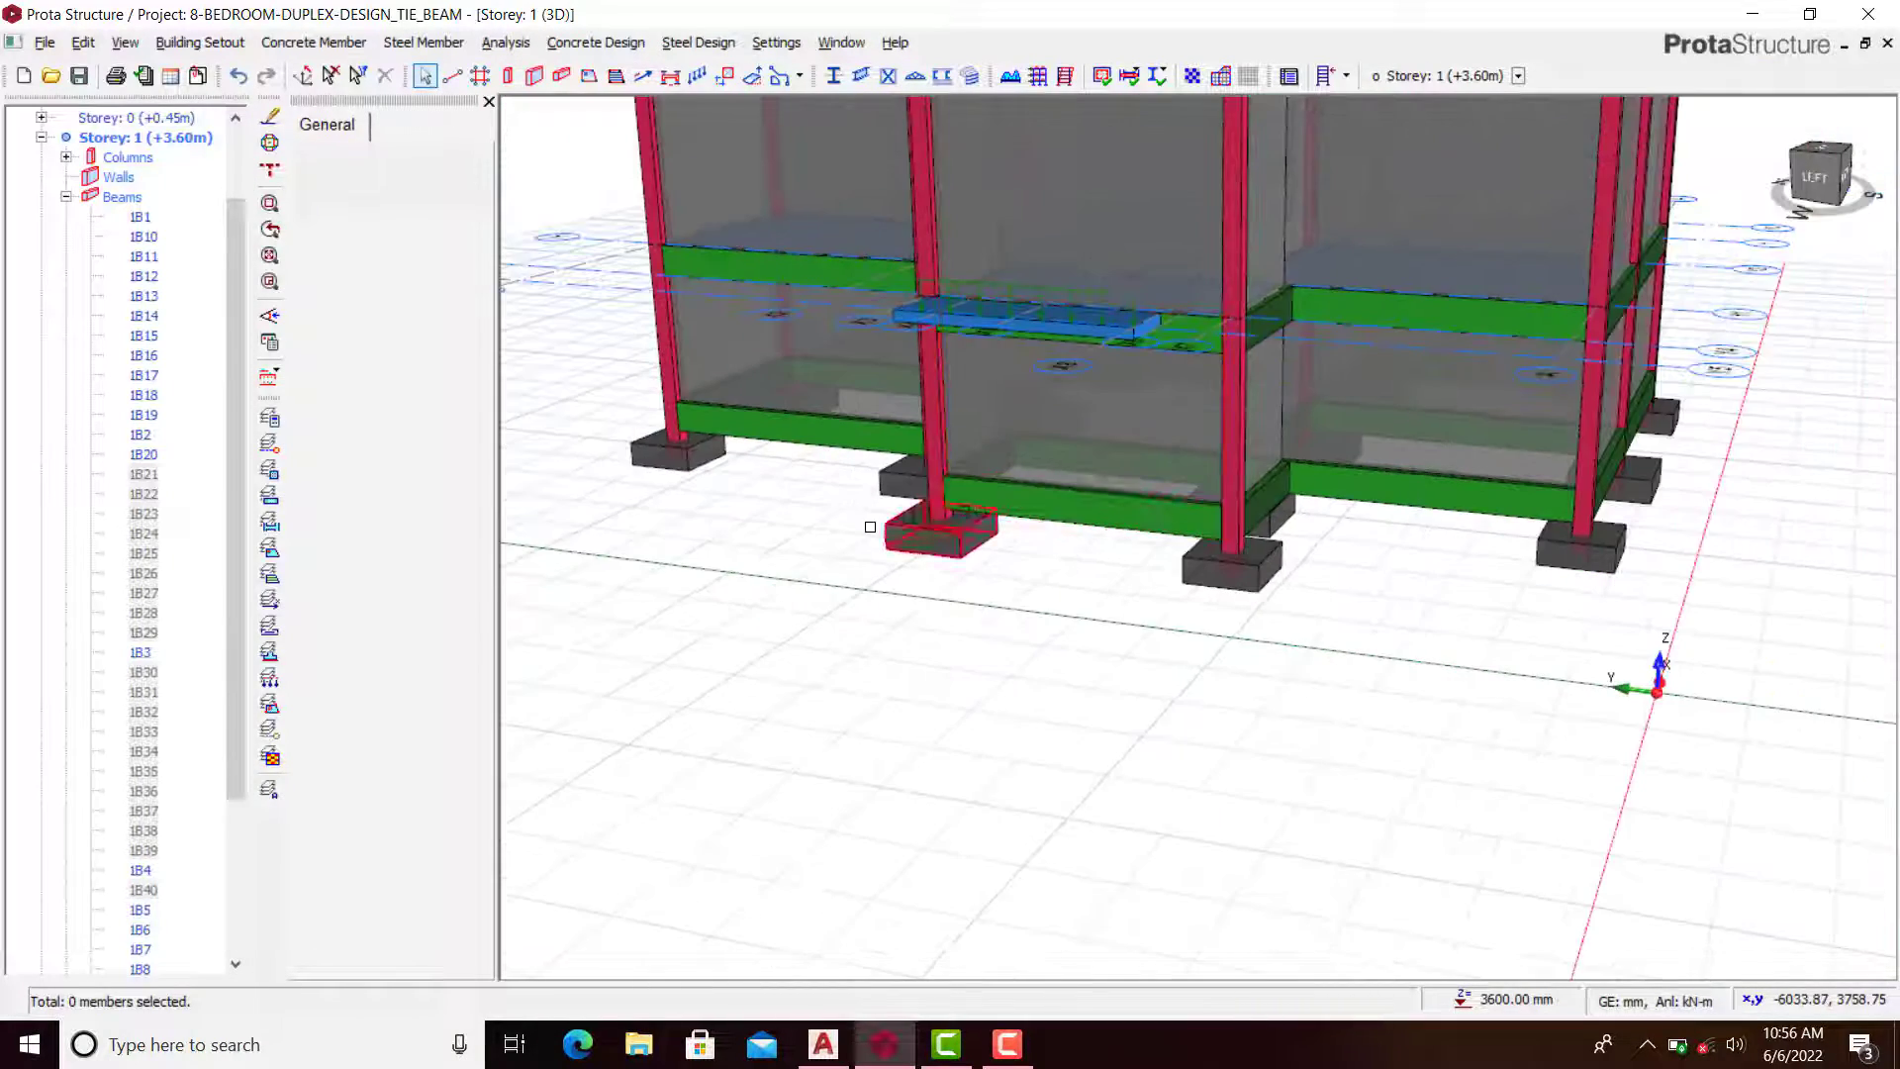
pyautogui.moveTo(870, 526); pyautogui.dragTo(793, 530, button='middle')
pyautogui.scroll(-1, 1024, 503)
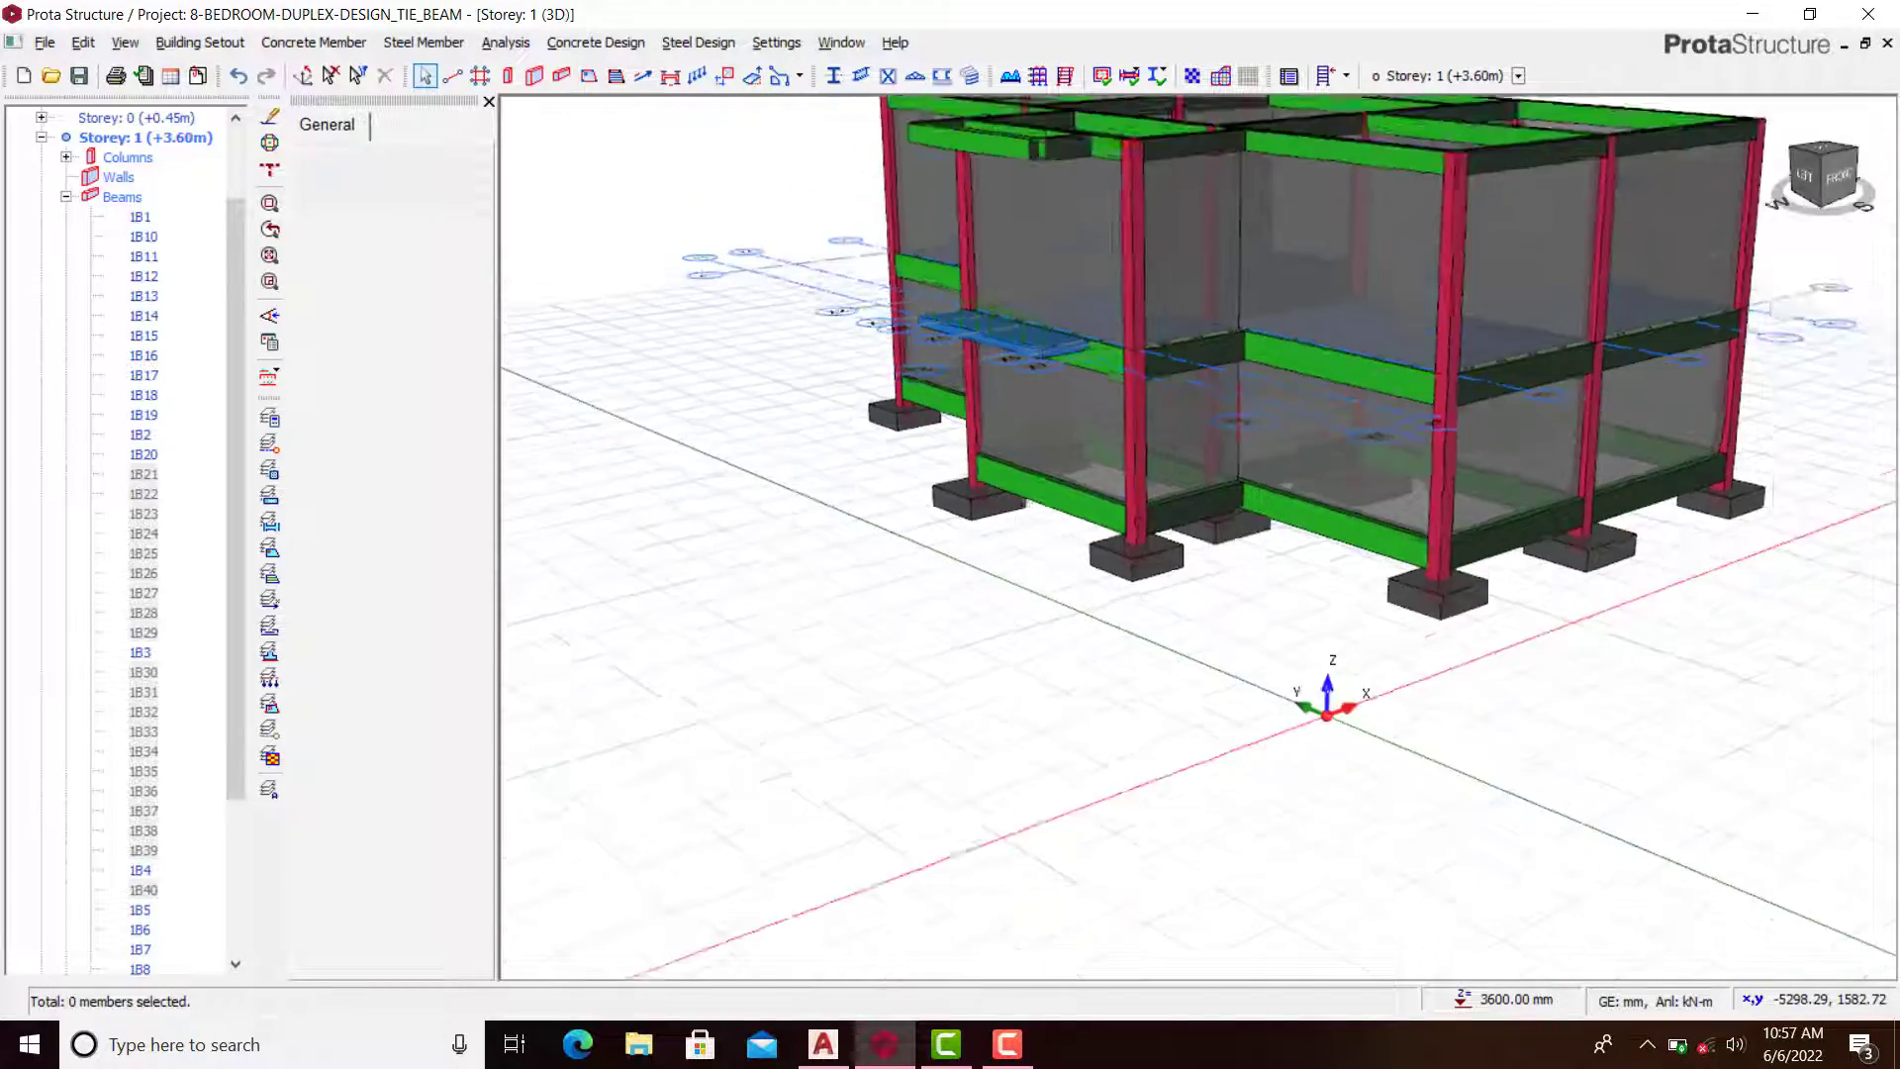
pyautogui.scroll(-1, 1078, 499)
pyautogui.moveTo(1188, 357); pyautogui.dragTo(1077, 499, button='middle')
pyautogui.scroll(2, 1146, 655)
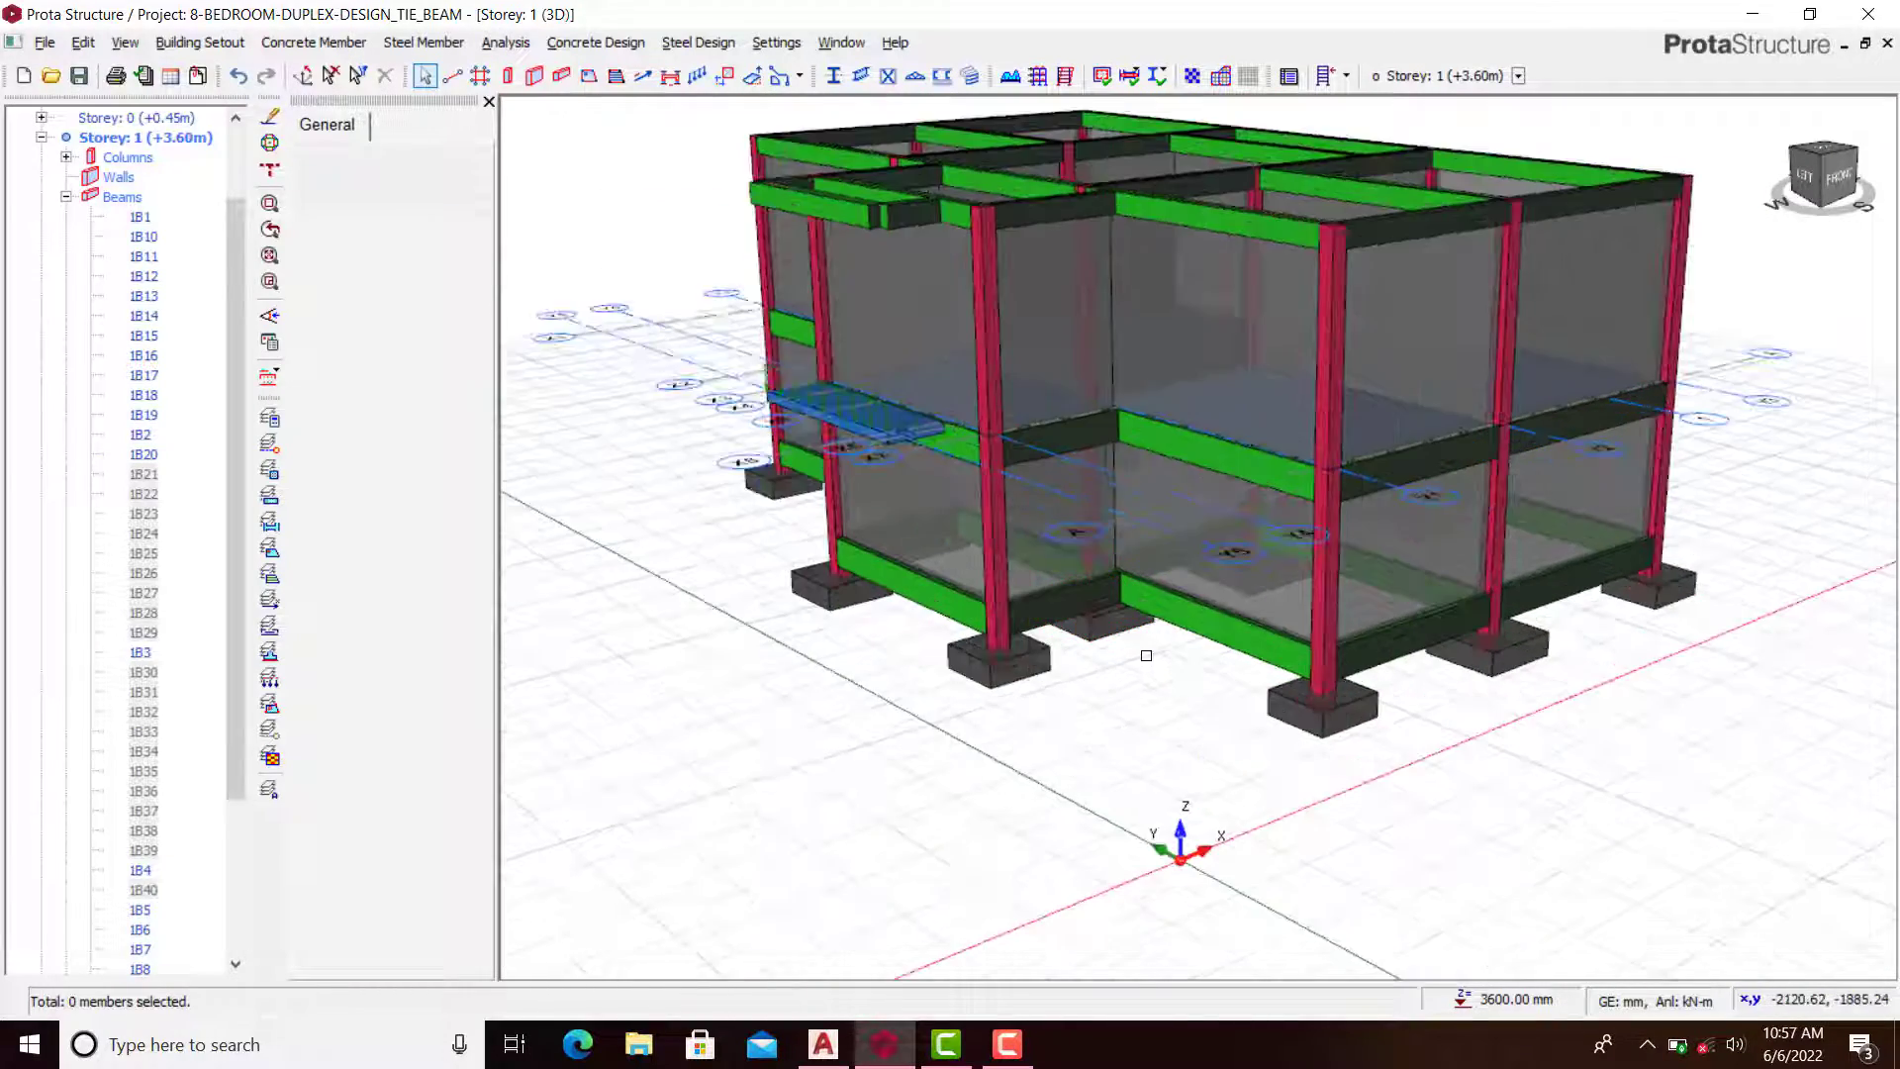
# Step: Examine the tie beams' connections to the columns just above the footings from low 3D viewpoints around the front corner
pyautogui.moveTo(1137, 671); pyautogui.dragTo(1080, 638, button='middle')
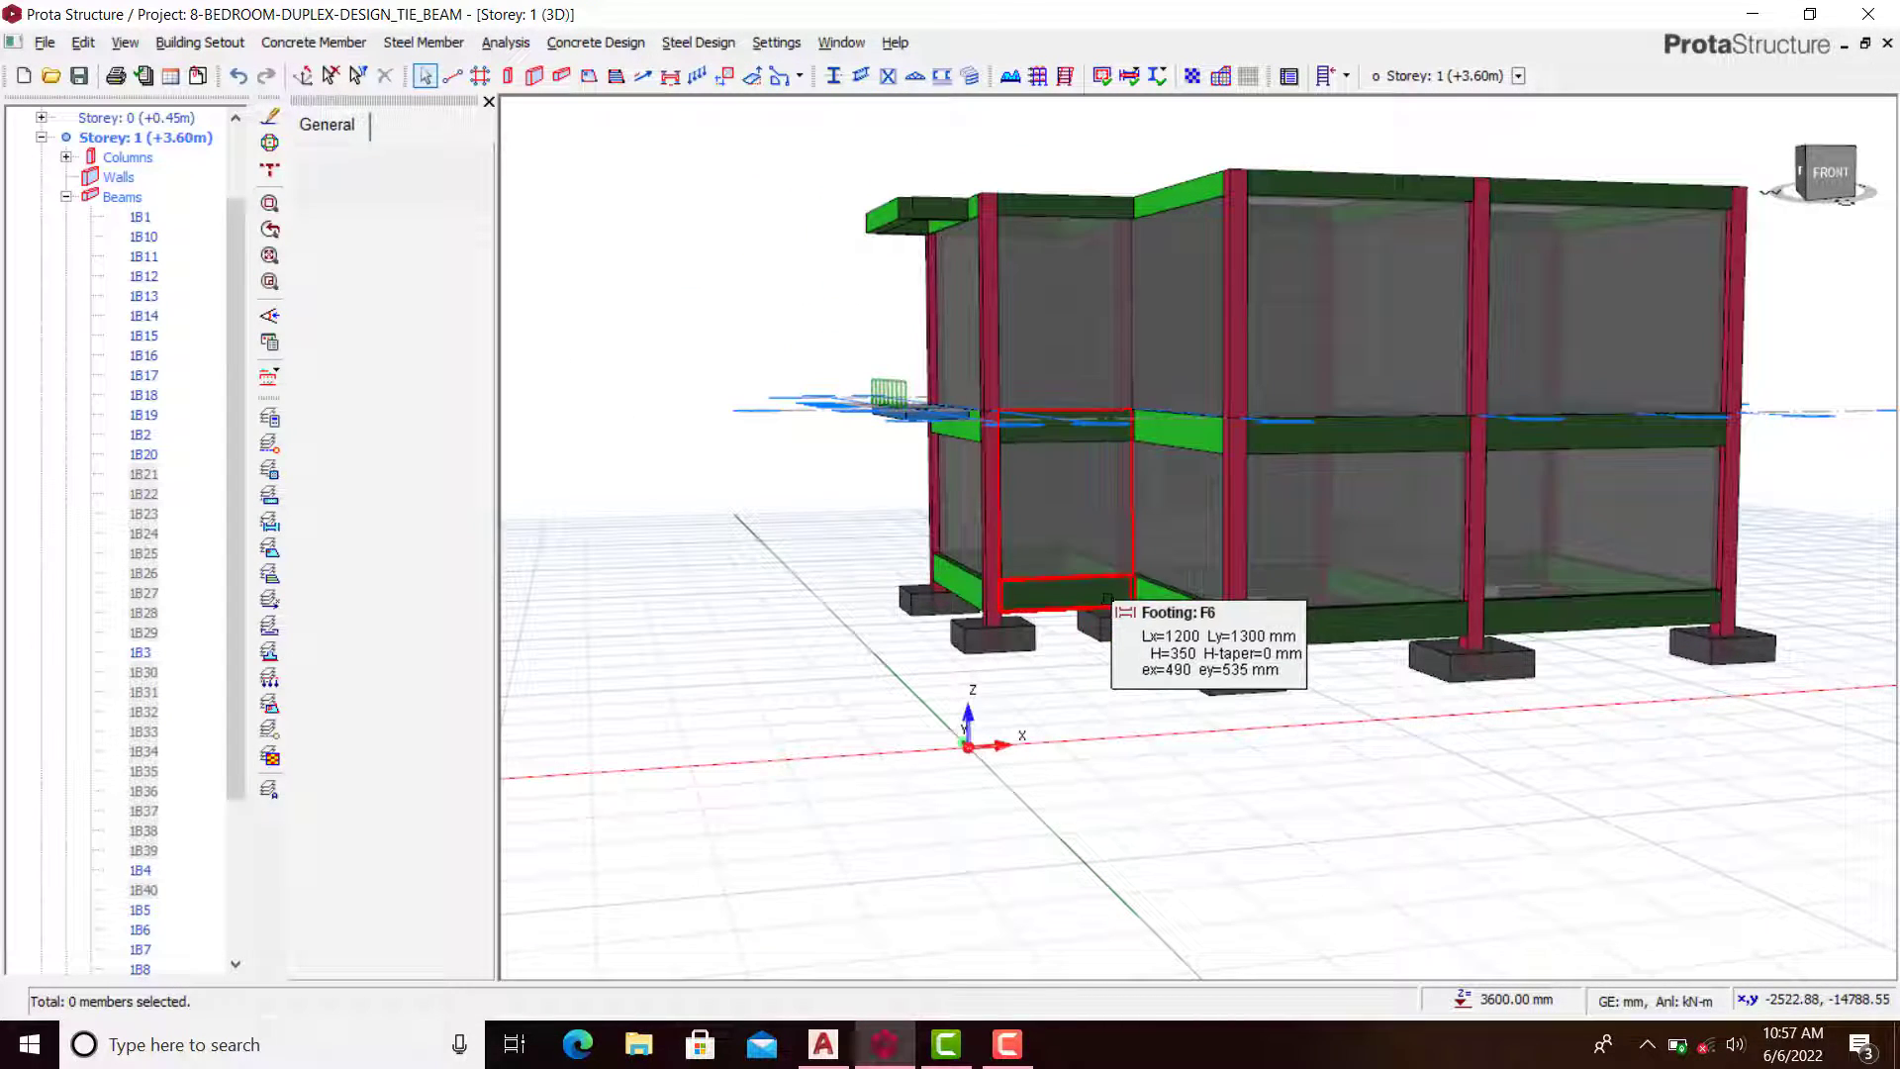
pyautogui.scroll(5, 1107, 611)
pyautogui.scroll(-3, 1014, 614)
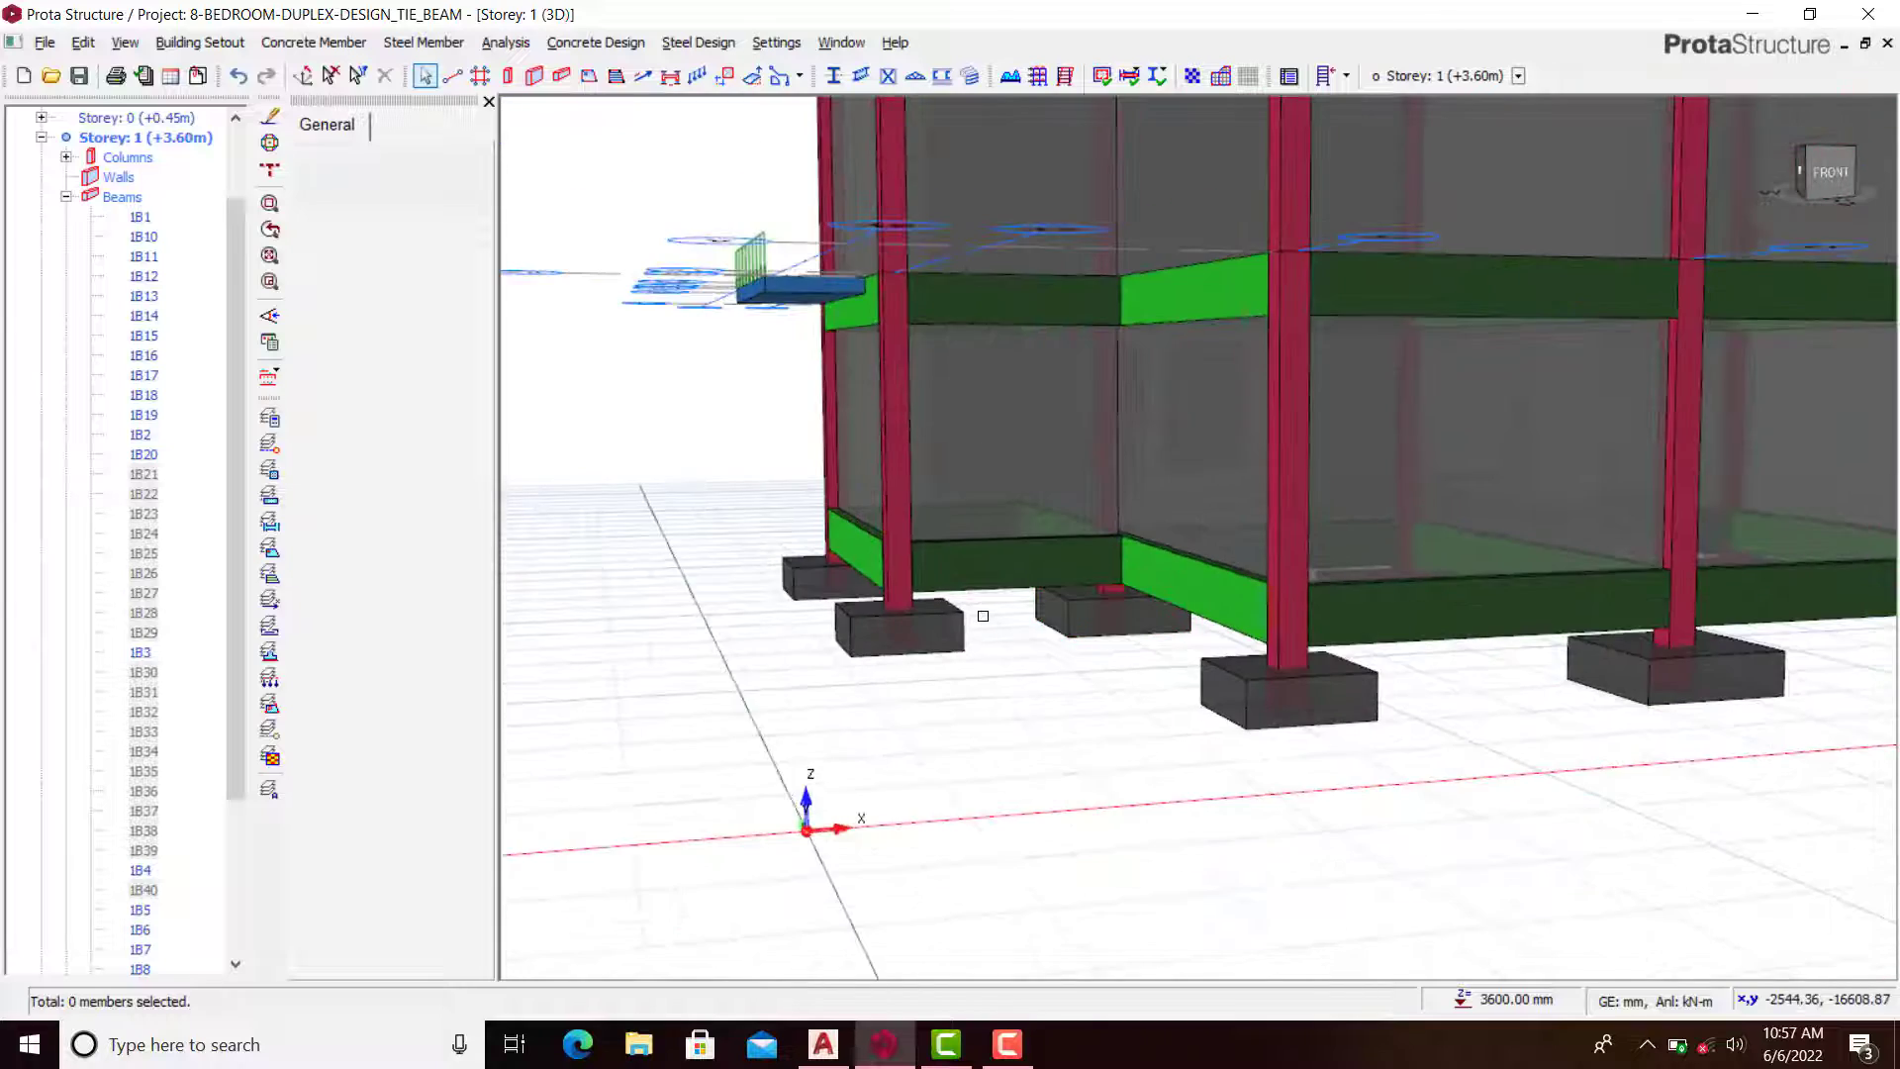
pyautogui.moveTo(983, 615); pyautogui.dragTo(1036, 620, button='middle')
pyautogui.scroll(-3, 1036, 621)
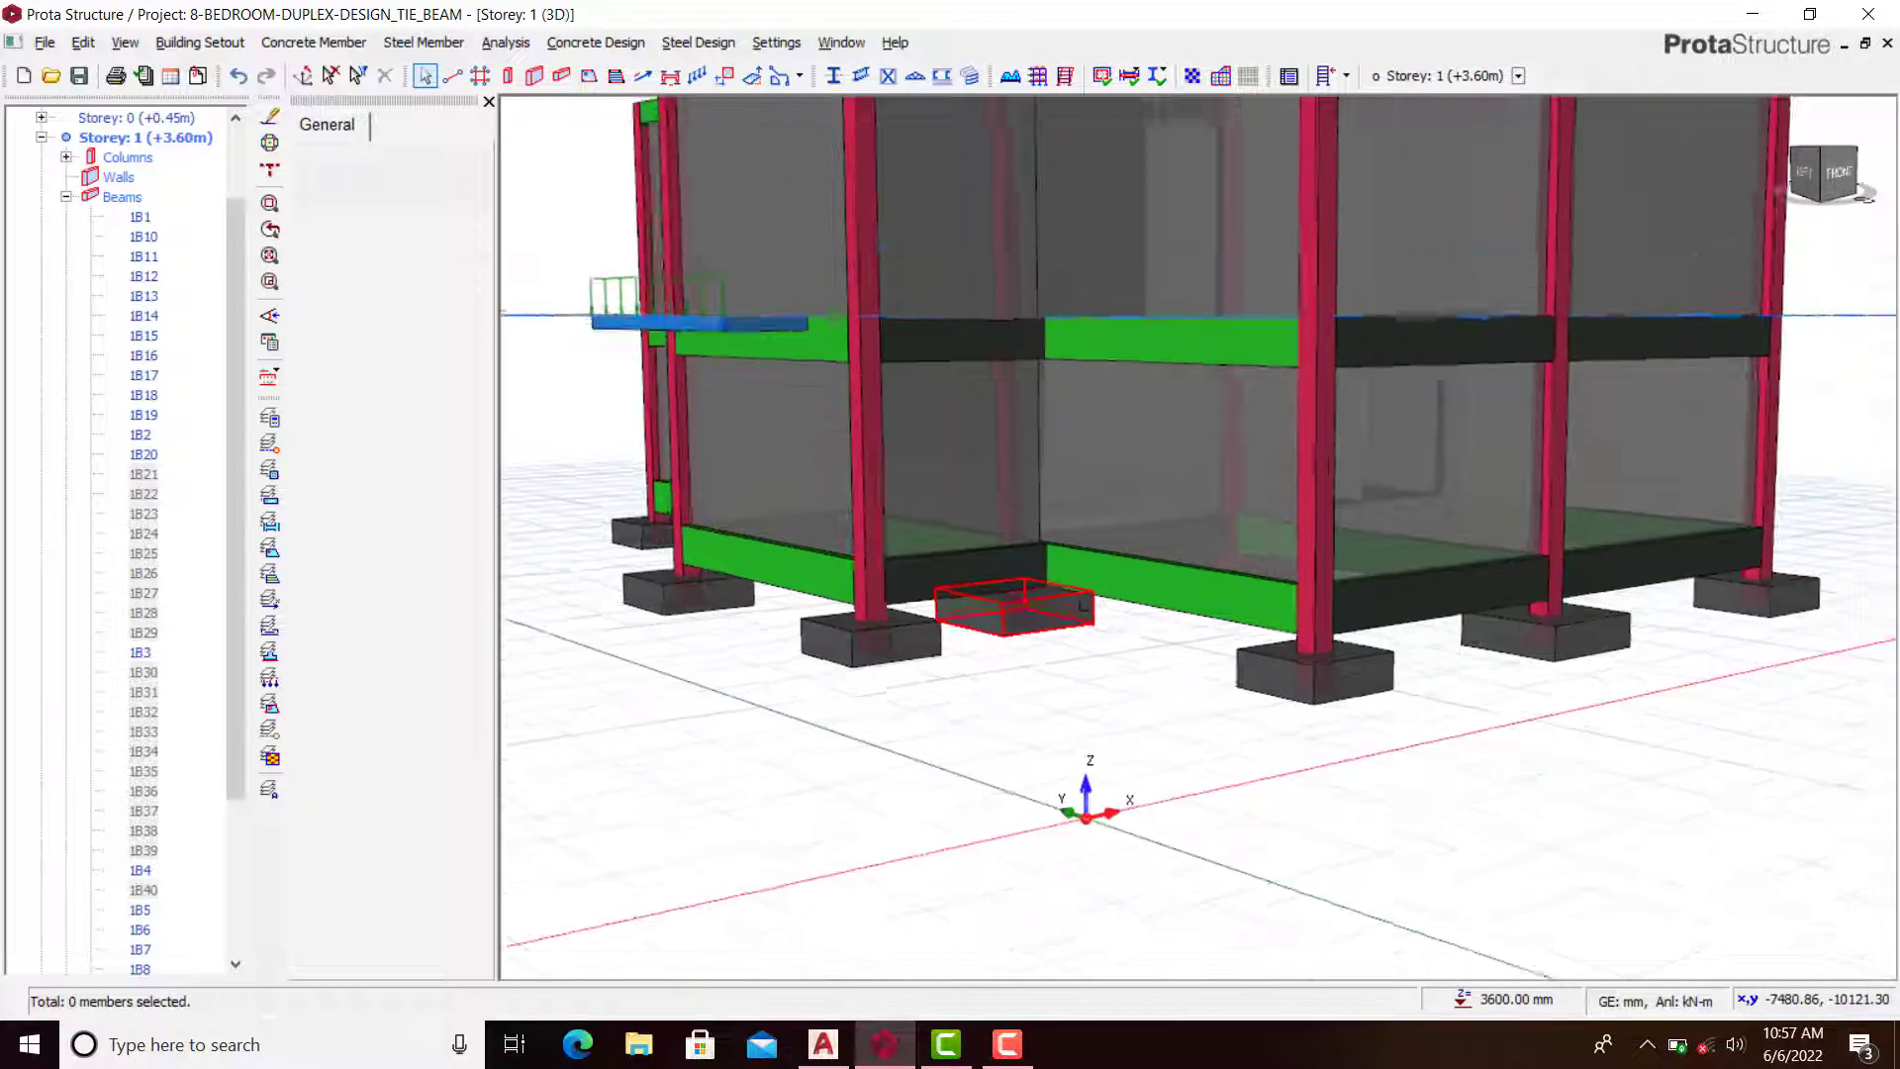
pyautogui.moveTo(1120, 667); pyautogui.dragTo(1234, 647, button='middle')
pyautogui.scroll(4, 1234, 647)
pyautogui.scroll(-2, 1175, 627)
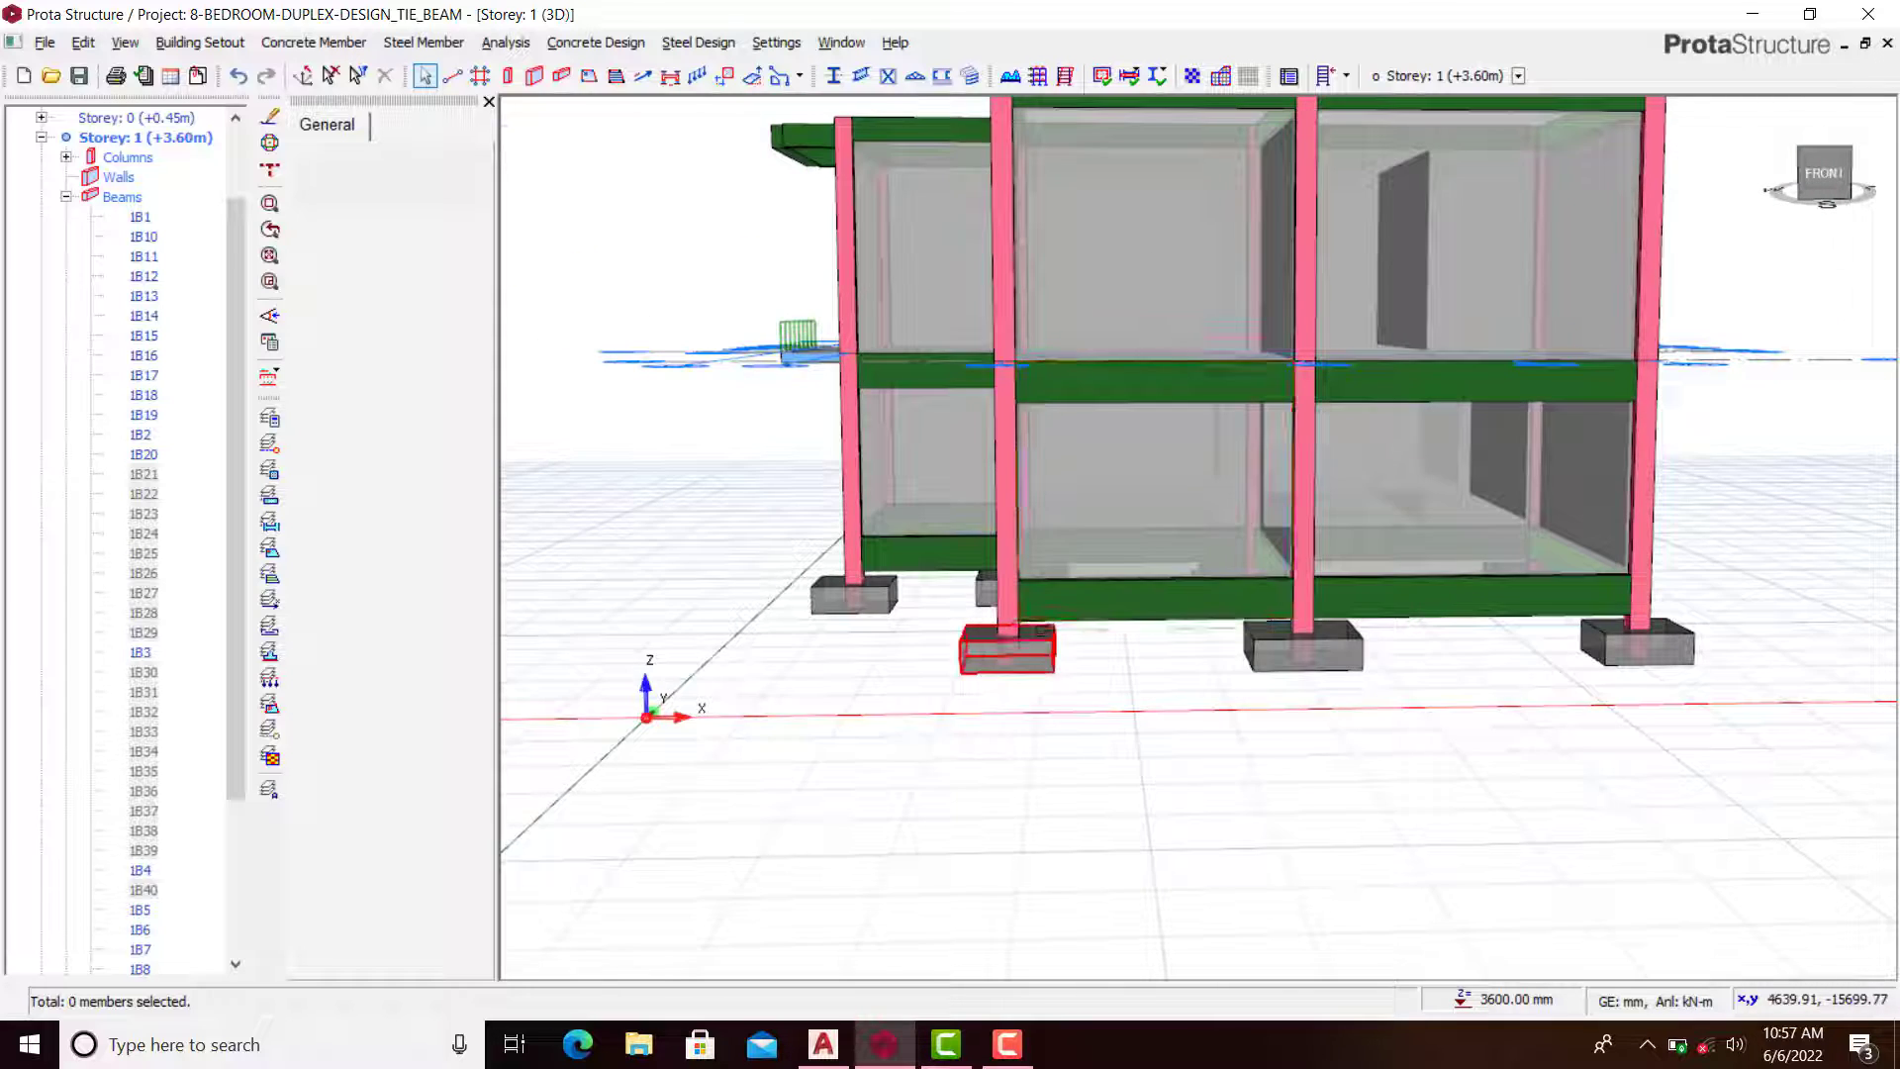
pyautogui.scroll(3, 1041, 630)
pyautogui.scroll(-2, 1113, 620)
pyautogui.moveTo(1061, 636); pyautogui.dragTo(1167, 614, button='middle')
pyautogui.scroll(2, 1052, 641)
pyautogui.scroll(-1, 1158, 594)
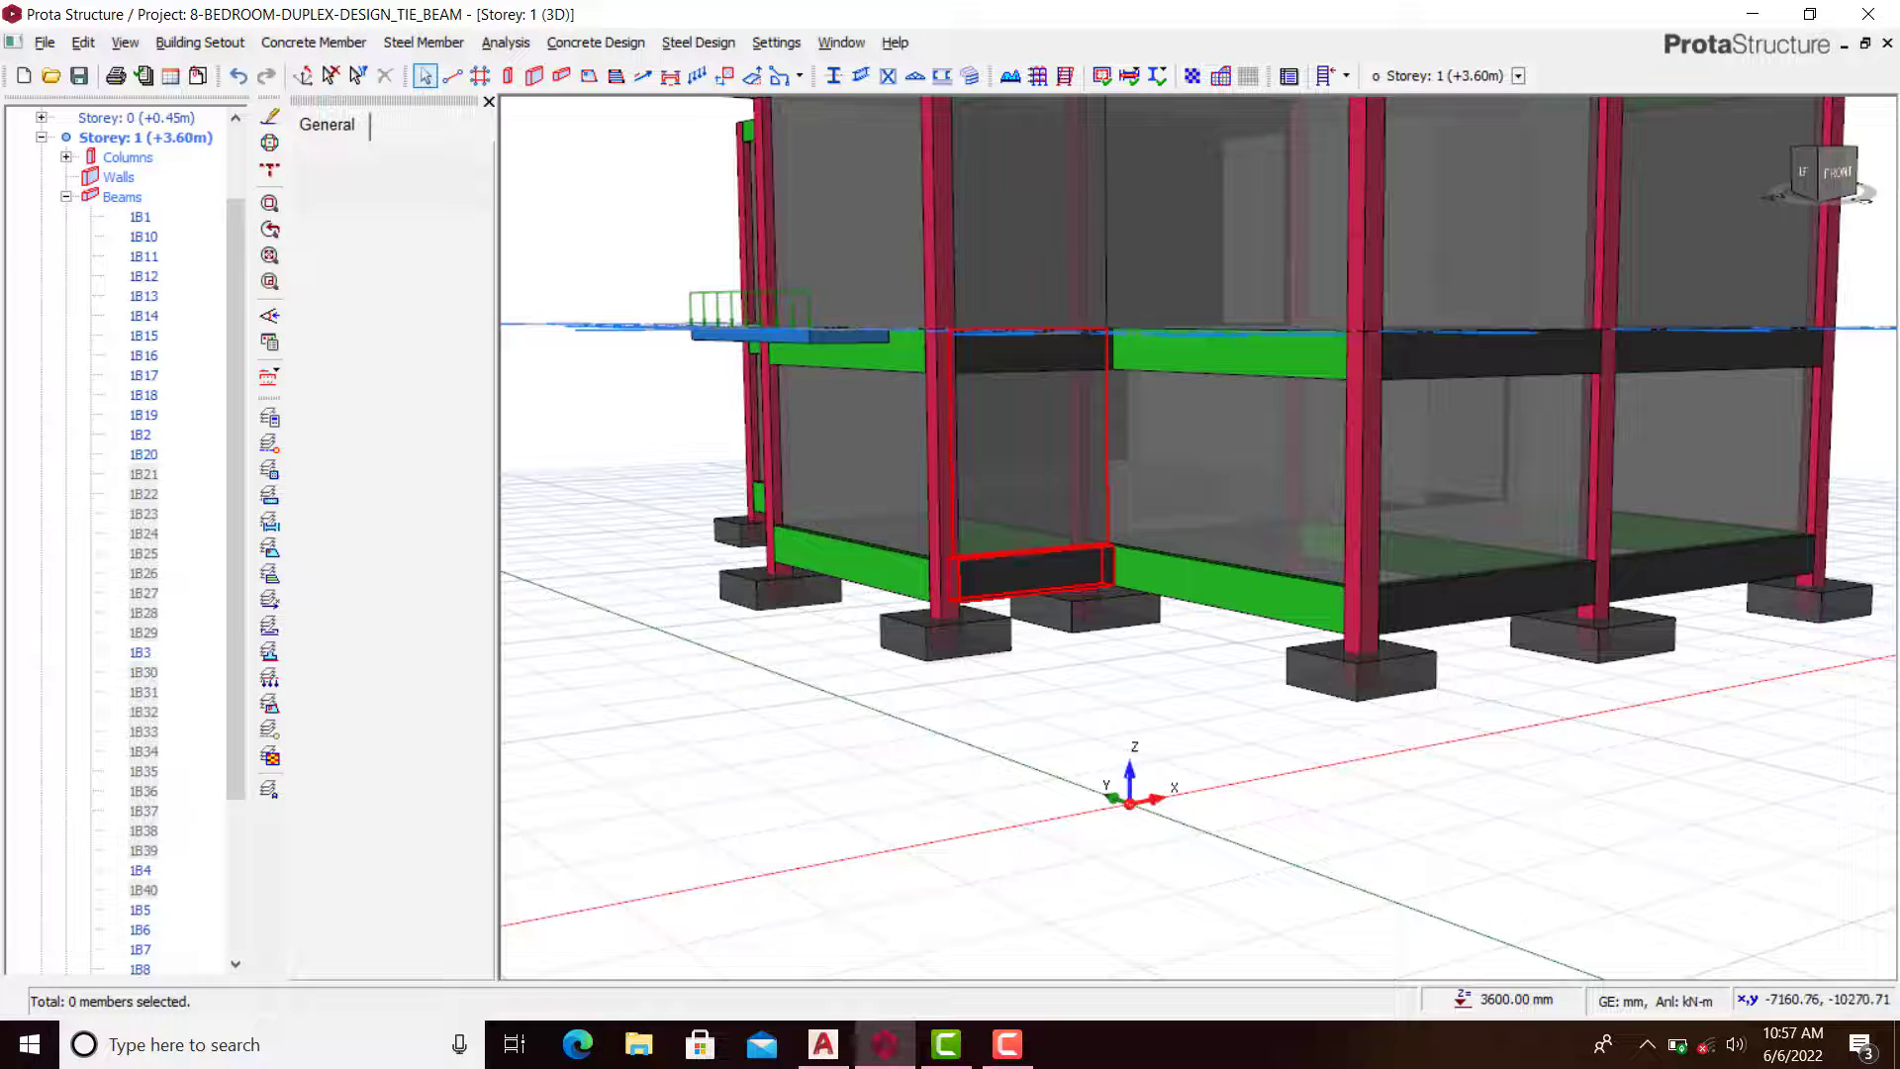
pyautogui.scroll(-2, 1047, 546)
pyautogui.scroll(-3, 1029, 574)
pyautogui.moveTo(1047, 542); pyautogui.dragTo(904, 525, button='middle')
pyautogui.scroll(4, 1040, 427)
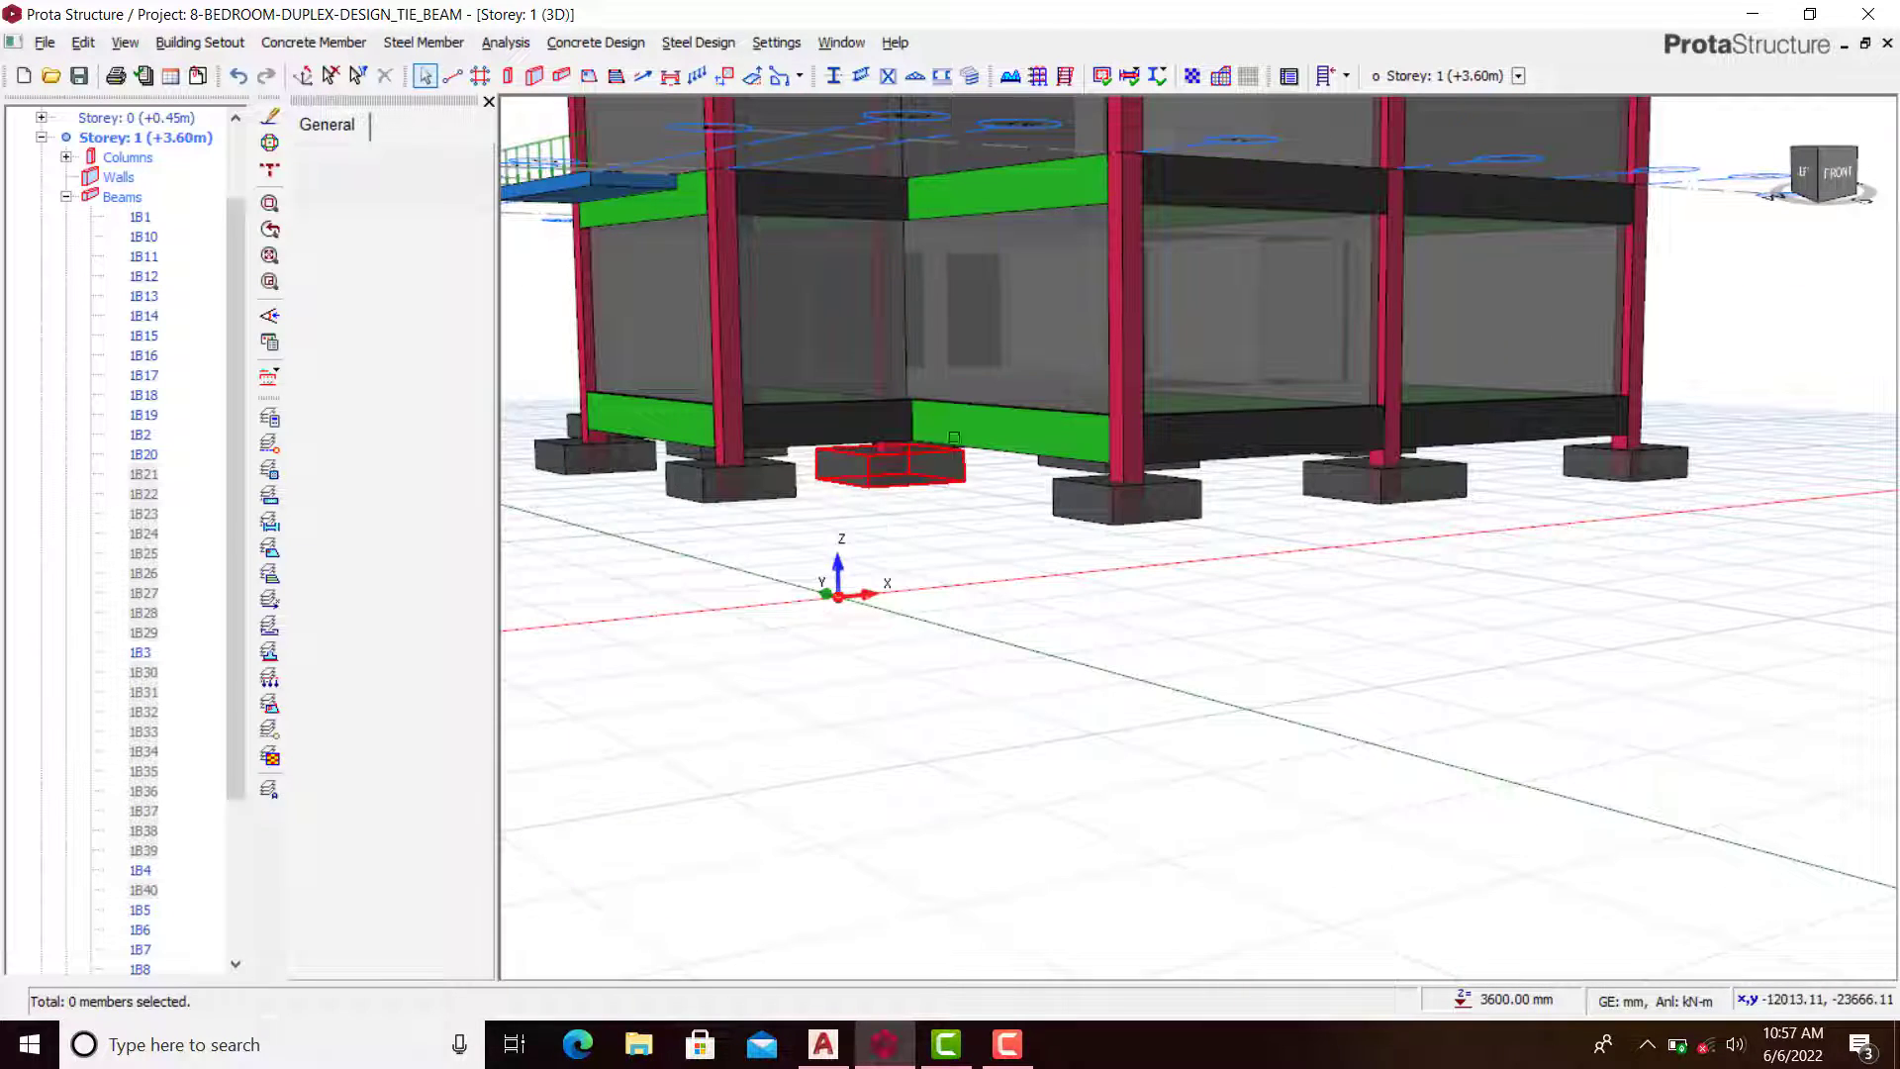
pyautogui.scroll(-1, 1073, 555)
pyautogui.moveTo(1069, 546)
pyautogui.mouseDown(button='middle')
pyautogui.moveTo(1019, 594)
pyautogui.moveTo(1127, 561)
pyautogui.mouseUp(button='middle')
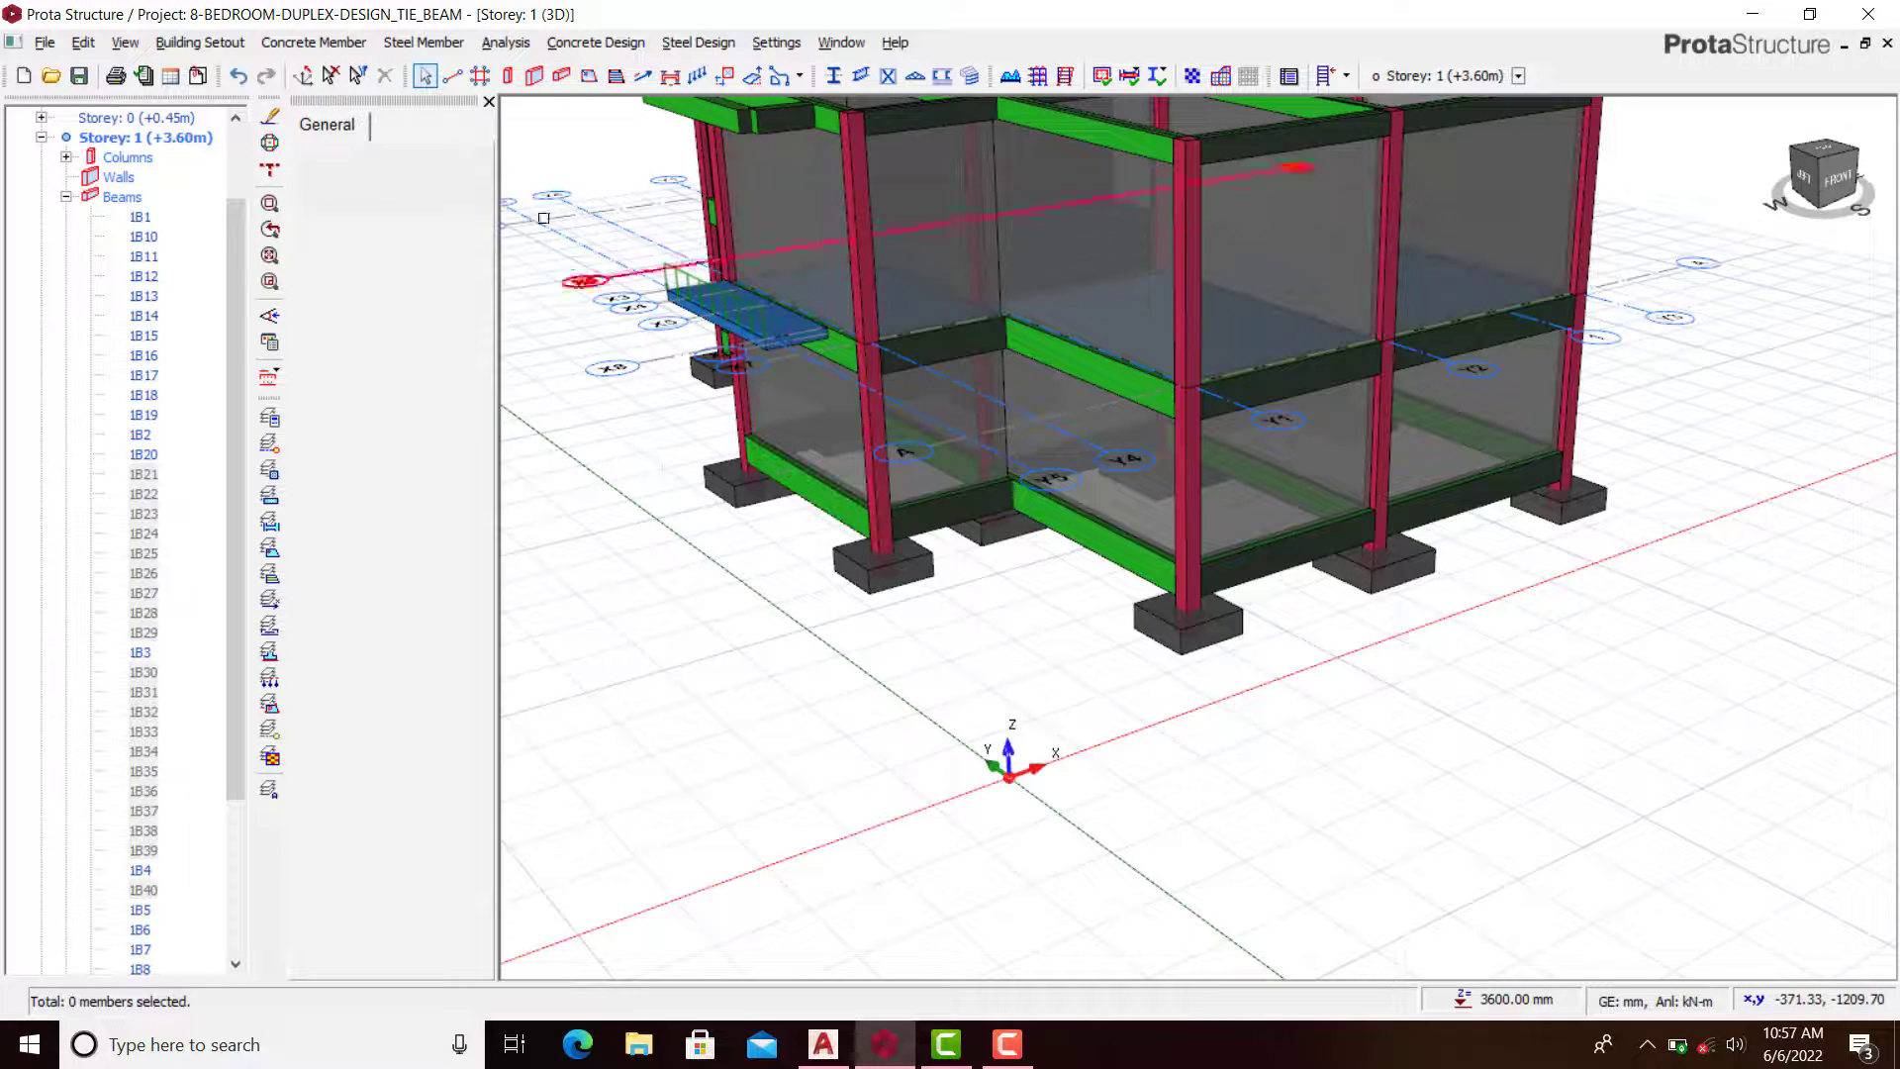
# Step: Switch the Storey 1 view from 3D to plan and save the project
pyautogui.click(145, 119)
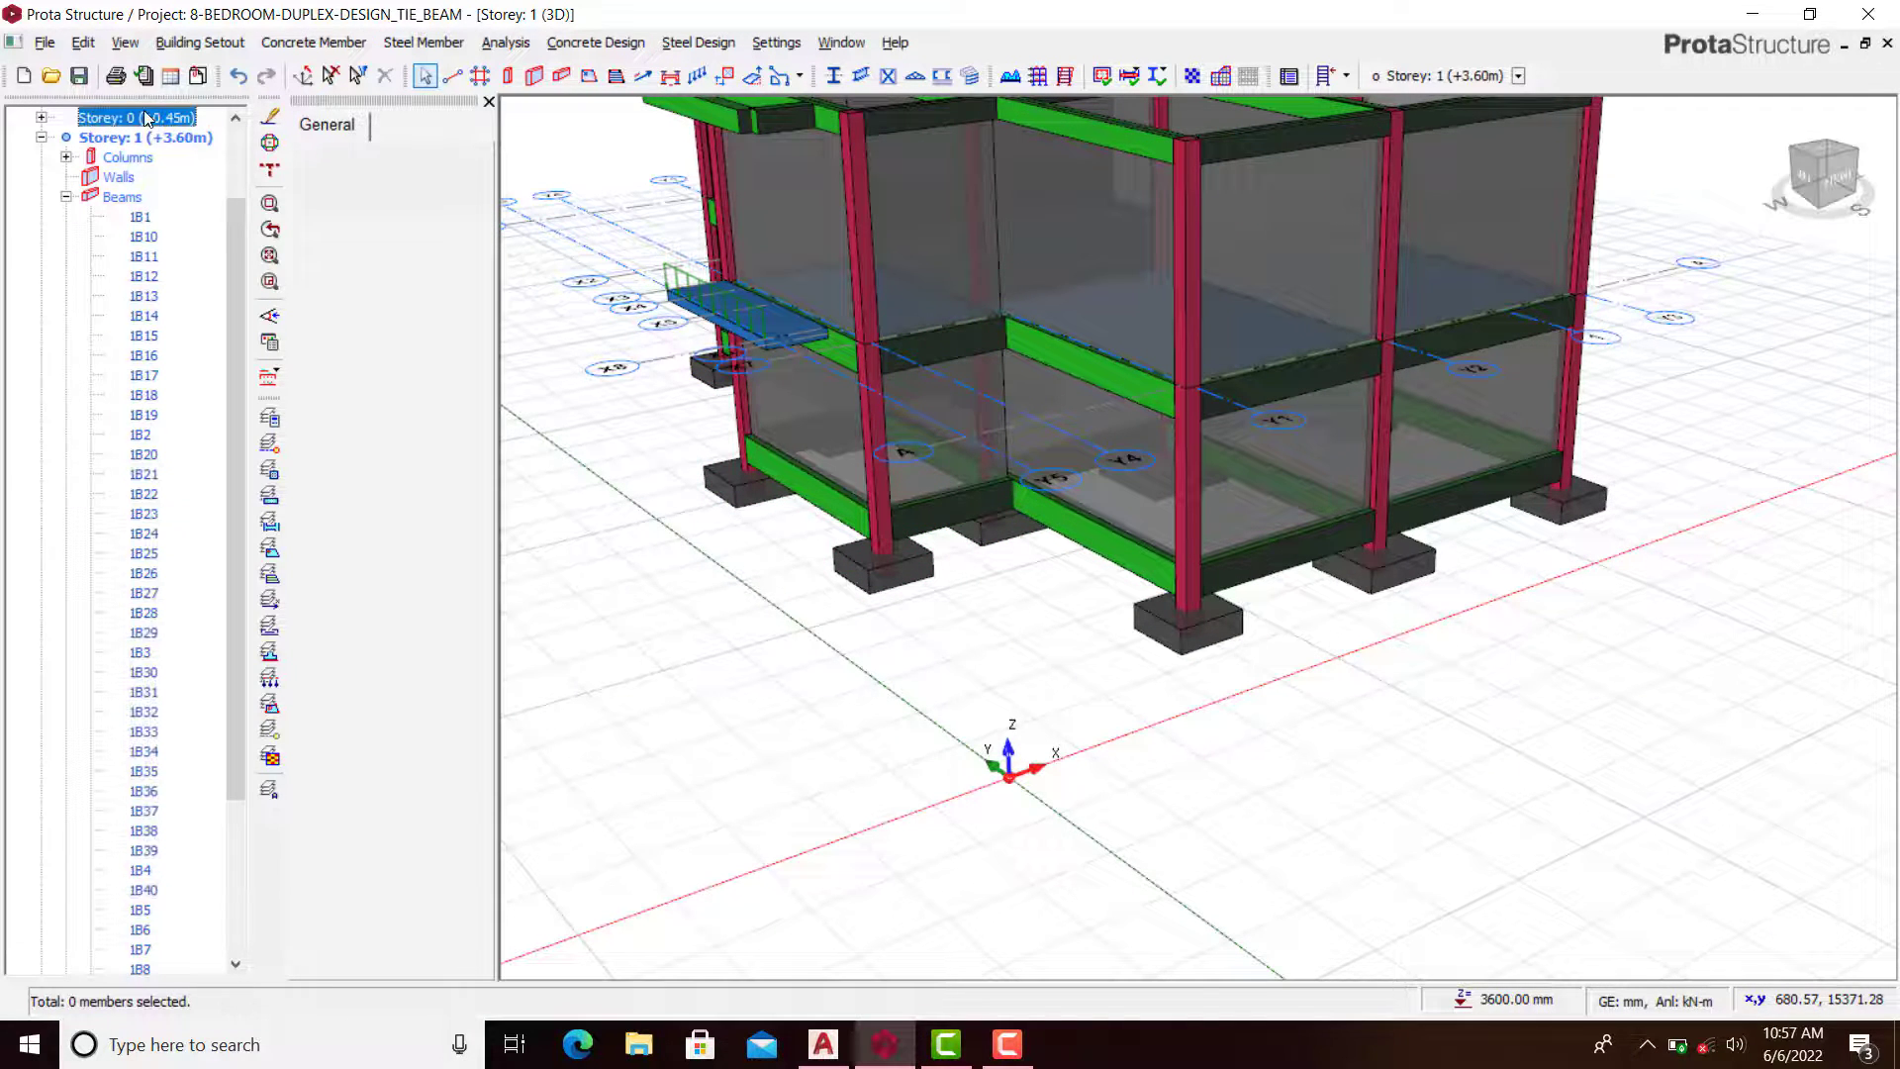
pyautogui.scroll(2, 145, 120)
pyautogui.click(157, 177)
pyautogui.rightClick(157, 177)
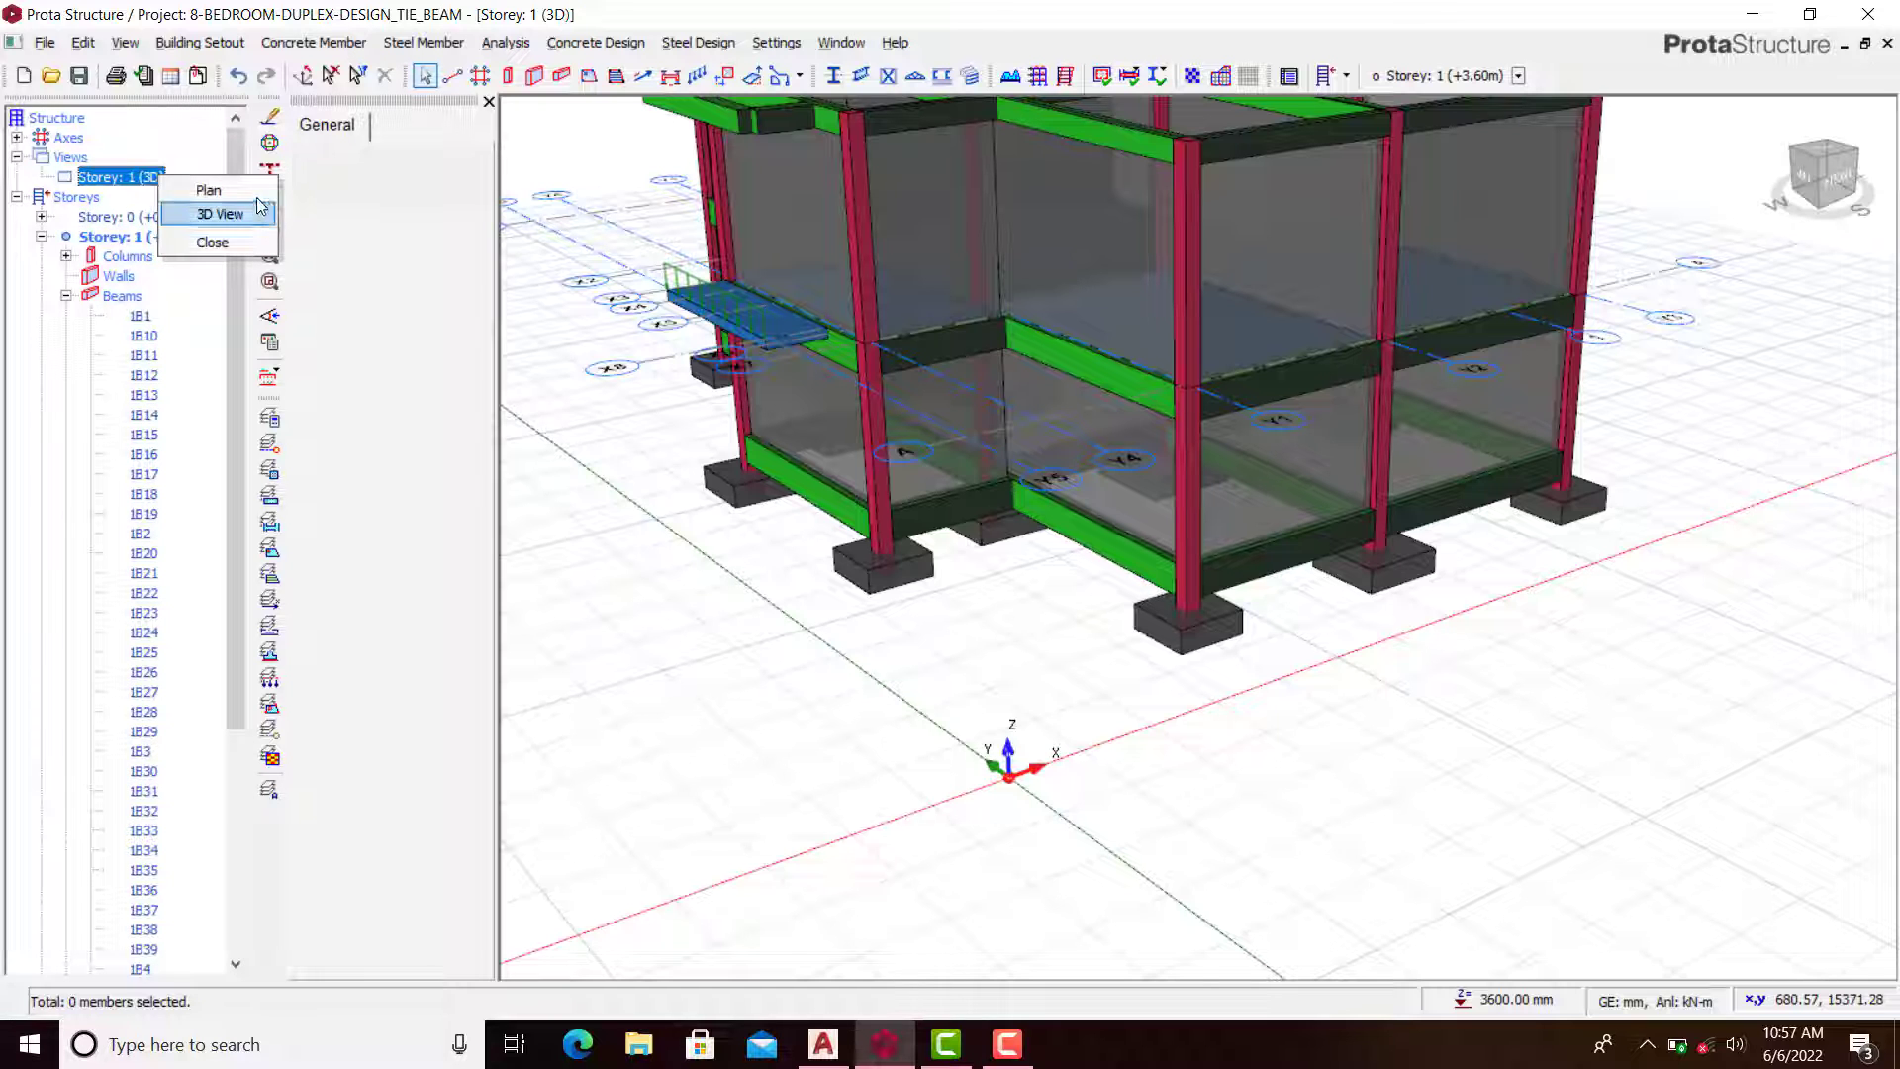
pyautogui.click(208, 190)
pyautogui.scroll(5, 1280, 293)
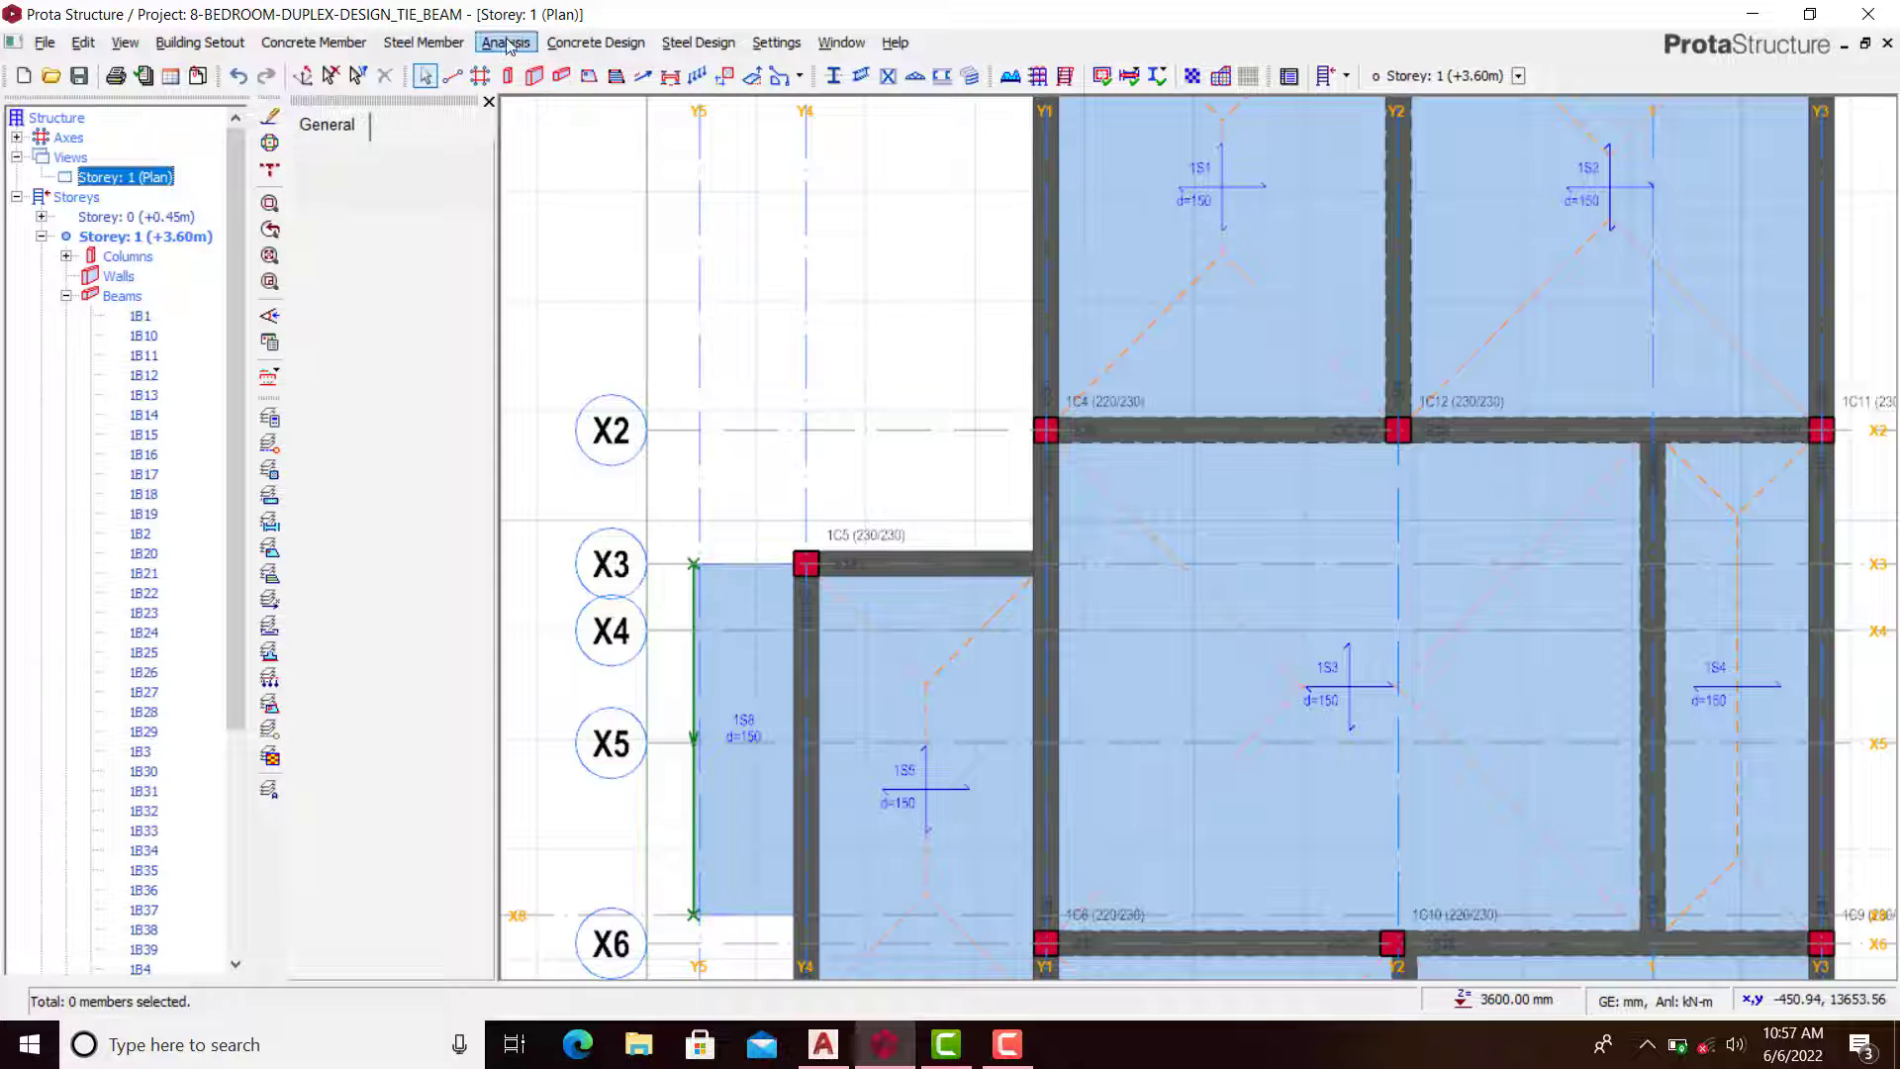
pyautogui.click(78, 75)
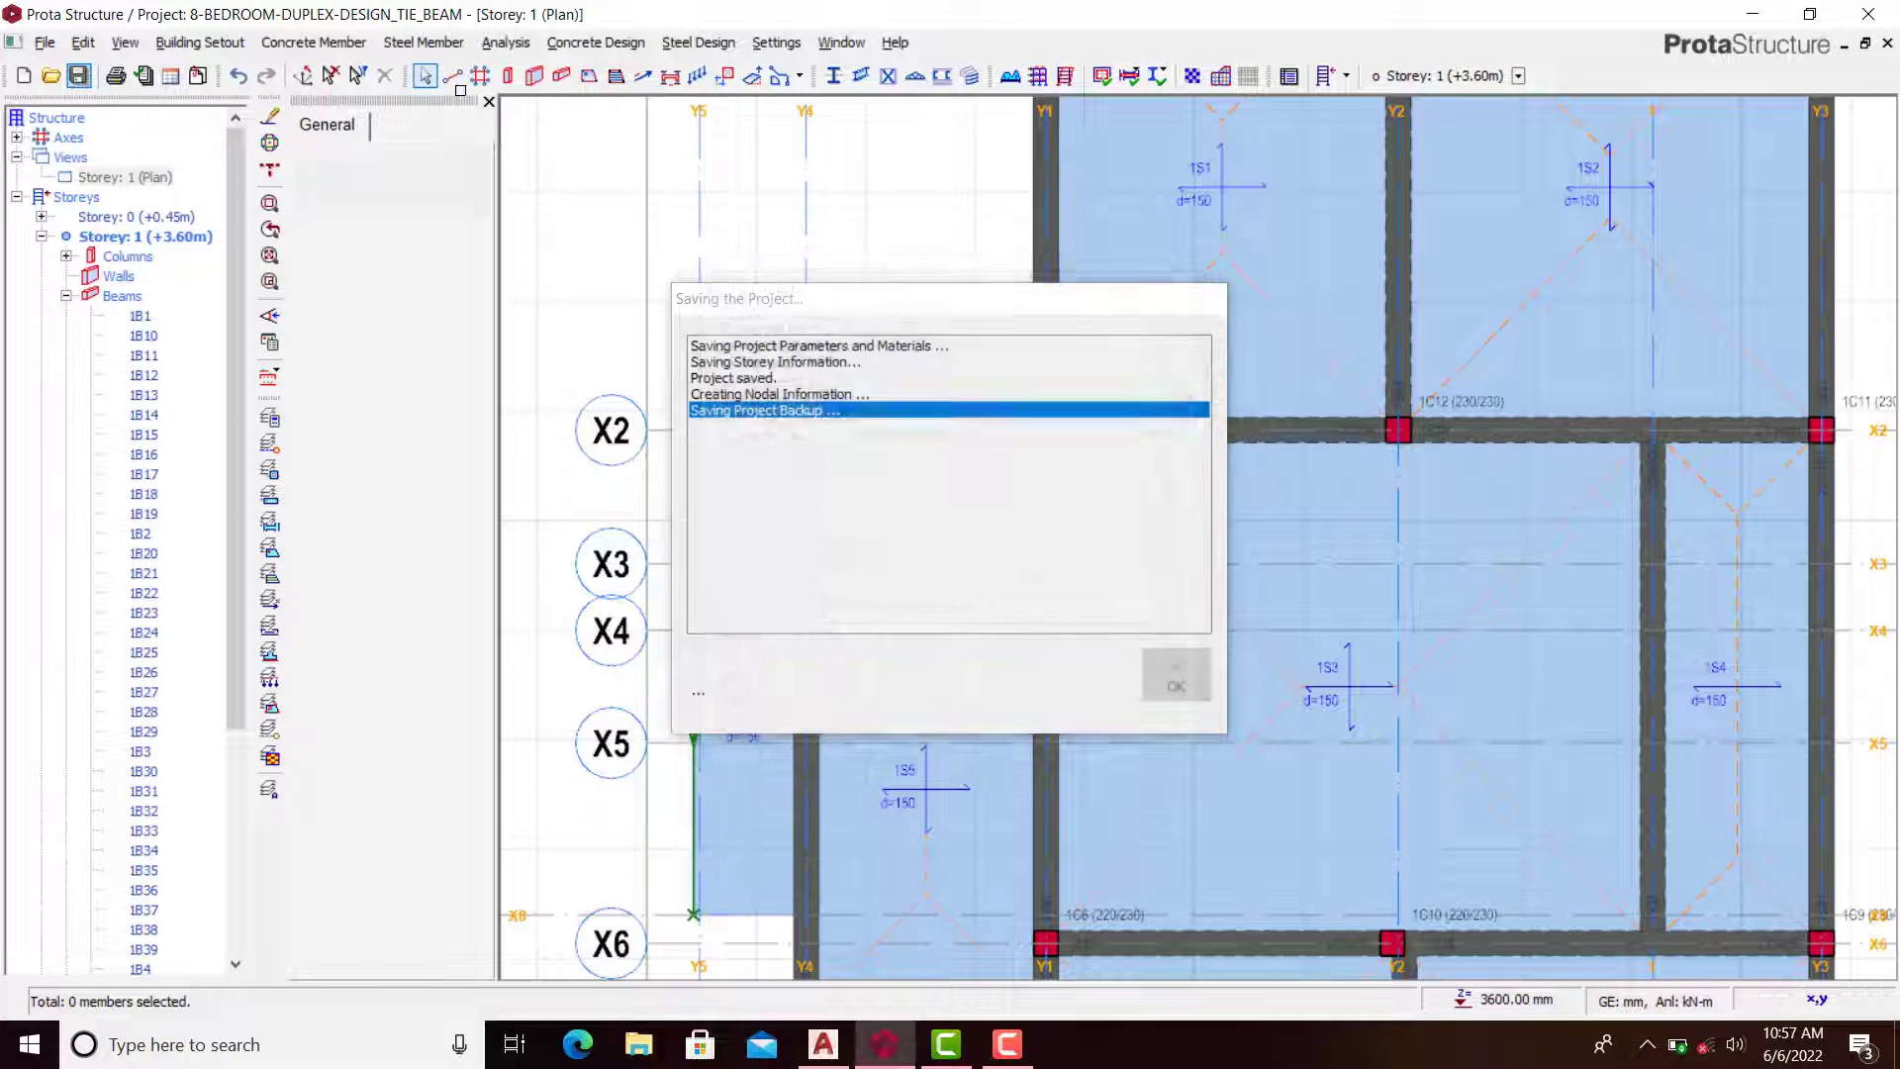
# Step: Set up the building analysis to include Column/Wall Reinforcement Design and Beam Reinforcement Design
pyautogui.click(506, 43)
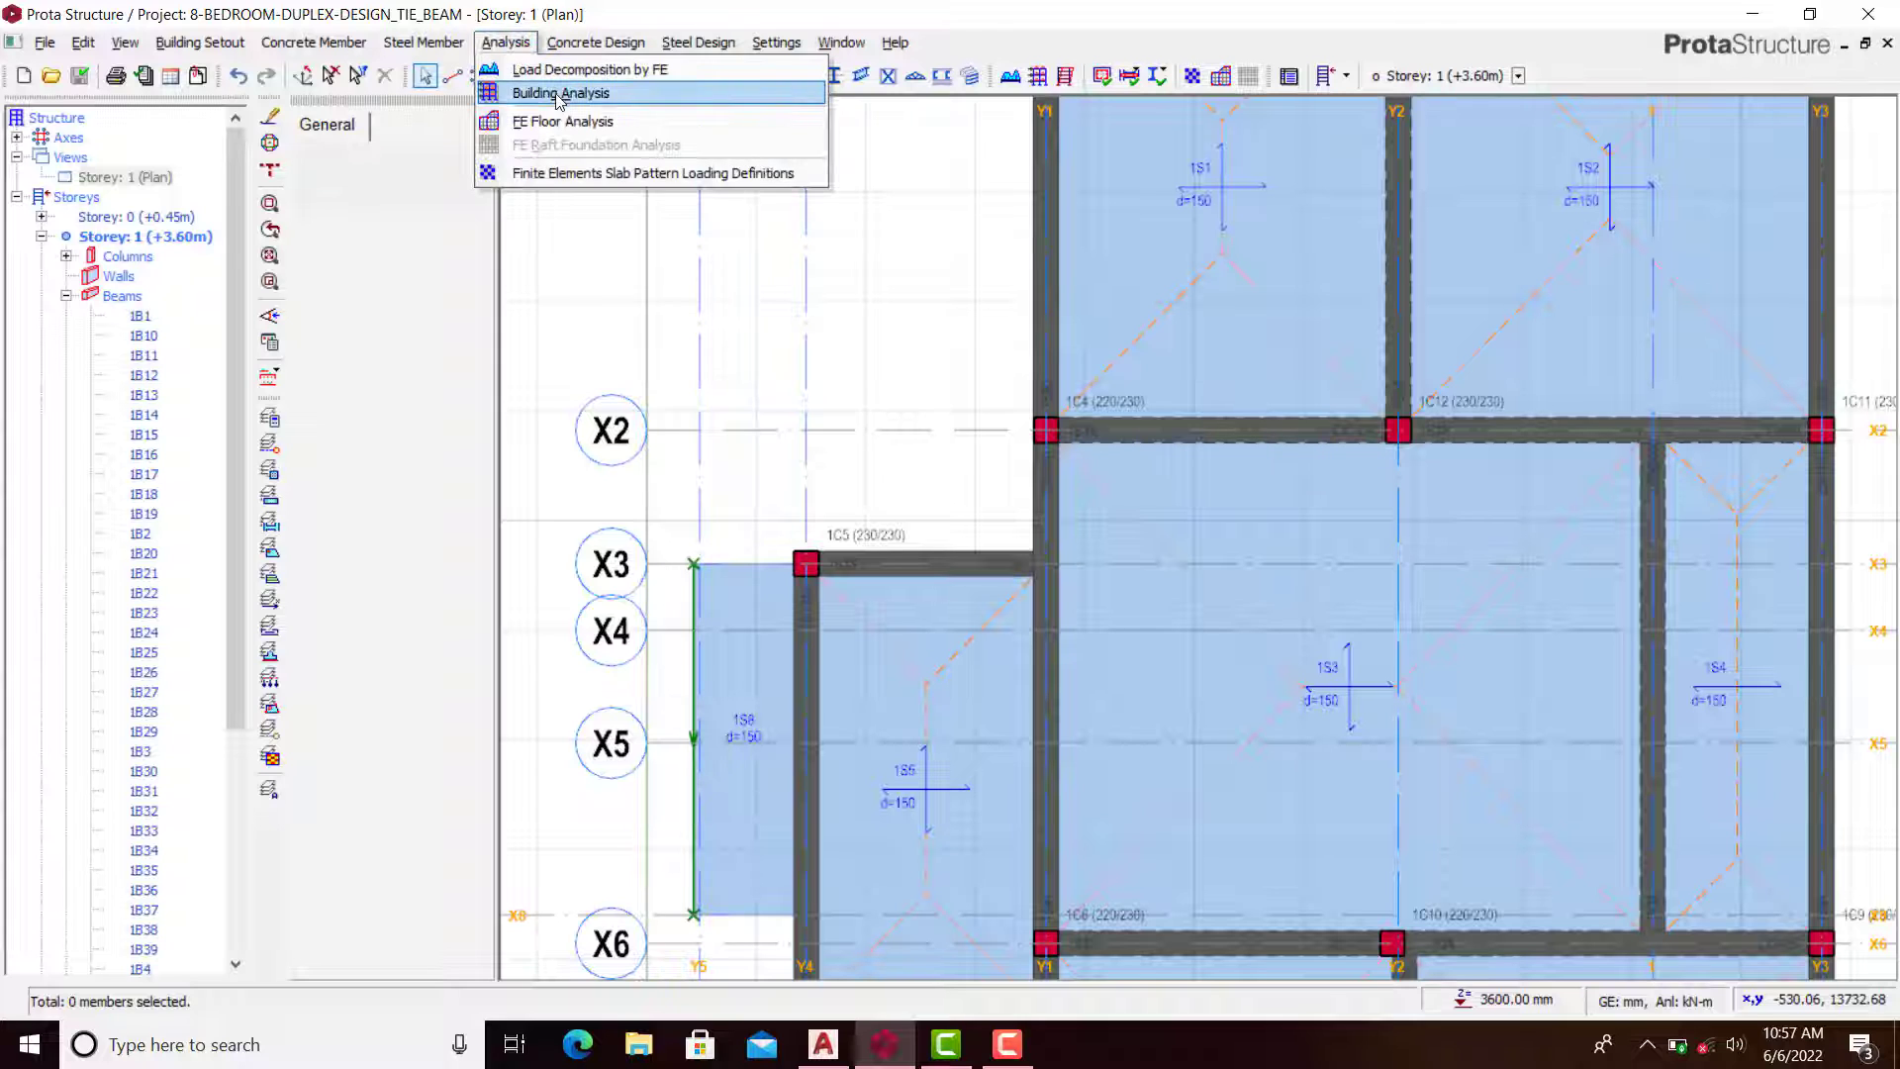
pyautogui.click(559, 94)
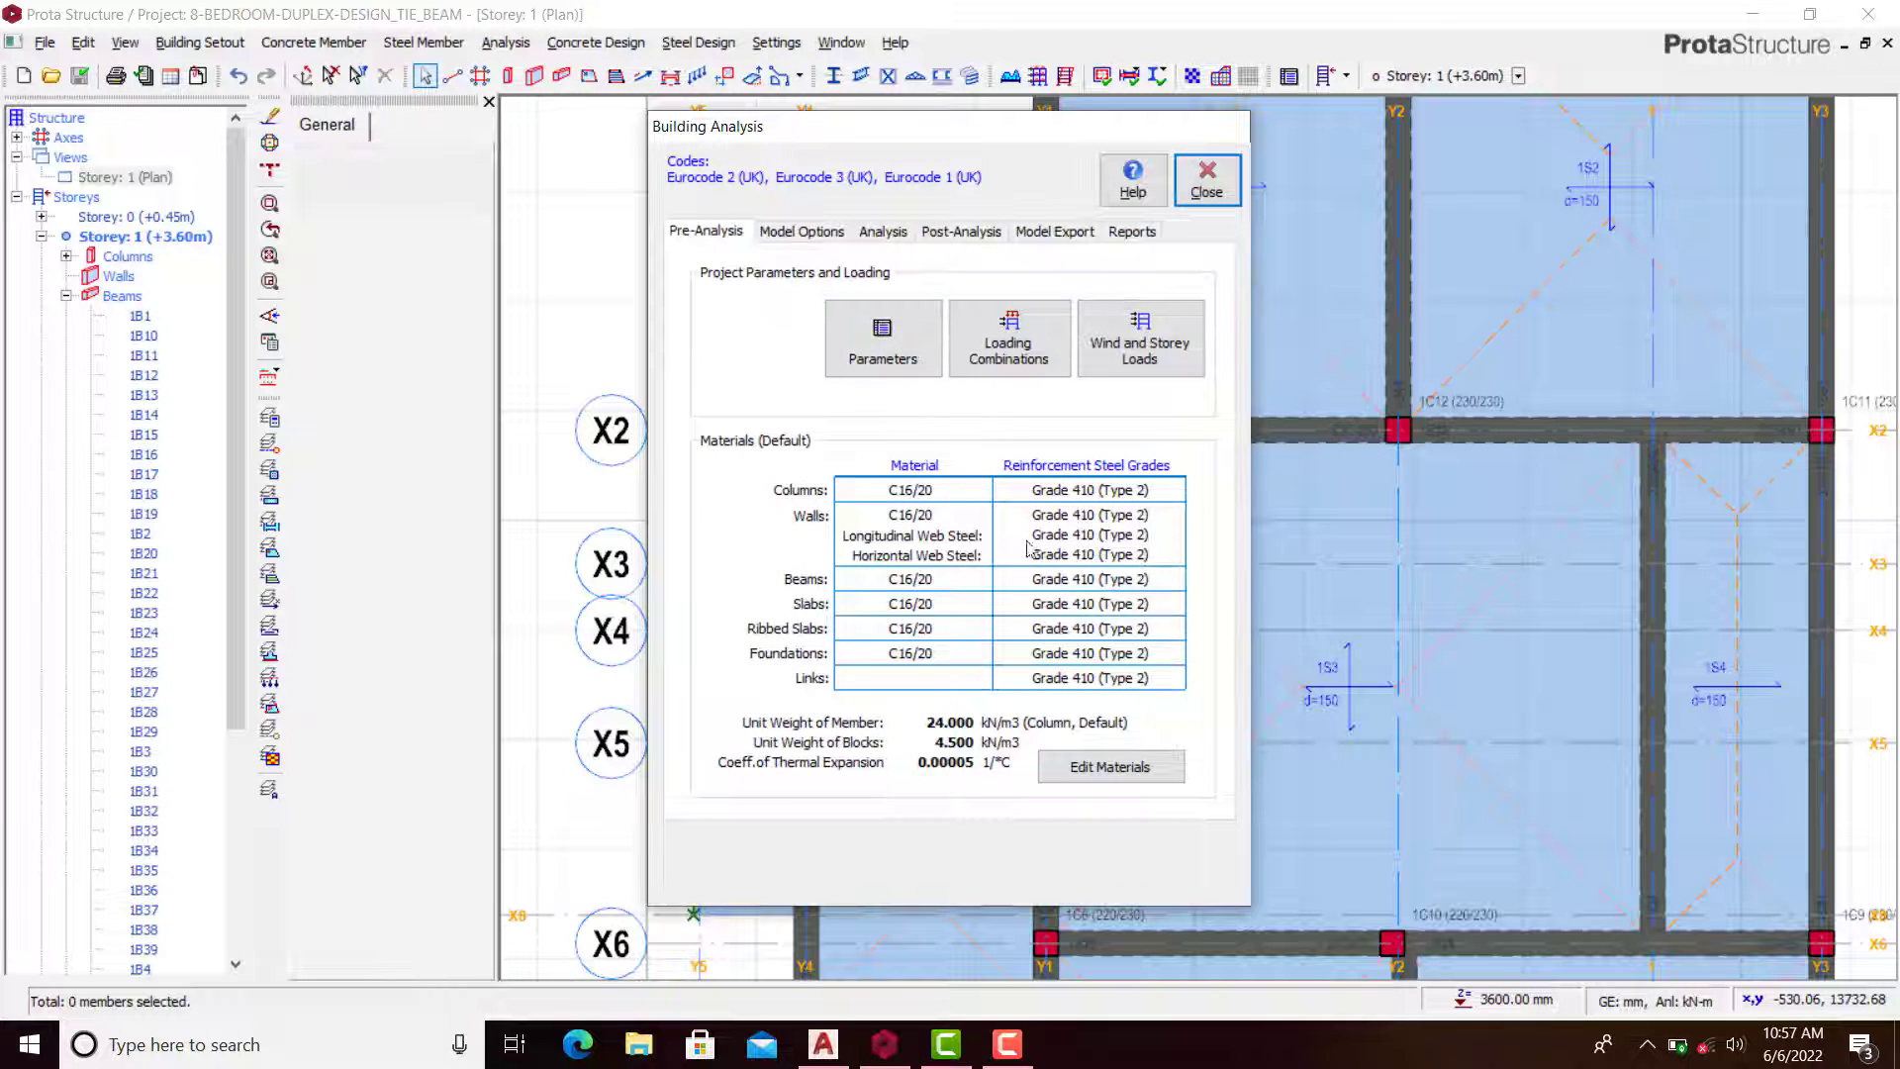
pyautogui.click(881, 232)
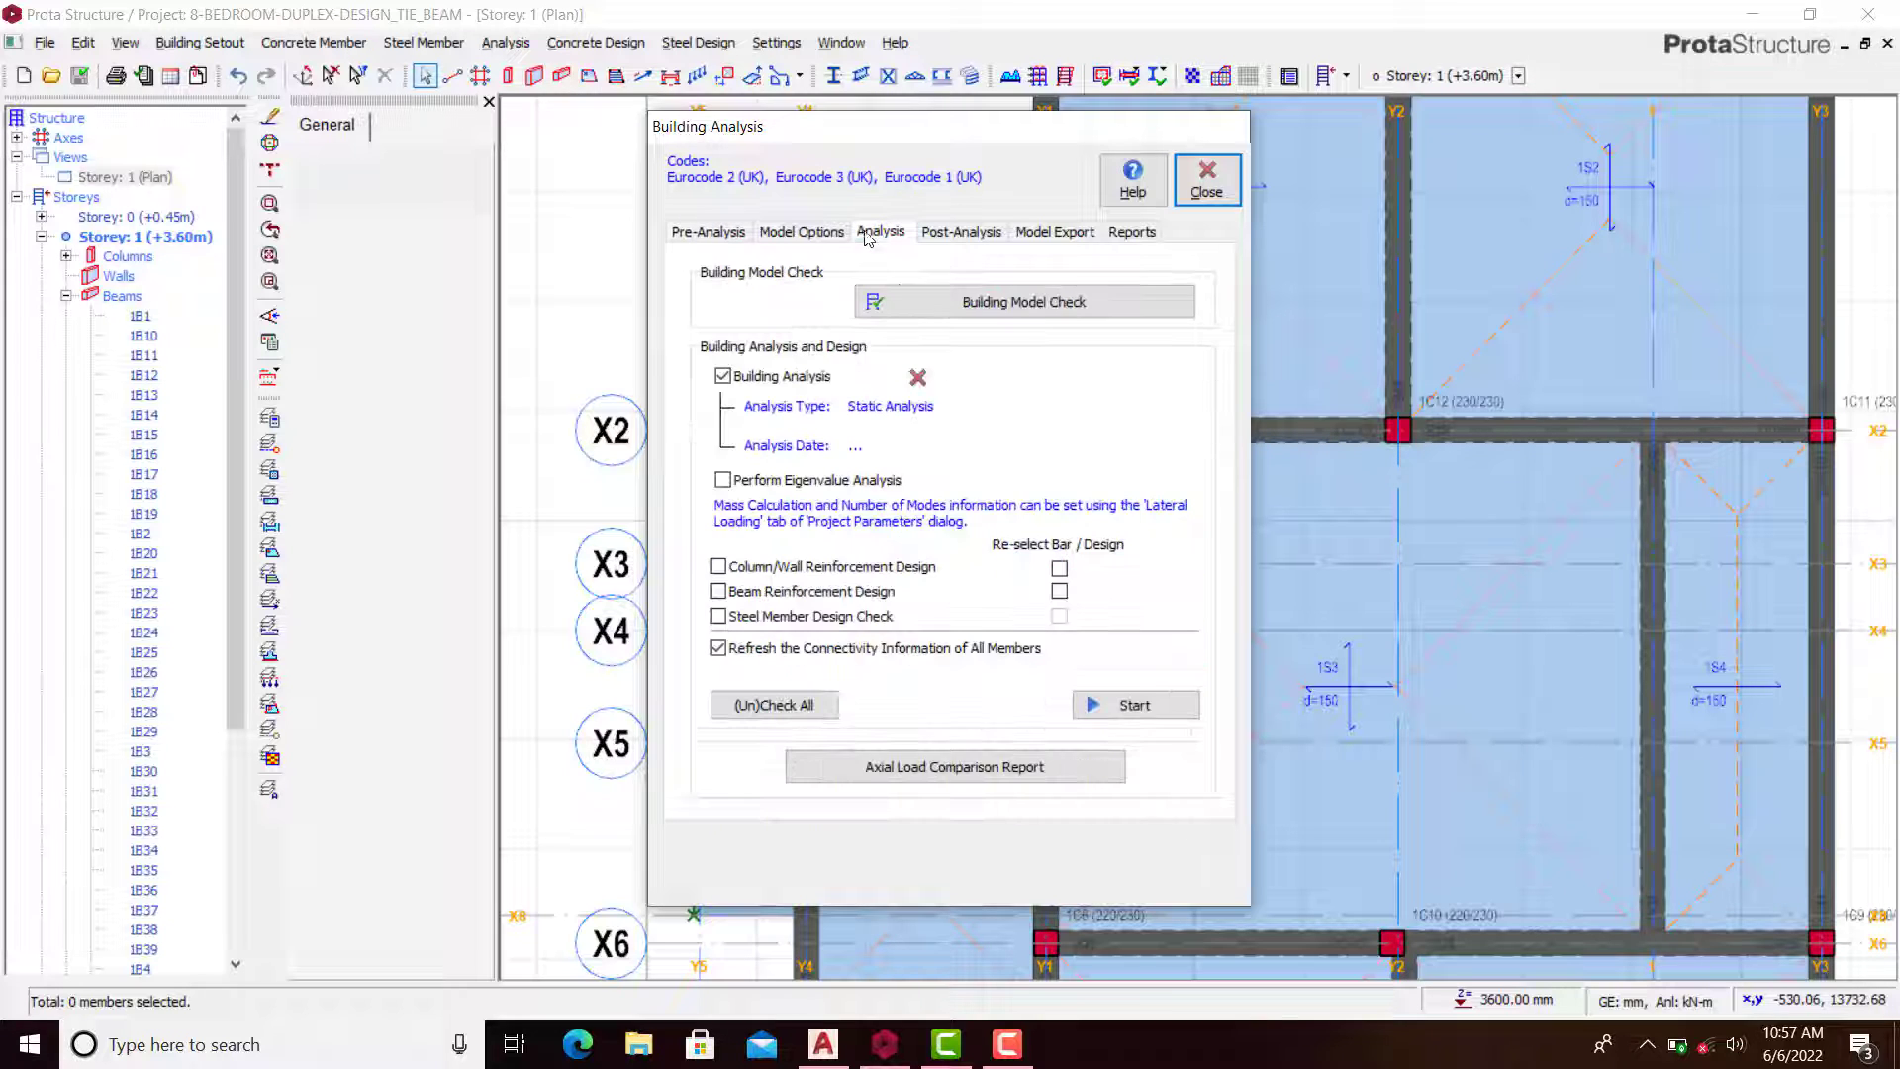
pyautogui.click(708, 231)
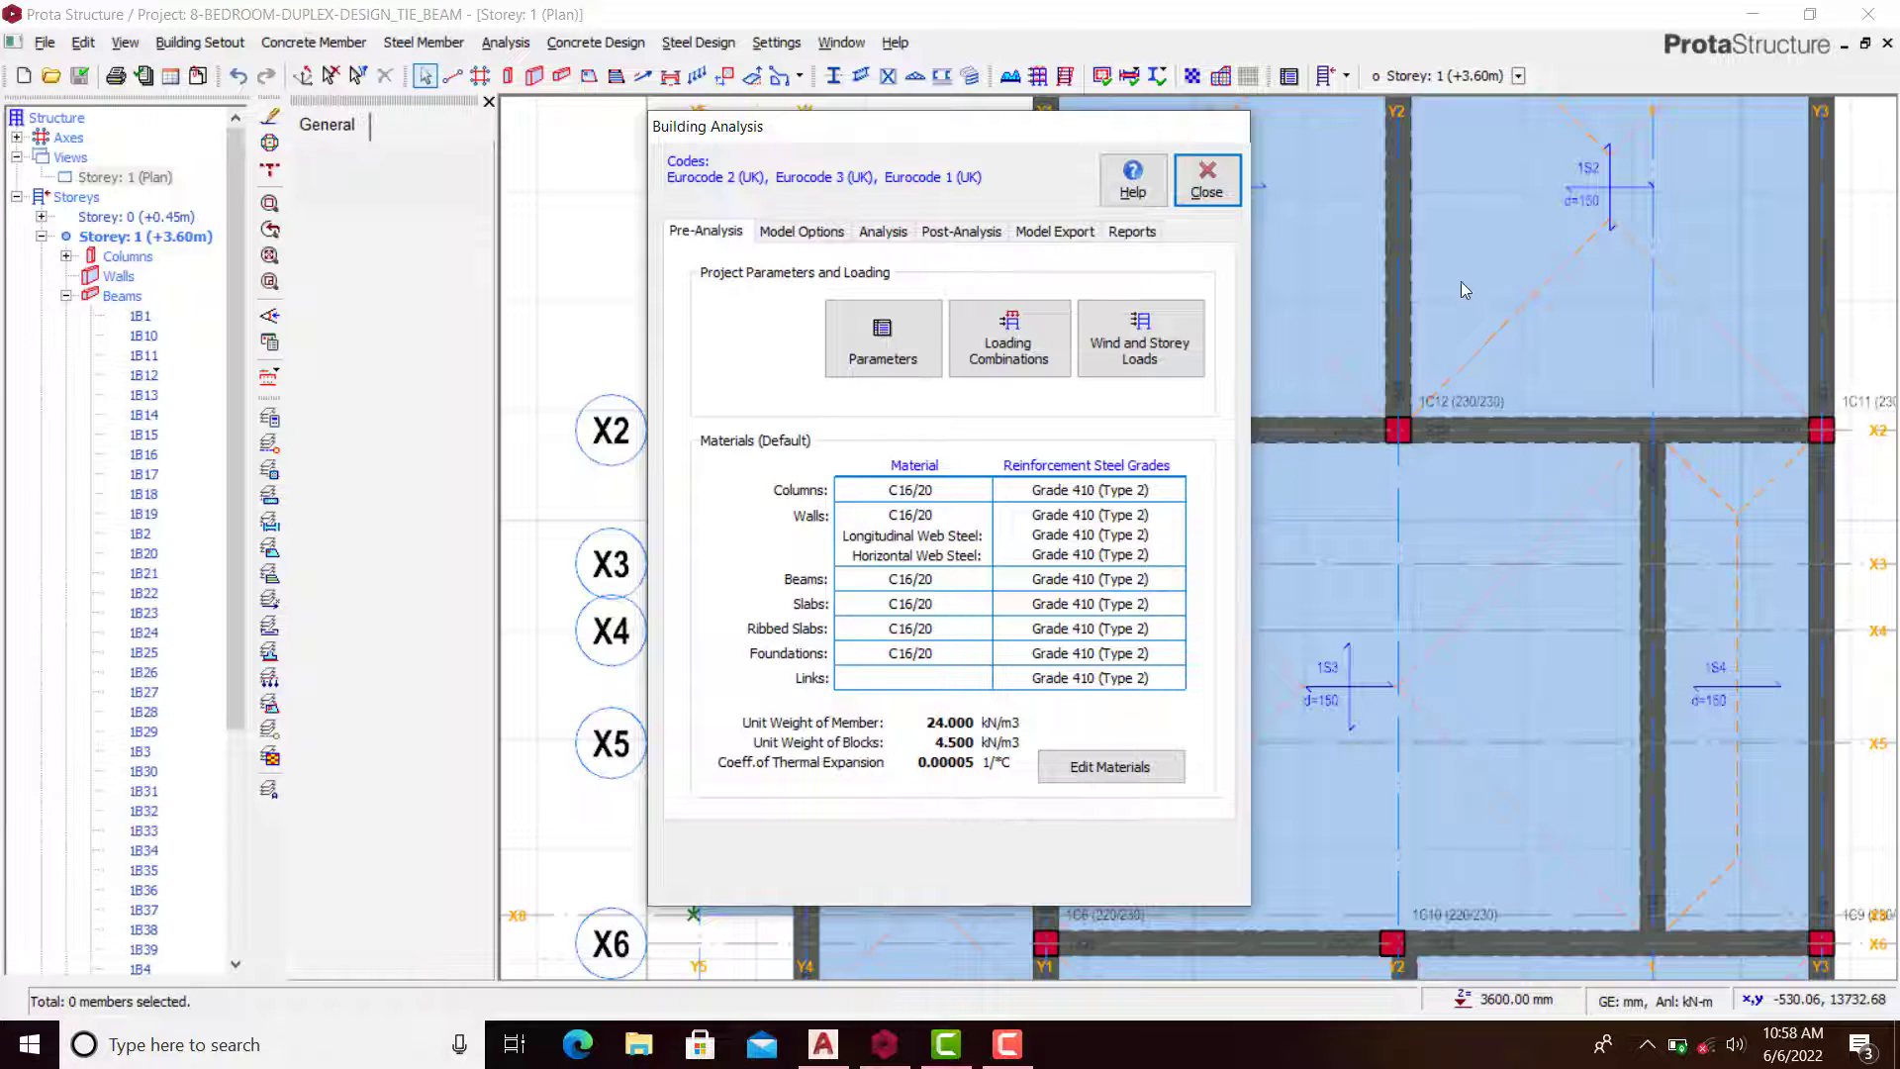
pyautogui.click(886, 233)
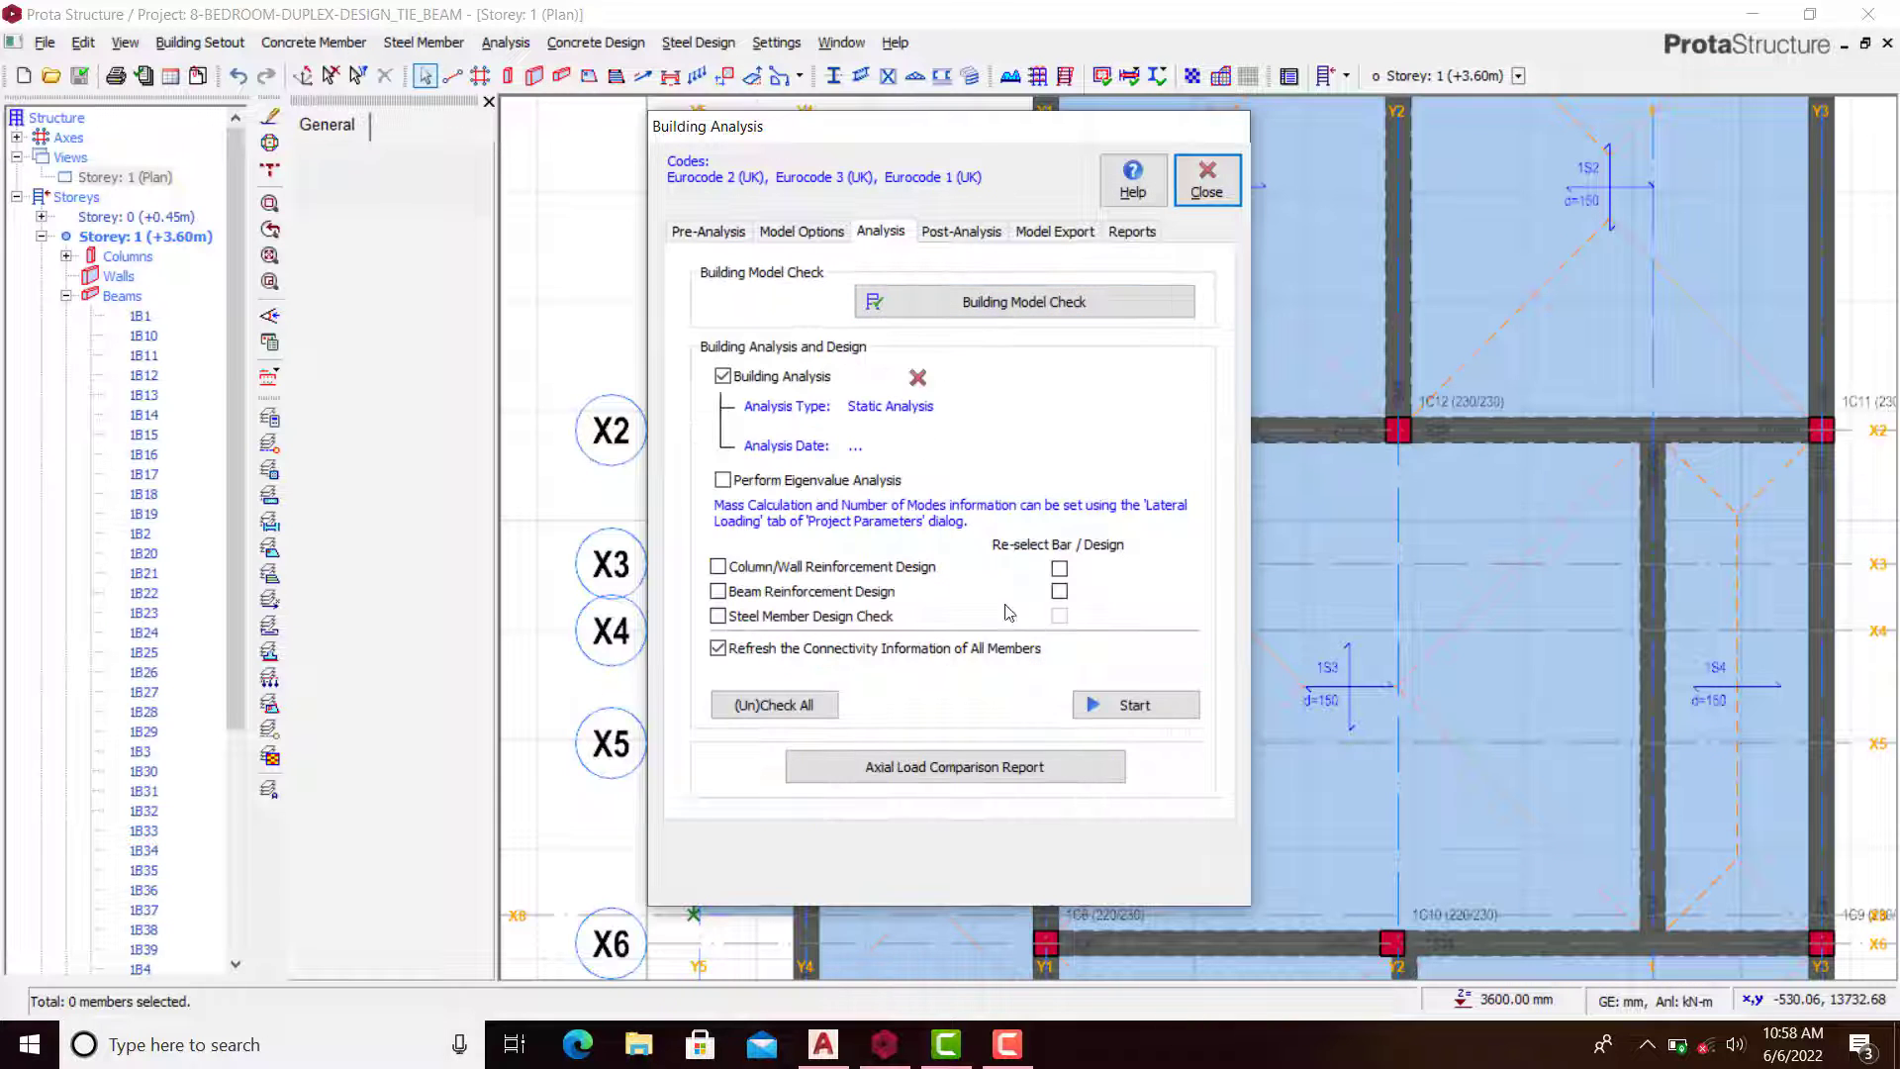
pyautogui.click(718, 592)
pyautogui.click(720, 567)
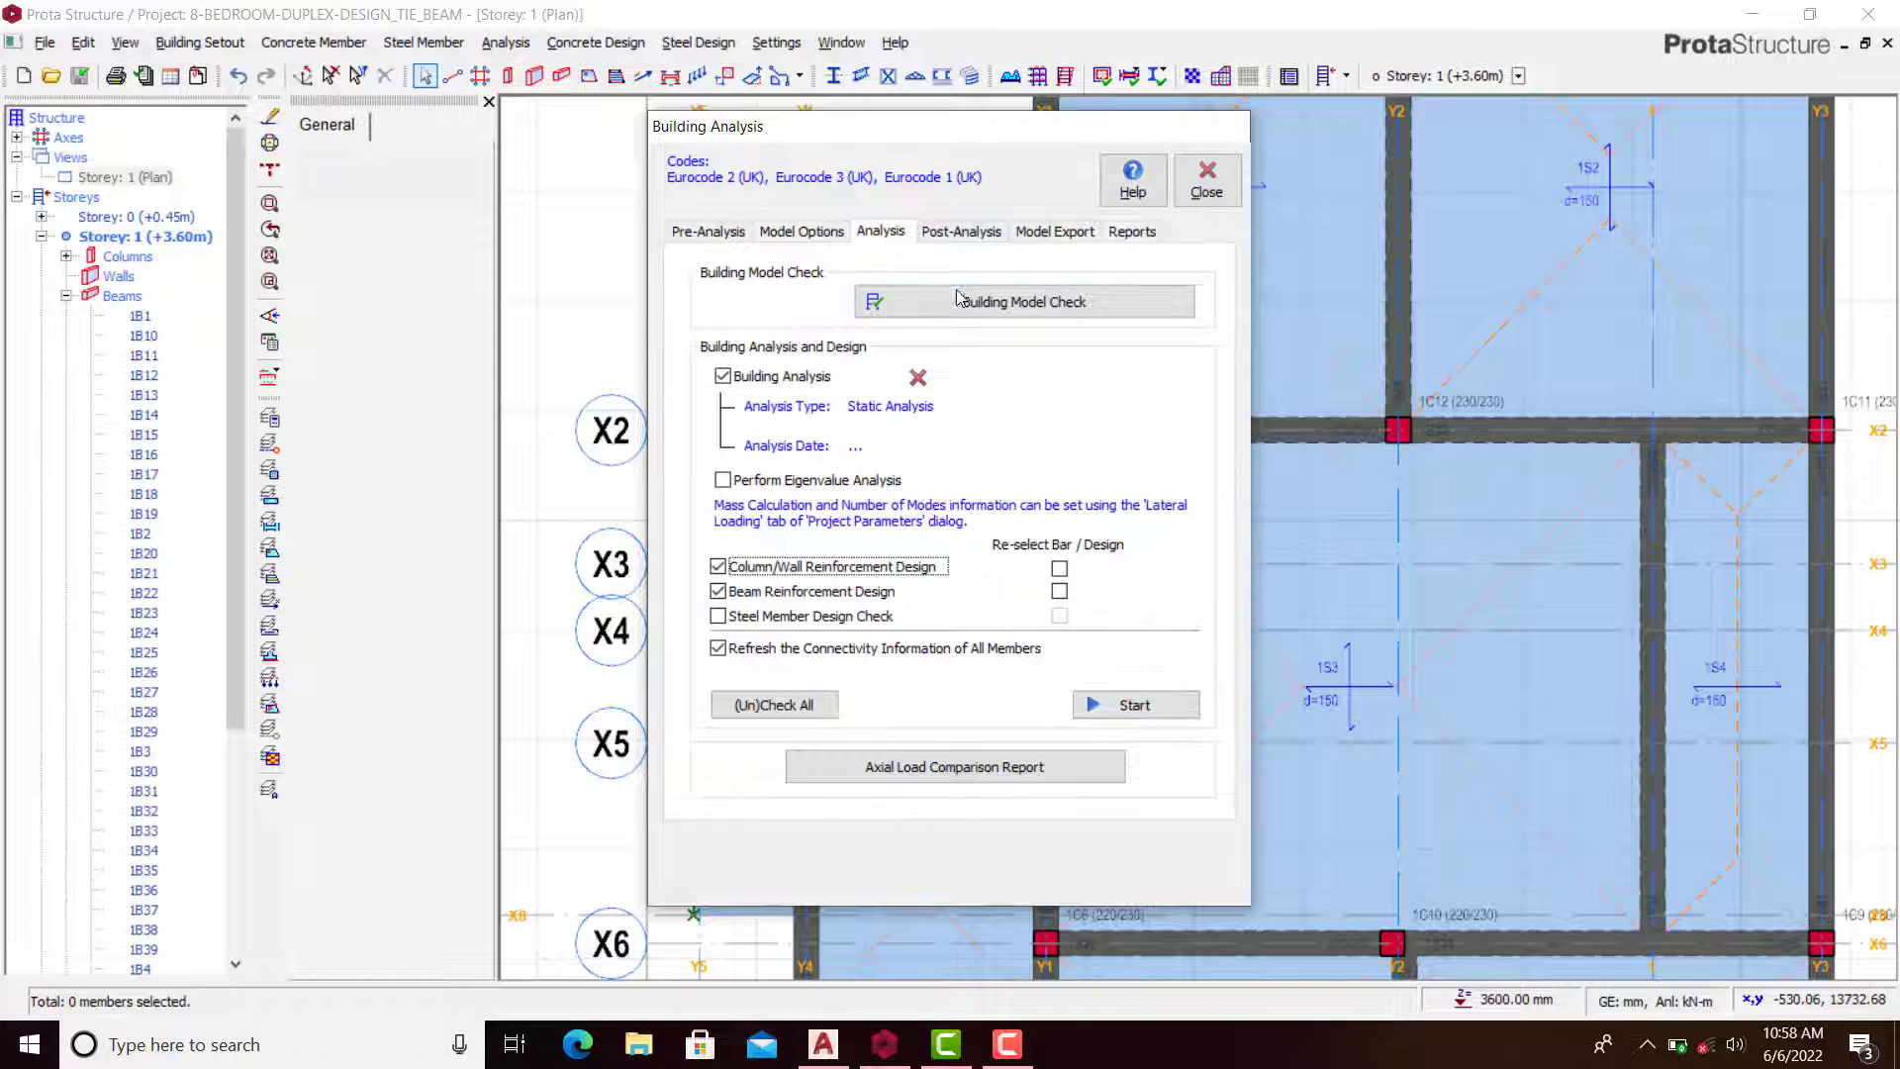
# Step: Run the Building Model Check for all storeys with every check enabled, and close it when complete
pyautogui.click(999, 302)
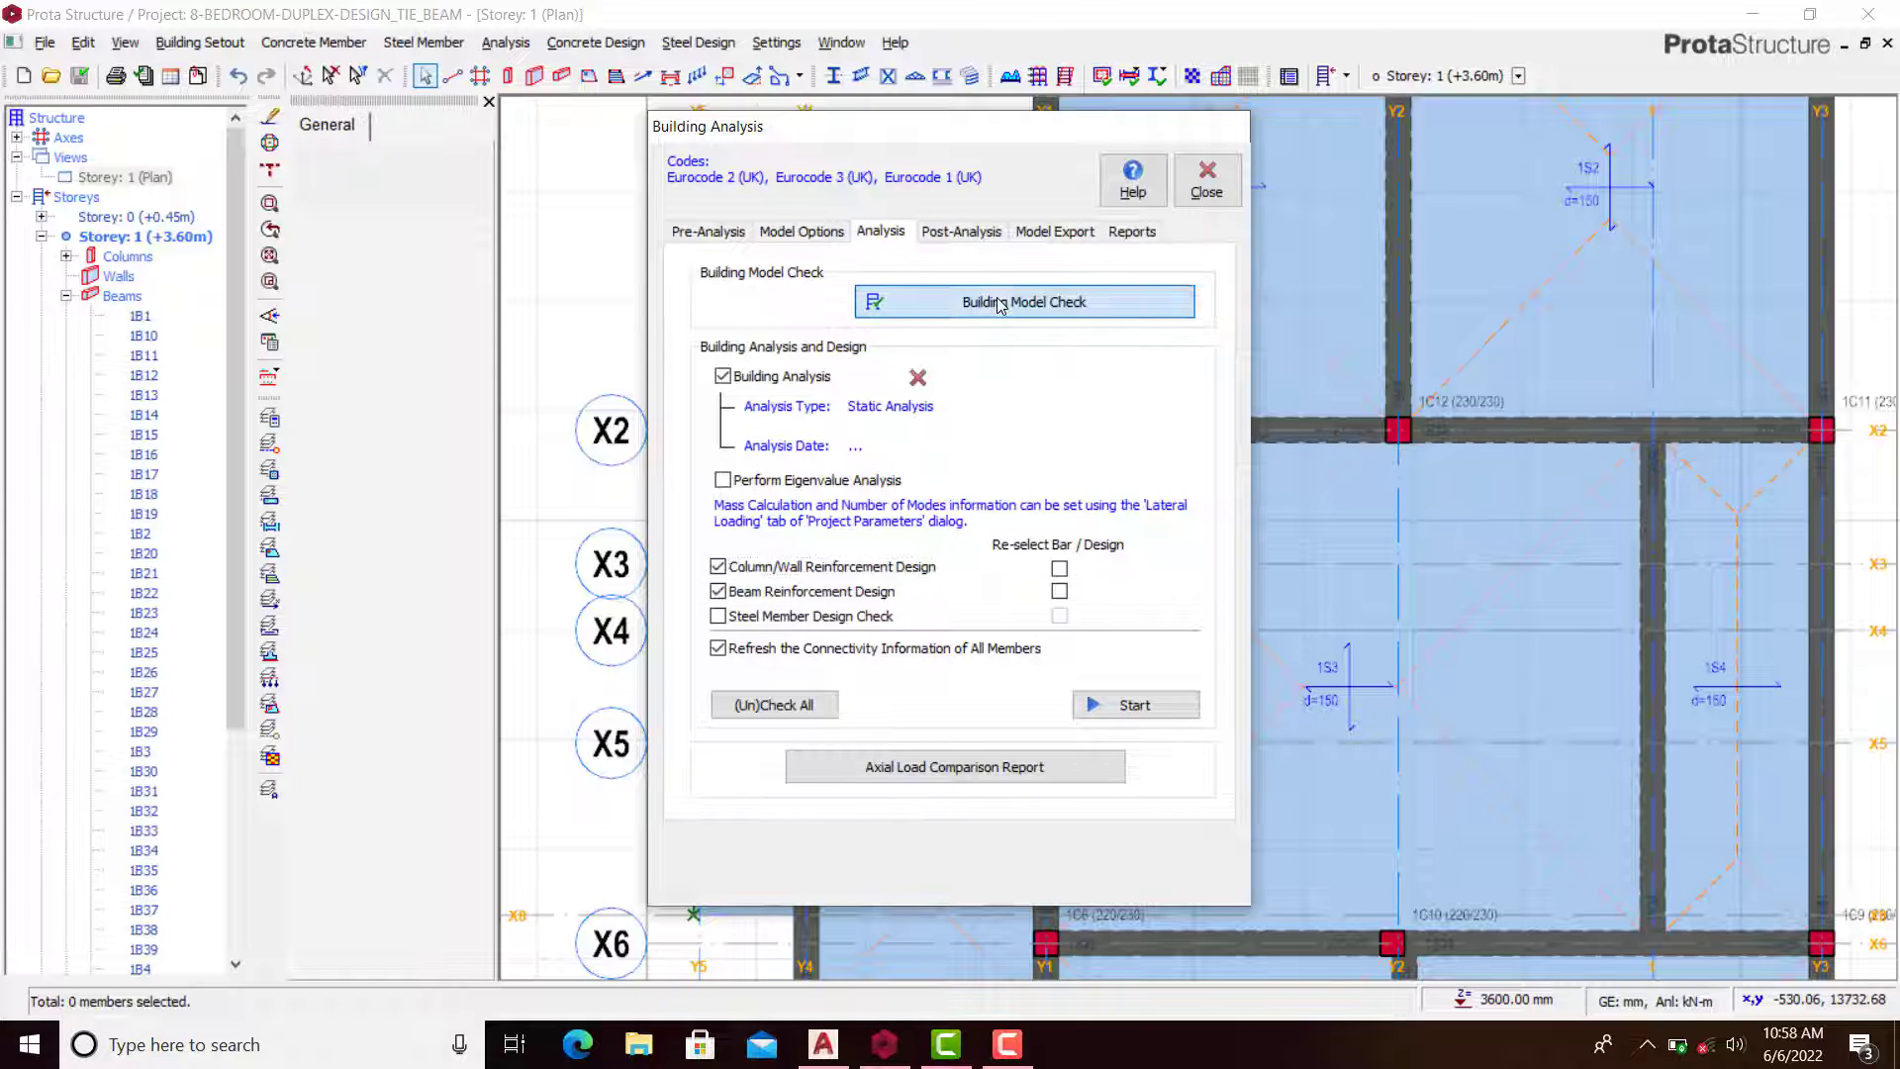
pyautogui.click(554, 821)
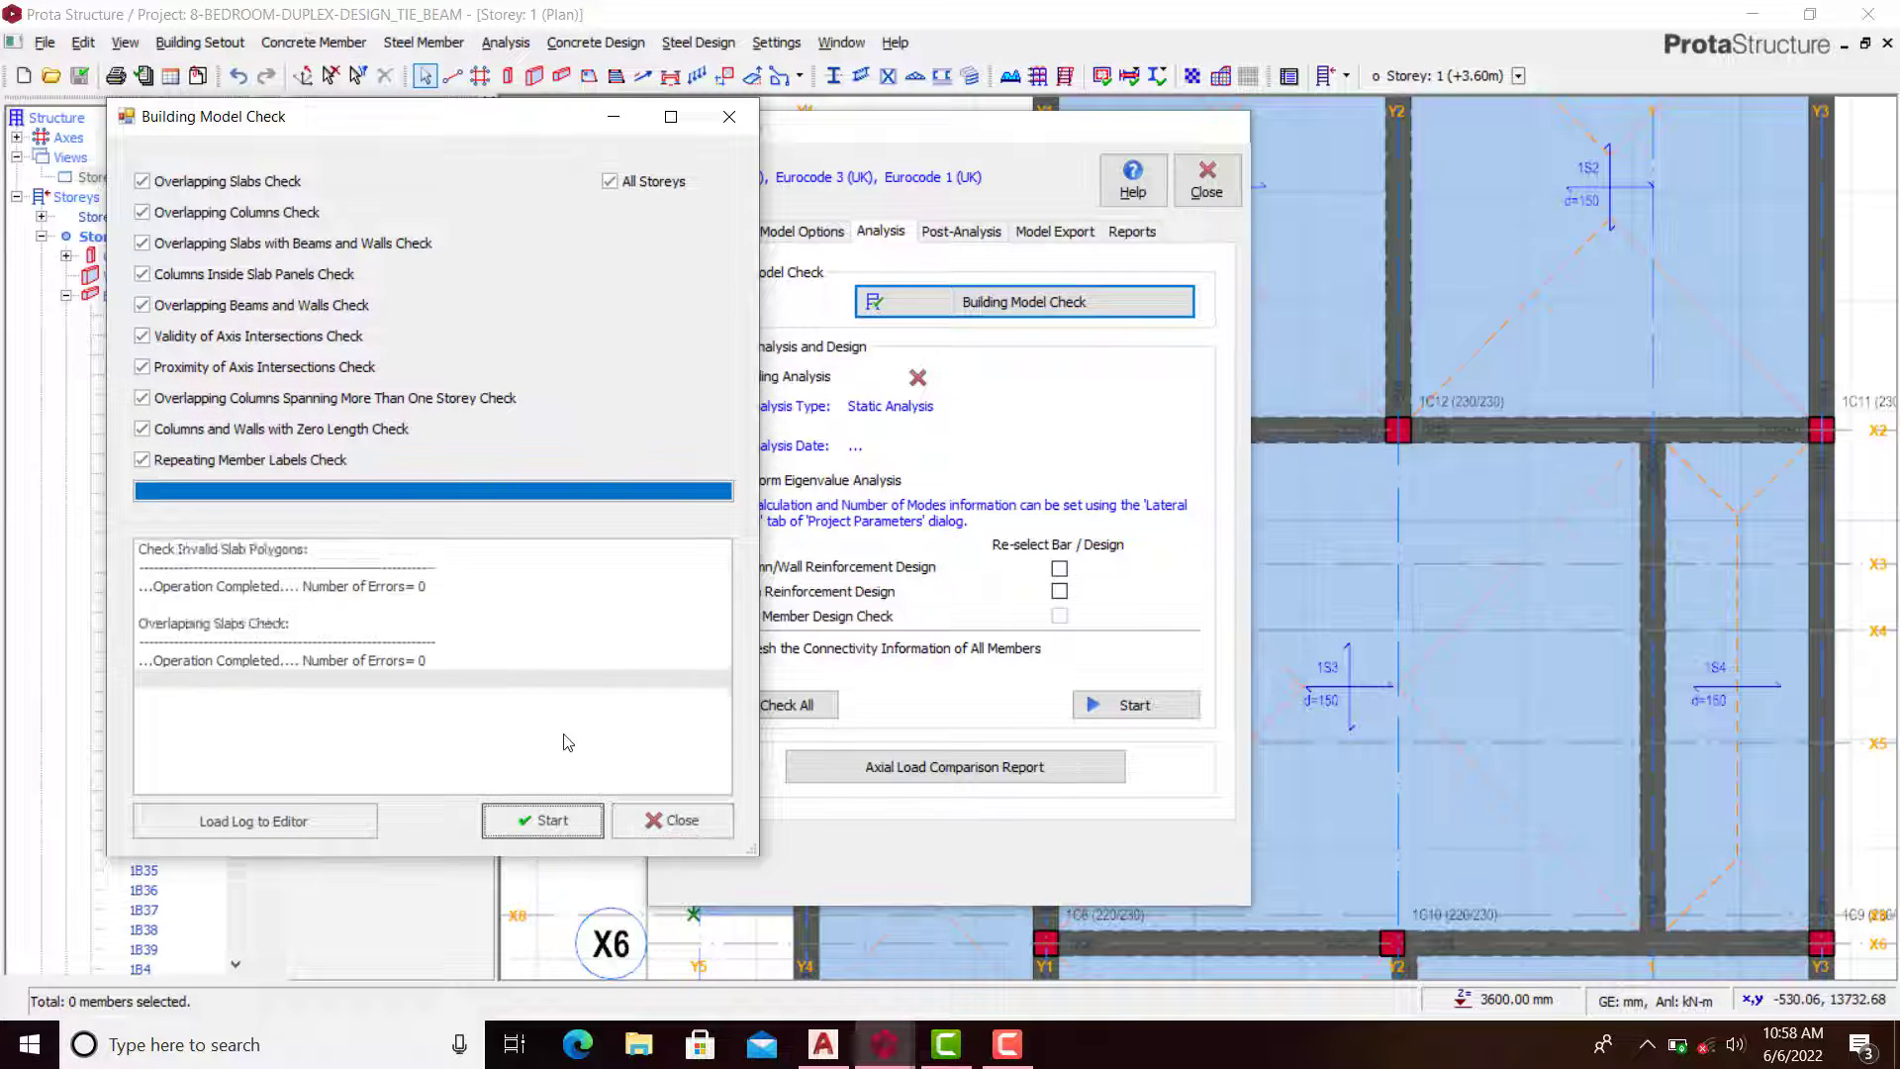
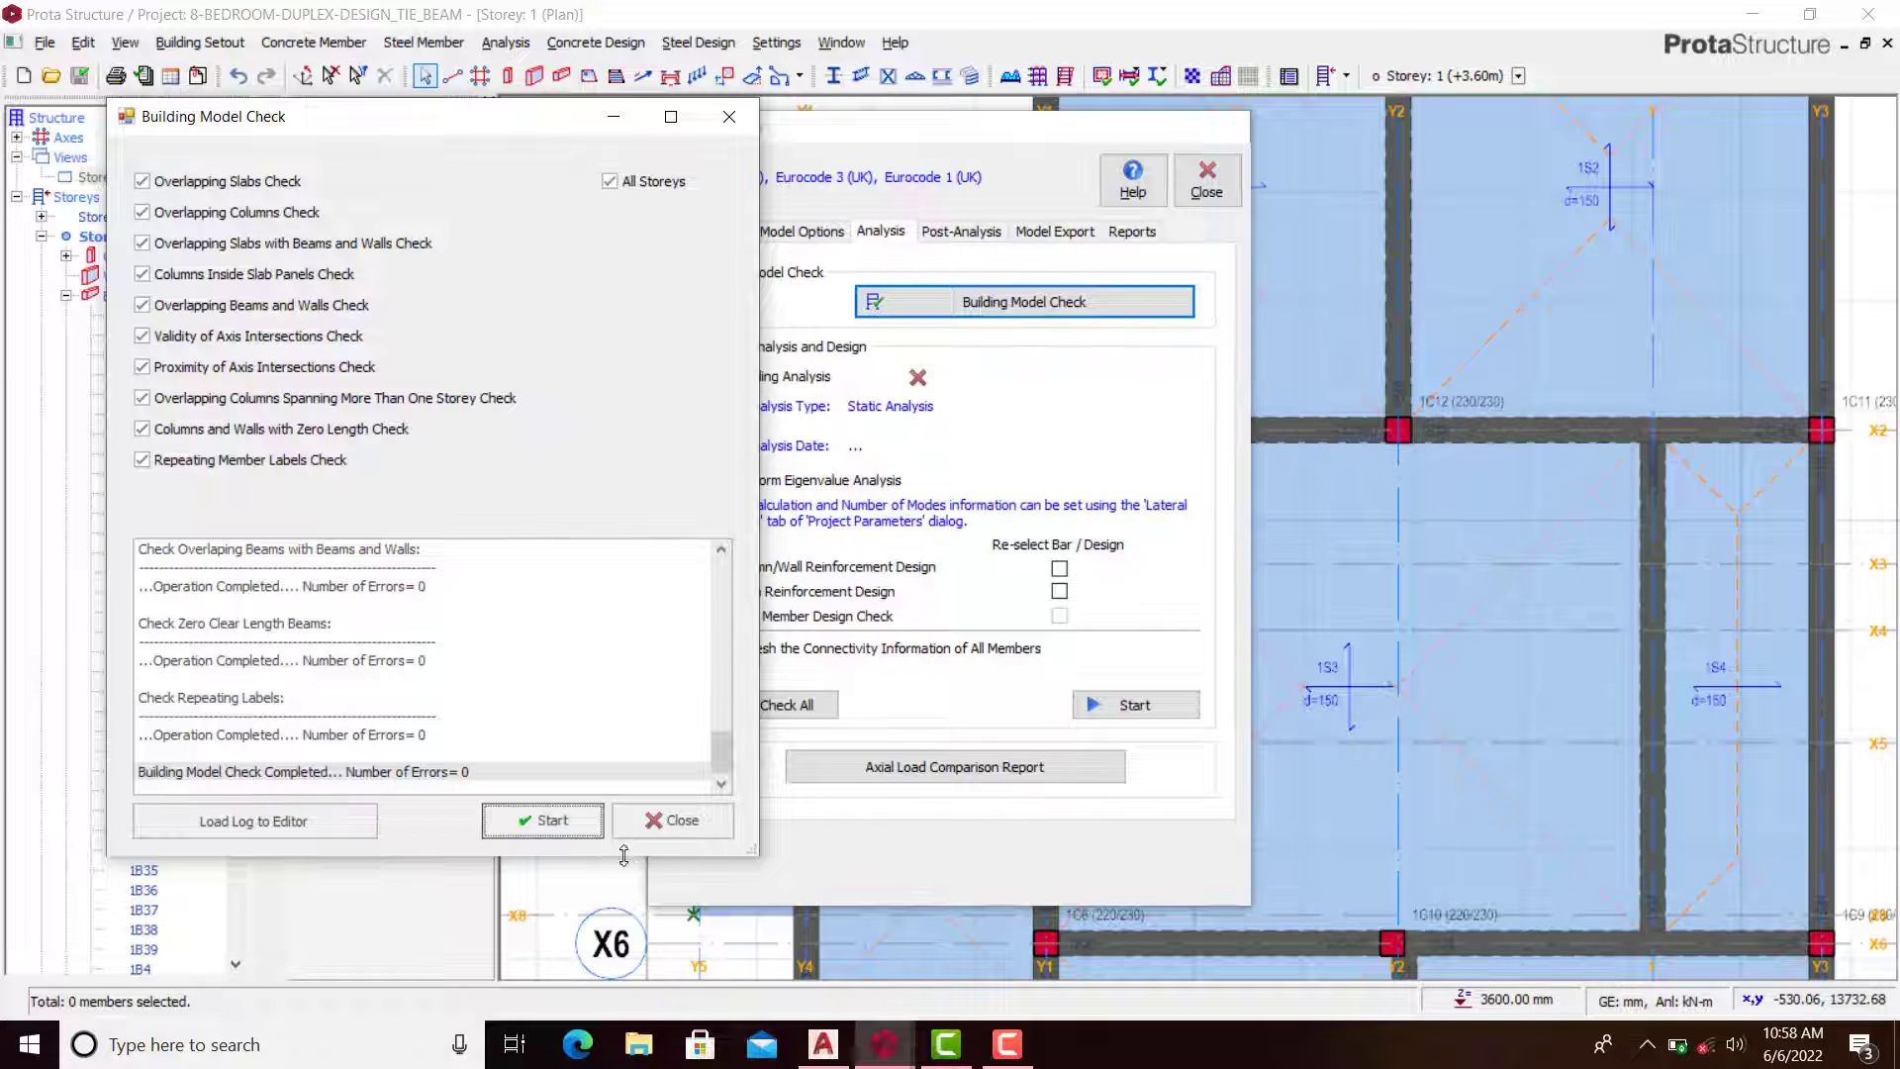
pyautogui.click(672, 820)
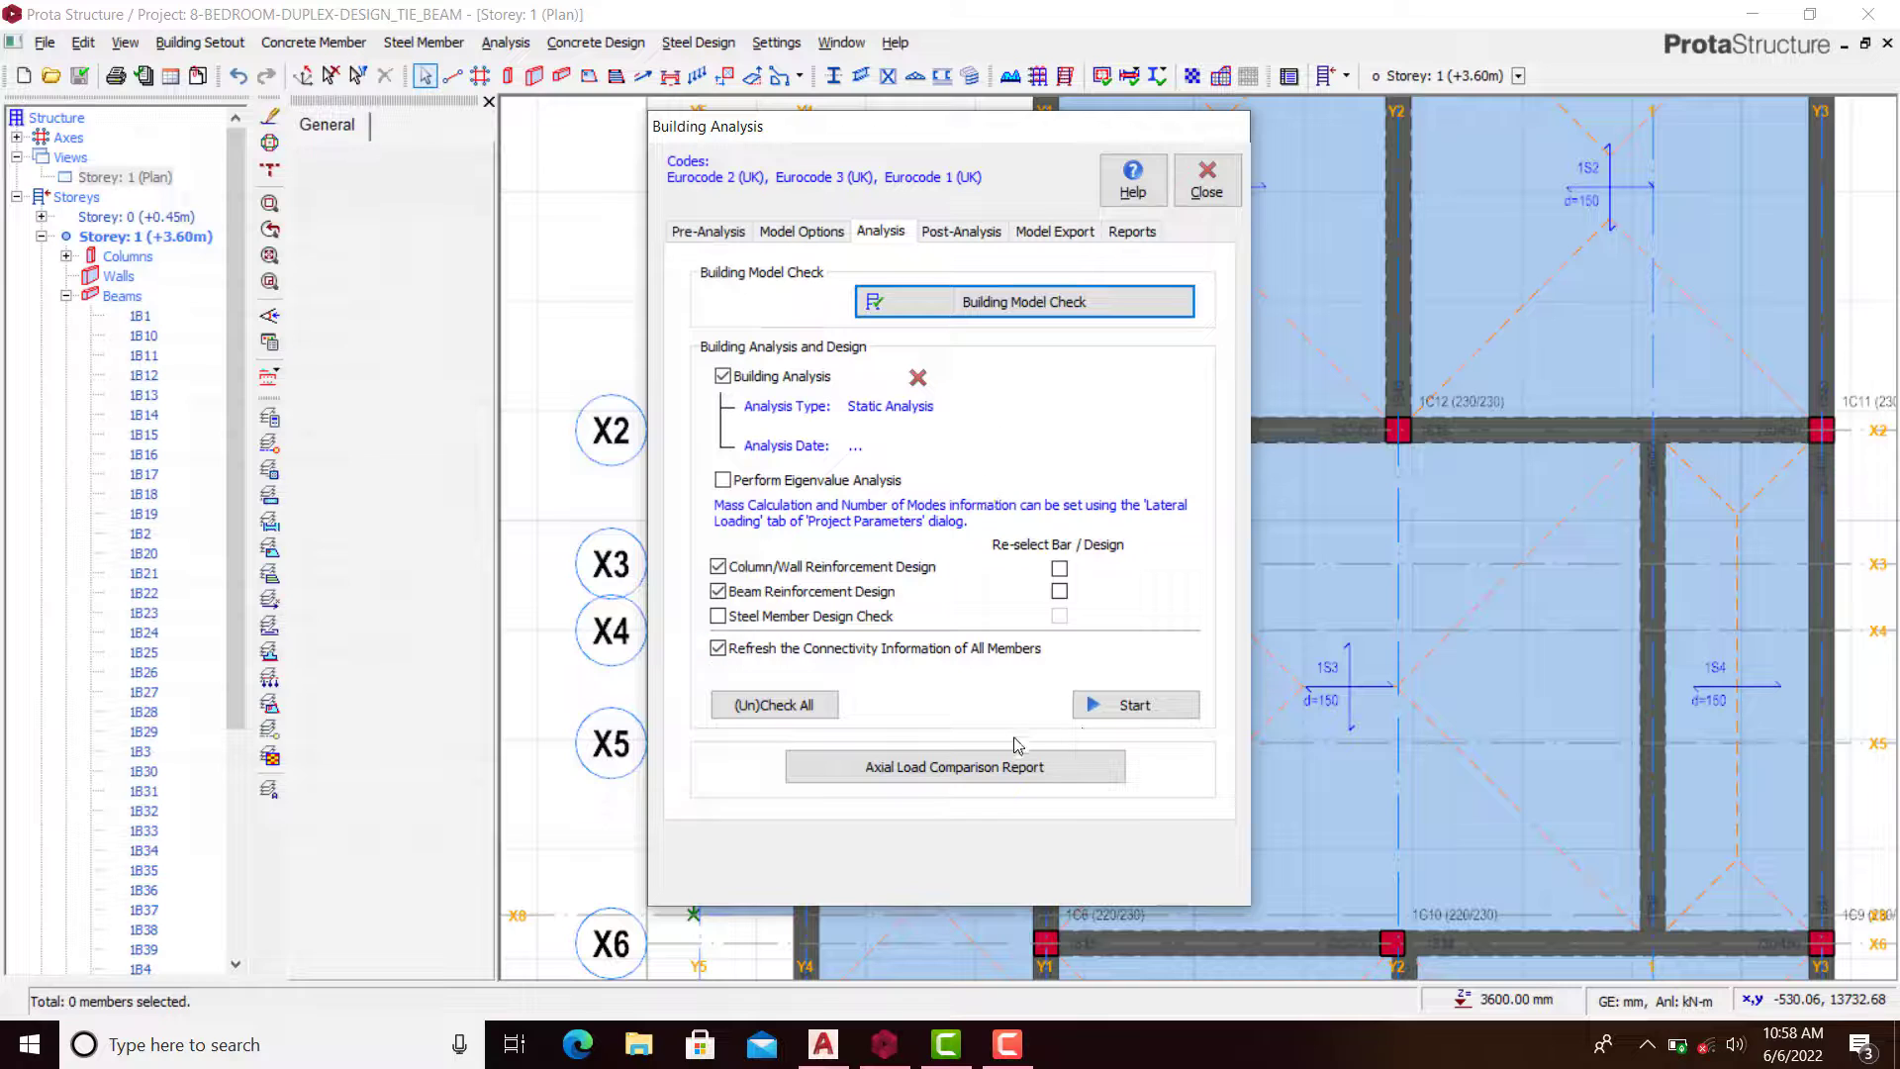
# Step: Run the building analysis with the column and beam reinforcement design, acknowledge the axial load warnings, and close the analysis
pyautogui.click(1128, 703)
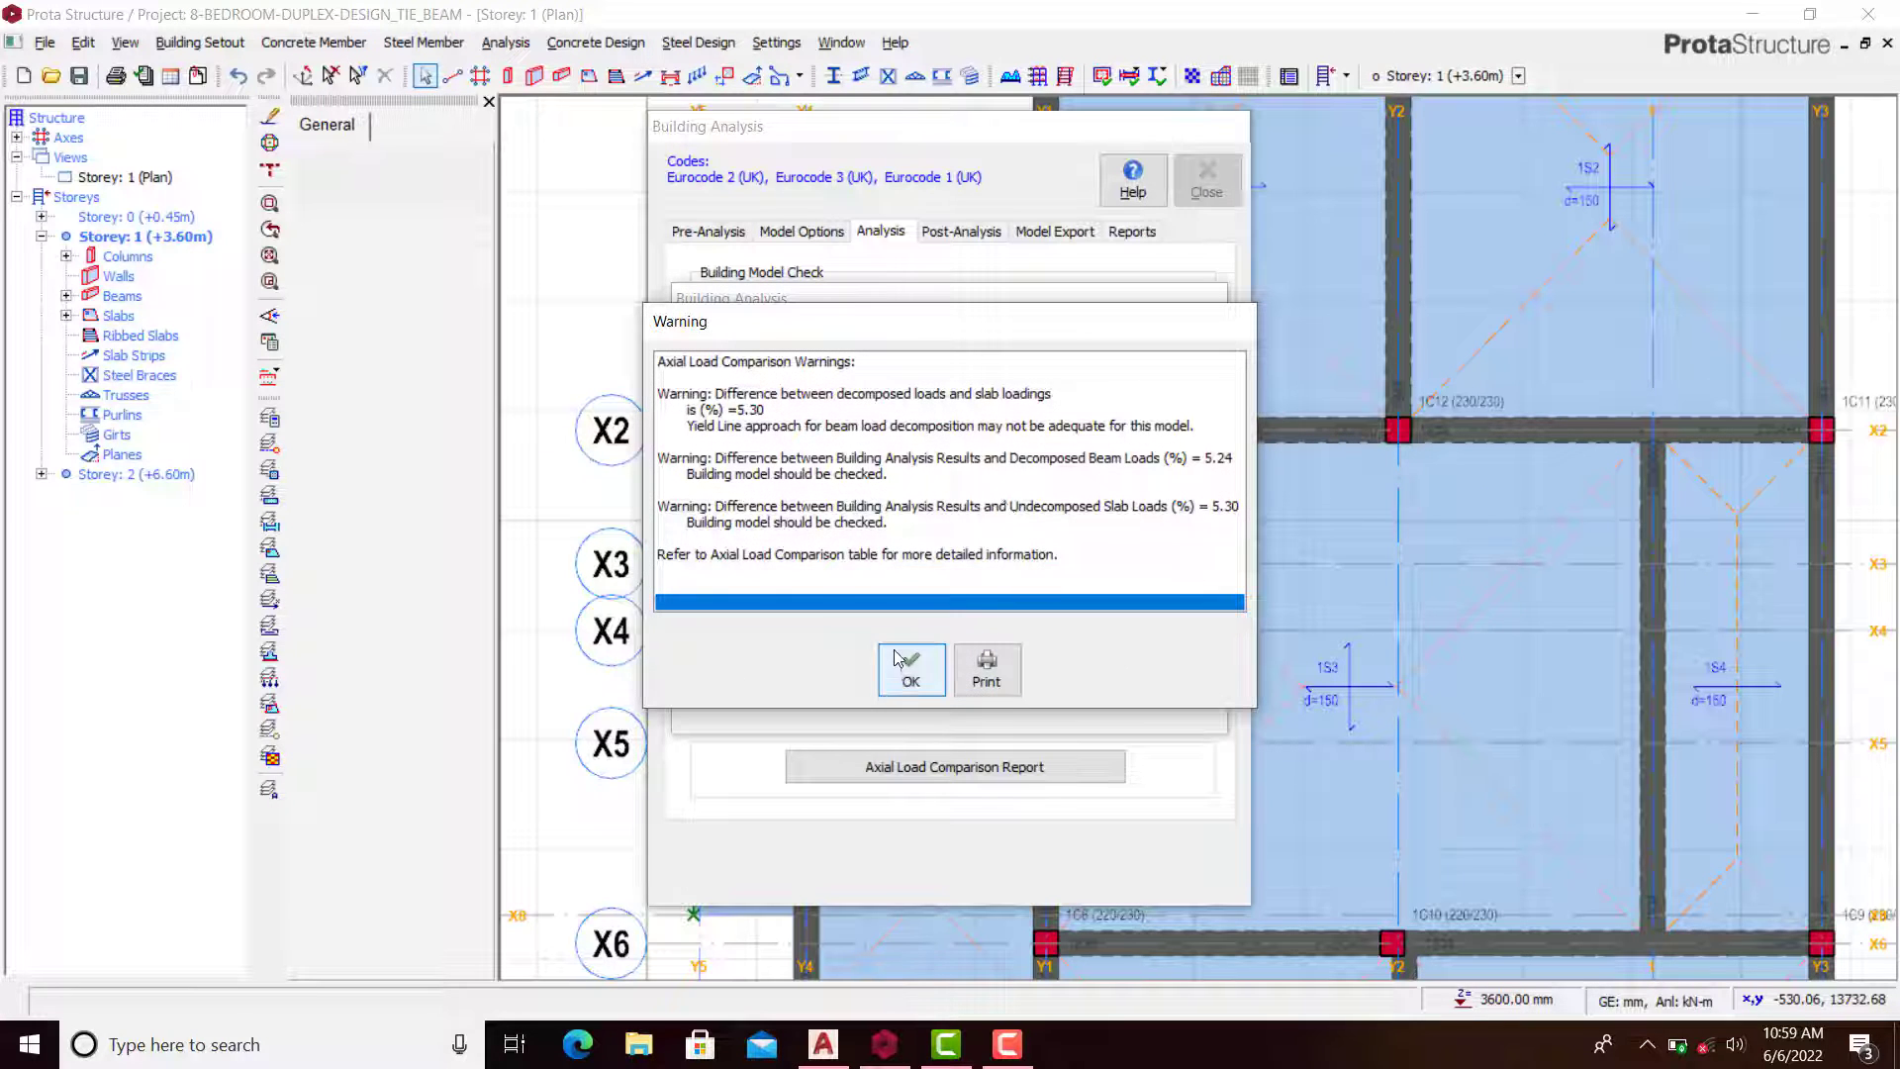
pyautogui.click(909, 672)
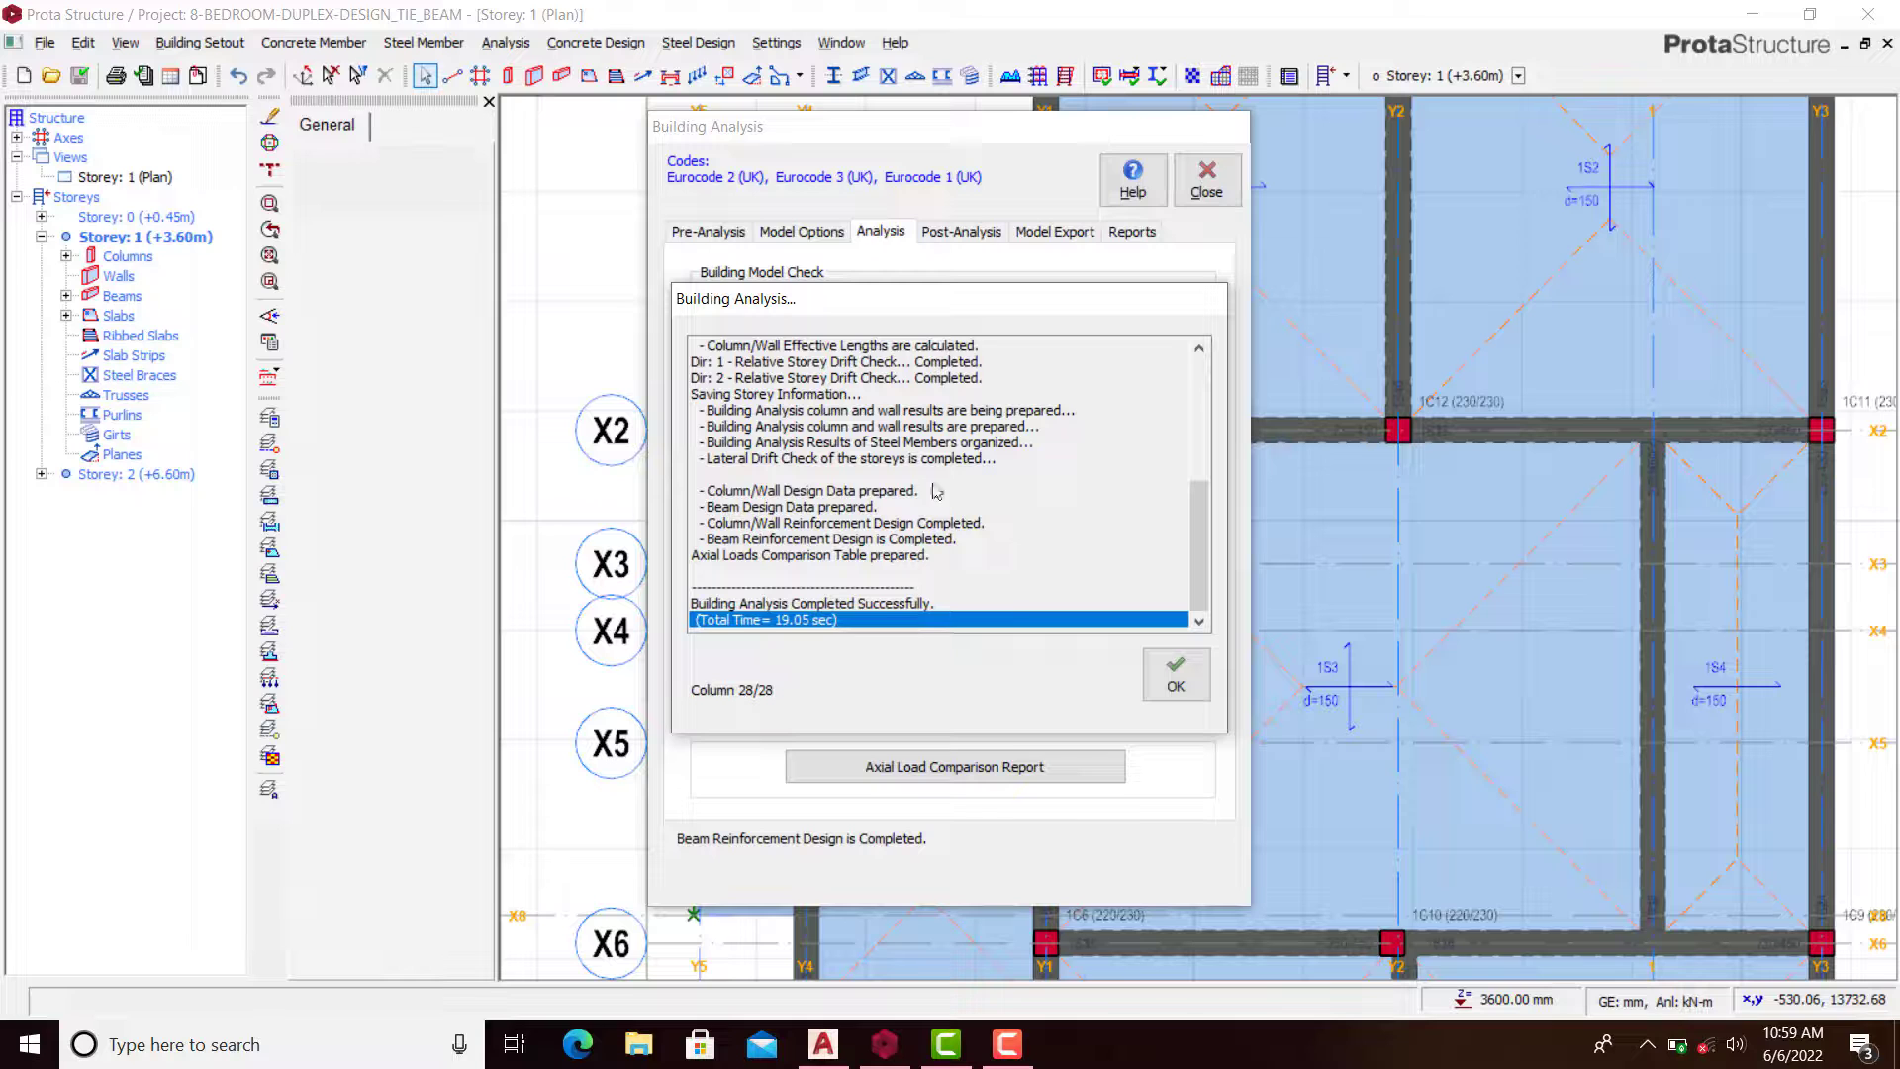
pyautogui.click(1177, 676)
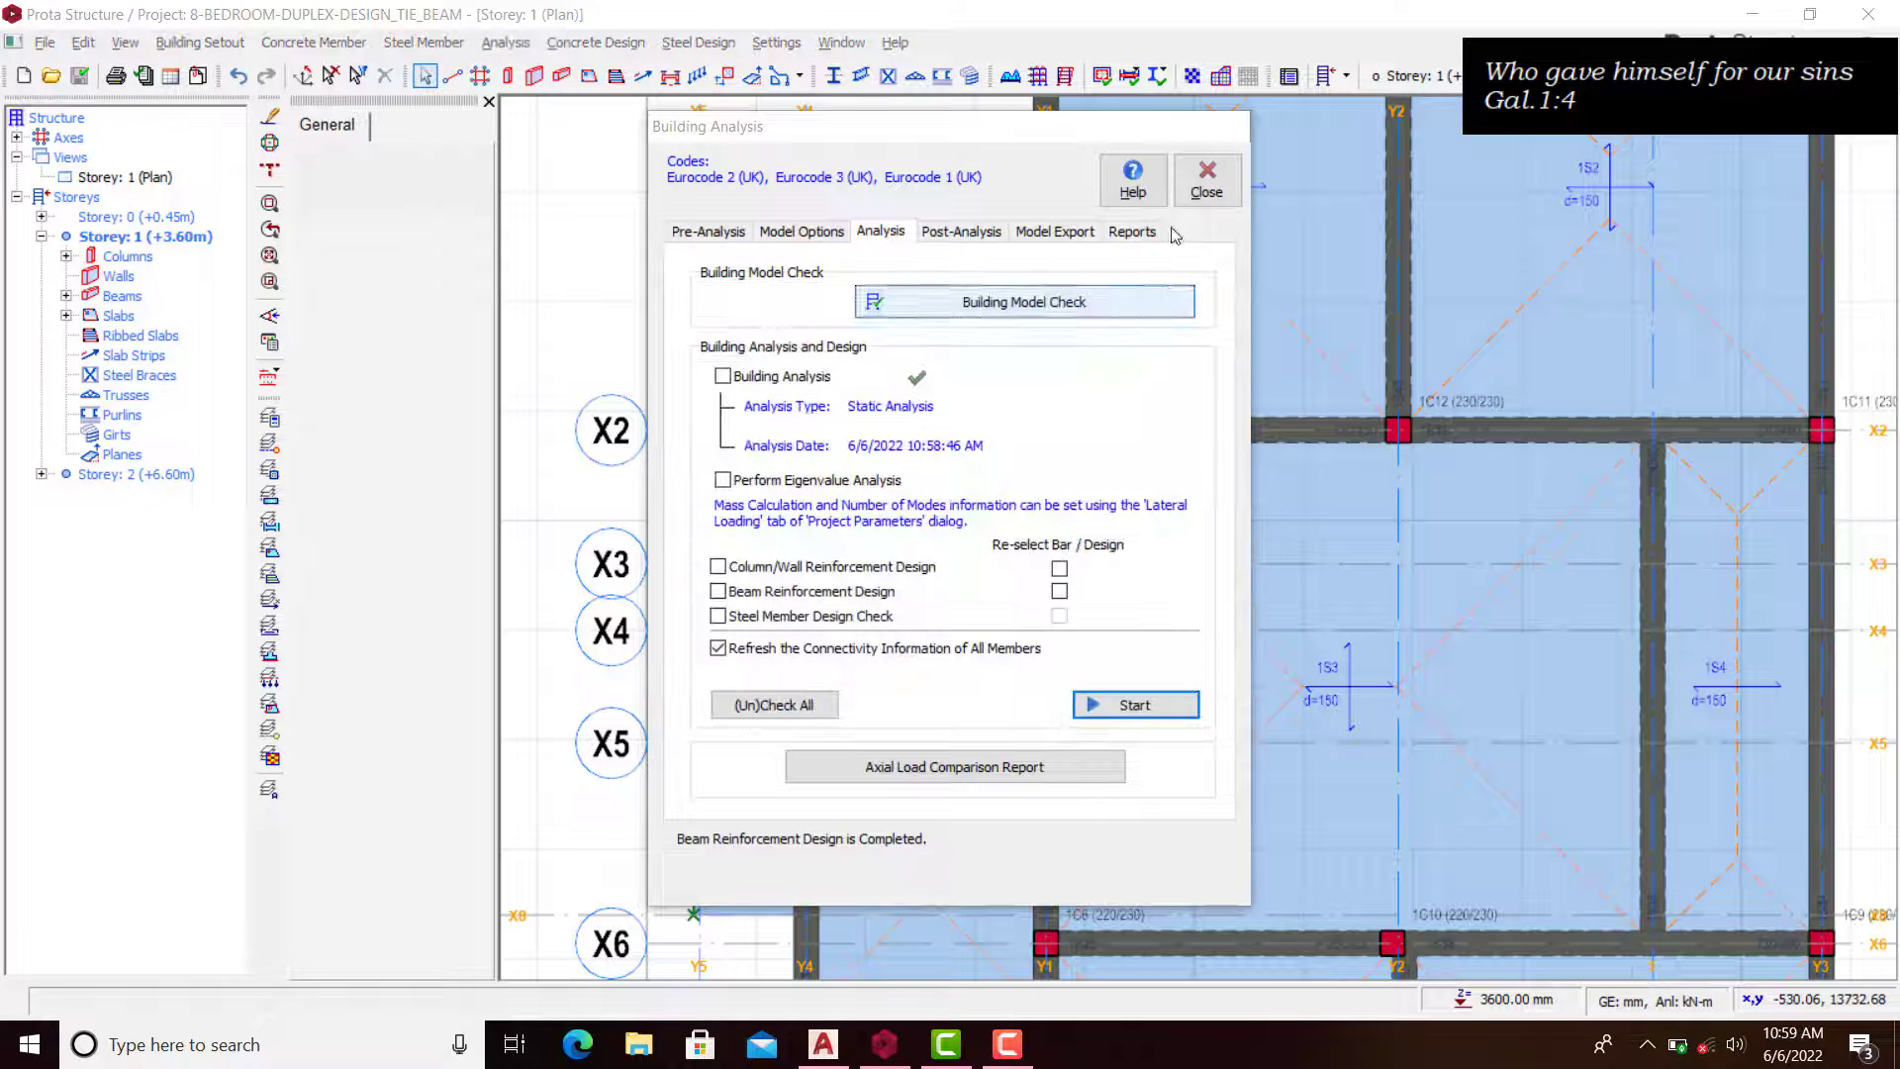
pyautogui.click(1200, 200)
# Step: Hide the empty member properties pane and recolour the Storey 1 plan by Design Status
pyautogui.scroll(-4, 969, 321)
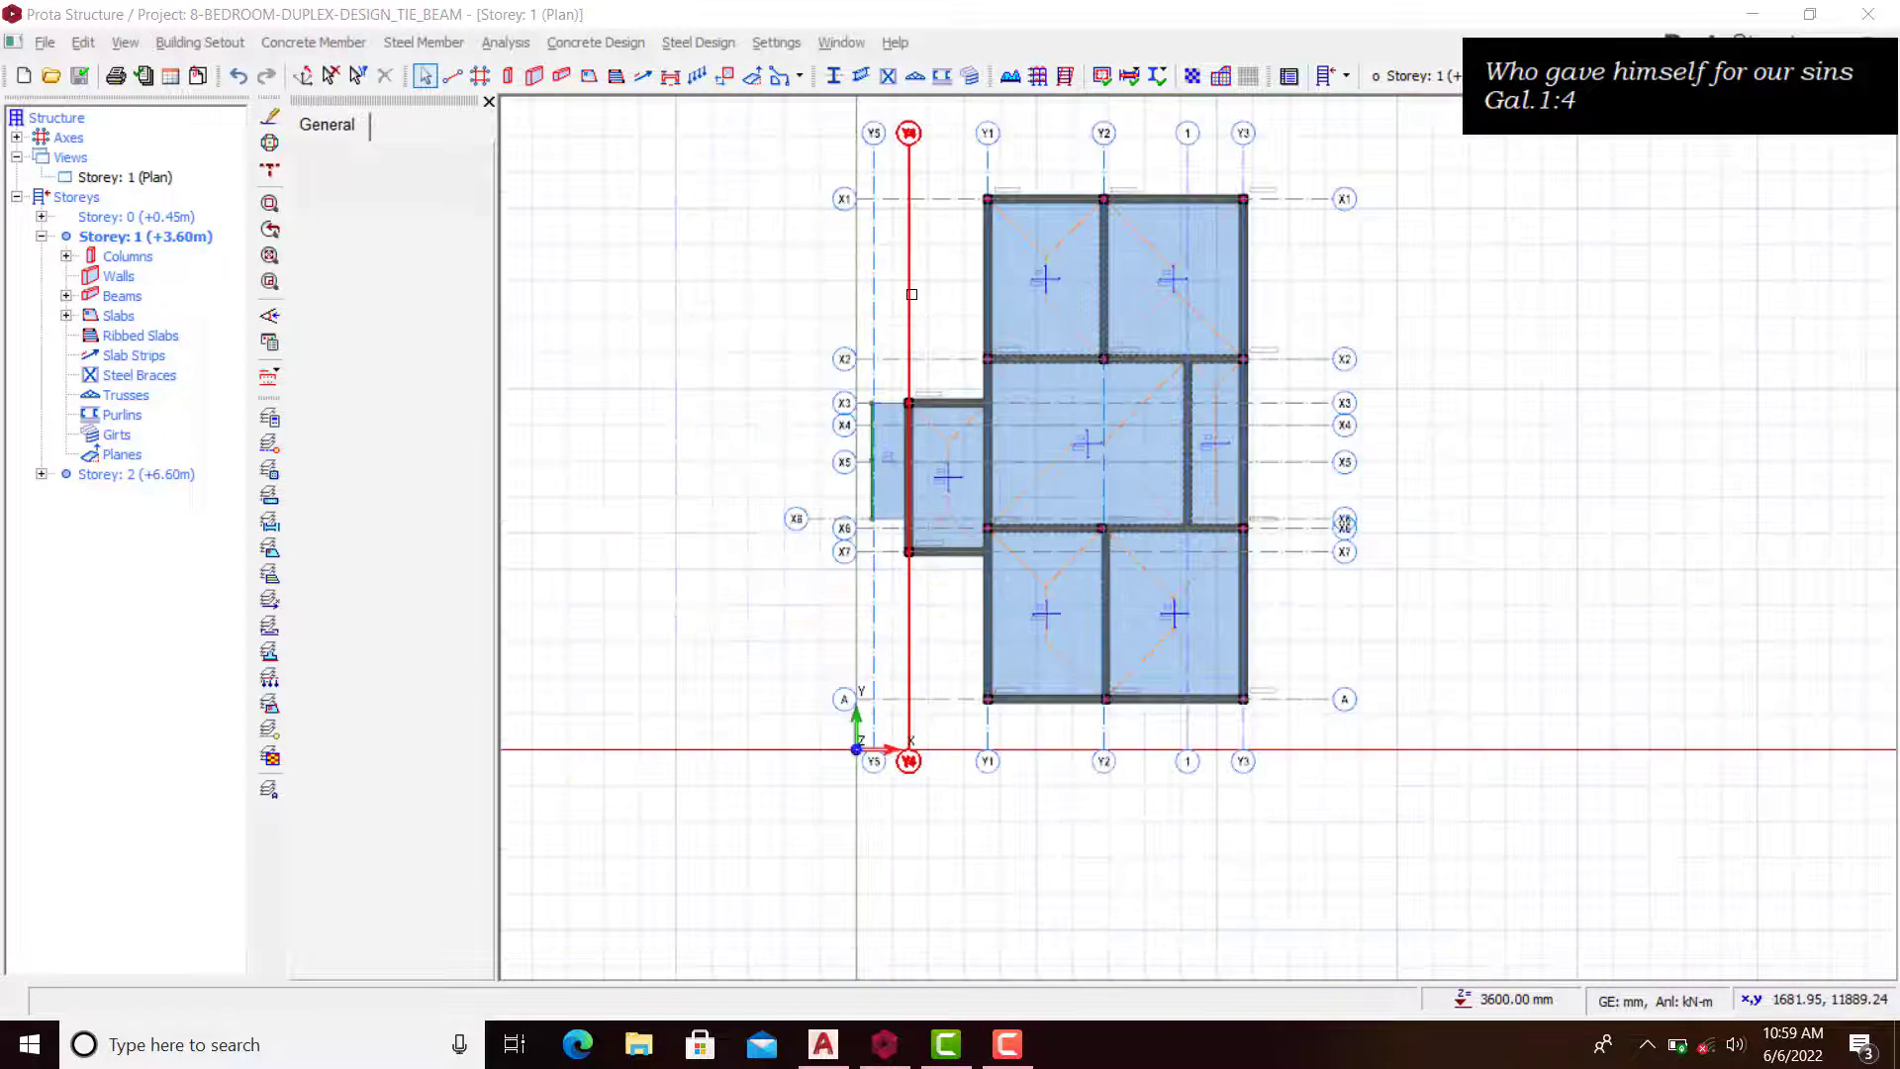
pyautogui.scroll(2, 910, 292)
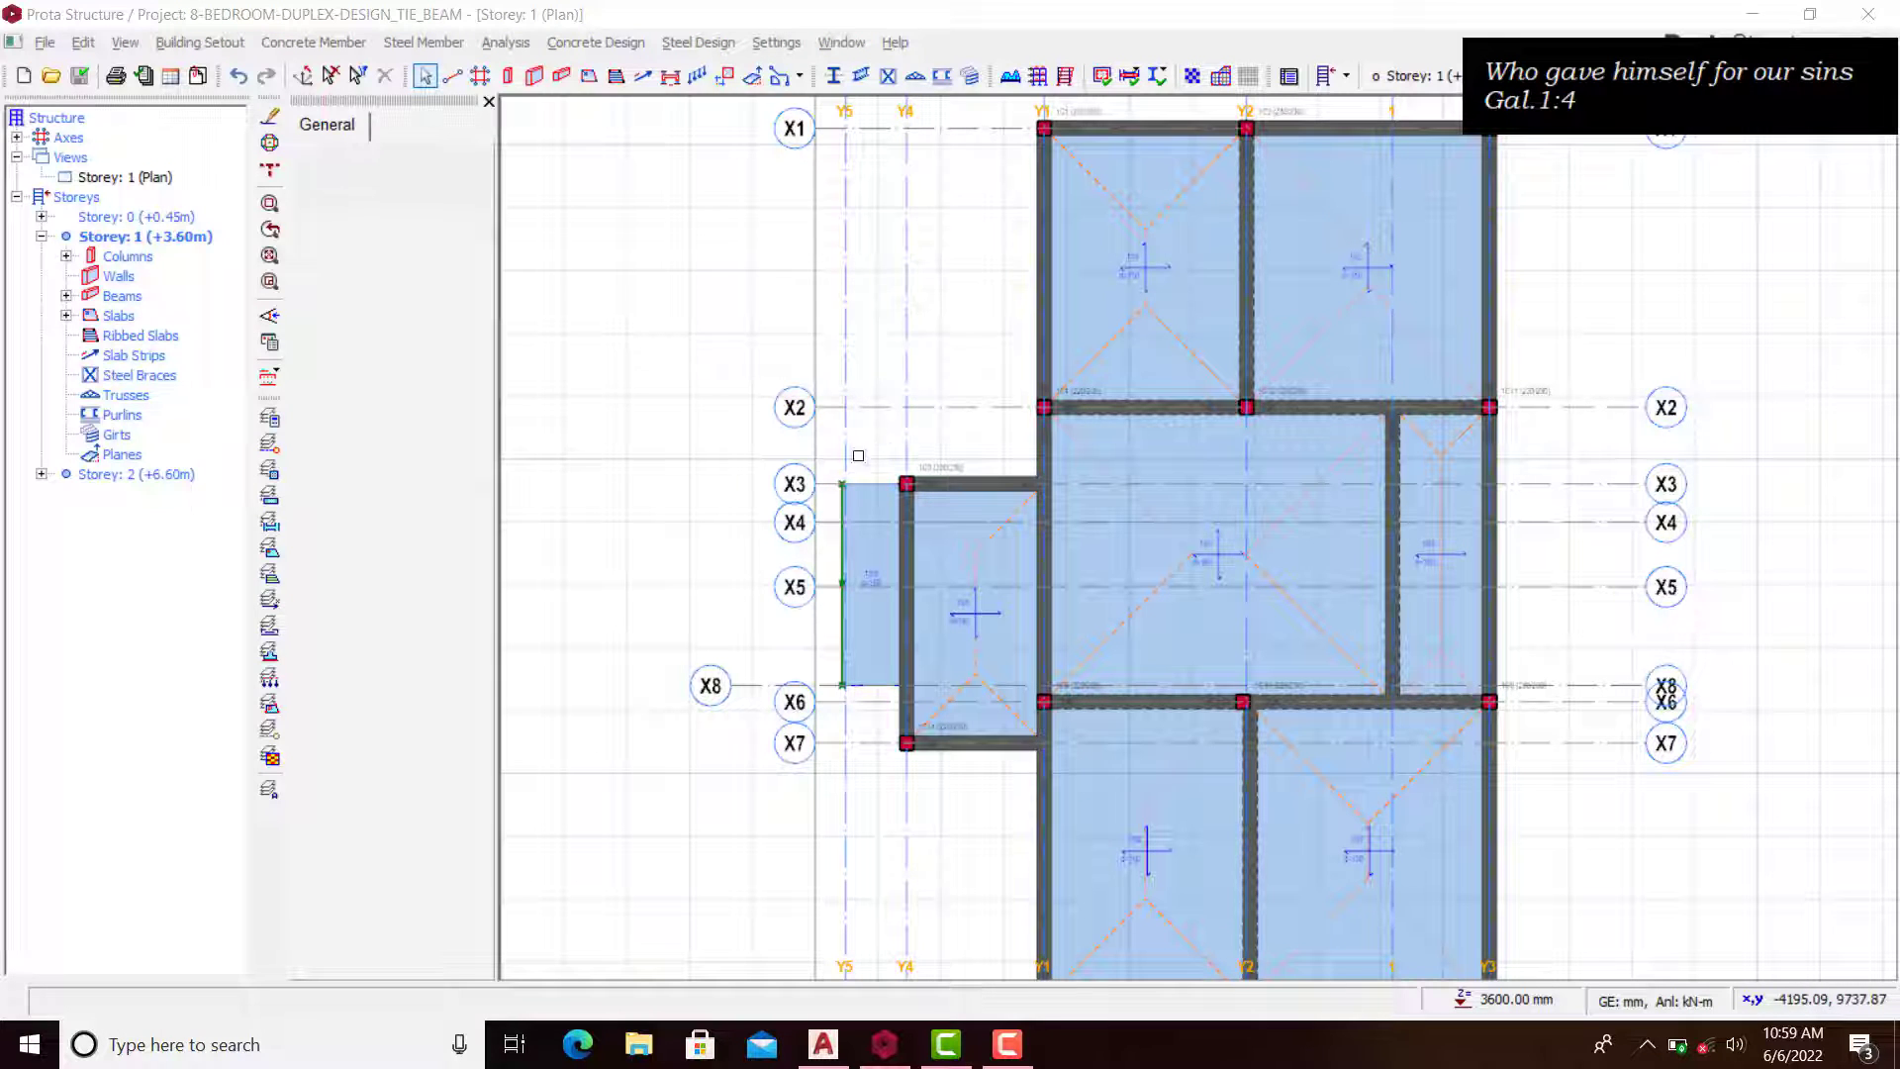
pyautogui.click(488, 101)
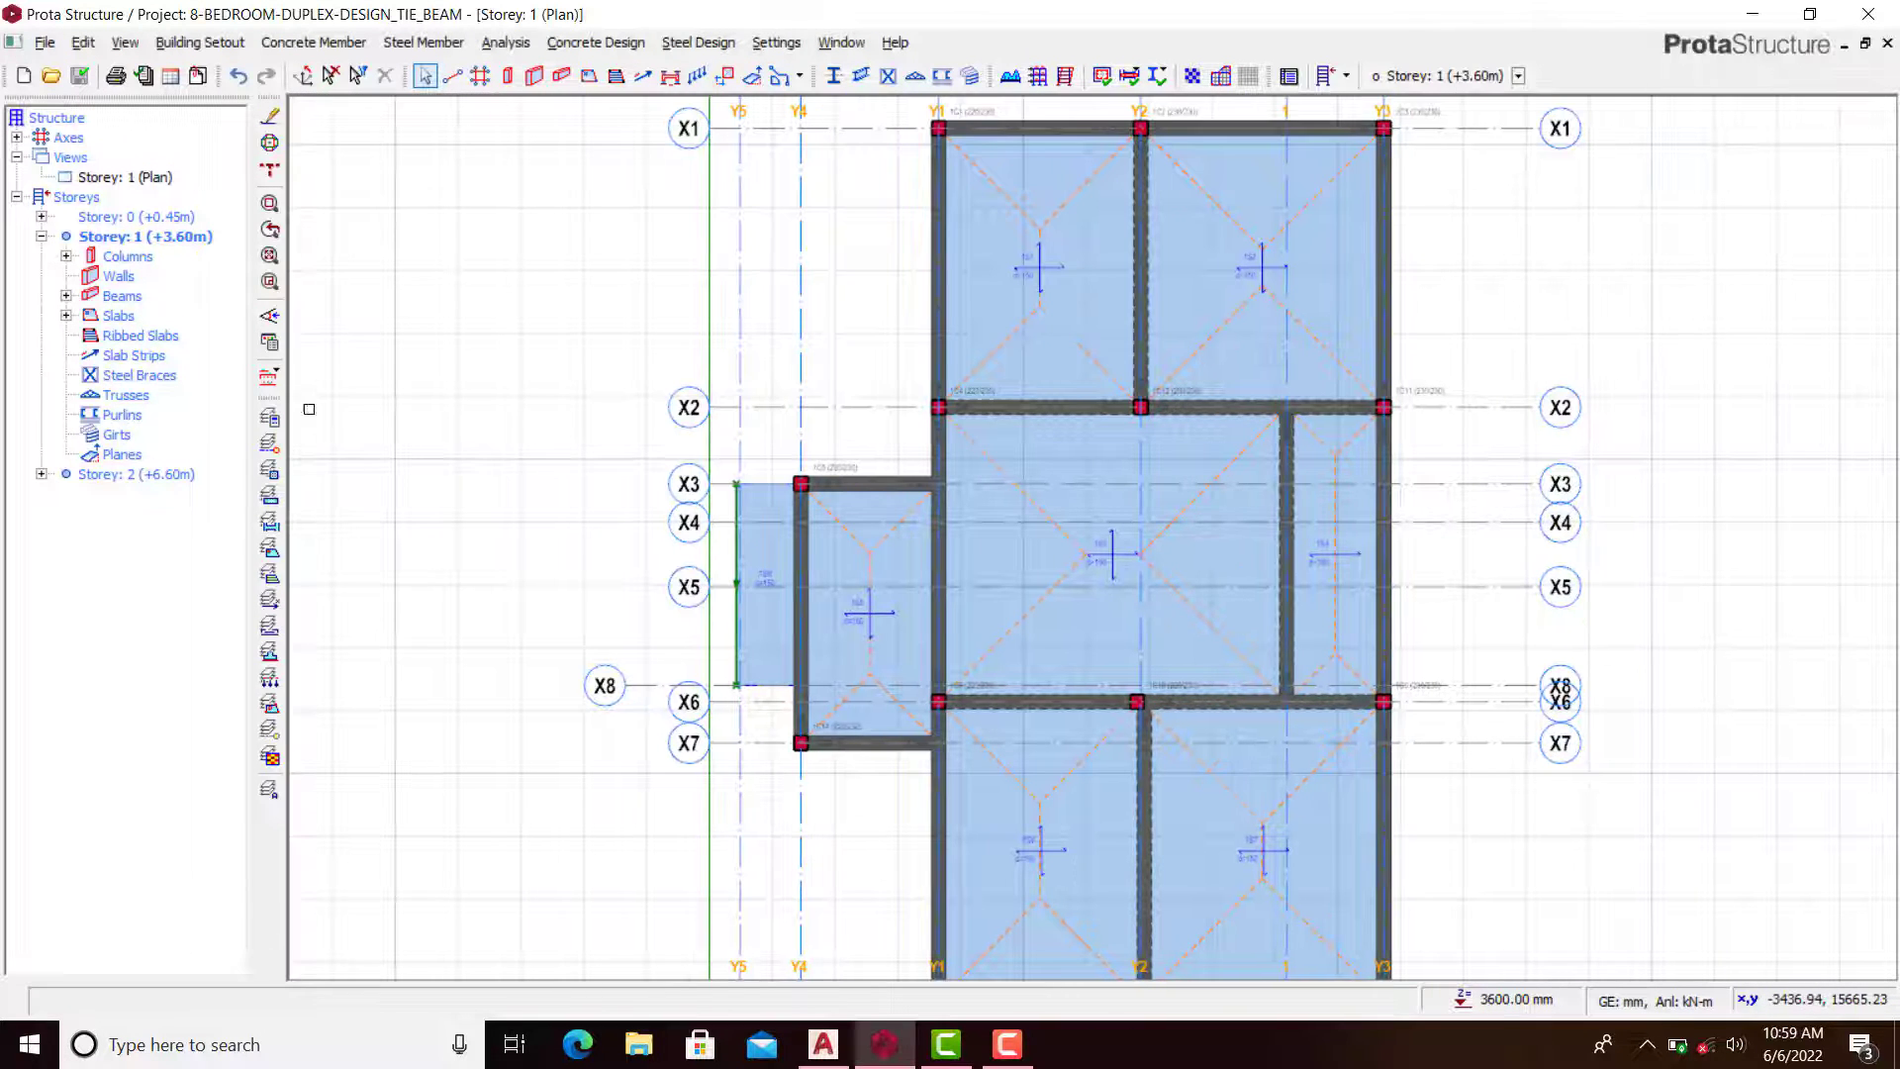
pyautogui.click(269, 342)
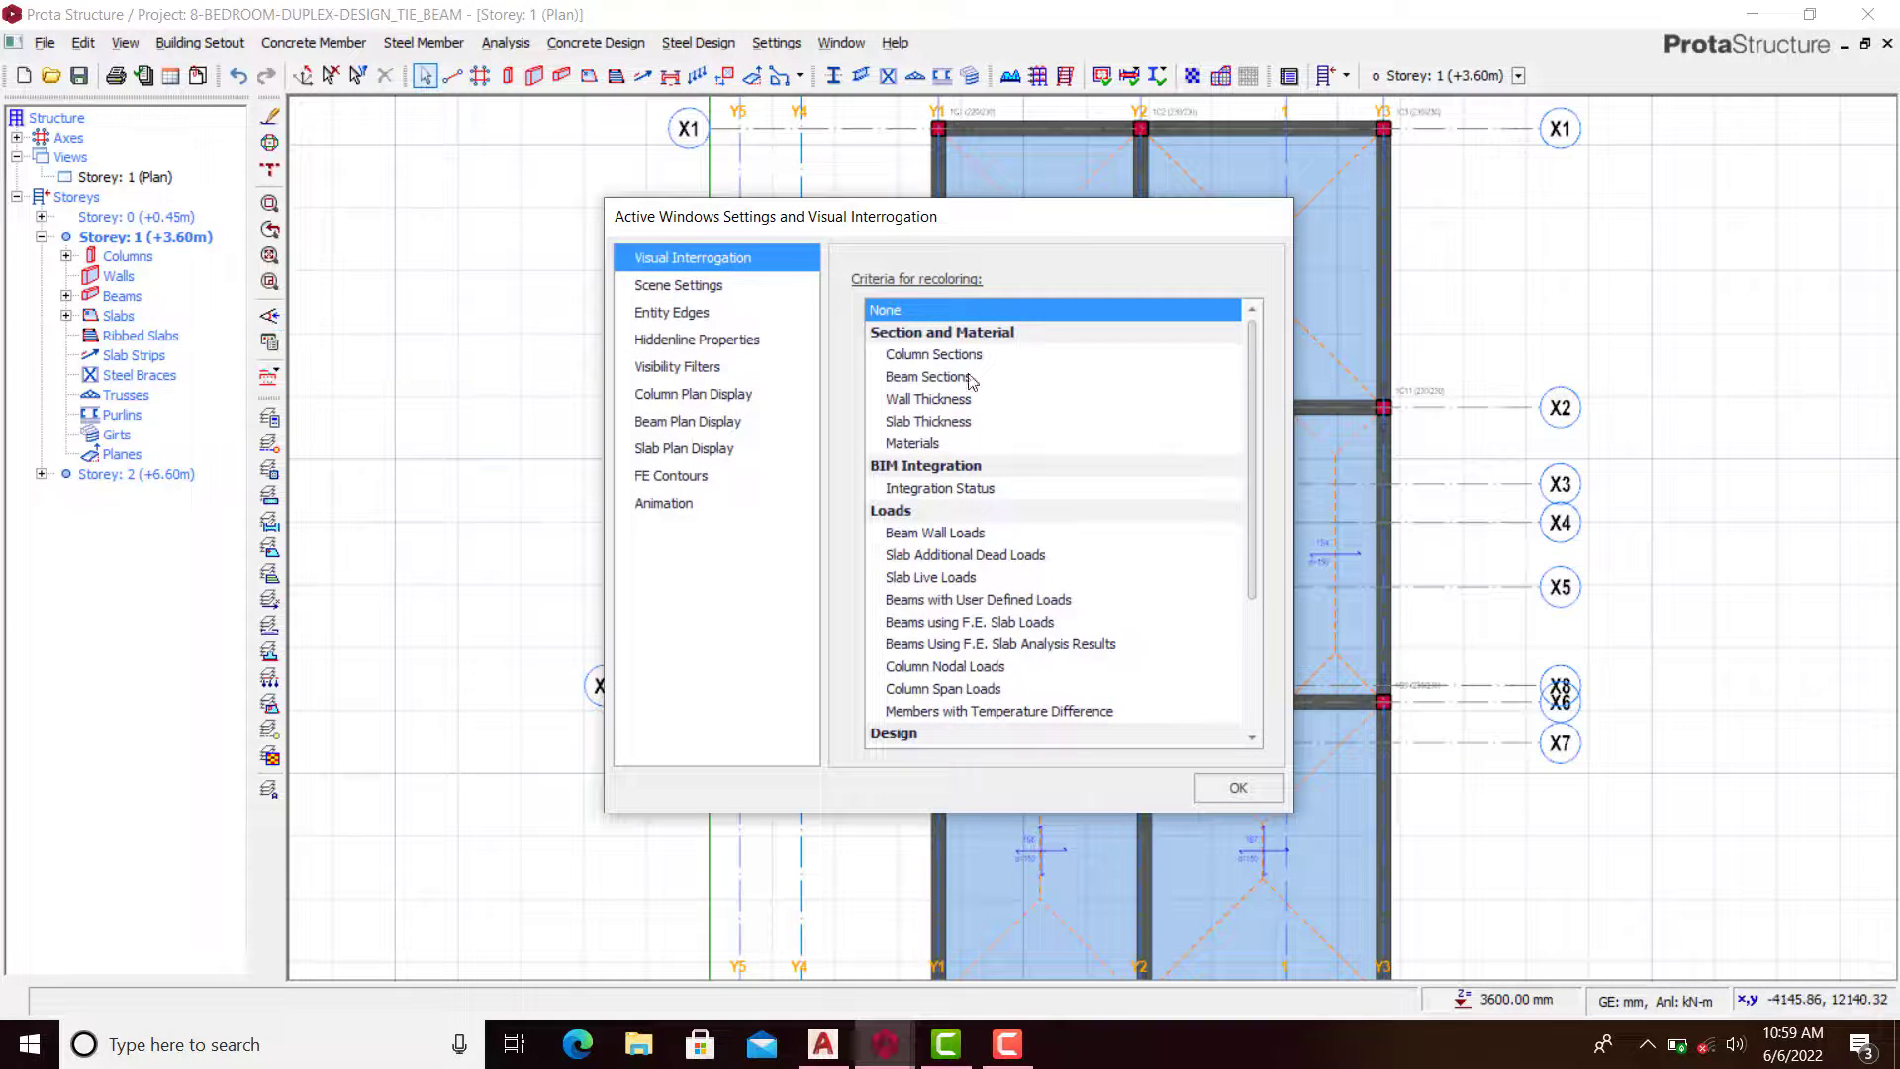
pyautogui.scroll(-2, 969, 385)
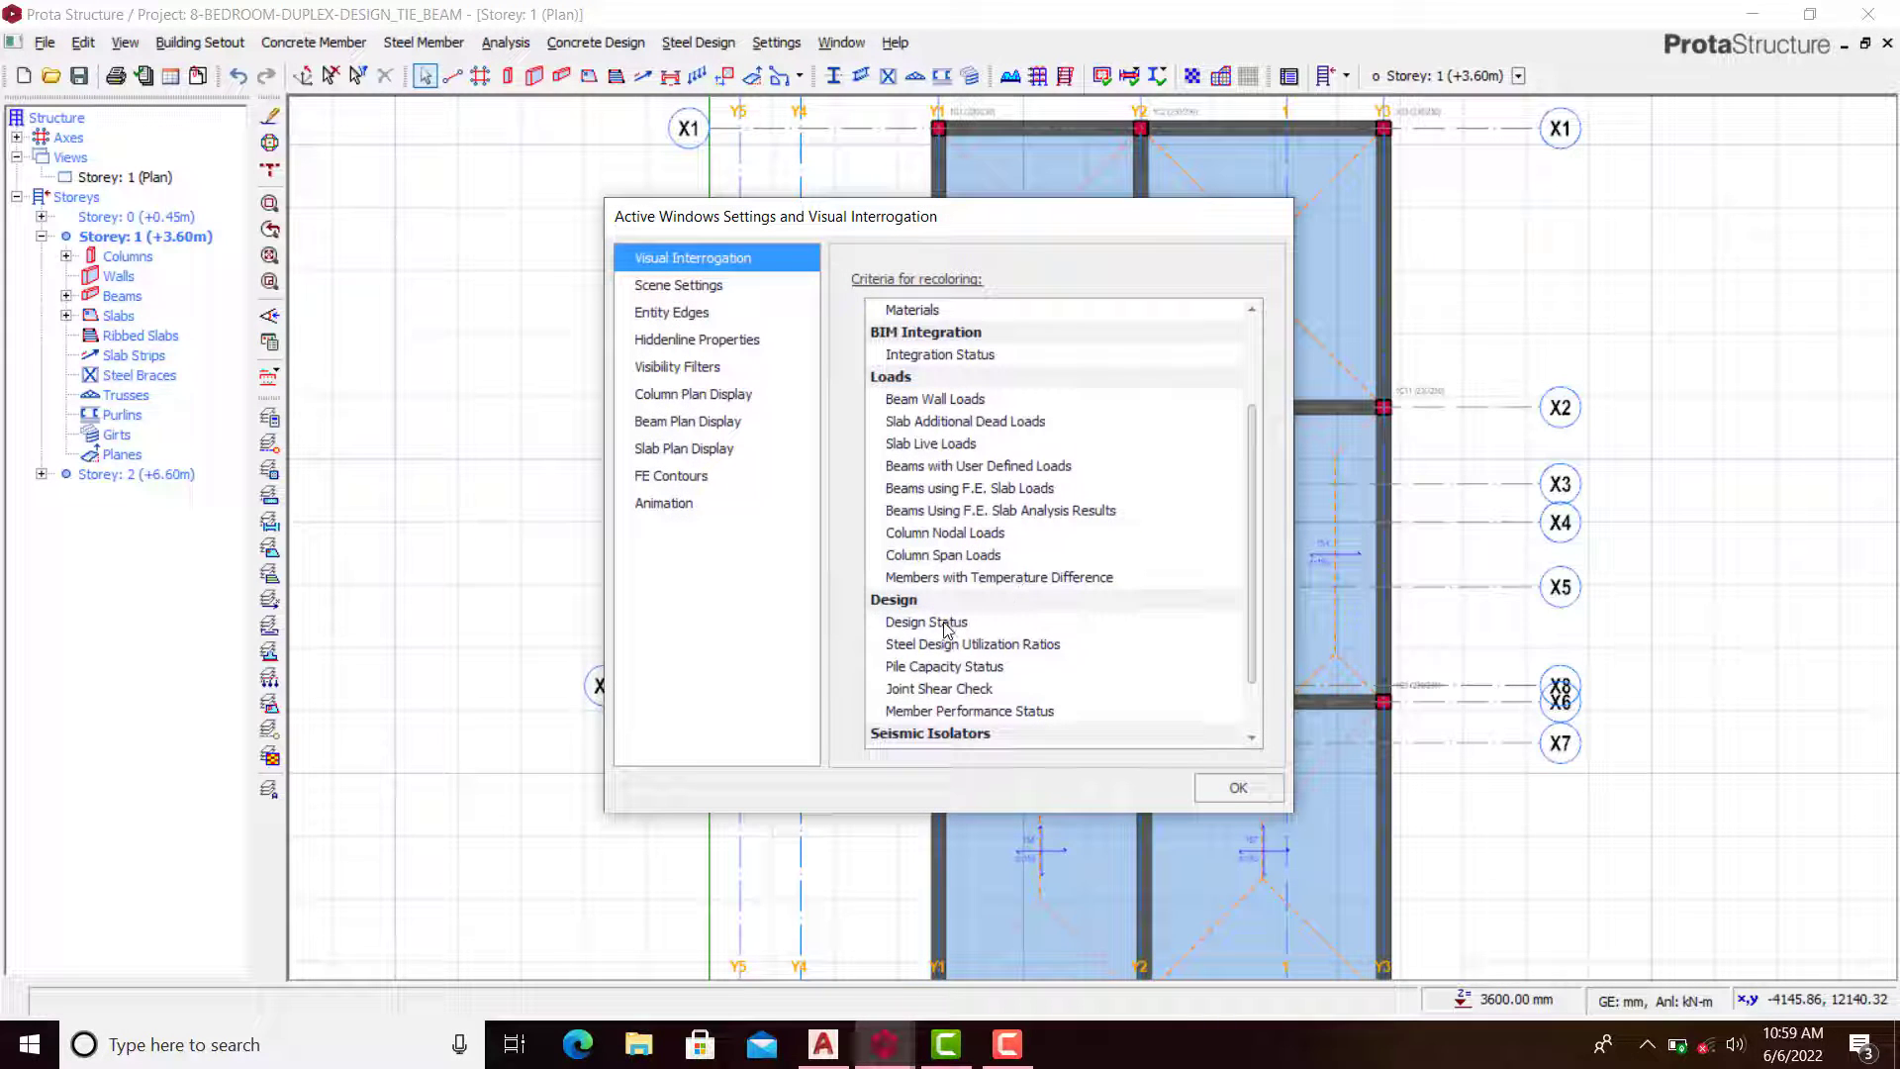
pyautogui.click(945, 624)
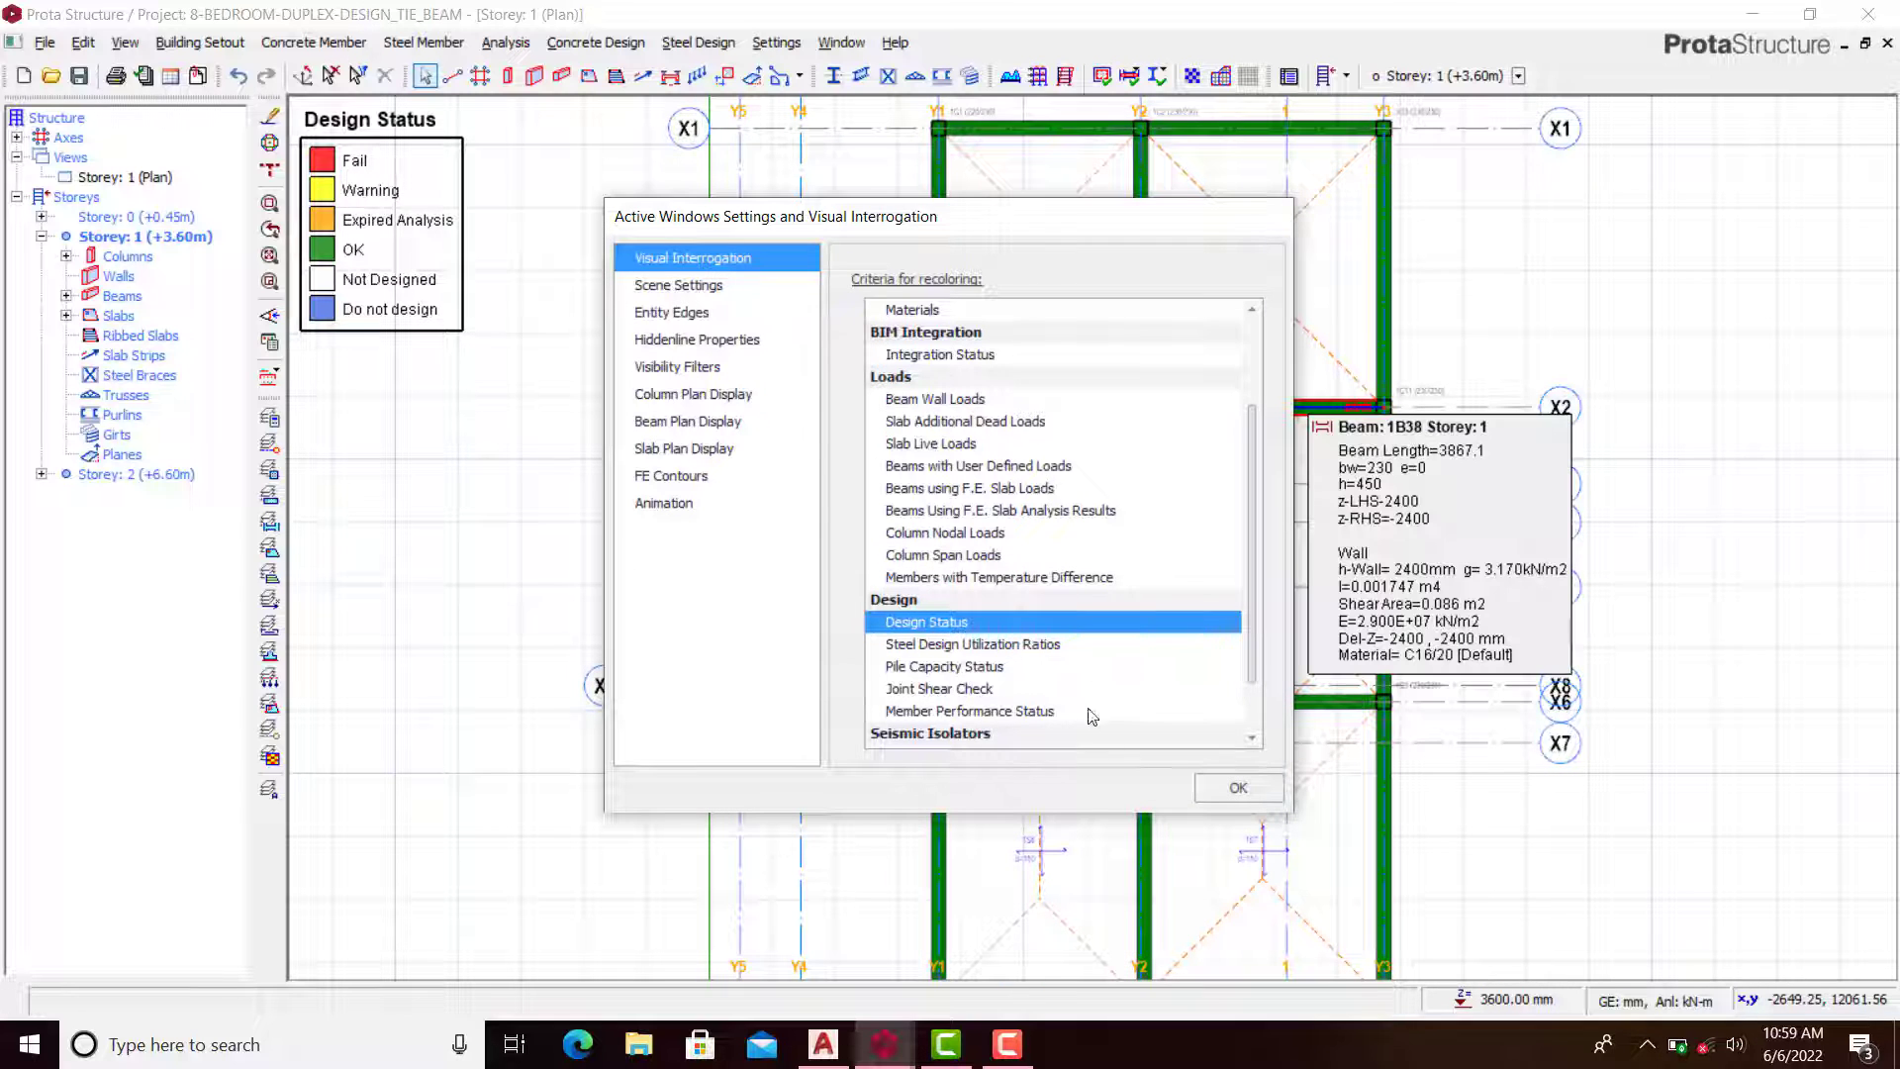
pyautogui.click(1238, 787)
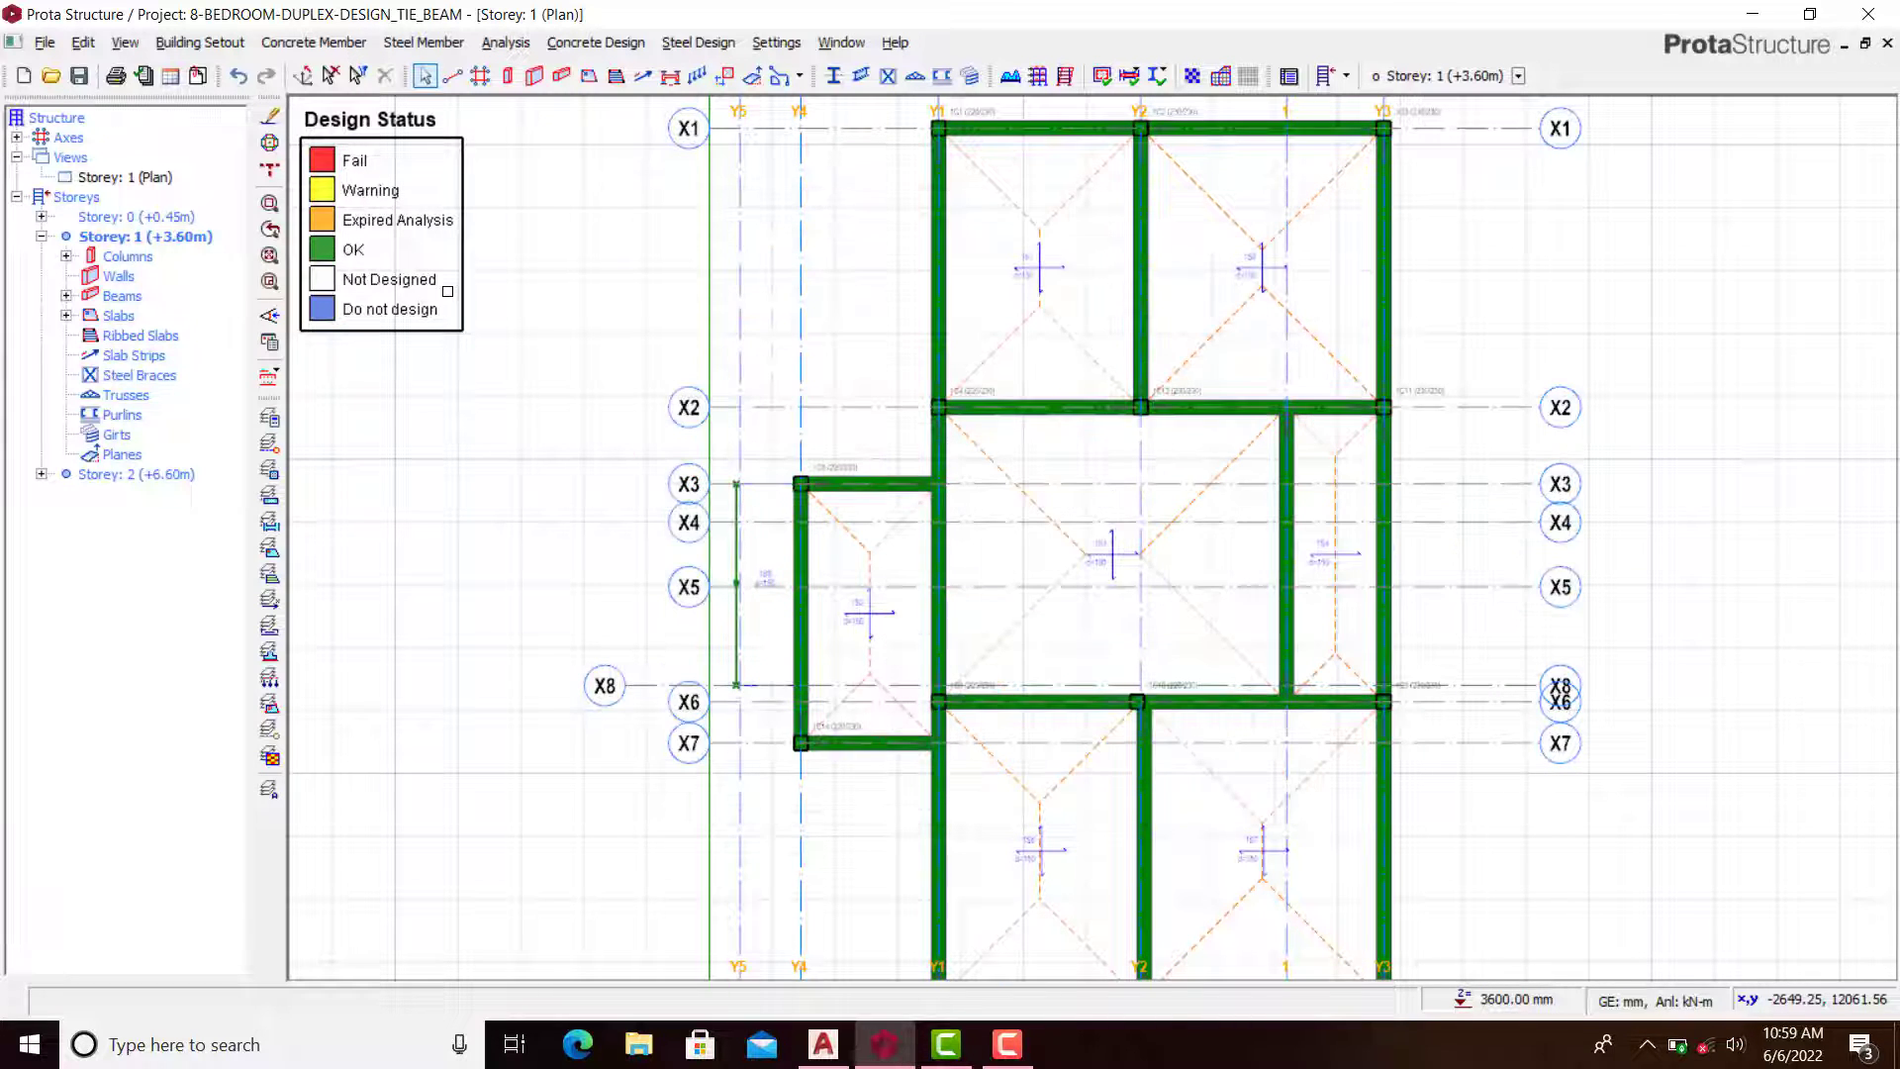
# Step: Examine the design status colours of the beams and columns across the Storey 1 plan
pyautogui.scroll(-2, 1164, 361)
pyautogui.scroll(3, 1203, 533)
pyautogui.scroll(-2, 1089, 485)
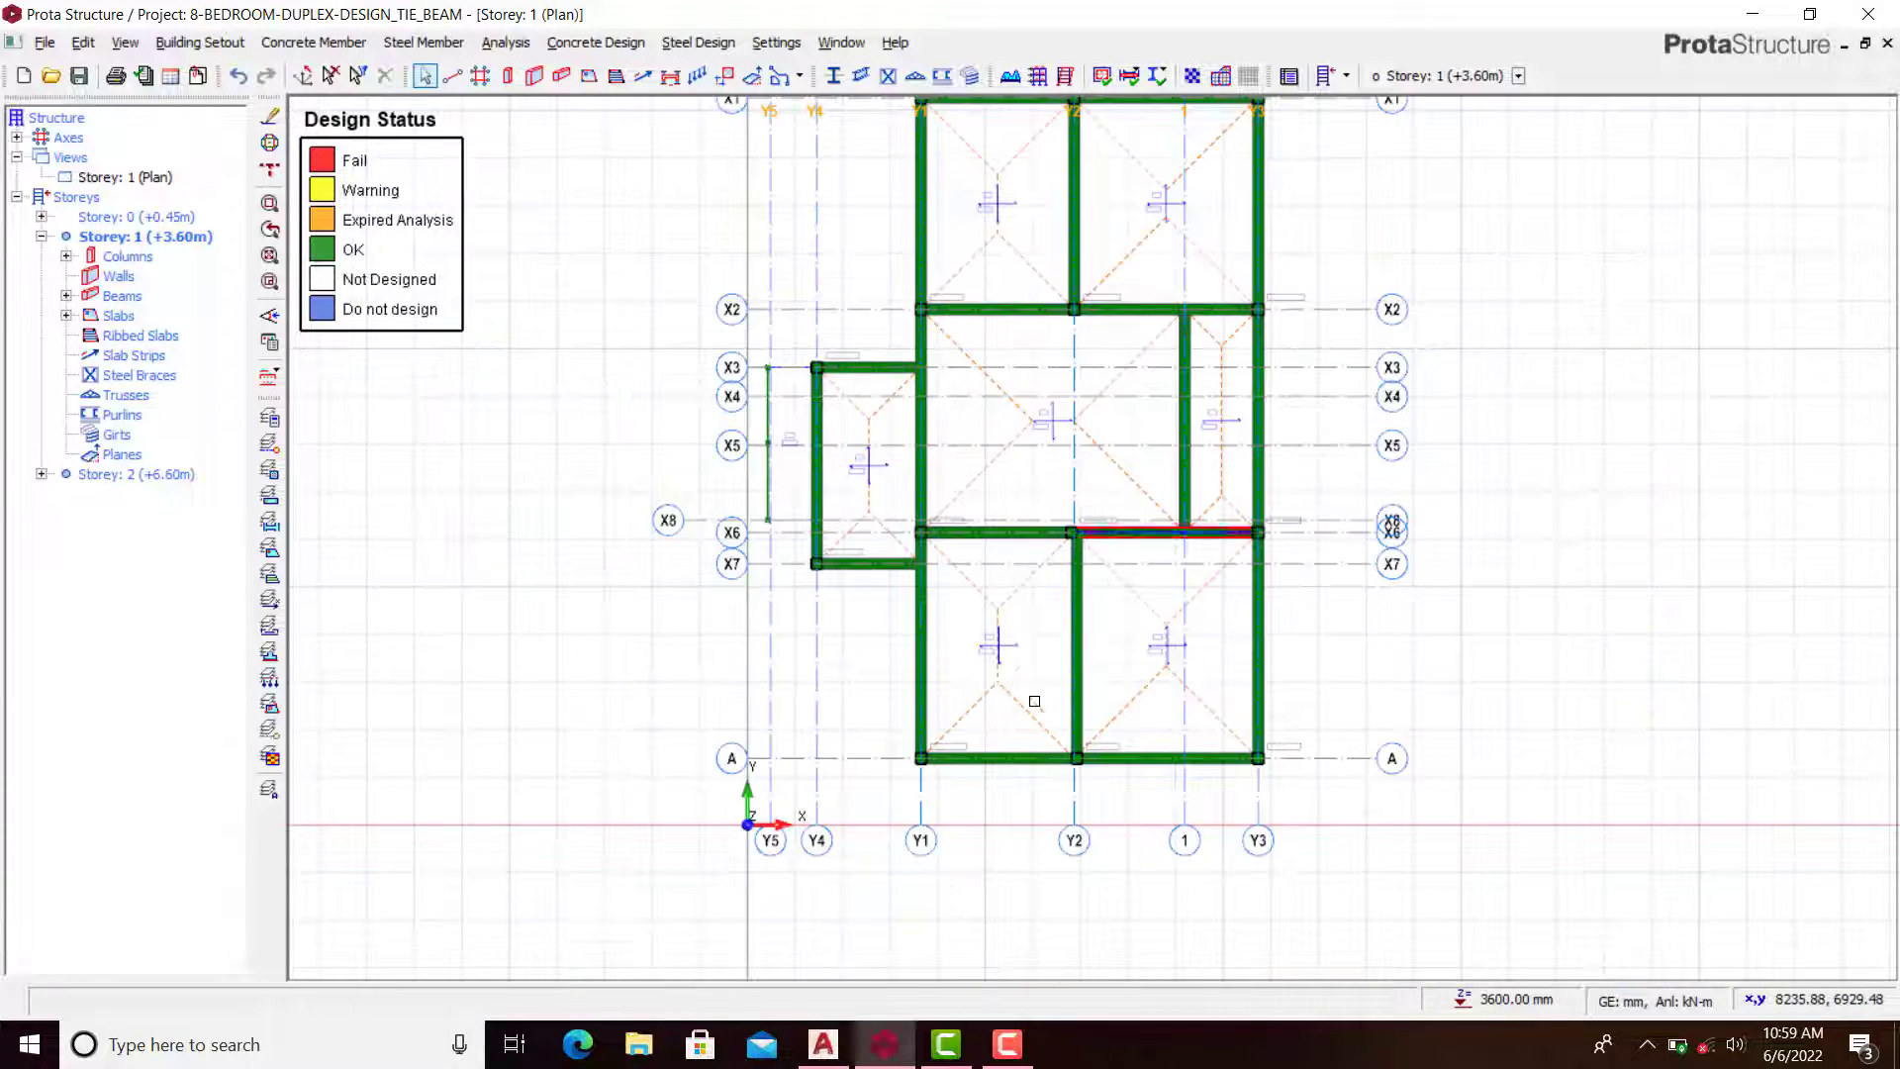
pyautogui.scroll(2, 864, 482)
pyautogui.scroll(-2, 865, 482)
pyautogui.scroll(3, 1086, 636)
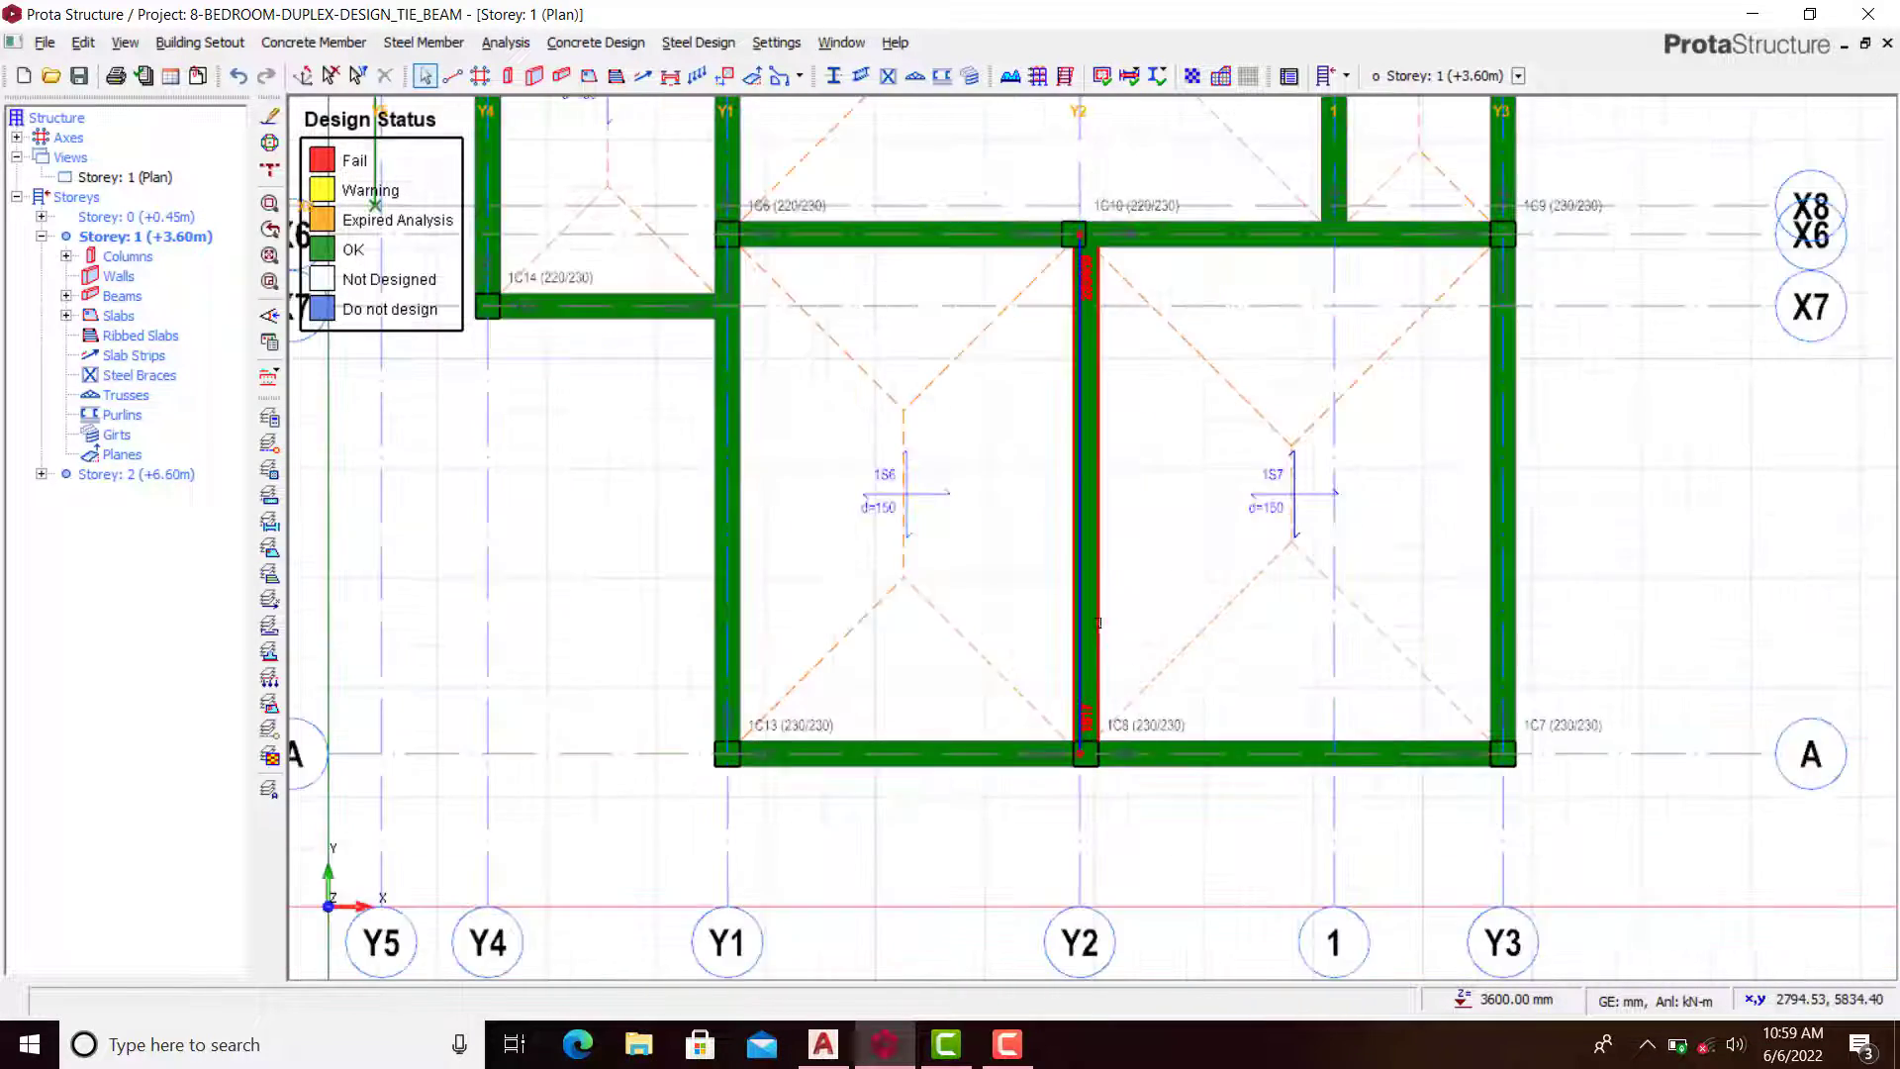
pyautogui.scroll(-3, 1157, 572)
pyautogui.scroll(2, 1159, 435)
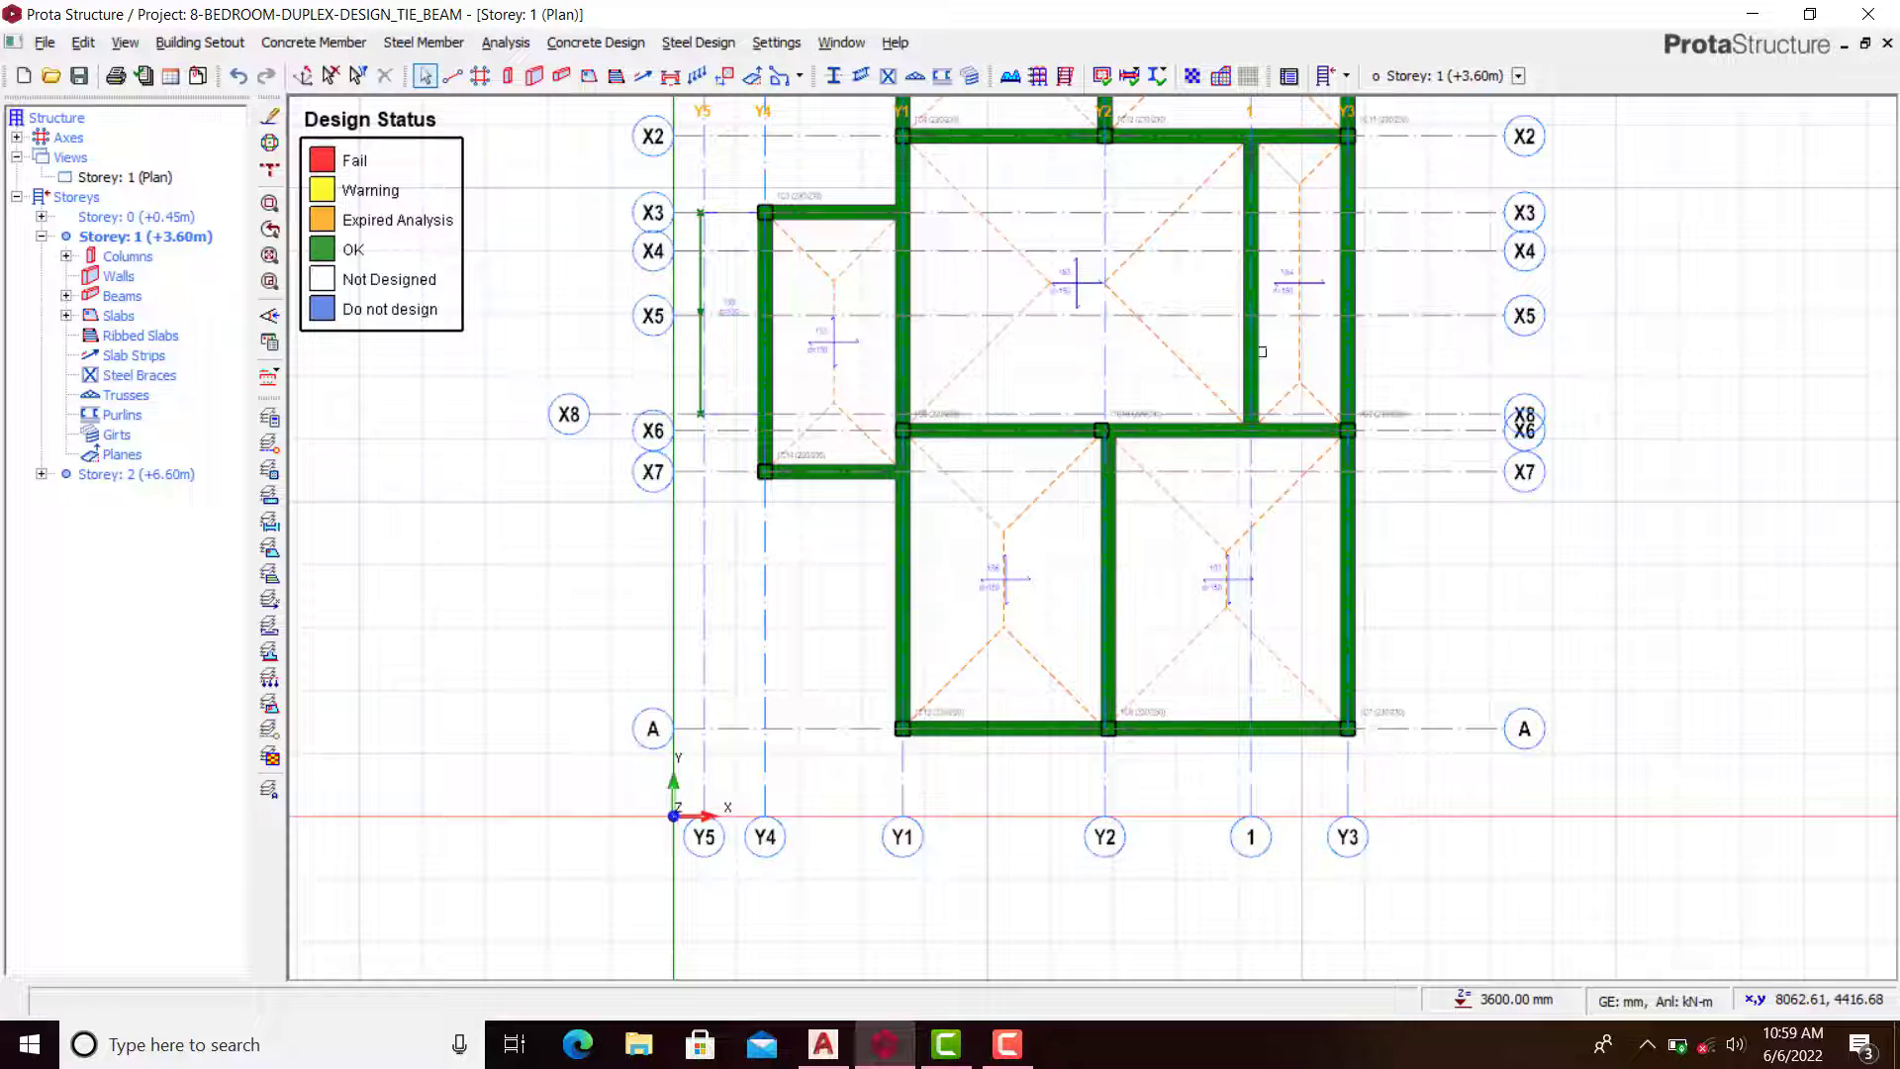
pyautogui.moveTo(1256, 407); pyautogui.dragTo(1267, 517, button='middle')
pyautogui.moveTo(1251, 337); pyautogui.dragTo(1257, 413, button='middle')
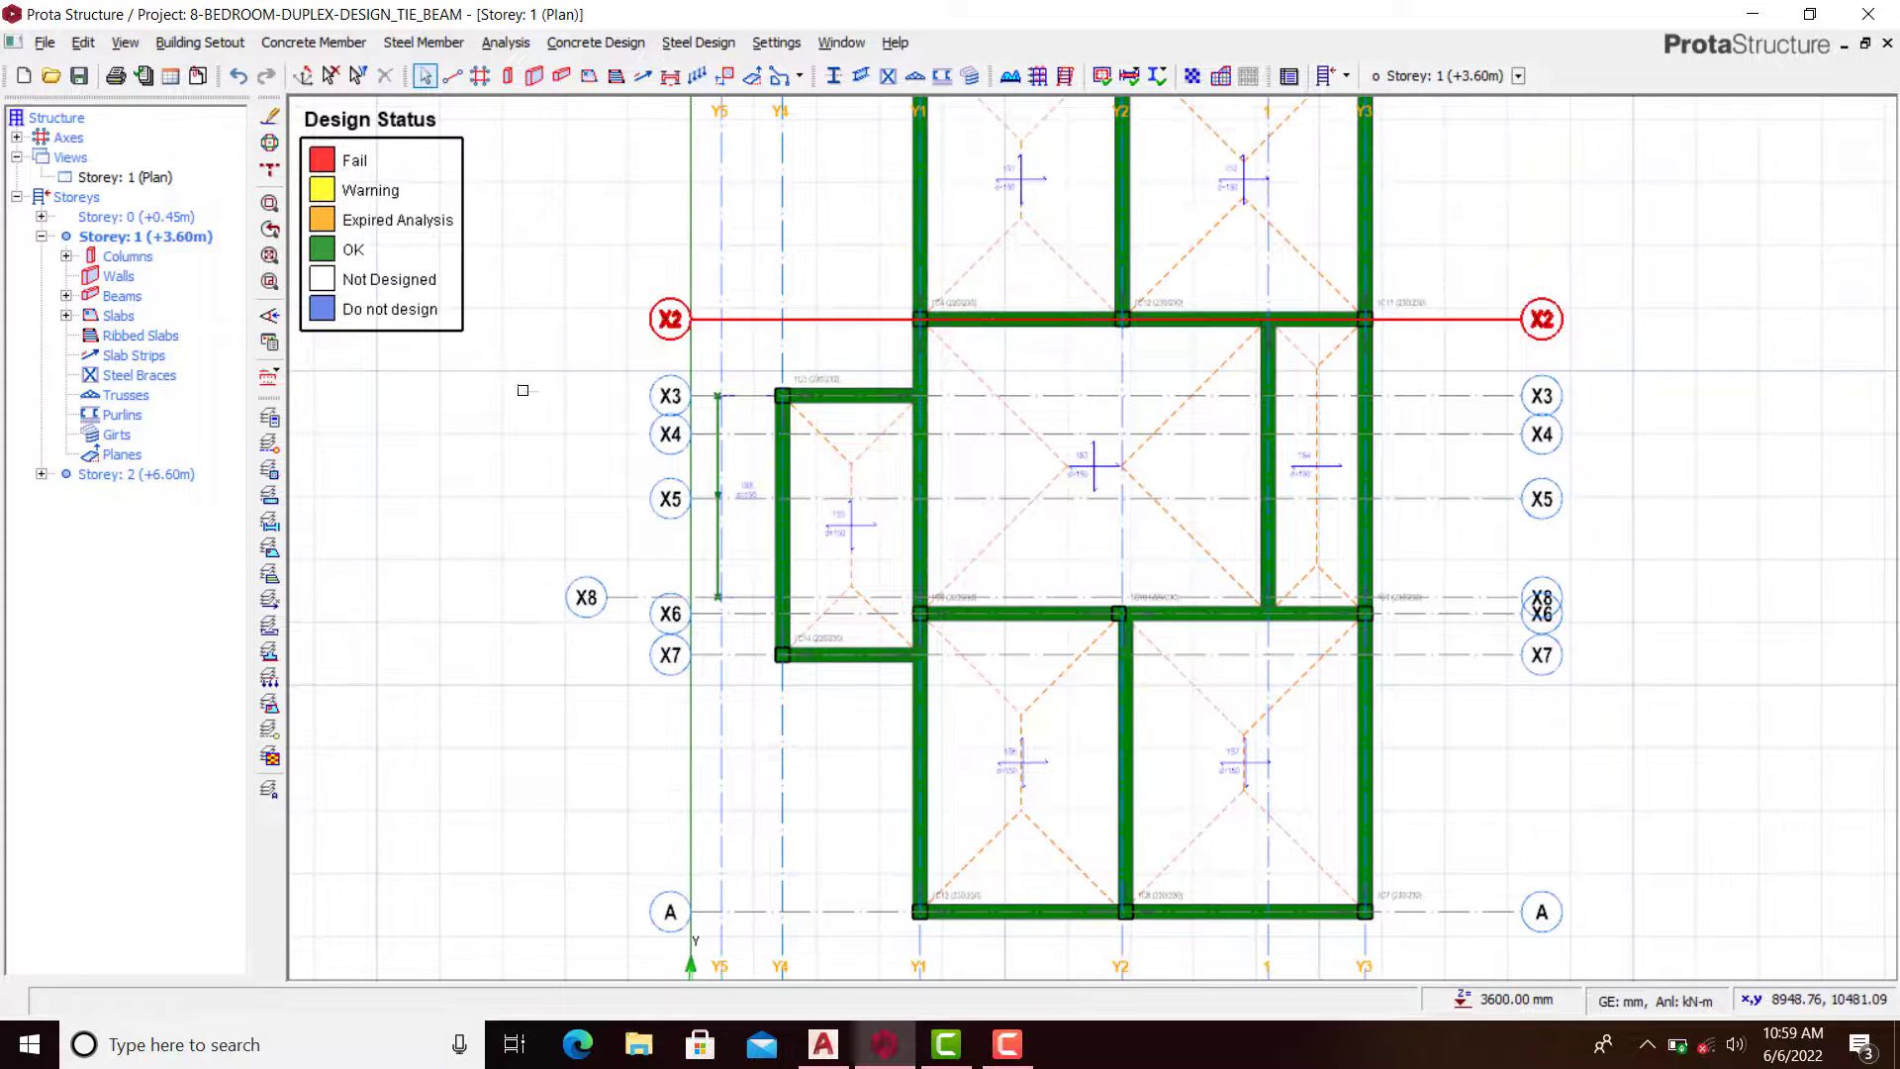
# Step: Switch the Storey 1 plan view to a 3D view of the building
pyautogui.click(153, 178)
pyautogui.rightClick(155, 178)
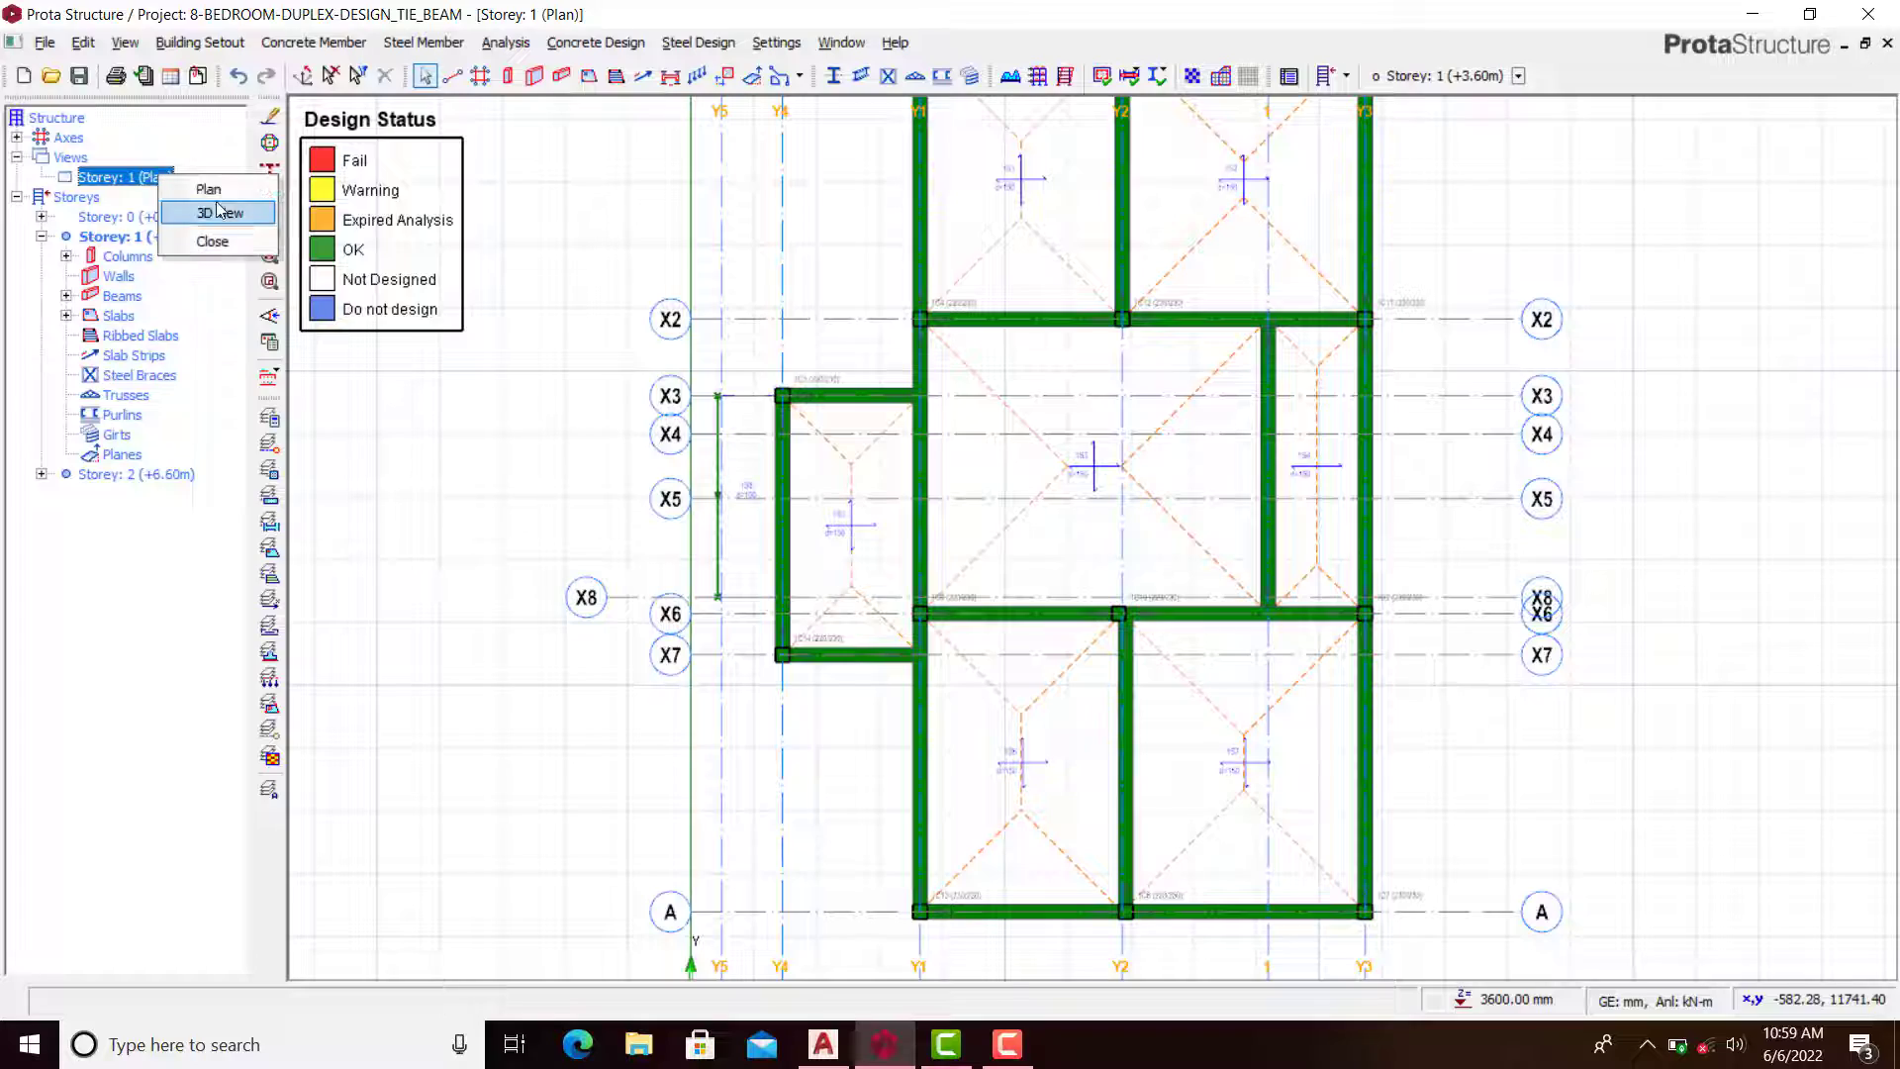
pyautogui.click(216, 213)
pyautogui.scroll(5, 1204, 722)
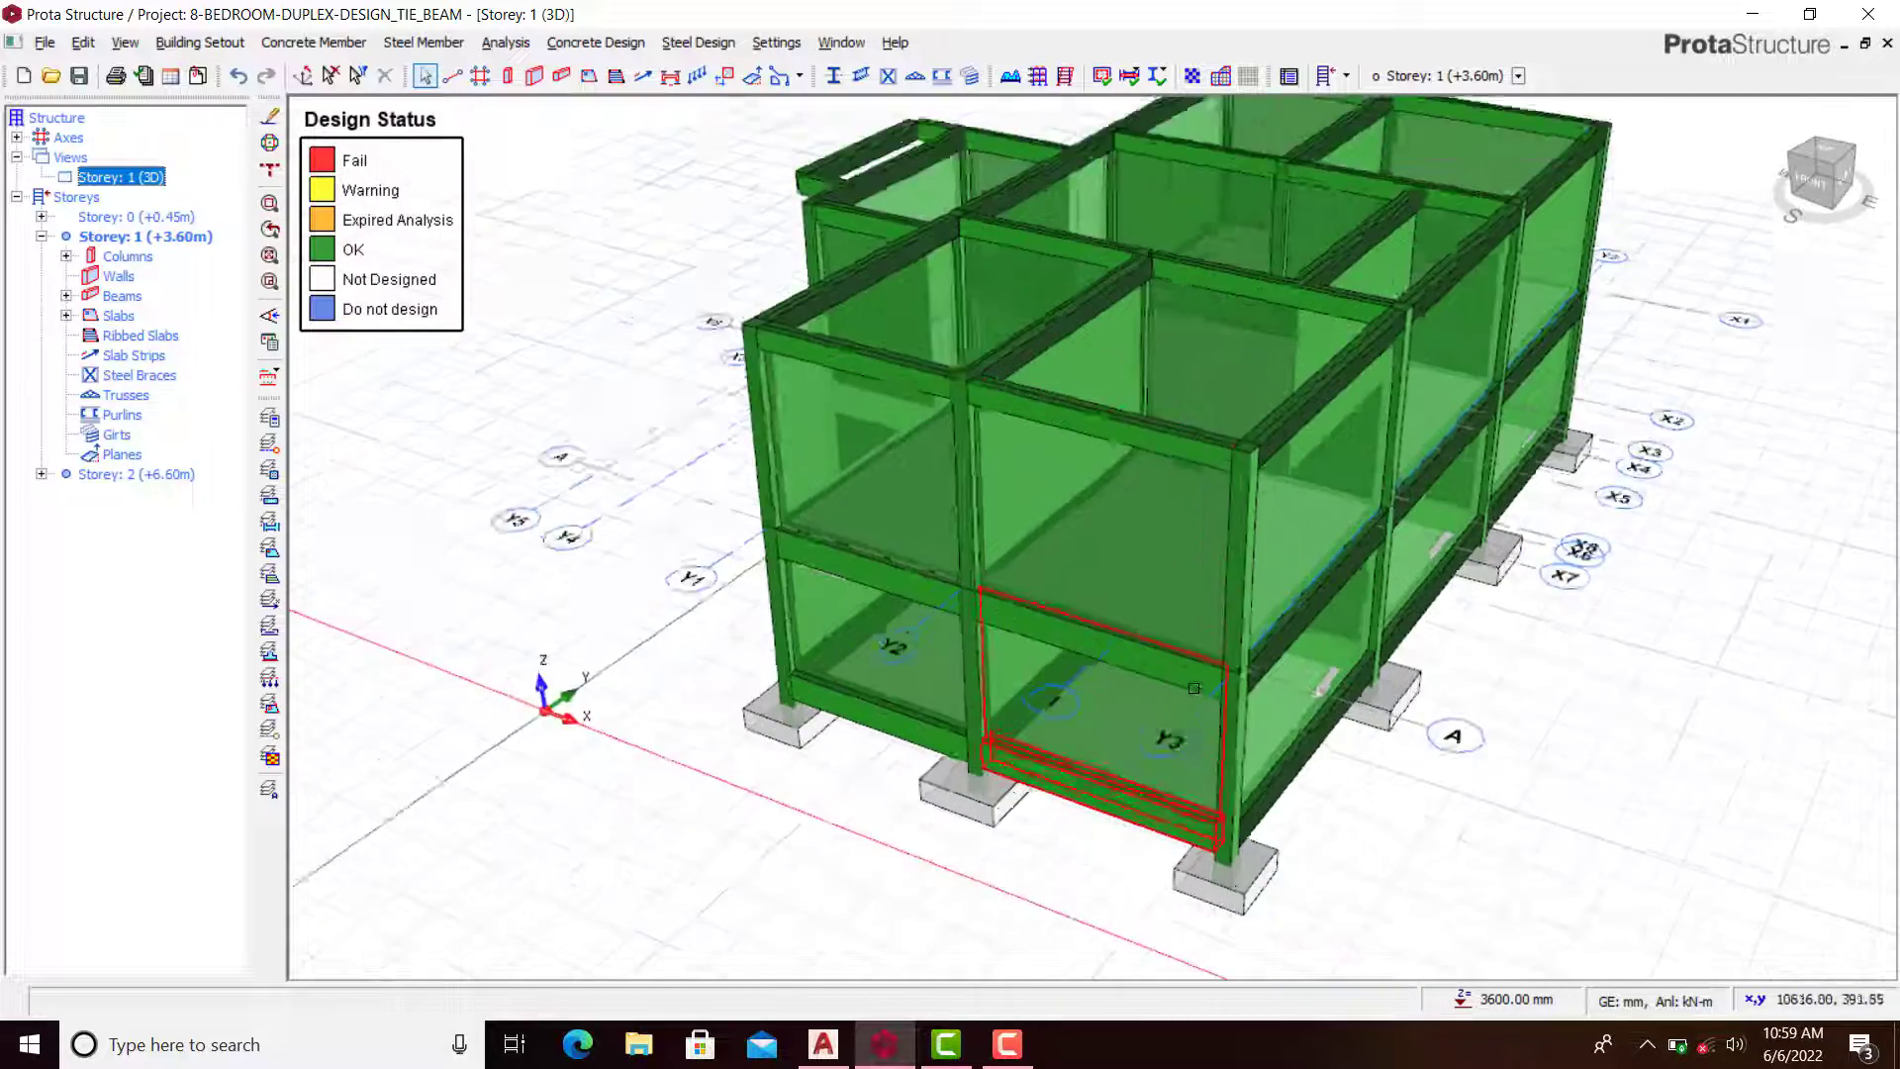
pyautogui.moveTo(1204, 722)
pyautogui.mouseDown(button='middle')
pyautogui.moveTo(1209, 641)
pyautogui.moveTo(1227, 683)
pyautogui.mouseUp(button='middle')
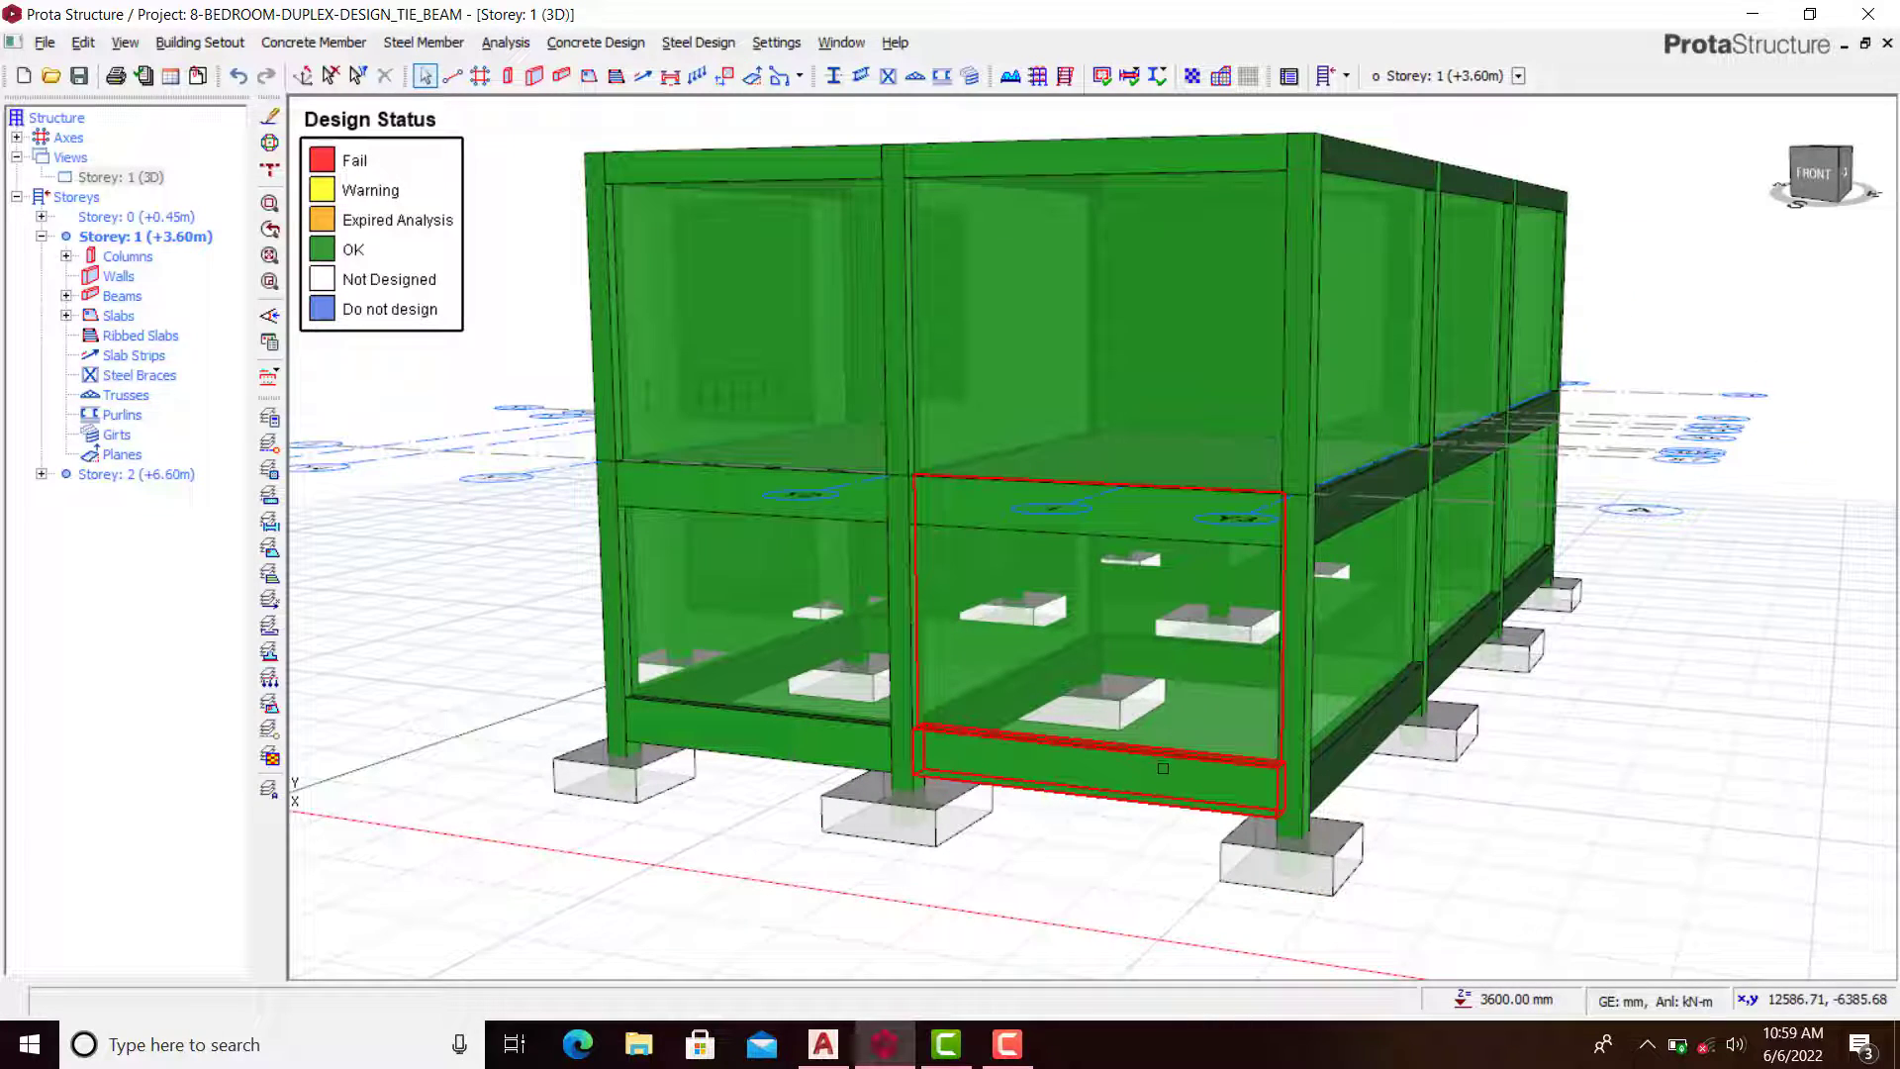
# Step: Examine the design status colours of the tie beams and columns around the front and left faces of the 3D model
pyautogui.scroll(1, 1164, 762)
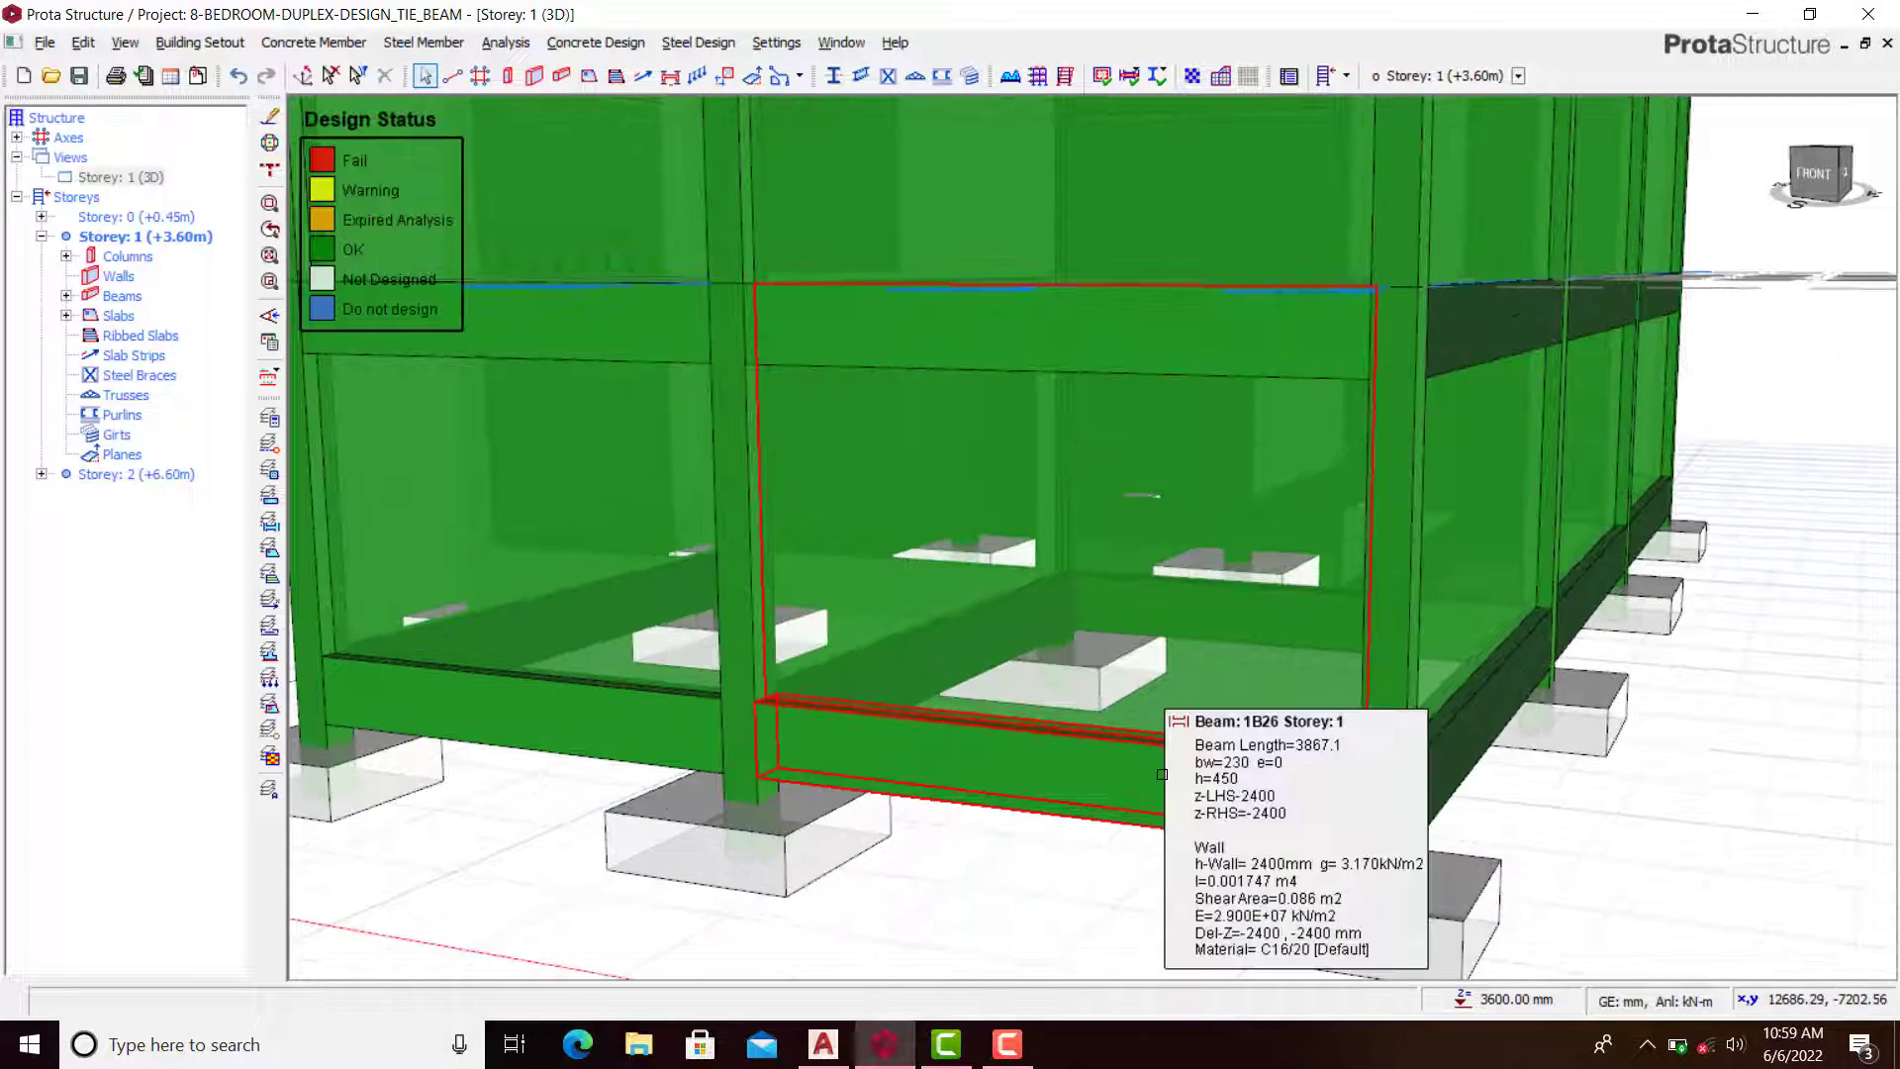
pyautogui.scroll(1, 1248, 659)
pyautogui.scroll(-2, 1248, 659)
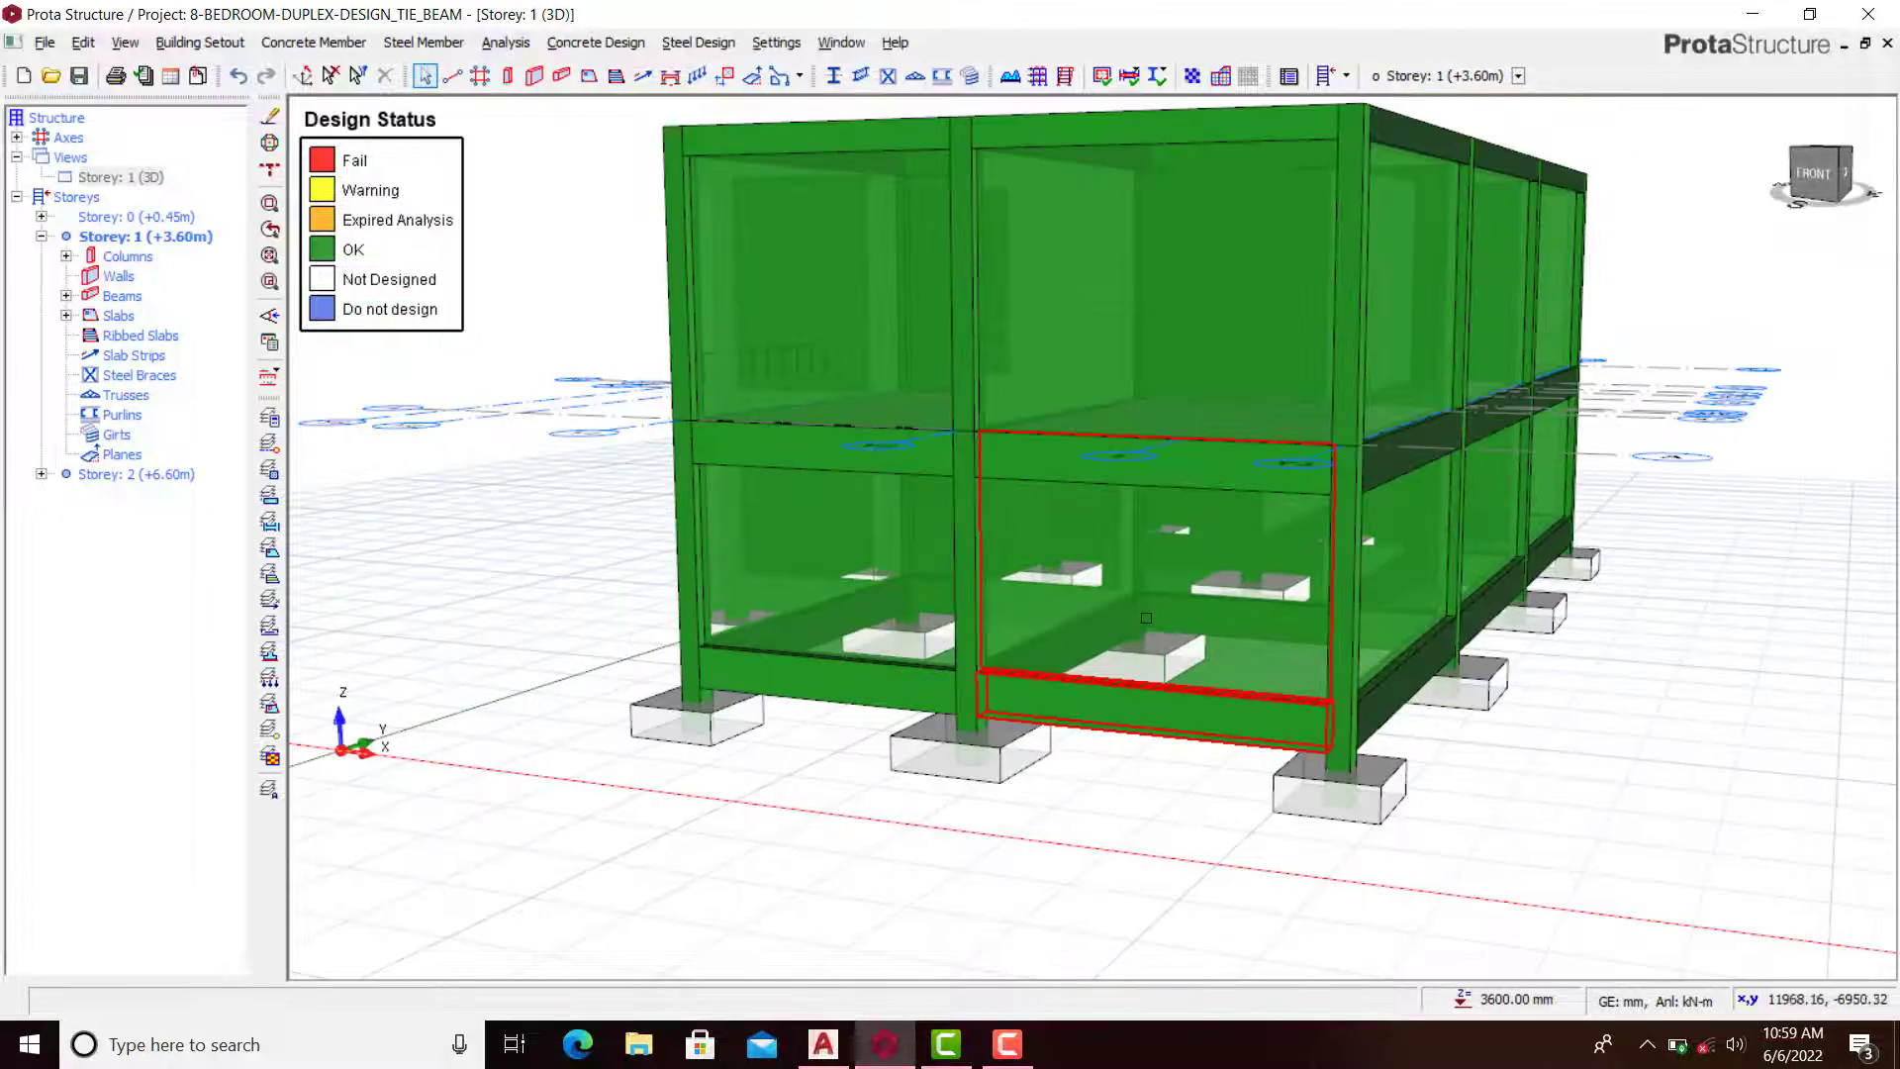
pyautogui.moveTo(1146, 618); pyautogui.dragTo(1524, 576, button='middle')
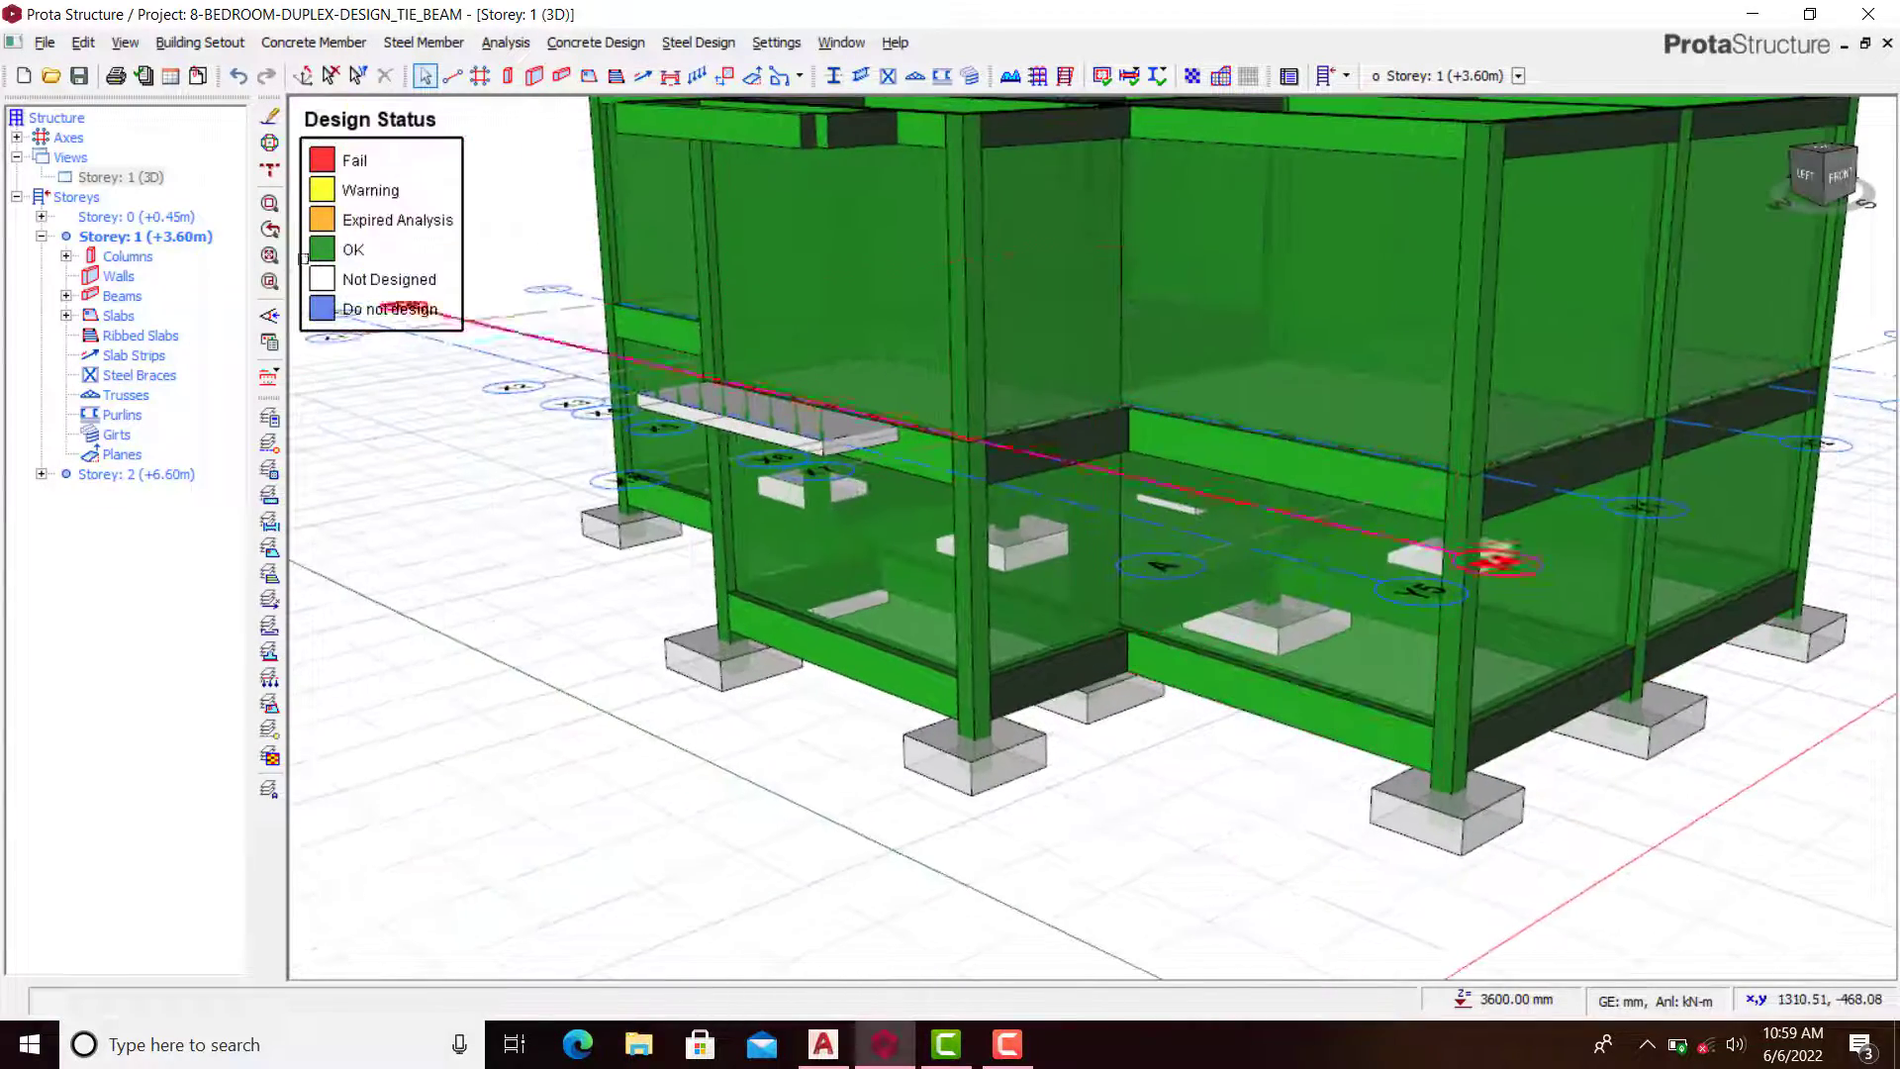
pyautogui.scroll(-1, 1027, 506)
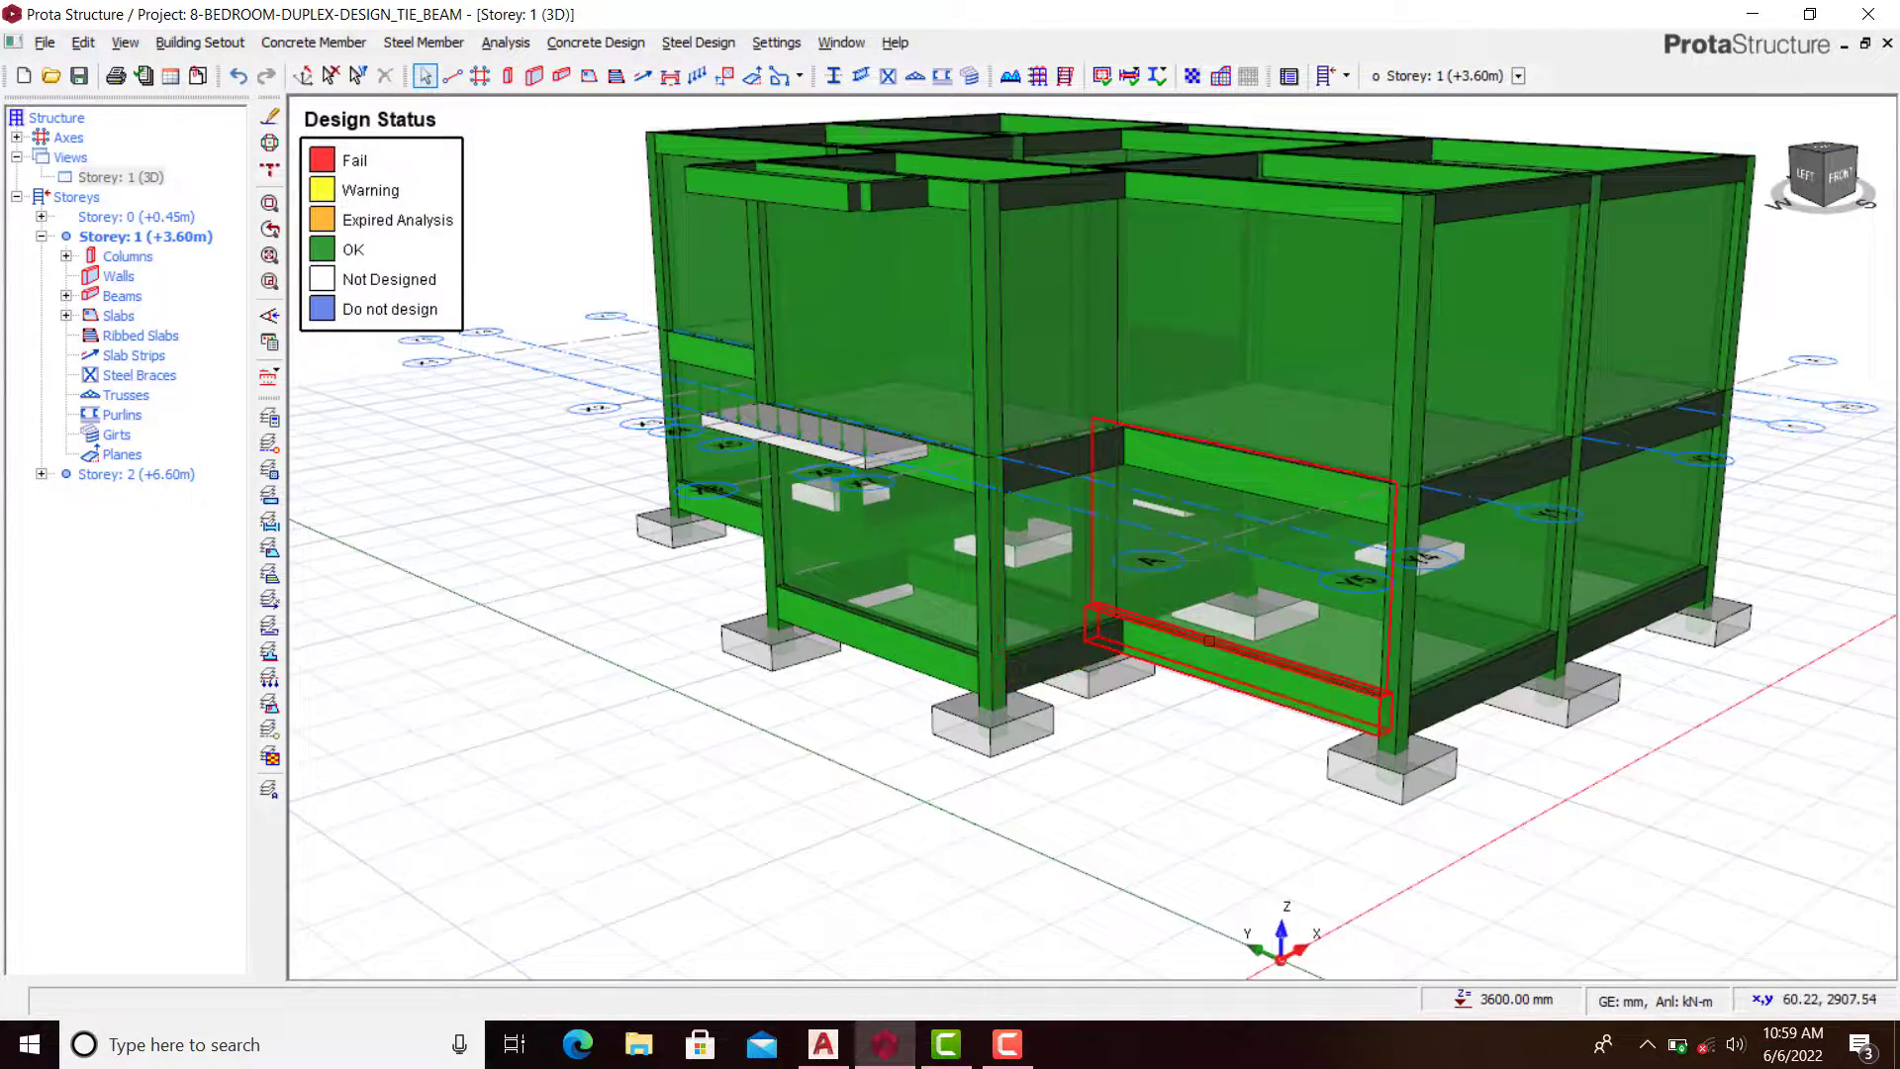
pyautogui.scroll(2, 1256, 608)
pyautogui.scroll(1, 1306, 678)
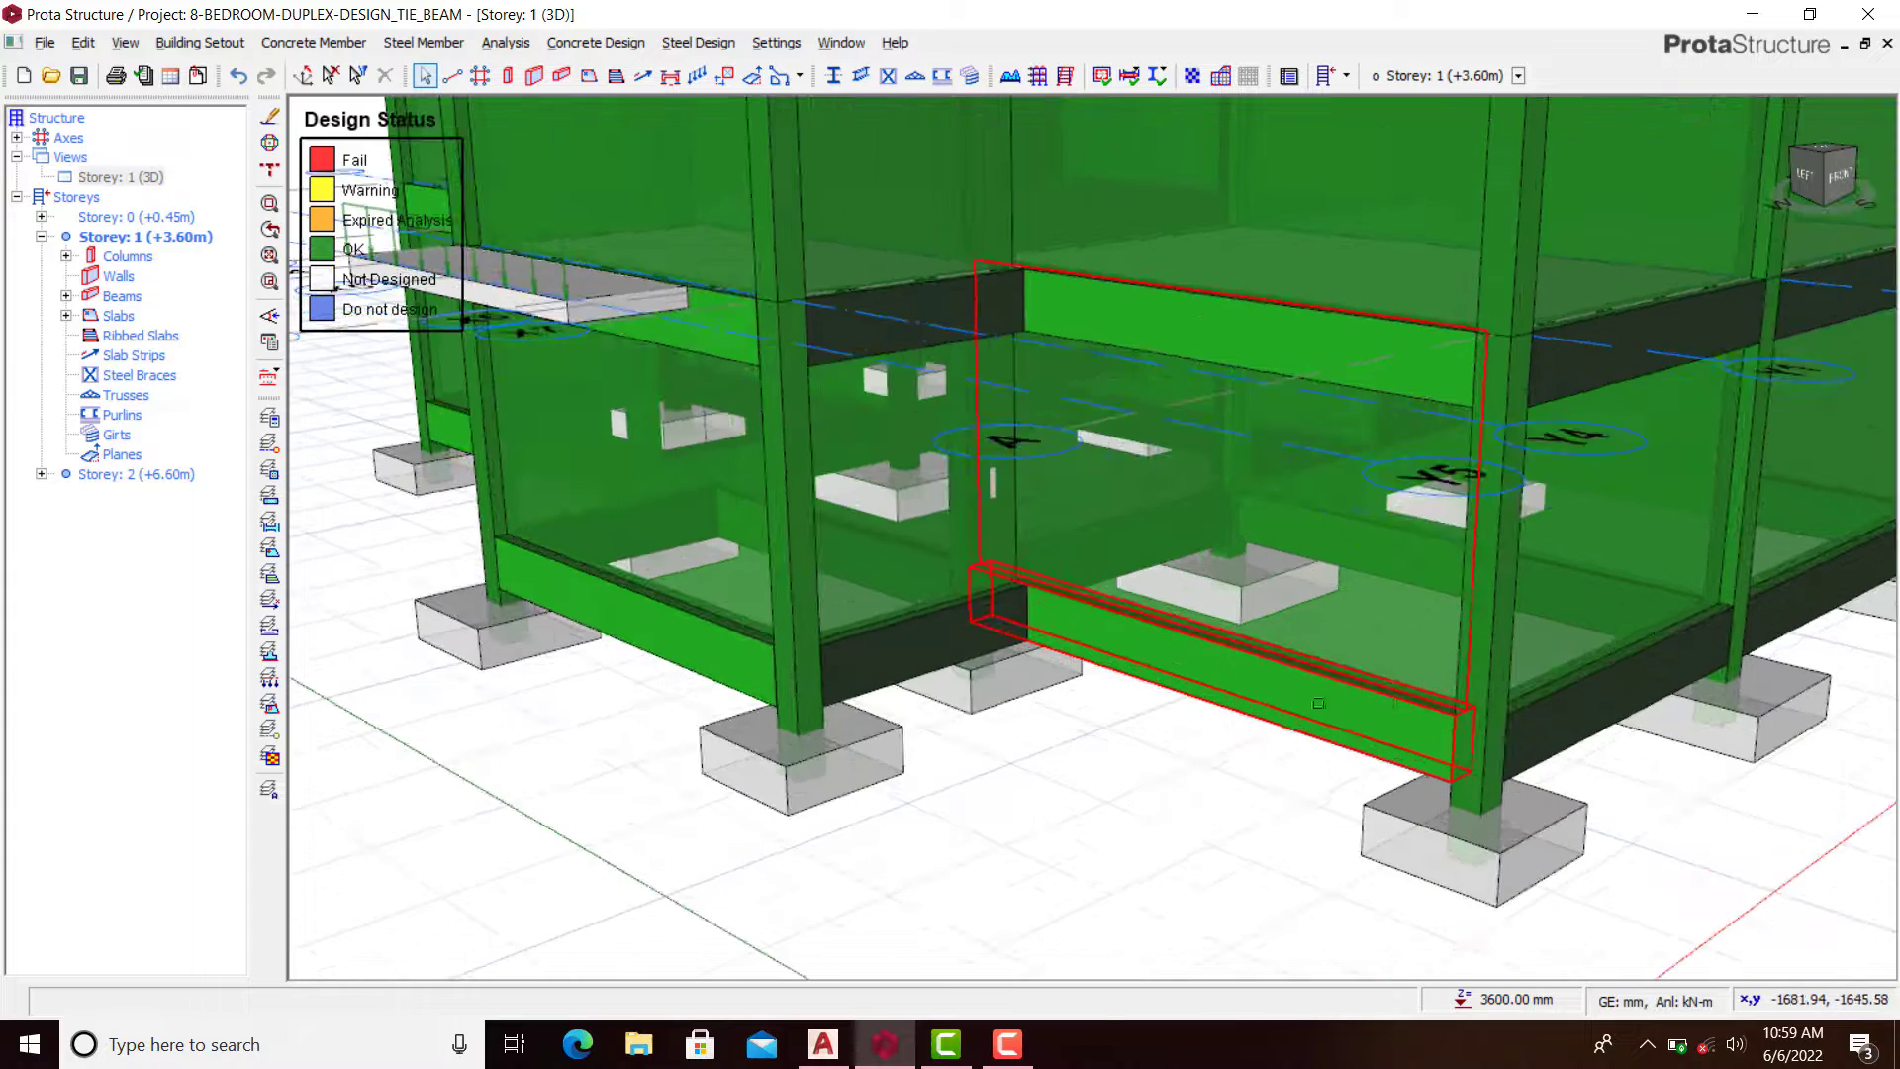
pyautogui.scroll(-1, 1197, 643)
pyautogui.scroll(-1, 1286, 571)
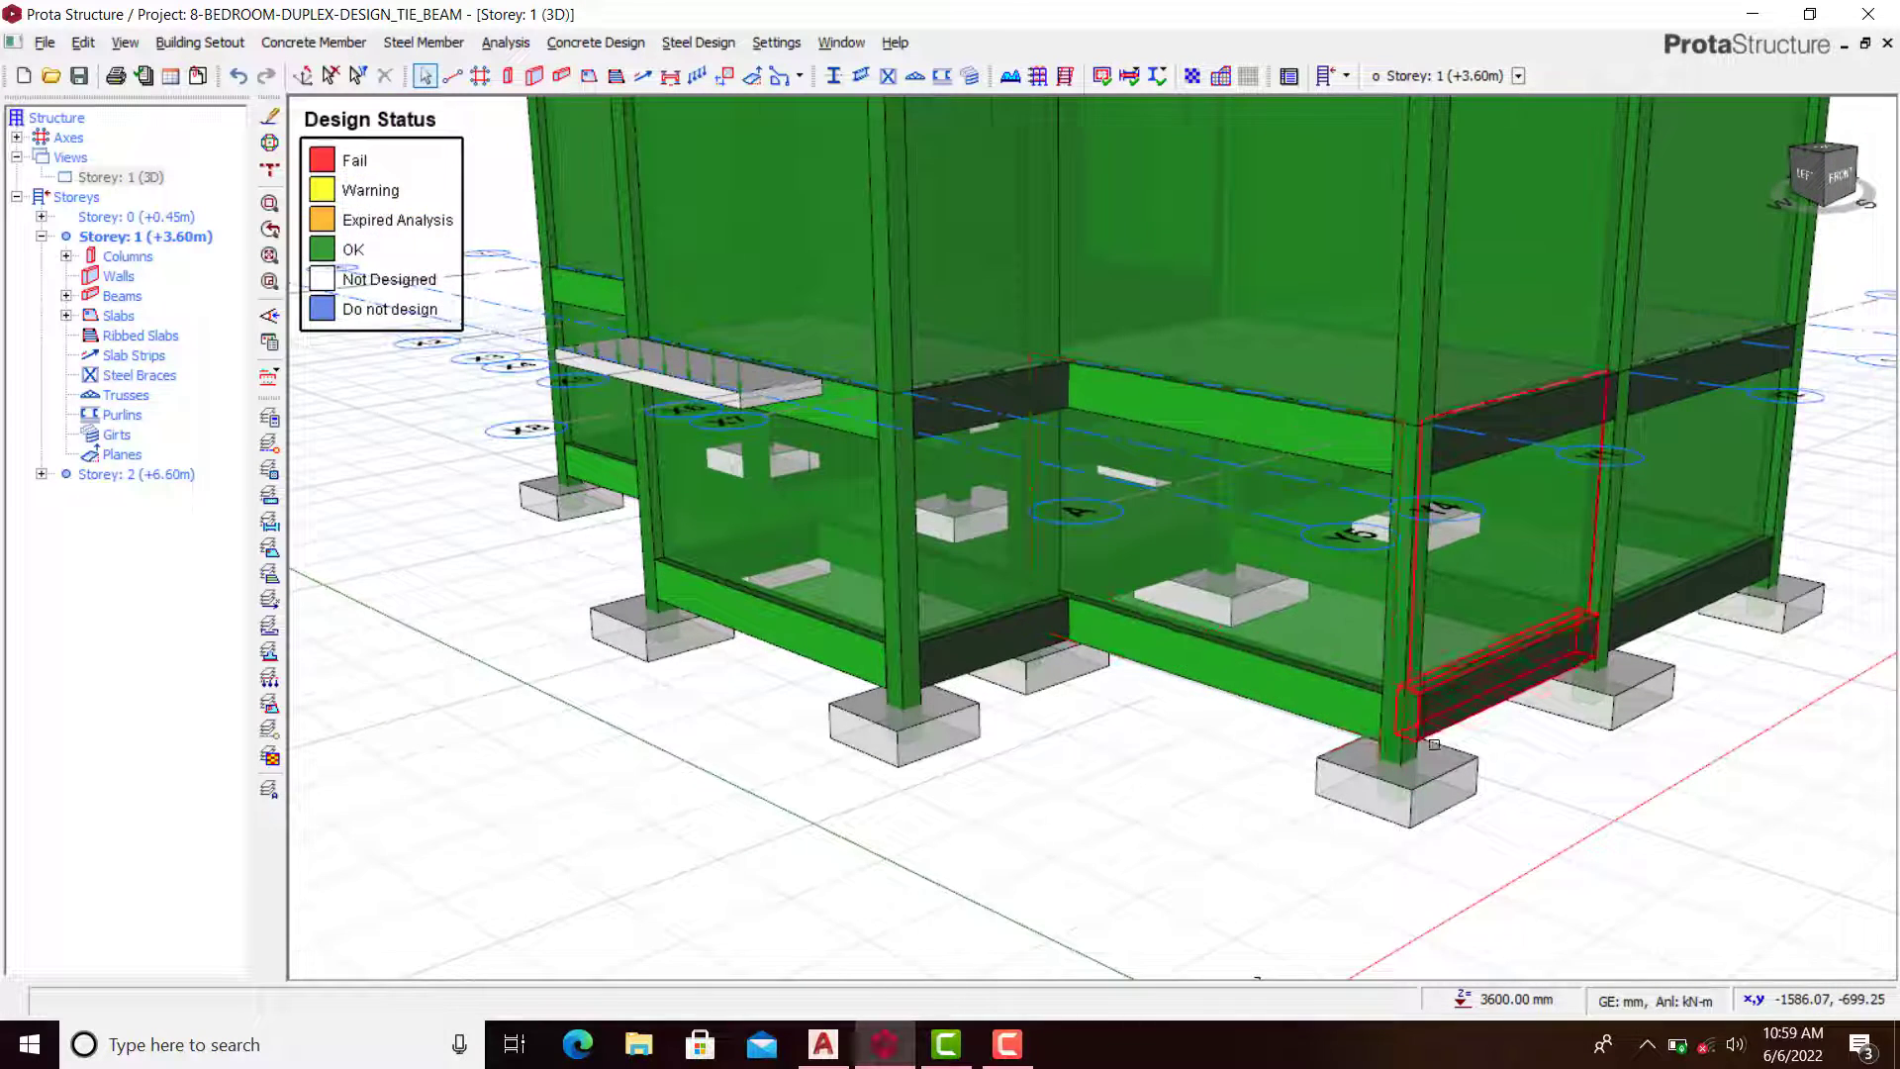
pyautogui.scroll(2, 1104, 629)
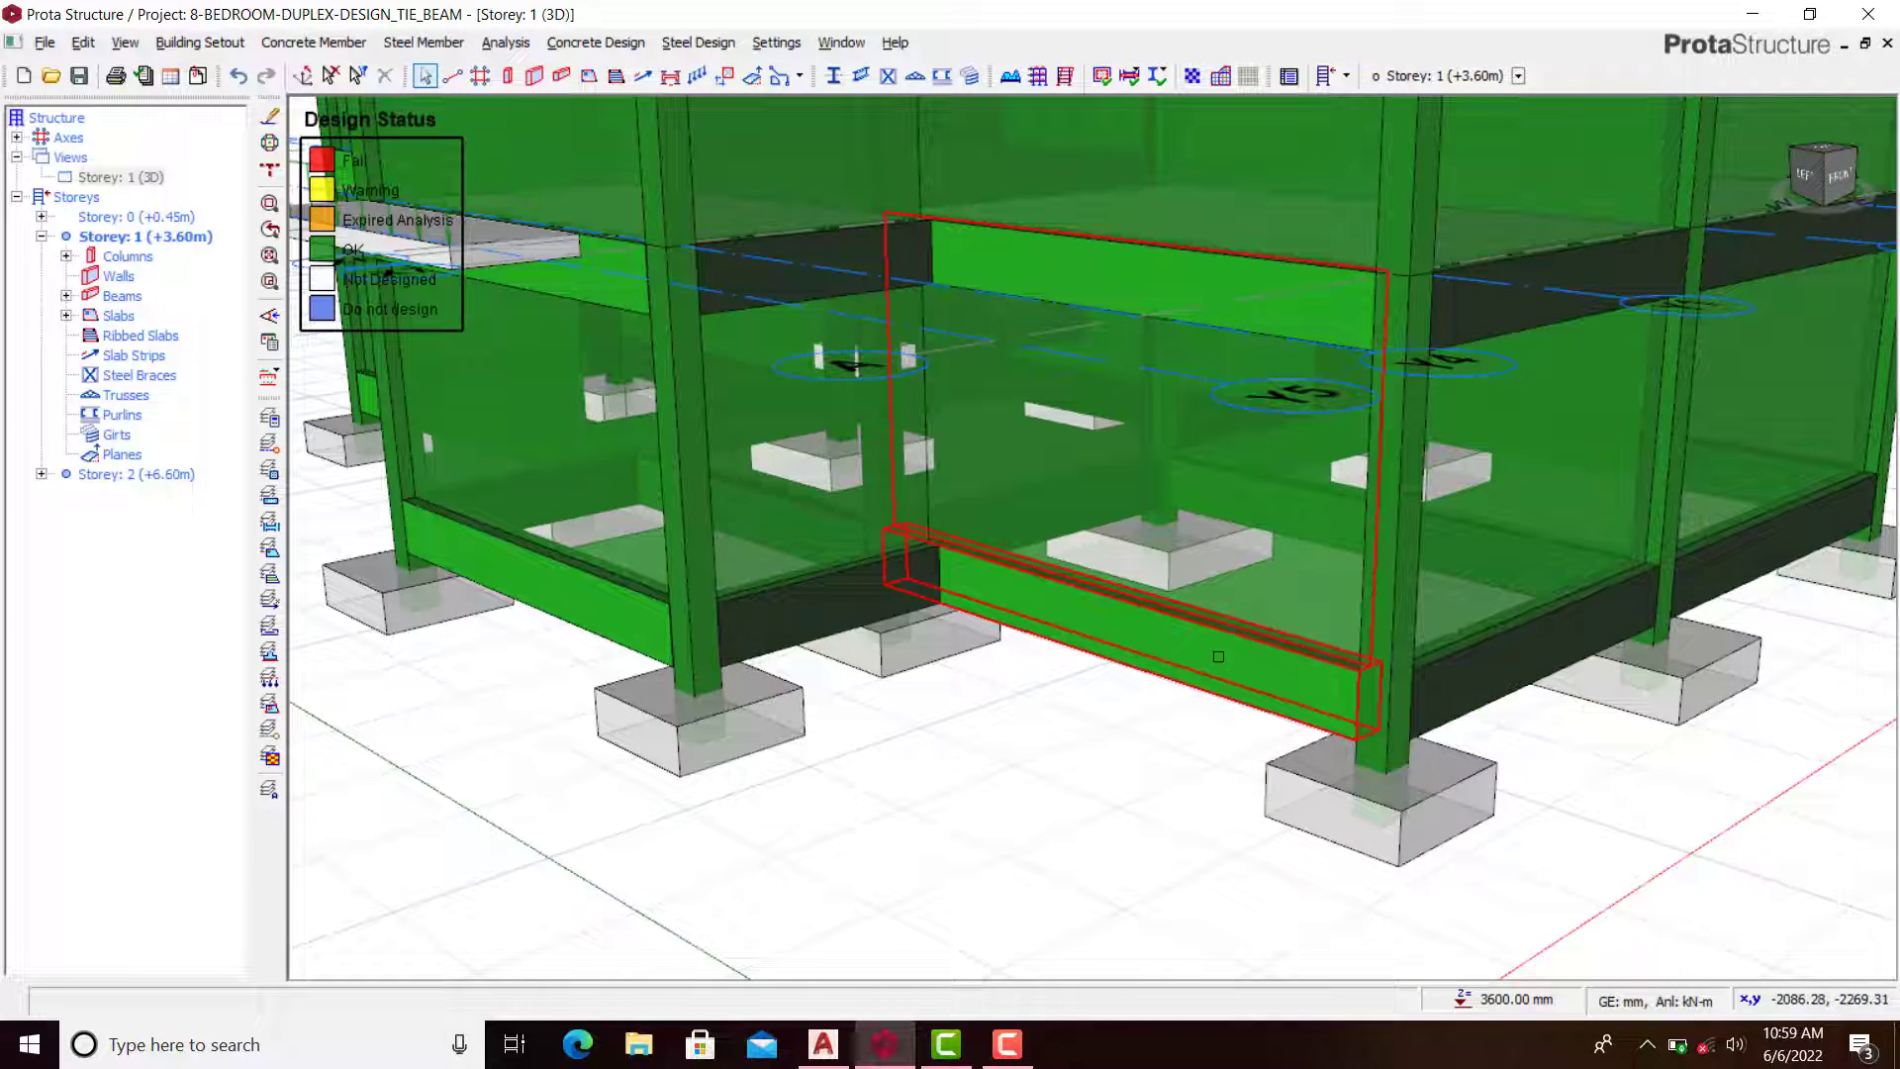
pyautogui.scroll(-1, 1218, 656)
pyautogui.scroll(1, 1231, 649)
pyautogui.scroll(-1, 1130, 663)
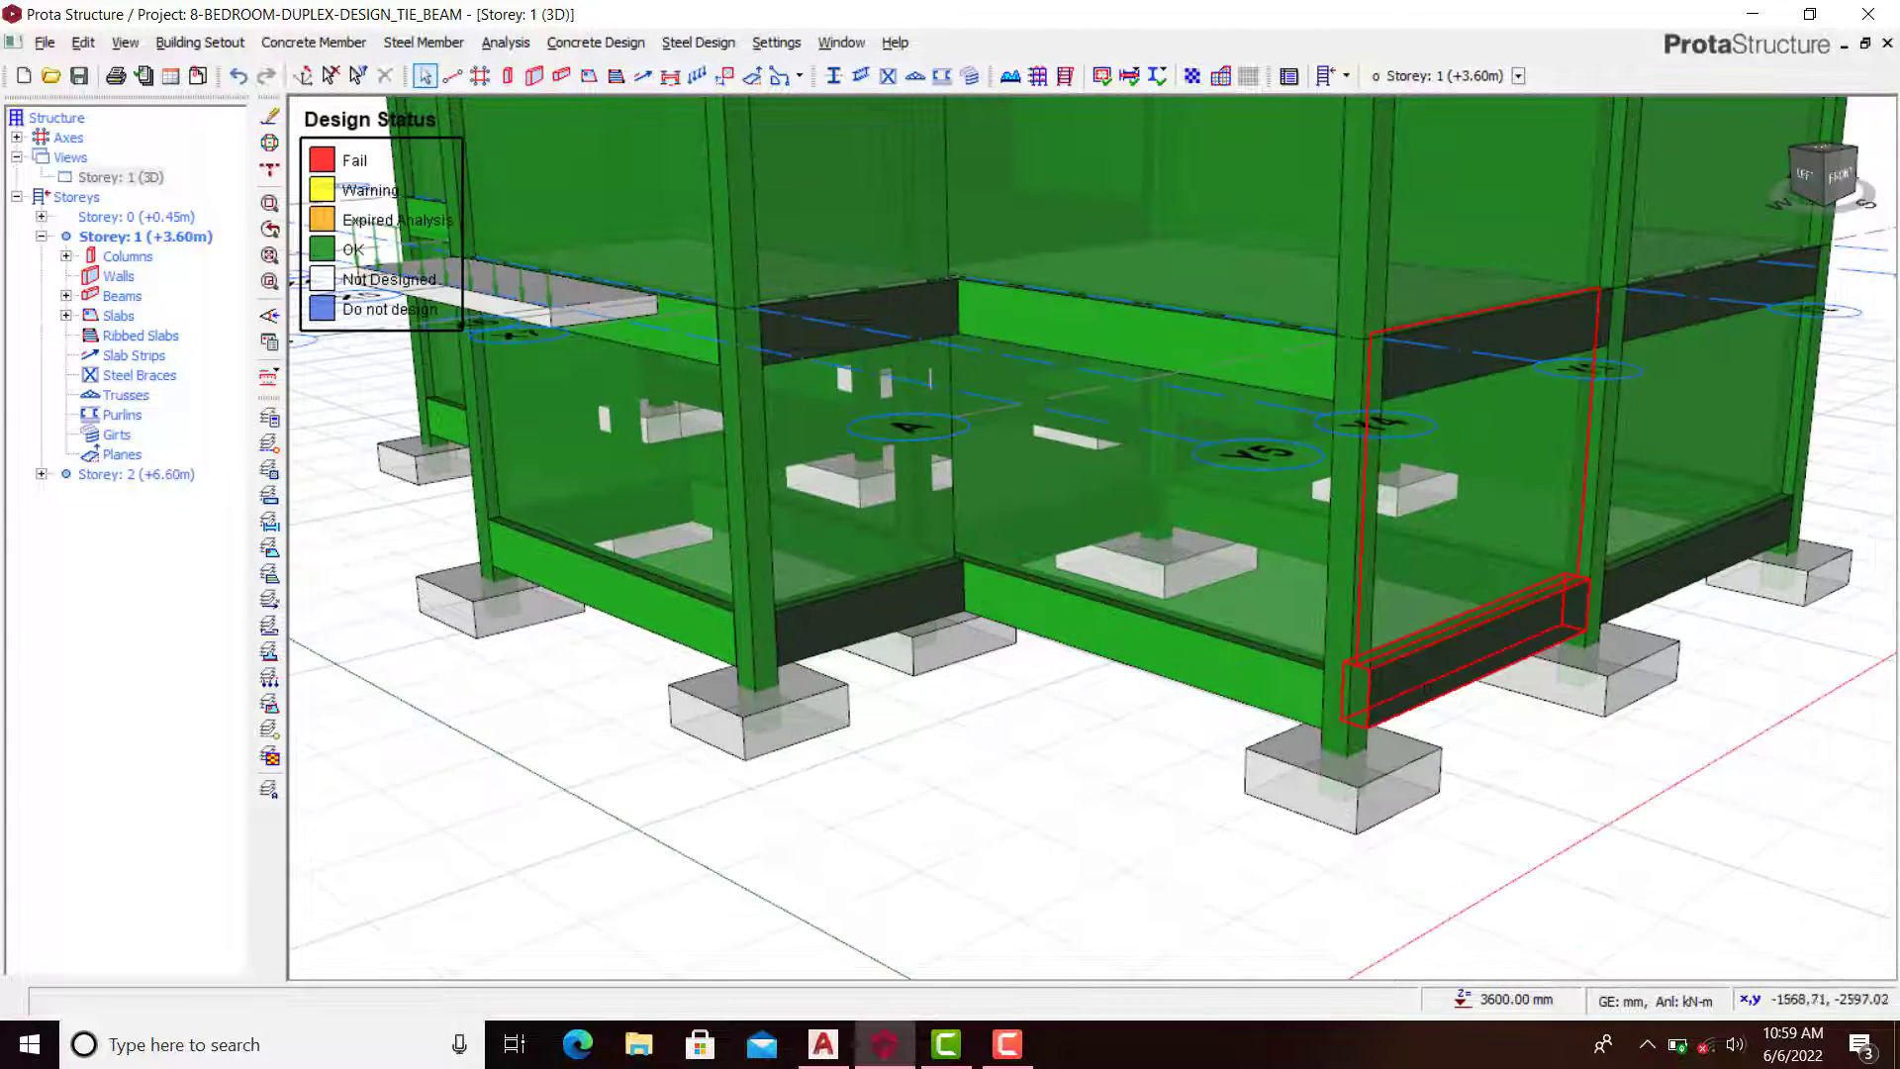
# Step: Inspect the tie beams just above the footings from several sides, and read the properties of the axis A beam between Y1 and Y2
pyautogui.keyDown('shift'); pyautogui.moveTo(1460, 639); pyautogui.dragTo(732, 503, button='middle'); pyautogui.keyUp('shift')
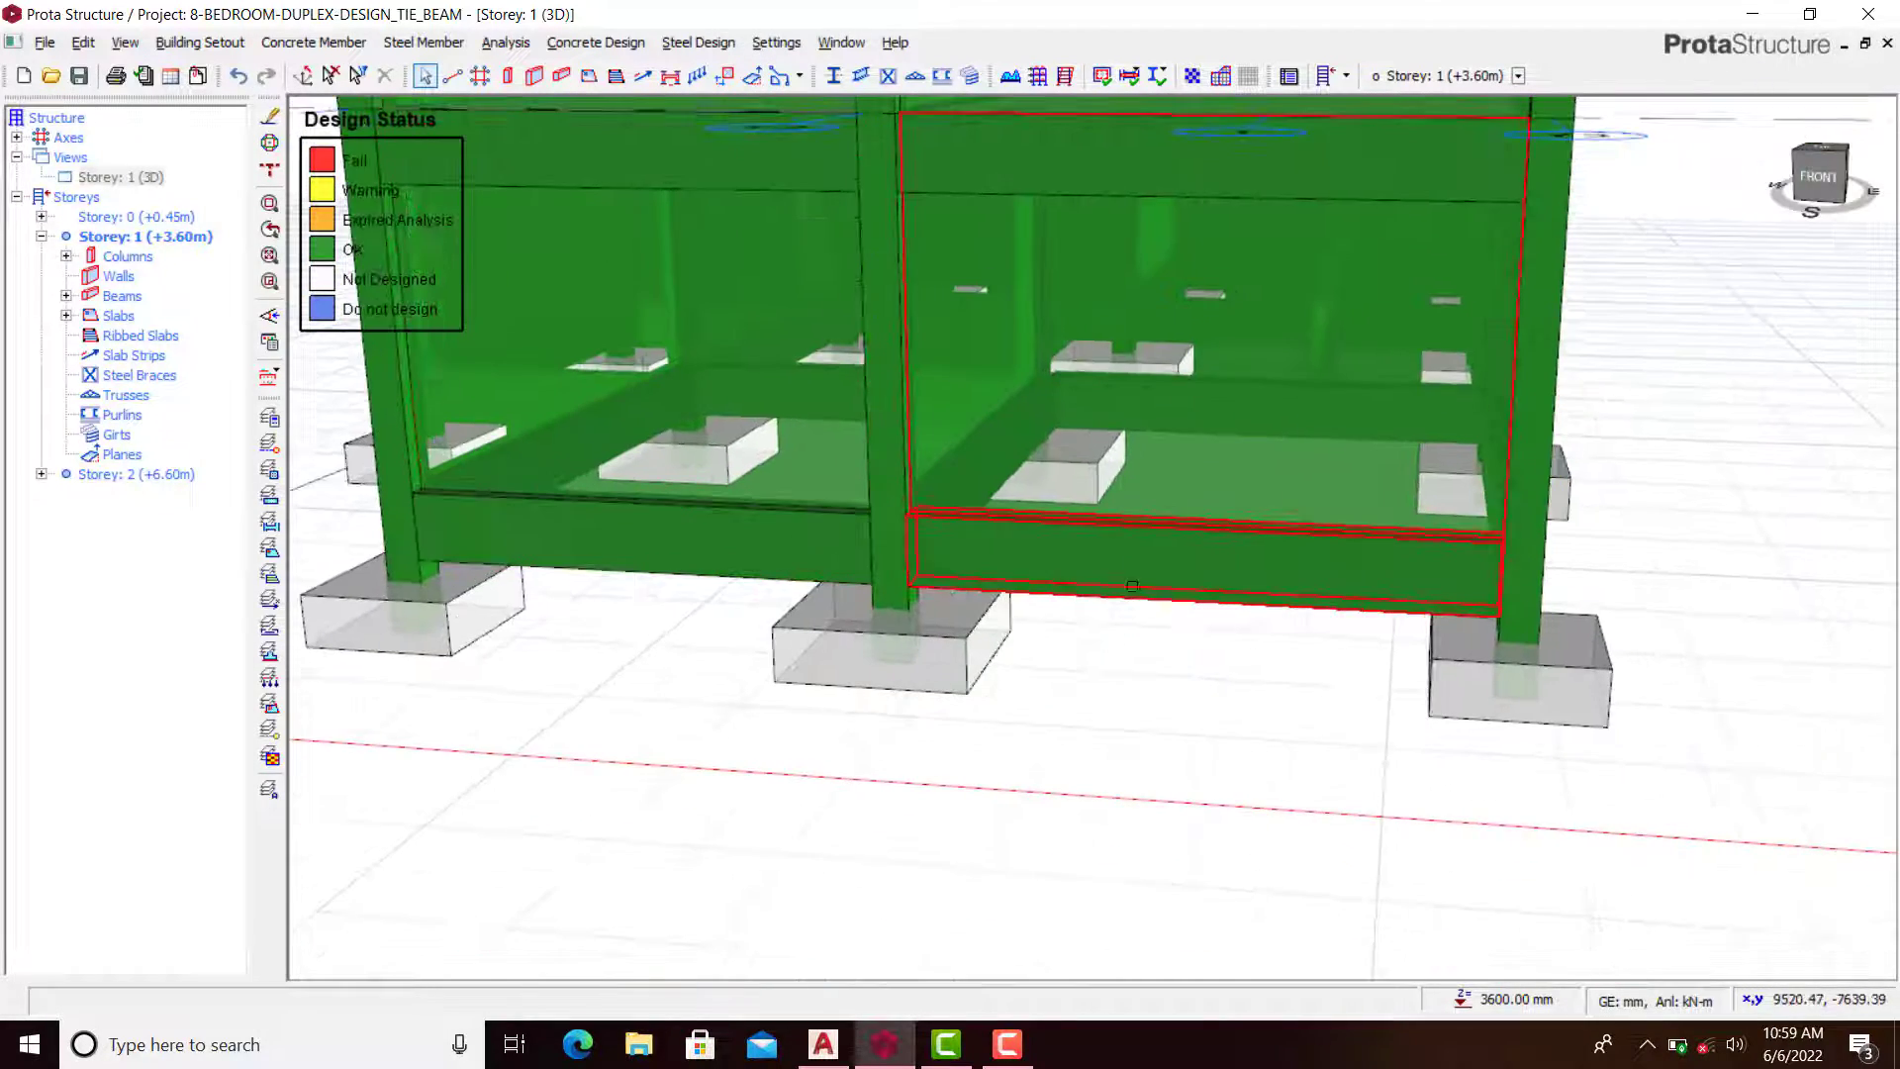
pyautogui.keyDown('shift'); pyautogui.moveTo(1116, 614); pyautogui.dragTo(1081, 657, button='middle'); pyautogui.keyUp('shift')
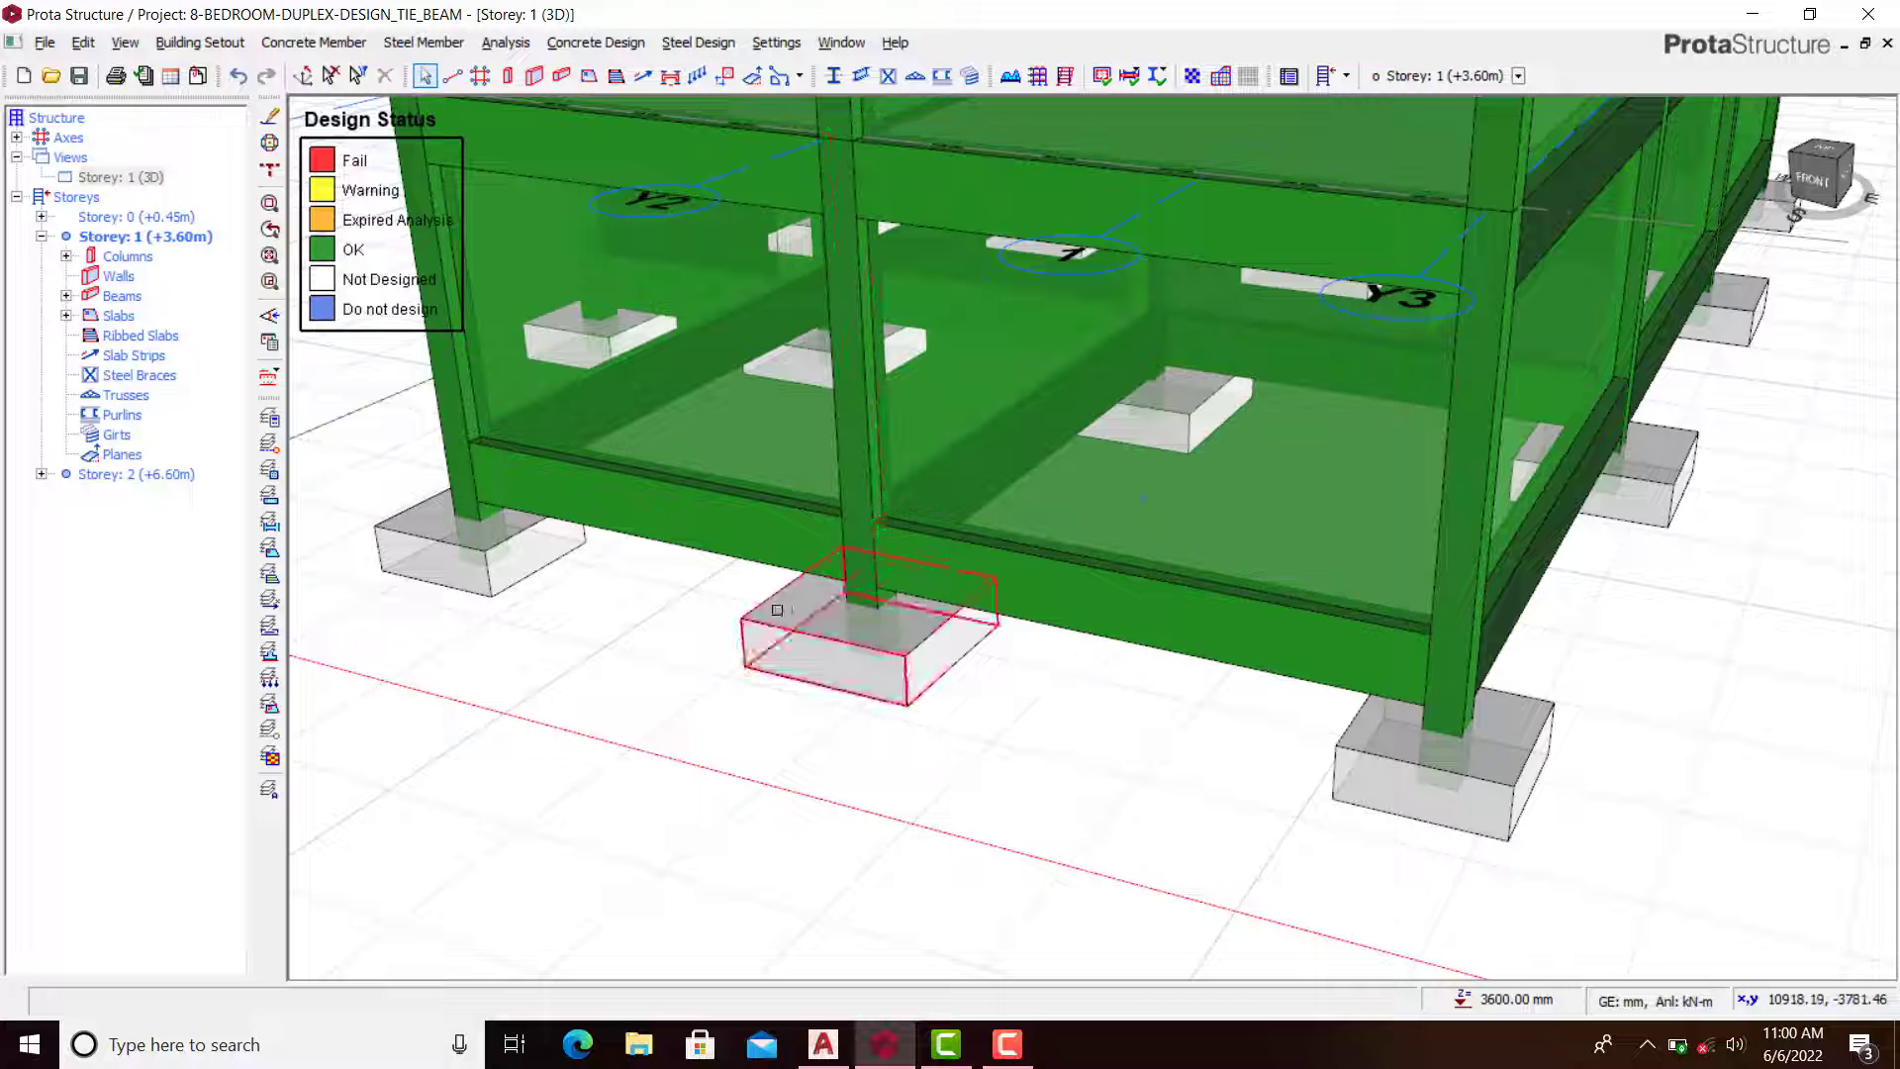
pyautogui.scroll(3, 639, 517)
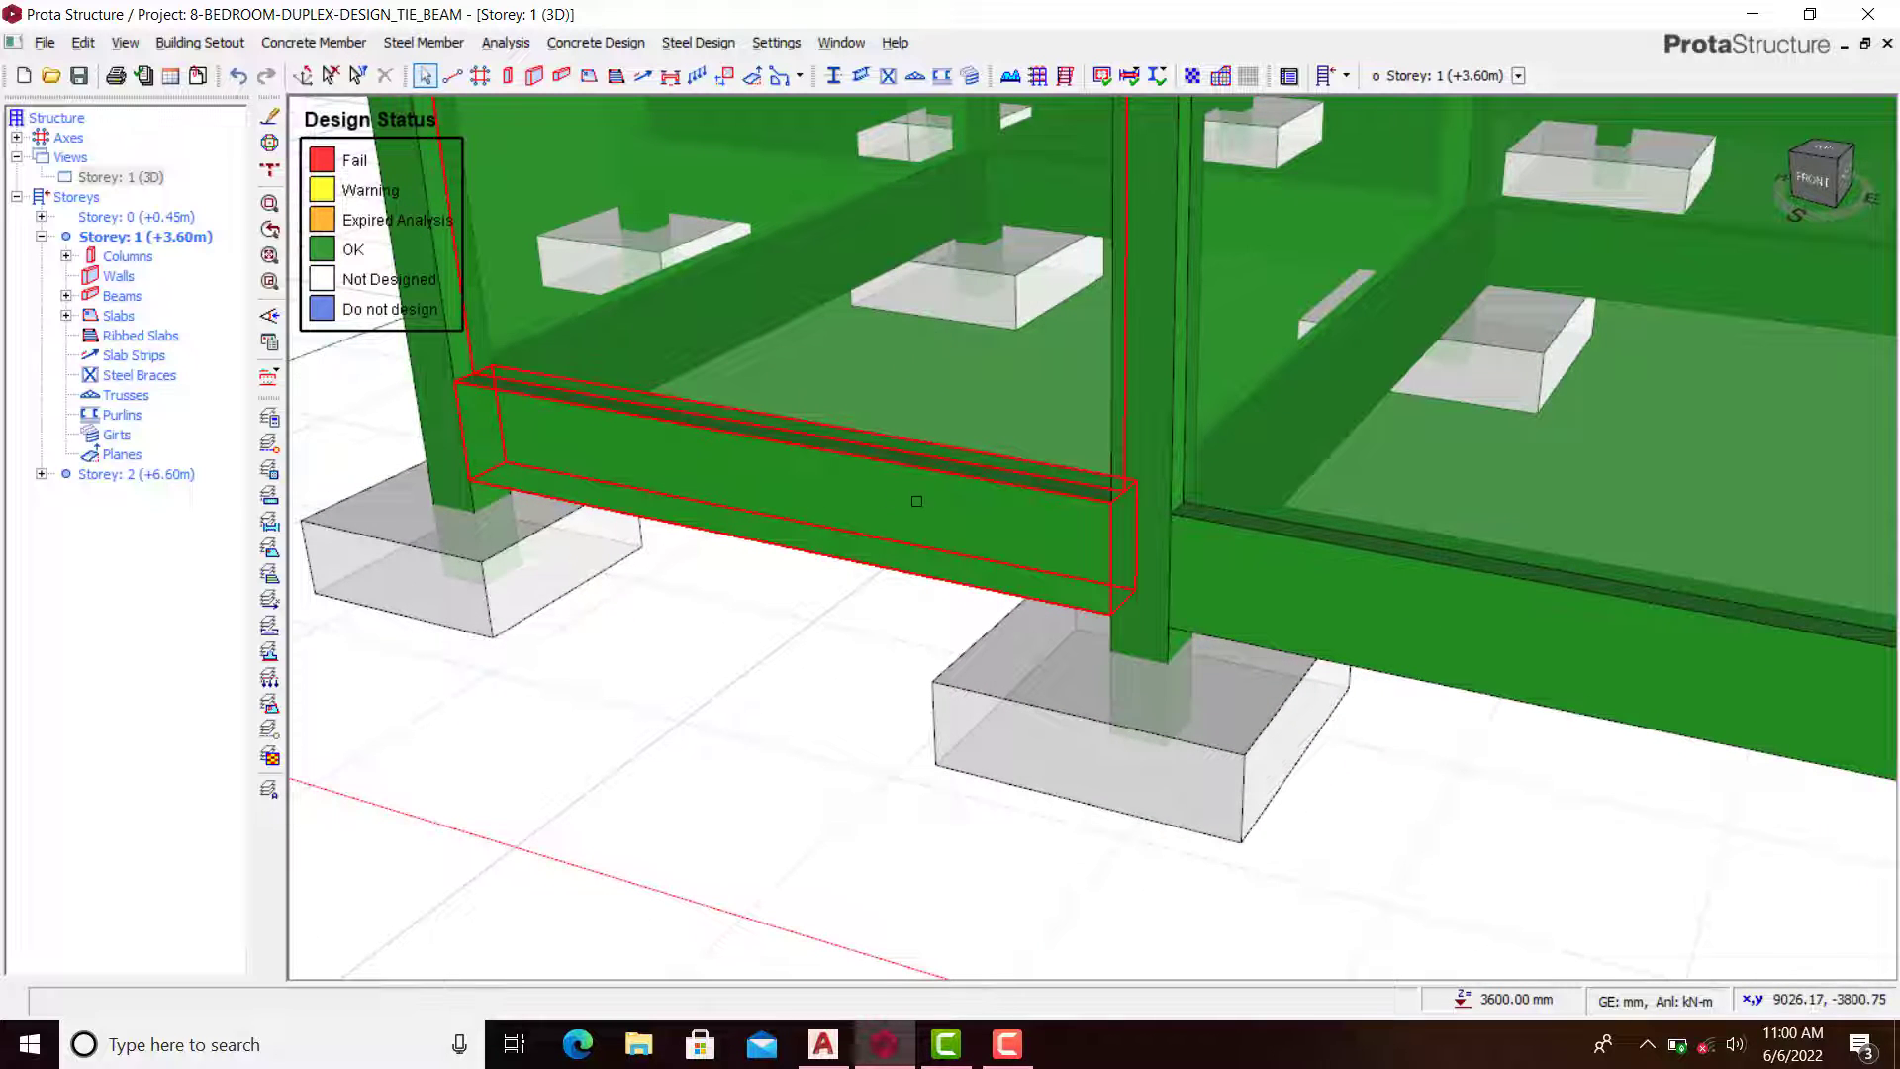
pyautogui.scroll(-3, 916, 501)
pyautogui.scroll(5, 925, 514)
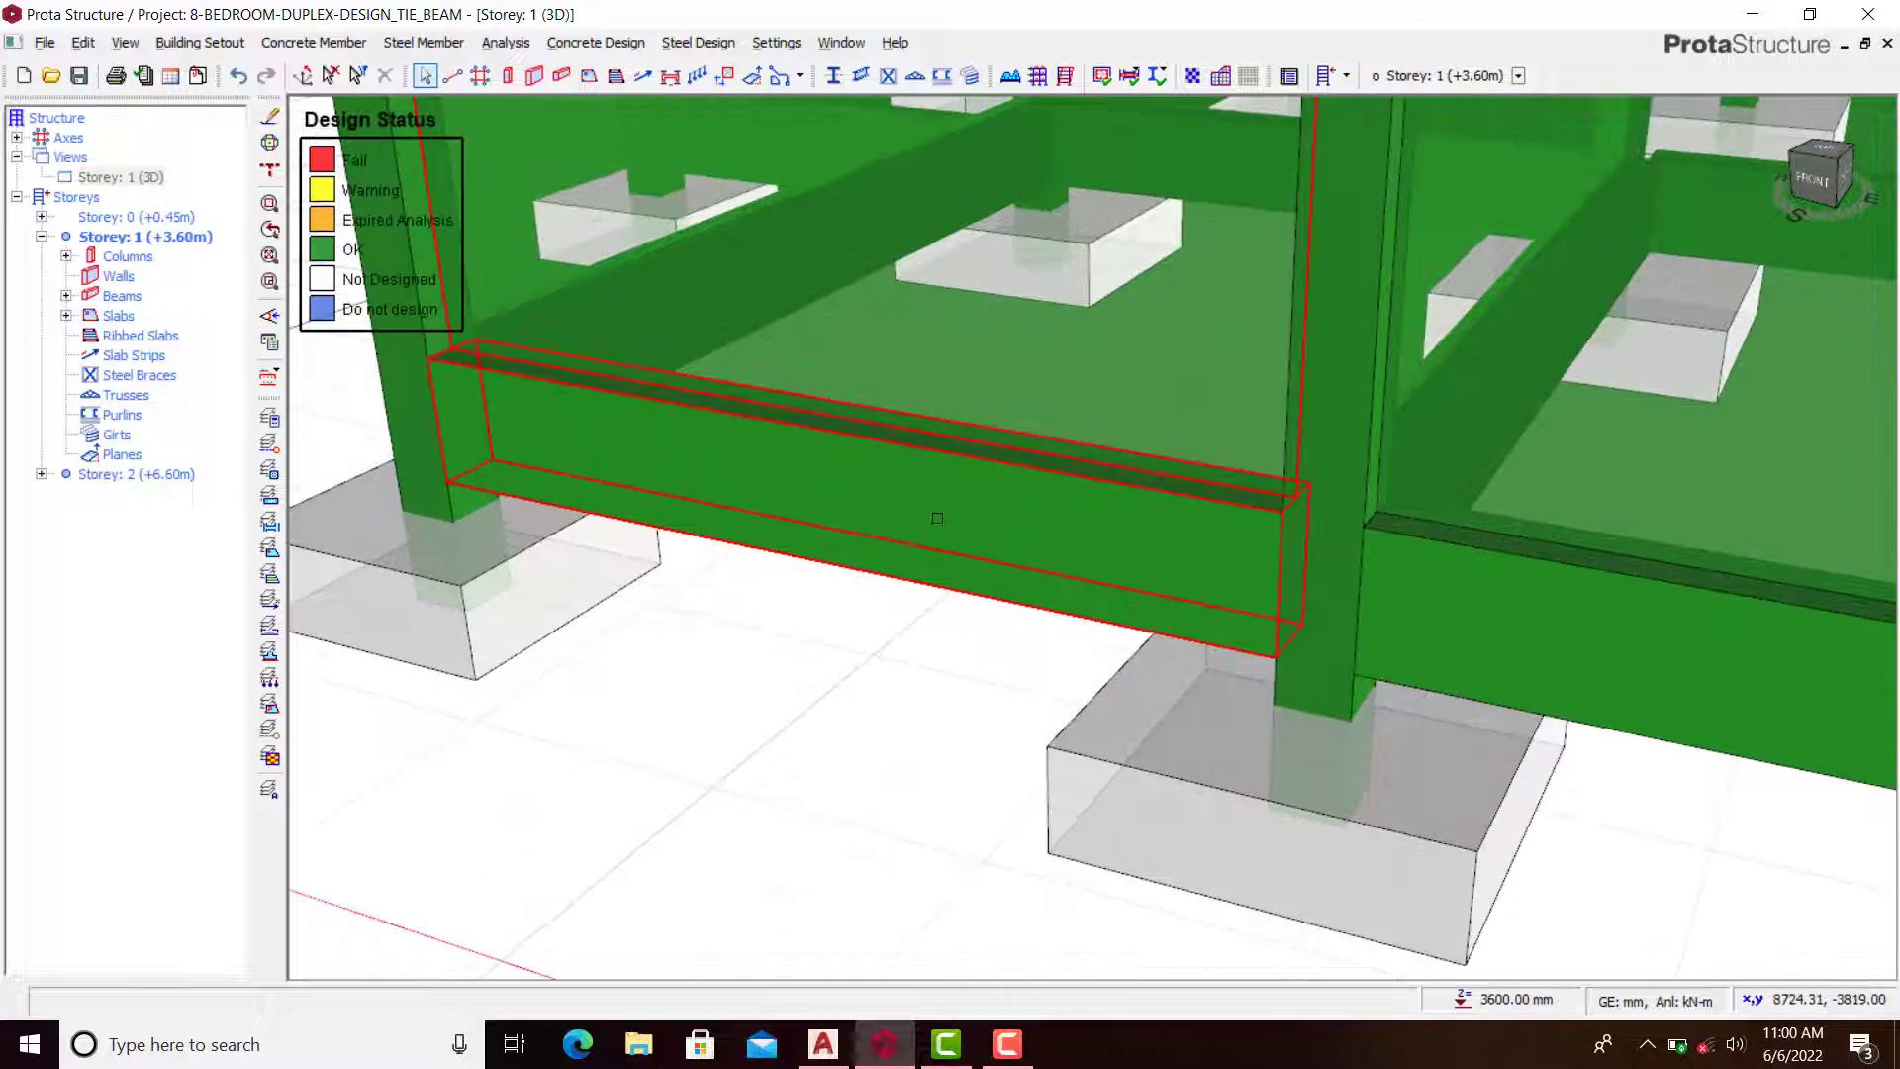
pyautogui.scroll(-2, 937, 519)
pyautogui.moveTo(901, 541)
pyautogui.keyDown('shift'); pyautogui.mouseDown(button='middle')
pyautogui.moveTo(920, 506)
pyautogui.moveTo(902, 526)
pyautogui.moveTo(1086, 508)
pyautogui.moveTo(1038, 535)
pyautogui.moveTo(1059, 539)
pyautogui.moveTo(979, 550)
pyautogui.moveTo(1169, 542)
pyautogui.moveTo(951, 506)
pyautogui.moveTo(821, 435)
pyautogui.moveTo(945, 492)
pyautogui.mouseUp(button='middle'); pyautogui.keyUp('shift')
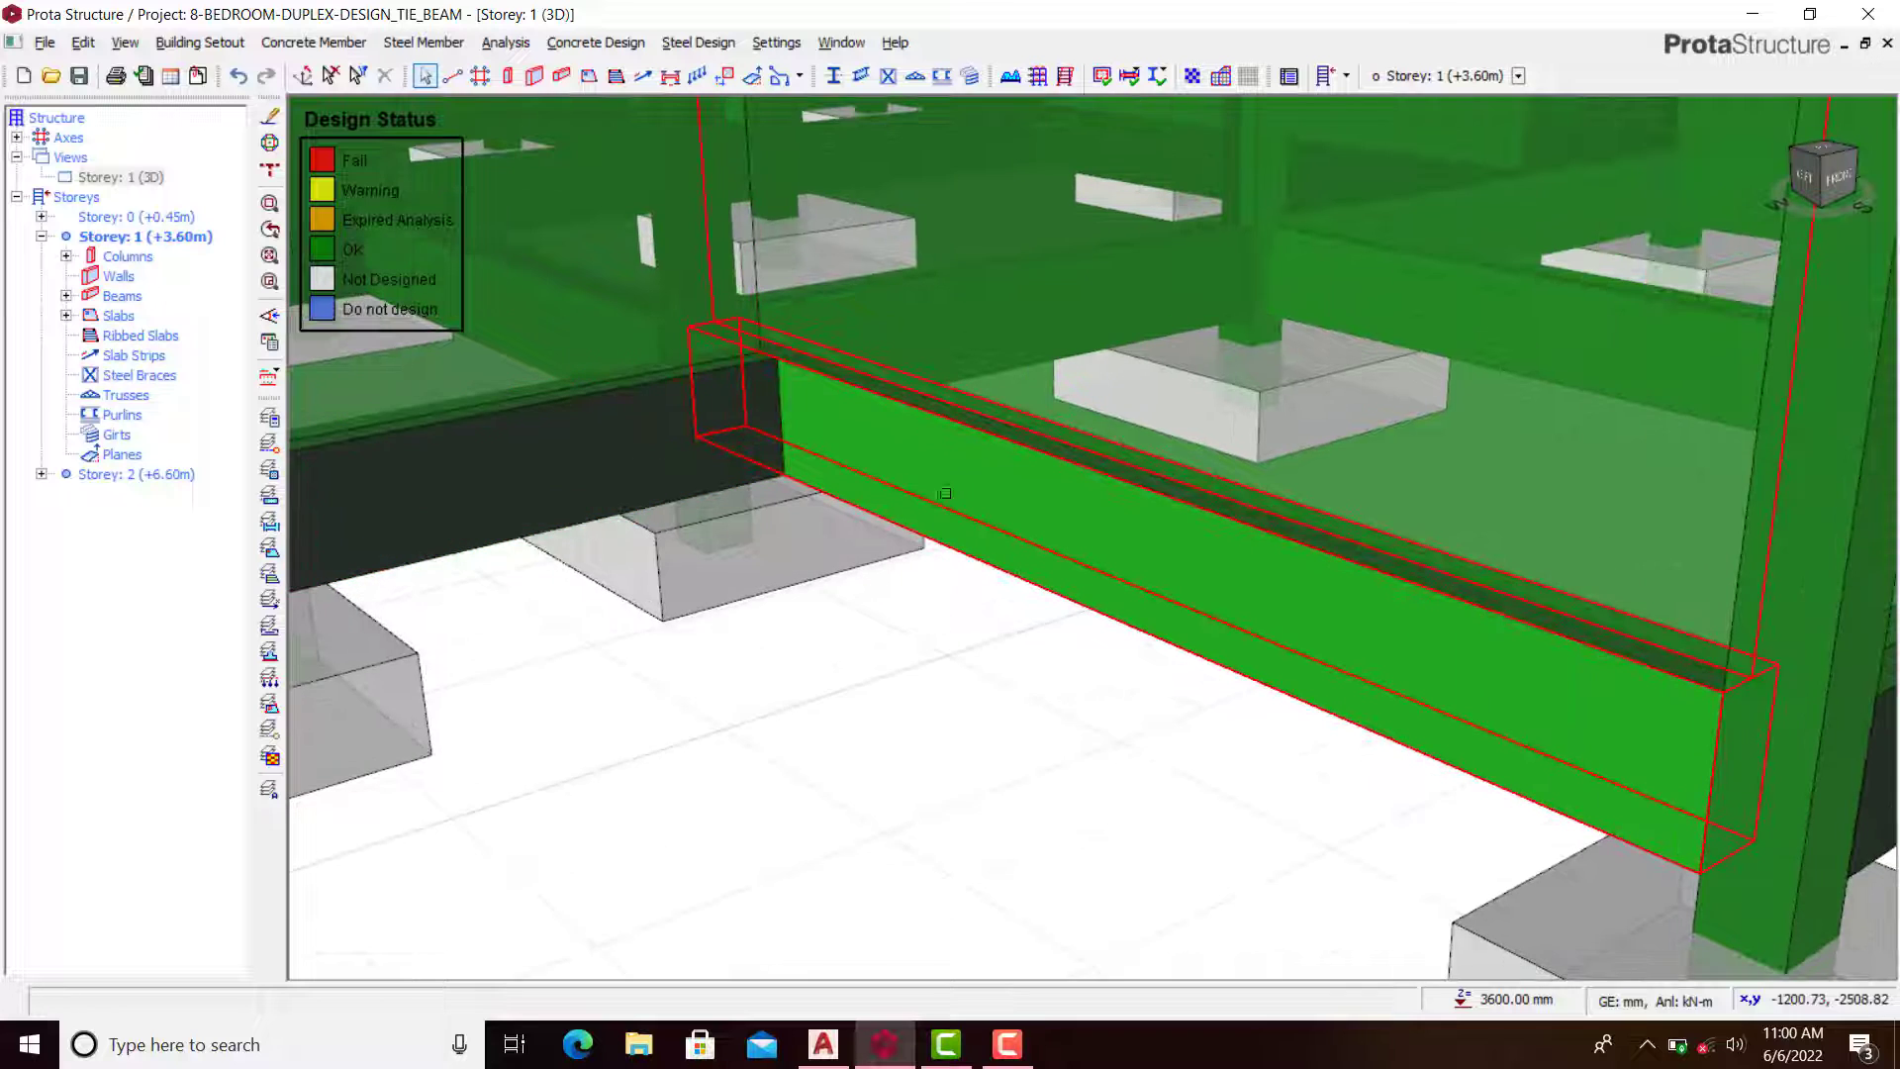
pyautogui.scroll(-2, 945, 493)
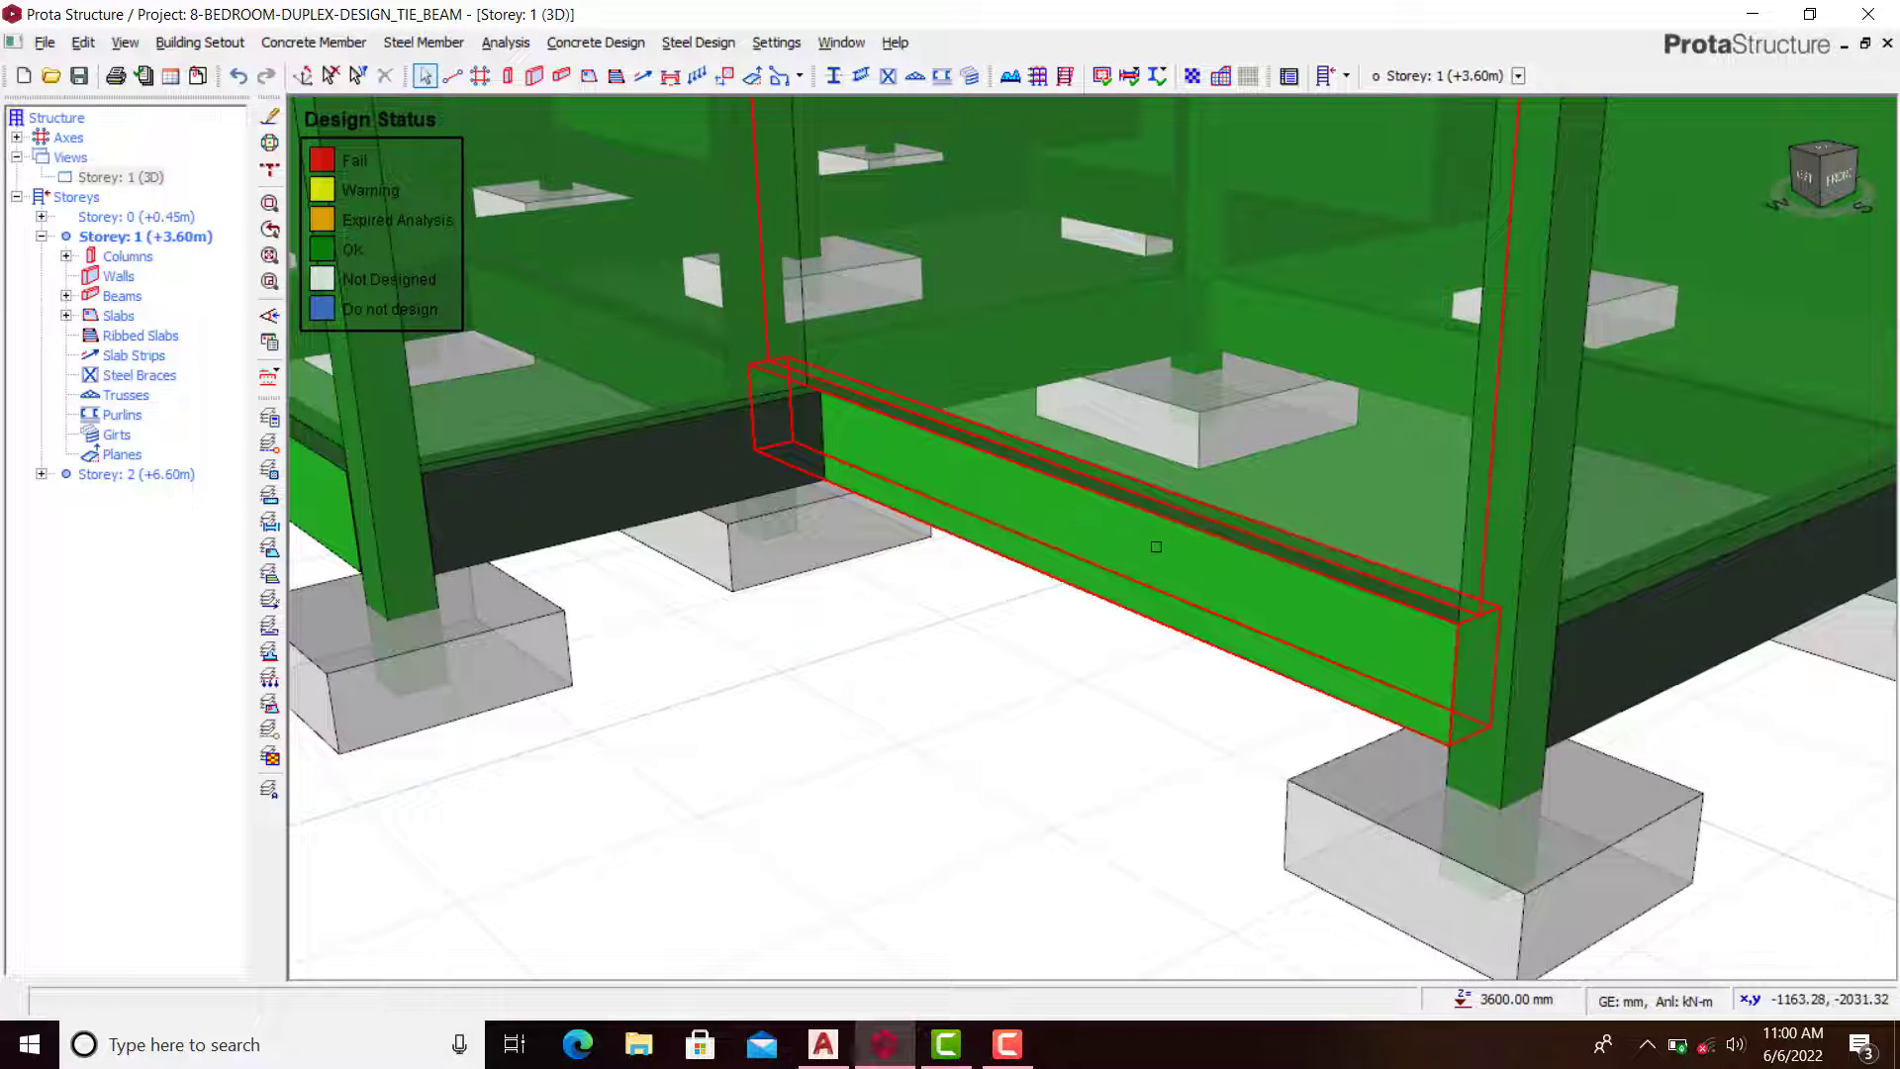
pyautogui.moveTo(1156, 547)
pyautogui.keyDown('shift'); pyautogui.mouseDown(button='middle')
pyautogui.moveTo(1177, 612)
pyautogui.moveTo(1154, 606)
pyautogui.moveTo(1251, 627)
pyautogui.moveTo(805, 539)
pyautogui.moveTo(1163, 582)
pyautogui.mouseUp(button='middle'); pyautogui.keyUp('shift')
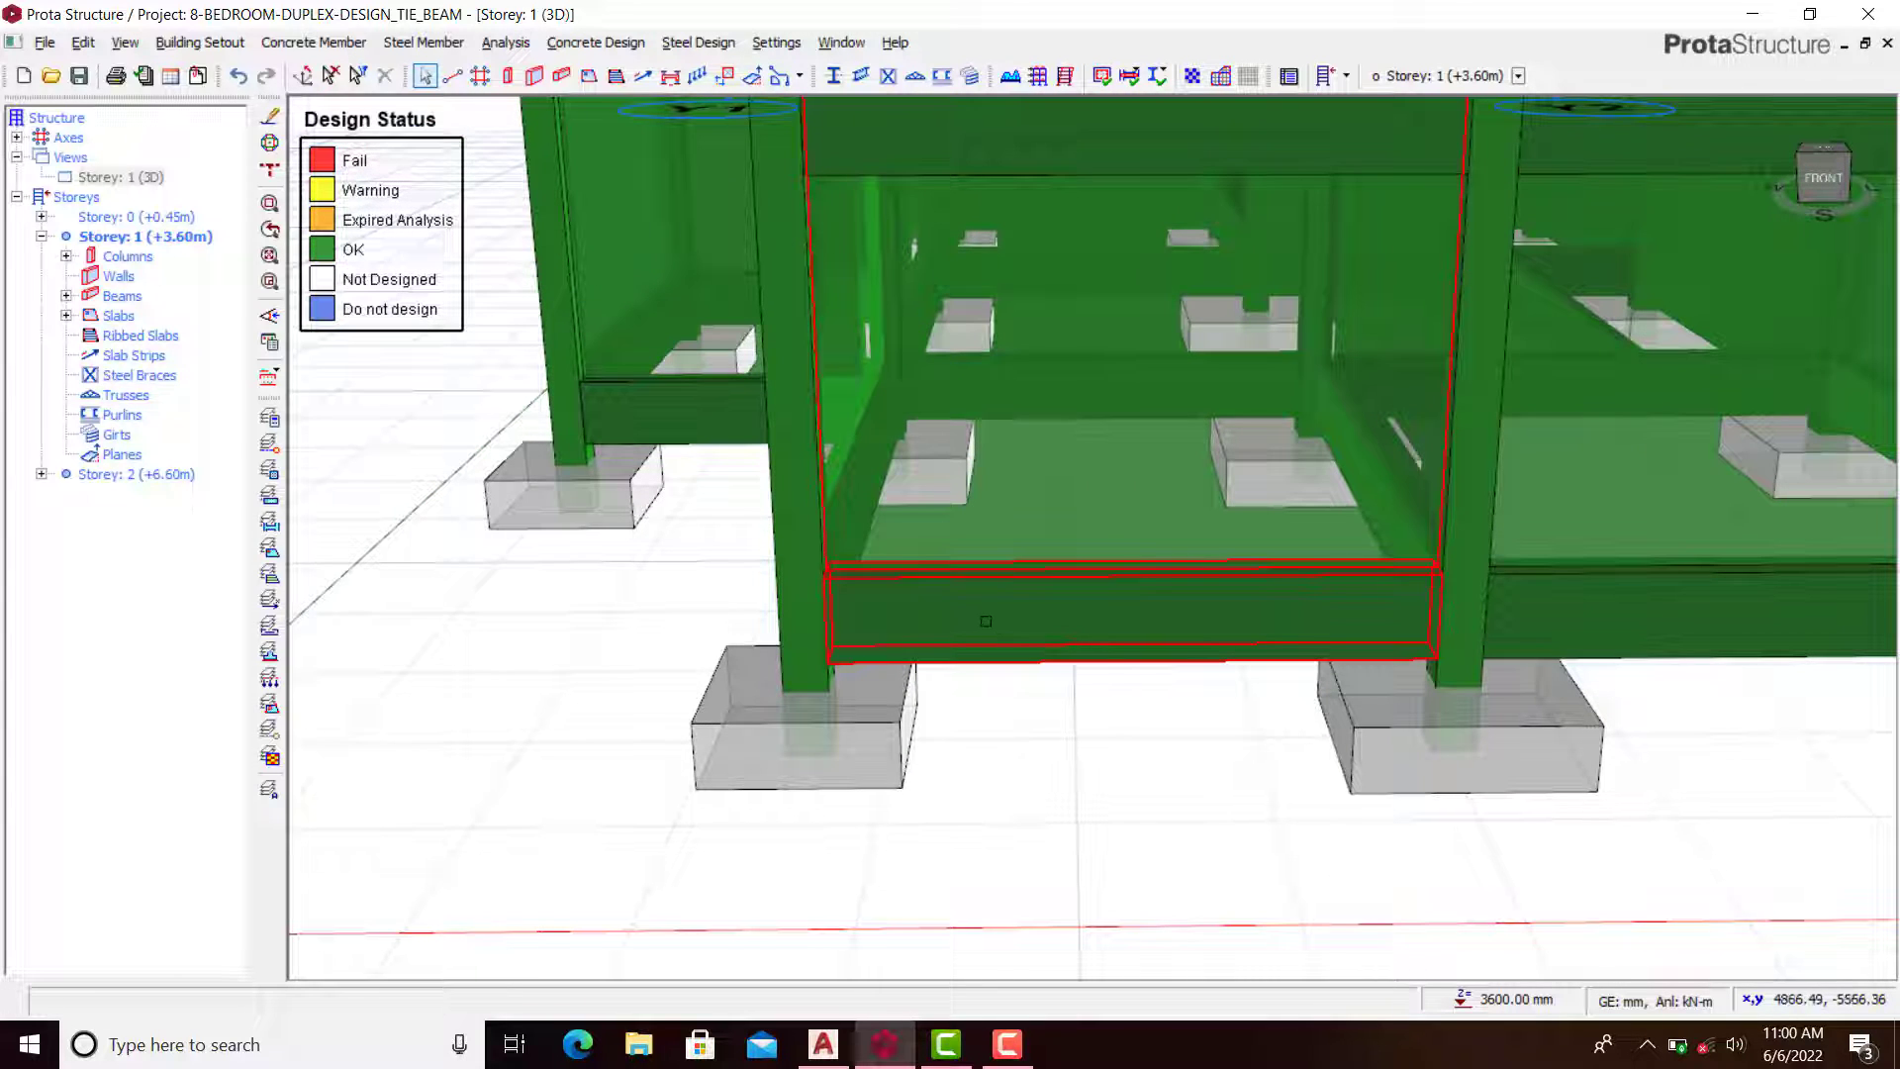
pyautogui.moveTo(986, 620)
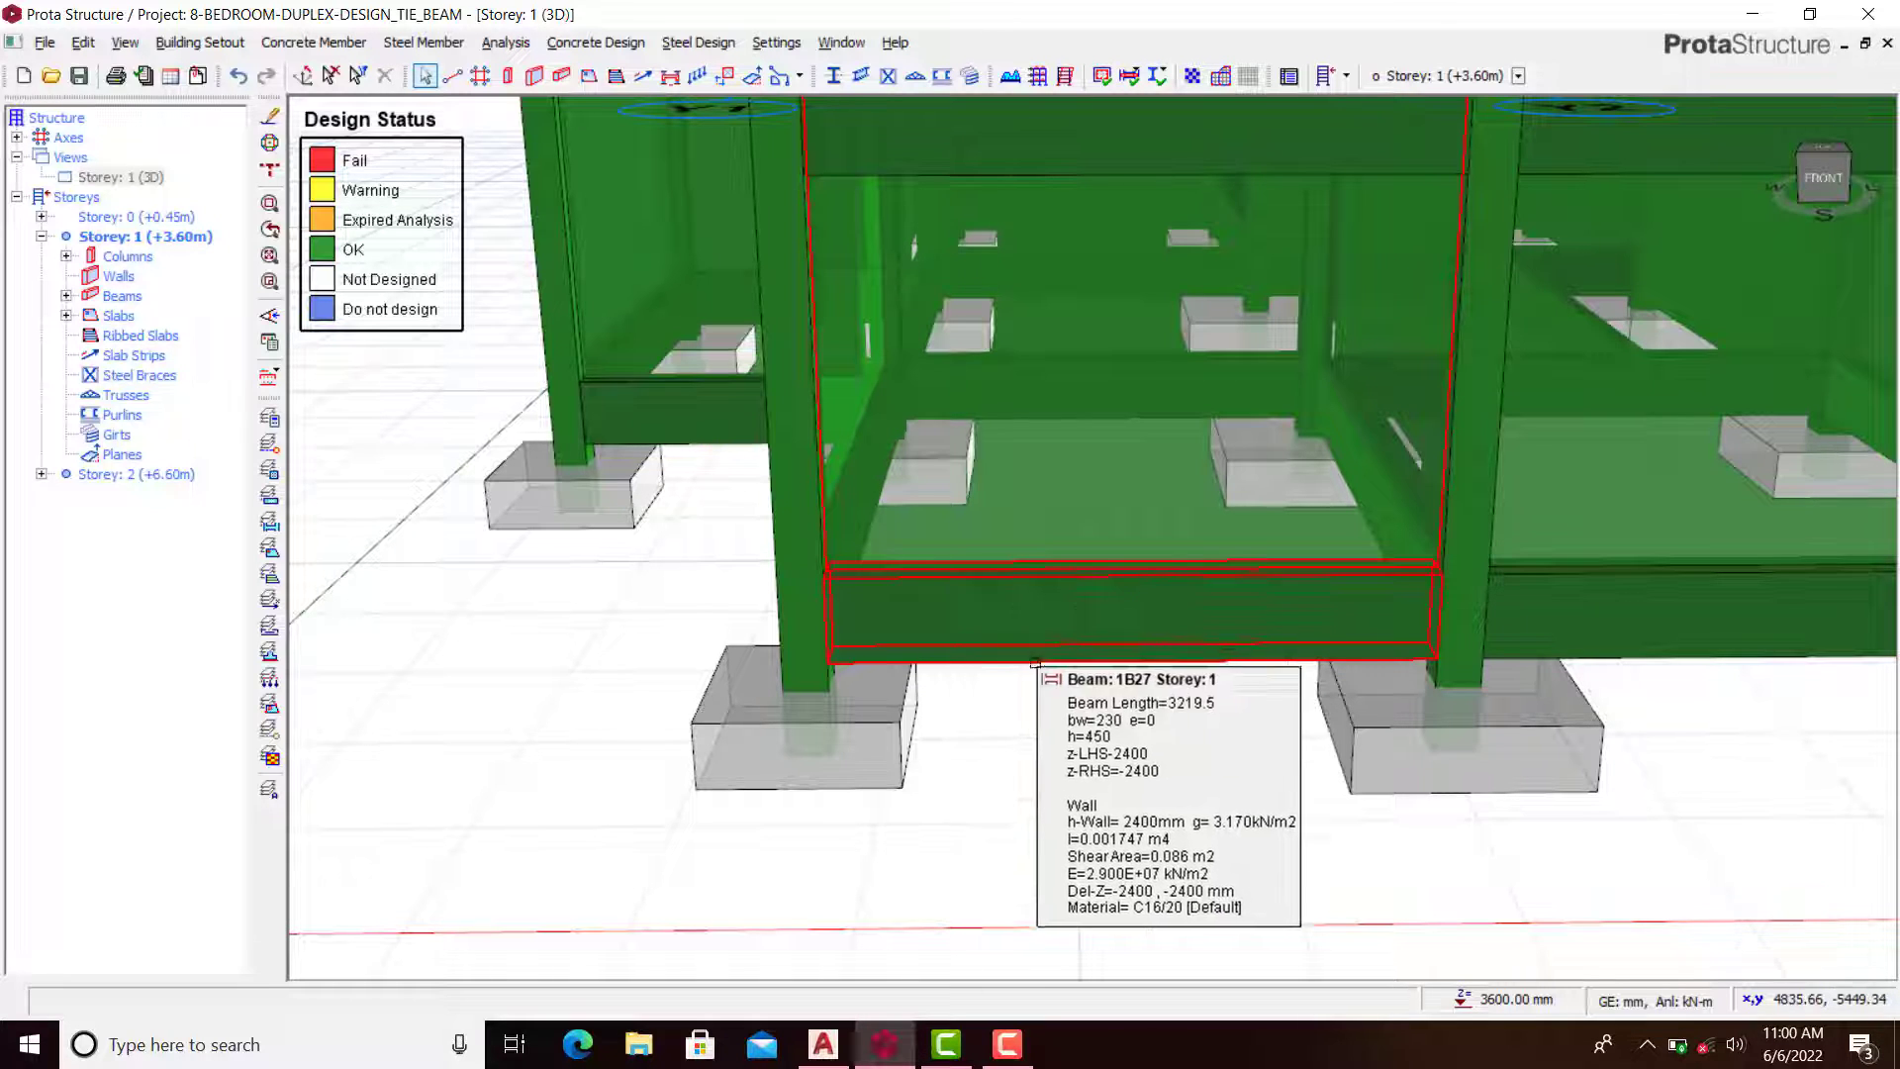
# Step: Open Beam Section Design for tie beam 1B27 on axis A and bring up the span's top bar entry
pyautogui.scroll(2, 1029, 594)
pyautogui.click(990, 661)
pyautogui.scroll(-2, 1029, 606)
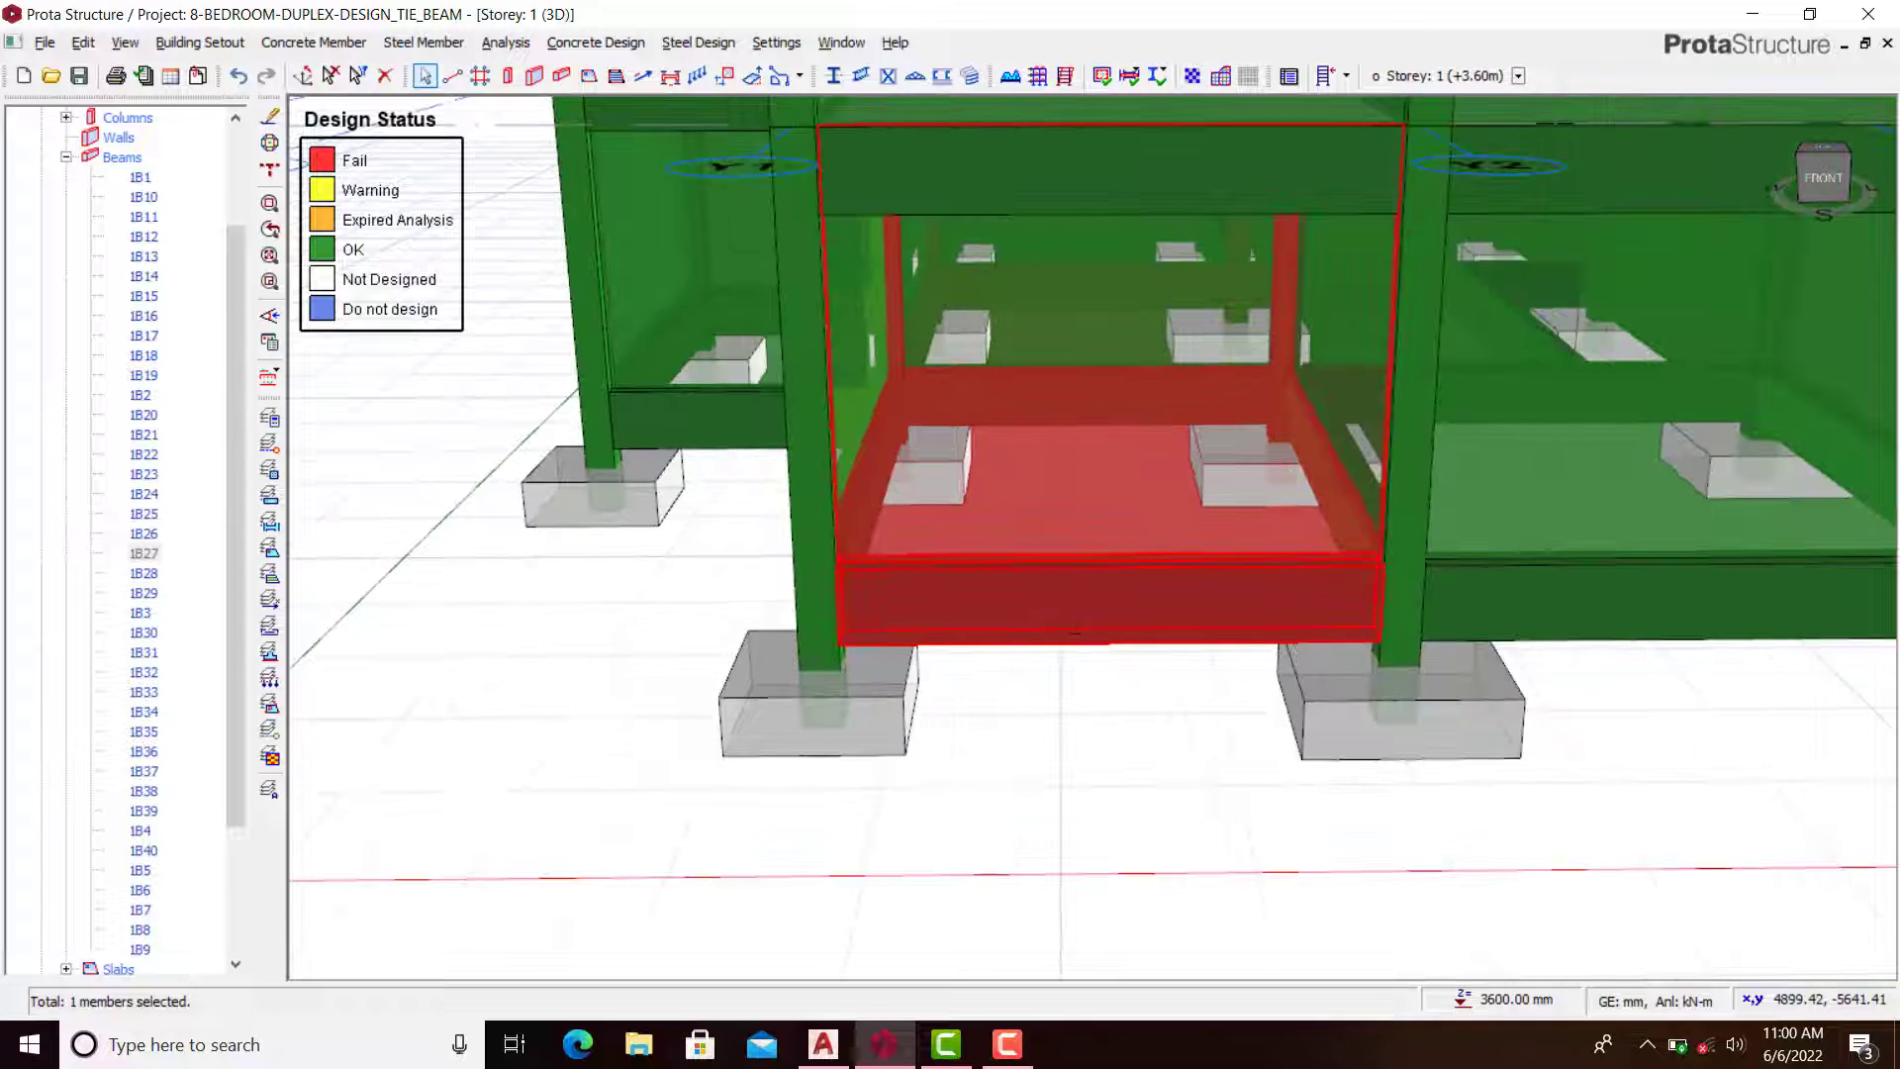
pyautogui.moveTo(1095, 671); pyautogui.dragTo(947, 519, button='middle')
pyautogui.scroll(3, 947, 519)
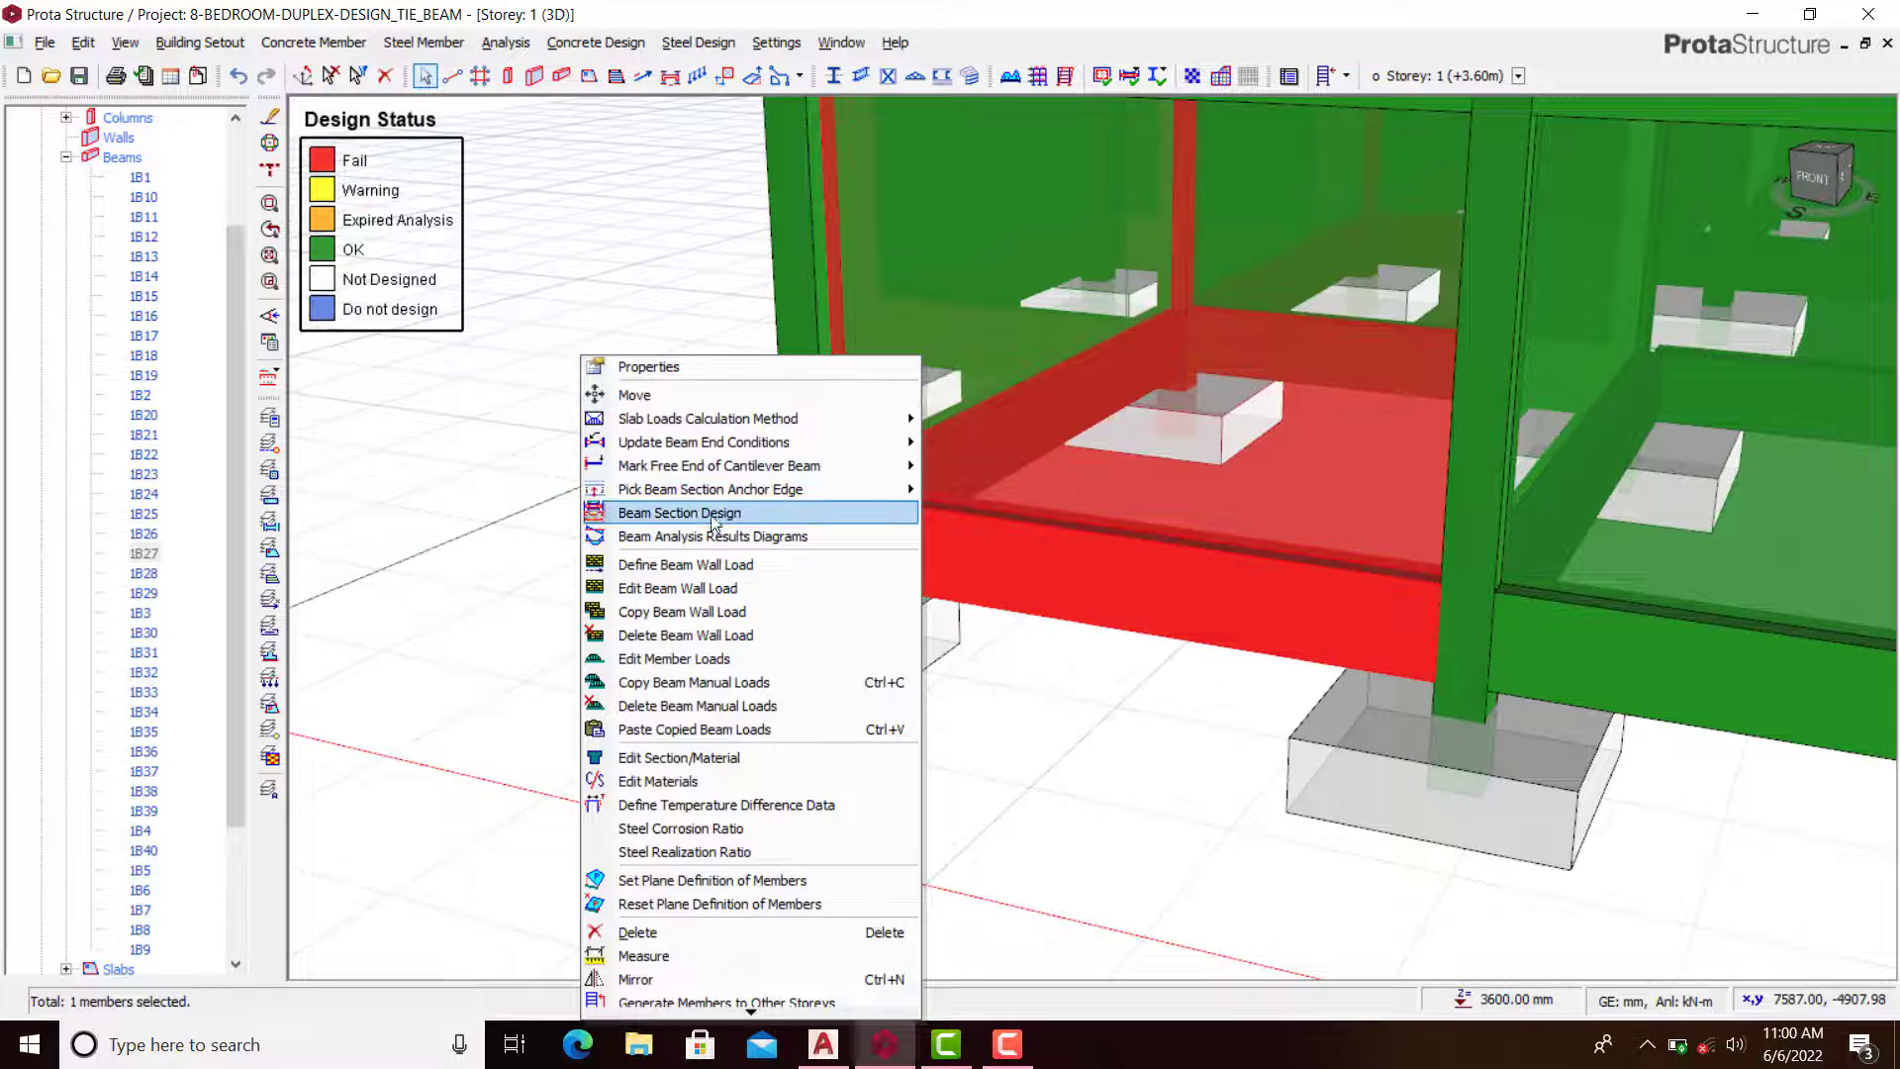
pyautogui.click(659, 513)
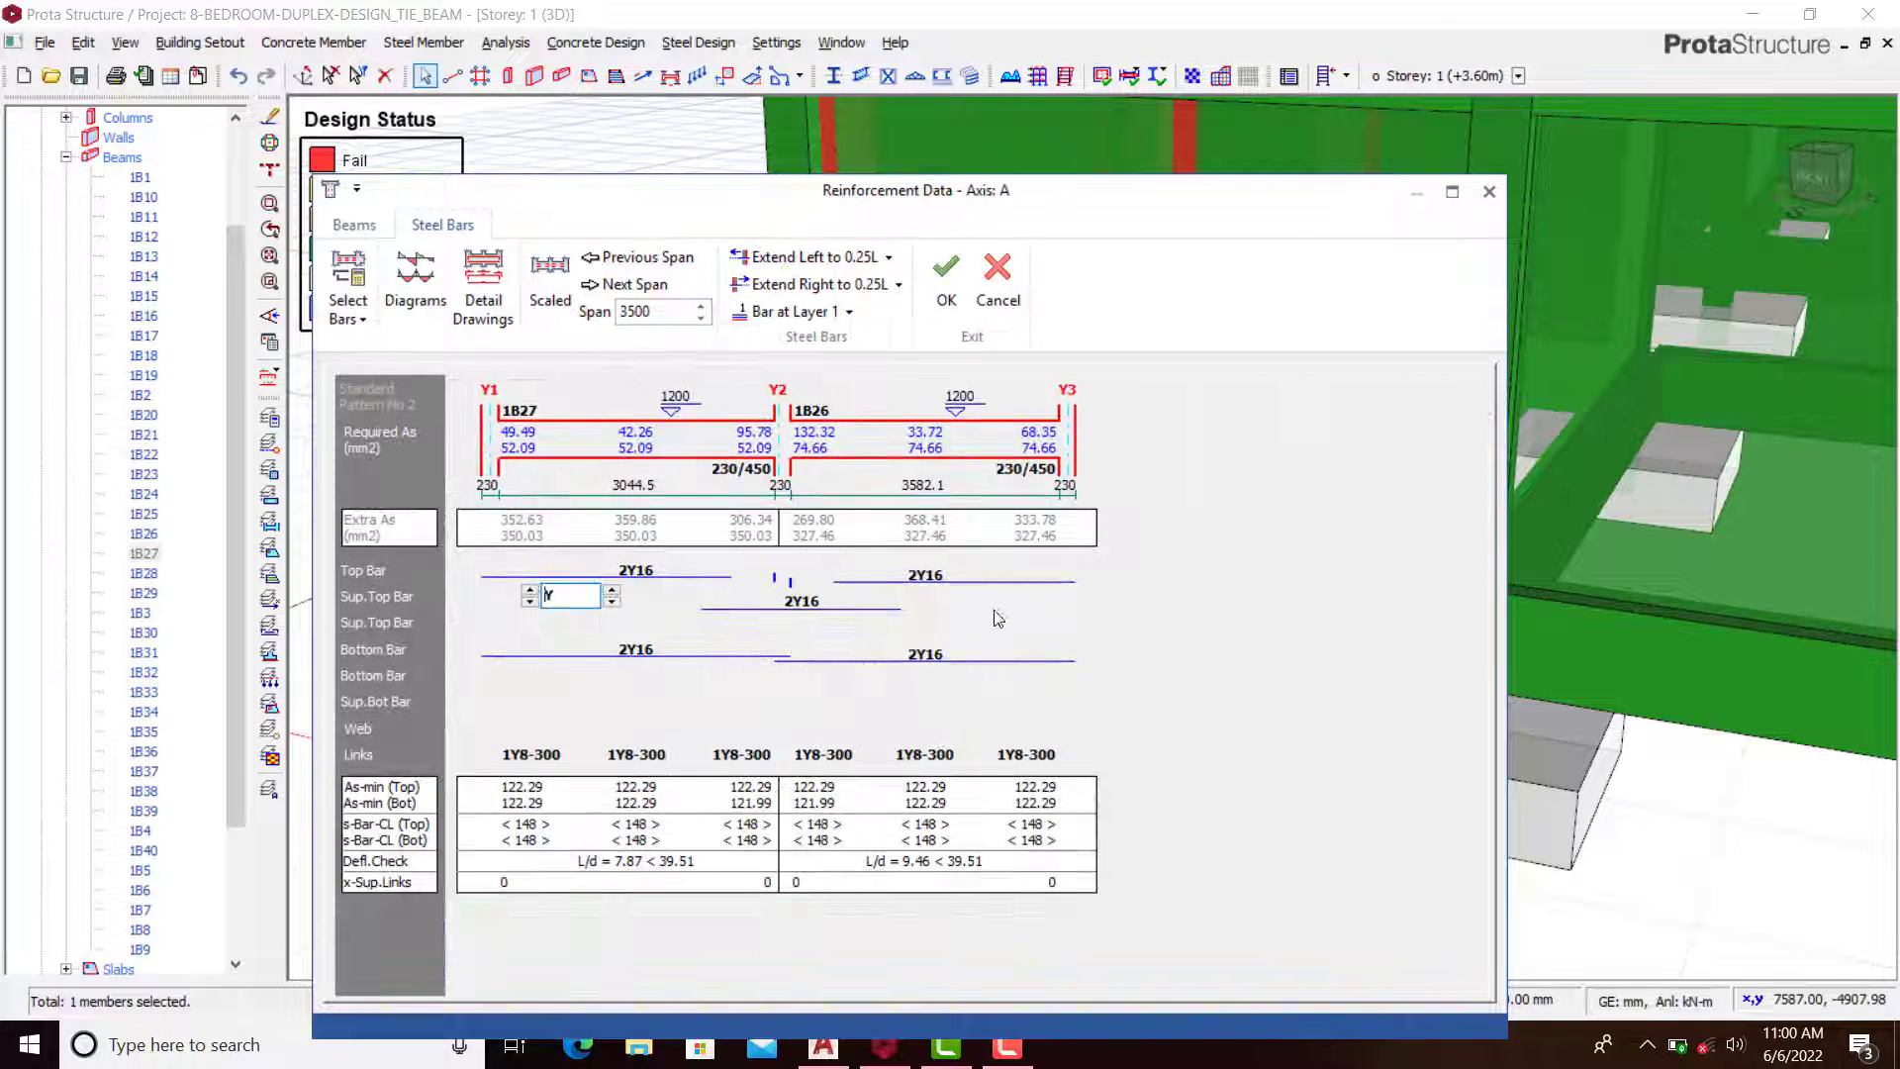
pyautogui.click(648, 574)
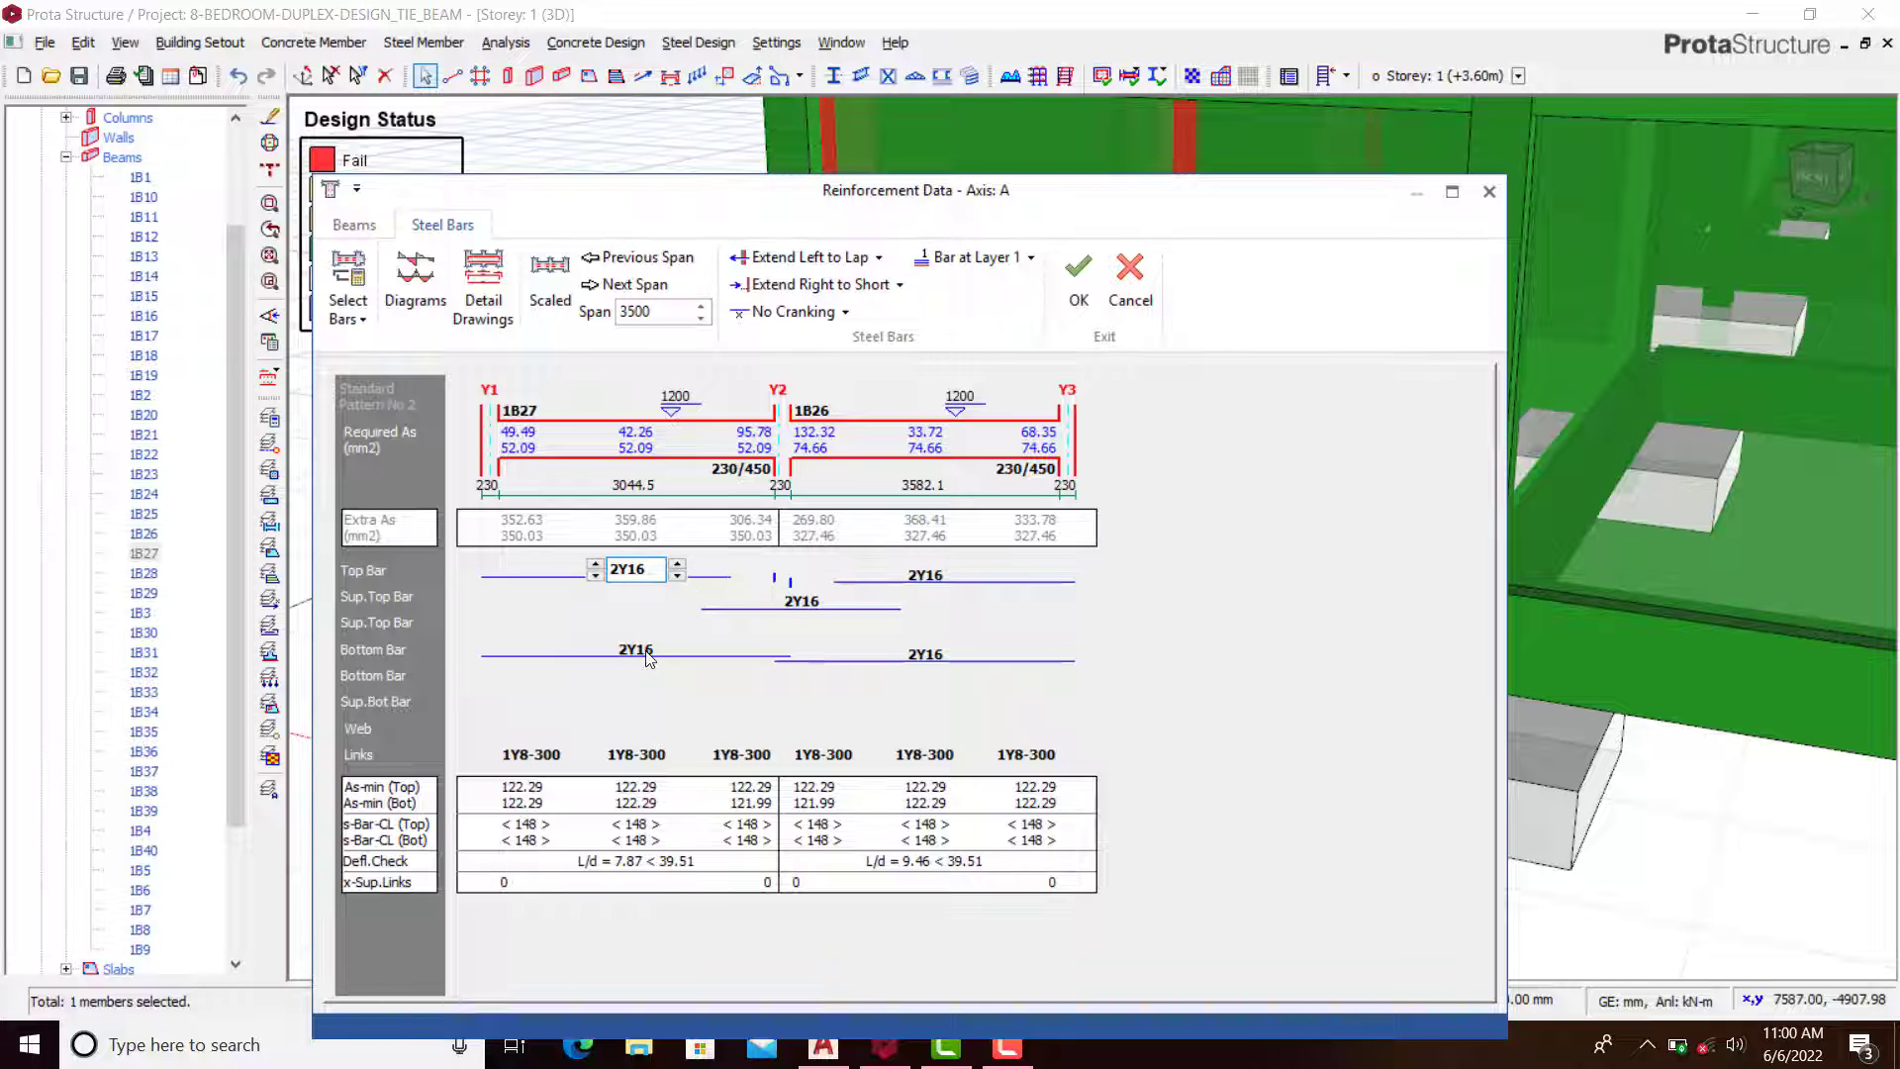
# Step: Try 3Y16 bottom bars in both axis A spans, 1B26 and 1B27
pyautogui.click(931, 661)
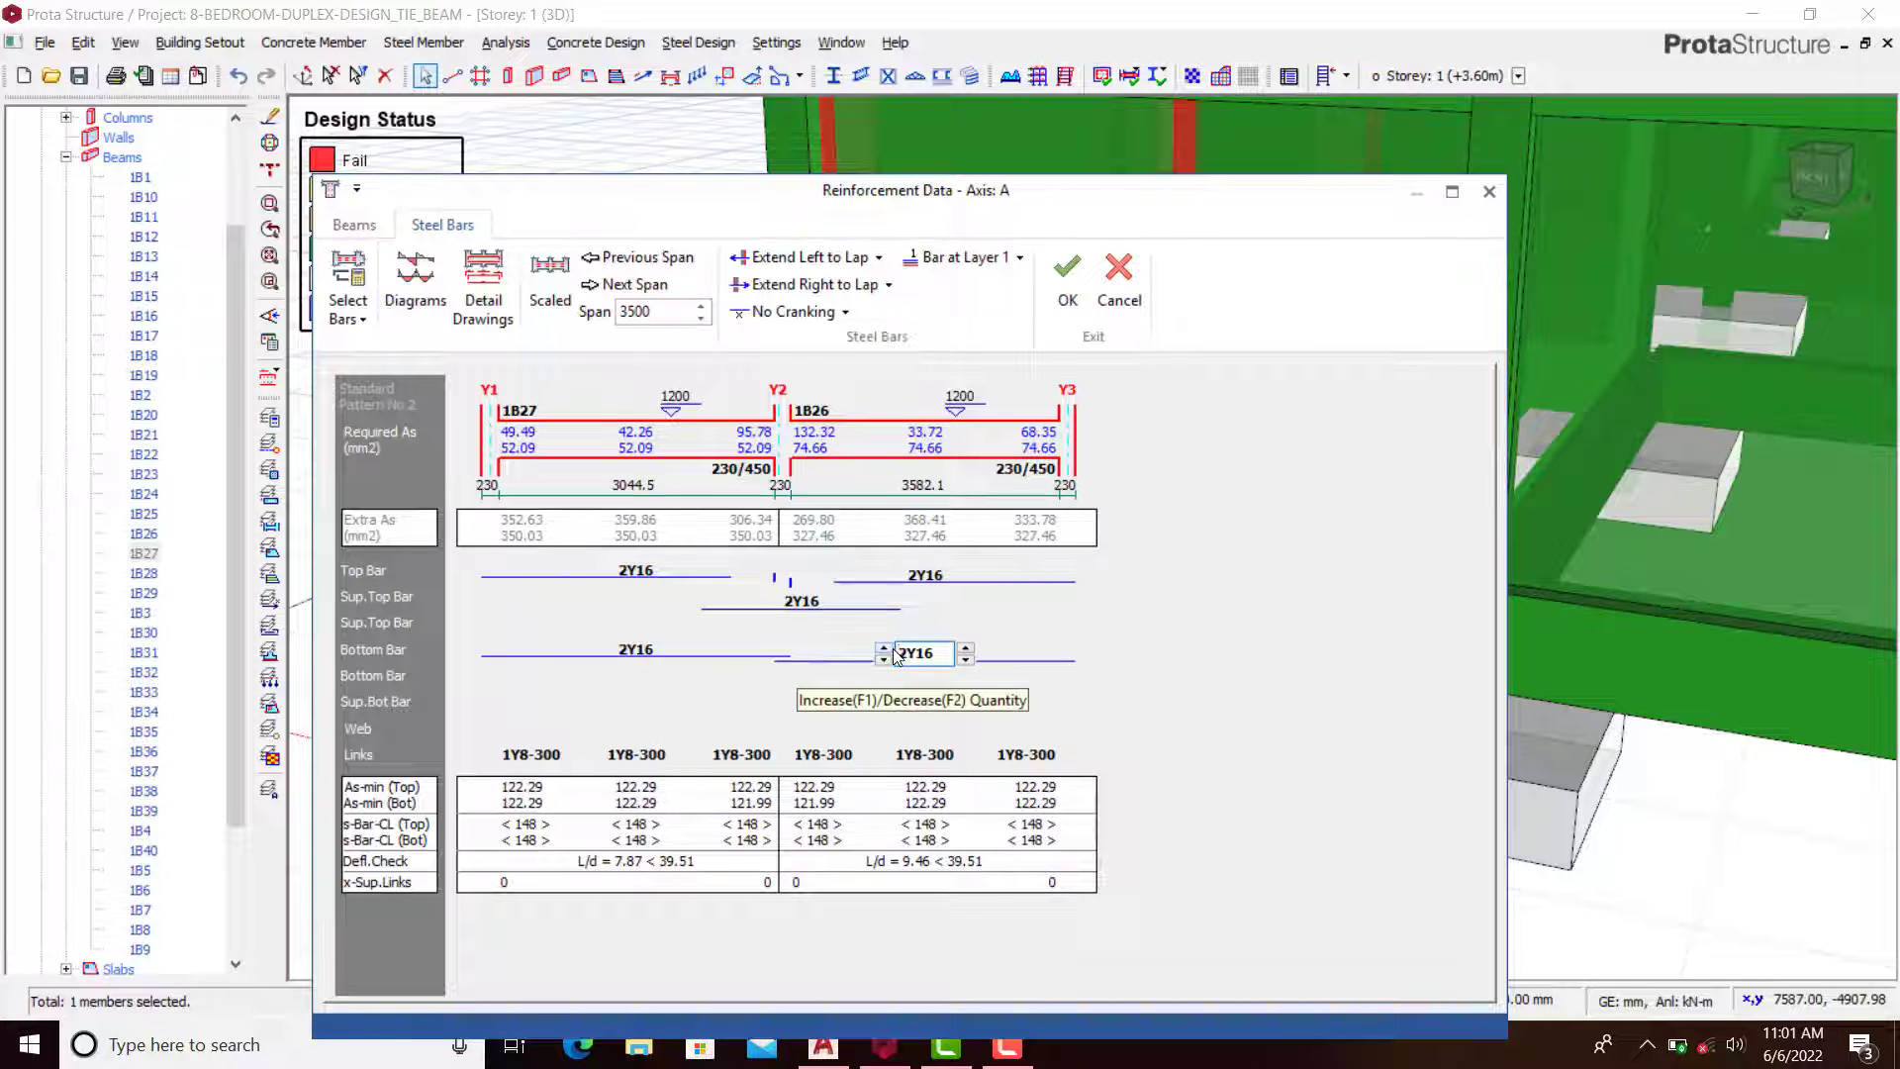
pyautogui.click(883, 648)
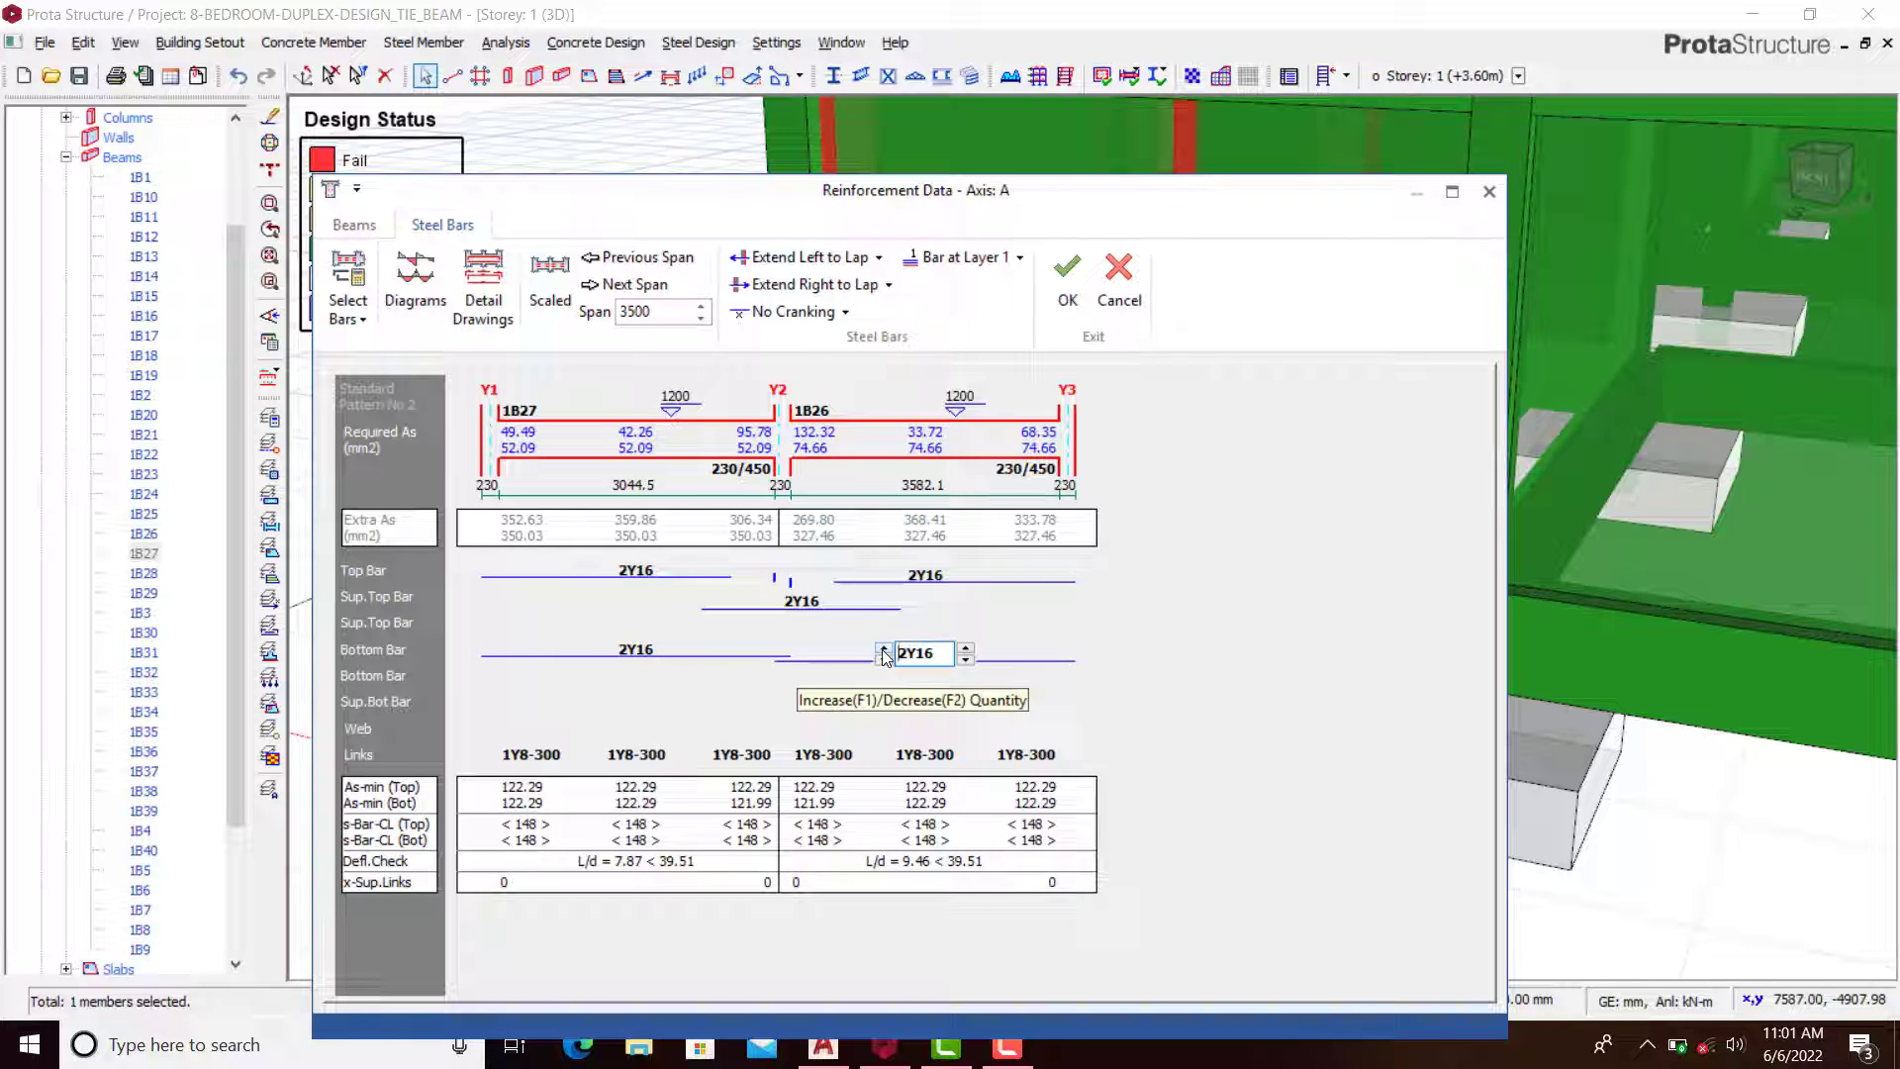
pyautogui.click(621, 665)
pyautogui.click(594, 643)
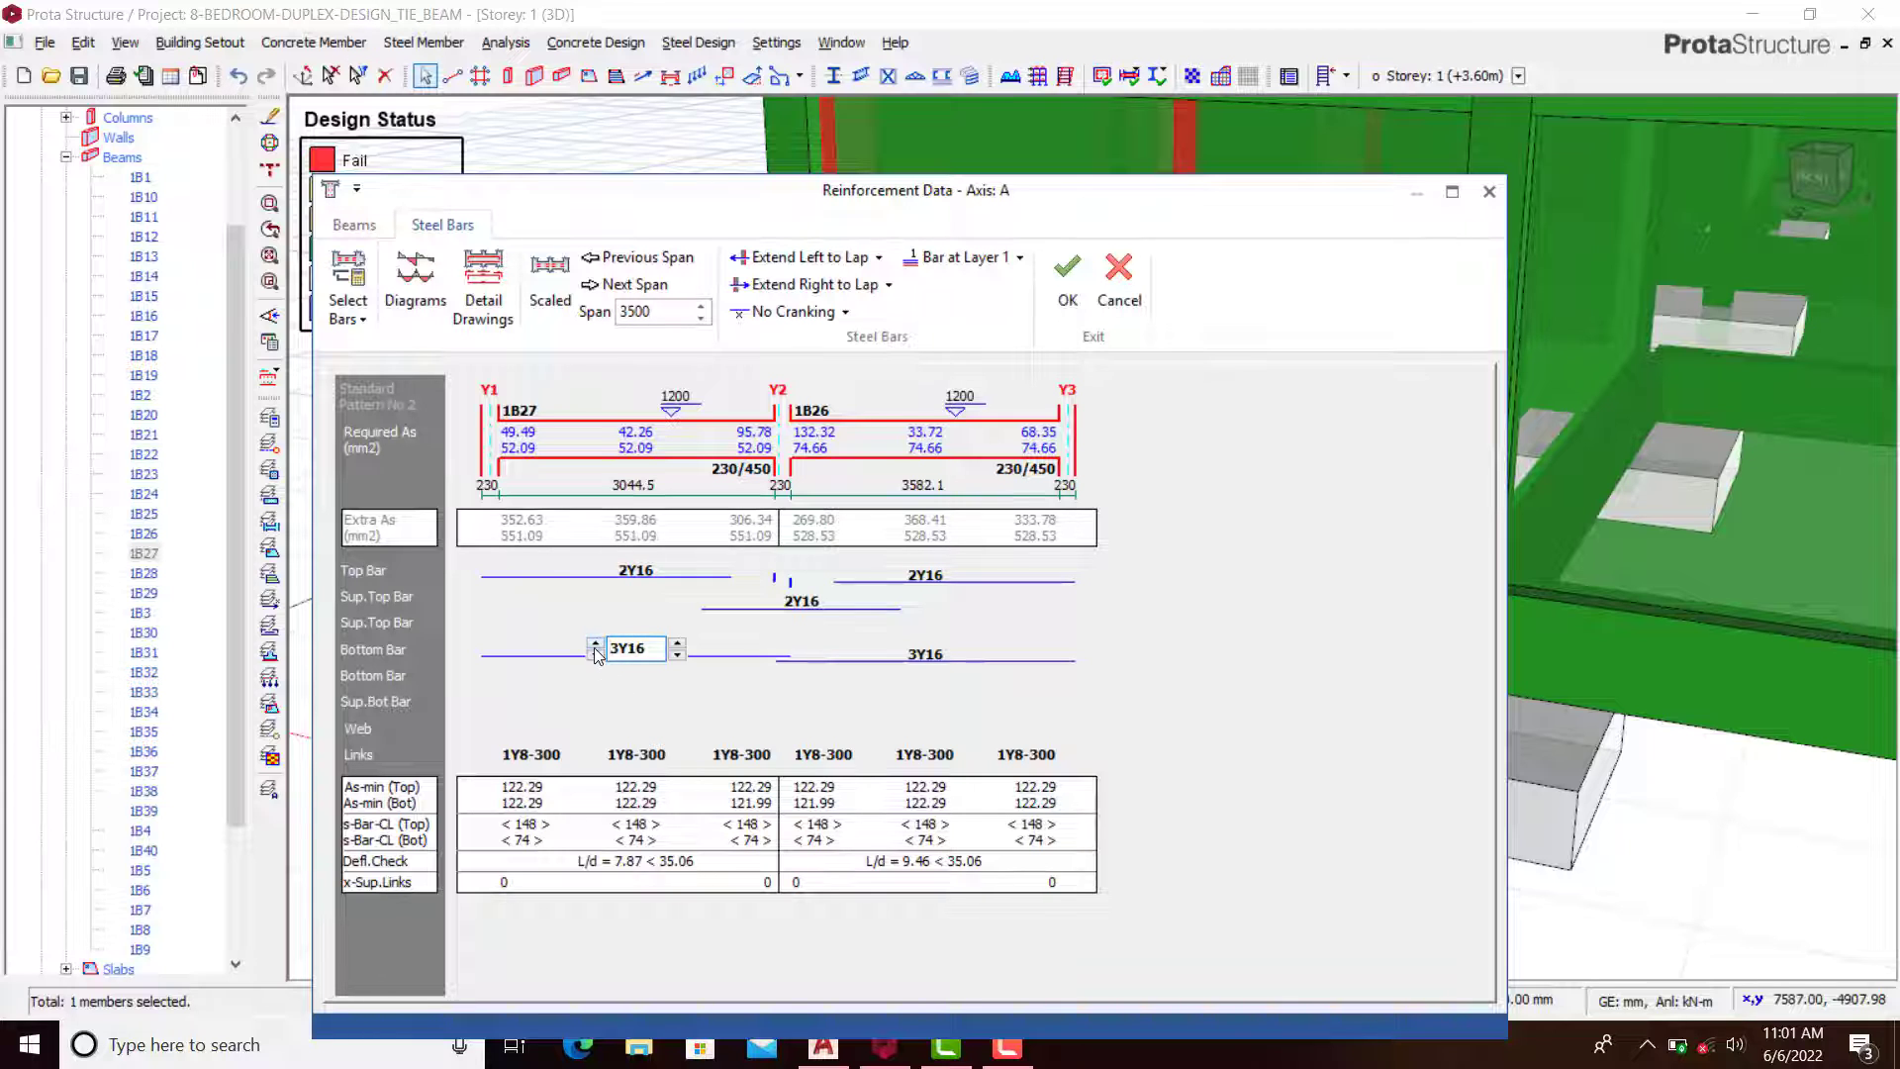
# Step: Return the bottom bars of spans 1B27 and 1B26 to 2Y16 and save the axis A reinforcement
pyautogui.click(594, 654)
pyautogui.click(889, 661)
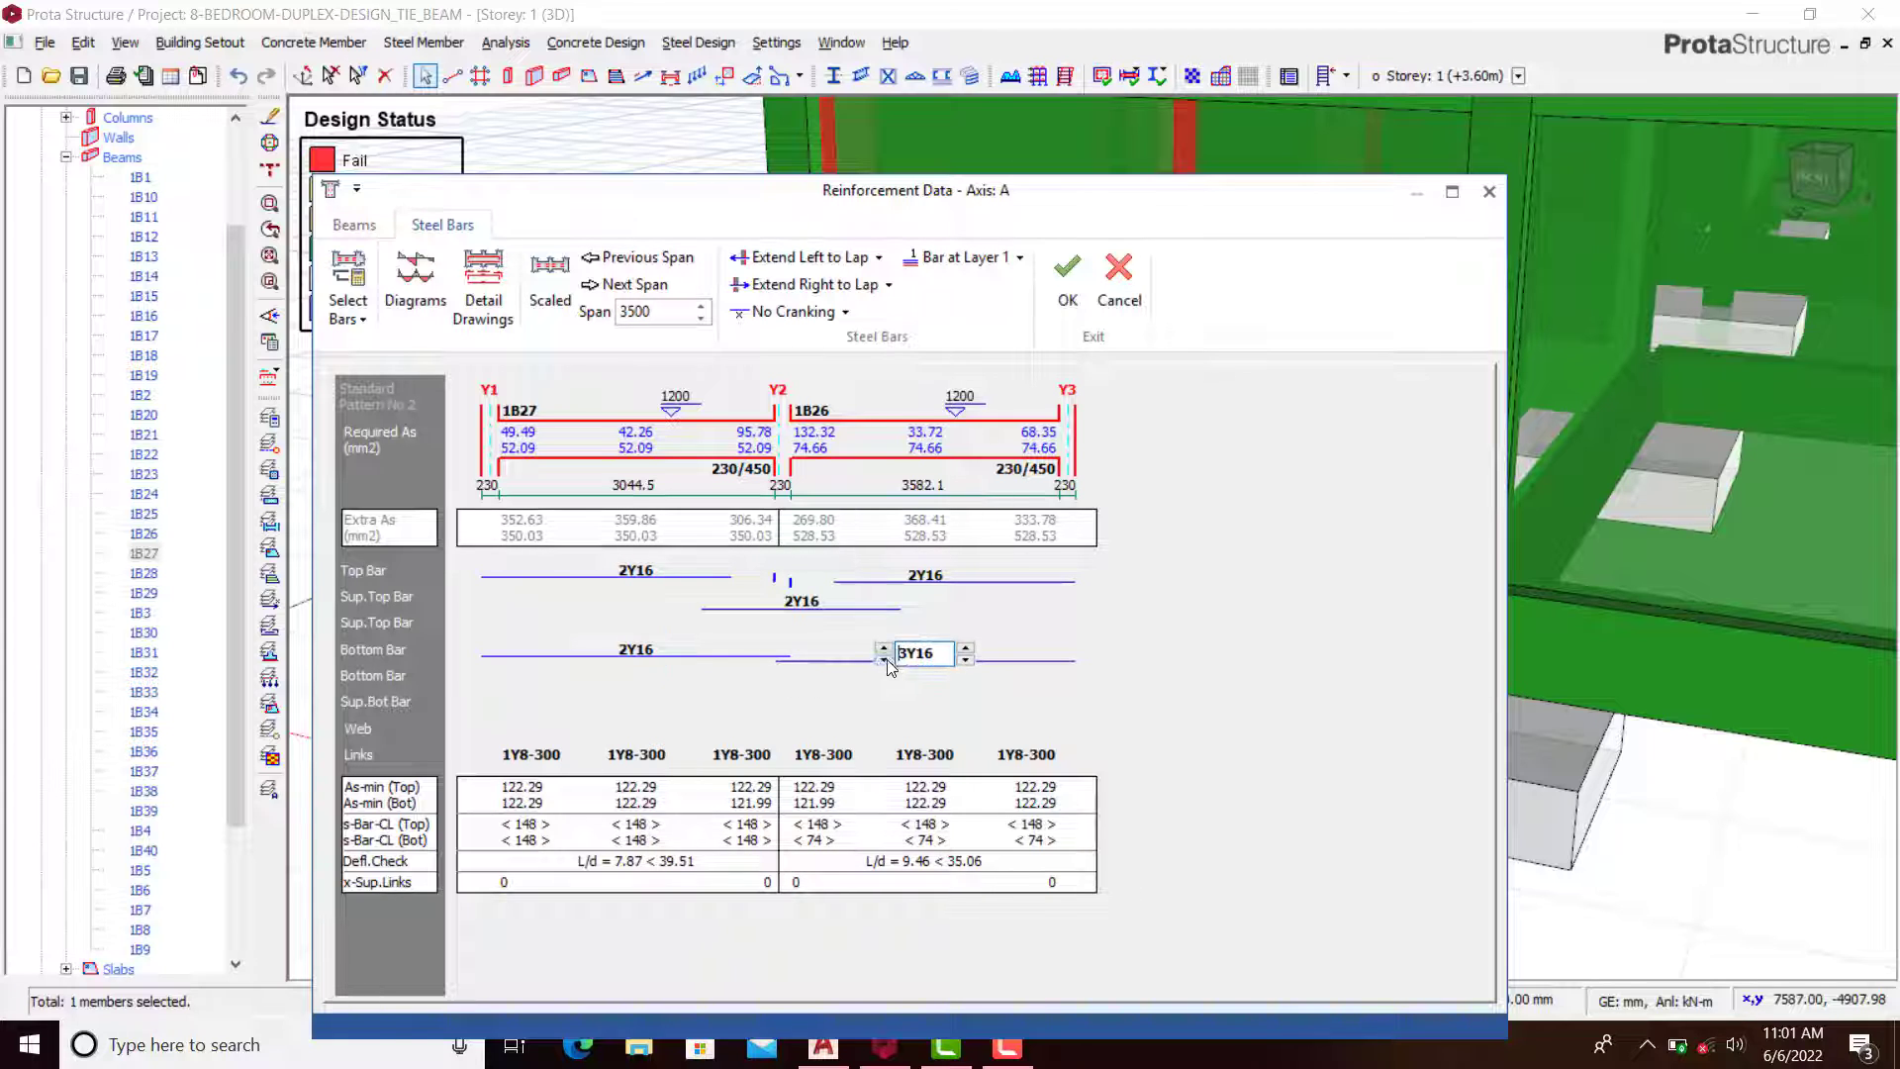
pyautogui.click(884, 659)
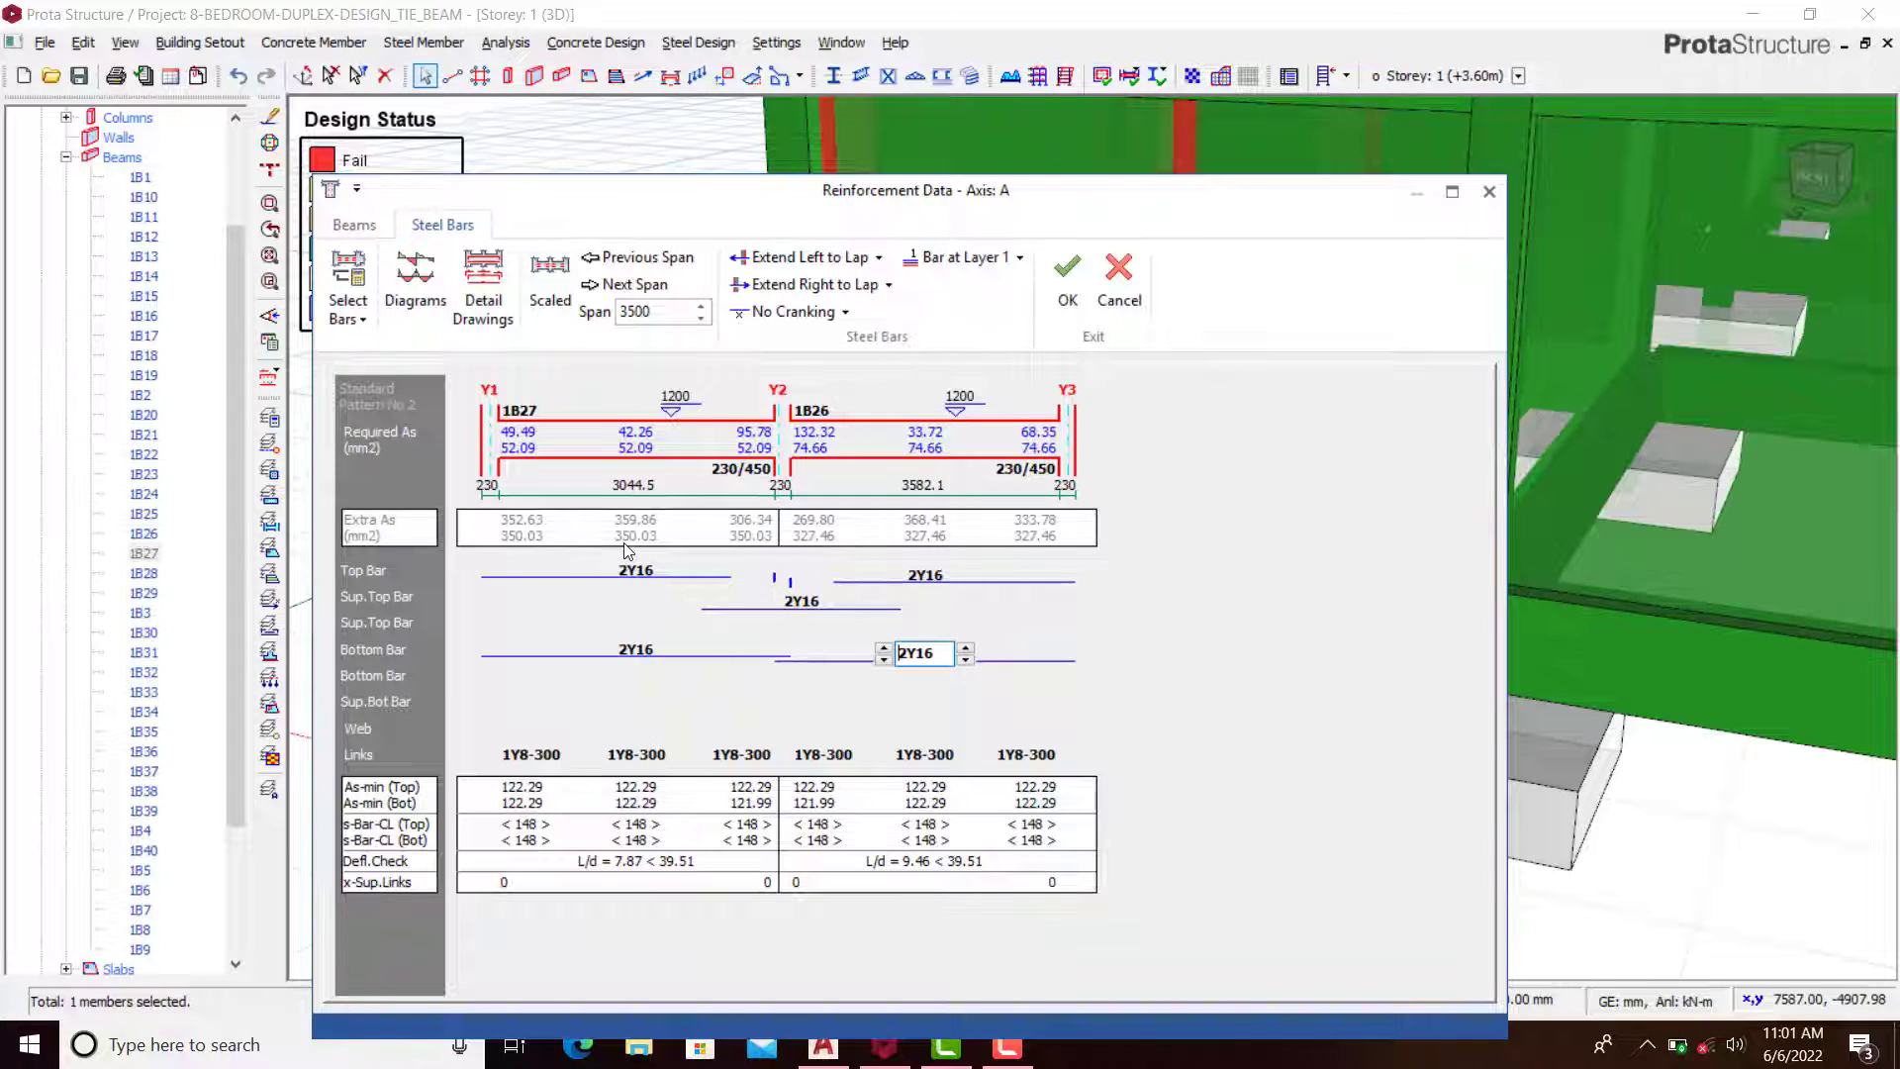
pyautogui.click(634, 650)
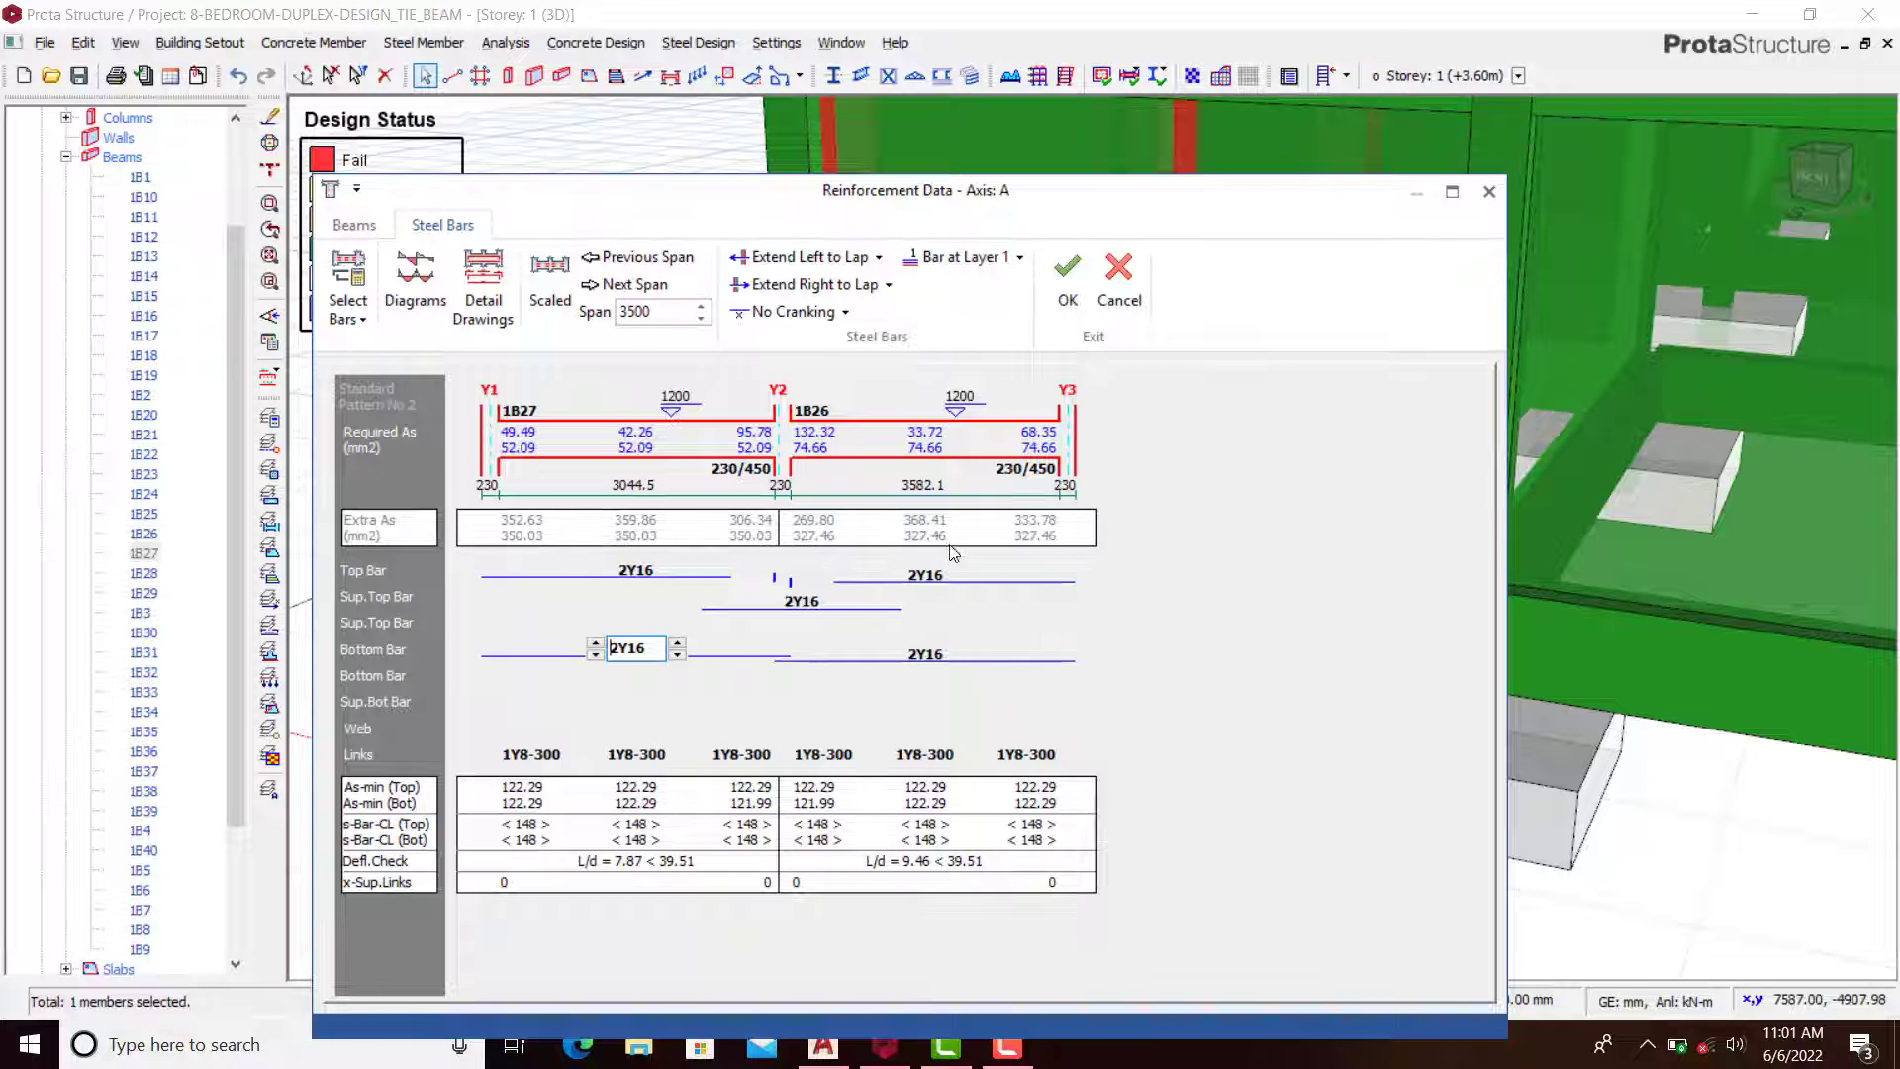
pyautogui.click(1066, 287)
# Step: Open Beam Section Design for tie beam 1B25 on axis Y3, between A and X6
pyautogui.scroll(-3, 1064, 550)
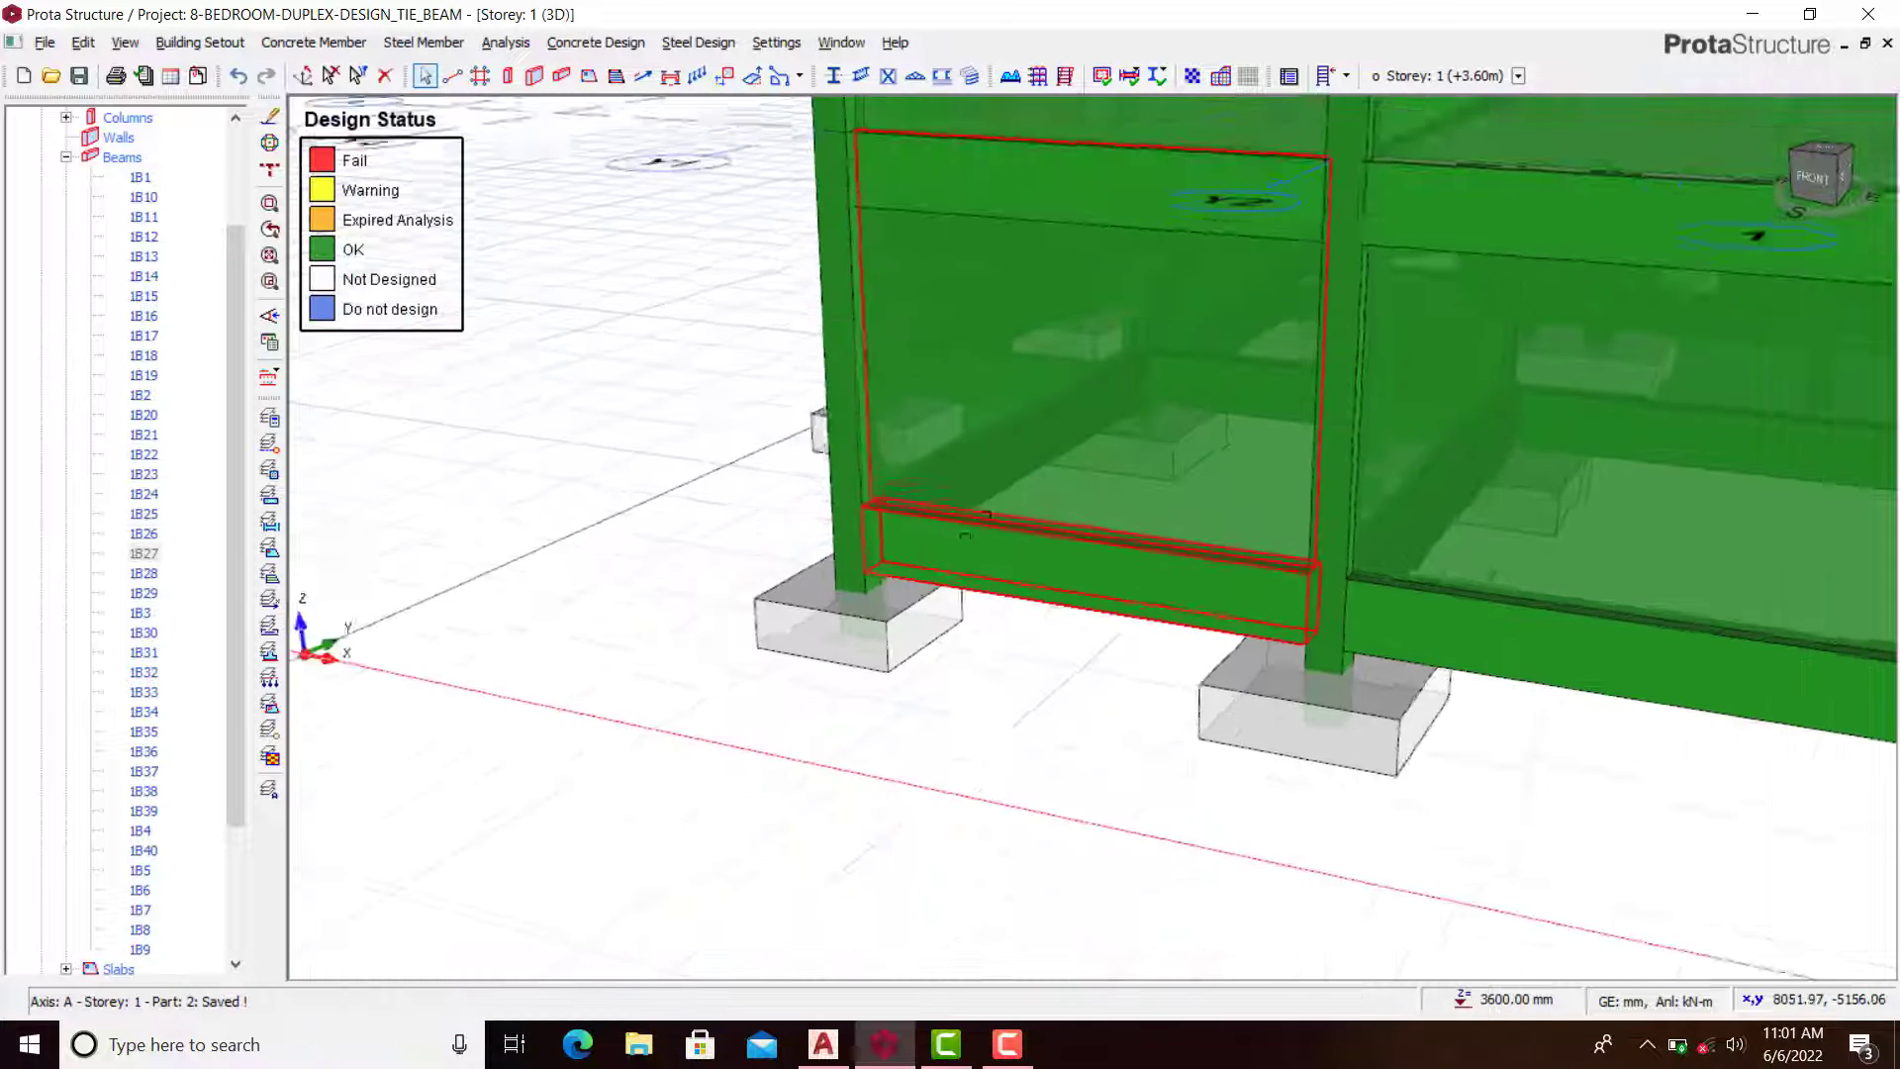
pyautogui.moveTo(1603, 602); pyautogui.dragTo(998, 528, button='middle')
pyautogui.click(997, 529)
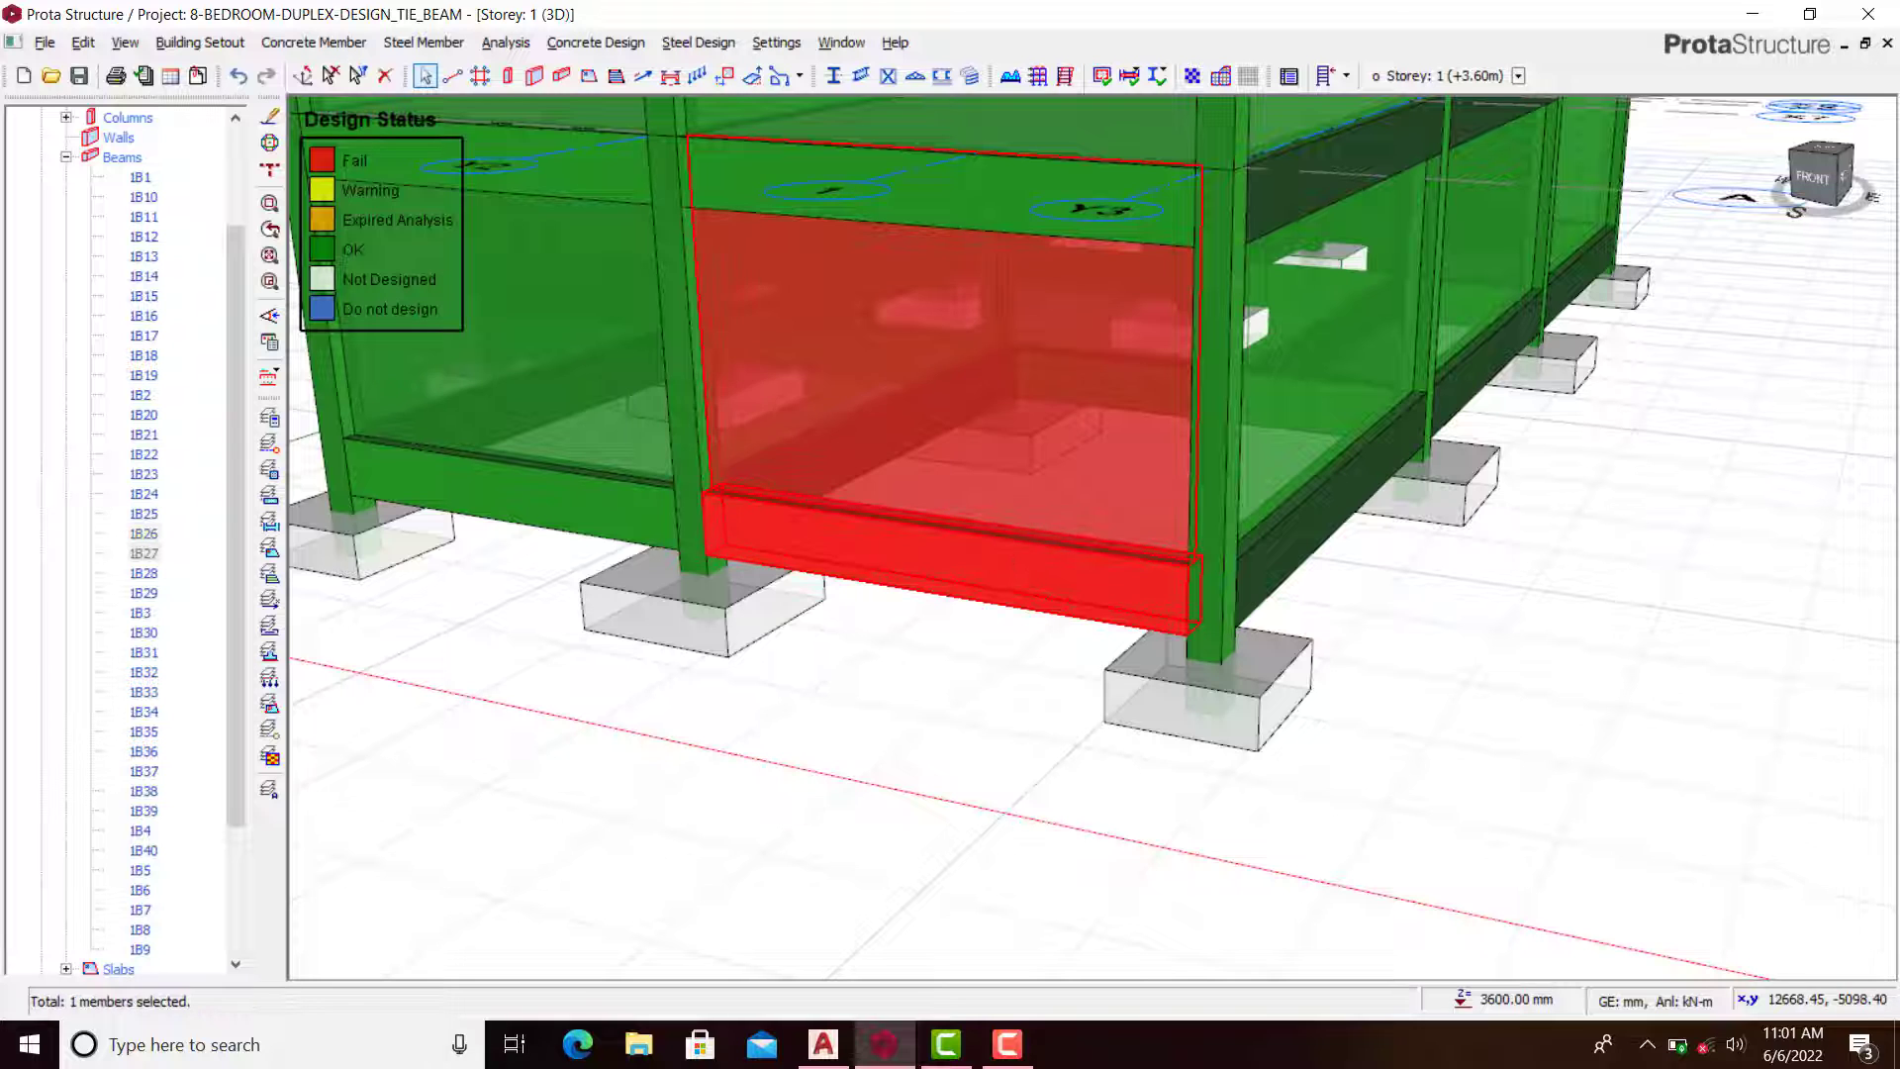
pyautogui.click(1297, 522)
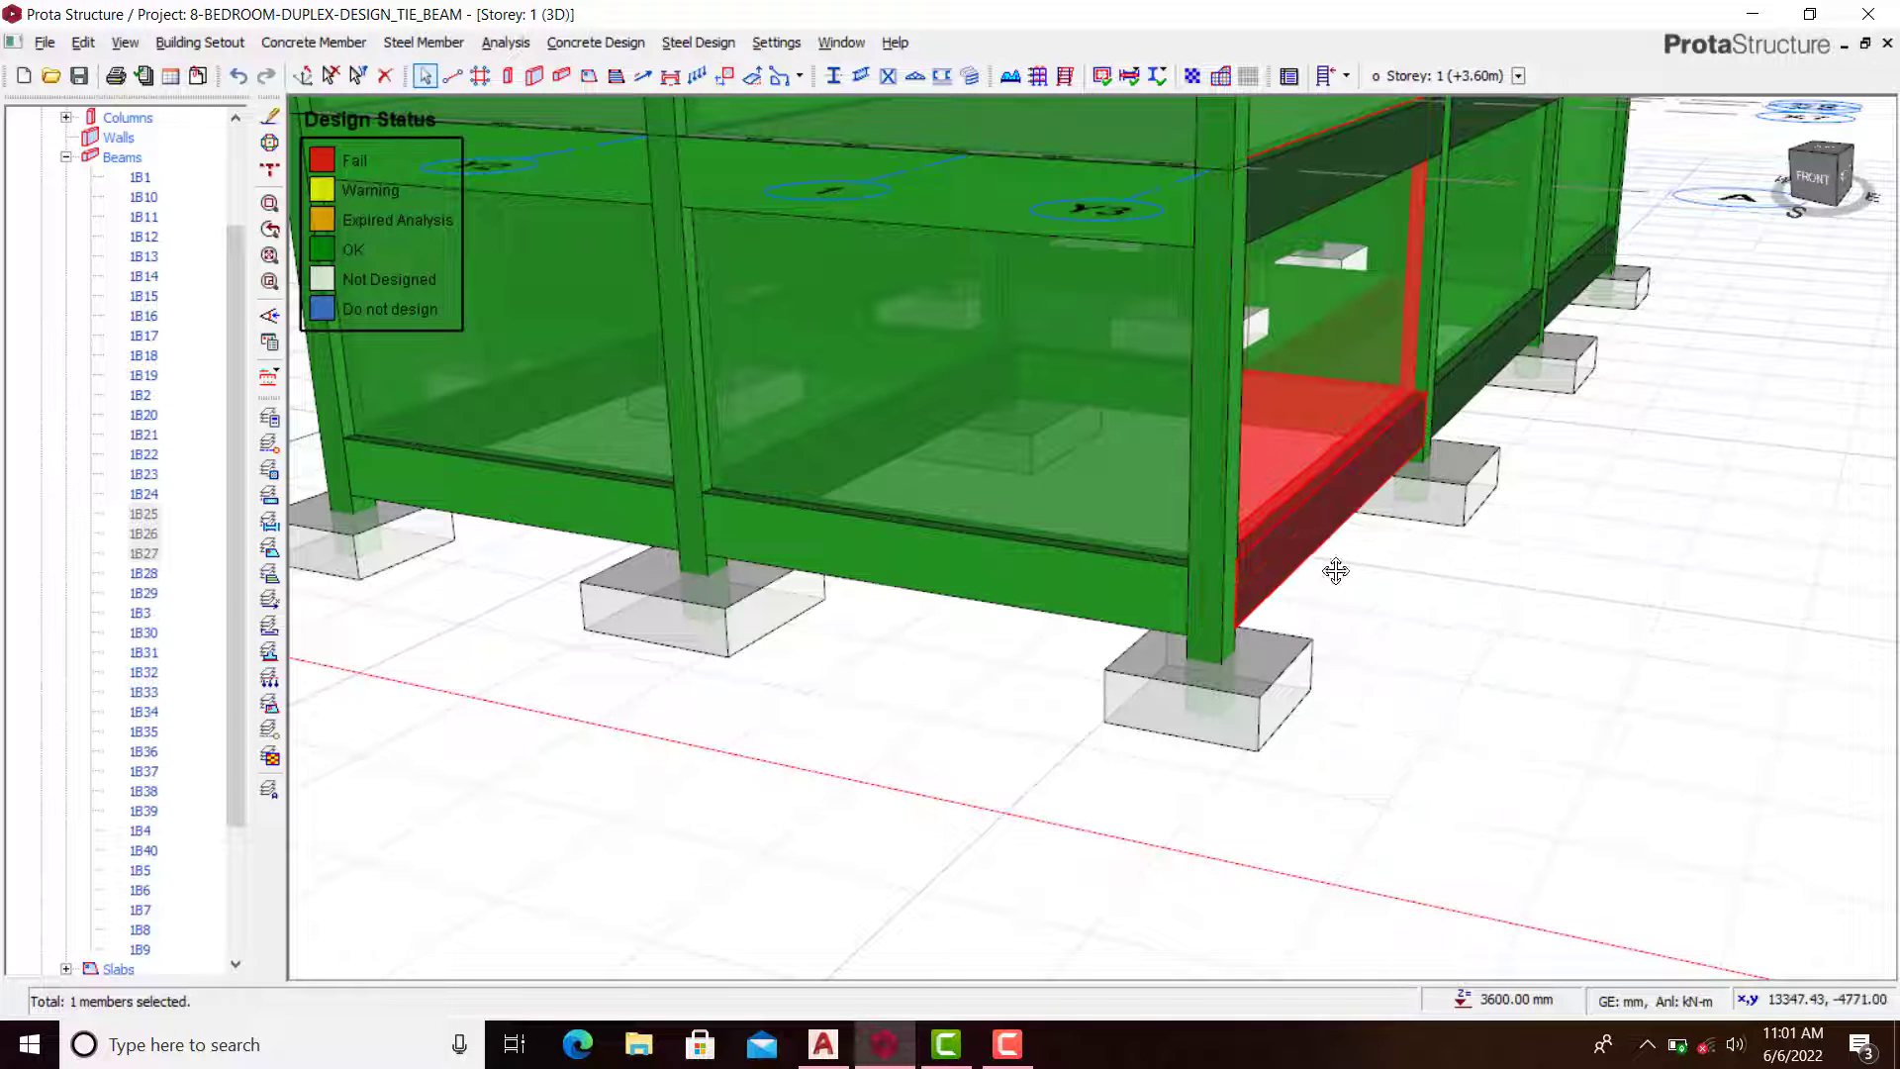
pyautogui.moveTo(1336, 564); pyautogui.dragTo(856, 619, button='middle')
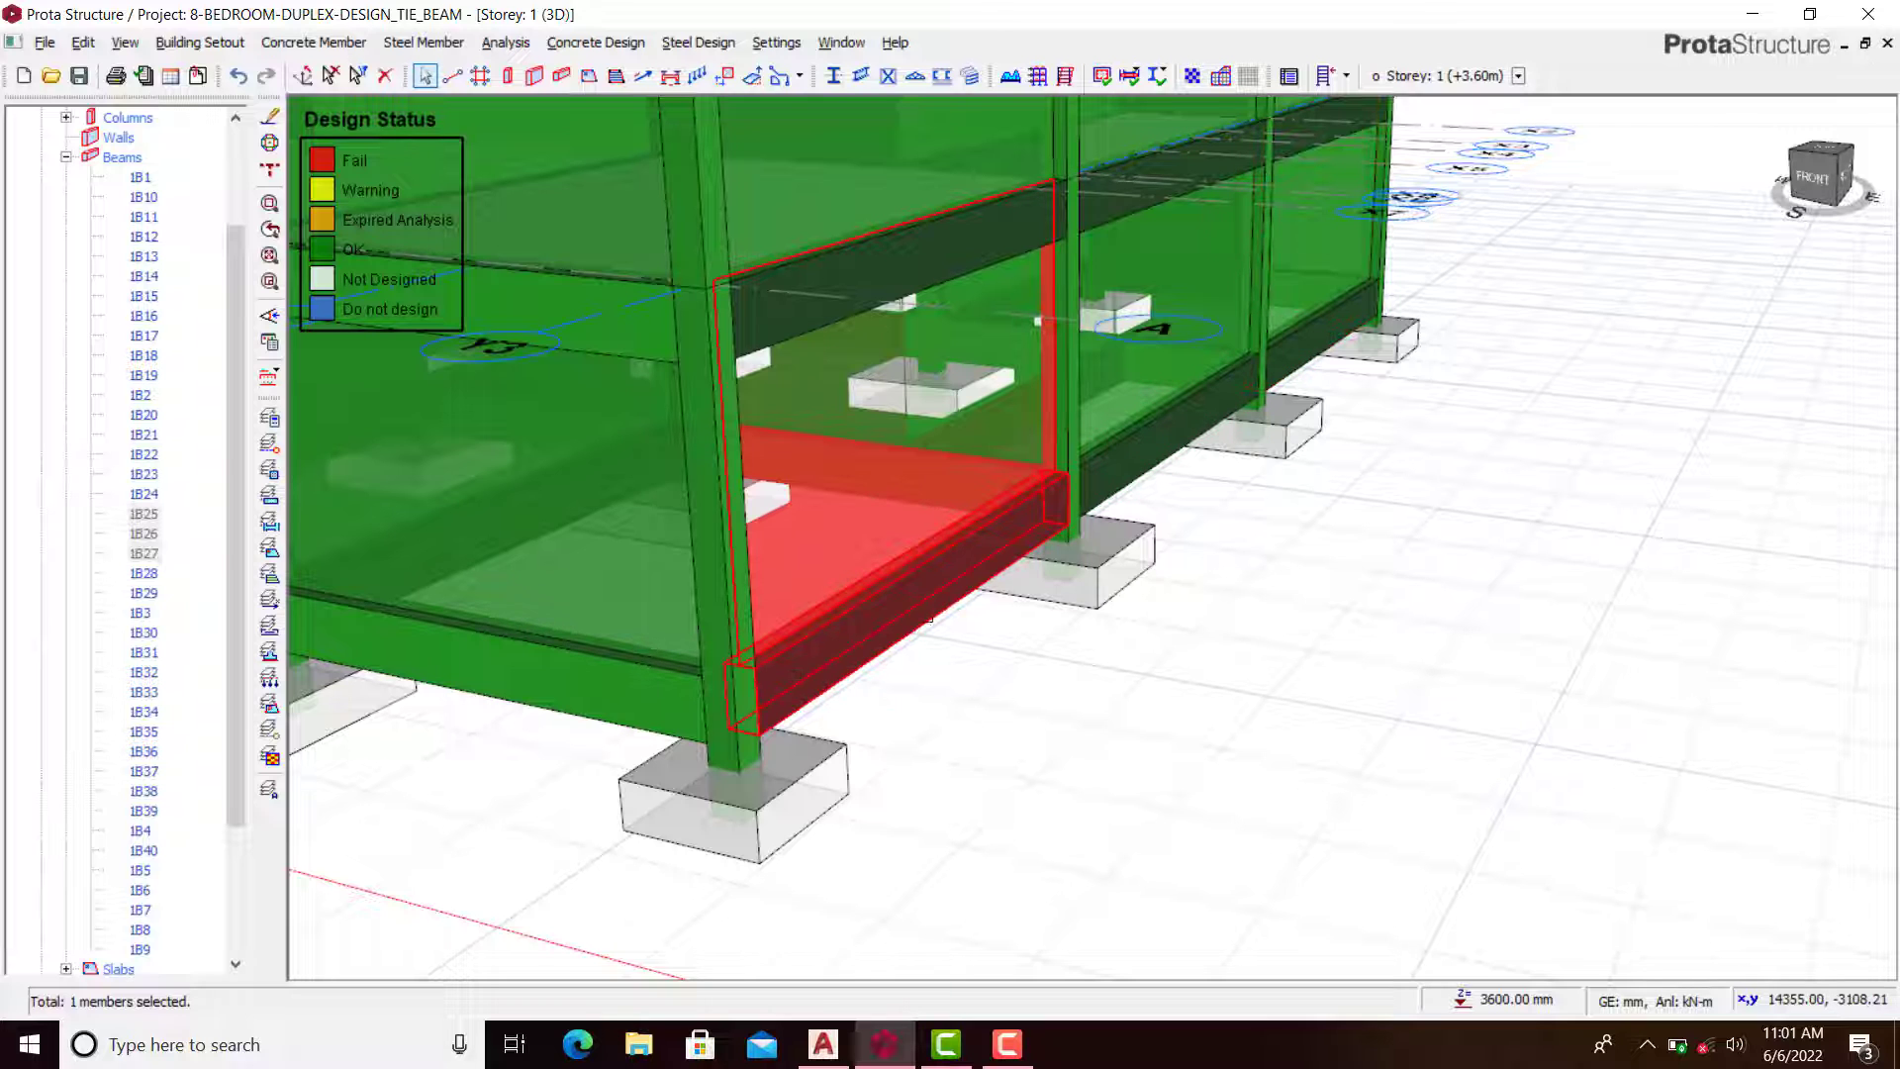
pyautogui.scroll(3, 1276, 317)
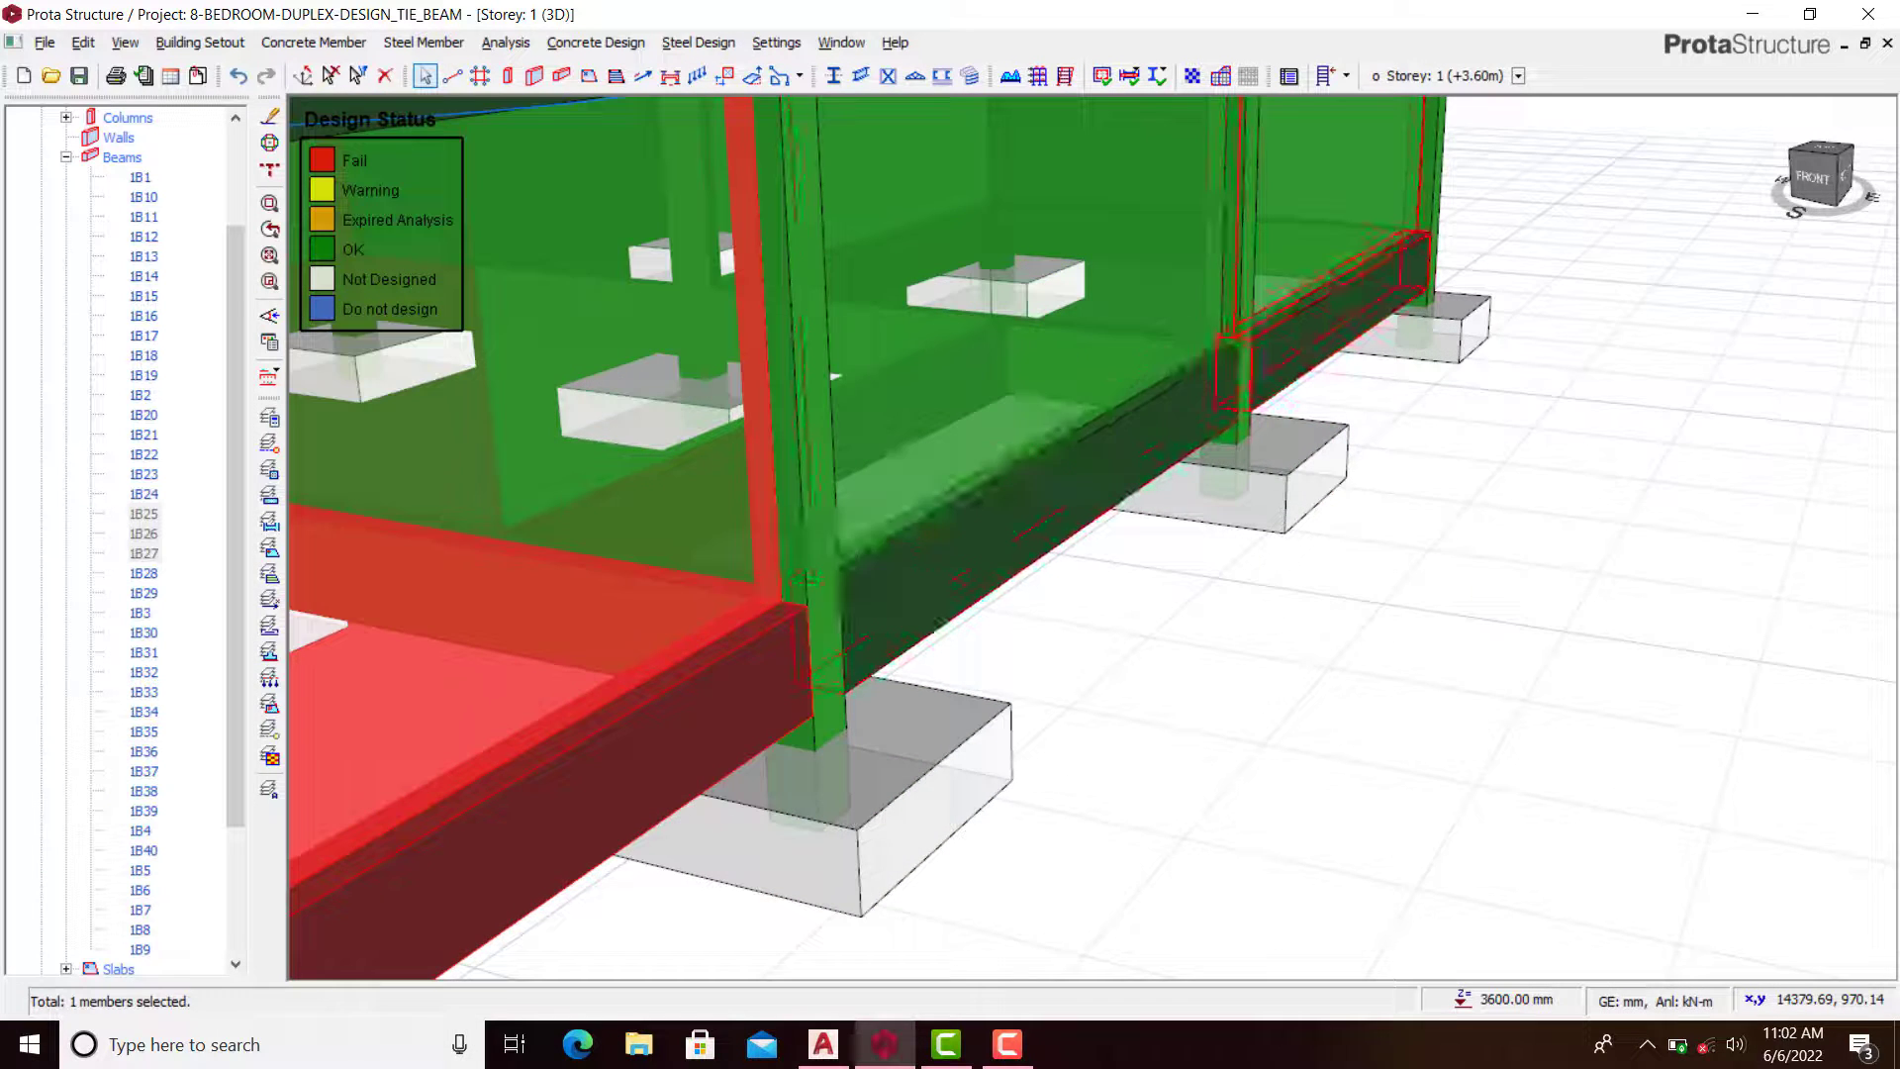
pyautogui.scroll(-2, 809, 578)
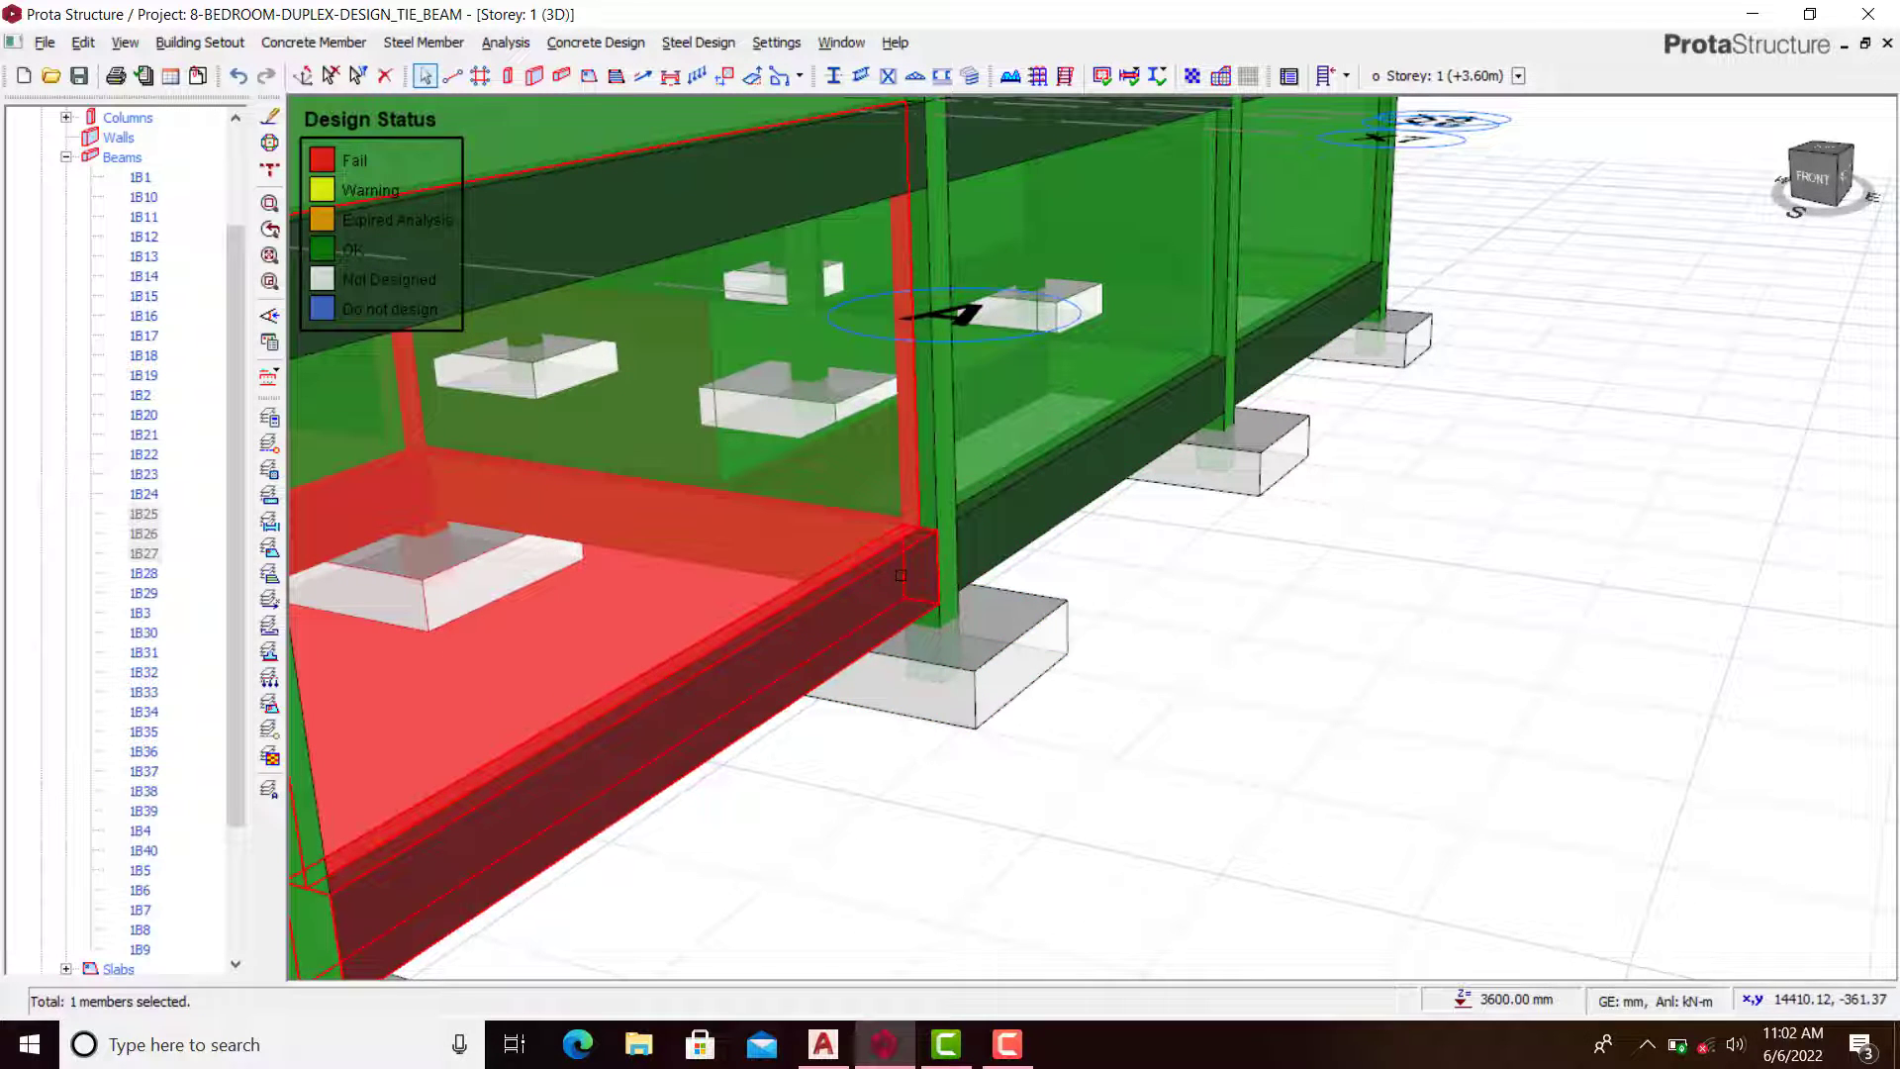
pyautogui.rightClick(903, 575)
pyautogui.click(994, 160)
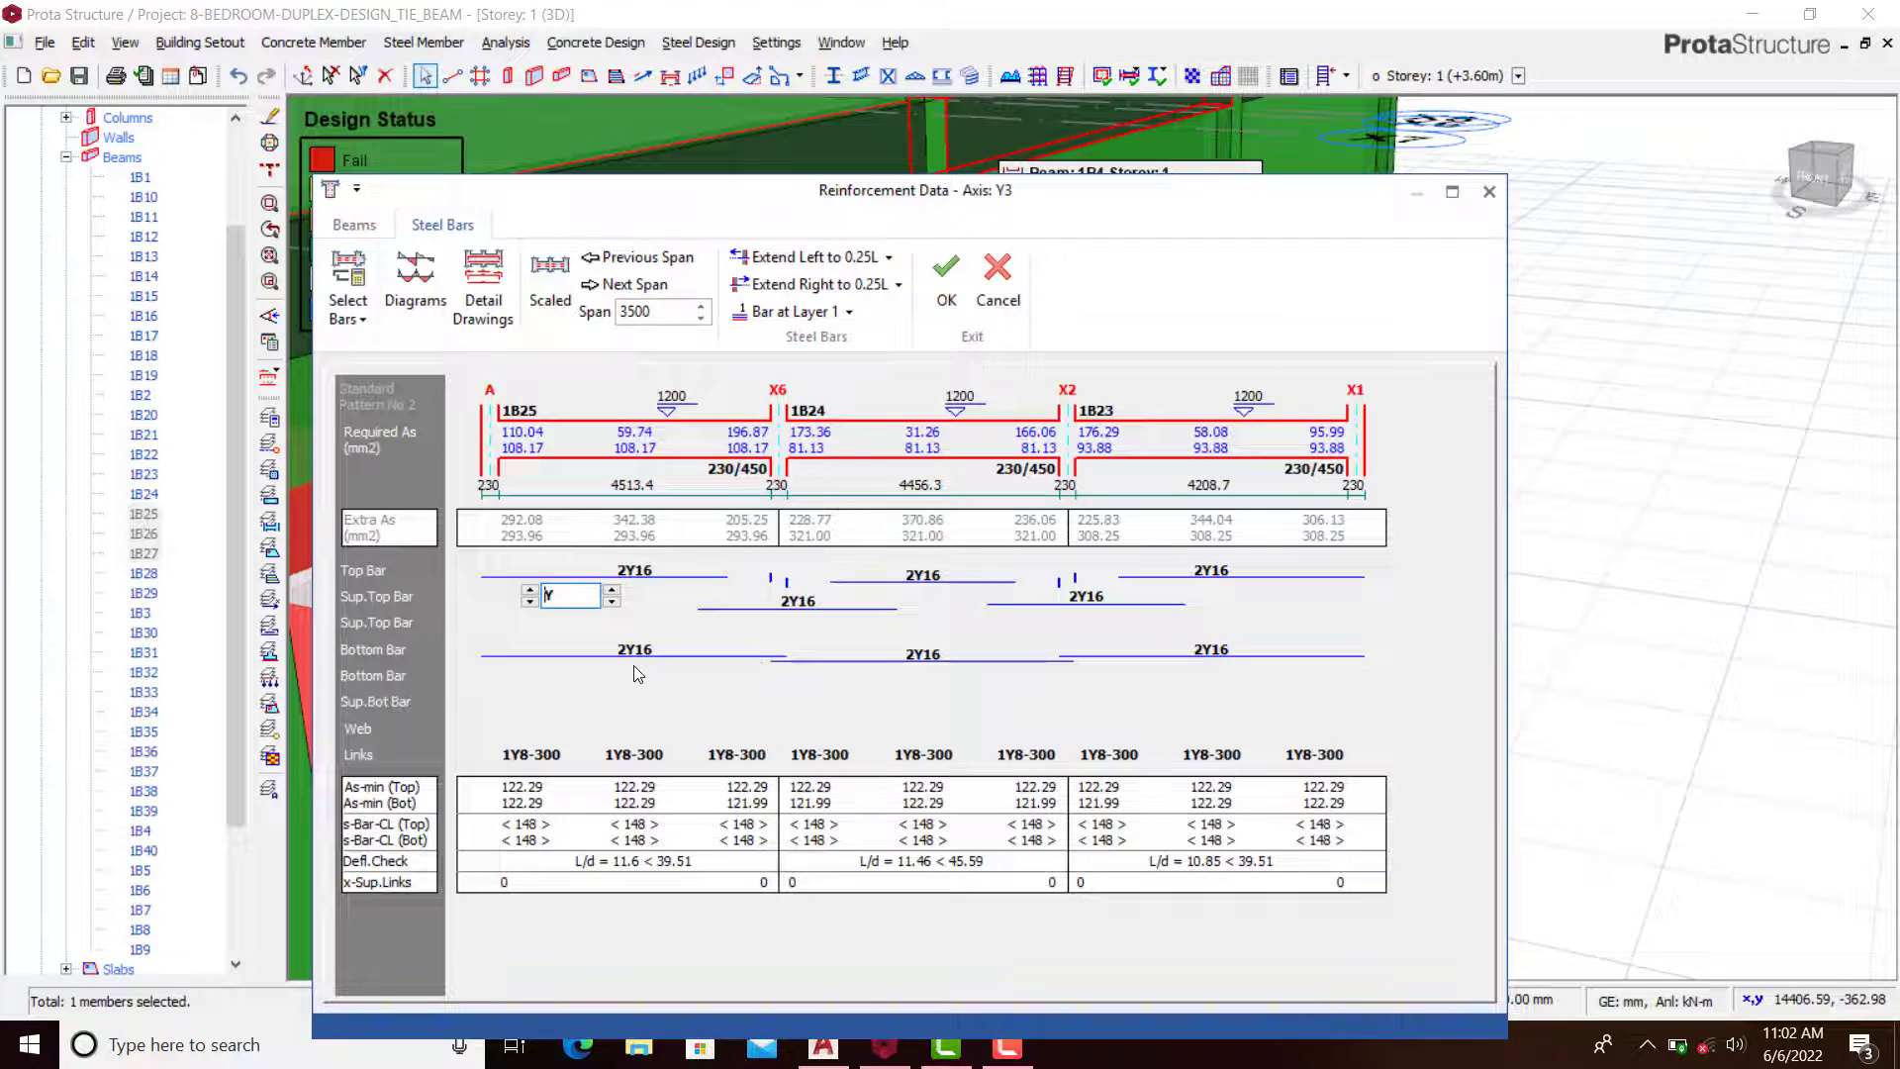
# Step: Check the top, support and bottom bar entries of spans 1B25 and 1B24, and save the axis Y3 reinforcement
pyautogui.click(643, 577)
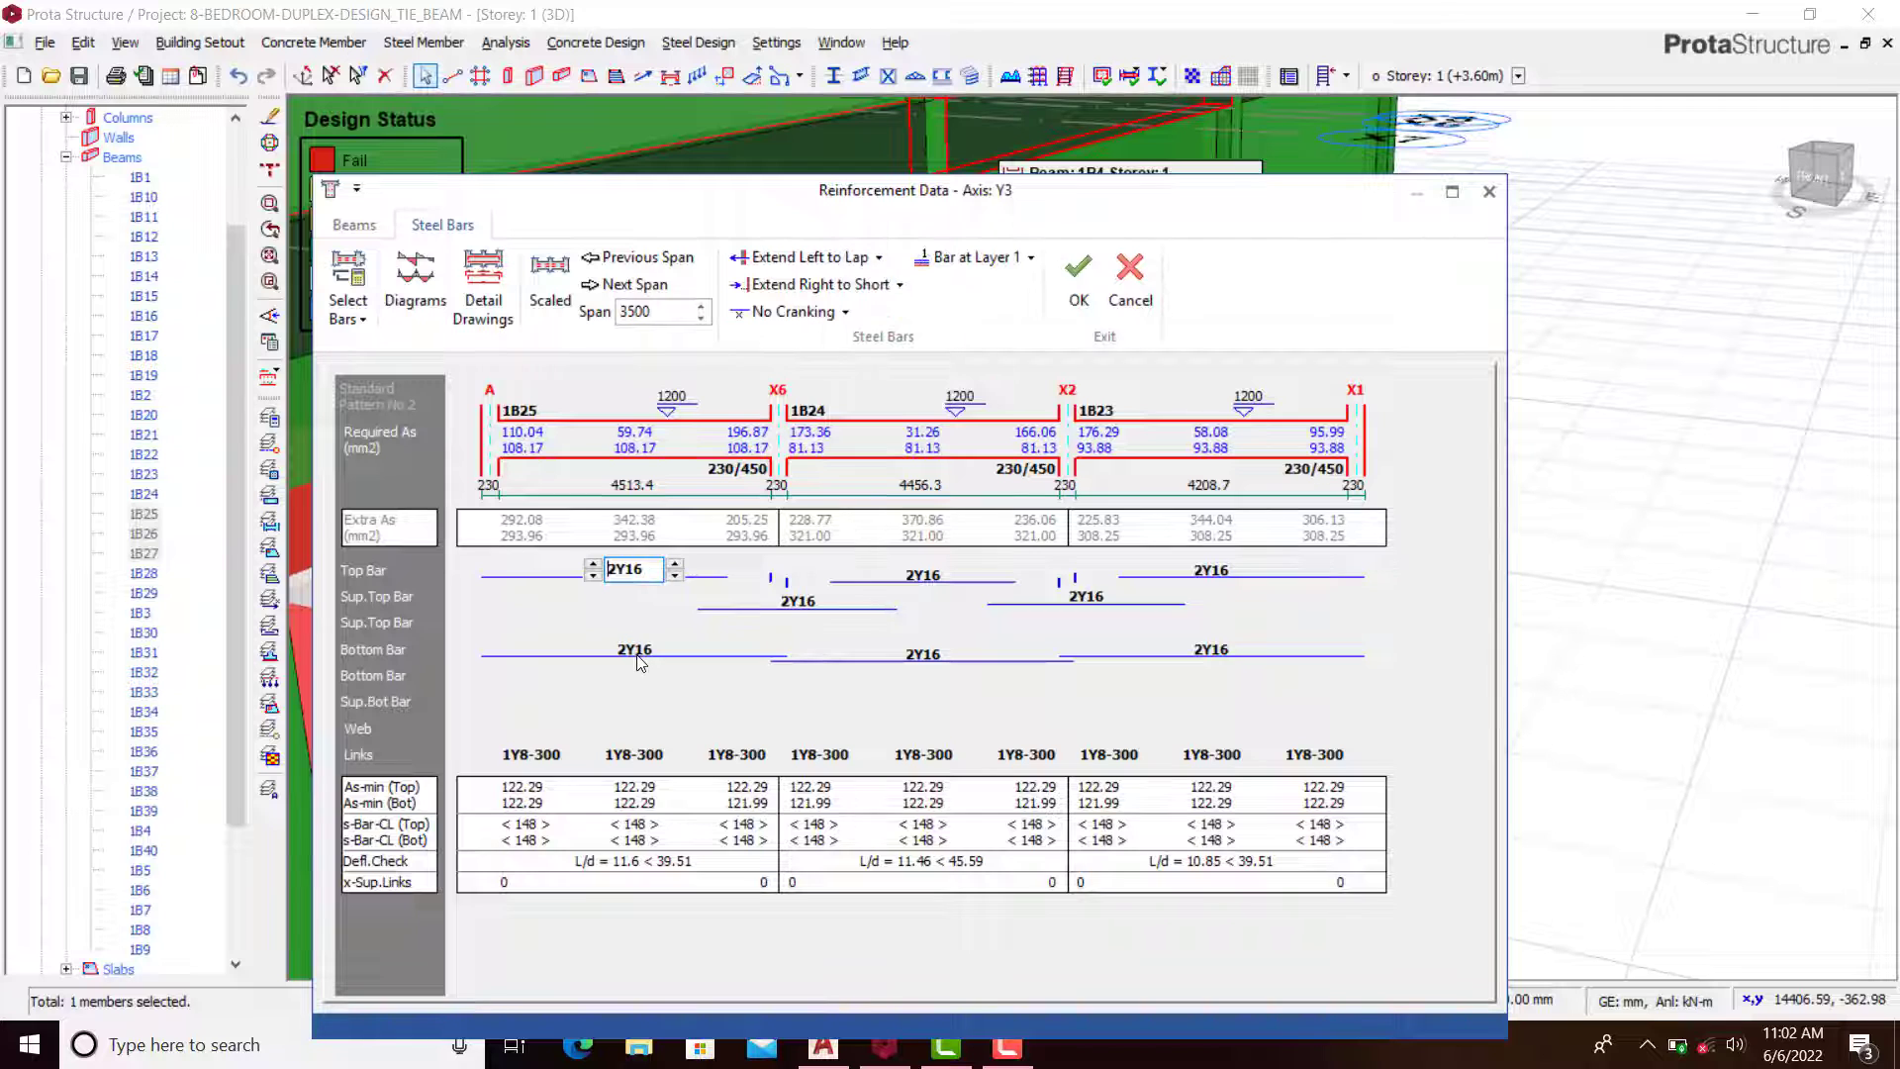
pyautogui.click(638, 657)
pyautogui.click(801, 605)
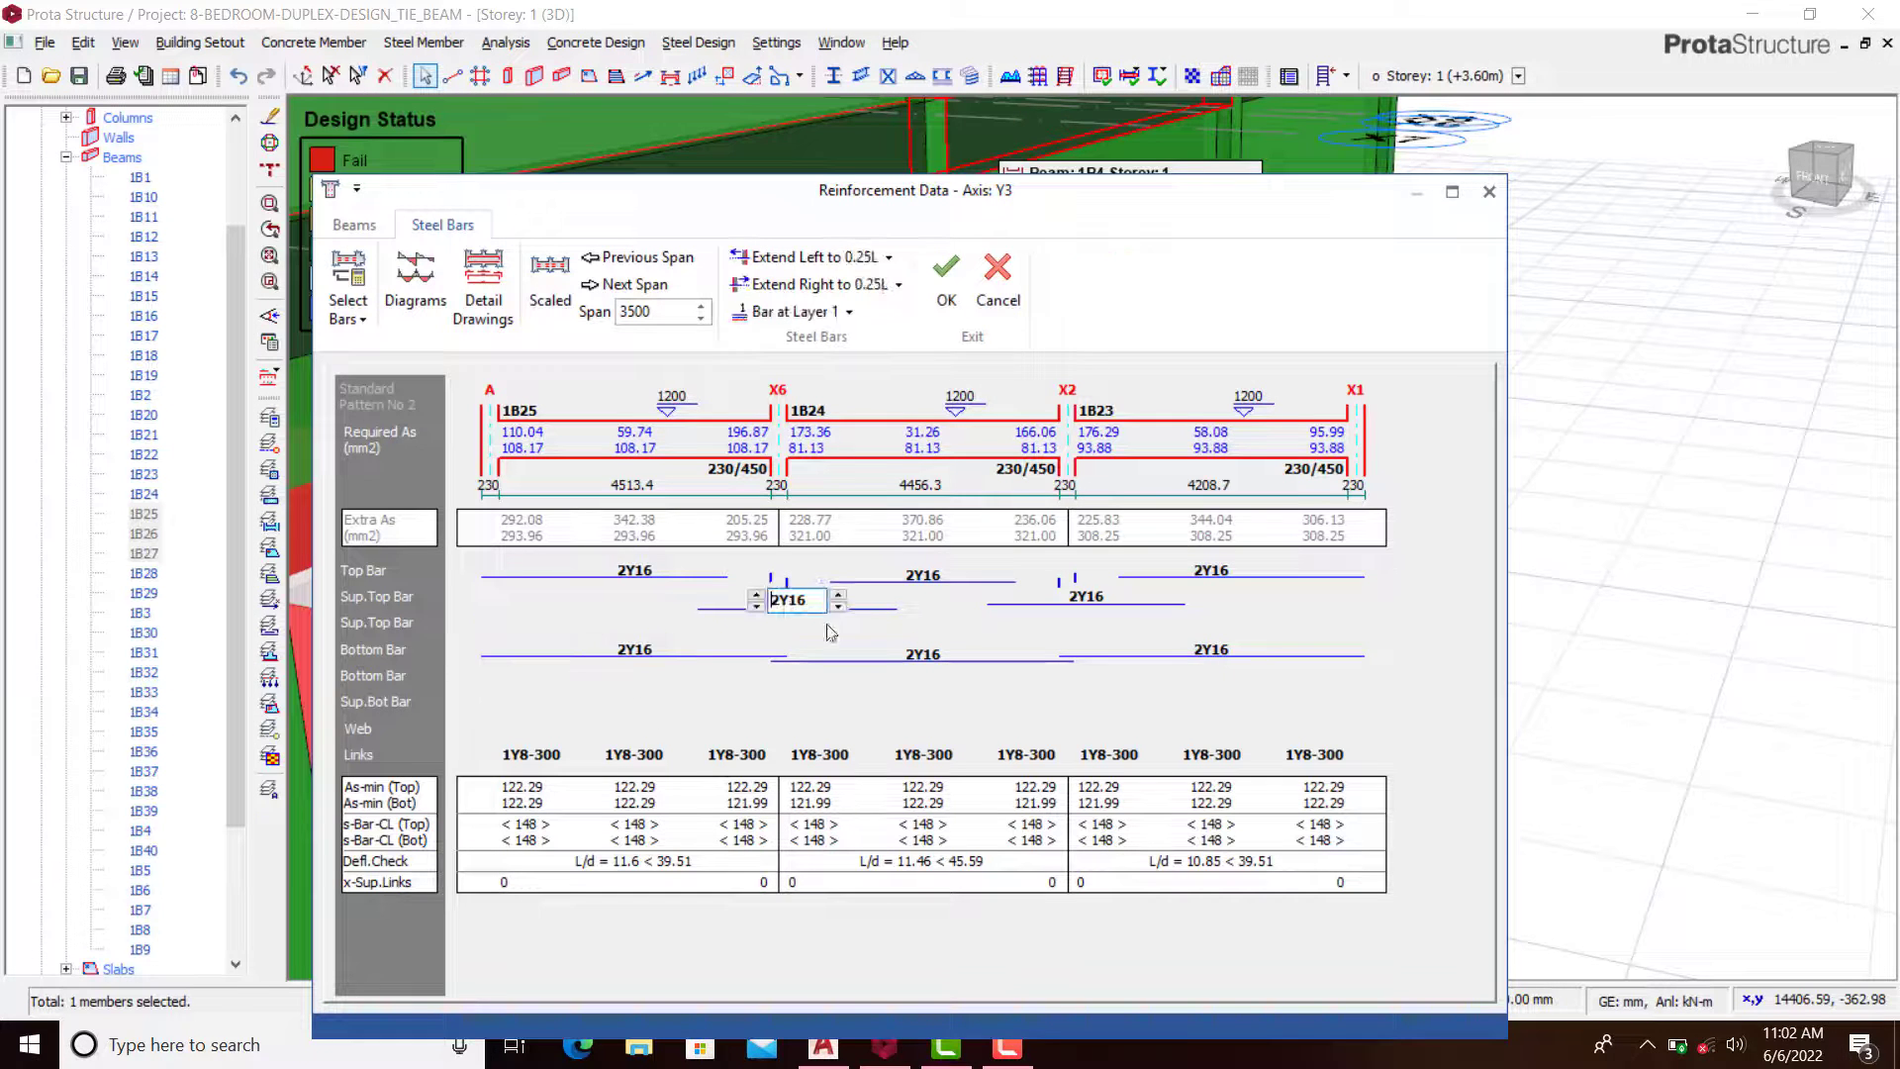
pyautogui.click(922, 654)
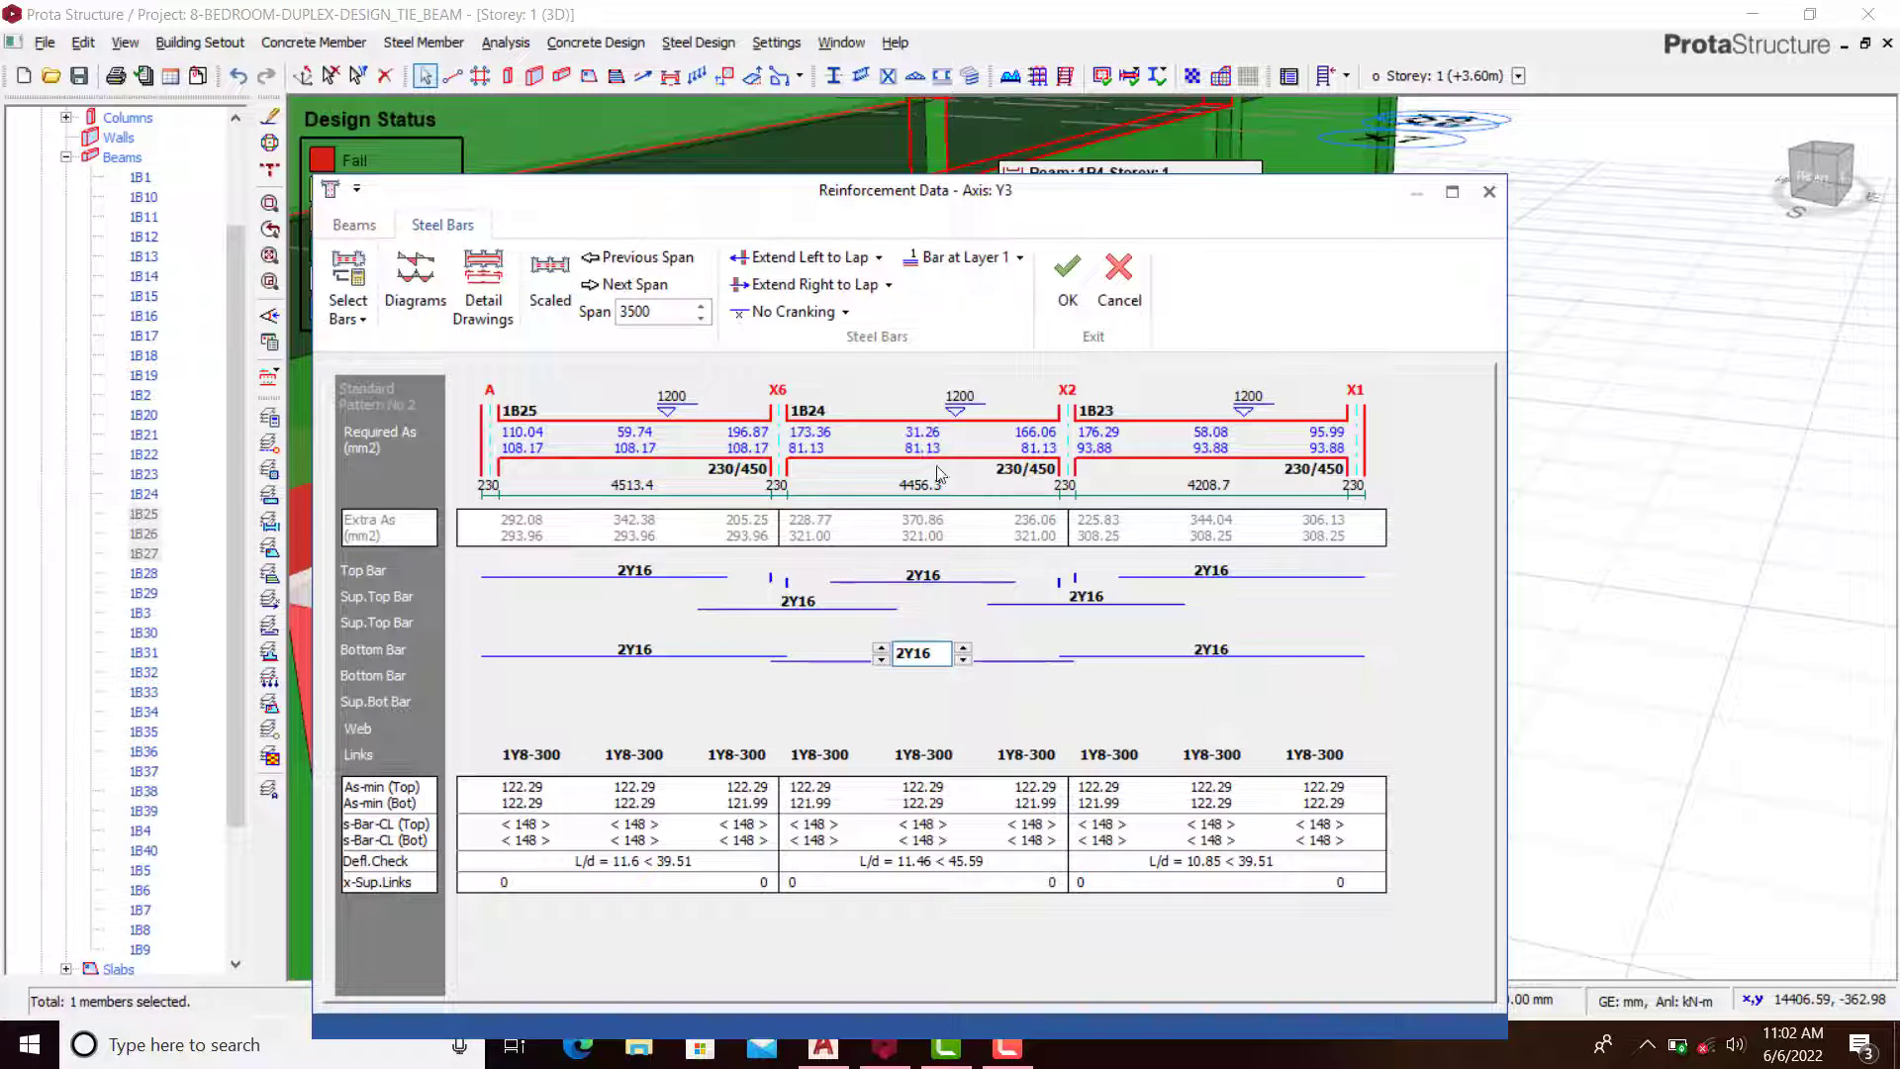
pyautogui.click(1064, 285)
# Step: Check the top and bottom bars of tie beam spans 1B21 and 1B22 in Beam Section Design, and save the axis X1 reinforcement
pyautogui.moveTo(1093, 538)
pyautogui.mouseDown(button='middle')
pyautogui.moveTo(1052, 607)
pyautogui.moveTo(1128, 581)
pyautogui.moveTo(1126, 552)
pyautogui.moveTo(1085, 576)
pyautogui.moveTo(1263, 636)
pyautogui.moveTo(1243, 619)
pyautogui.mouseUp(button='middle')
pyautogui.click(1221, 608)
pyautogui.rightClick(1221, 609)
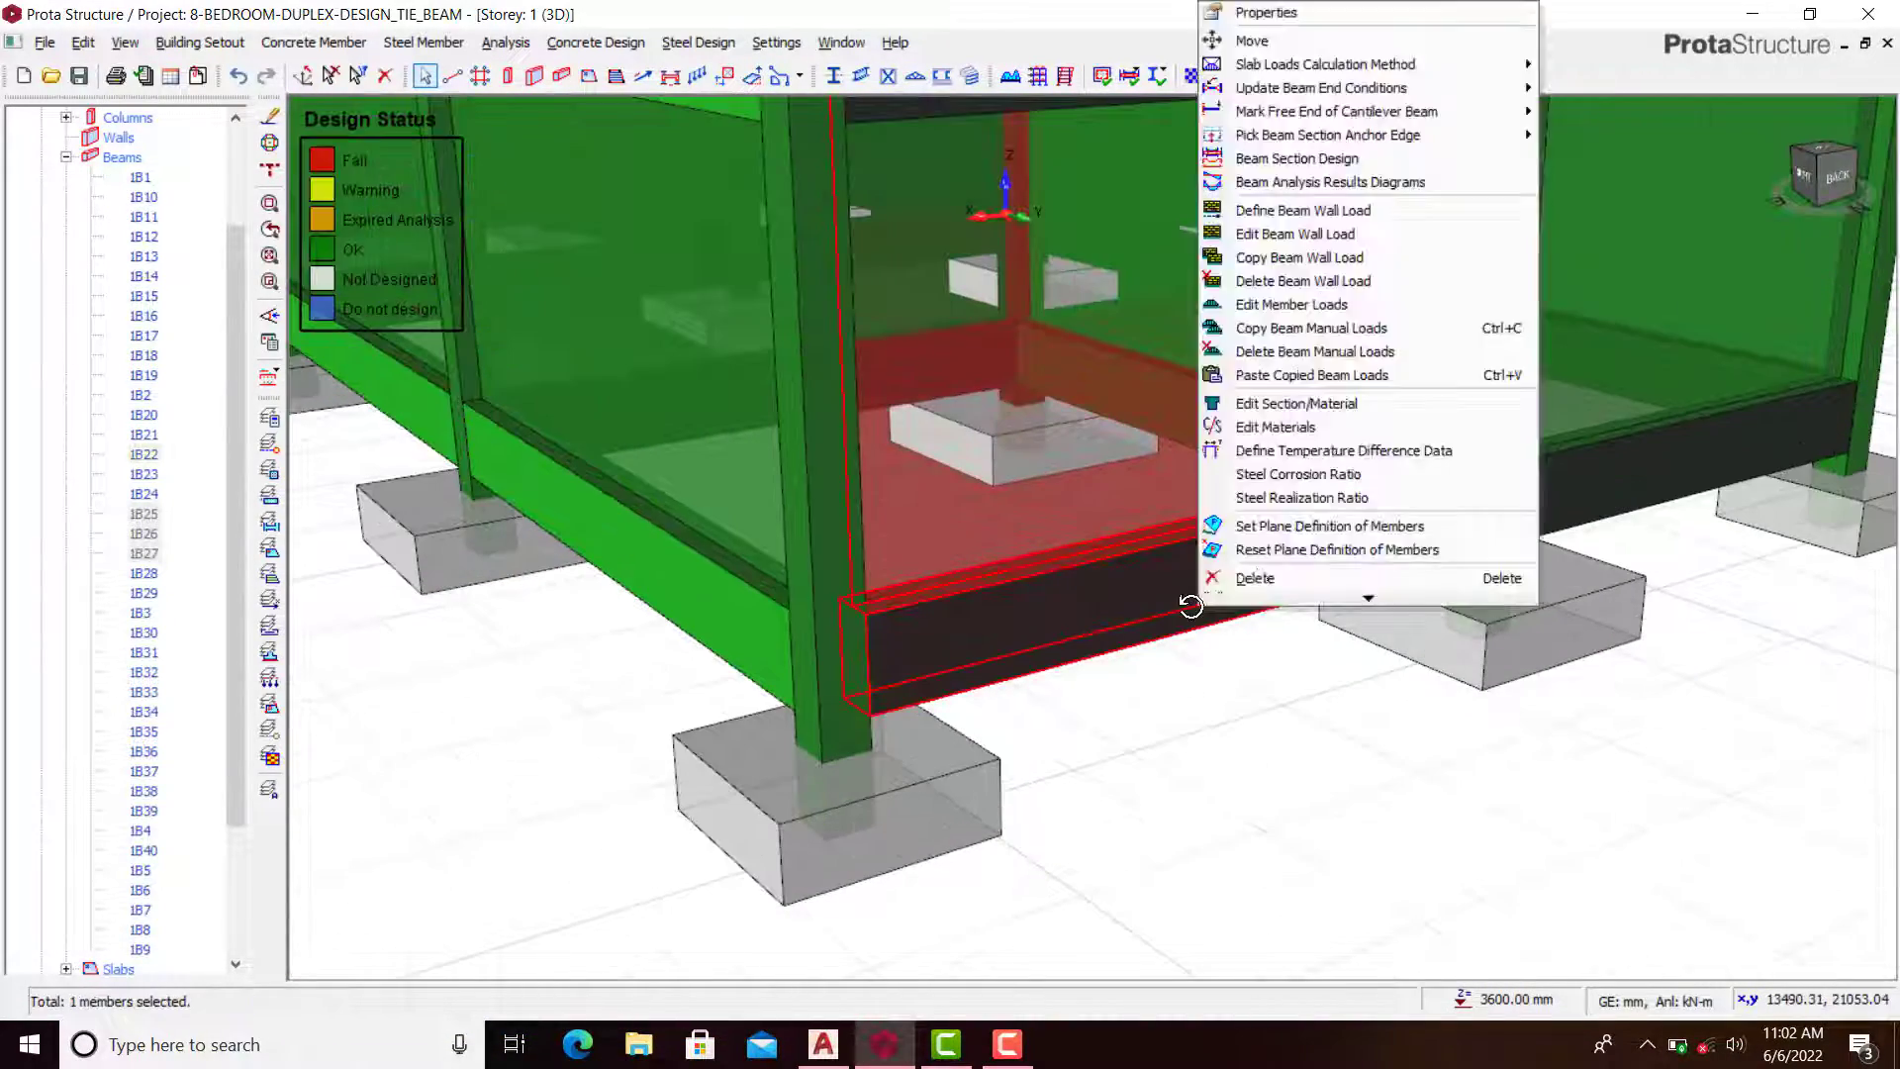
pyautogui.click(1268, 164)
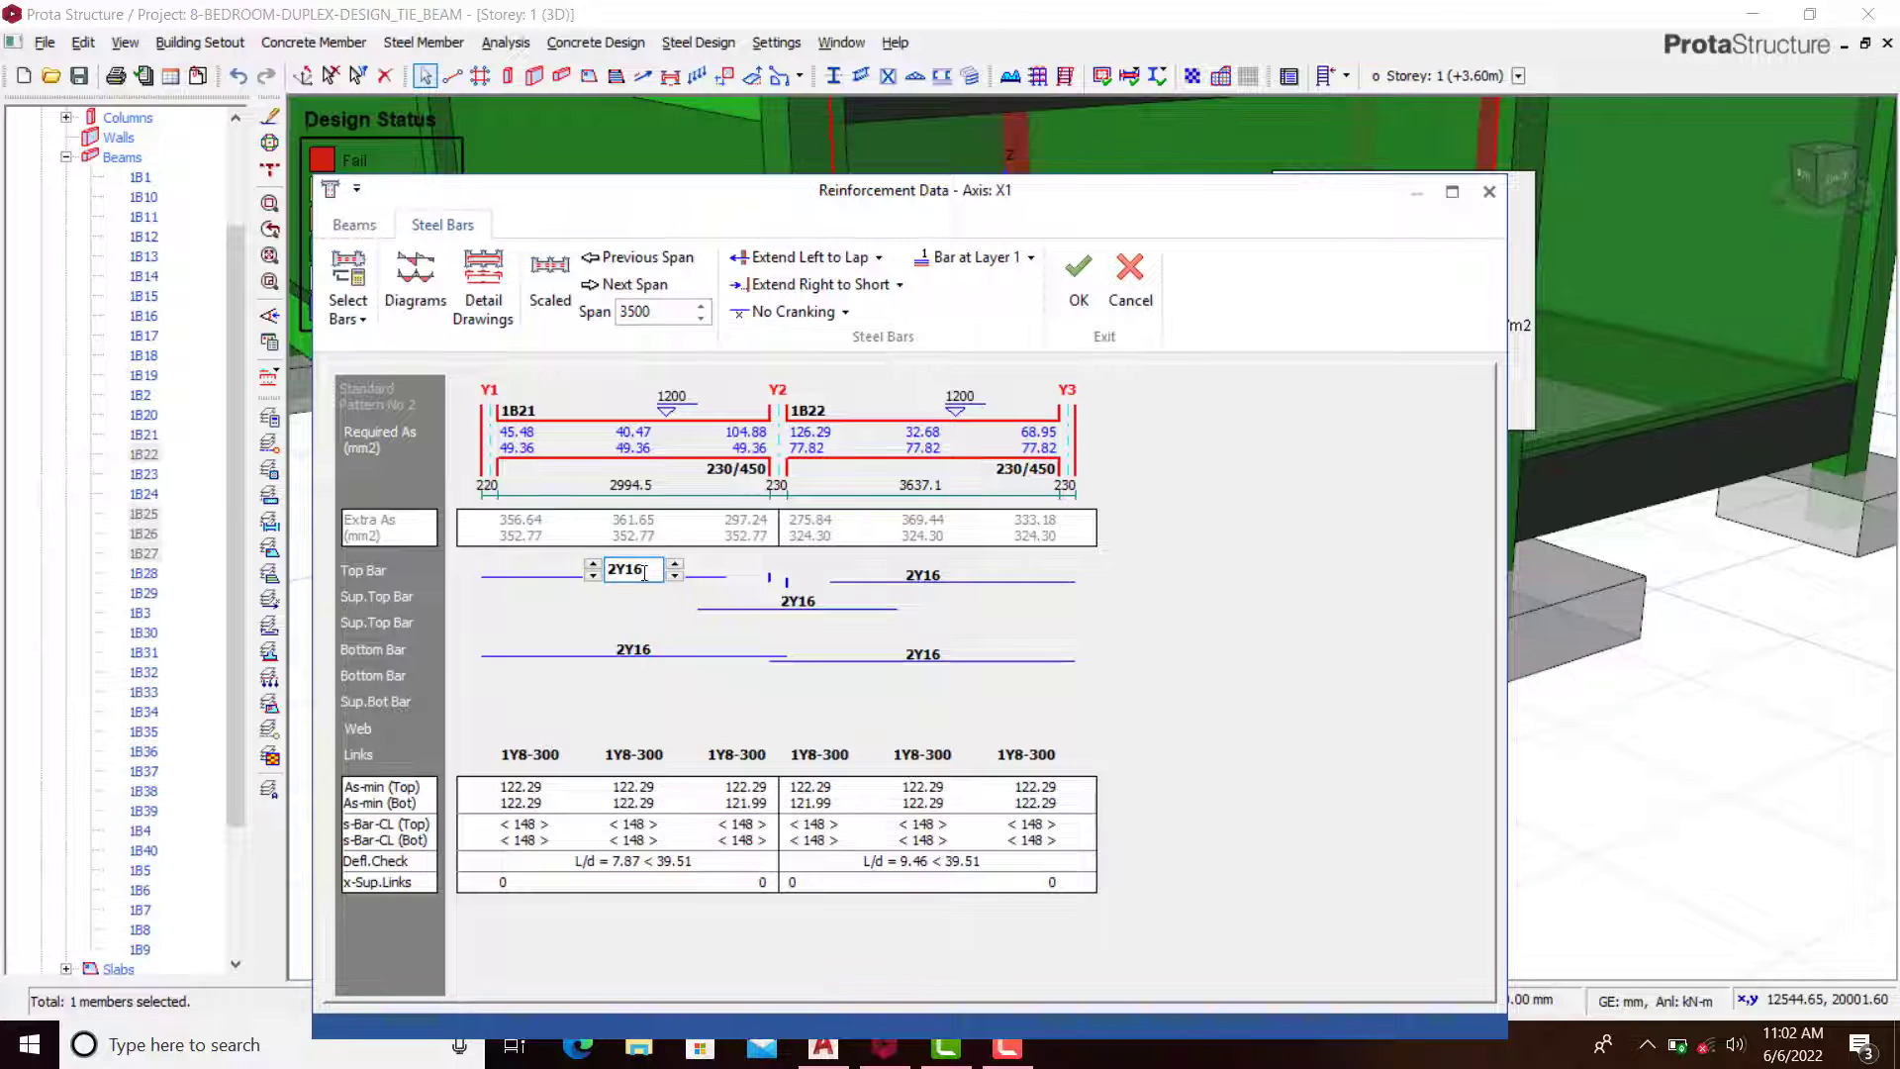
pyautogui.click(638, 651)
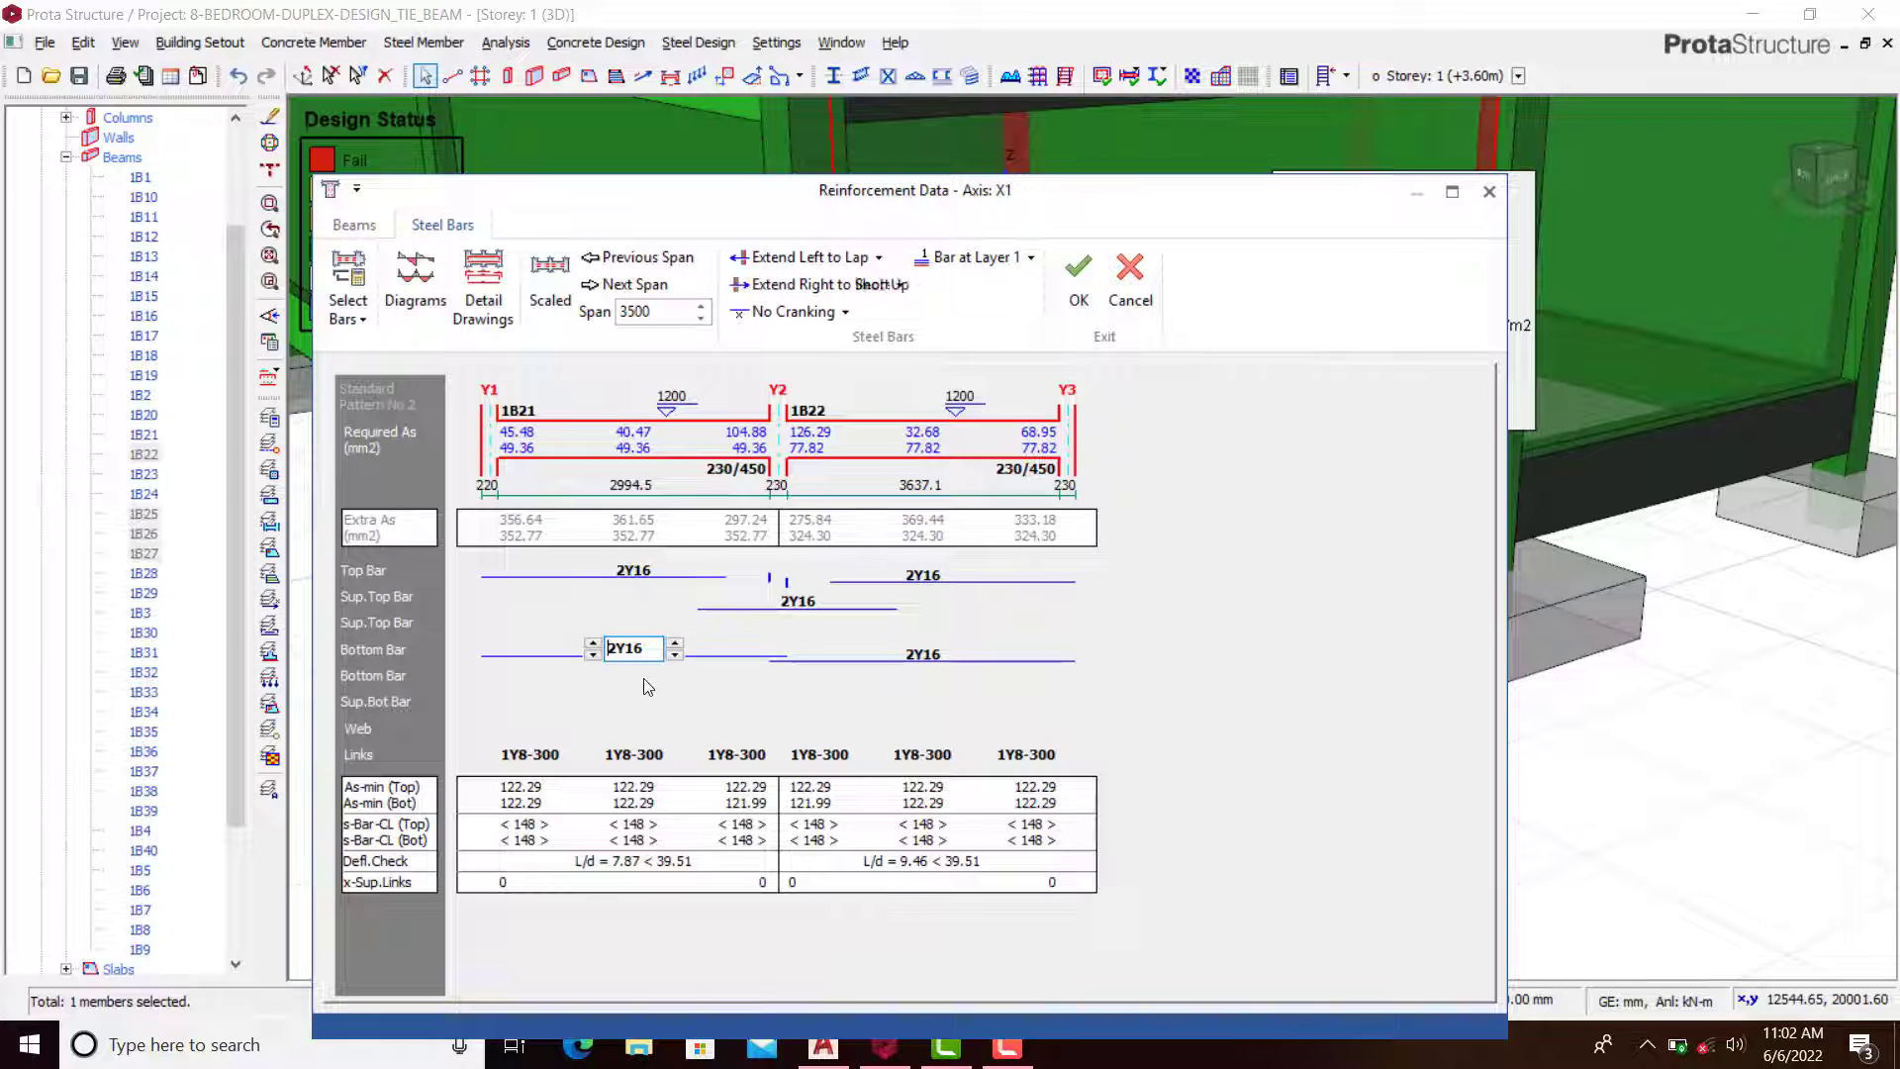
pyautogui.click(652, 572)
pyautogui.click(918, 577)
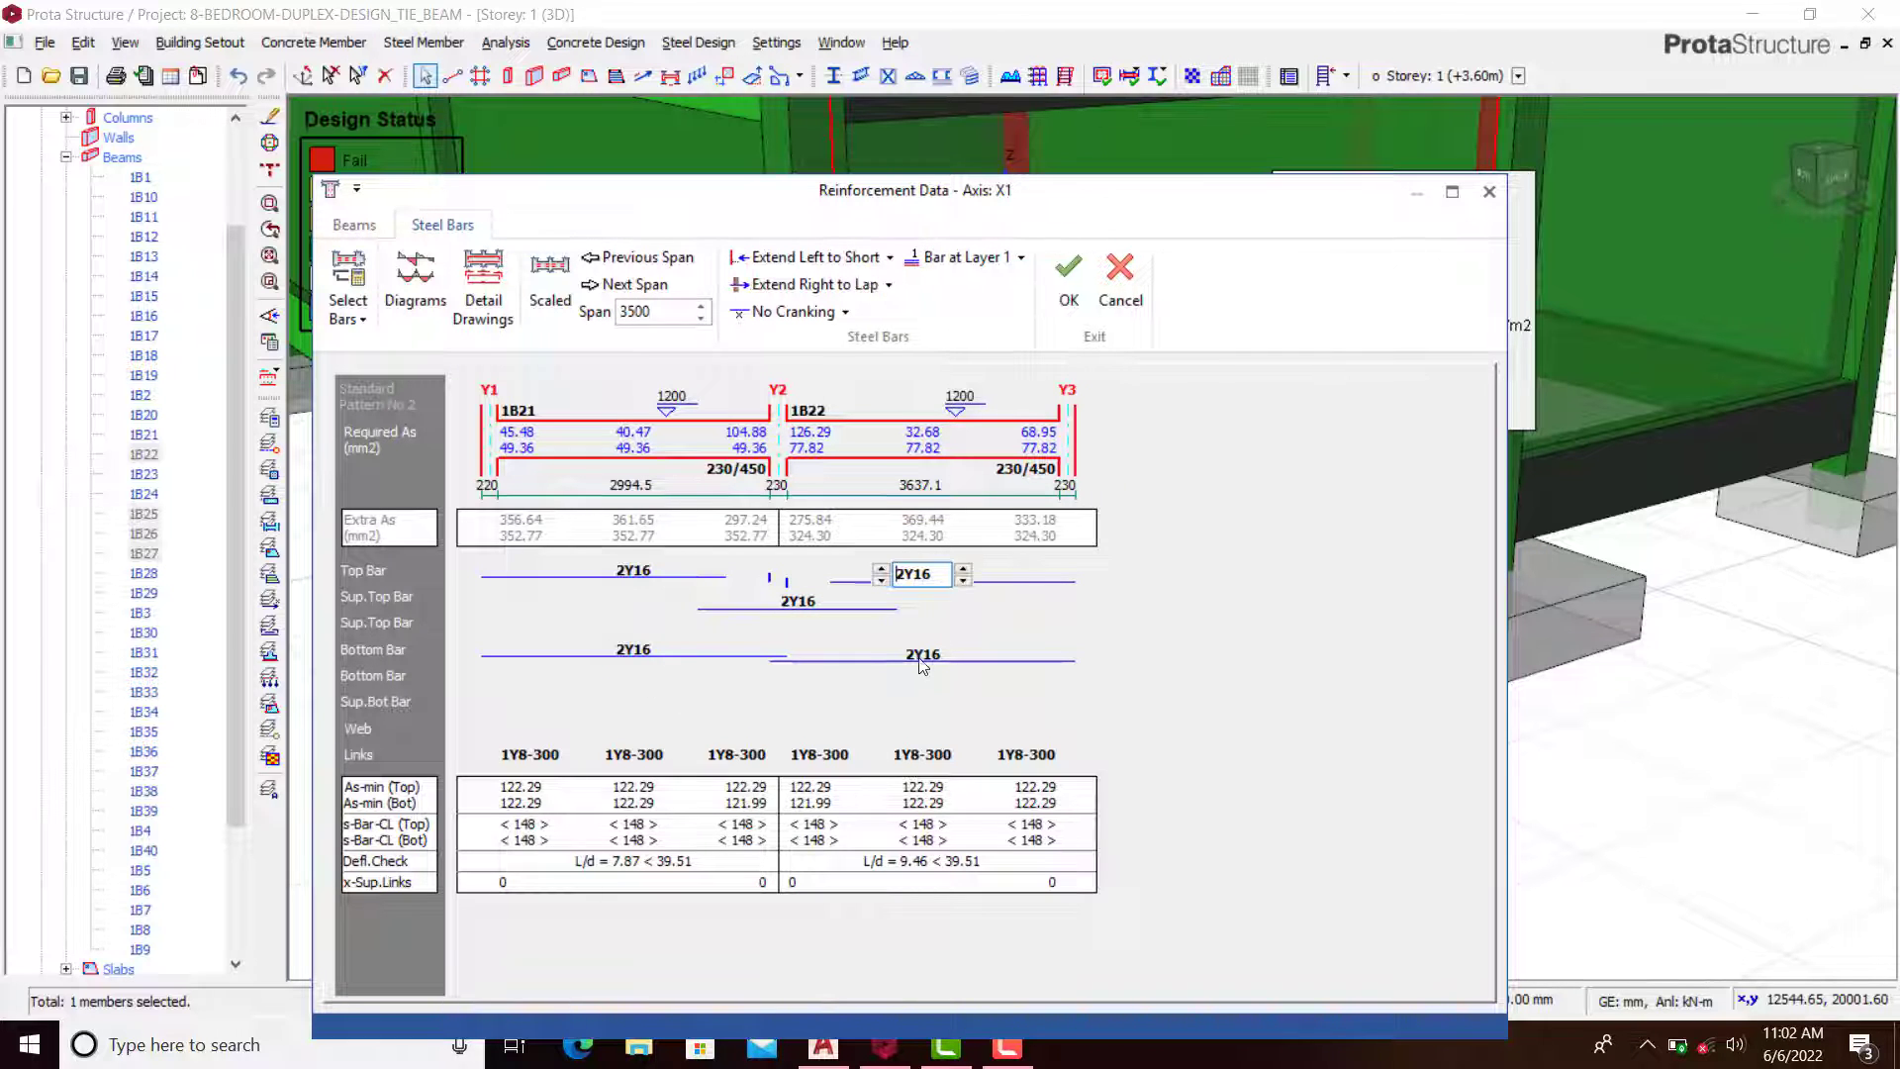
pyautogui.click(921, 658)
pyautogui.click(1067, 277)
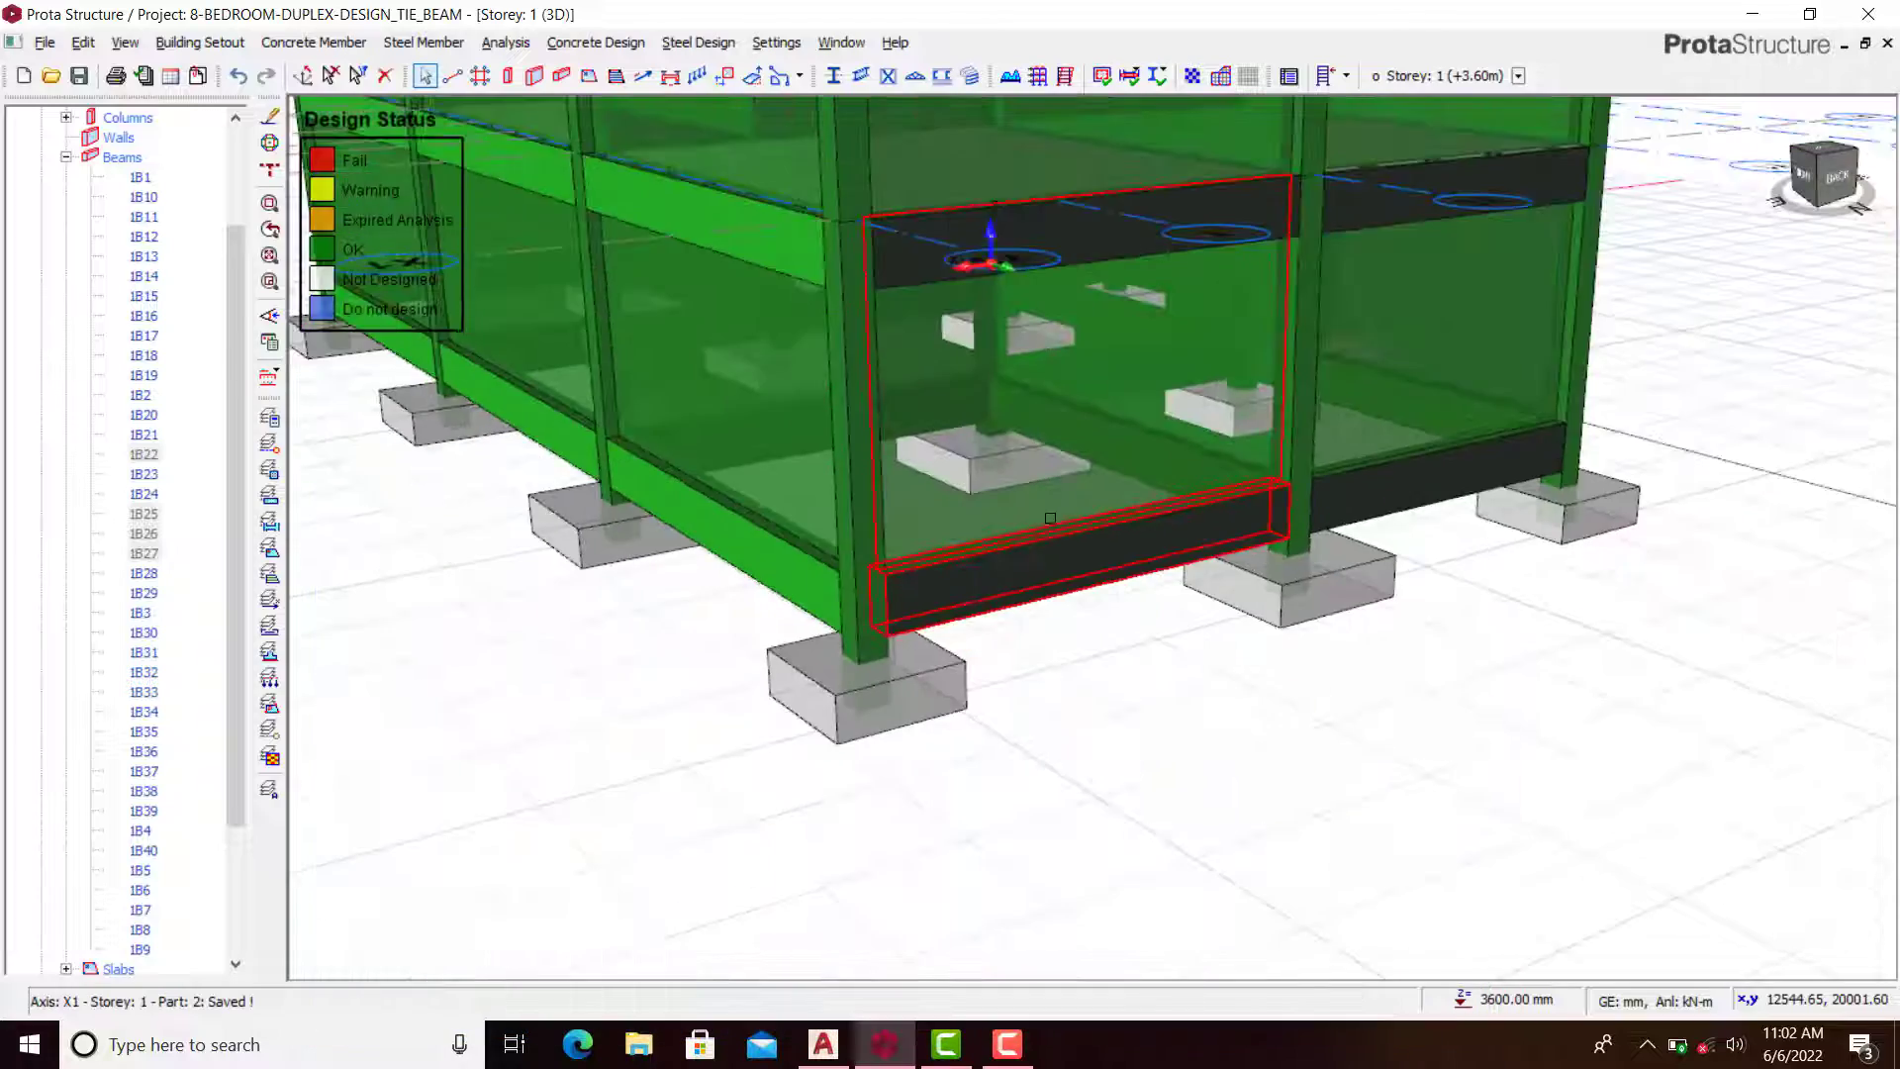
# Step: Open Beam Section Design for tie beam 1B30 on axis Y1, at the X1 end
pyautogui.scroll(-3, 1050, 518)
pyautogui.moveTo(1200, 505); pyautogui.dragTo(1085, 502, button='right')
pyautogui.rightClick(1390, 558)
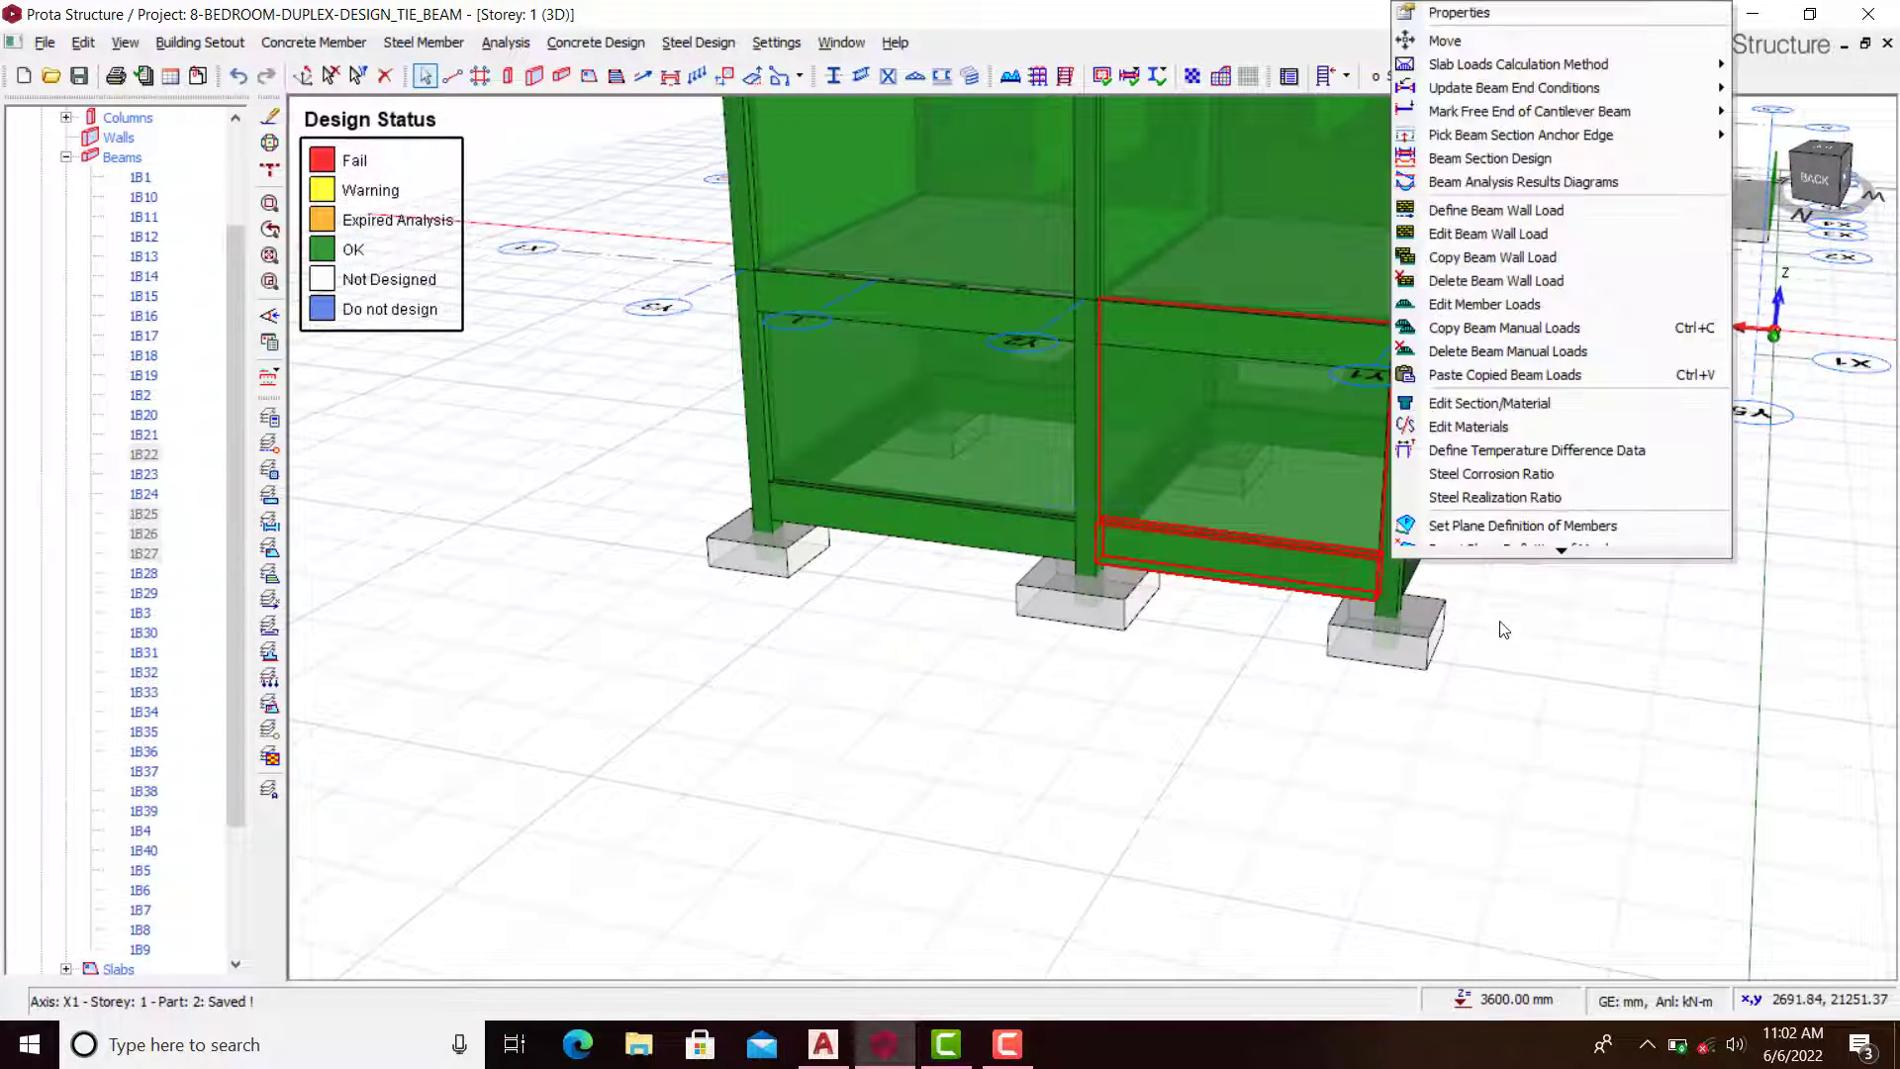
pyautogui.click(1504, 630)
pyautogui.moveTo(1535, 614); pyautogui.dragTo(1140, 620, button='middle')
pyautogui.scroll(2, 1138, 618)
pyautogui.click(1104, 605)
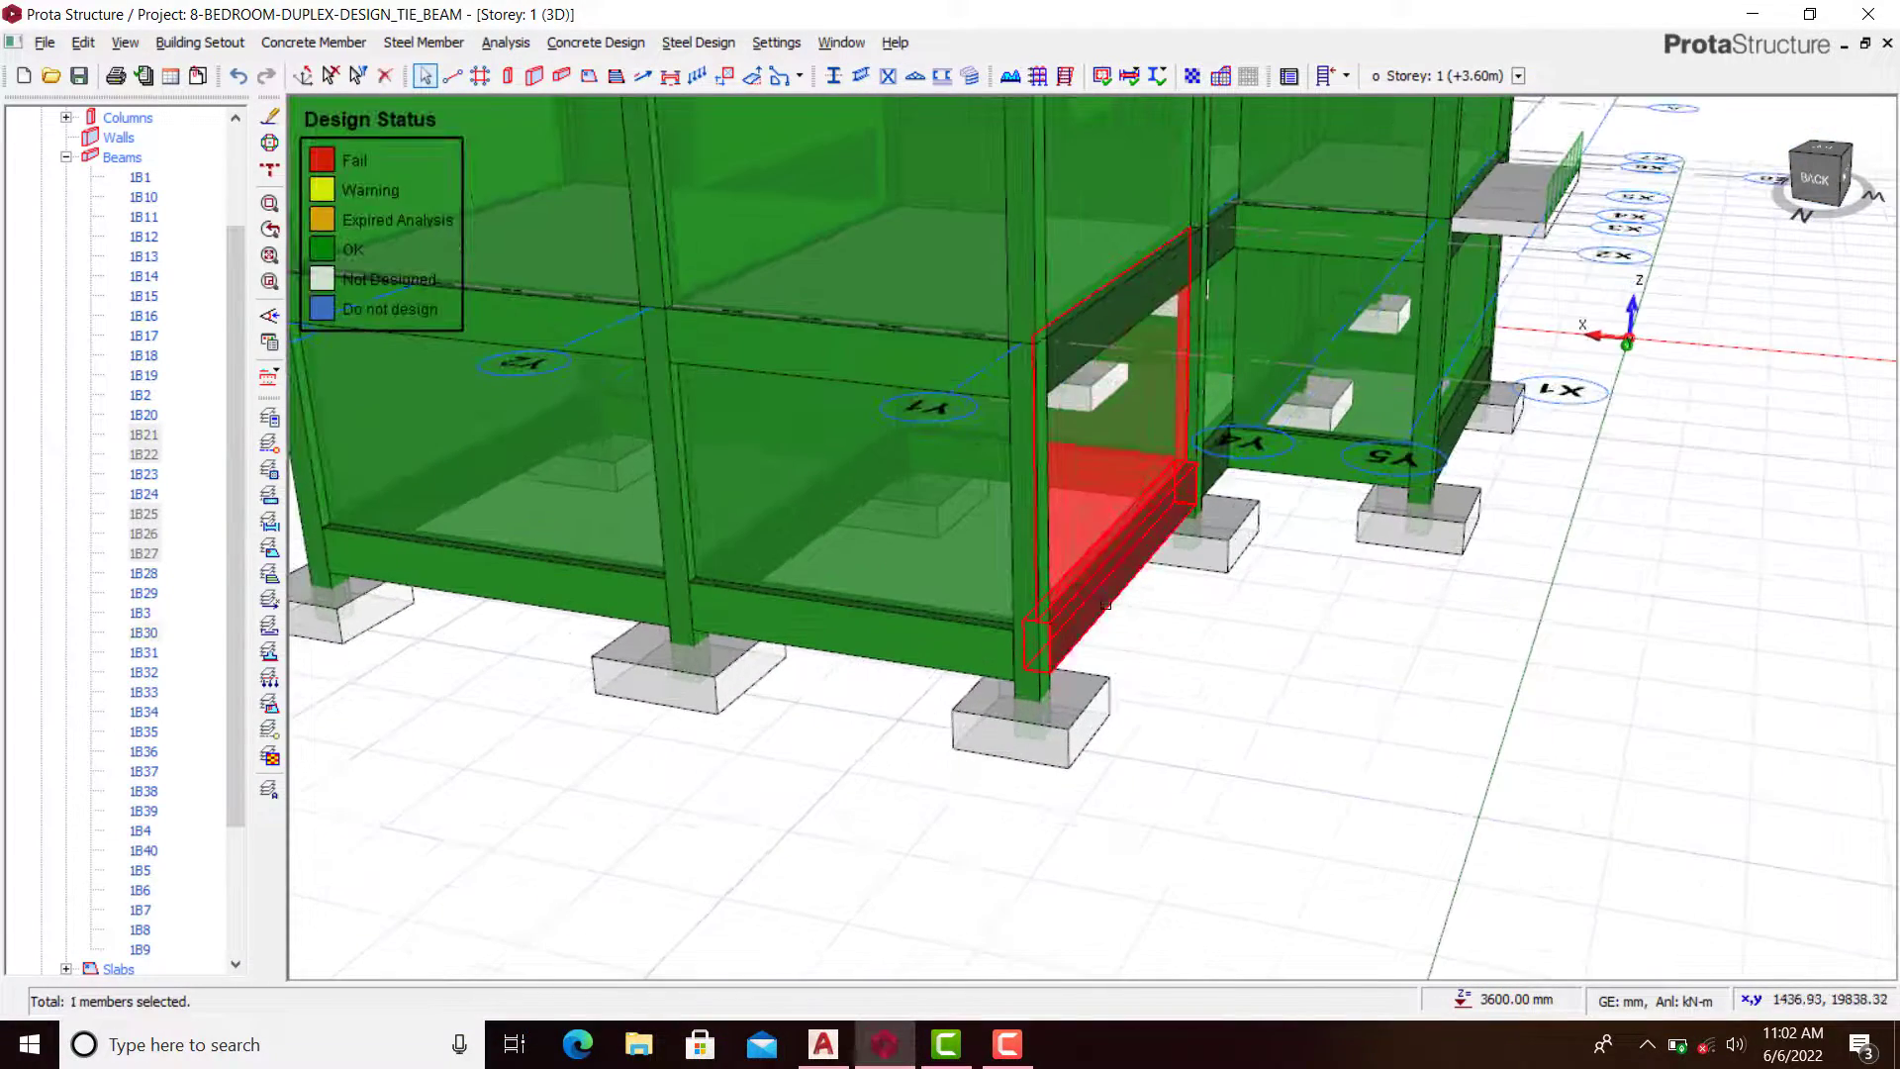
pyautogui.rightClick(1105, 604)
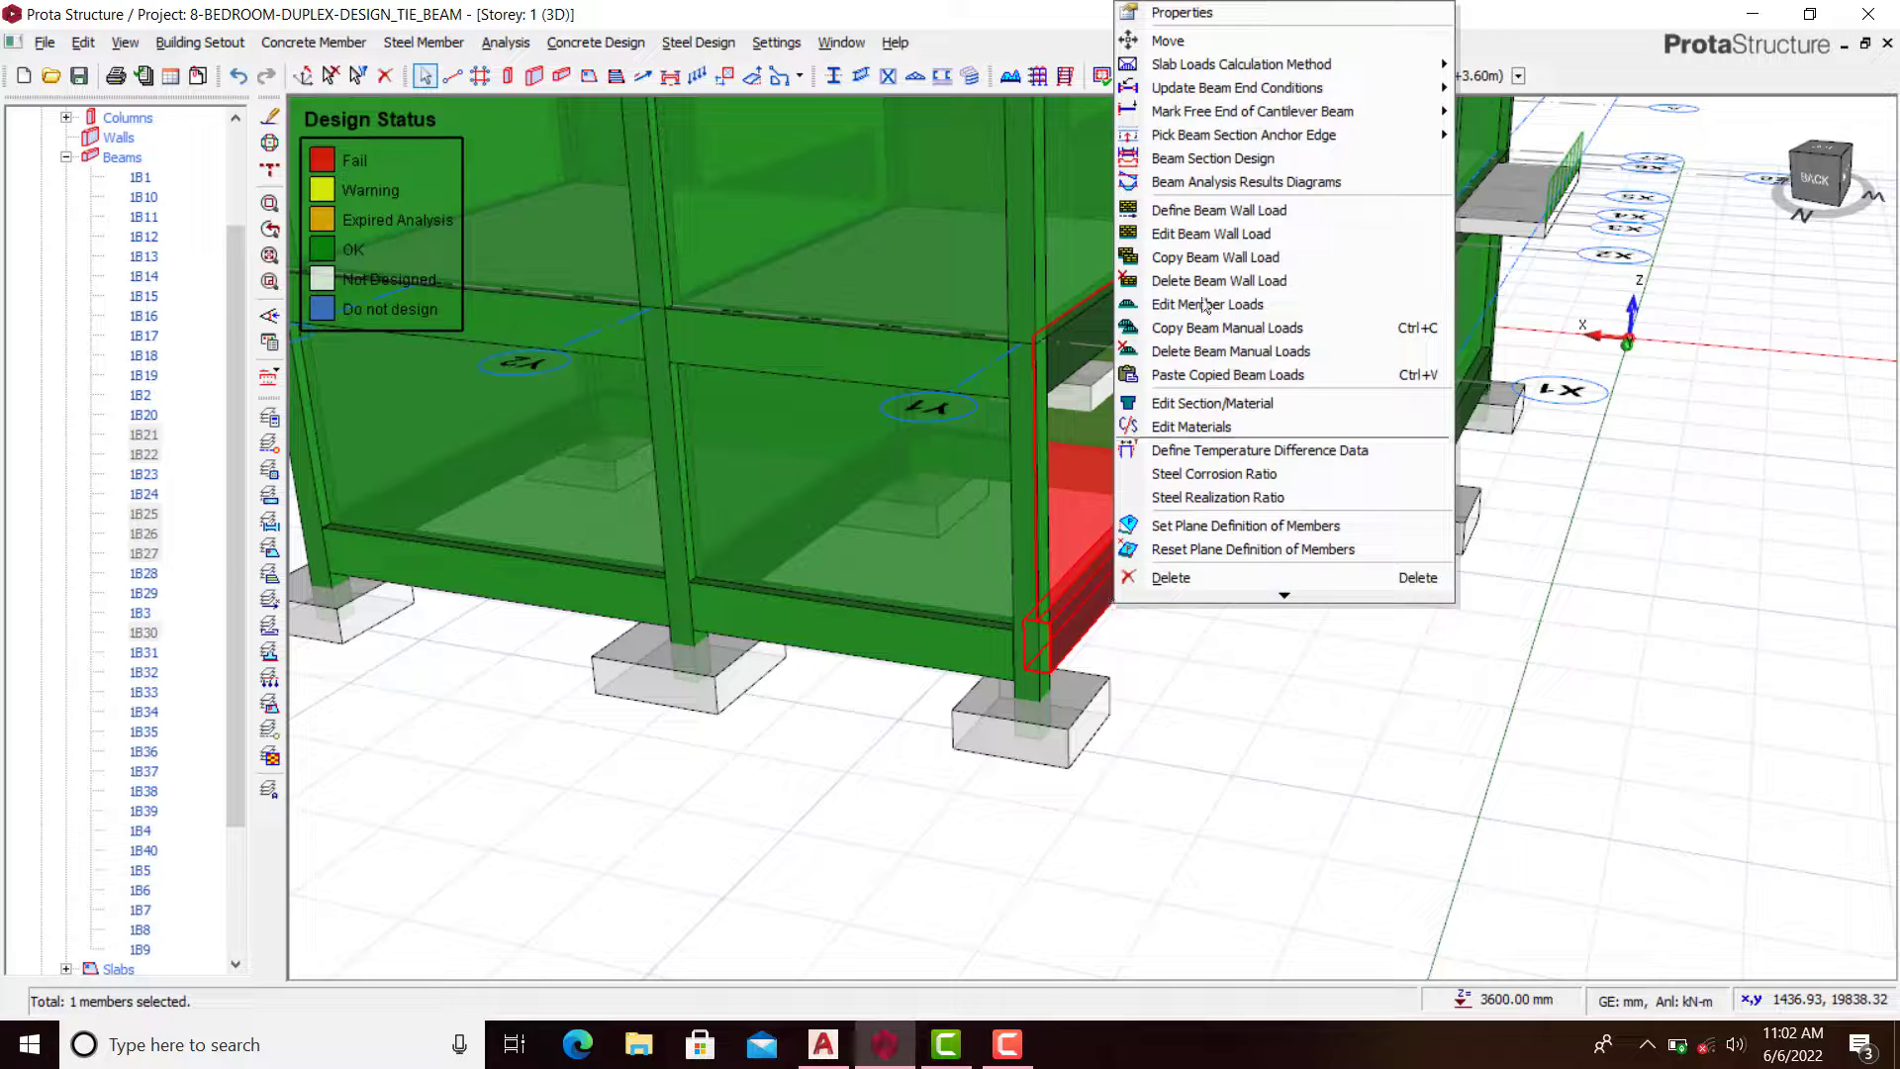
pyautogui.click(1223, 159)
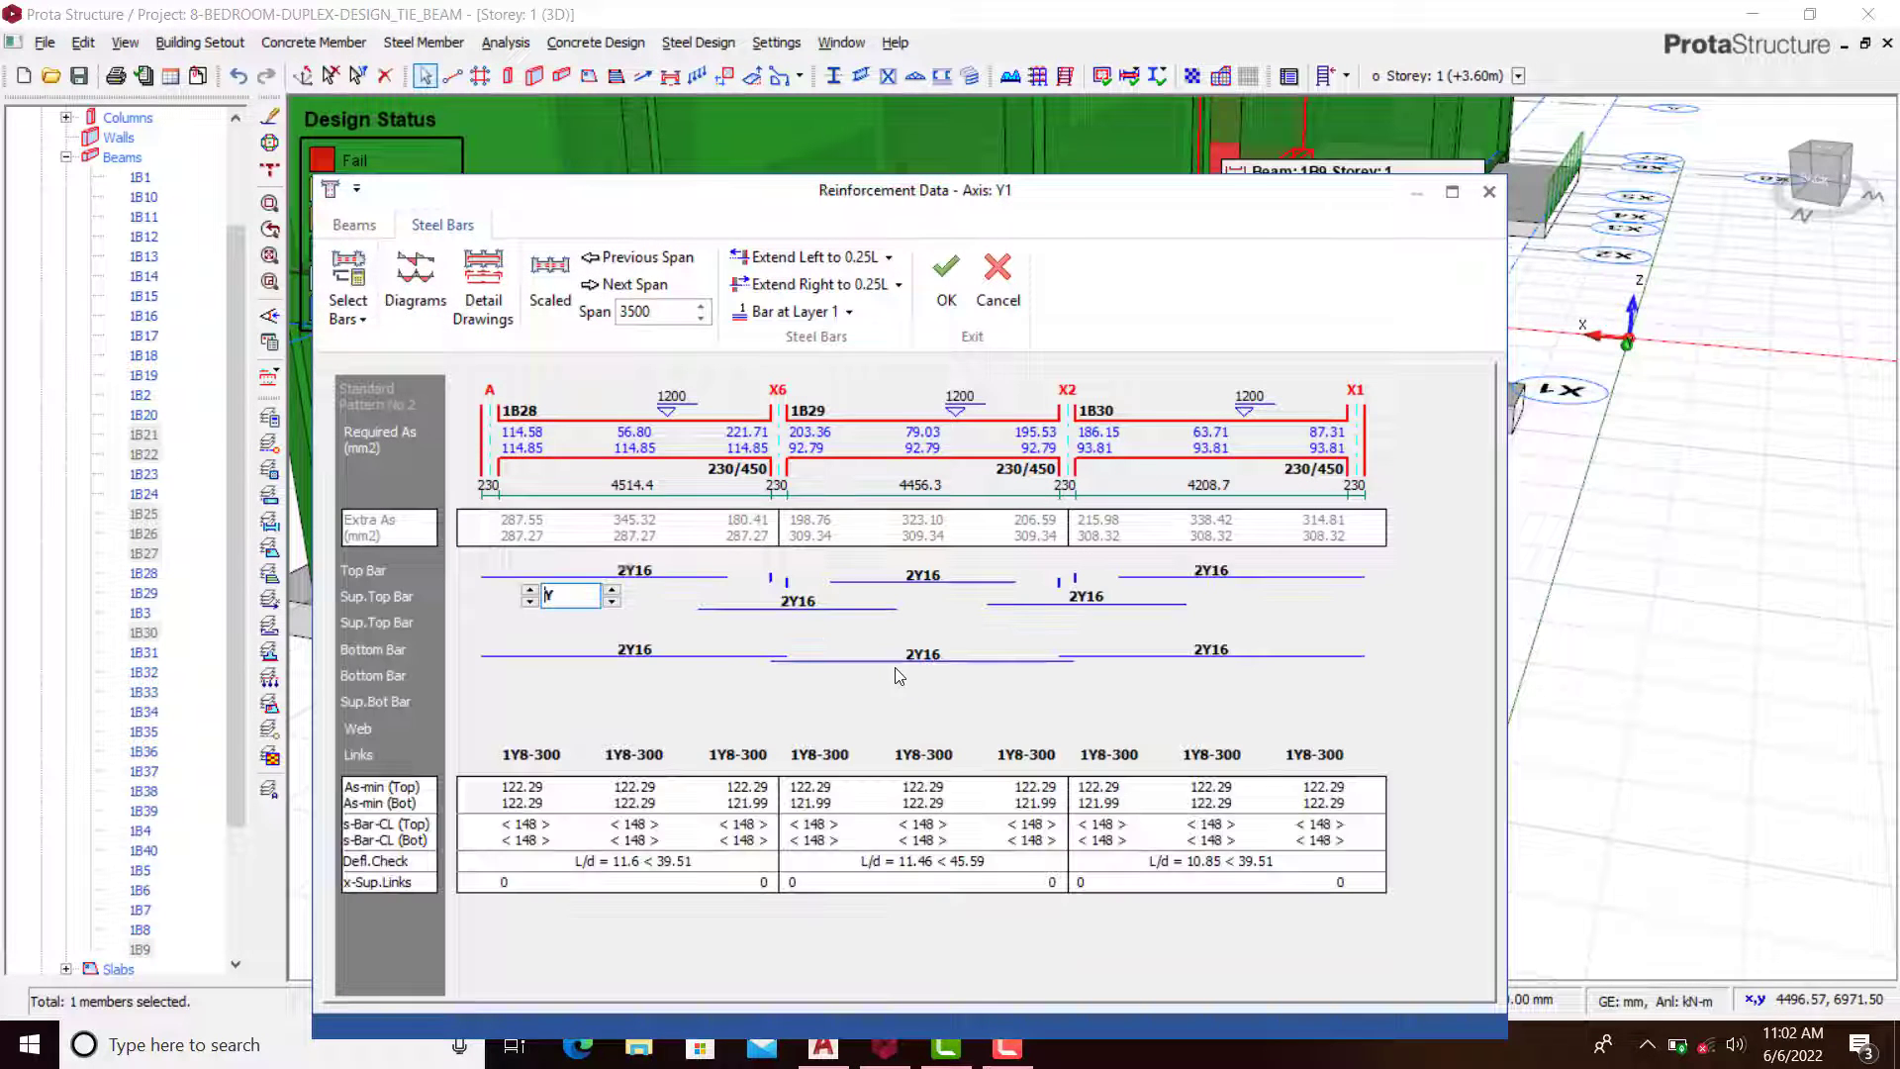
# Step: Check the top and bottom bars of span 1B28 and the support top bar at X6, and save the axis Y1 reinforcement
pyautogui.click(638, 573)
pyautogui.click(636, 649)
pyautogui.click(818, 602)
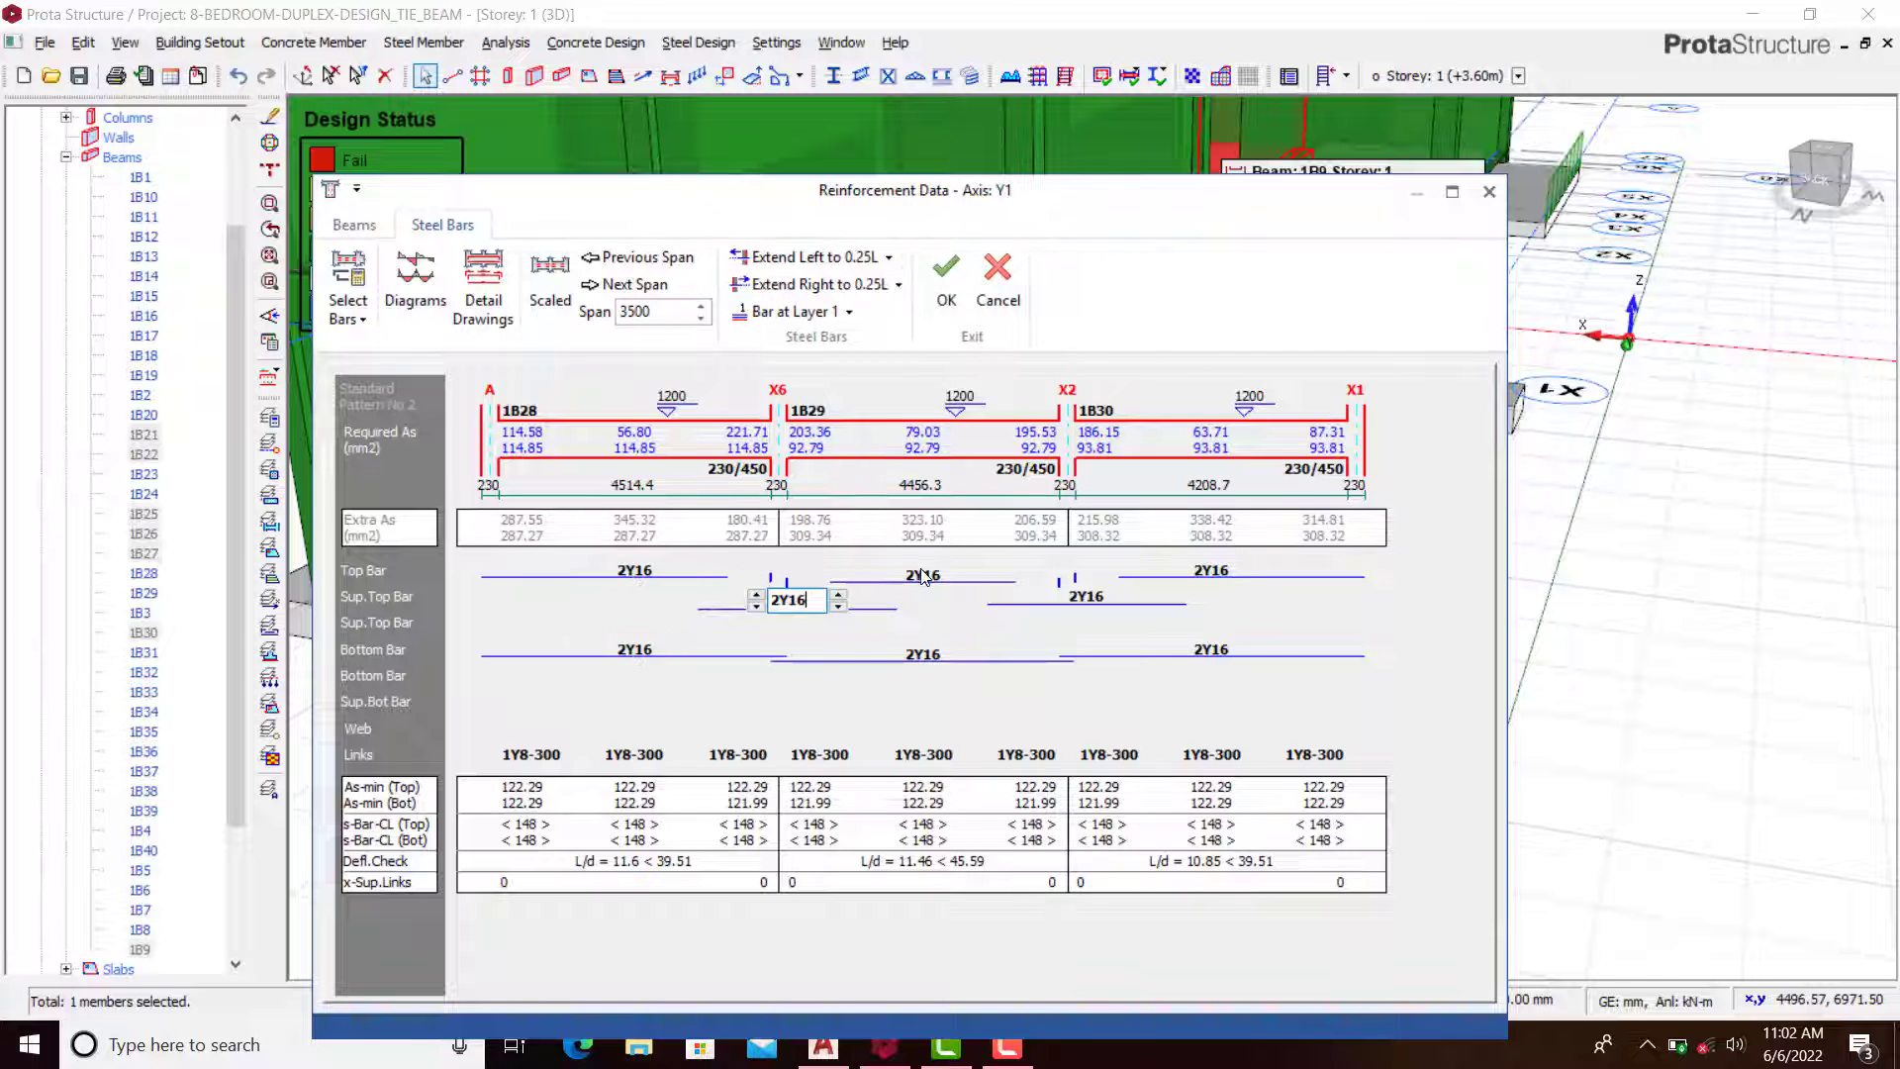
pyautogui.click(946, 277)
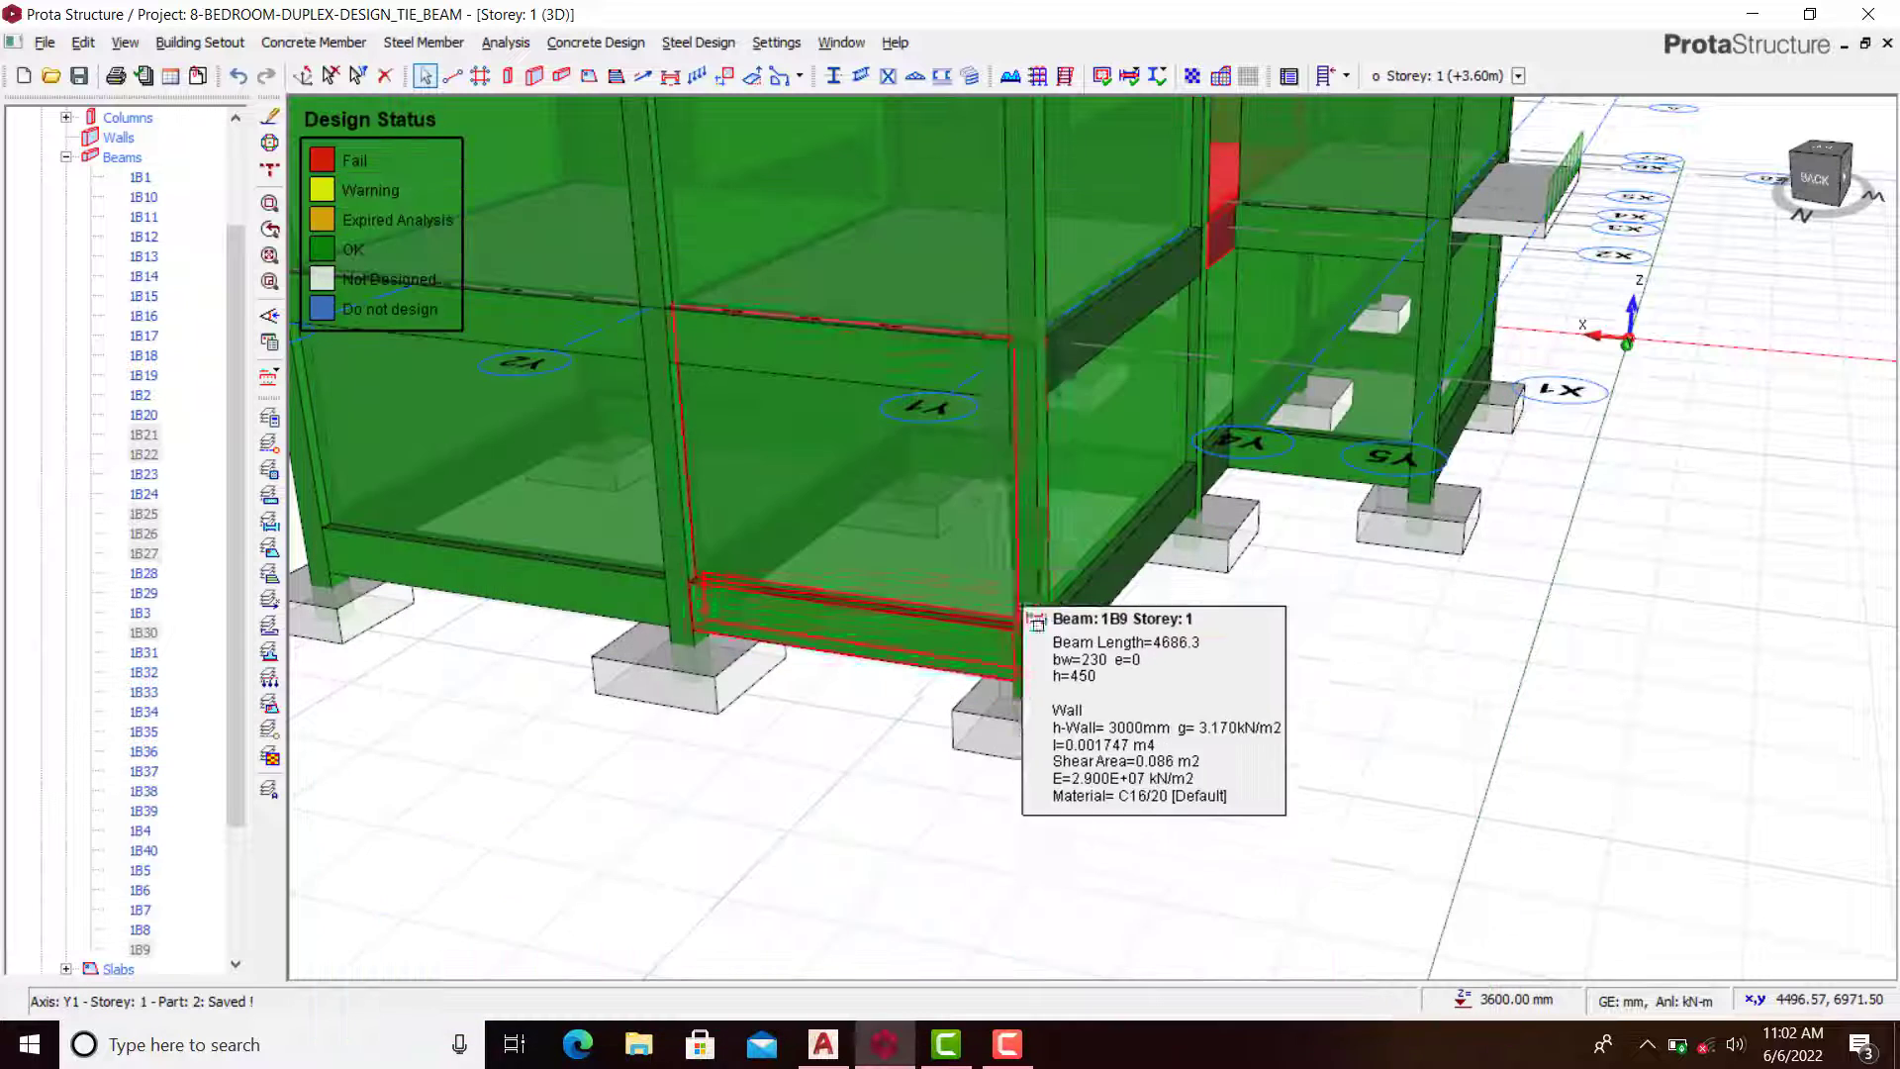
# Step: Check the top and bottom bars of tie beam 1B31 in Beam Section Design, and save the axis X3 reinforcement
pyautogui.scroll(5, 1292, 542)
pyautogui.click(1220, 425)
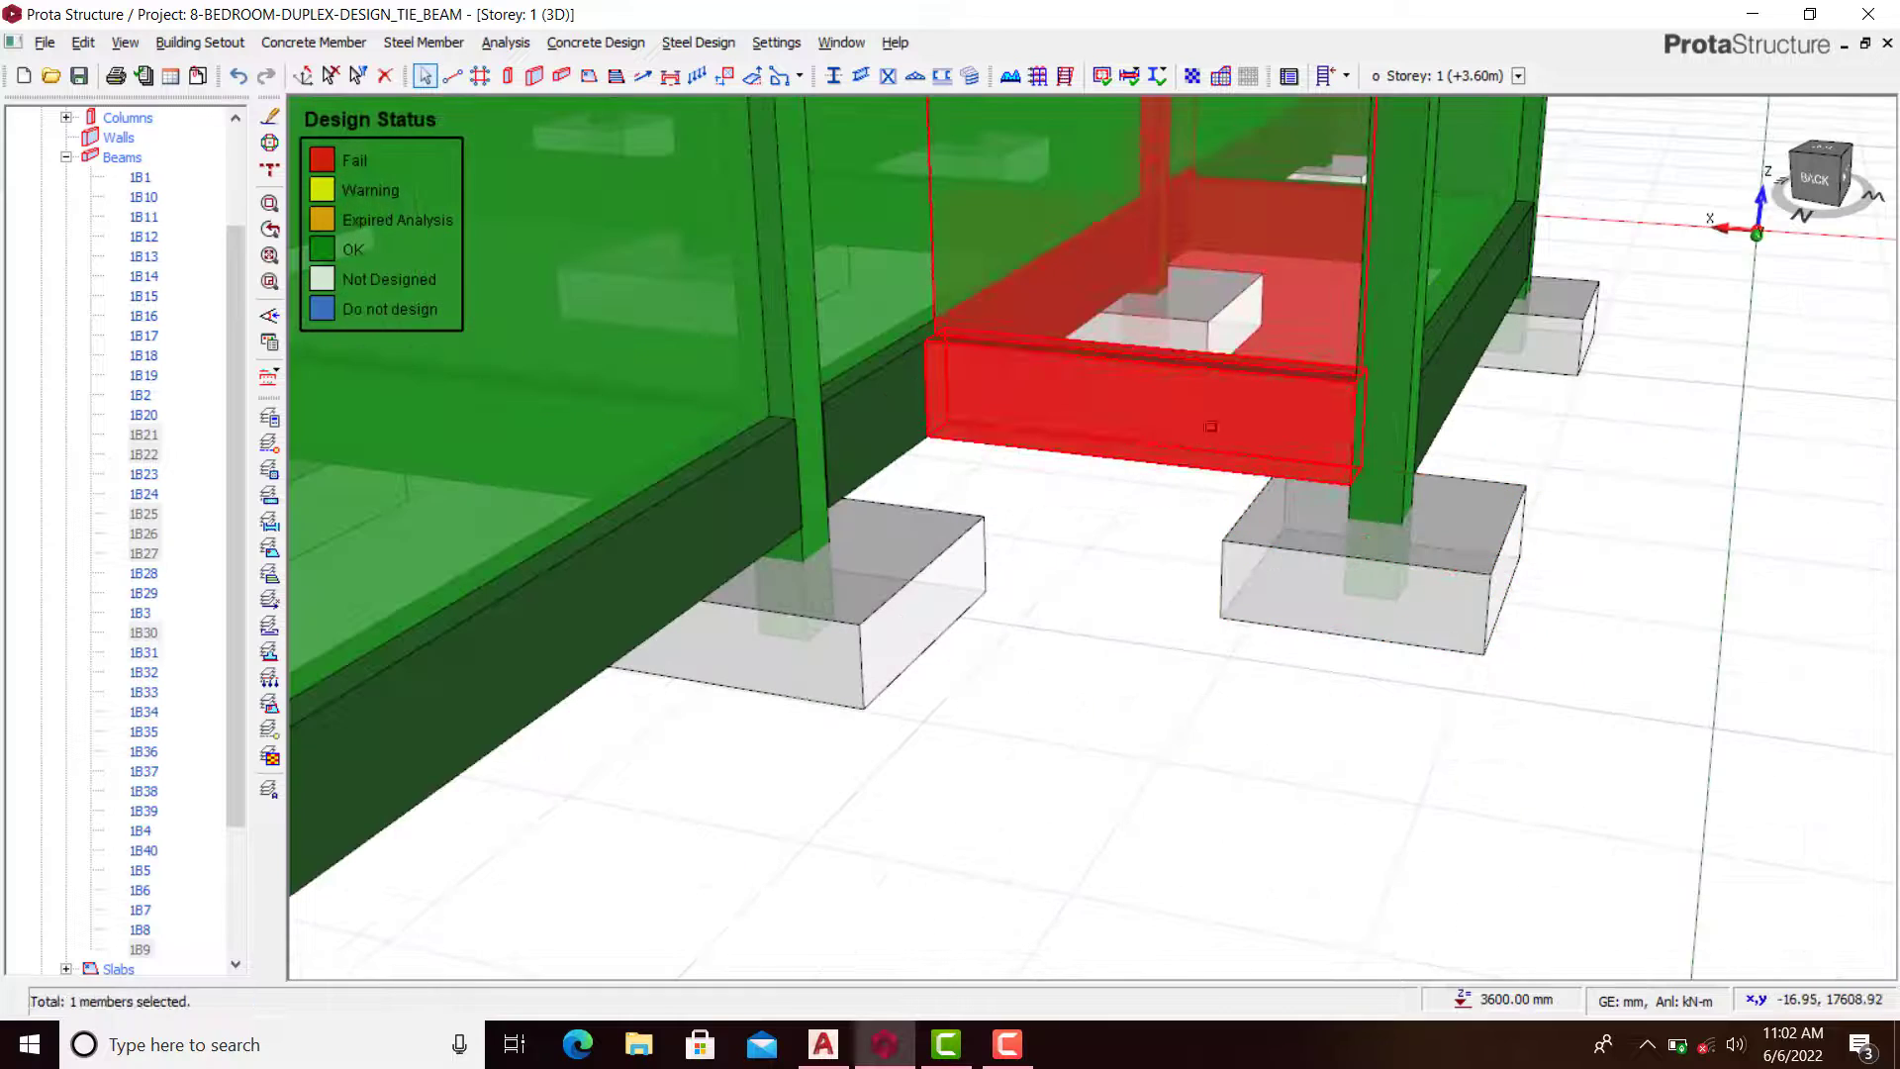
pyautogui.scroll(-2, 1029, 490)
pyautogui.rightClick(1257, 484)
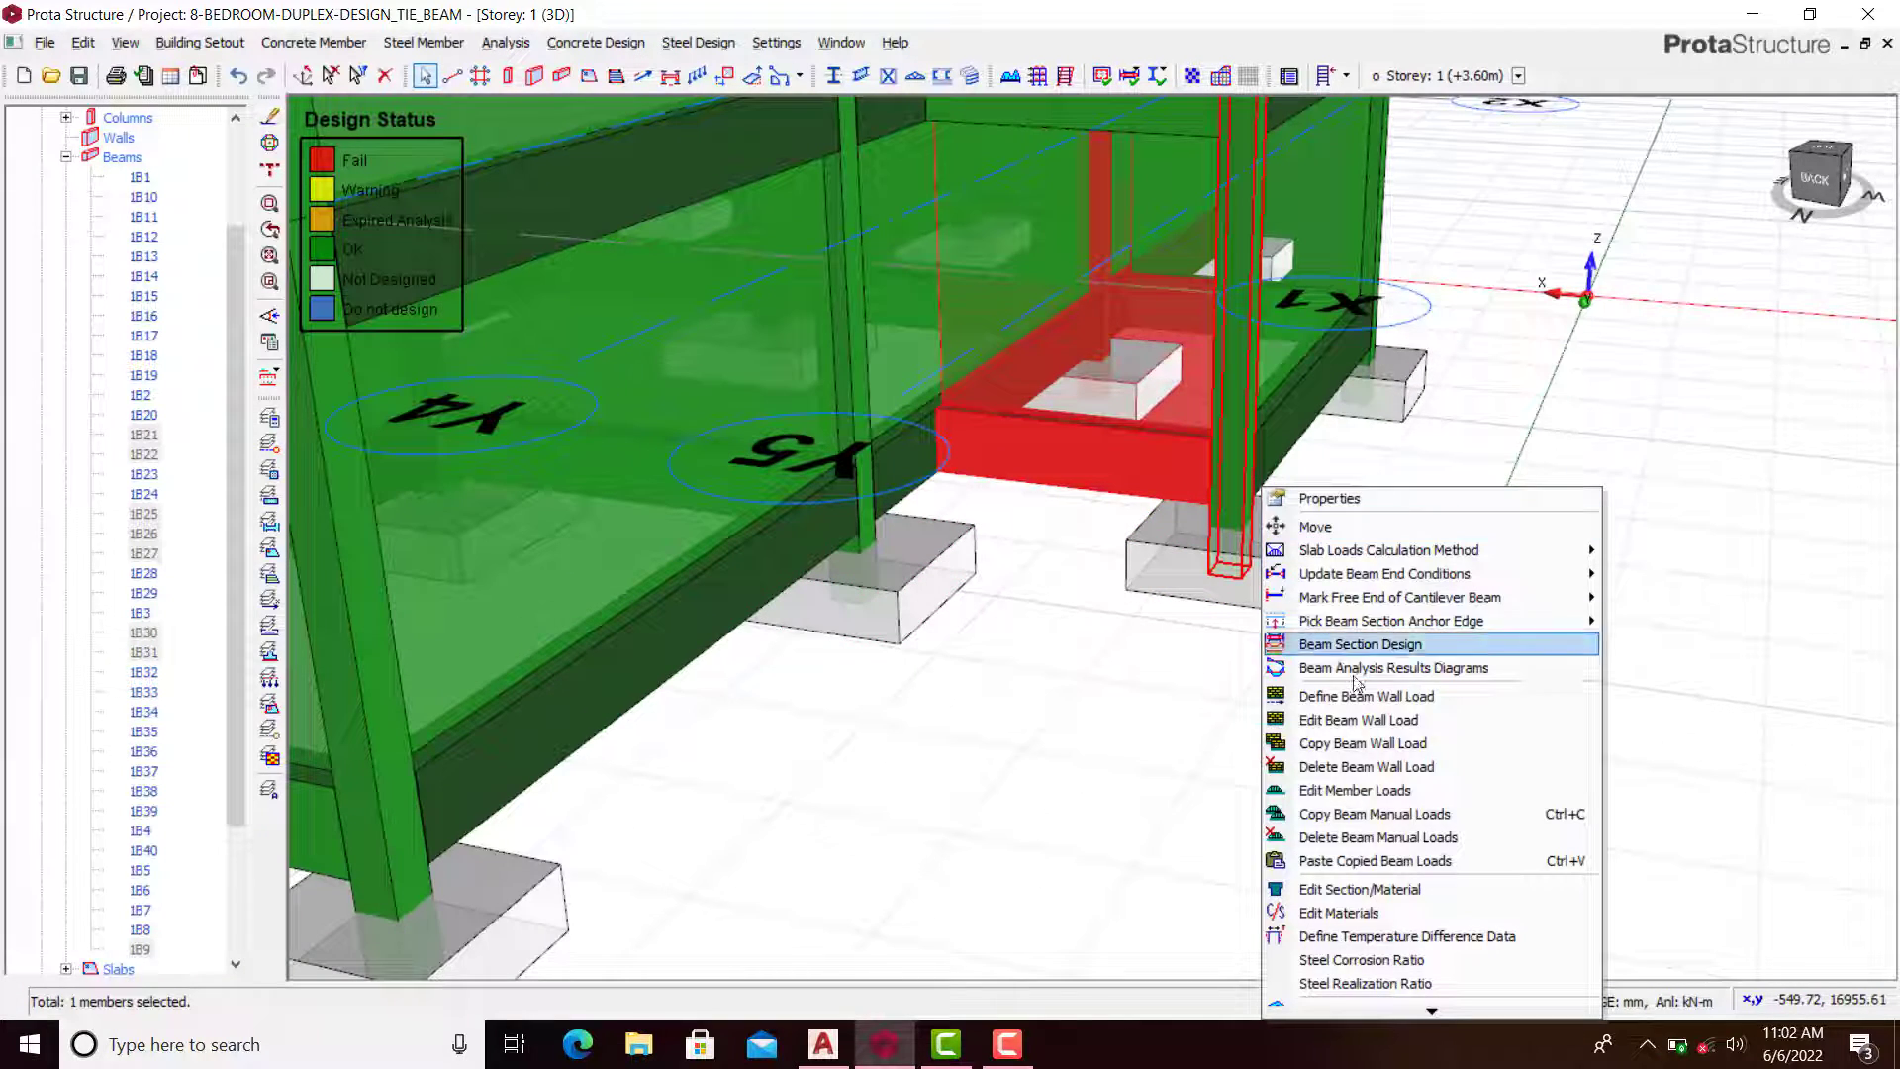
pyautogui.click(1357, 645)
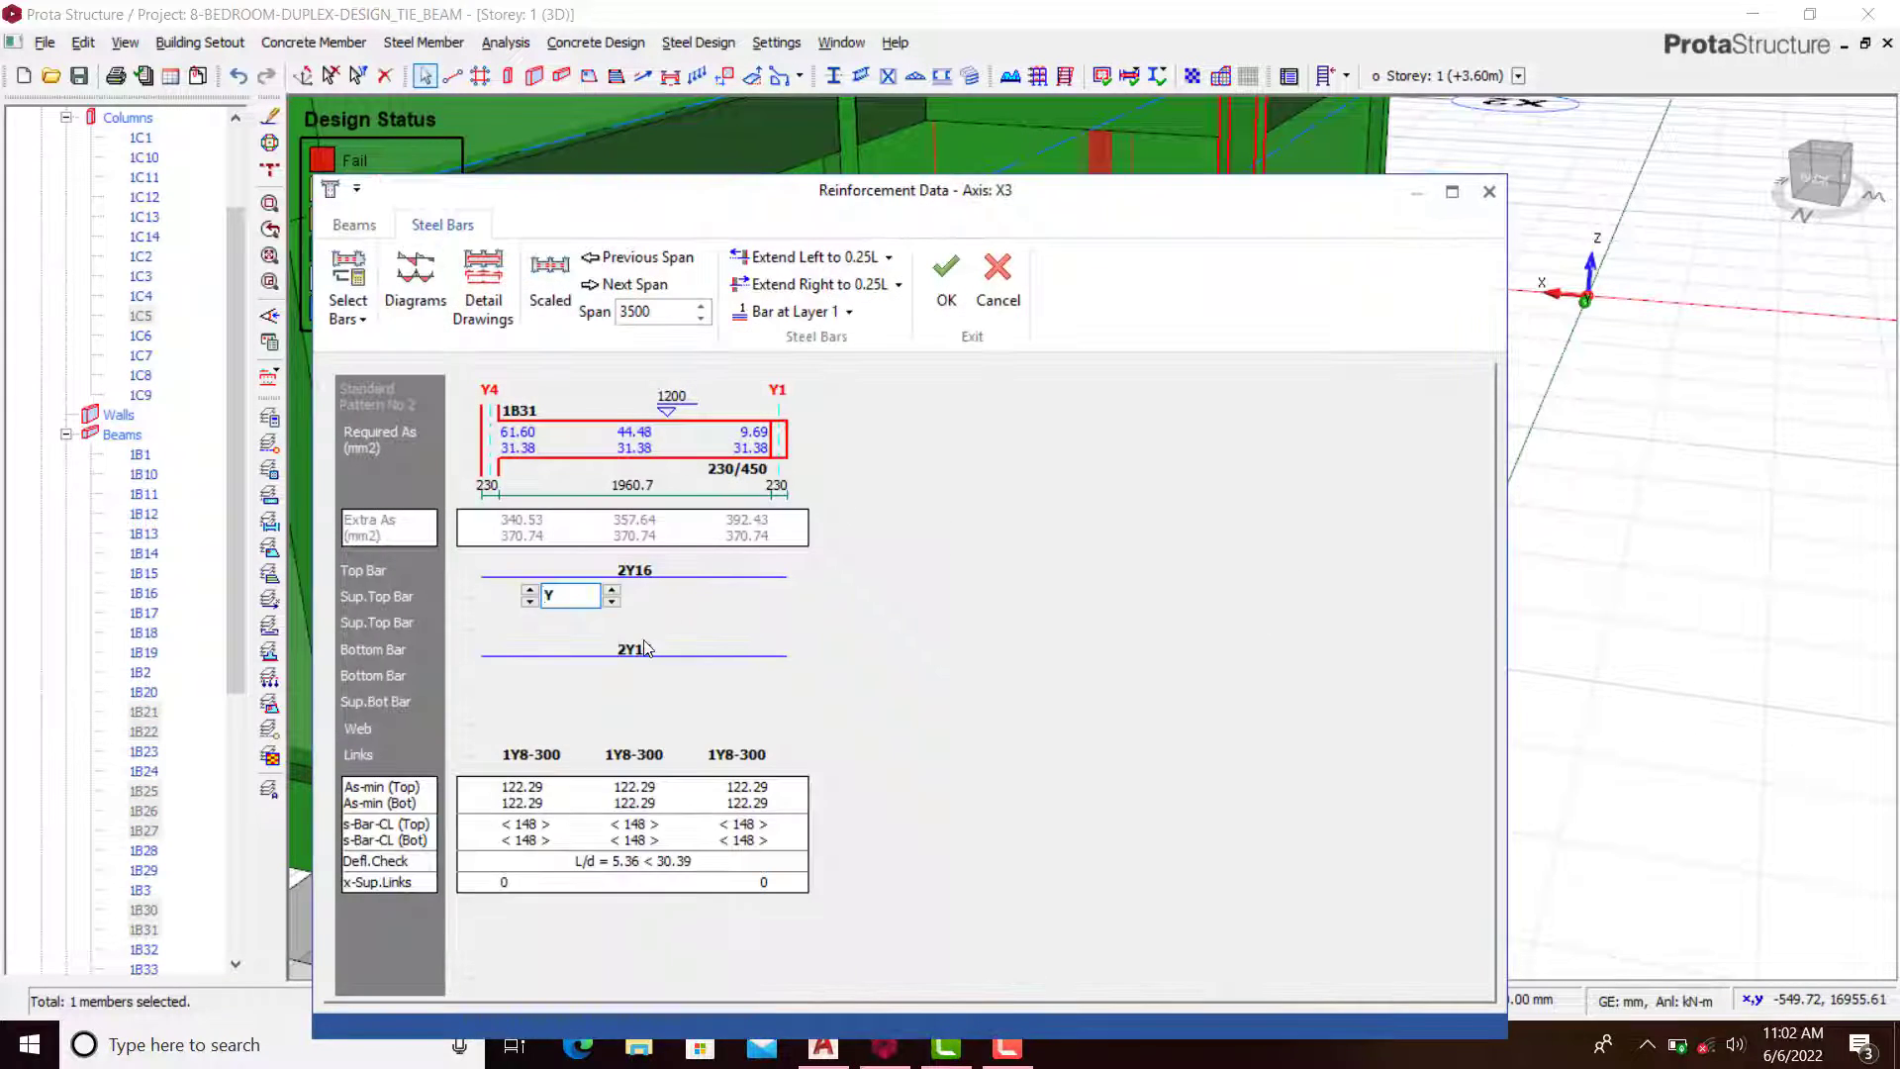
pyautogui.click(645, 648)
pyautogui.click(634, 570)
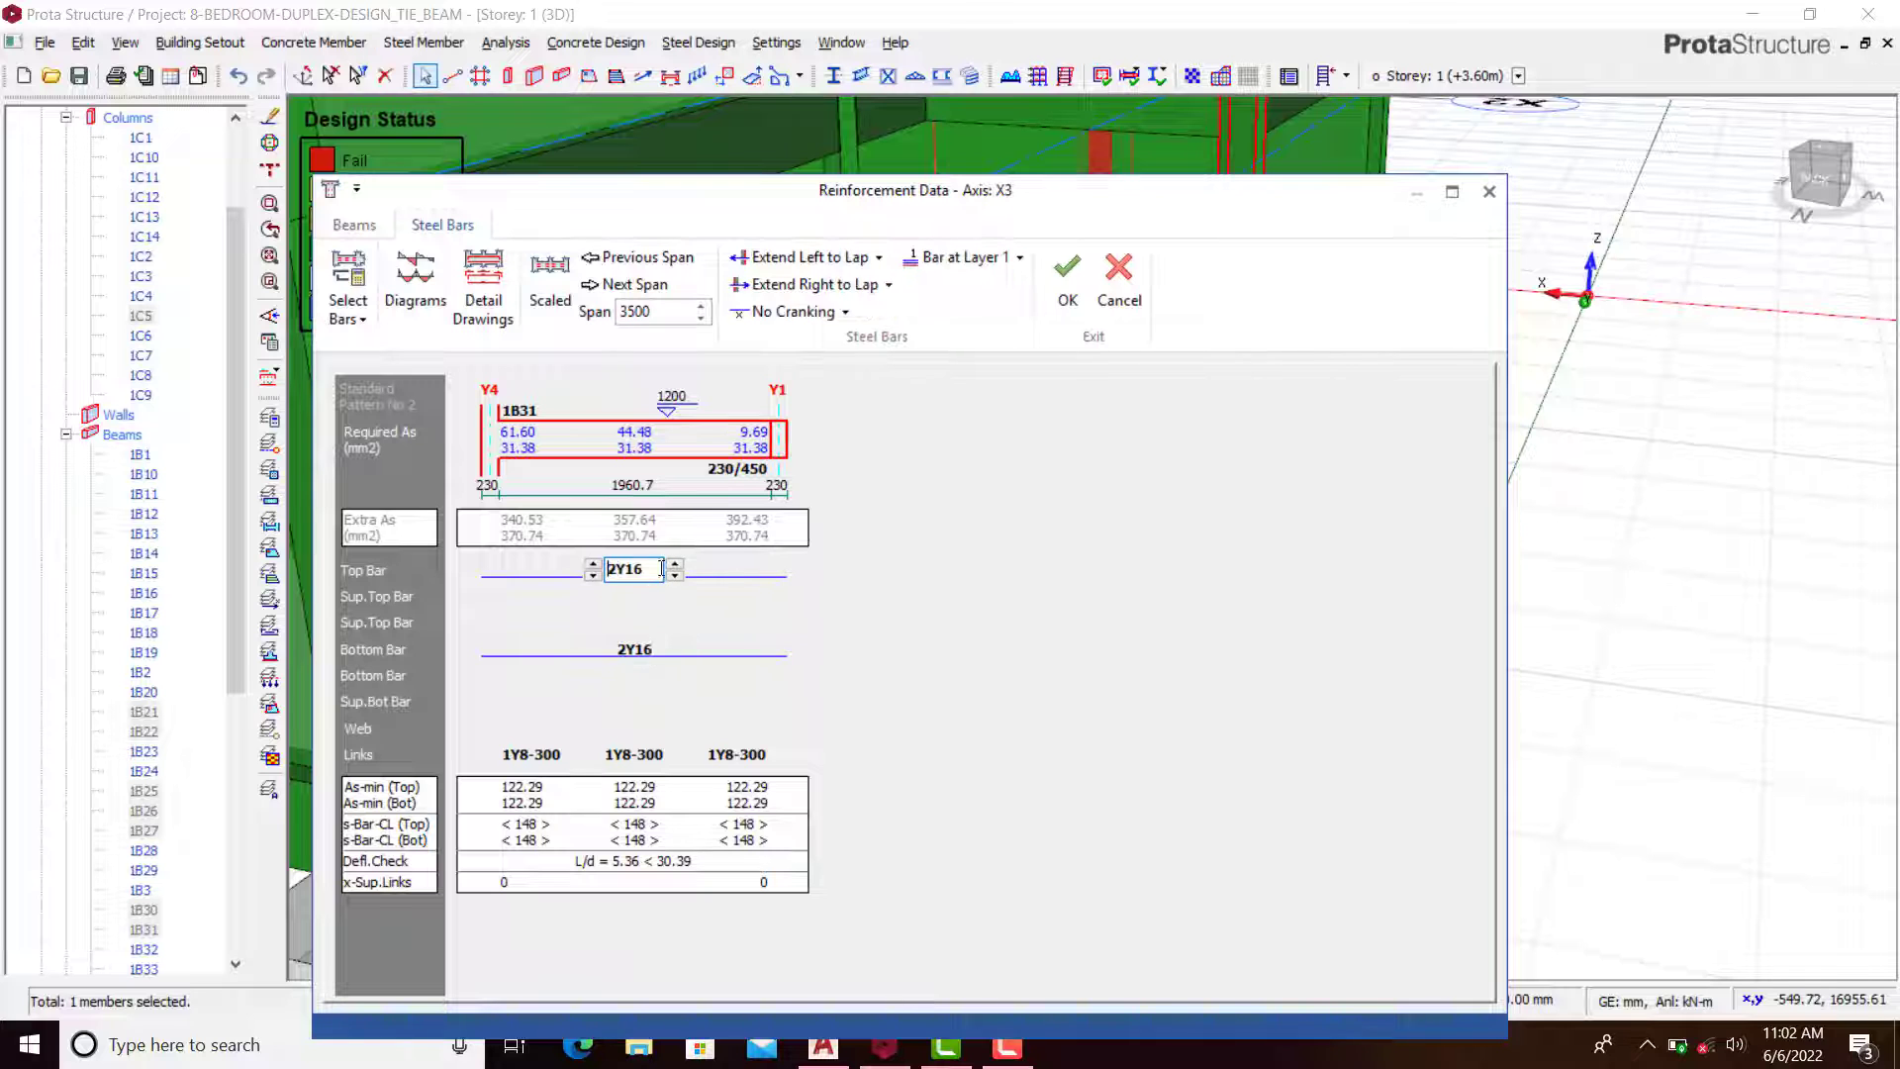
pyautogui.click(1076, 296)
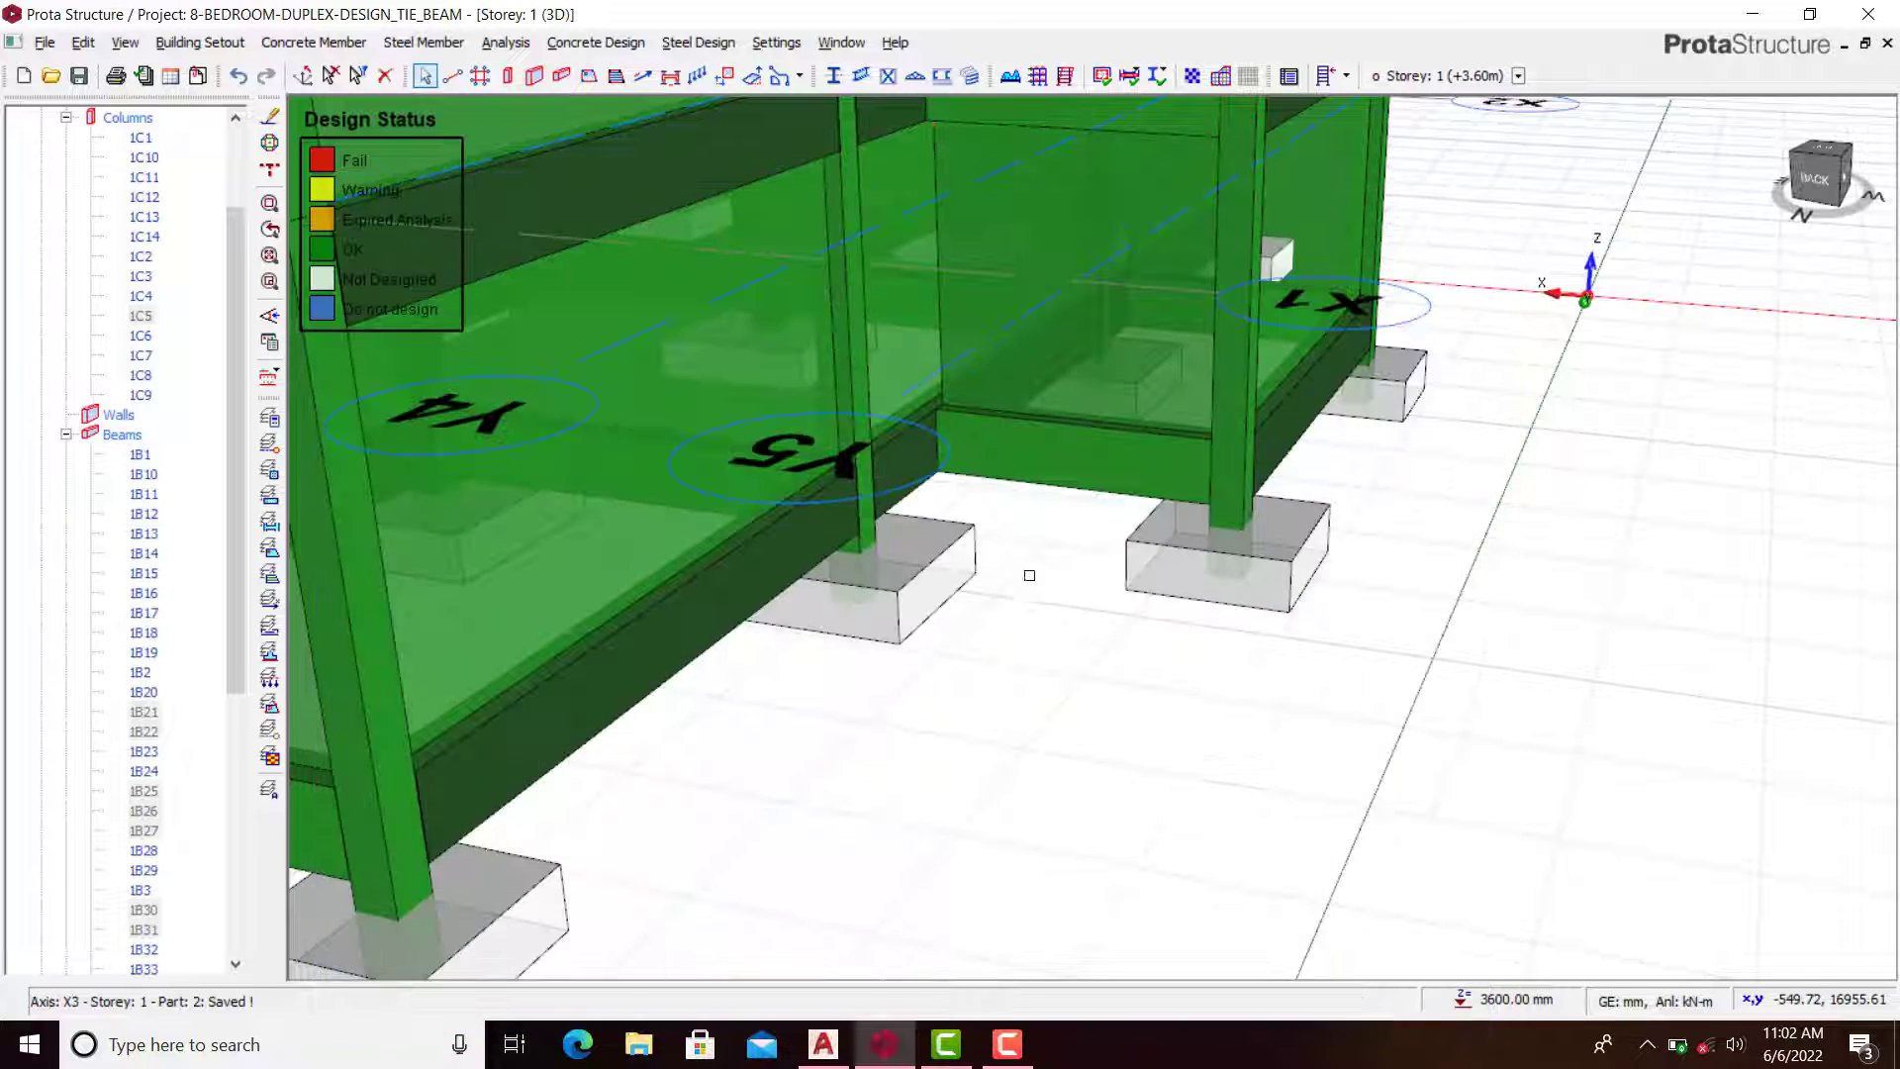
# Step: Open Beam Section Design for tie beam 1B32 on axis Y4 and bring up its top bar entry
pyautogui.scroll(-2, 1029, 573)
pyautogui.moveTo(1167, 559); pyautogui.dragTo(818, 620, button='middle')
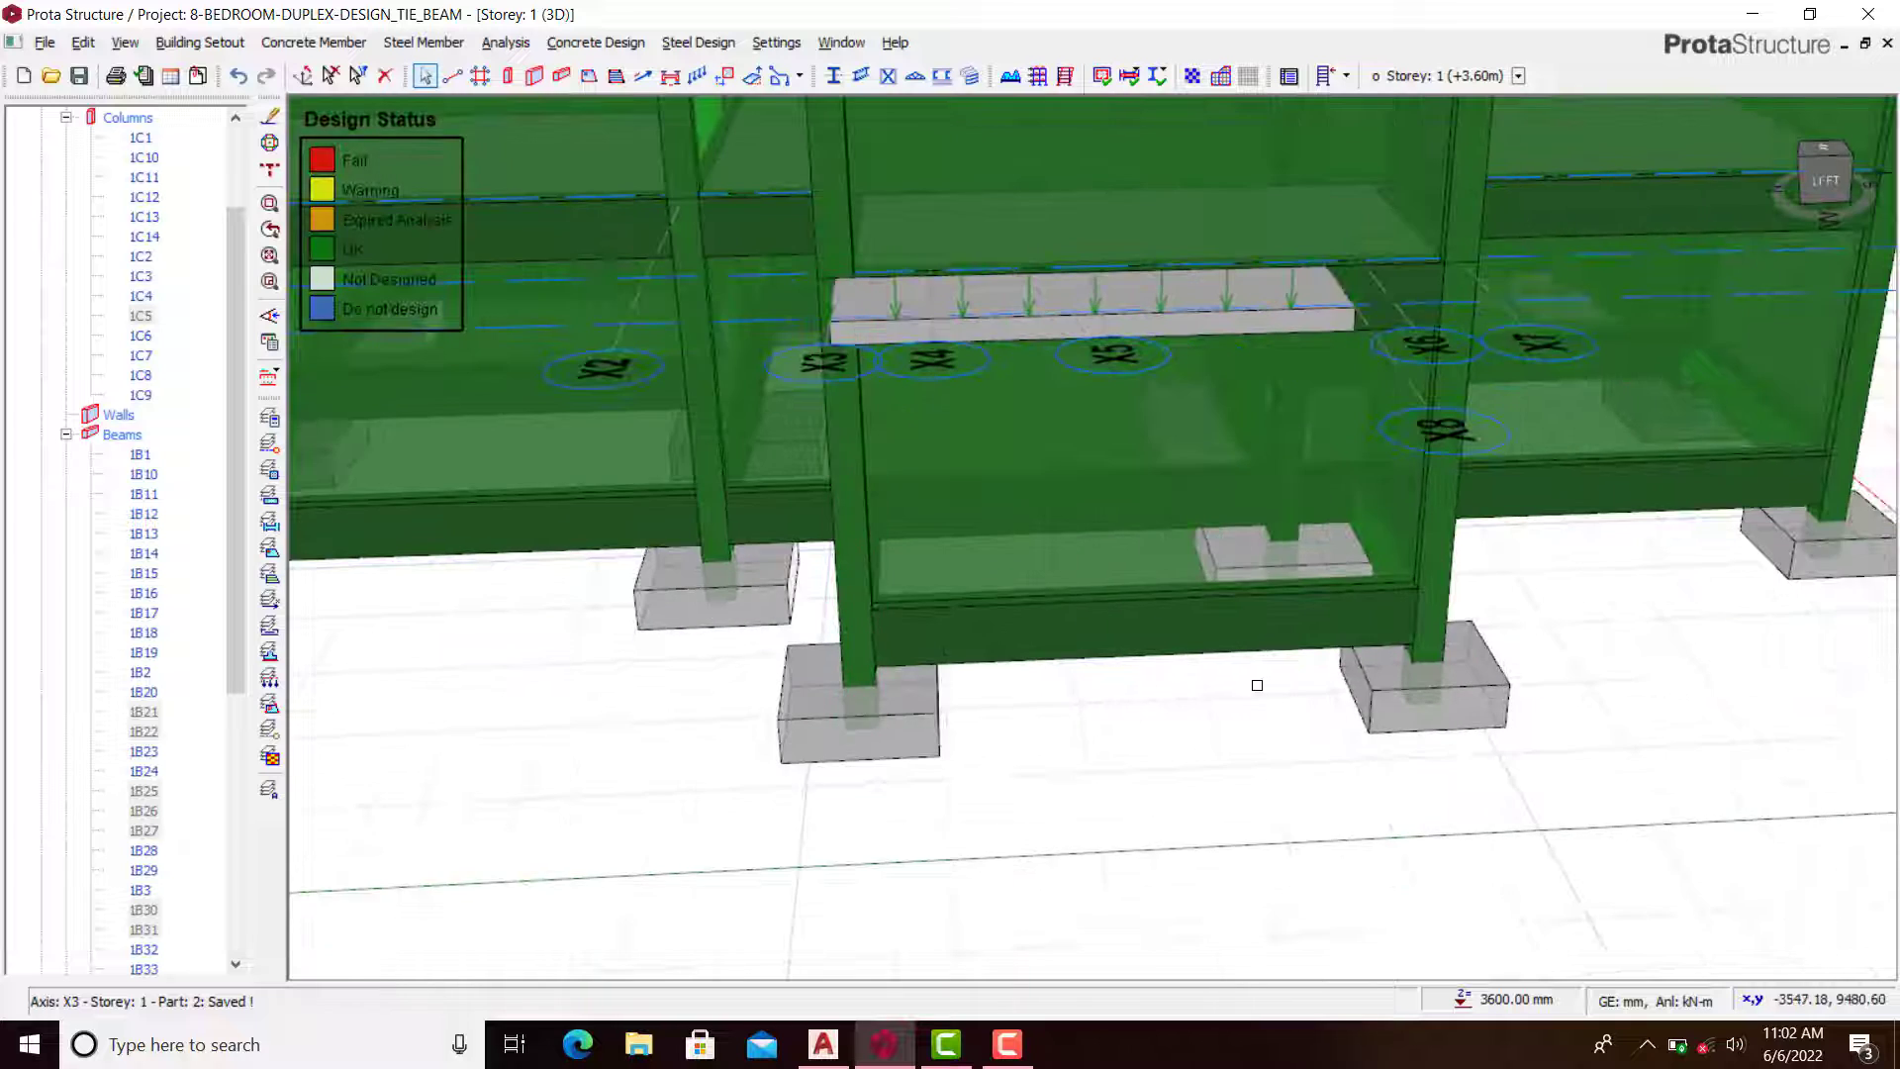
pyautogui.scroll(2, 1256, 683)
pyautogui.click(1137, 619)
pyautogui.rightClick(1020, 607)
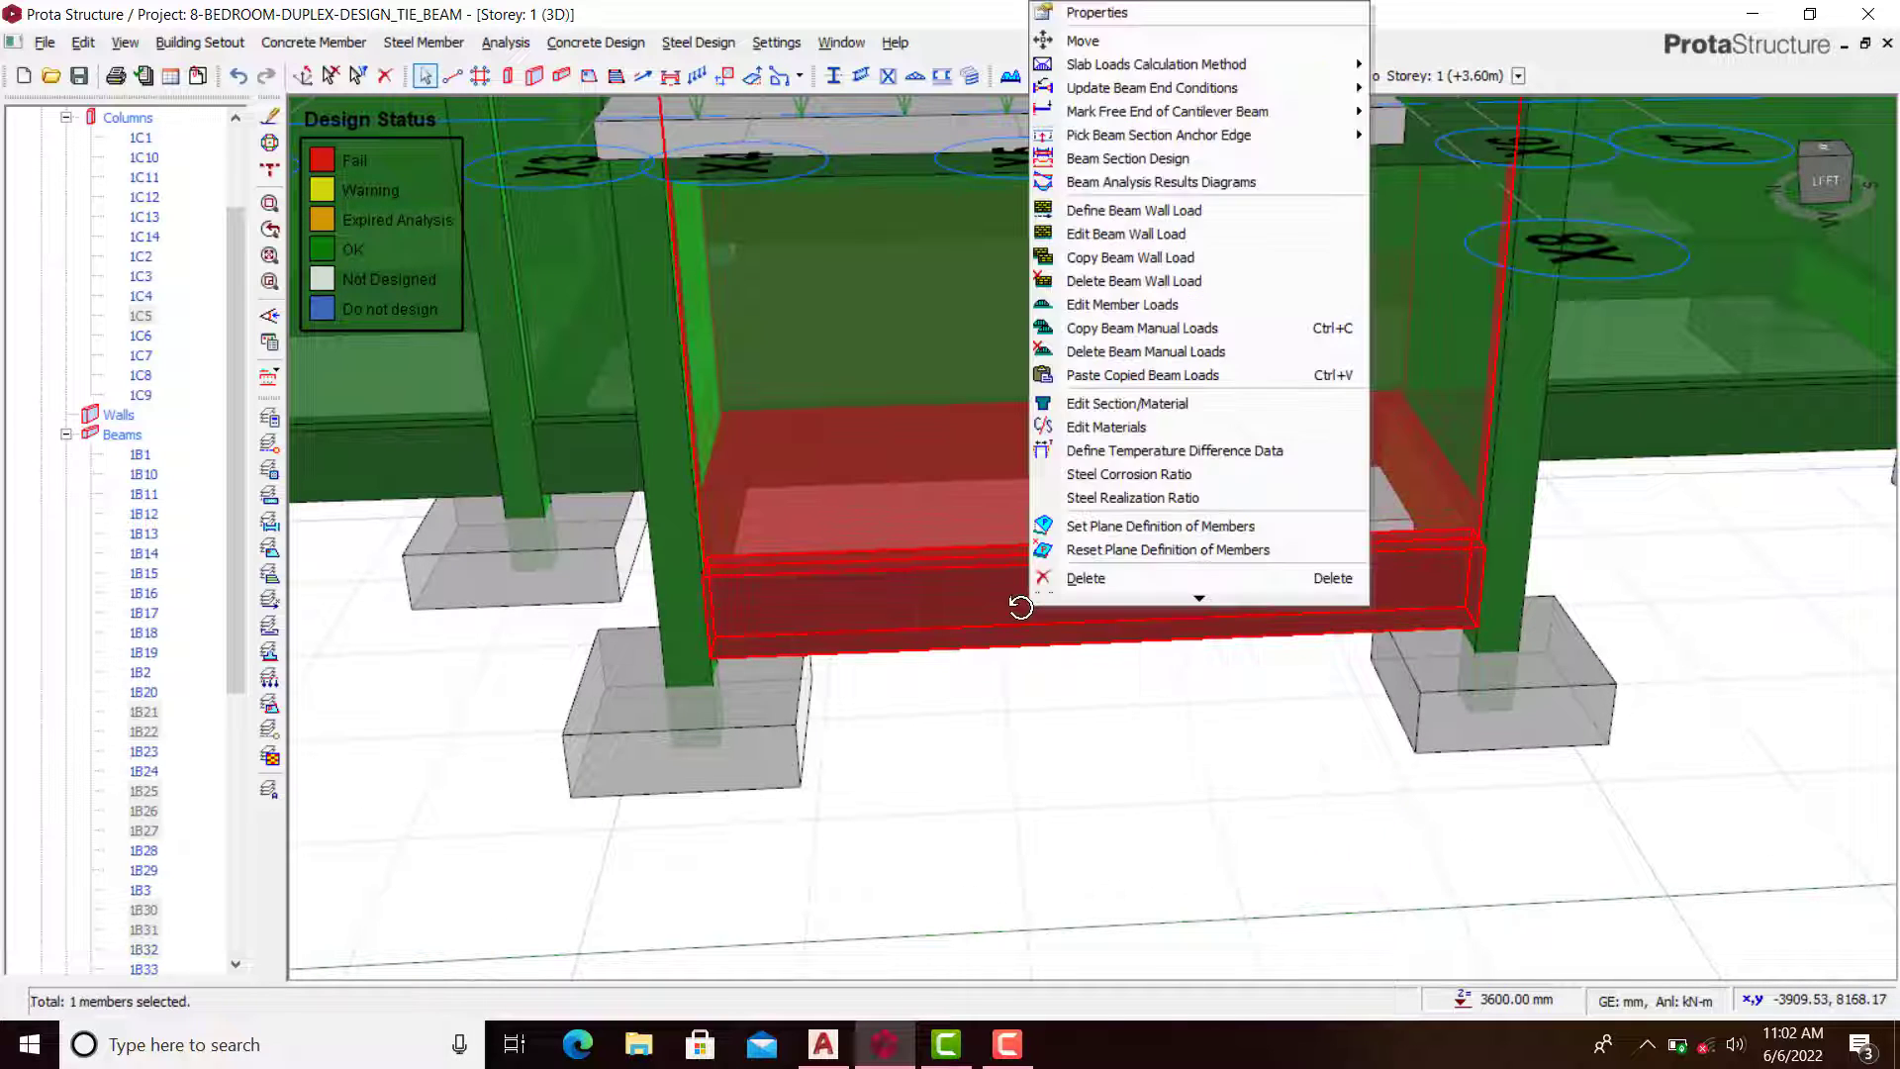
pyautogui.click(1105, 160)
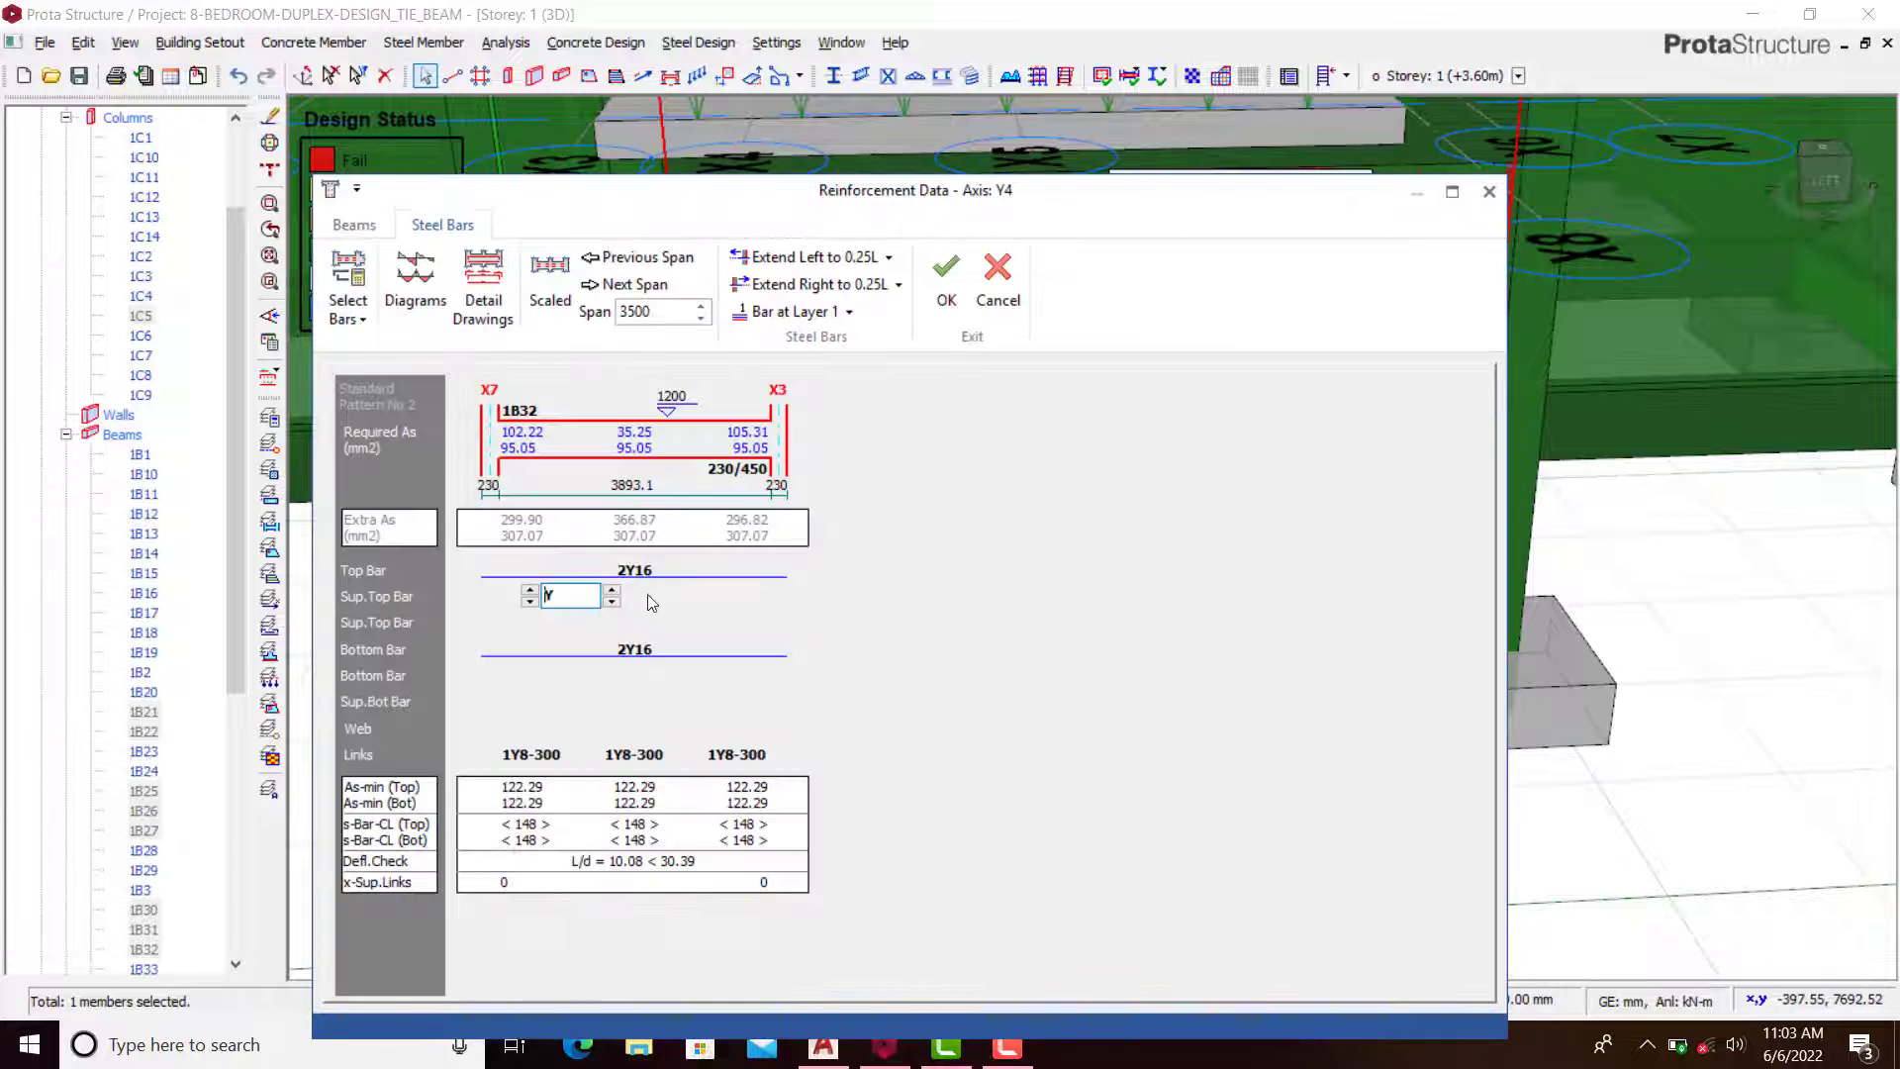
pyautogui.click(639, 574)
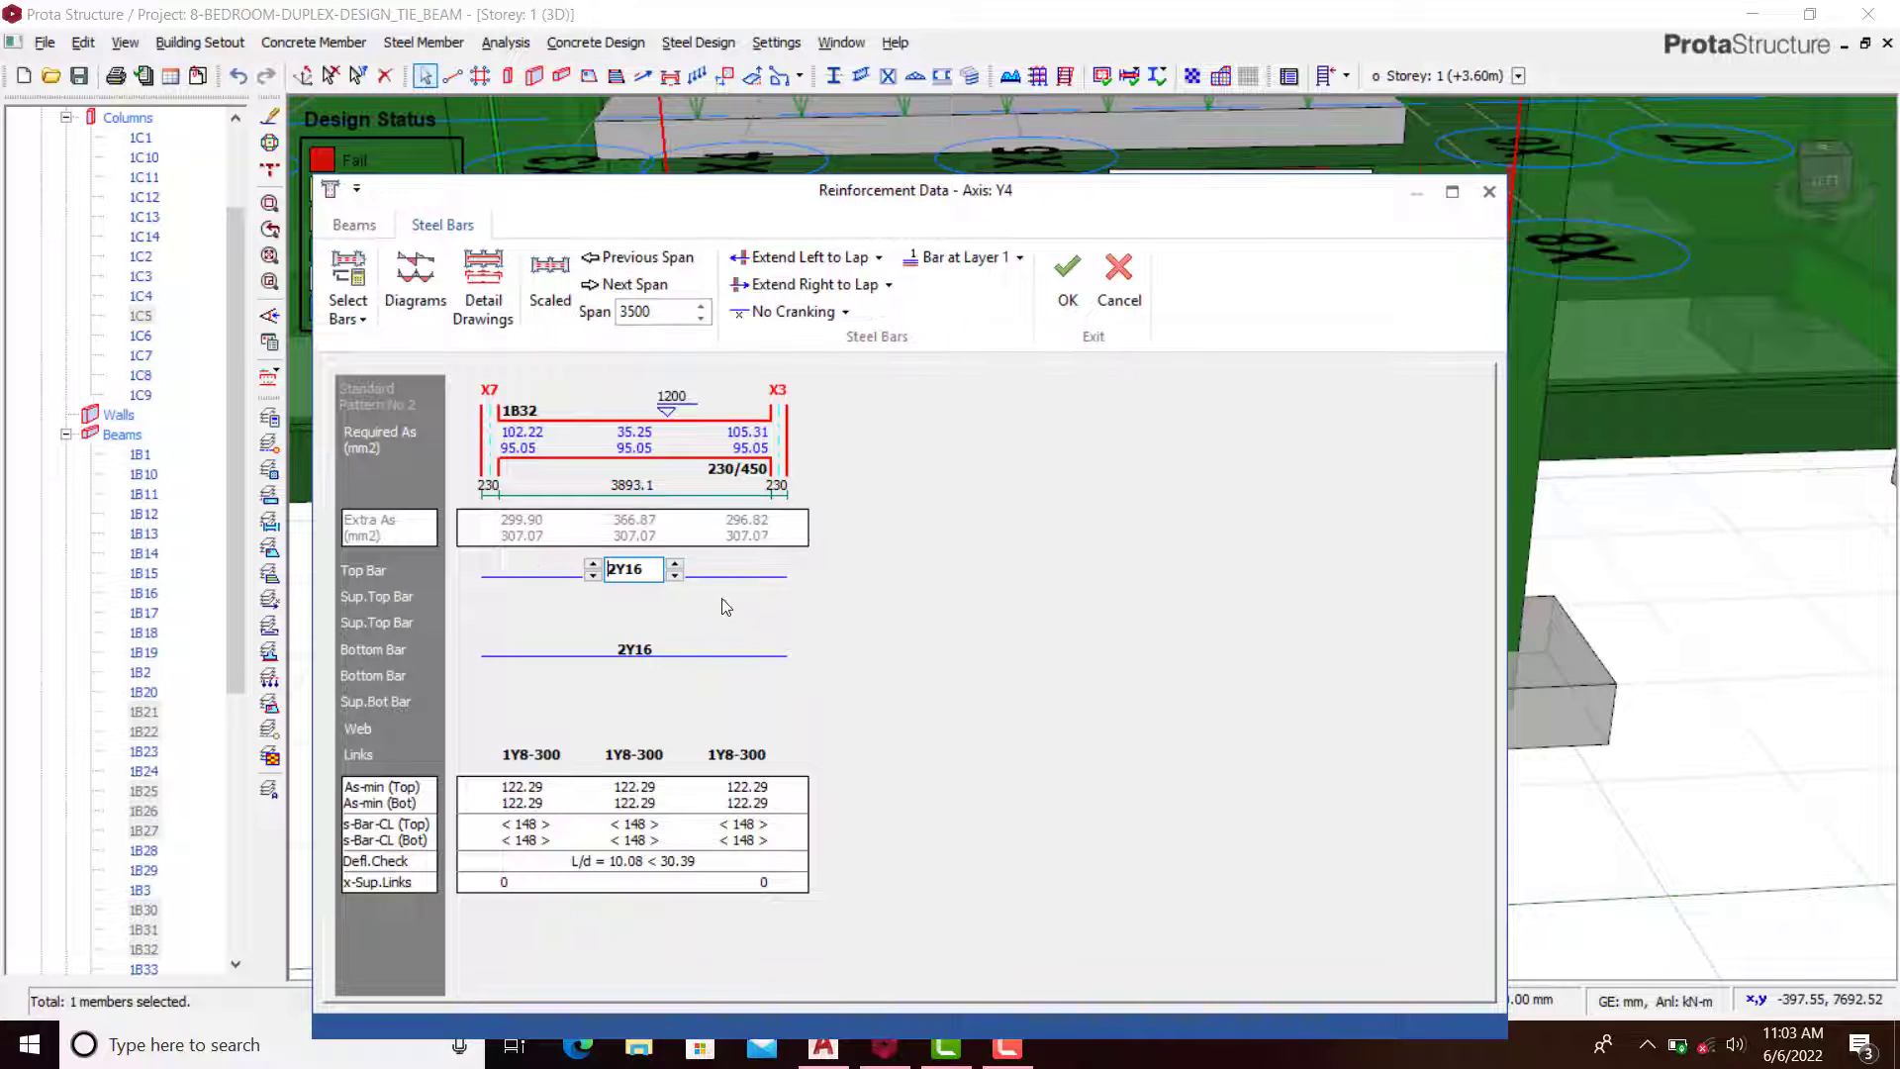
# Step: Try 2Y32 and 2Y13 as the top bars of tie beam 1B32 on axis Y4
pyautogui.click(675, 566)
pyautogui.click(676, 566)
pyautogui.click(676, 566)
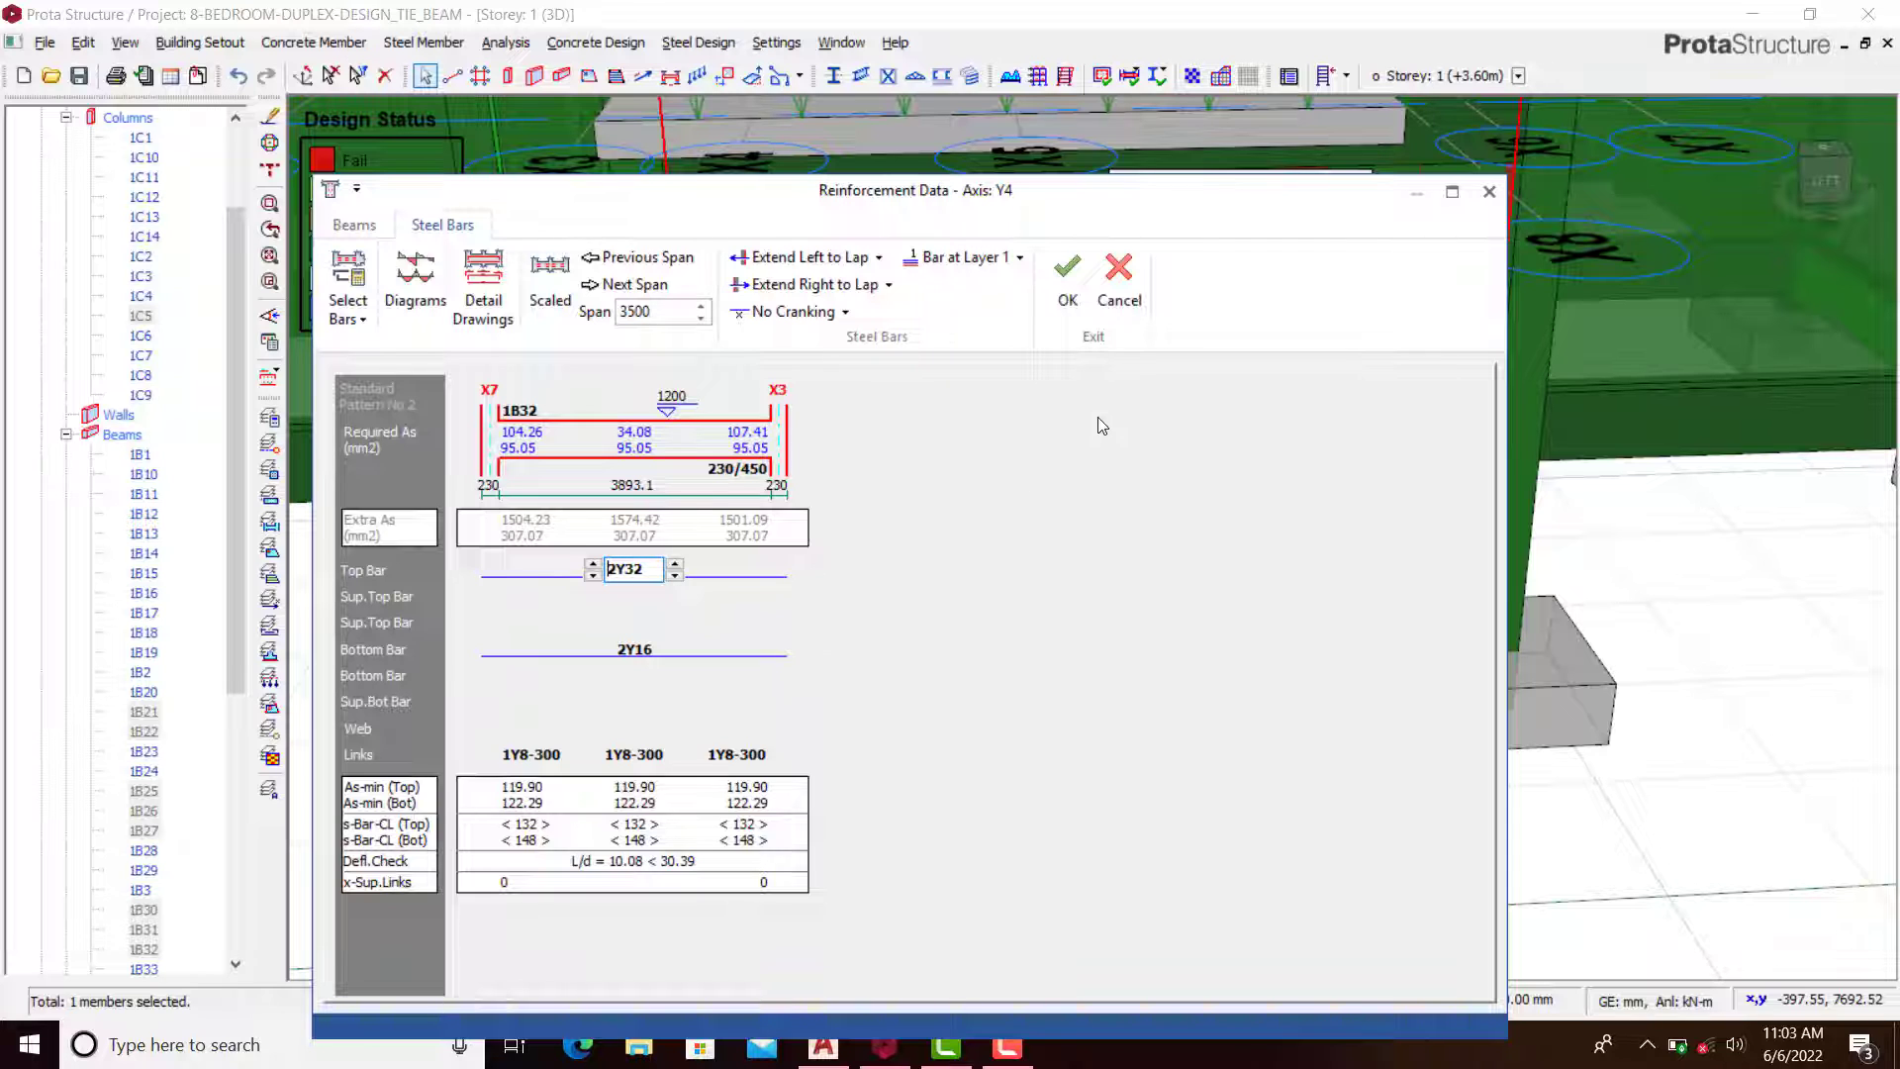
pyautogui.click(679, 579)
pyautogui.click(680, 580)
pyautogui.click(679, 580)
pyautogui.click(680, 580)
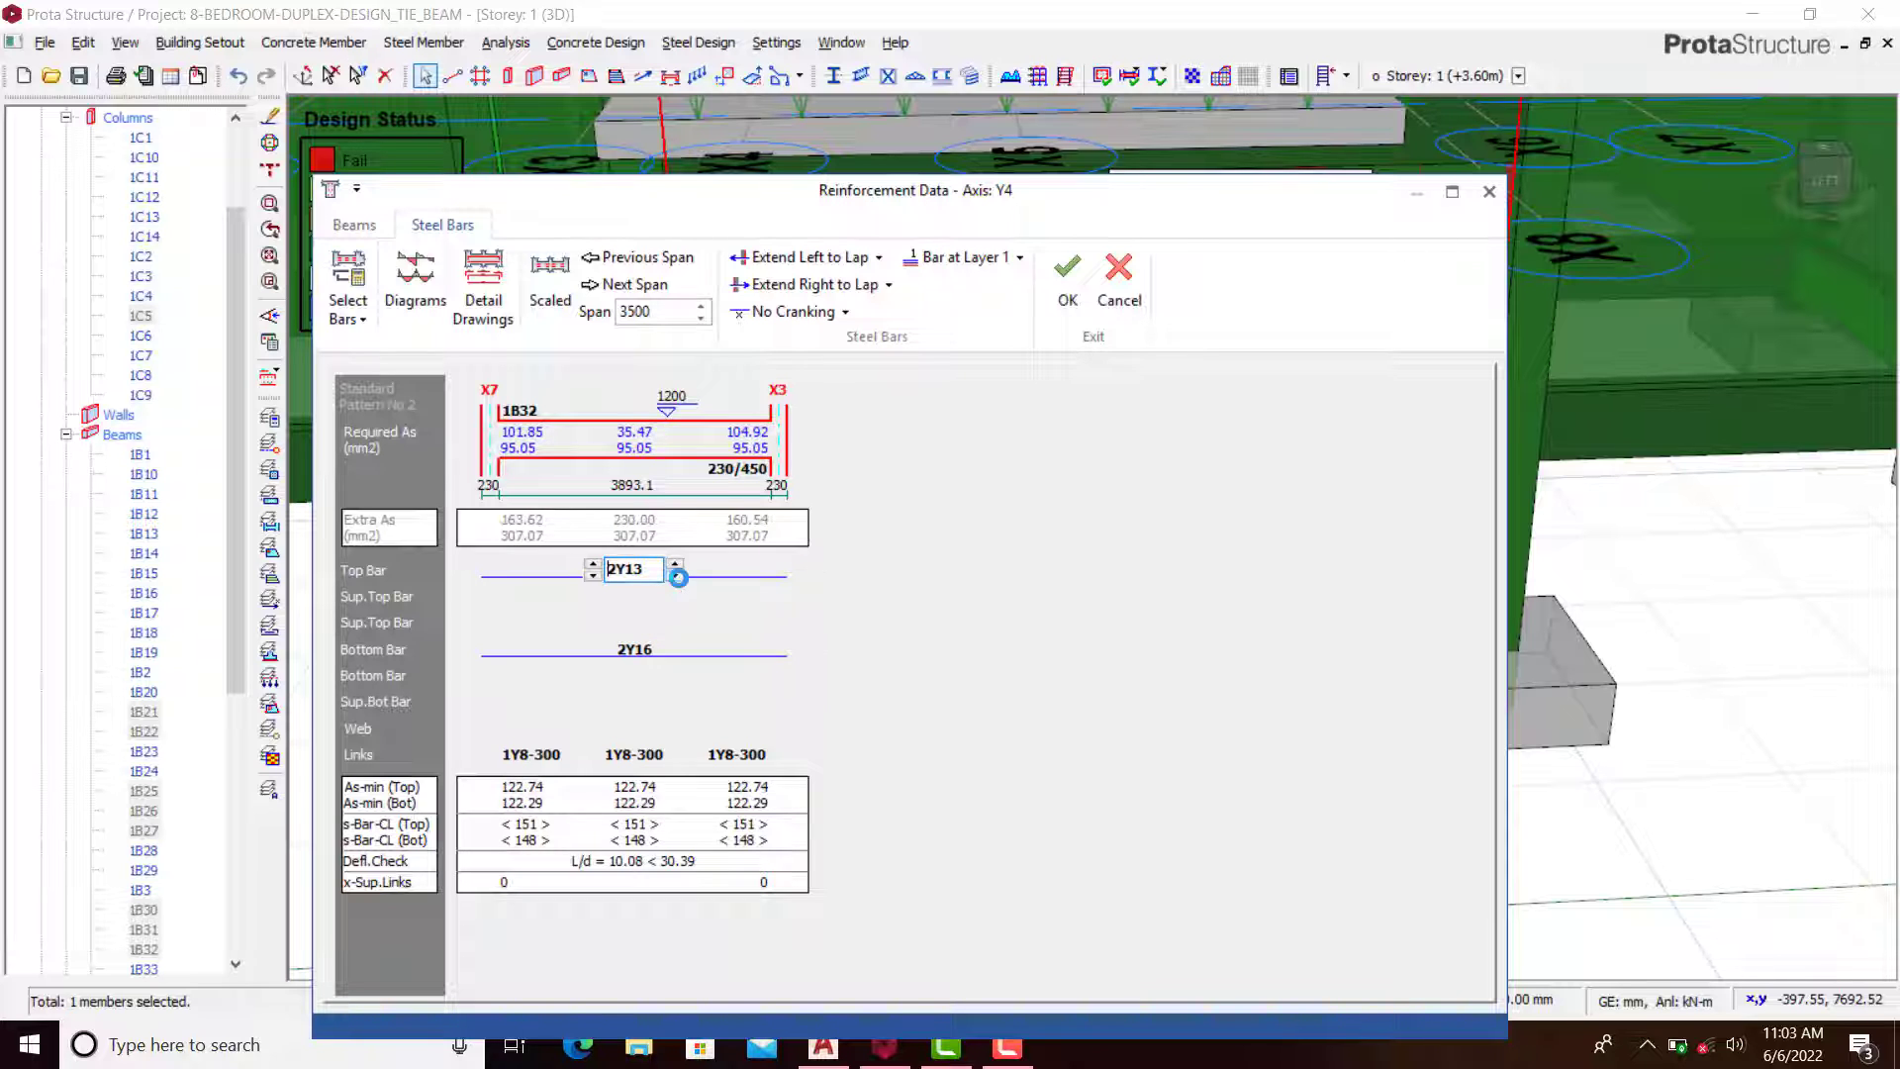
# Step: Return the top bars of tie beam 1B32 to 2Y16 and save the axis Y4 reinforcement
pyautogui.click(680, 580)
pyautogui.click(677, 572)
pyautogui.click(677, 572)
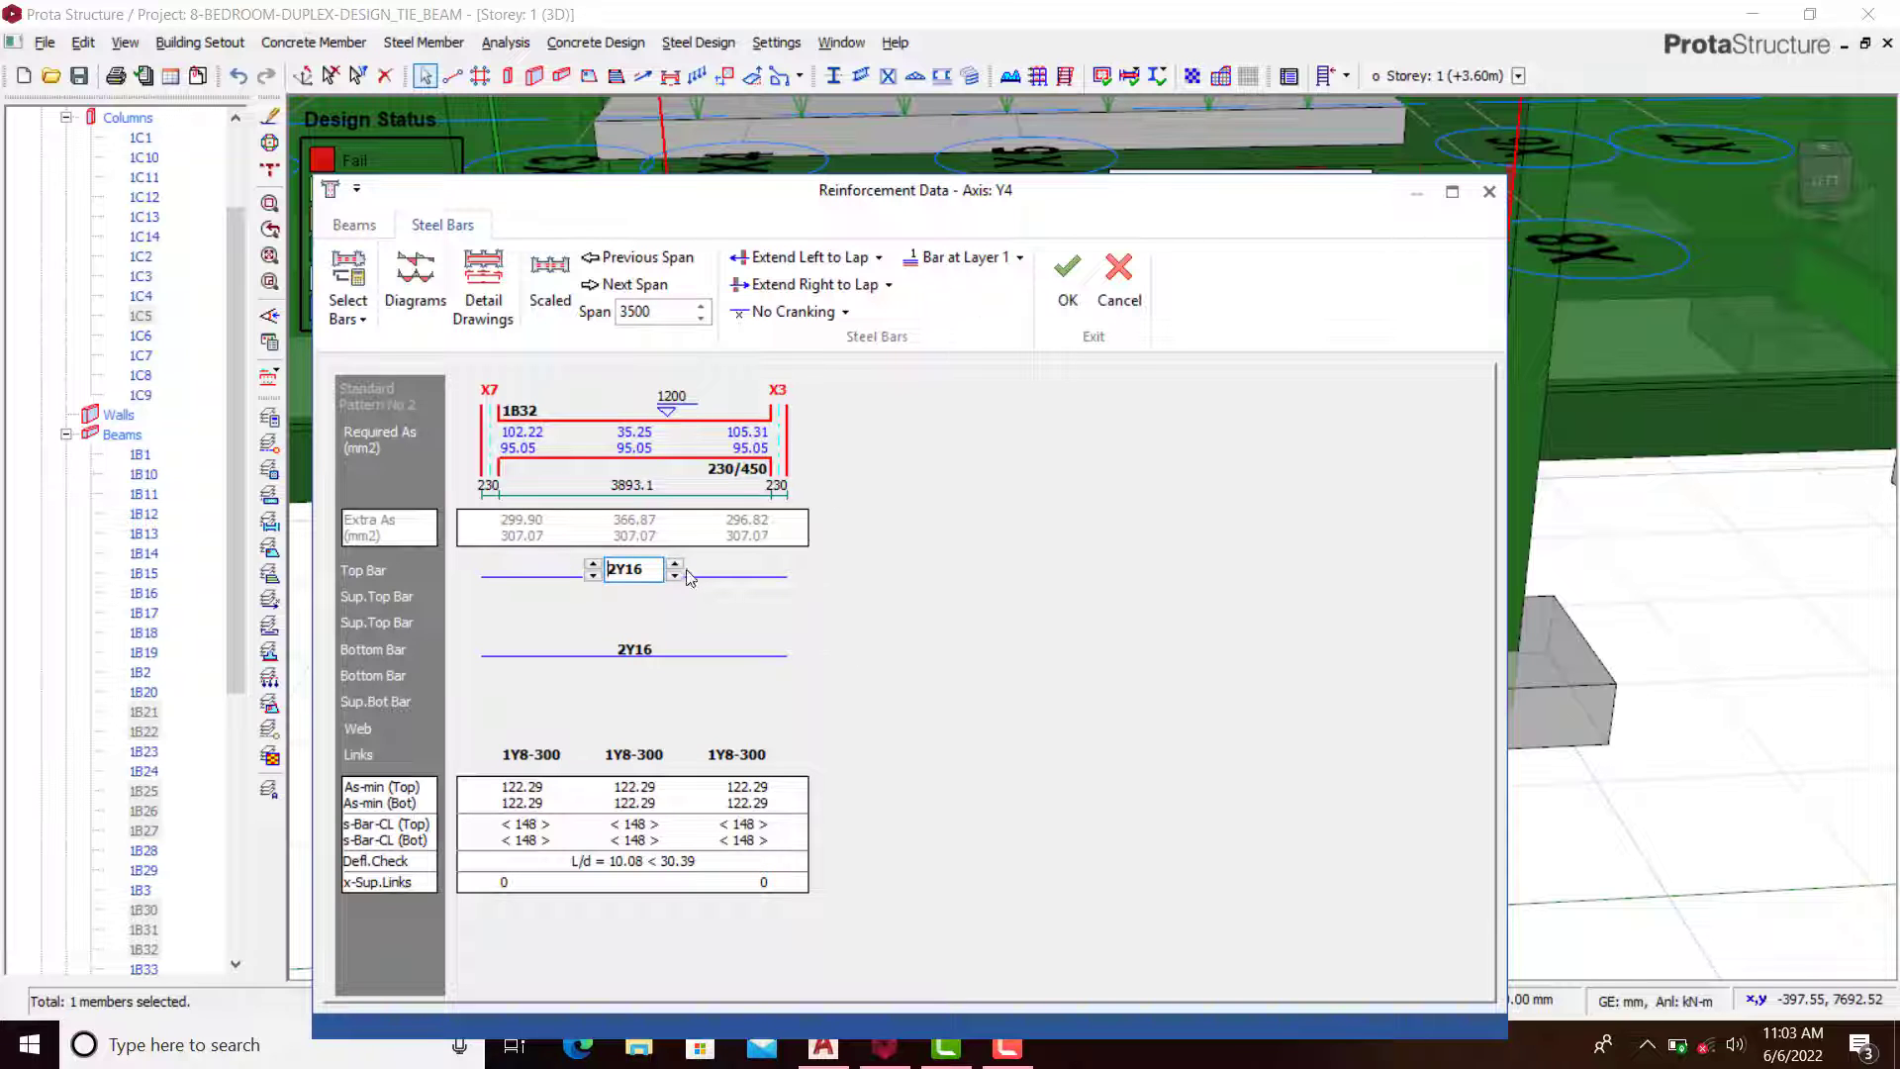
pyautogui.click(1066, 277)
# Step: Open Beam Section Design for tie beam 1B33 on axis X7 and save the axis reinforcement
pyautogui.scroll(-3, 926, 531)
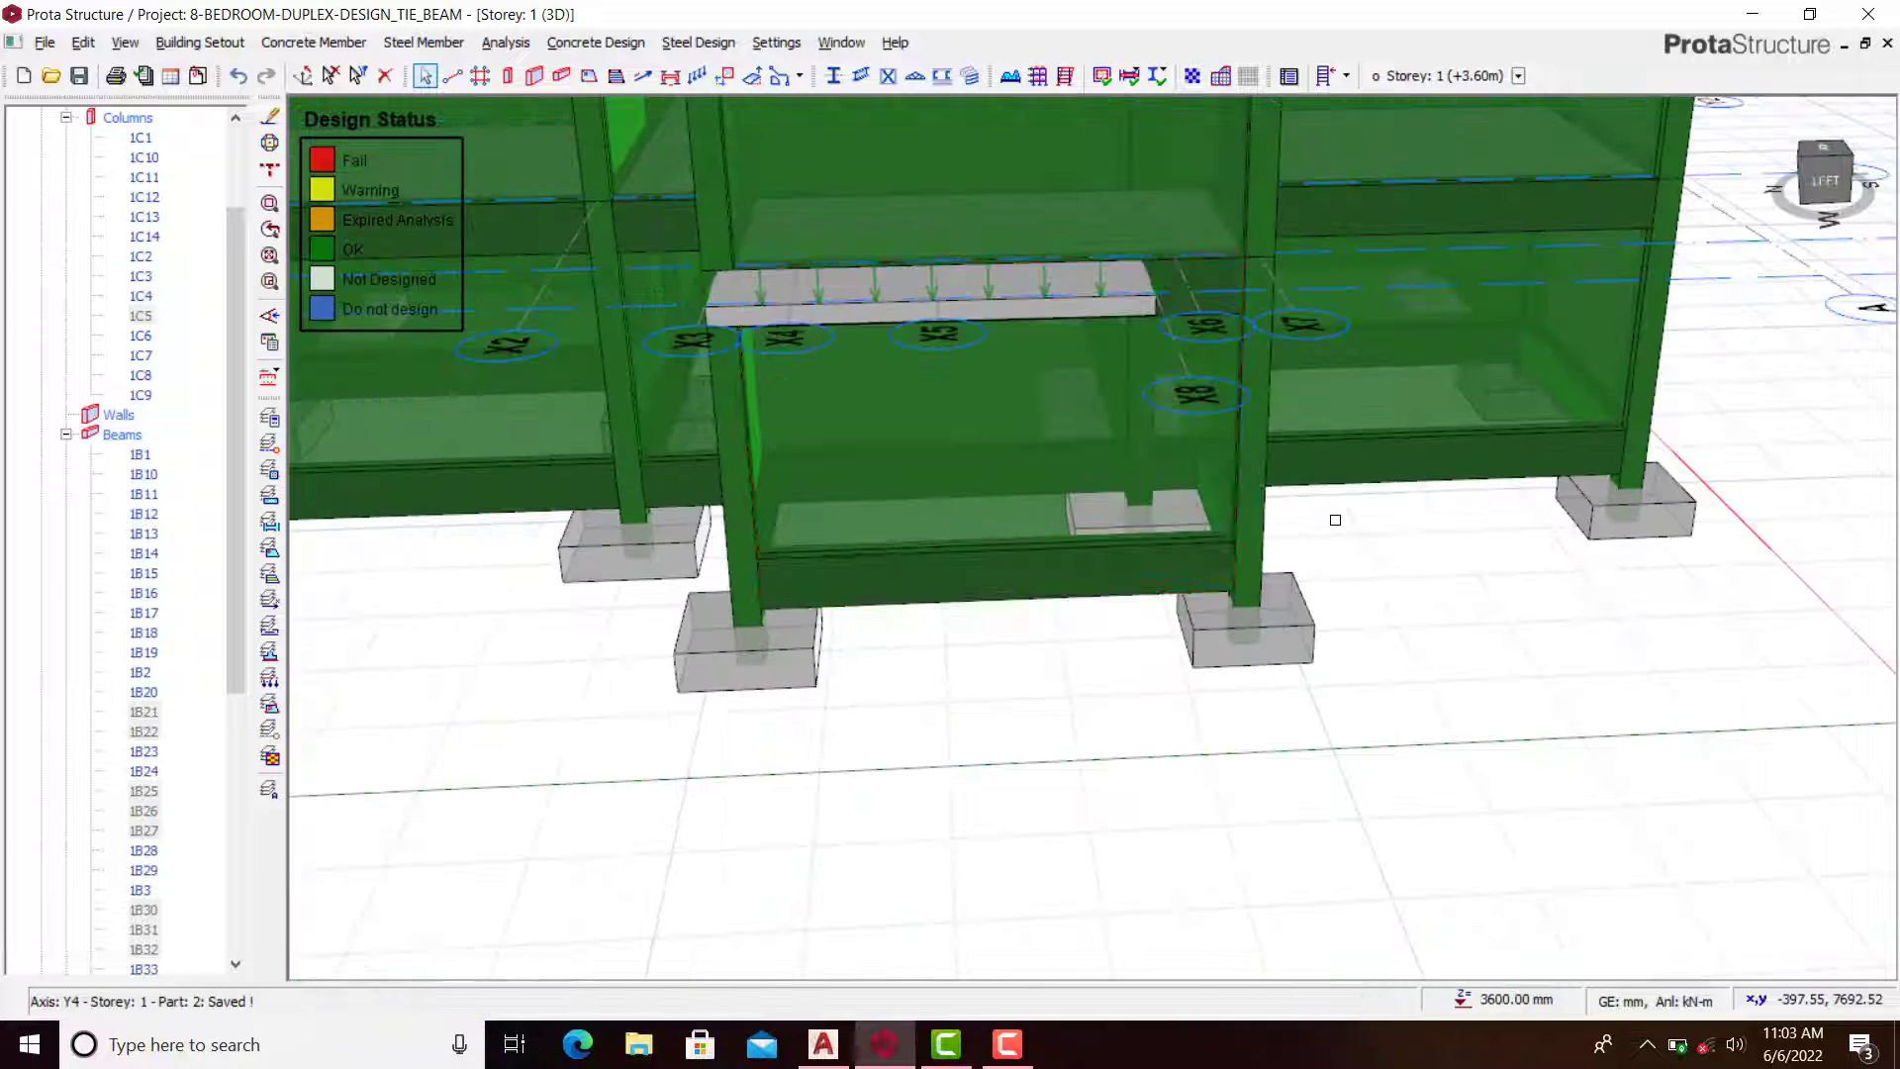
pyautogui.moveTo(1336, 518); pyautogui.dragTo(1138, 574, button='middle')
pyautogui.click(1274, 578)
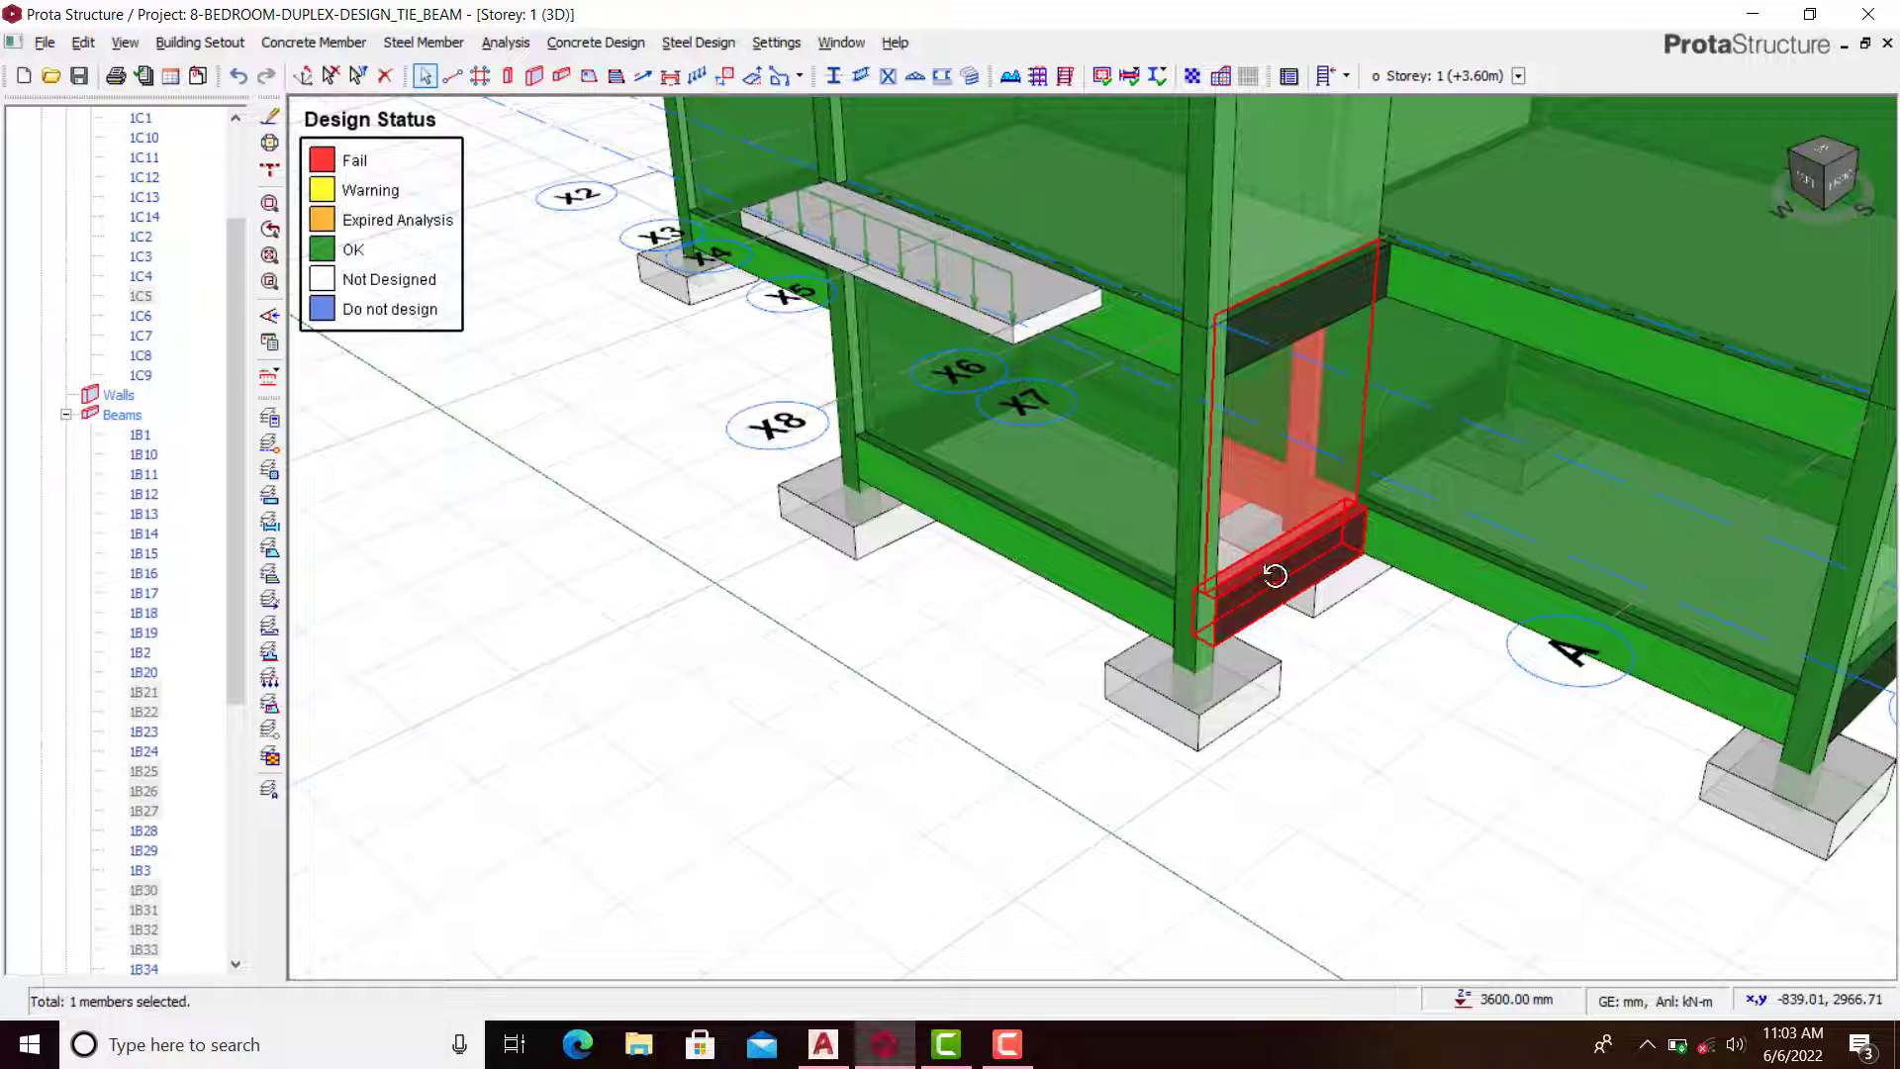
pyautogui.rightClick(1275, 579)
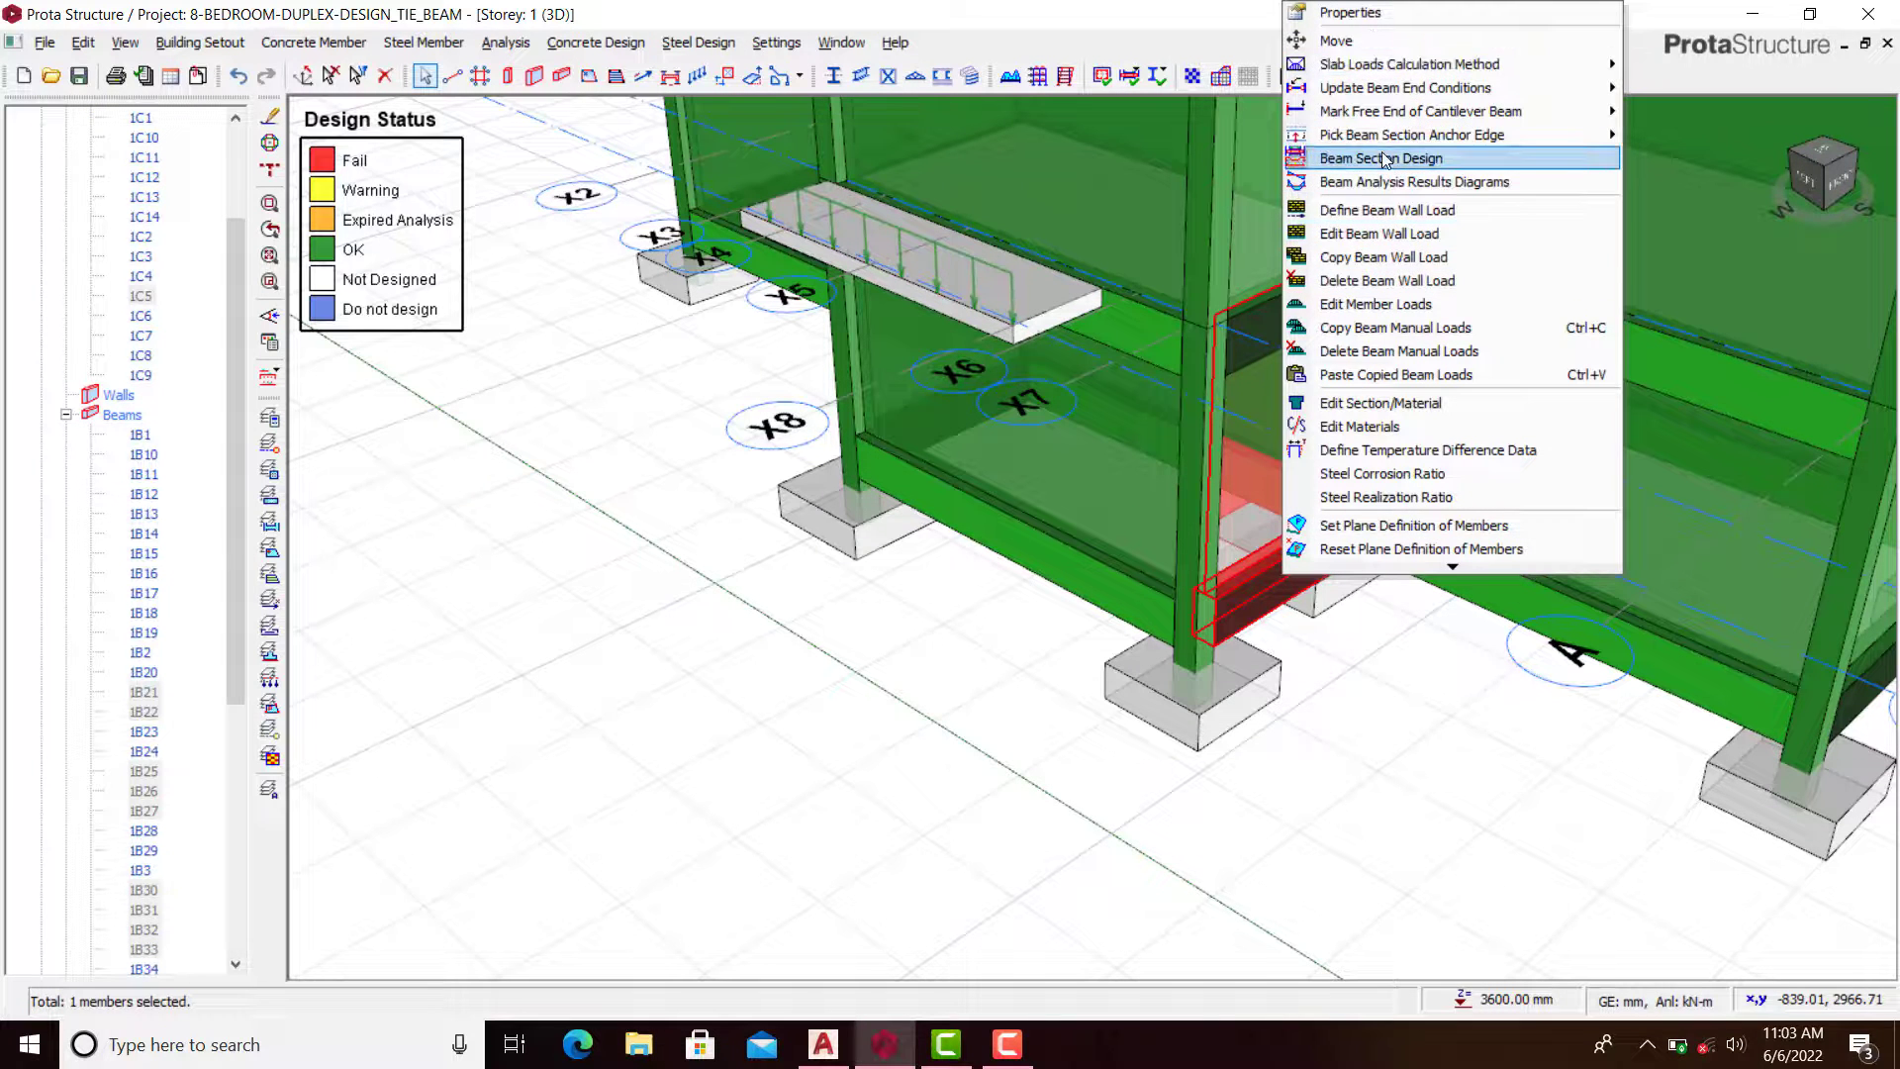
pyautogui.click(1381, 156)
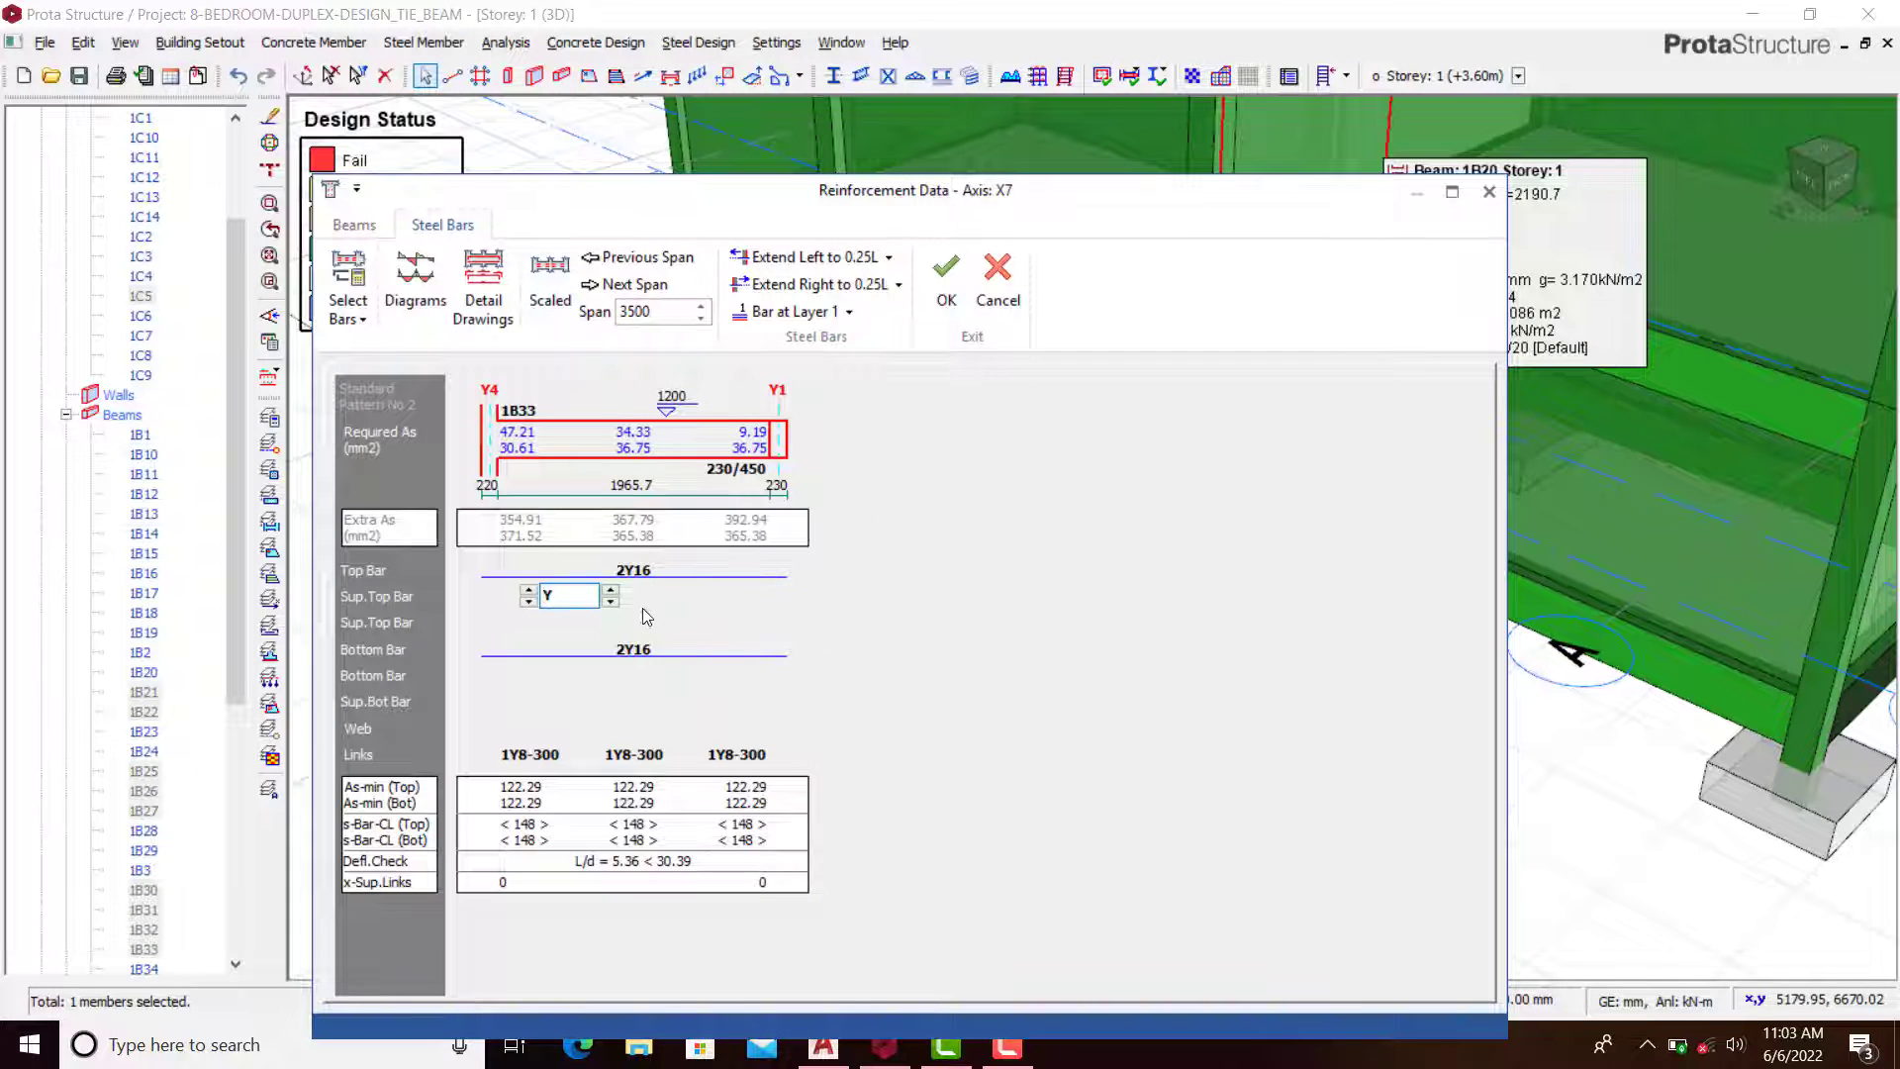
pyautogui.click(945, 282)
# Step: Check the top and bottom bars of tie beam 1B34 in Beam Section Design, and save the axis Y2 reinforcement
pyautogui.moveTo(1417, 682)
pyautogui.mouseDown(button='middle')
pyautogui.moveTo(1390, 549)
pyautogui.moveTo(1369, 577)
pyautogui.moveTo(1401, 641)
pyautogui.mouseUp(button='middle')
pyautogui.click(1401, 633)
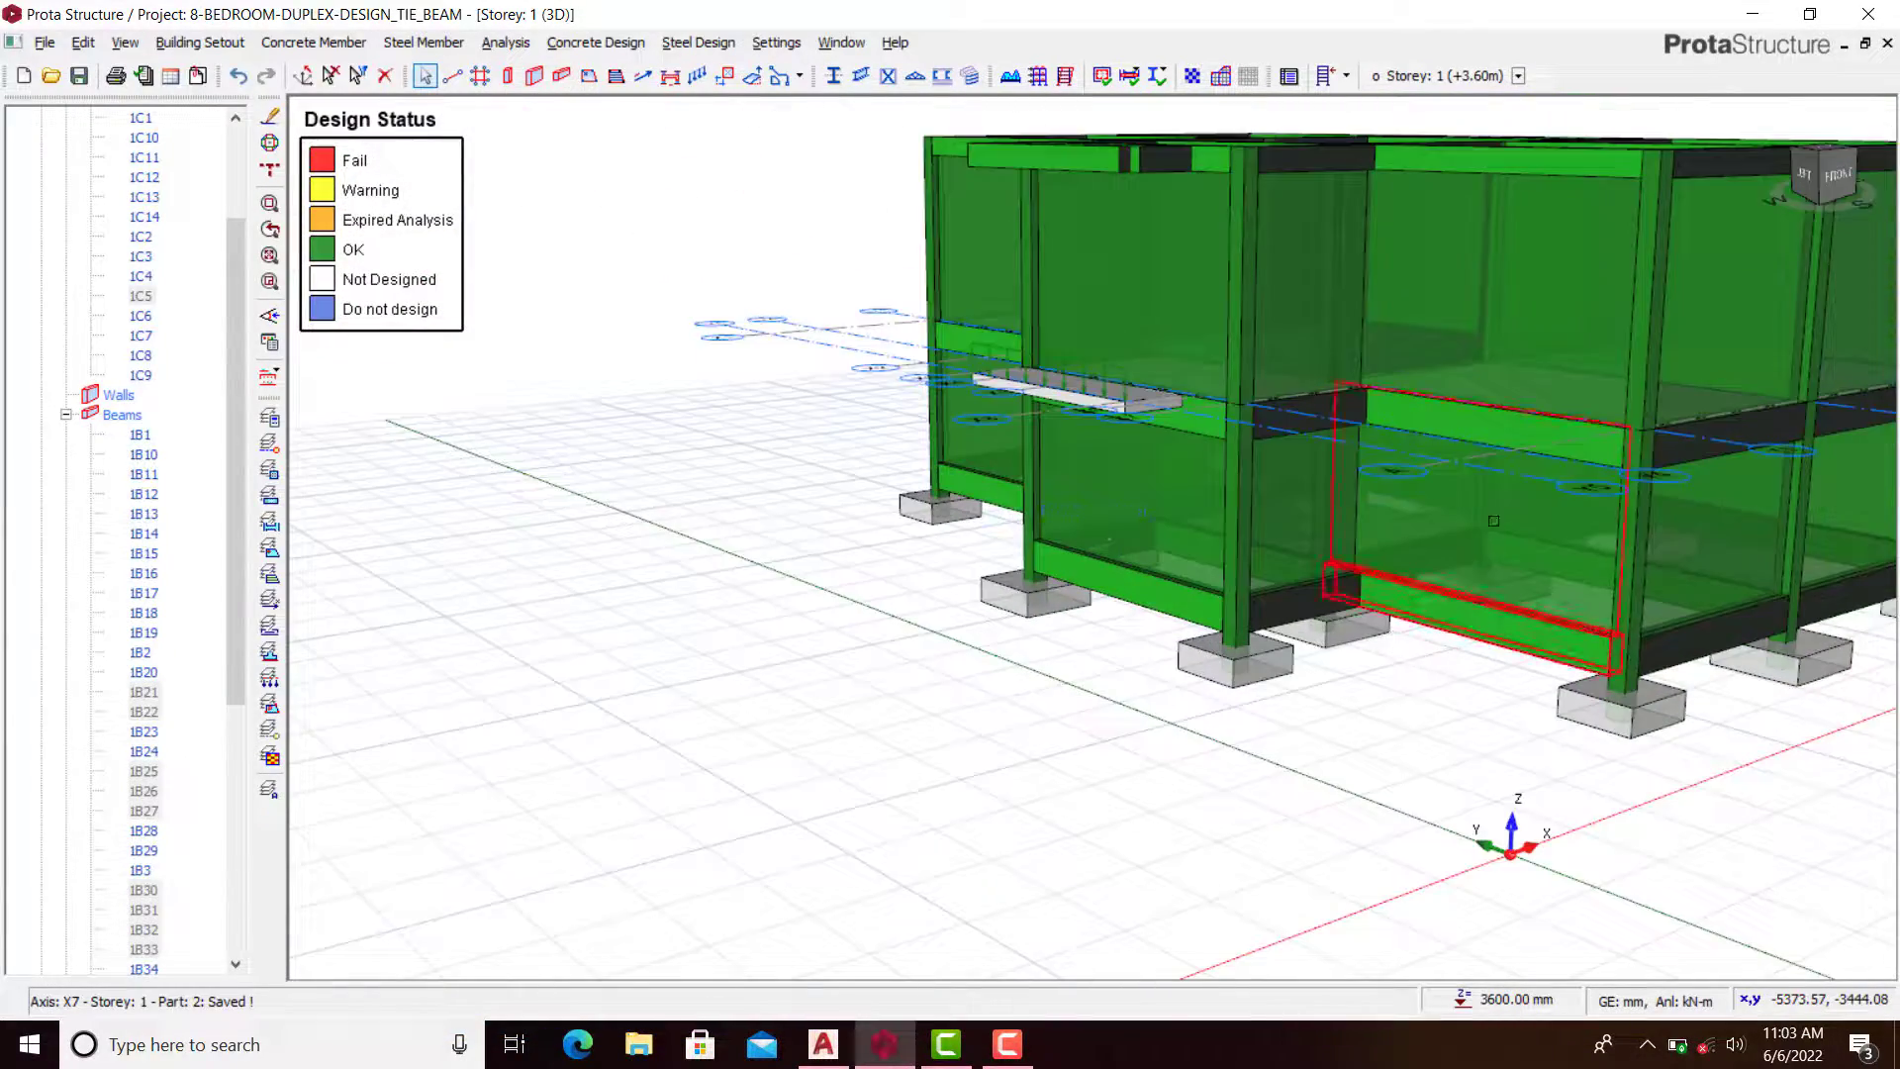
pyautogui.scroll(3, 1493, 522)
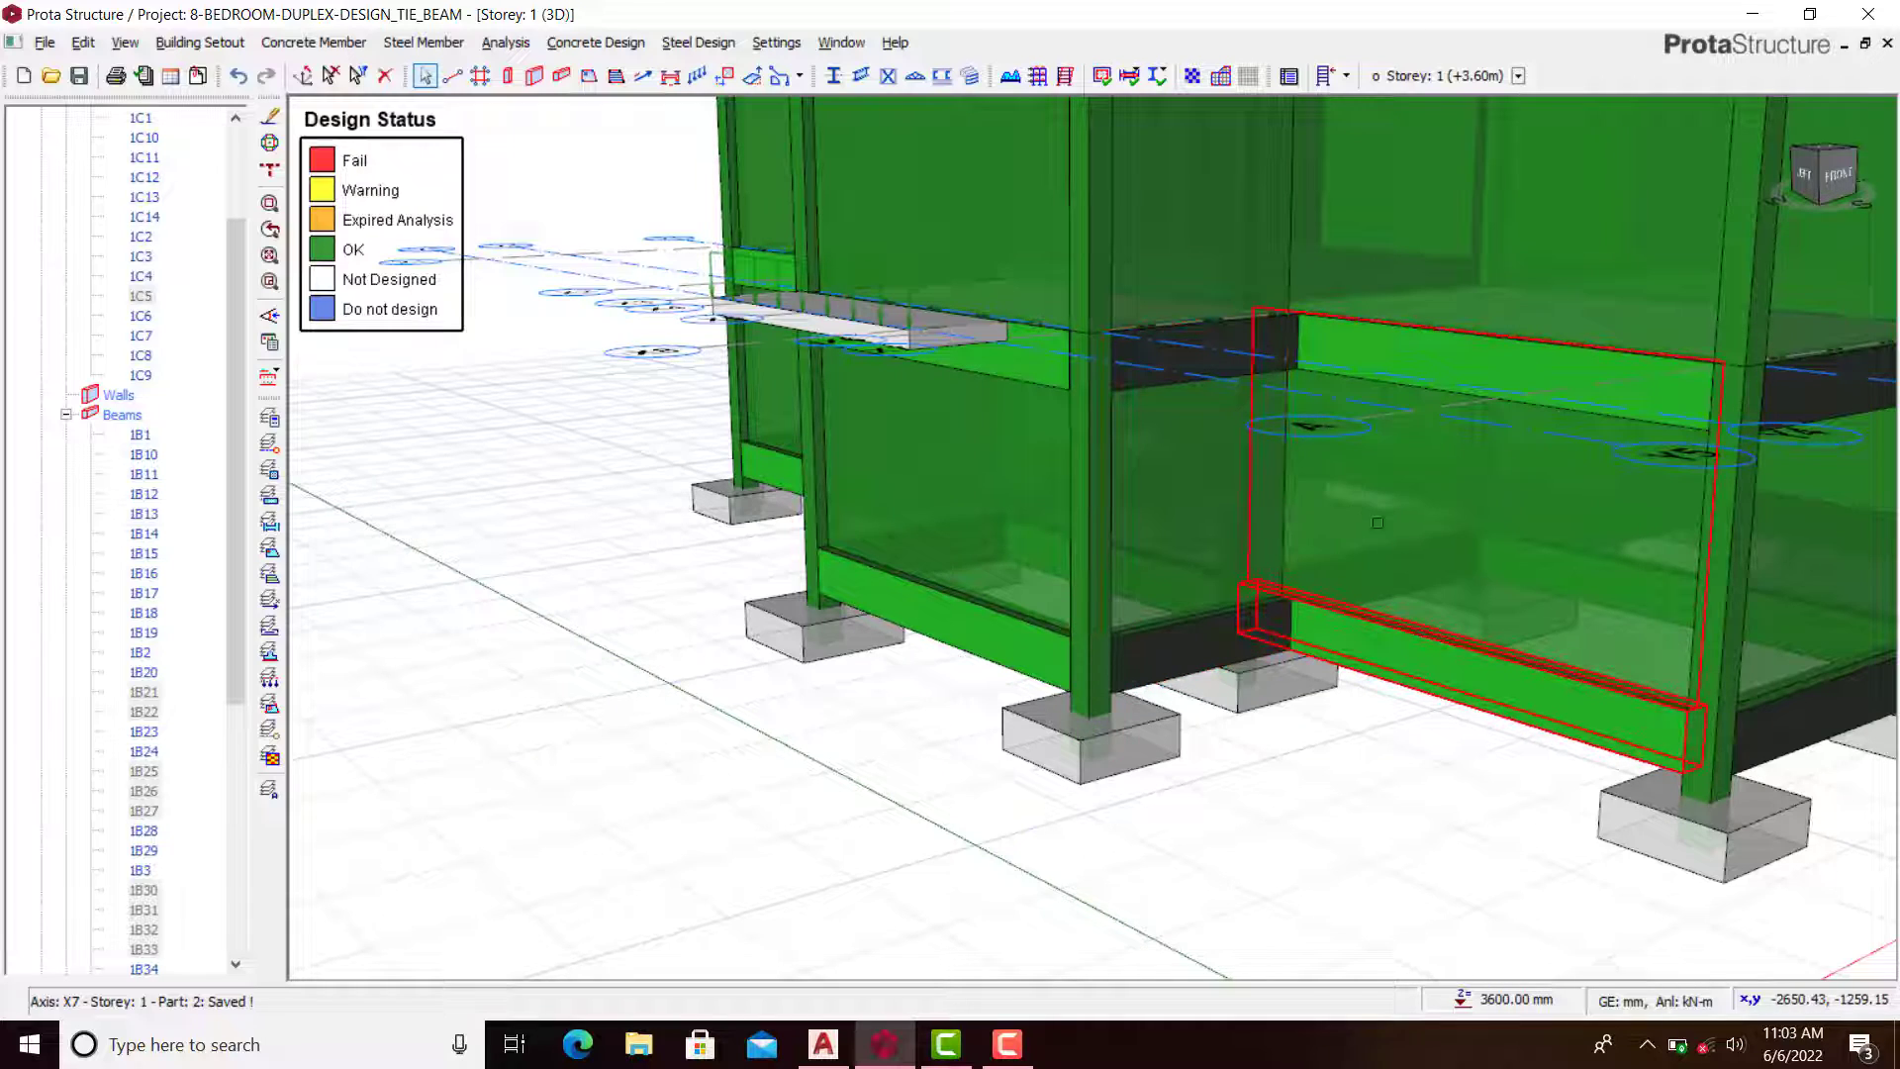
pyautogui.scroll(2, 1393, 553)
pyautogui.scroll(-4, 1408, 527)
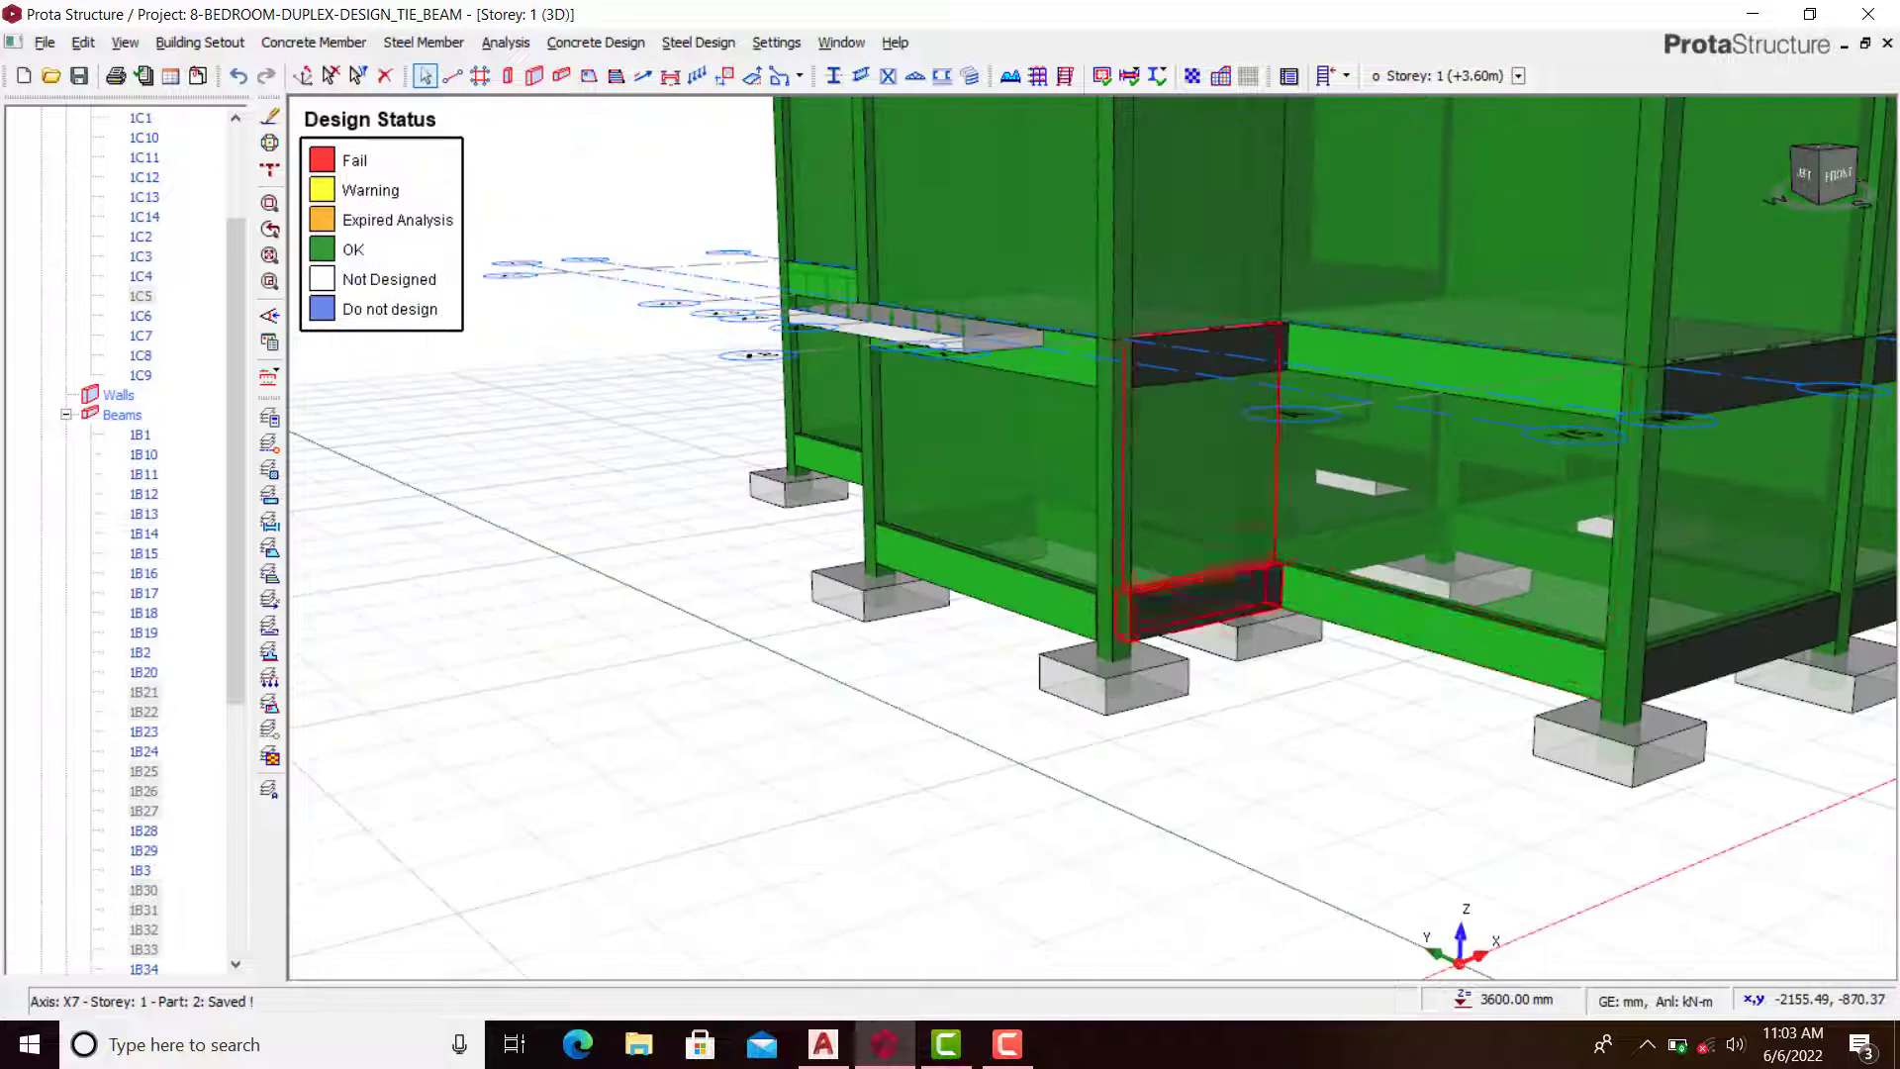
pyautogui.moveTo(1285, 709); pyautogui.dragTo(1232, 586, button='middle')
pyautogui.moveTo(1357, 614)
pyautogui.mouseDown(button='middle')
pyautogui.moveTo(953, 598)
pyautogui.moveTo(1100, 660)
pyautogui.moveTo(1138, 653)
pyautogui.mouseUp(button='middle')
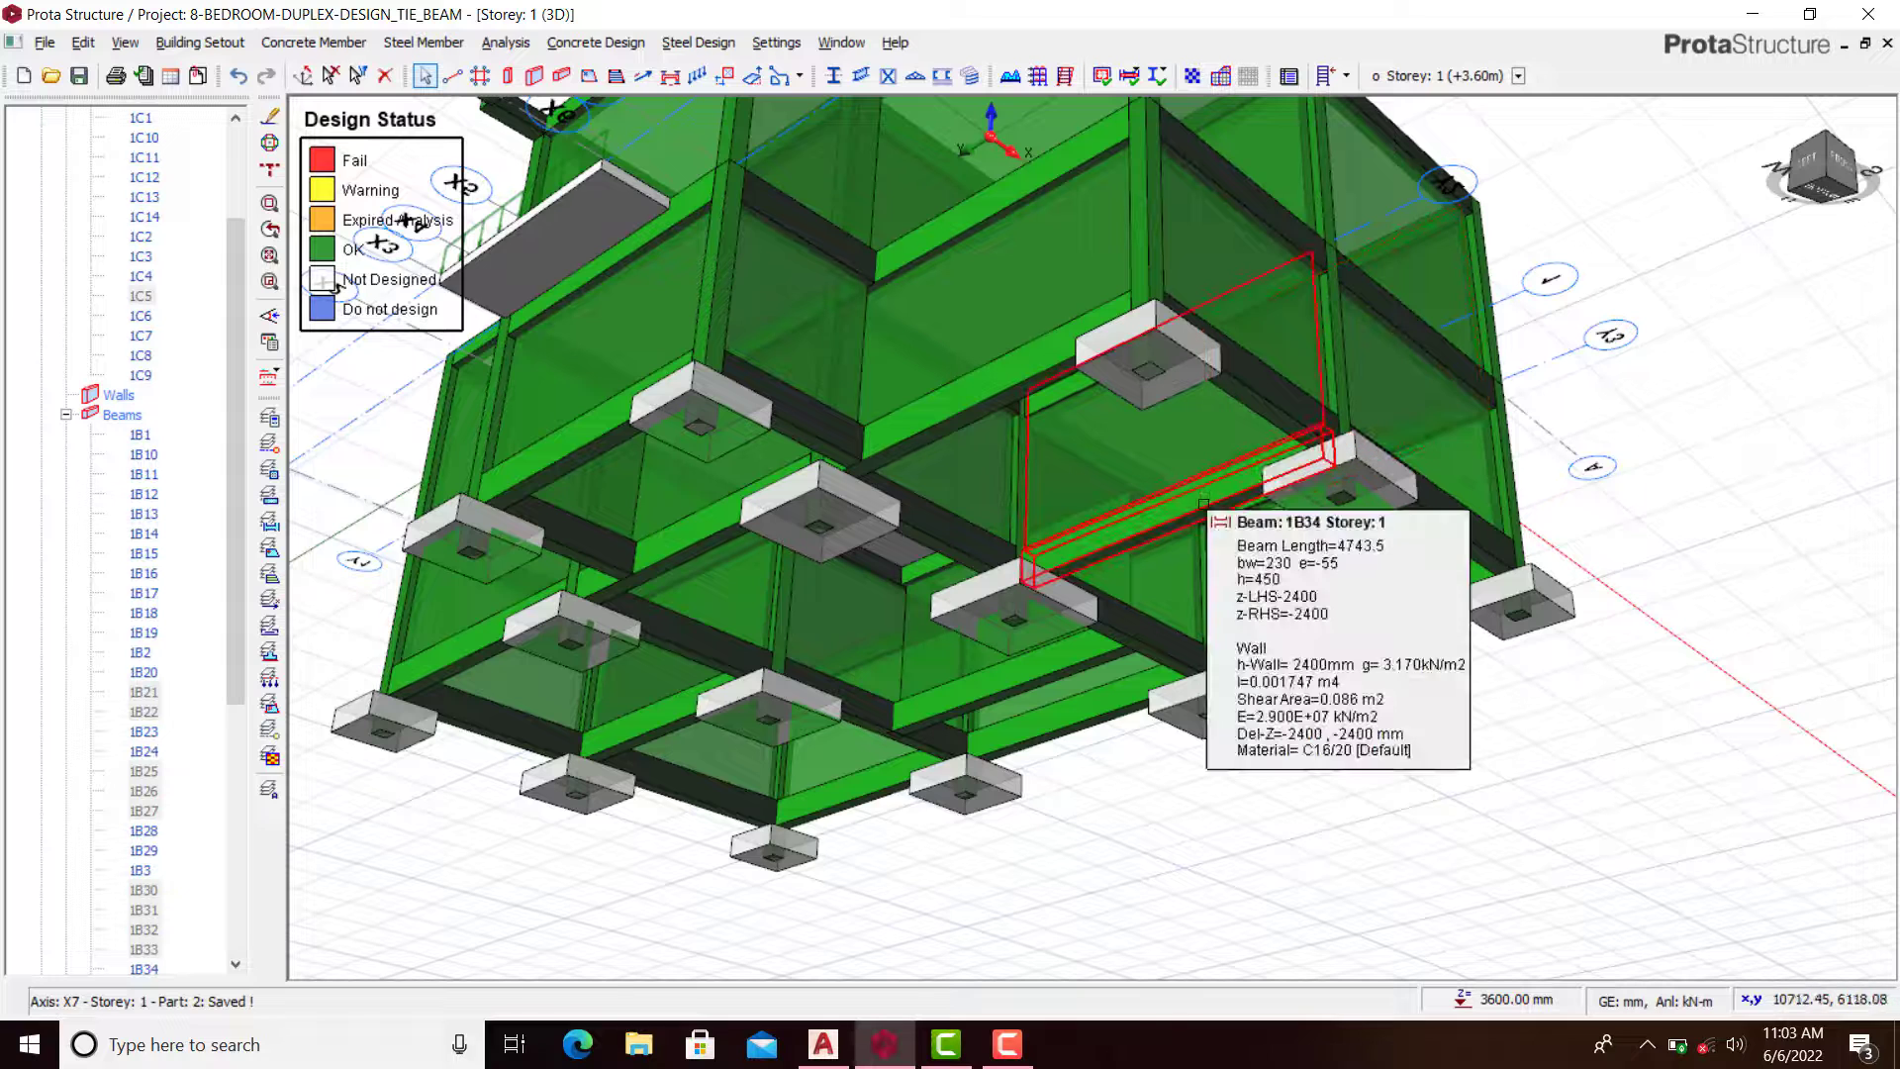
pyautogui.click(1207, 502)
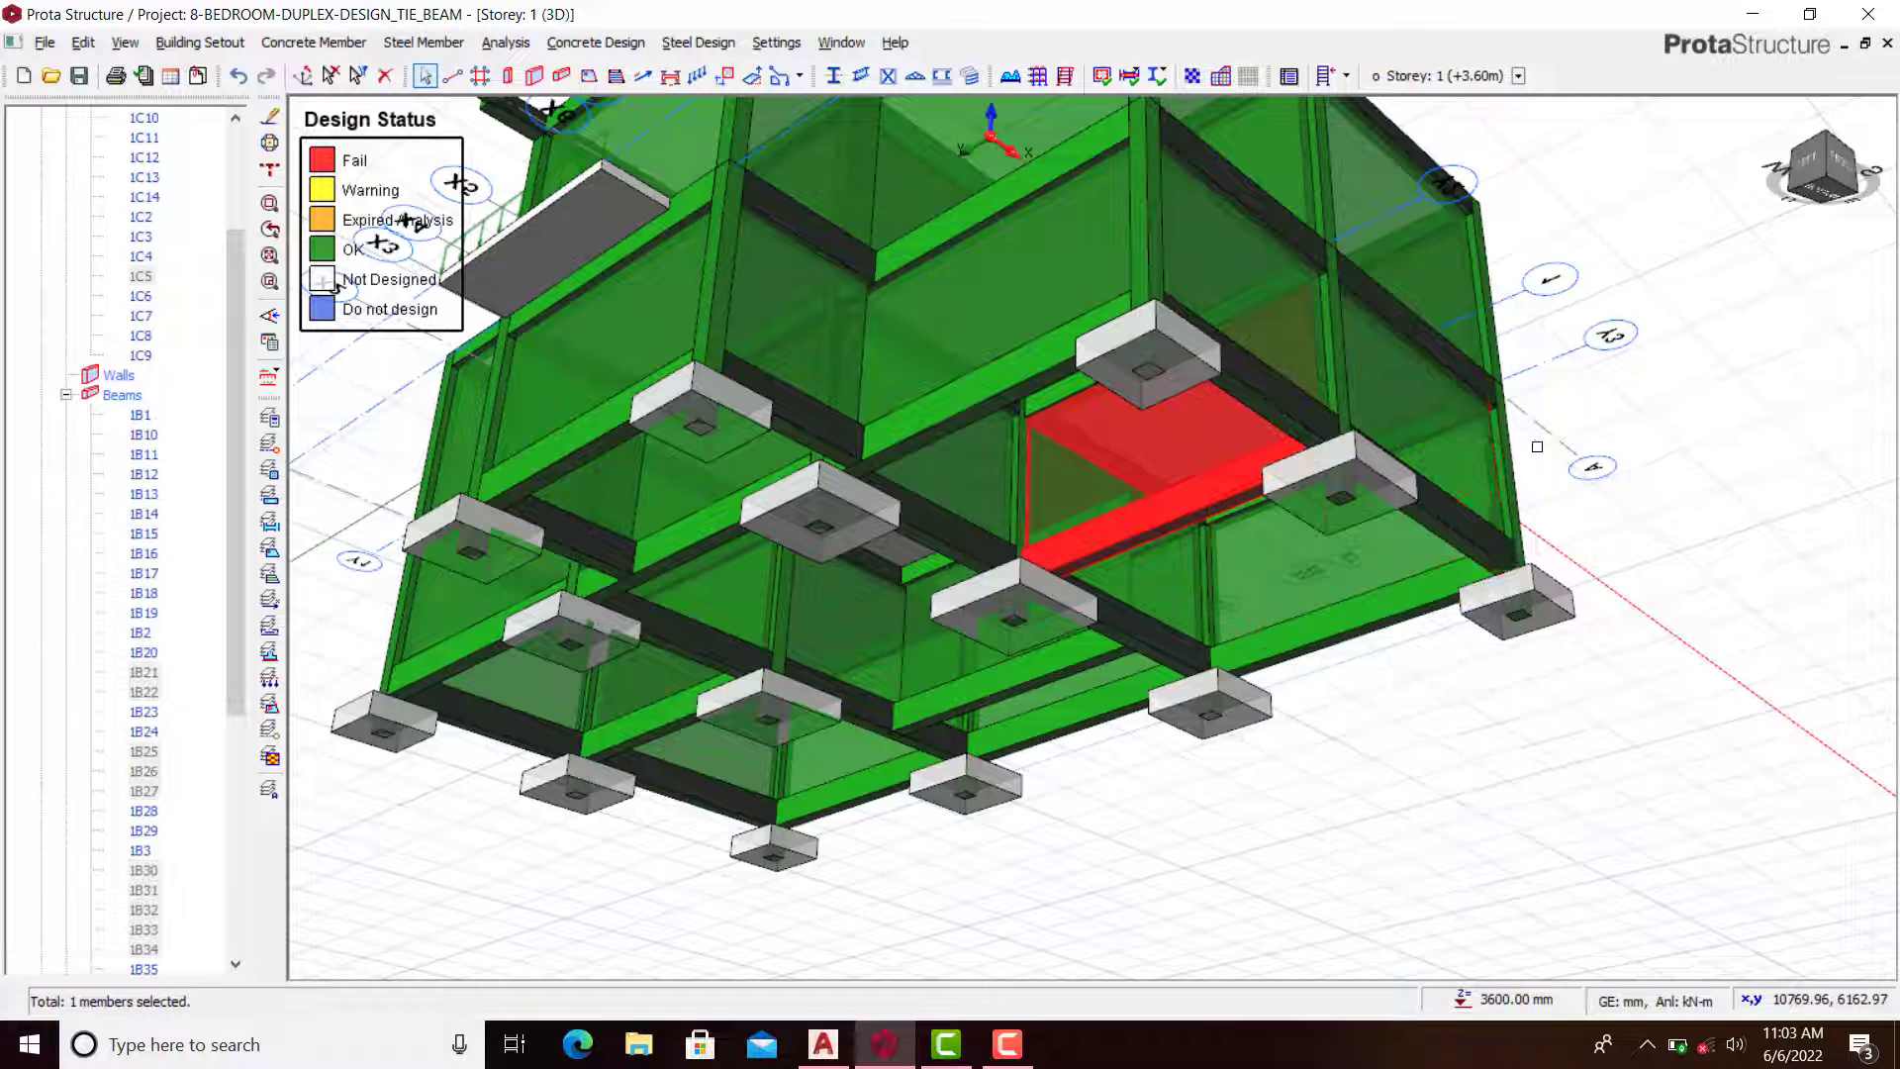
pyautogui.rightClick(1597, 410)
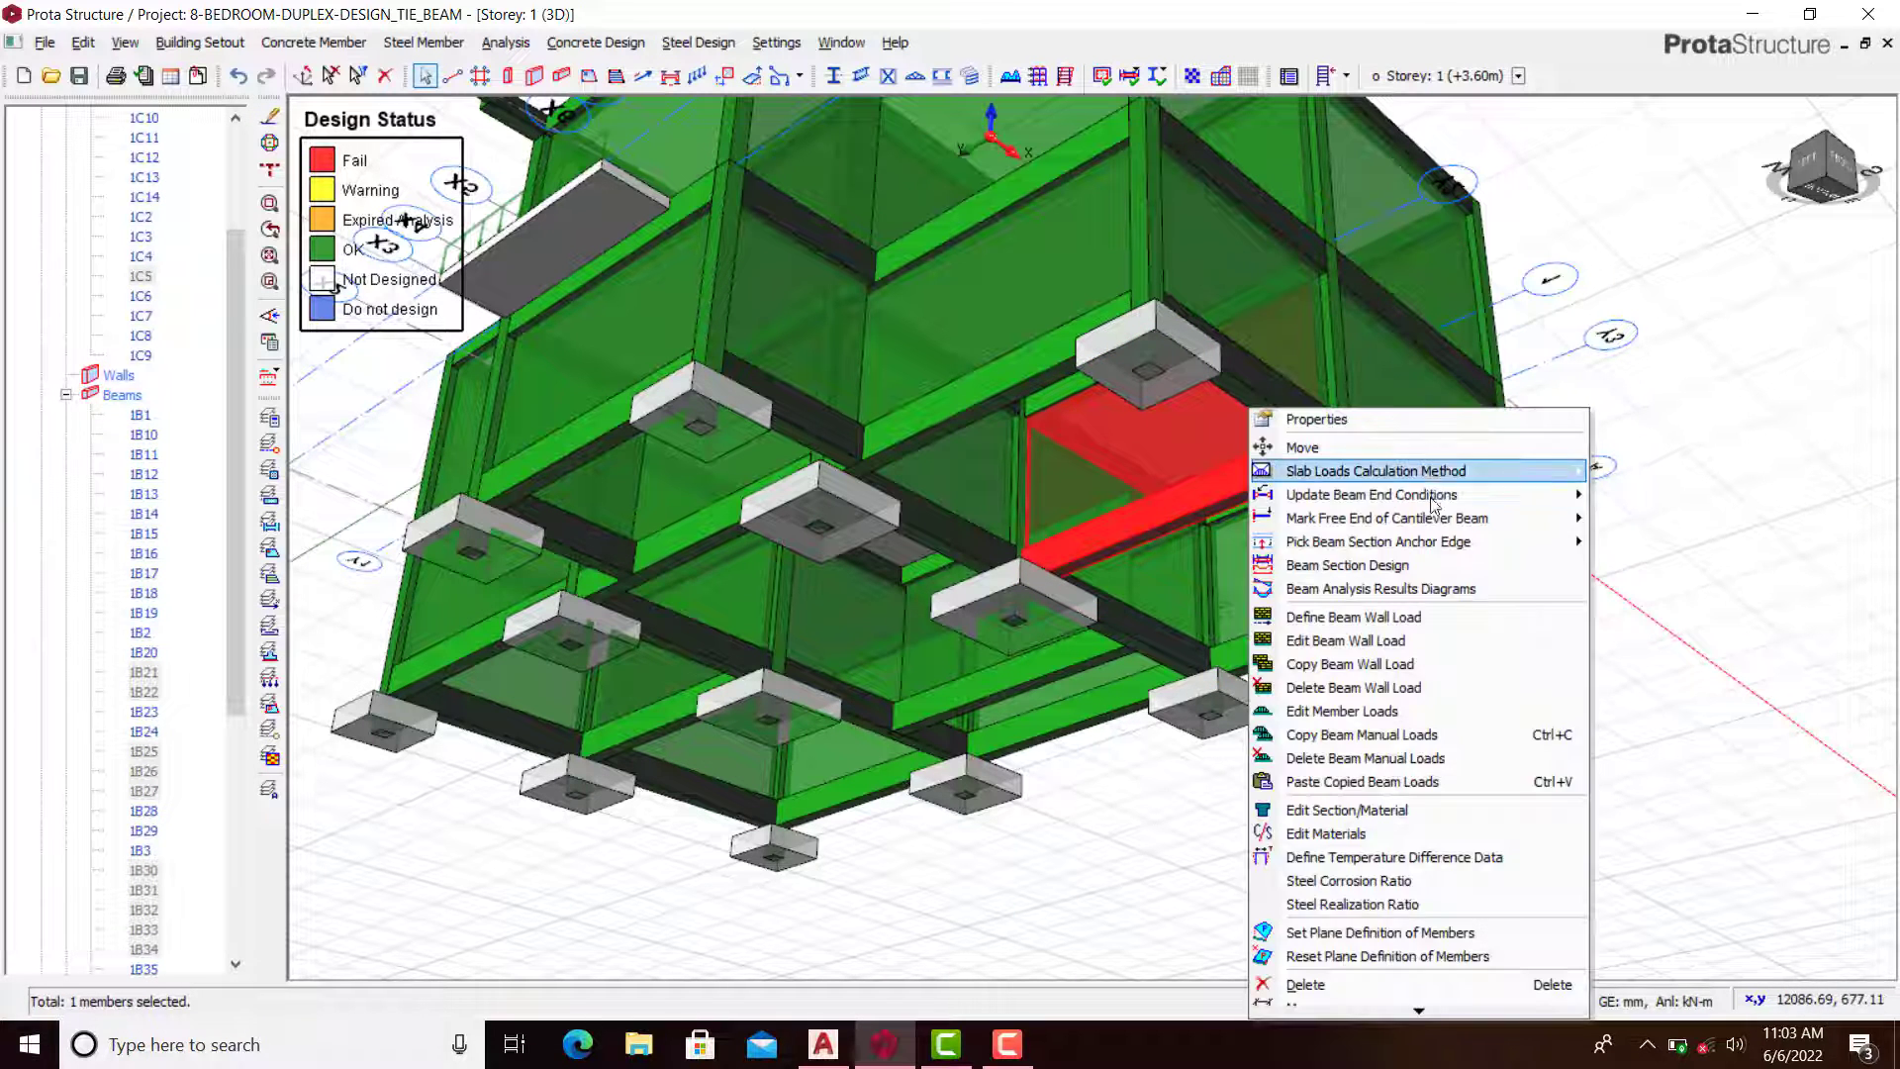
pyautogui.click(1401, 565)
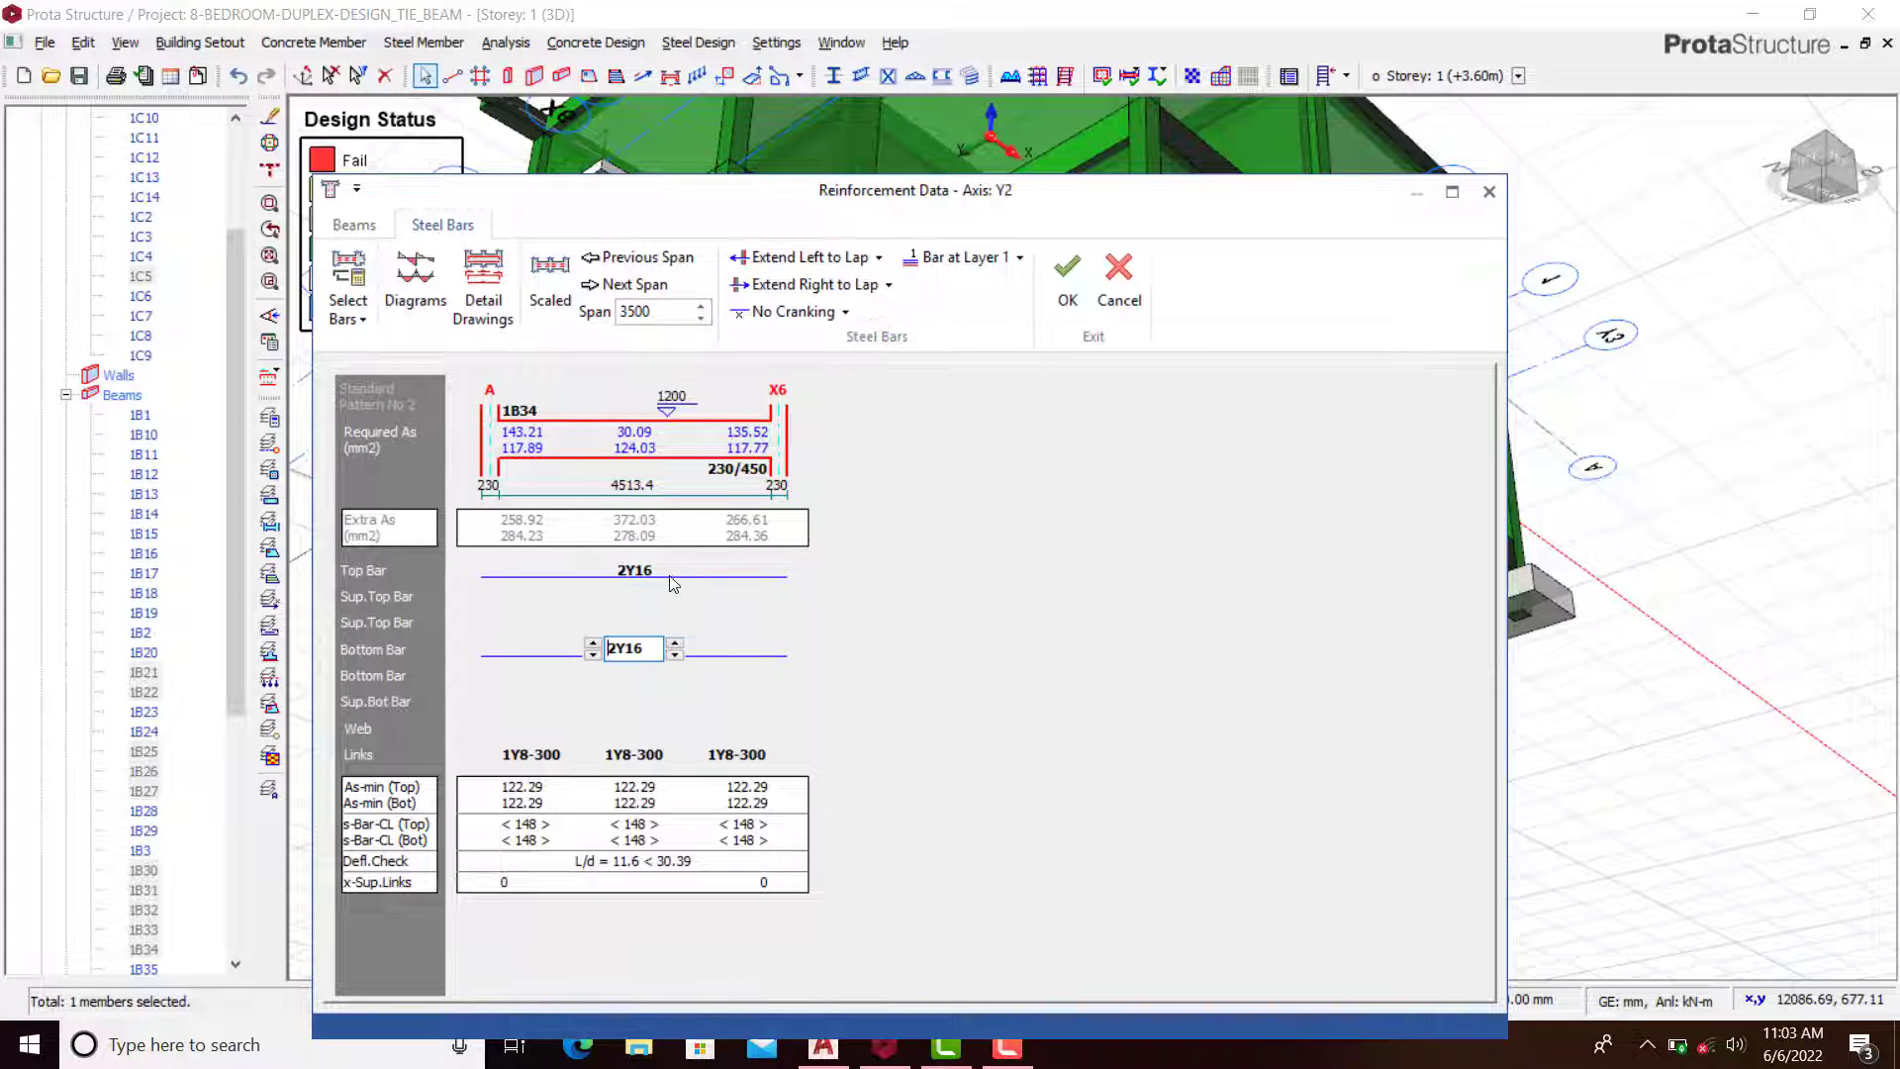
pyautogui.click(727, 577)
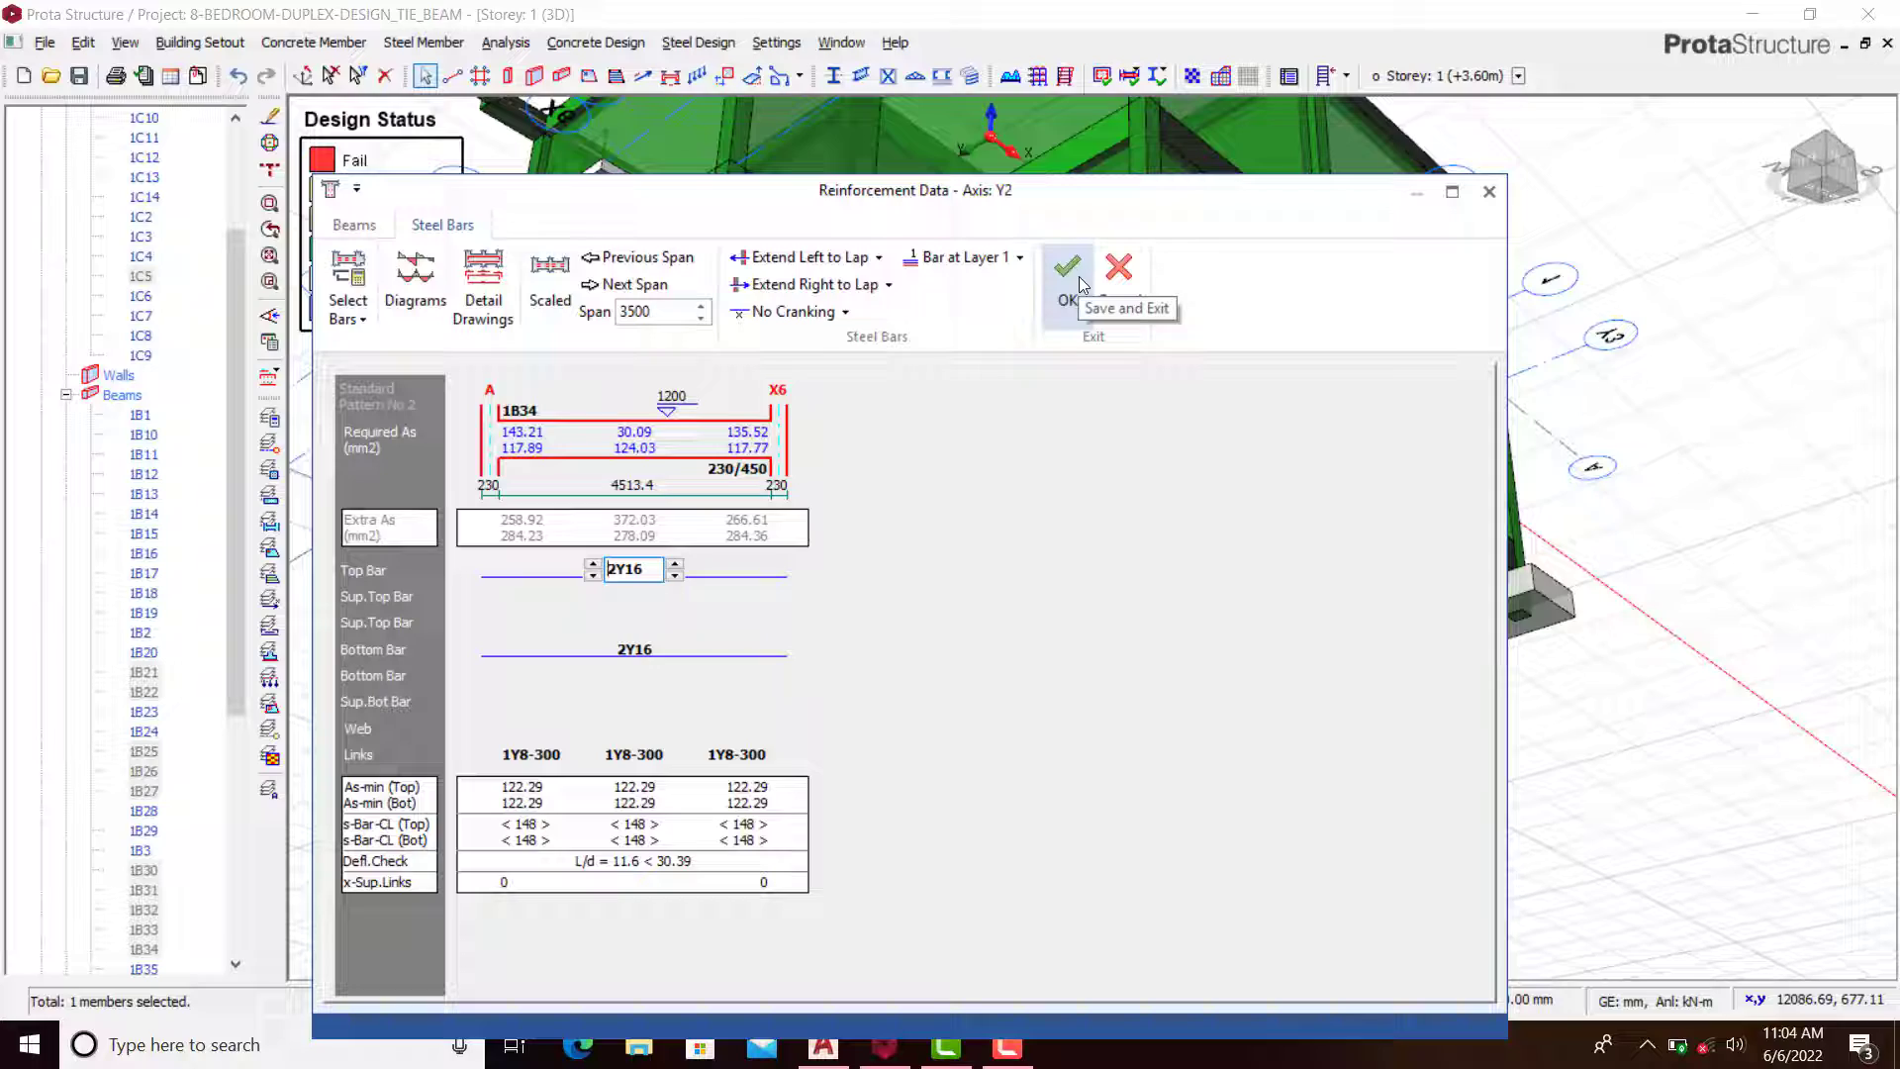
pyautogui.click(1080, 285)
# Step: View the envelope moment diagram of tie beams 1B35 and 1B36 on axis X6, and close it
pyautogui.scroll(-1, 1034, 634)
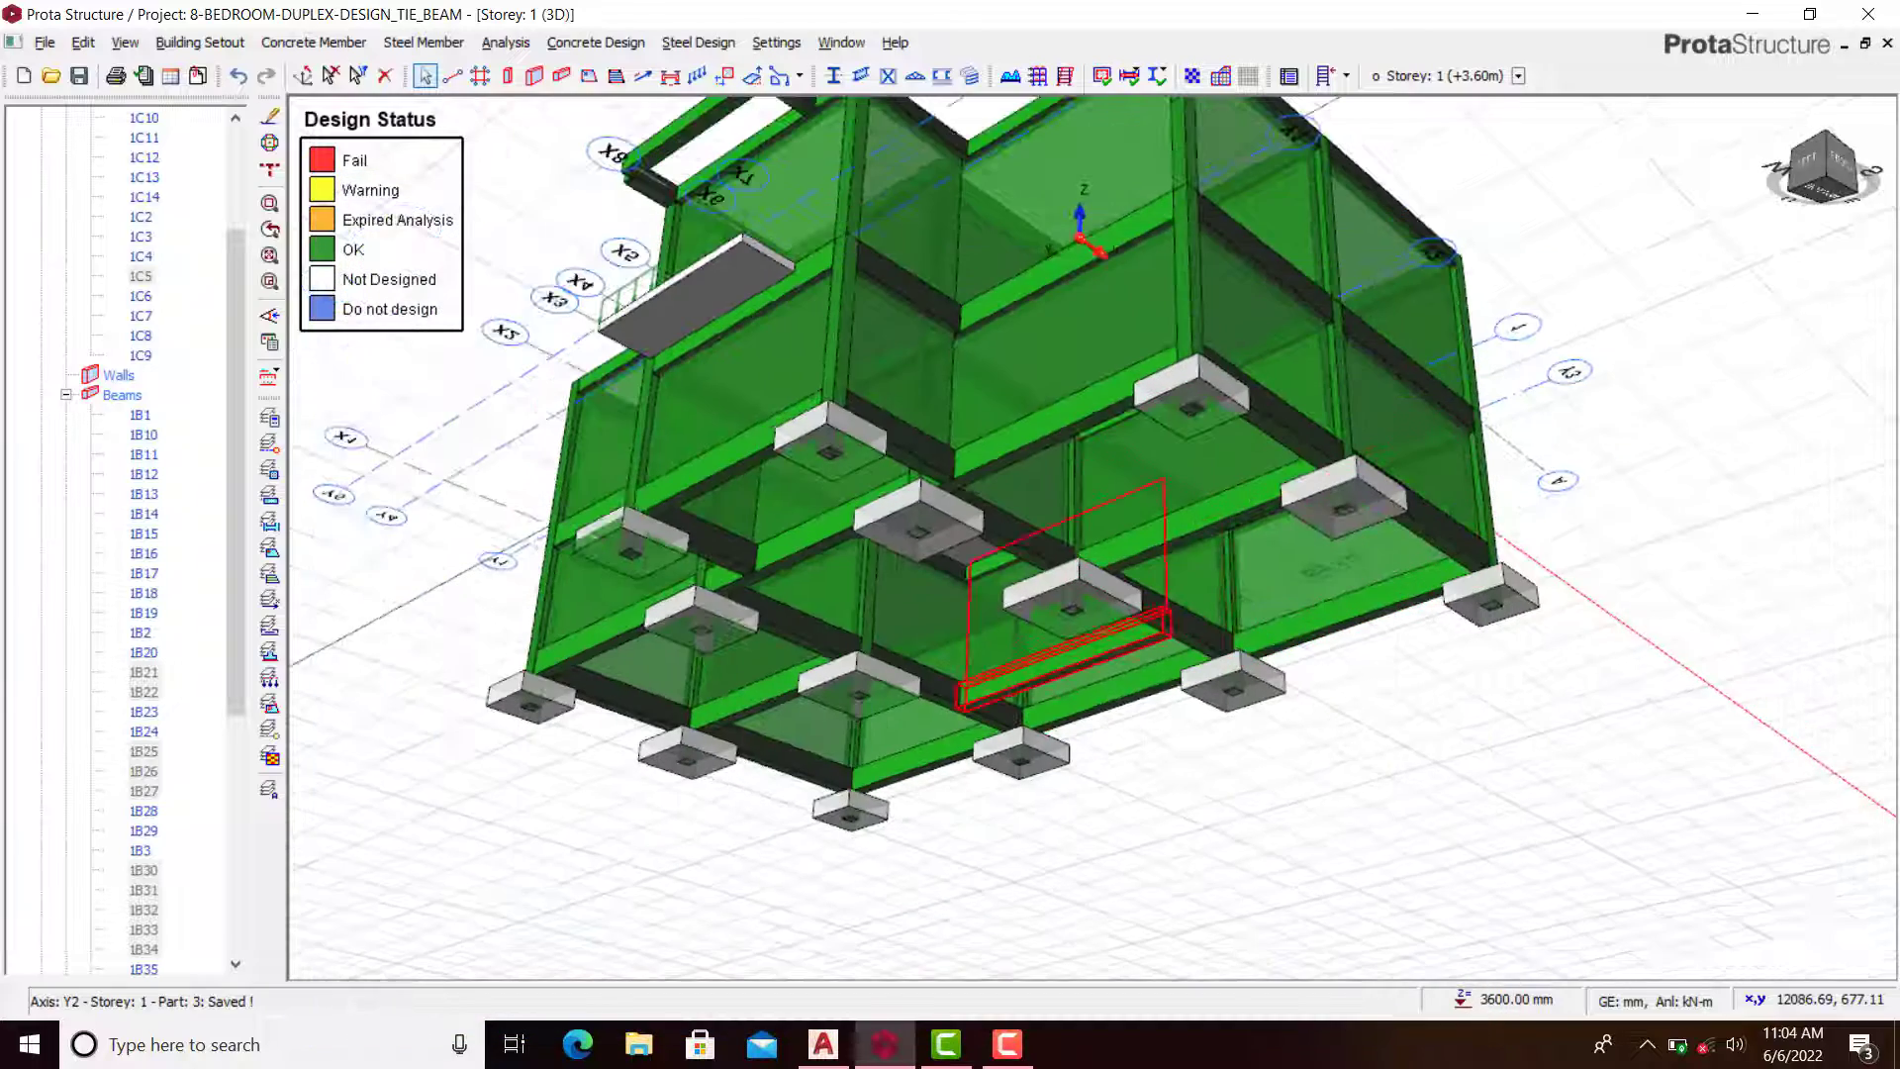
pyautogui.moveTo(1029, 633); pyautogui.dragTo(870, 612, button='middle')
pyautogui.scroll(3, 997, 566)
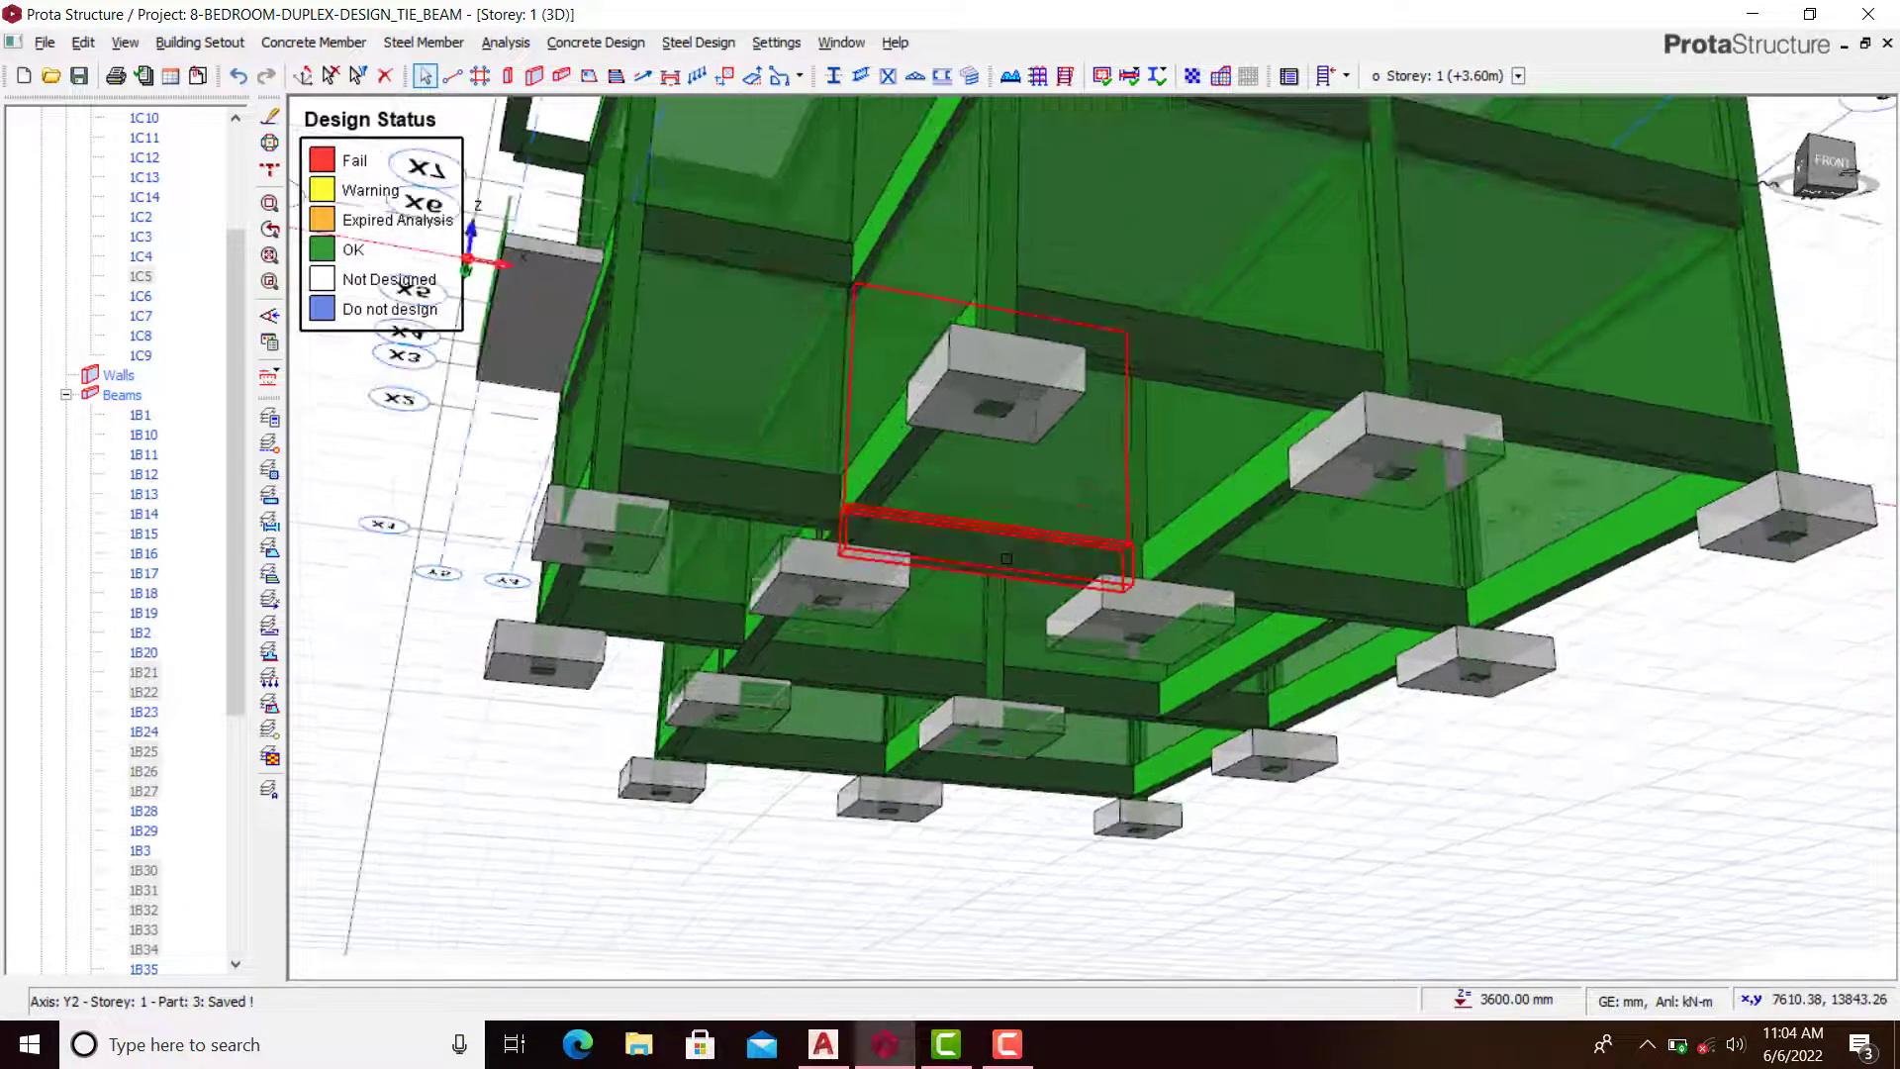
pyautogui.click(999, 564)
pyautogui.rightClick(999, 563)
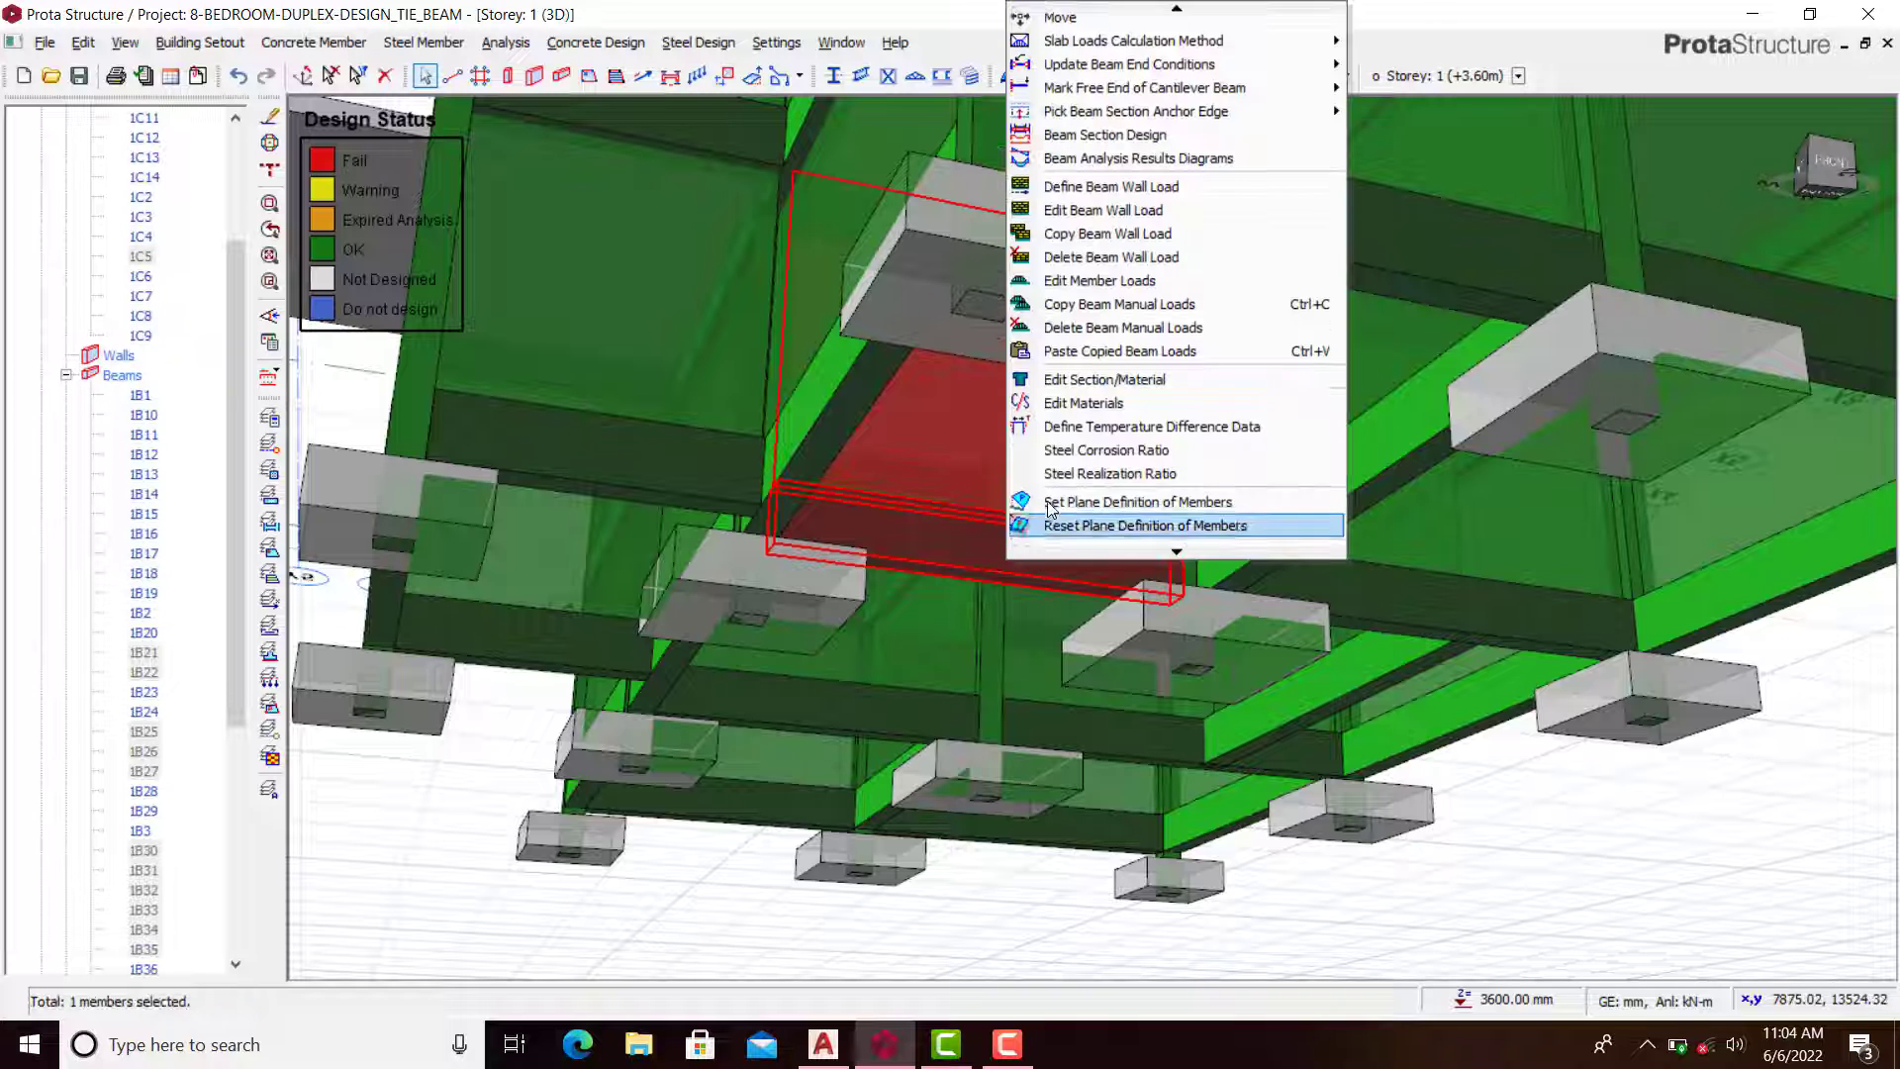
pyautogui.click(1126, 145)
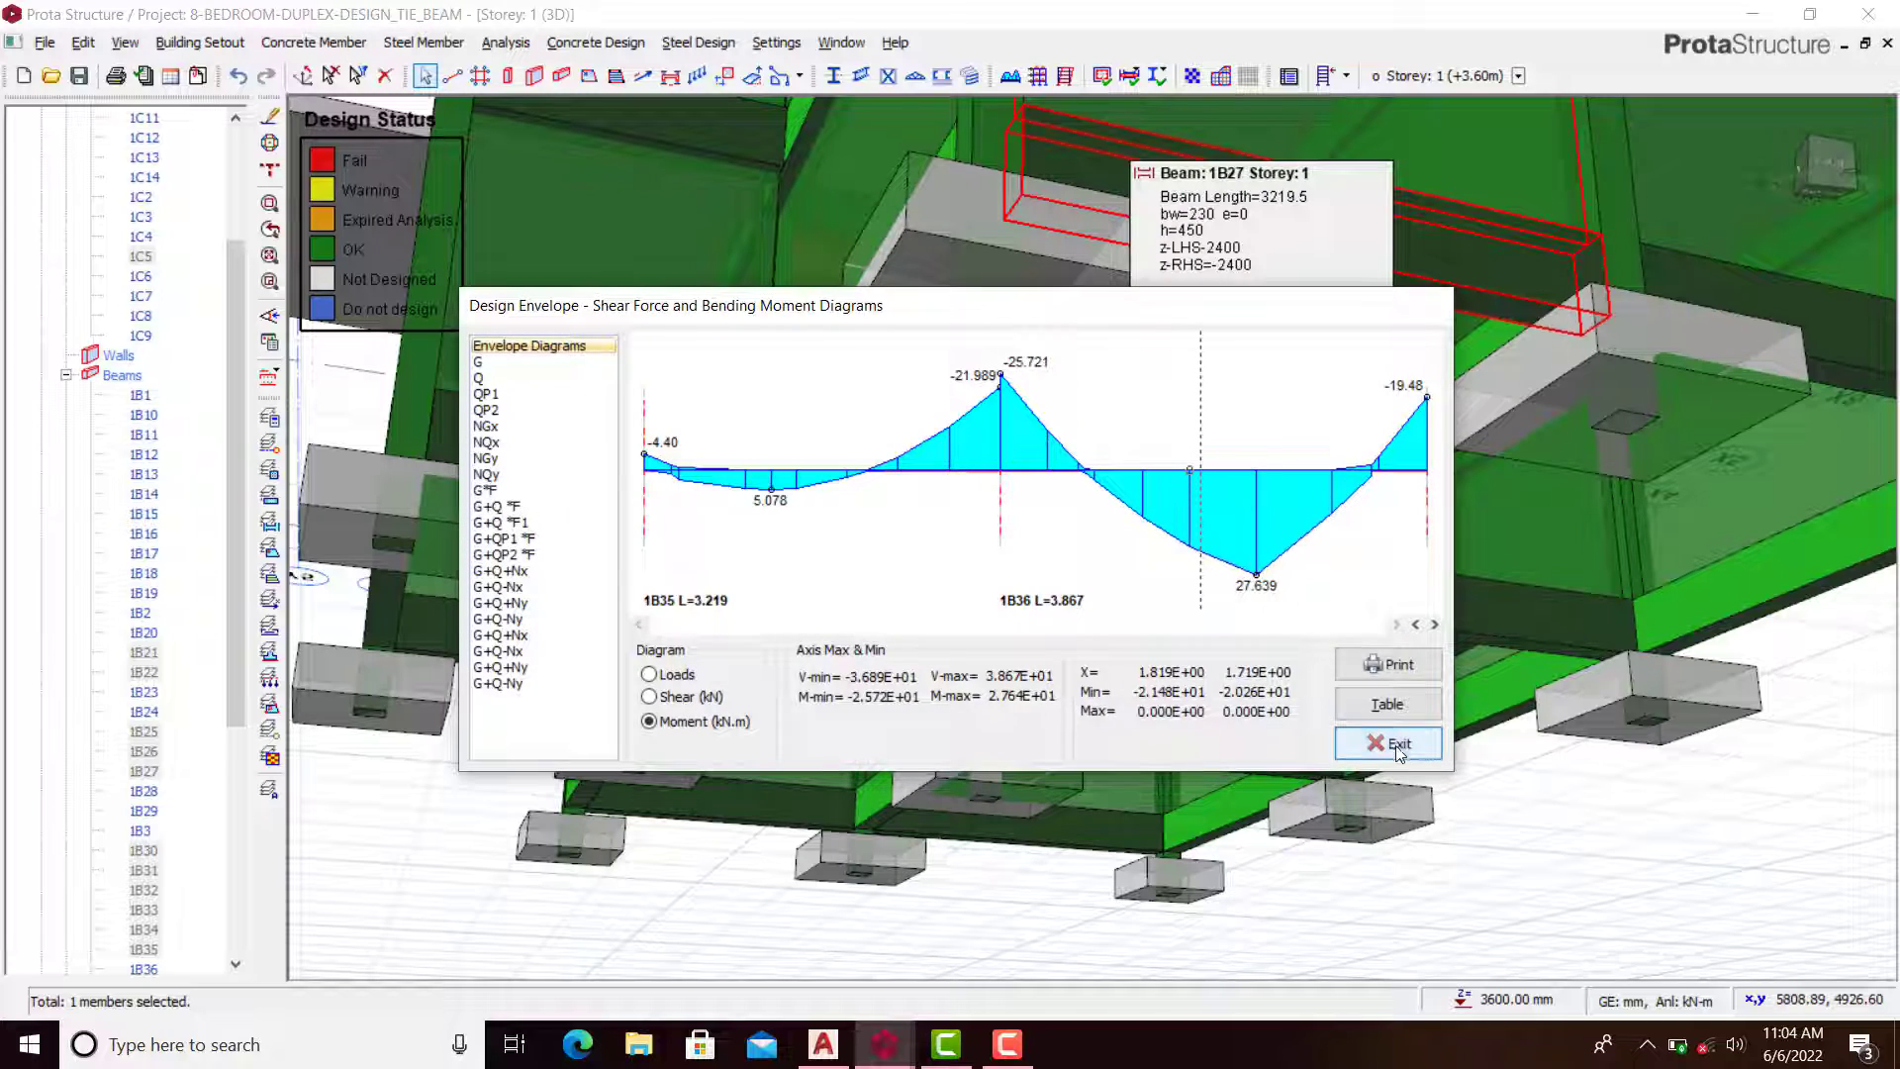
pyautogui.click(1390, 744)
# Step: Check the top and bottom bars of tie beams 1B35 and 1B36 in Beam Section Design, and save the axis X6 reinforcement
pyautogui.rightClick(1084, 544)
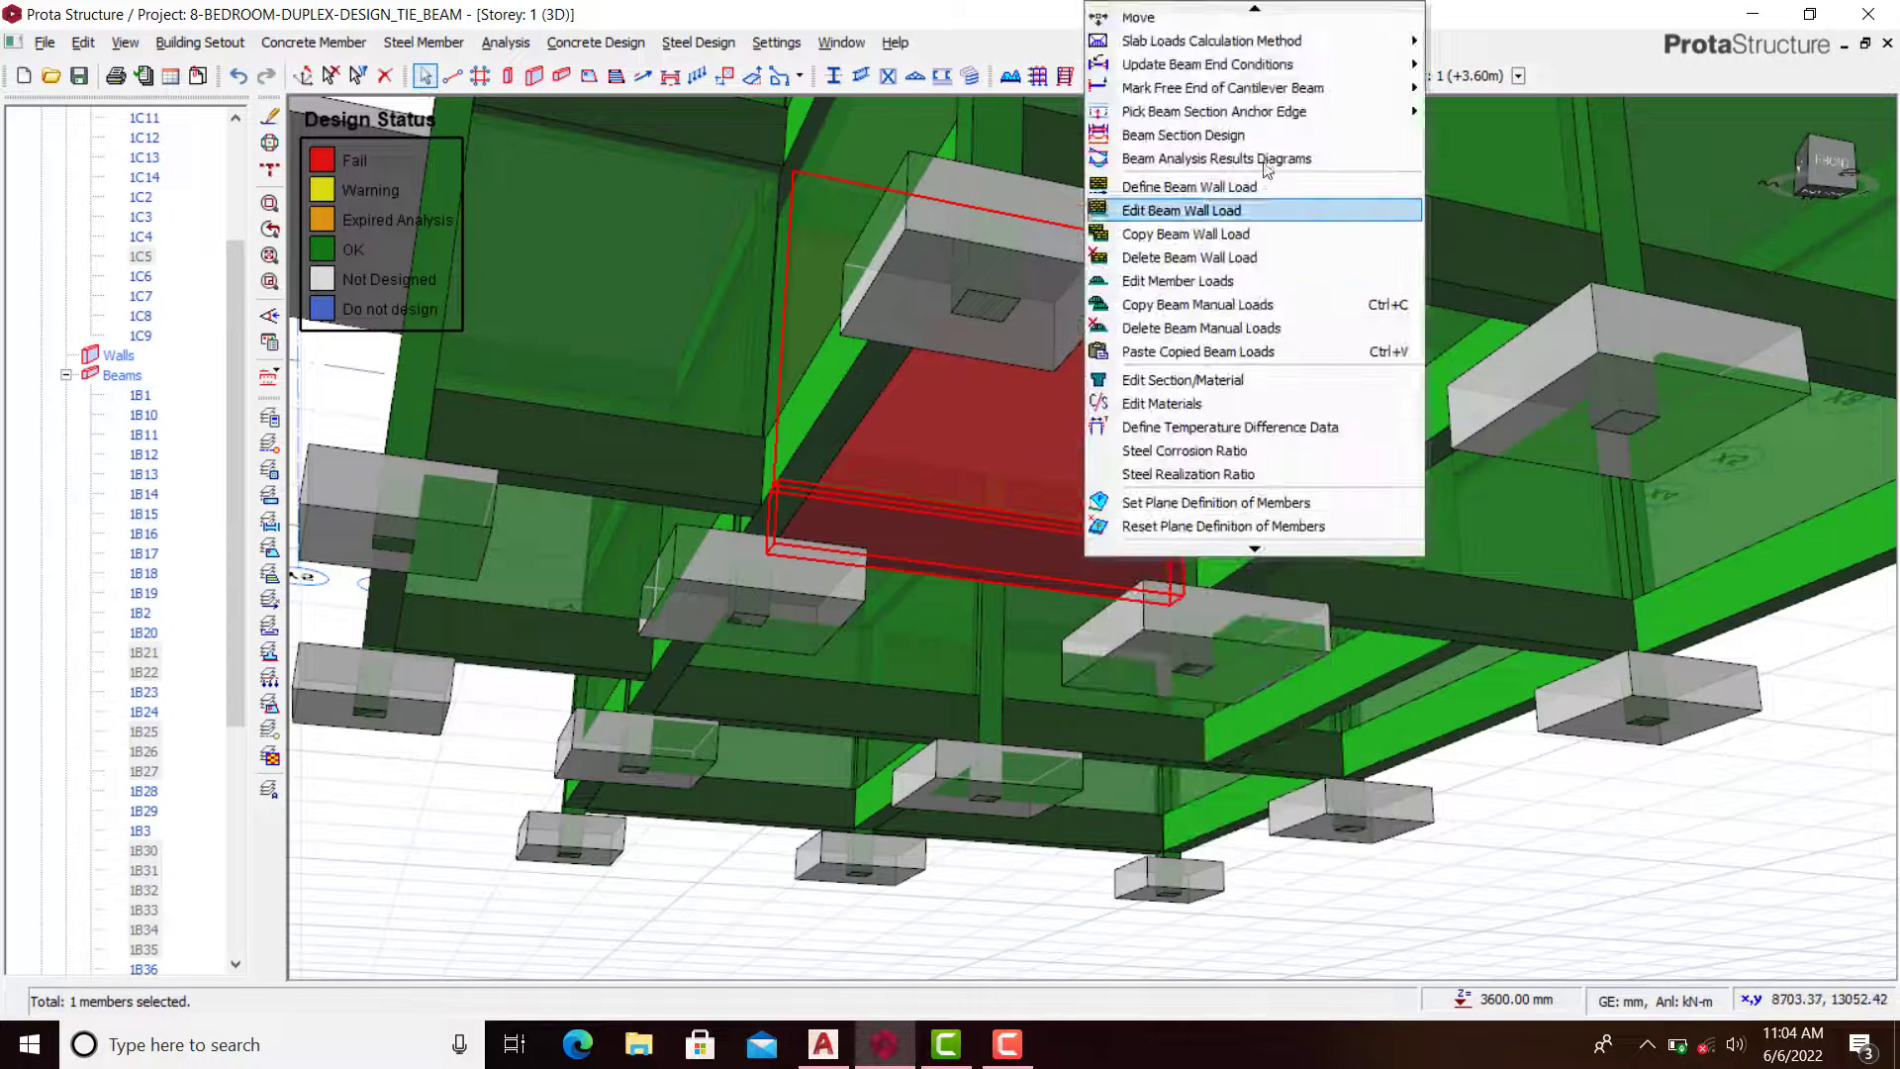
pyautogui.click(1205, 137)
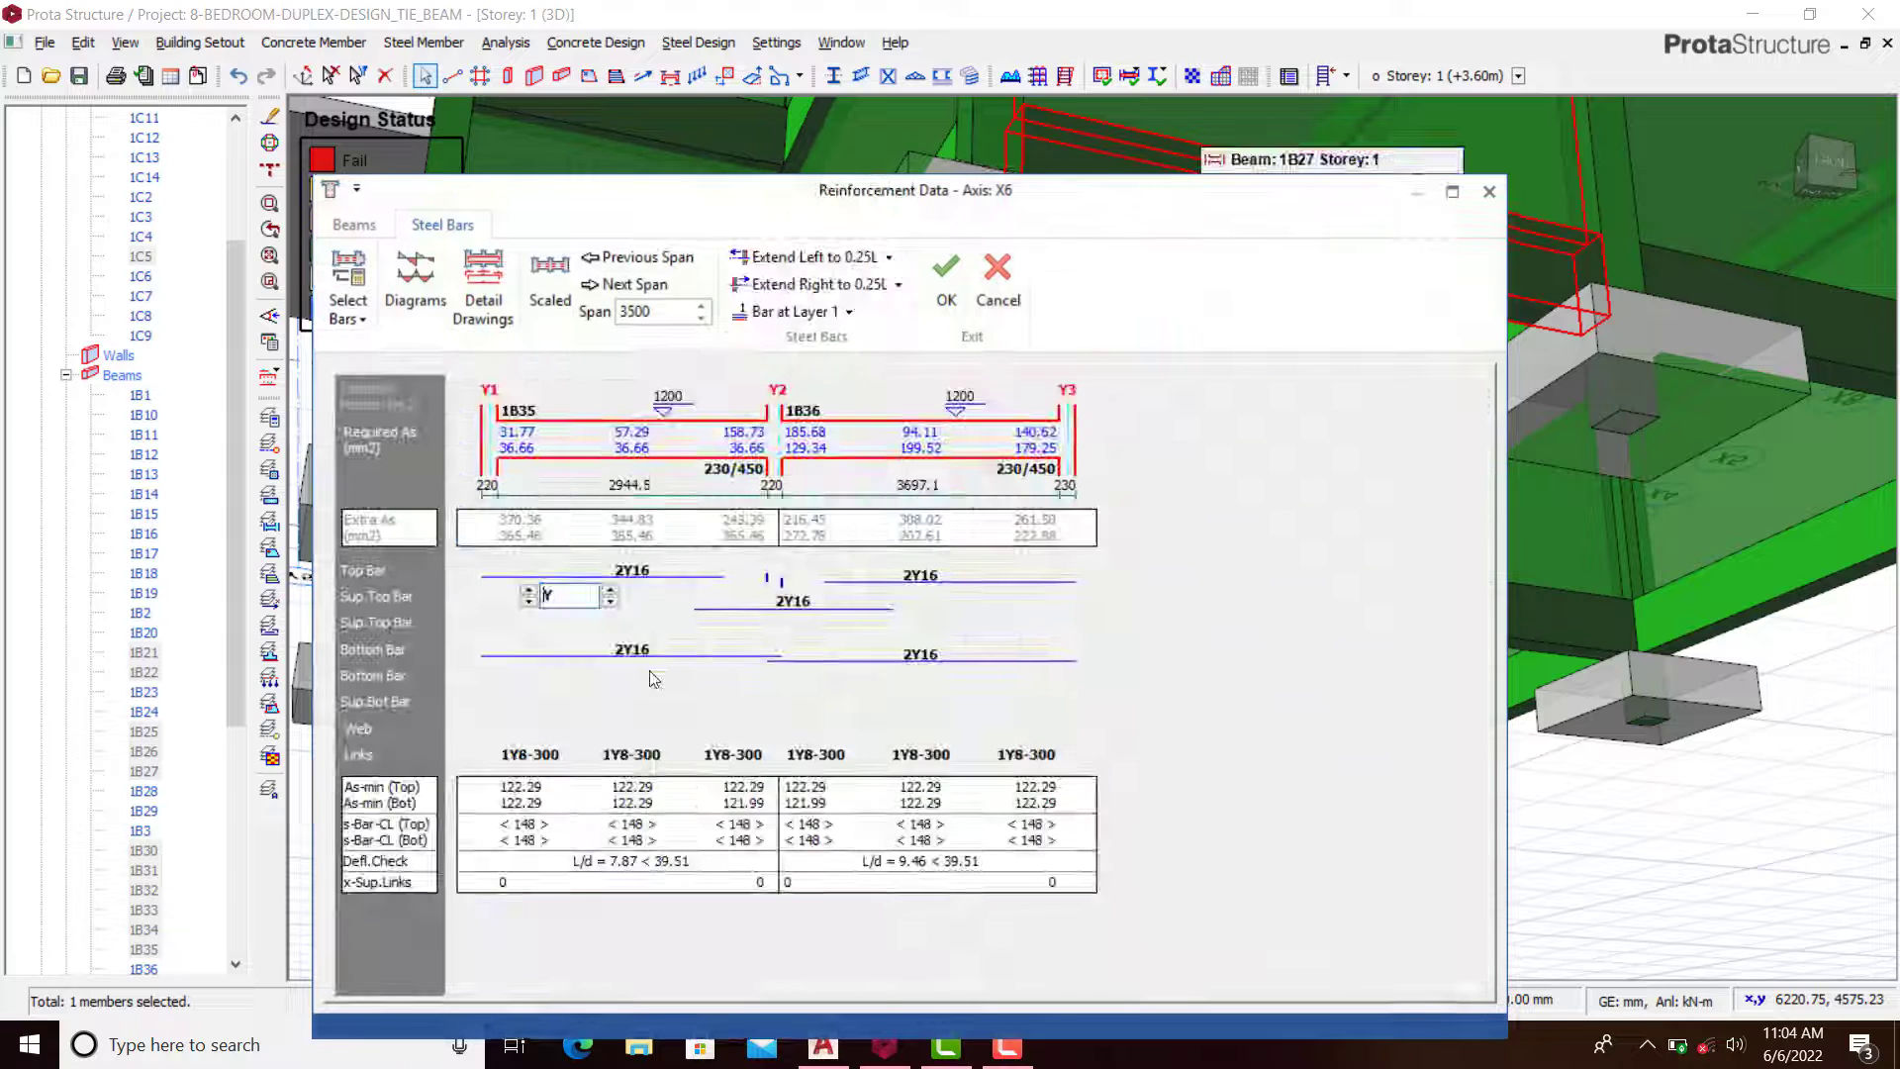
pyautogui.click(668, 576)
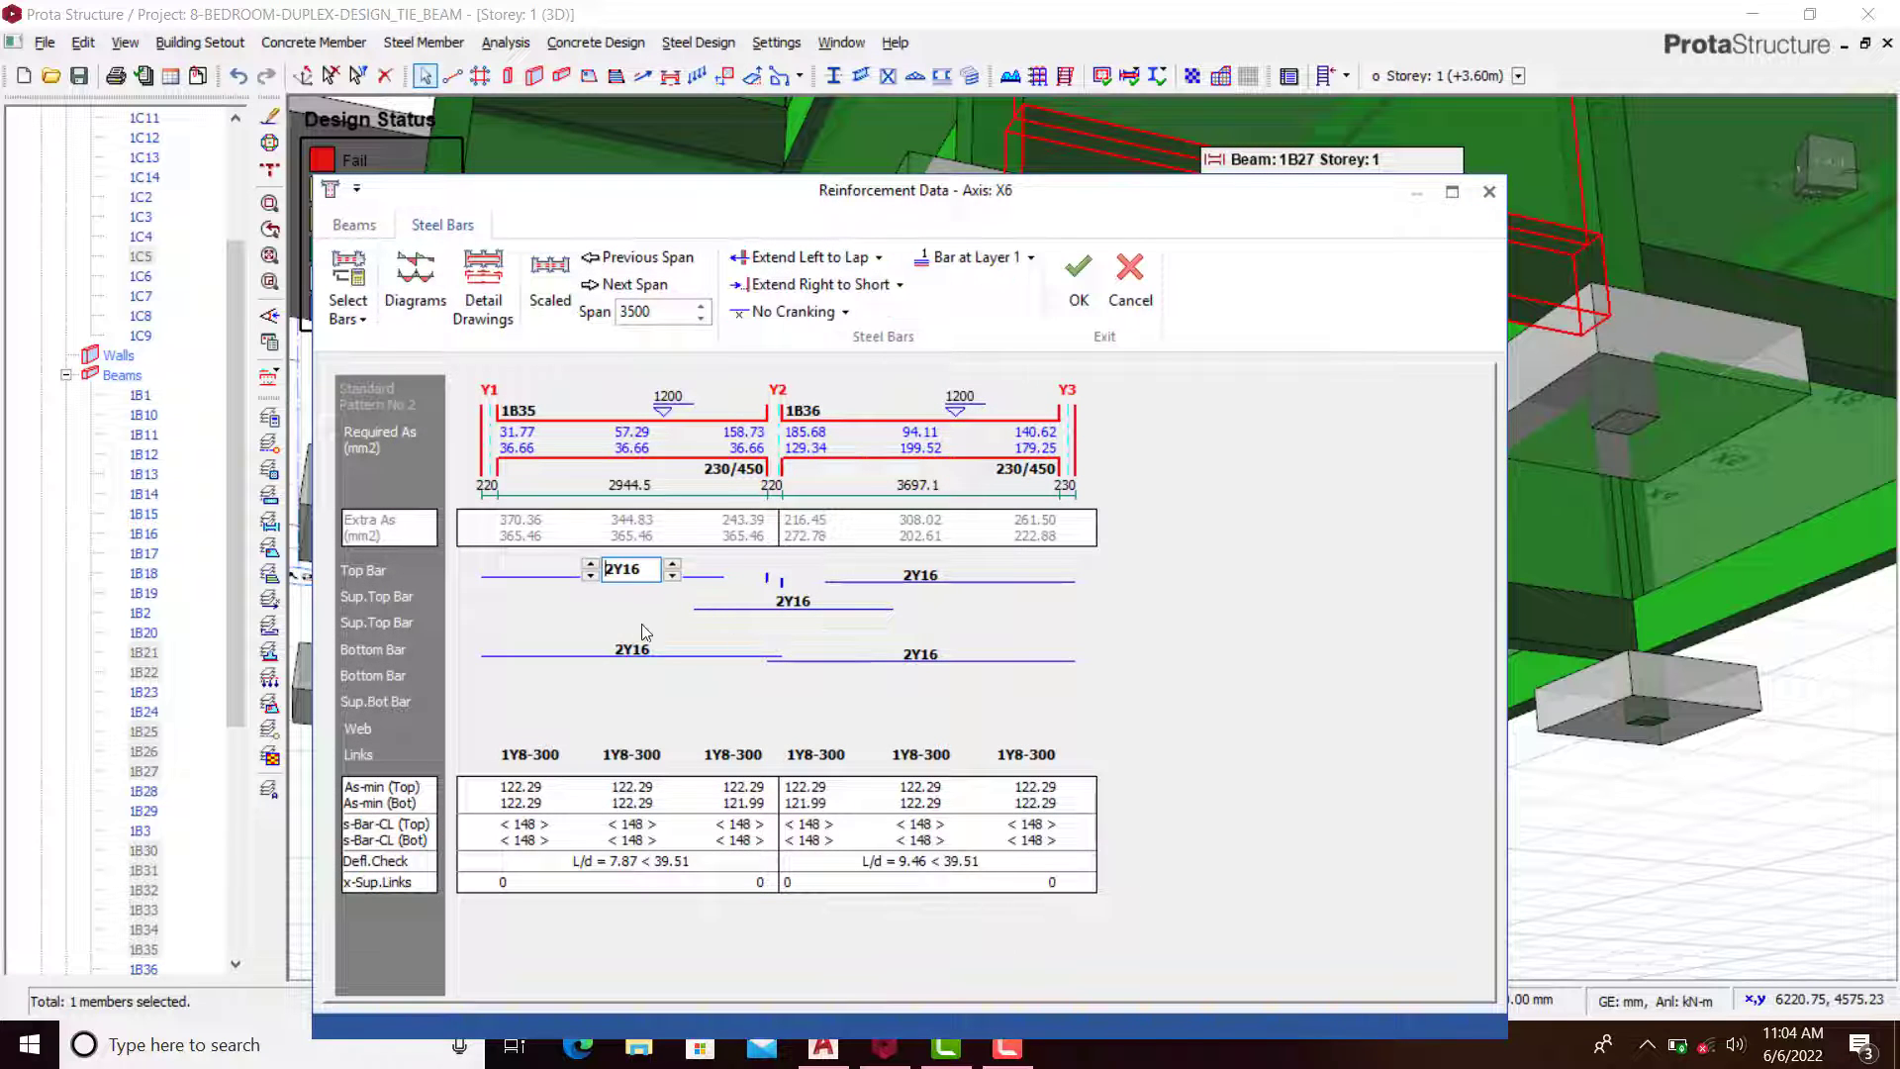
pyautogui.click(633, 657)
pyautogui.click(921, 575)
pyautogui.click(921, 655)
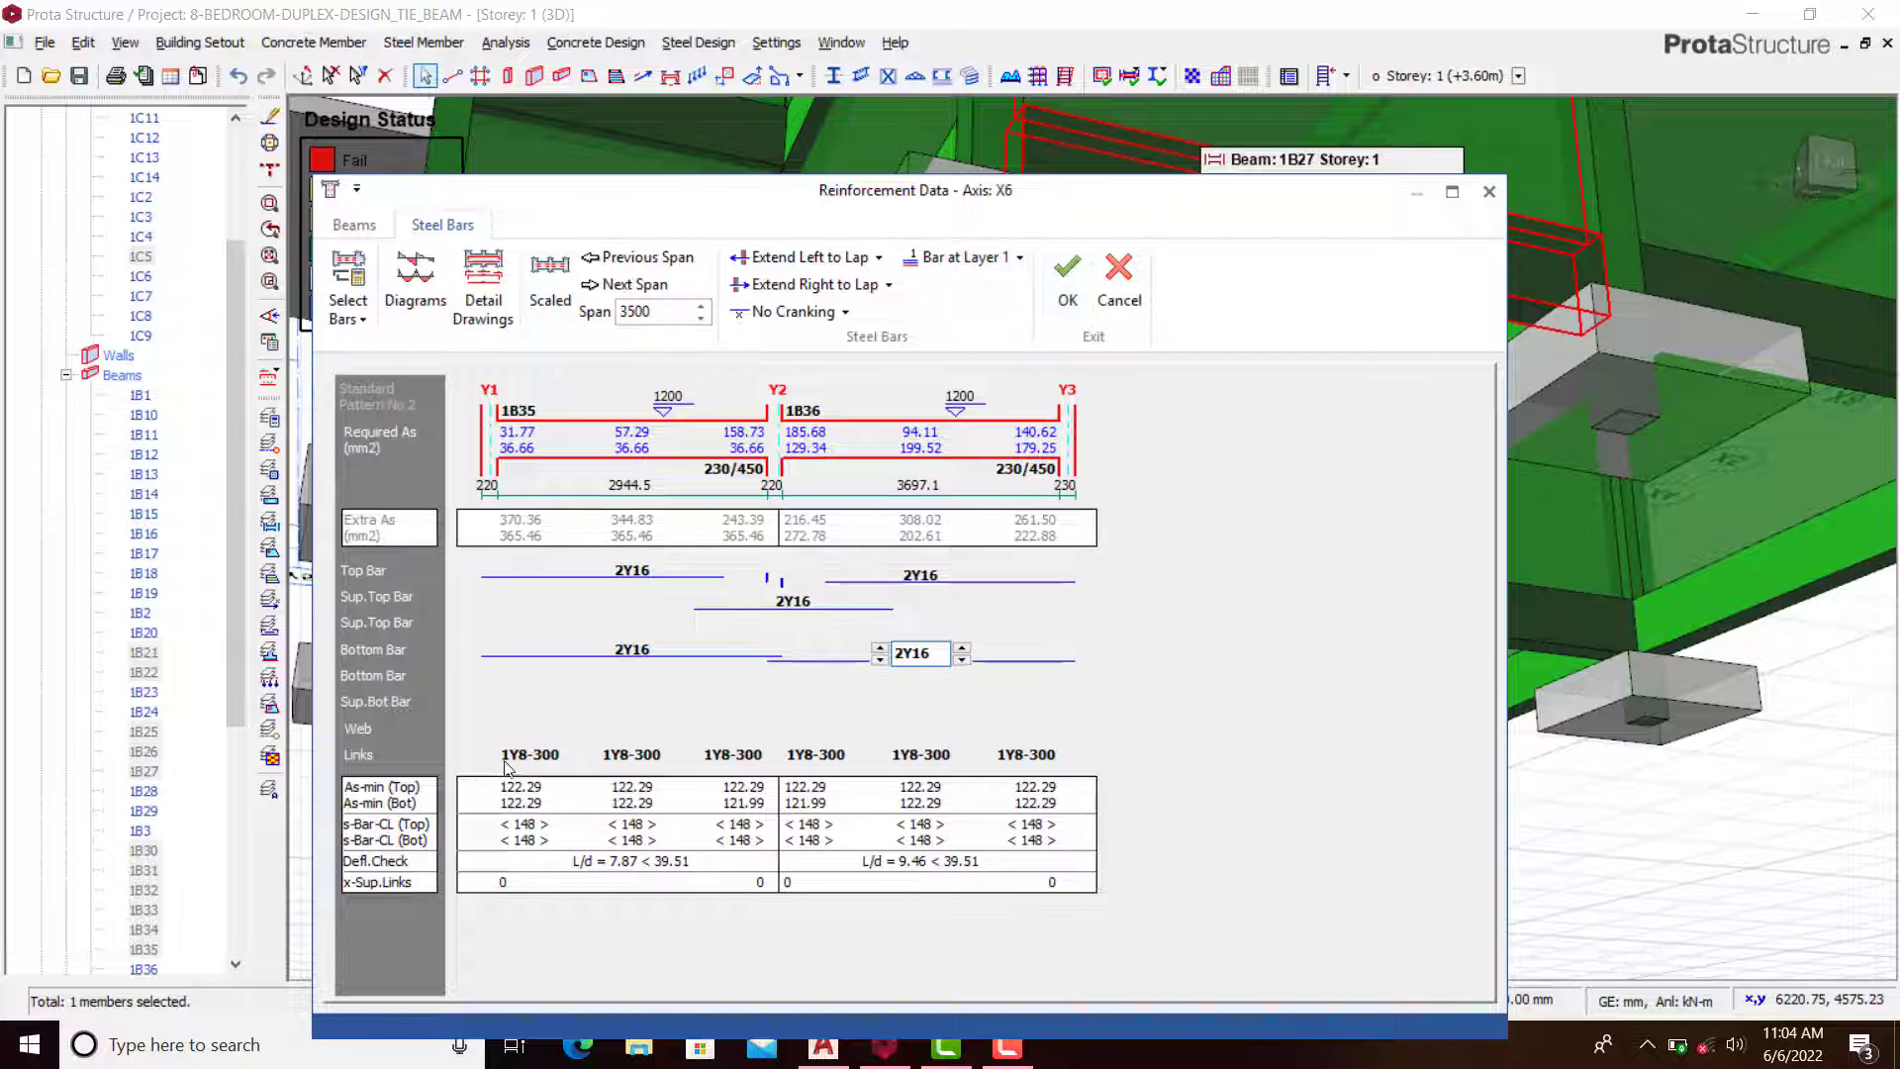
pyautogui.click(1068, 279)
# Step: Open Beam Section Design for tie beam 1B37 on axis 1 and bring up its top bar entry
pyautogui.scroll(-5, 1267, 485)
pyautogui.moveTo(1202, 566); pyautogui.dragTo(1227, 633, button='middle')
pyautogui.moveTo(1100, 592); pyautogui.dragTo(1380, 539, button='middle')
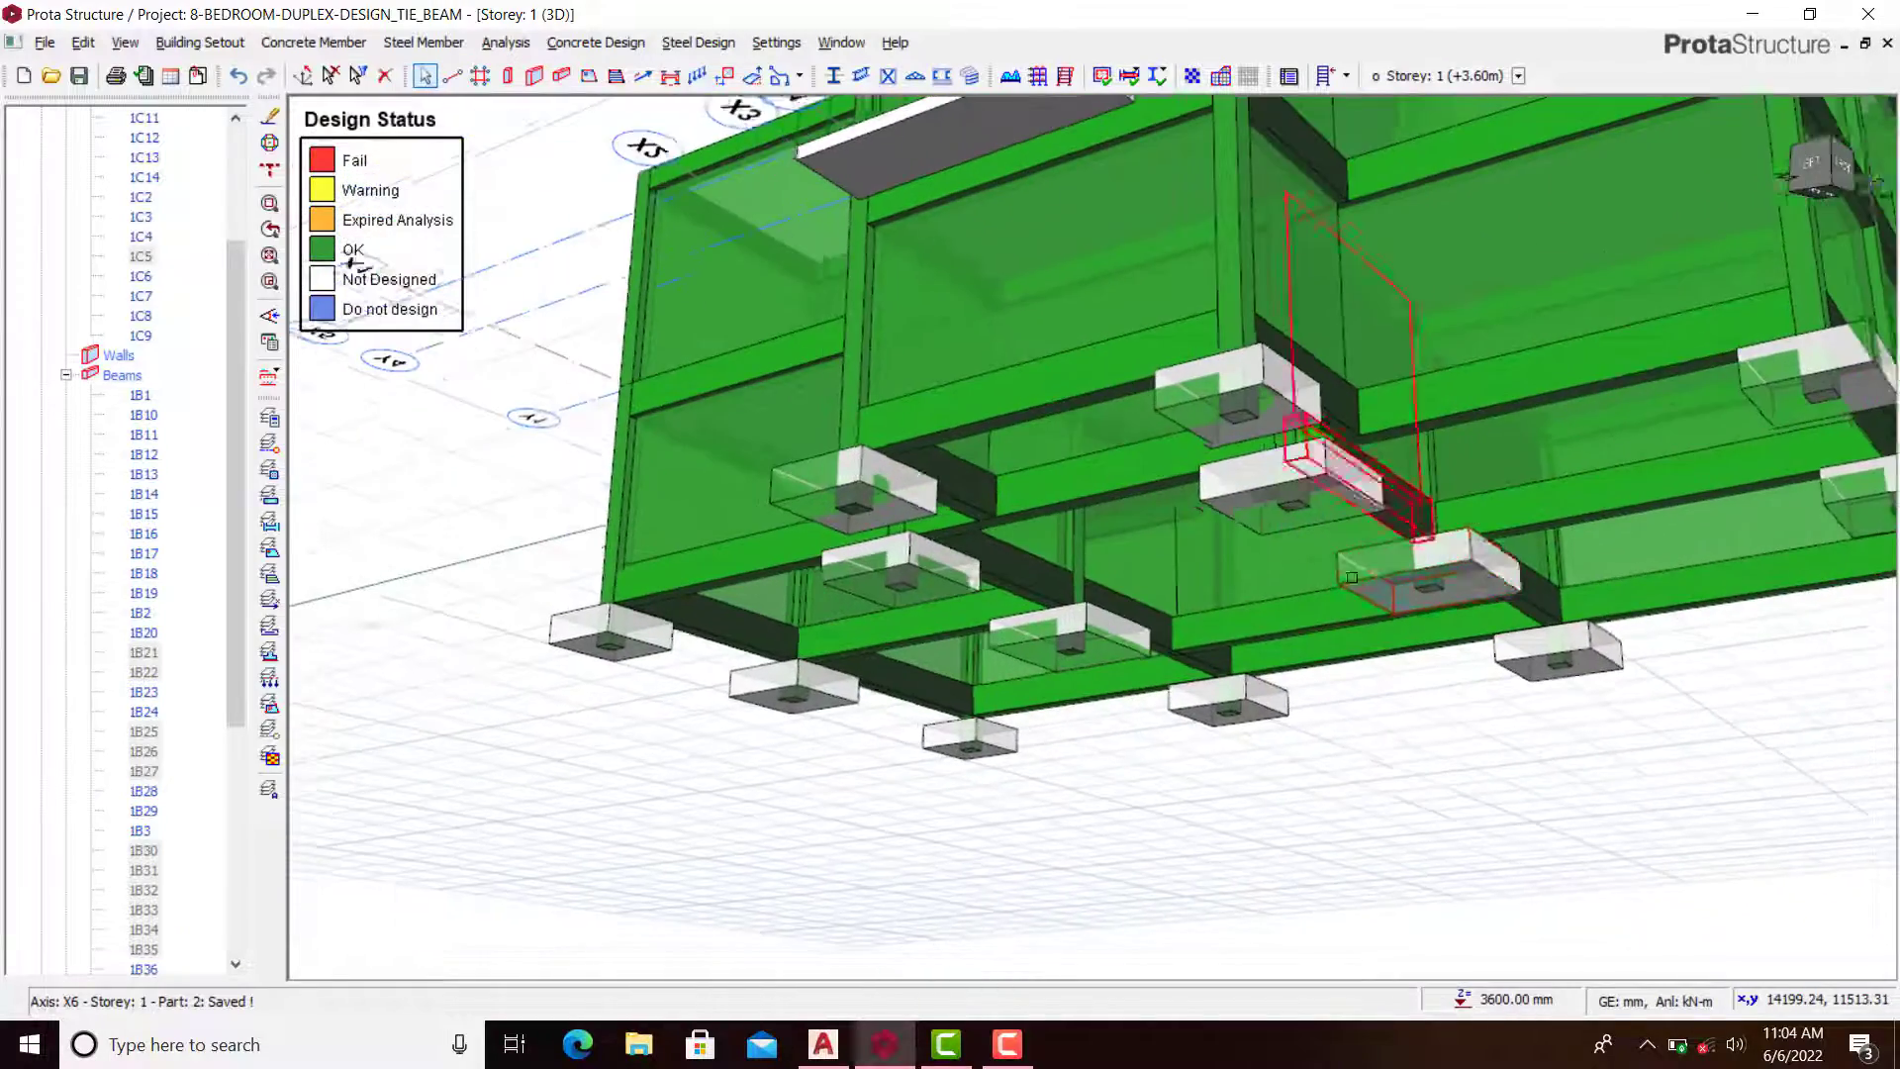
pyautogui.scroll(4, 1348, 648)
pyautogui.moveTo(1345, 662); pyautogui.dragTo(1255, 657, button='middle')
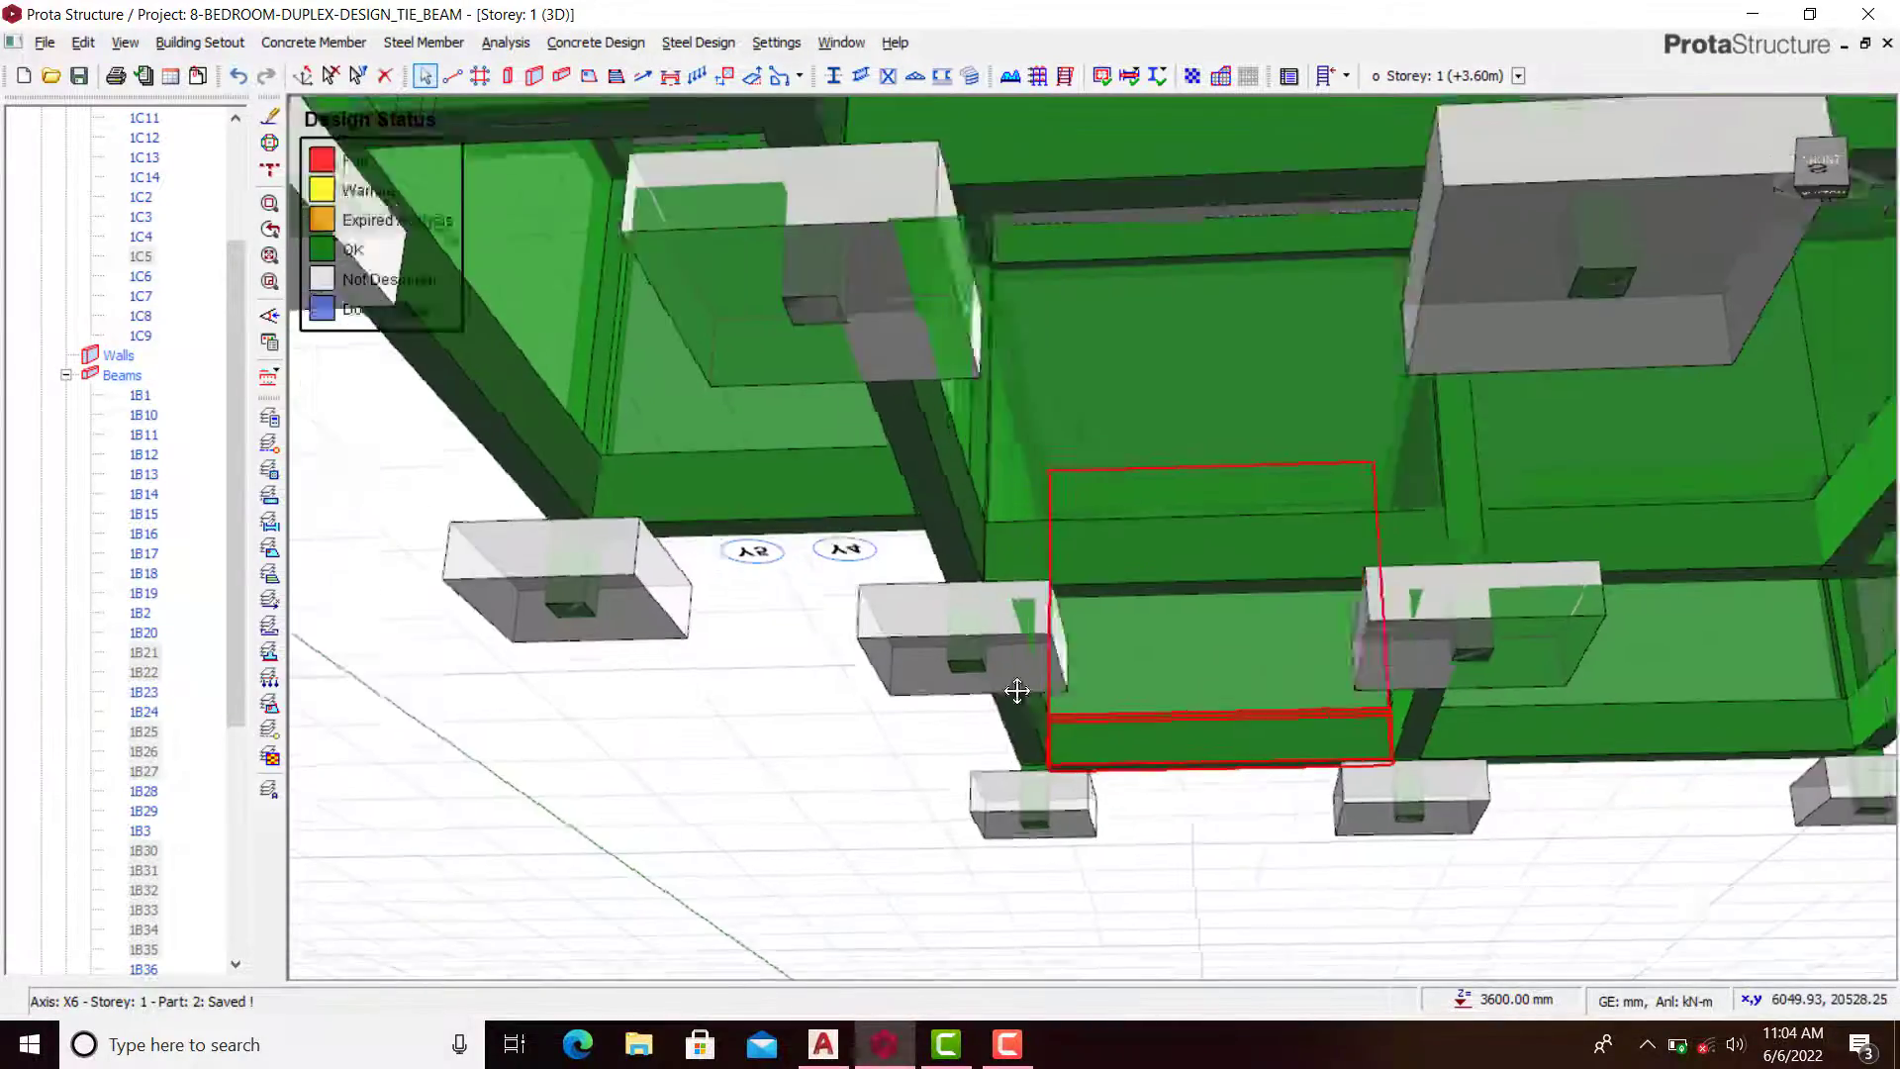
pyautogui.moveTo(1019, 683); pyautogui.dragTo(905, 644, button='middle')
pyautogui.click(1380, 425)
pyautogui.rightClick(1380, 425)
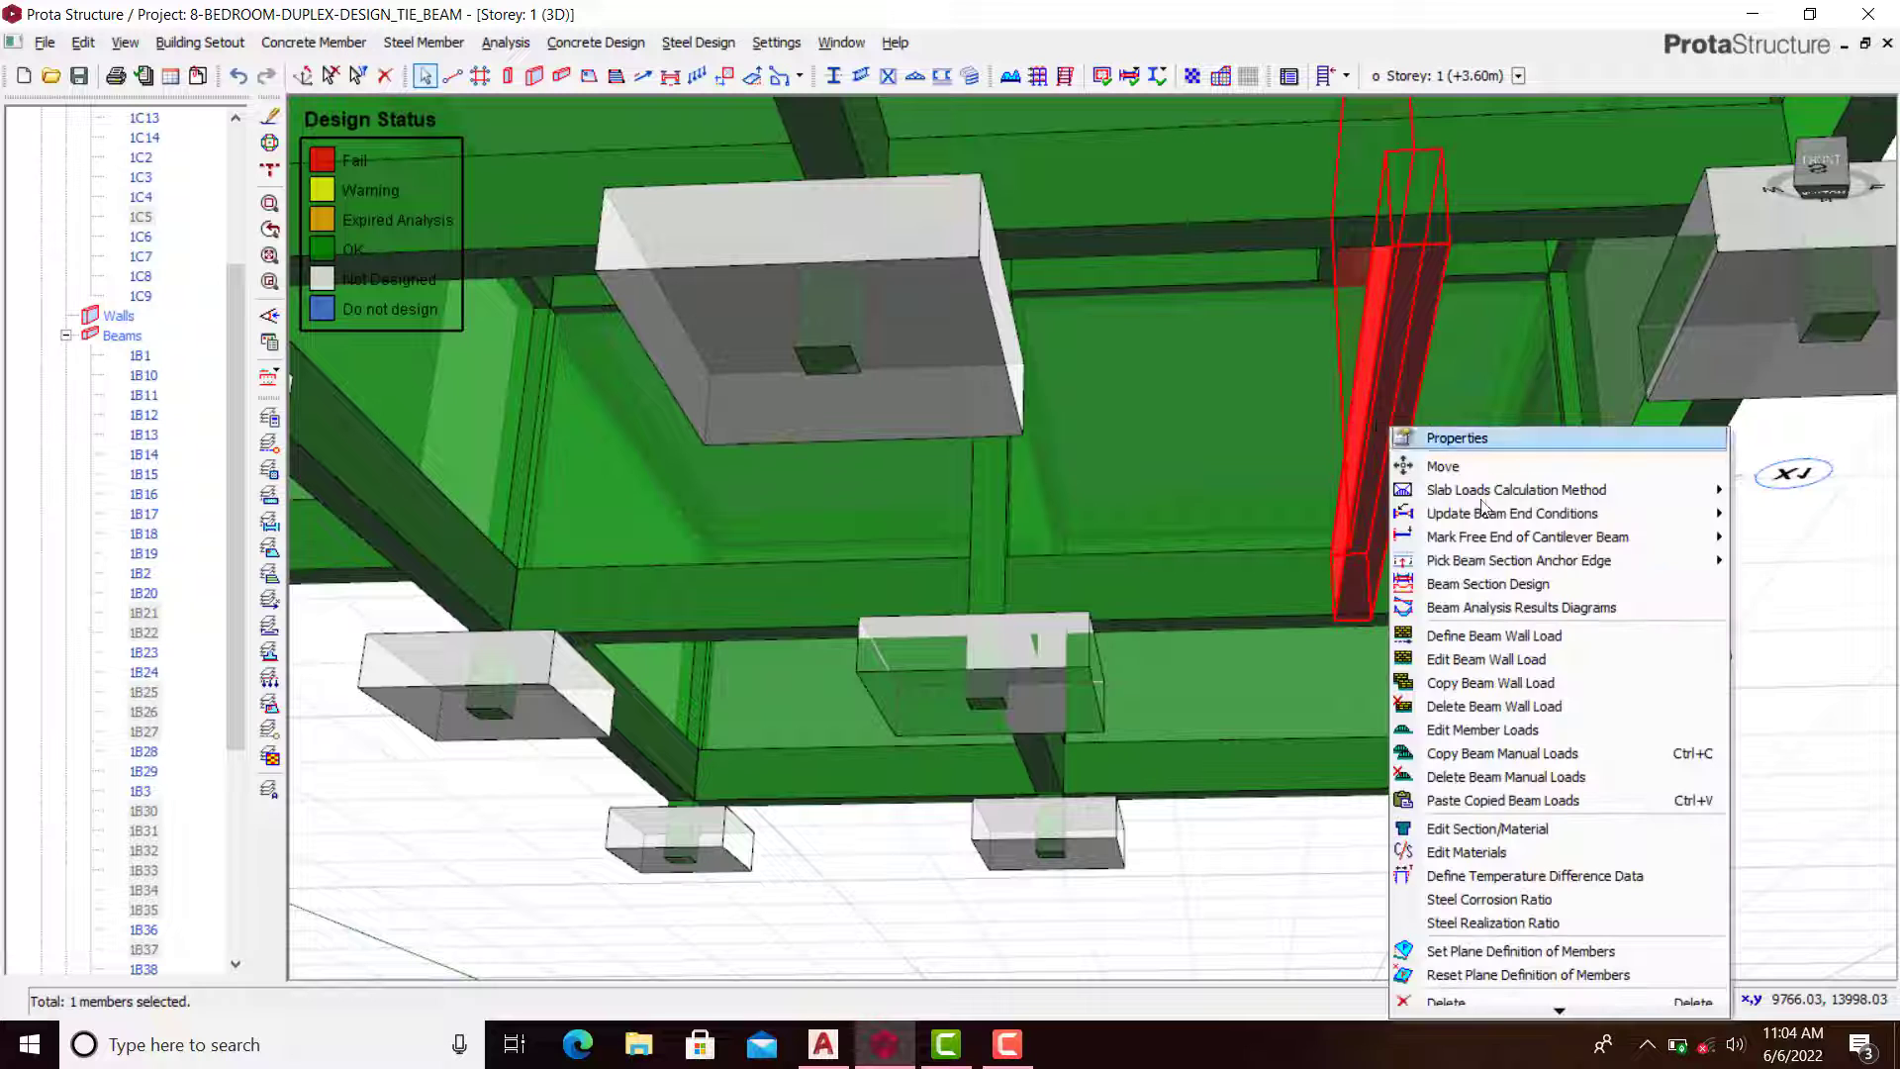
pyautogui.press('Escape')
pyautogui.doubleClick(965, 704)
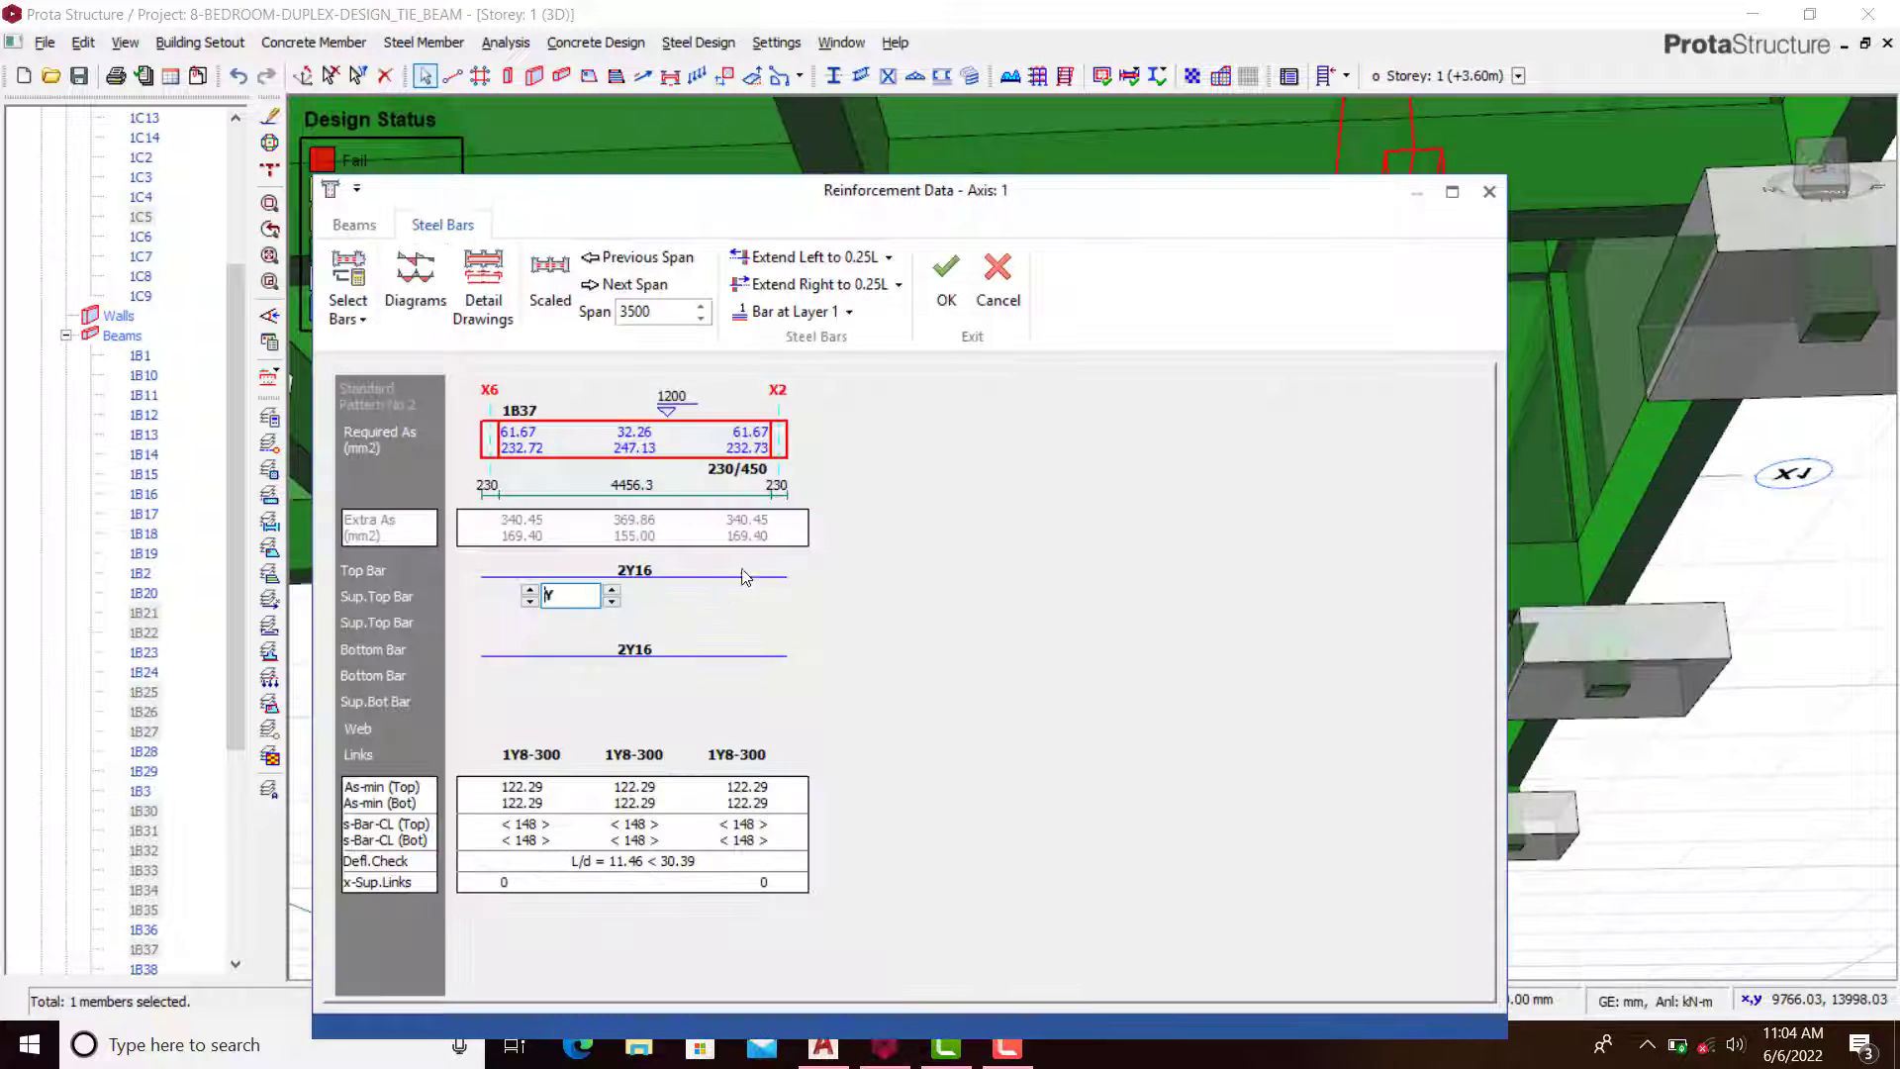
pyautogui.click(650, 574)
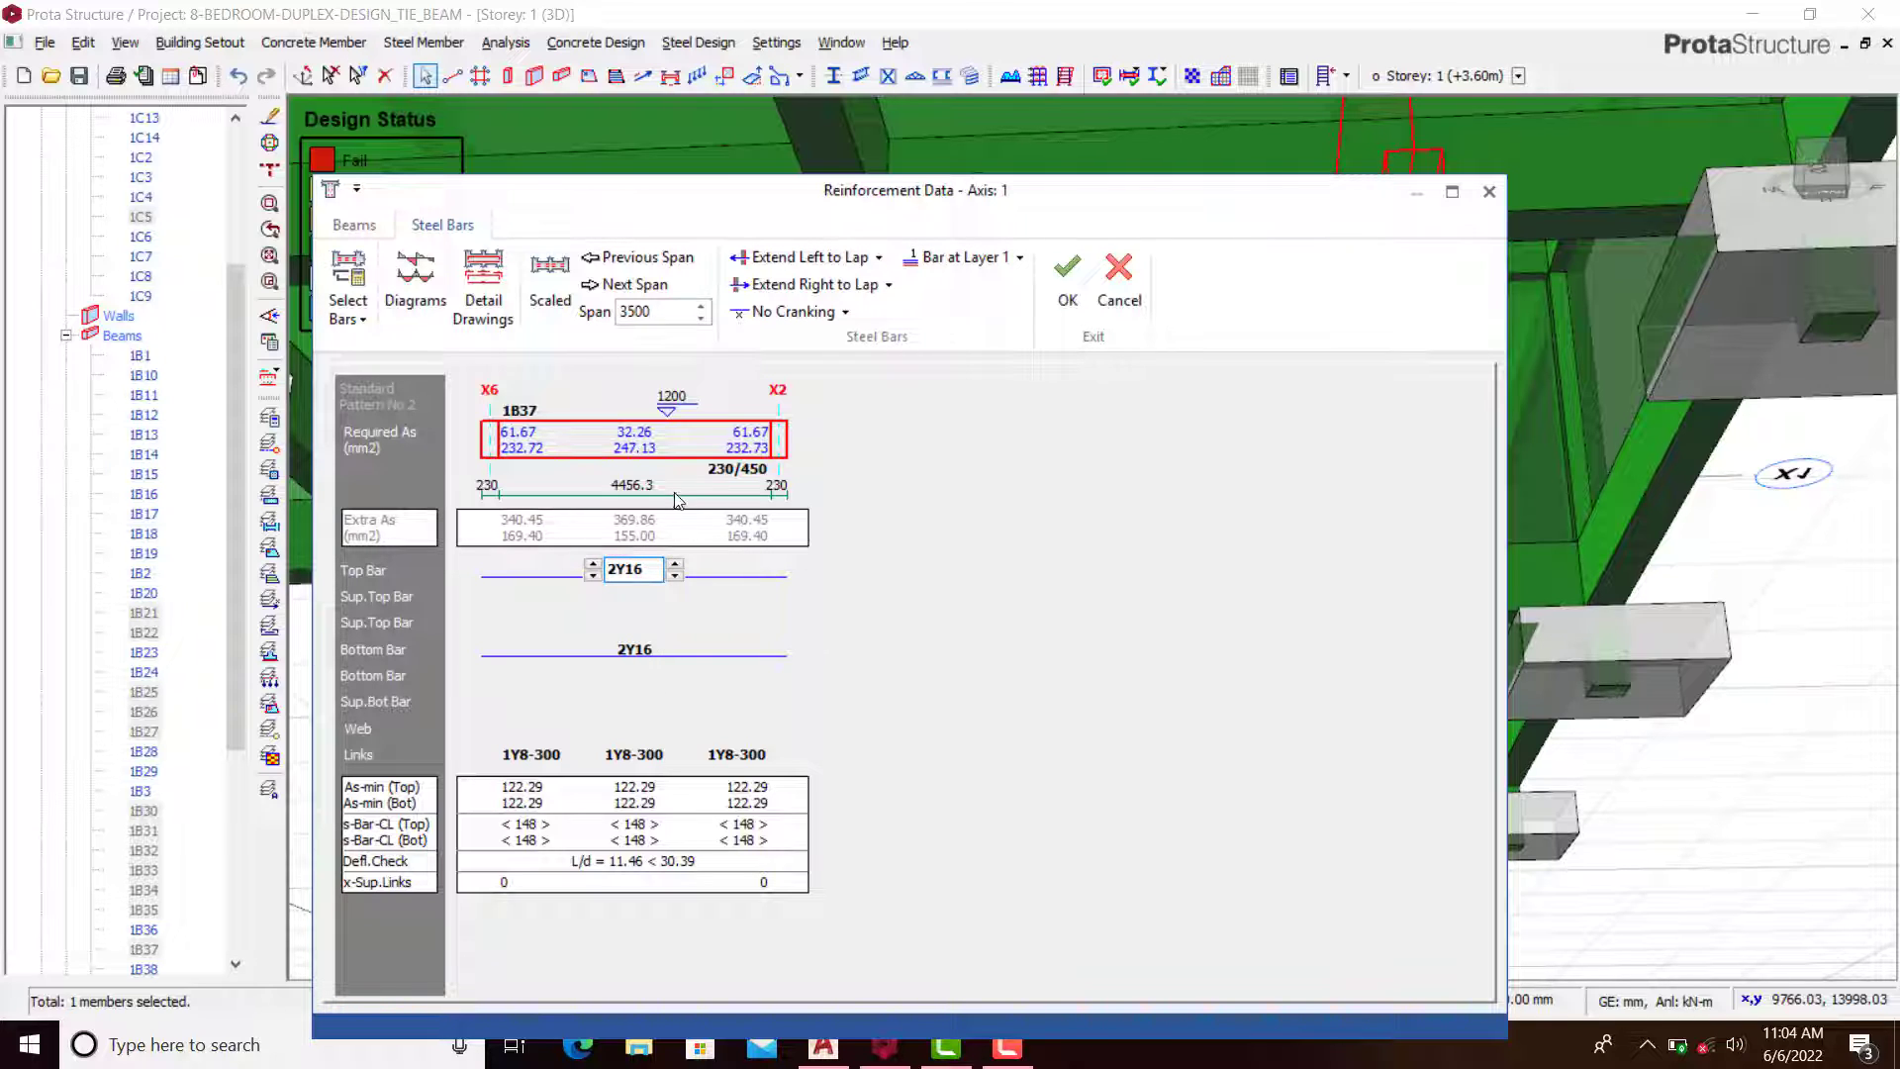
# Step: Set the bottom bars of tie beam 1B37 to 3Y16, recheck its top bars, and save the axis 1 reinforcement
pyautogui.click(629, 658)
pyautogui.click(594, 643)
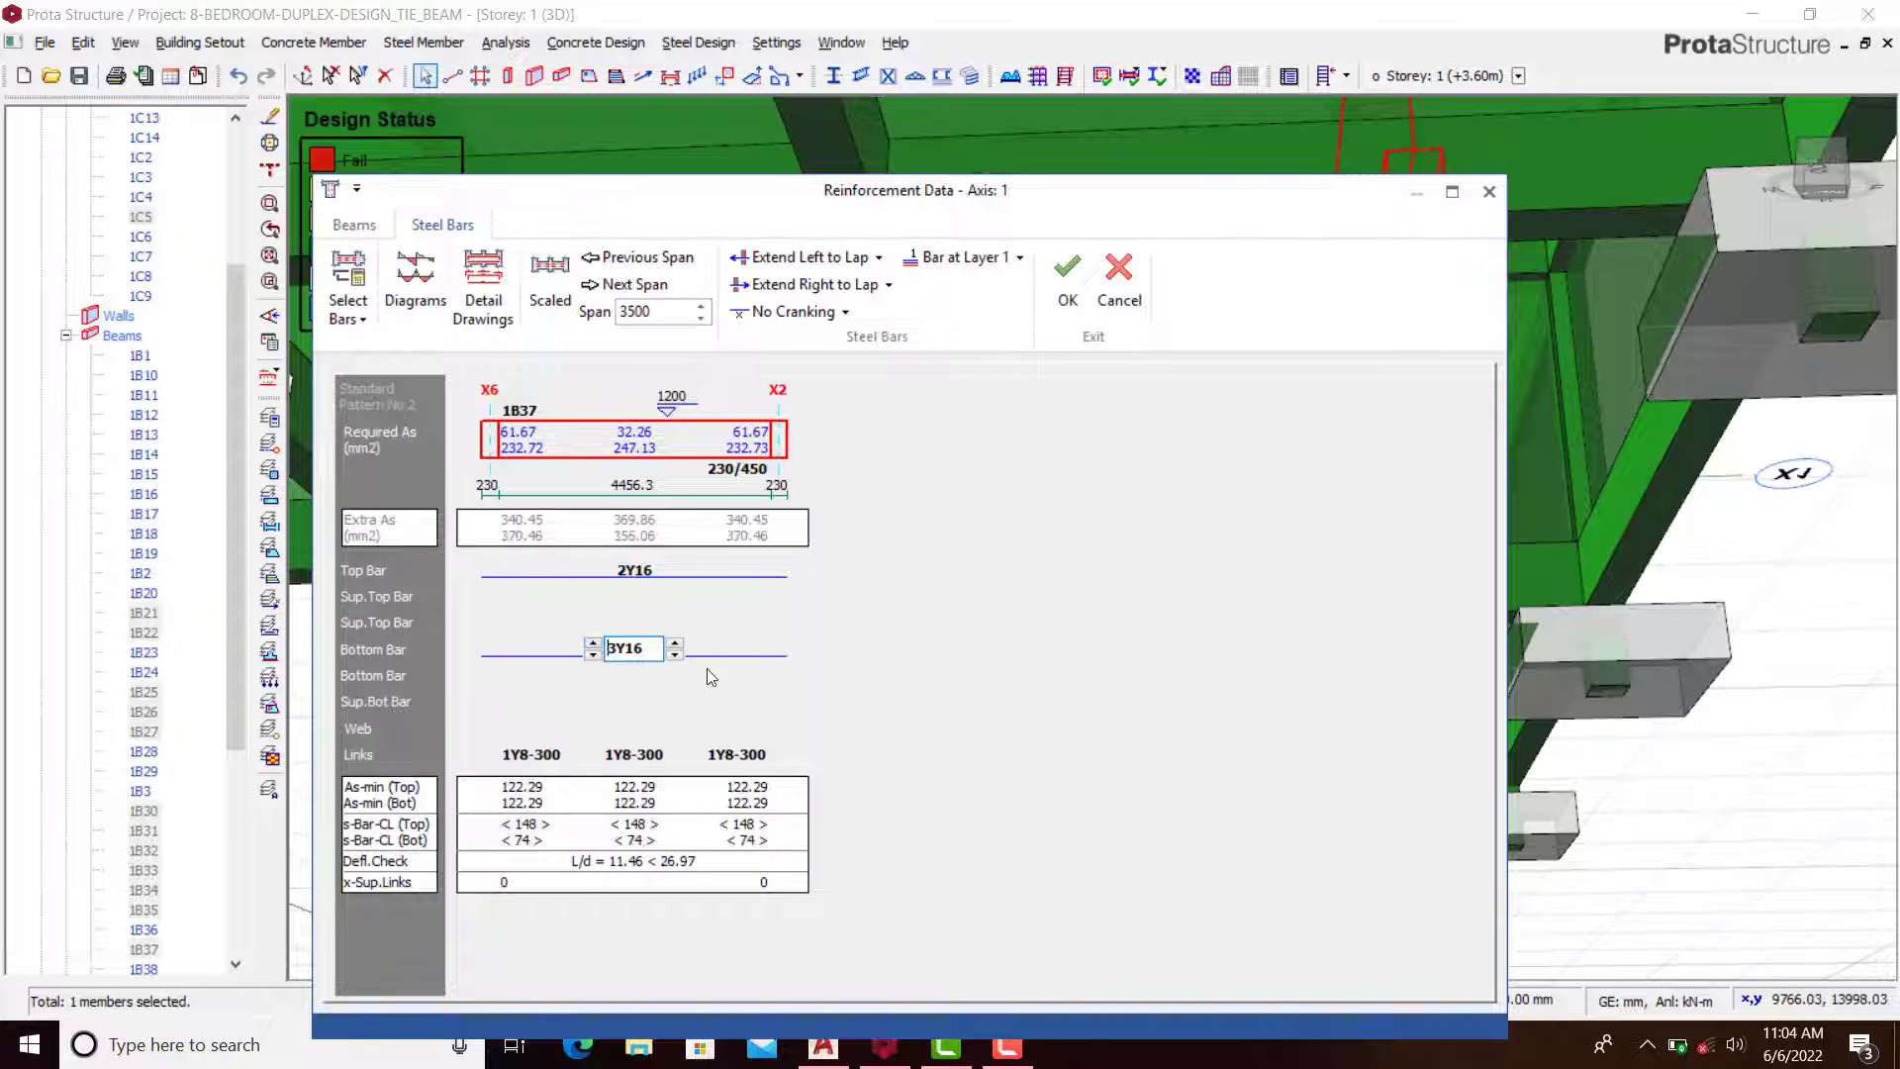
pyautogui.click(638, 578)
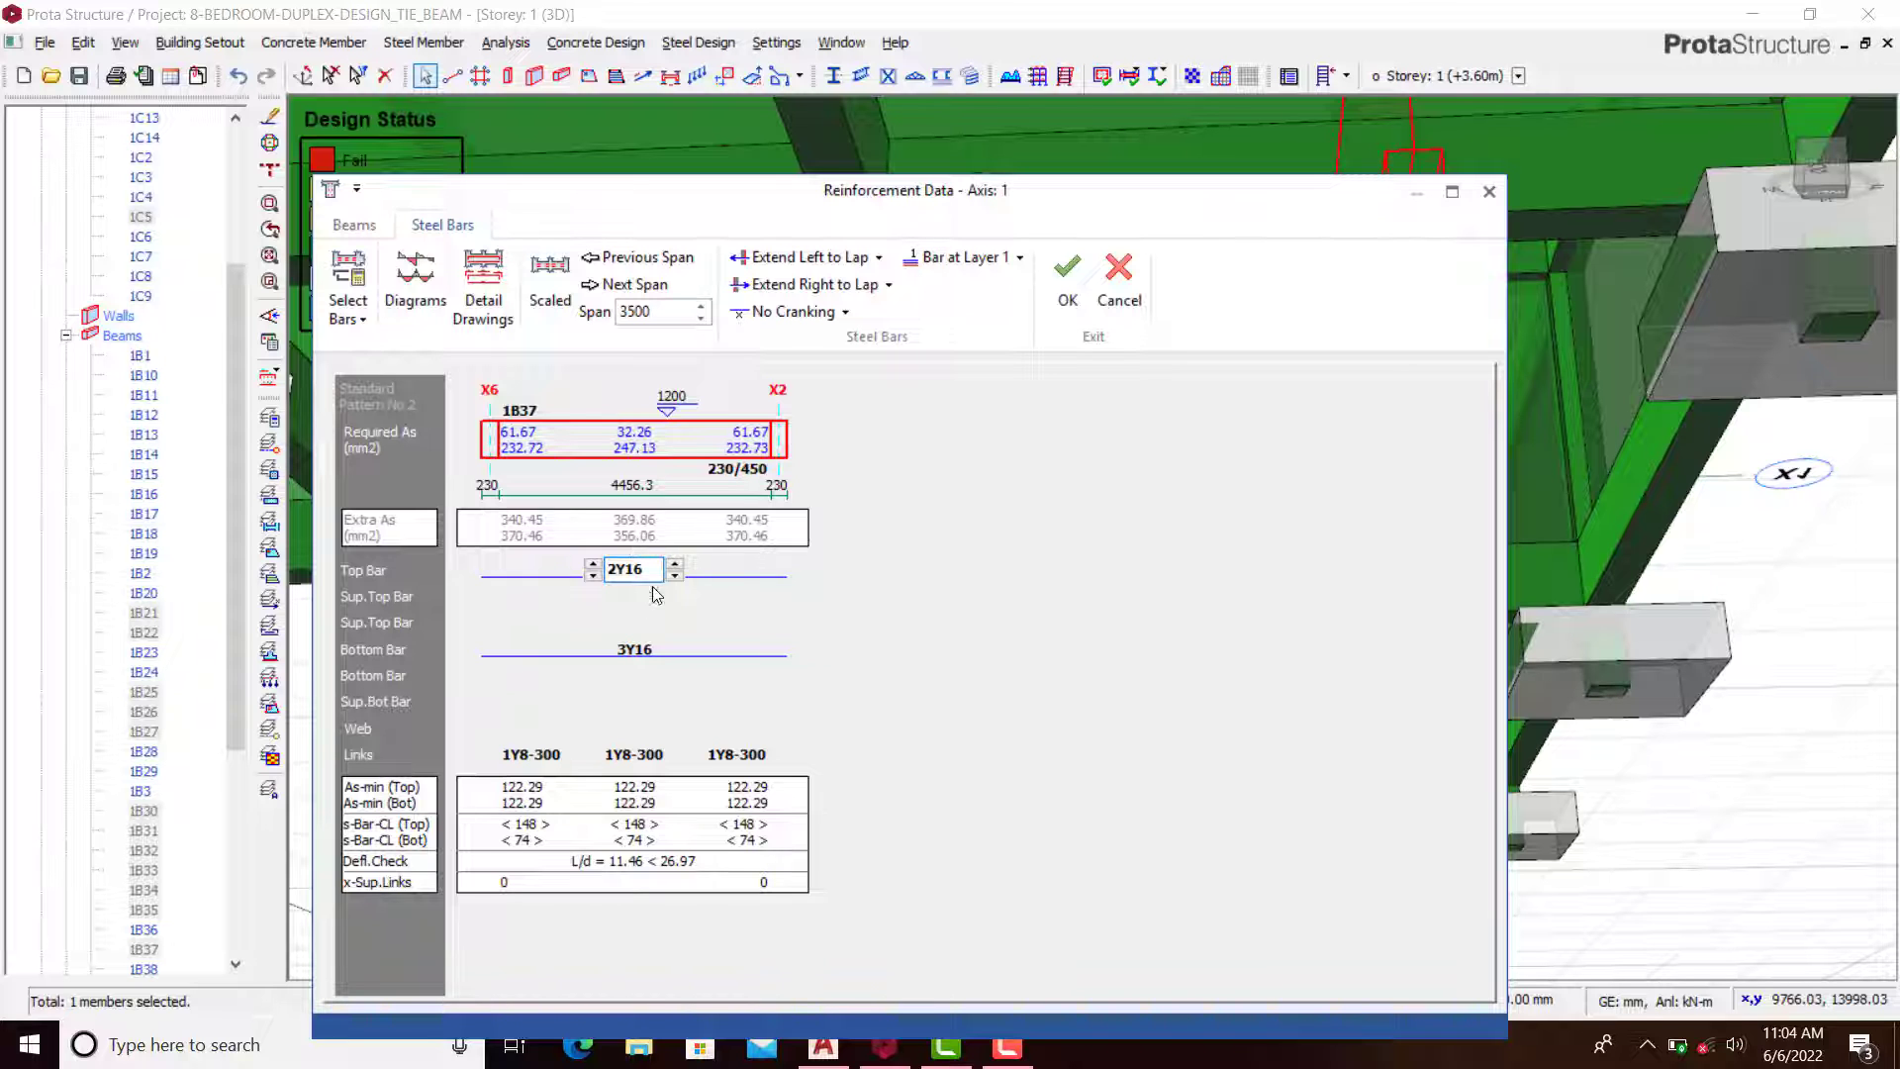
pyautogui.click(1050, 293)
# Step: Open Beam Section Design for tie beams 1B38 and 1B39, check 1B39's top and bottom bars, and save the axis X2 reinforcement
pyautogui.moveTo(1118, 619); pyautogui.dragTo(1085, 584)
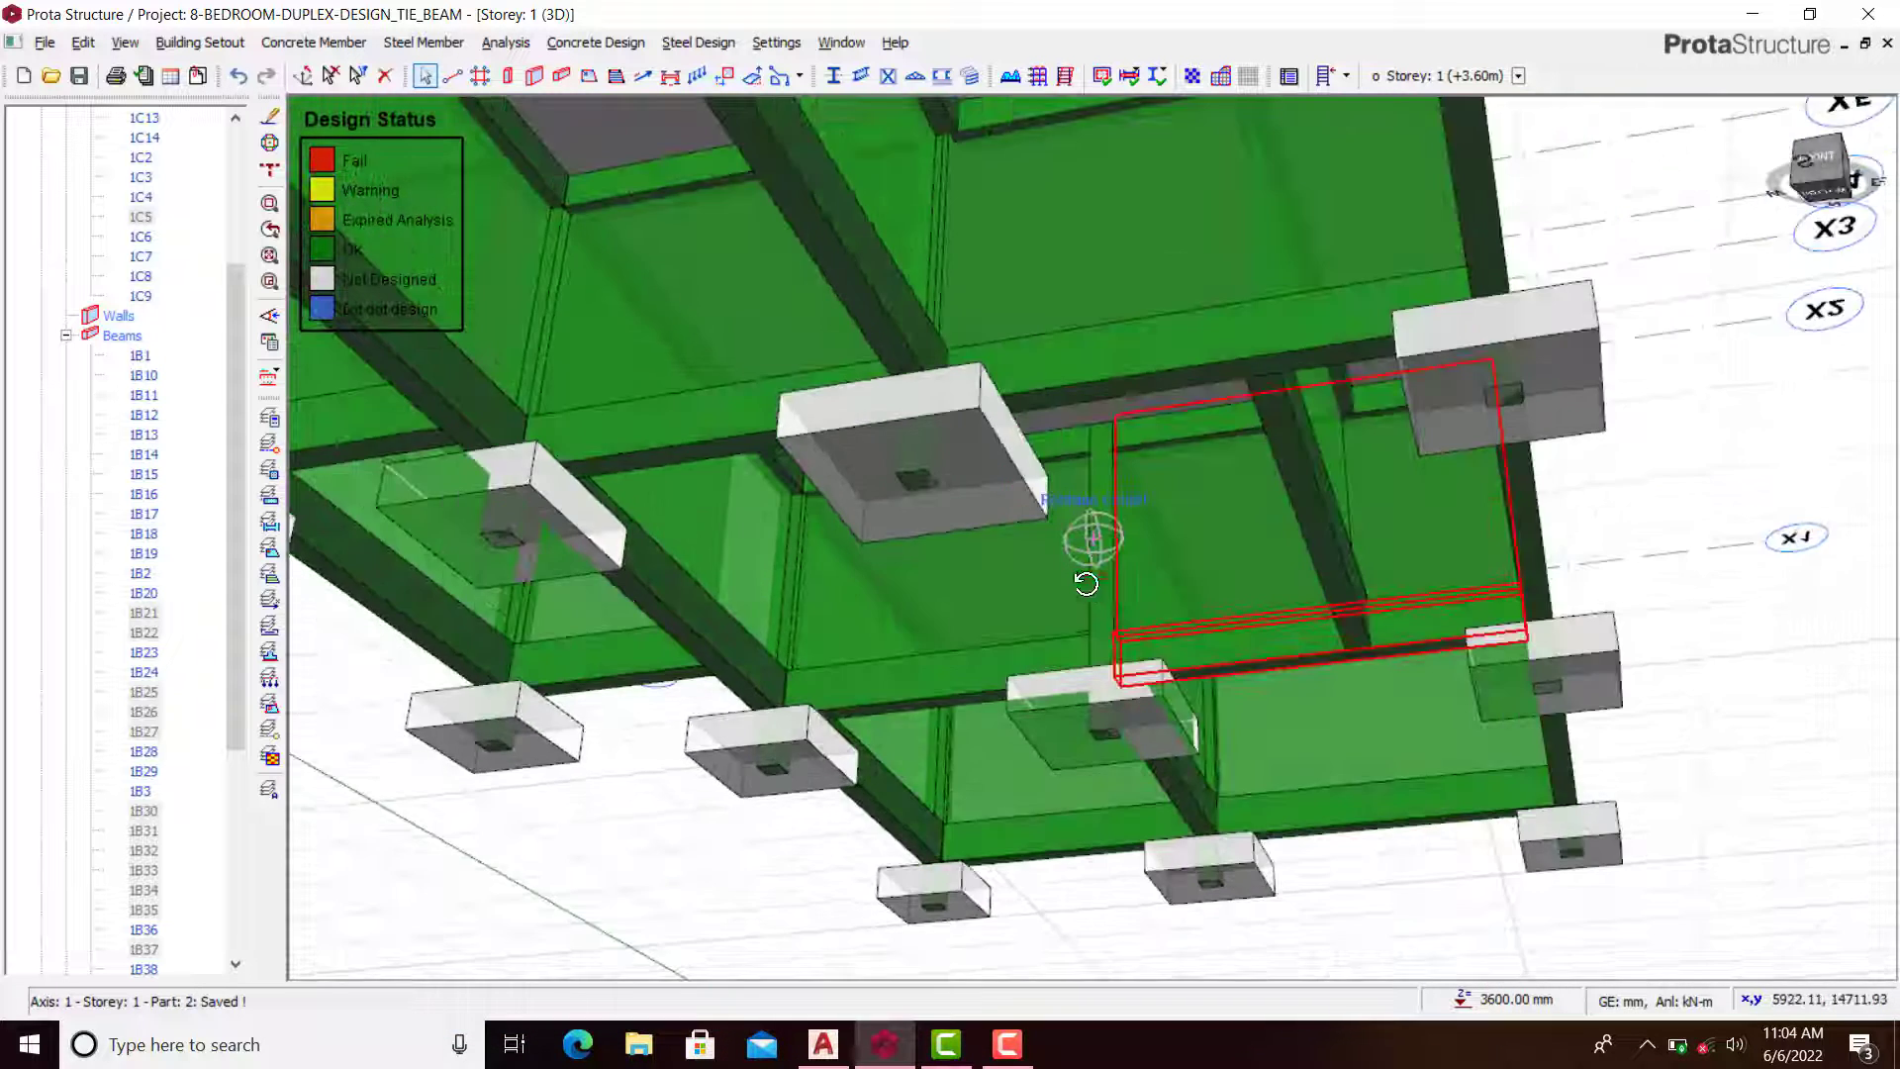
pyautogui.moveTo(1366, 681); pyautogui.dragTo(1076, 590, button='middle')
pyautogui.moveTo(1076, 590); pyautogui.dragTo(1049, 592)
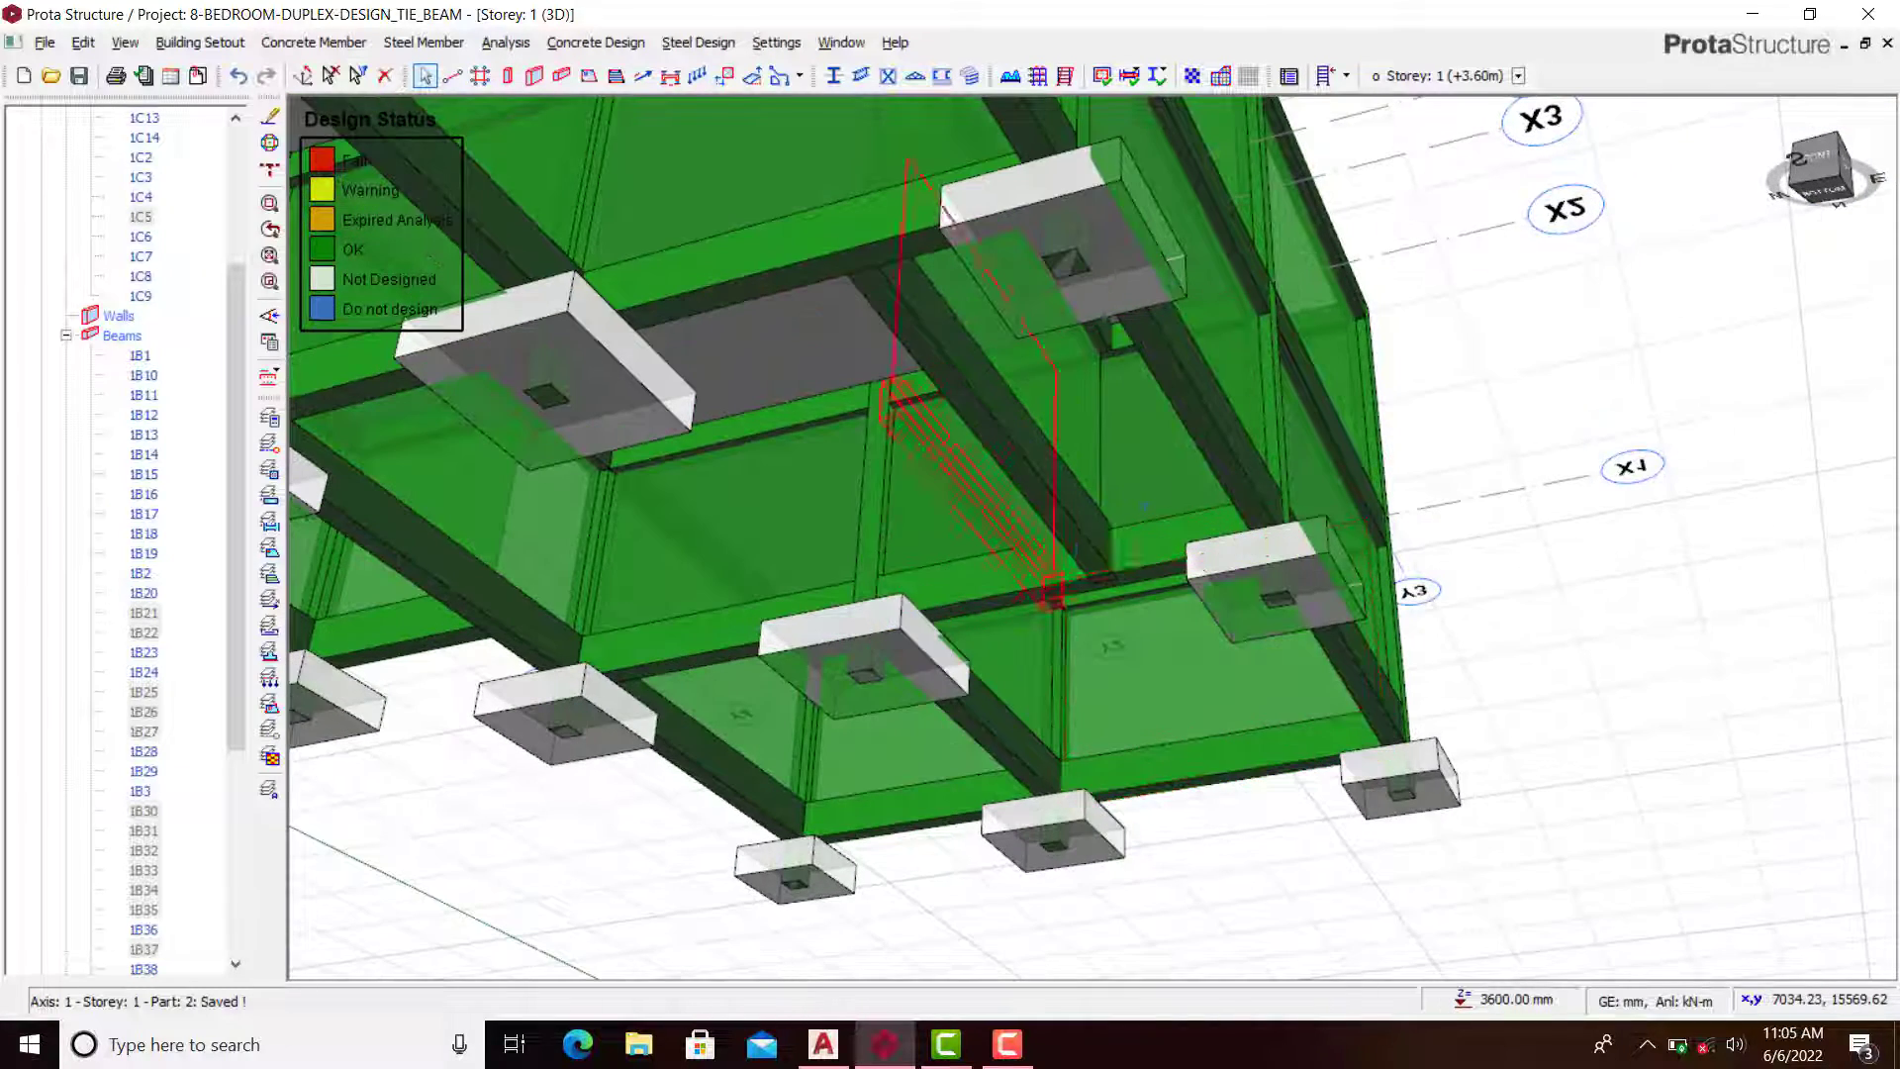
pyautogui.click(1039, 586)
pyautogui.rightClick(1039, 587)
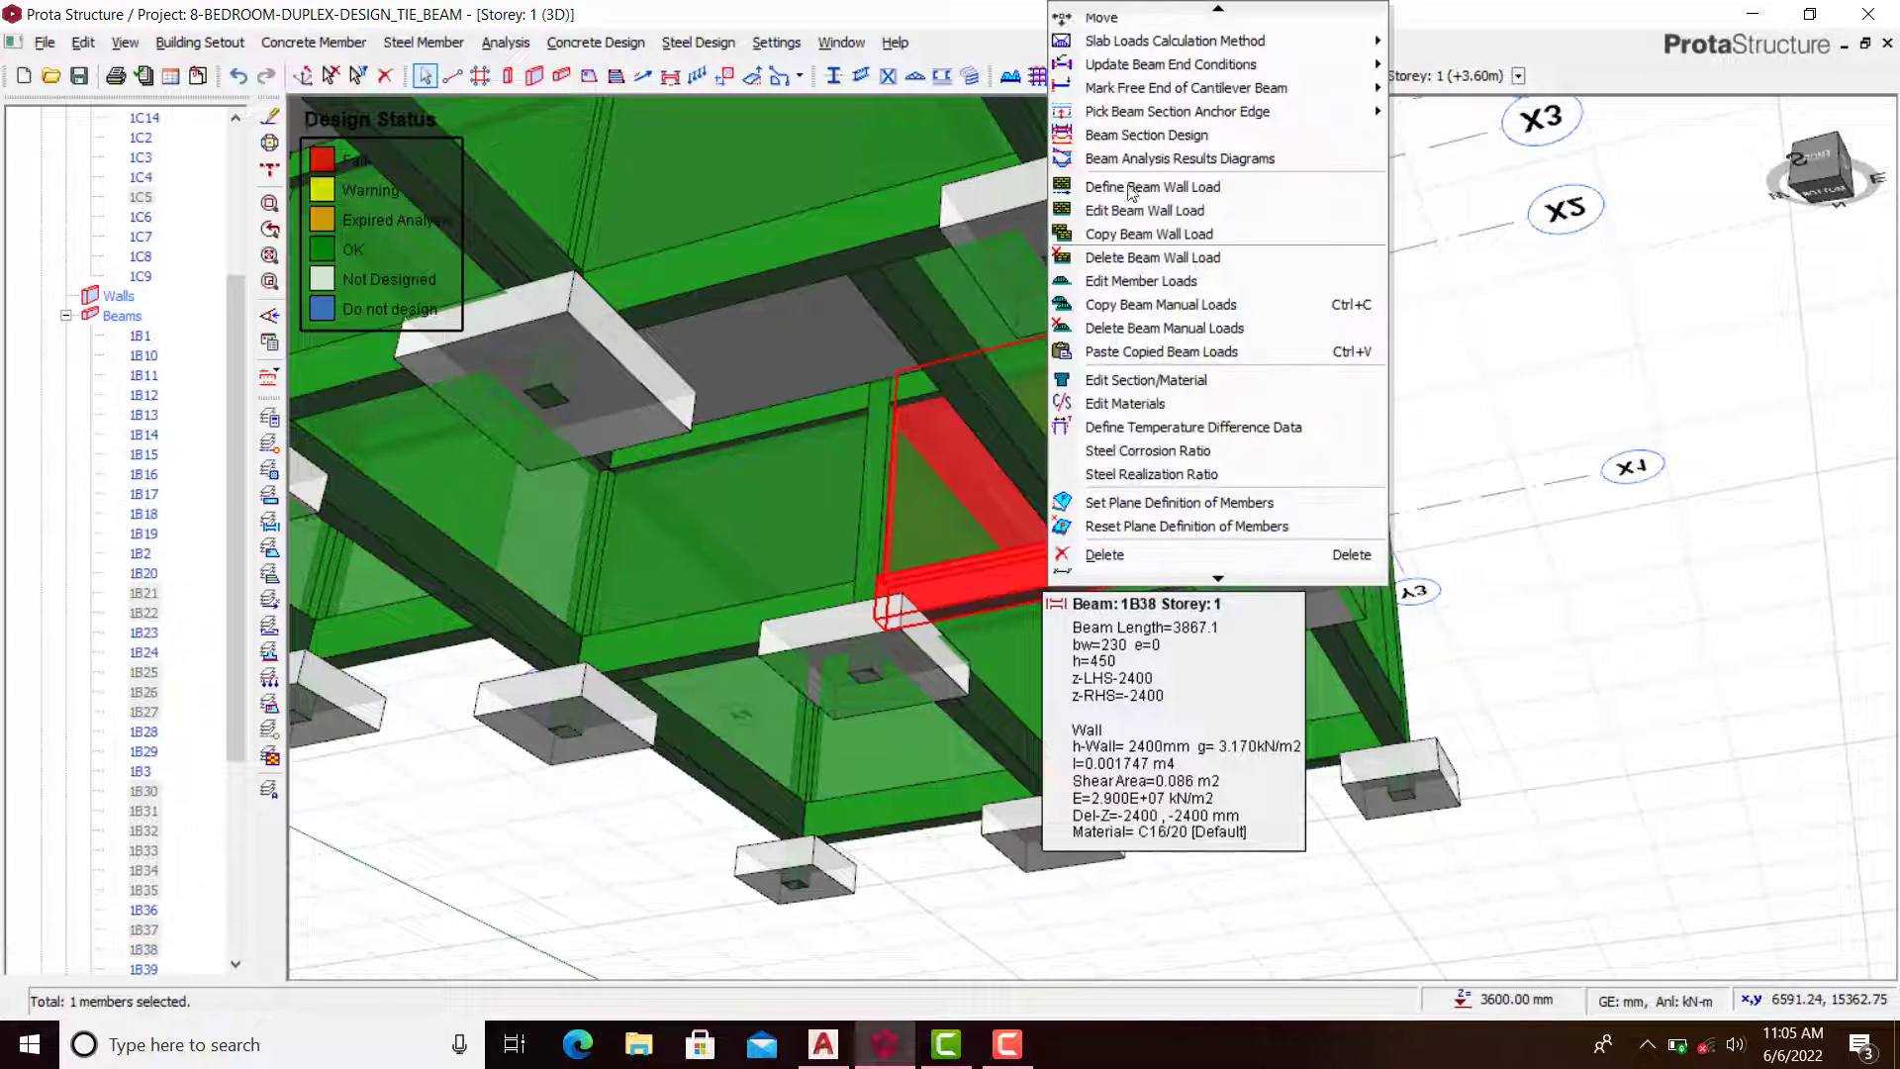
pyautogui.click(1178, 135)
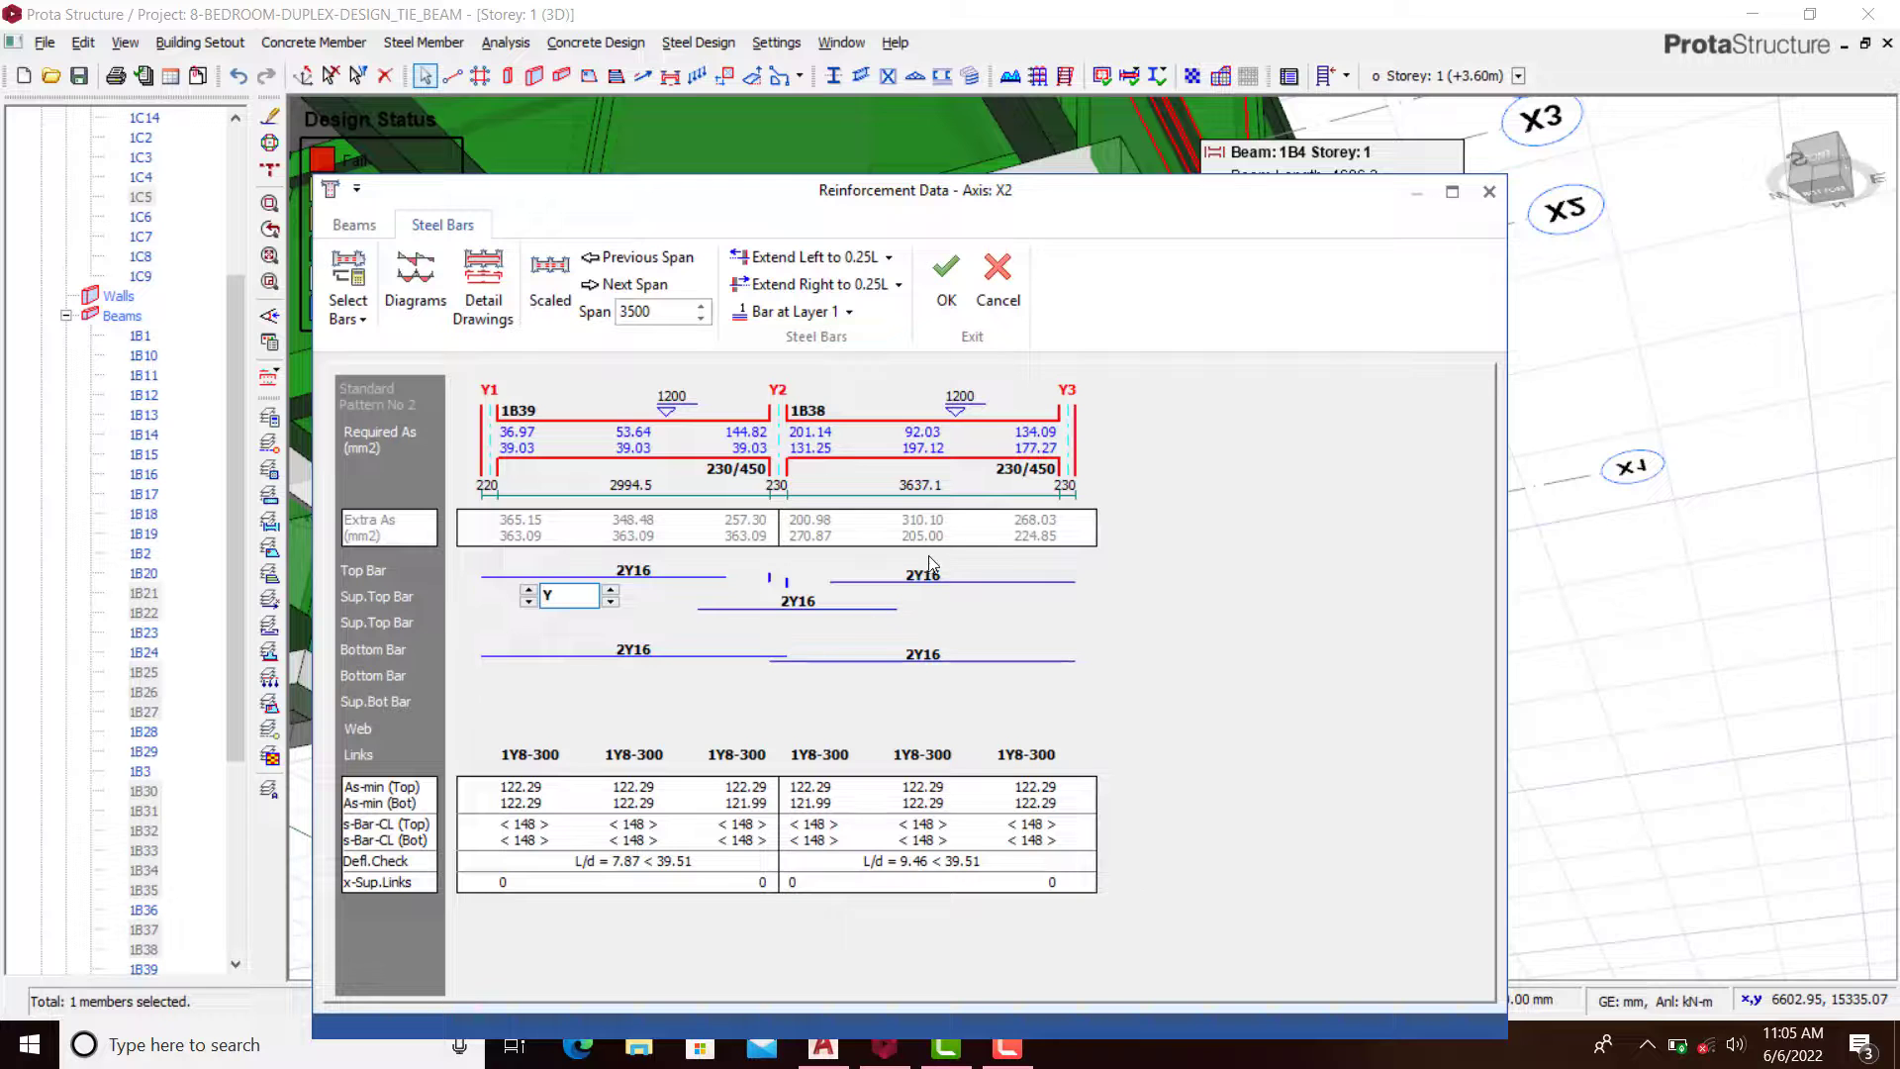
pyautogui.click(645, 571)
pyautogui.click(633, 650)
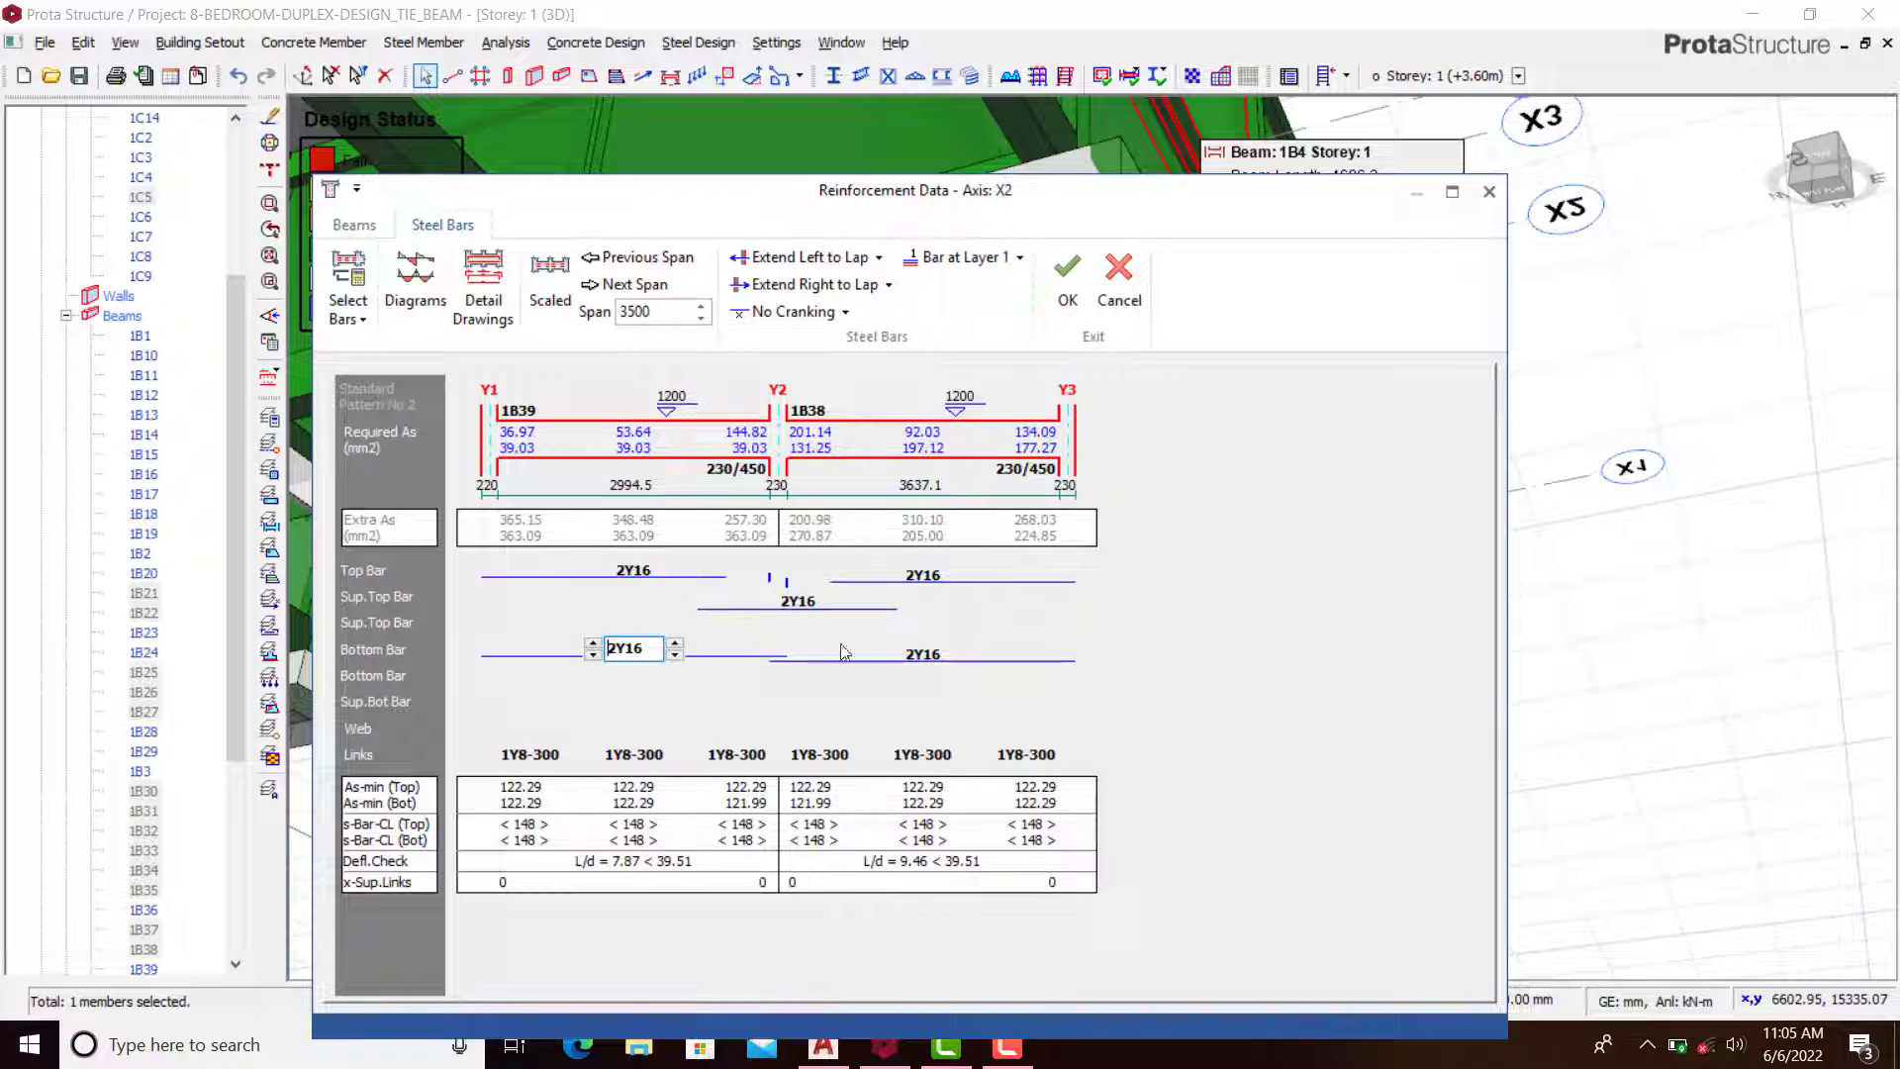
pyautogui.click(1066, 280)
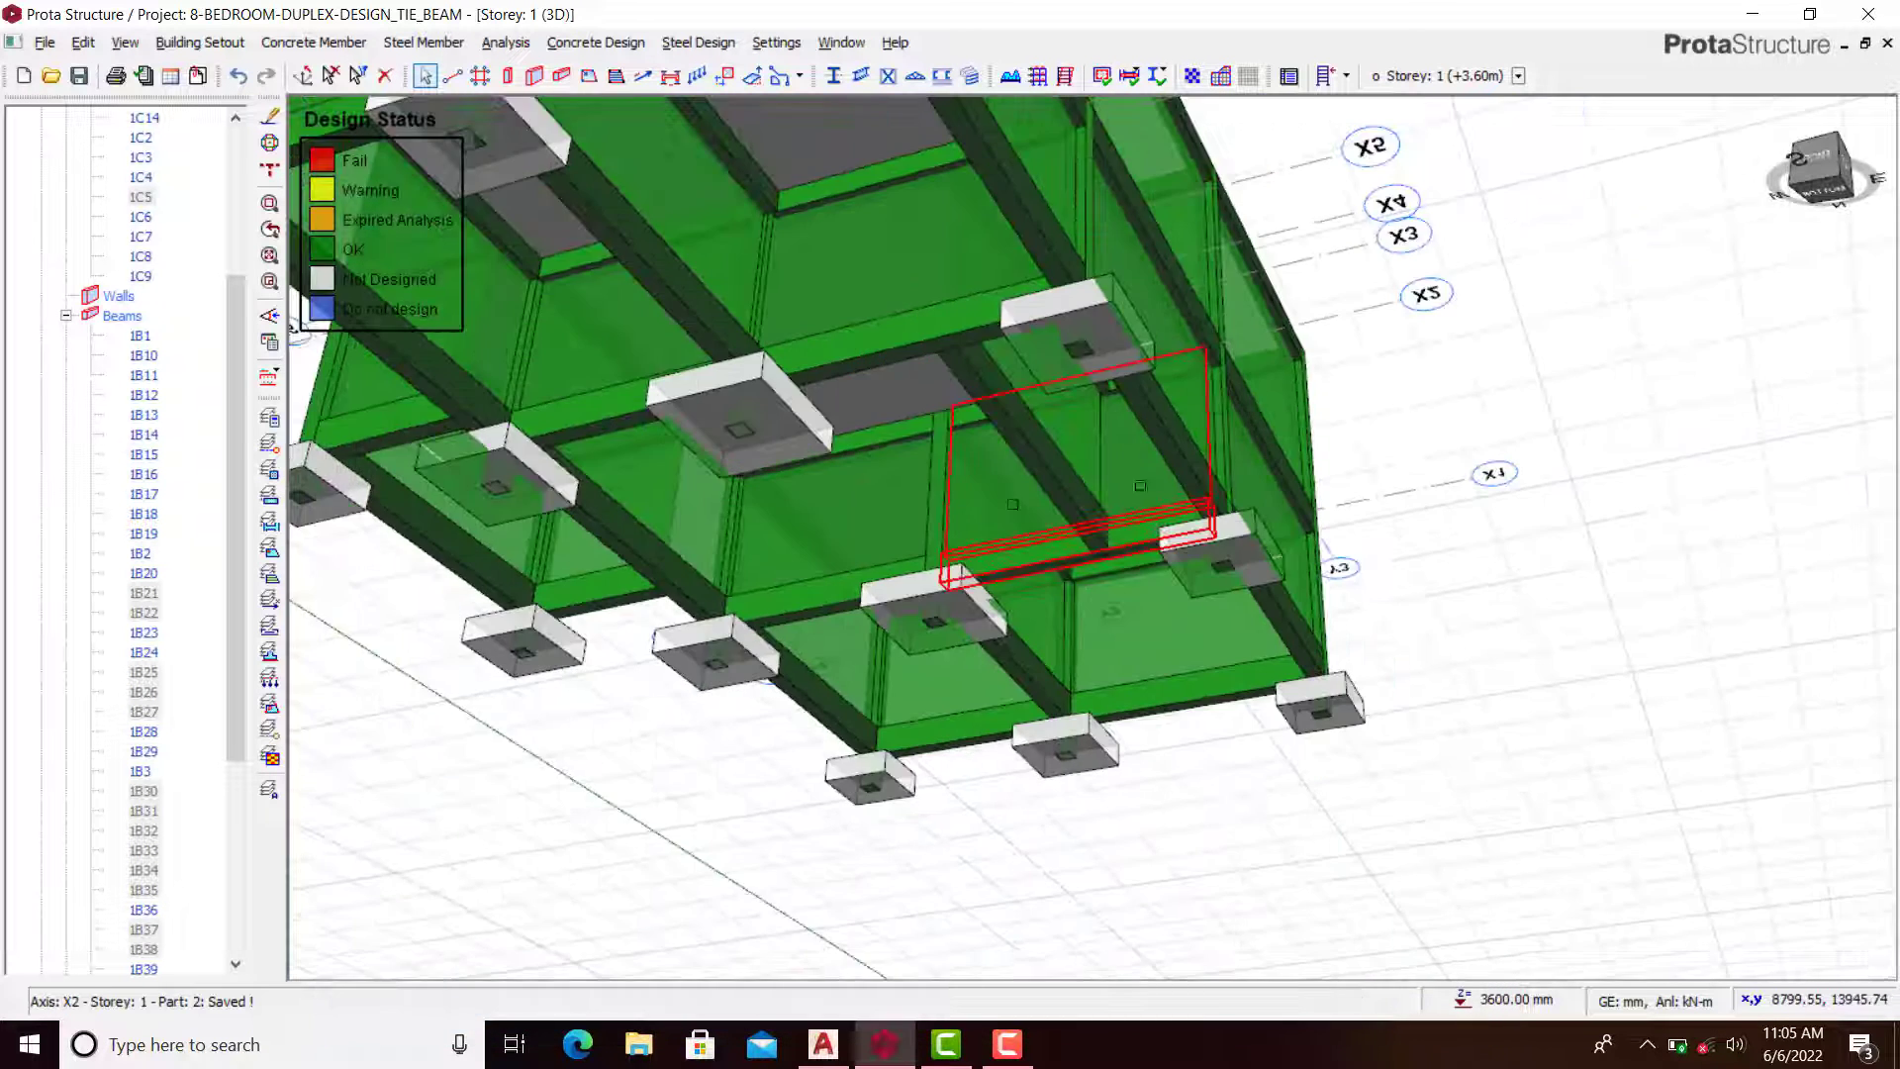
# Step: Open Beam Section Design for tie beam 1B40 between axes X2 and X1, and save the axis Y2 reinforcement
pyautogui.moveTo(1066, 627); pyautogui.dragTo(965, 605, button='middle')
pyautogui.scroll(2, 965, 604)
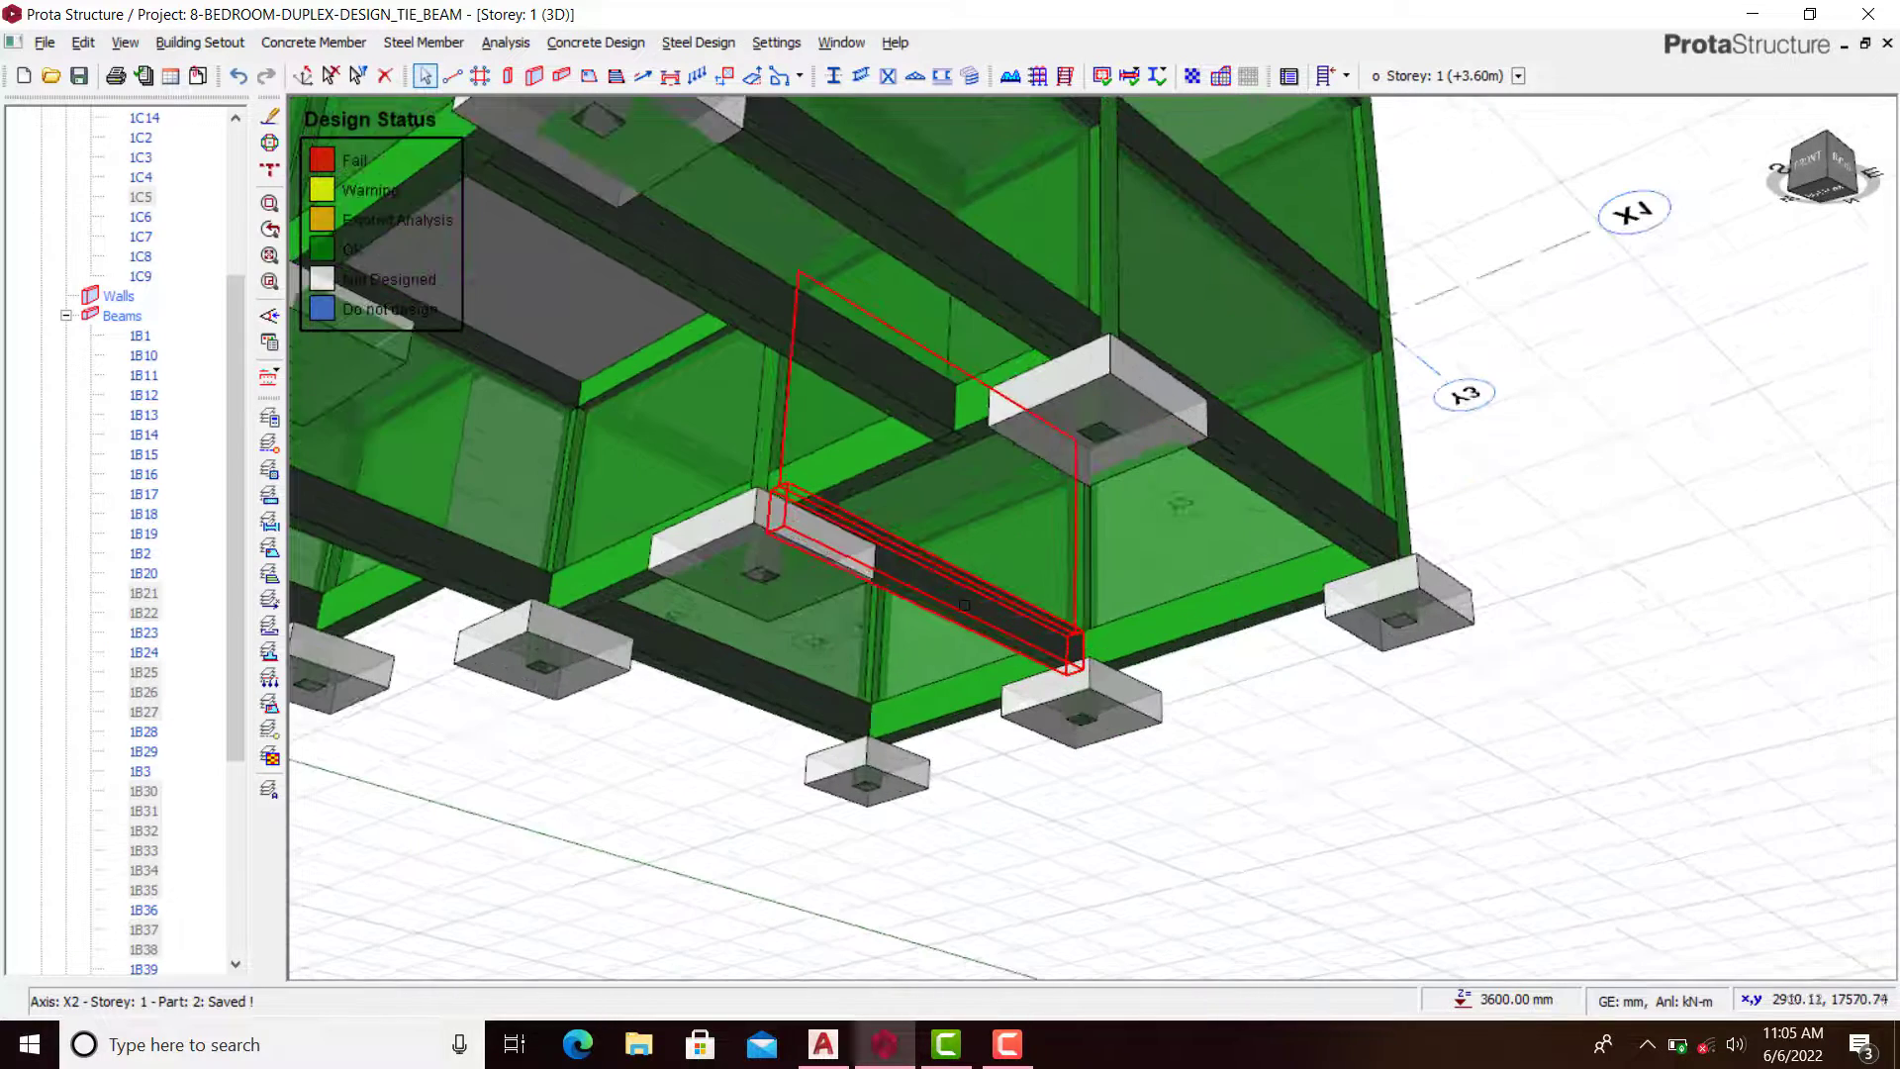
pyautogui.click(965, 605)
pyautogui.rightClick(956, 614)
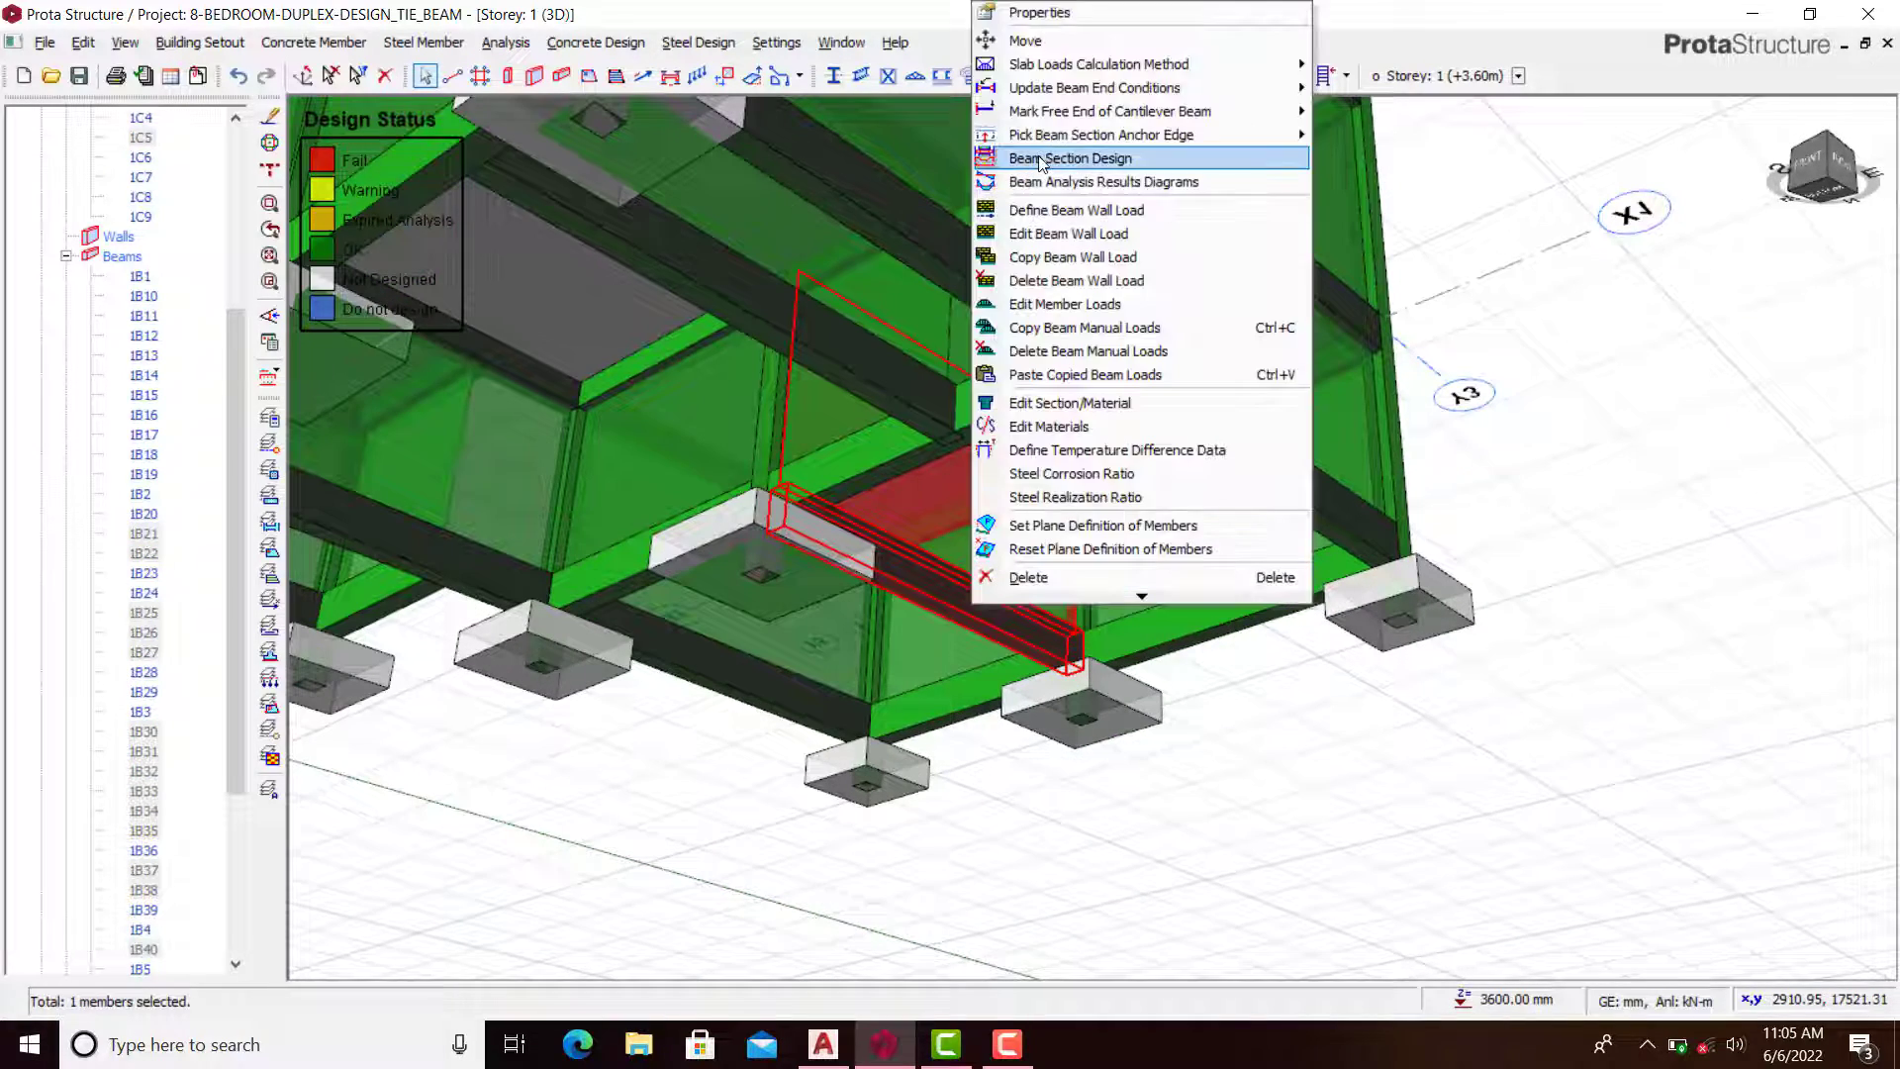
pyautogui.click(1037, 157)
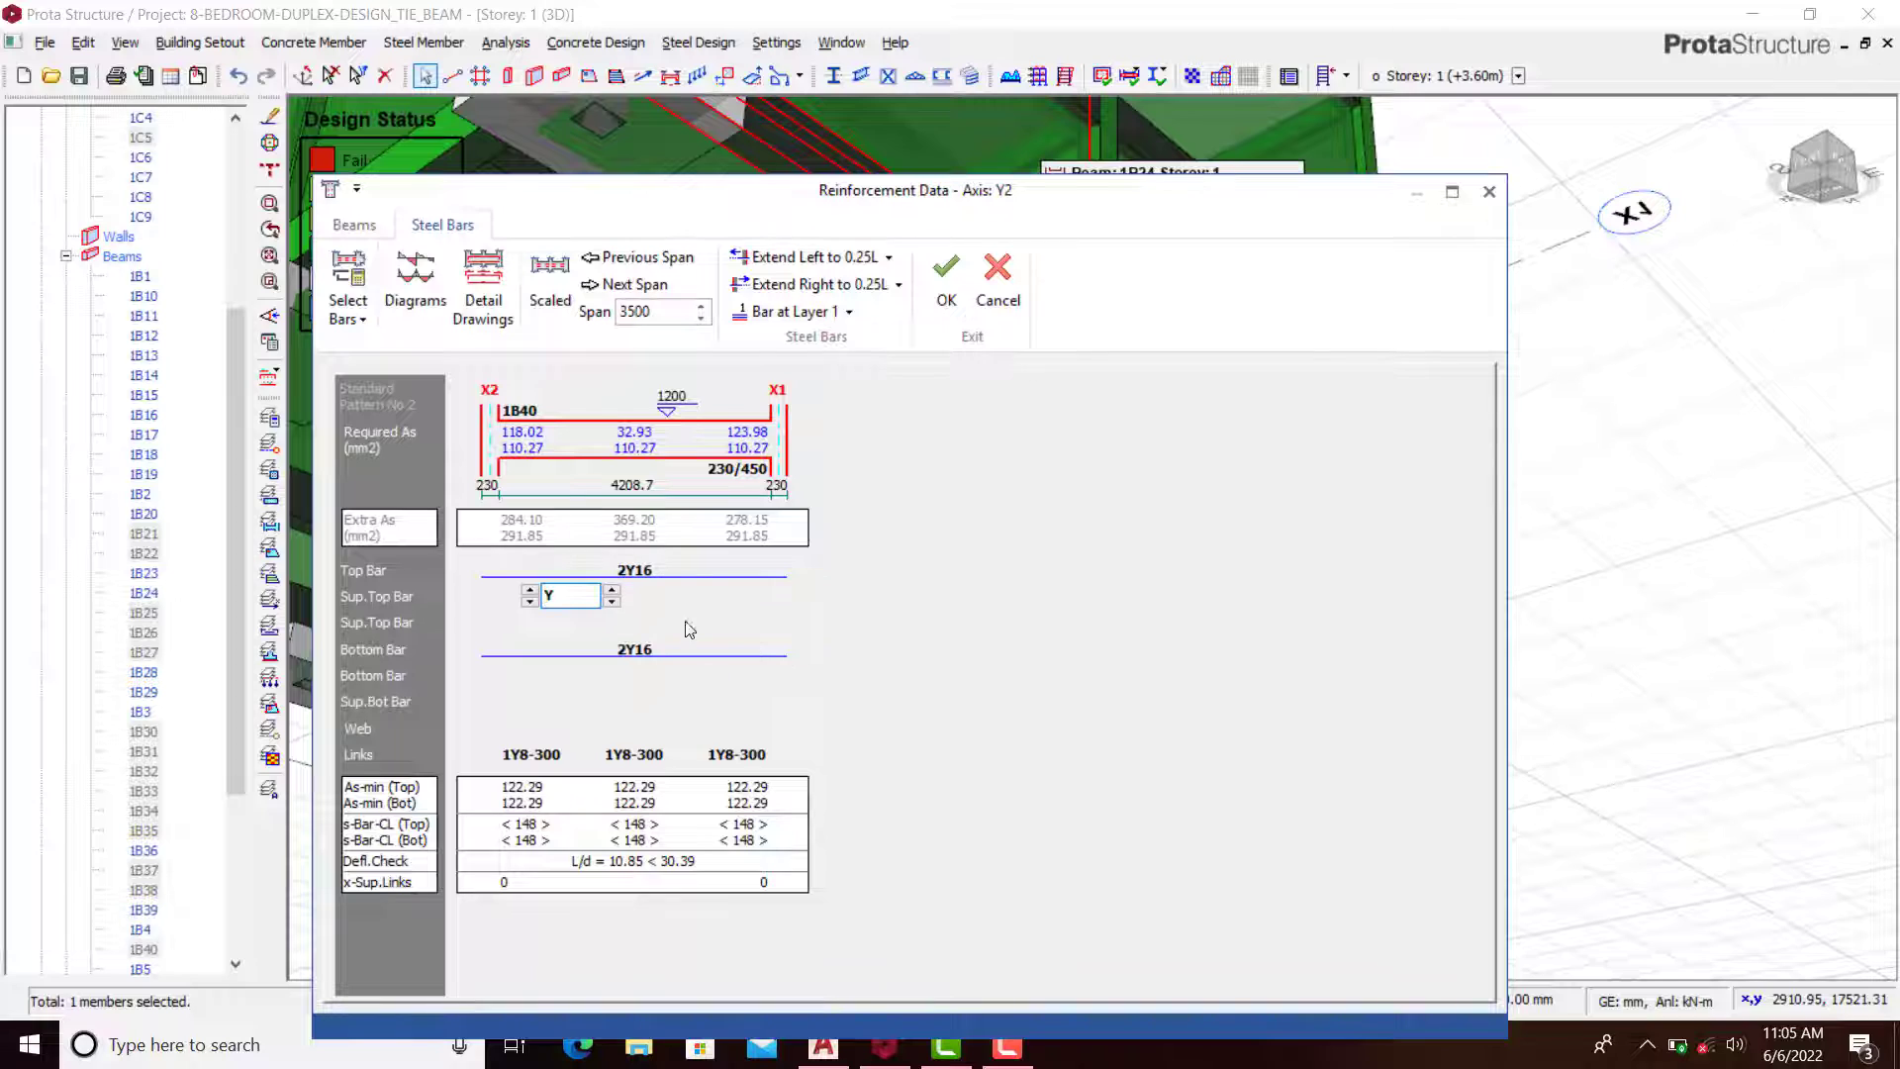
pyautogui.click(951, 302)
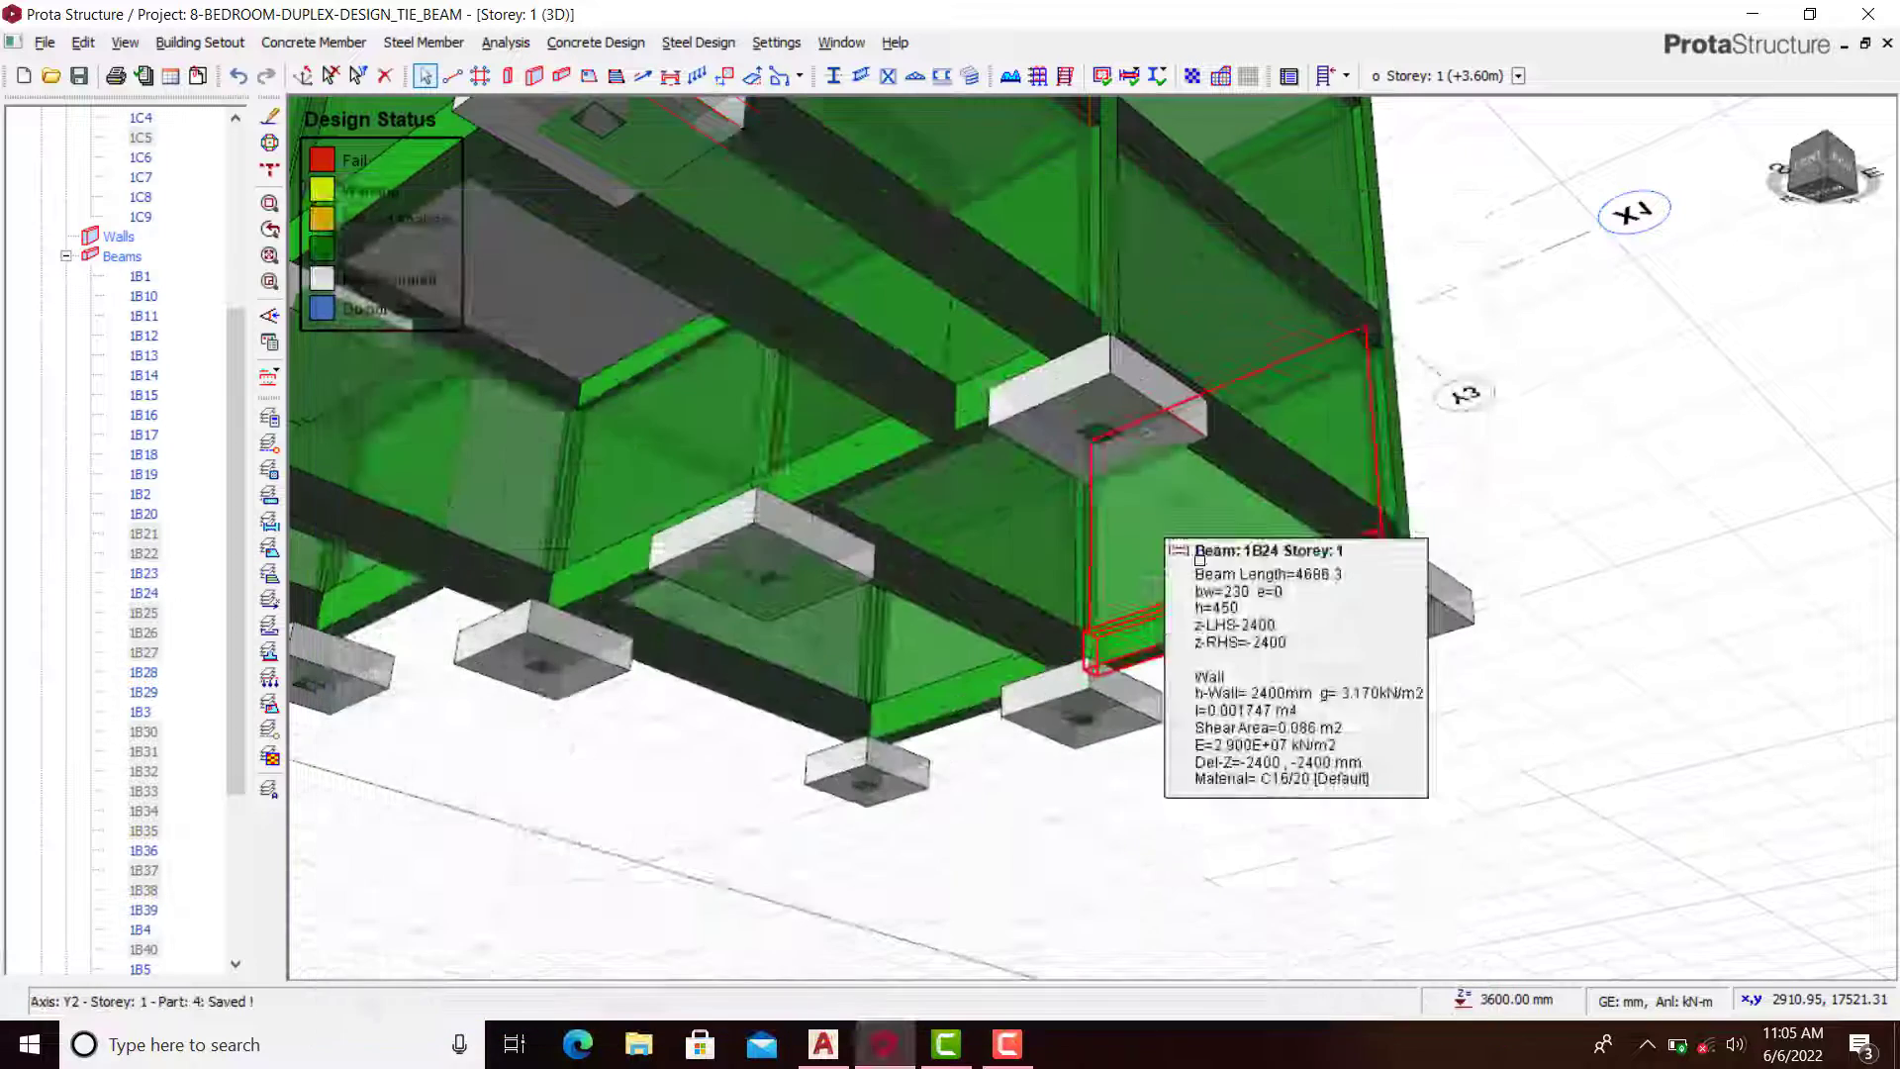
# Step: Make Storey 0 (+0.45m) the current storey
pyautogui.scroll(-4, 964, 494)
pyautogui.keyDown('shift'); pyautogui.moveTo(957, 427); pyautogui.dragTo(1013, 534, button='middle'); pyautogui.keyUp('shift')
pyautogui.scroll(-2, 1234, 469)
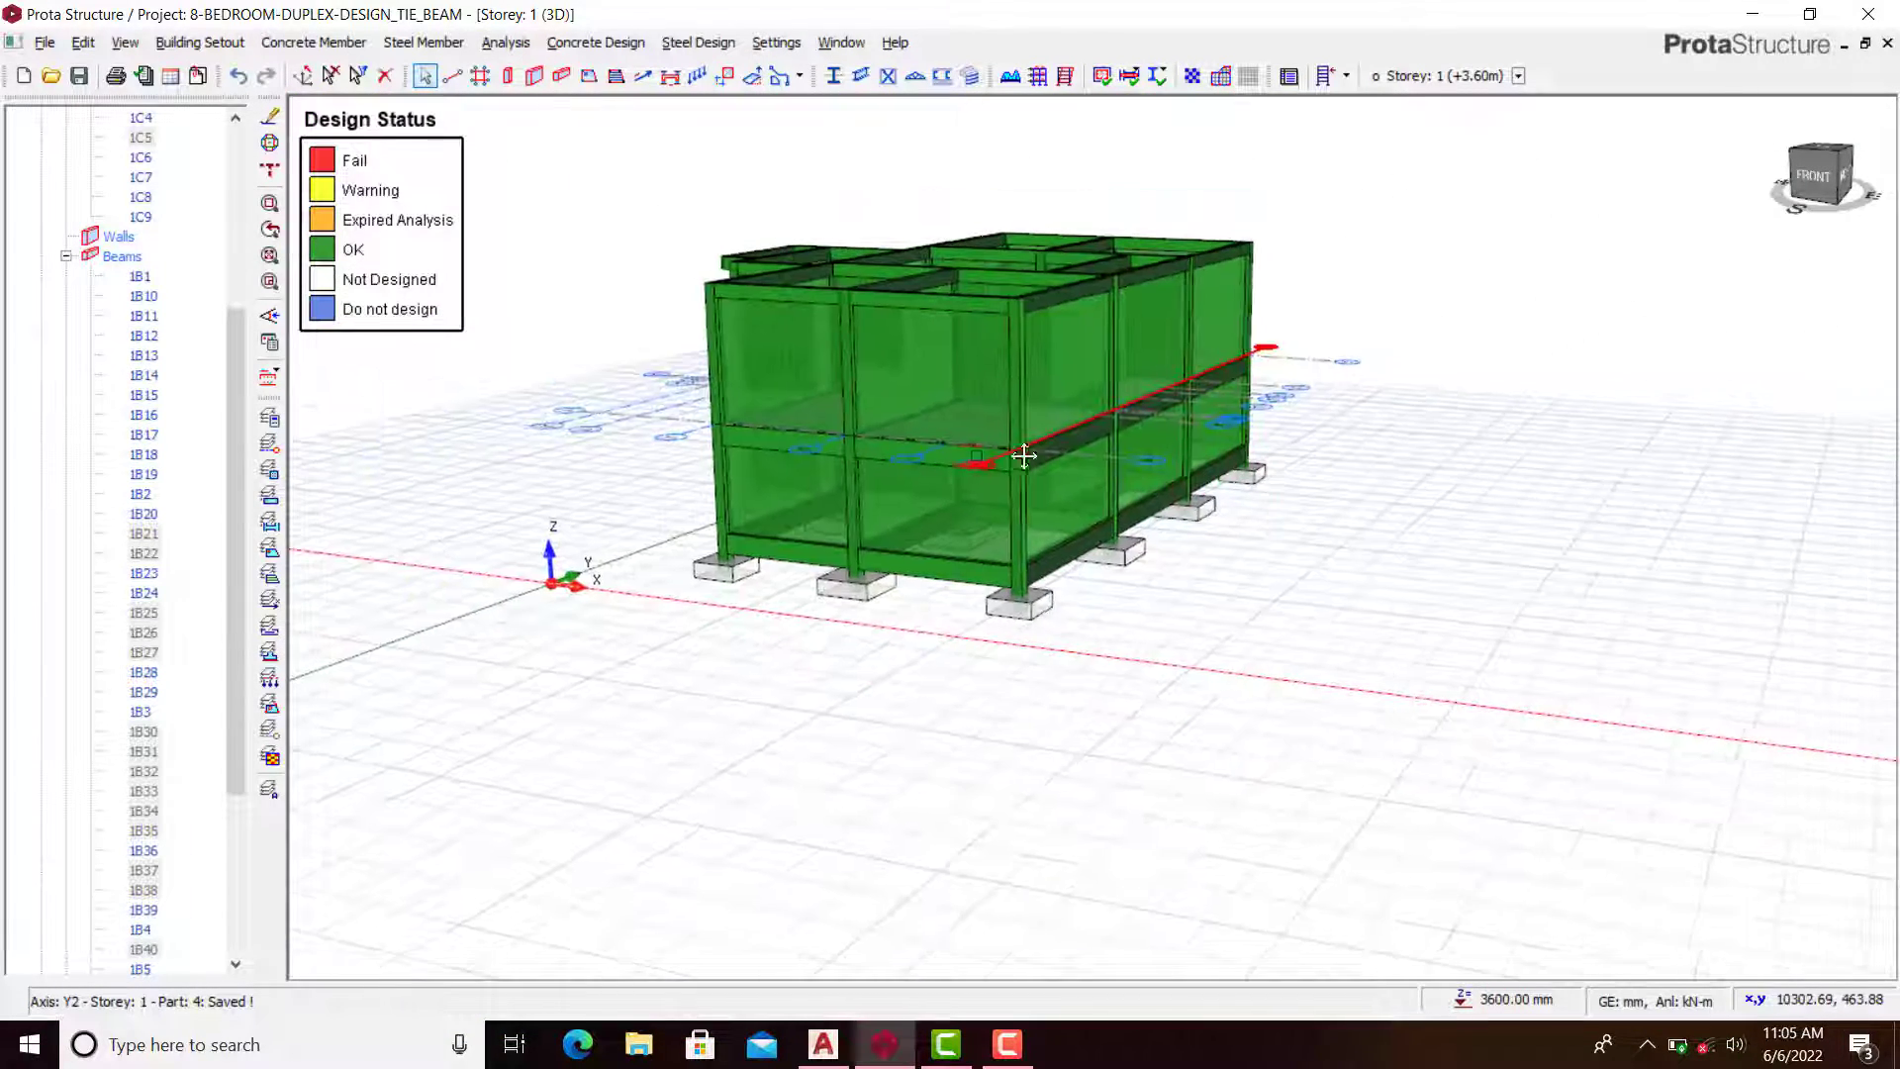
pyautogui.moveTo(1023, 454); pyautogui.dragTo(1116, 452, button='middle')
pyautogui.scroll(5, 163, 184)
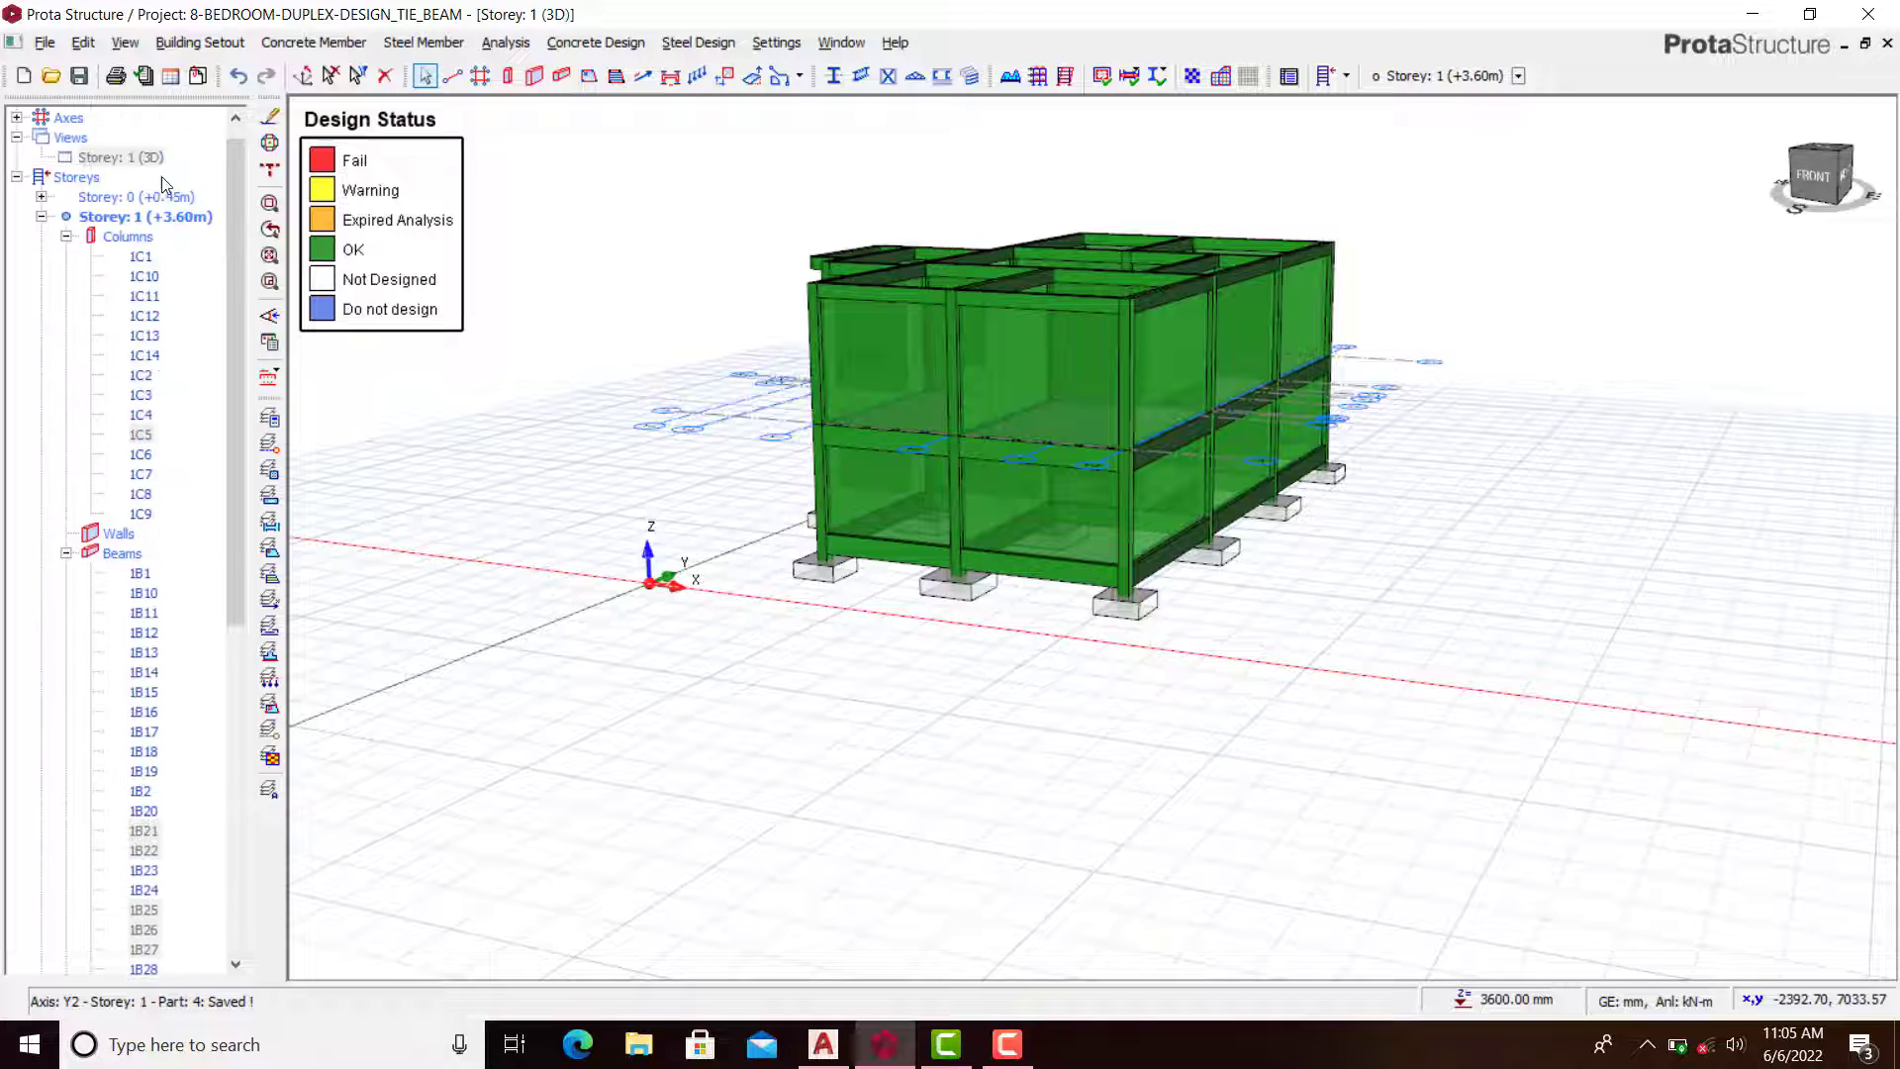
pyautogui.doubleClick(161, 199)
# Step: Examine the ground-level tie beams and the pad footings beneath them around the recessed corner near axes Y4 and Y5
pyautogui.scroll(4, 1039, 566)
pyautogui.keyDown('shift'); pyautogui.moveTo(1039, 566); pyautogui.dragTo(1256, 594, button='middle'); pyautogui.keyUp('shift')
pyautogui.scroll(-2, 1207, 569)
pyautogui.scroll(2, 792, 552)
pyautogui.moveTo(995, 602)
pyautogui.keyDown('shift'); pyautogui.mouseDown(button='middle')
pyautogui.moveTo(946, 590)
pyautogui.moveTo(1004, 612)
pyautogui.mouseUp(button='middle'); pyautogui.keyUp('shift')
pyautogui.scroll(-2, 1001, 611)
pyautogui.scroll(2, 998, 615)
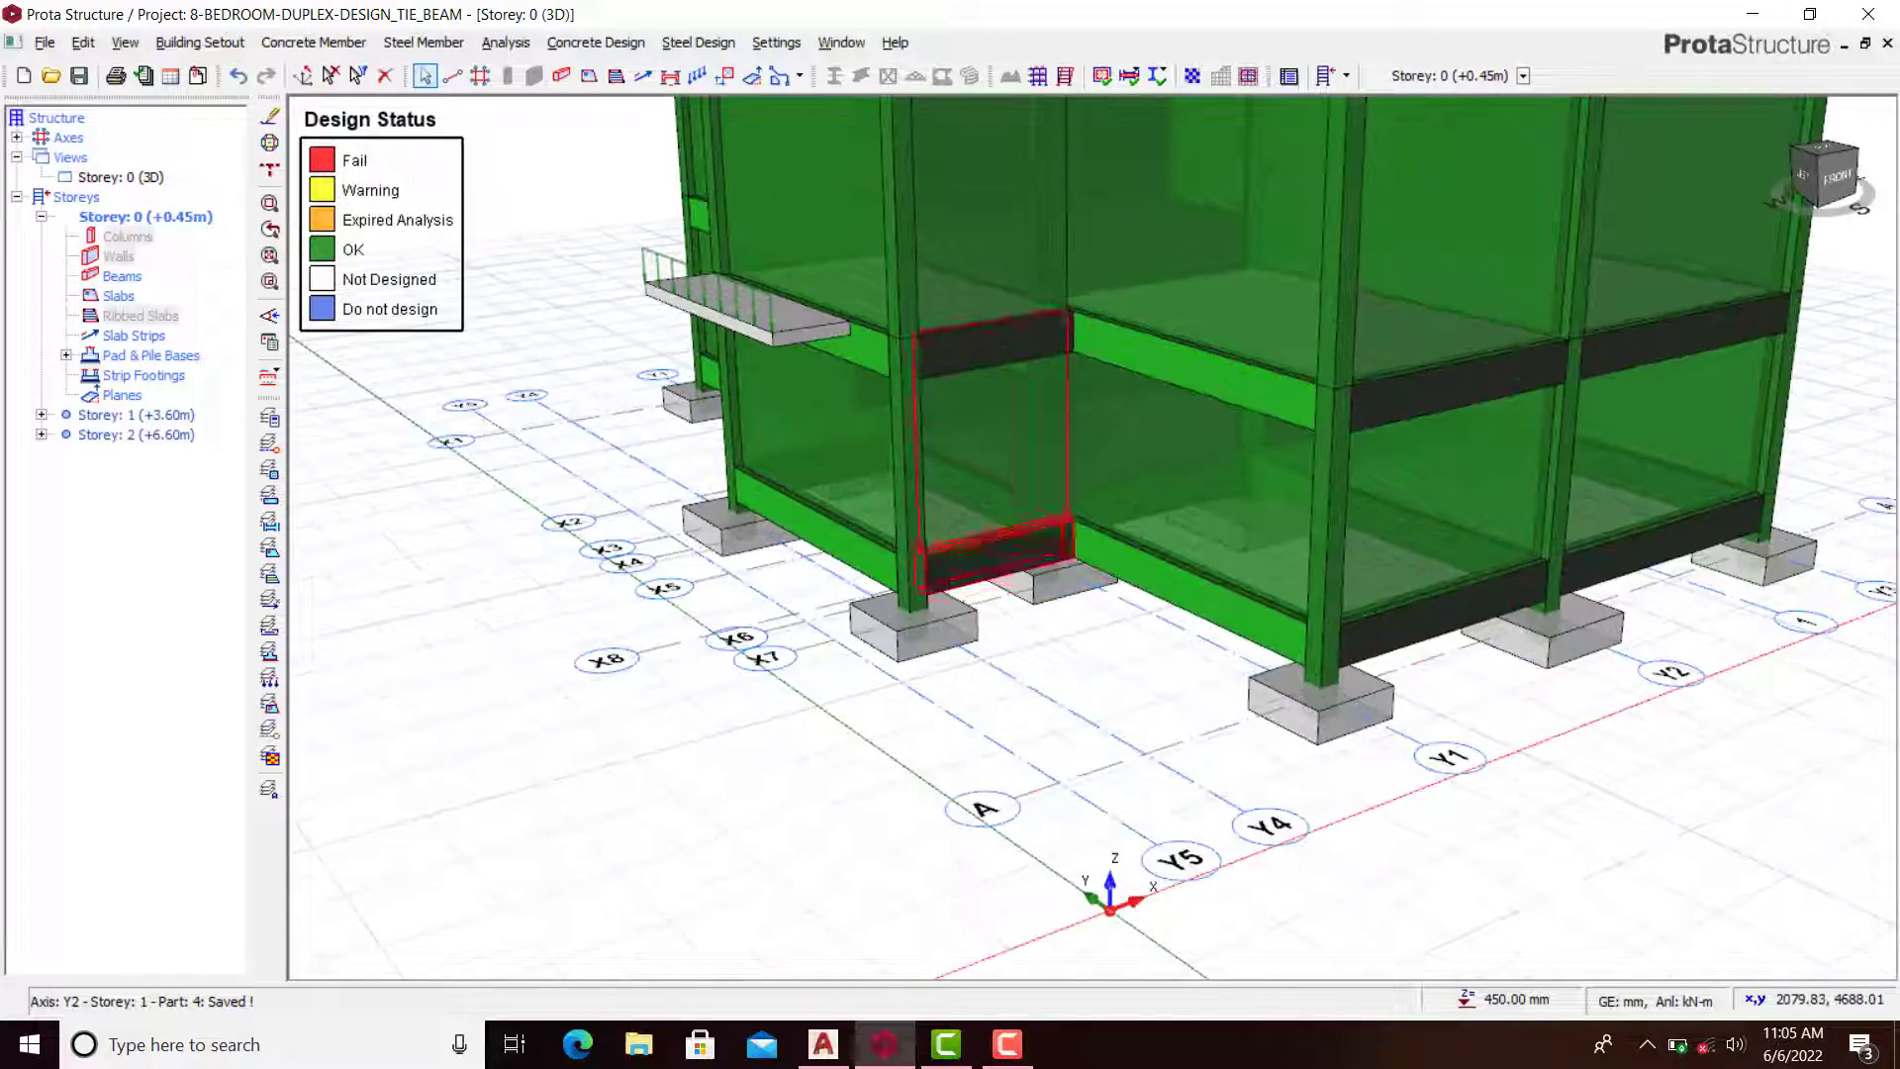
pyautogui.scroll(-1, 990, 552)
pyautogui.scroll(-1, 1091, 593)
pyautogui.scroll(4, 910, 682)
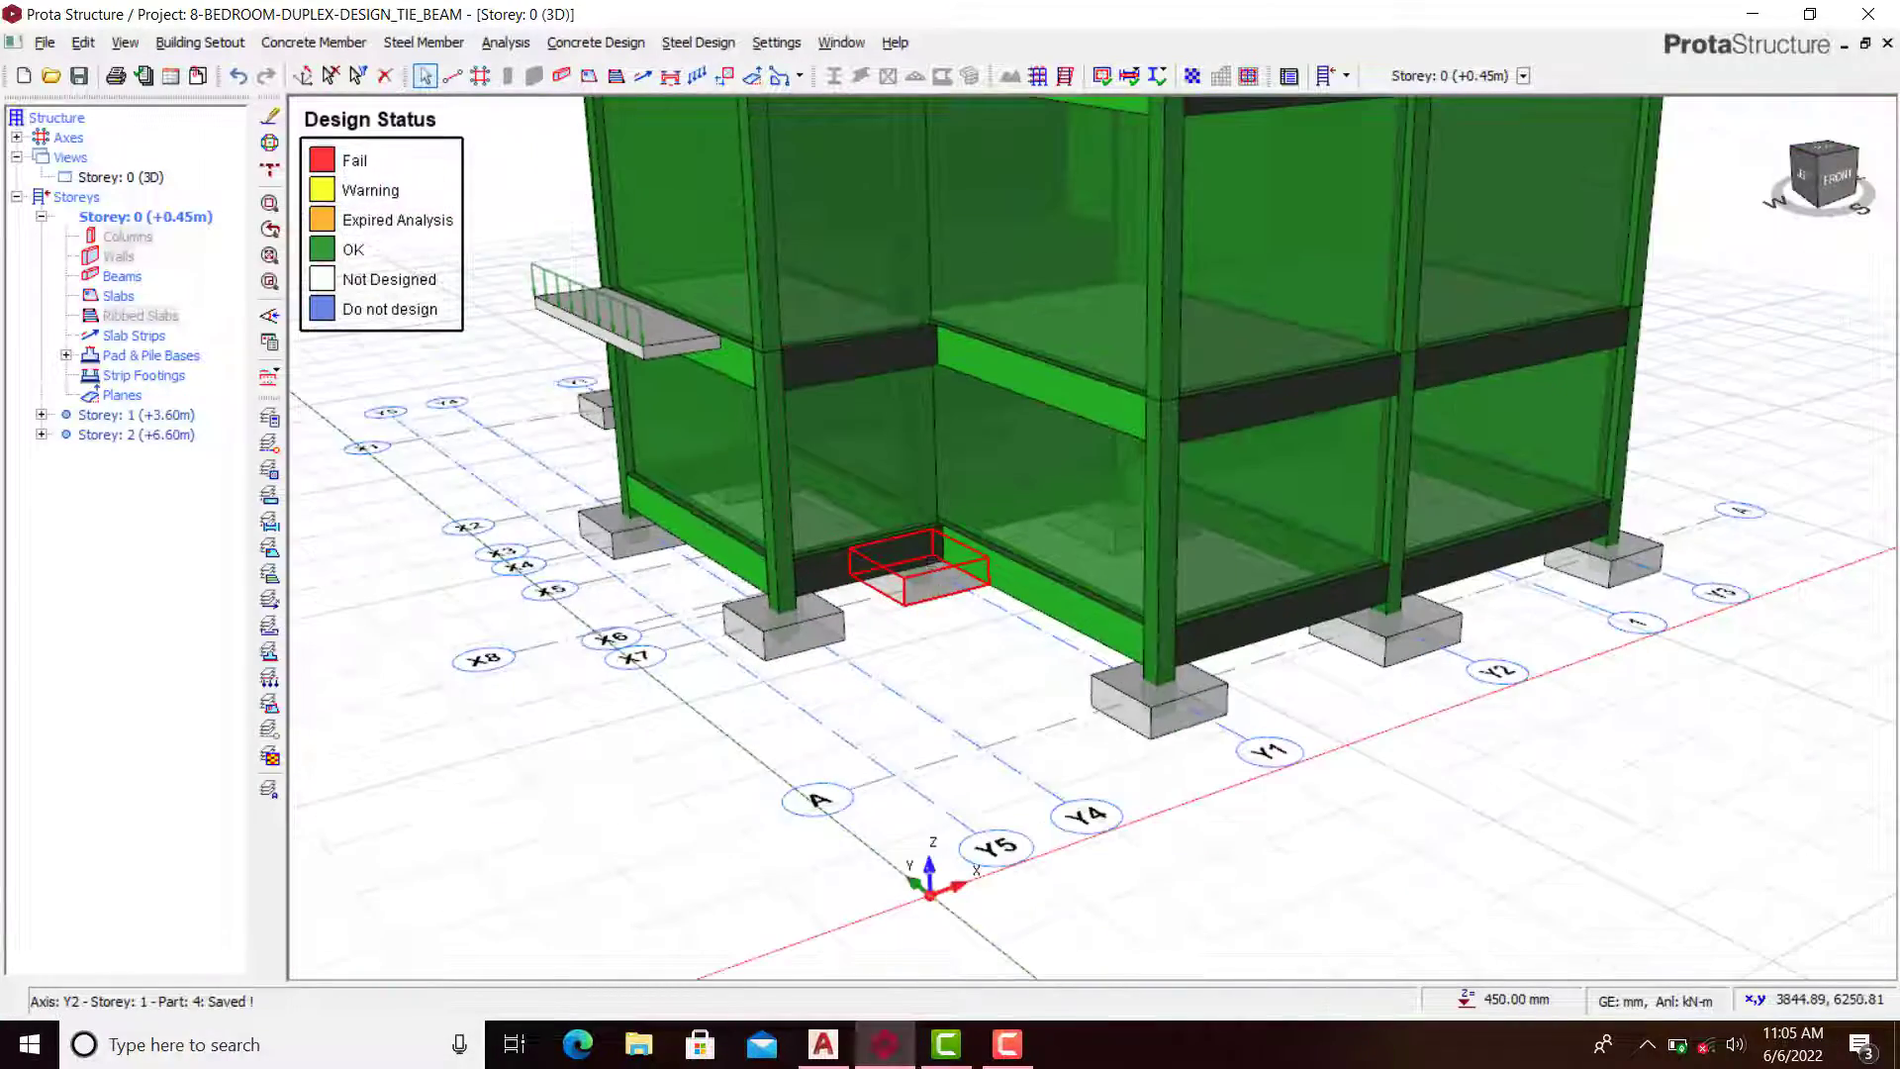
pyautogui.scroll(-2, 970, 608)
pyautogui.keyDown('shift'); pyautogui.moveTo(1009, 657); pyautogui.dragTo(976, 618, button='middle'); pyautogui.keyUp('shift')
pyautogui.scroll(3, 881, 579)
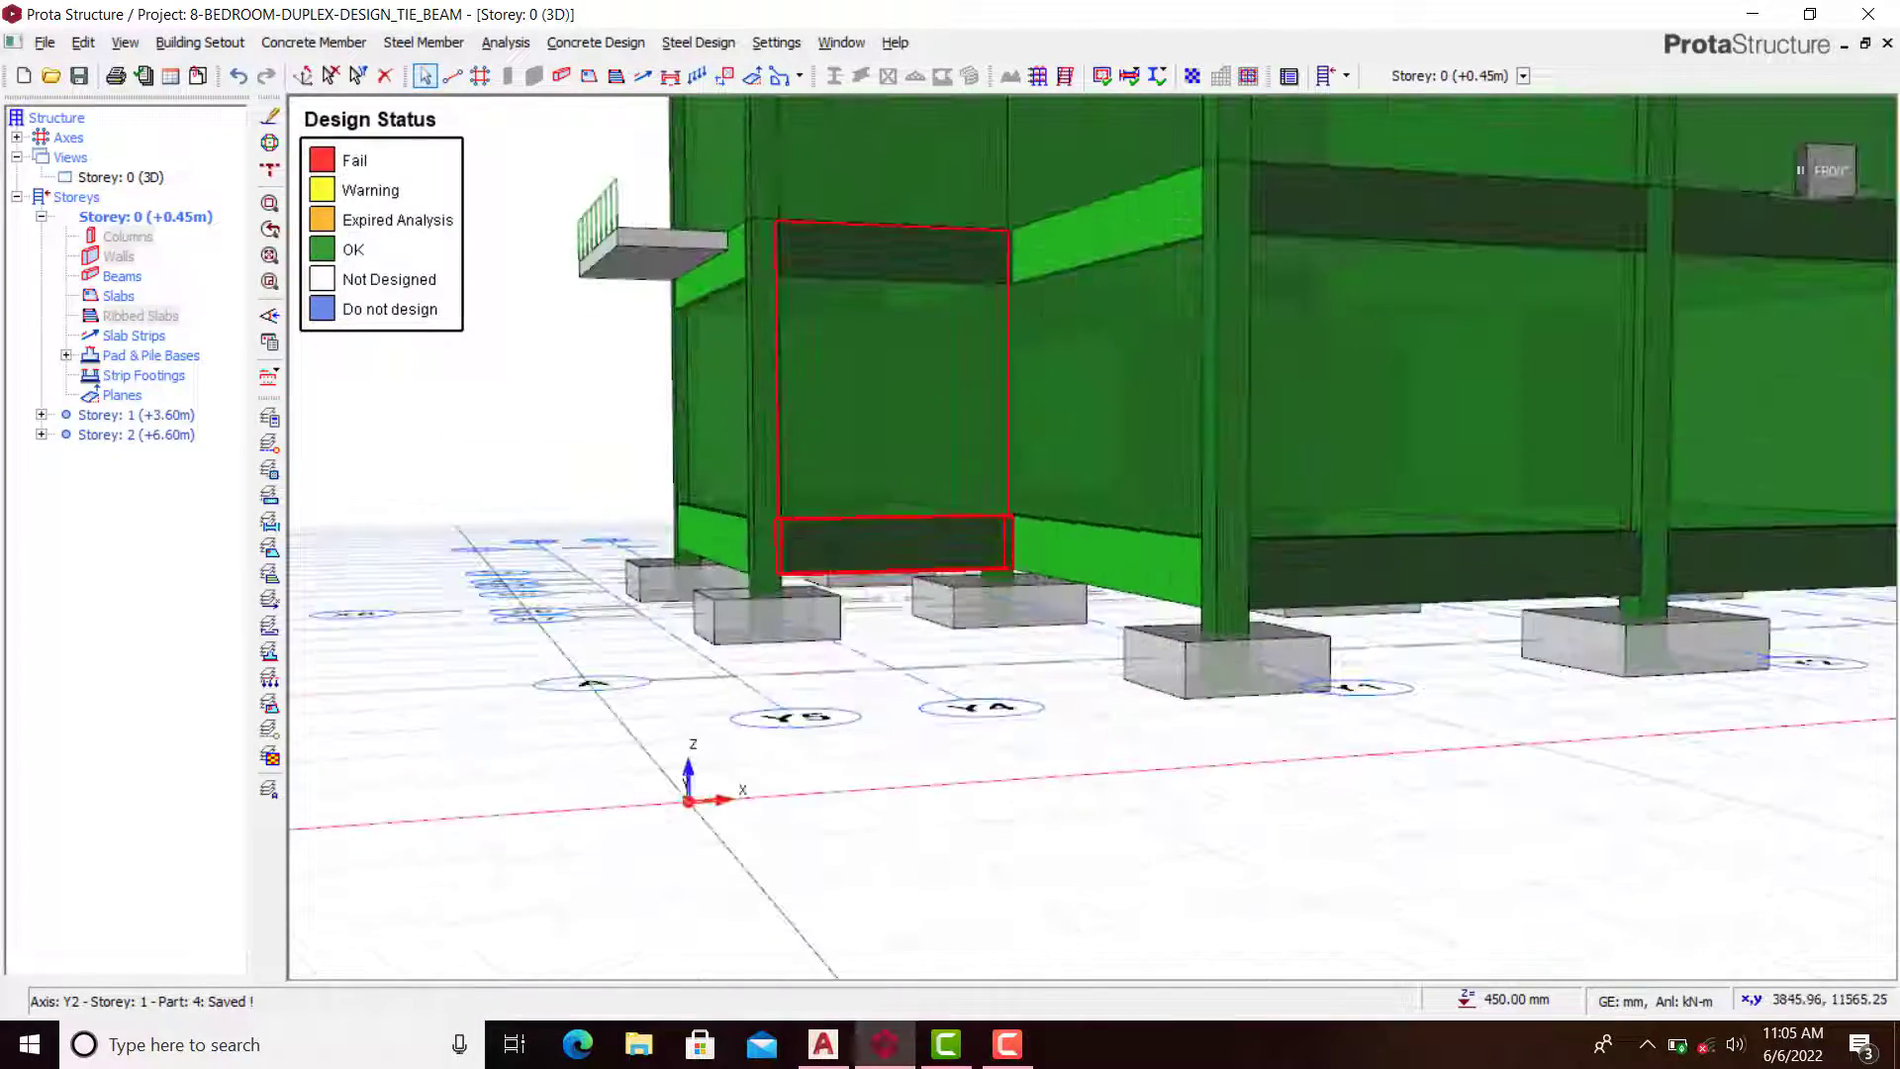
pyautogui.scroll(-1, 770, 592)
pyautogui.scroll(1, 764, 602)
pyautogui.keyDown('shift'); pyautogui.moveTo(764, 602); pyautogui.dragTo(931, 622, button='middle'); pyautogui.keyUp('shift')
pyautogui.scroll(-2, 859, 621)
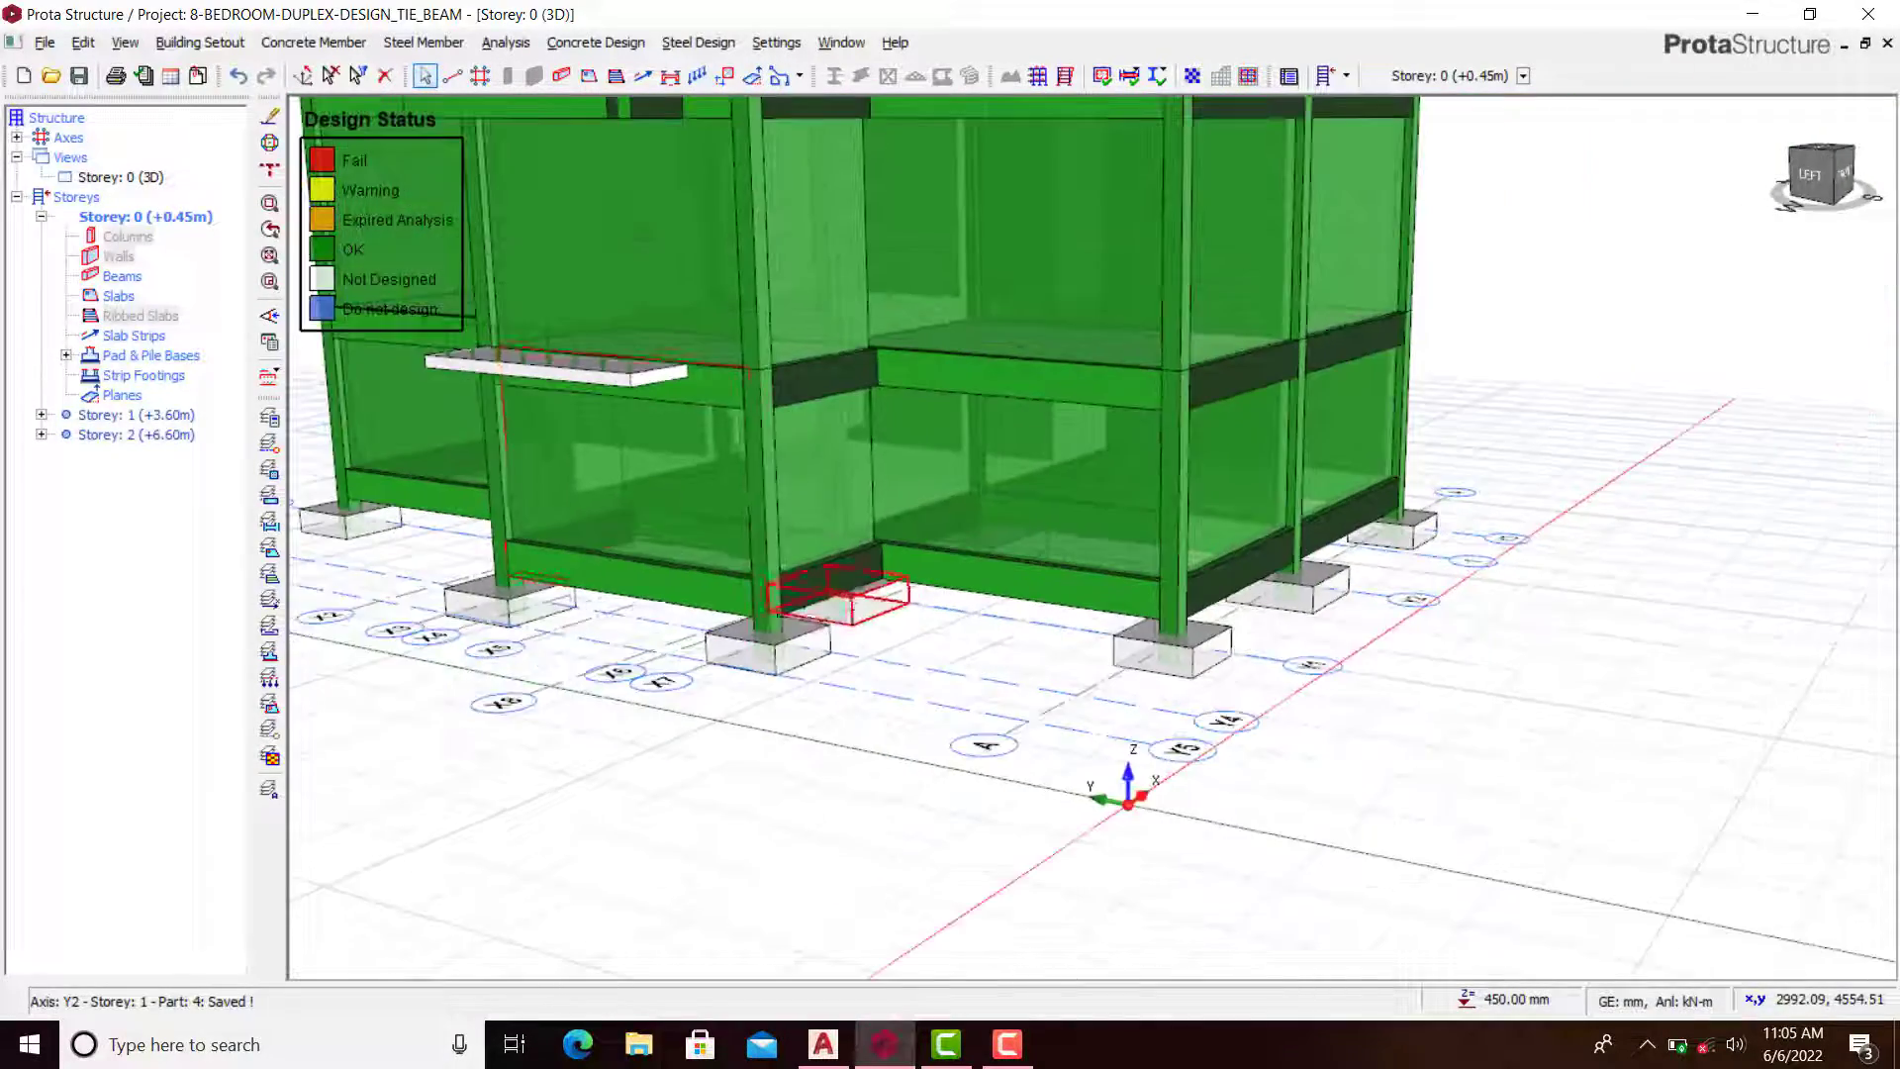
# Step: Review the design status of the whole duplex frame in 3D, including the tie beams and the details of beam 1B33
pyautogui.moveTo(677, 569); pyautogui.dragTo(920, 546, button='middle')
pyautogui.scroll(-2, 915, 584)
pyautogui.keyDown('shift'); pyautogui.moveTo(1031, 574); pyautogui.dragTo(1055, 768, button='middle'); pyautogui.keyUp('shift')
pyautogui.scroll(-2, 947, 636)
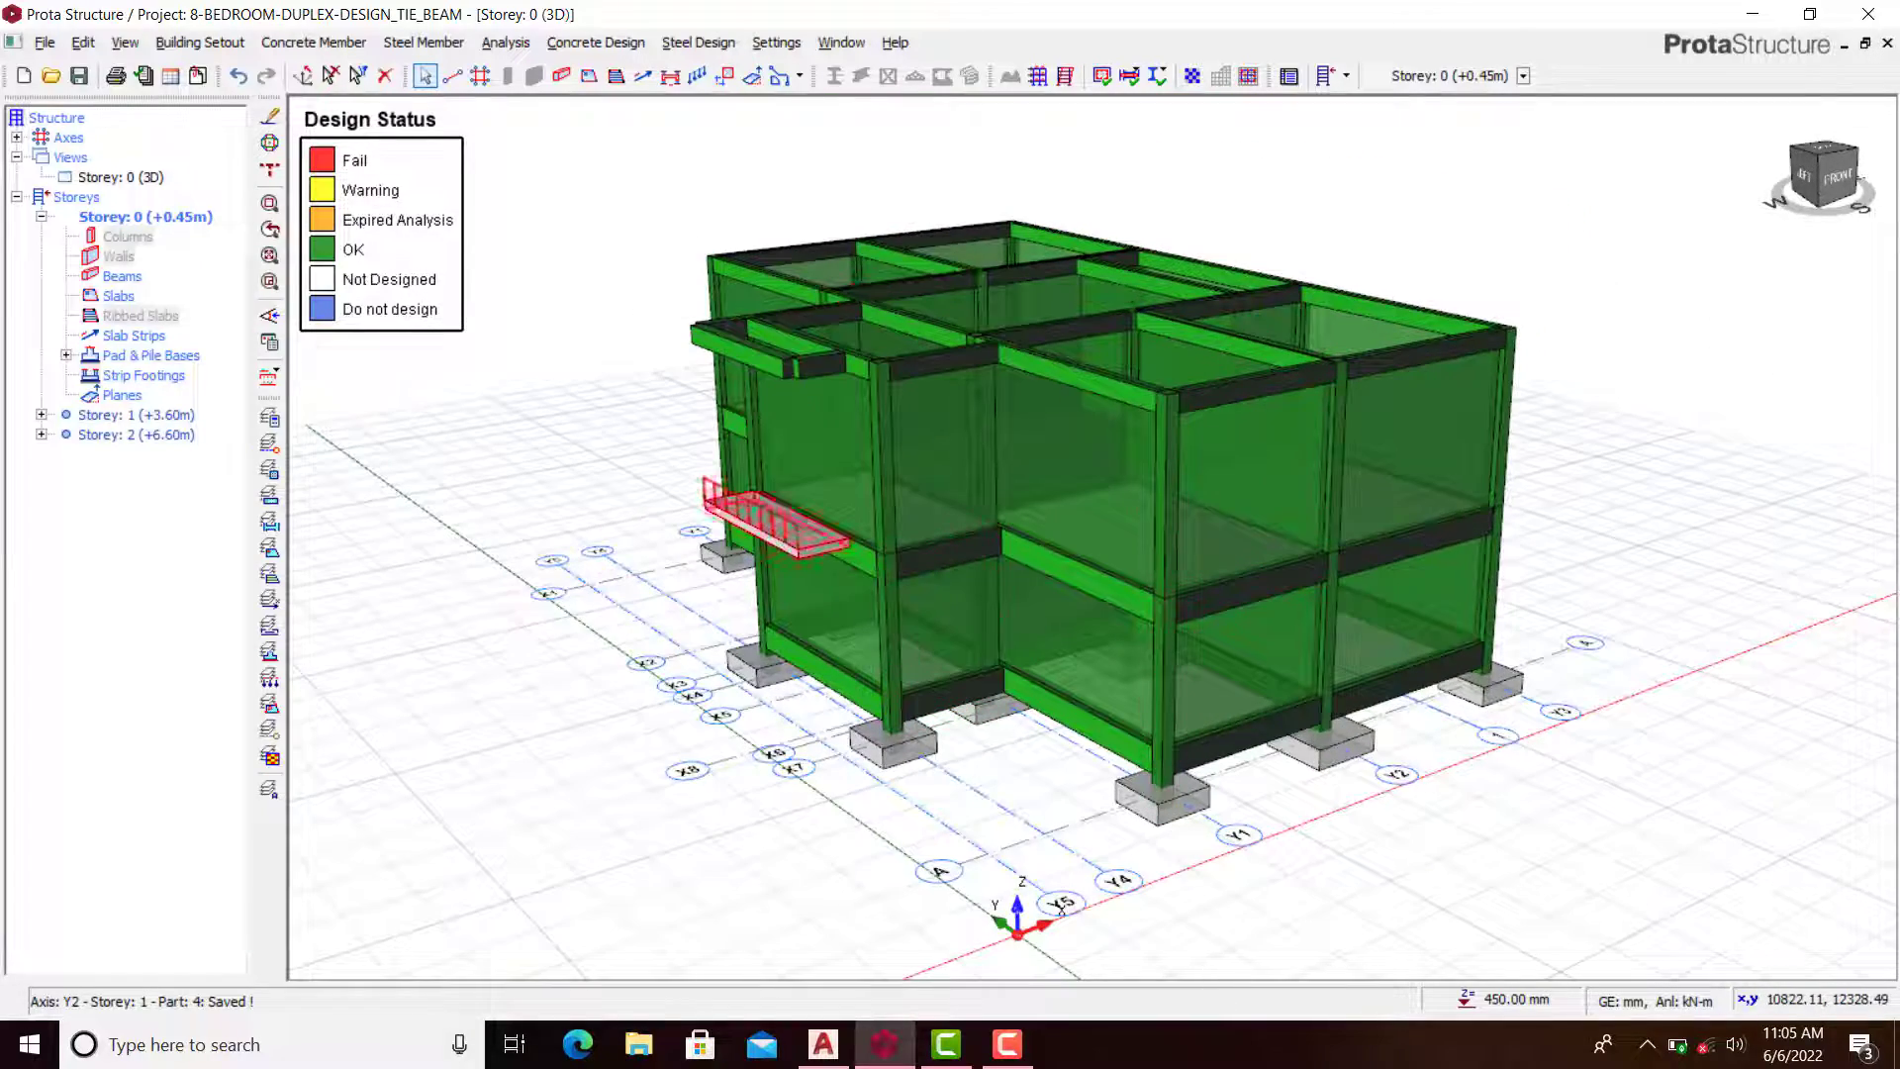
pyautogui.moveTo(974, 518); pyautogui.dragTo(898, 346, button='middle')
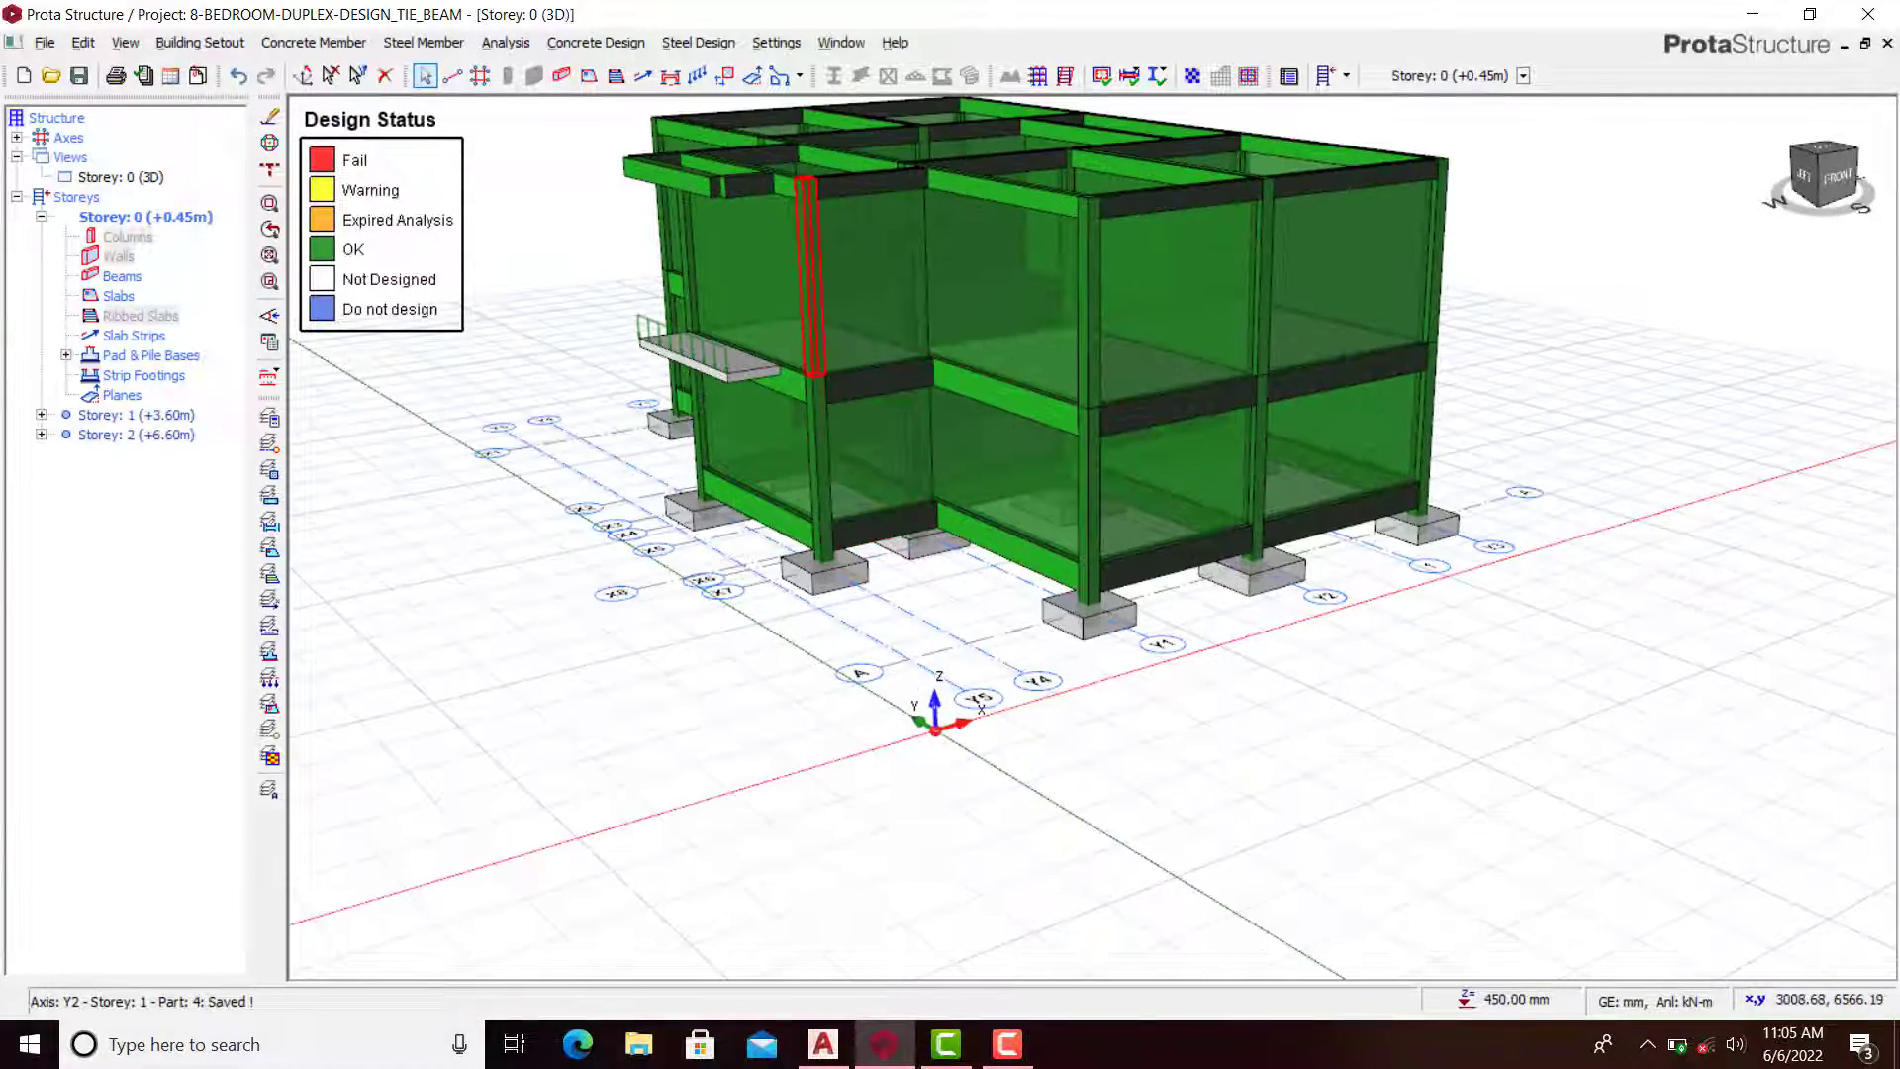
pyautogui.scroll(2, 780, 485)
pyautogui.scroll(2, 747, 470)
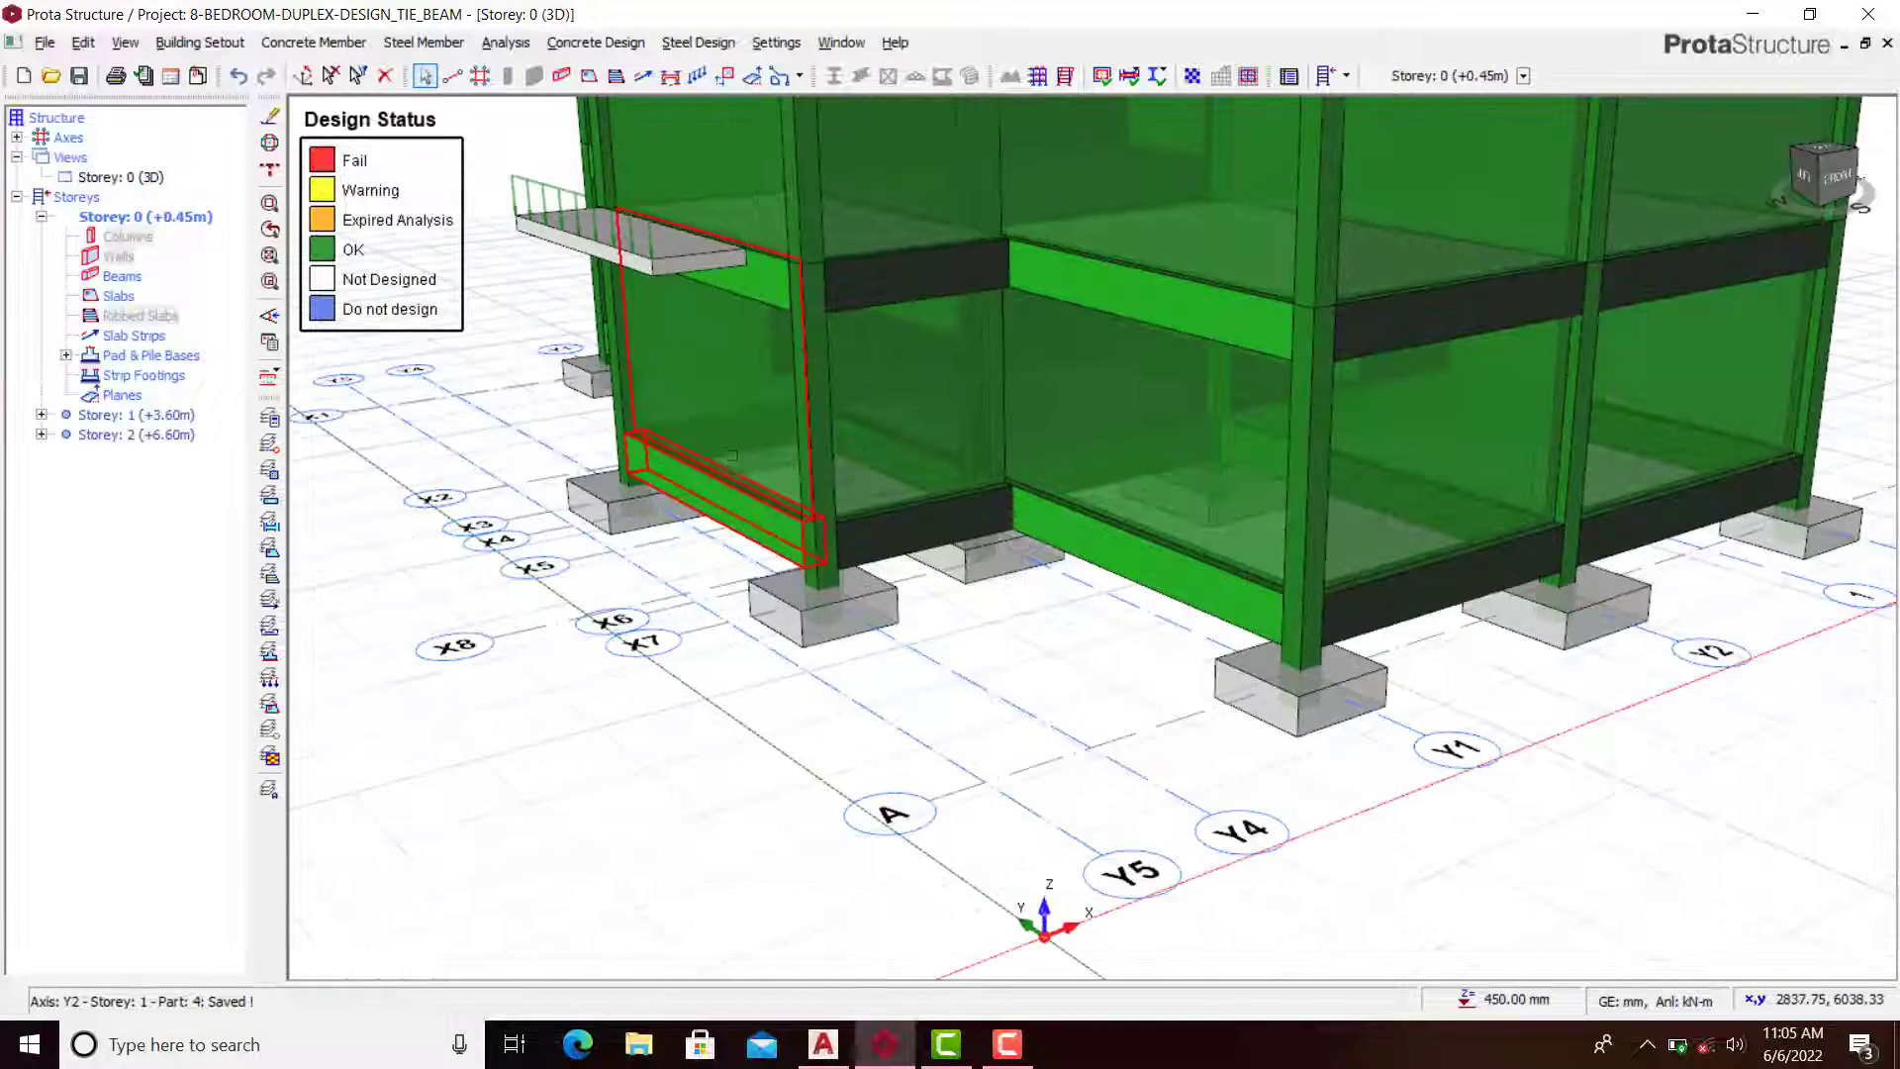
pyautogui.scroll(-2, 757, 473)
pyautogui.scroll(3, 772, 477)
pyautogui.scroll(-2, 914, 485)
pyautogui.keyDown('shift'); pyautogui.moveTo(991, 501); pyautogui.dragTo(1026, 457, button='middle'); pyautogui.keyUp('shift')
pyautogui.scroll(-5, 1039, 482)
pyautogui.moveTo(782, 450); pyautogui.dragTo(856, 569, button='middle')
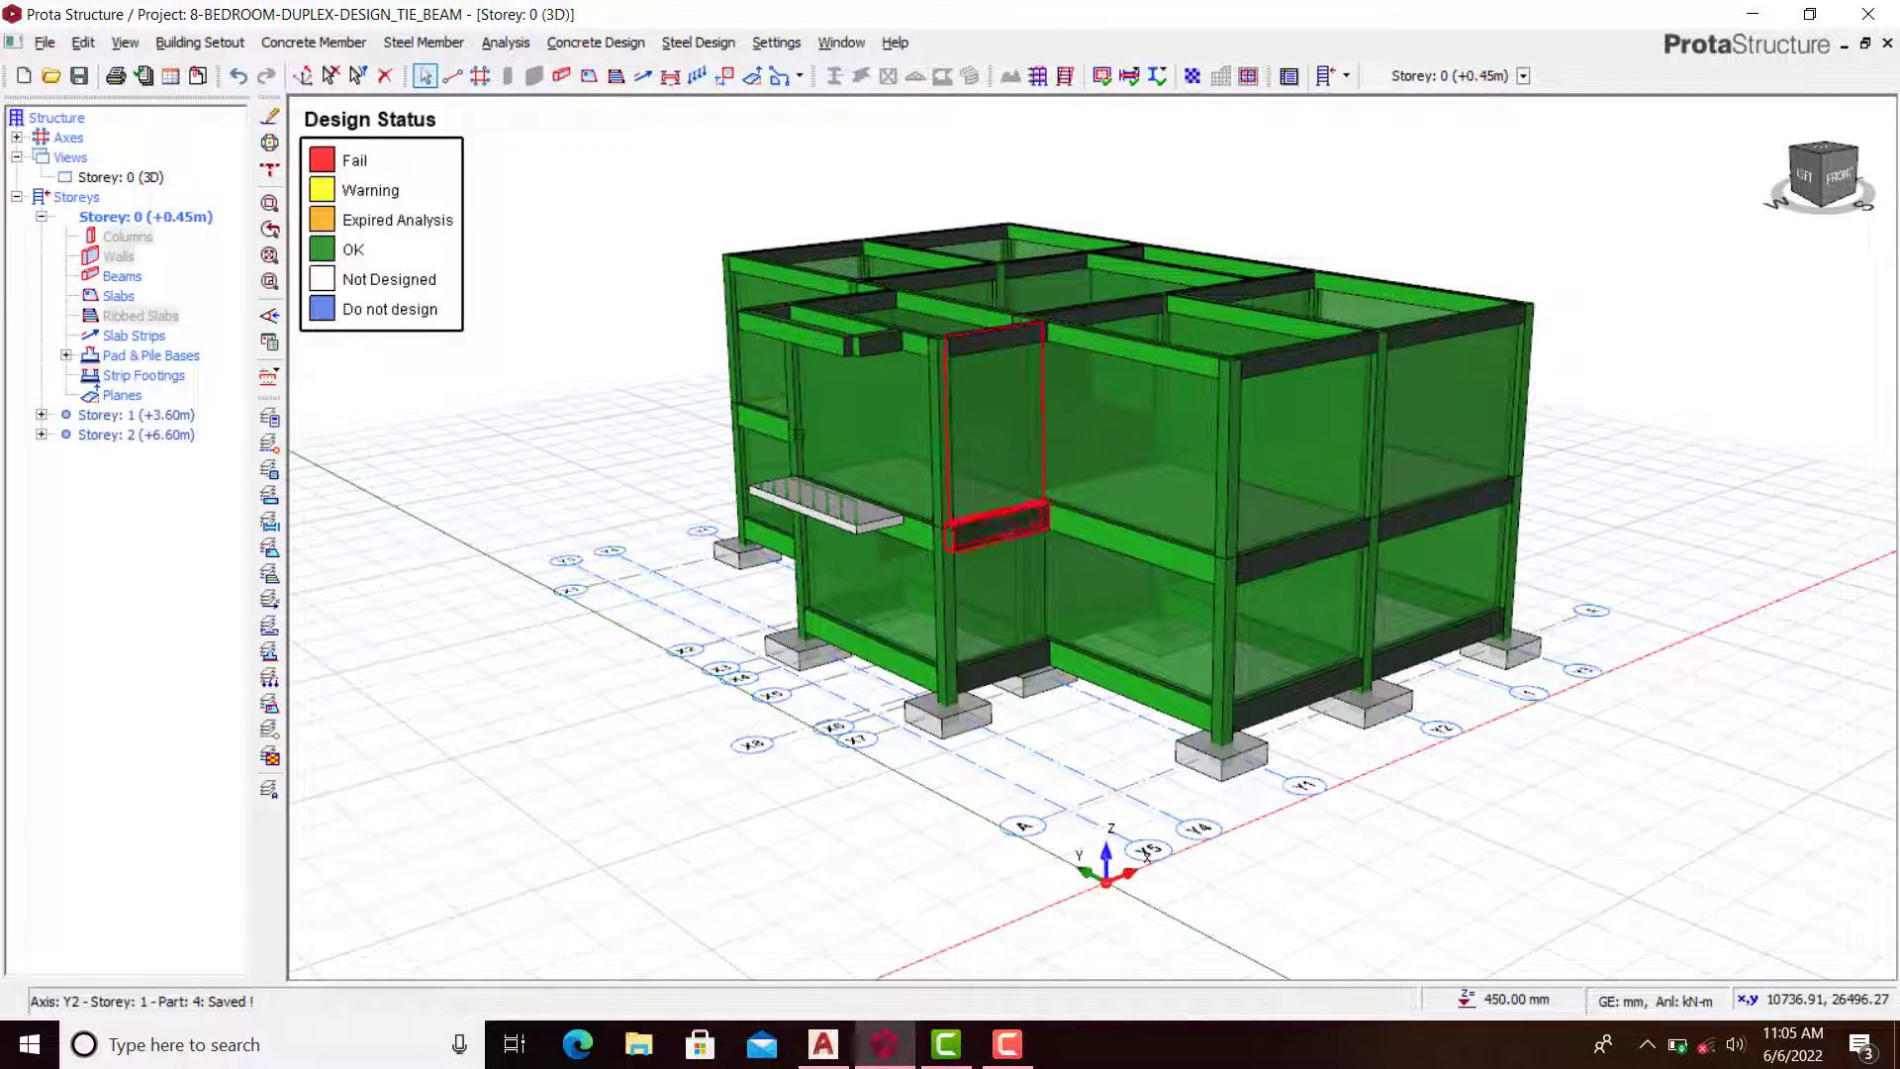
pyautogui.scroll(-1, 978, 489)
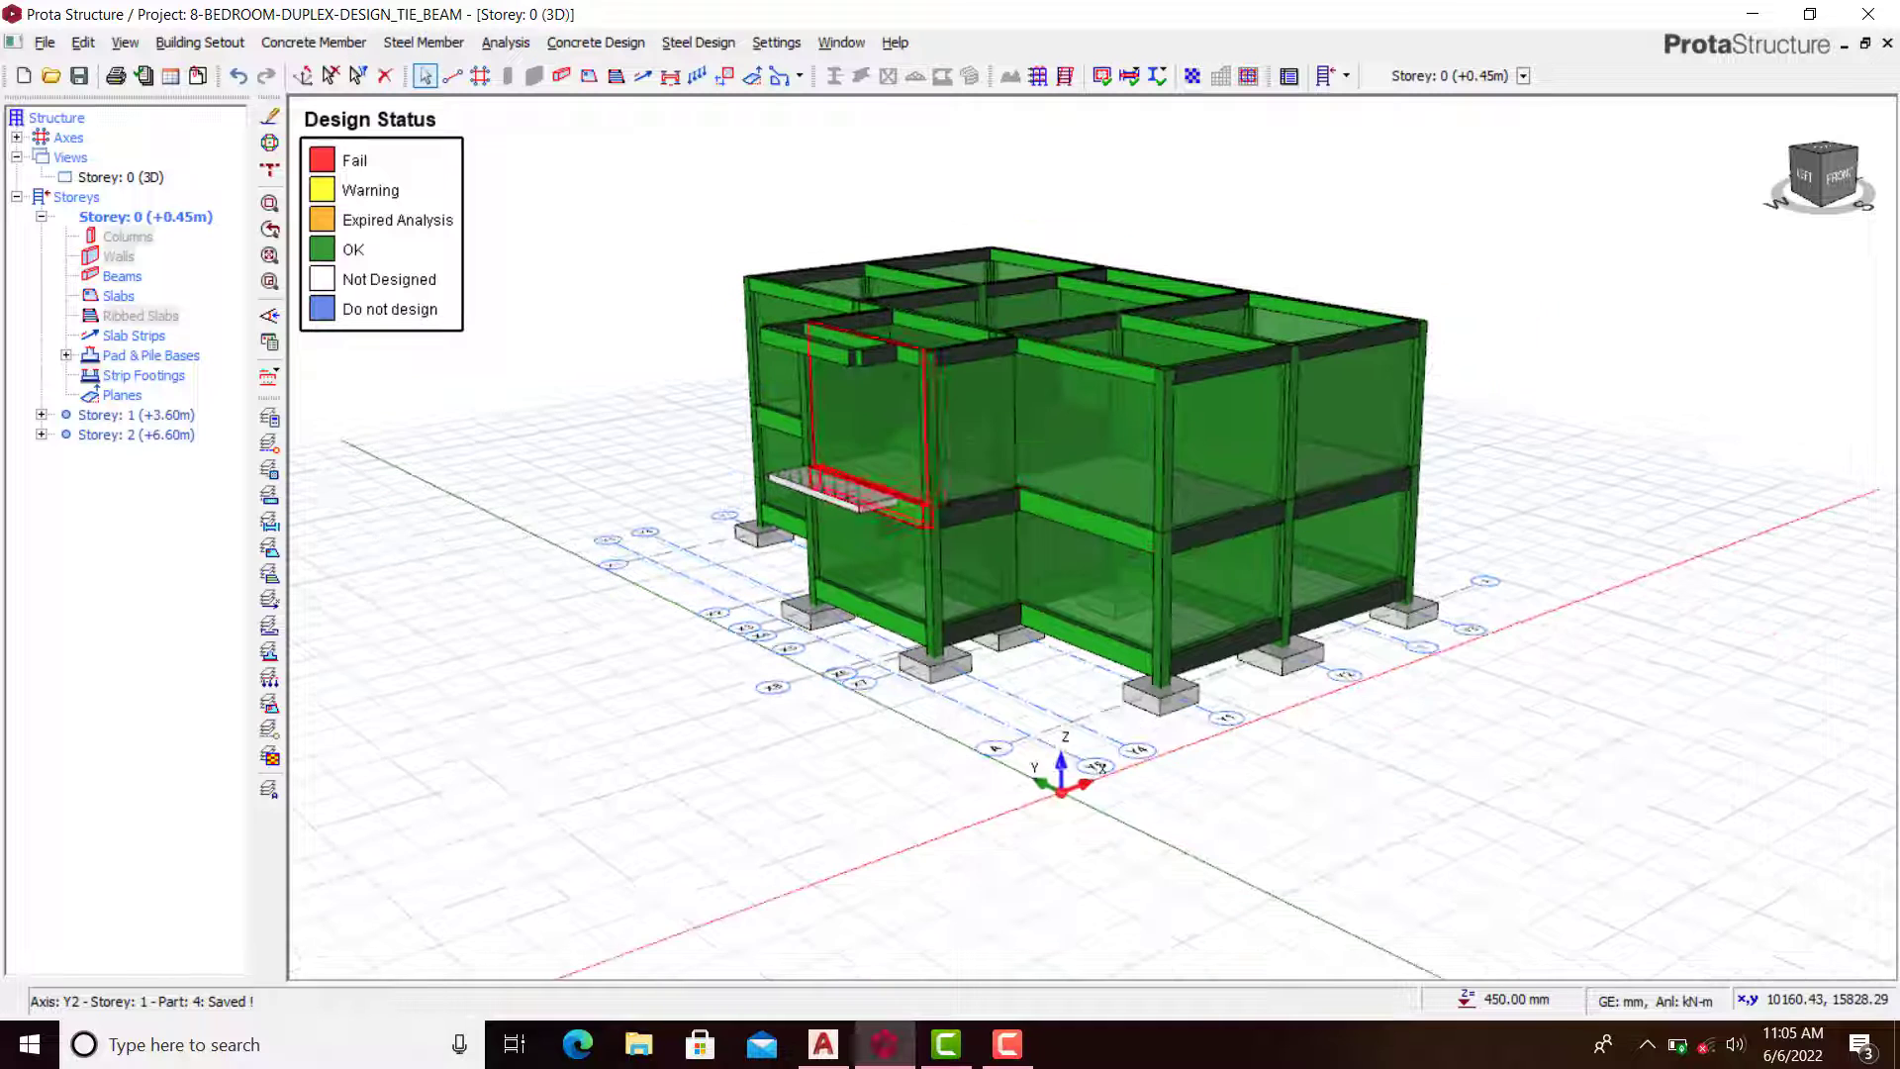
pyautogui.scroll(1, 957, 528)
pyautogui.moveTo(954, 533)
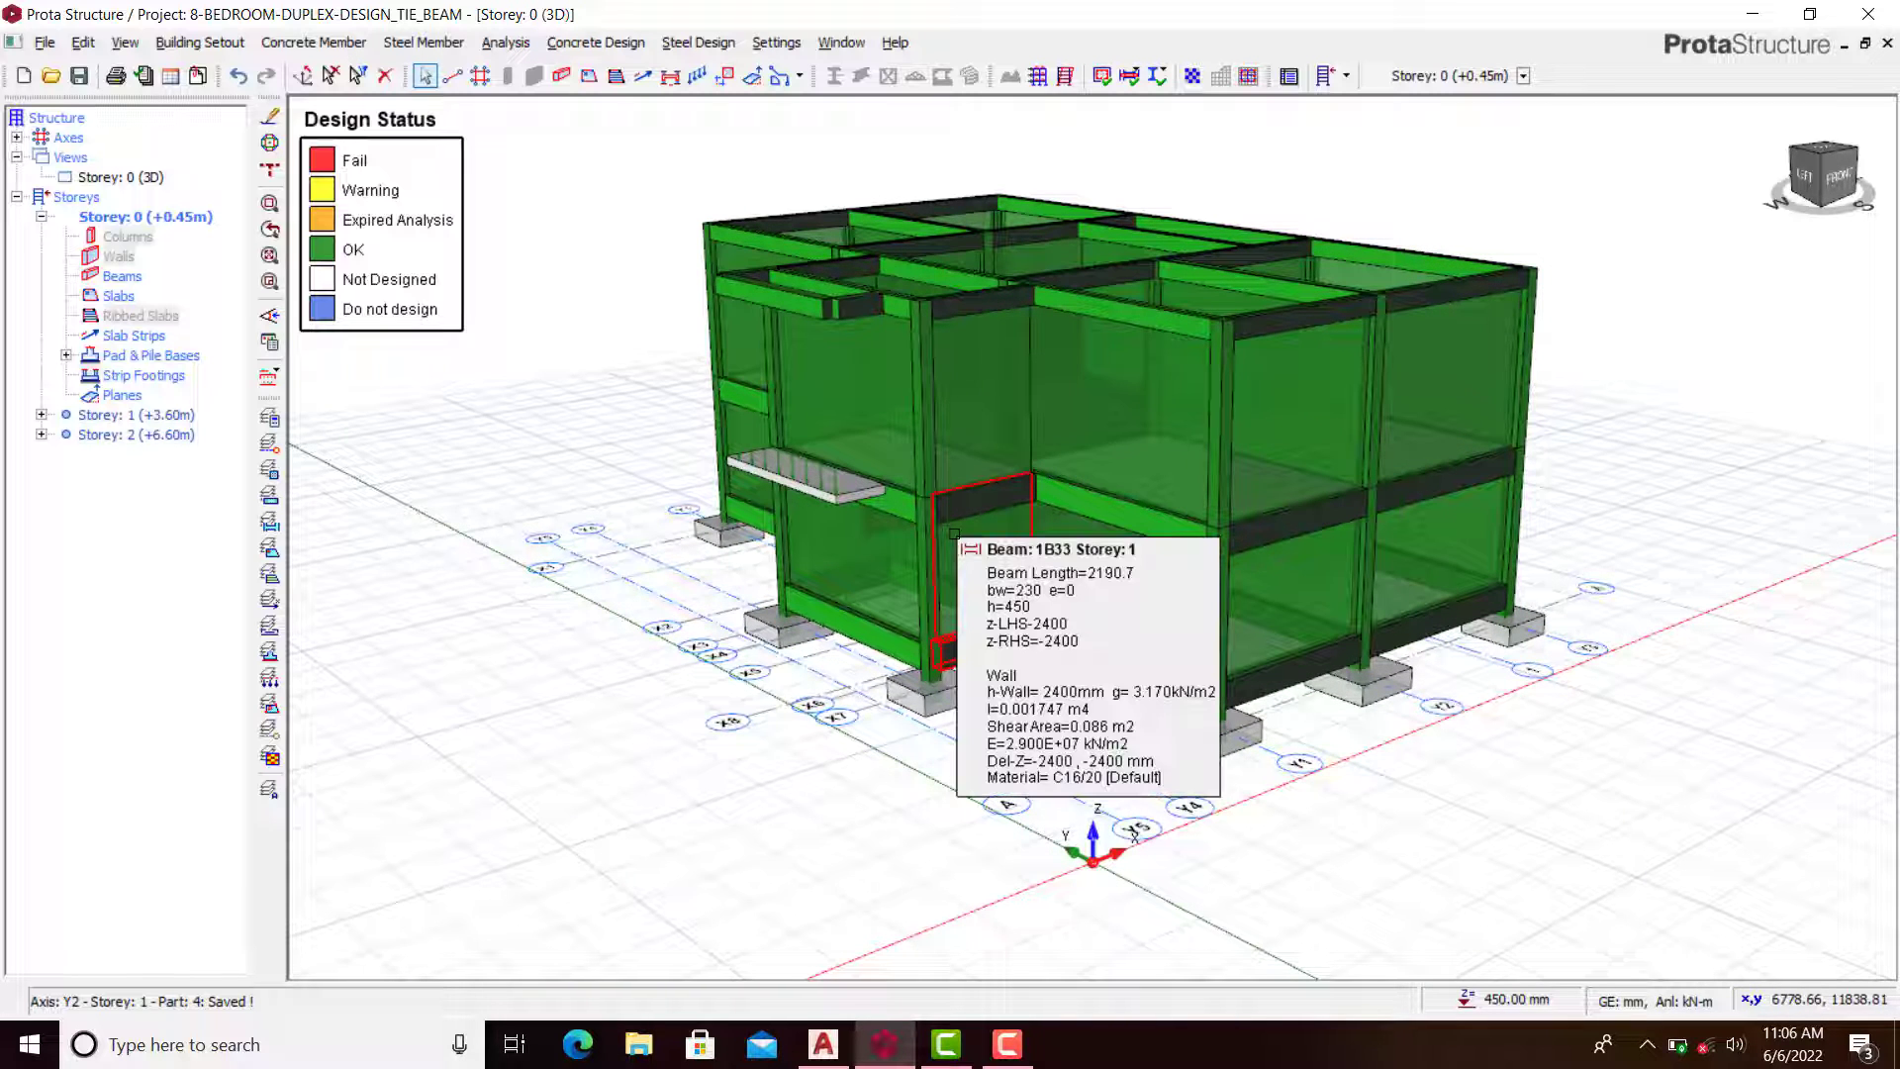